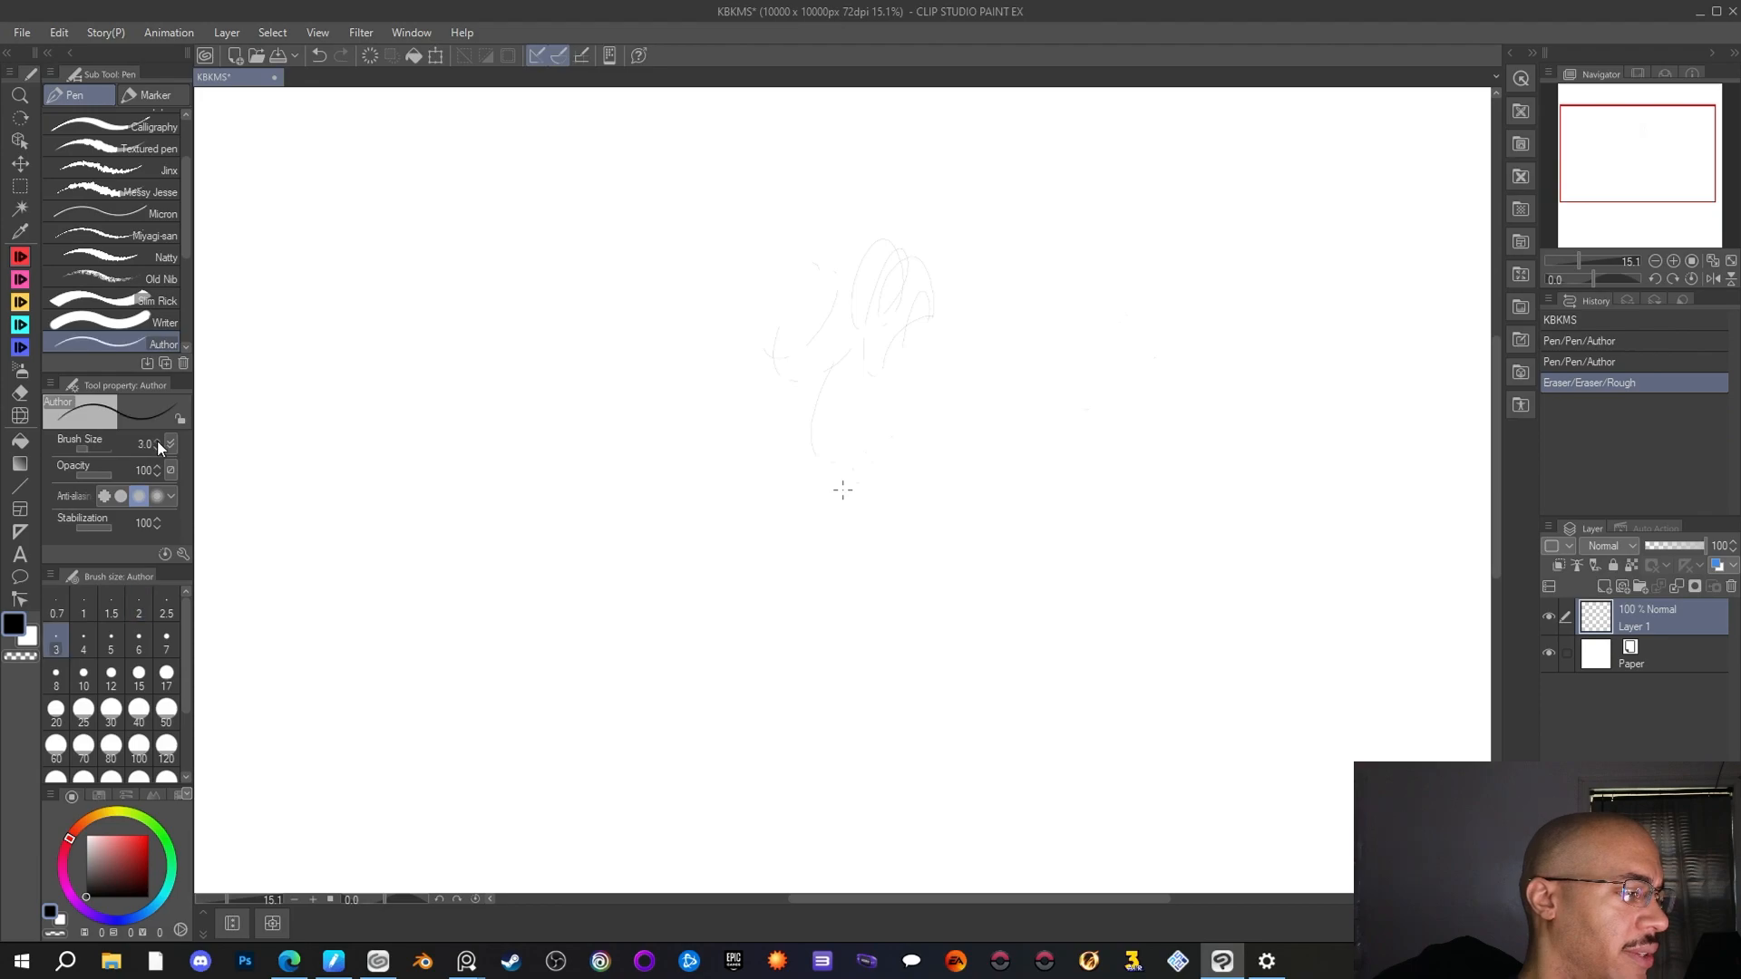
Draw a test loop with the Author pen and clear all test scribbles from Layer 1 with the Rough eraser
mouse_move(1041, 282)
mouse_down()
mouse_move(974, 329)
mouse_move(1026, 393)
mouse_move(1034, 327)
mouse_move(1068, 372)
mouse_up()
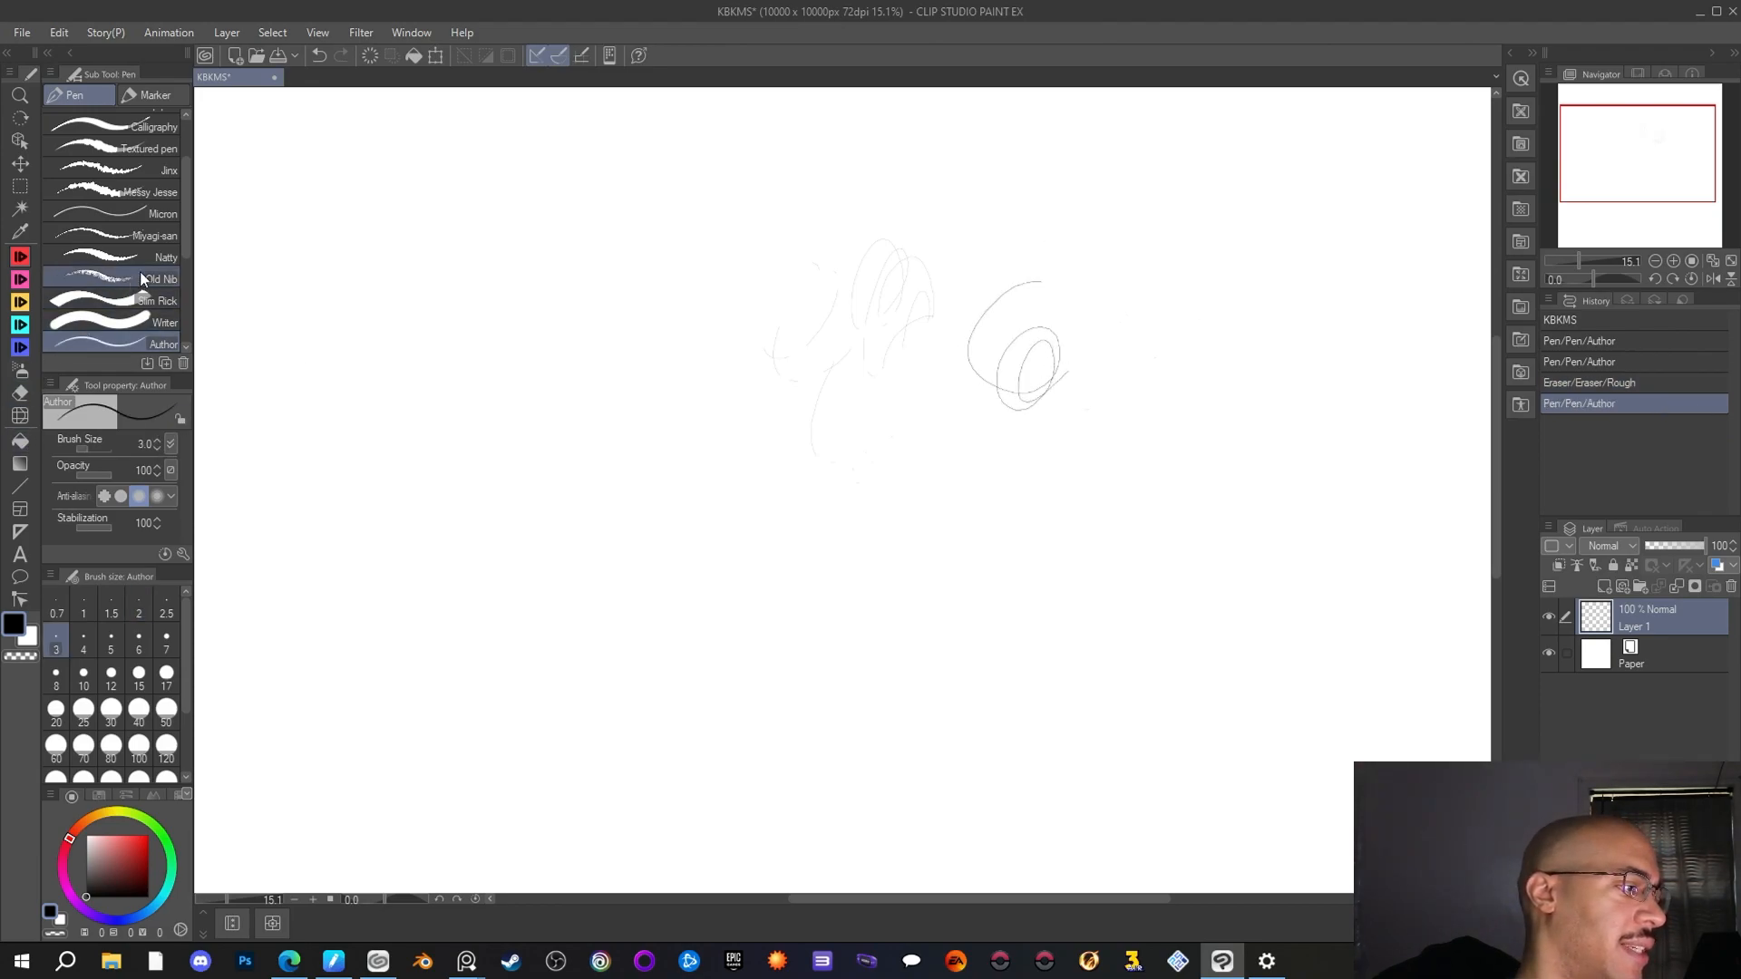
click(20, 393)
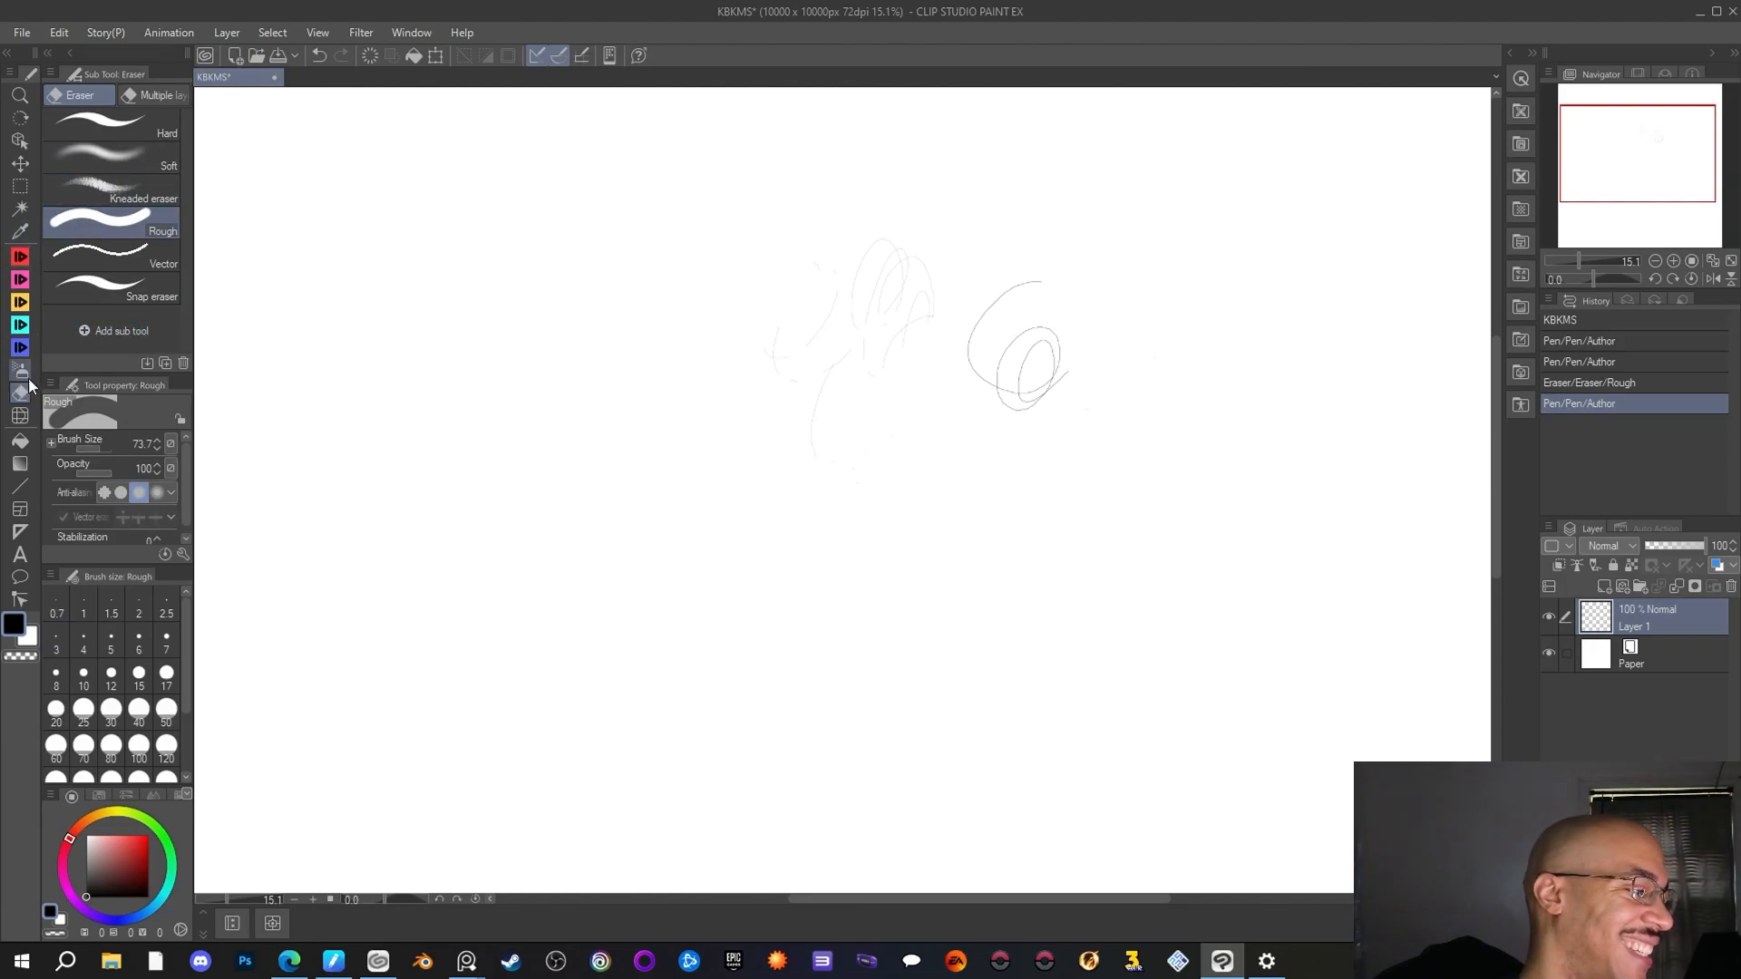
mouse_move(1053, 384)
mouse_down()
mouse_move(1088, 331)
mouse_move(1013, 397)
mouse_move(1043, 328)
mouse_move(964, 392)
mouse_up()
mouse_move(1038, 276)
mouse_down()
mouse_move(976, 309)
mouse_move(972, 336)
mouse_move(1011, 302)
mouse_up()
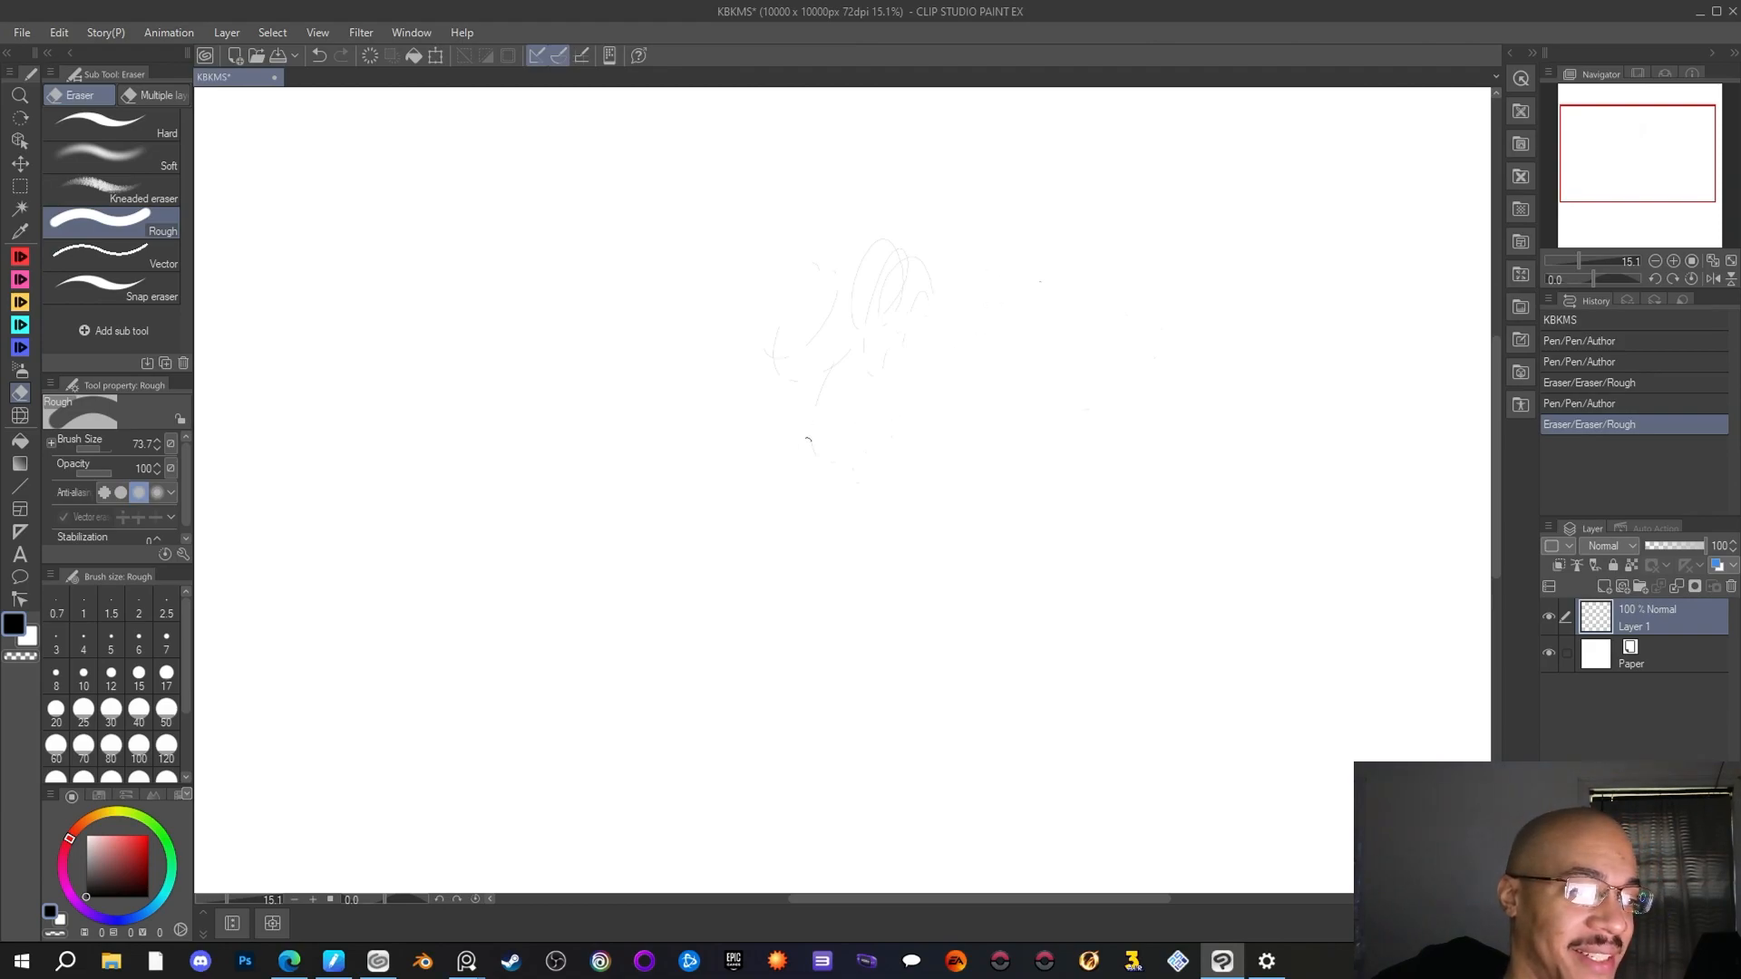
drag(923, 259, 760, 363)
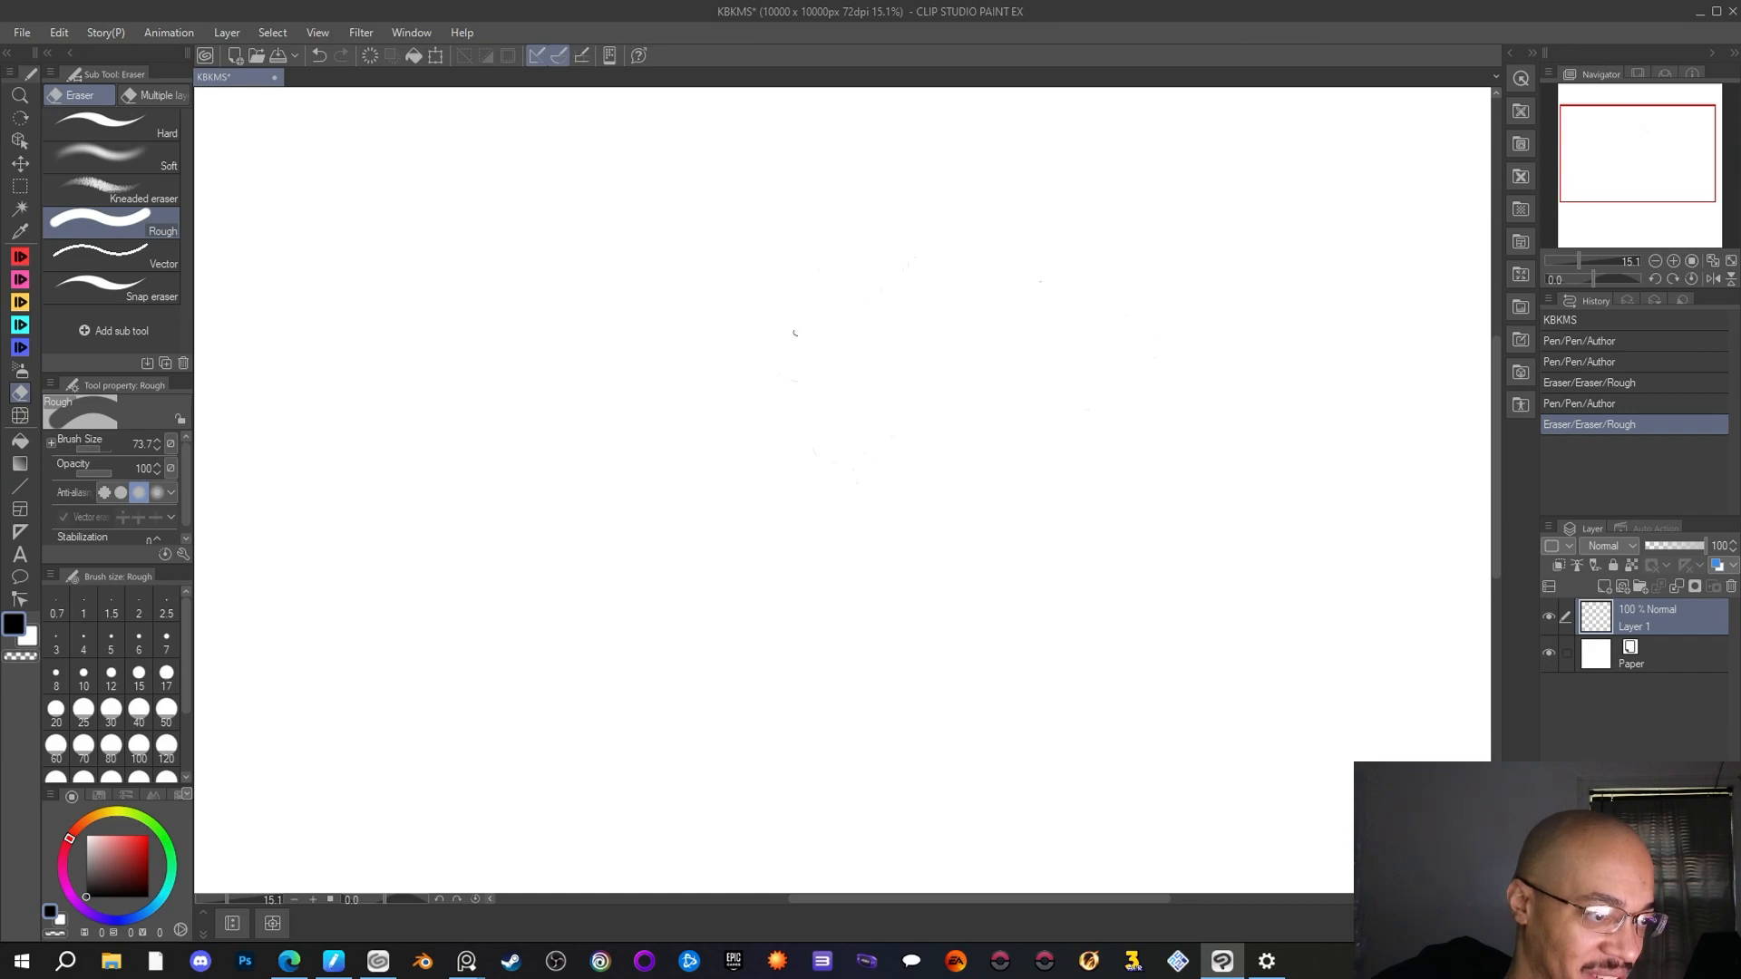
click(1017, 243)
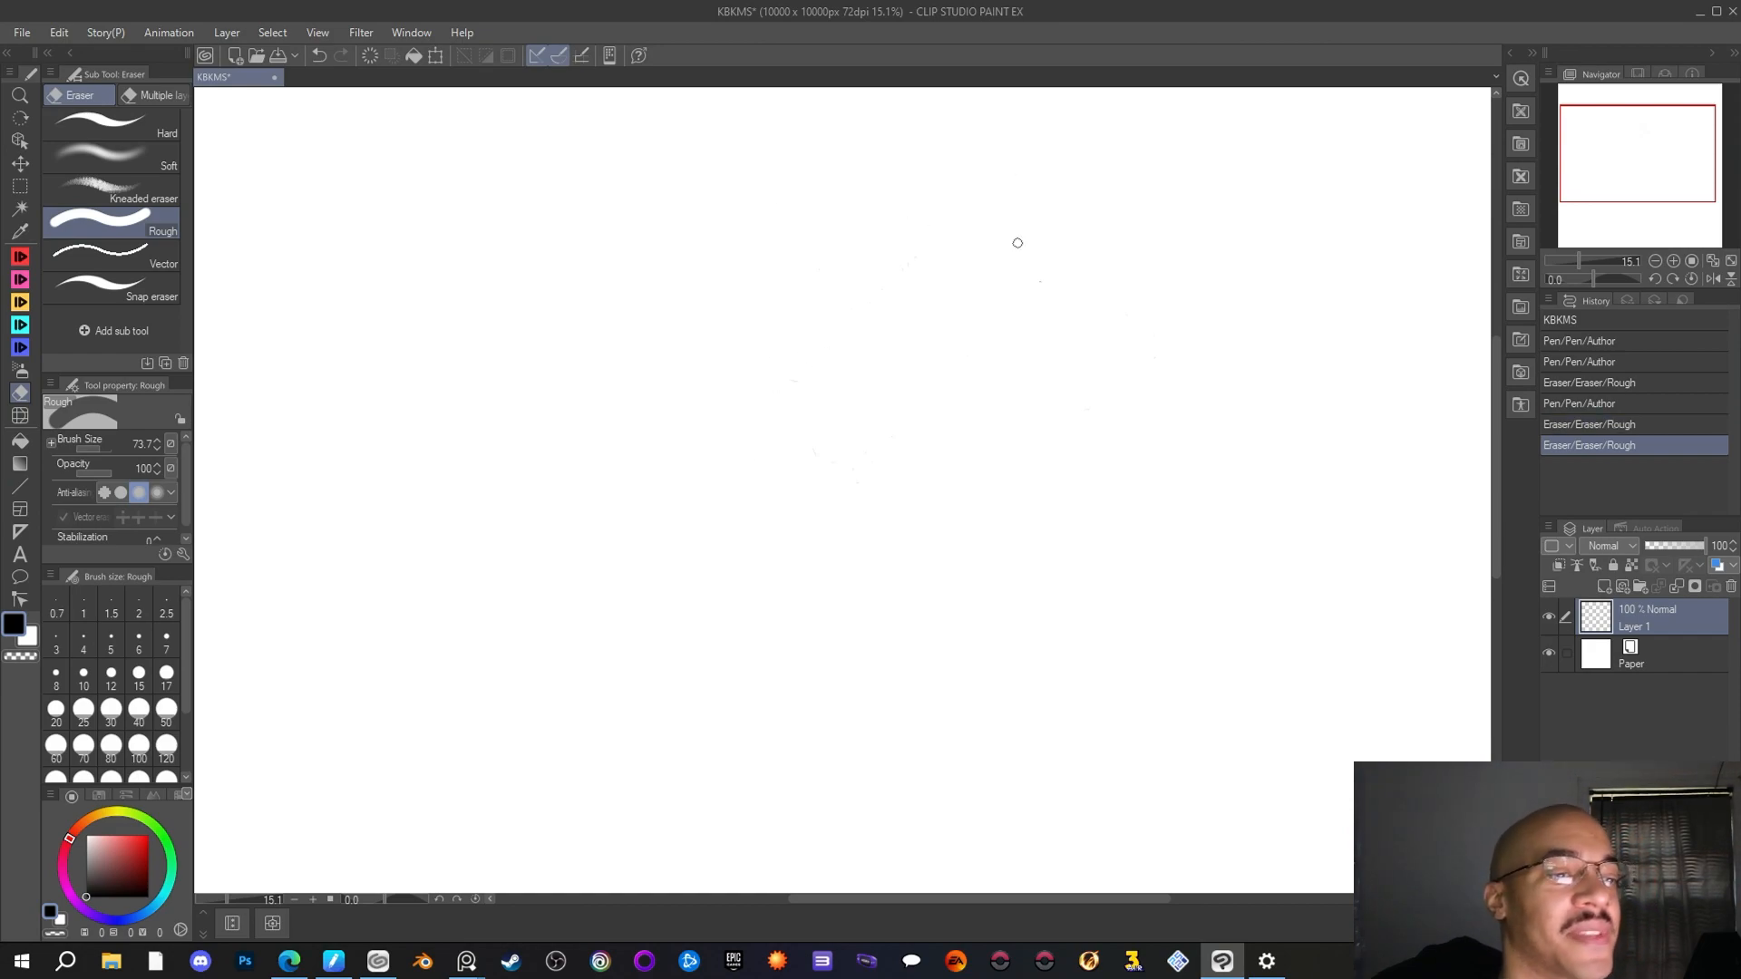
Fit the entire canvas to the screen
scroll(1017, 243, down, 3)
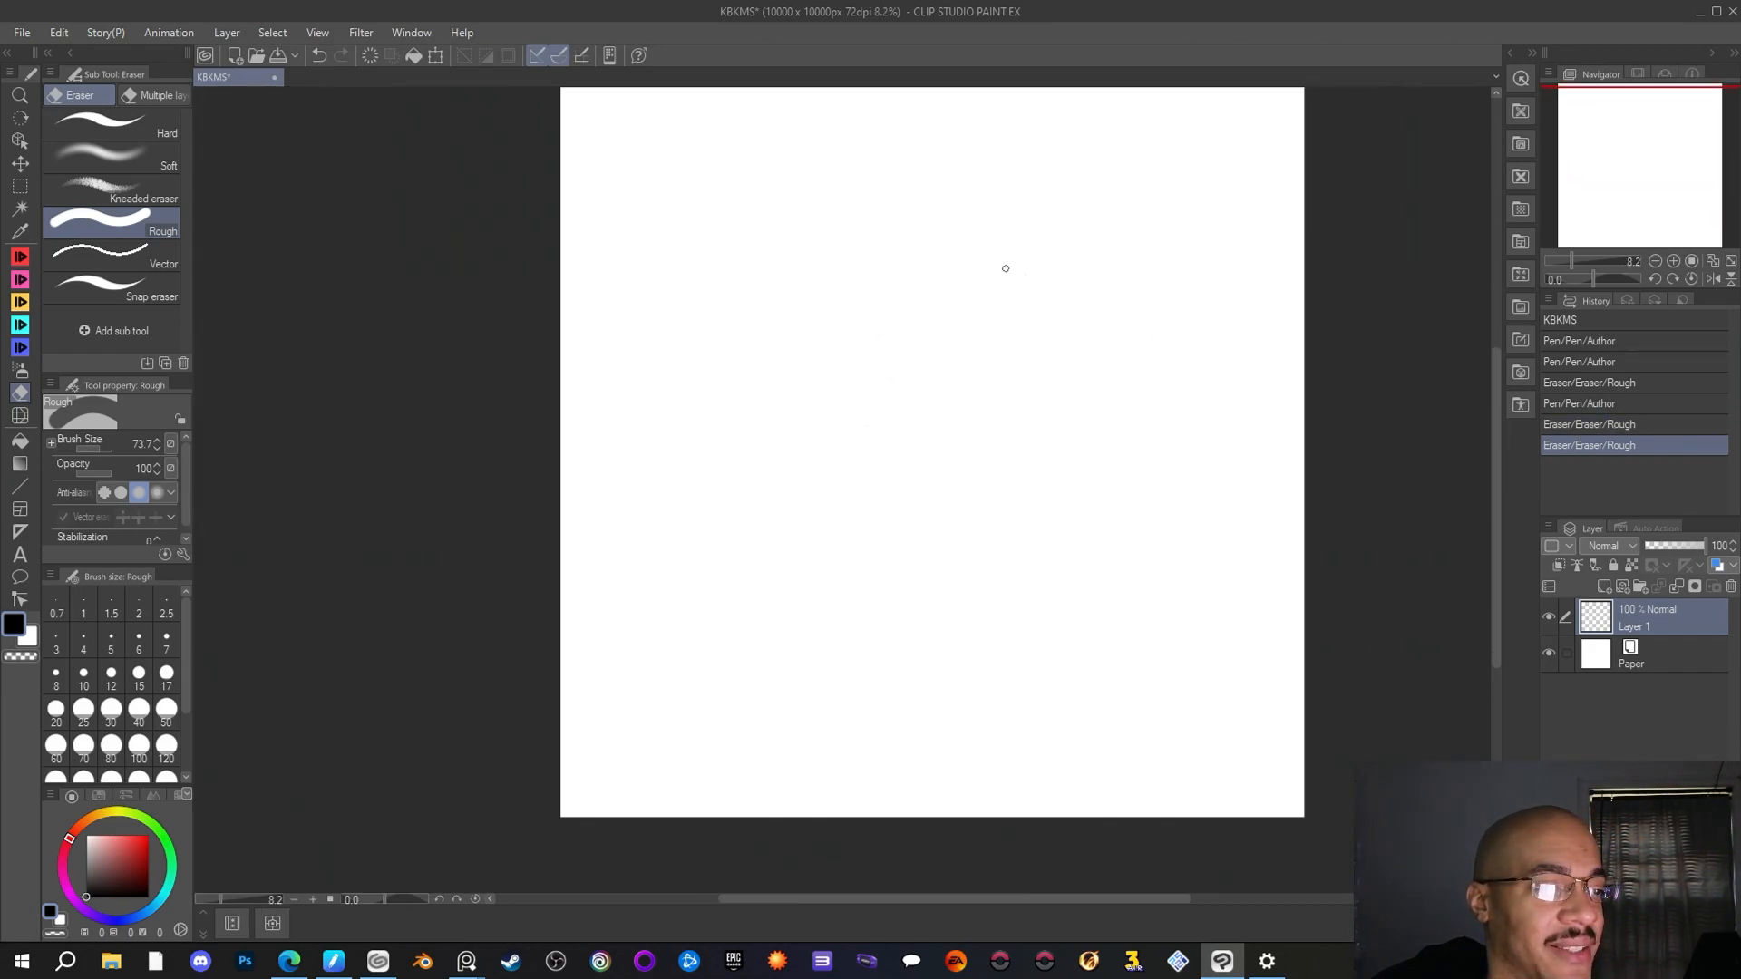
drag(1633, 149, 1642, 143)
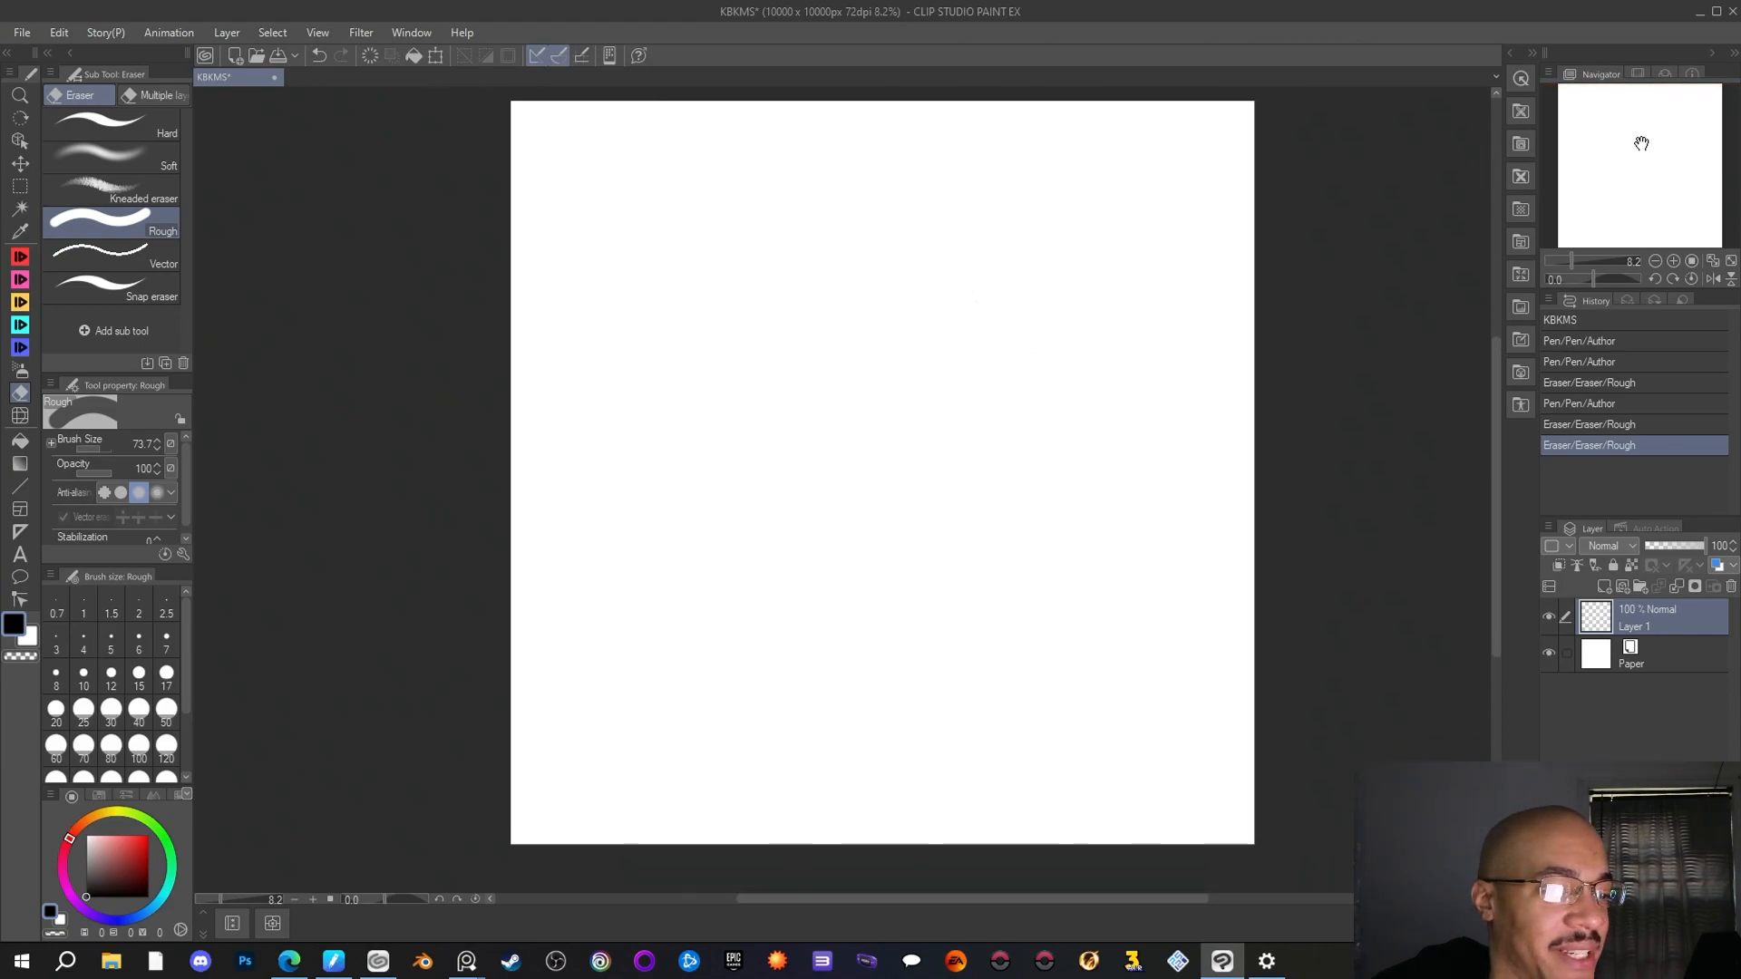
click(409, 33)
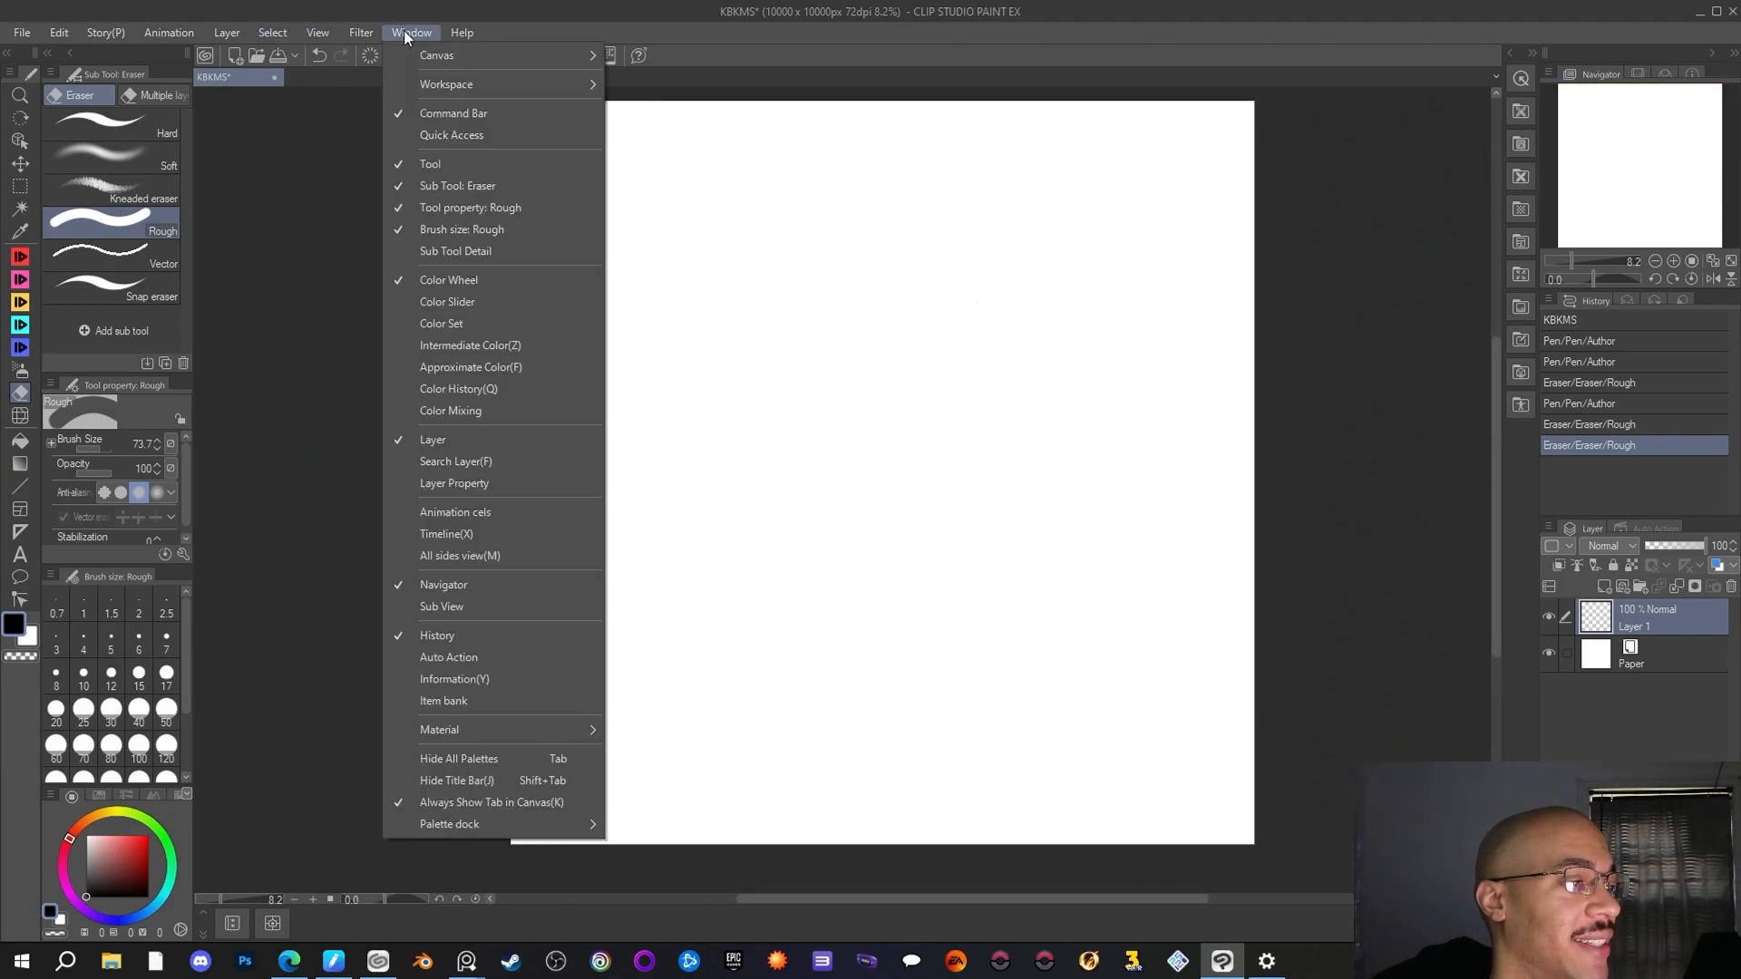
mouse_move(306, 31)
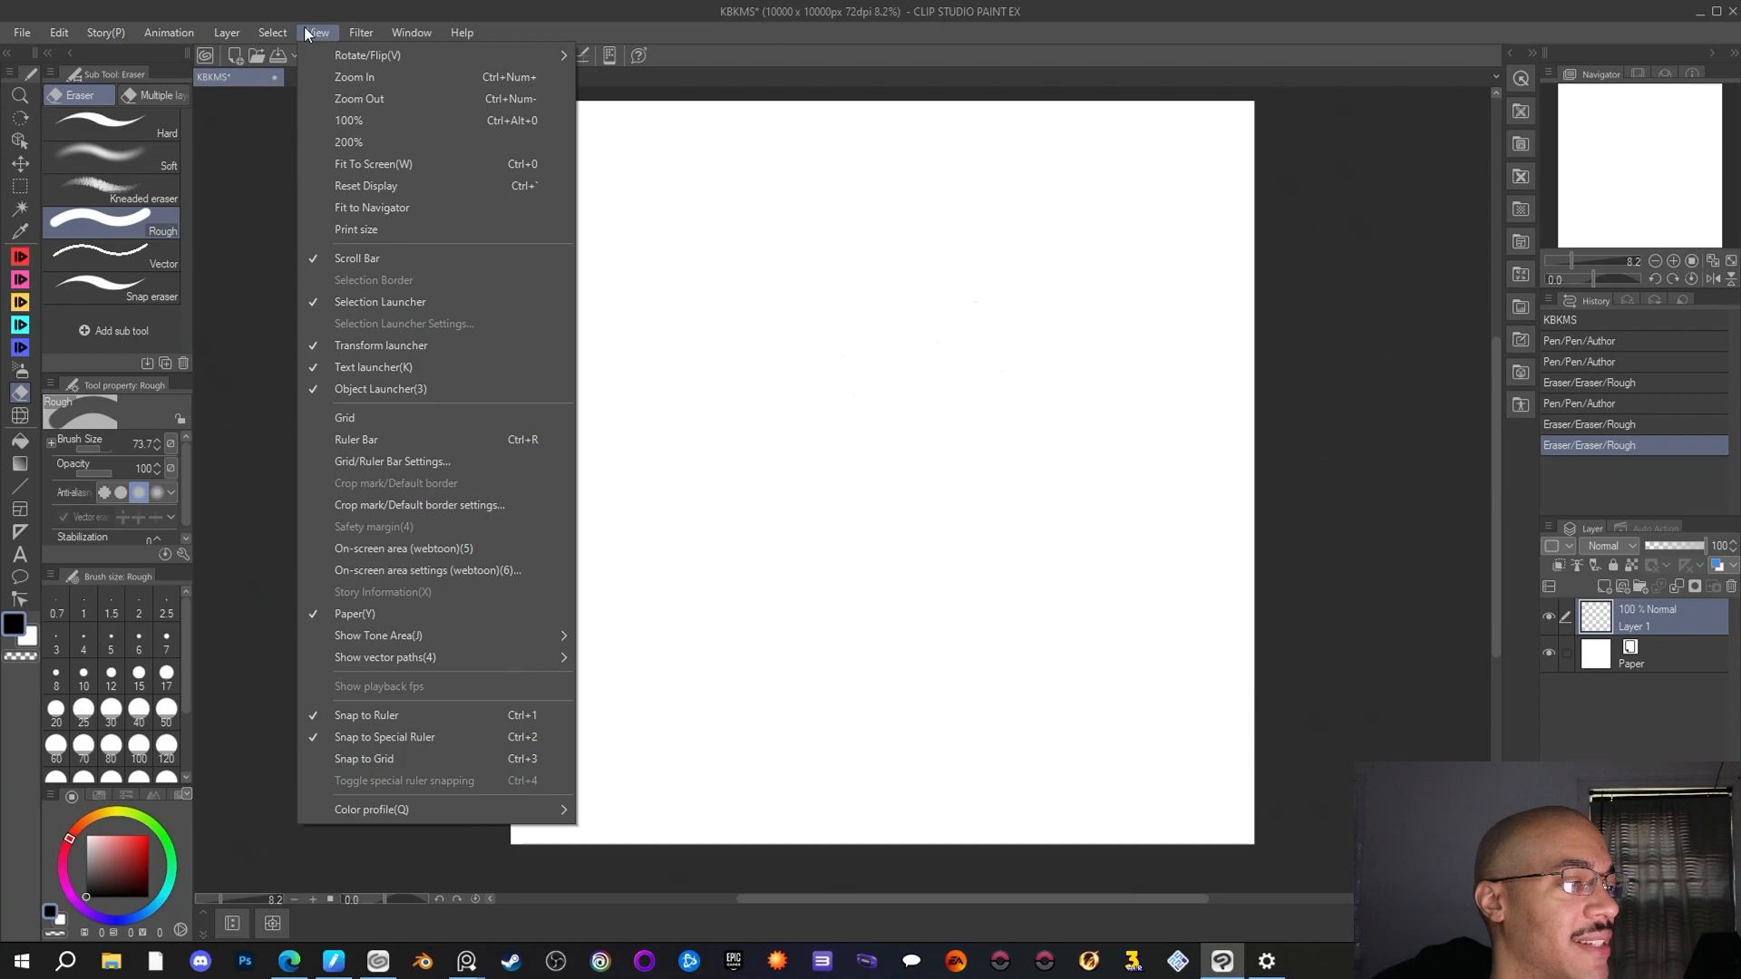
click(363, 164)
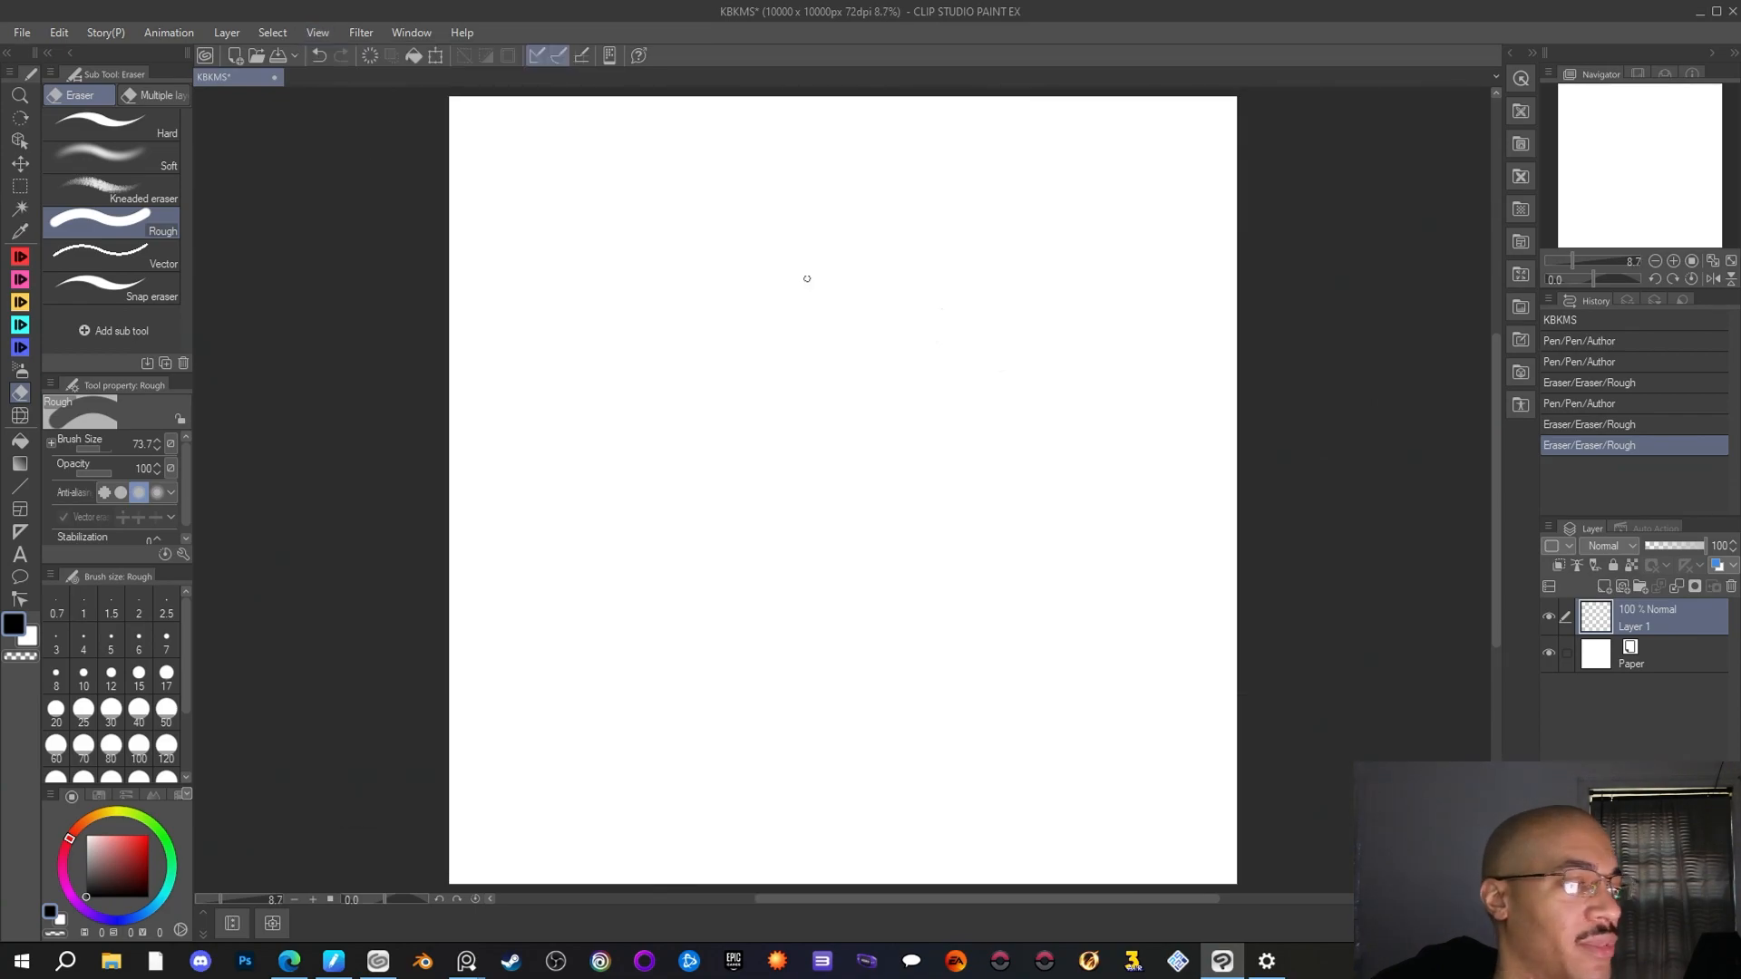
Enlarge the Rough eraser to about 933 and erase leftover specks on the canvas
drag(849, 303, 605, 274)
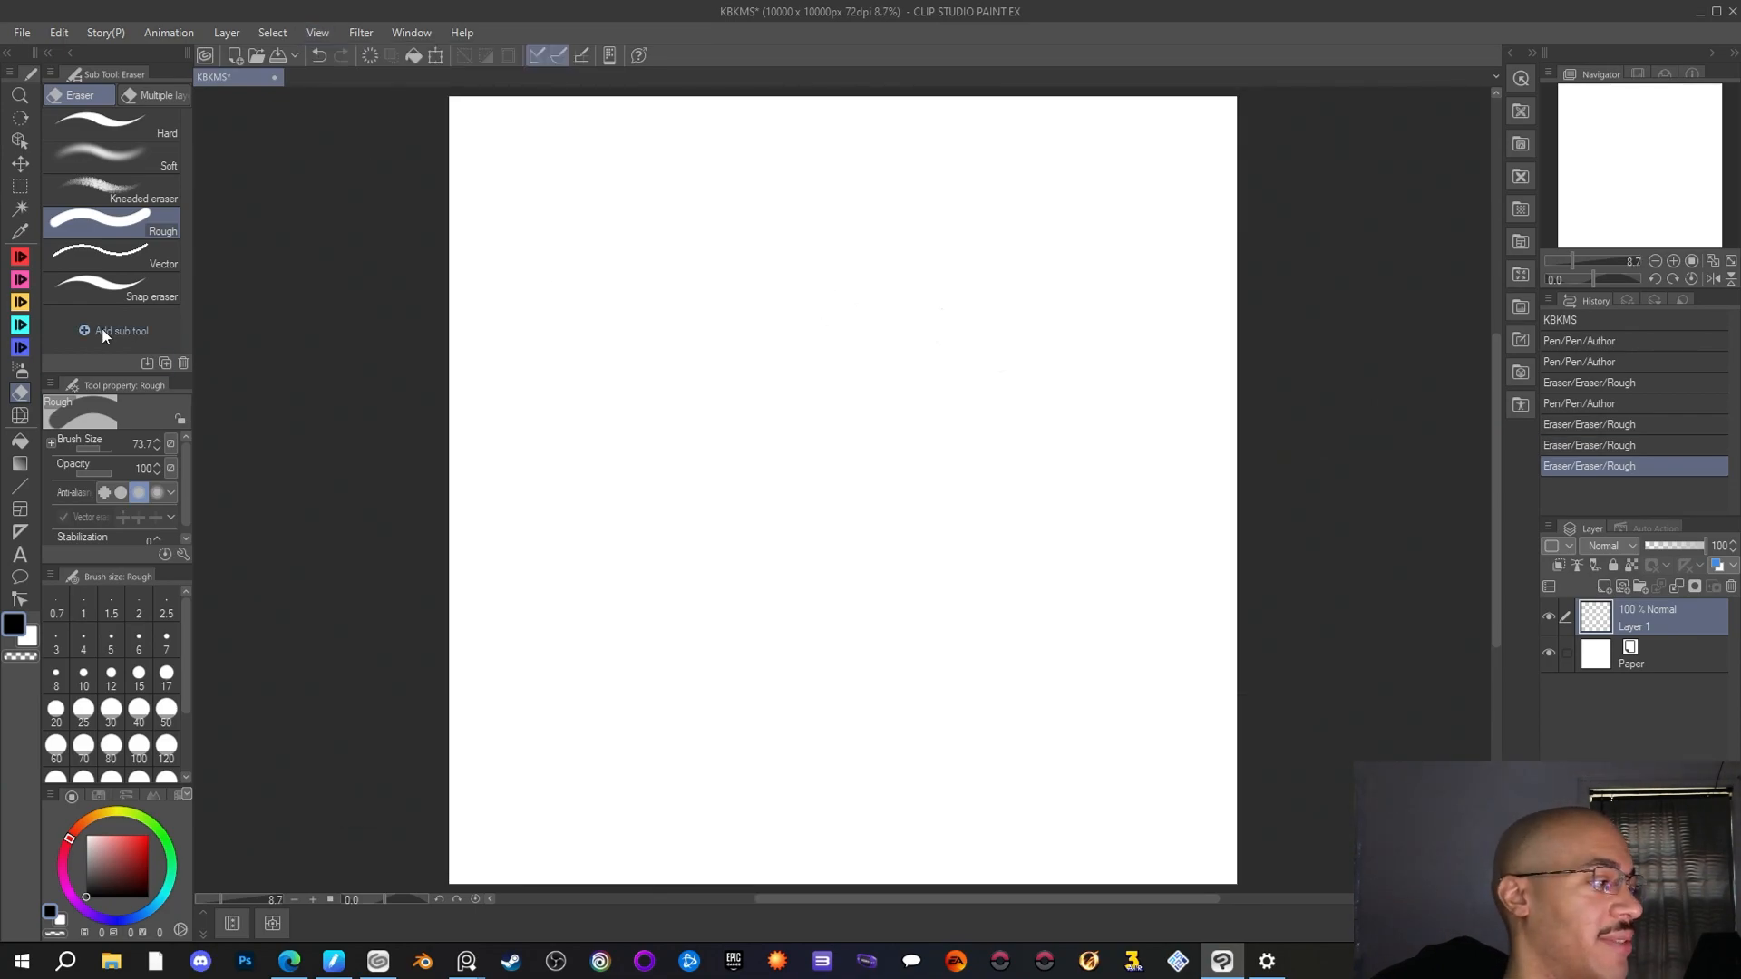
drag(104, 447, 110, 446)
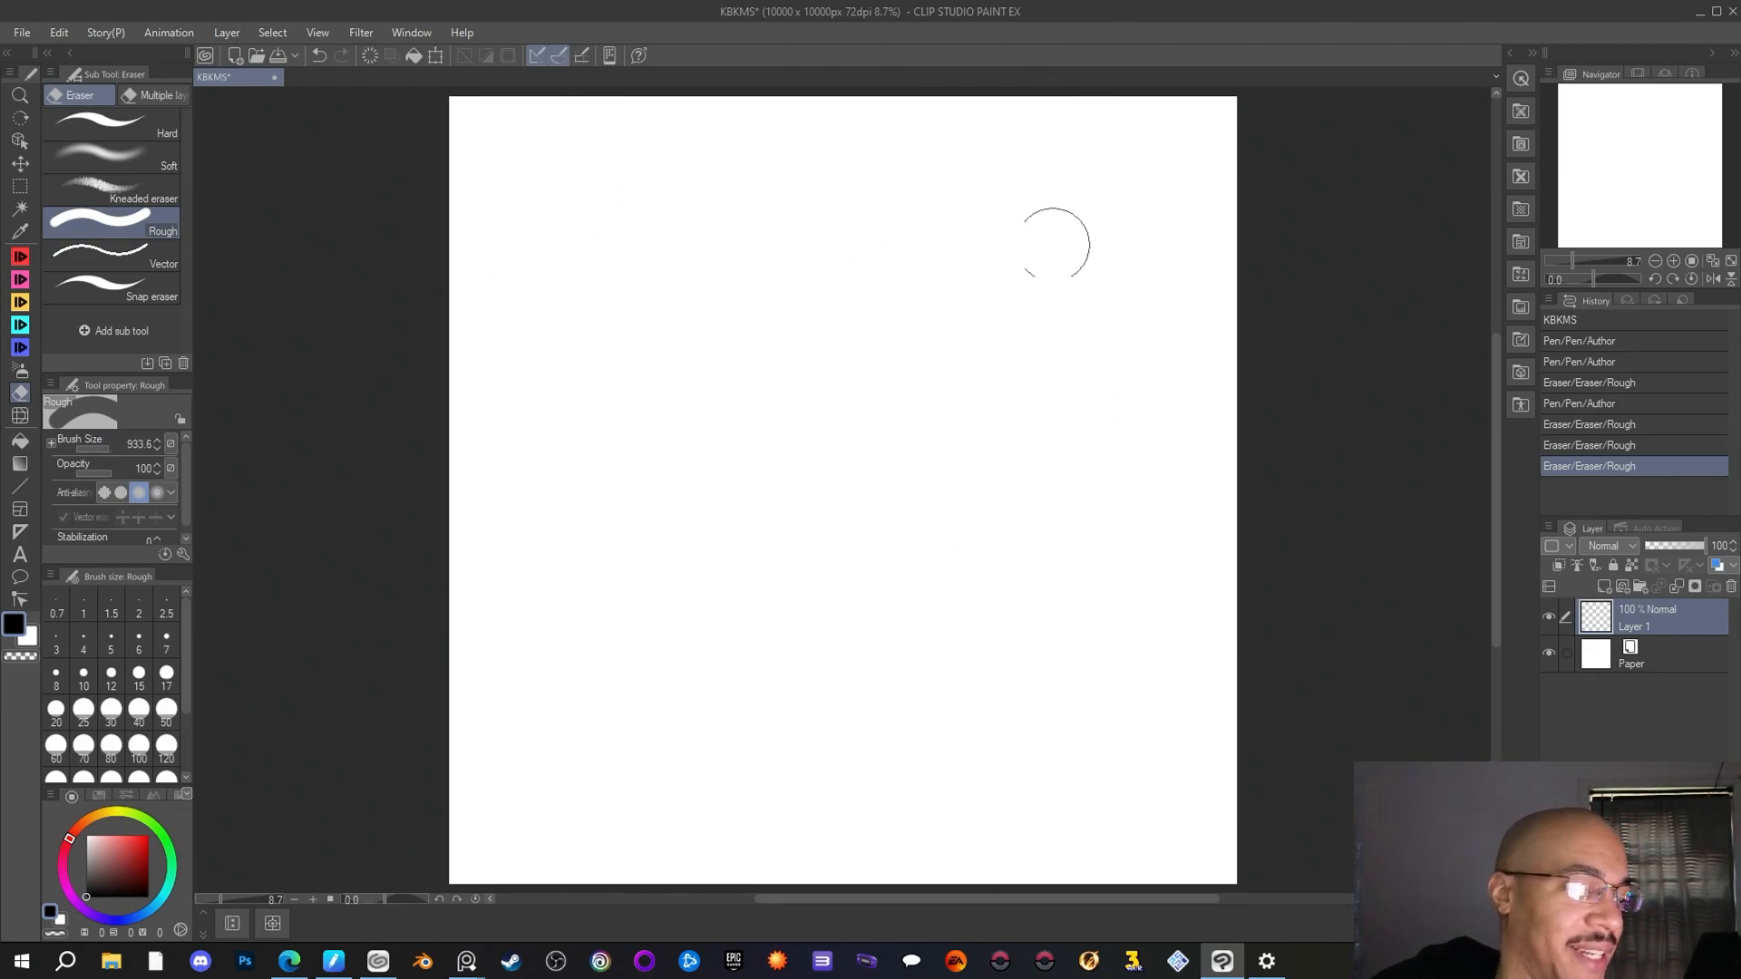
click(487, 136)
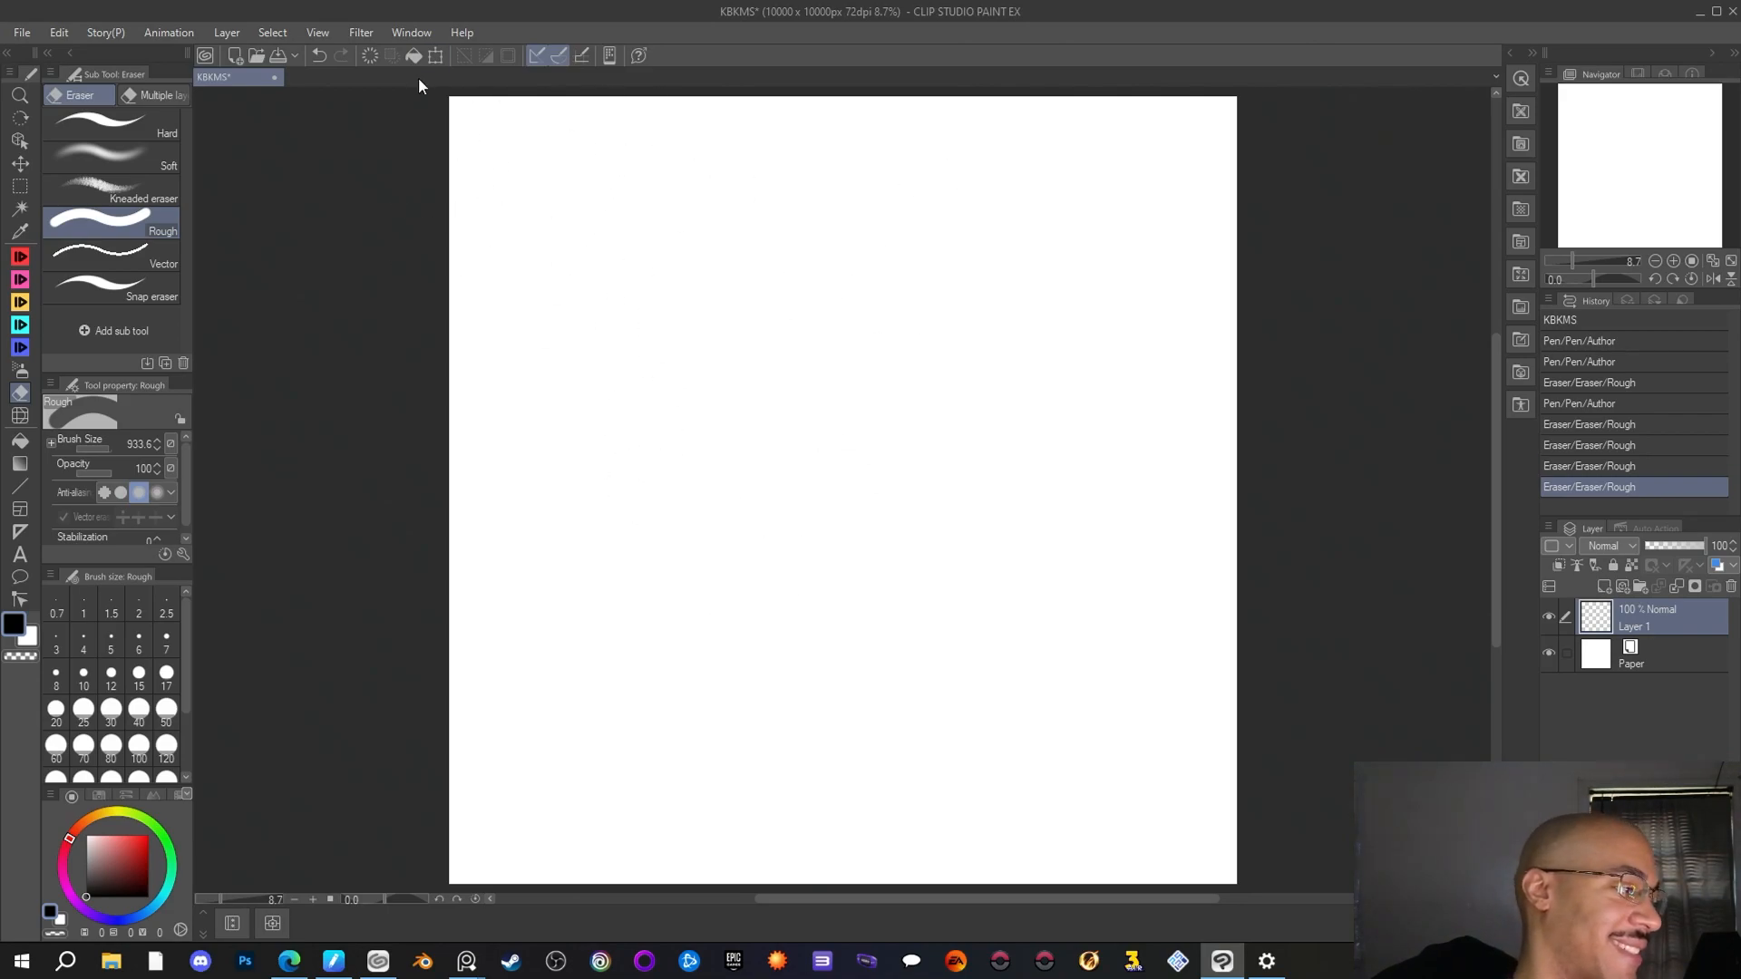
Test the Author pen at size 3 with several loose loops and curves, and wipe them out with the Rough eraser
key(p)
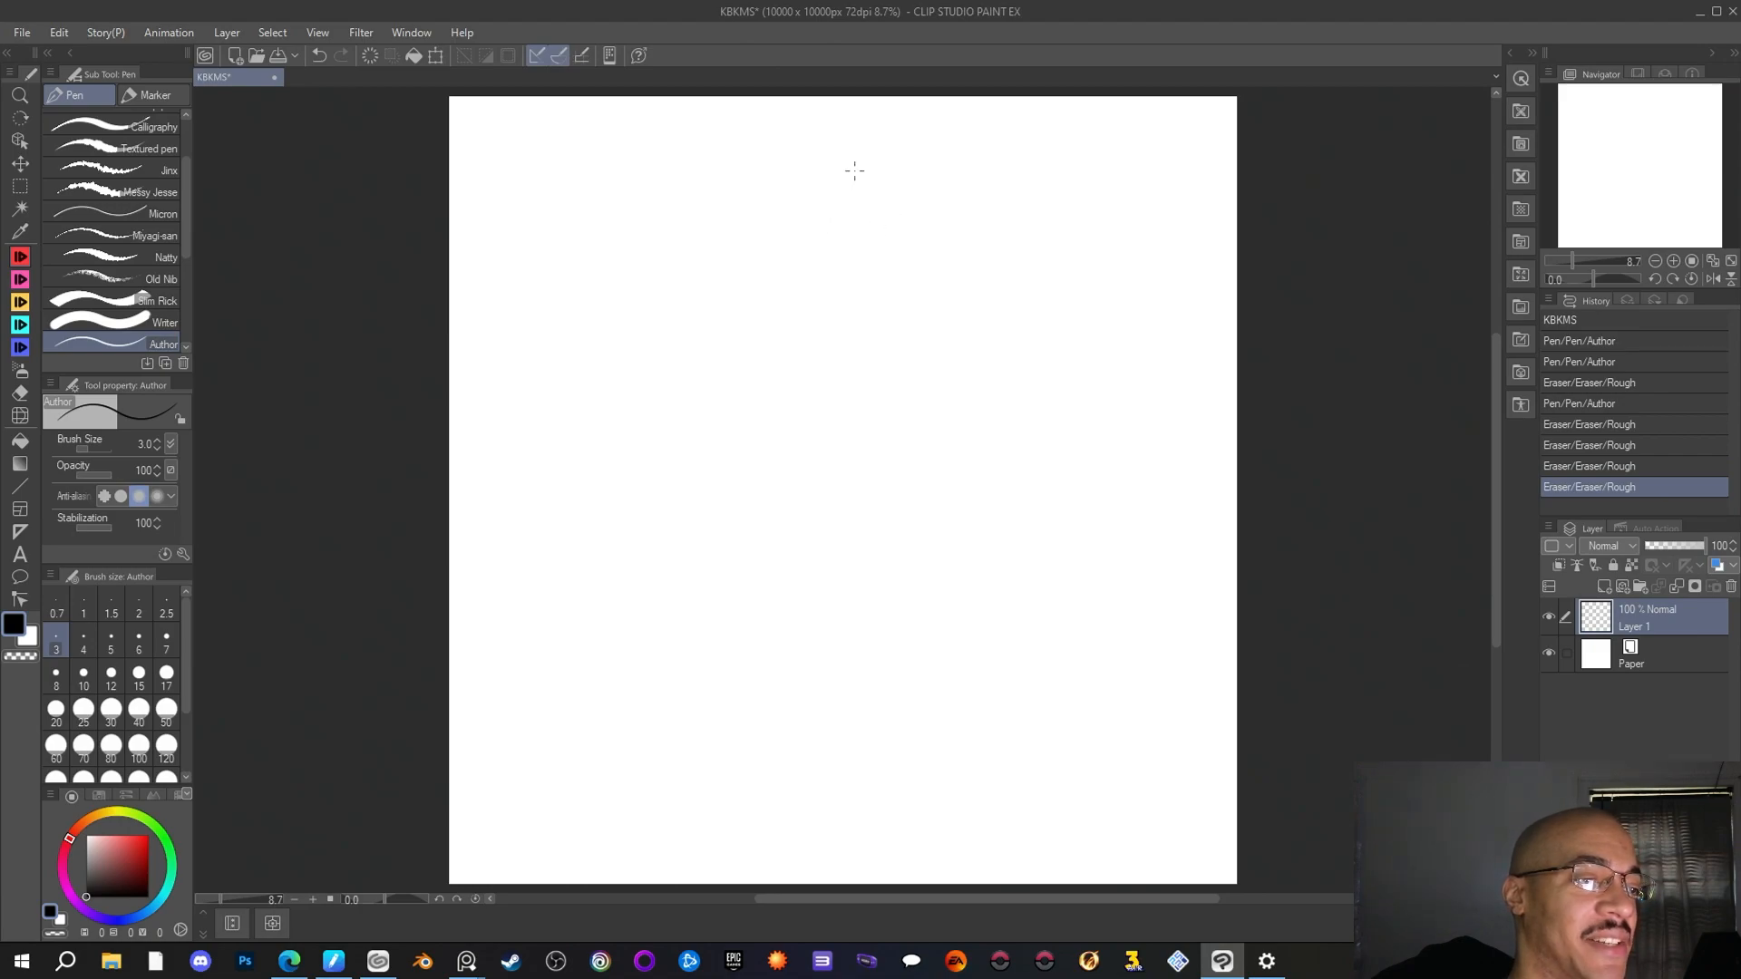
mouse_move(855, 167)
mouse_down()
mouse_move(793, 190)
mouse_move(854, 163)
mouse_move(847, 241)
mouse_move(927, 267)
mouse_up()
mouse_move(746, 344)
mouse_down()
mouse_move(824, 408)
mouse_move(998, 404)
mouse_move(1025, 267)
mouse_up()
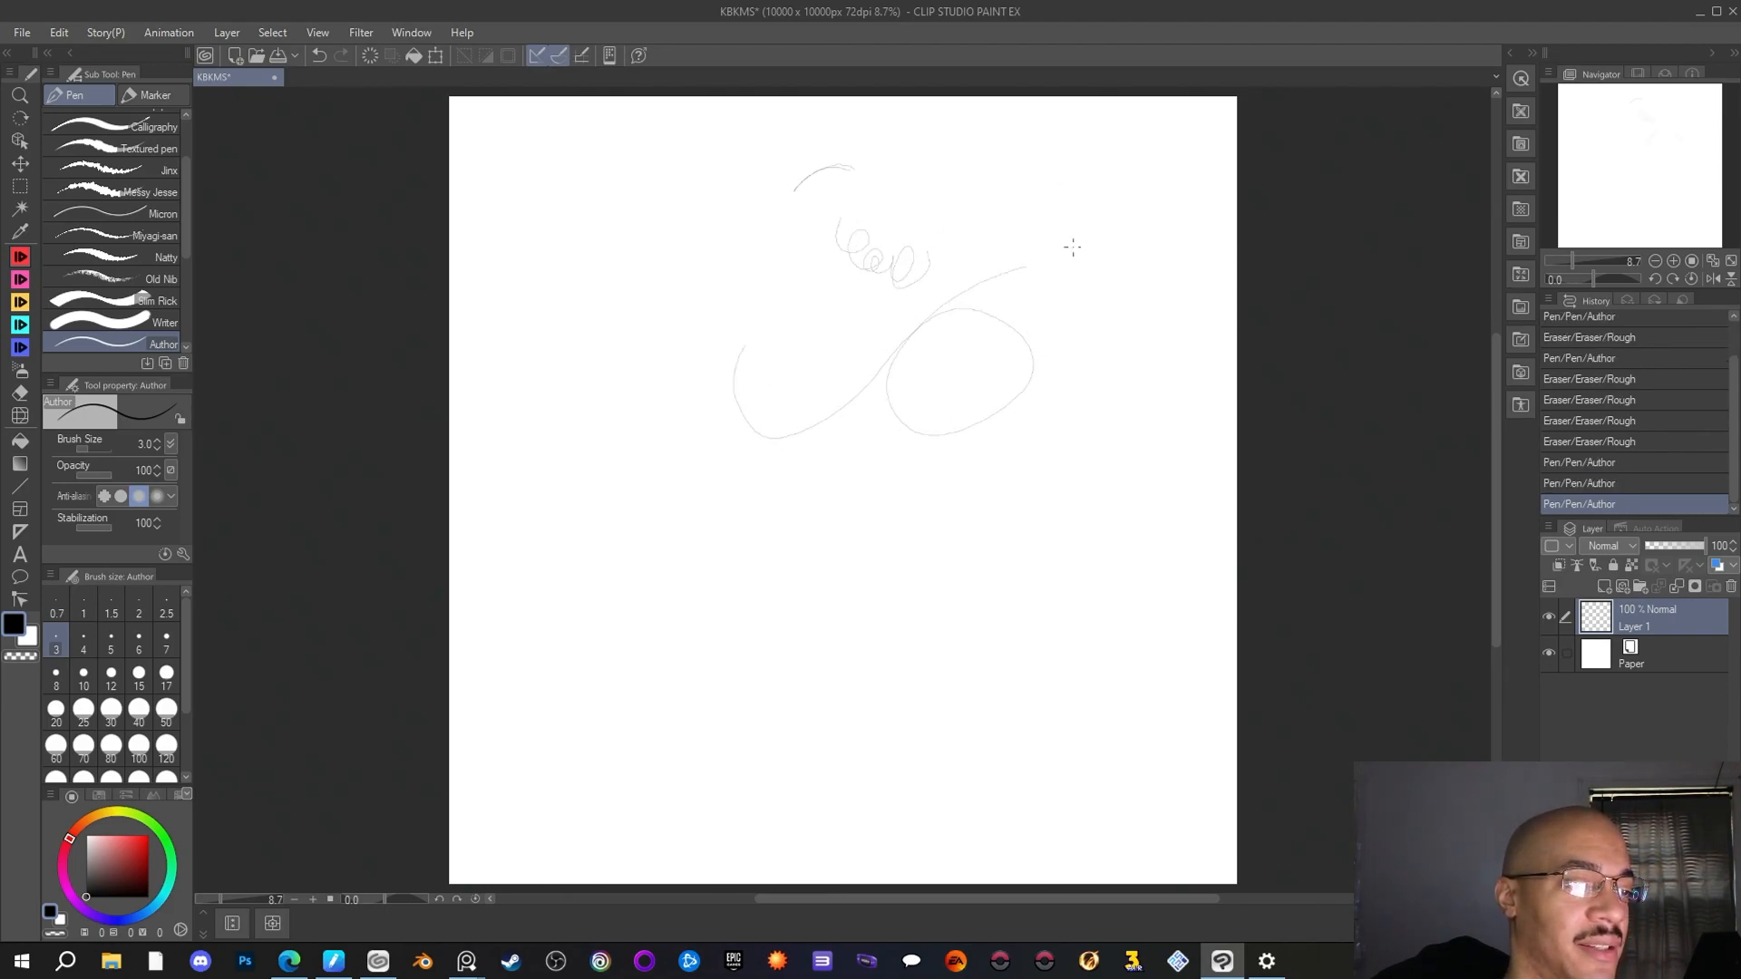
mouse_move(1036, 154)
mouse_down()
mouse_move(1005, 156)
mouse_move(1034, 447)
mouse_move(1077, 327)
mouse_up()
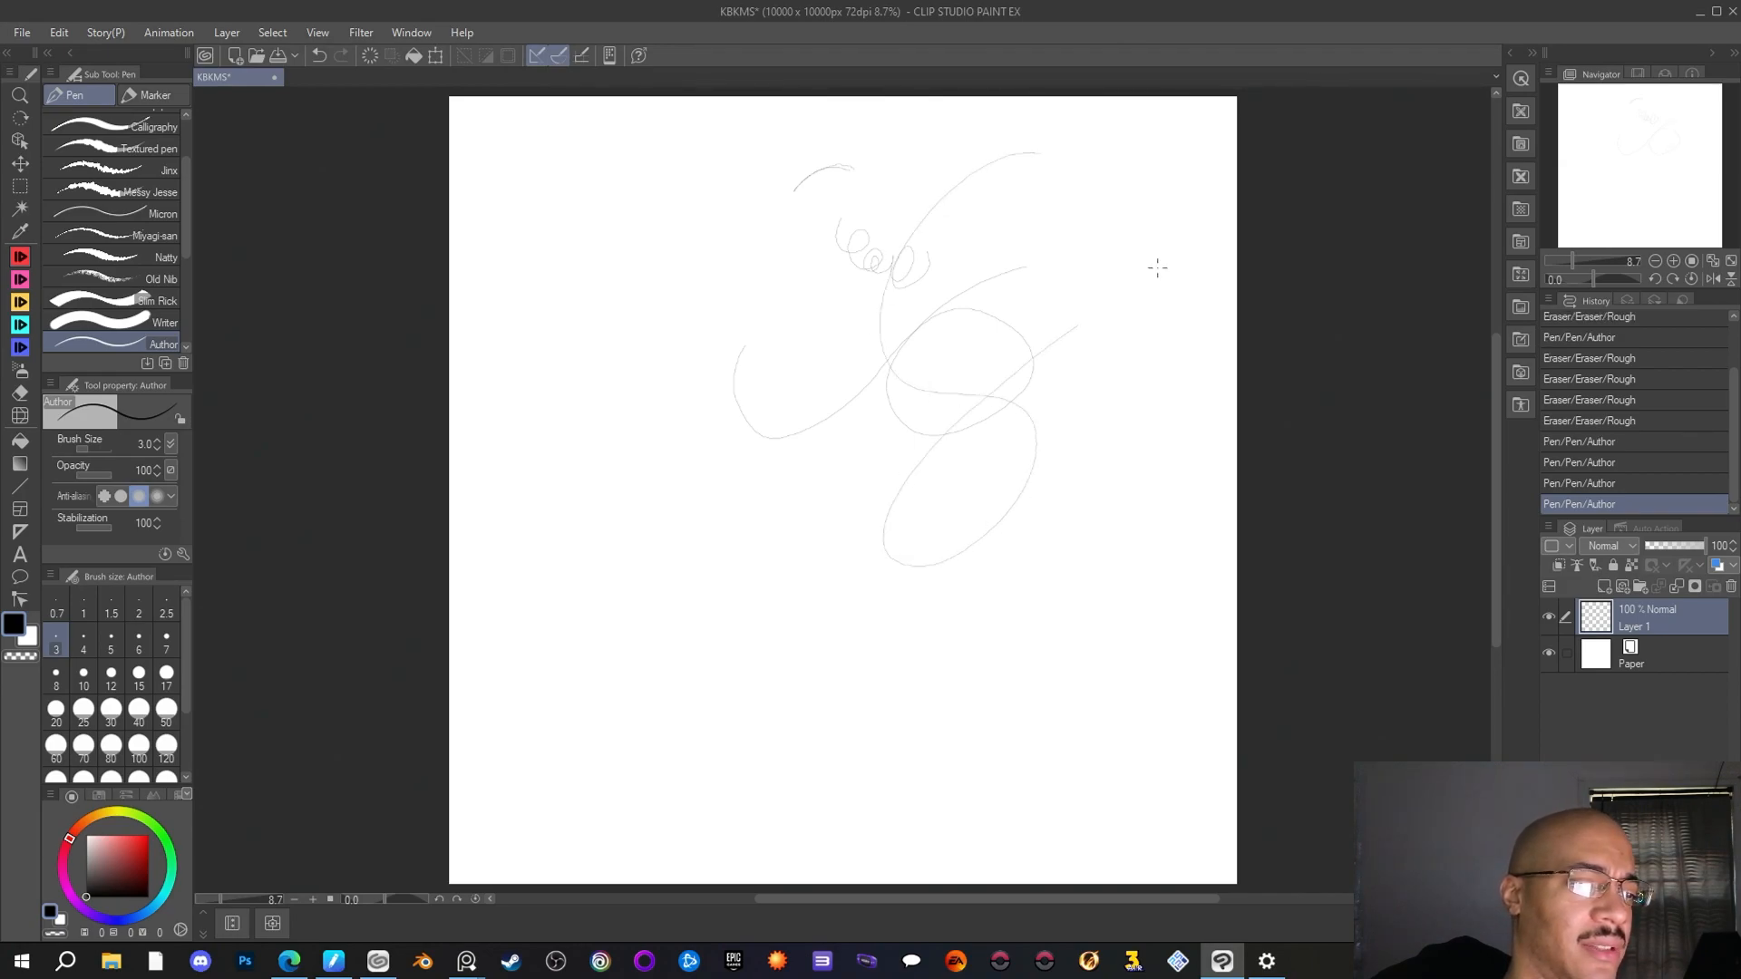
click(20, 393)
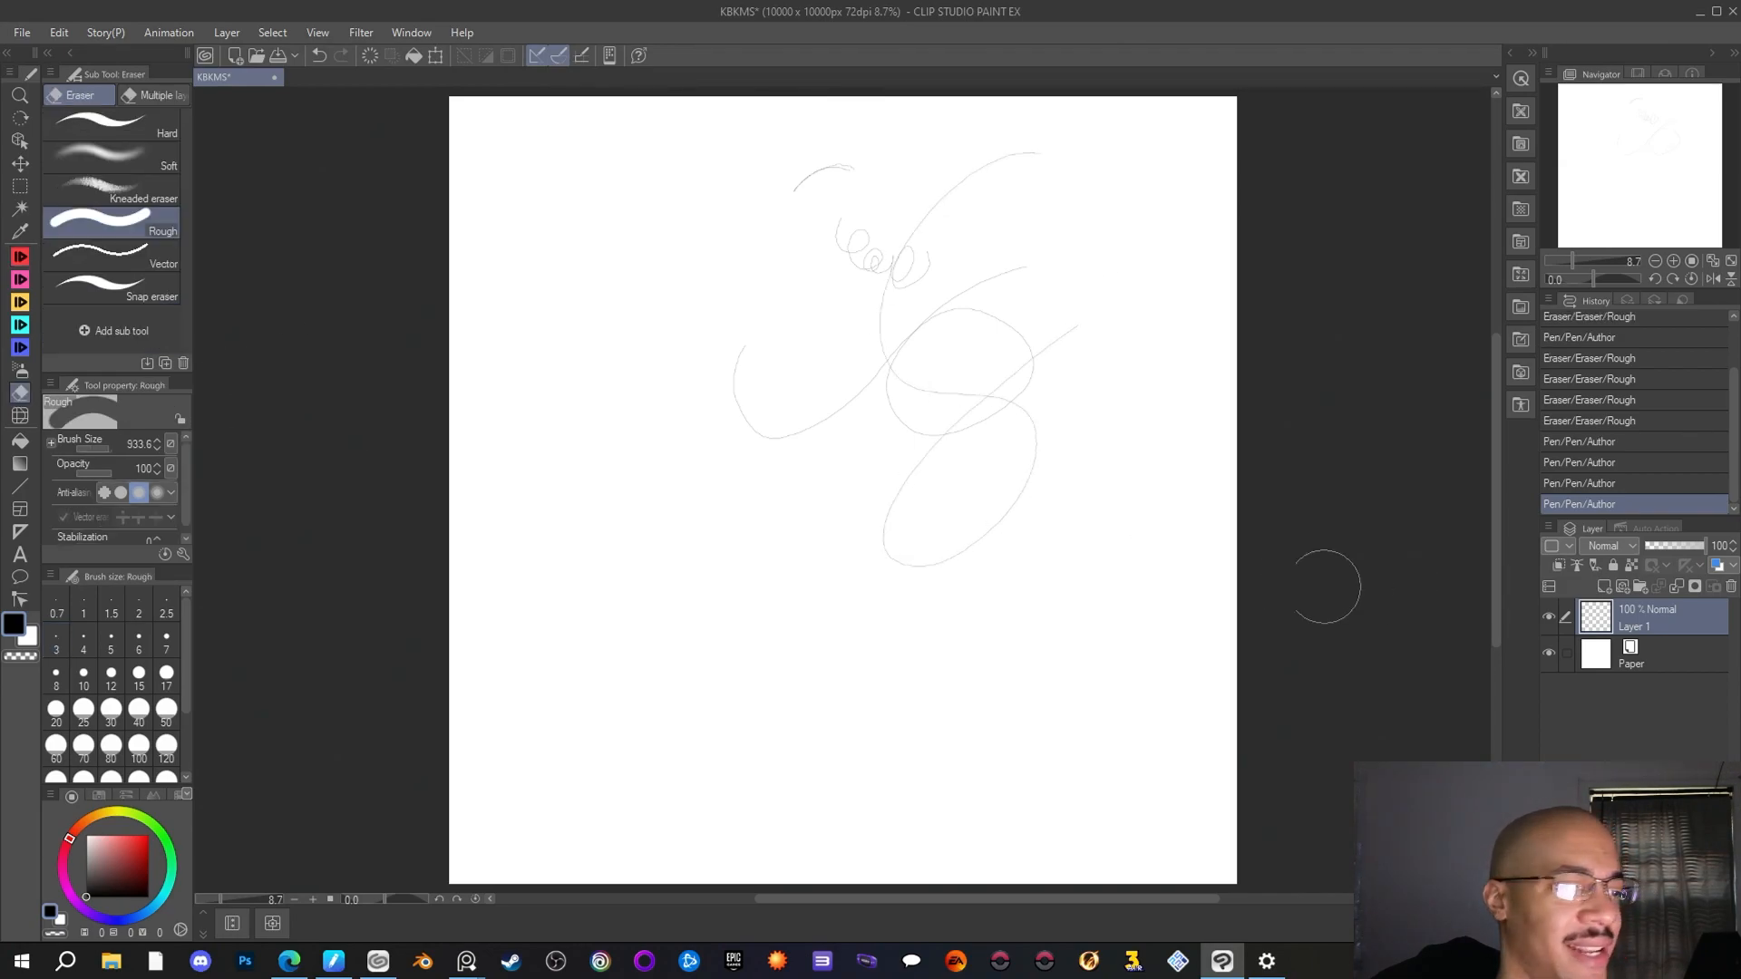
mouse_move(884, 571)
mouse_down()
mouse_move(943, 548)
mouse_move(873, 486)
mouse_move(1190, 348)
mouse_move(890, 385)
mouse_move(852, 353)
mouse_move(1066, 244)
mouse_move(633, 475)
mouse_move(851, 429)
mouse_move(935, 387)
mouse_move(1049, 192)
mouse_move(784, 314)
mouse_move(838, 150)
mouse_move(762, 244)
mouse_up()
Try one long continuous looping stroke across the upper canvas with the Author pen and undo it
click(20, 258)
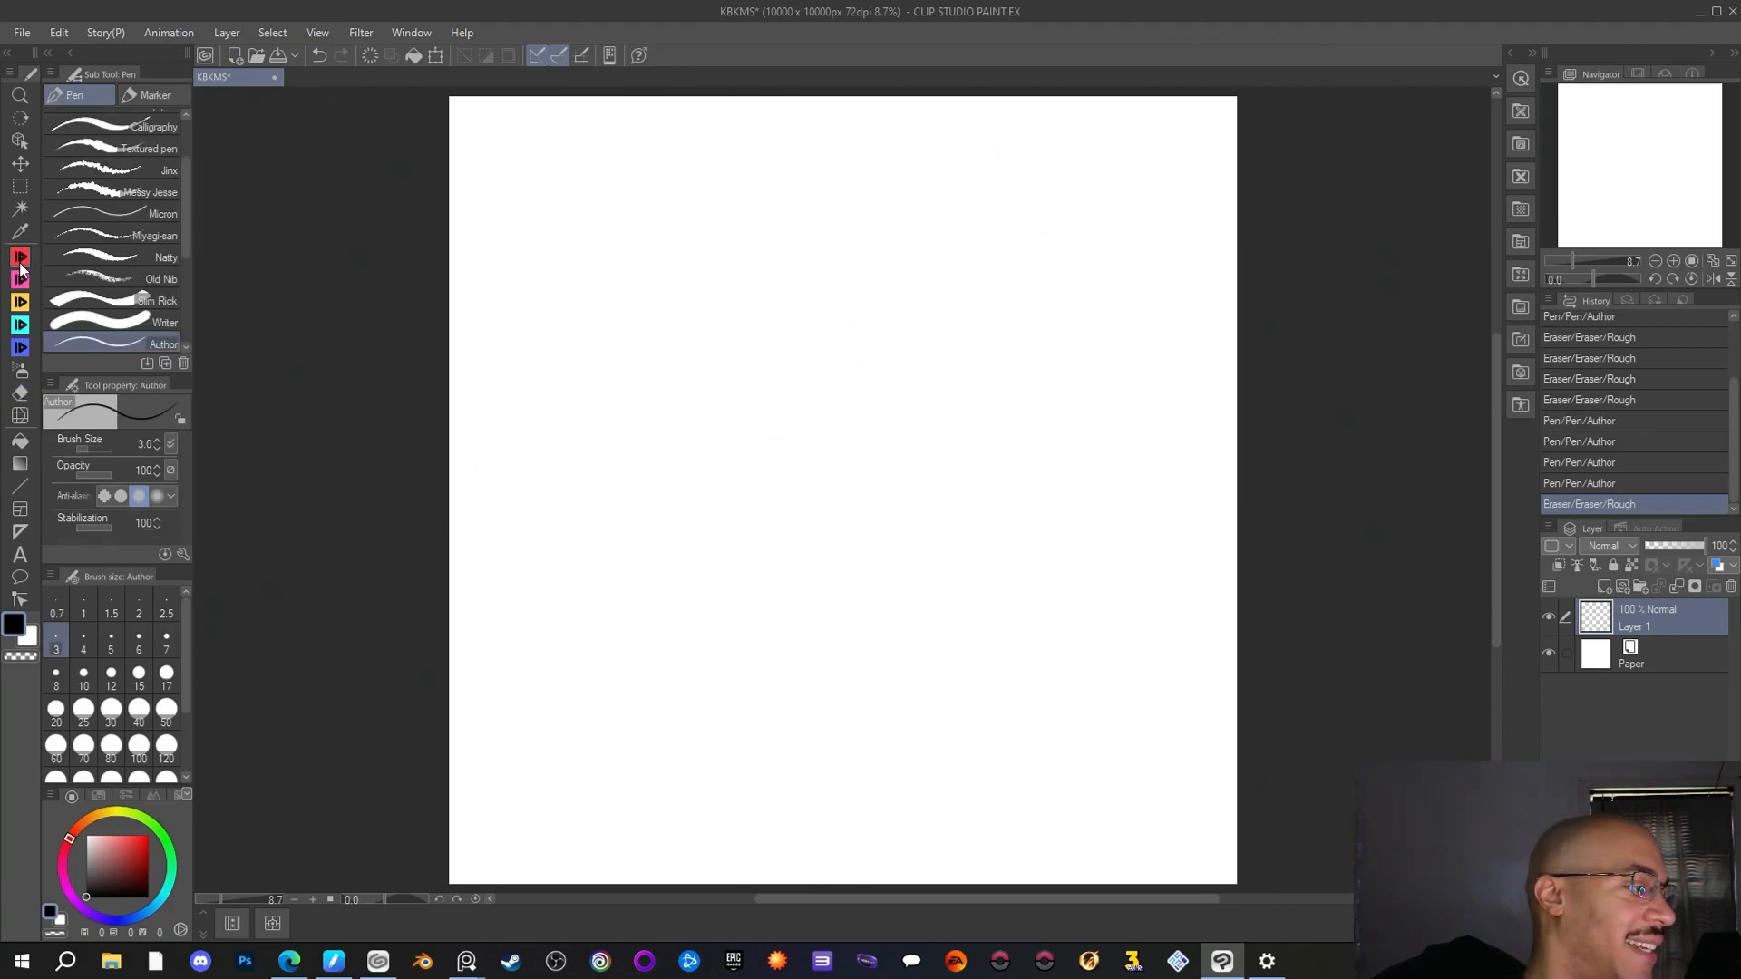
mouse_move(983, 164)
mouse_down()
mouse_move(777, 324)
mouse_move(878, 415)
mouse_move(1024, 363)
mouse_move(1001, 246)
mouse_move(854, 279)
mouse_move(854, 397)
mouse_move(1016, 488)
mouse_move(1031, 540)
mouse_move(971, 582)
mouse_move(858, 544)
mouse_move(912, 422)
mouse_move(1047, 379)
mouse_move(1119, 279)
mouse_move(1032, 167)
mouse_move(894, 259)
mouse_move(1101, 502)
mouse_move(961, 569)
mouse_move(978, 397)
mouse_move(1104, 263)
mouse_move(1092, 193)
mouse_up()
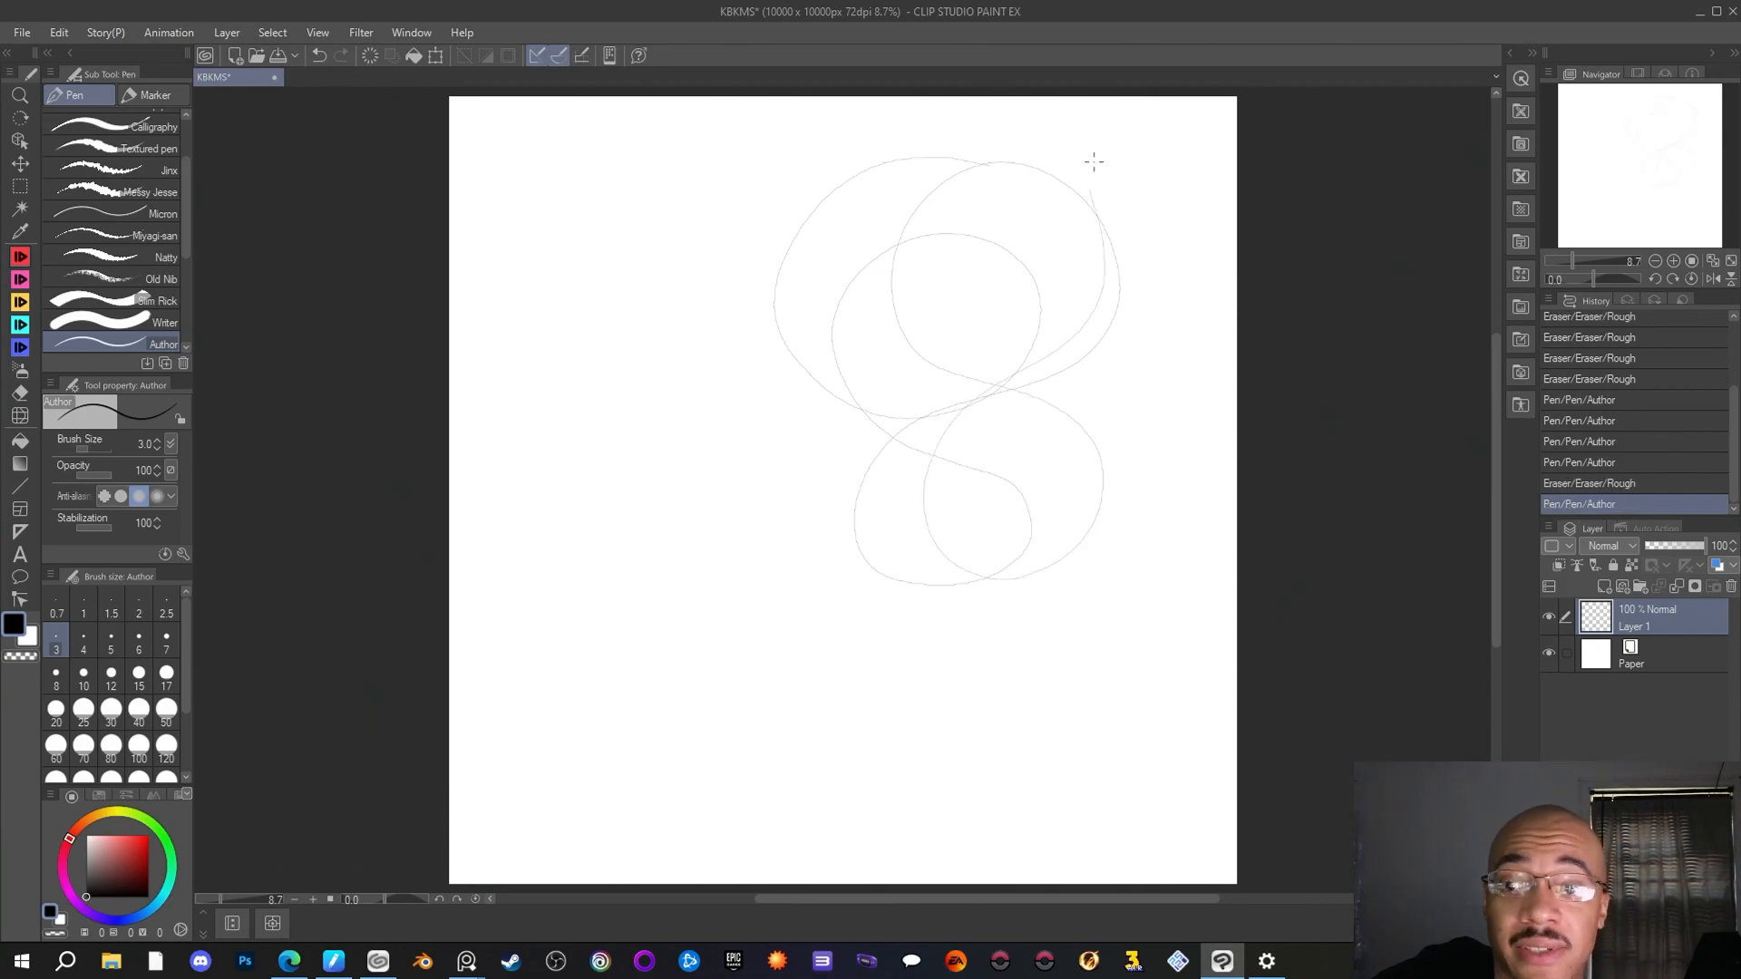
key(ctrl+z)
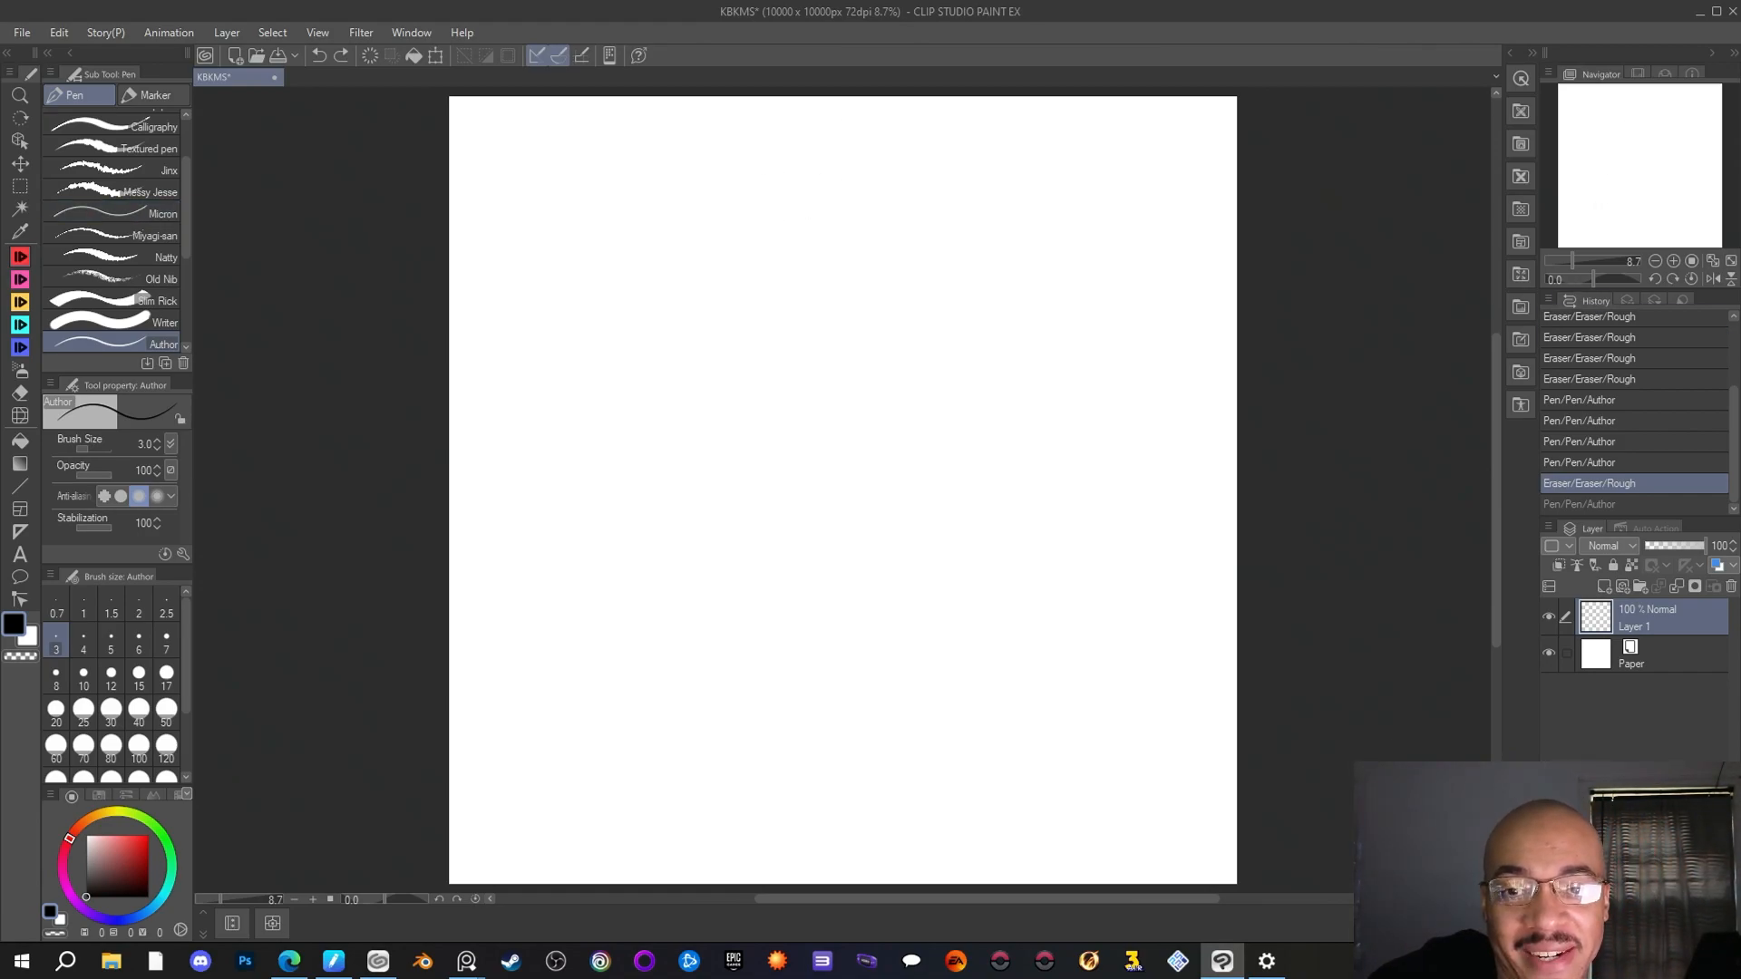
key(alt+Tab)
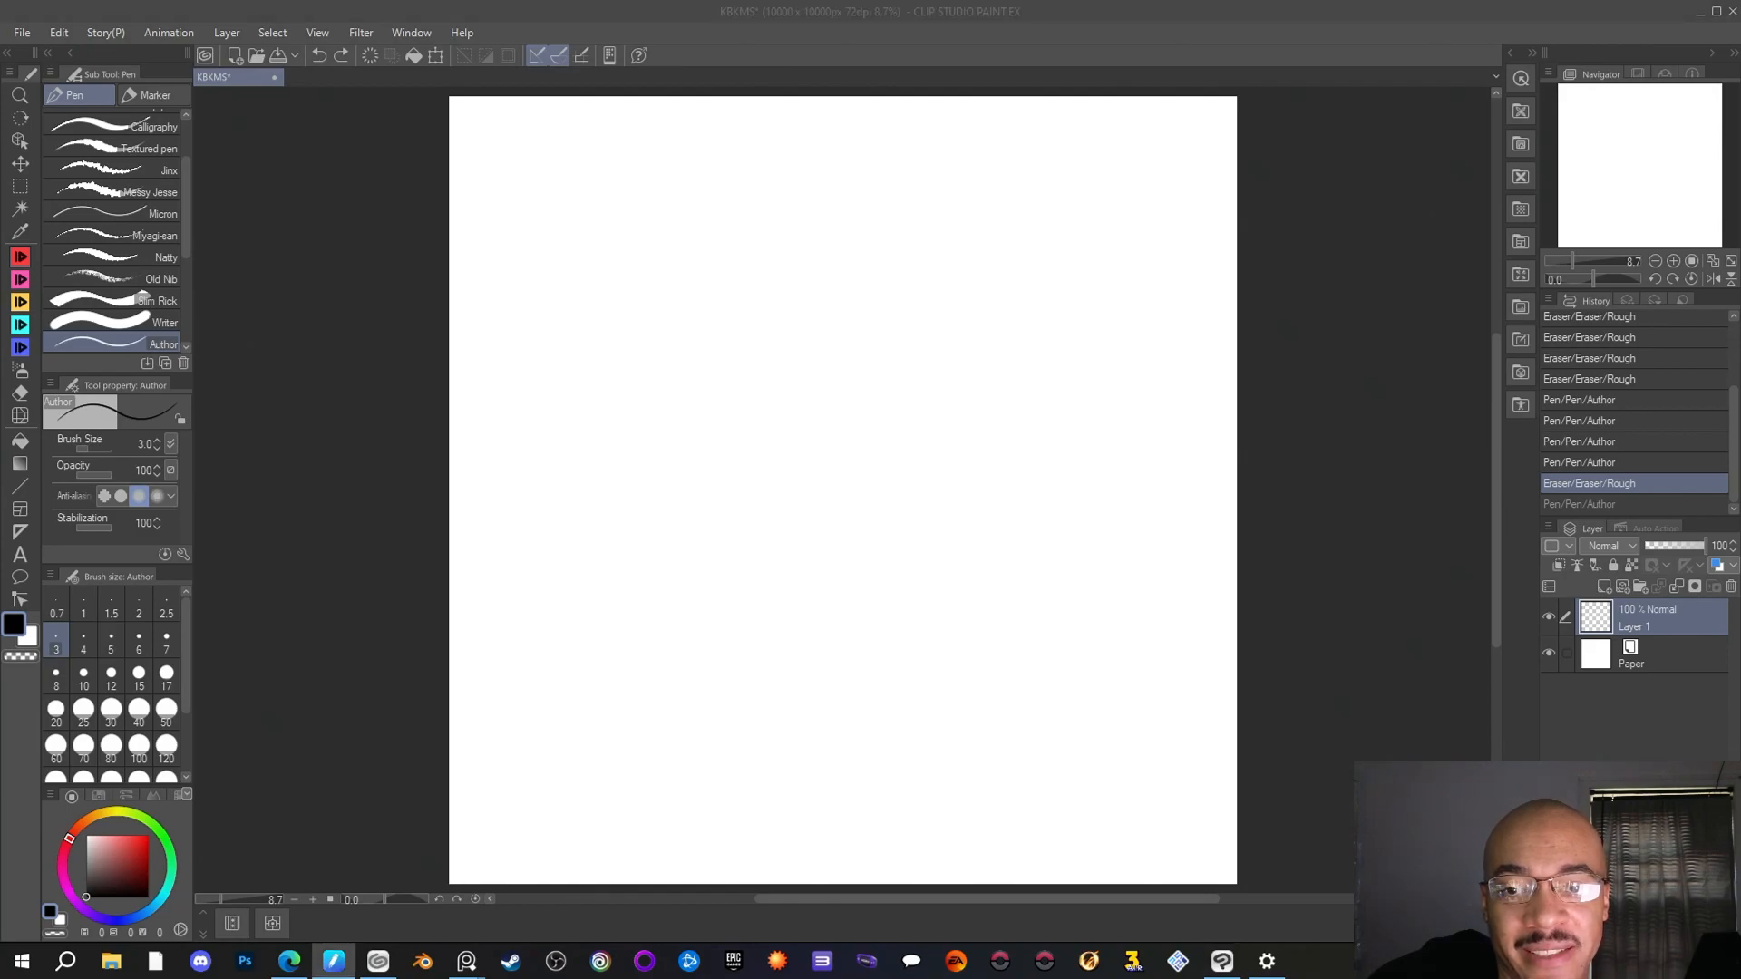
key(alt+Tab)
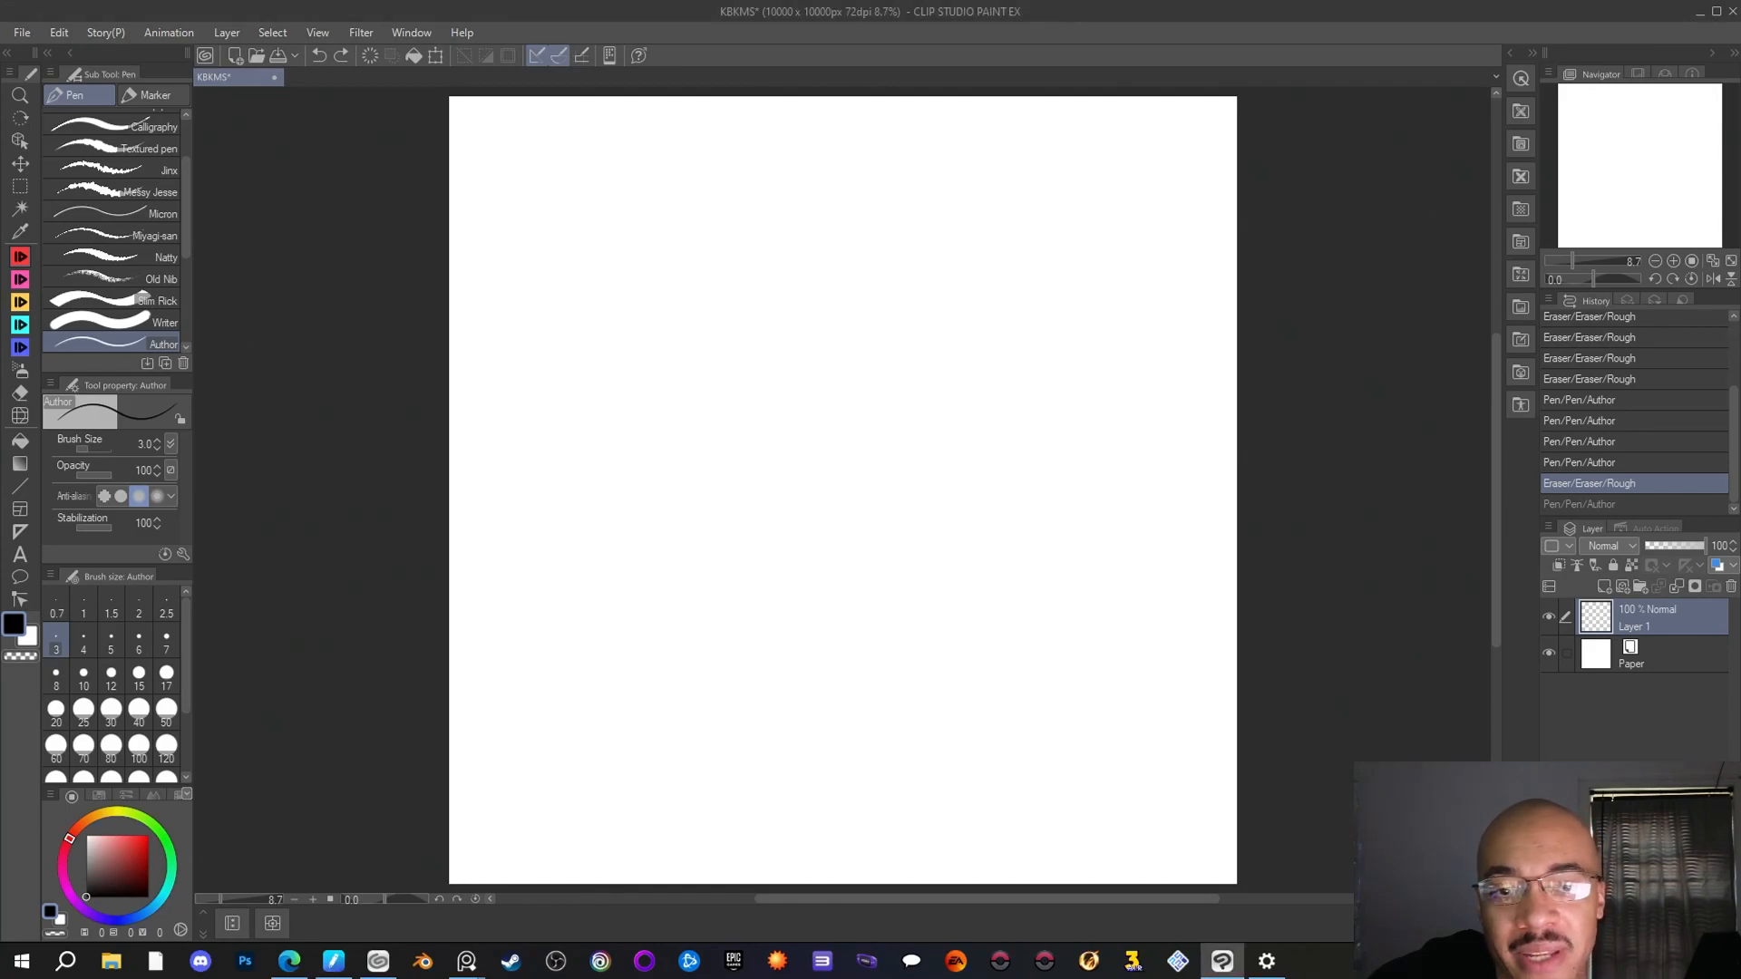
key(alt+Tab)
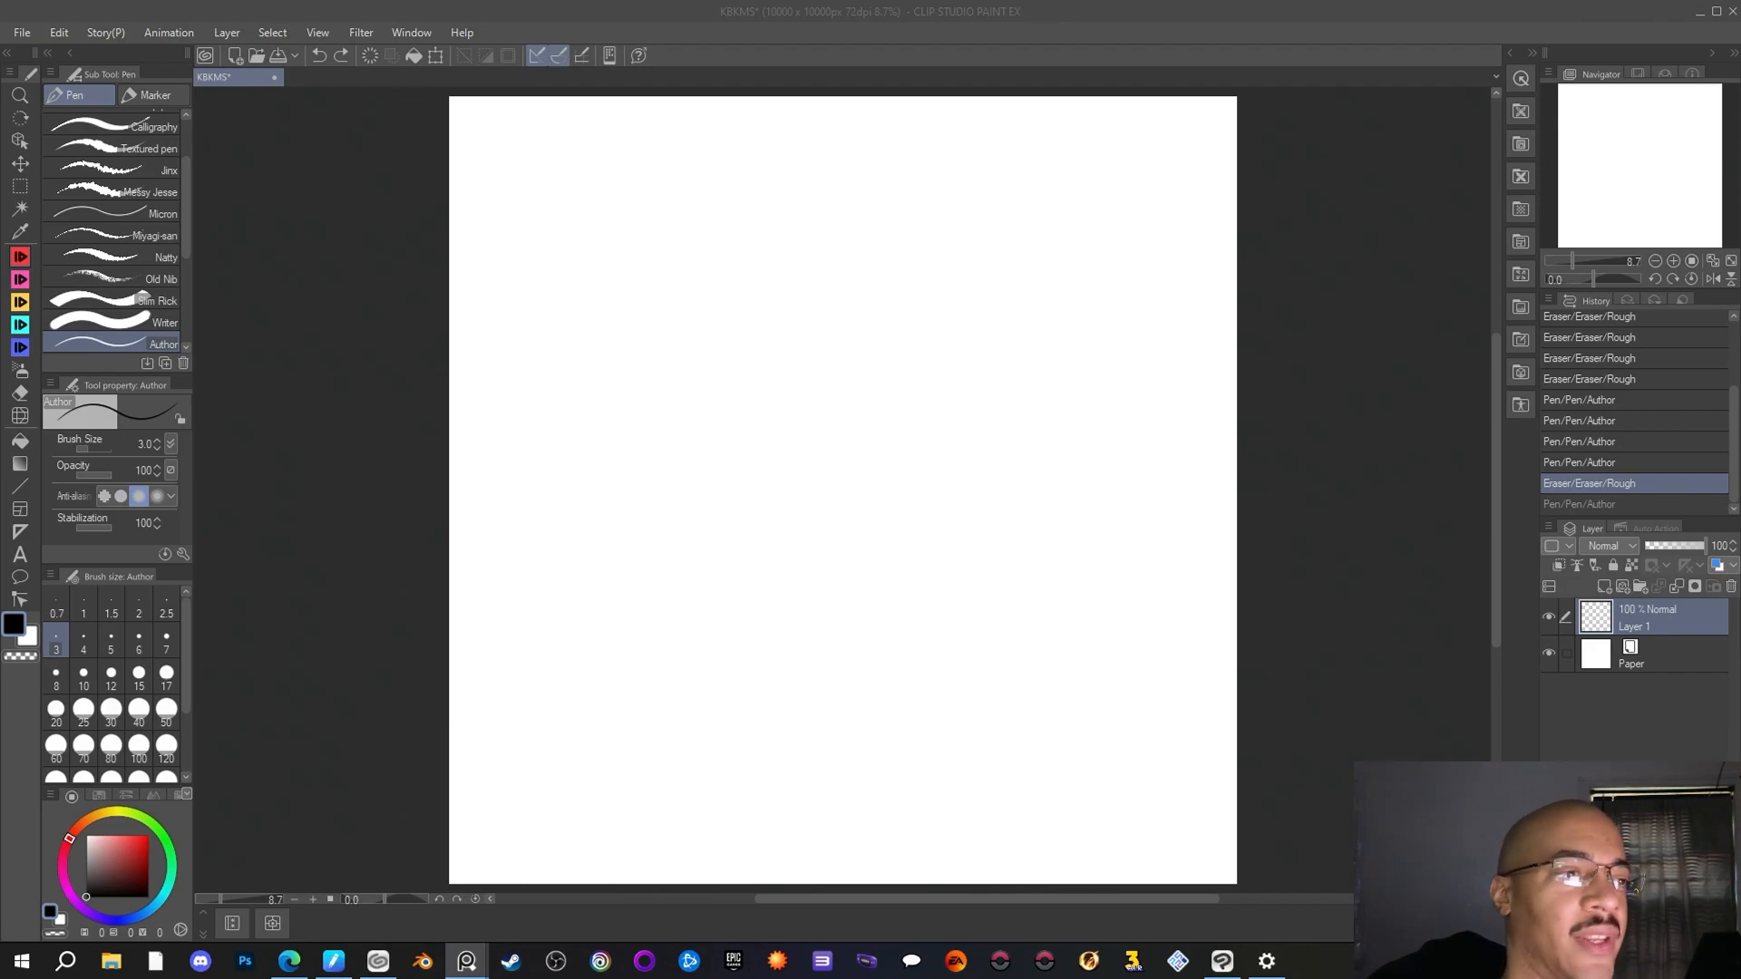
click(923, 252)
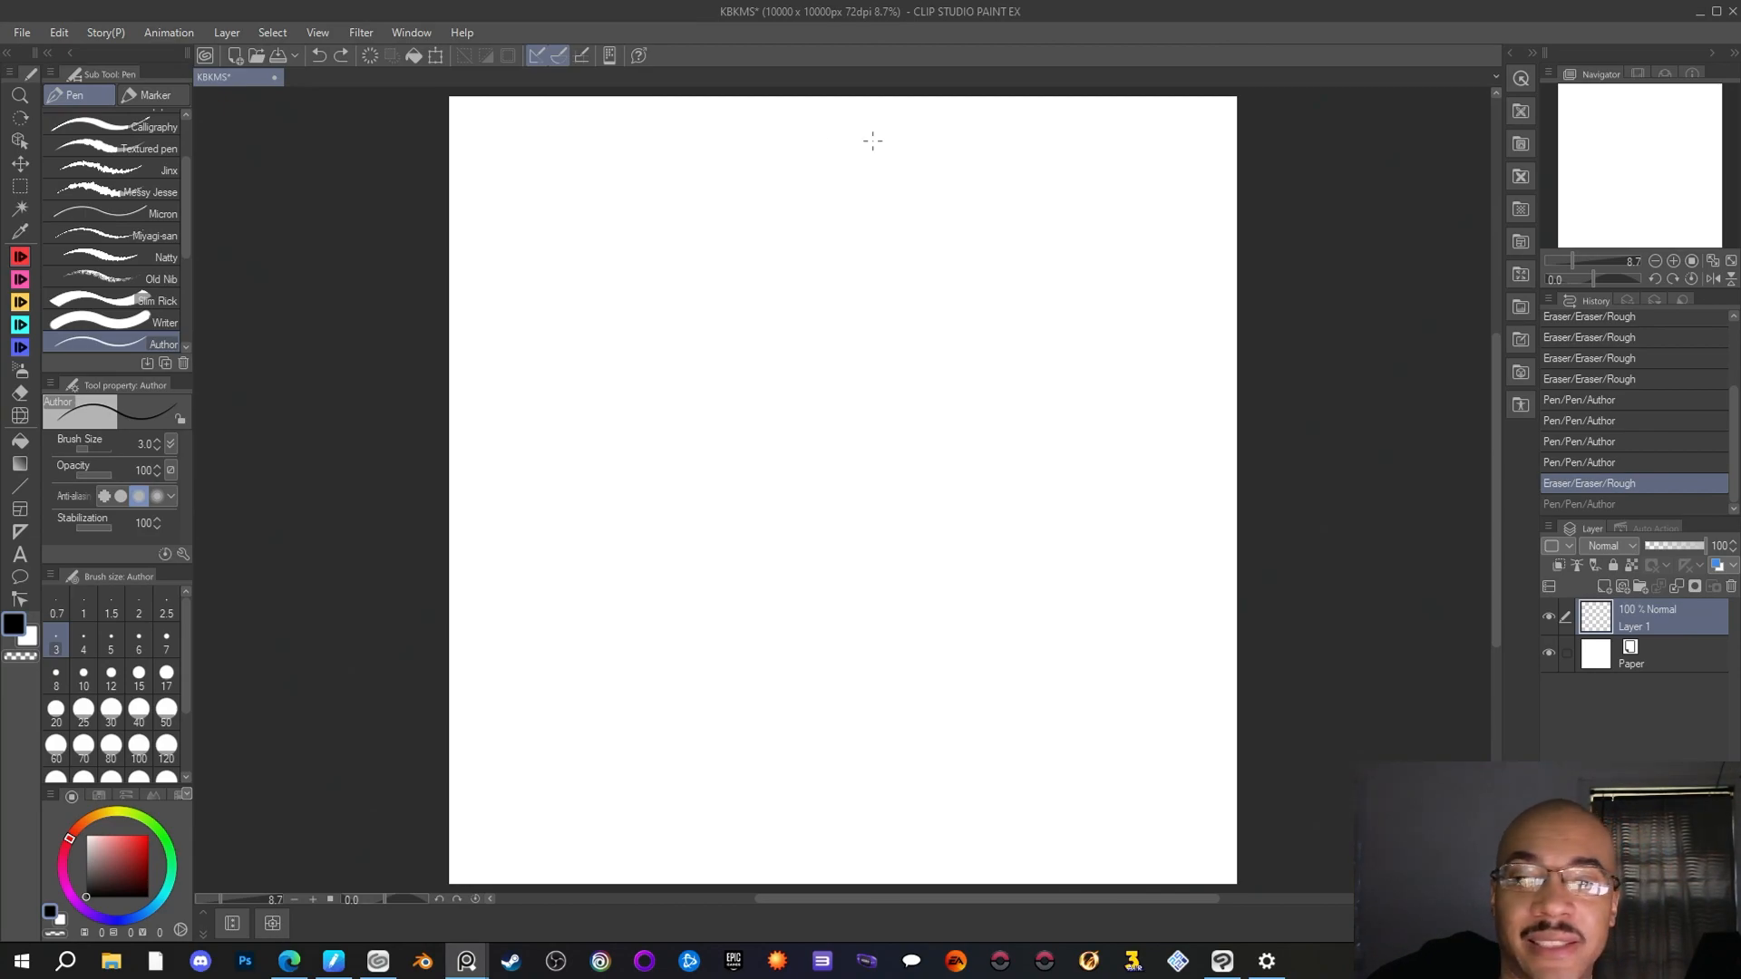
Sketch a rounded arch with short overlapping Author pen strokes near the canvas's upper middle, continuing both sides downward
drag(890, 120, 917, 142)
mouse_move(896, 121)
mouse_down()
mouse_move(919, 141)
mouse_move(827, 121)
mouse_move(763, 165)
mouse_move(832, 121)
mouse_up()
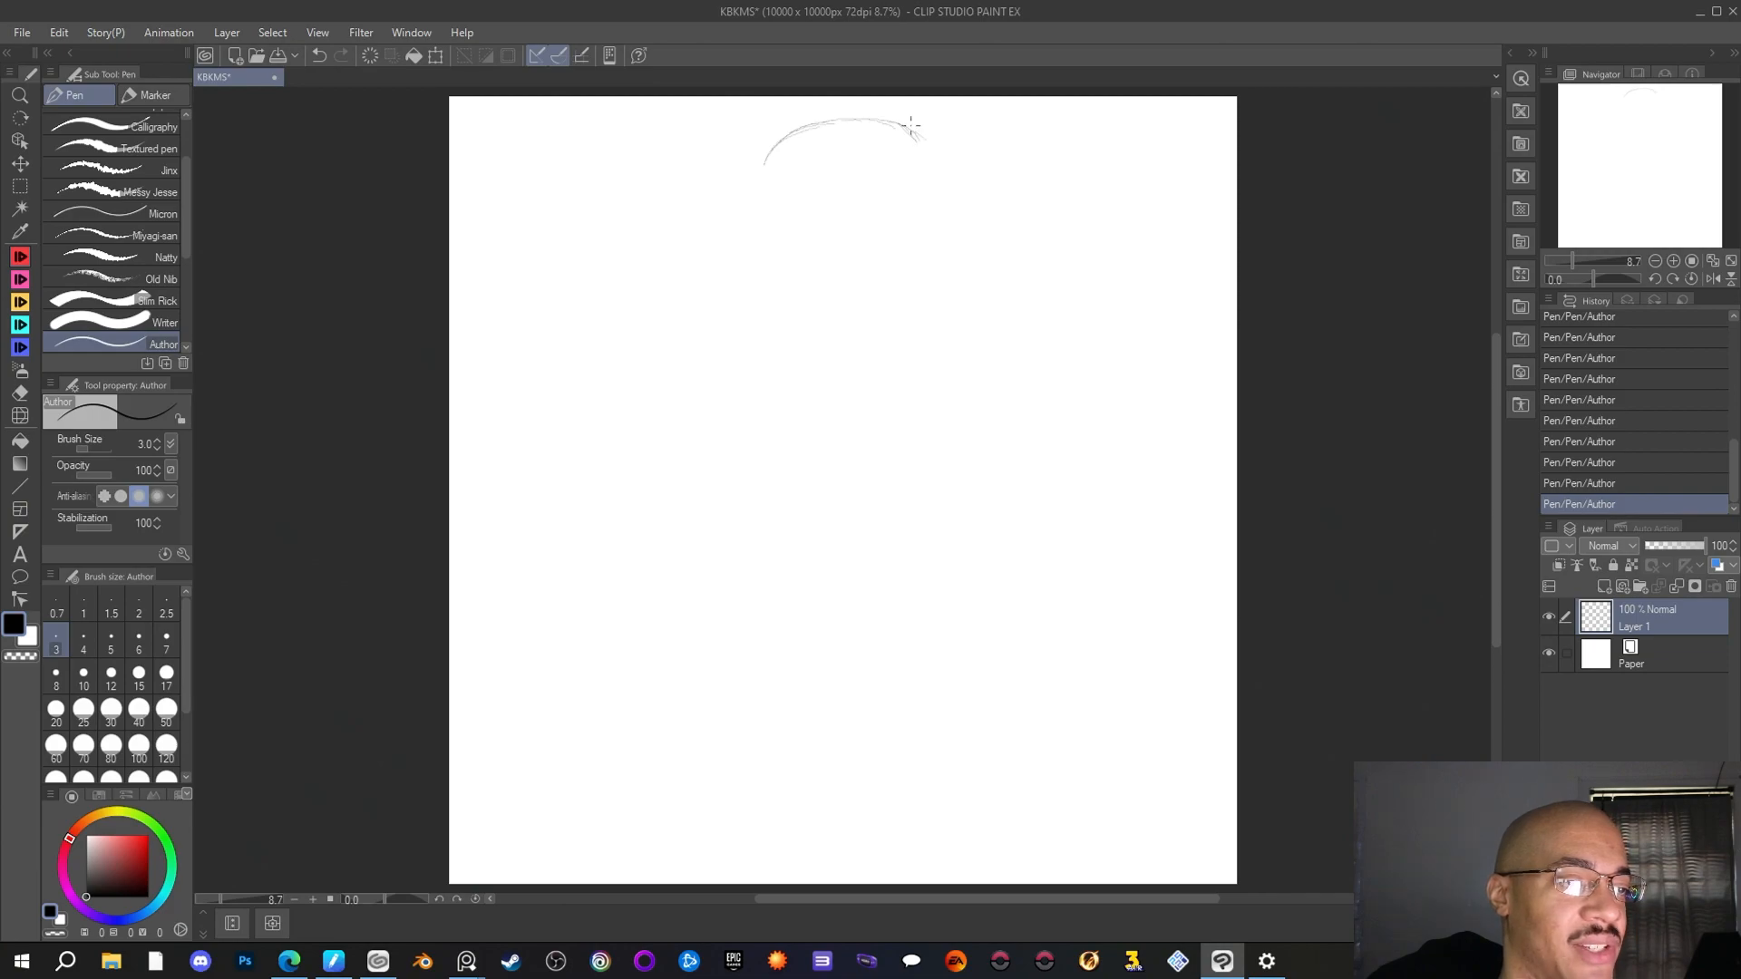
drag(912, 132, 941, 191)
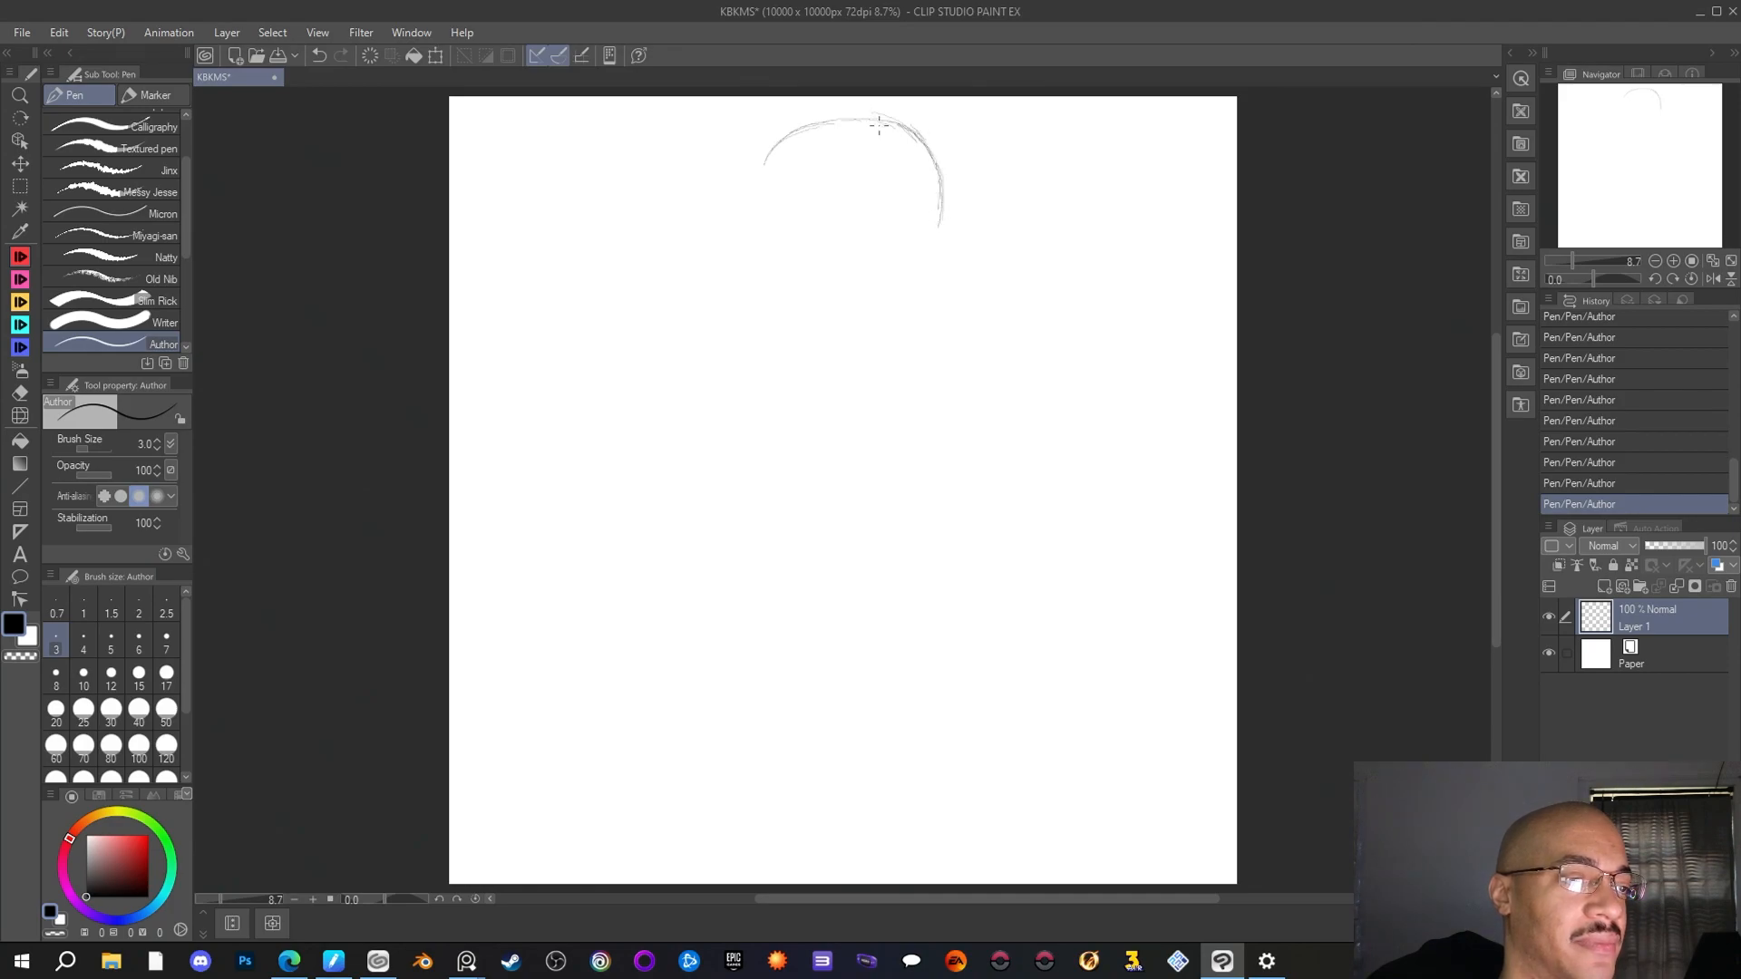
mouse_move(834, 121)
mouse_down()
mouse_move(769, 150)
mouse_move(752, 226)
mouse_up()
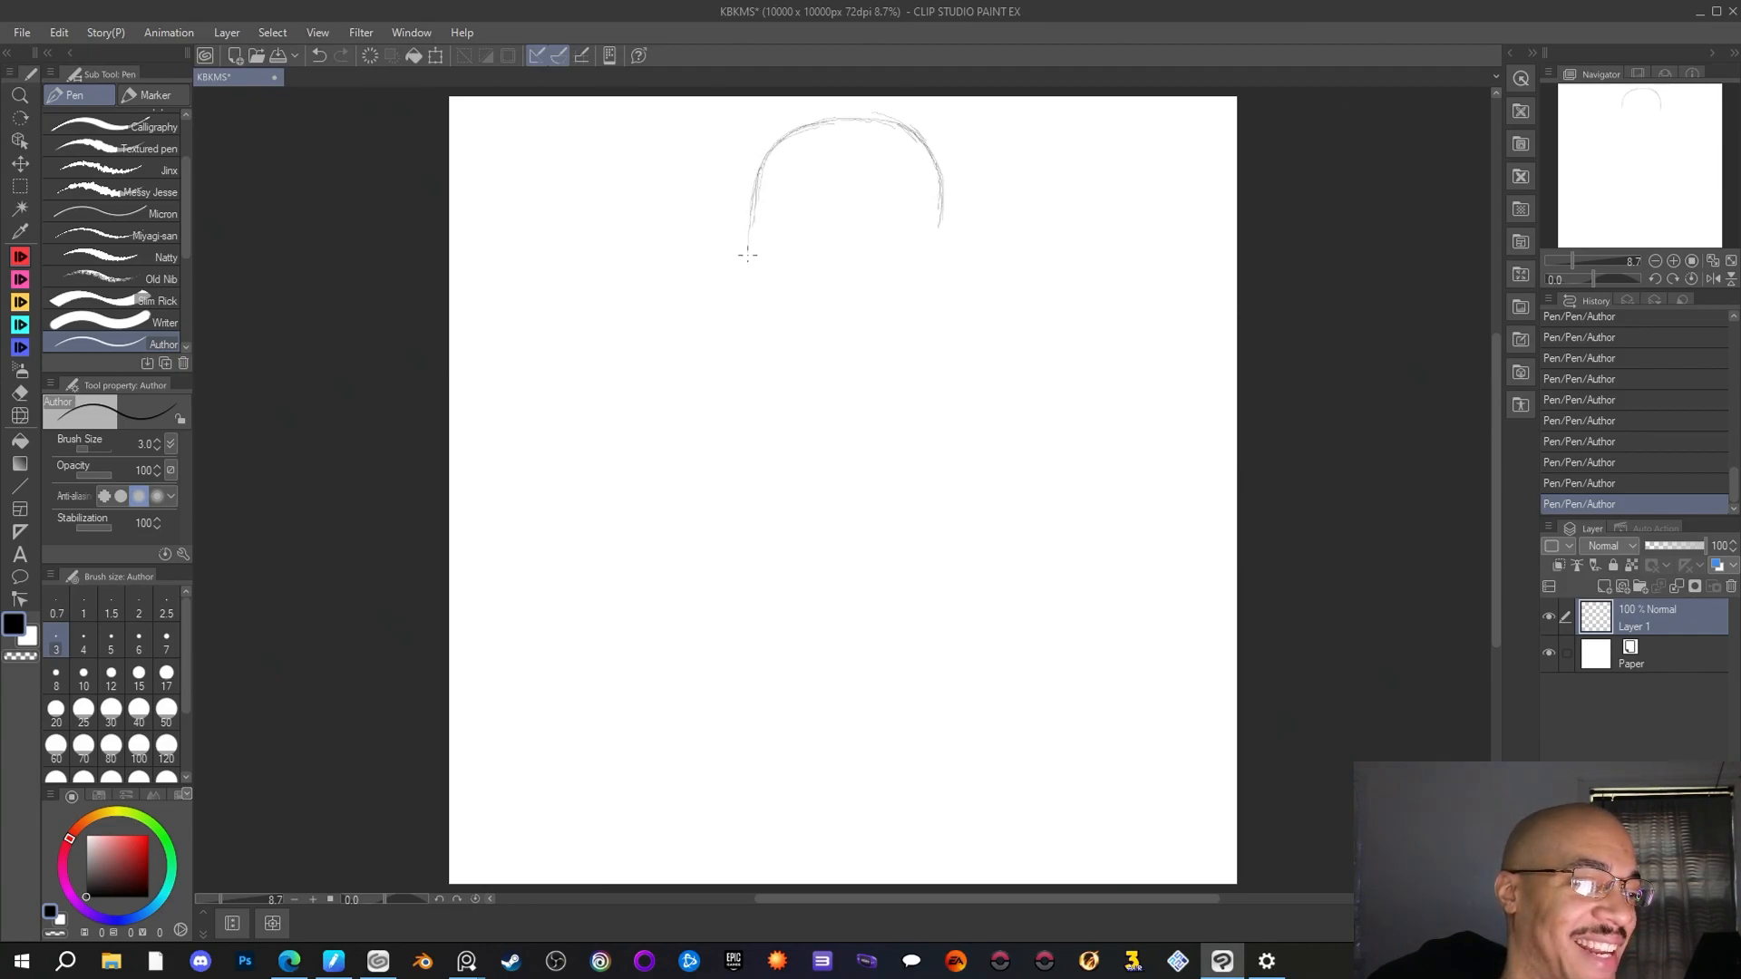
drag(751, 240, 755, 283)
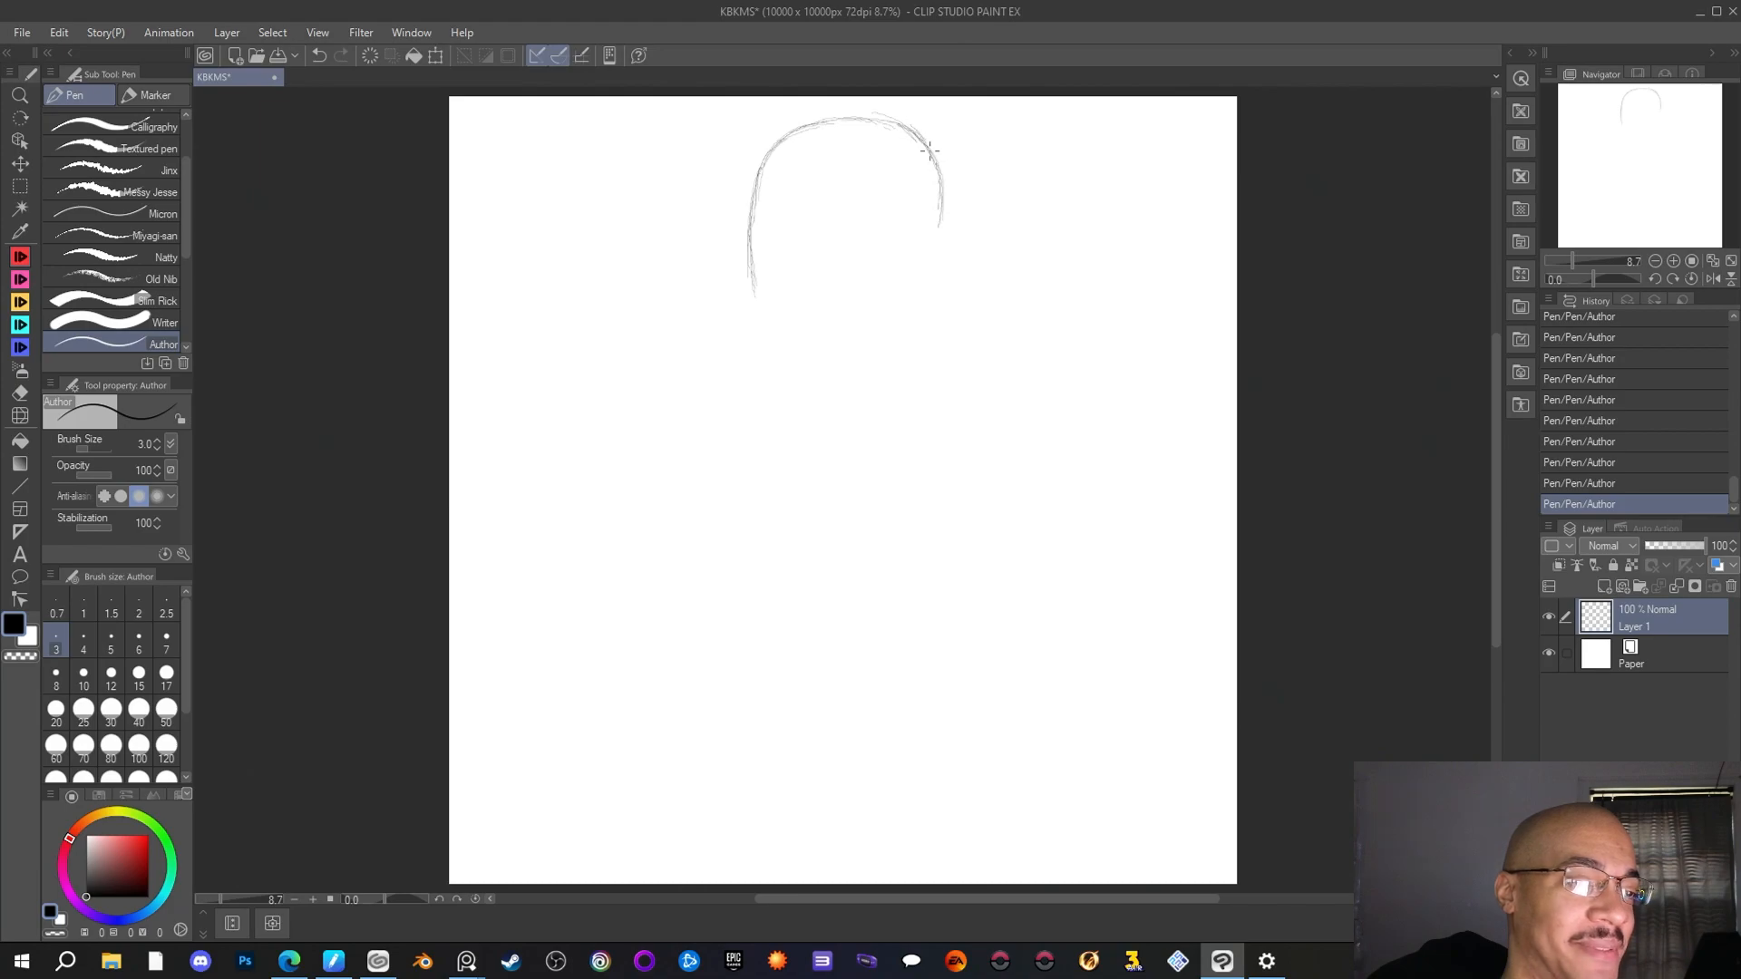
mouse_move(943, 168)
mouse_down()
mouse_move(952, 190)
mouse_move(940, 173)
mouse_up()
mouse_move(952, 241)
mouse_down()
mouse_move(939, 172)
mouse_move(942, 288)
mouse_up()
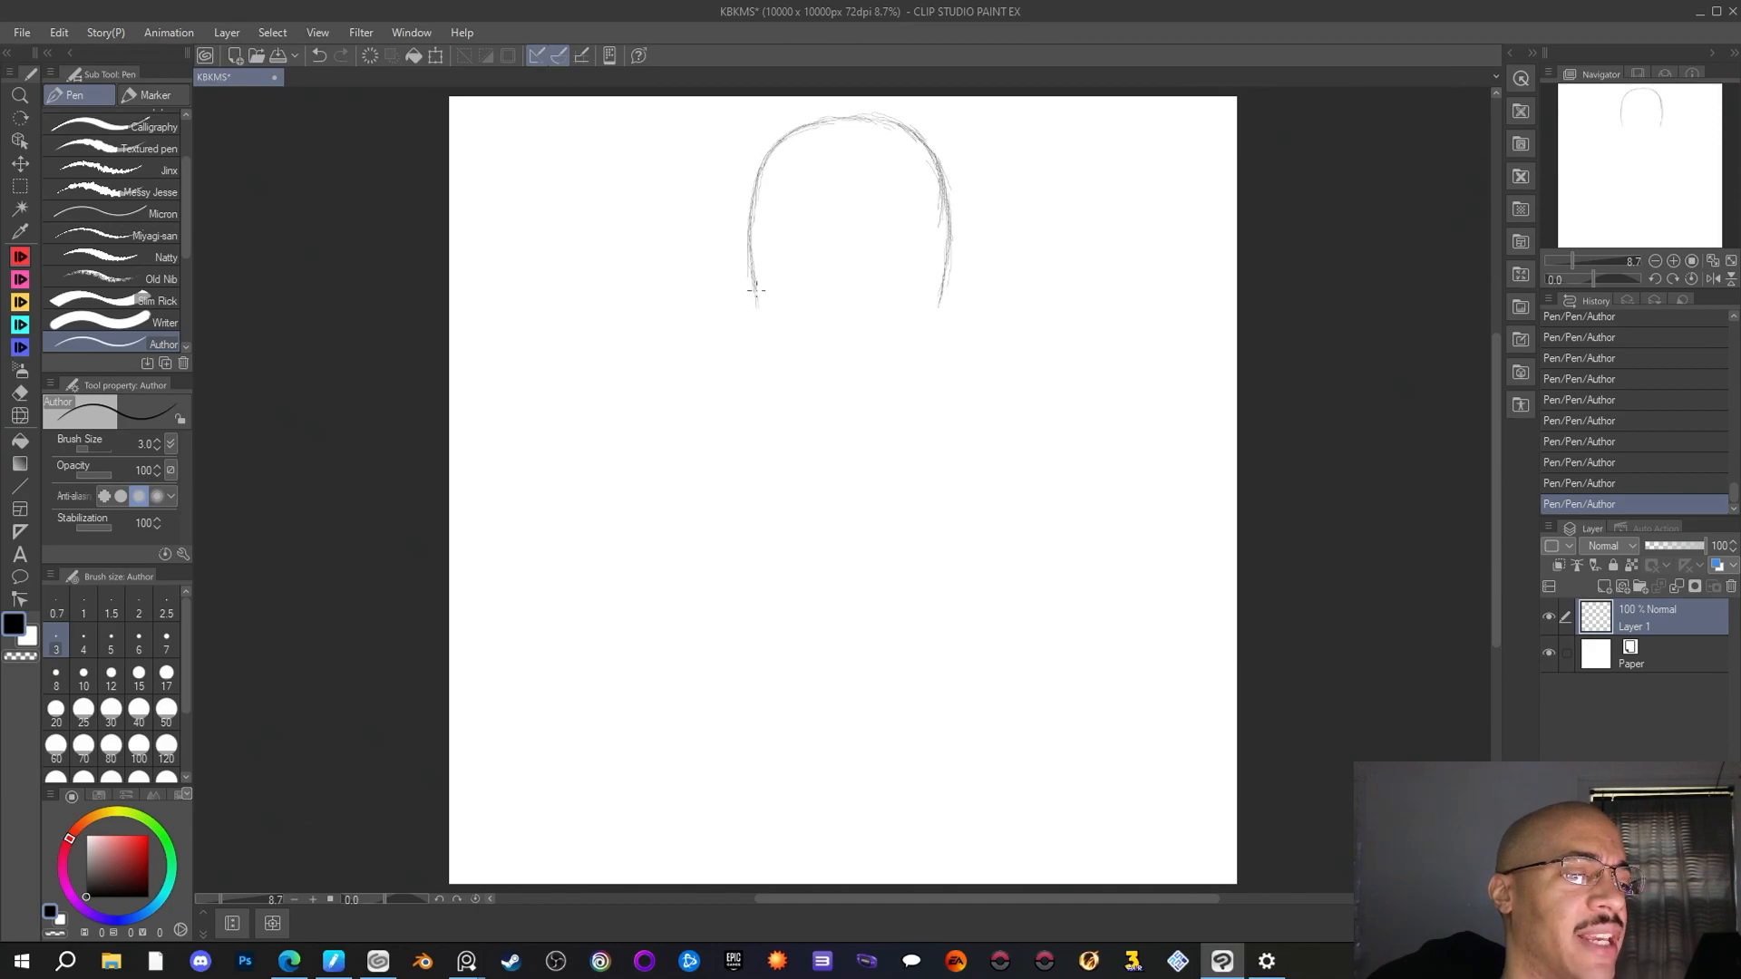
drag(756, 291, 761, 313)
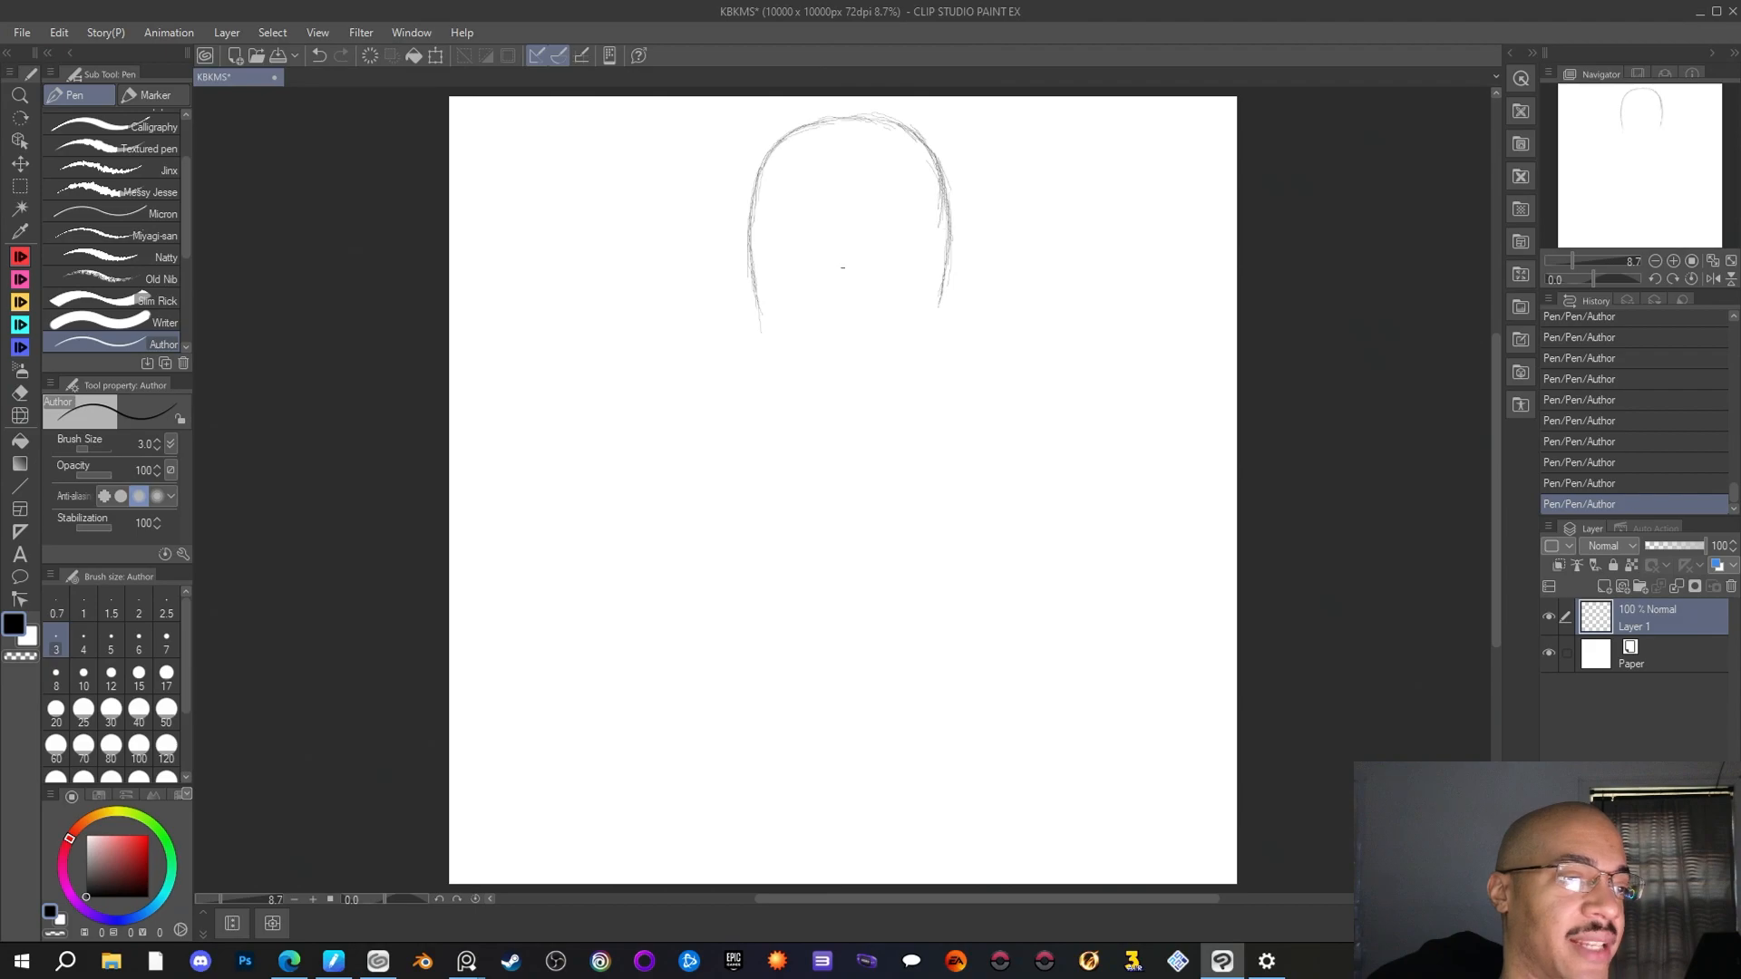
Erase the stray mark inside the arch and extend both of its sides farther down with the Author pen, tapering inward
key(e)
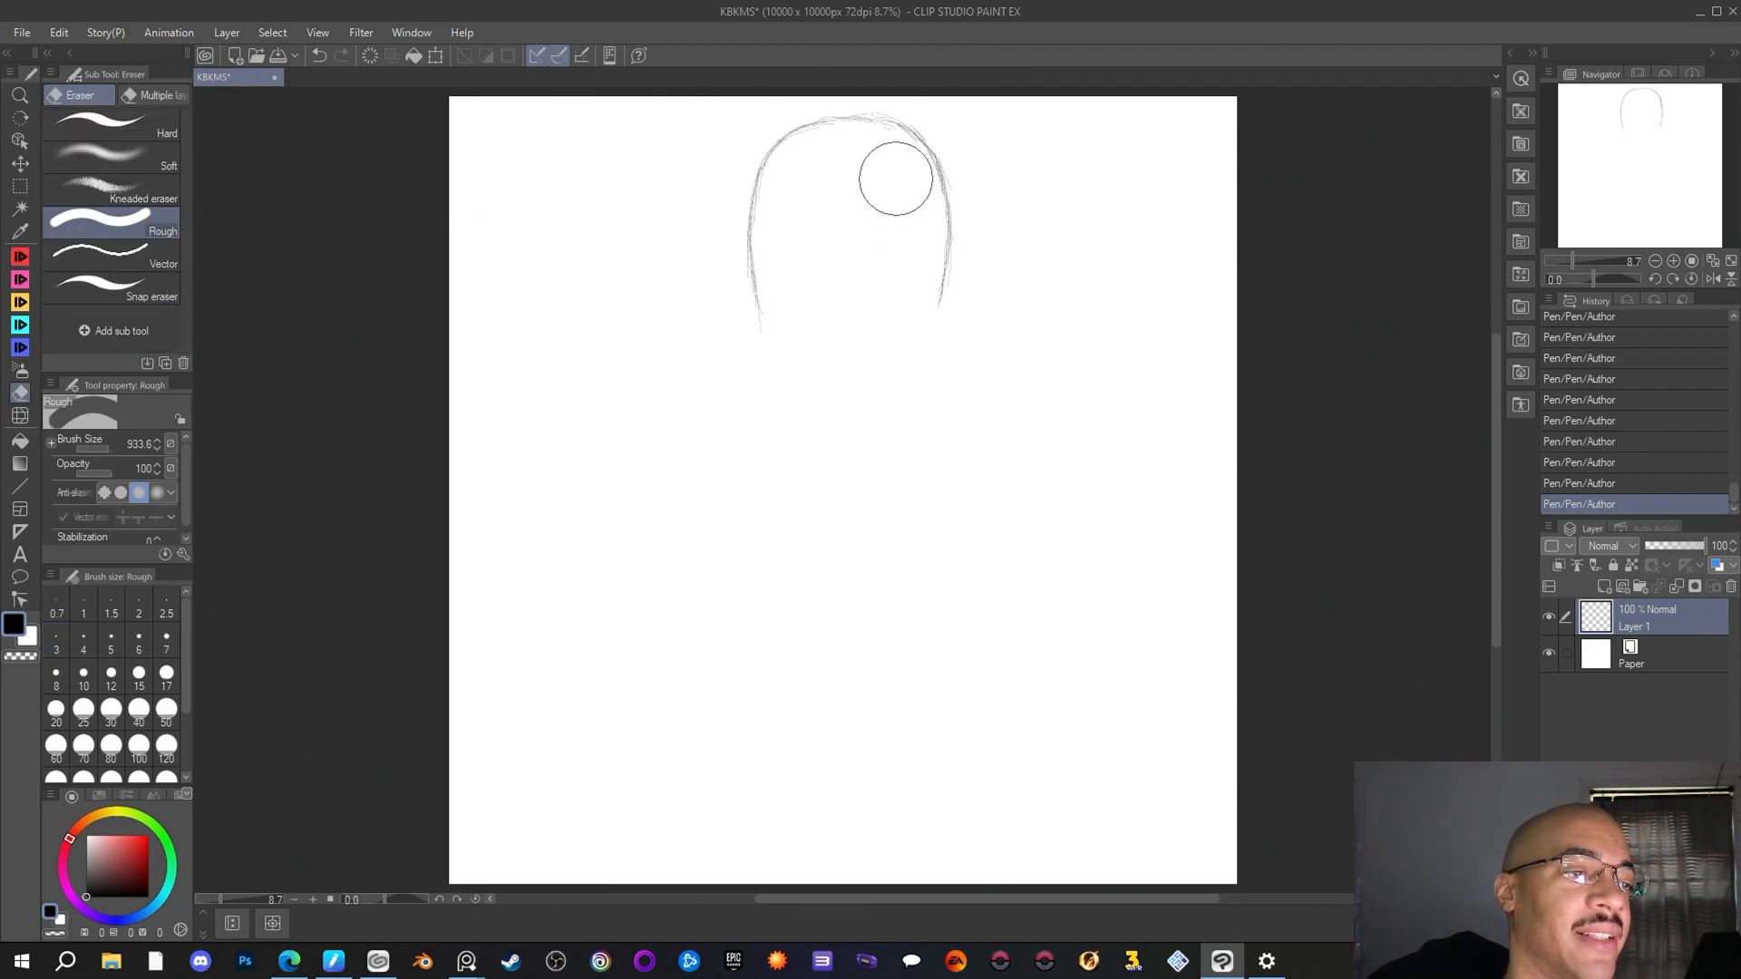
drag(896, 178, 827, 149)
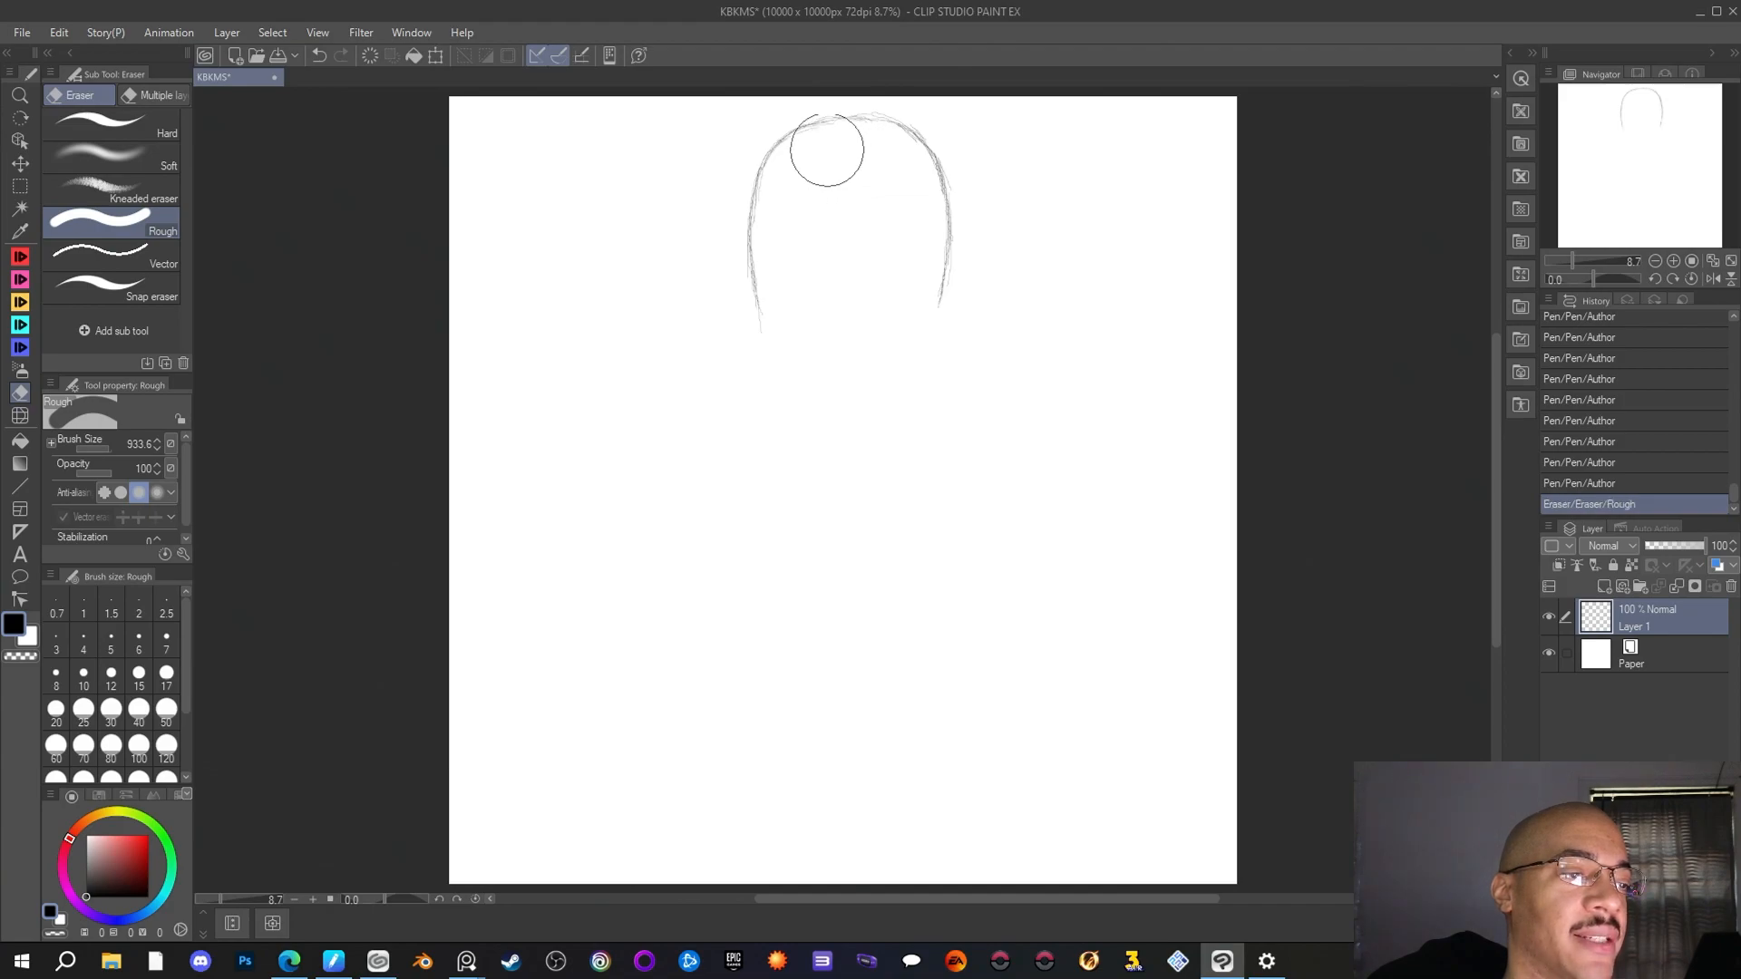
key(p)
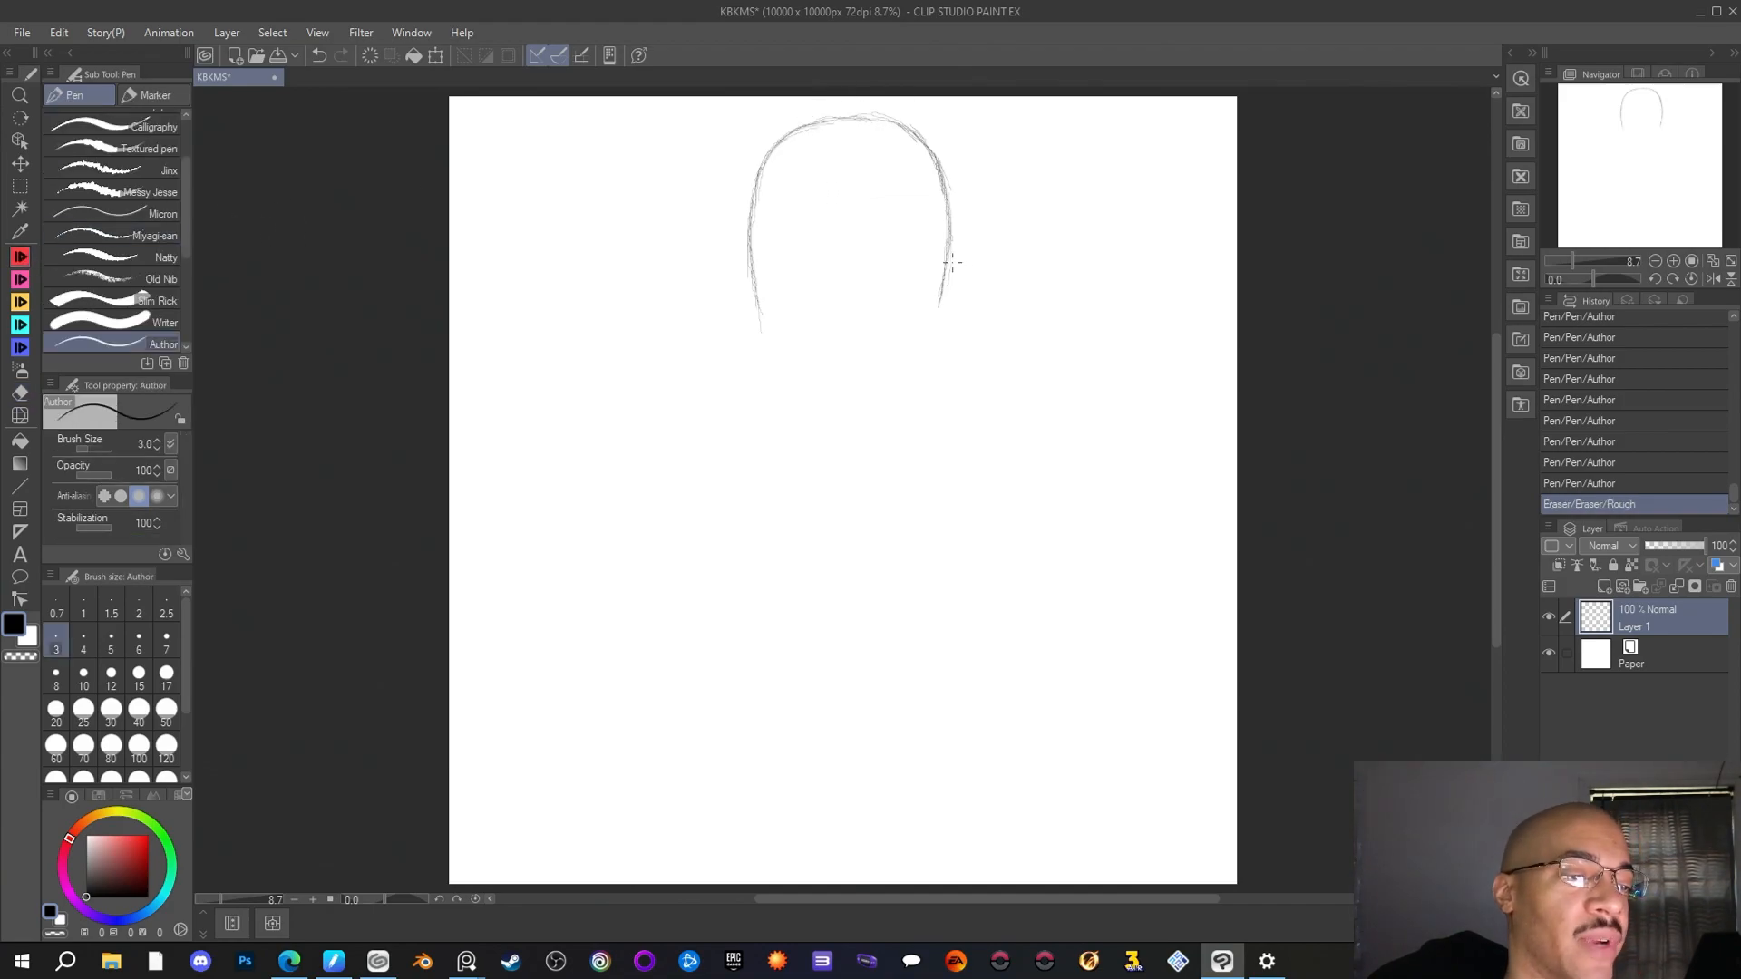
drag(944, 284, 920, 361)
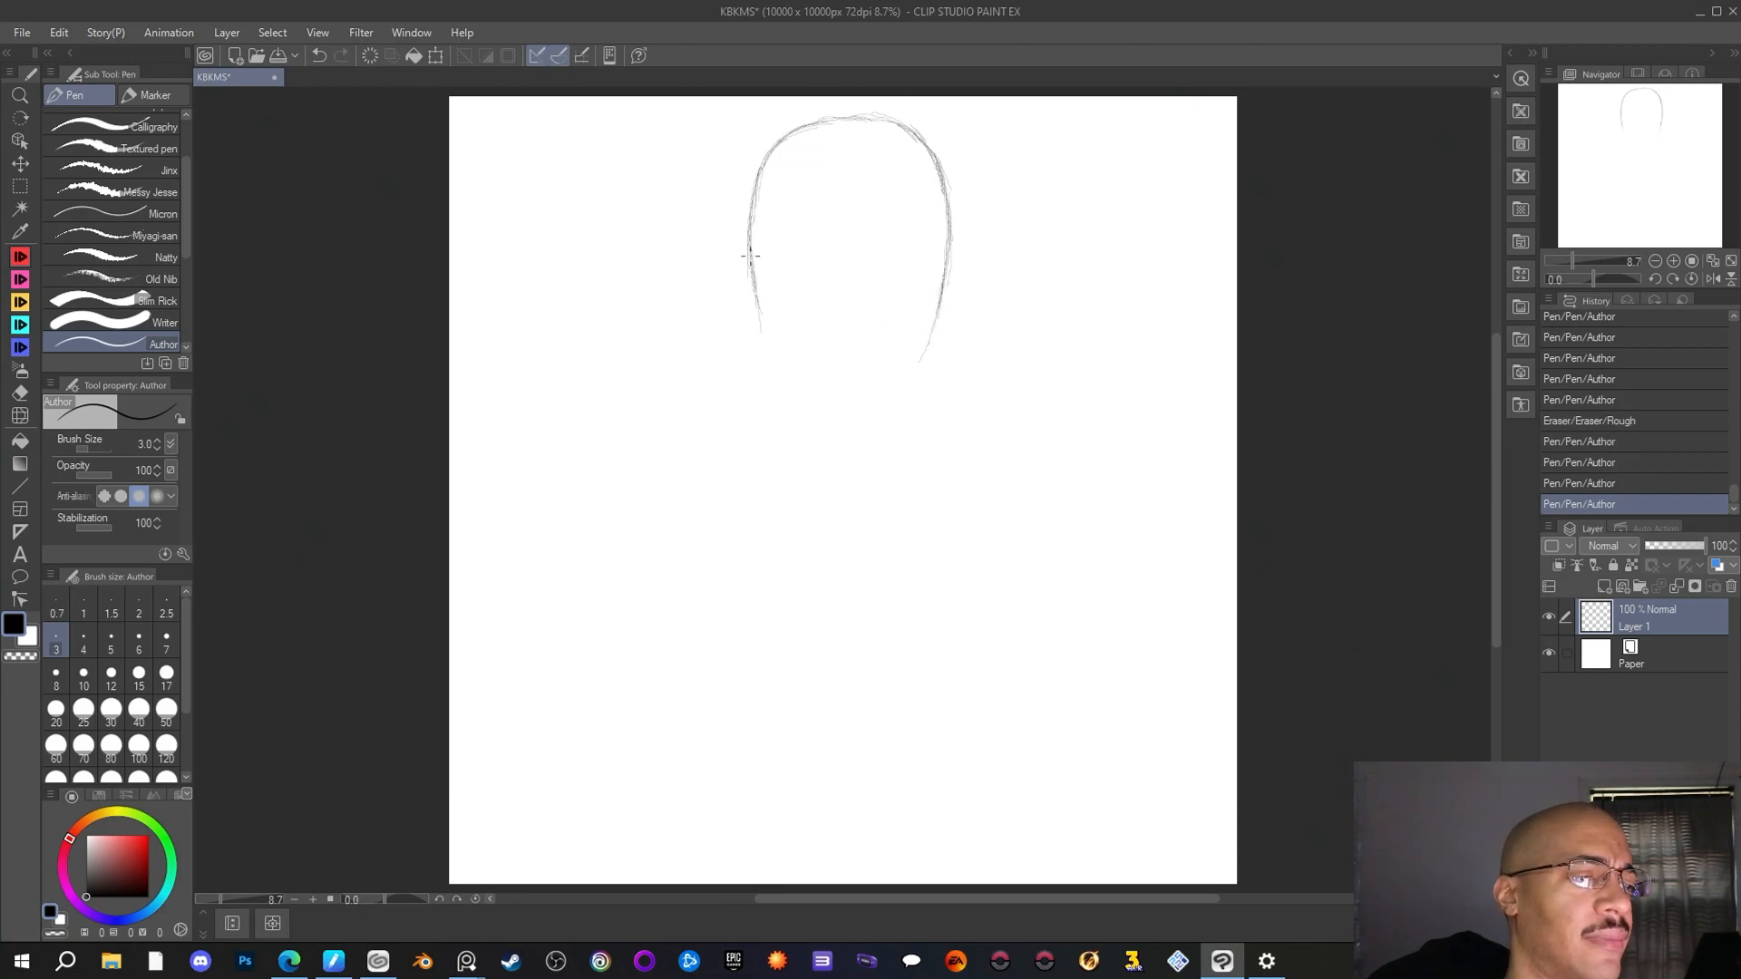
drag(752, 279, 762, 352)
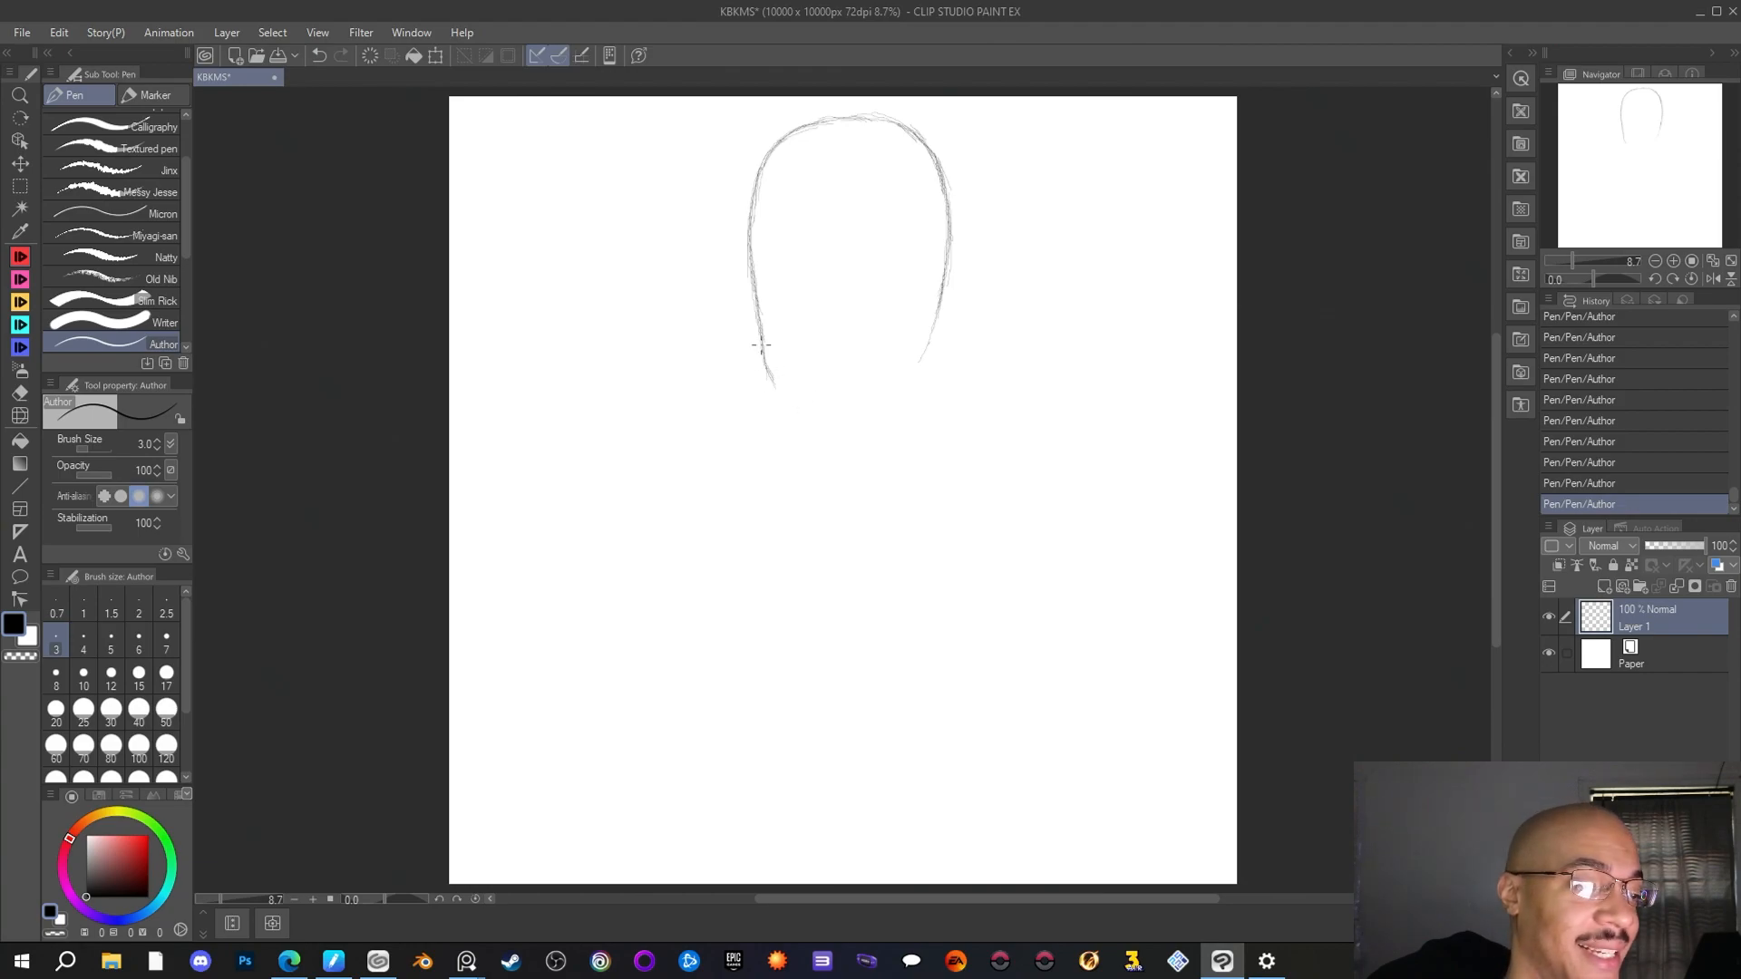
Extend the outline's left side diagonally into a jaw line toward the chin with the Author pen
mouse_move(762, 364)
mouse_down()
mouse_move(787, 396)
mouse_move(751, 243)
mouse_move(765, 354)
mouse_move(804, 406)
mouse_move(769, 369)
mouse_move(811, 422)
mouse_move(871, 432)
mouse_move(808, 407)
mouse_move(838, 433)
mouse_up()
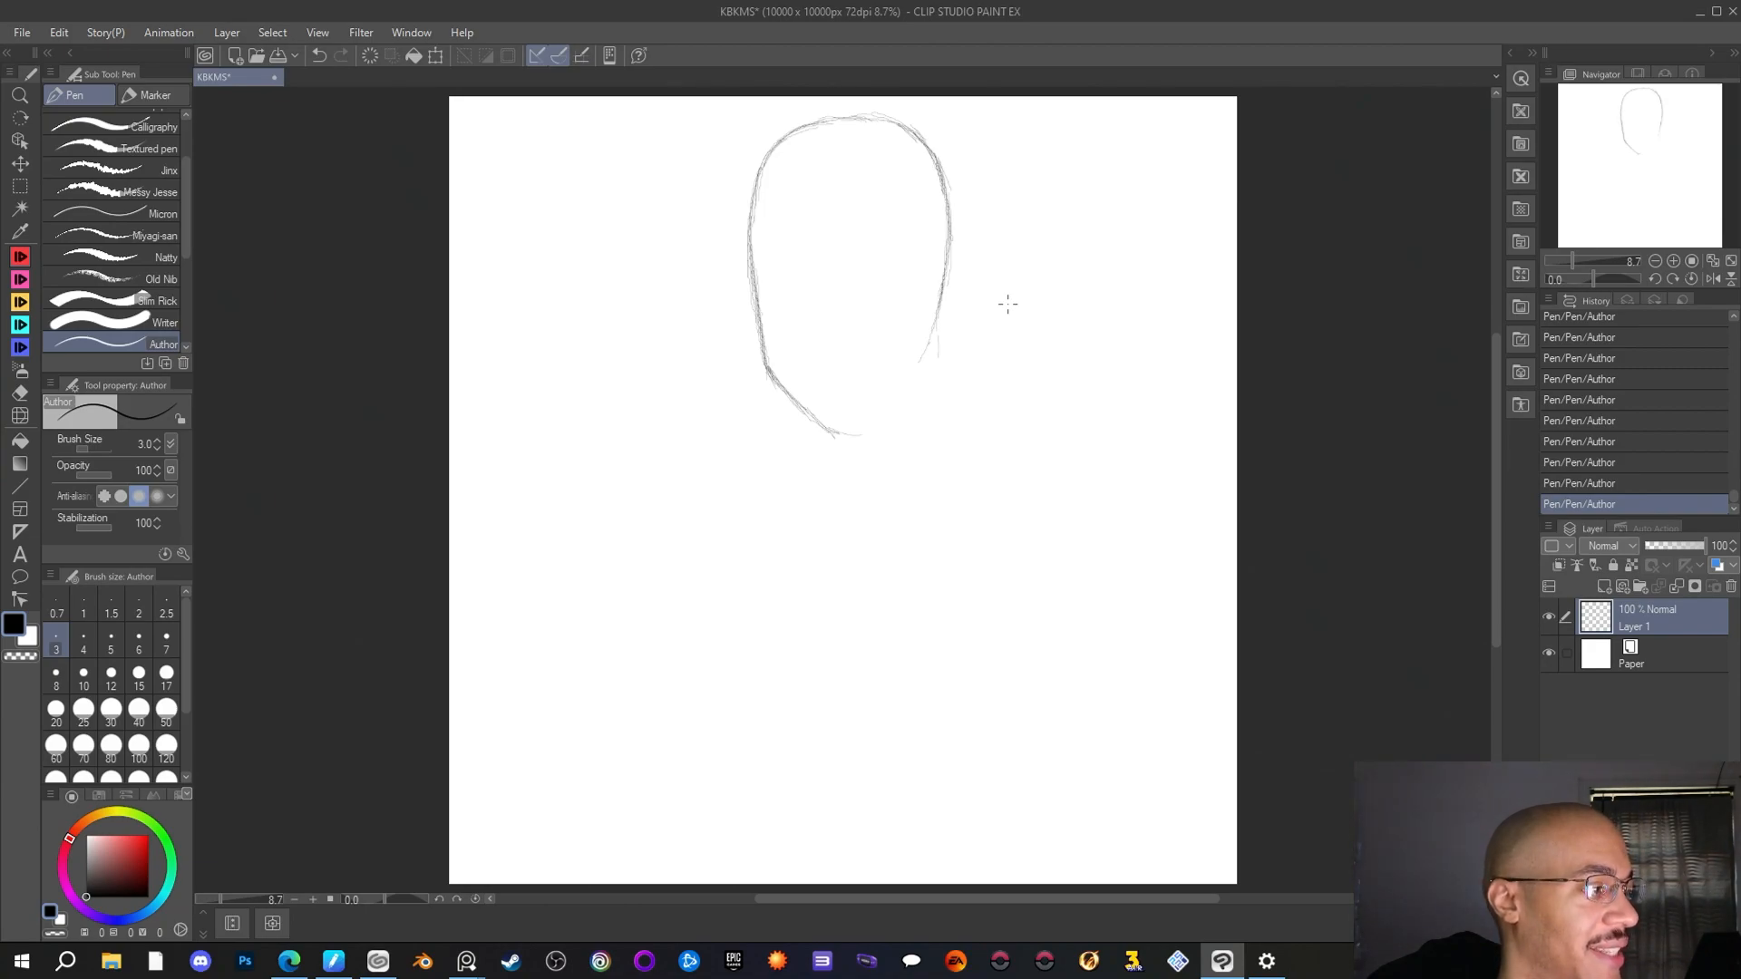
click(22, 35)
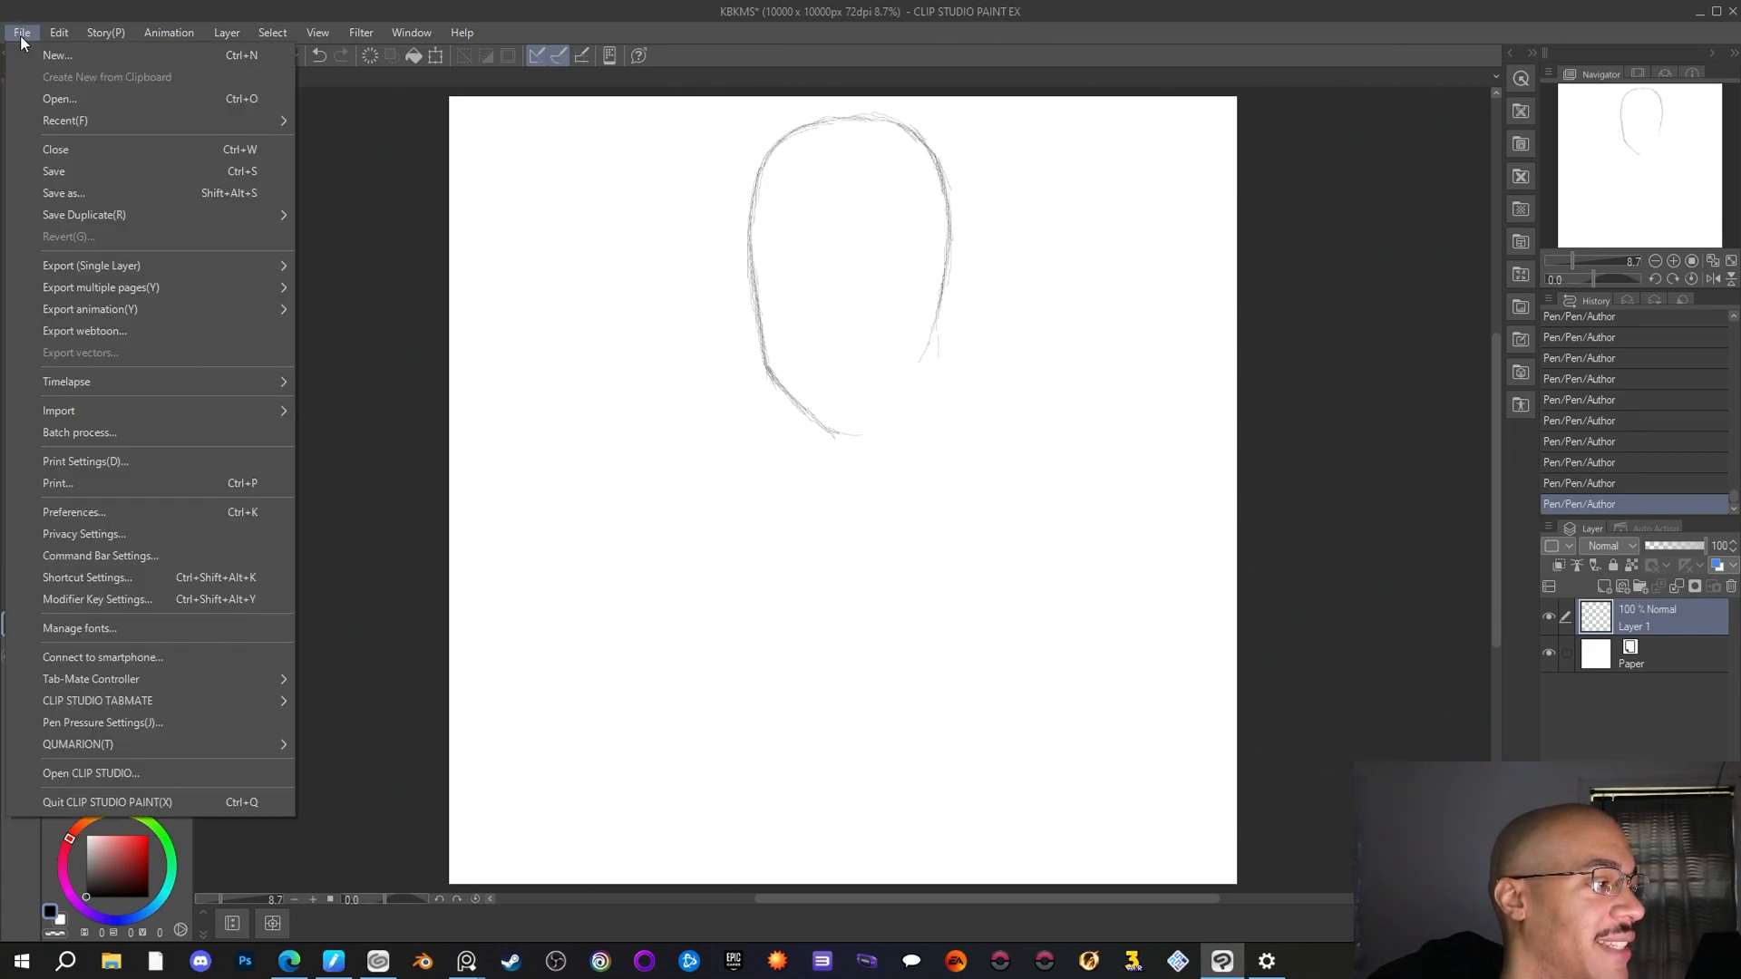
mouse_move(94, 34)
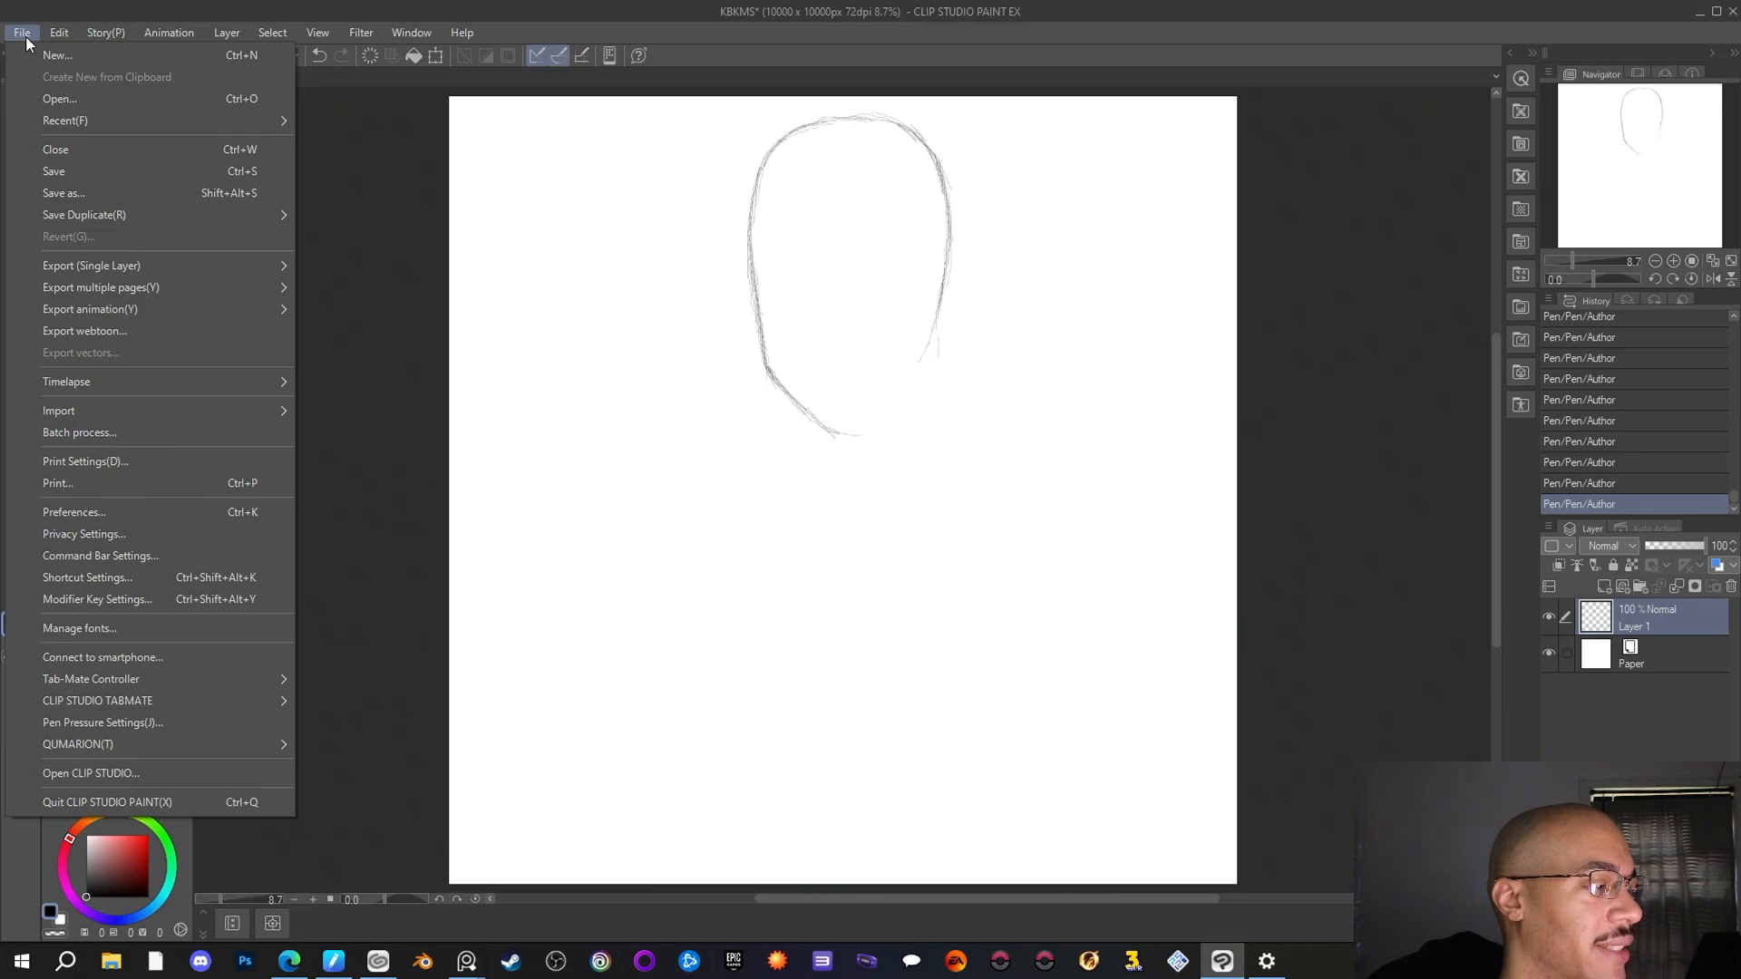
mouse_move(274, 41)
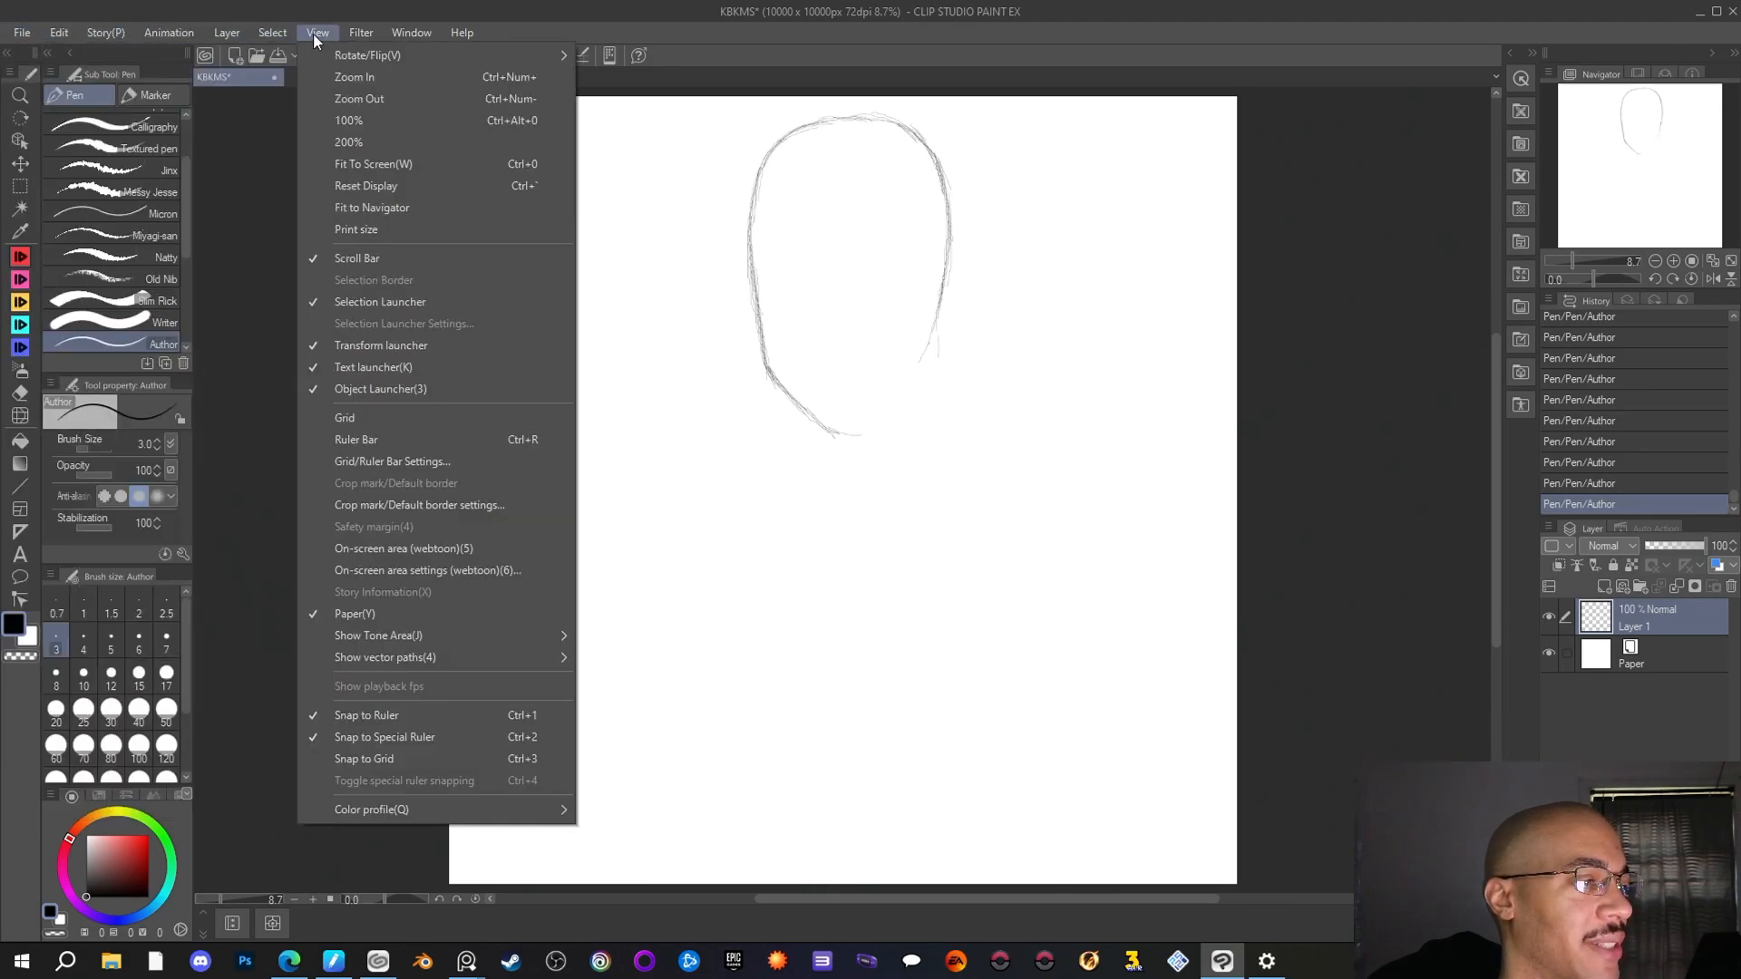
mouse_move(400, 31)
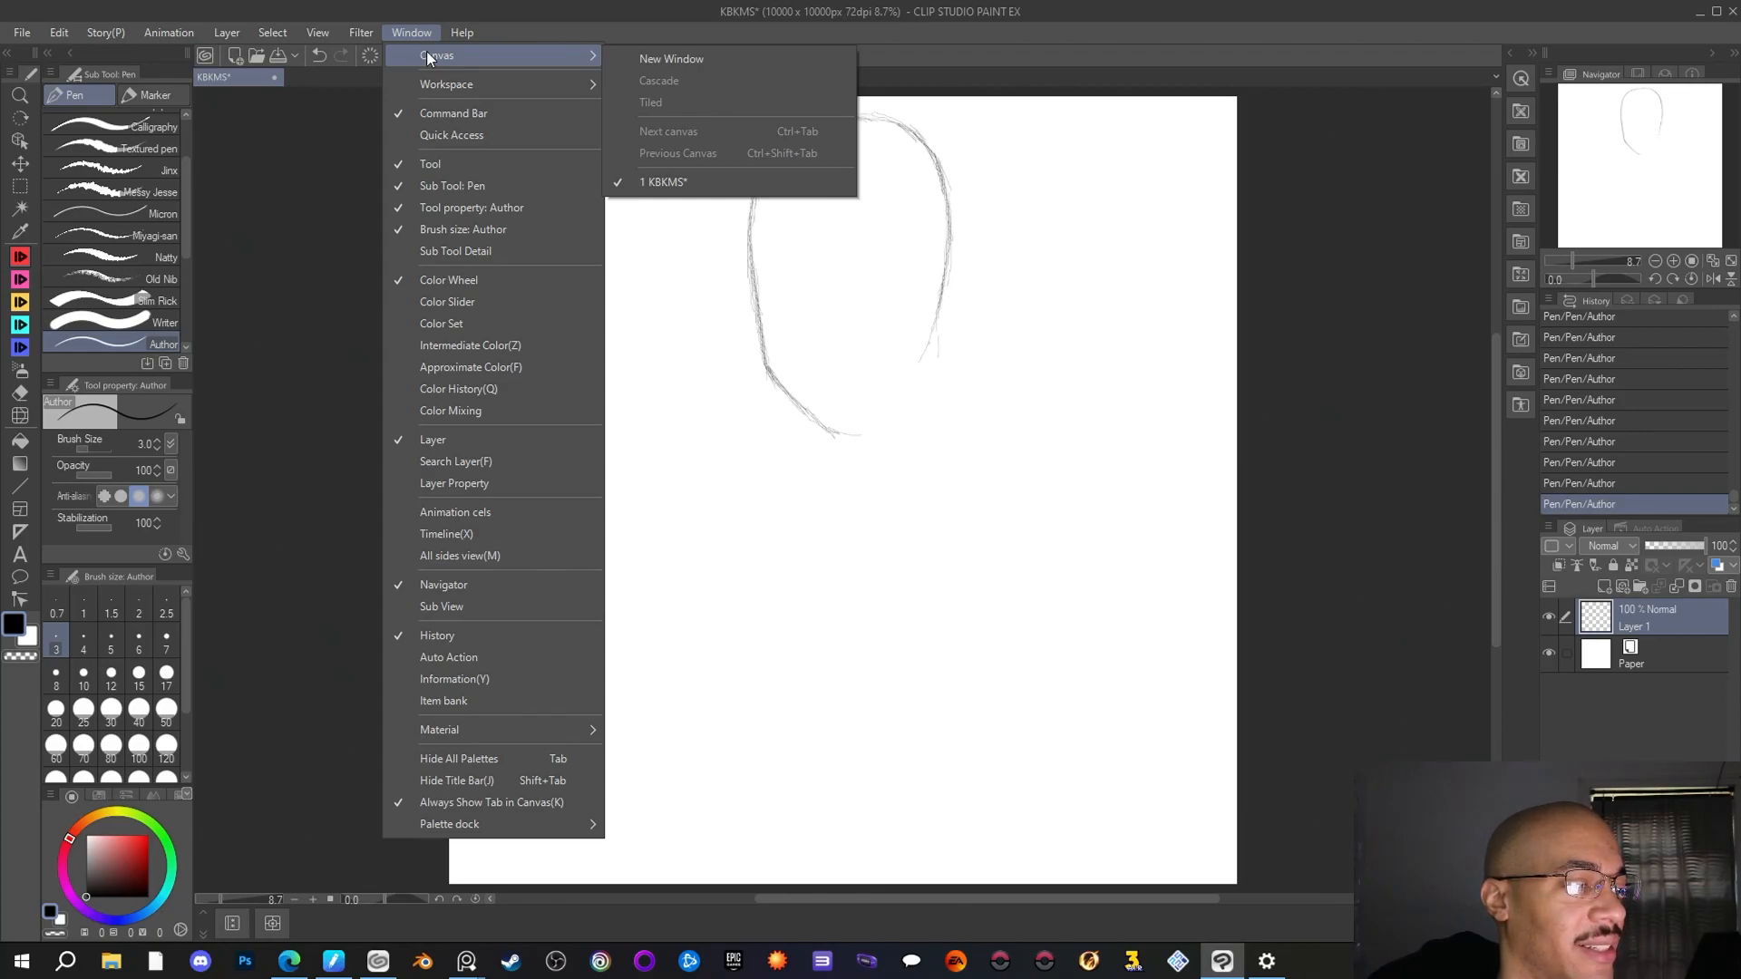
click(528, 9)
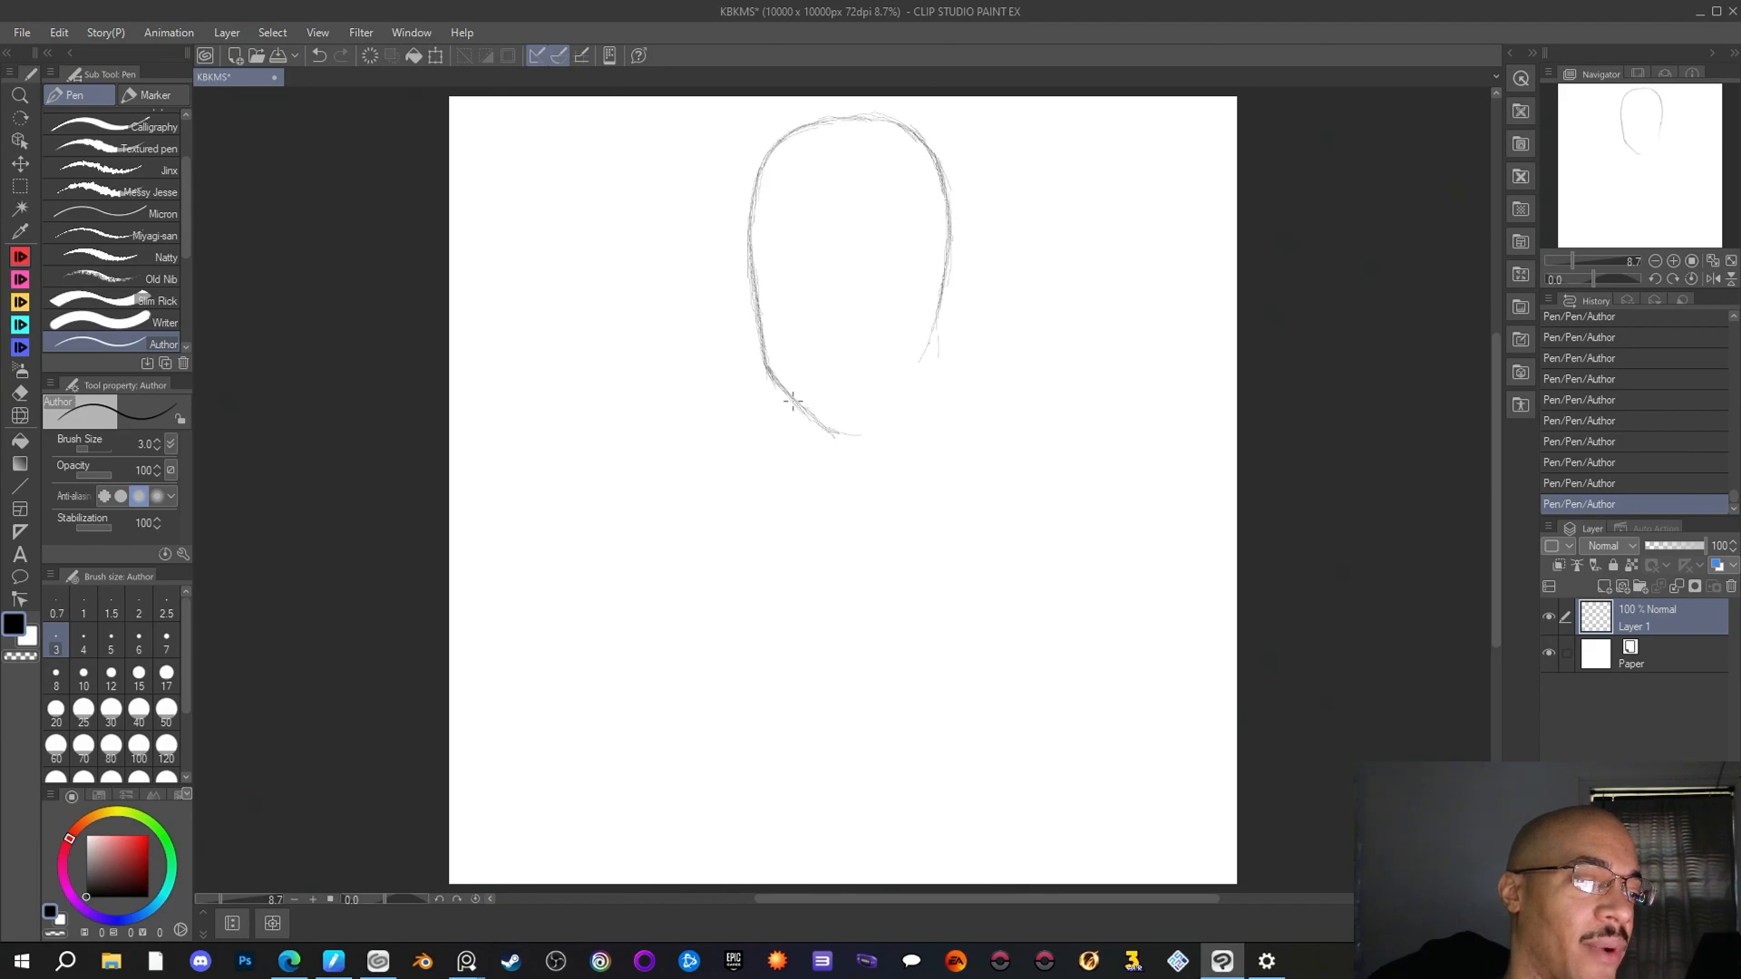
Wipe the whole head outline off the canvas with the Rough eraser
click(20, 393)
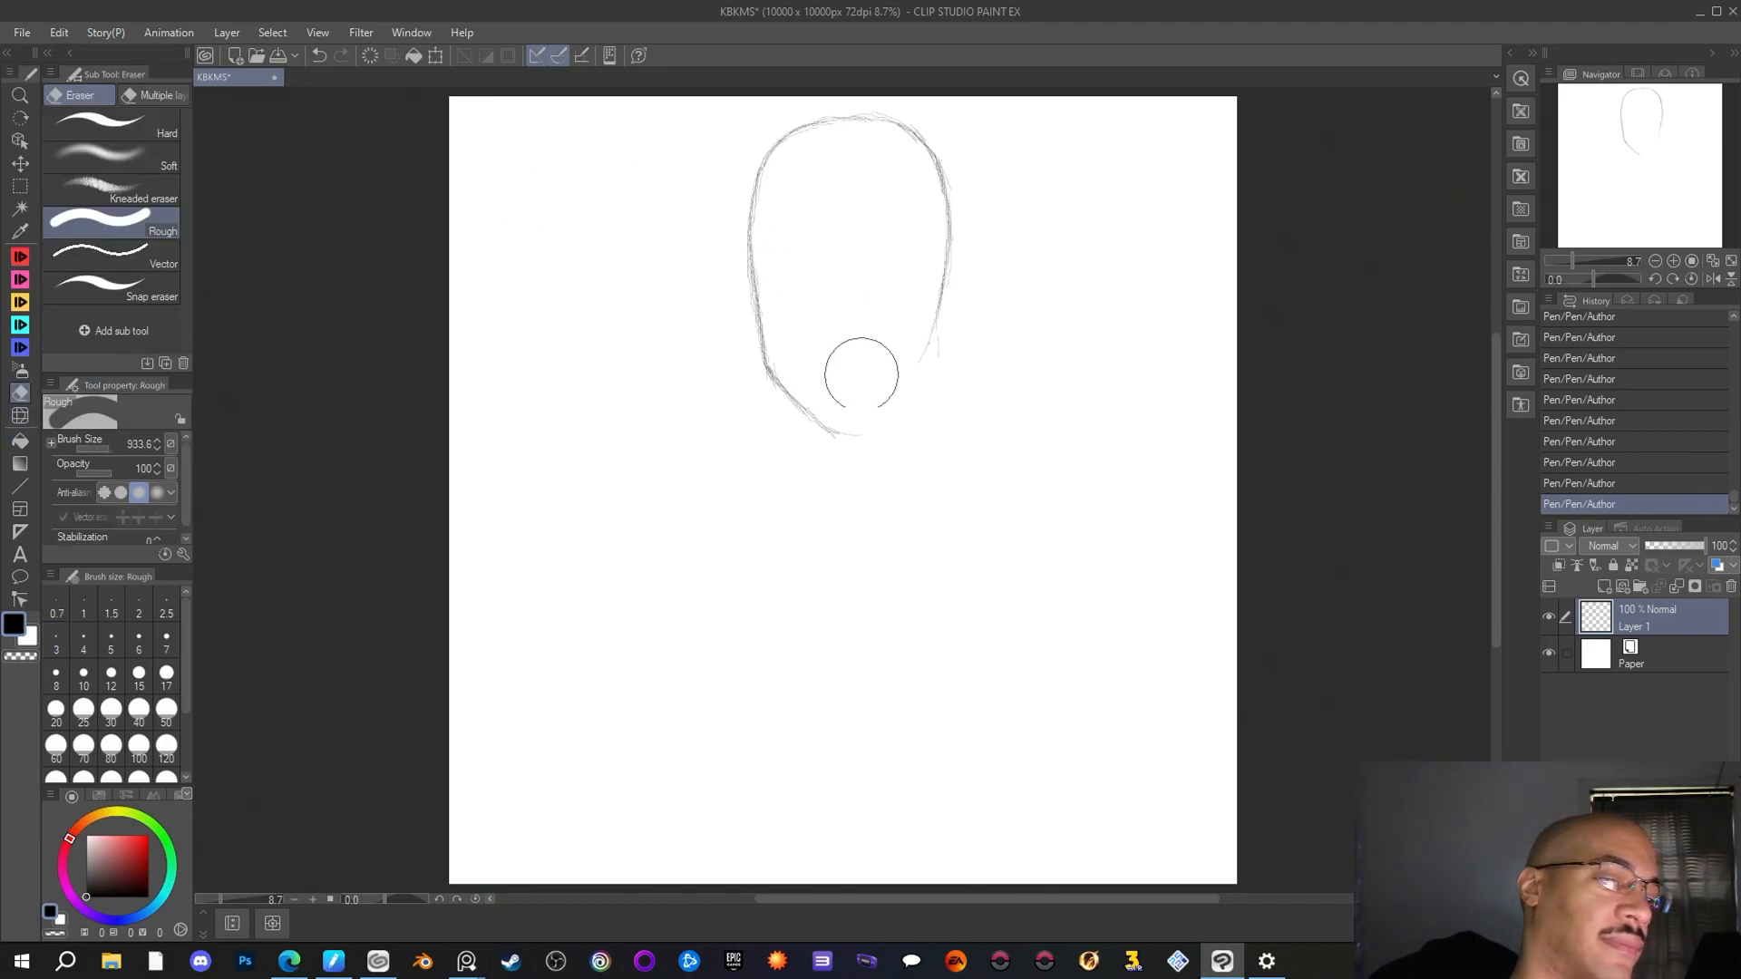
mouse_move(858, 435)
mouse_down()
mouse_move(751, 325)
mouse_move(806, 124)
mouse_move(963, 223)
mouse_move(906, 432)
mouse_move(980, 233)
mouse_up()
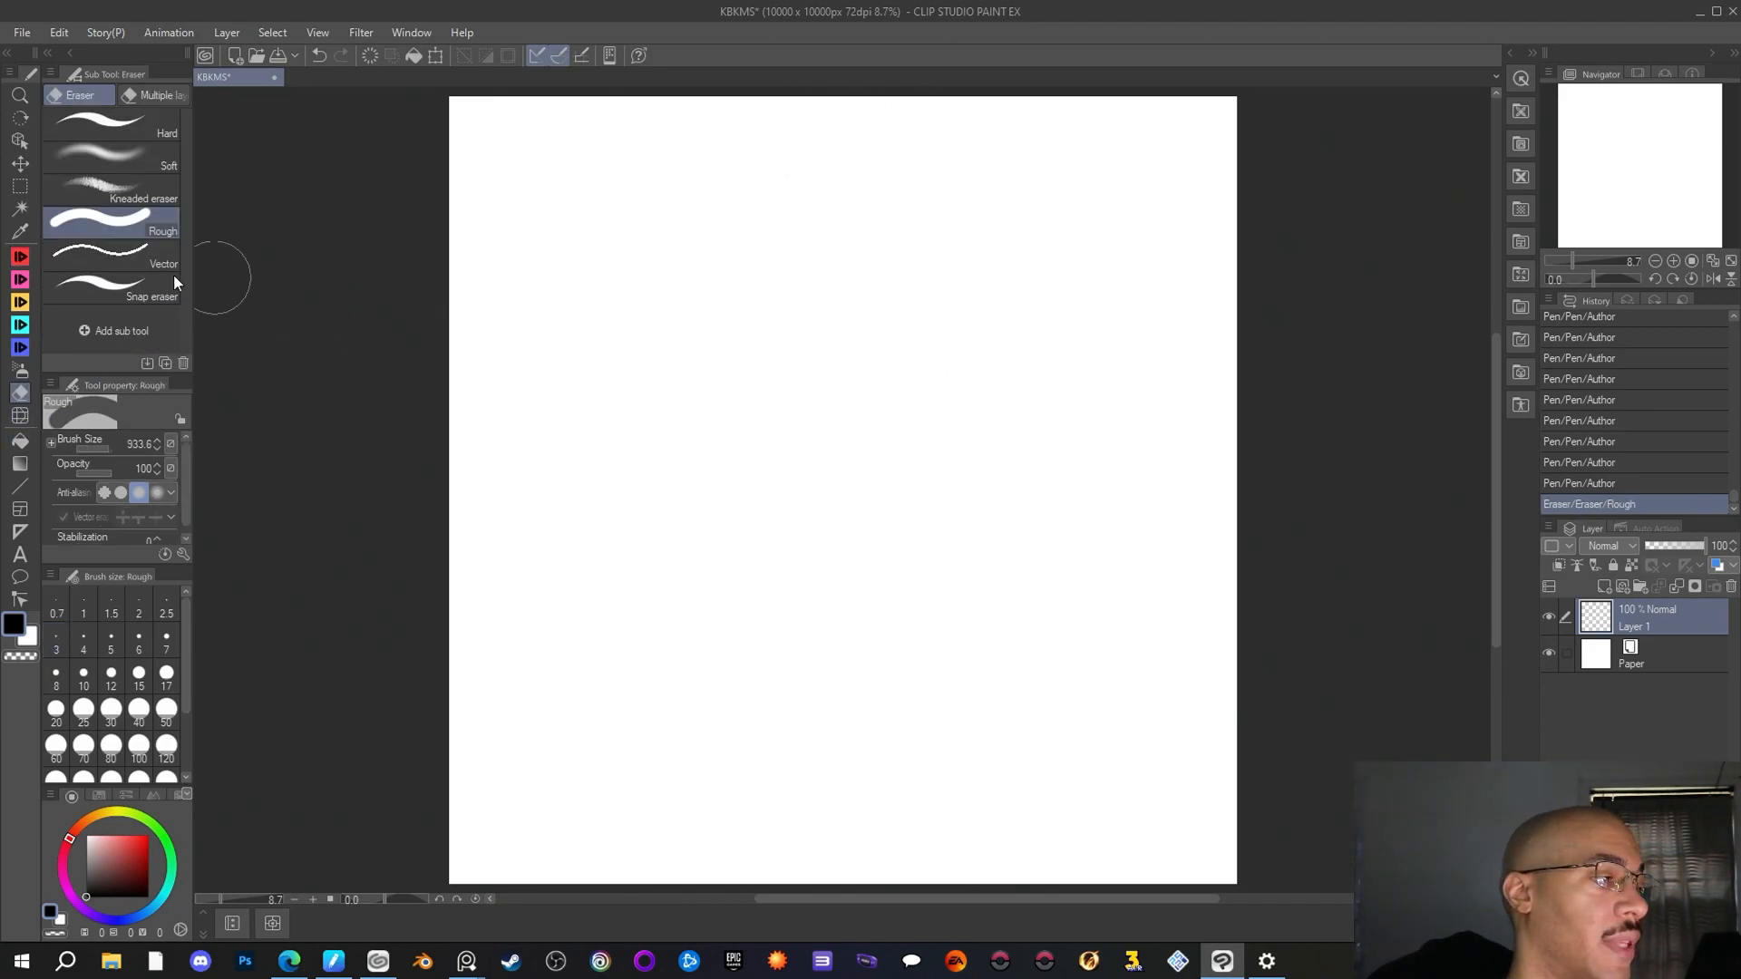
Sketch a new thin arch with tapering sides using the Author pen and wipe it out with the Rough eraser
key(p)
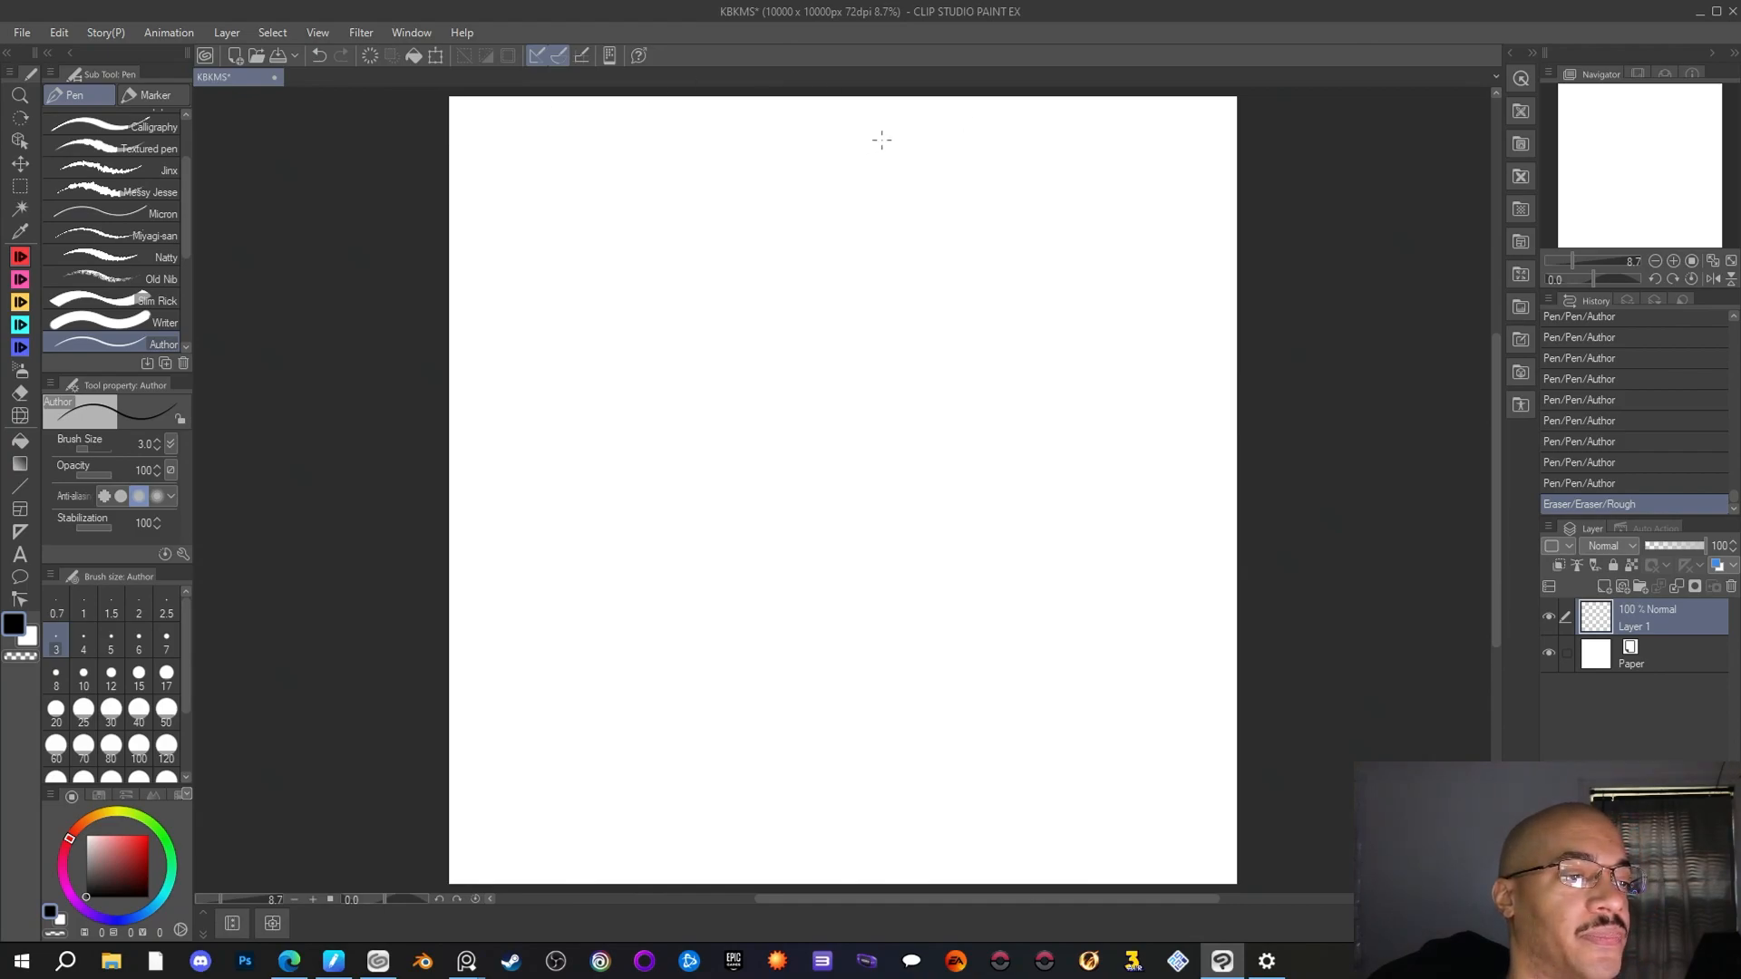
mouse_move(949, 158)
mouse_down()
mouse_move(944, 140)
mouse_move(858, 118)
mouse_move(756, 204)
mouse_up()
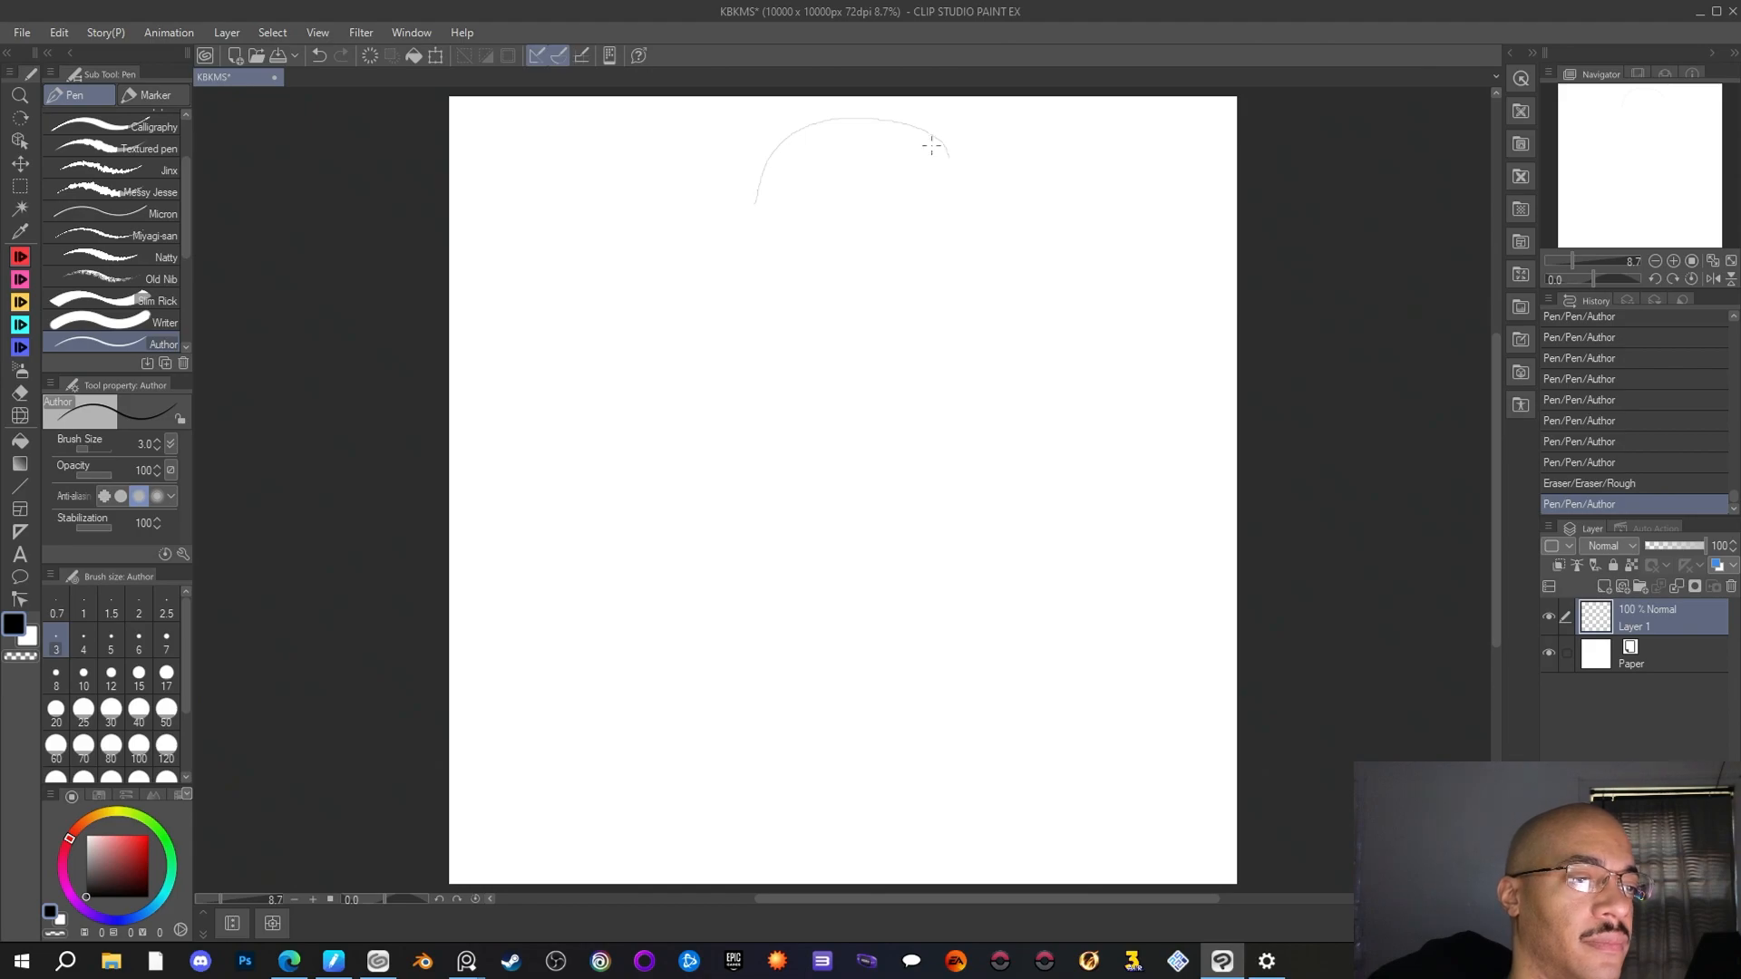
mouse_move(947, 147)
mouse_down()
mouse_move(948, 264)
mouse_move(923, 354)
mouse_up()
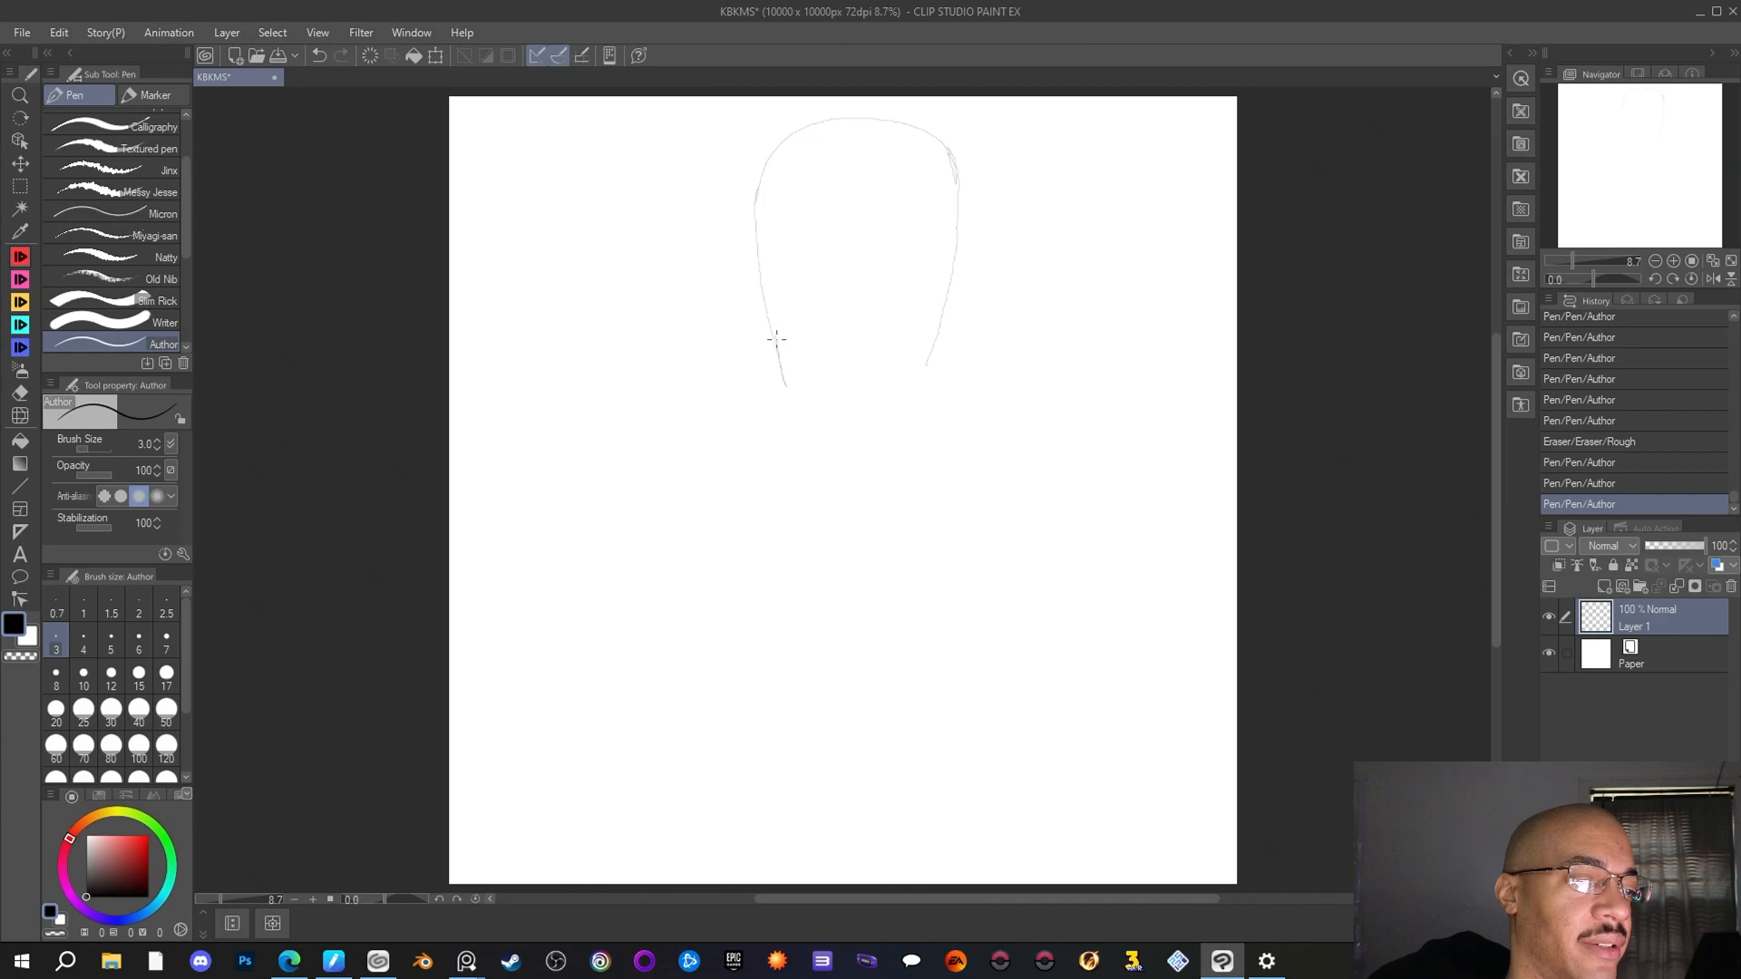
drag(777, 340, 793, 392)
click(20, 414)
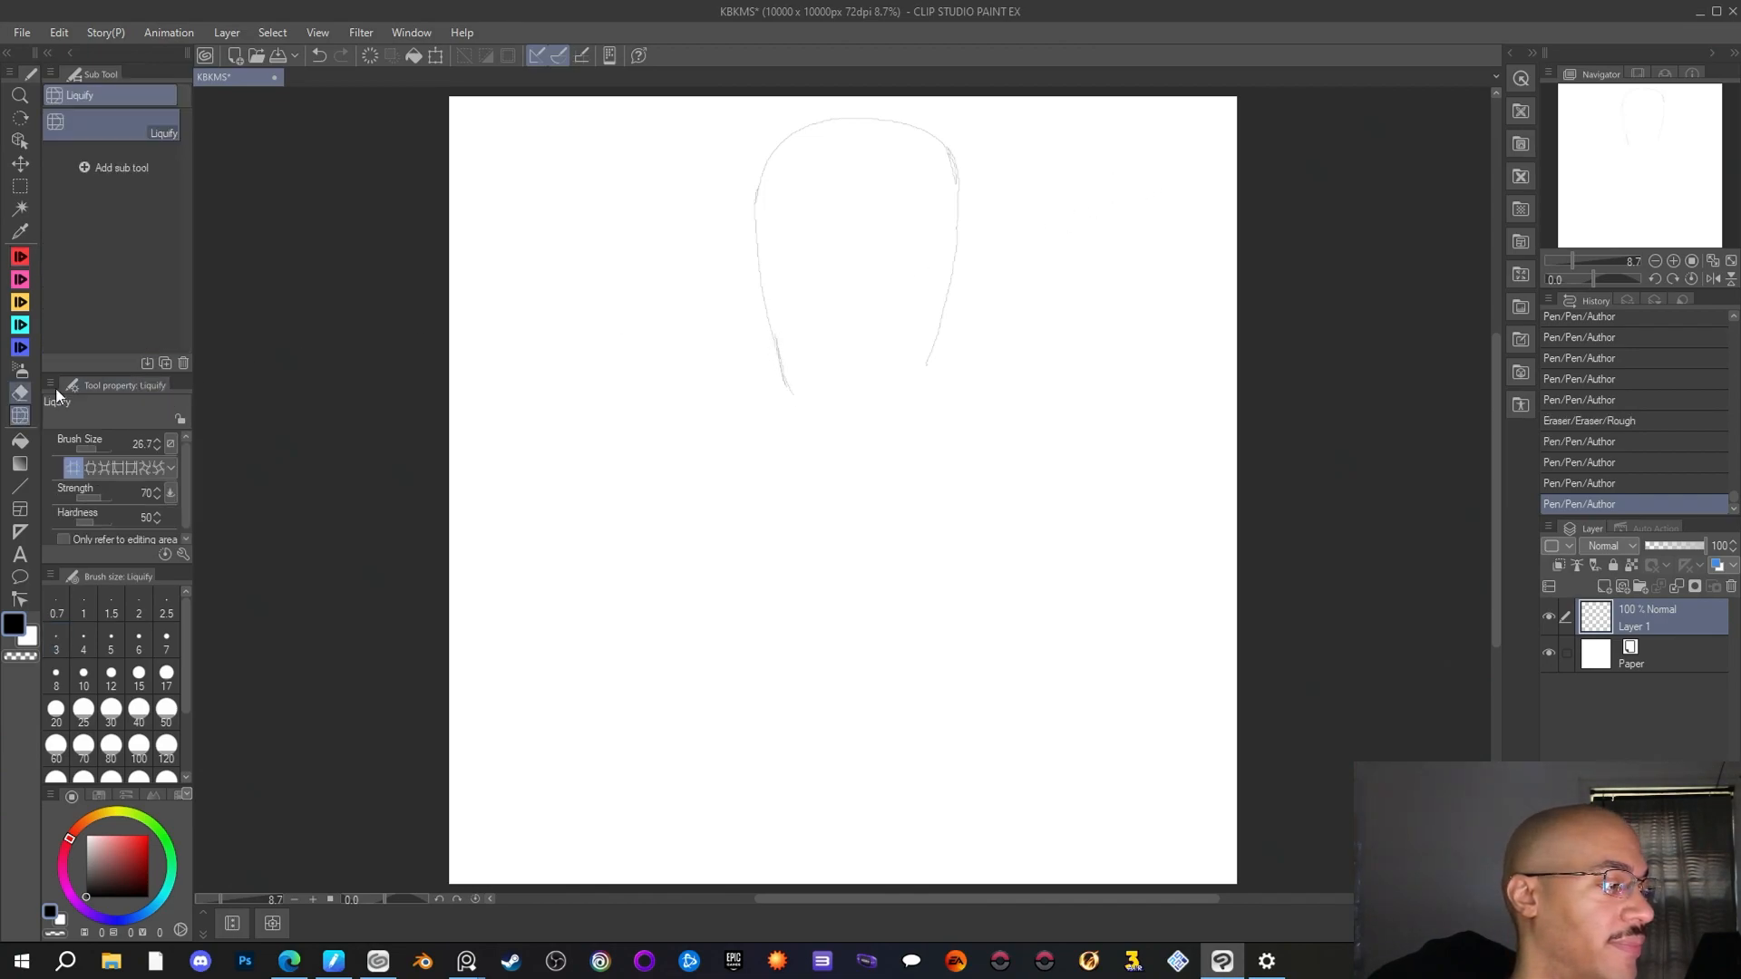
click(20, 392)
mouse_move(787, 388)
mouse_down()
mouse_move(763, 198)
mouse_move(888, 115)
mouse_move(966, 269)
mouse_move(905, 420)
mouse_up()
Try a wider arch with a longer left side using the Author pen, and undo all of its strokes
key(p)
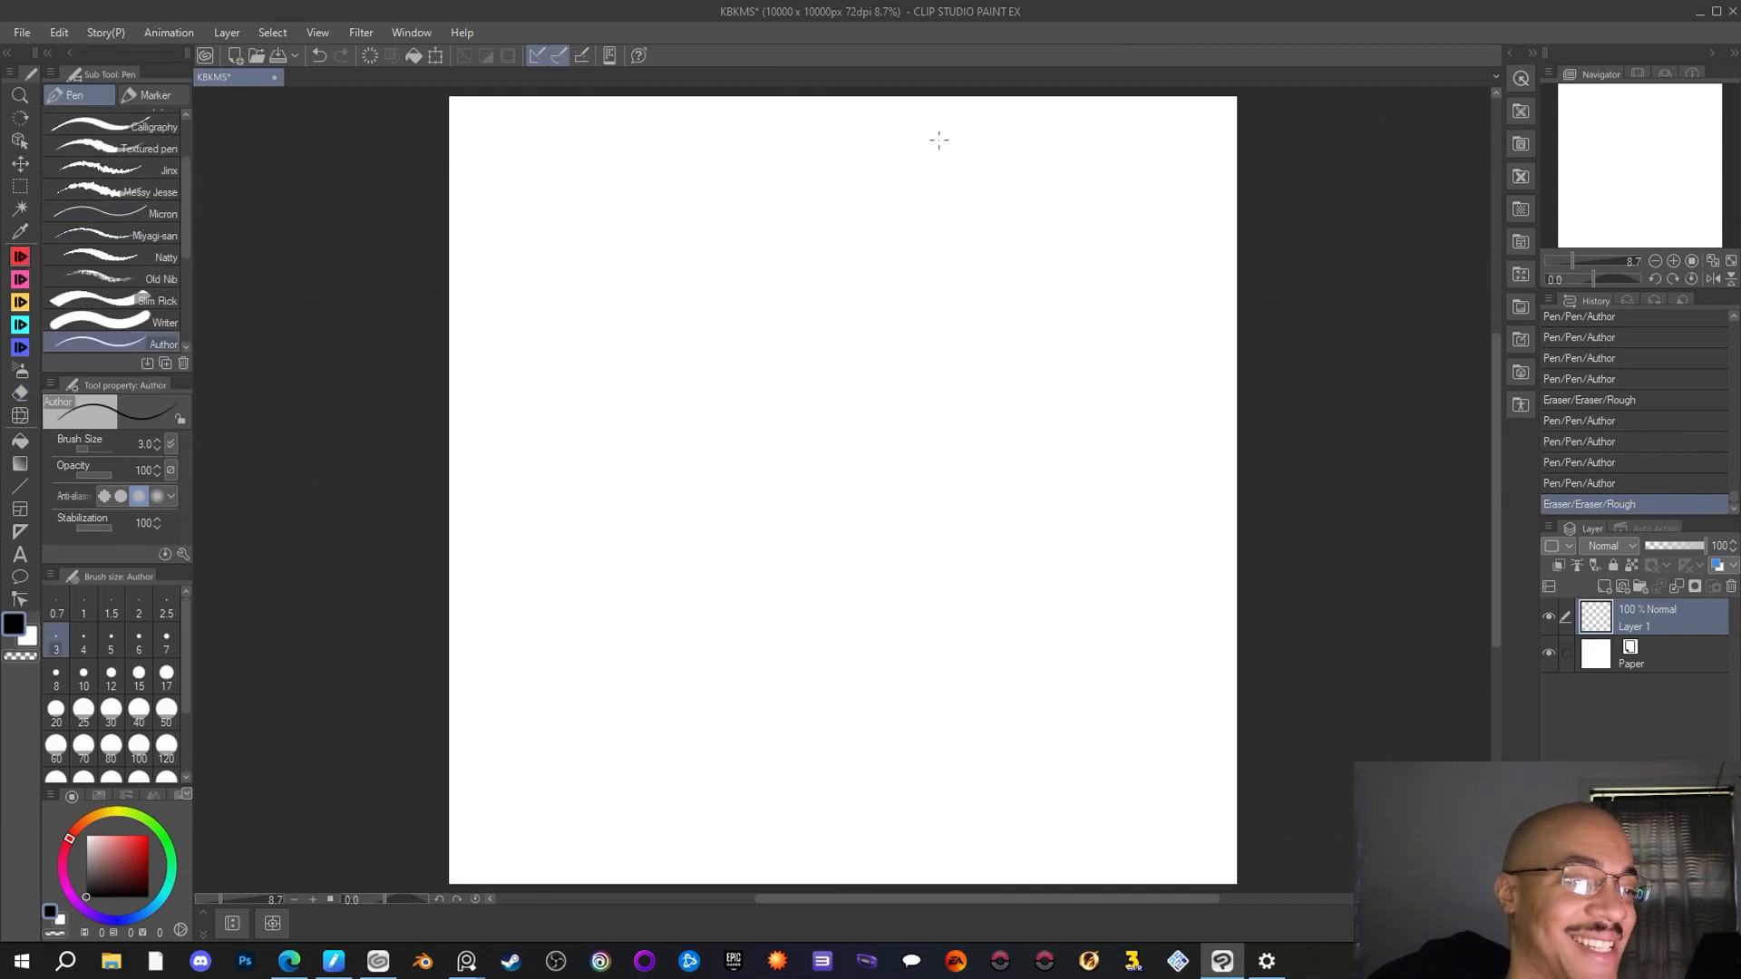
mouse_move(935, 143)
mouse_down()
mouse_move(864, 115)
mouse_move(764, 133)
mouse_move(782, 125)
mouse_move(735, 167)
mouse_move(751, 147)
mouse_move(728, 228)
mouse_move(728, 203)
mouse_move(732, 317)
mouse_up()
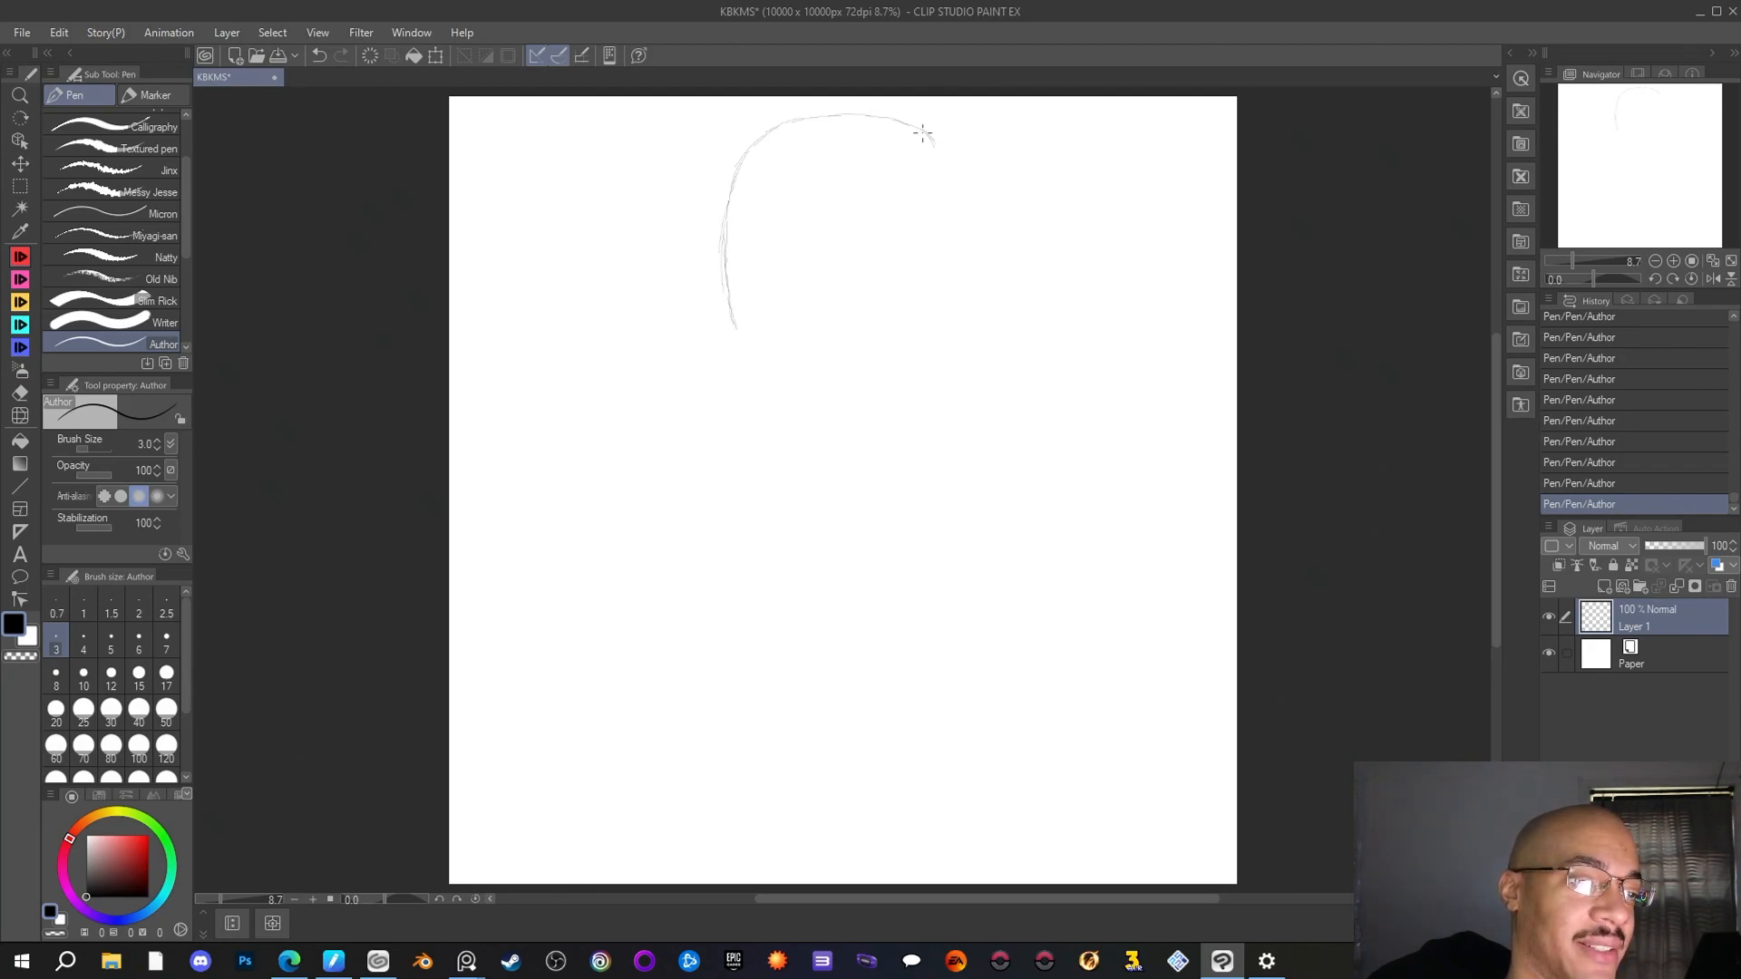
drag(922, 134, 942, 160)
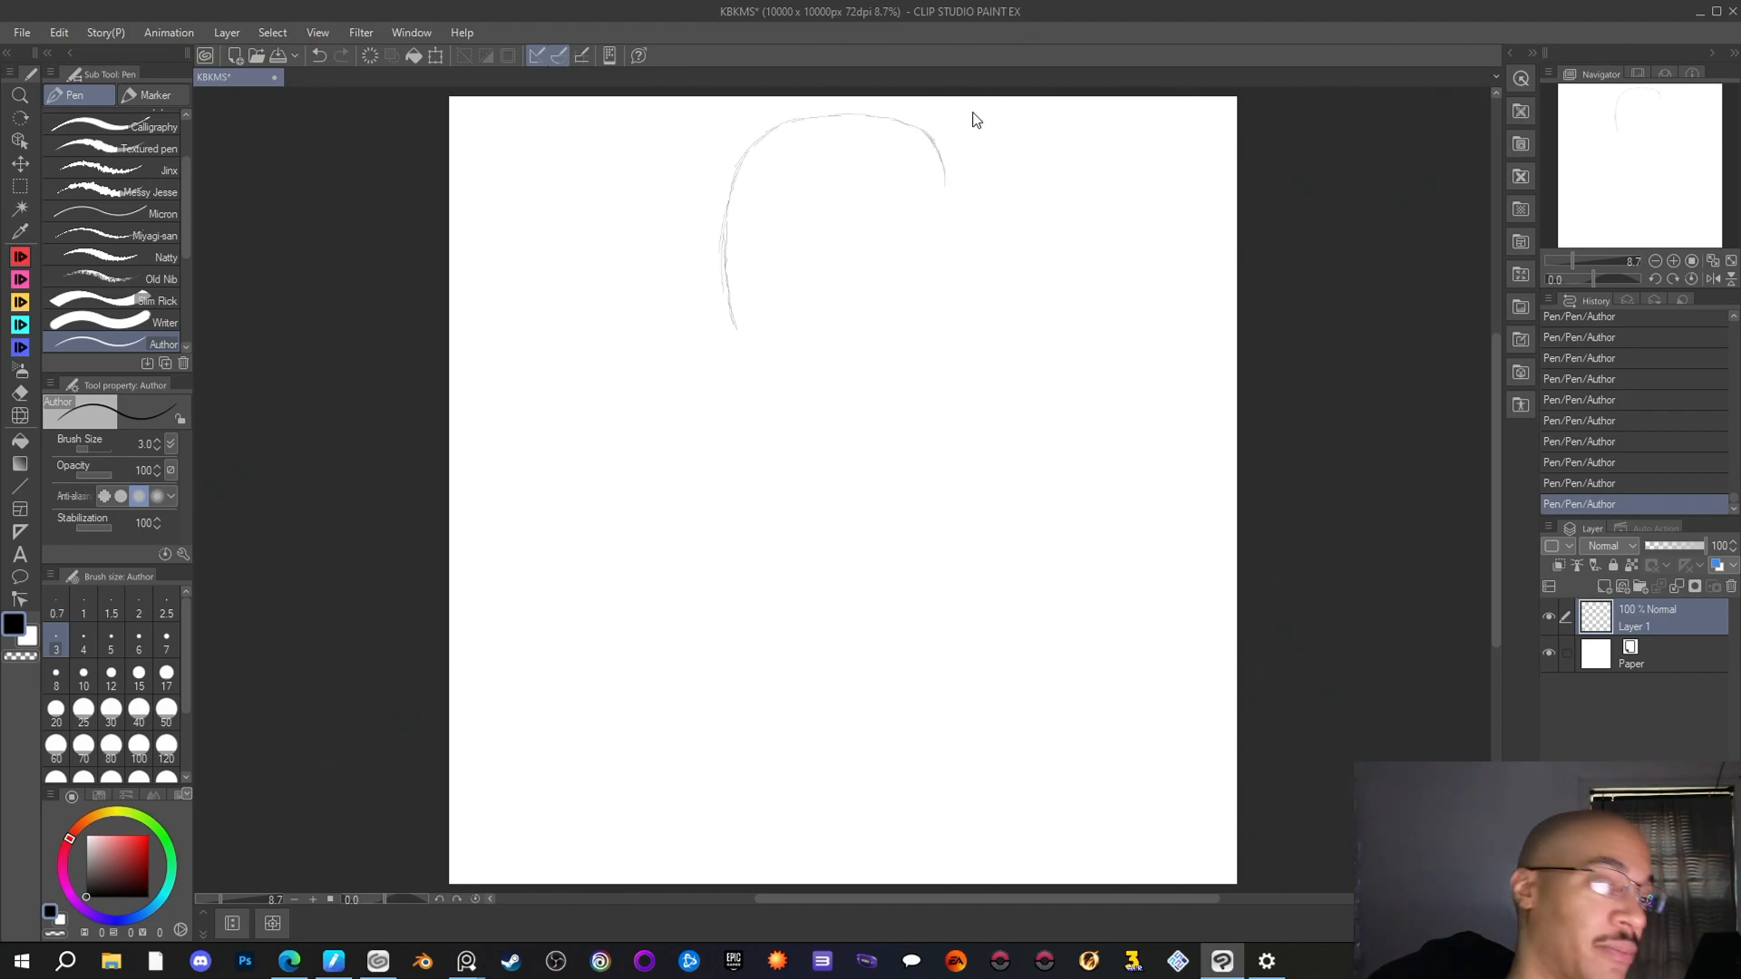
key(ctrl+z)
key(ctrl+z)
key(ctrl+z)
key(ctrl+z)
key(ctrl+z)
key(ctrl+z)
key(ctrl+z)
key(ctrl+z)
key(ctrl+z)
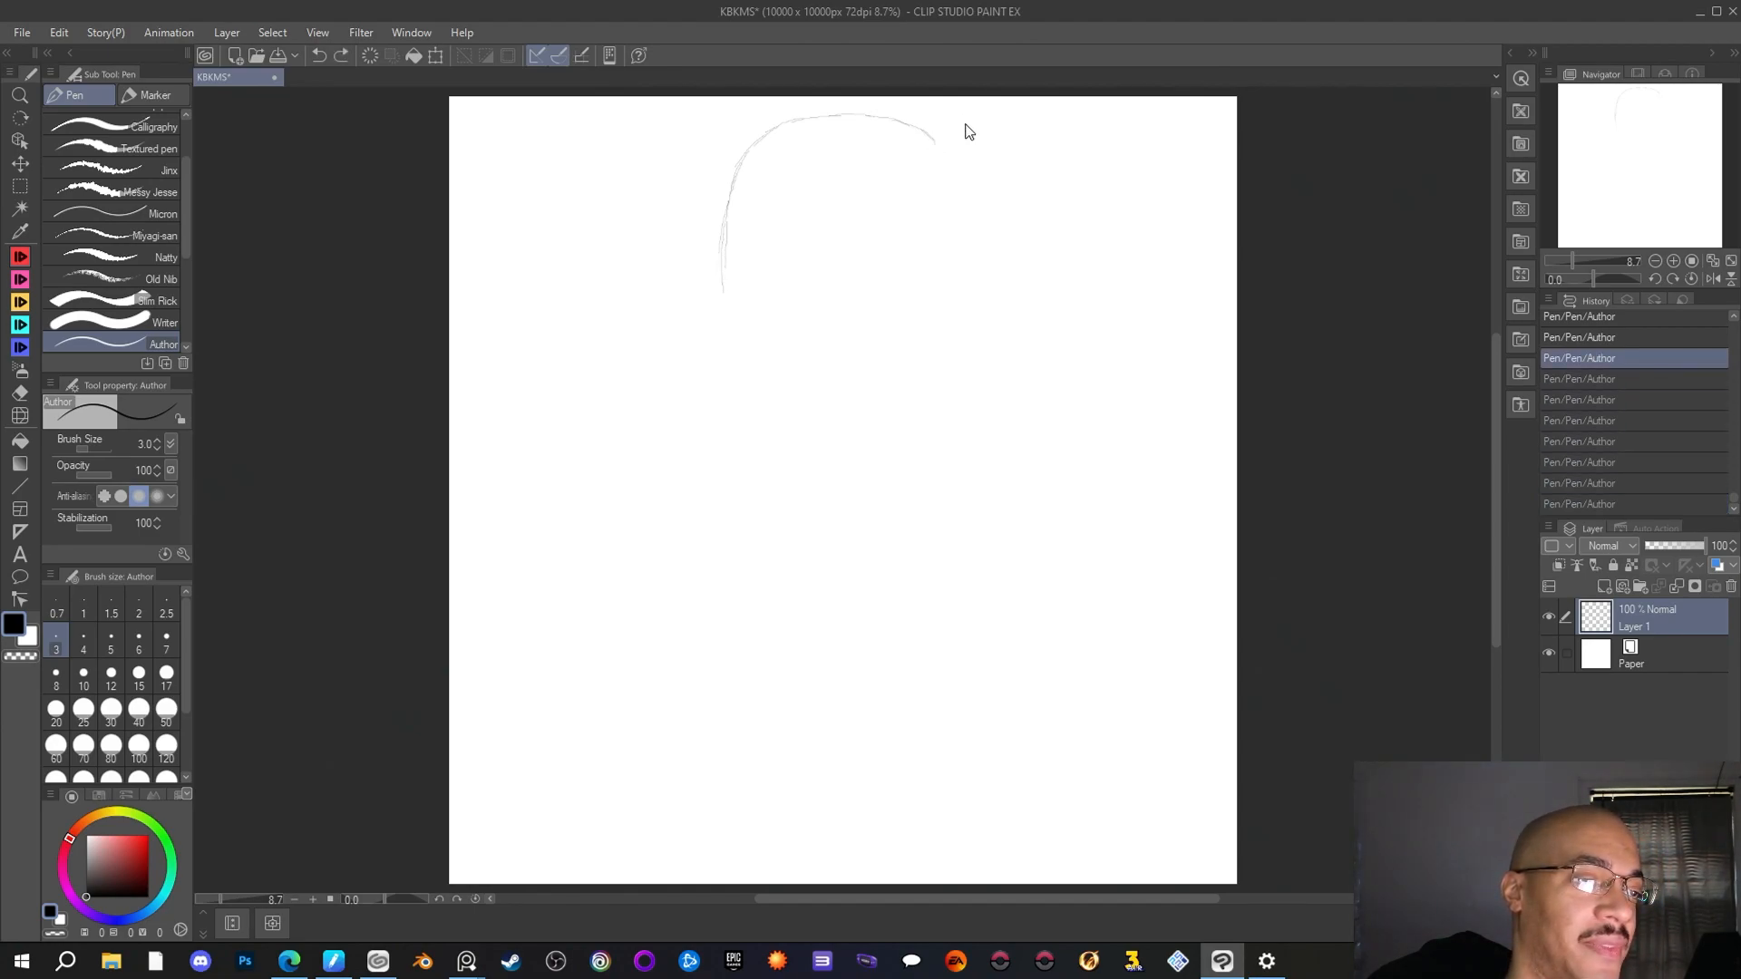
key(ctrl+z)
key(ctrl+z)
key(ctrl+z)
key(ctrl+z)
key(ctrl+z)
key(ctrl+z)
key(ctrl+z)
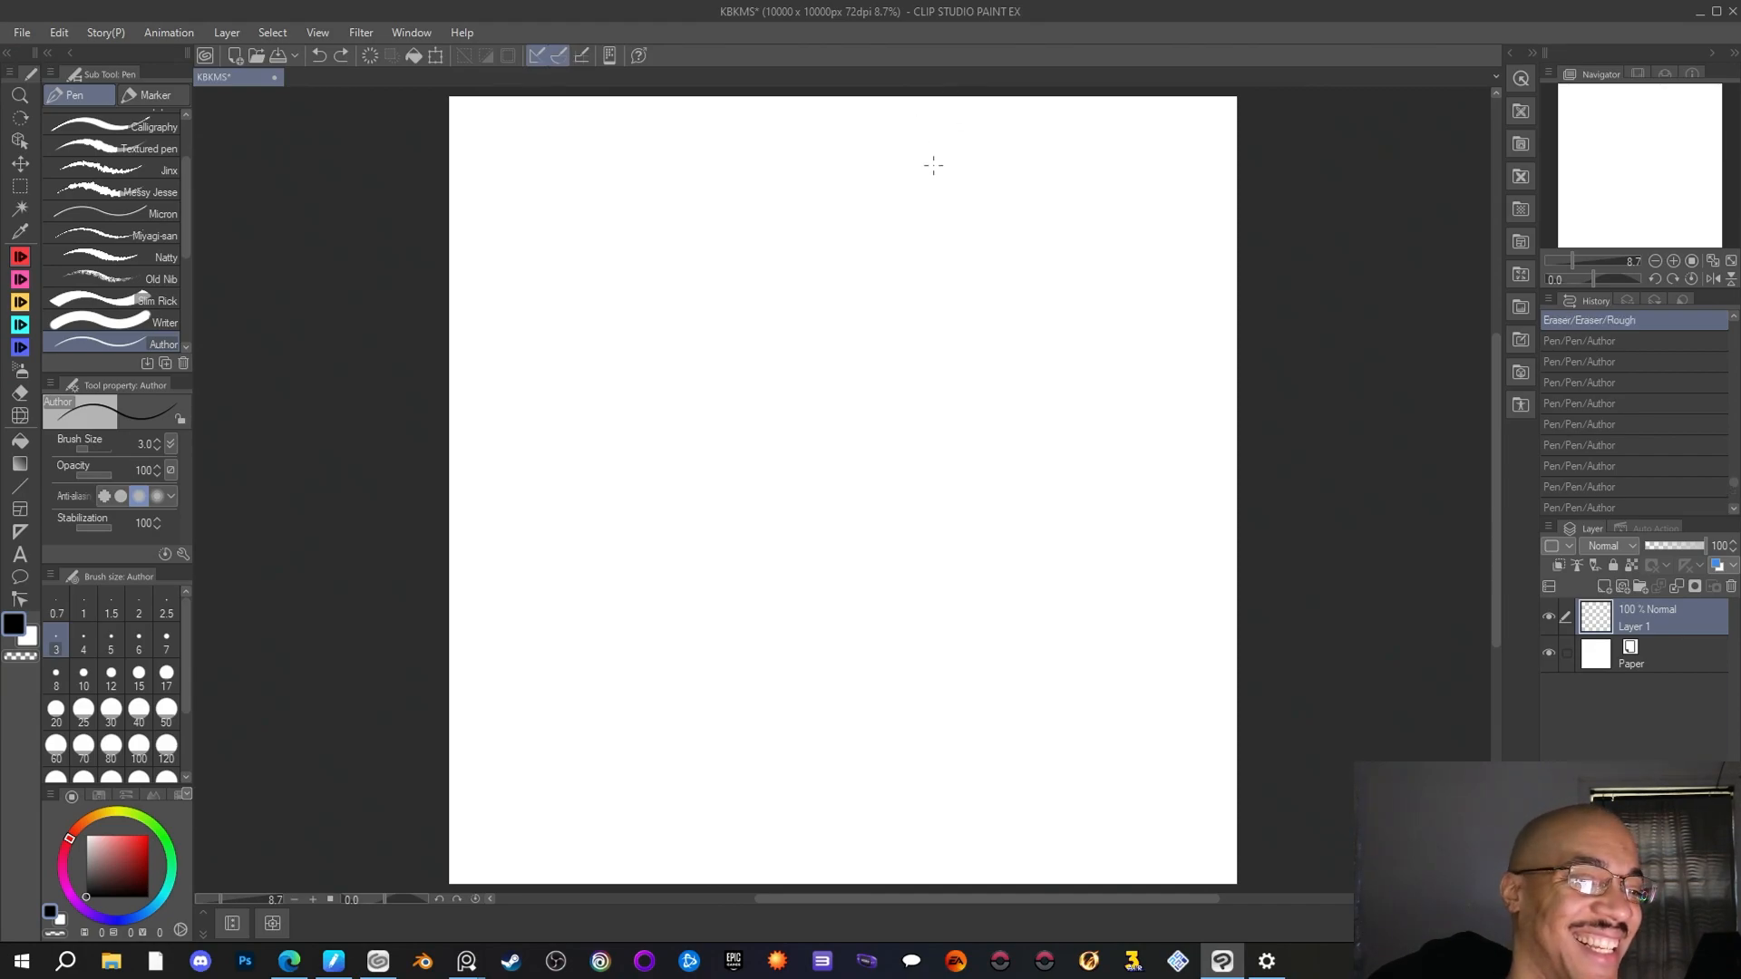
Sketch the rounded top of a head near the canvas's upper middle with overlapping Author pen strokes, starting both sides downward
mouse_move(950, 166)
mouse_down()
mouse_move(882, 115)
mouse_move(779, 122)
mouse_move(745, 168)
mouse_move(734, 241)
mouse_up()
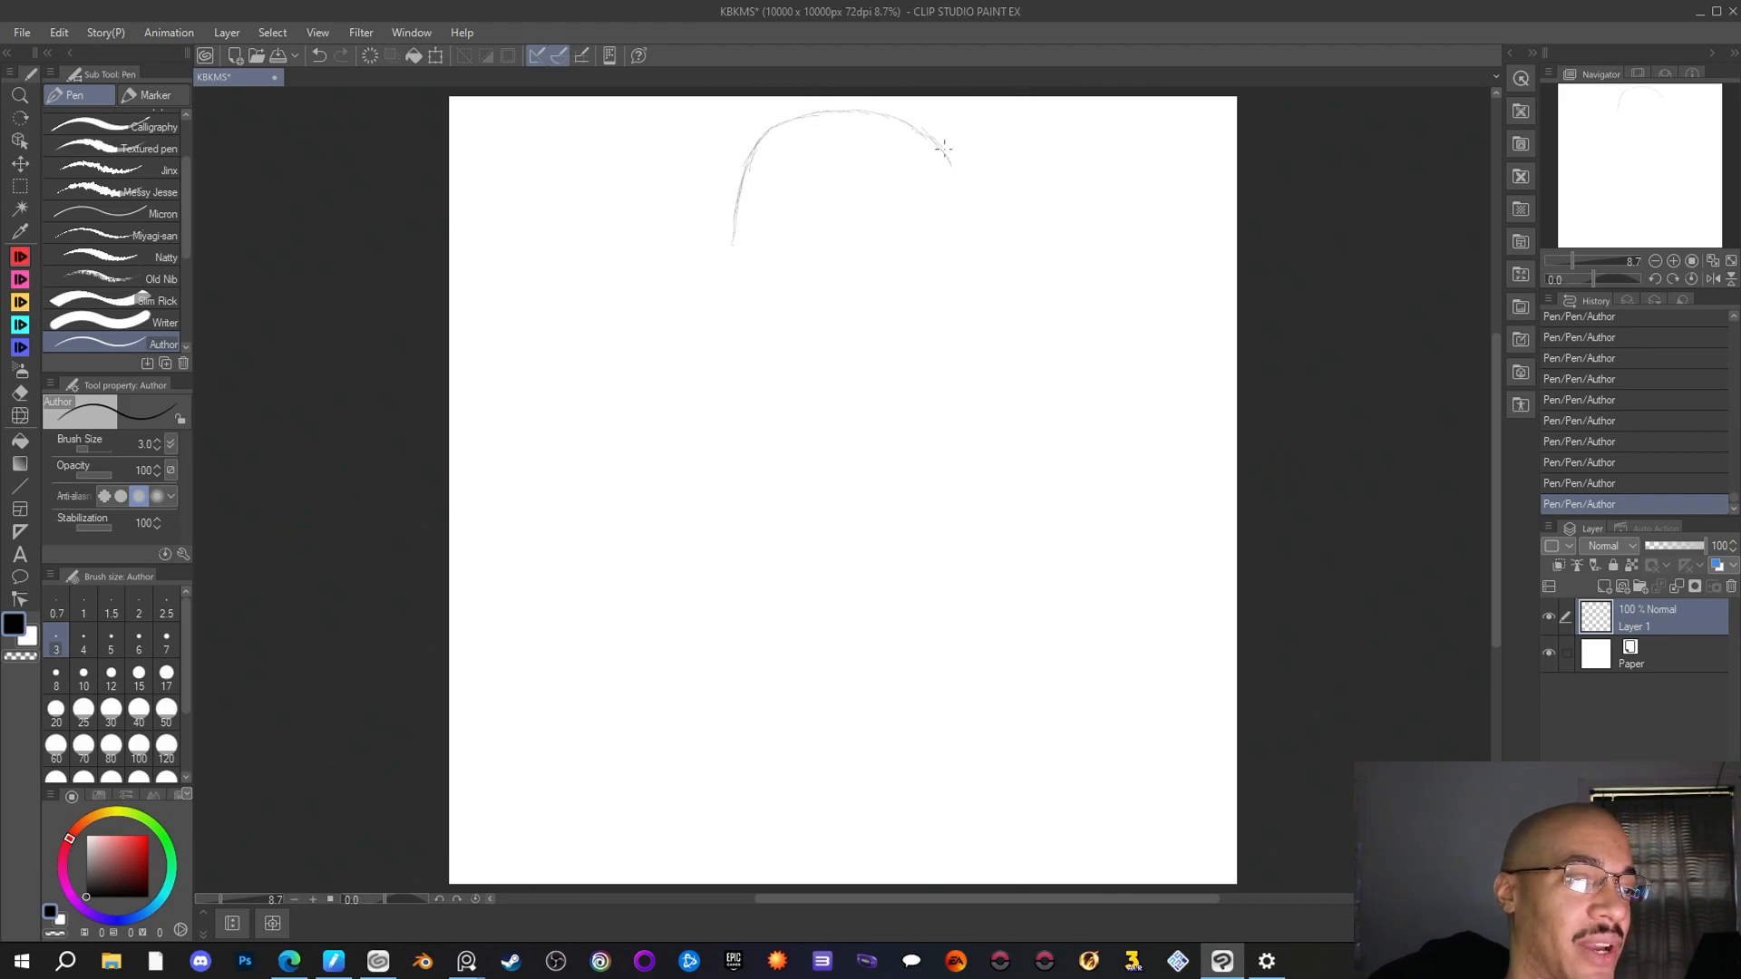
drag(952, 175, 956, 252)
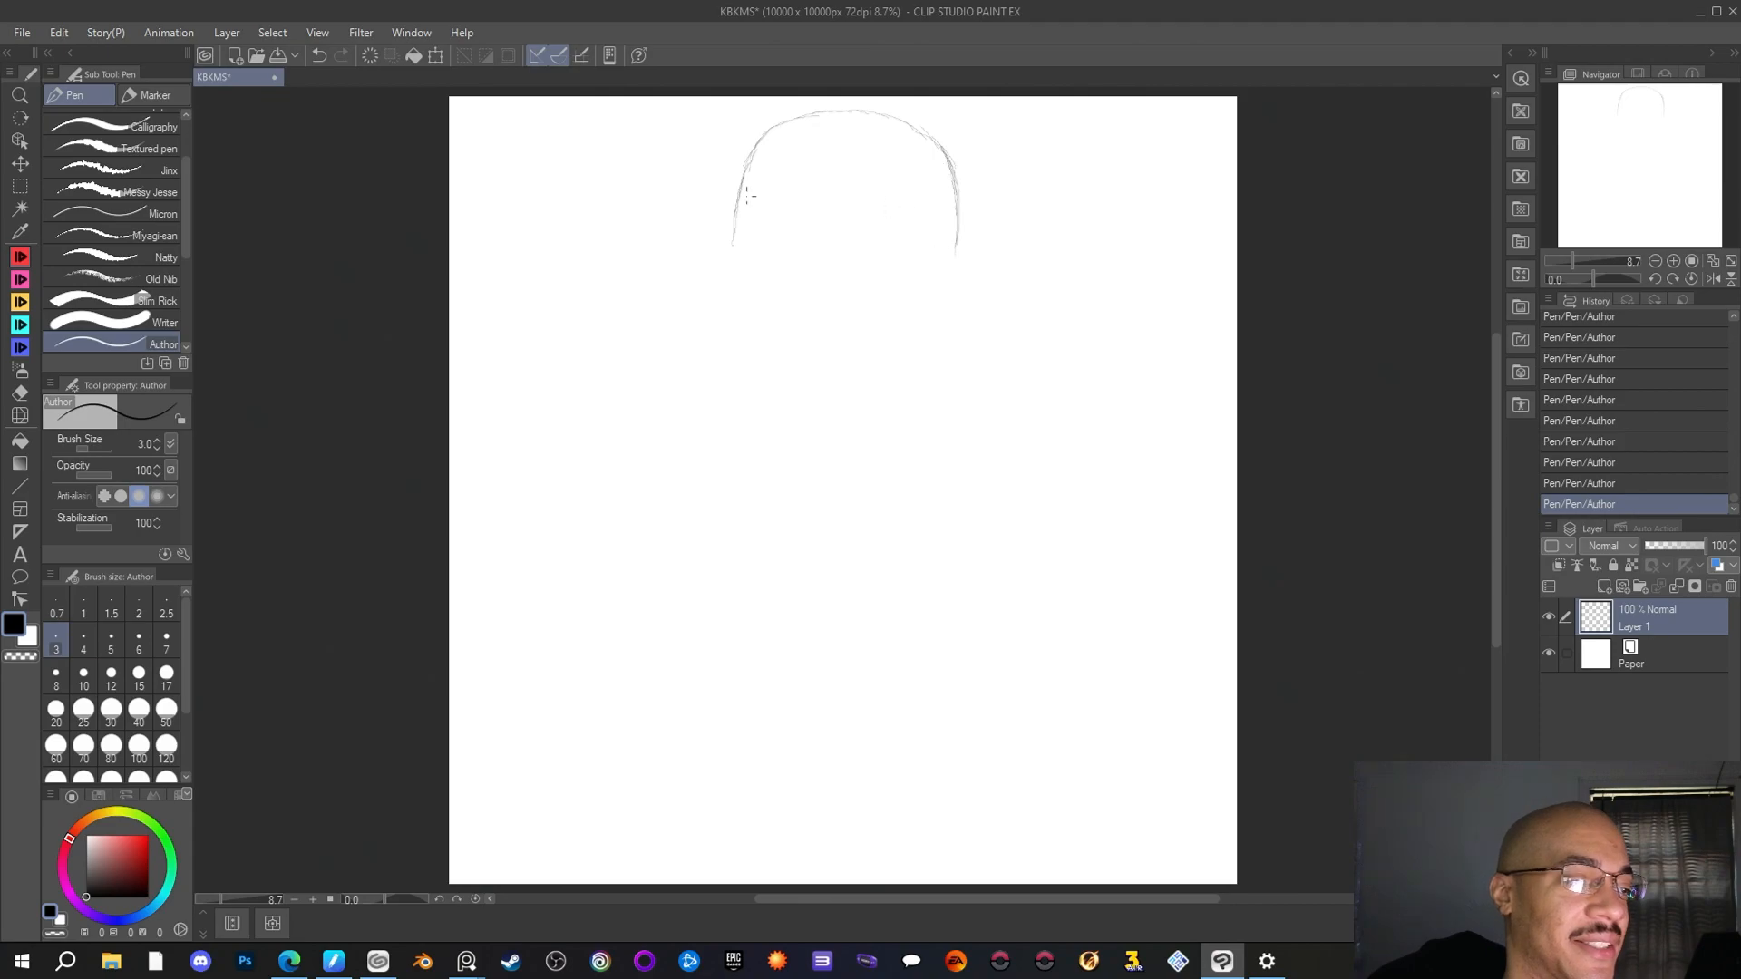
drag(735, 217, 734, 274)
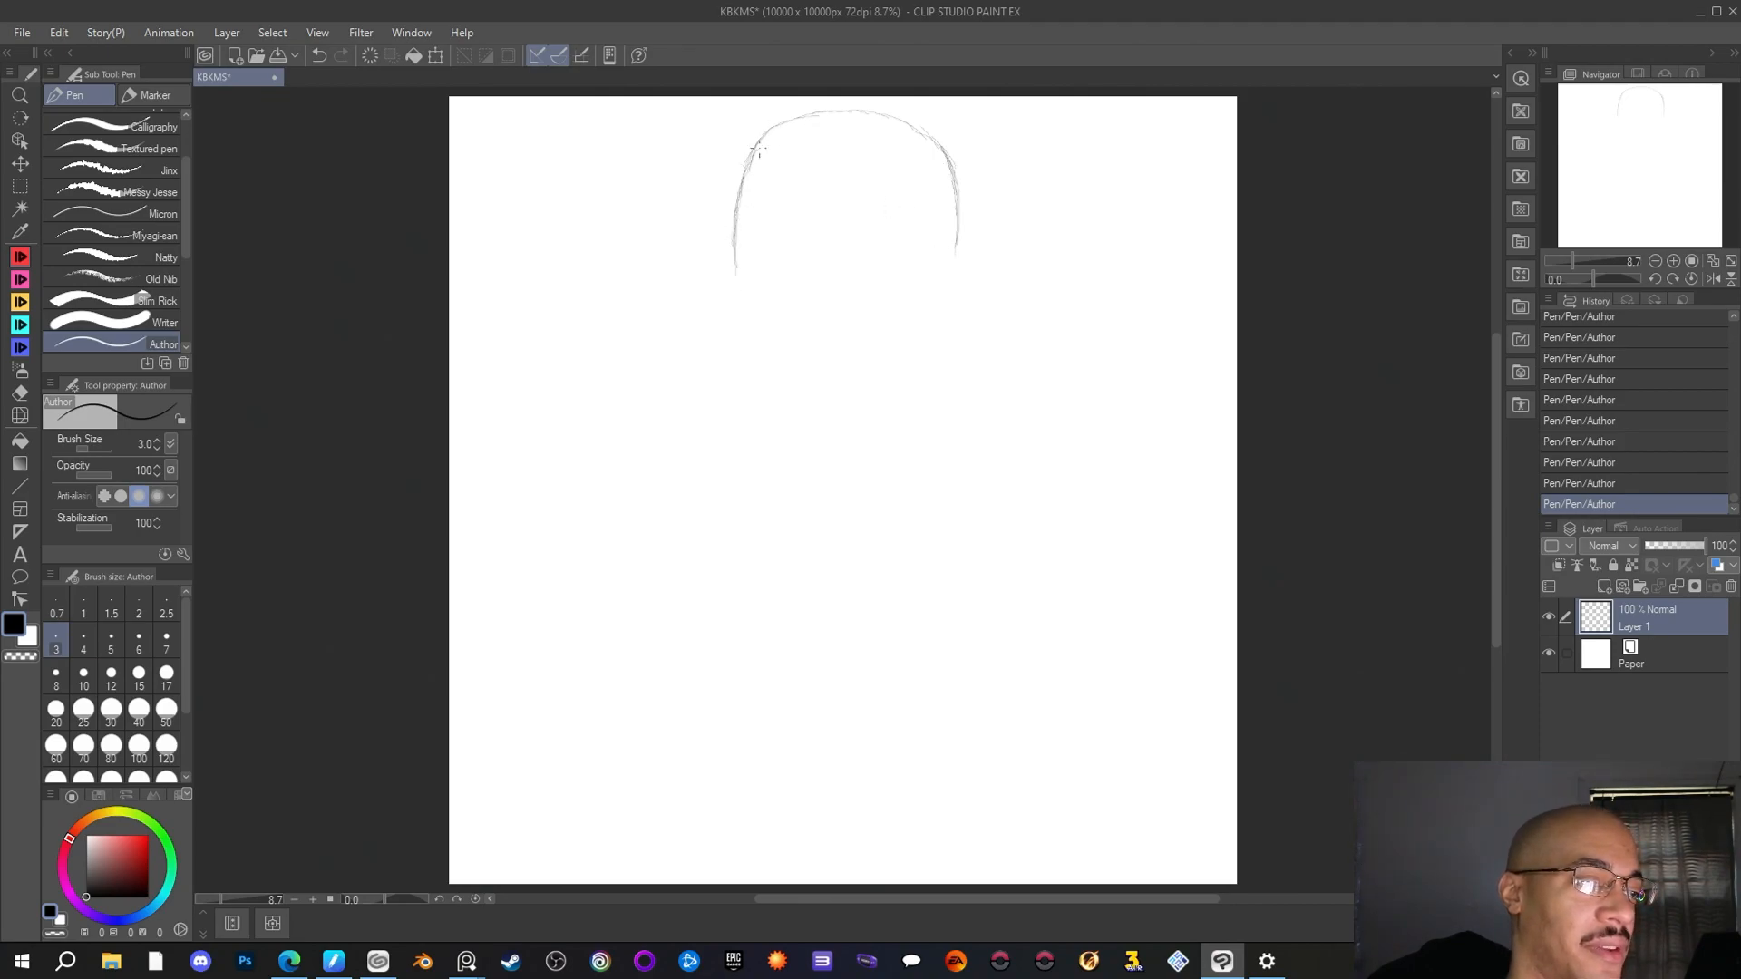
drag(759, 148, 792, 123)
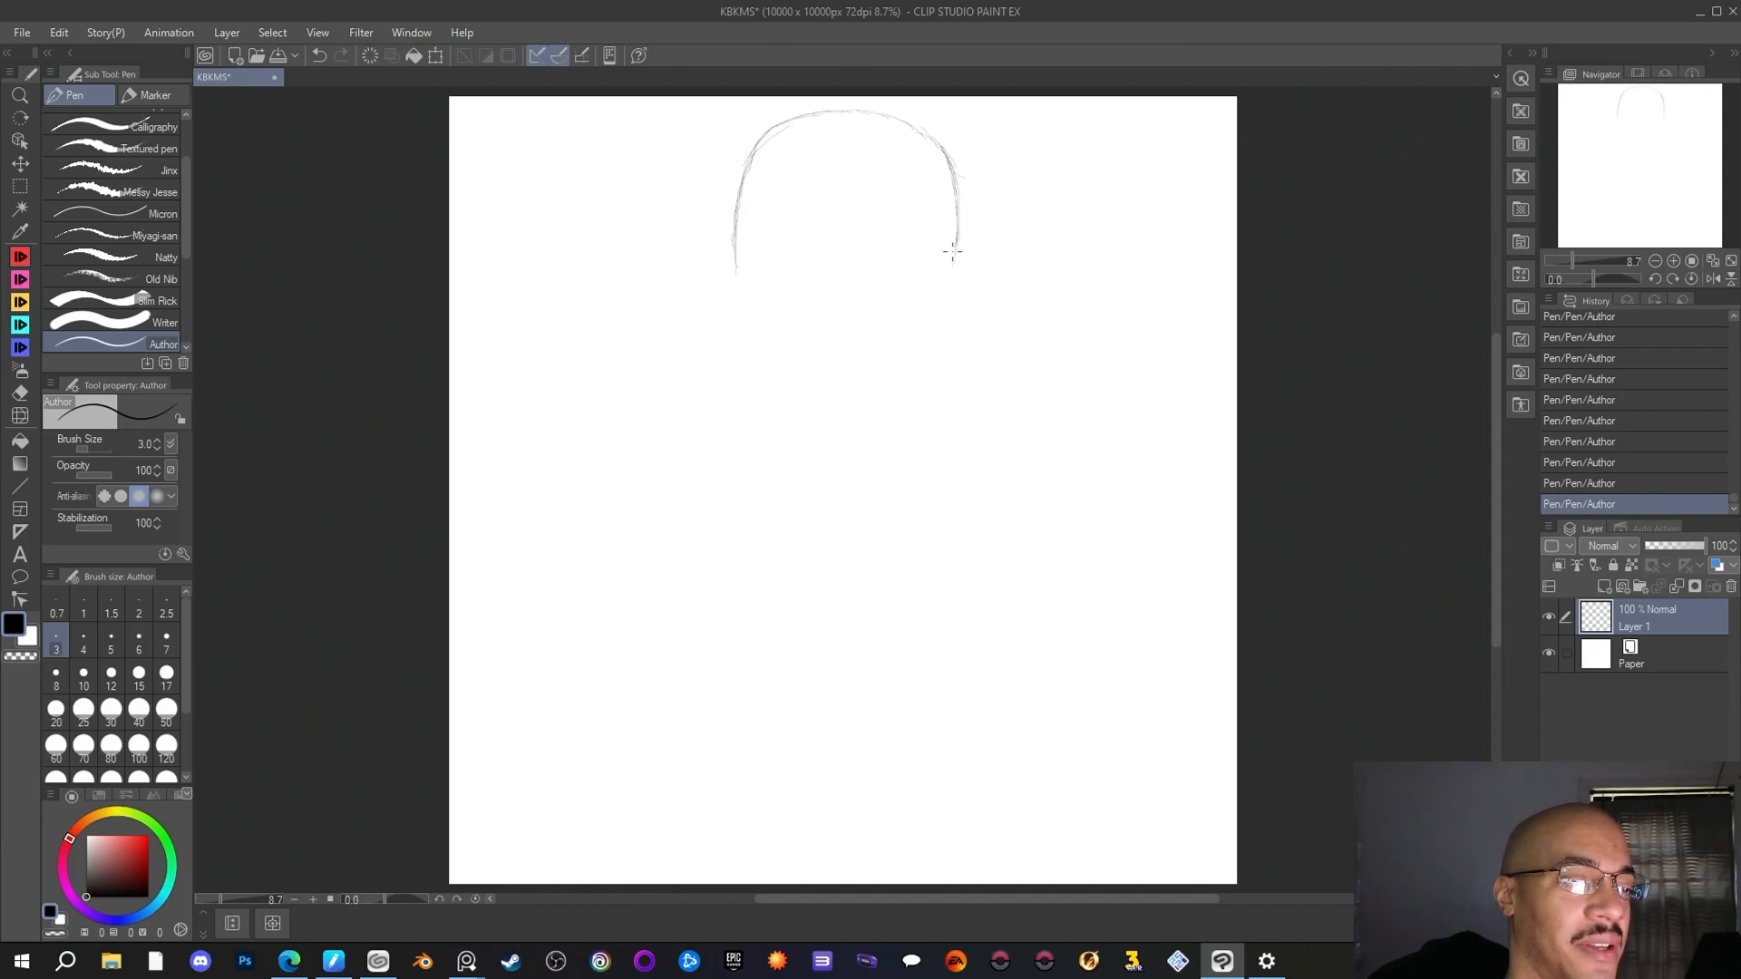
drag(954, 257, 947, 292)
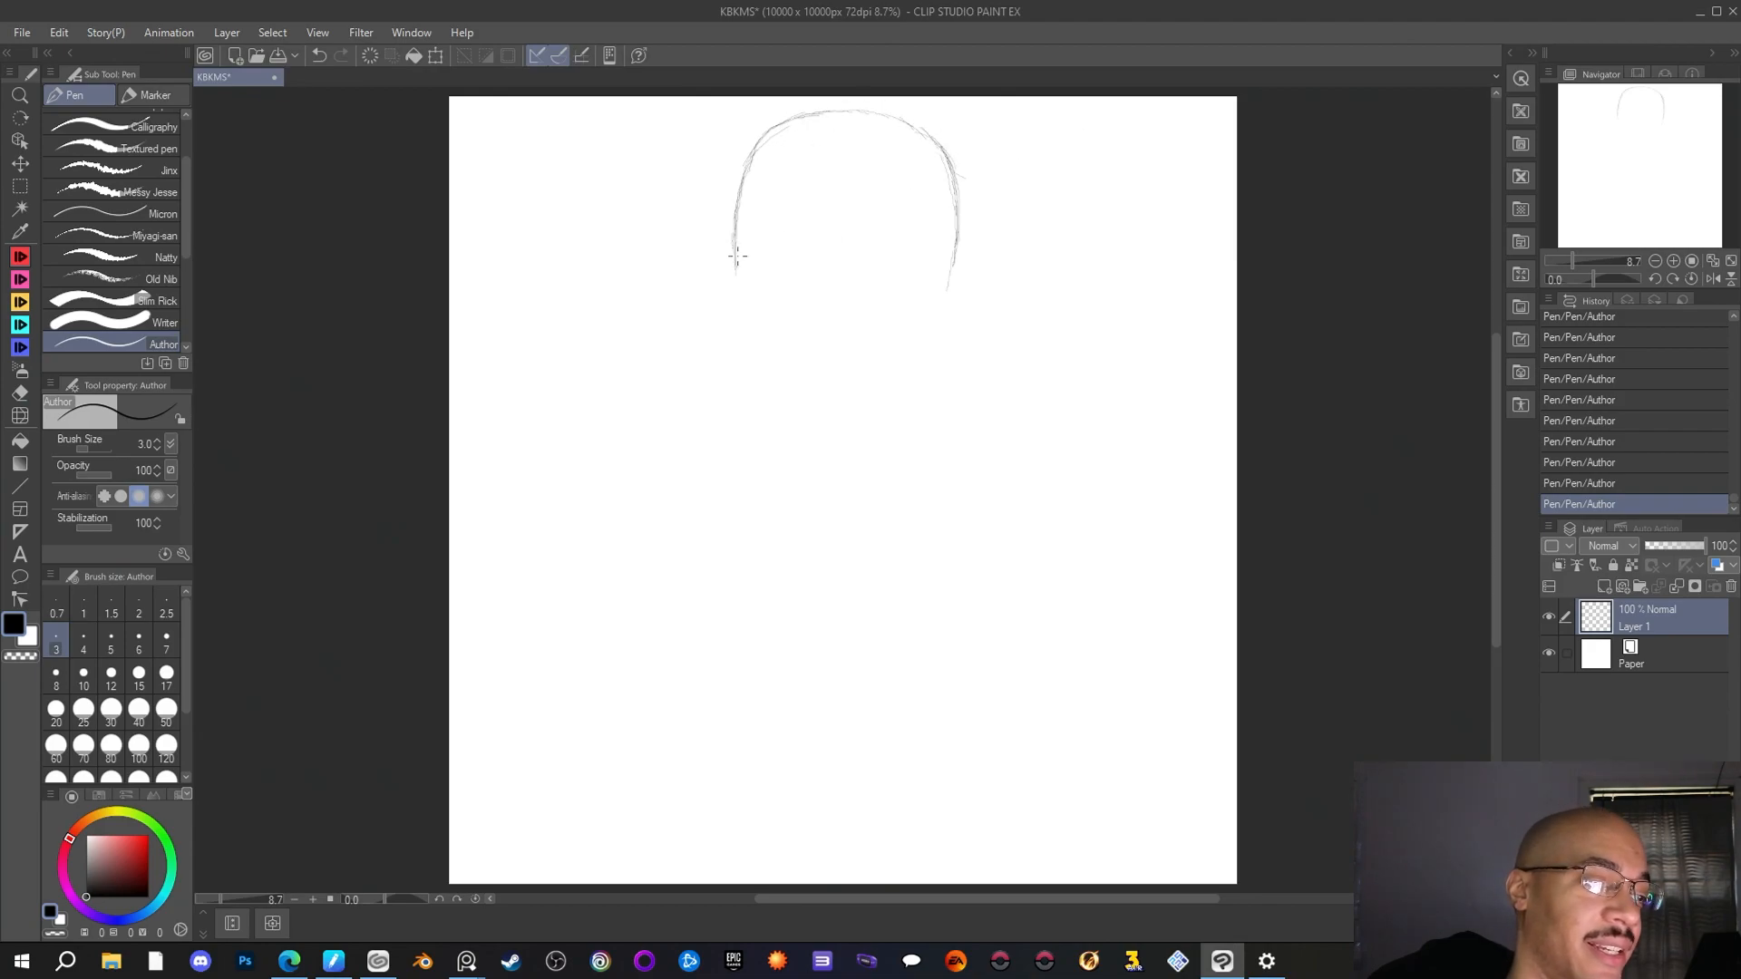
Continue both sides of the head downward with short Author pen strokes, tapering them inward toward the chin
drag(735, 257, 742, 318)
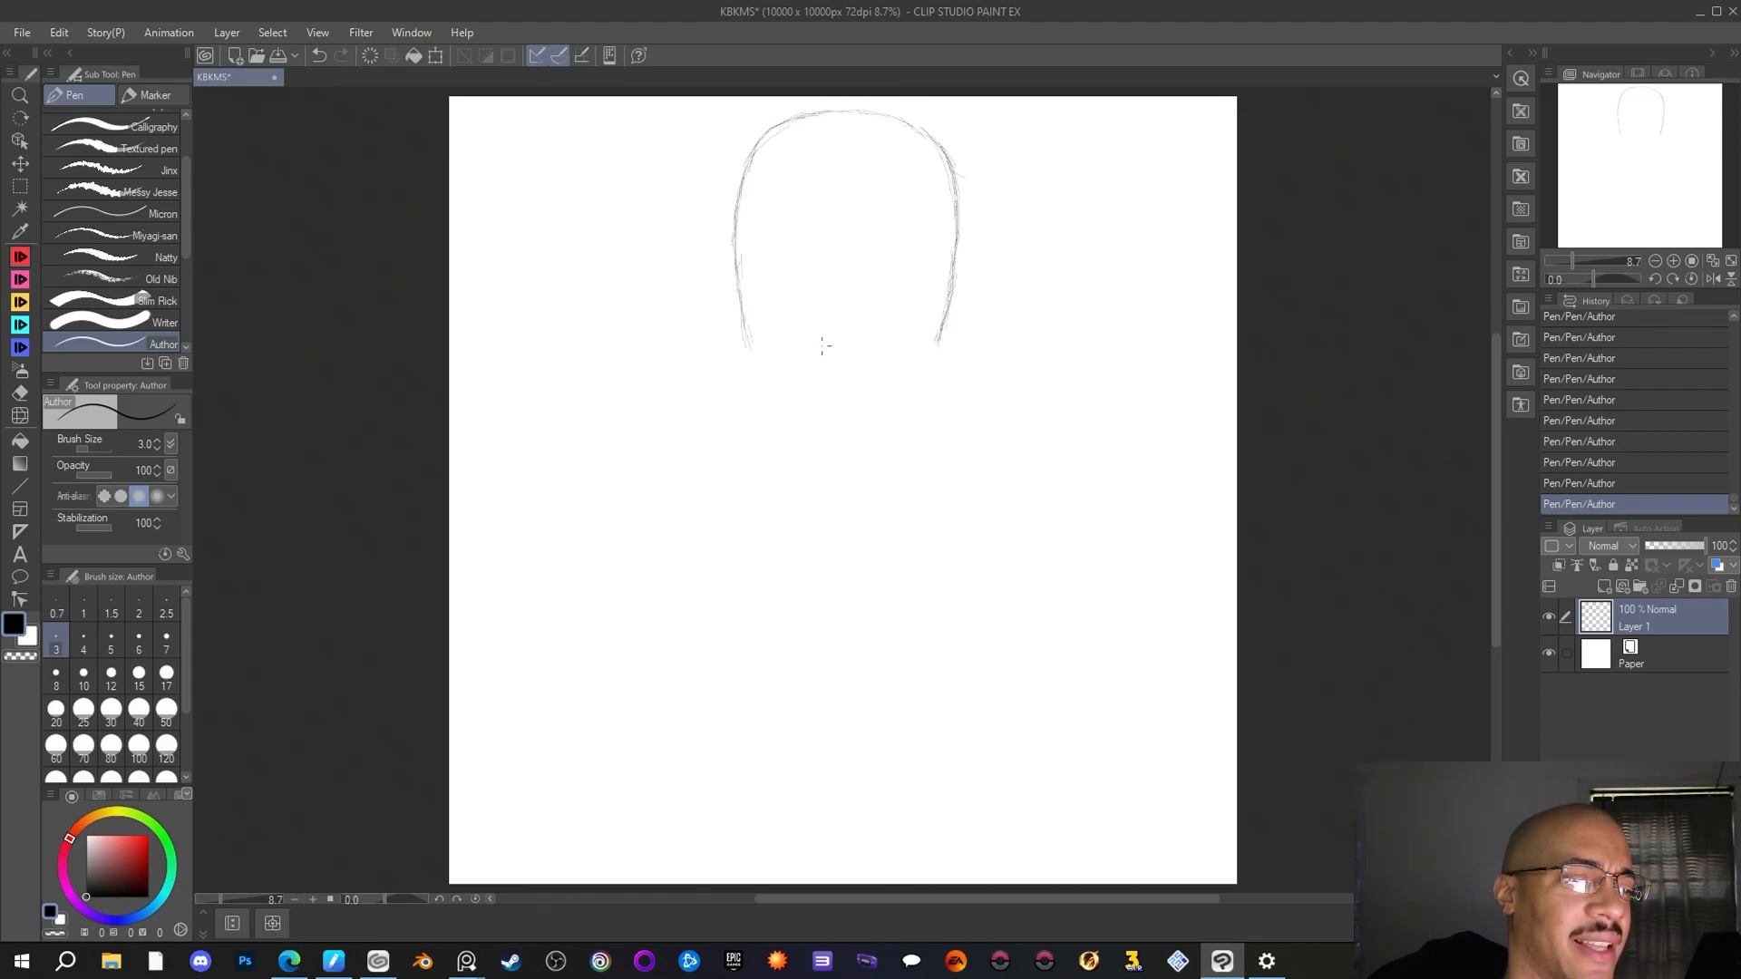
drag(741, 276, 756, 341)
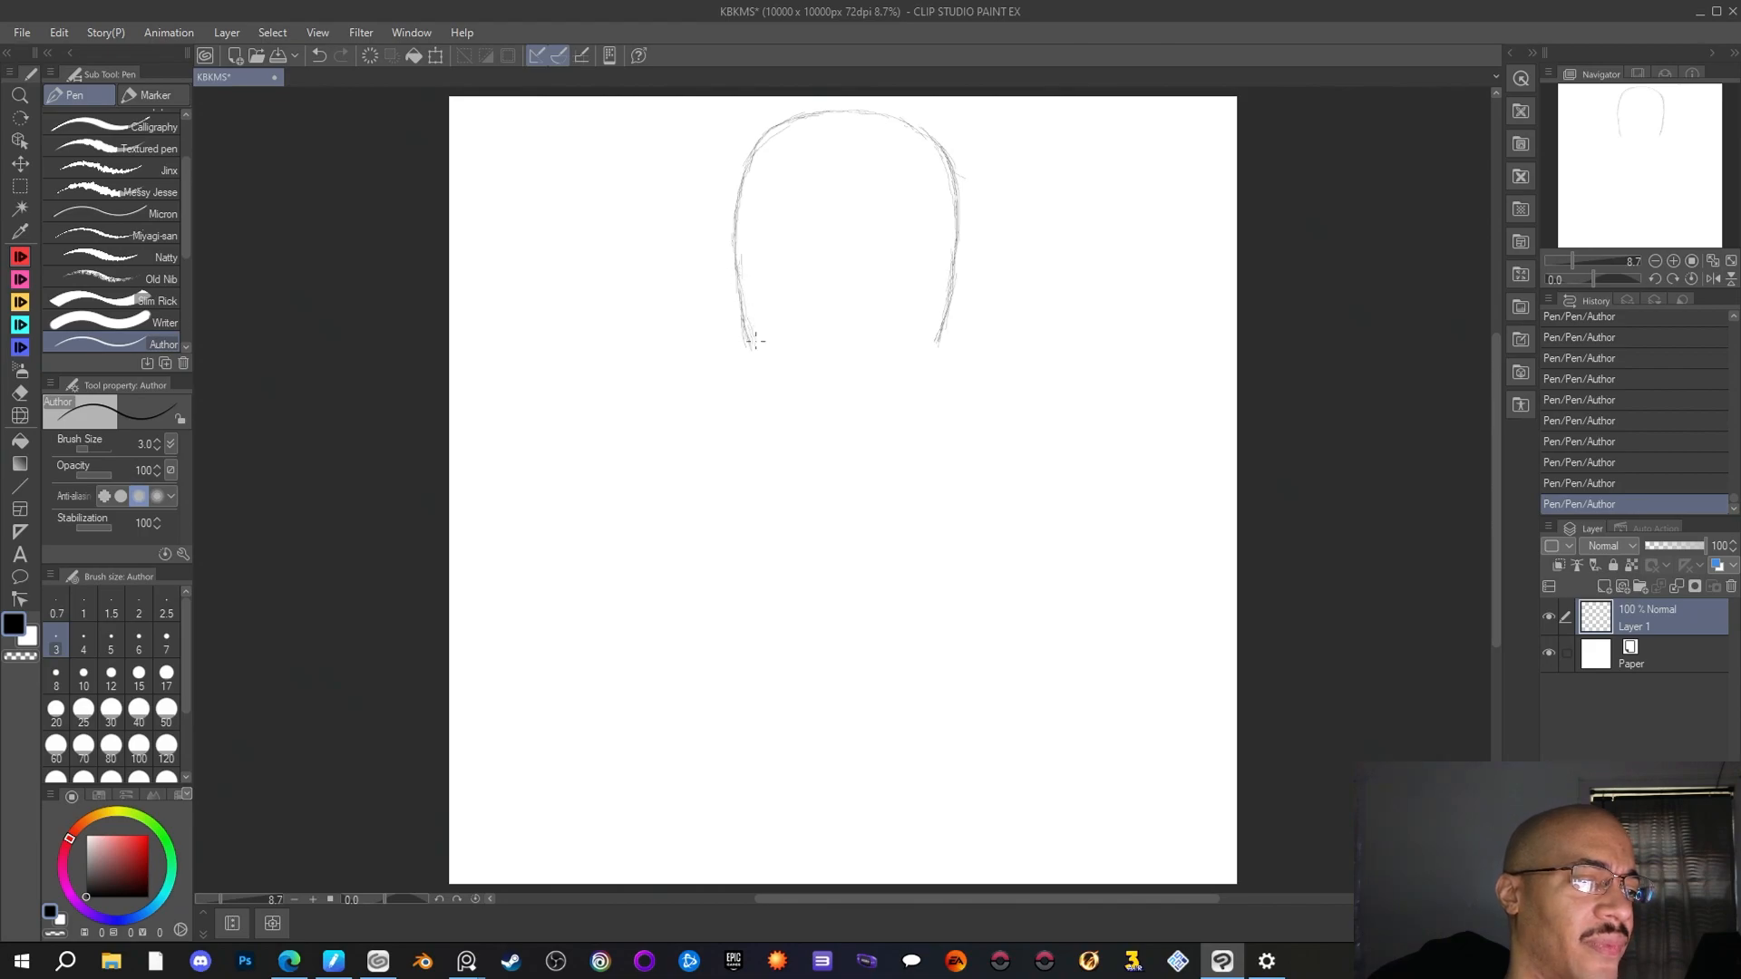
drag(940, 333, 930, 350)
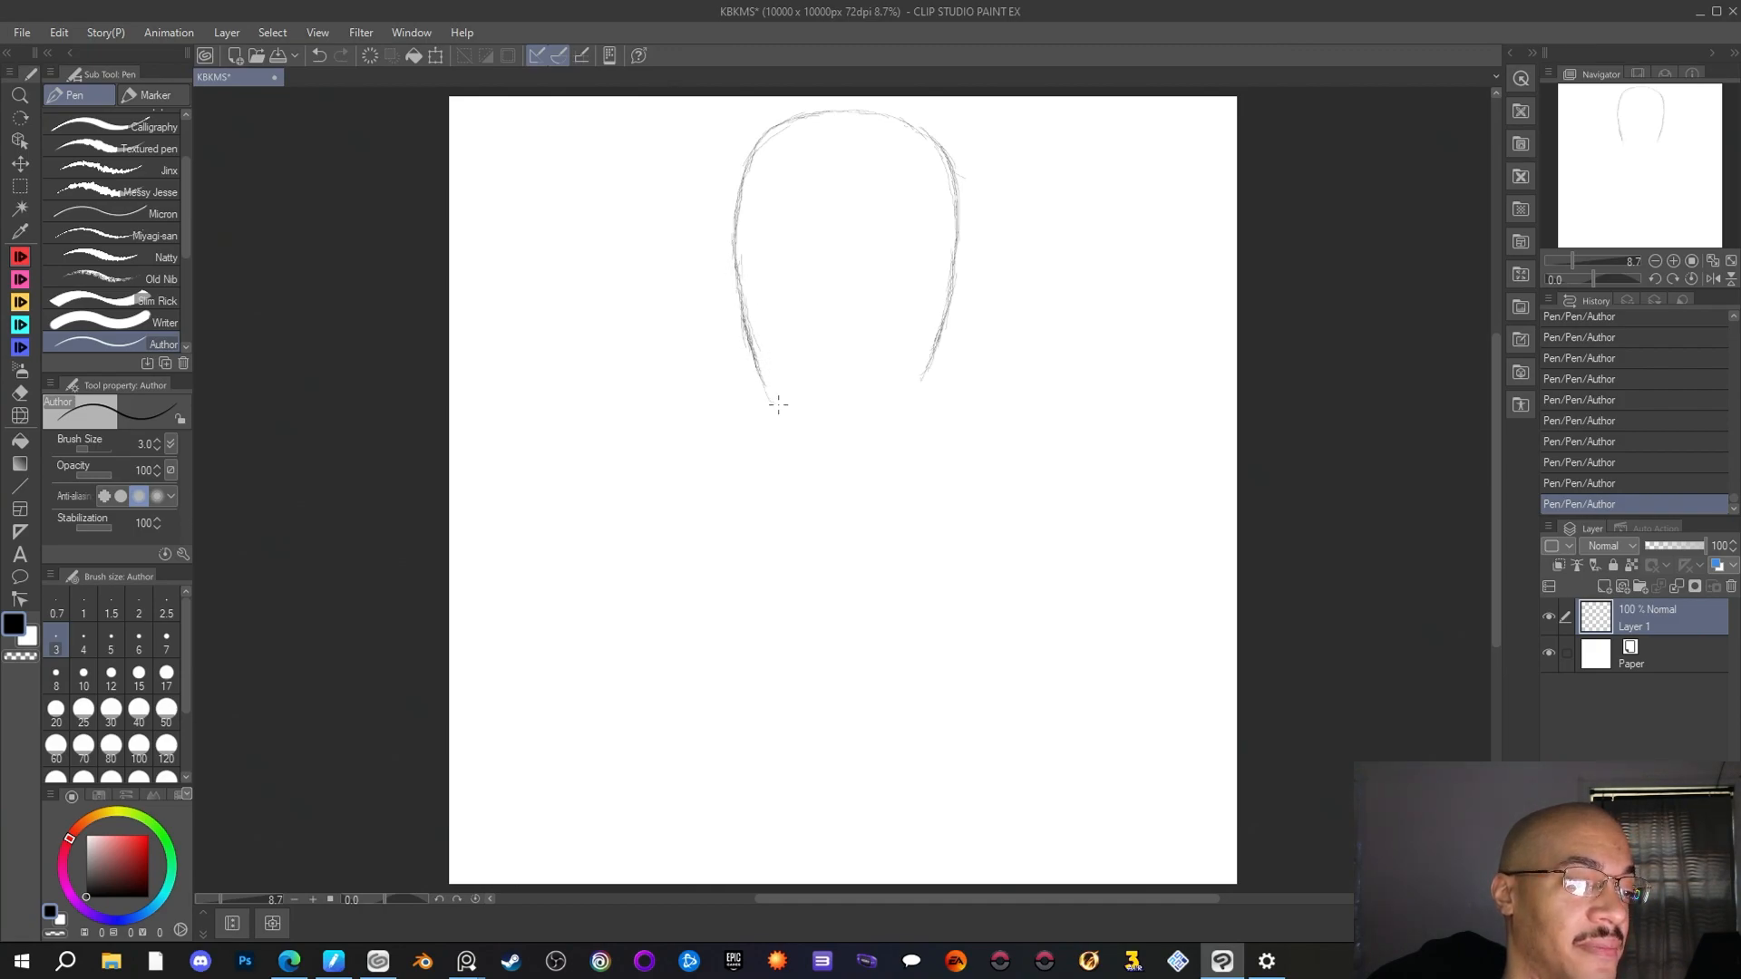
mouse_move(763, 382)
mouse_down()
mouse_move(799, 431)
mouse_move(788, 410)
mouse_up()
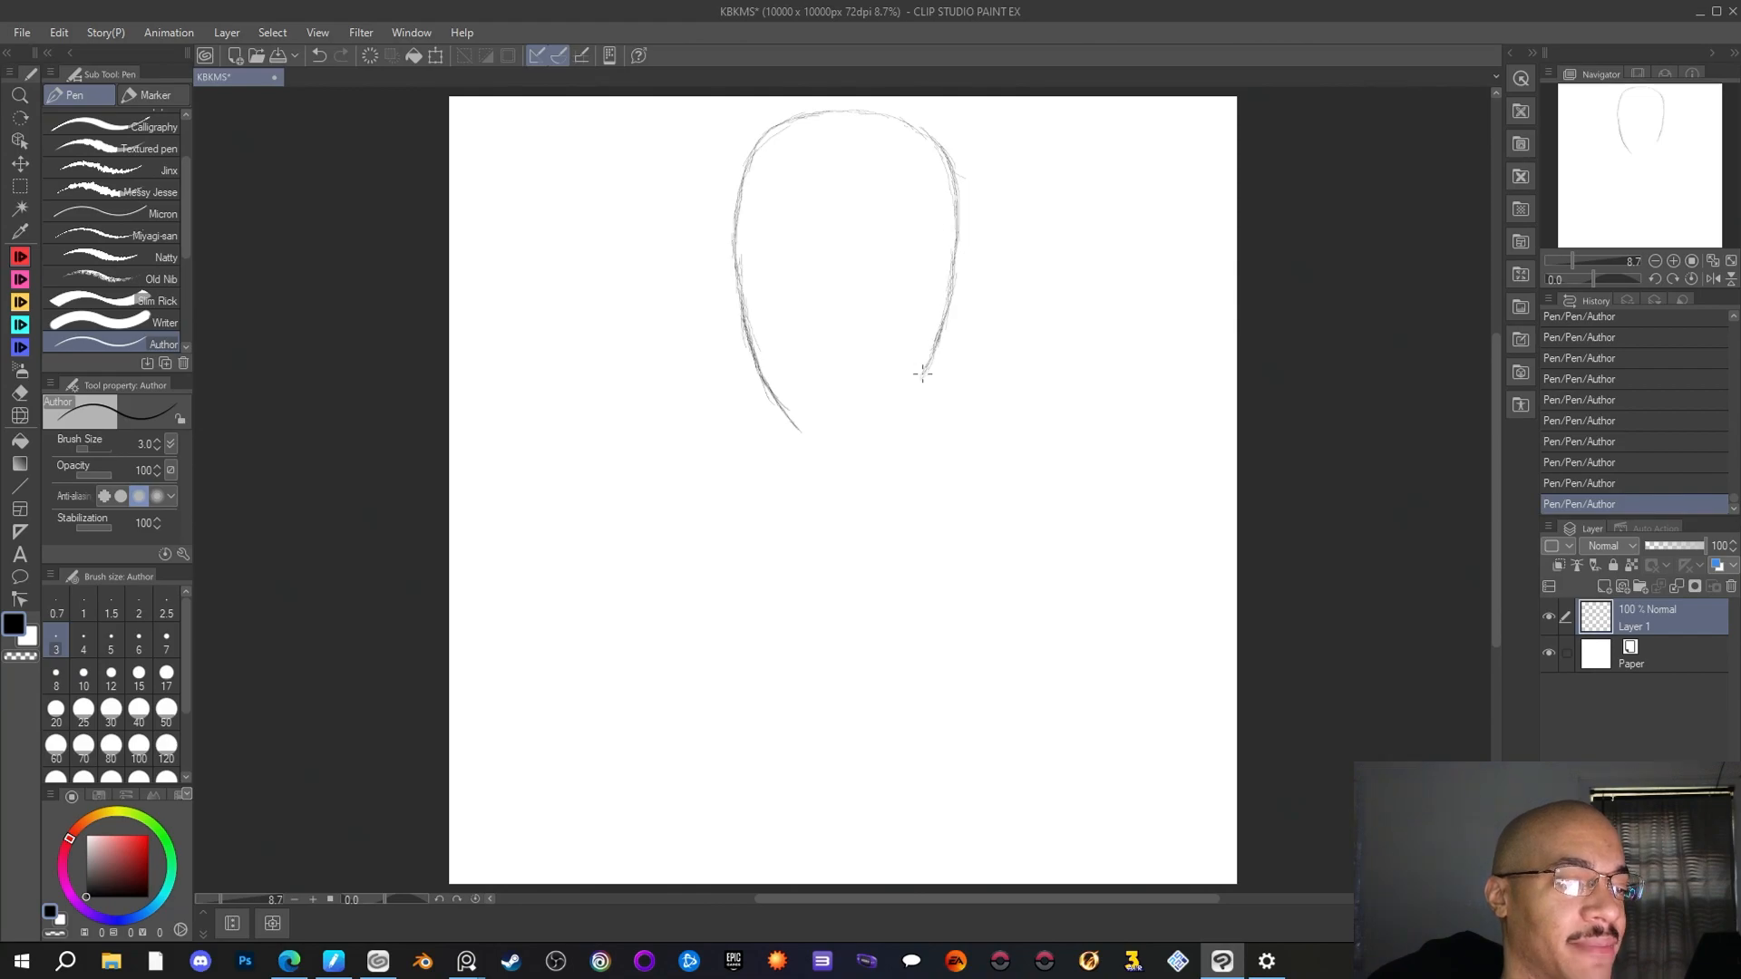
drag(910, 391, 898, 407)
drag(929, 363, 909, 387)
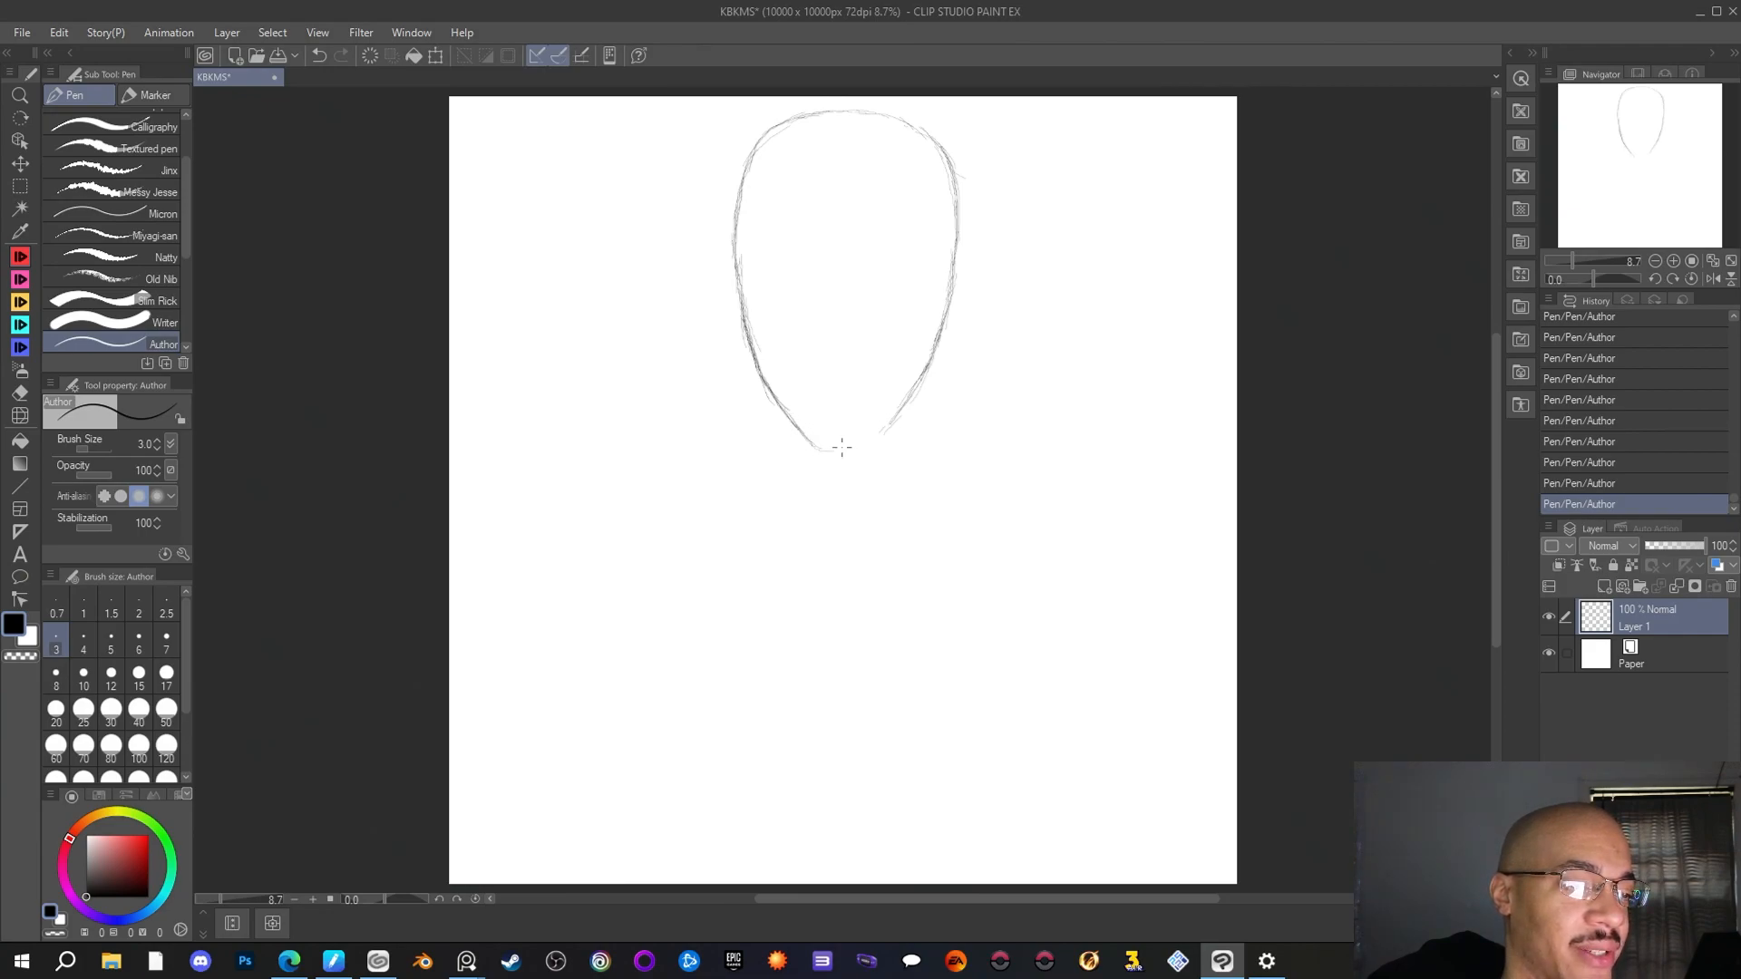
Close the outline with a narrow rounded chin and reinforce the head's right side and upper curve
mouse_move(802, 432)
mouse_down()
mouse_move(868, 437)
mouse_move(817, 434)
mouse_move(837, 453)
mouse_move(911, 413)
mouse_move(844, 441)
mouse_move(889, 433)
mouse_move(877, 444)
mouse_move(894, 420)
mouse_move(845, 448)
mouse_move(807, 442)
mouse_move(904, 414)
mouse_move(868, 445)
mouse_up()
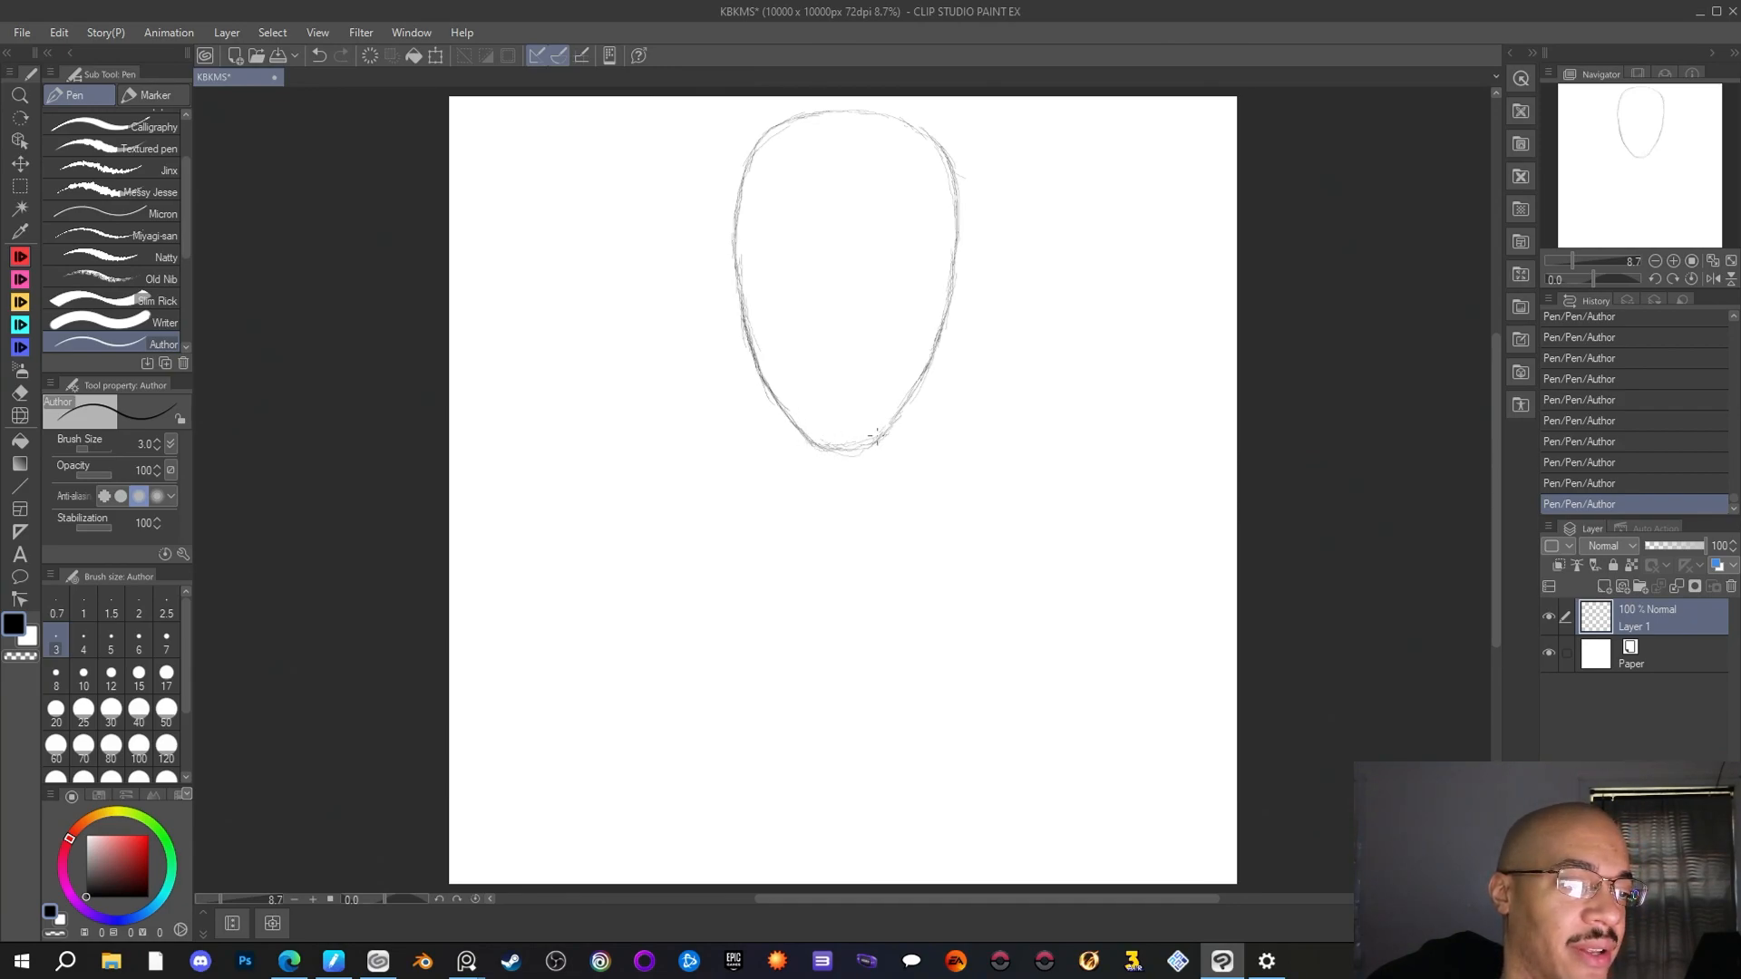
drag(937, 335, 955, 245)
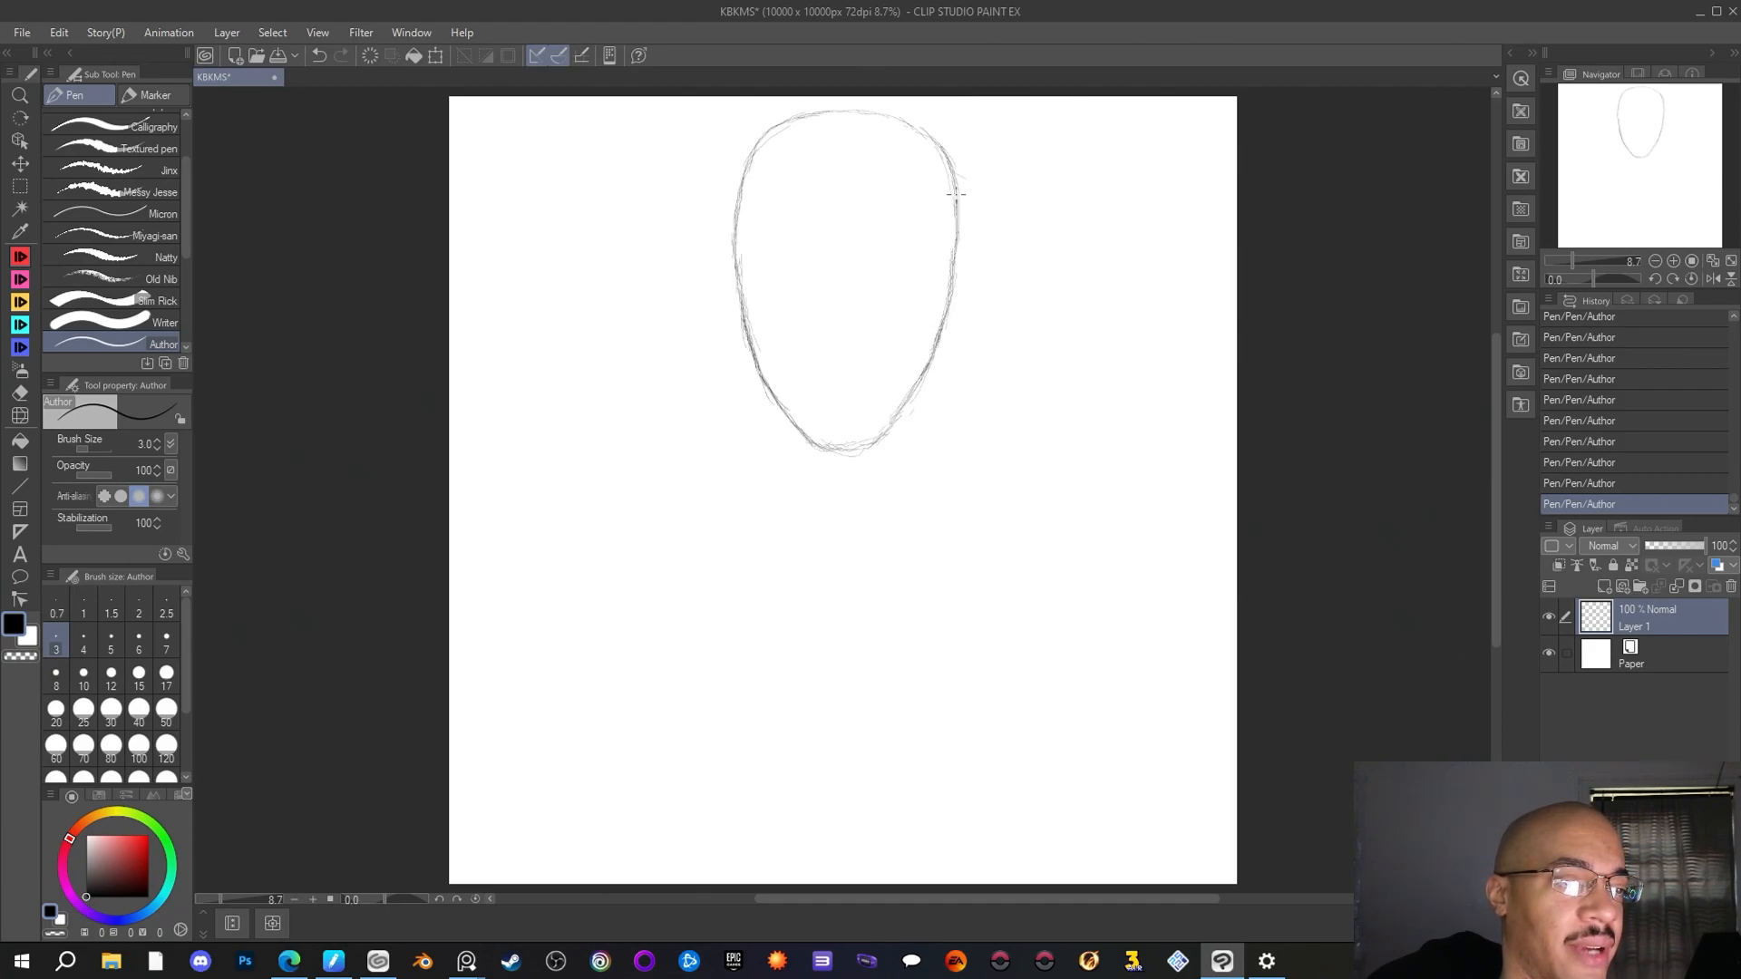
drag(915, 129, 884, 119)
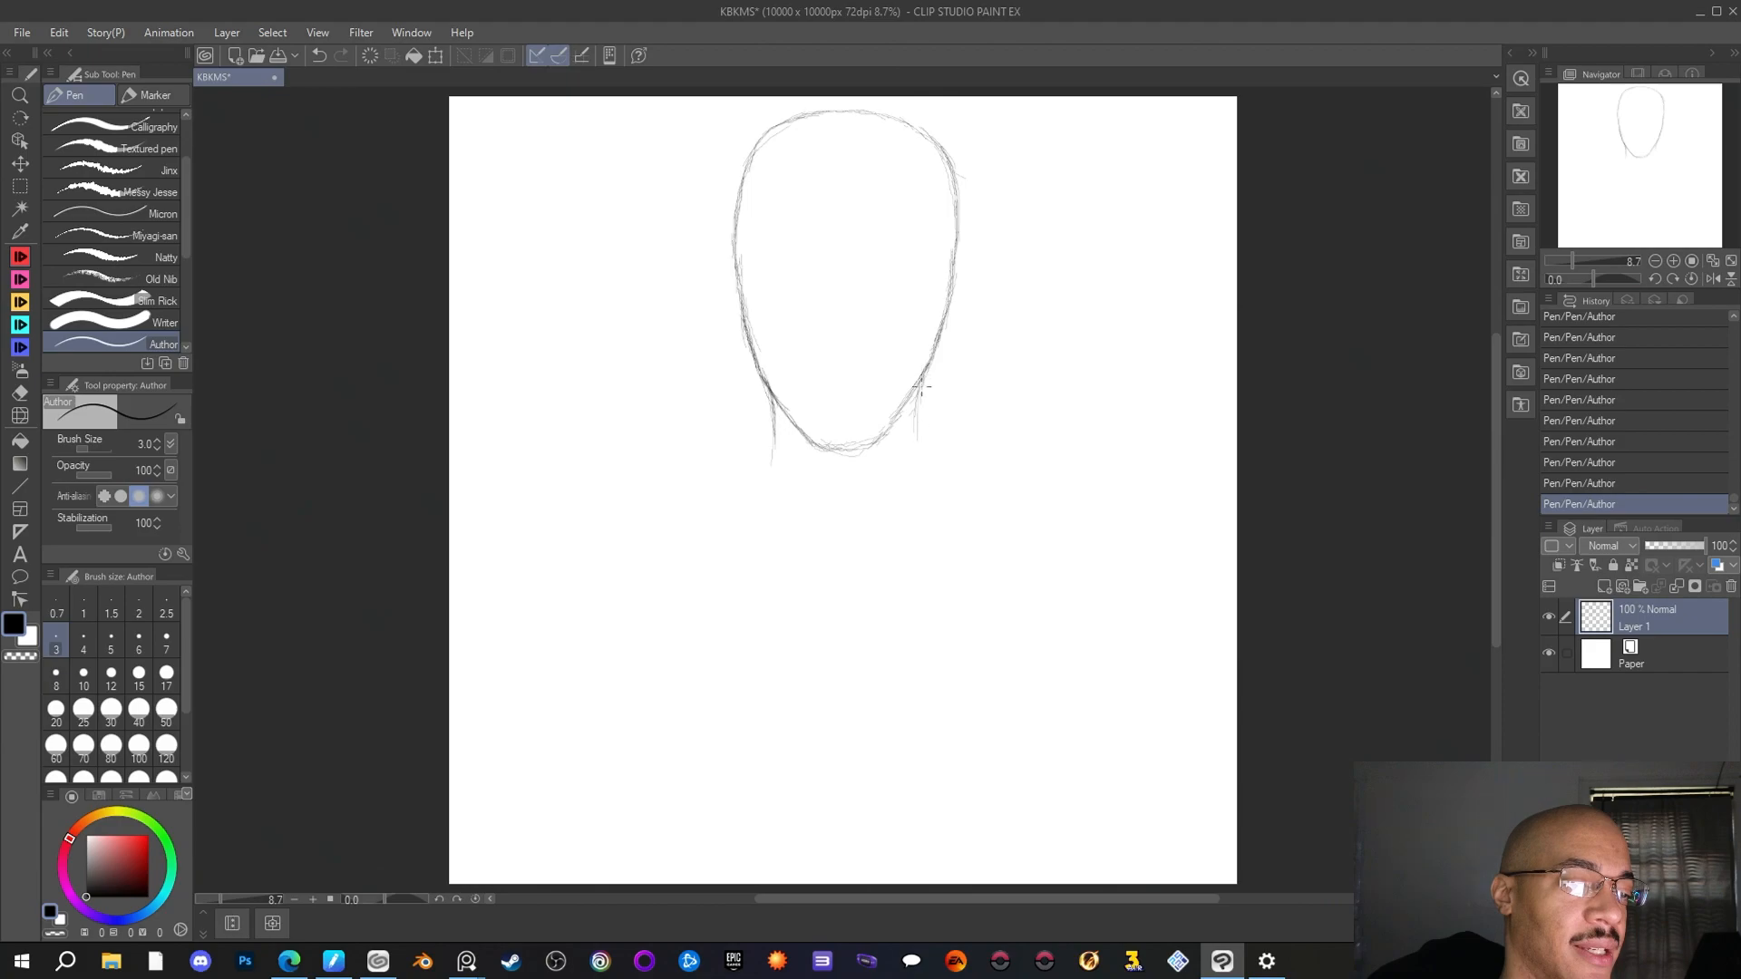
Draw two short vertical neck lines downward from both sides of the jaw with the Author pen
drag(921, 388, 918, 456)
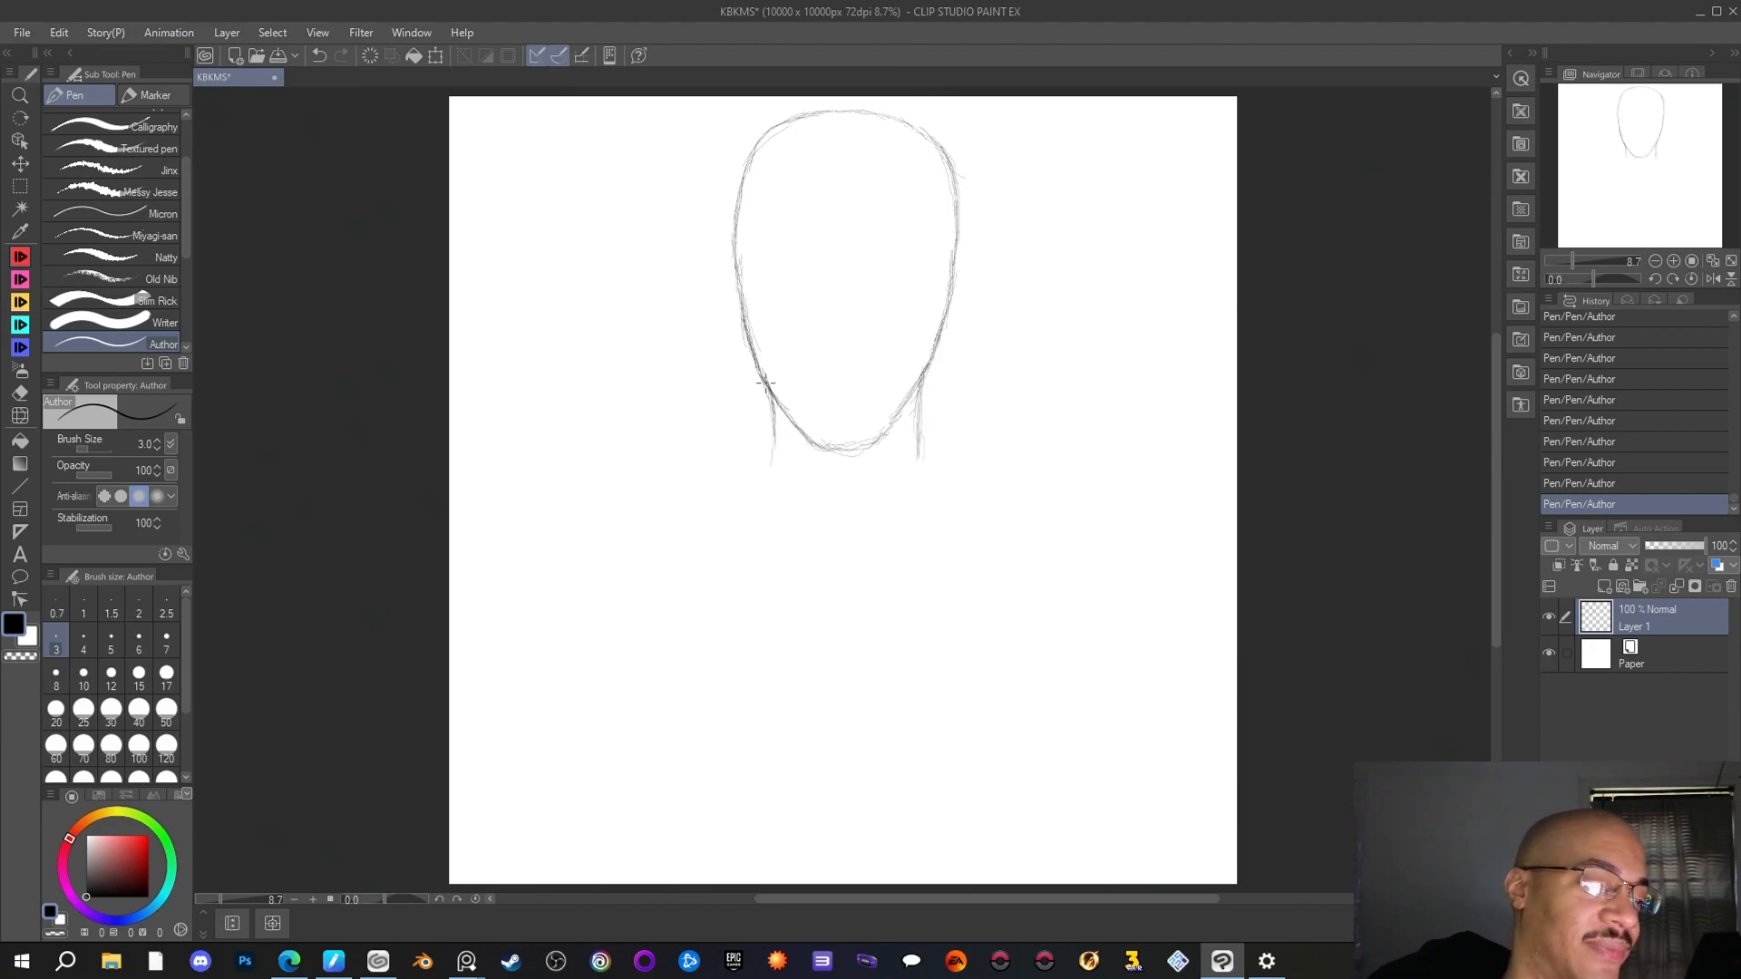
drag(775, 442, 776, 476)
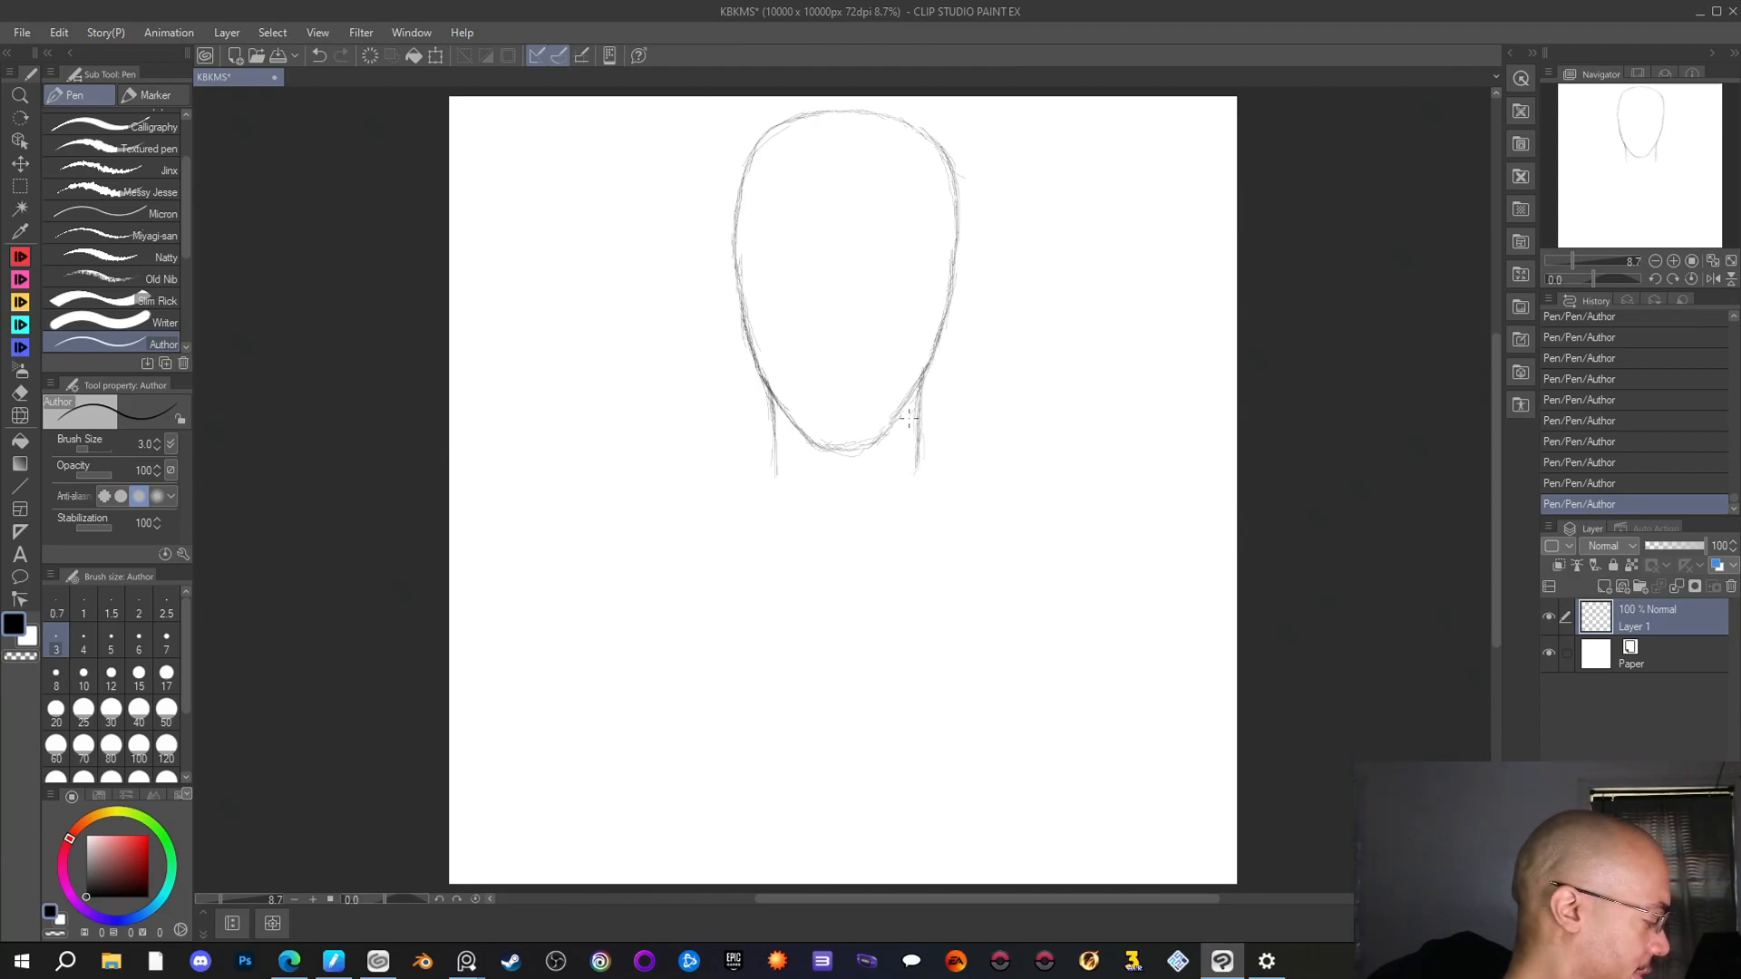
Flip the canvas view horizontally back and forth to check the symmetry of the head and neck
key(h)
key(h)
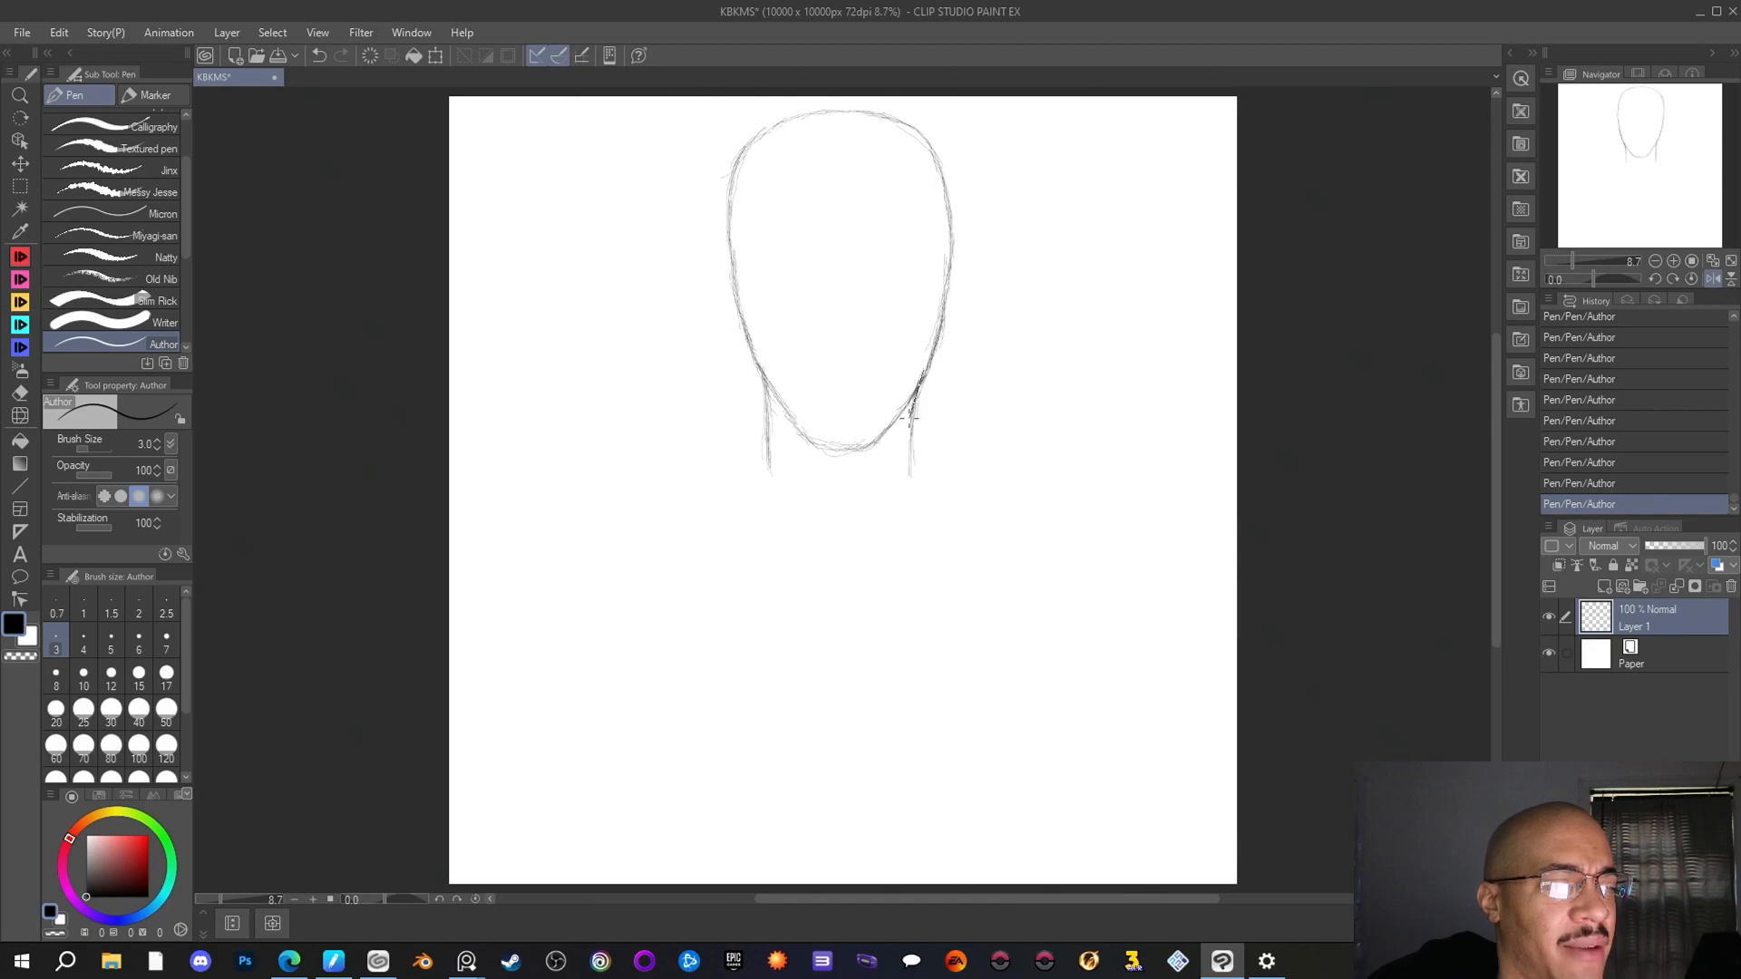
key(h)
key(h)
key(h)
key(h)
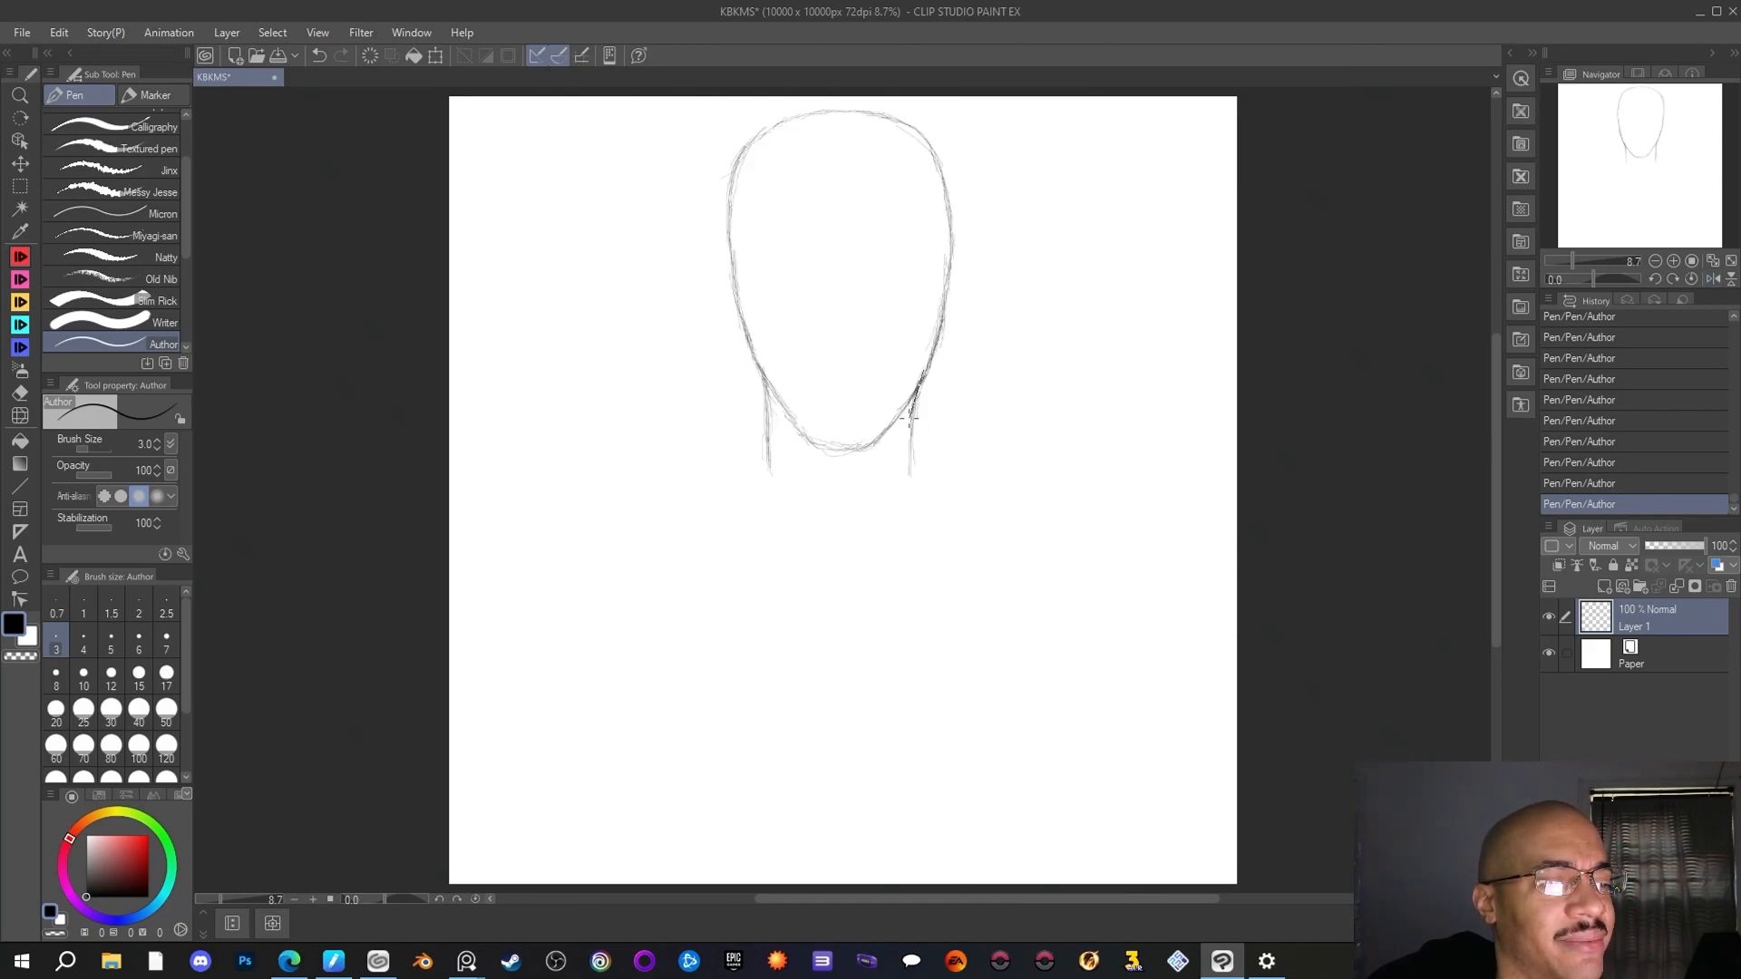
key(h)
key(h)
key(h)
key(h)
key(h)
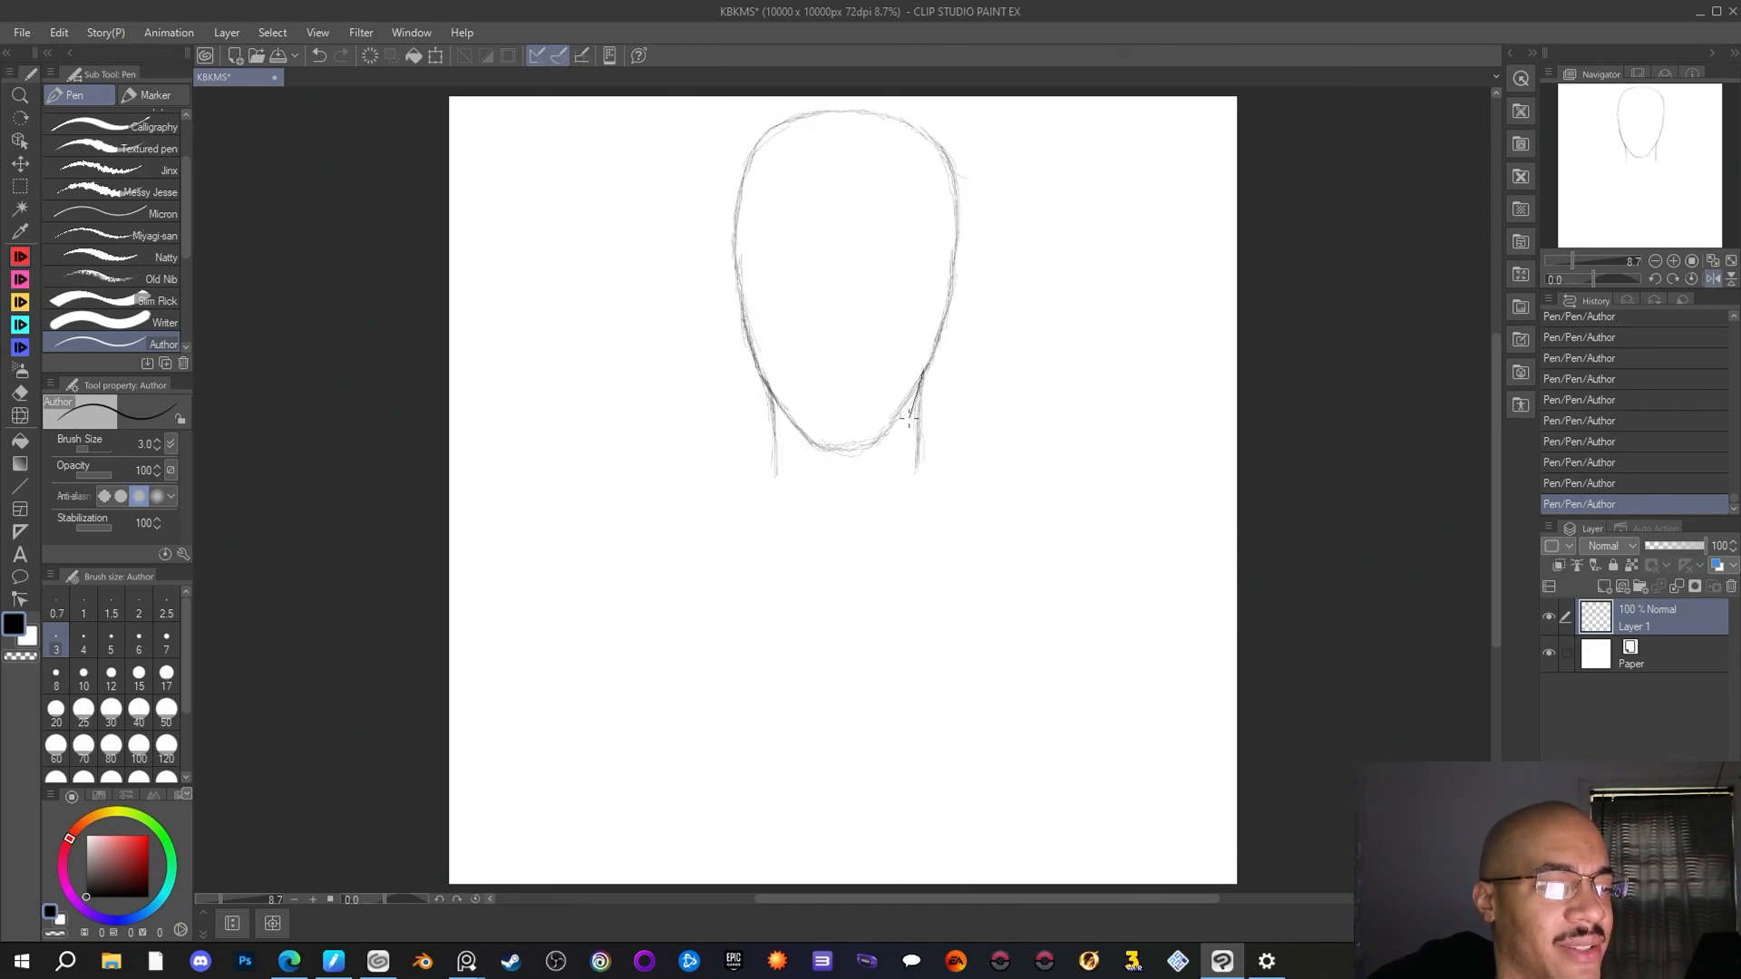
Rotate the head and neck sketch very slightly clockwise with the Scale/Rotate transform and apply it
key(h)
key(h)
key(h)
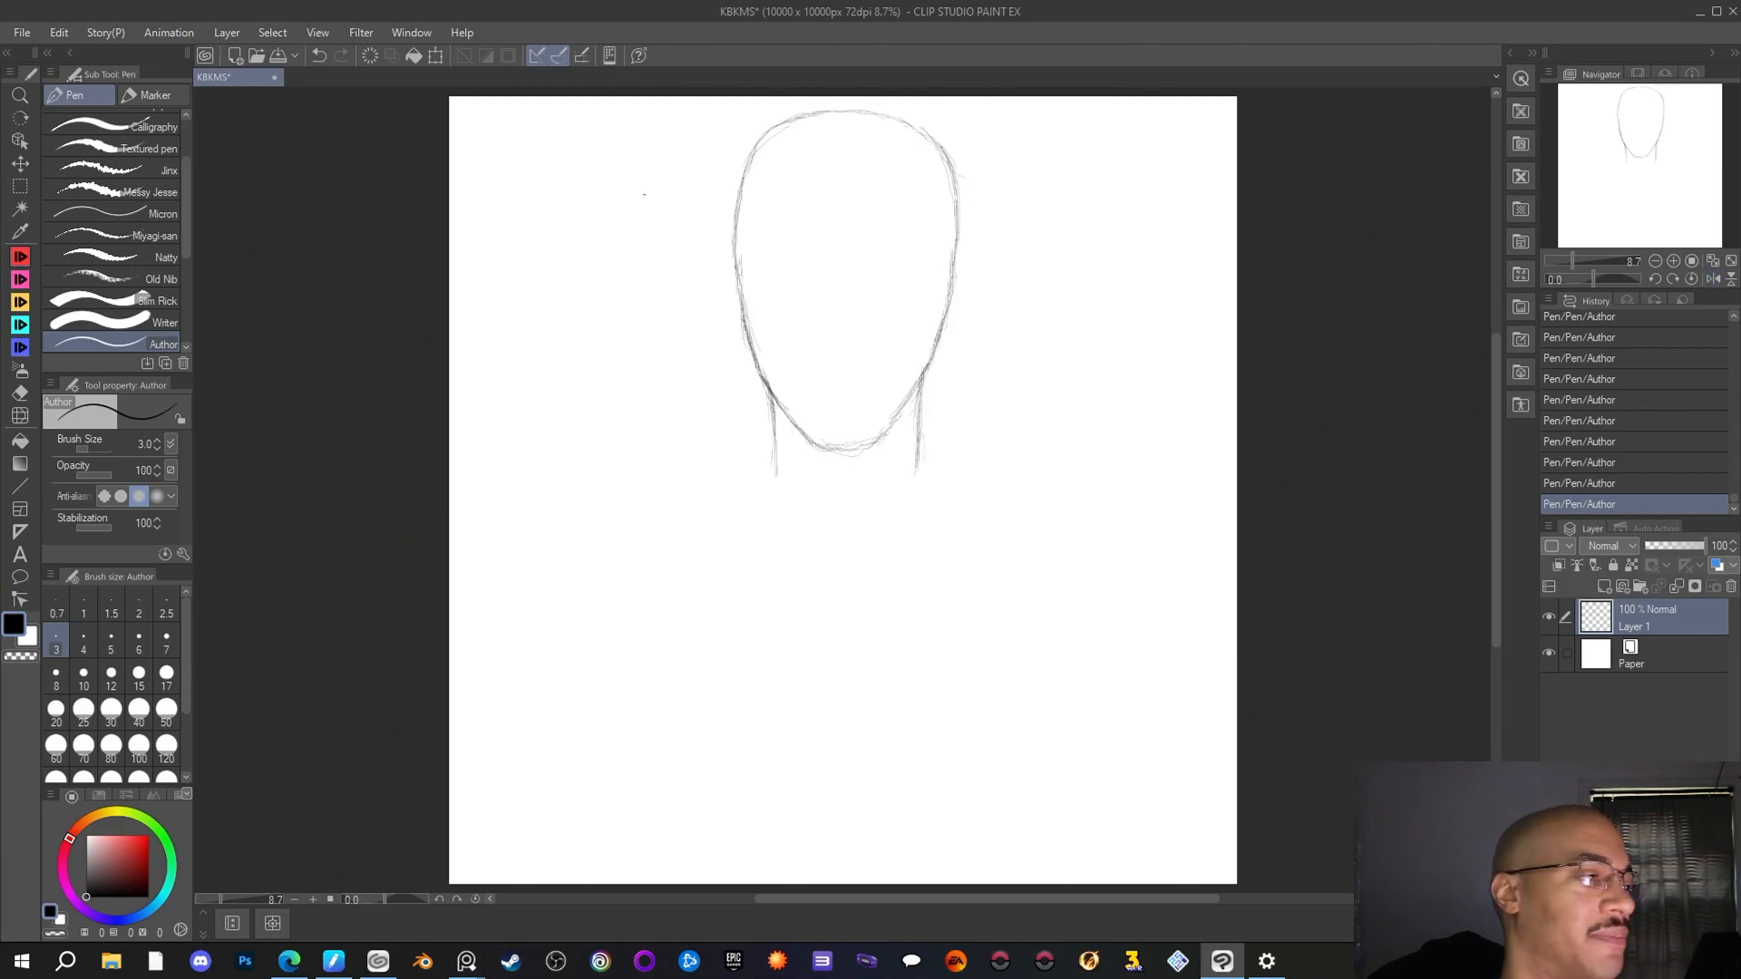
click(59, 32)
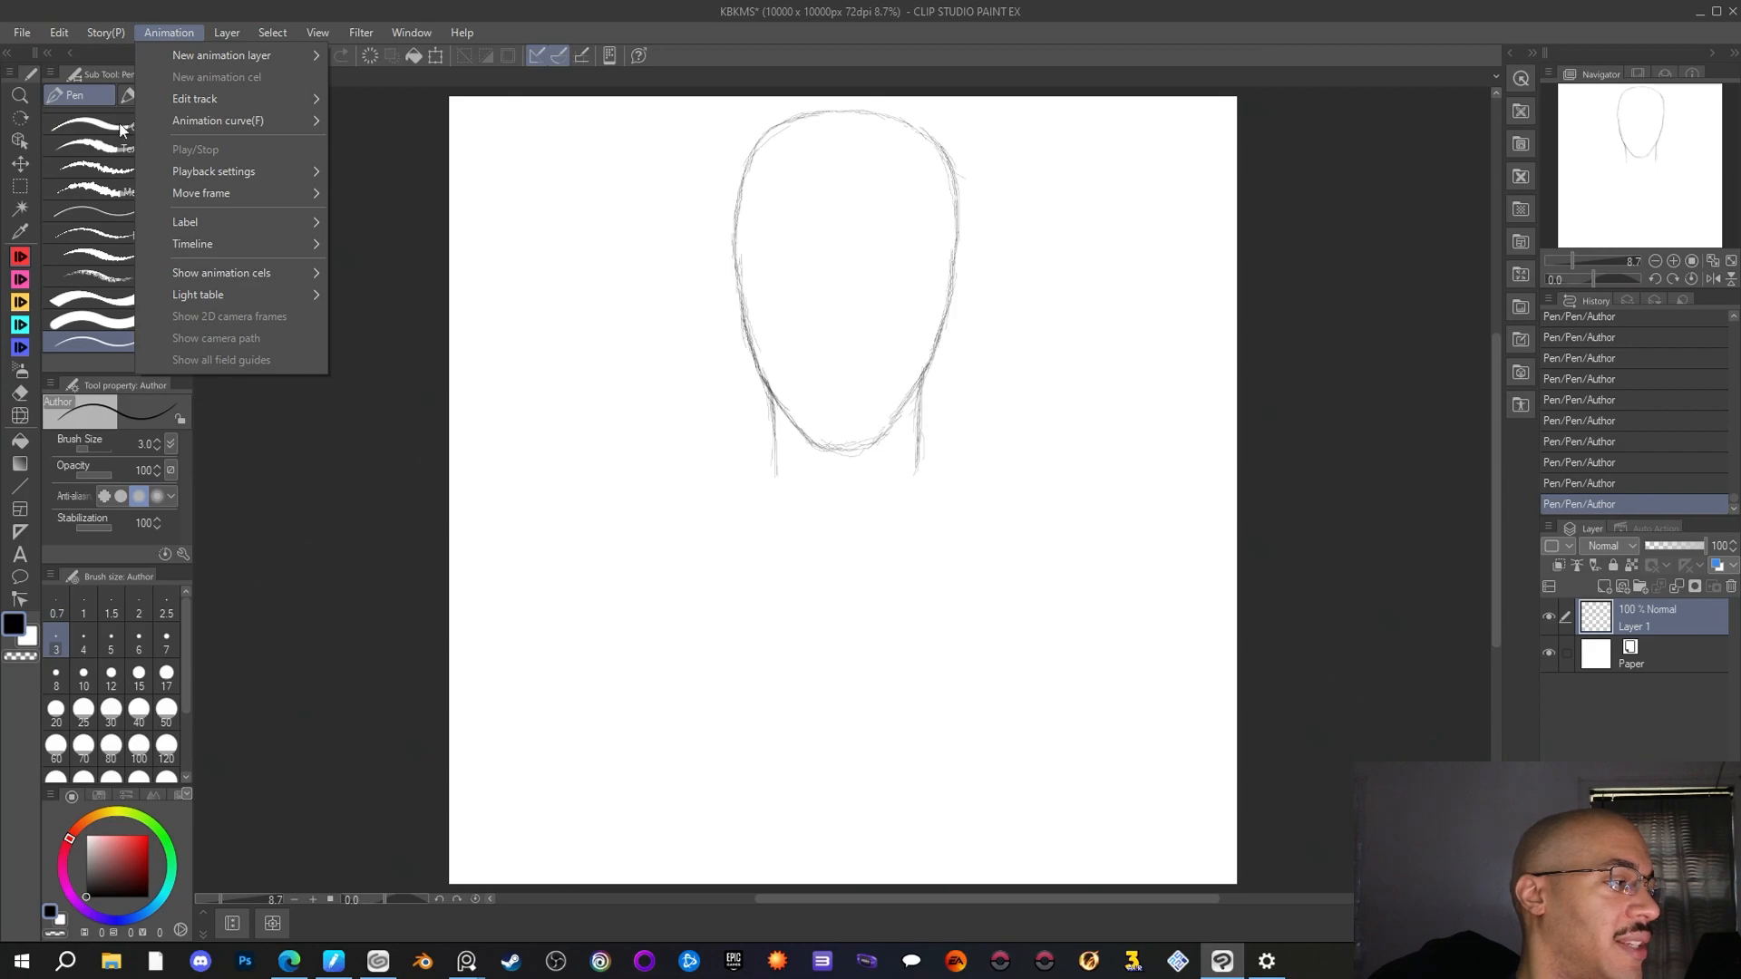
click(66, 30)
click(59, 32)
mouse_move(149, 490)
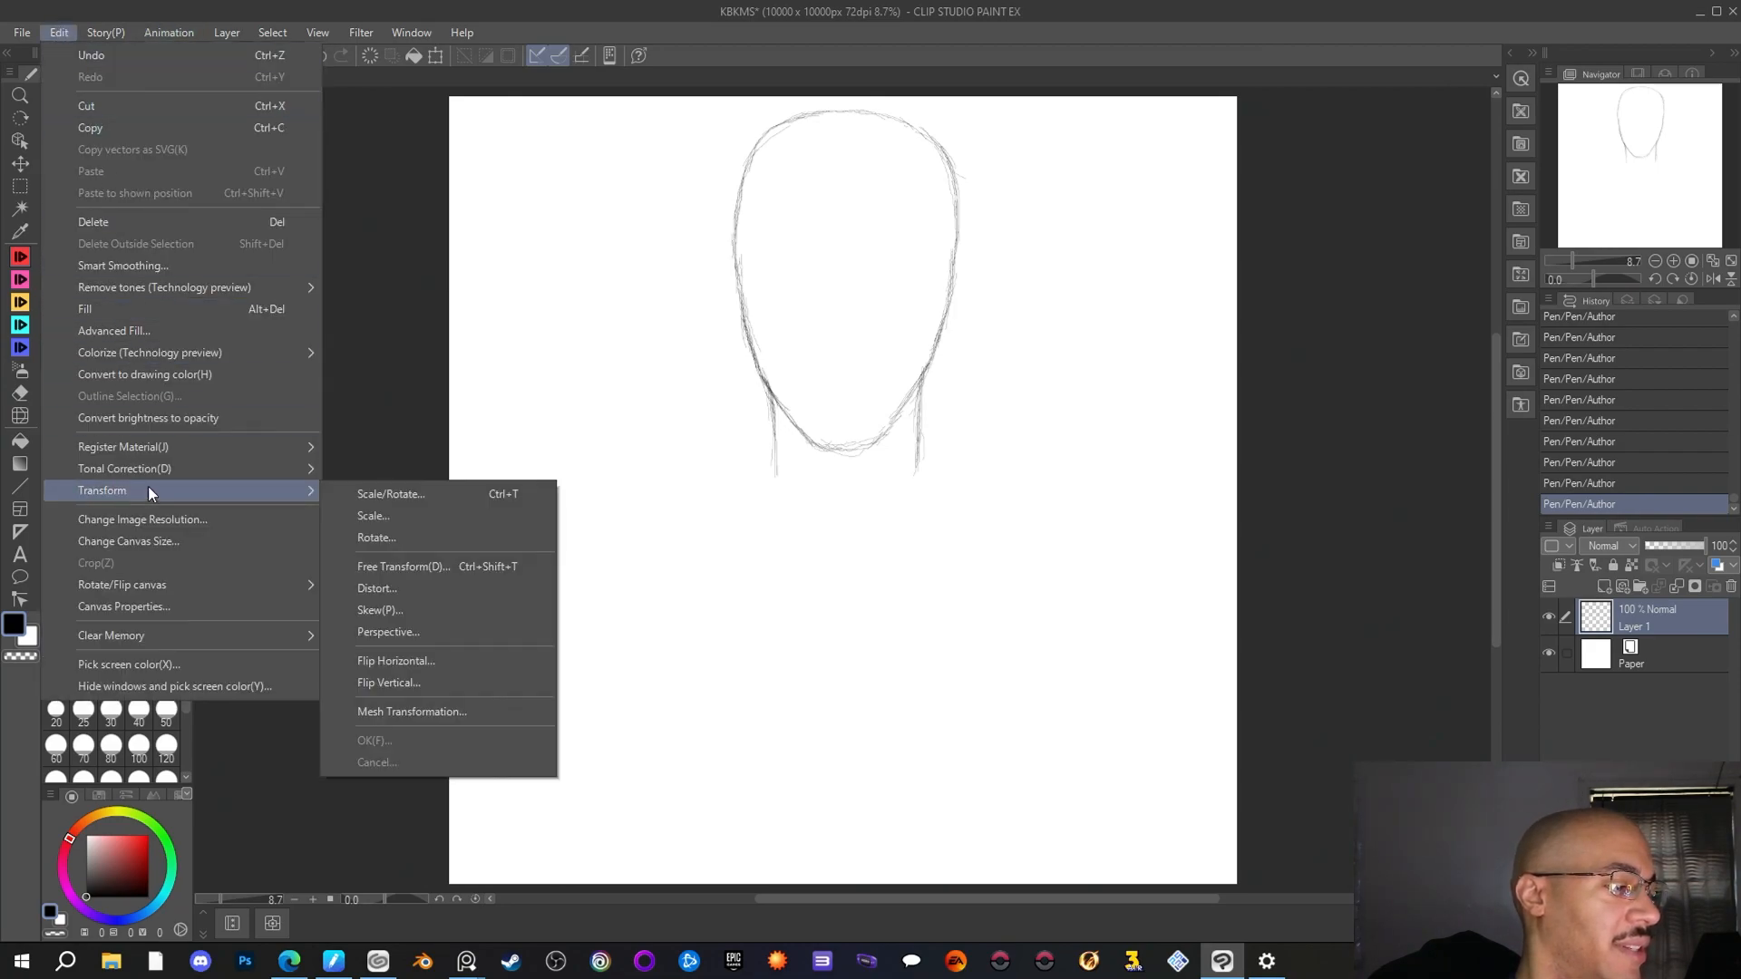
click(401, 495)
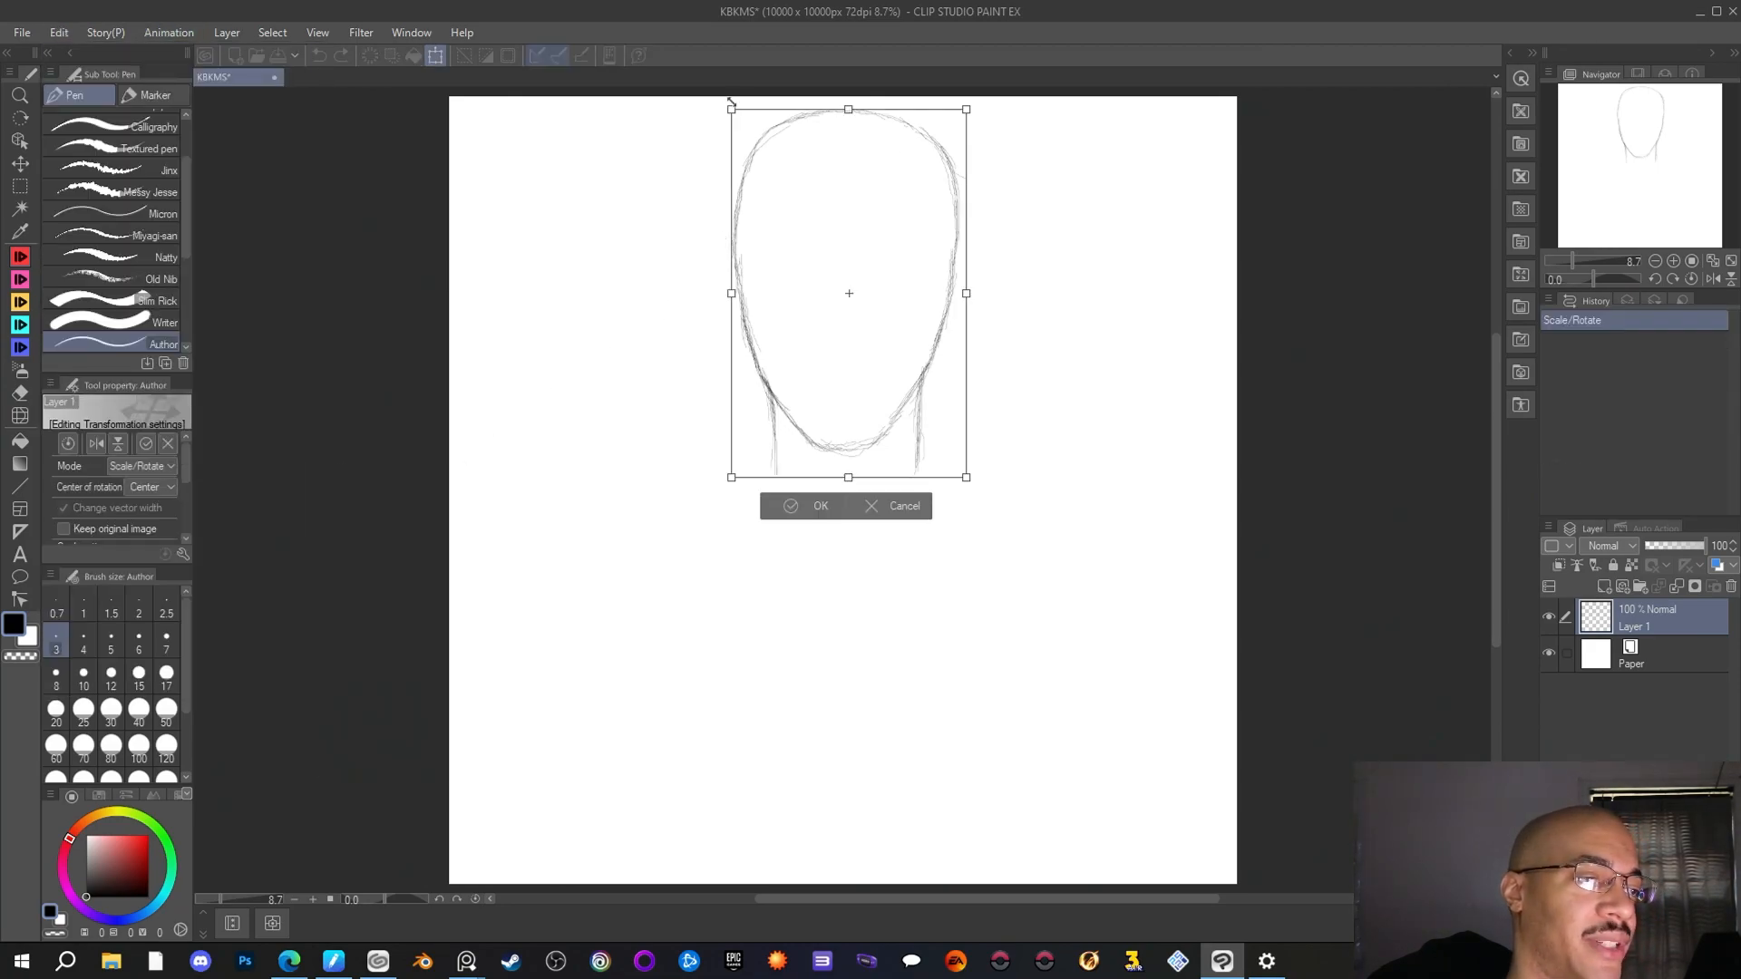
drag(719, 108, 735, 78)
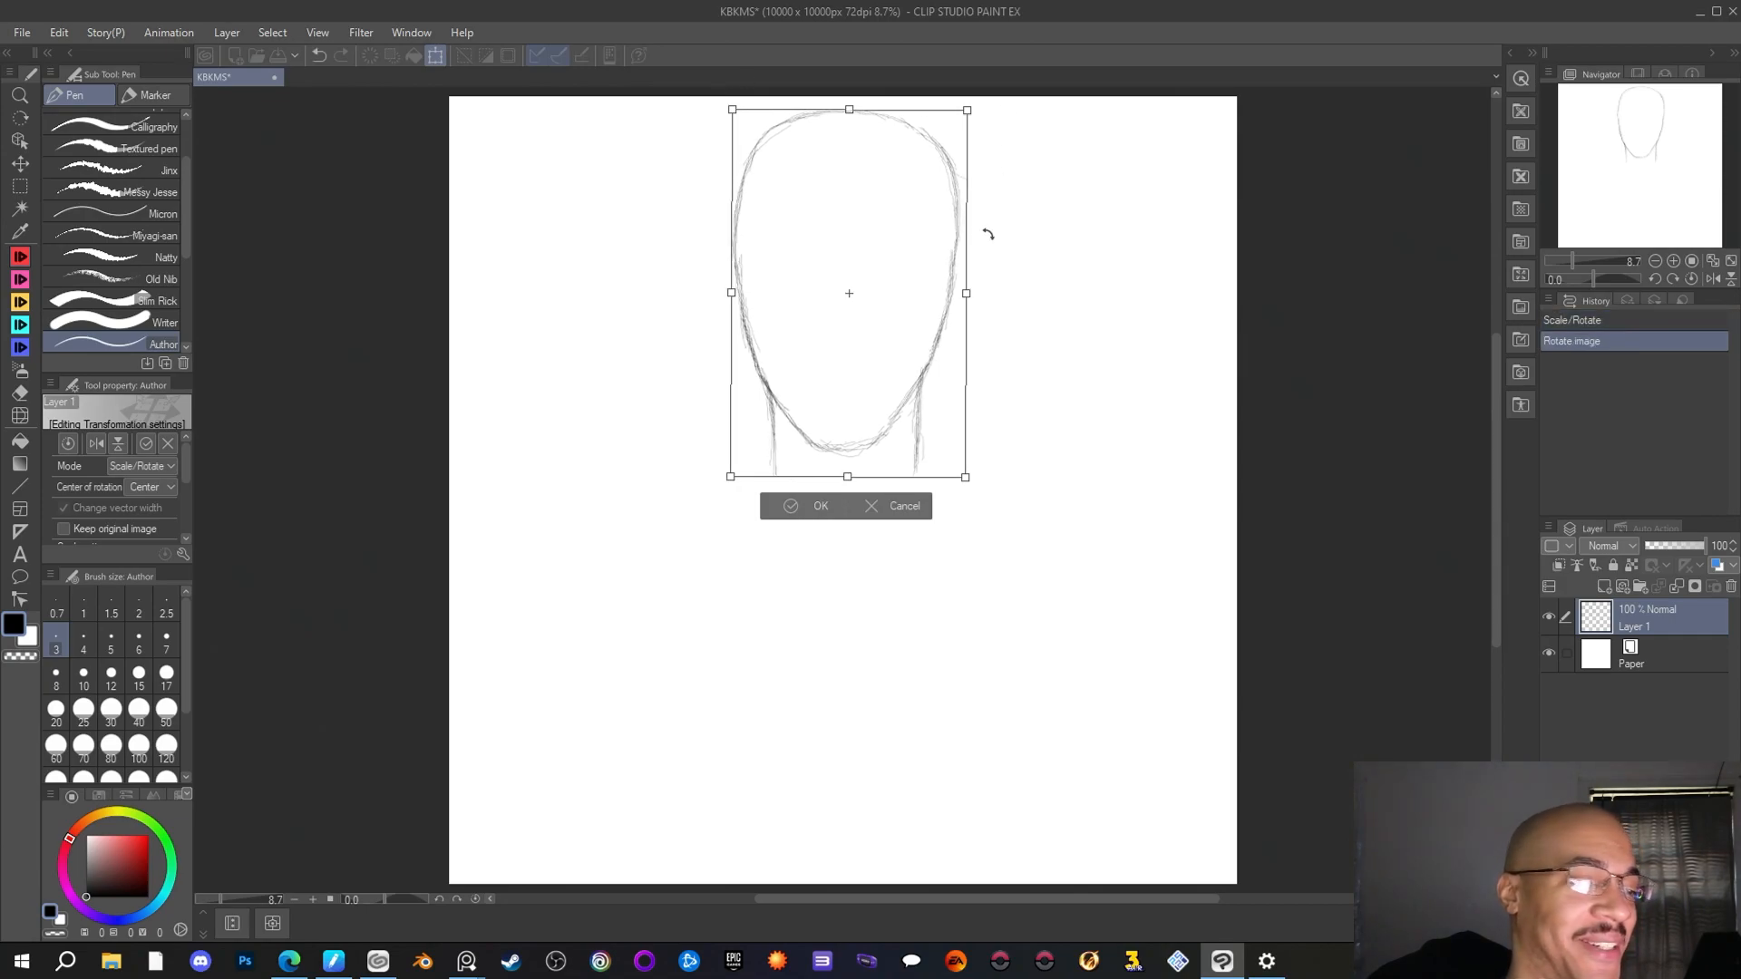
click(799, 505)
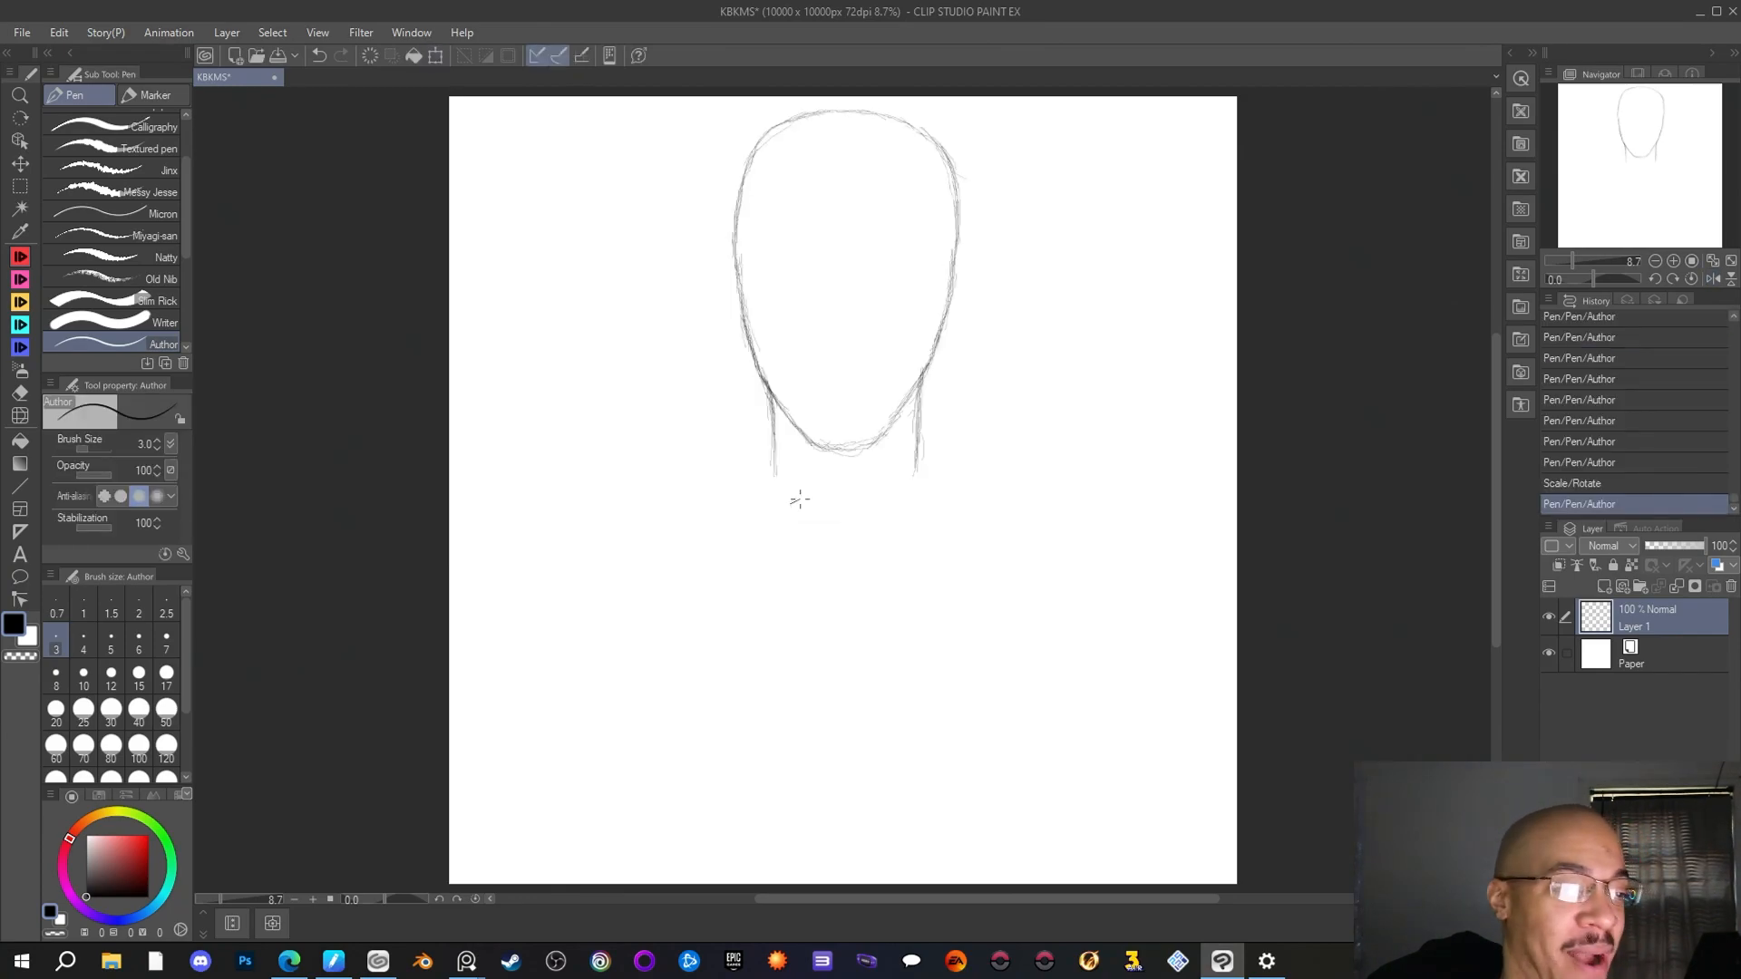
Mirror the canvas view repeatedly to compare the two sides of the rotated head sketch
key(h)
key(h)
key(h)
key(h)
key(h)
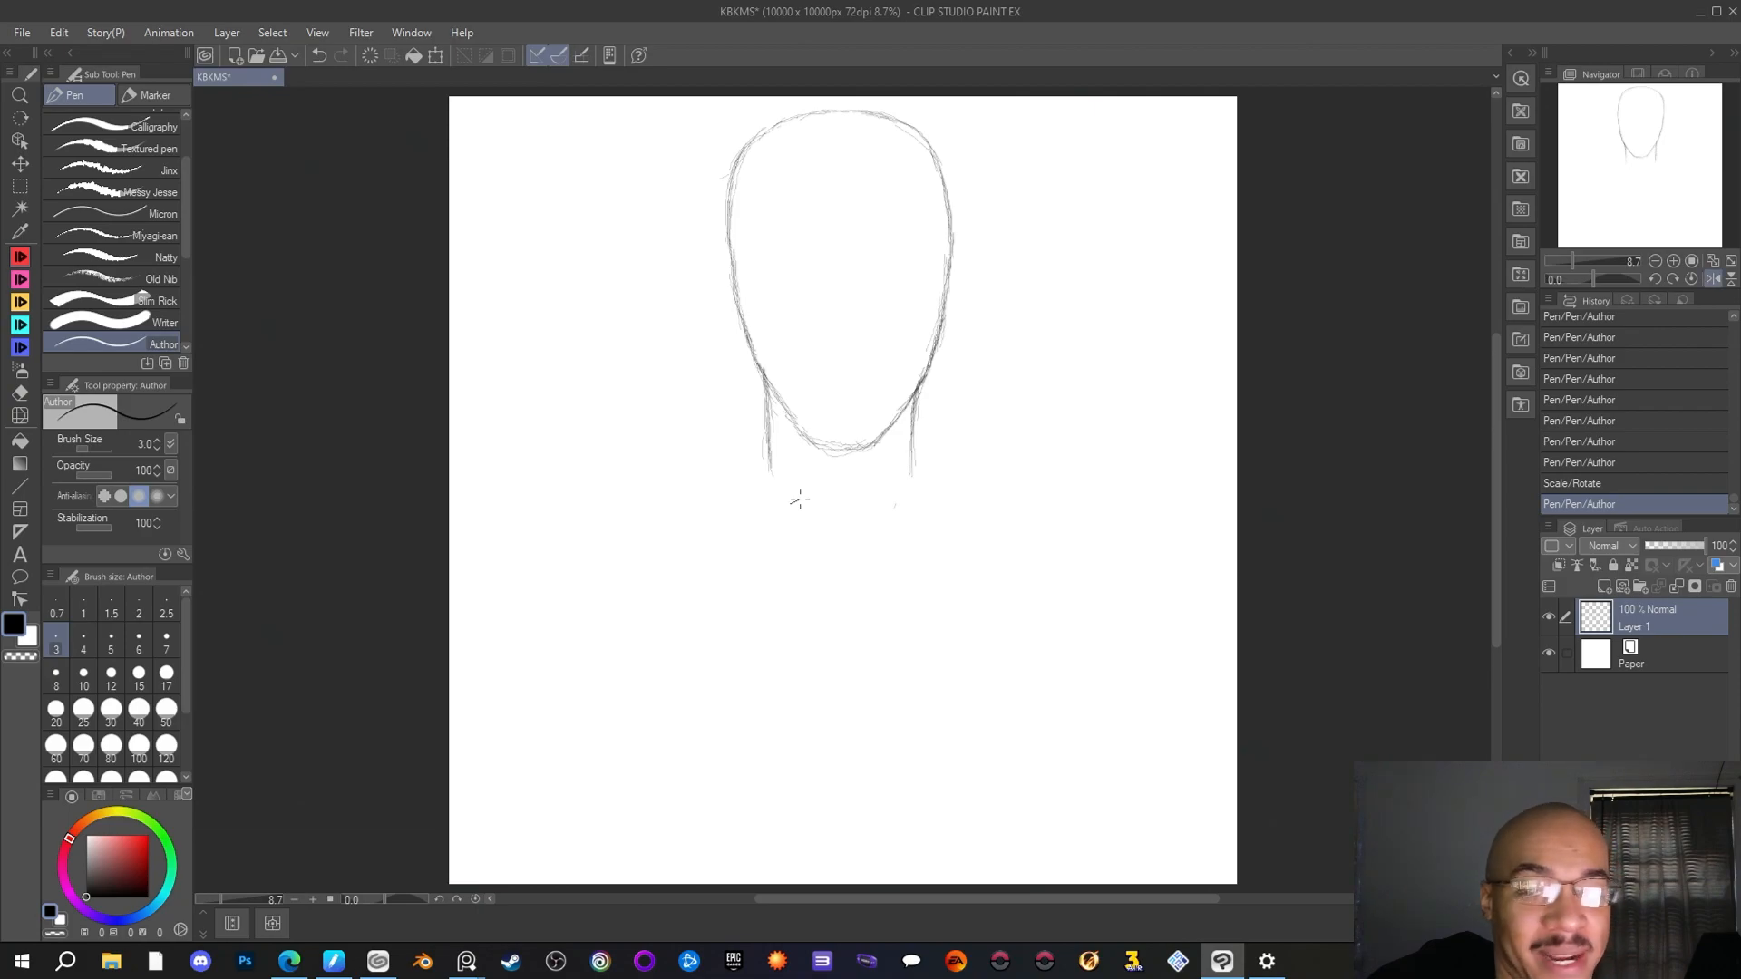
key(shift+h)
key(shift+h)
key(shift+h)
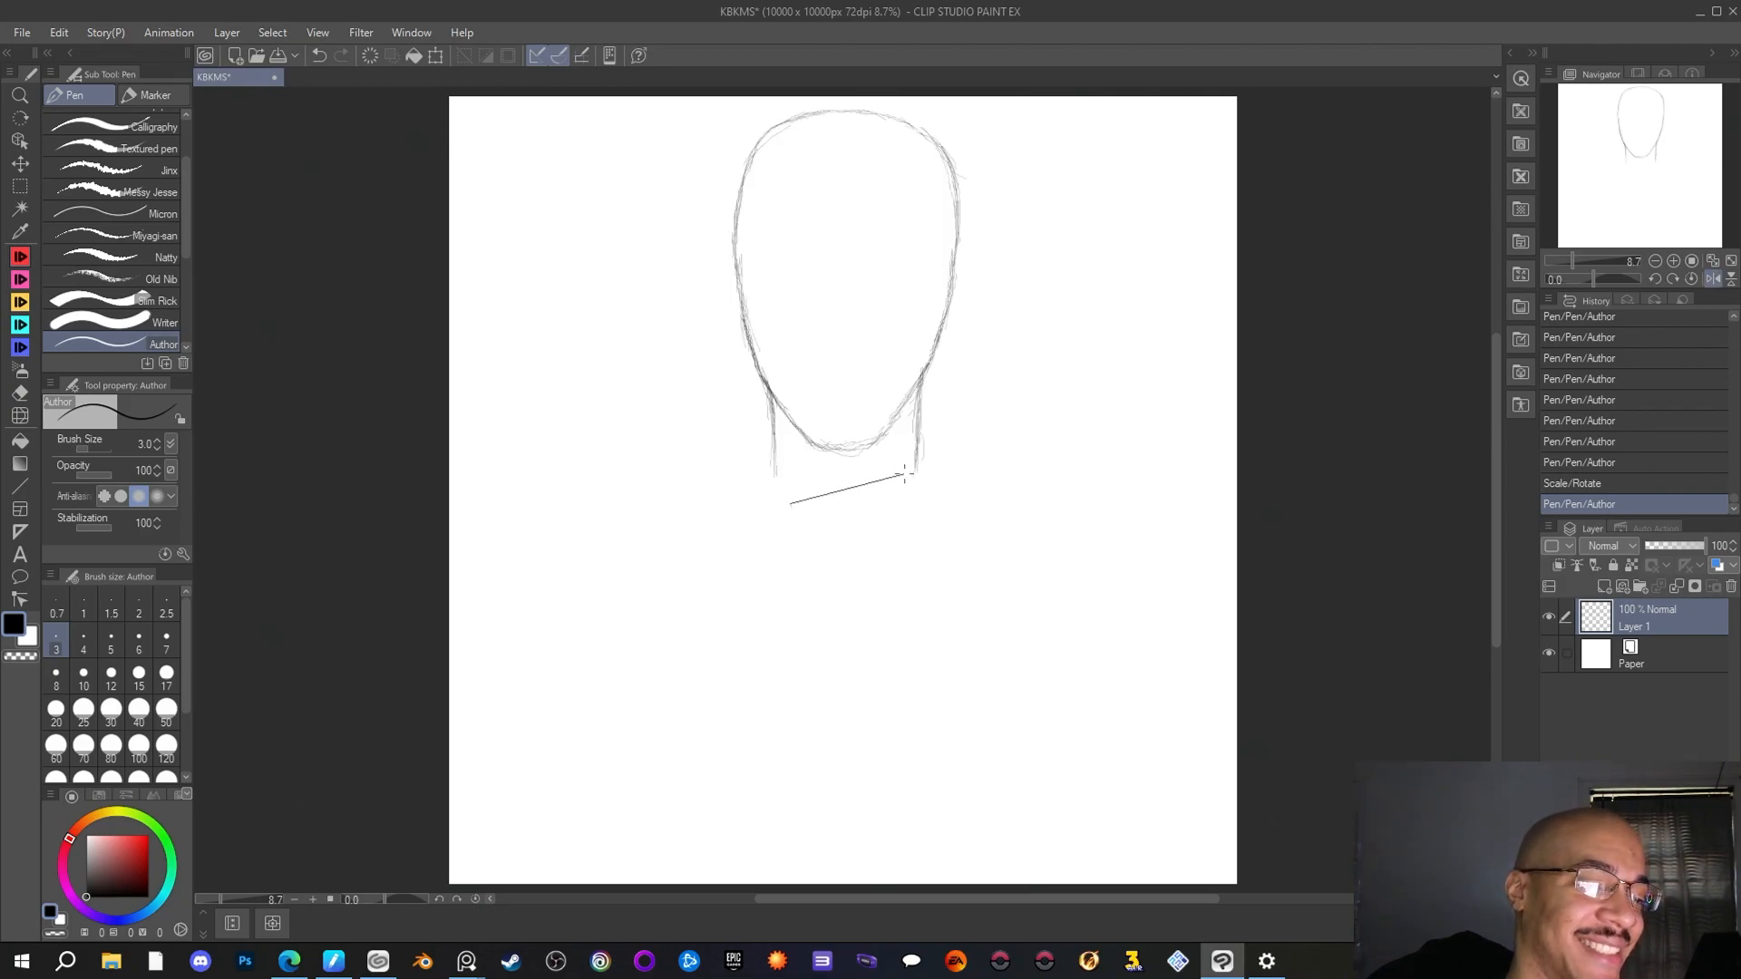
key(shift+h)
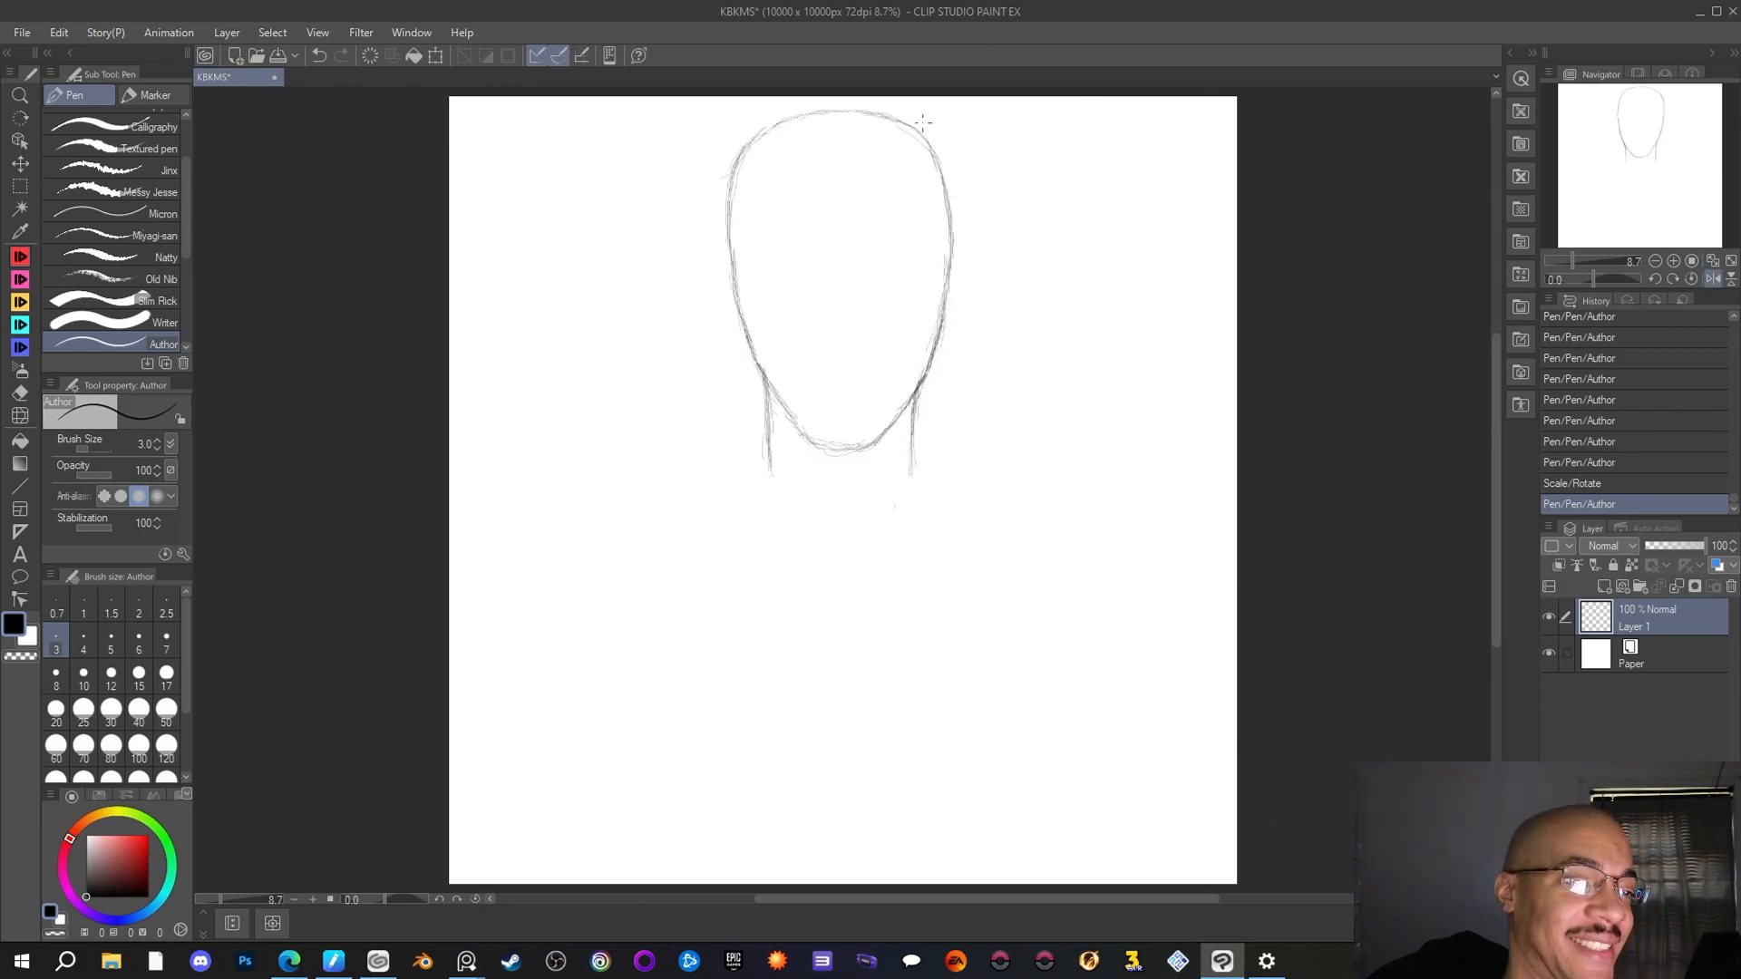
Redraw the head's upper right curve slightly wider, then erase the old inner line with the Rough eraser at size 157.8
mouse_move(884, 115)
mouse_down()
mouse_move(935, 137)
mouse_move(948, 167)
mouse_move(920, 125)
mouse_move(958, 194)
mouse_move(935, 134)
mouse_move(945, 156)
mouse_move(956, 239)
mouse_up()
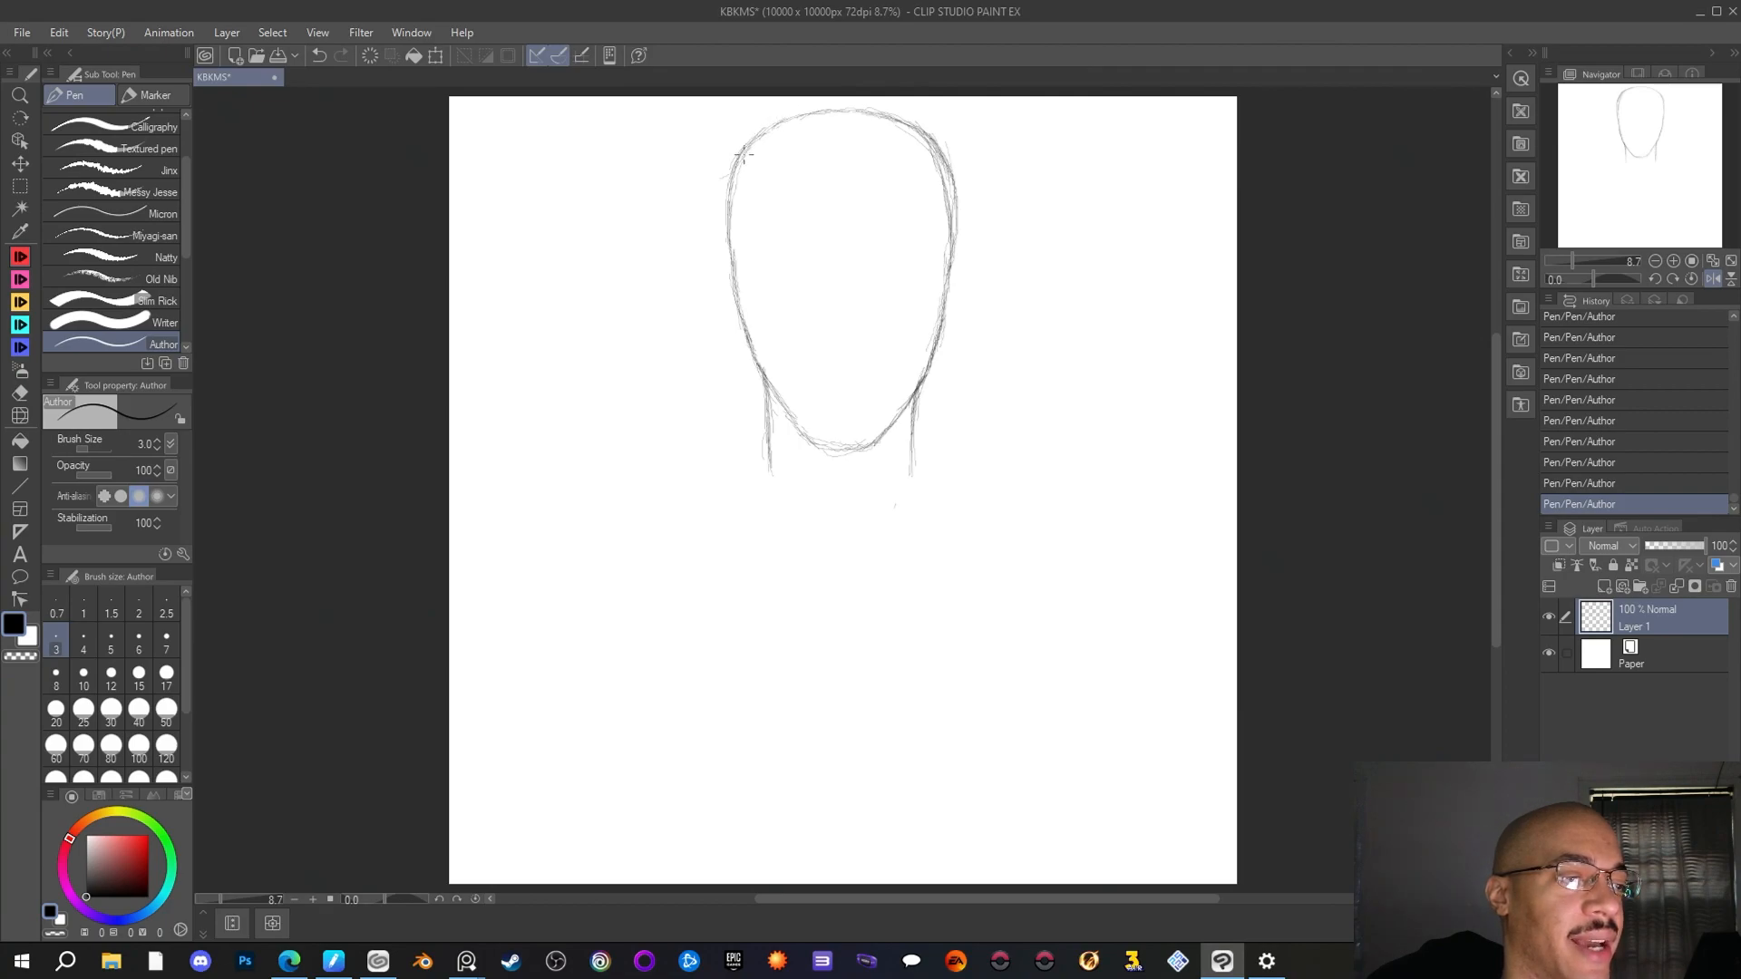
click(20, 393)
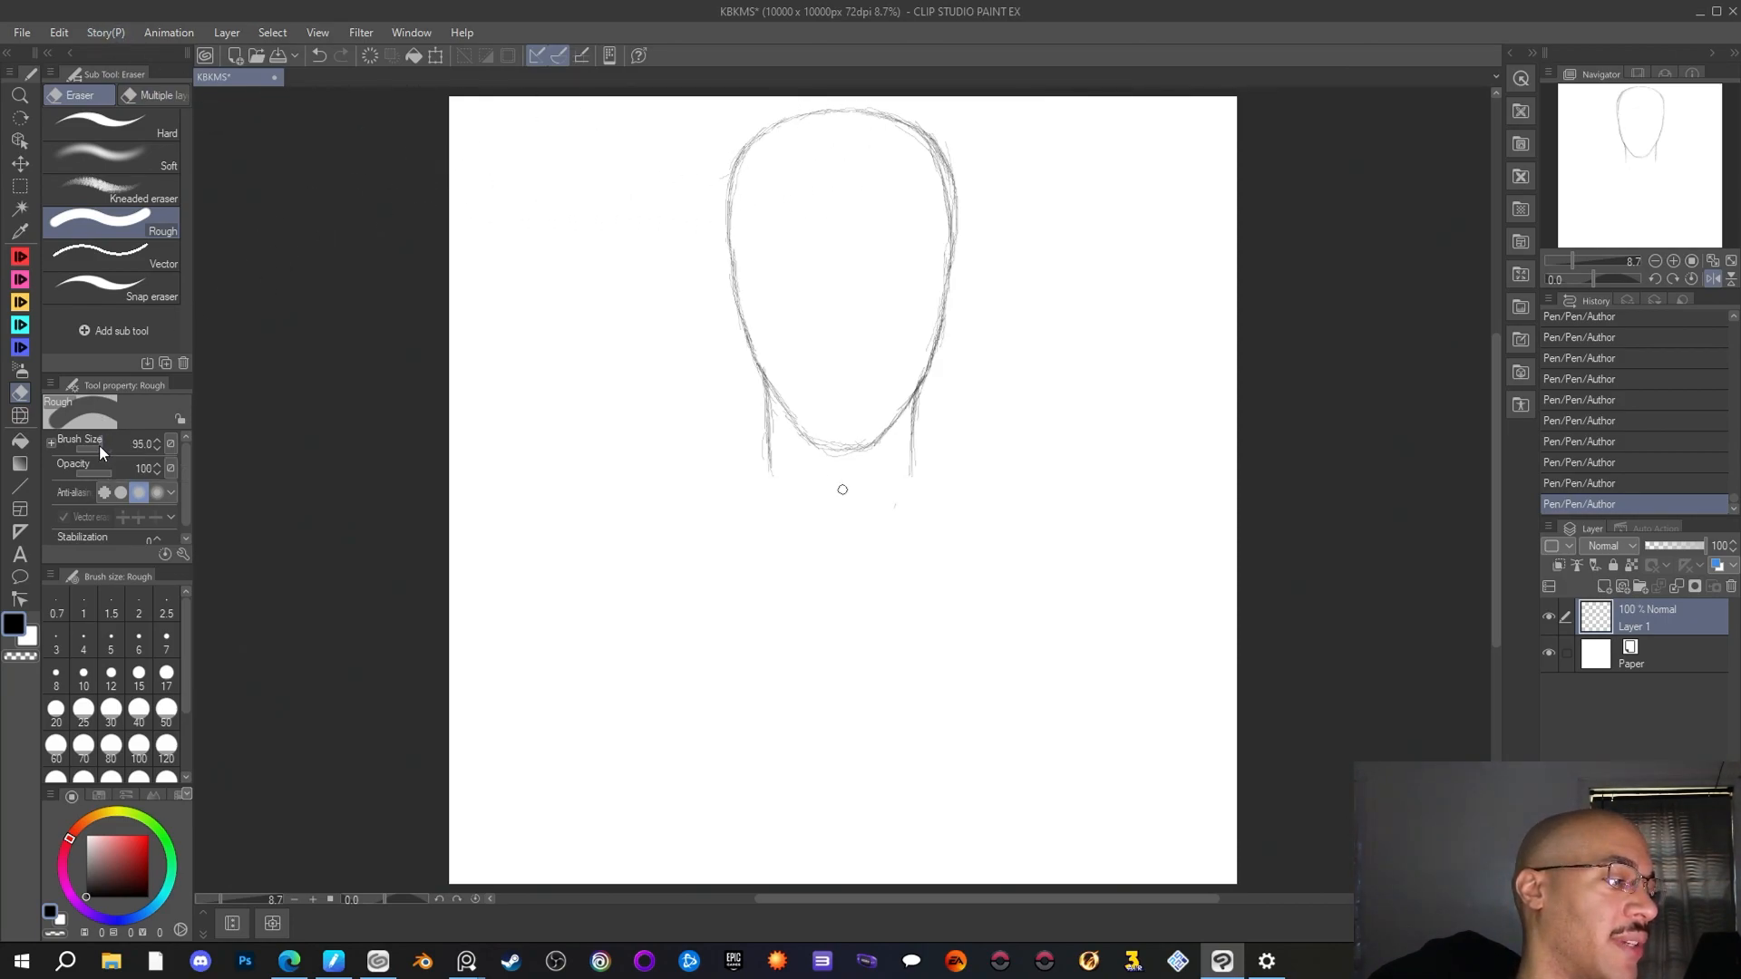
drag(99, 447, 100, 438)
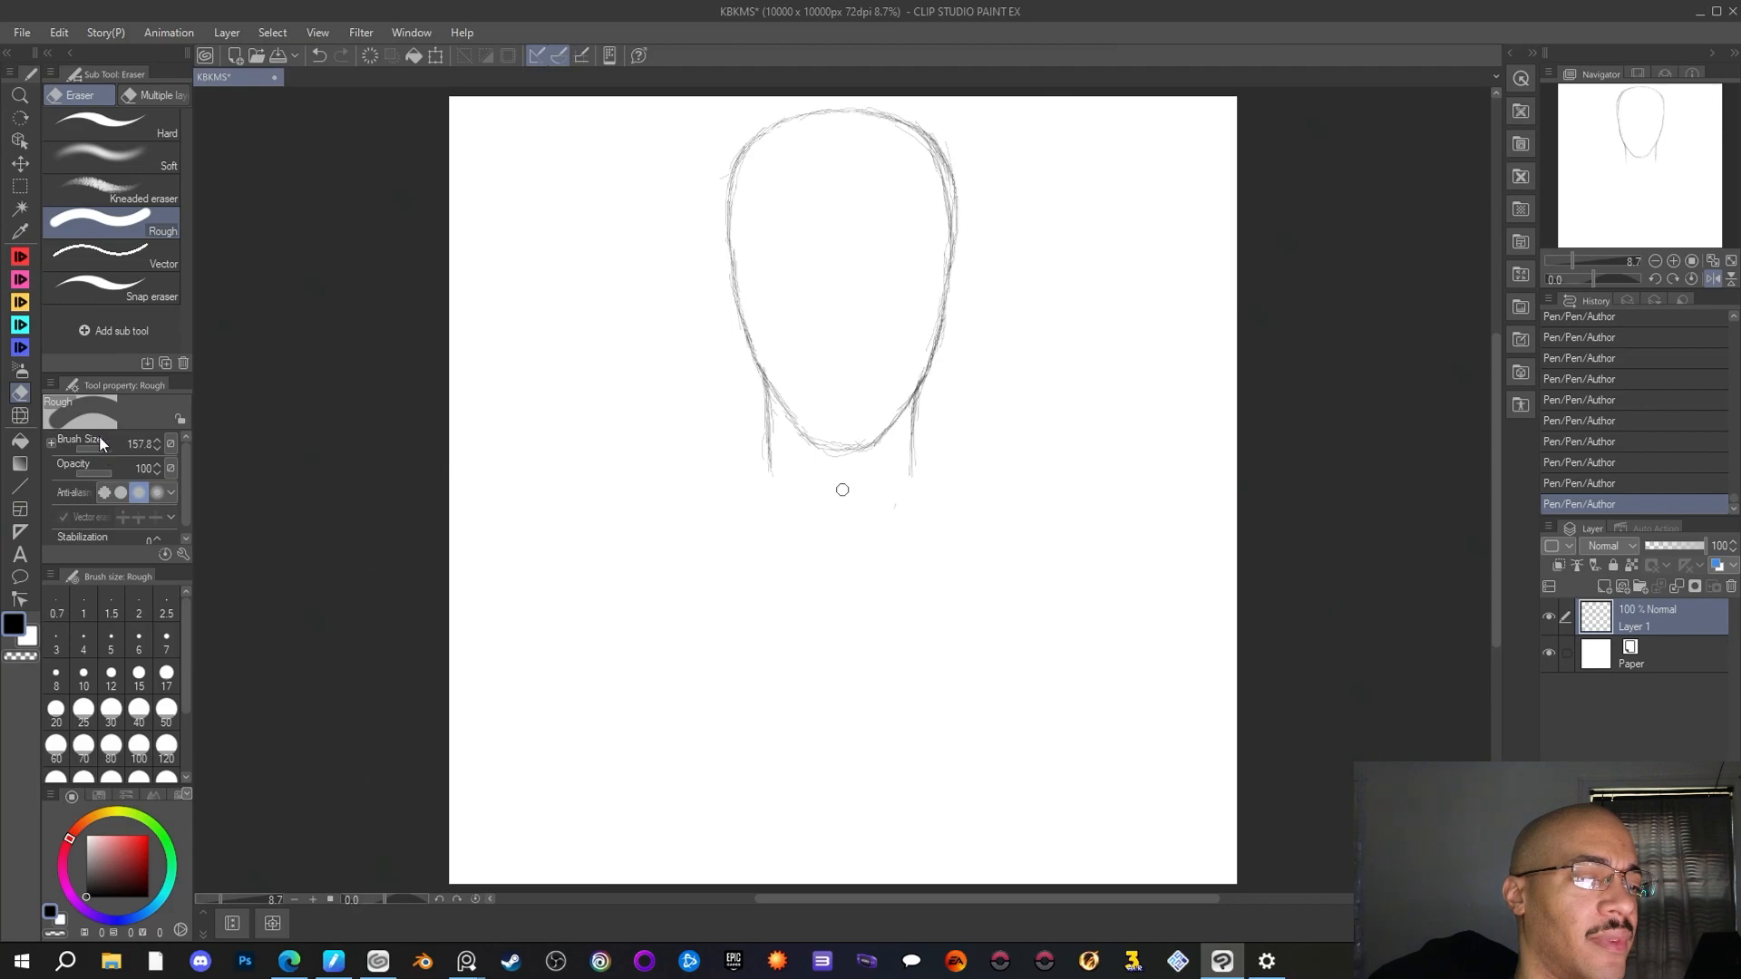
mouse_move(930, 215)
mouse_down()
mouse_move(944, 201)
mouse_move(944, 228)
mouse_up()
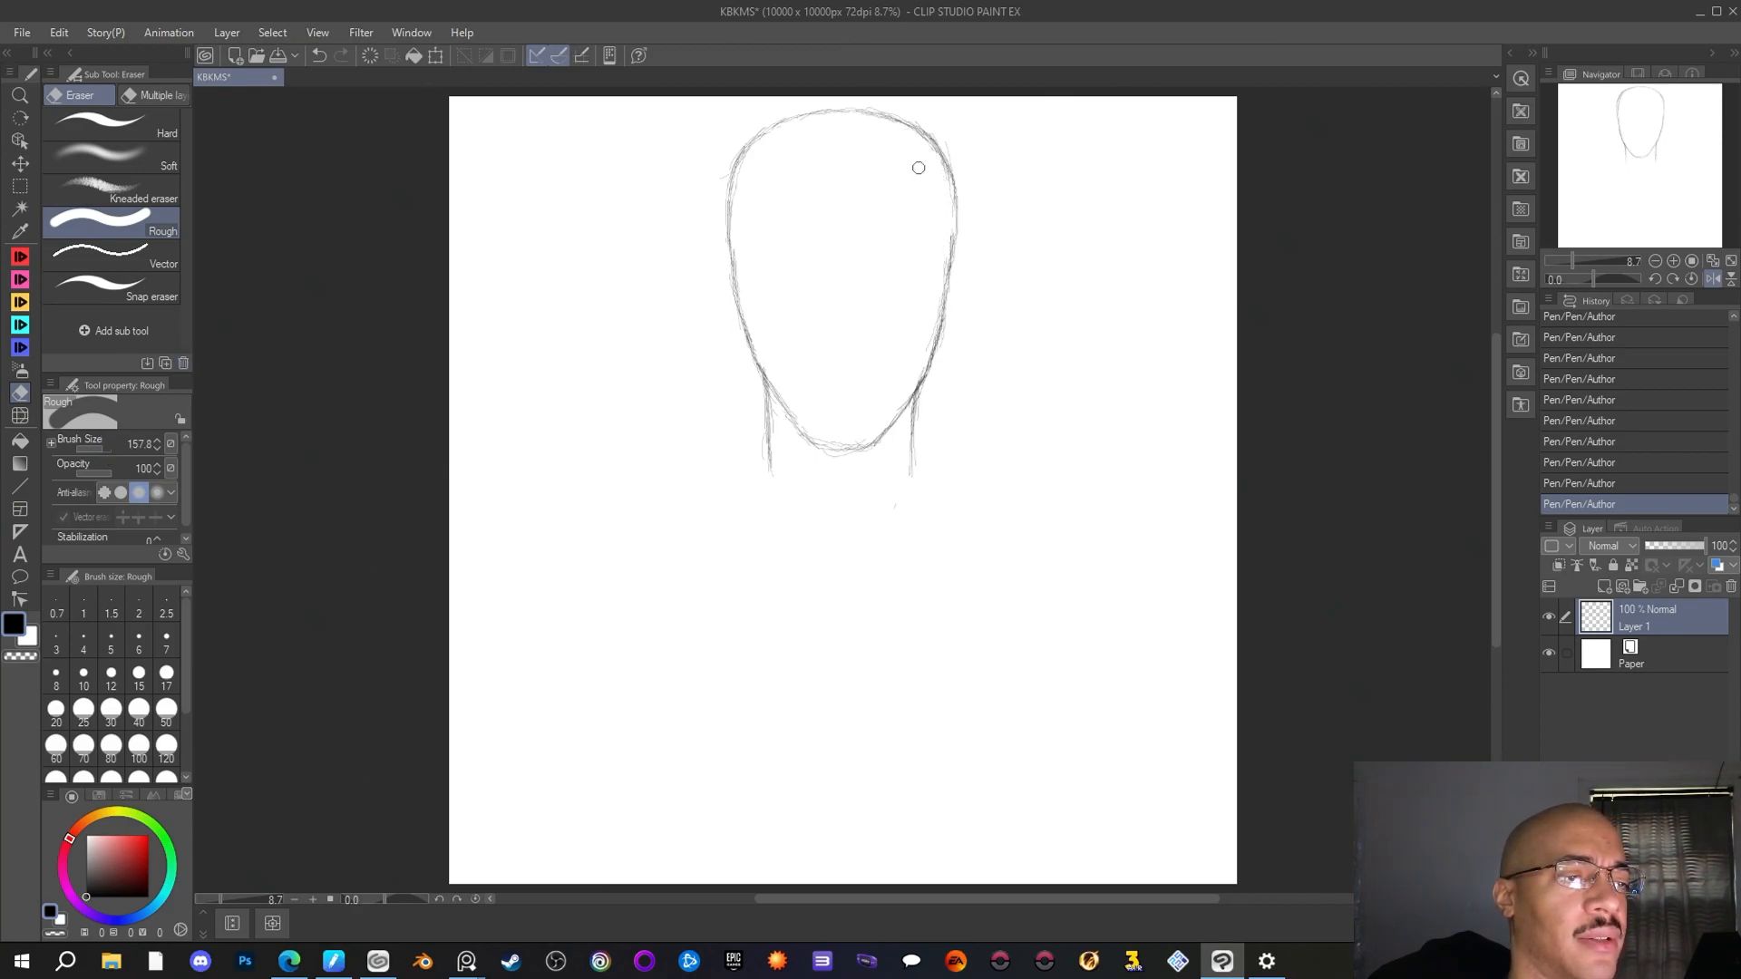
mouse_move(918, 168)
mouse_down()
mouse_move(933, 117)
mouse_move(951, 185)
mouse_move(939, 171)
mouse_move(935, 188)
mouse_up()
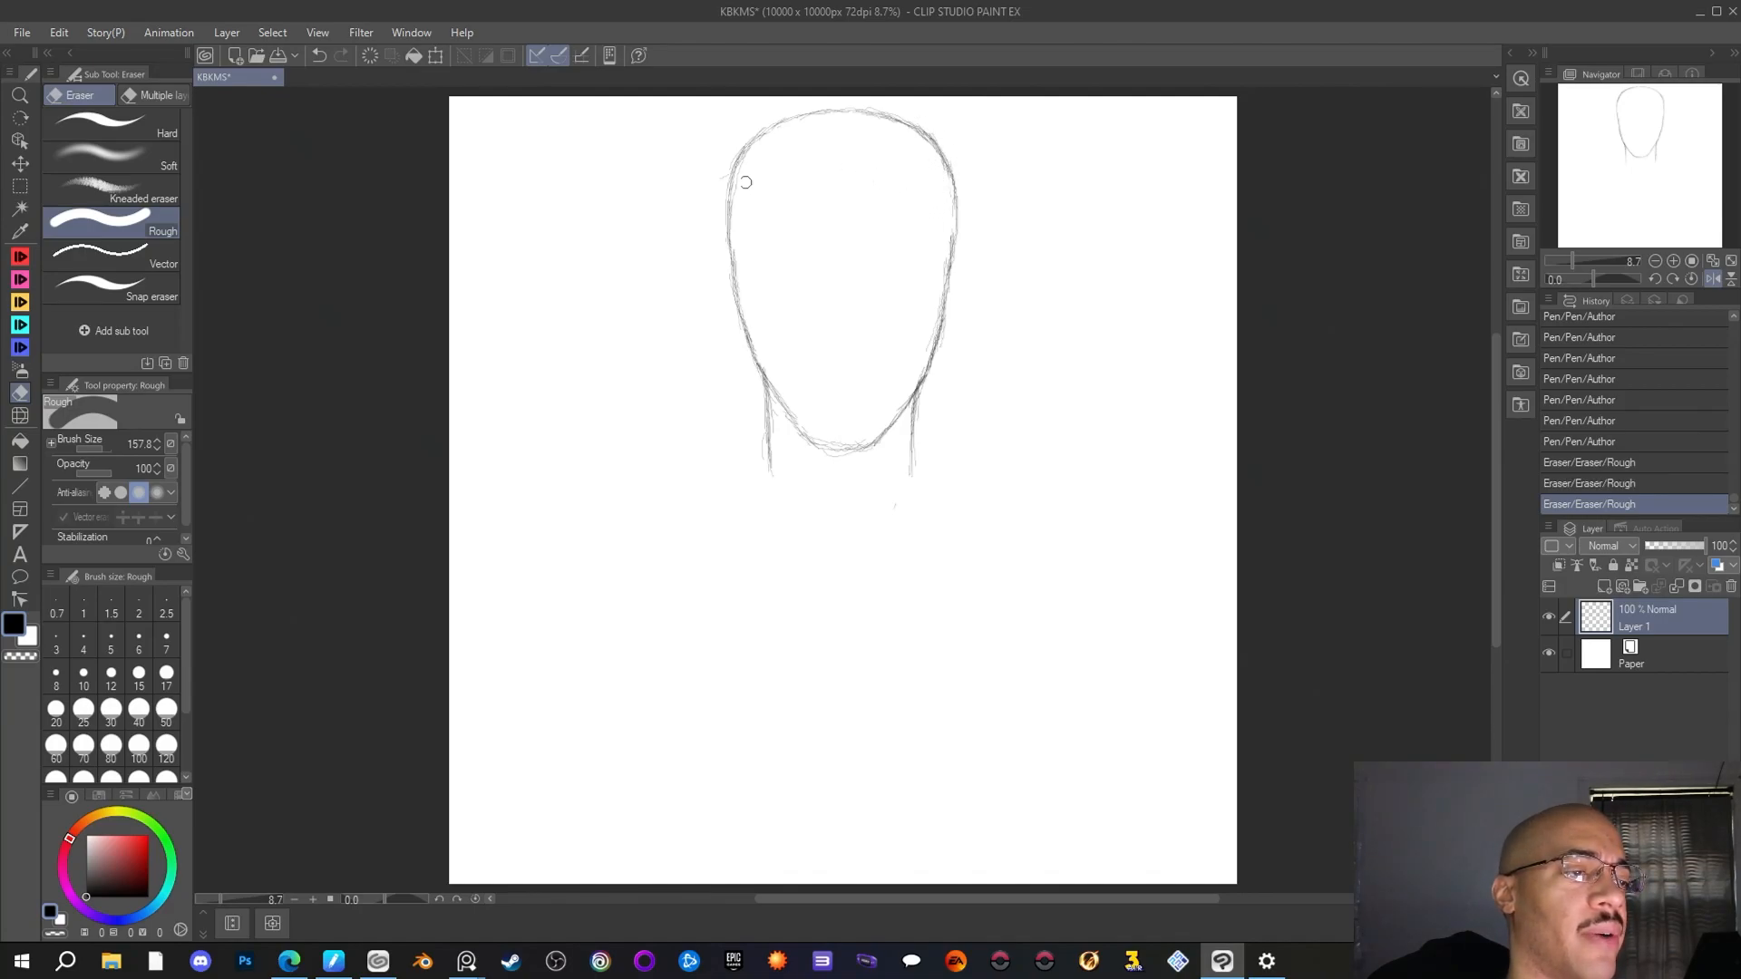
Erase the stray lines outside the head's upper left curve and around the jaw and chin
drag(716, 166, 719, 186)
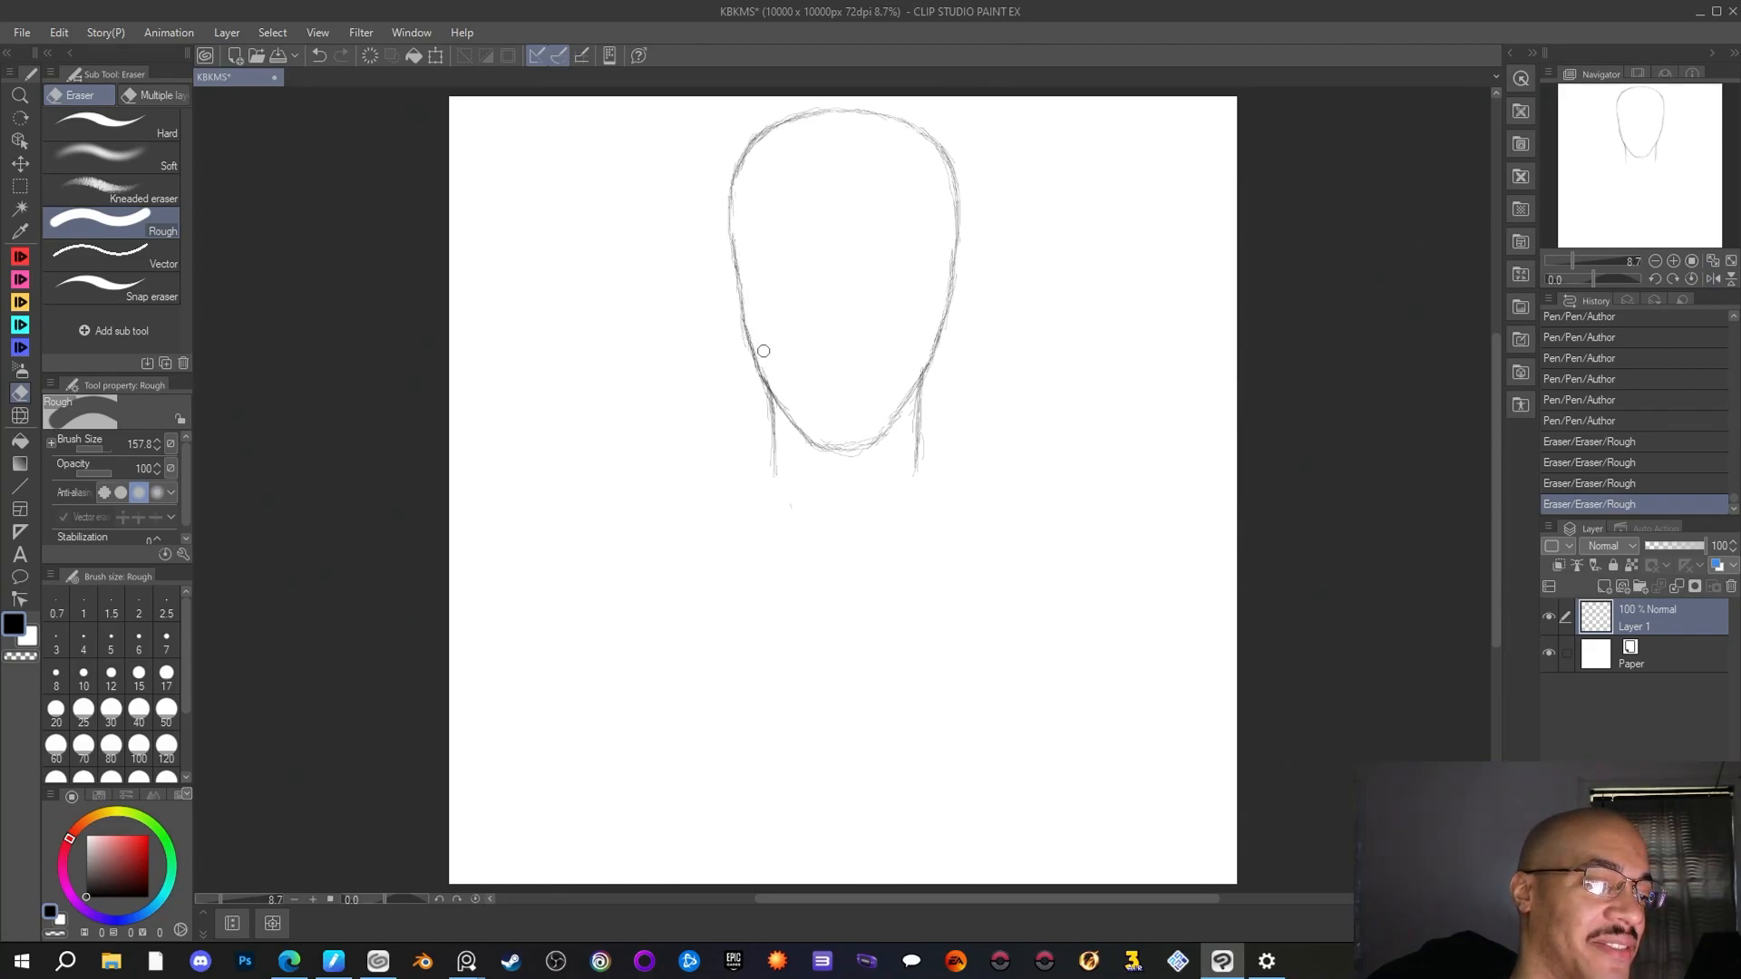
drag(787, 397, 792, 404)
mouse_move(861, 463)
mouse_down()
mouse_move(828, 466)
mouse_move(852, 461)
mouse_move(884, 399)
mouse_move(864, 461)
mouse_move(929, 427)
mouse_up()
Darken both neck lines and extend them slightly downward with short Author pen strokes
key(p)
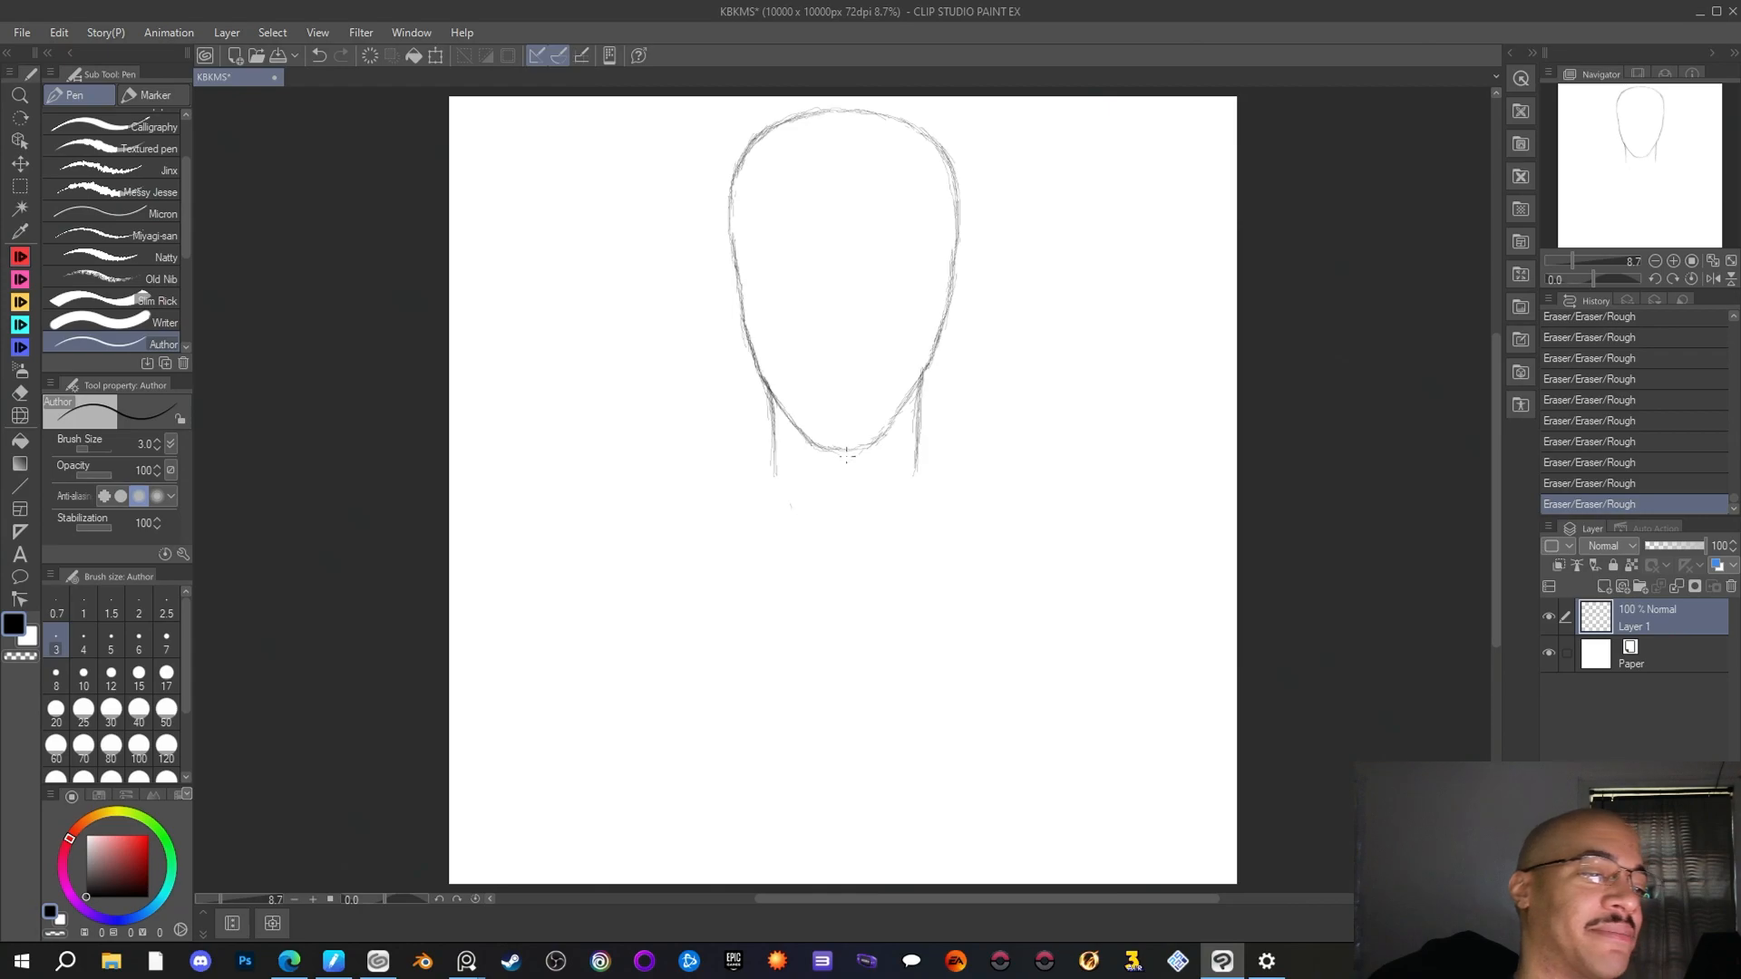
drag(922, 400, 918, 470)
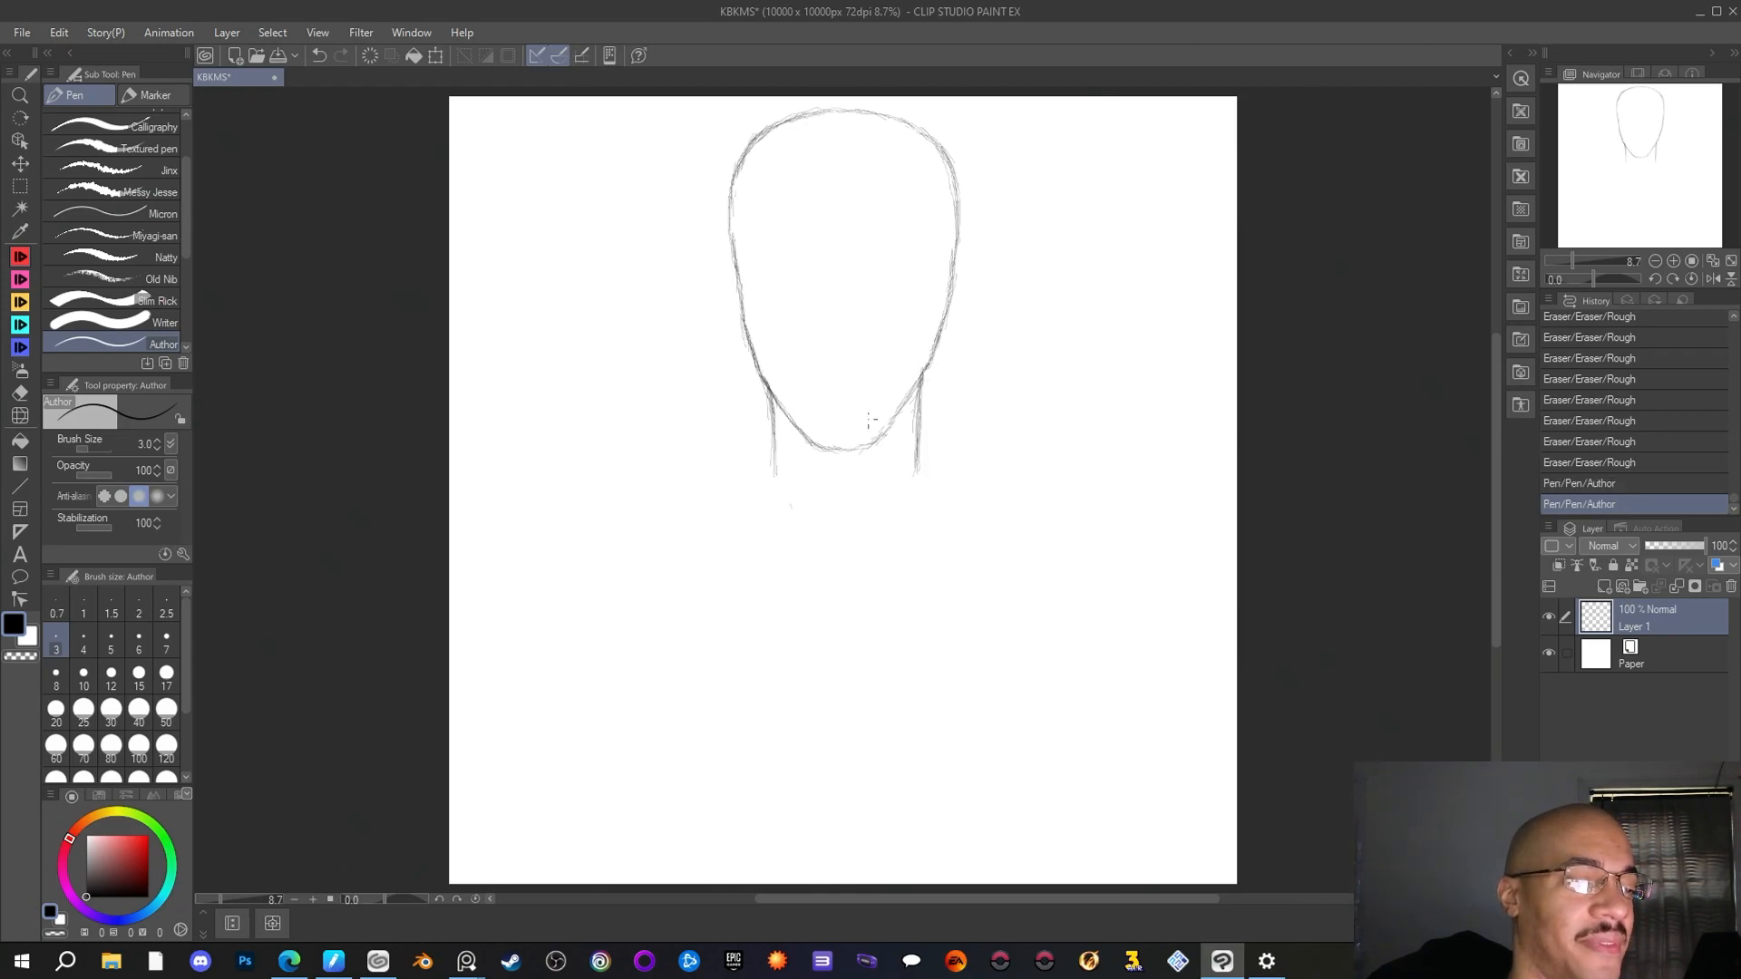
drag(769, 388, 775, 472)
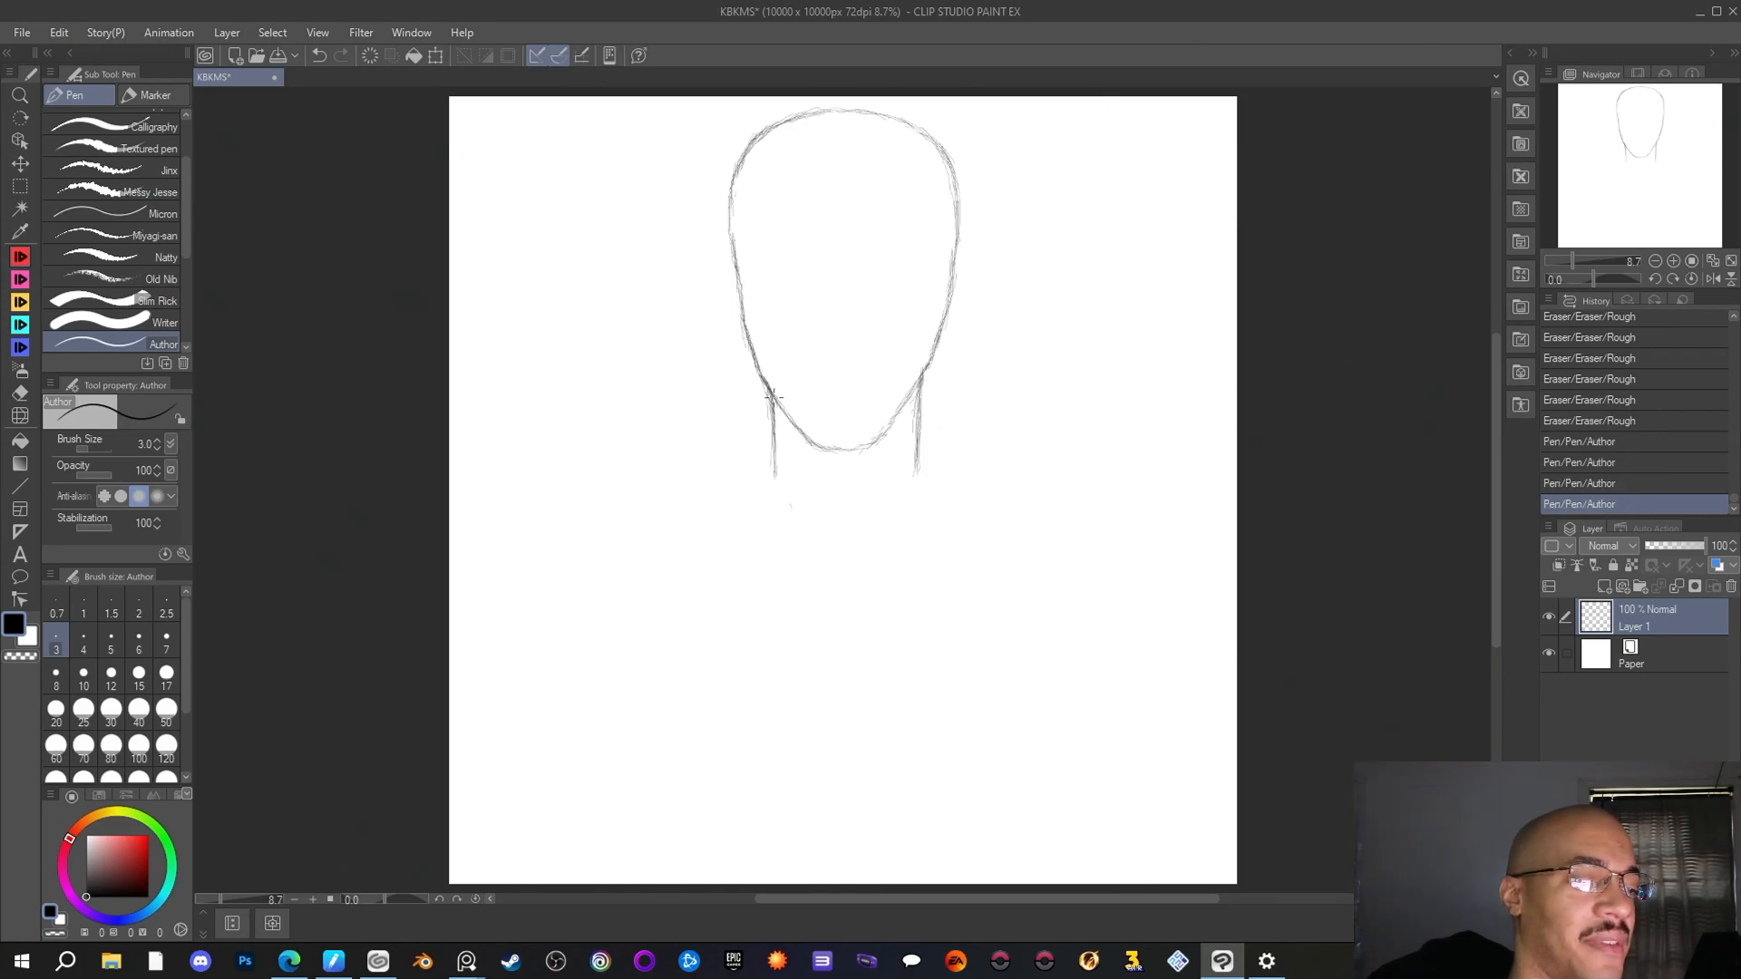
drag(774, 397, 775, 481)
drag(916, 469, 916, 471)
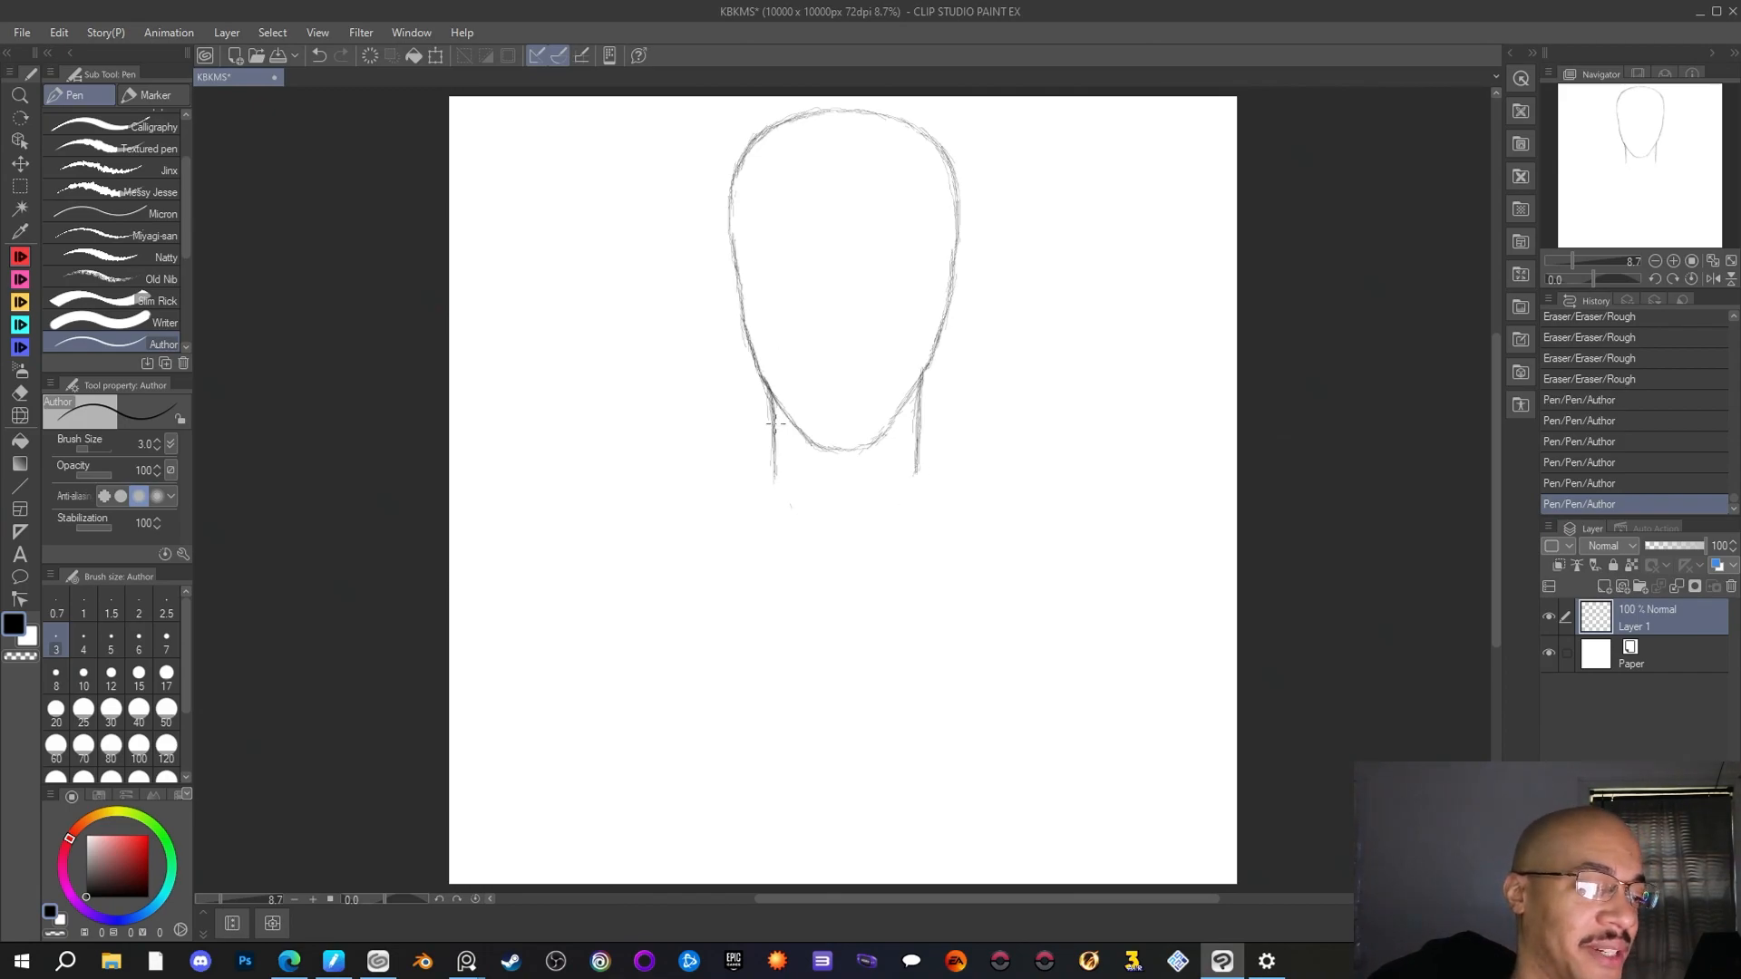
drag(773, 415, 775, 437)
drag(771, 442, 771, 469)
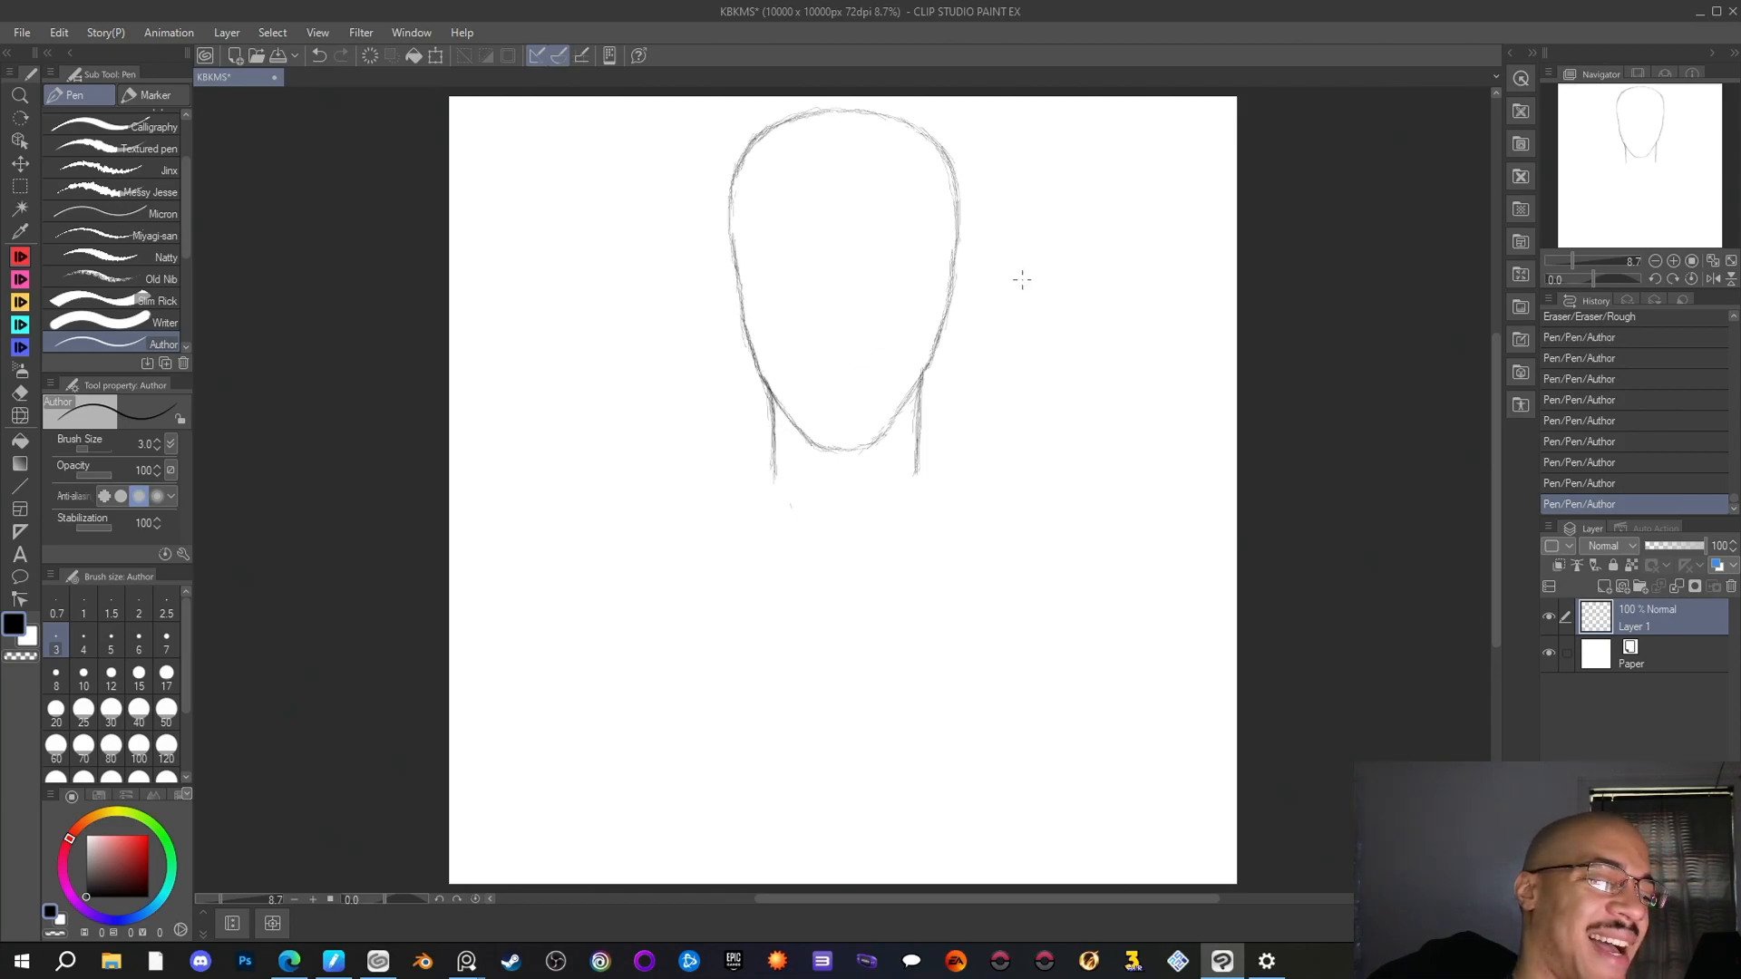
drag(918, 457, 917, 469)
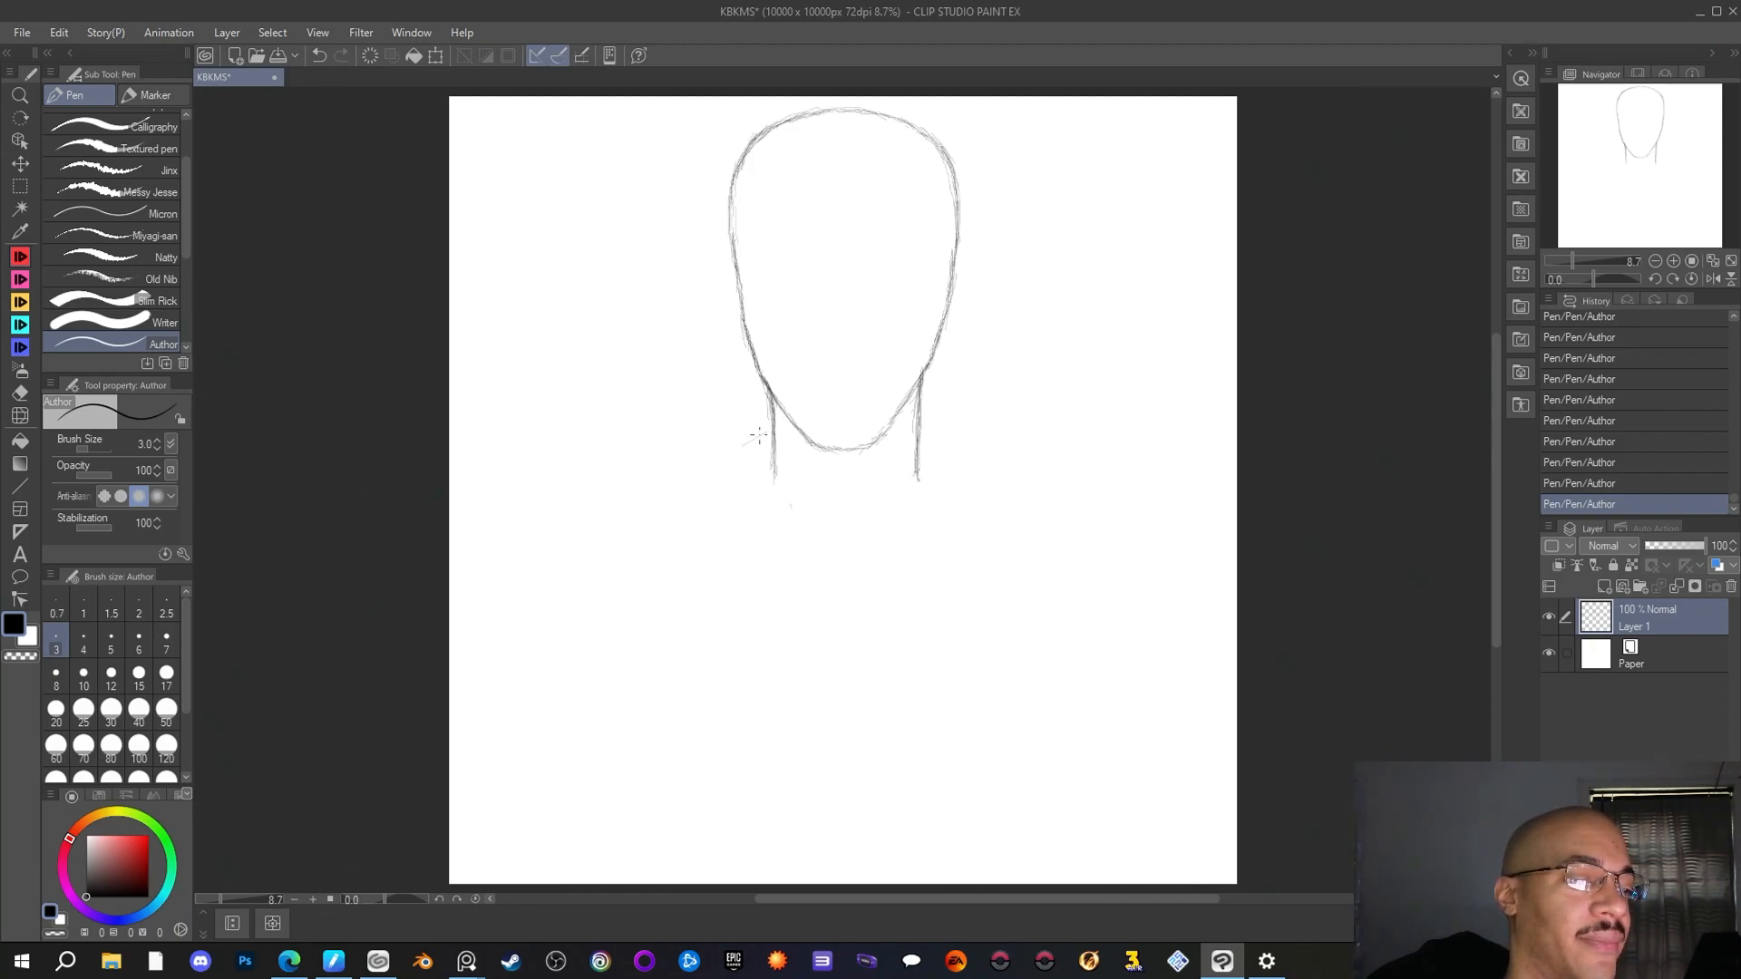
Sketch sloping trapezius lines outward and downward from both sides of the neck with the Author pen
drag(757, 440, 703, 466)
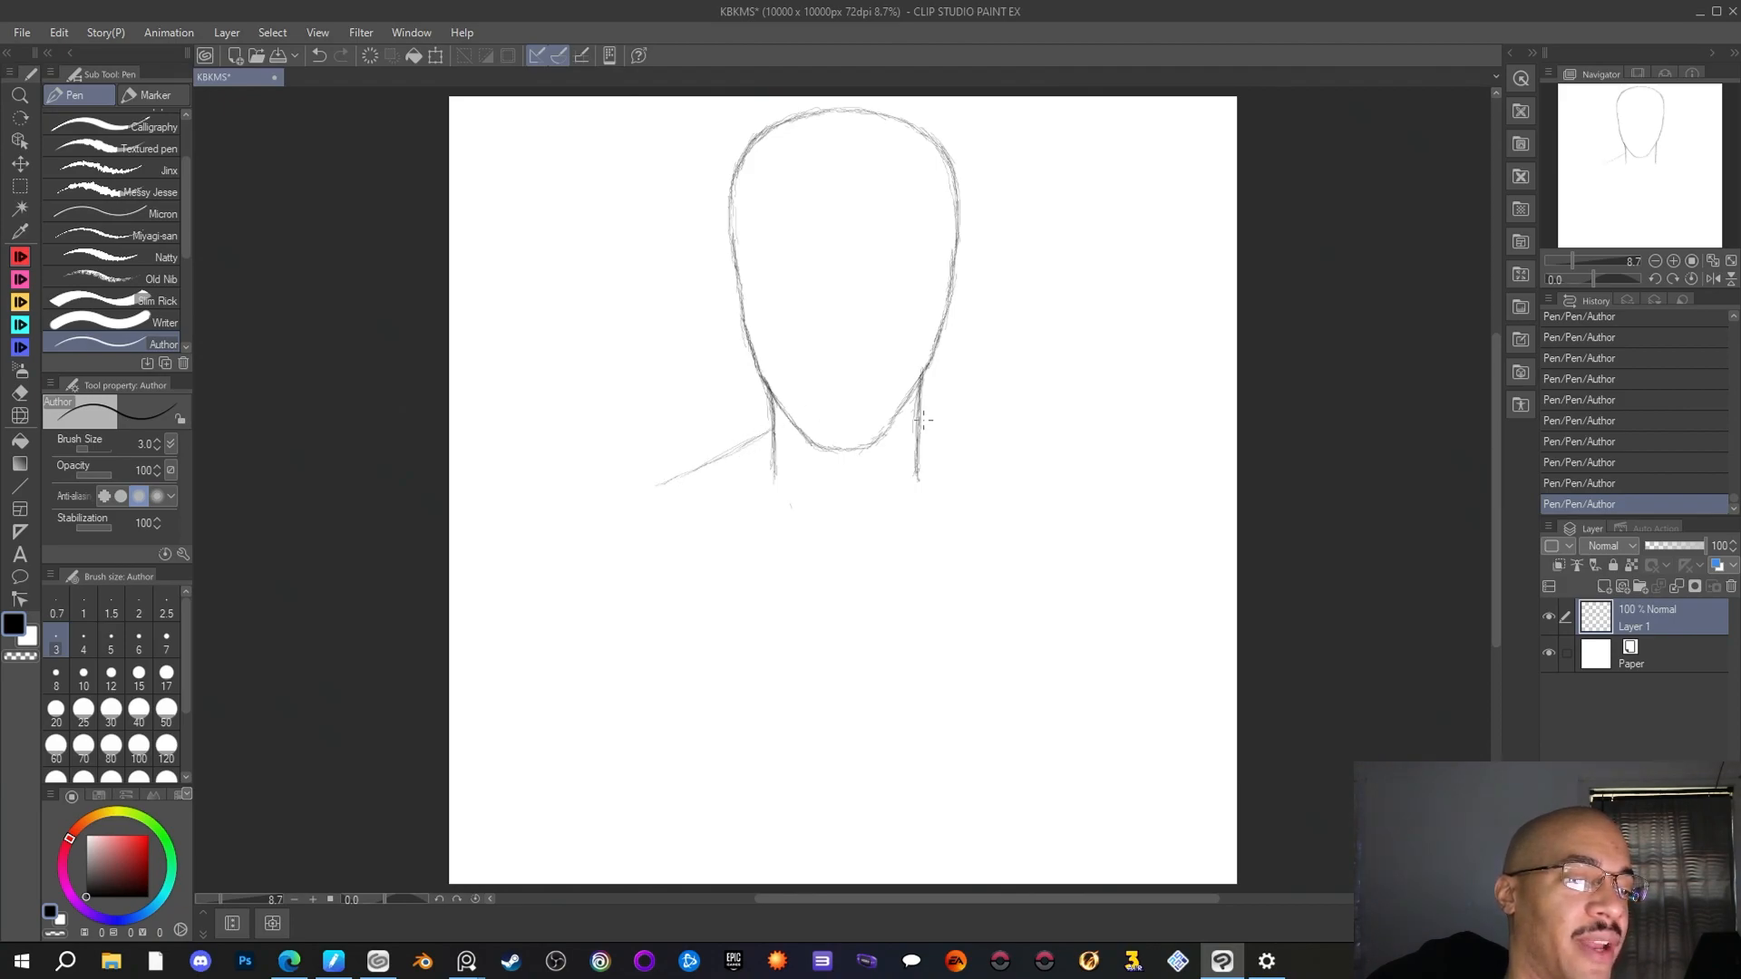
drag(926, 429, 961, 458)
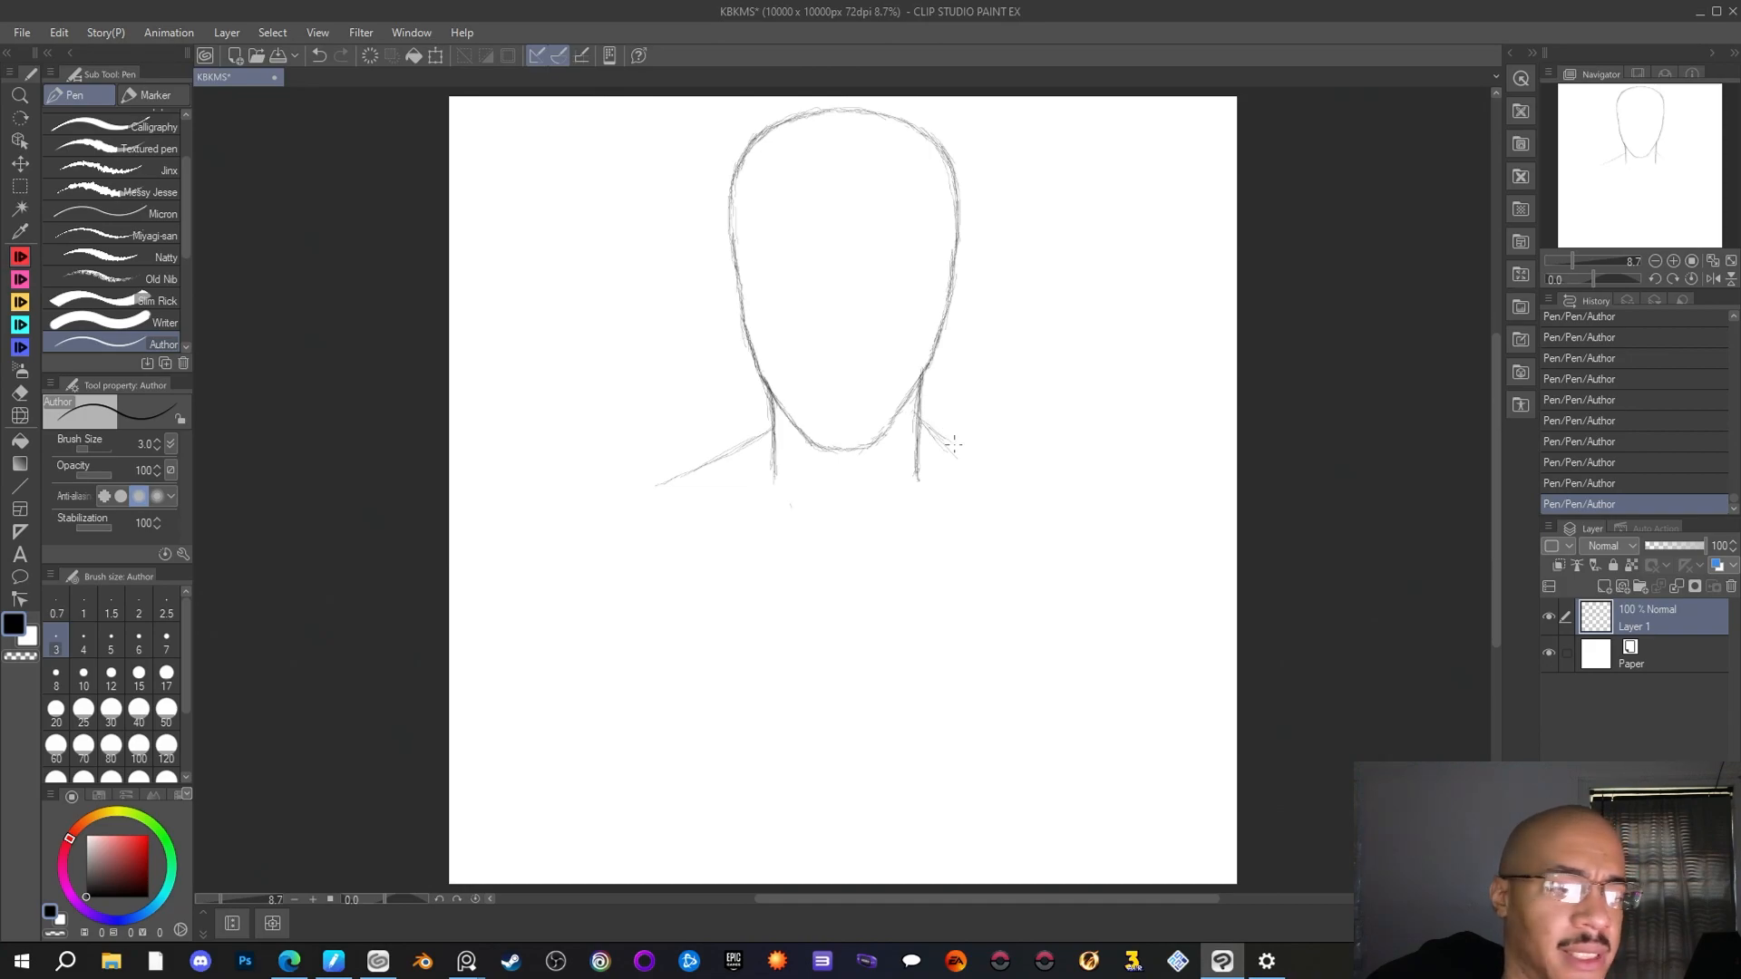
drag(971, 462, 990, 475)
drag(921, 419, 999, 470)
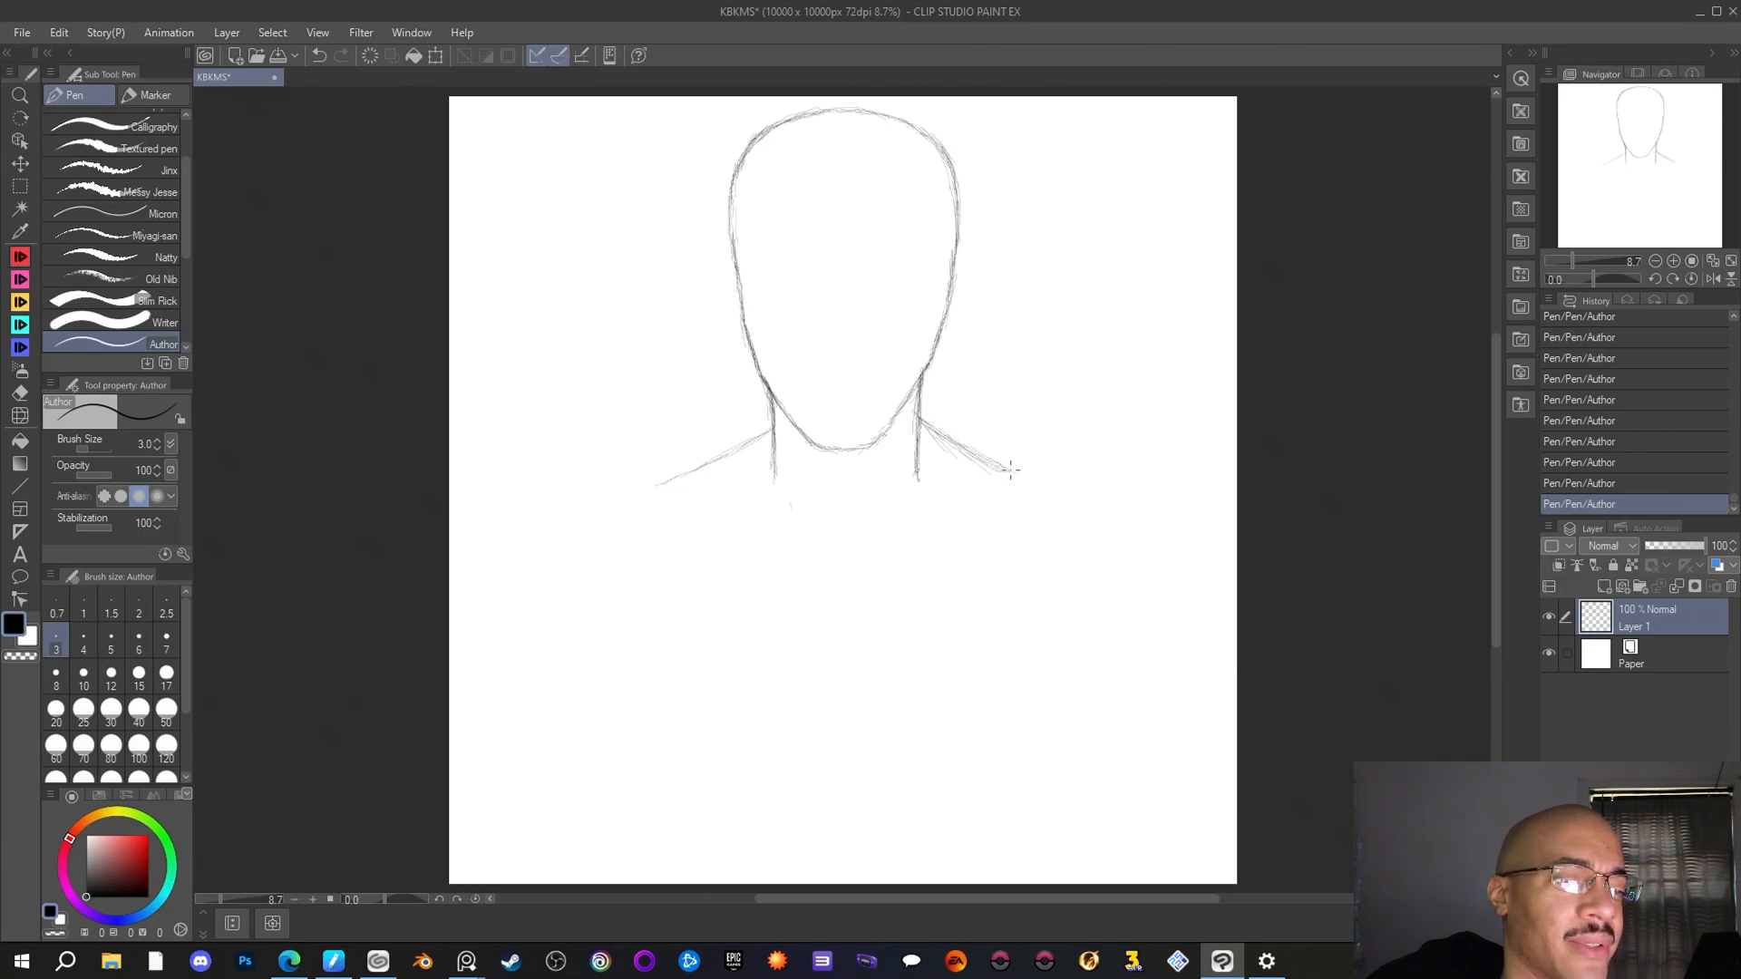
drag(1006, 469, 1037, 479)
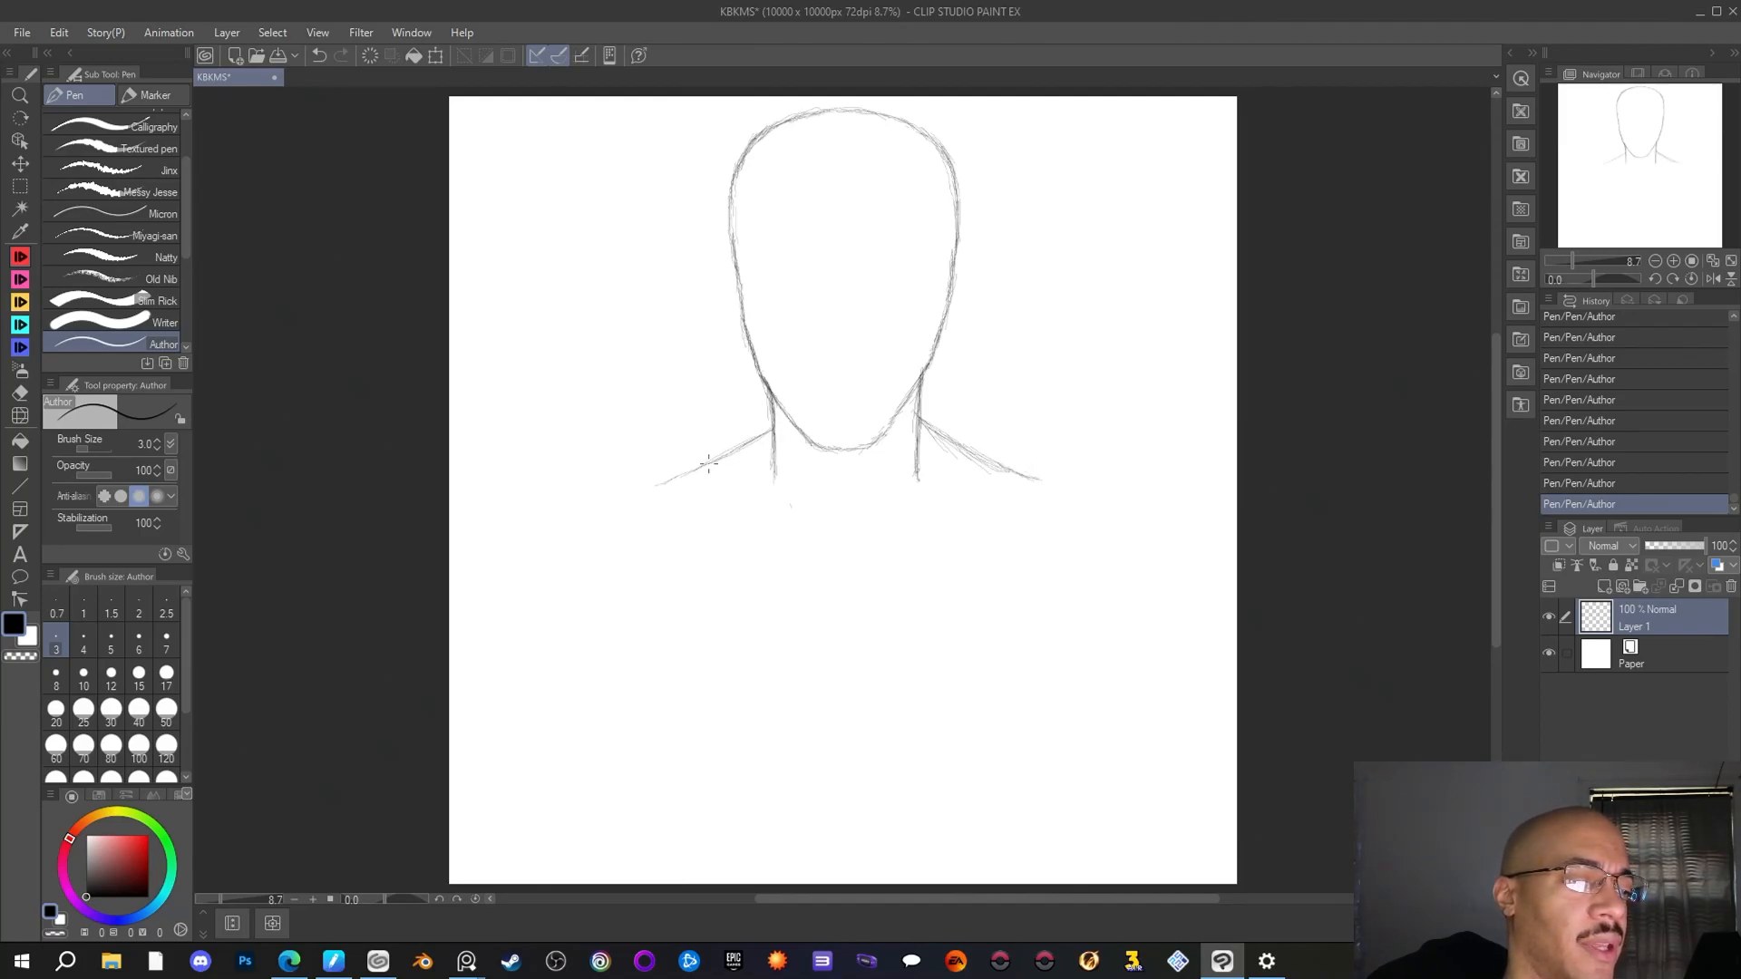
drag(664, 483, 646, 491)
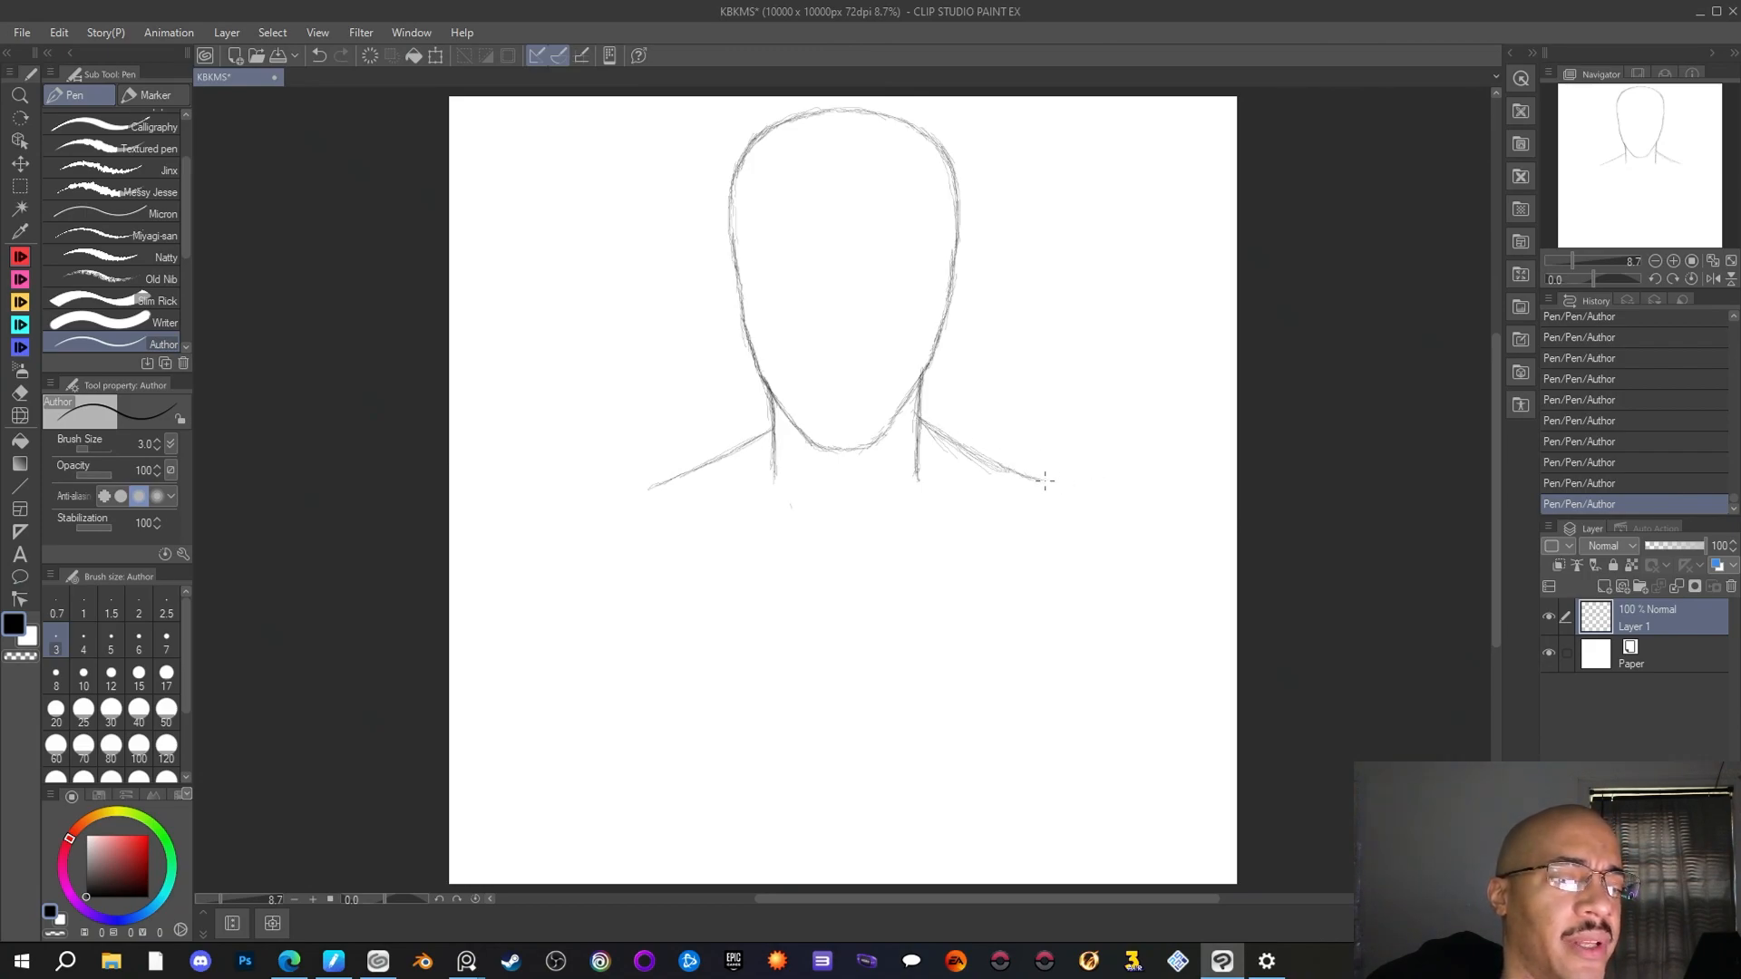
Extend both slopes outward into rounded shoulders that curve down toward the upper arms
drag(1038, 481, 1121, 515)
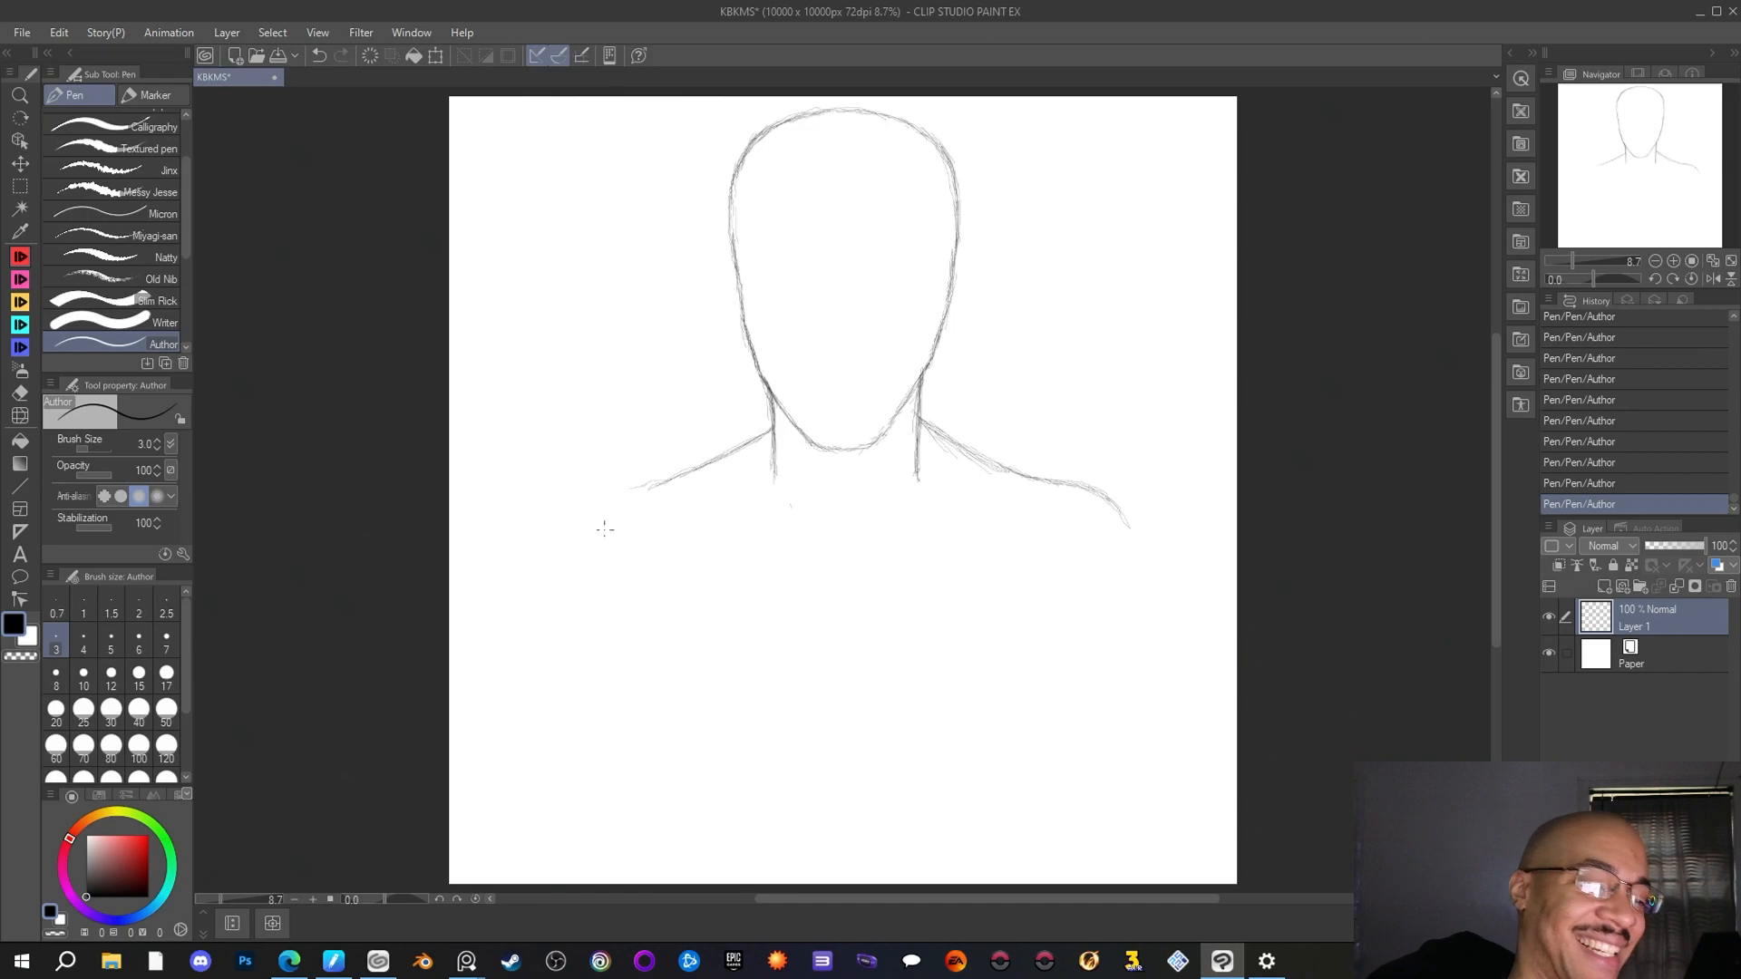
drag(640, 494, 618, 497)
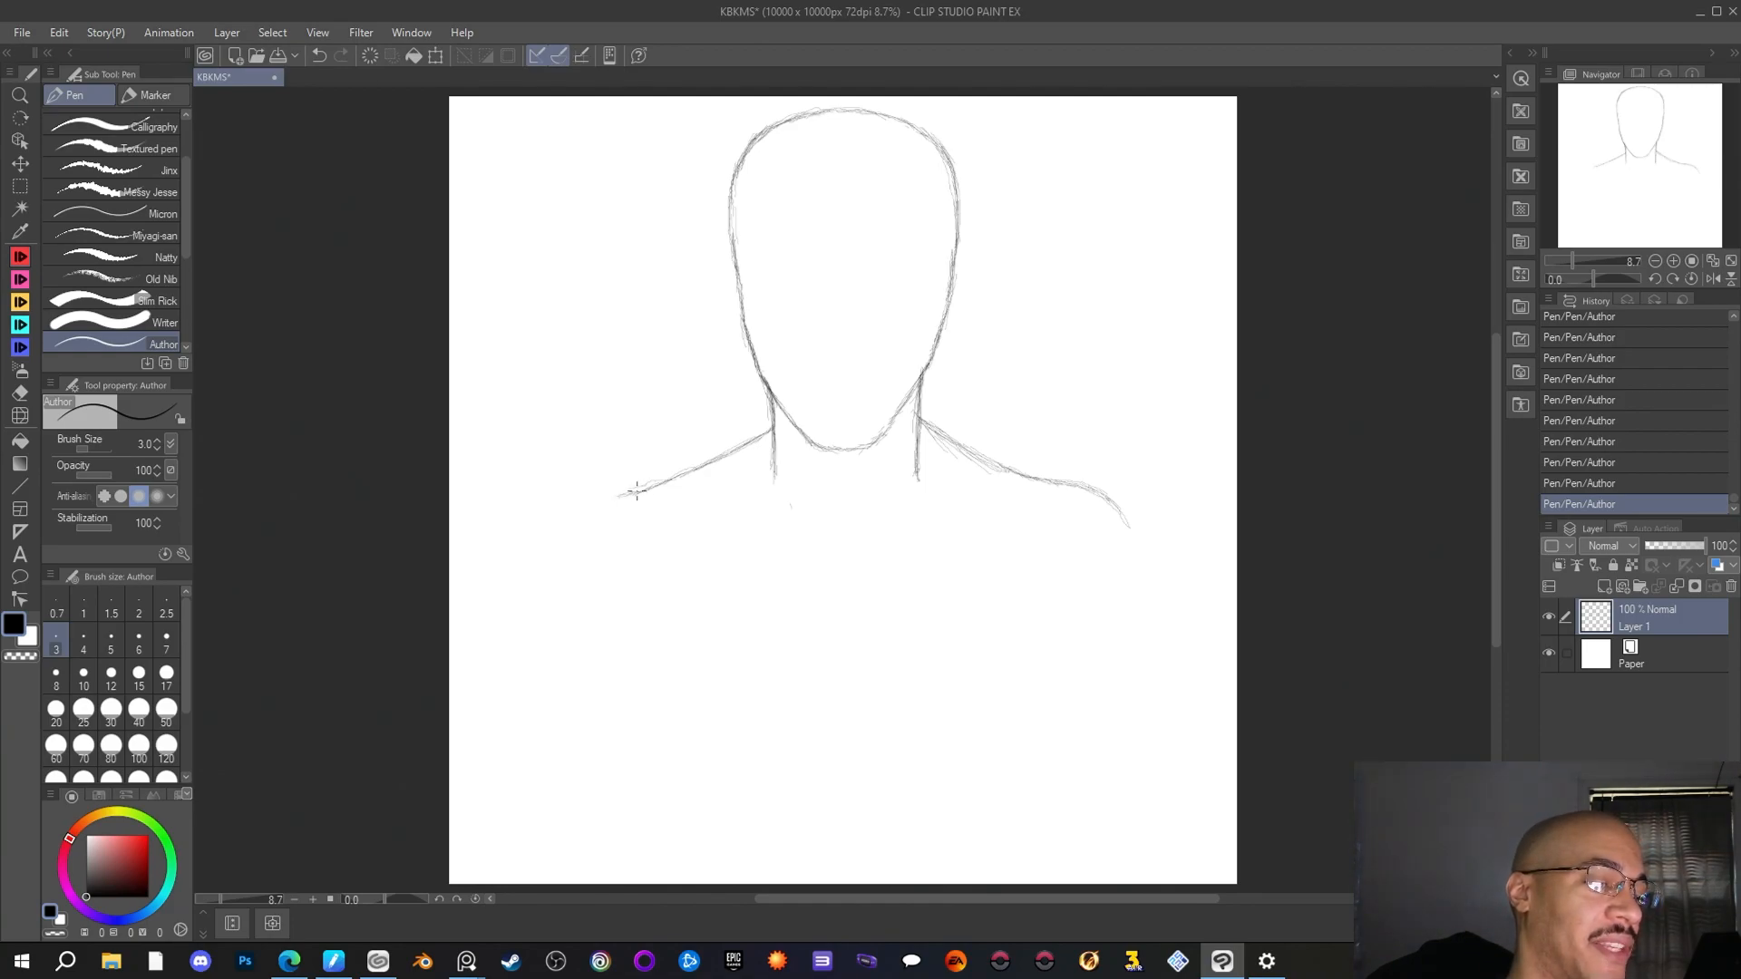
mouse_move(637, 492)
mouse_down()
mouse_move(591, 504)
mouse_move(644, 487)
mouse_move(572, 518)
mouse_move(596, 500)
mouse_move(542, 587)
mouse_up()
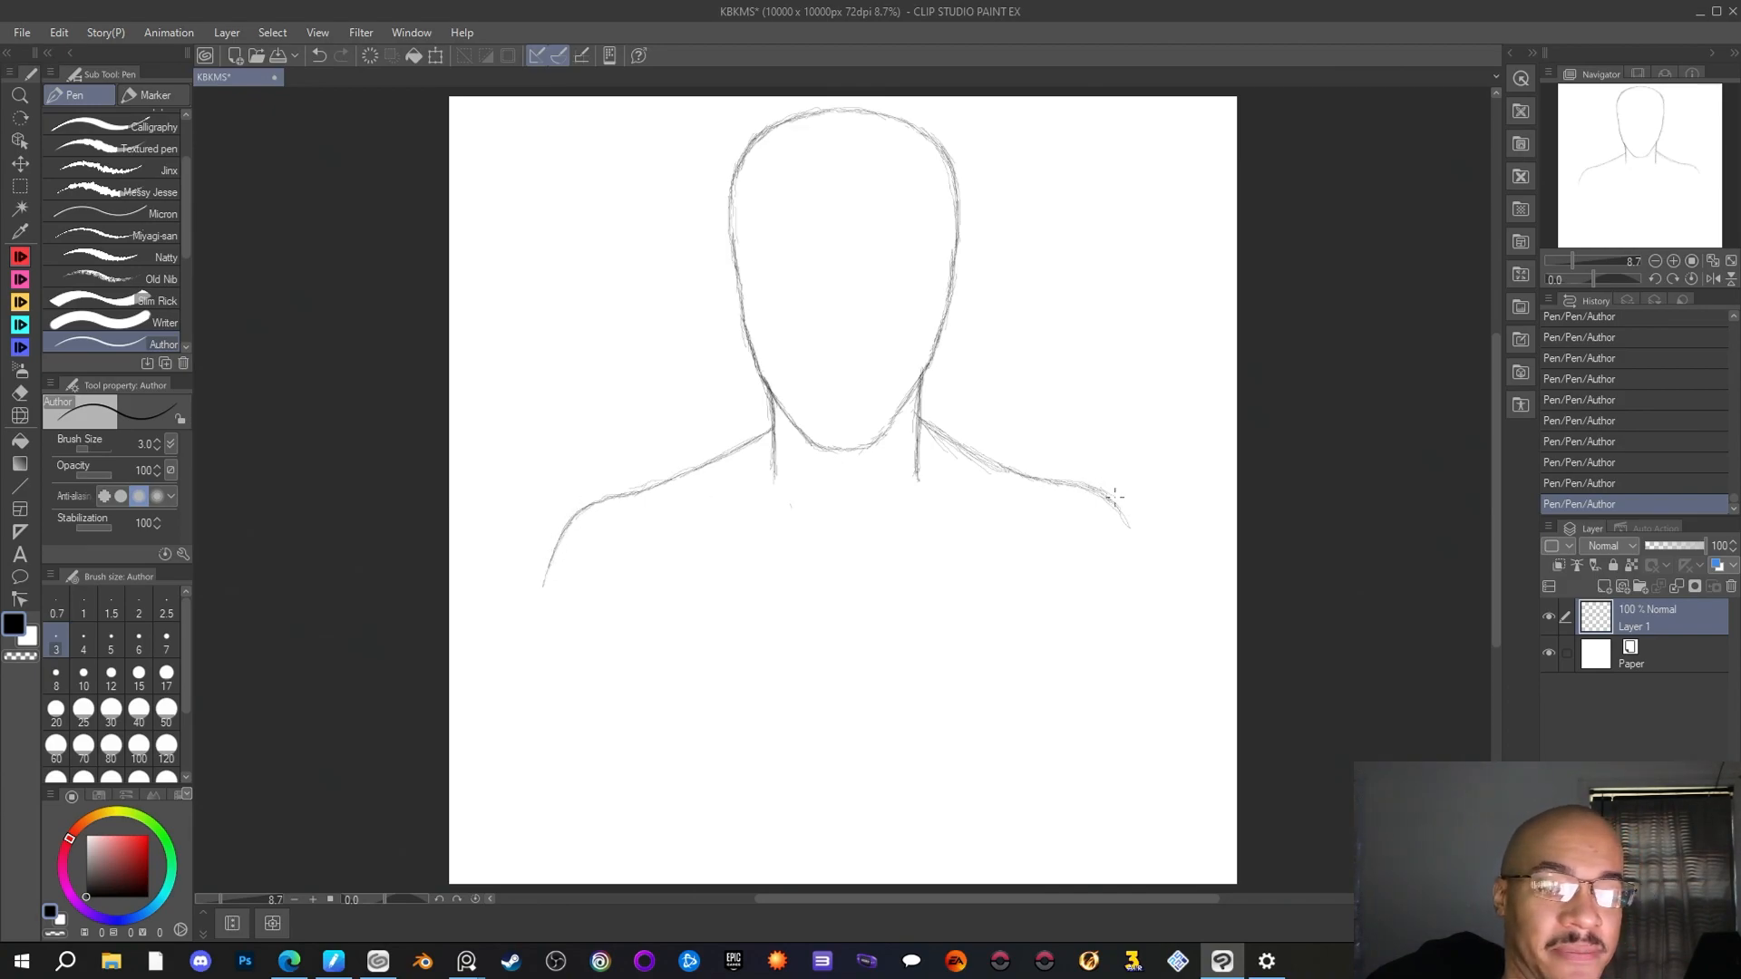
Continue the right shoulder curve downward into the outer line of the upper arm
drag(1126, 523, 1139, 564)
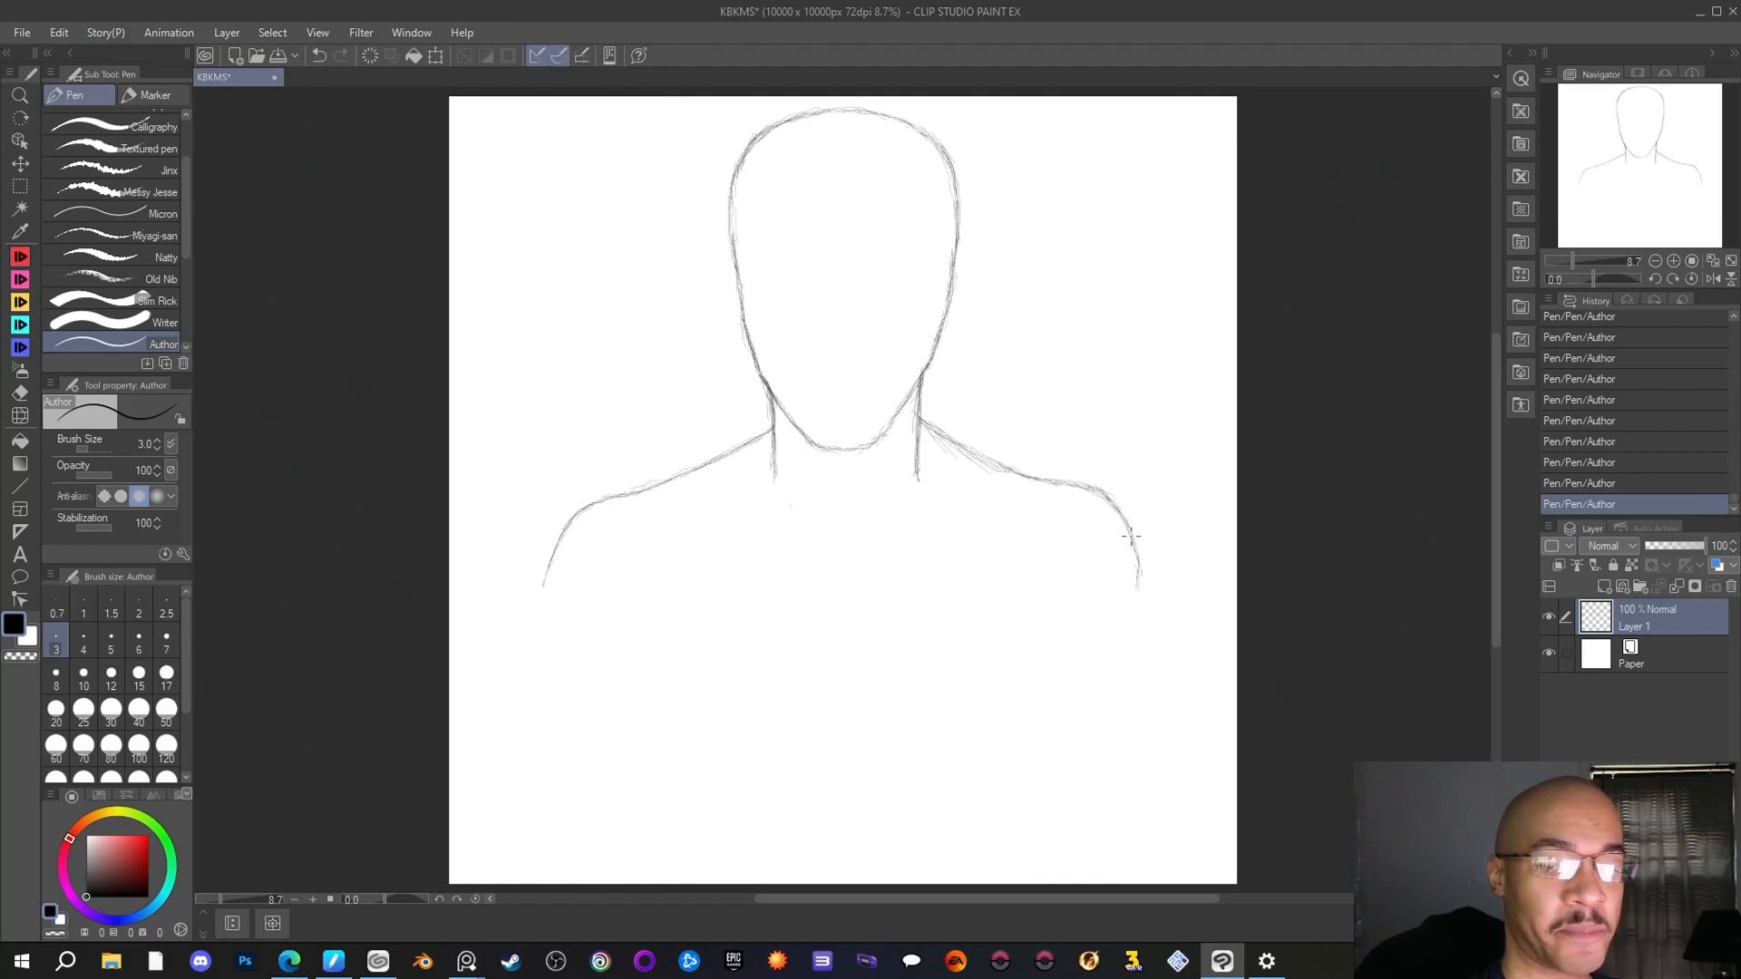
drag(1134, 557, 1153, 620)
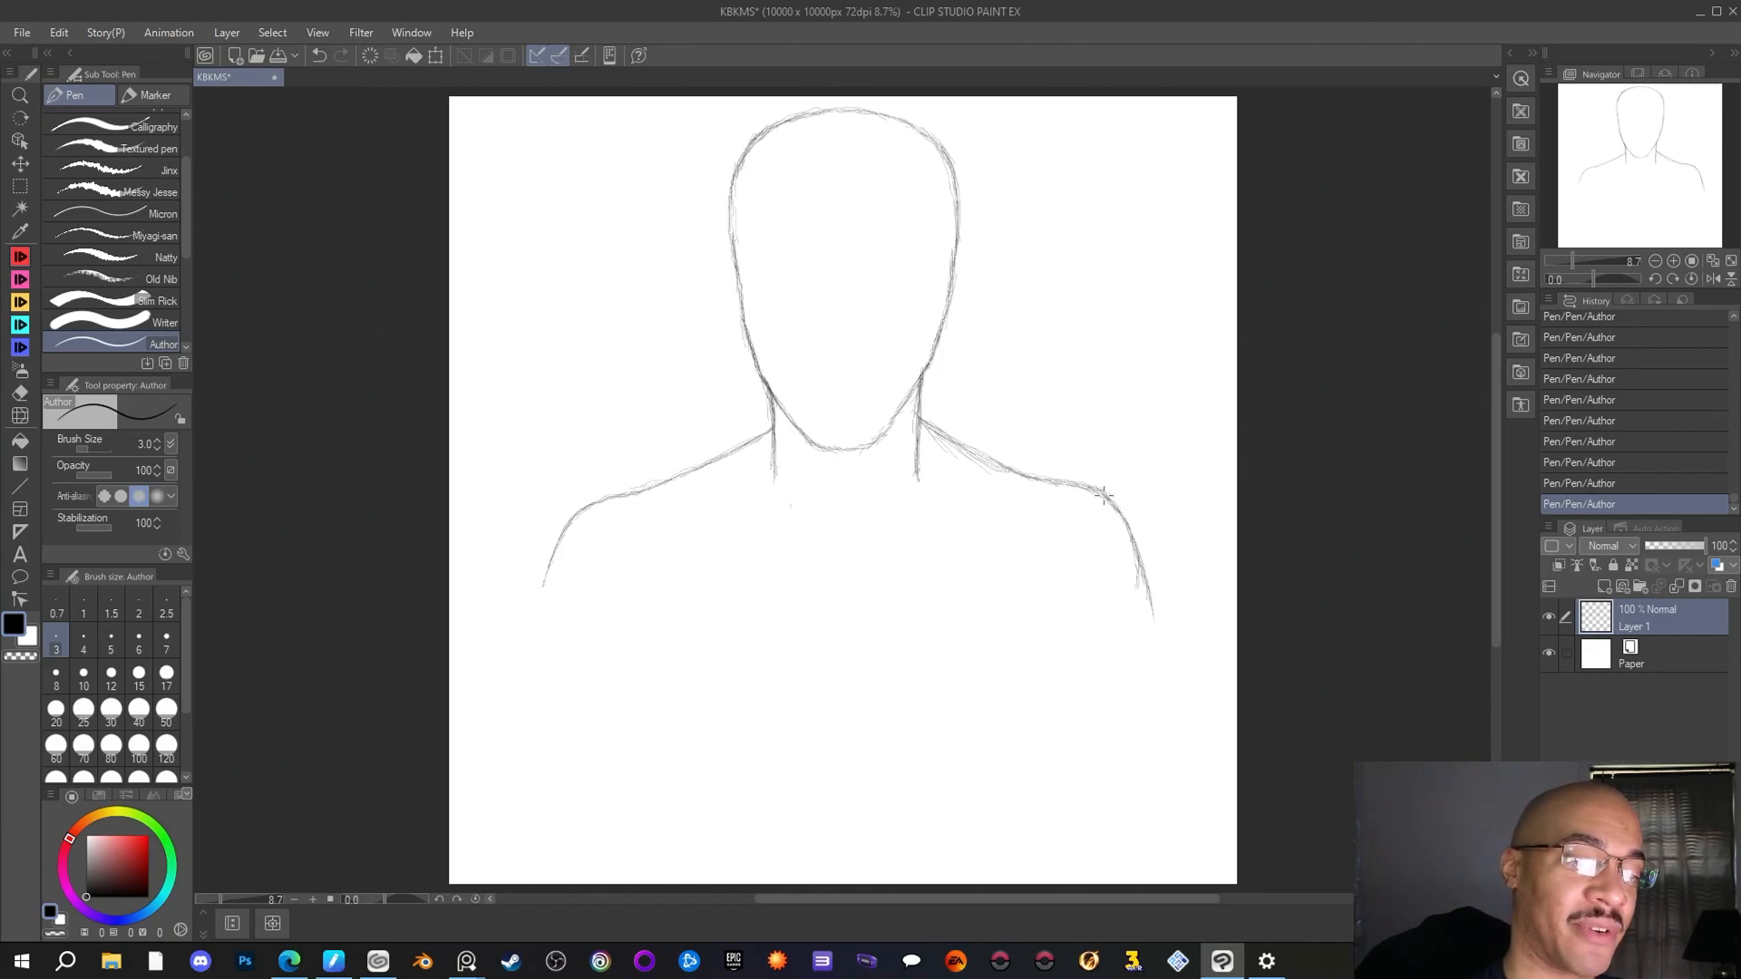
drag(1133, 537, 1162, 668)
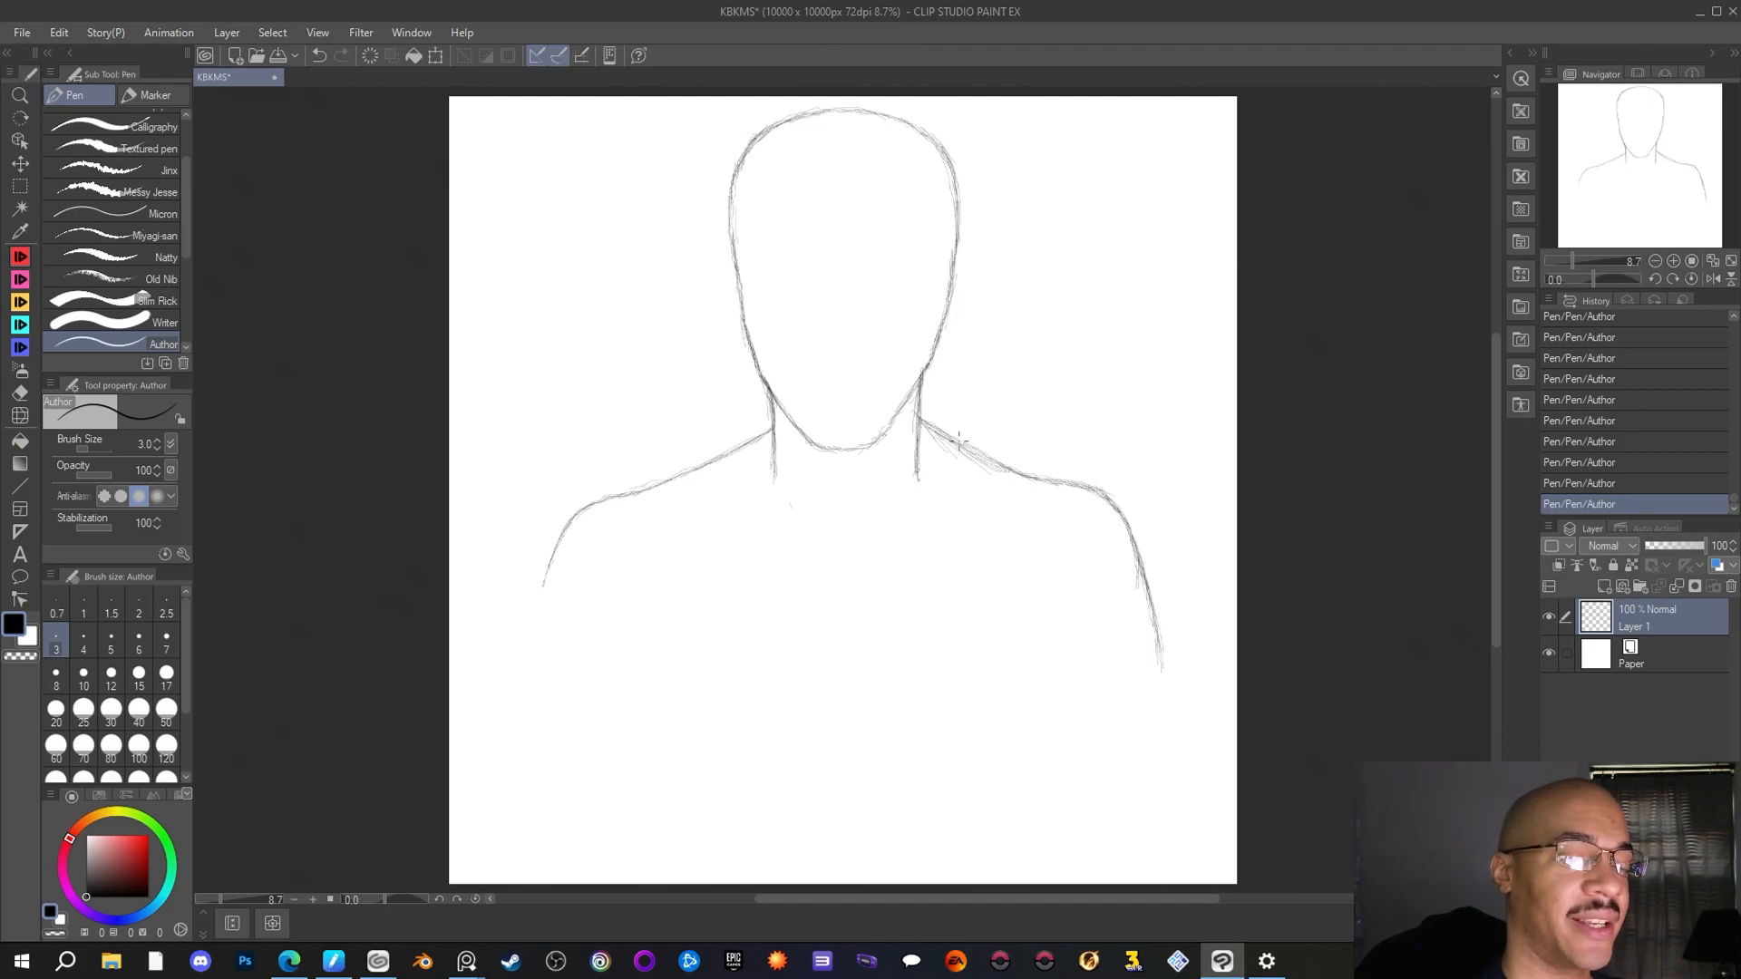
Erase the stray lines beneath the slope right of the neck with the Rough eraser and return to the Author pen
click(27, 390)
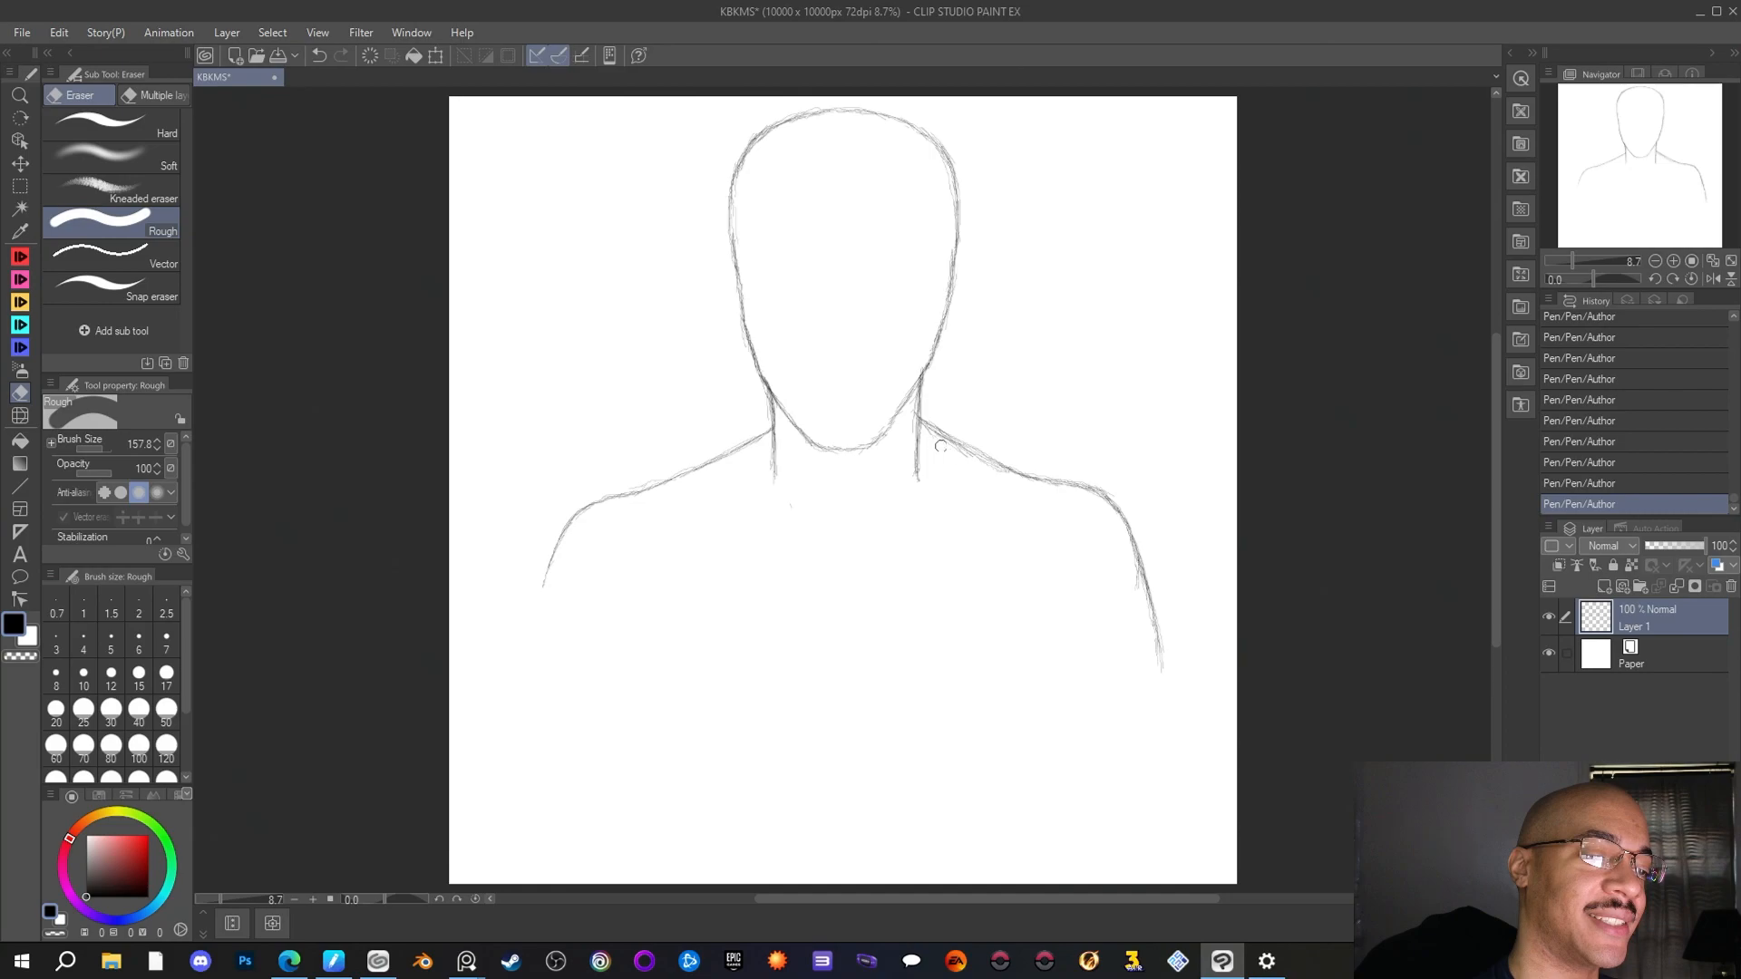
mouse_move(939, 446)
mouse_down()
mouse_move(976, 470)
mouse_move(955, 447)
mouse_move(979, 439)
mouse_up()
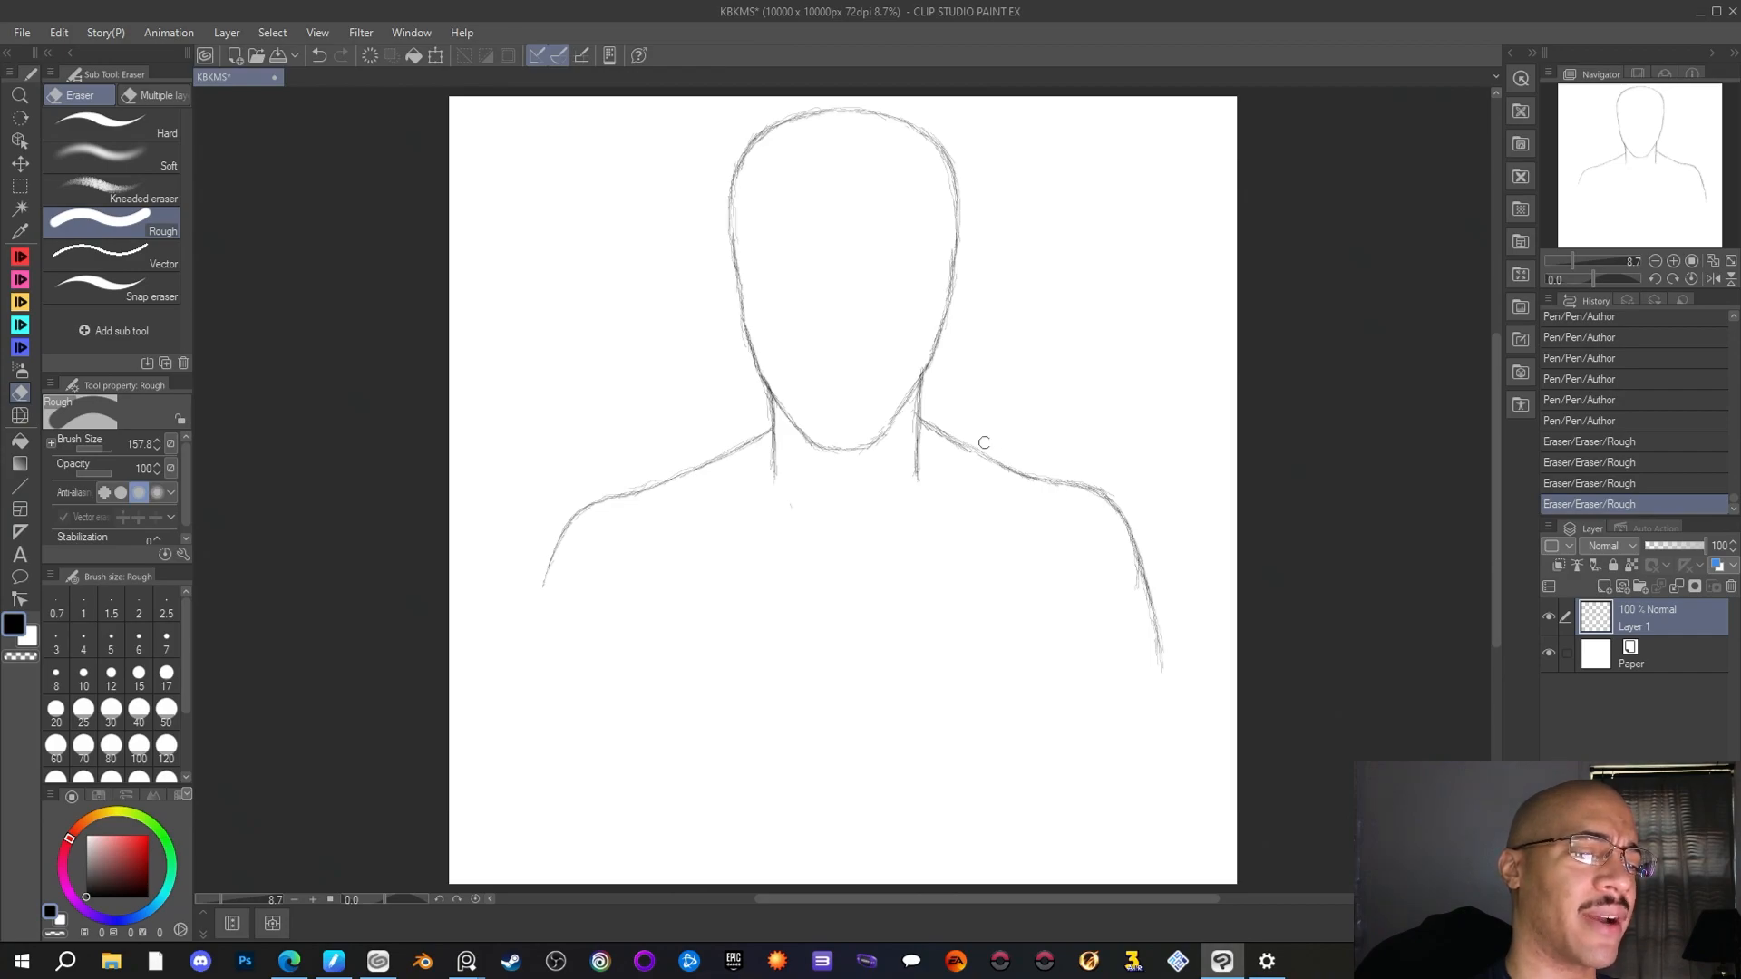
click(21, 259)
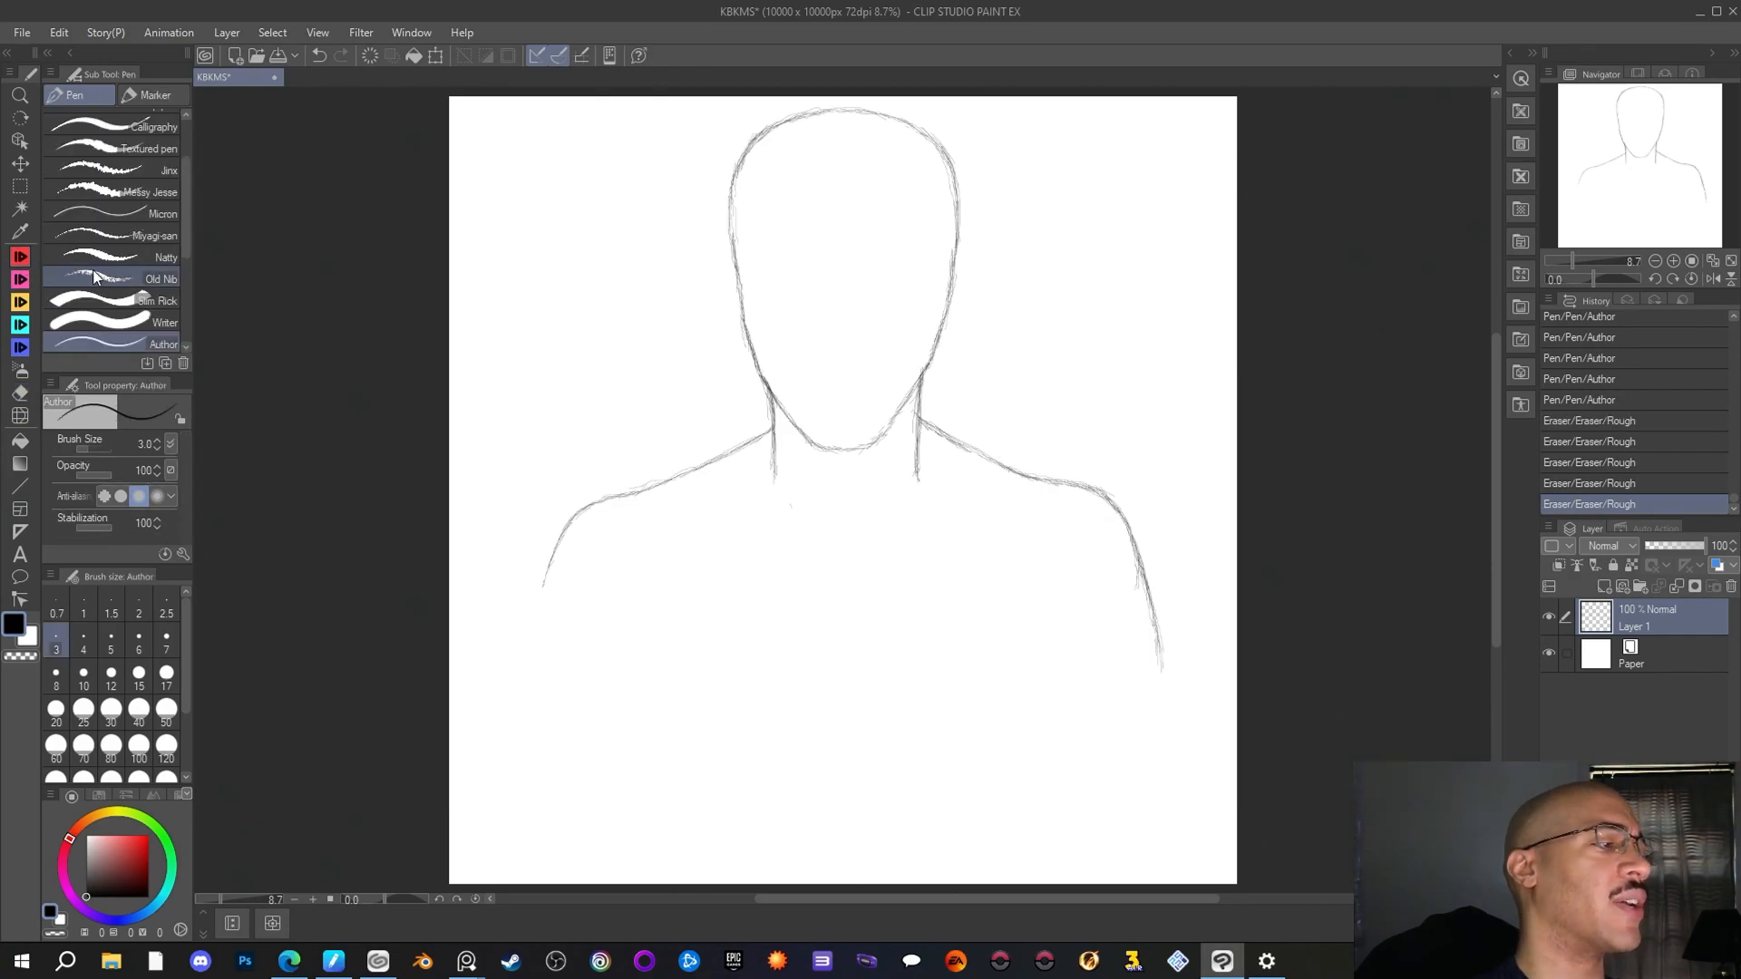
Strengthen the outer line of the right upper arm and extend it further down the canvas
drag(1133, 536, 1139, 566)
drag(1138, 564, 1150, 617)
drag(1148, 610, 1160, 666)
drag(1156, 639, 1163, 723)
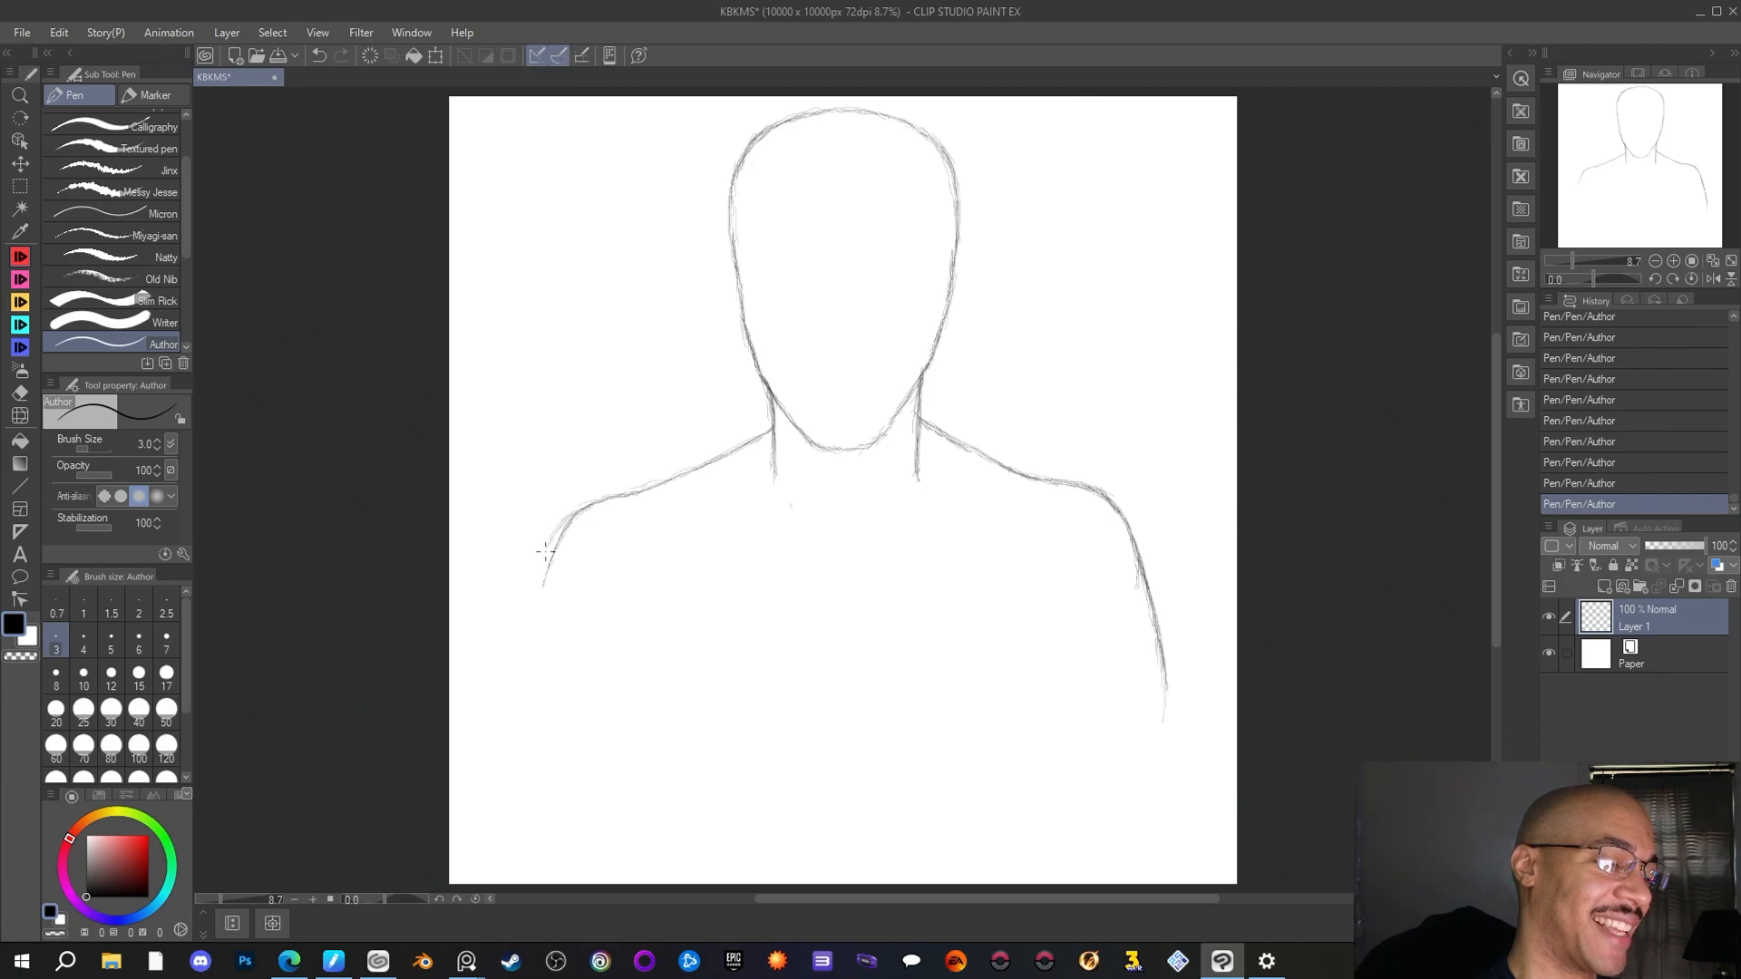
Redraw the left shoulder curve slightly wider, erase the excess lines around it with the Rough eraser, and return to the Author pen
drag(573, 514, 536, 582)
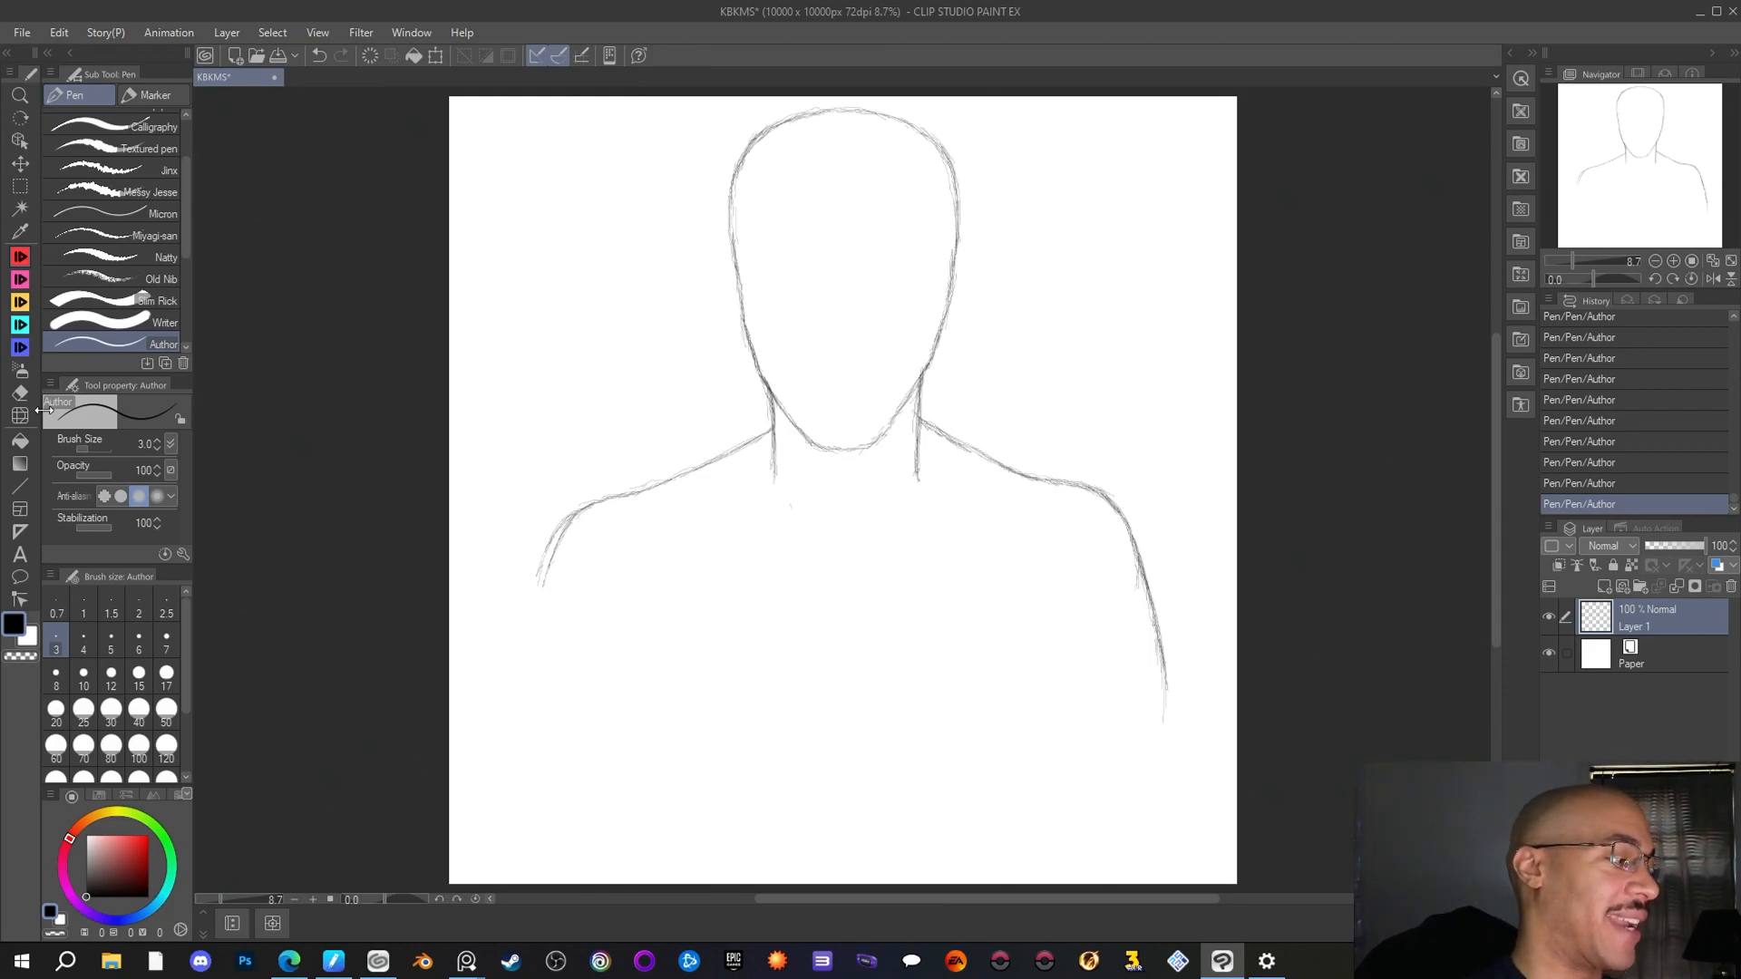
click(20, 392)
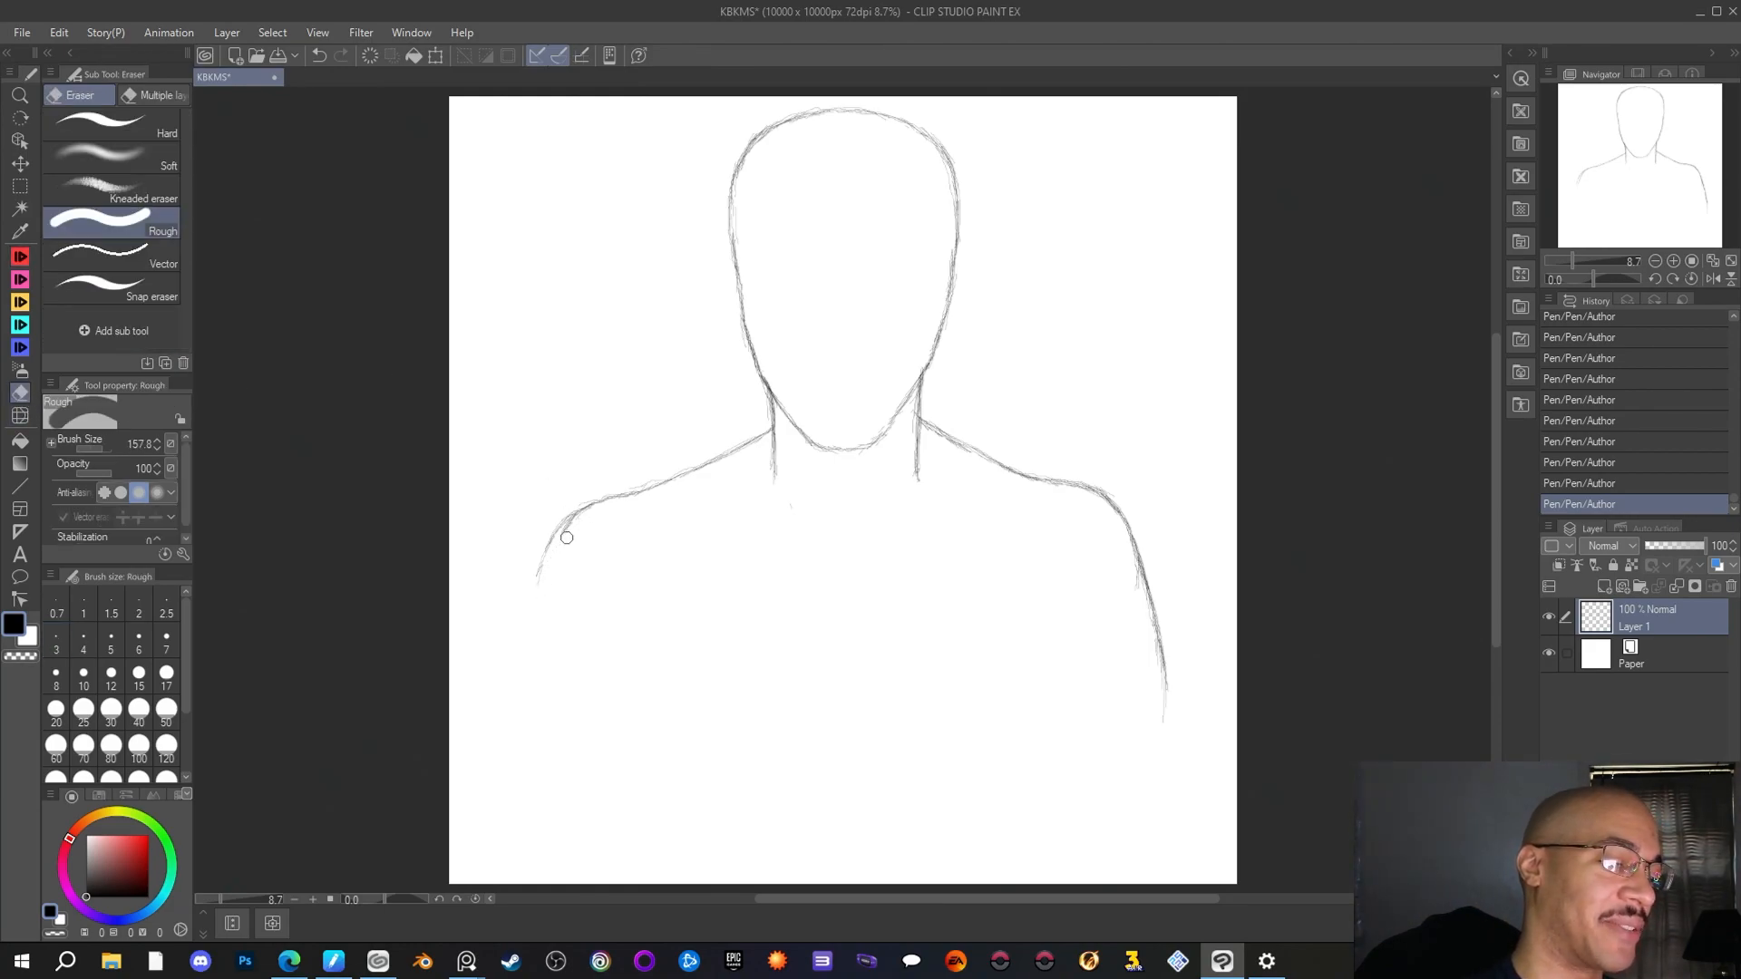
drag(608, 687, 606, 654)
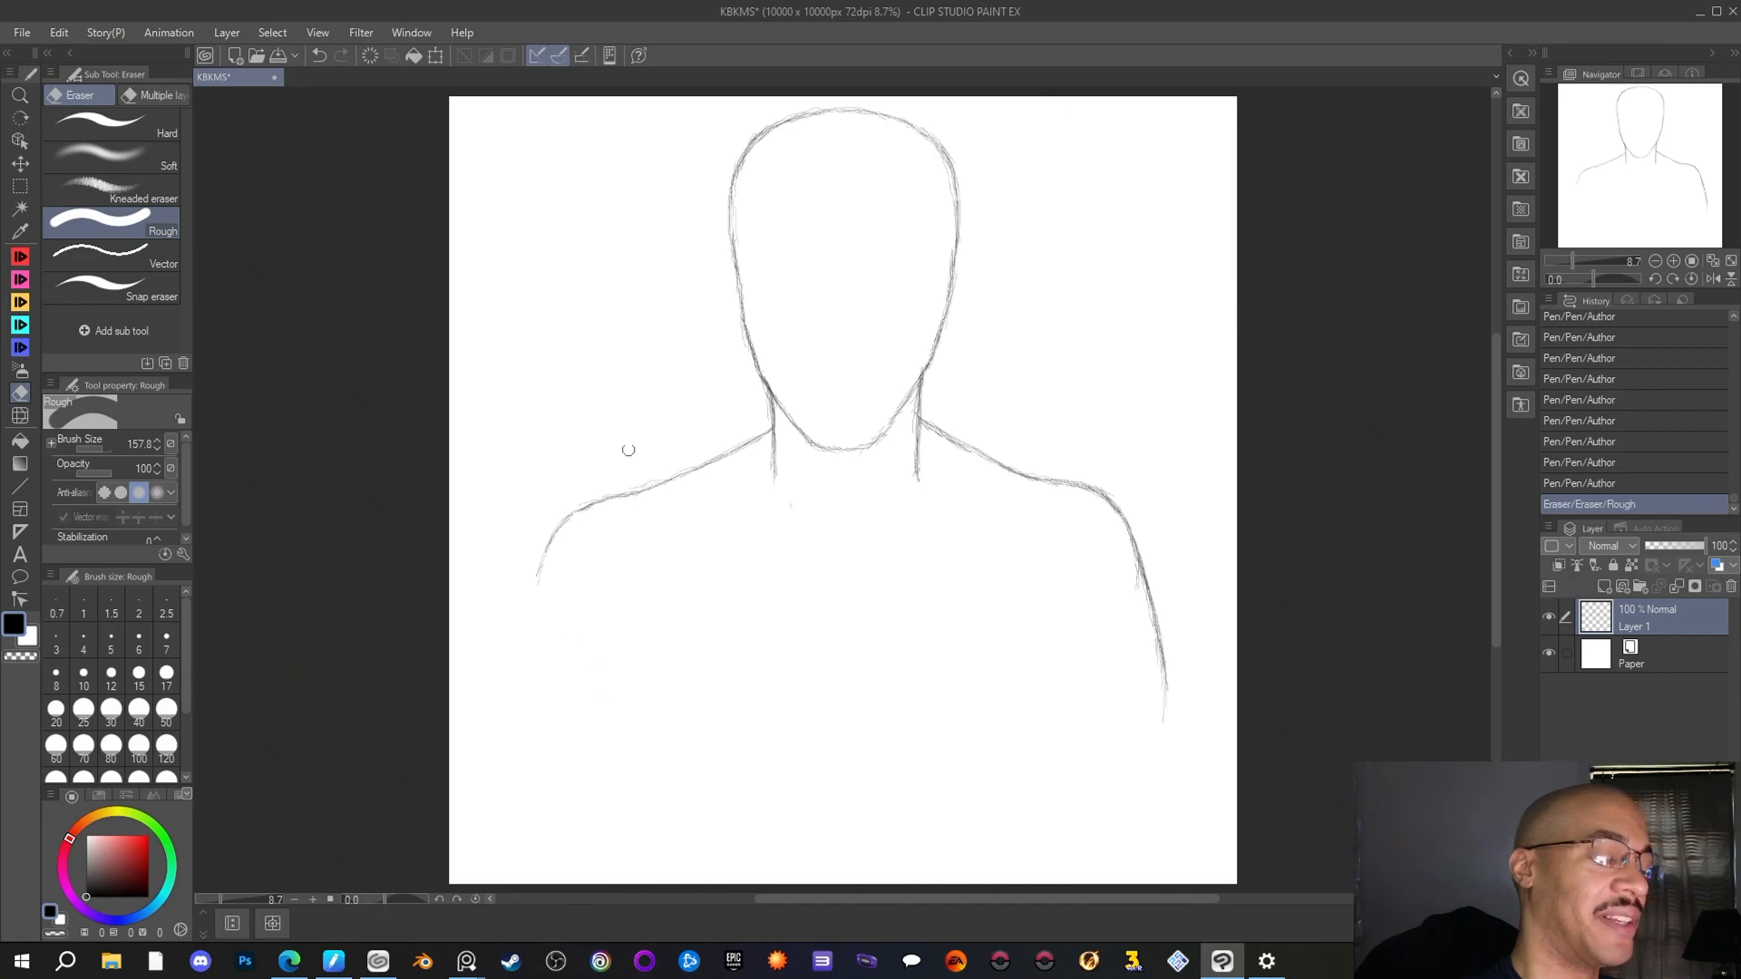
drag(589, 499, 608, 490)
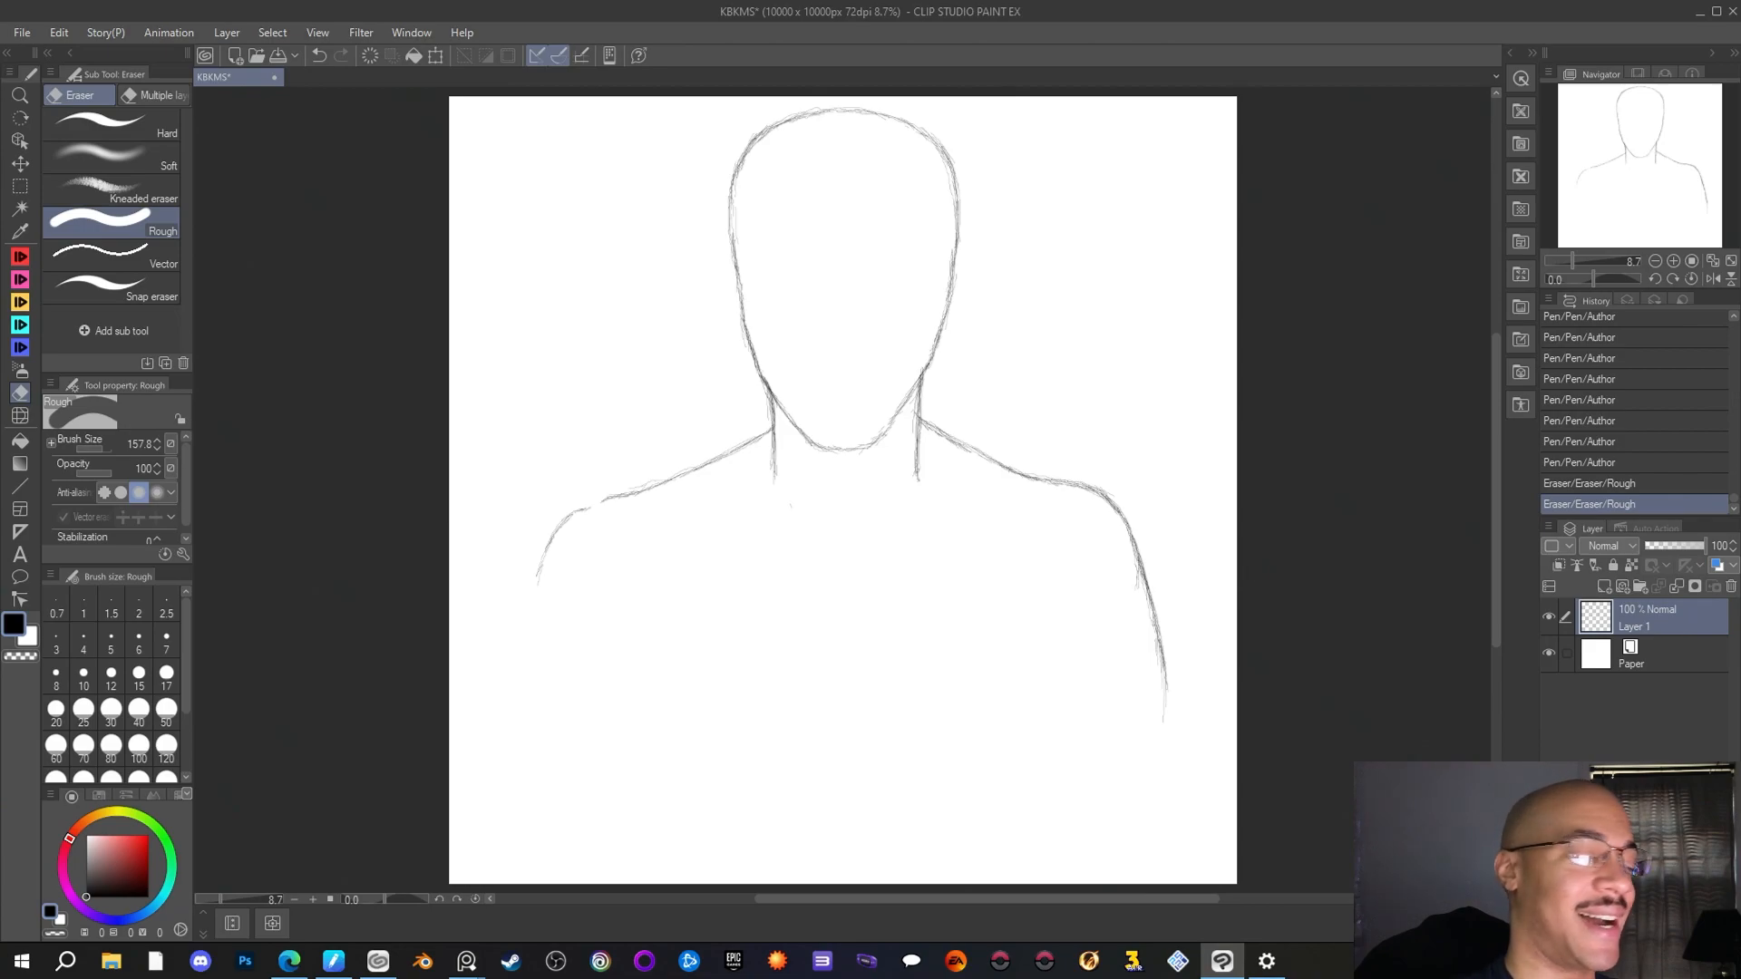
key(p)
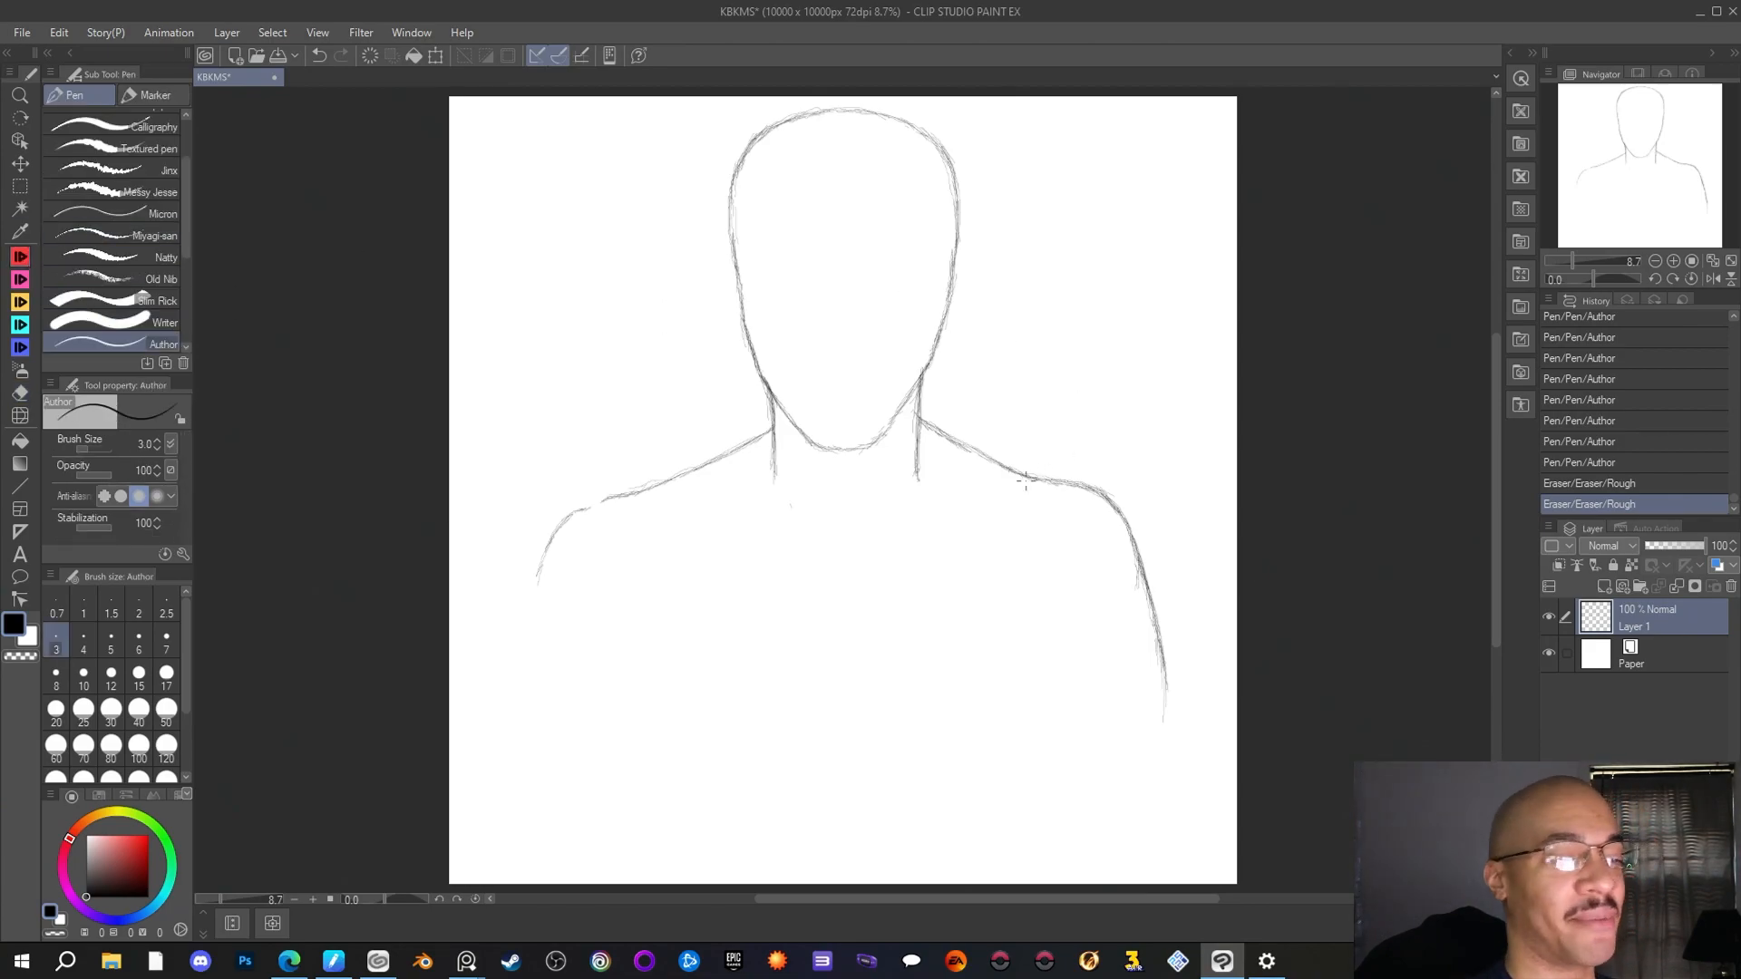
Sketch faint collarbone lines from both shoulders inward toward the base of the neck
drag(1017, 483, 986, 490)
drag(946, 499, 1014, 488)
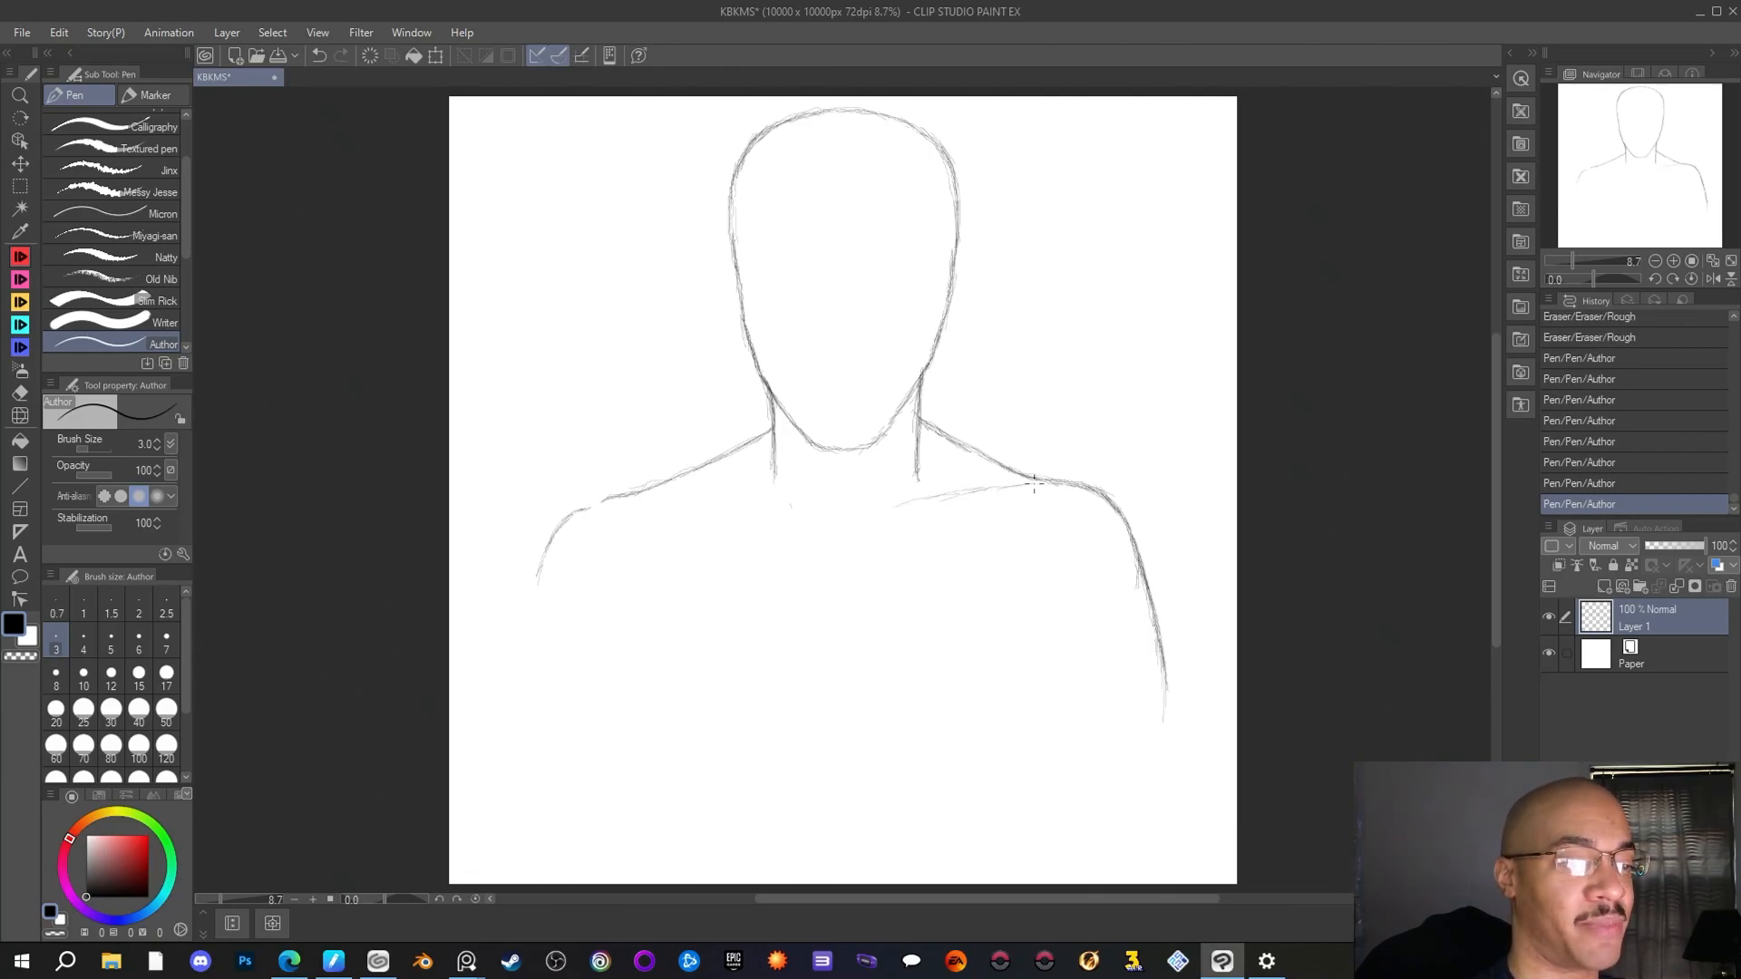
drag(896, 505, 1020, 487)
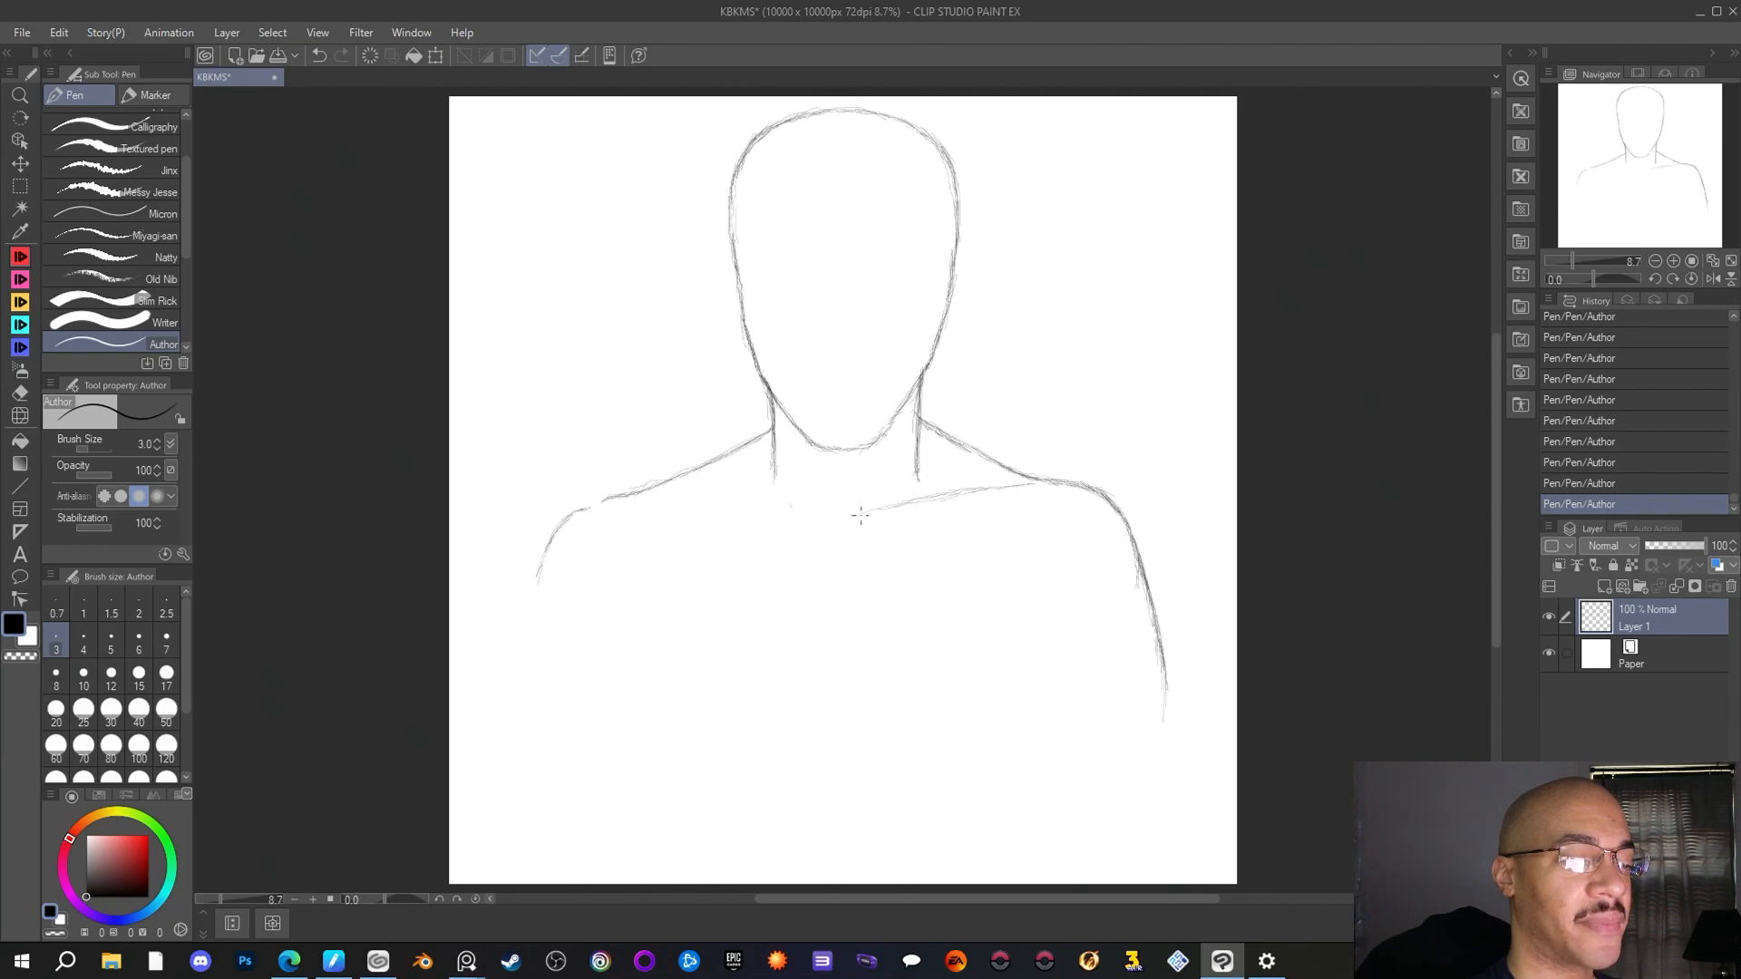
mouse_move(635, 502)
mouse_down()
mouse_move(718, 506)
mouse_move(686, 504)
mouse_up()
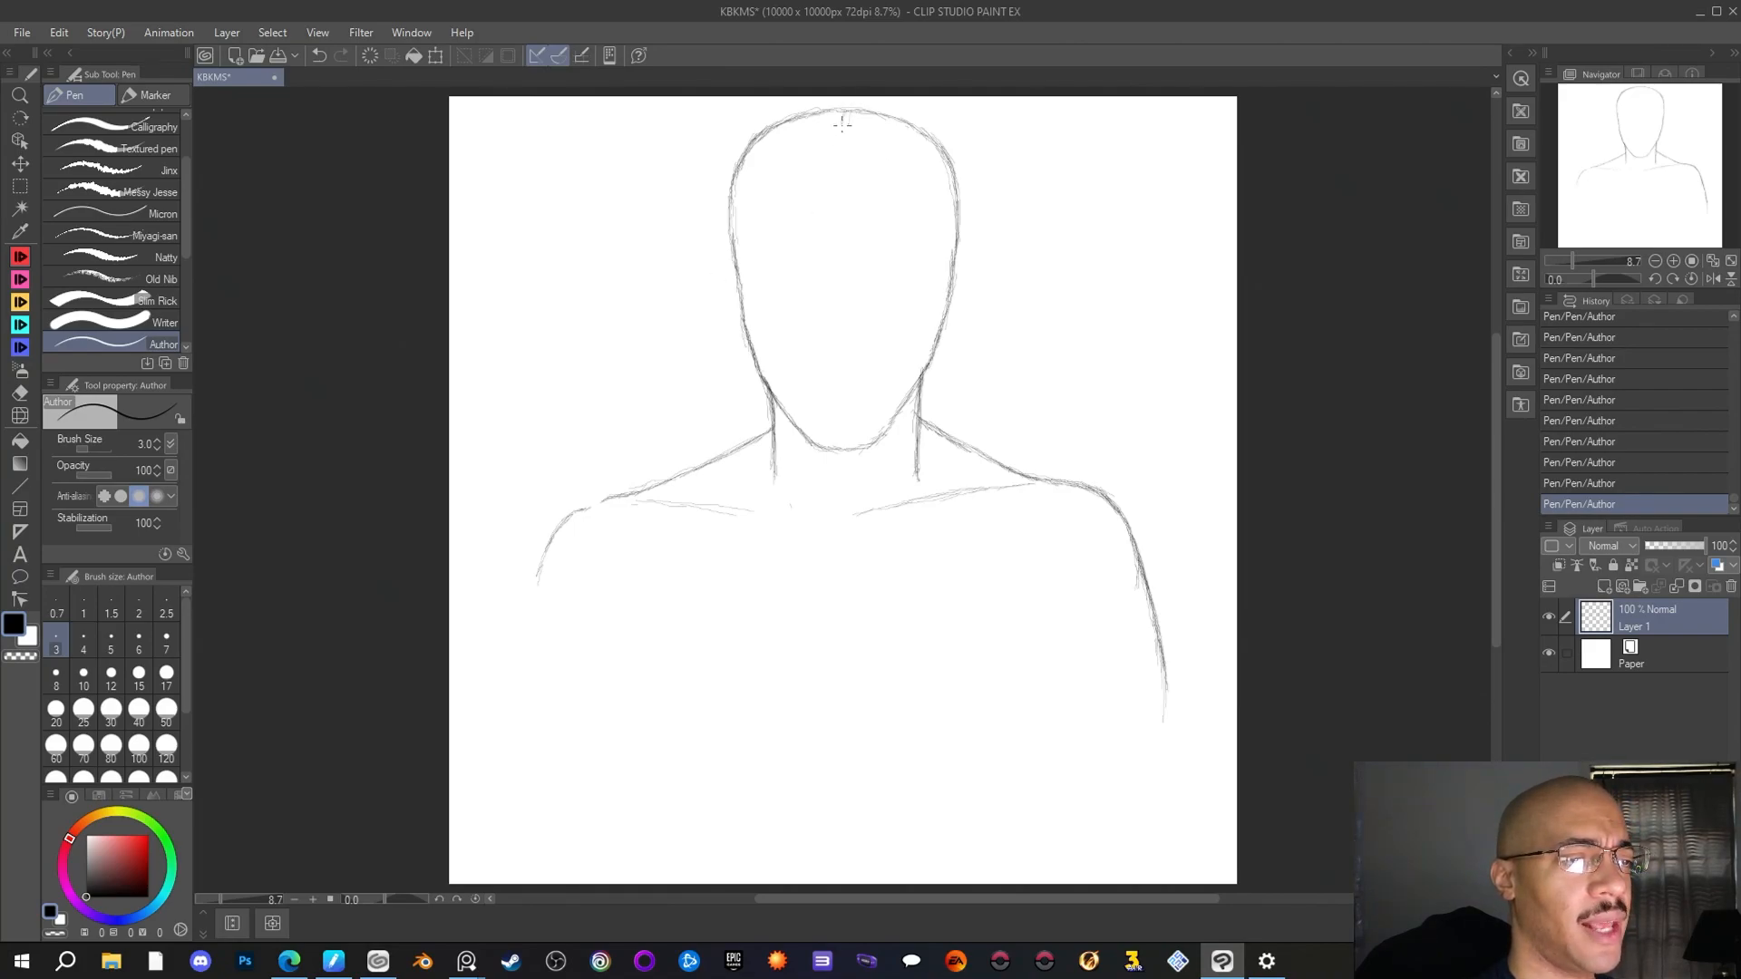
Draw a vertical center guideline down the face from the crown to the chin and reinforce it with extra strokes
drag(842, 123, 838, 433)
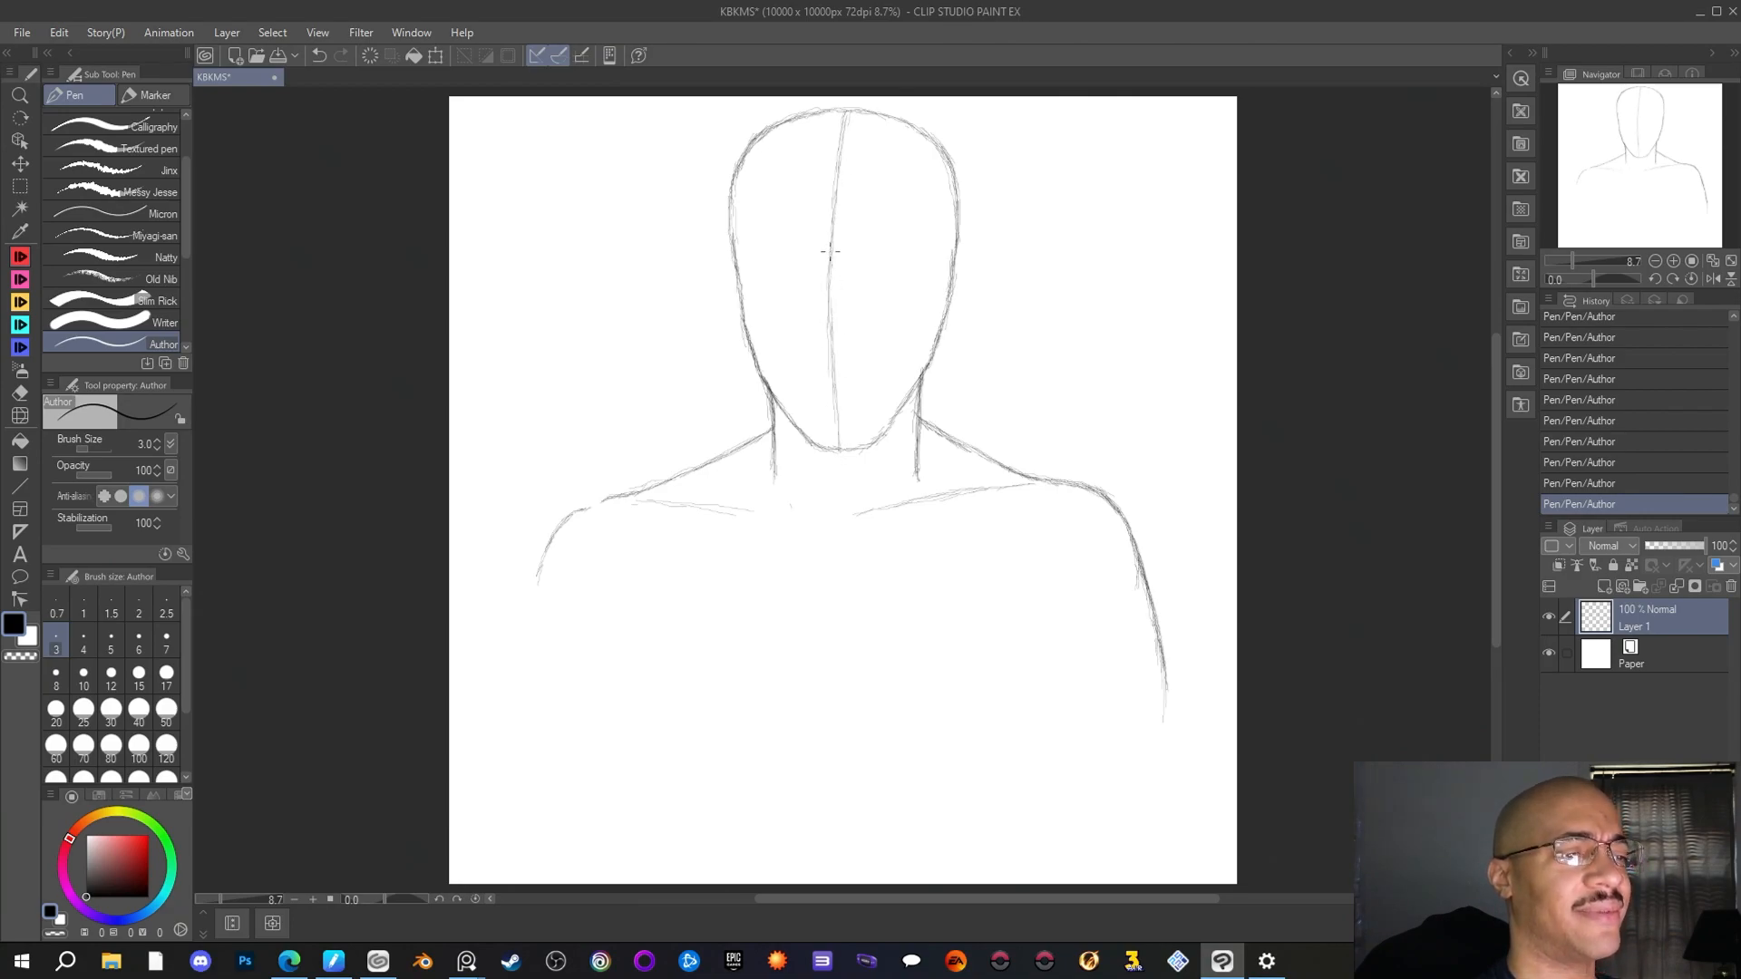
drag(831, 206, 827, 238)
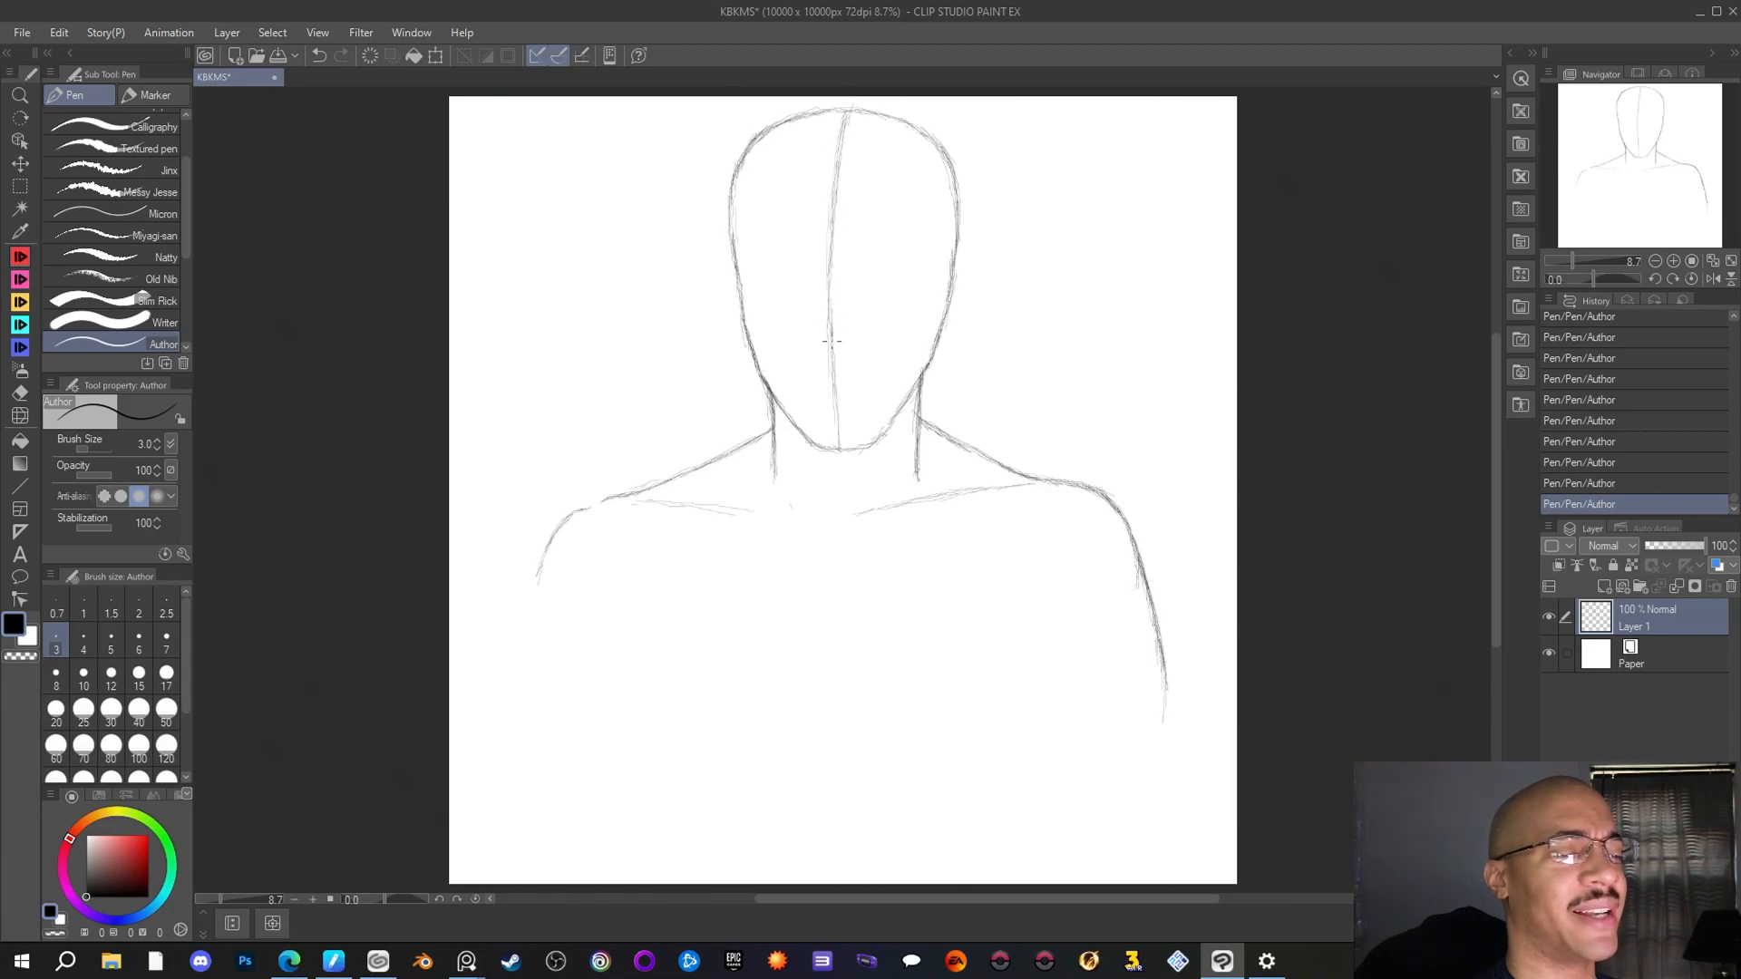
drag(832, 341, 839, 405)
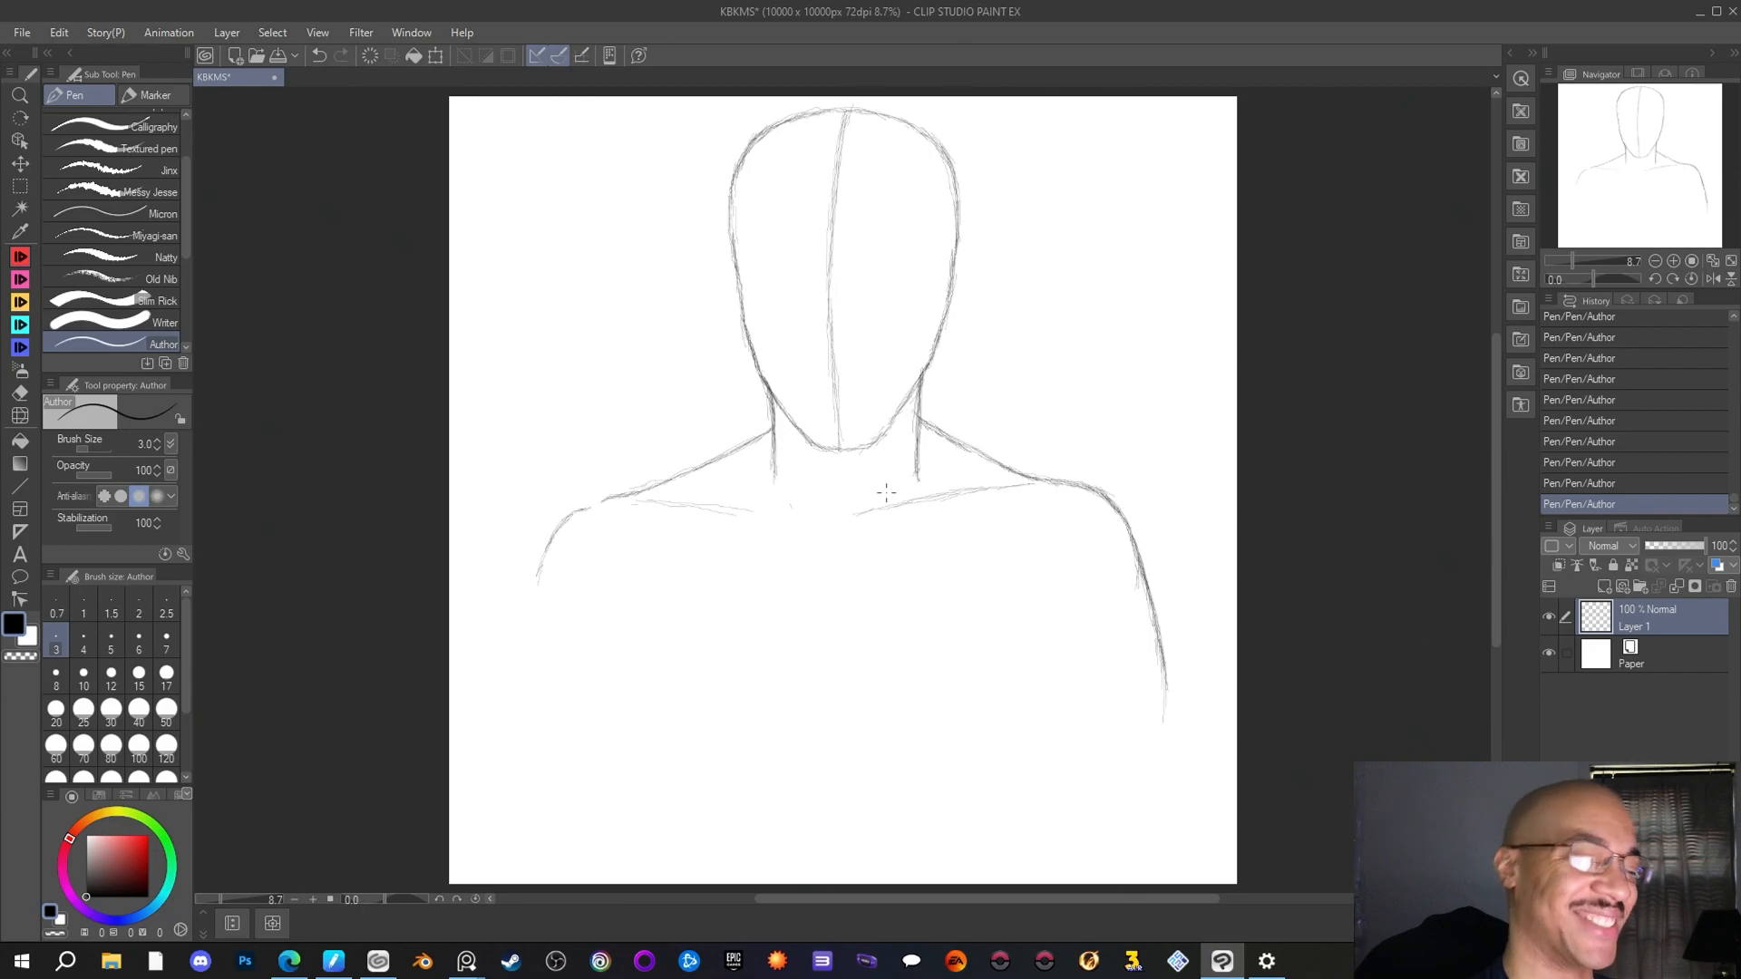
Erase the right collarbone line with the Rough eraser and return to the Author pen
key(e)
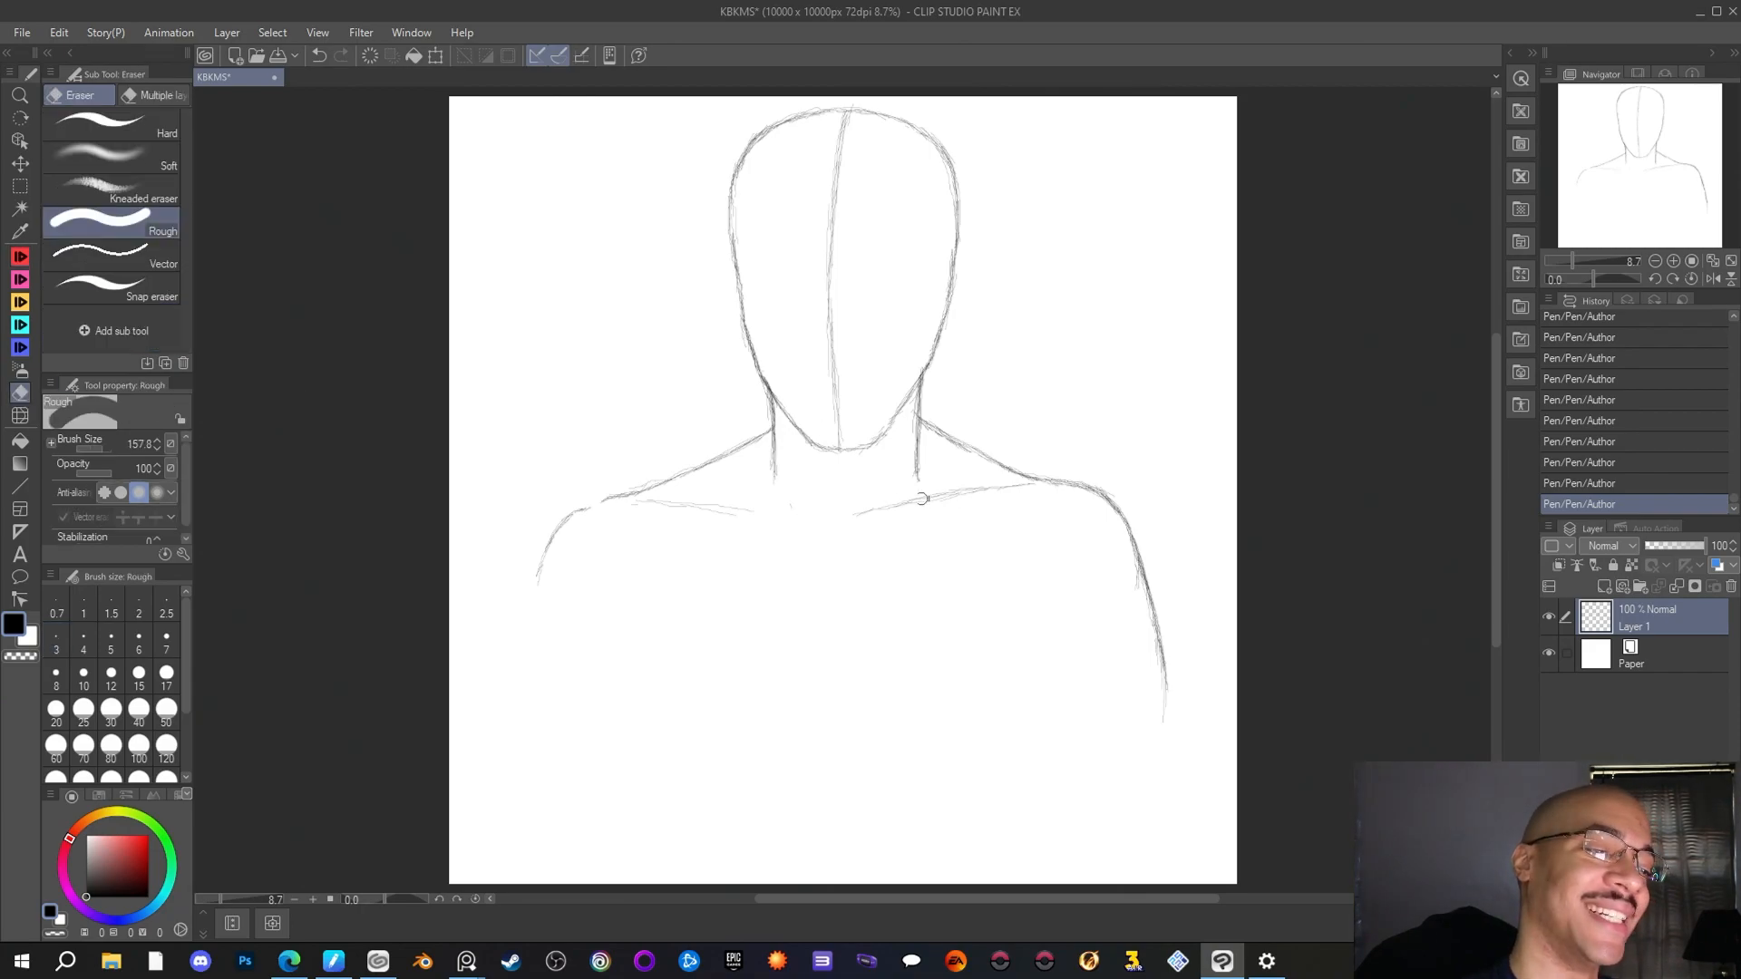
mouse_move(922, 497)
mouse_down()
mouse_move(962, 495)
mouse_move(861, 517)
mouse_move(1030, 493)
mouse_move(1045, 471)
mouse_up()
click(21, 257)
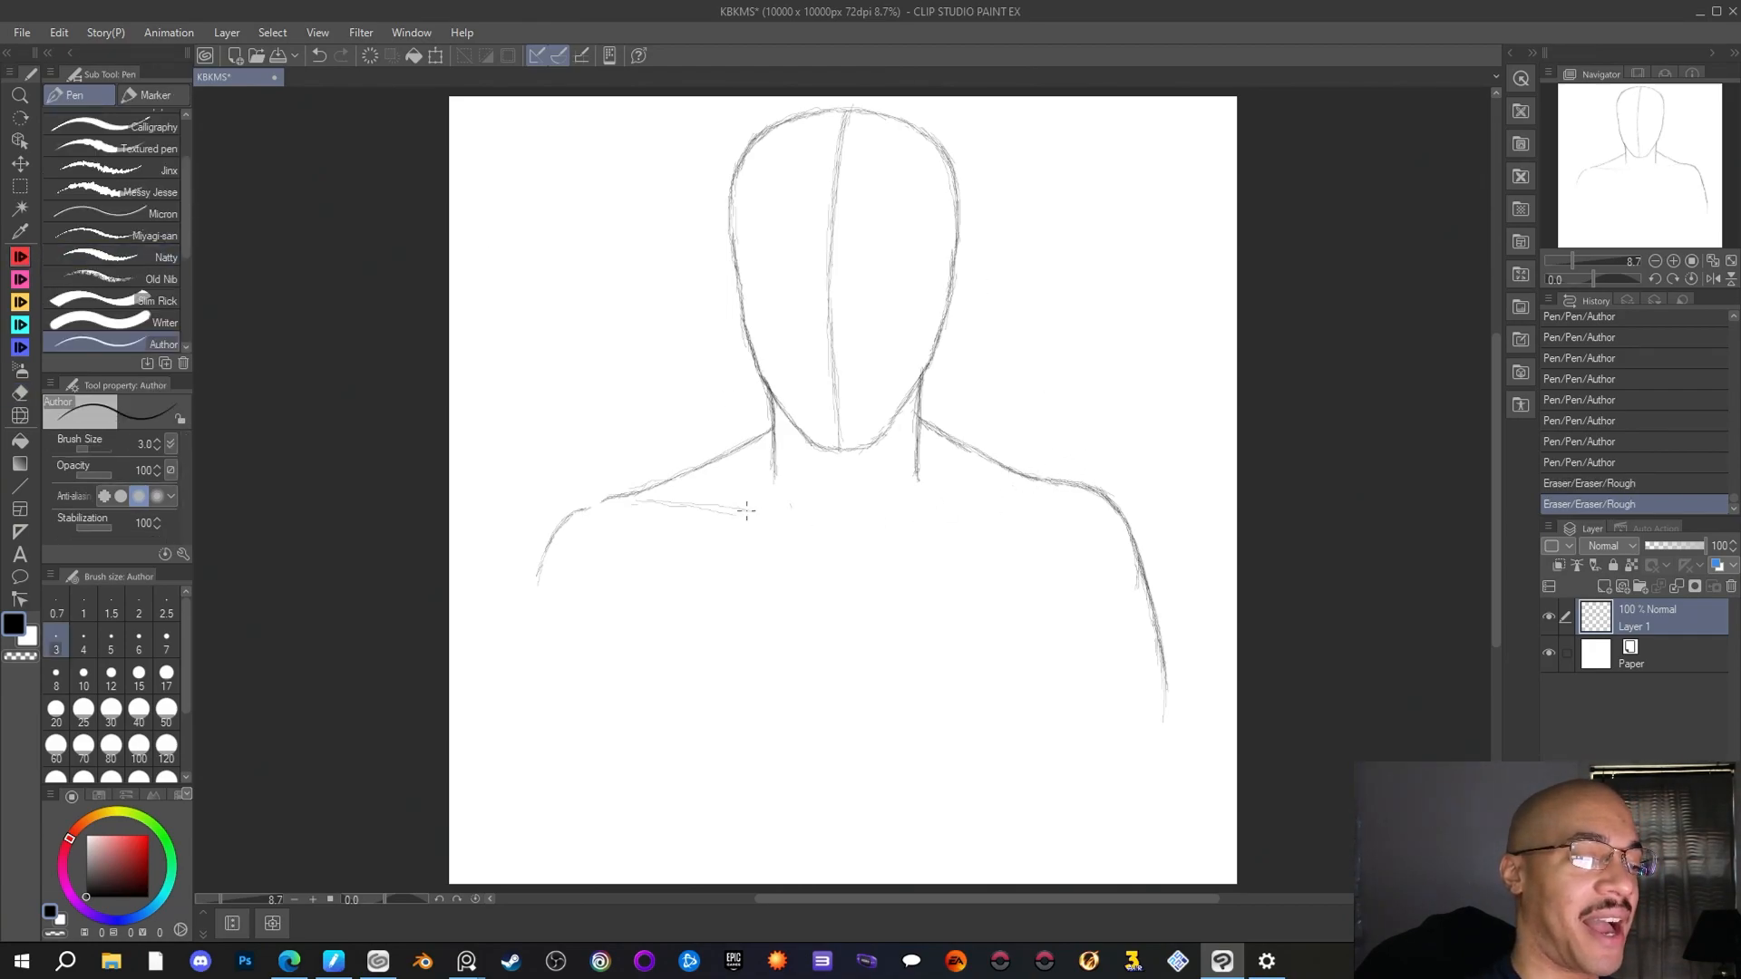
Extend the left collarbone to the throat notch and redraw the right one opposite it, giving each a short hooked inner end
drag(750, 509, 810, 519)
click(819, 517)
click(818, 518)
click(818, 517)
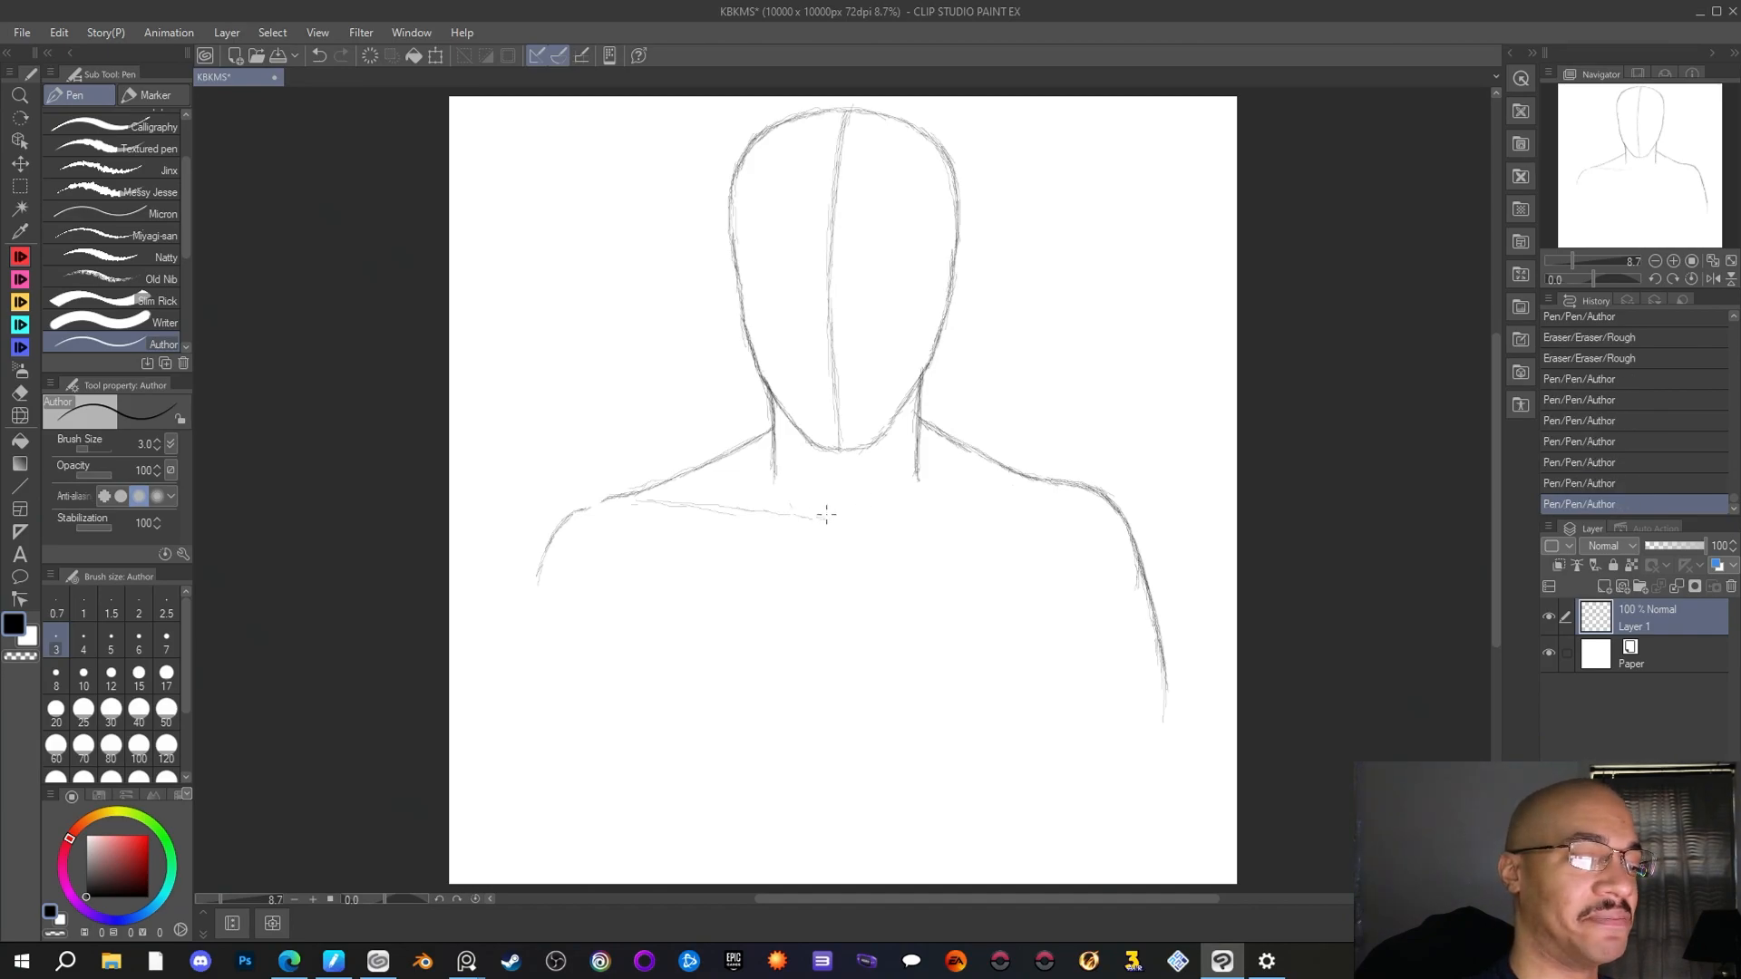
drag(810, 518, 823, 520)
drag(822, 520, 650, 495)
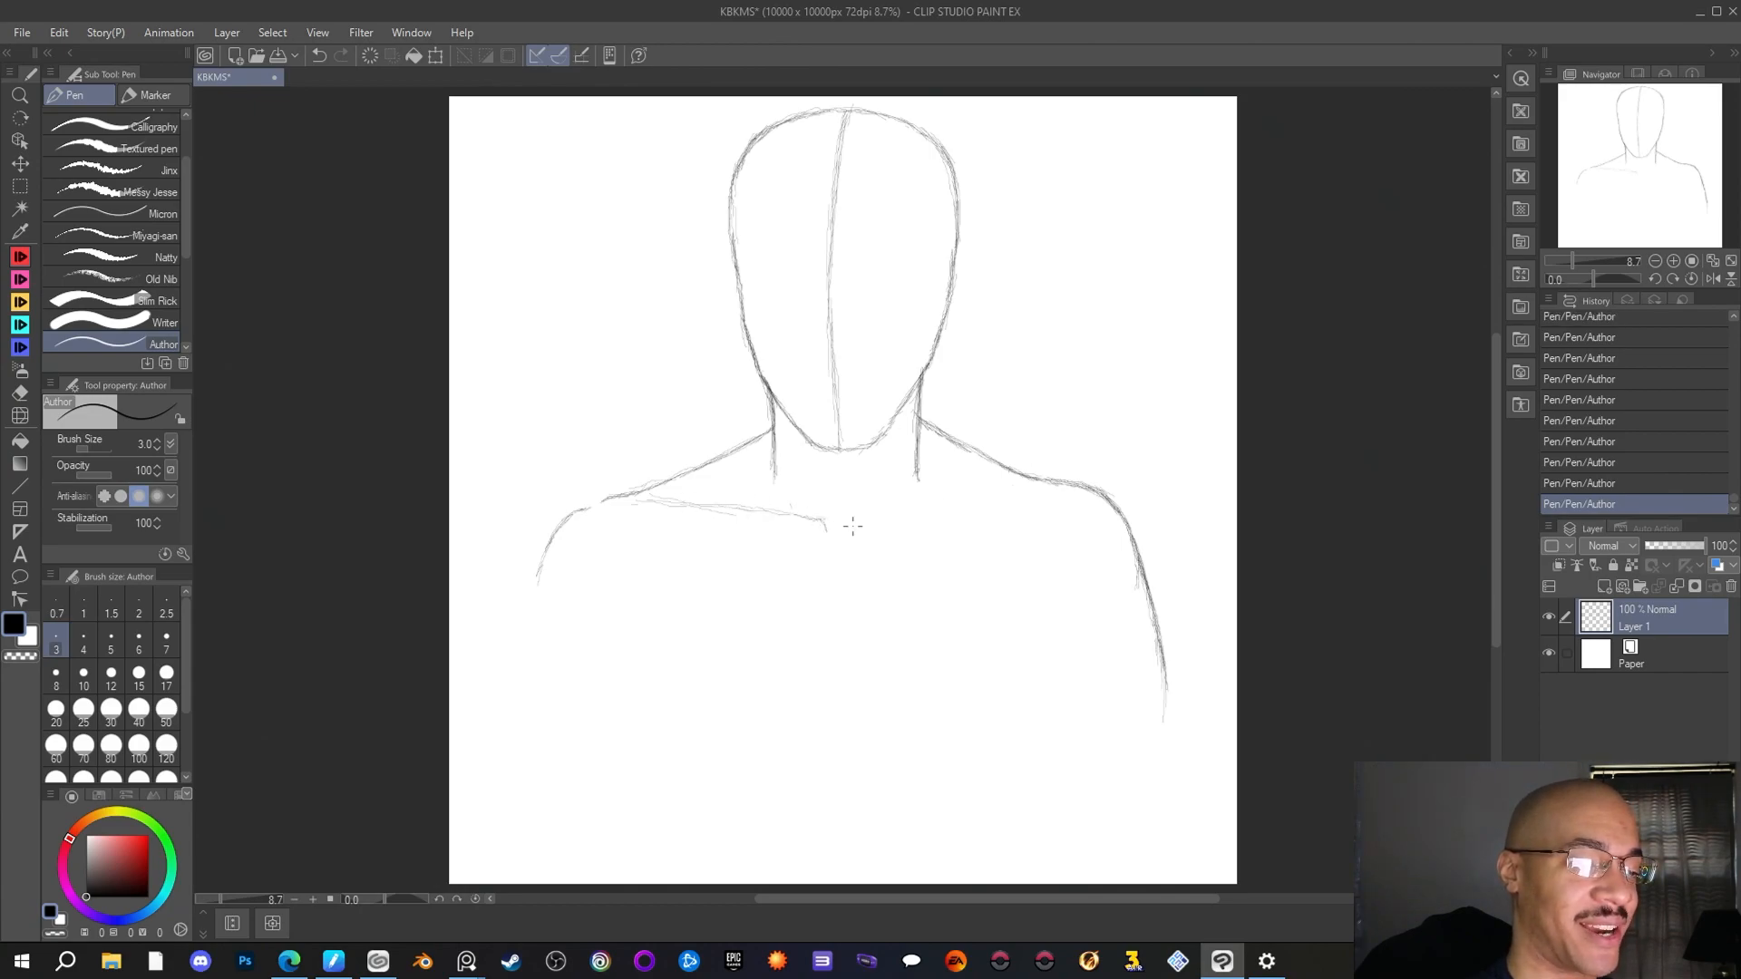
drag(862, 520, 857, 530)
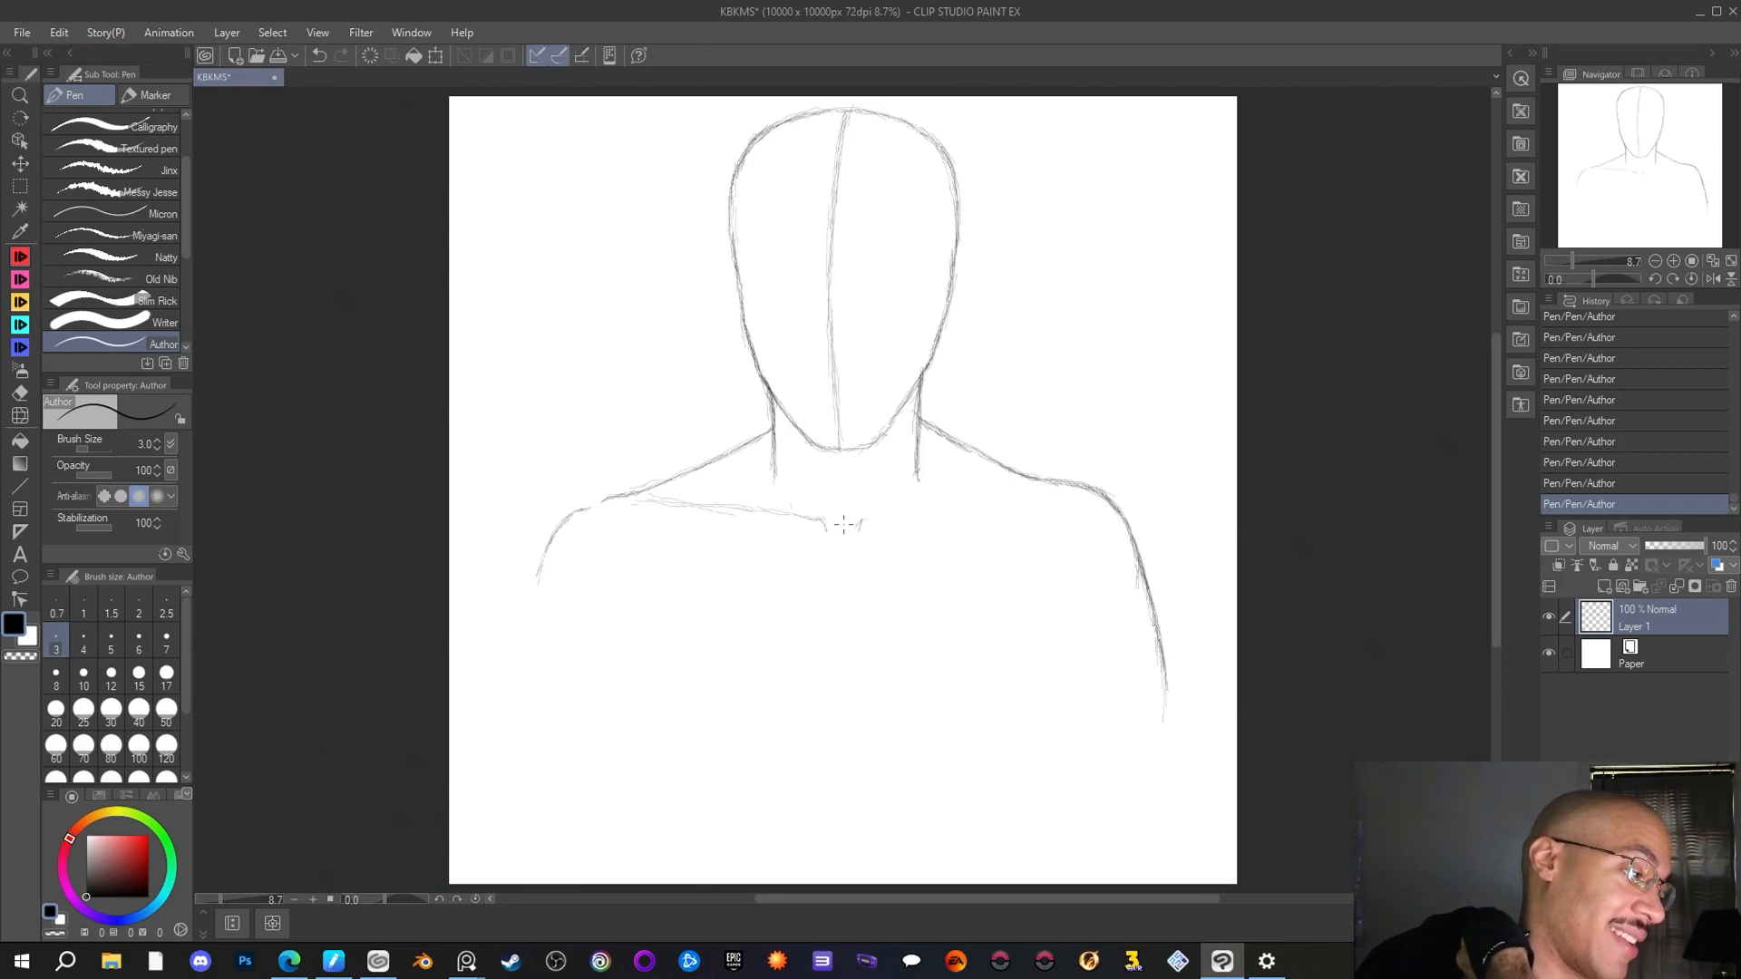
drag(860, 526, 1042, 493)
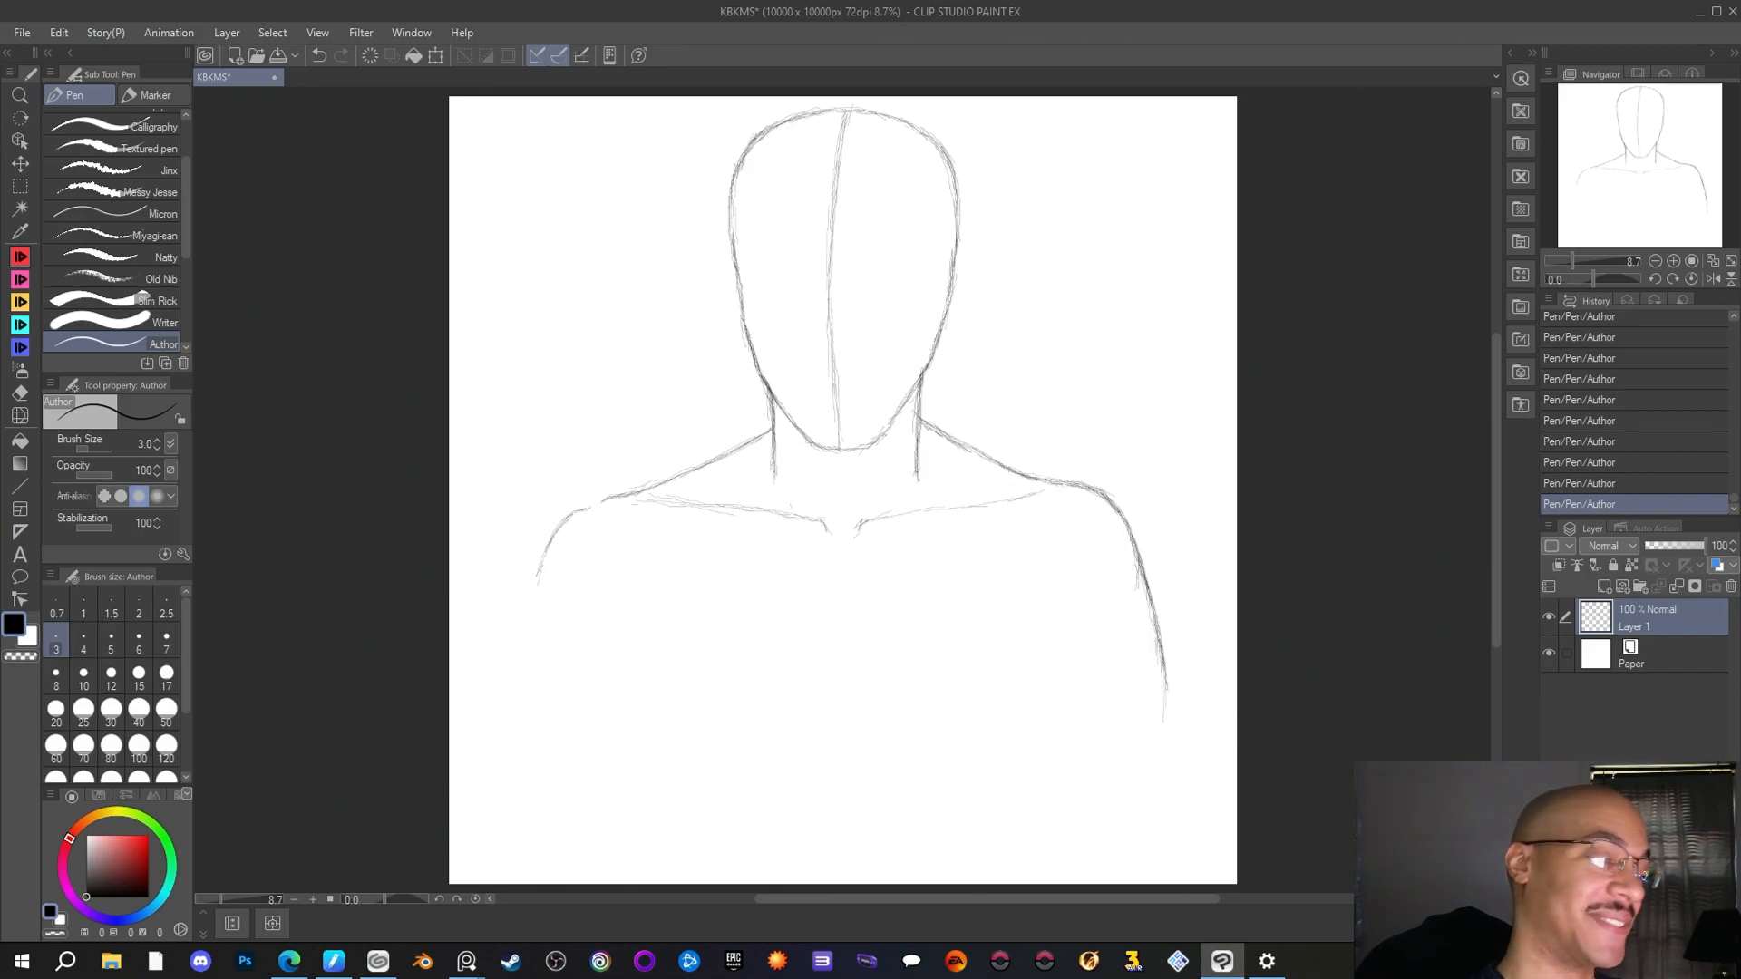
Erase the right shoulder curve and redraw it wider with the Author pen, continuing down as the outer arm line
key(e)
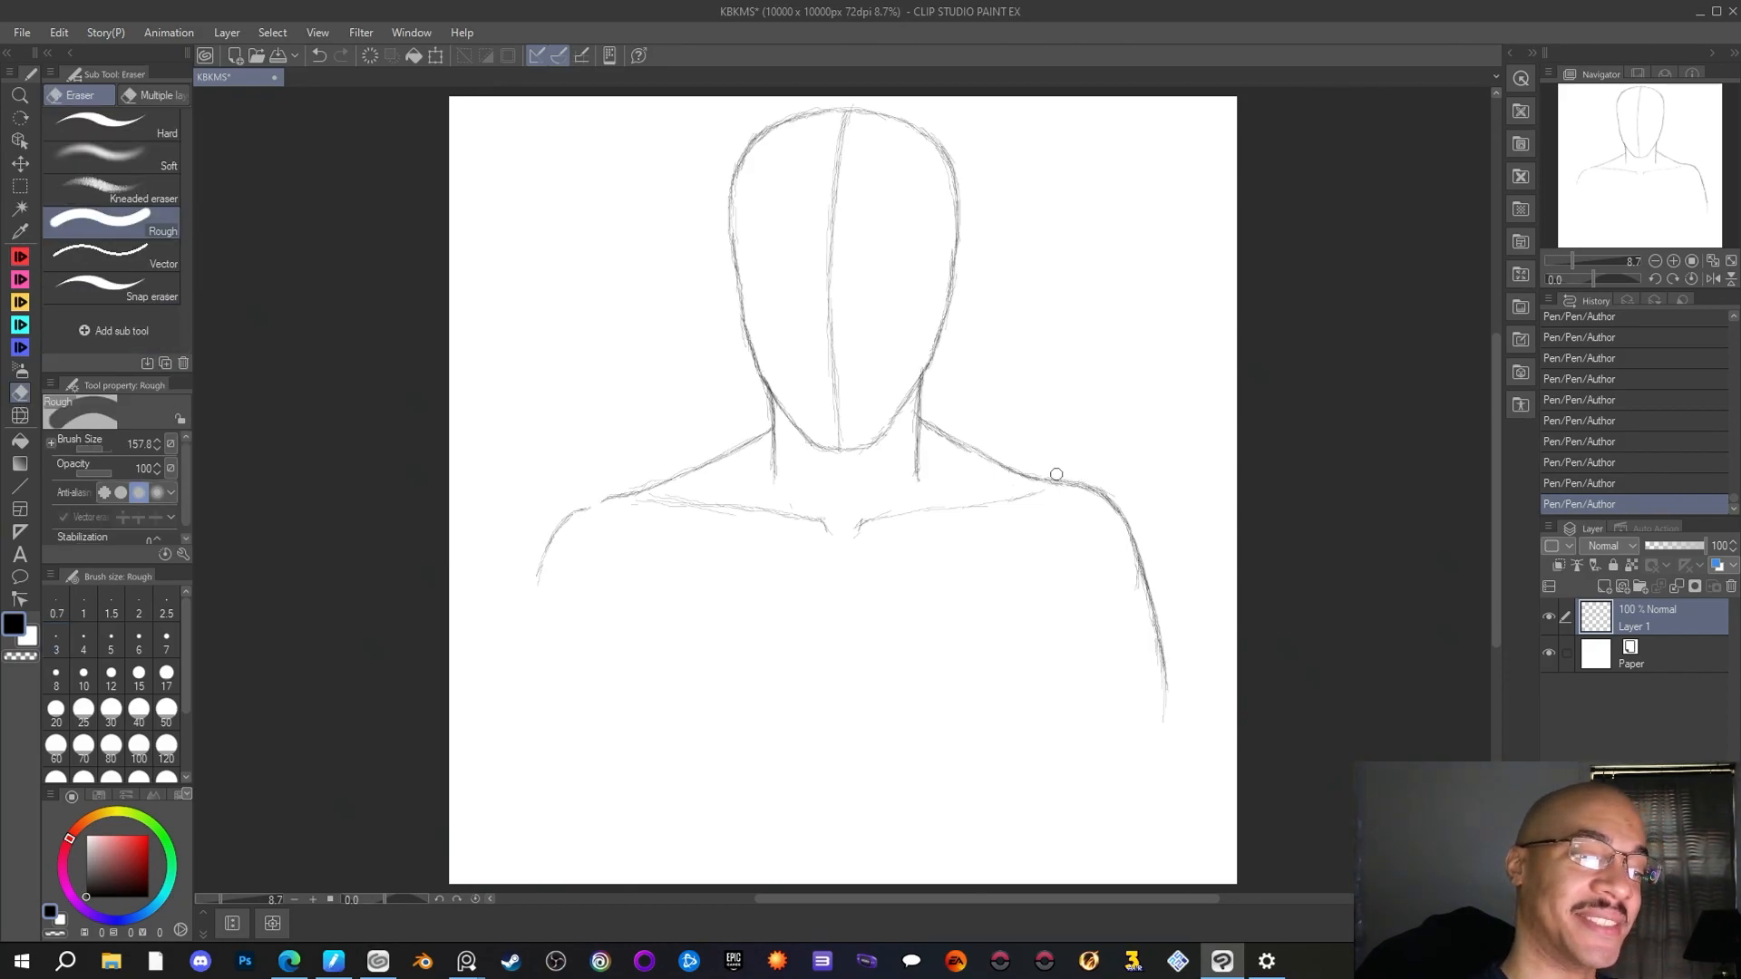
mouse_move(1057, 475)
mouse_down()
mouse_move(1132, 510)
mouse_move(1110, 501)
mouse_move(1140, 565)
mouse_up()
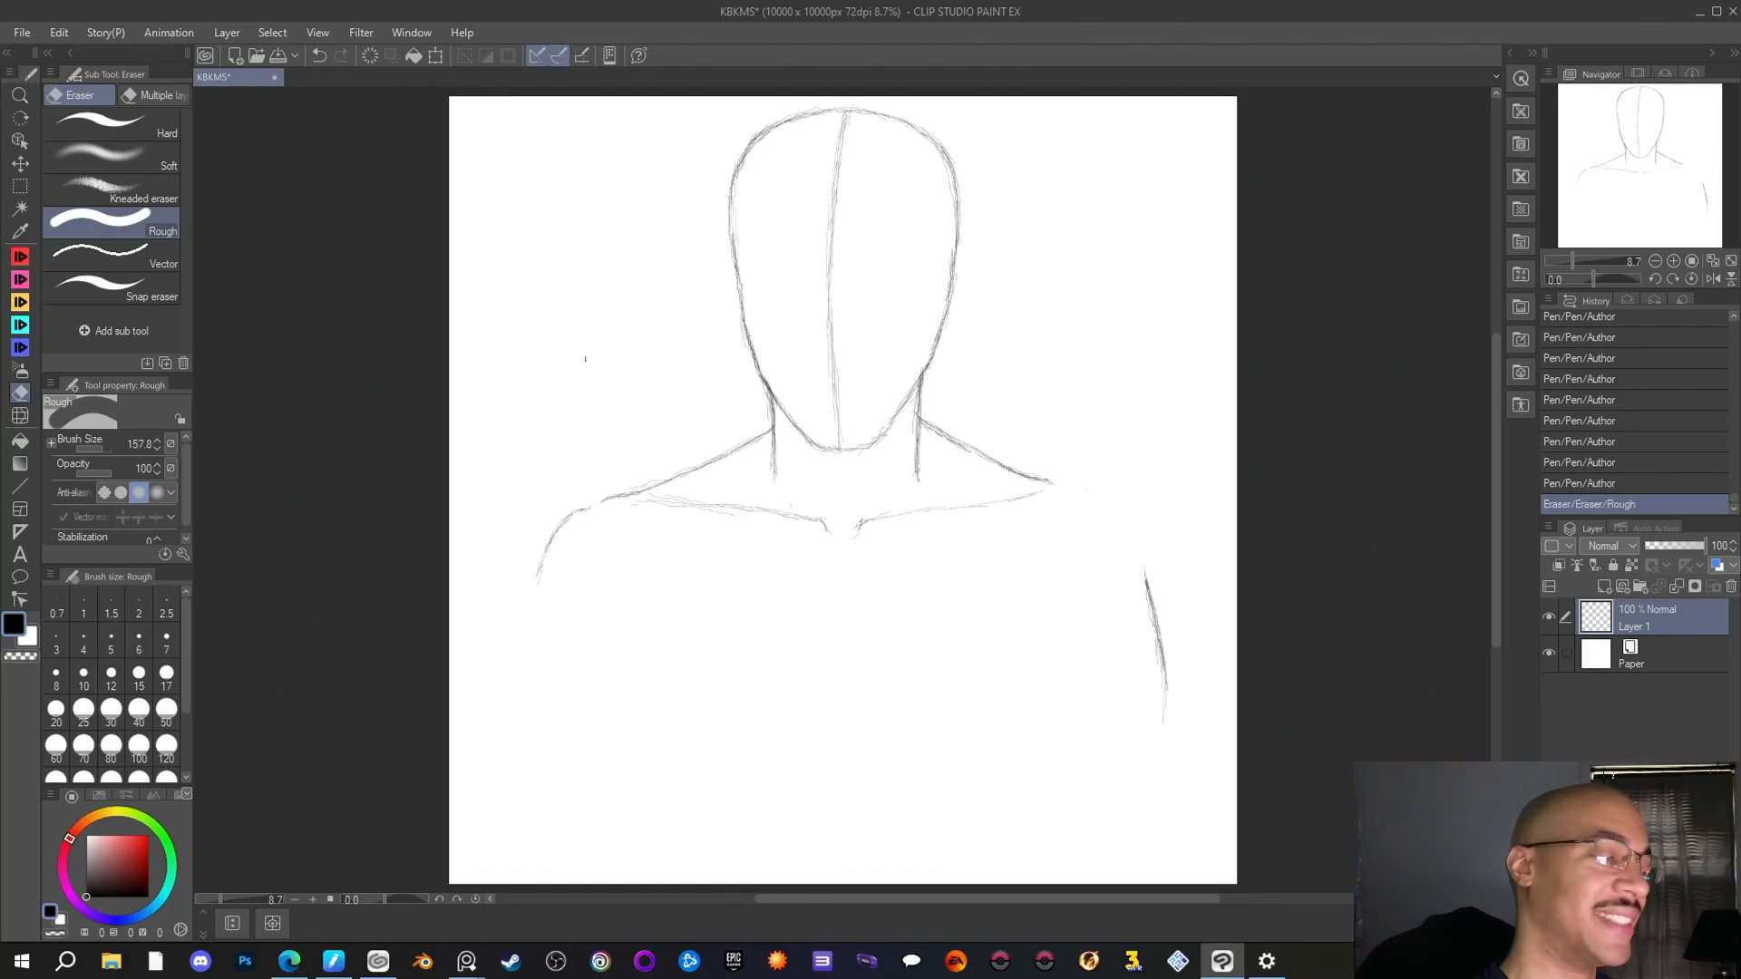
click(22, 257)
drag(1035, 477, 1118, 476)
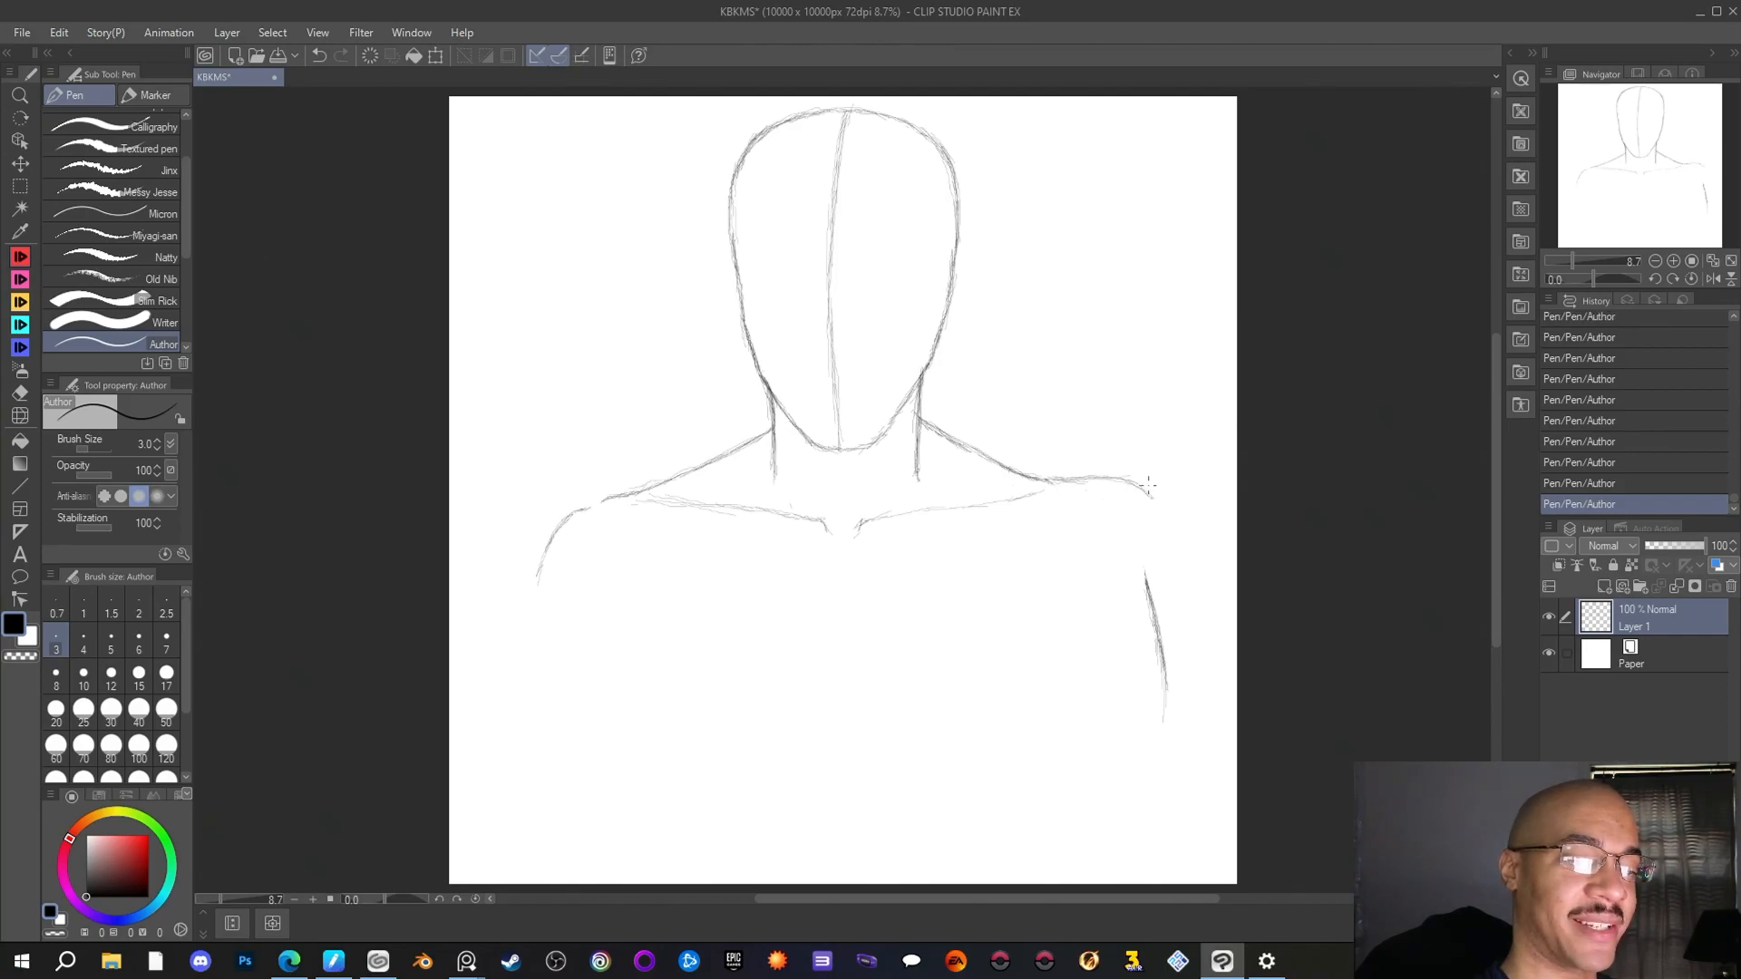
mouse_move(1152, 490)
mouse_down()
mouse_move(1178, 534)
mouse_move(1140, 487)
mouse_move(1183, 538)
mouse_move(1175, 519)
mouse_move(1191, 599)
mouse_move(1186, 550)
mouse_move(1173, 736)
mouse_up()
Erase the leftover inner arm line and tidy the right shoulder's edge with the Rough eraser, returning to the Author pen
click(26, 391)
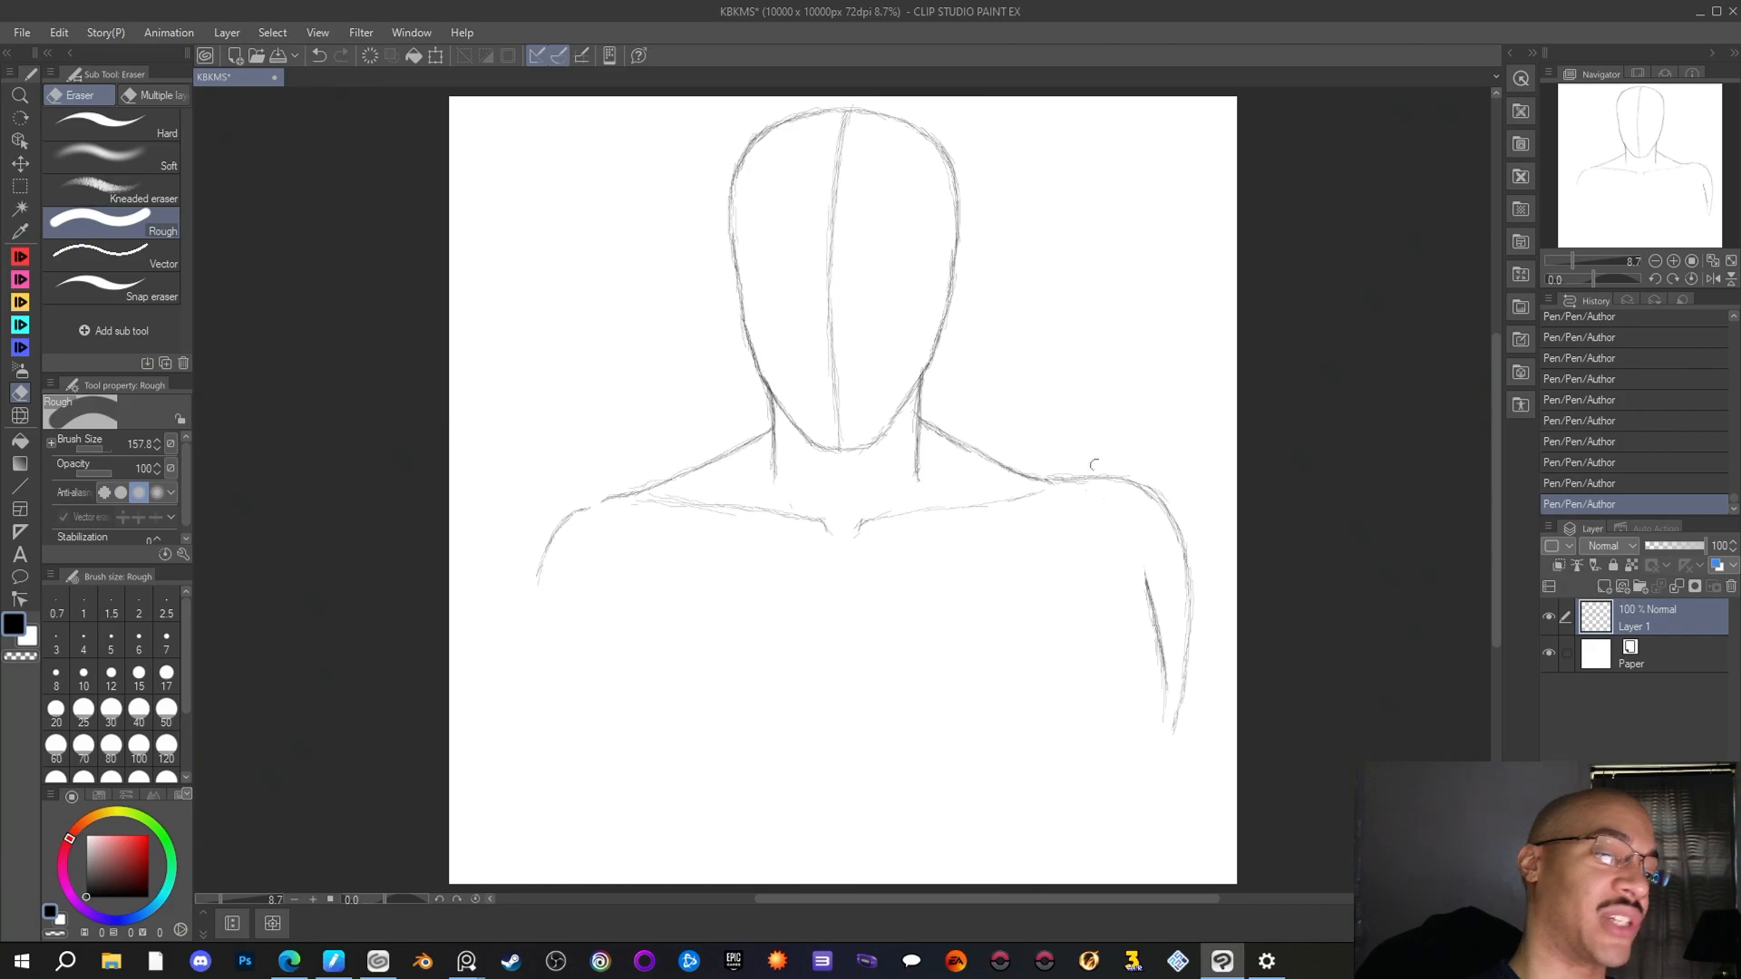
mouse_move(1146, 579)
mouse_down()
mouse_move(1153, 719)
mouse_move(1155, 675)
mouse_up()
mouse_move(1175, 500)
mouse_down()
mouse_move(1127, 466)
mouse_move(1091, 470)
mouse_up()
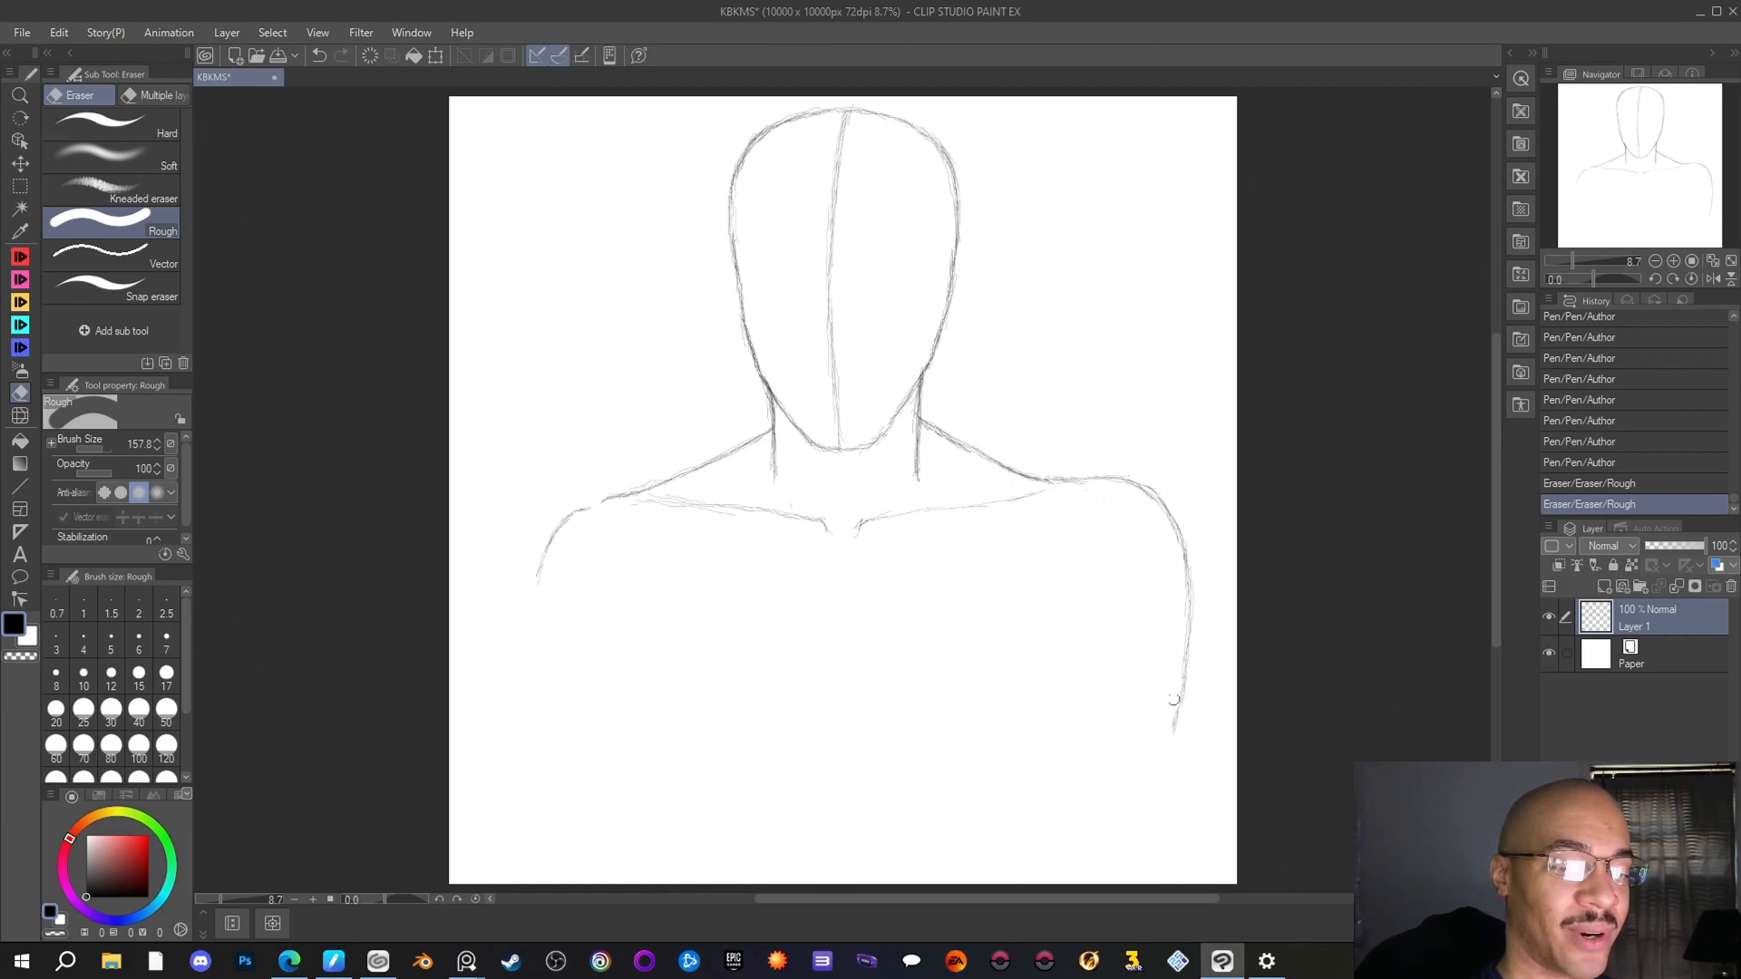
click(22, 256)
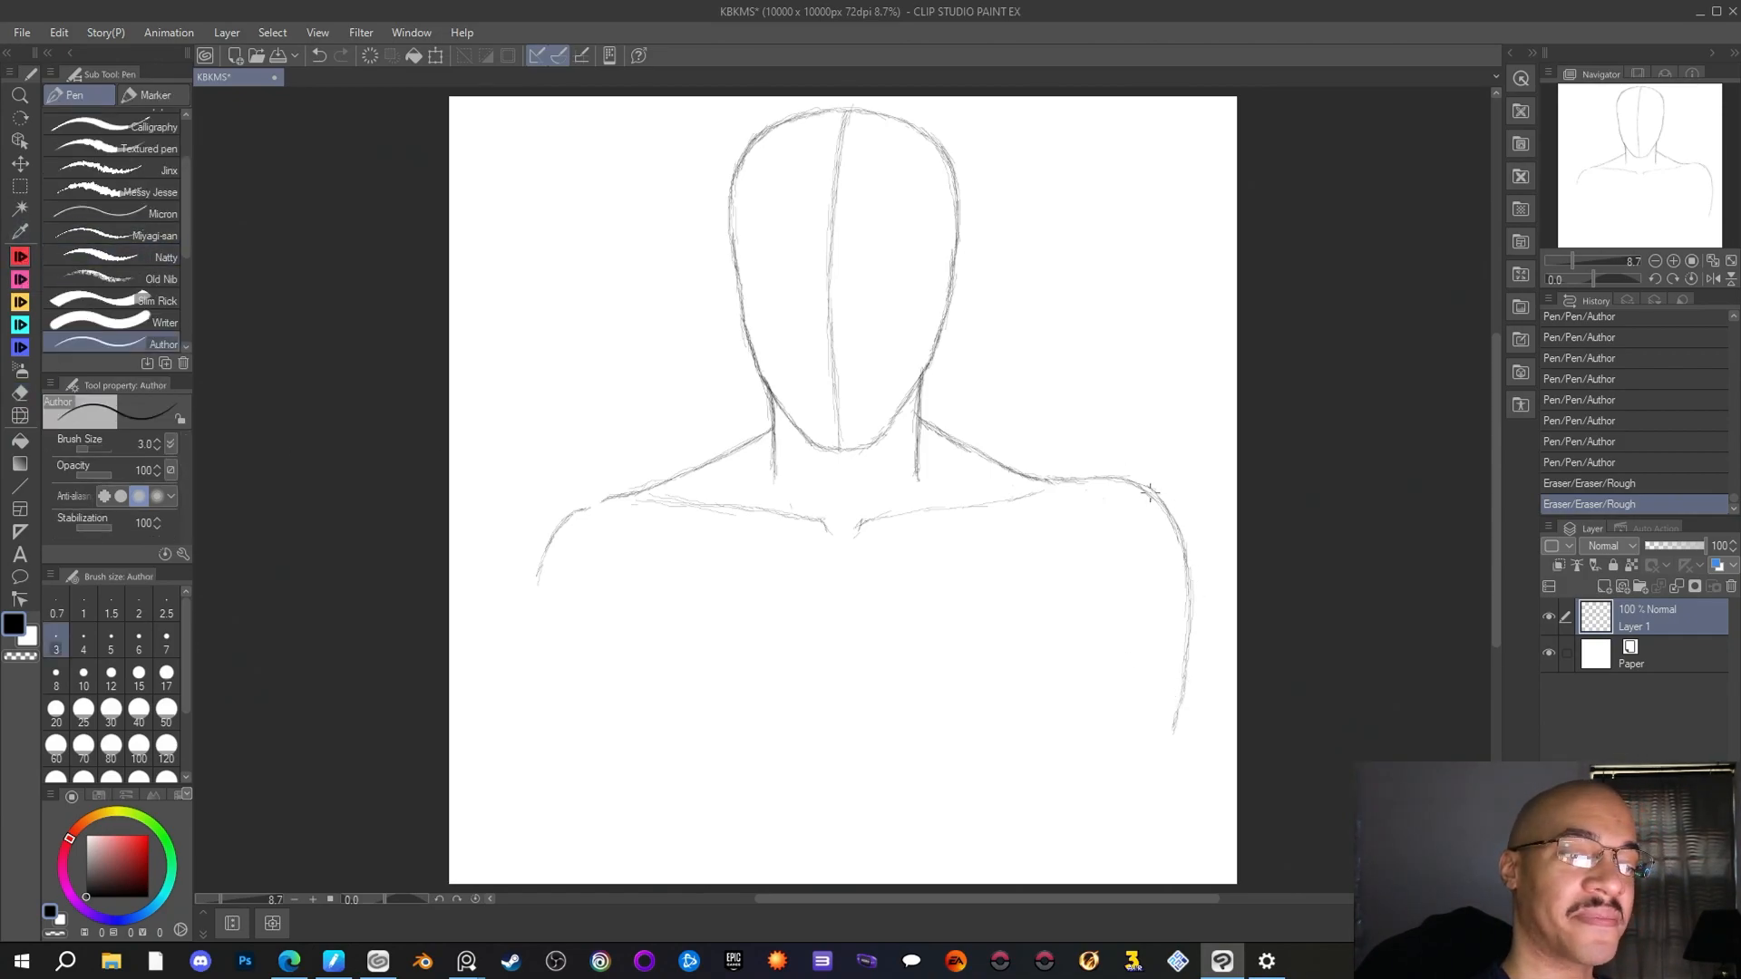
Reinforce the new right shoulder curve and extend the arm line downward, tapering inward at its lower end
mouse_move(1128, 480)
mouse_down()
mouse_move(1056, 476)
mouse_move(1164, 505)
mouse_up()
drag(1139, 482, 1170, 512)
drag(1190, 606, 1182, 701)
drag(1182, 694, 1161, 768)
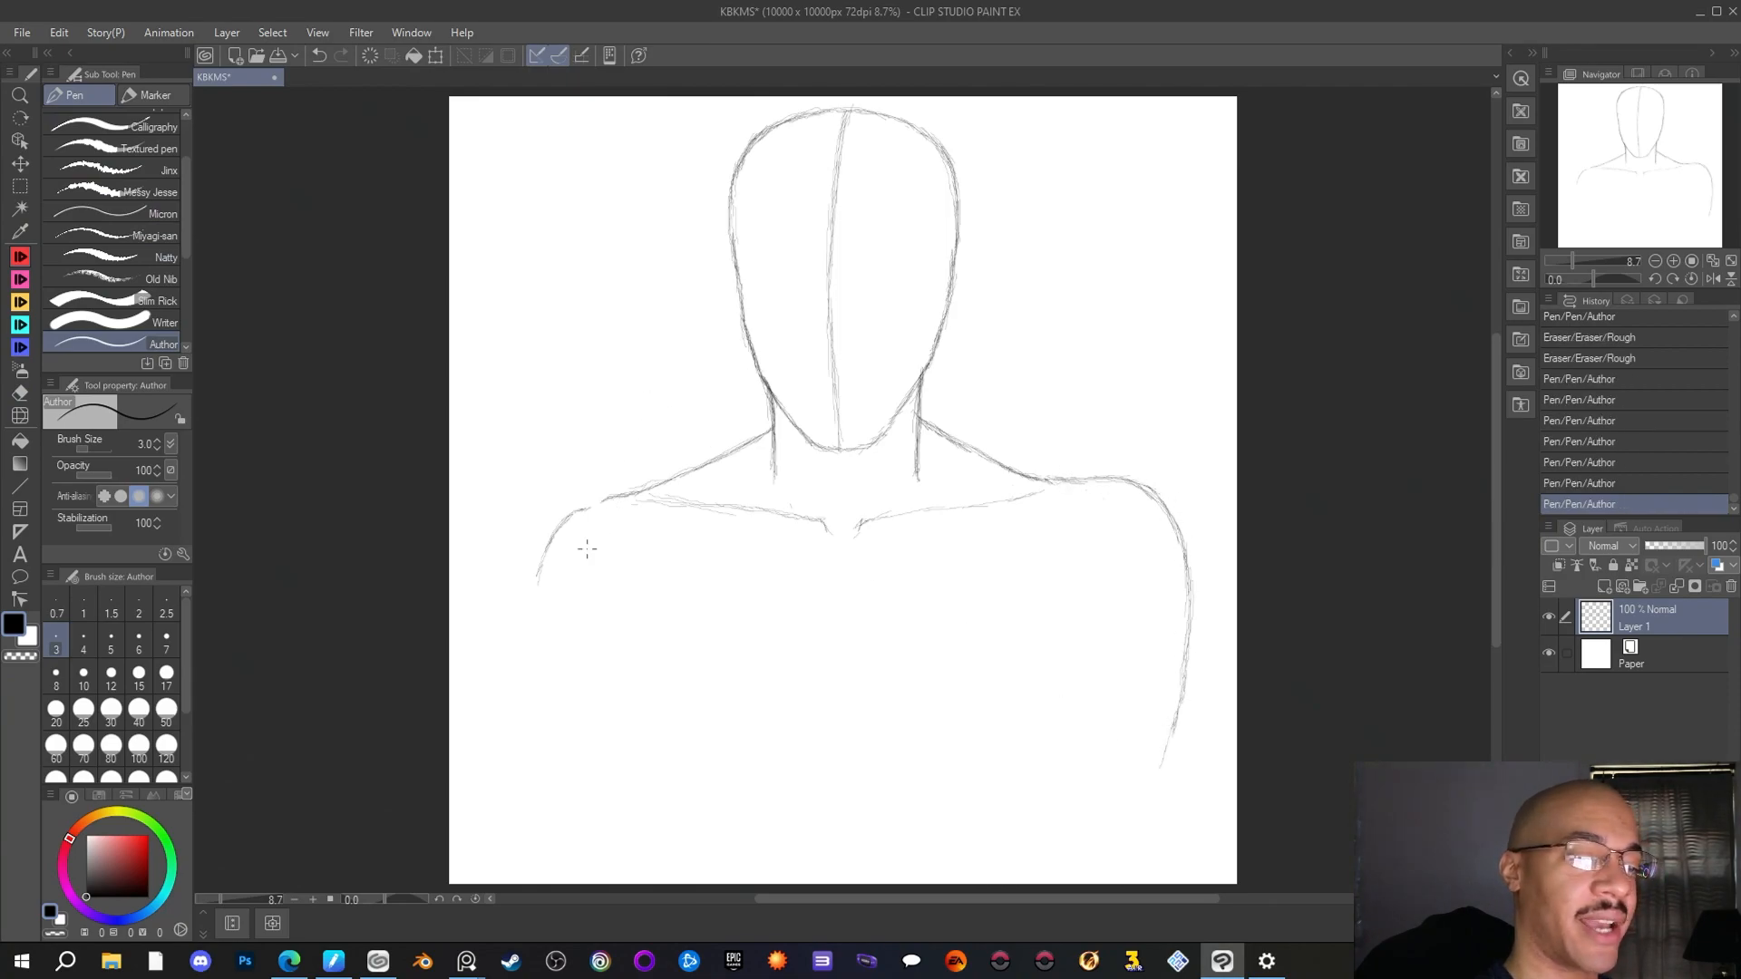
Refine the left collarbone's ends and sketch a higher, wider left shoulder curve outward from it
drag(602, 501, 651, 487)
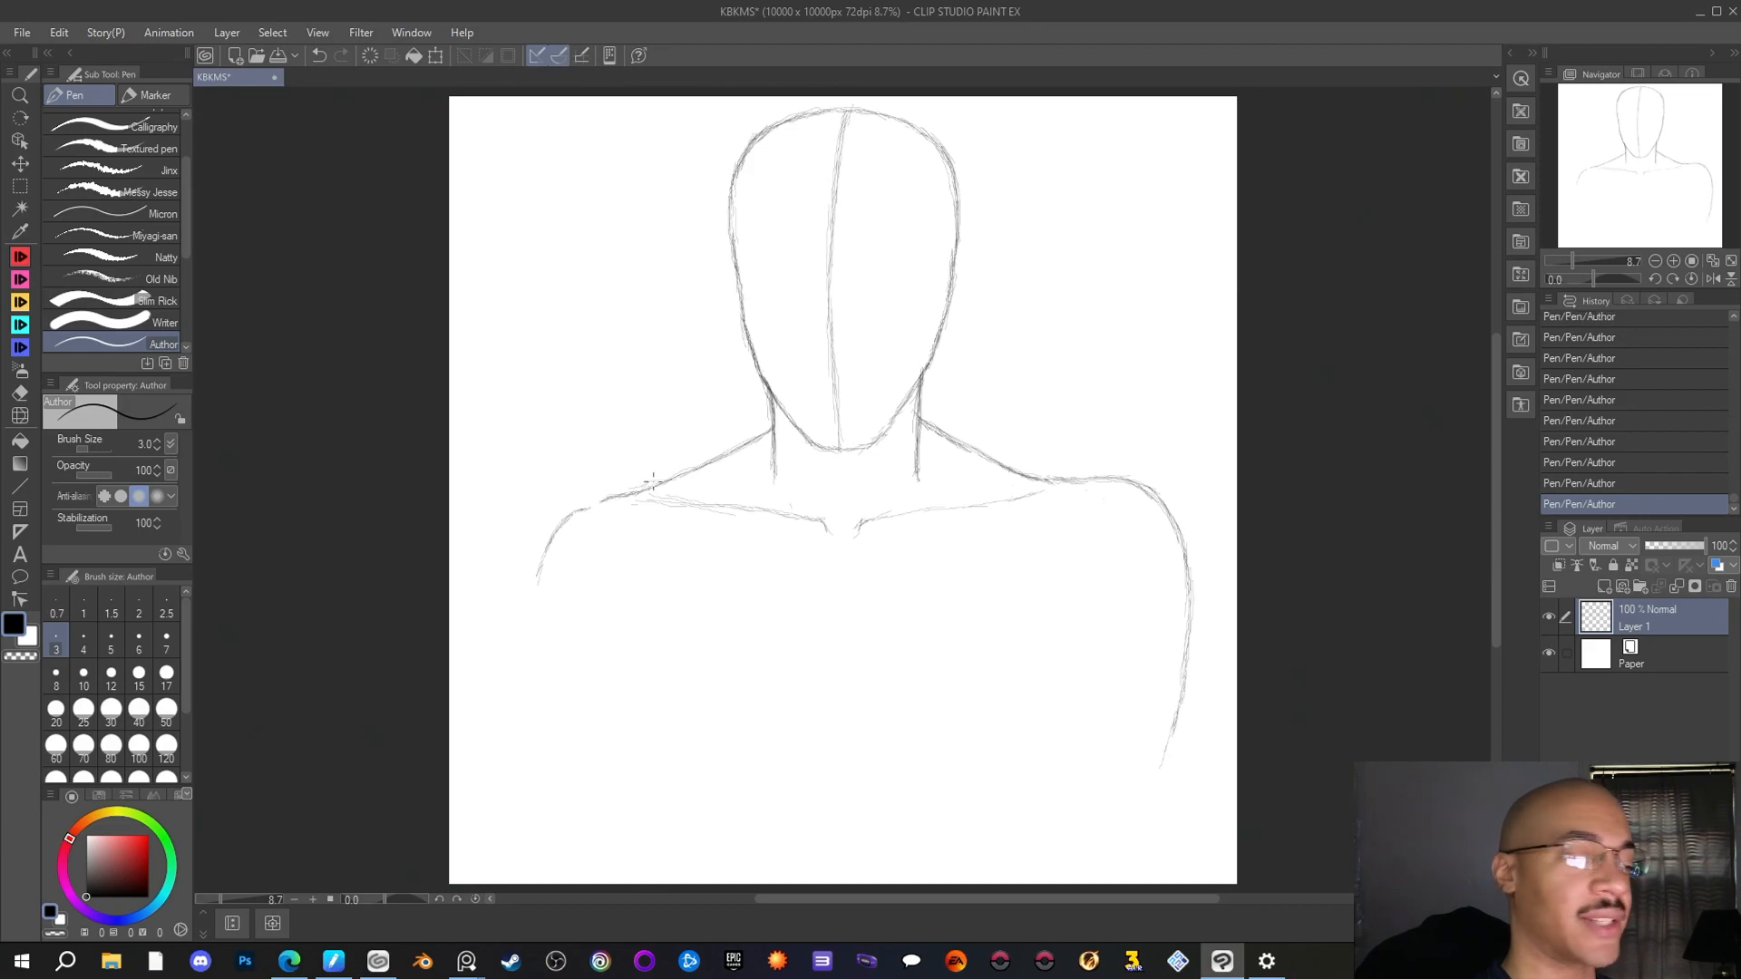
drag(824, 530, 831, 534)
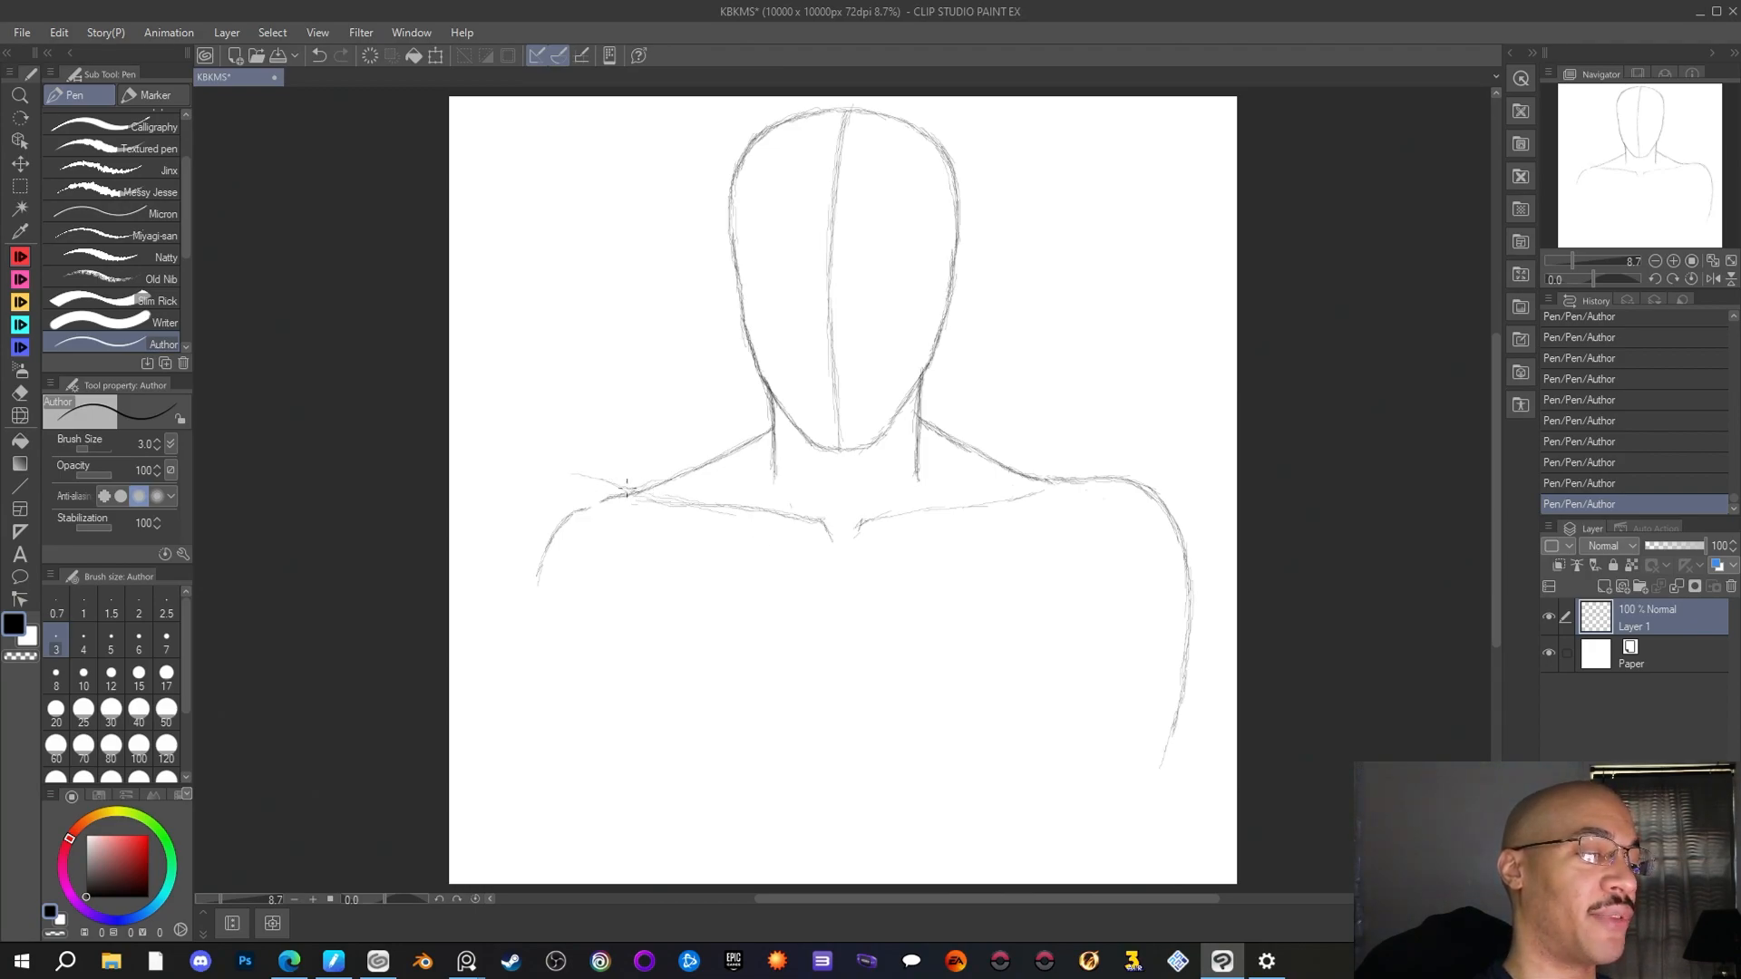
drag(520, 515, 572, 476)
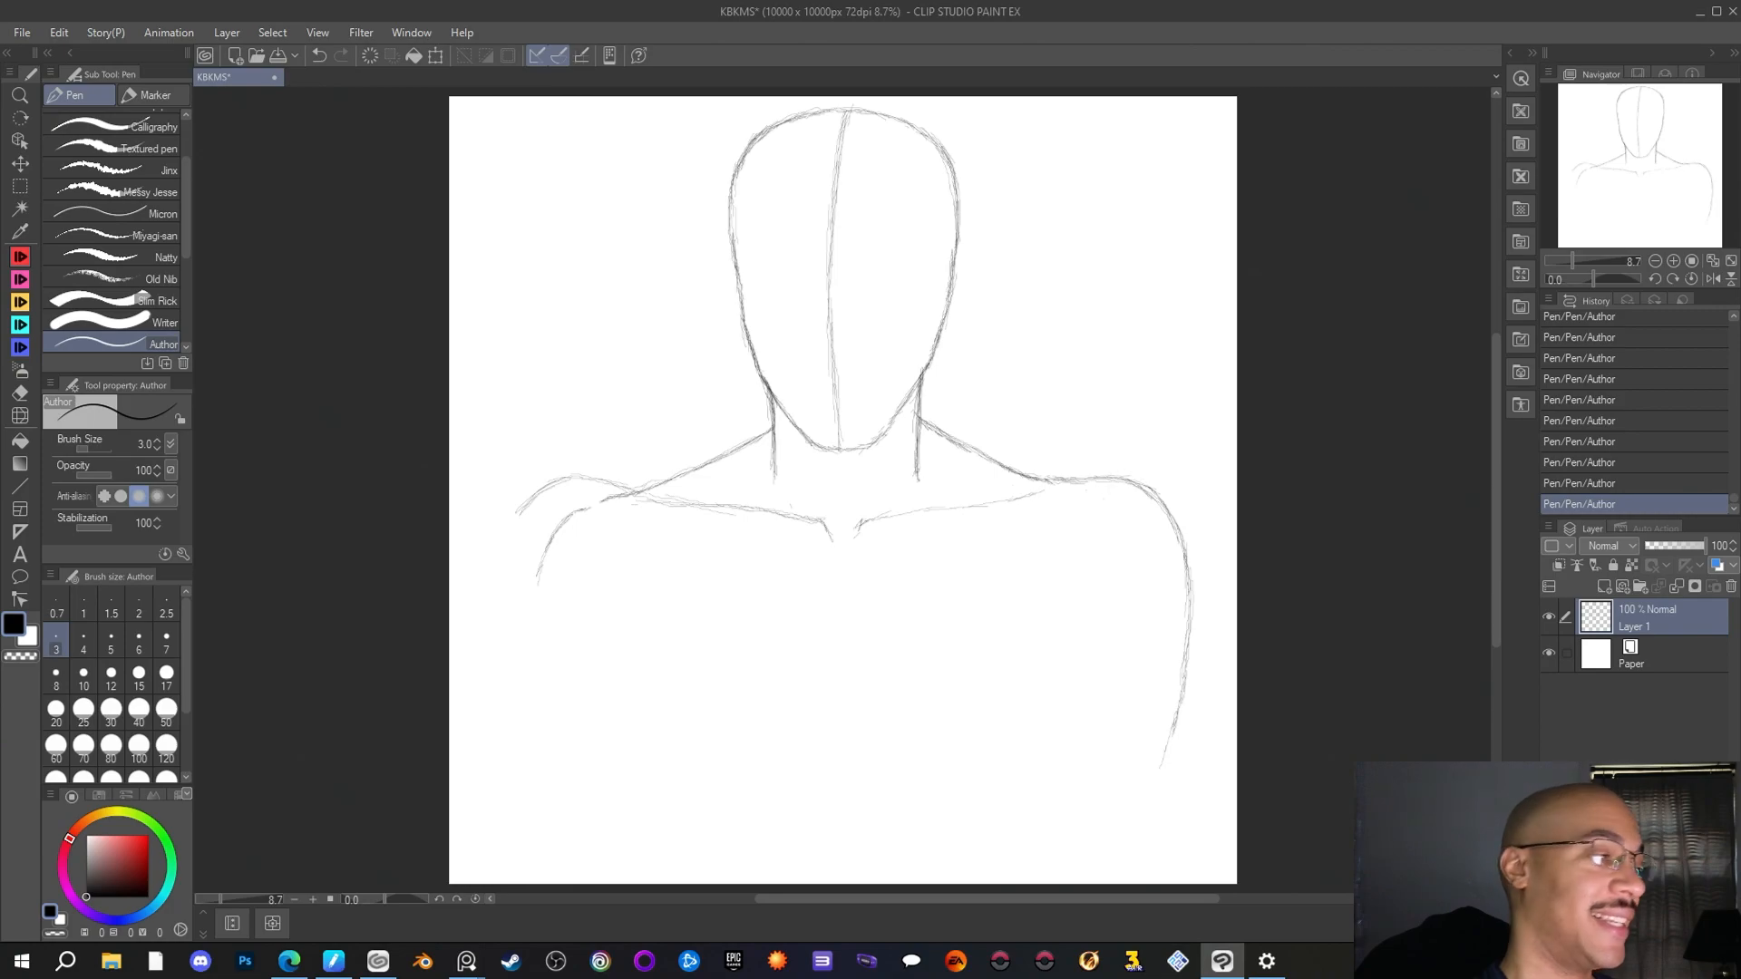
Select the right shoulder and arm with a rectangular selection, shift them slightly toward the neck, apply the transform, and deselect
click(20, 186)
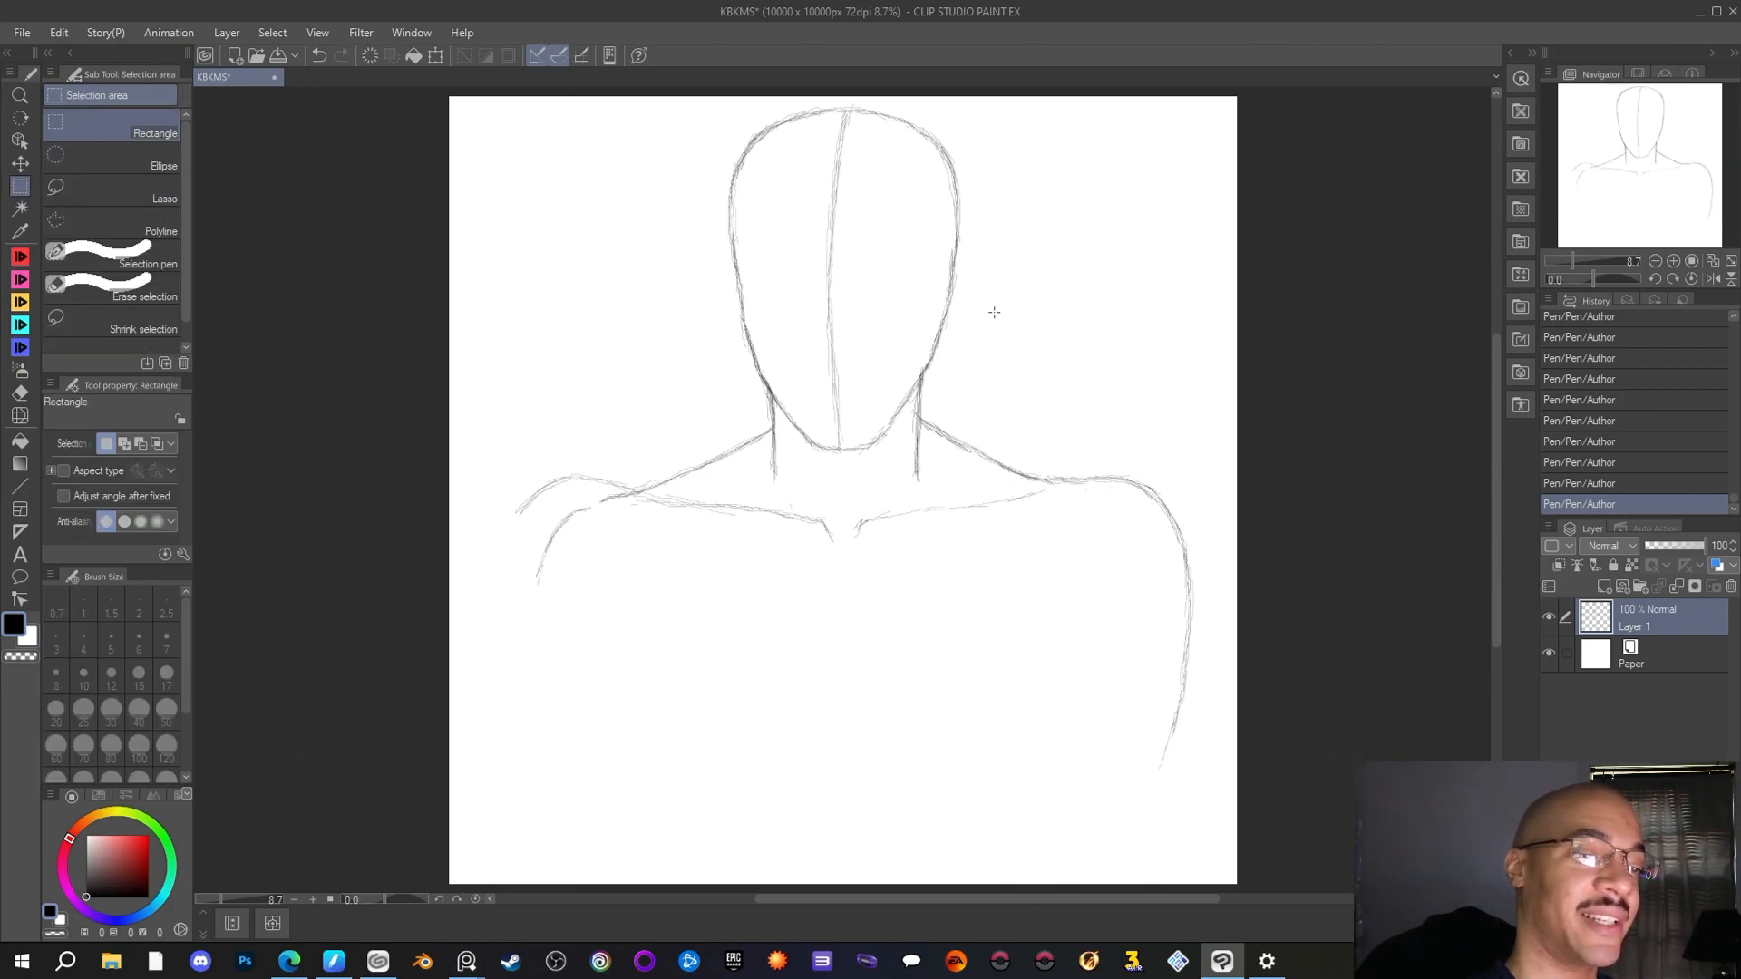
drag(995, 314, 1224, 873)
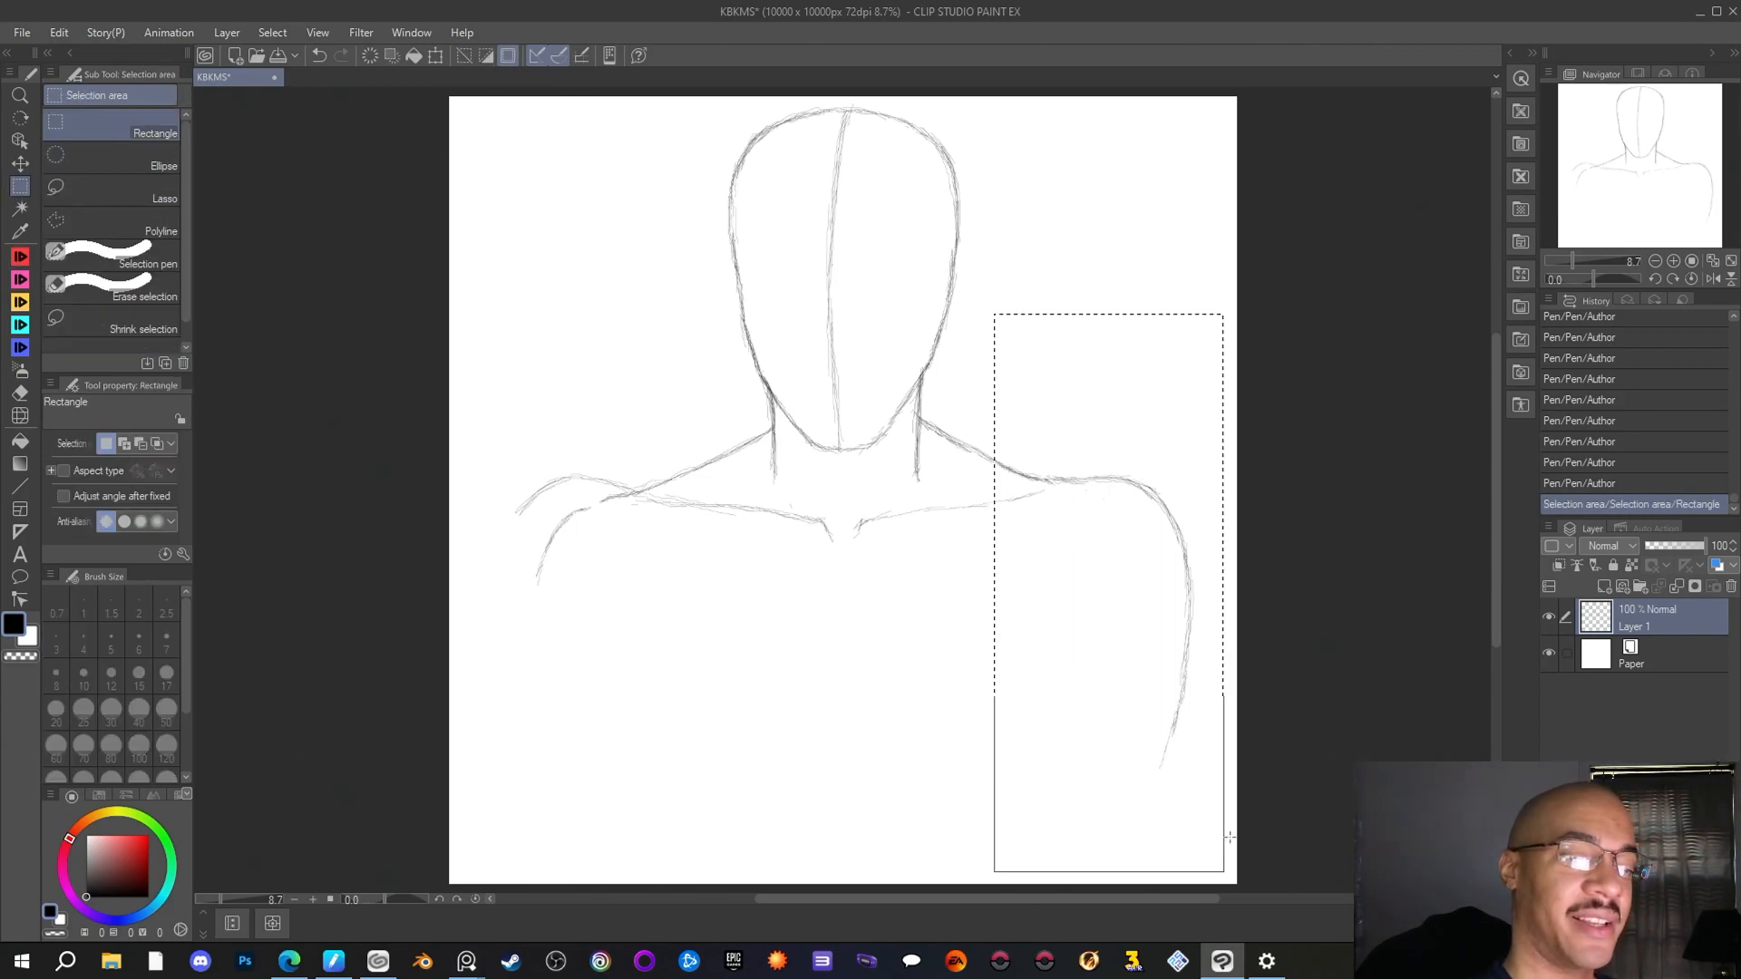
click(1179, 879)
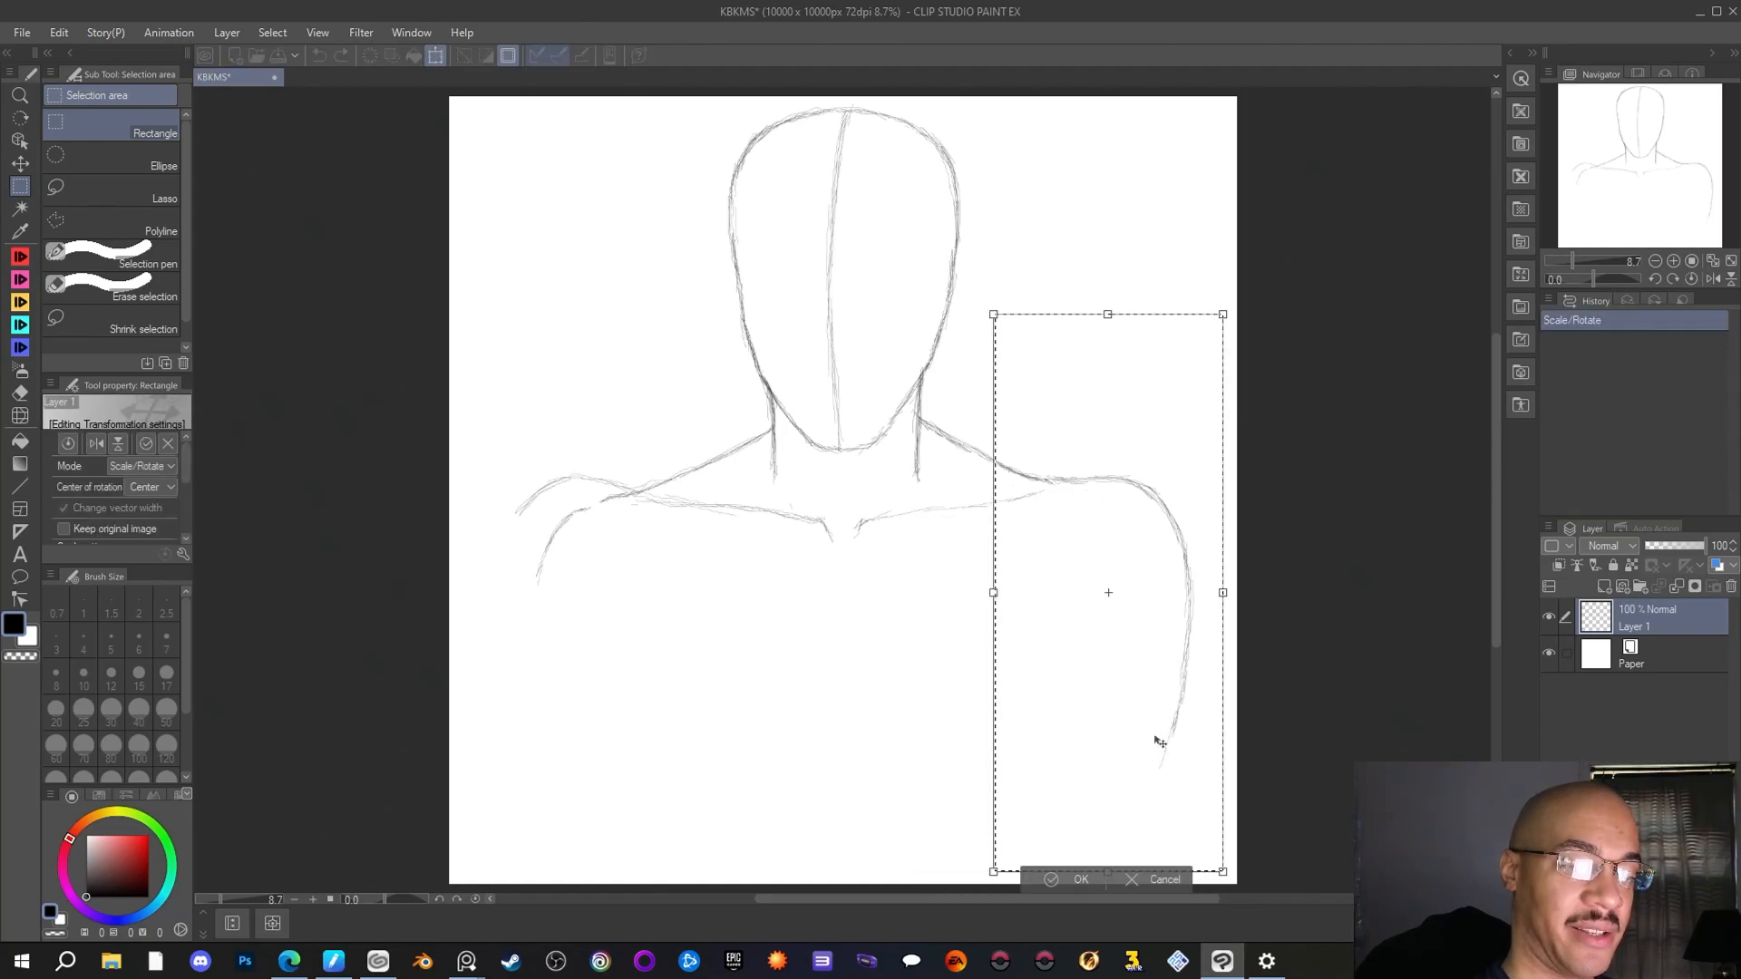
drag(1125, 667, 1110, 663)
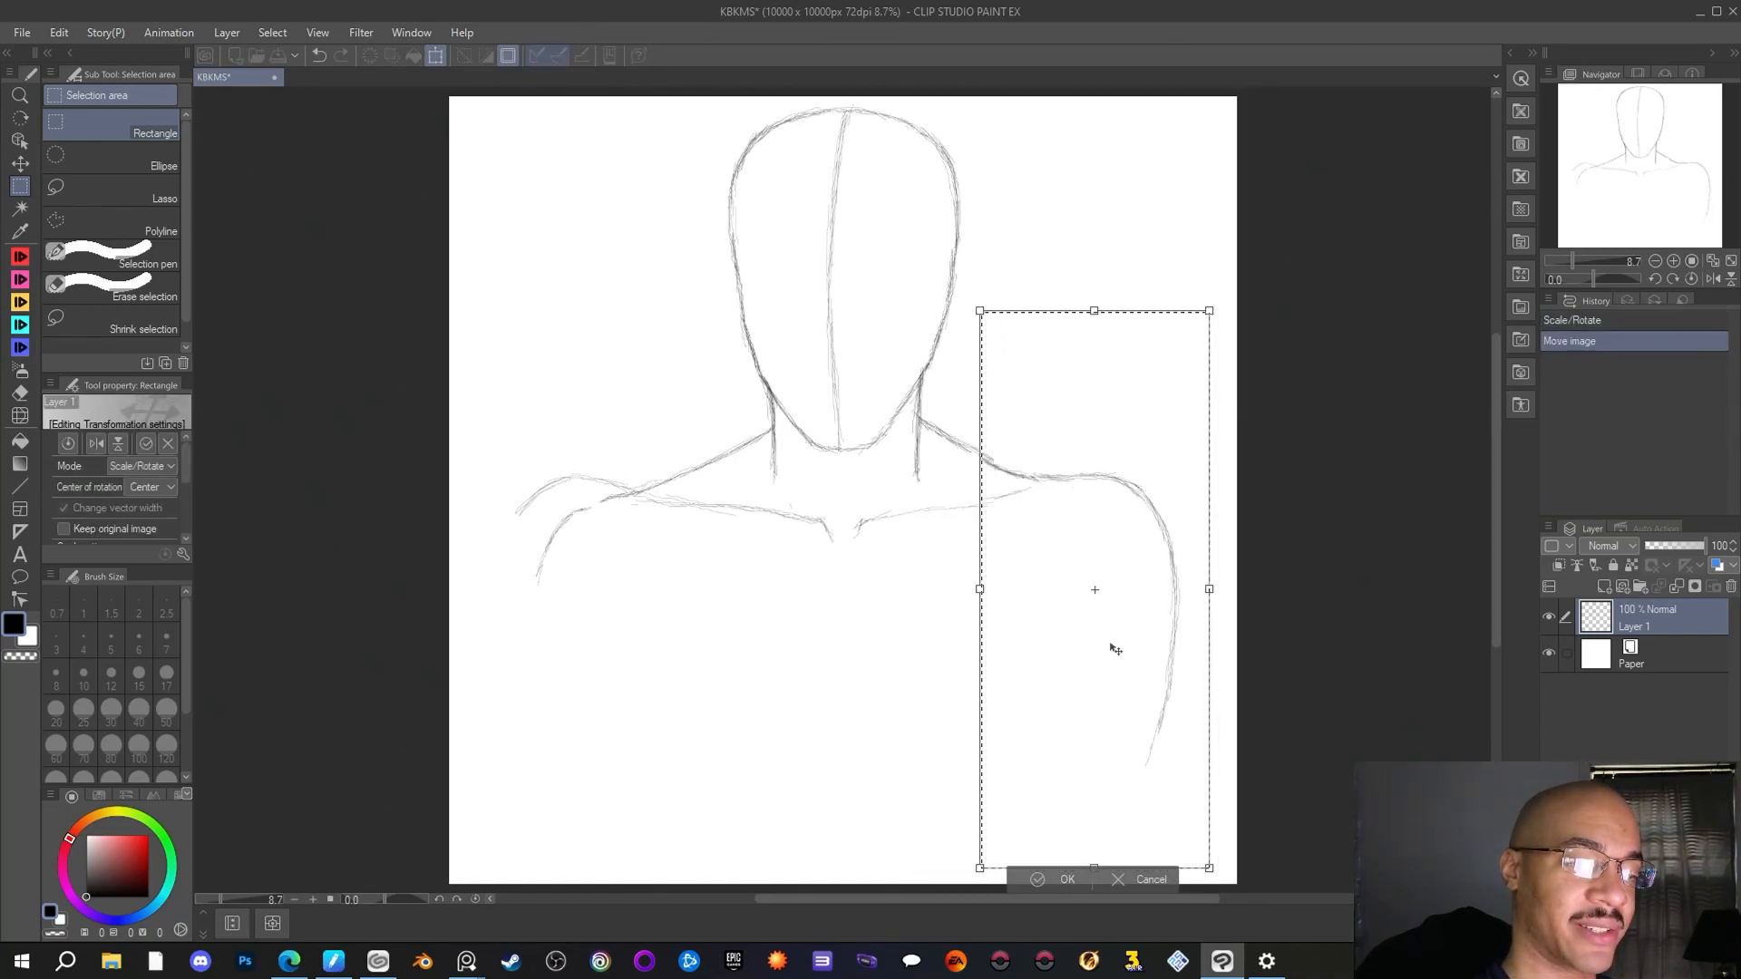
click(1041, 880)
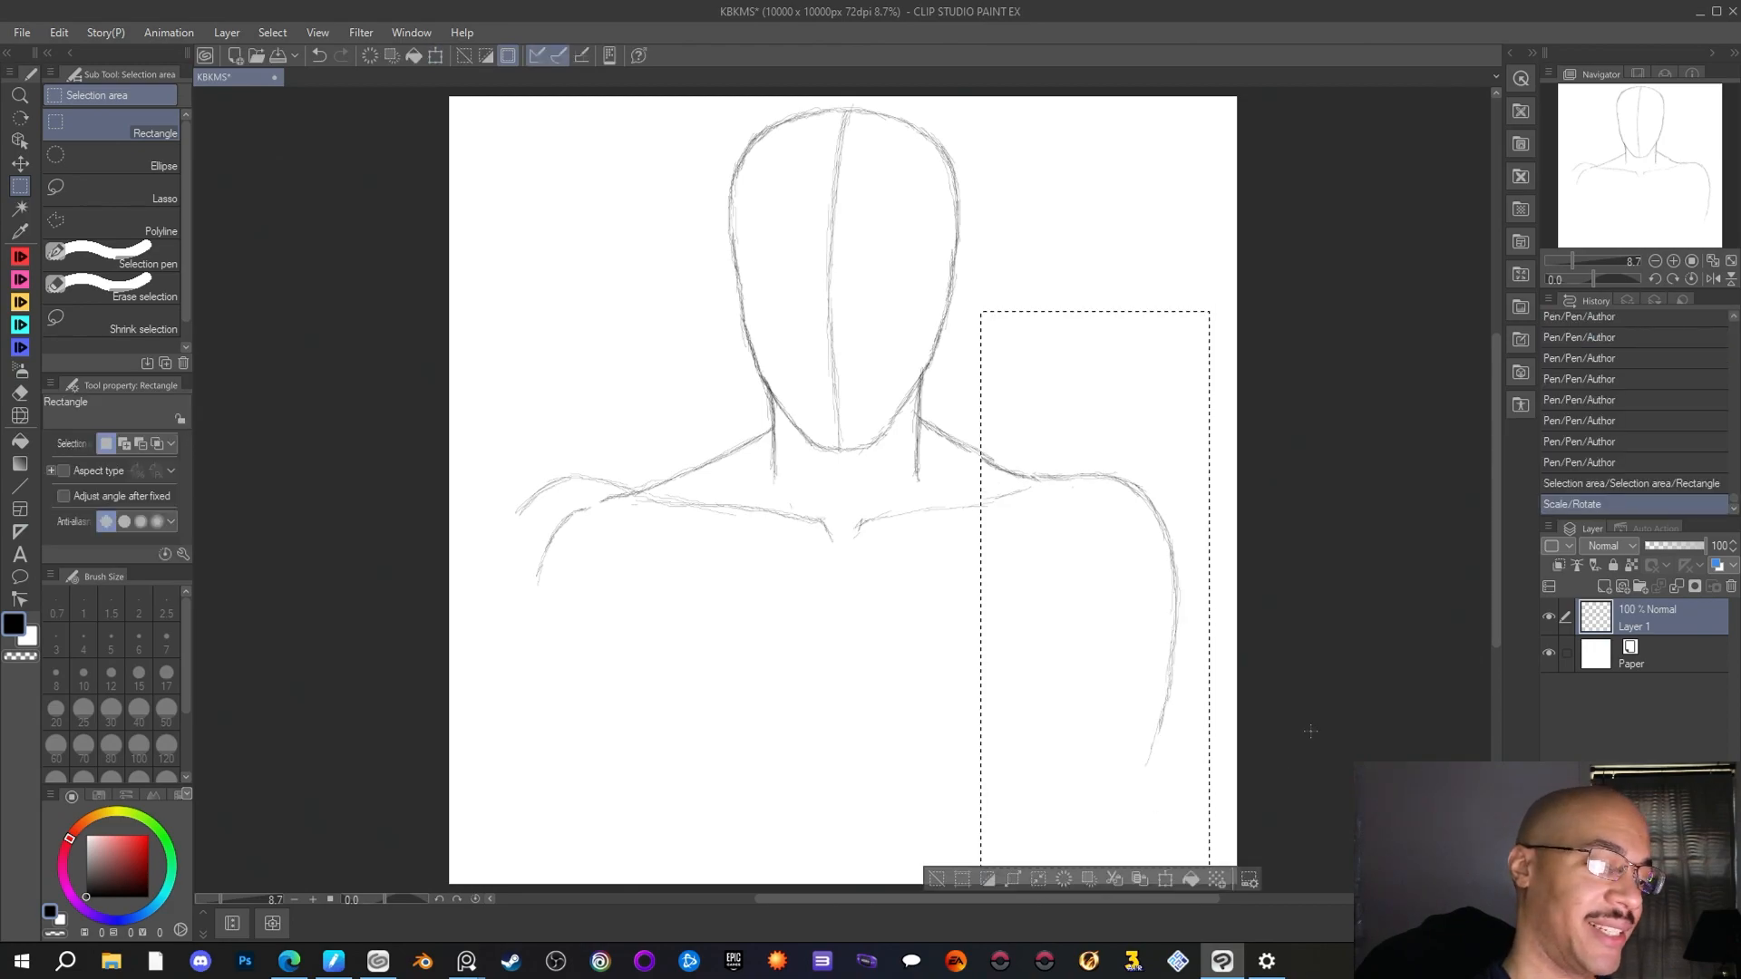
key(ctrl+d)
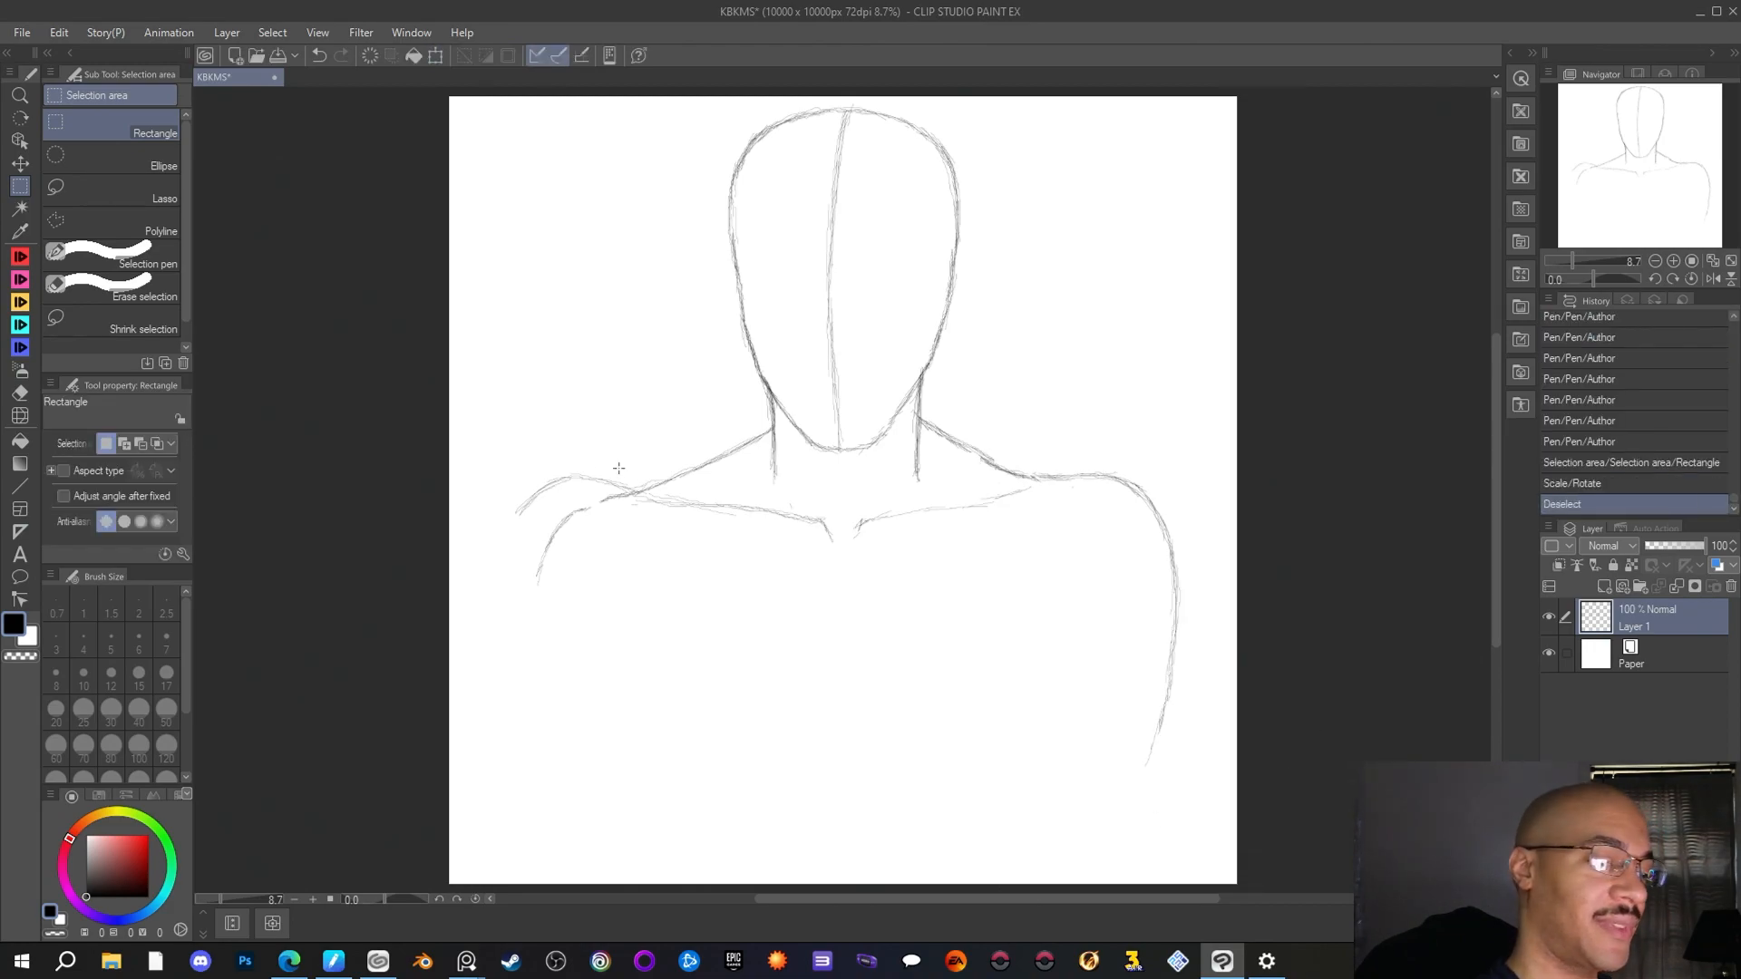
drag(635, 484, 614, 487)
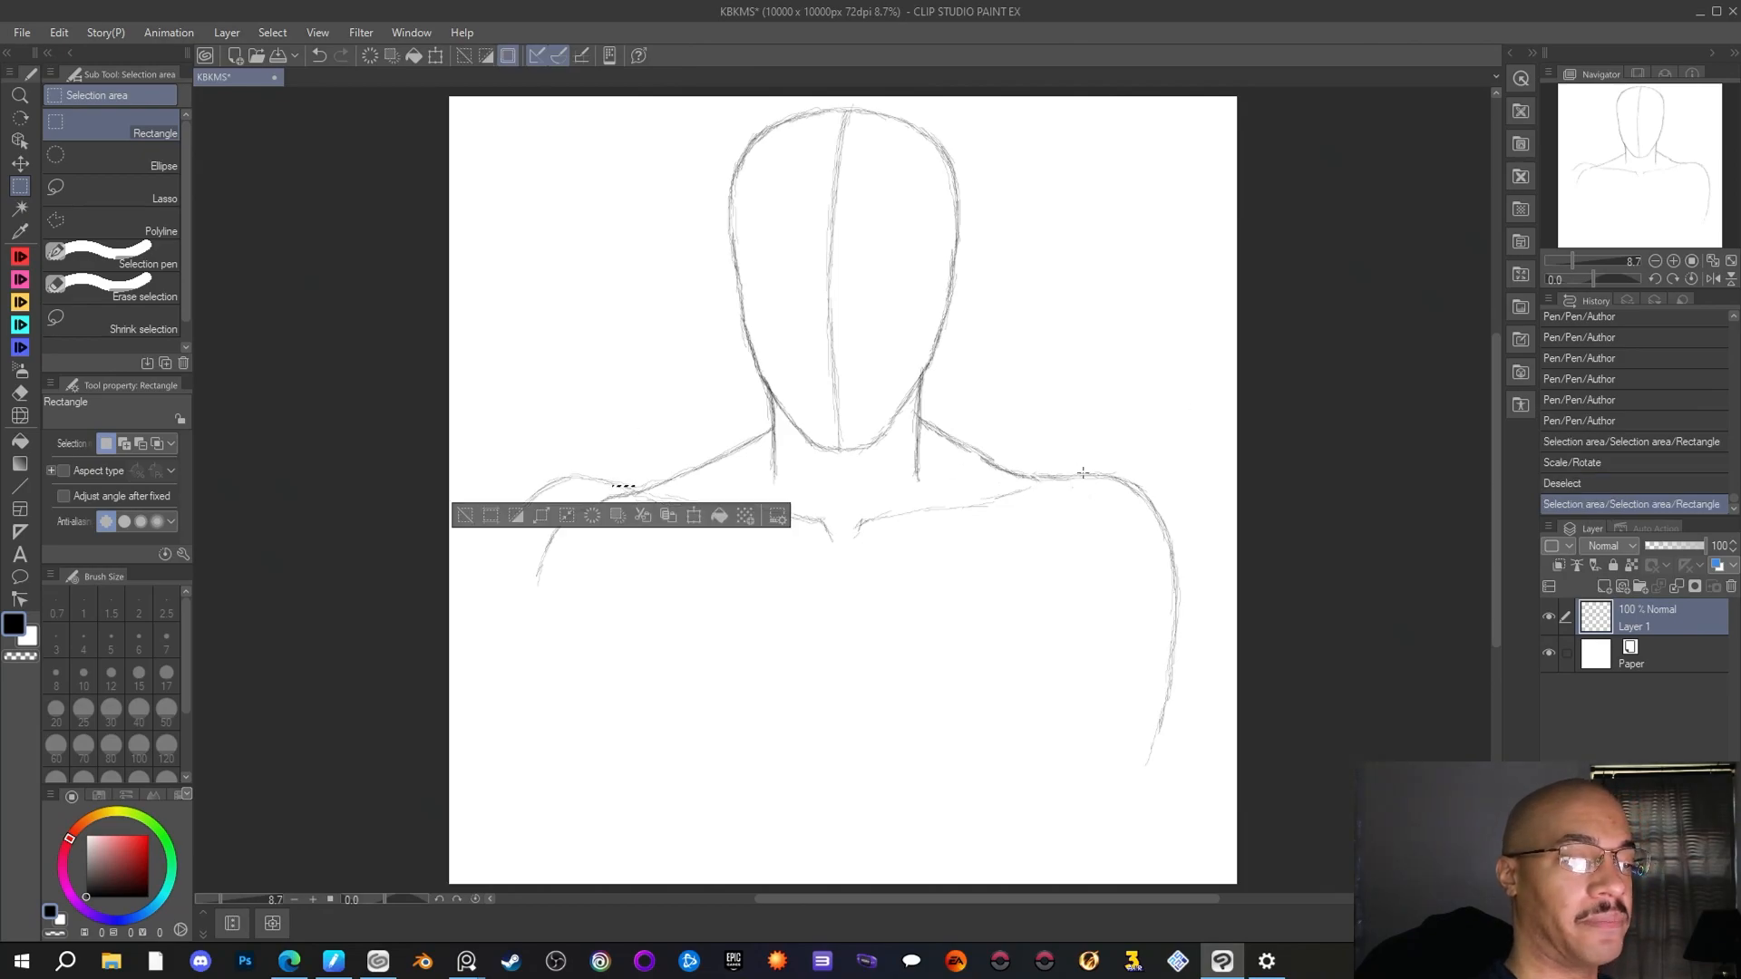
Mirror the canvas view back and forth to compare both shoulders, and clear the stray small selection
key(h)
key(h)
key(h)
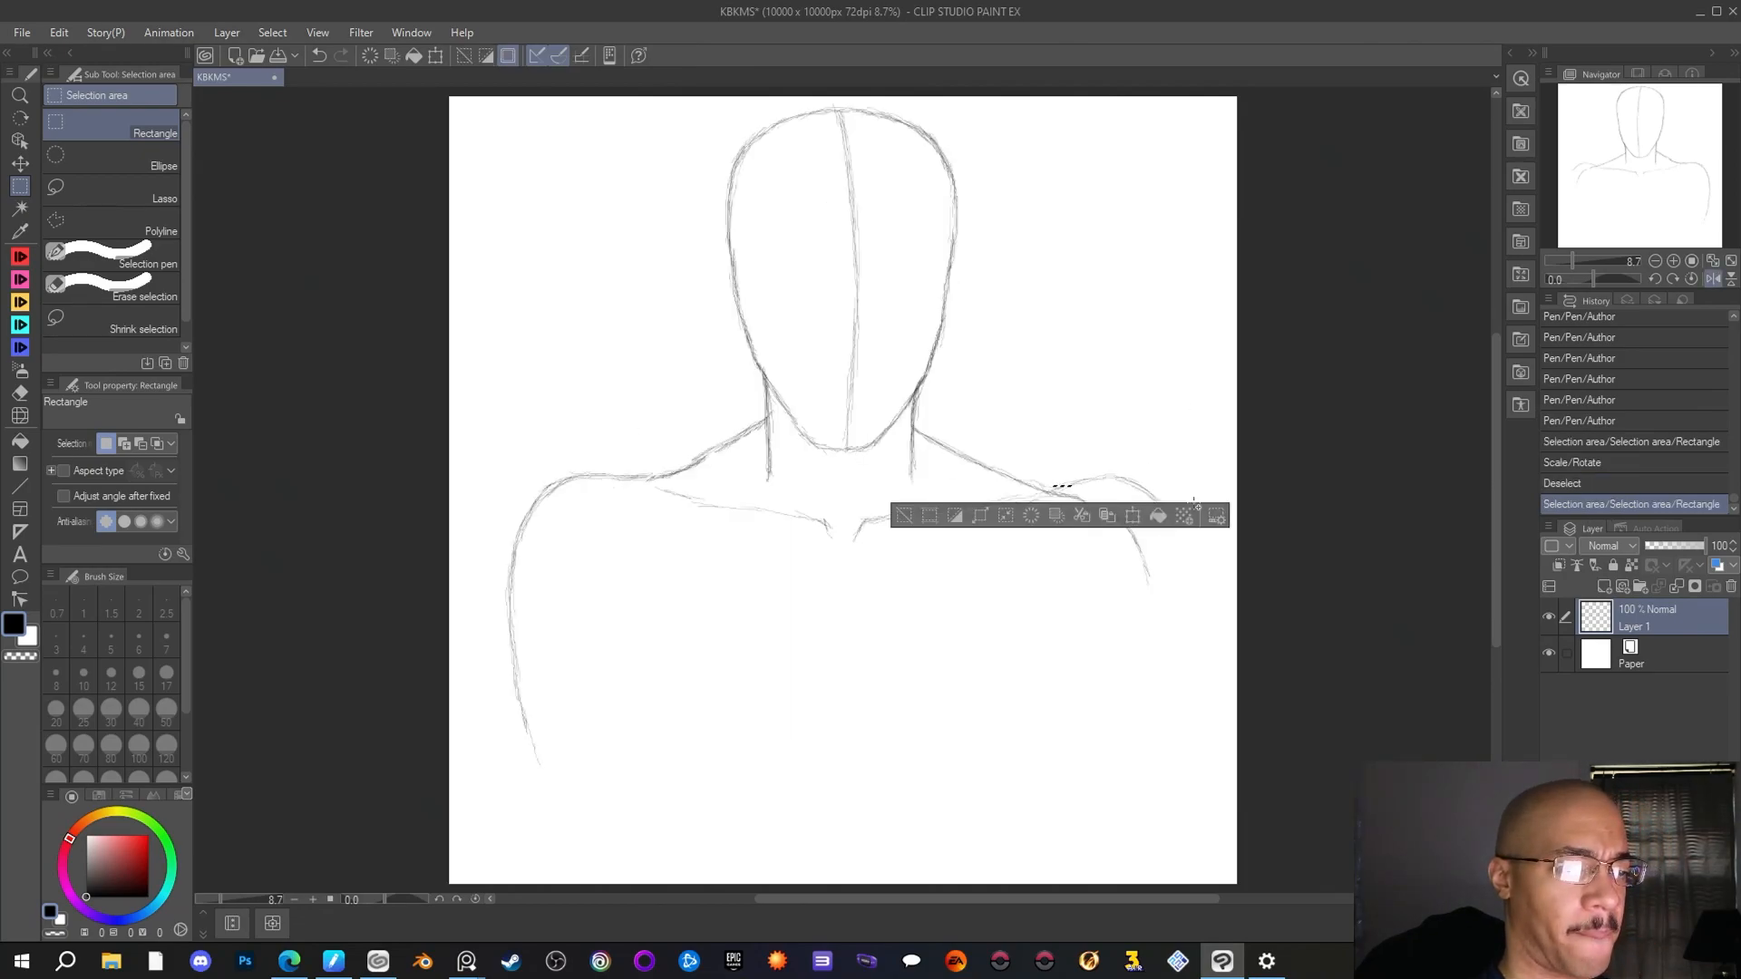
key(h)
key(h)
key(h)
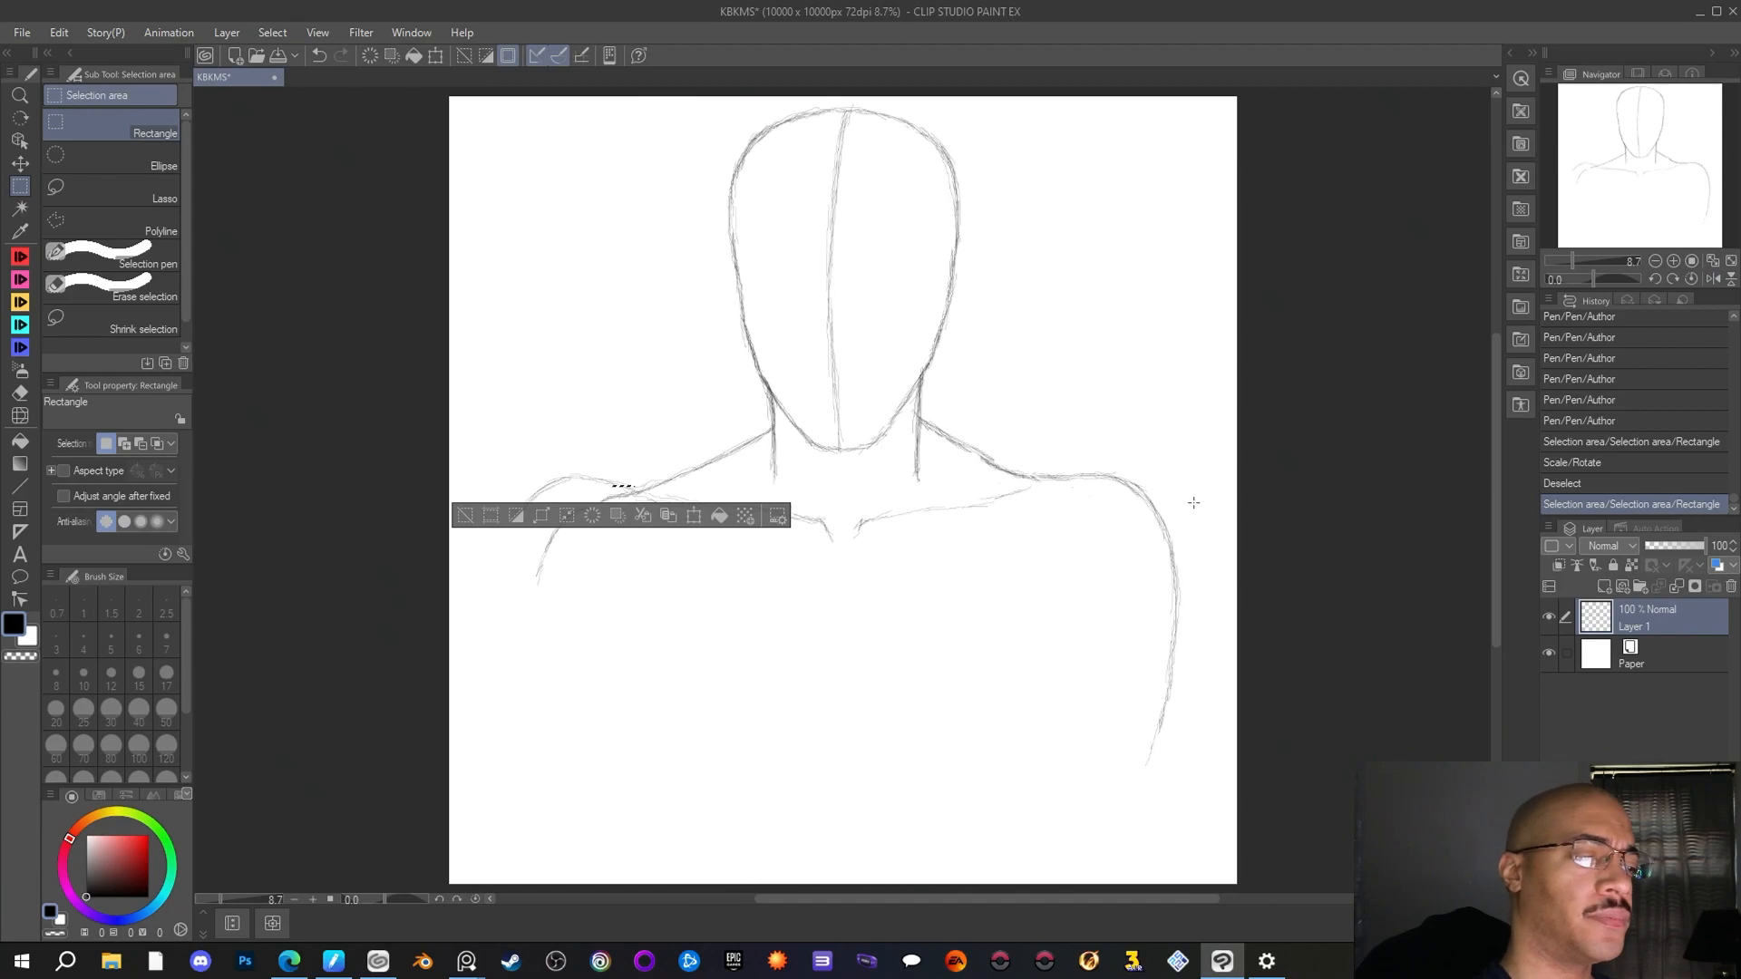
key(ctrl+d)
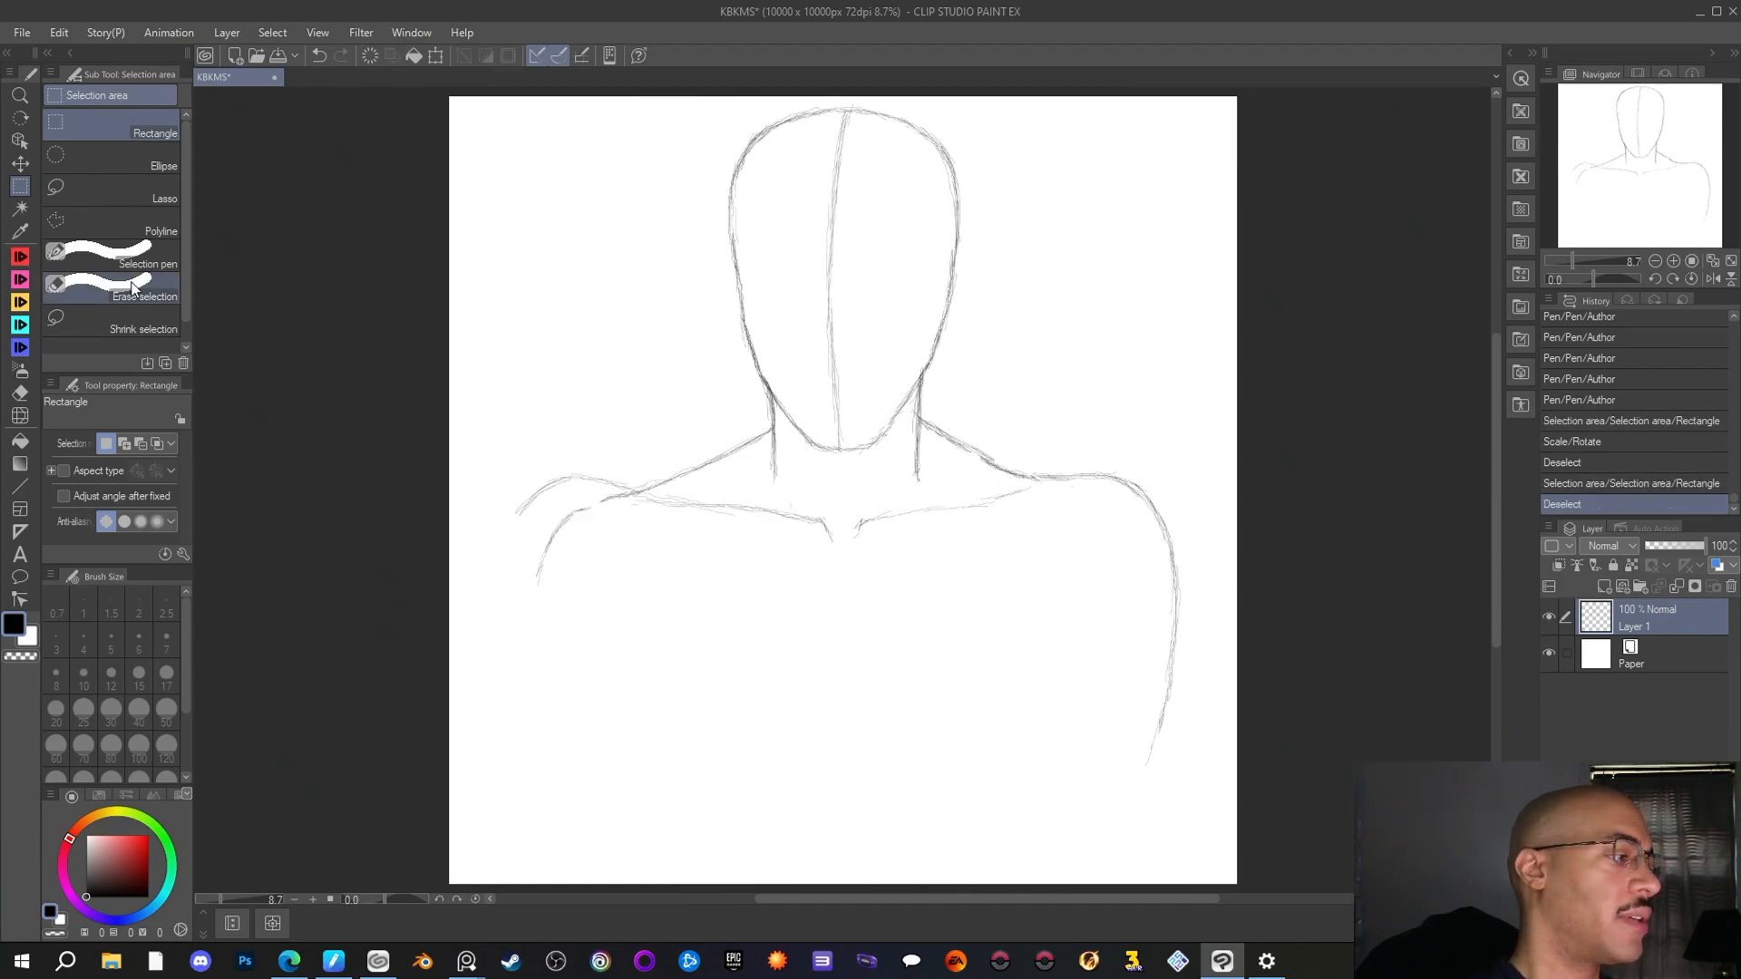
Reinforce the higher left shoulder line with the Author pen and erase the old inner shoulder and arm line with the Rough eraser
click(20, 256)
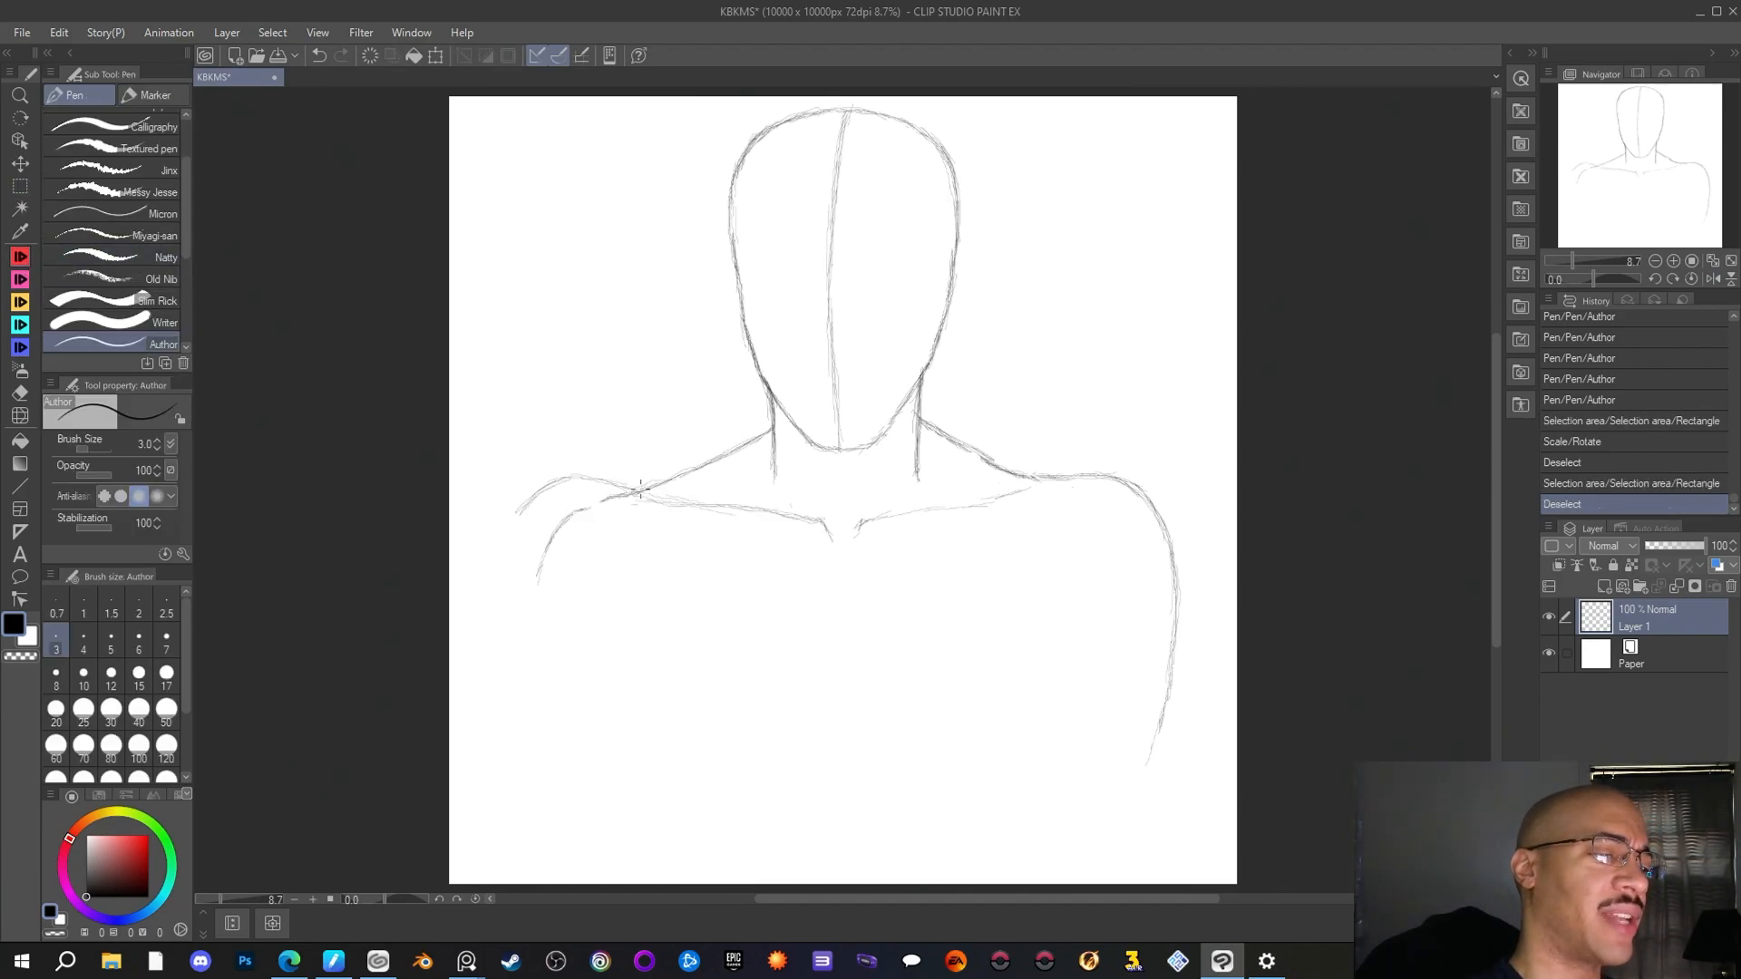
drag(655, 487, 626, 488)
mouse_move(580, 478)
mouse_down()
mouse_move(635, 491)
mouse_move(618, 484)
mouse_up()
mouse_move(521, 510)
mouse_down()
mouse_move(584, 477)
mouse_move(555, 580)
mouse_move(656, 738)
mouse_up()
click(20, 392)
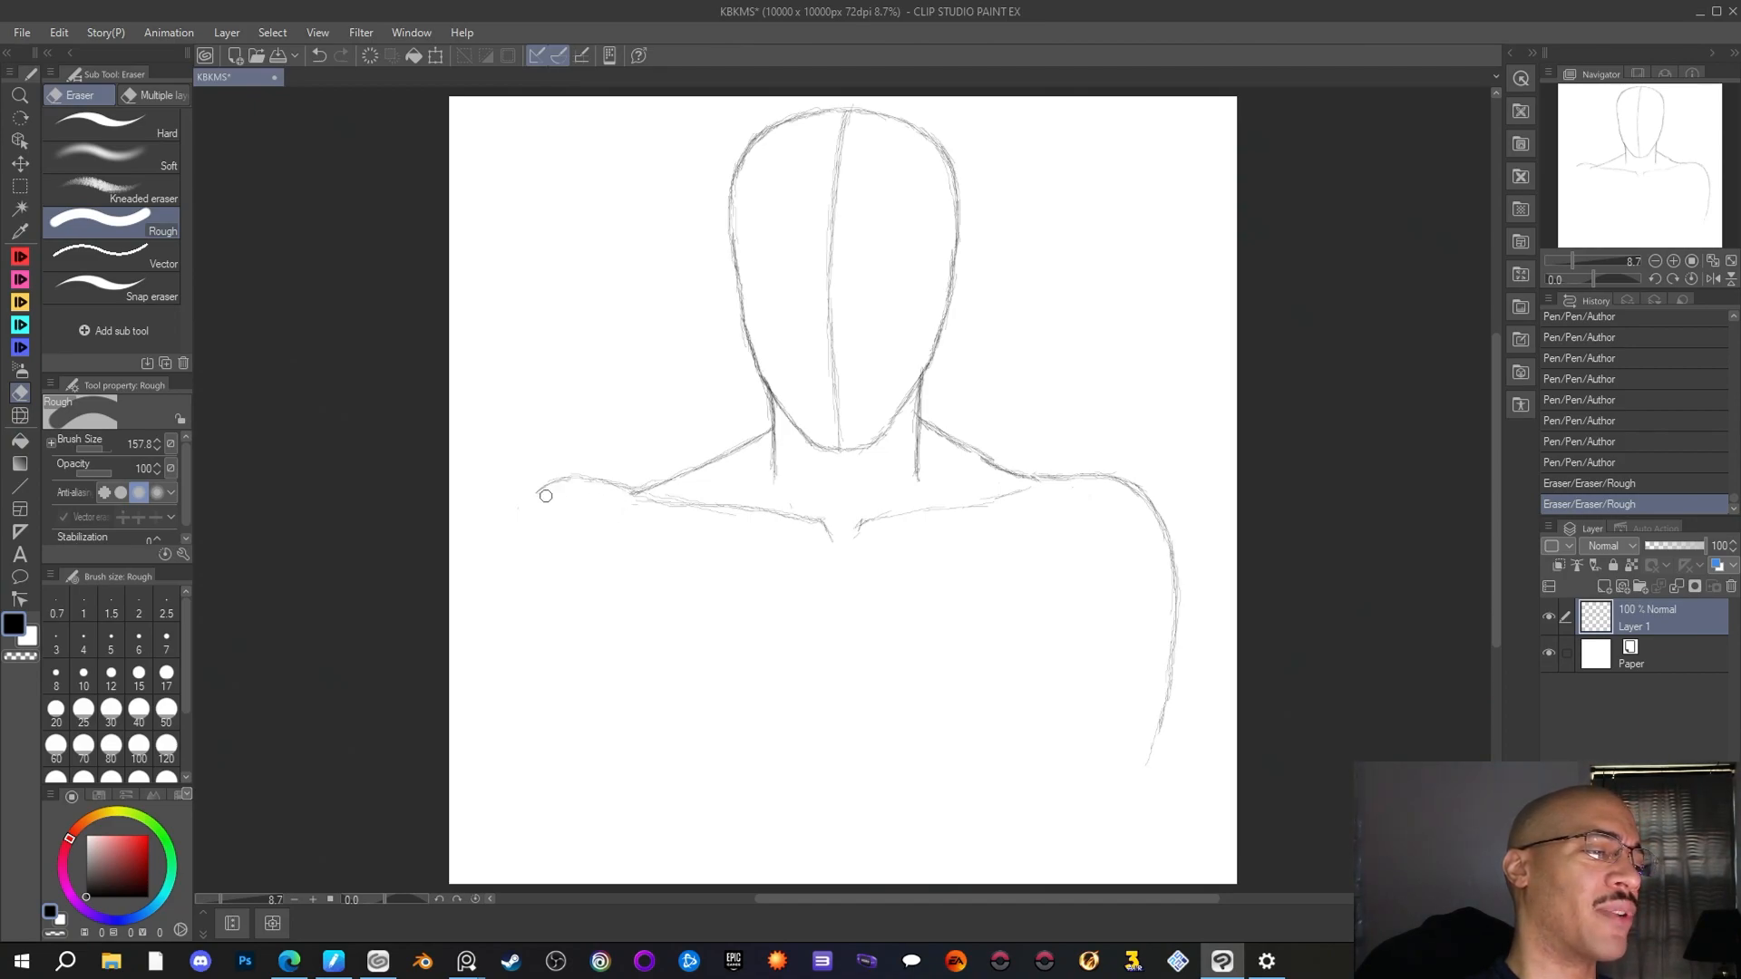
drag(601, 689, 605, 679)
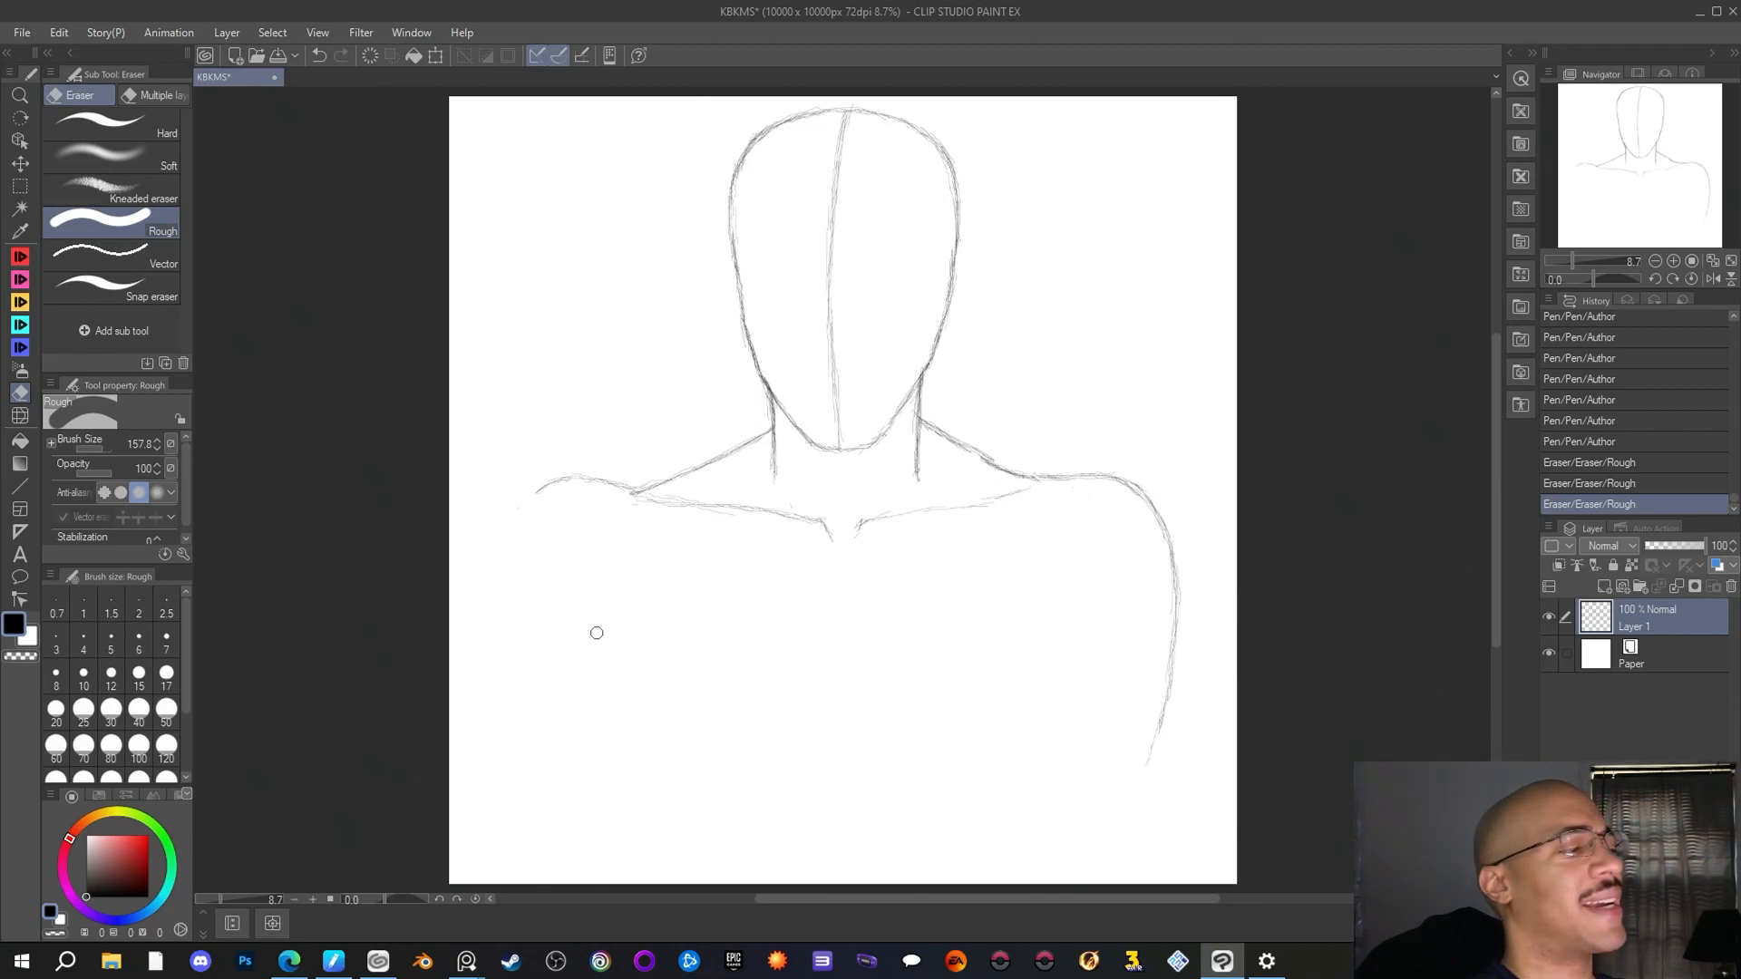
Sketch the left shoulder's rounded outer curve with the Author pen and reinforce the right neck-to-shoulder slope
key(p)
drag(646, 484, 537, 493)
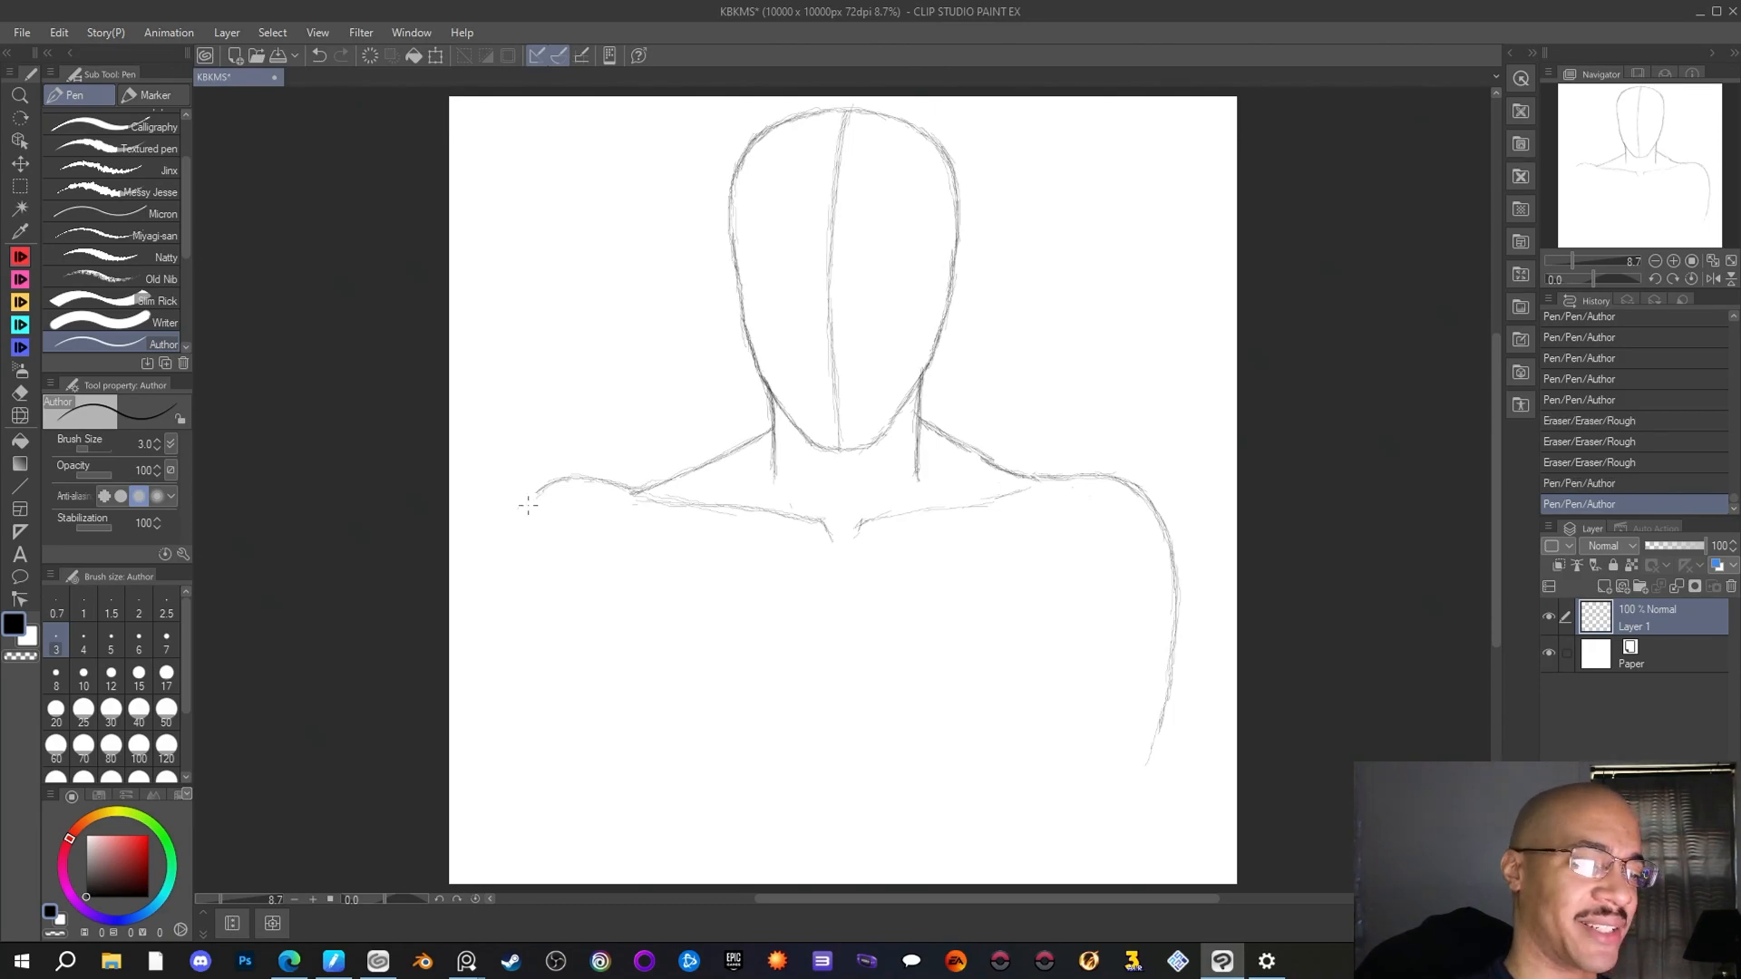
drag(953, 438, 1017, 474)
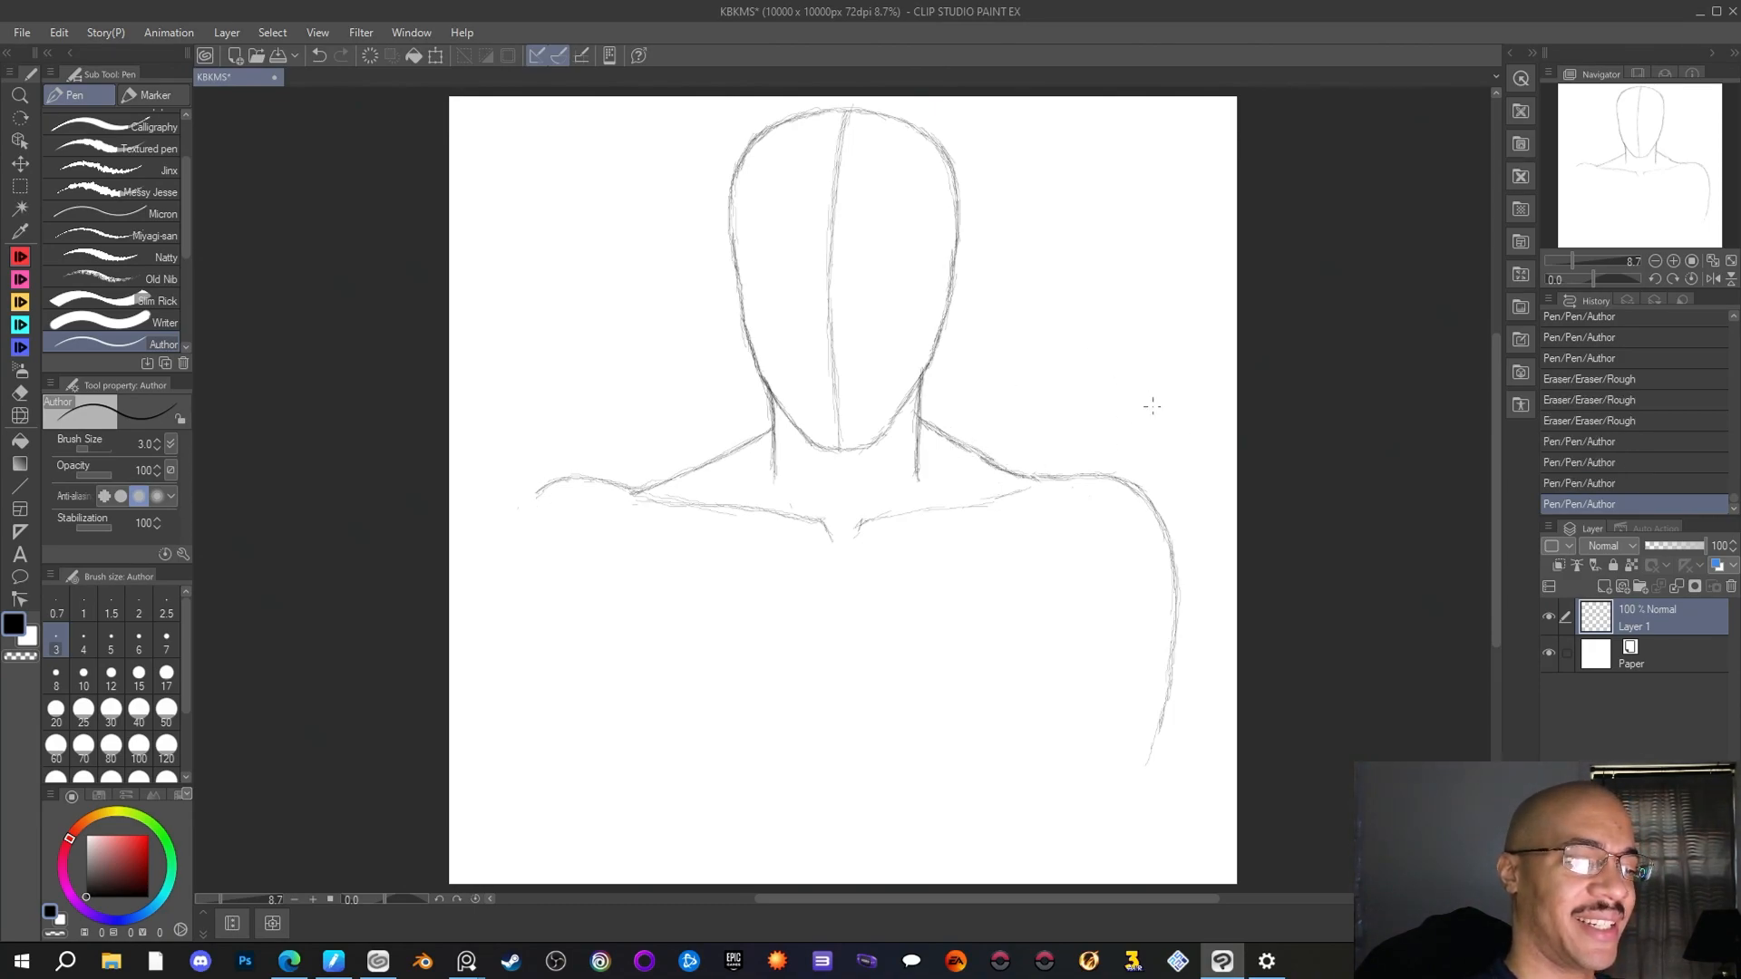
mouse_move(650, 487)
mouse_down()
mouse_move(539, 487)
mouse_move(515, 539)
mouse_up()
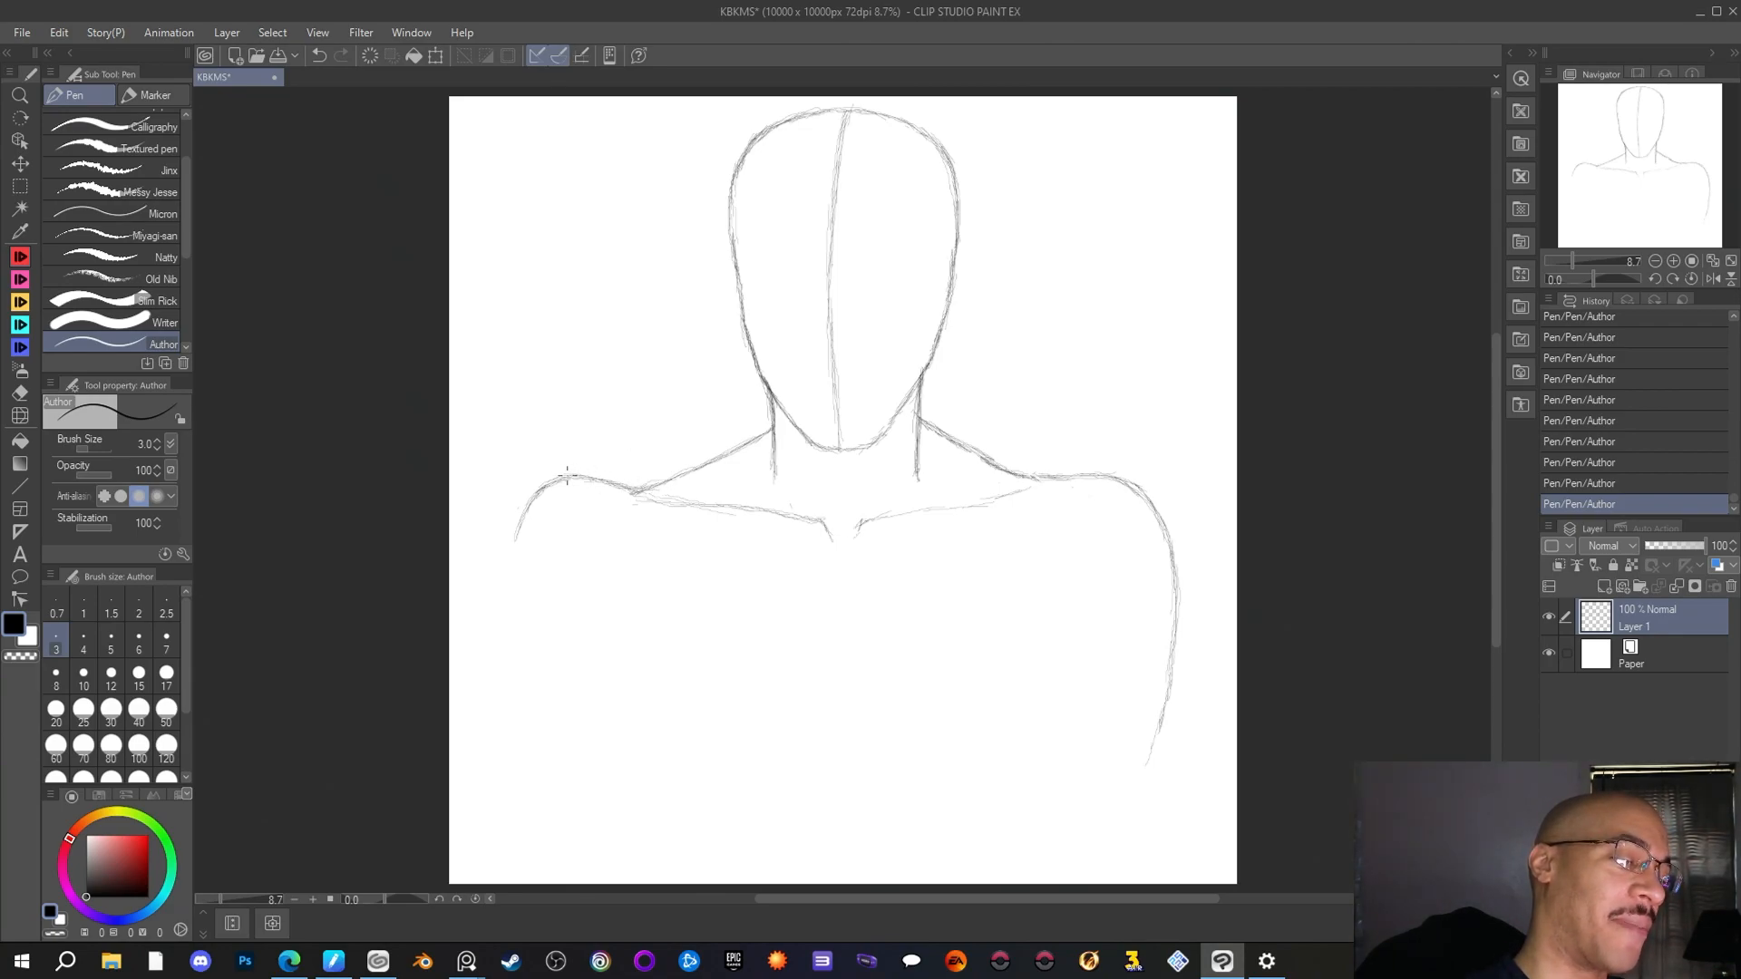
drag(545, 480, 501, 545)
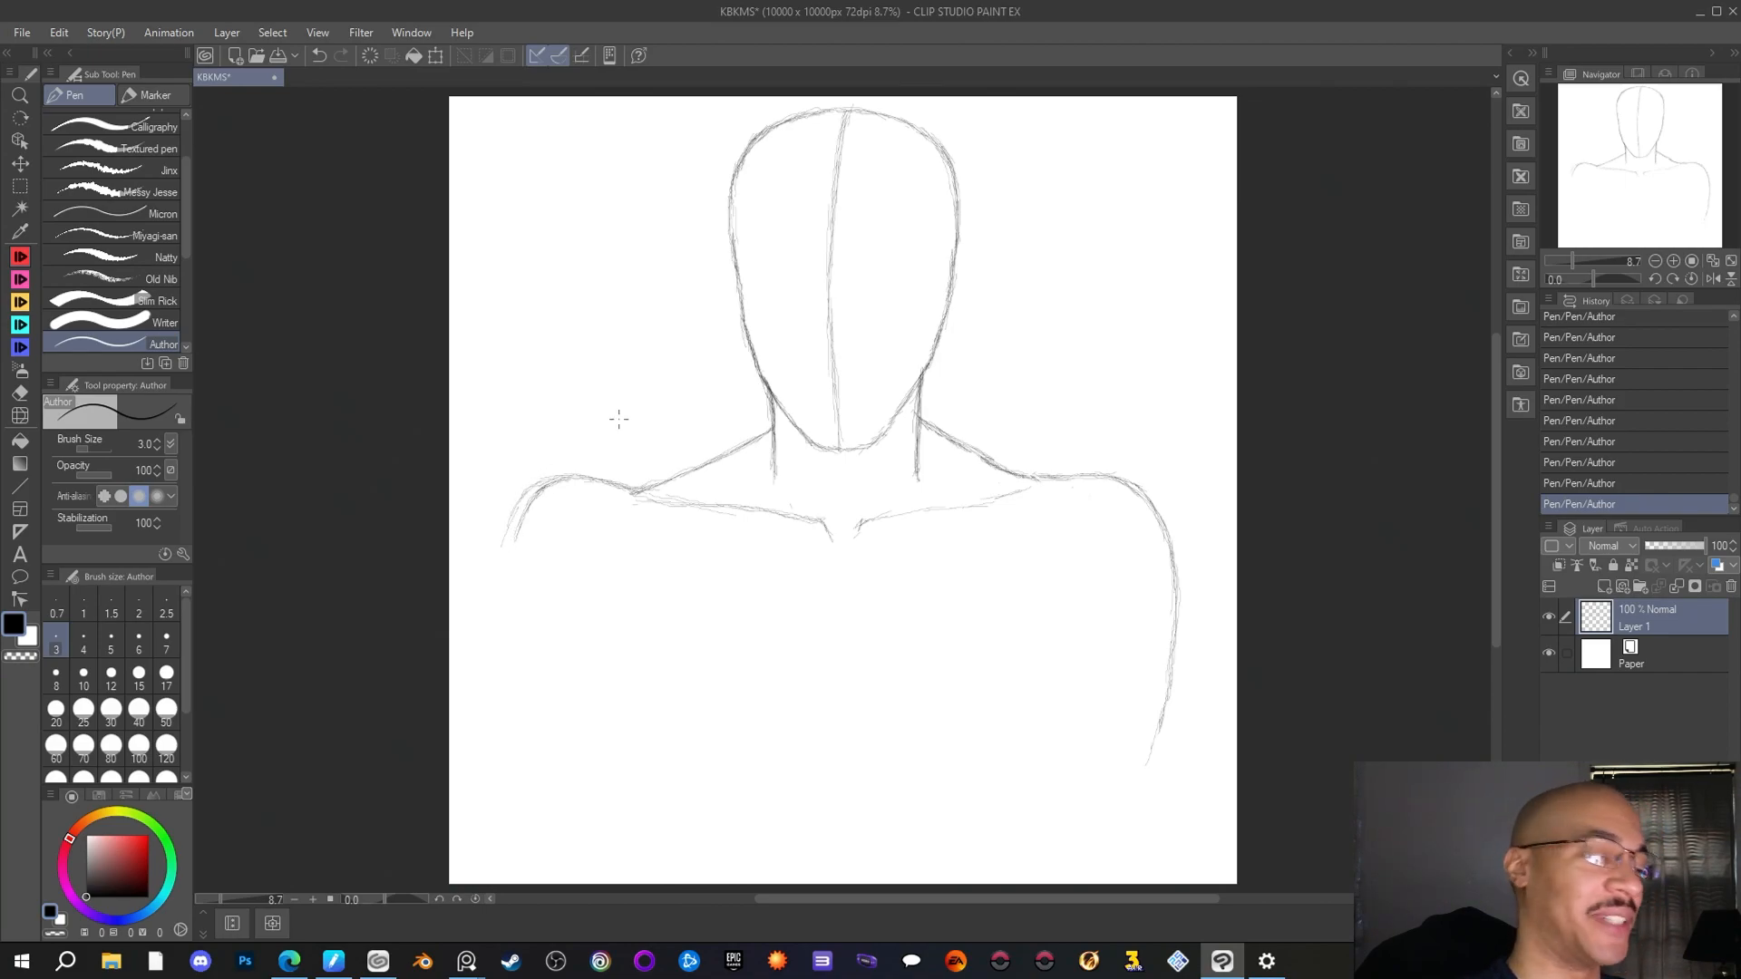
mouse_move(533, 487)
mouse_down()
mouse_move(500, 541)
mouse_move(531, 489)
mouse_move(584, 473)
mouse_move(707, 484)
mouse_move(530, 486)
mouse_up()
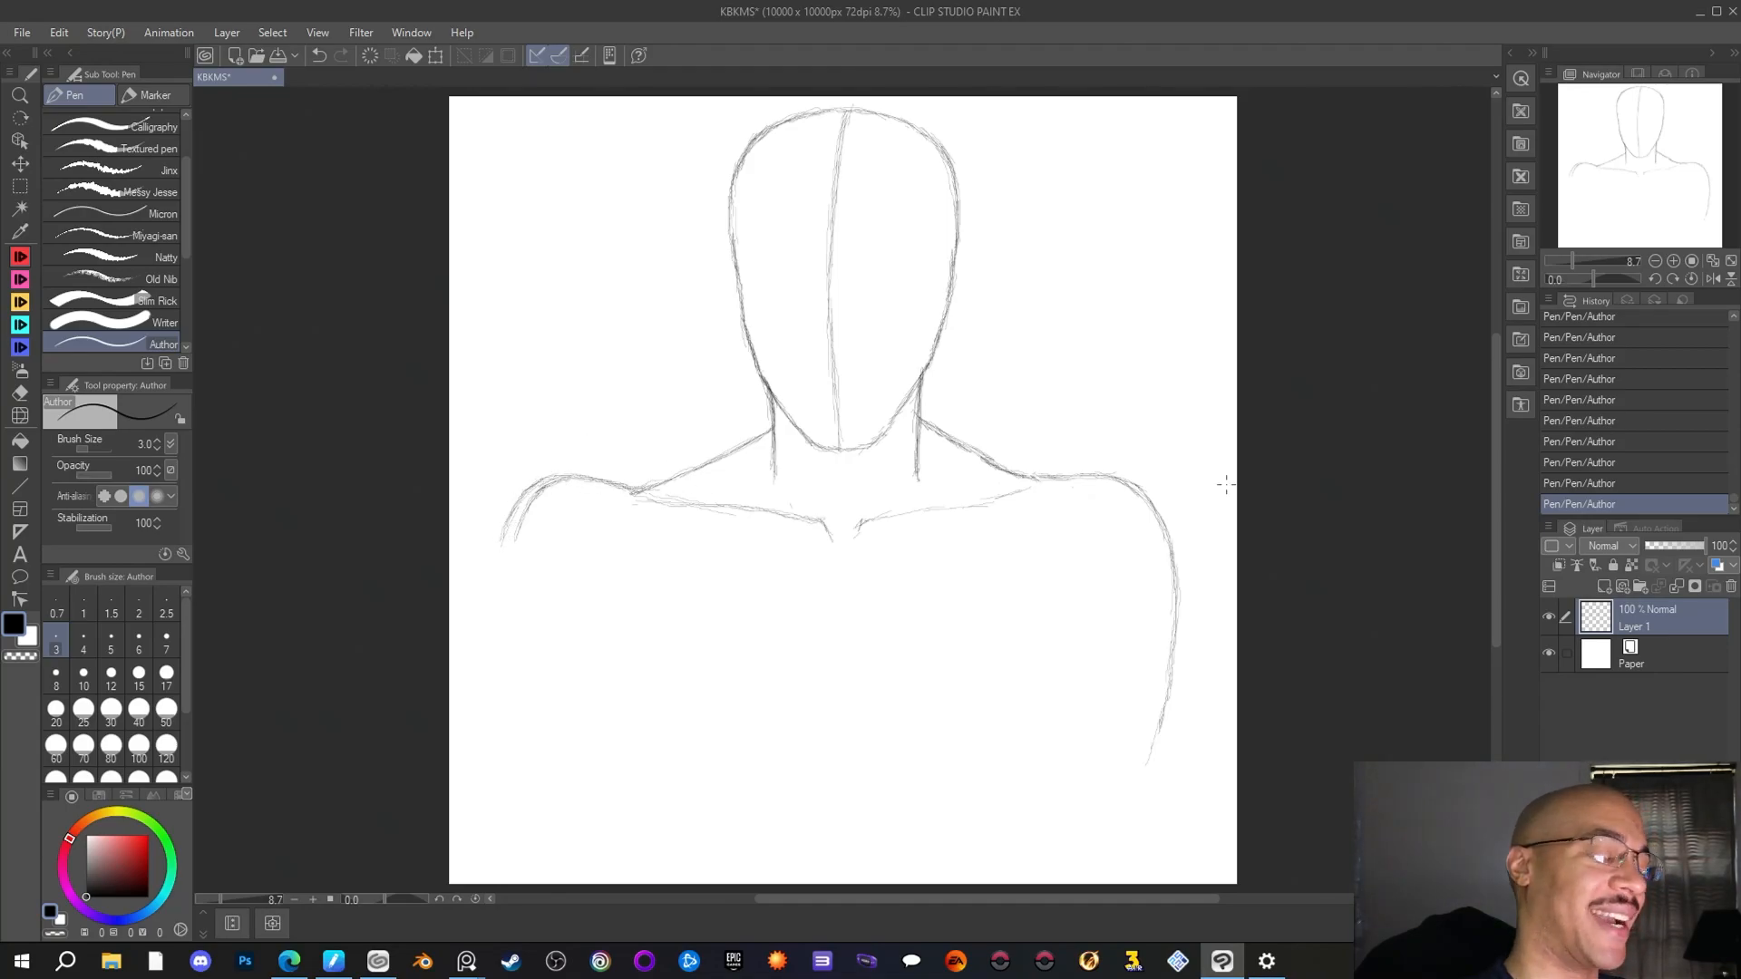
Erase the doubled inner line of the left shoulder, then redraw its curve and extend the upper arm downward with the Author pen
key(e)
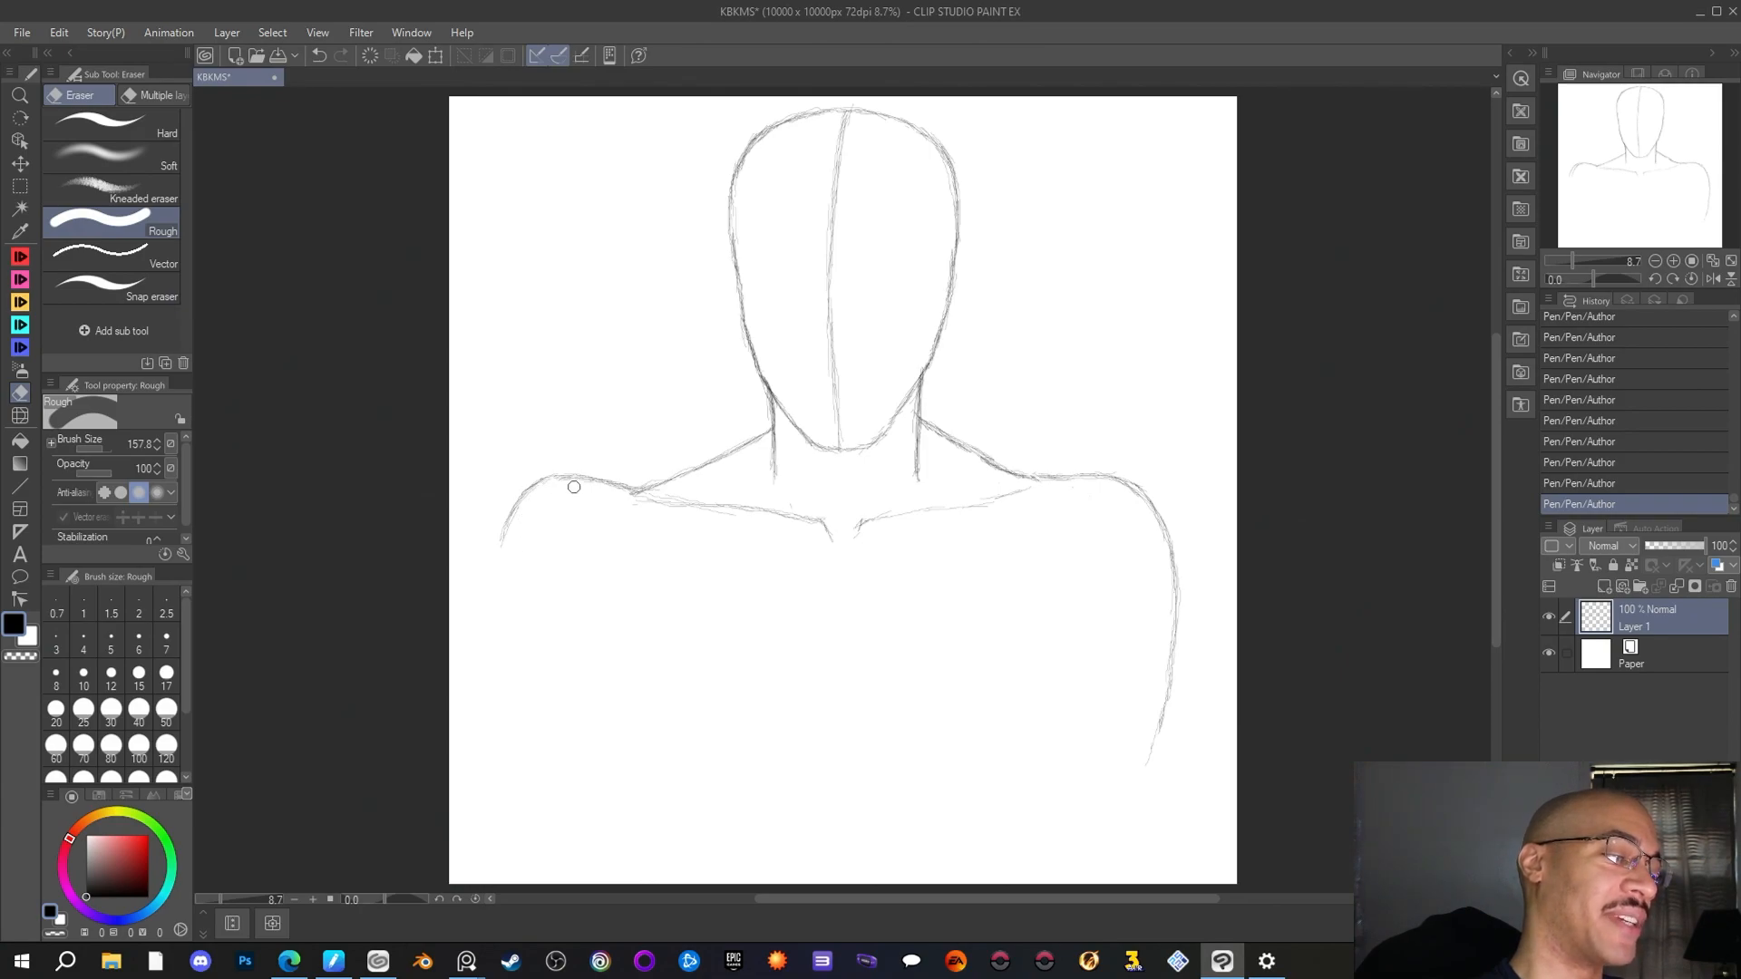
mouse_move(529, 506)
mouse_down()
mouse_move(641, 524)
mouse_move(581, 488)
mouse_up()
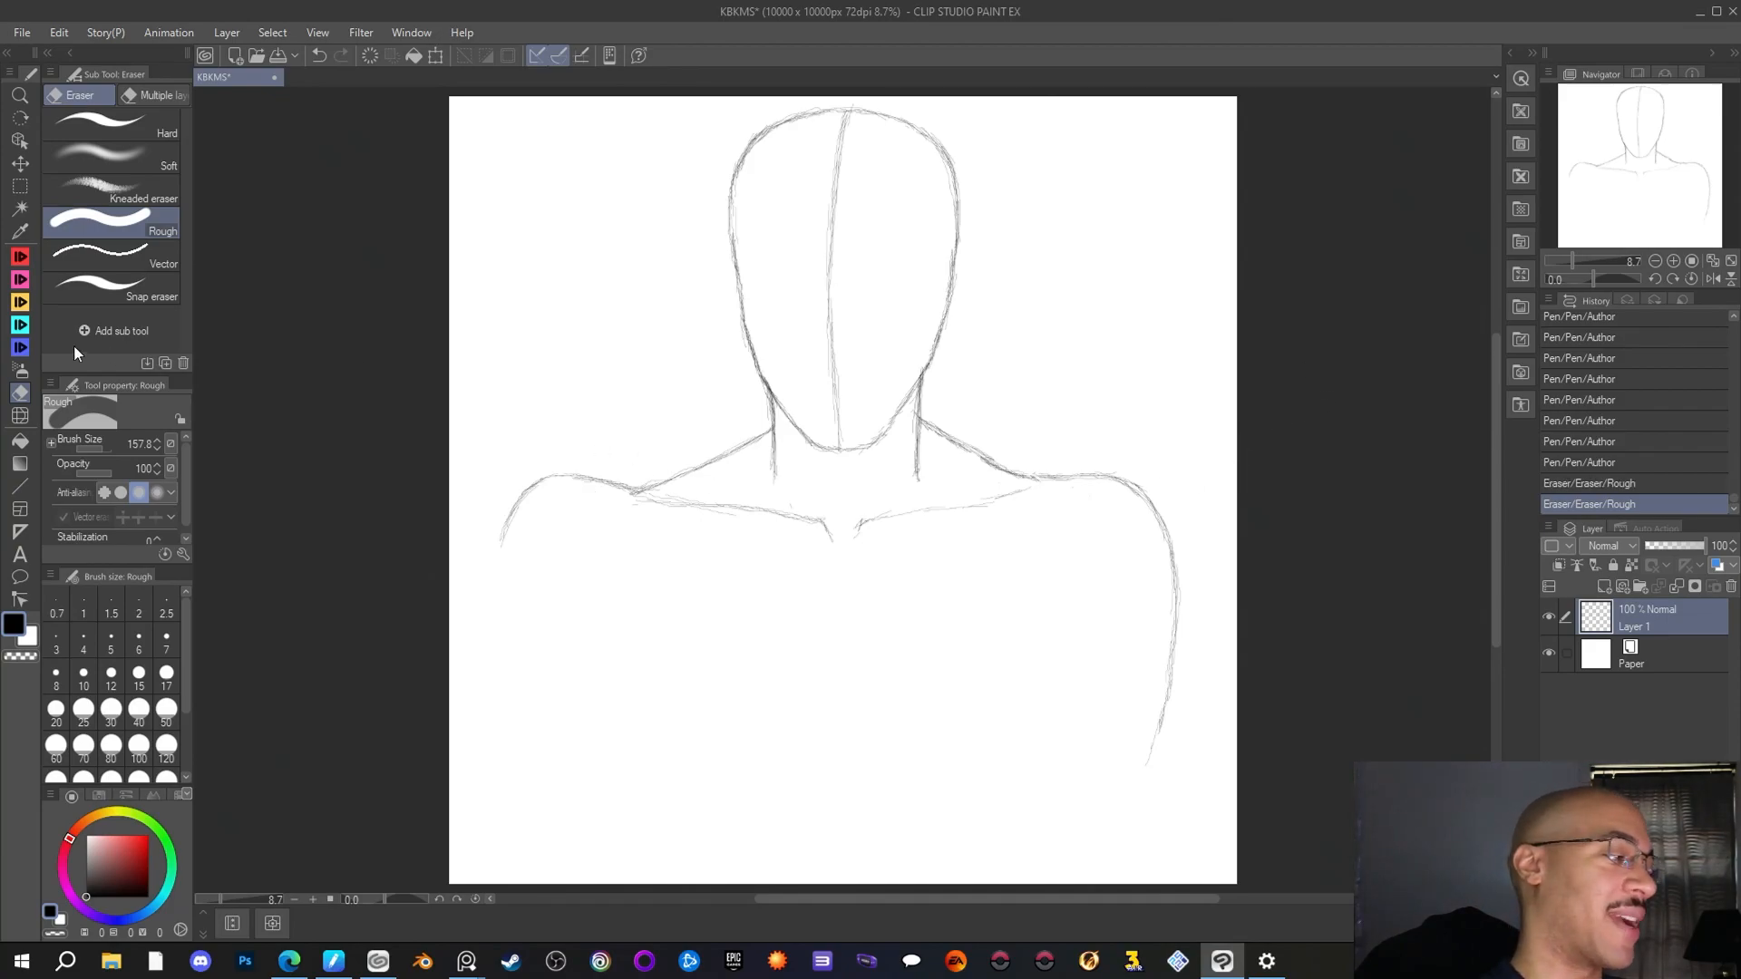
key(p)
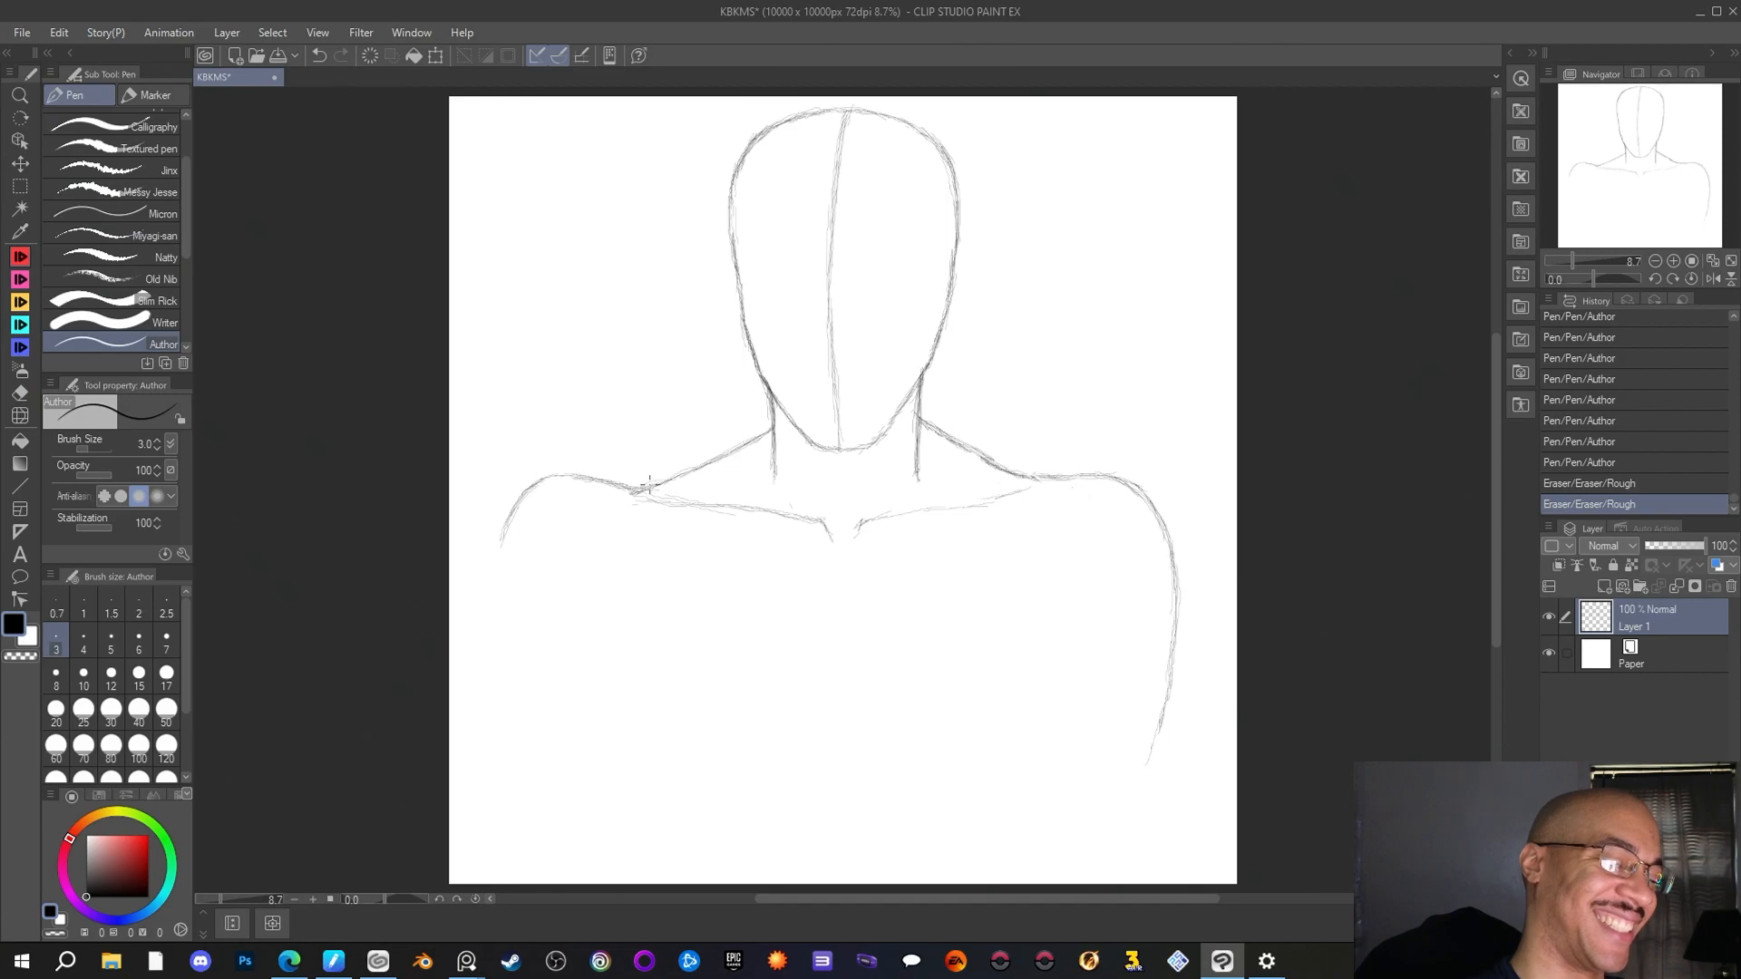
mouse_move(651, 486)
mouse_down()
mouse_move(546, 477)
mouse_move(526, 492)
mouse_up()
drag(546, 478, 495, 567)
drag(504, 544, 494, 616)
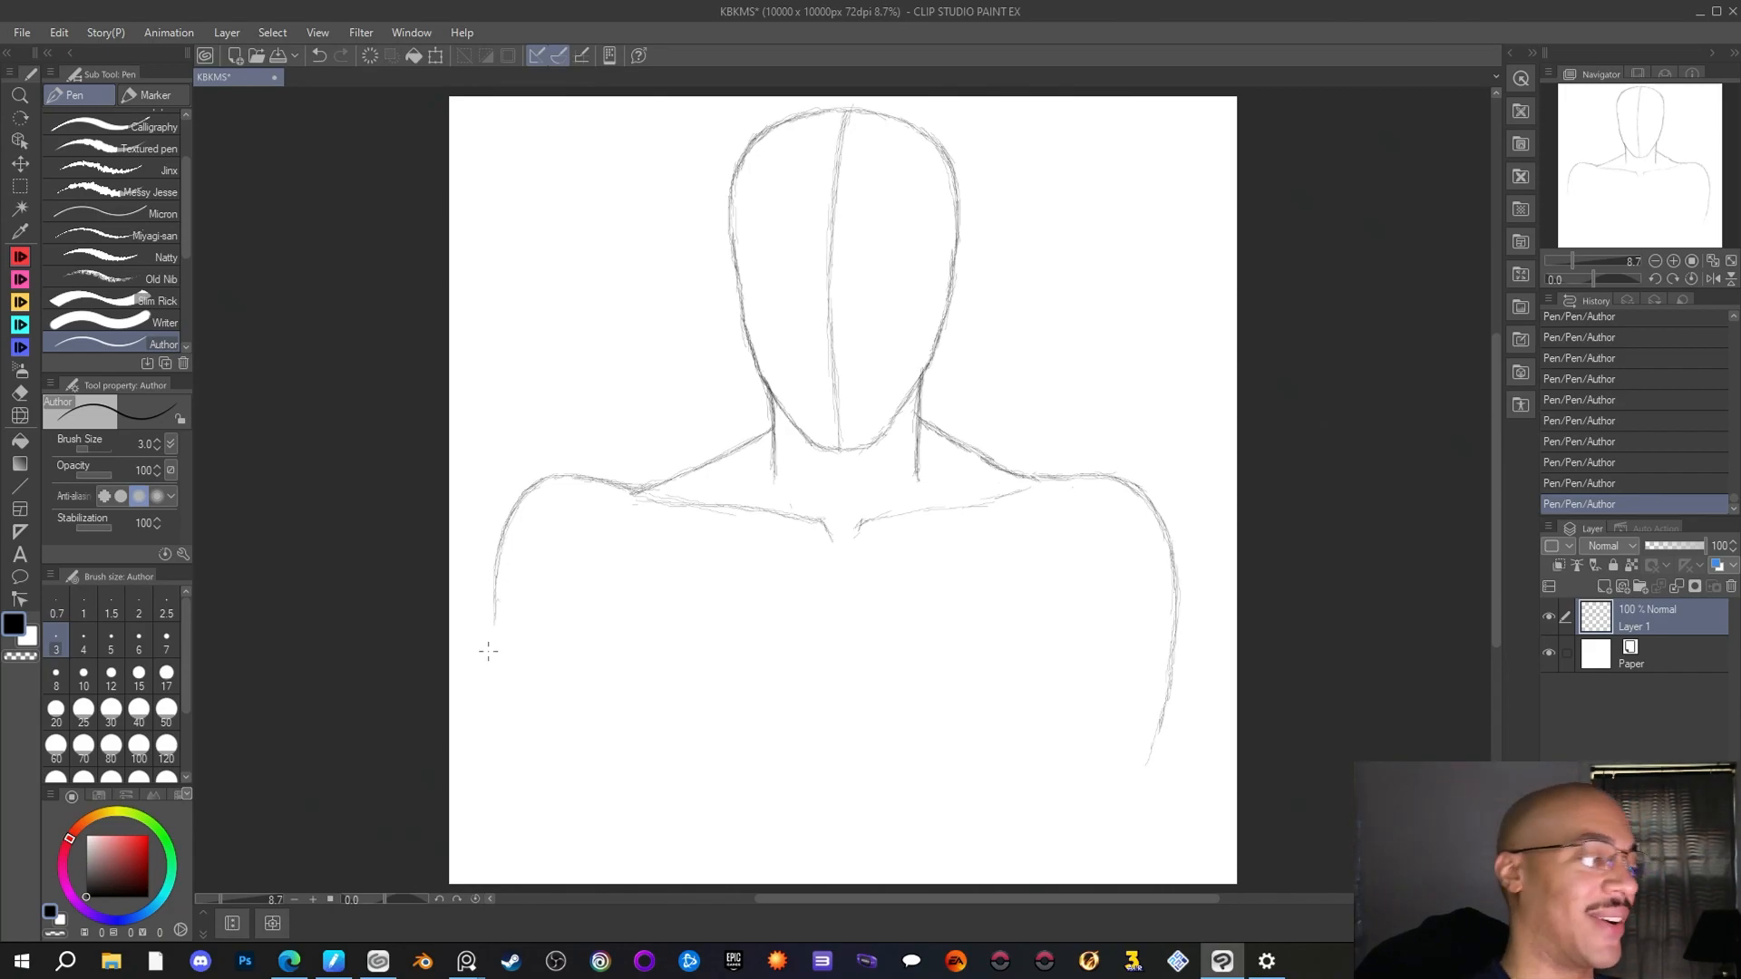
Thin the top of the left shoulder with the Rough eraser and retrace the curve from the neck slope down the upper arm
click(20, 393)
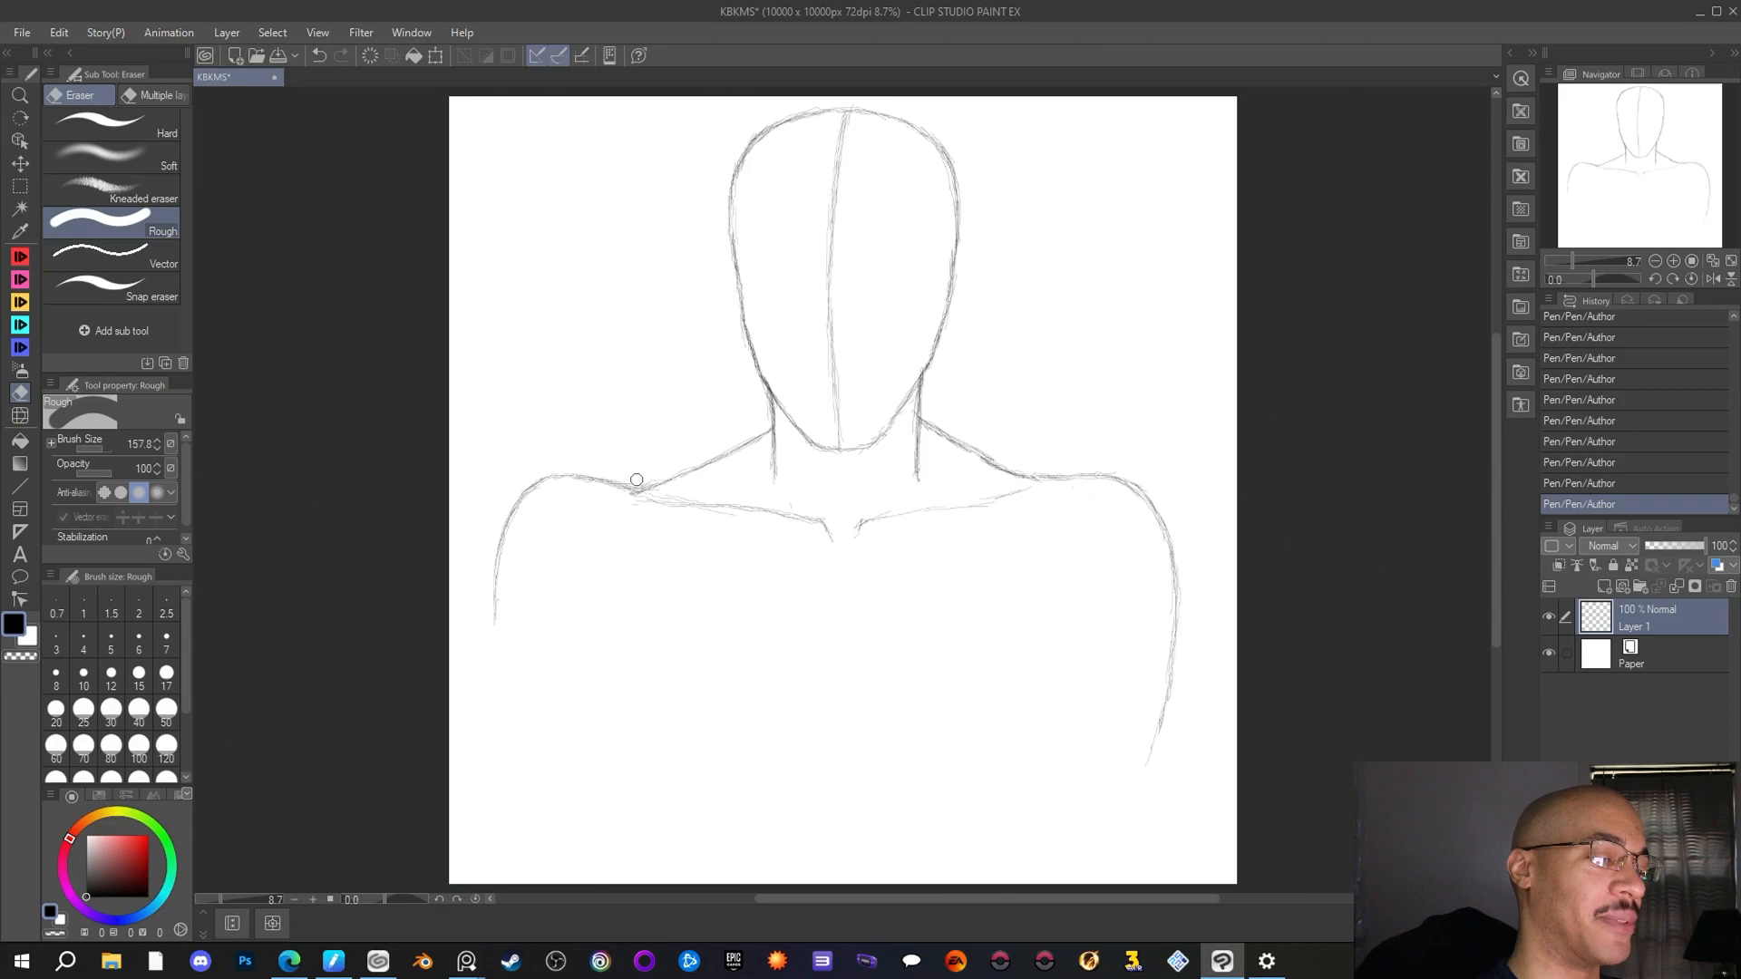
mouse_move(635, 479)
mouse_down()
mouse_move(552, 473)
mouse_move(505, 494)
mouse_move(482, 571)
mouse_move(494, 533)
mouse_move(500, 676)
mouse_up()
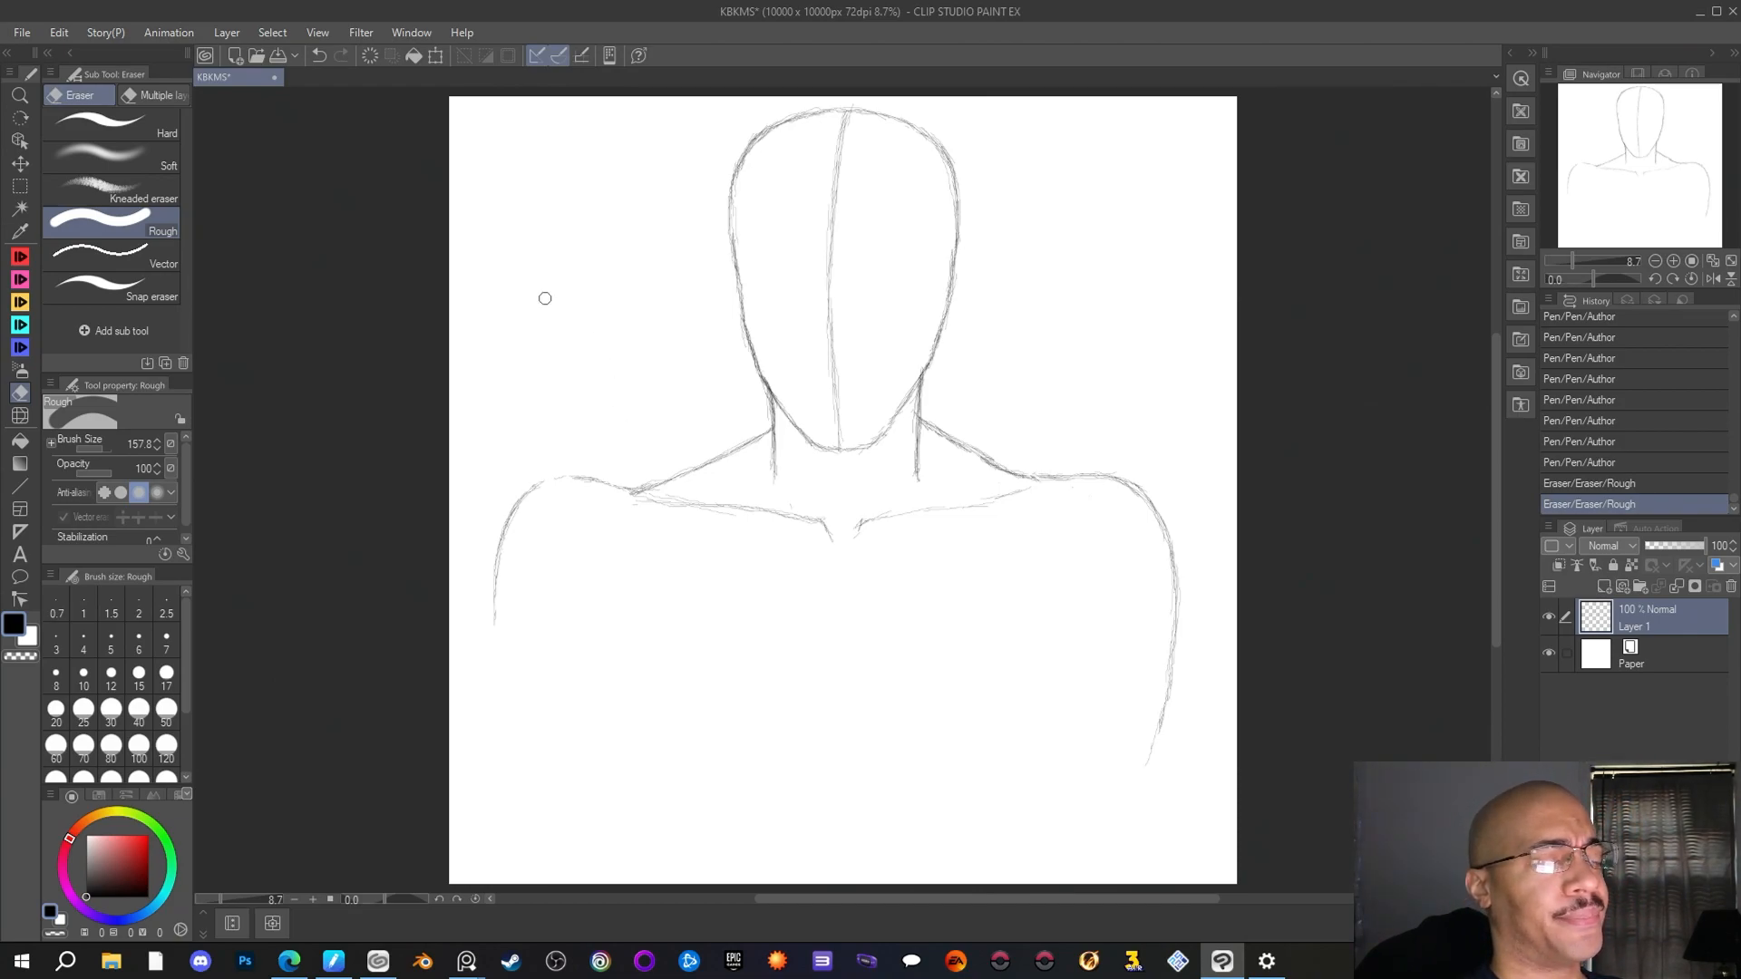
key(p)
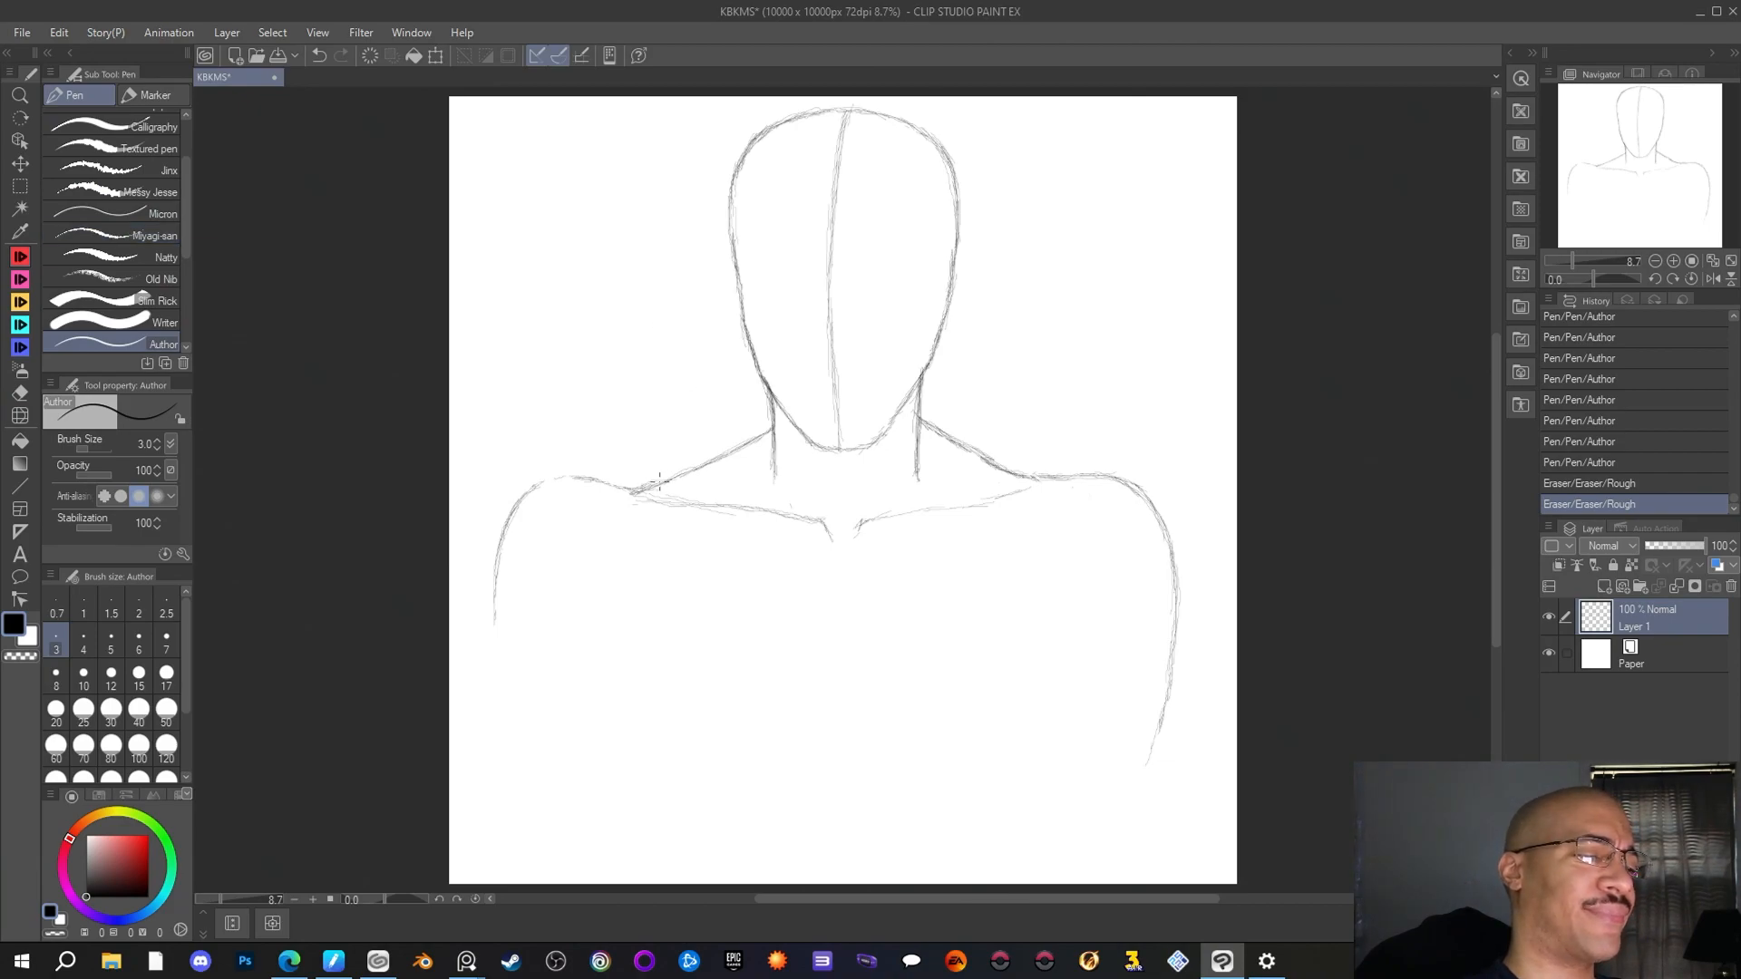
drag(659, 483, 628, 489)
drag(644, 490, 578, 478)
drag(593, 478, 519, 507)
drag(524, 501, 494, 626)
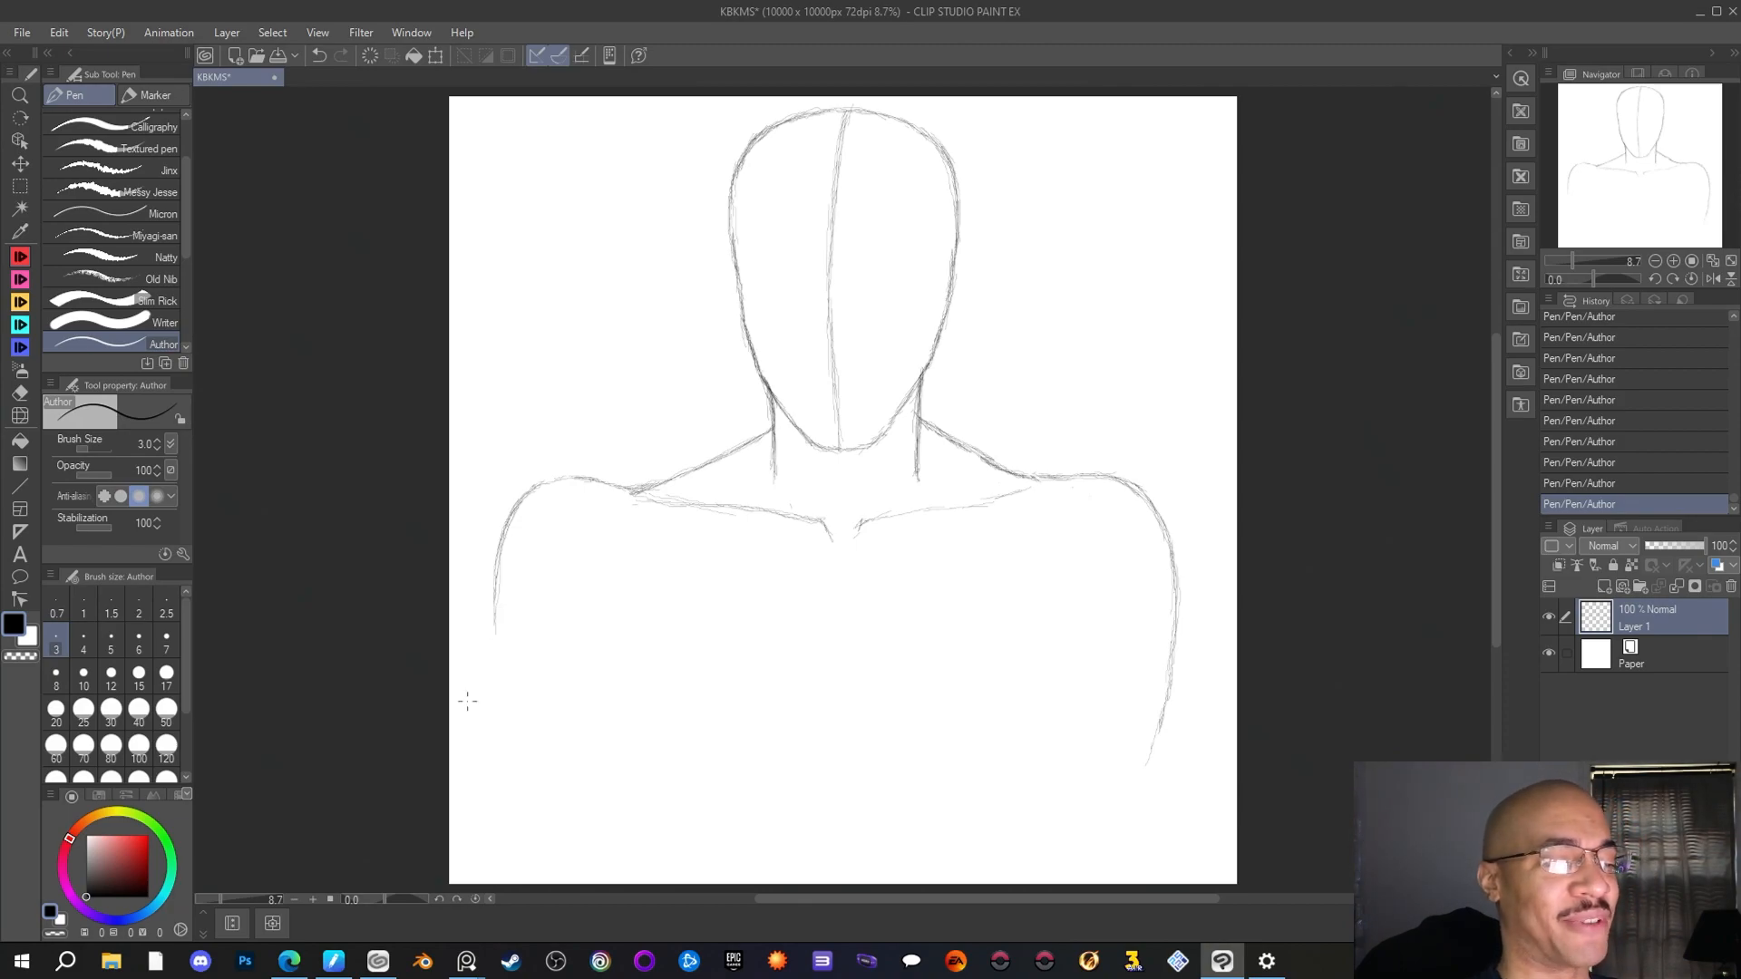
Erase the left shoulder and arm outline with the Rough eraser and redraw a slightly lower shoulder curve with the Author pen
key(e)
mouse_move(508, 630)
mouse_down()
mouse_move(521, 494)
mouse_move(509, 523)
mouse_move(548, 472)
mouse_move(601, 471)
mouse_move(612, 423)
mouse_move(586, 484)
mouse_up()
key(p)
drag(599, 484, 547, 488)
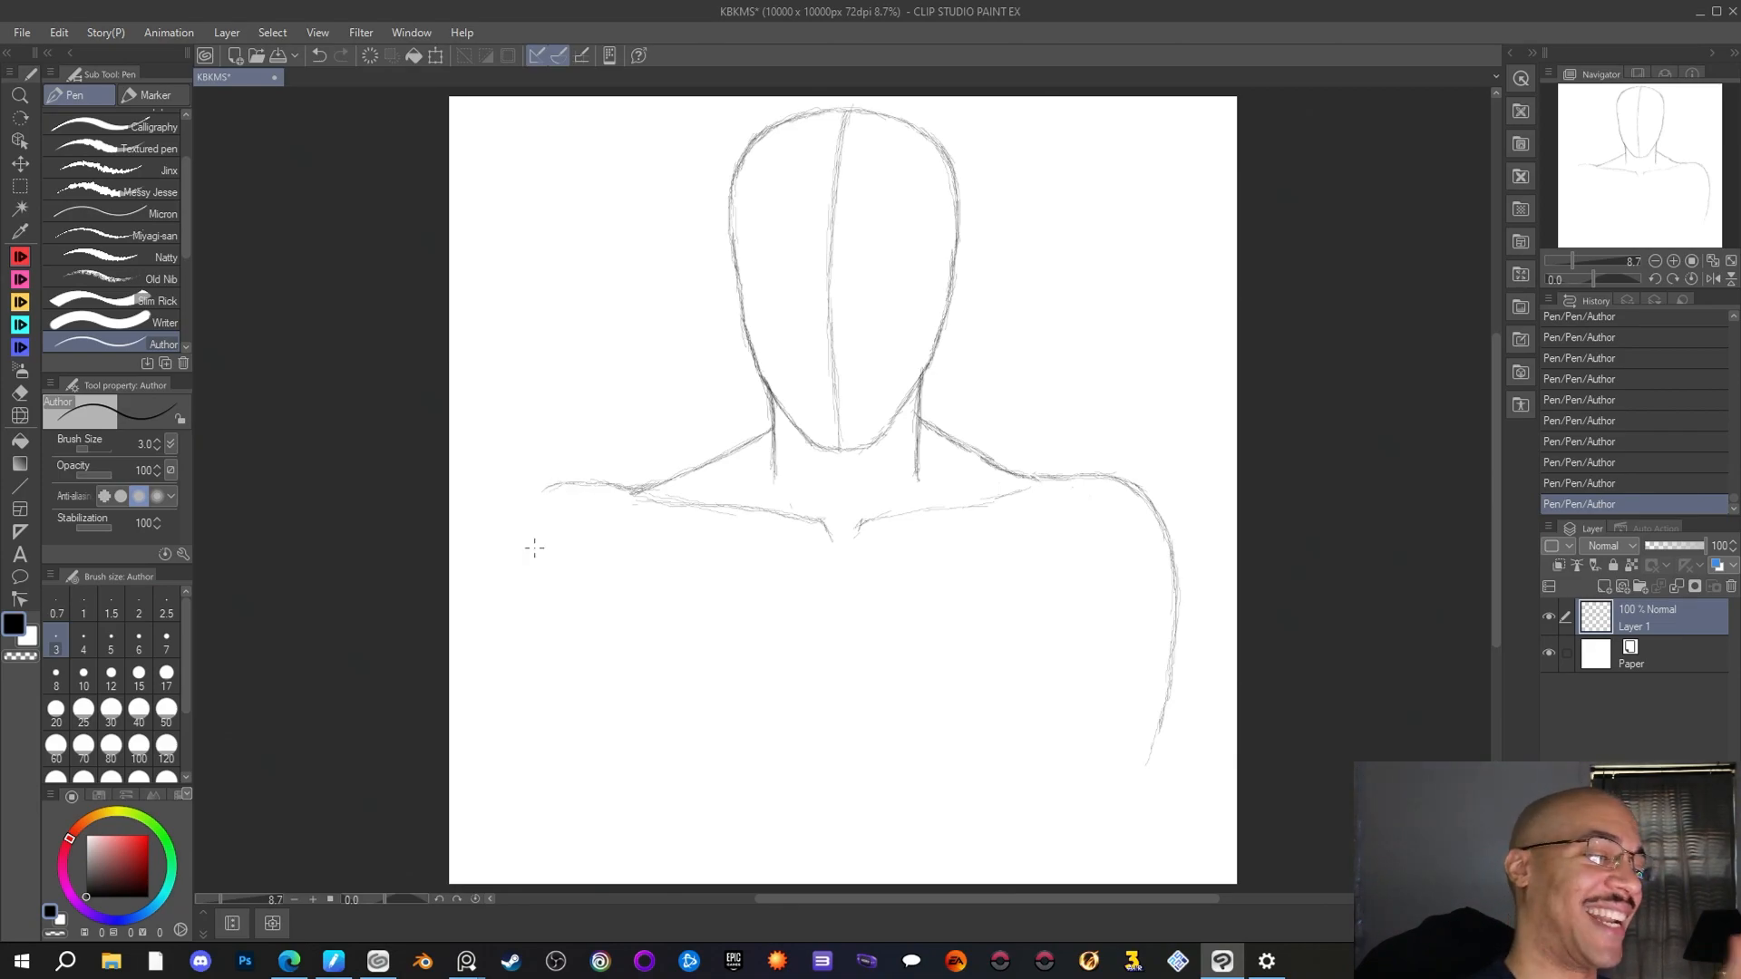
drag(553, 483, 513, 520)
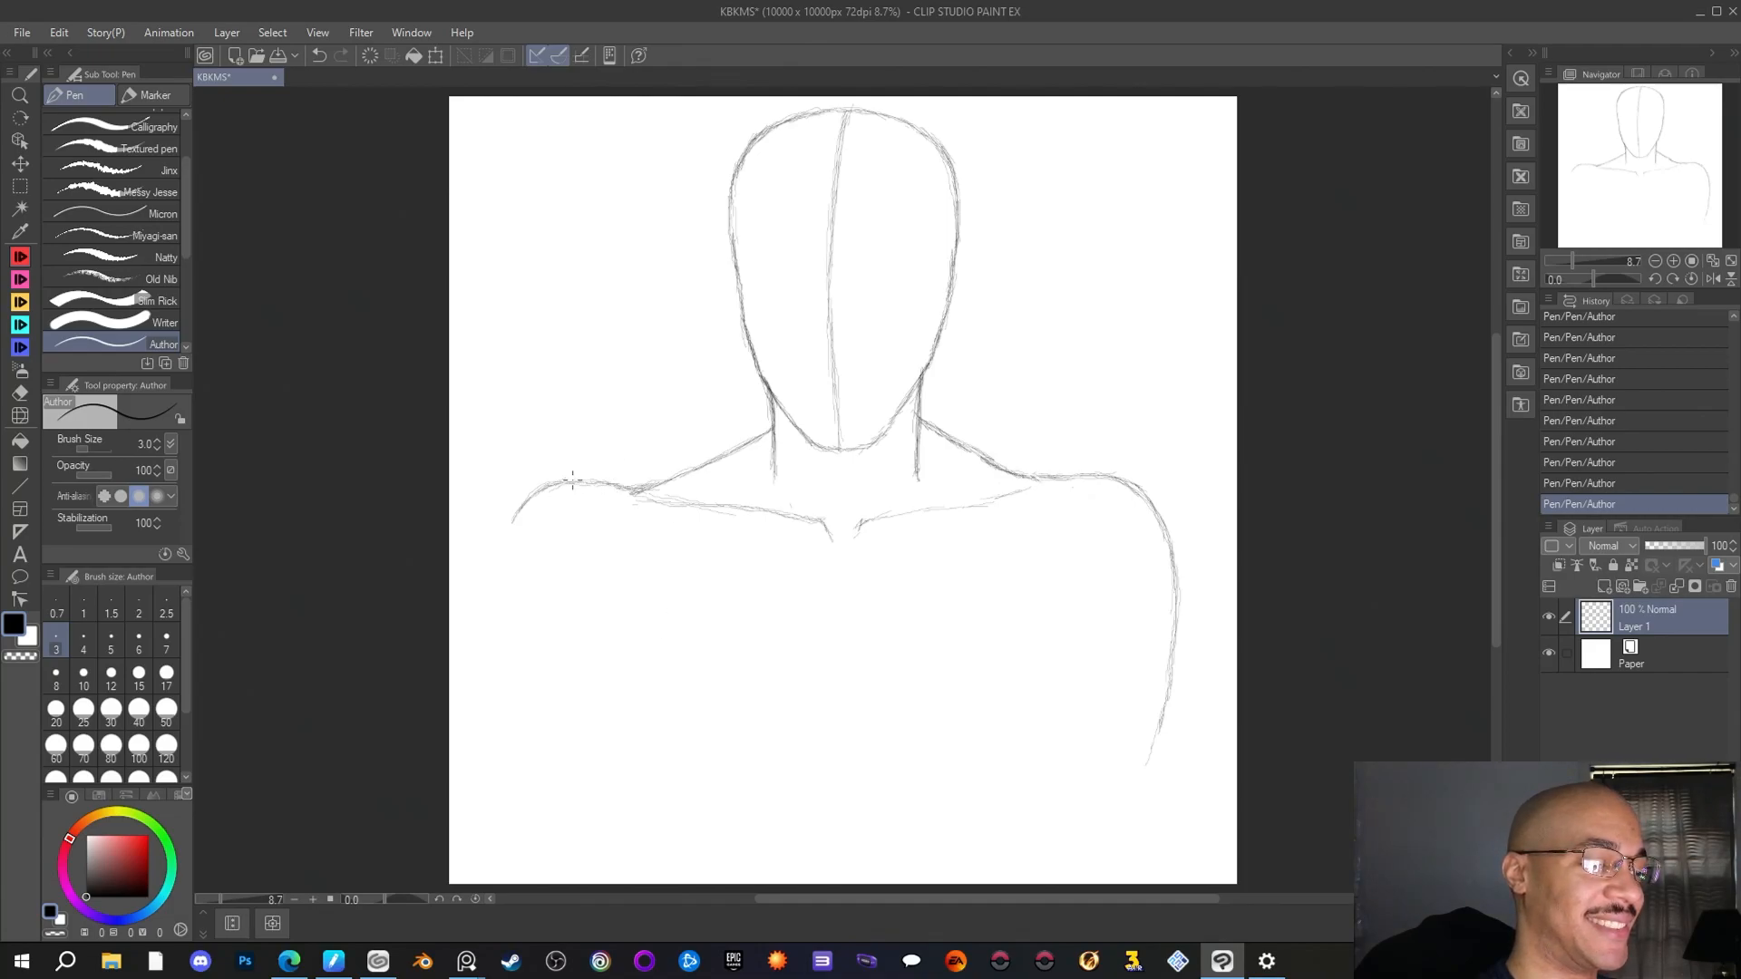
Sketch both outer arm lines down toward the canvas's lower edge, tapering inward, and clean the right shoulder's inner edge with the Rough eraser
drag(514, 520, 490, 590)
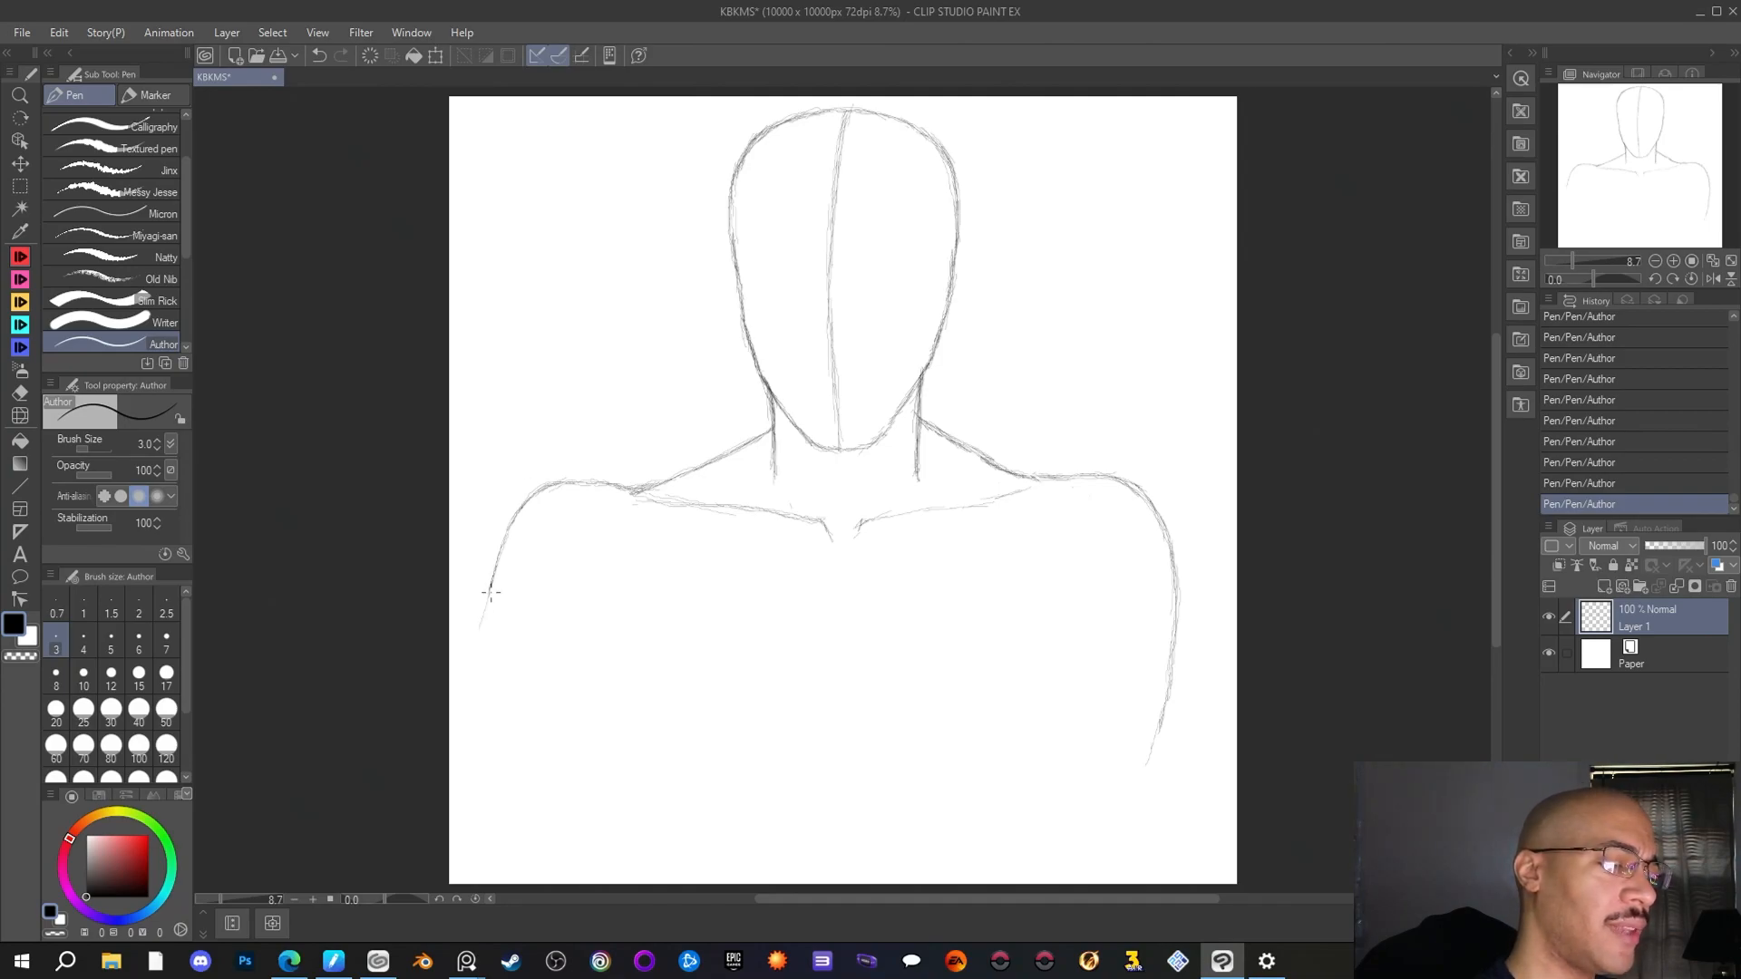
mouse_move(489, 591)
mouse_down()
mouse_move(484, 714)
mouse_move(479, 669)
mouse_move(493, 738)
mouse_move(480, 663)
mouse_move(539, 873)
mouse_up()
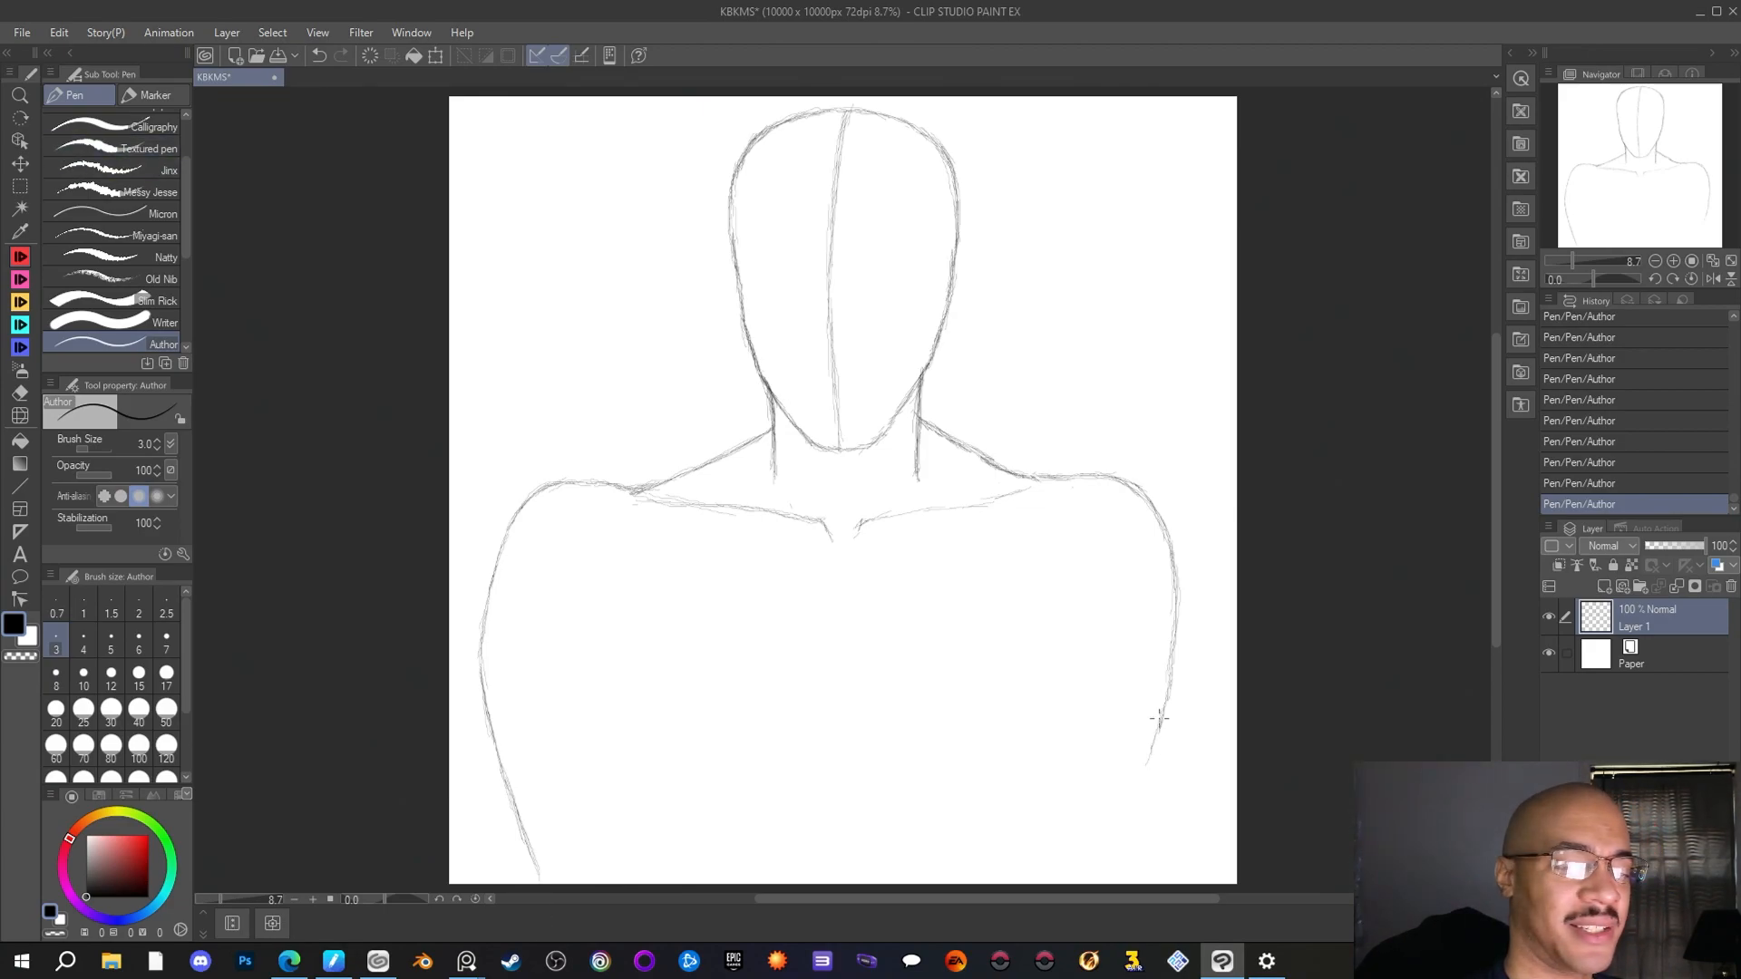
drag(1162, 721, 1107, 876)
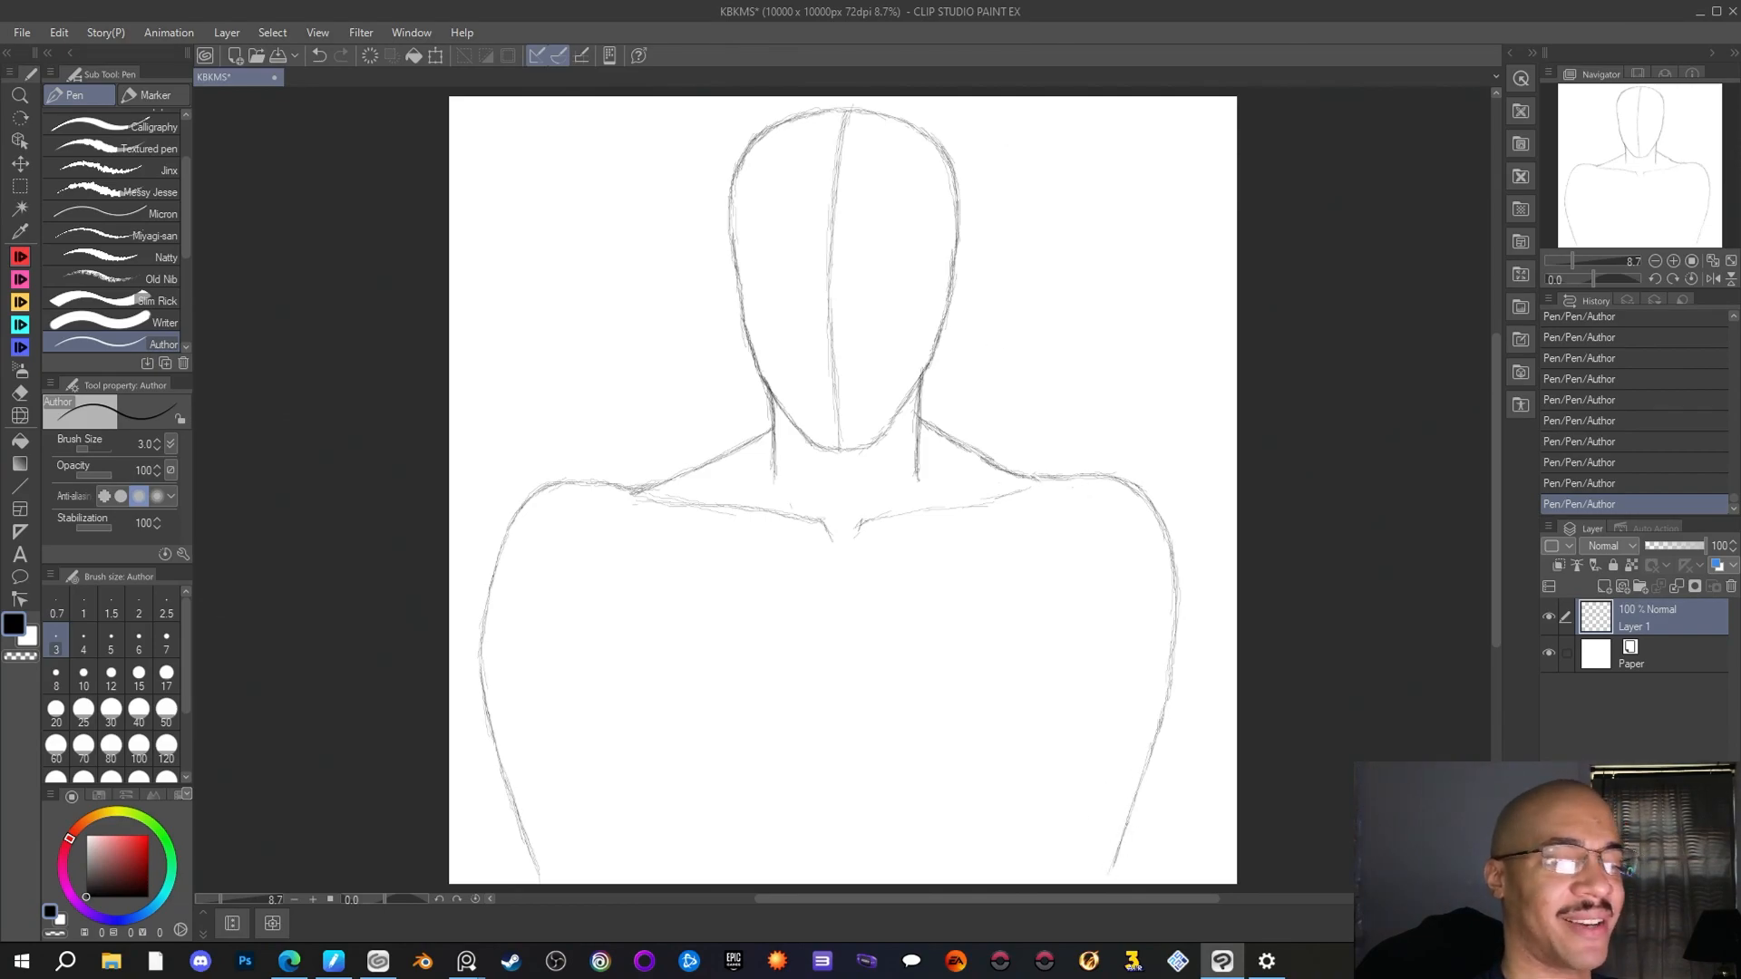
click(23, 392)
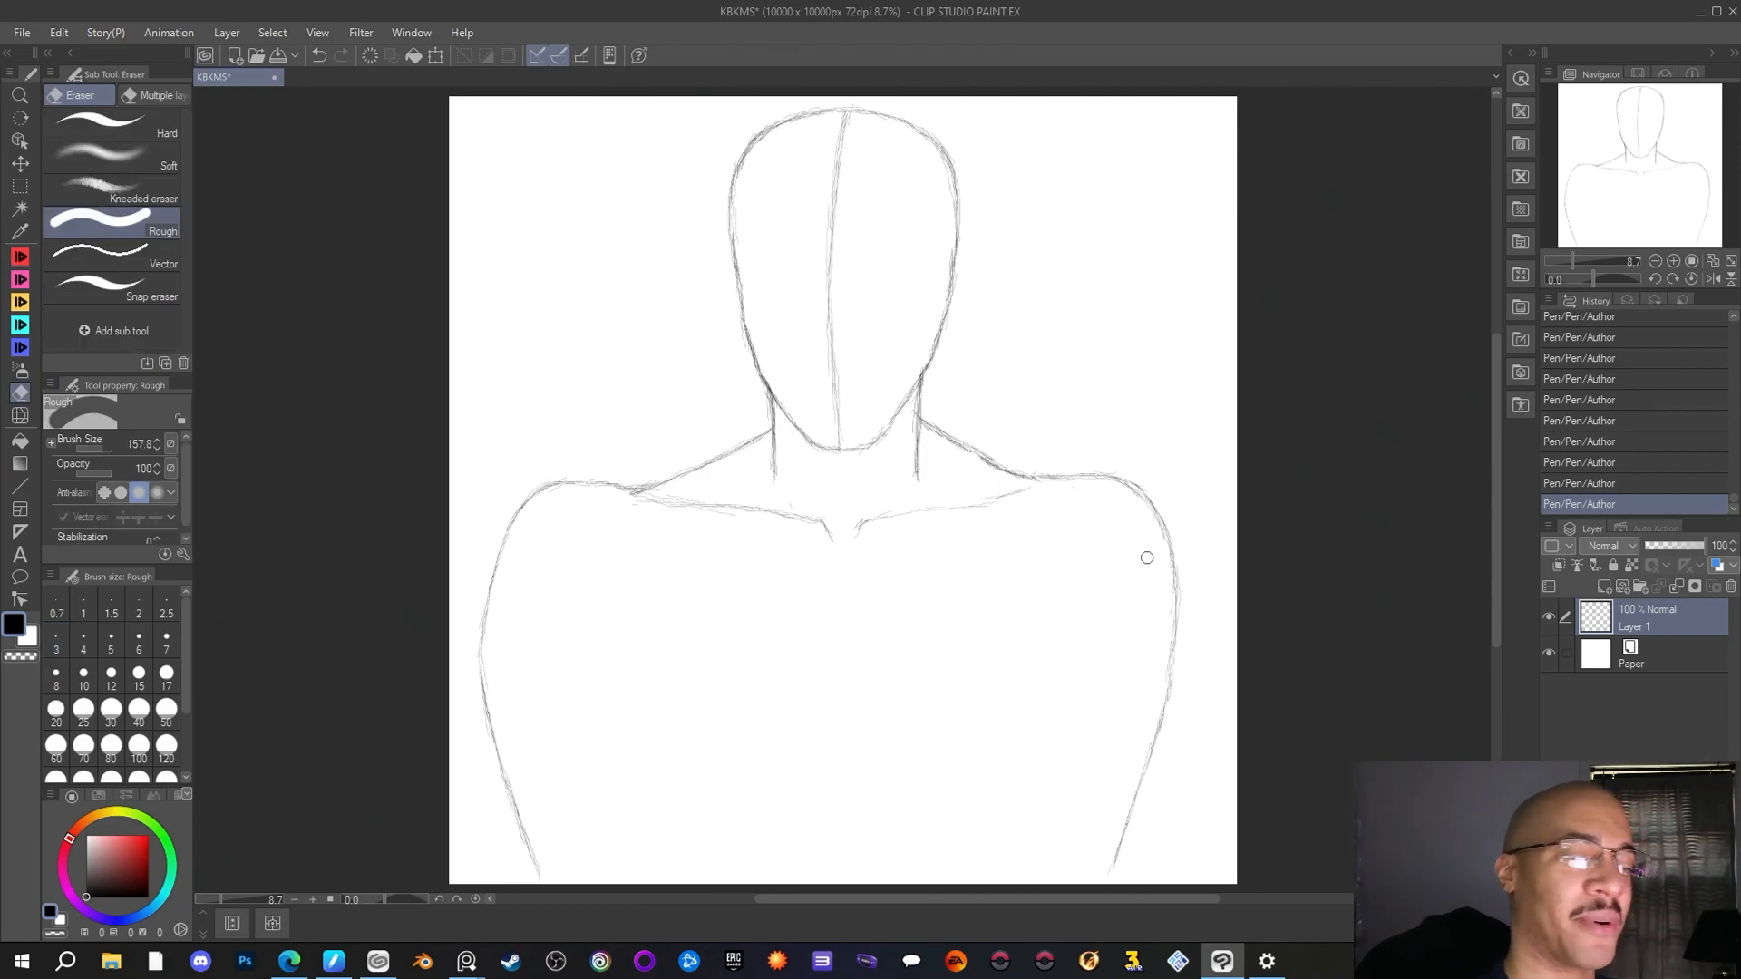
mouse_move(1156, 531)
mouse_down()
mouse_move(1114, 483)
mouse_move(1149, 483)
mouse_up()
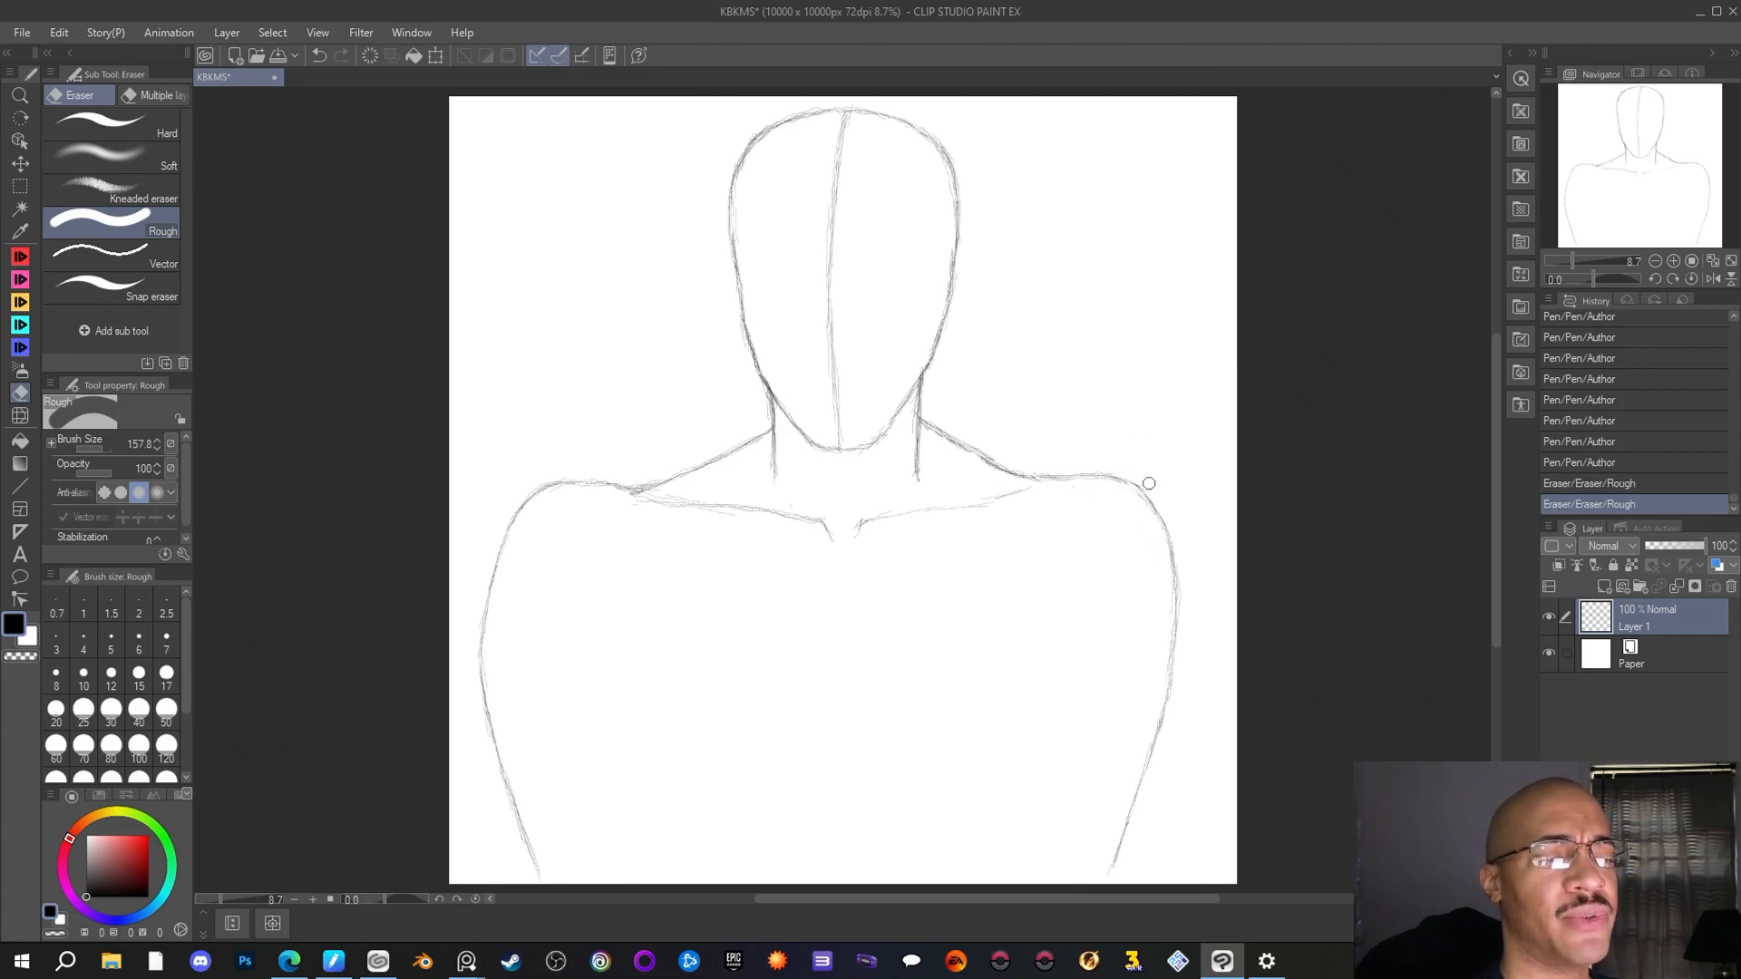
Select the left shoulder and arm with a rectangular selection, shift them toward the neck, rotate slightly, apply the transform, and deselect
key(m)
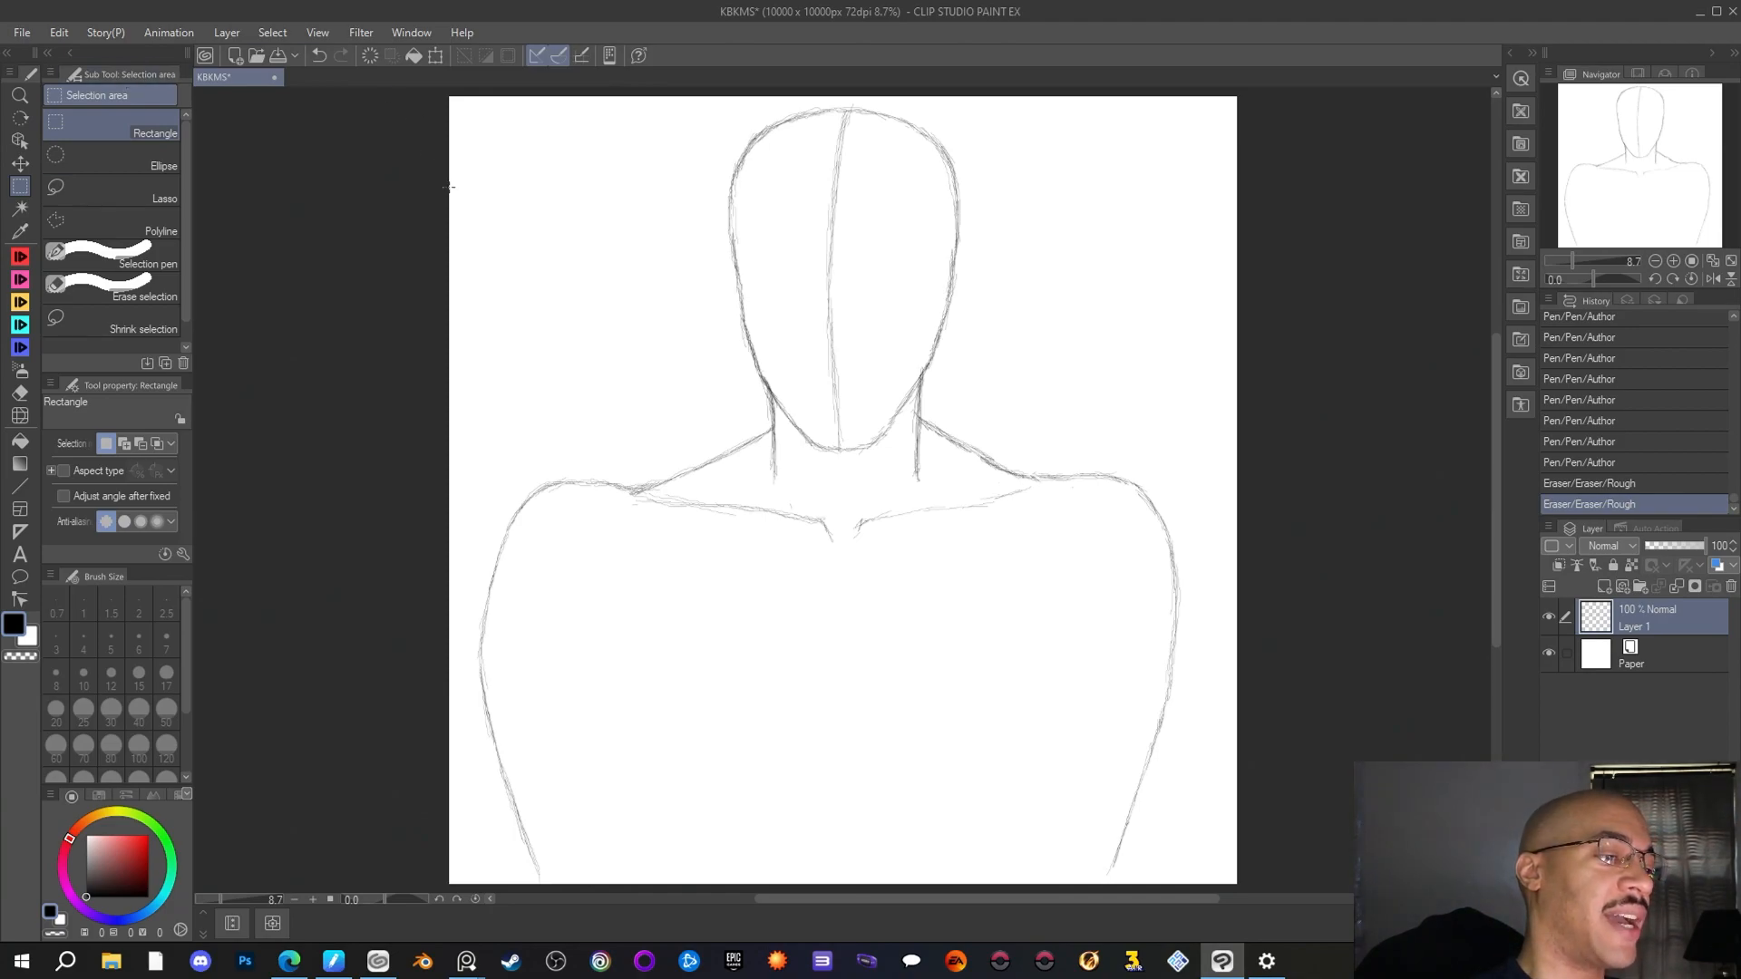
drag(451, 194, 657, 884)
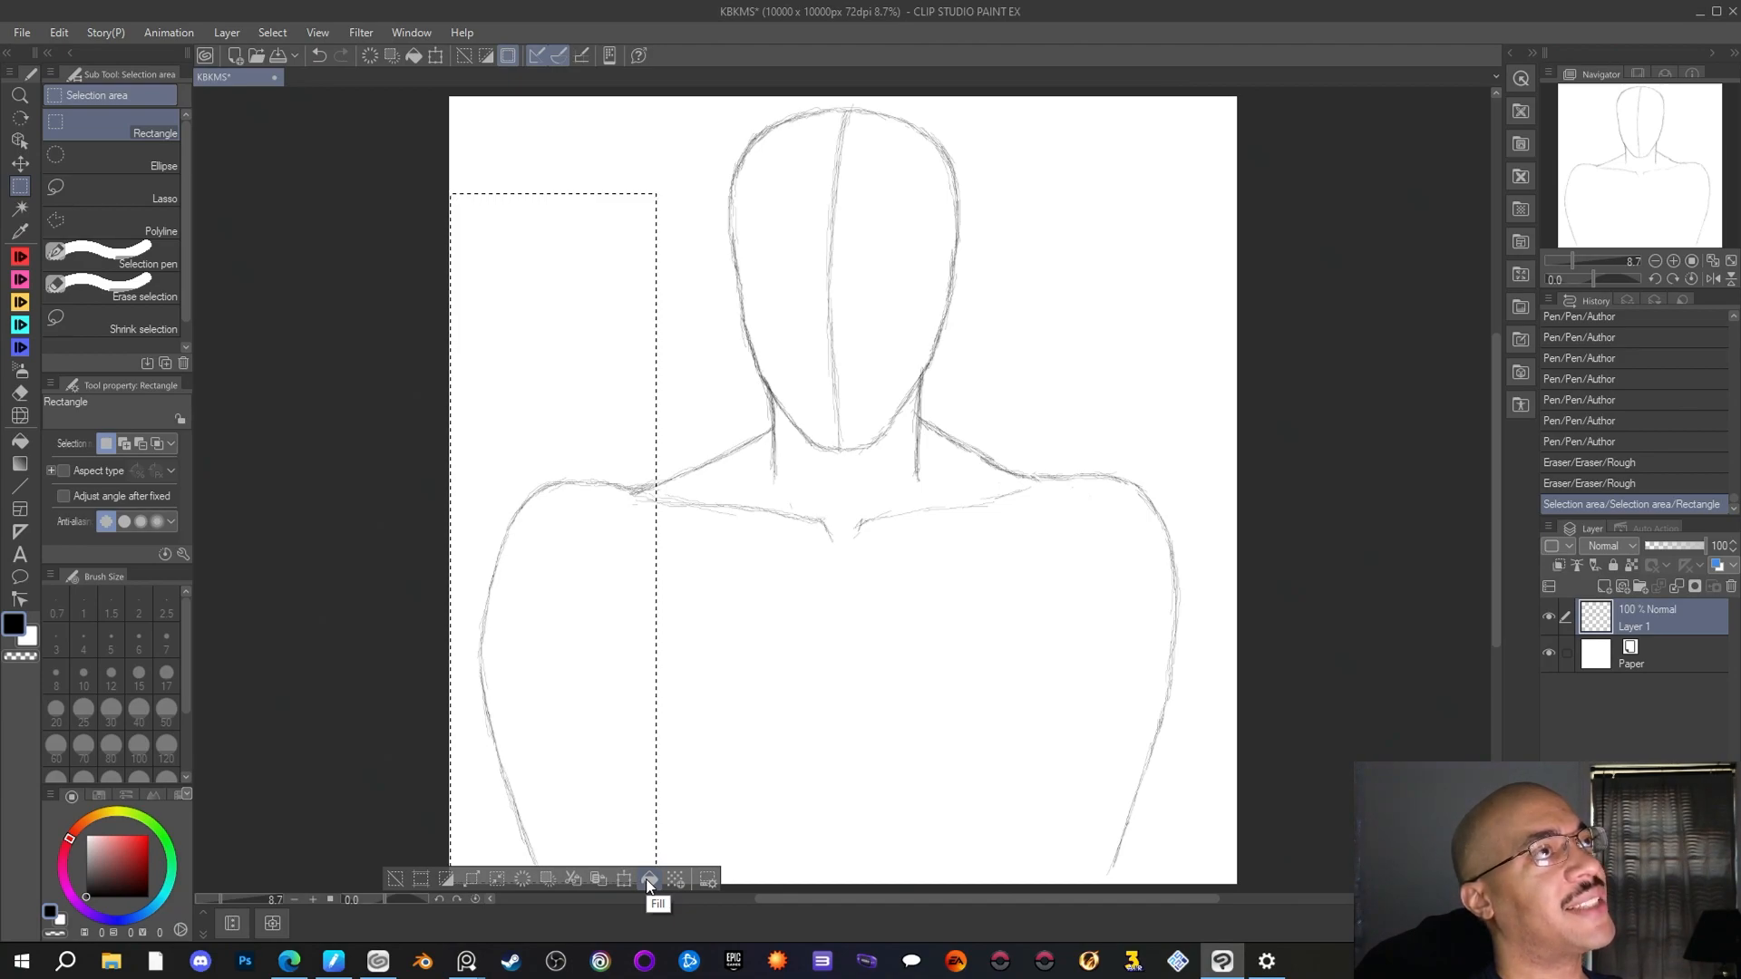
click(628, 879)
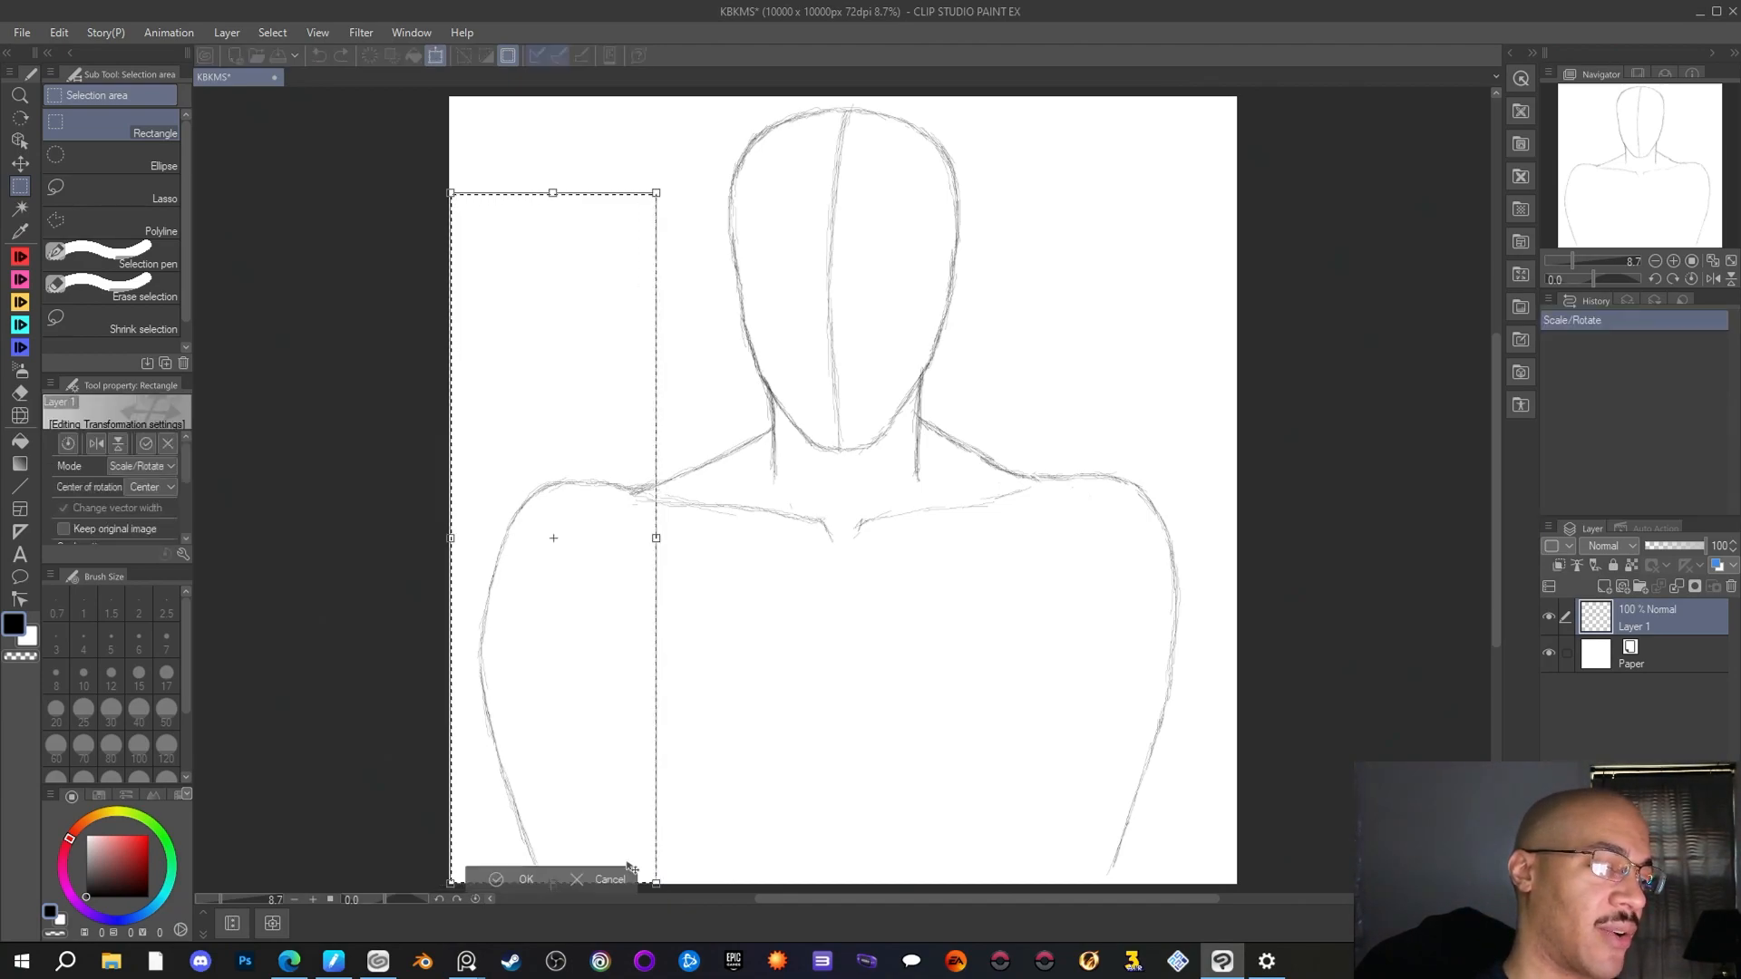
drag(642, 639, 652, 638)
drag(1293, 511, 1297, 555)
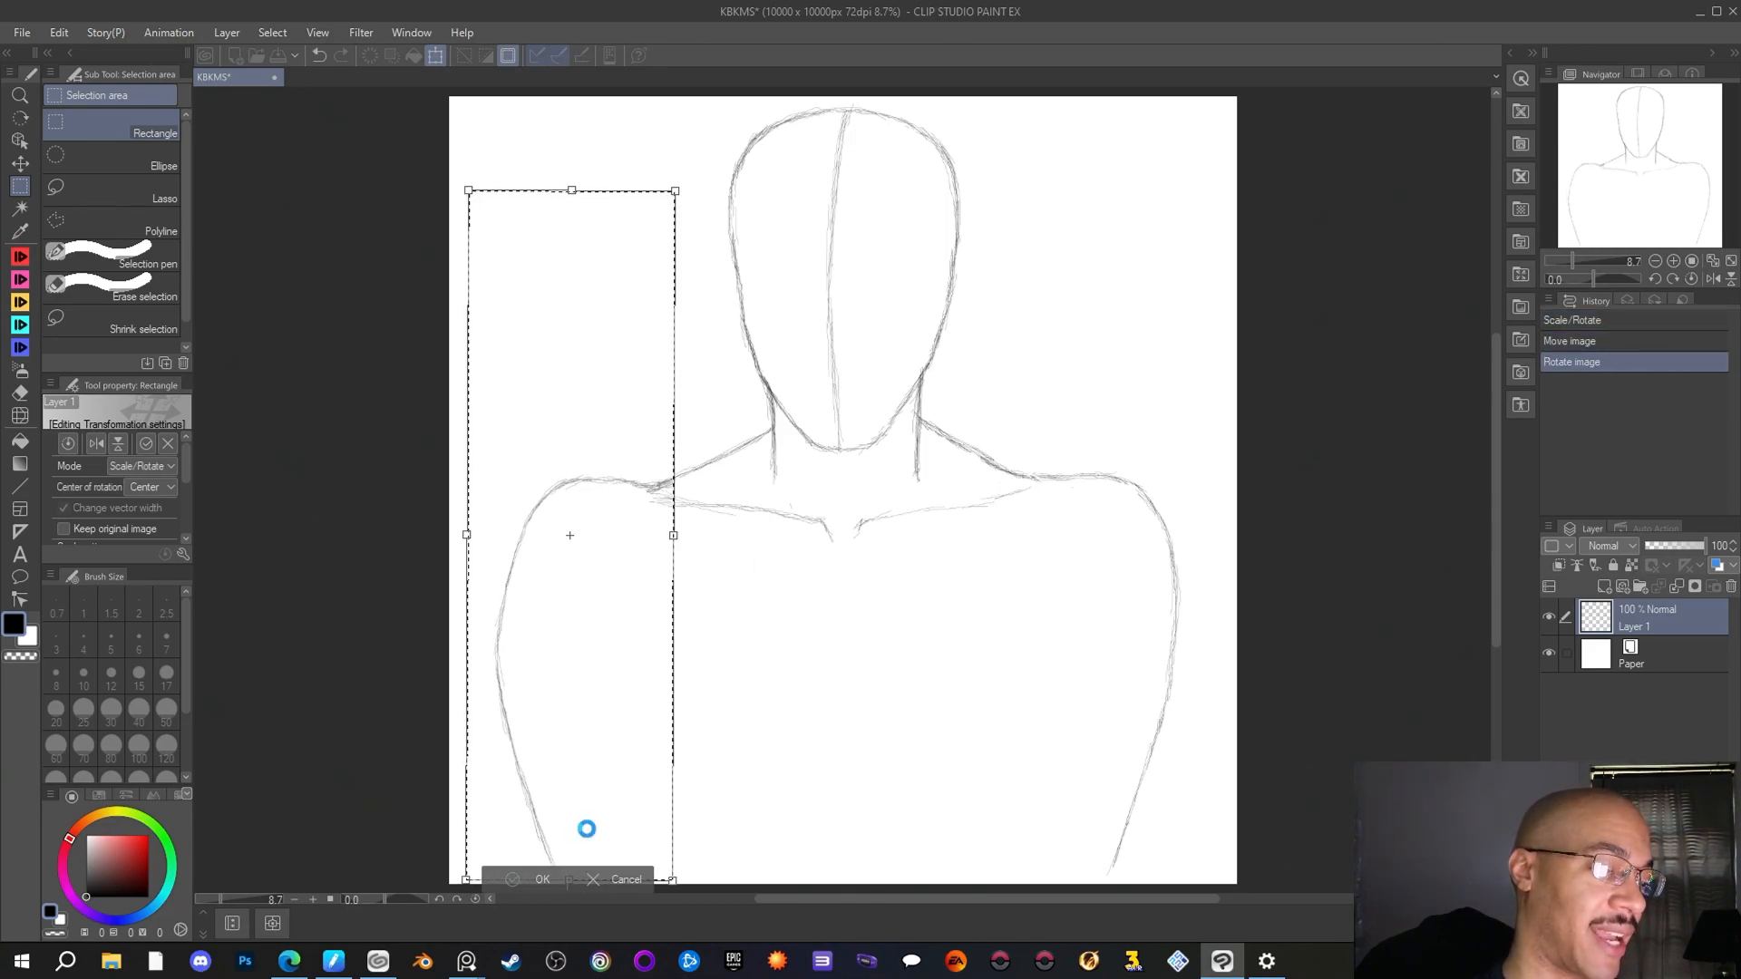
click(514, 881)
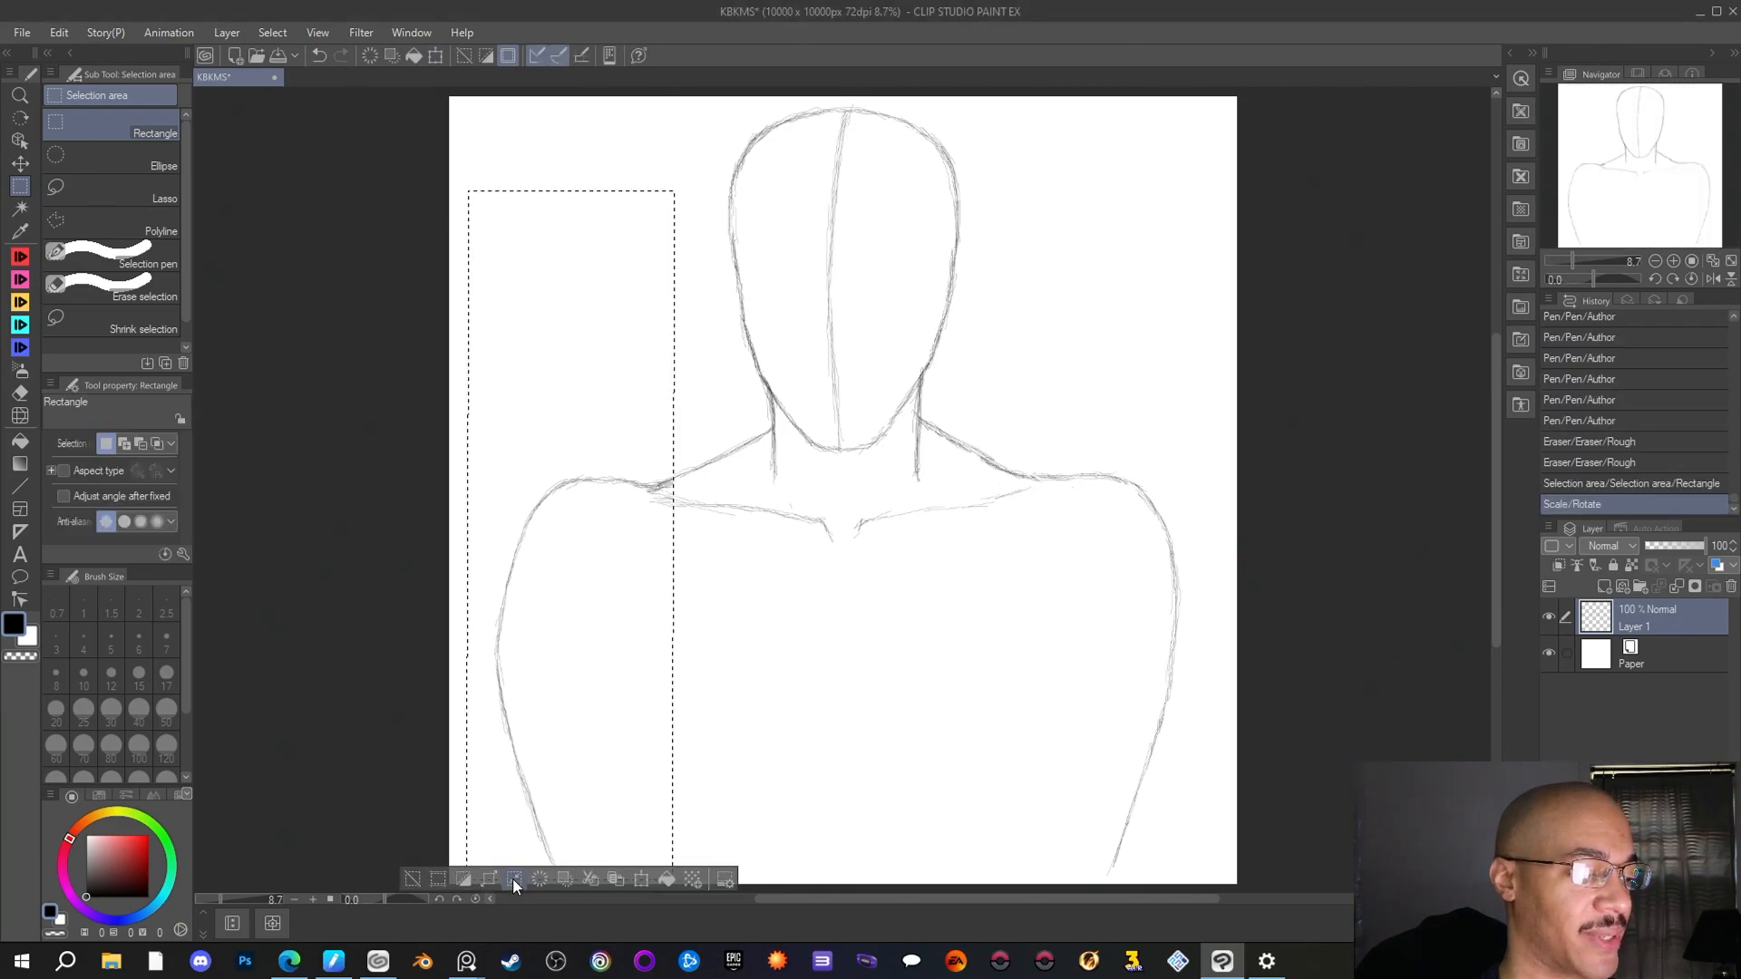
click(380, 673)
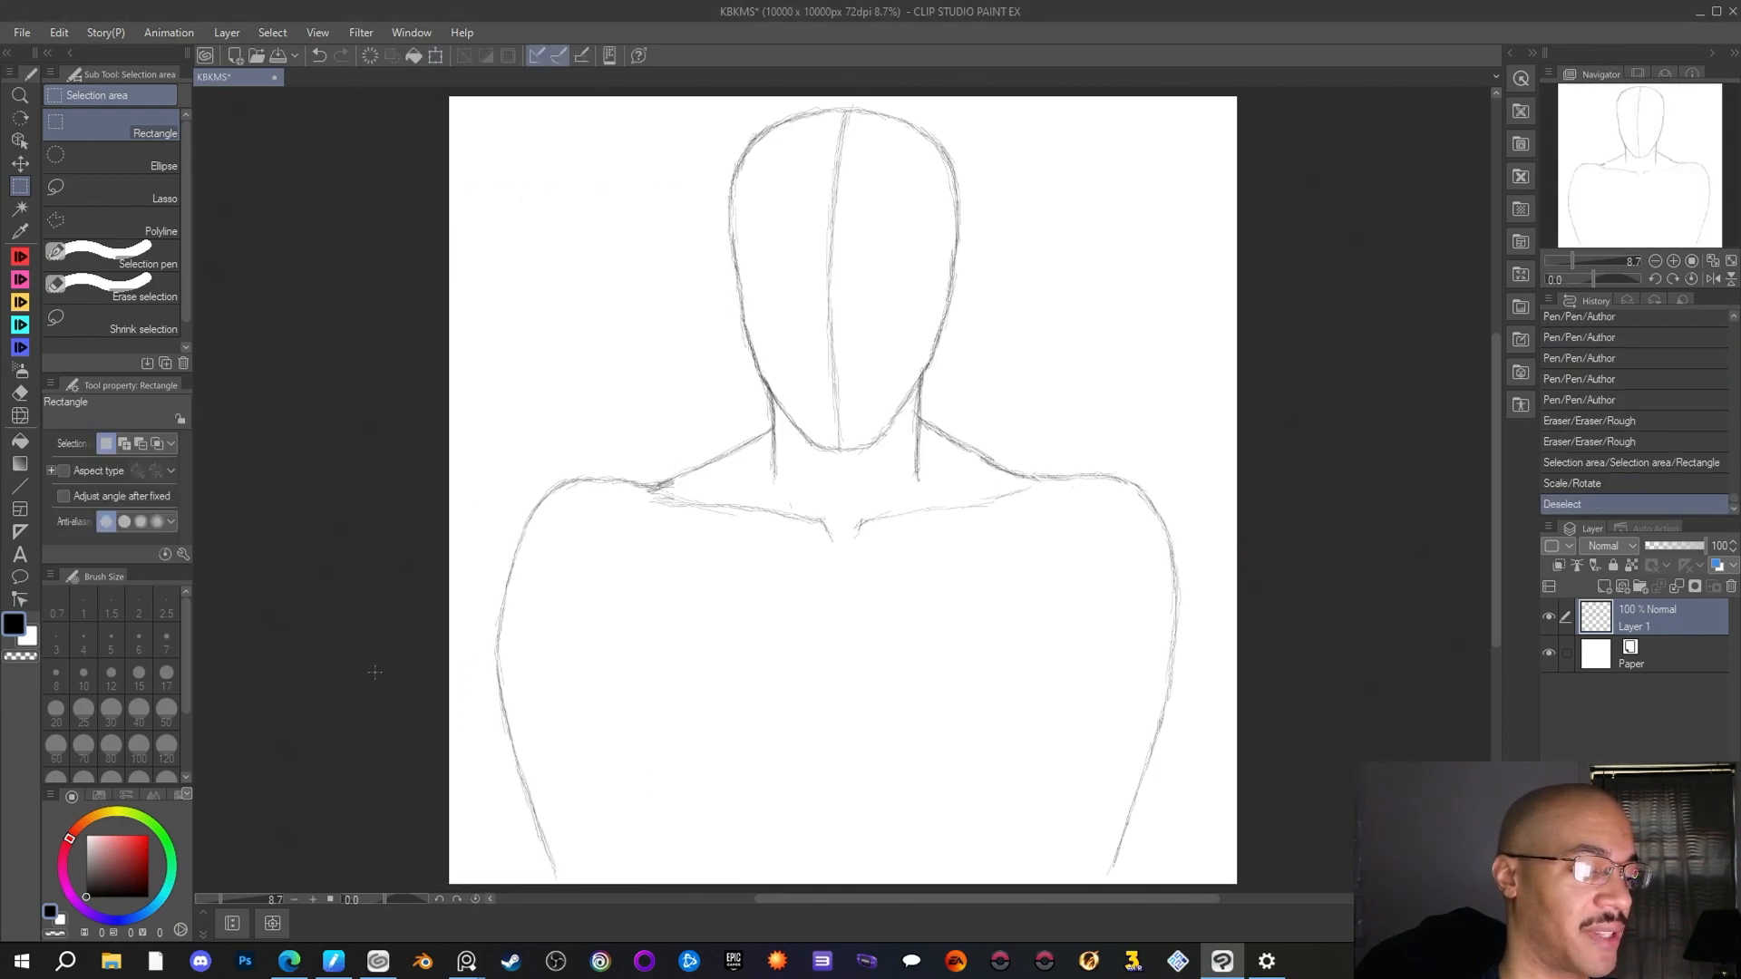
Extend the lower ends of both arm lines to the canvas's bottom edge with the Author pen, and switch to the Rough eraser
click(20, 259)
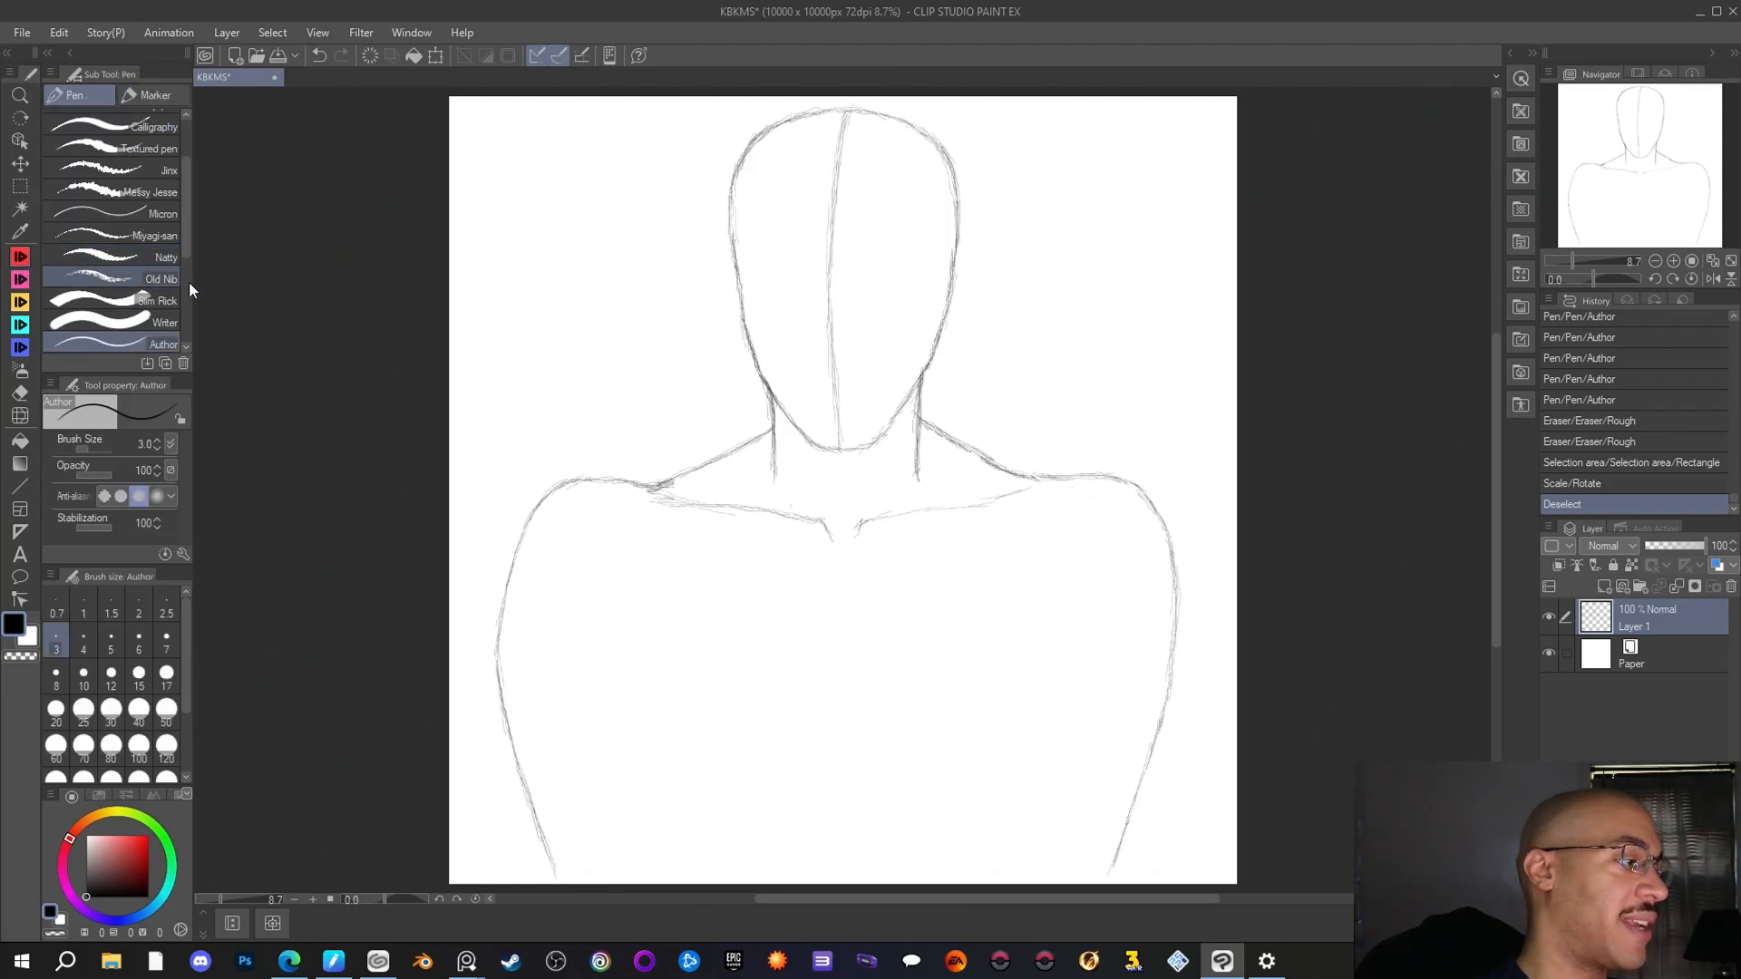
drag(551, 862, 563, 882)
drag(552, 860, 561, 880)
drag(550, 859, 564, 882)
drag(1104, 862, 1111, 885)
drag(1103, 867, 1111, 887)
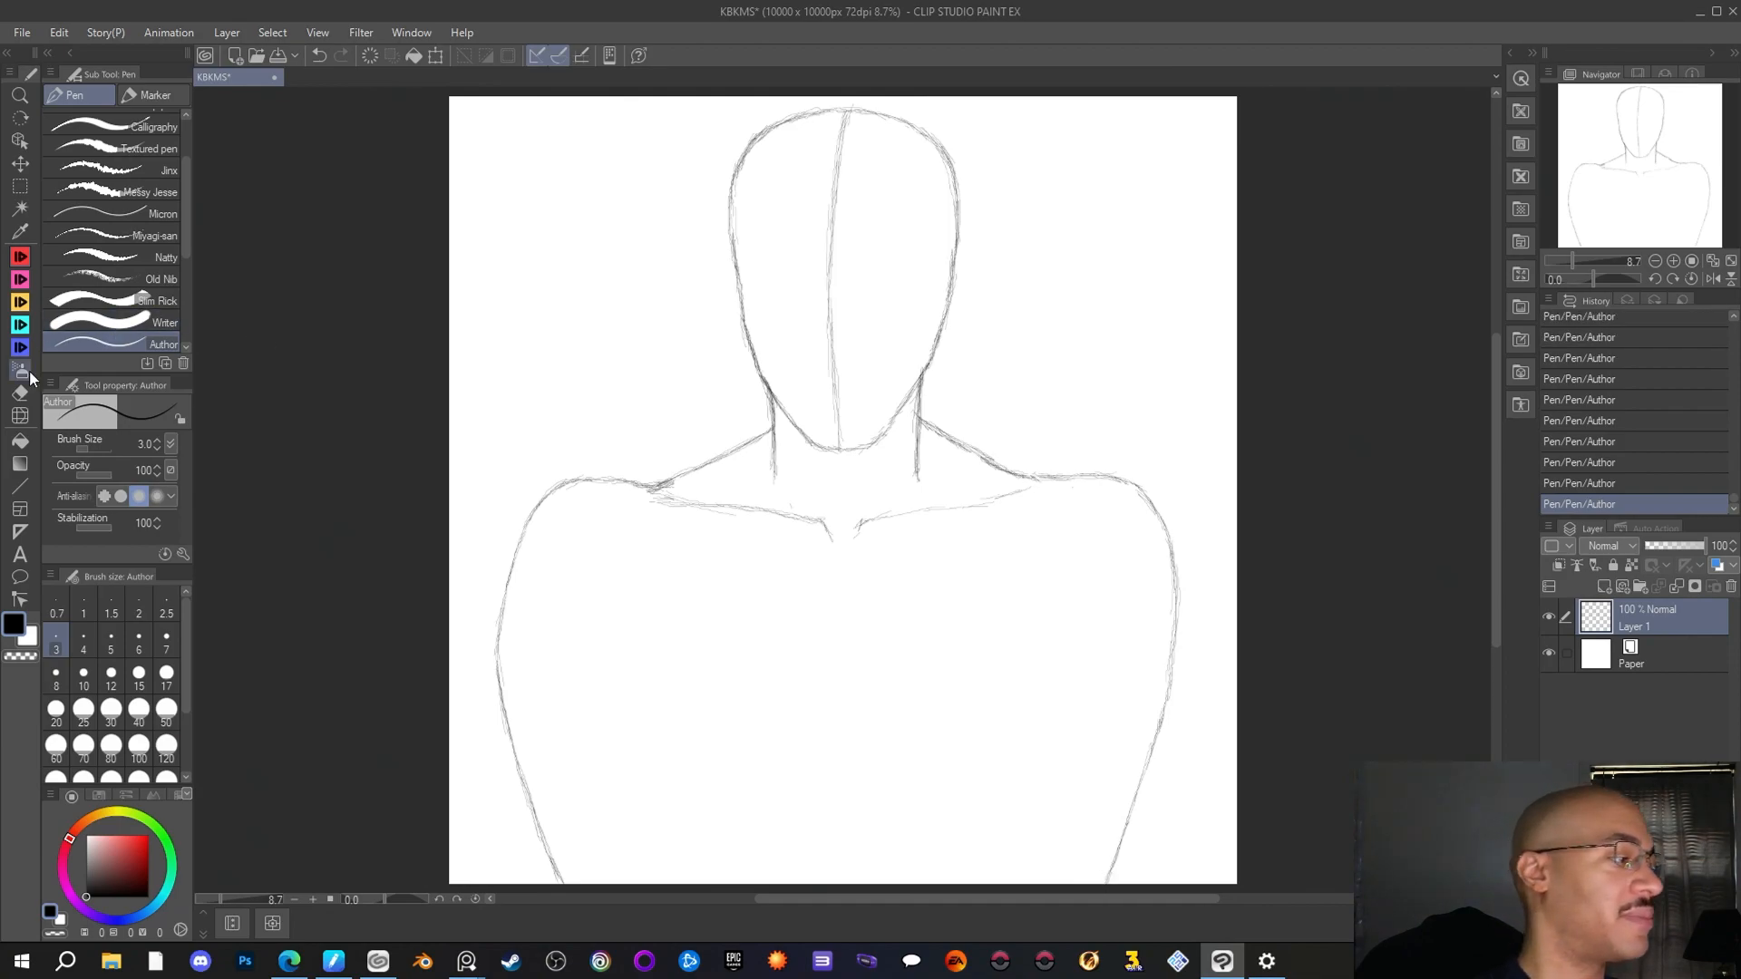
click(20, 392)
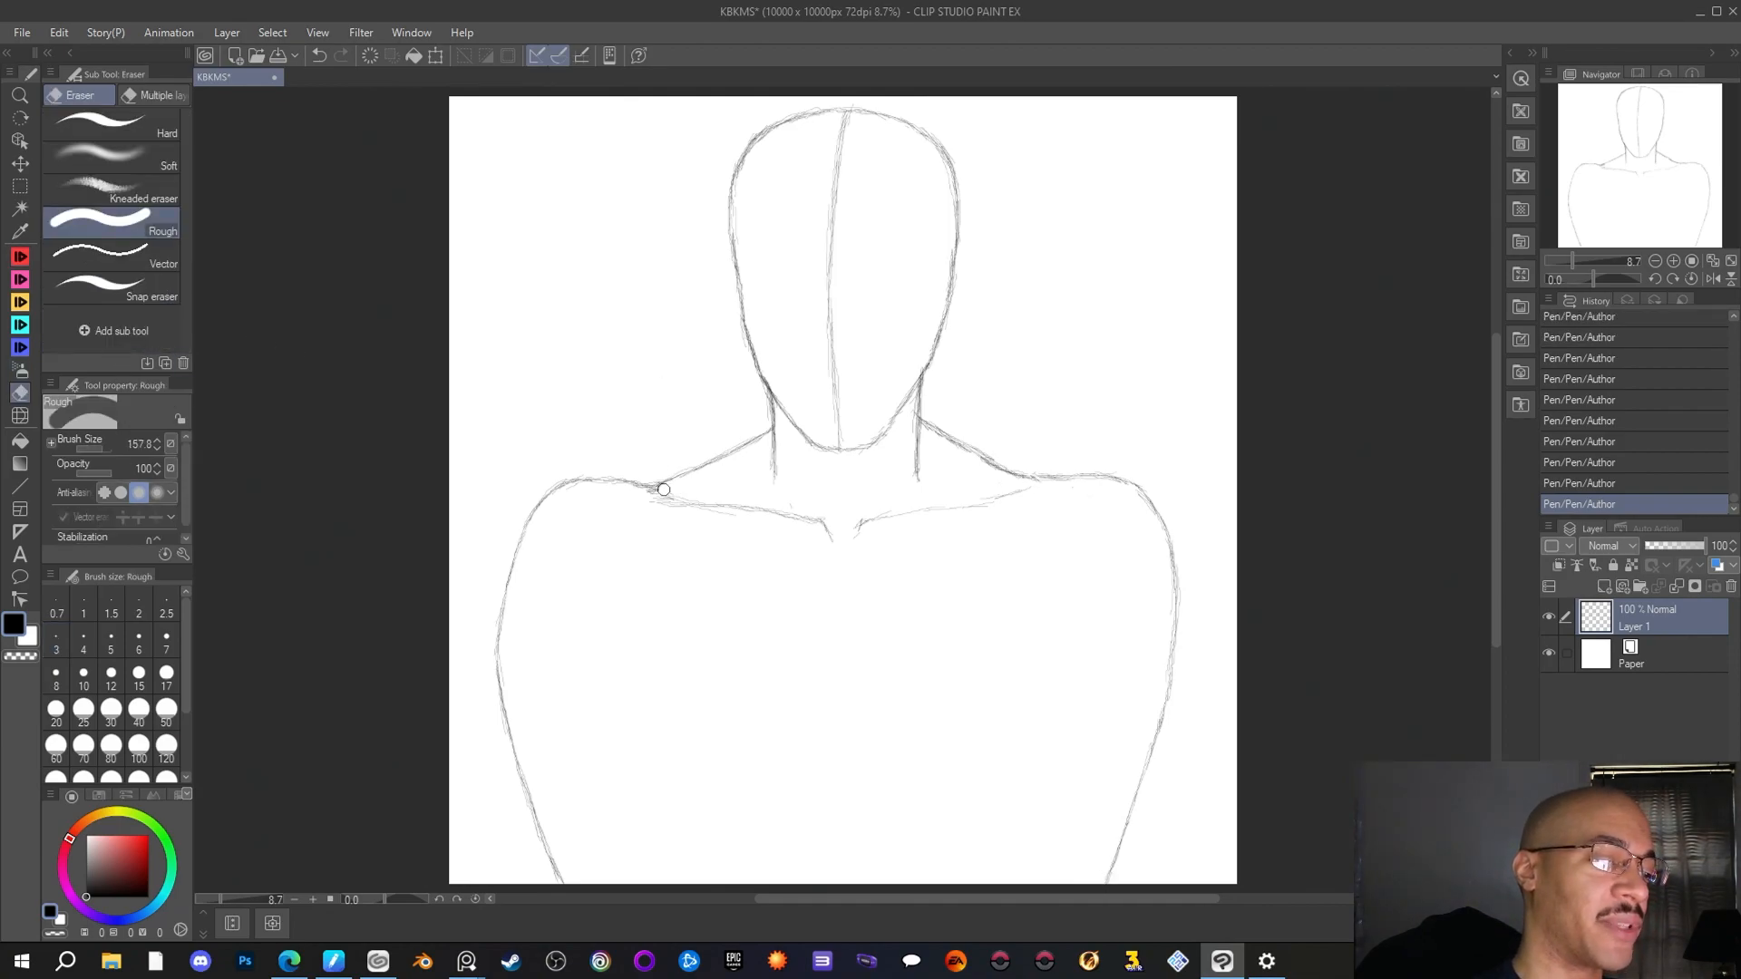
Clean the left shoulder's neck junction with the Rough eraser, and reinforce the head's upper contour with the Author pen
drag(664, 489, 652, 493)
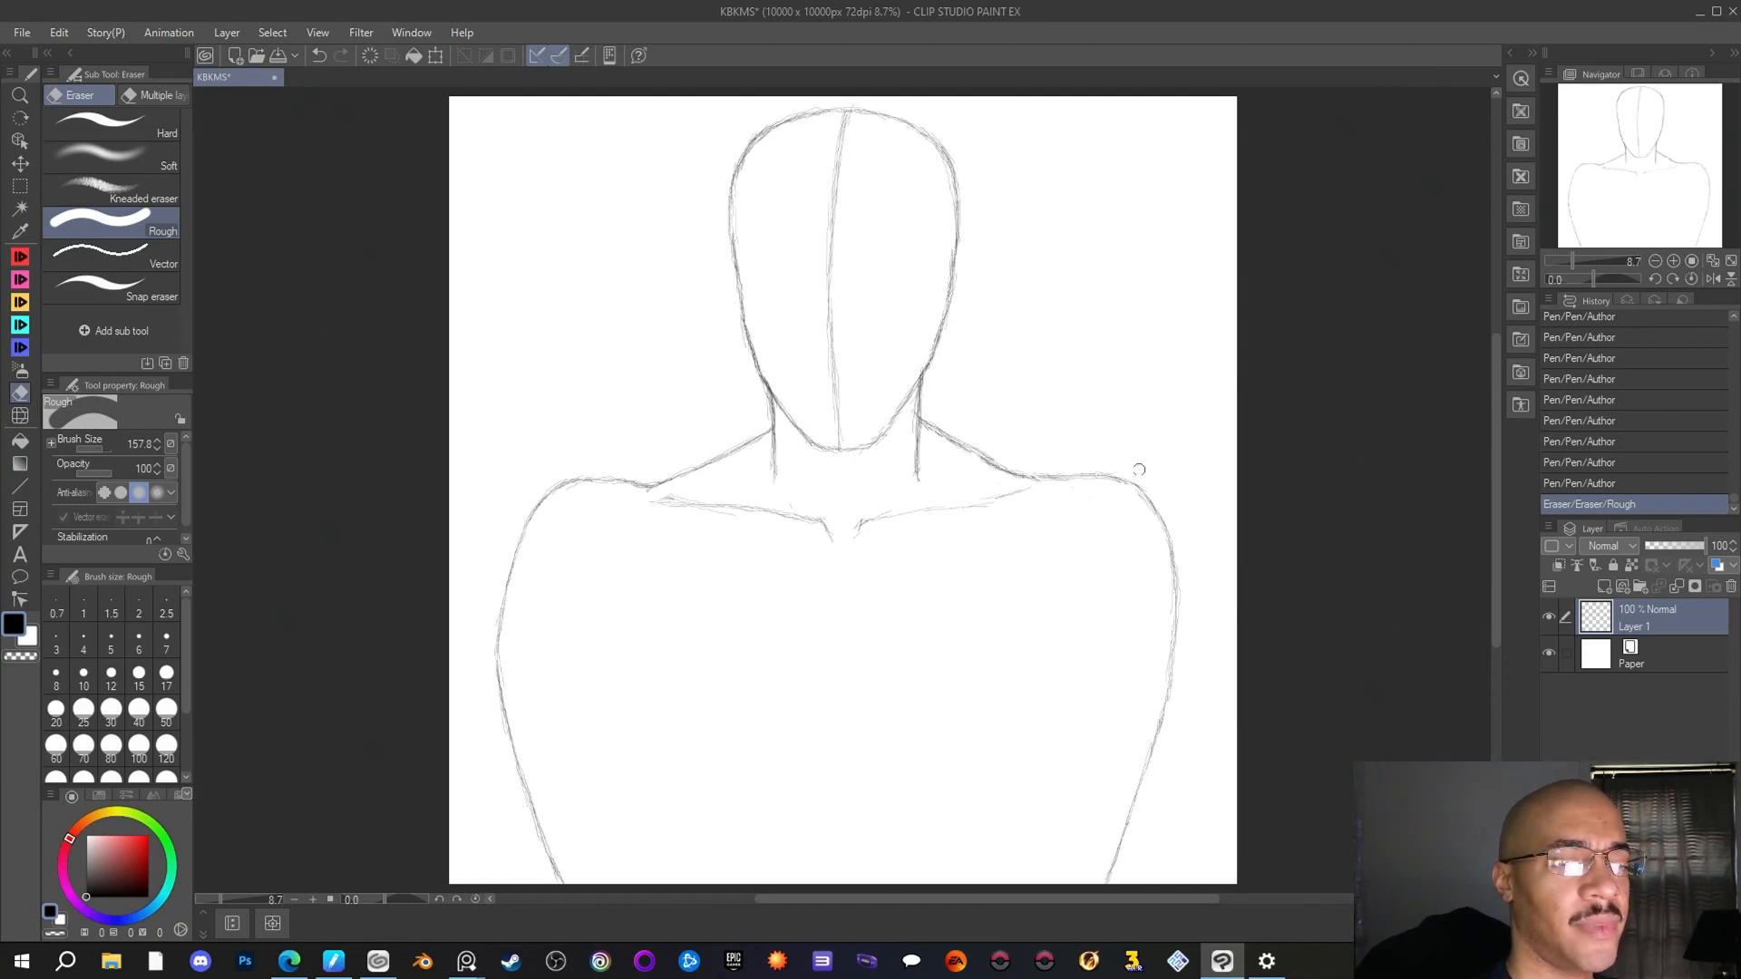
click(20, 279)
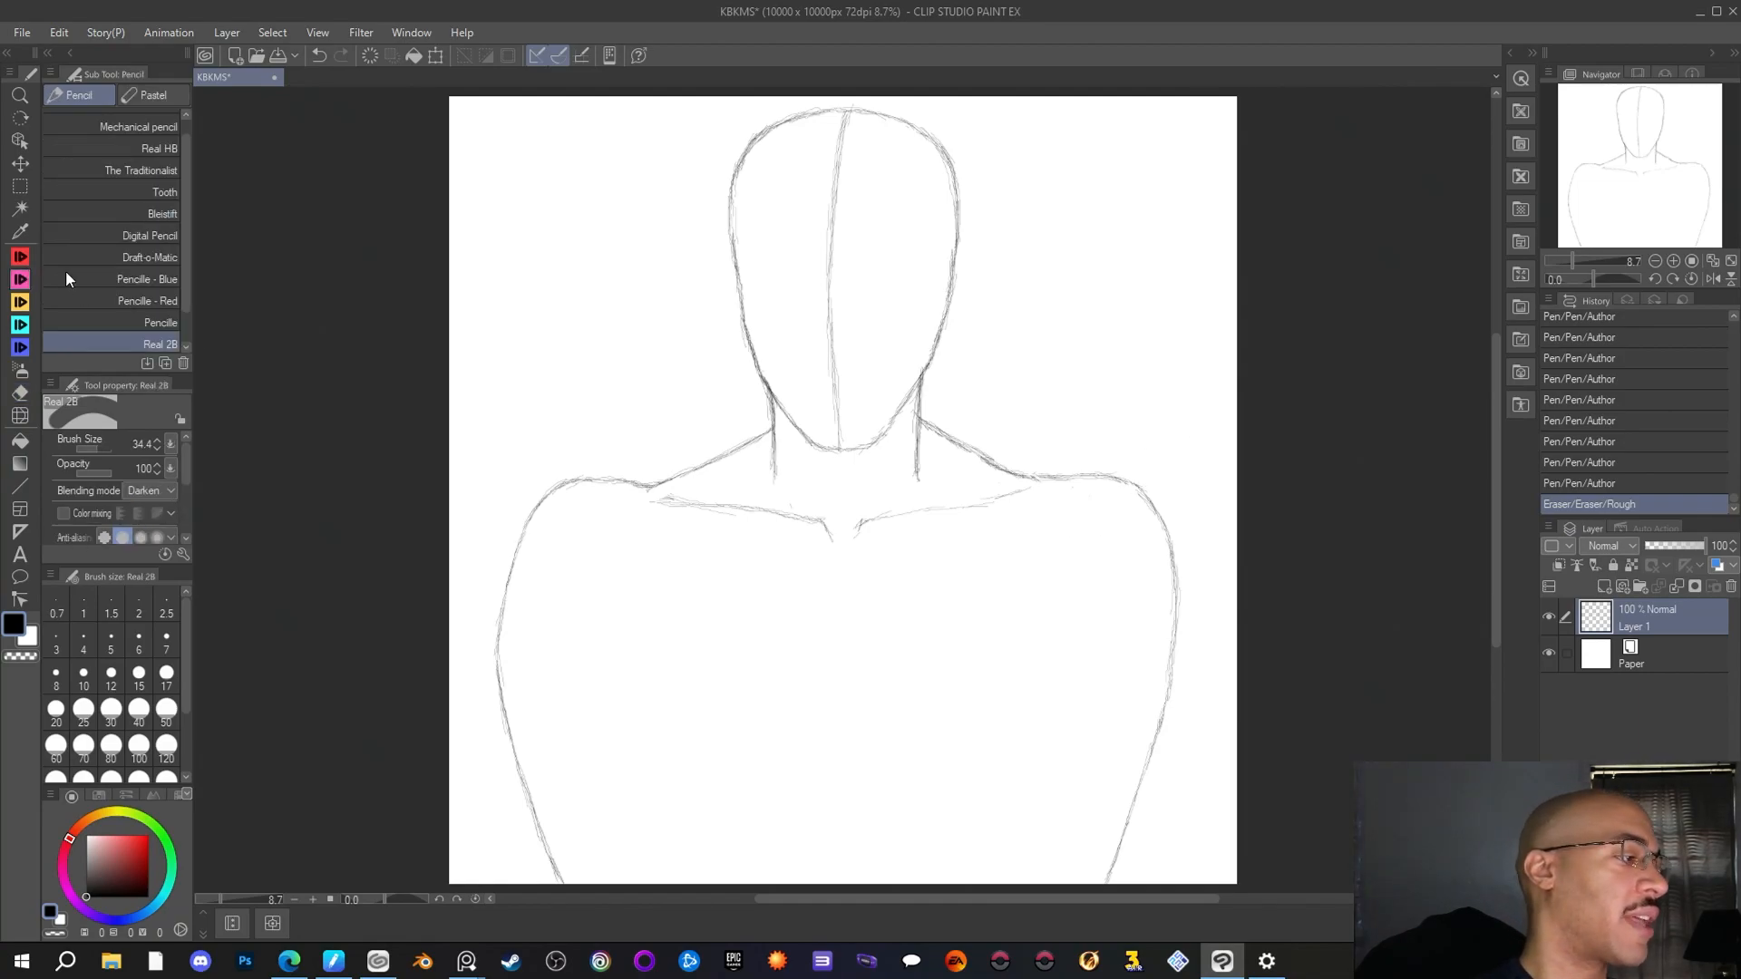
click(19, 260)
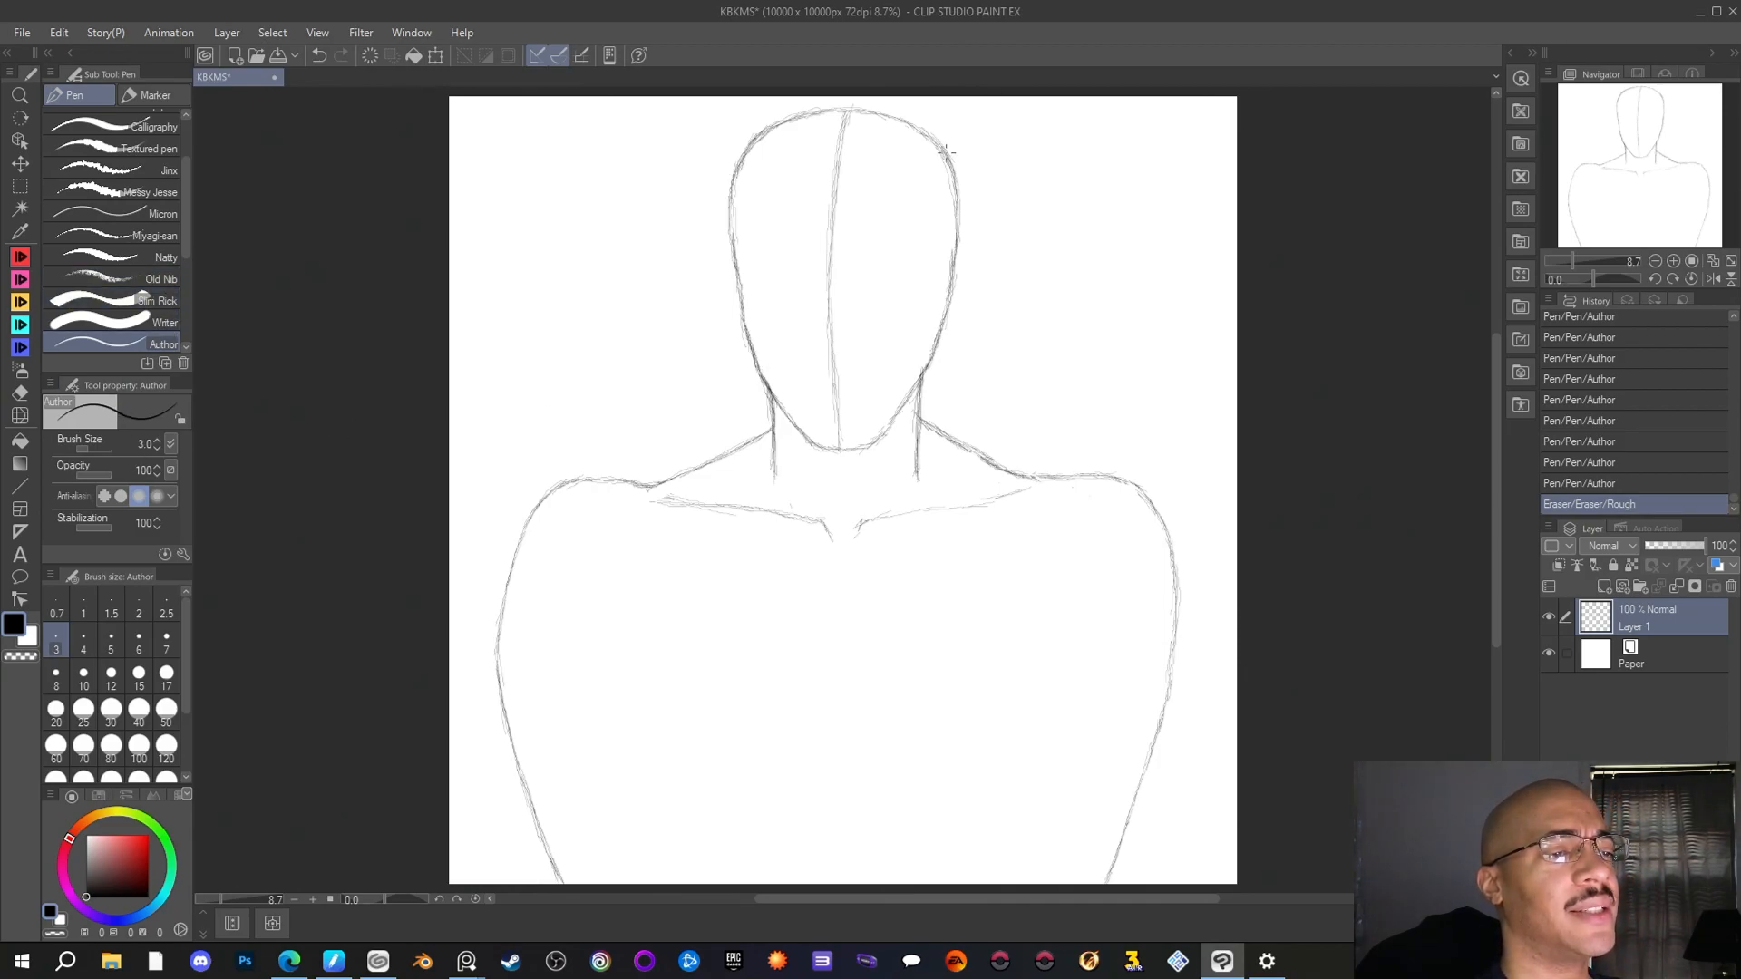
drag(951, 158, 938, 142)
drag(946, 152, 919, 130)
drag(928, 134, 858, 108)
drag(861, 111, 836, 108)
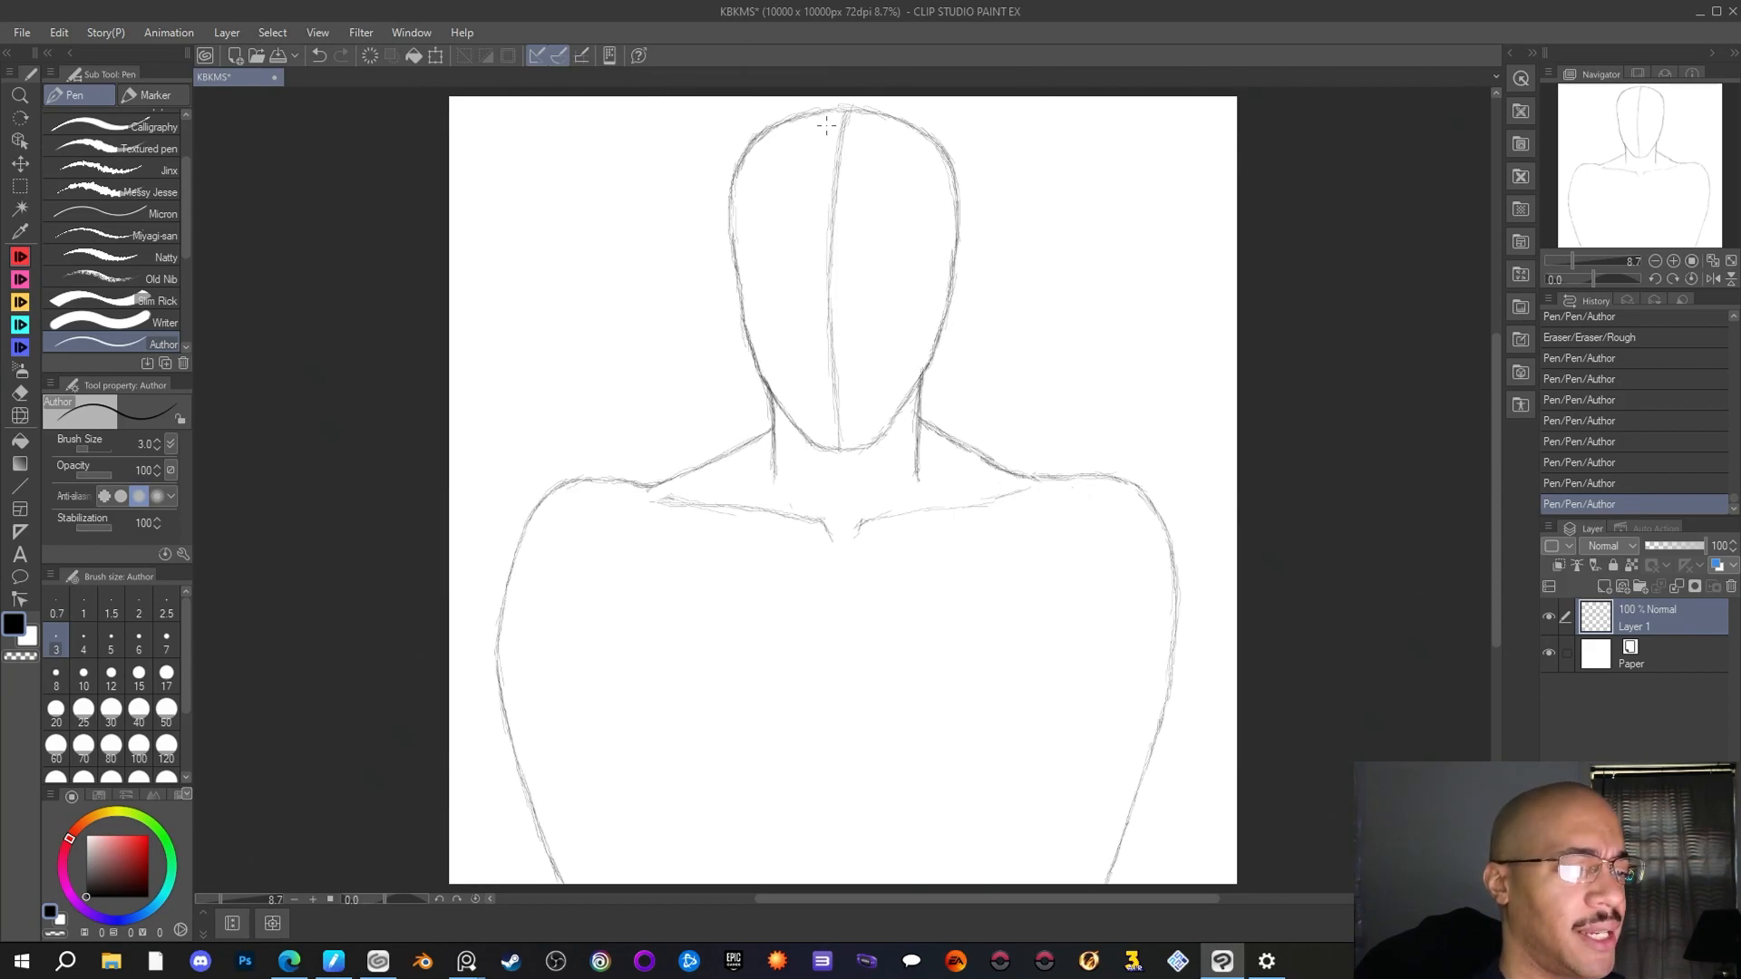
drag(1108, 870, 1105, 883)
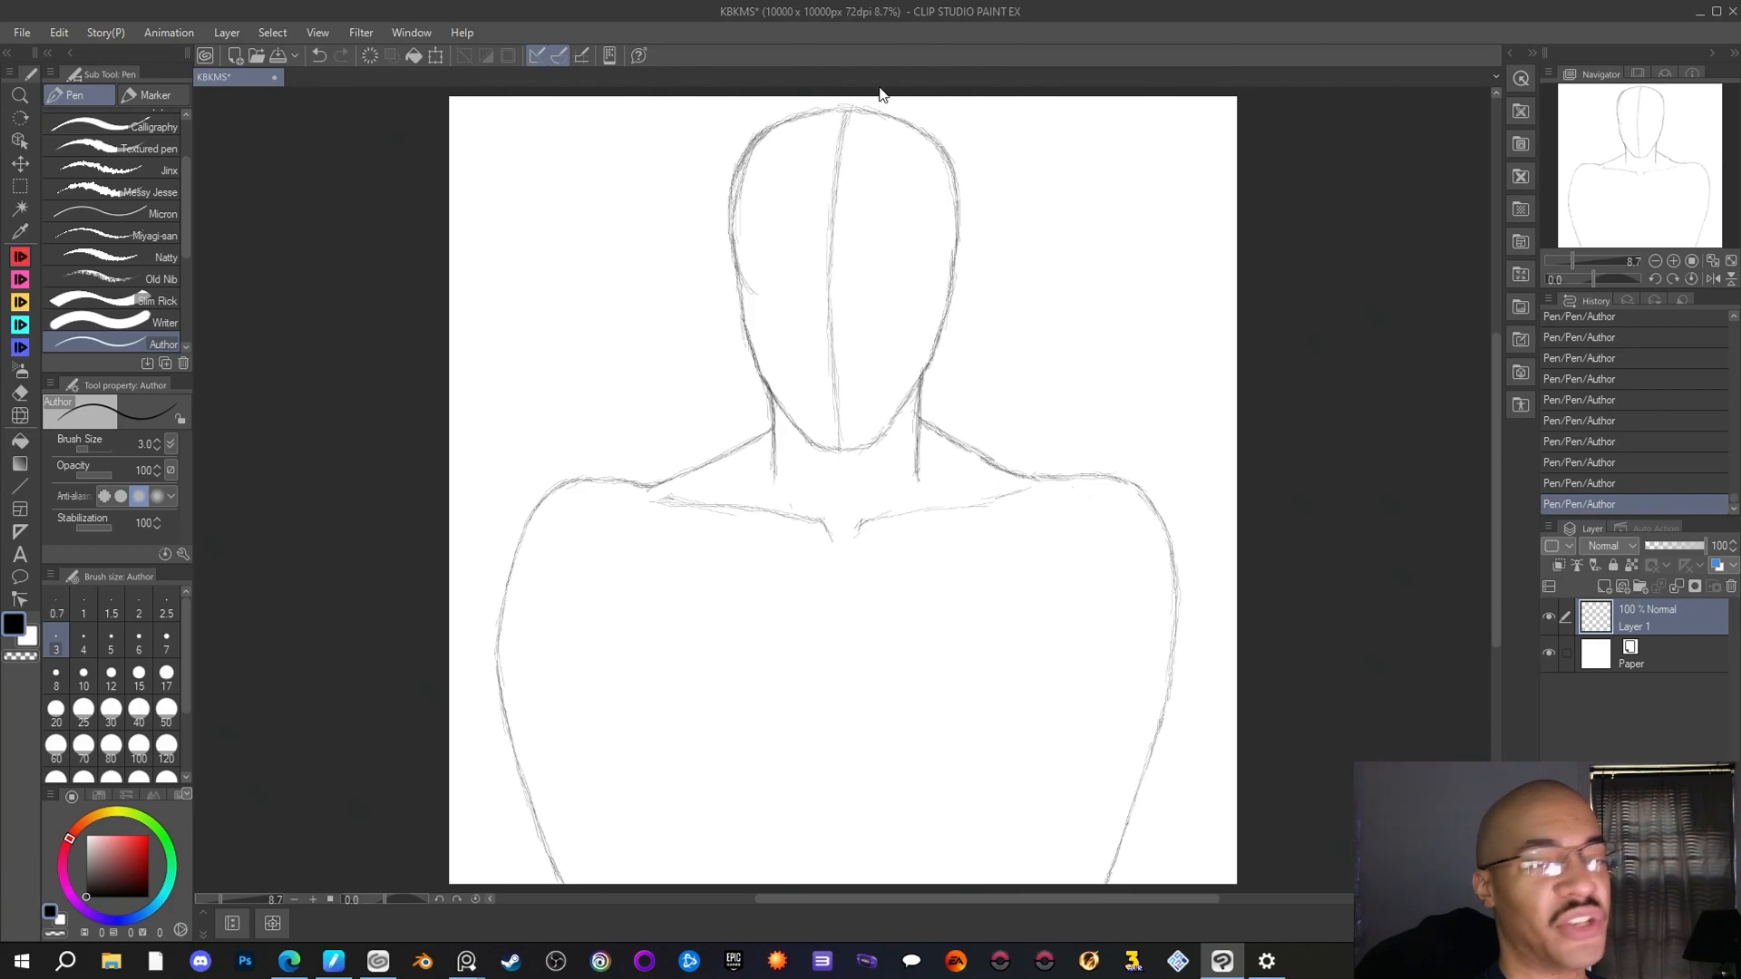
Thin the doubled lines outside the head's upper left contour and along its upper right edge with the Rough eraser
key(e)
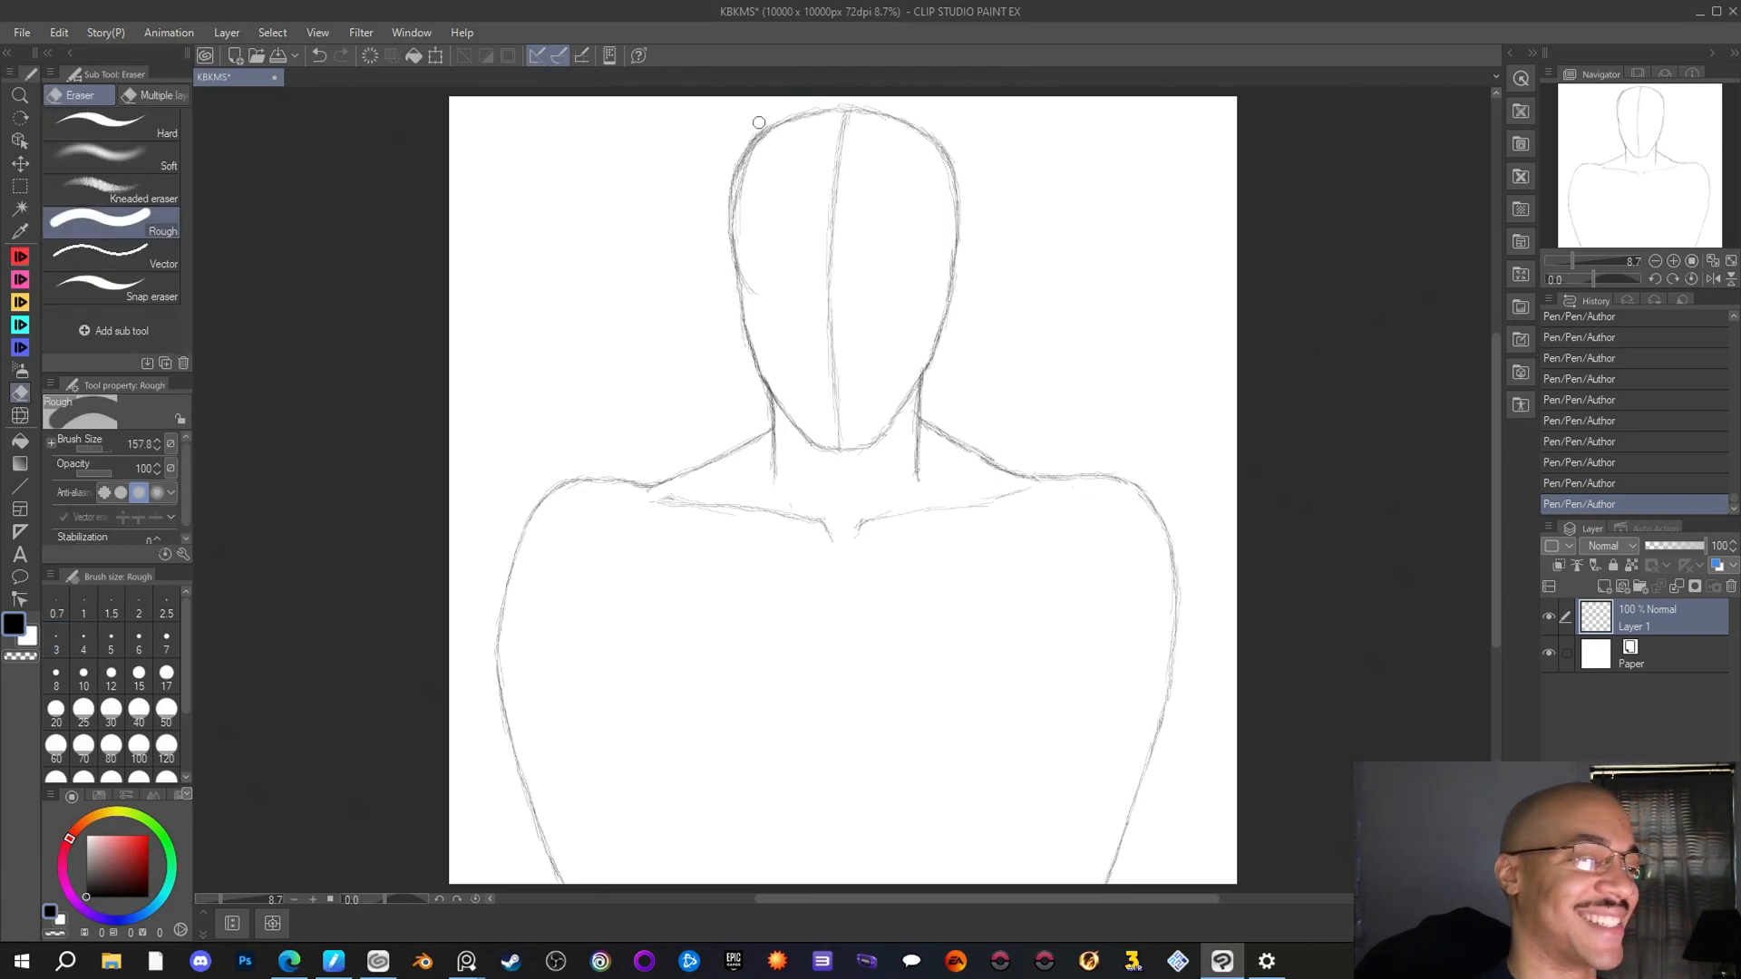
drag(715, 244, 710, 303)
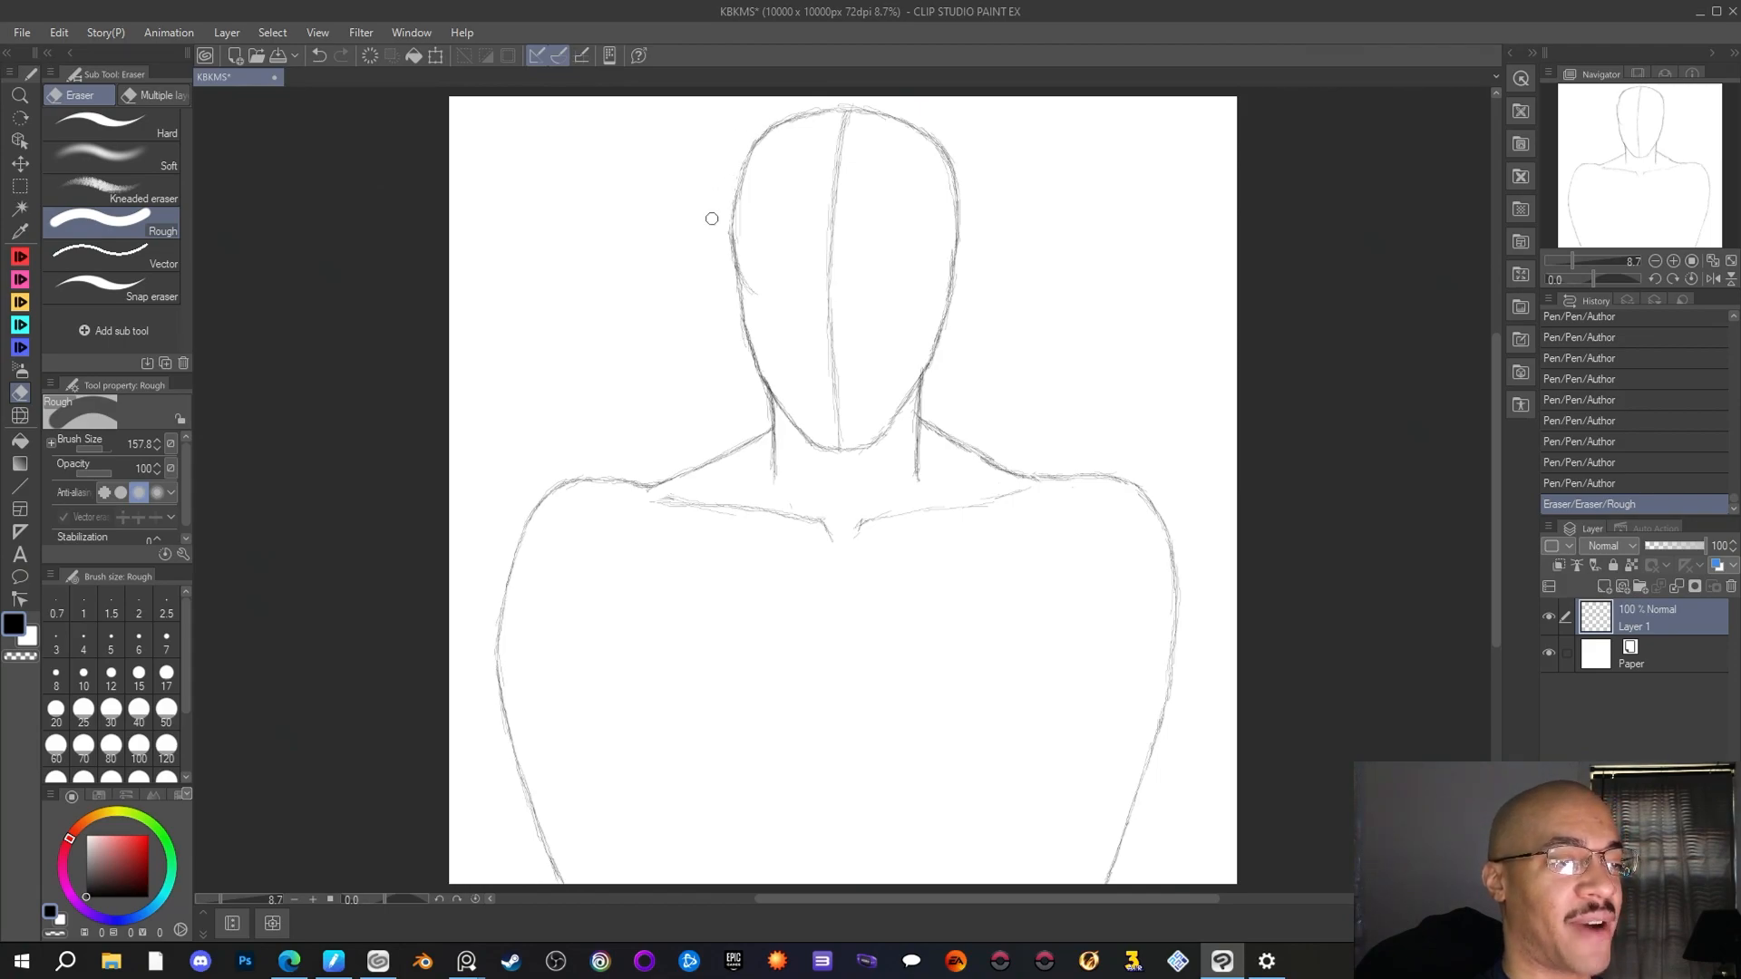
drag(726, 197, 726, 229)
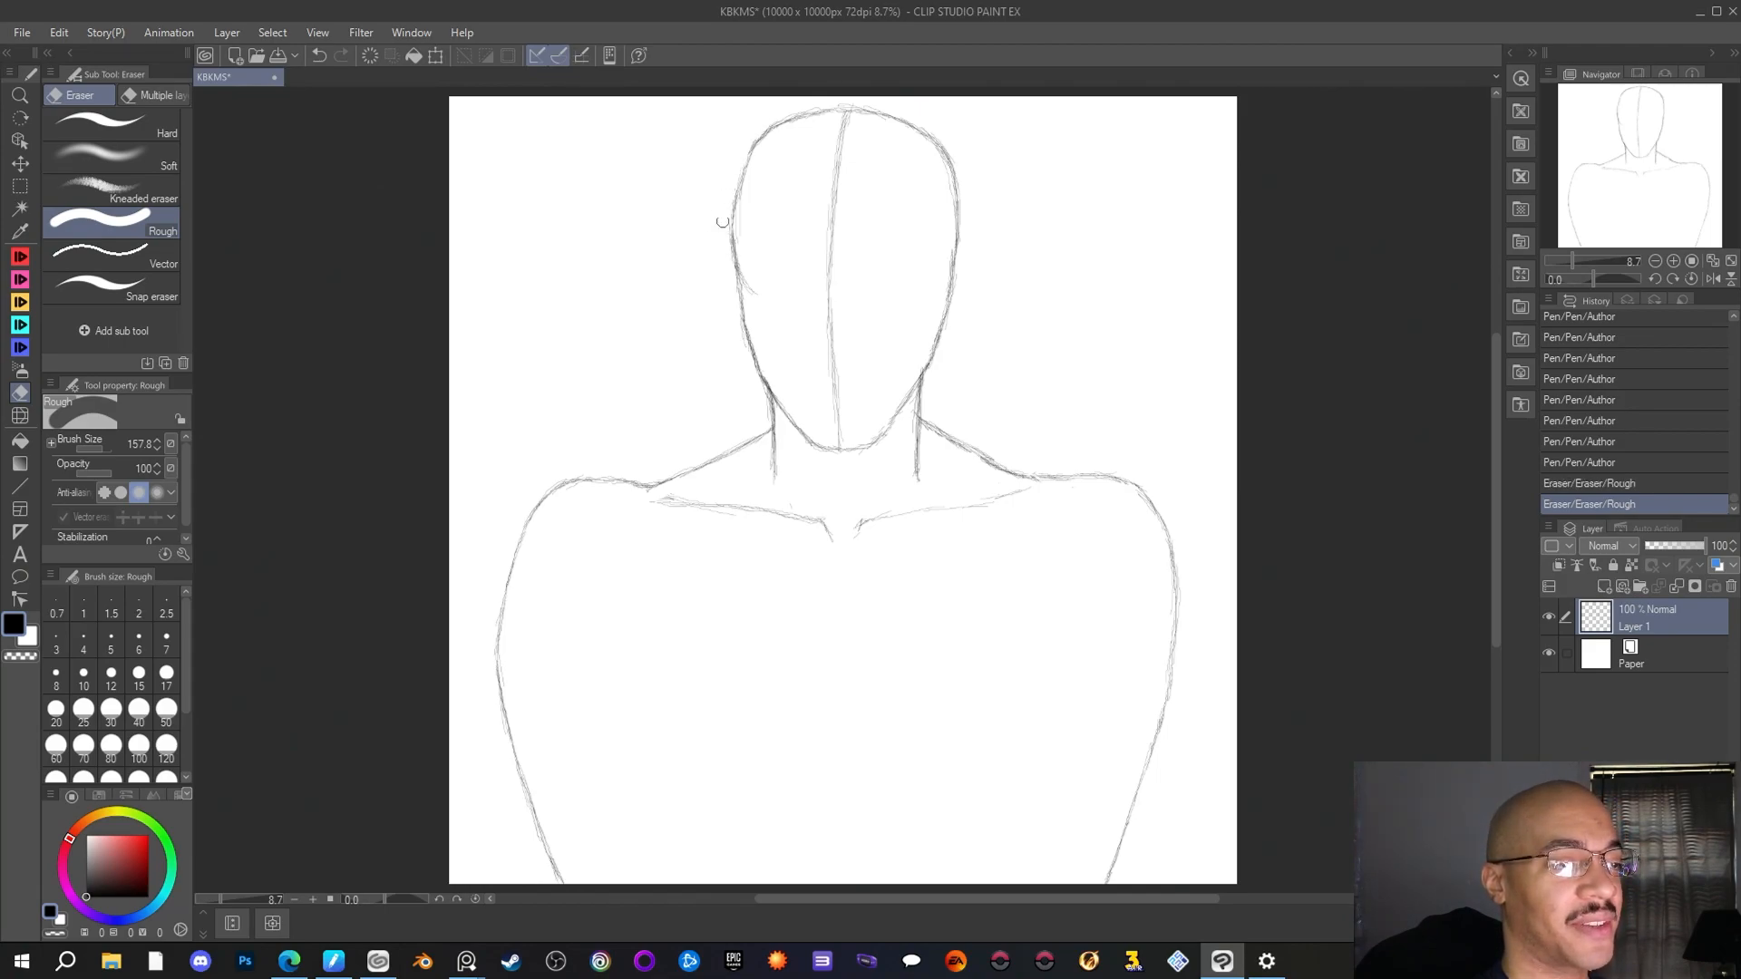
mouse_move(741, 150)
mouse_down()
mouse_move(767, 110)
mouse_move(817, 105)
mouse_up()
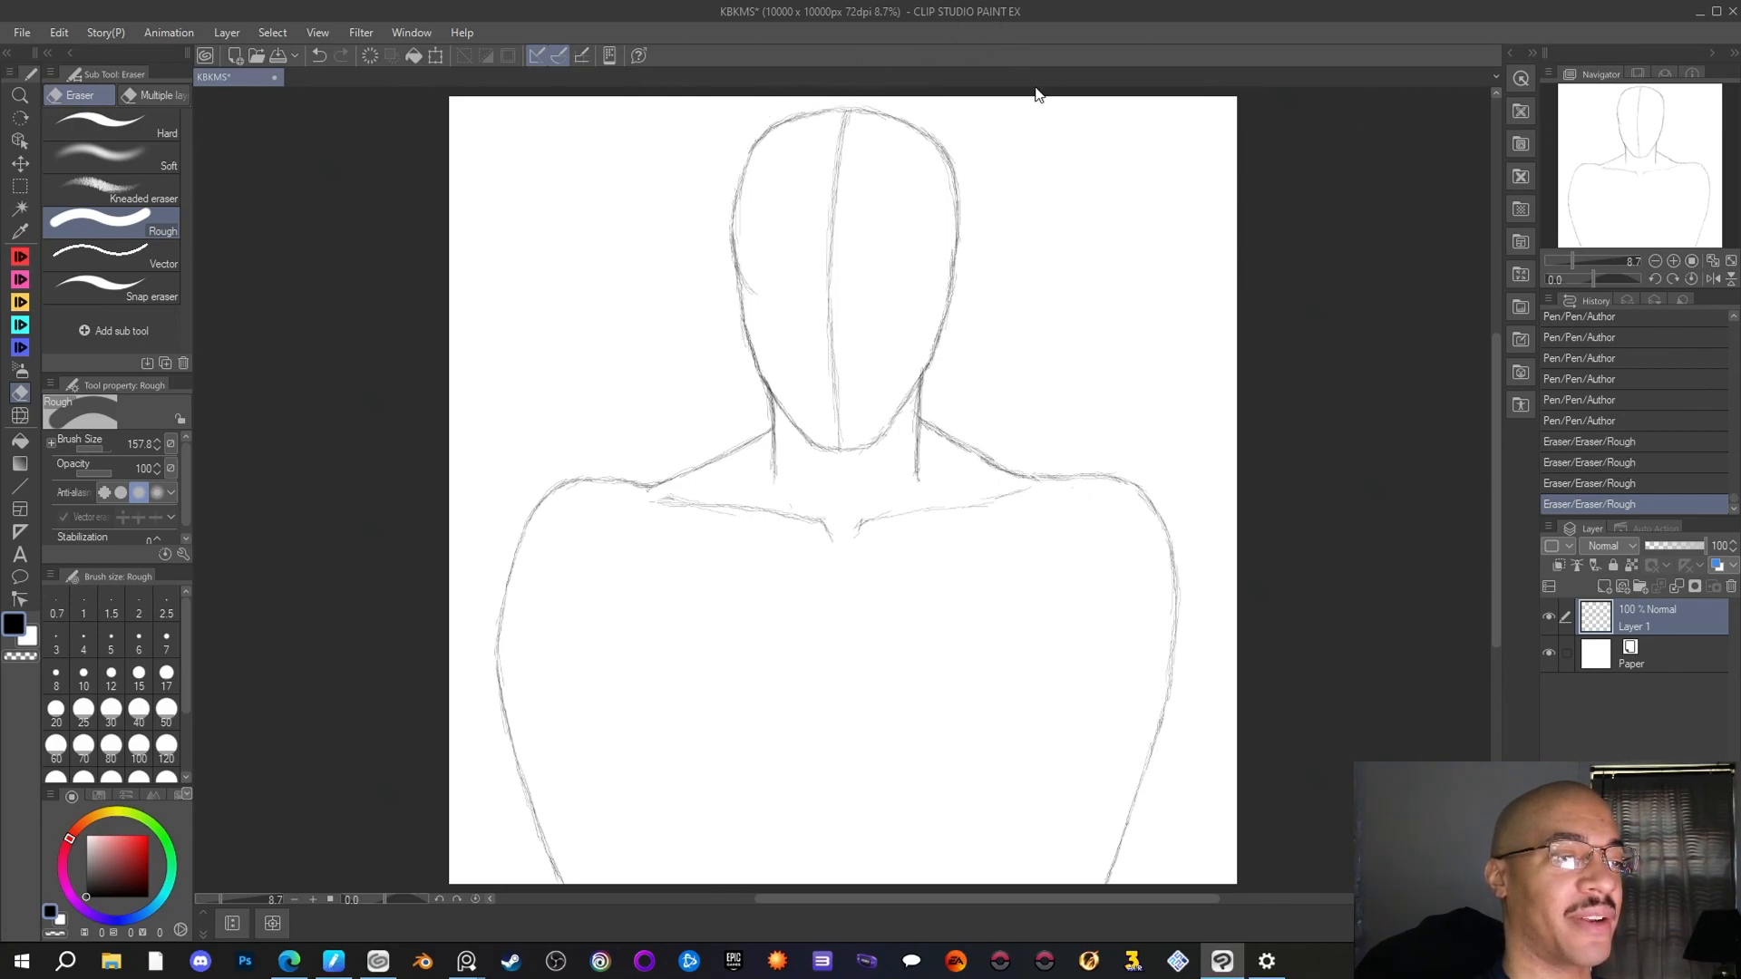
drag(939, 133, 999, 255)
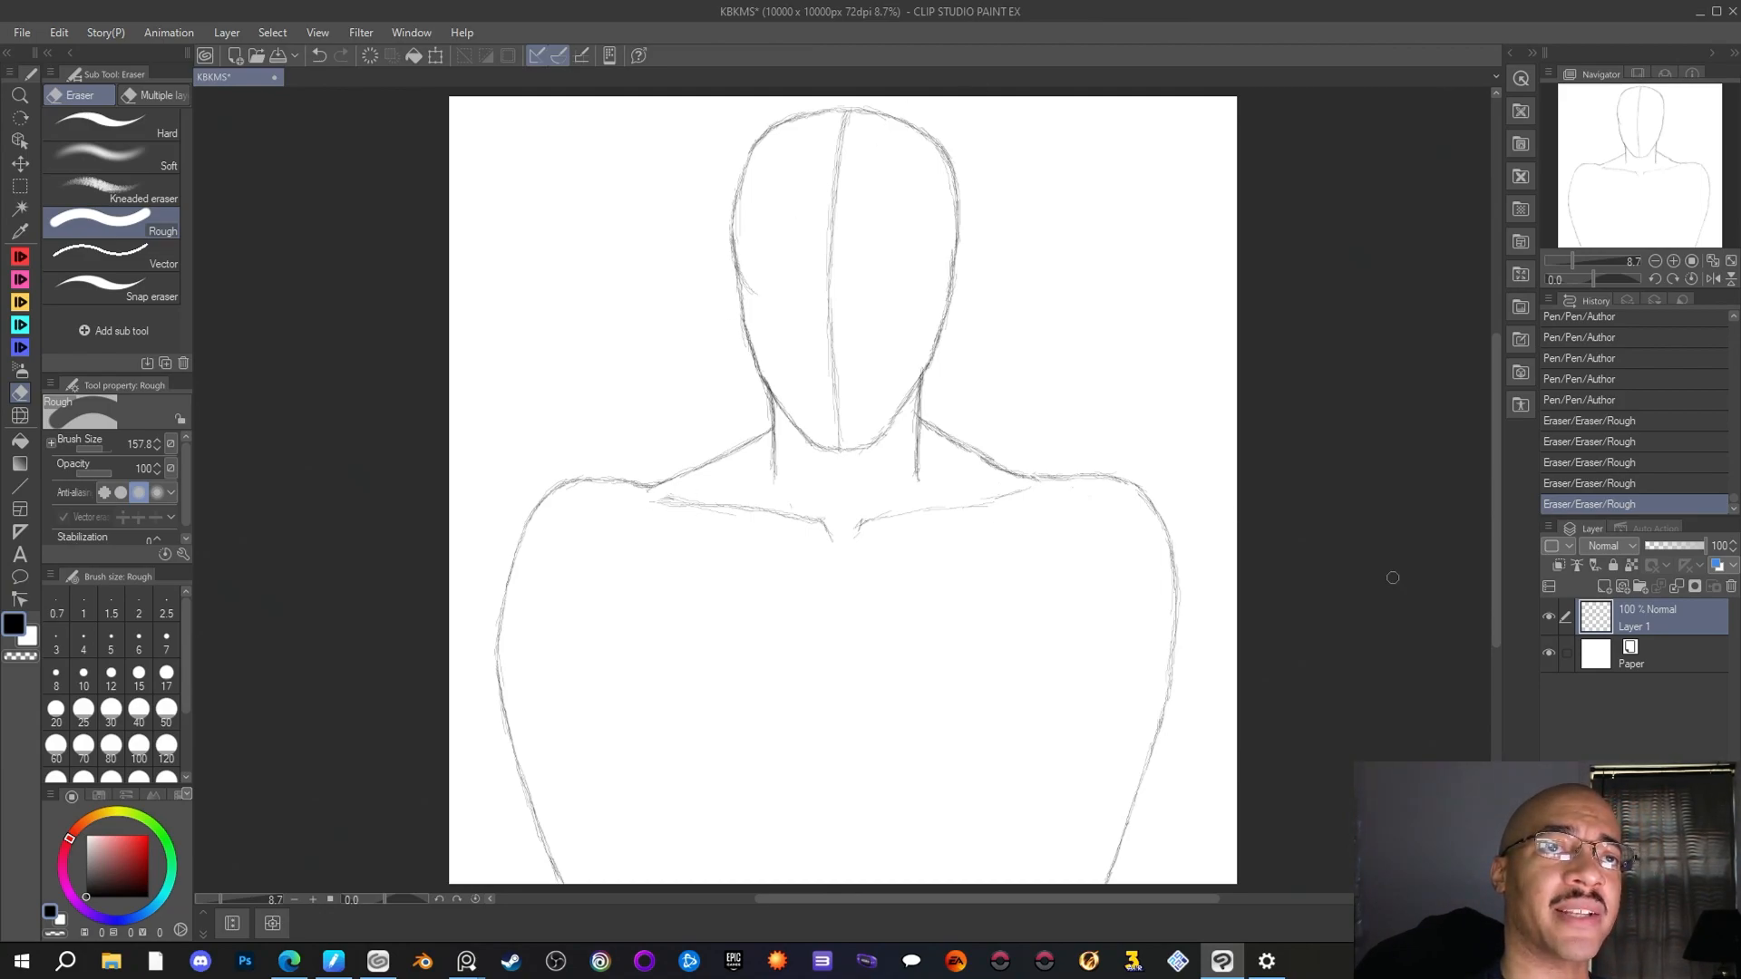
Sketch a curved horizontal guideline across the face, starting from the head's left edge, with the Author pen
key(p)
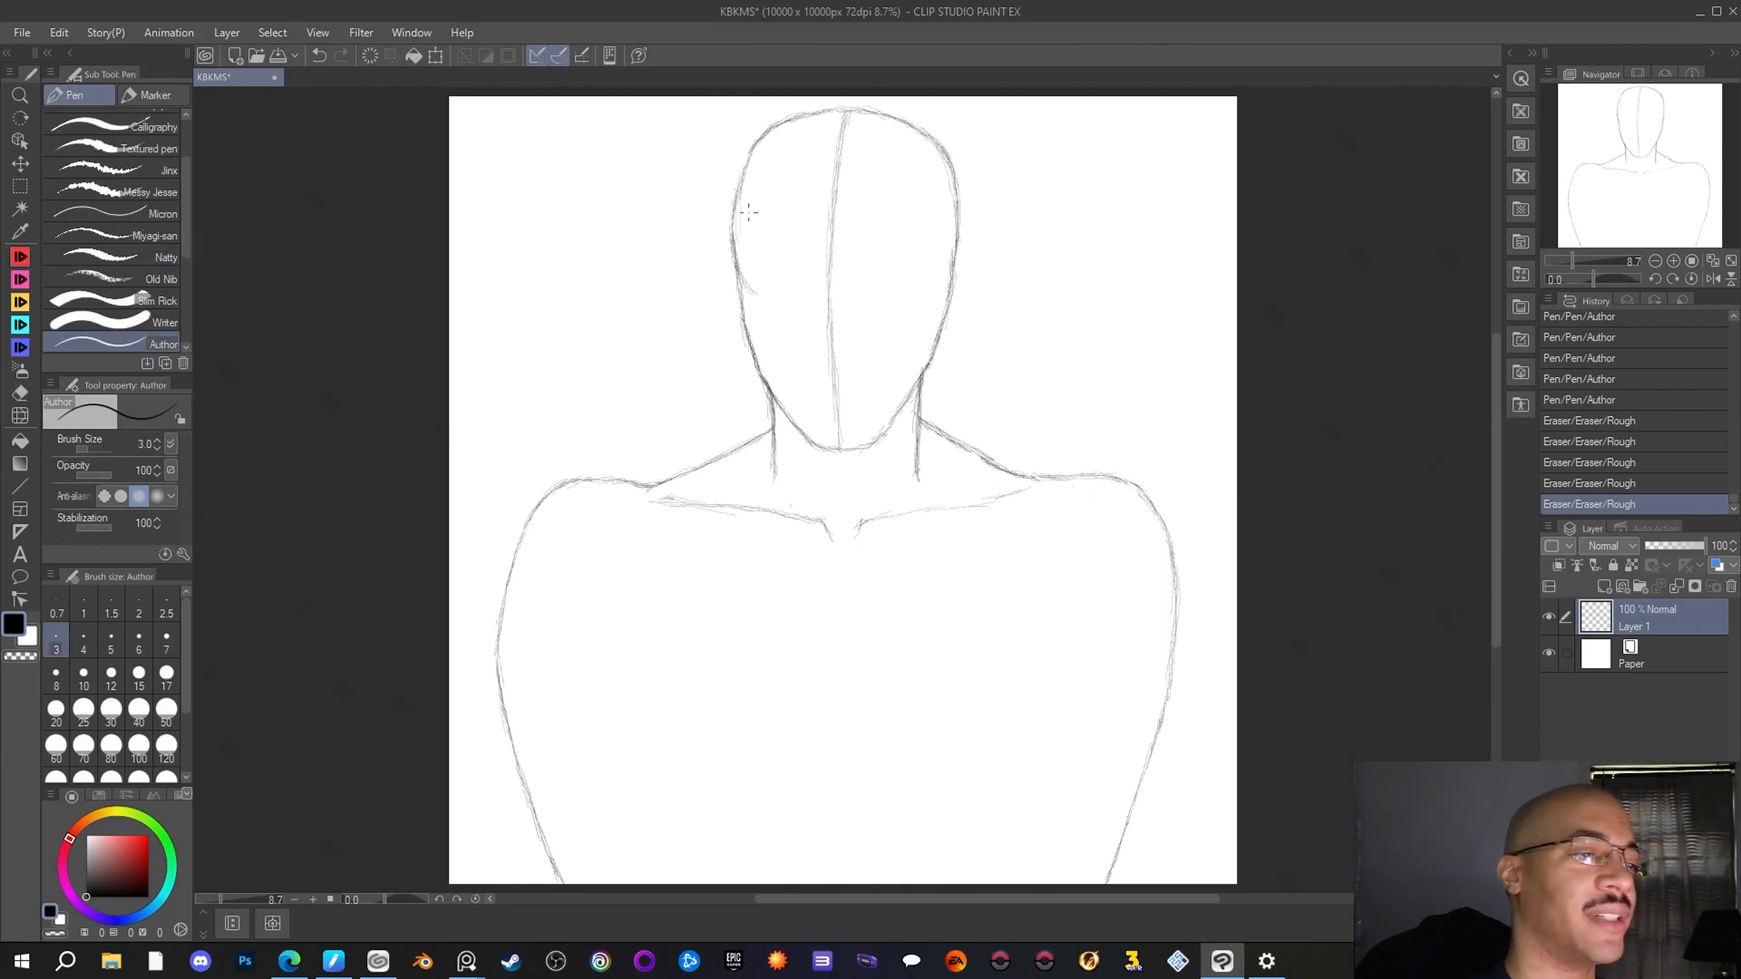
drag(740, 279, 760, 295)
drag(741, 283, 800, 312)
mouse_move(789, 308)
mouse_down()
mouse_move(849, 316)
mouse_move(746, 277)
mouse_move(885, 314)
mouse_up()
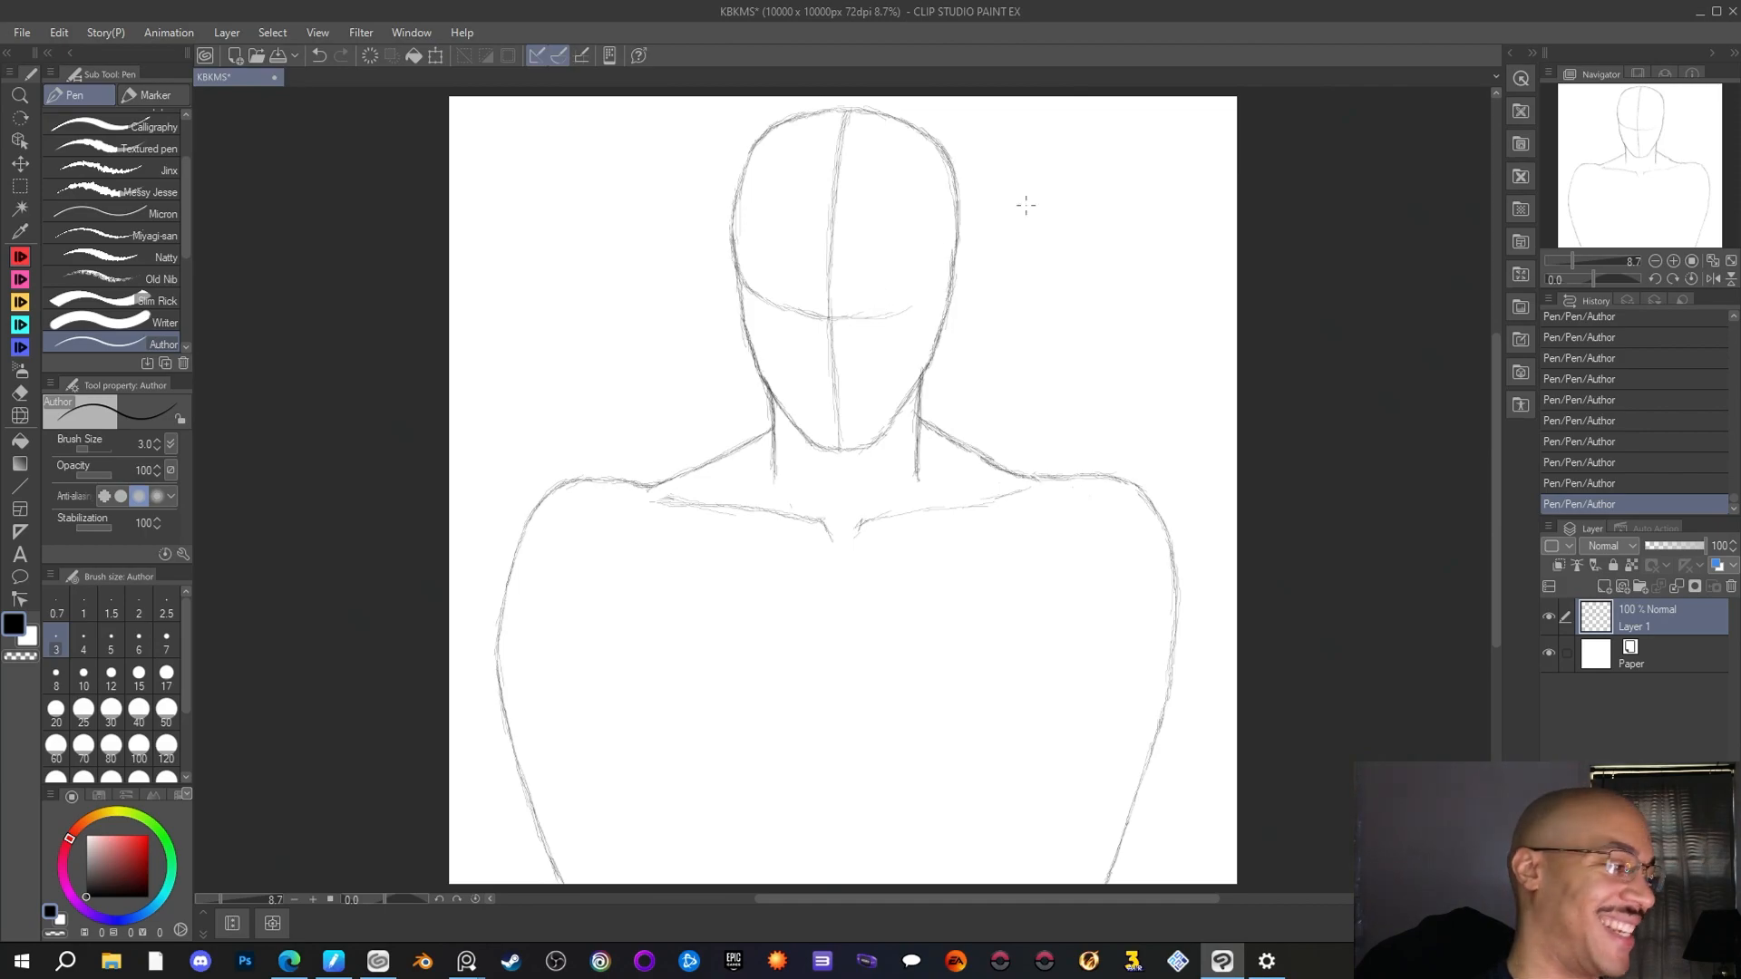
Erase the curved horizontal face guideline with the Rough eraser, keeping the vertical centre line
click(19, 393)
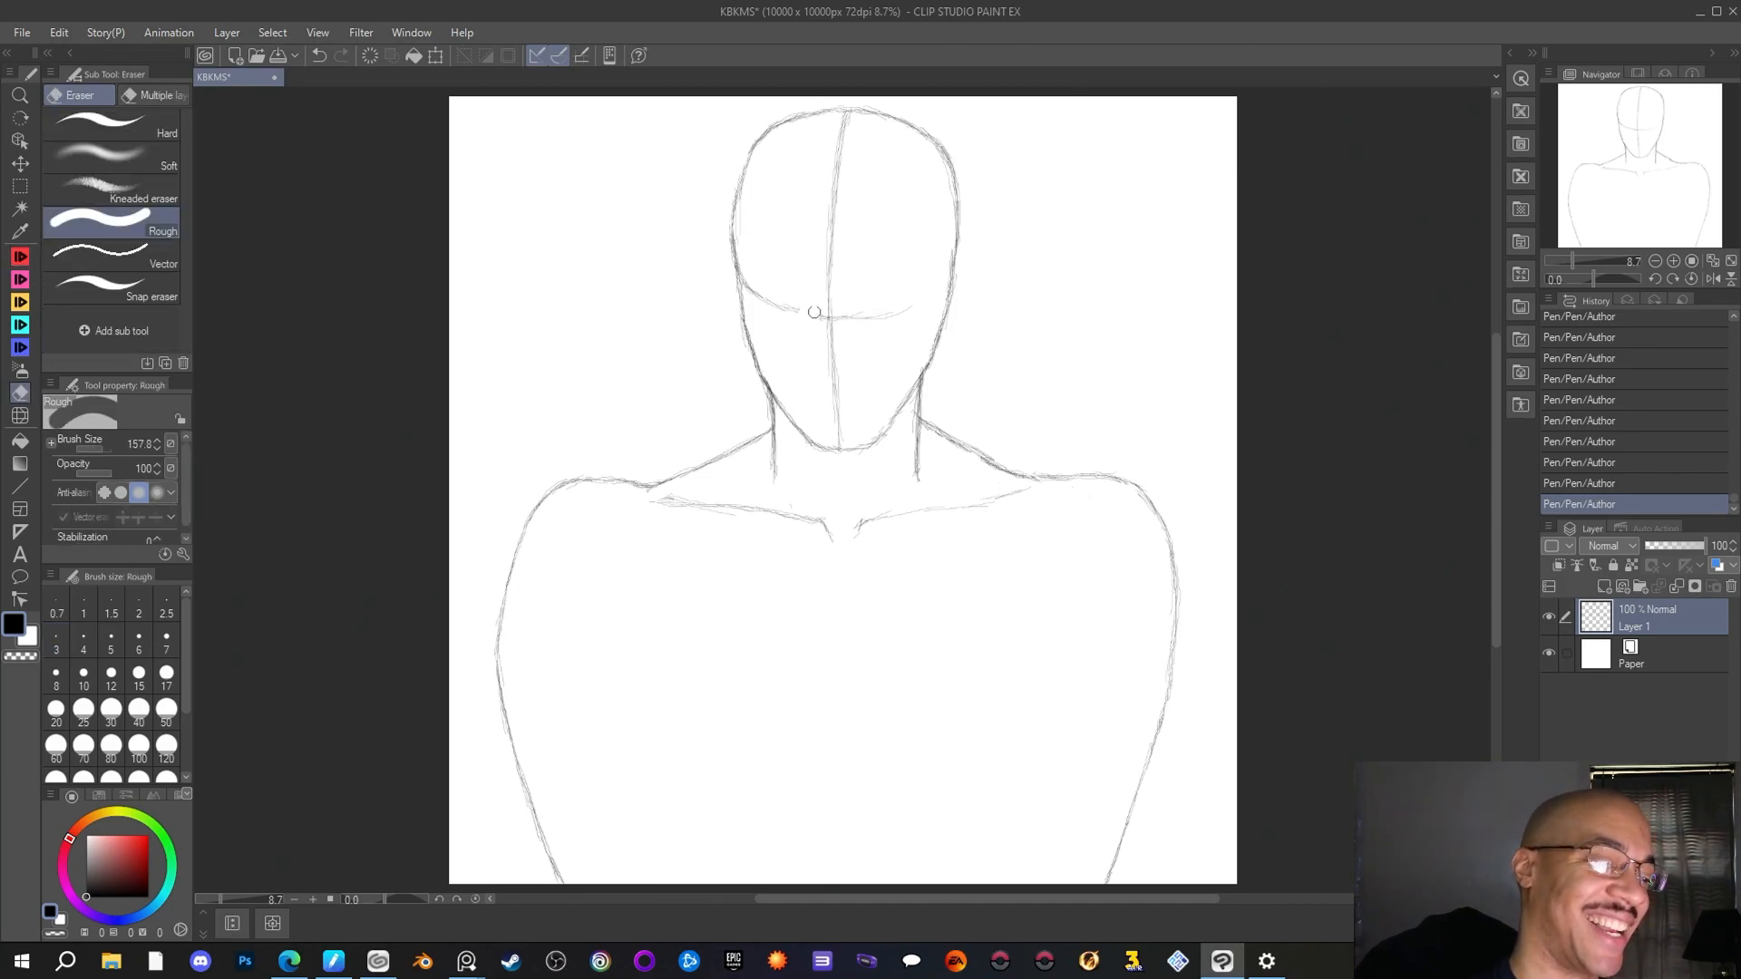
mouse_move(814, 312)
mouse_down()
mouse_move(786, 289)
mouse_move(772, 320)
mouse_move(746, 270)
mouse_up()
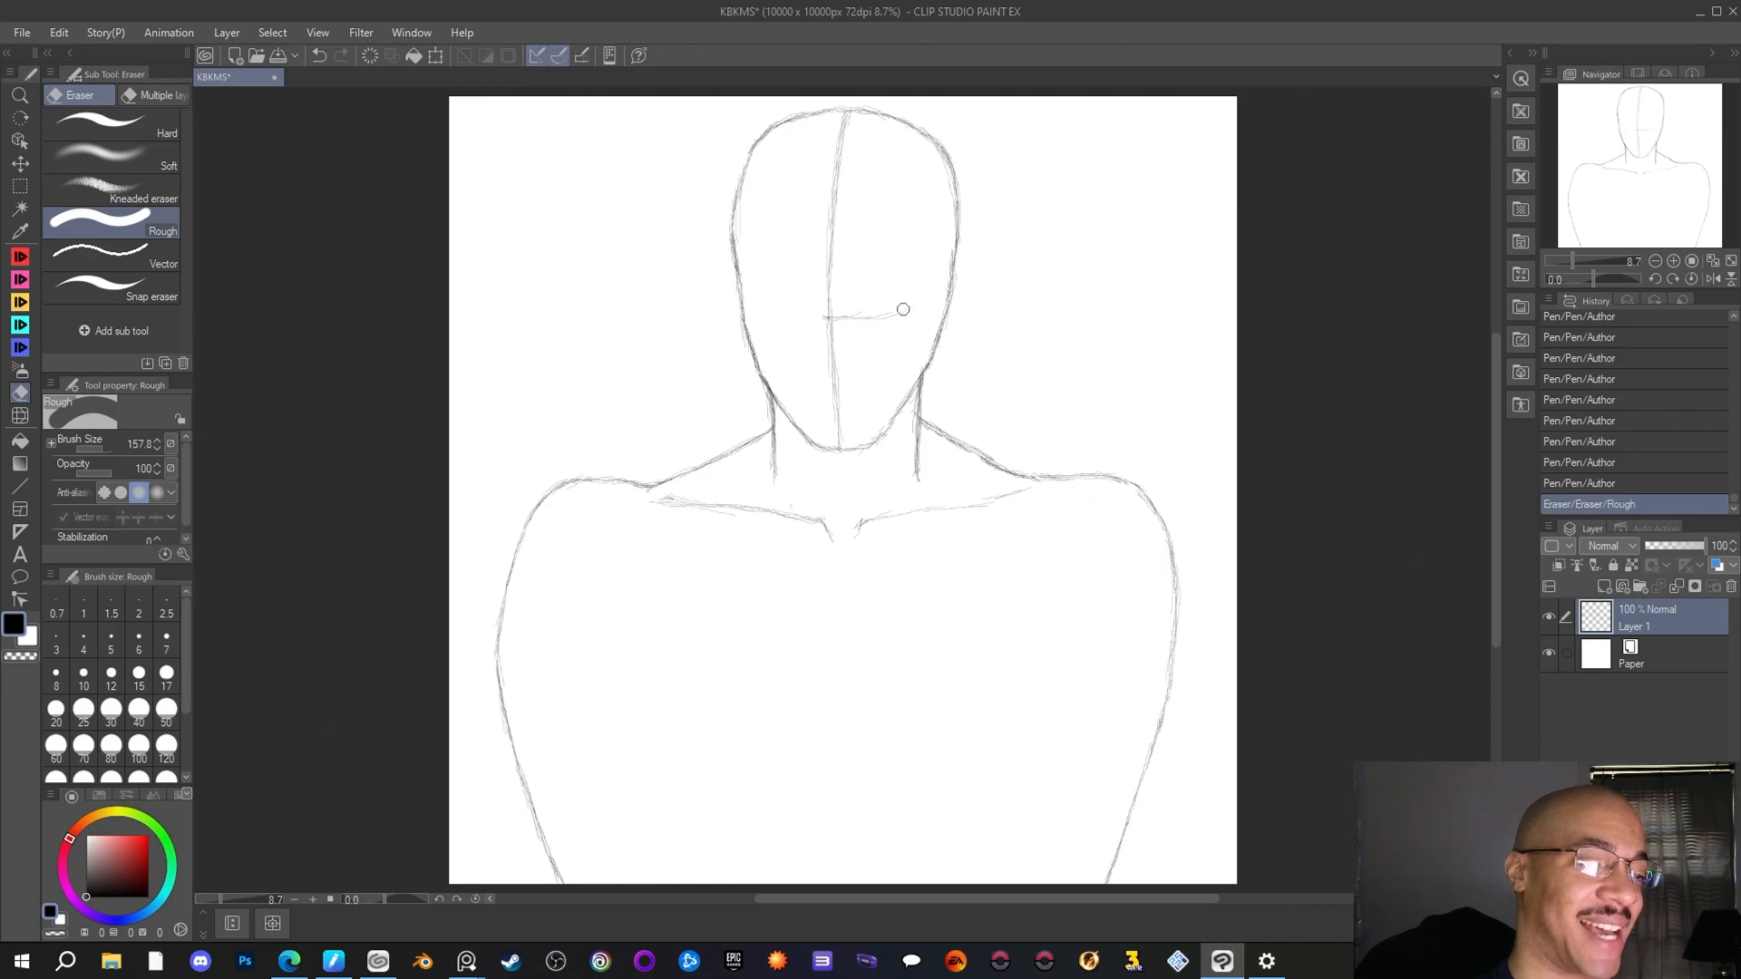
mouse_move(903, 309)
mouse_down()
mouse_move(866, 330)
mouse_move(829, 313)
mouse_up()
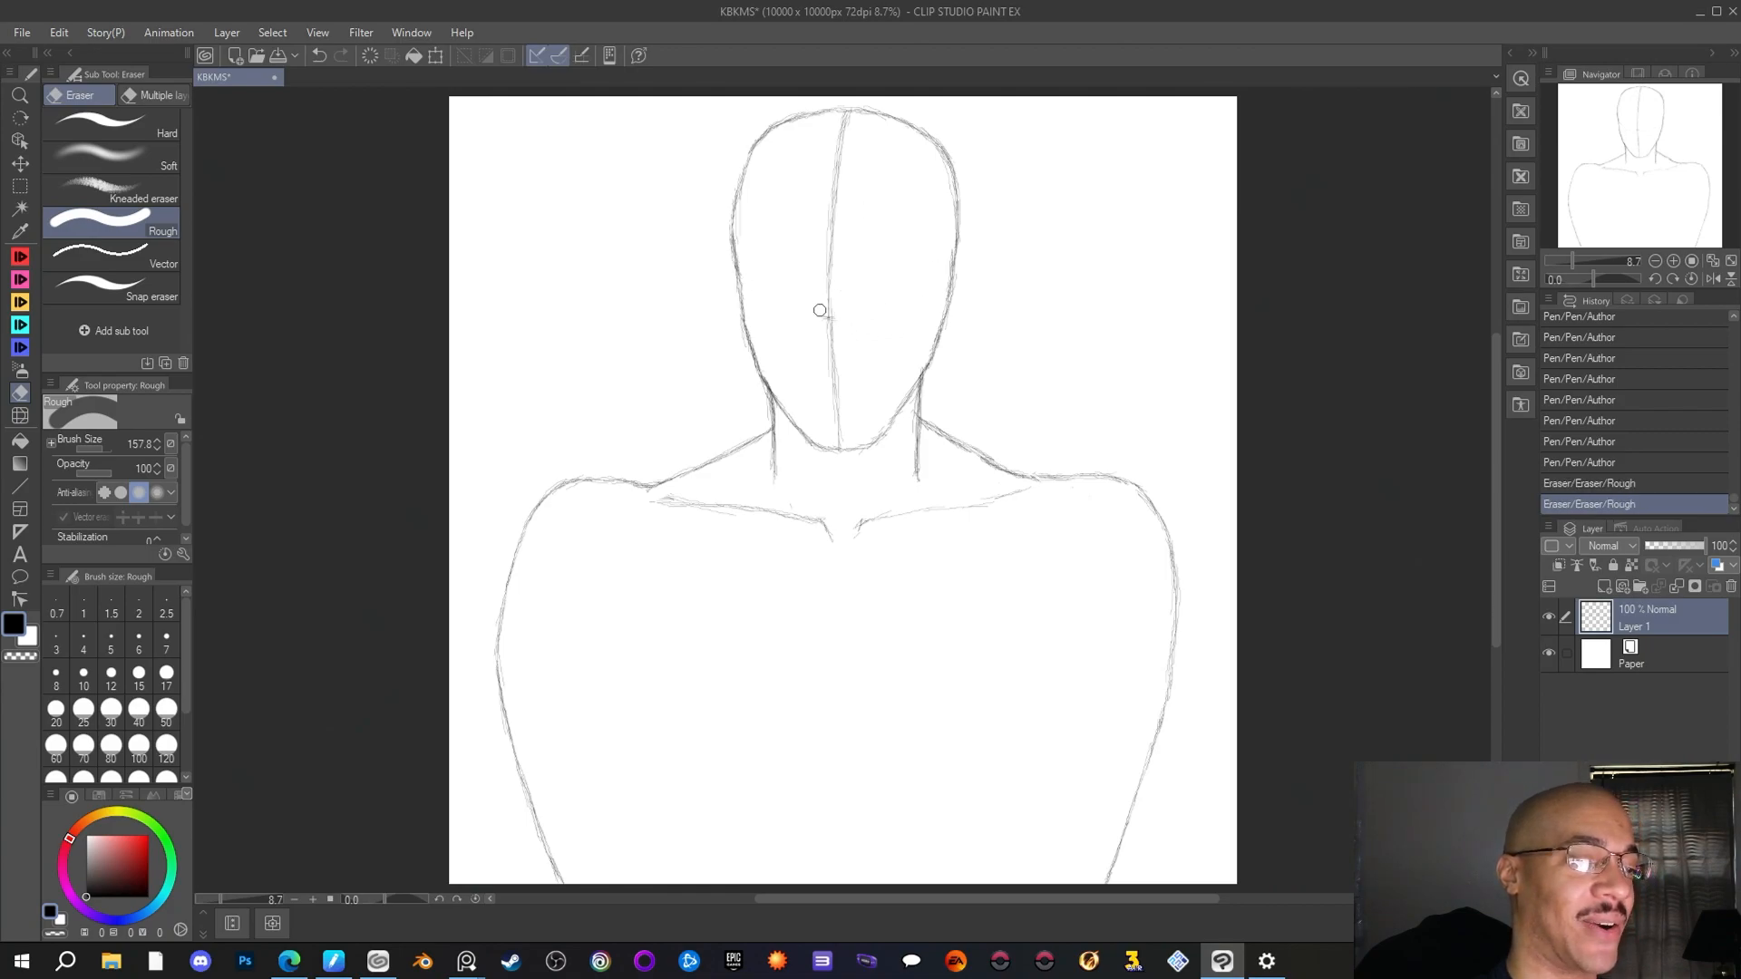
click(819, 310)
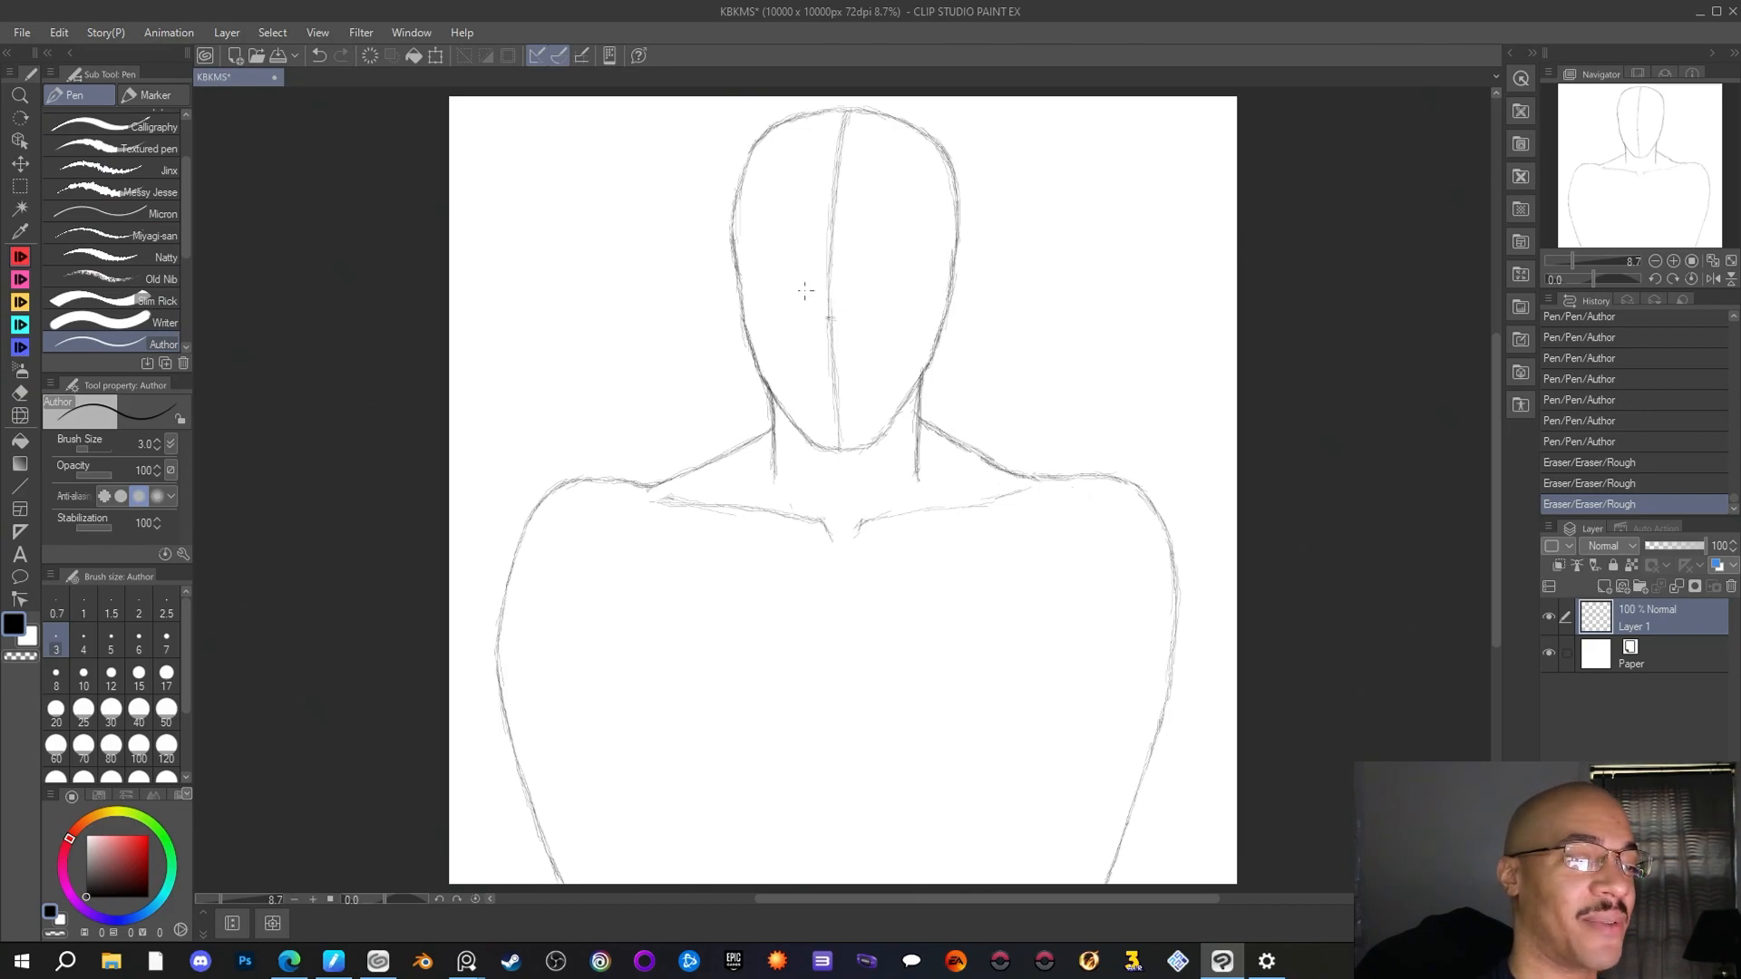
Redraw the curved face guideline slightly higher from side to side with the Author pen, and reinforce the head's left contour
mouse_move(762, 141)
mouse_down()
mouse_move(742, 207)
mouse_move(739, 186)
mouse_move(739, 269)
mouse_up()
mouse_move(735, 239)
mouse_down()
mouse_move(755, 274)
mouse_move(738, 268)
mouse_move(786, 281)
mouse_move(733, 243)
mouse_move(762, 287)
mouse_move(810, 304)
mouse_move(735, 243)
mouse_move(768, 286)
mouse_move(829, 305)
mouse_move(856, 303)
mouse_move(788, 286)
mouse_move(846, 301)
mouse_move(941, 256)
mouse_up()
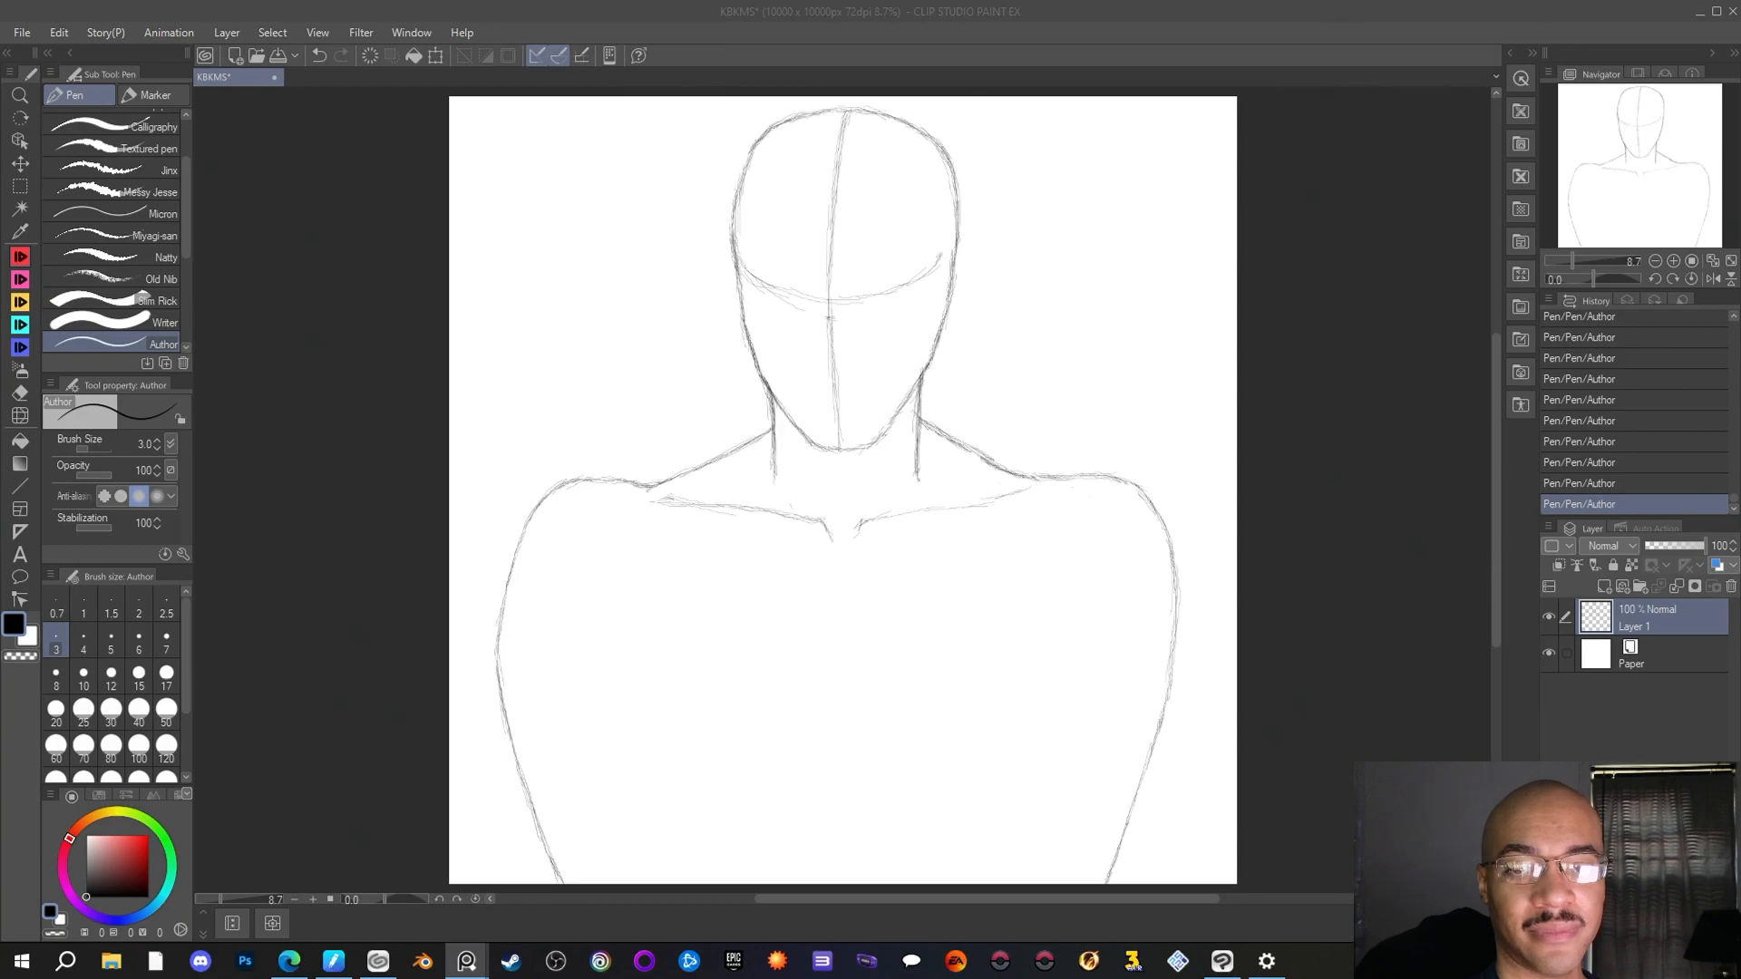
click(921, 260)
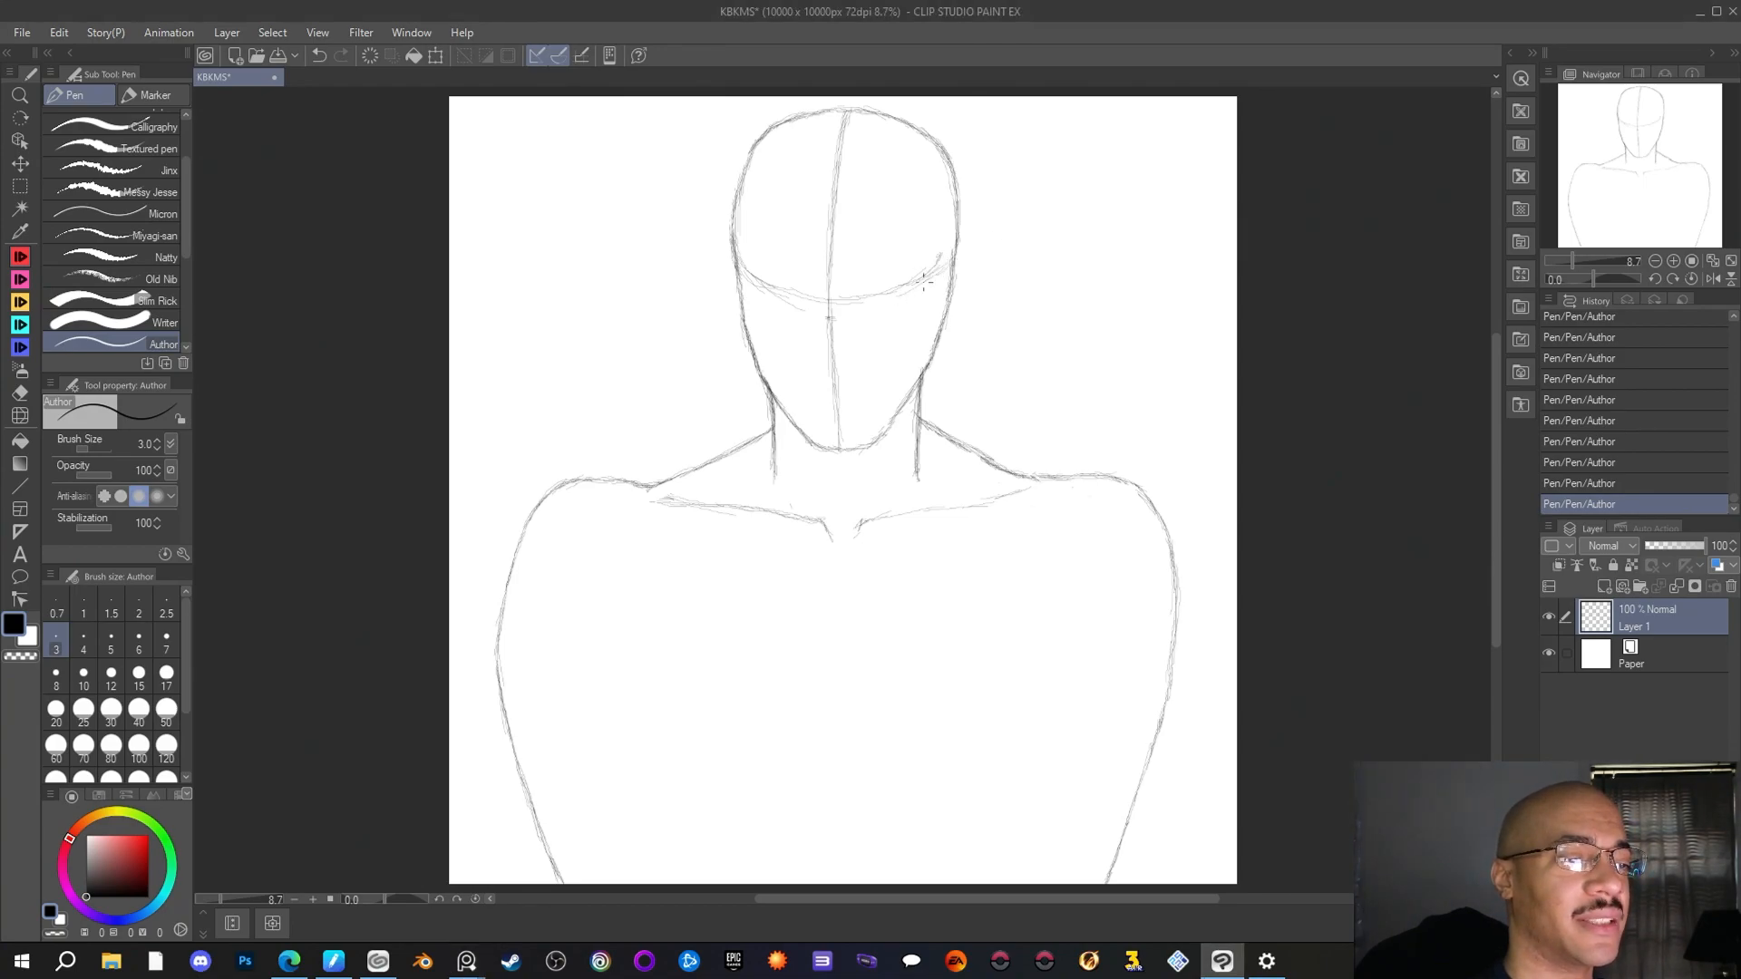
mouse_move(924, 283)
mouse_down()
mouse_move(830, 305)
mouse_move(742, 250)
mouse_up()
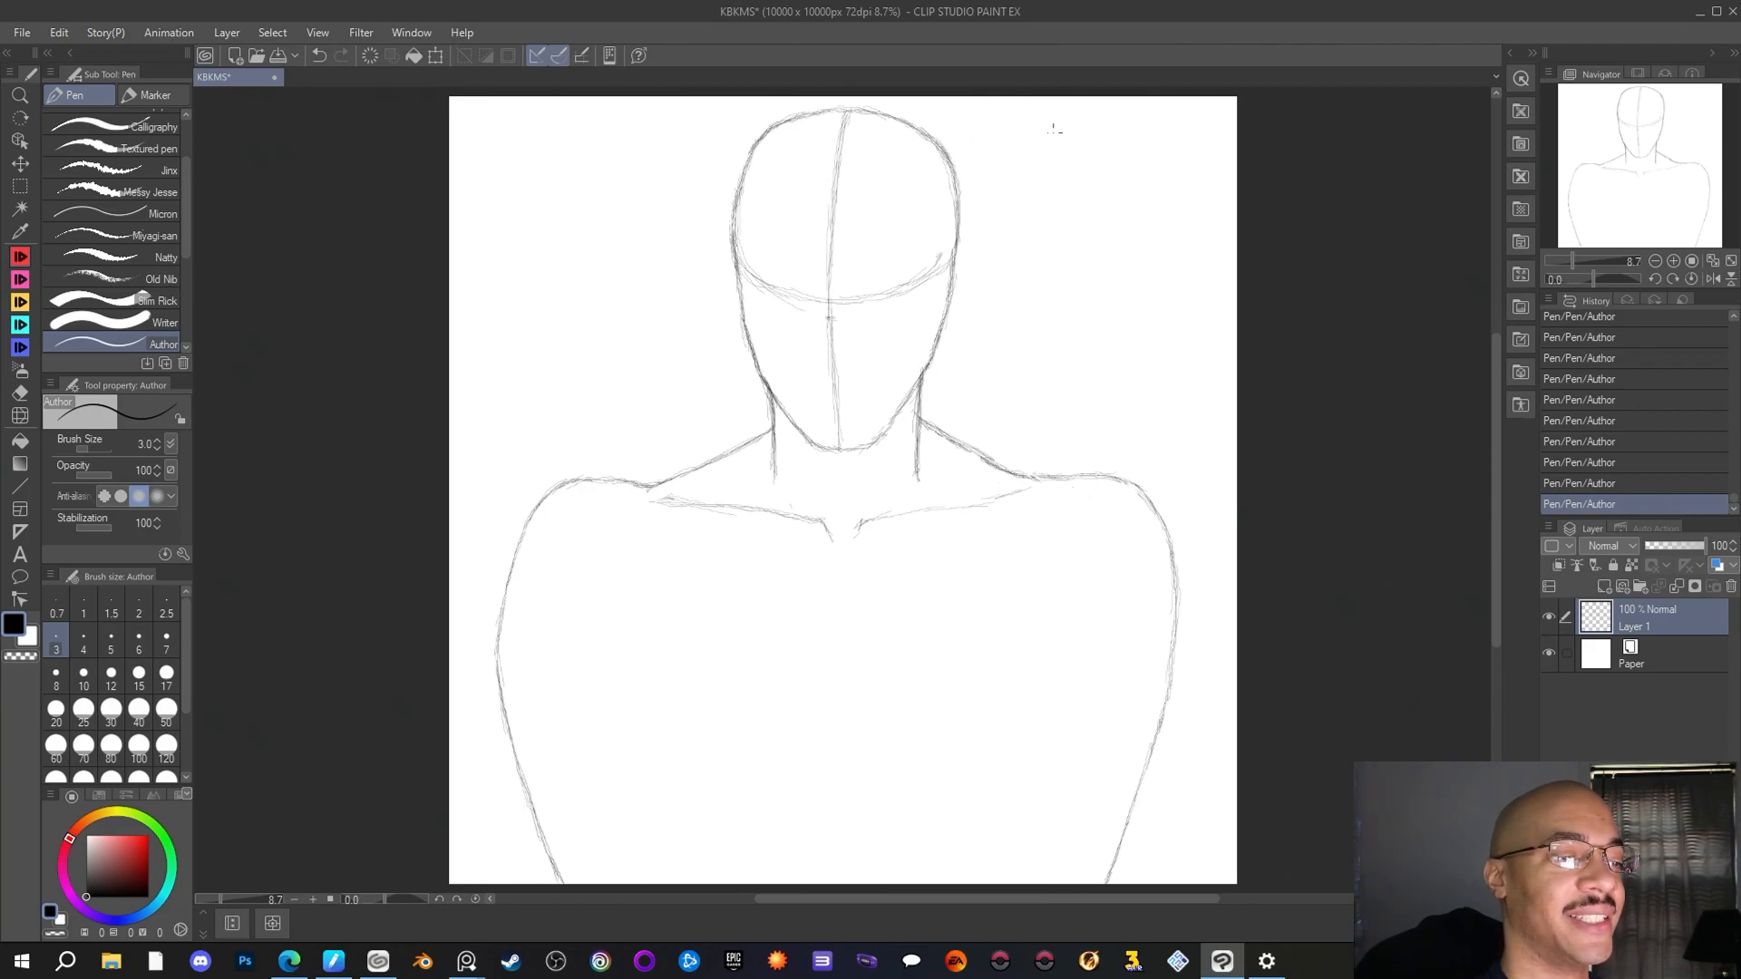
Clean the stray marks around the curved face guideline and the head's right contour with the Rough eraser
key(e)
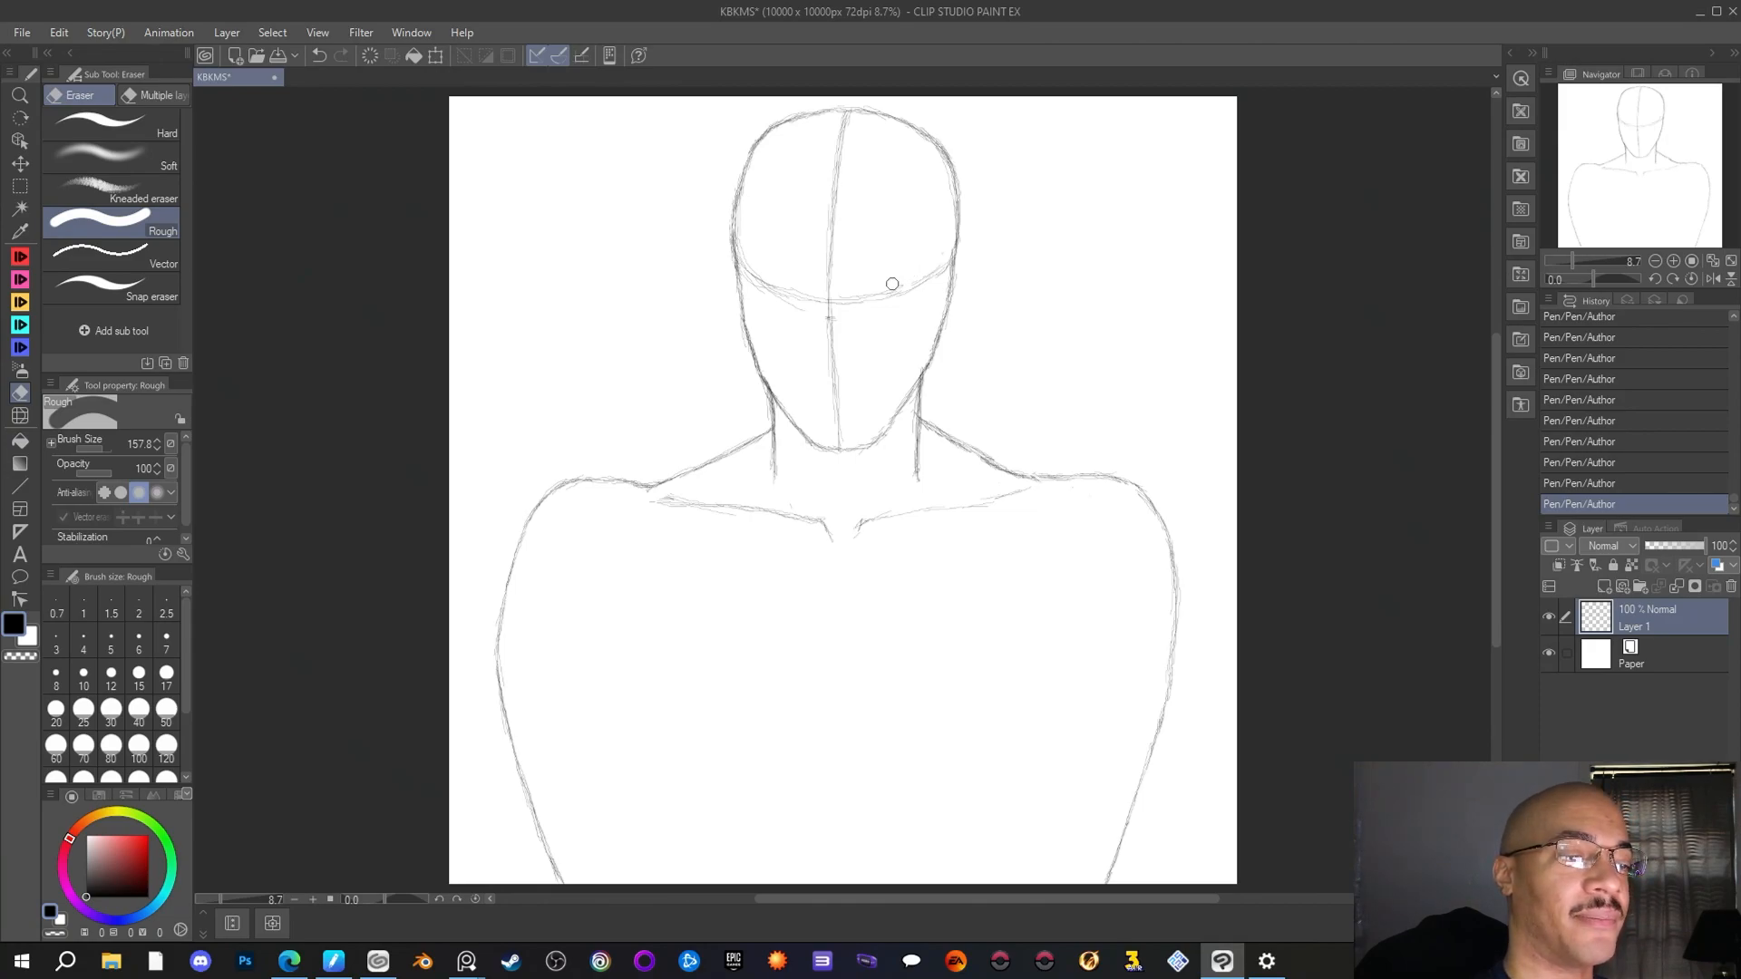
drag(914, 272, 883, 283)
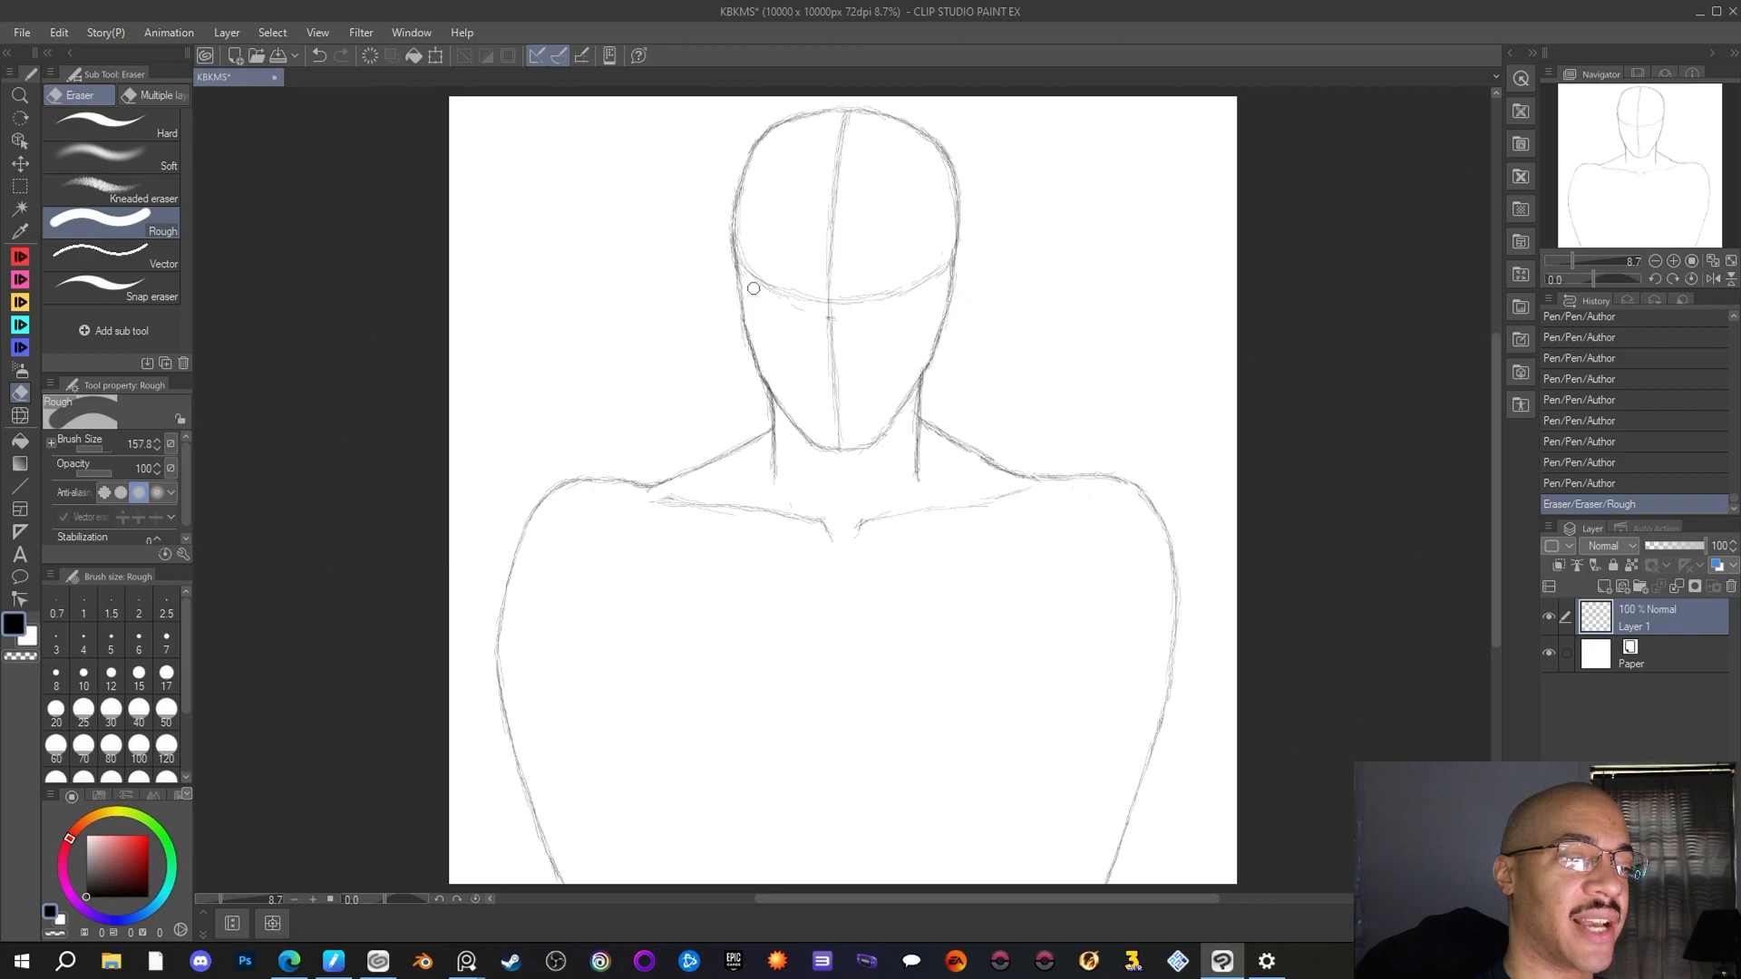
mouse_move(746, 287)
mouse_down()
mouse_move(794, 312)
mouse_move(857, 297)
mouse_move(898, 322)
mouse_move(839, 321)
mouse_up()
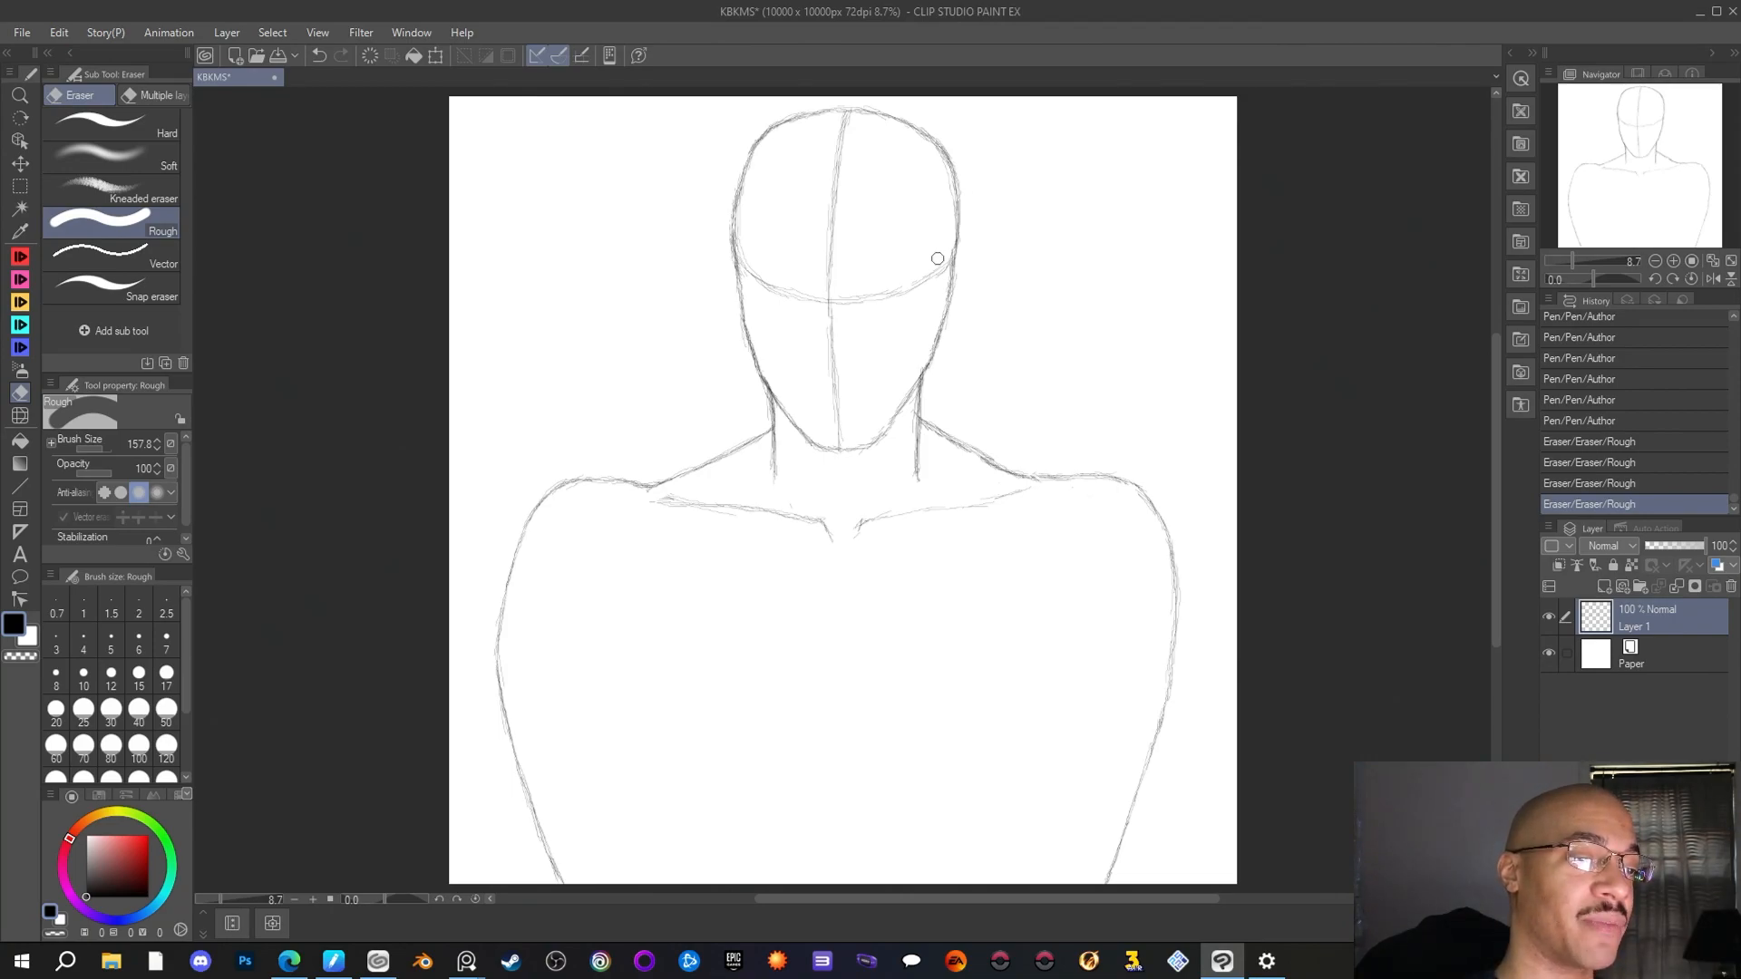
drag(938, 258, 917, 272)
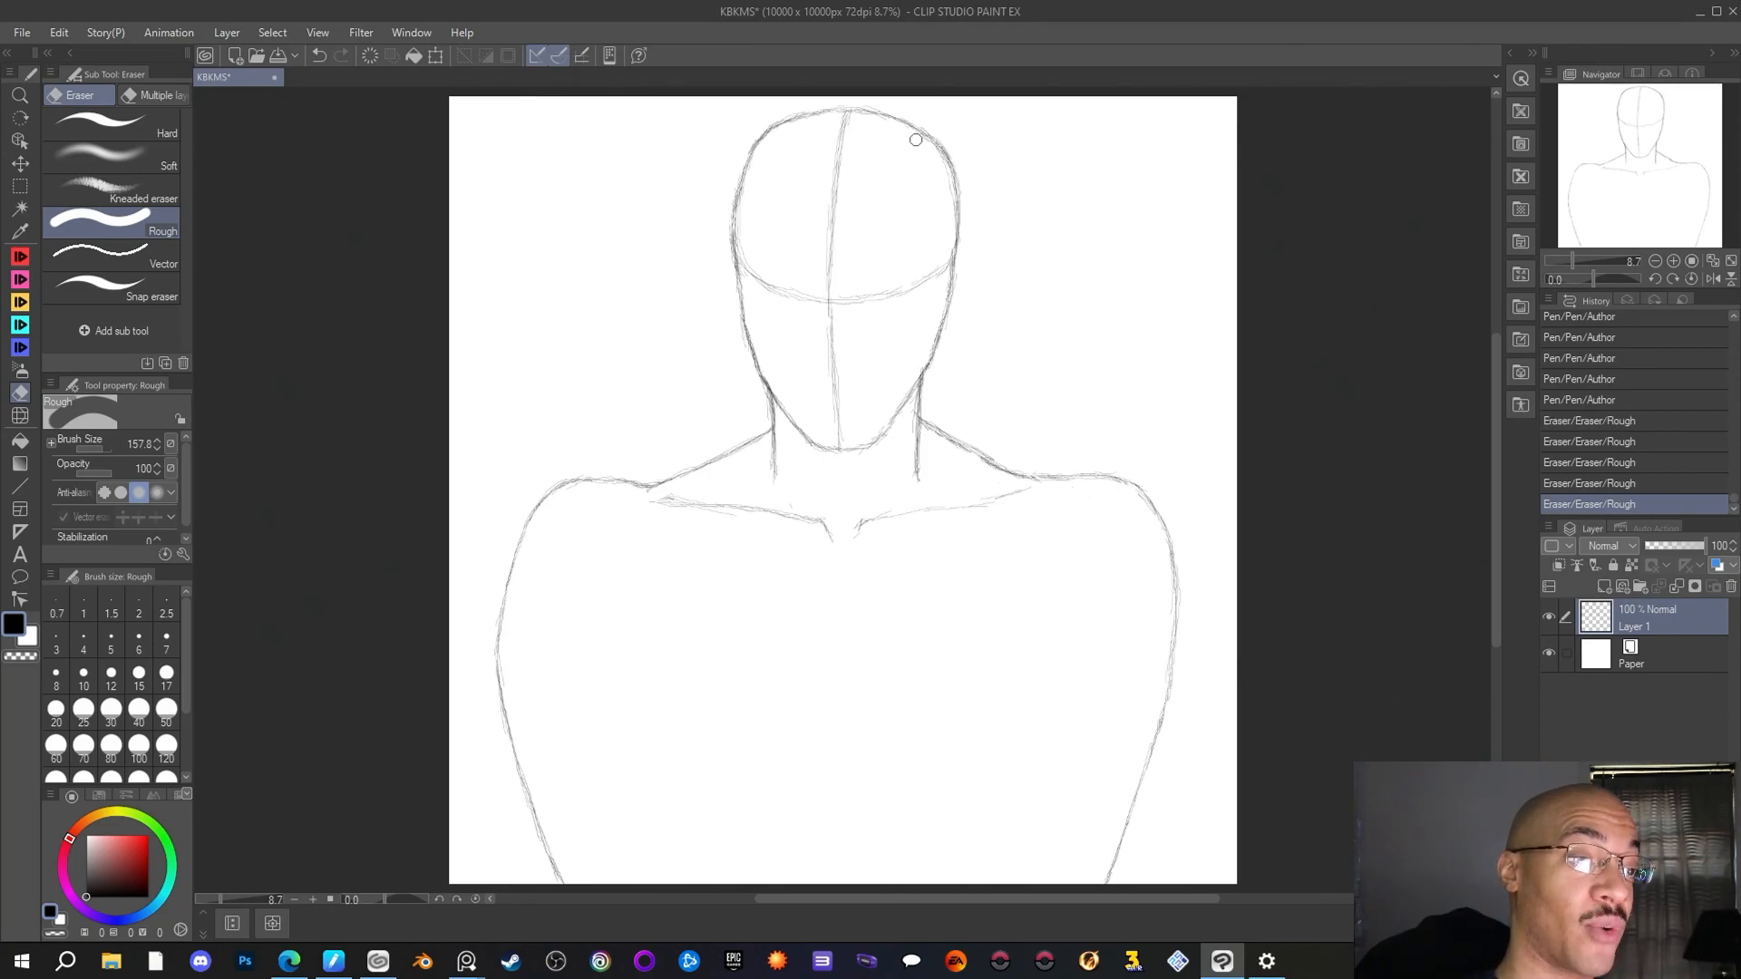
drag(932, 148, 945, 186)
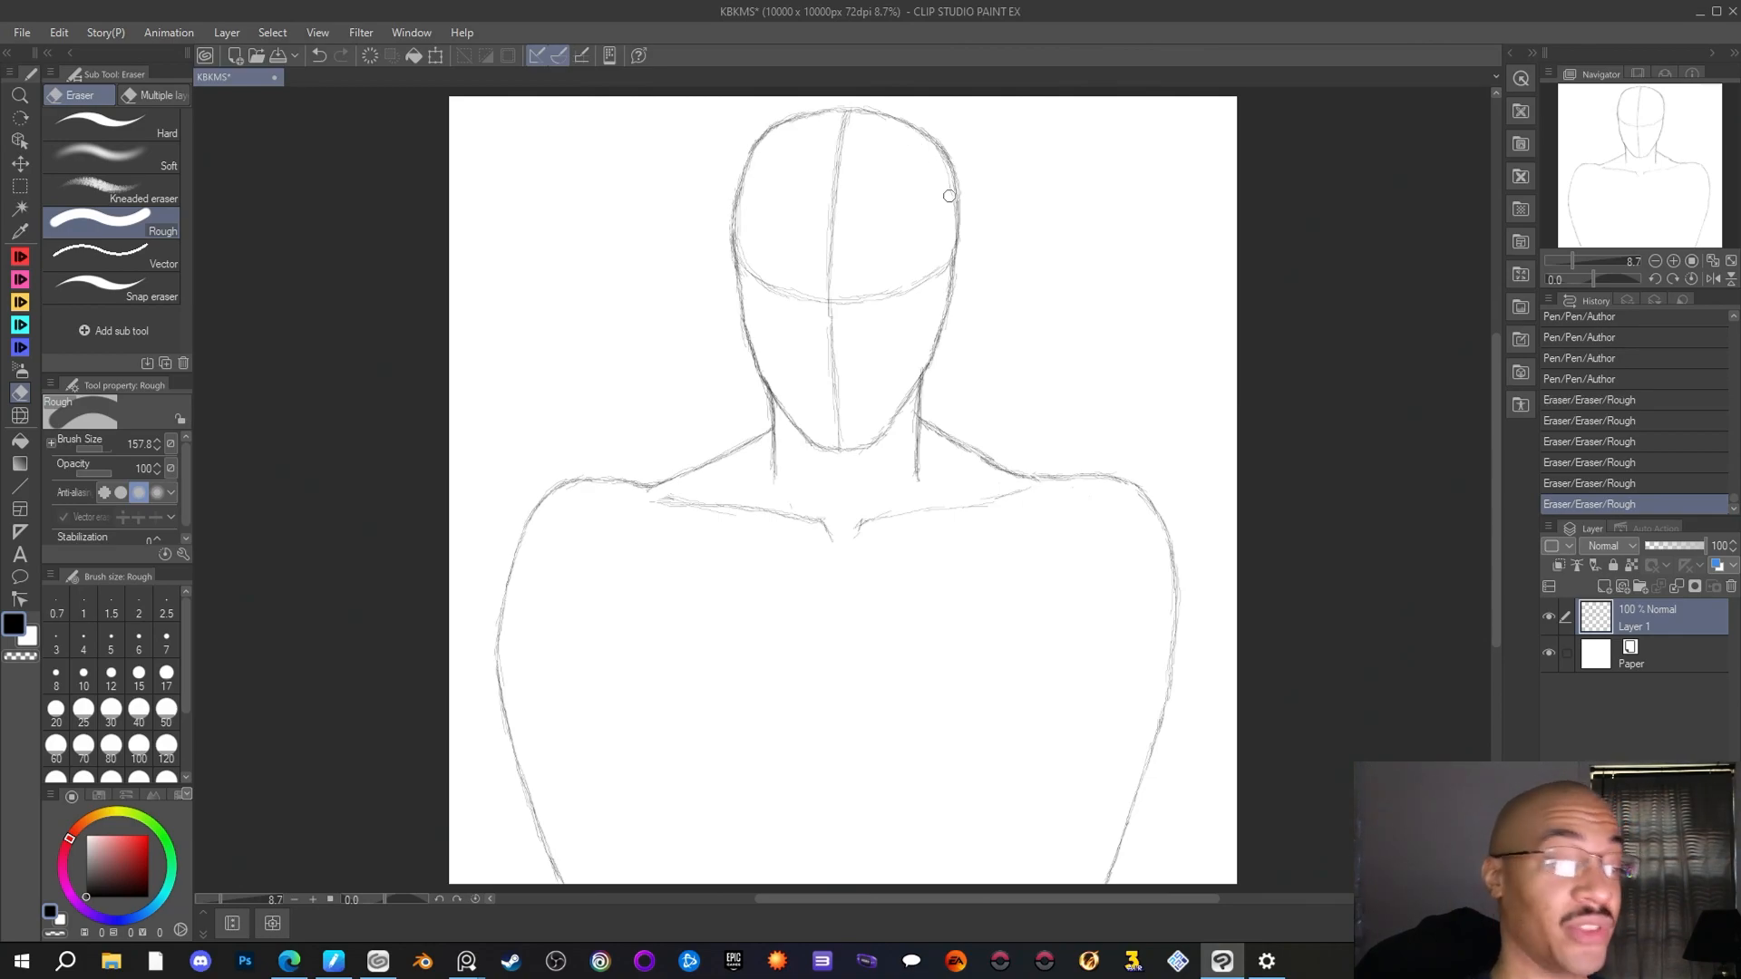
click(844, 293)
drag(967, 272, 973, 282)
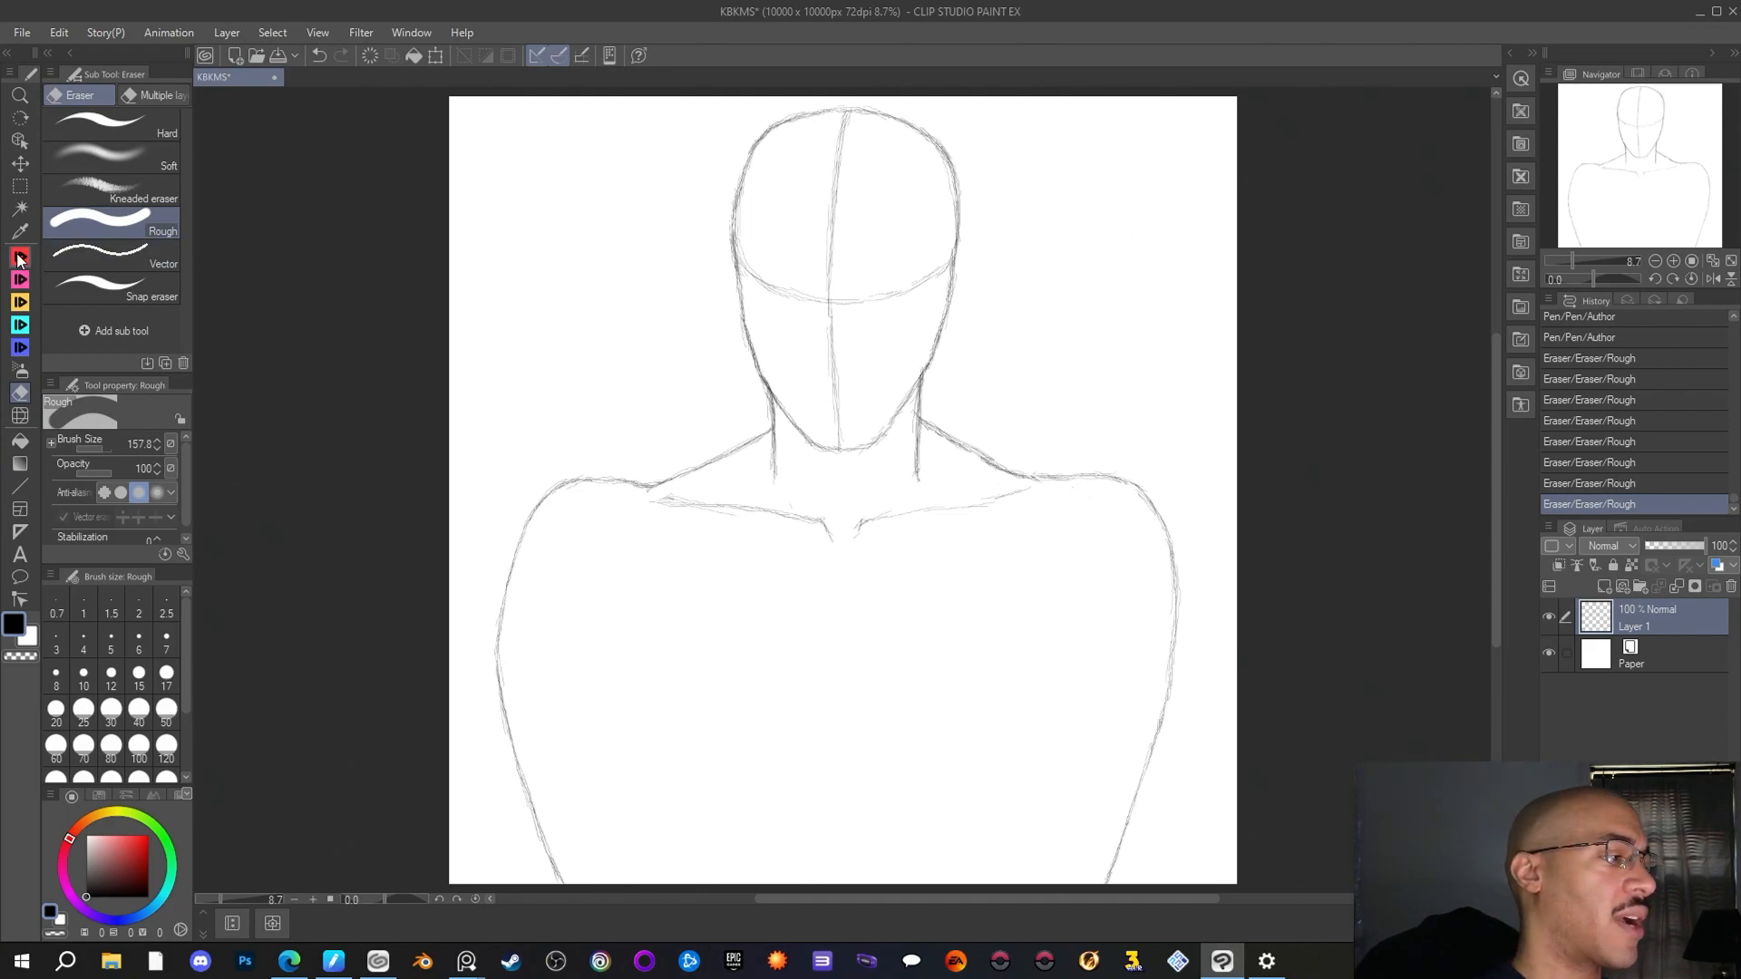
Reinforce the right arm's outer contour from the lower arm up toward the shoulder with the Author pen
key(p)
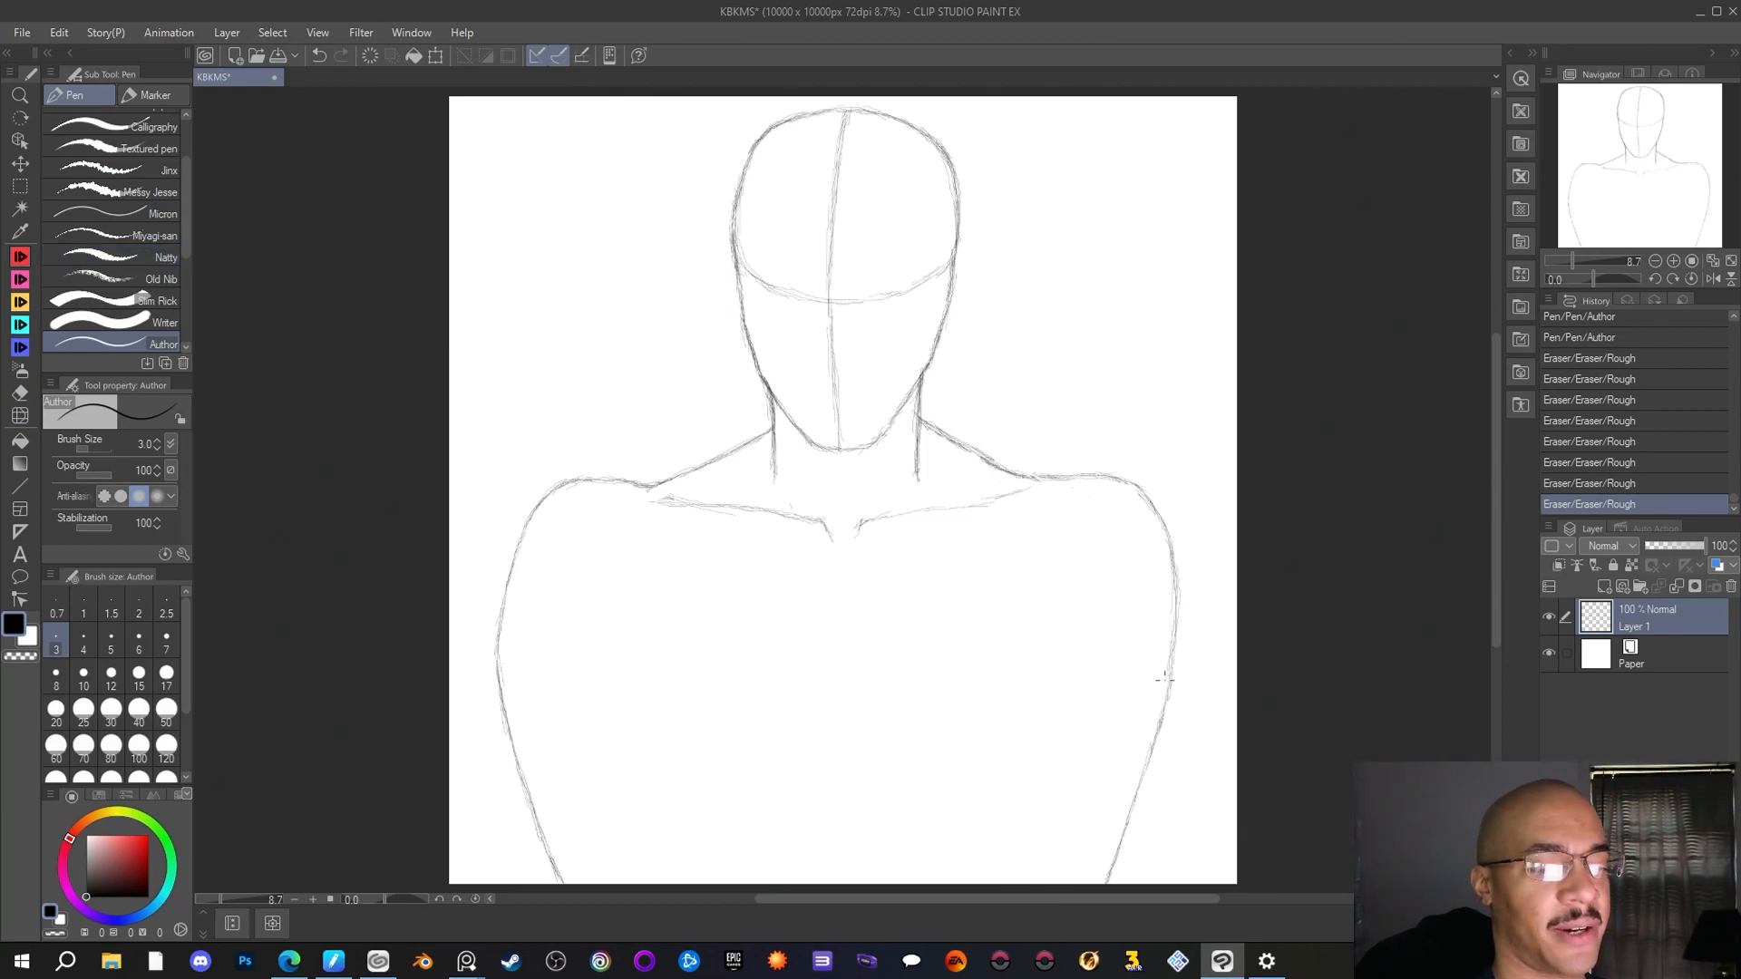
drag(1155, 739, 1163, 709)
drag(1152, 751, 1174, 645)
drag(1173, 656, 1172, 566)
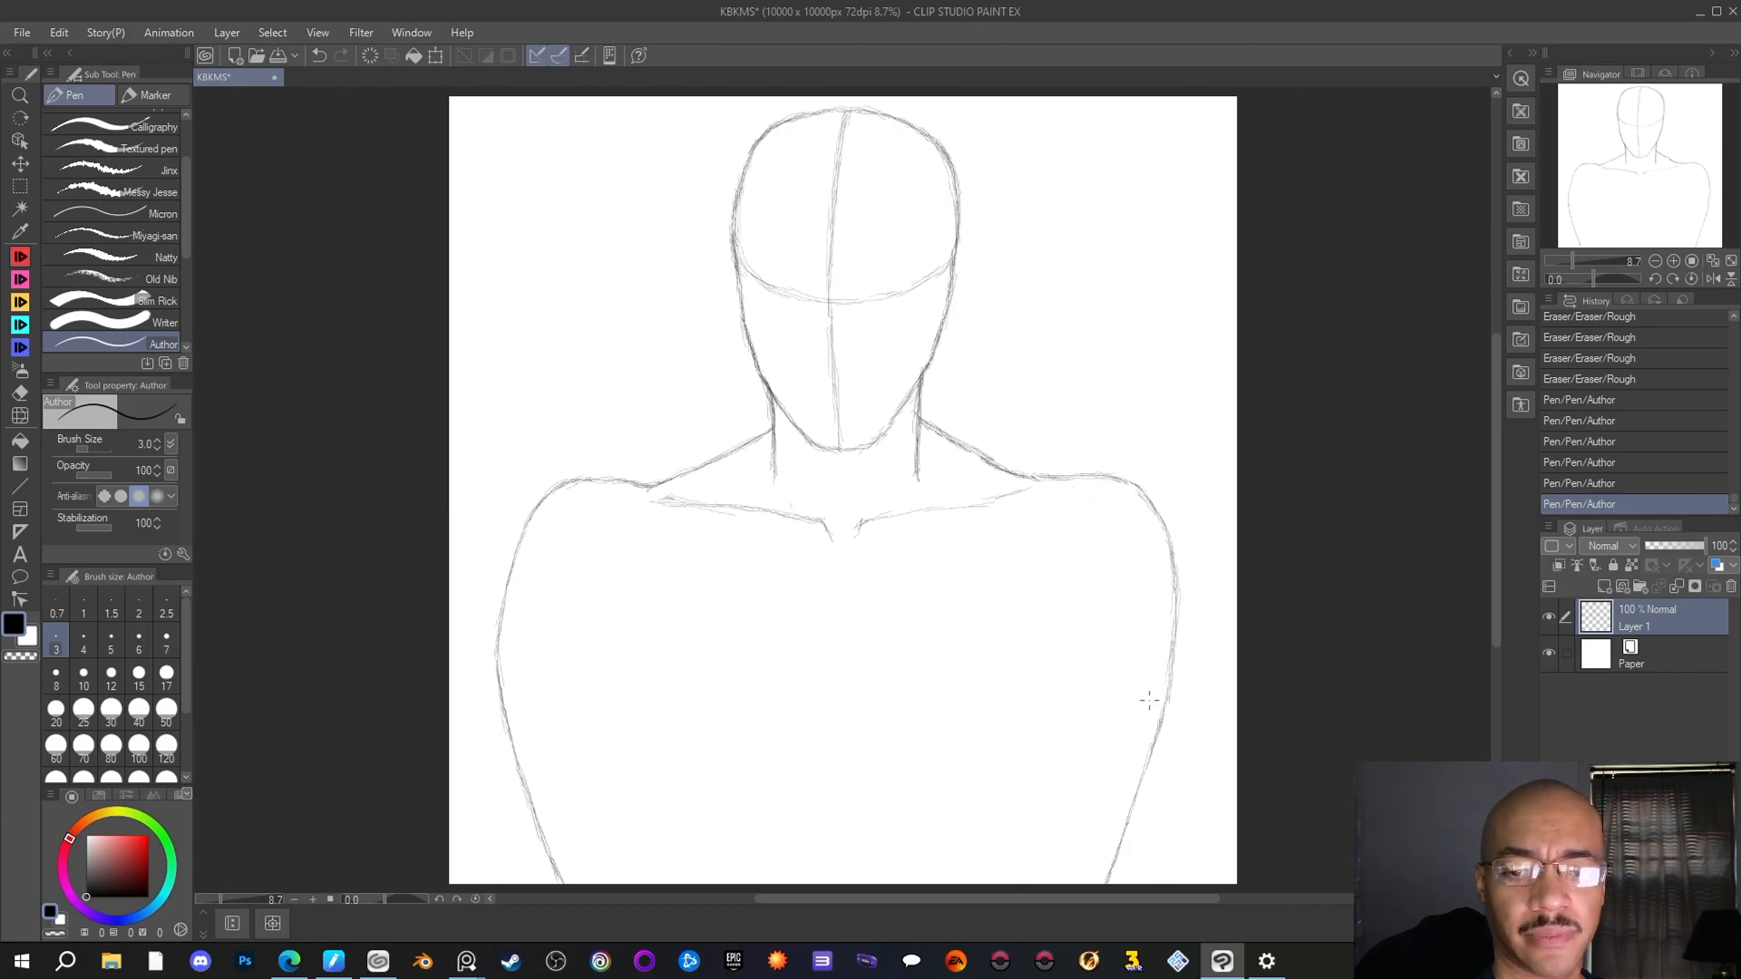
Sketch a near-vertical line for the left arm's inner edge, and add a short slanted line inside the neck's left side
click(619, 620)
click(619, 623)
drag(619, 622, 625, 672)
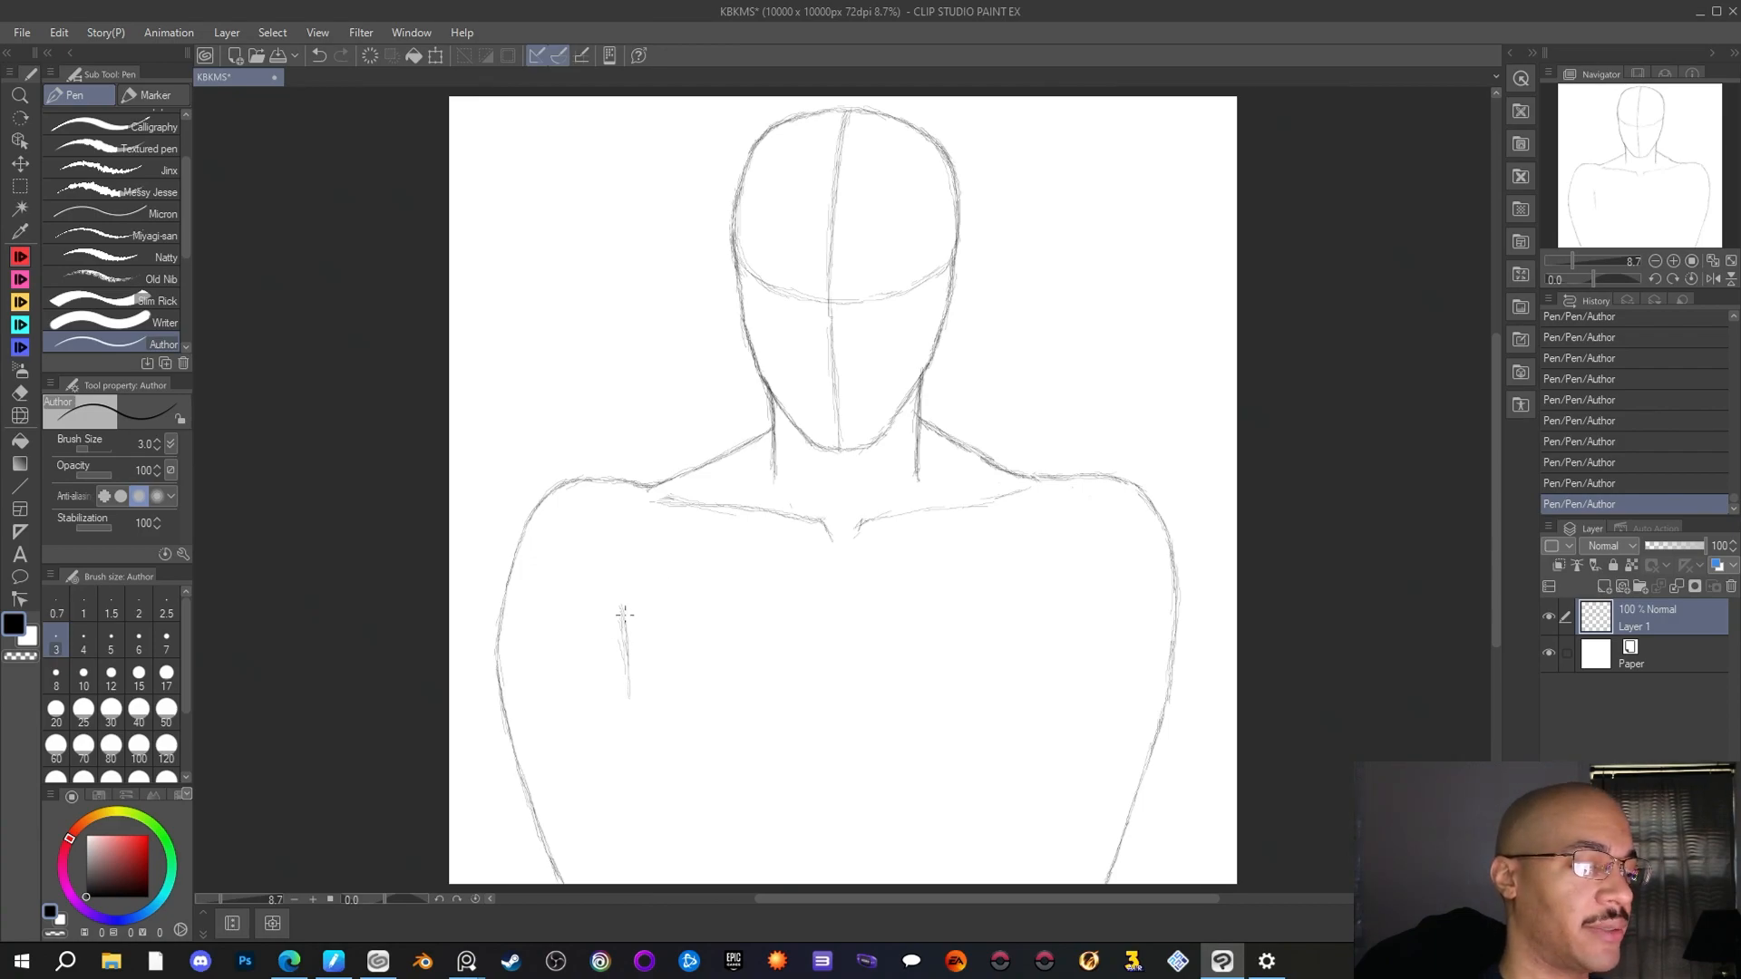
drag(626, 667, 628, 717)
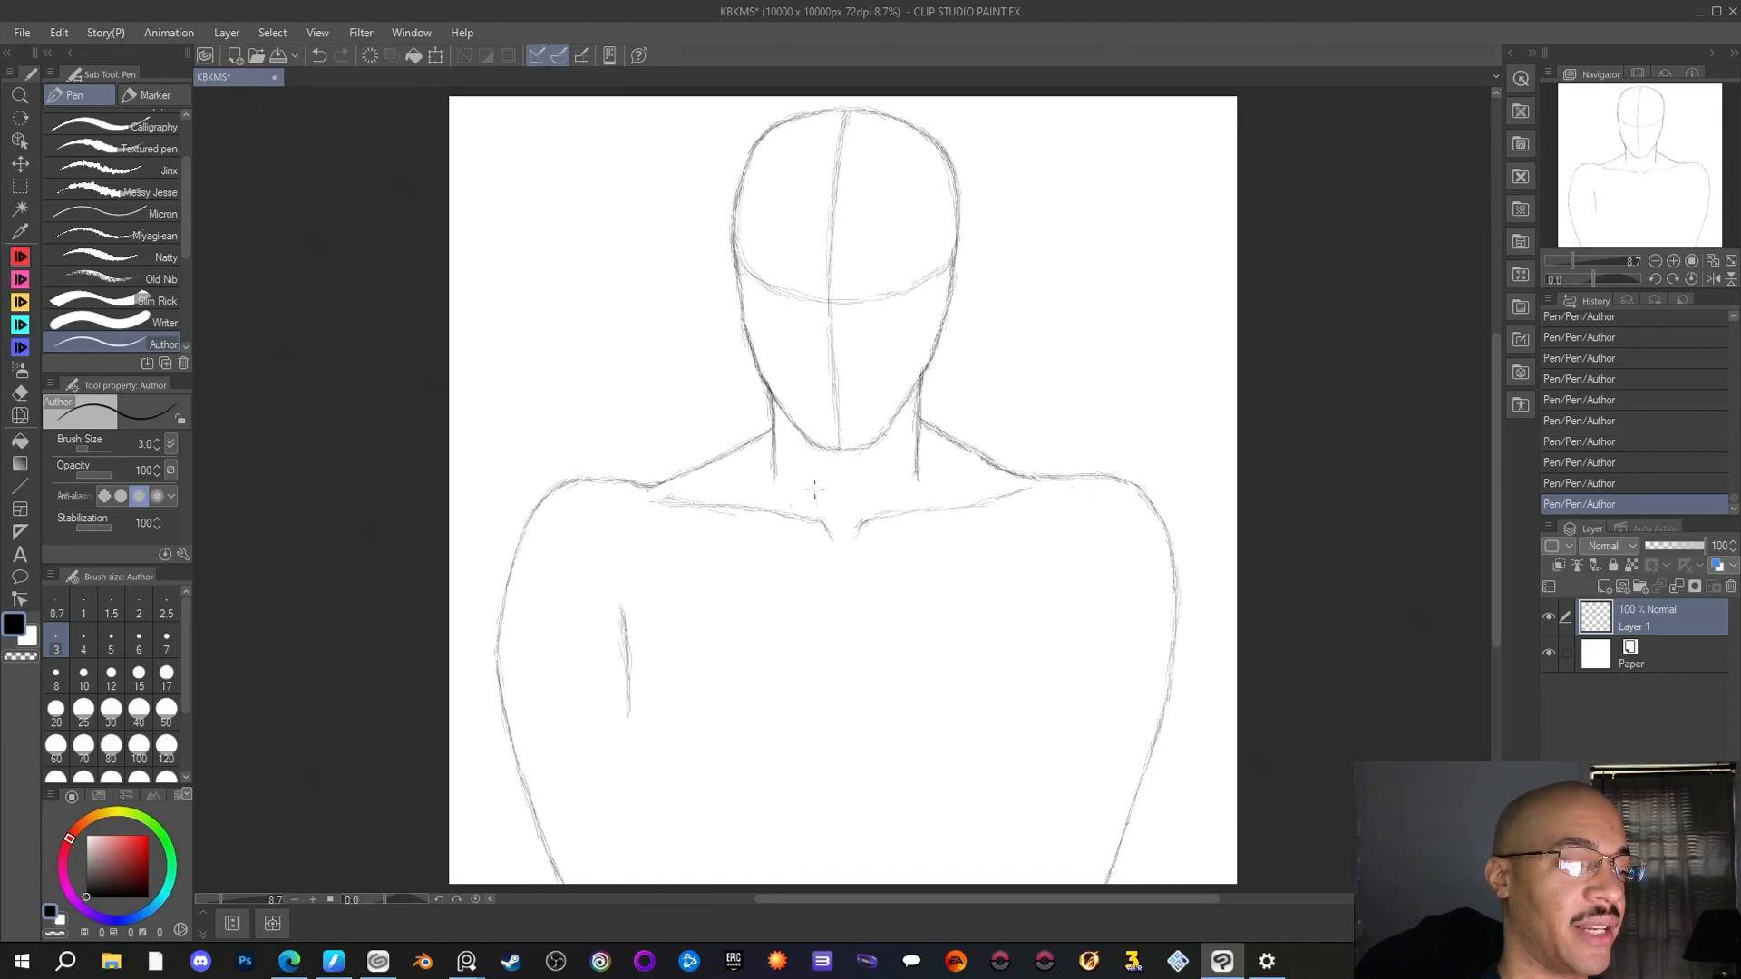
drag(805, 458, 811, 490)
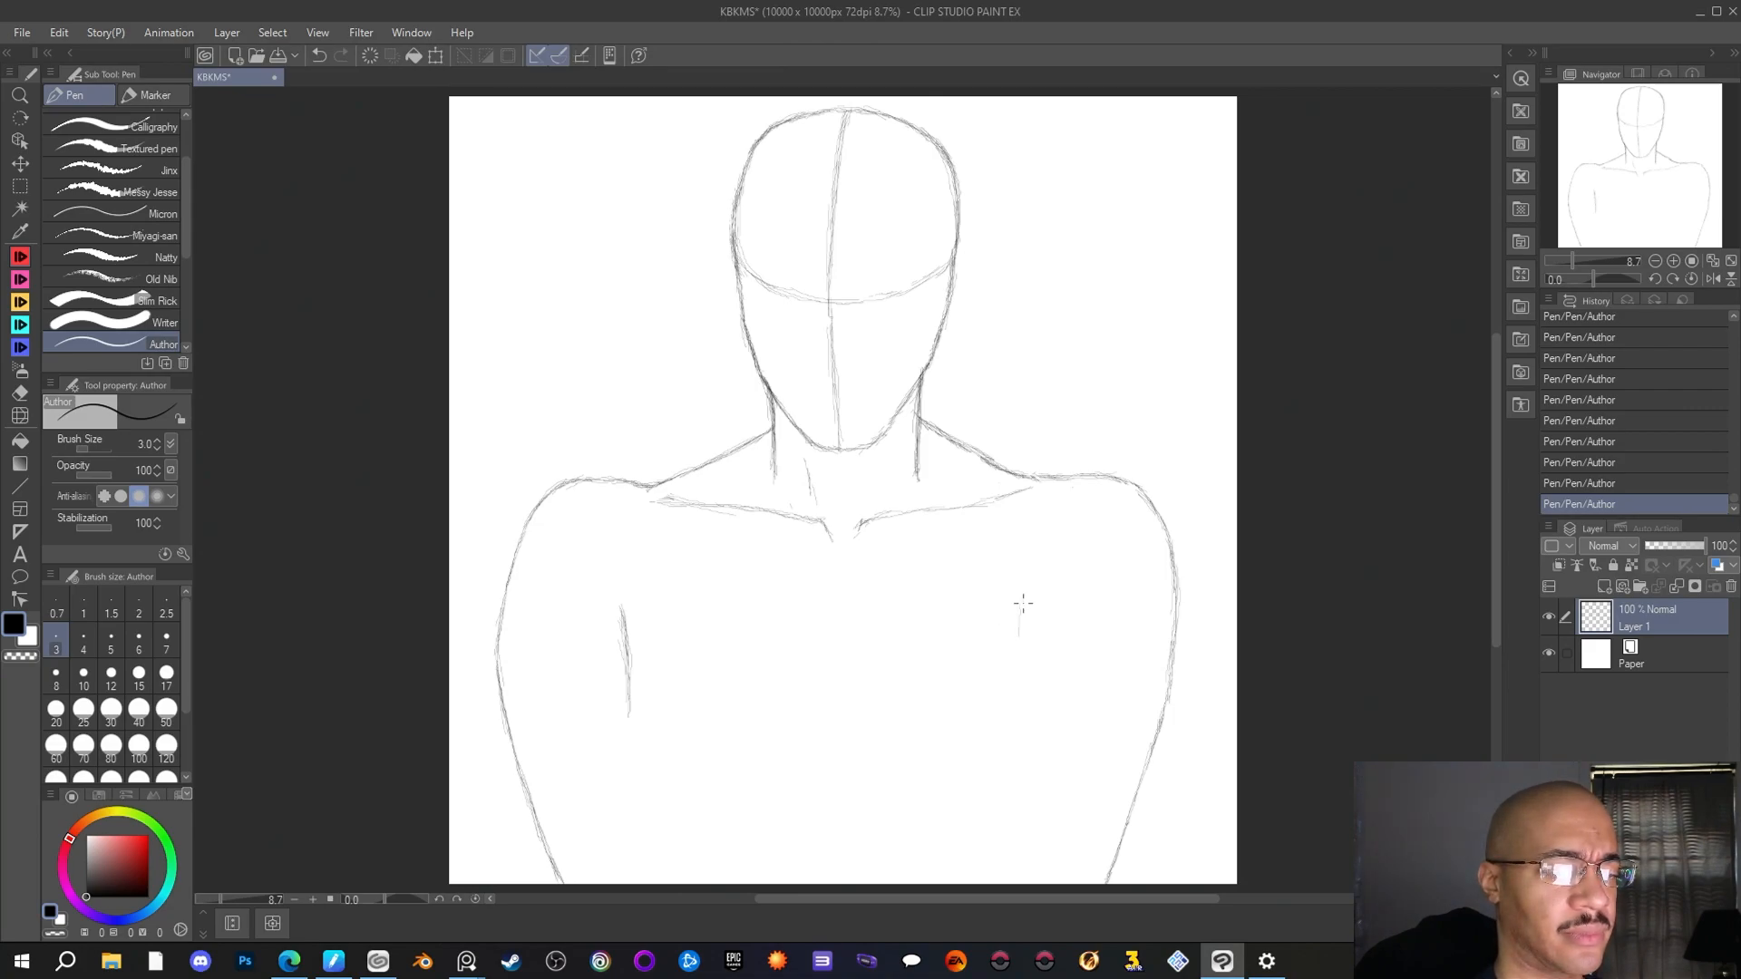
Sketch a matching inner edge line for the right arm, extend the left one downward, and switch to the eraser
drag(1025, 609, 1024, 686)
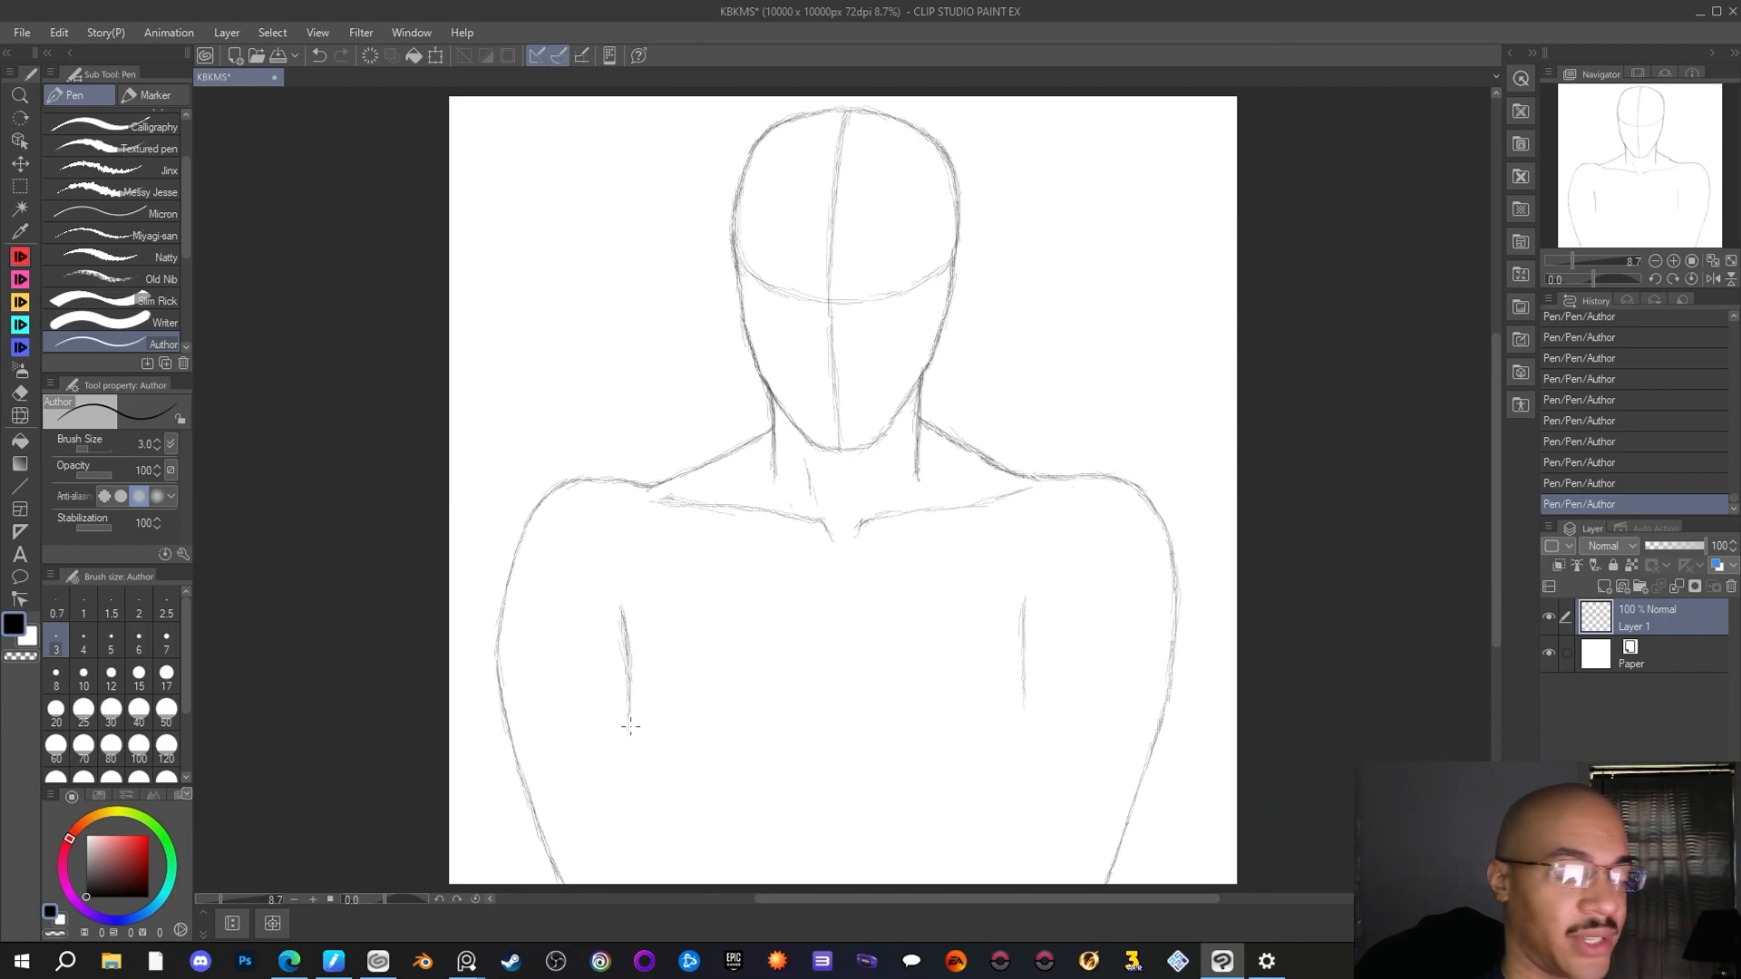
drag(630, 719, 631, 760)
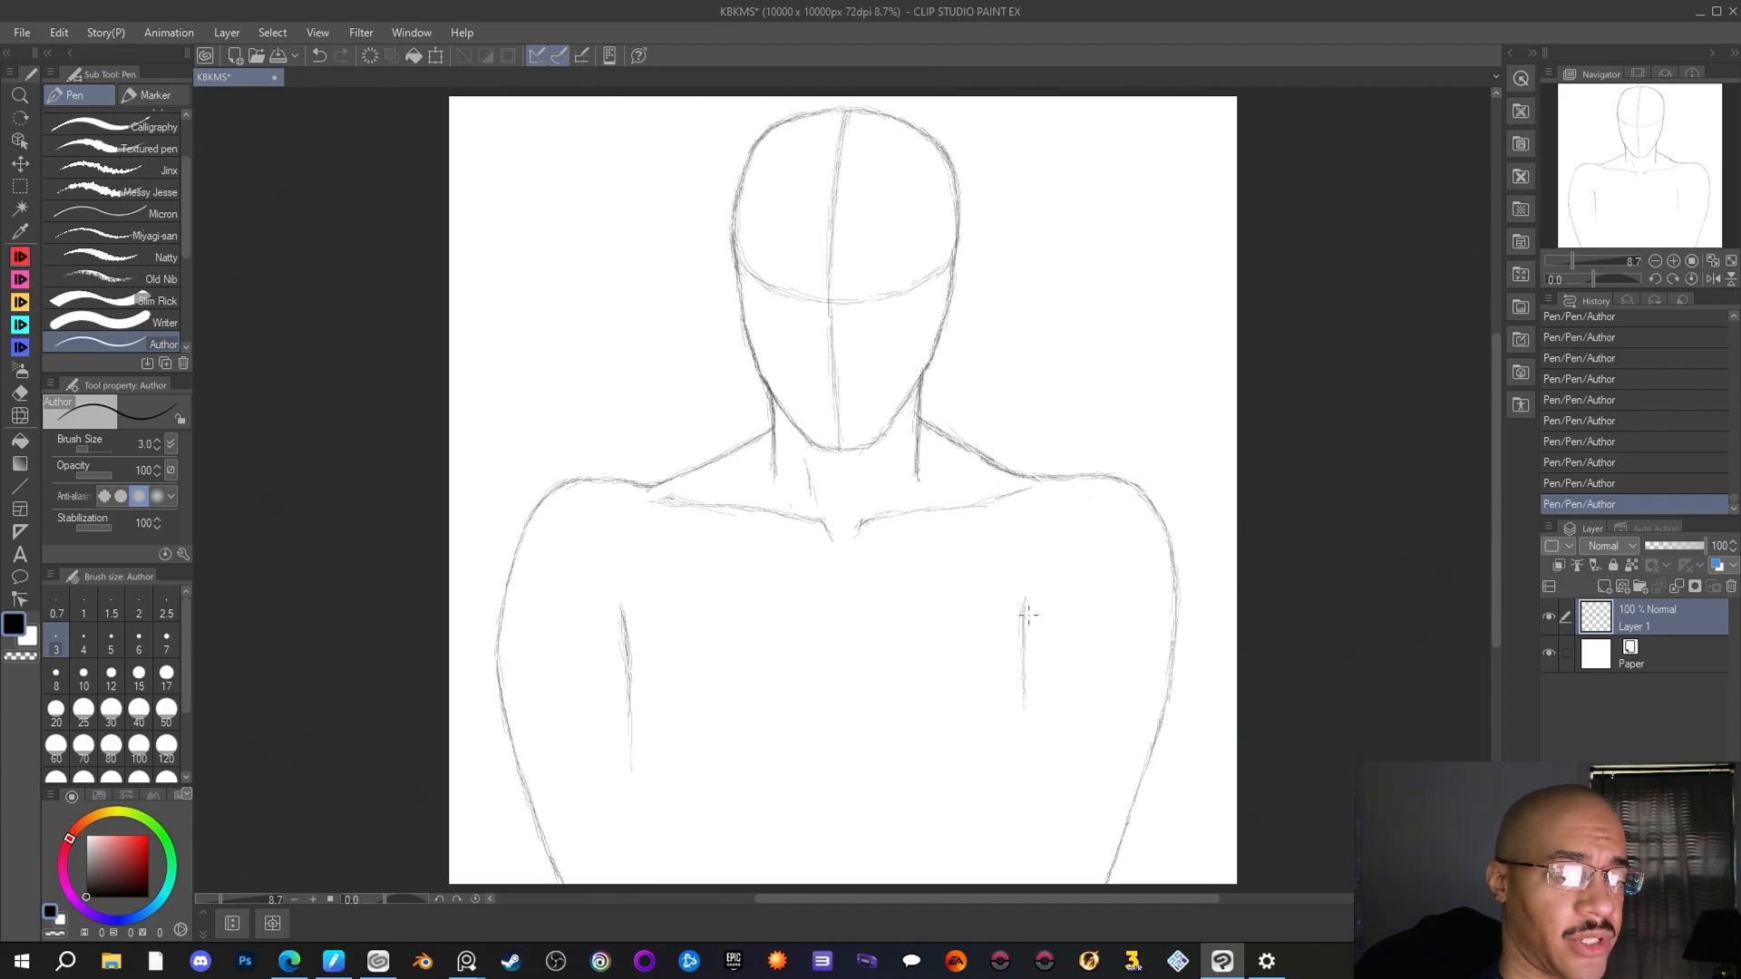
drag(1023, 722, 1021, 739)
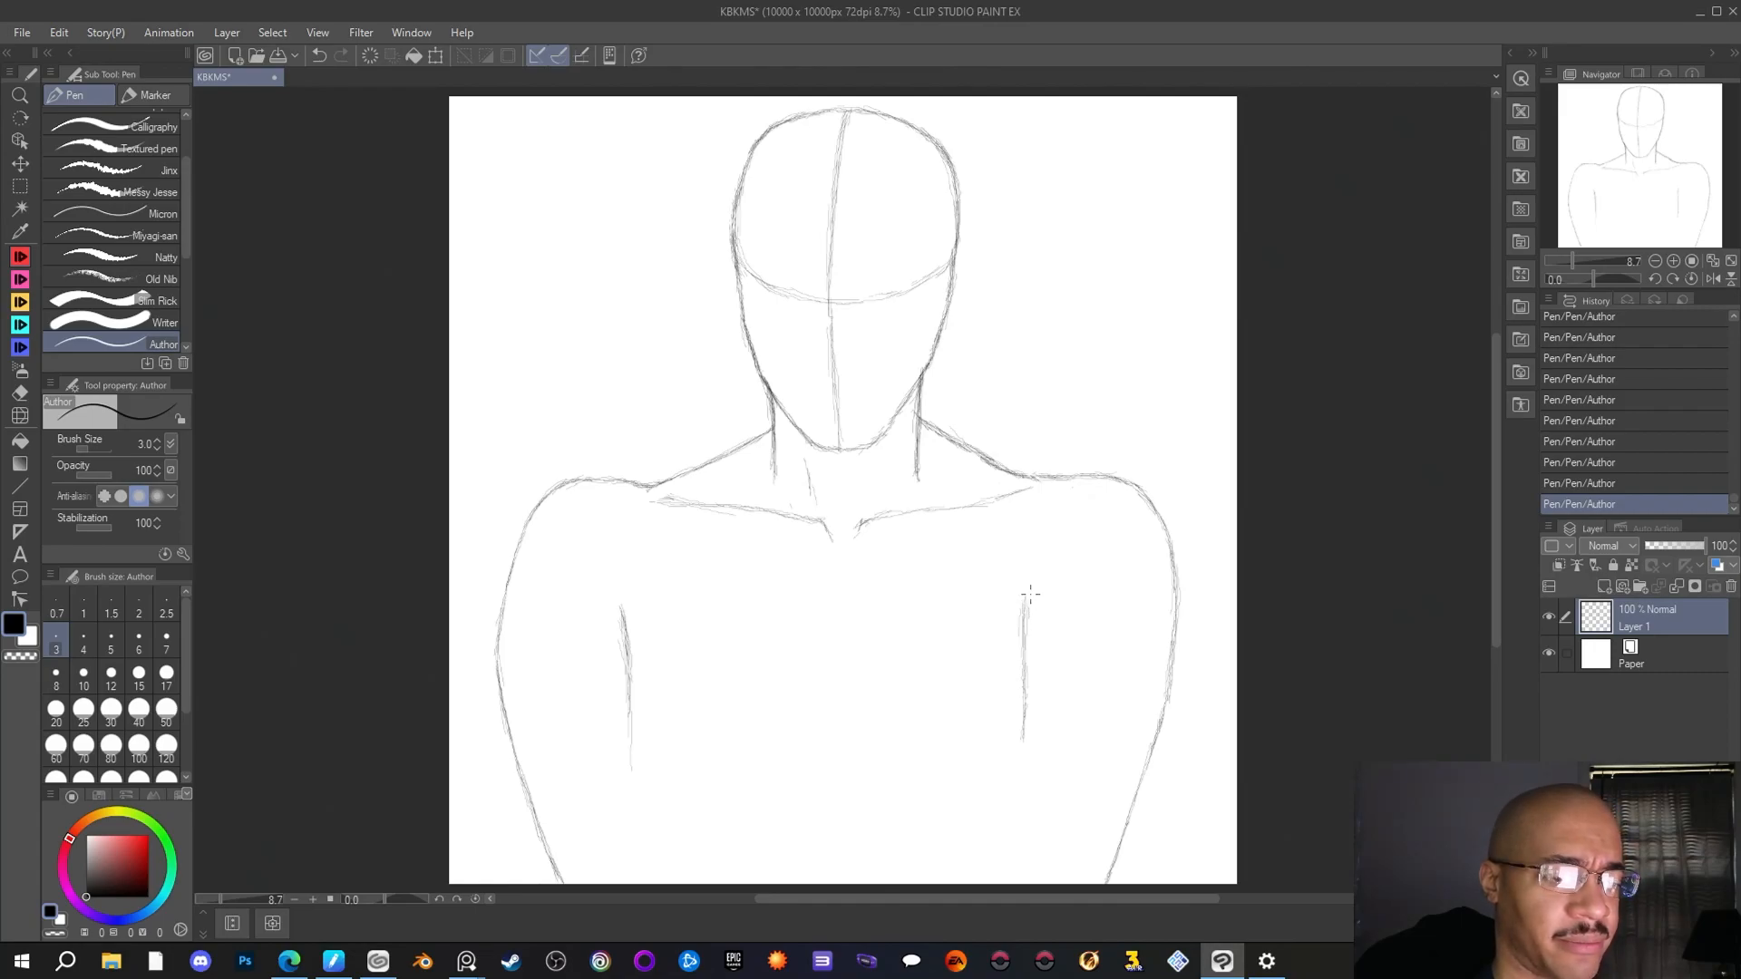
drag(1031, 691, 1028, 634)
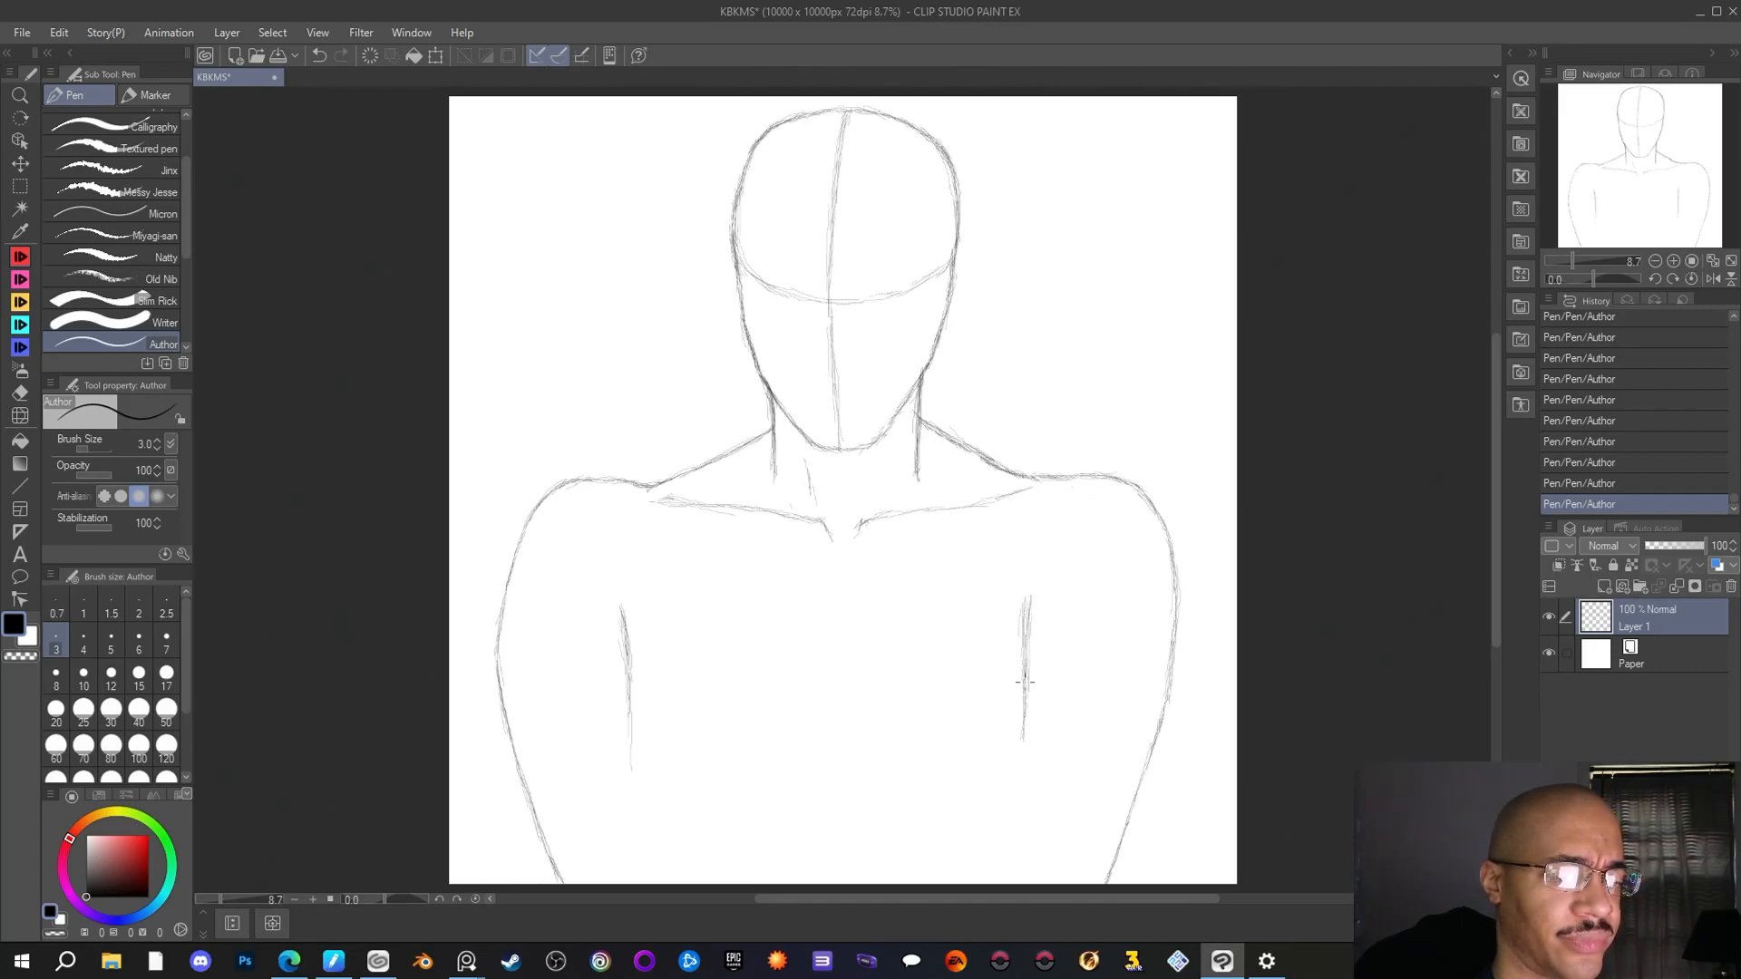
key(e)
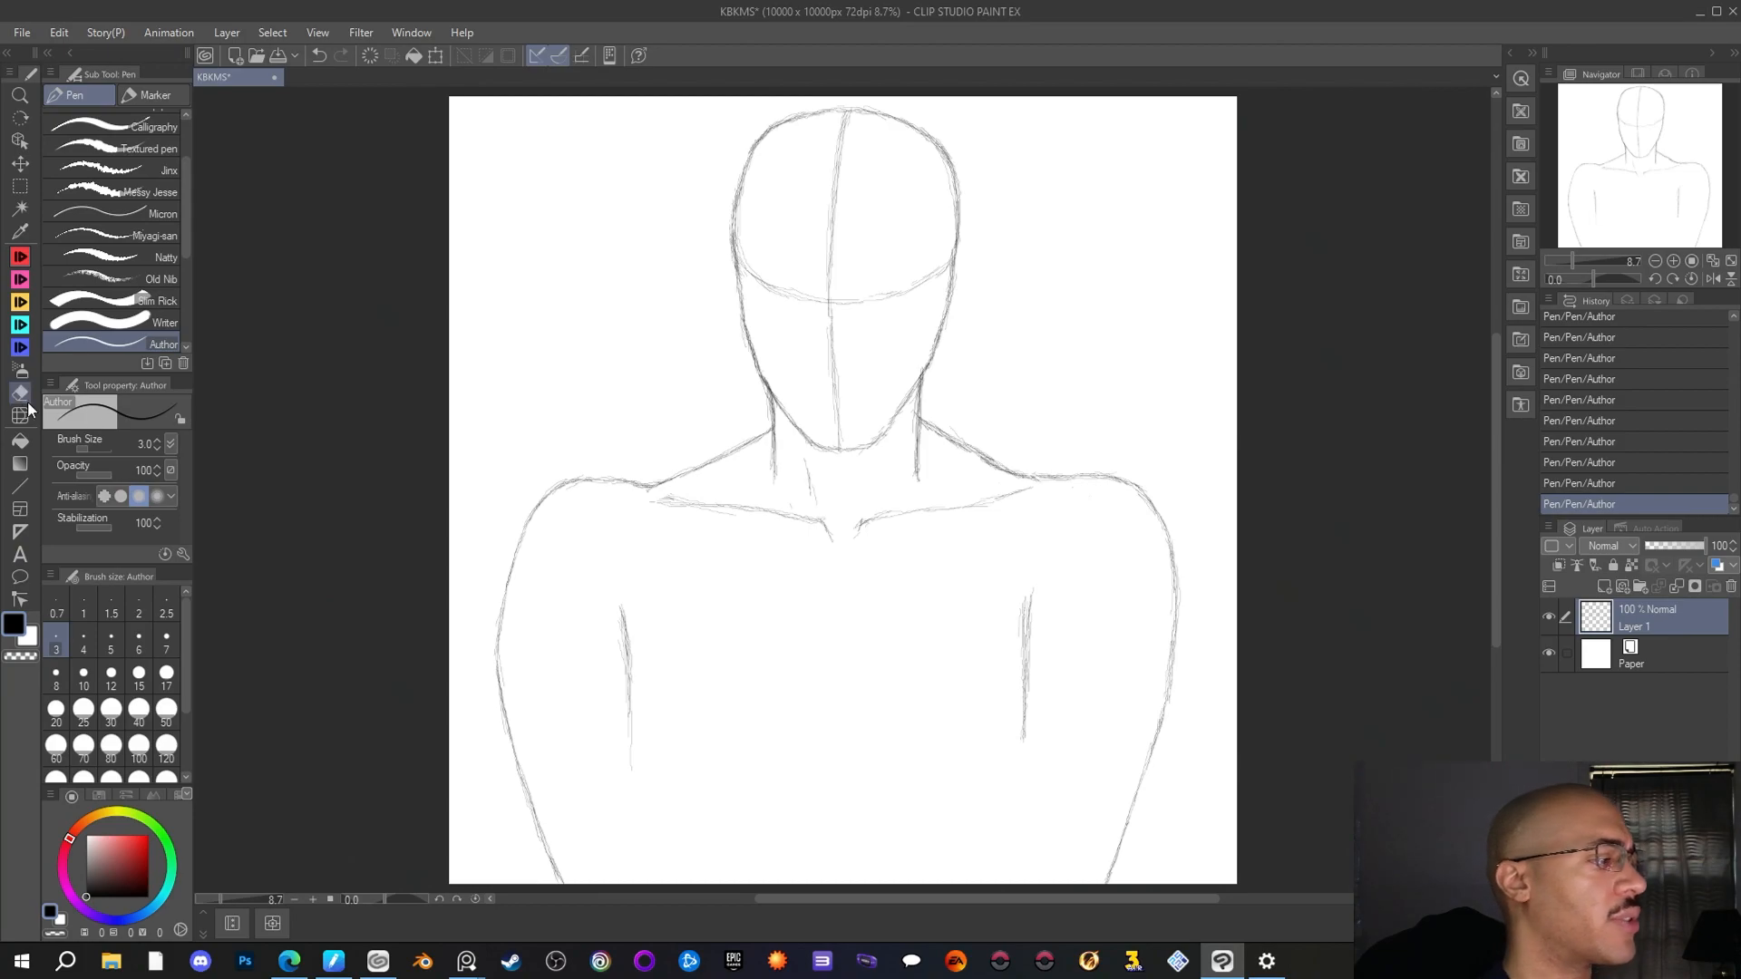
Thin out the doubled strokes along the right arm's inner edge line with the Rough eraser
mouse_move(1018, 603)
mouse_down()
mouse_move(1016, 634)
mouse_move(1003, 618)
mouse_move(1020, 657)
mouse_up()
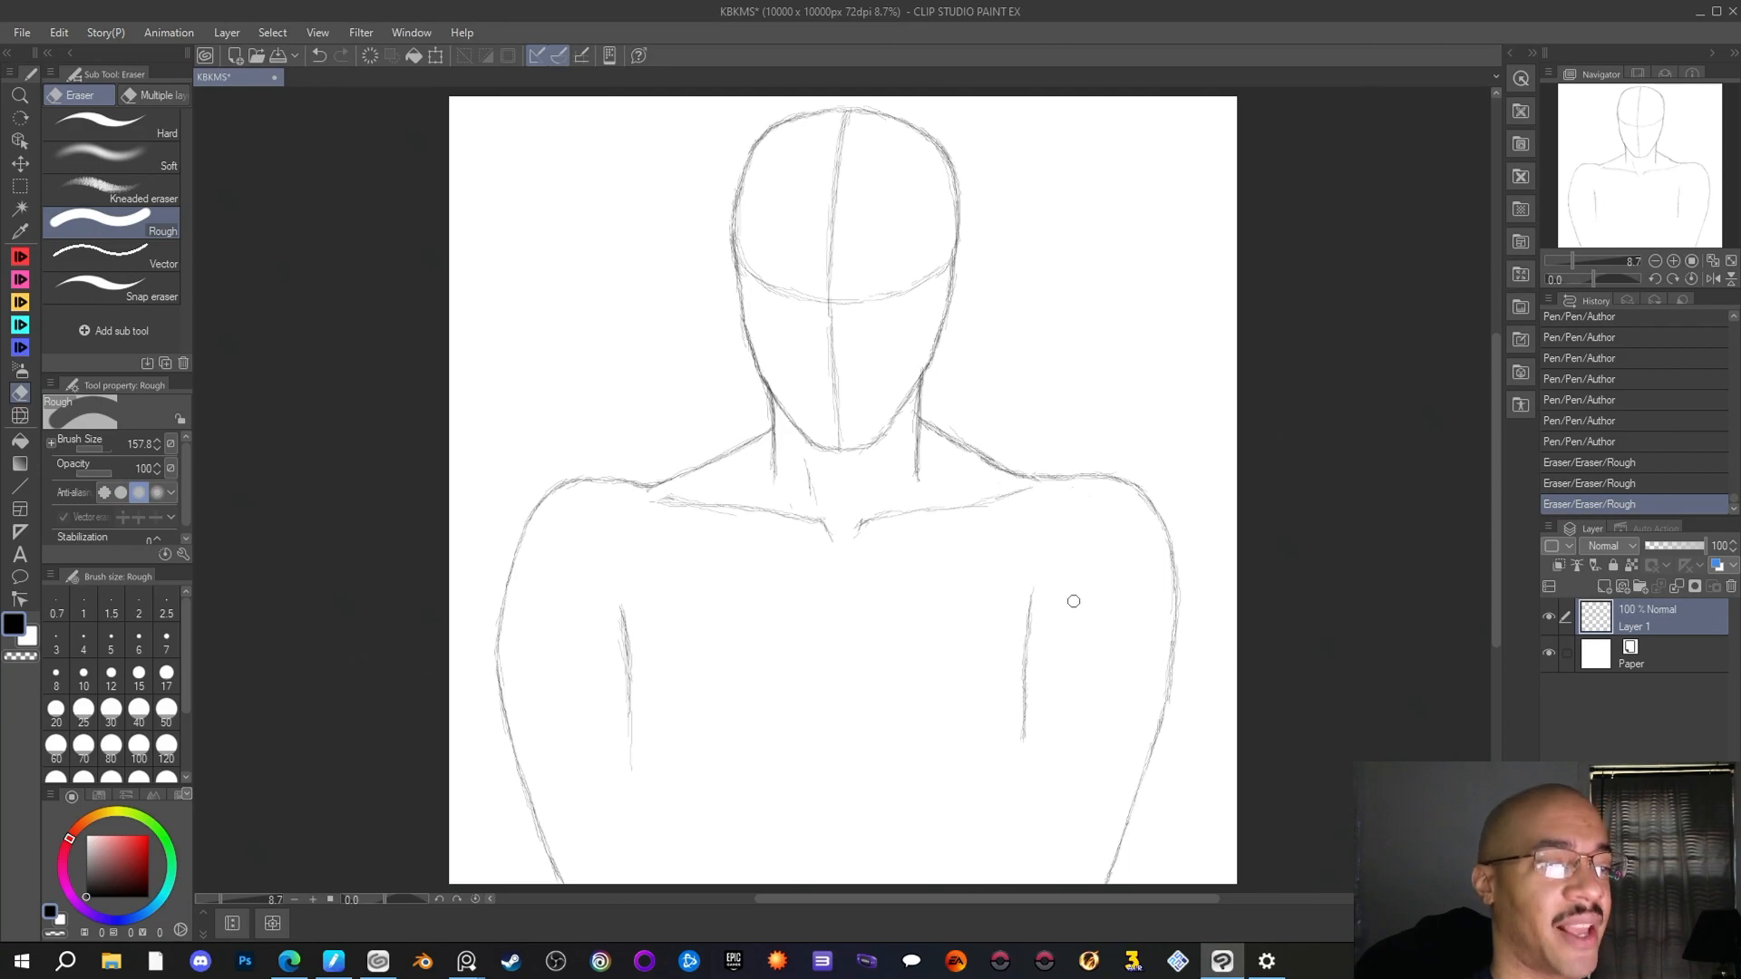
scroll(1094, 512, down, 2)
scroll(1070, 542, up, 1)
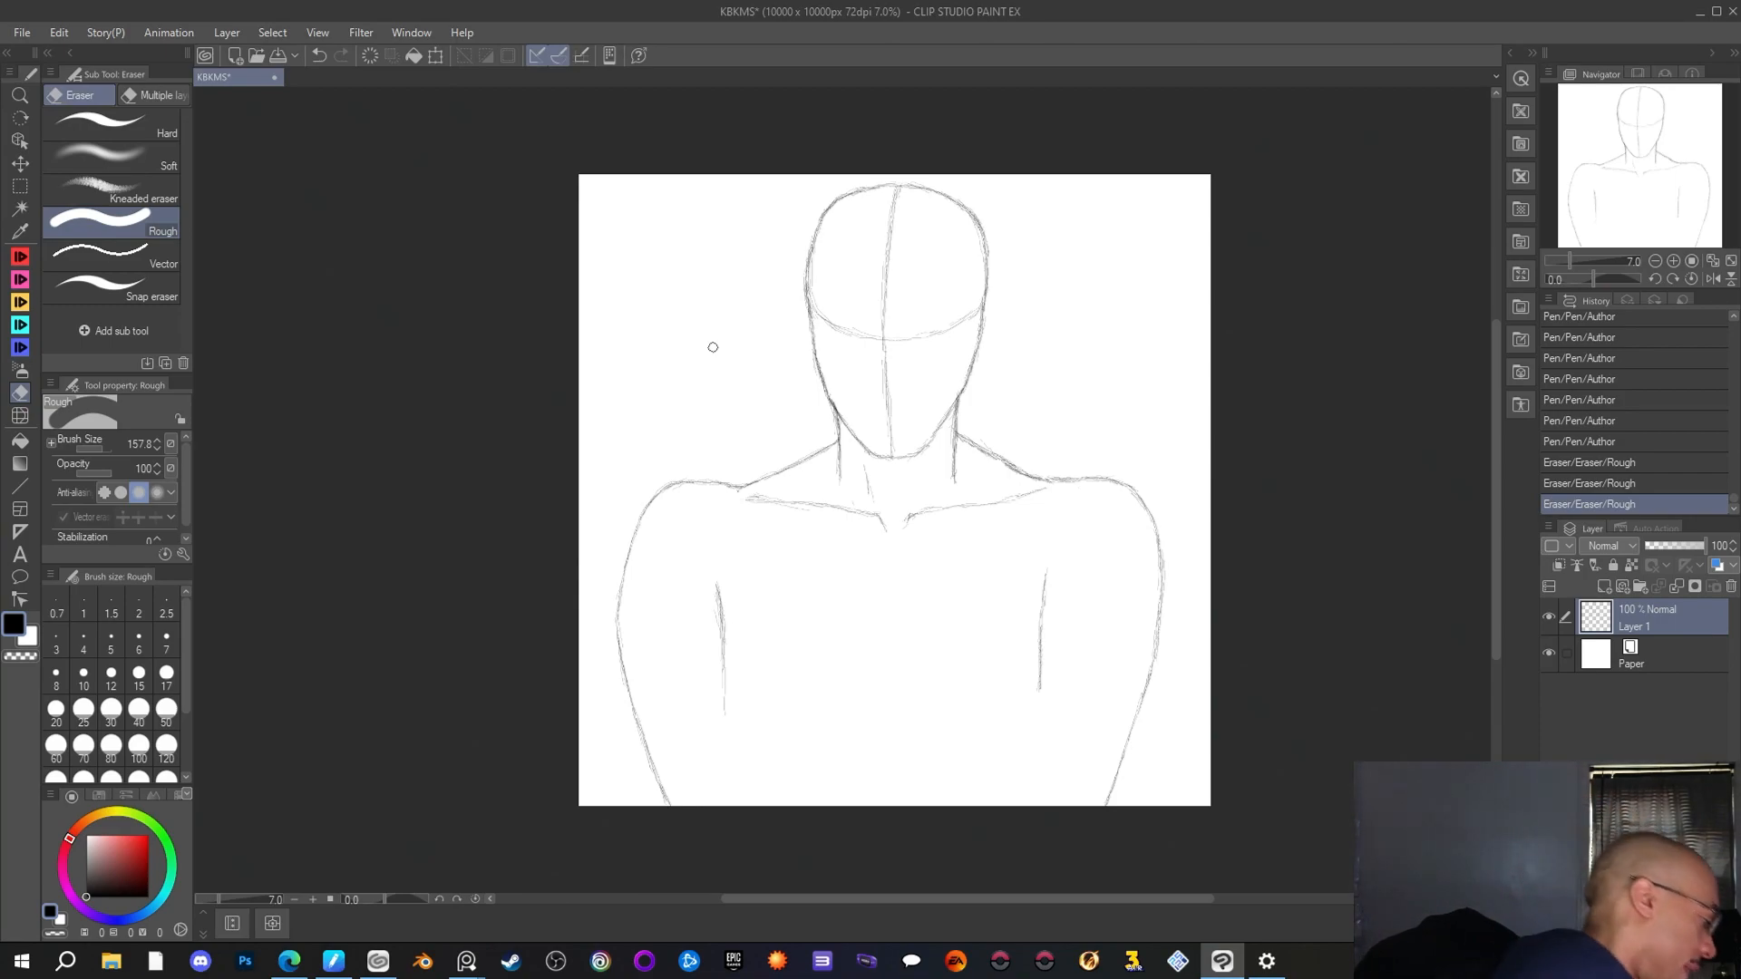
key(/)
key(h)
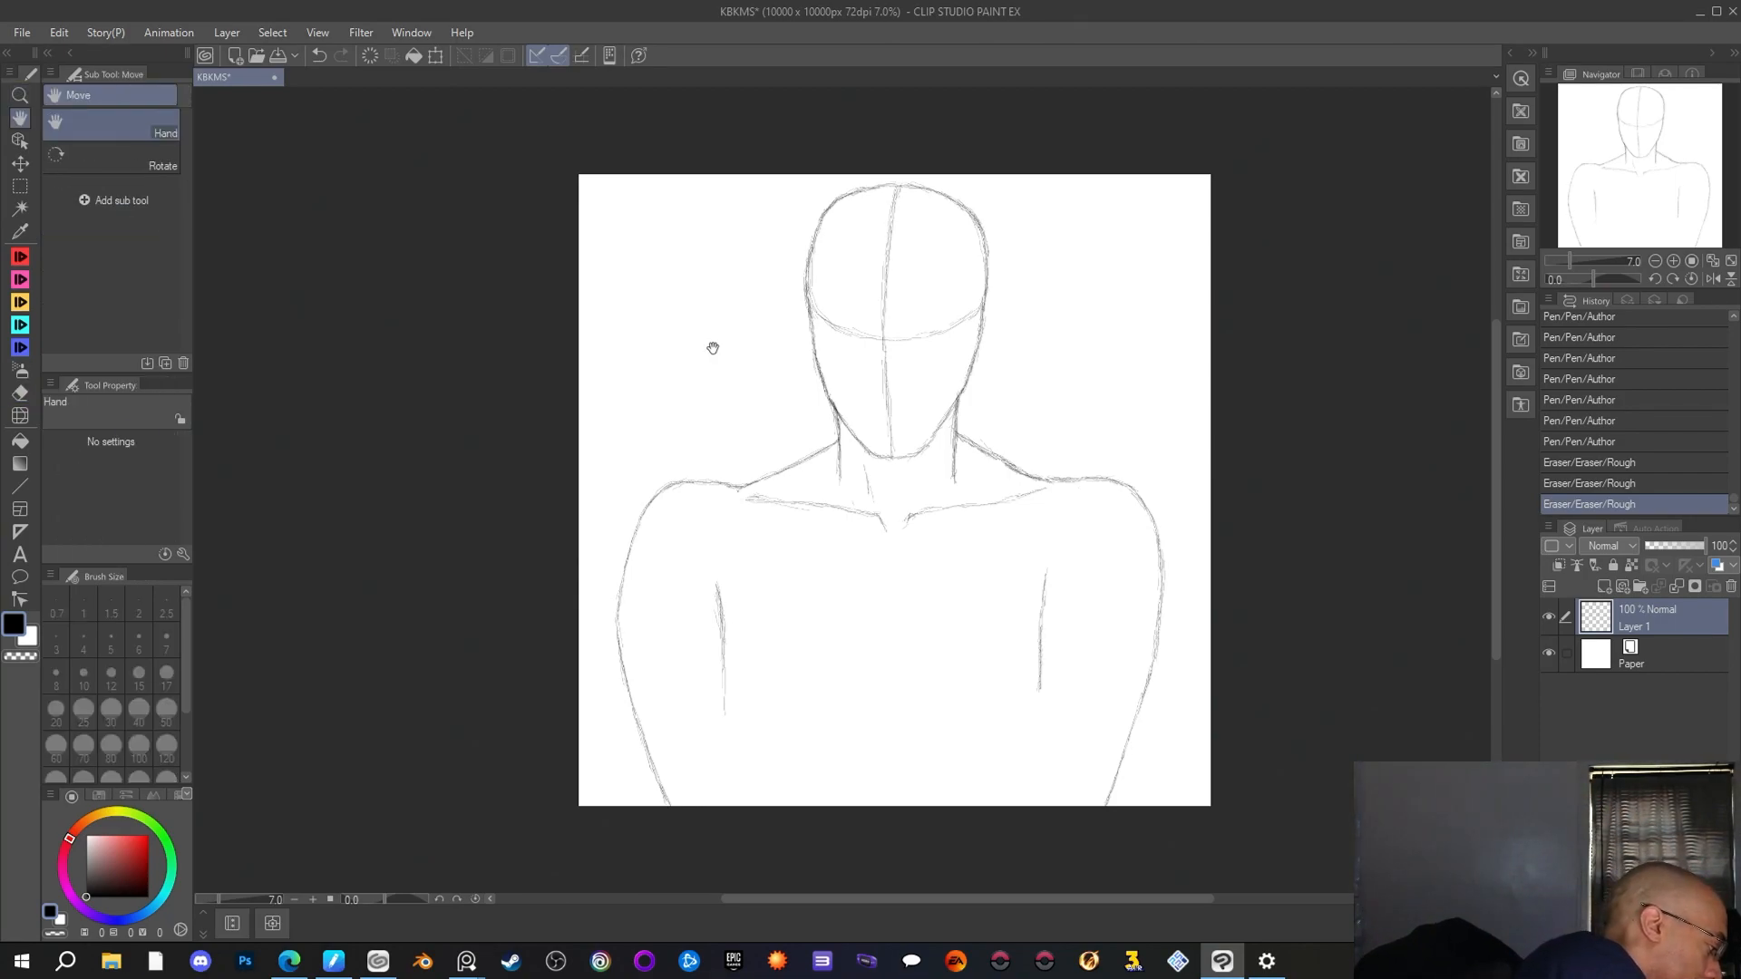
key(o)
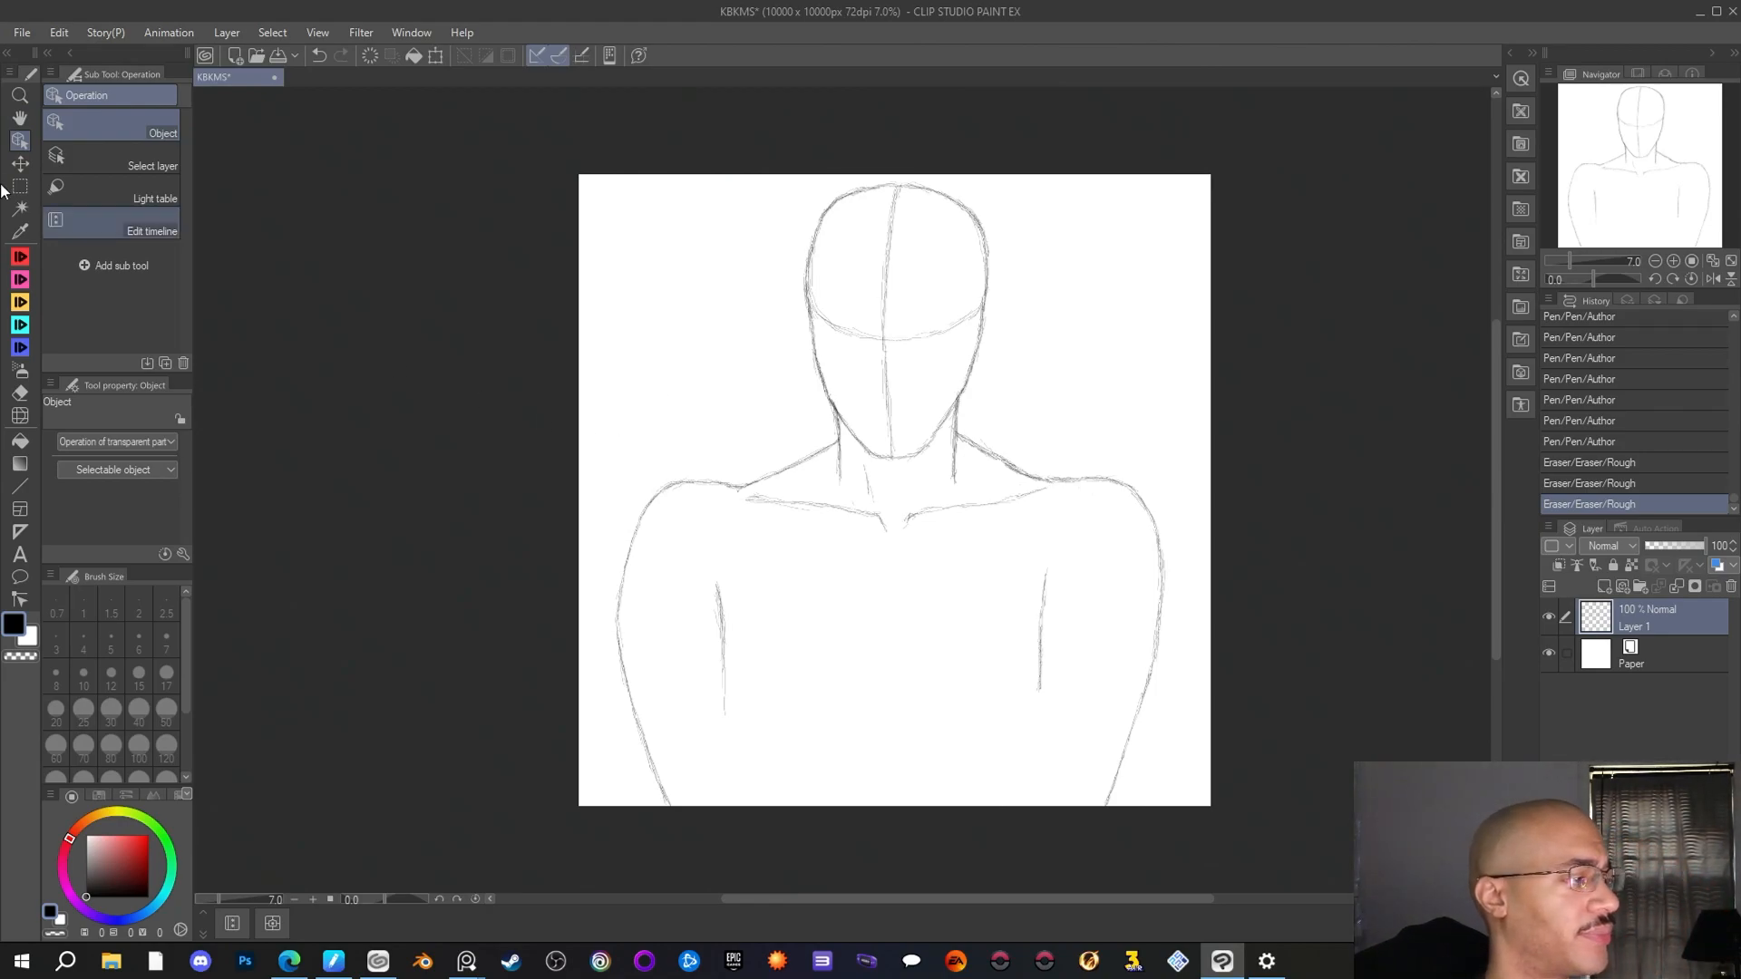
click(20, 231)
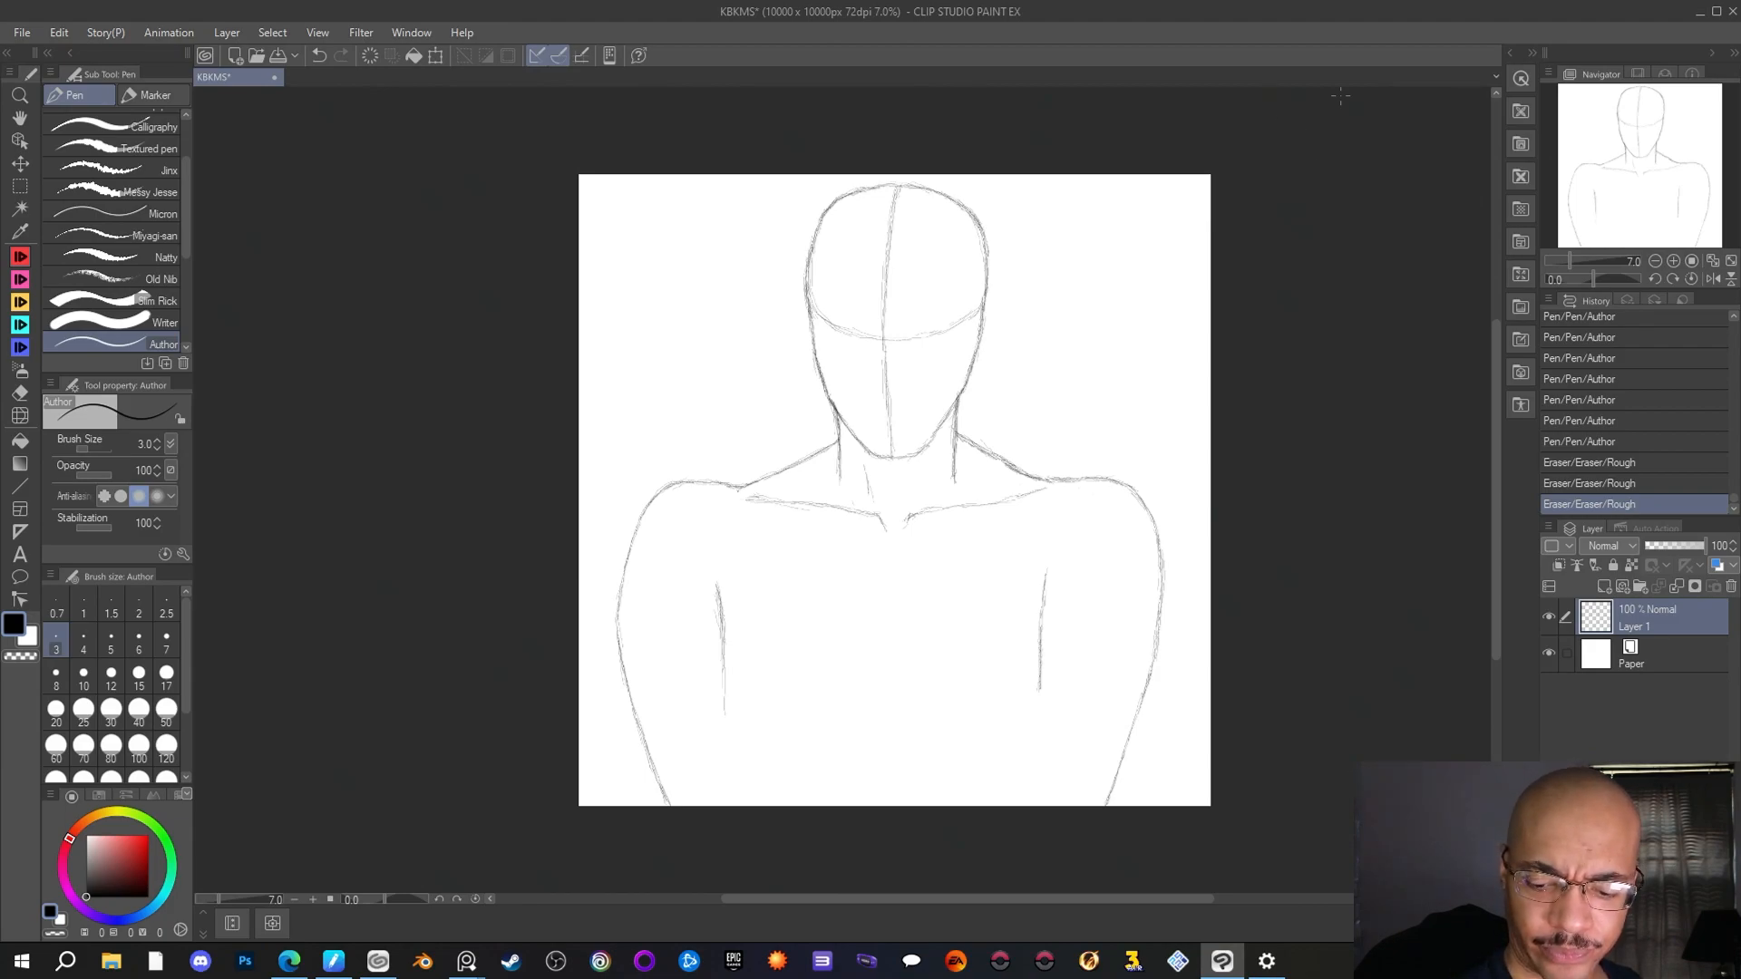
Try to retrace the inner edge lines of both arms with the Author pen set to the transparent colour
right_click(1309, 111)
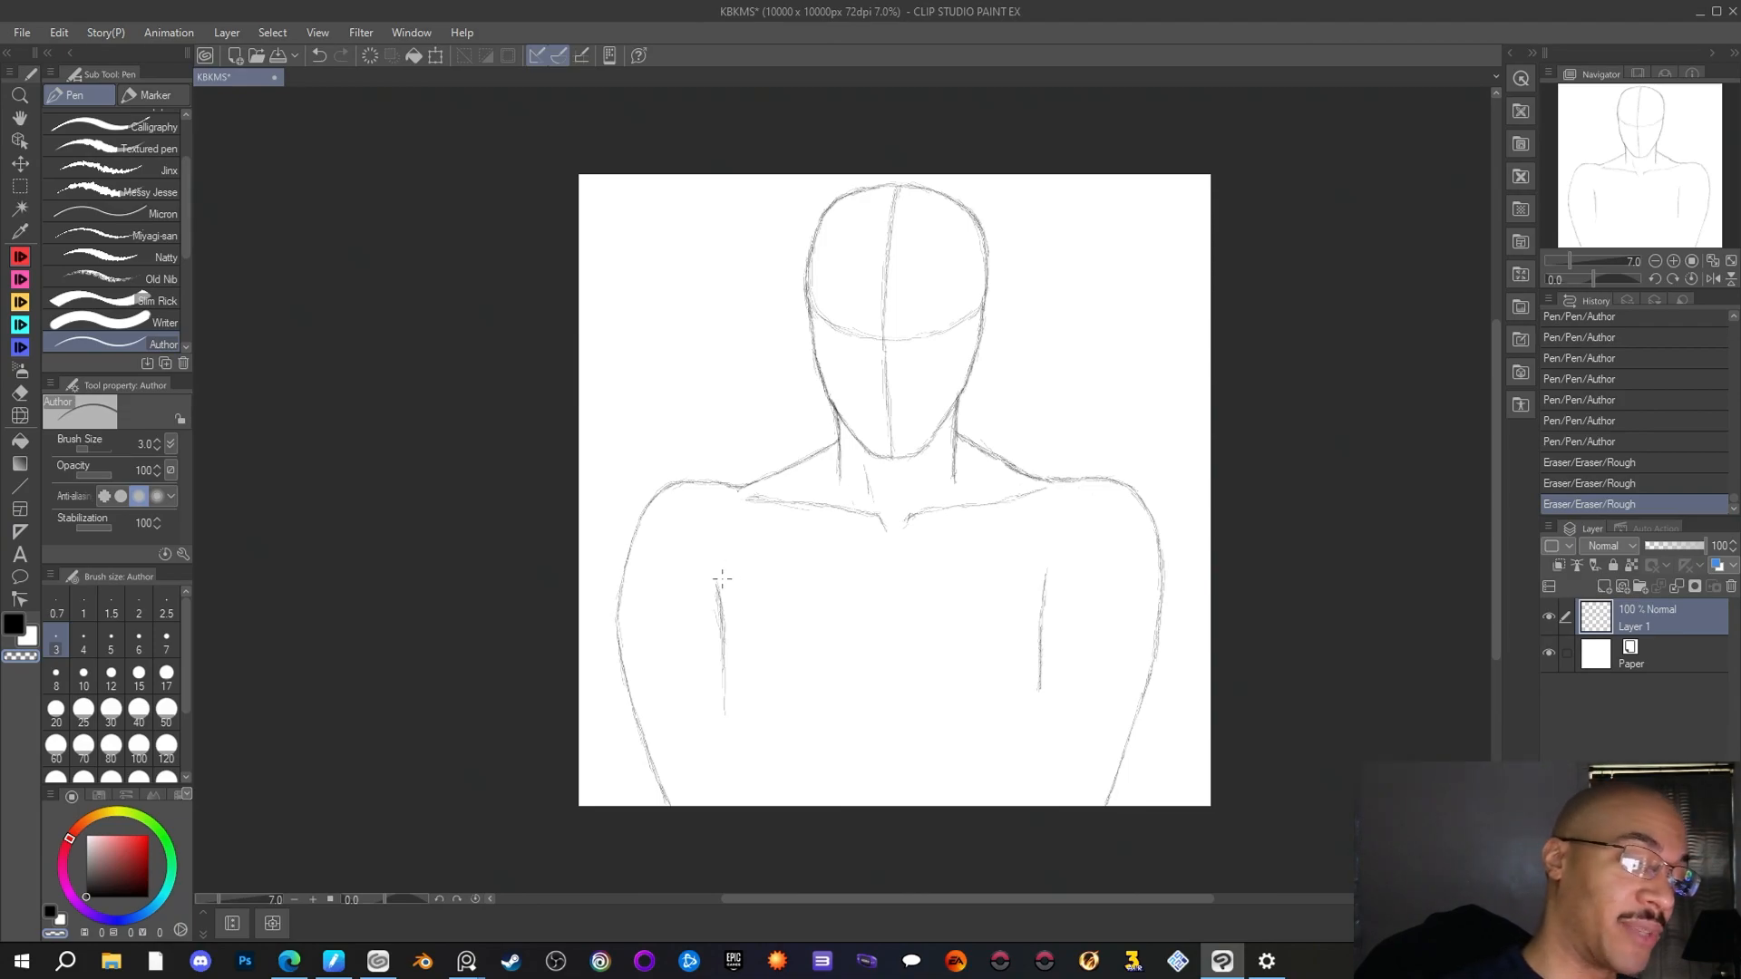
drag(717, 588, 725, 670)
drag(722, 631, 725, 700)
drag(723, 639, 725, 696)
drag(1048, 570, 1041, 684)
drag(1042, 626, 1041, 672)
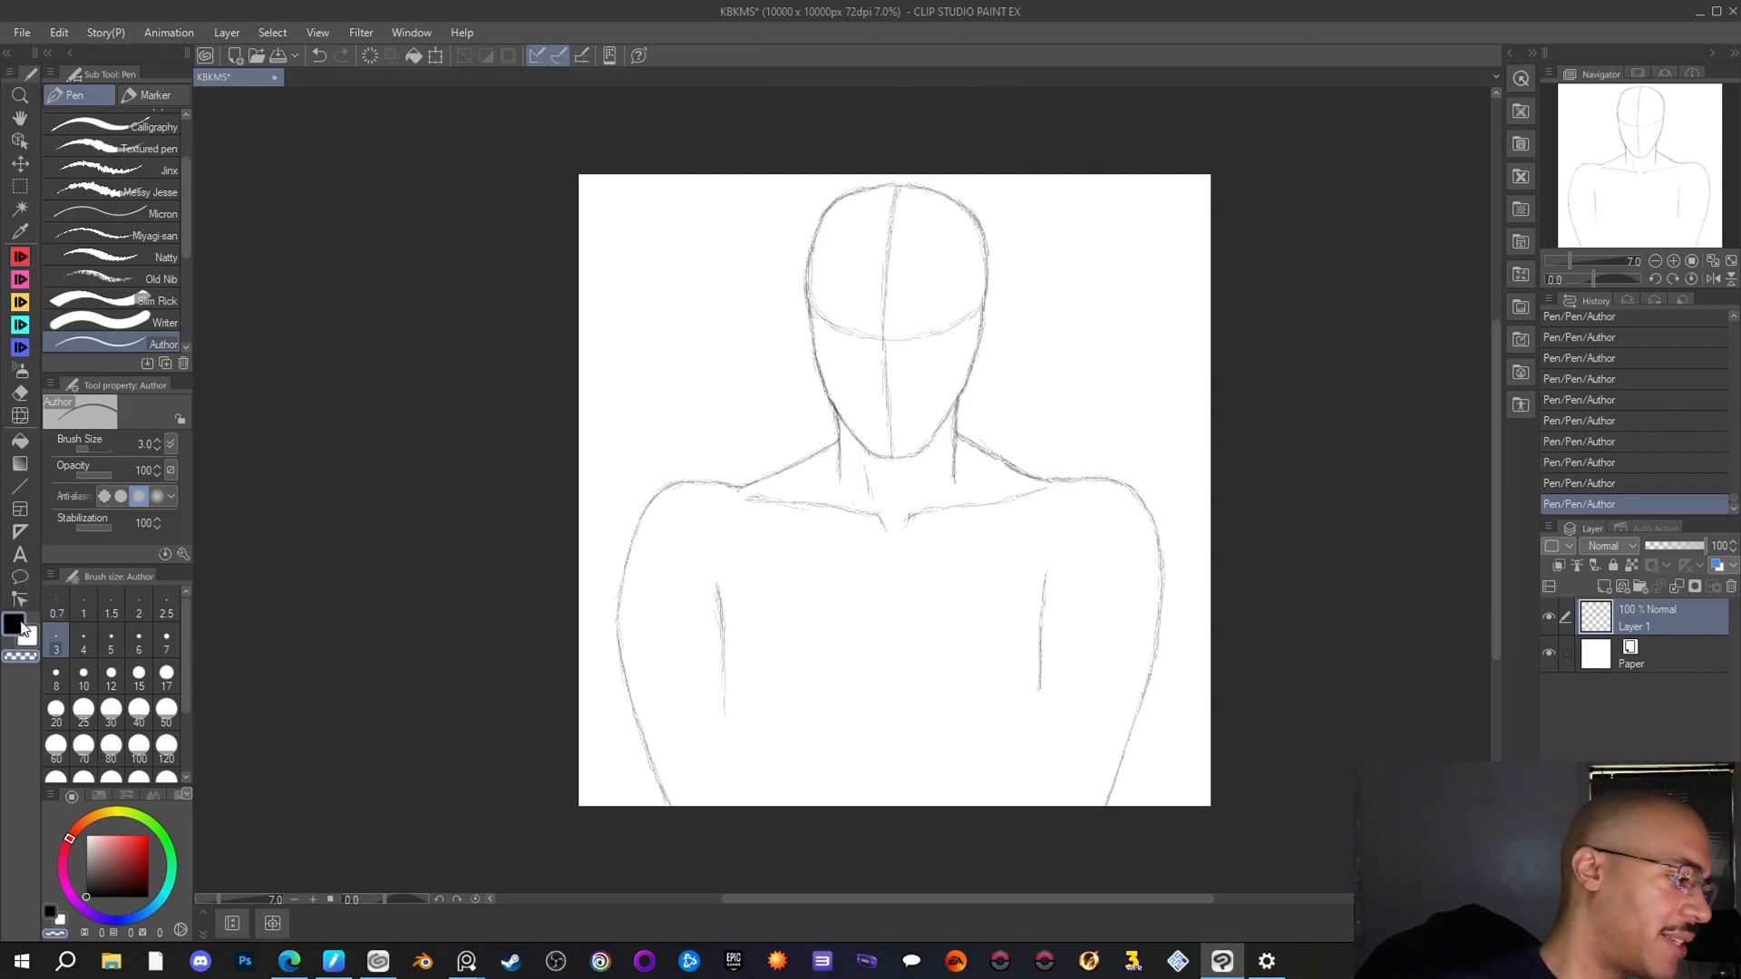
Reinforce the head's right contour with the Author pen in black and add a short slanted line inside the neck's right side
drag(726, 268, 732, 346)
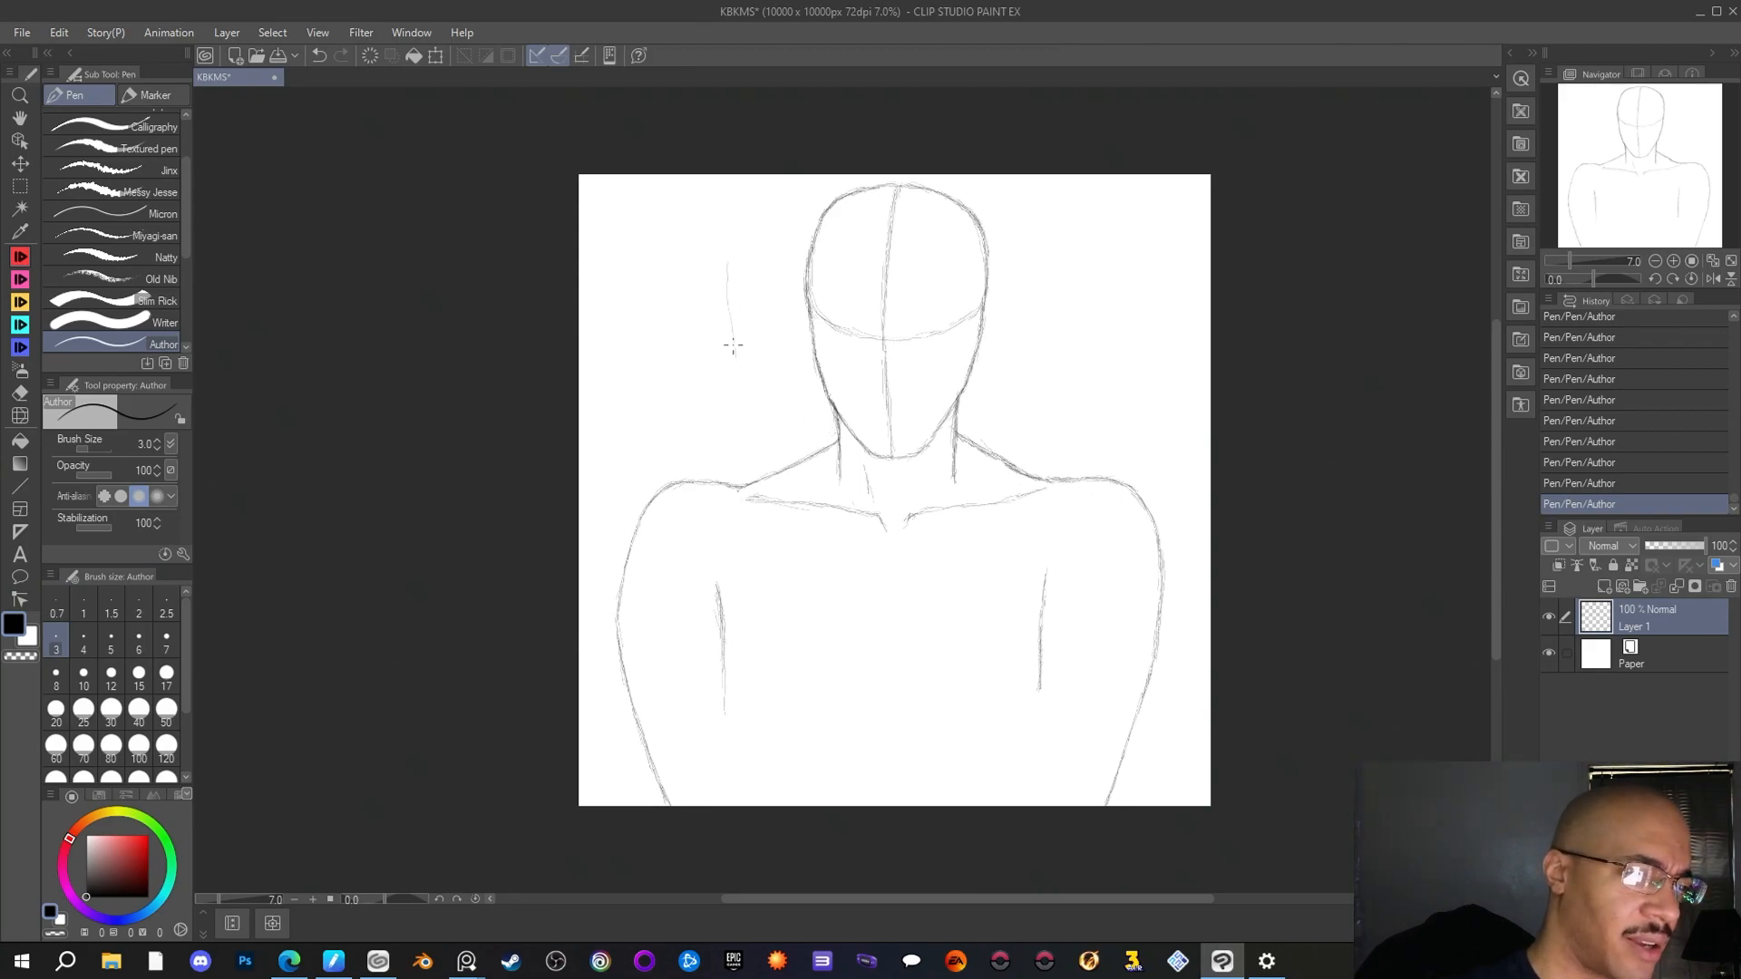
key(ctrl+z)
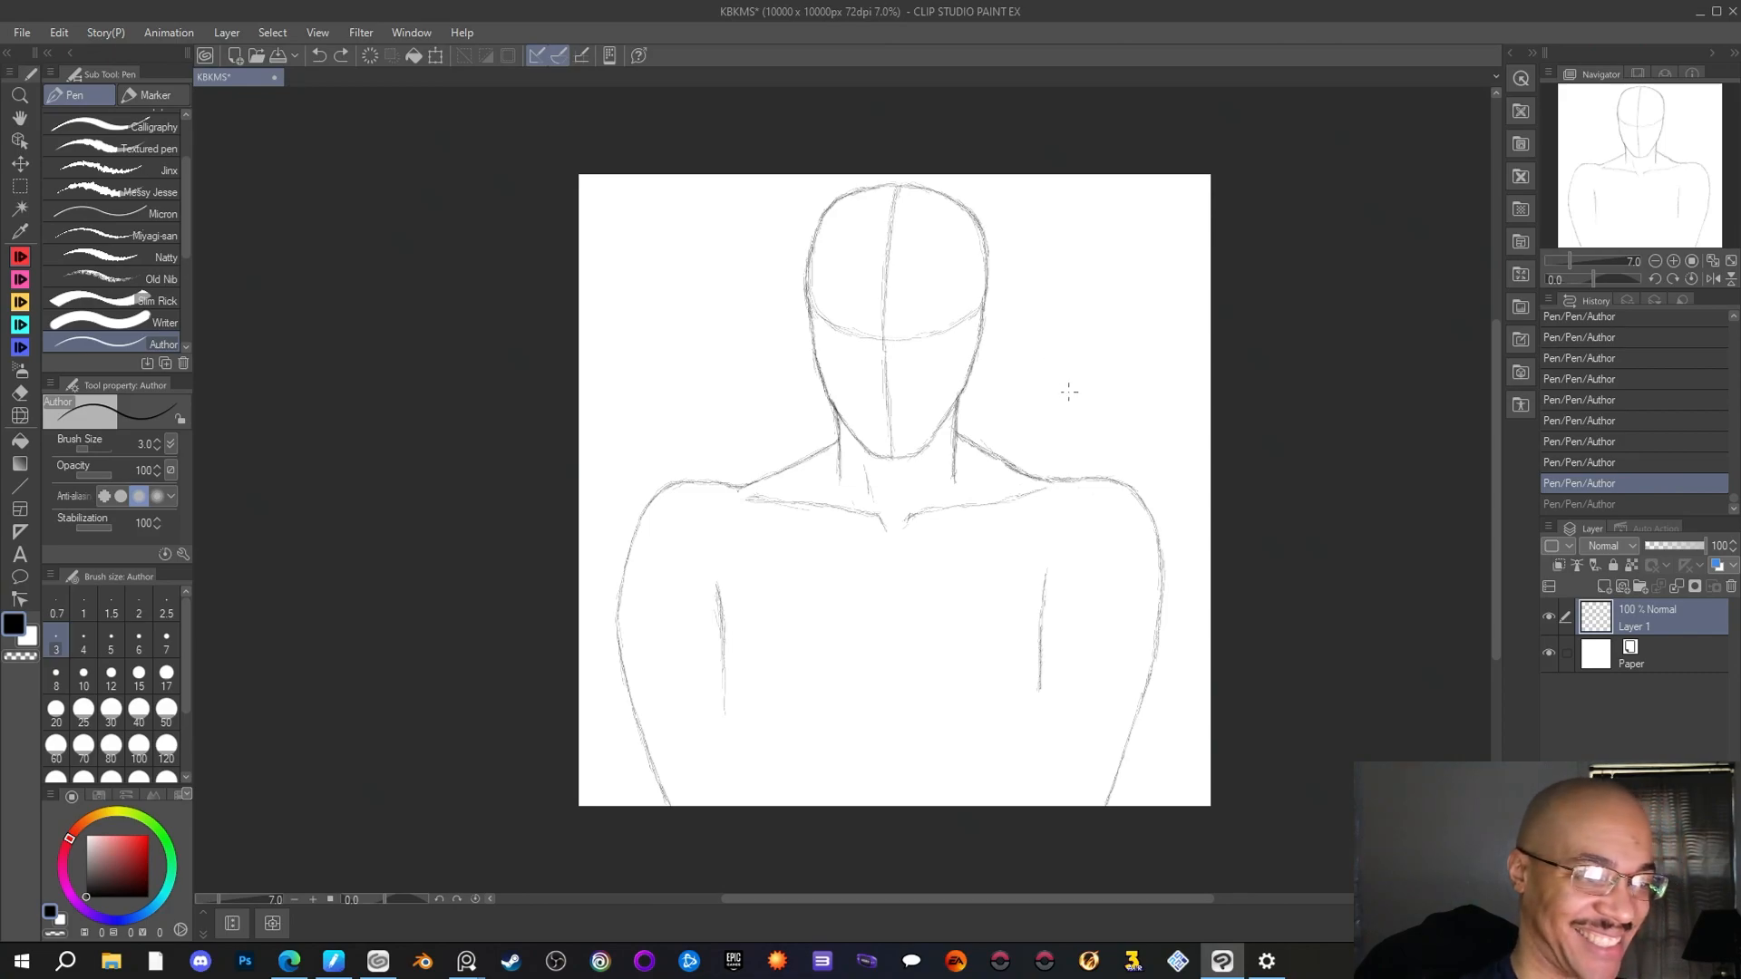
drag(986, 299, 986, 252)
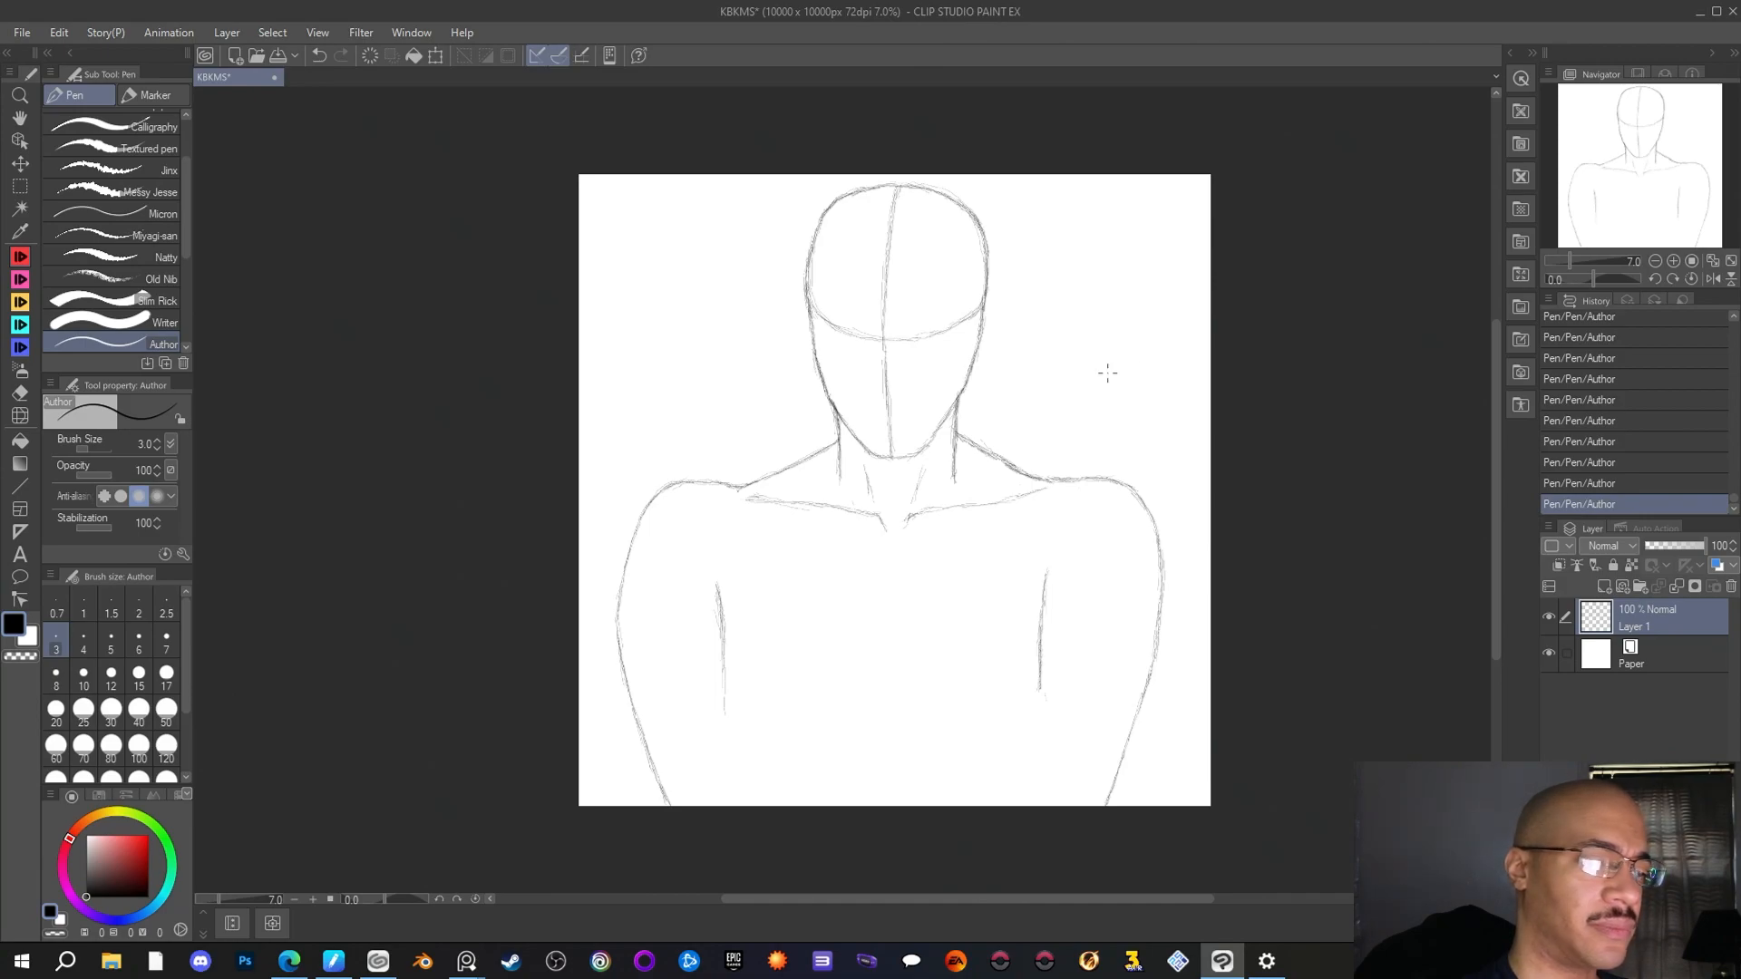
Erase the left arm's inner edge line with the Rough eraser and redraw it longer with the Author pen, curving inward near the canvas's lower edge
click(20, 393)
drag(713, 578, 721, 671)
click(20, 257)
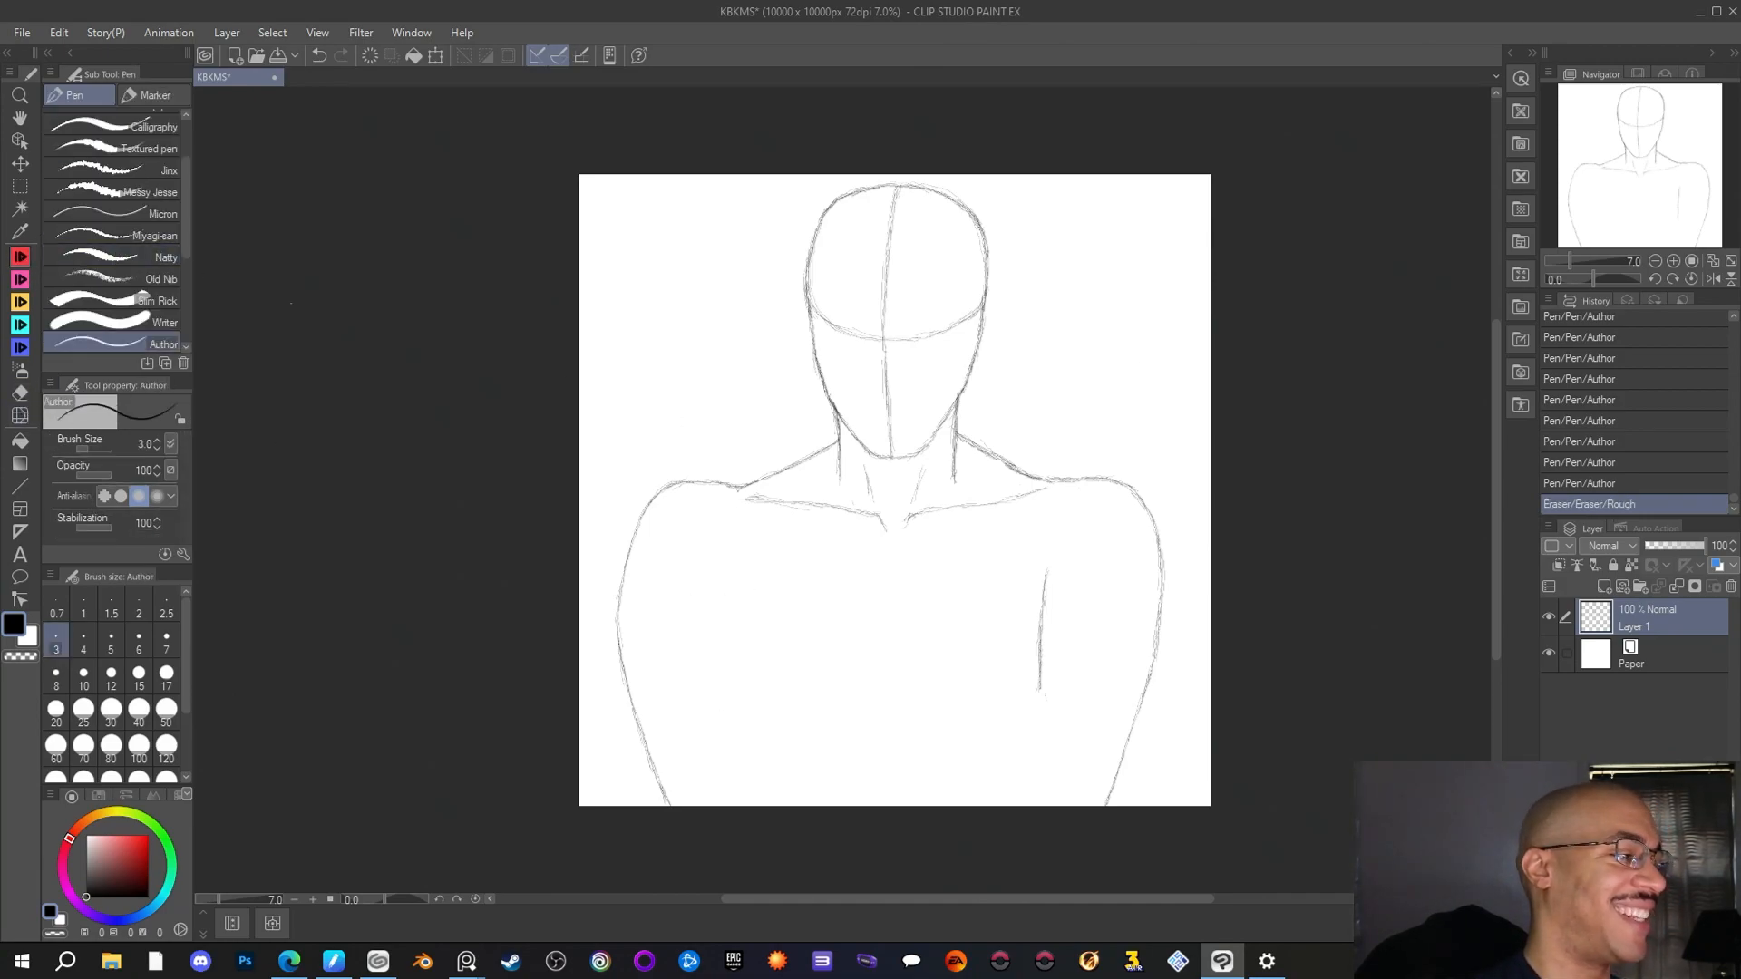
click(716, 584)
drag(716, 584, 725, 645)
drag(716, 580, 726, 657)
drag(725, 628, 728, 684)
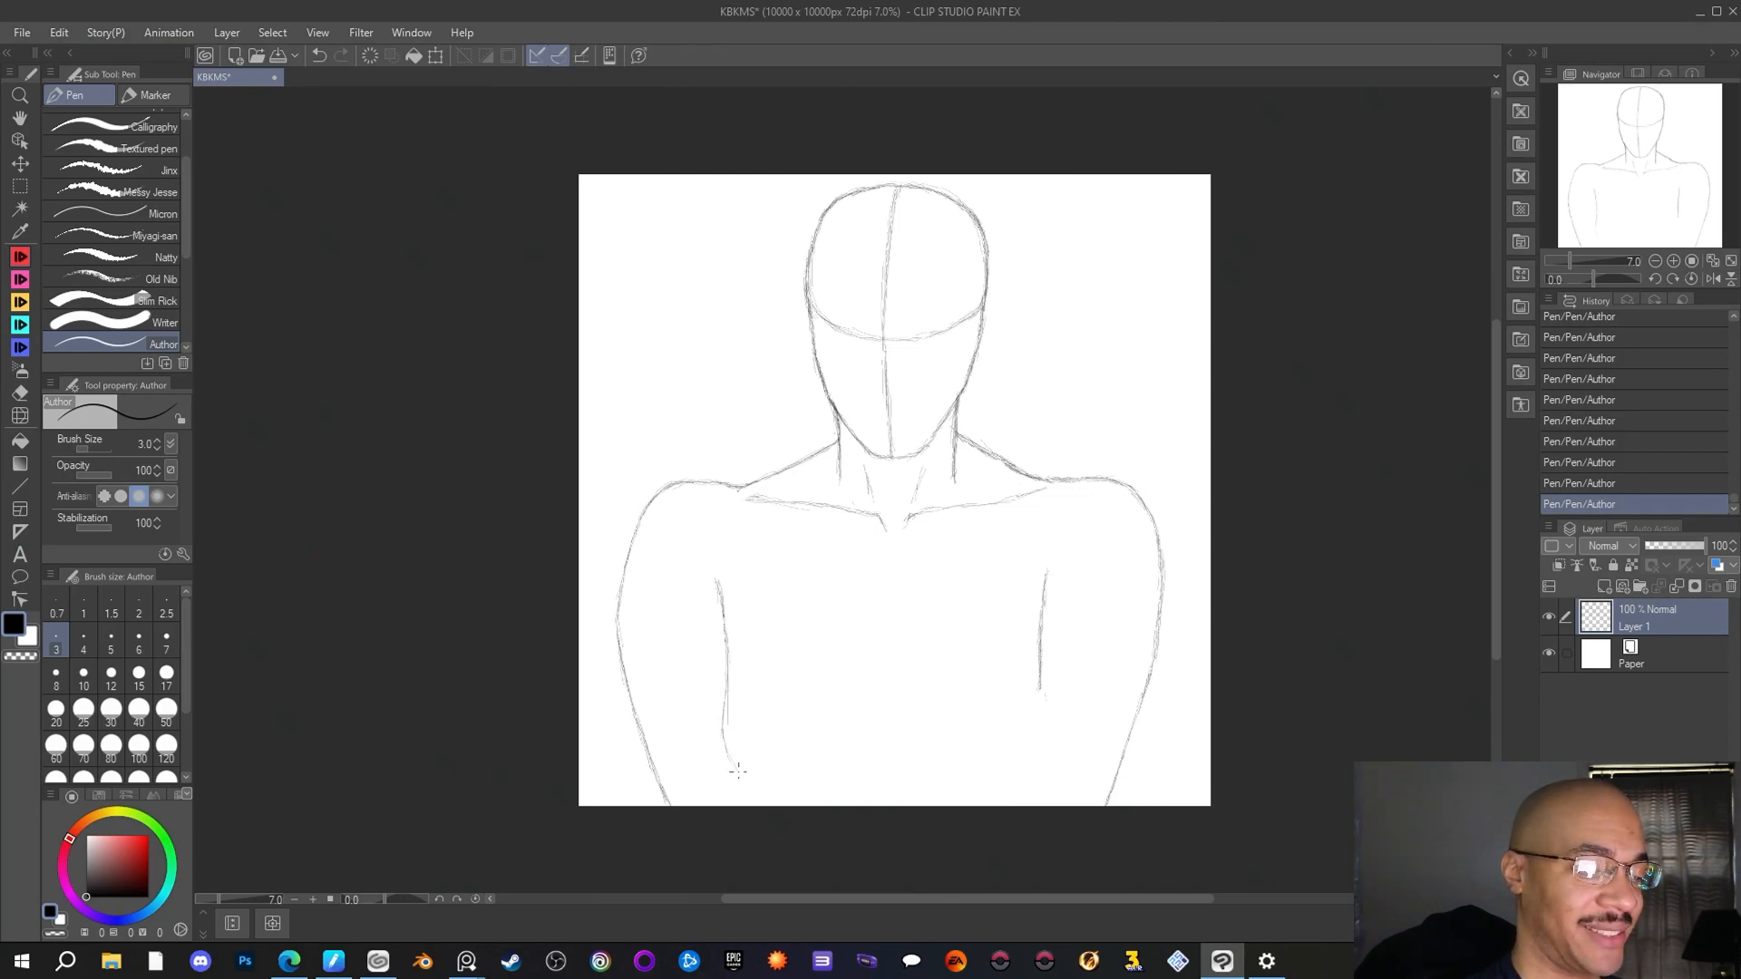
drag(739, 774, 766, 792)
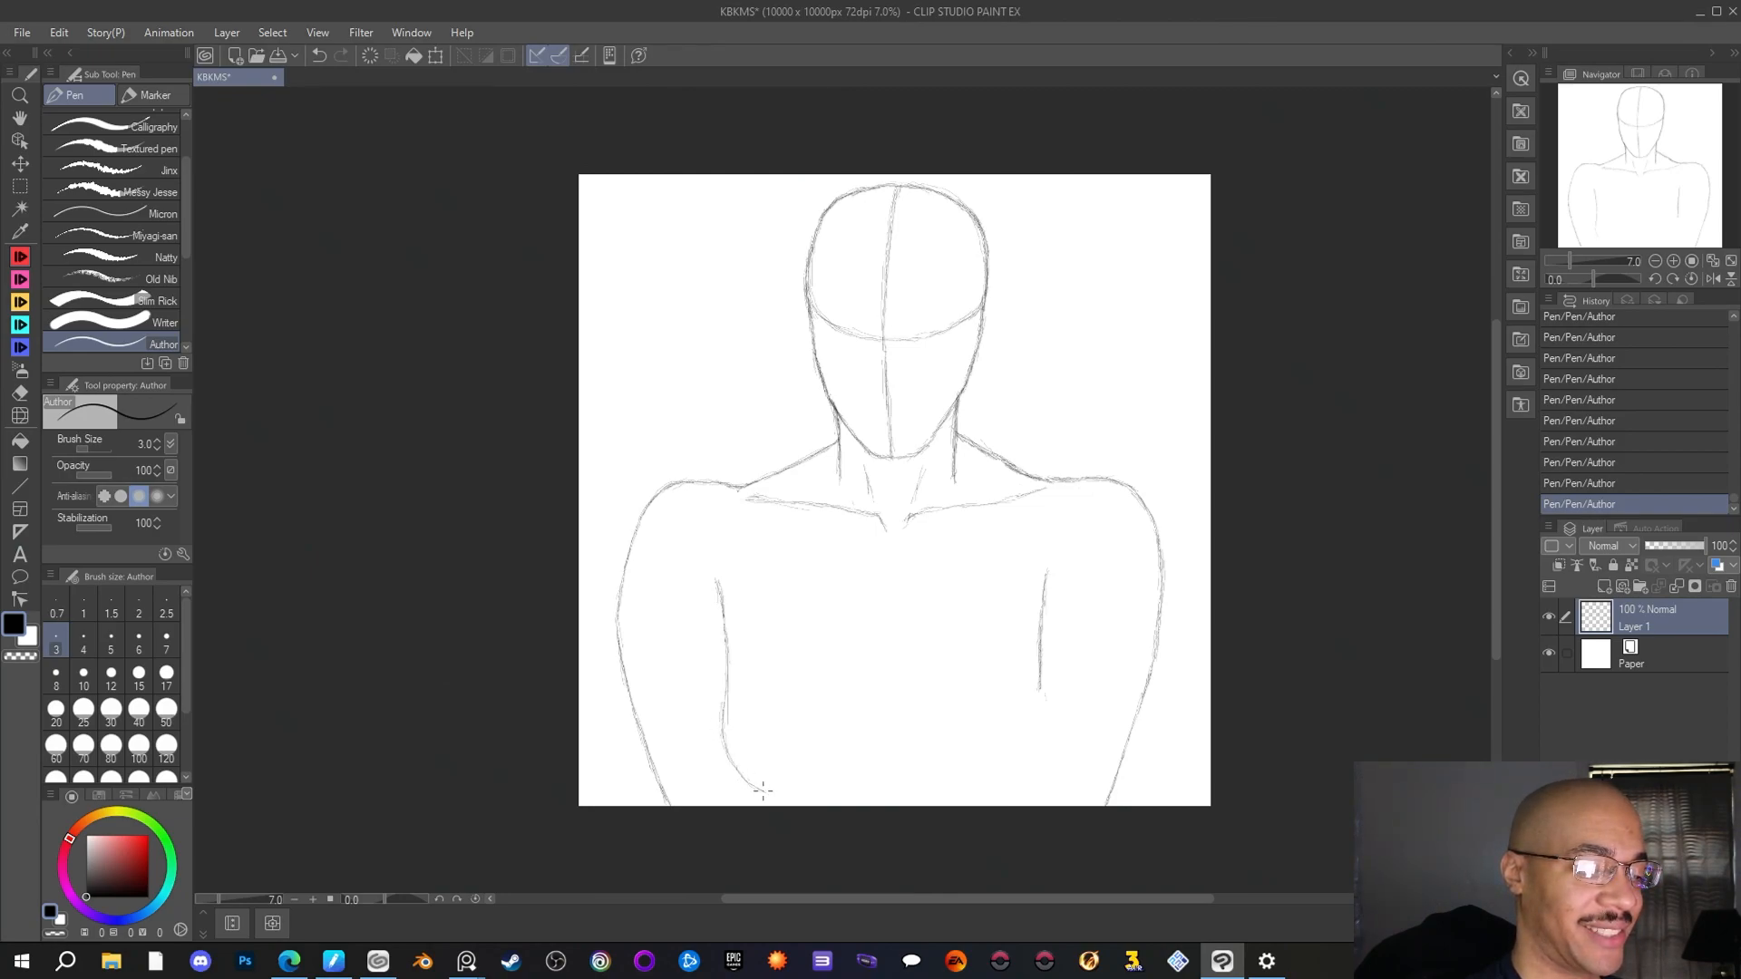
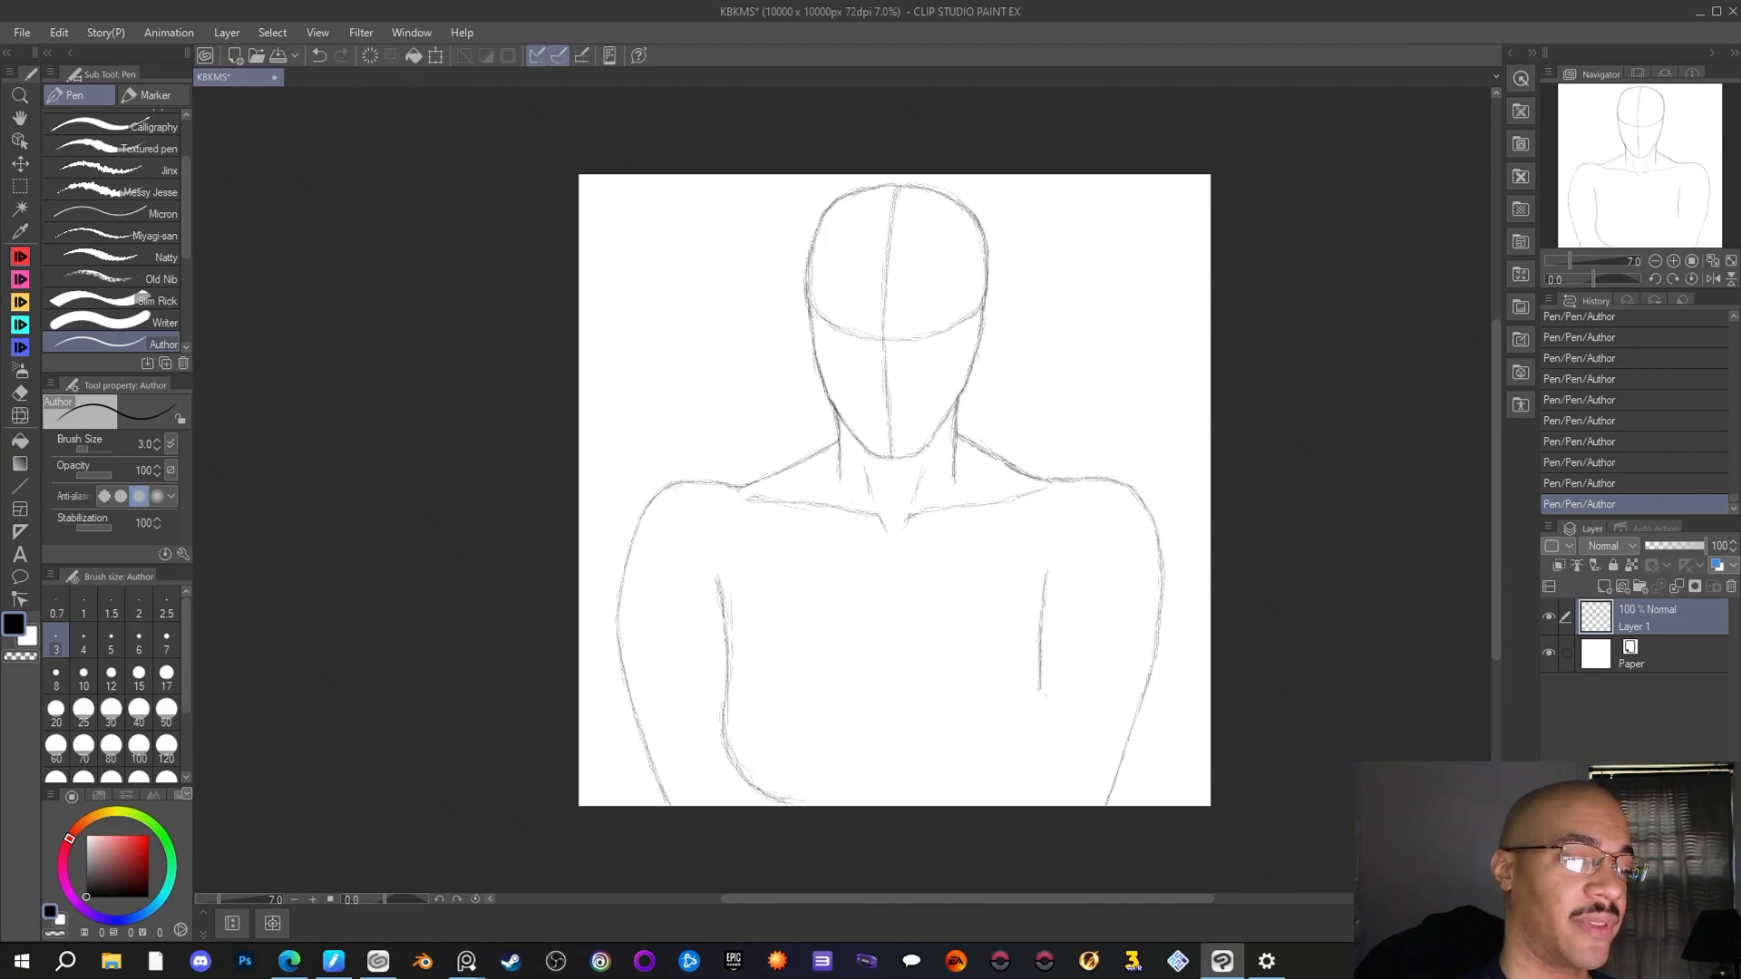
scroll(814, 441, down, 1)
scroll(814, 439, up, 1)
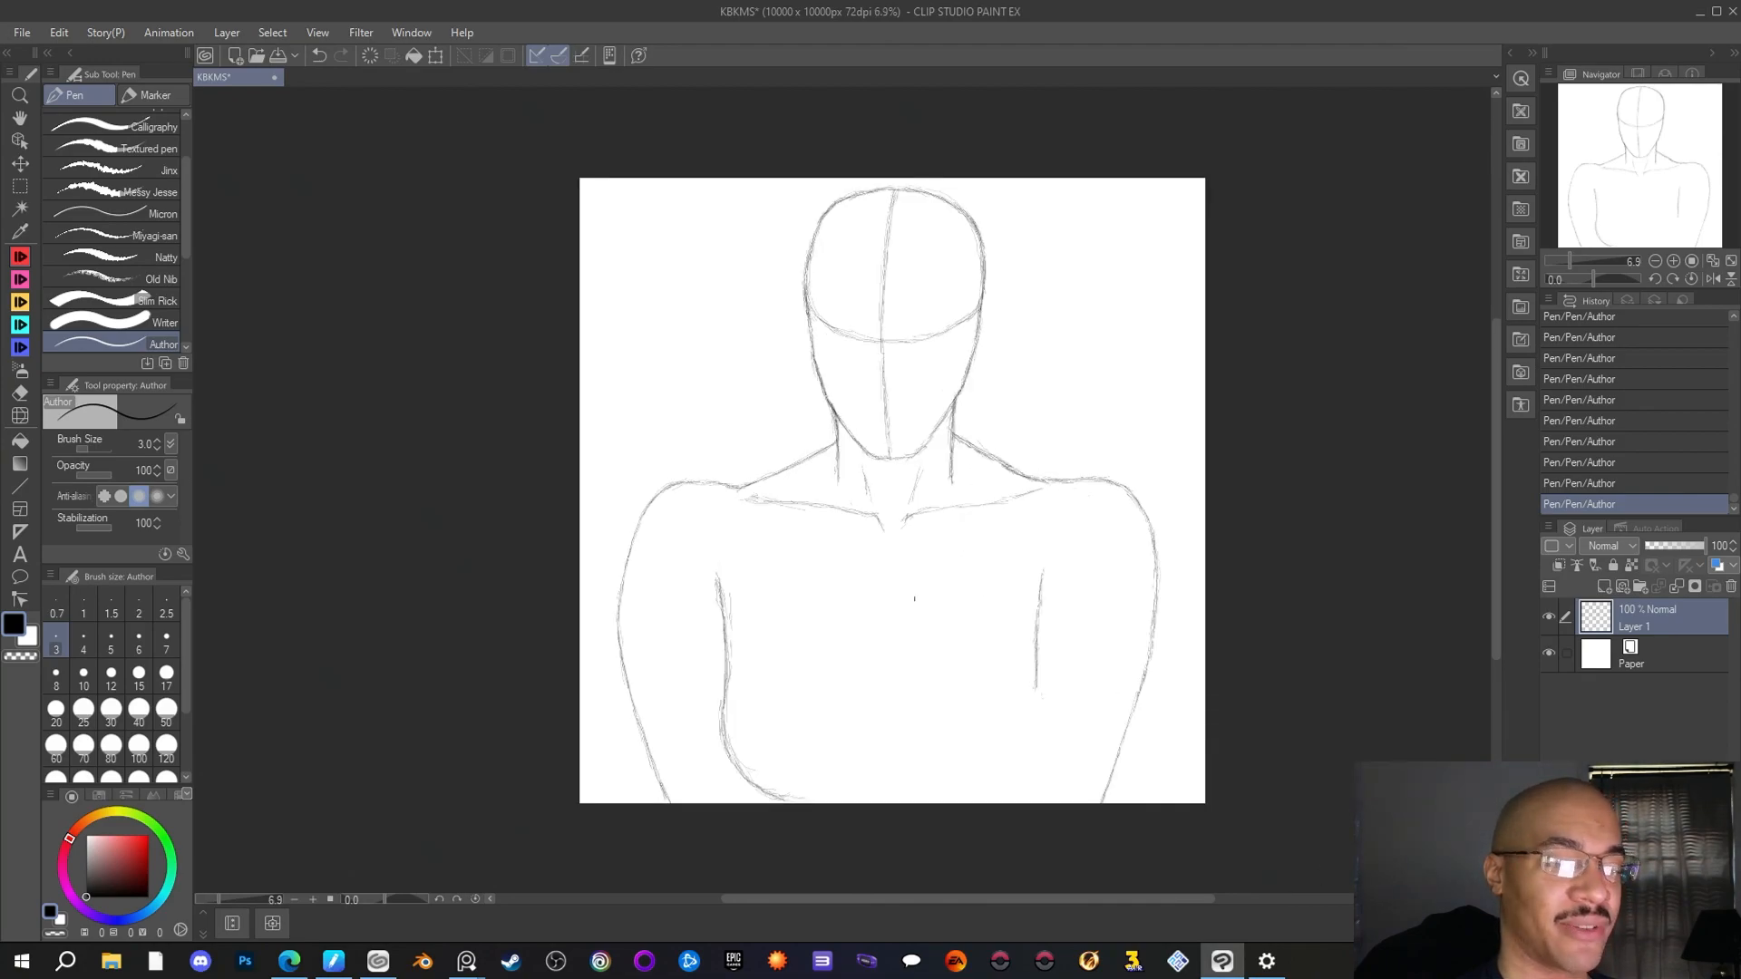
drag(930, 894, 935, 894)
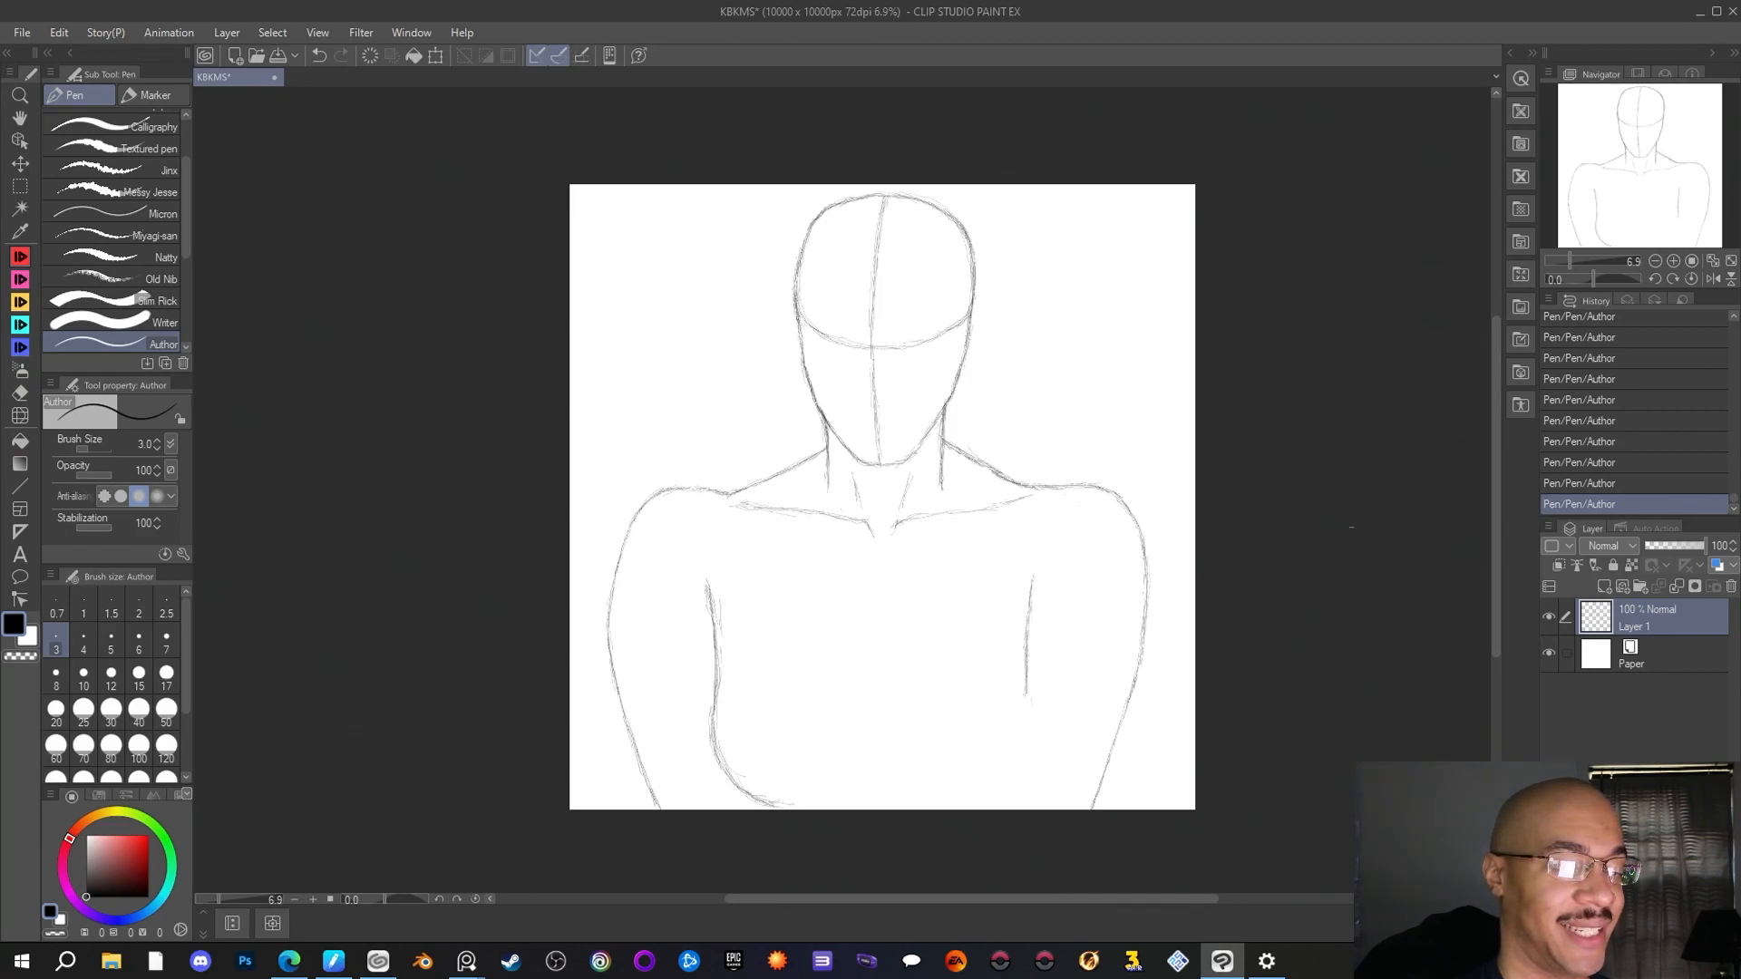
scroll(1274, 590, up, 1)
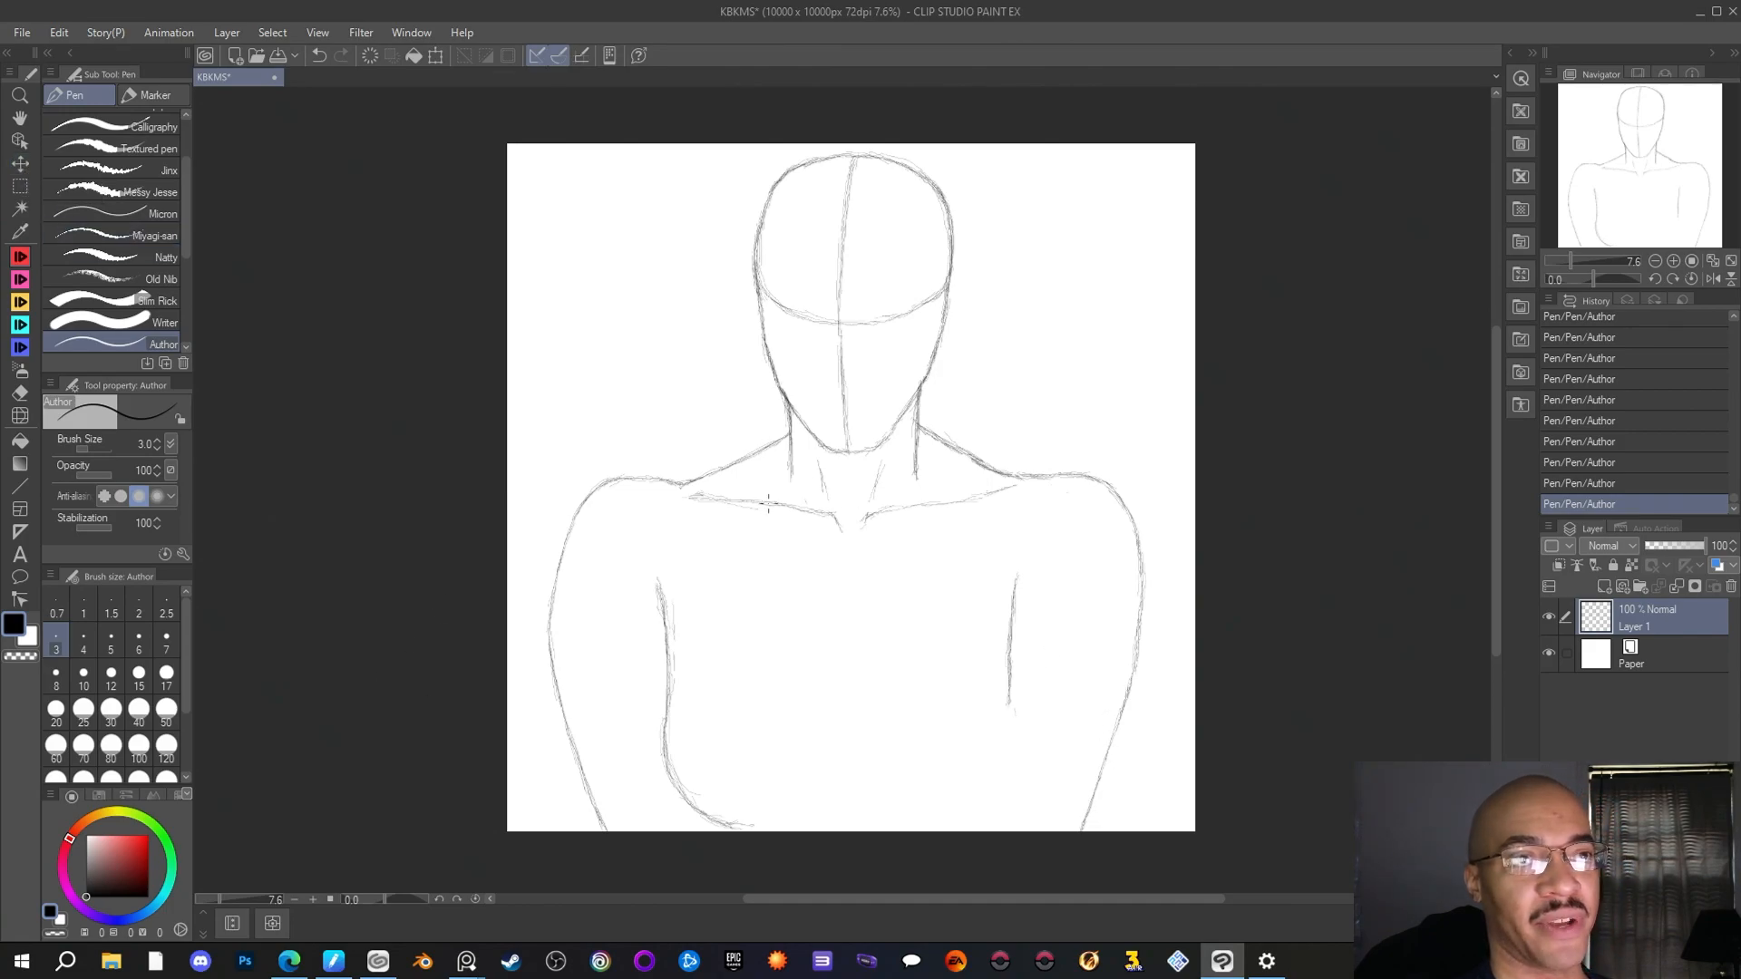
Swap the main drawing colour to white and reset it to black (000000)
key(x)
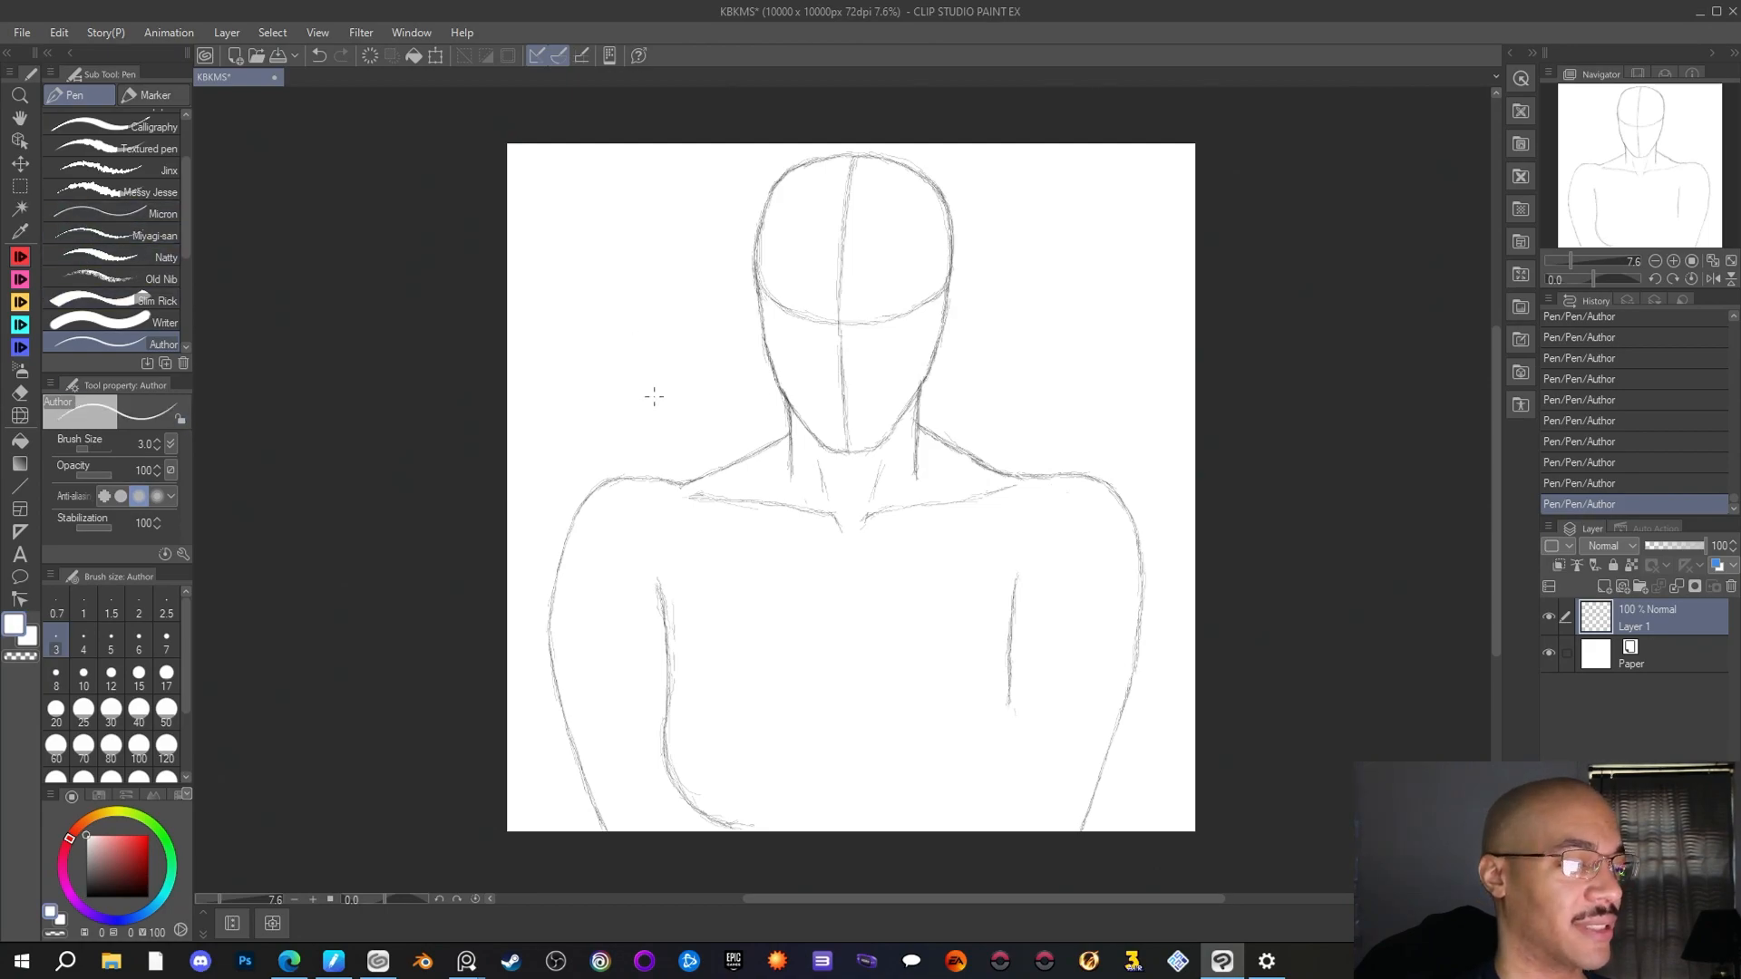
click(15, 626)
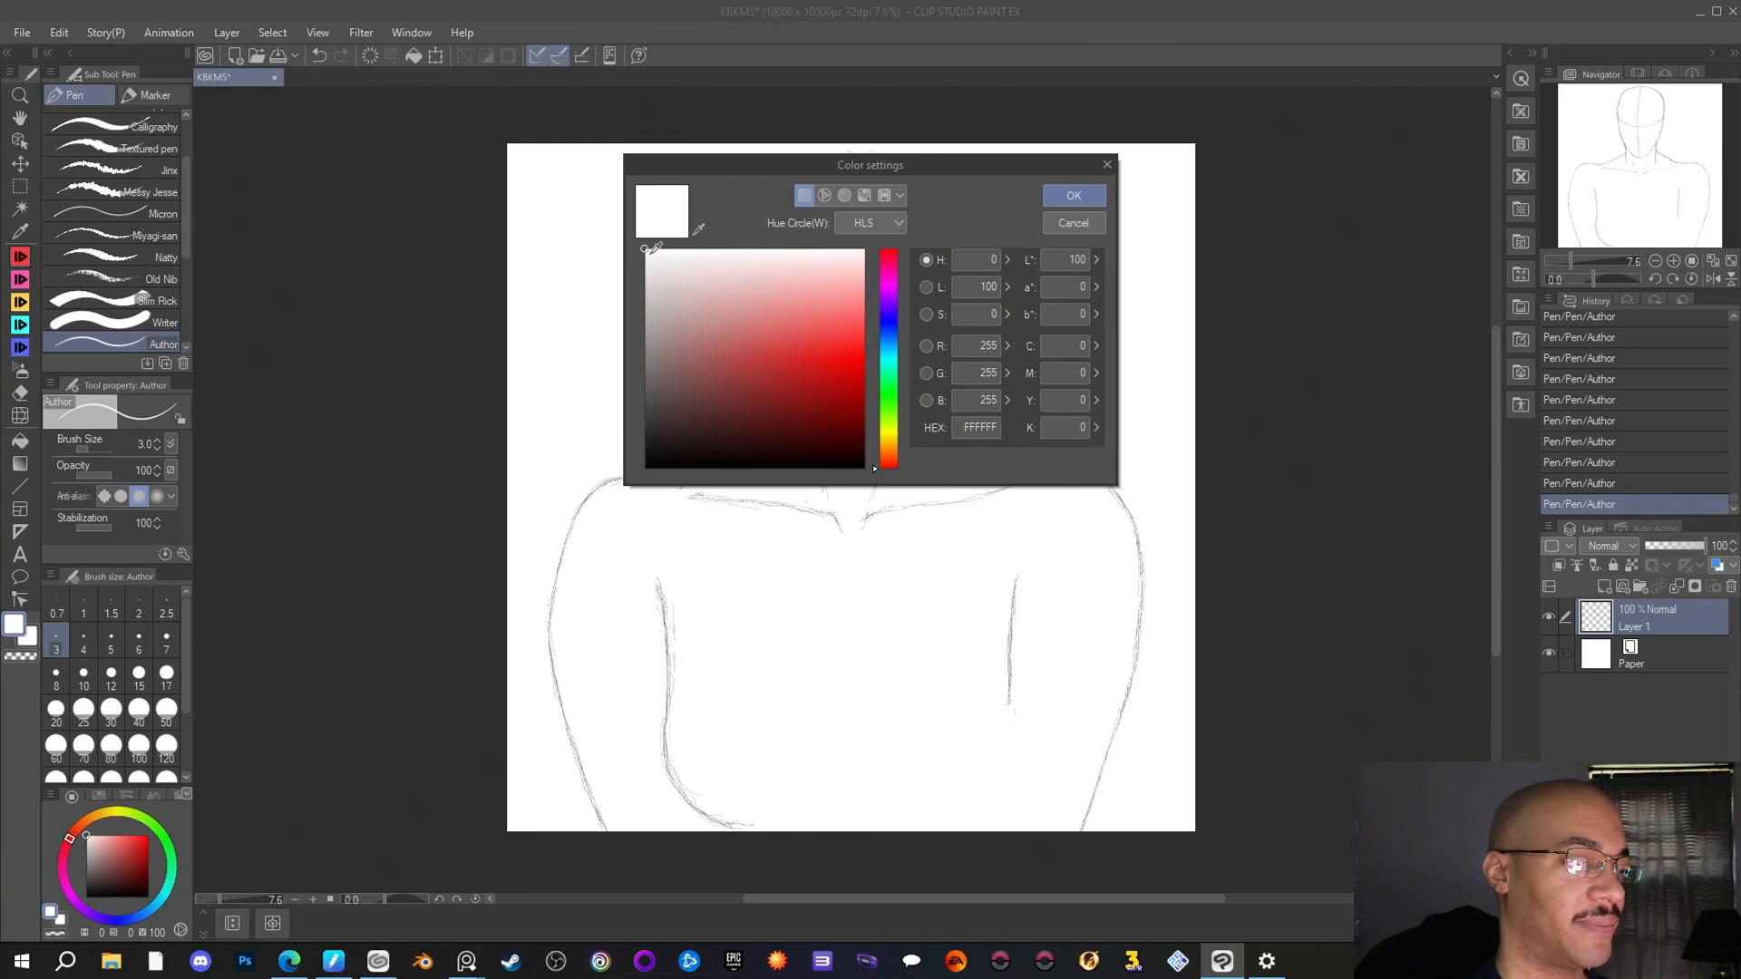
drag(646, 250, 616, 473)
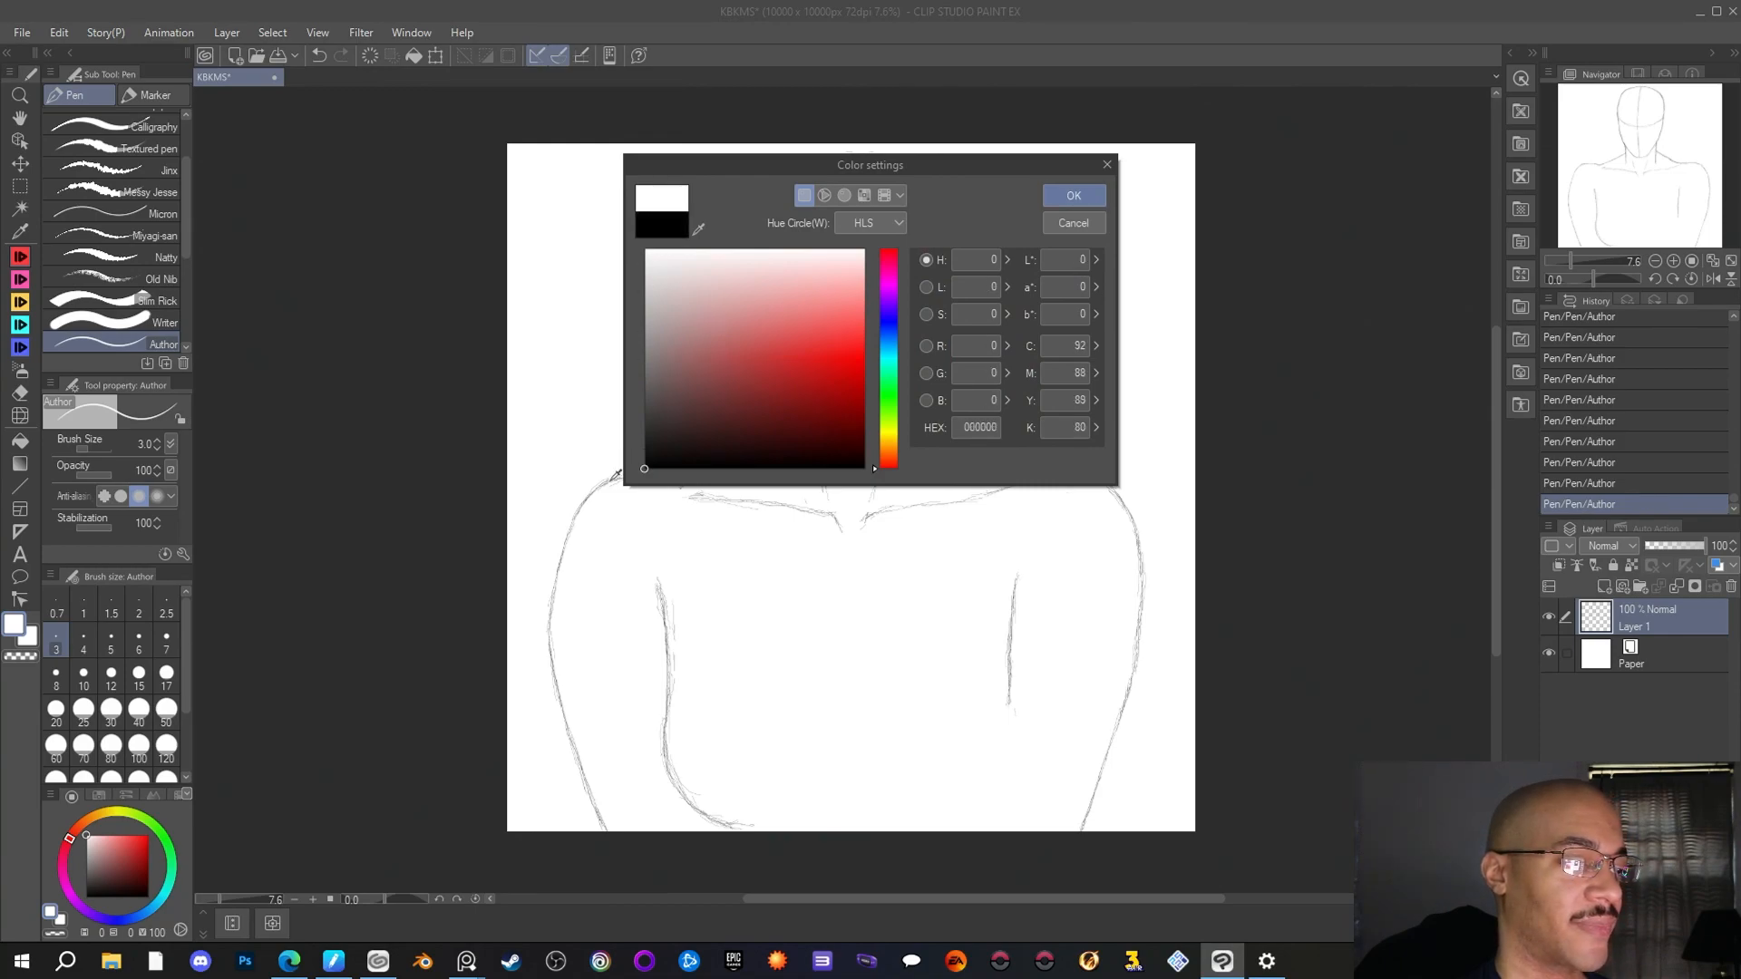
click(1090, 194)
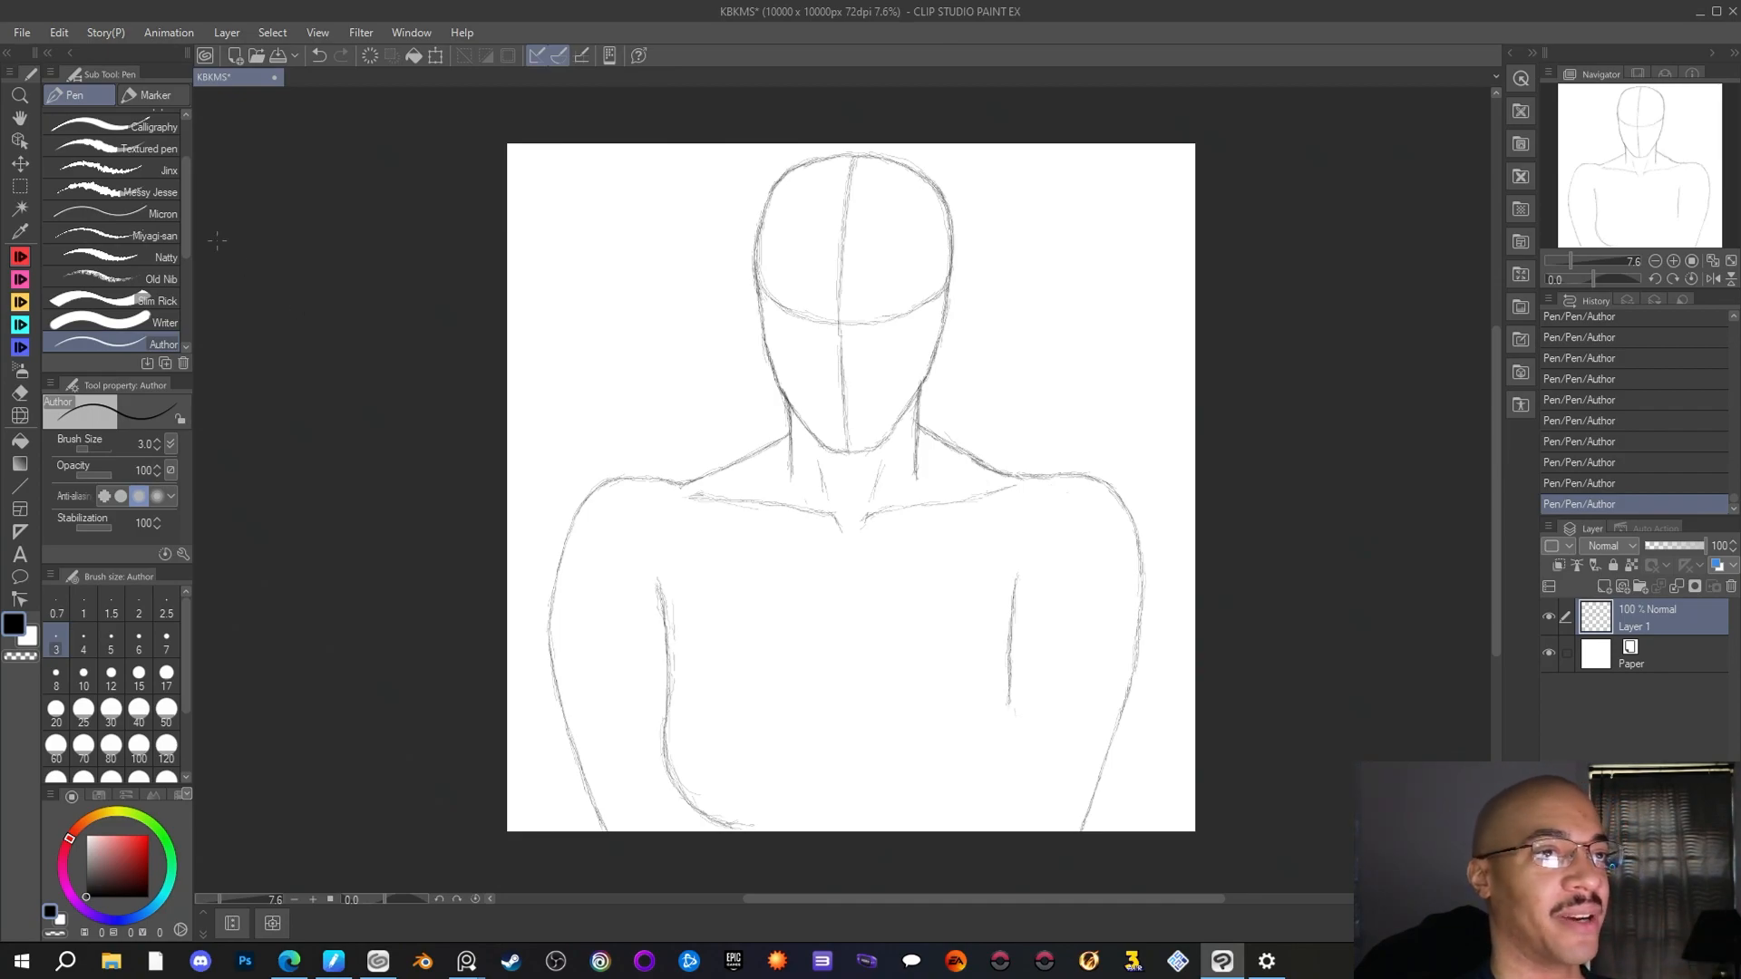
Save the drawing as KBKMS.clip in CLIP STUDIO FORMAT in the Old Art folder
click(33, 34)
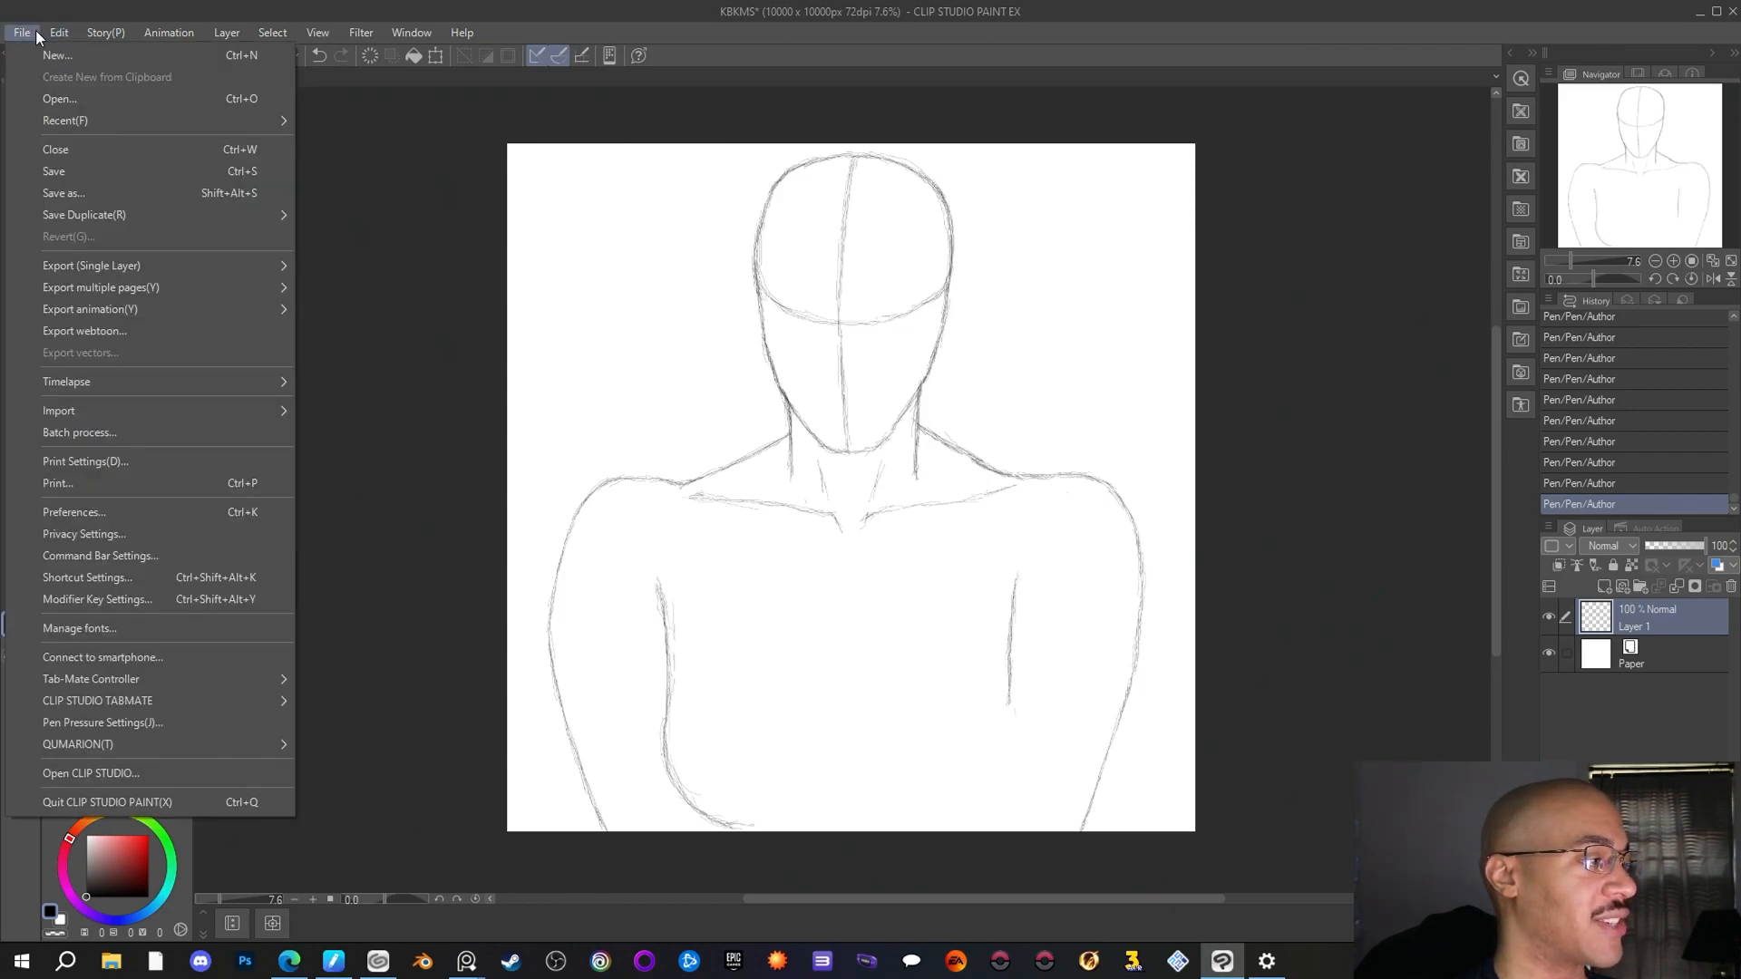
click(65, 164)
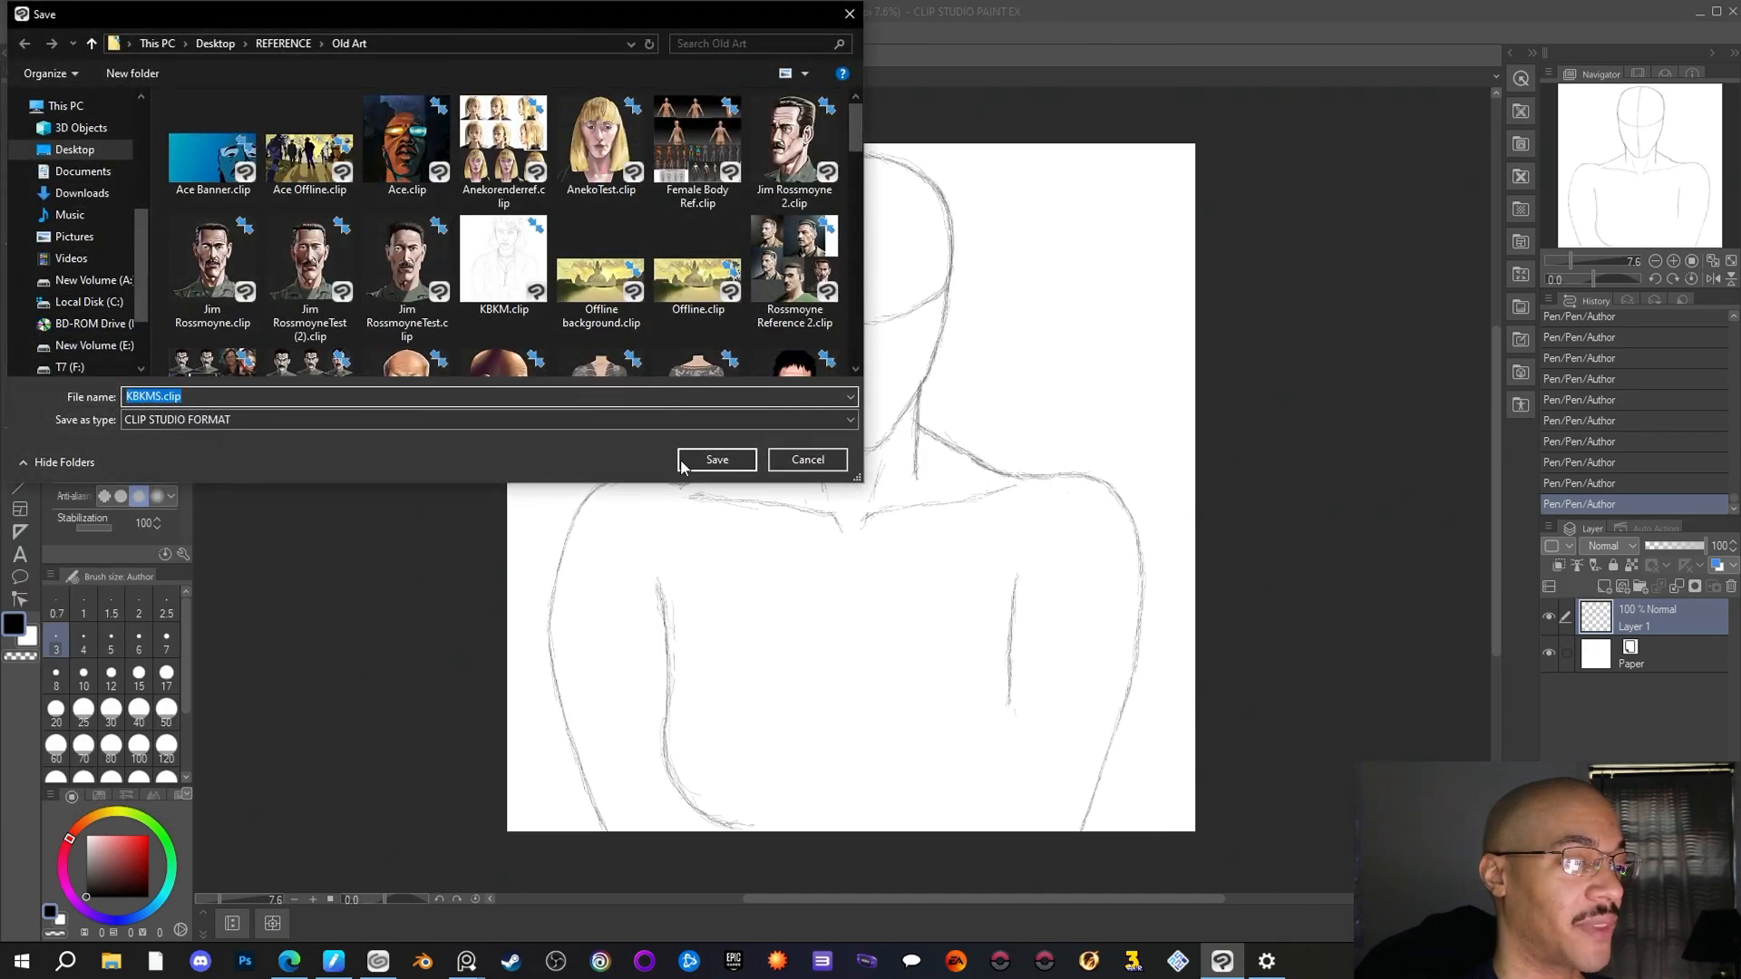
click(682, 460)
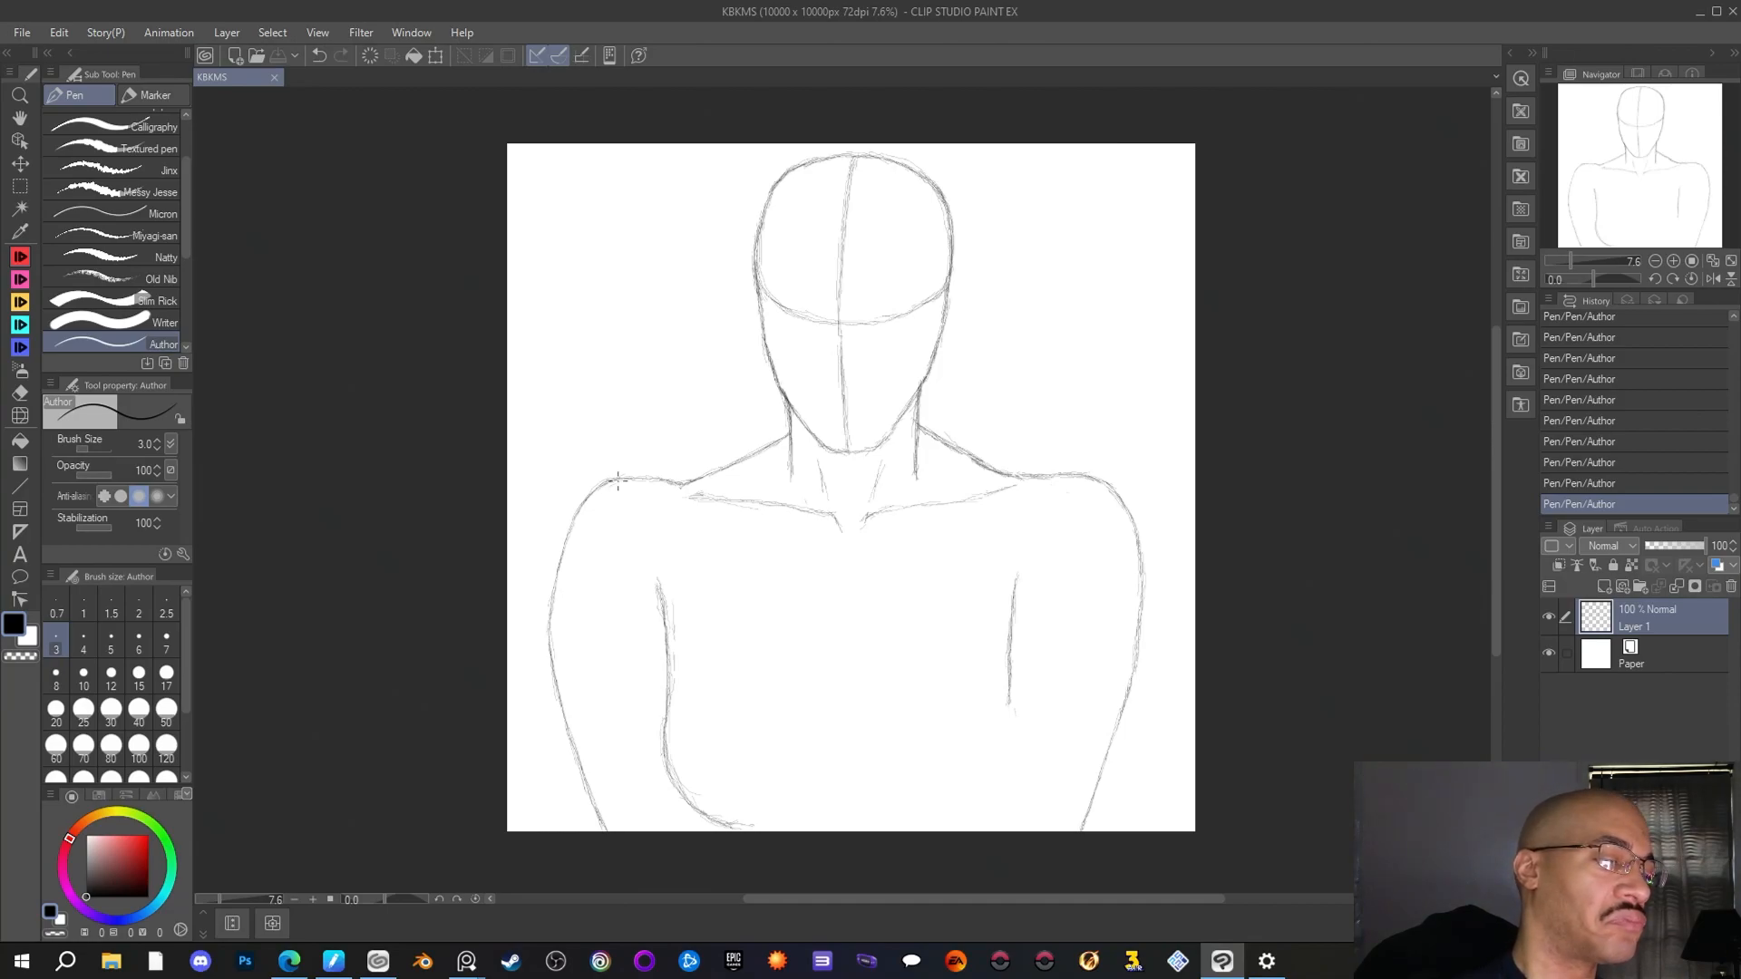
Retouch the left shoulder's outer curve with the Author pen
drag(586, 503, 563, 550)
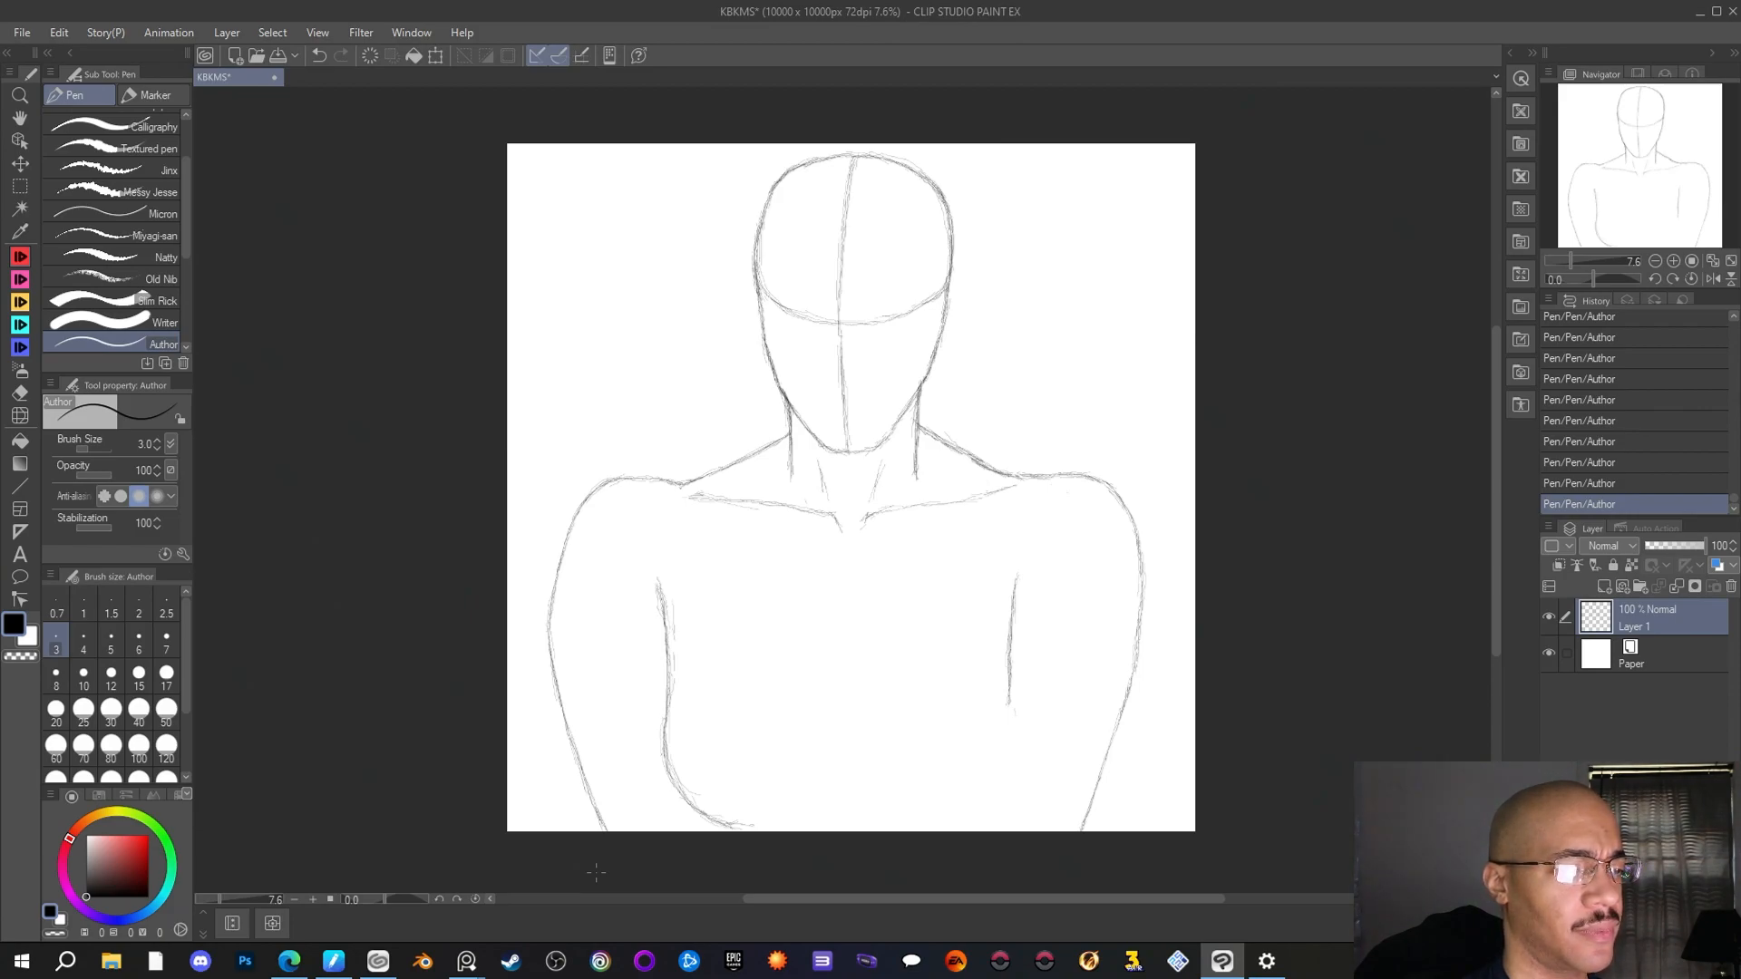
key(e)
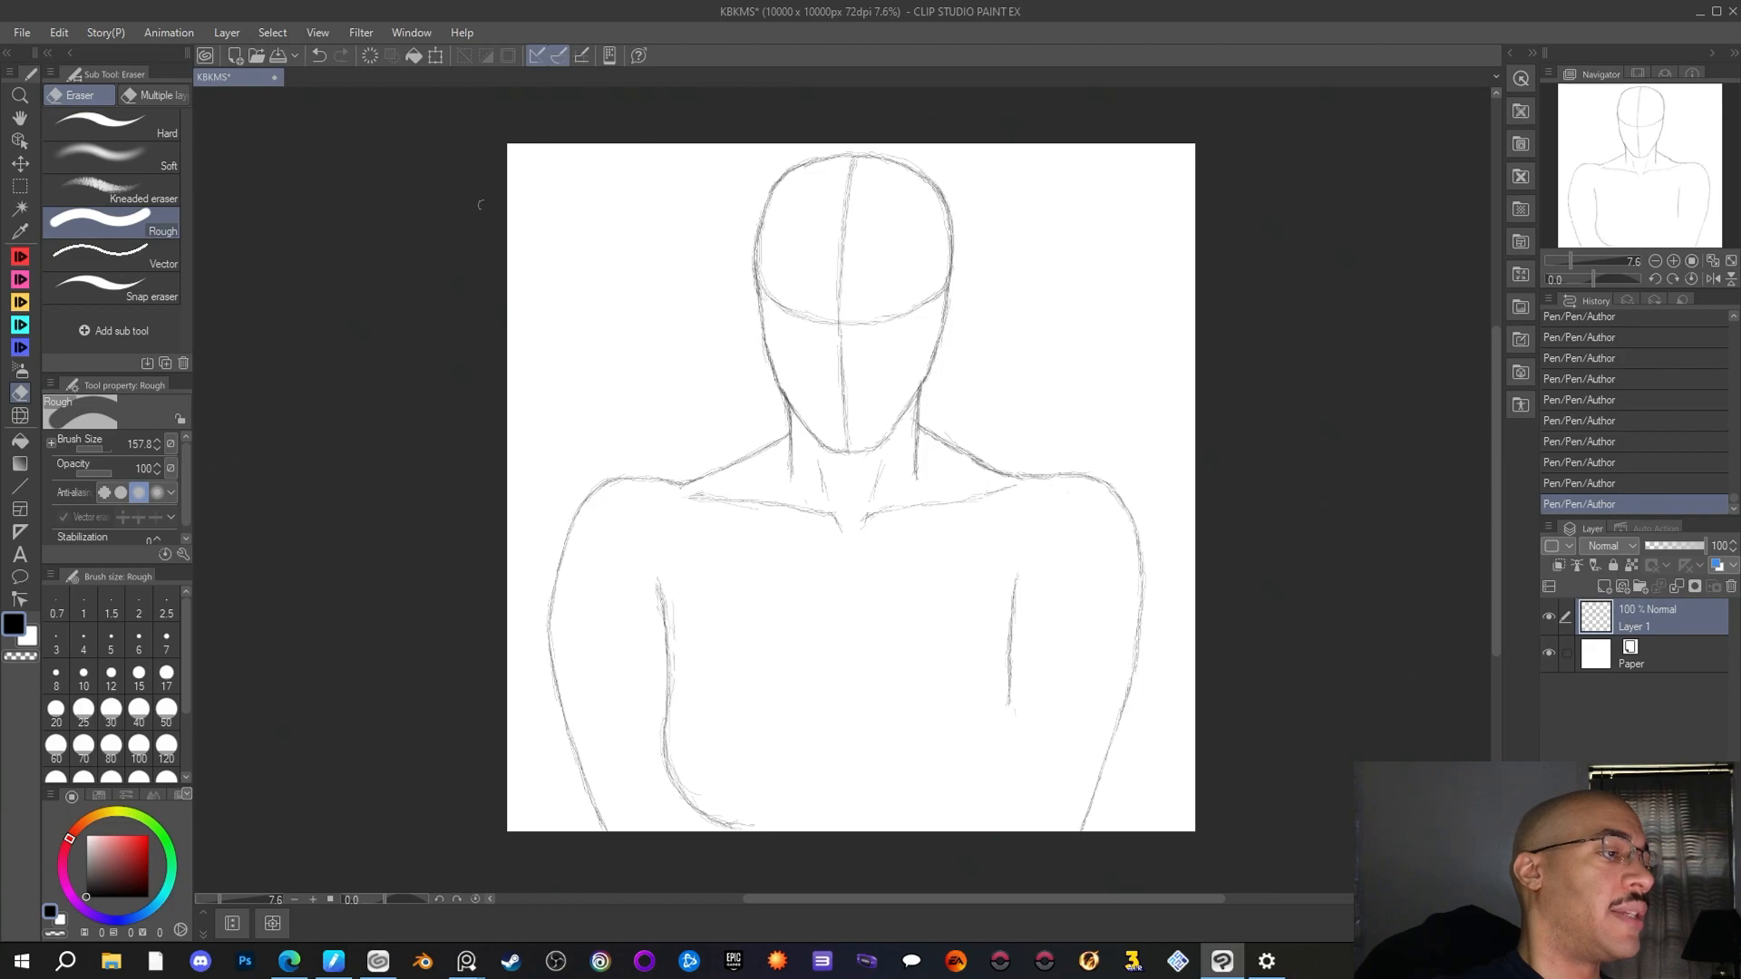
key(p)
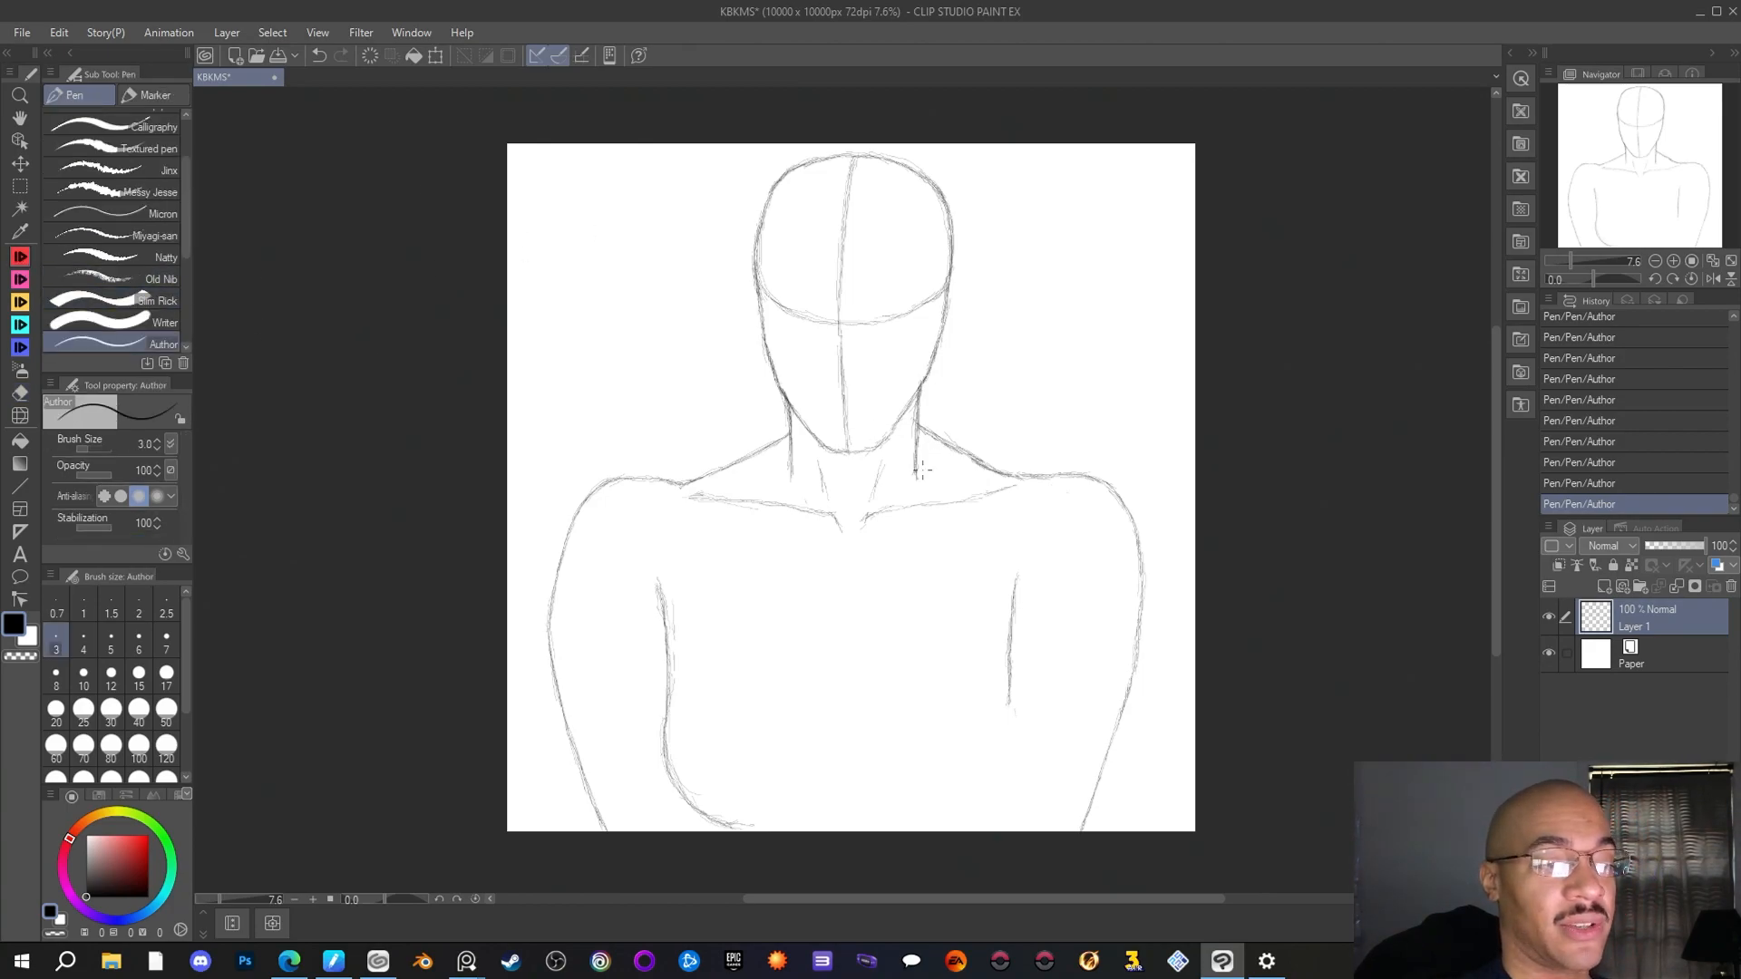
Try out slanted strokes and loops with the Author pen in the blank area right of the head and remove them
drag(1026, 263, 1051, 213)
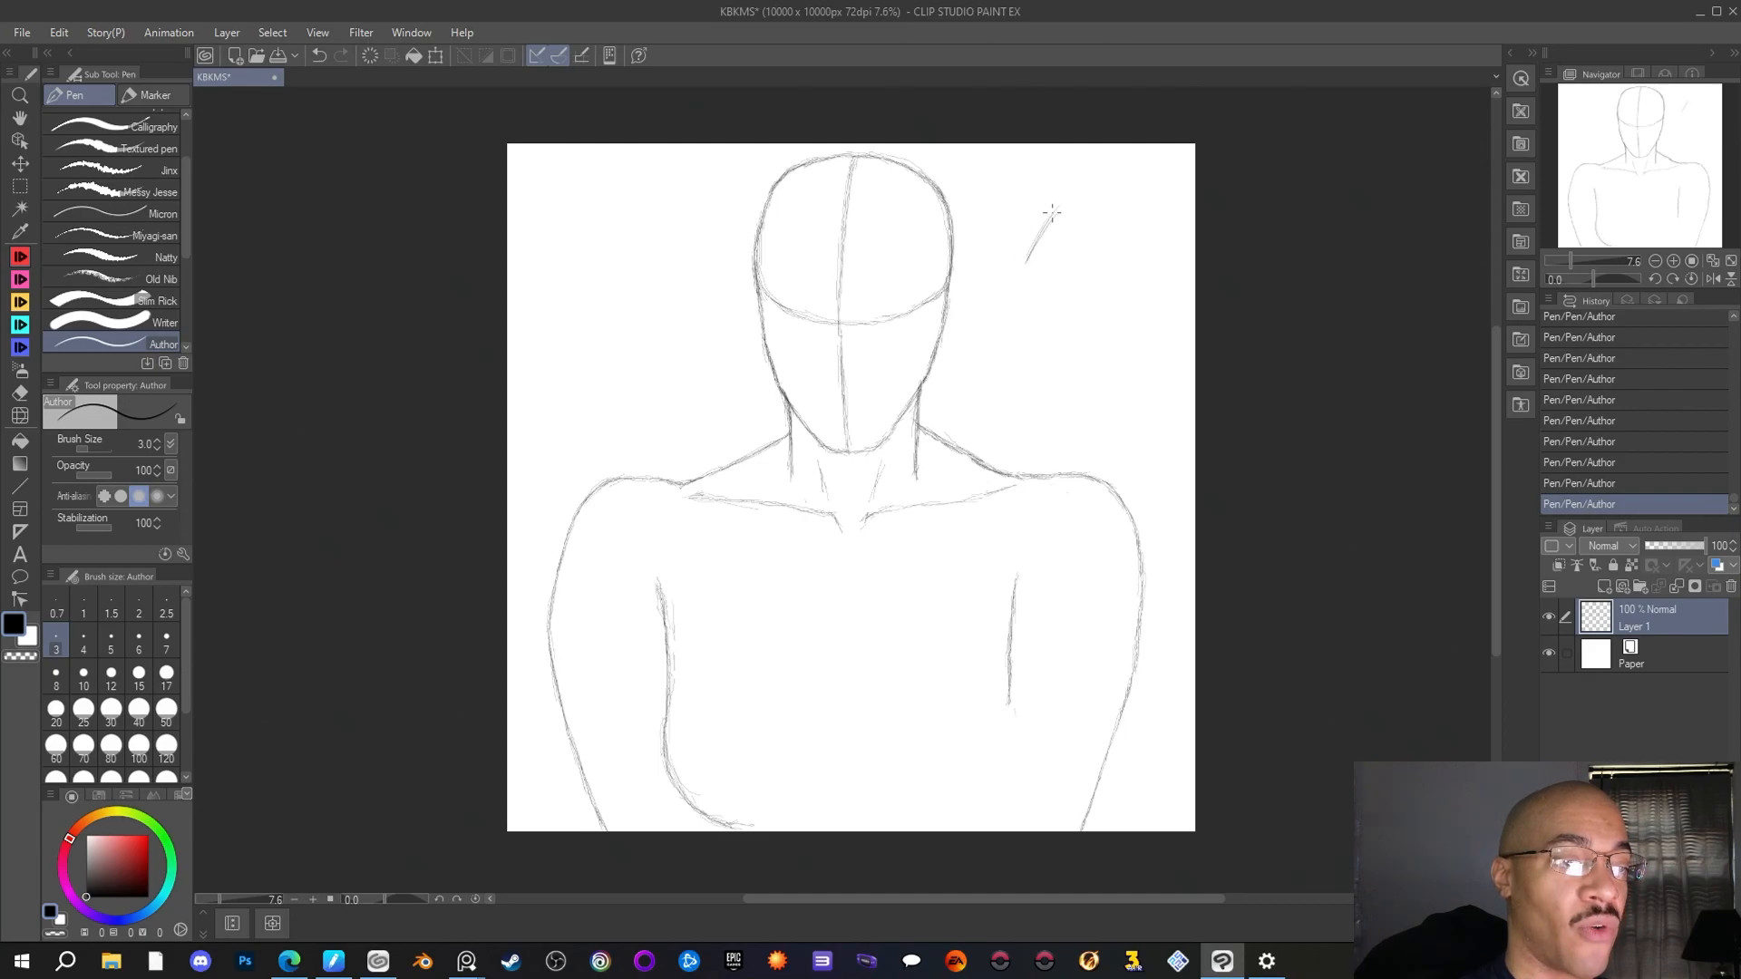
mouse_move(1015, 303)
mouse_down()
mouse_move(1062, 195)
mouse_move(1059, 243)
mouse_move(1062, 191)
mouse_move(1001, 318)
mouse_move(1049, 201)
mouse_move(1006, 298)
mouse_move(1073, 208)
mouse_up()
click(18, 396)
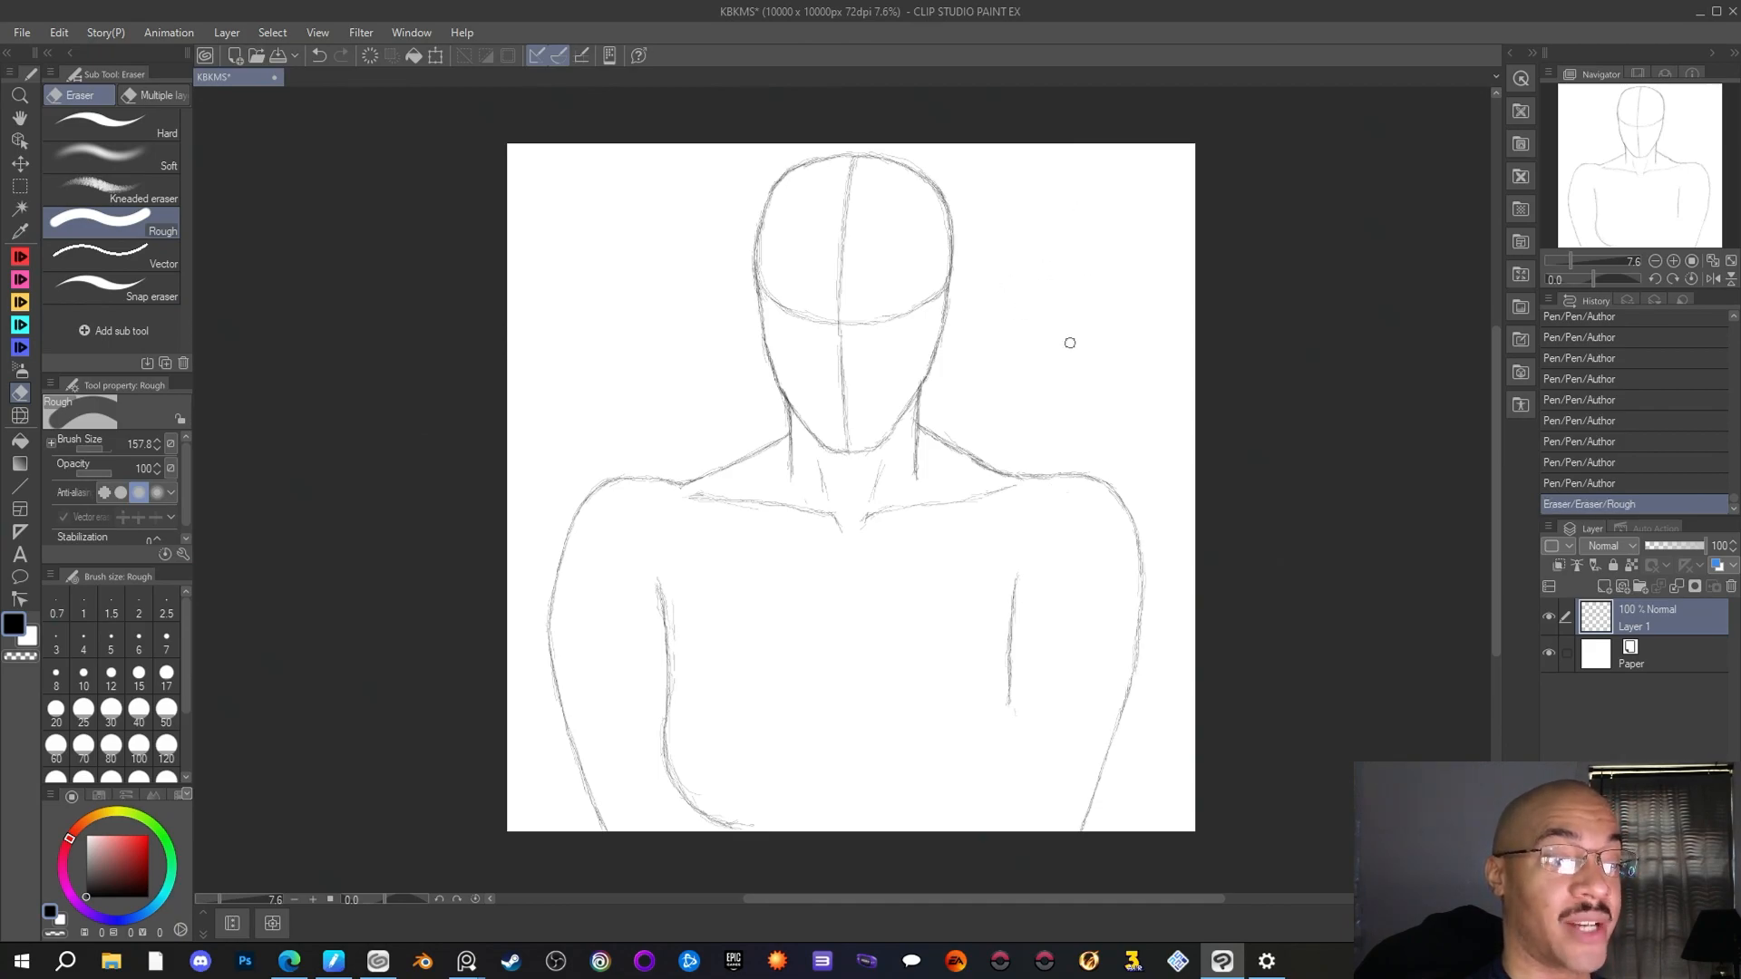
click(25, 258)
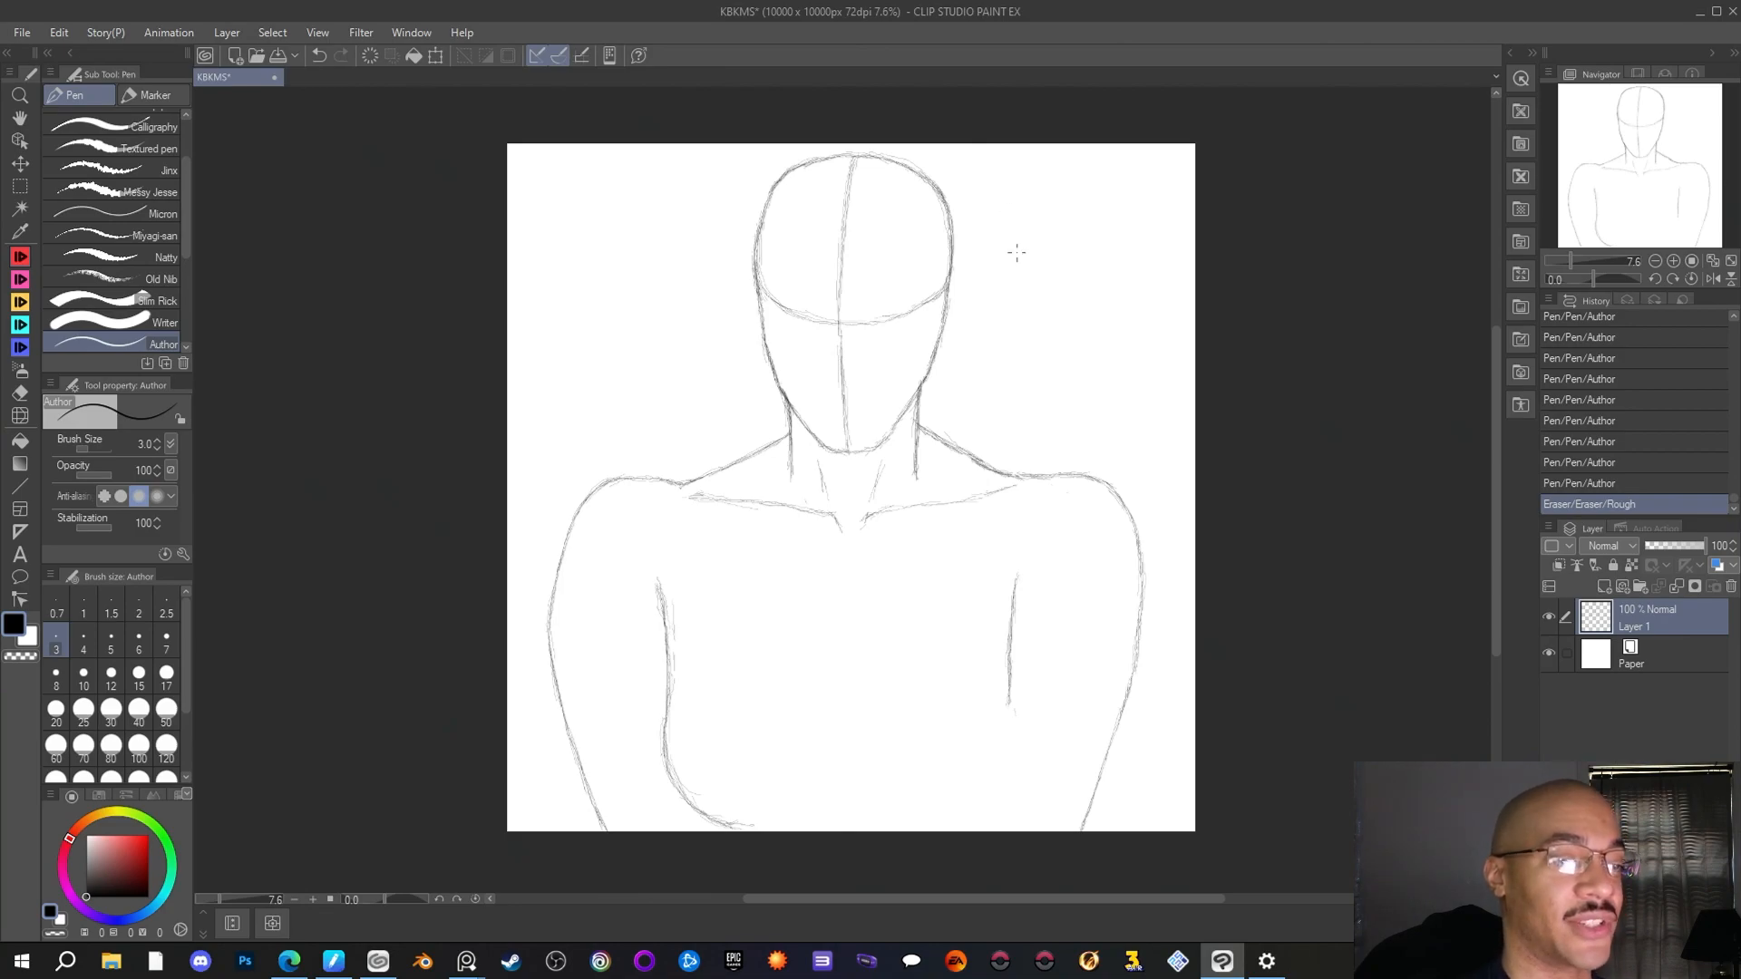
mouse_move(1029, 252)
mouse_down()
mouse_move(1059, 224)
mouse_move(1048, 356)
mouse_move(1089, 266)
mouse_up()
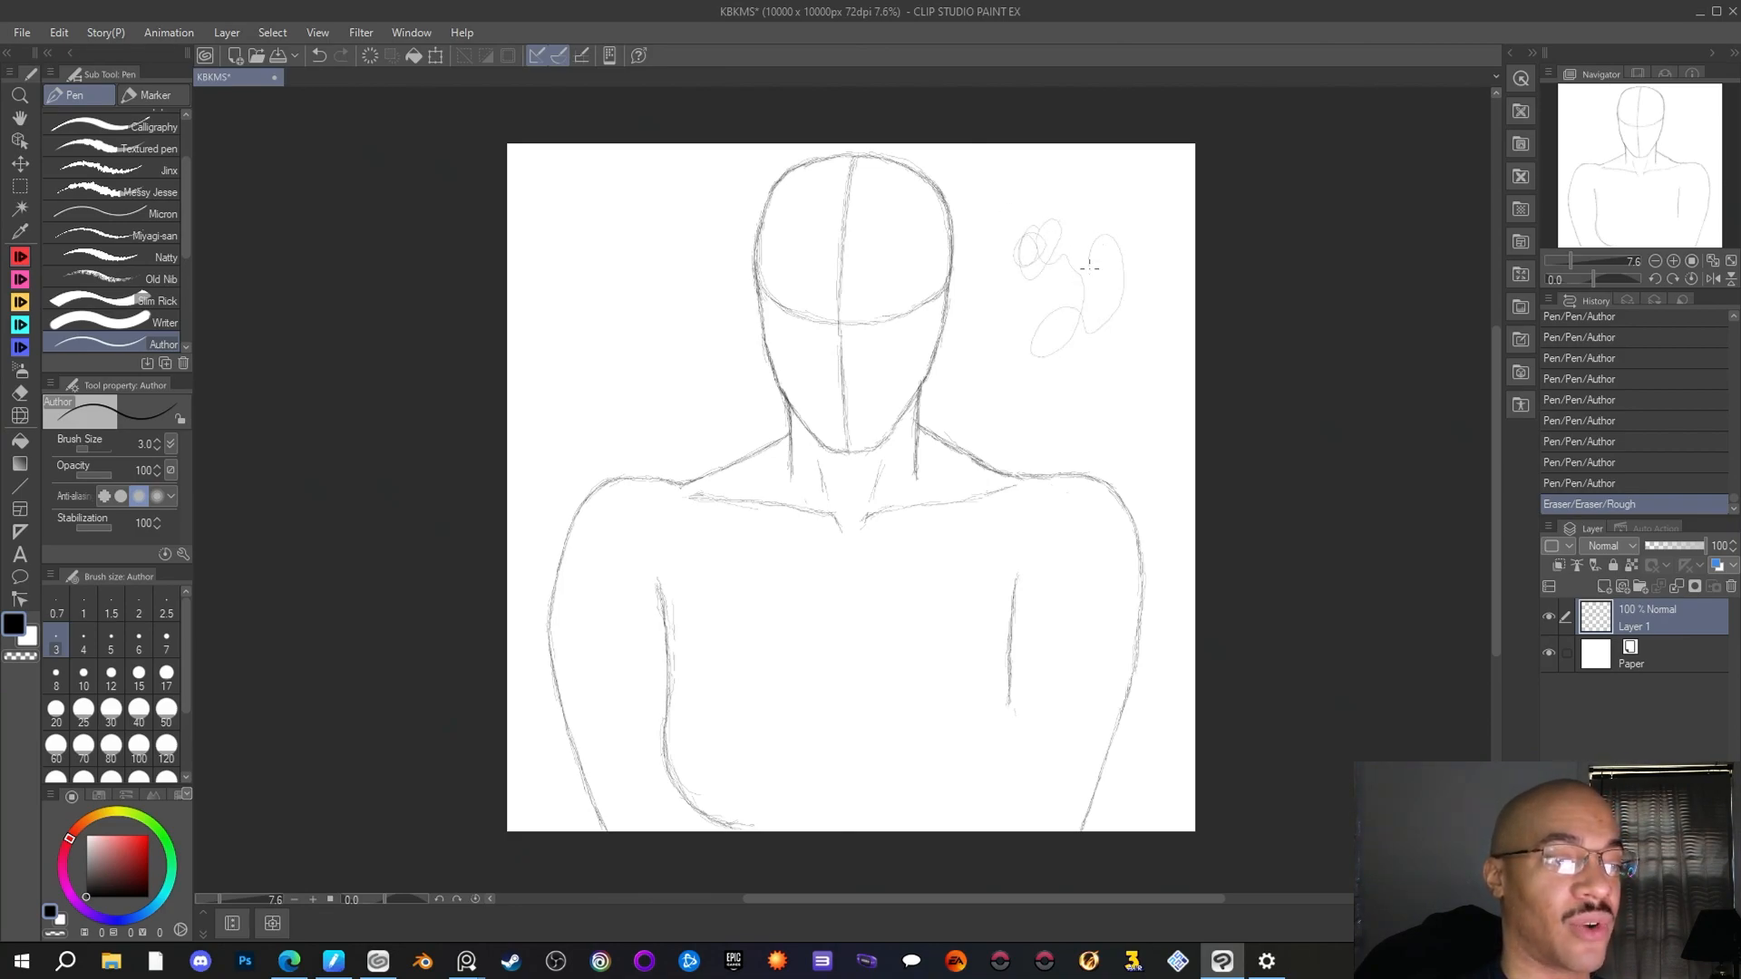
key(ctrl+z)
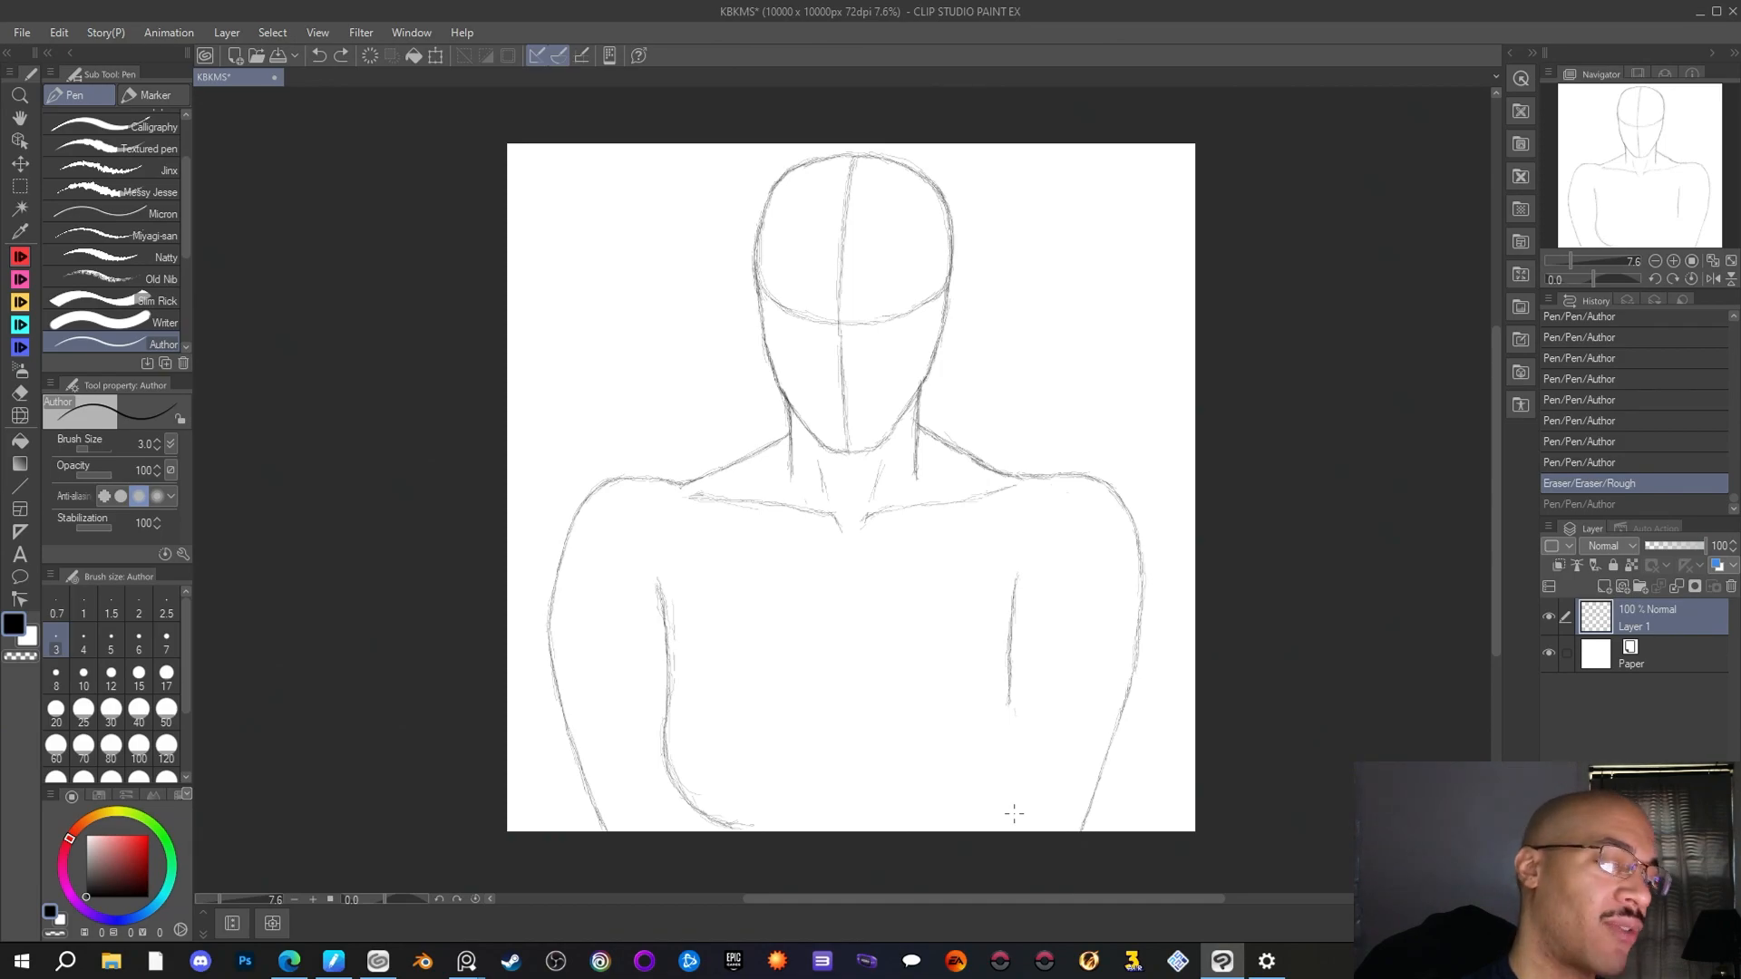
Erase the stray doubled strokes beside the upper part of the left arm's inner edge line with the Rough eraser
click(20, 392)
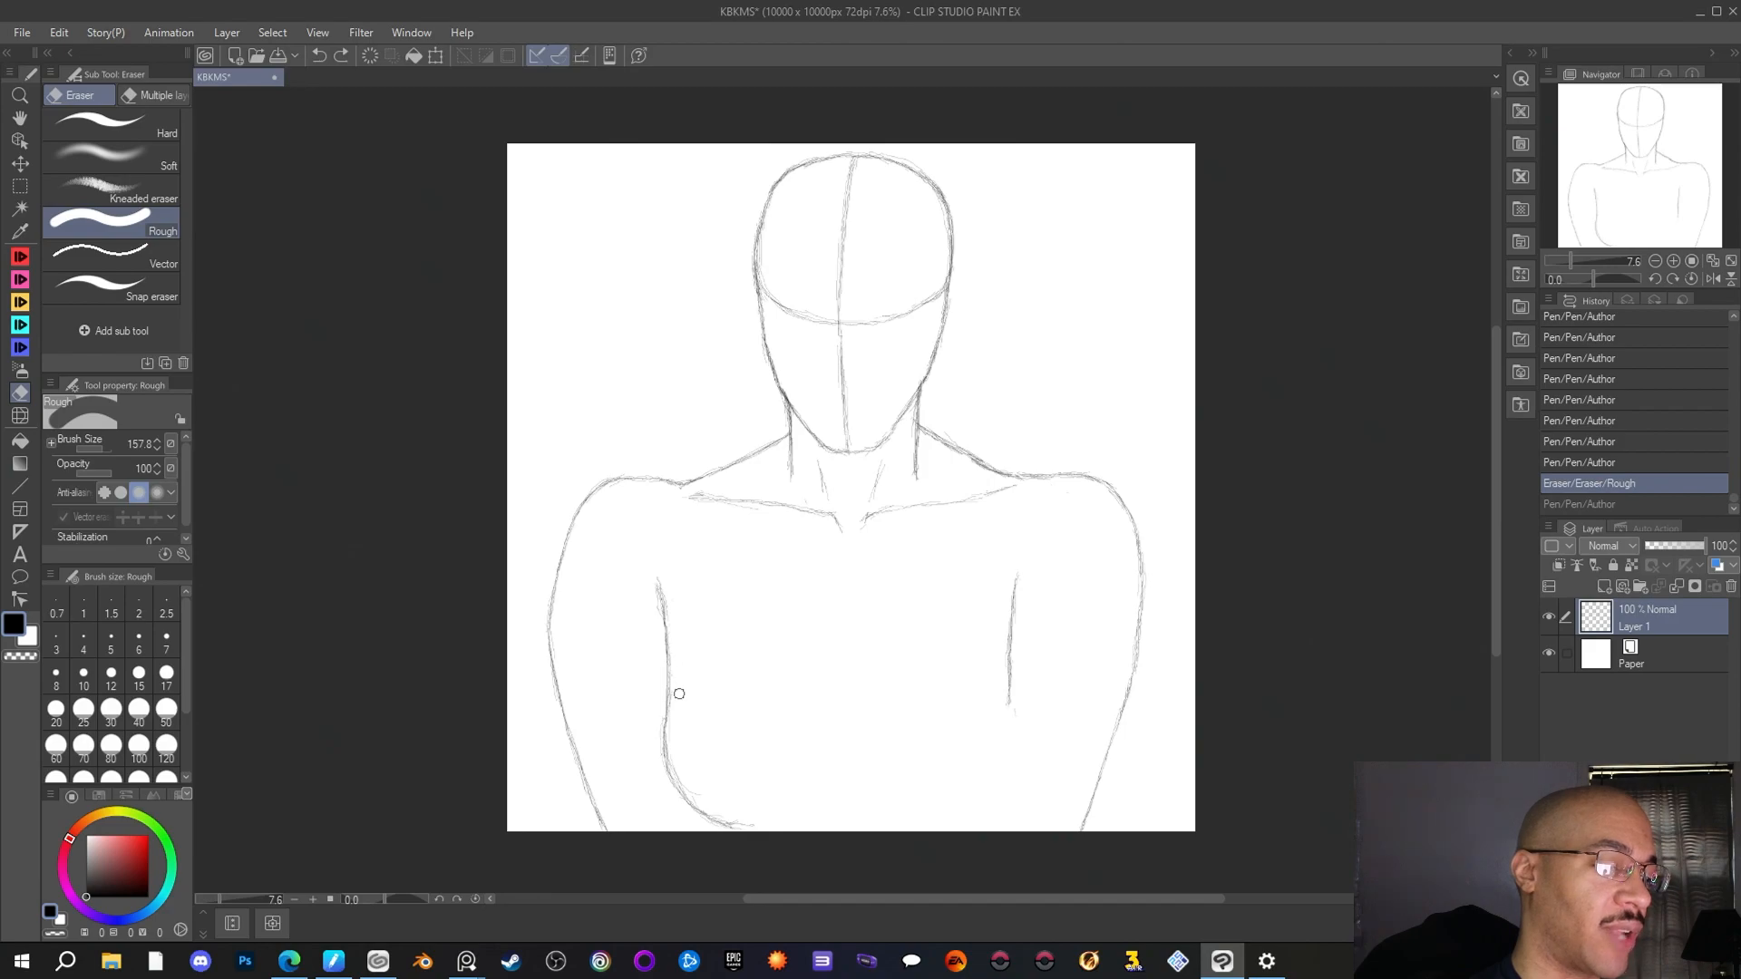
mouse_move(676, 589)
mouse_down()
mouse_move(658, 628)
mouse_move(651, 586)
mouse_move(652, 609)
mouse_up()
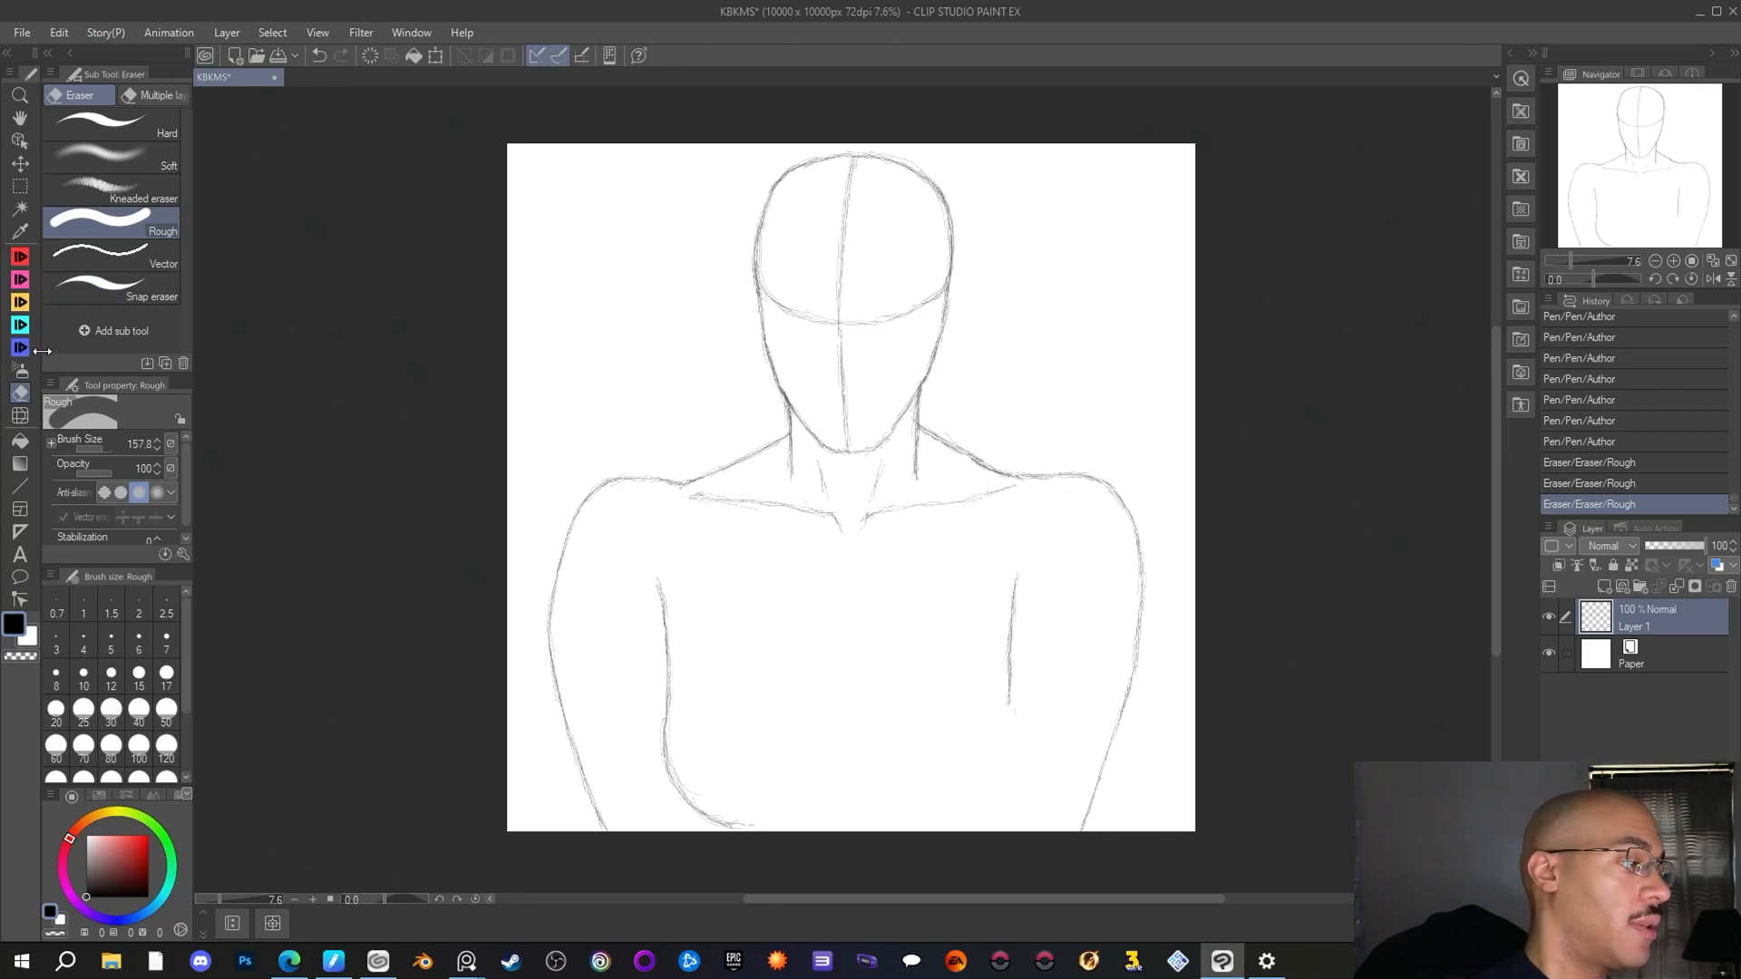
Draw smoother slopes from the neck into the tops of both shoulders with the Author pen
key(p)
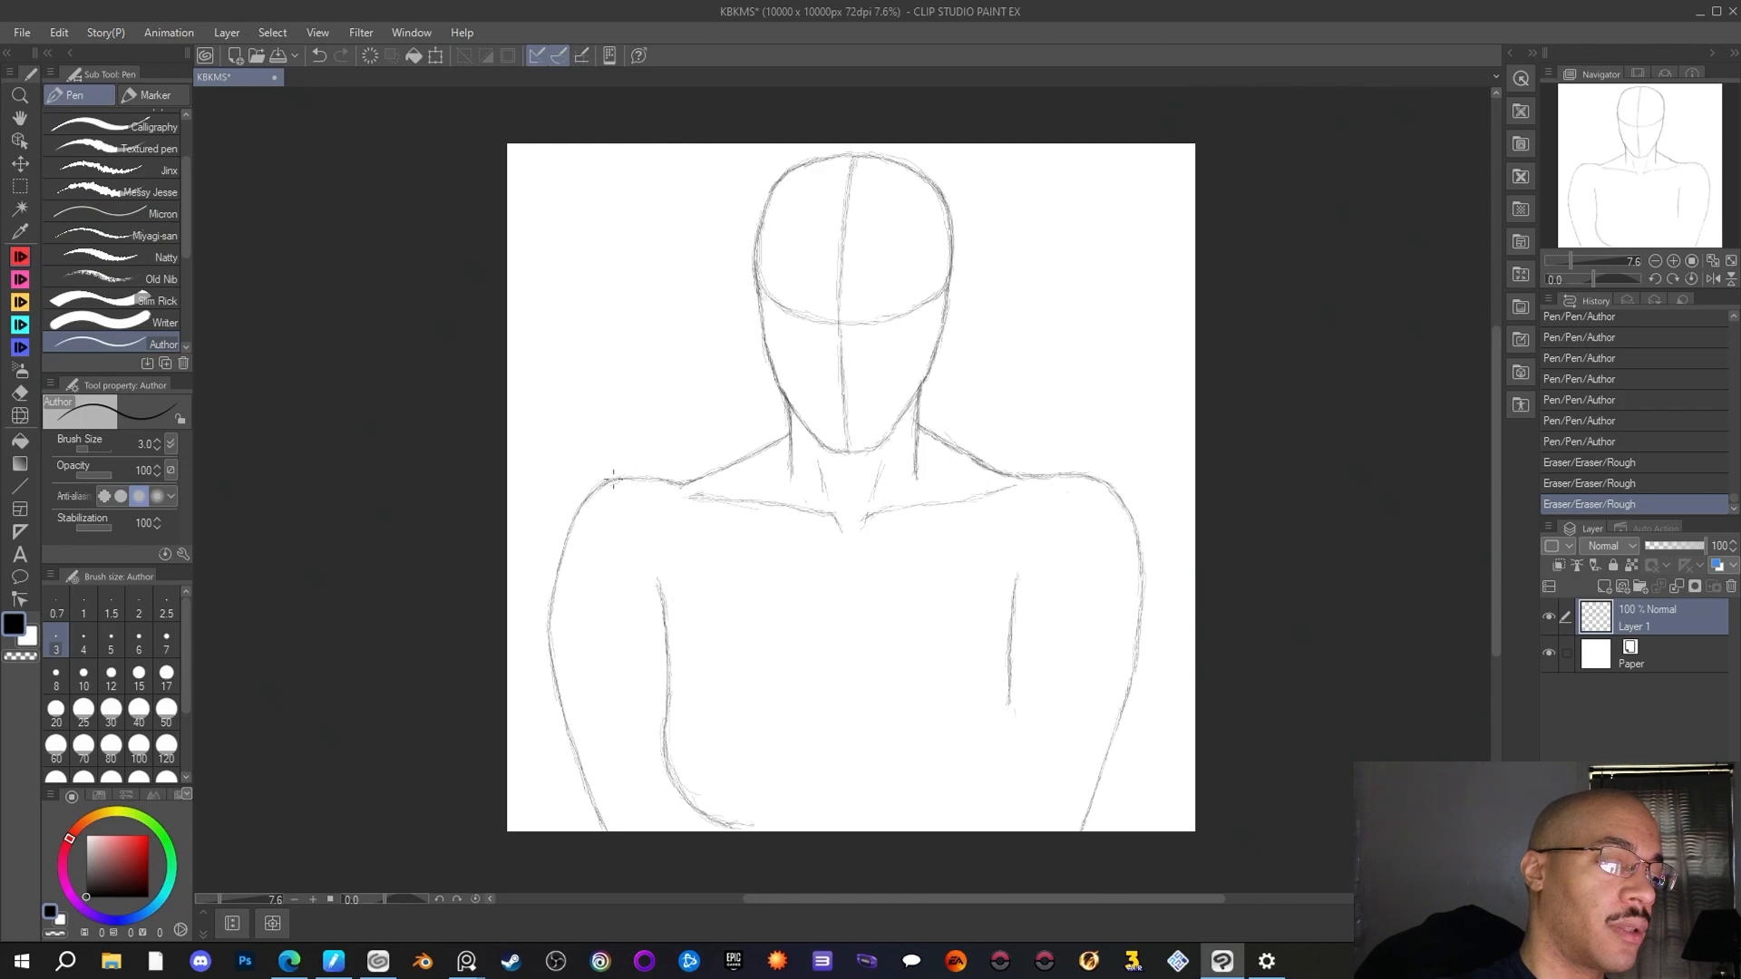
drag(602, 488, 729, 464)
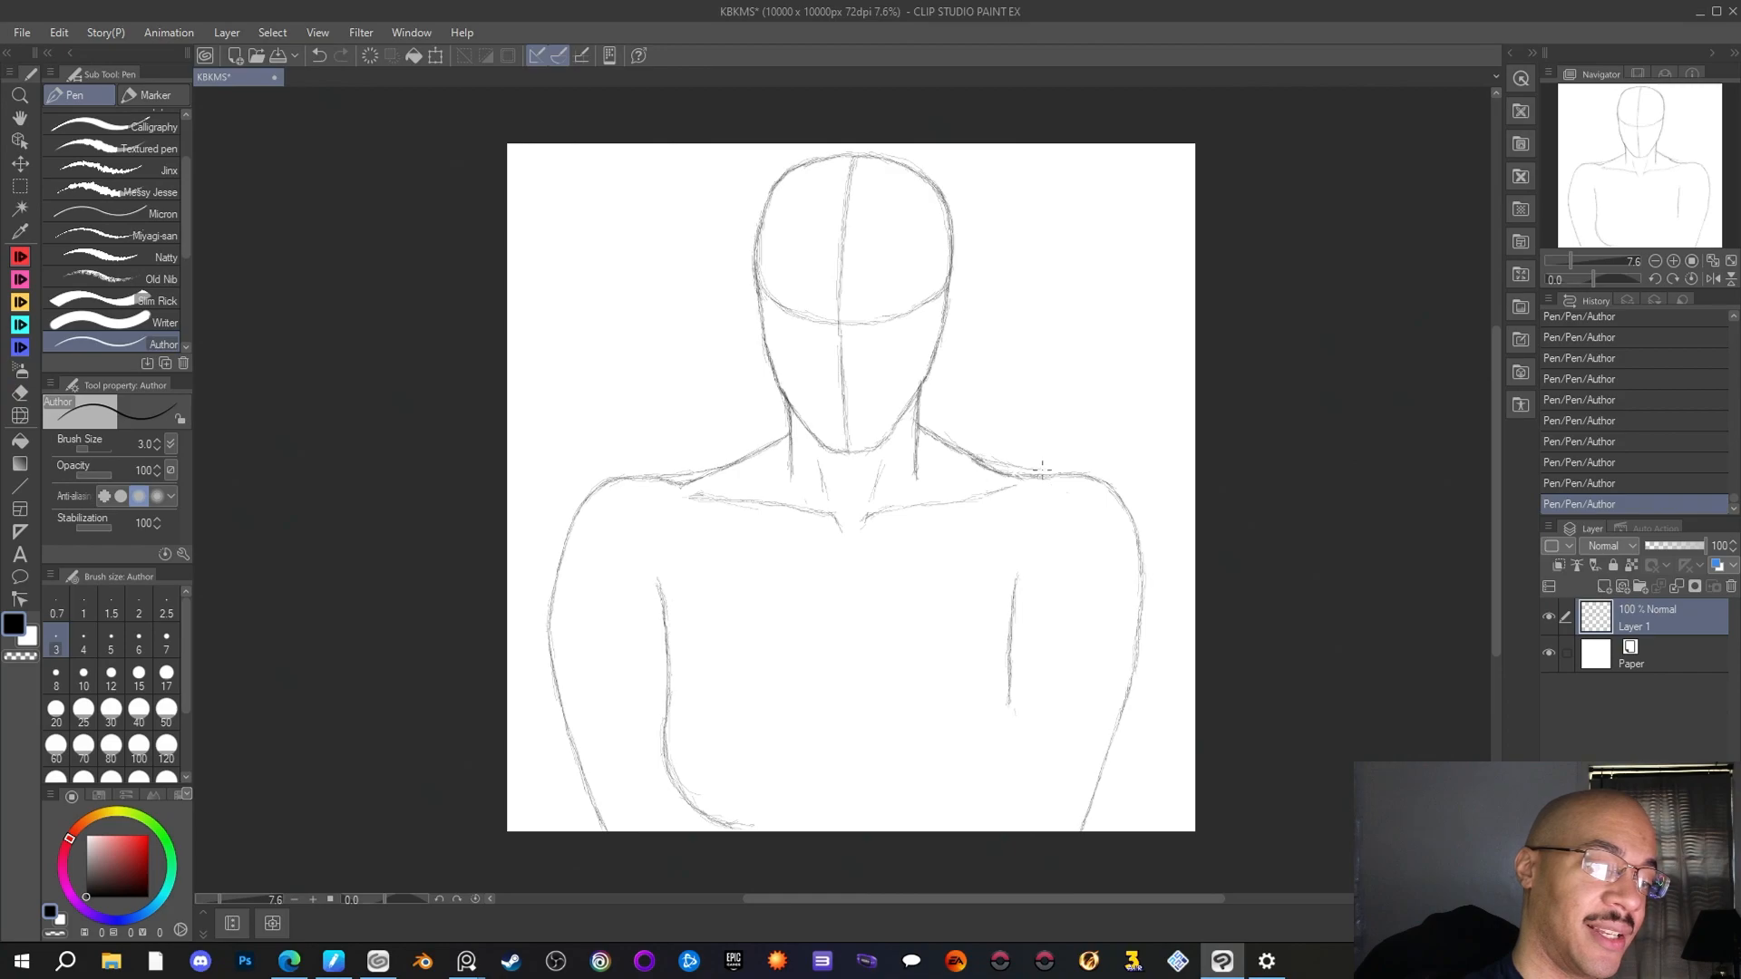
mouse_move(1015, 464)
mouse_down()
mouse_move(970, 461)
mouse_move(1041, 472)
mouse_up()
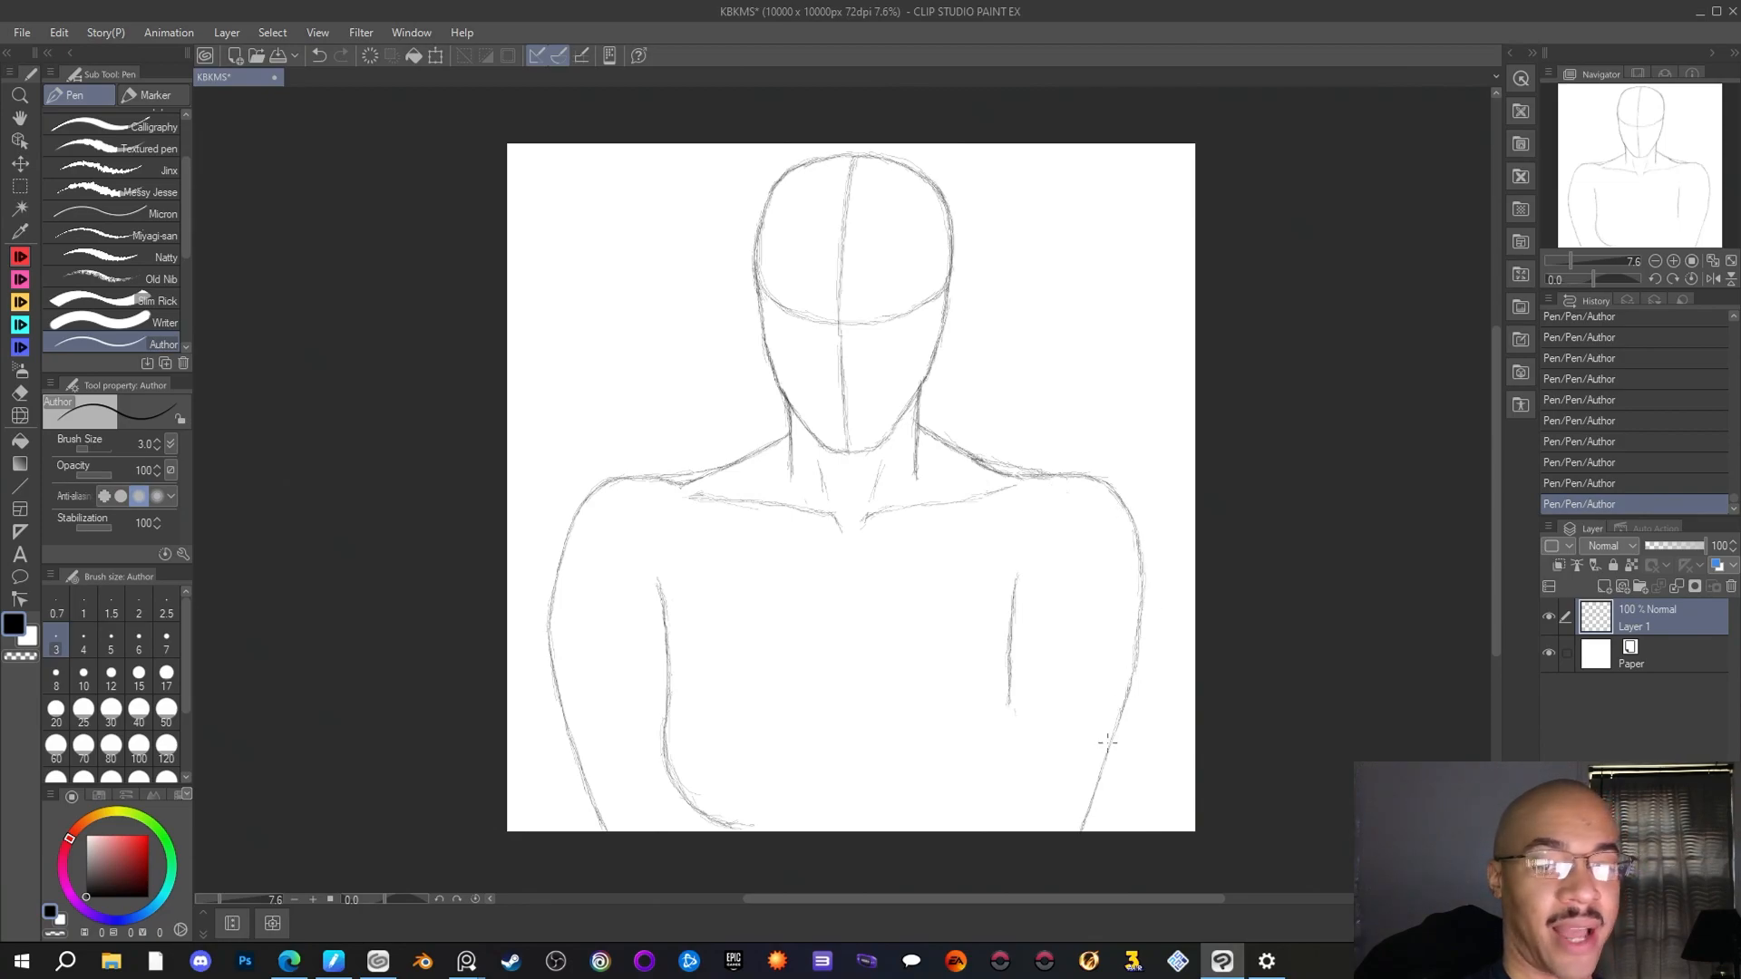
Erase the right arm's inner edge line with the Rough eraser and restart its upper end with short Author pen strokes
key(e)
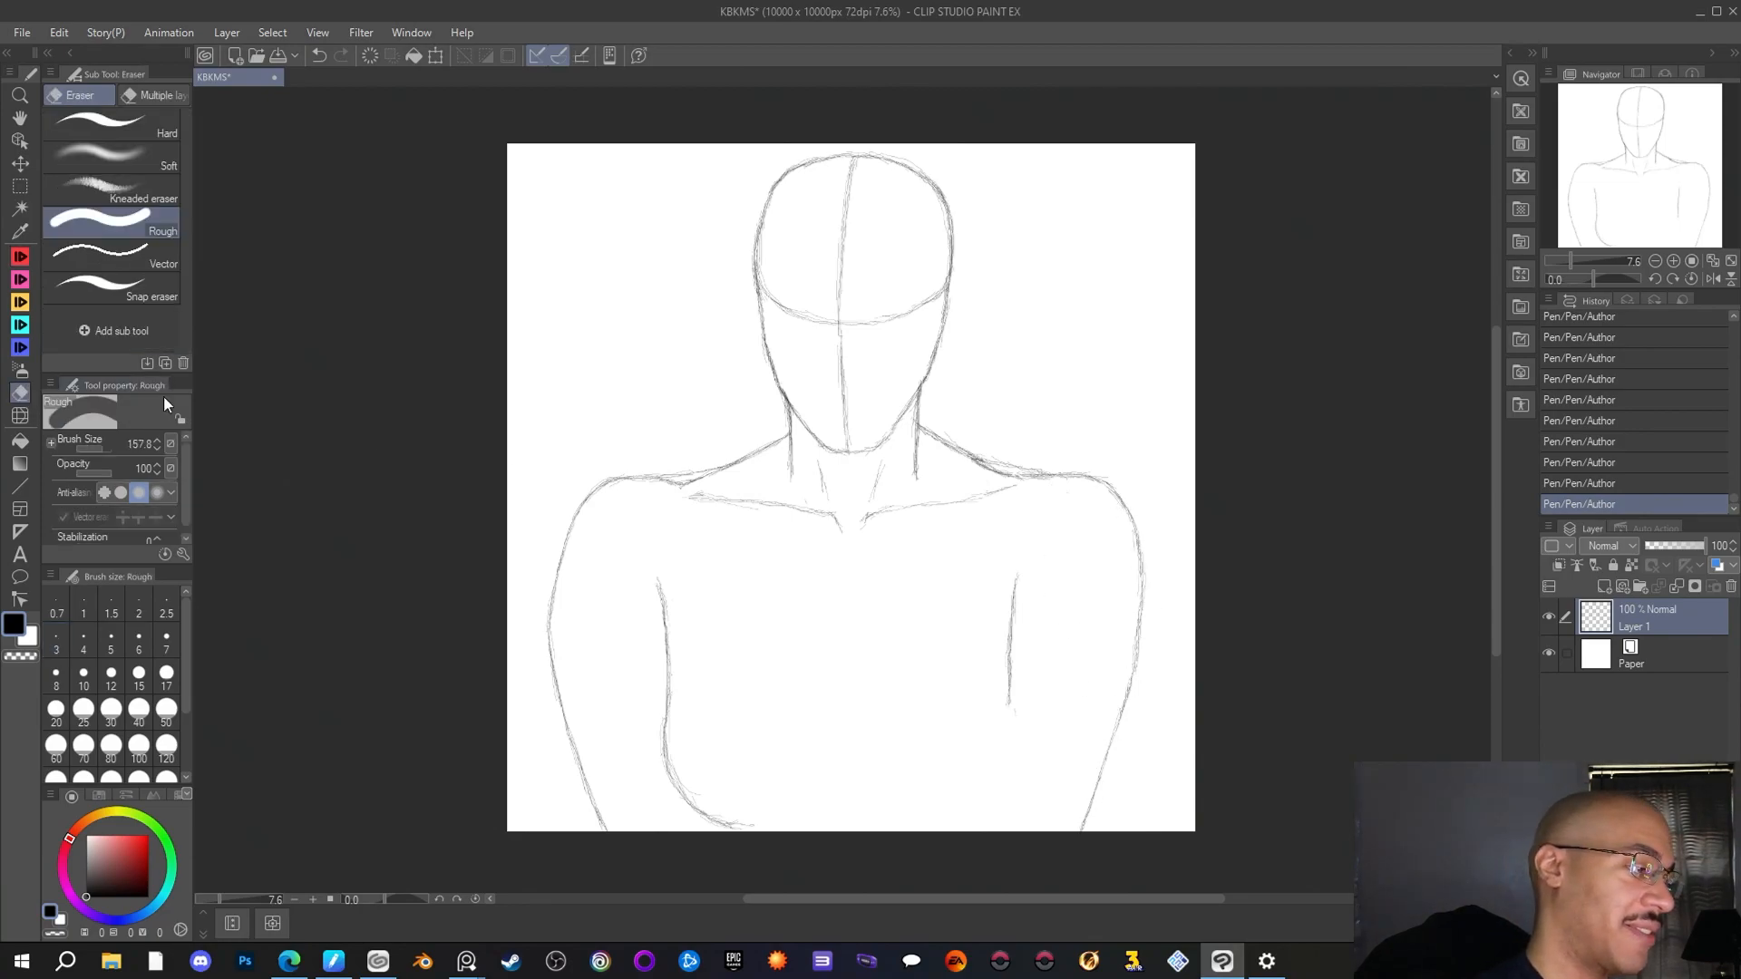
mouse_move(1011, 709)
mouse_down()
mouse_move(1017, 604)
mouse_move(1004, 678)
mouse_up()
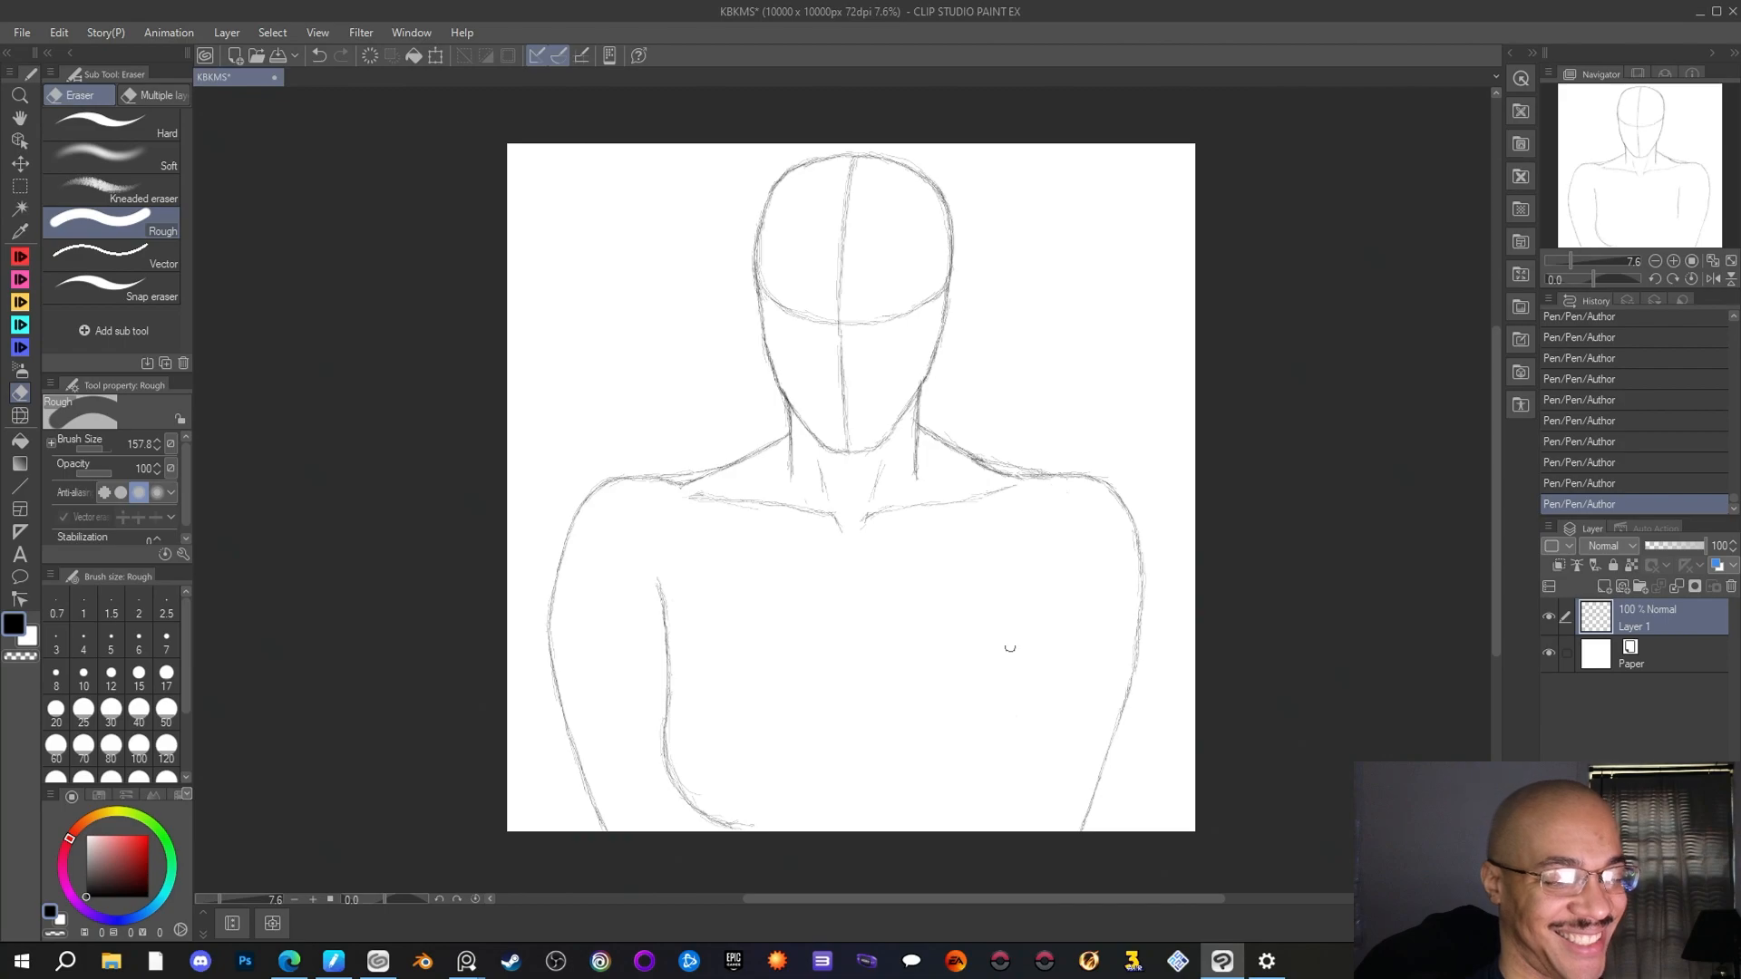
key(p)
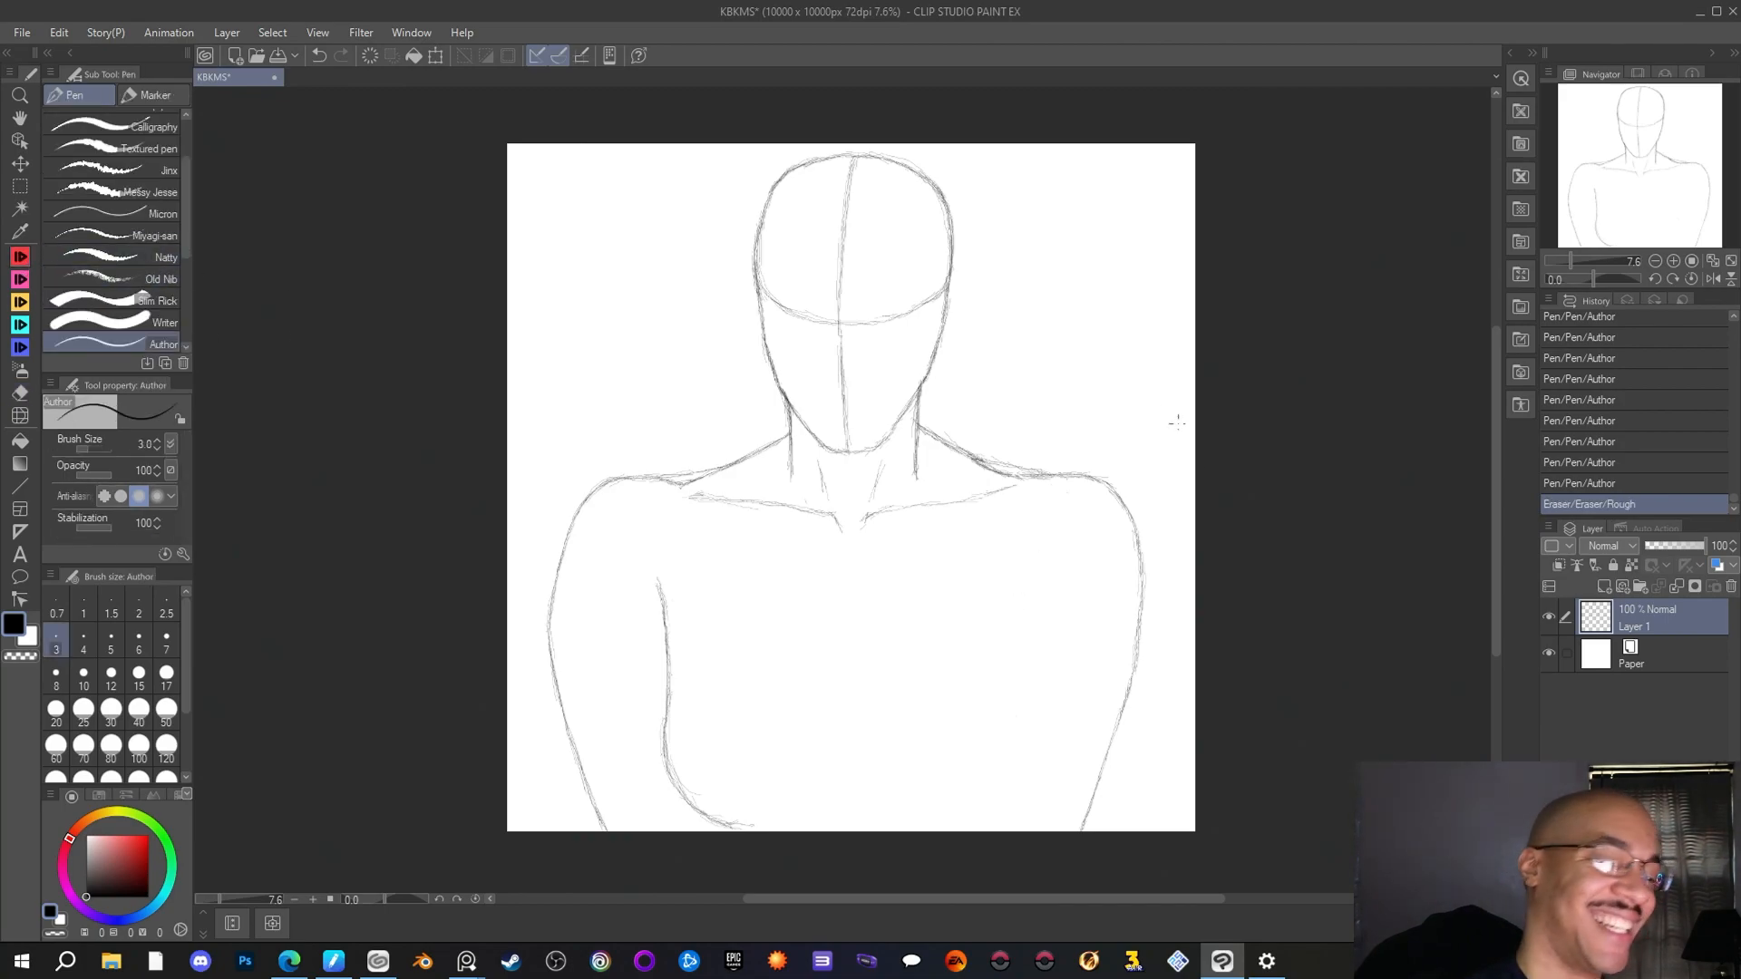
drag(1009, 591, 1013, 612)
drag(1012, 587, 1013, 635)
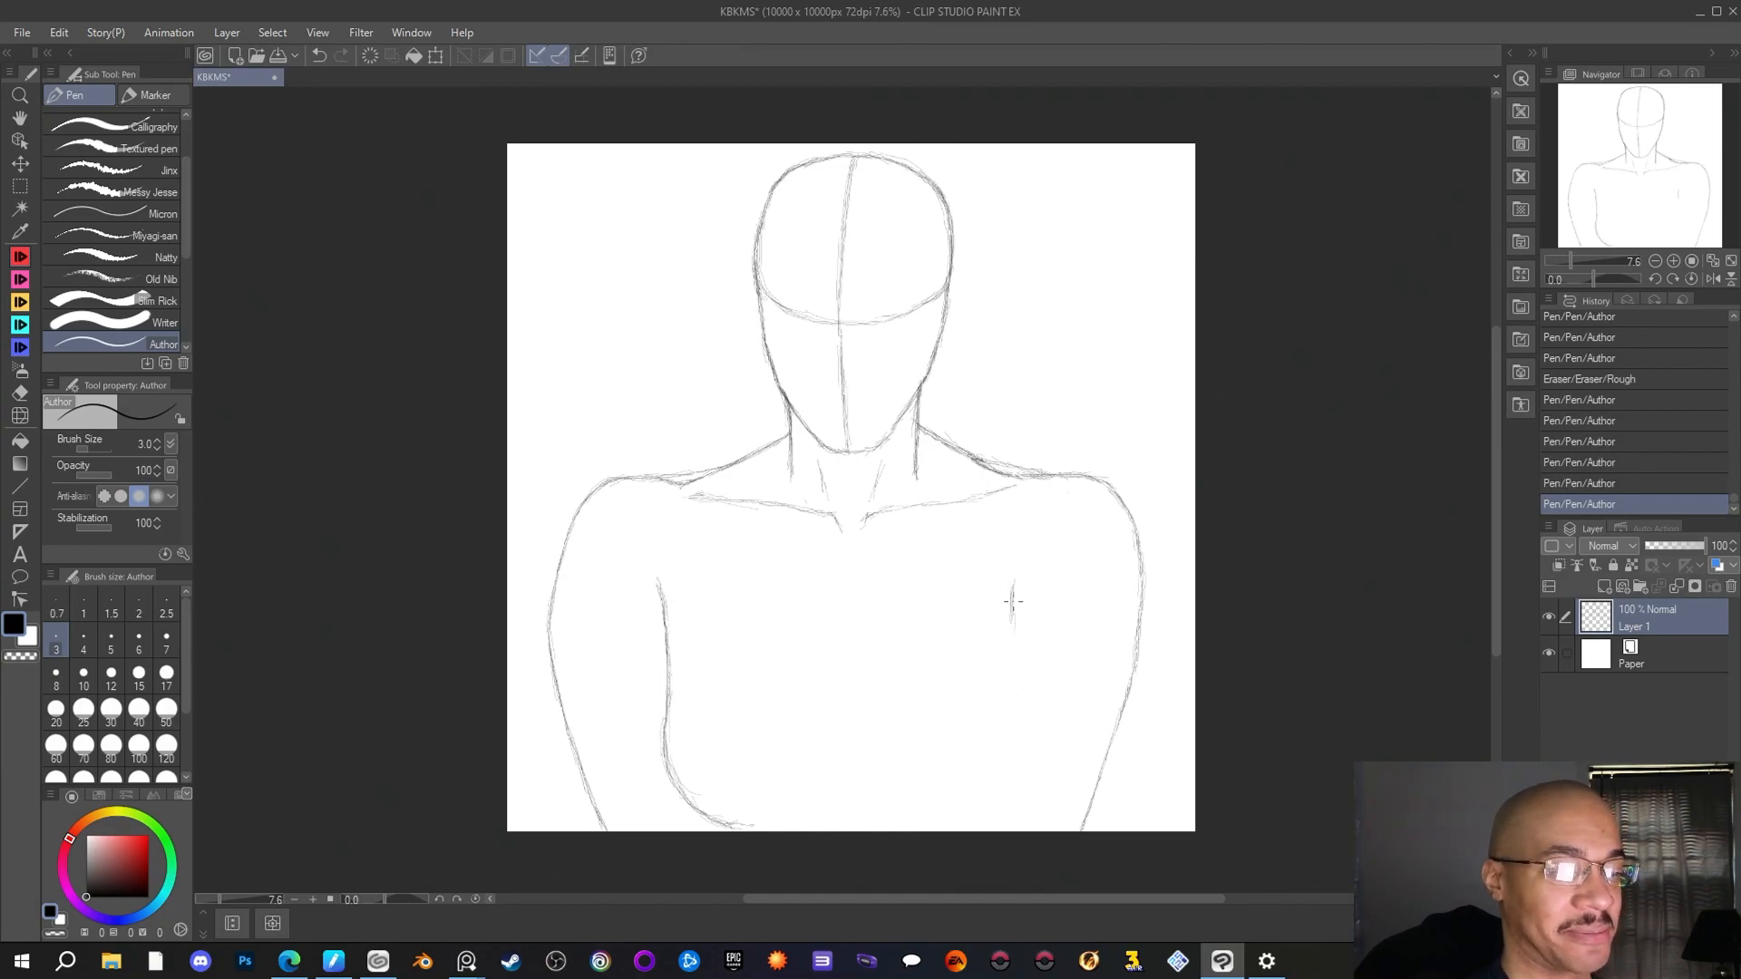
Retrace the right shoulder's top line with the Author pen and erase the doubled strokes where both neck slopes meet the shoulders
drag(1104, 477, 984, 458)
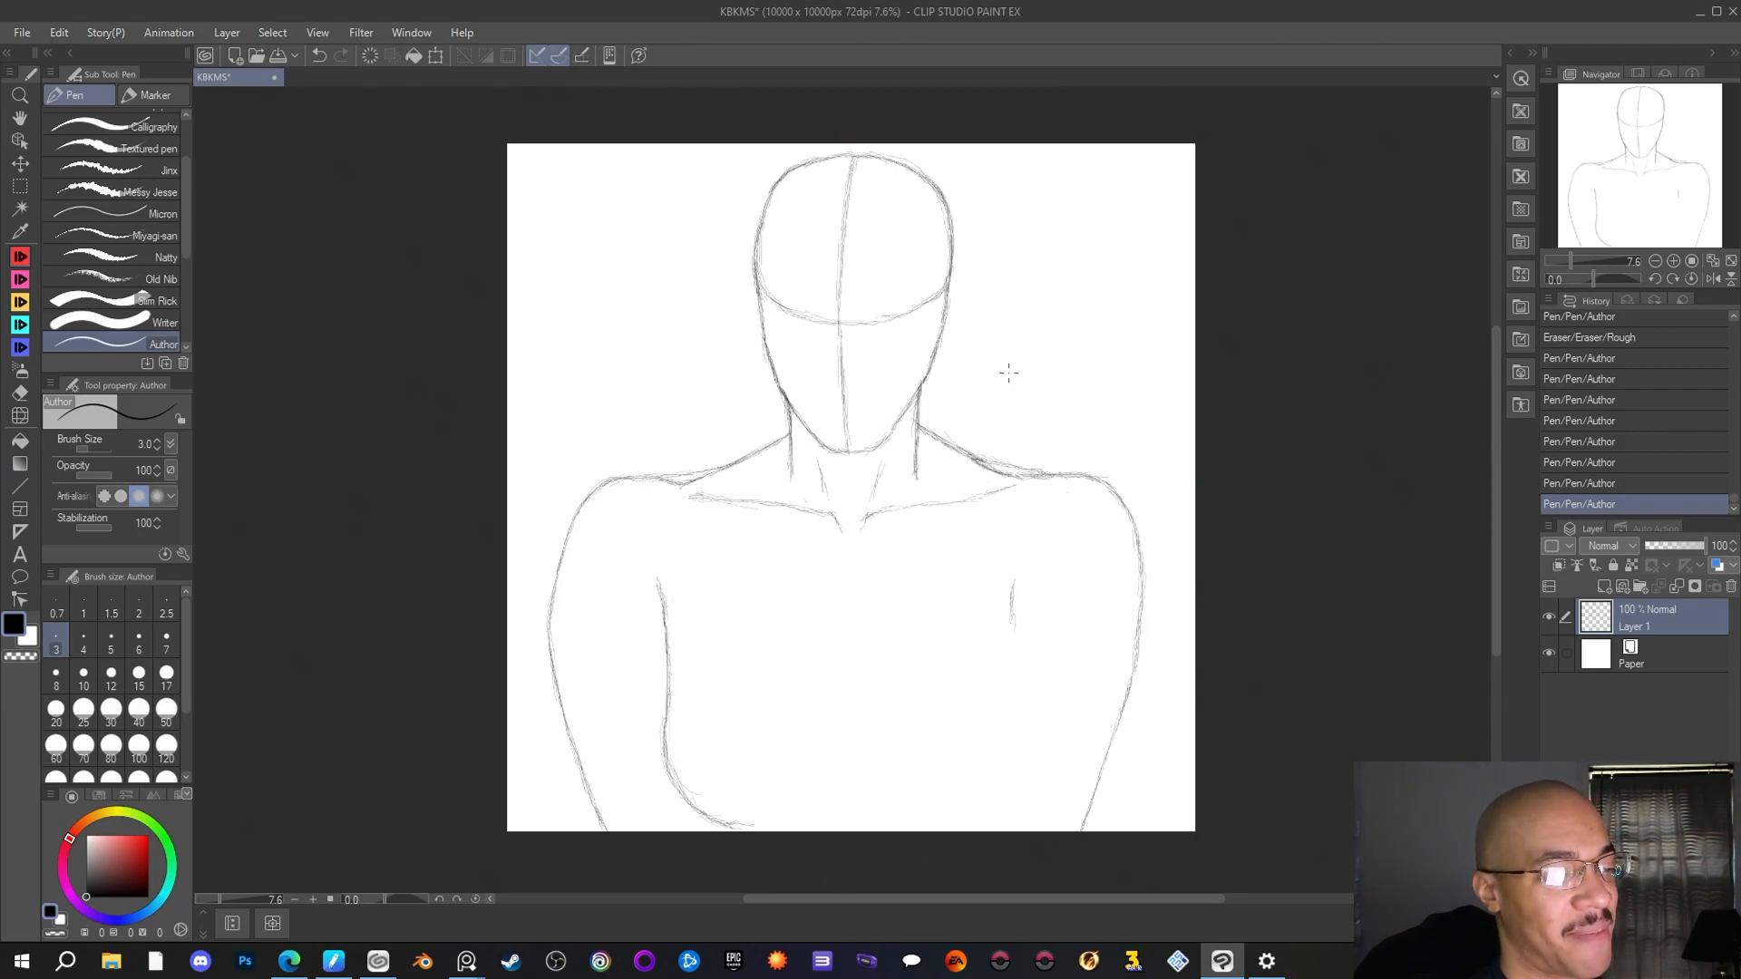
key(e)
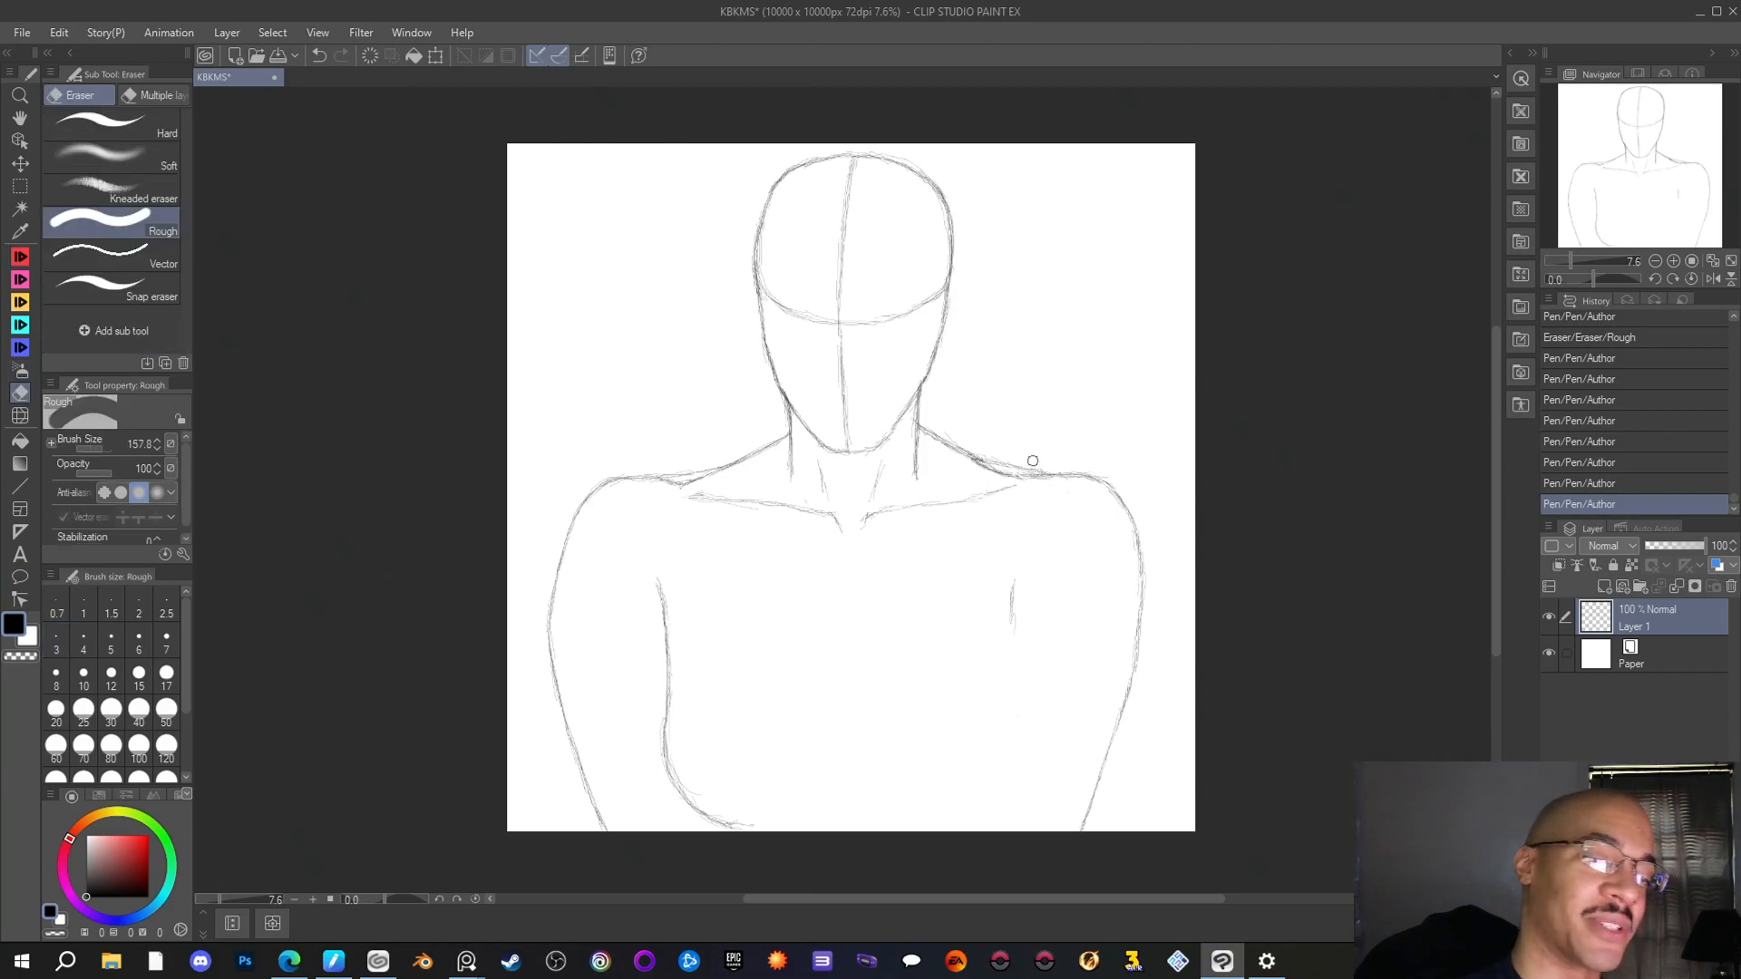
mouse_move(966, 468)
mouse_down()
mouse_move(1057, 433)
mouse_move(1037, 467)
mouse_move(999, 454)
mouse_move(1058, 456)
mouse_move(1019, 459)
mouse_up()
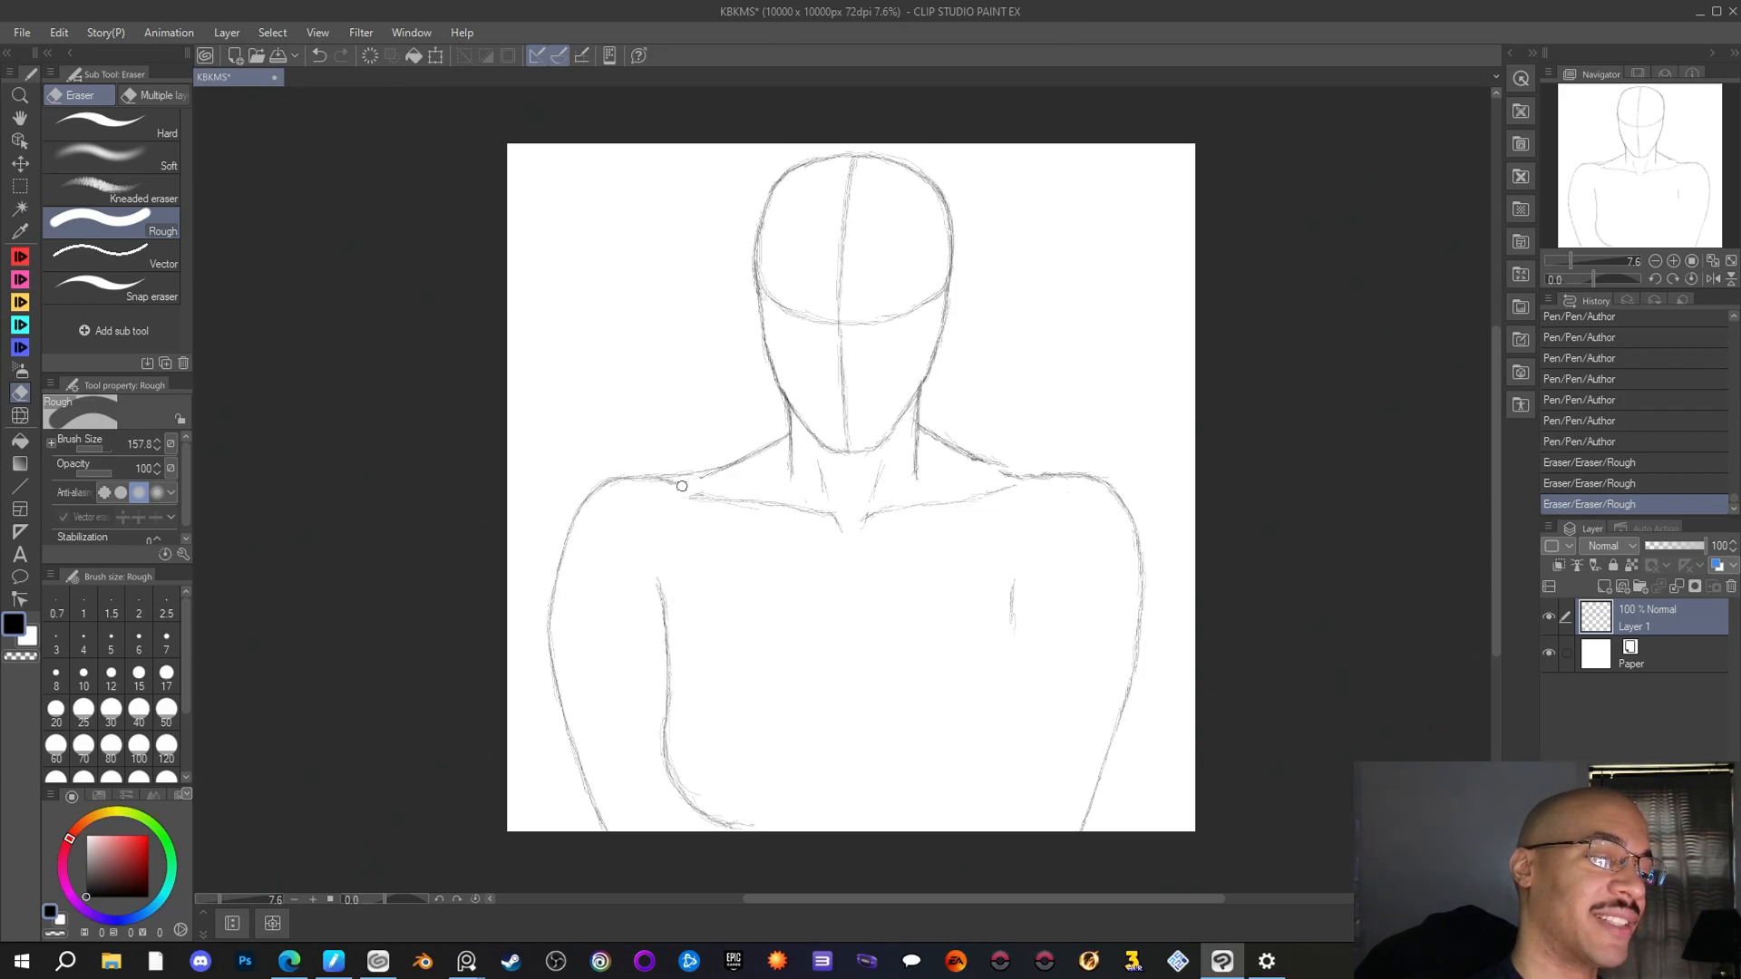
drag(713, 480, 702, 479)
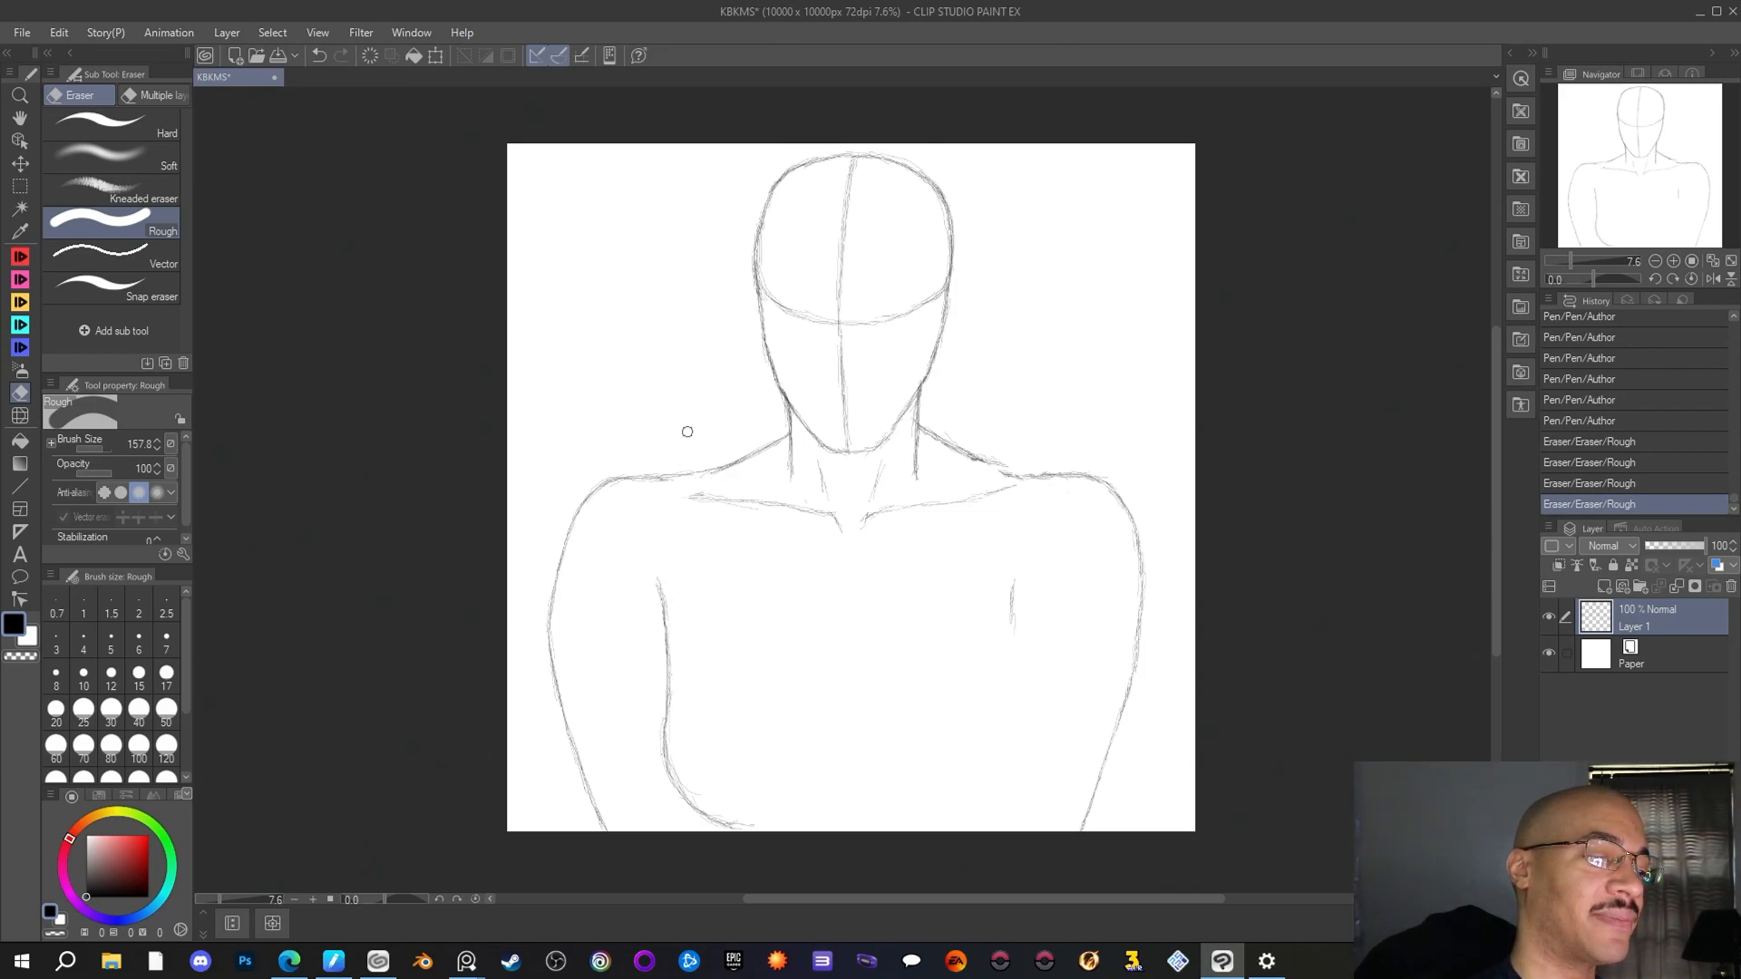
Redraw the join between the neck's right slope and the shoulder with the Author pen, and extend the right arm's inner edge line downward
key(p)
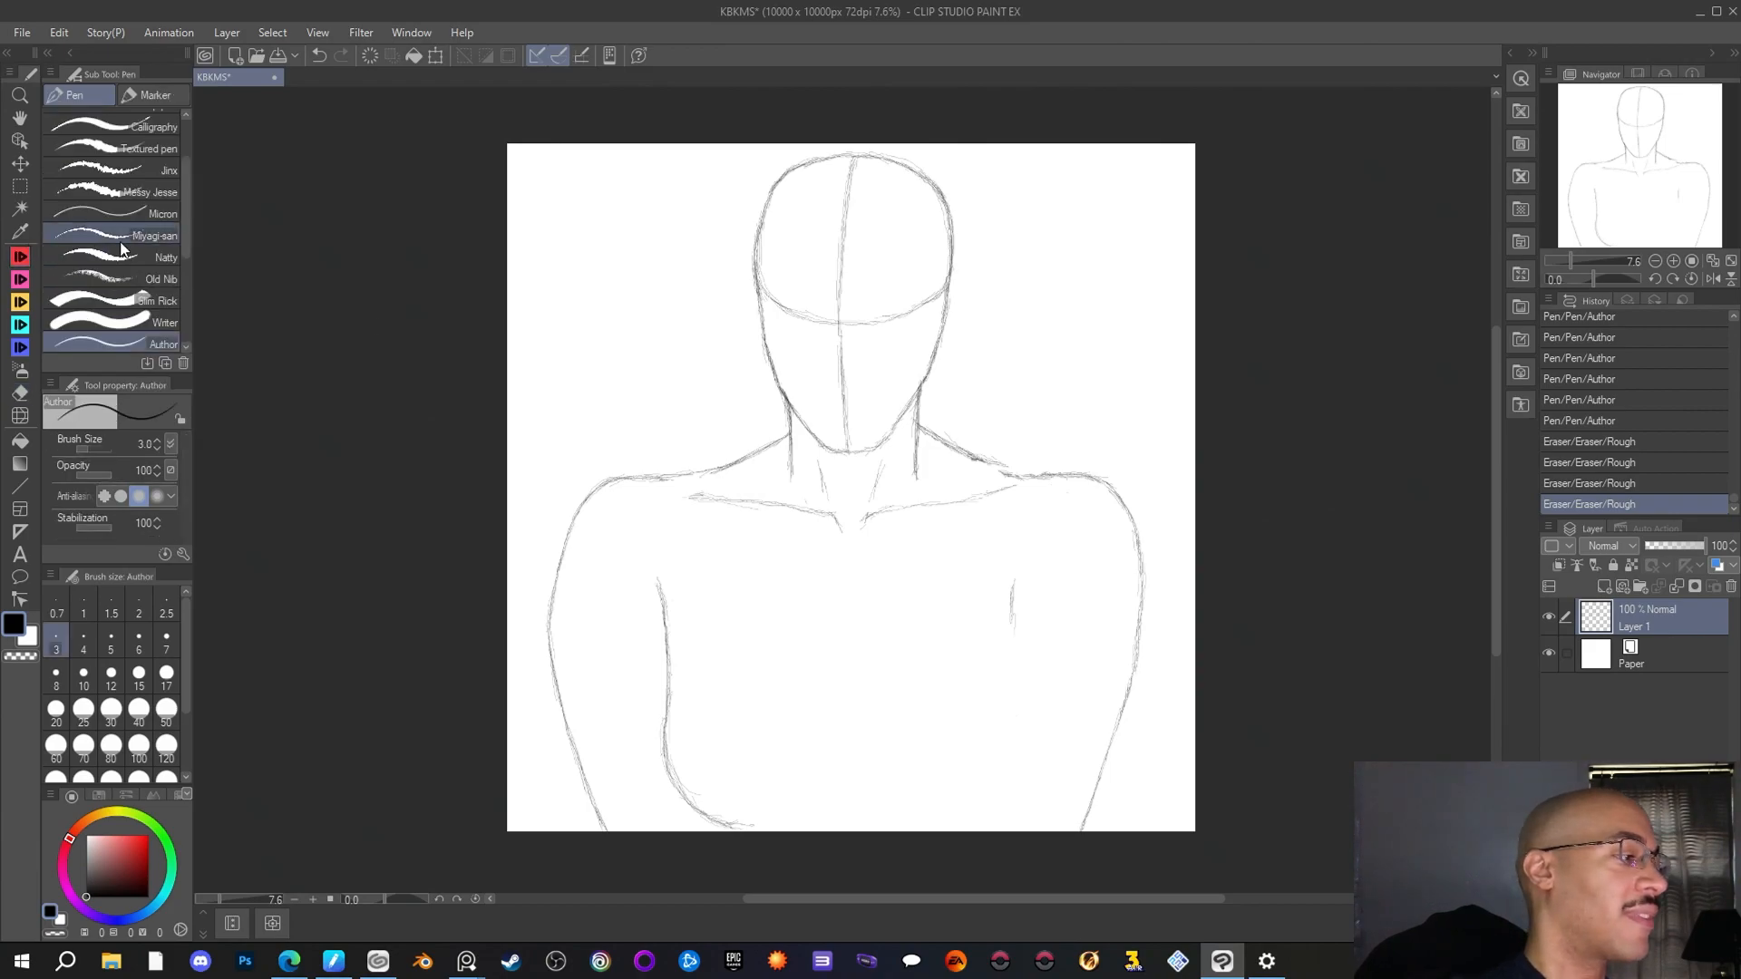
drag(979, 455, 992, 462)
drag(984, 458, 1032, 476)
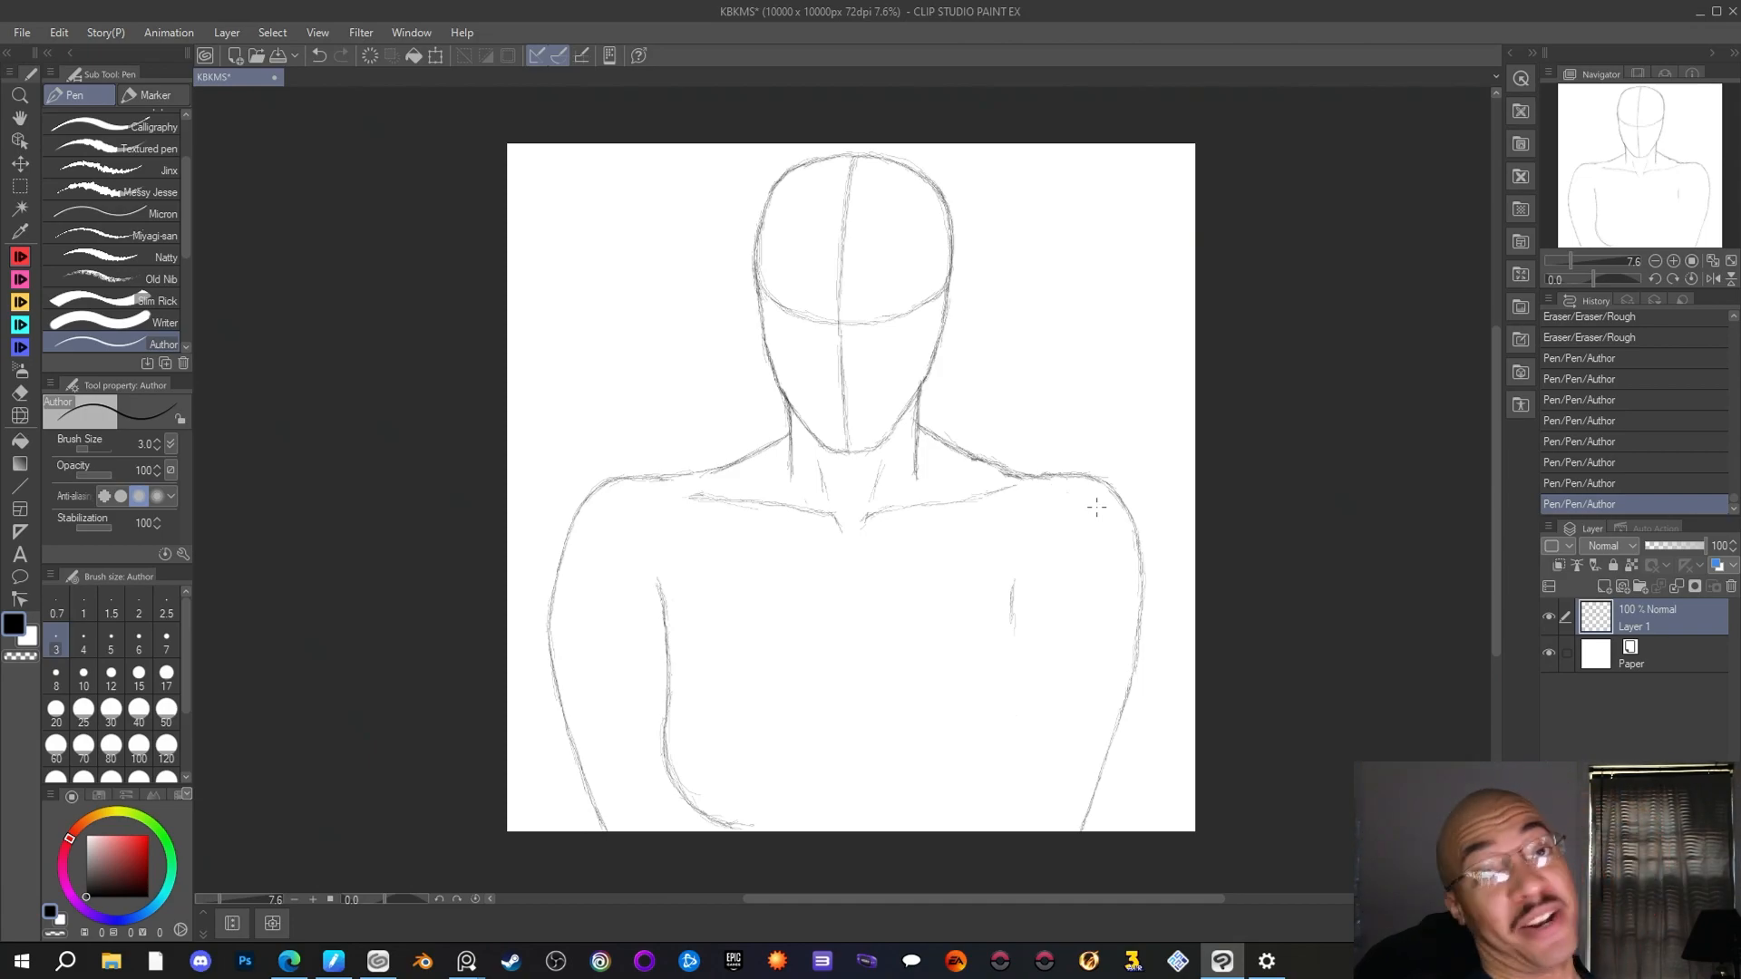
drag(1036, 474, 1003, 472)
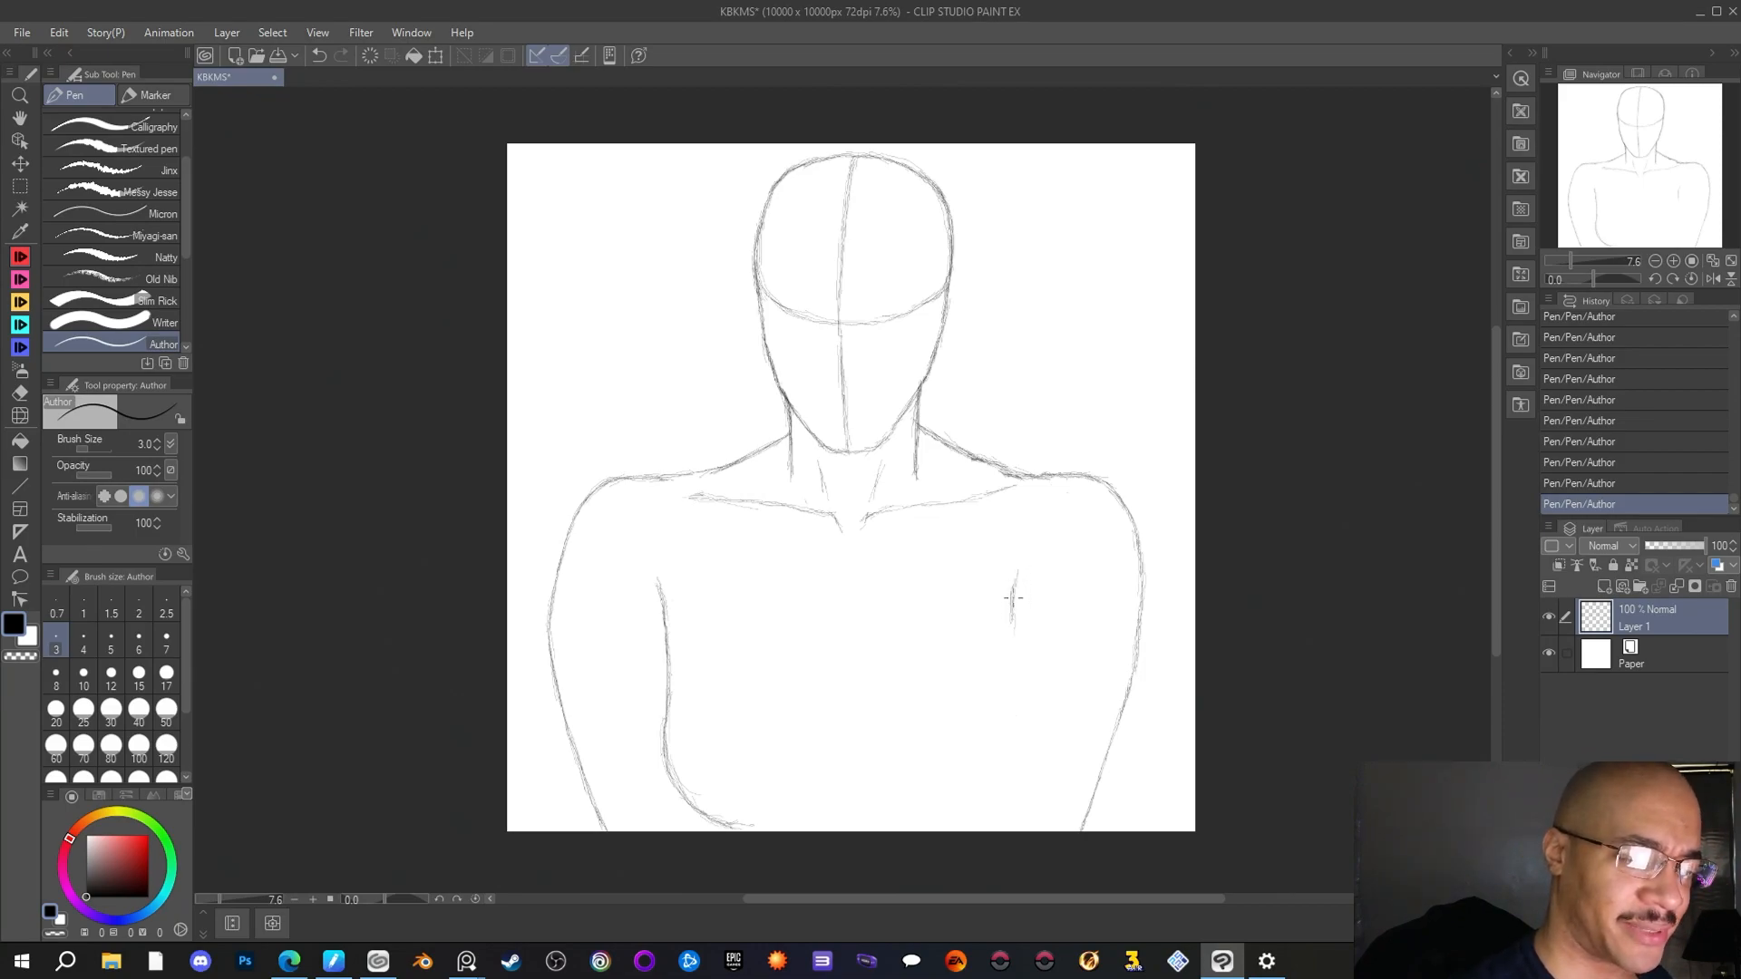
drag(1013, 598, 1017, 683)
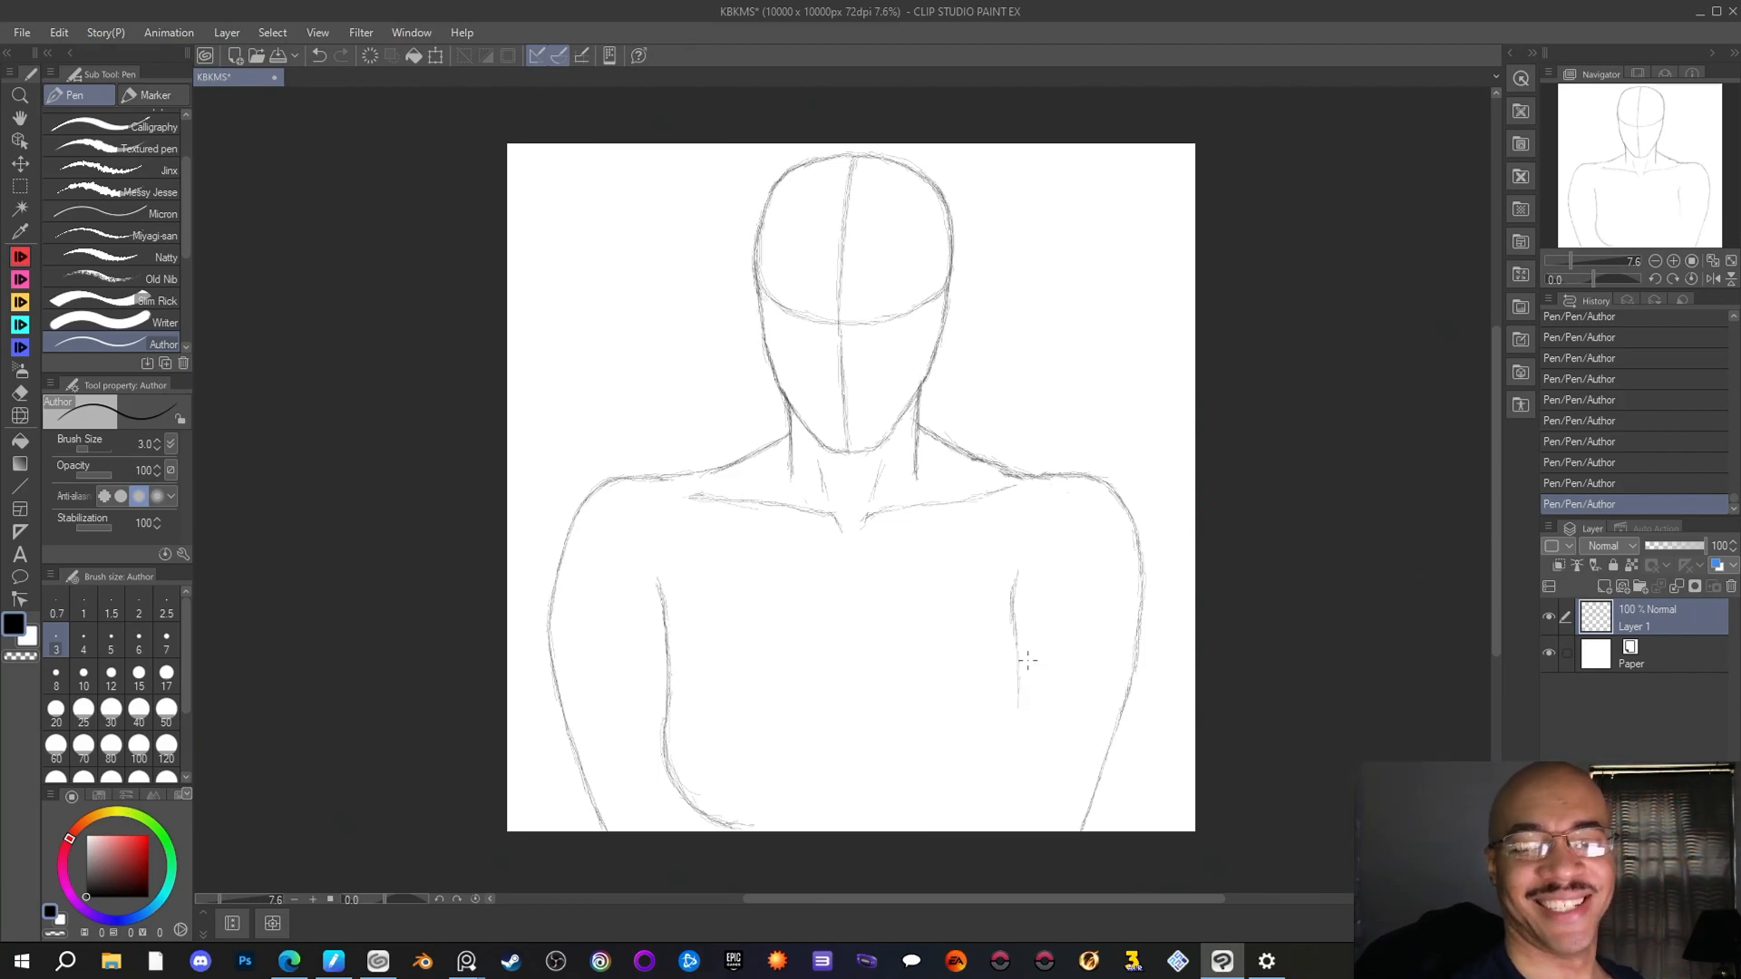
Select the canvas strip containing the left arm and shoulder with a rectangle, shift it slightly inward with Scale/Rotate, and deselect
click(20, 186)
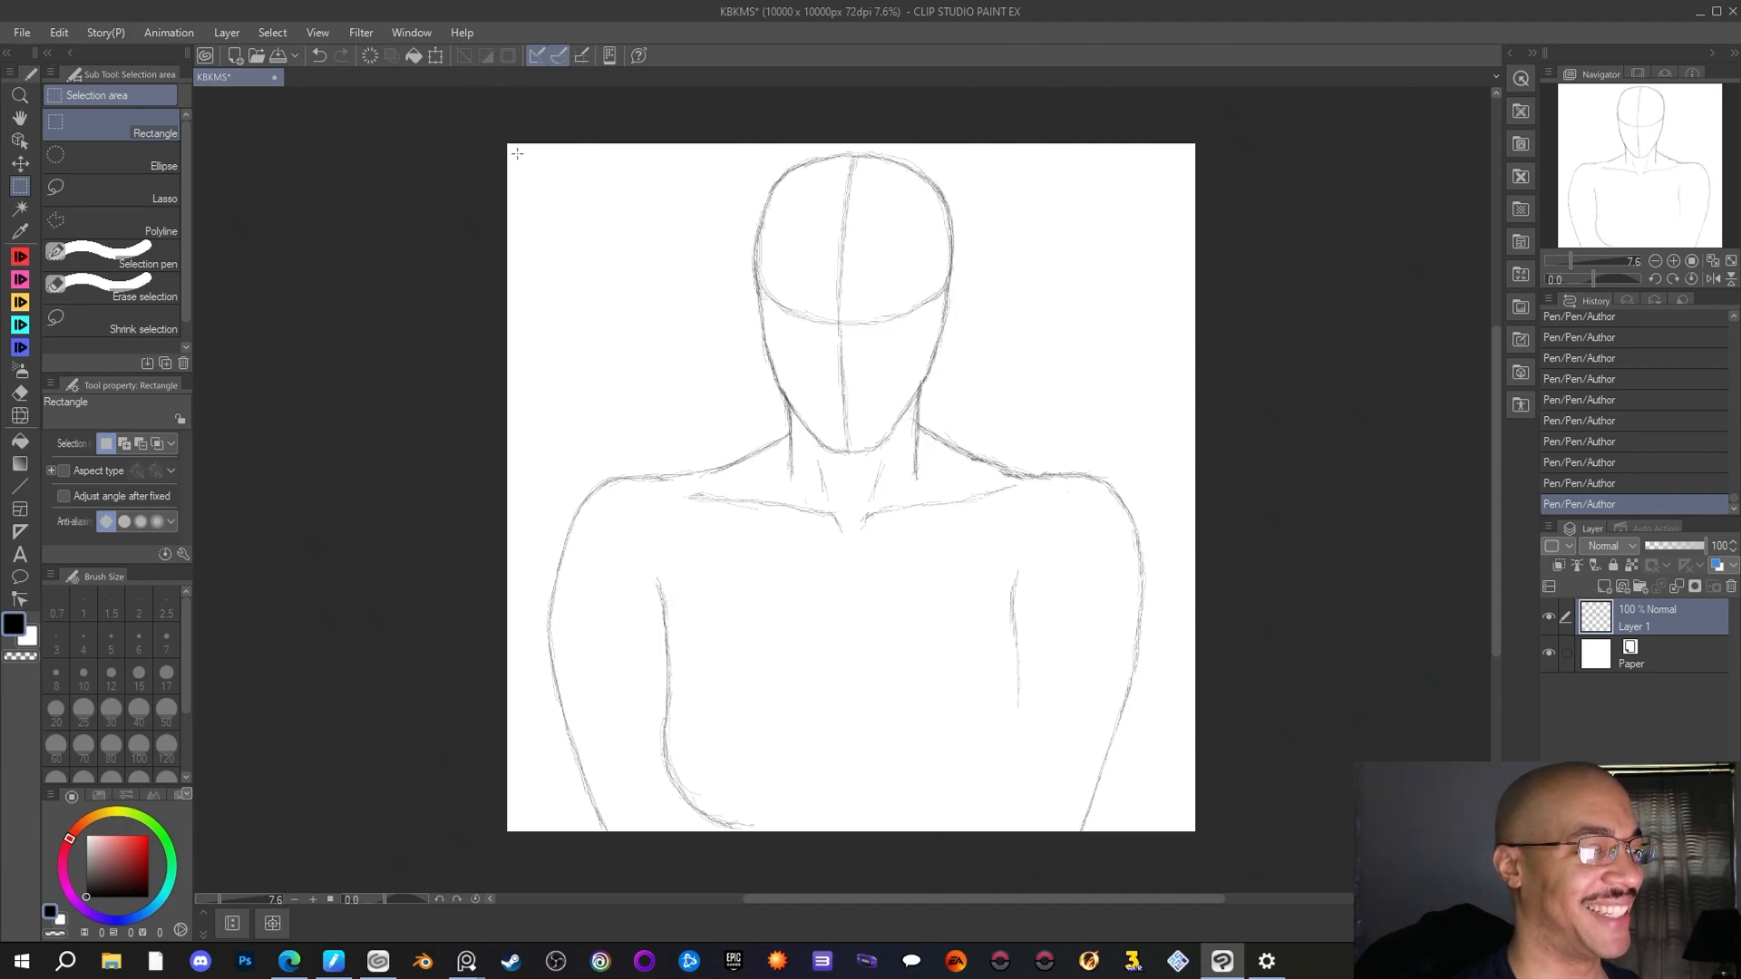
drag(511, 144, 554, 188)
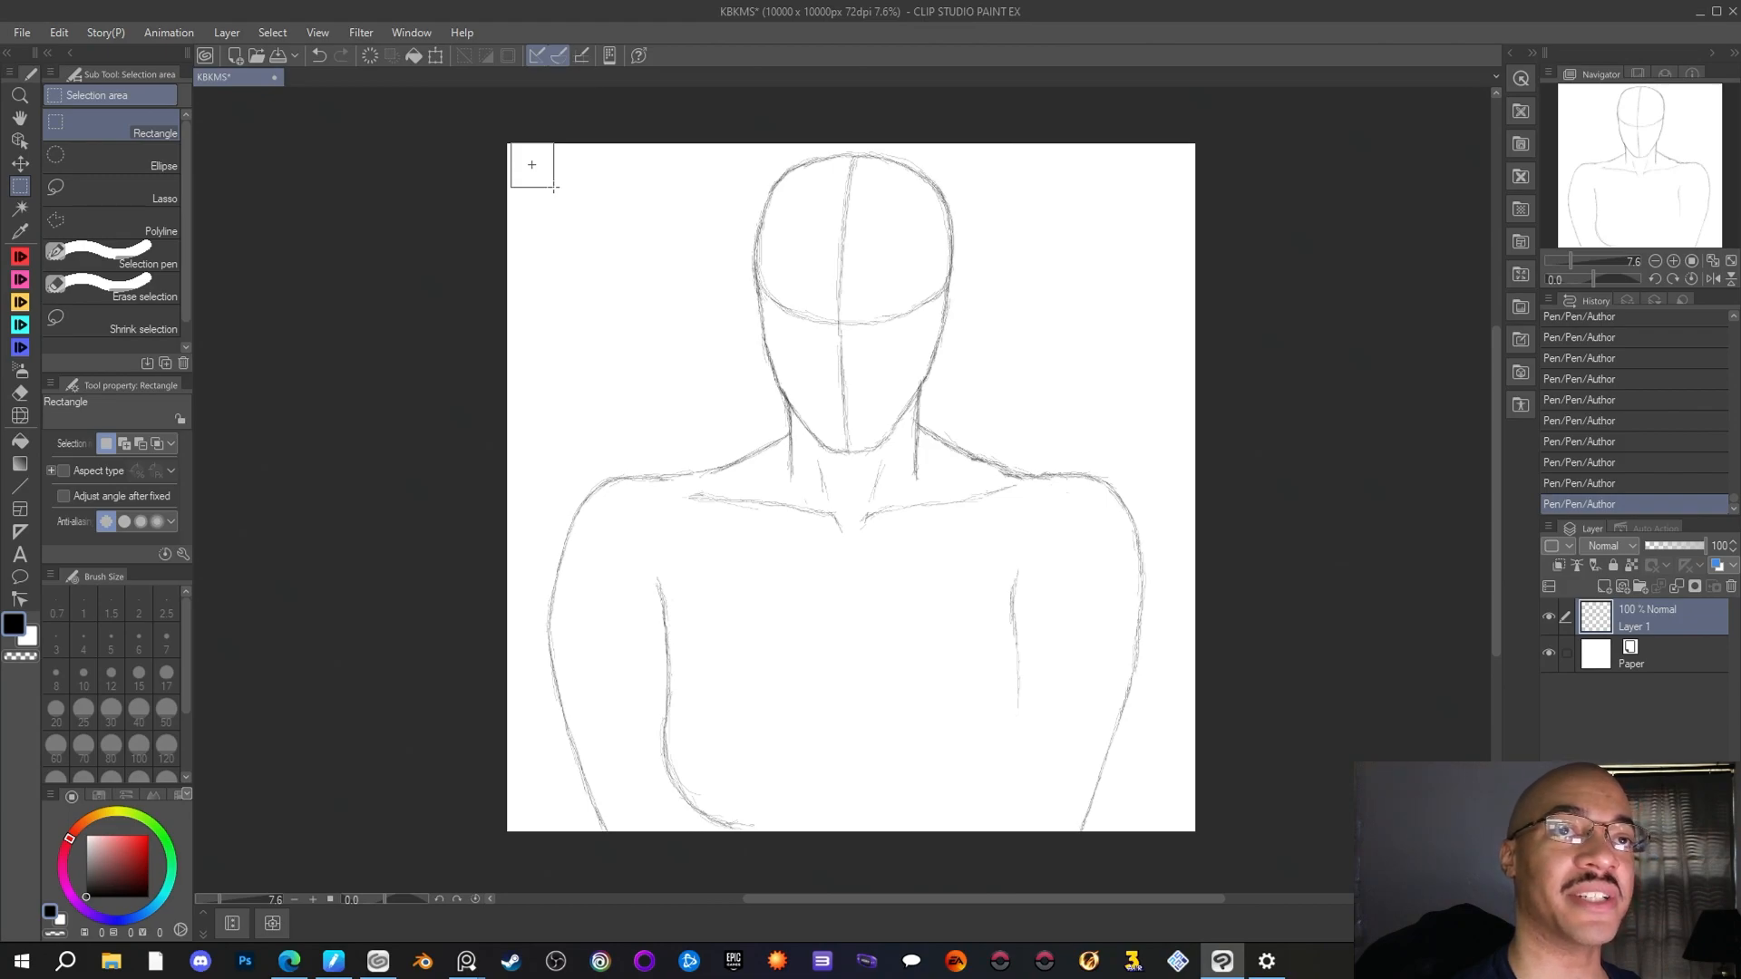
drag(555, 188, 752, 831)
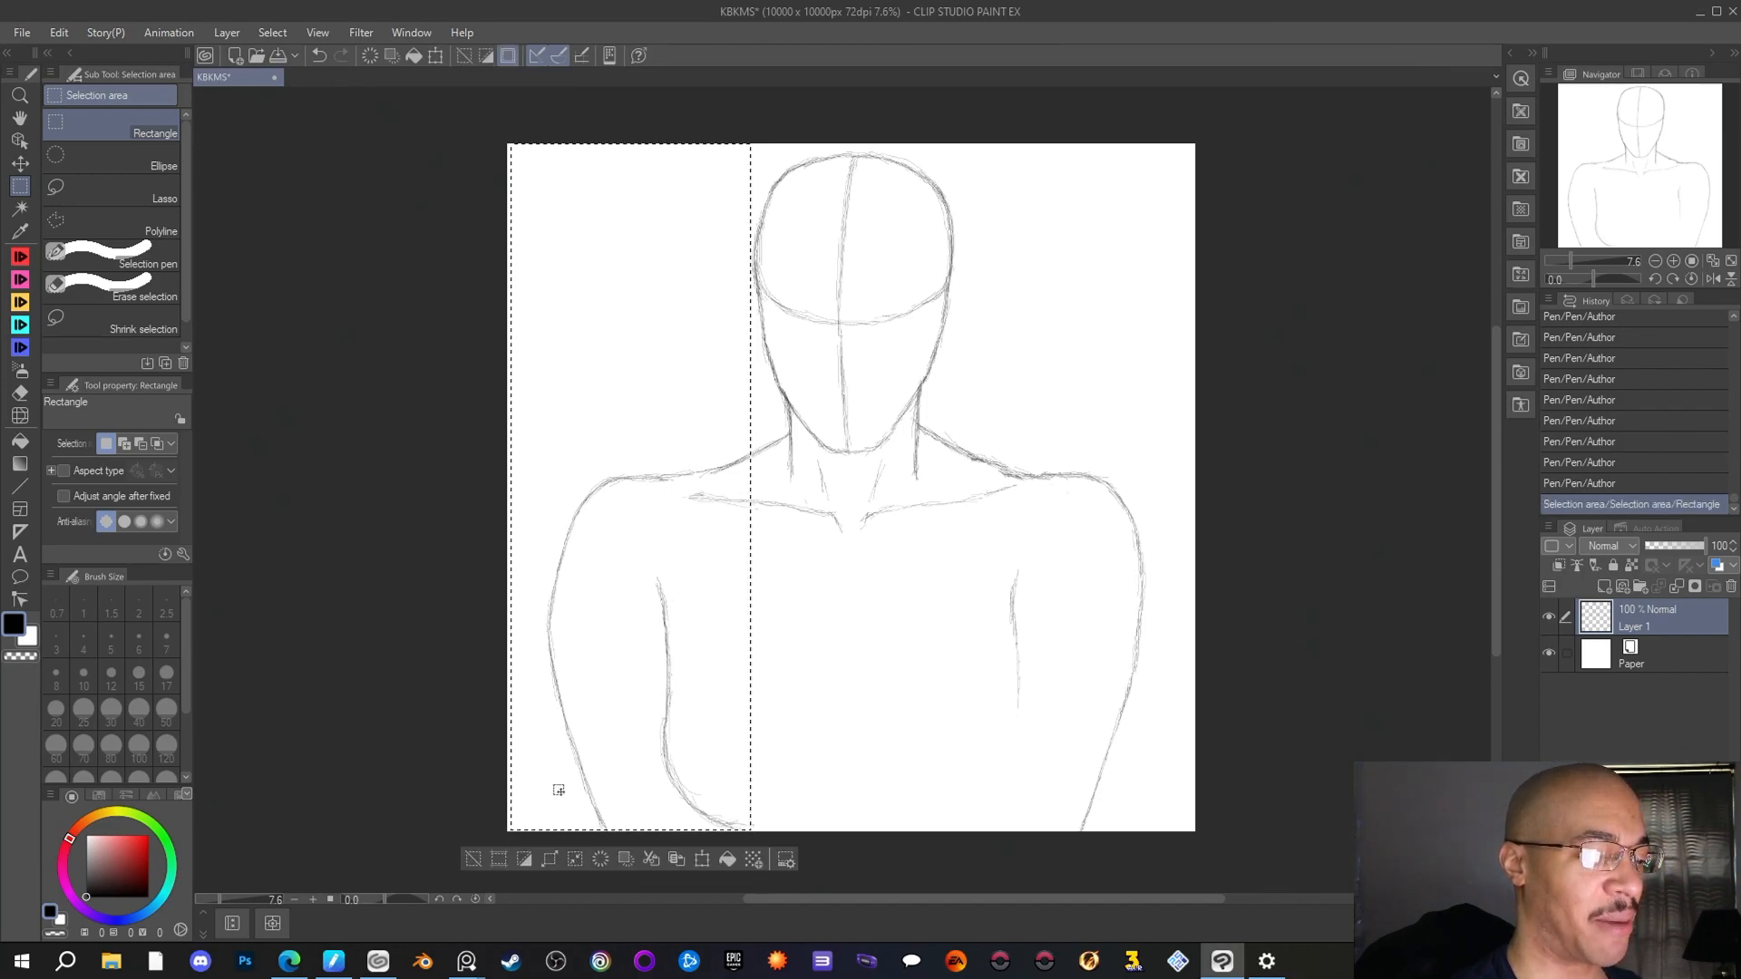
click(699, 862)
drag(685, 726, 695, 724)
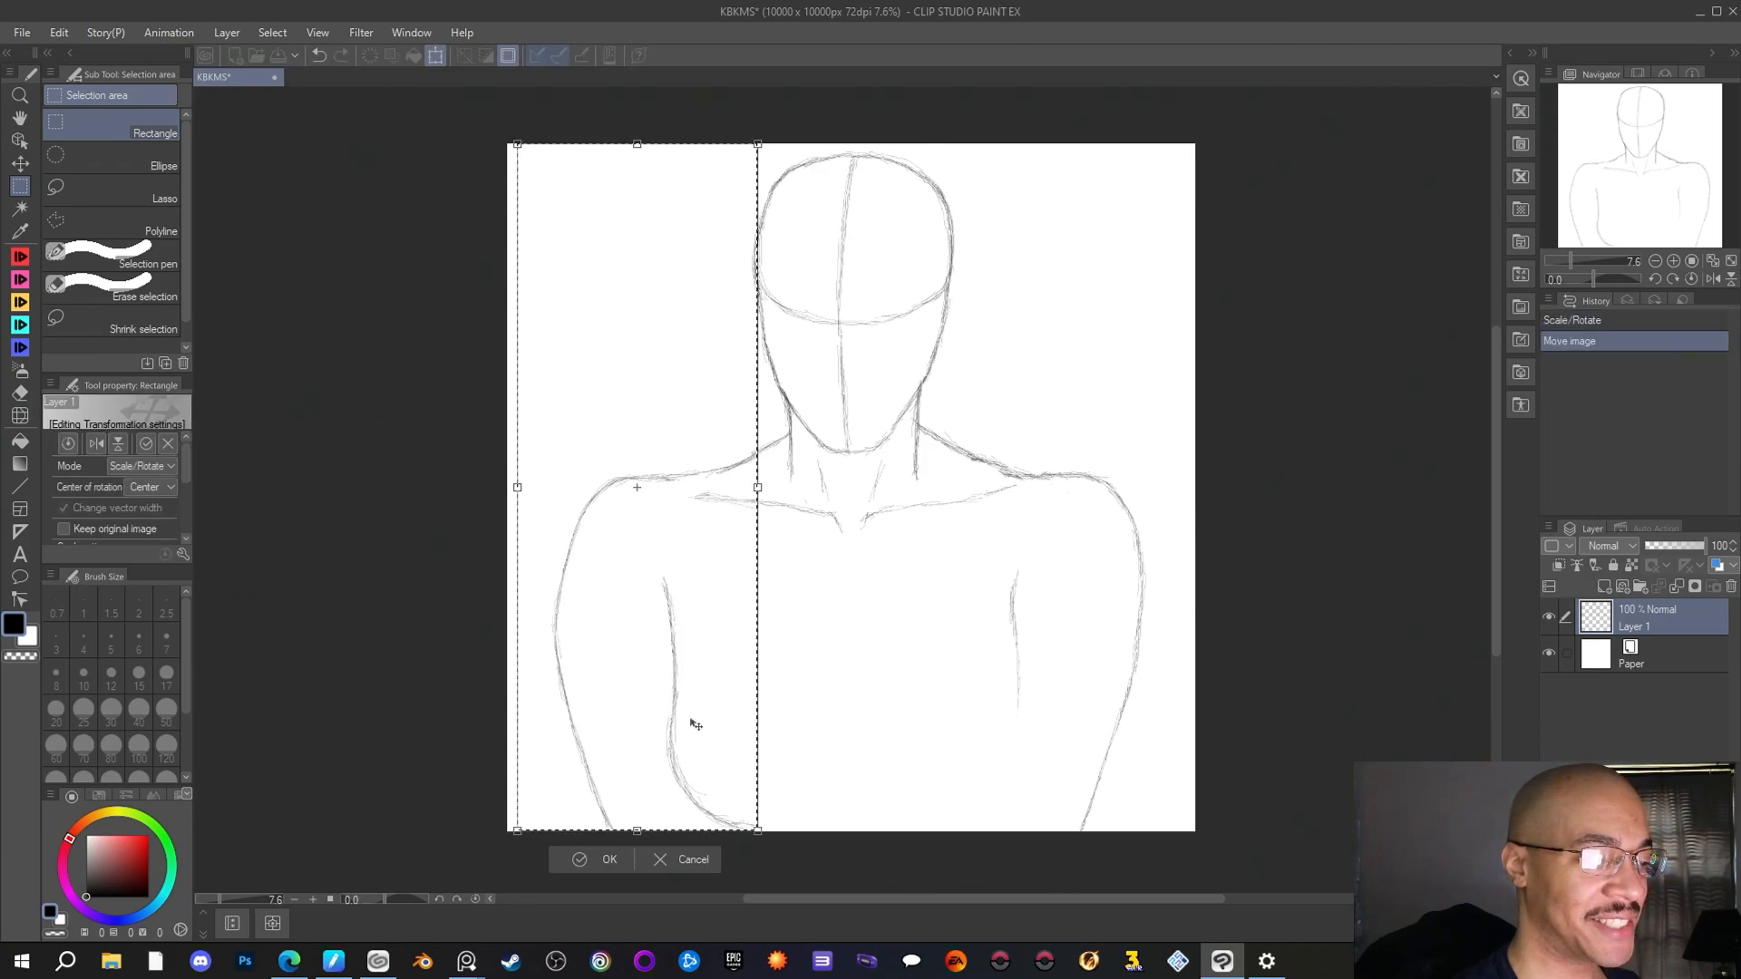
click(376, 648)
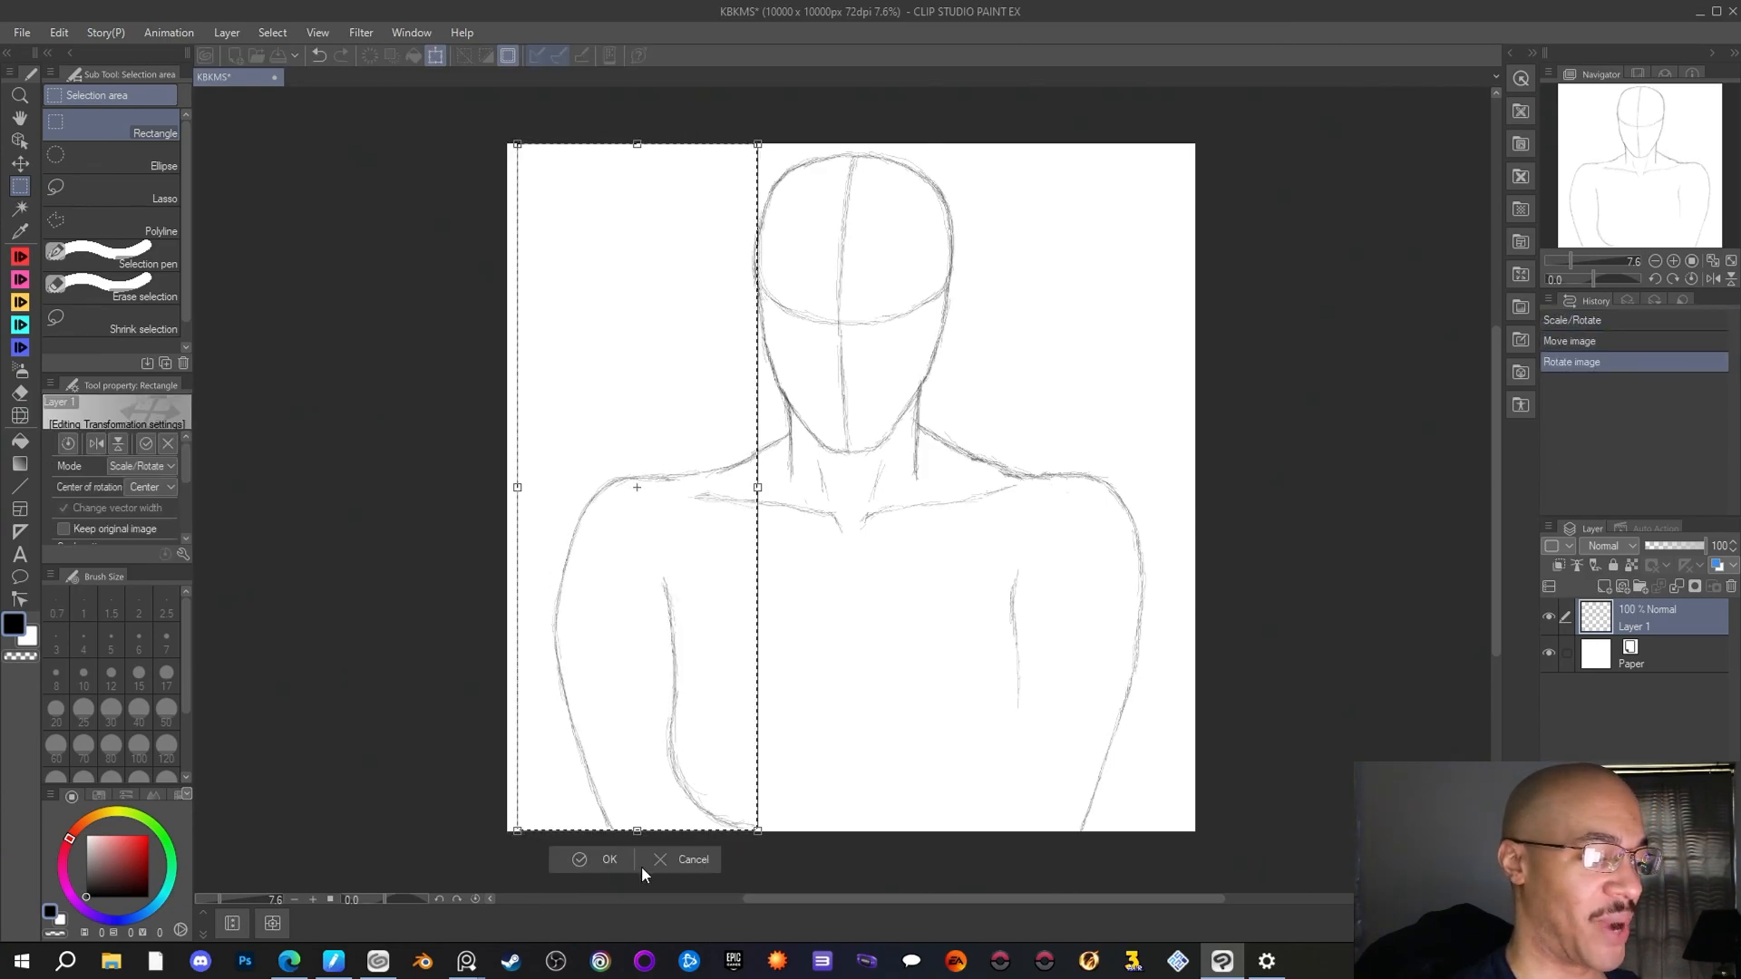
click(594, 860)
click(332, 558)
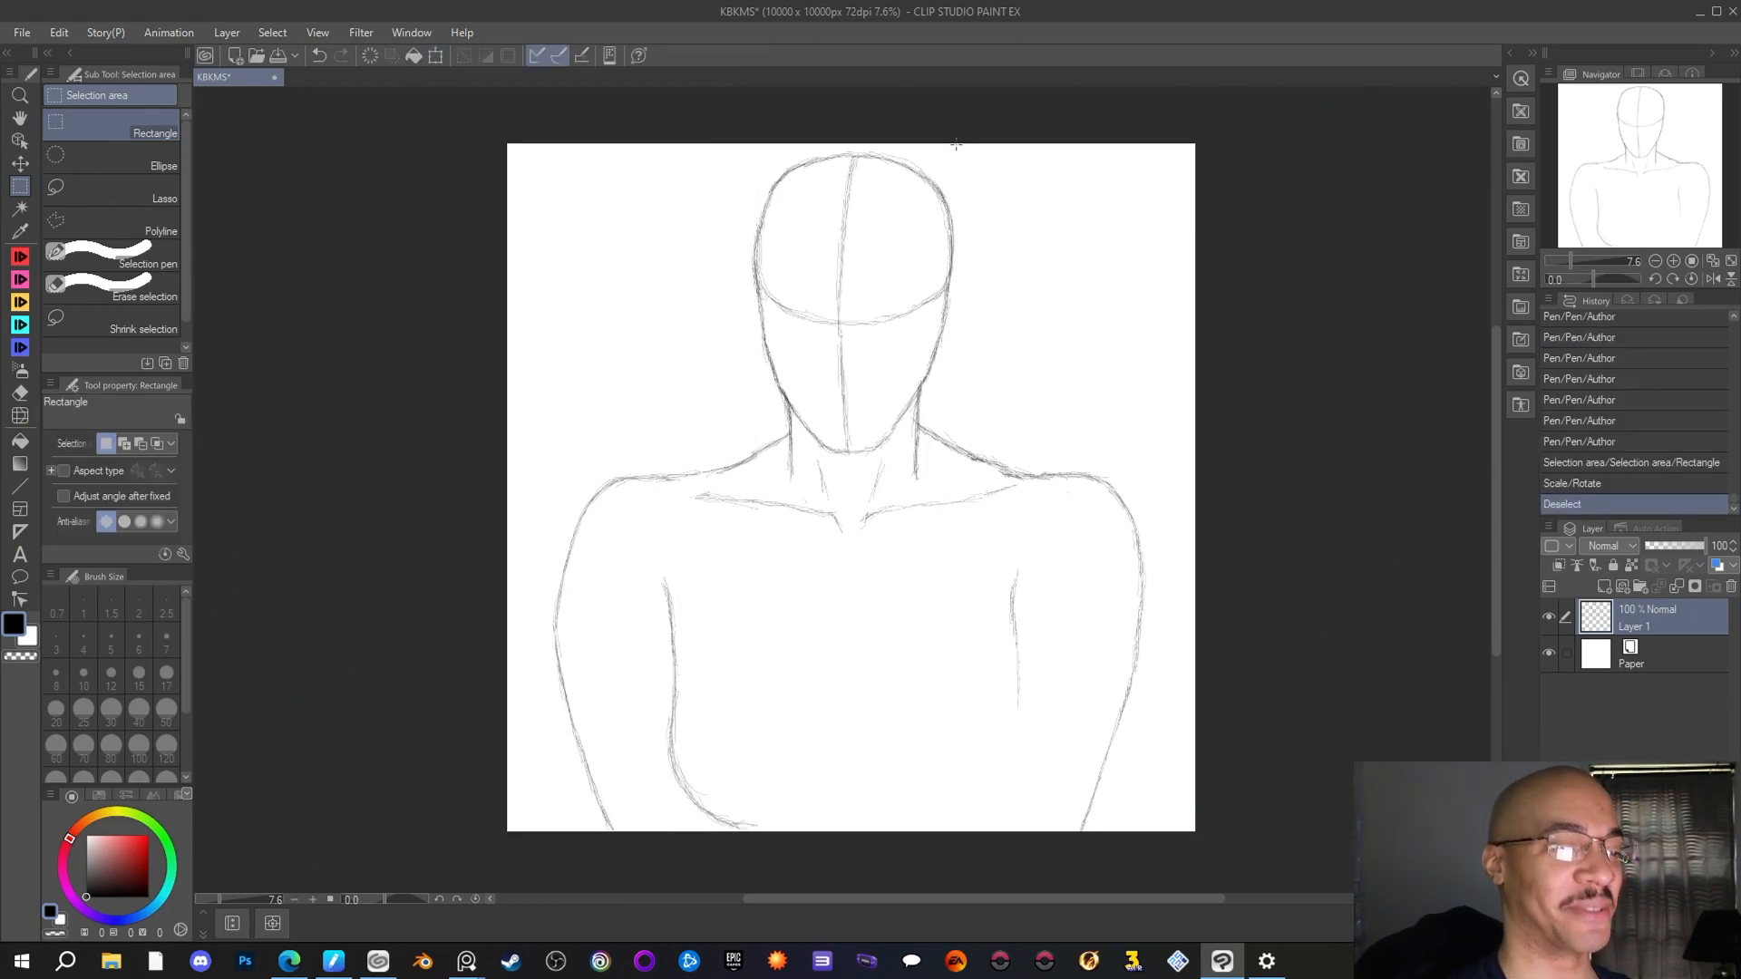
Select the strip containing the right arm and shoulder with a rectangle, shift it slightly inward with Scale/Rotate, and deselect
drag(962, 142, 1197, 812)
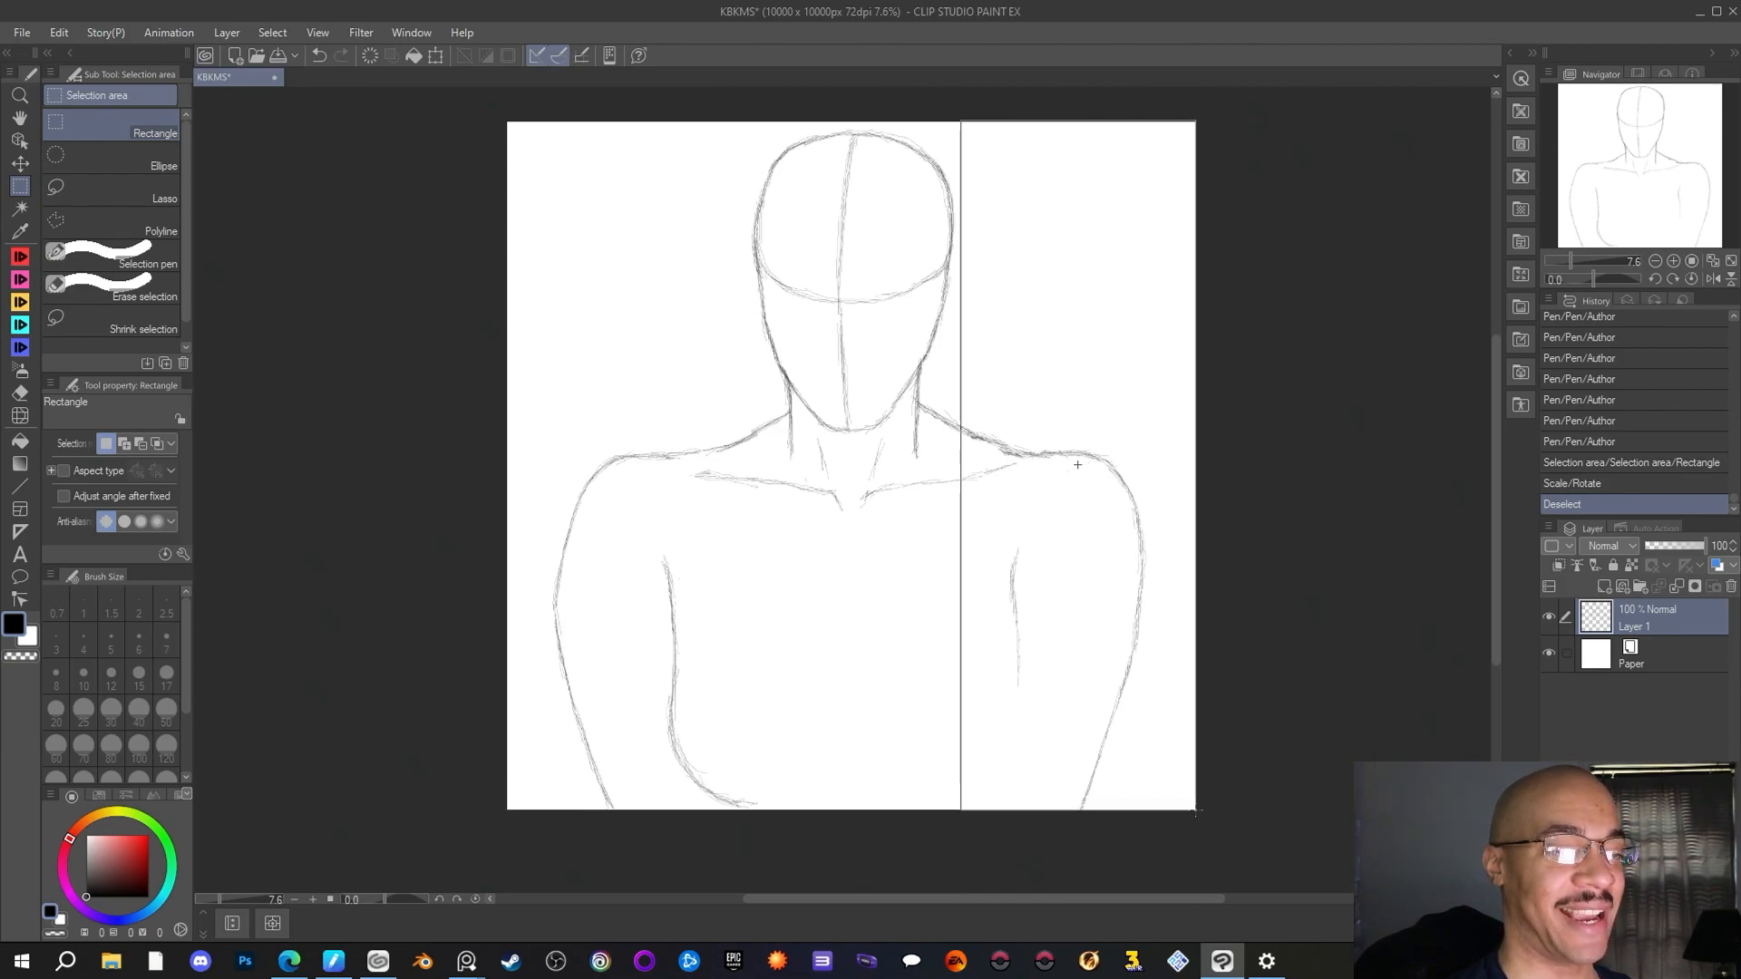
drag(1197, 810, 1196, 810)
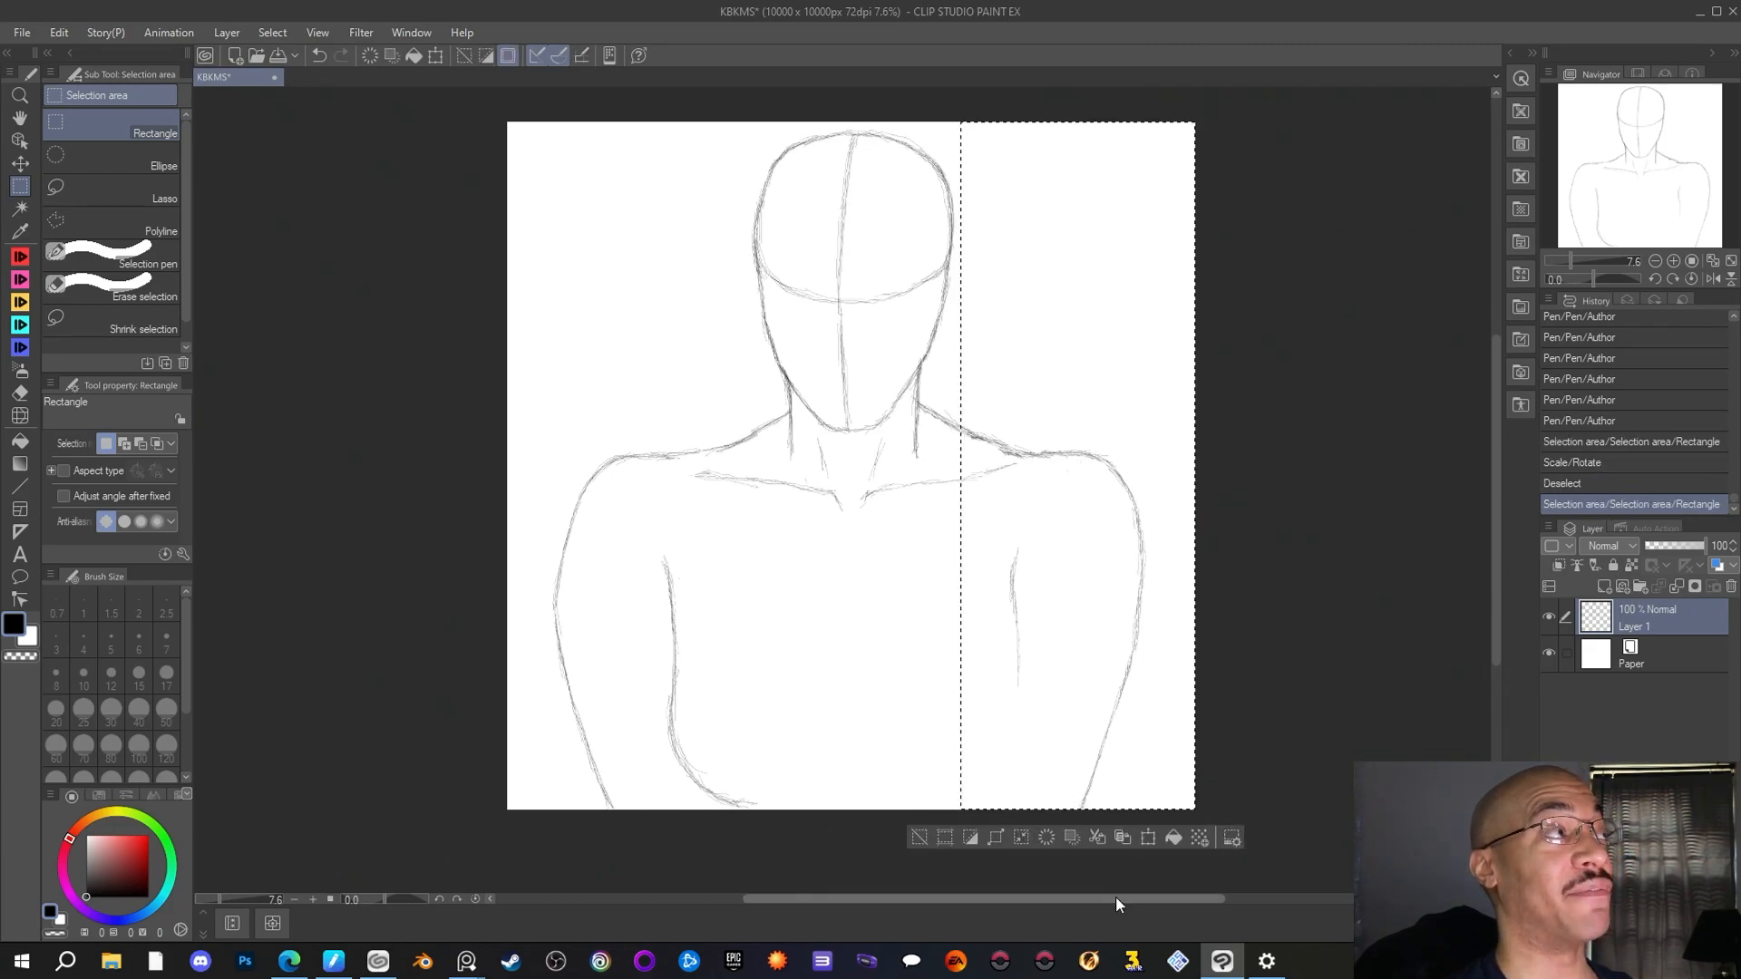
click(1148, 837)
drag(1076, 676, 1071, 682)
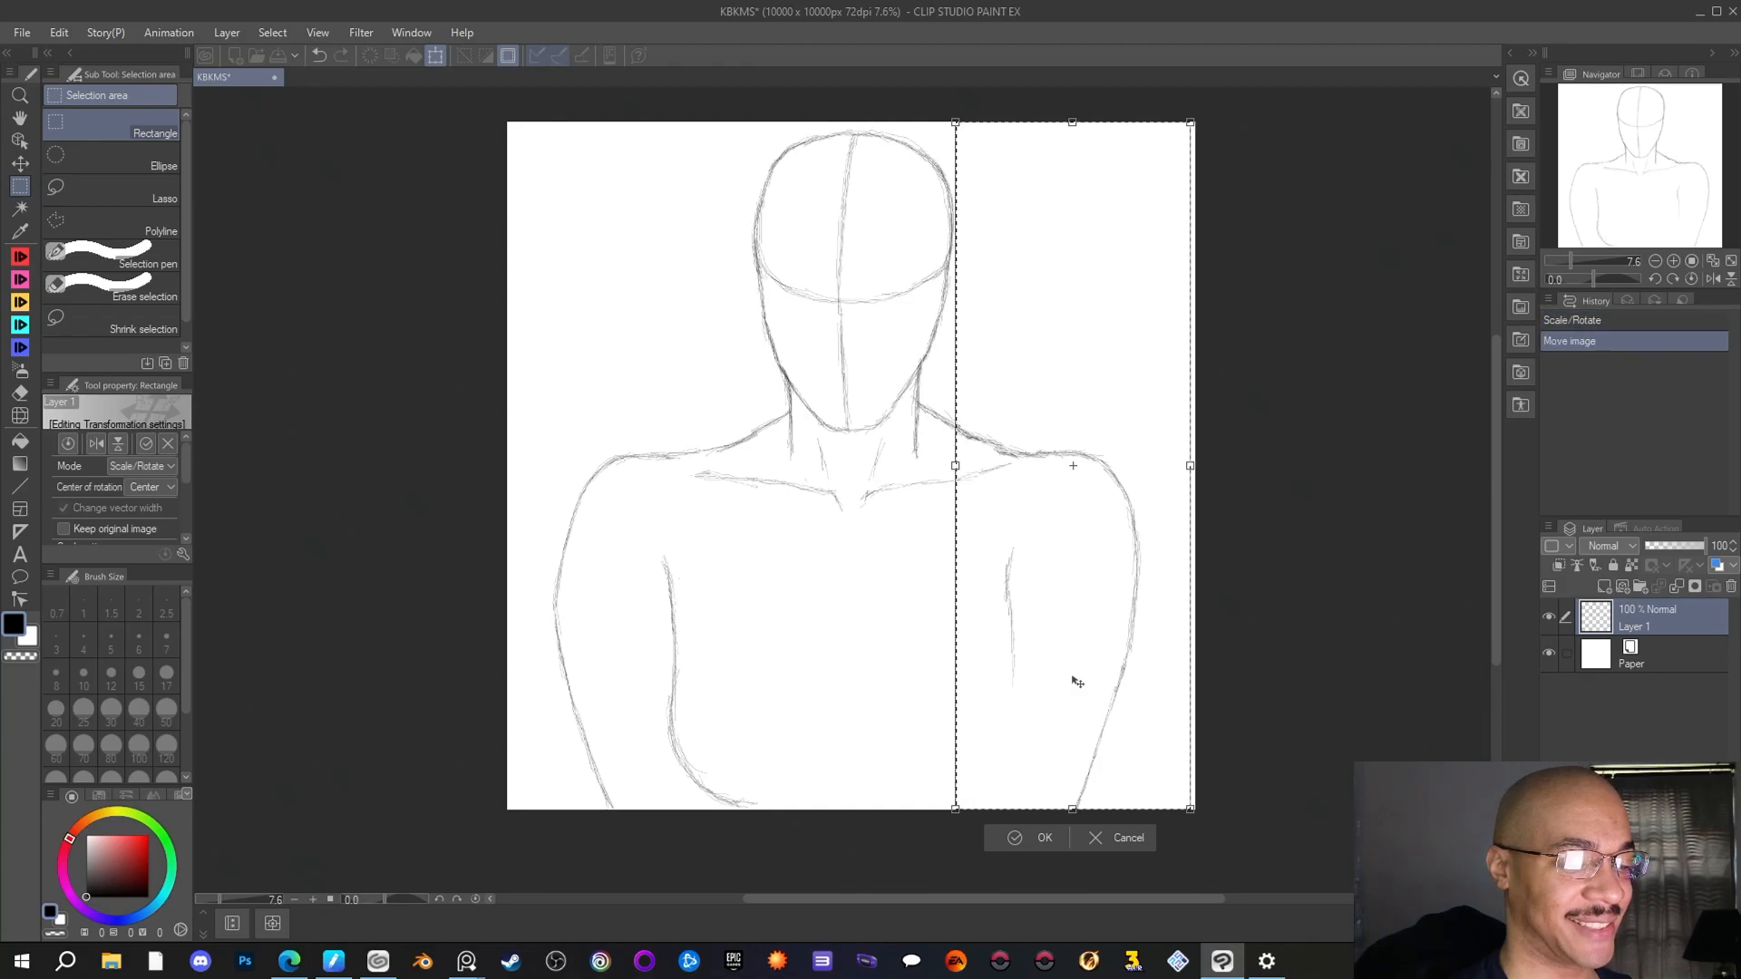
click(1019, 832)
key(ctrl+d)
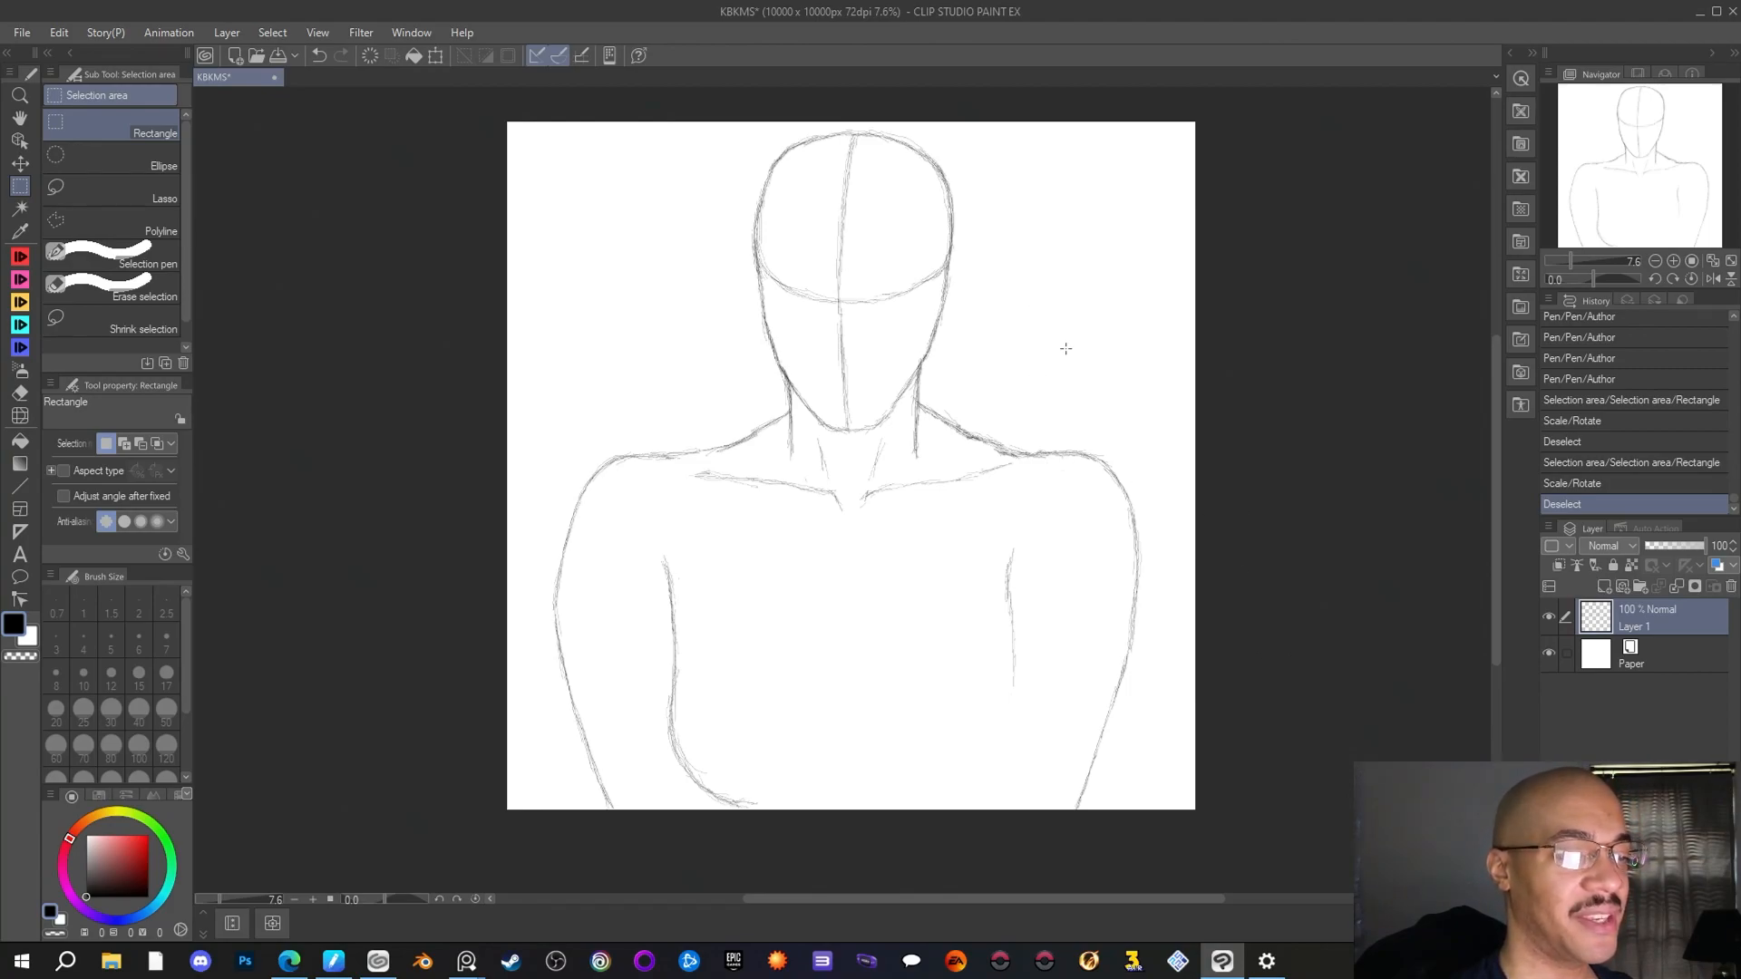
Retrace the right arm's inner edge line with overlapping Author pen strokes and extend it further down
scroll(1066, 348, down, 1)
scroll(1066, 349, up, 2)
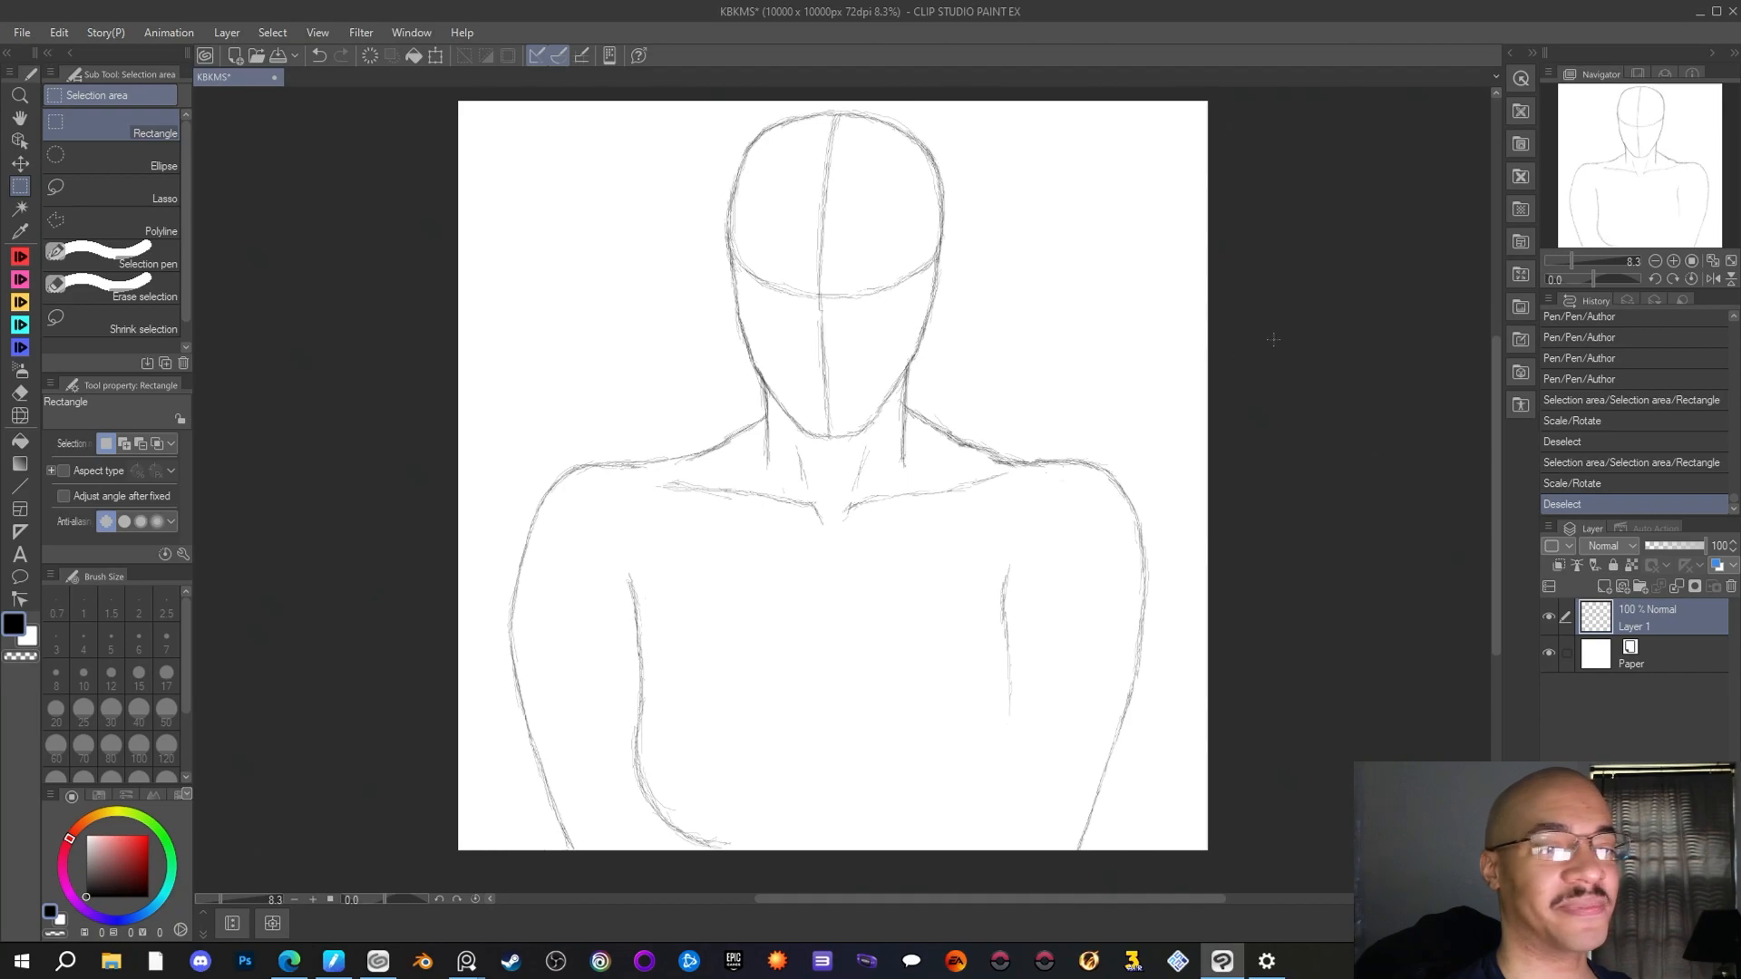
drag(1029, 899, 1001, 896)
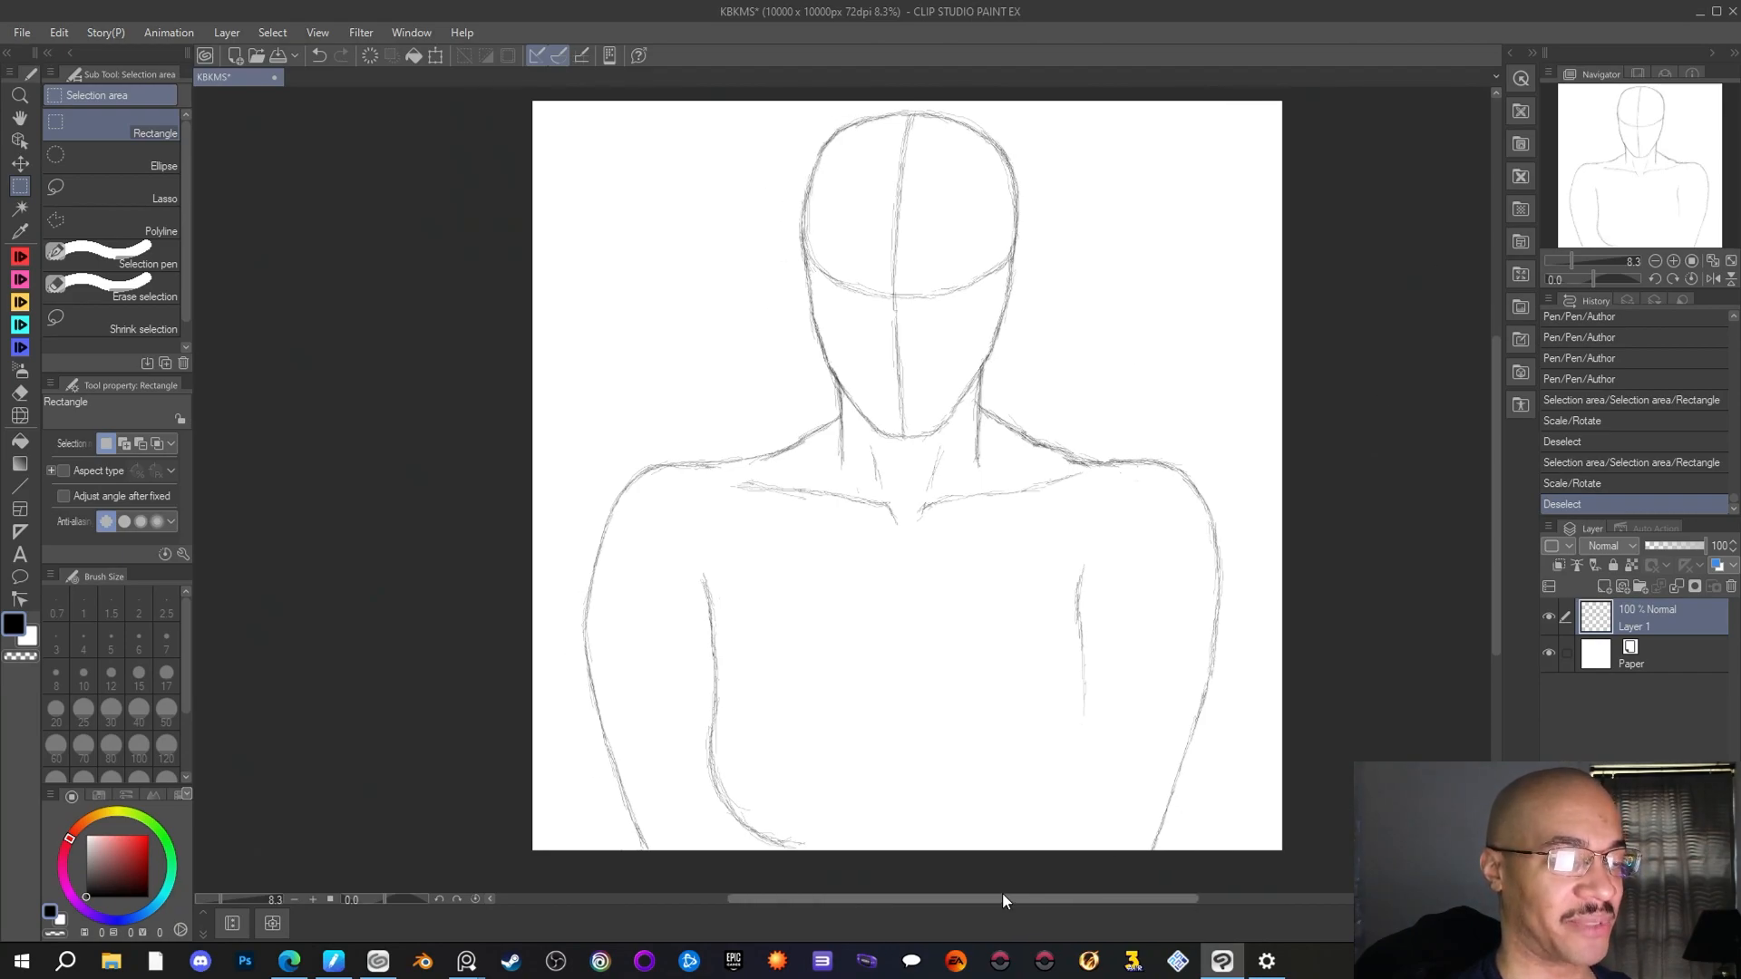
drag(1493, 444, 1493, 439)
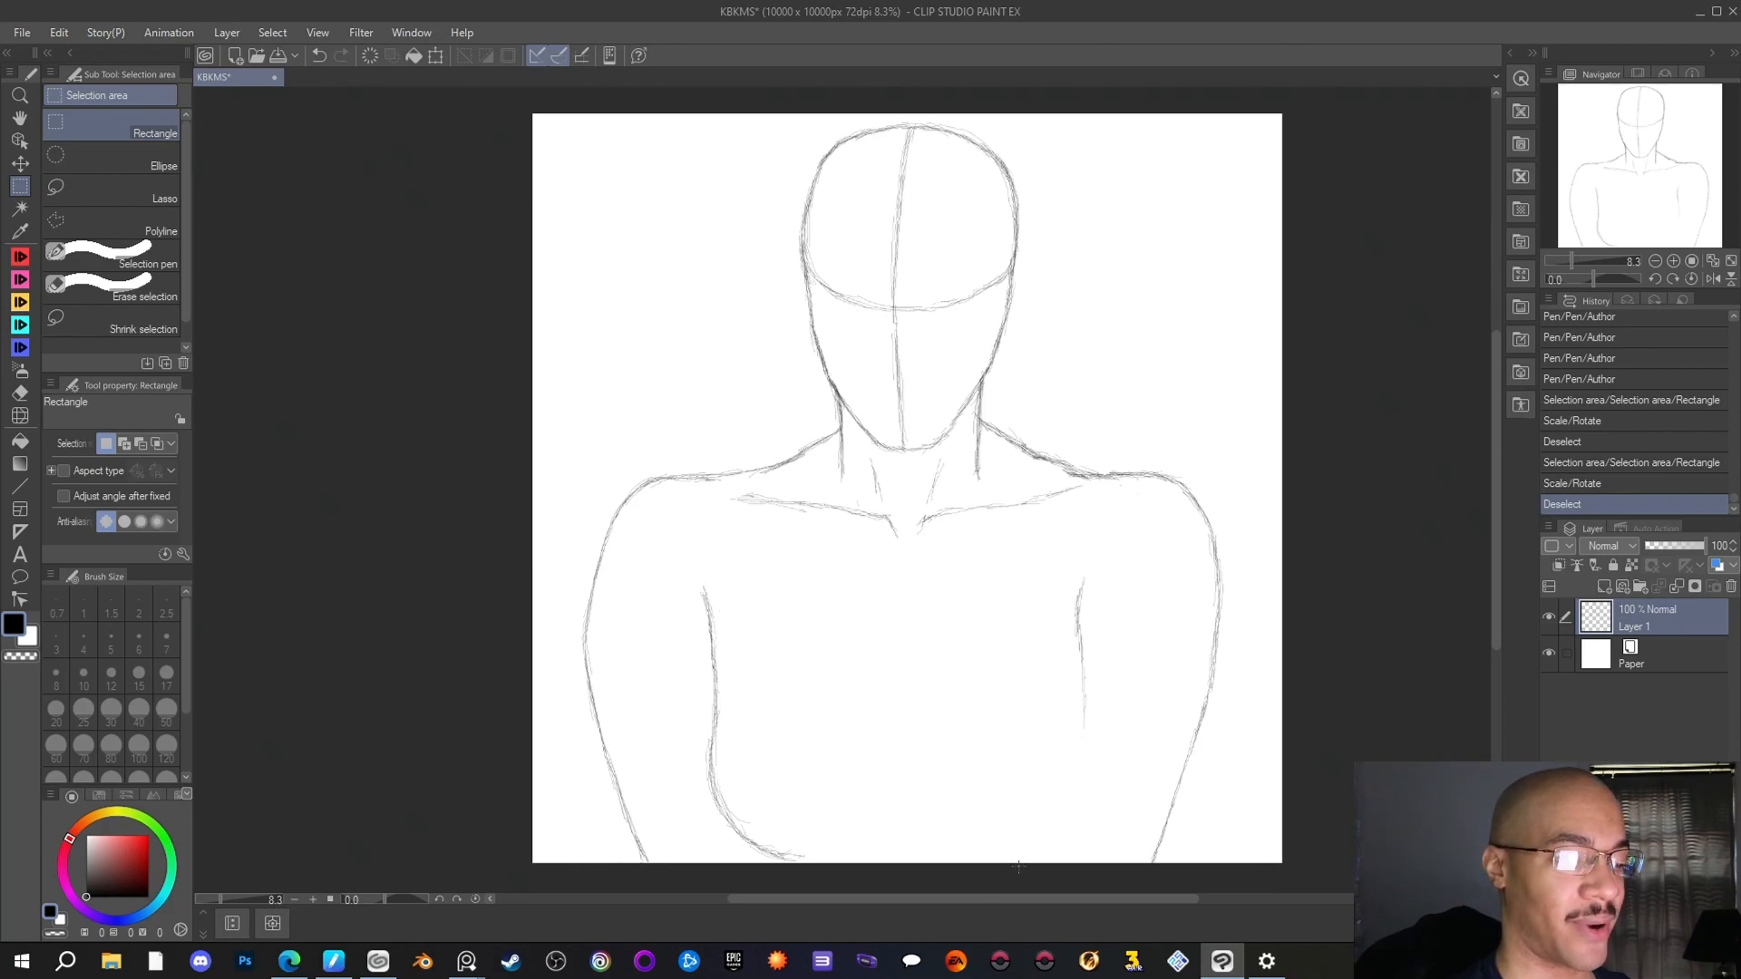
drag(969, 896, 981, 894)
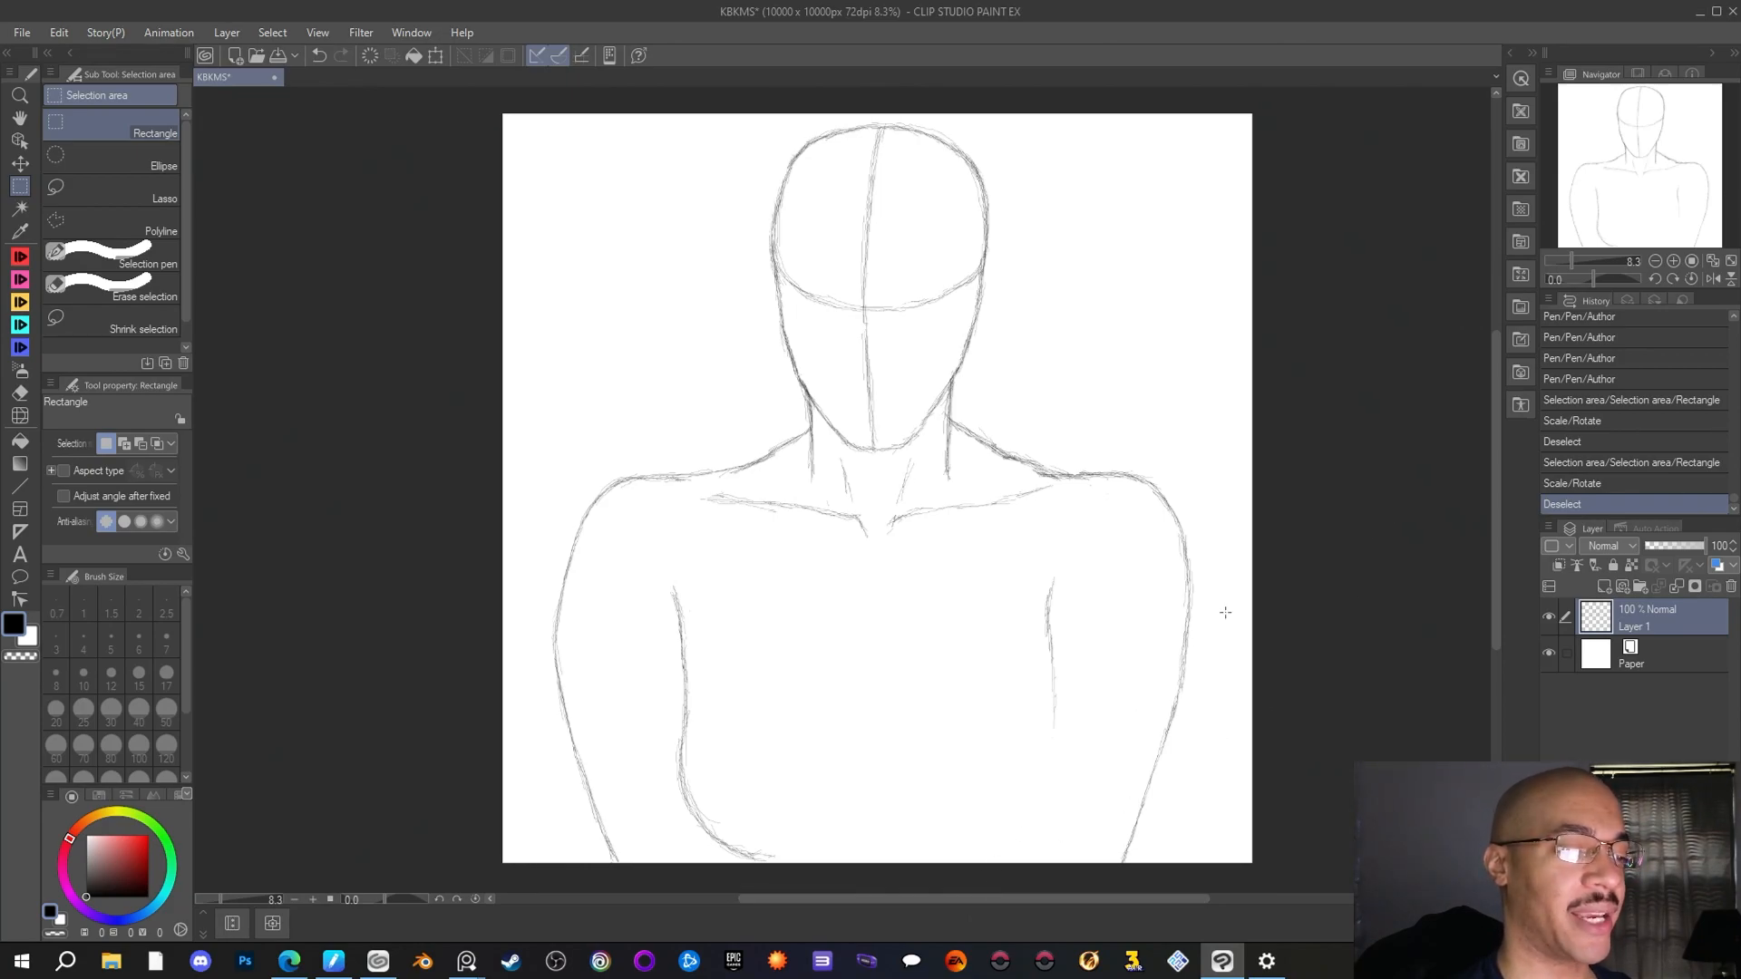
scroll(1225, 612, up, 1)
scroll(1225, 613, down, 1)
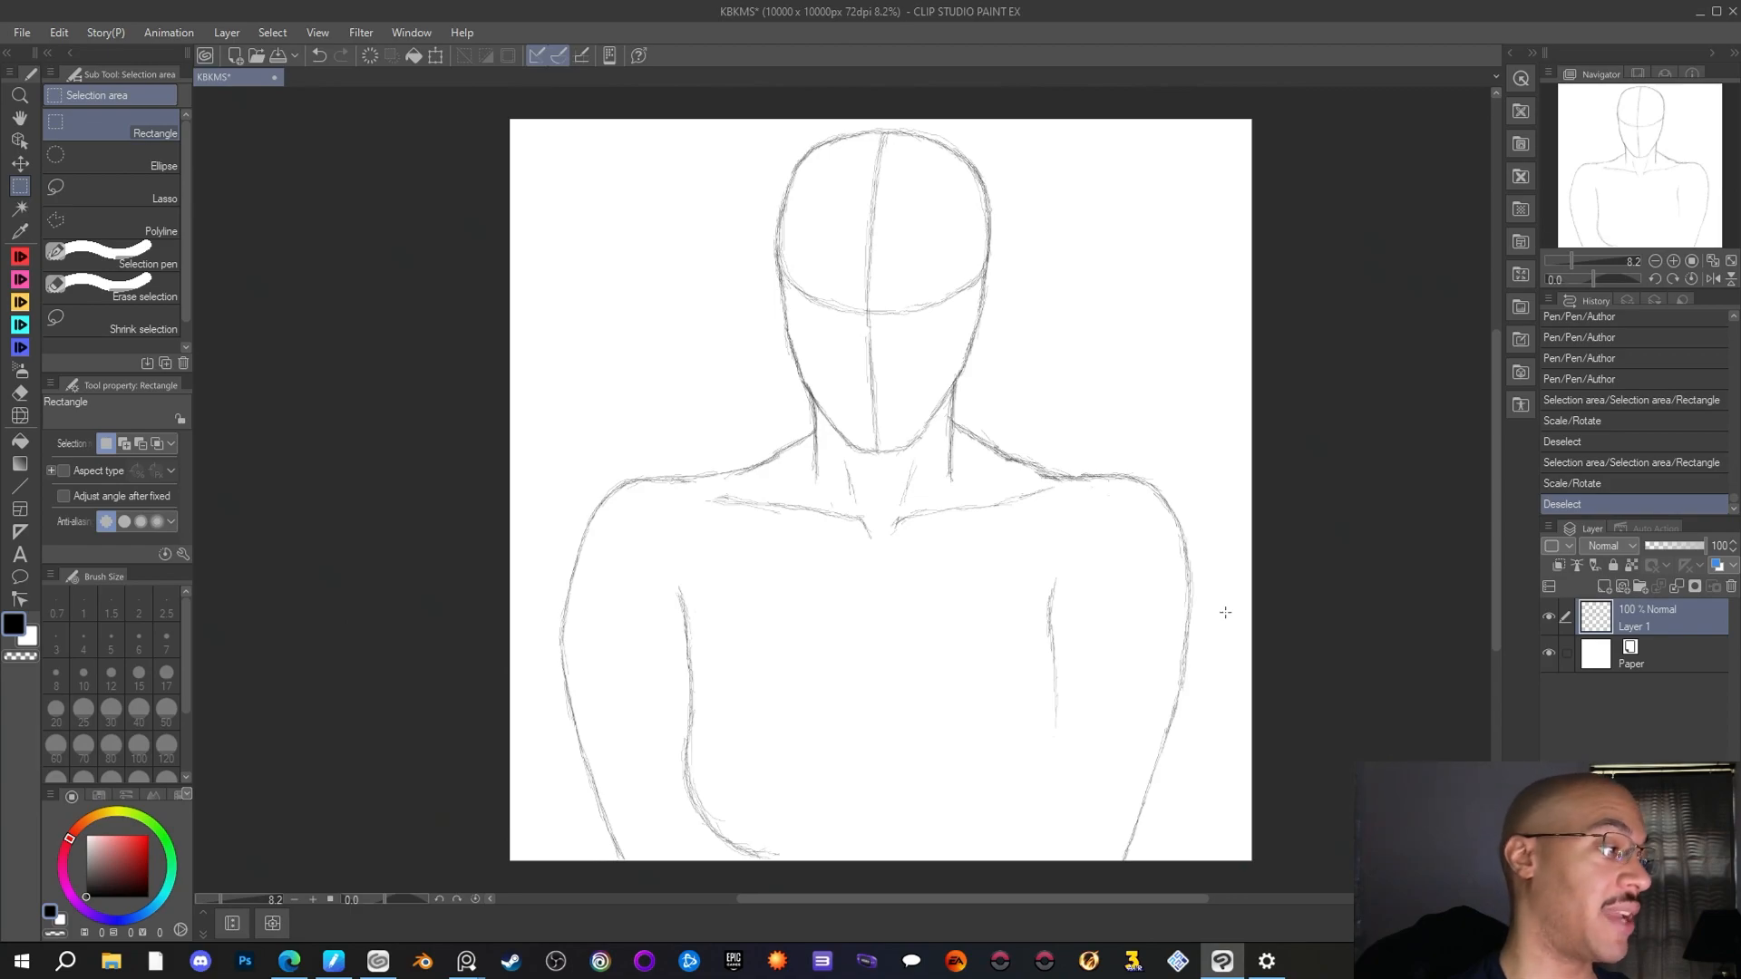
click(20, 230)
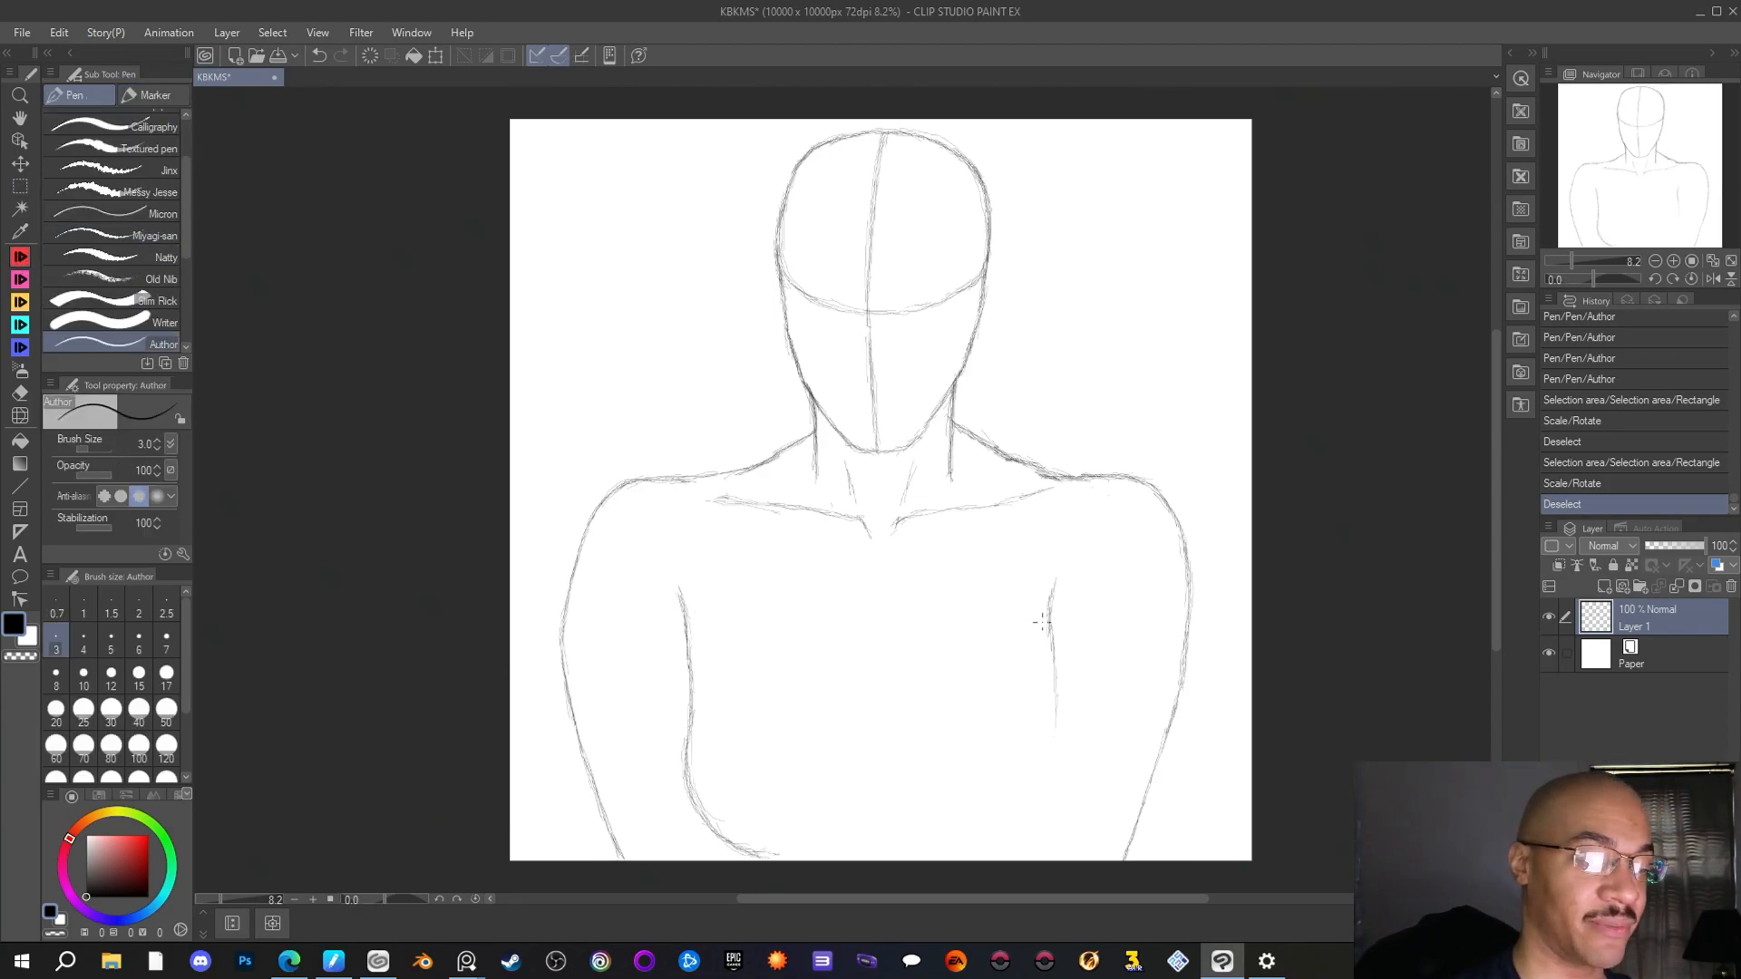
drag(1054, 595, 1050, 649)
mouse_move(1051, 607)
mouse_down()
mouse_move(1049, 686)
mouse_move(1048, 640)
mouse_move(1053, 689)
mouse_up()
drag(1053, 648, 1050, 725)
drag(1052, 696, 1046, 751)
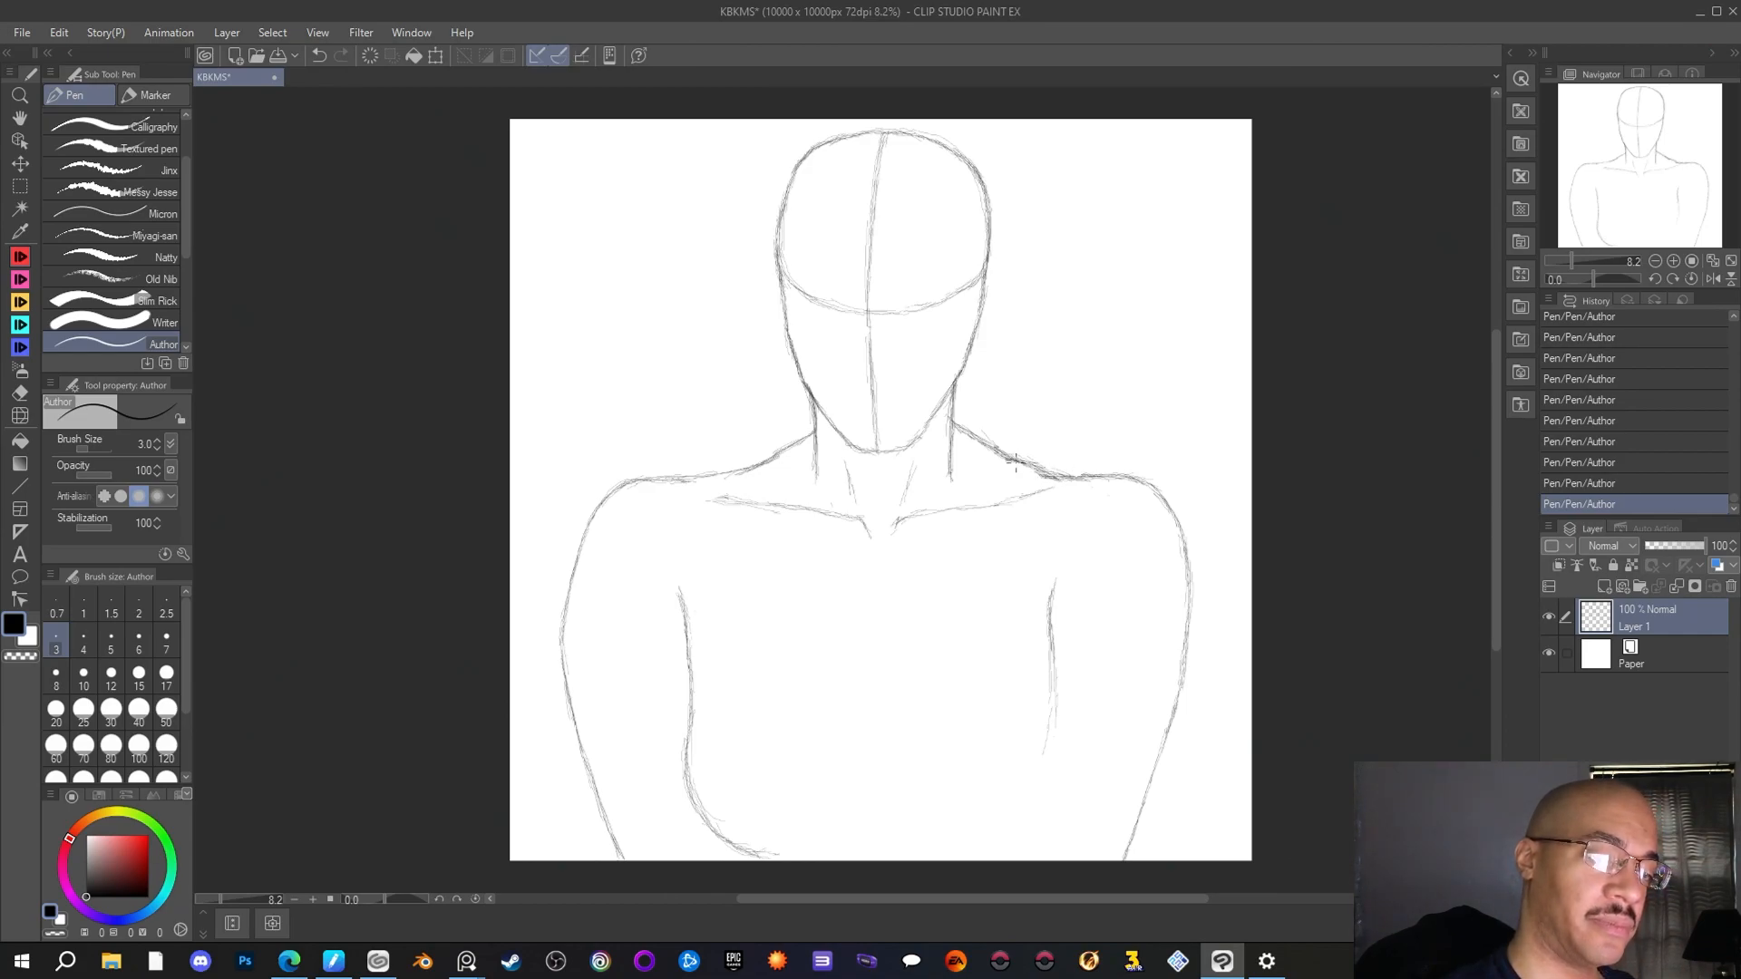
Erase the doubled strokes where the right neck slope meets the shoulder, and darken the right arm's inner edge line with the Author pen
key(e)
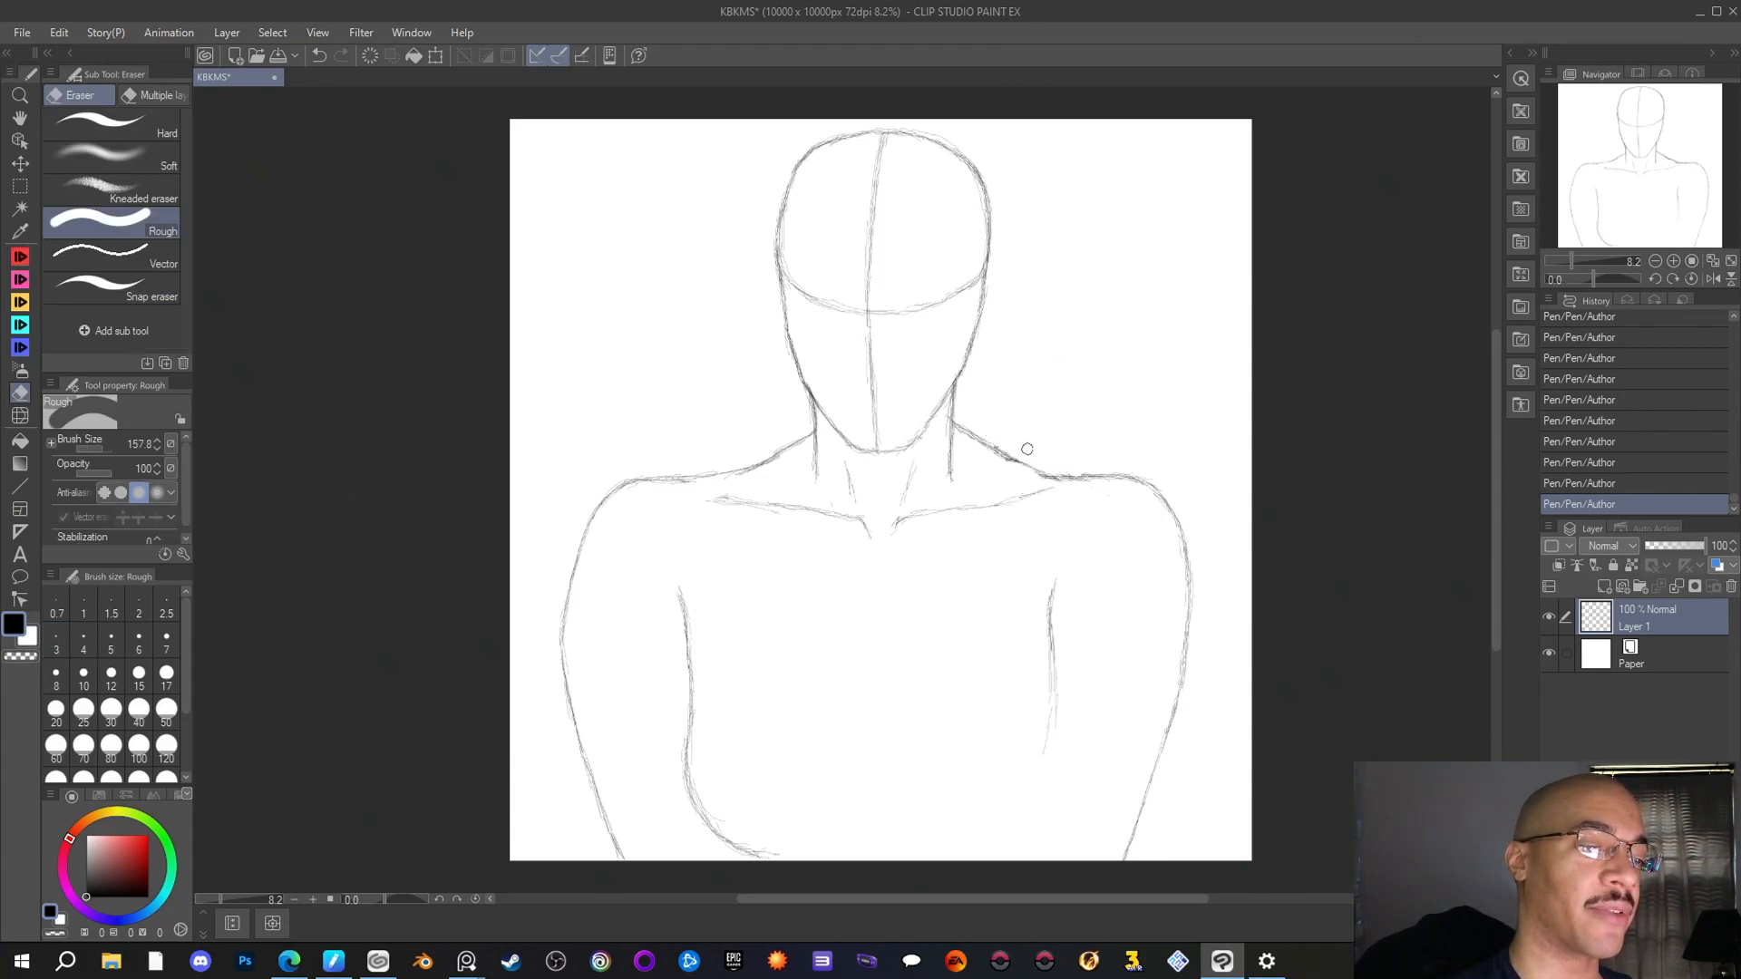
drag(1076, 469, 1061, 470)
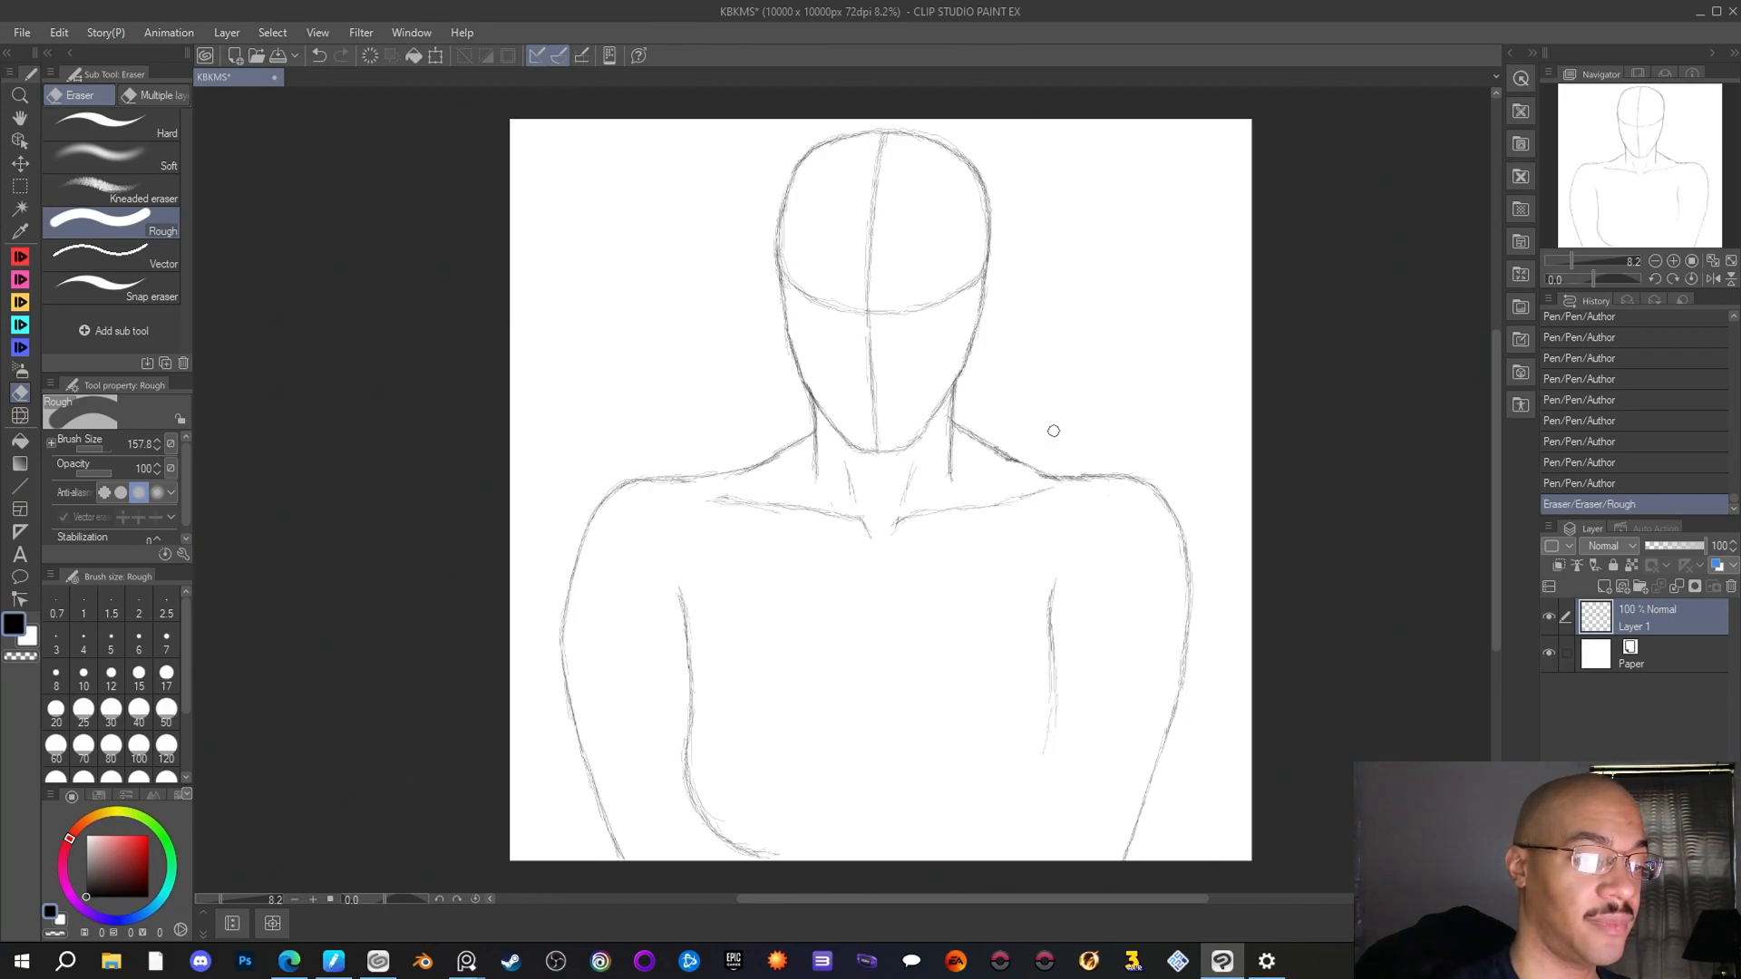
click(23, 258)
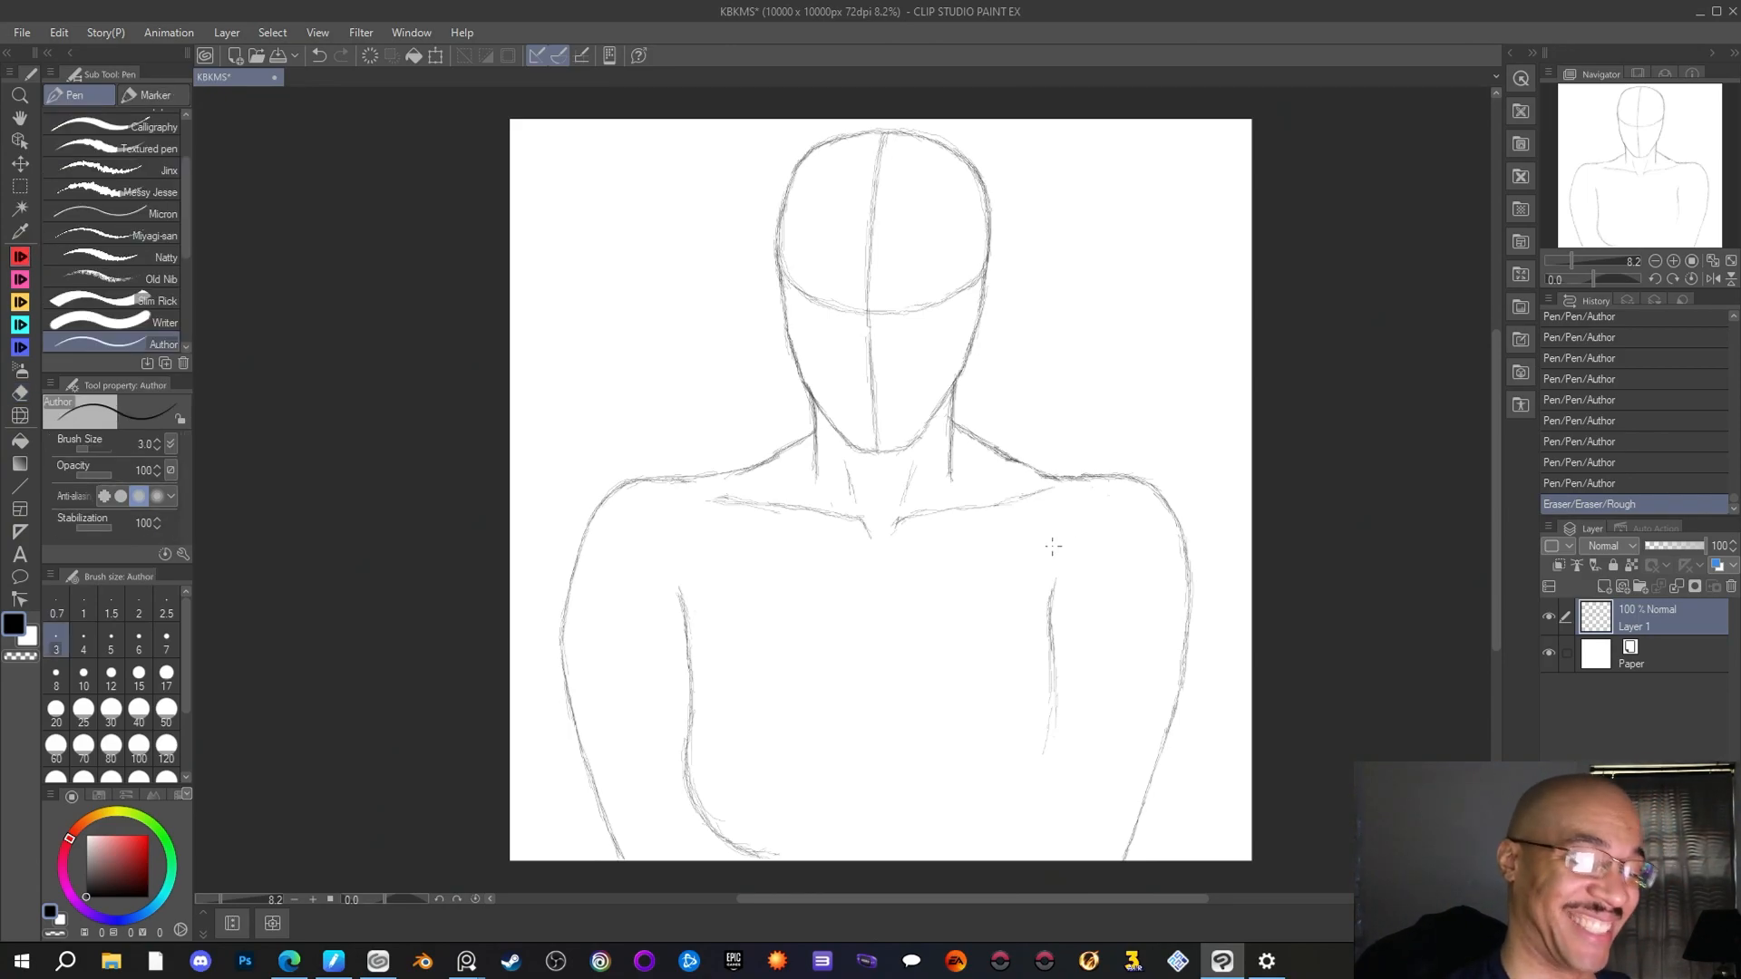
drag(1055, 582, 1050, 619)
drag(1051, 595, 1053, 660)
drag(1052, 640, 1042, 751)
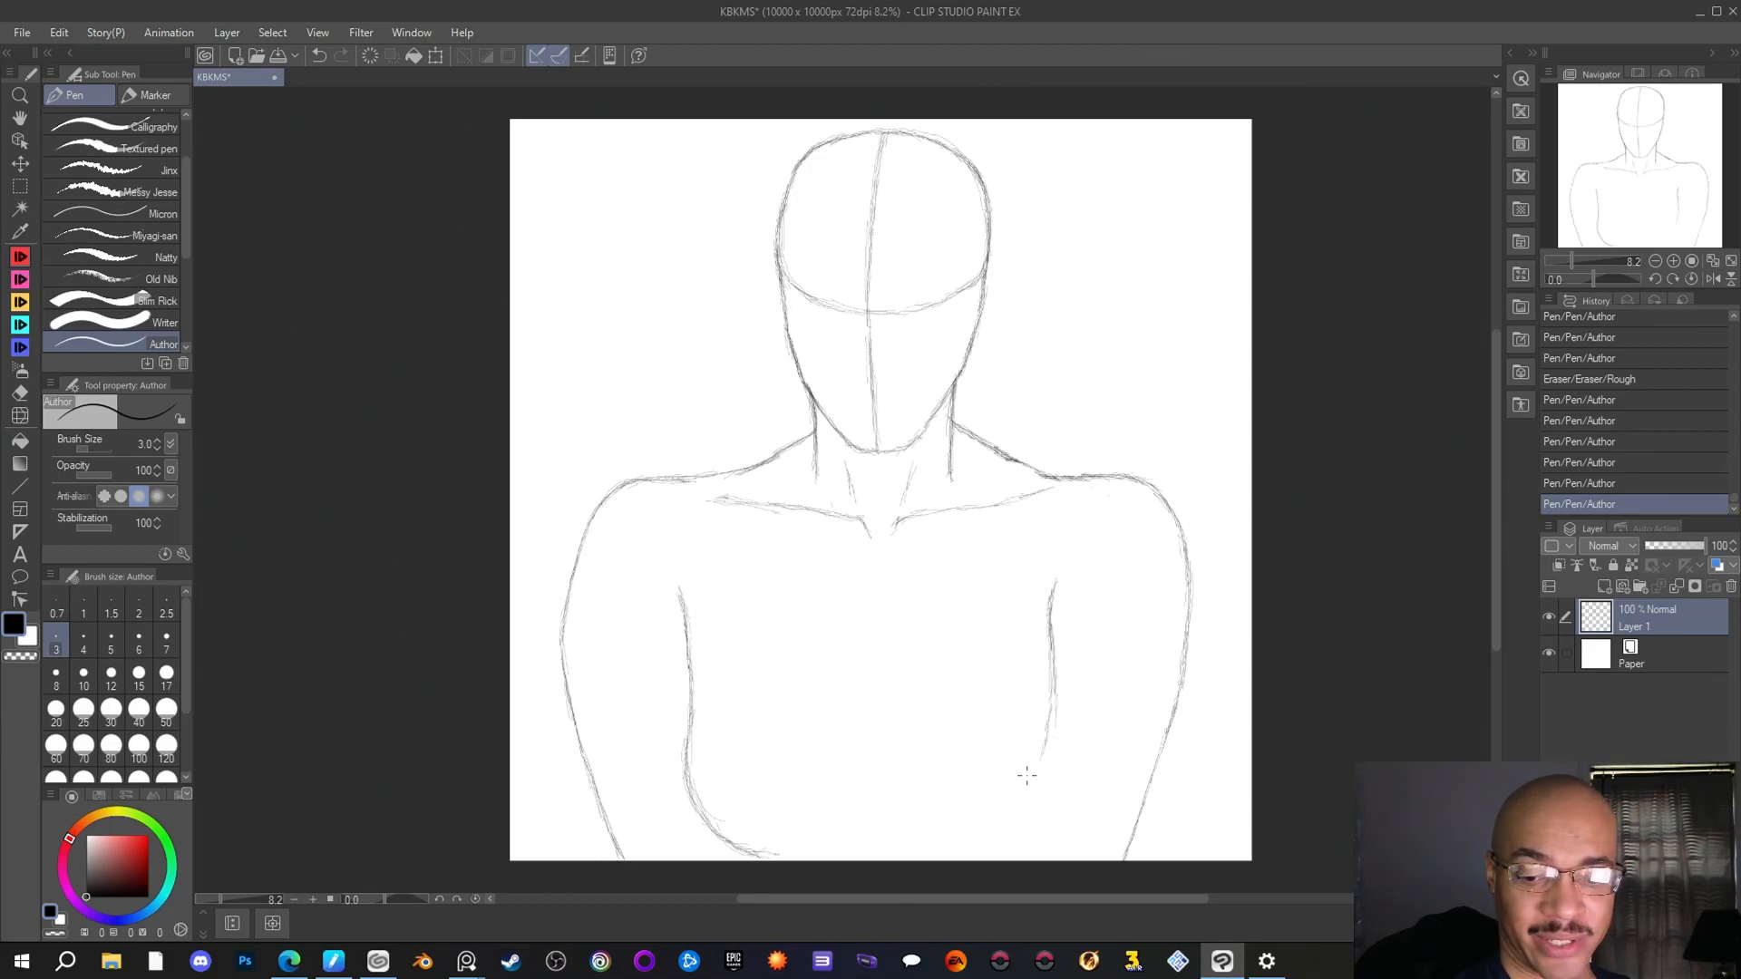
drag(1053, 691, 1053, 721)
drag(1055, 698, 1048, 746)
drag(1051, 716, 1043, 765)
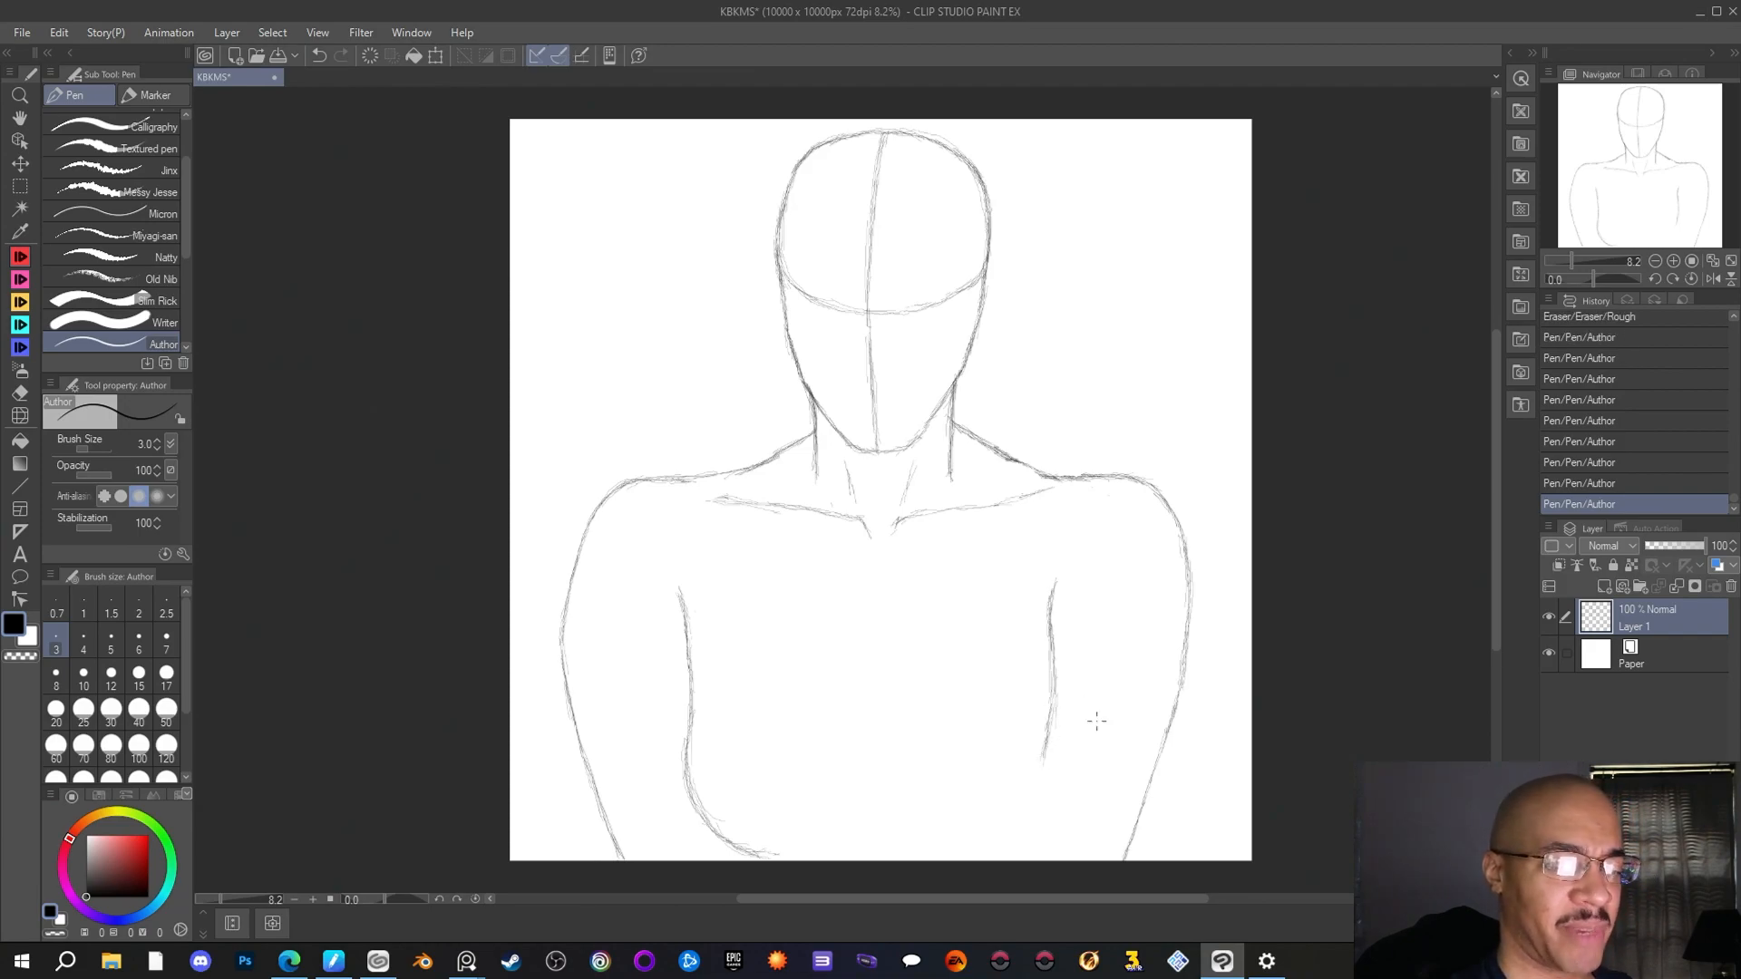
Draw a slanted line up from the canvas's lower edge inside the right arm, and erase the lowest end of that arm's outer line
click(967, 860)
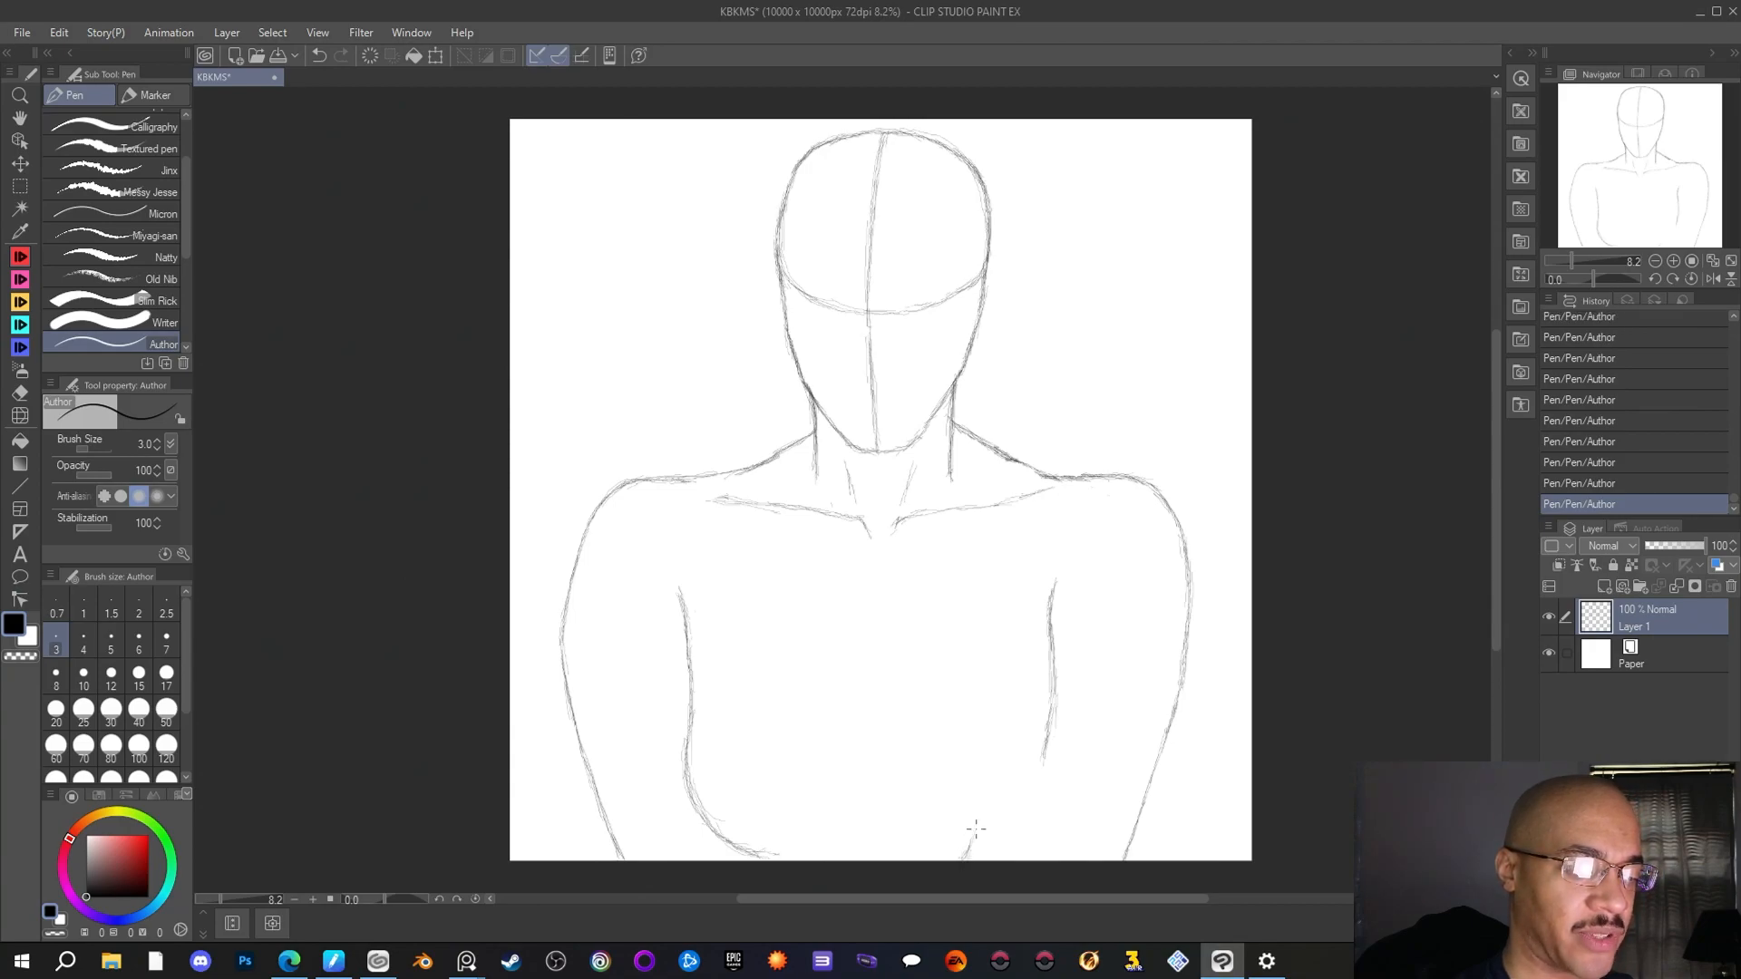
drag(959, 859, 1011, 775)
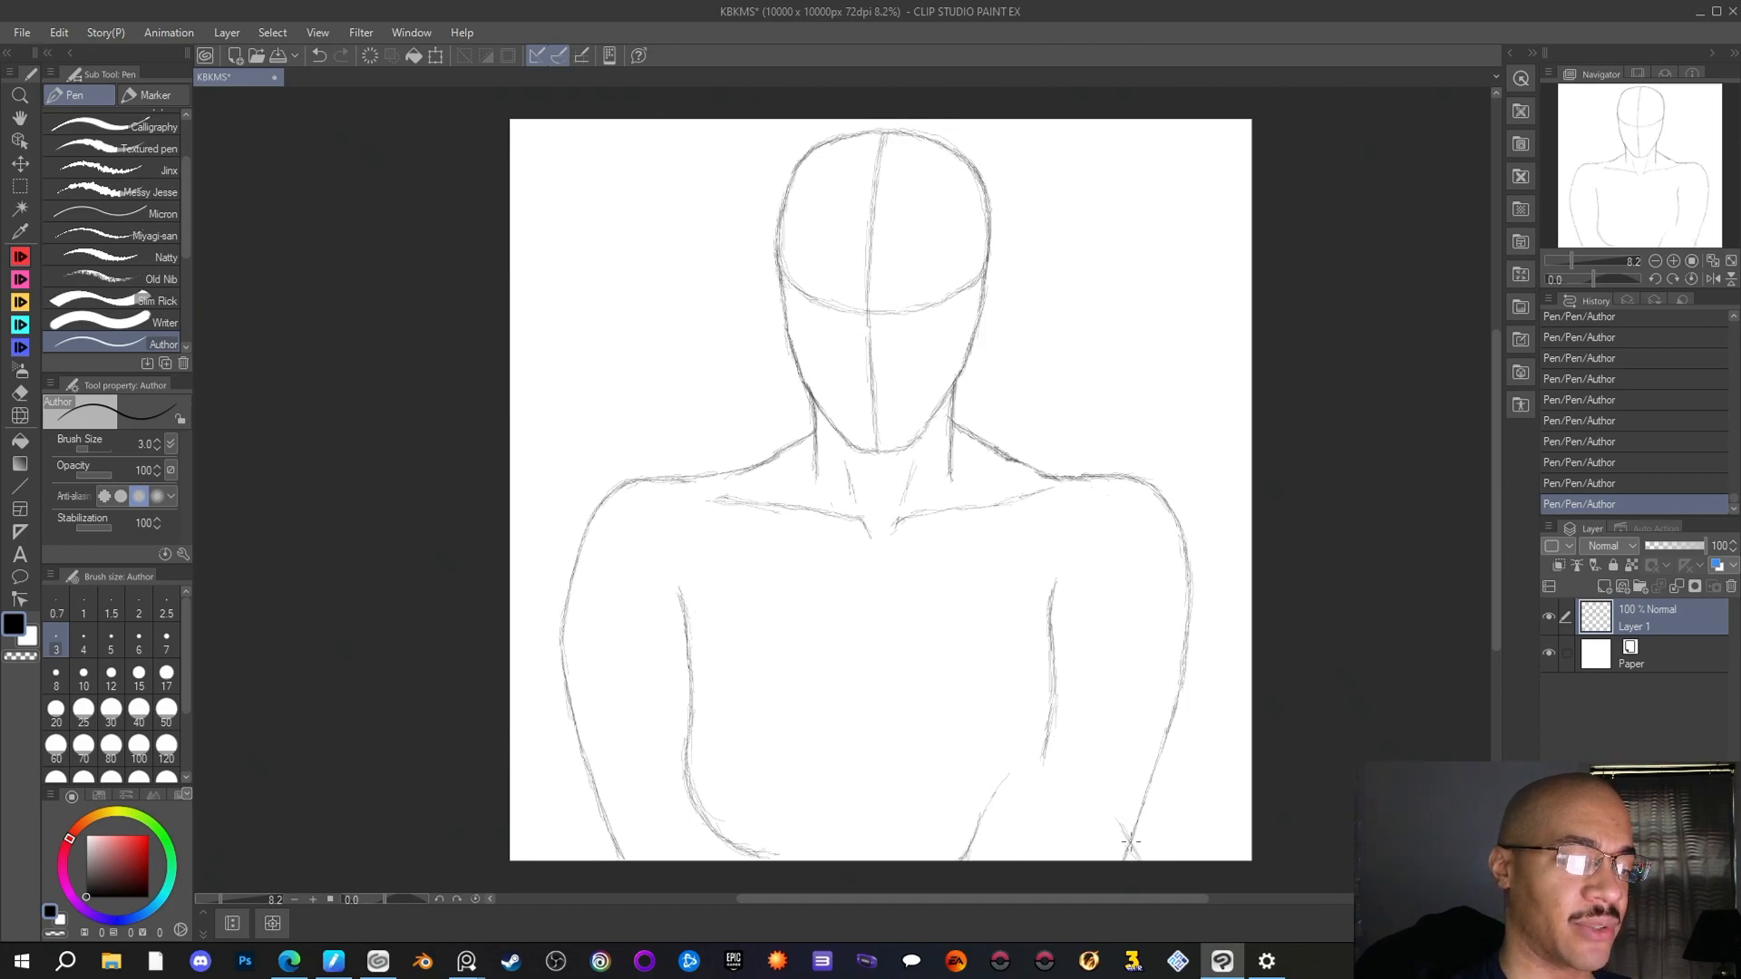
click(22, 395)
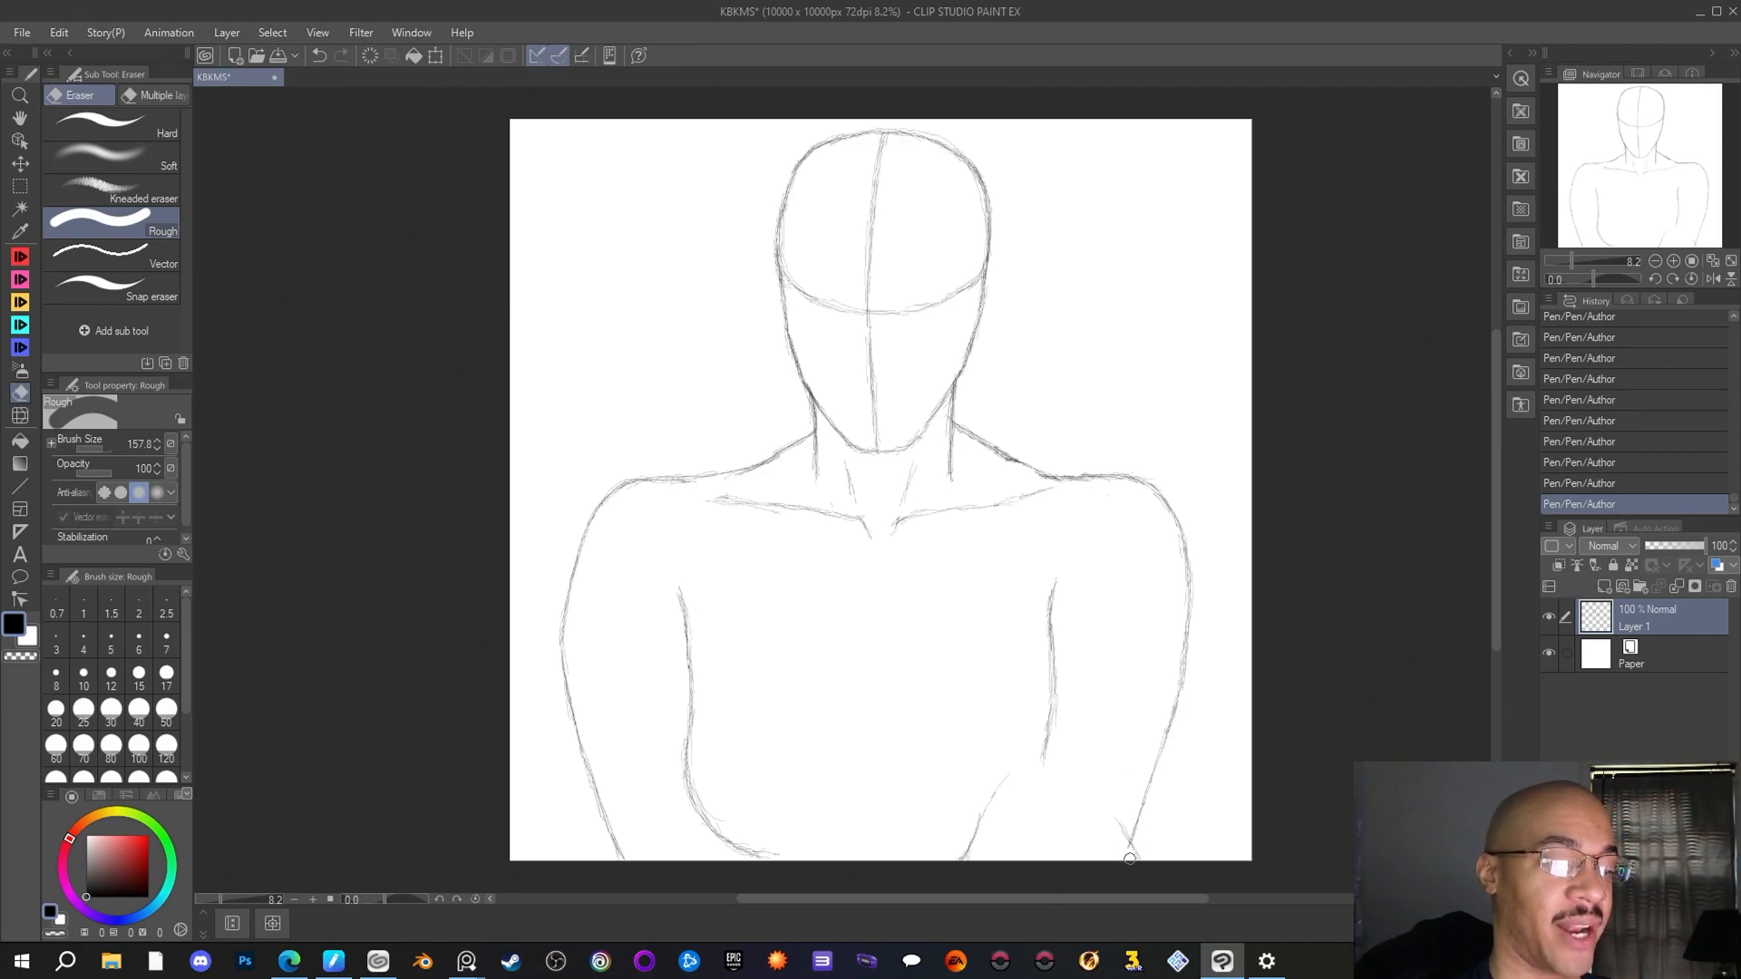
drag(1130, 859, 1112, 868)
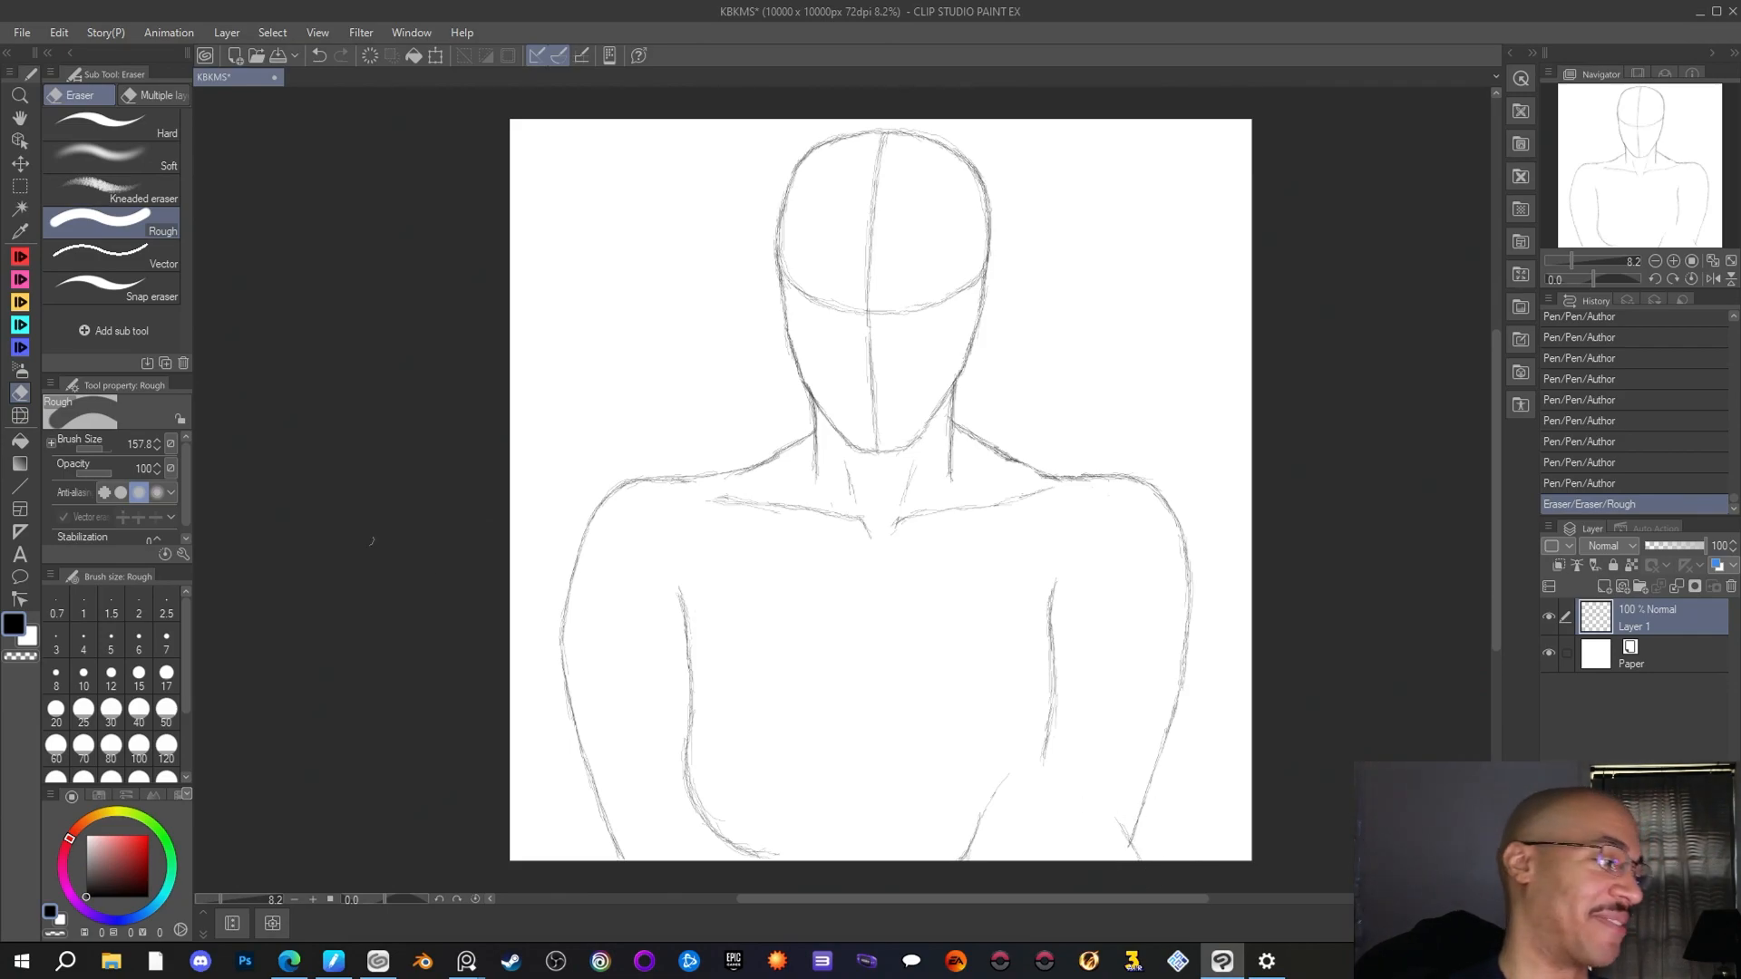
Draw a curved forearm line from the right arm's outer edge near the canvas's lower border up past the end of its inner edge line
key(p)
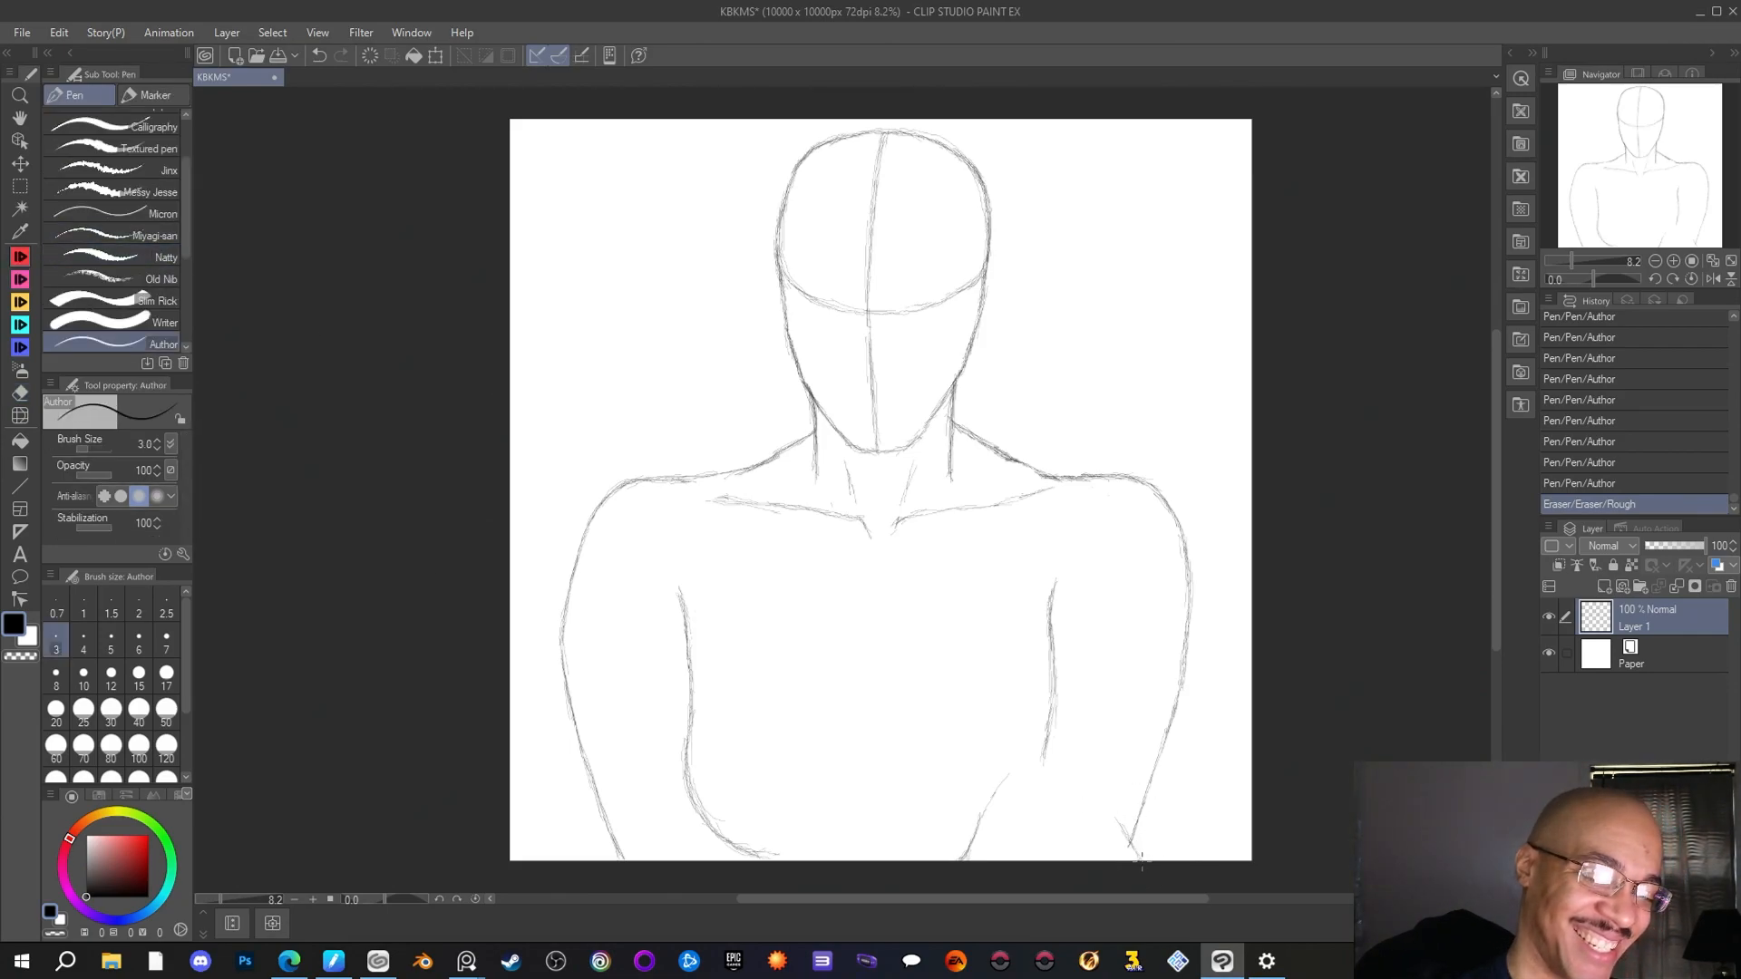
mouse_move(1141, 860)
mouse_down()
mouse_move(1112, 823)
mouse_move(1140, 860)
mouse_up()
drag(1114, 818, 1134, 848)
mouse_move(1108, 812)
mouse_down()
mouse_move(1131, 845)
mouse_move(1119, 824)
mouse_up()
mouse_move(1099, 800)
mouse_down()
mouse_move(1116, 820)
mouse_move(1102, 805)
mouse_up()
mouse_move(1073, 779)
mouse_down()
mouse_move(1094, 798)
mouse_move(1049, 766)
mouse_up()
drag(1015, 760, 1041, 764)
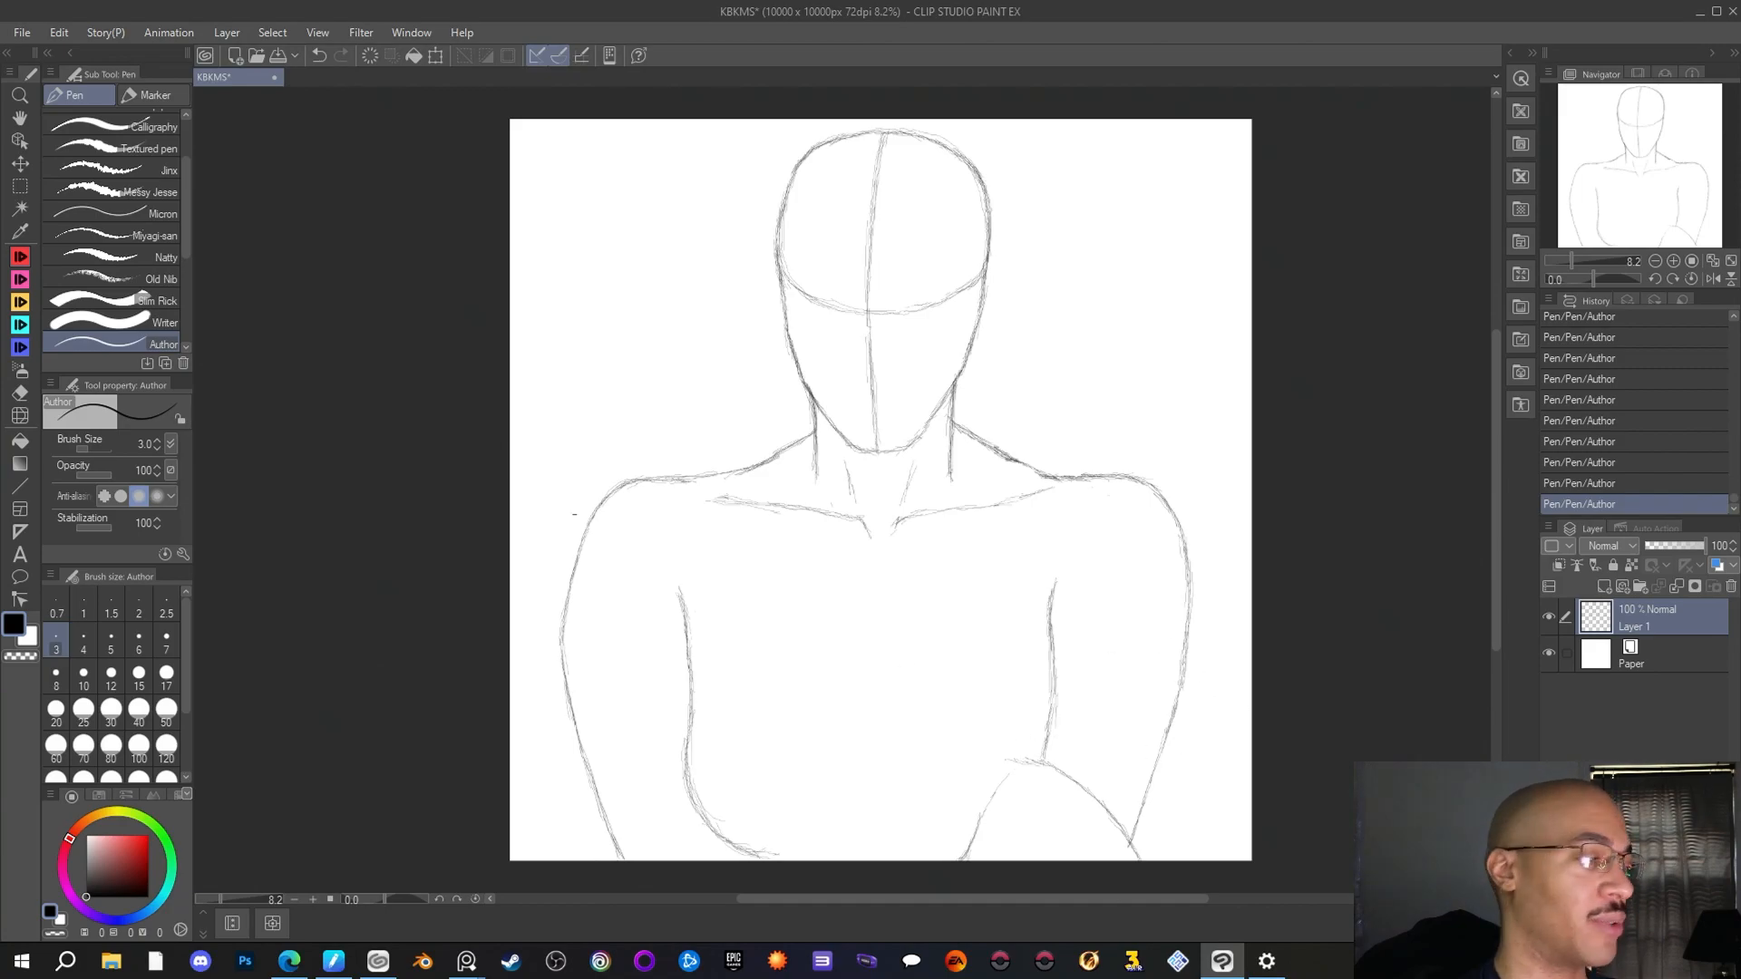
Erase the slanted line inside the right forearm and clean the edges of the curved forearm line with the Rough eraser
click(20, 392)
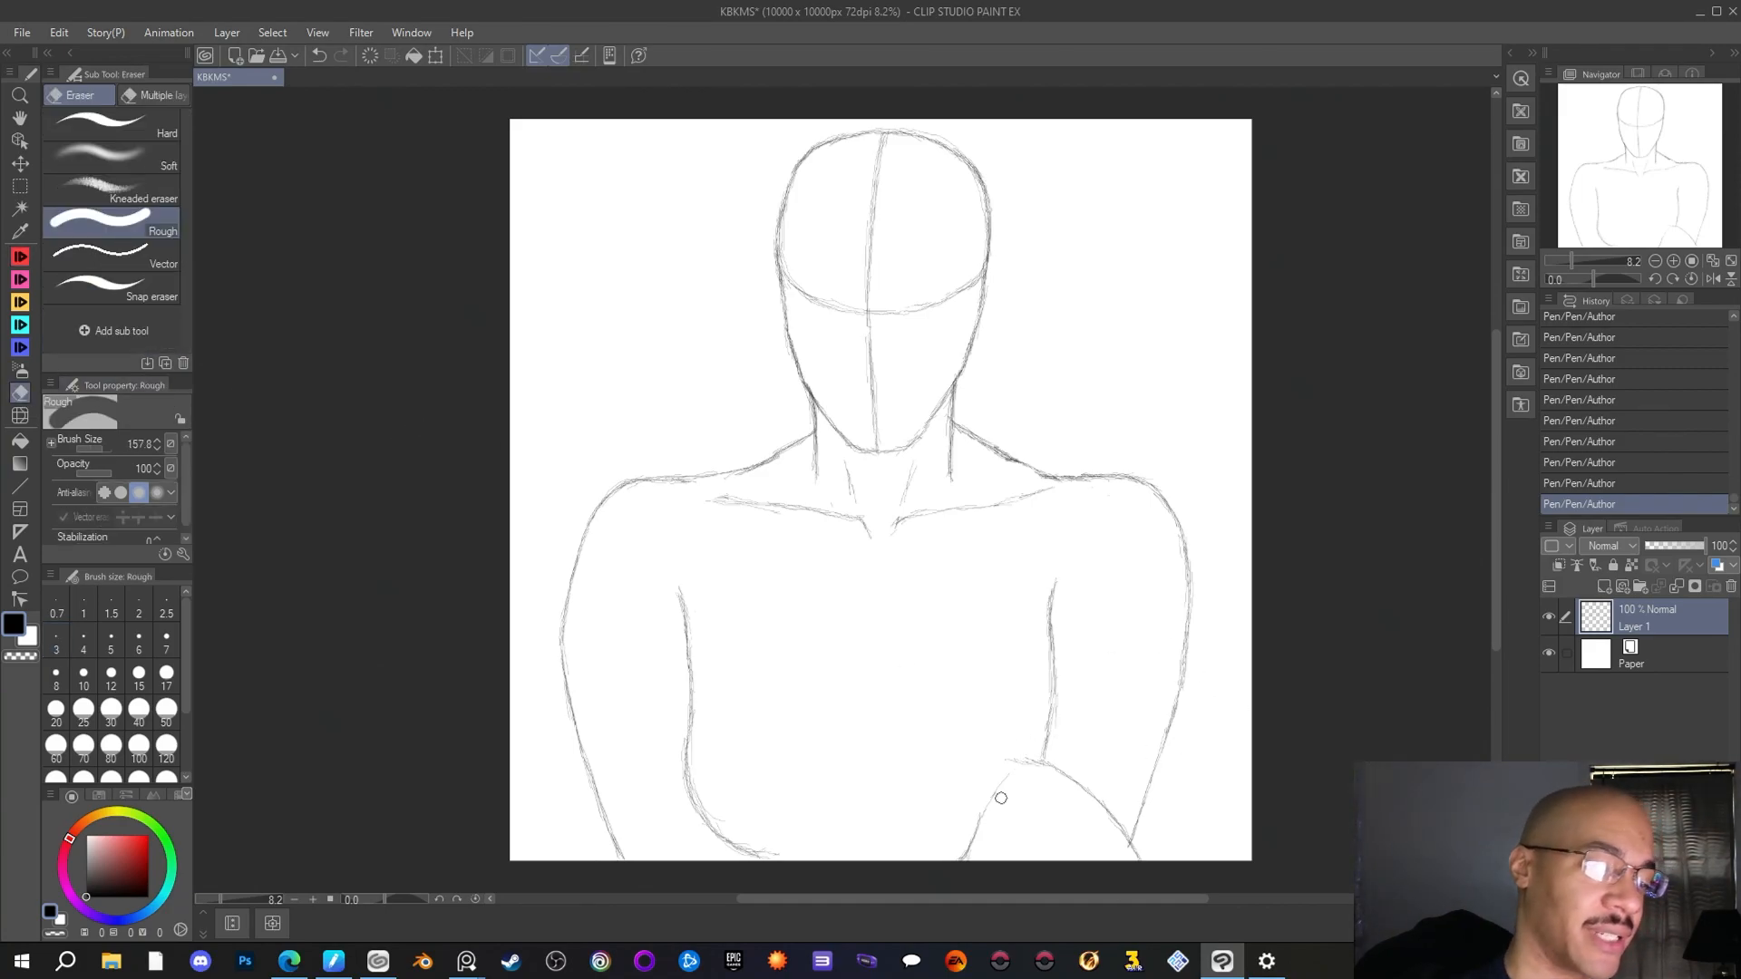
drag(965, 846, 1100, 816)
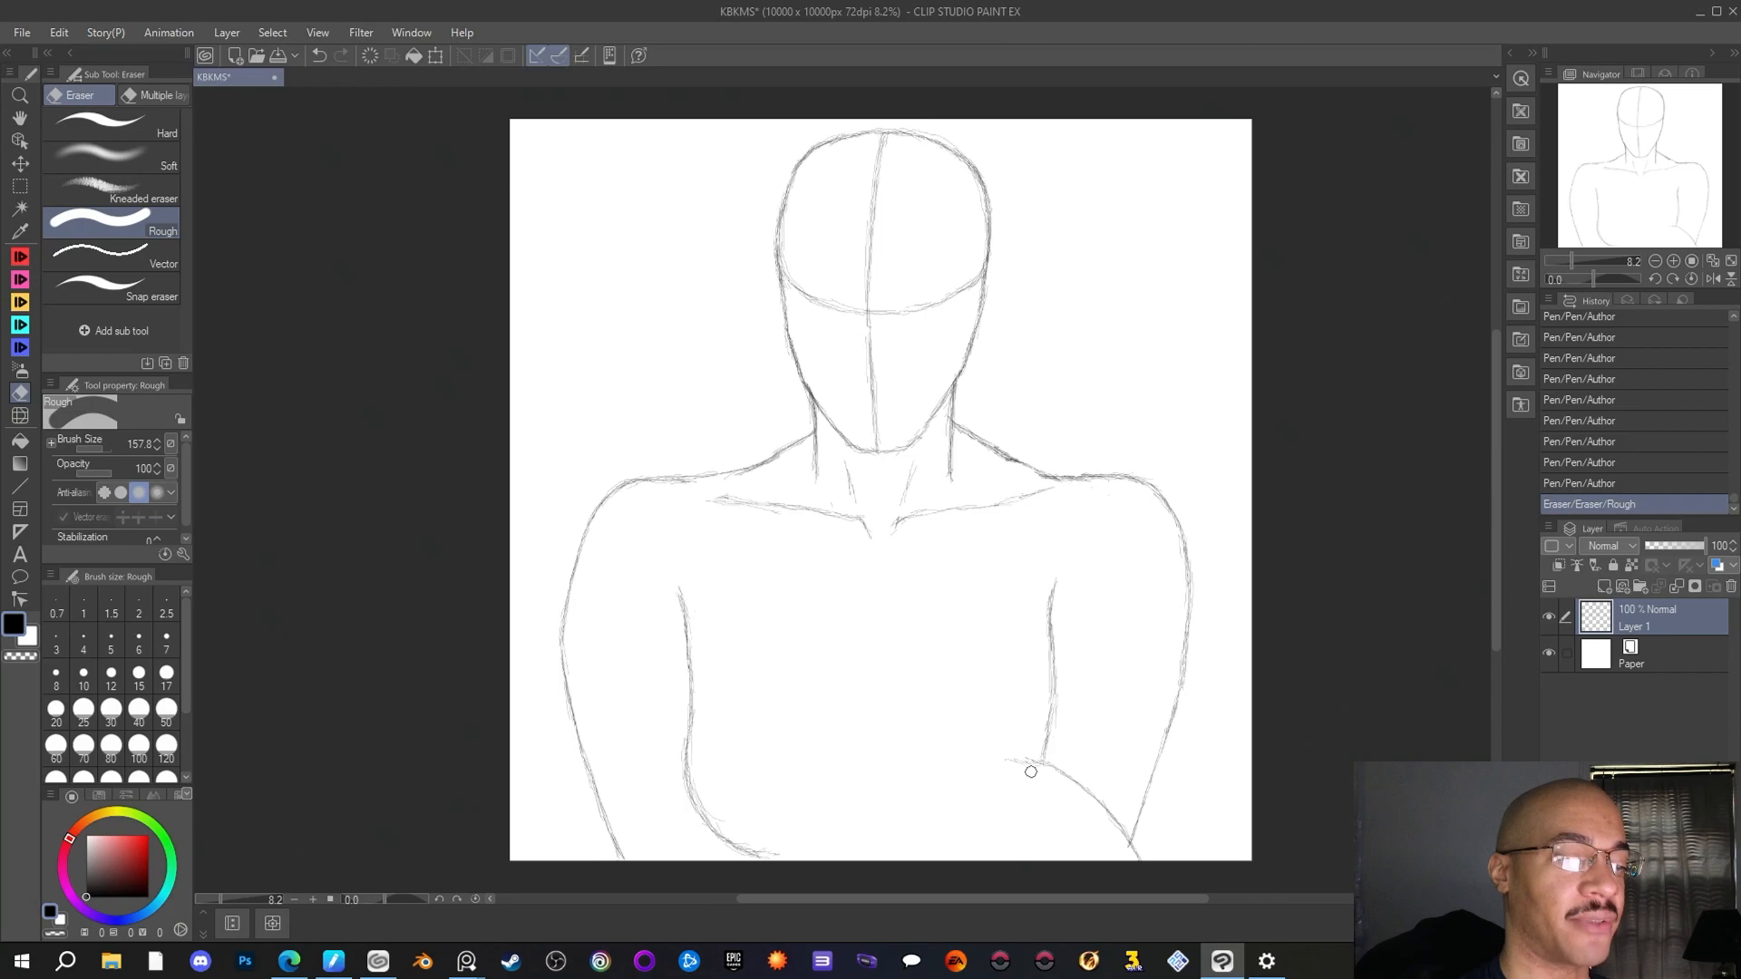
drag(1030, 766, 1008, 787)
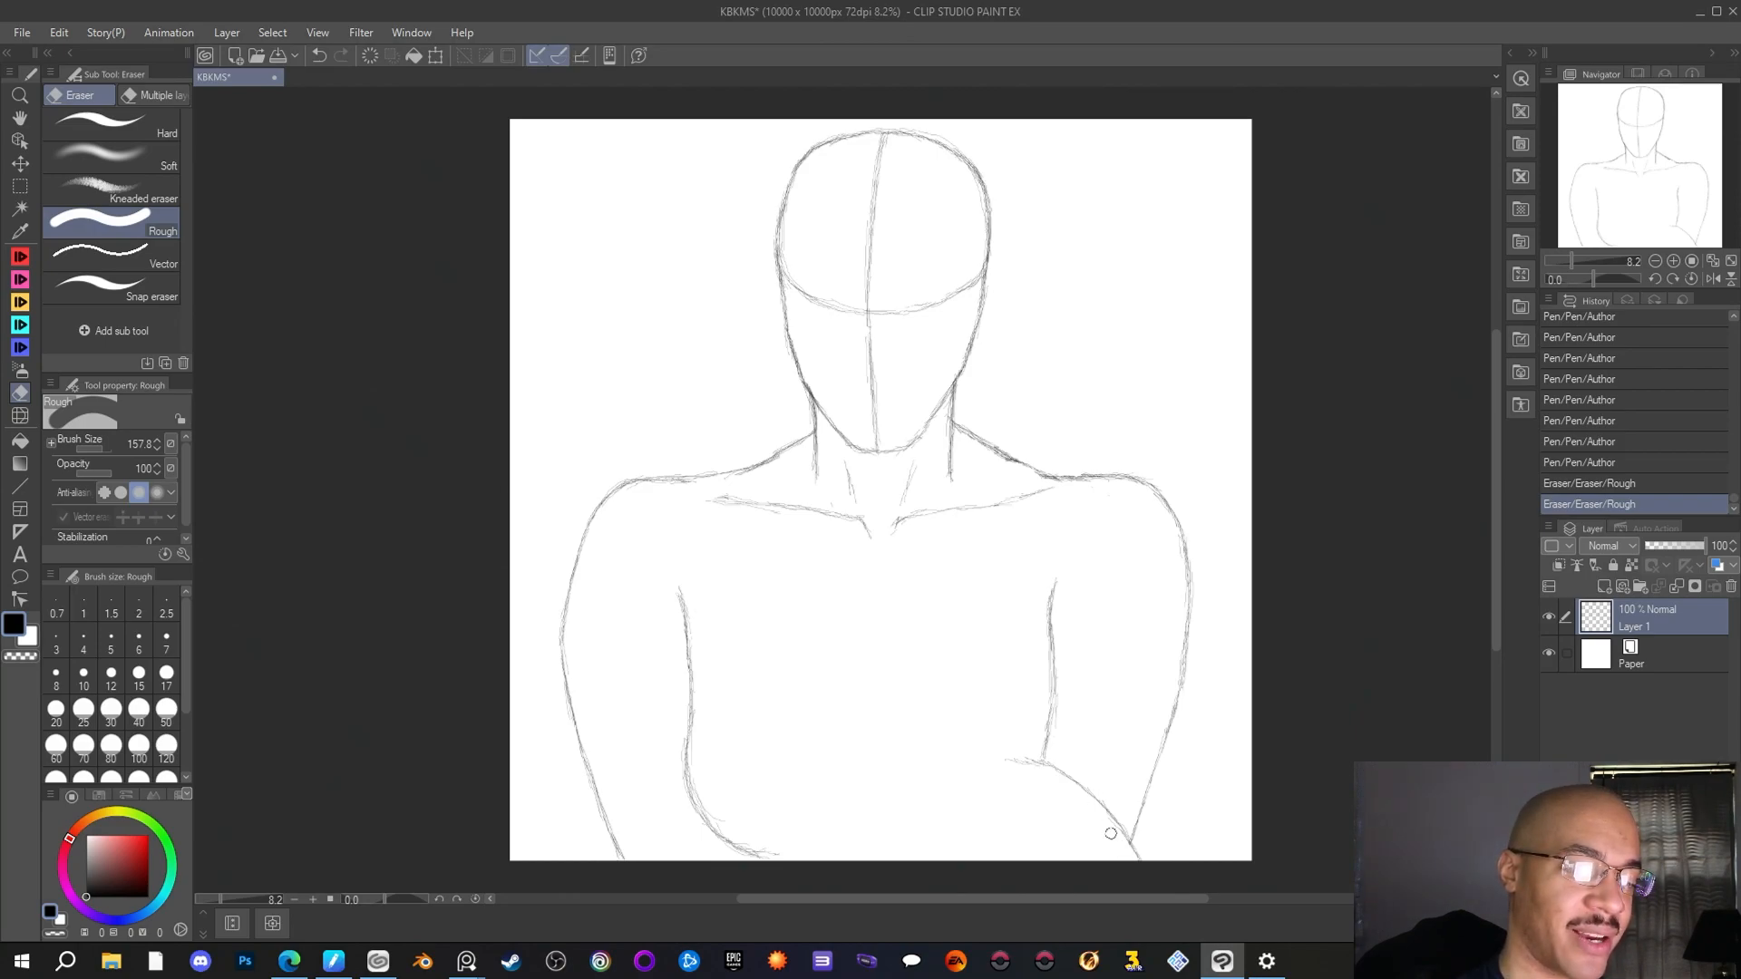
mouse_move(1106, 816)
mouse_down()
mouse_move(1117, 769)
mouse_move(1111, 803)
mouse_up()
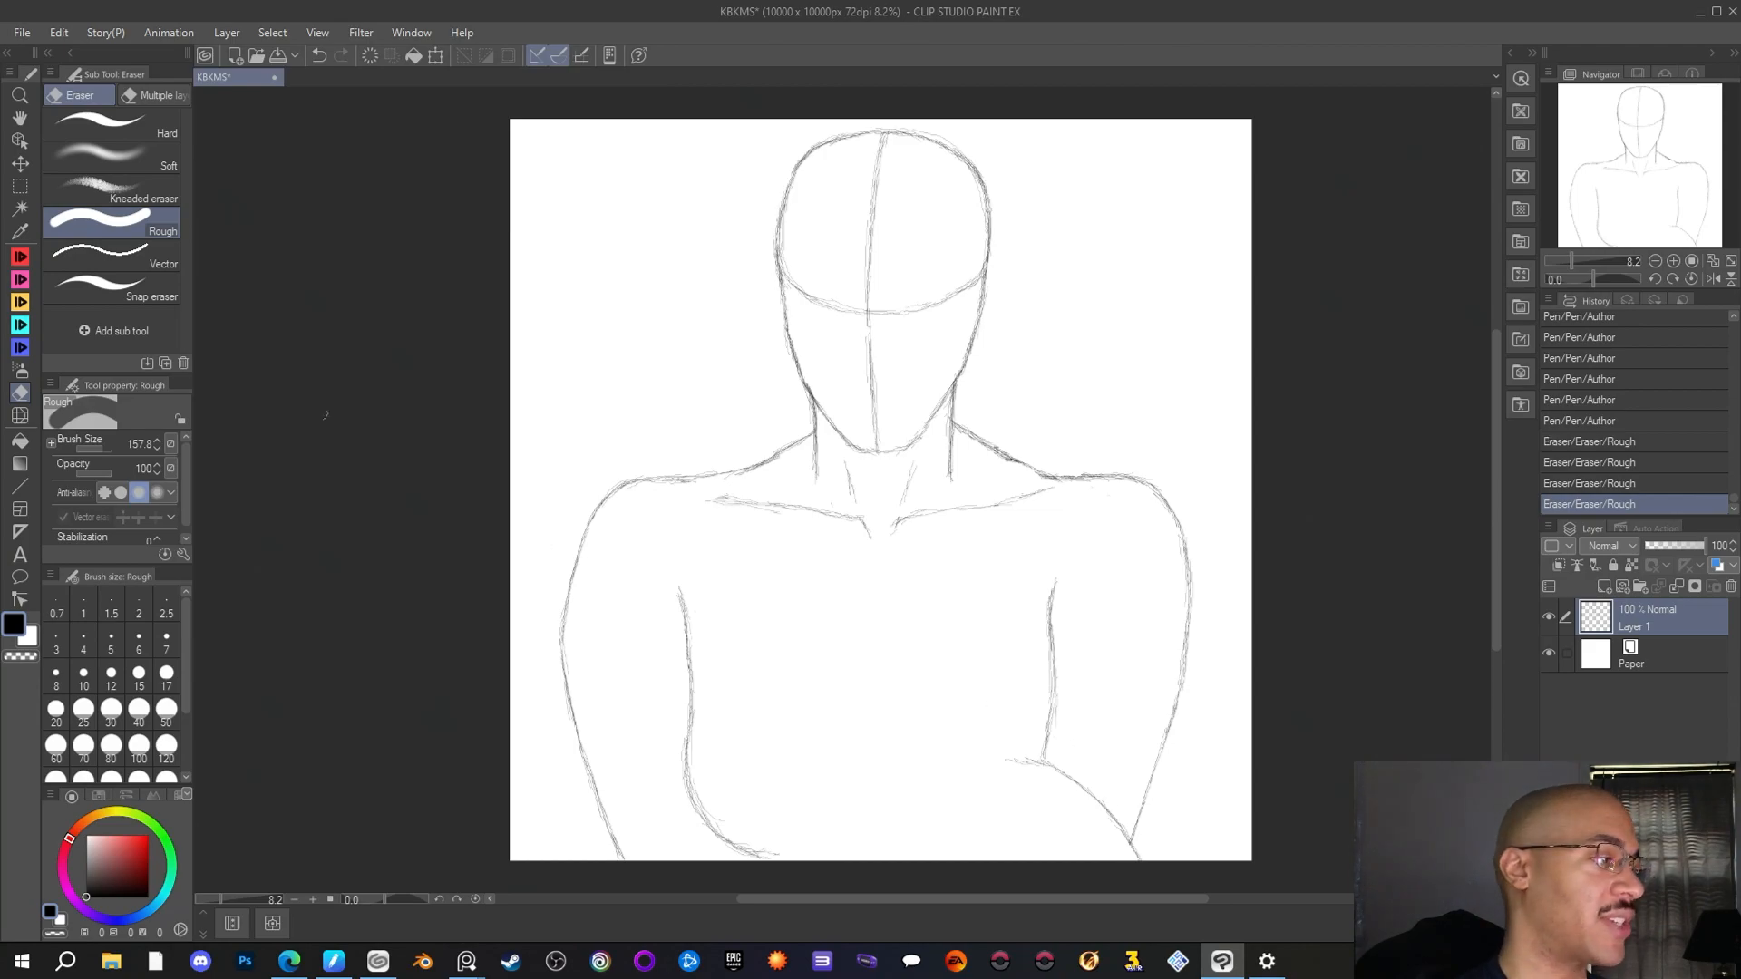
Extend the curved forearm line toward the torso's centre with the Author pen, rounding it down toward the canvas's lower edge
click(19, 260)
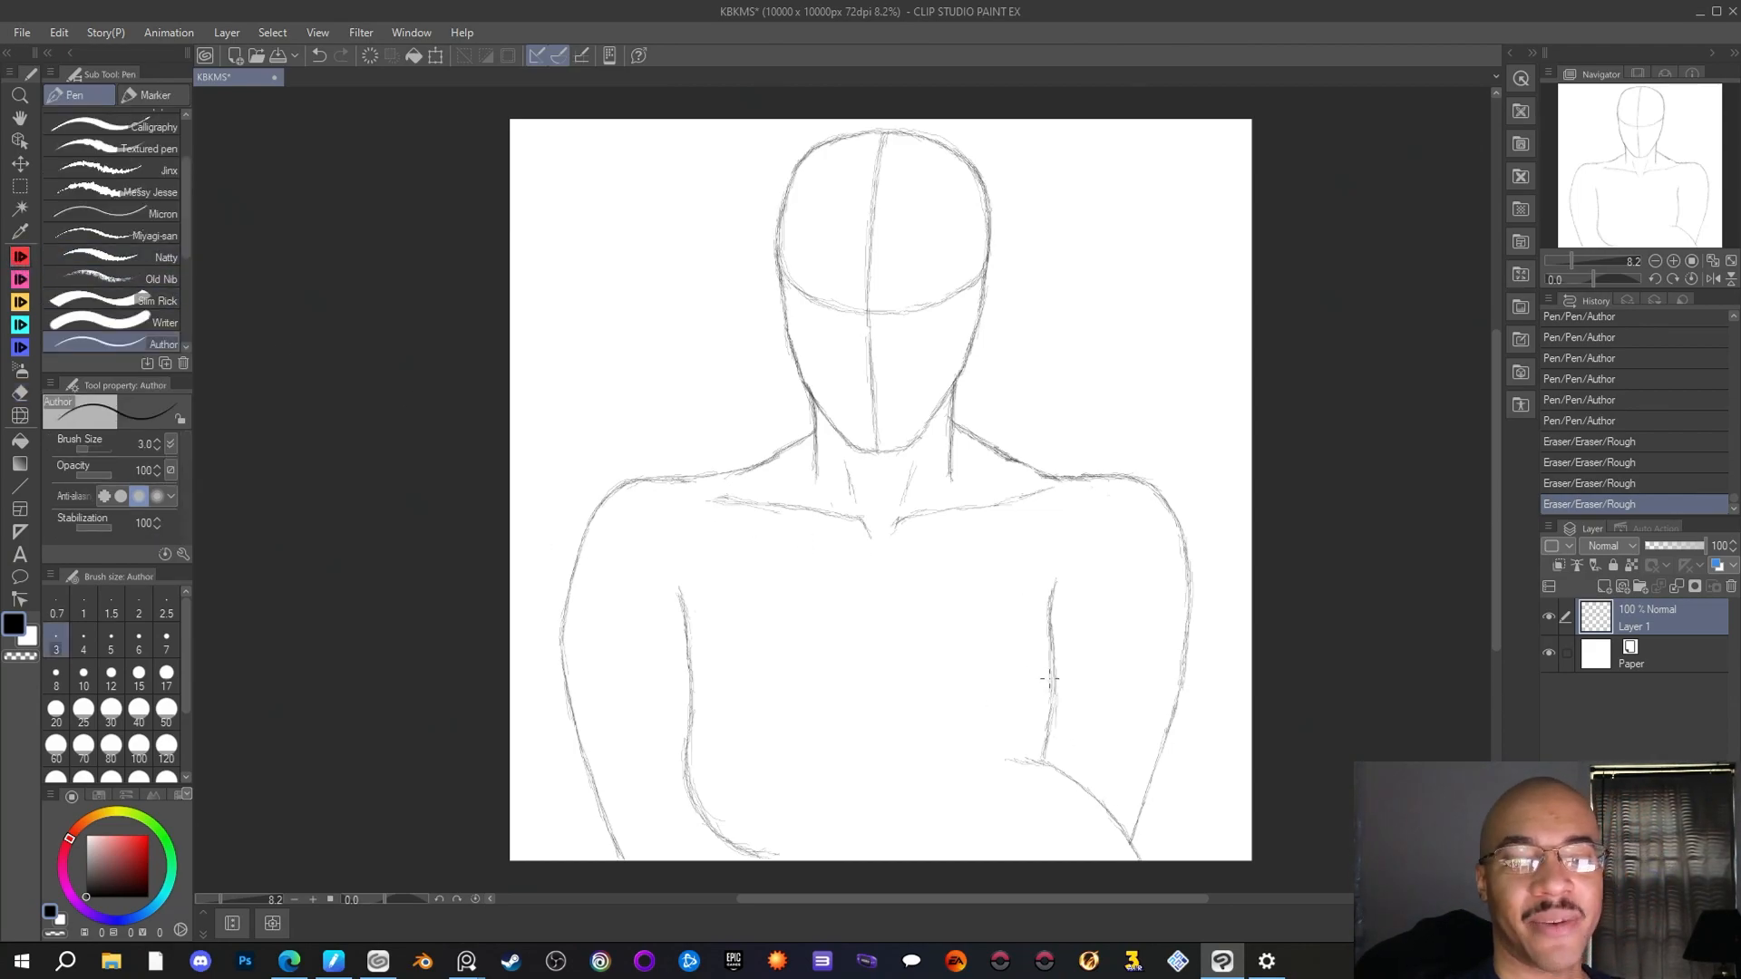
drag(1029, 758, 1008, 759)
mouse_move(1012, 759)
mouse_down()
mouse_move(1041, 763)
mouse_move(1008, 759)
mouse_up()
drag(1034, 762, 965, 776)
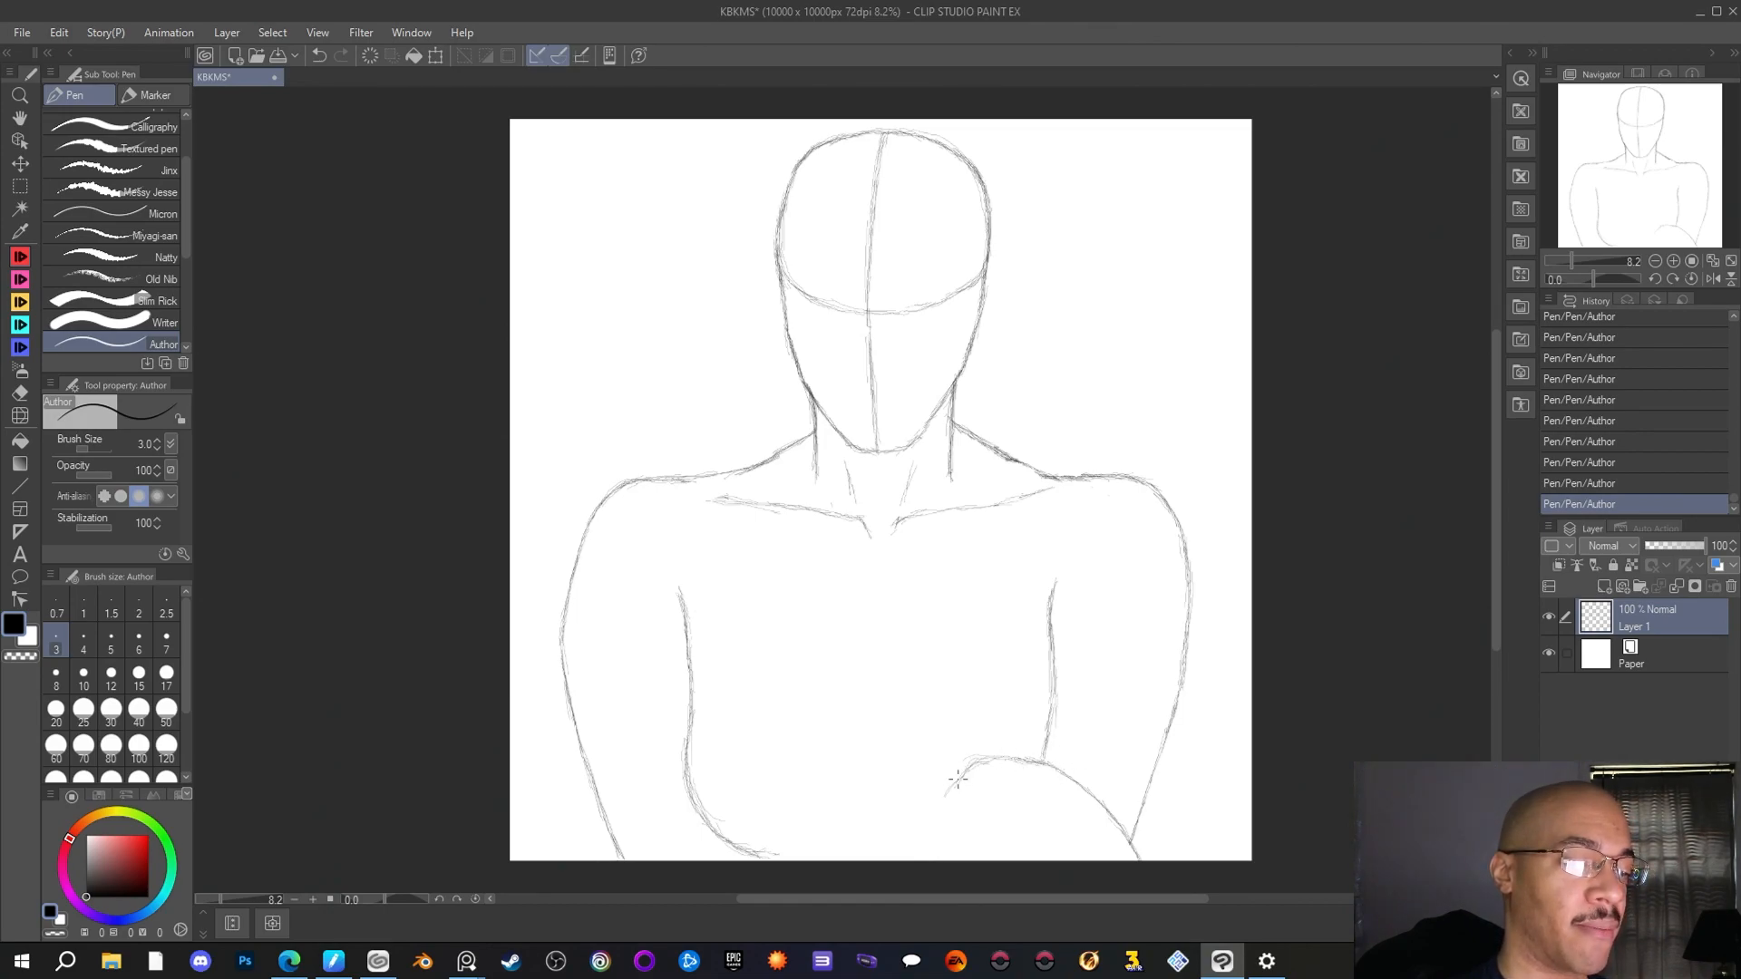
drag(958, 778, 934, 803)
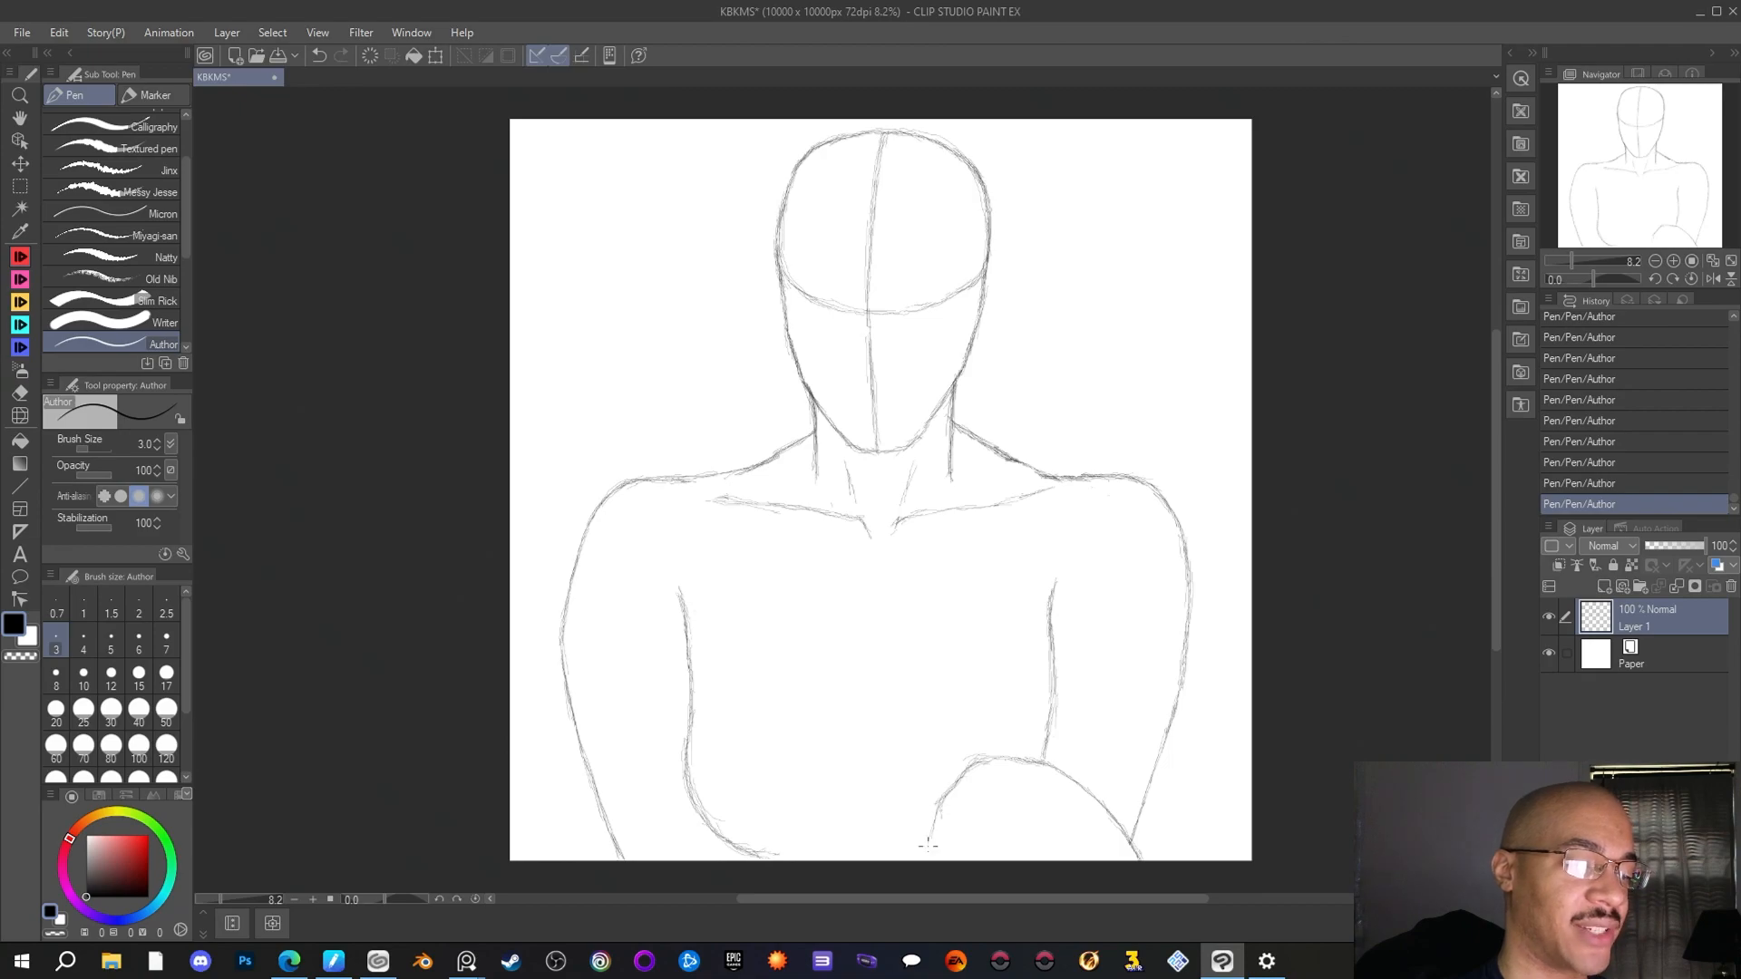
Reinforce the forearm line's inner end down to the canvas's lower edge with the Author pen, and save the drawing
drag(928, 858, 936, 826)
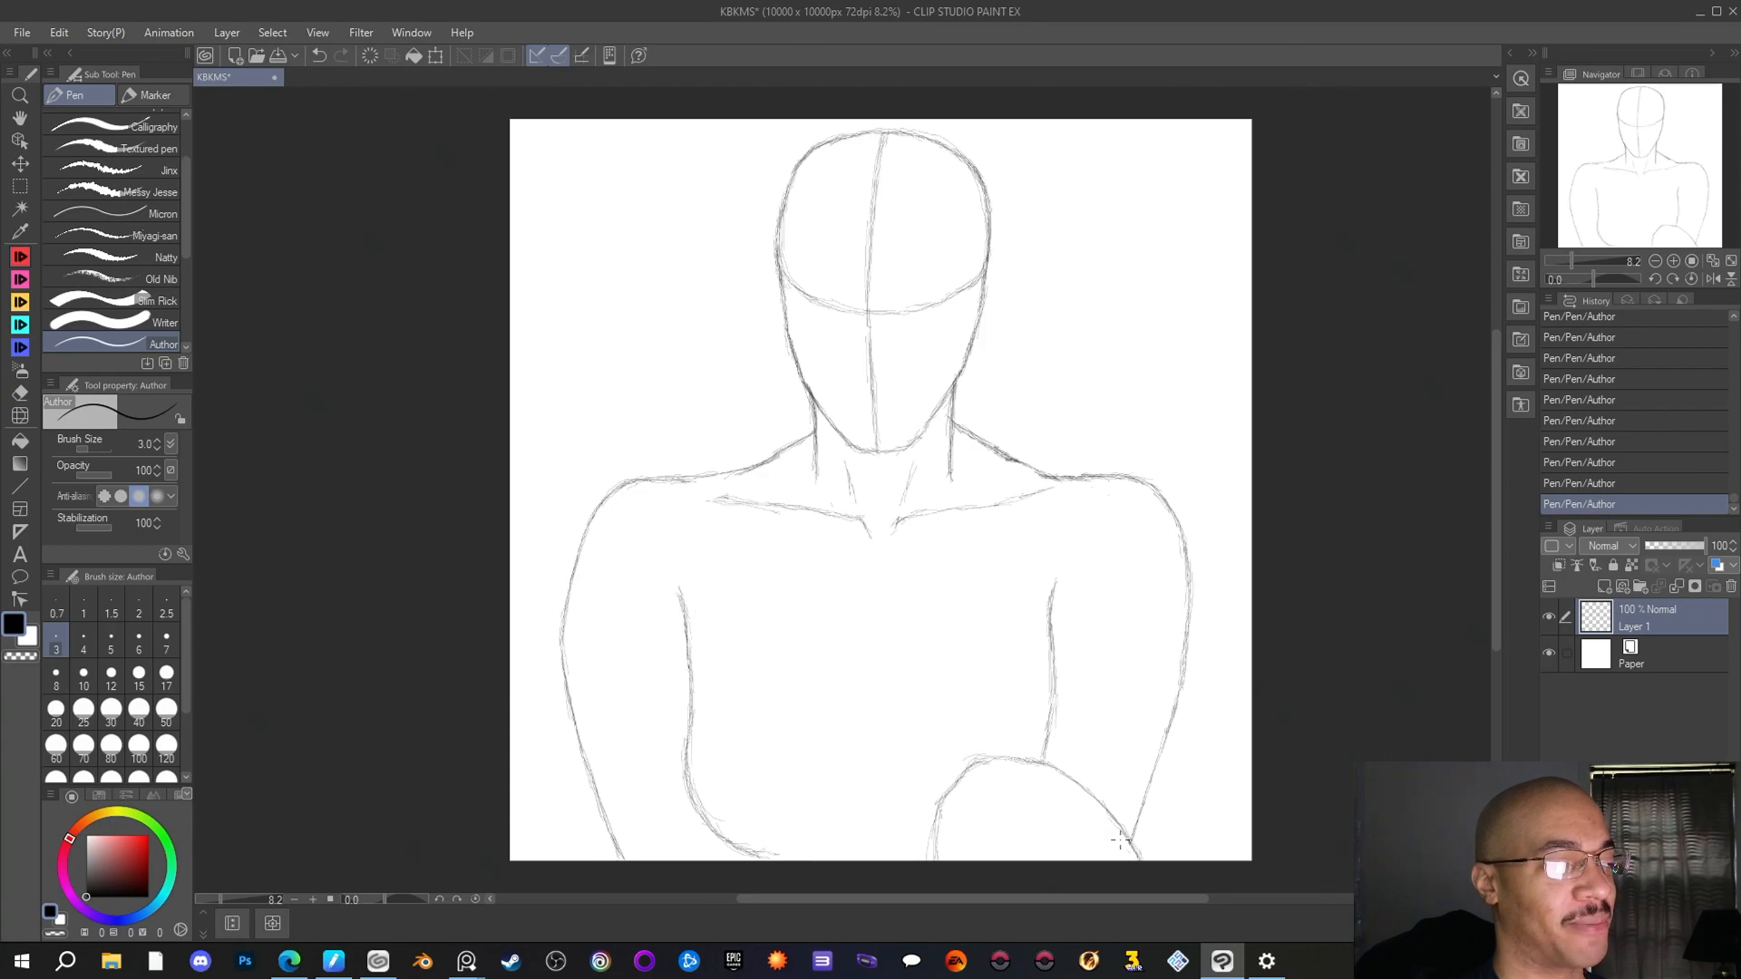
click(19, 33)
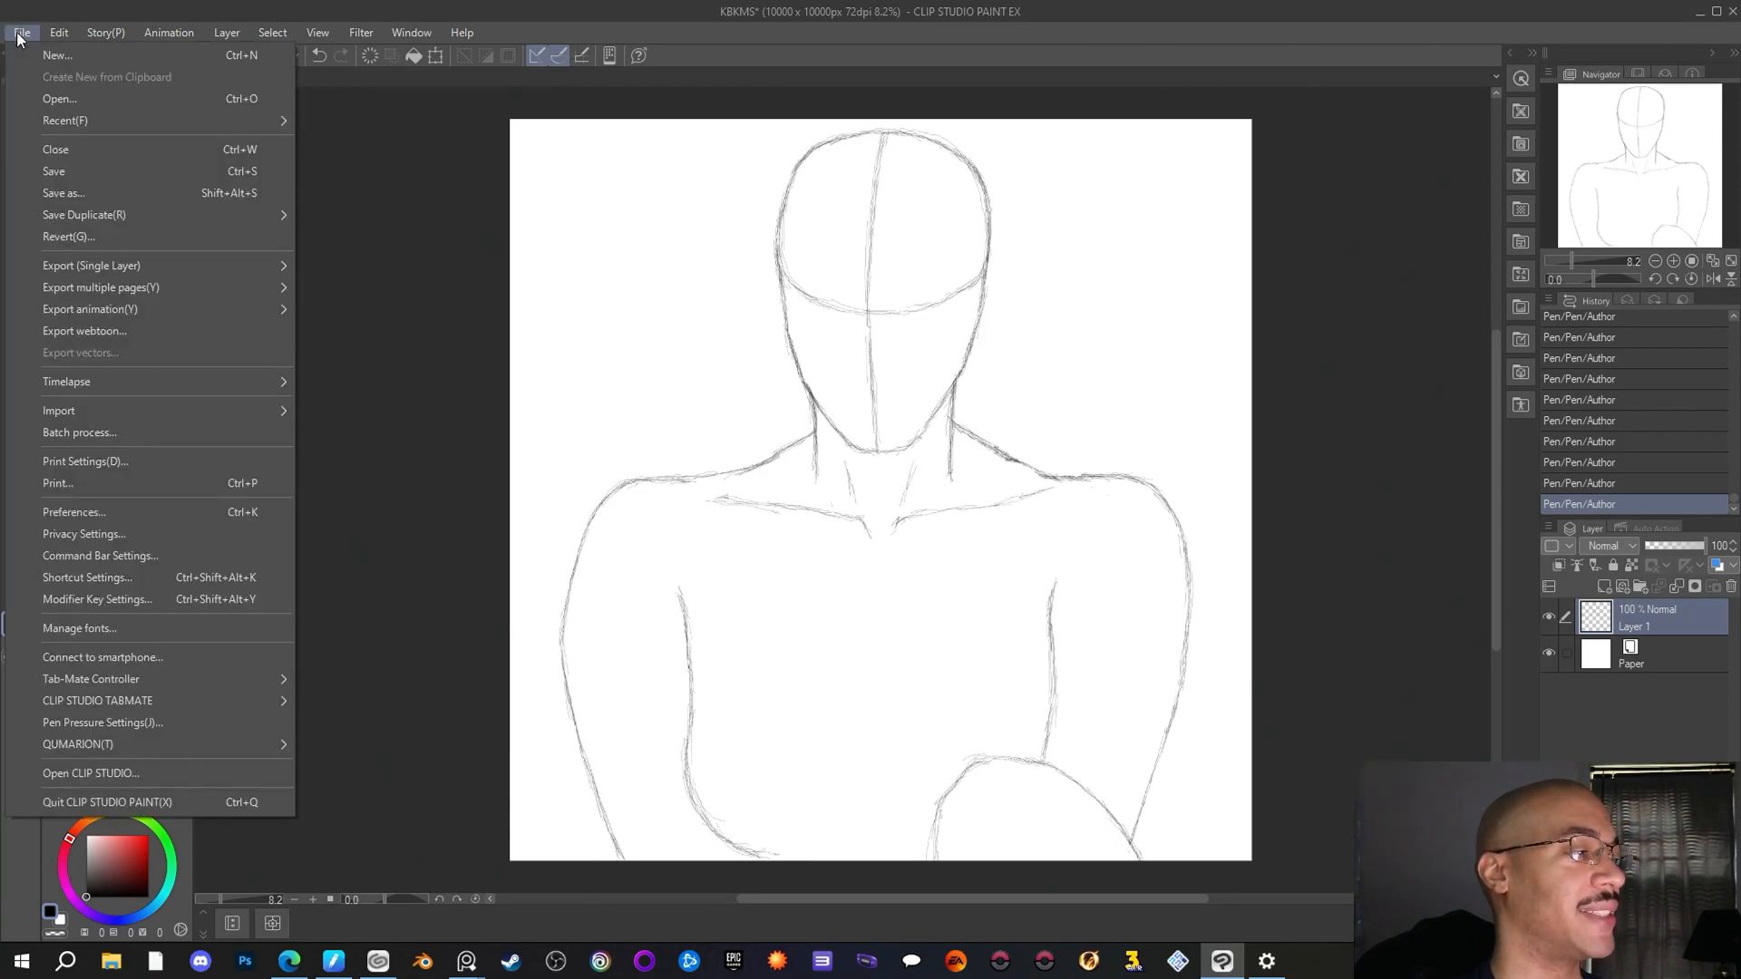
click(50, 171)
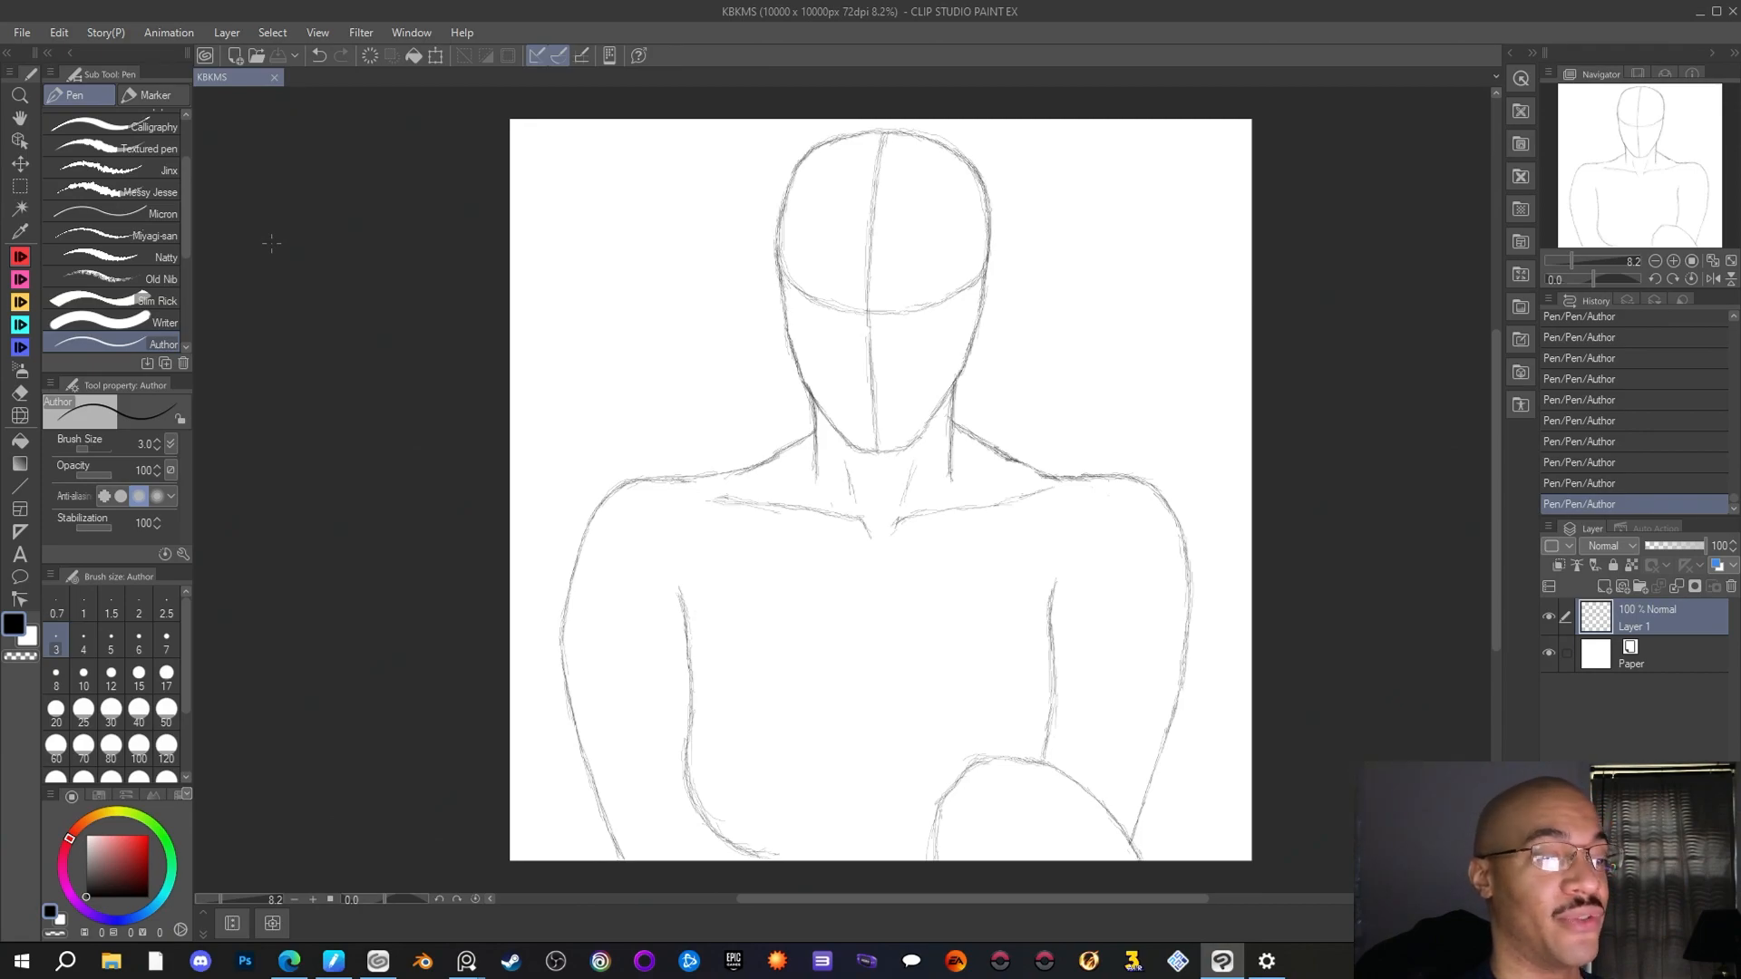
Retrace the curved forearm outline with short strokes inside its elbow corner, and trim the outline's inner end with the Rough eraser
drag(1132, 845, 1143, 868)
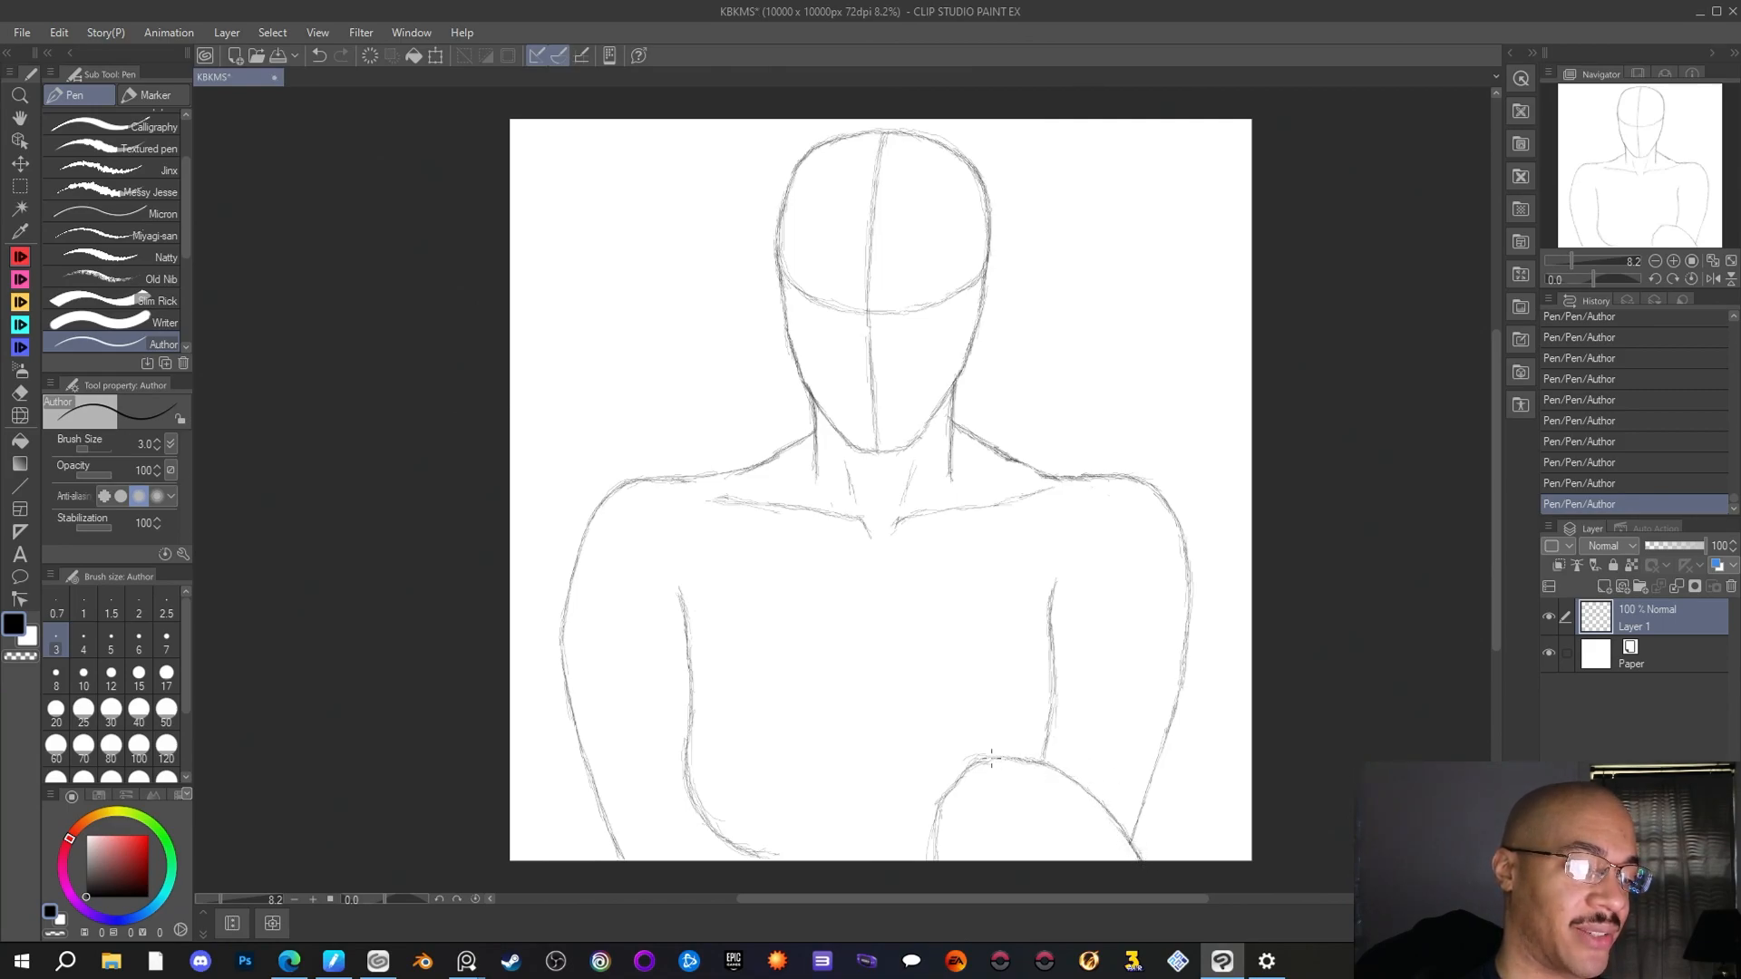
mouse_move(991, 758)
mouse_down()
mouse_move(944, 800)
mouse_move(934, 855)
mouse_up()
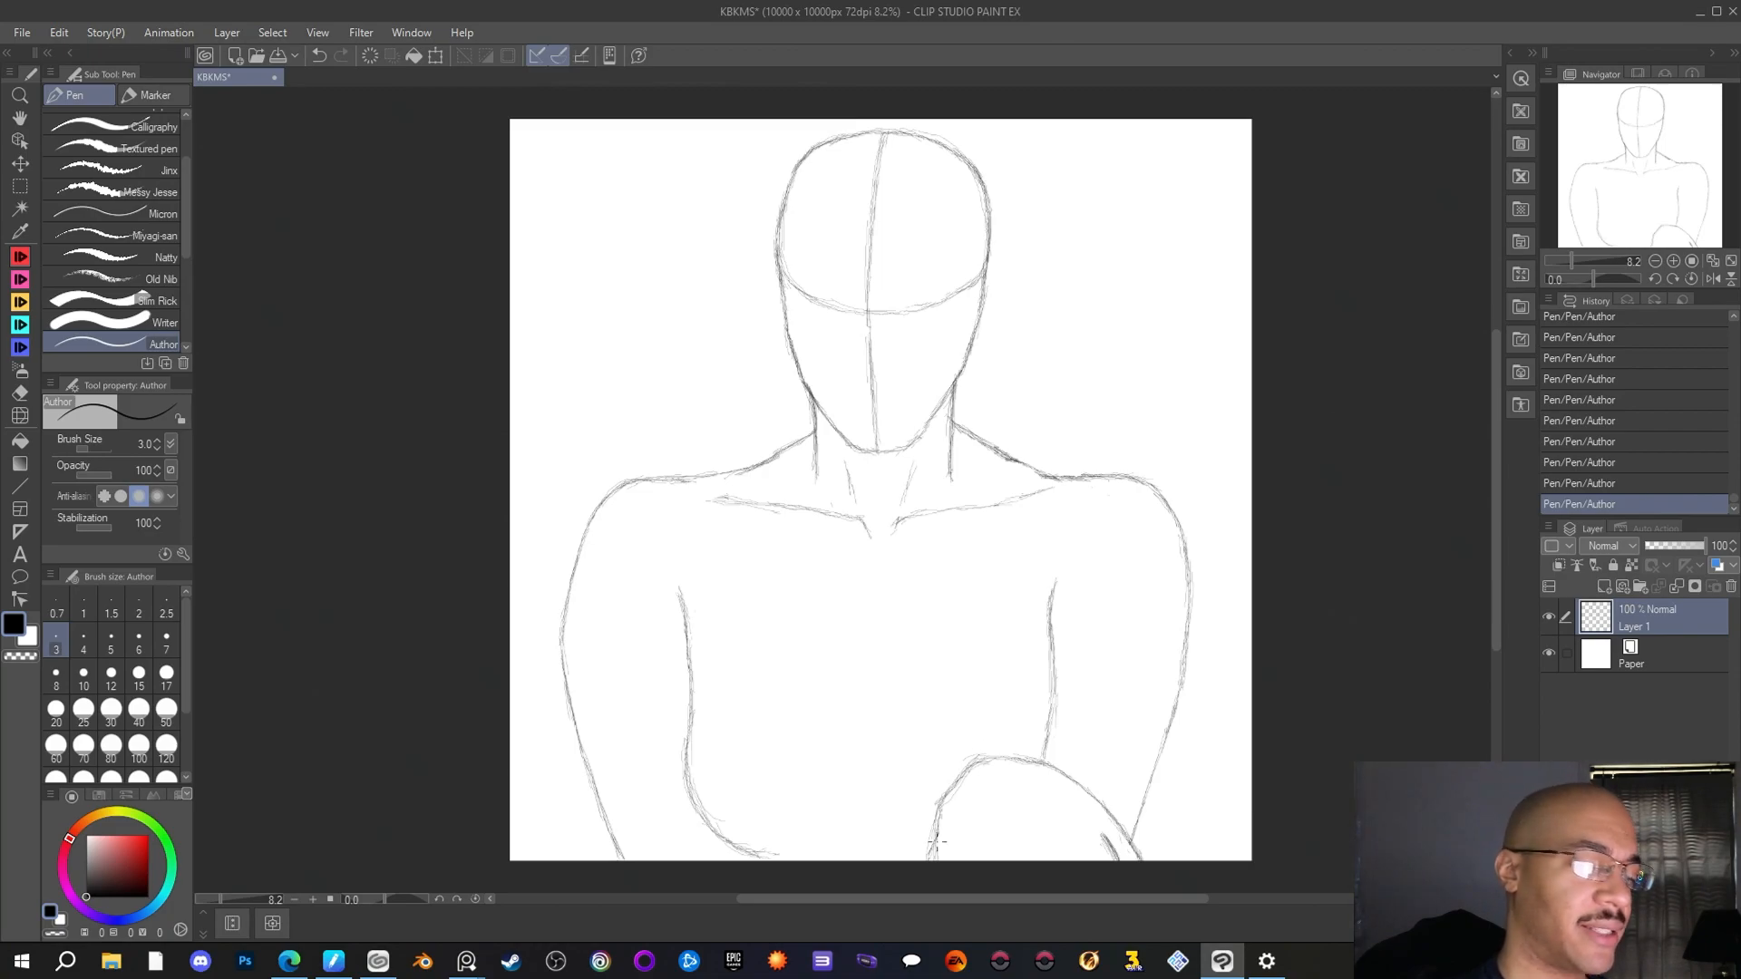
click(20, 392)
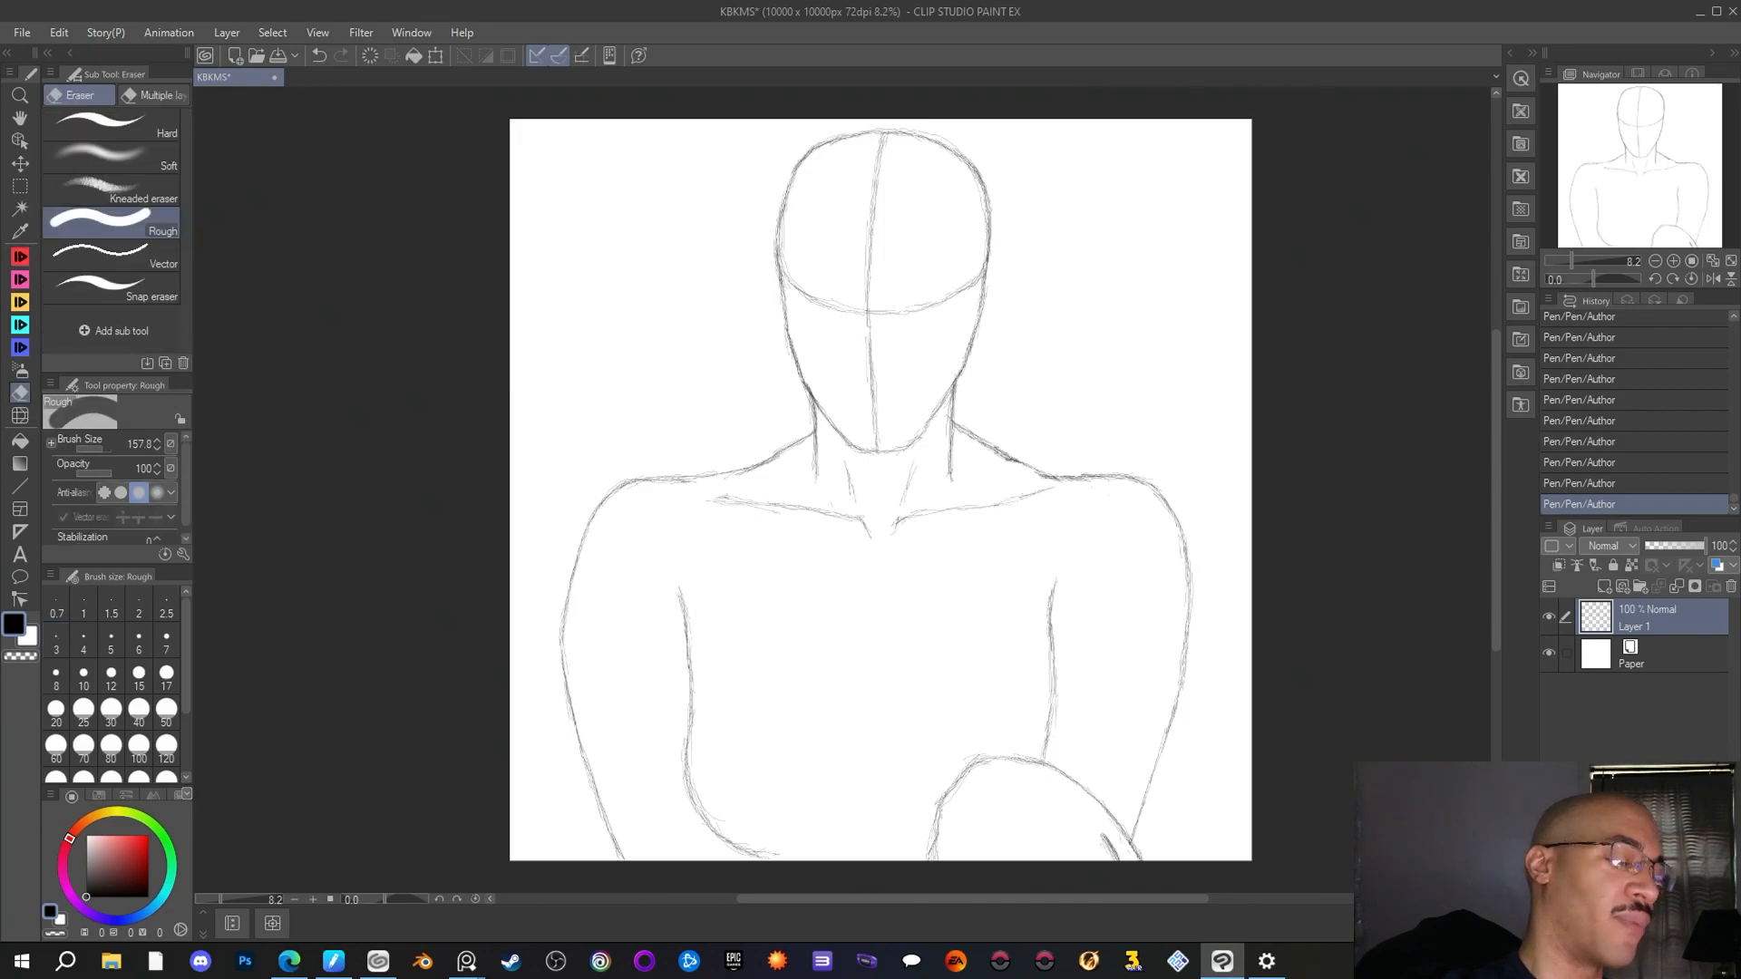
mouse_move(921, 835)
mouse_down()
mouse_move(921, 853)
mouse_move(968, 766)
mouse_up()
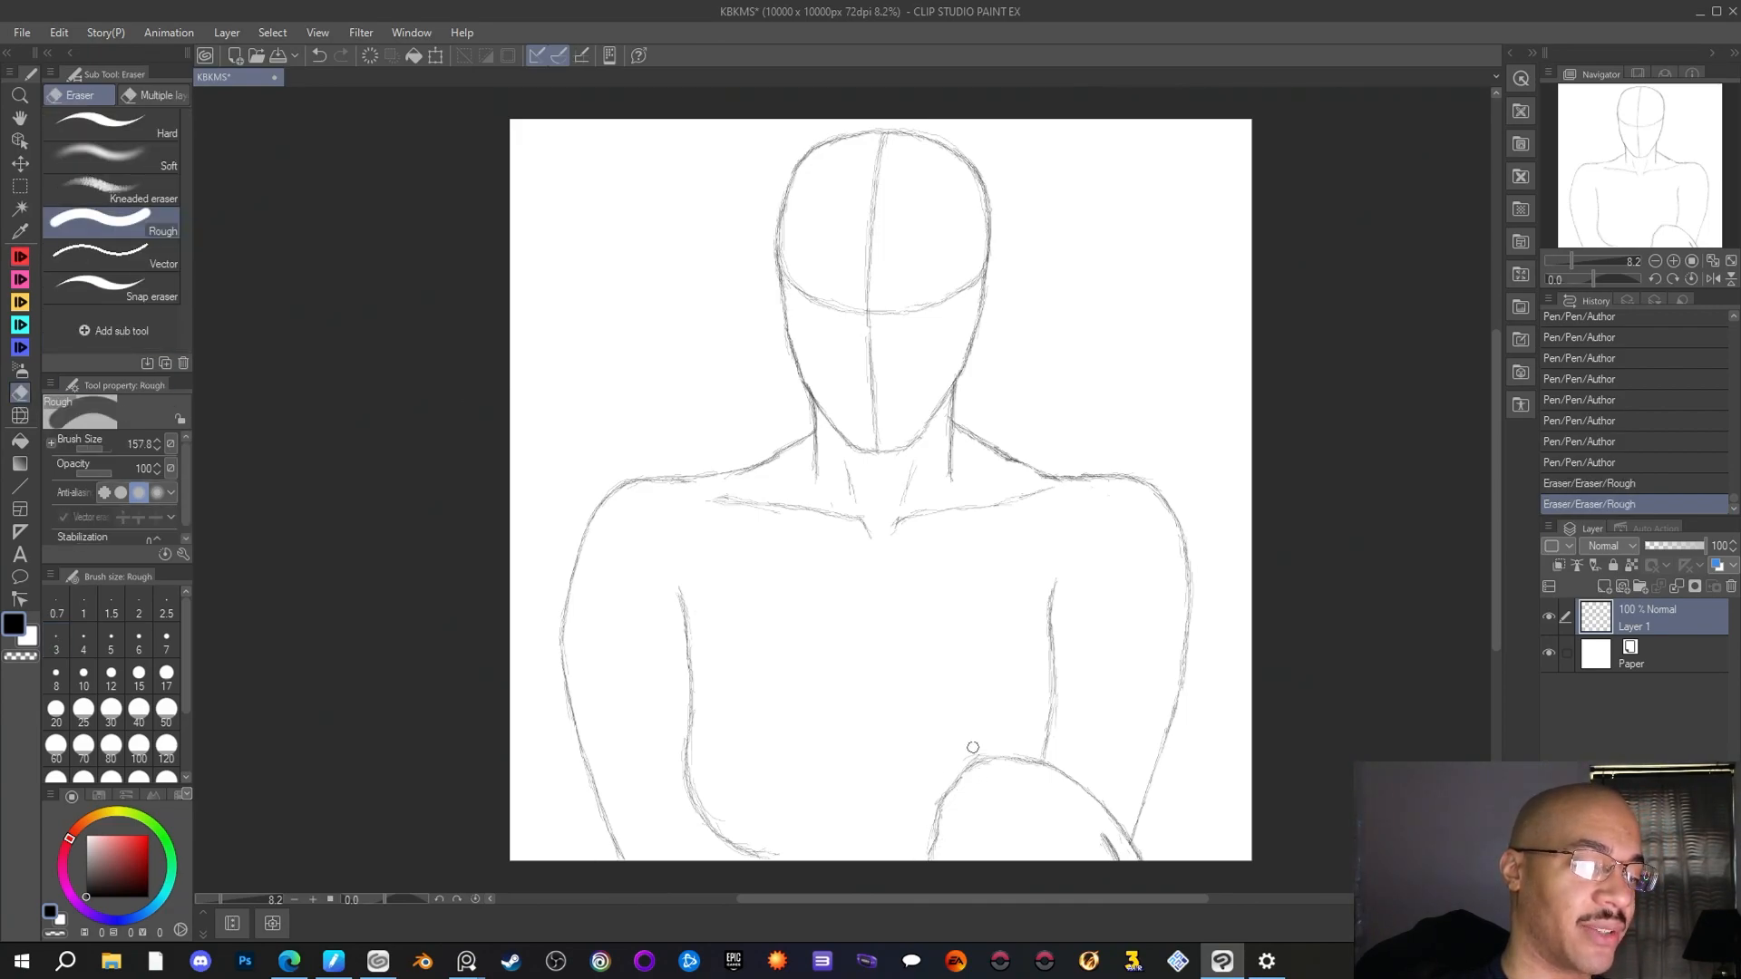
mouse_move(921, 825)
mouse_down()
mouse_move(929, 839)
mouse_move(927, 822)
mouse_up()
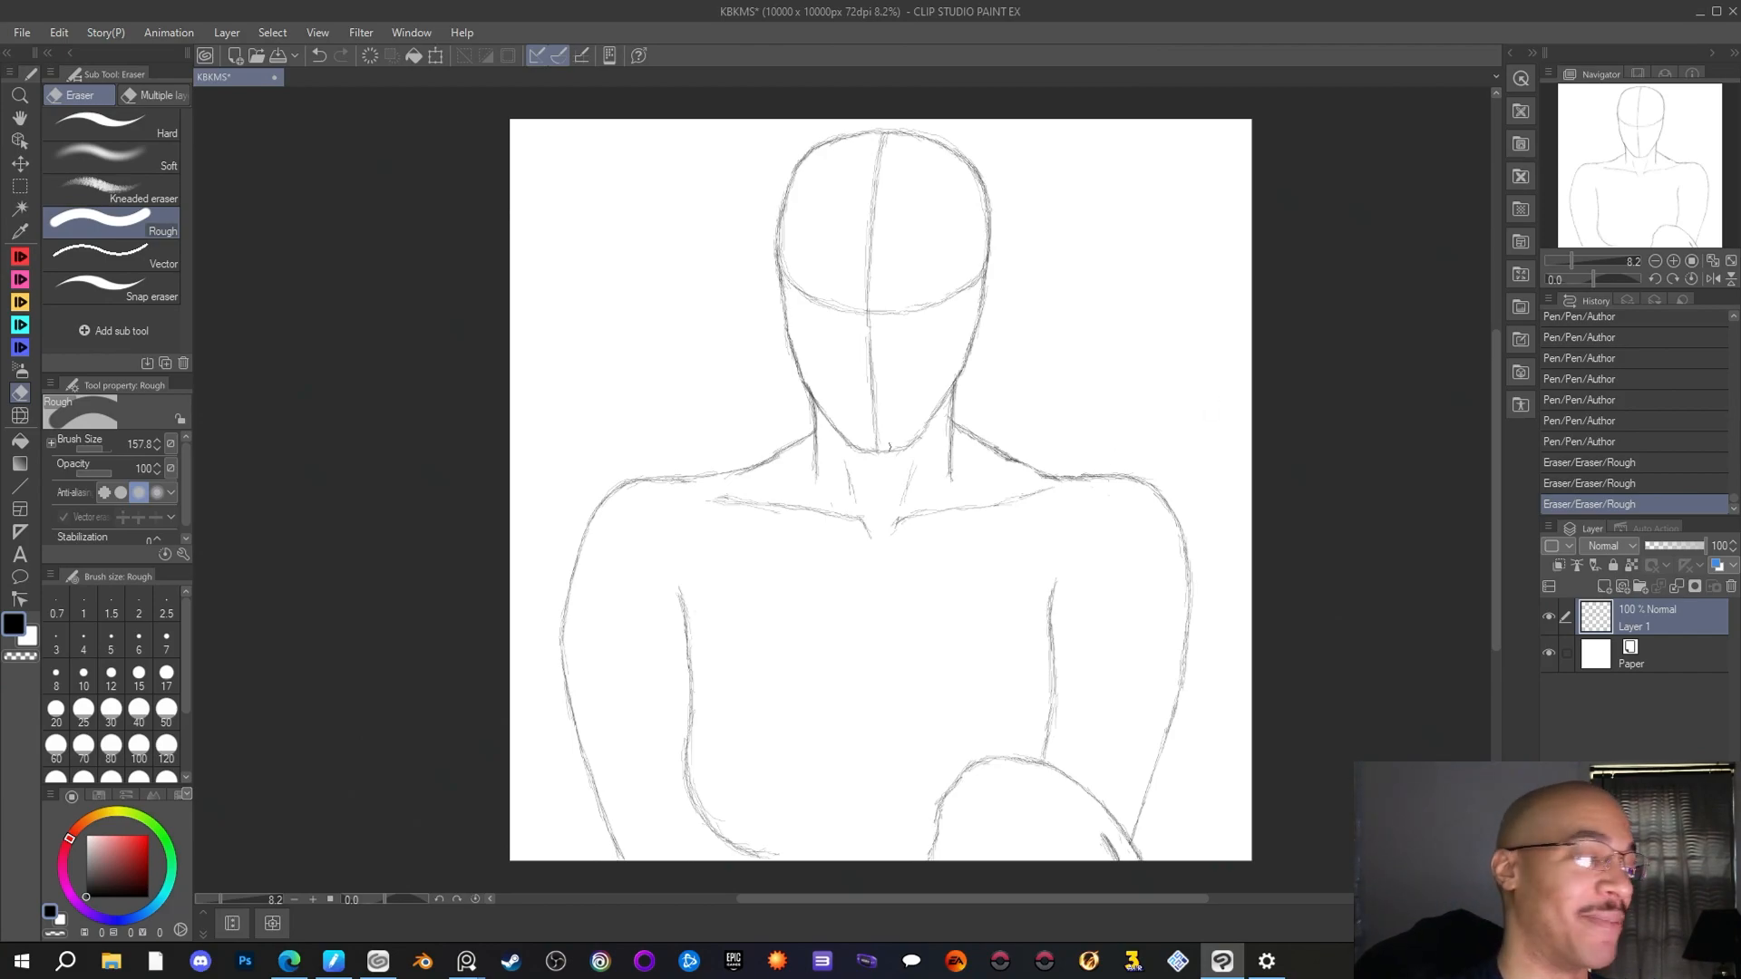
Retrace the right arm's outer line and the top of that shoulder with the Author pen, and save the drawing
key(p)
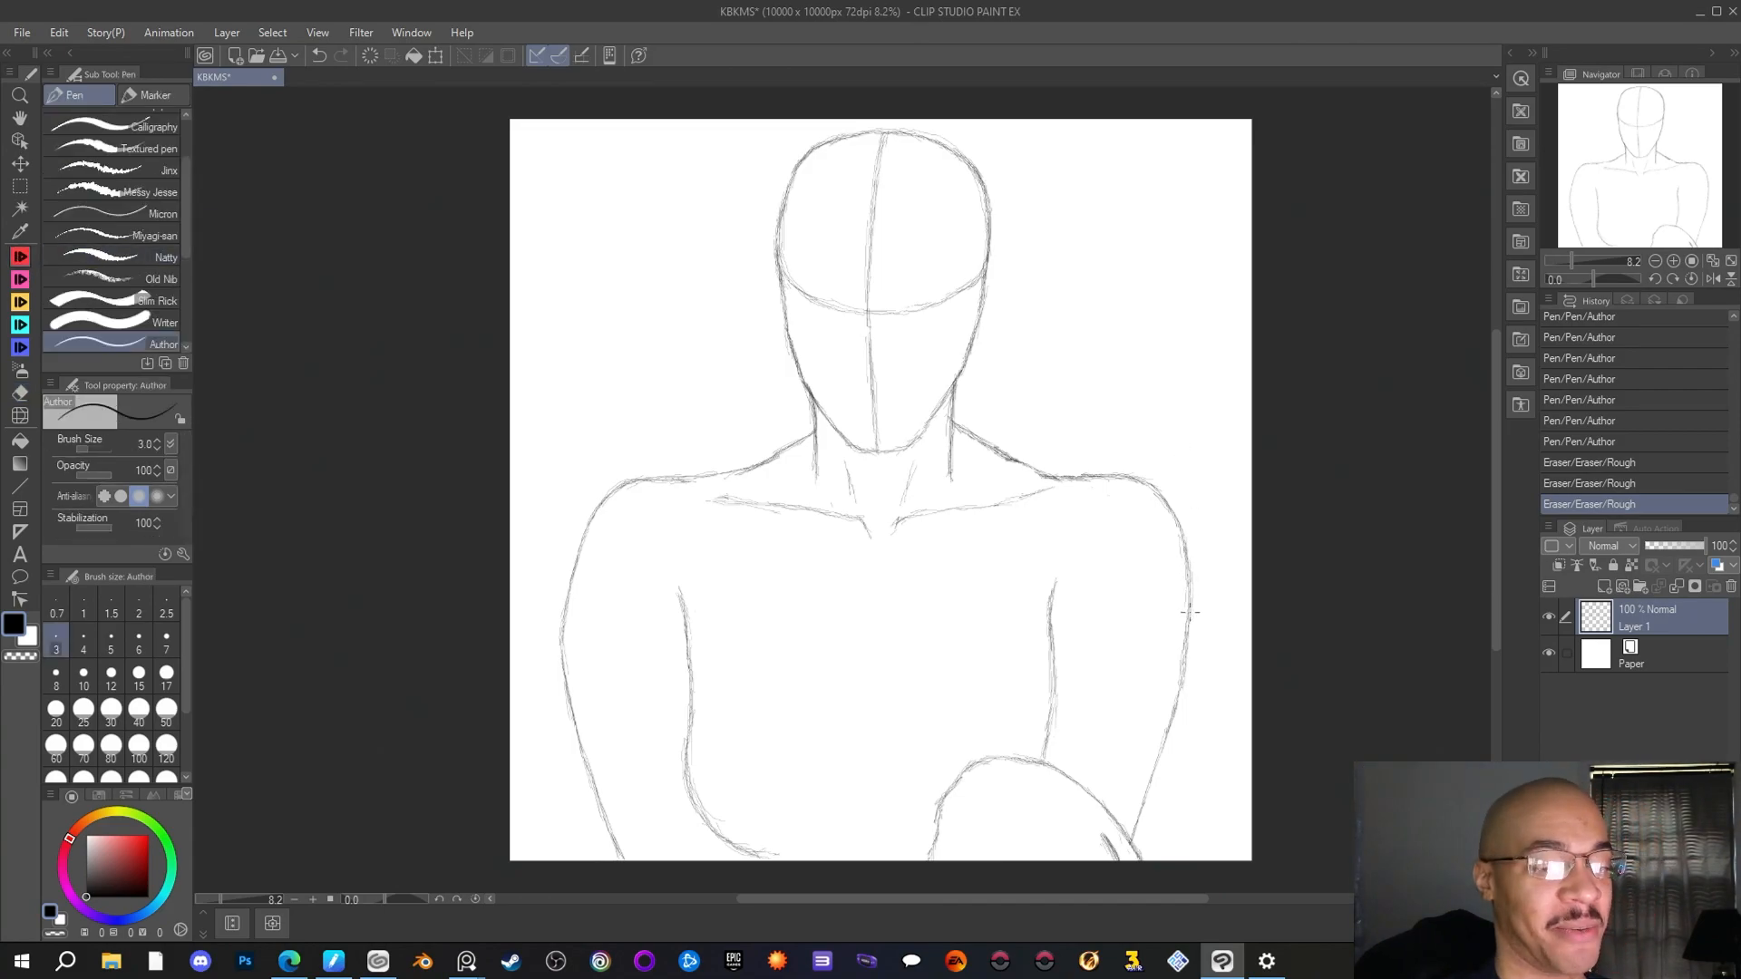
drag(1189, 612, 1185, 669)
drag(1188, 635, 1172, 721)
drag(1179, 694, 1155, 773)
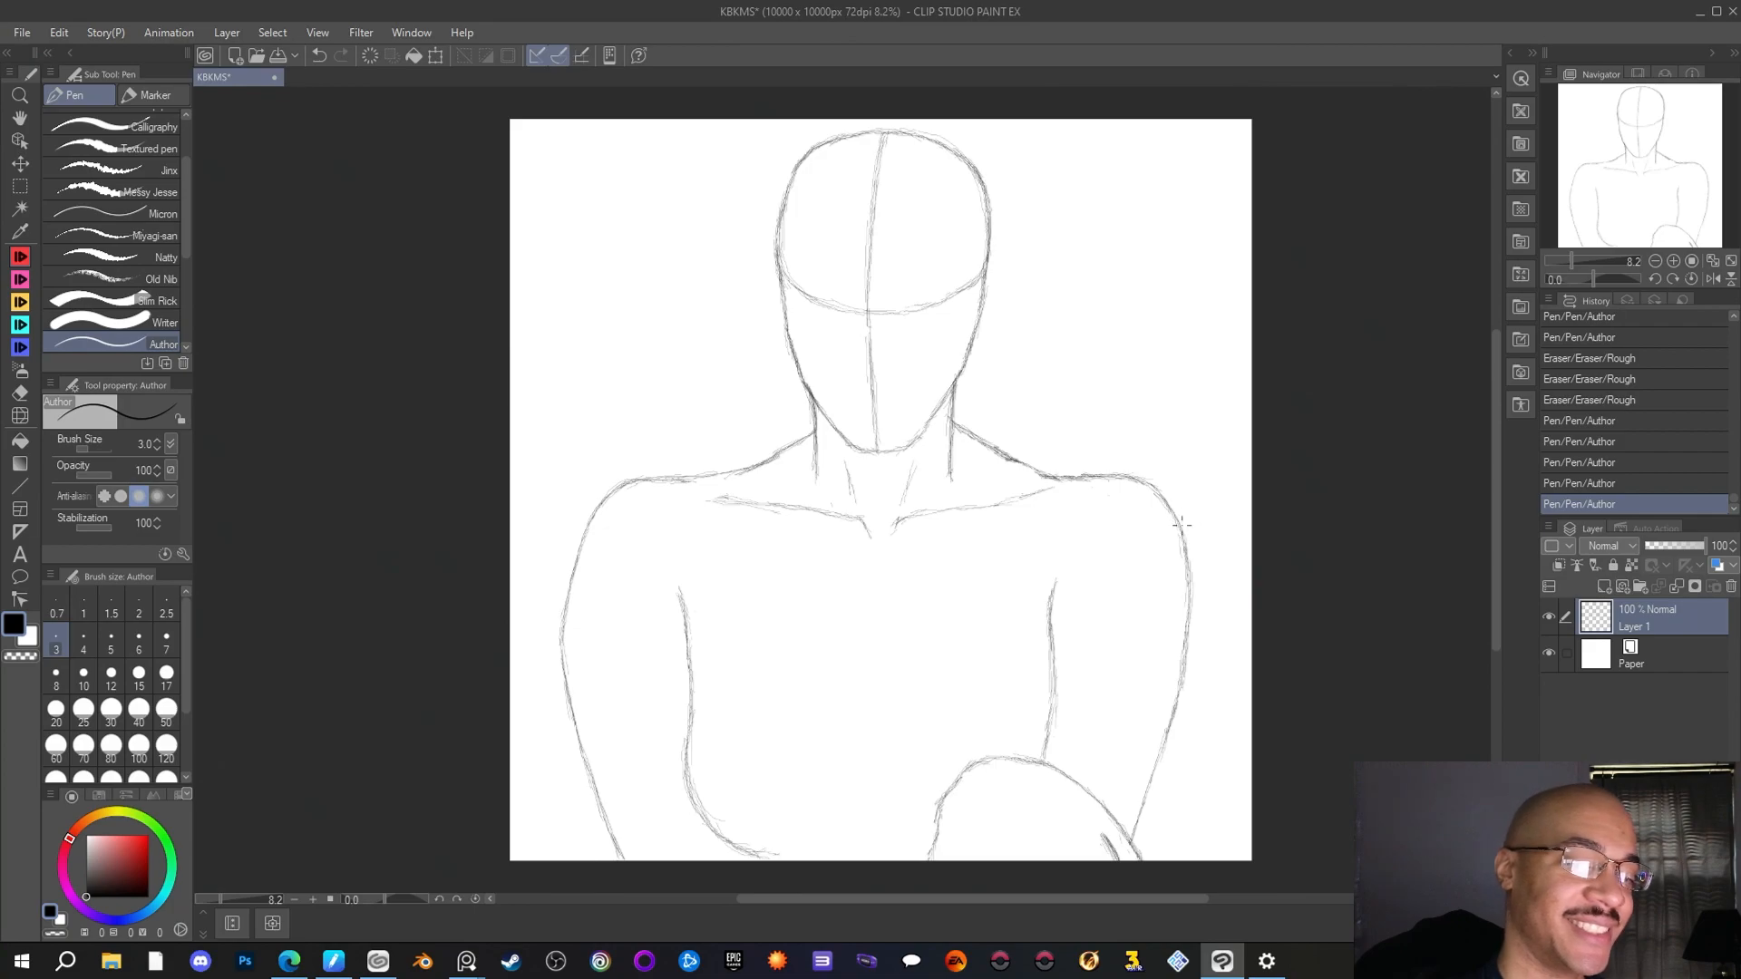
drag(1175, 512, 1063, 477)
drag(1079, 478, 1023, 463)
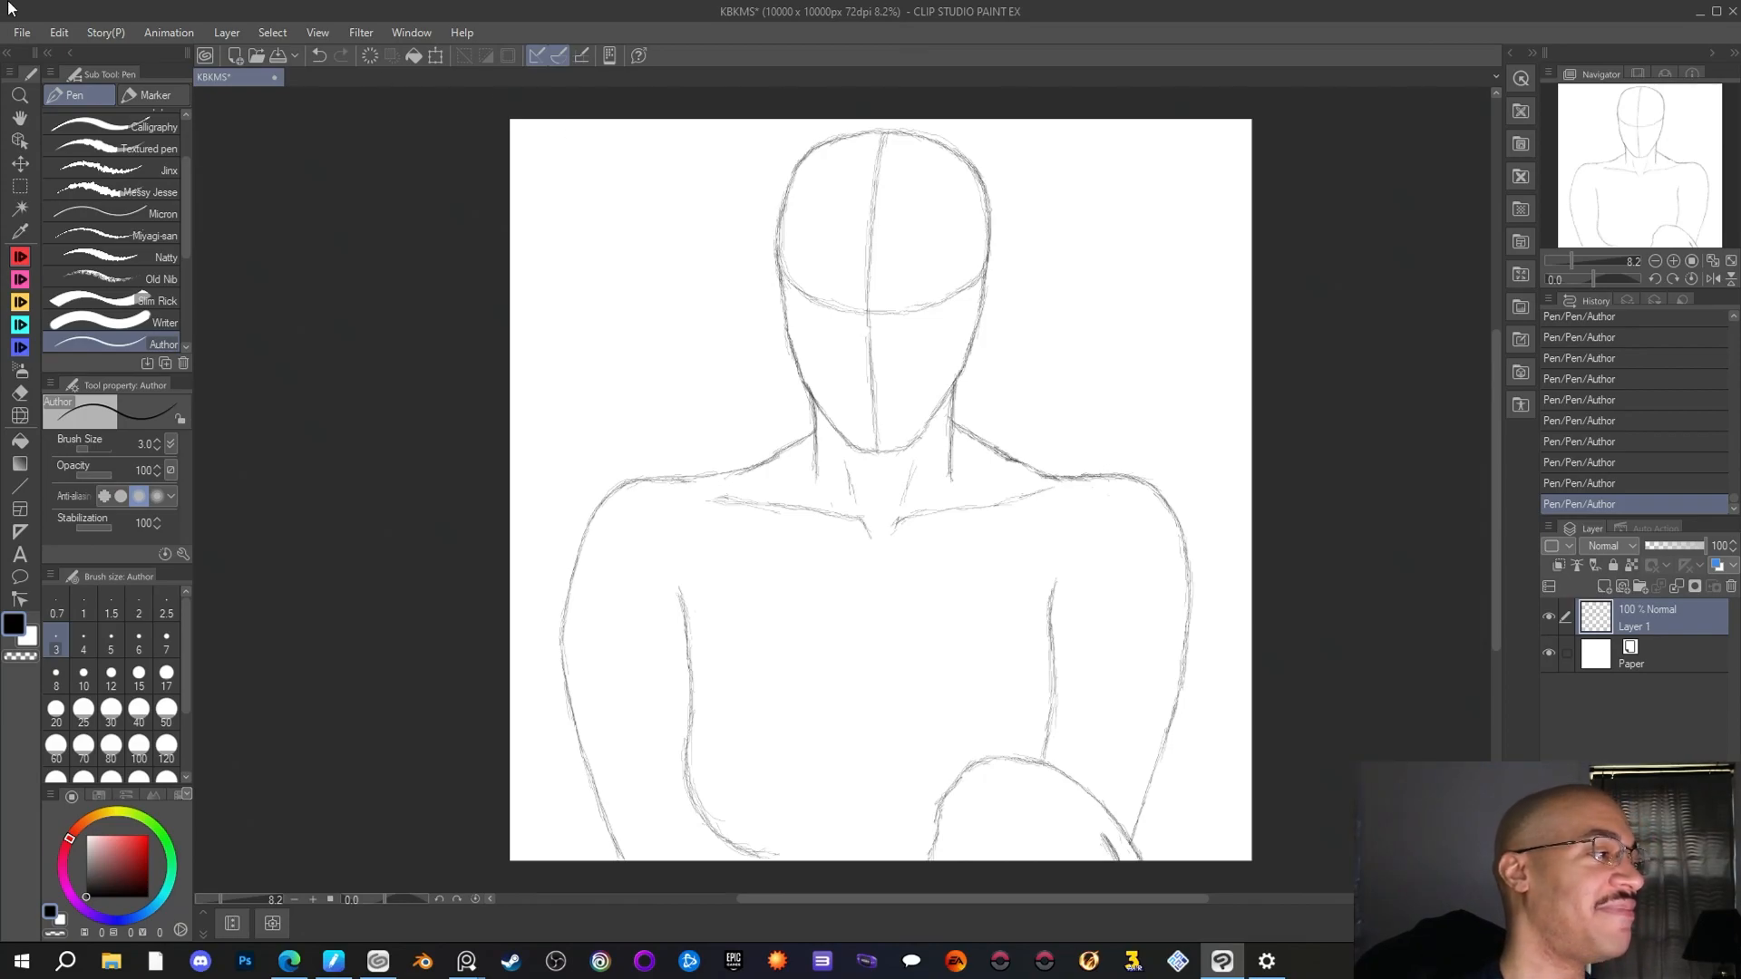
click(22, 32)
click(47, 167)
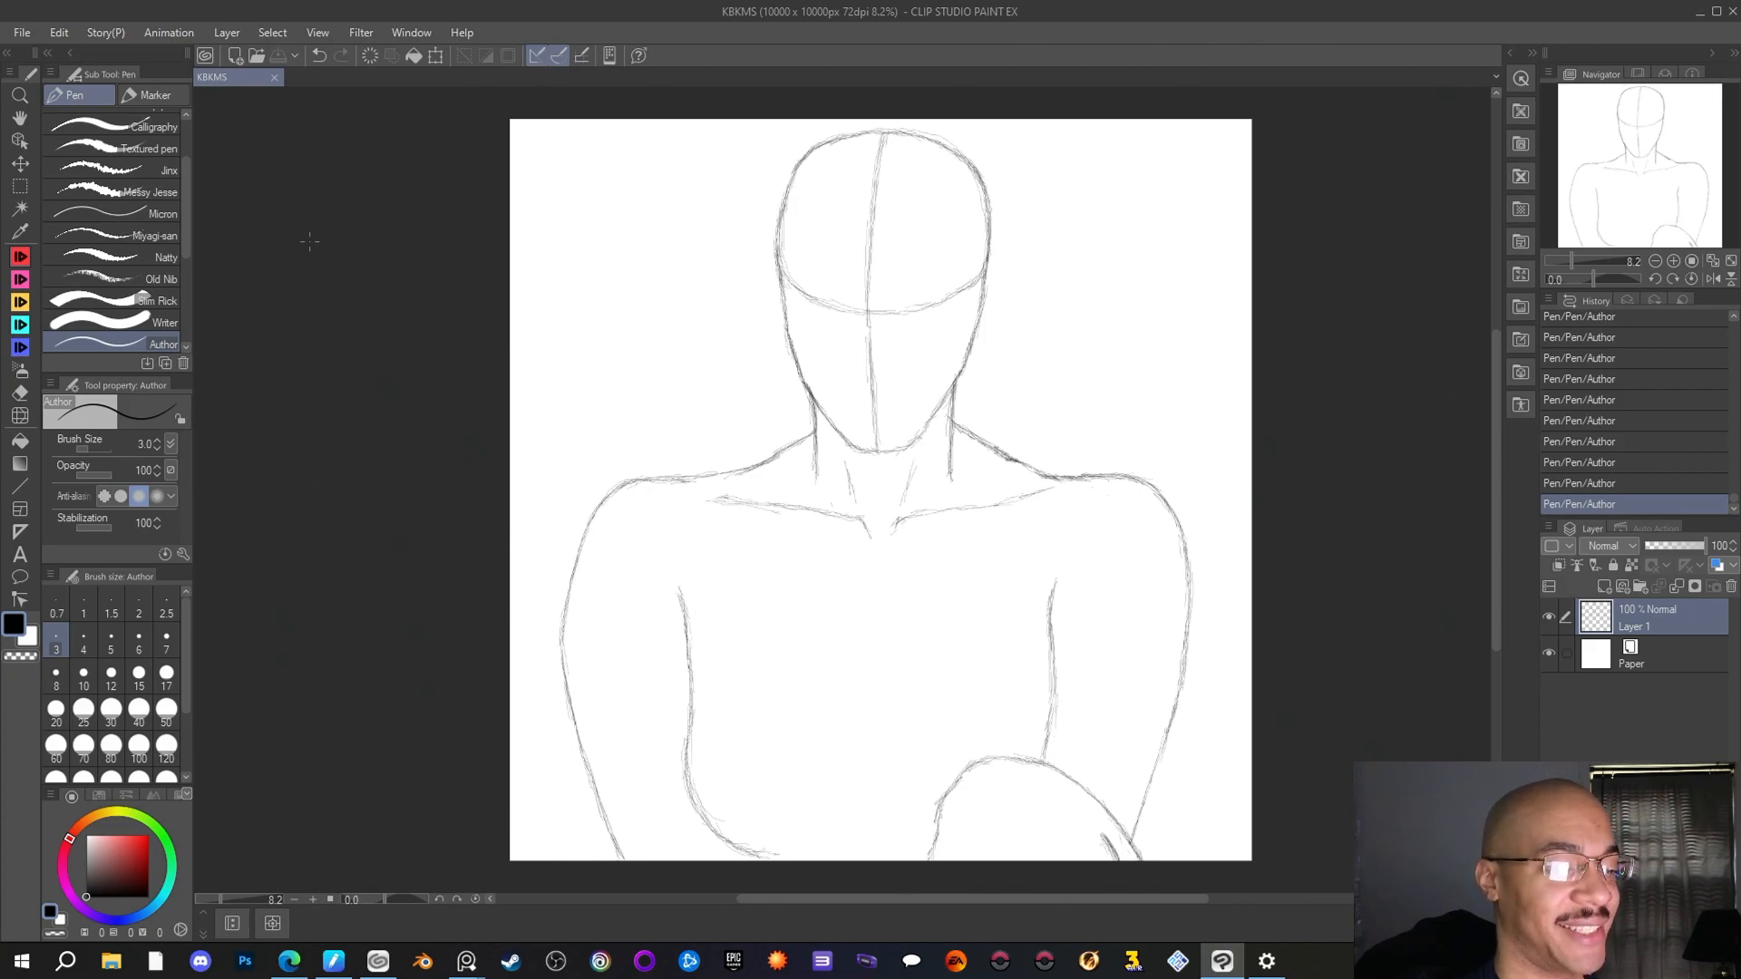
Add a short stroke inside the forearm's inner end at the canvas's lower edge, and save the drawing
drag(934, 852, 930, 860)
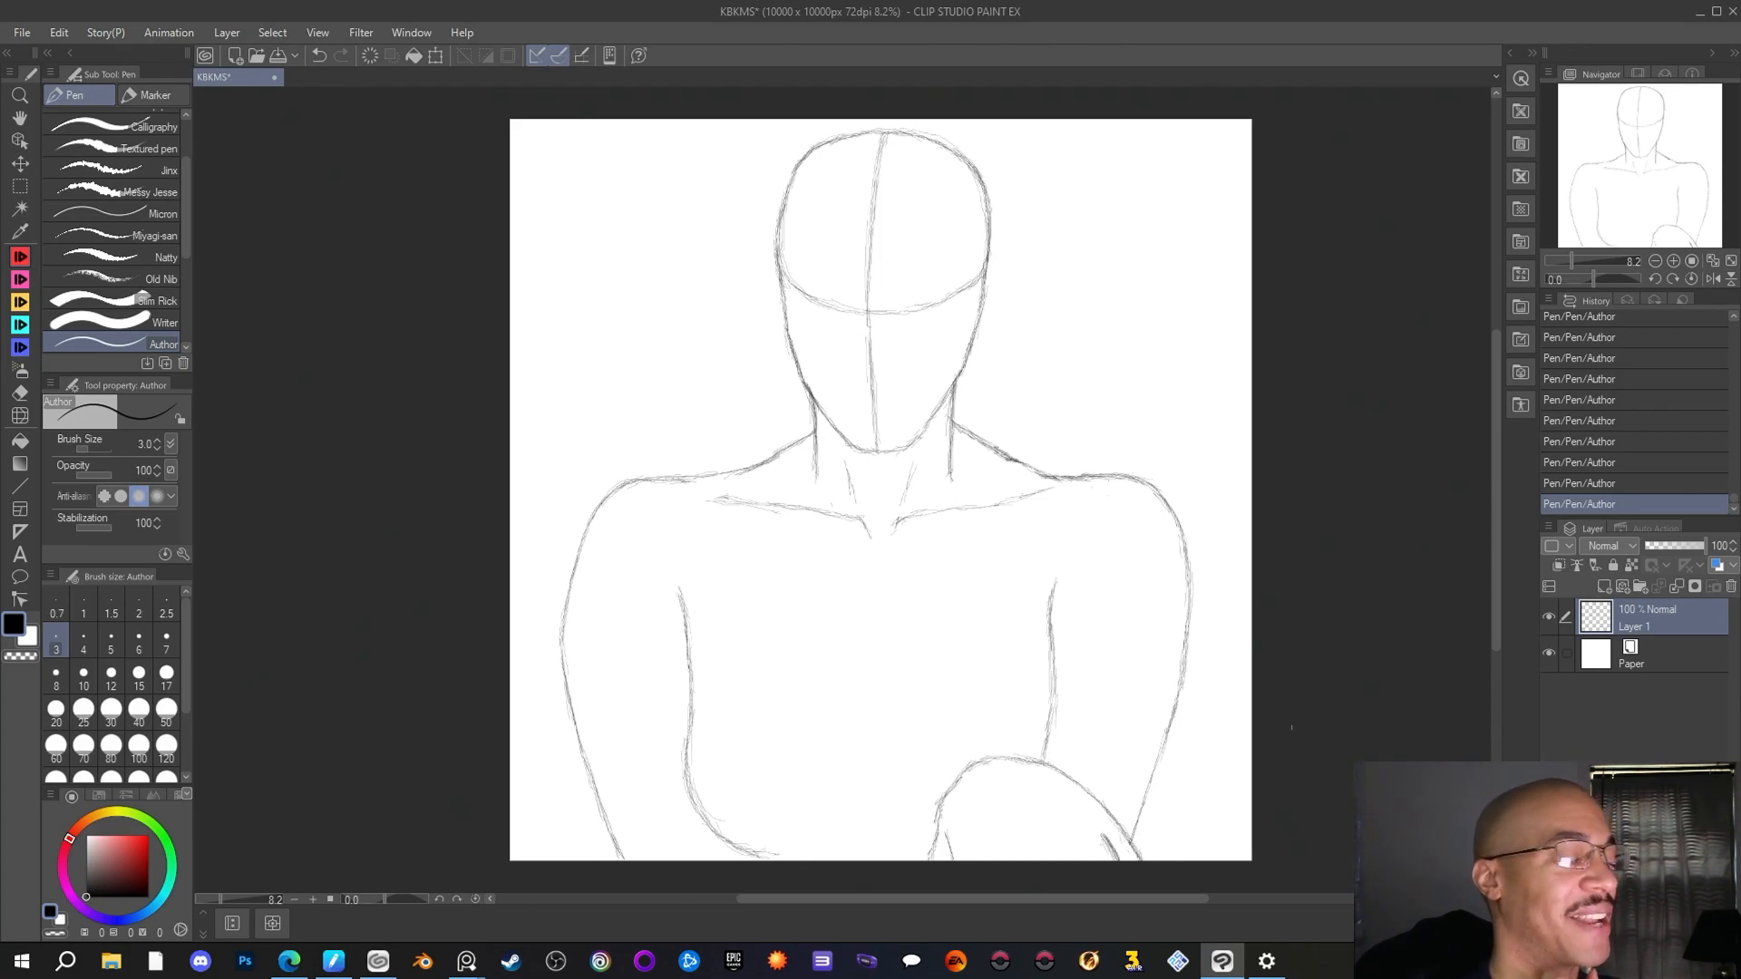
click(34, 32)
click(41, 165)
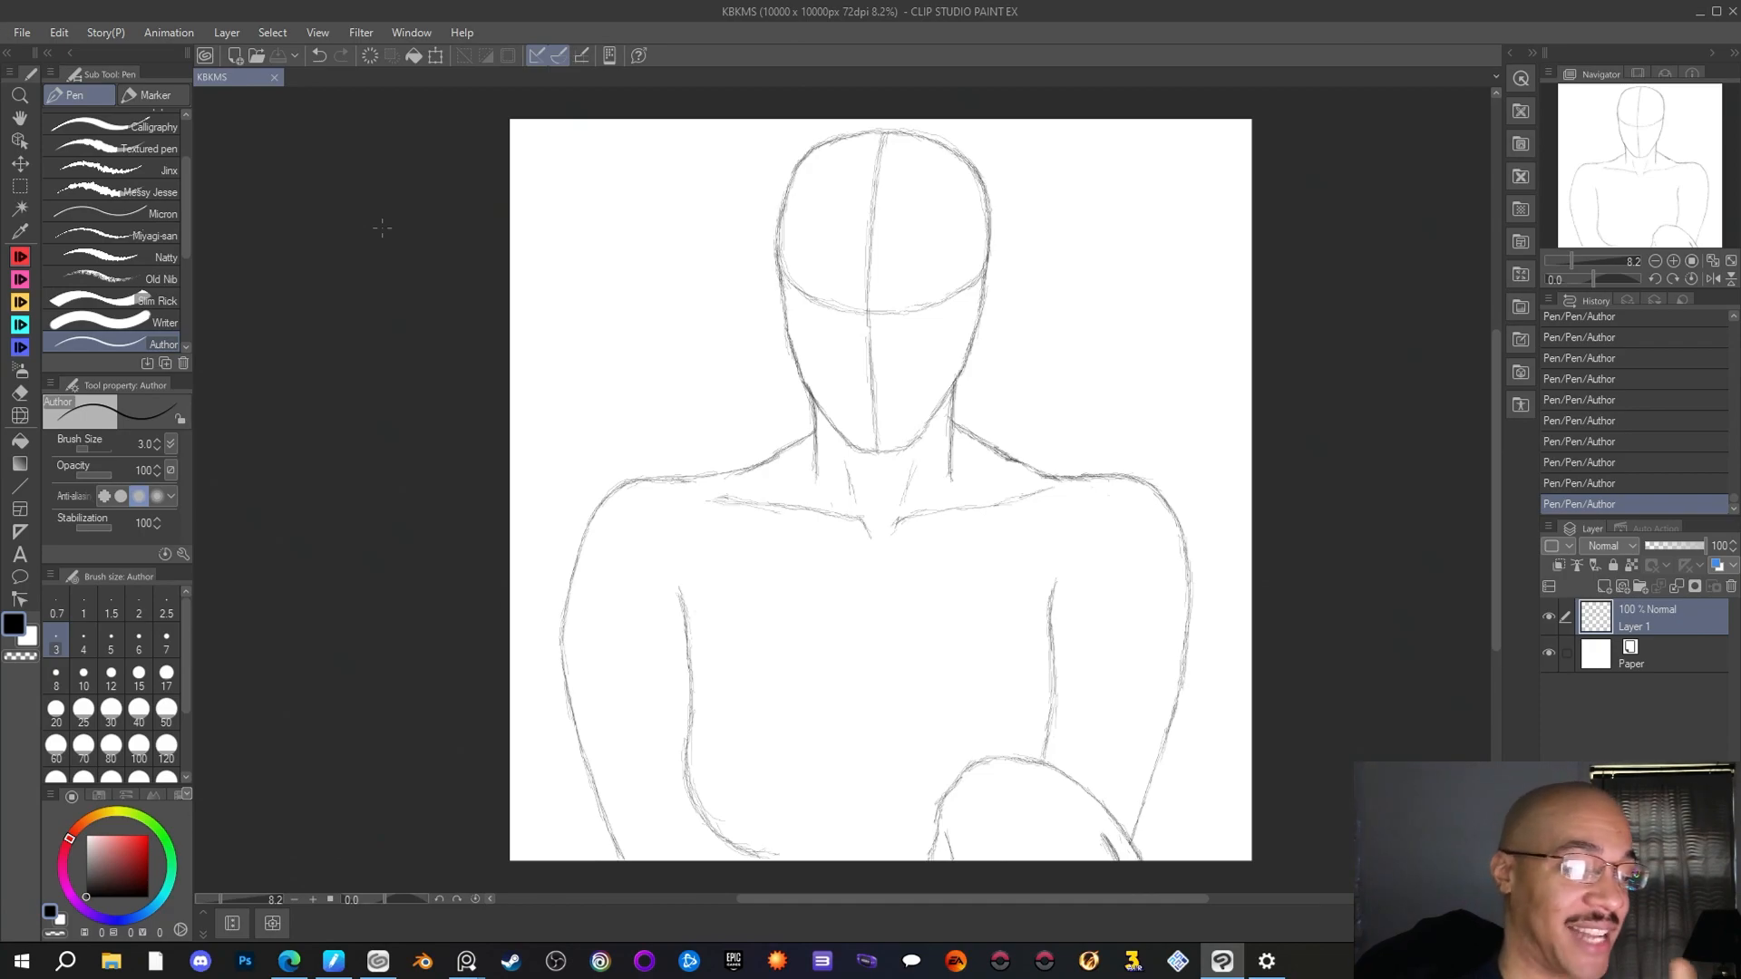
Retrace the right arm's inner edge line and the lower part of its outer line down to the forearm
drag(1055, 592, 1056, 675)
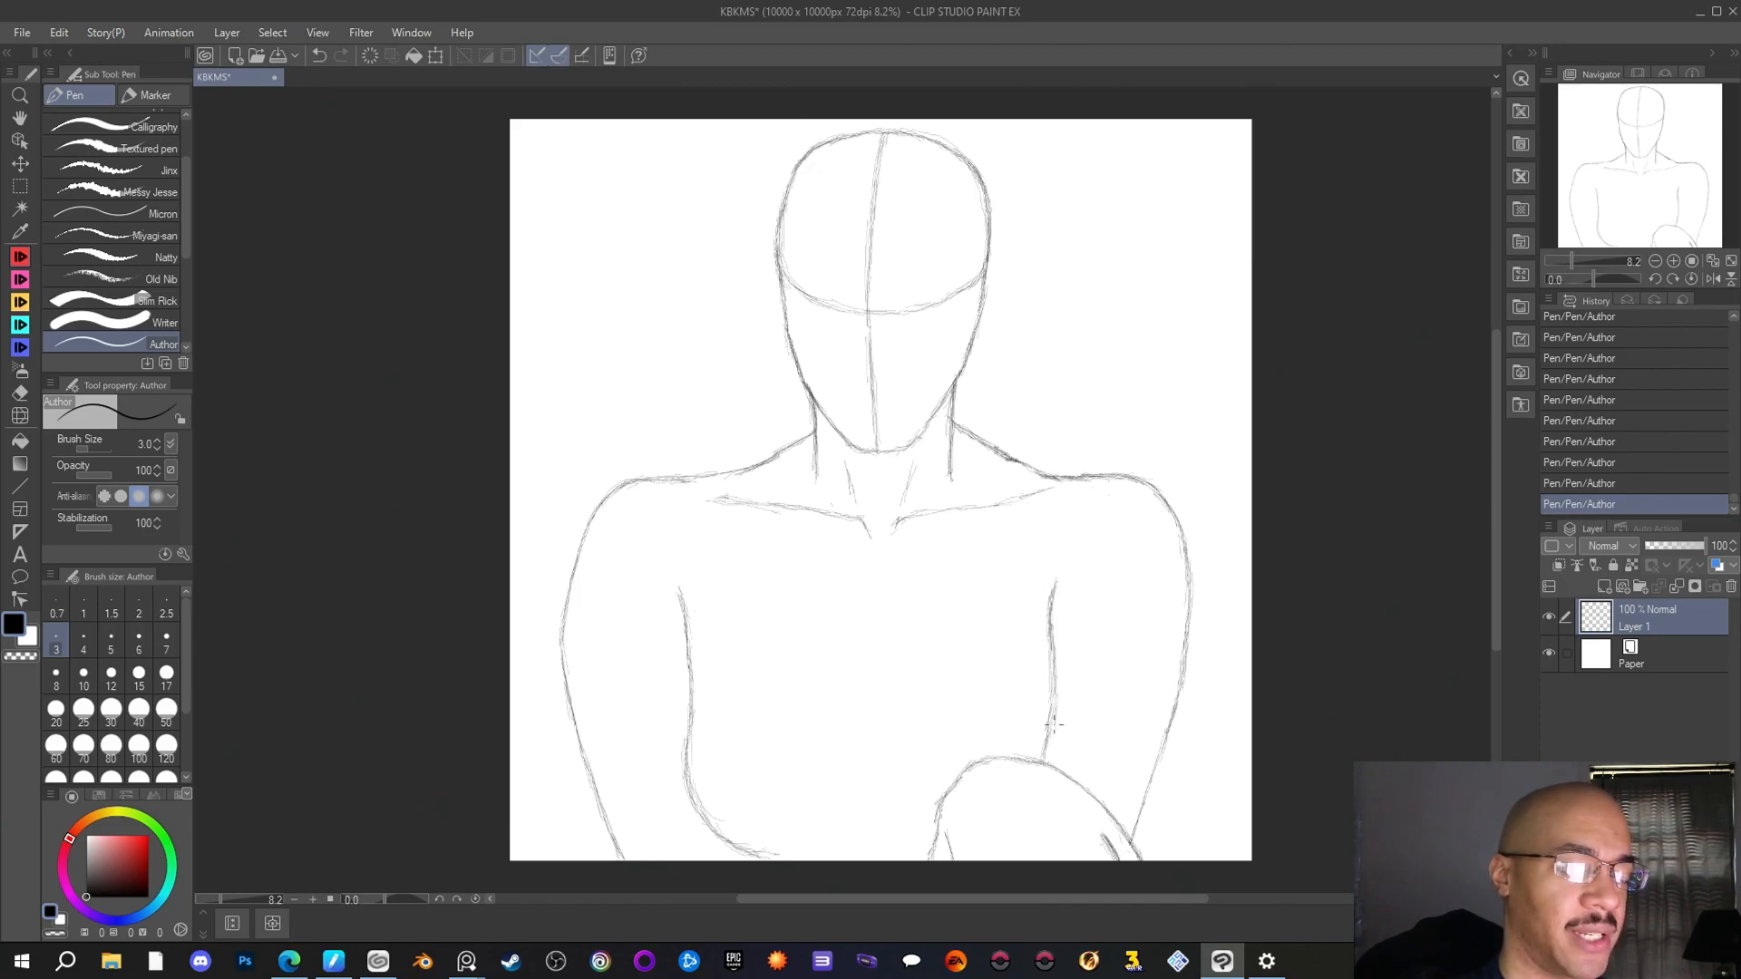
drag(1169, 734, 1132, 843)
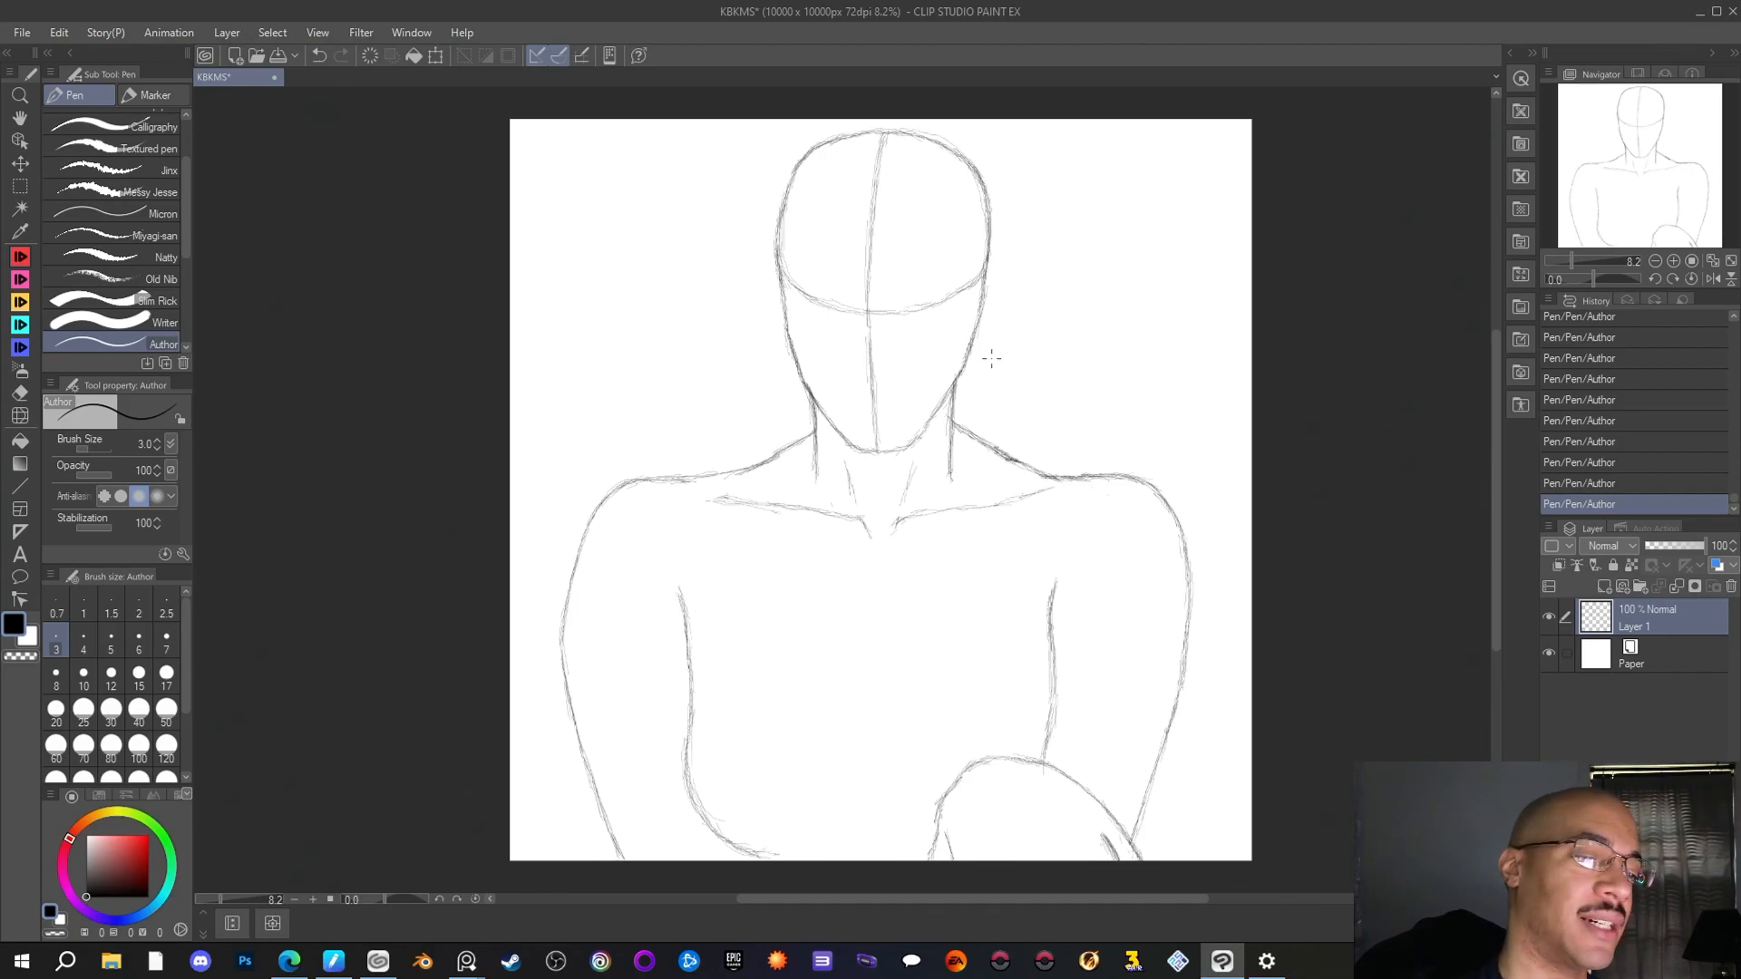
key(alt+Tab)
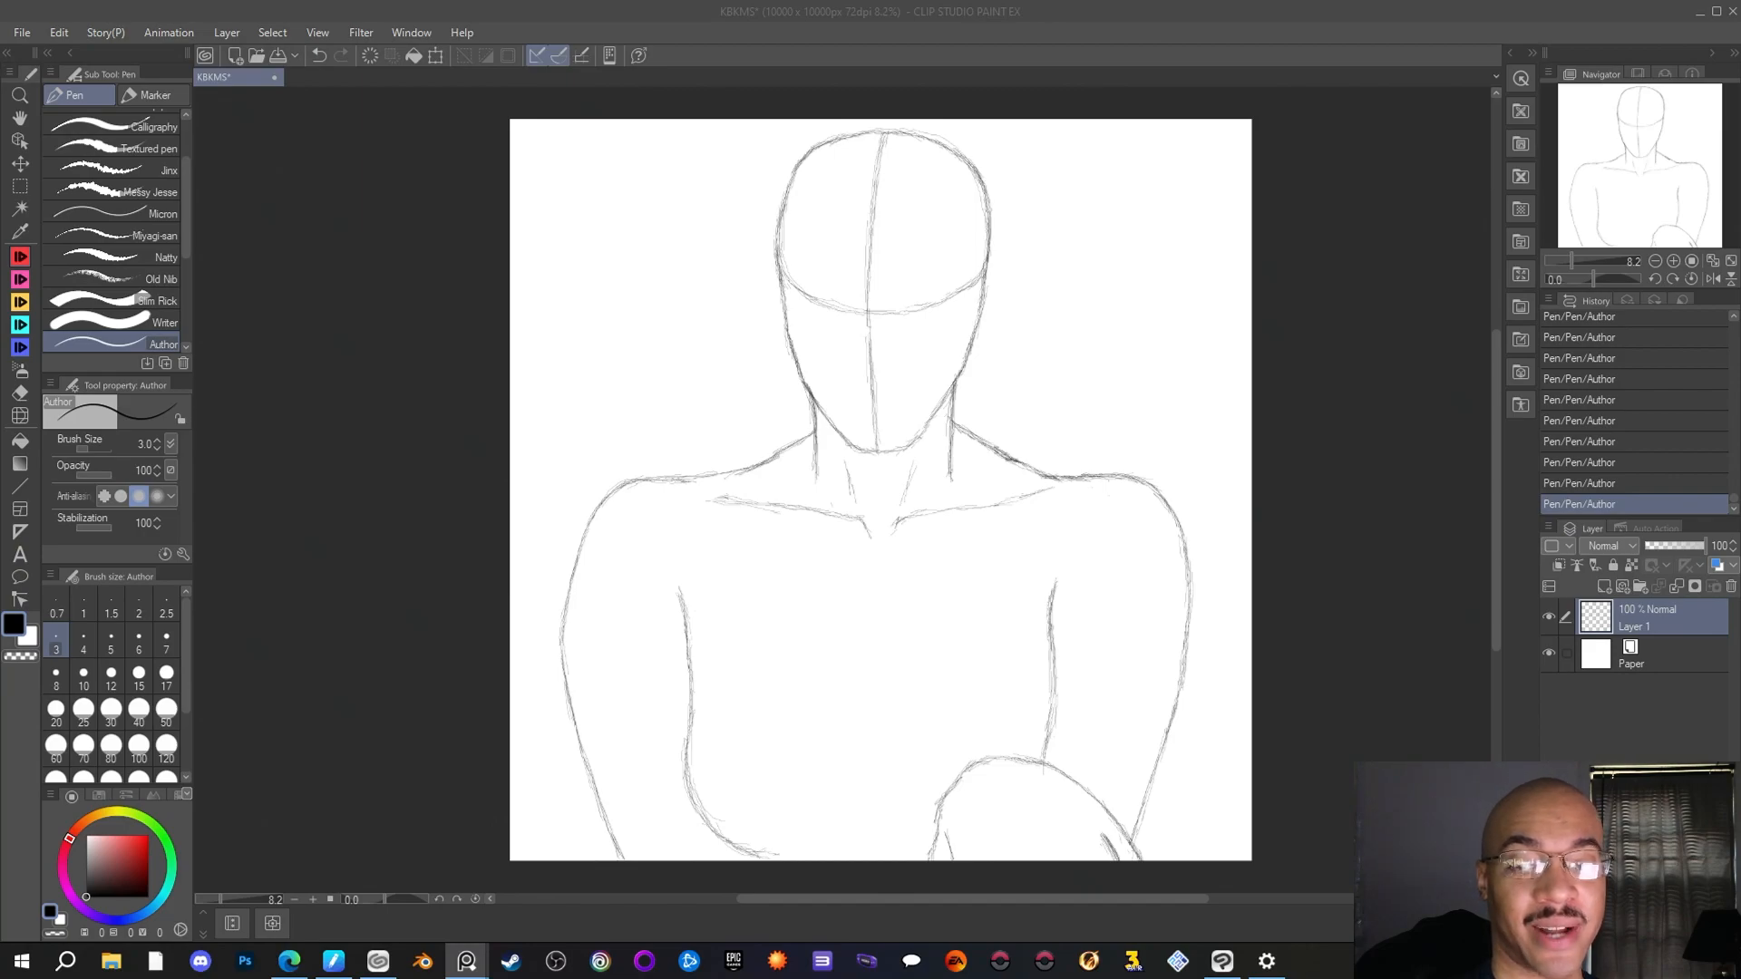
key(alt+Tab)
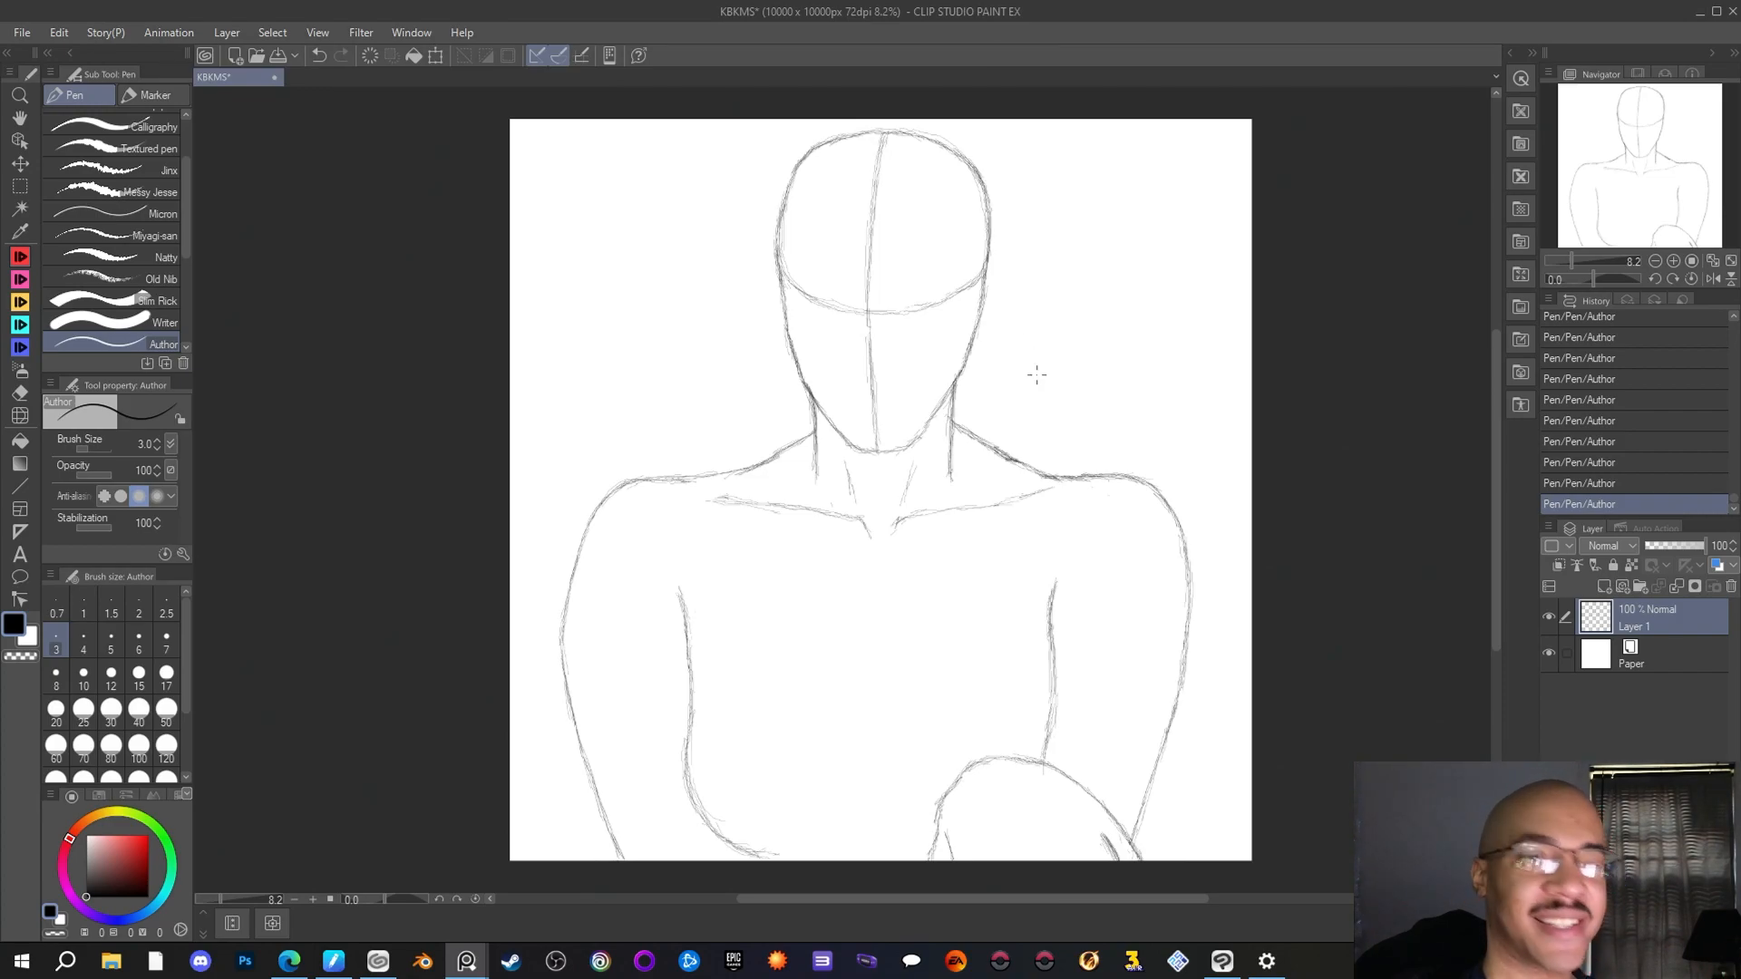
click(962, 289)
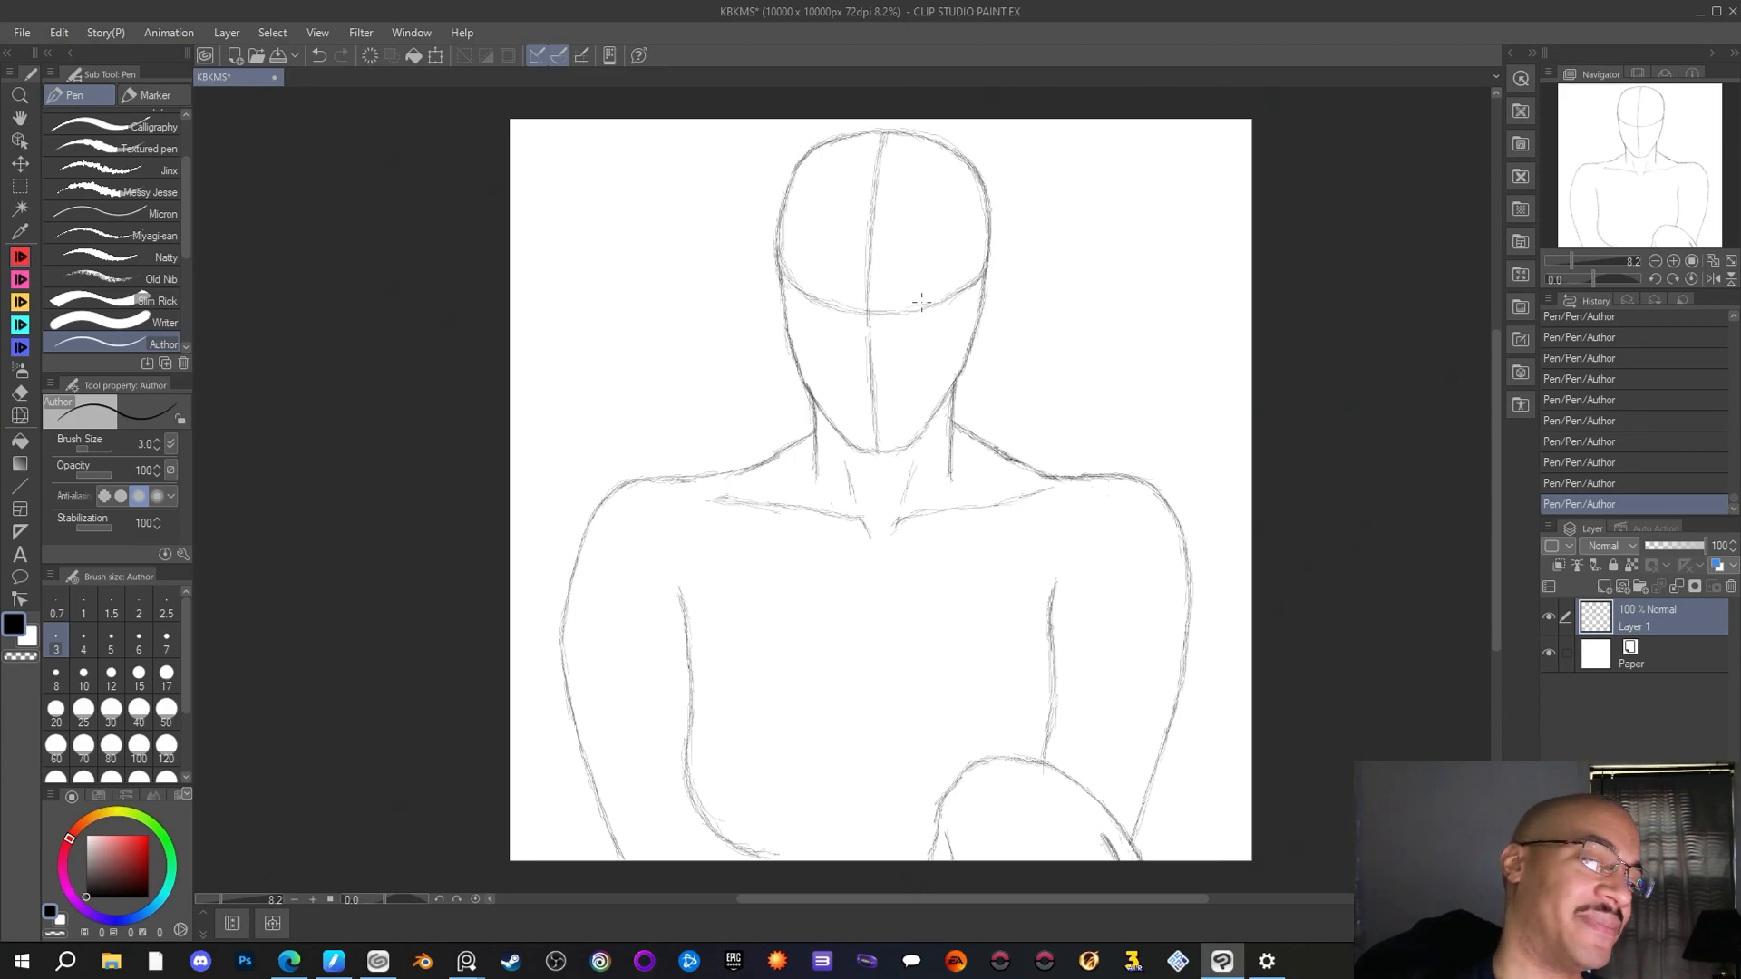
Retrace the upper left part of the head outline with the Author pen
scroll(873, 219, up, 2)
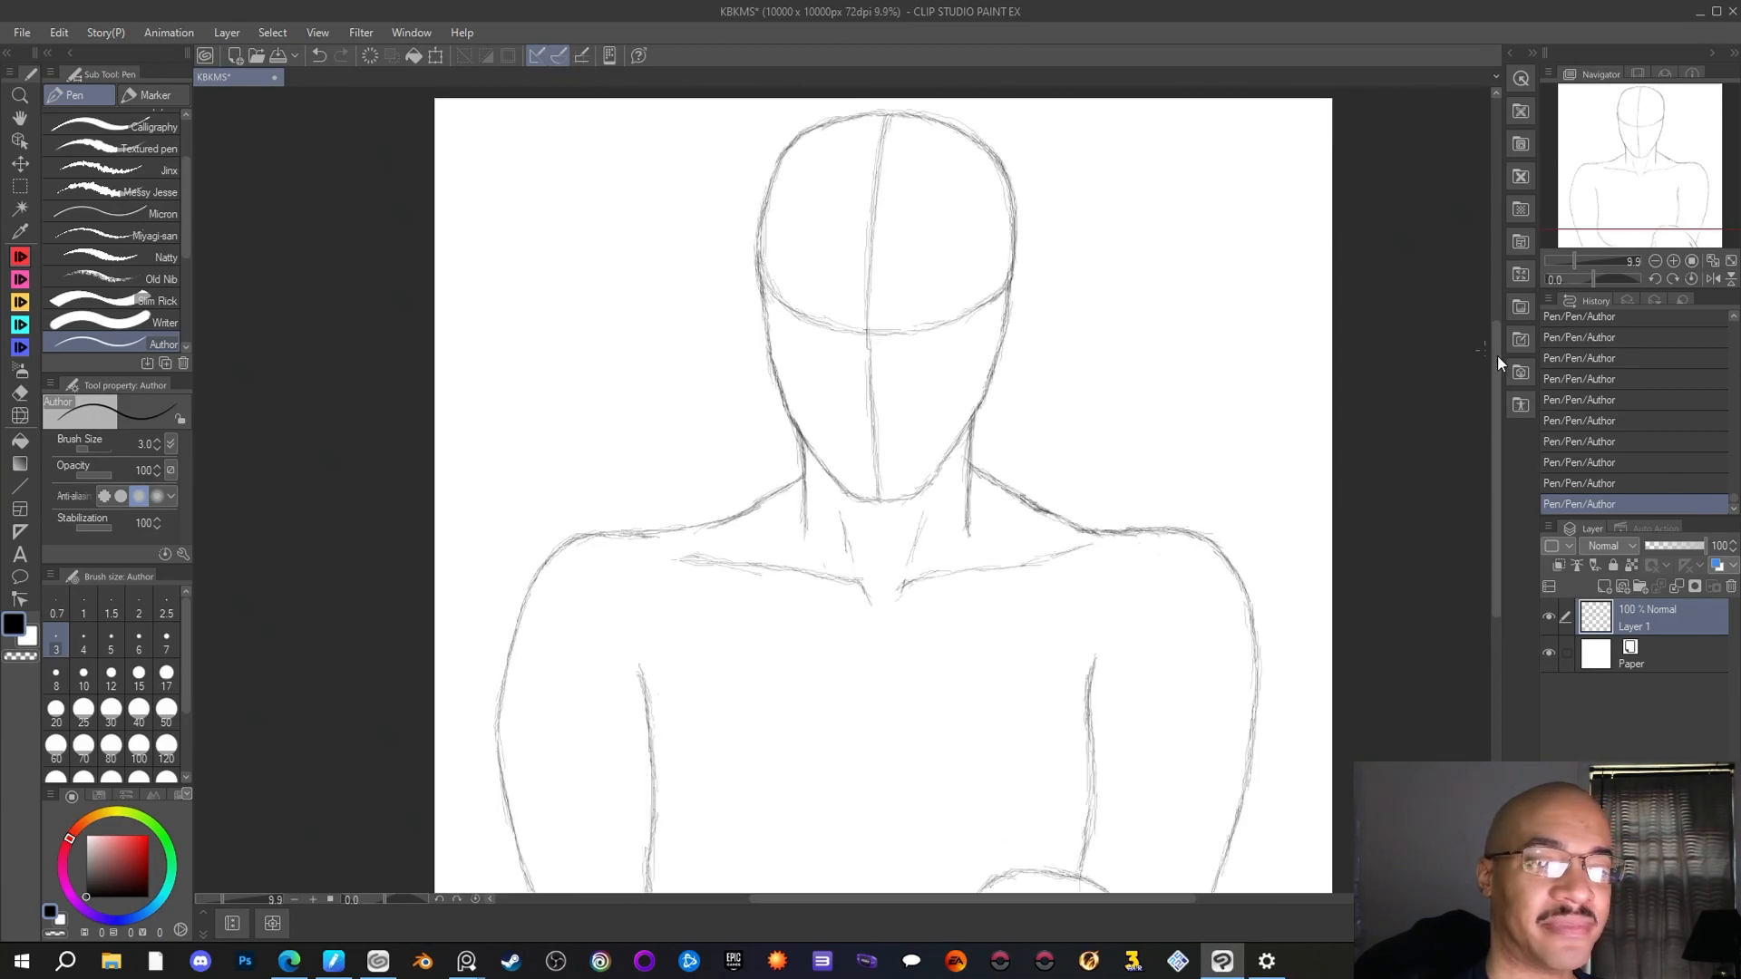
drag(1498, 356, 1498, 338)
scroll(1041, 317, up, 1)
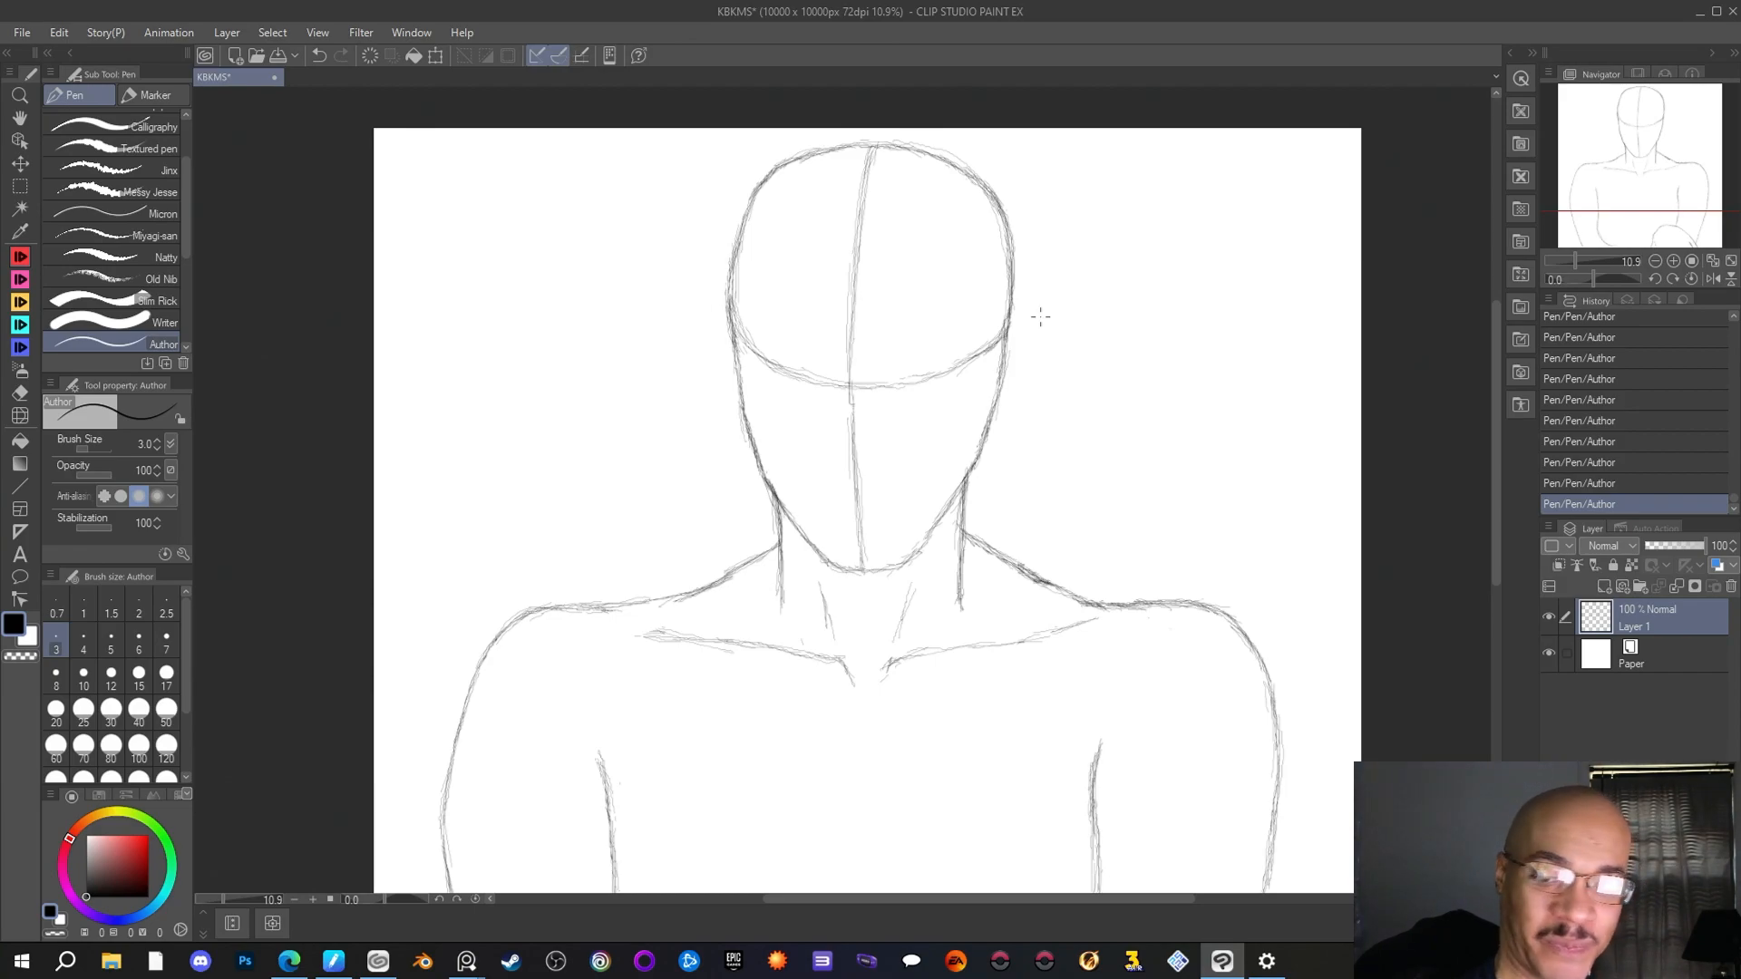
scroll(943, 445, down, 3)
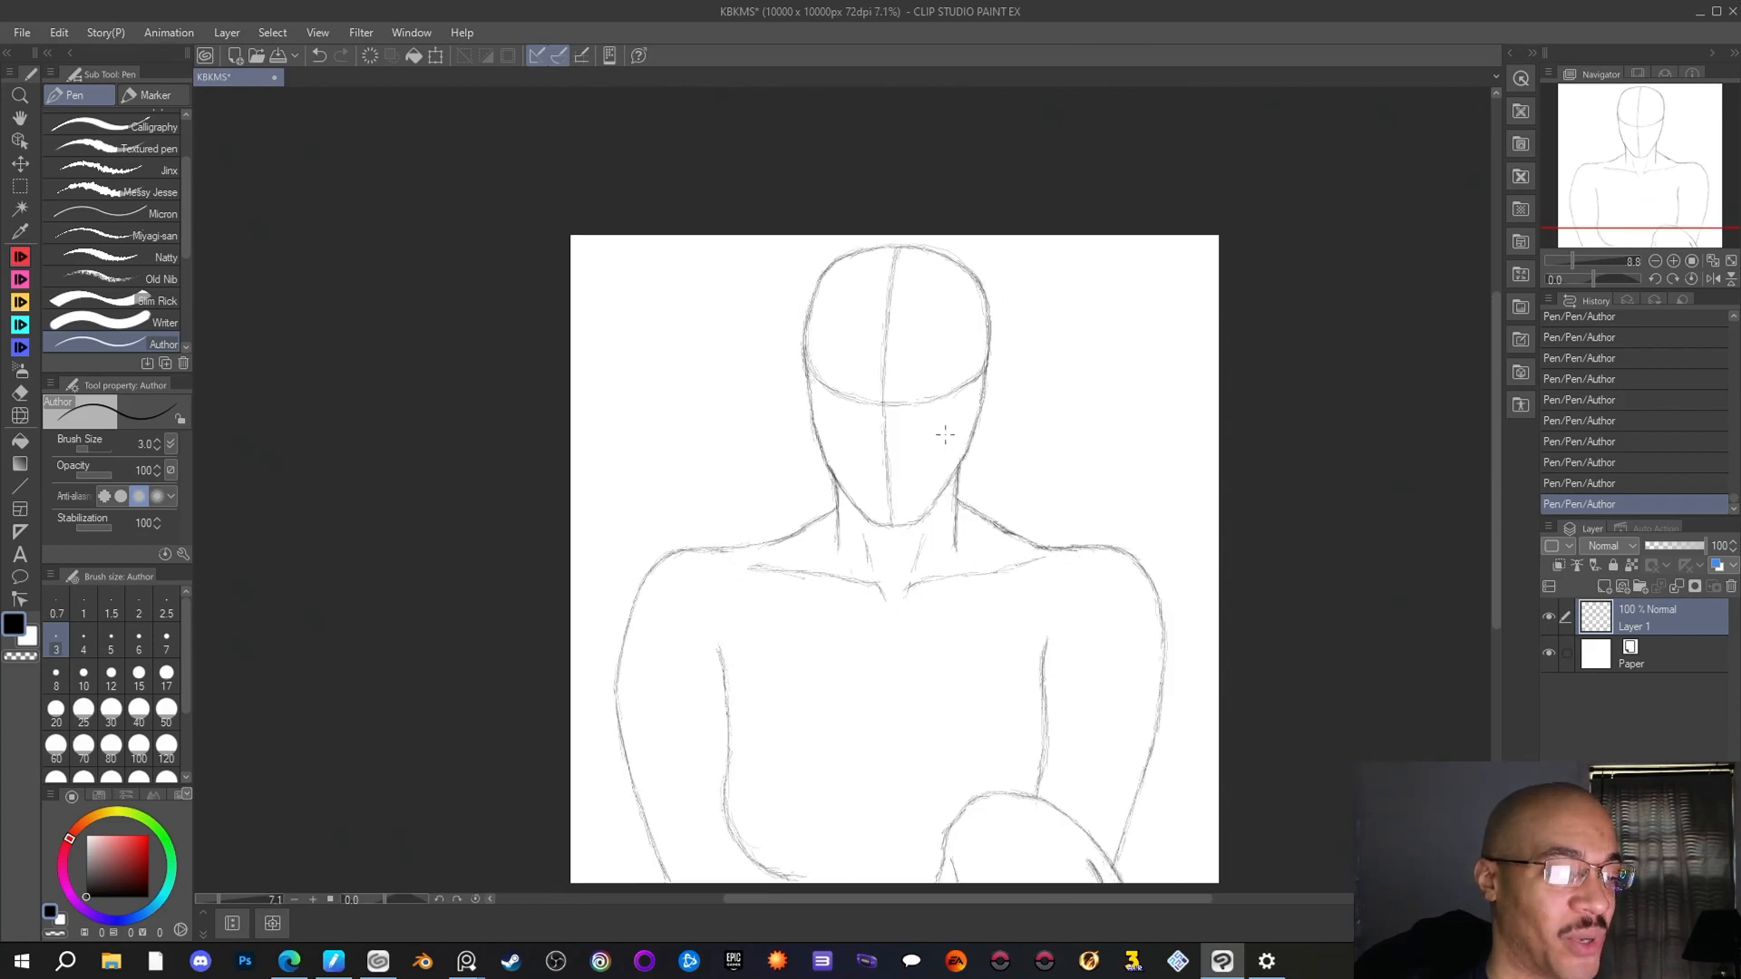
scroll(945, 435, up, 2)
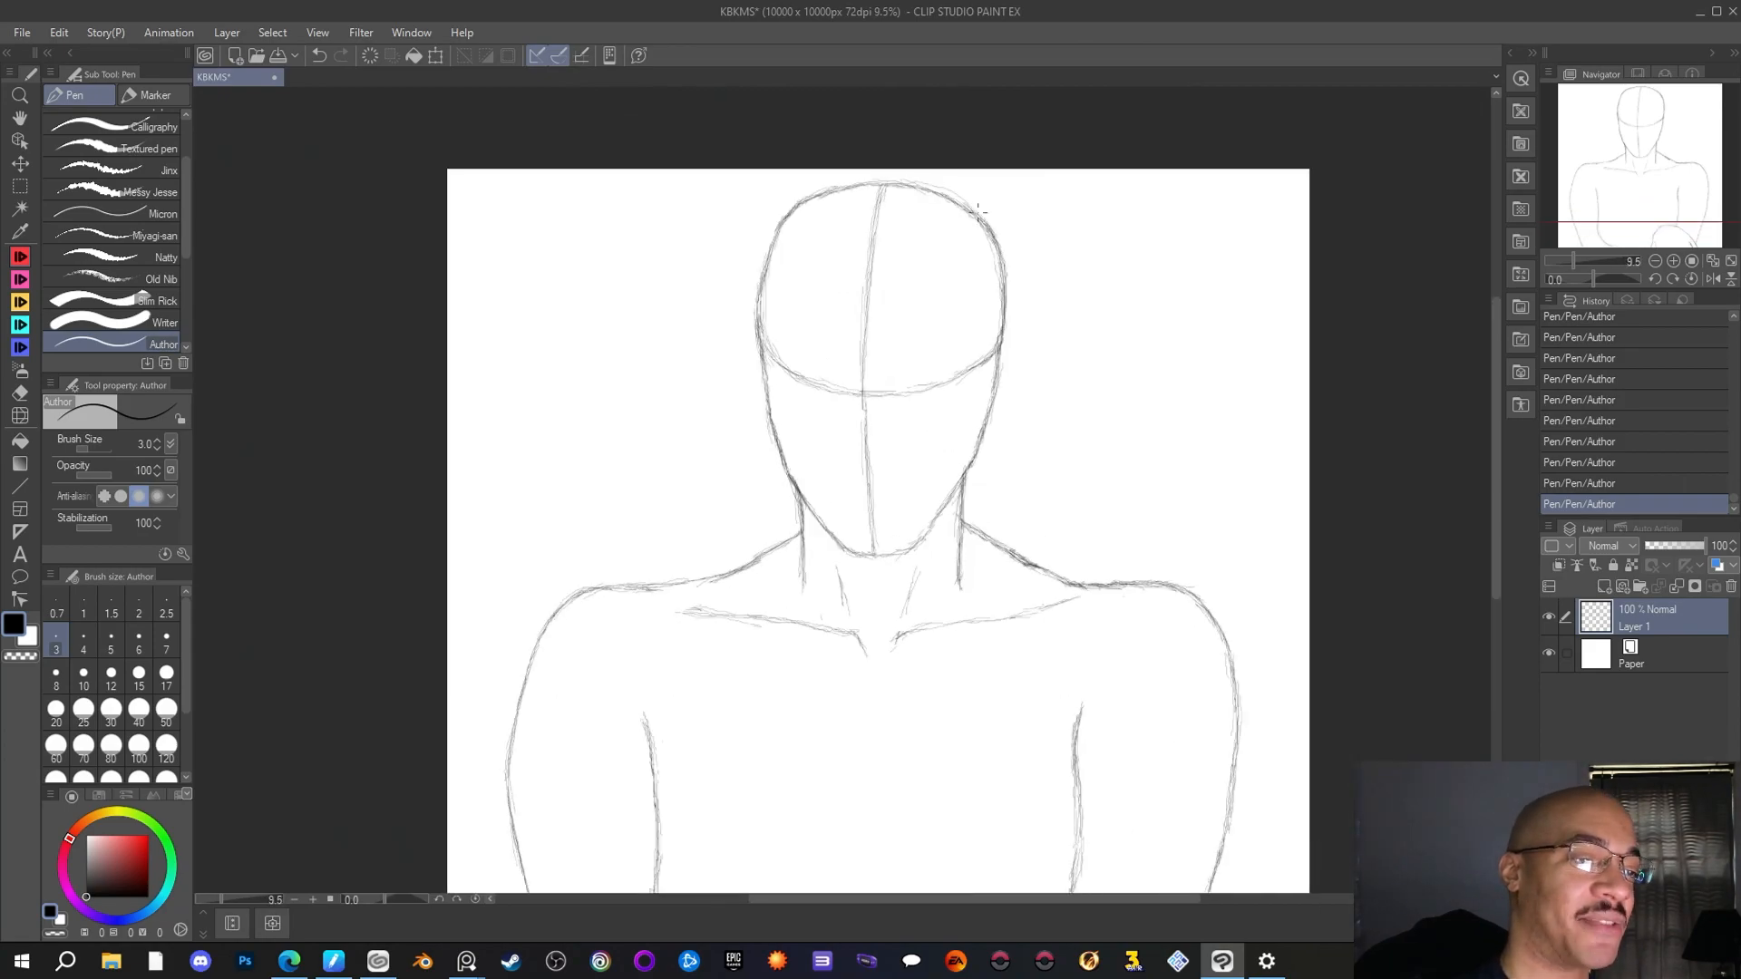
drag(847, 186, 817, 197)
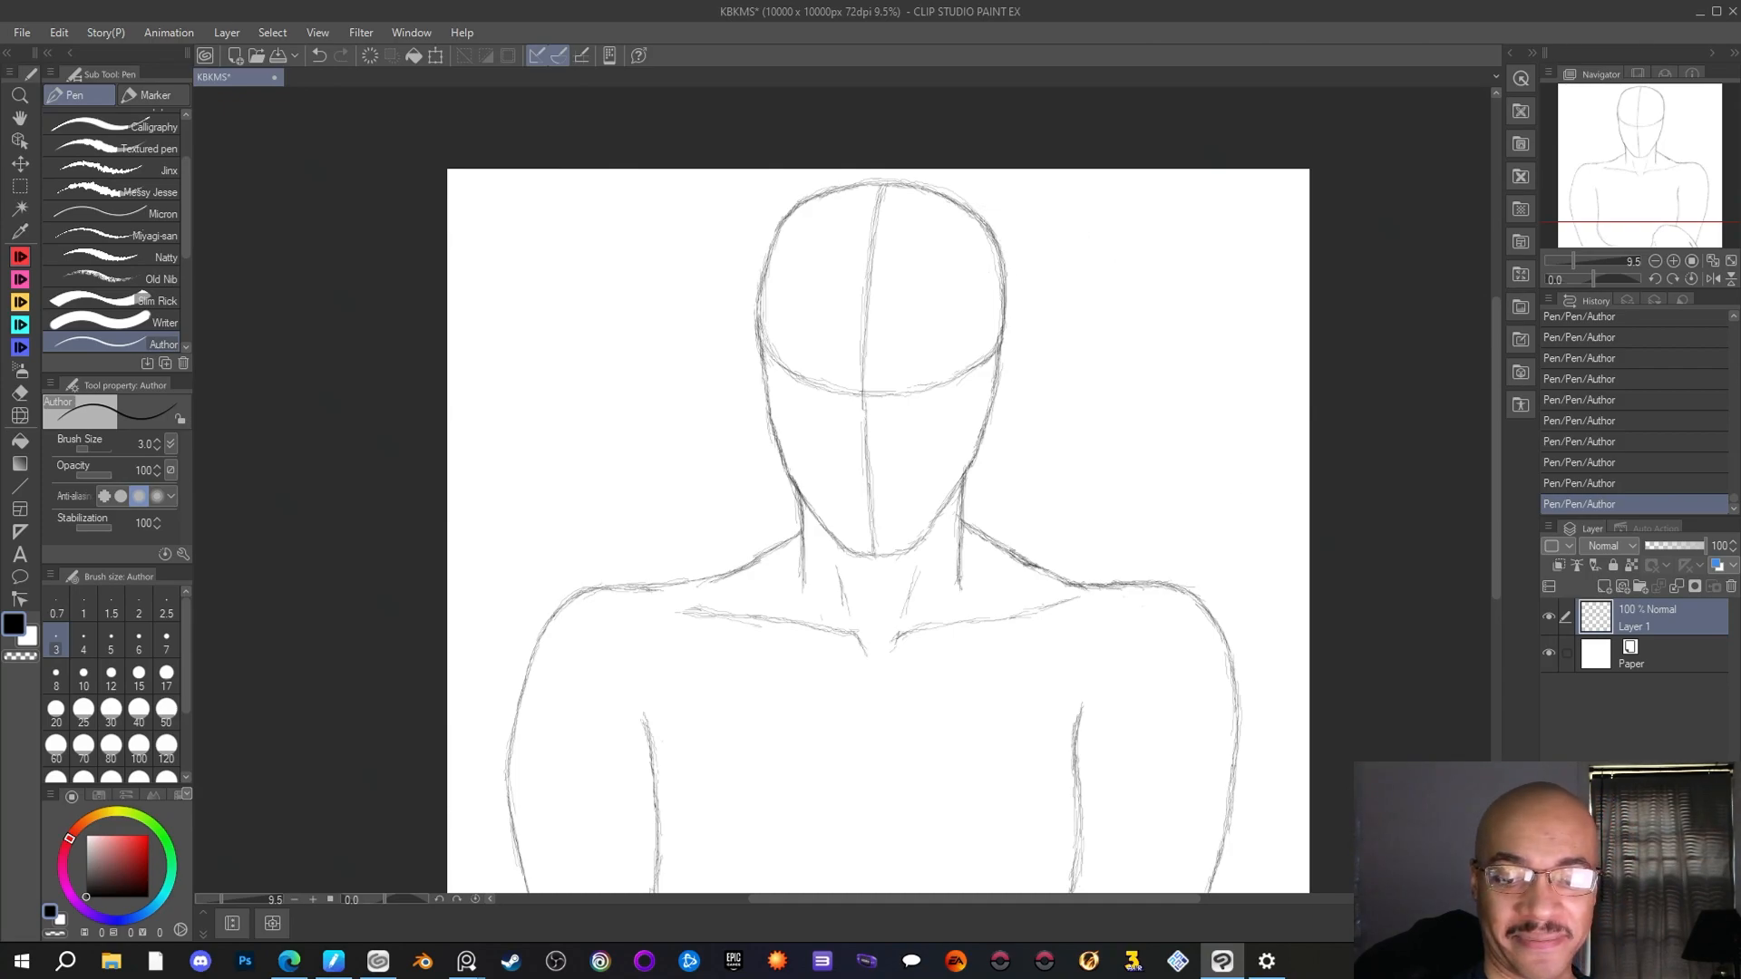
key(alt+Tab)
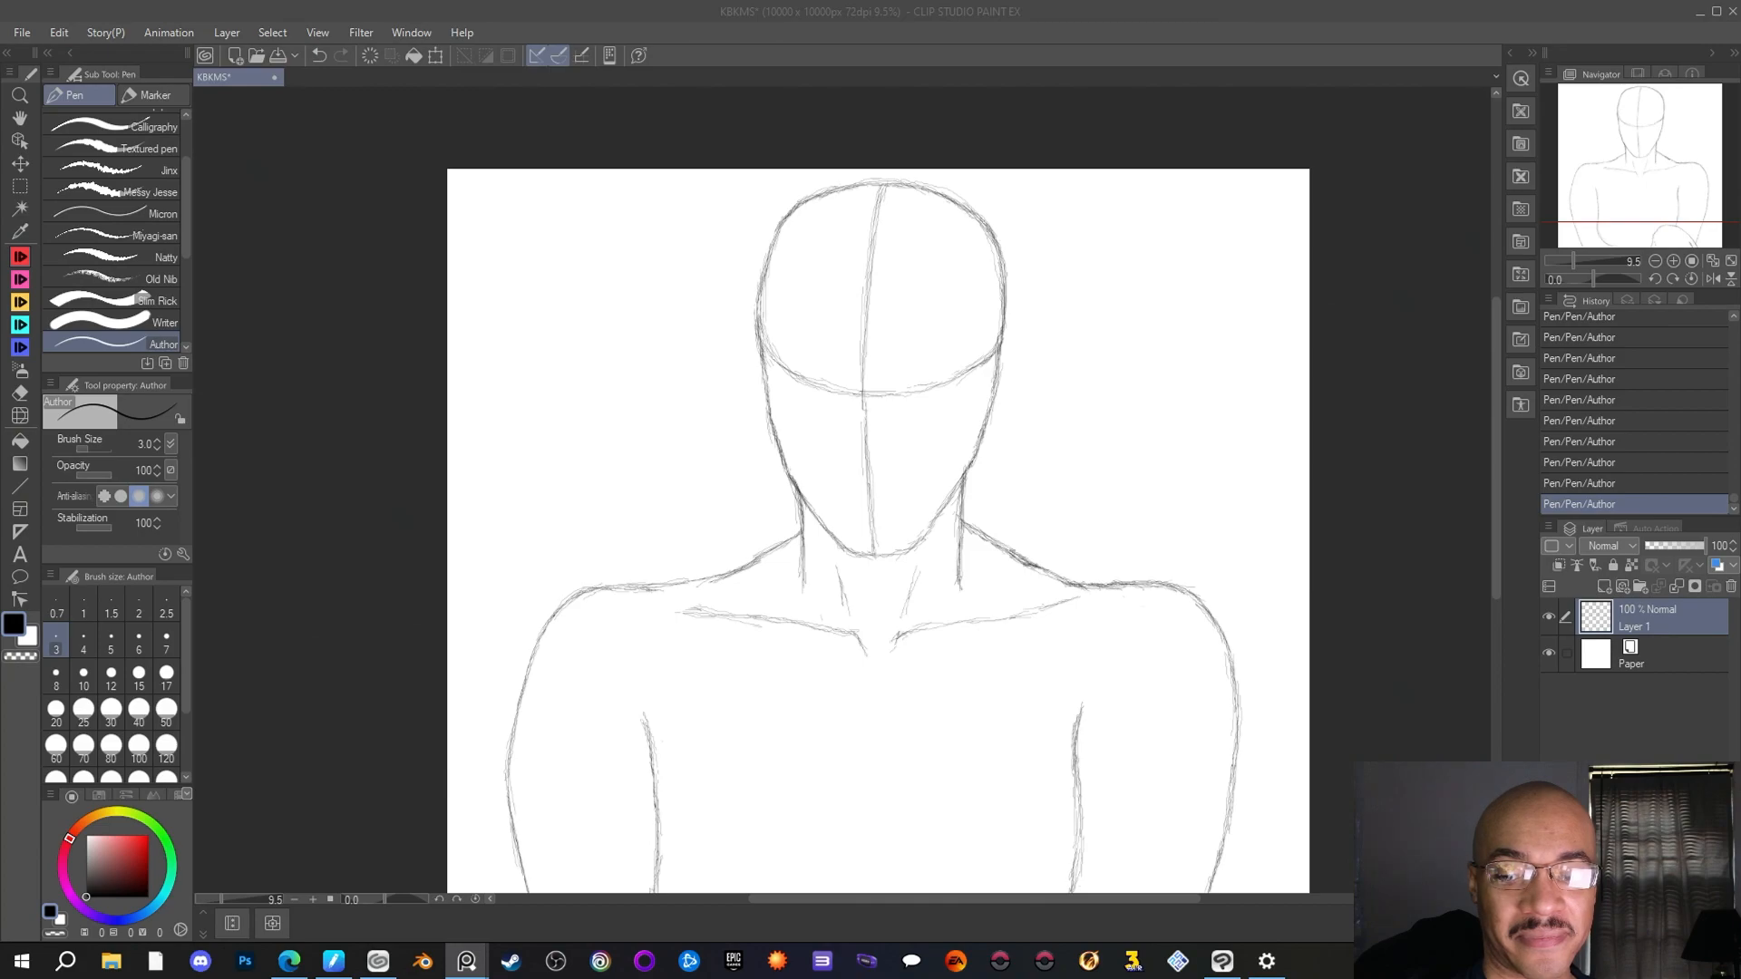
click(1018, 301)
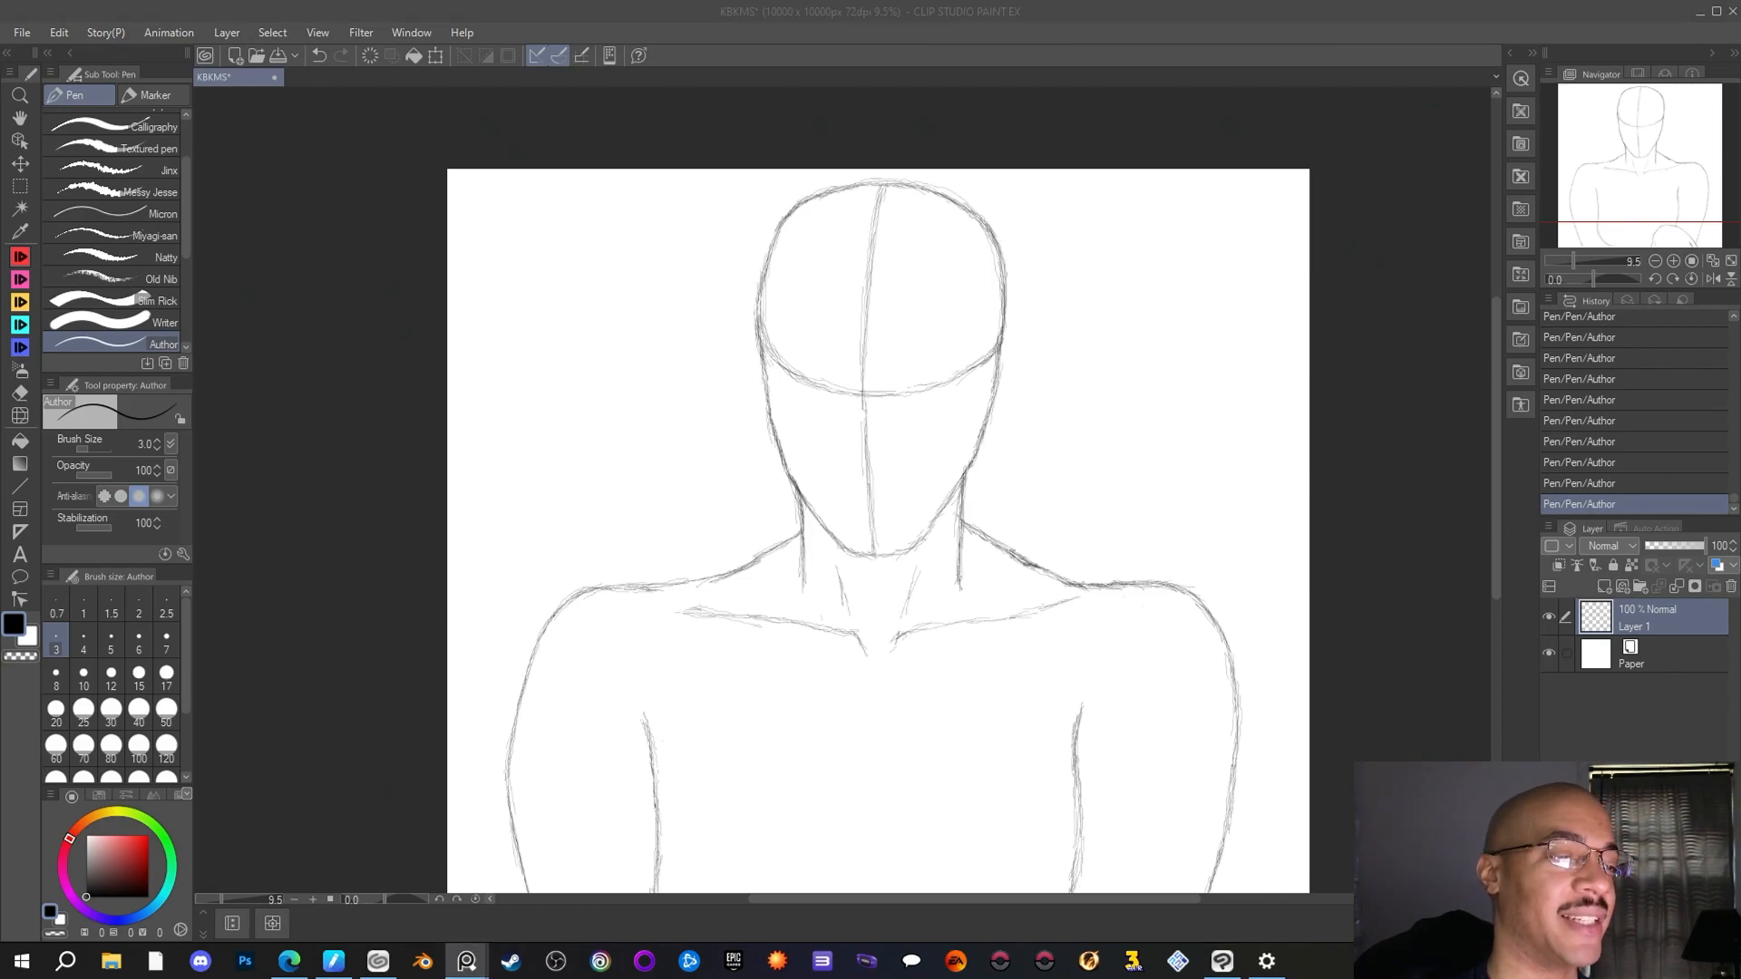
click(917, 393)
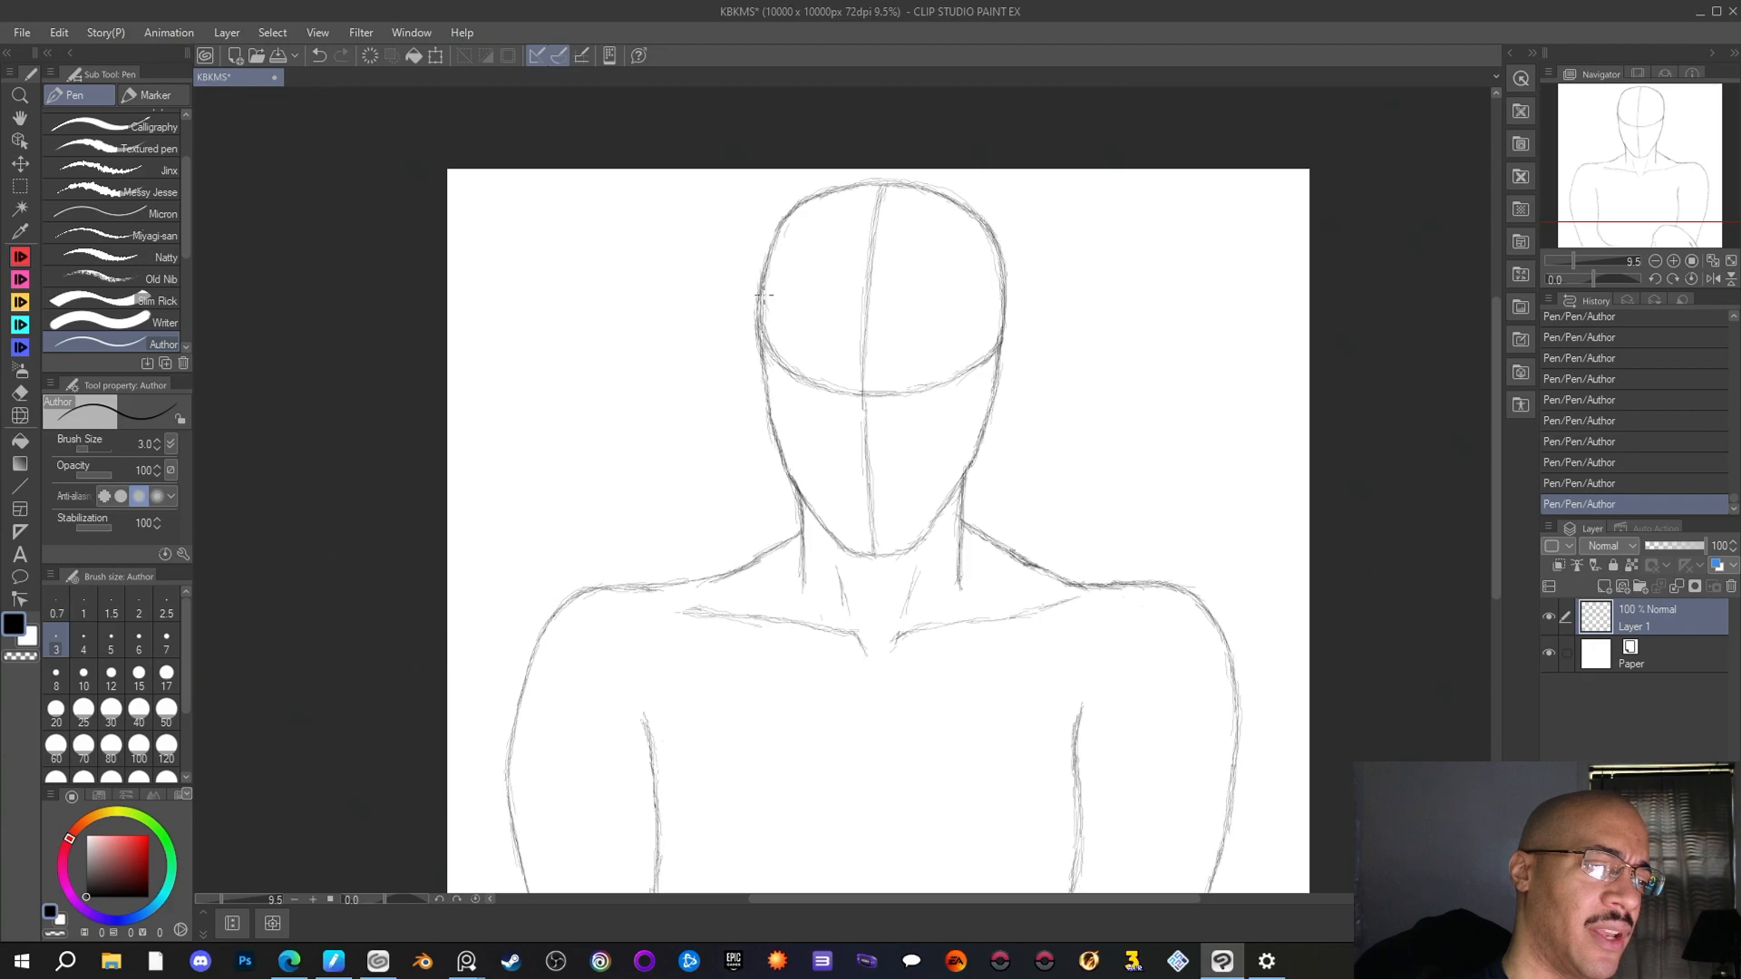
Draw the left half of a second curve above the horizontal face guideline, and erase a small gap in both curves beside the centre line
mouse_move(773, 312)
mouse_down()
mouse_move(831, 363)
mouse_move(801, 348)
mouse_move(846, 350)
mouse_move(828, 358)
mouse_move(869, 362)
mouse_up()
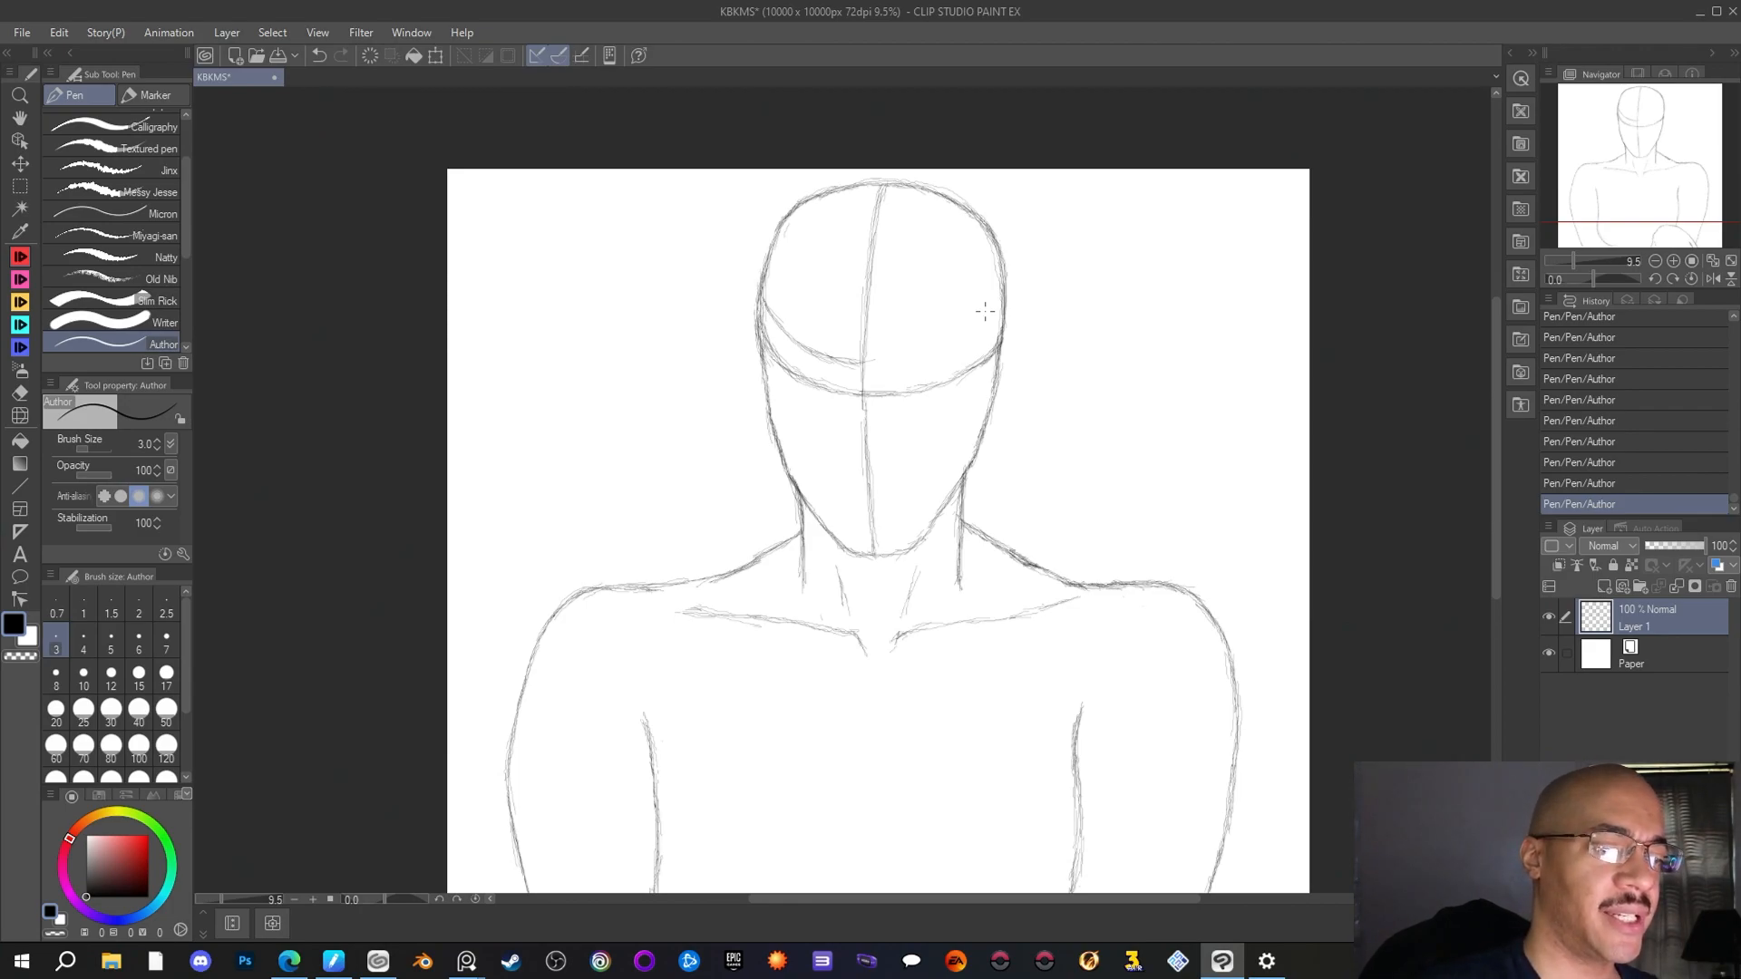
key(e)
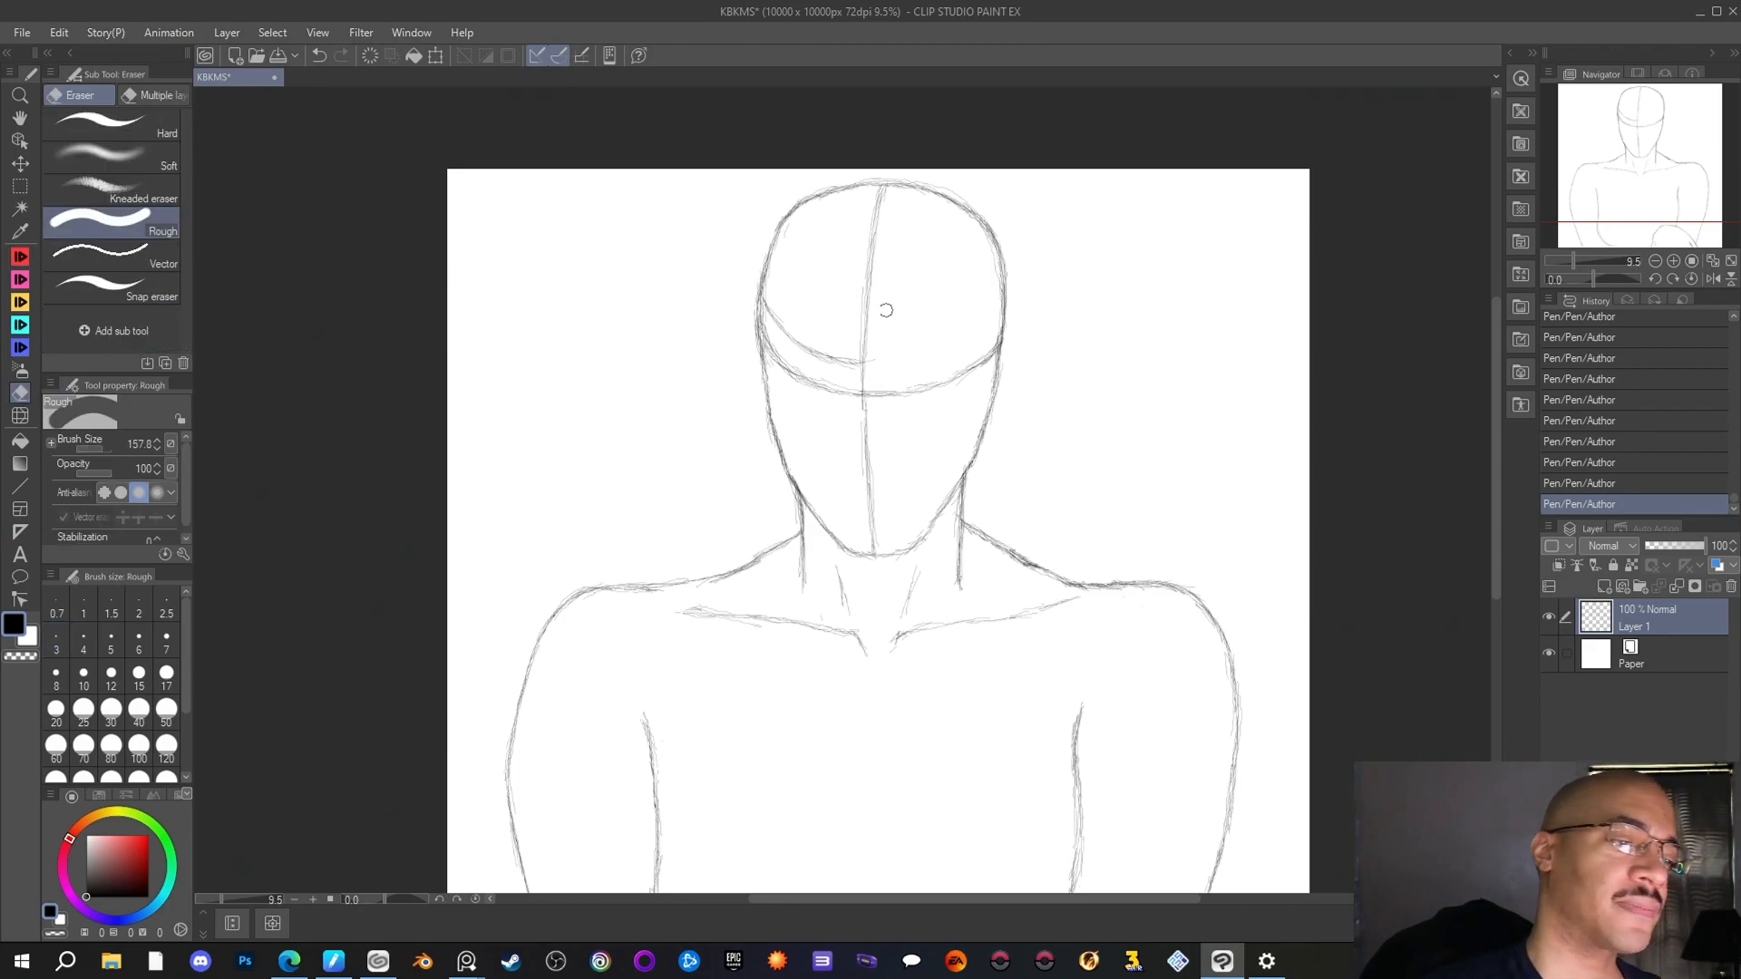
click(842, 359)
click(844, 359)
click(846, 357)
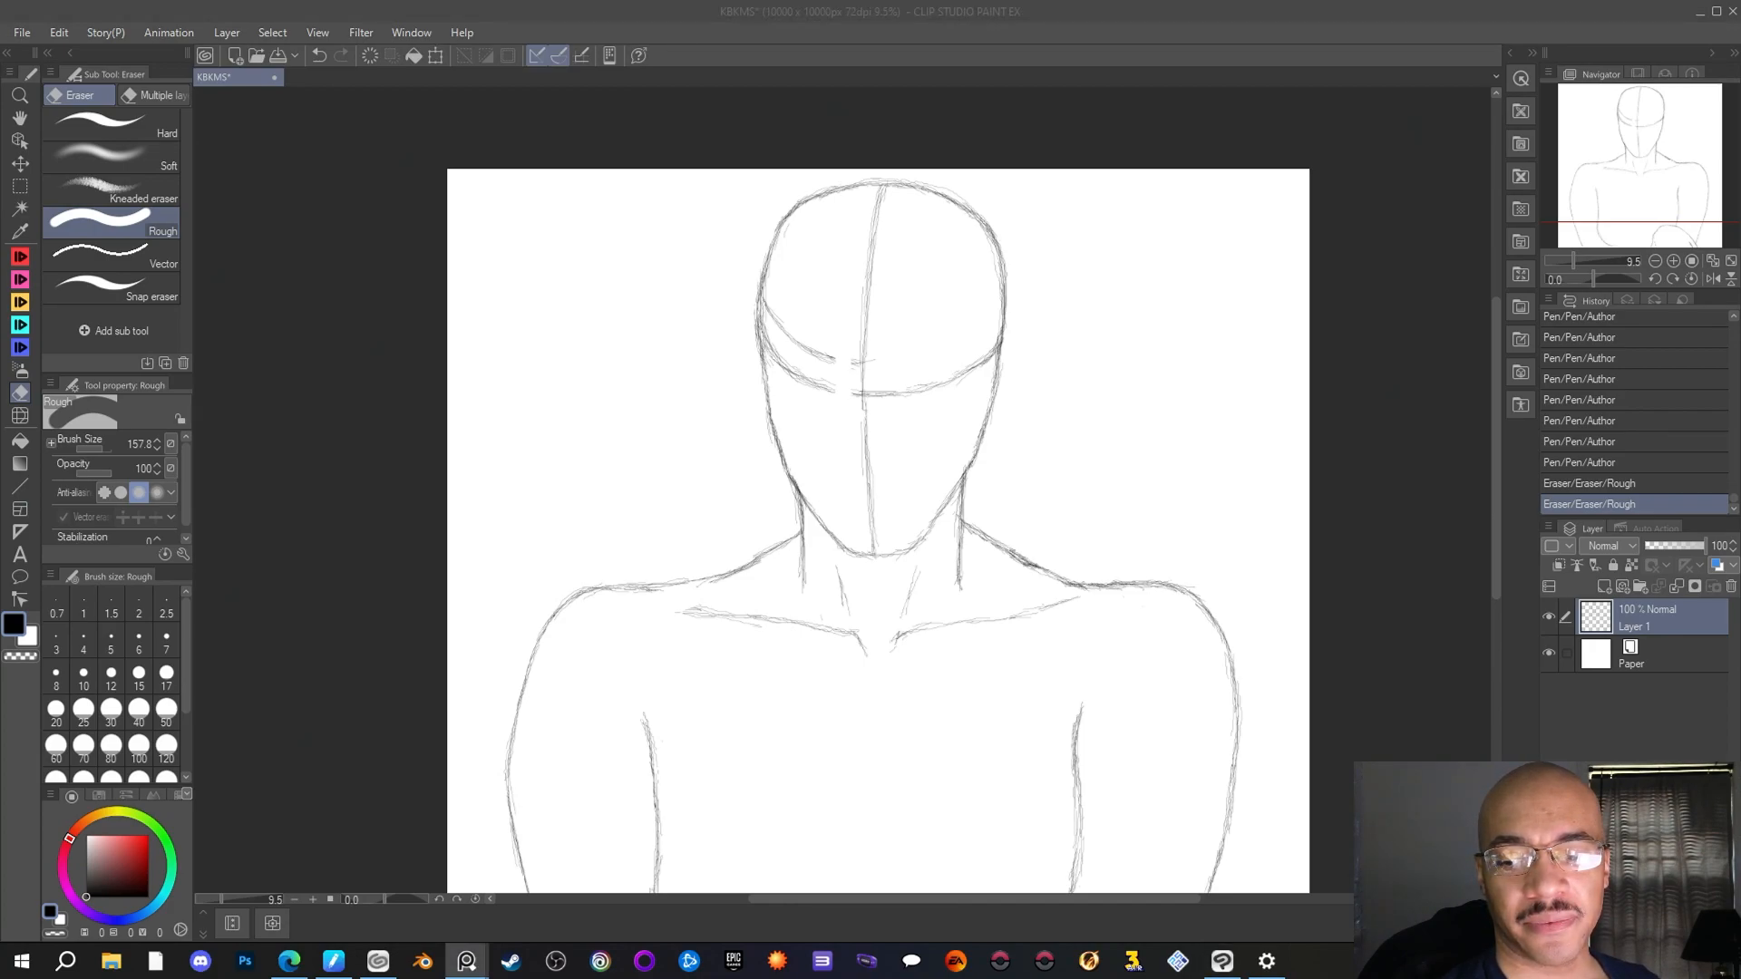
Draw the upper face curve's right half from the head's right edge with the Author pen, joining it to the left half
click(869, 316)
click(20, 255)
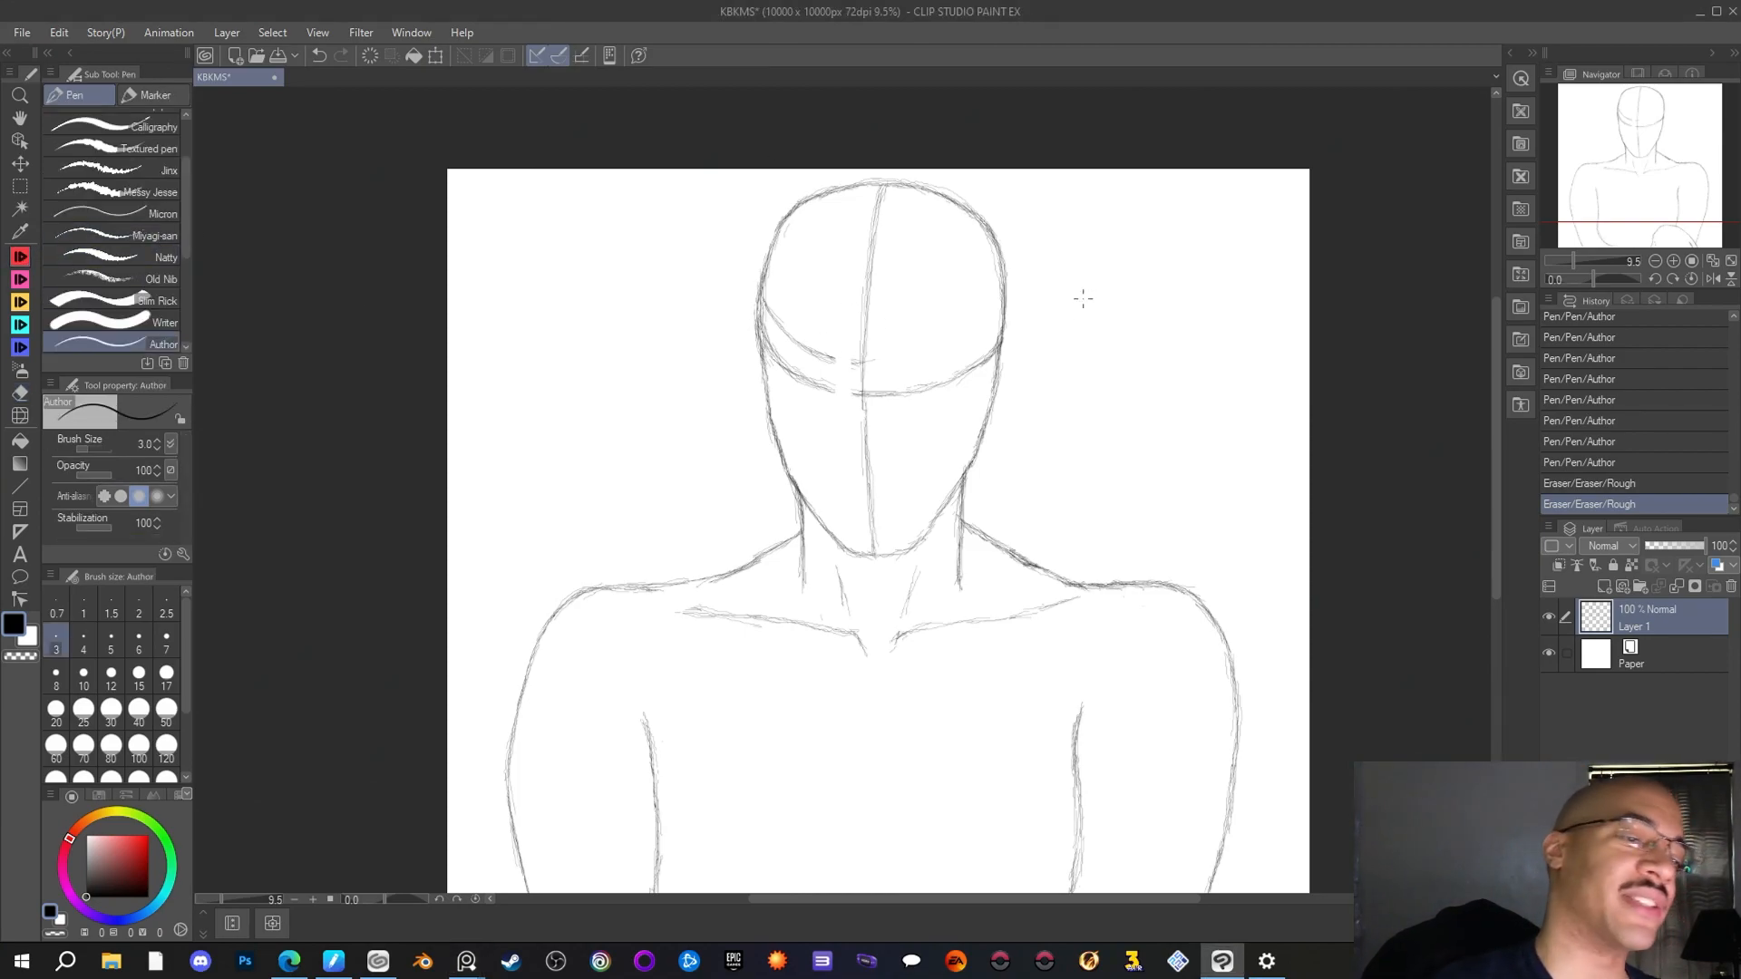
drag(1003, 307, 1006, 313)
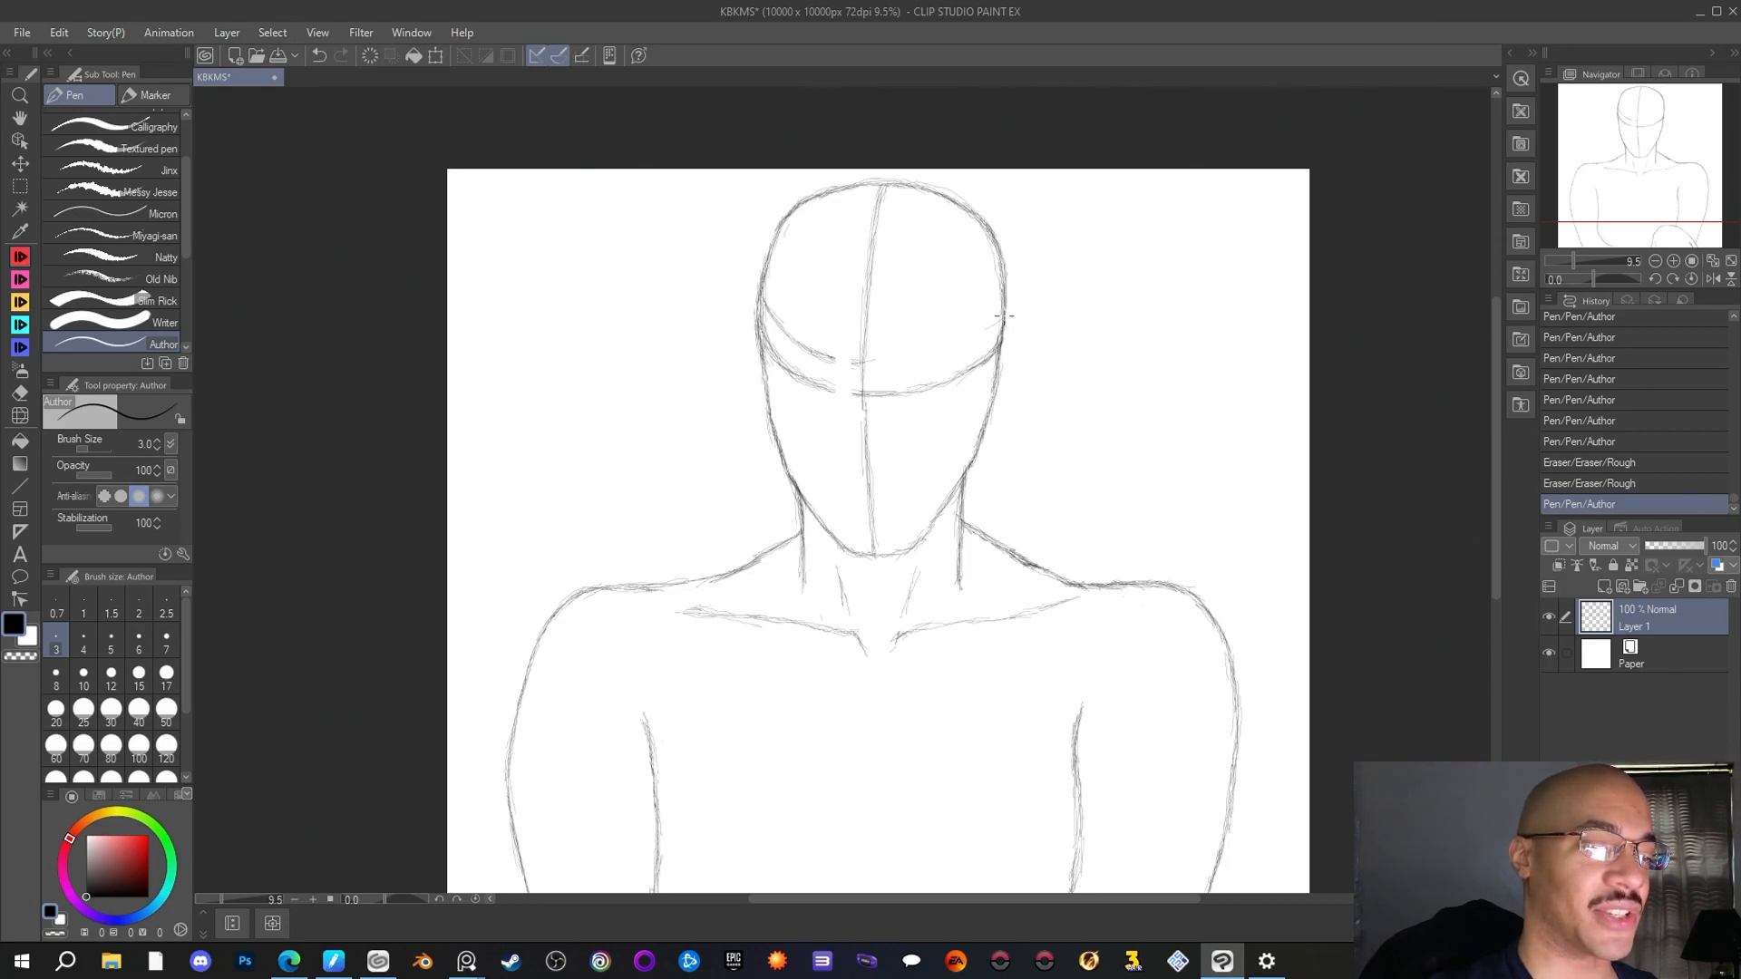
drag(1001, 320, 963, 338)
drag(976, 333, 939, 350)
mouse_move(964, 338)
mouse_down()
mouse_move(898, 361)
mouse_move(924, 353)
mouse_move(803, 346)
mouse_up()
mouse_move(820, 354)
mouse_down()
mouse_move(789, 335)
mouse_move(810, 350)
mouse_up()
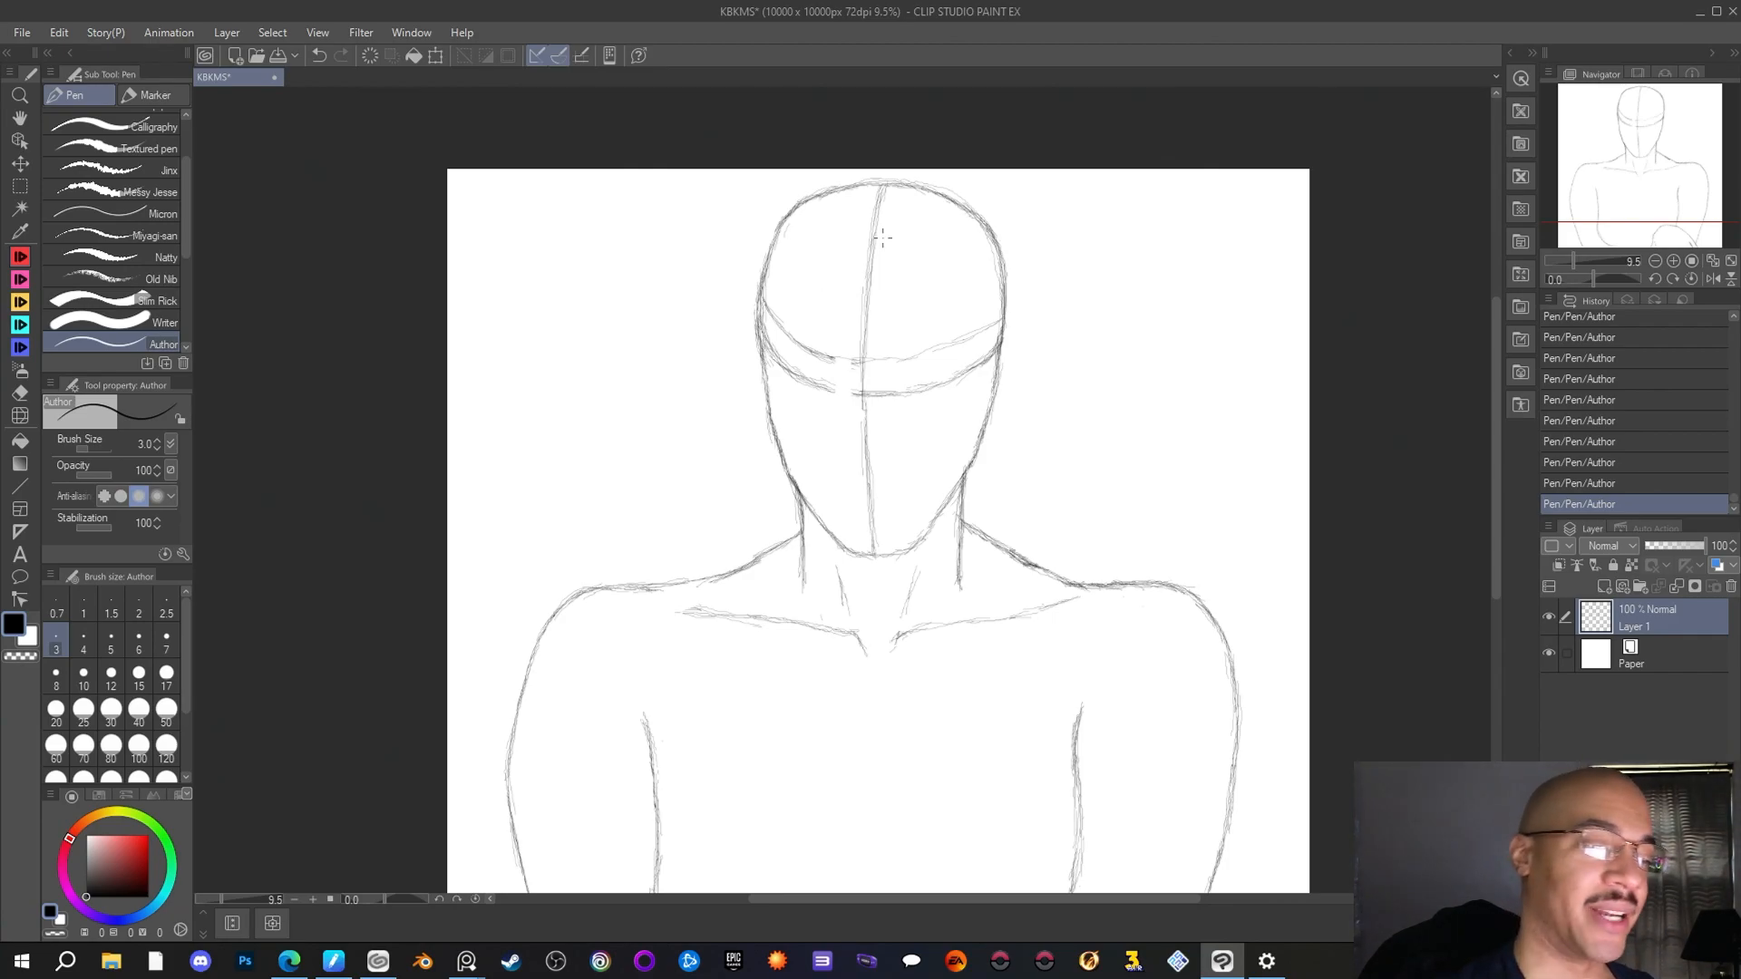
Sketch slanted almond-shaped eyes on both sides of the centre line between the two face curves, correcting strokes with the Rough eraser
scroll(871, 262, up, 3)
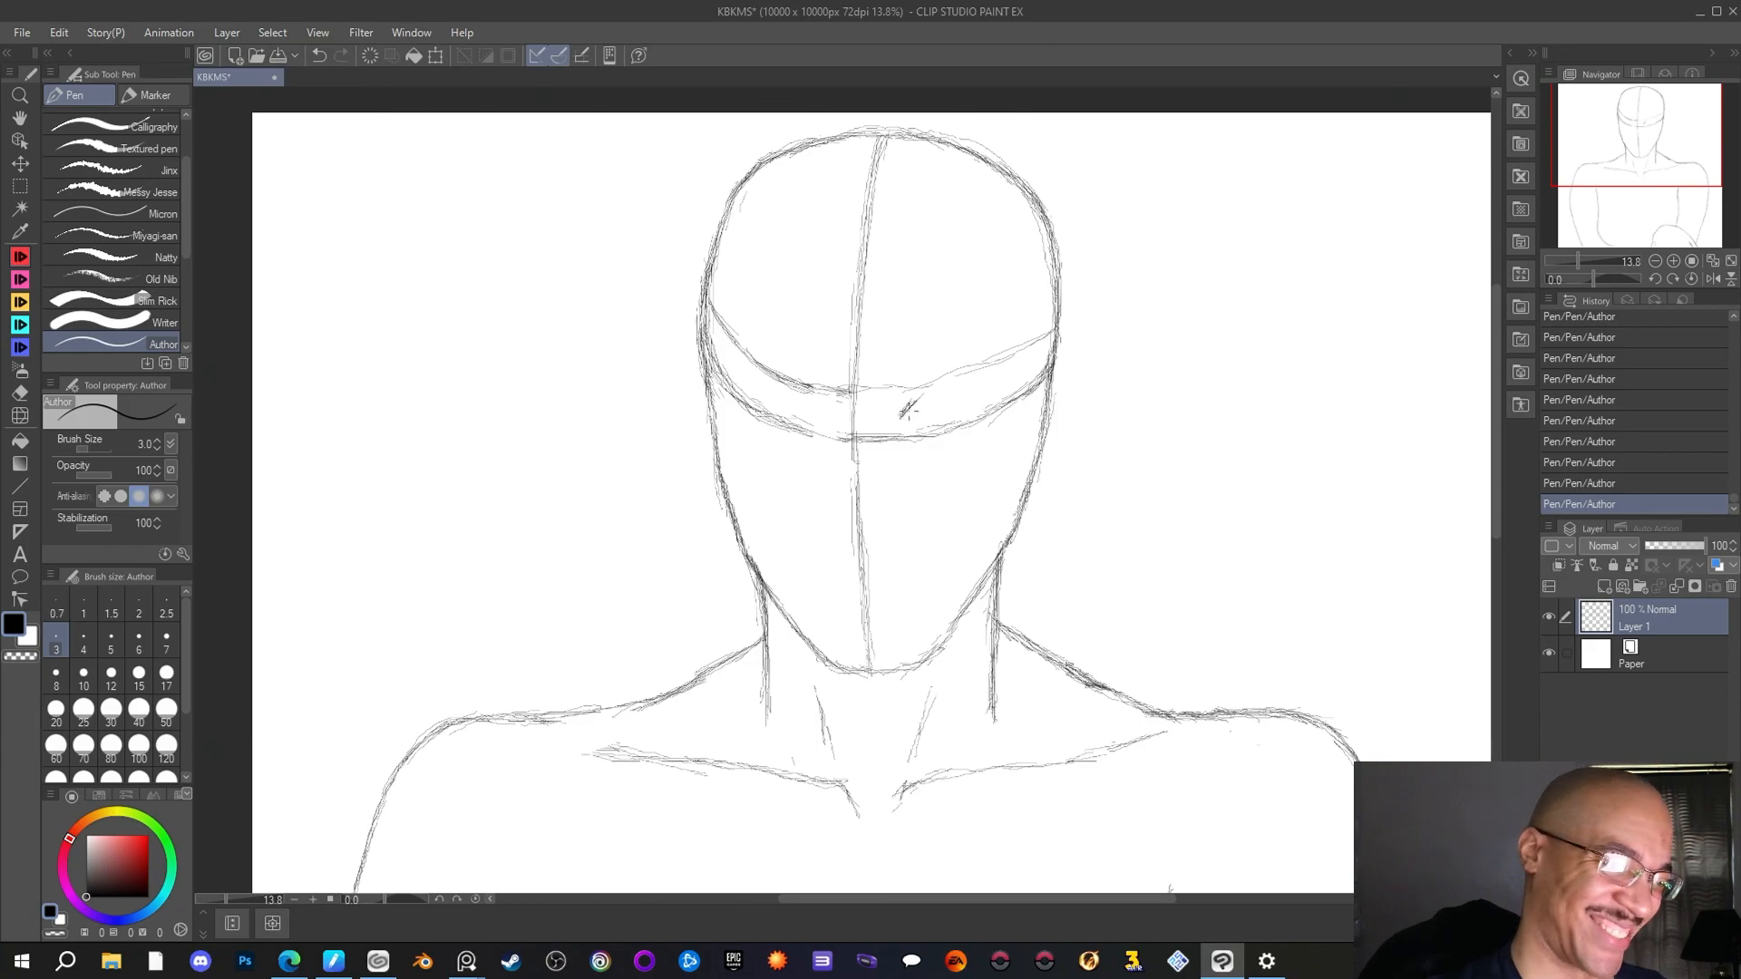
drag(905, 414, 935, 389)
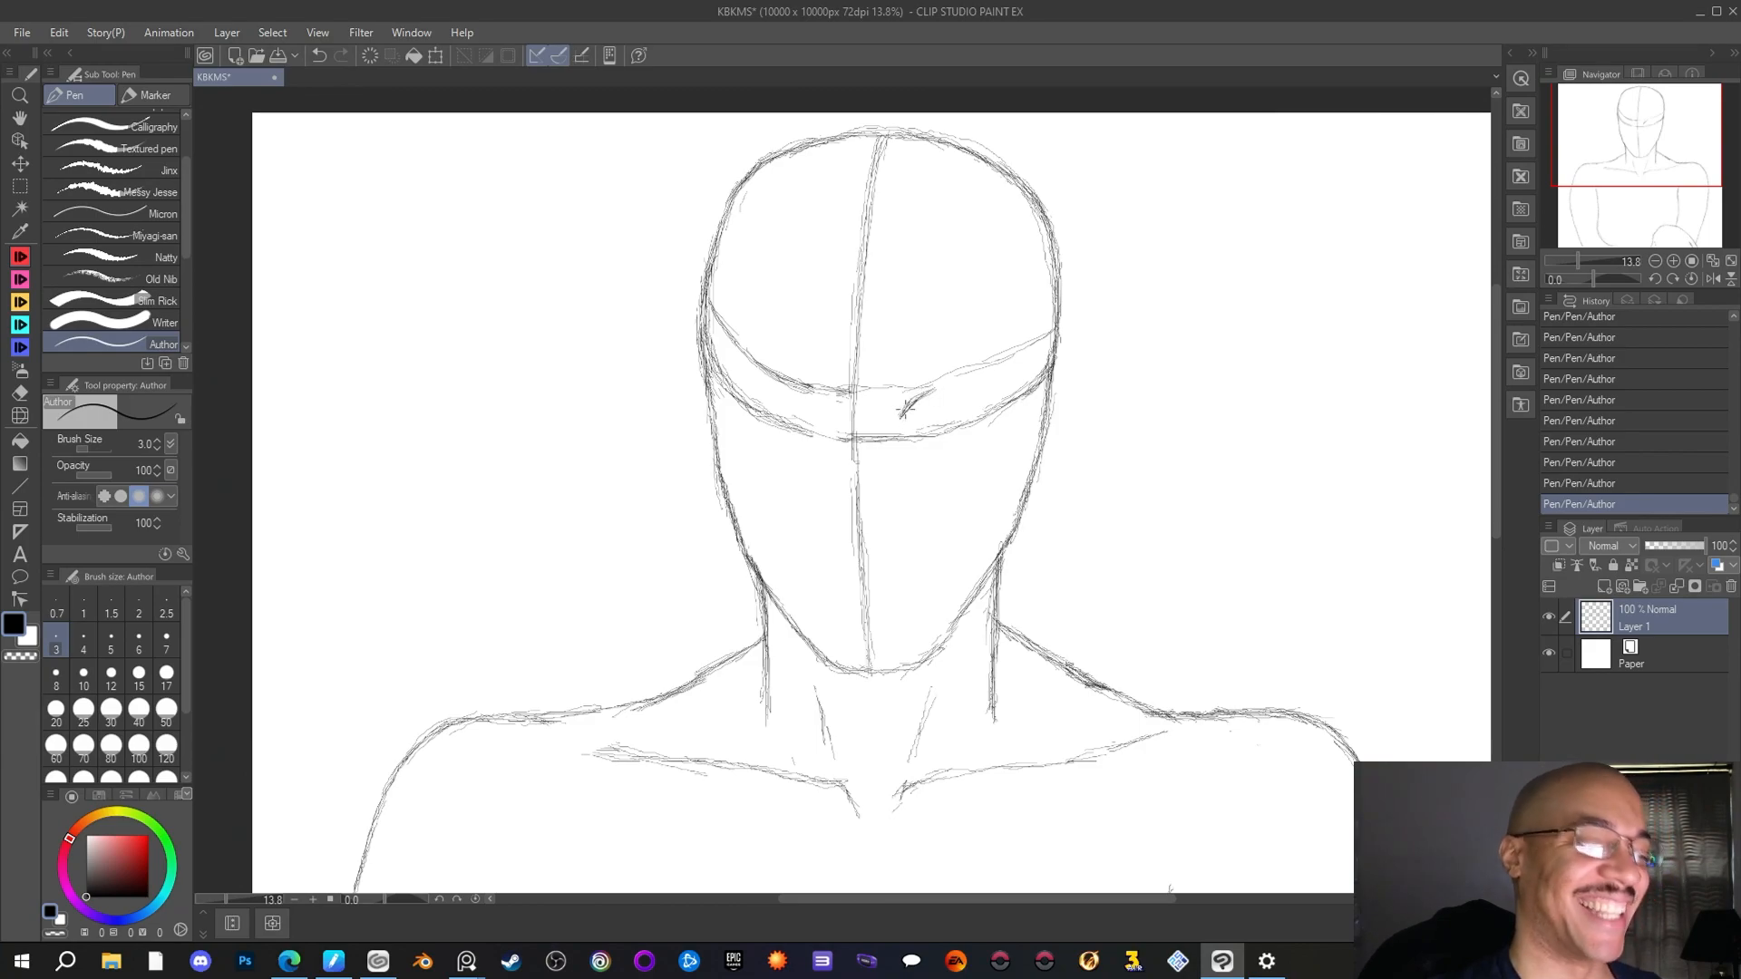
key(e)
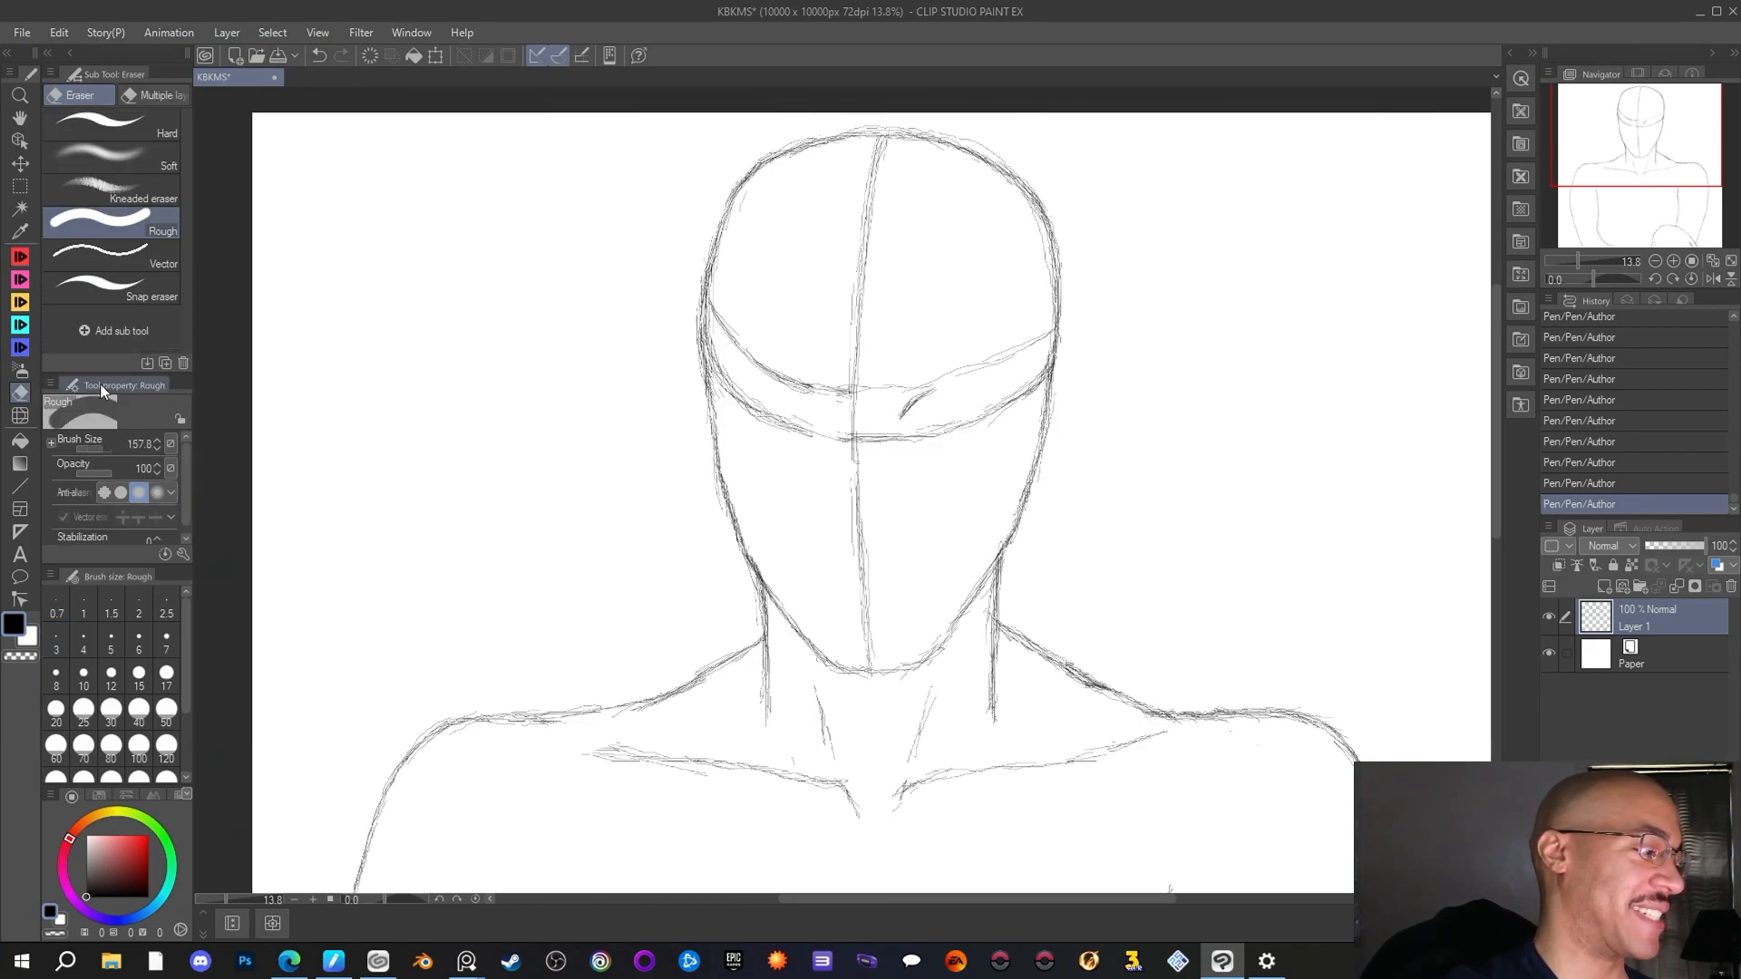
mouse_move(912, 407)
mouse_down()
mouse_move(943, 399)
mouse_move(901, 405)
mouse_up()
key(p)
mouse_move(901, 404)
mouse_down()
mouse_move(934, 388)
mouse_move(909, 405)
mouse_up()
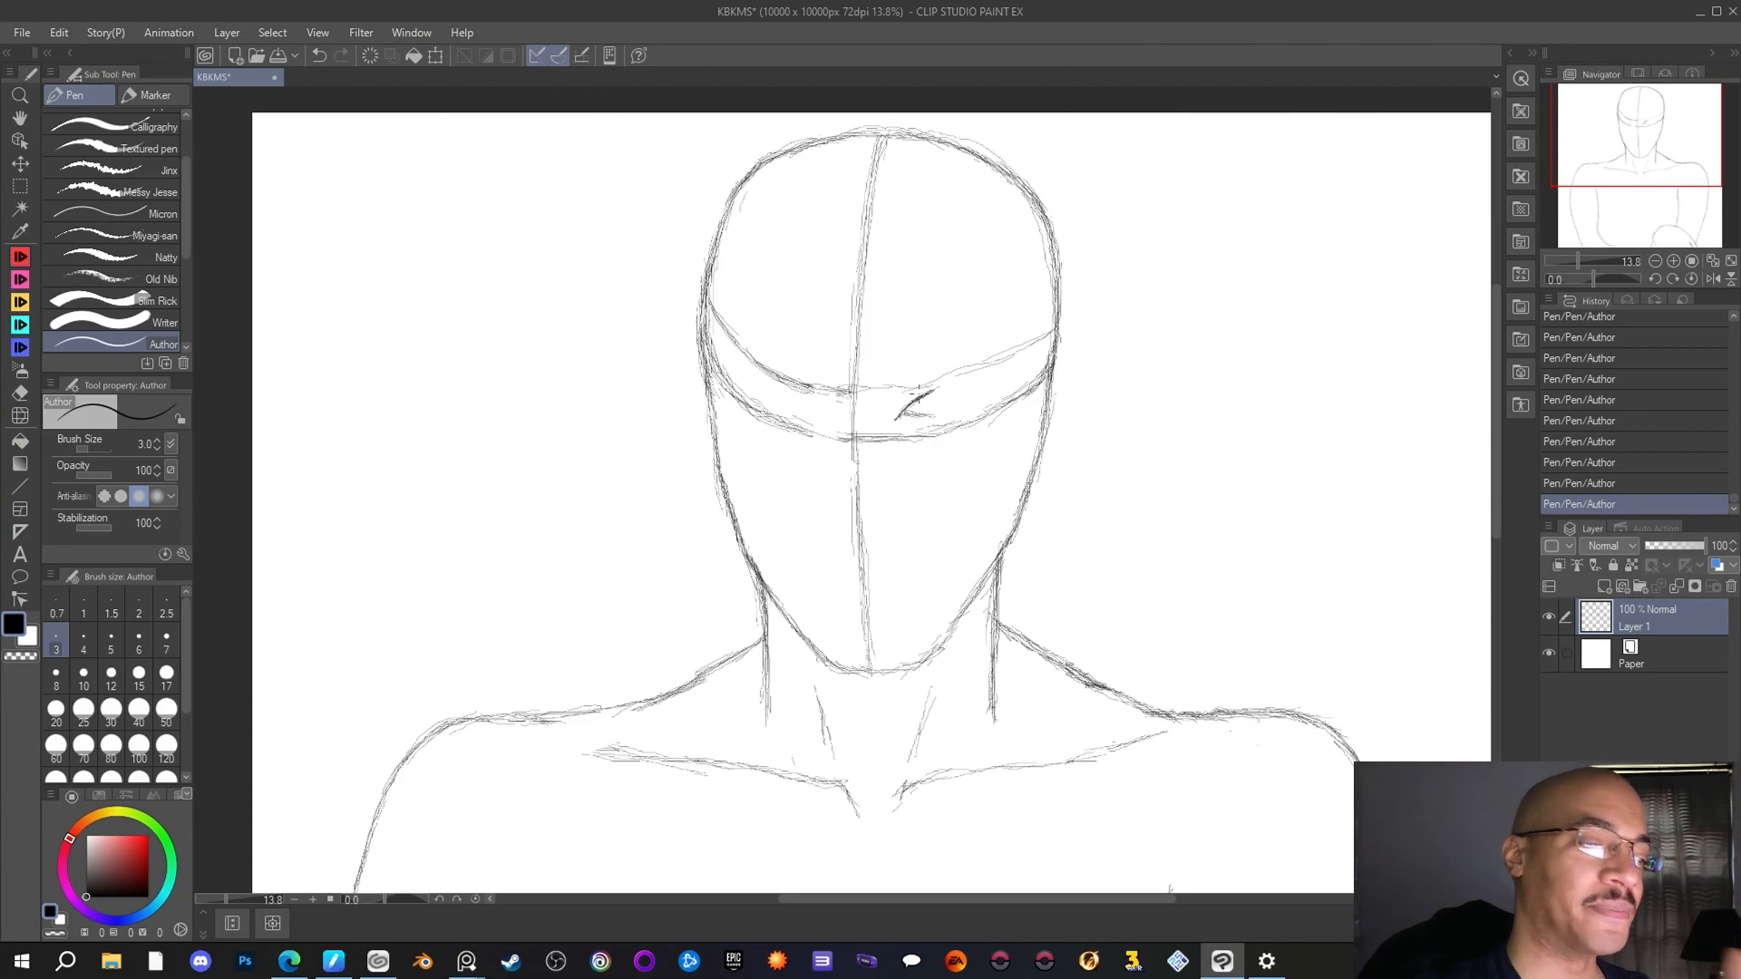
drag(897, 419, 928, 392)
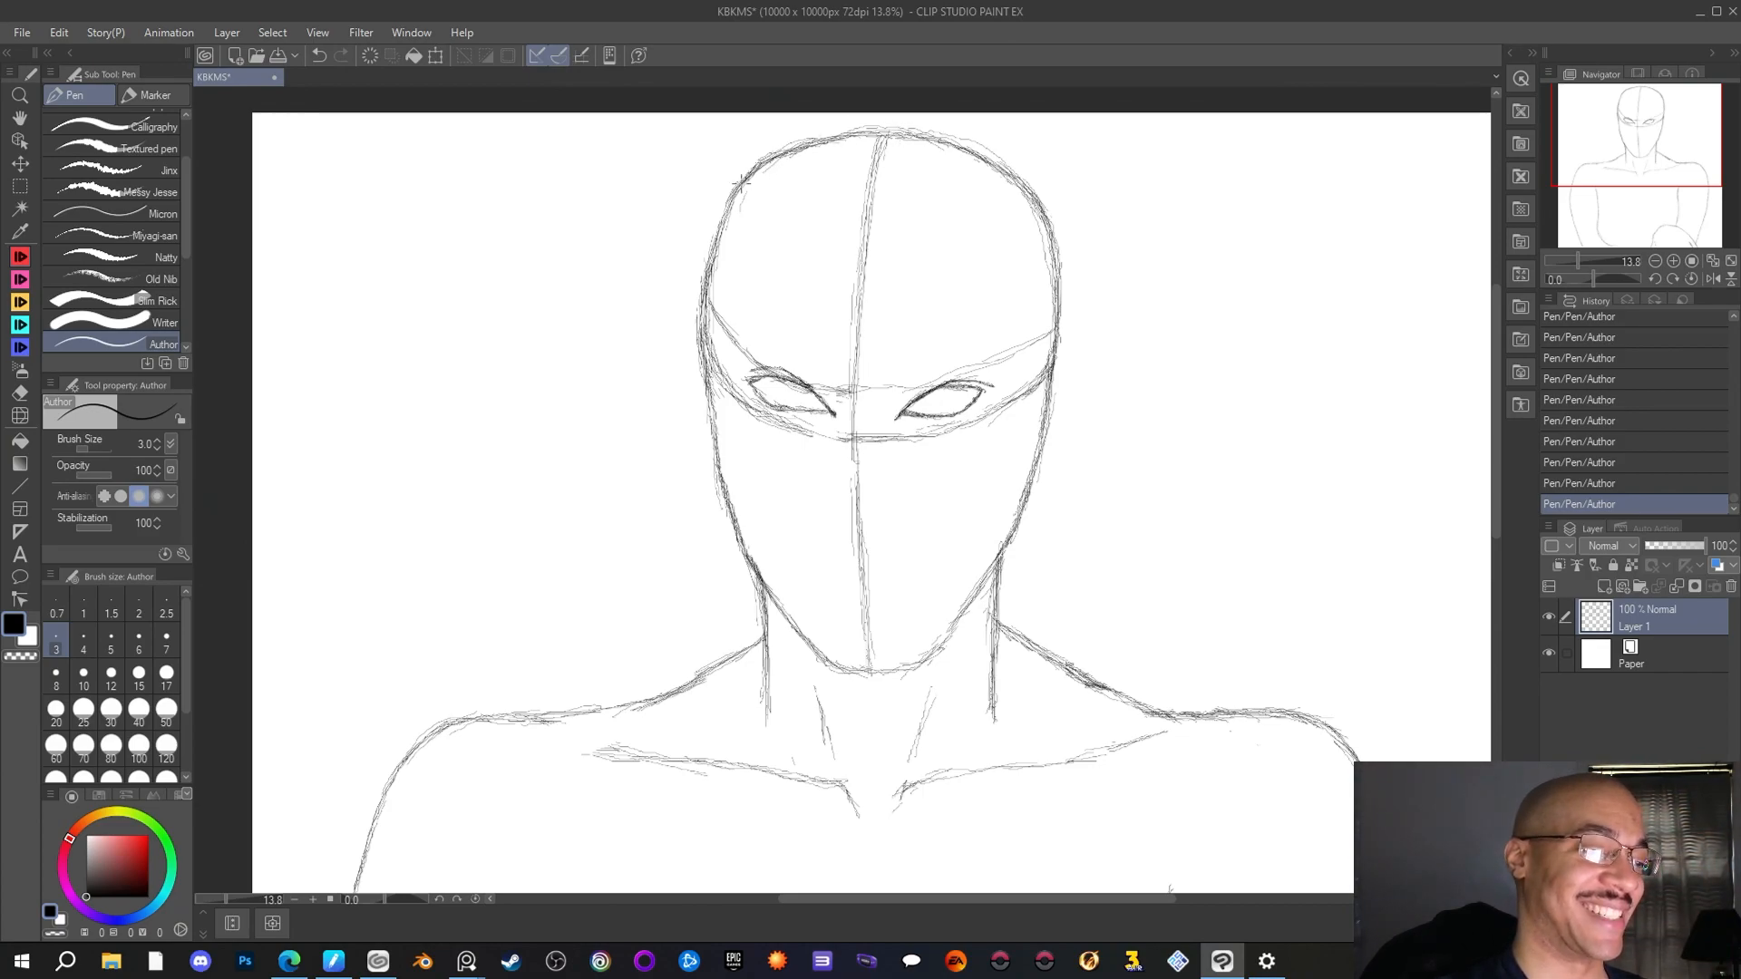
Retrace the left side of the head outline from the upper forehead down to eye level with the Author pen
drag(738, 196, 710, 349)
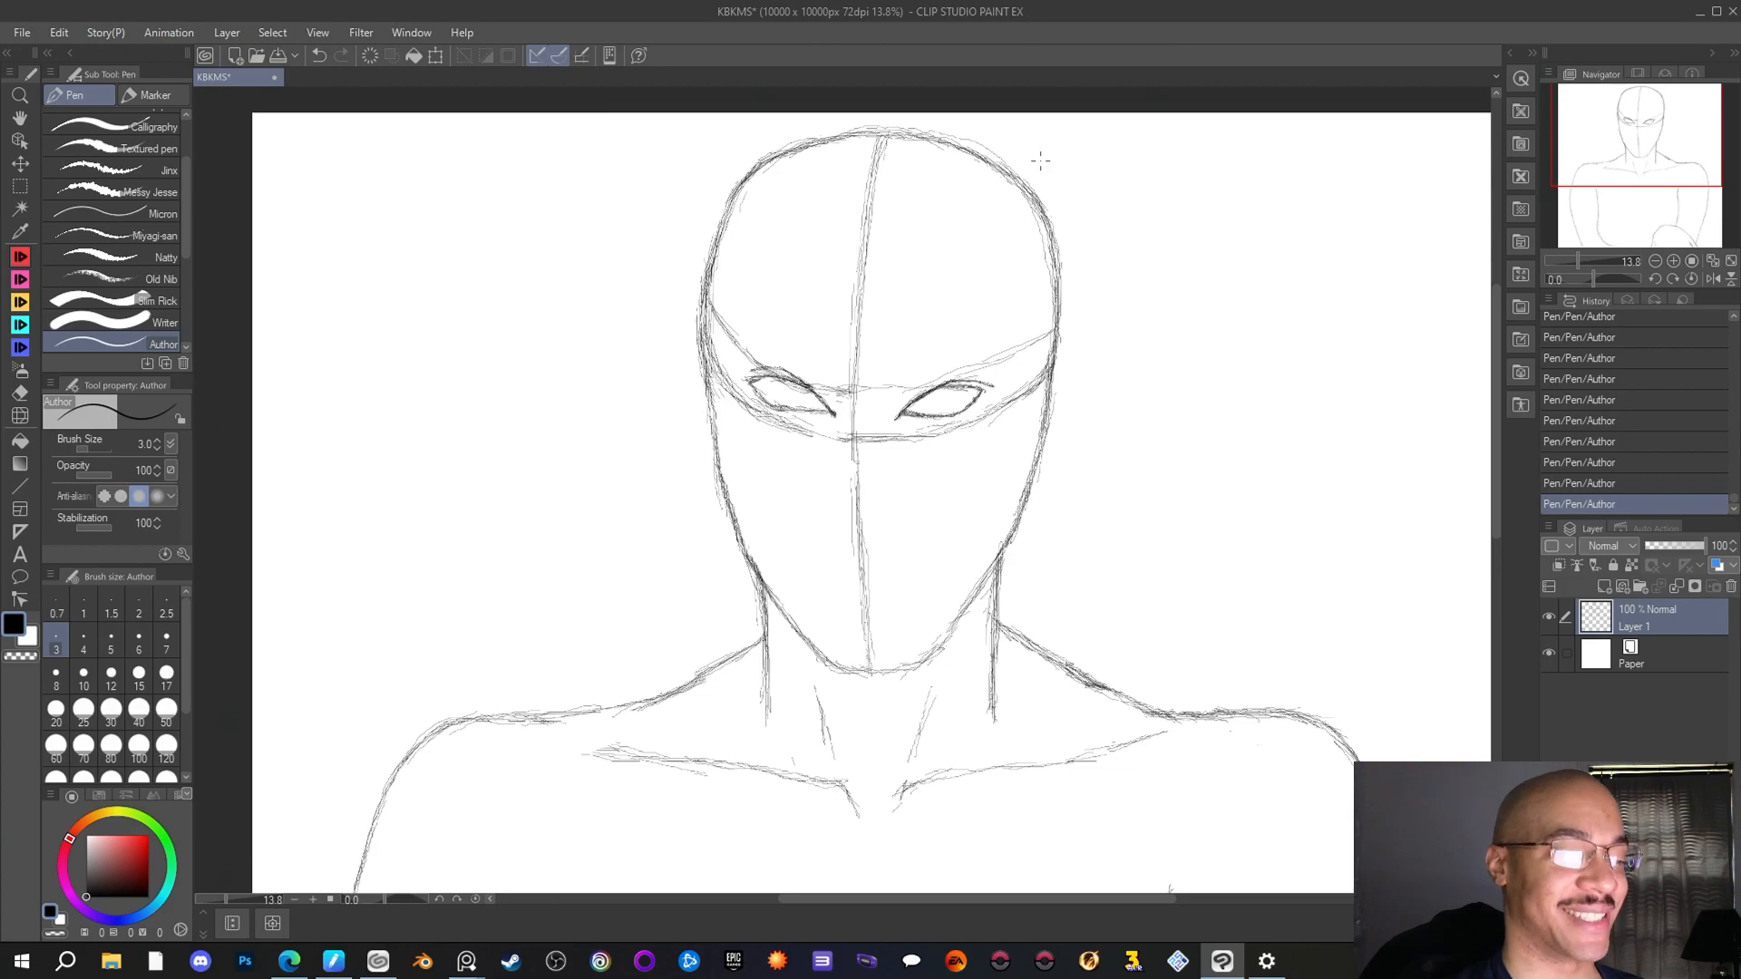
scroll(716, 305, down, 2)
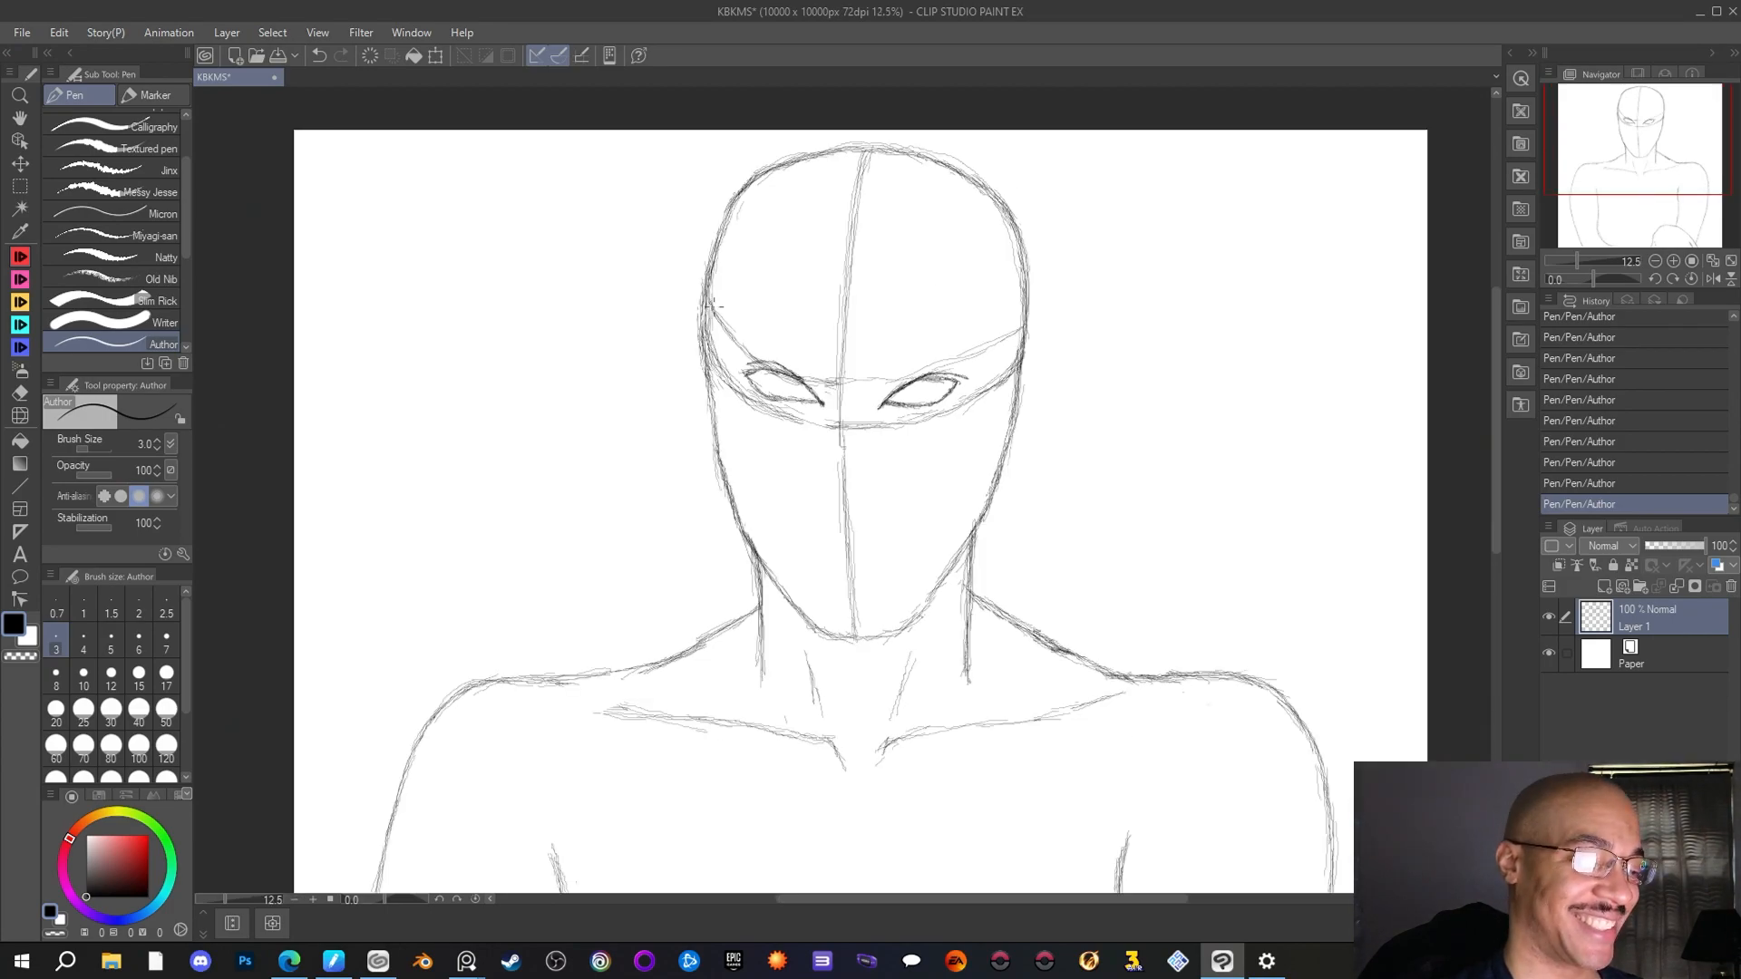
scroll(700, 313, down, 1)
scroll(804, 332, up, 4)
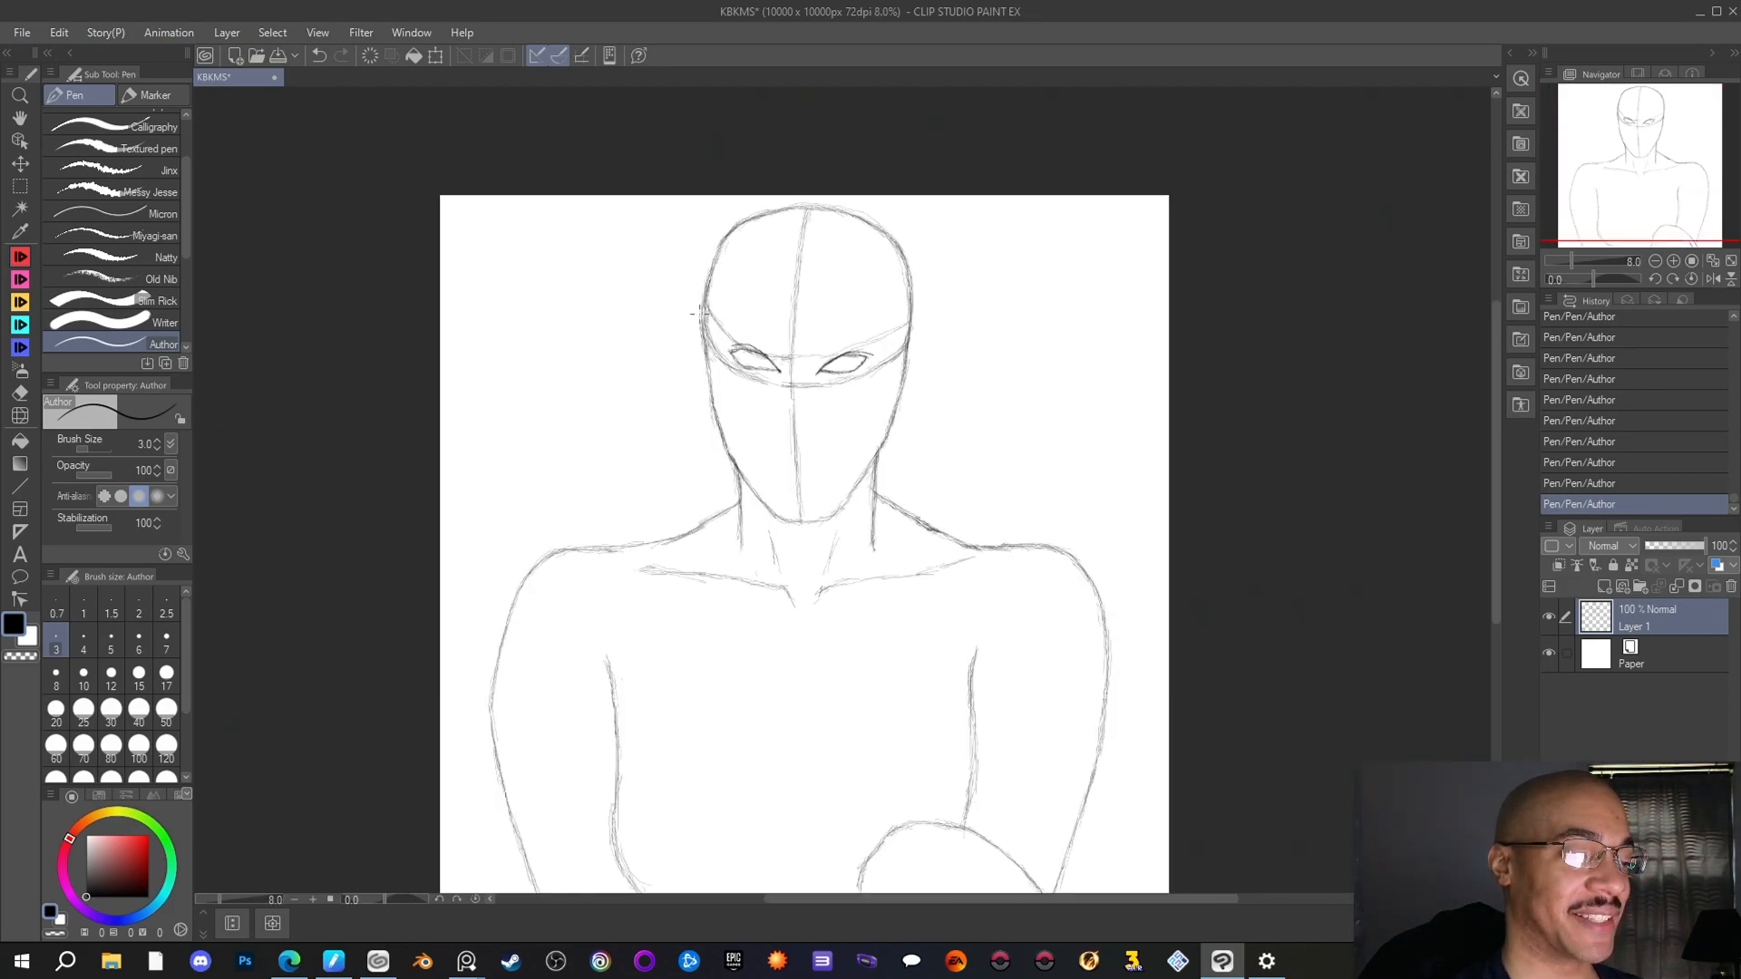
scroll(804, 332, down, 2)
scroll(788, 310, up, 4)
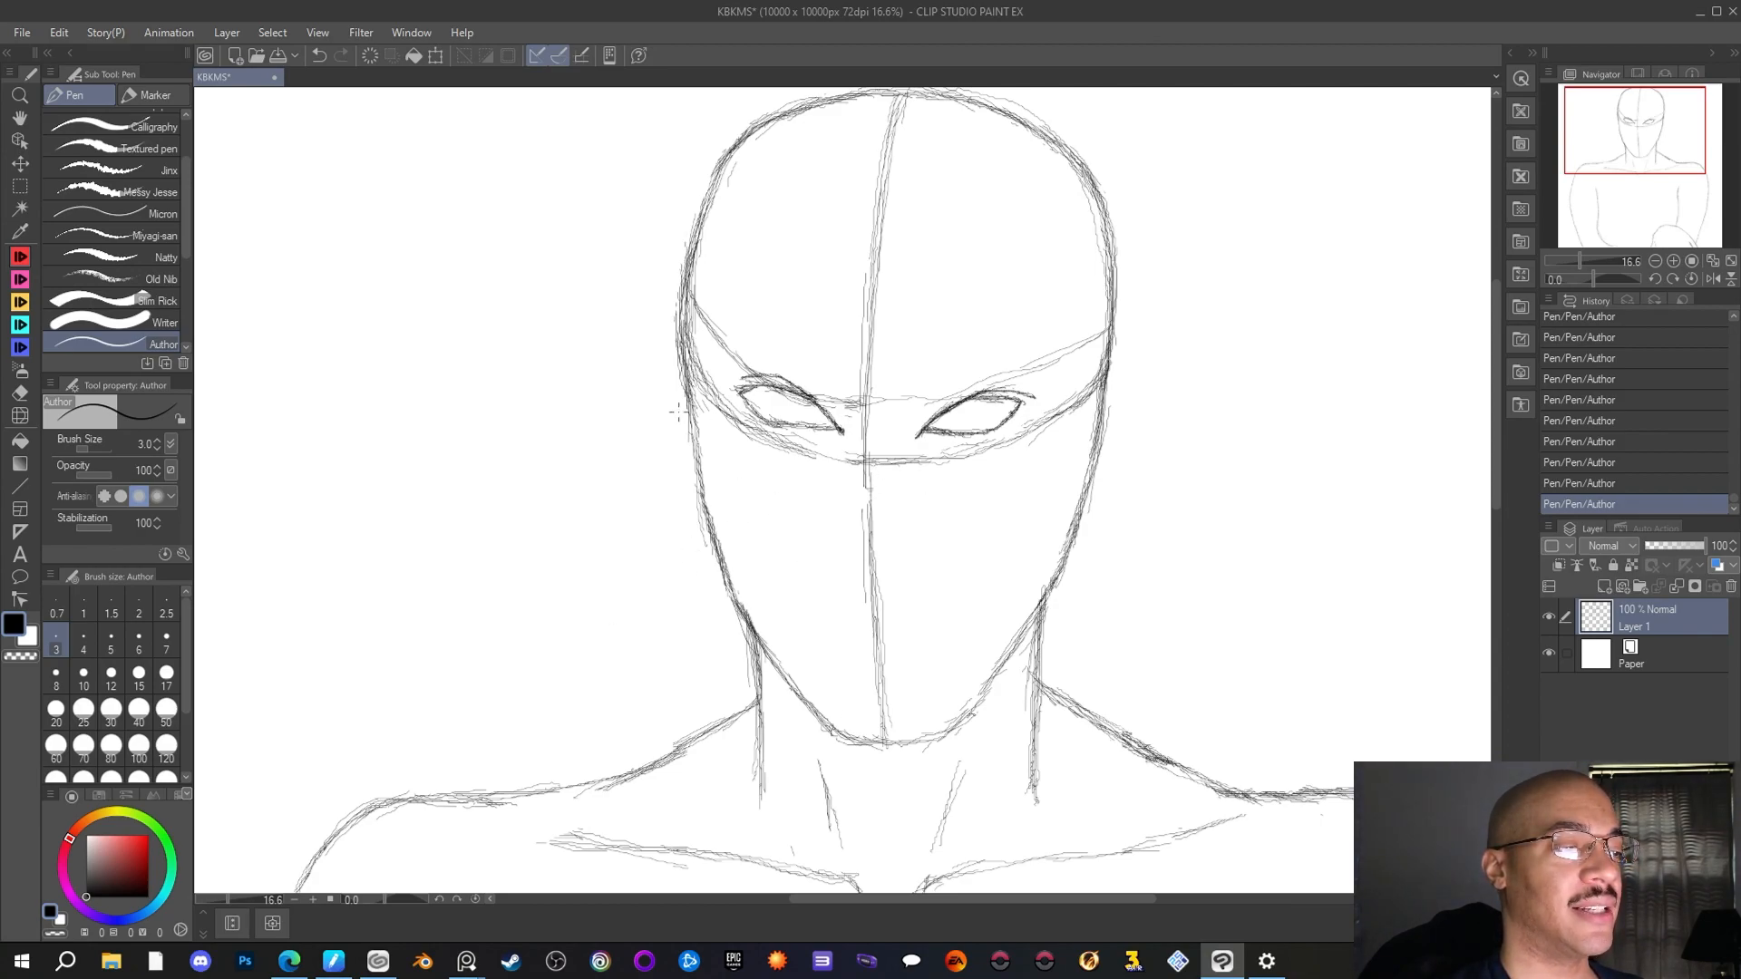
Select the left eye with a rectangular selection and move it slightly outward, away from the centre line
scroll(681, 419, up, 1)
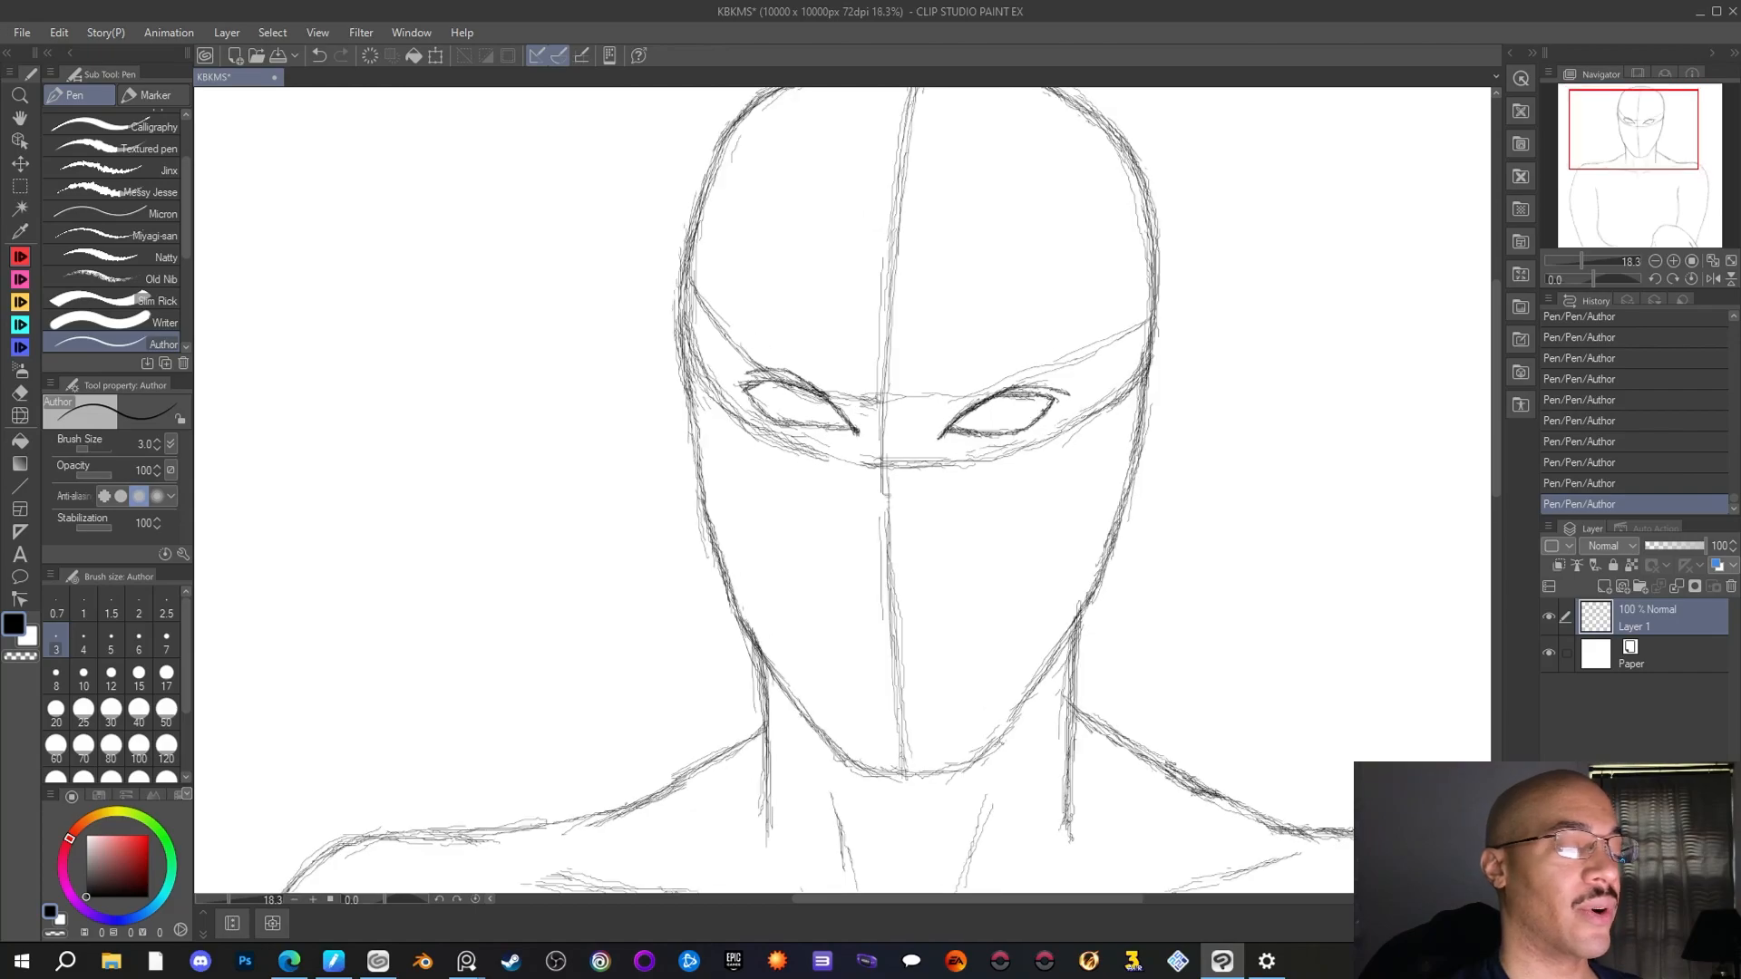
click(25, 190)
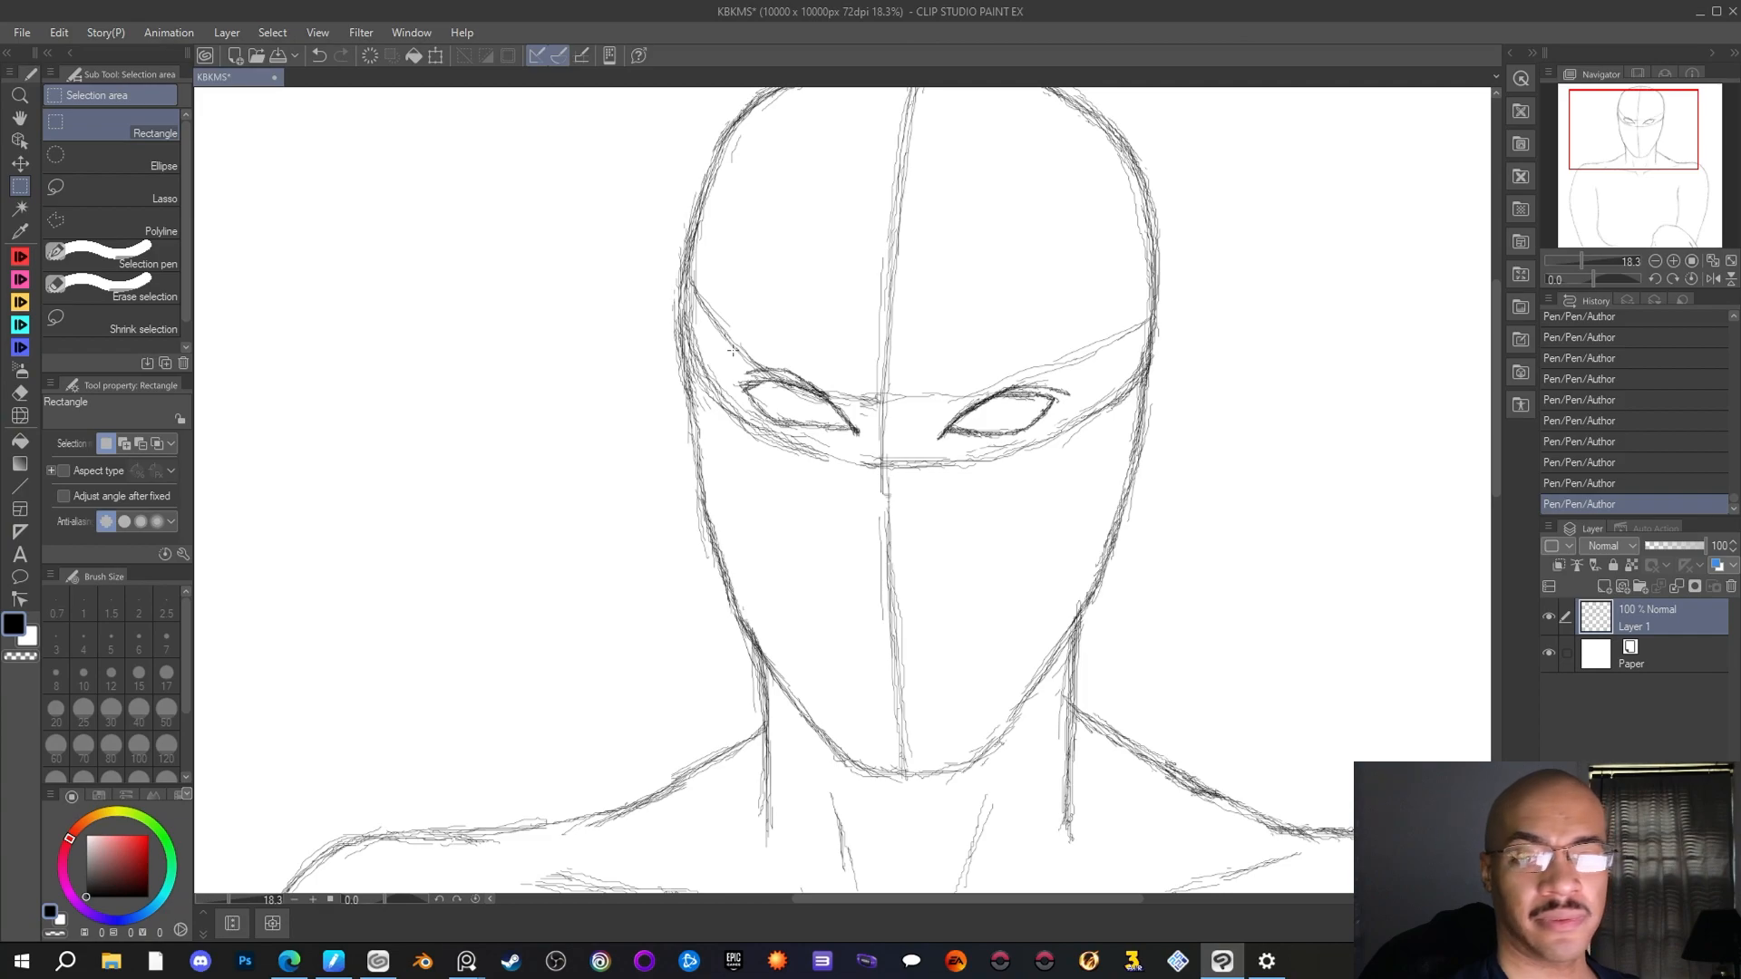
drag(733, 351, 872, 468)
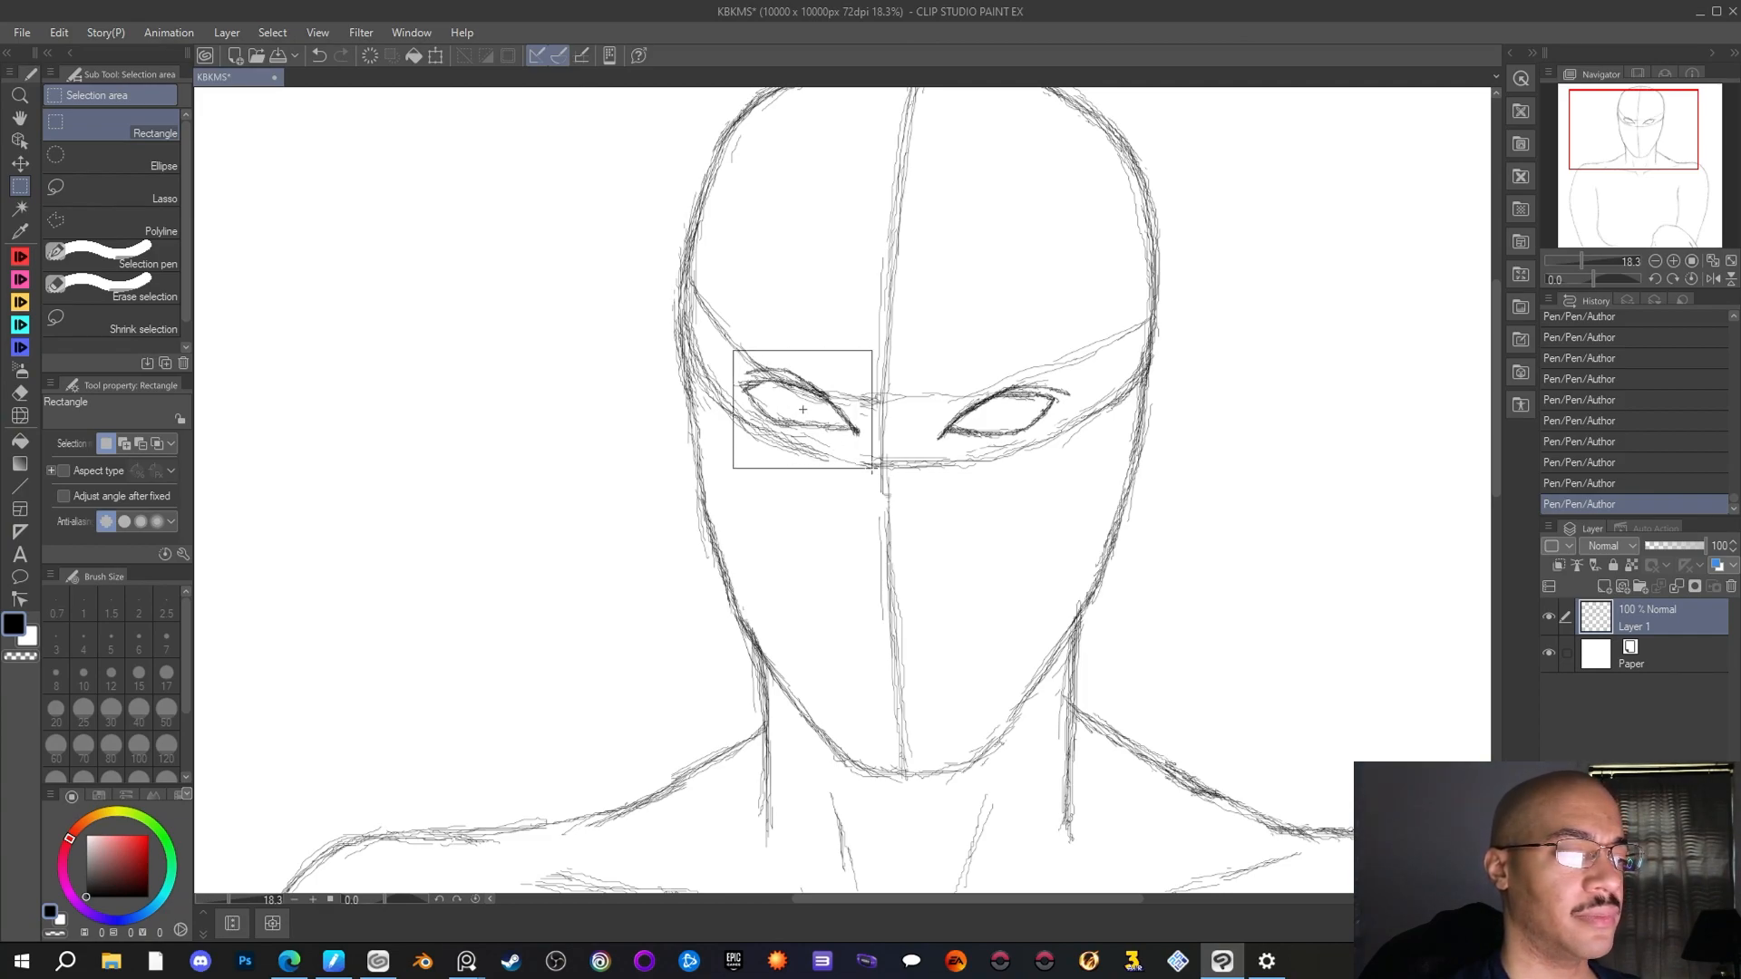
click(882, 506)
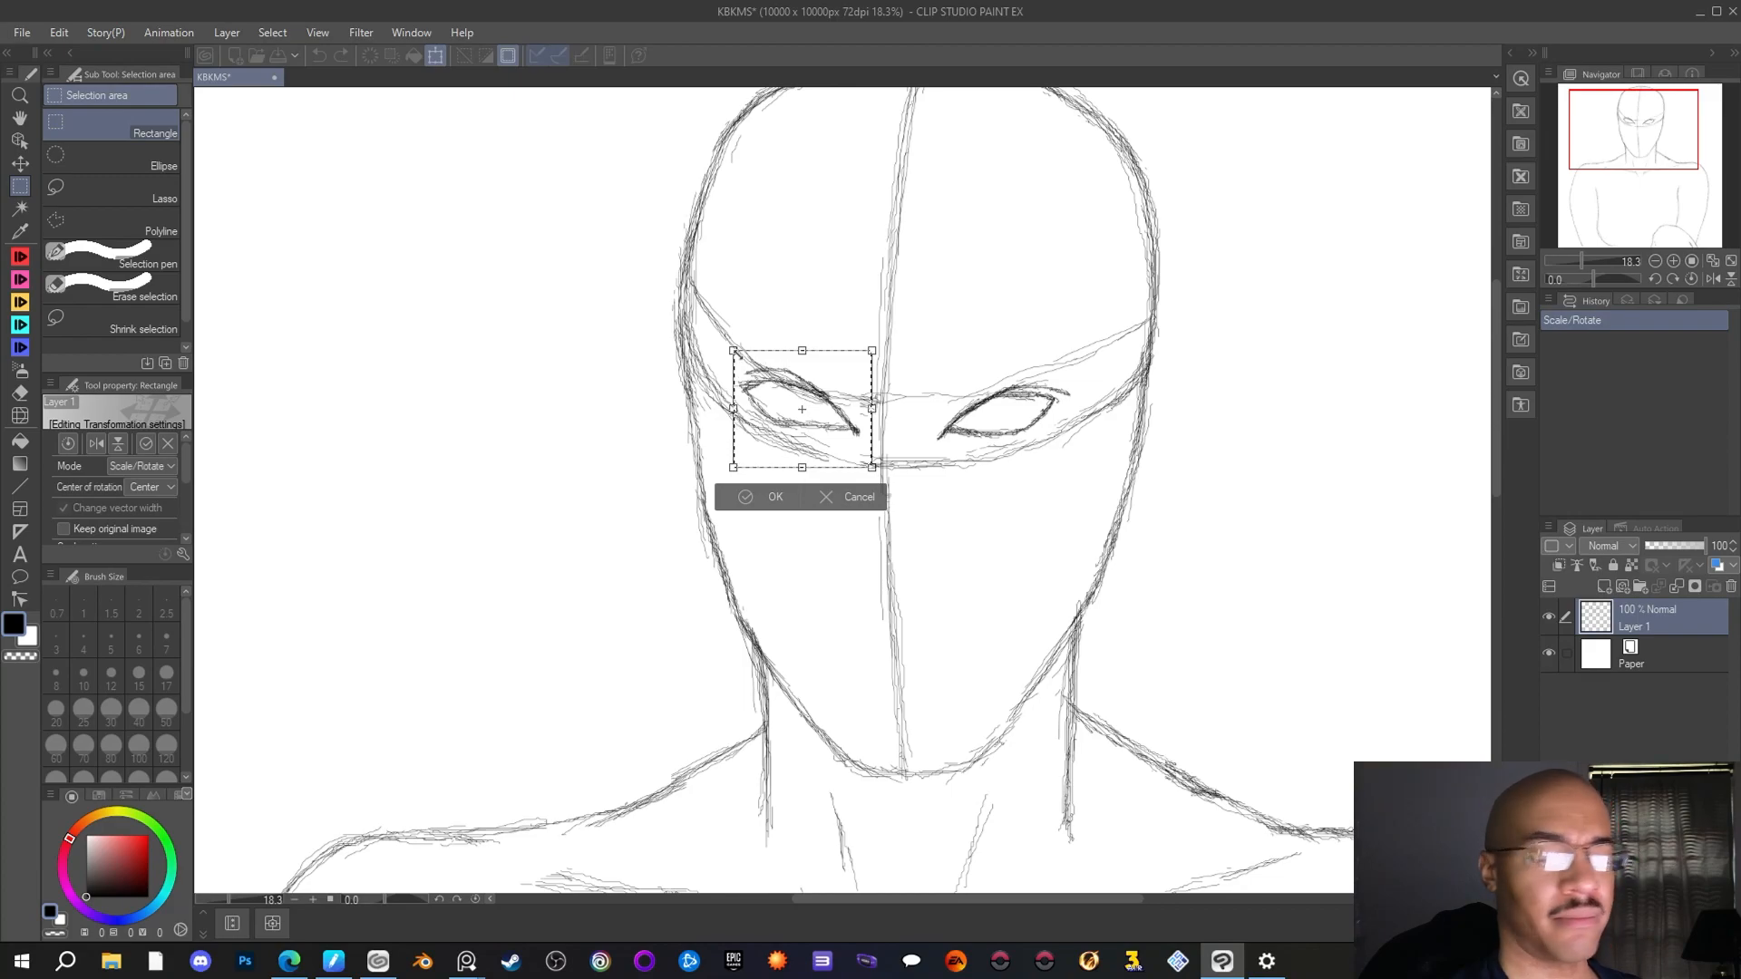
drag(749, 384, 747, 384)
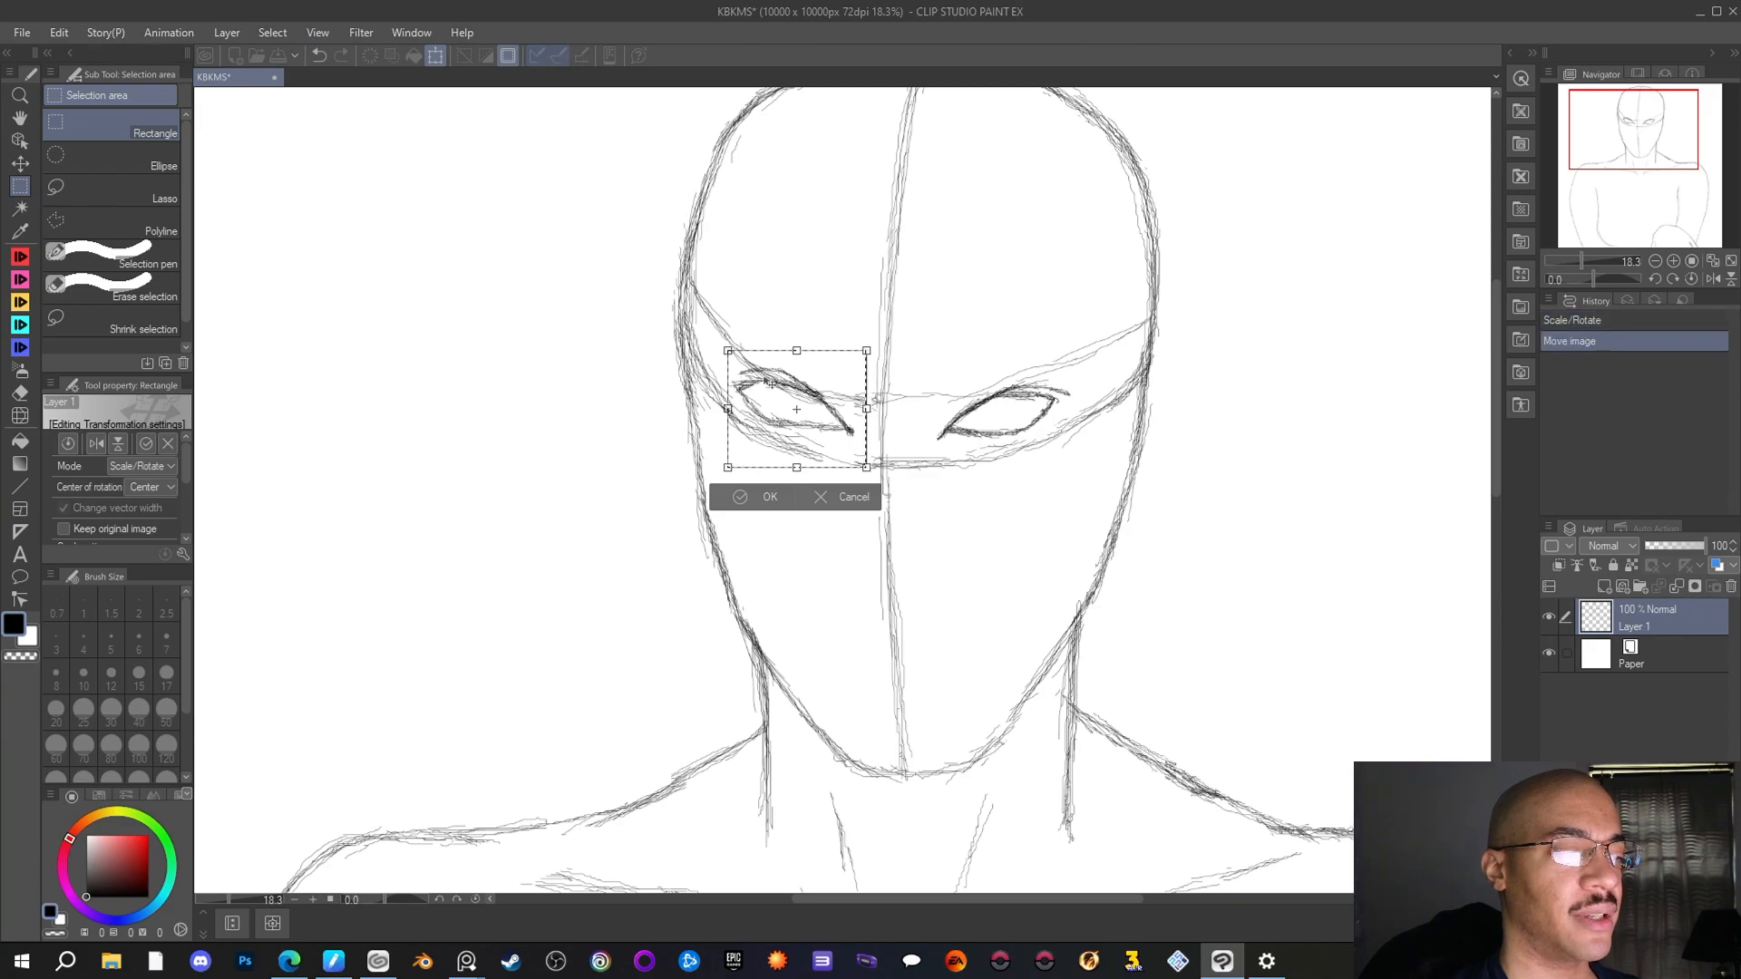
click(737, 512)
Select the right eye with a rectangular selection, shift it slightly outward with Scale/Rotate, and deselect it
drag(926, 352, 1064, 469)
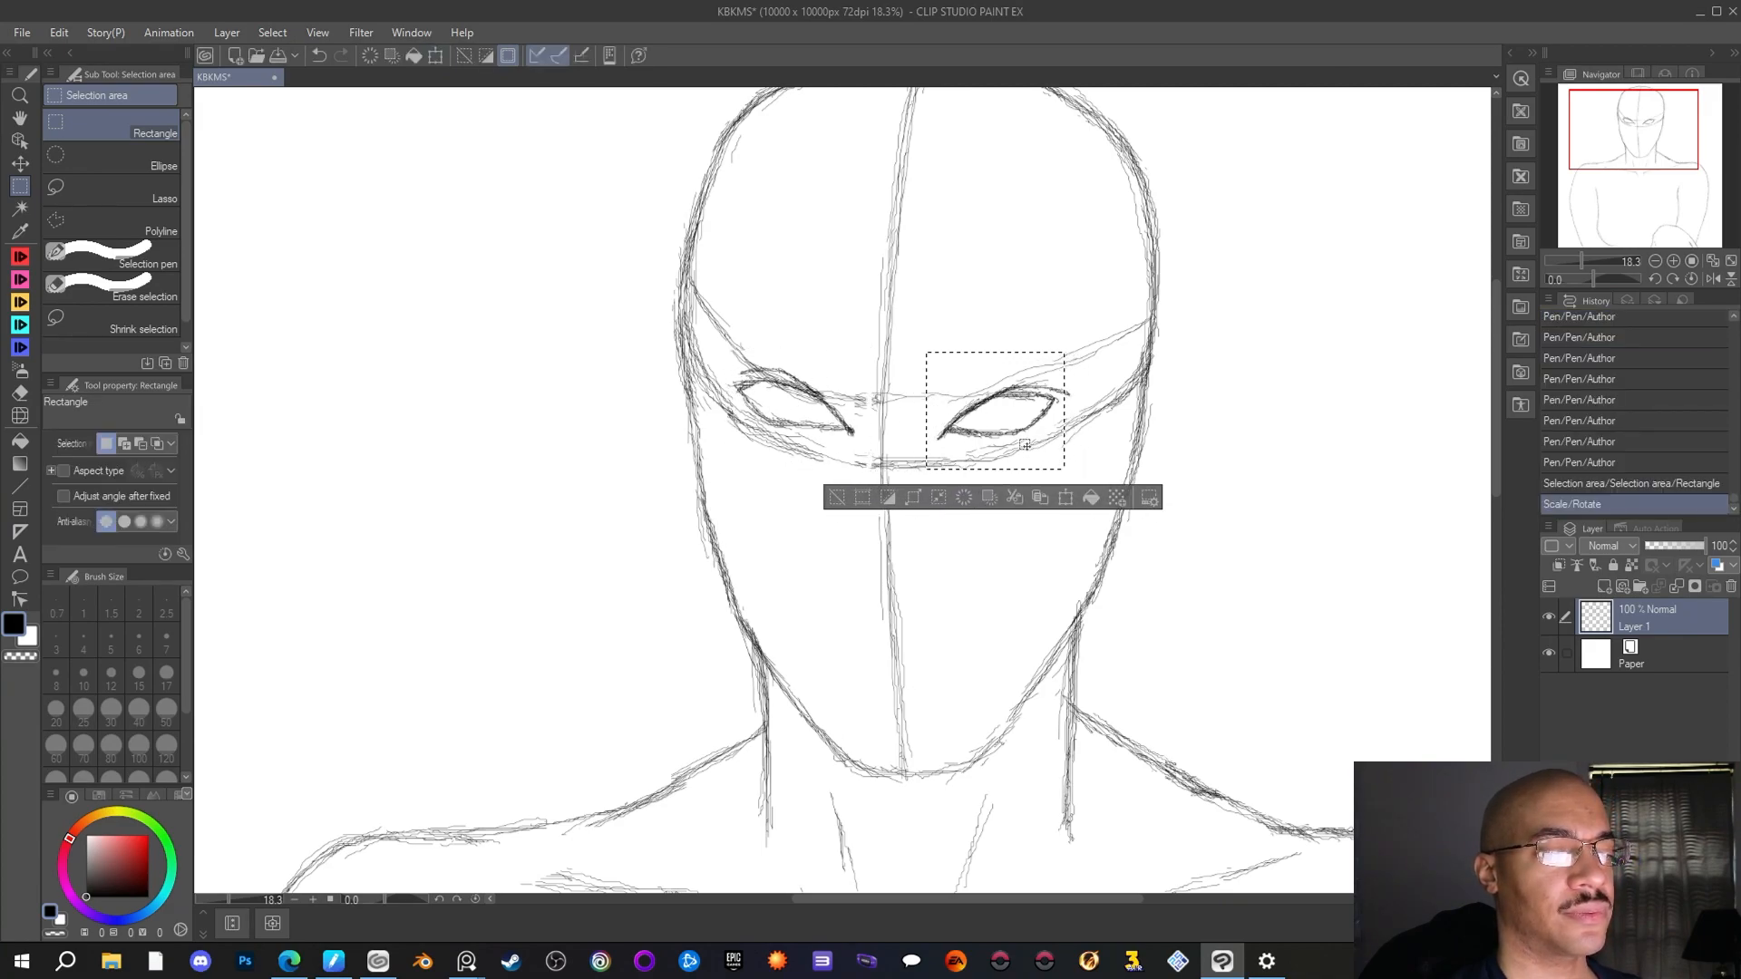
key(ctrl+t)
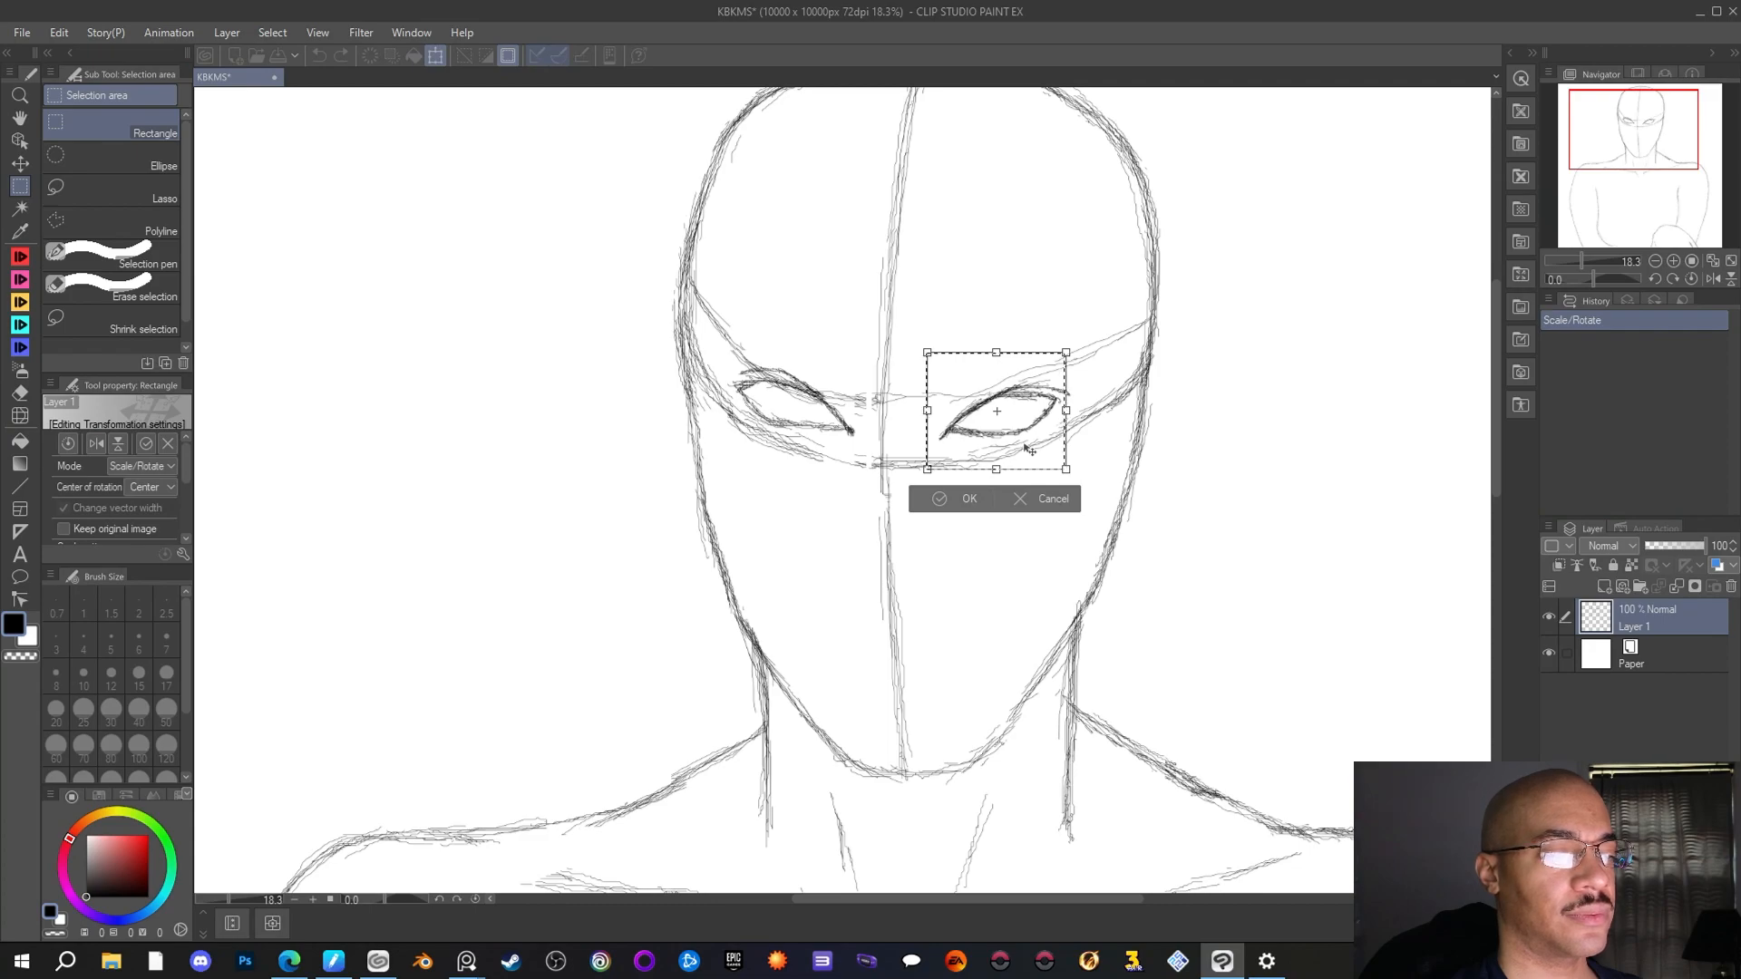
drag(1025, 445, 1026, 445)
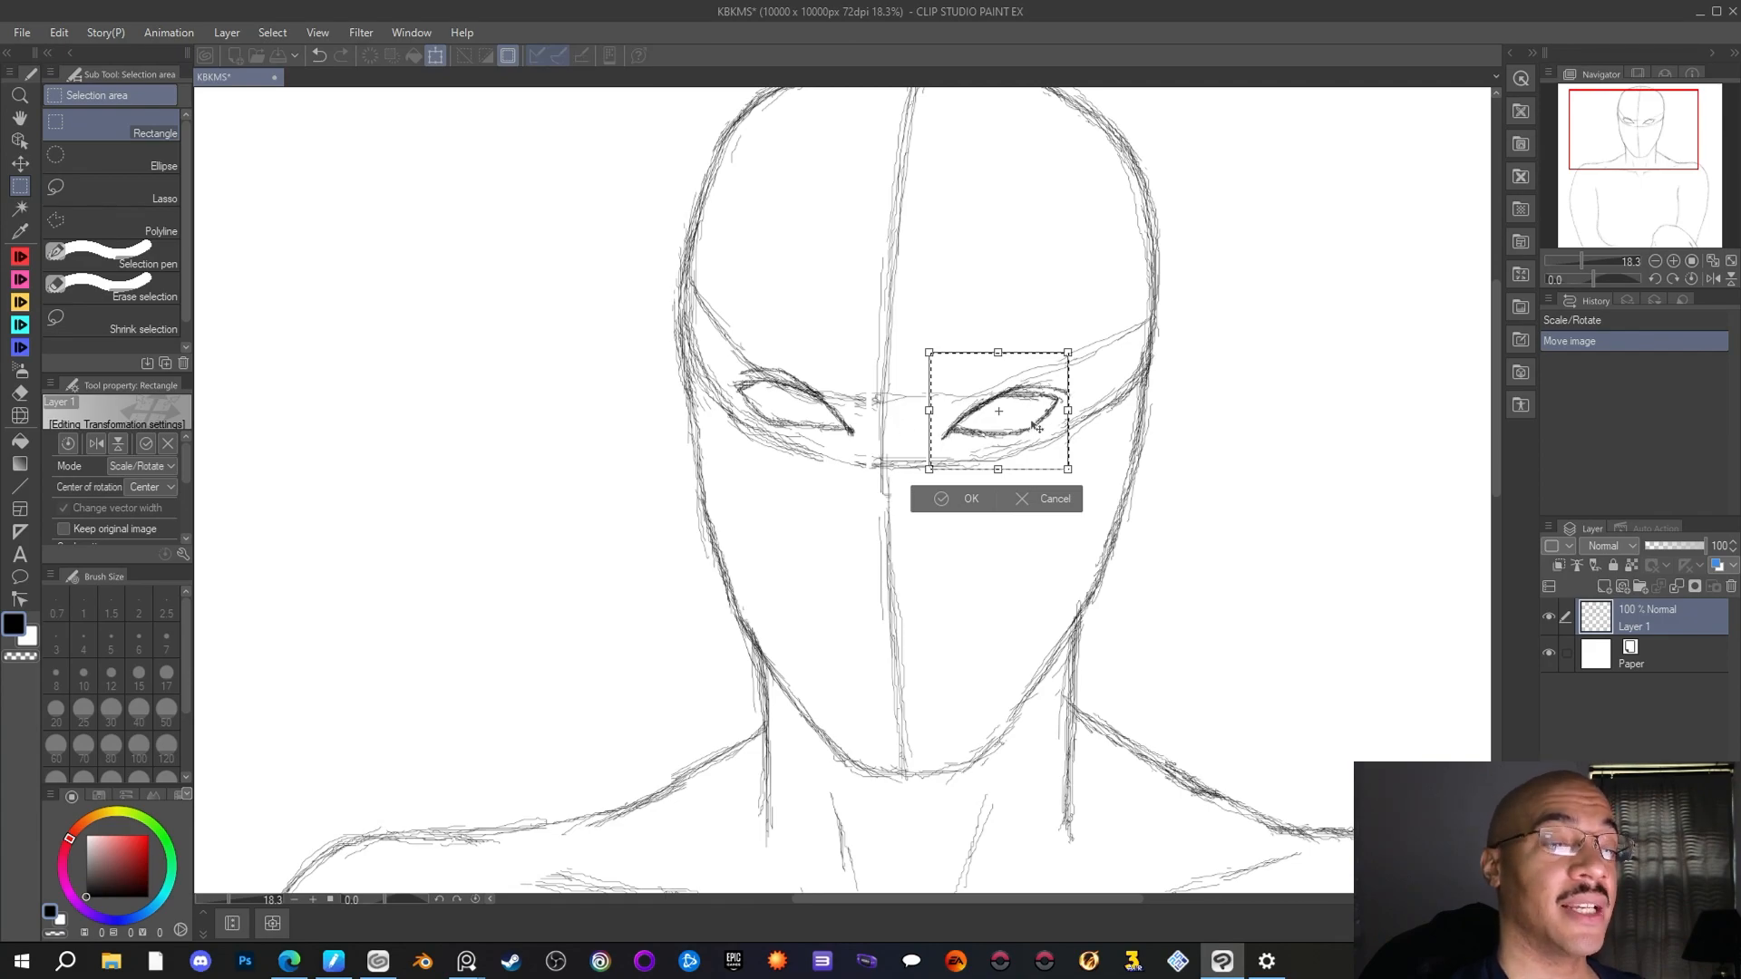
click(967, 498)
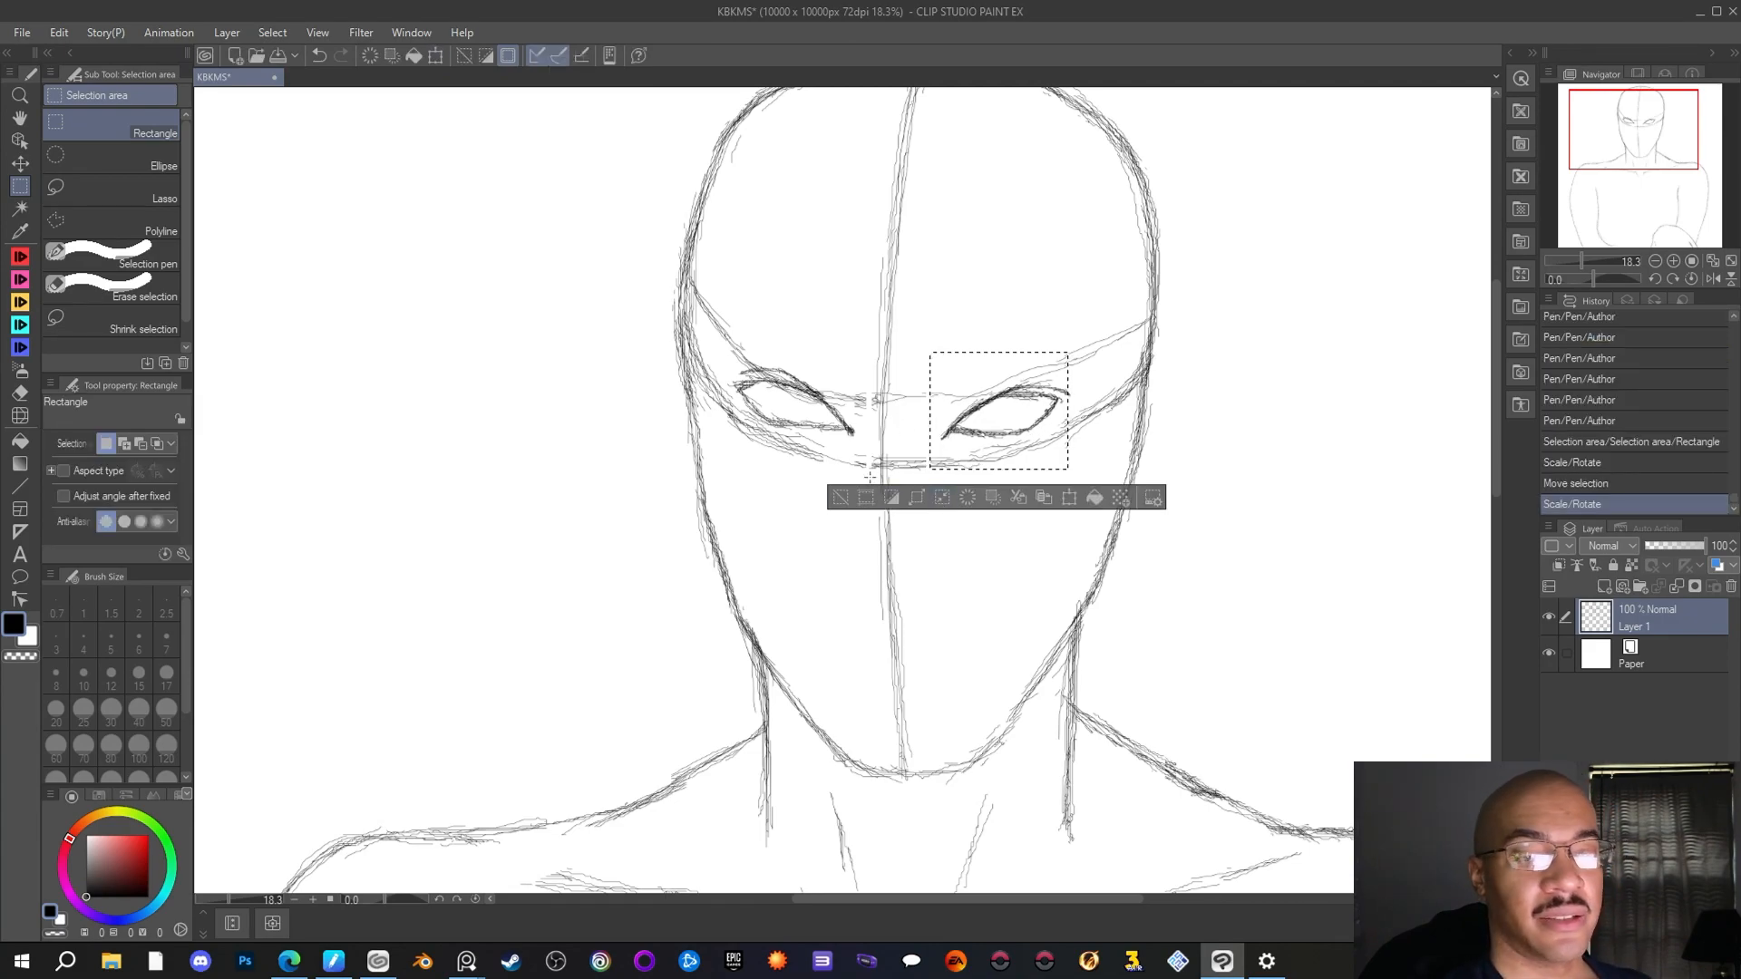
key(ctrl+d)
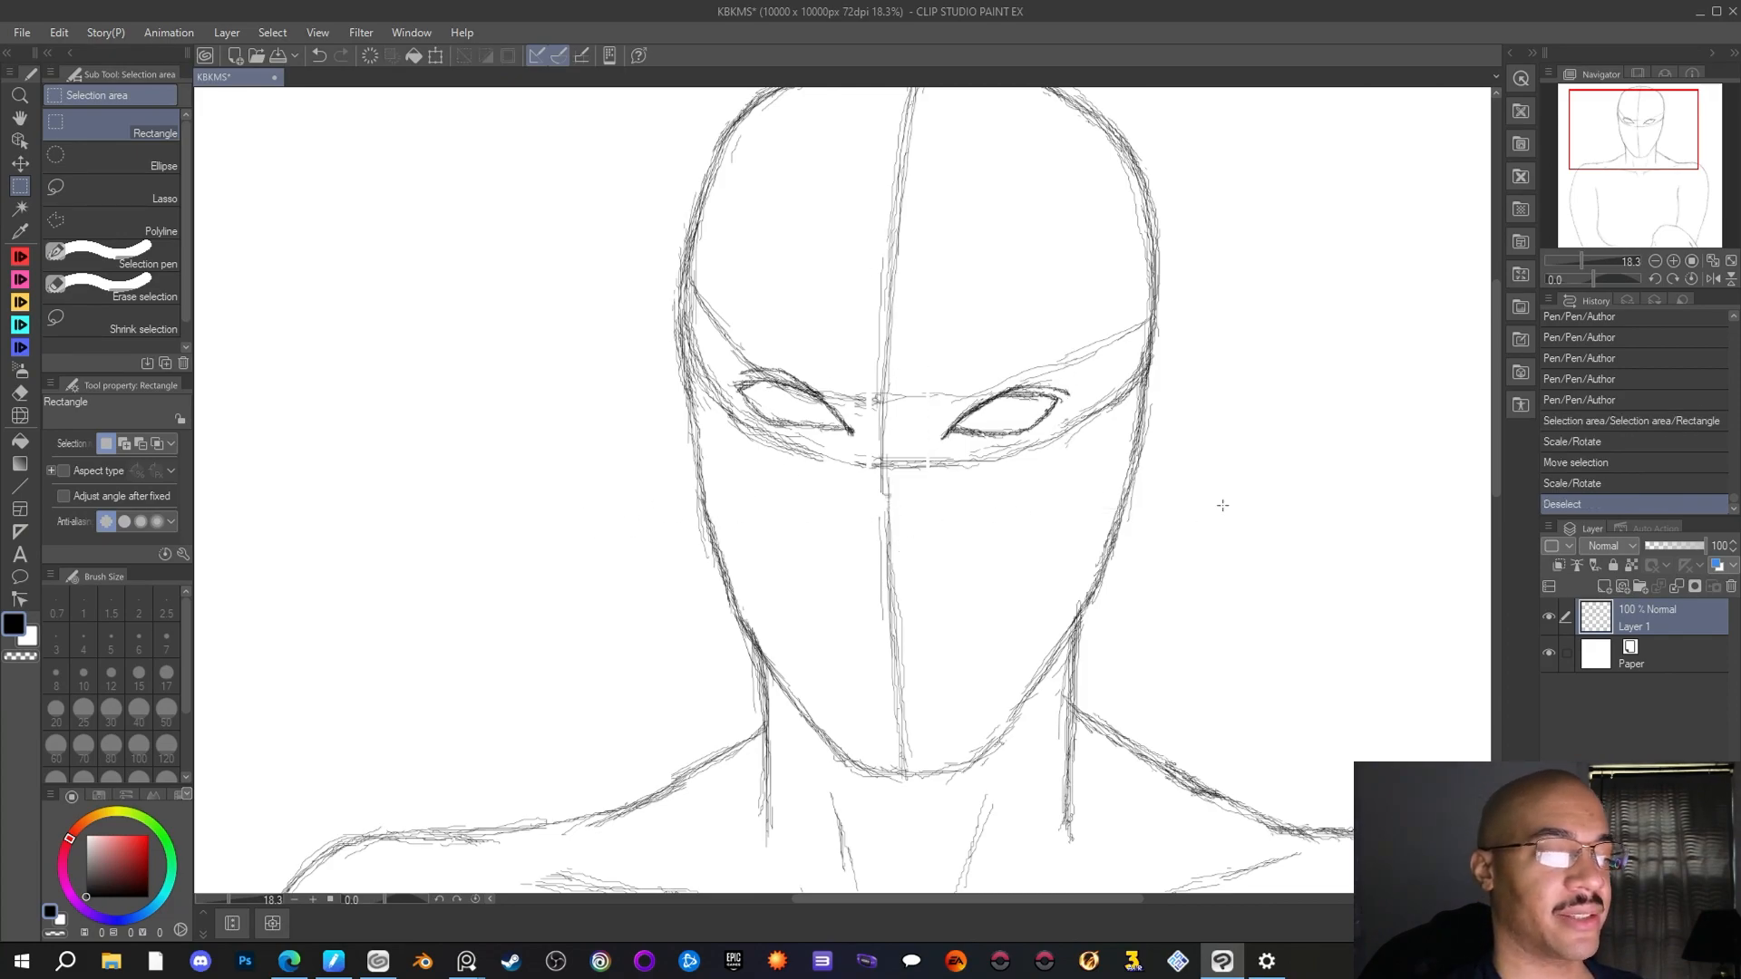
scroll(1220, 501, down, 3)
scroll(1252, 483, up, 1)
scroll(1199, 449, down, 1)
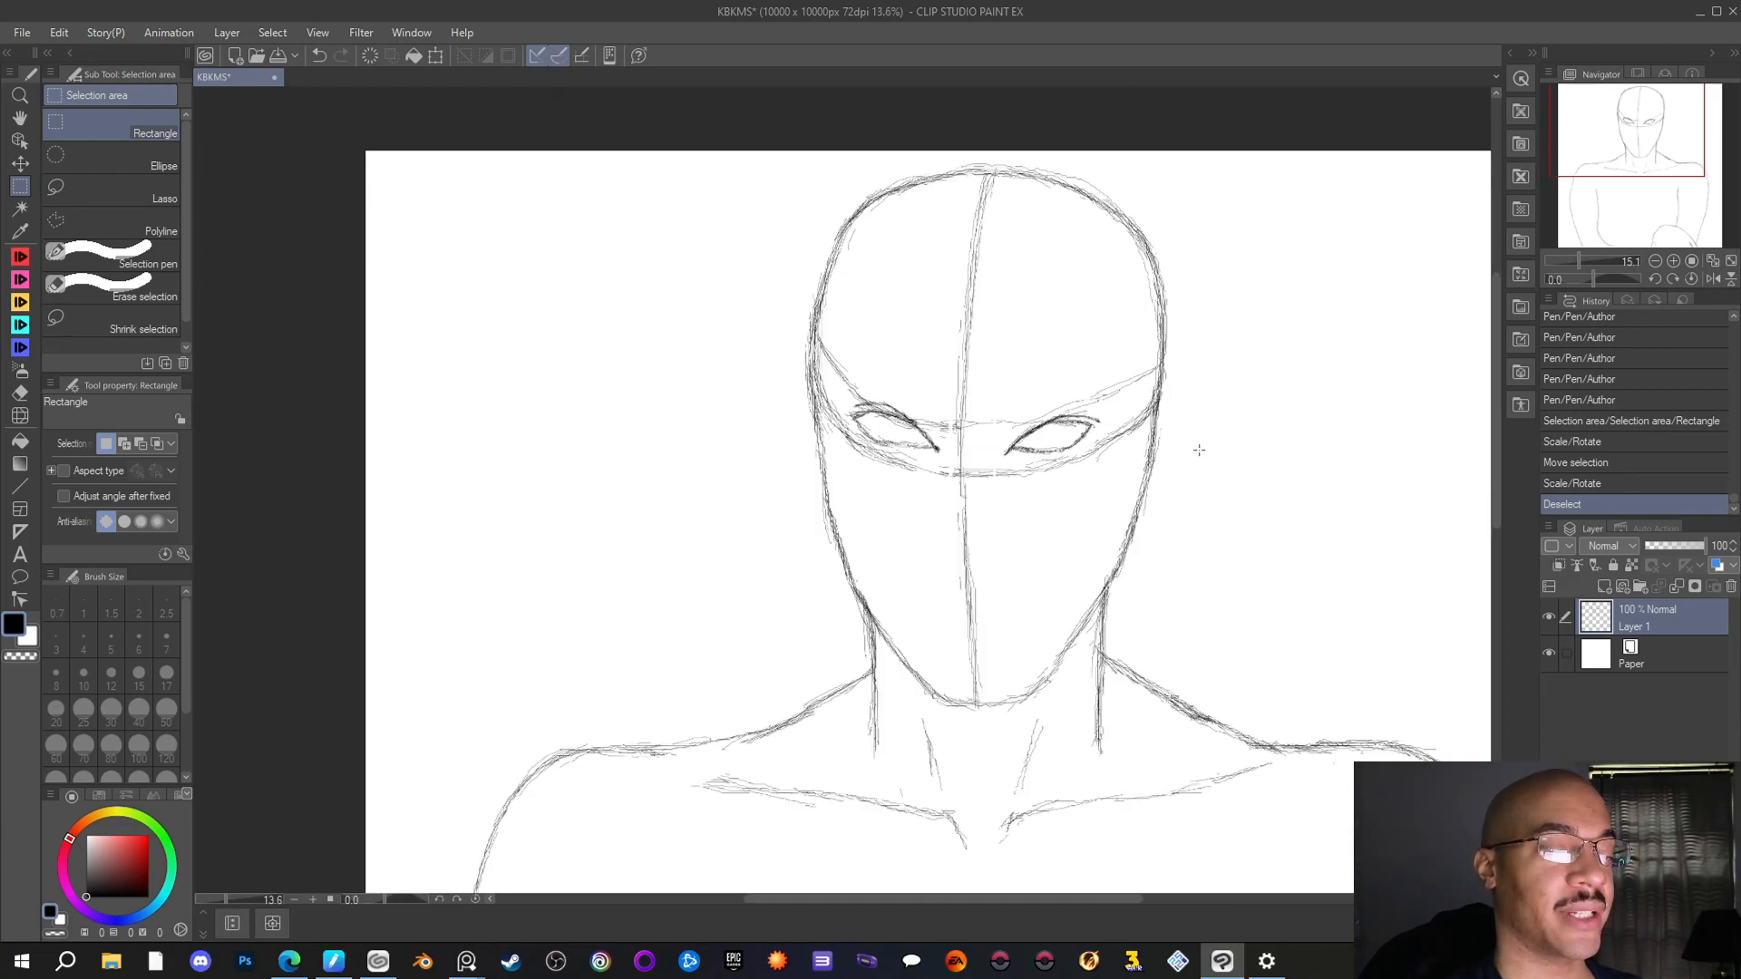
scroll(1199, 450, down, 1)
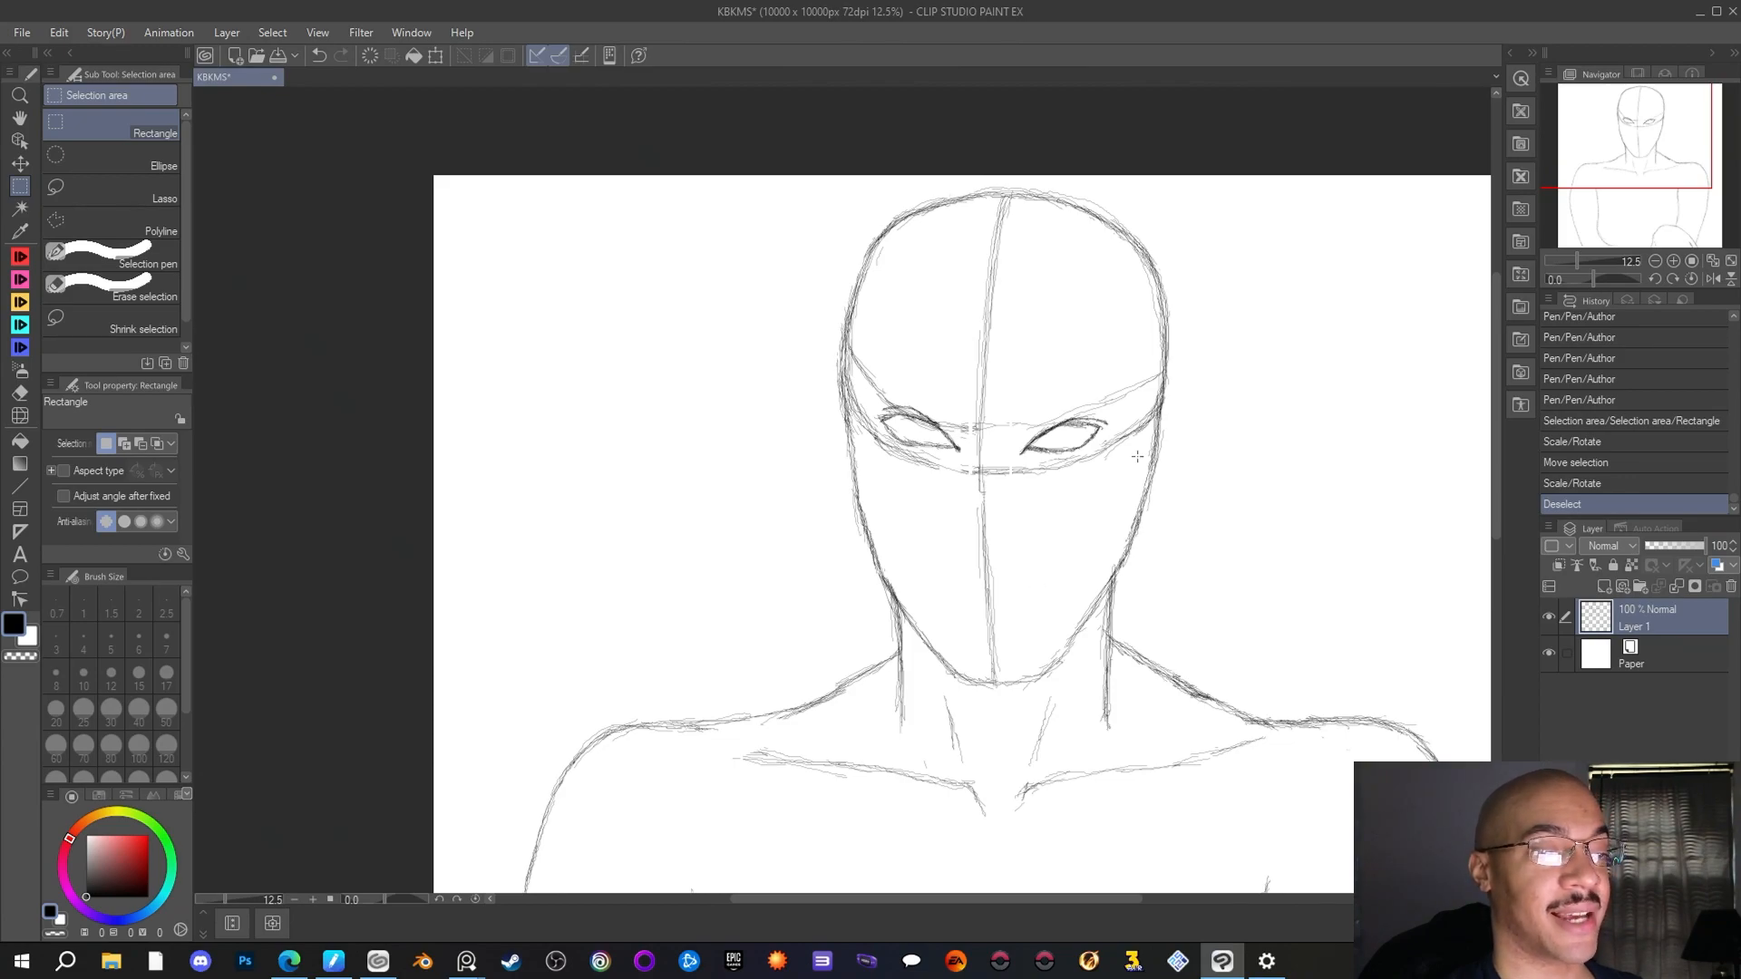
scroll(1173, 453, up, 1)
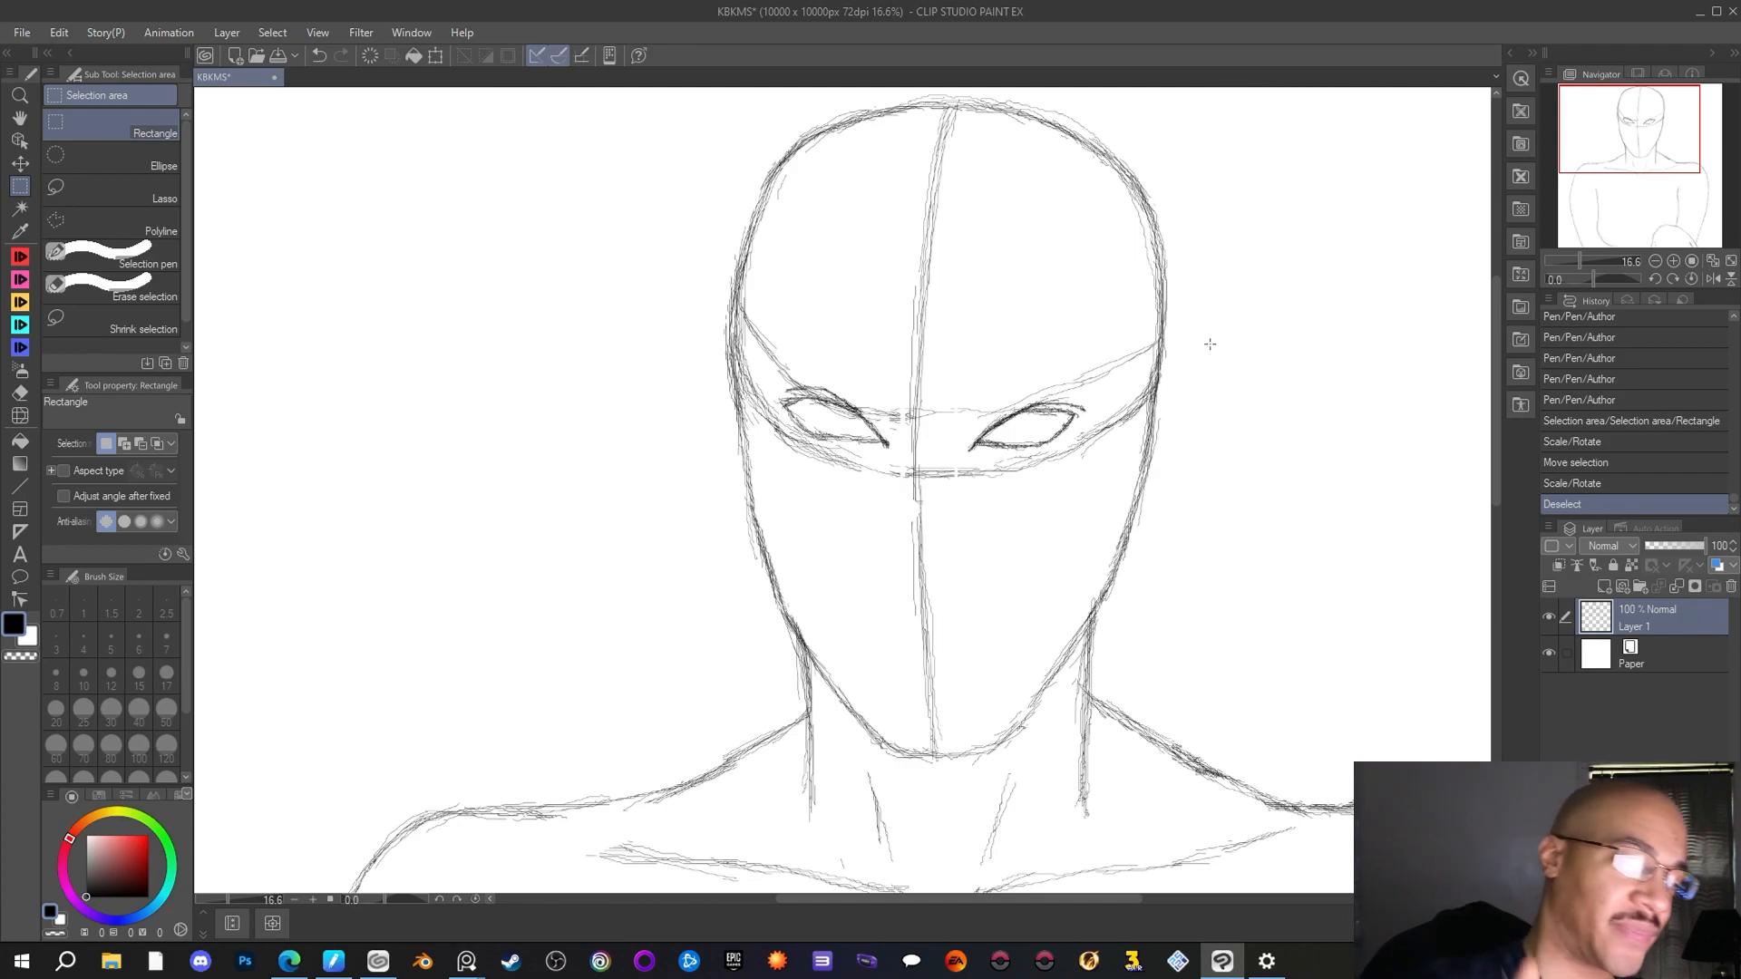
Return to the Author pen in black and clear the stray rectangular selection above the right eye
drag(1031, 402, 1040, 400)
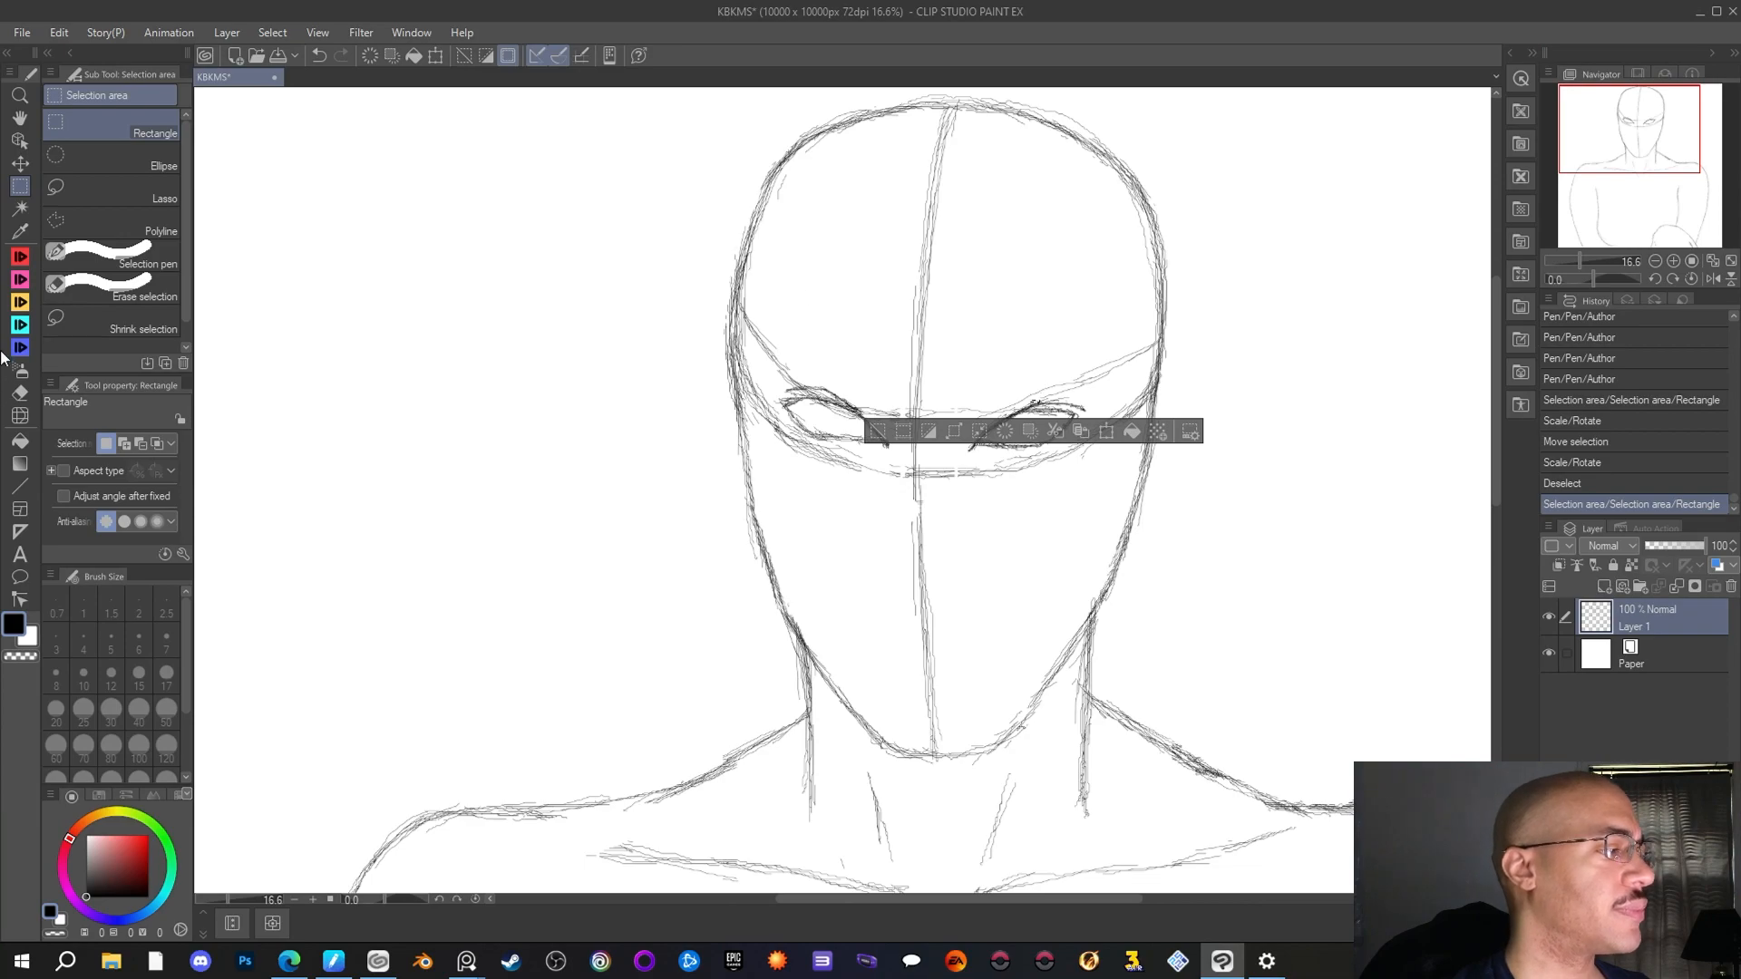
key(p)
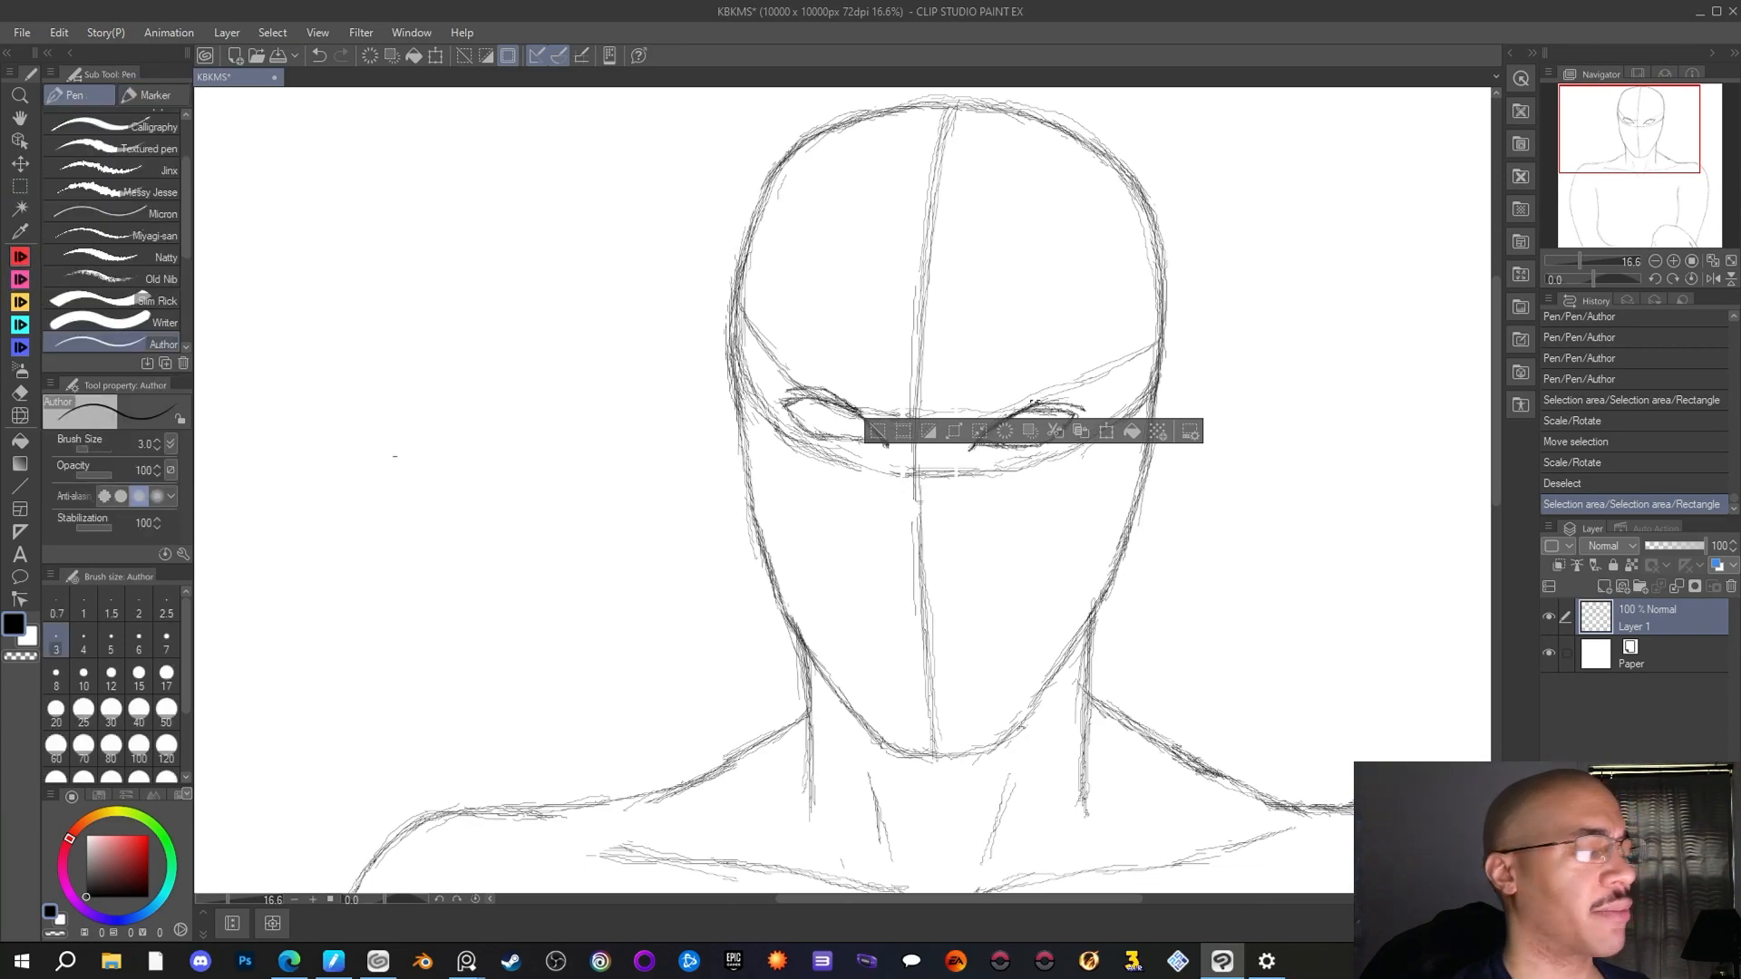
click(1247, 385)
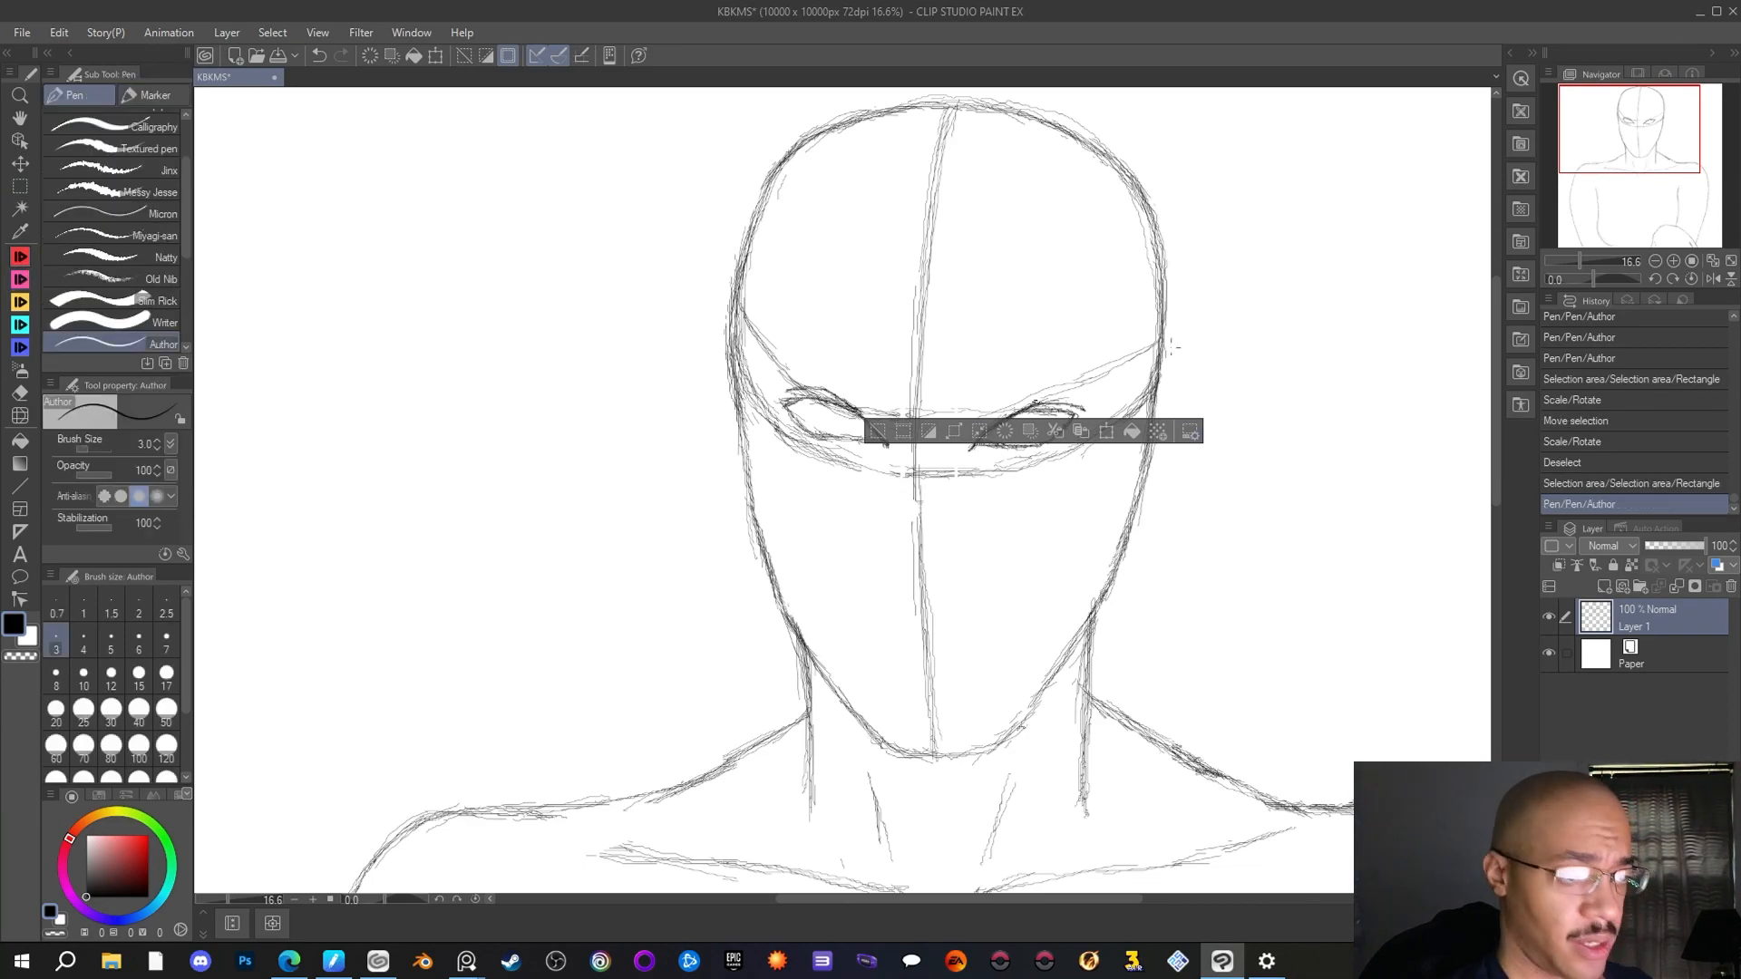
click(1115, 378)
right_click(902, 293)
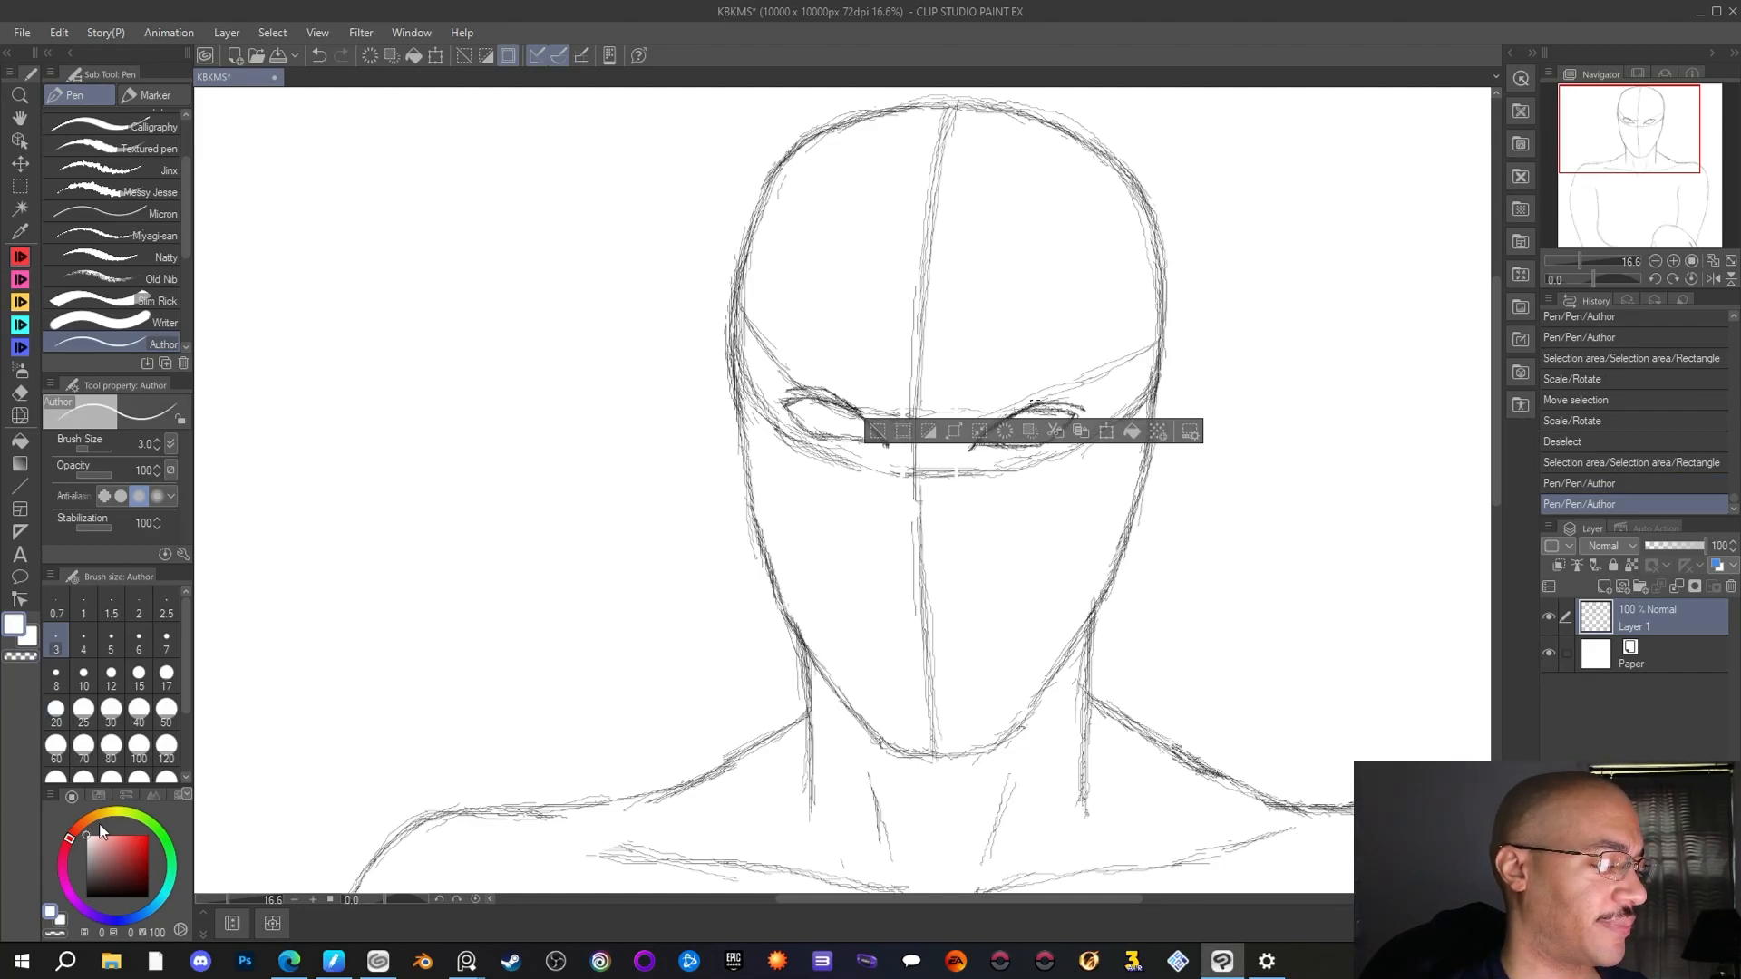
drag(91, 830, 76, 915)
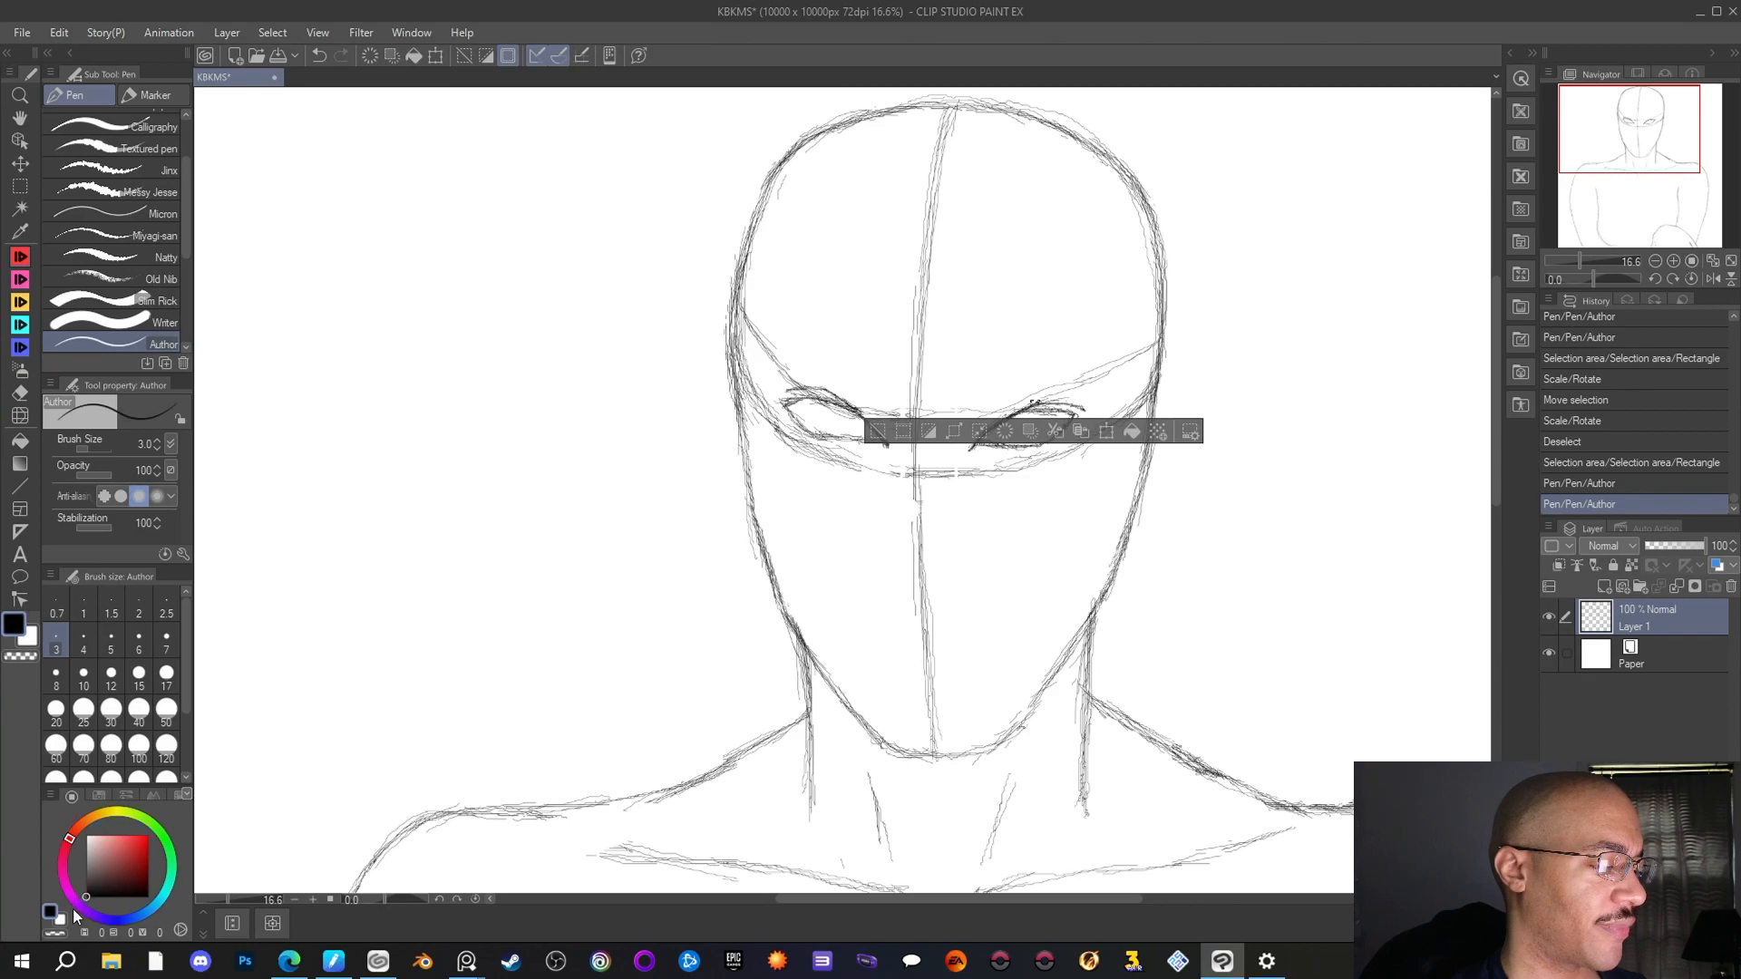
click(283, 32)
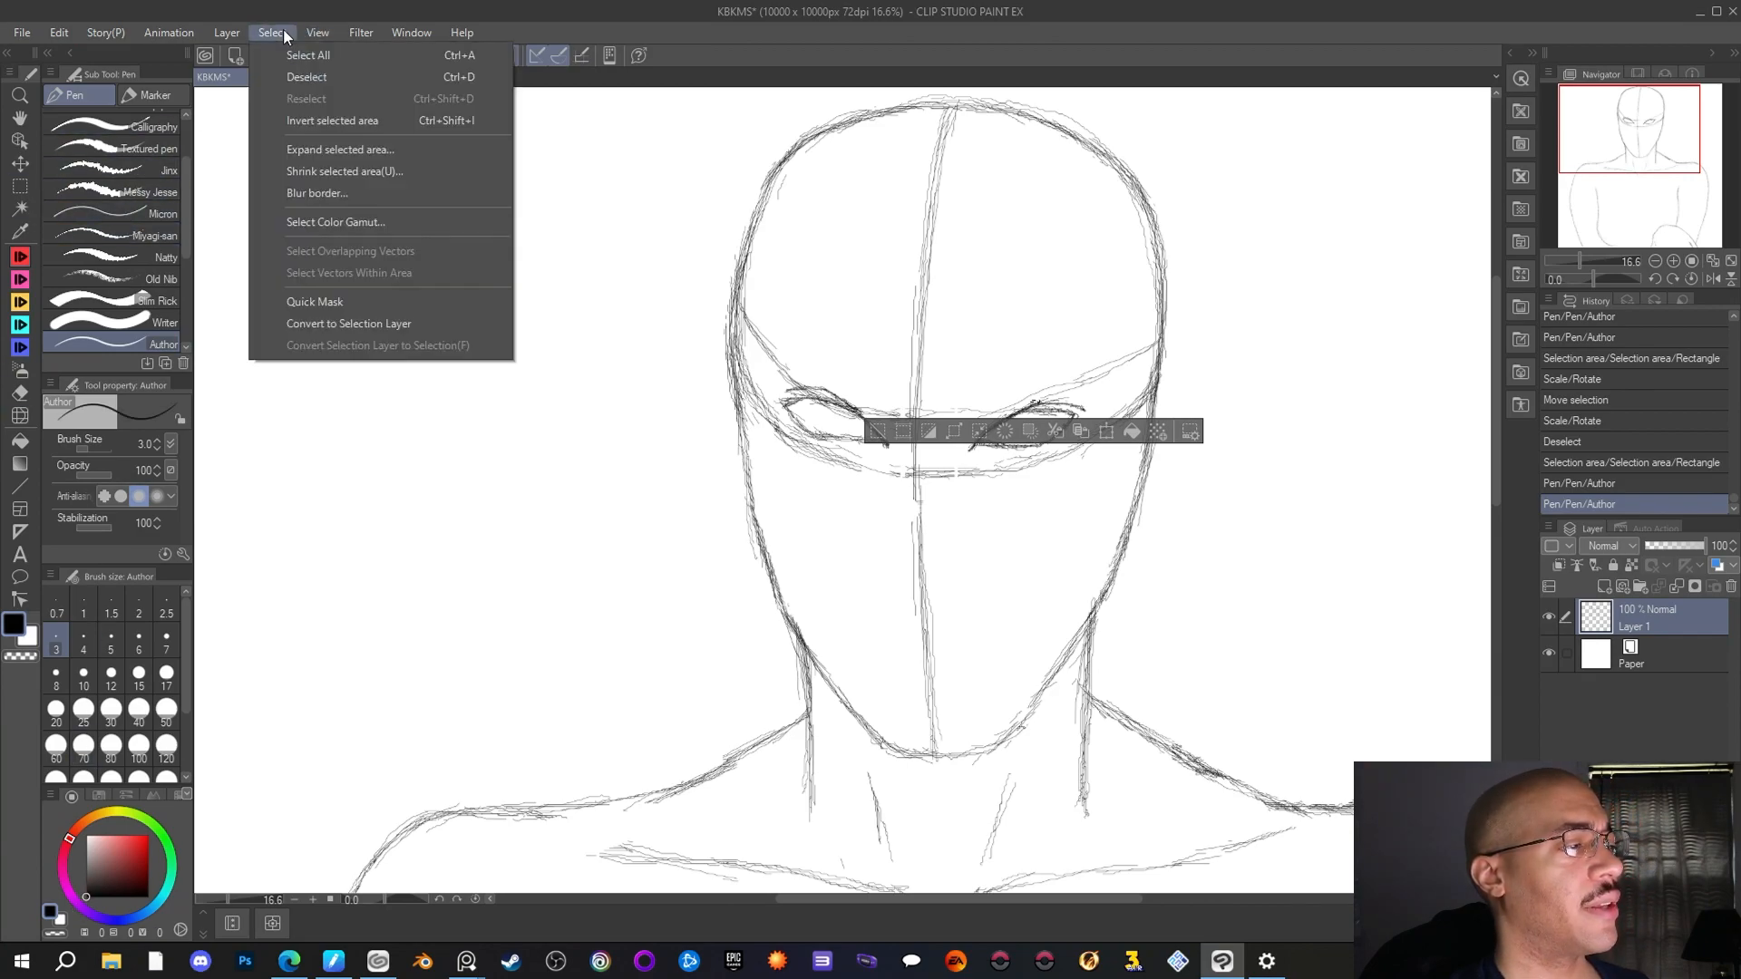
click(294, 76)
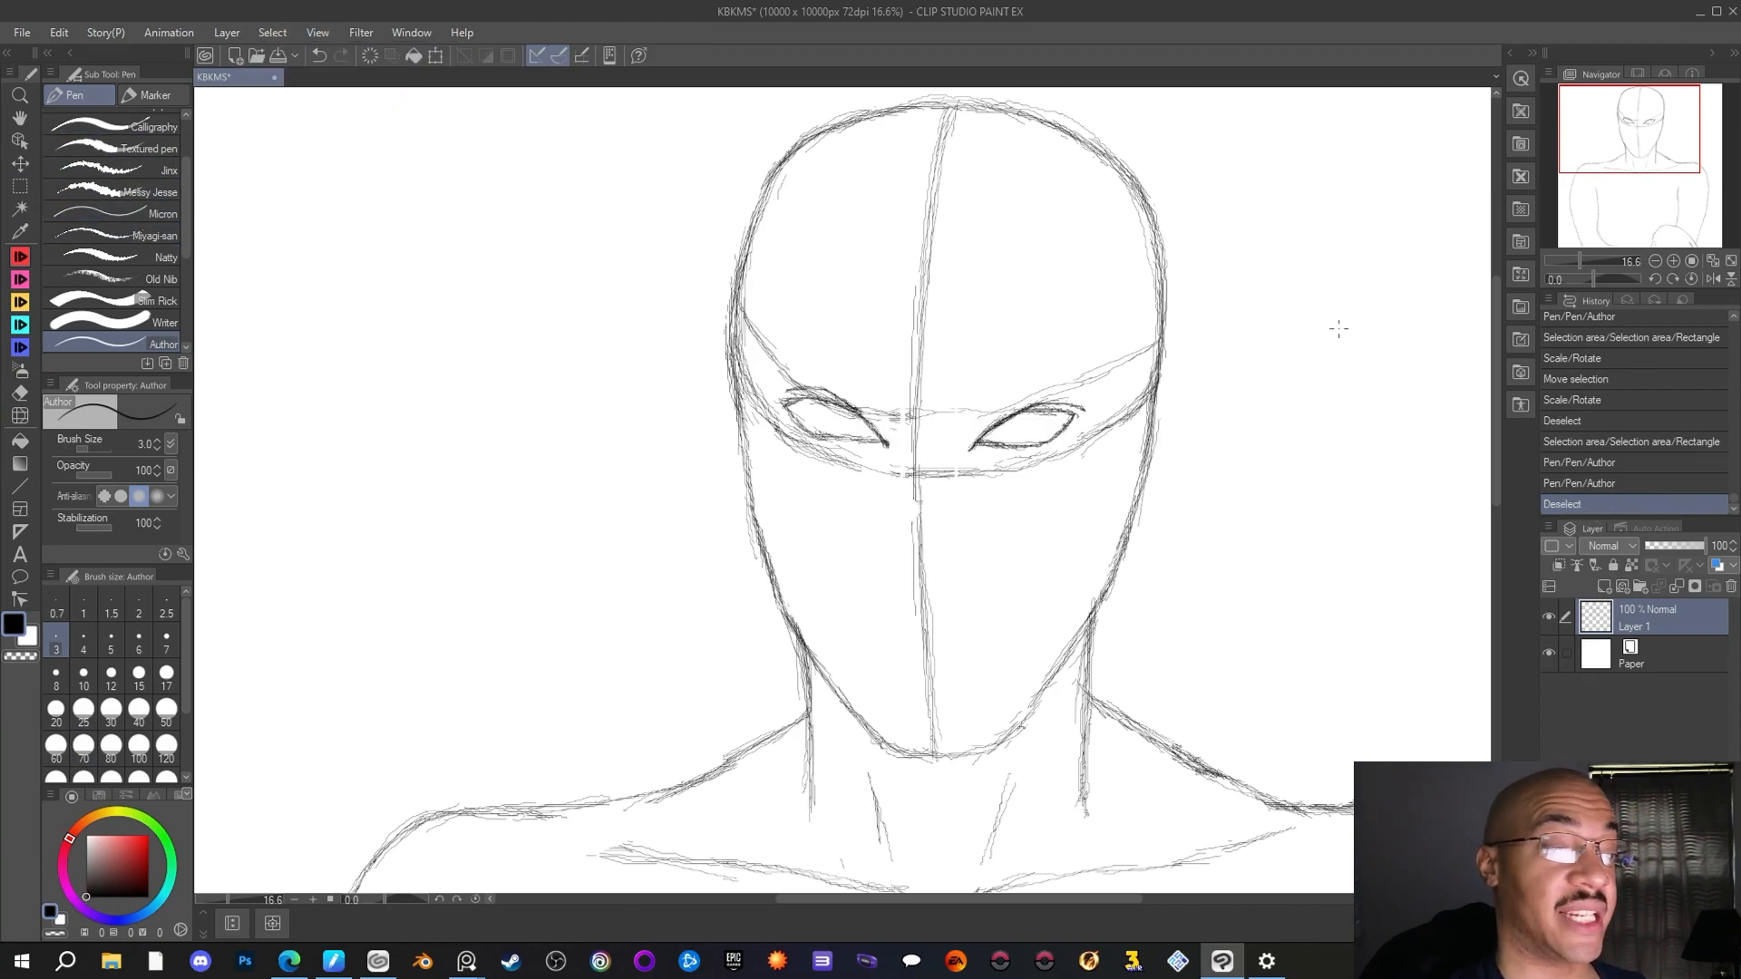
Retrace the head outline from the right side at eye level over the crown to the upper left side
mouse_move(1155, 379)
mouse_down()
mouse_move(1160, 251)
mouse_move(1113, 158)
mouse_move(1026, 113)
mouse_move(943, 103)
mouse_up()
mouse_move(925, 105)
mouse_down()
mouse_move(847, 121)
mouse_move(782, 165)
mouse_up()
drag(777, 172, 744, 237)
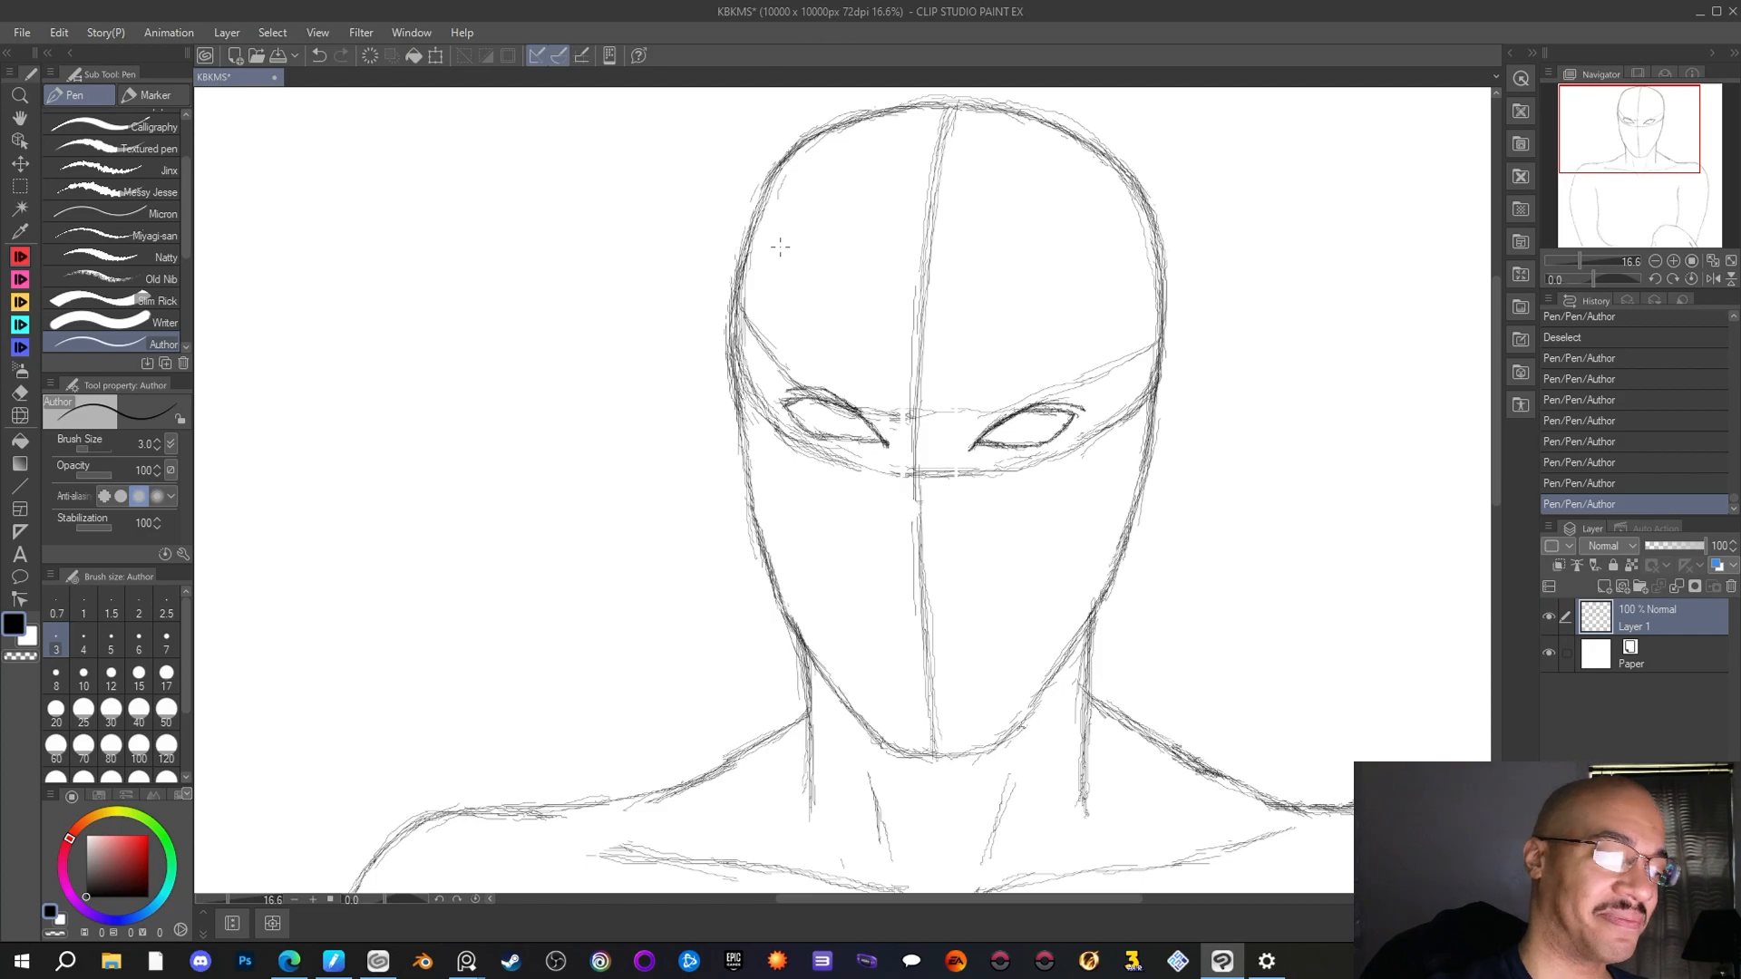
Sketch the nose across the centre line below the eyes, with curved nostril wings on both sides and a pointed base
scroll(803, 331, down, 2)
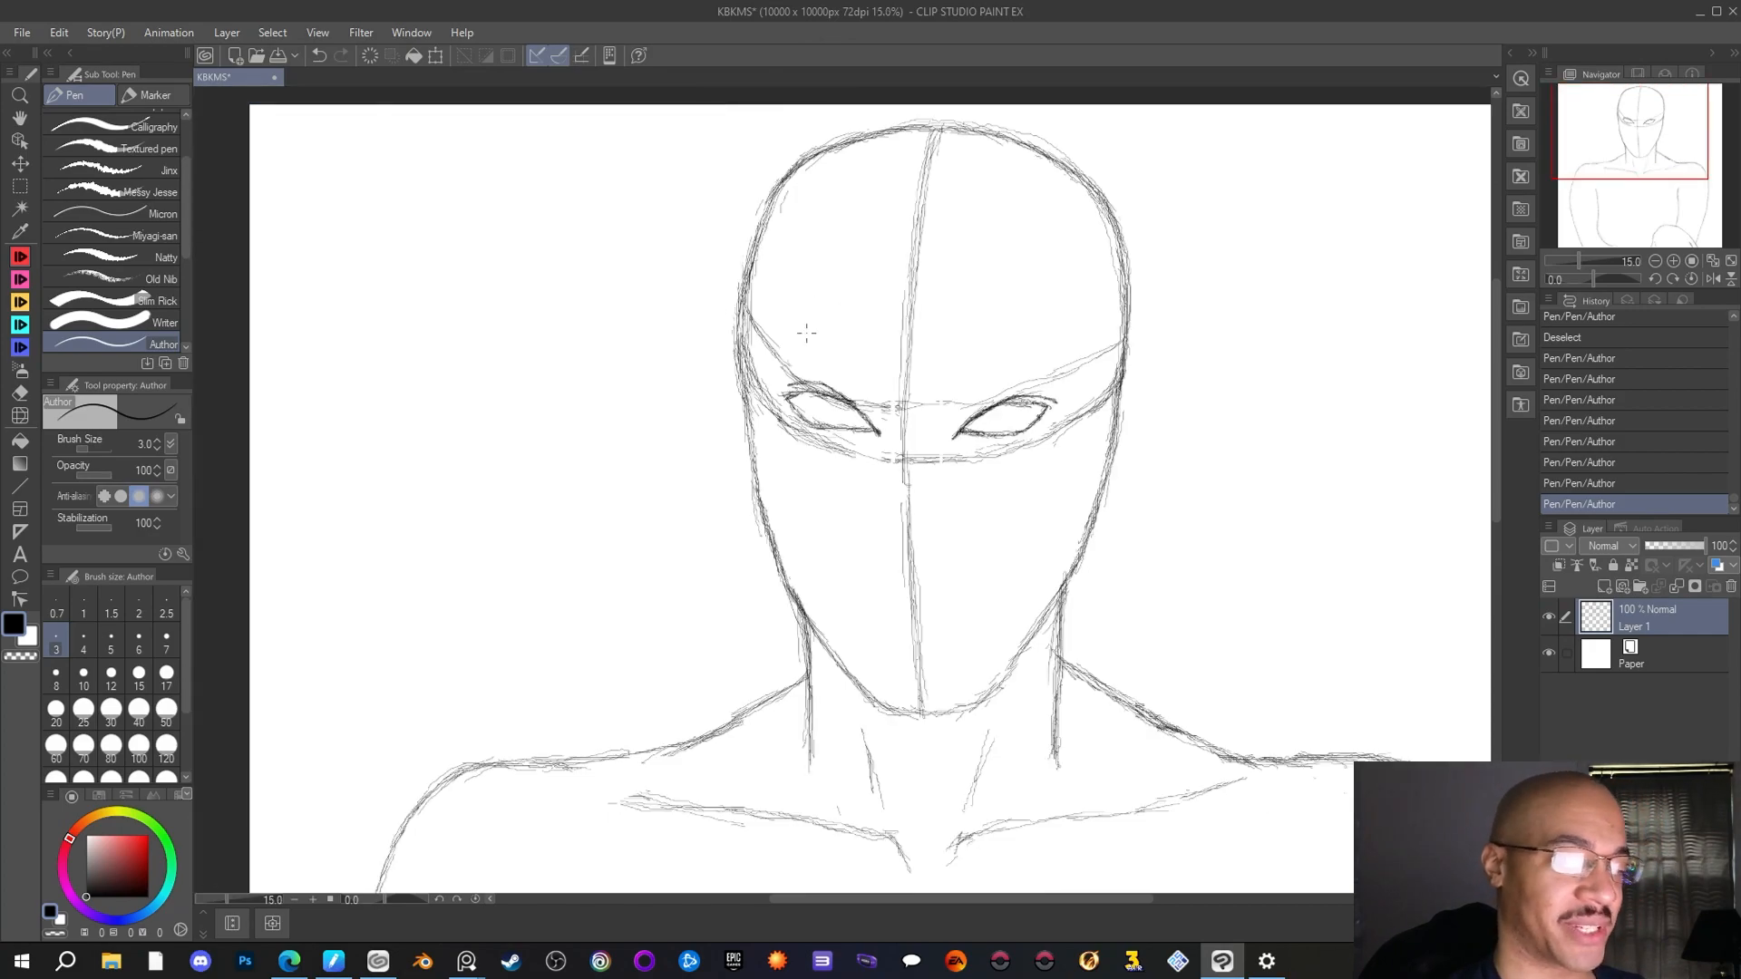
scroll(804, 332, up, 2)
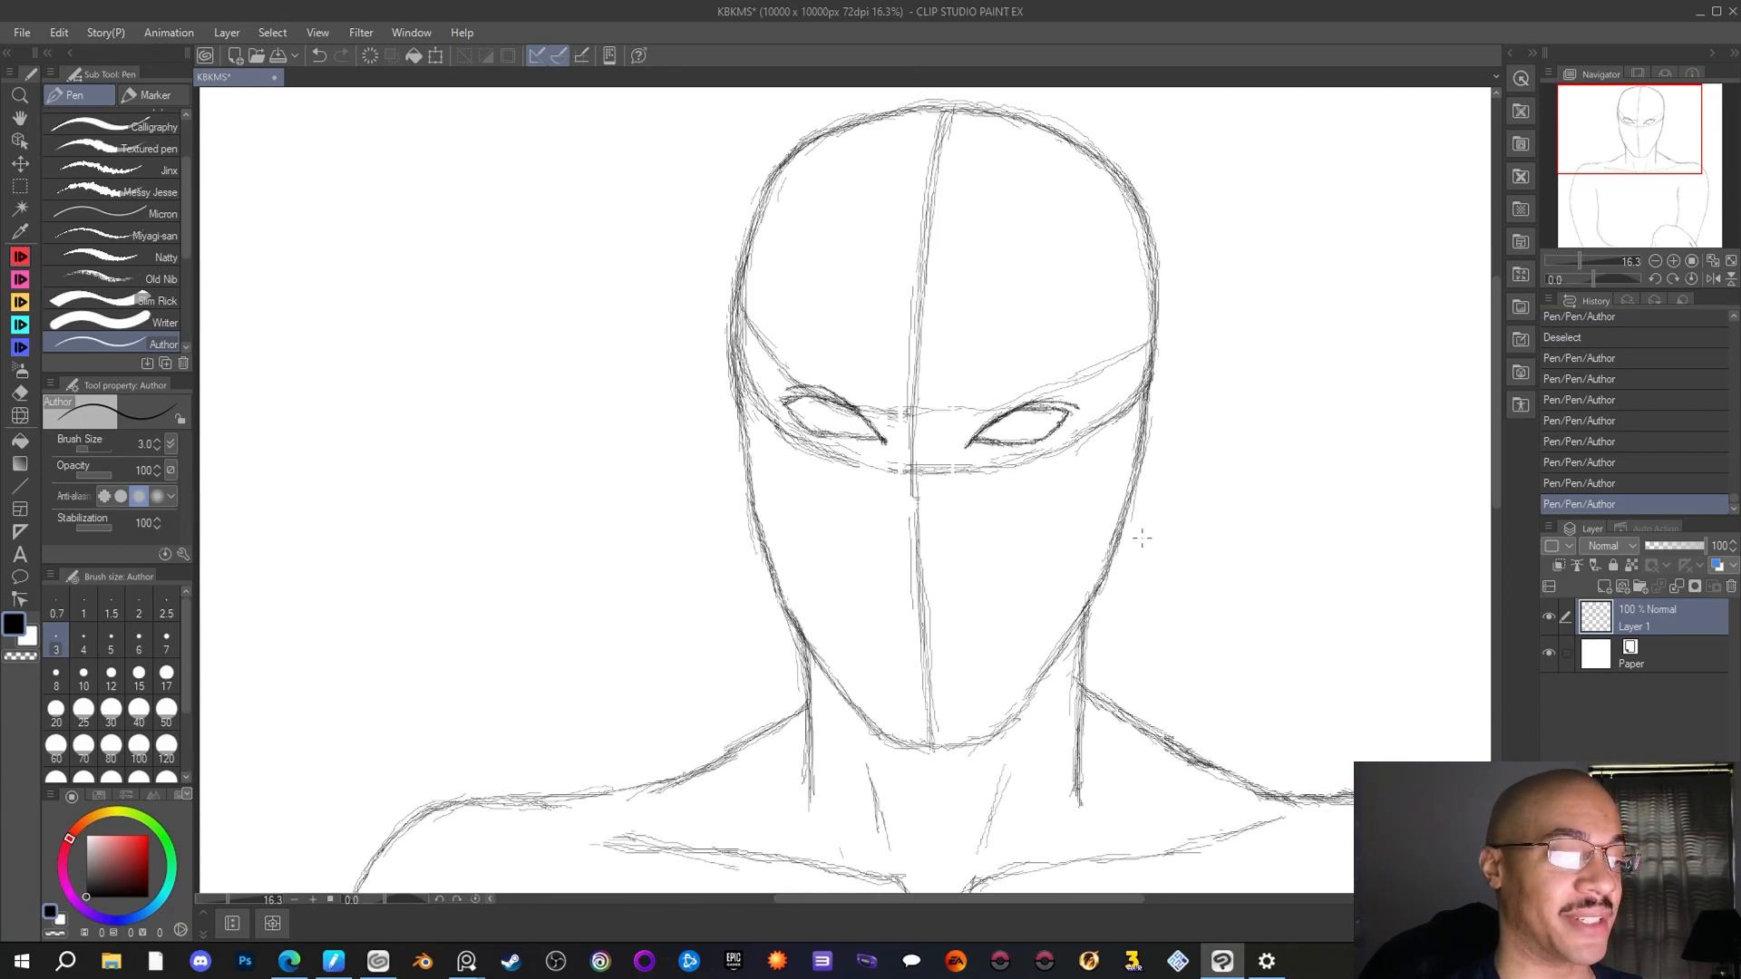
scroll(1143, 539, up, 1)
scroll(1143, 539, down, 1)
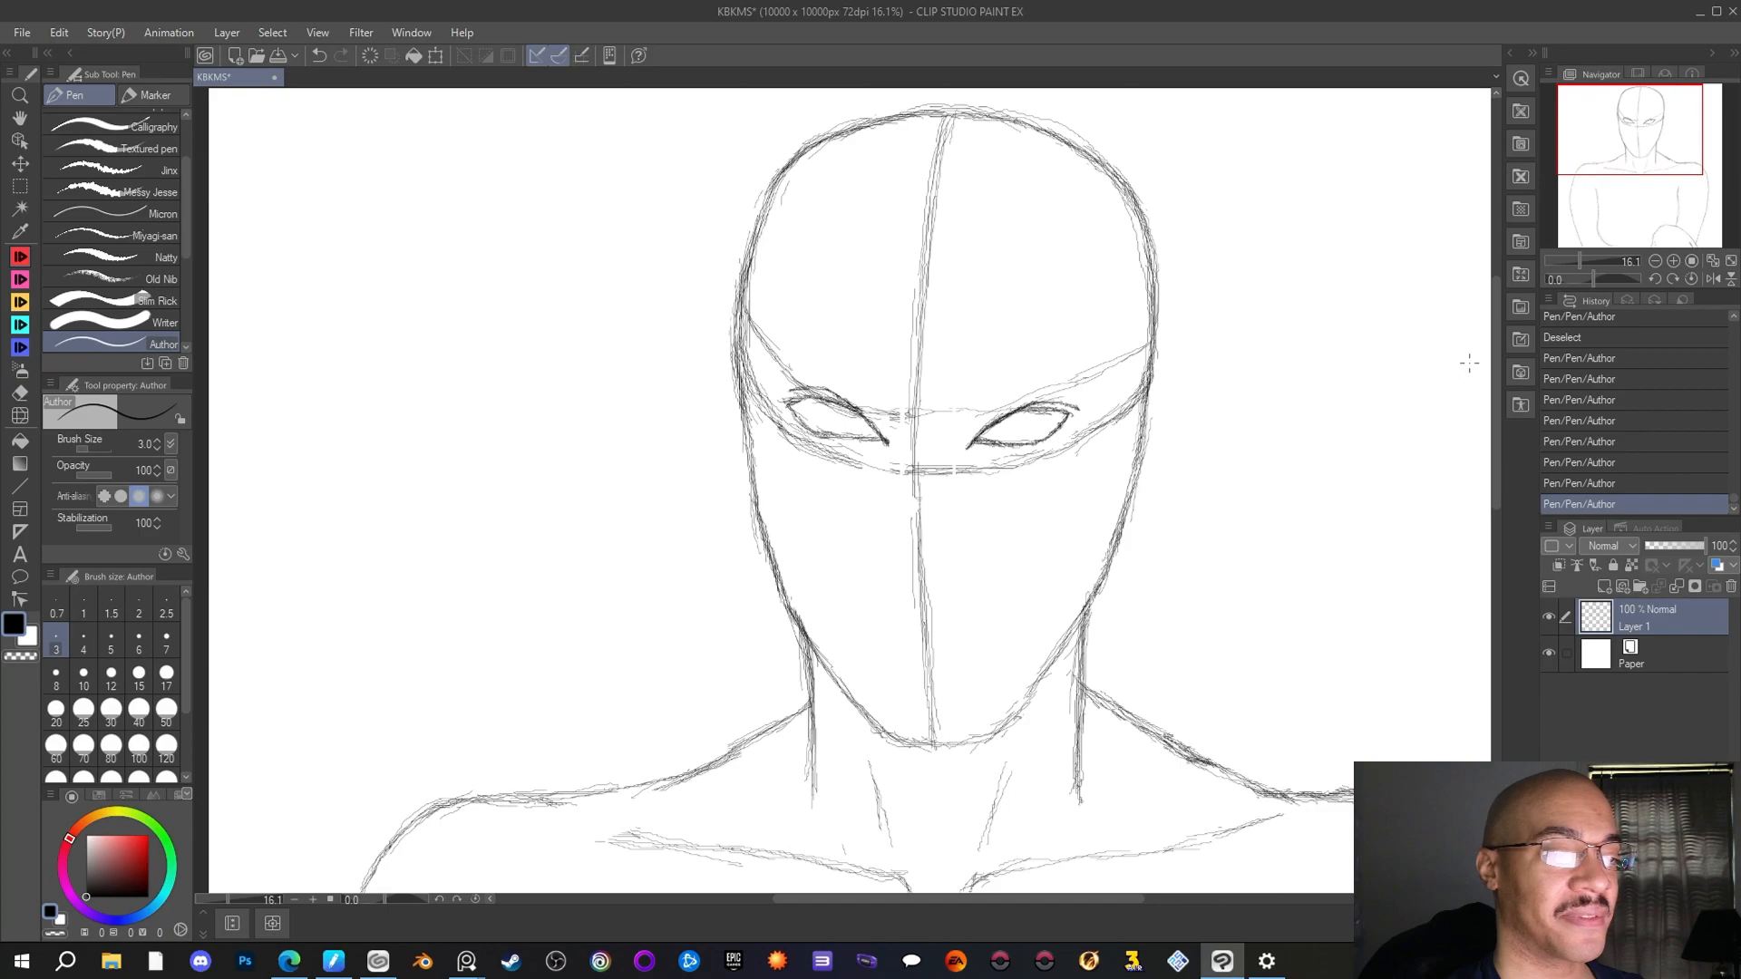
scroll(1498, 356, up, 1)
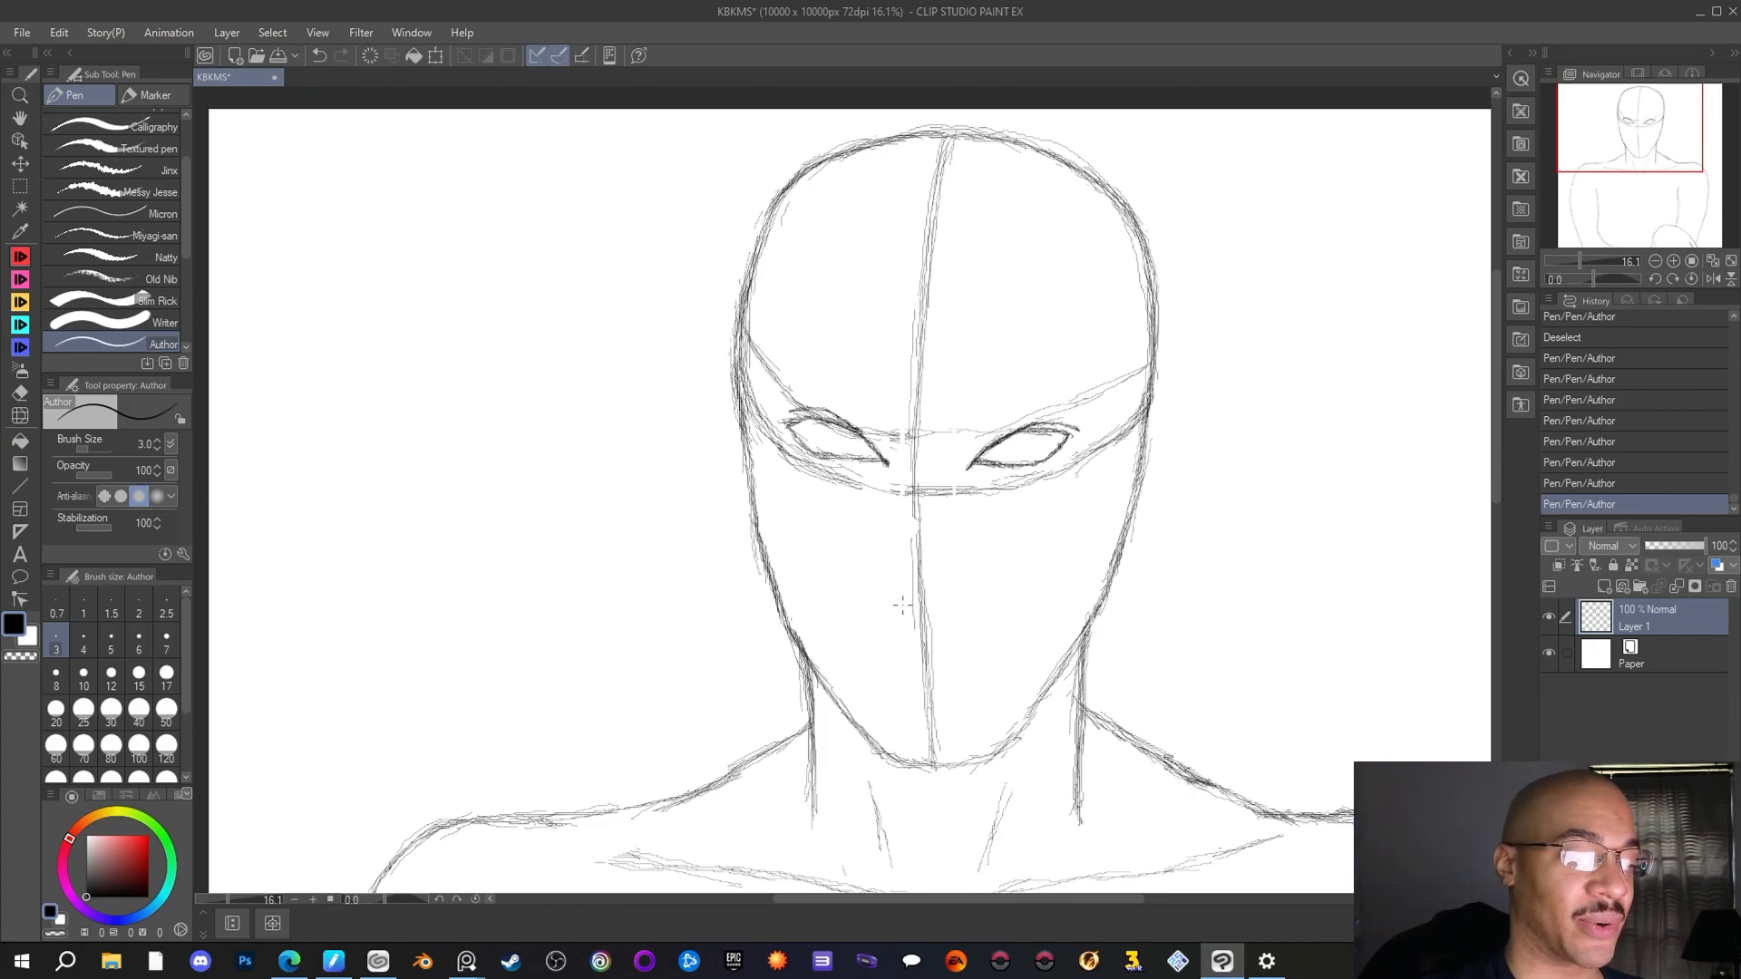
drag(899, 604, 904, 610)
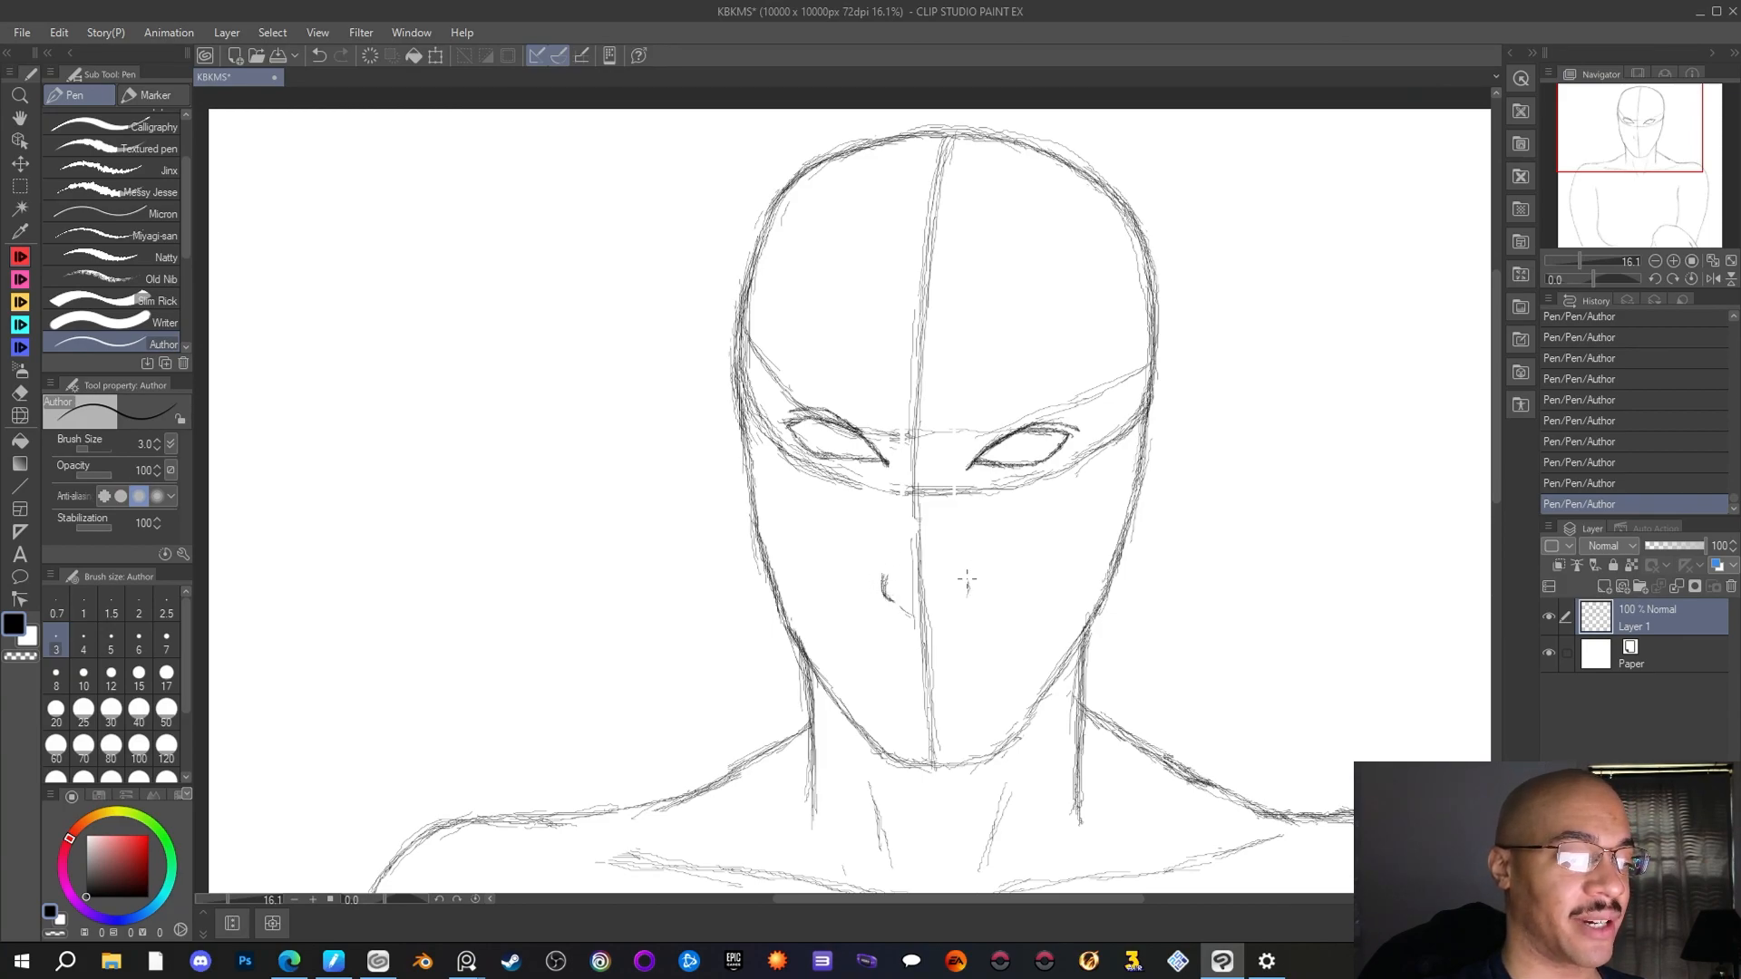
drag(966, 577, 965, 595)
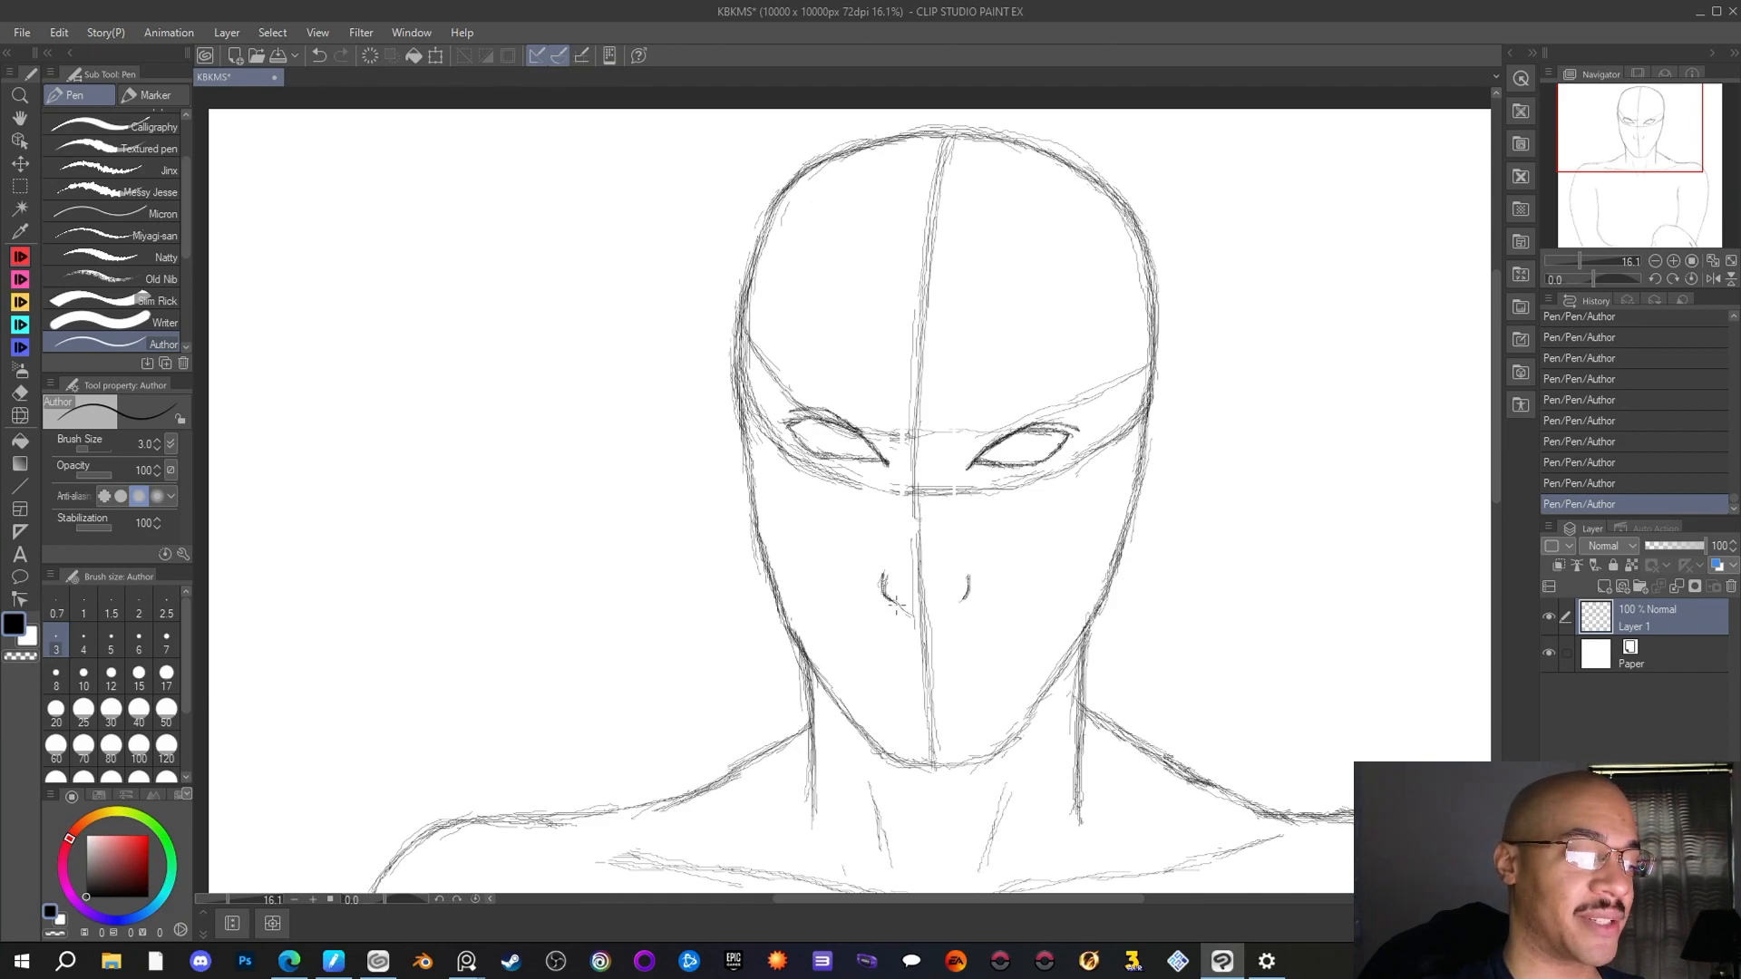
drag(968, 595, 953, 608)
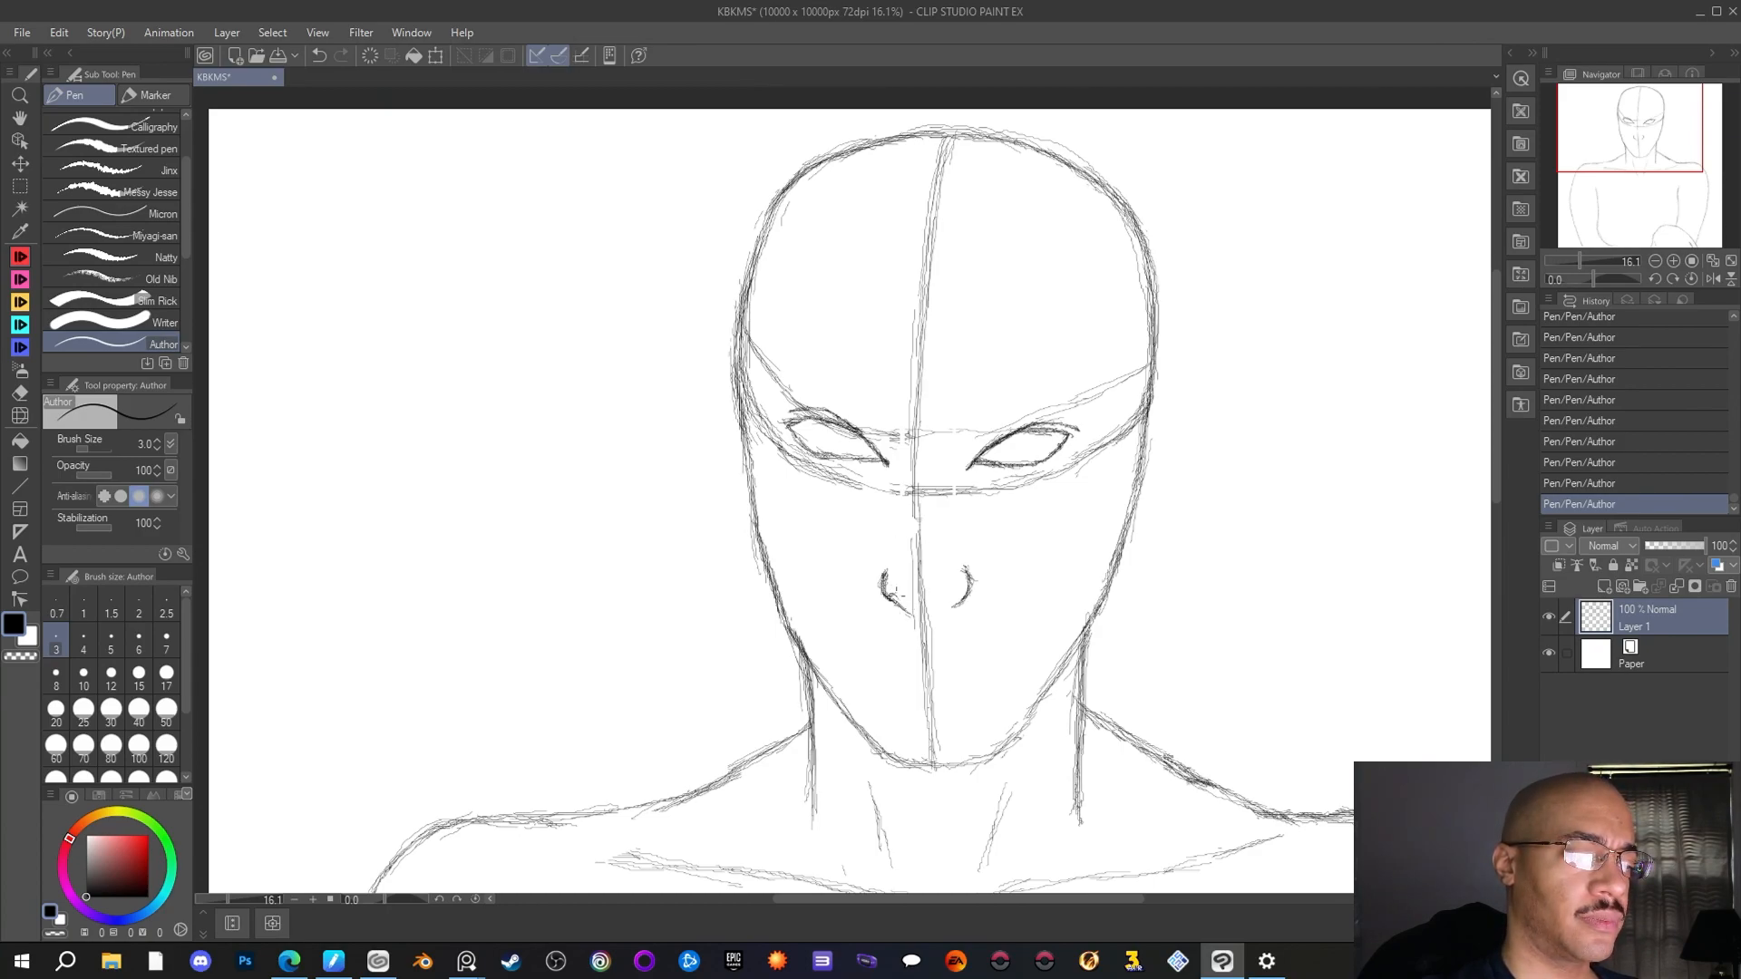
drag(894, 594, 915, 614)
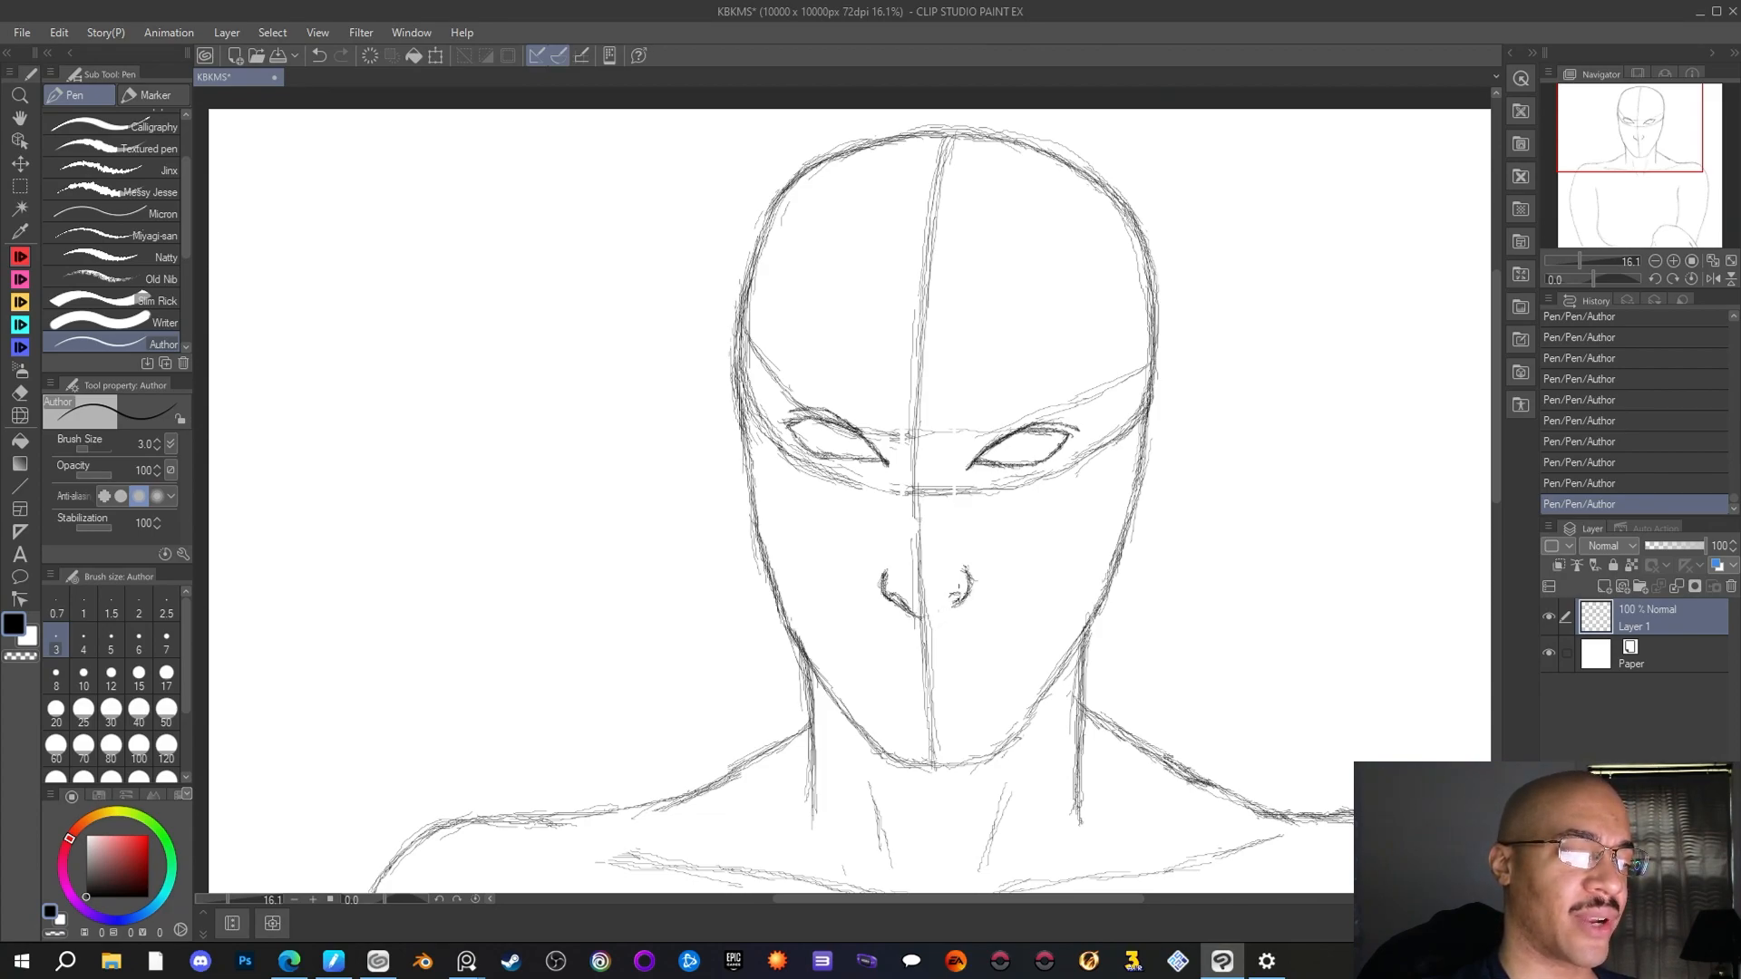
drag(944, 596, 940, 605)
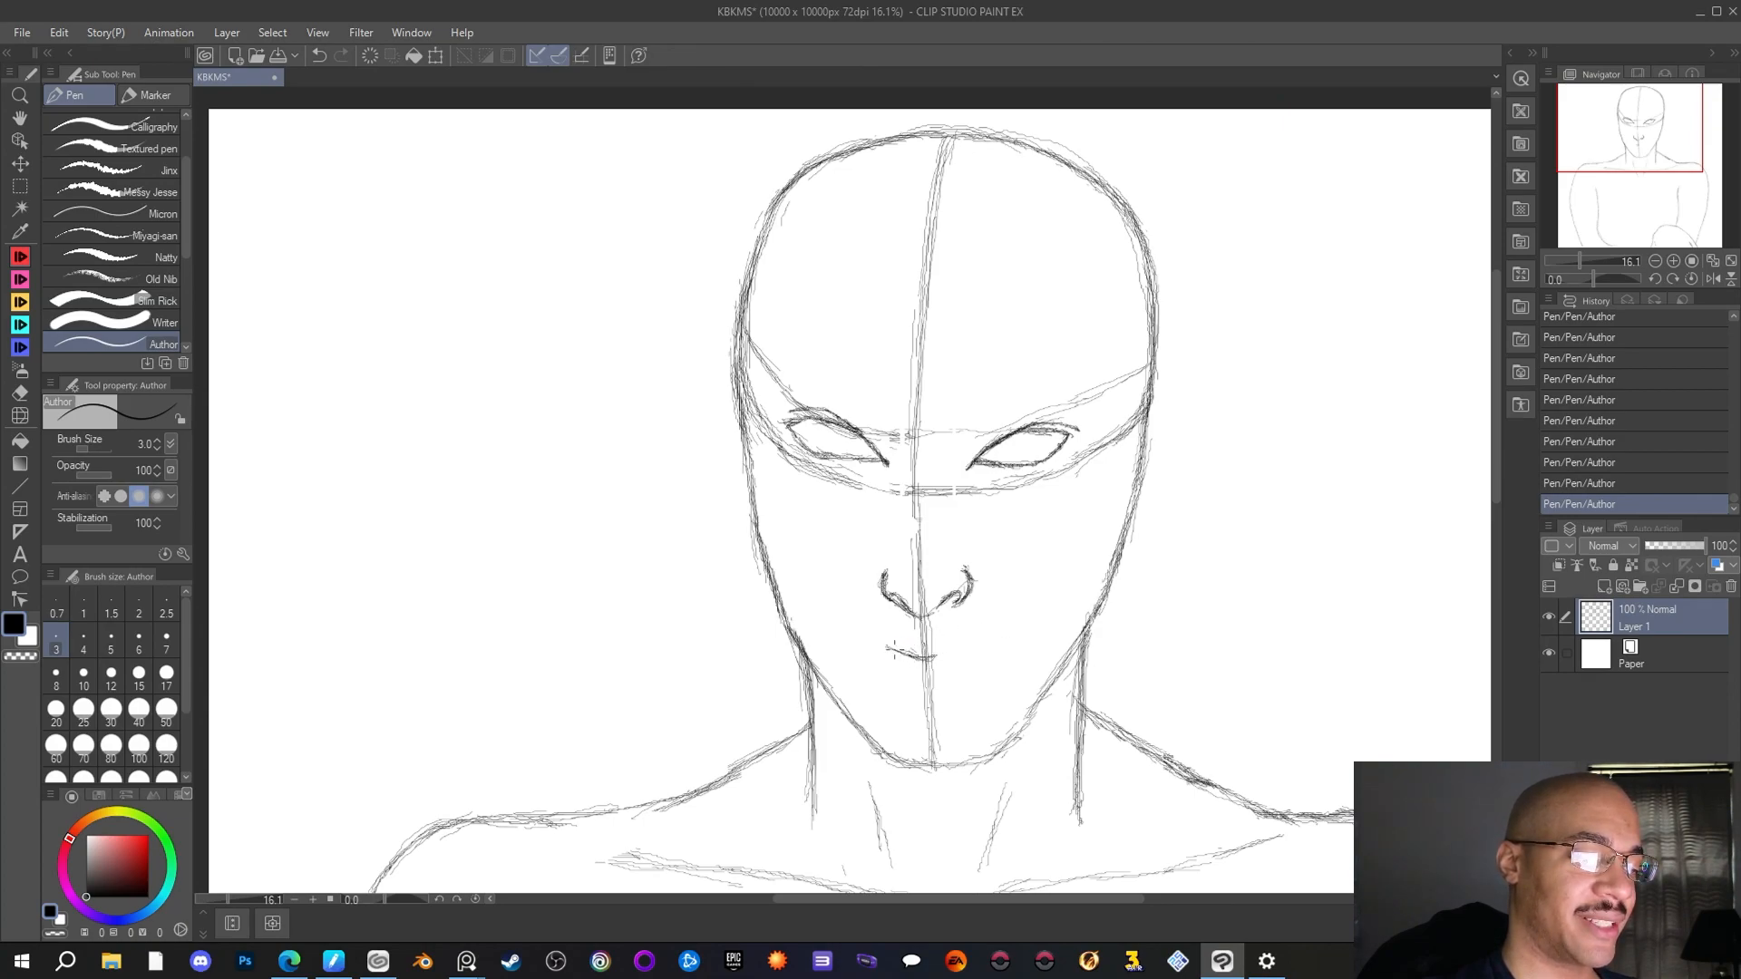
Try a wavy line for the left half of the mouth below the nose and remove it with the Rough eraser
drag(886, 648, 877, 645)
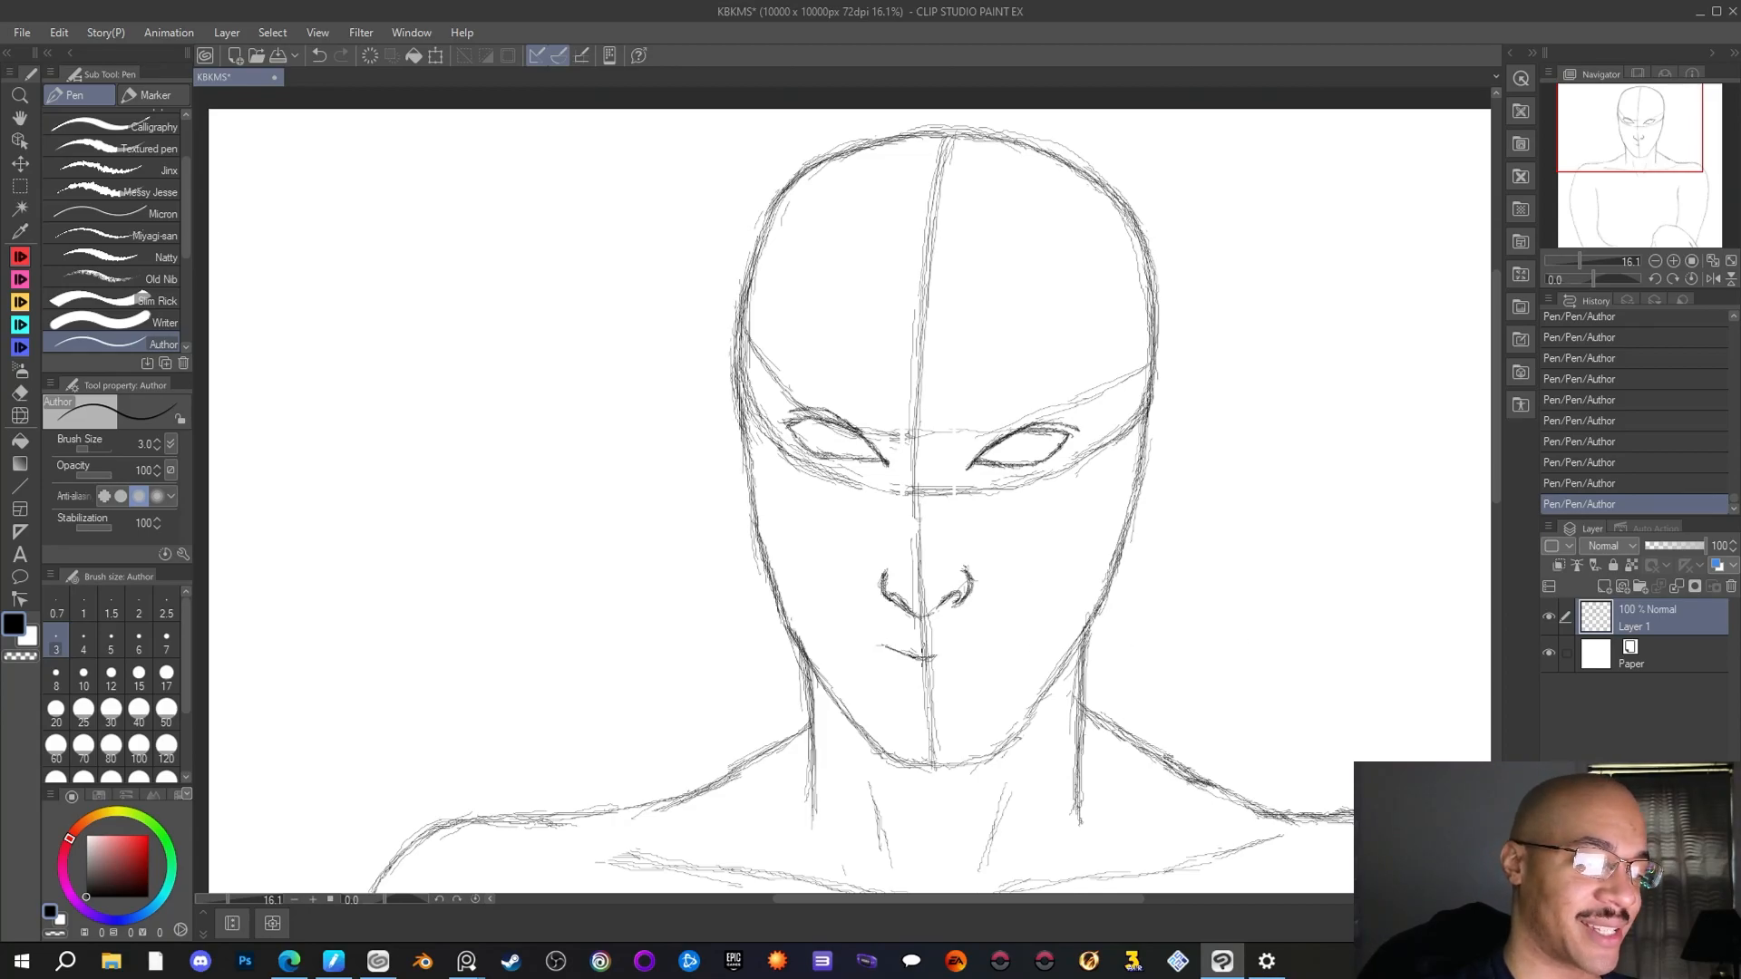
drag(885, 651, 858, 650)
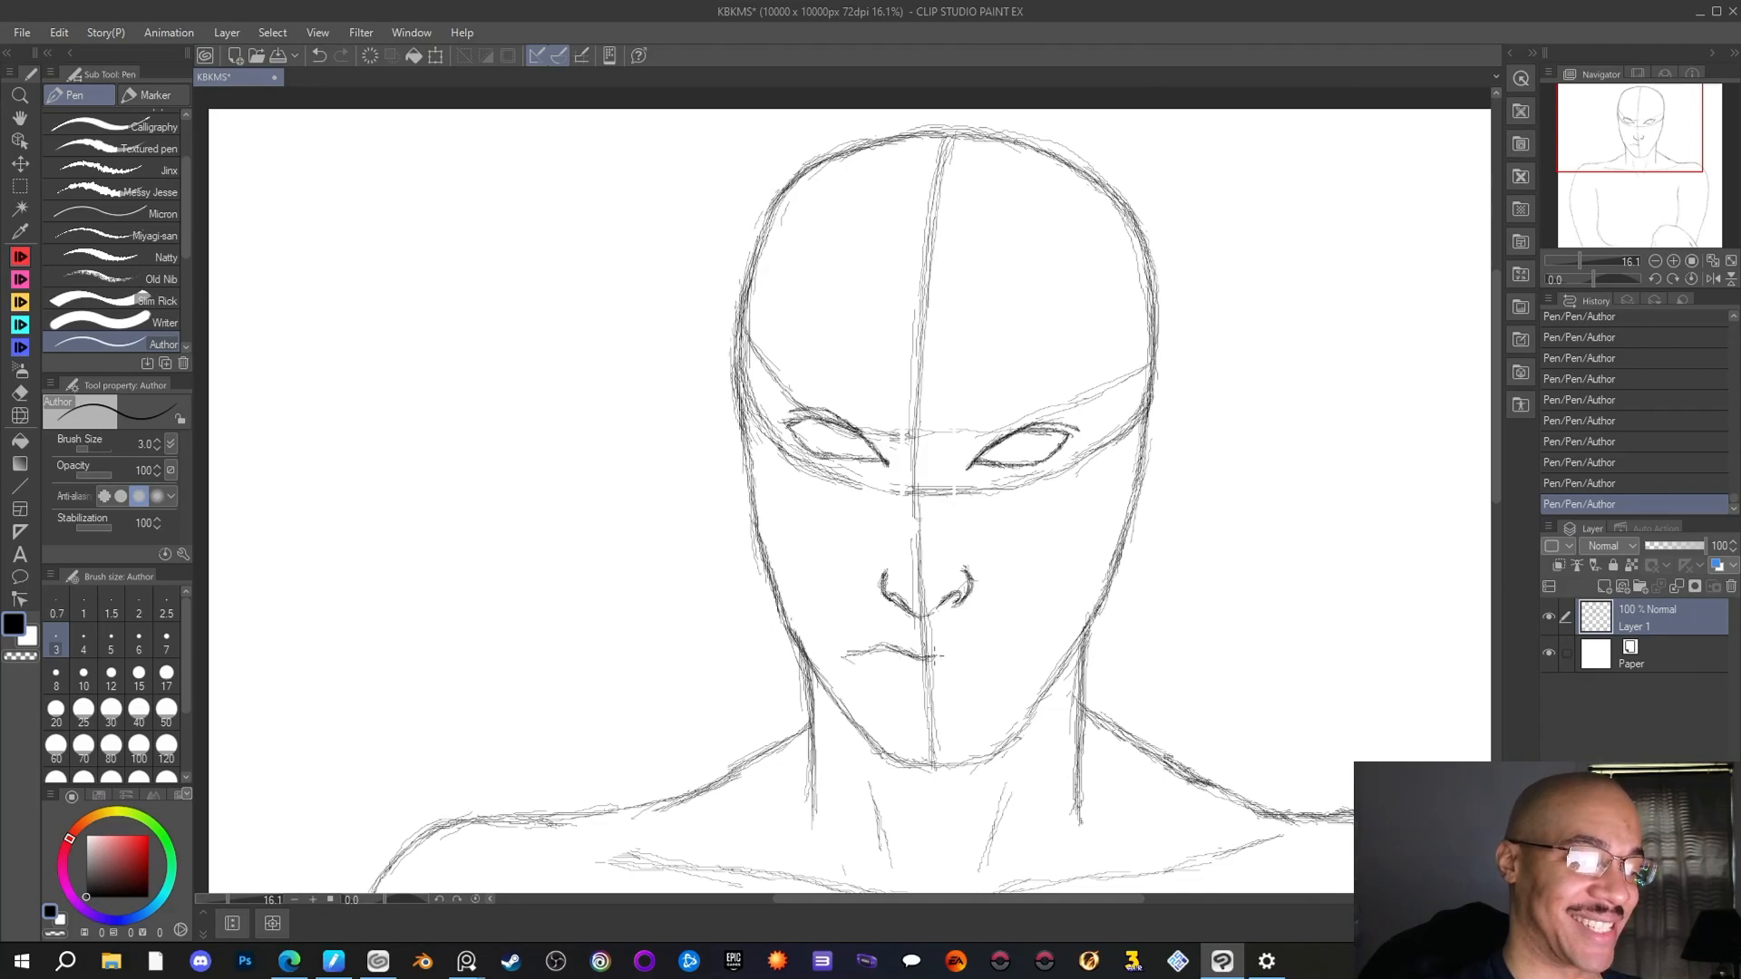
key(e)
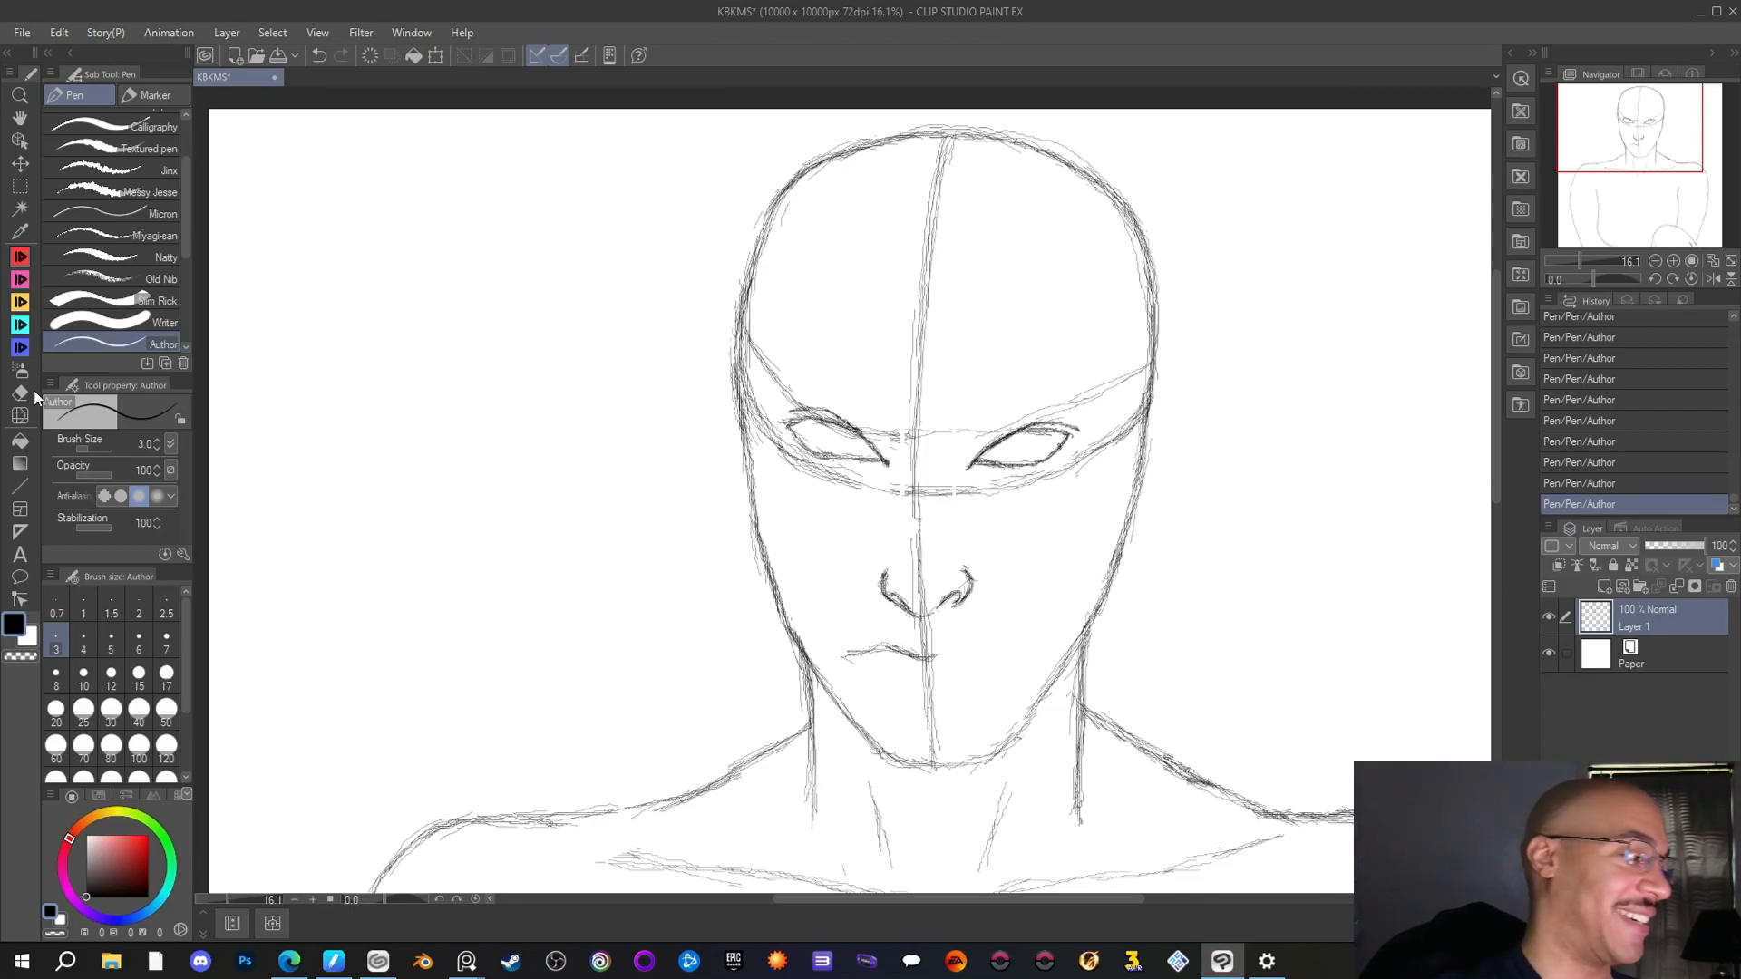
click(941, 655)
mouse_move(920, 651)
mouse_down()
mouse_move(862, 633)
mouse_move(845, 655)
mouse_up()
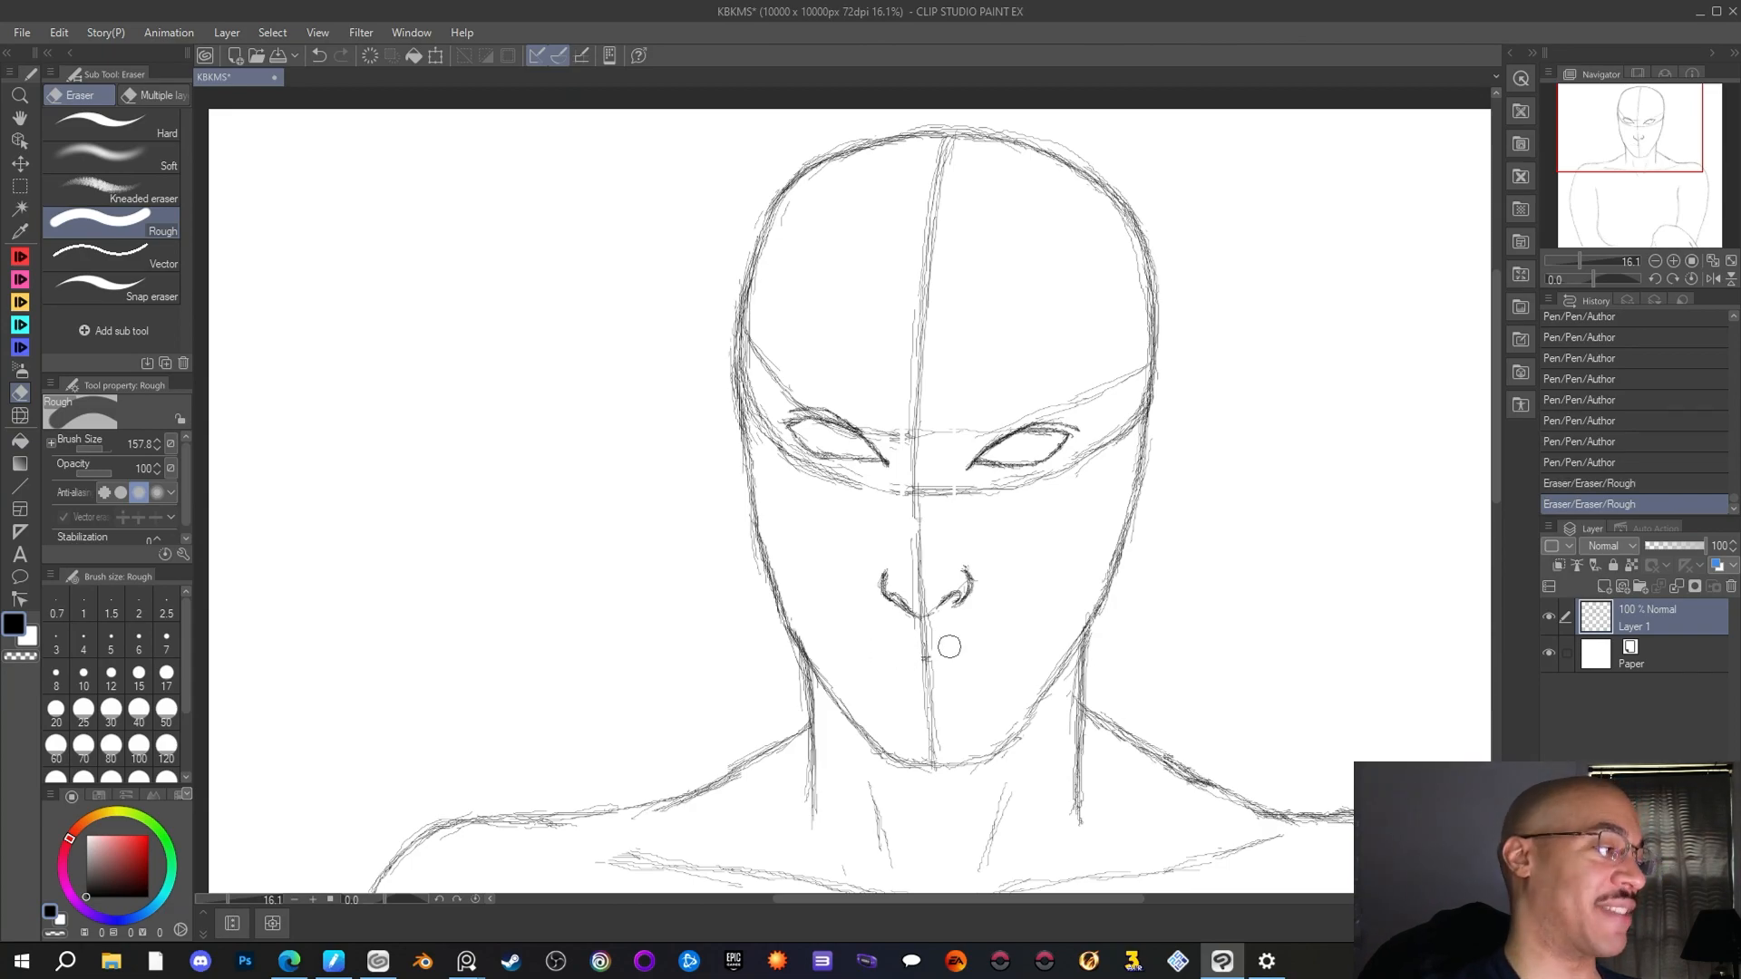
Return to the Author pen and sketch the closed mouth below the nose, outlining the upper and lower lips across the centre line
click(22, 258)
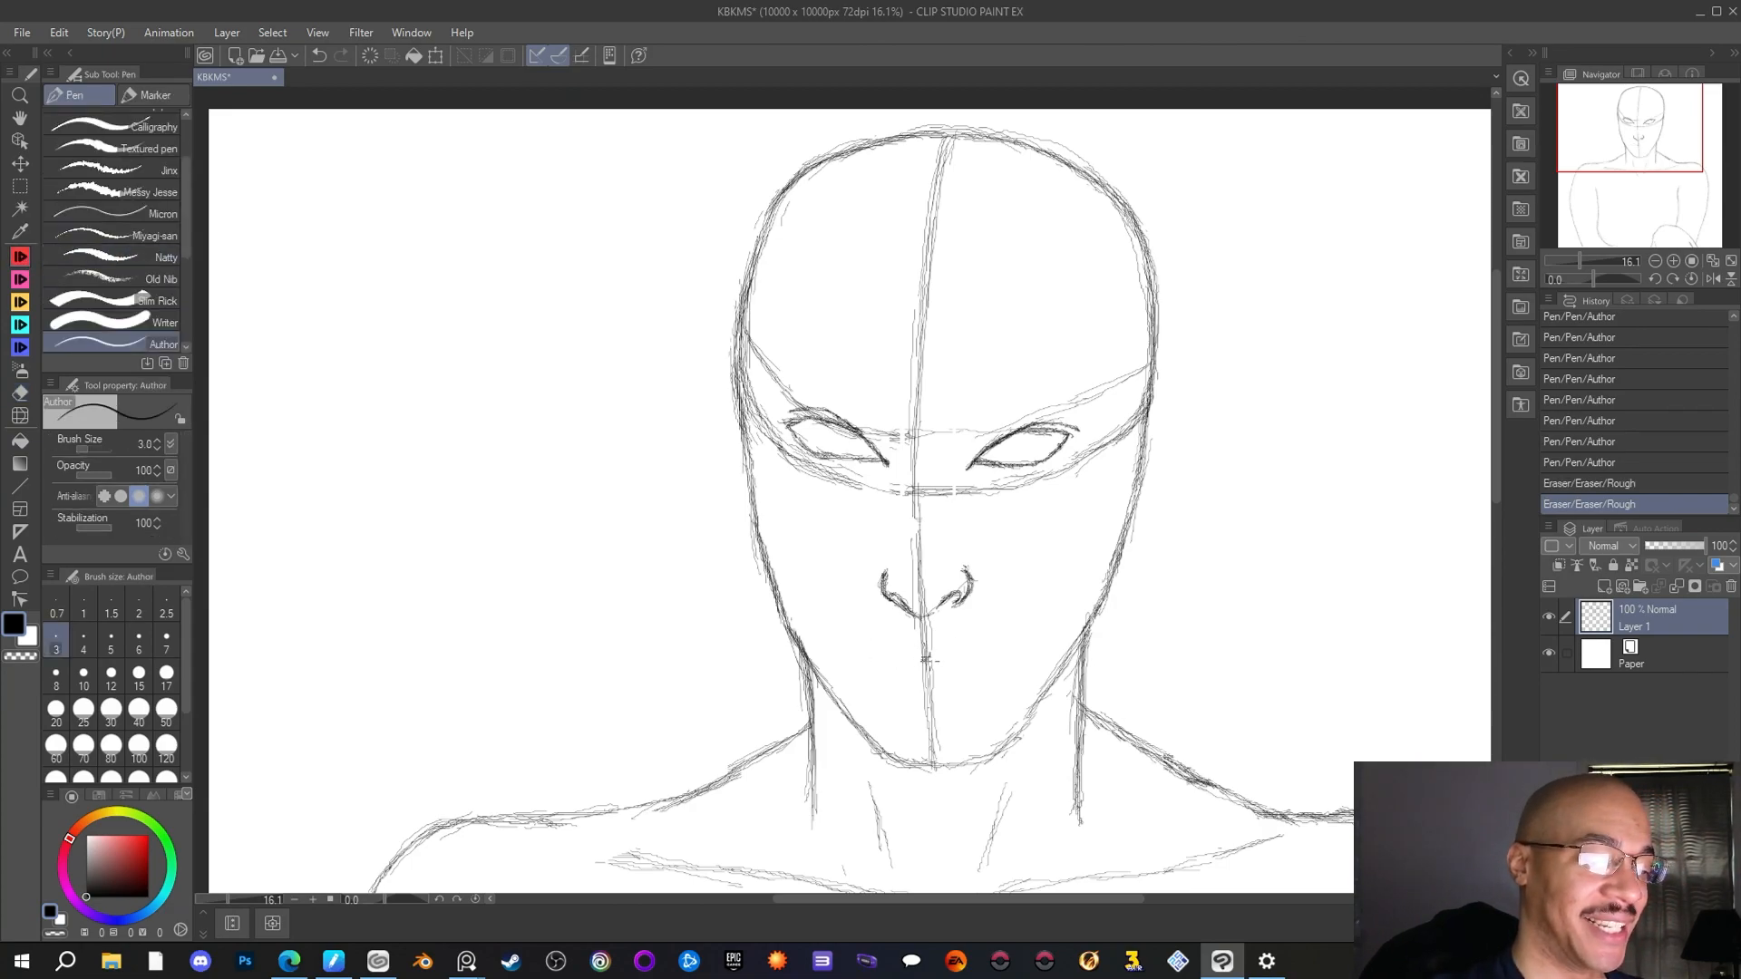
drag(922, 660, 927, 660)
drag(918, 659, 921, 660)
drag(902, 653, 872, 655)
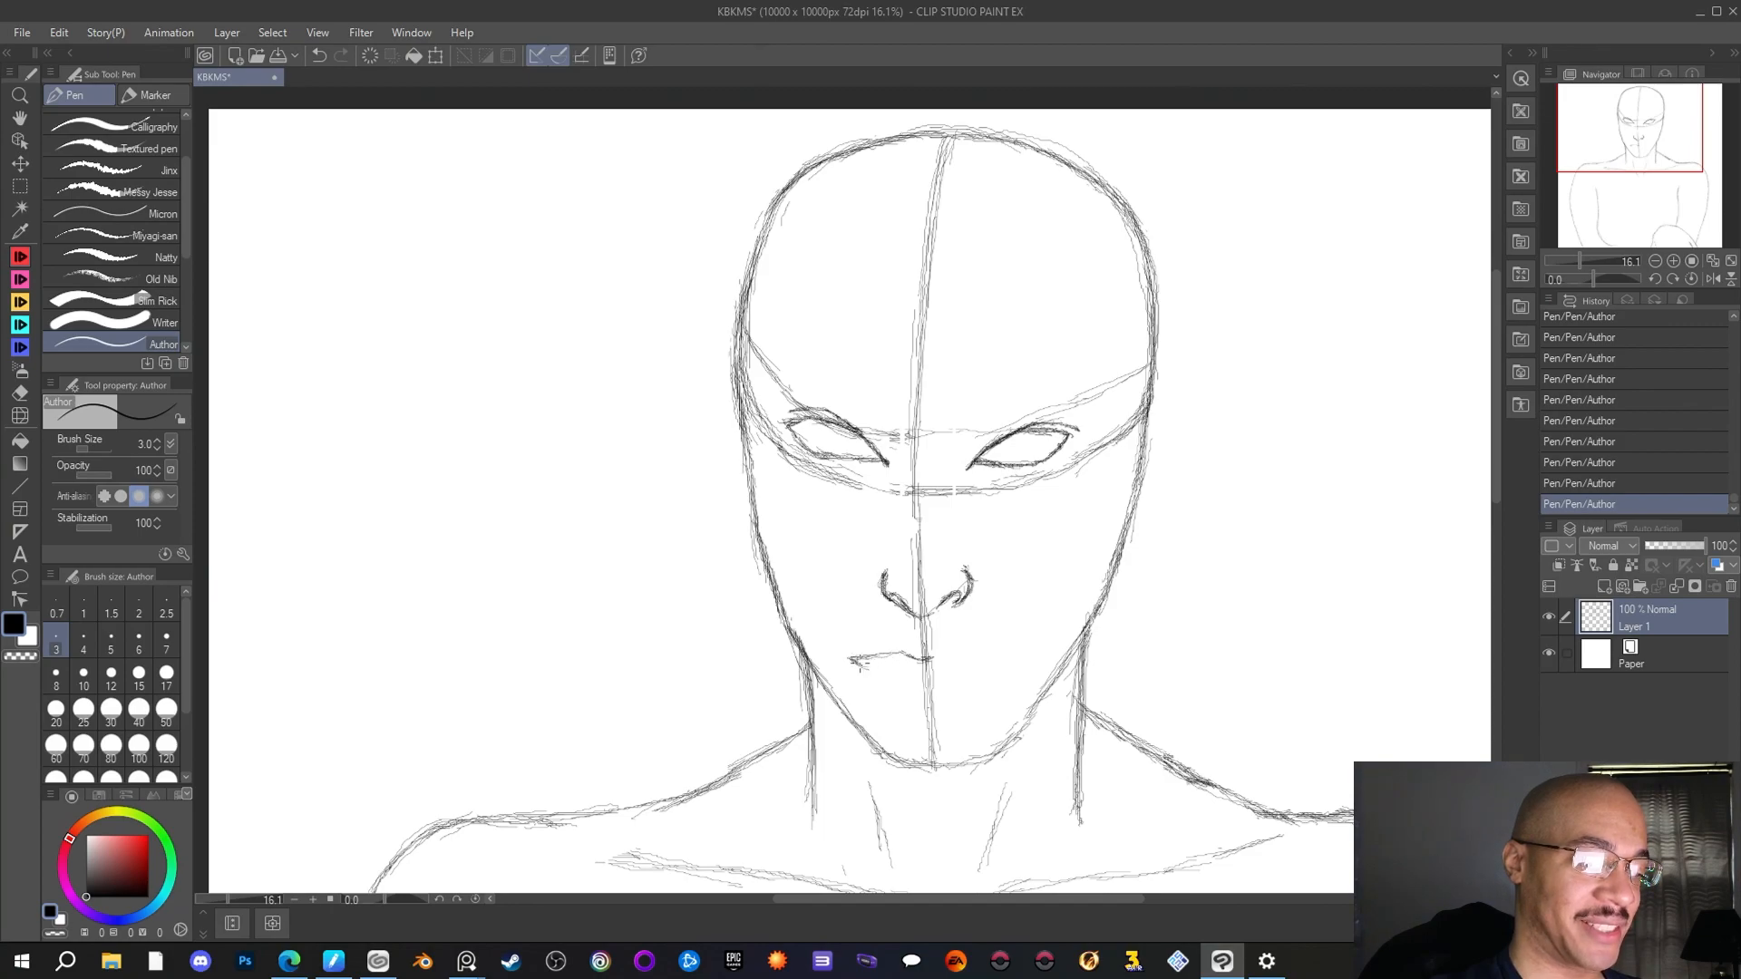
drag(853, 660, 938, 678)
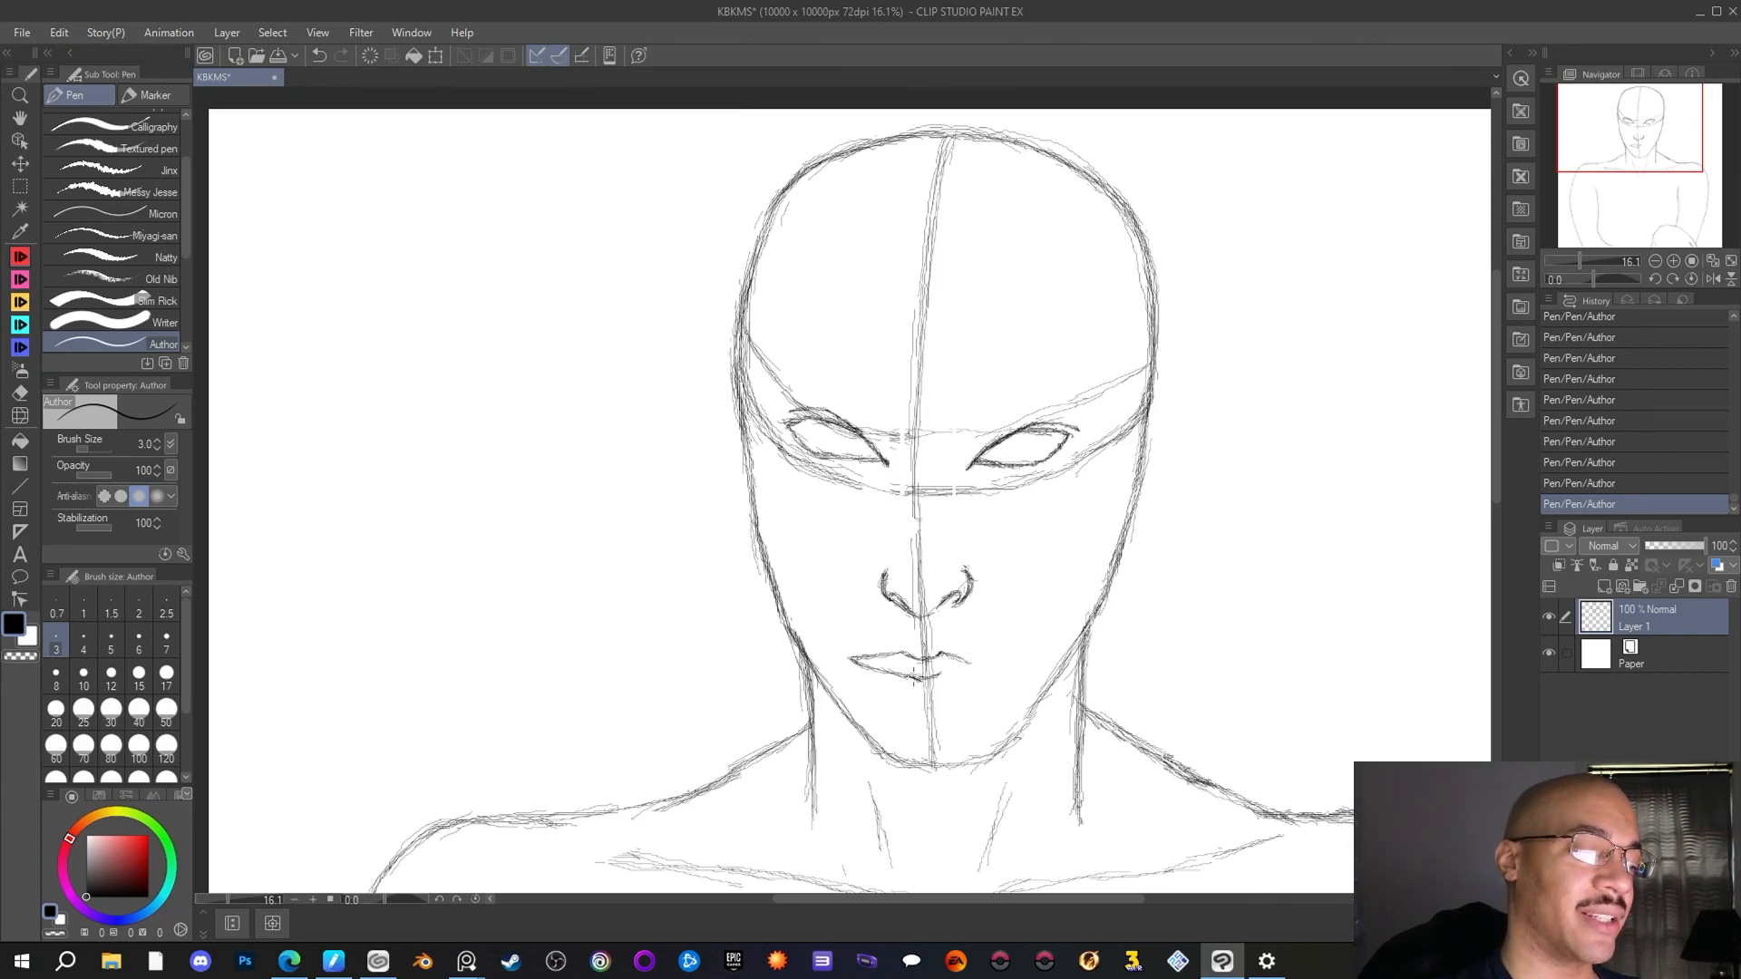
drag(903, 671, 885, 682)
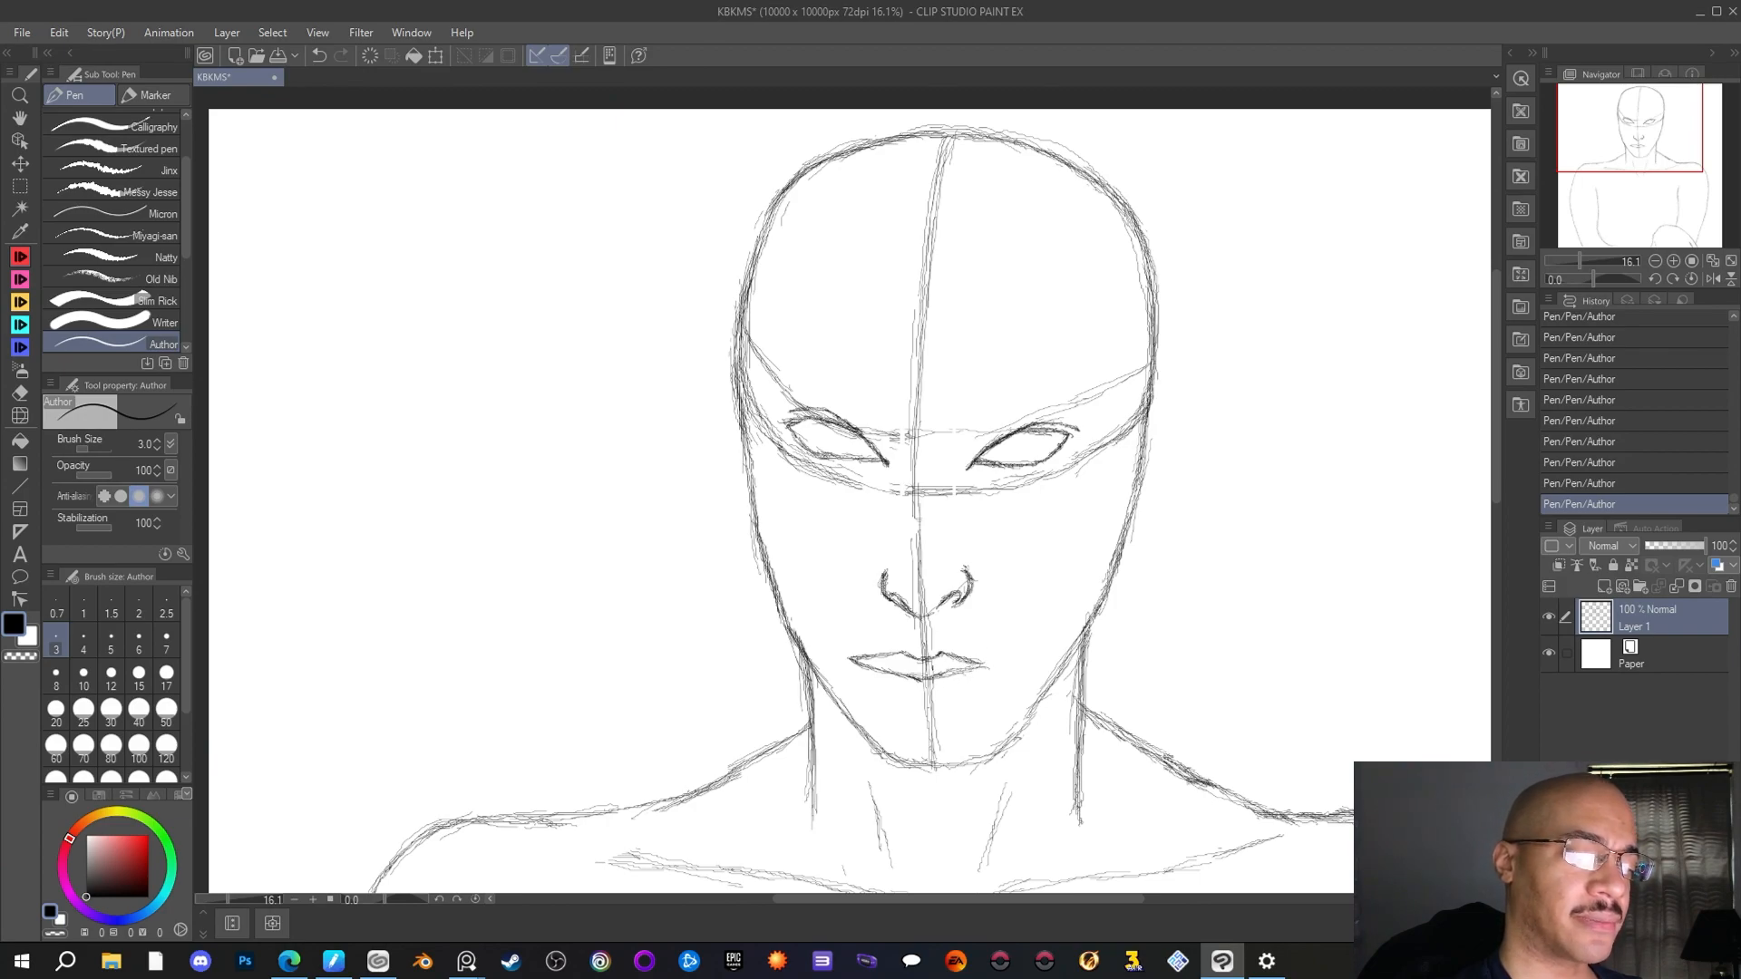
drag(934, 678, 972, 670)
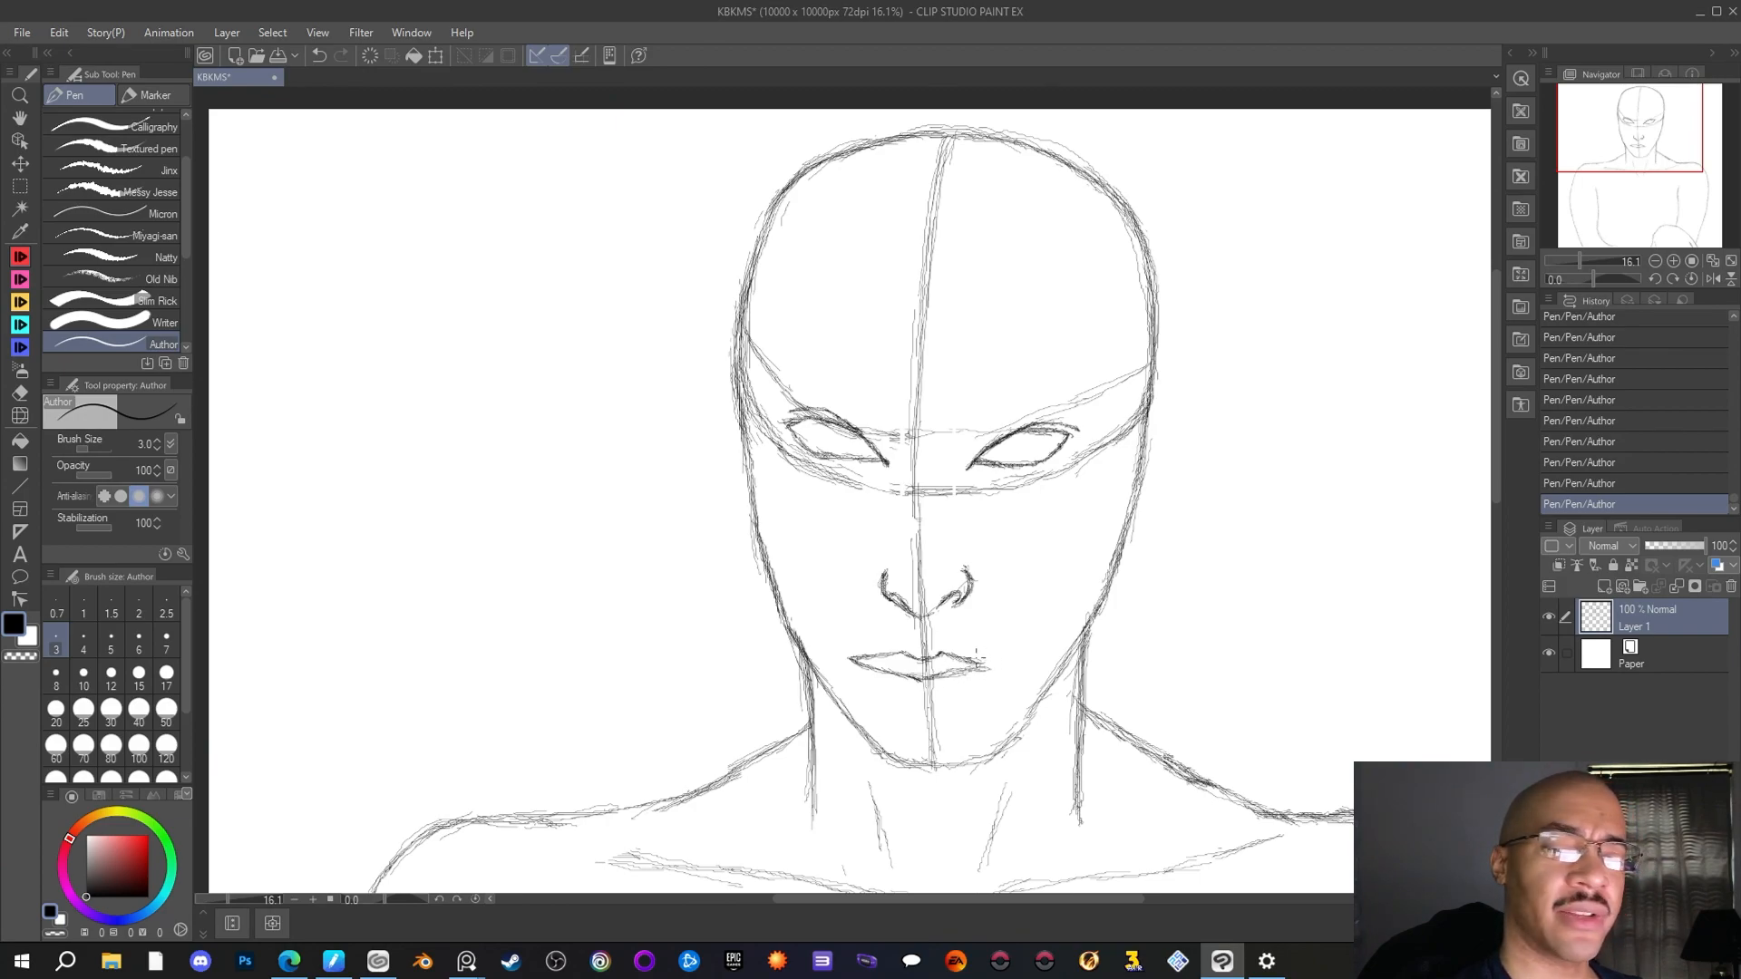
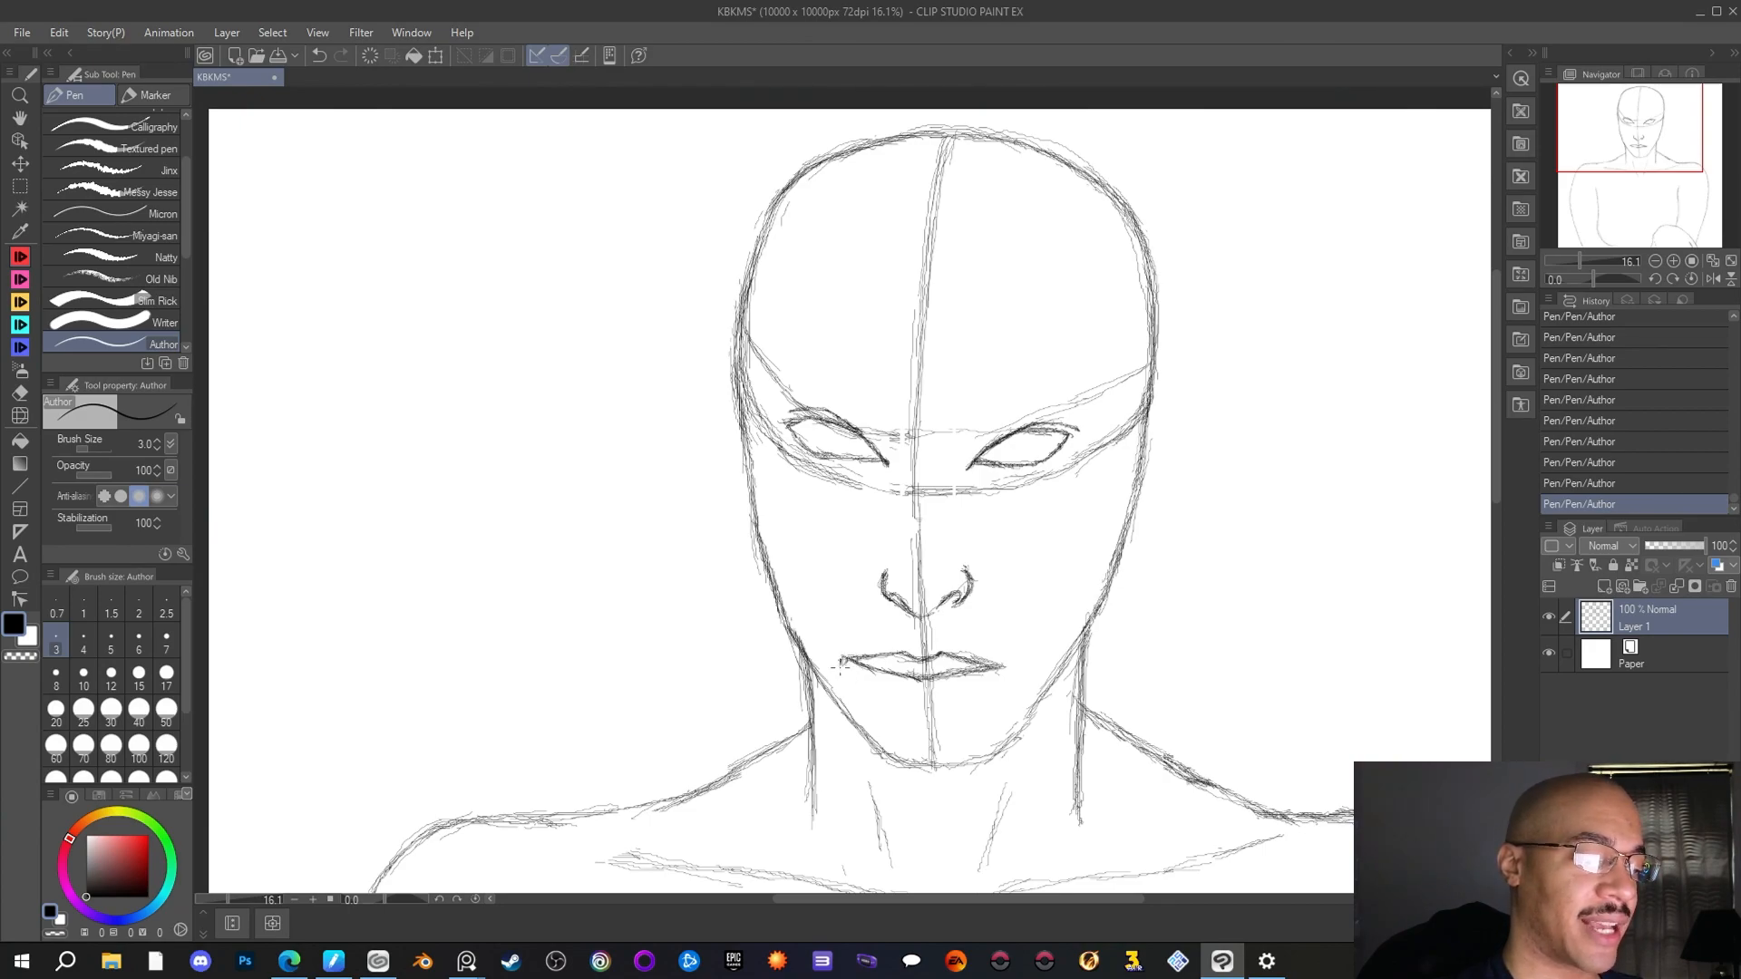
Darken both corners of the mouth with short downturned strokes and touch up the right half of the upper lip
drag(840, 668, 849, 670)
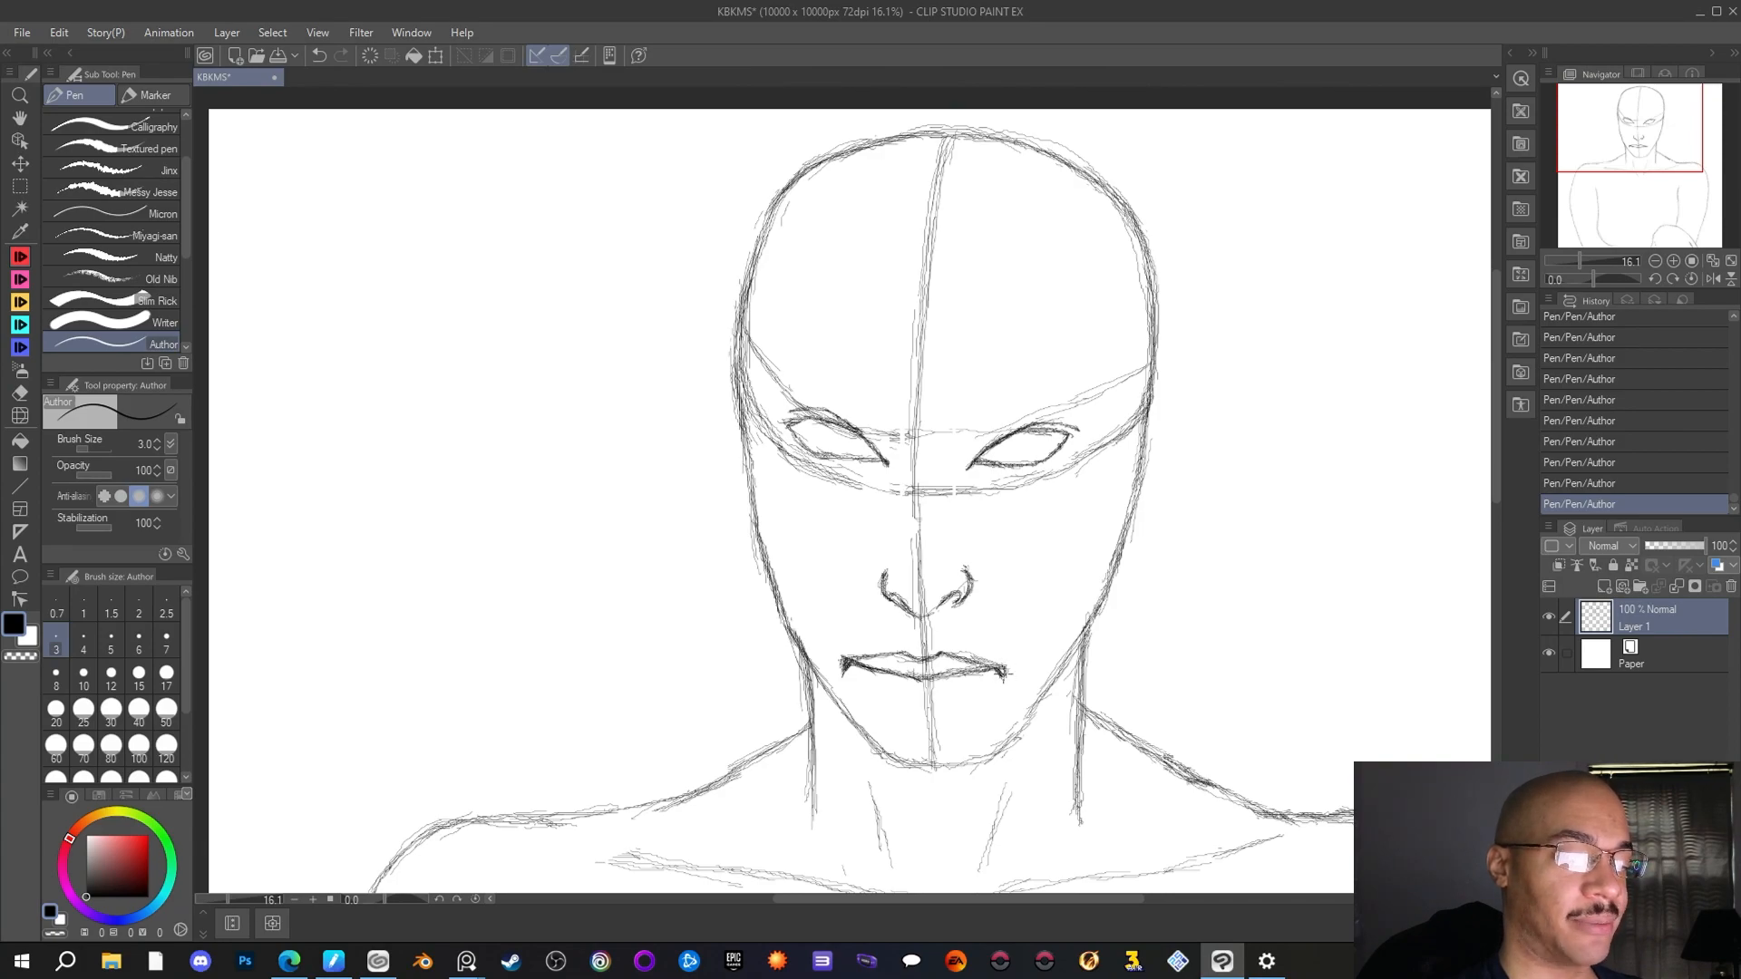
mouse_move(1001, 670)
mouse_down()
mouse_move(1008, 684)
mouse_move(934, 666)
mouse_up()
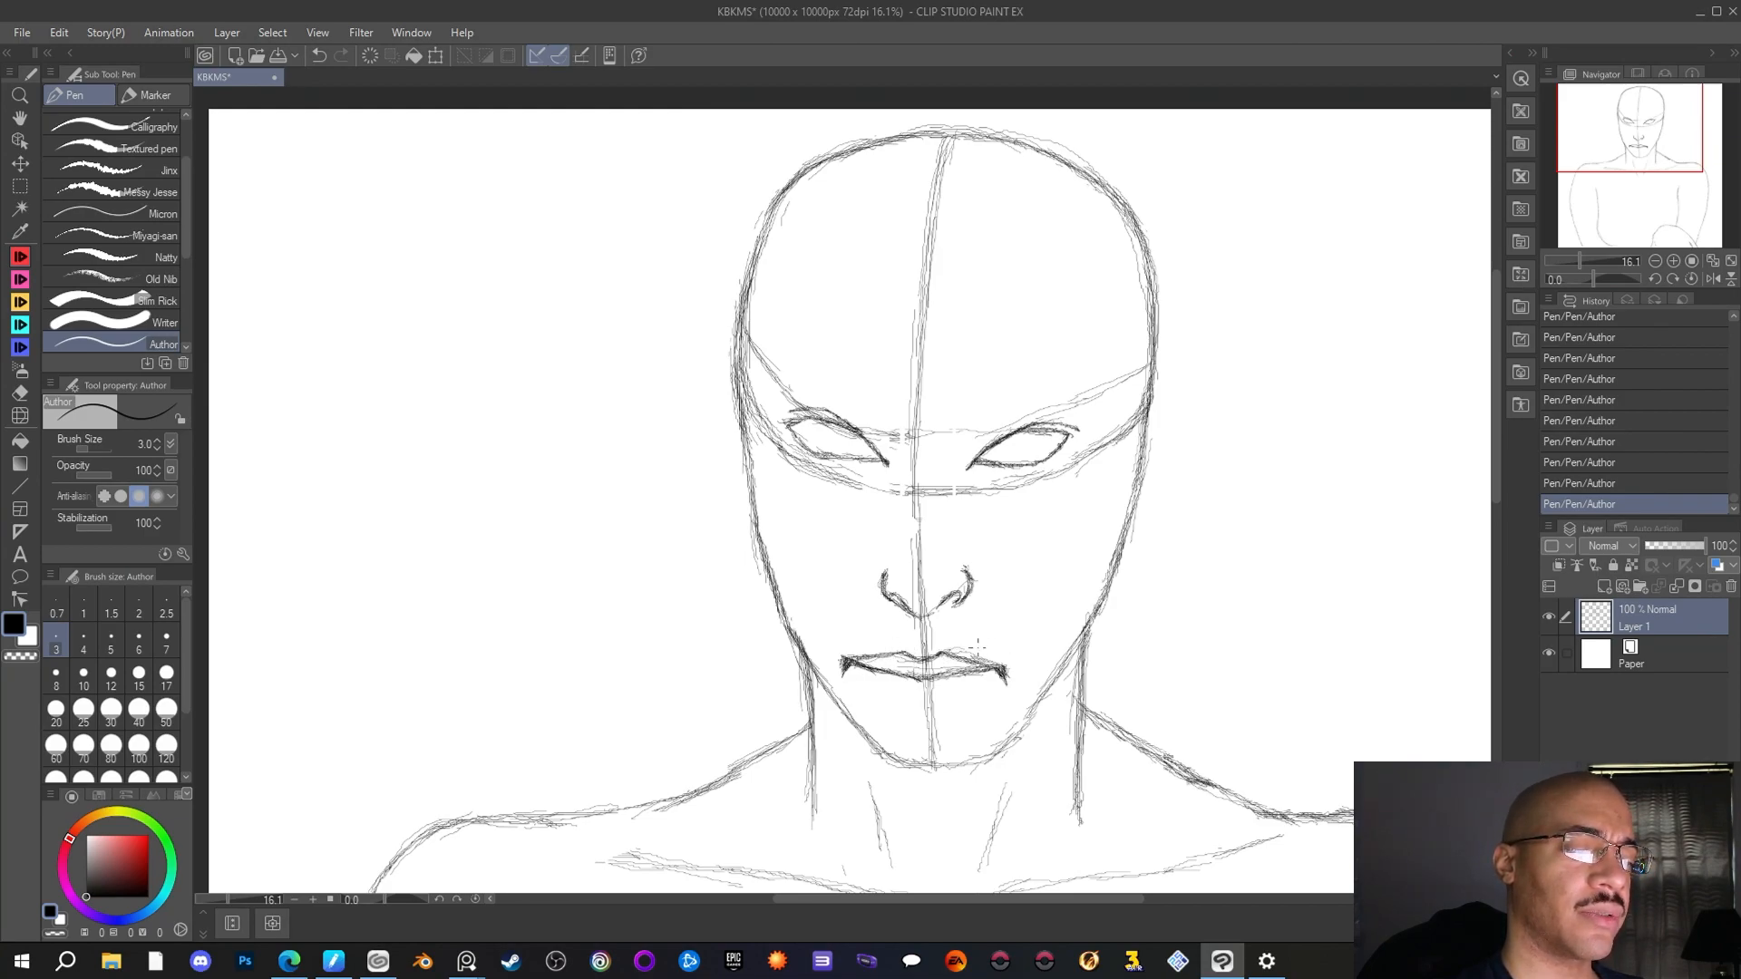
drag(993, 665, 959, 652)
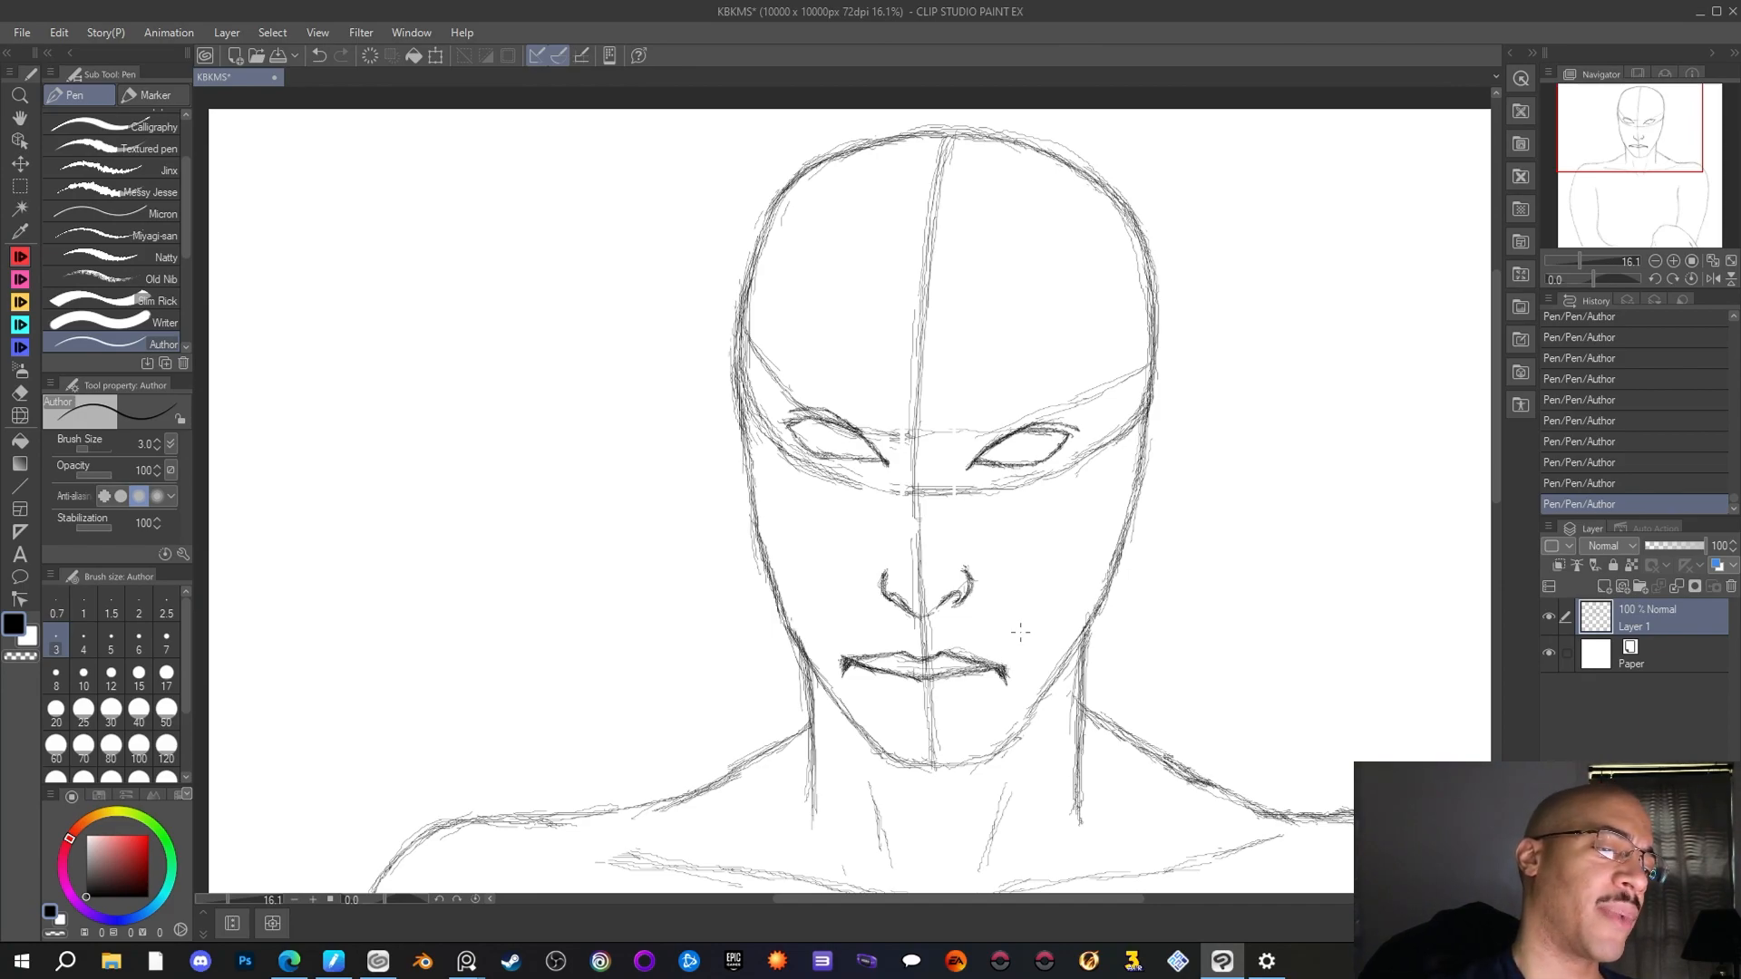
Set the Rough eraser's brush size to 12.5 and lighten the centre line where it crosses between the lips
click(20, 393)
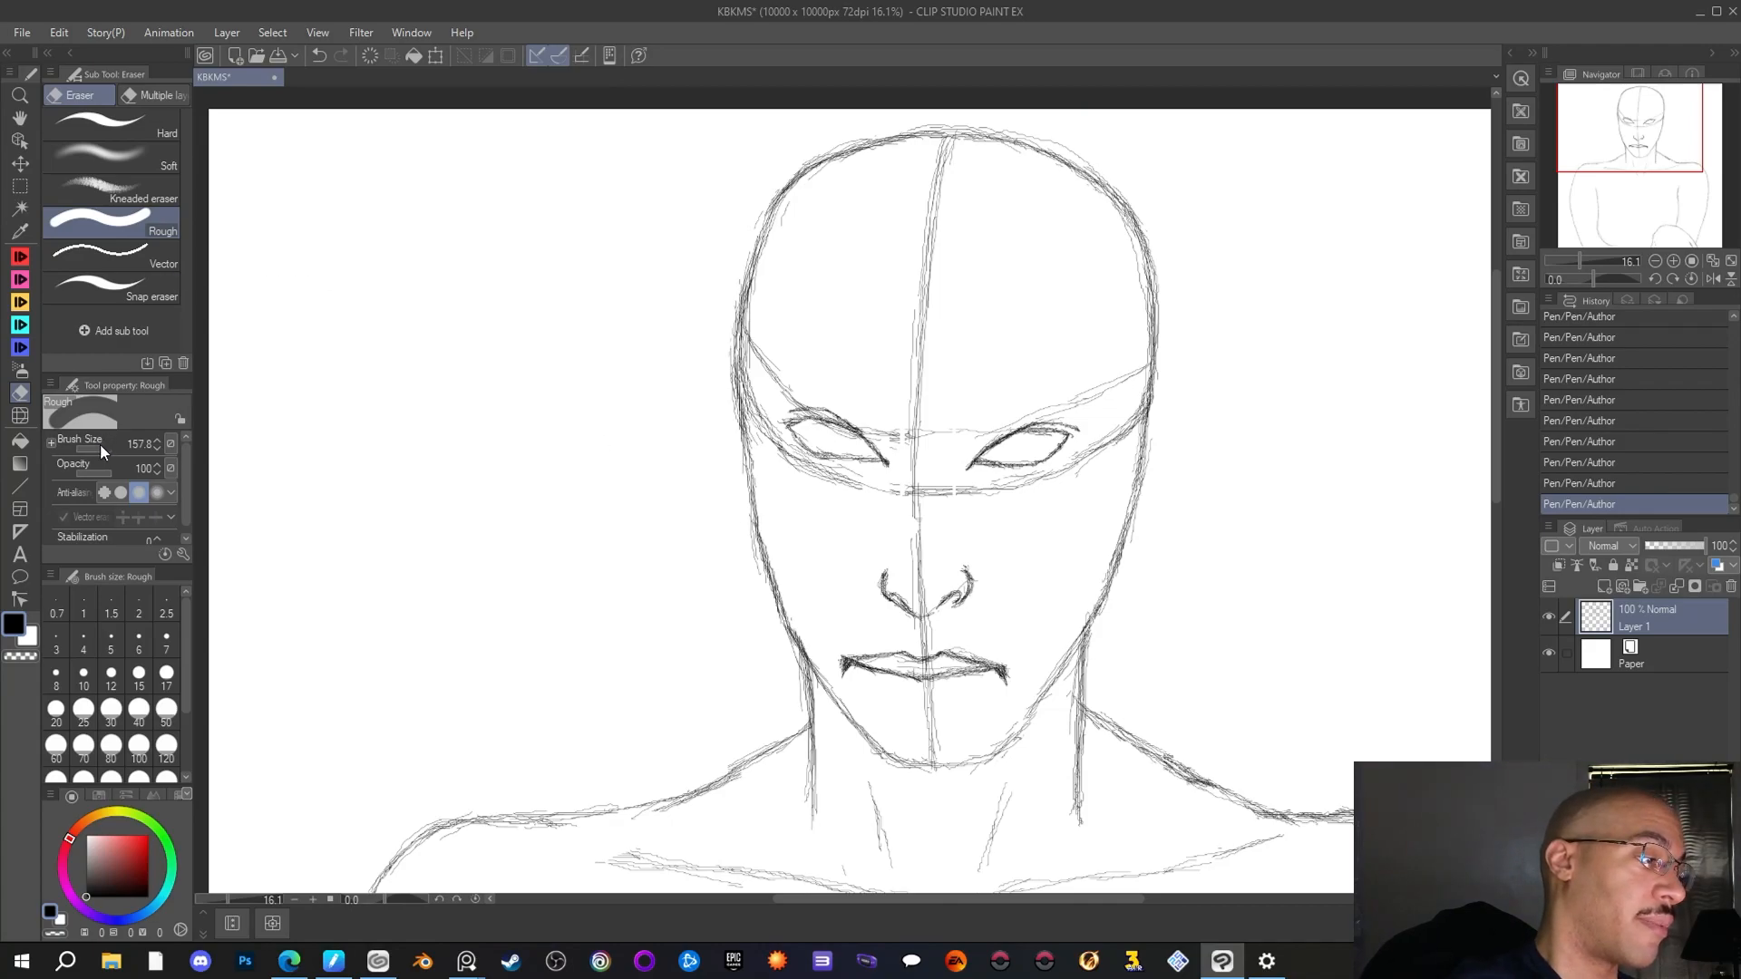
mouse_move(102, 444)
mouse_down()
mouse_move(80, 443)
mouse_move(88, 427)
mouse_move(96, 443)
mouse_up()
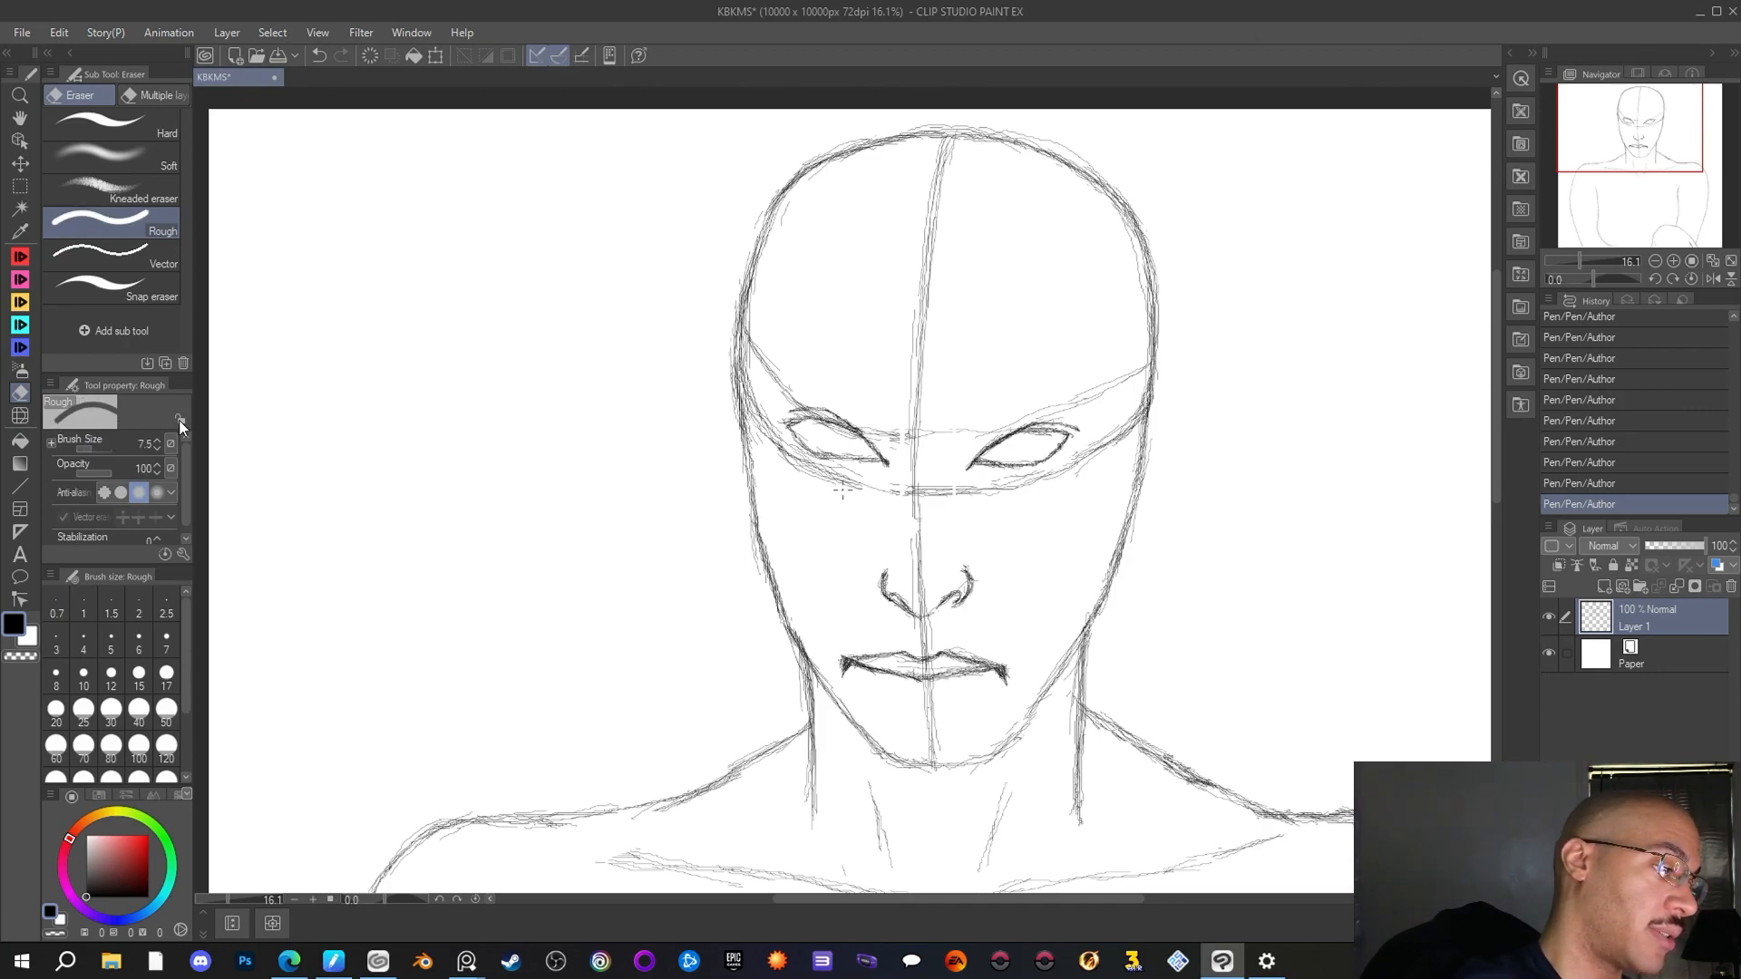
click(100, 448)
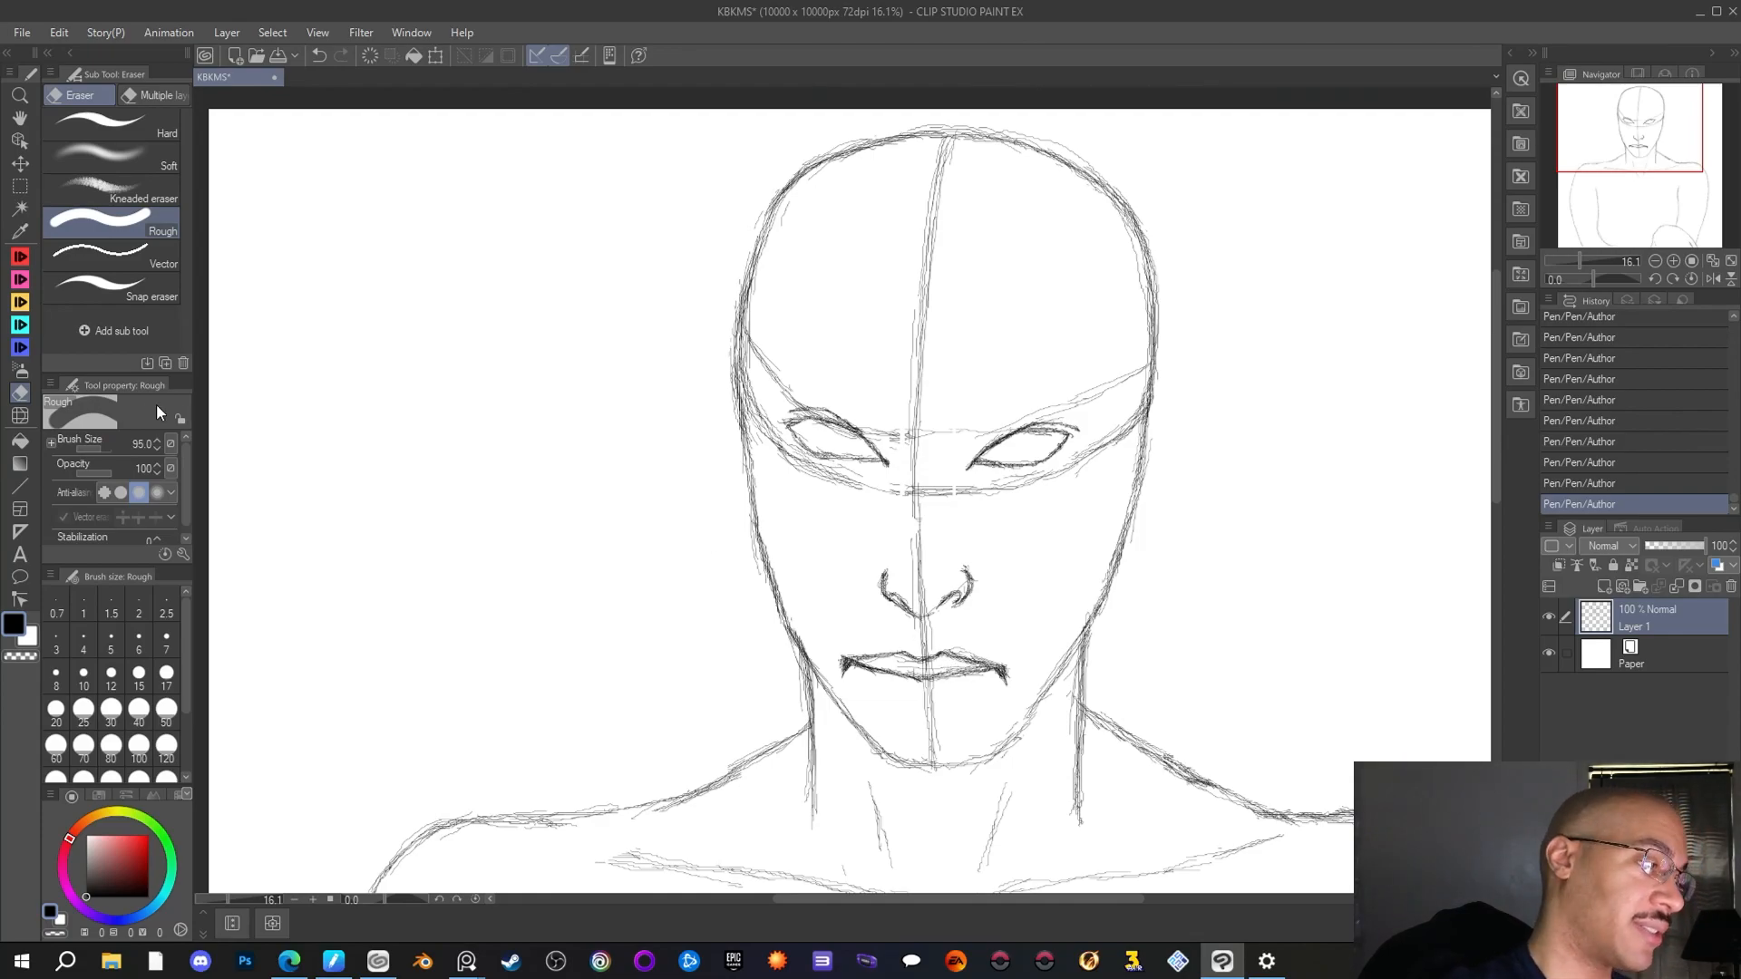
click(94, 448)
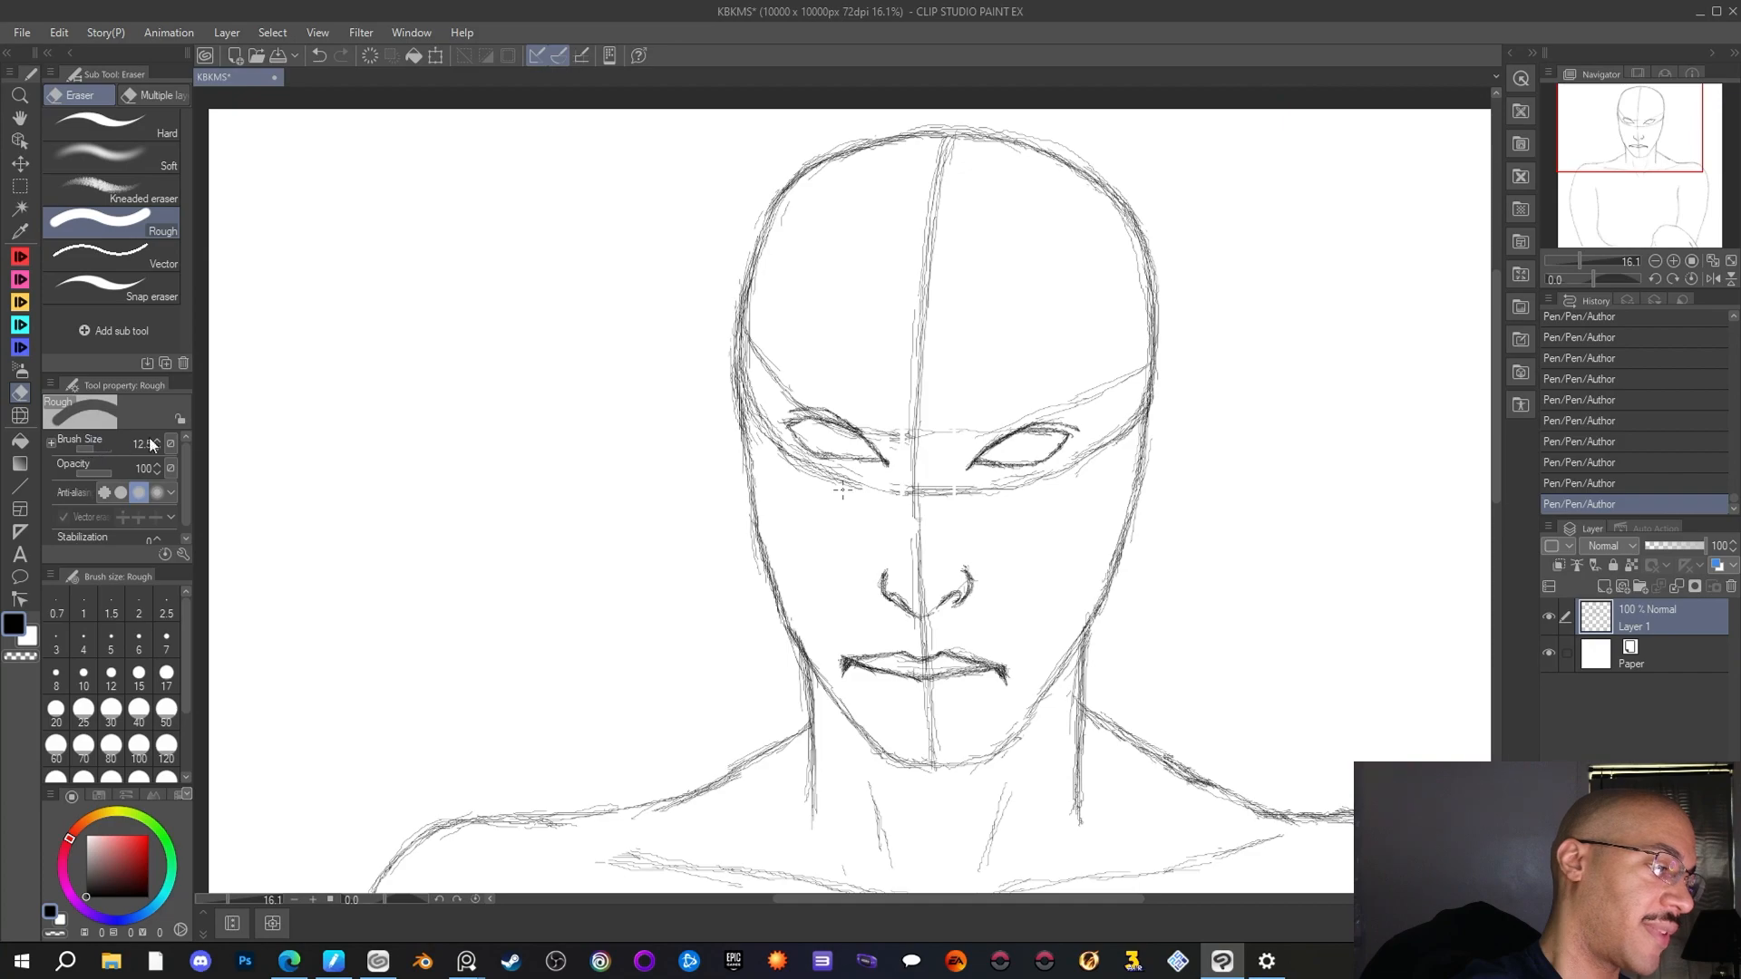
drag(964, 669, 898, 667)
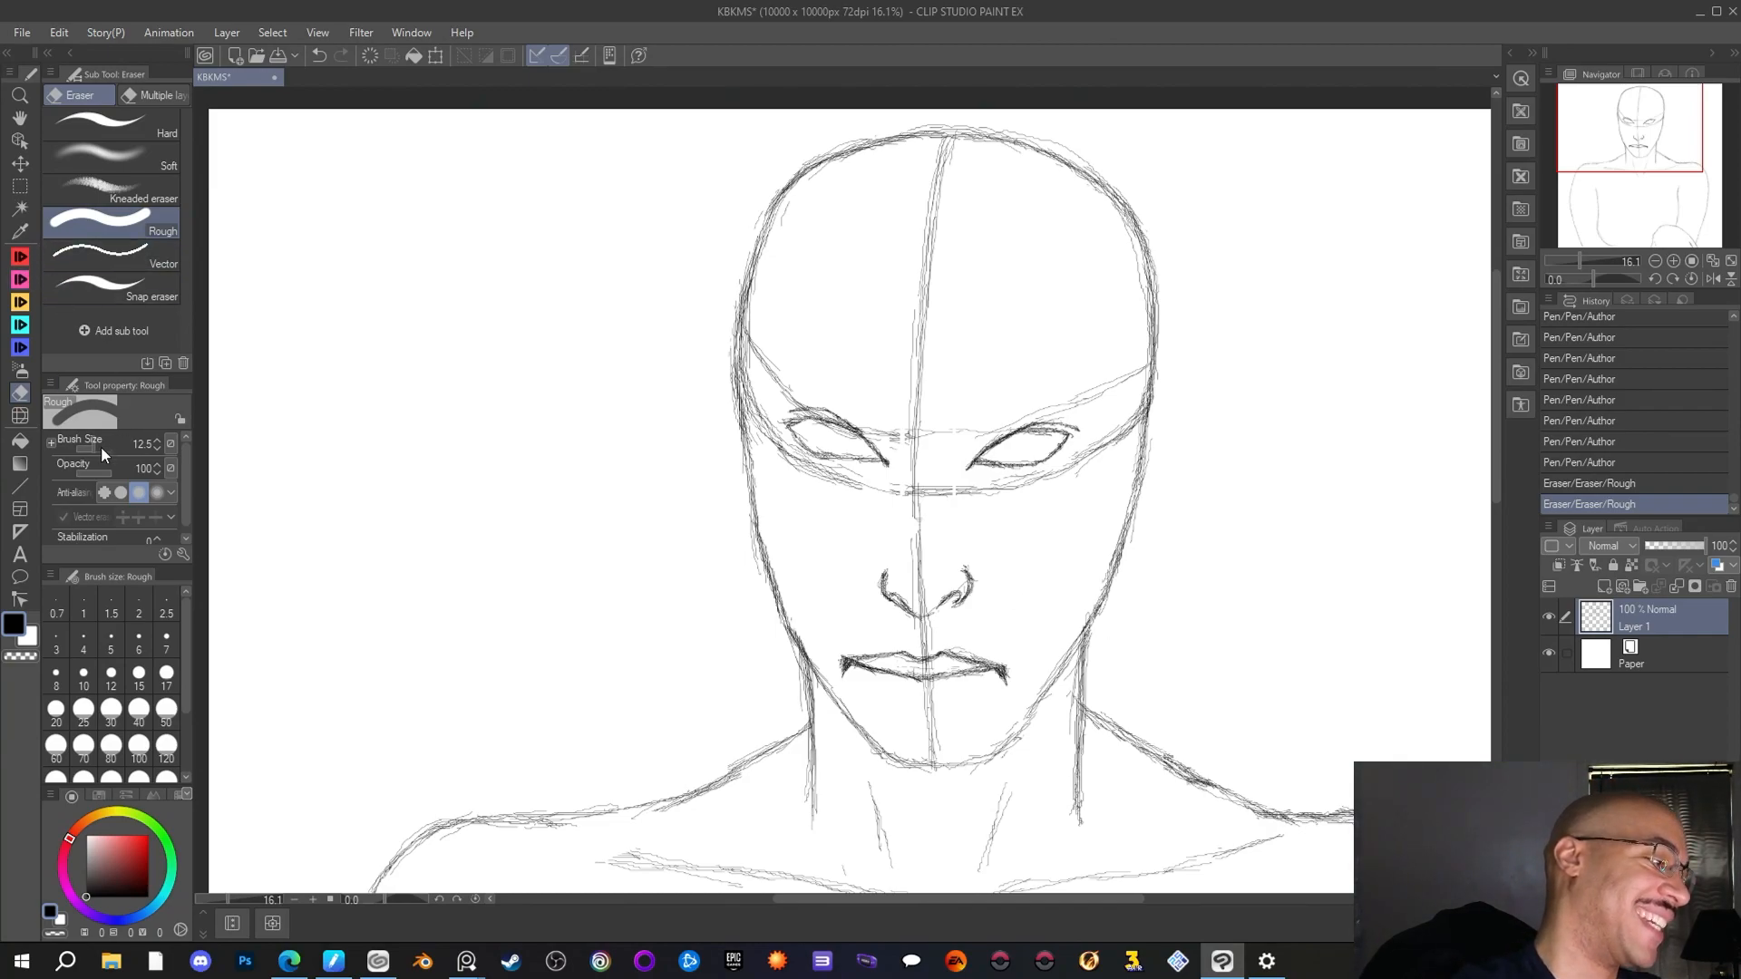
Set the Rough eraser's brush size to 26.7, clear the guide line between the lips and clean up the left mouth corner
drag(96, 451, 99, 452)
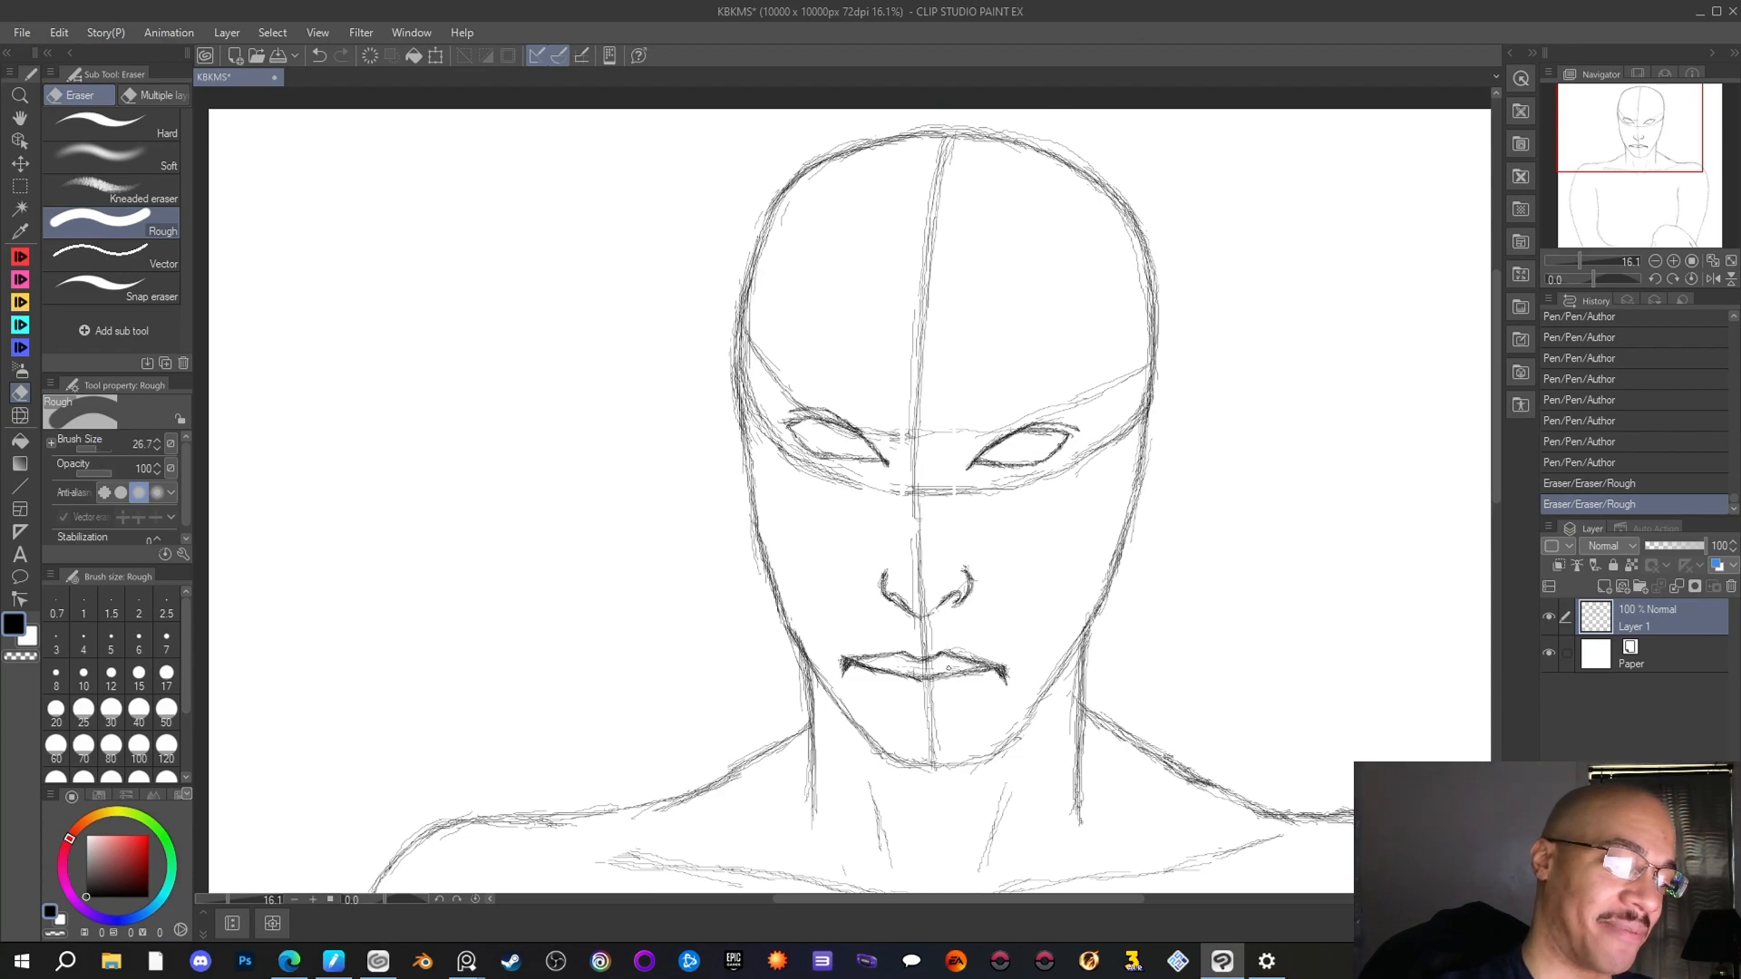
drag(948, 668, 1026, 636)
scroll(1049, 518, down, 3)
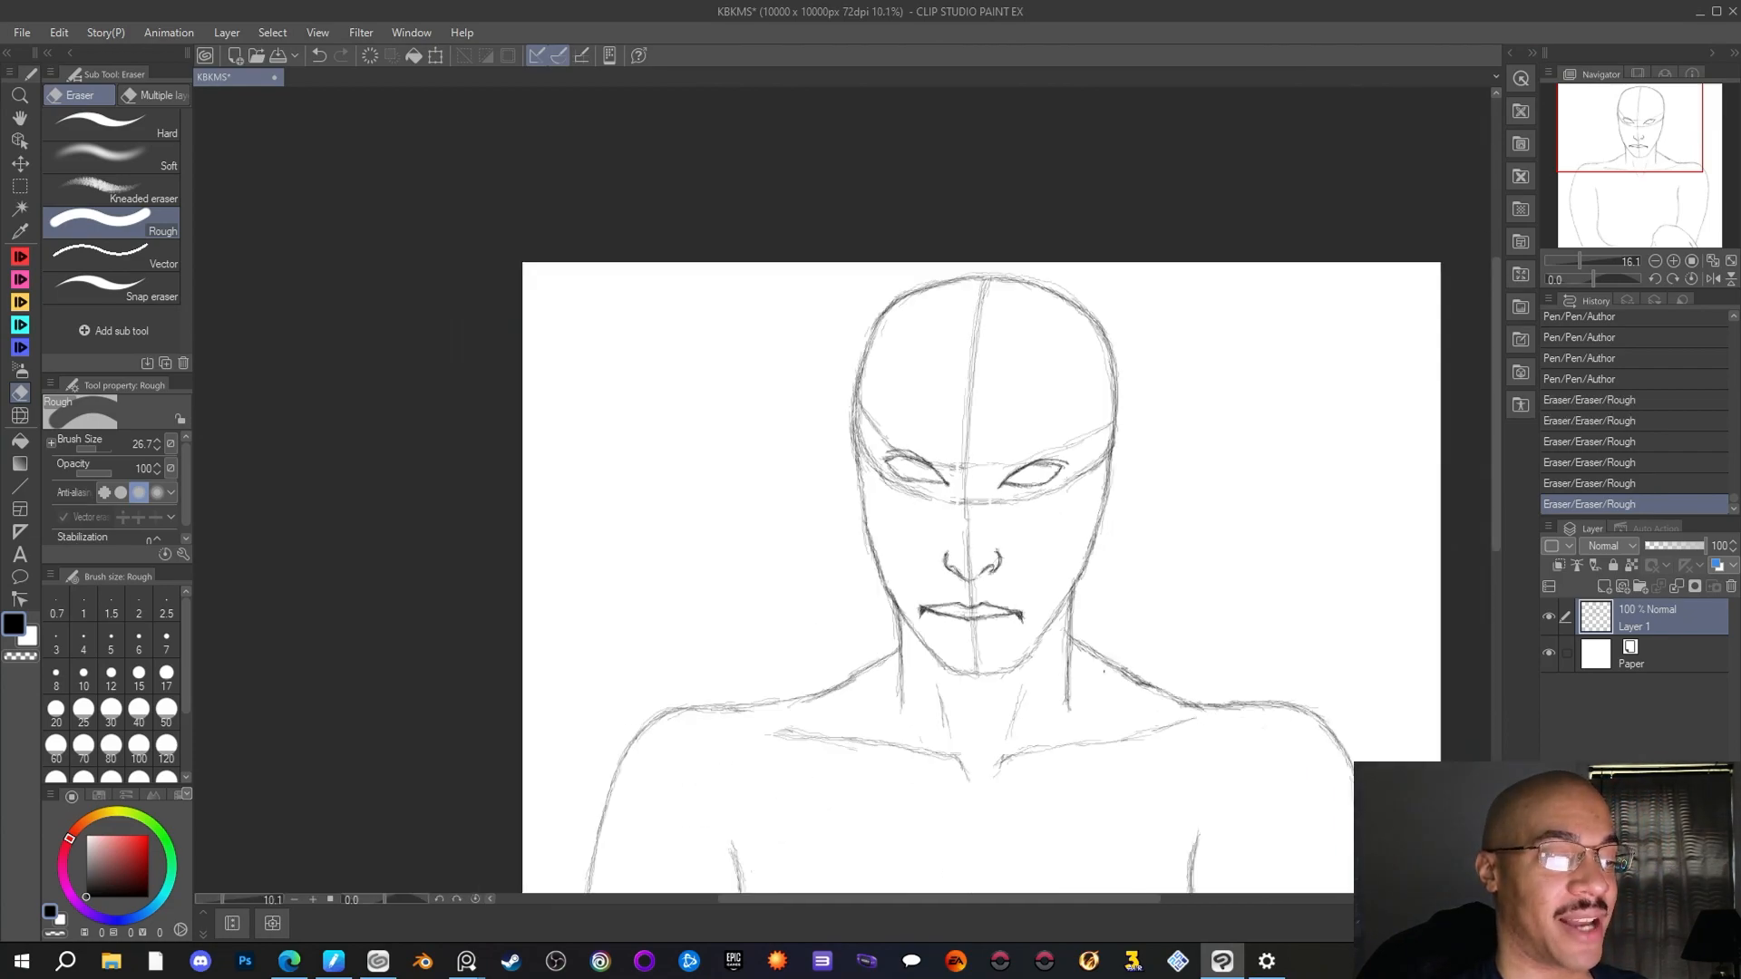
drag(982, 900, 1016, 897)
scroll(759, 633, up, 1)
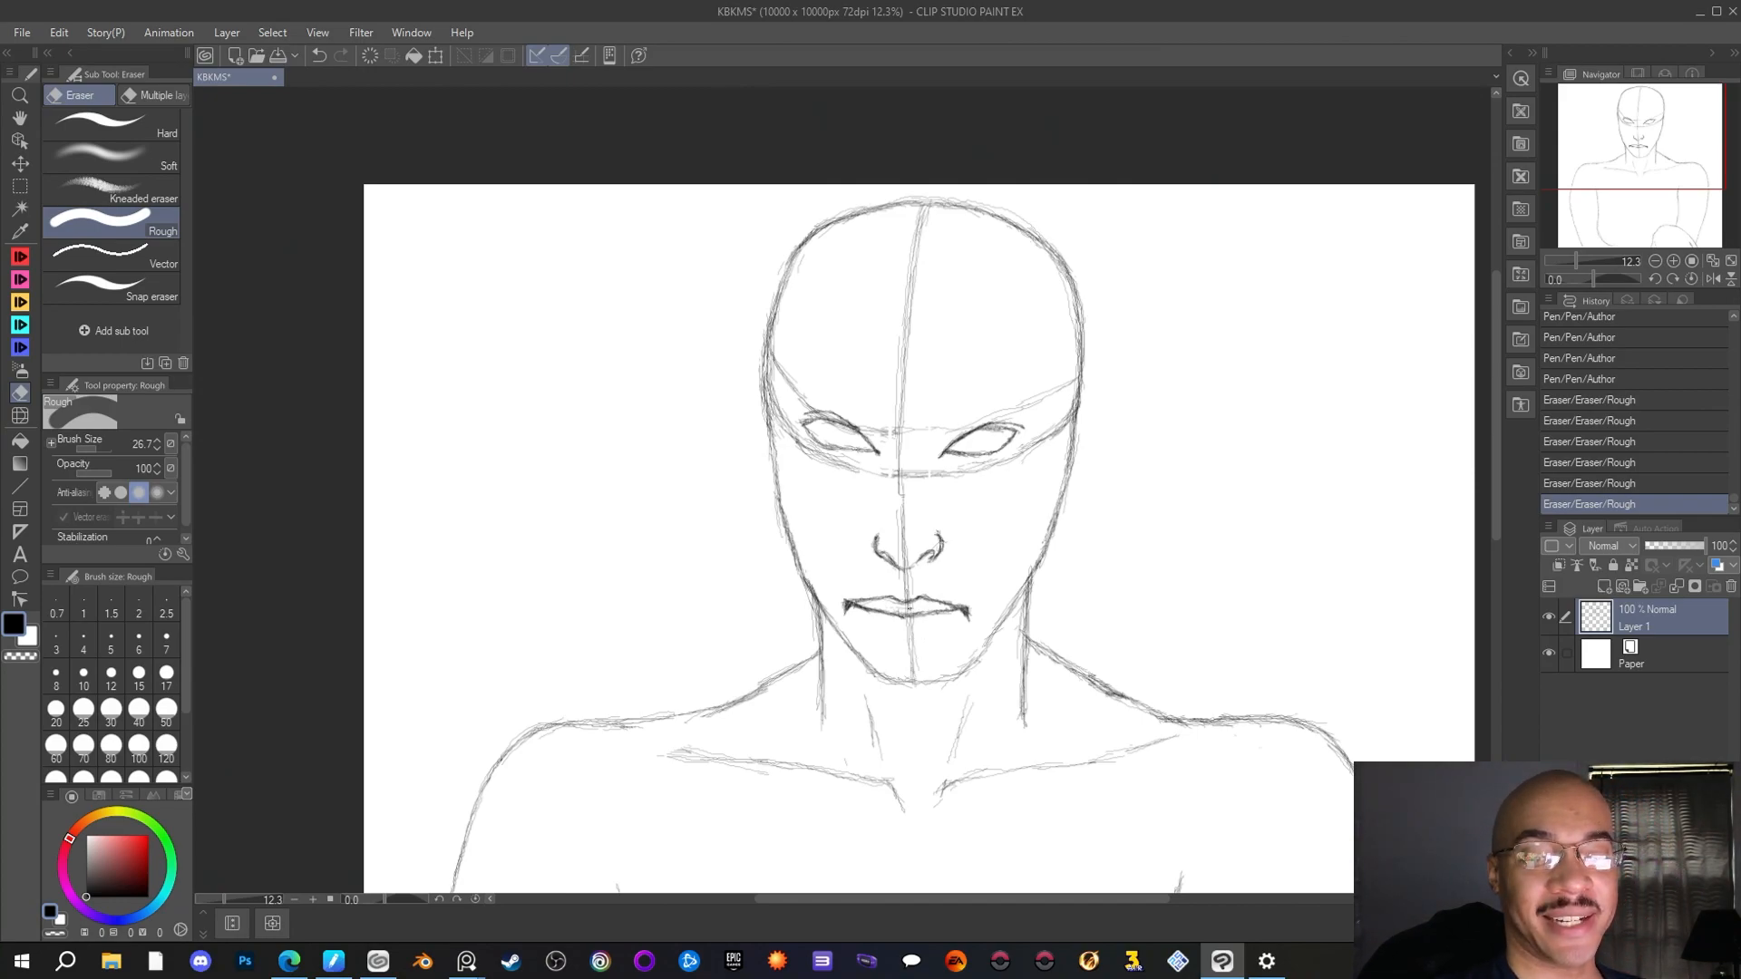
drag(853, 600, 847, 598)
drag(856, 597, 848, 599)
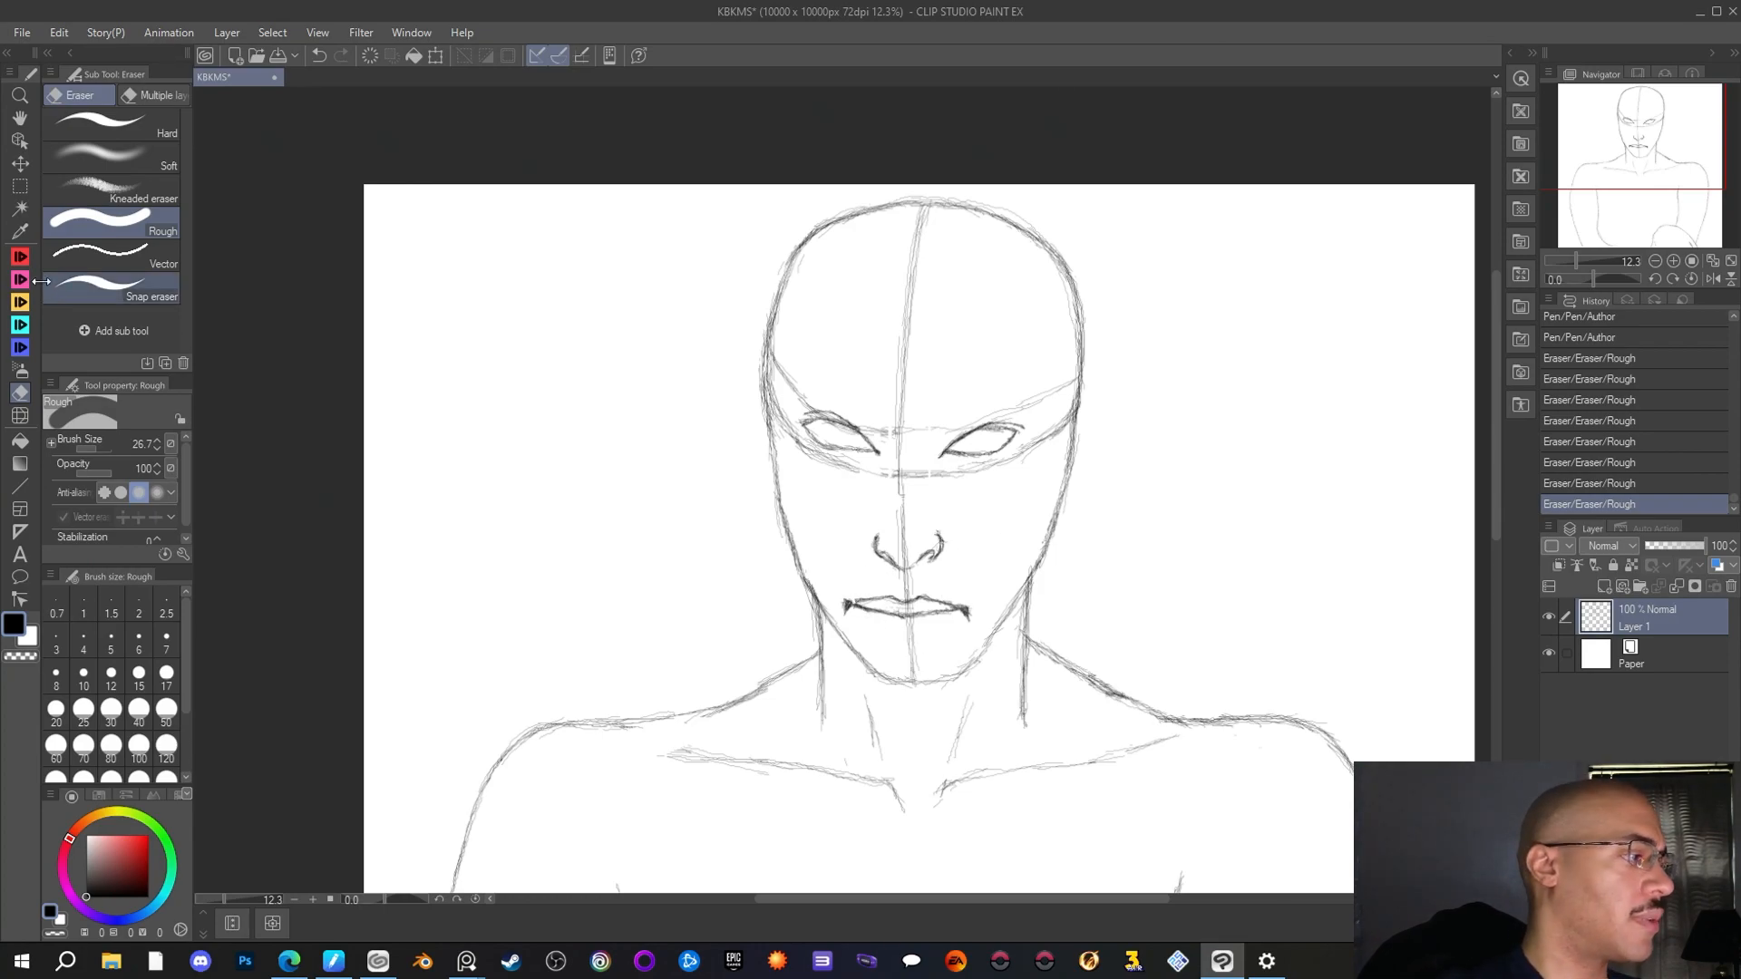
Set the Rough eraser's brush size to 95 and erase the upper lip outline above the mouth line
key(p)
key(e)
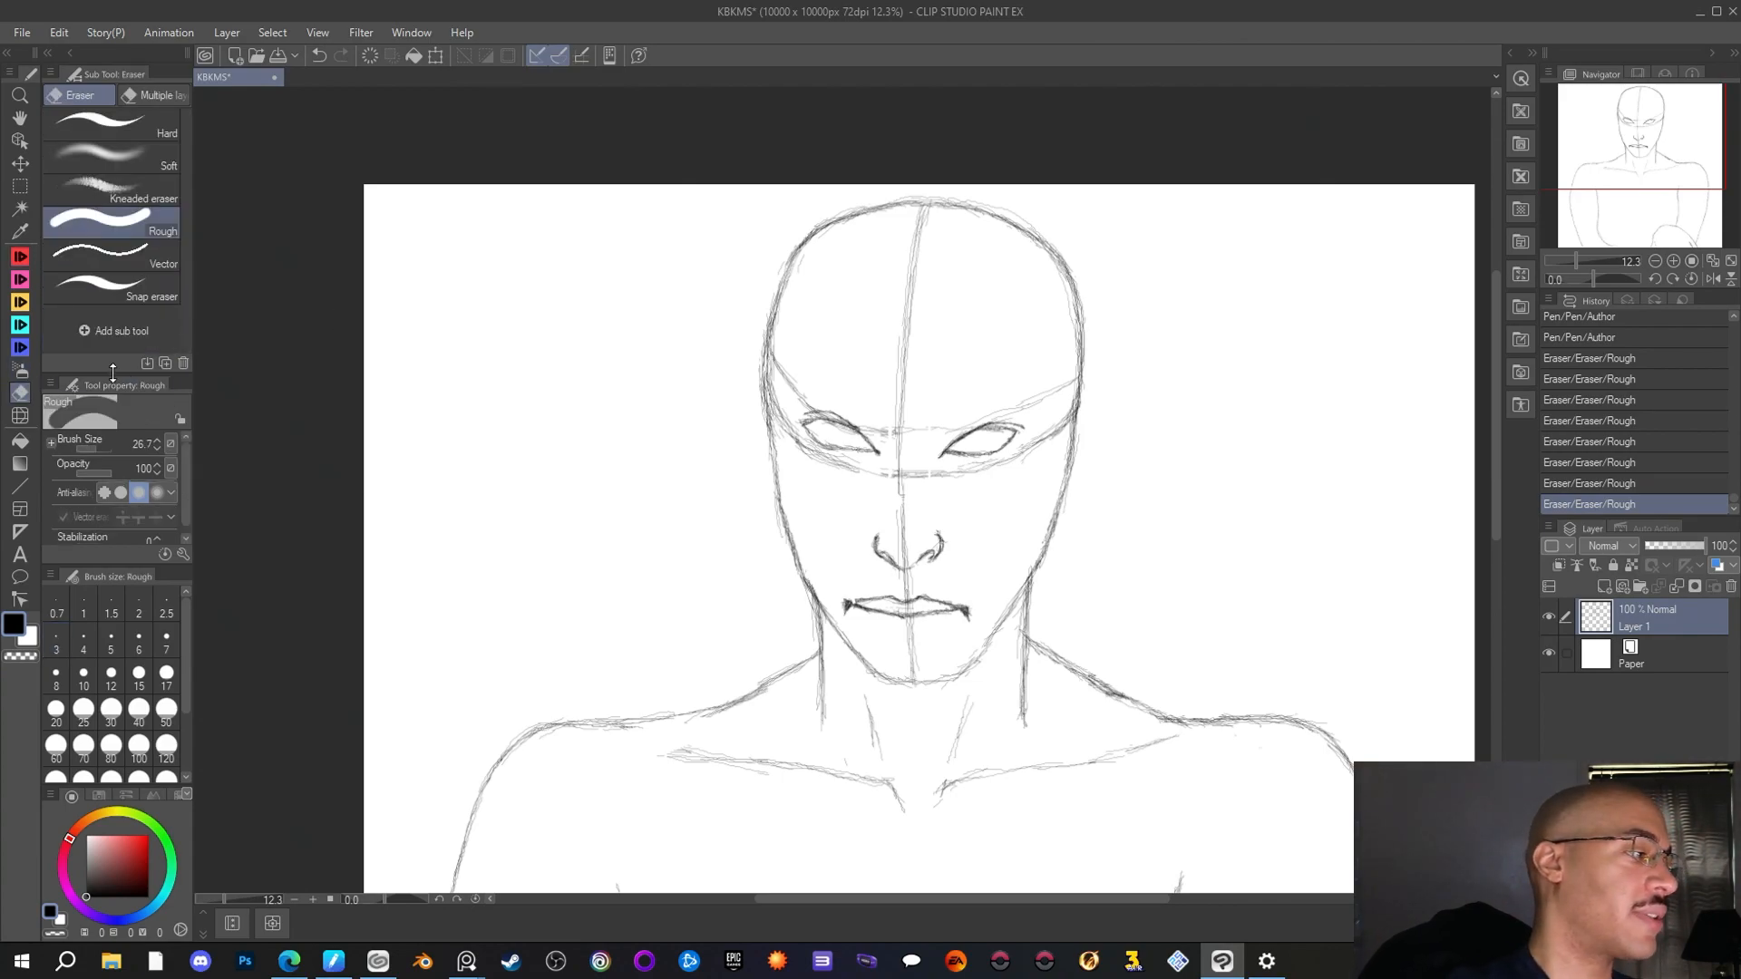
drag(105, 446, 101, 446)
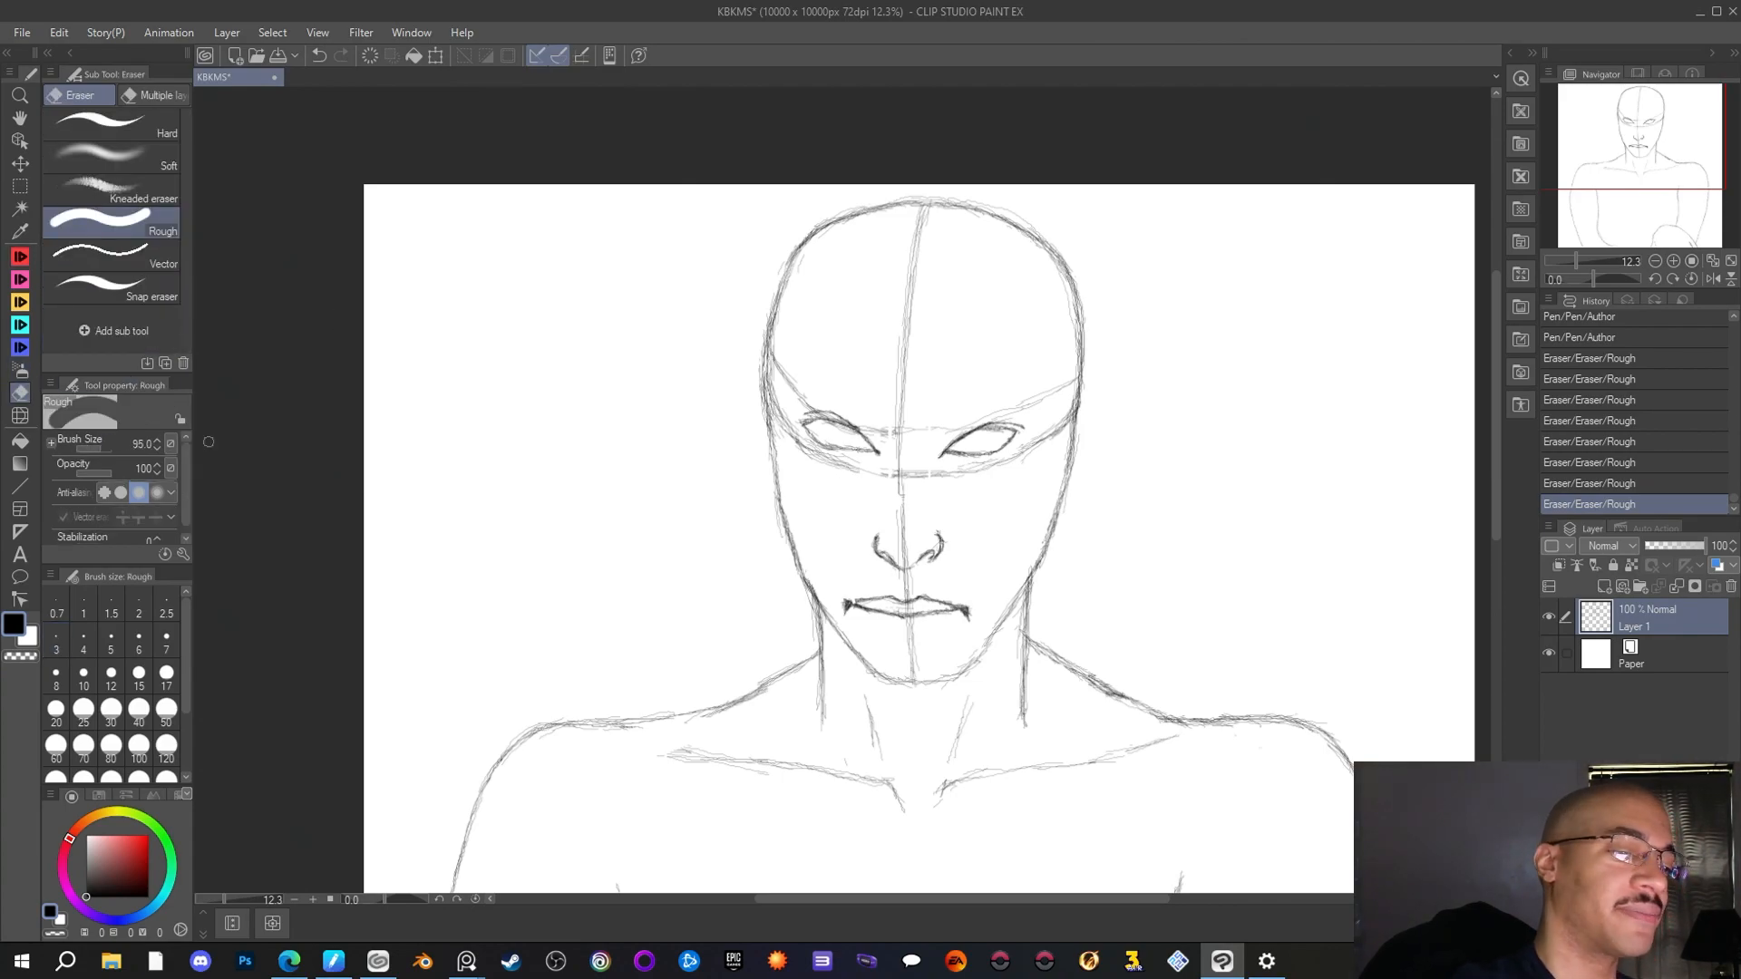
mouse_move(886, 592)
mouse_down()
mouse_move(859, 599)
mouse_move(932, 578)
mouse_up()
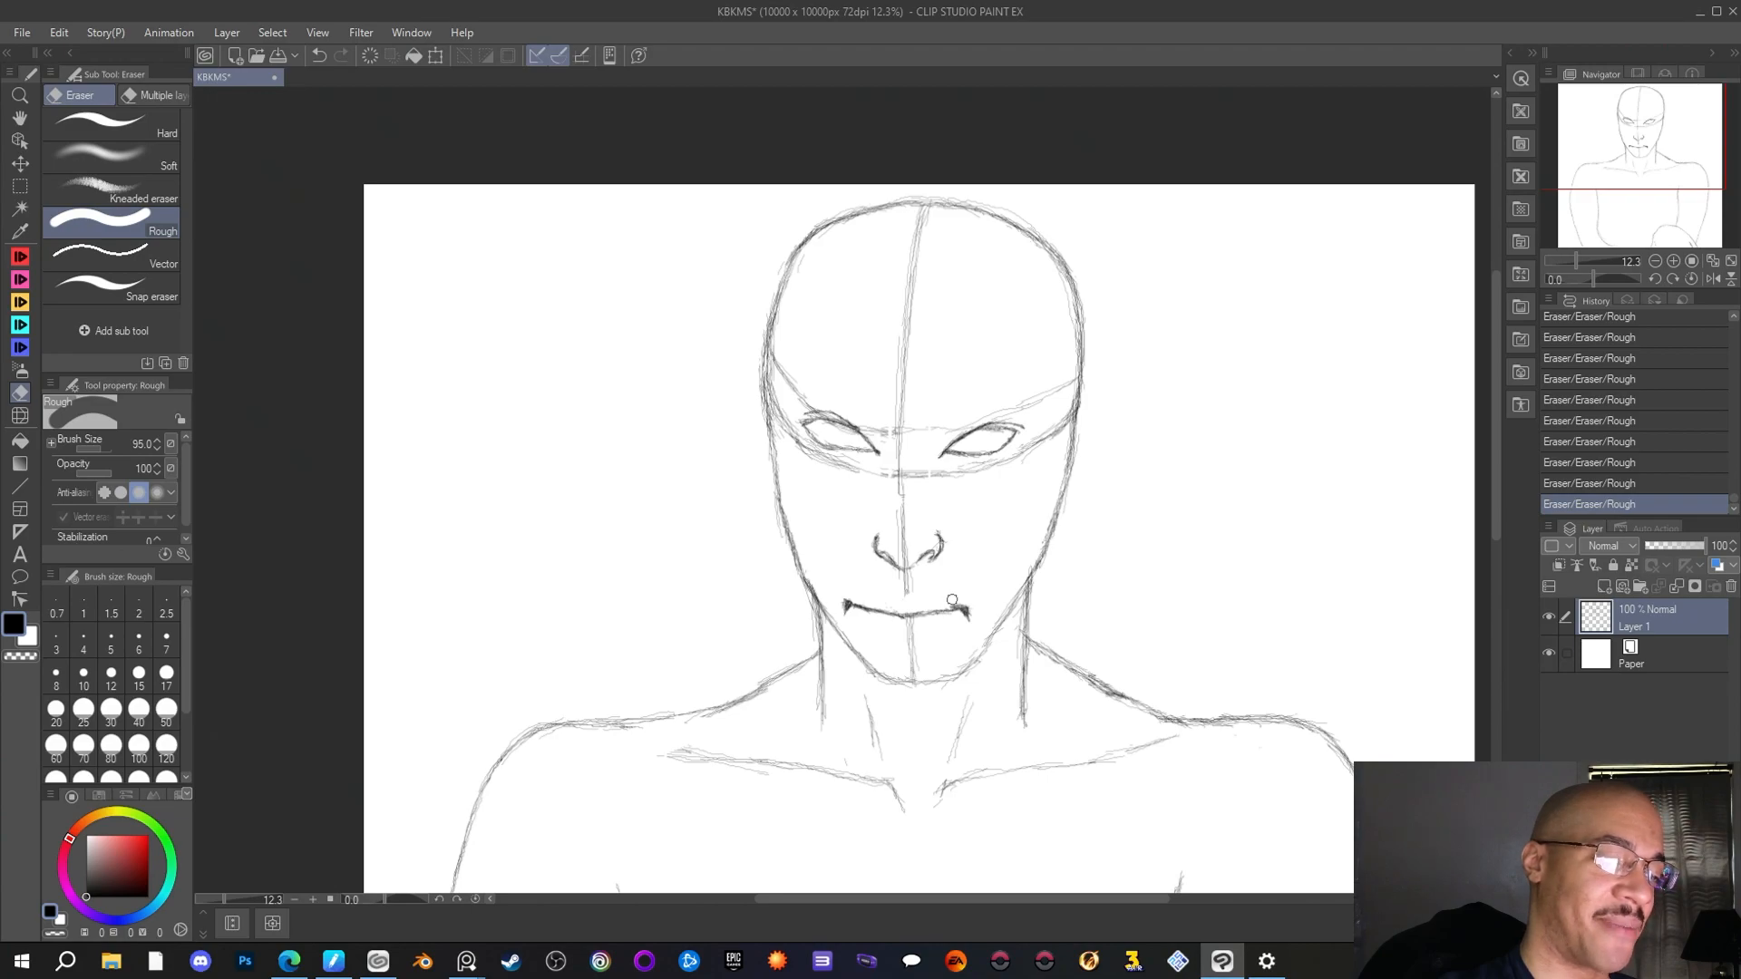
Redraw the upper lip with the Author pen as light strokes rising from the right mouth corner to the centre
key(p)
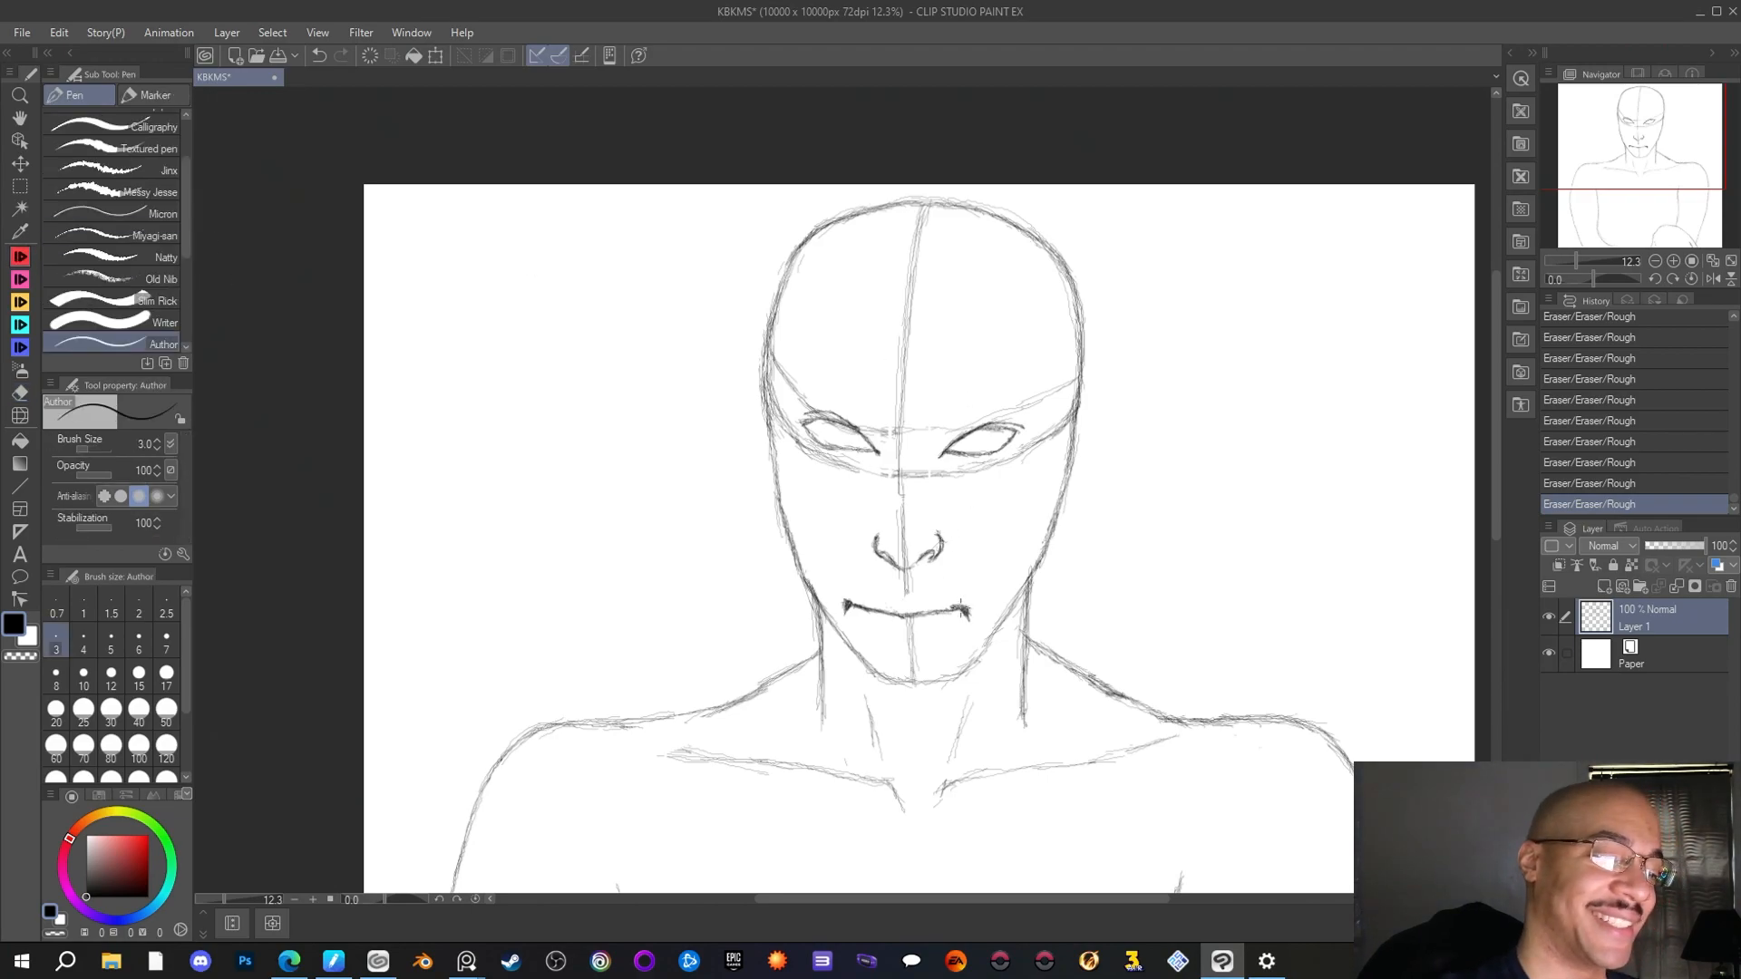
drag(959, 608, 961, 608)
drag(943, 603, 950, 605)
drag(931, 599, 949, 600)
drag(924, 594, 940, 599)
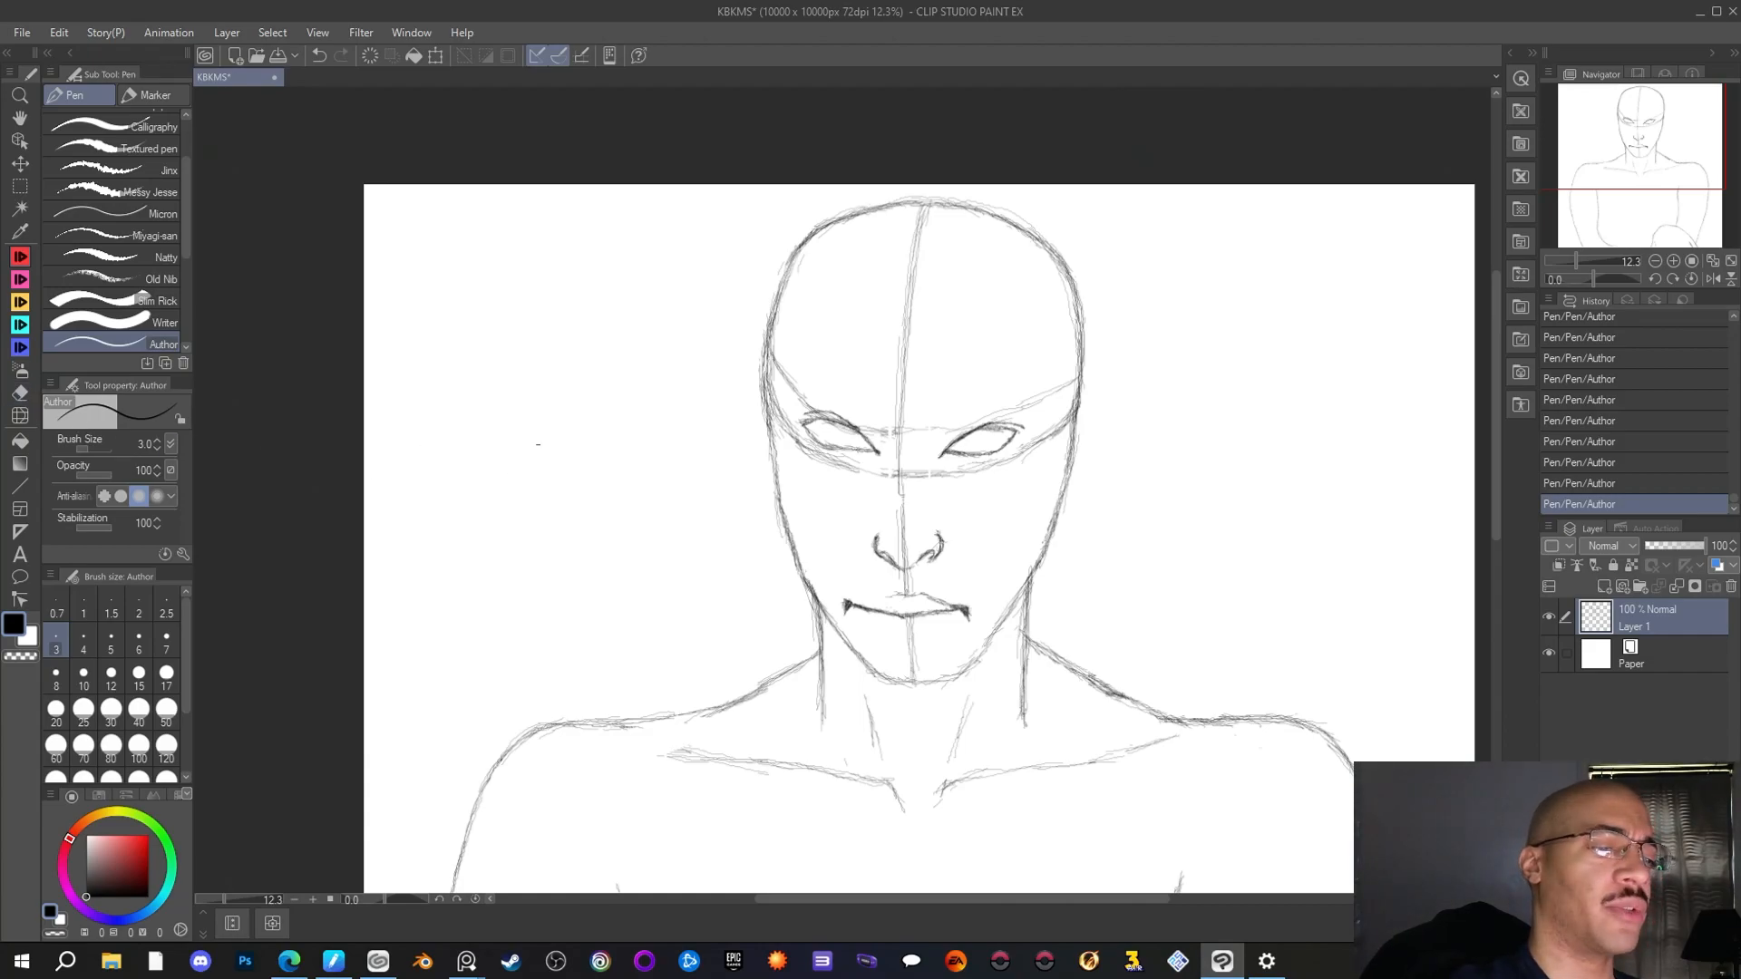
Trim the downturned marks off both mouth corners with the Rough eraser and sketch the upper lip's left side with the Author pen
key(e)
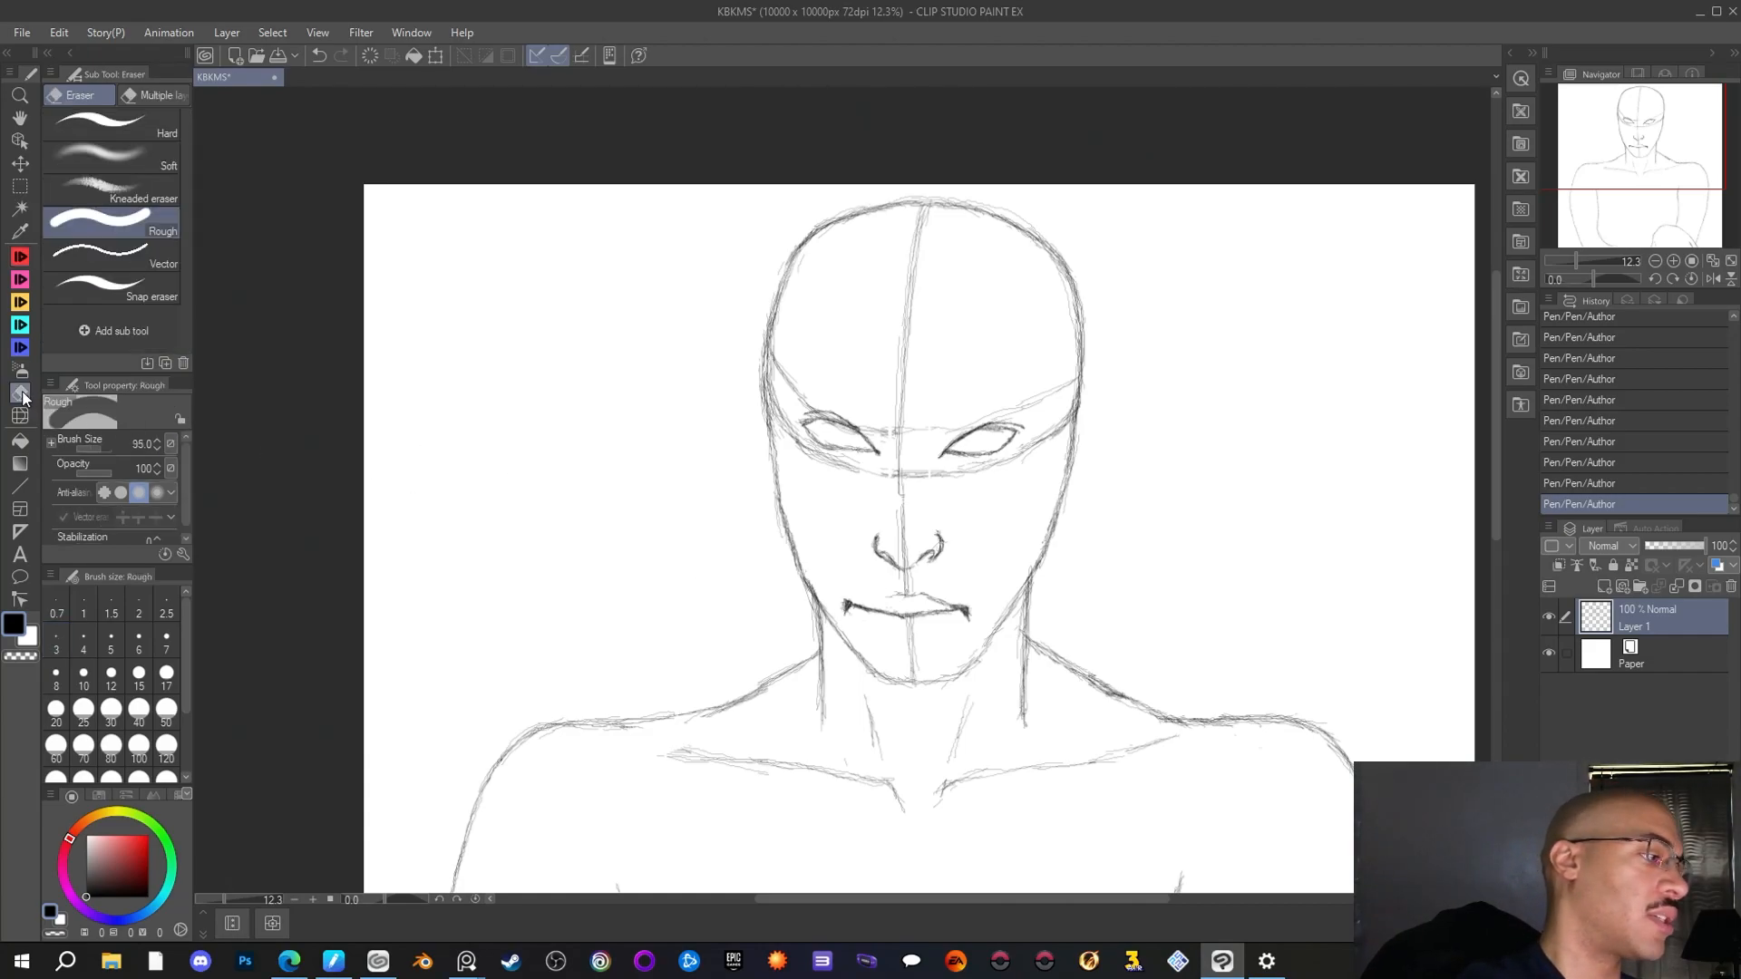
drag(105, 447, 101, 444)
drag(848, 612, 853, 607)
drag(964, 619, 904, 596)
key(p)
mouse_move(896, 594)
mouse_down()
mouse_move(931, 595)
mouse_move(879, 594)
mouse_up()
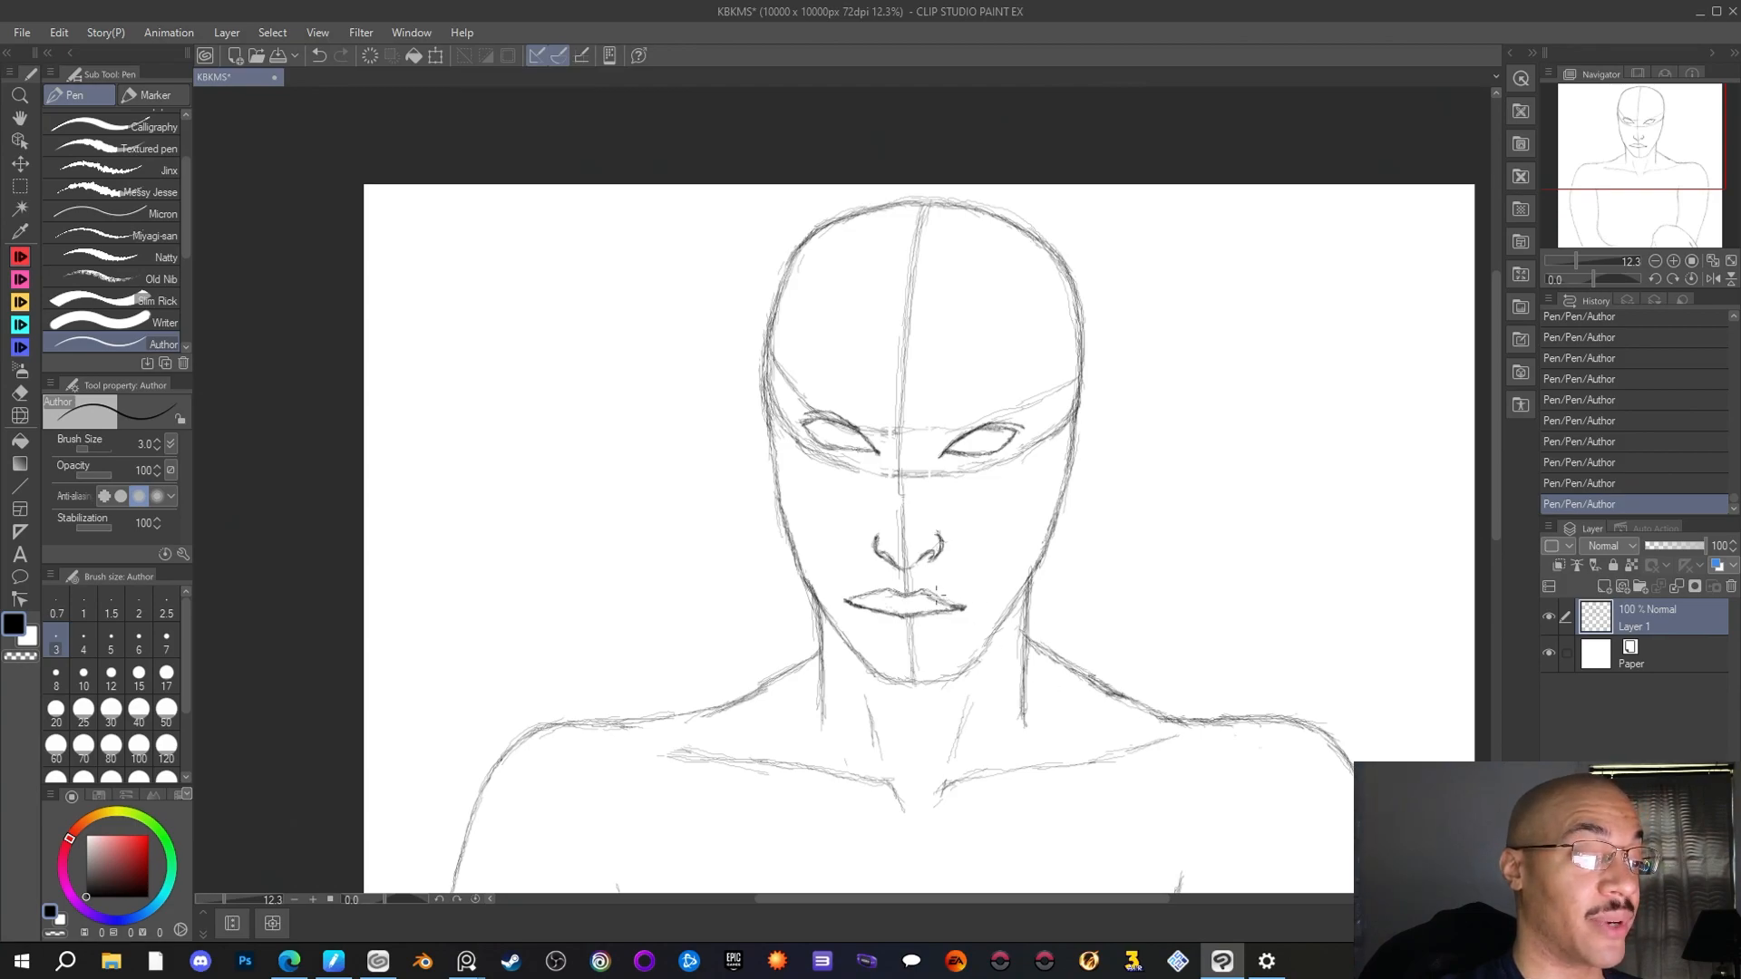
Erase and redraw the left slope of the upper lip, retrace its right slope, and erase the stray line beneath it
click(20, 392)
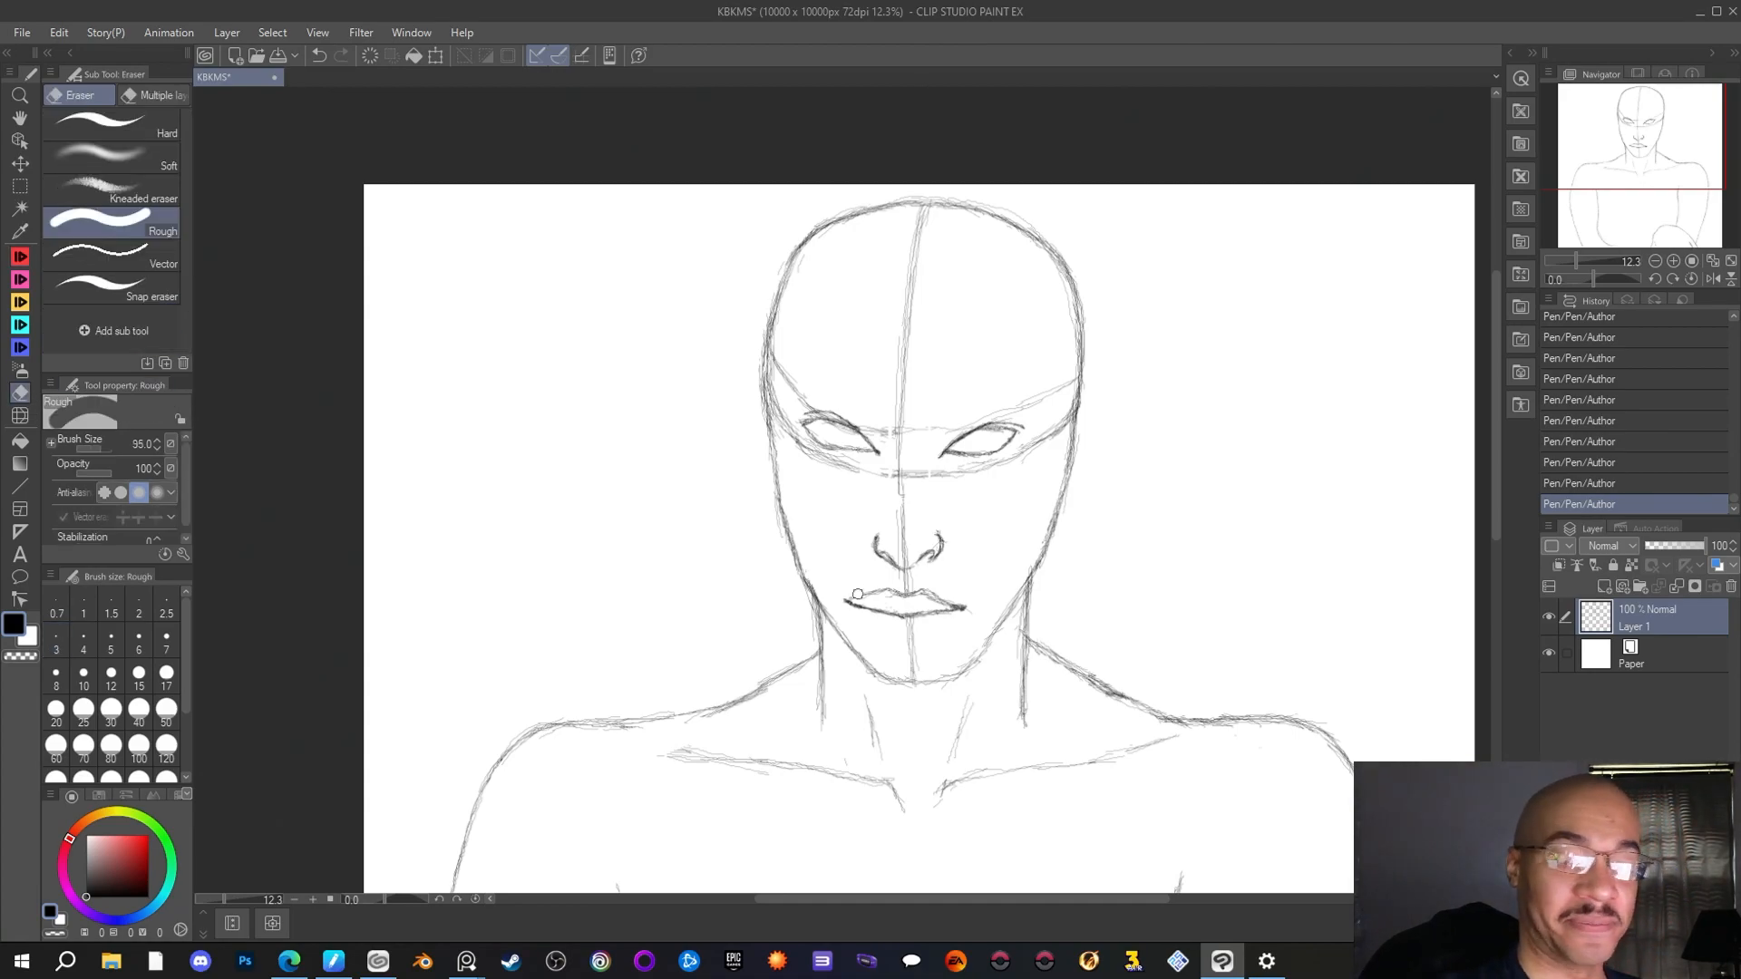
drag(857, 593, 875, 591)
key(p)
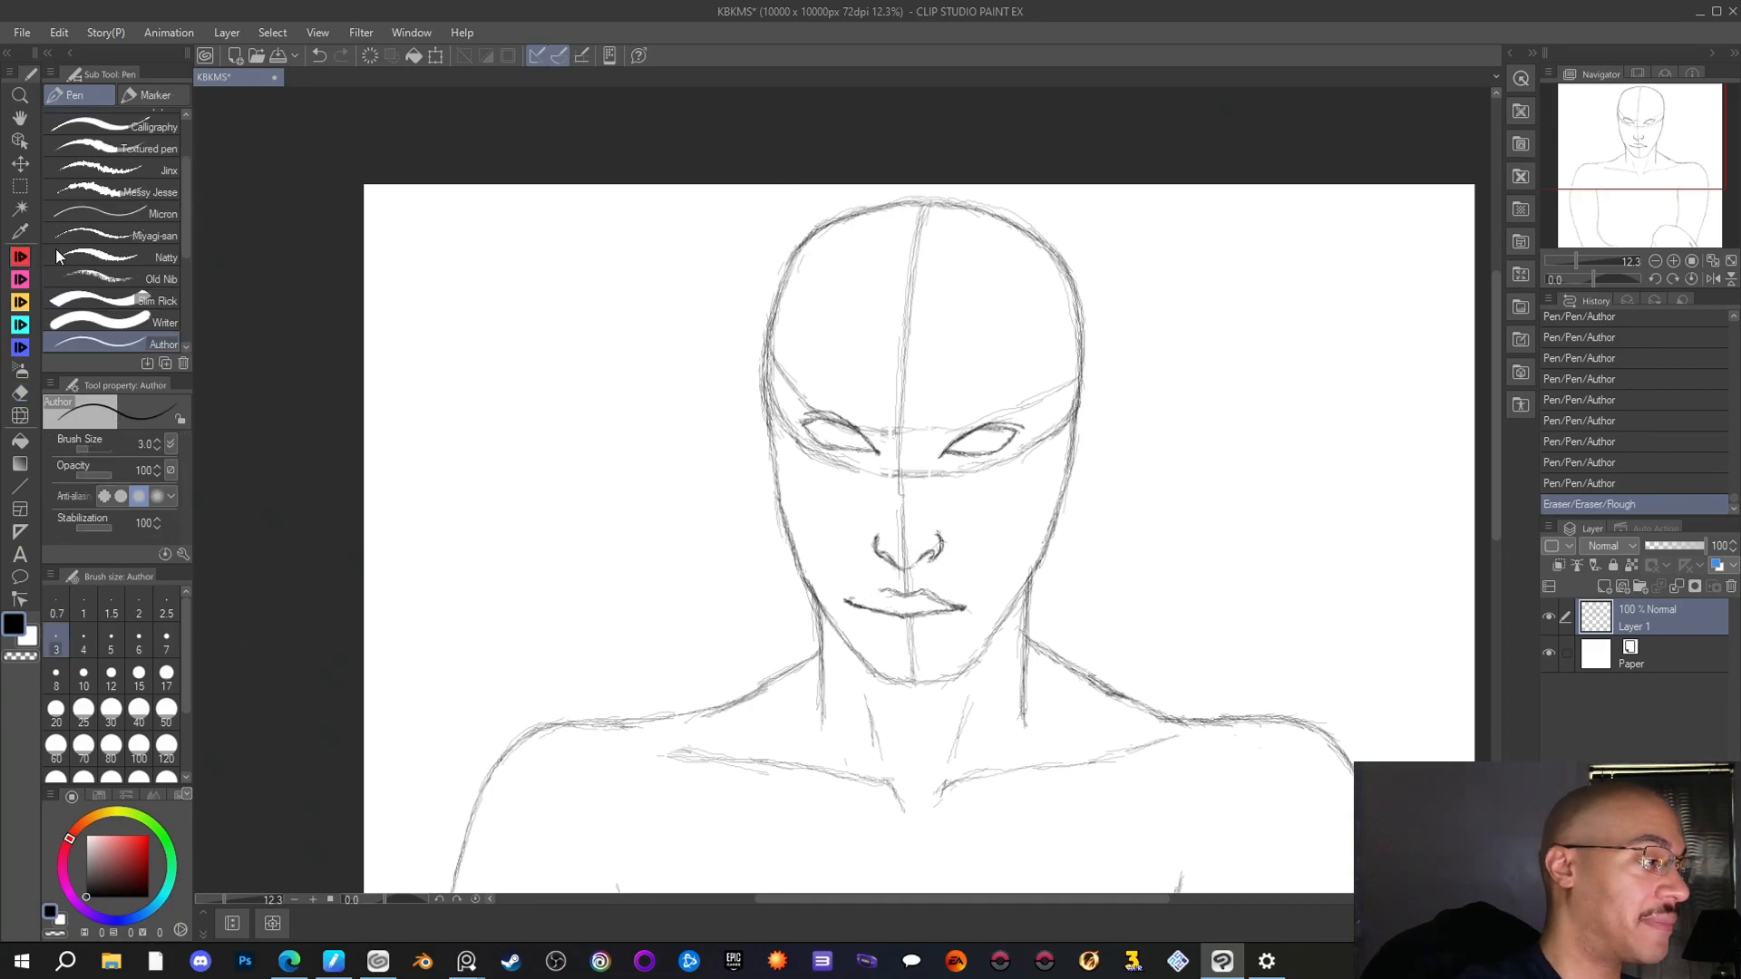
drag(883, 591, 868, 596)
drag(880, 592, 863, 597)
mouse_move(892, 591)
mouse_down()
mouse_move(872, 596)
mouse_move(963, 605)
mouse_up()
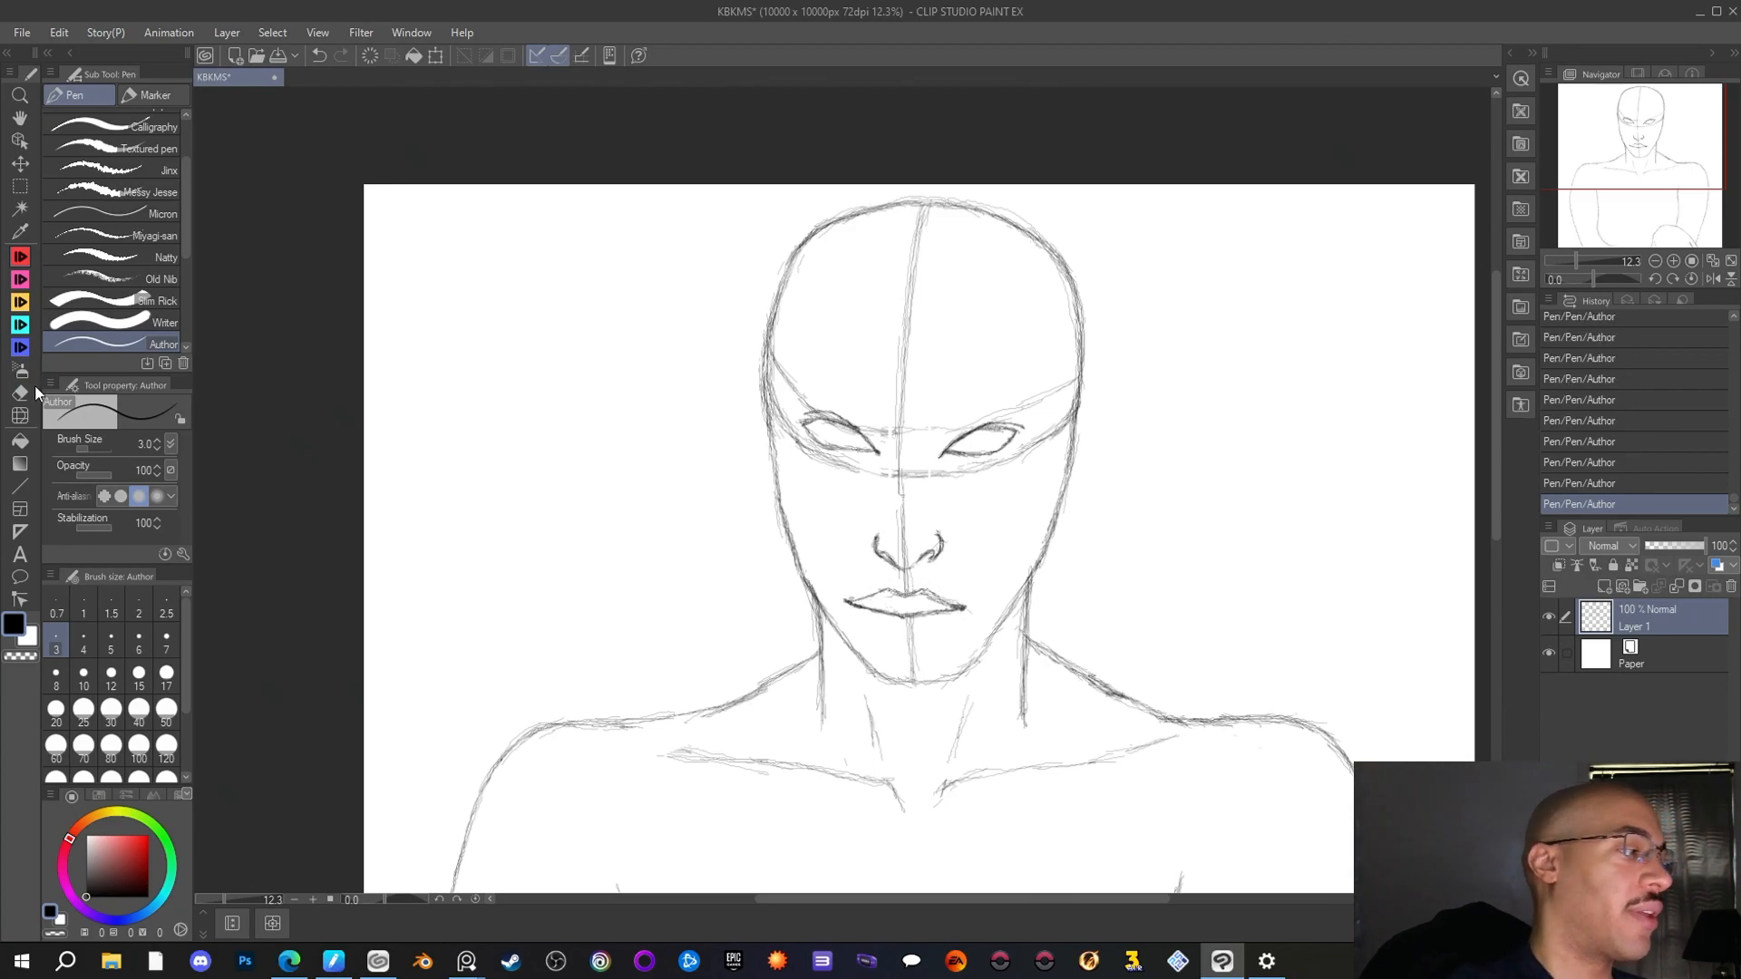
click(20, 393)
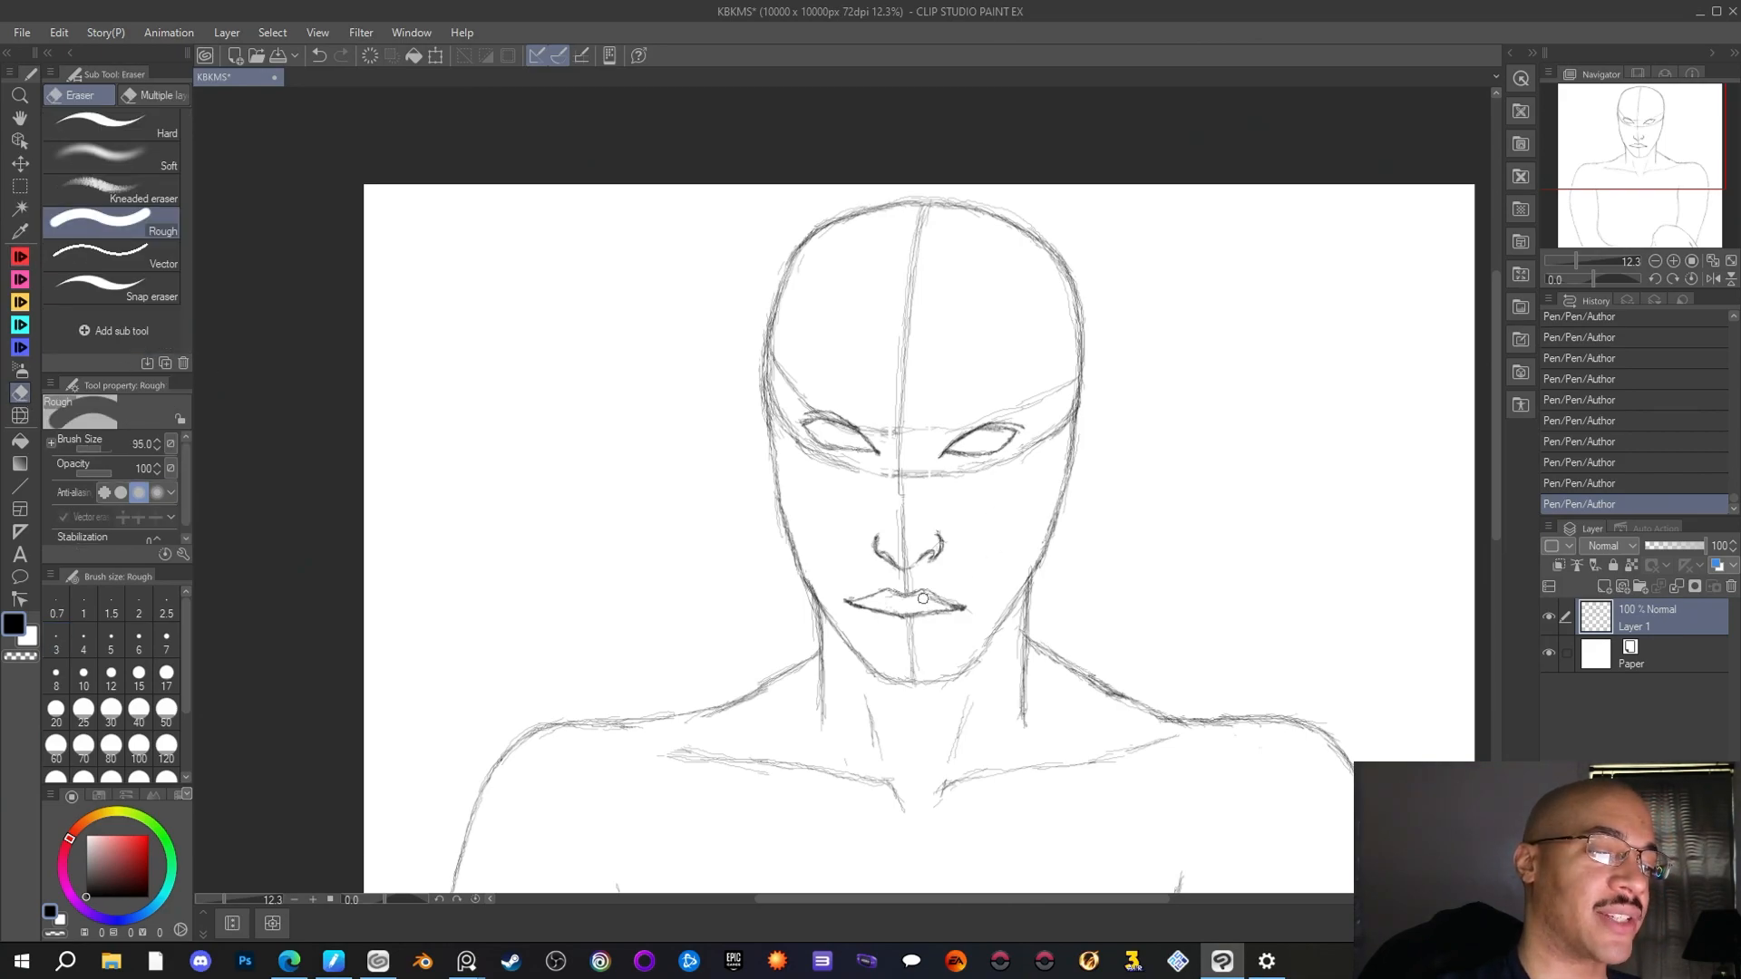
mouse_move(923, 598)
mouse_down()
mouse_move(881, 600)
mouse_move(939, 604)
mouse_up()
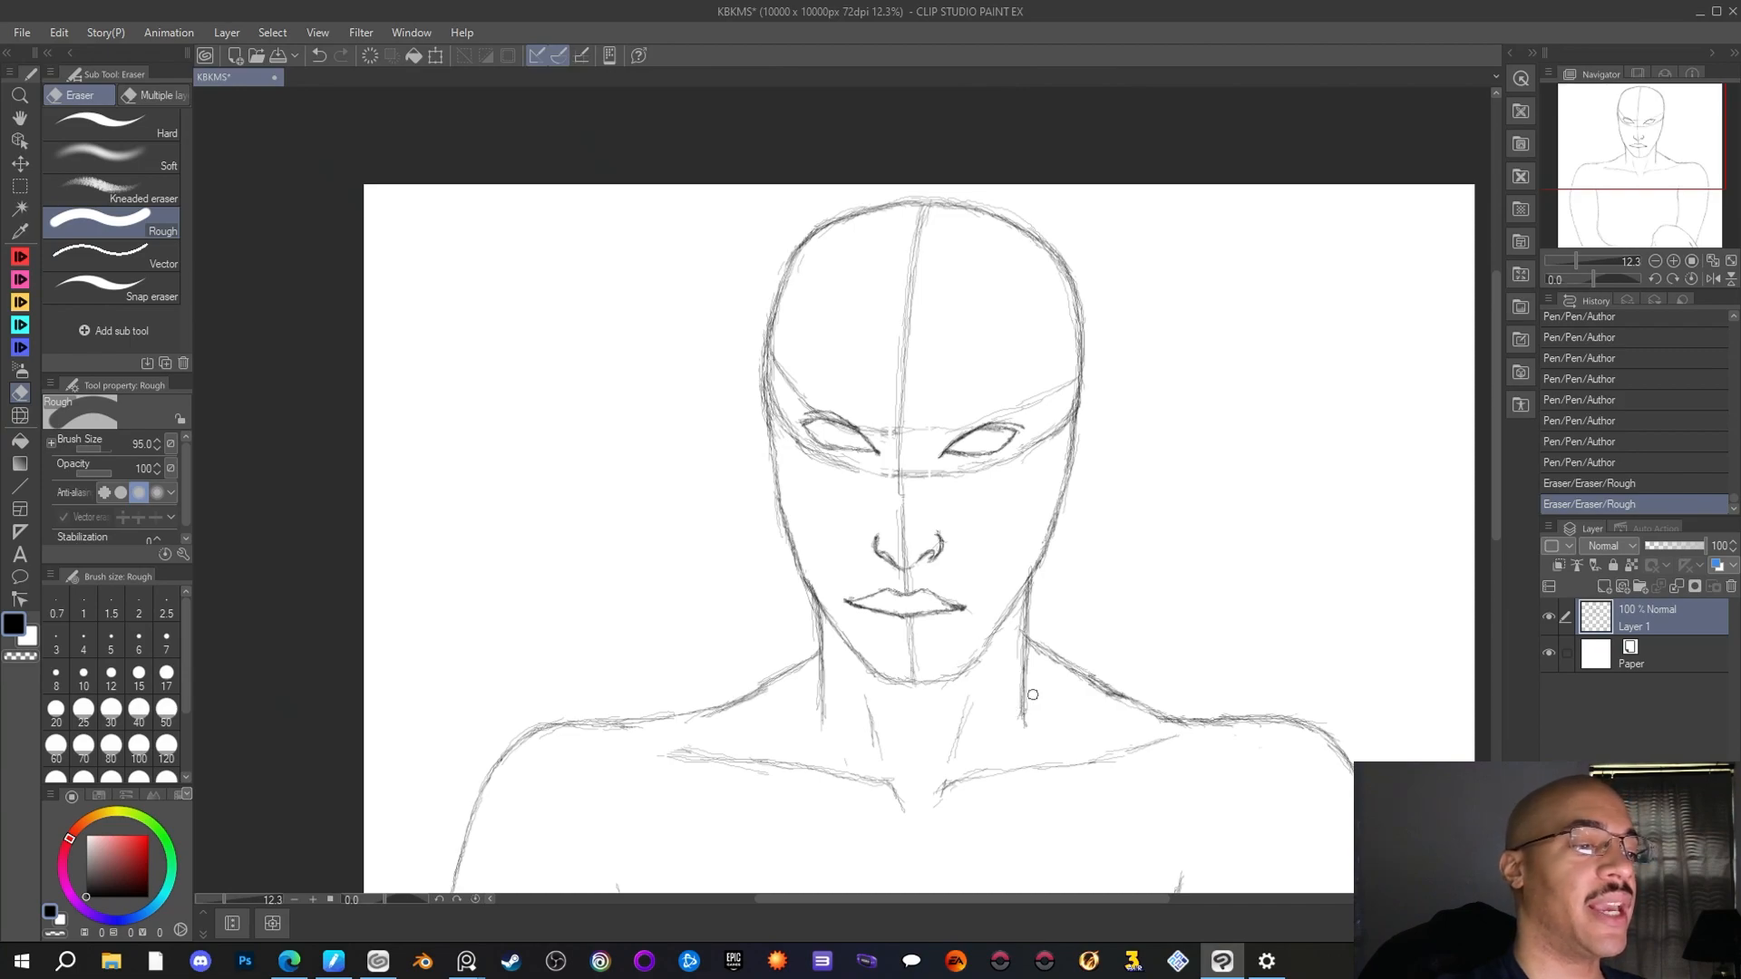
Retrace the mouth line with the Author pen and sketch a curved lower lip beneath it from corner to corner
click(20, 256)
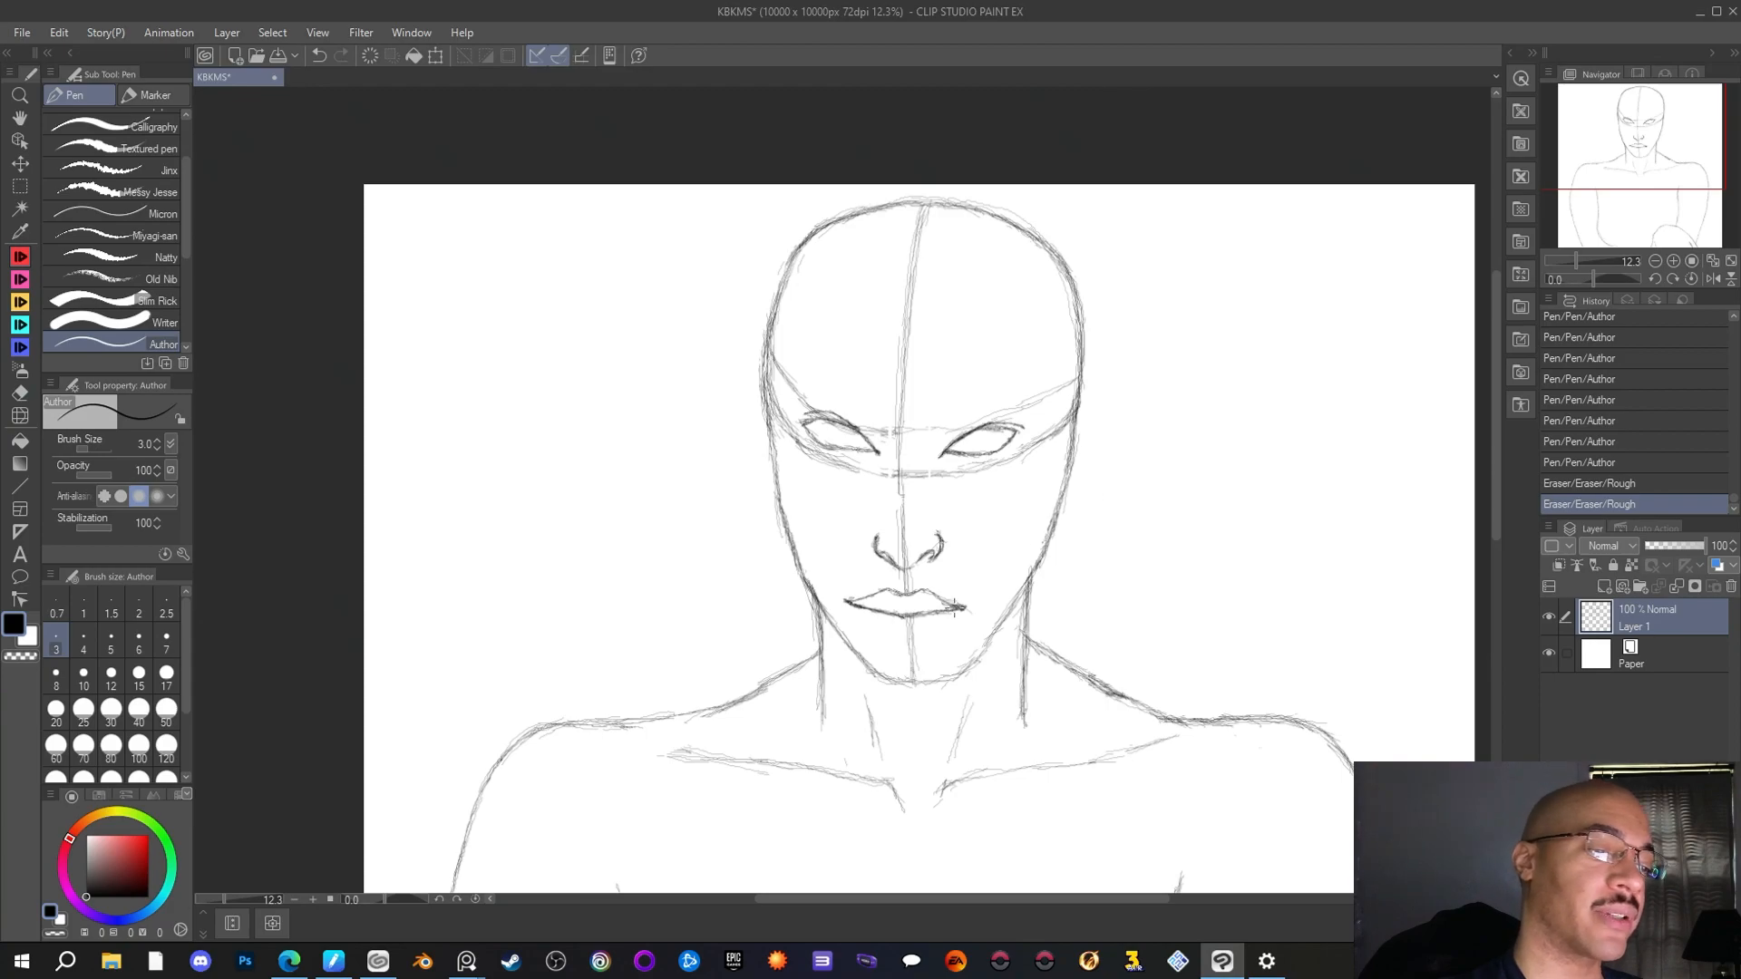
mouse_move(954, 613)
mouse_down()
mouse_move(856, 594)
mouse_move(1019, 580)
mouse_move(862, 608)
mouse_up()
drag(850, 603, 897, 644)
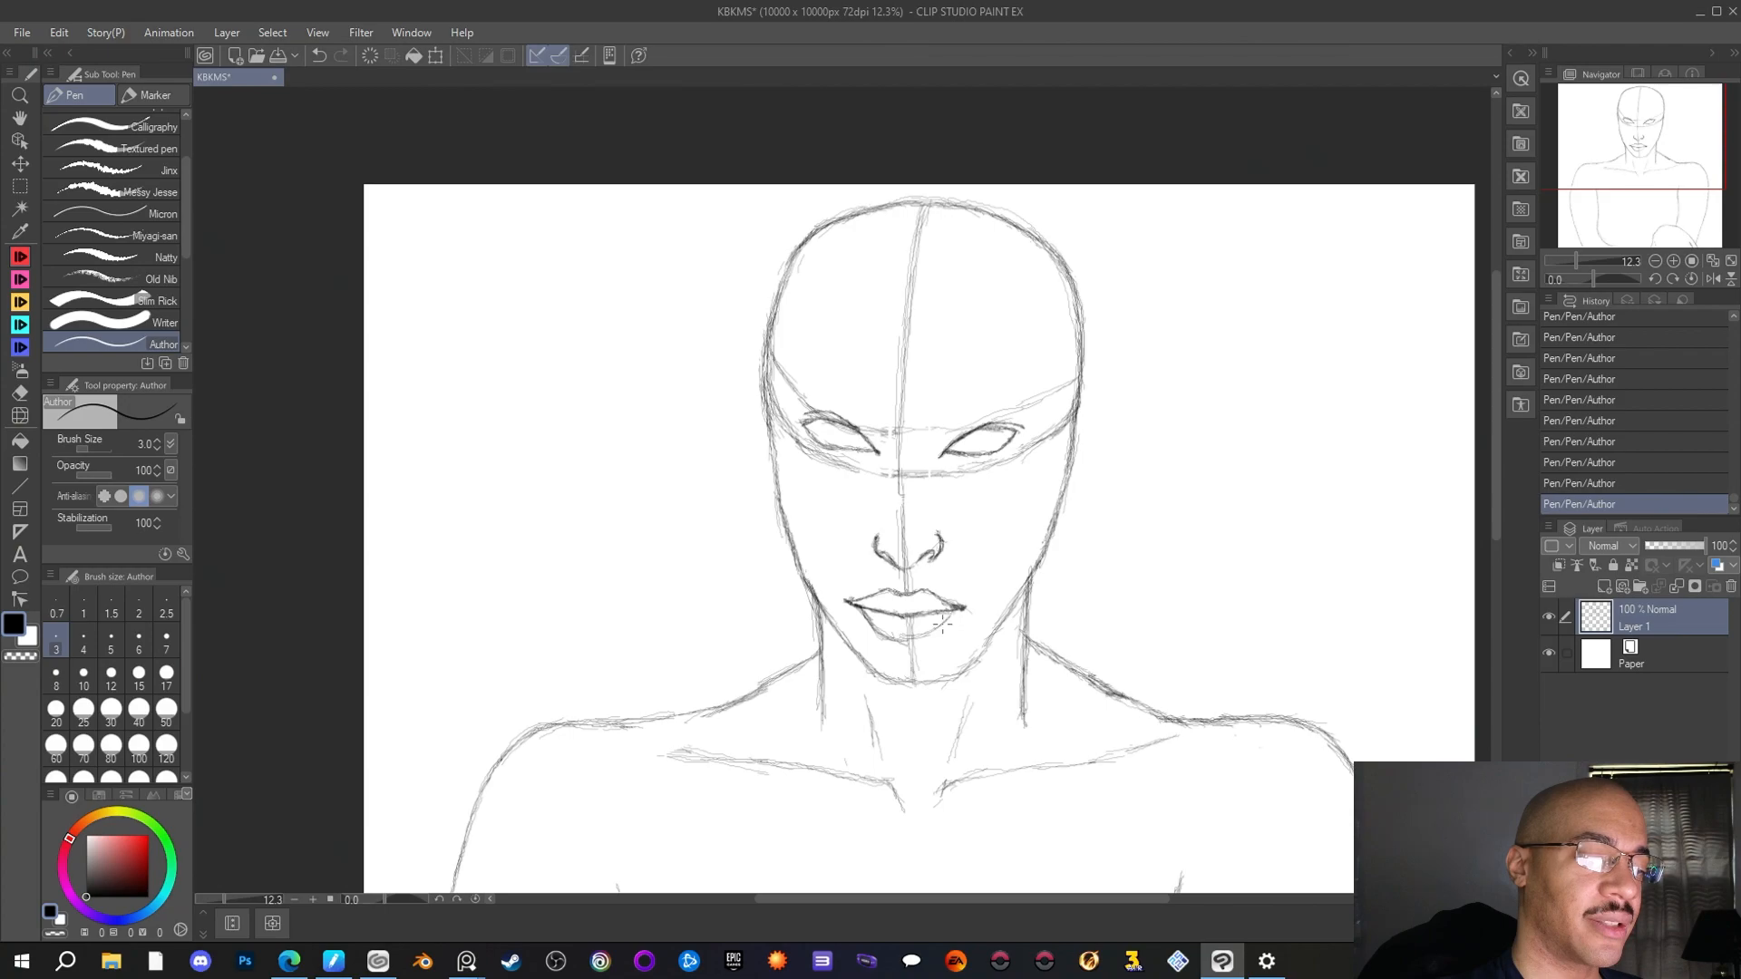
mouse_move(936, 629)
mouse_down()
mouse_move(957, 607)
mouse_move(927, 634)
mouse_up()
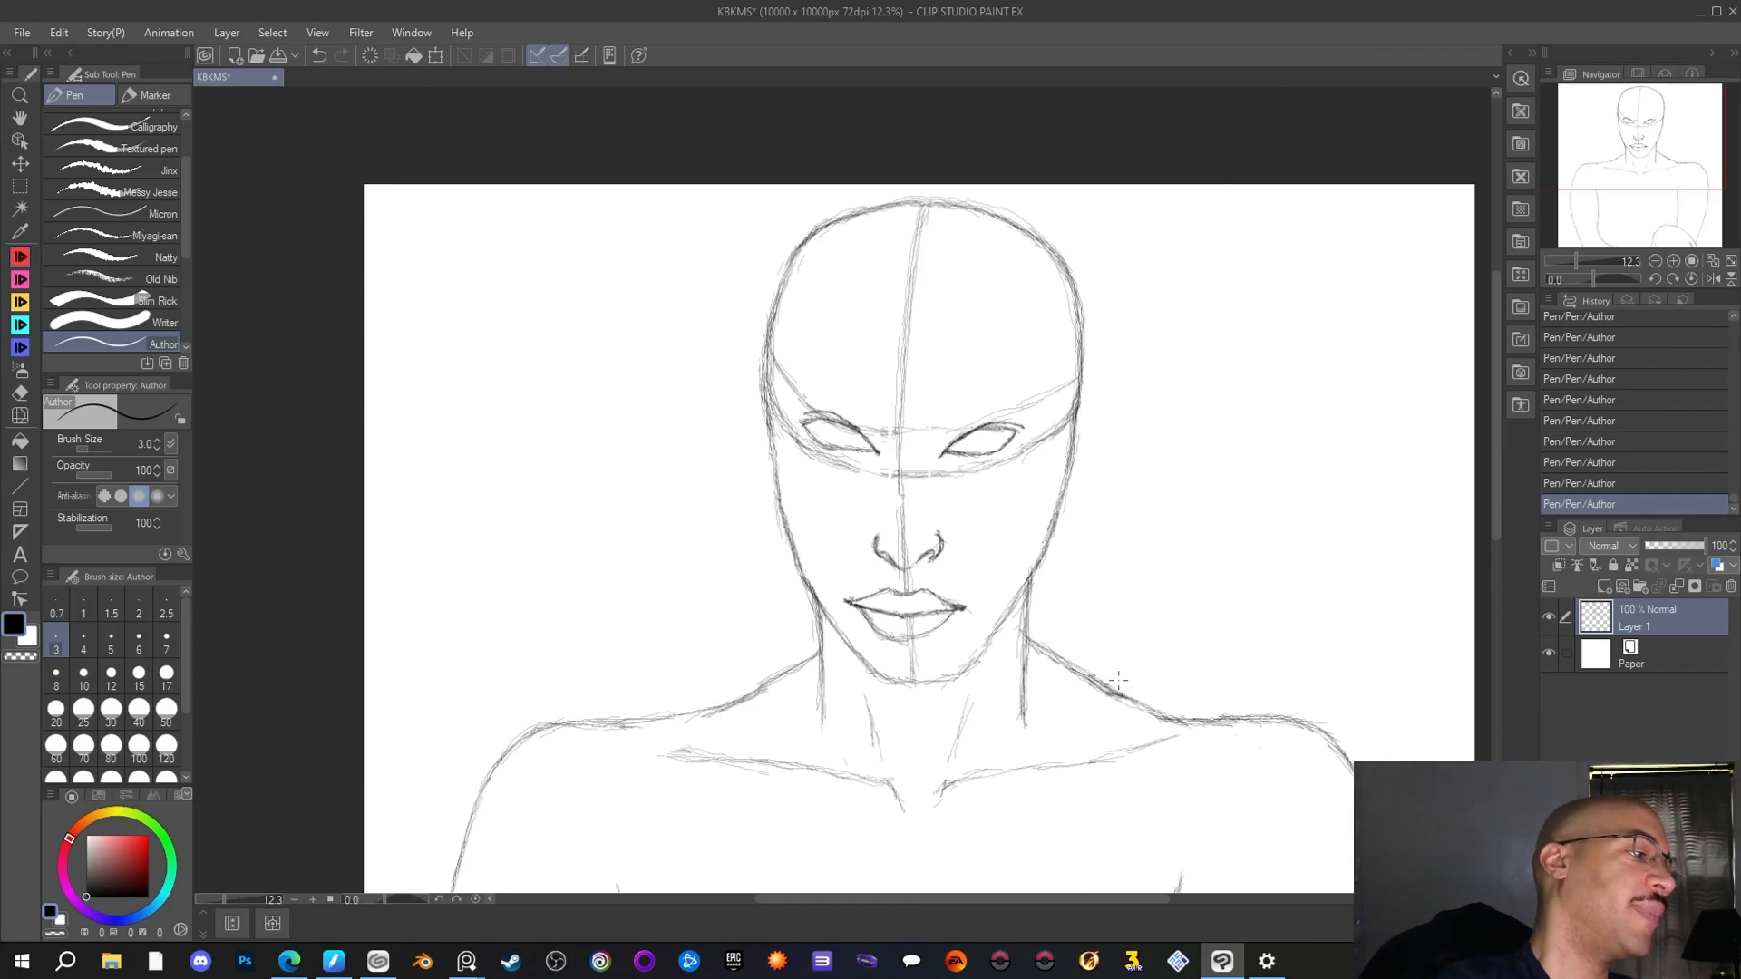
Erase the left part of the upper lip near the centre and redraw it as a smoother curve with the Author pen
click(20, 393)
mouse_move(888, 591)
mouse_down()
mouse_move(869, 589)
mouse_move(954, 598)
mouse_move(958, 582)
mouse_move(951, 602)
mouse_move(851, 602)
mouse_move(879, 598)
mouse_up()
key(p)
drag(857, 602, 903, 596)
drag(897, 595, 902, 597)
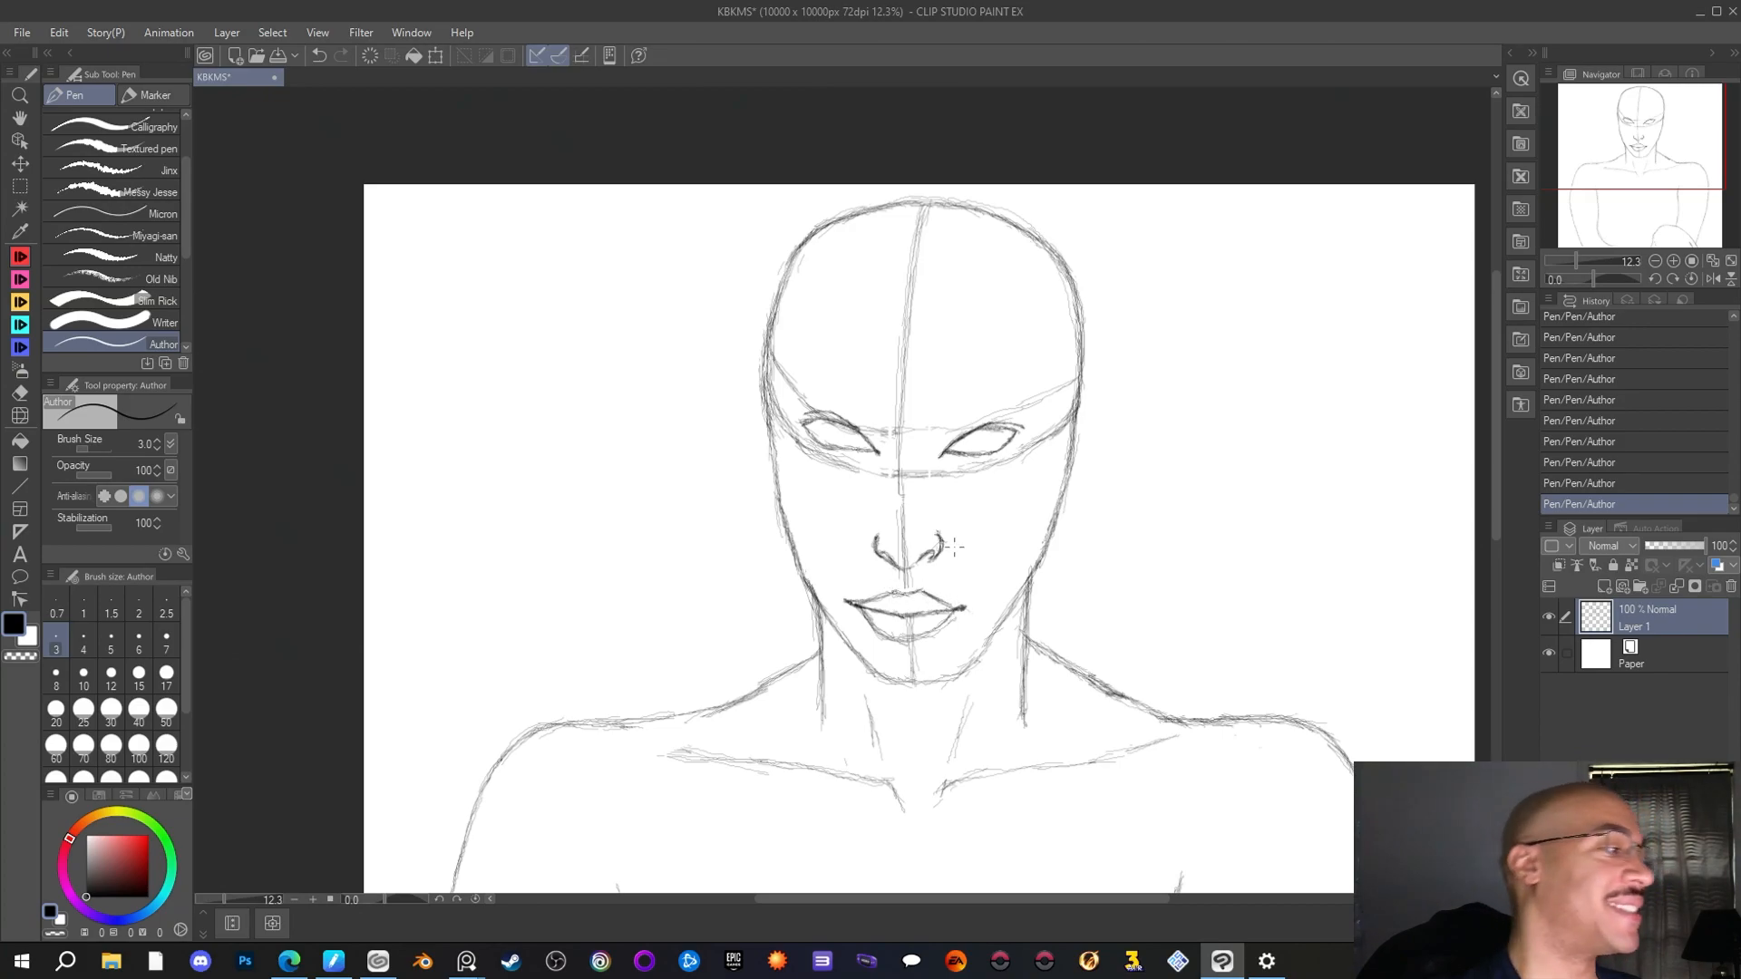
Select the mouth with a rectangular selection, shift it slightly to the right with a Scale/Rotate transform, and deselect
key(m)
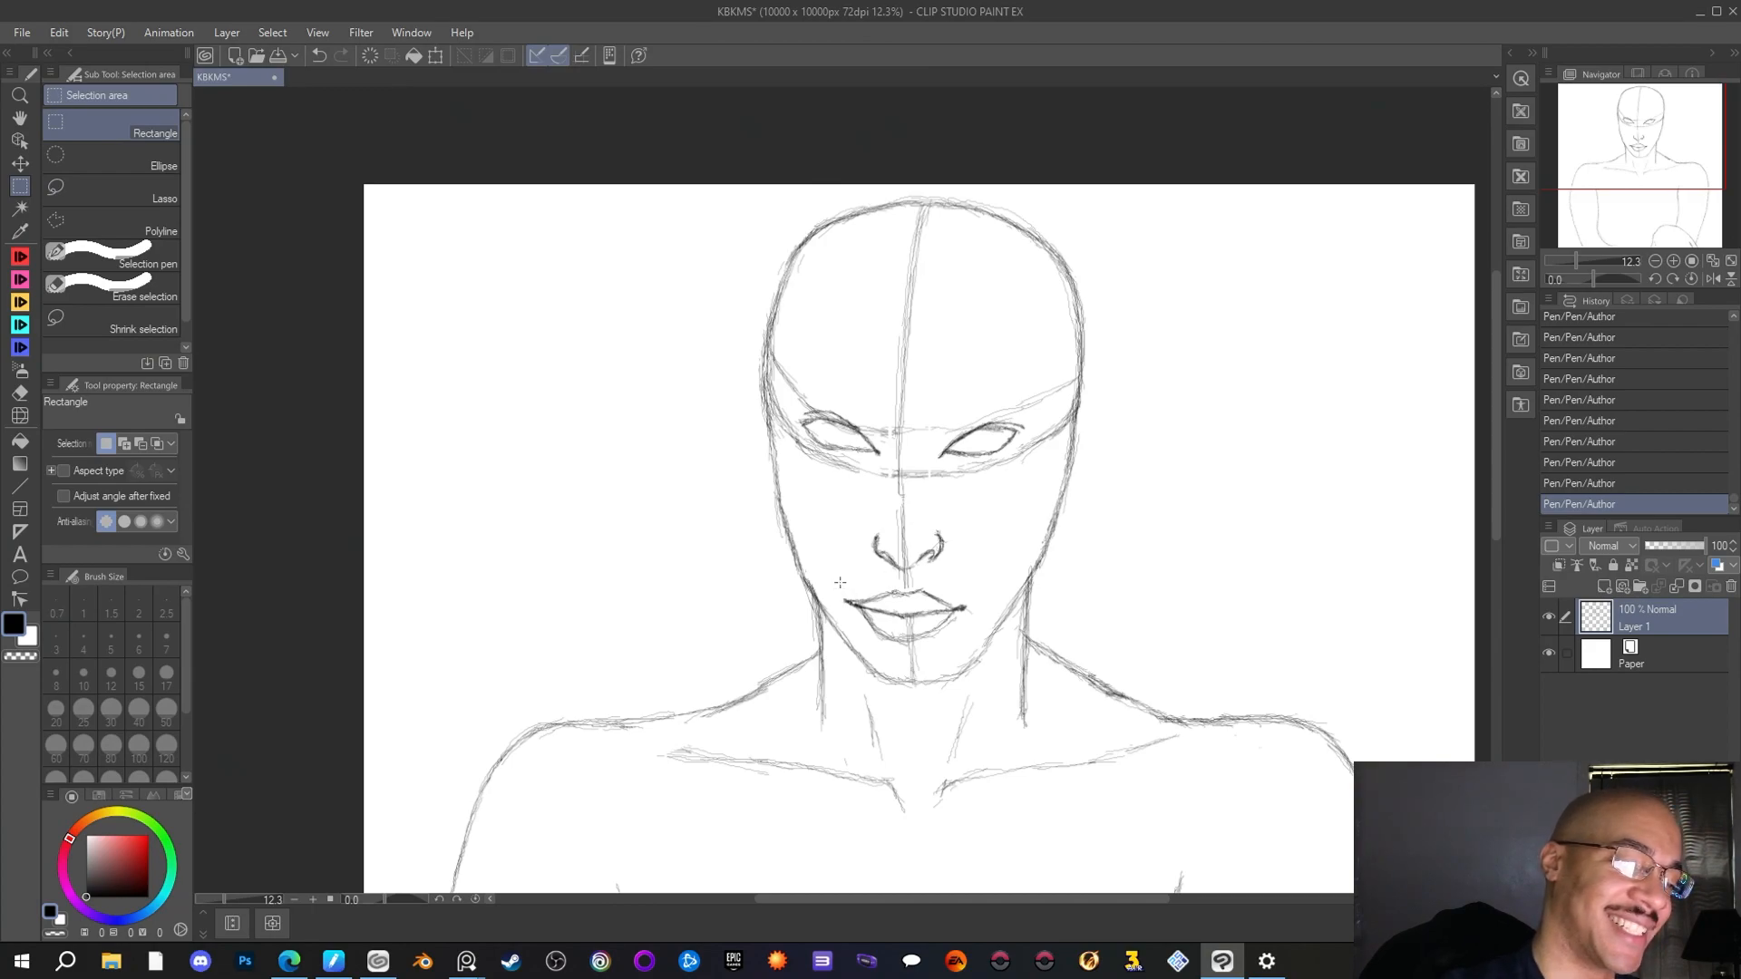
drag(842, 580, 946, 617)
key(ctrl+t)
key(Return)
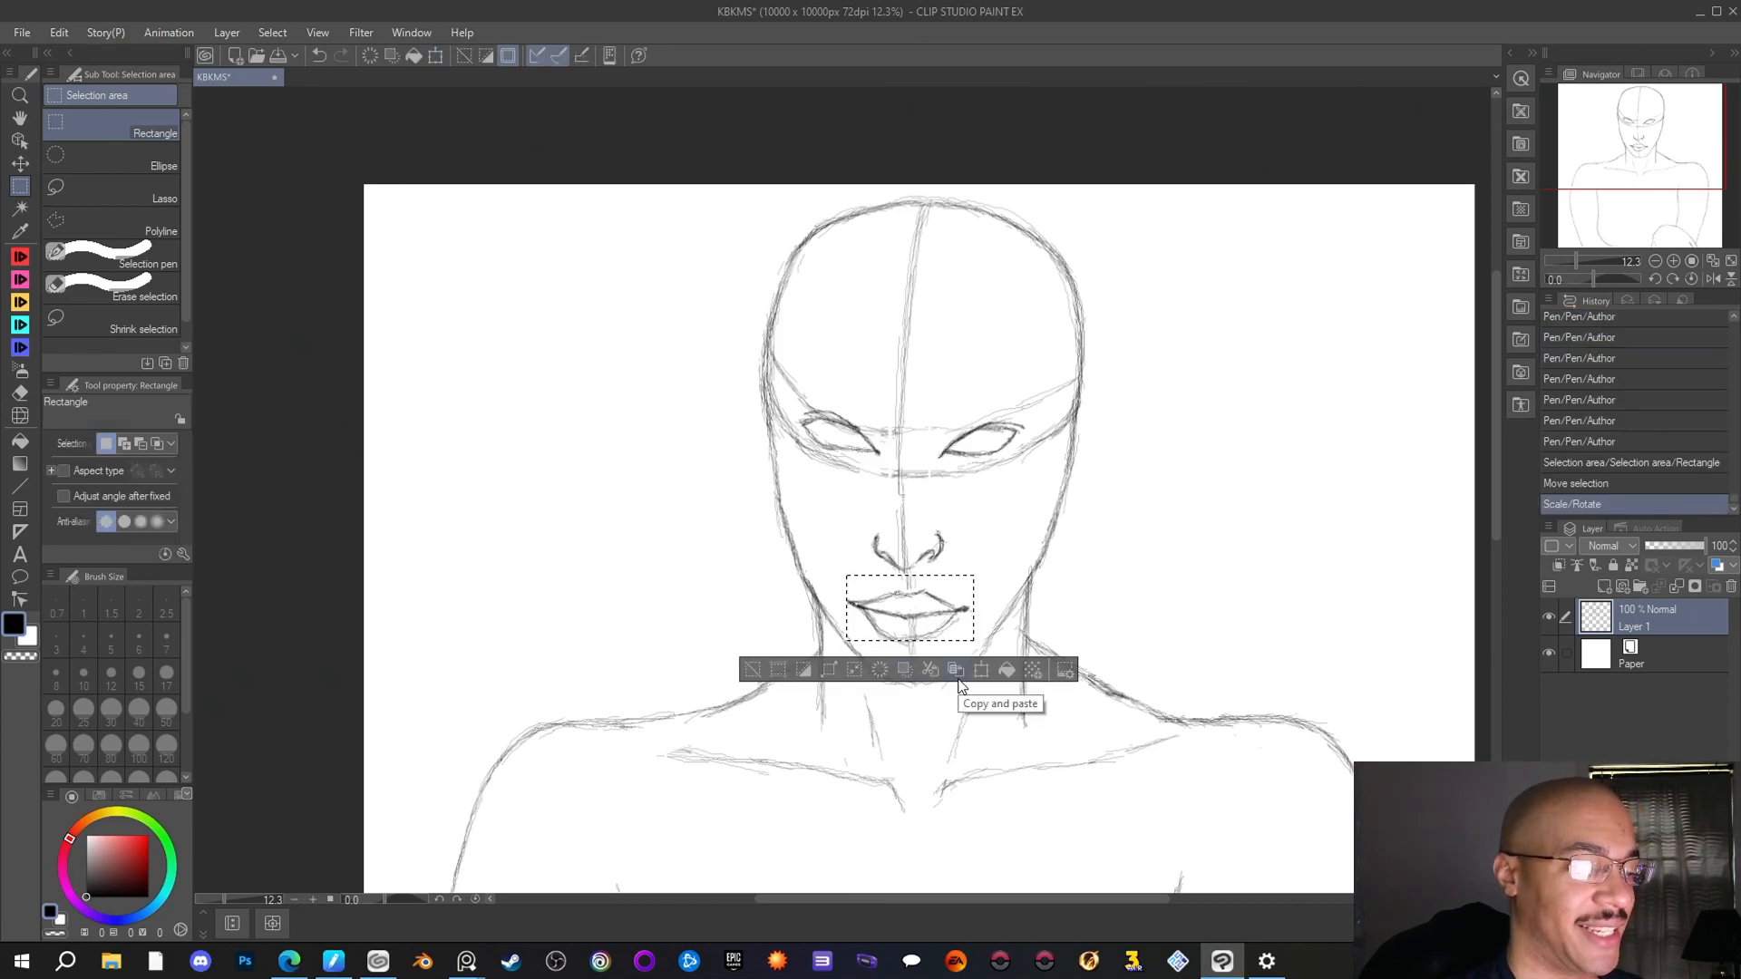
key(ctrl+d)
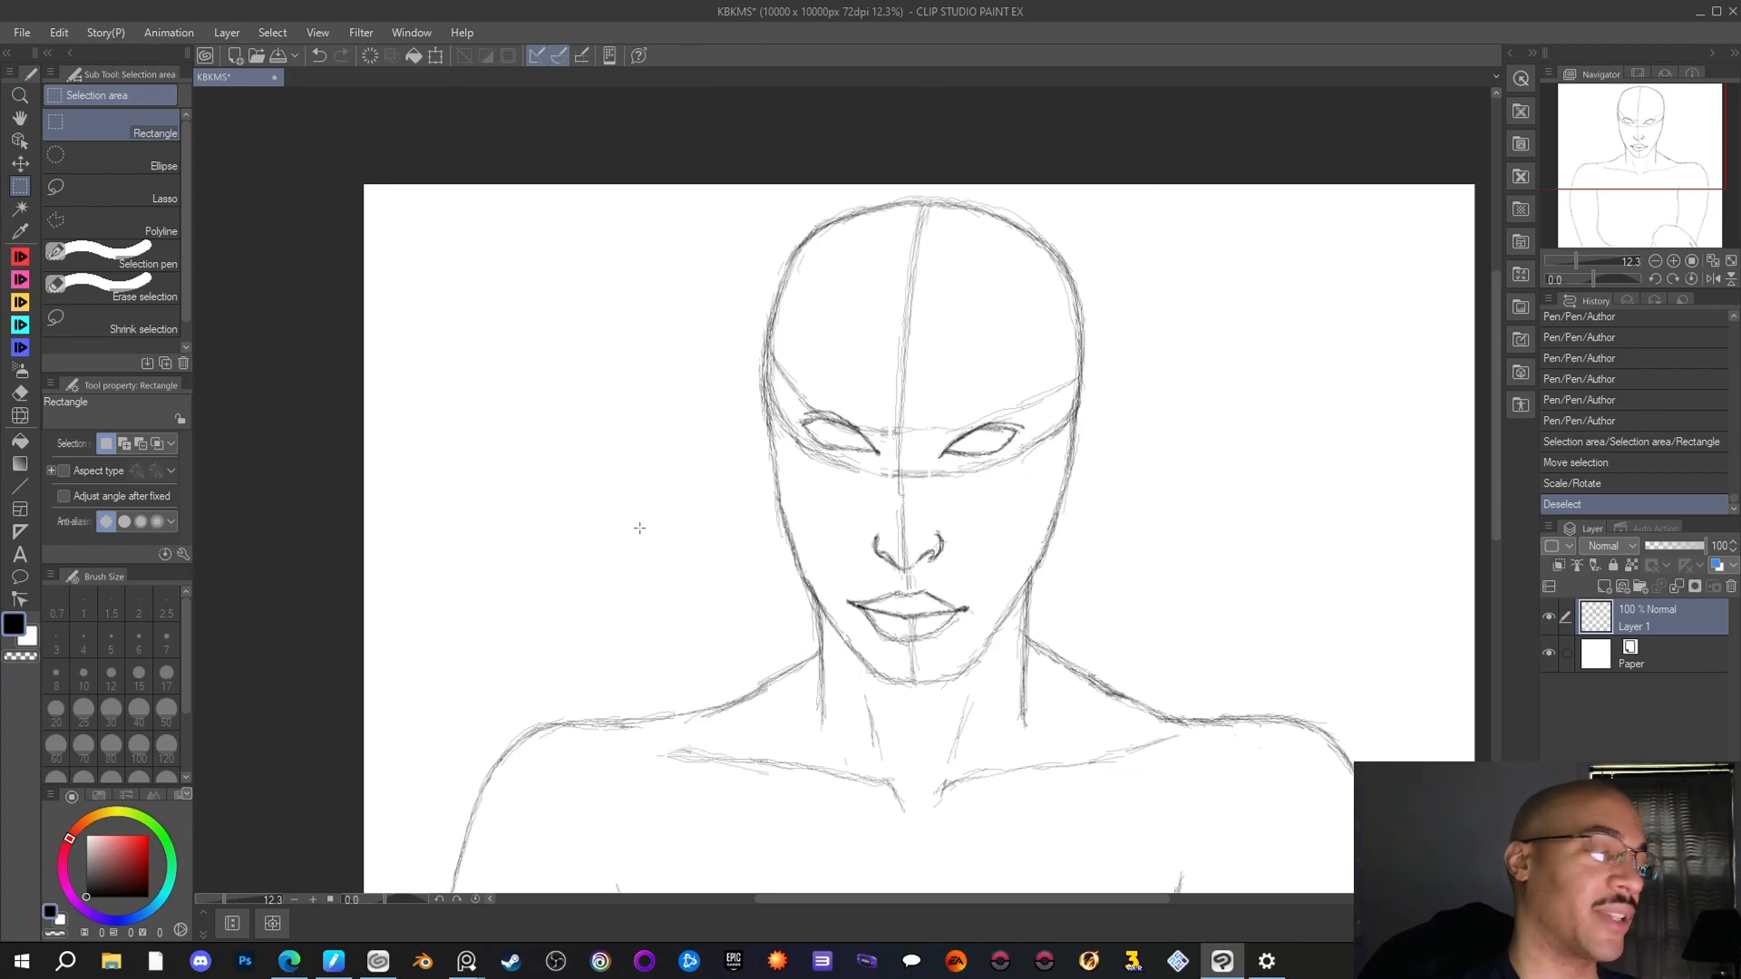
Sketch a fuller jaw and lower, broader chin with the Author pen, from the left cheek around to the right side
key(p)
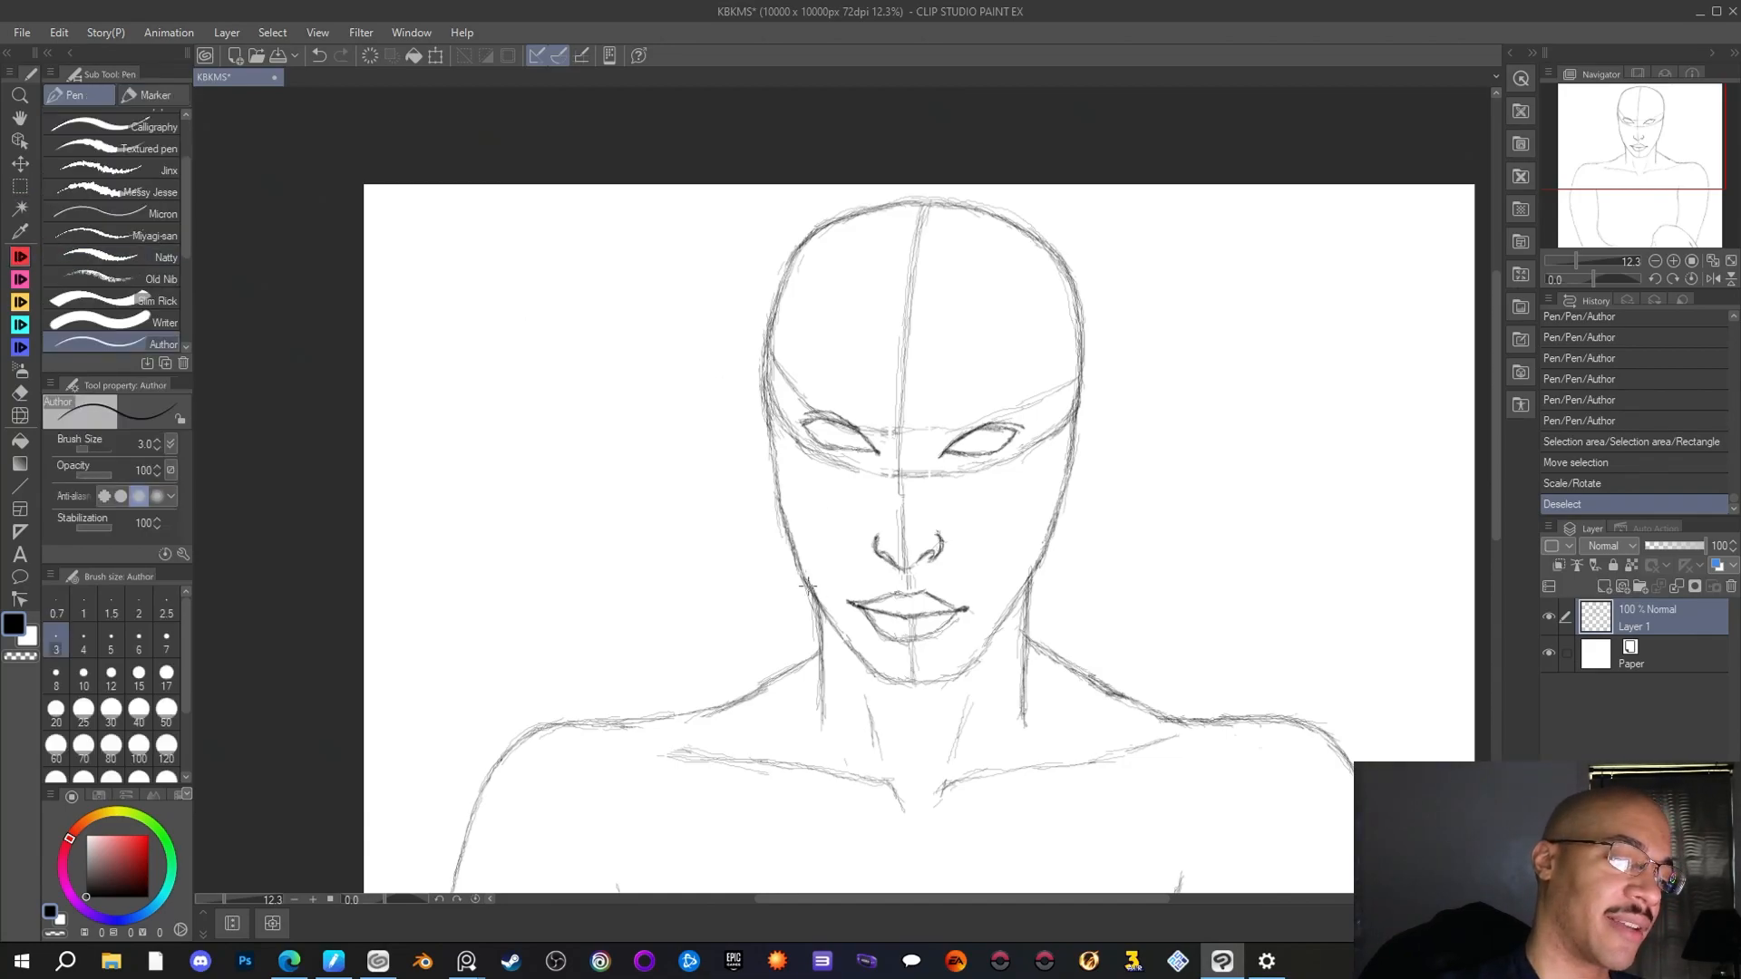
drag(808, 587, 853, 673)
drag(818, 598, 859, 676)
mouse_move(829, 627)
mouse_down()
mouse_move(818, 591)
mouse_move(866, 684)
mouse_move(851, 669)
mouse_move(885, 693)
mouse_move(838, 635)
mouse_move(901, 693)
mouse_move(955, 689)
mouse_move(889, 692)
mouse_move(927, 700)
mouse_move(1007, 620)
mouse_move(968, 681)
mouse_up()
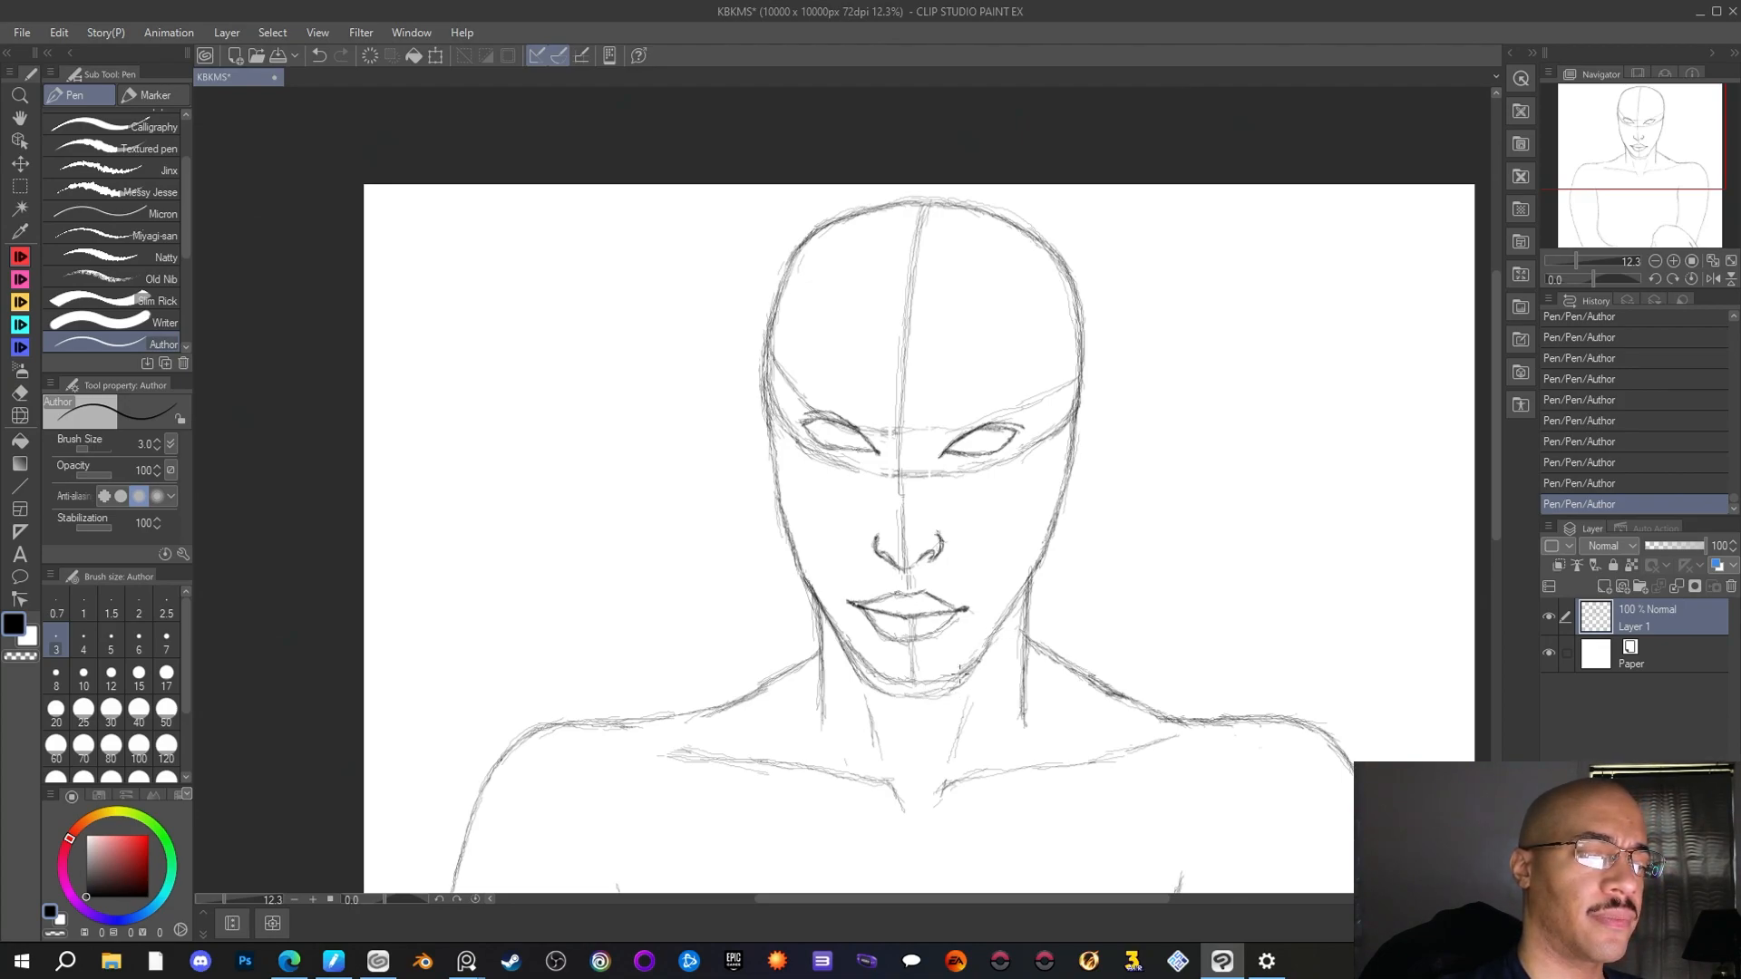
Erase the old jaw and chin lines inside the new outline, plus the centre line on the chin, with the Rough eraser
key(e)
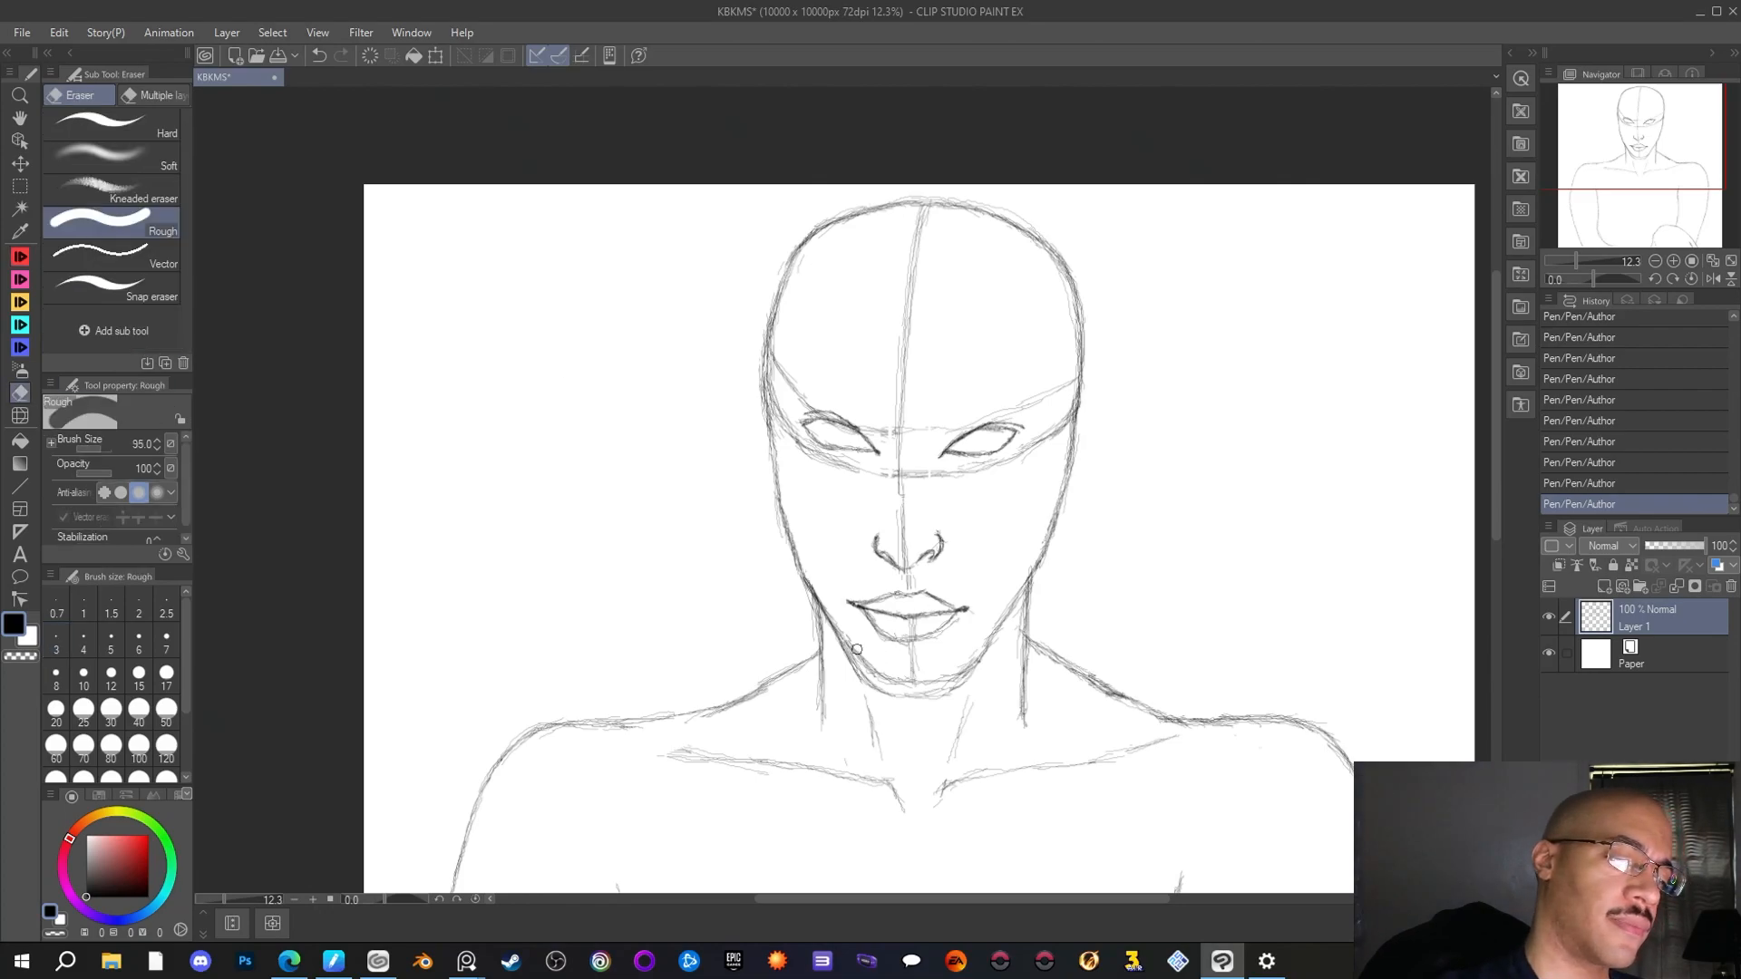
drag(850, 635, 858, 652)
mouse_move(906, 679)
mouse_down()
mouse_move(971, 634)
mouse_move(901, 678)
mouse_move(957, 642)
mouse_move(990, 699)
mouse_move(977, 644)
mouse_move(947, 677)
mouse_move(974, 636)
mouse_move(944, 682)
mouse_move(1003, 618)
mouse_move(985, 676)
mouse_move(991, 656)
mouse_move(945, 700)
mouse_move(880, 699)
mouse_move(839, 657)
mouse_move(973, 701)
mouse_move(874, 693)
mouse_up()
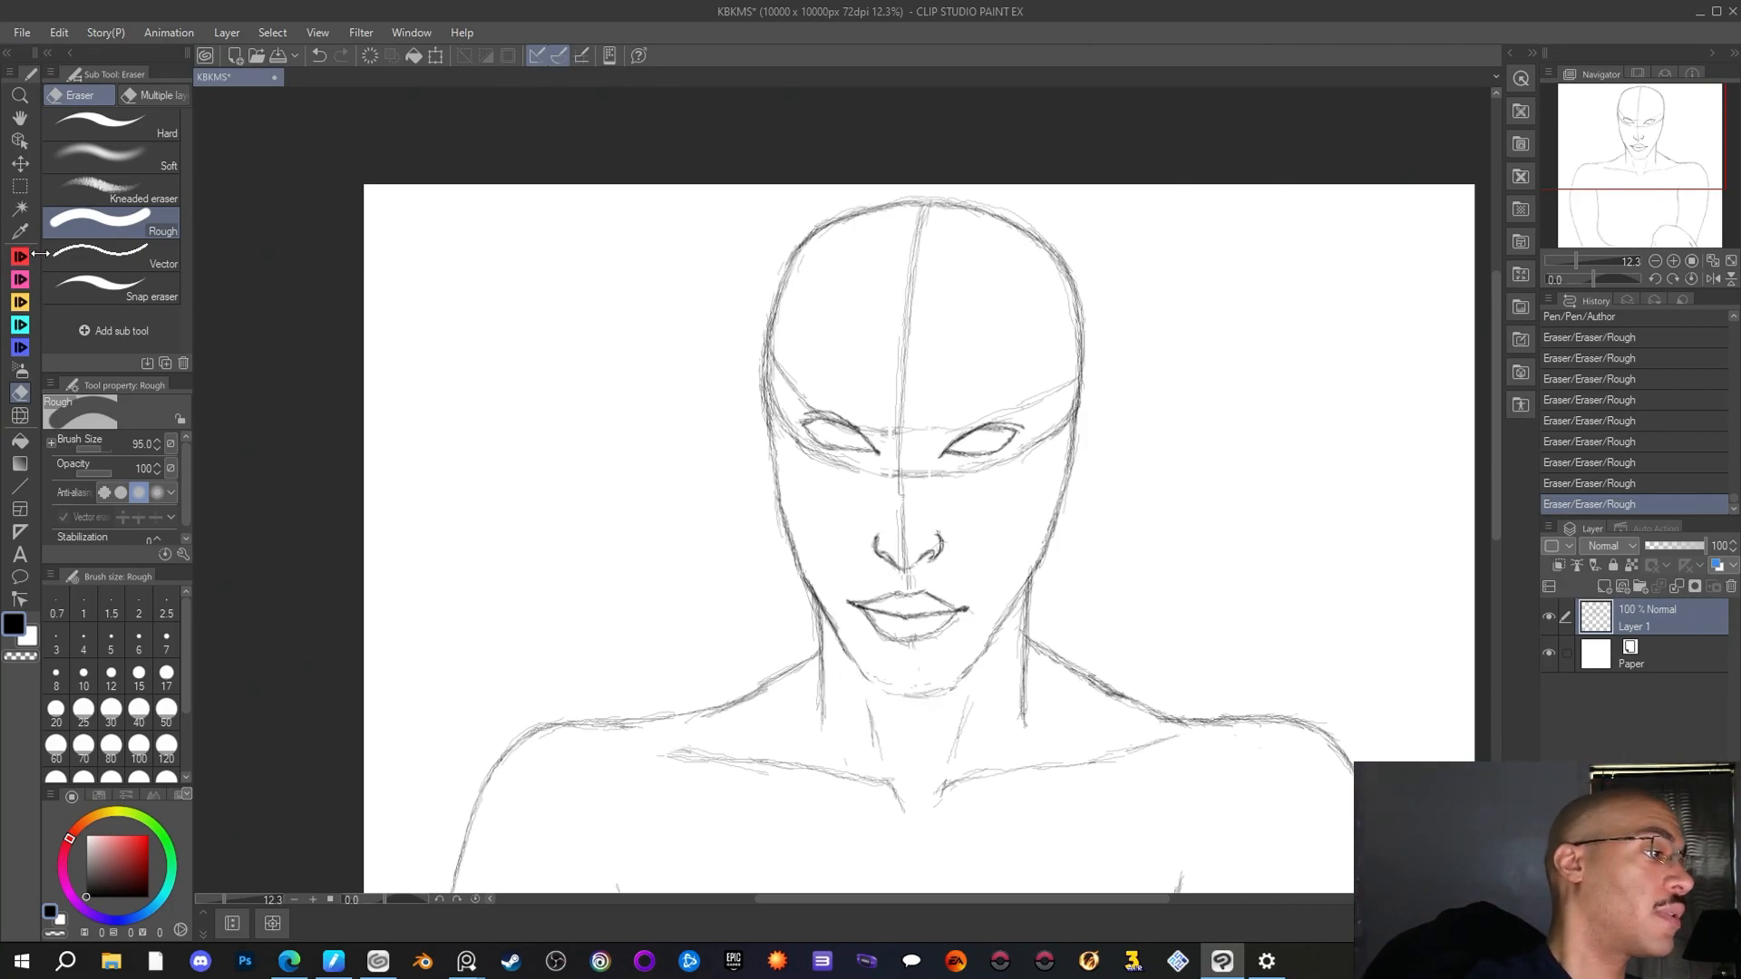
Redraw the left jaw and chin with a slightly higher curve using the Author pen, and erase the old lines outside it with the Rough eraser
key(p)
mouse_move(838, 627)
mouse_down()
mouse_move(869, 679)
mouse_move(907, 689)
mouse_up()
drag(891, 688, 918, 691)
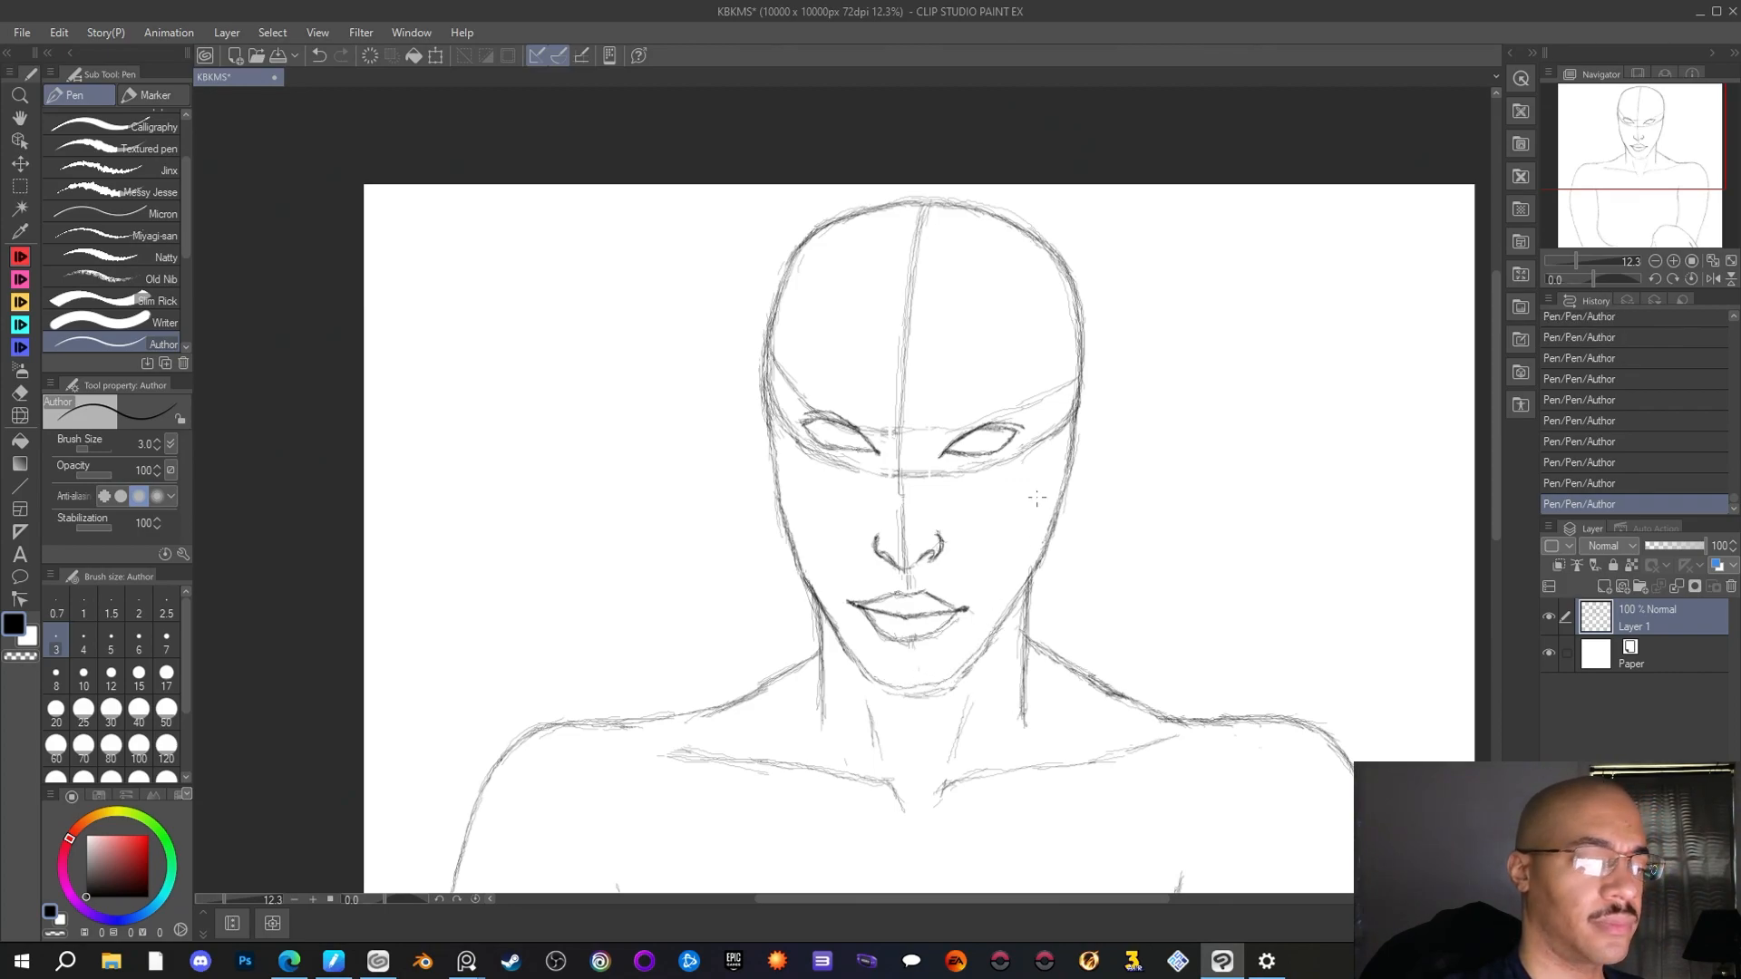
key(e)
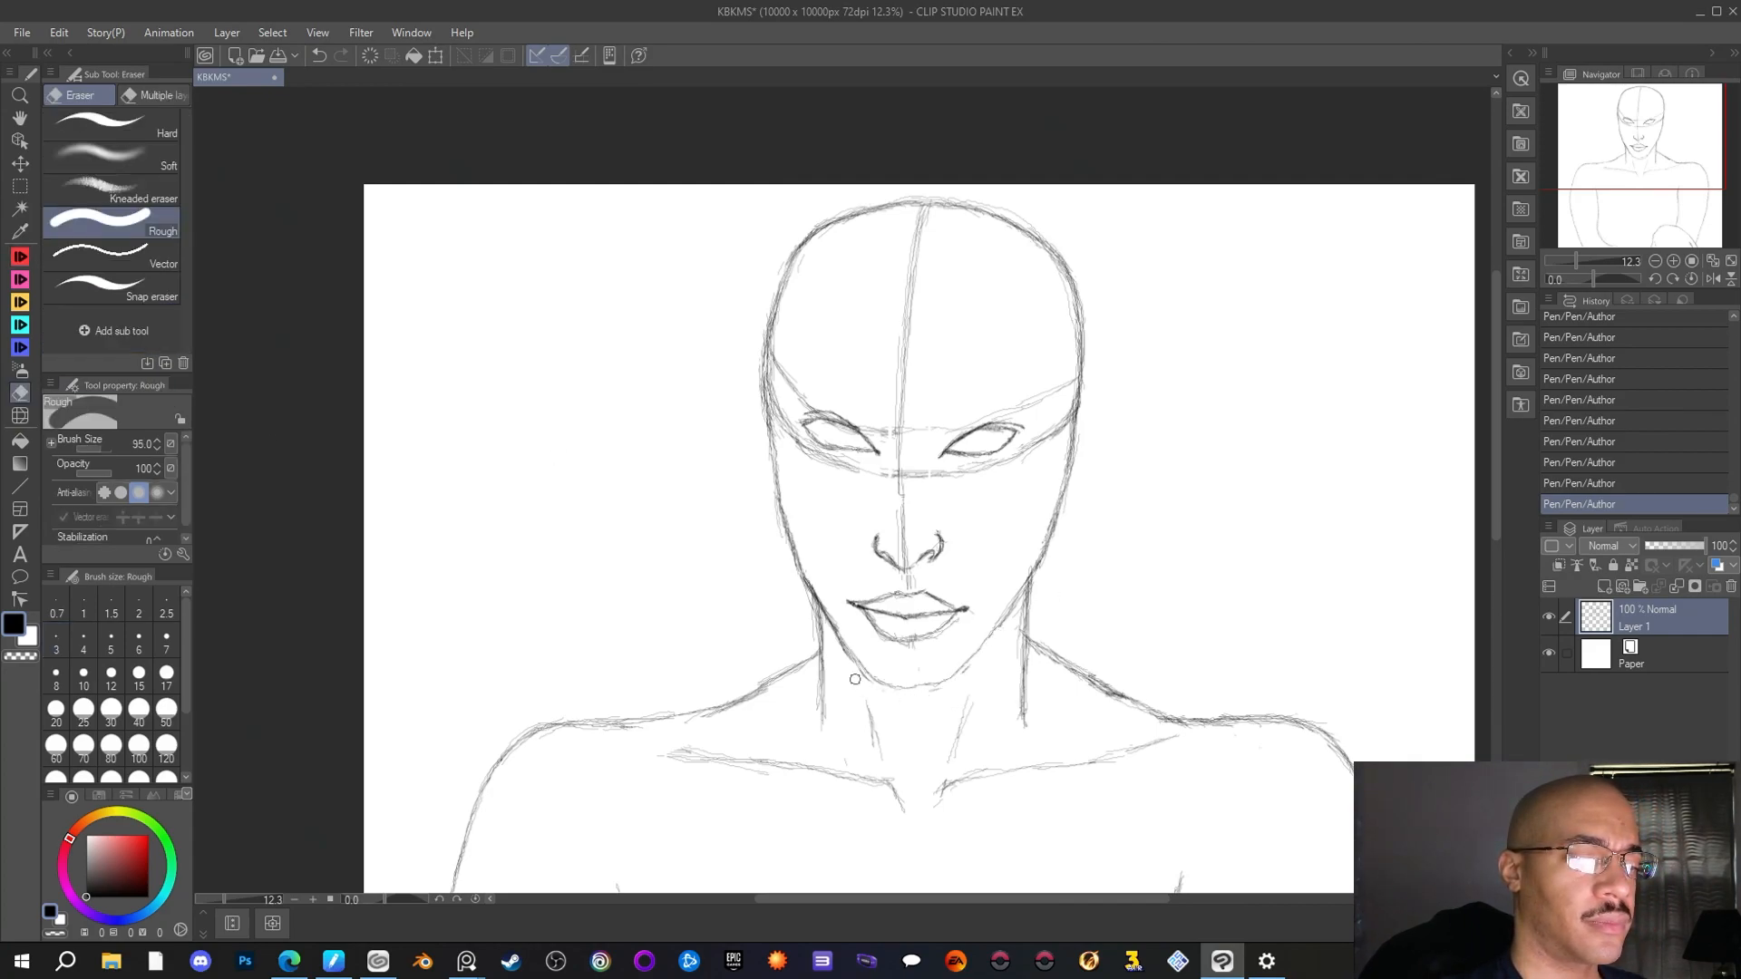
drag(865, 681, 840, 656)
mouse_move(1002, 657)
mouse_down()
mouse_move(938, 695)
mouse_move(1016, 613)
mouse_move(1003, 635)
mouse_up()
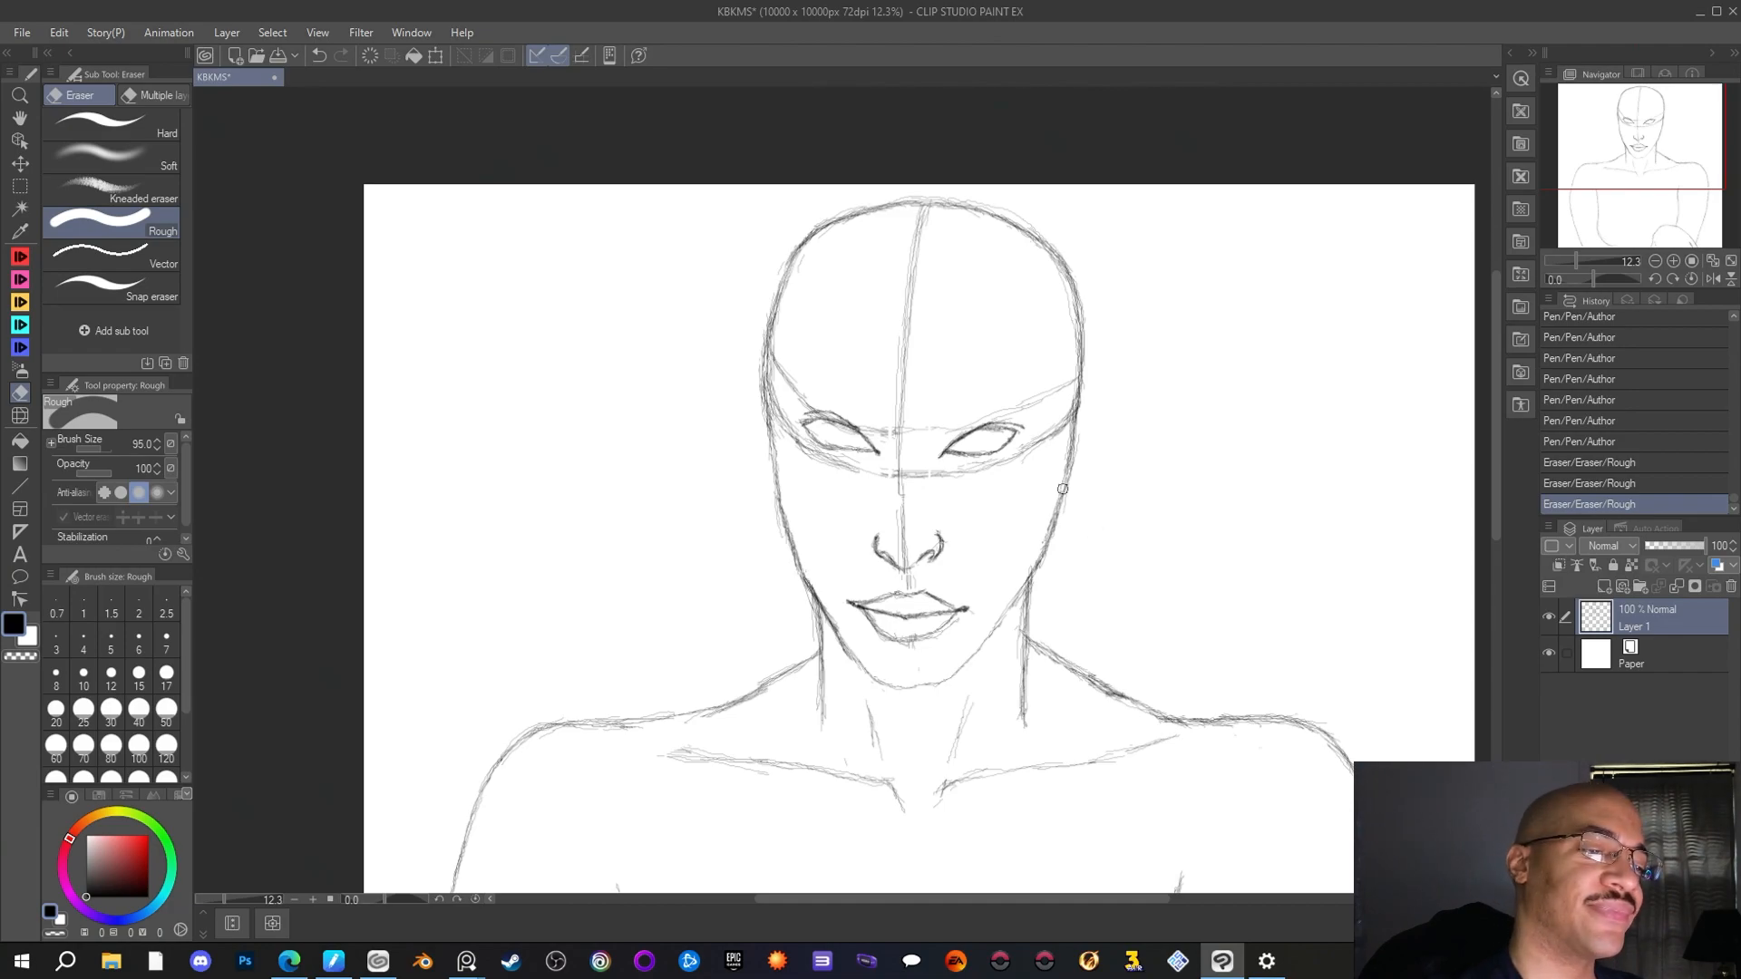
Retrace the jaw and chin from the right cheek around to the left with the Author pen, and erase the stray line outside the left jaw
click(26, 255)
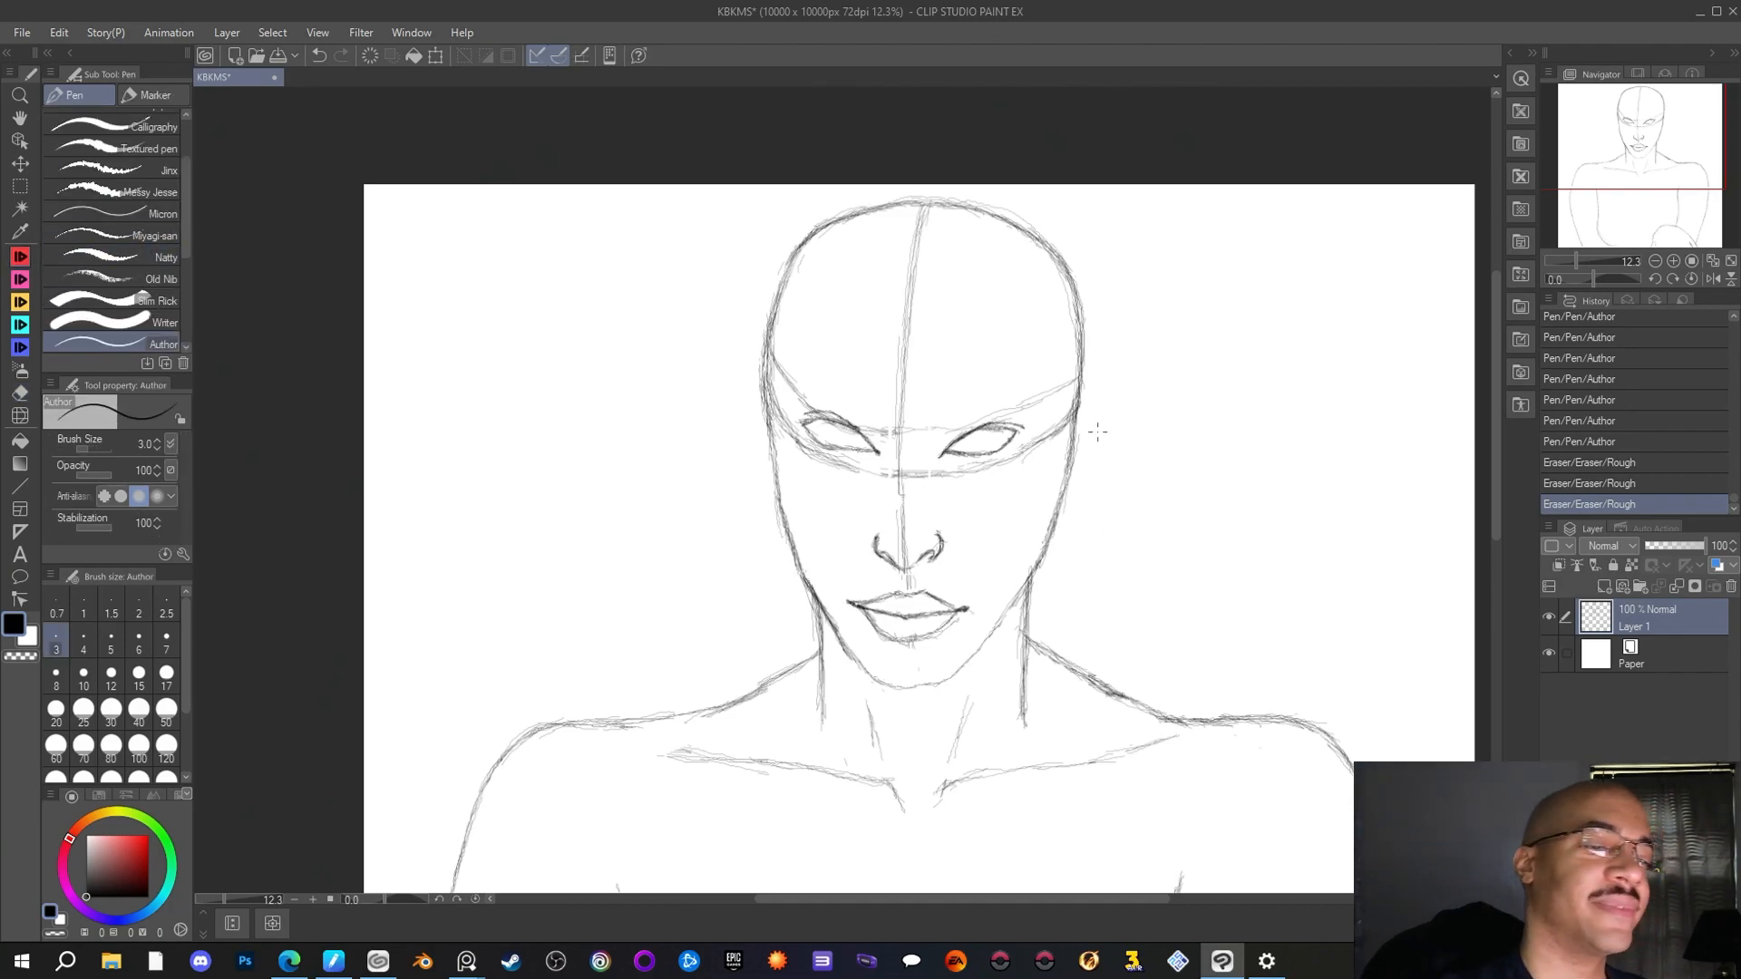
drag(1032, 567, 934, 682)
mouse_move(943, 679)
mouse_down()
mouse_move(910, 687)
mouse_move(856, 661)
mouse_up()
mouse_move(854, 656)
mouse_down()
mouse_move(837, 629)
mouse_move(853, 644)
mouse_up()
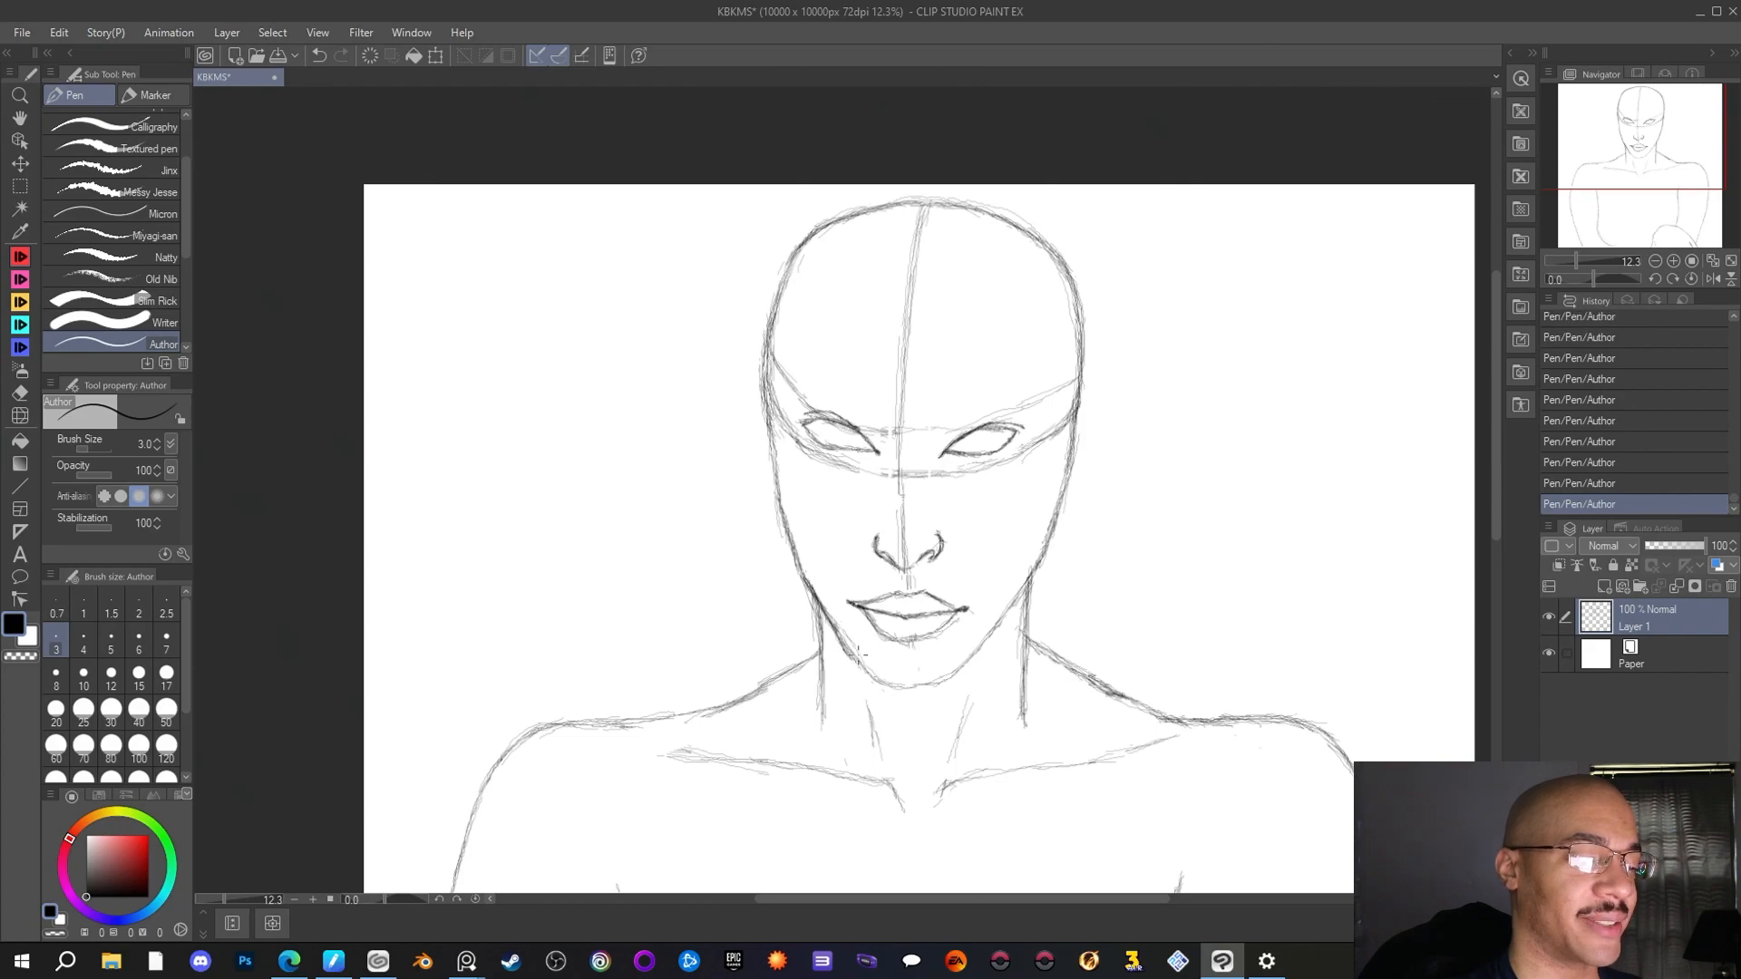
click(19, 393)
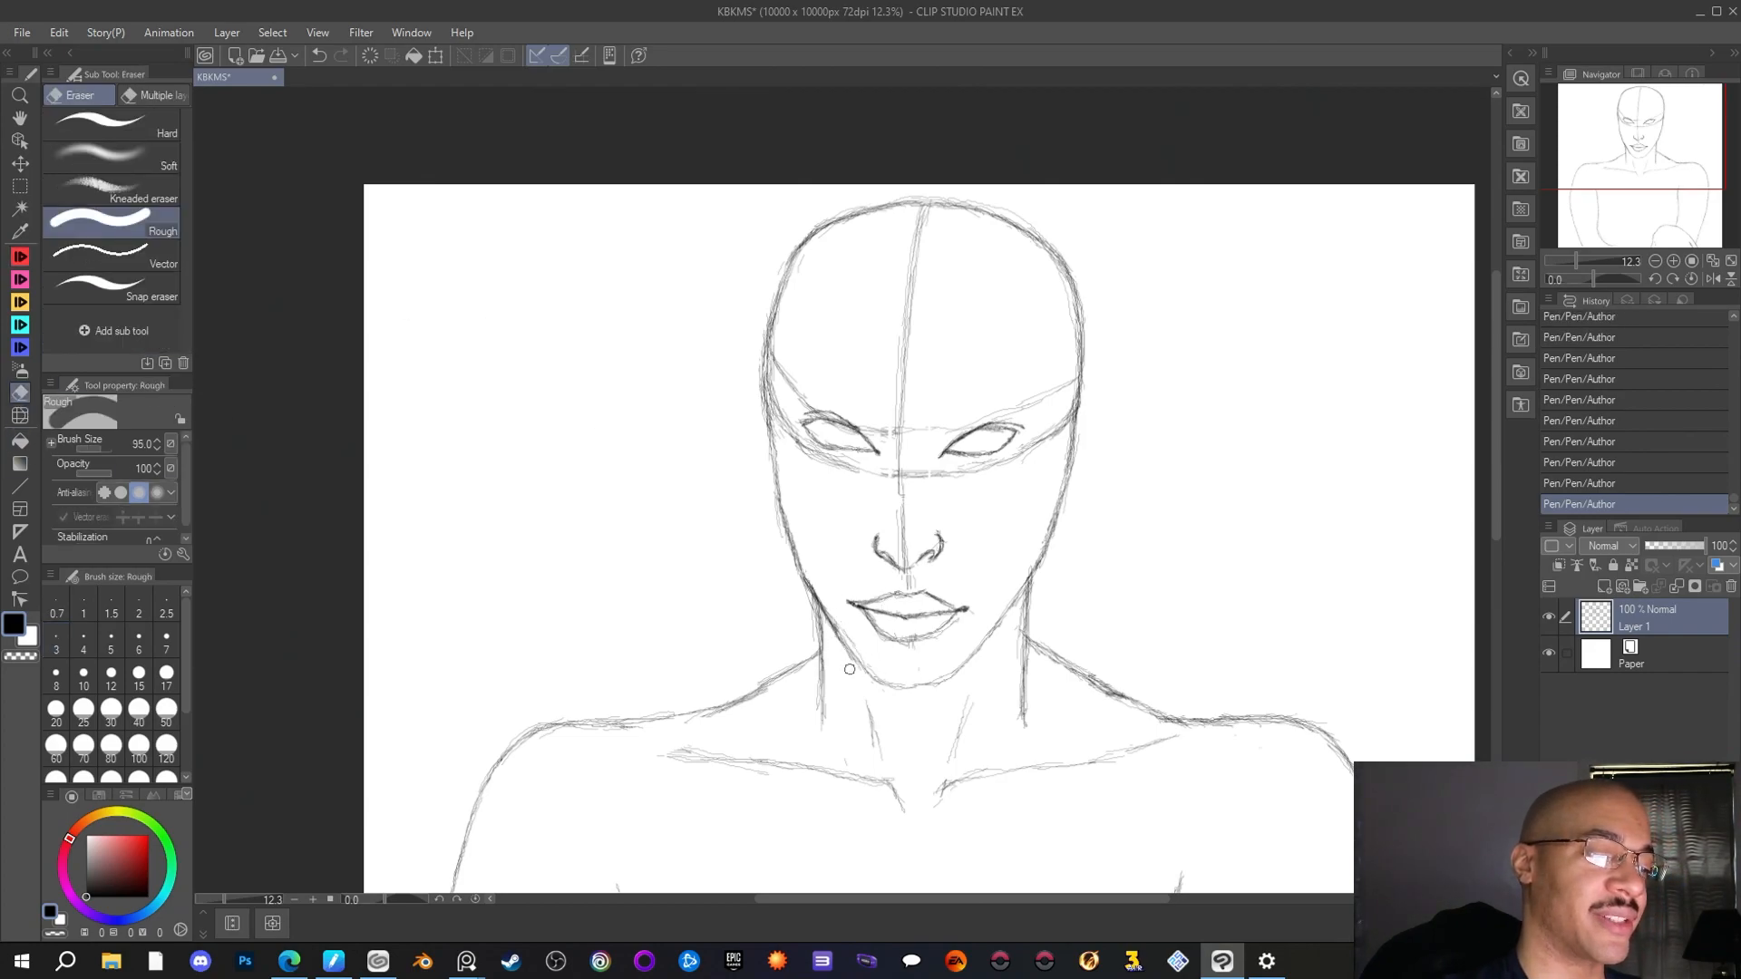
drag(836, 644, 830, 636)
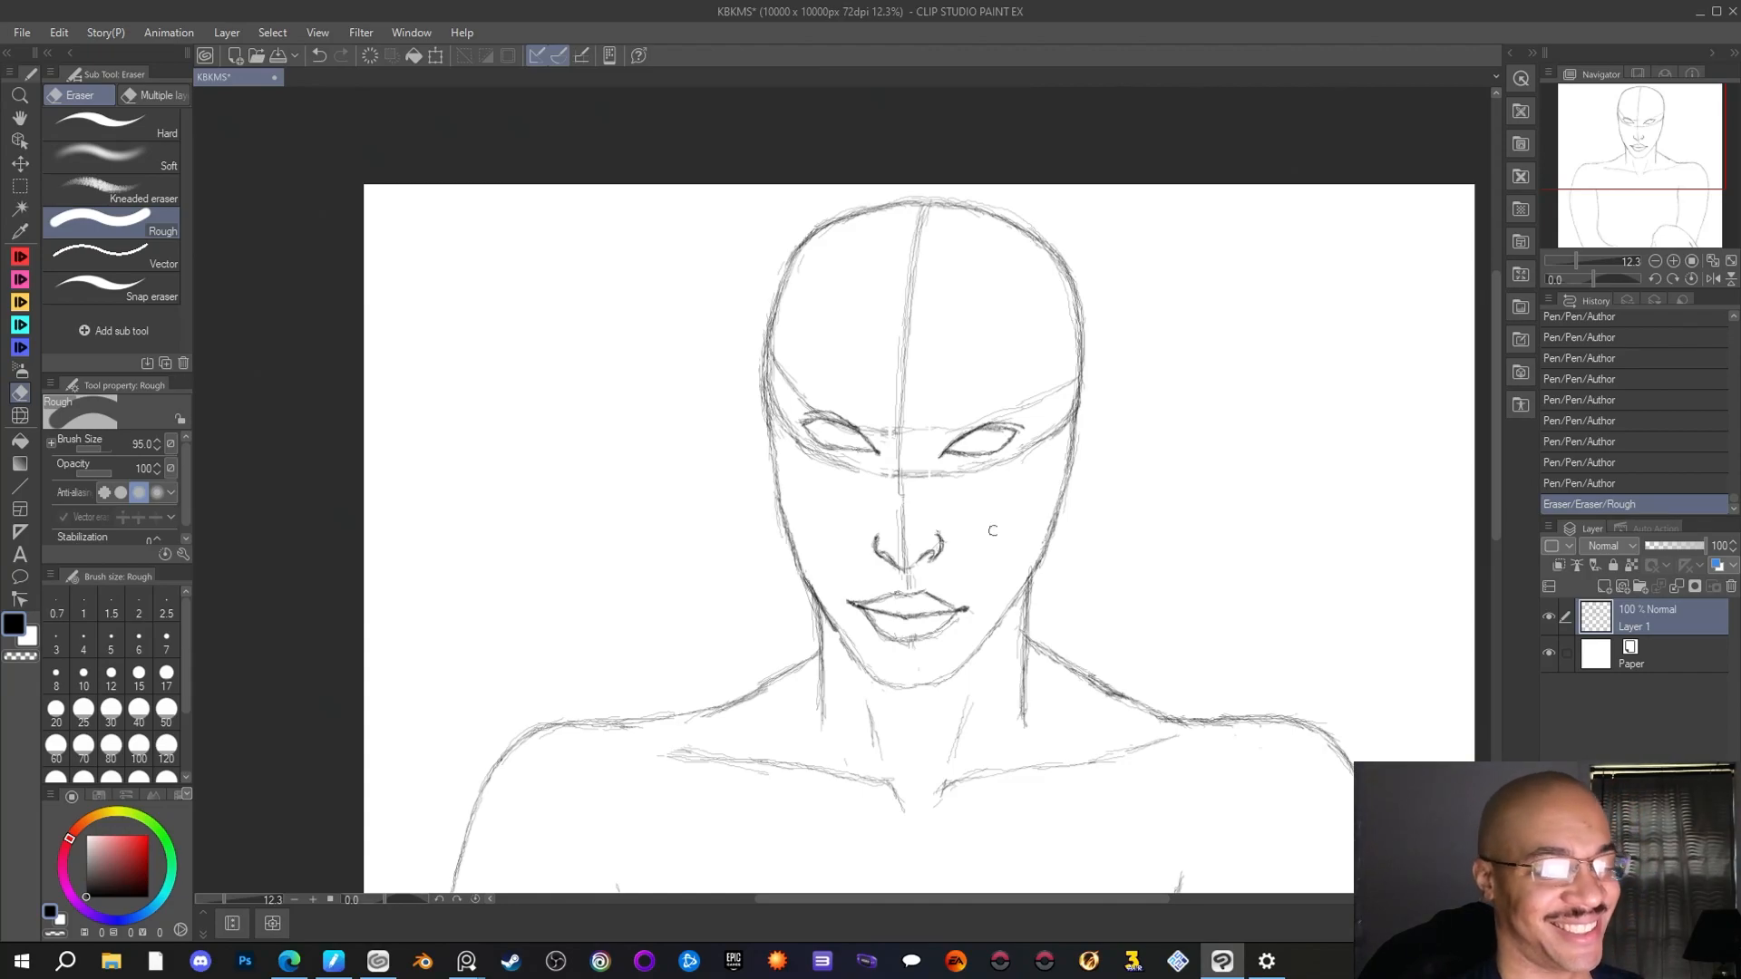
Erase the guide lines between the left eye and the head outline, and clean up the doubled left head outline with the Rough eraser
scroll(1143, 519, down, 3)
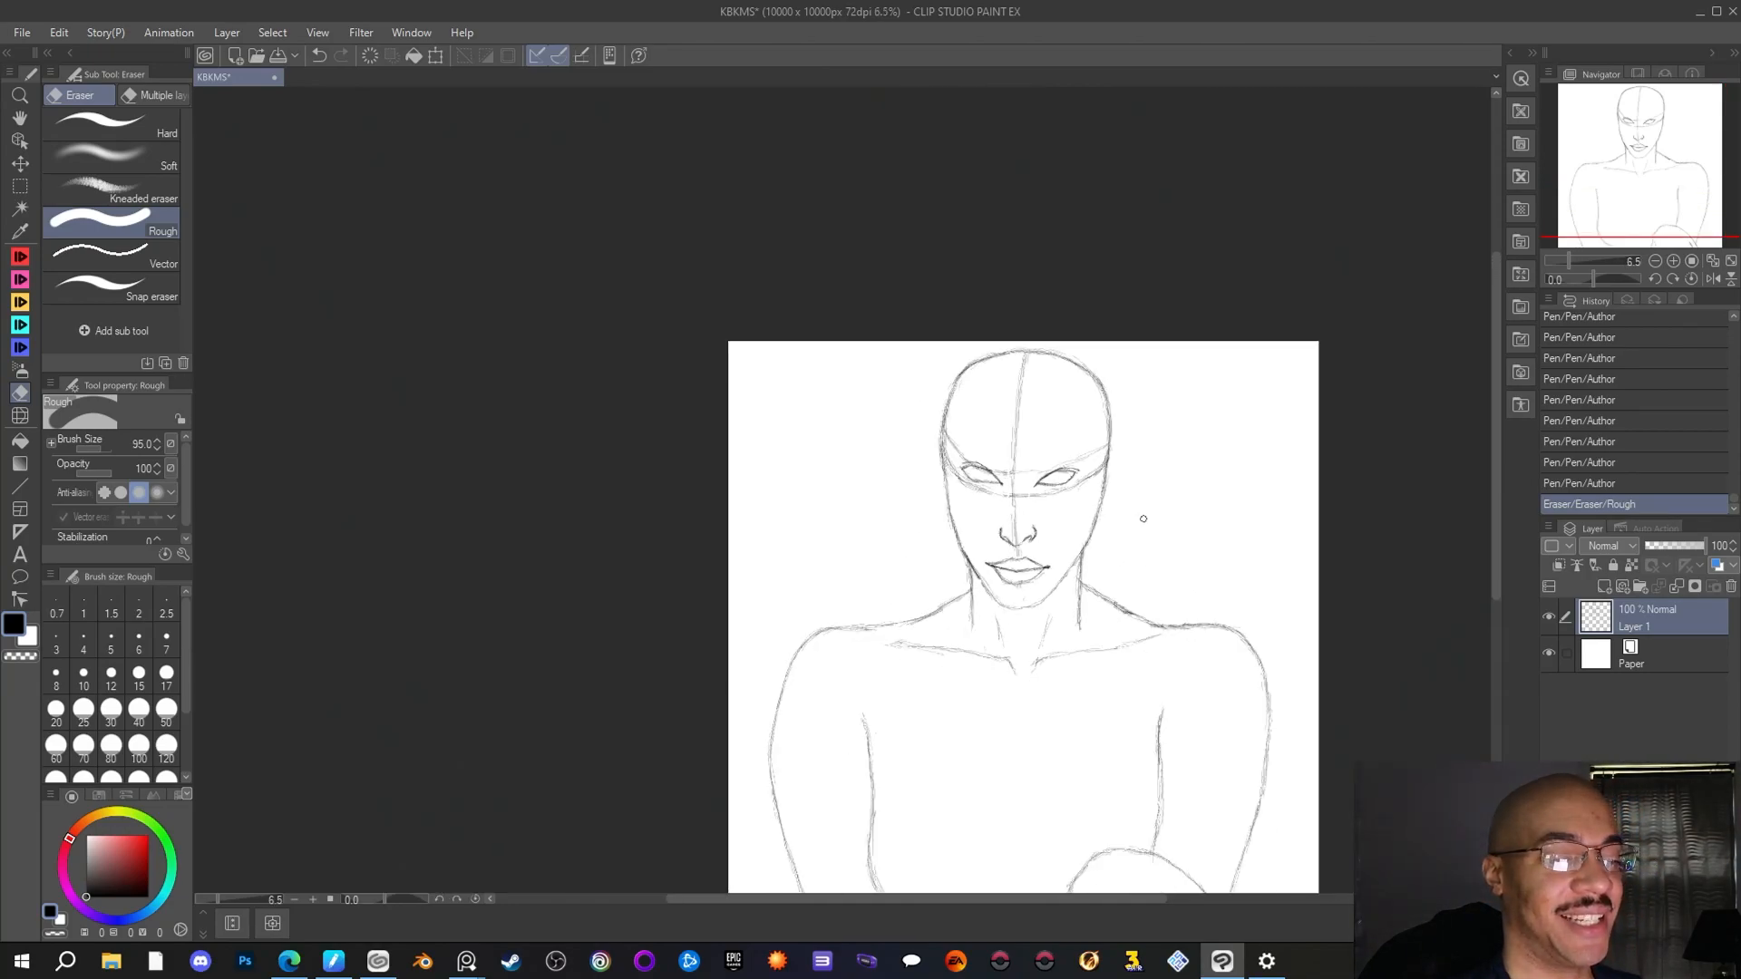
drag(863, 900, 919, 896)
scroll(793, 510, up, 3)
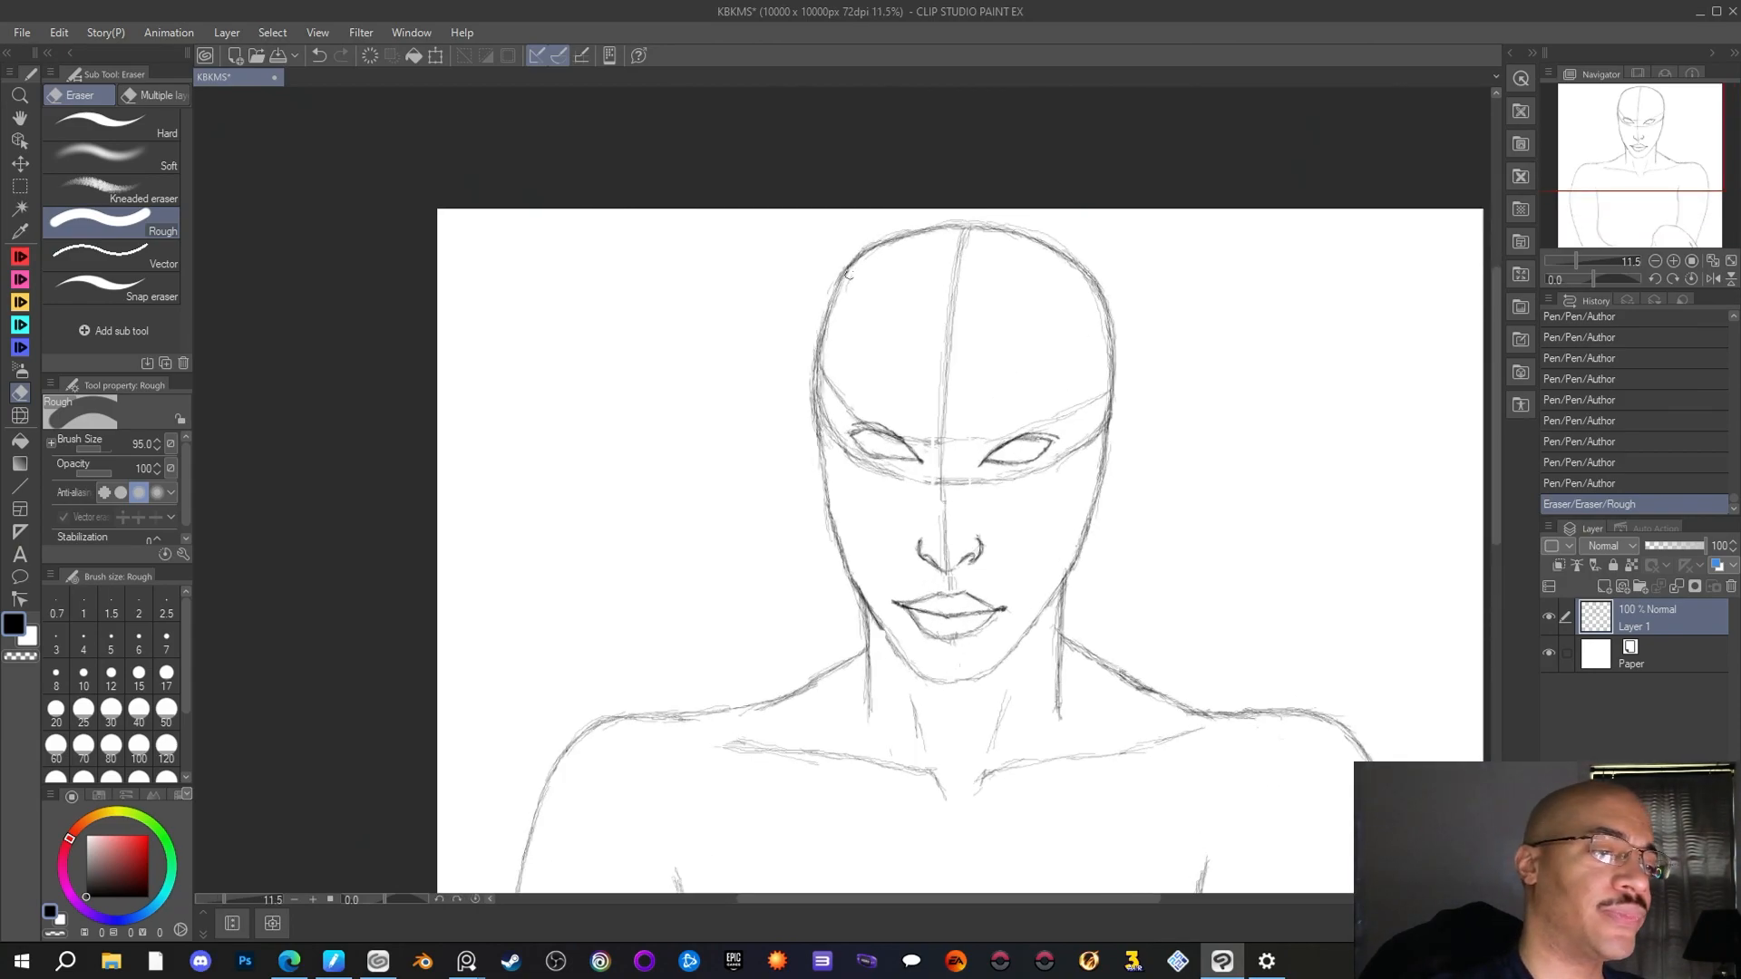
drag(834, 273, 833, 375)
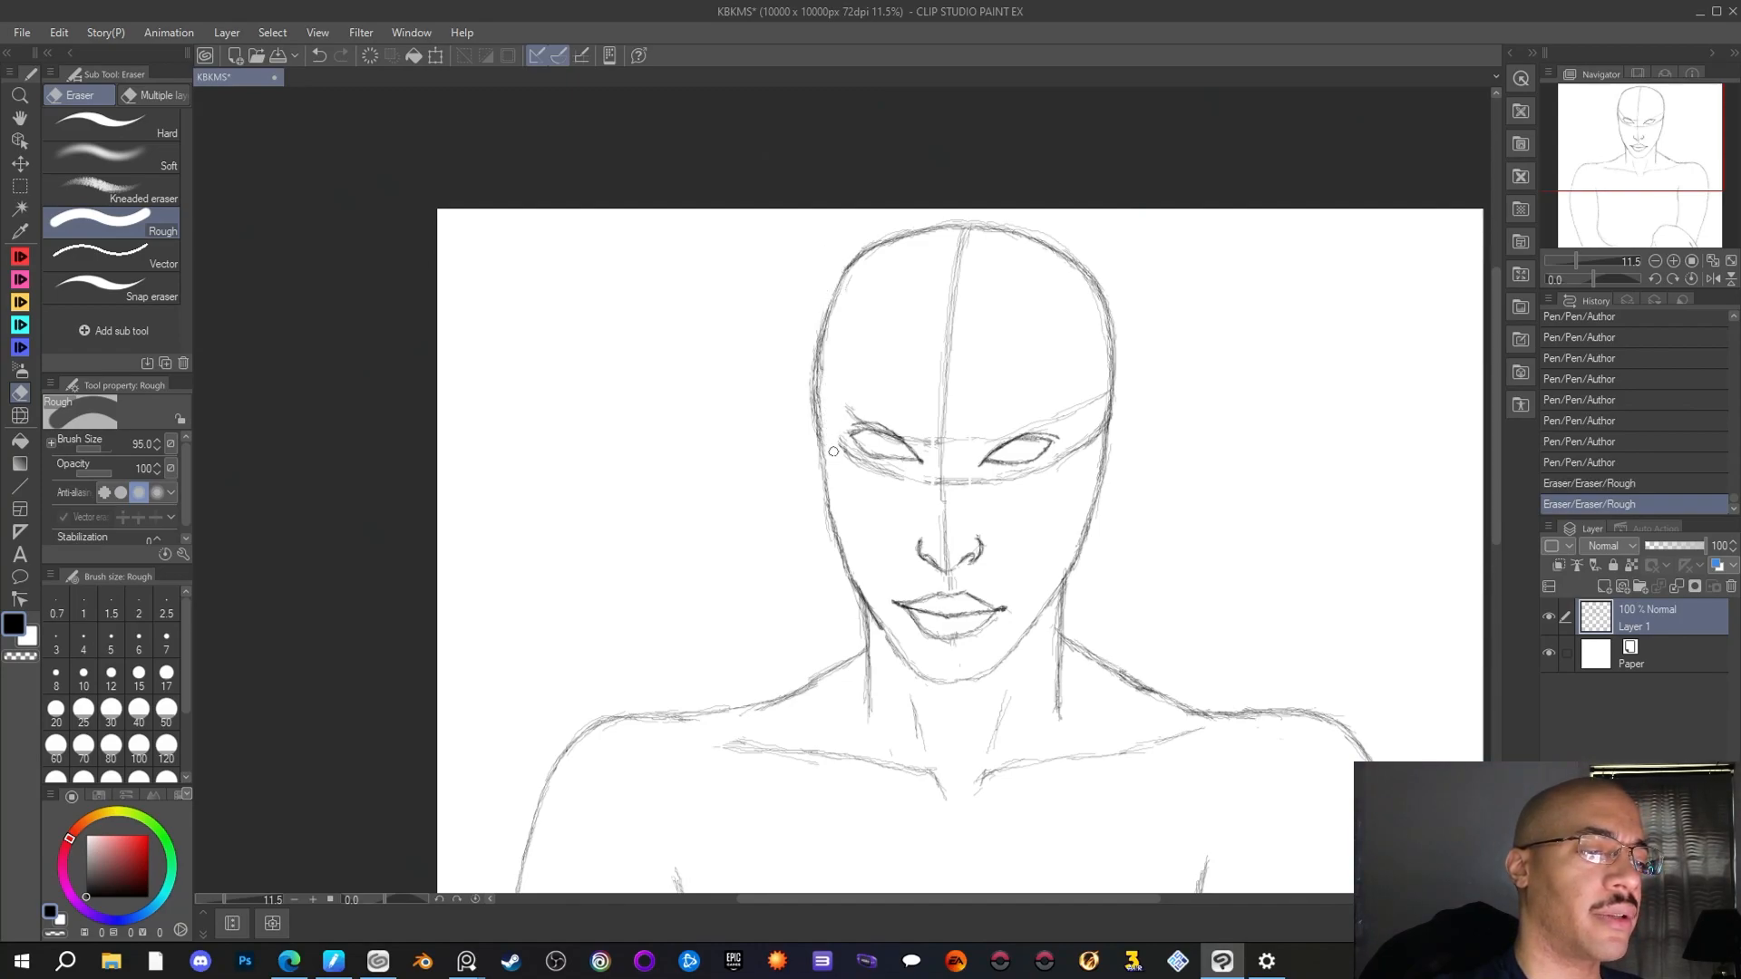
drag(850, 411, 838, 458)
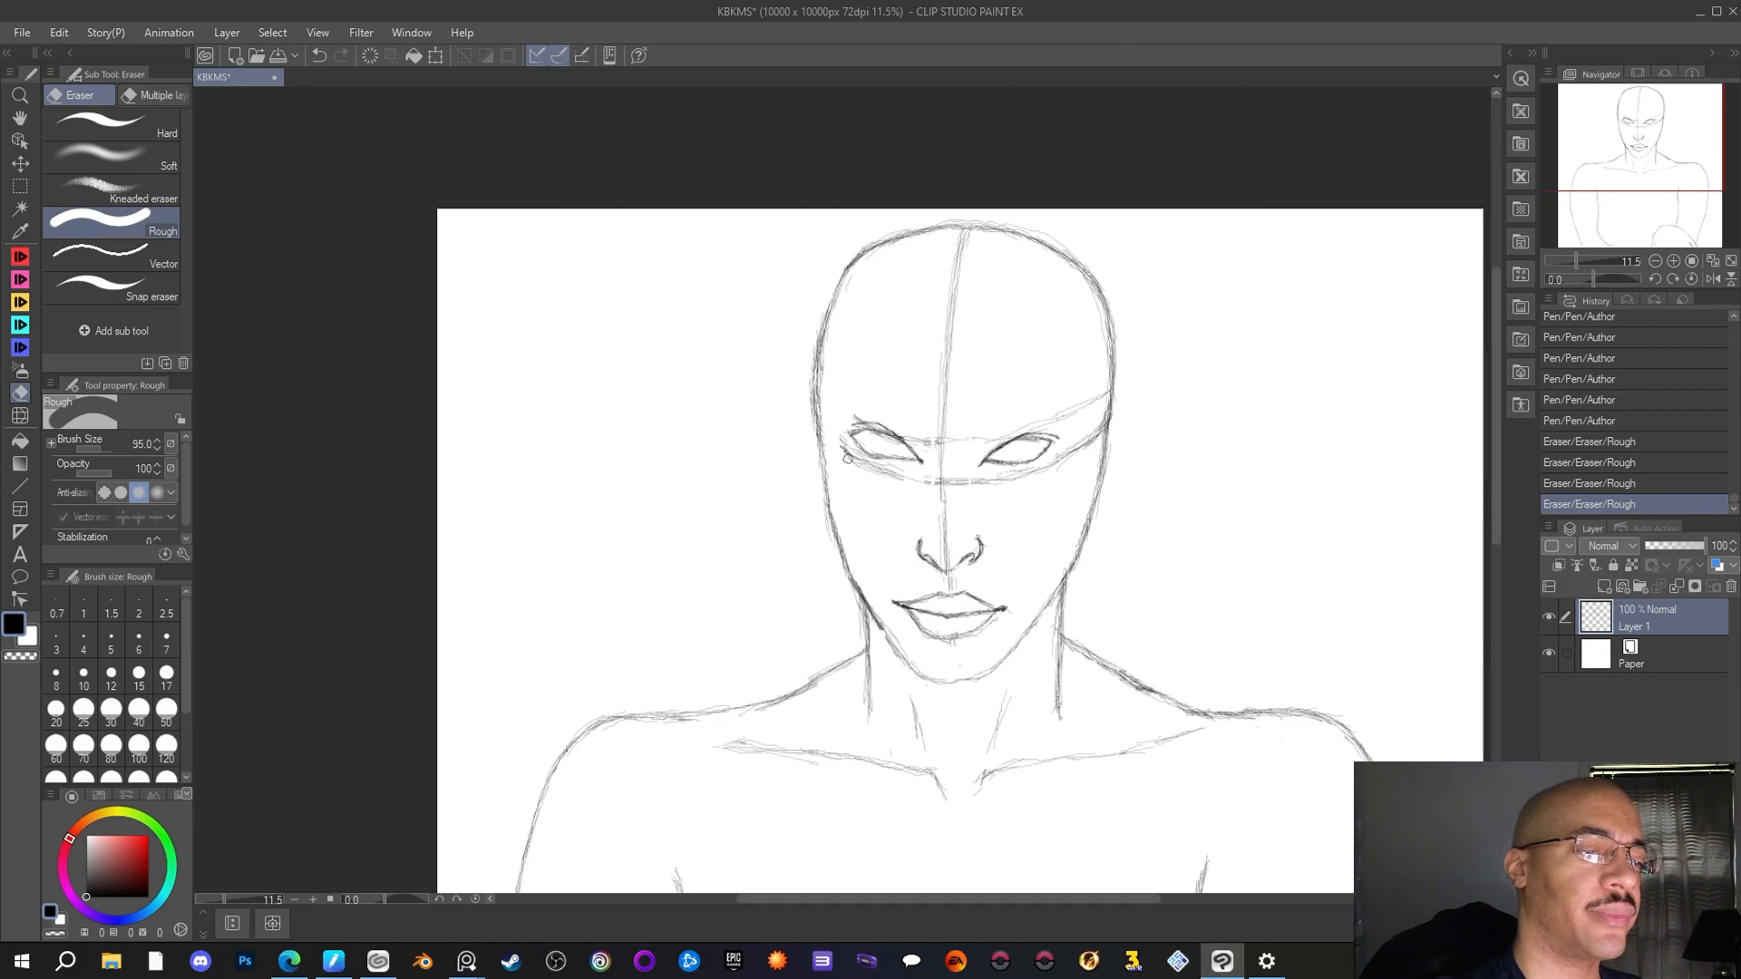
click(837, 442)
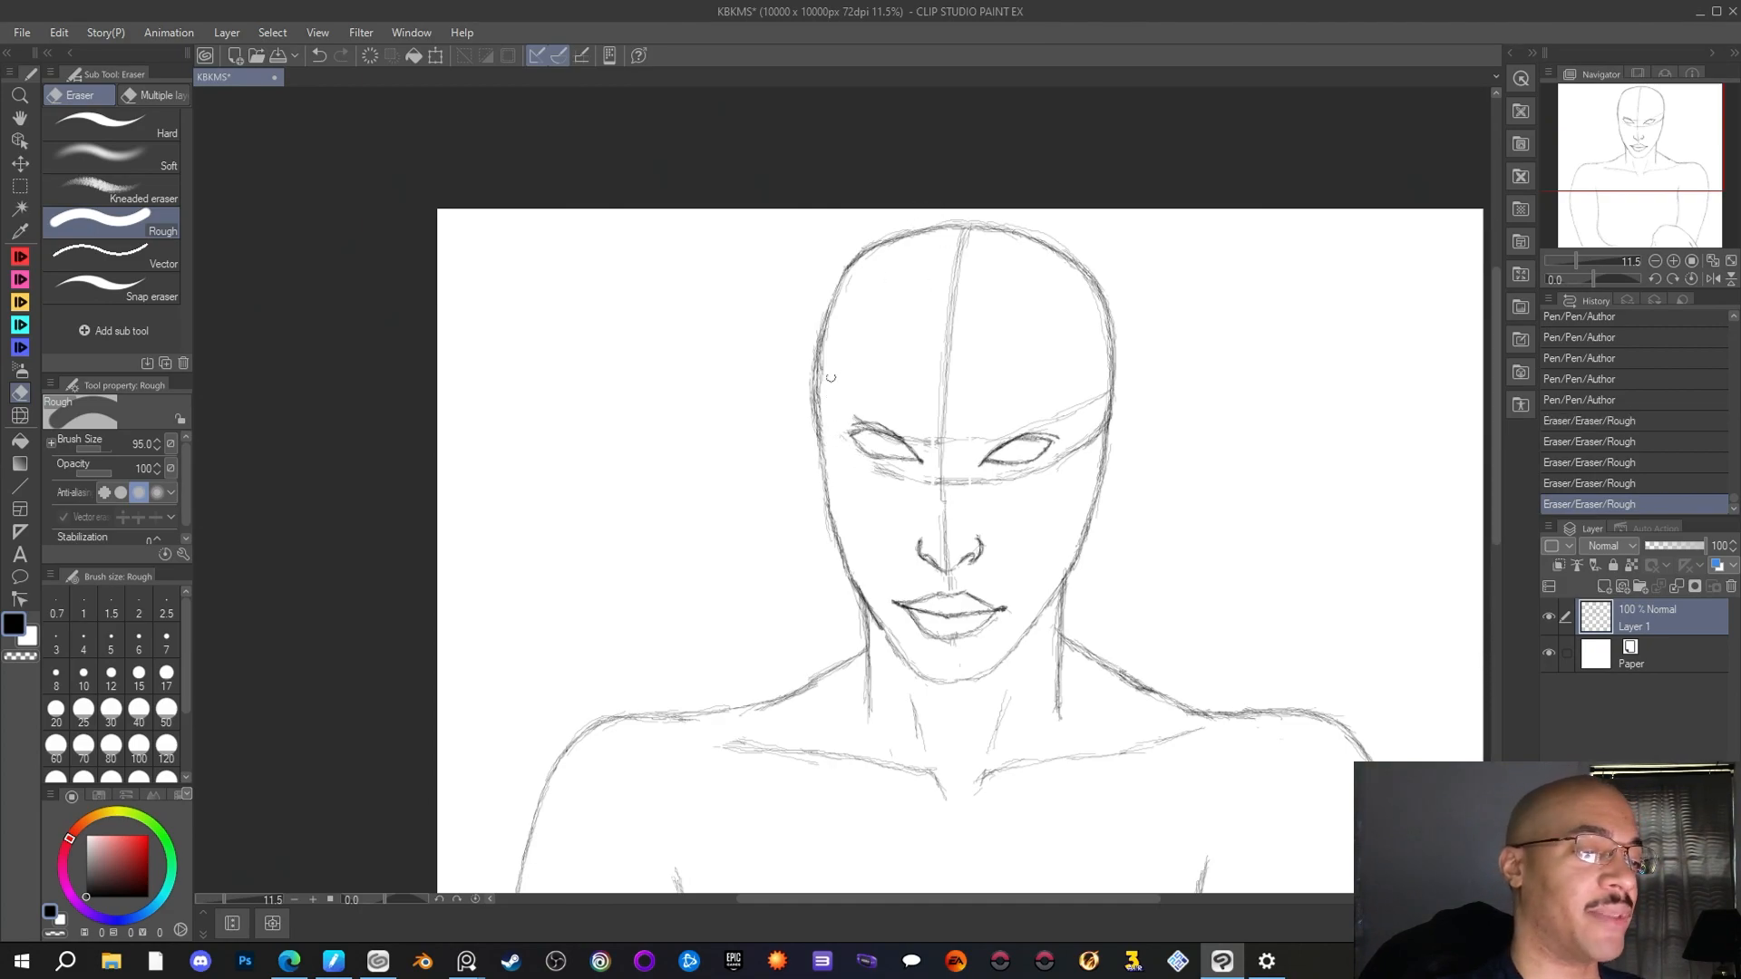
drag(825, 410, 822, 394)
mouse_move(801, 335)
mouse_down()
mouse_move(825, 544)
mouse_move(843, 526)
mouse_move(859, 574)
mouse_up()
Draw the left side of the skull slightly further in with the Author pen, and erase the old outer outline from crown to temple
key(p)
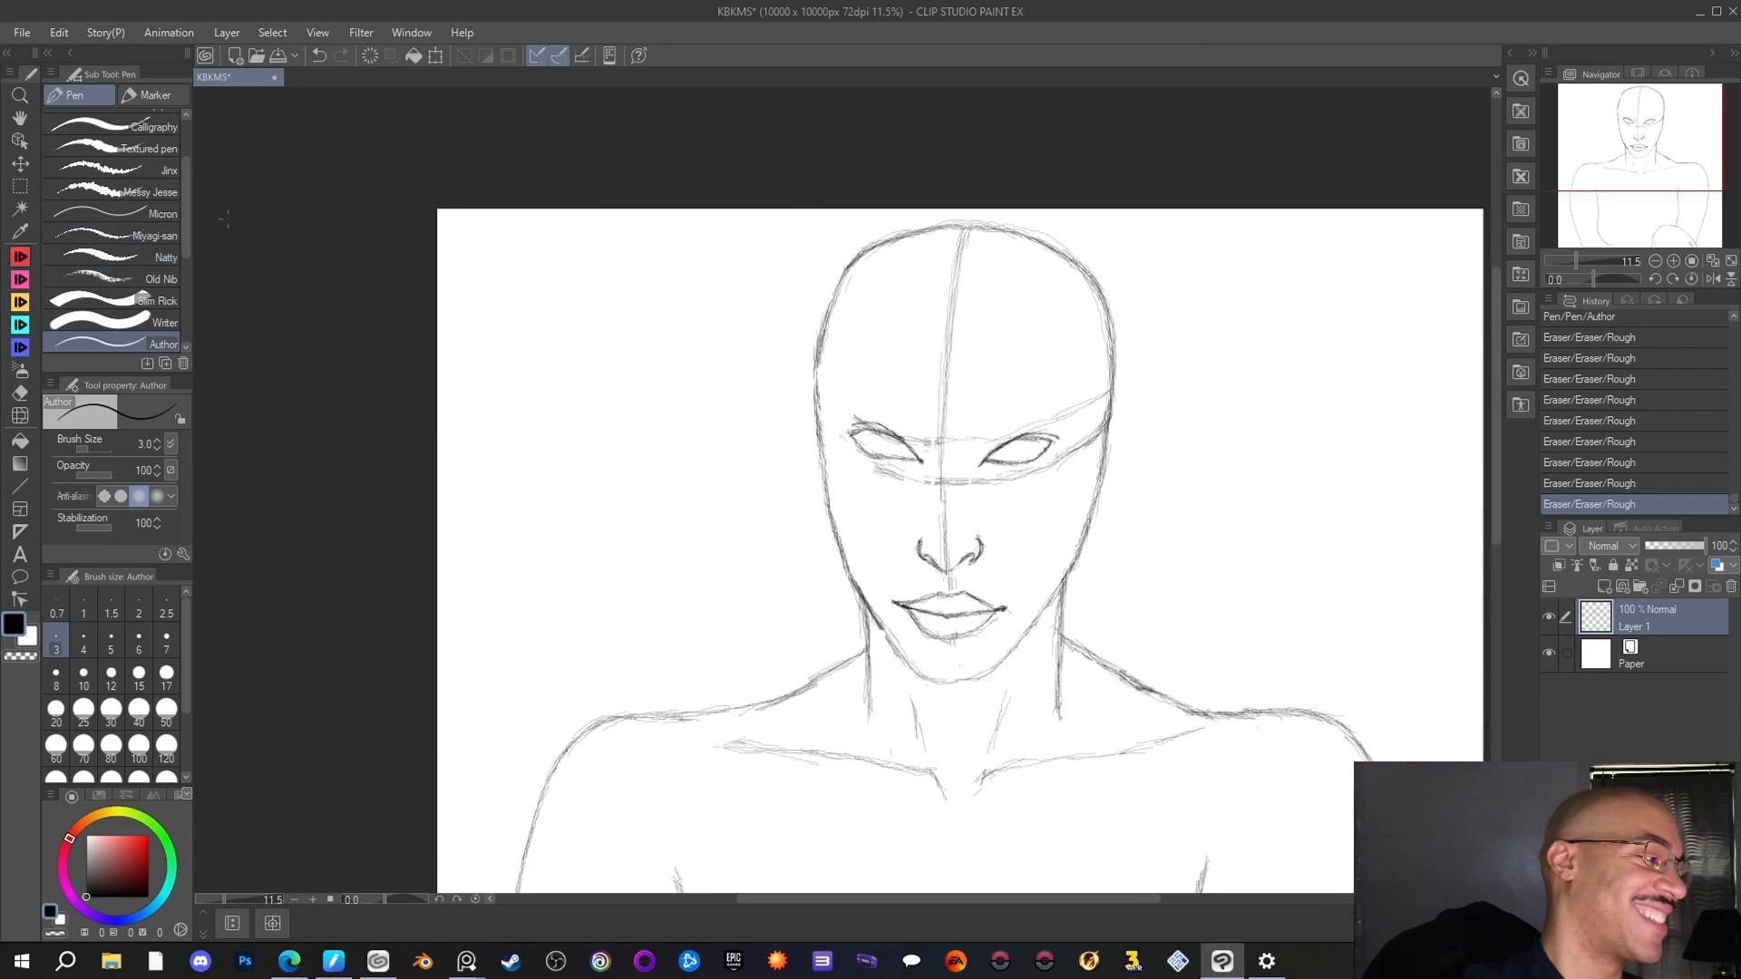
drag(902, 237, 849, 275)
mouse_move(854, 266)
mouse_down()
mouse_move(840, 300)
mouse_move(868, 253)
mouse_move(823, 380)
mouse_up()
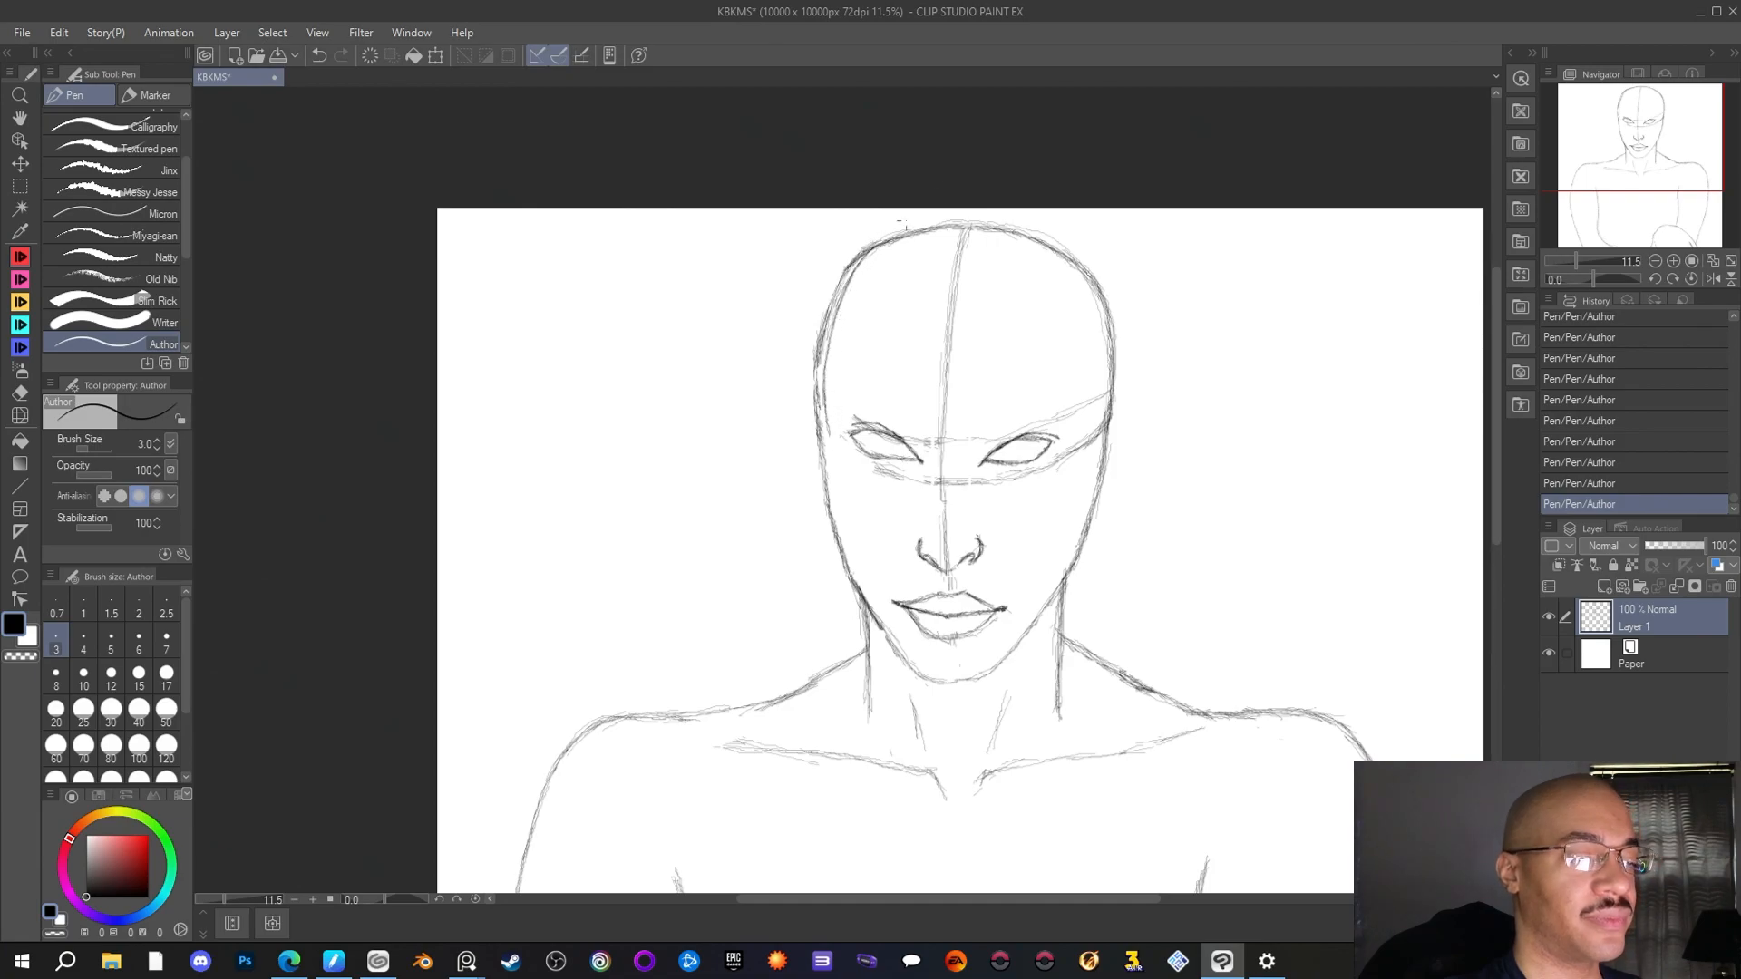
key(e)
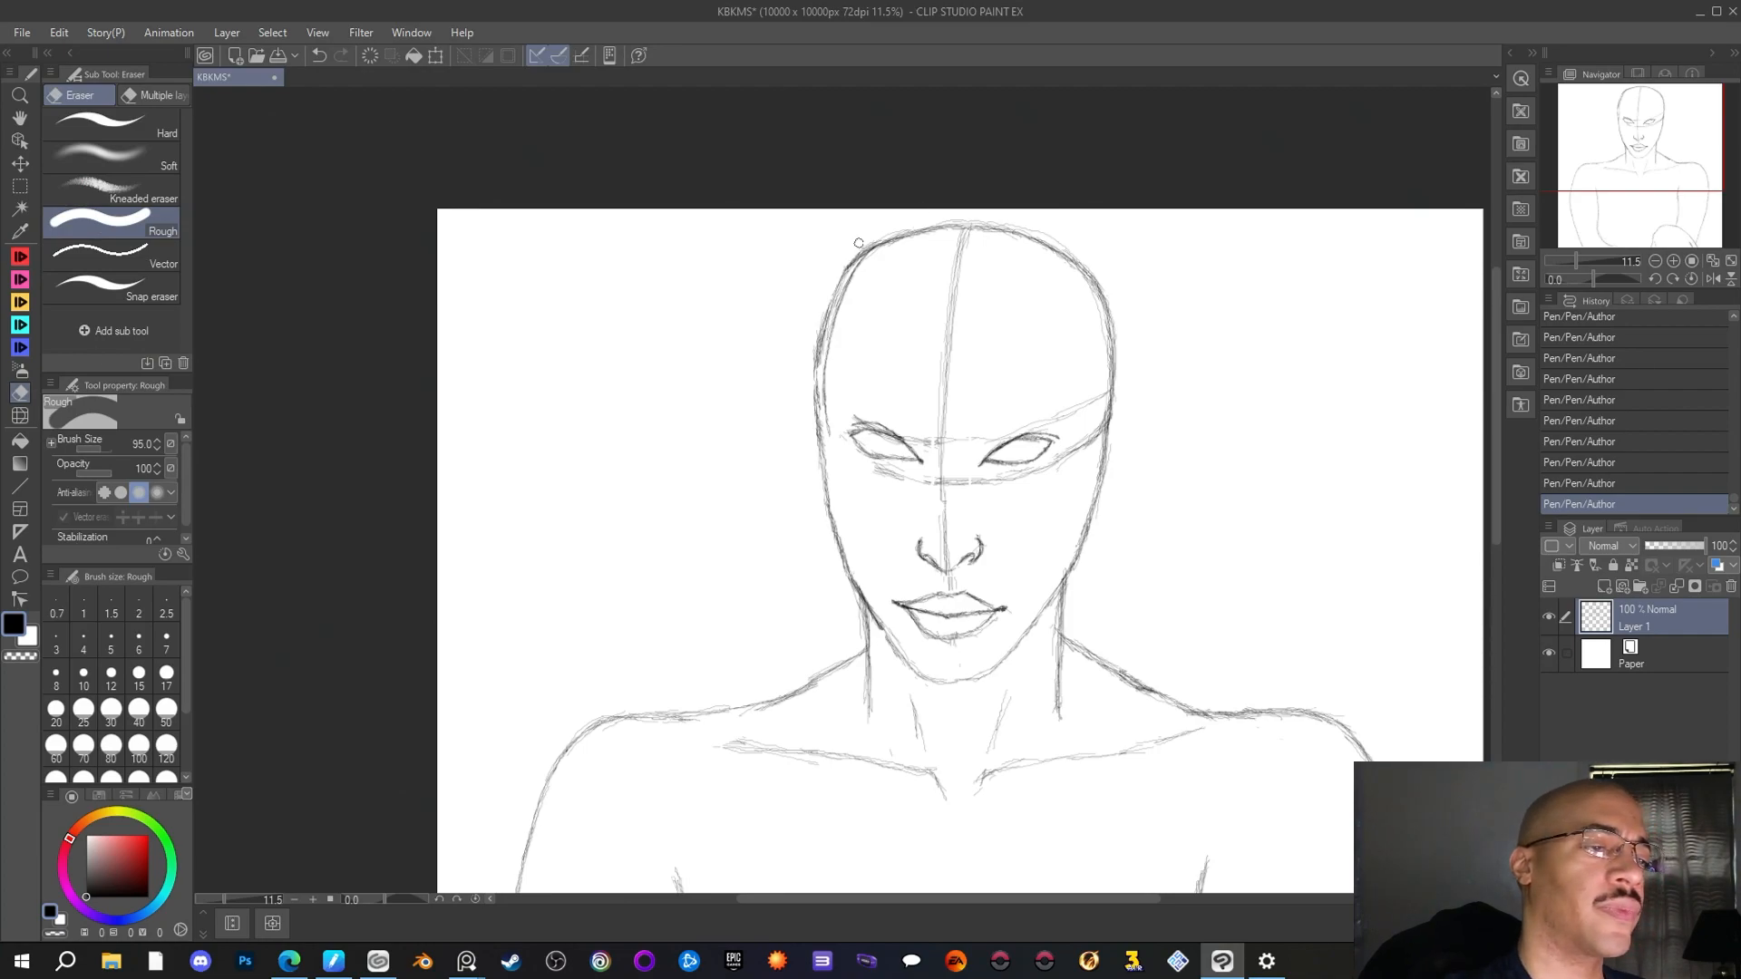
mouse_move(858, 243)
mouse_down()
mouse_move(812, 348)
mouse_move(824, 303)
mouse_move(818, 445)
mouse_move(810, 358)
mouse_move(867, 241)
mouse_up()
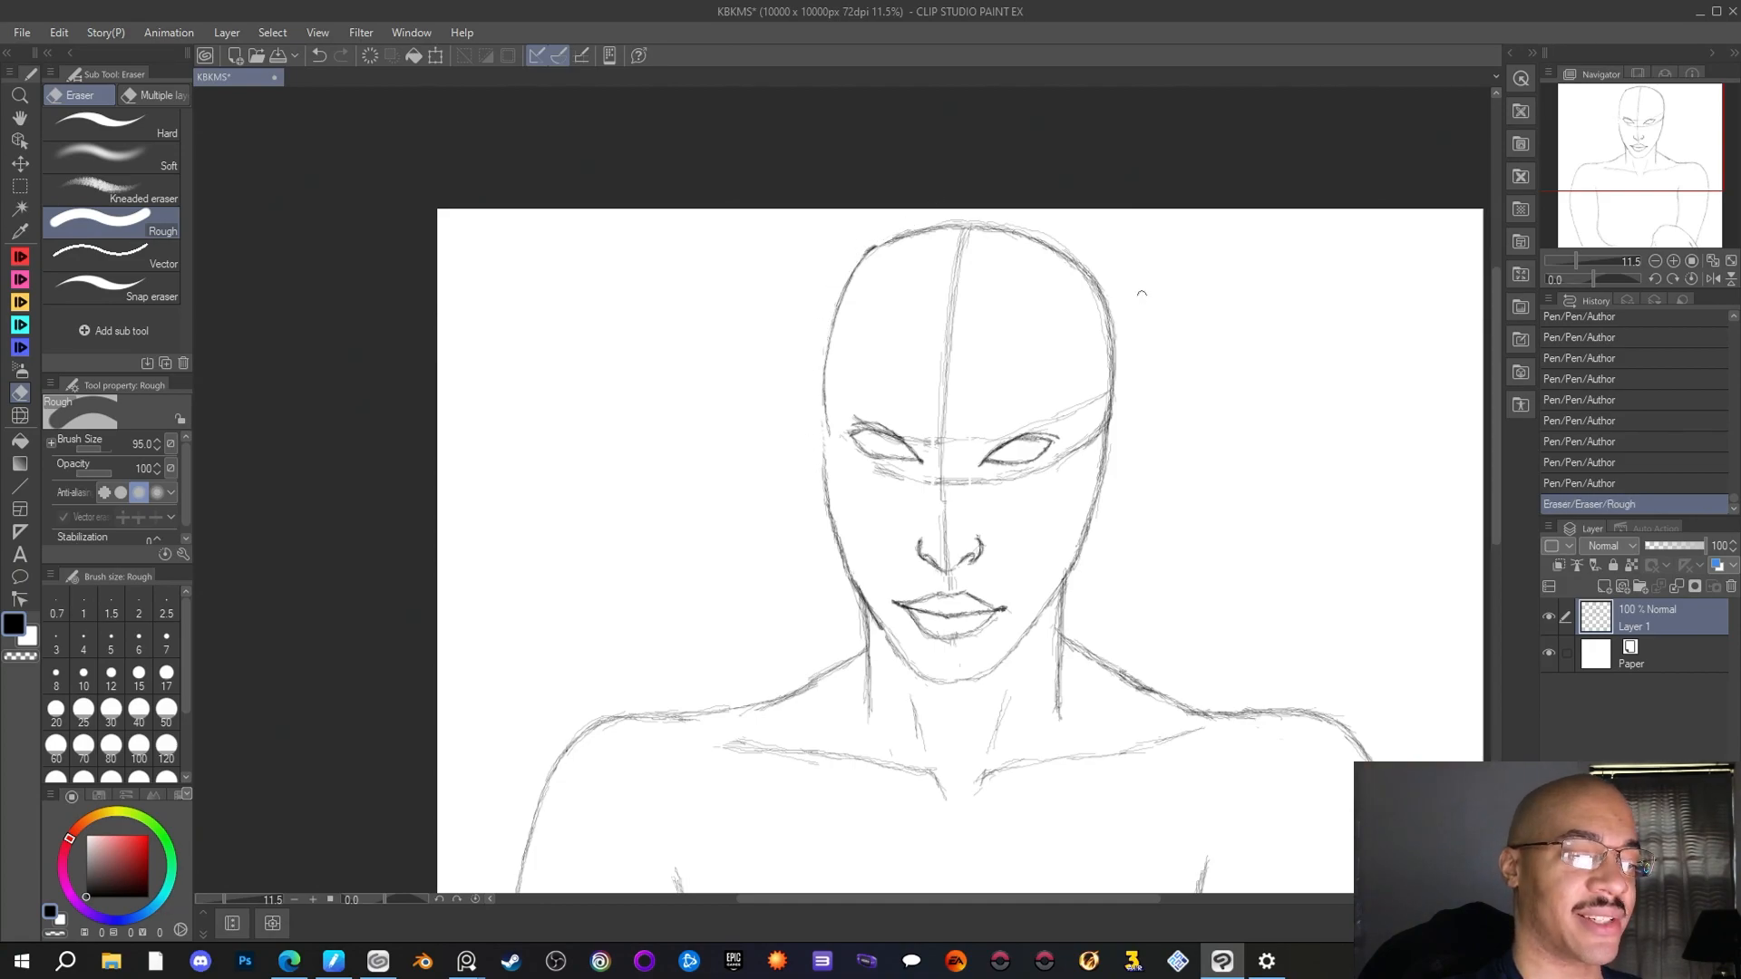
Strengthen the new left temple line beside the eye and connect the upper-left skull curve to the crown with the Author pen
key(p)
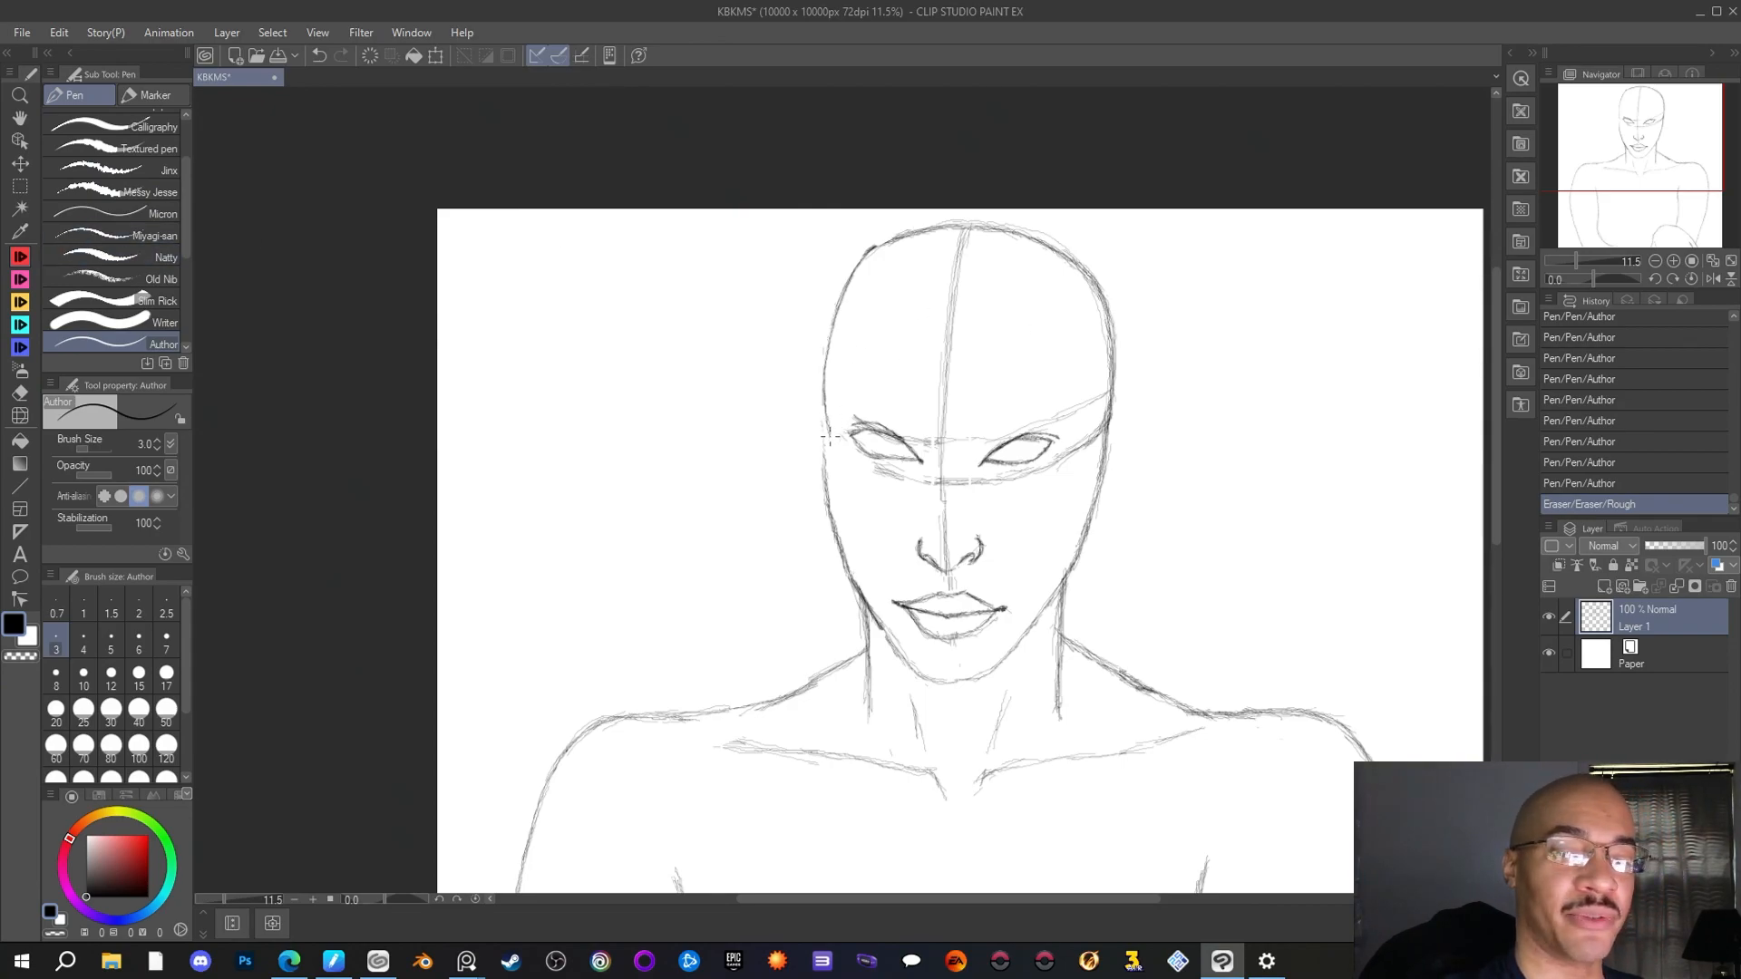
mouse_move(827, 436)
mouse_down()
mouse_move(825, 372)
mouse_move(824, 390)
mouse_up()
drag(891, 238, 878, 248)
drag(912, 227, 879, 243)
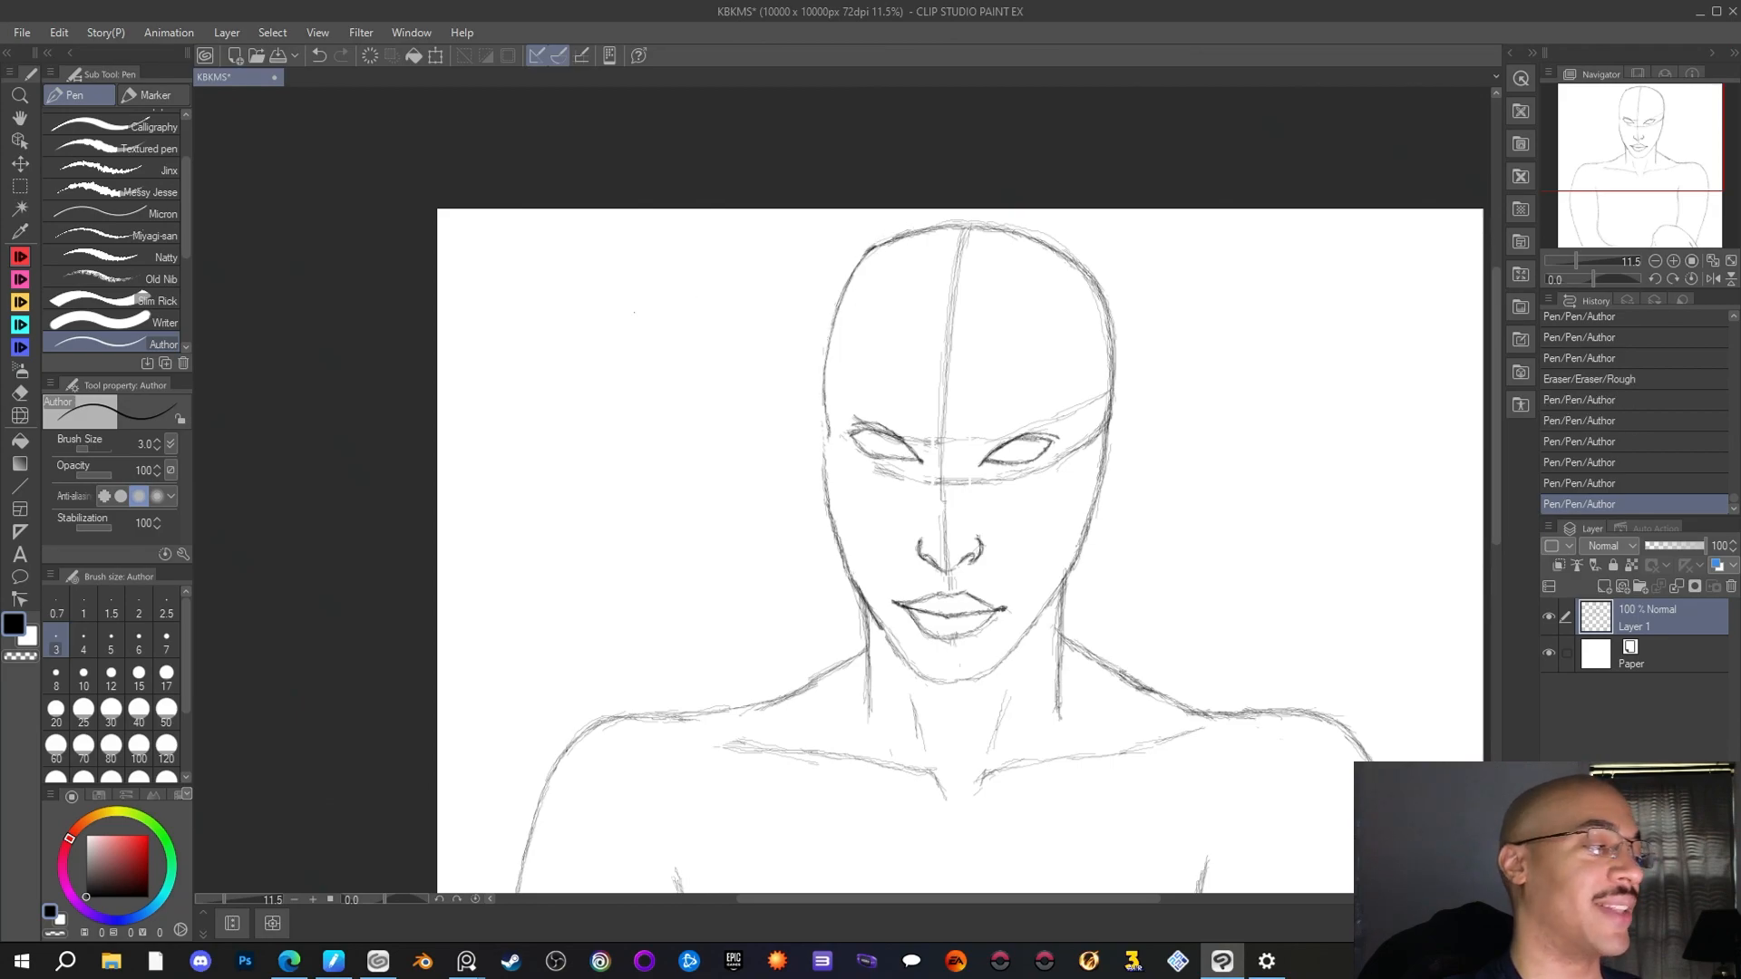
Erase the left face outline just below eye level and redraw it as a slight outward cheekbone curve, touching up the upper-left skull
key(e)
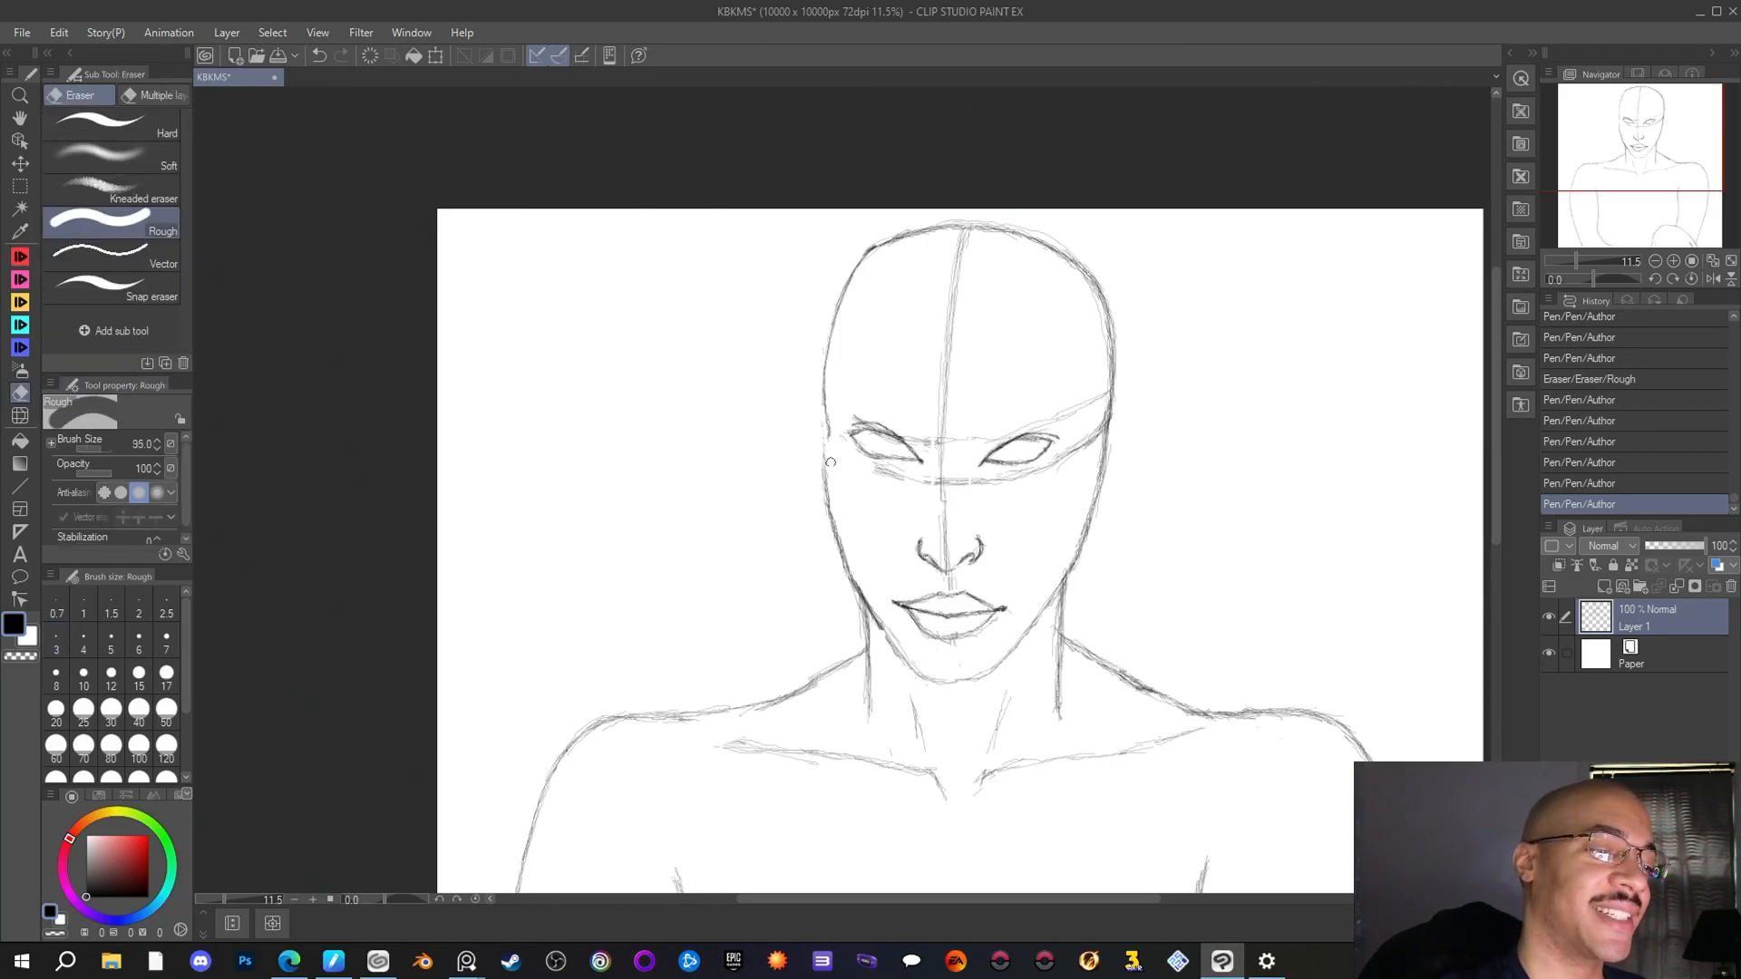
drag(818, 458, 832, 506)
click(21, 257)
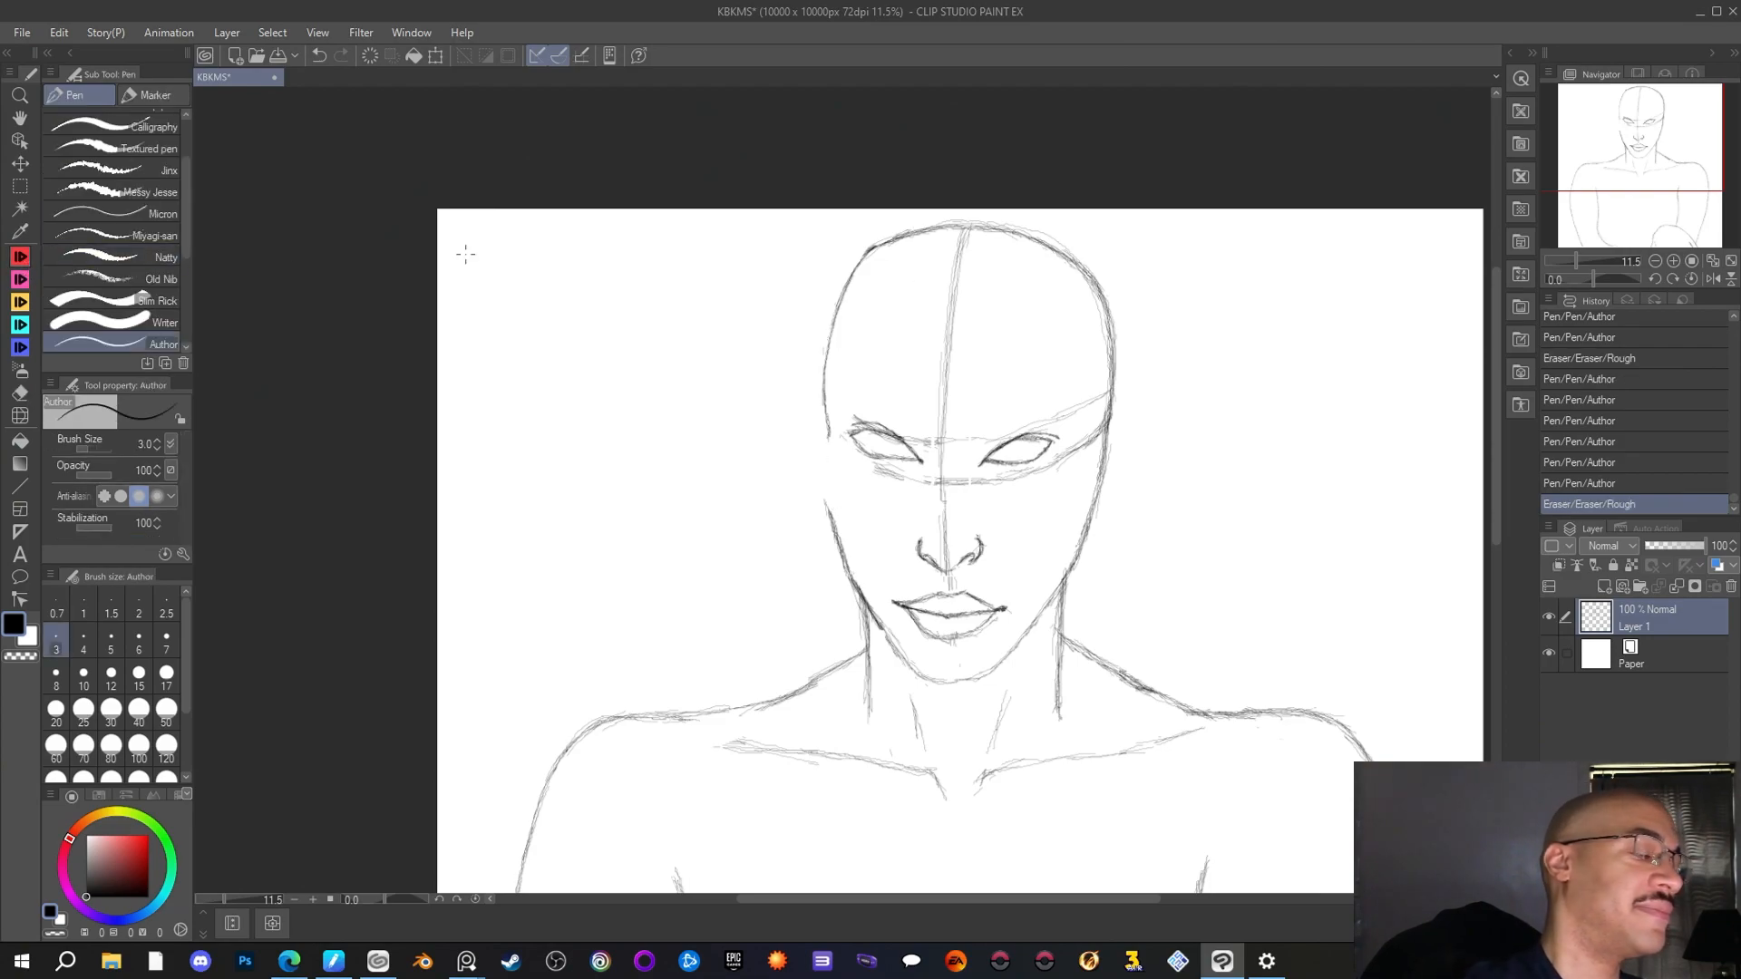
drag(826, 413, 829, 437)
drag(827, 419, 826, 460)
drag(829, 429, 826, 461)
drag(868, 257, 898, 234)
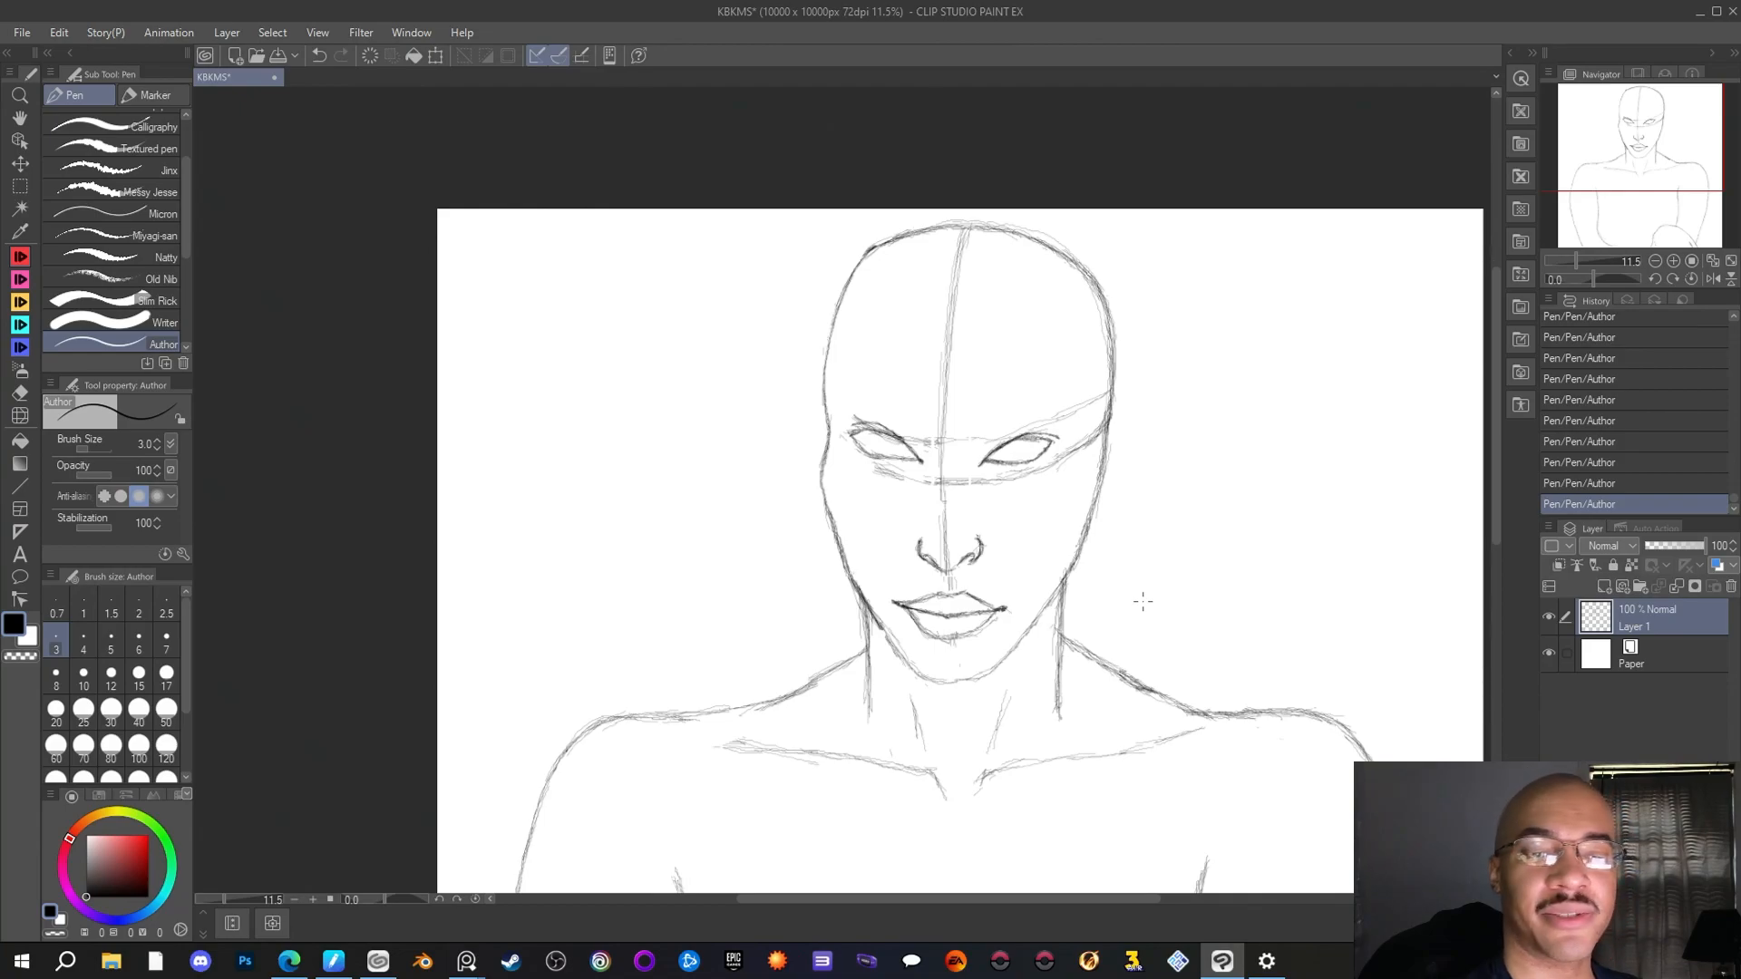
Erase the corner in the upper-left skull outline and the right cheek outline from below the eye to the jaw with the Rough eraser
click(20, 392)
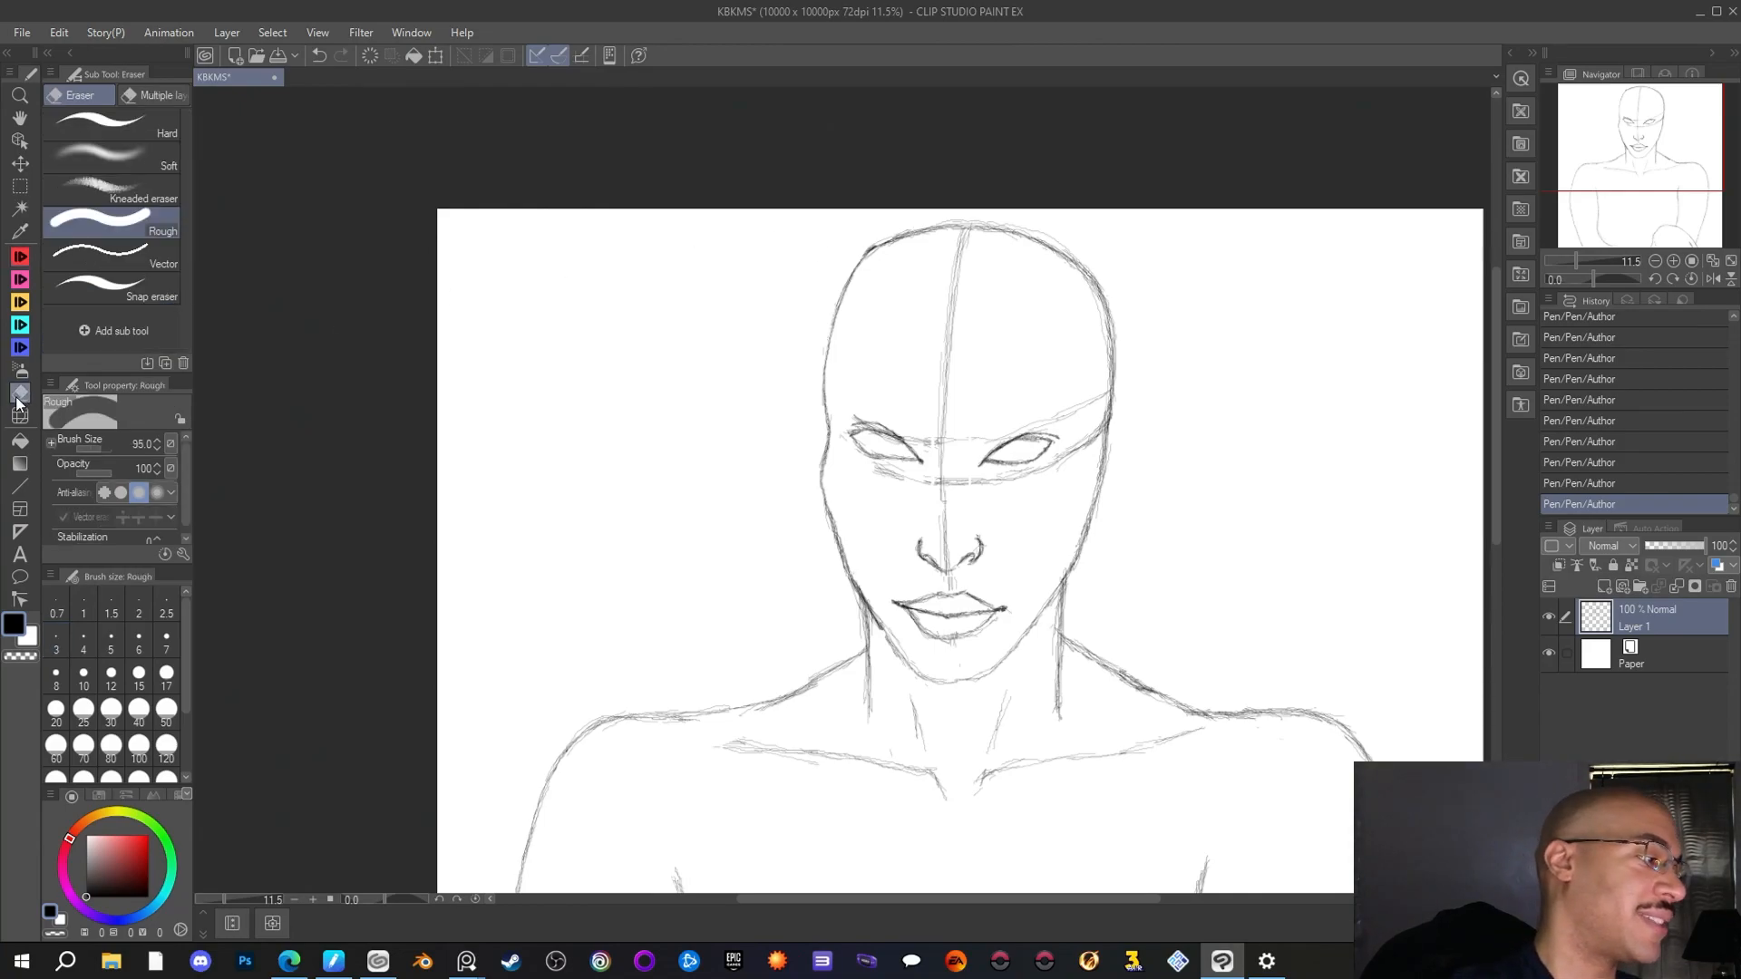
click(867, 251)
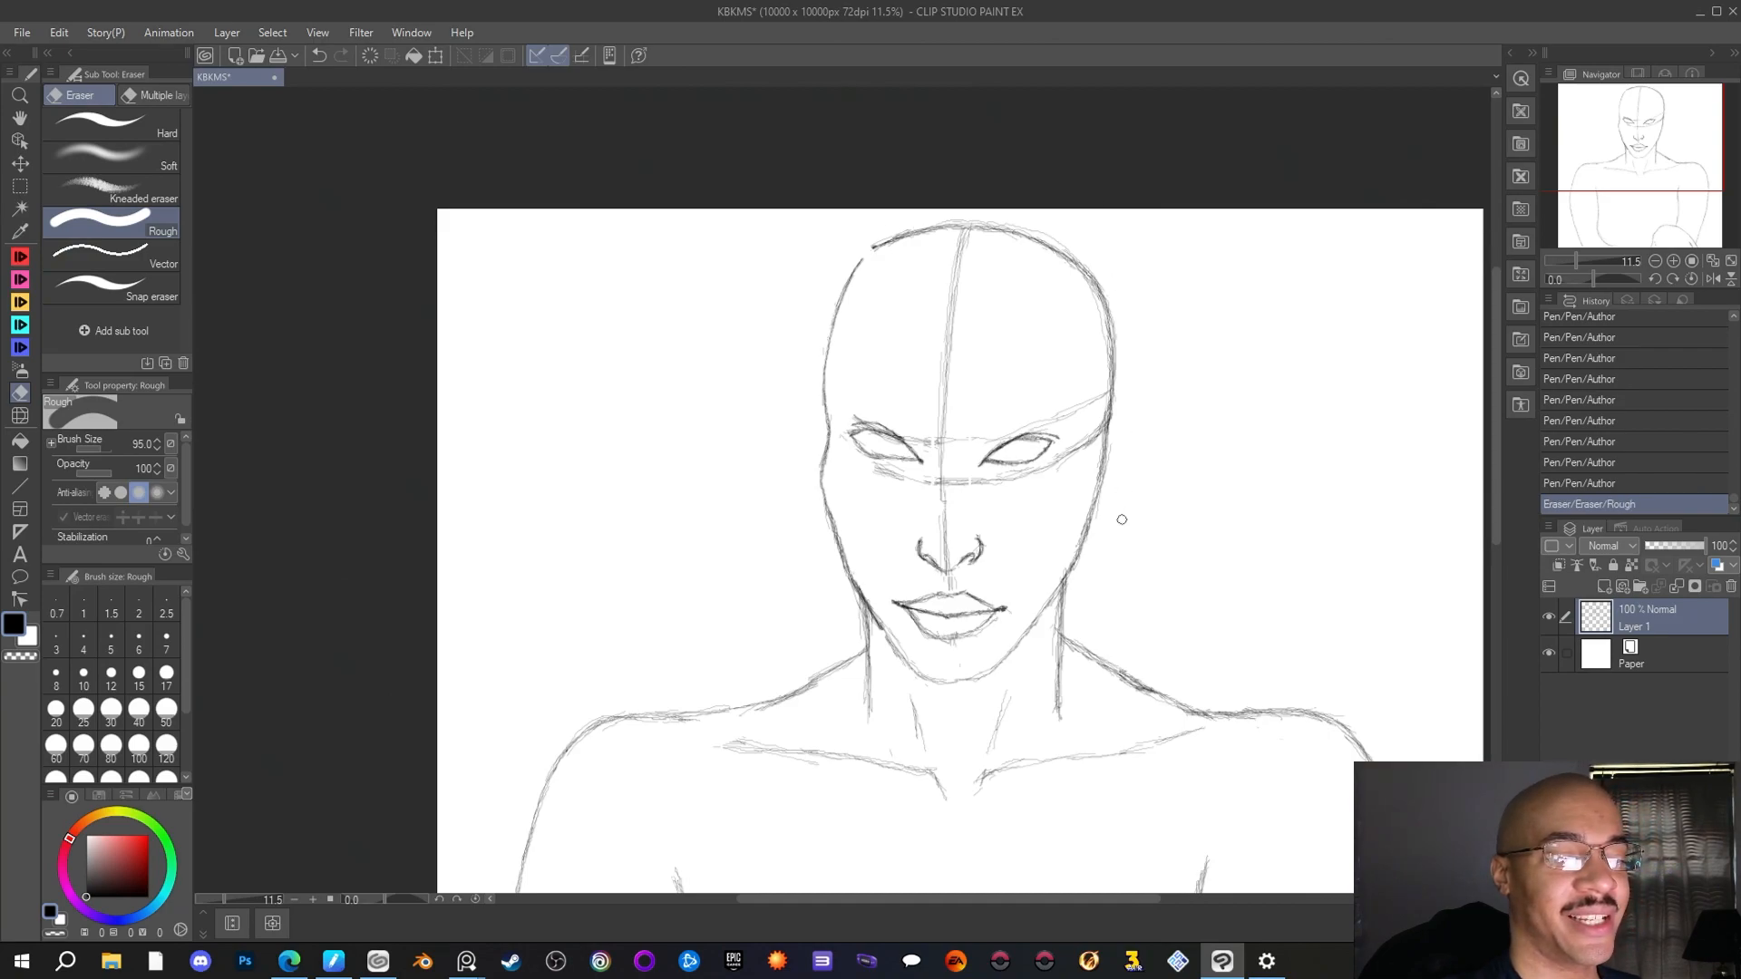
click(1075, 564)
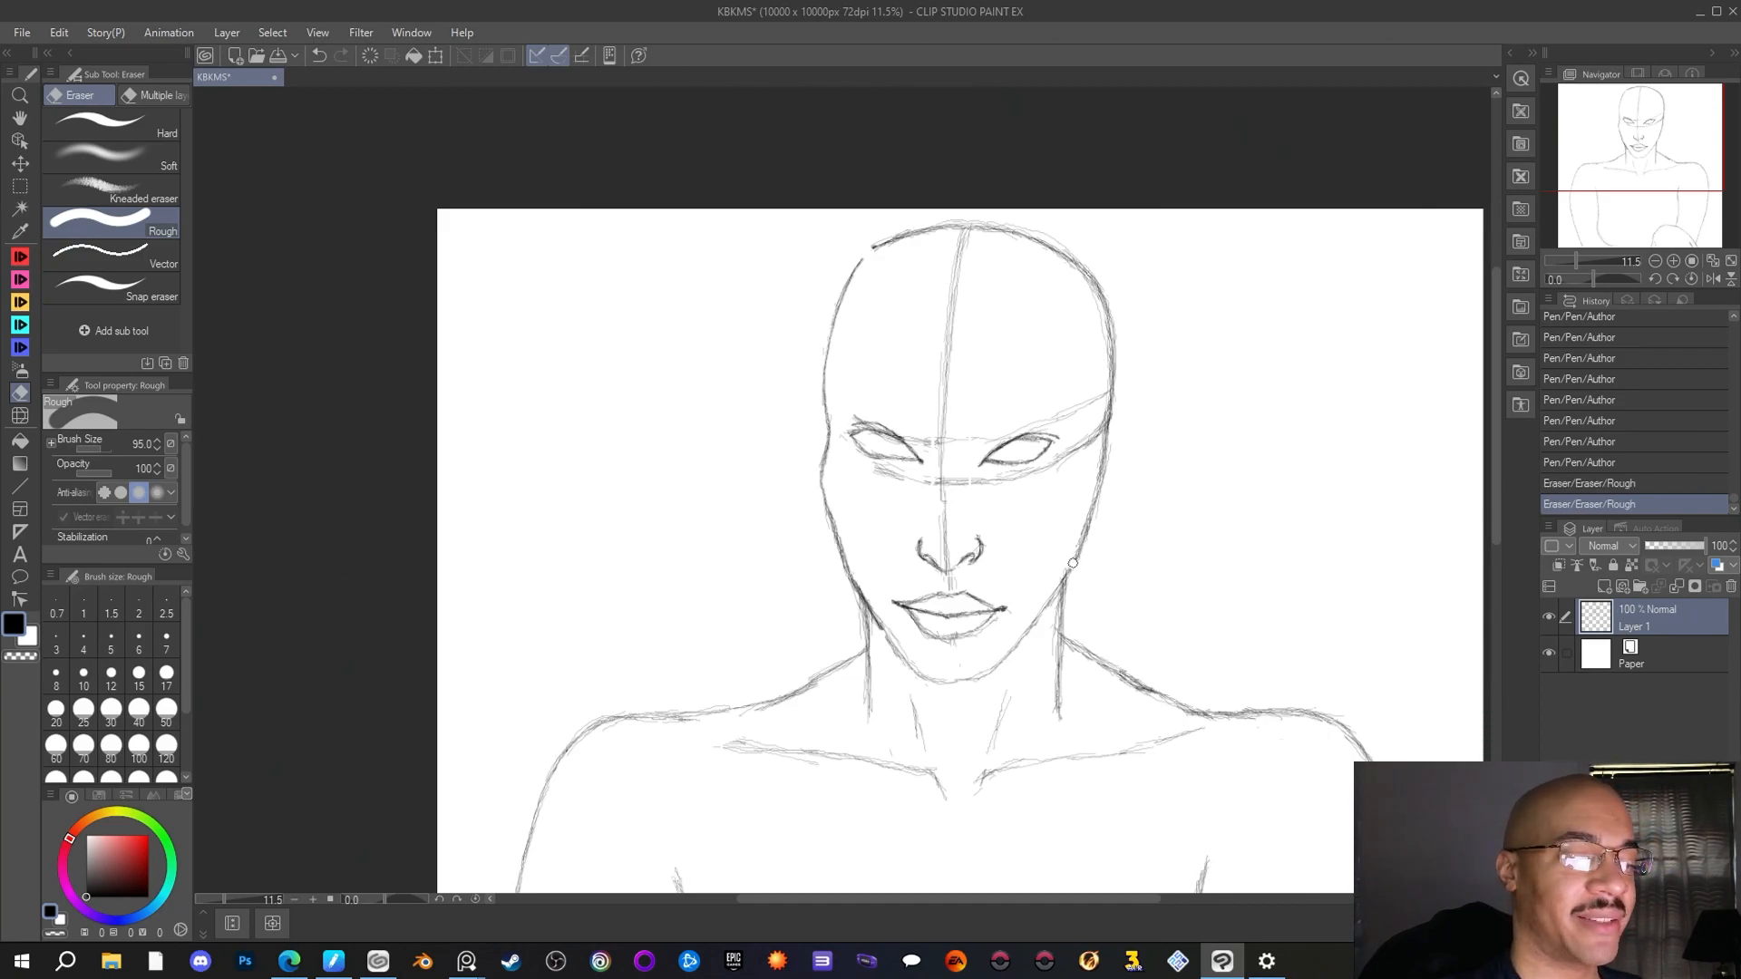
click(1064, 574)
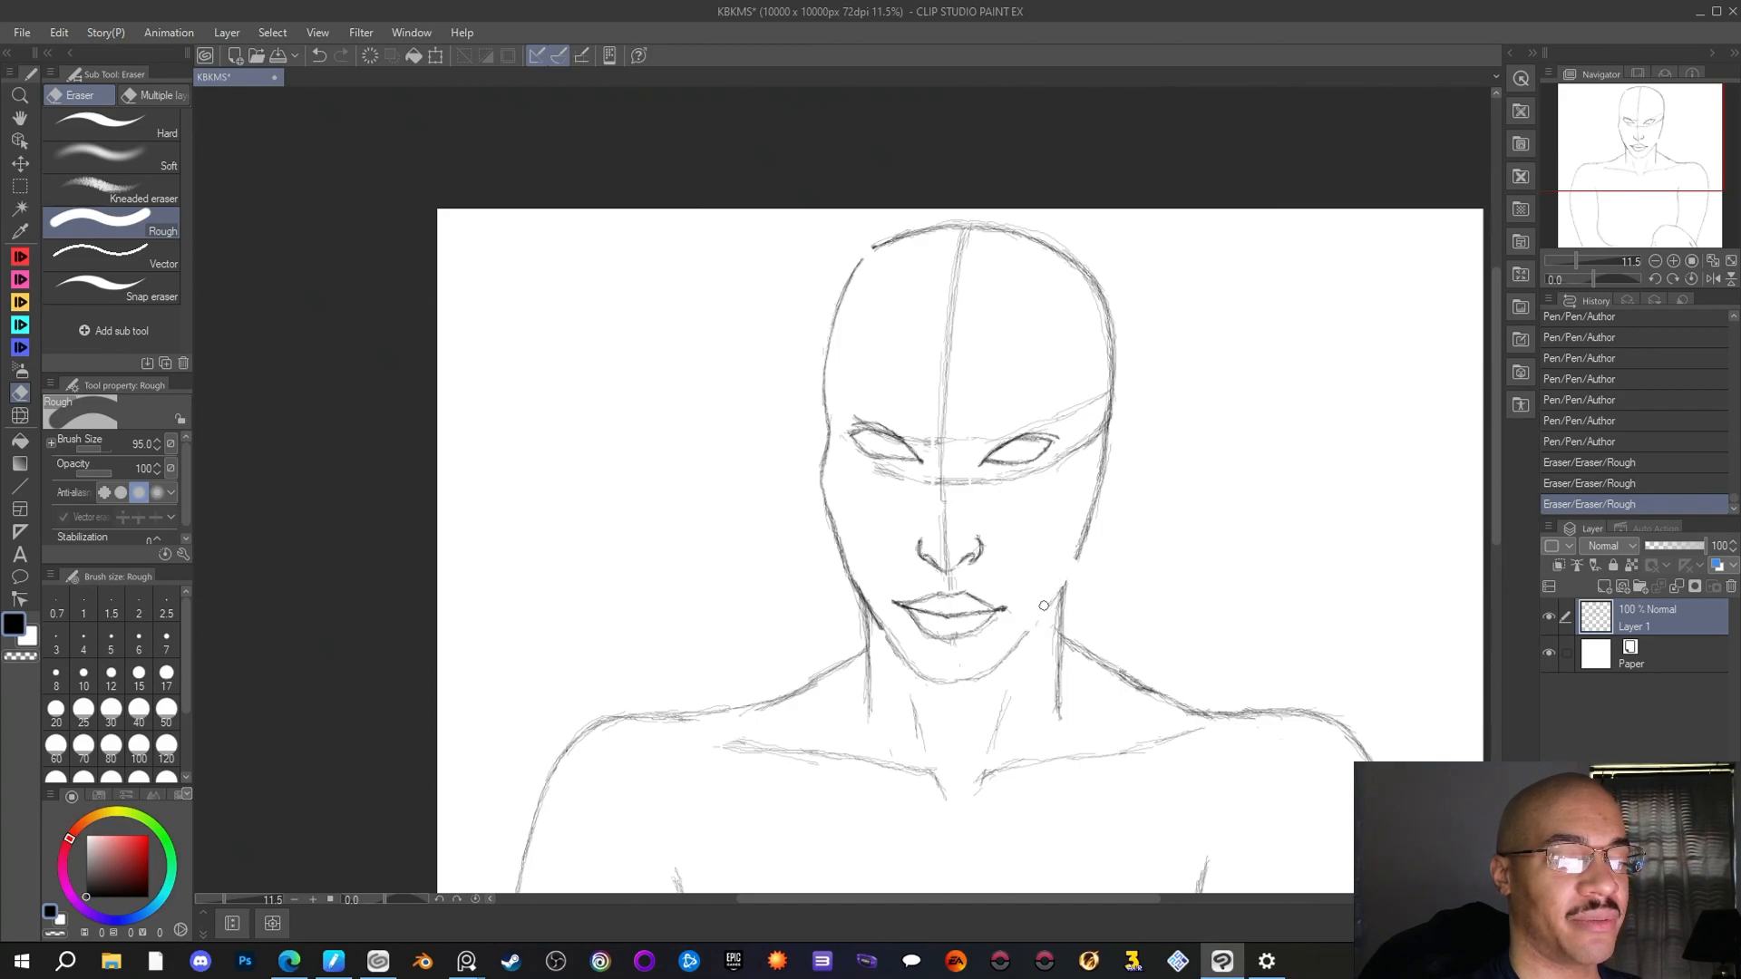
click(1094, 506)
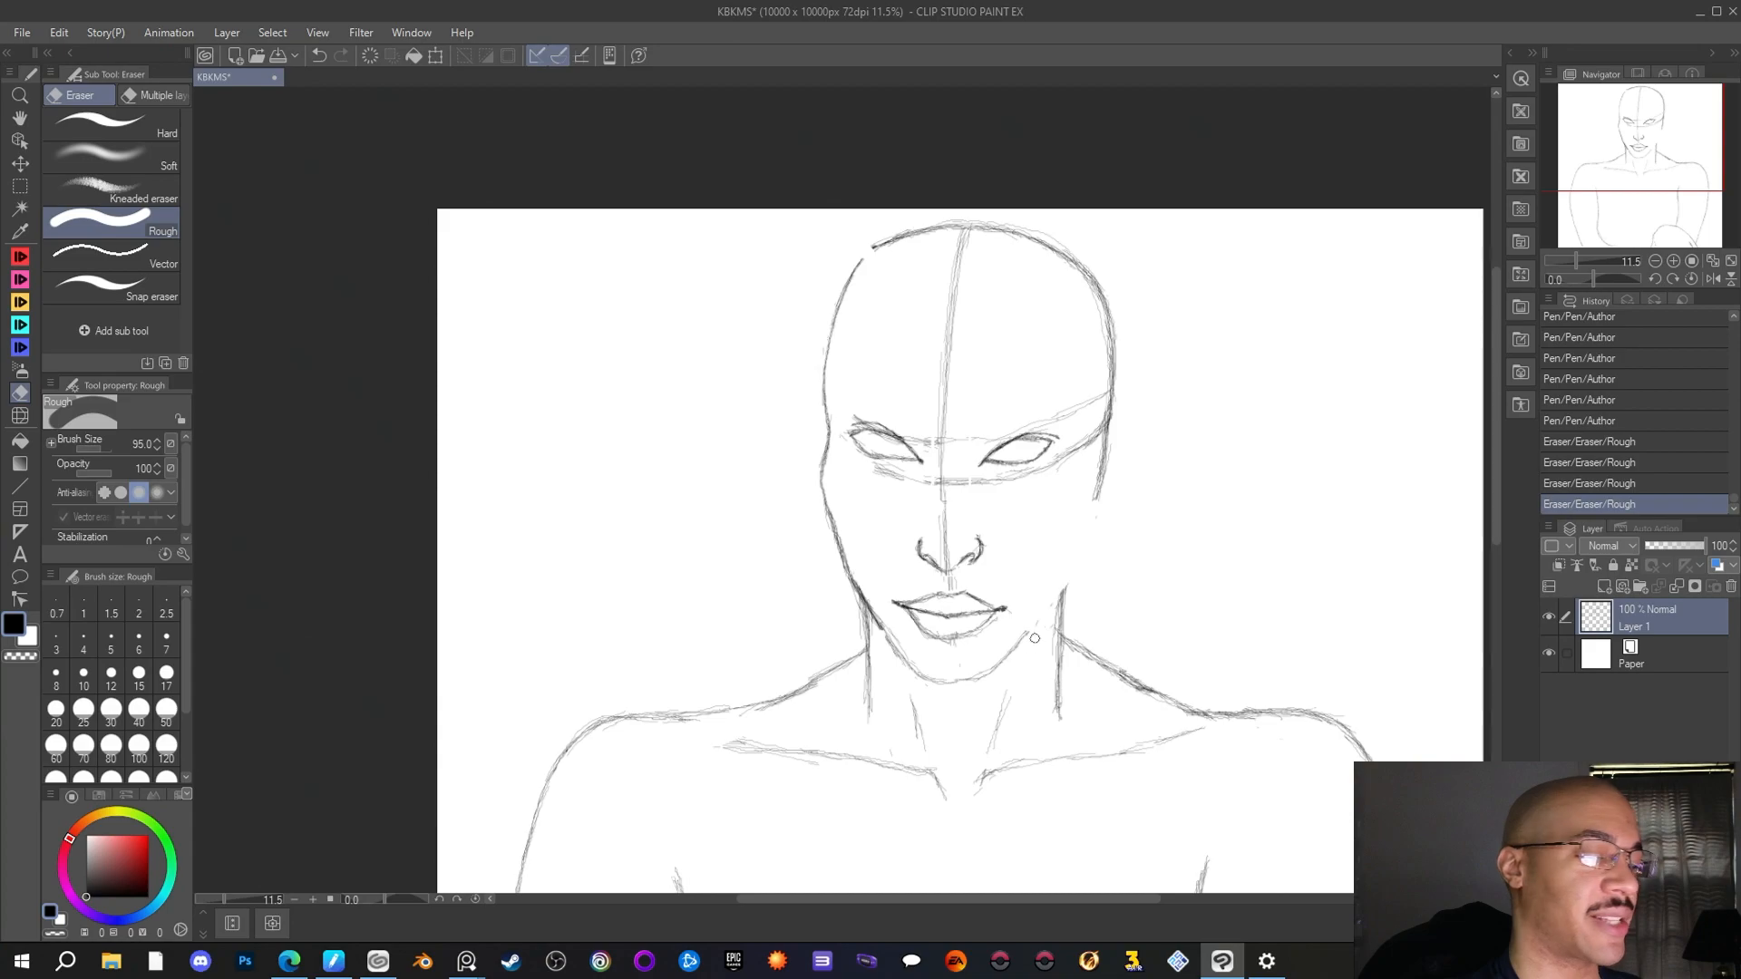
Darken the left jaw and the chin curve with the Author pen, continuing the line up towards the right side of the jaw
key(p)
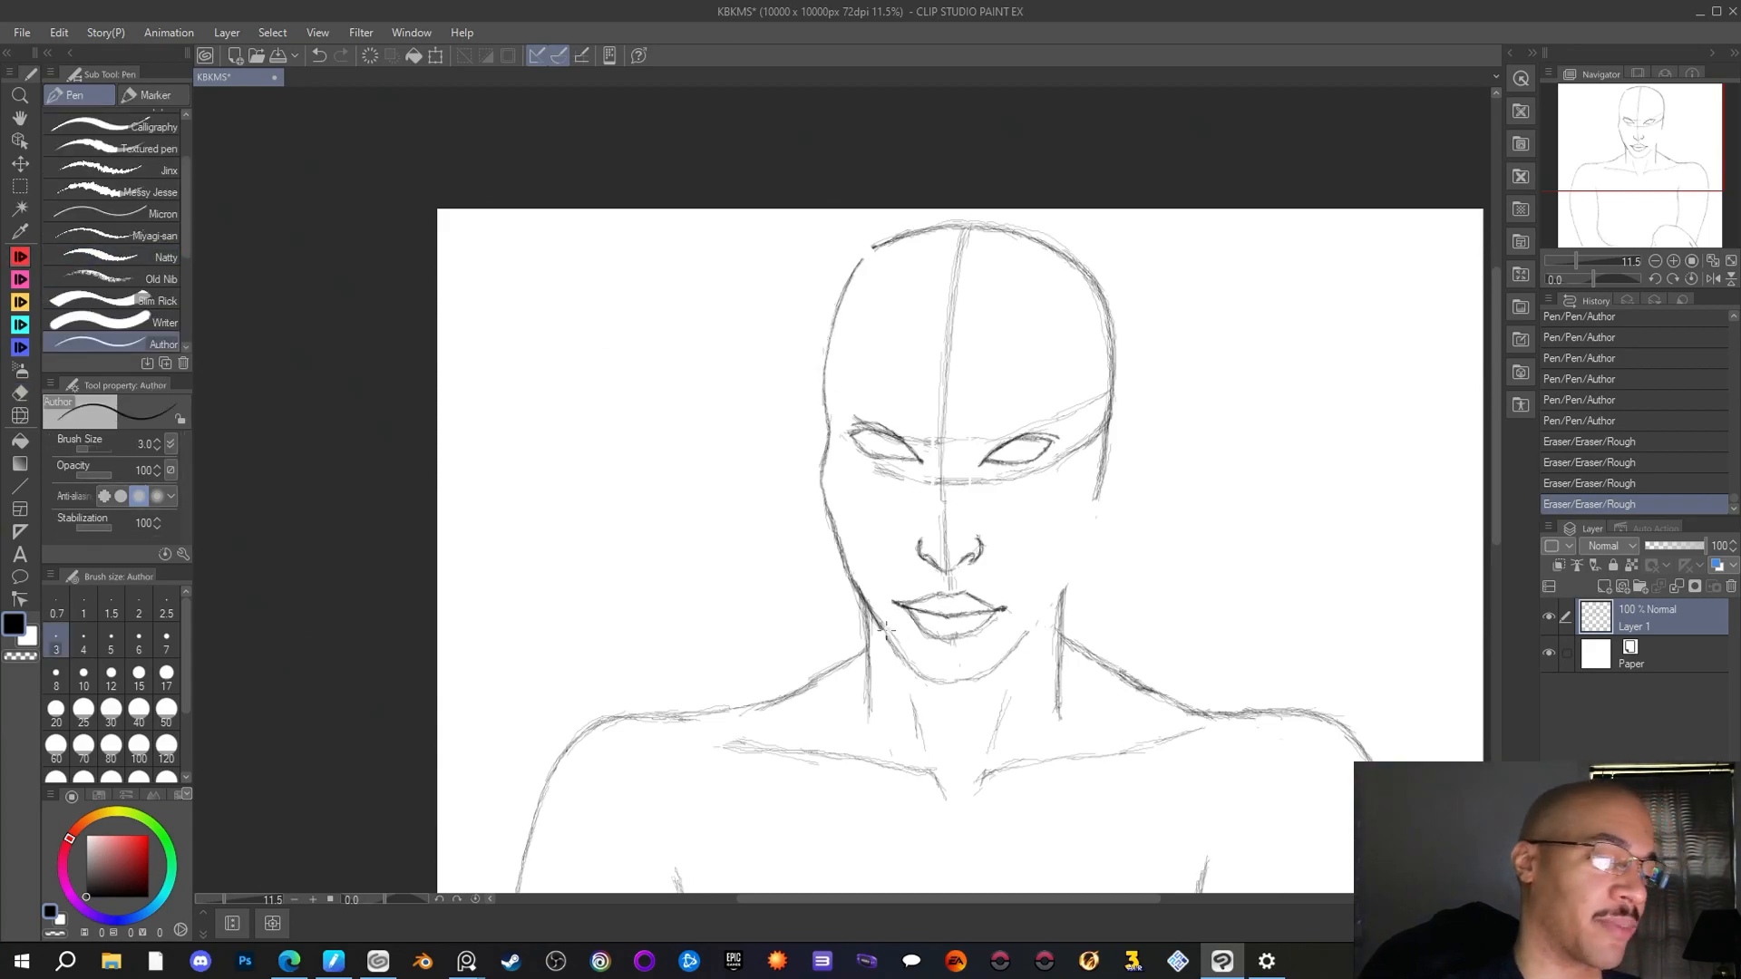
drag(871, 610, 891, 640)
drag(876, 620, 910, 668)
mouse_move(893, 647)
mouse_down()
mouse_move(953, 684)
mouse_move(923, 676)
mouse_move(1026, 642)
mouse_up()
drag(1023, 639, 1049, 606)
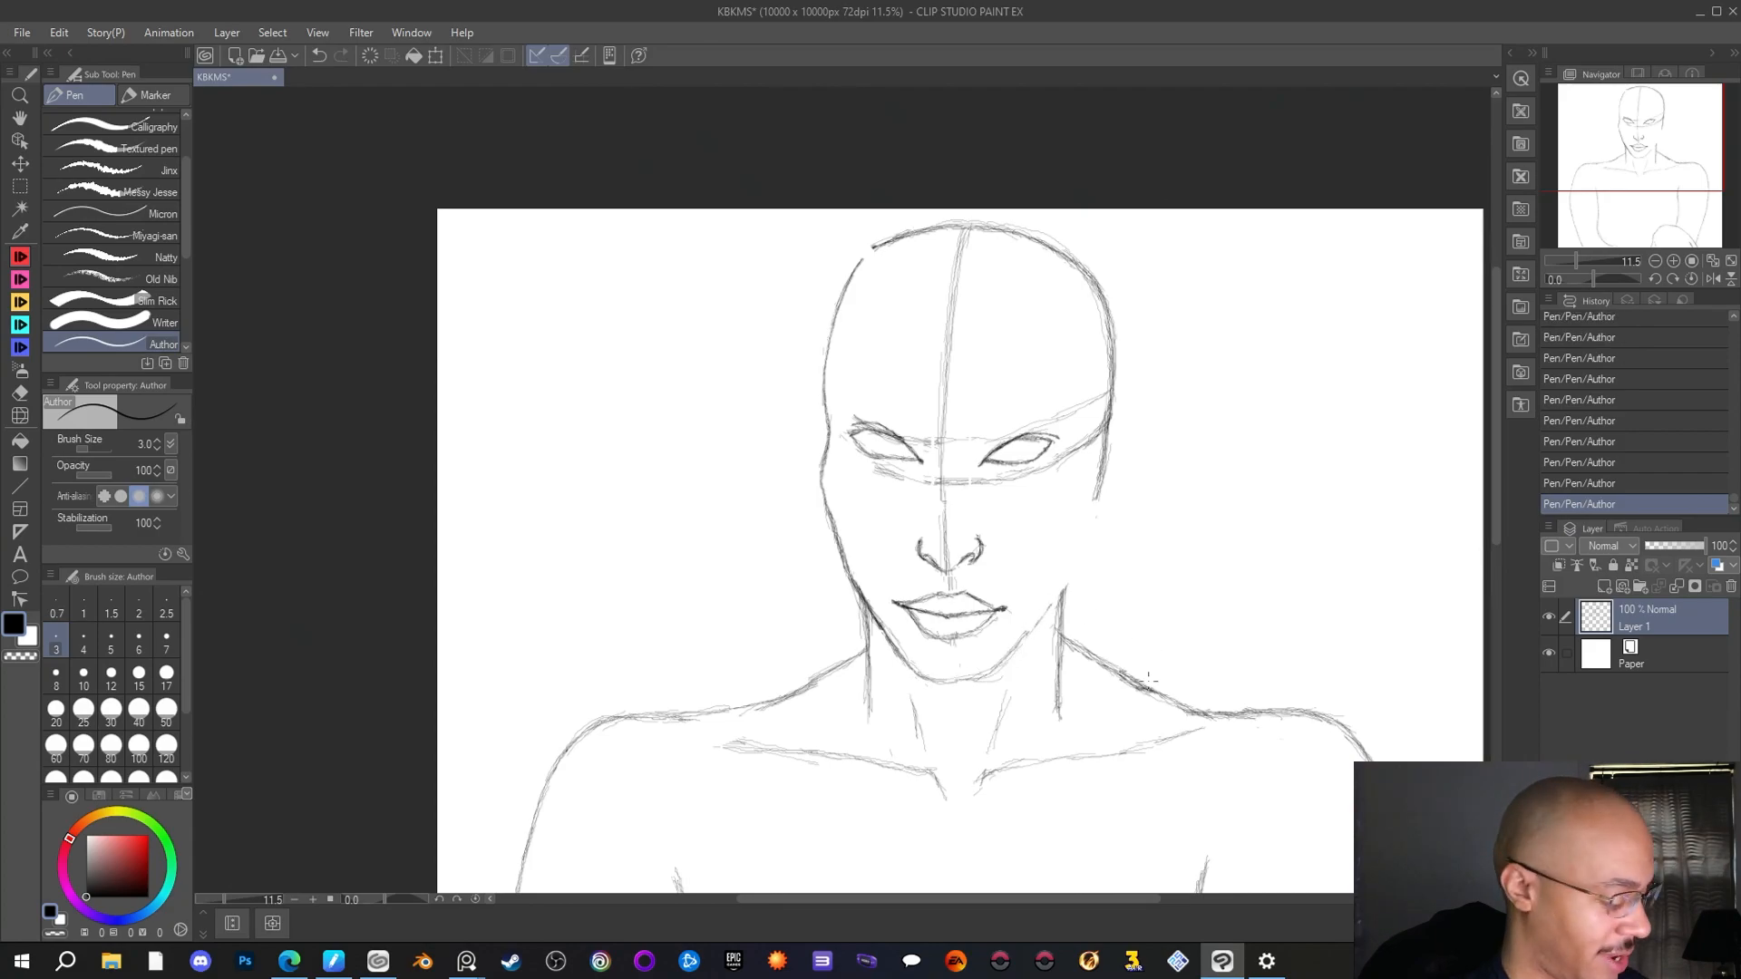
Flip the canvas view horizontally back and forth to compare the symmetry of the face and head outline
key(shift+h)
key(shift+h)
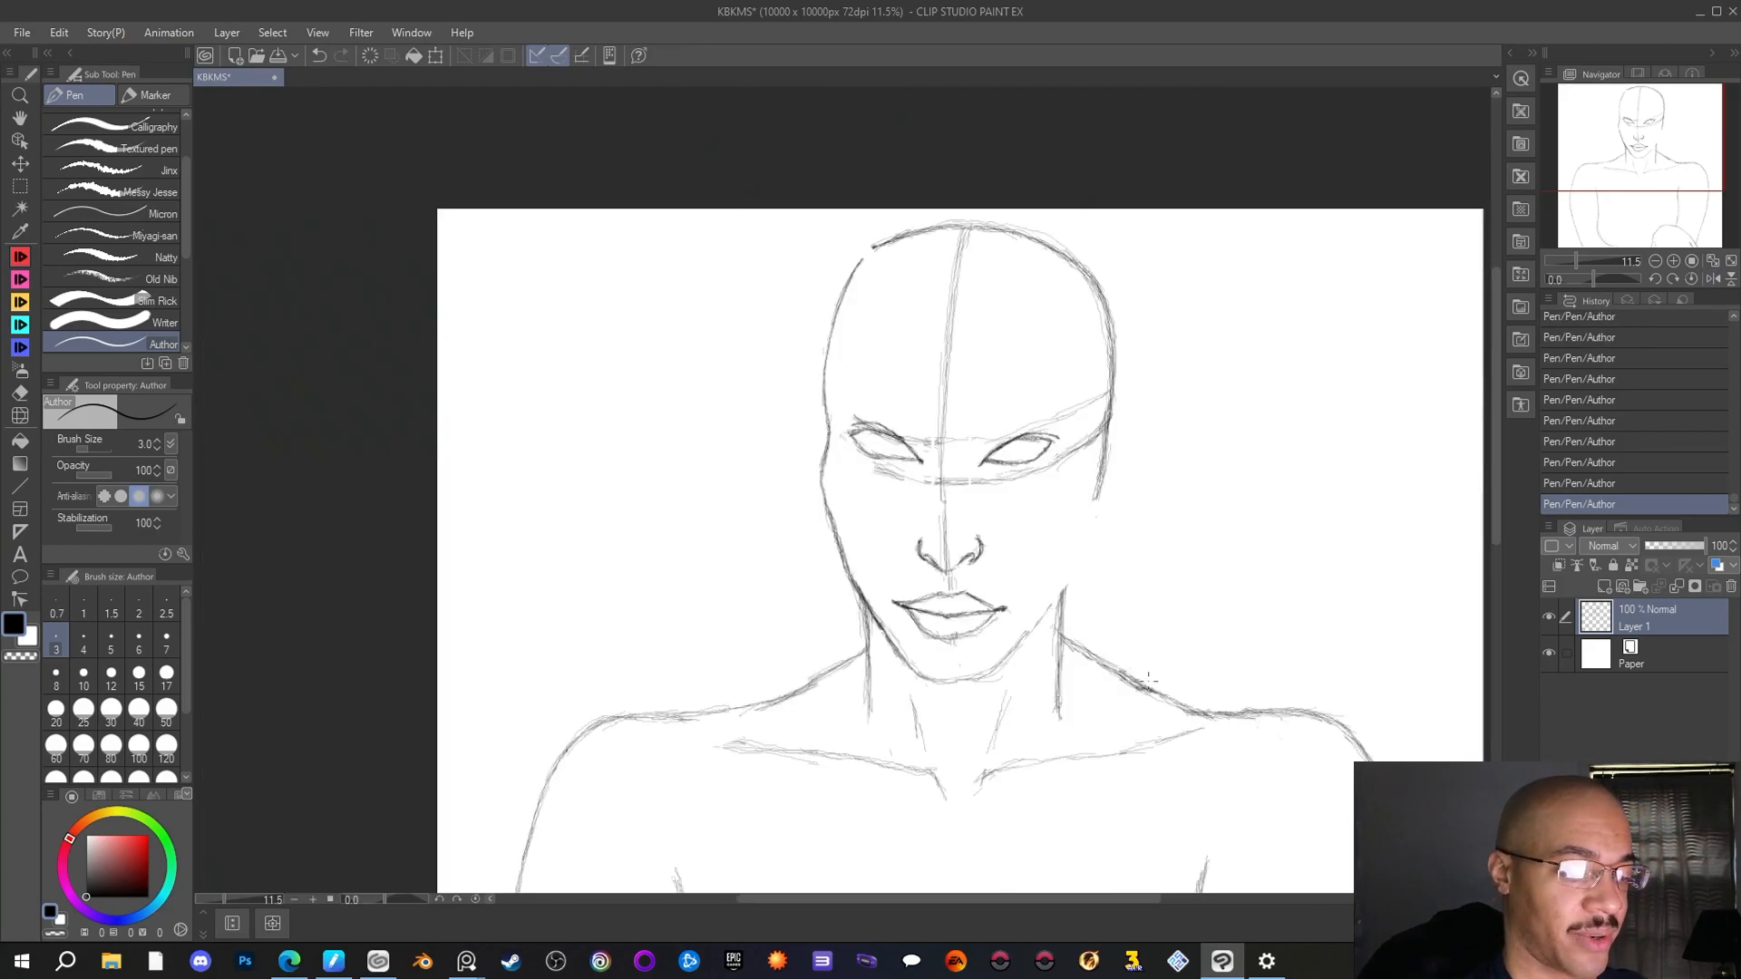
drag(1076, 901, 1093, 895)
key(shift+h)
key(shift+h)
key(shift+h)
key(shift+h)
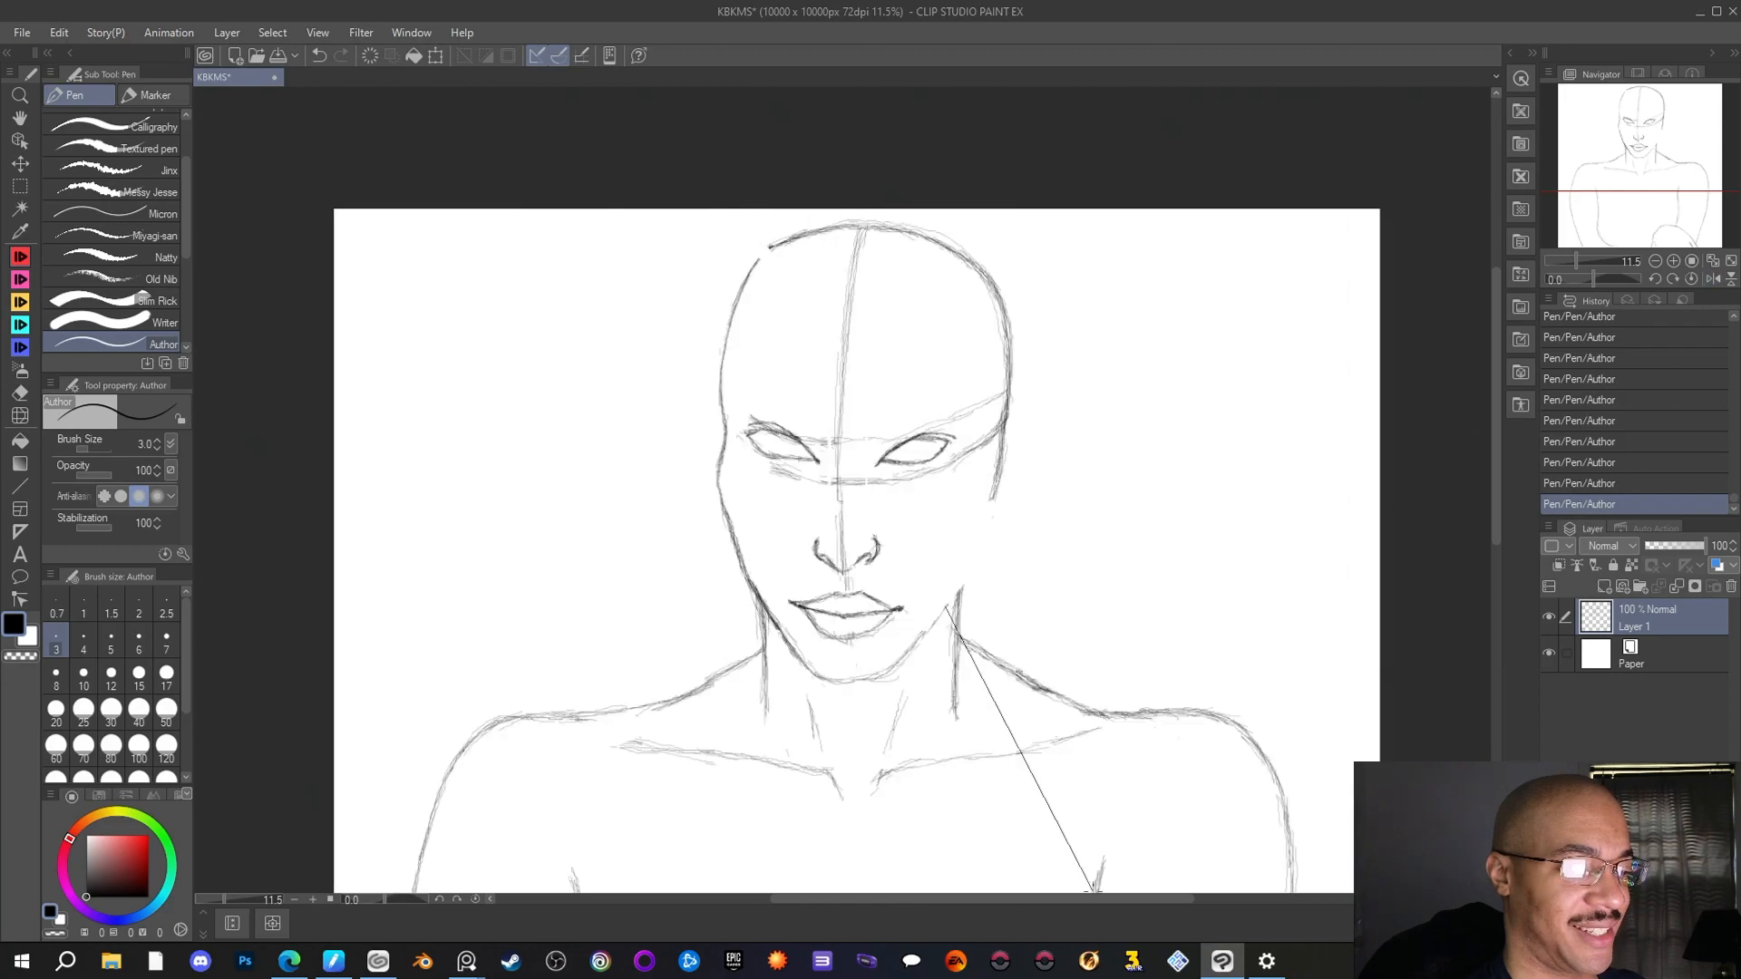
key(shift+h)
key(shift+h)
key(shift+h)
key(shift+h)
key(shift+h)
key(shift+h)
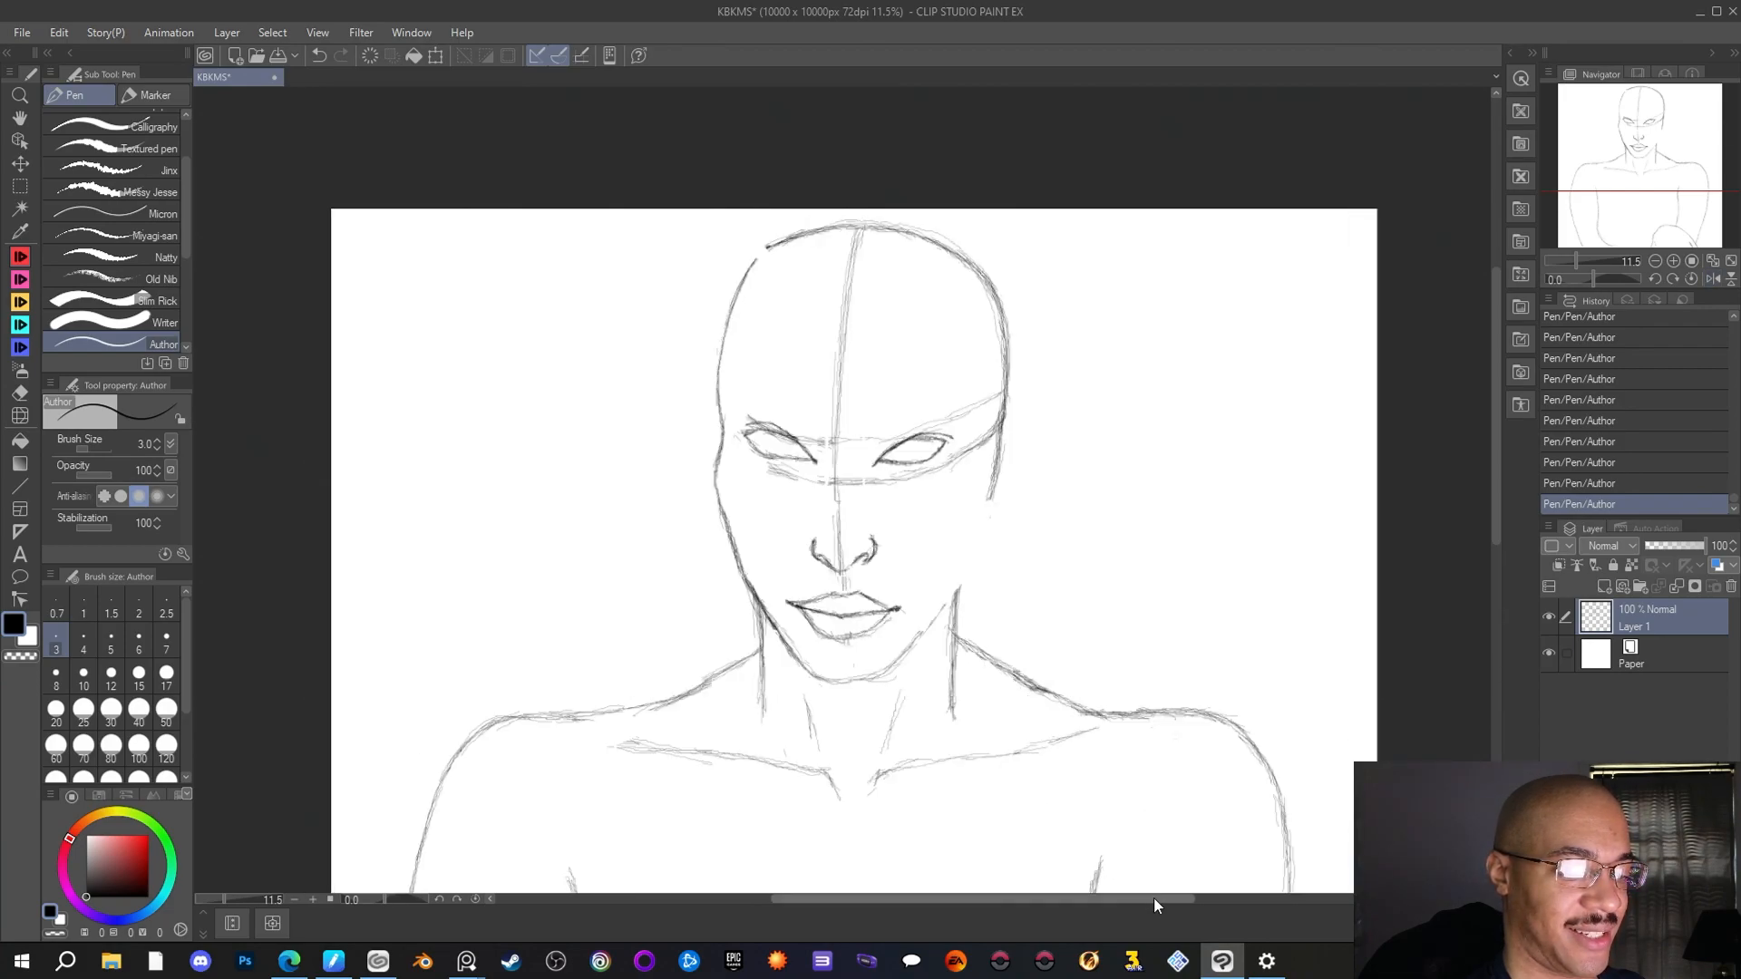
key(shift+h)
key(shift+h)
key(shift+h)
key(shift+h)
key(shift+h)
key(shift+h)
key(shift+h)
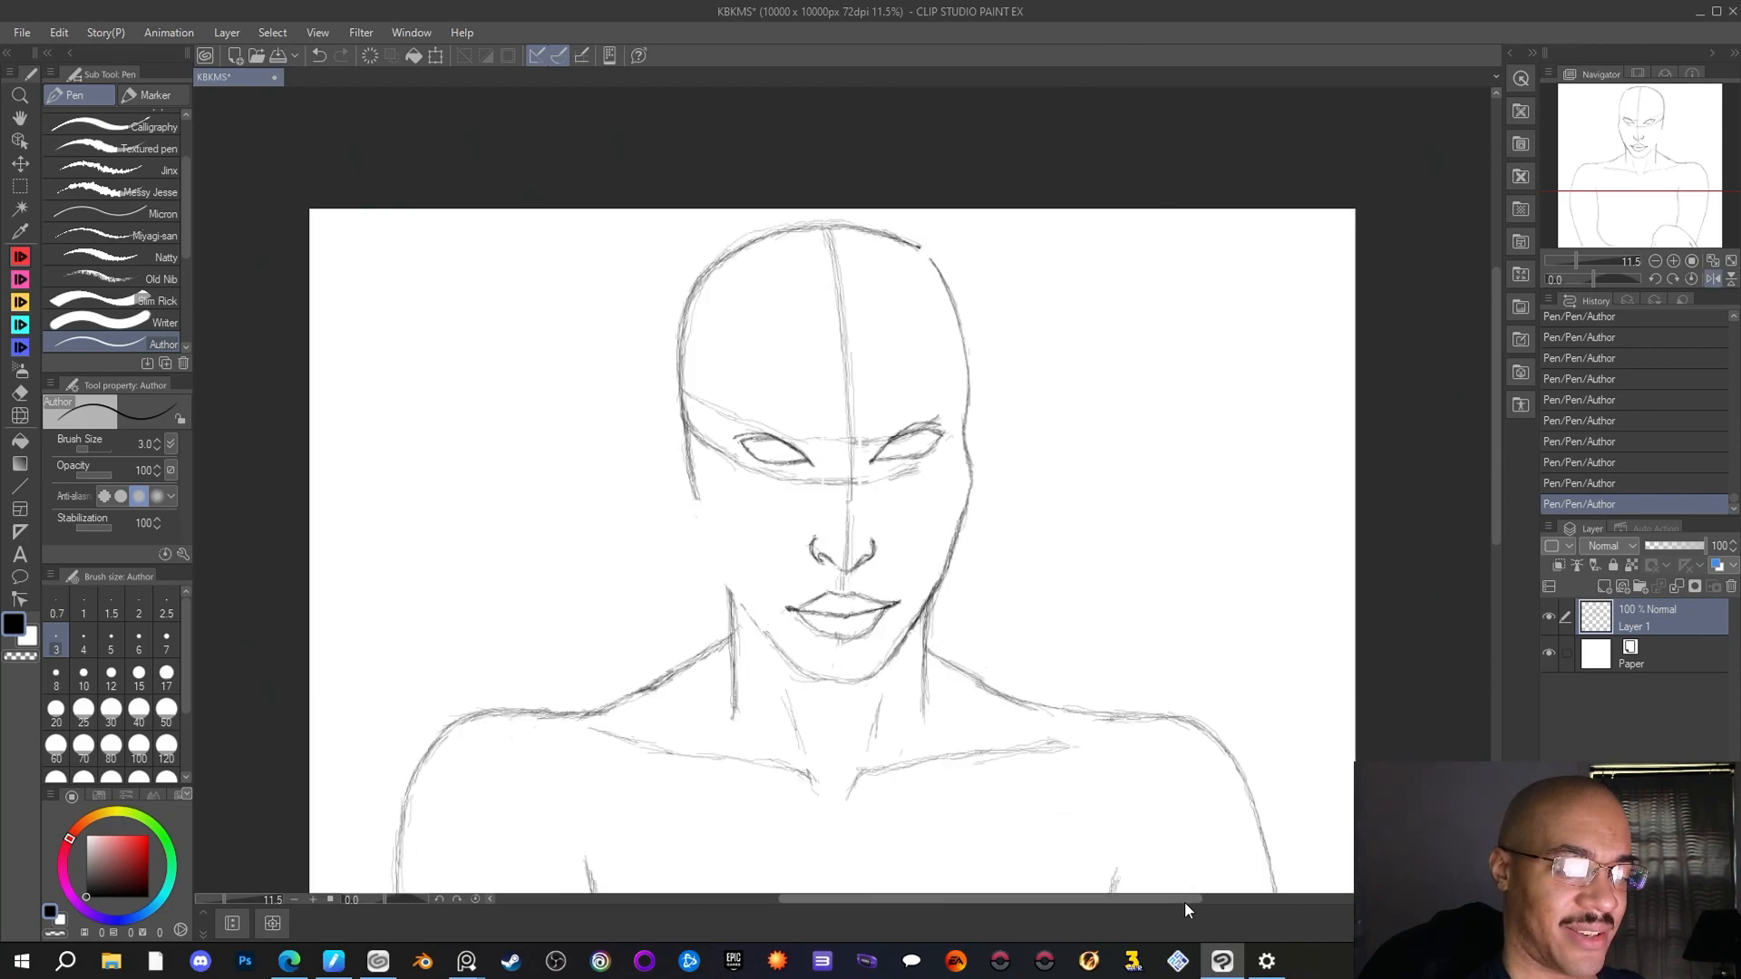
key(shift+h)
key(shift+h)
key(shift+h)
key(shift+h)
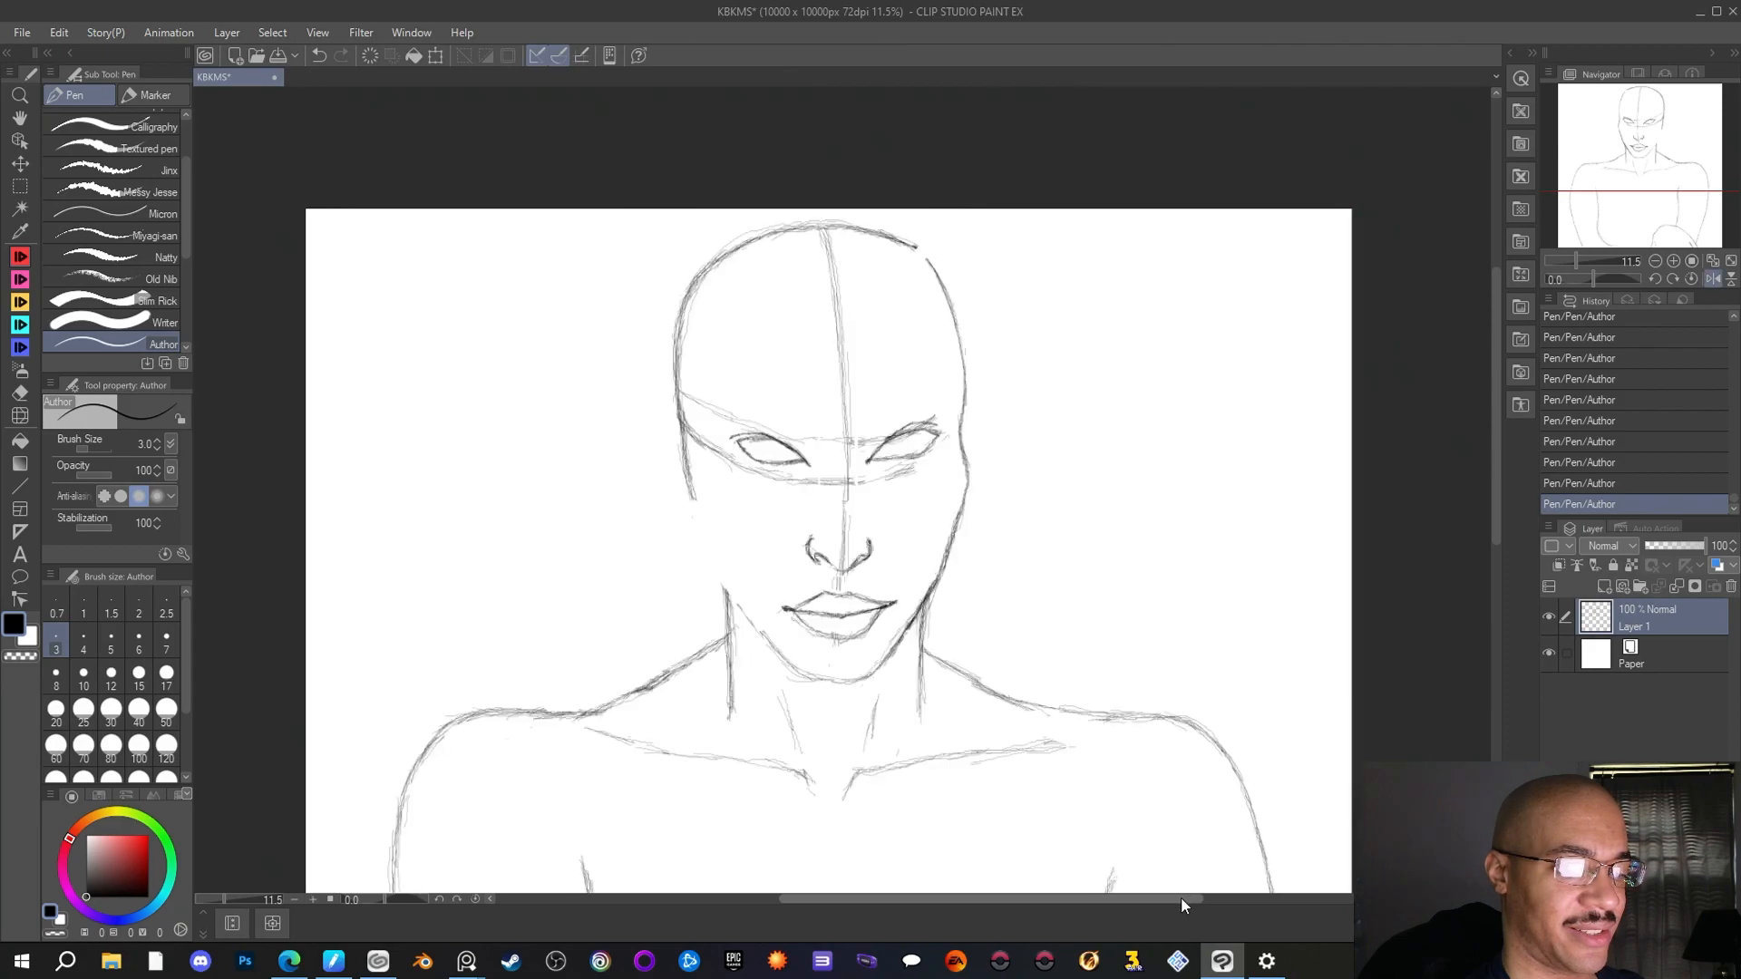
drag(1182, 897, 1180, 897)
key(shift+h)
key(shift+h)
key(shift+h)
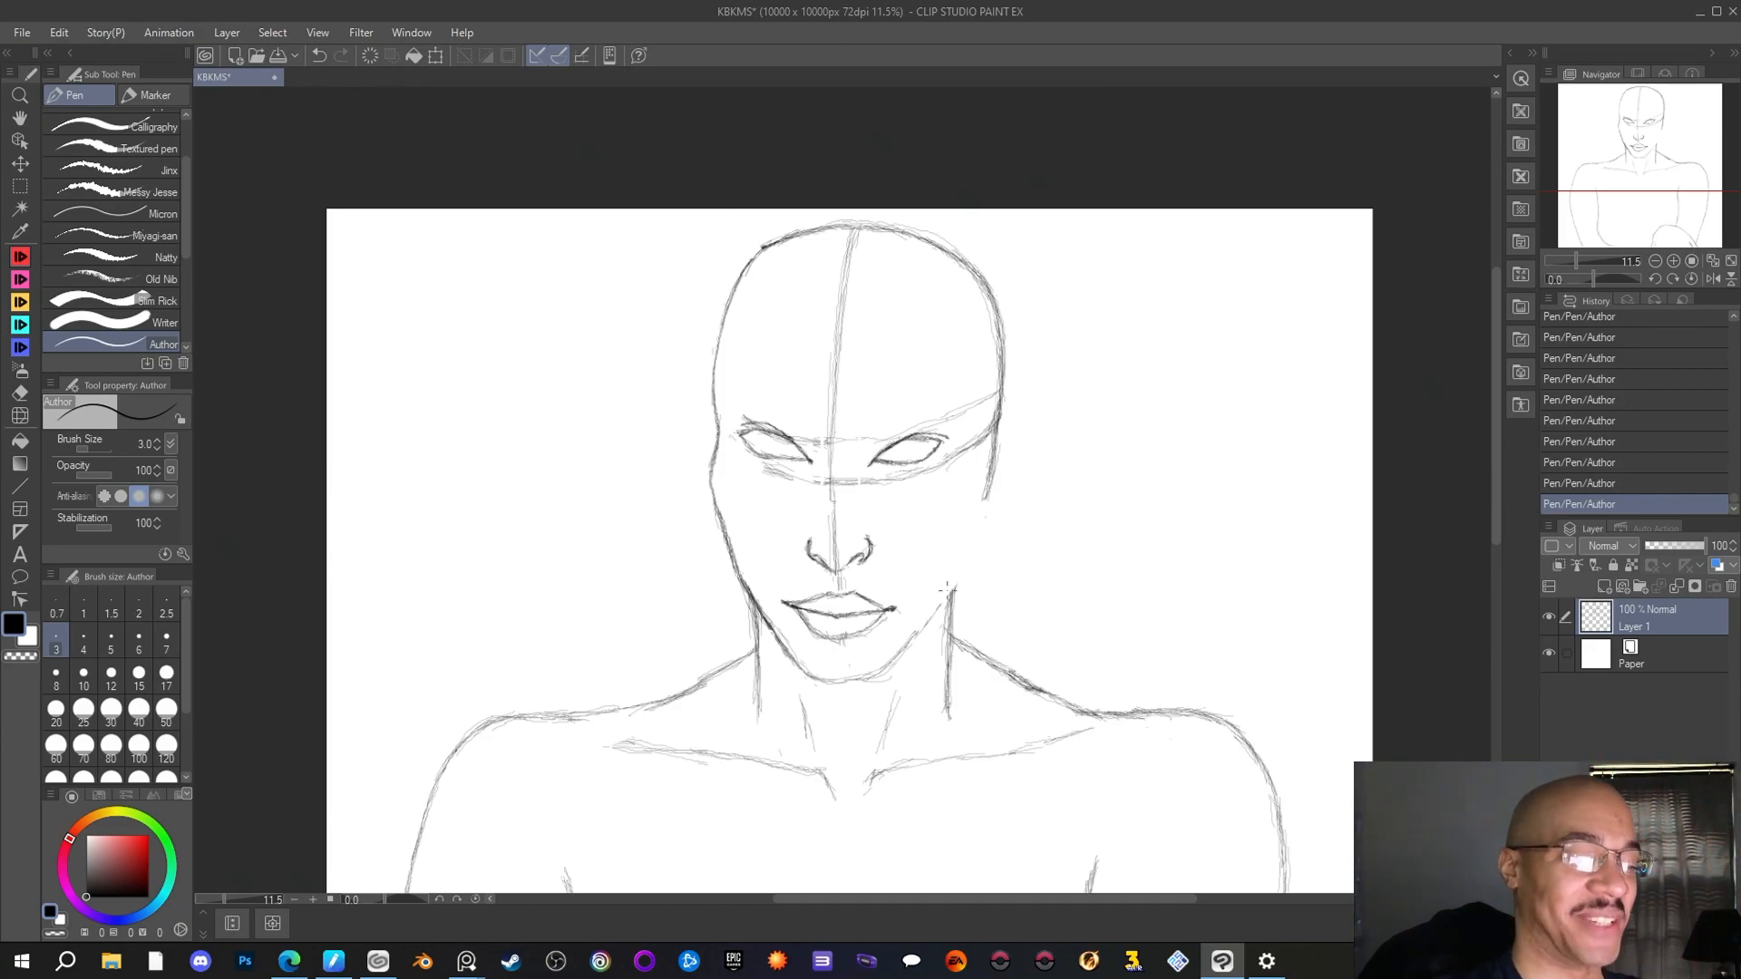
Redraw the right cheek and jaw outline with the Author pen, joining the cheekbone below the eye to the chin
drag(956, 585, 925, 624)
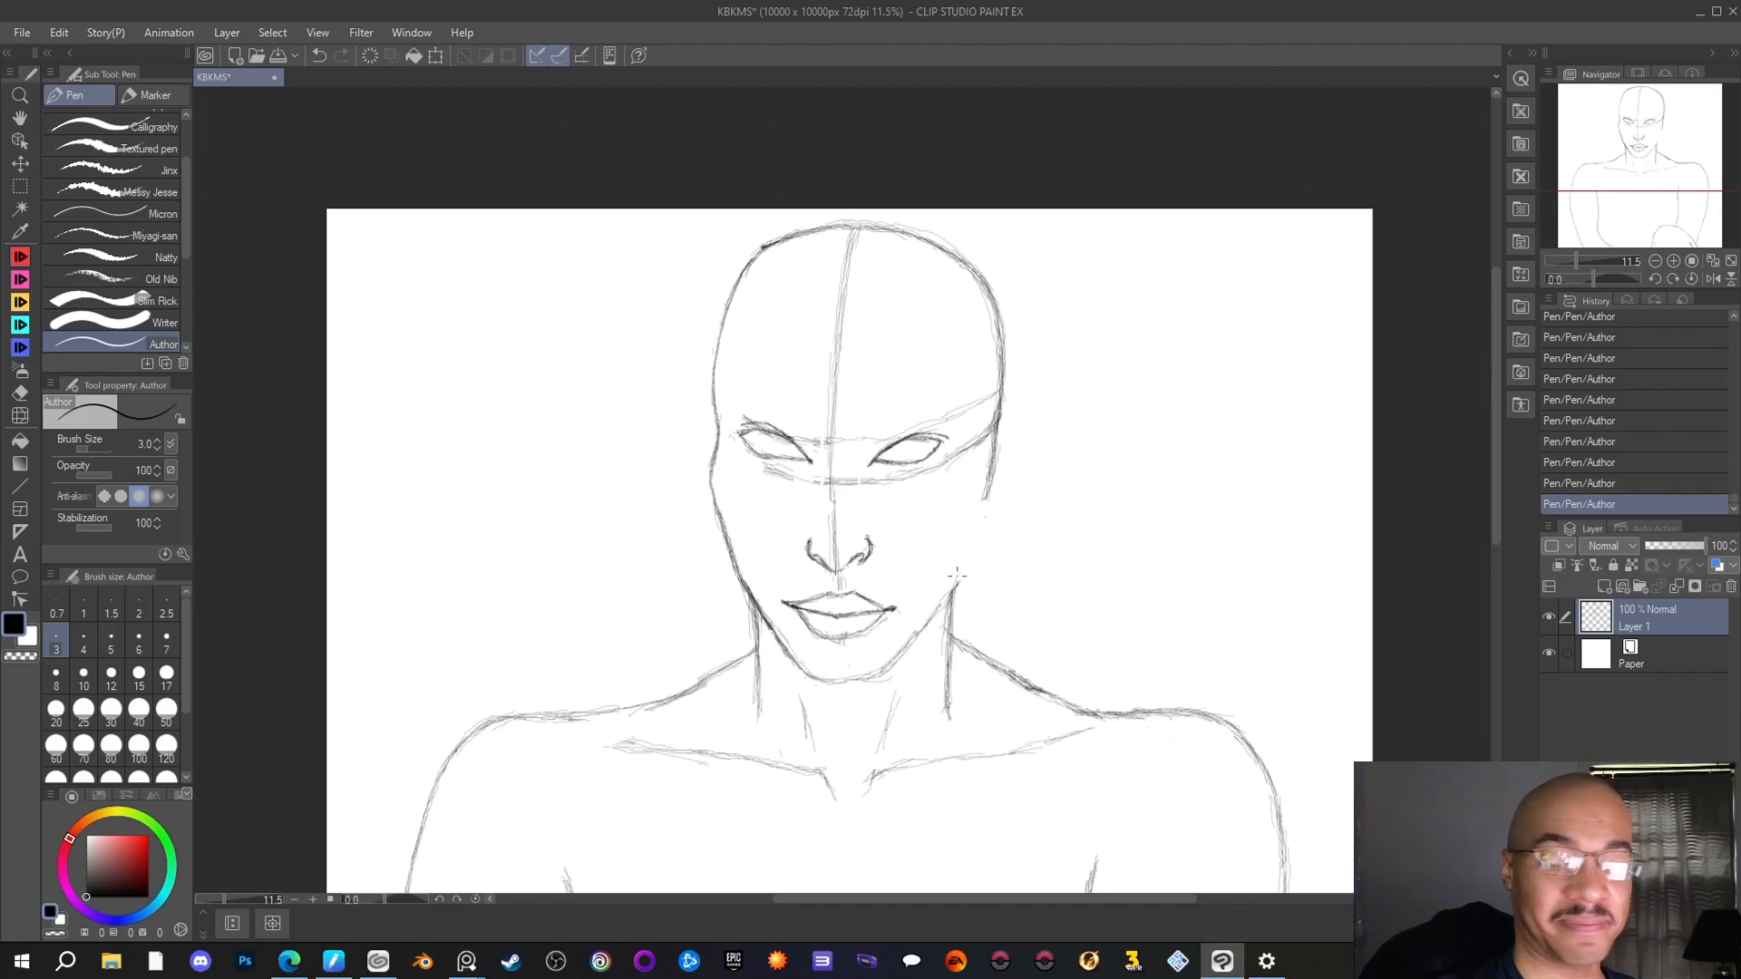
drag(976, 535, 954, 585)
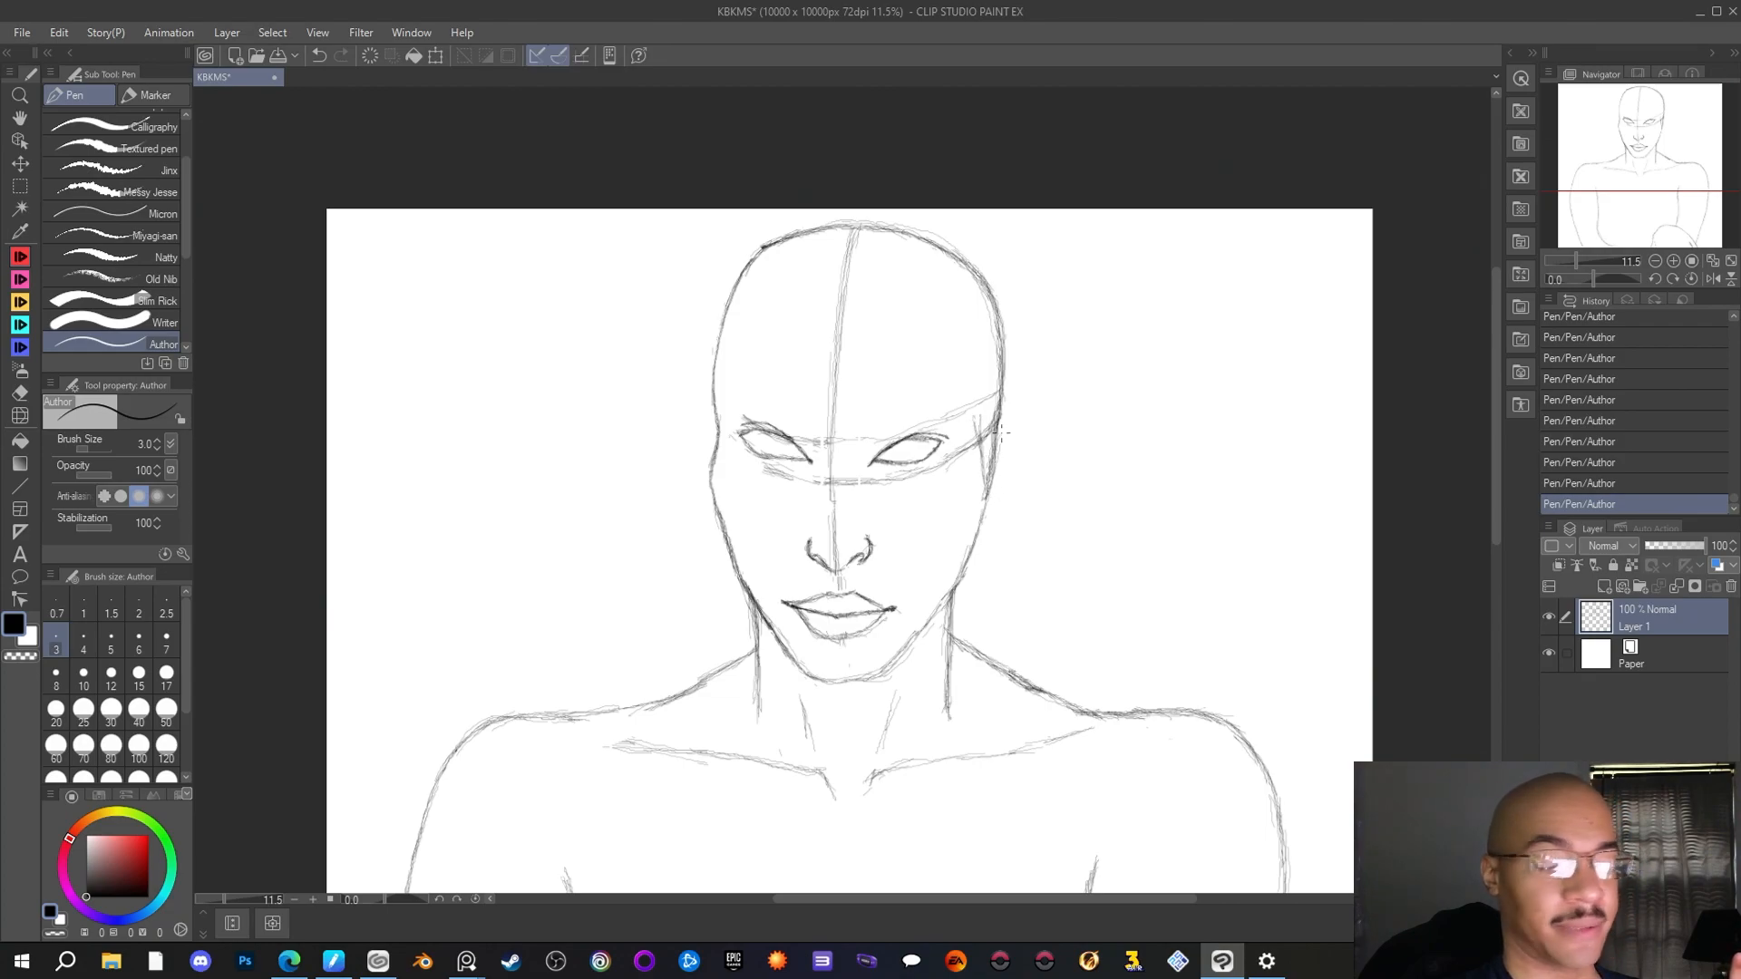
mouse_move(998, 447)
mouse_down()
mouse_move(987, 482)
mouse_move(1010, 404)
mouse_move(989, 493)
mouse_up()
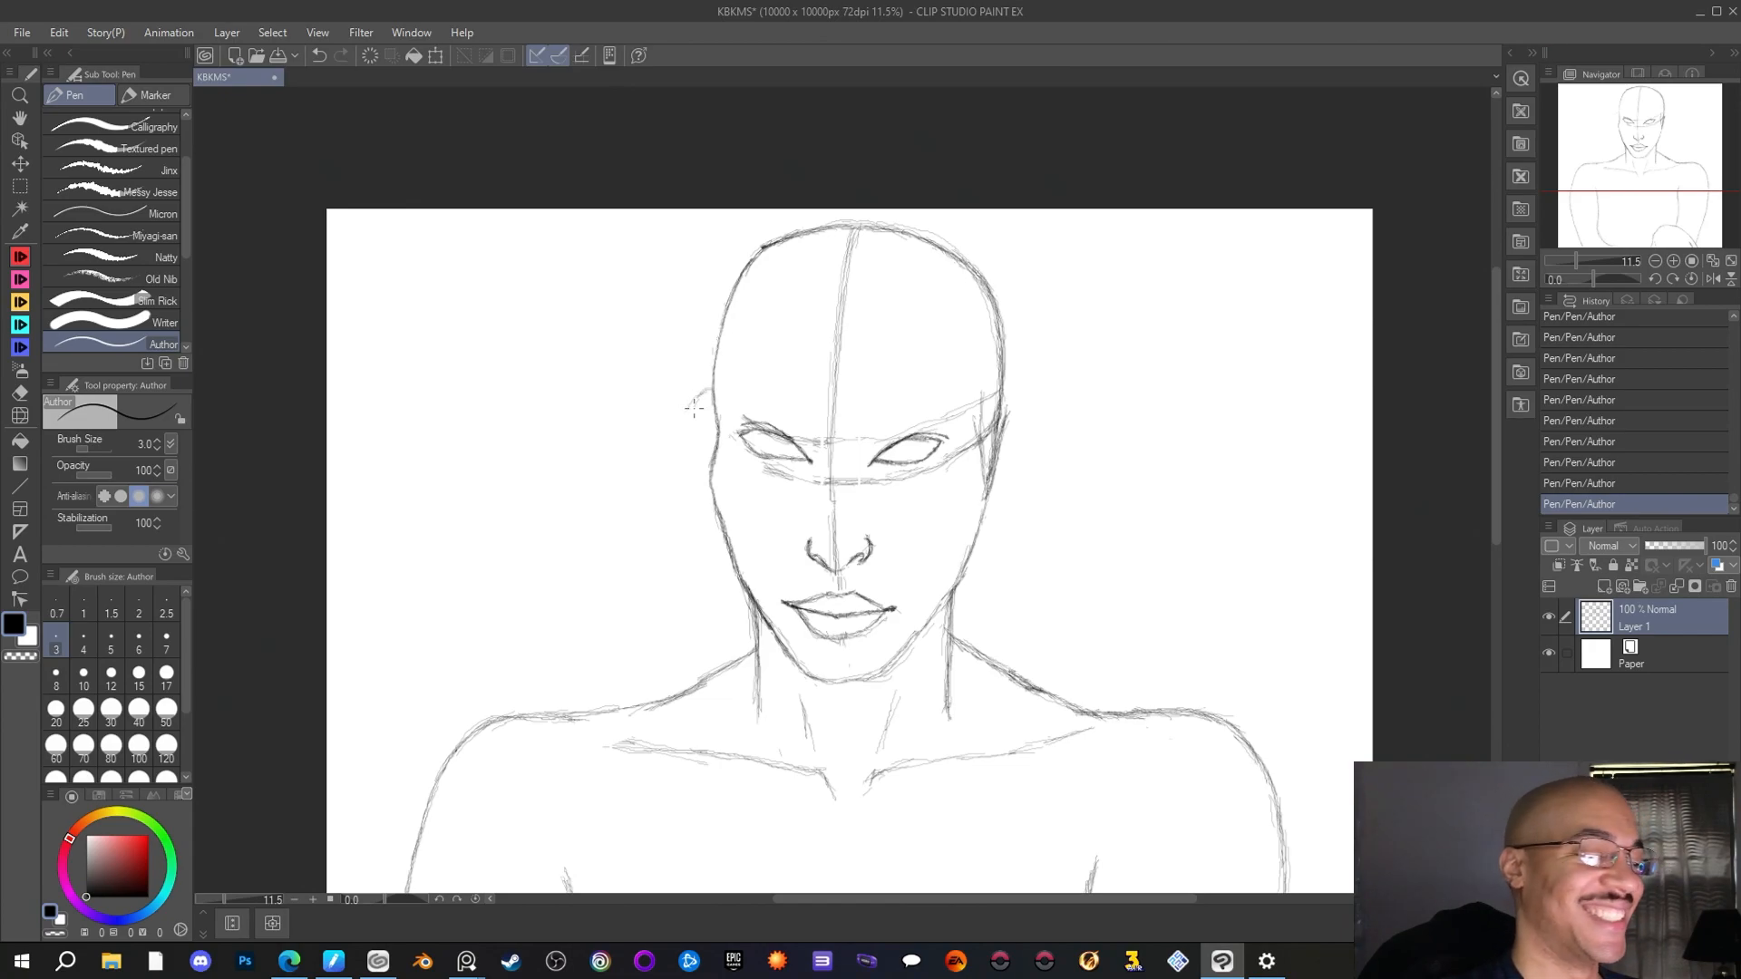
Sketch the left ear at eye level, erase its first outline with the Rough eraser and redraw it slightly lower with the Author pen
mouse_move(715, 381)
mouse_down()
mouse_move(688, 413)
mouse_move(704, 464)
mouse_up()
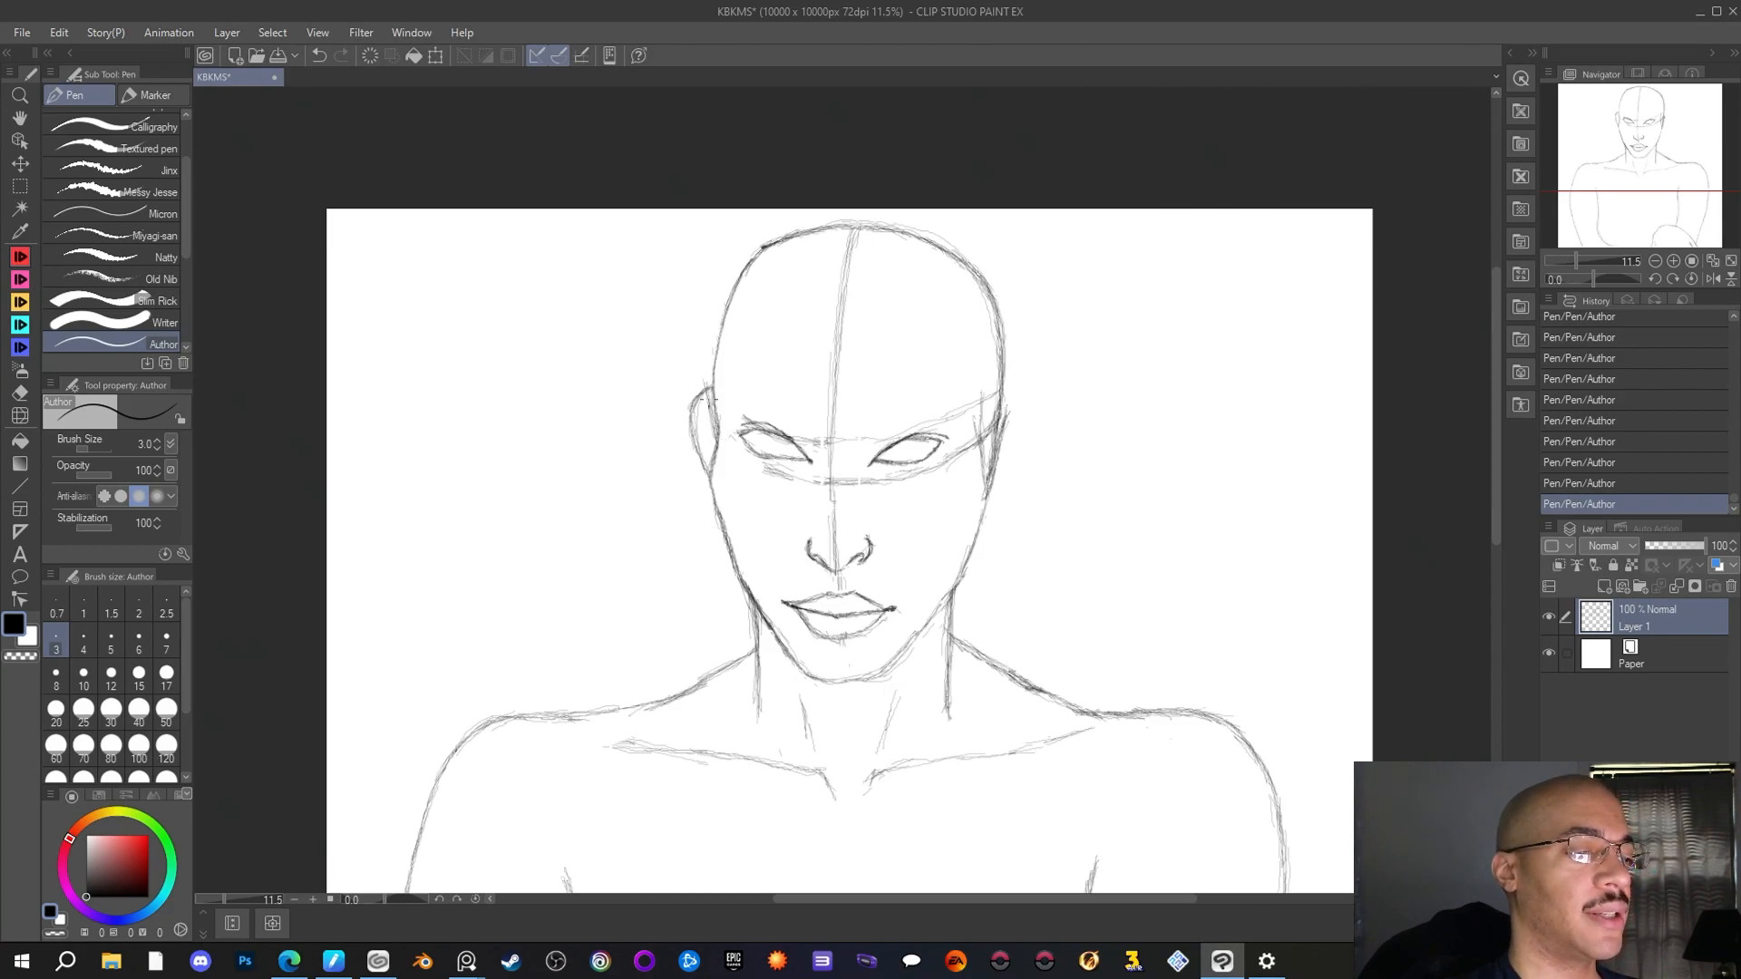
drag(699, 360, 713, 417)
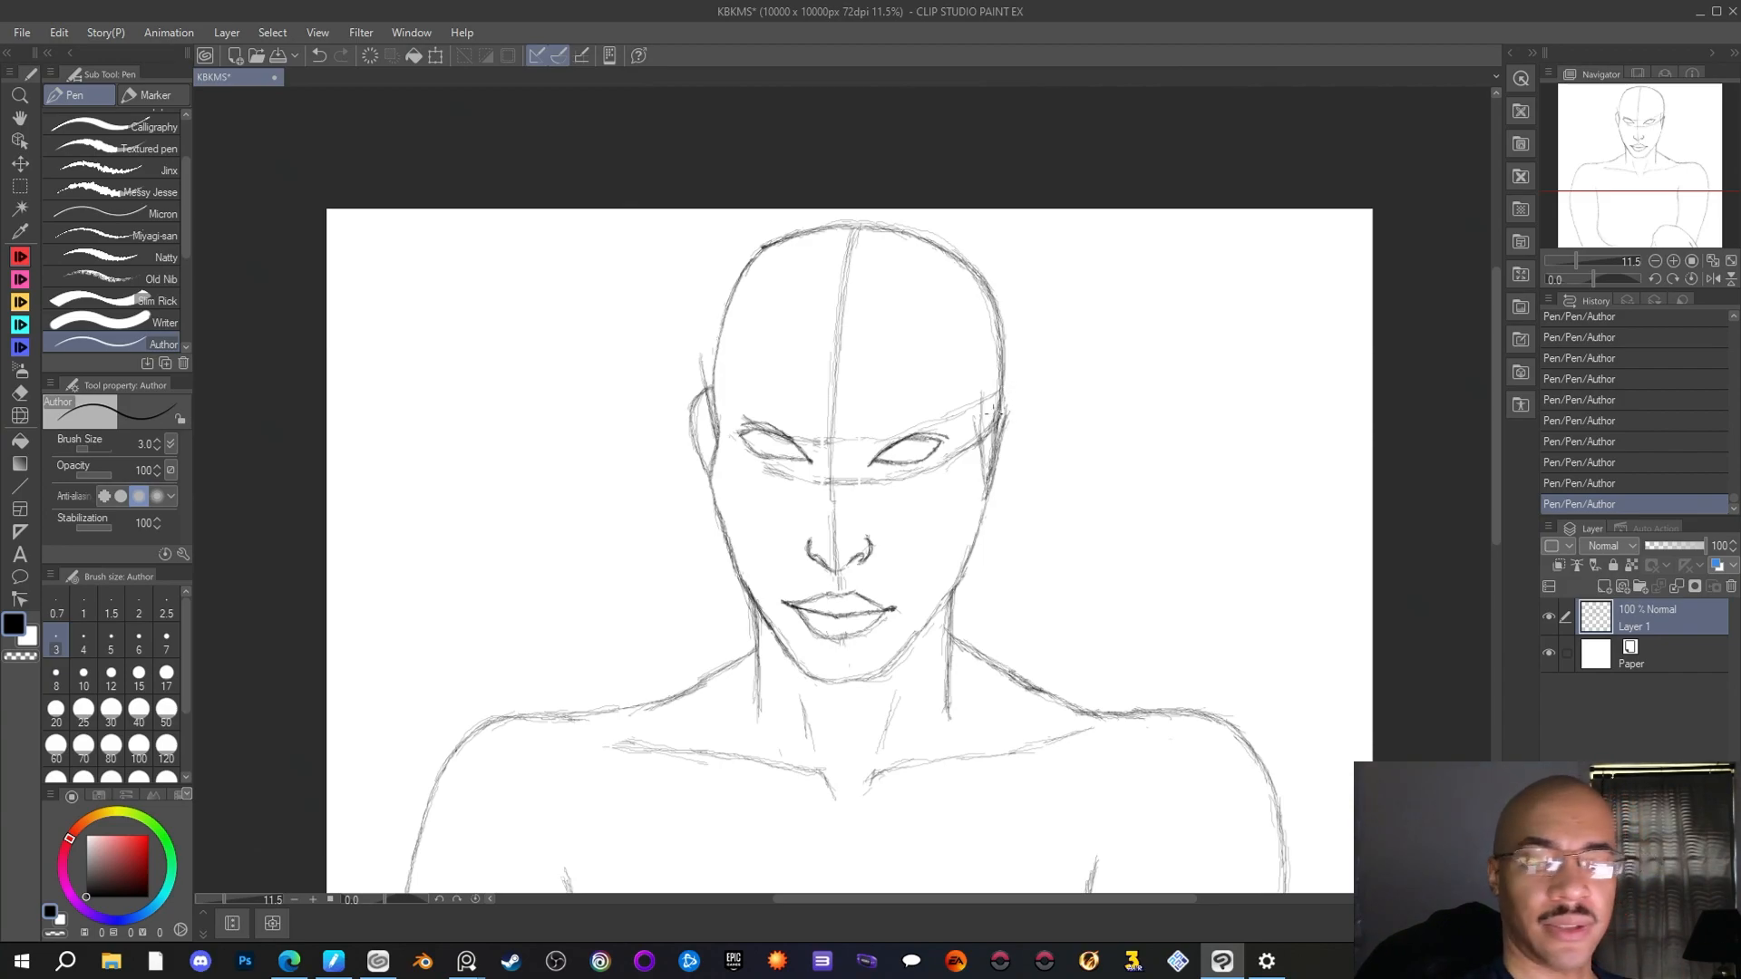
click(20, 392)
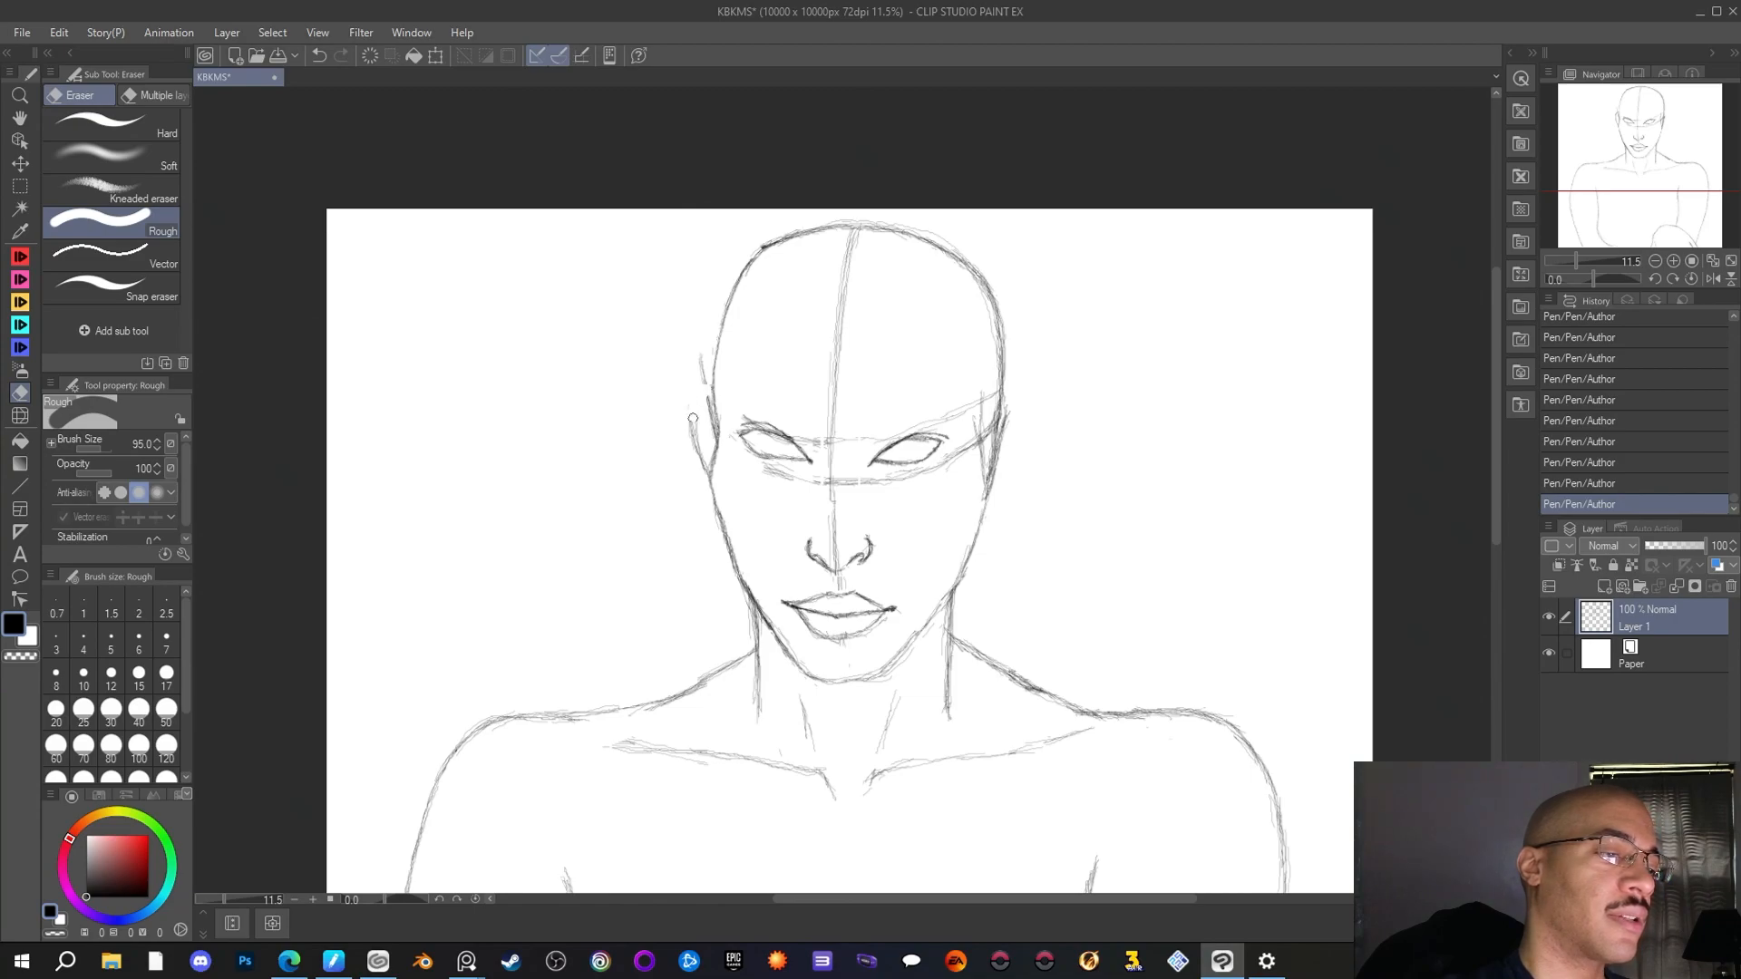
mouse_move(691, 415)
mouse_down()
mouse_move(699, 478)
mouse_move(689, 399)
mouse_up()
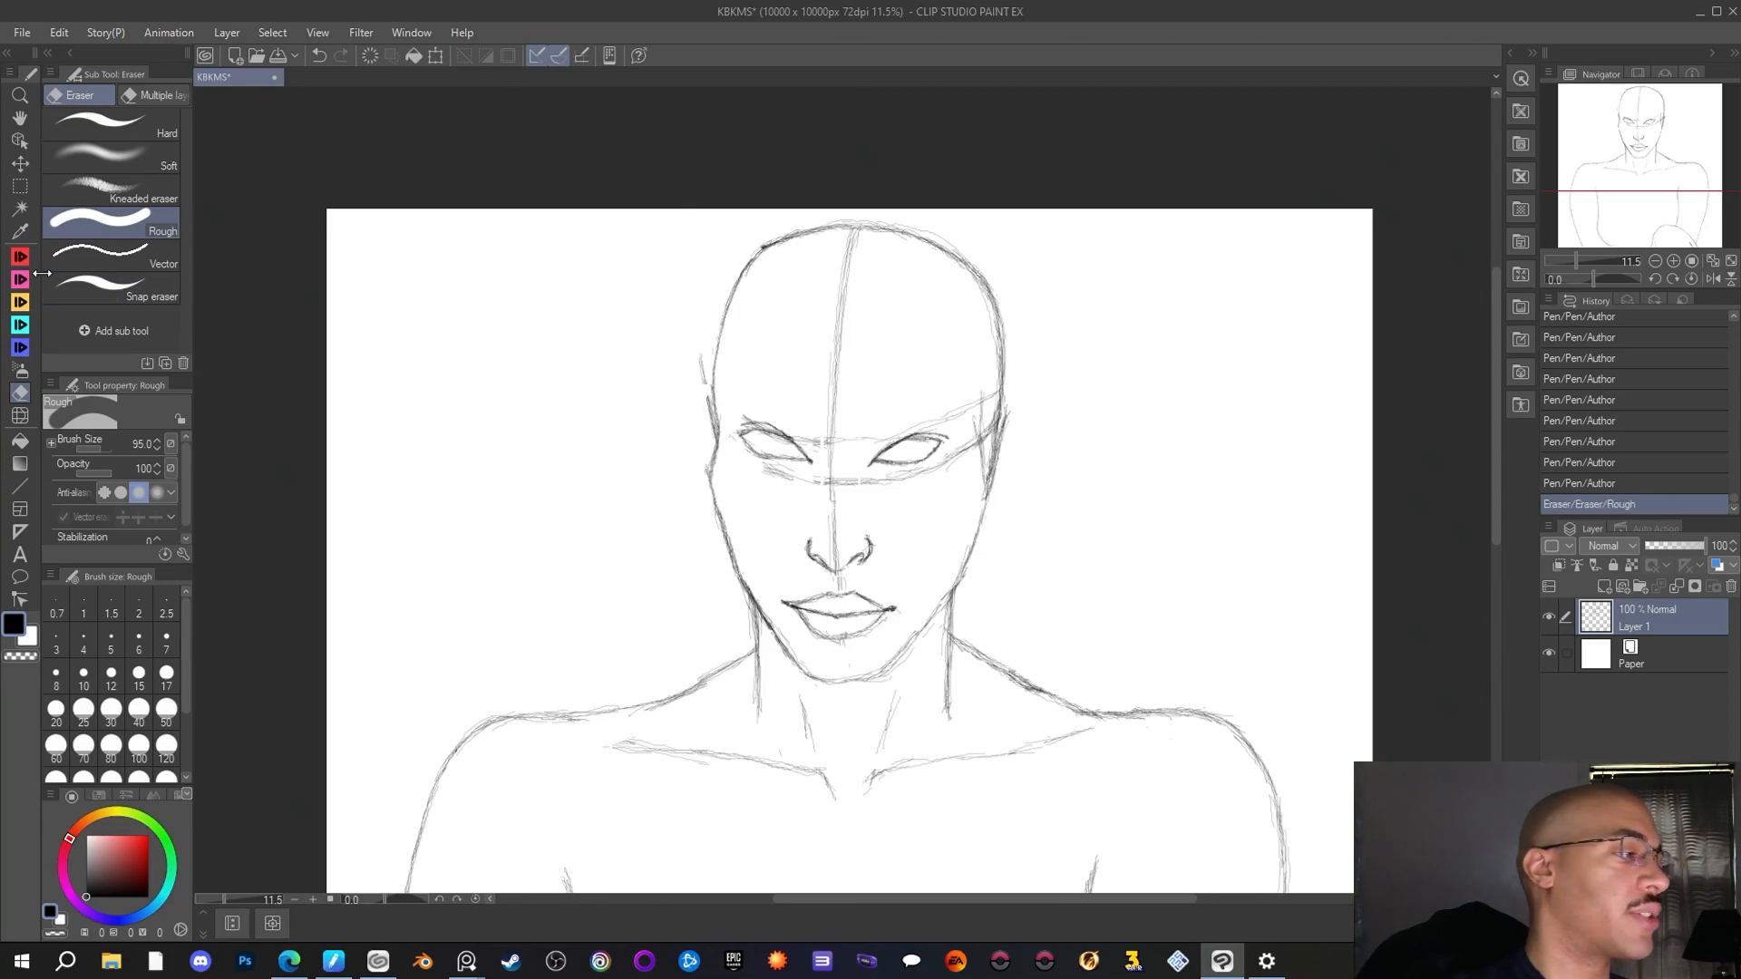
key(p)
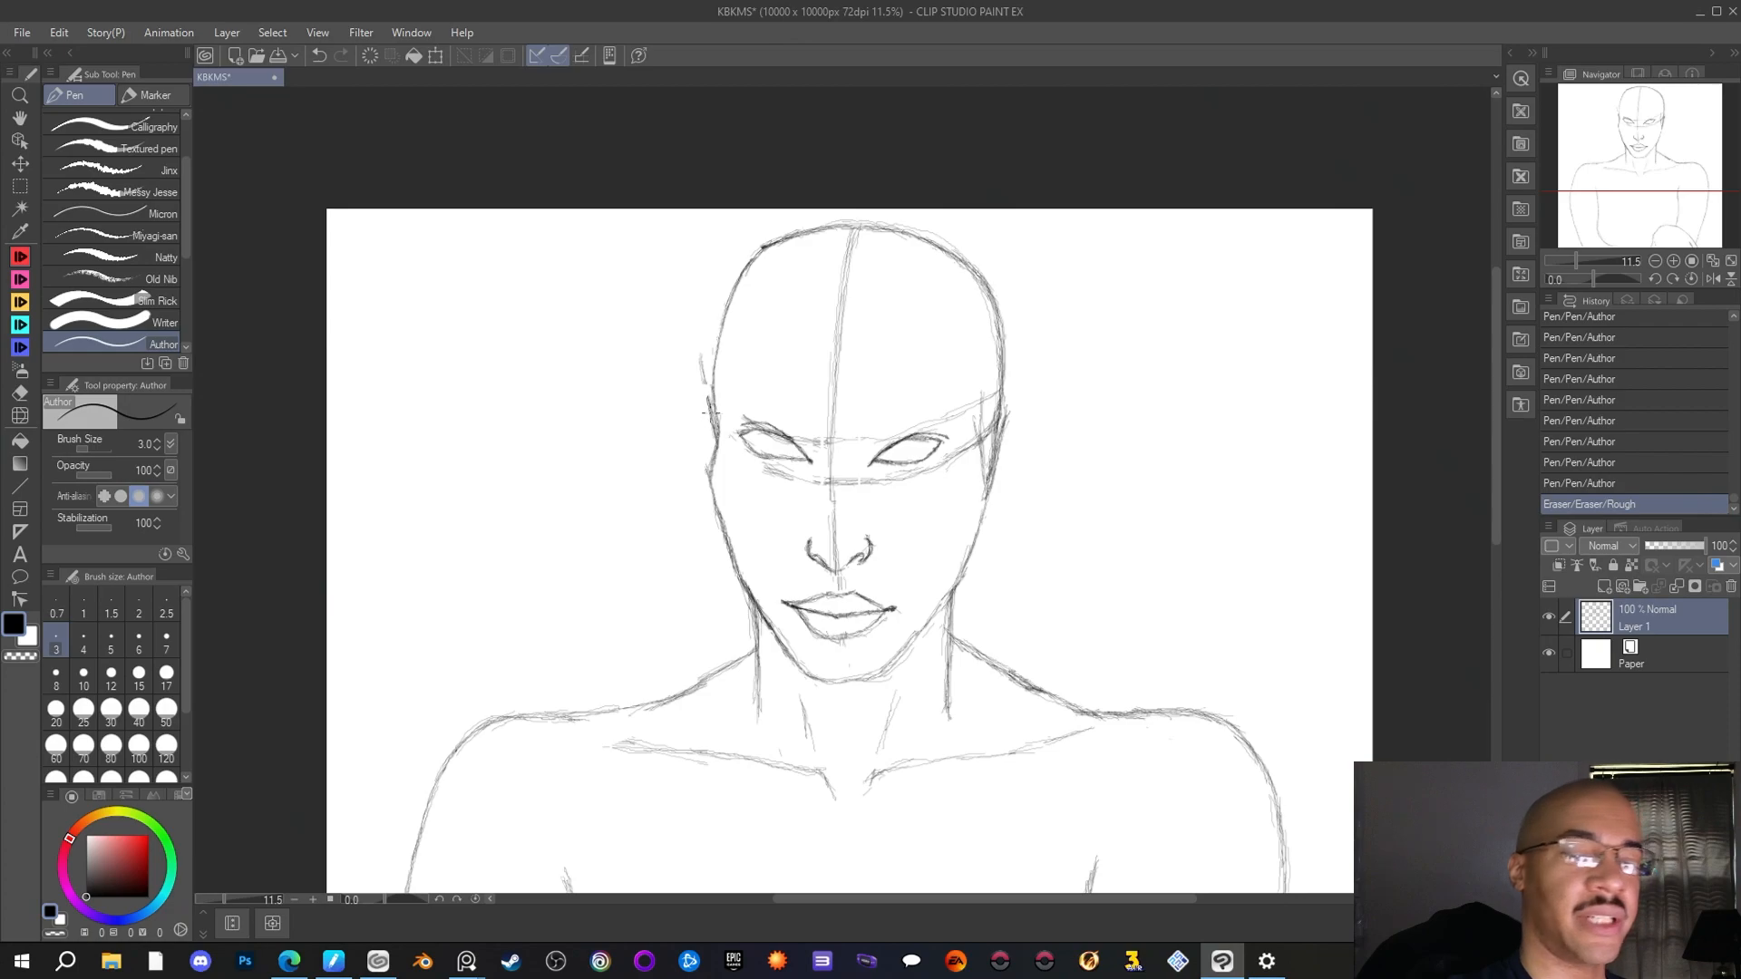
drag(710, 397, 699, 400)
drag(708, 396, 689, 415)
drag(709, 414, 688, 420)
drag(691, 410, 690, 443)
drag(689, 428, 696, 458)
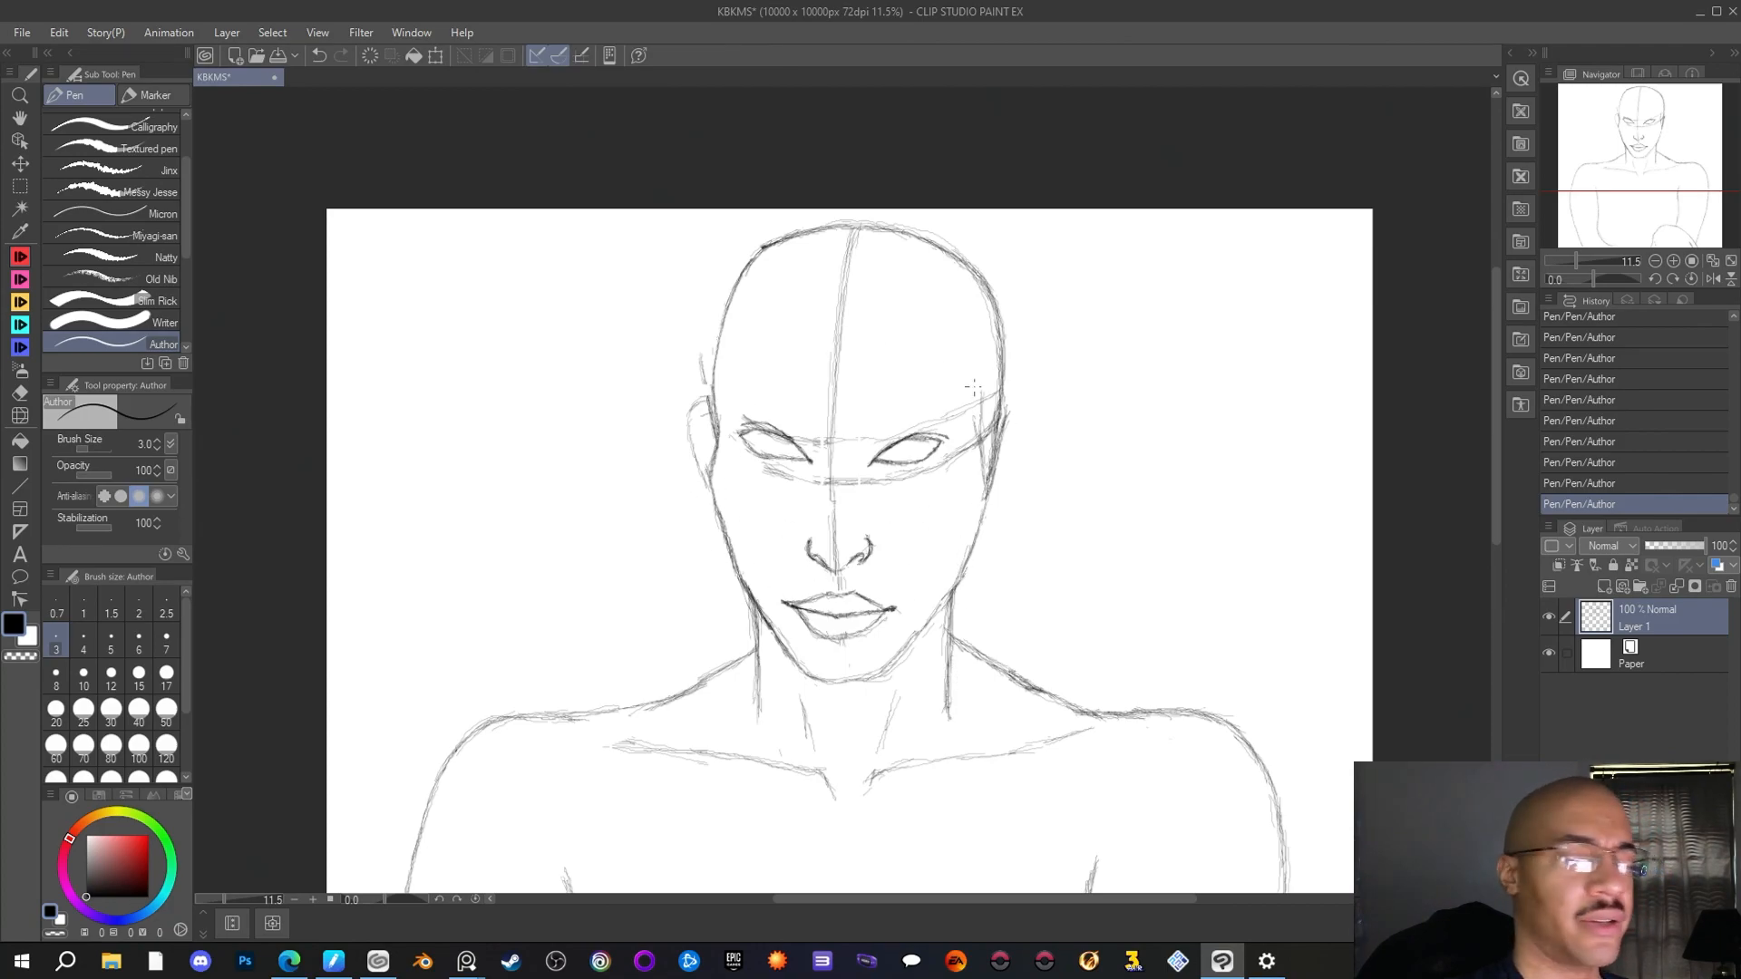
Select the nose with a rectangular selection, move it slightly up with Scale/Rotate, and deselect
key(m)
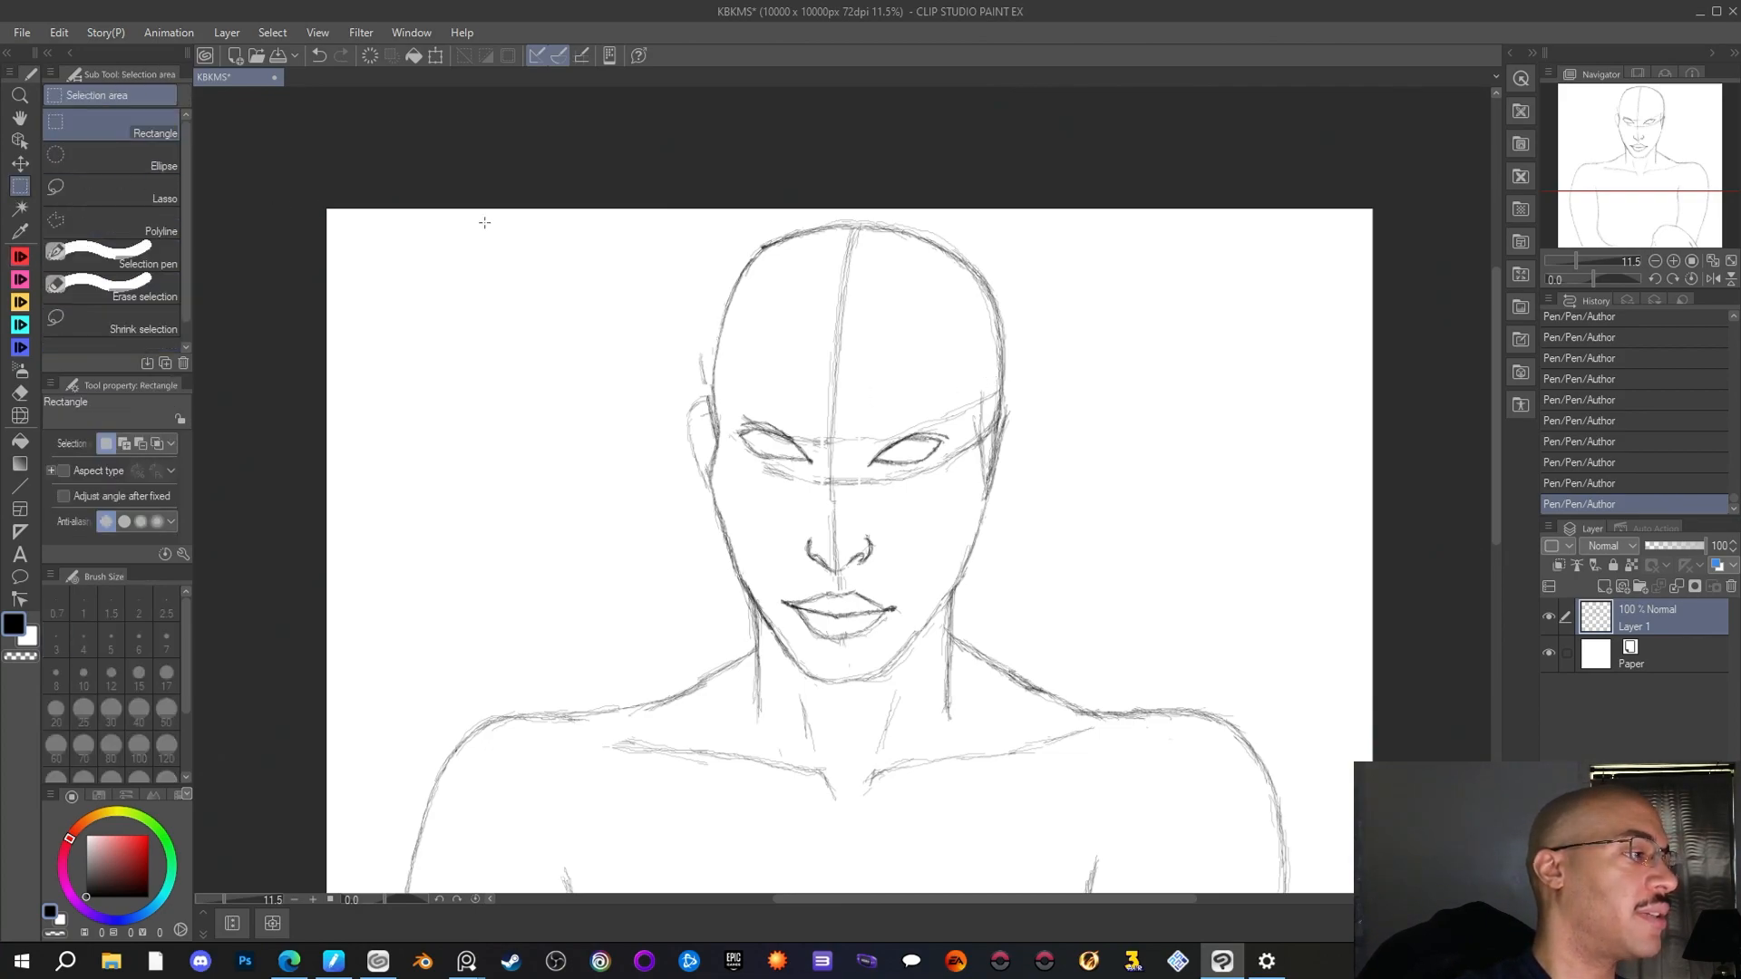
drag(795, 522, 886, 576)
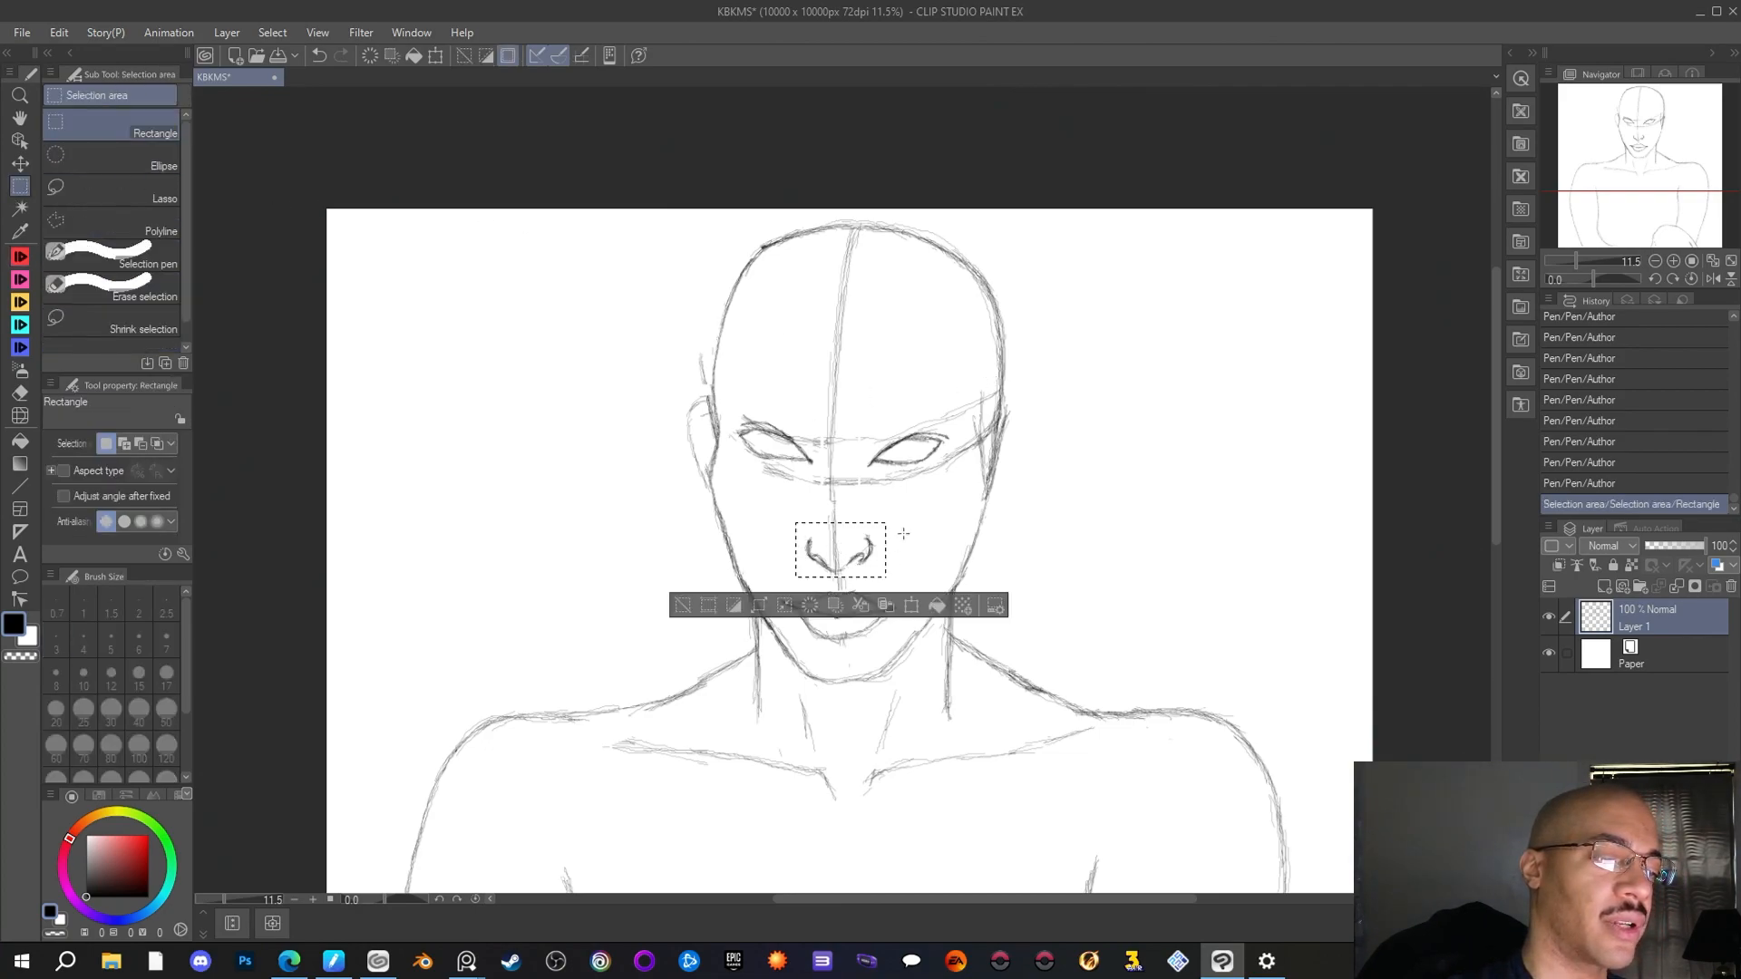
click(912, 606)
drag(869, 549, 874, 554)
key(Return)
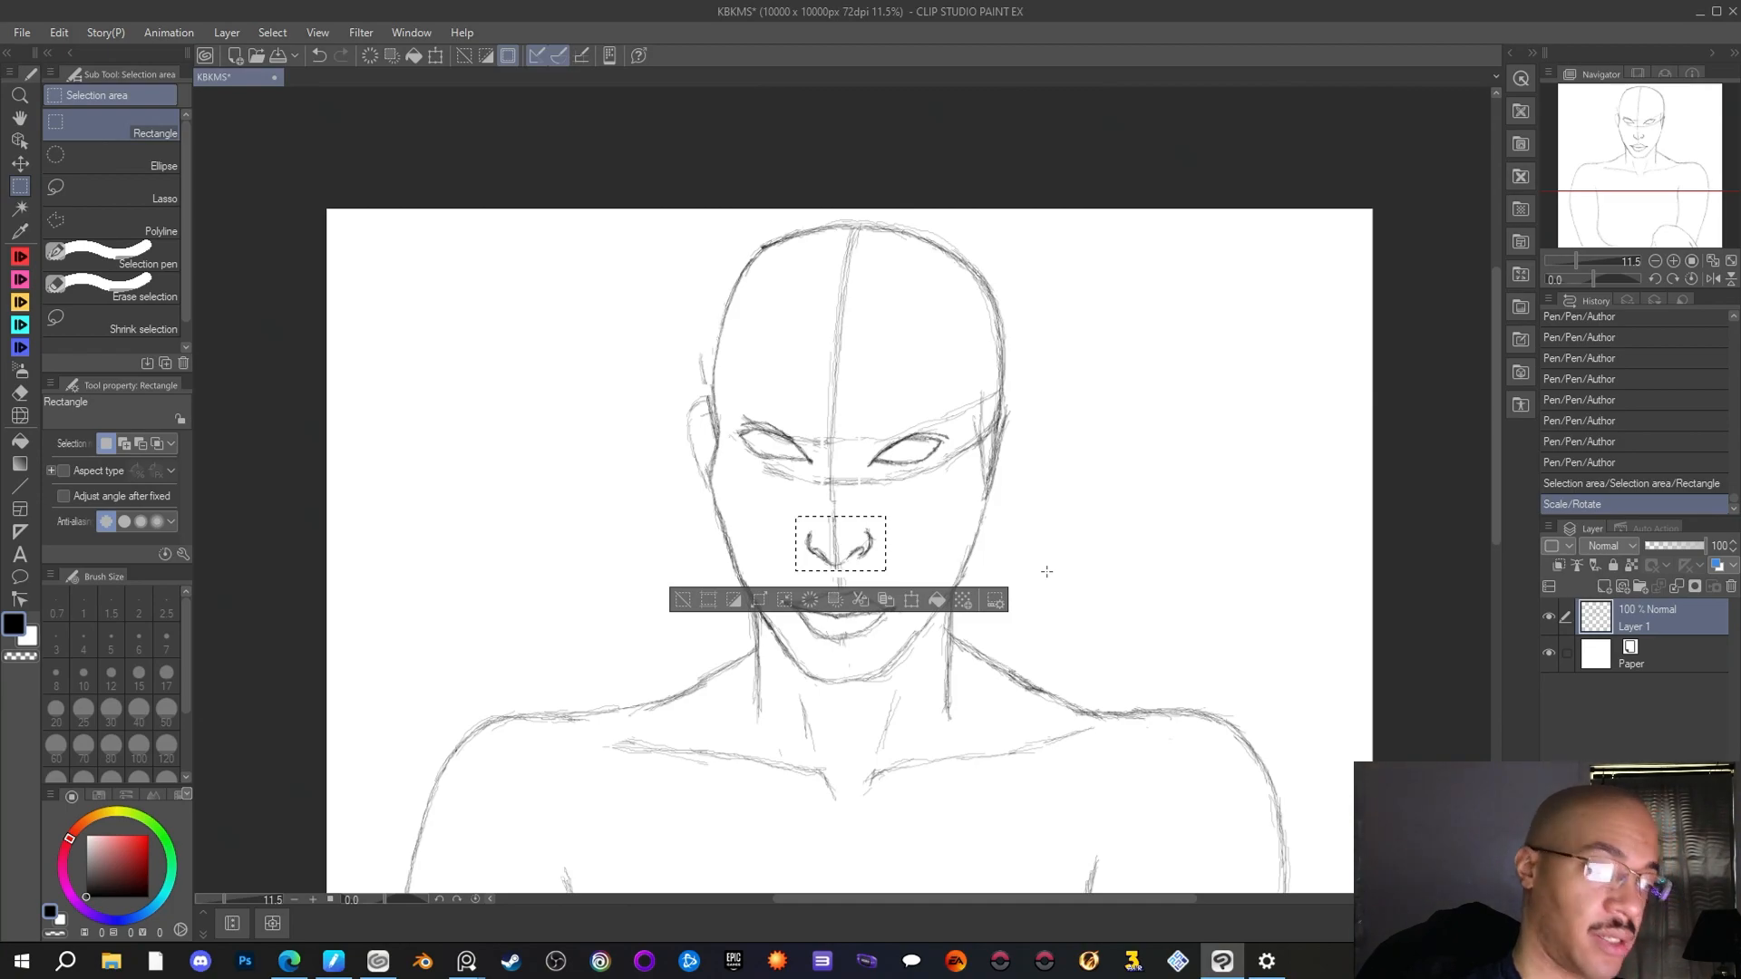
key(ctrl+d)
drag(710, 408, 707, 486)
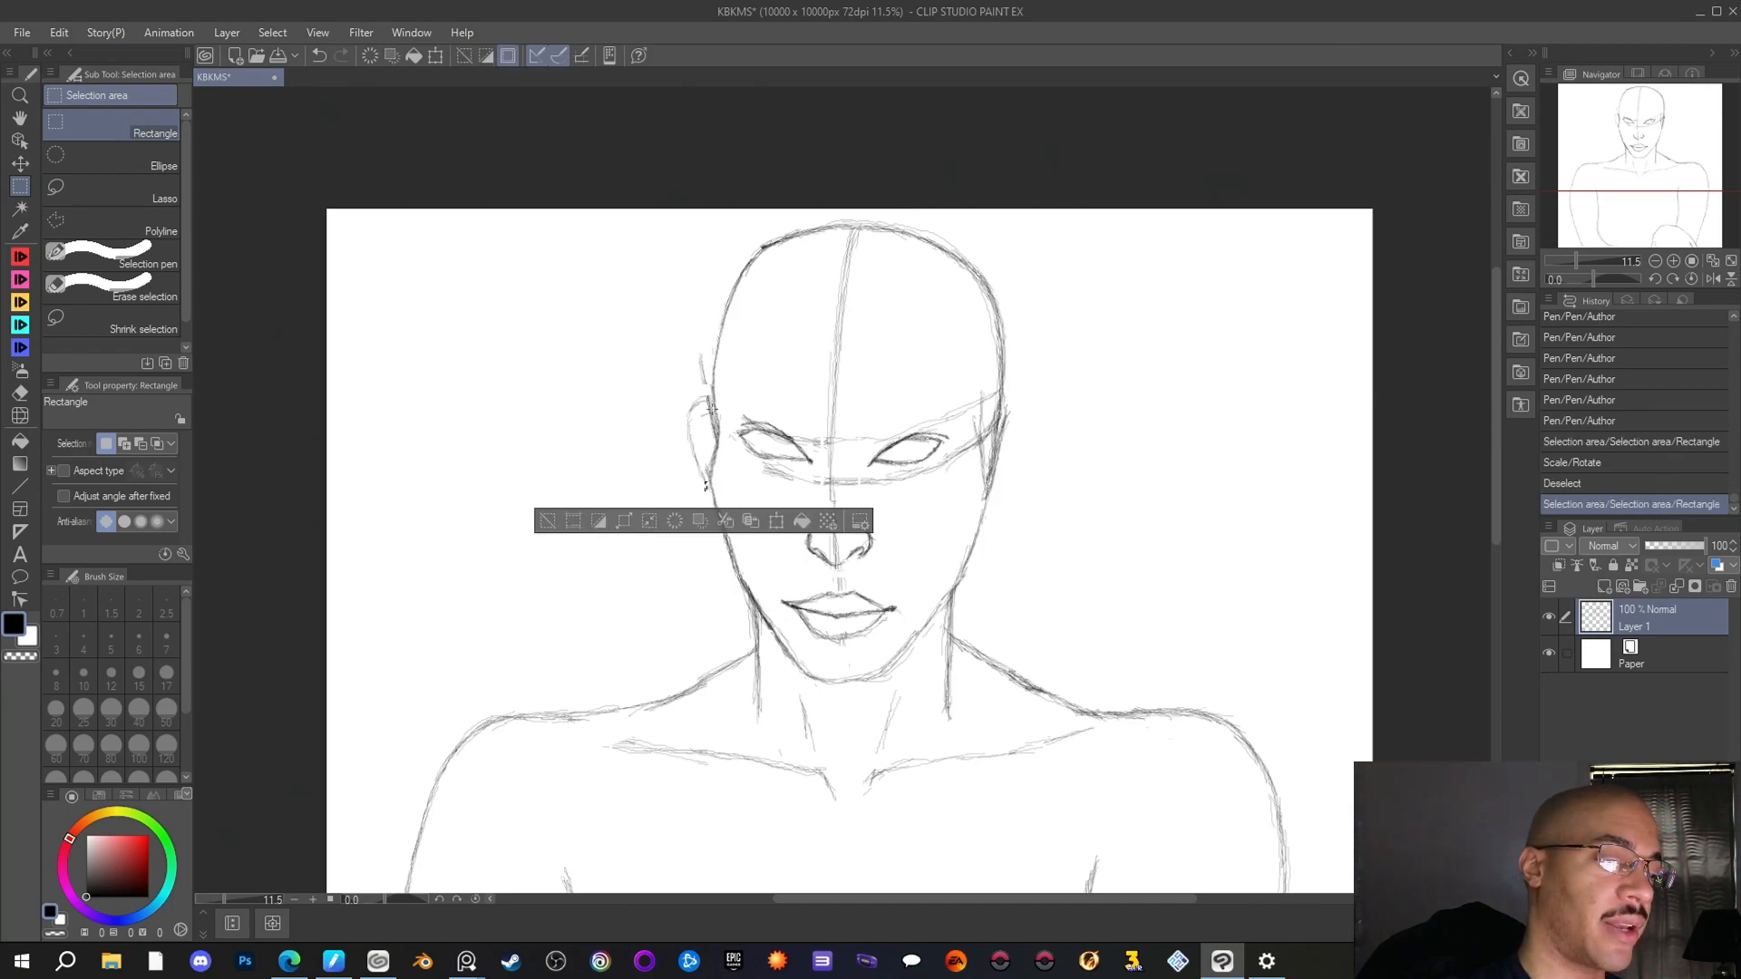
key(ctrl+d)
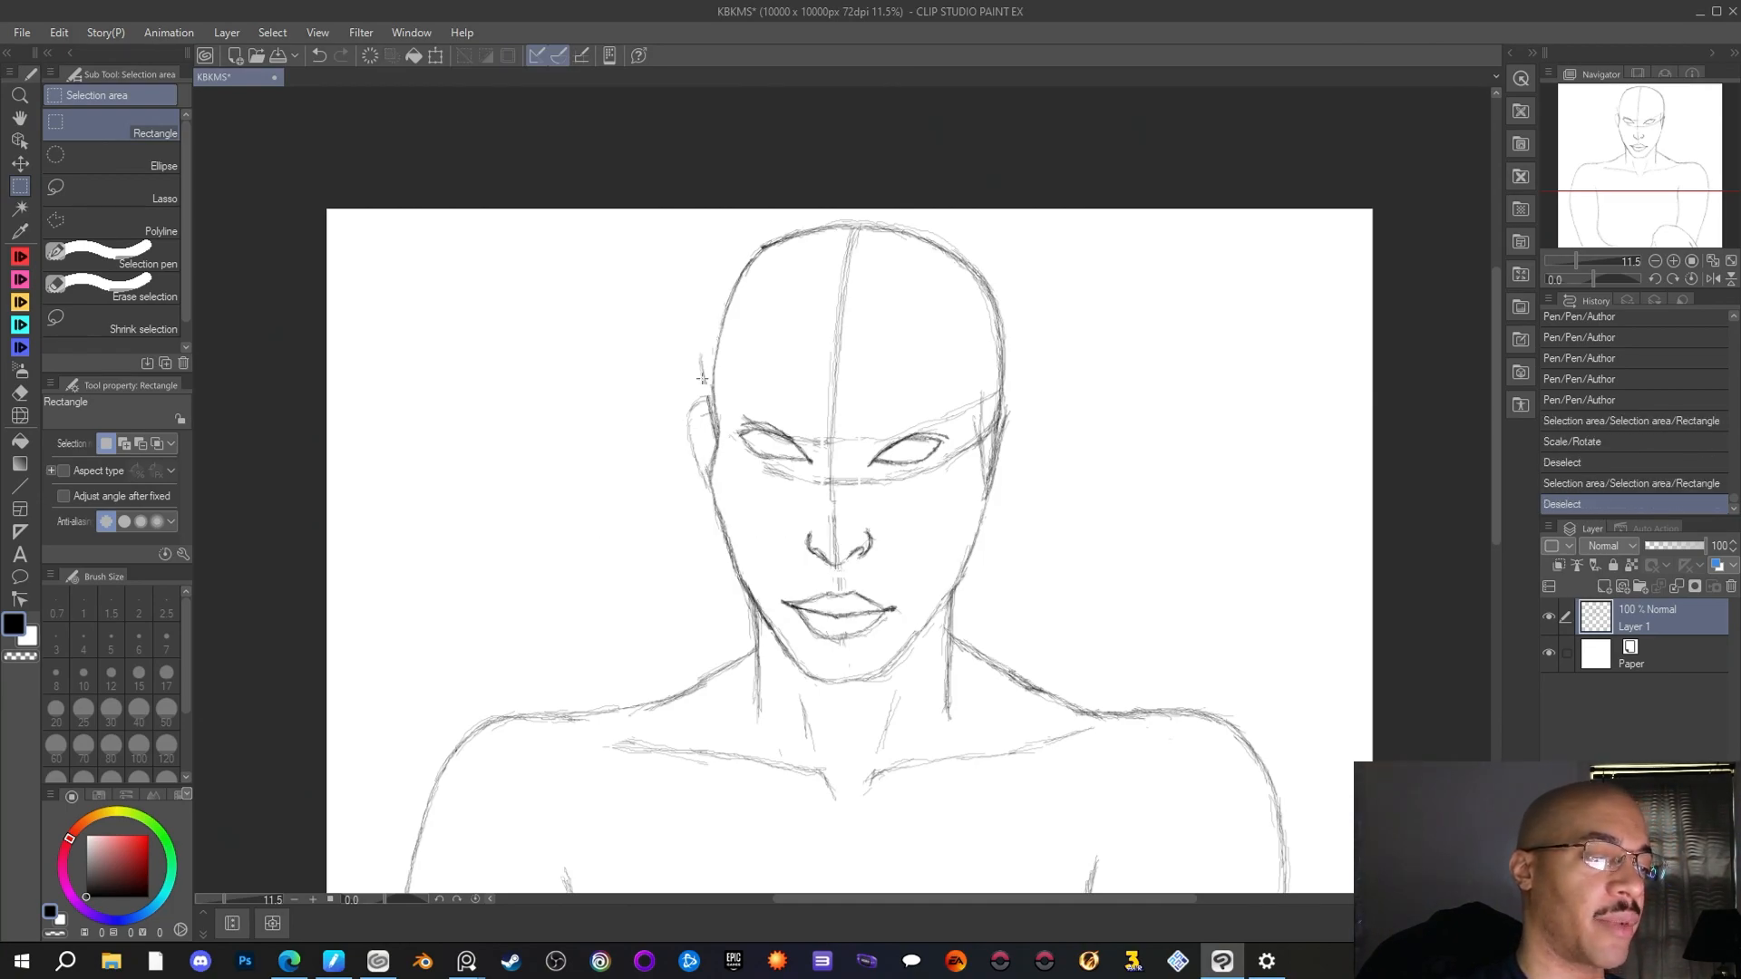
Touch up the left ear with the Author pen and draw the right ear from eye level down to the nostrils
key(p)
drag(713, 427, 690, 433)
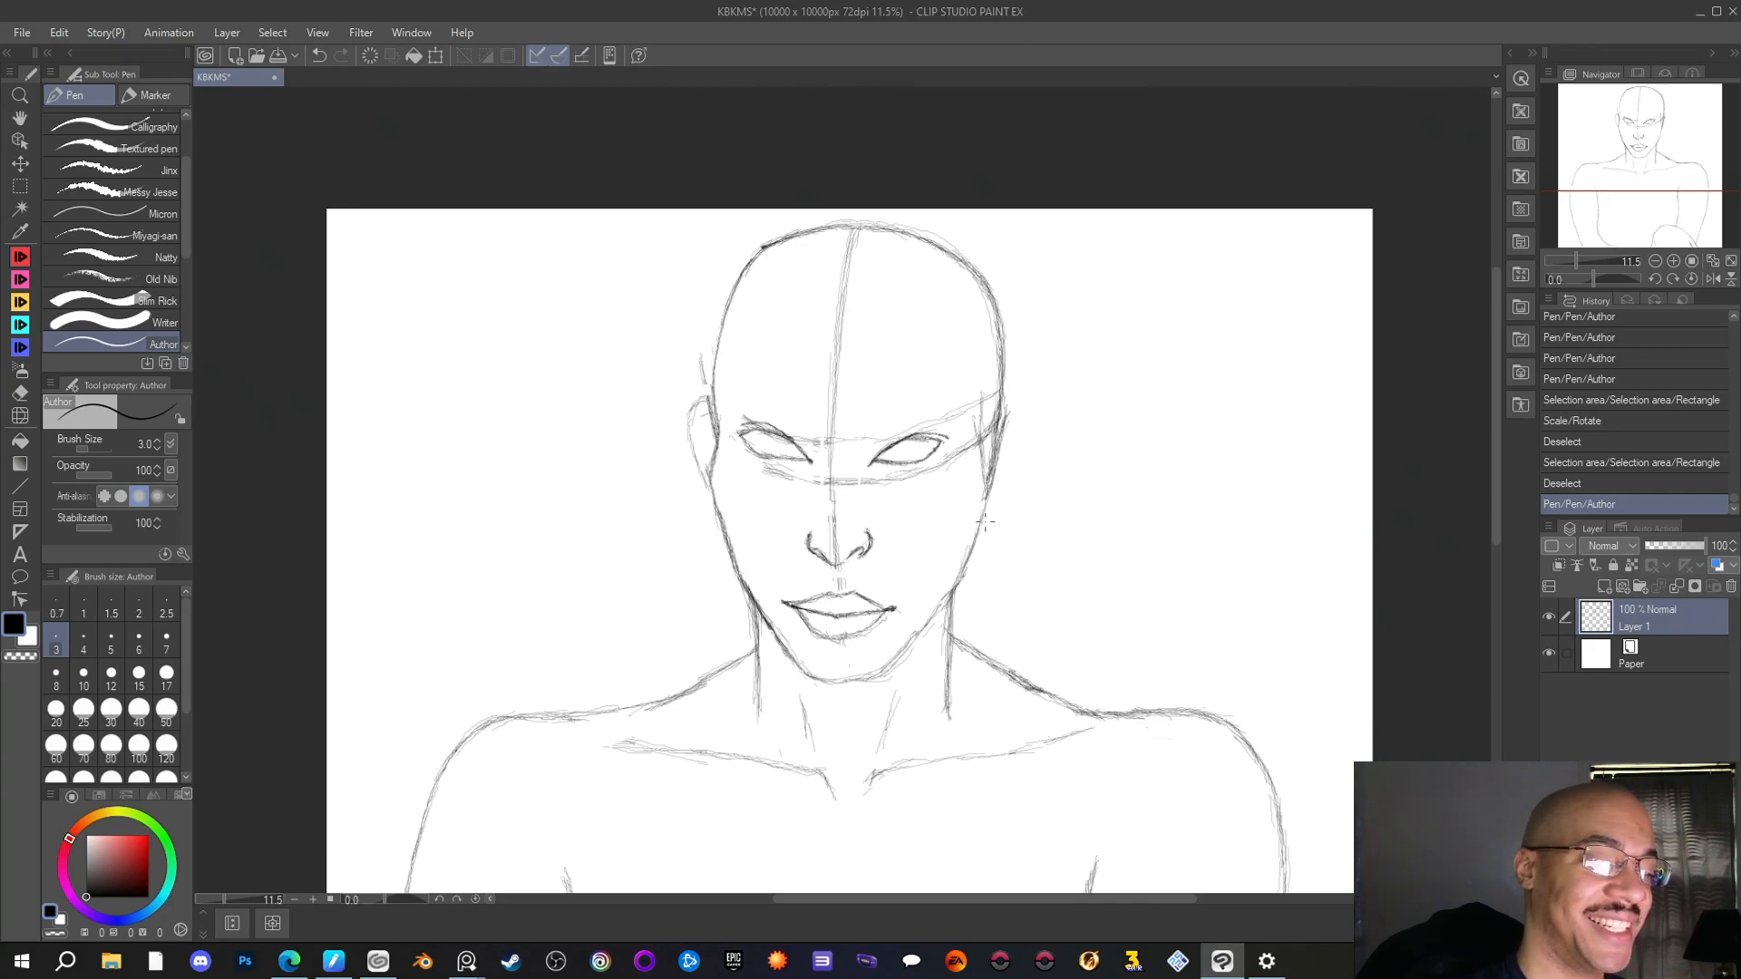
mouse_move(986, 504)
mouse_down()
mouse_move(980, 539)
mouse_move(1005, 506)
mouse_up()
drag(1002, 517, 1018, 469)
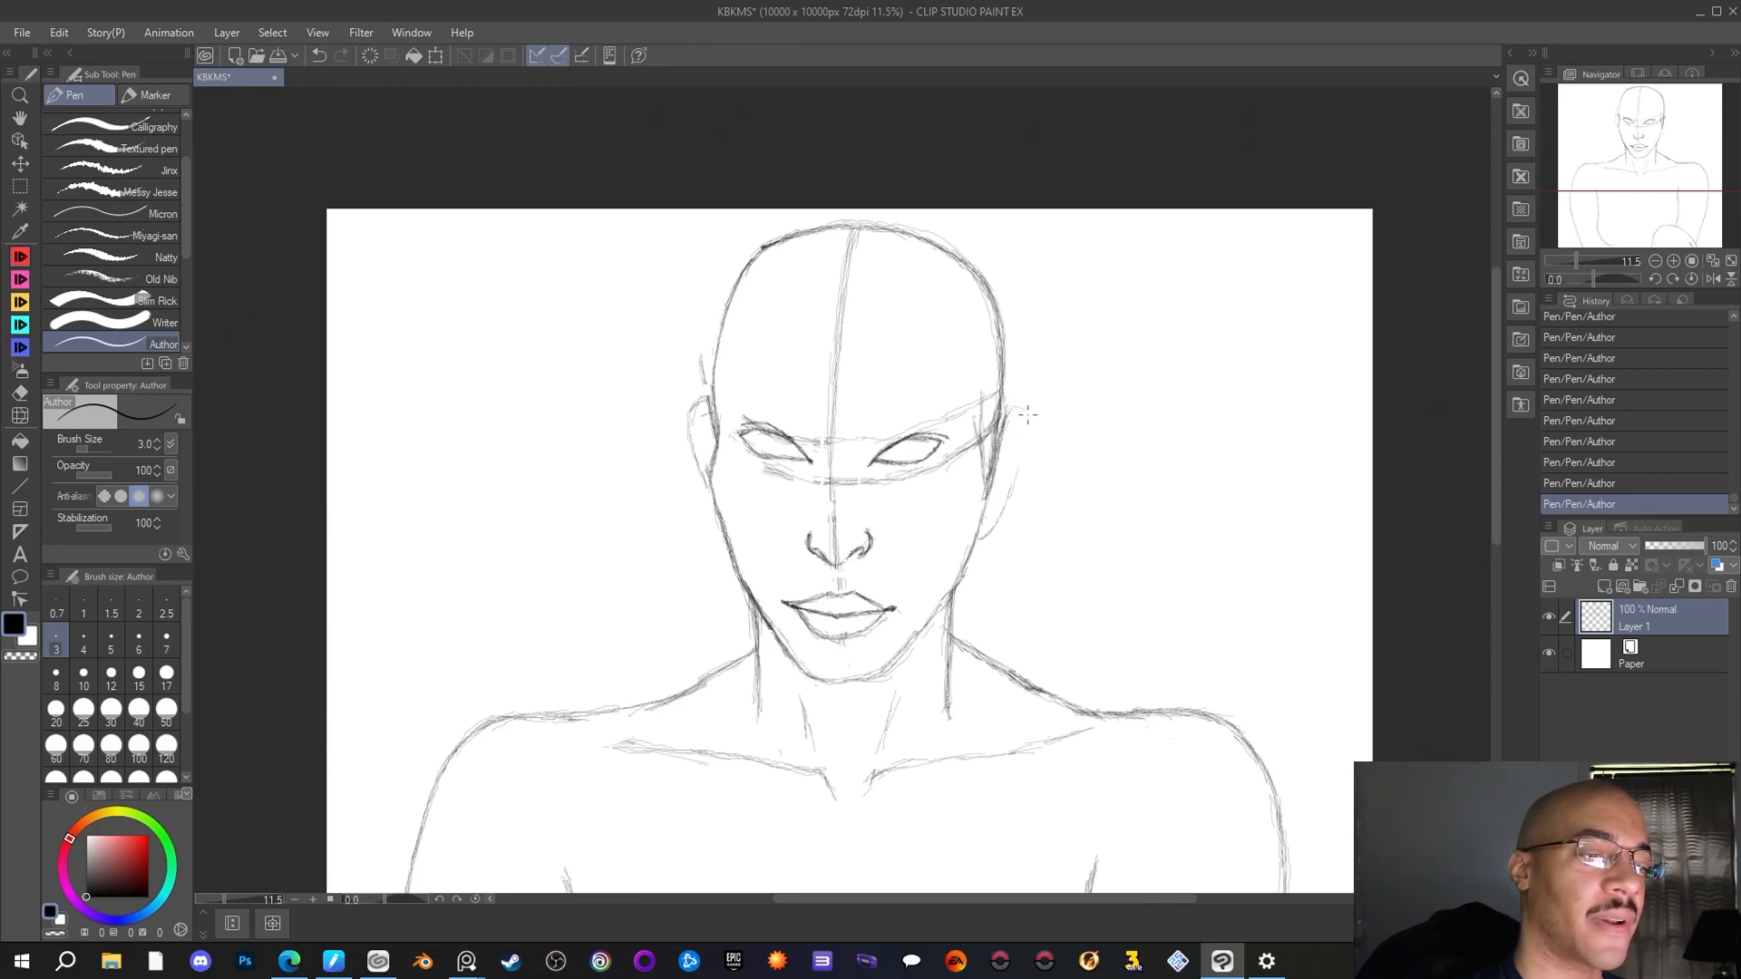
mouse_move(1010, 409)
mouse_down()
mouse_move(1032, 437)
mouse_move(1015, 480)
mouse_up()
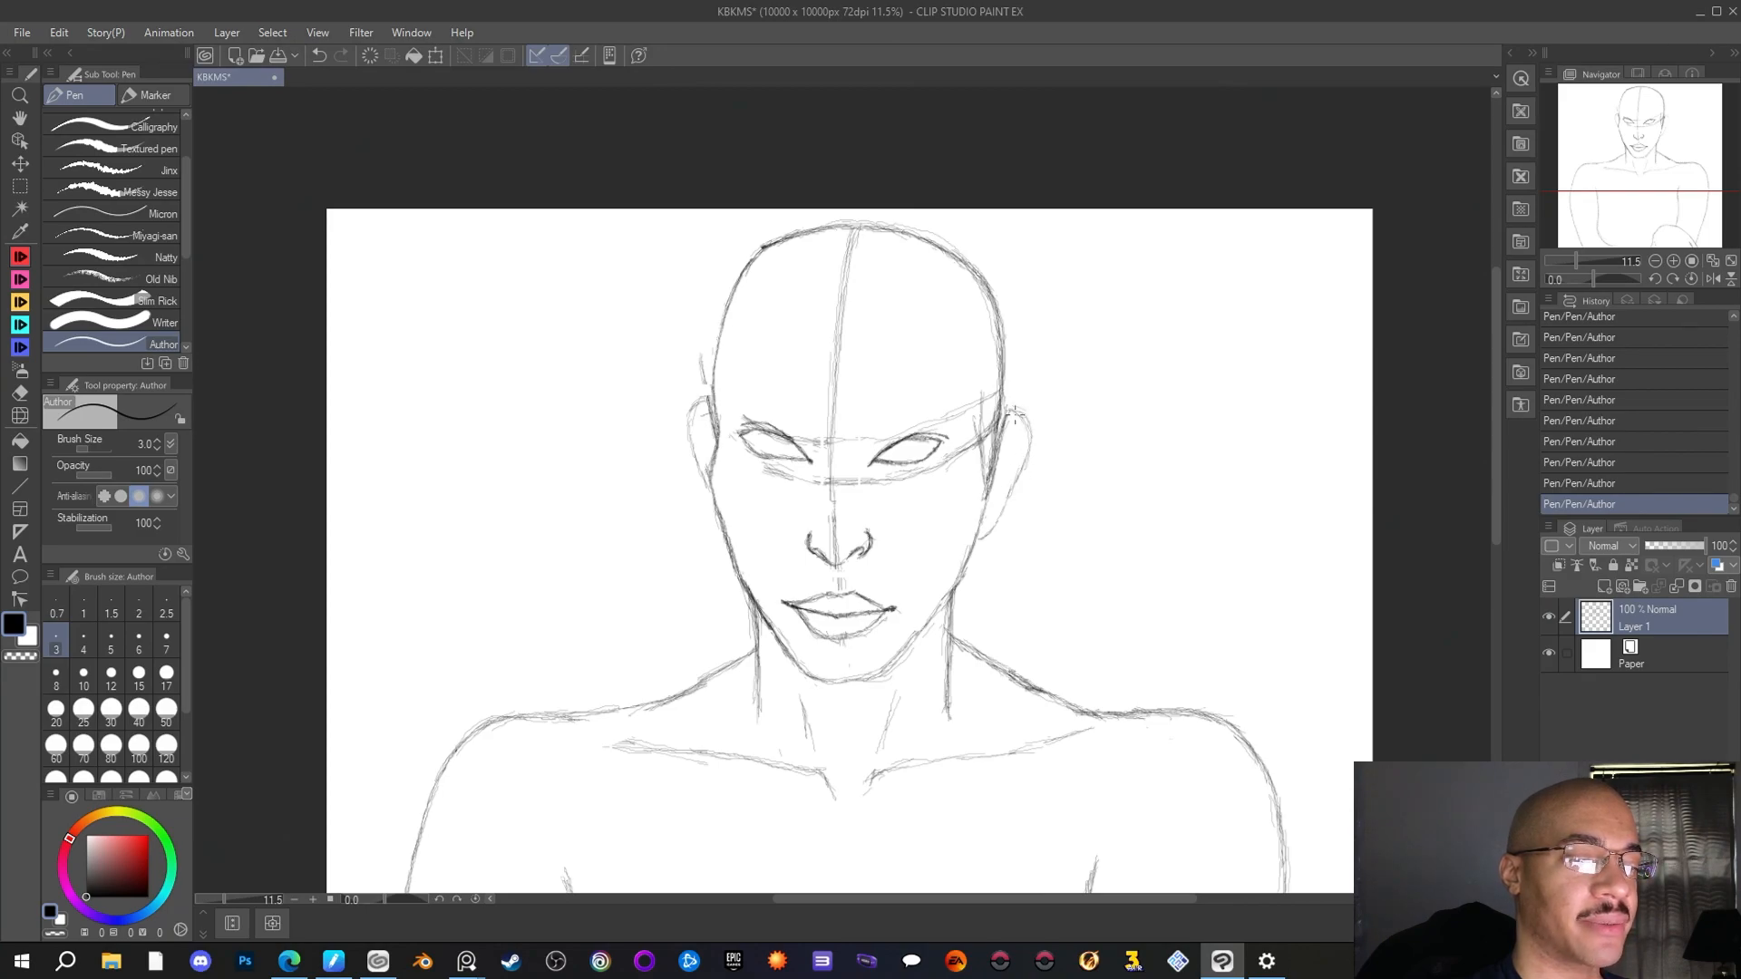
mouse_move(1012, 411)
mouse_down()
mouse_move(1030, 434)
mouse_move(1008, 504)
mouse_up()
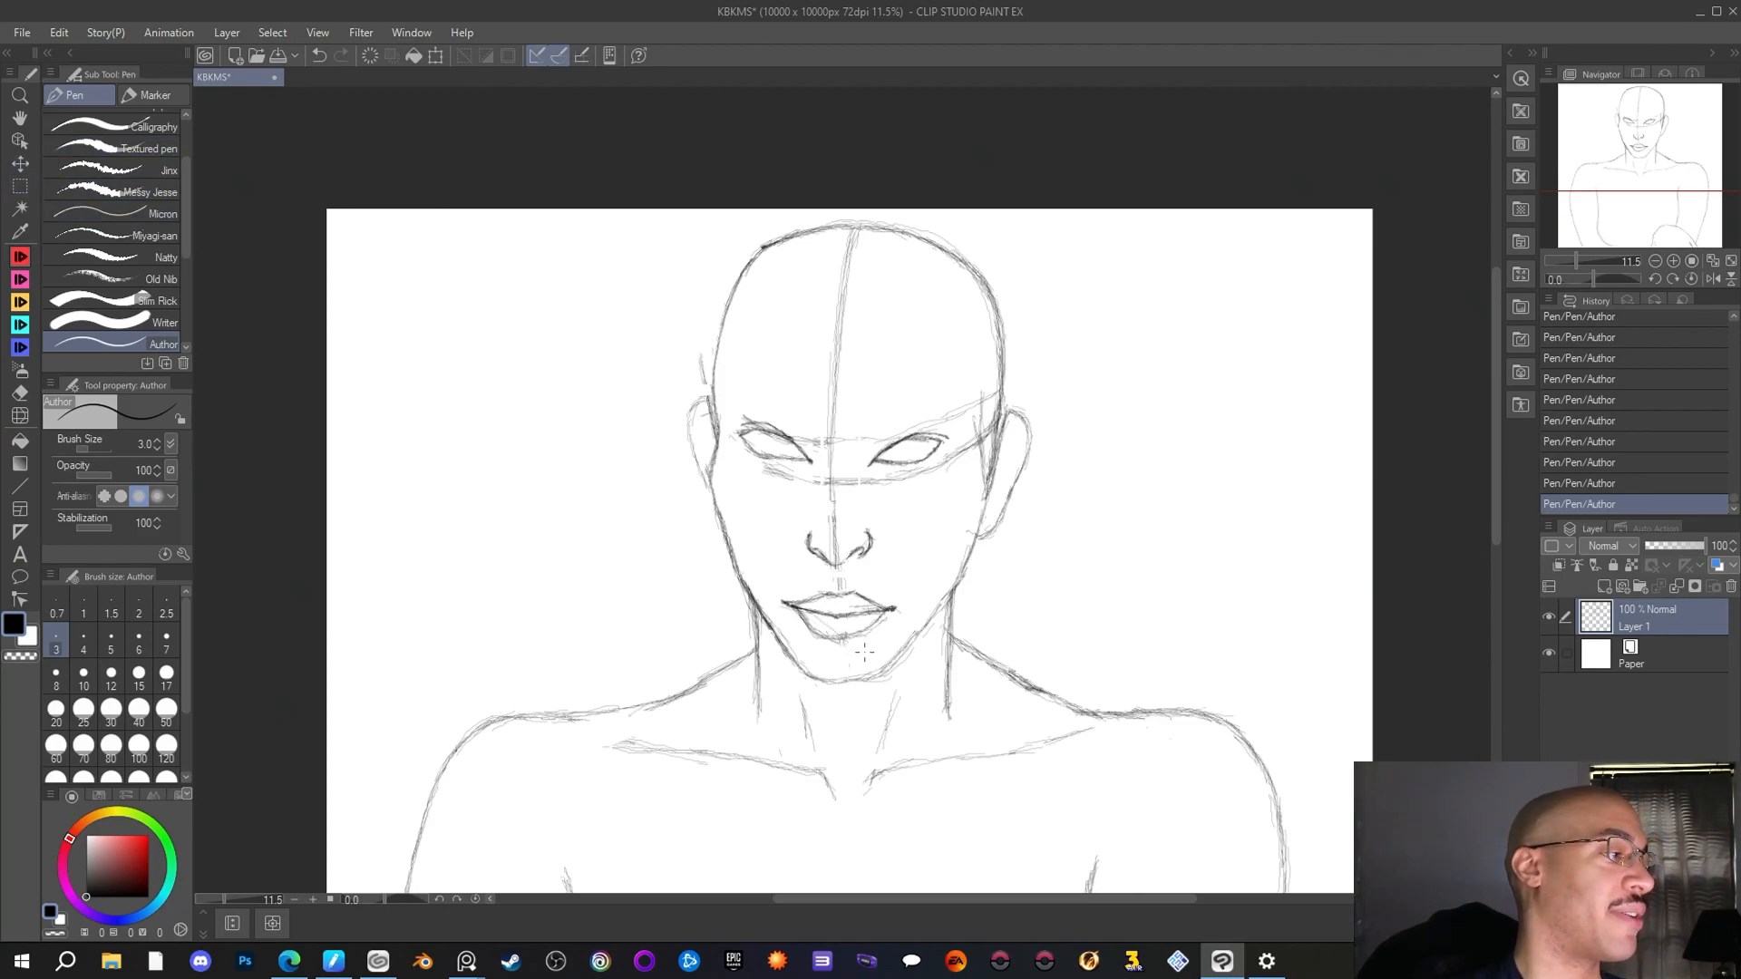
Select the lower lip with a rectangular selection, shift it slightly up and left with Scale/Rotate, and deselect
key(m)
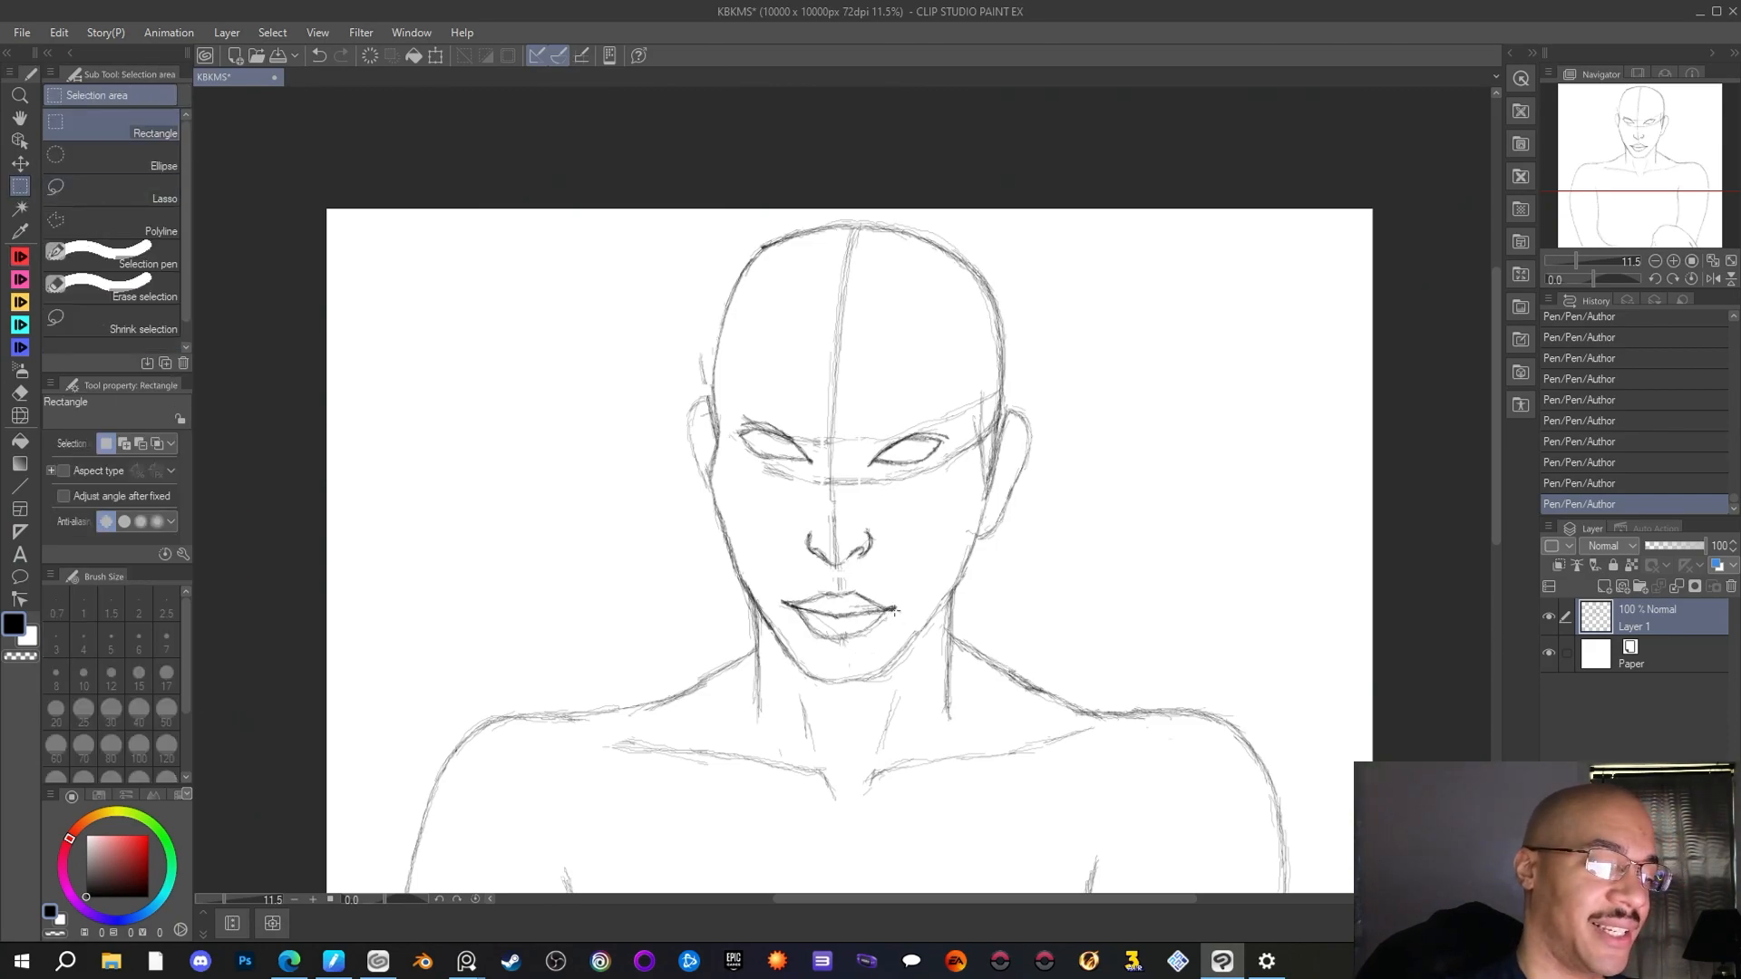
drag(895, 613, 783, 638)
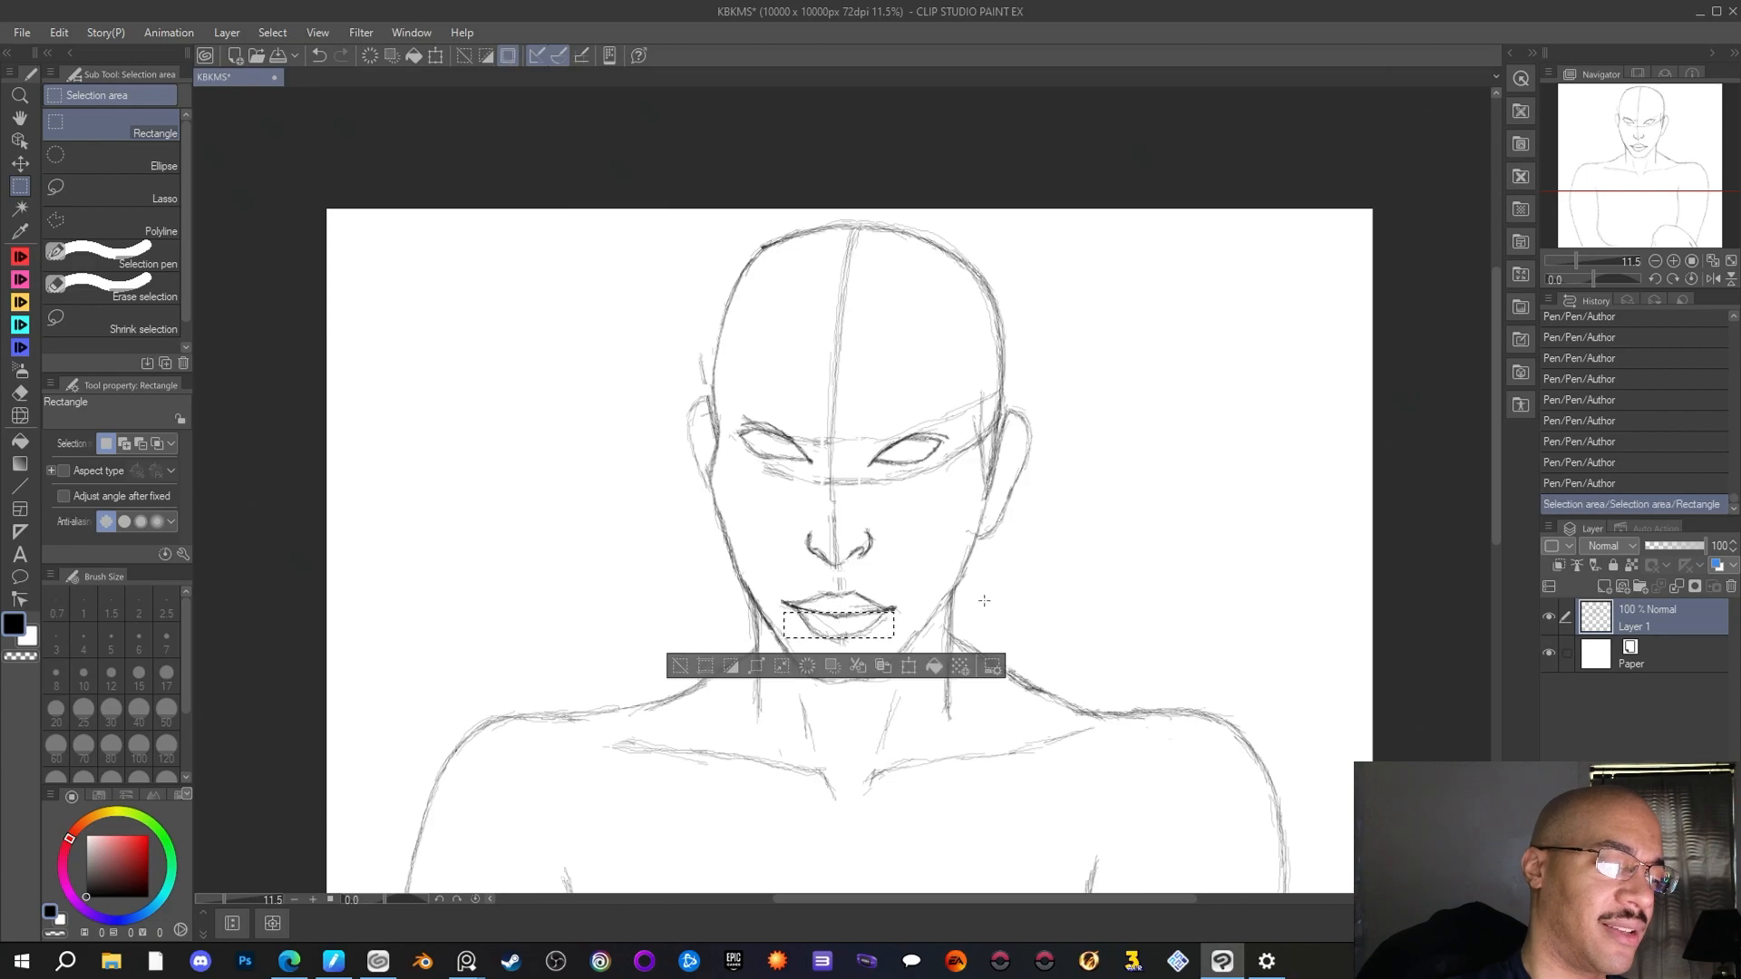
click(915, 668)
drag(864, 627, 862, 625)
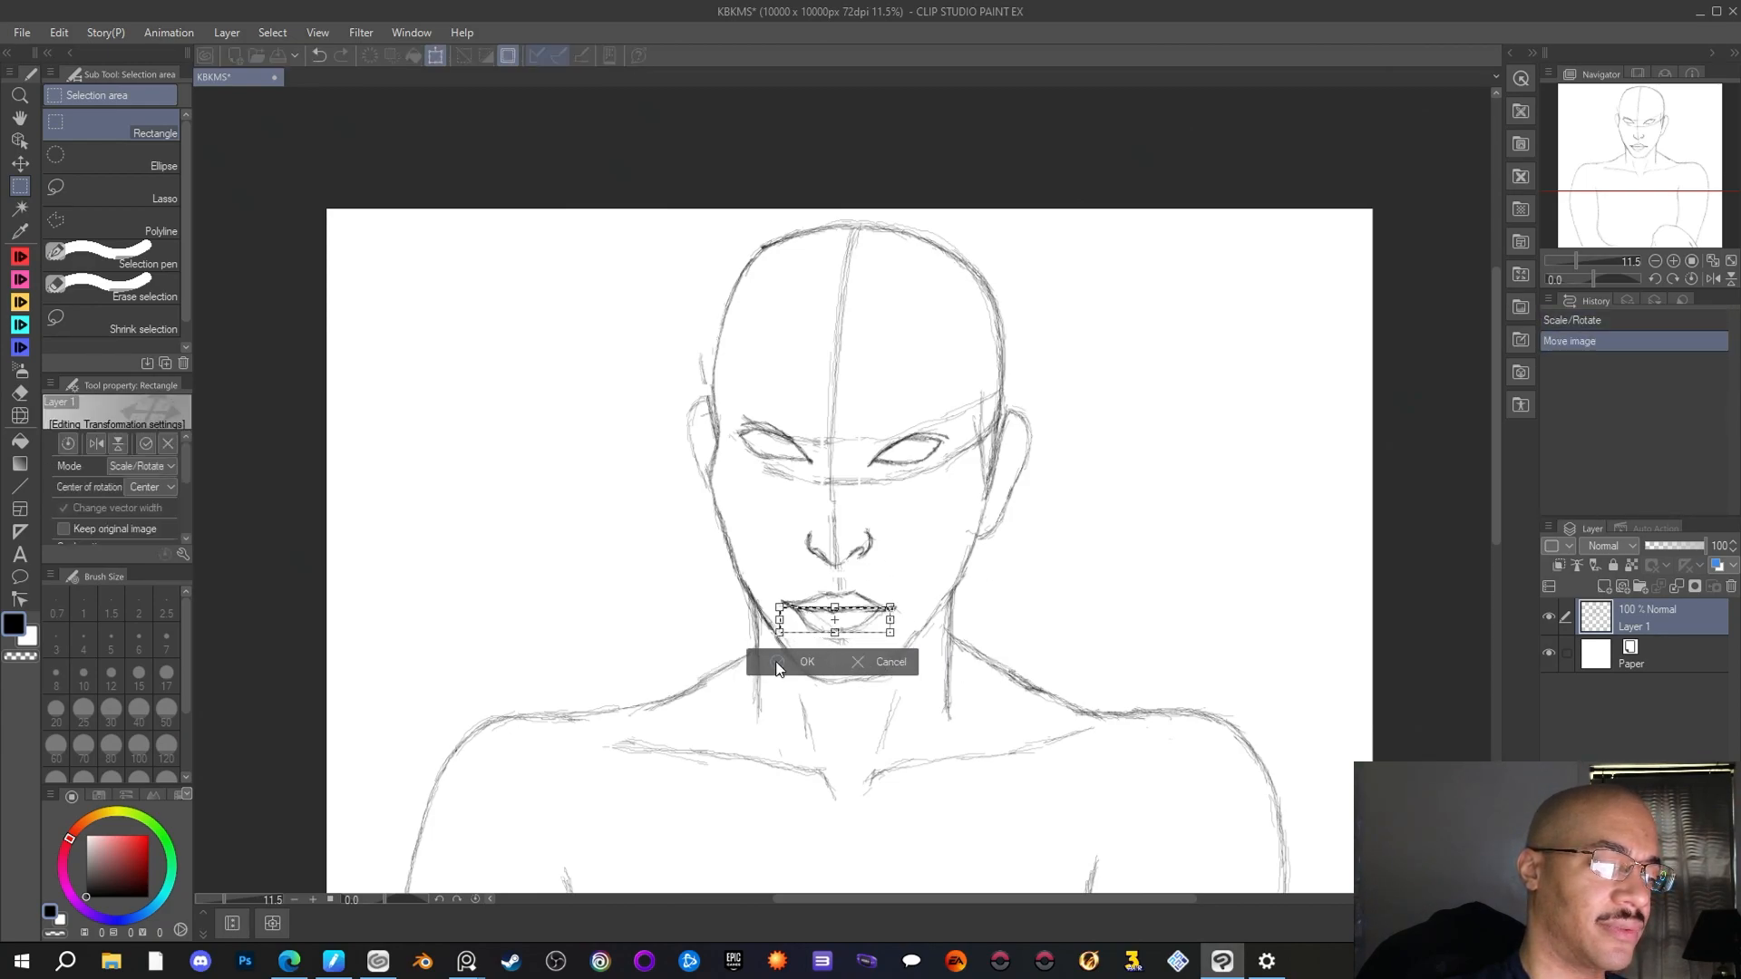
click(778, 662)
key(ctrl+d)
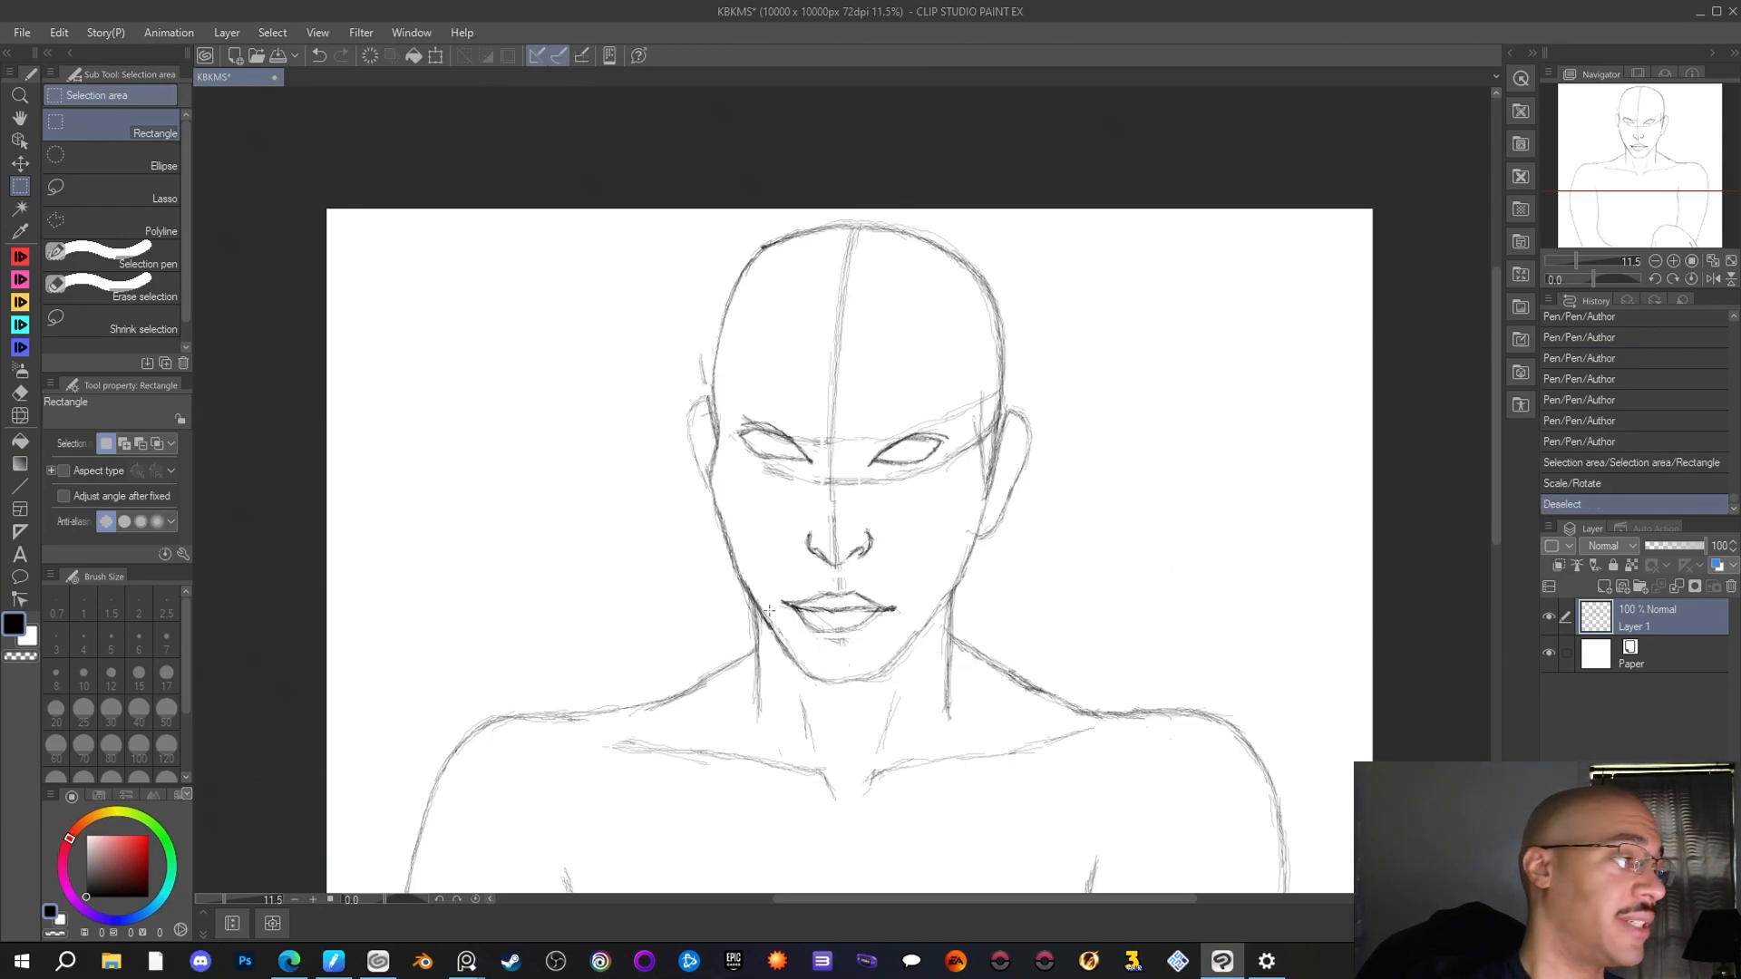
Redraw the lower lip's edge with the Author pen, from its middle up to the right corner of the mouth
key(p)
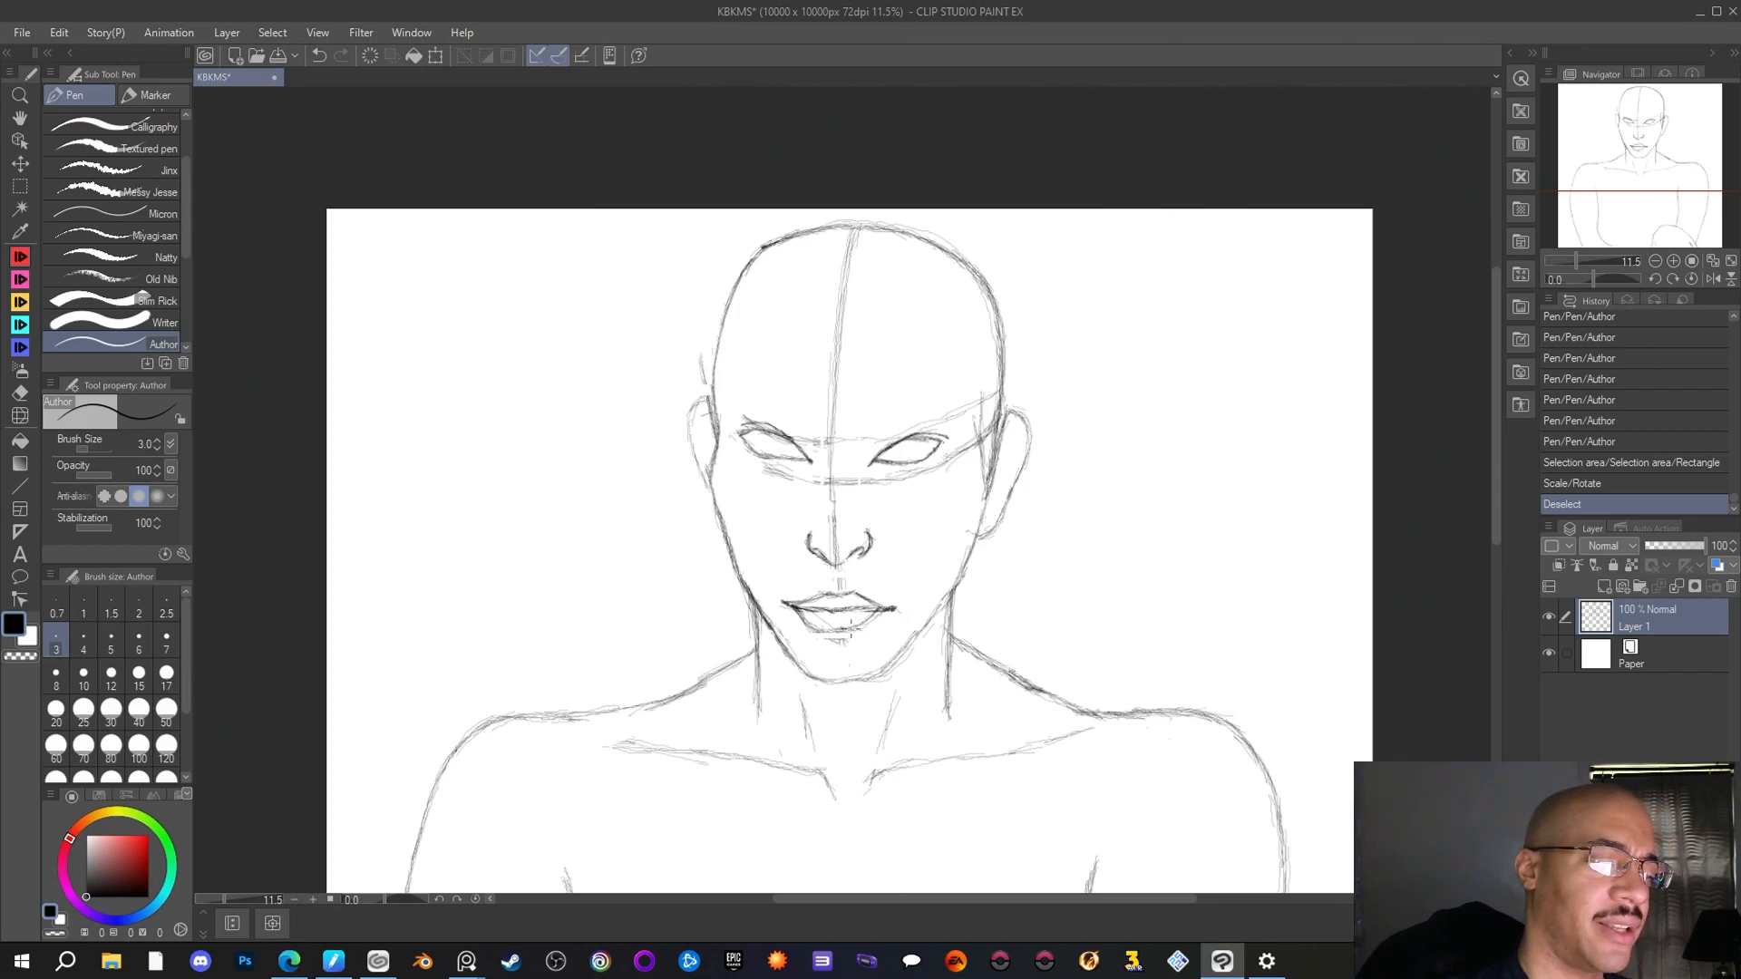
drag(847, 628, 868, 624)
mouse_move(852, 628)
mouse_down()
mouse_move(880, 615)
mouse_move(840, 634)
mouse_move(789, 612)
mouse_move(891, 611)
mouse_up()
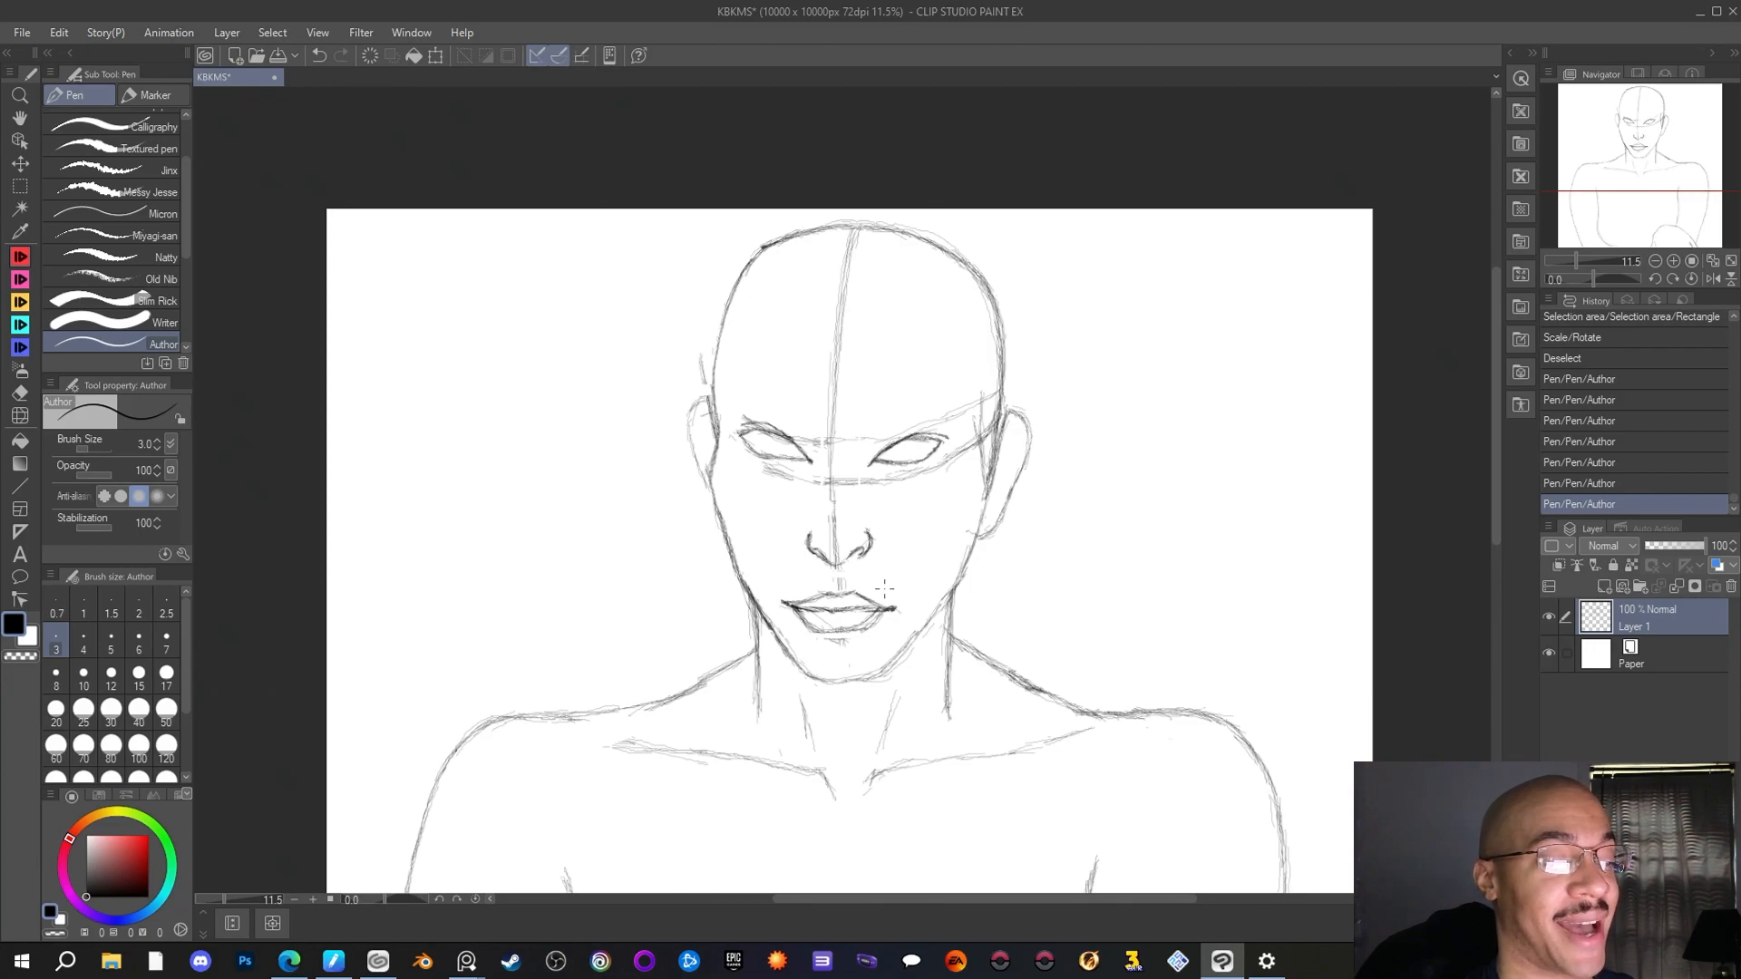
Reinforce the lobe and the upper curve of the right ear with short Author pen strokes
drag(973, 535, 992, 523)
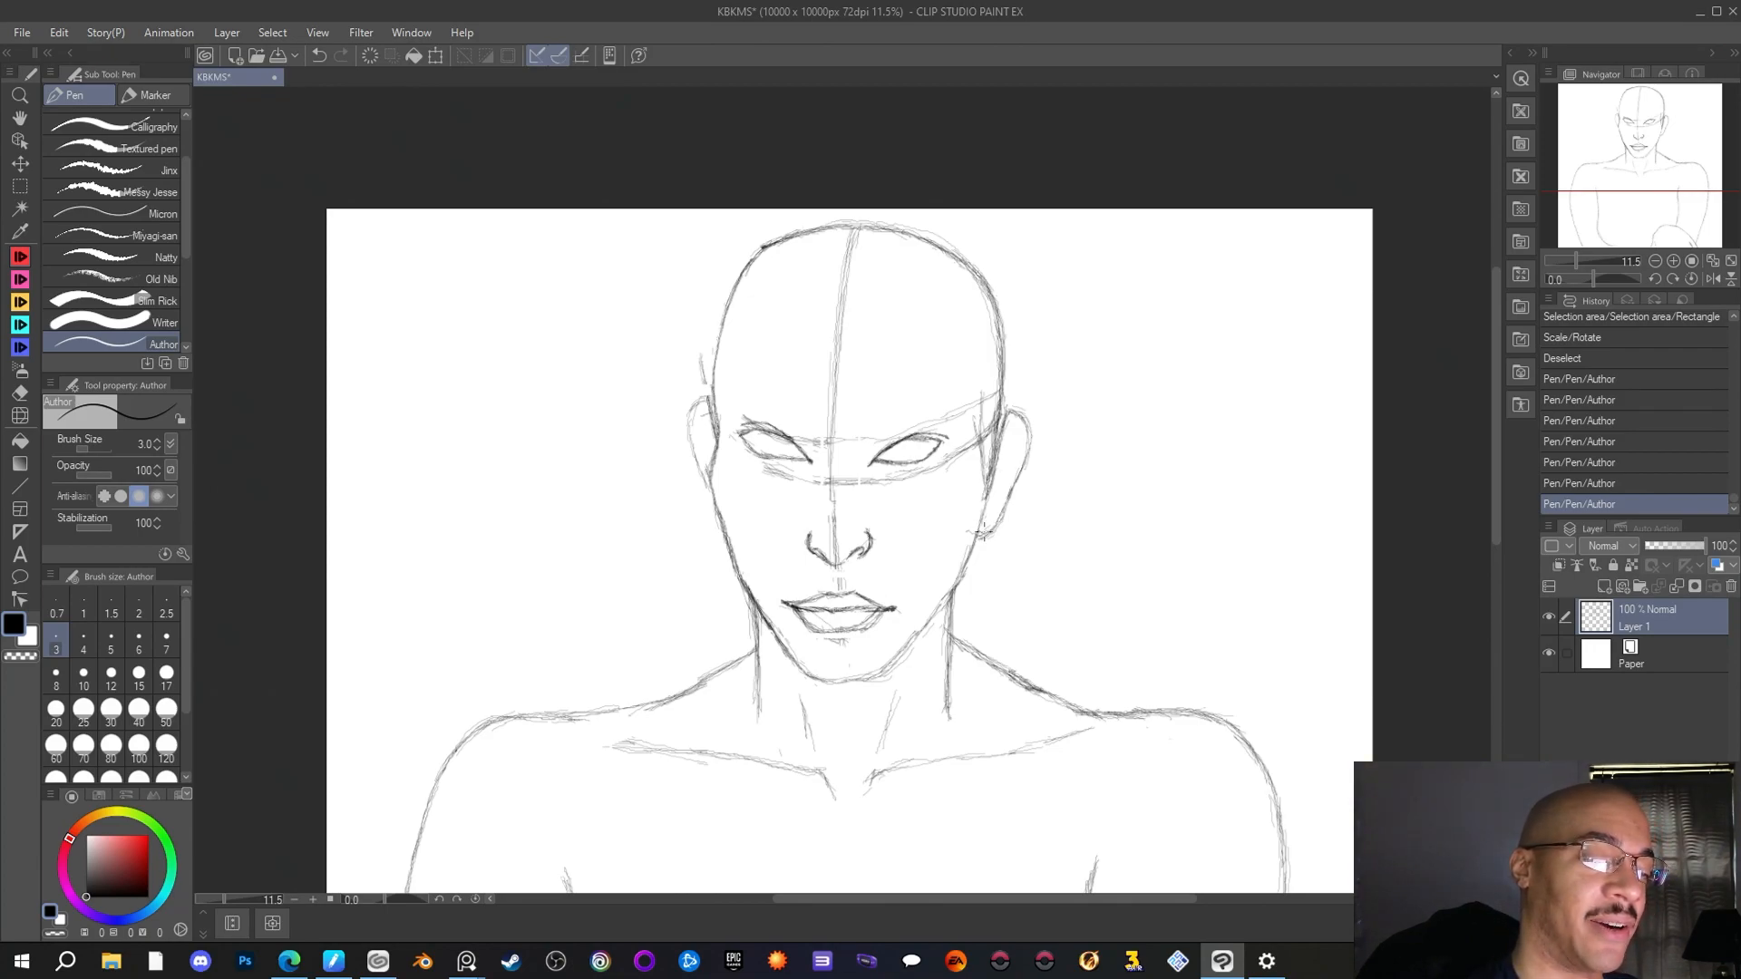
drag(1017, 415, 1023, 418)
drag(1009, 414, 1019, 410)
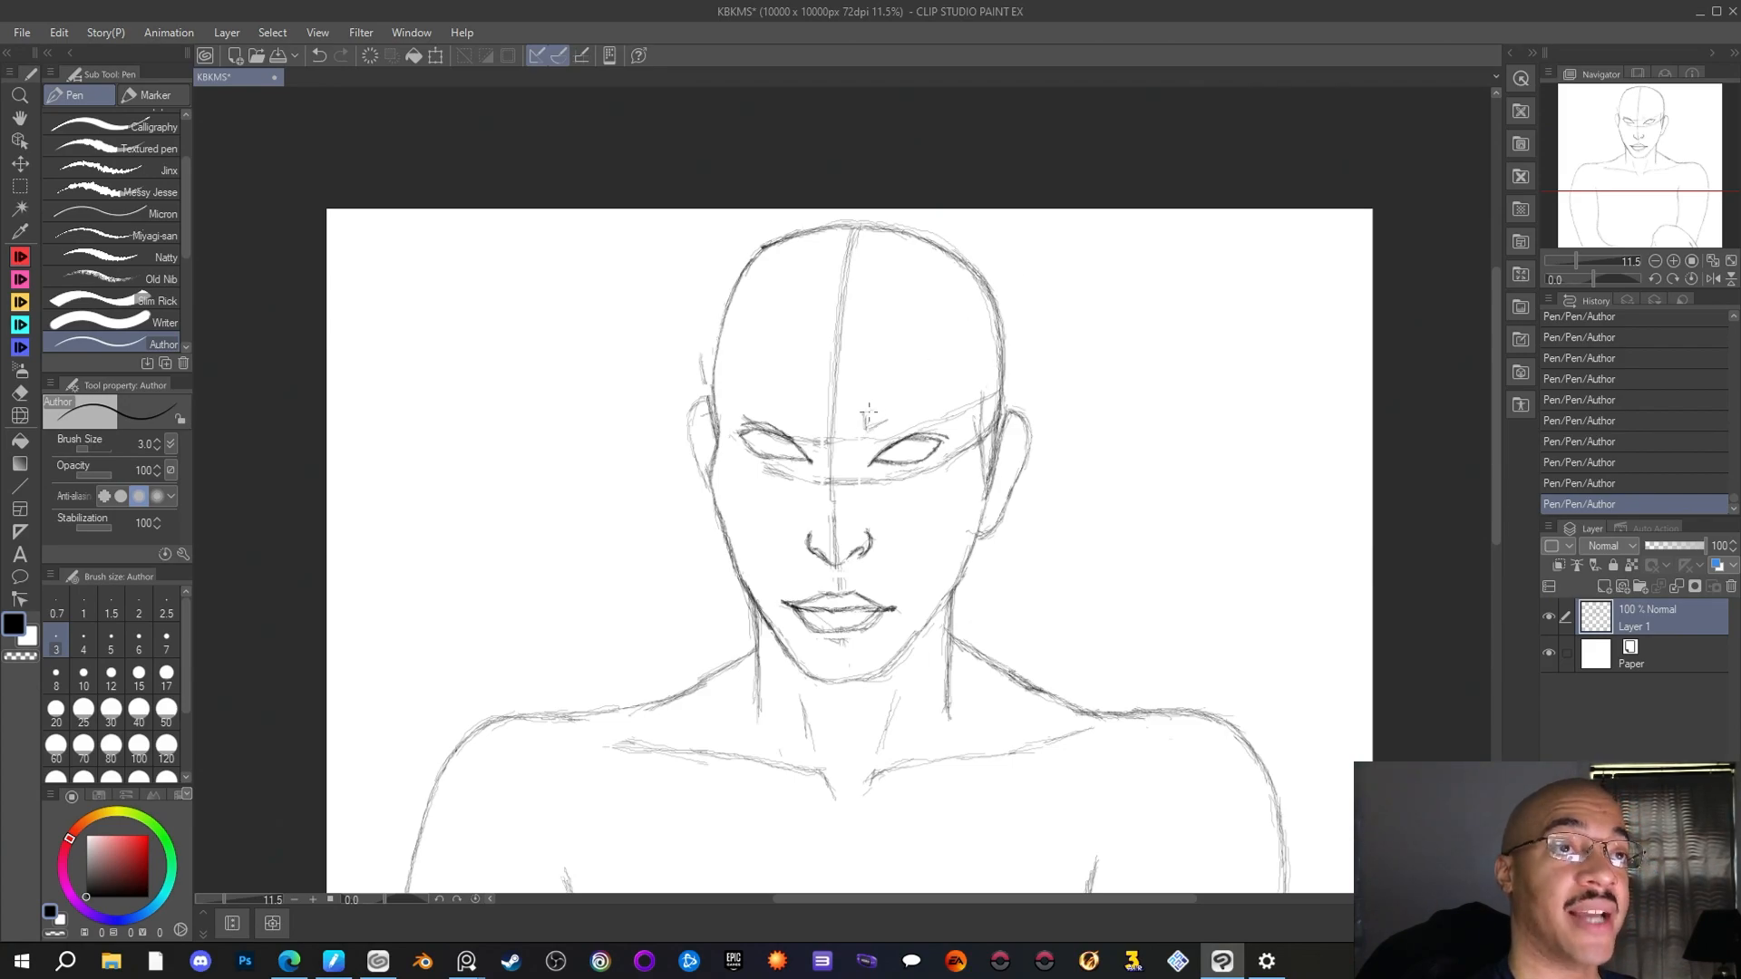
Draw angled, arched eyebrow outlines above both eyes with the Author pen
drag(866, 421, 891, 407)
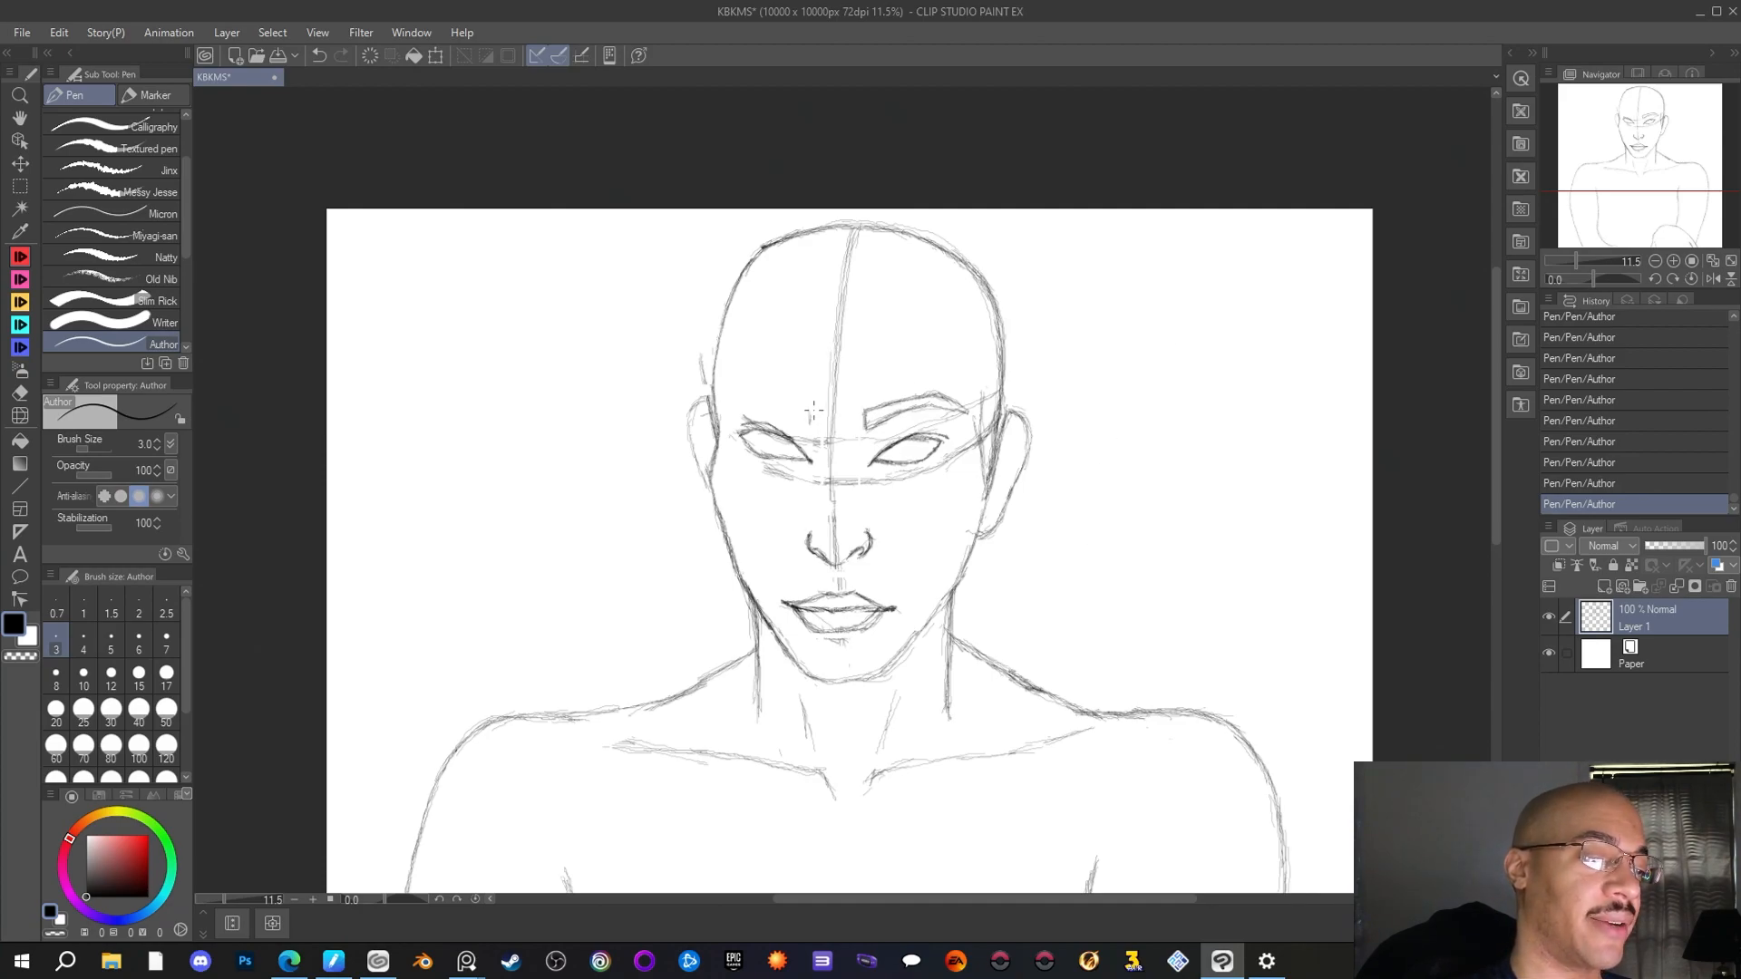
drag(810, 423, 790, 415)
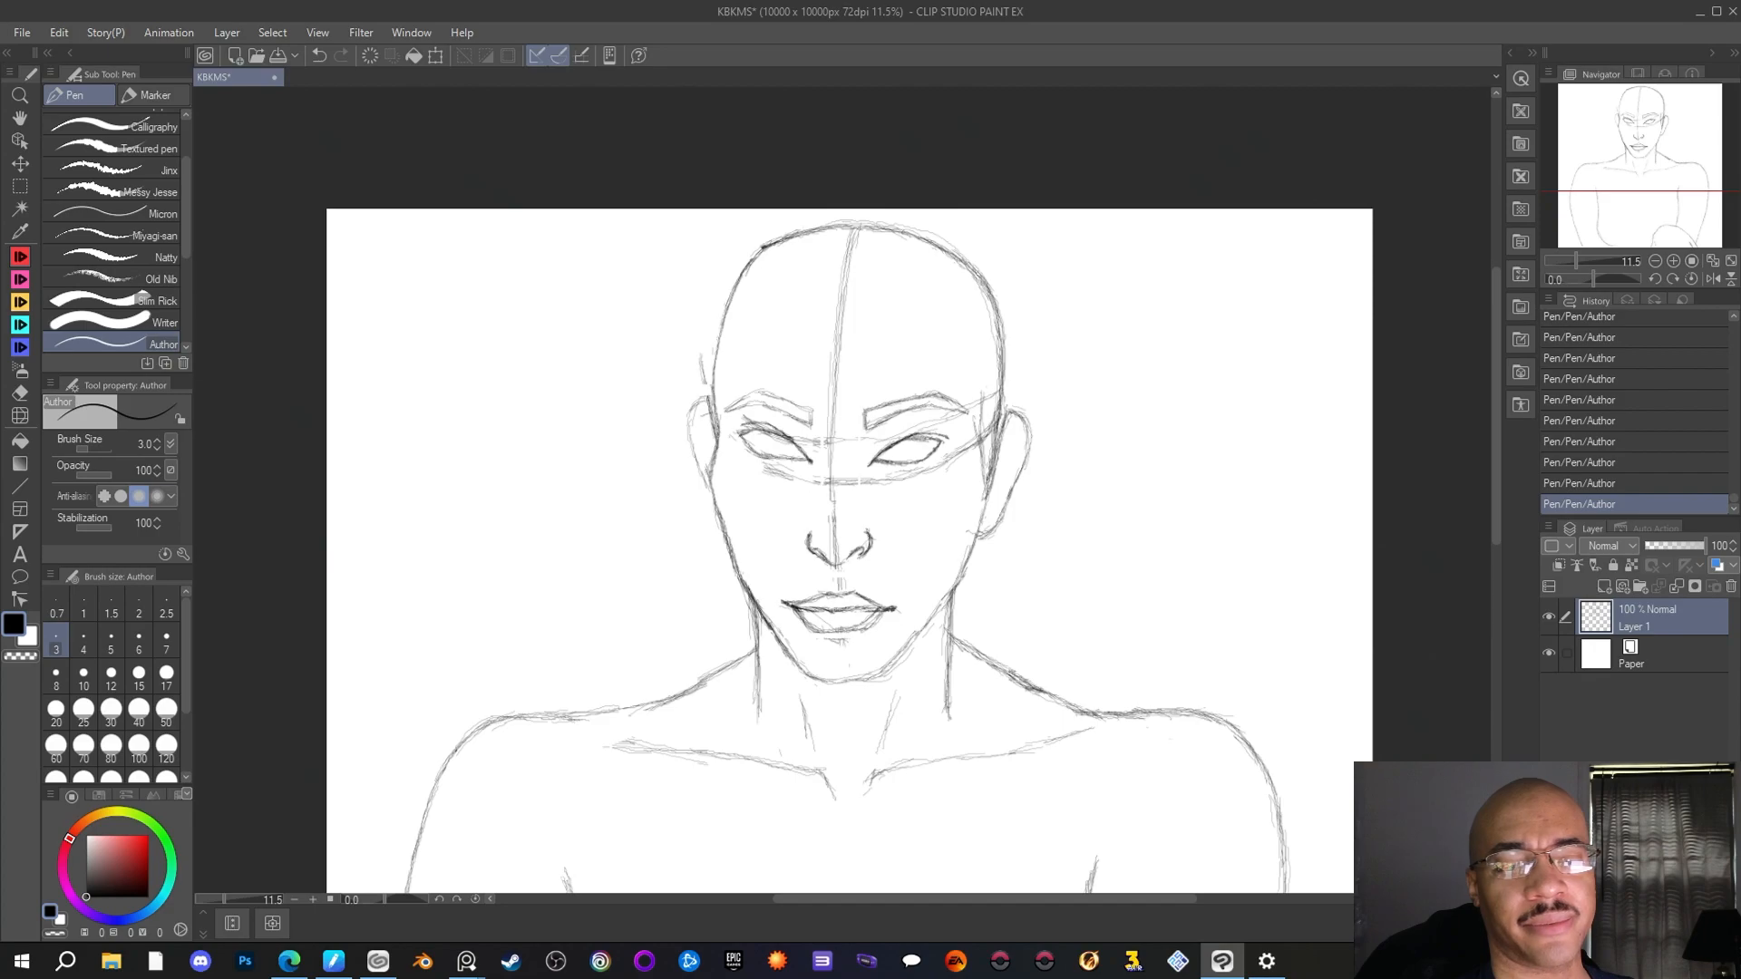
Save the KBKMS drawing
key(alt+Tab)
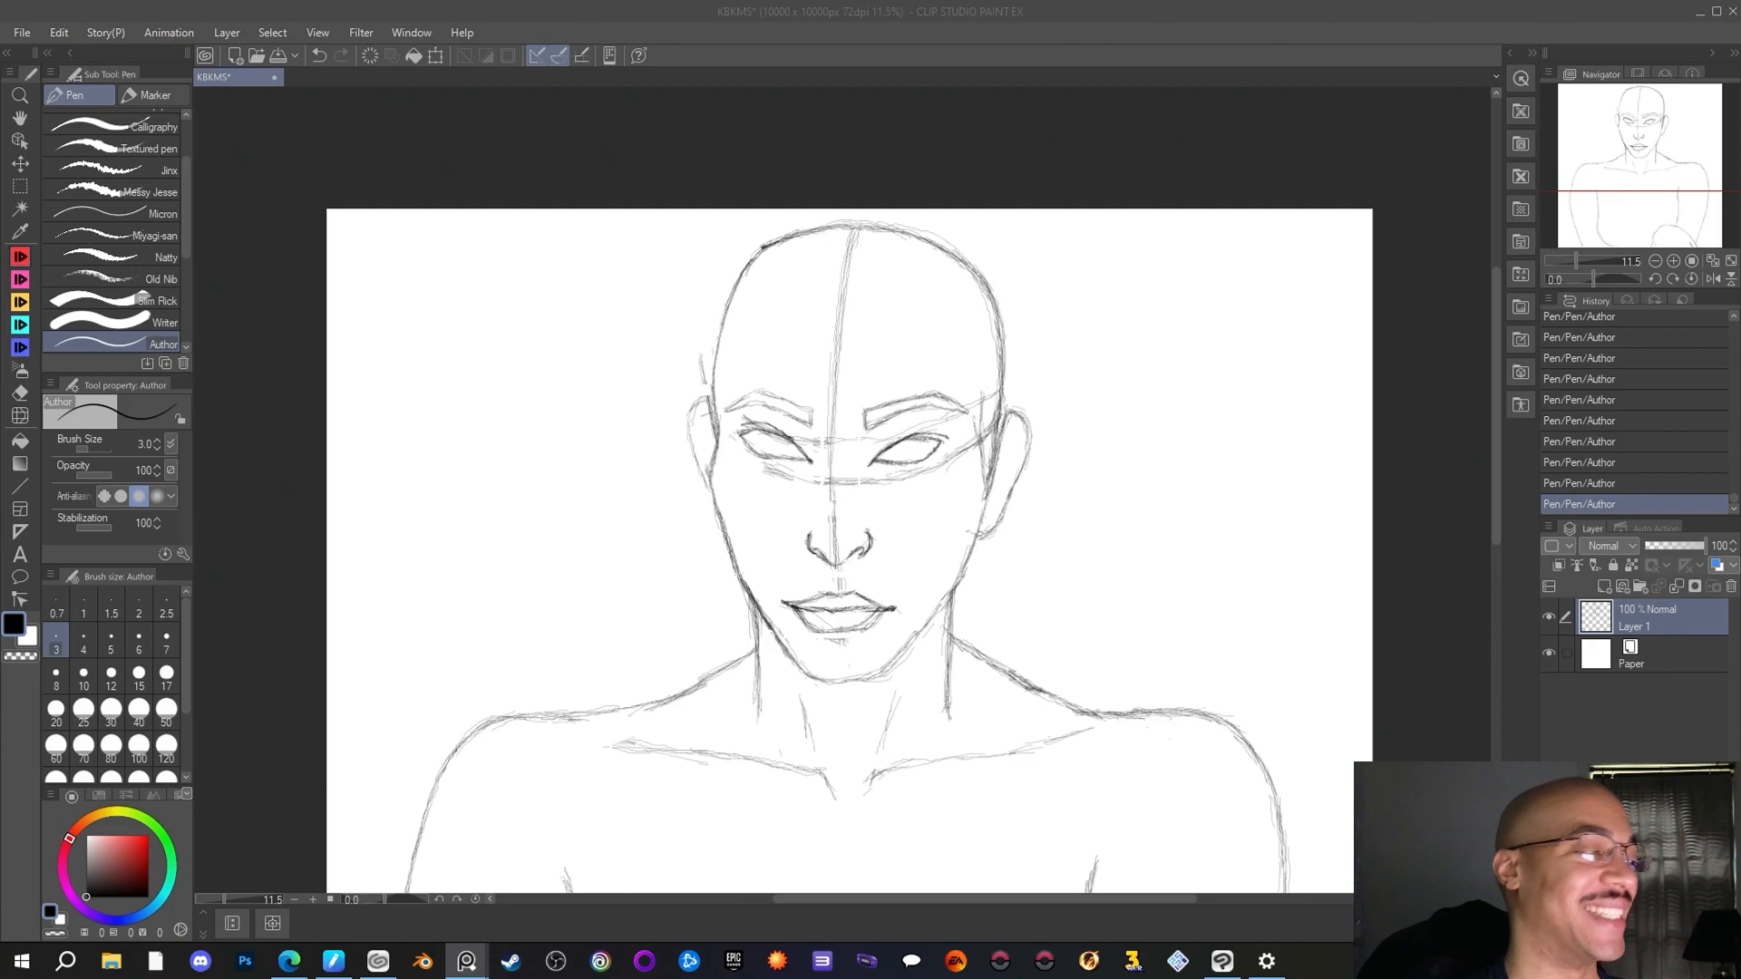
click(56, 255)
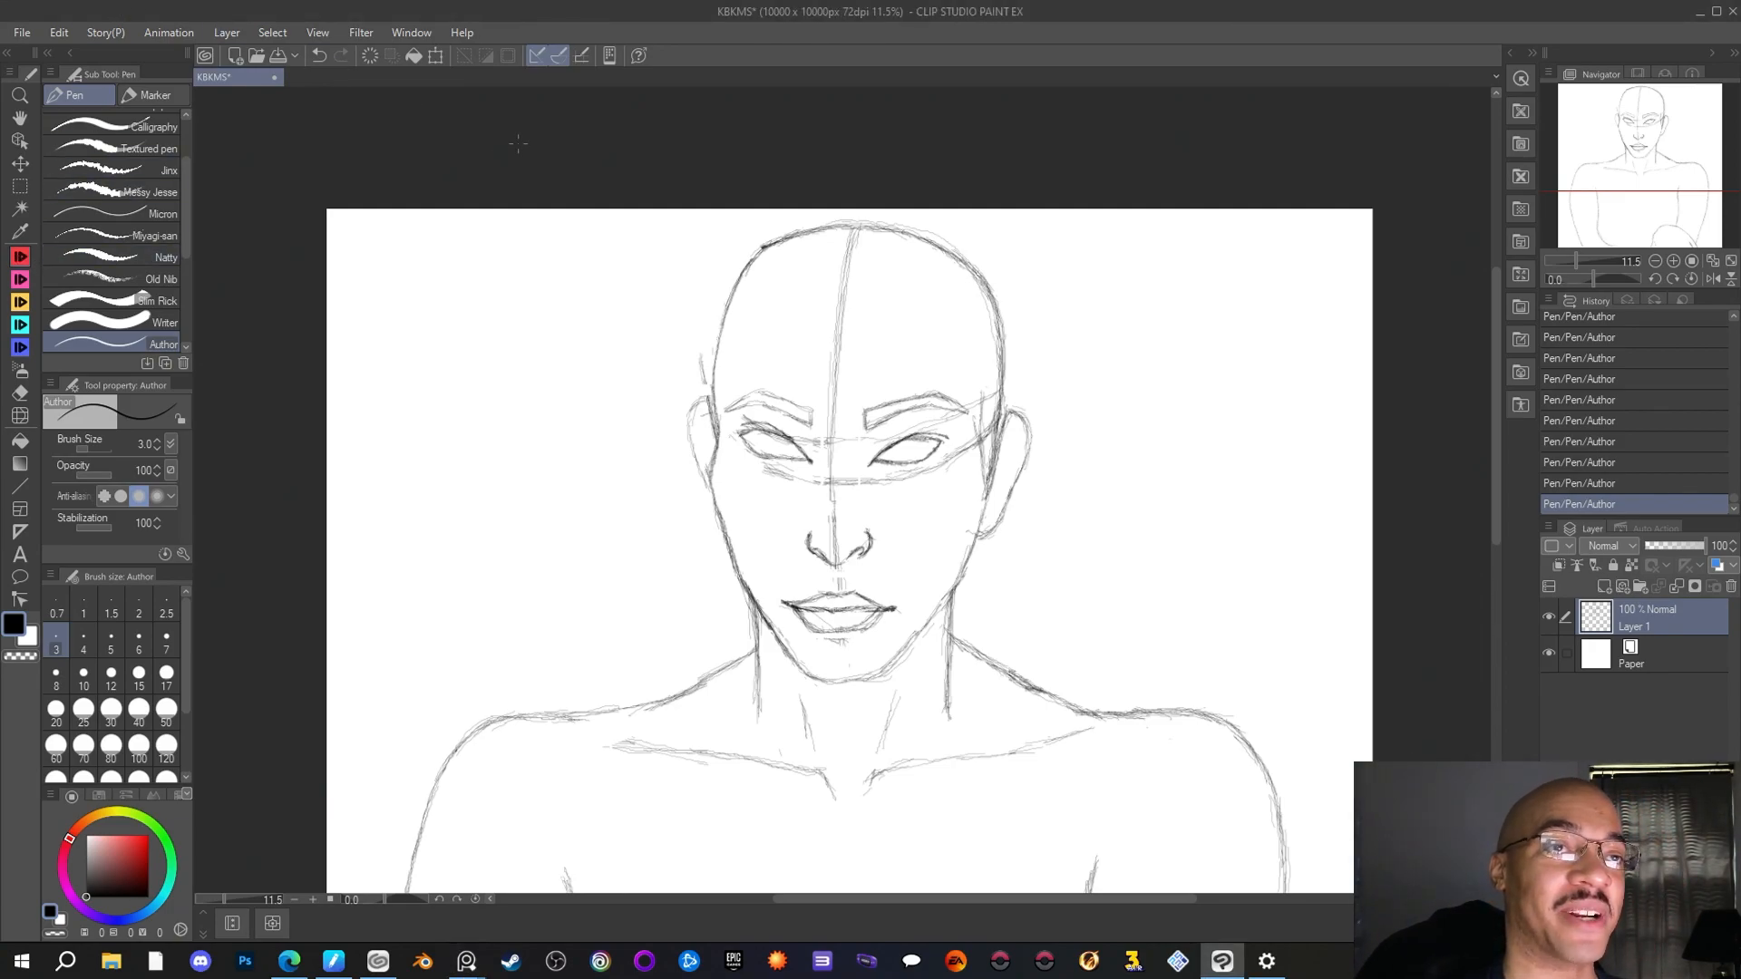
click(22, 31)
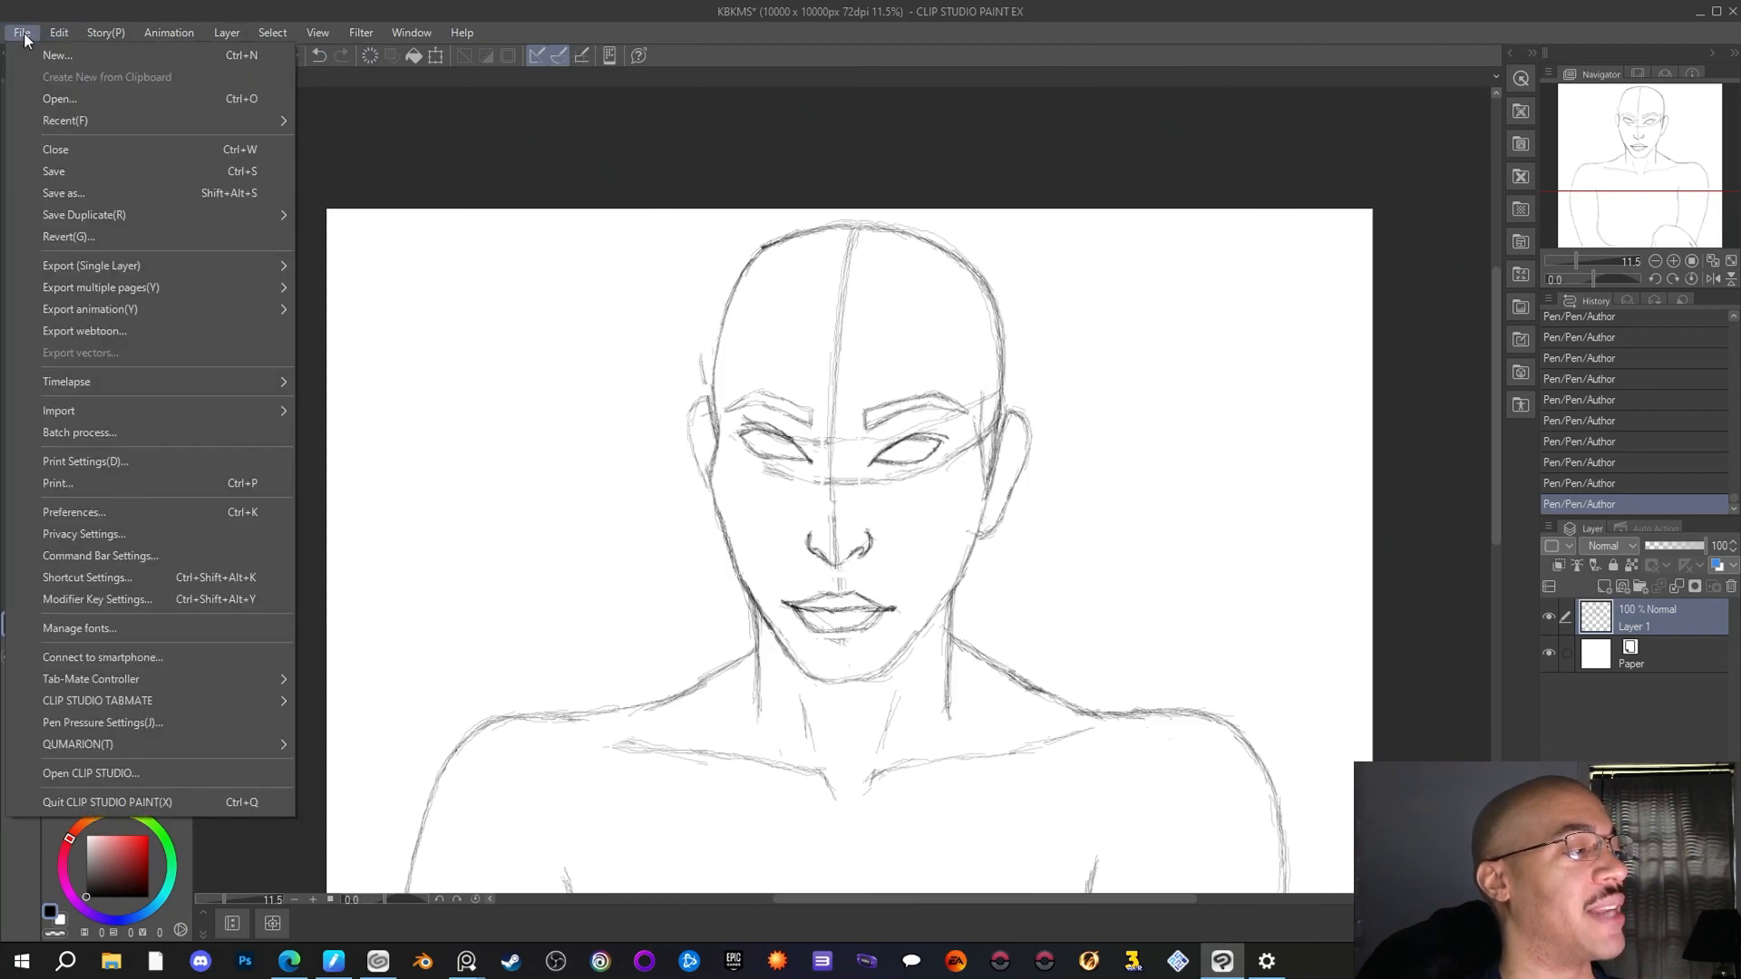
click(57, 156)
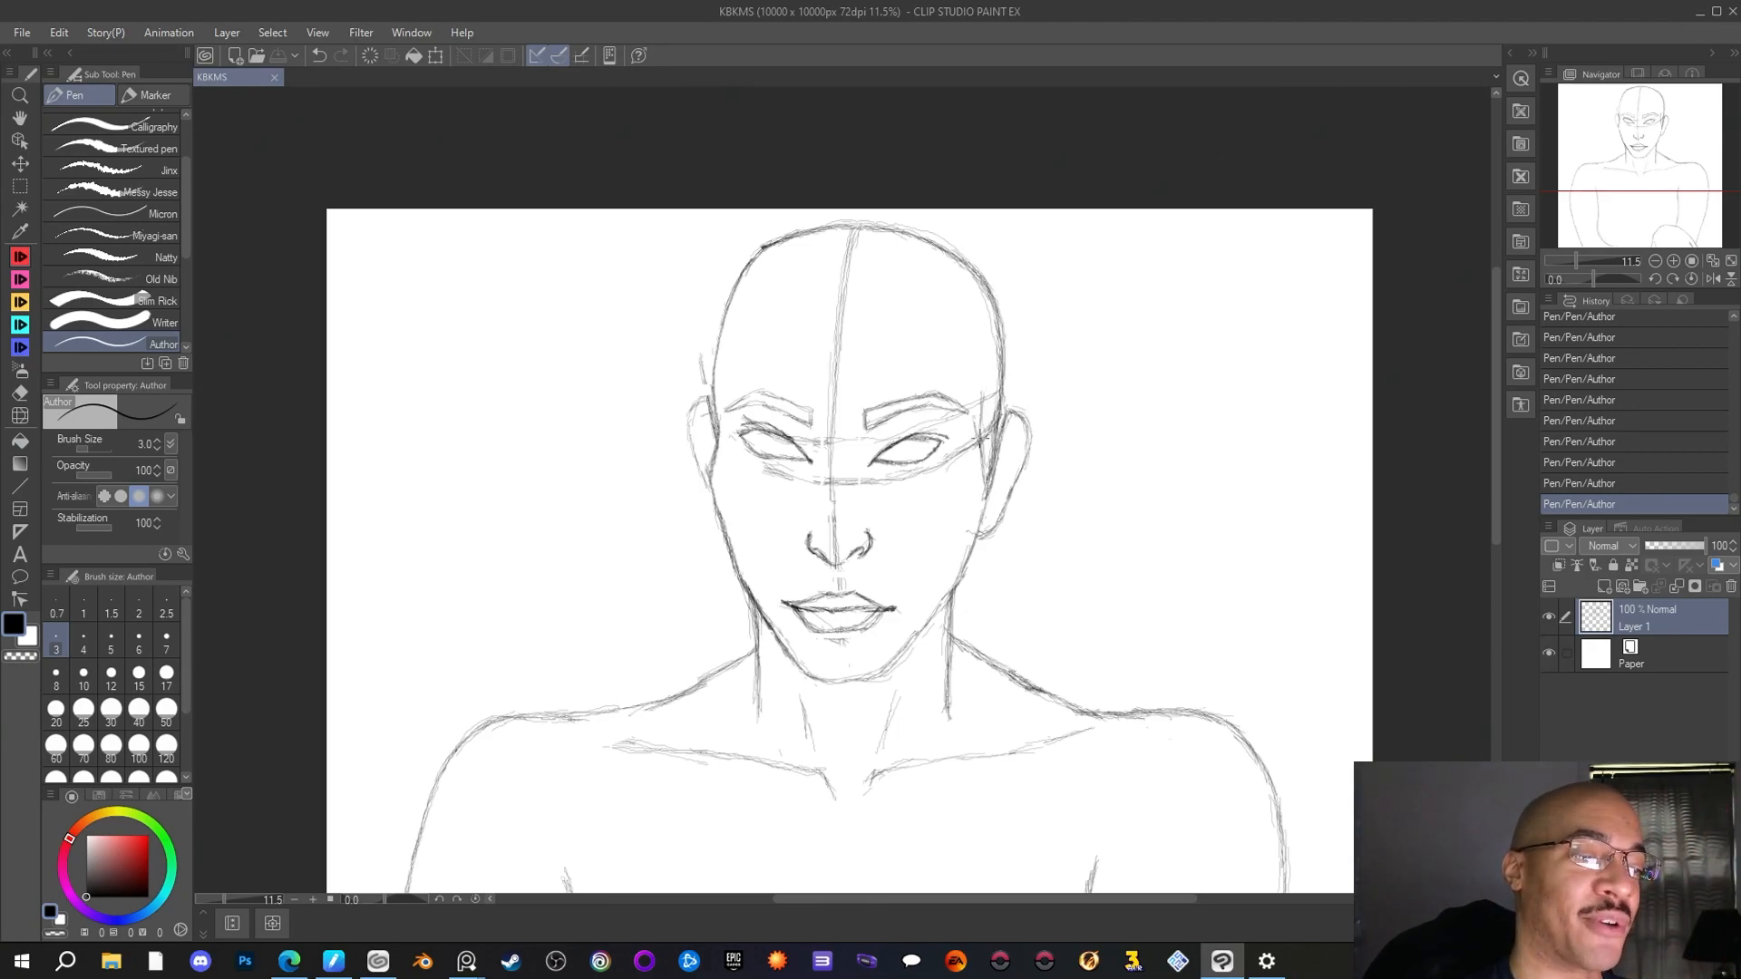
Draw a near-vertical outer hair line with the Author pen beside the skull, from above the right ear up toward the crown
drag(987, 425, 973, 440)
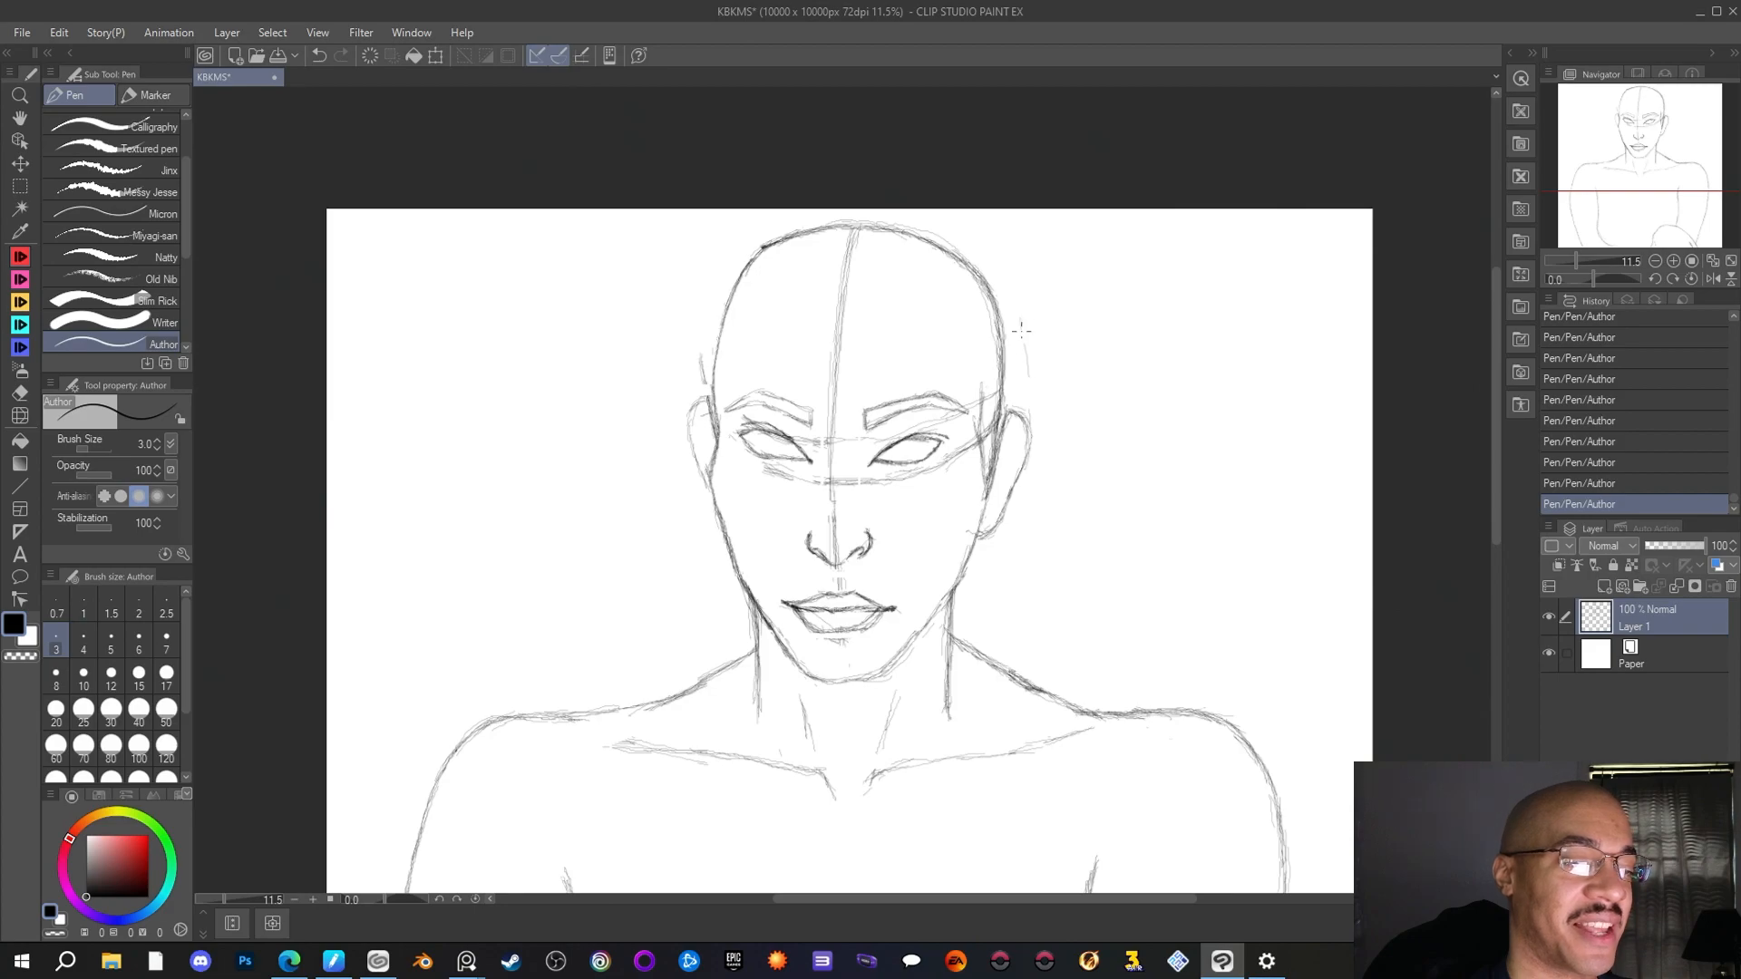
mouse_move(1021, 319)
mouse_down()
mouse_move(1052, 464)
mouse_move(1031, 384)
mouse_up()
drag(1028, 369, 1027, 274)
drag(1030, 370, 1021, 351)
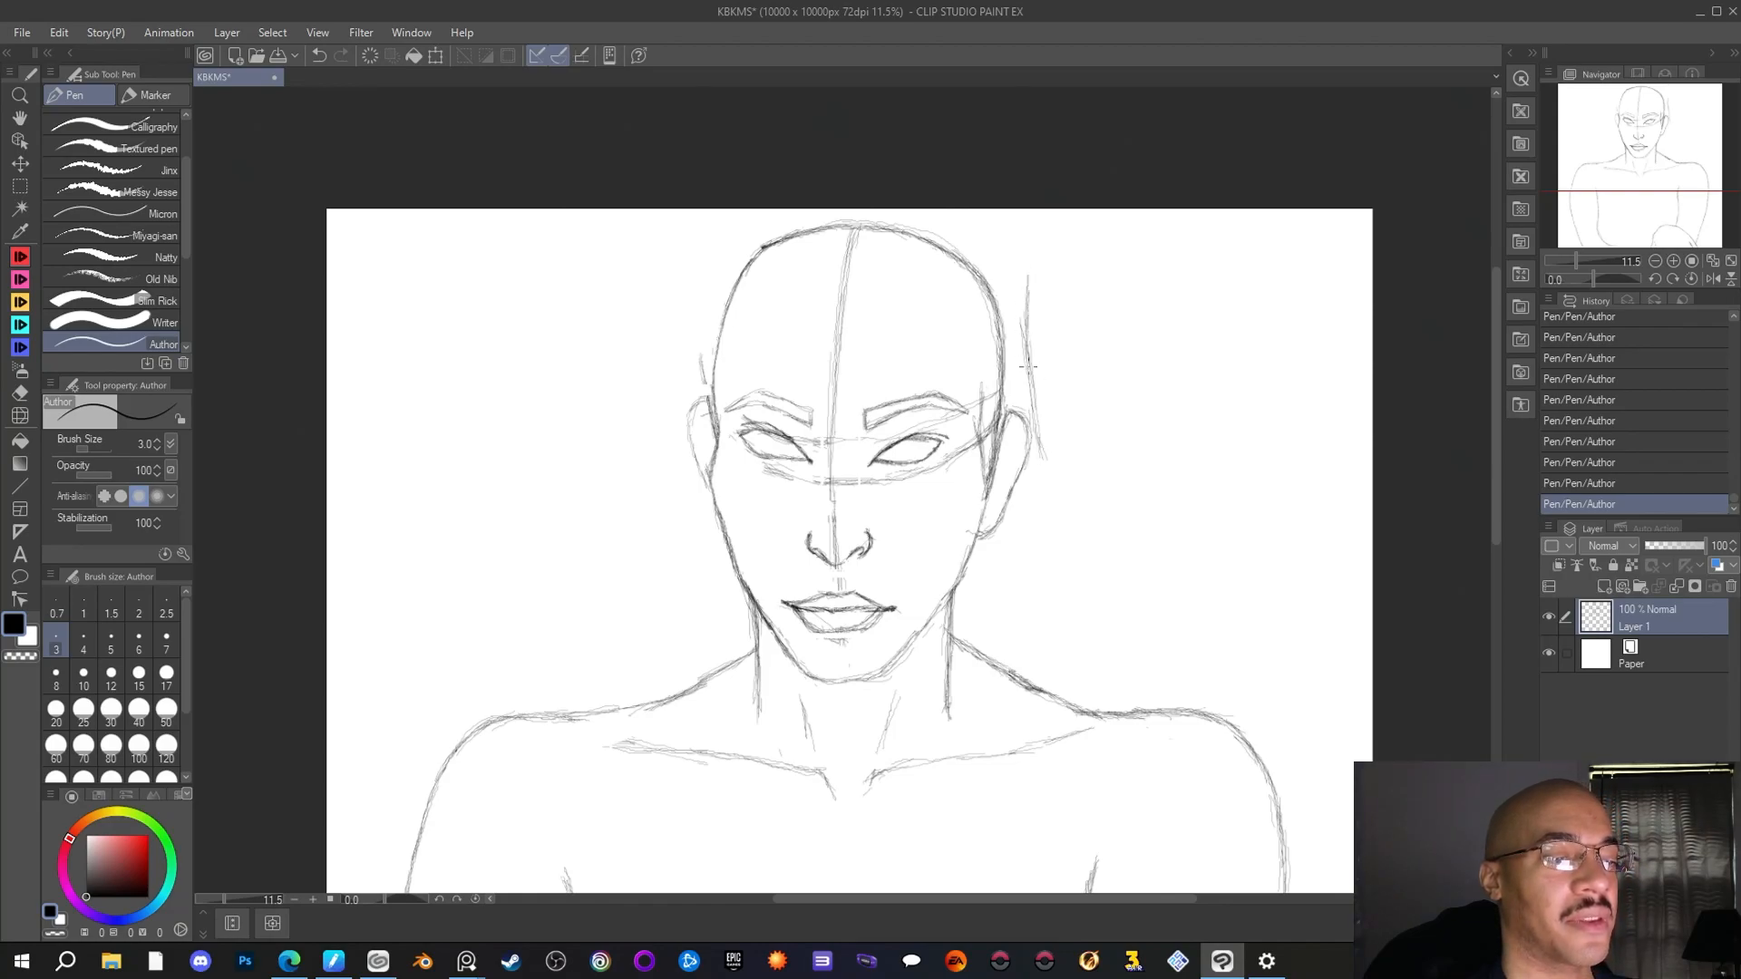
drag(1041, 424, 1035, 392)
drag(1048, 458, 1038, 400)
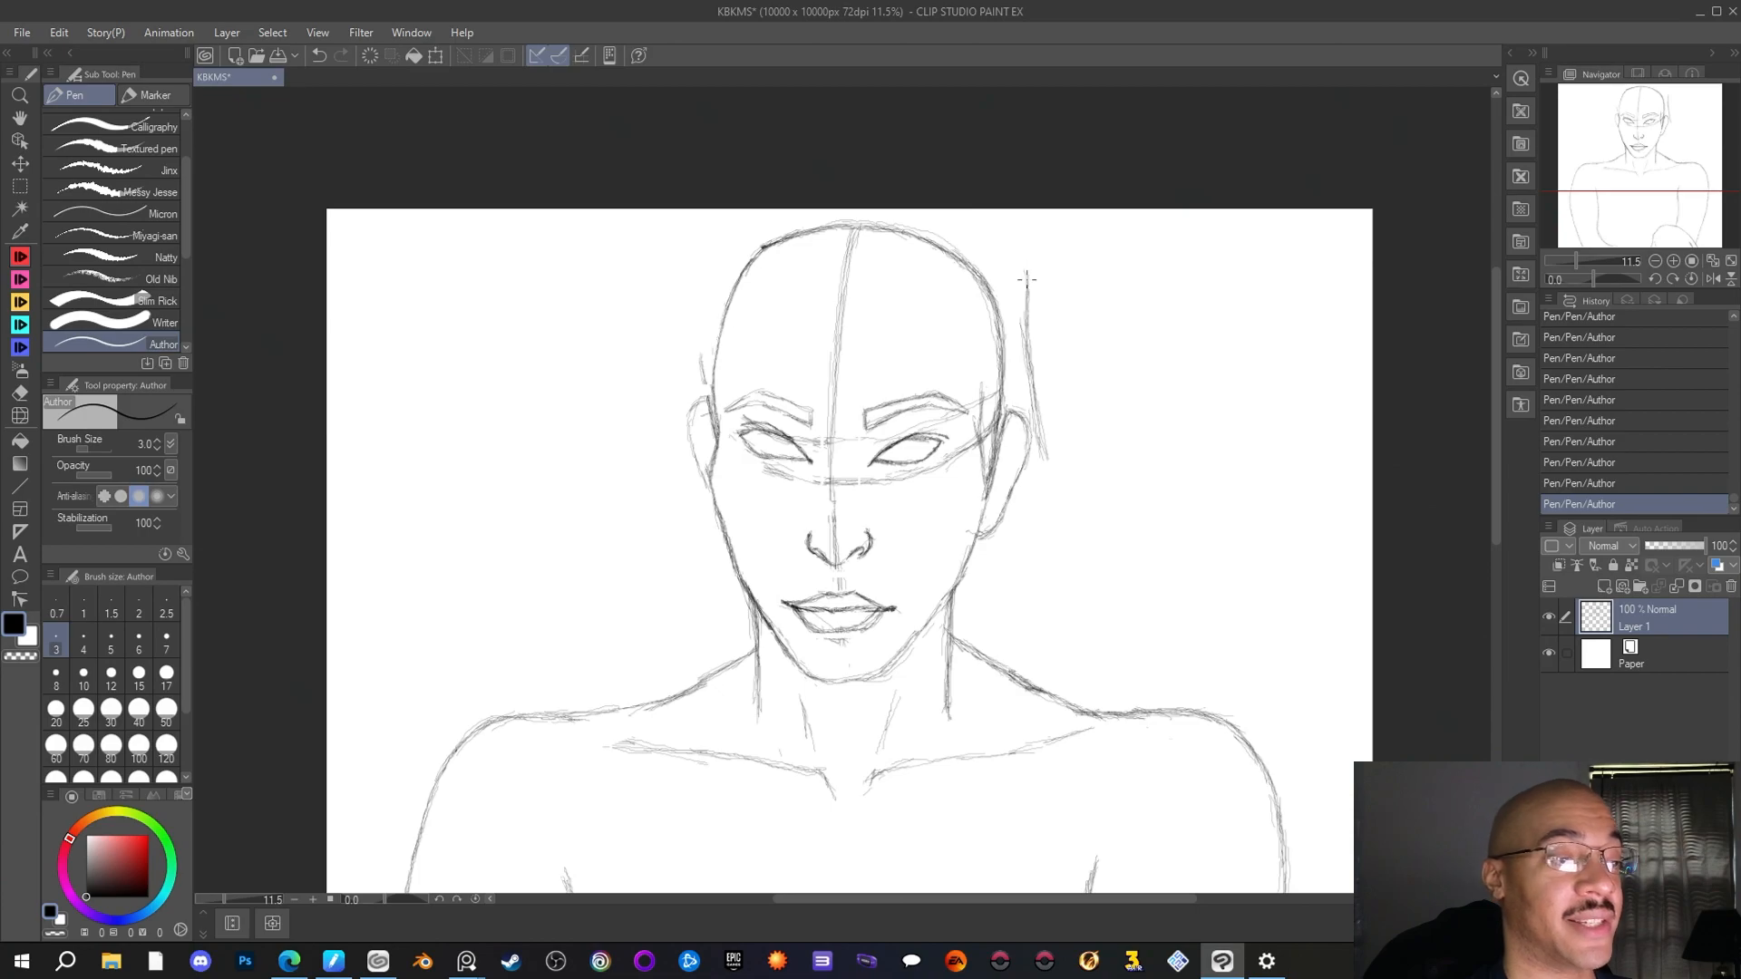
drag(1027, 281, 1017, 254)
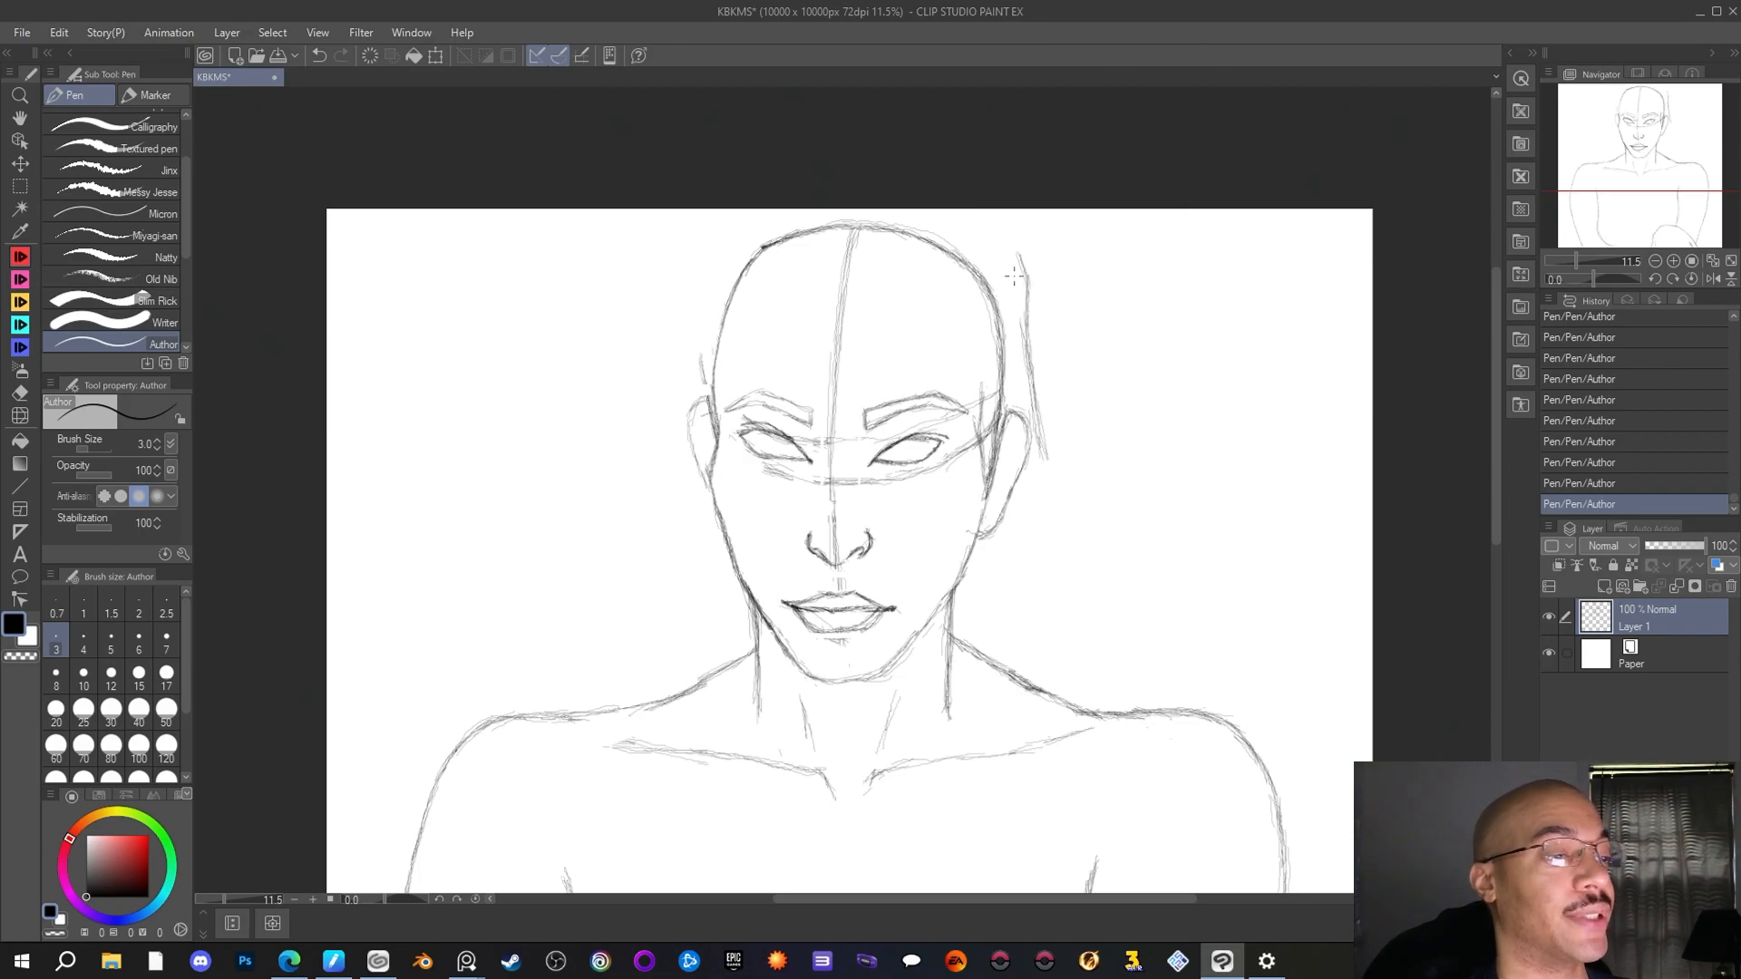
Reinforce the outer hair line beside the right ear and extend it diagonally down and outward below the ear
scroll(1014, 277, down, 2)
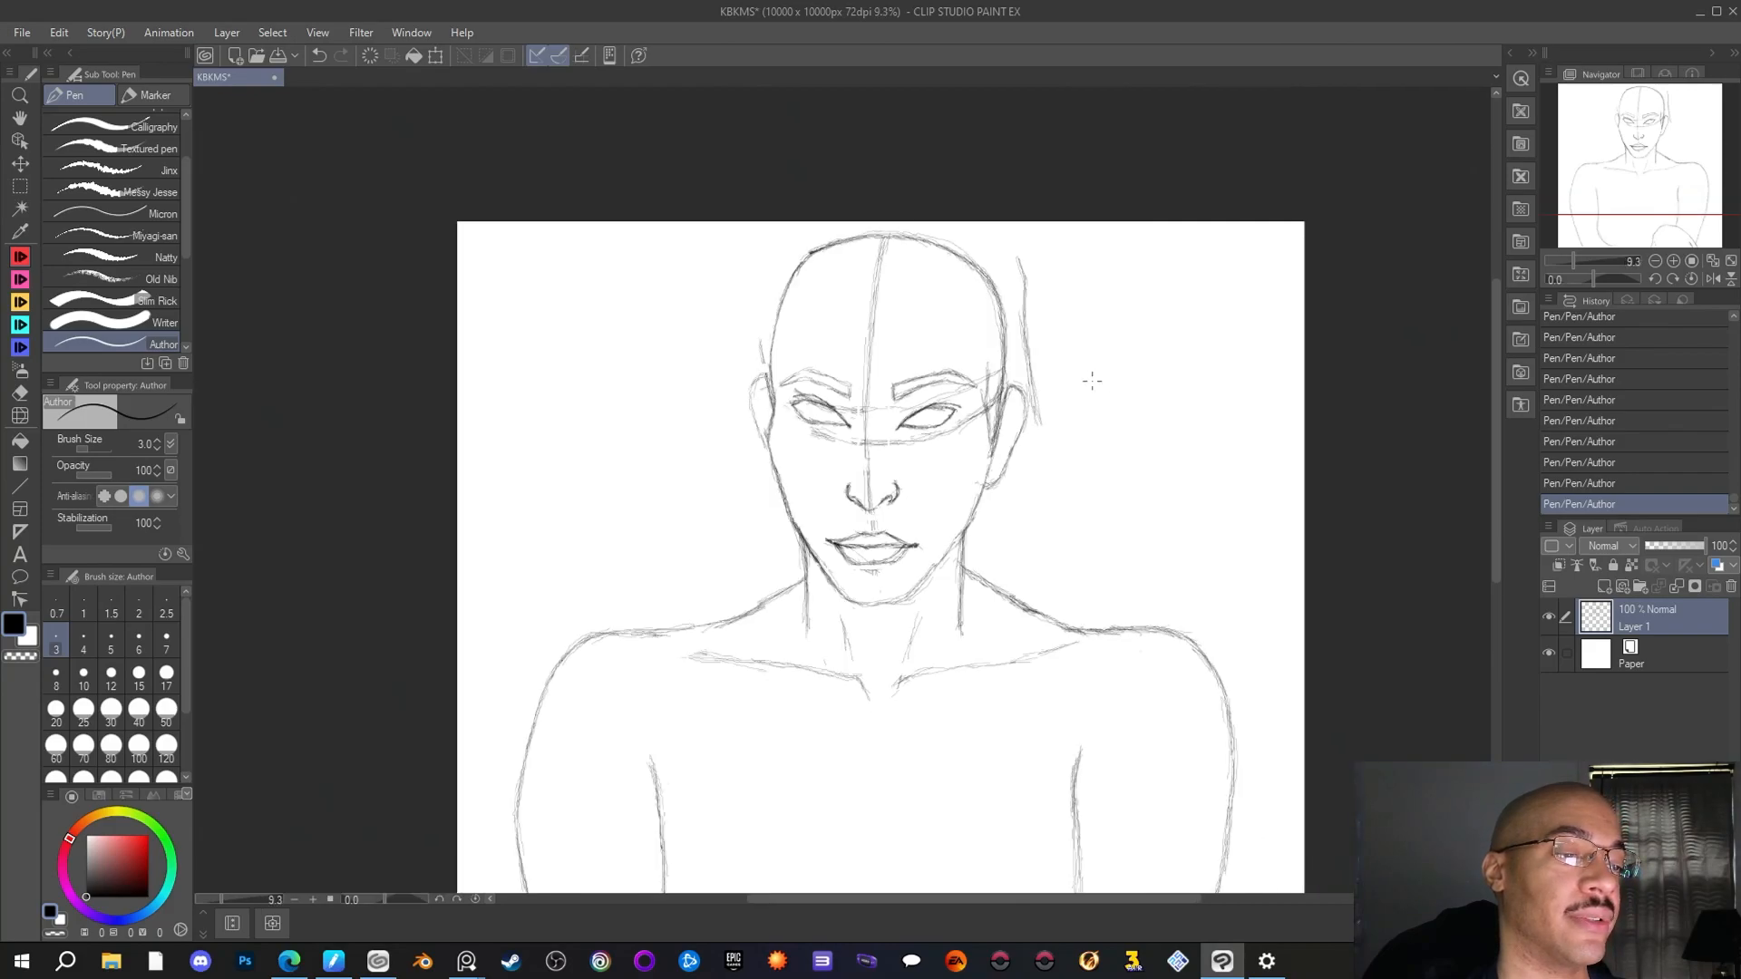
scroll(1106, 396, up, 1)
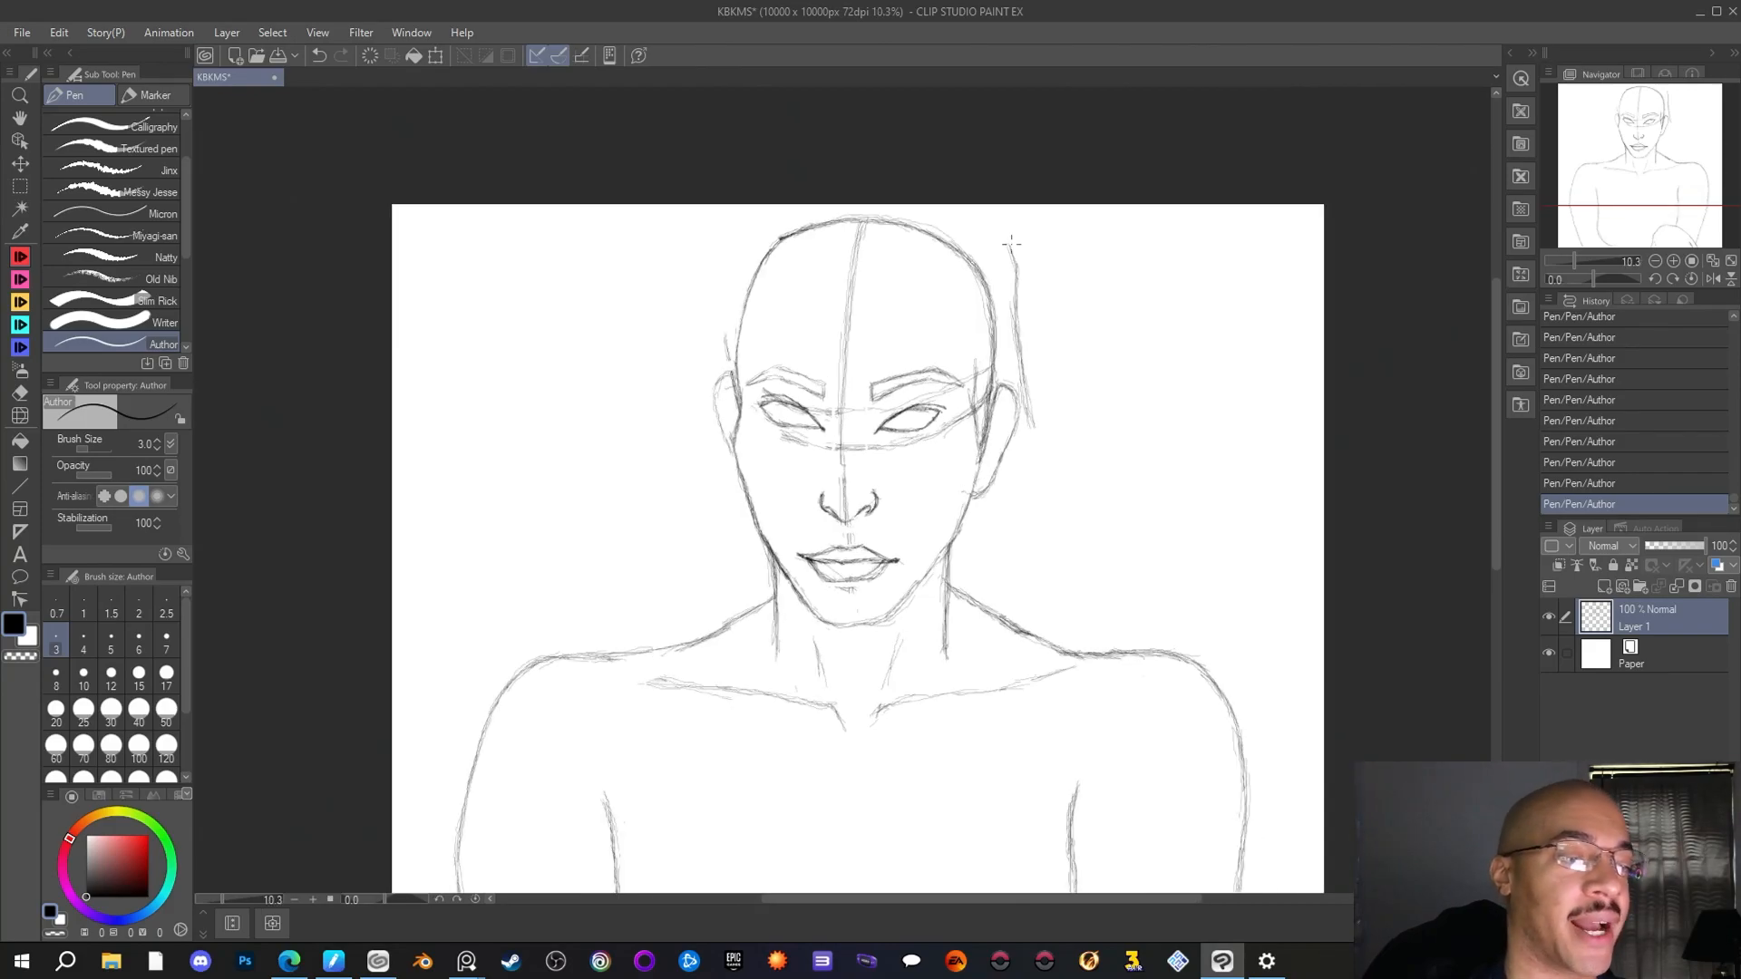
drag(1015, 255, 1004, 226)
drag(1017, 258, 1022, 310)
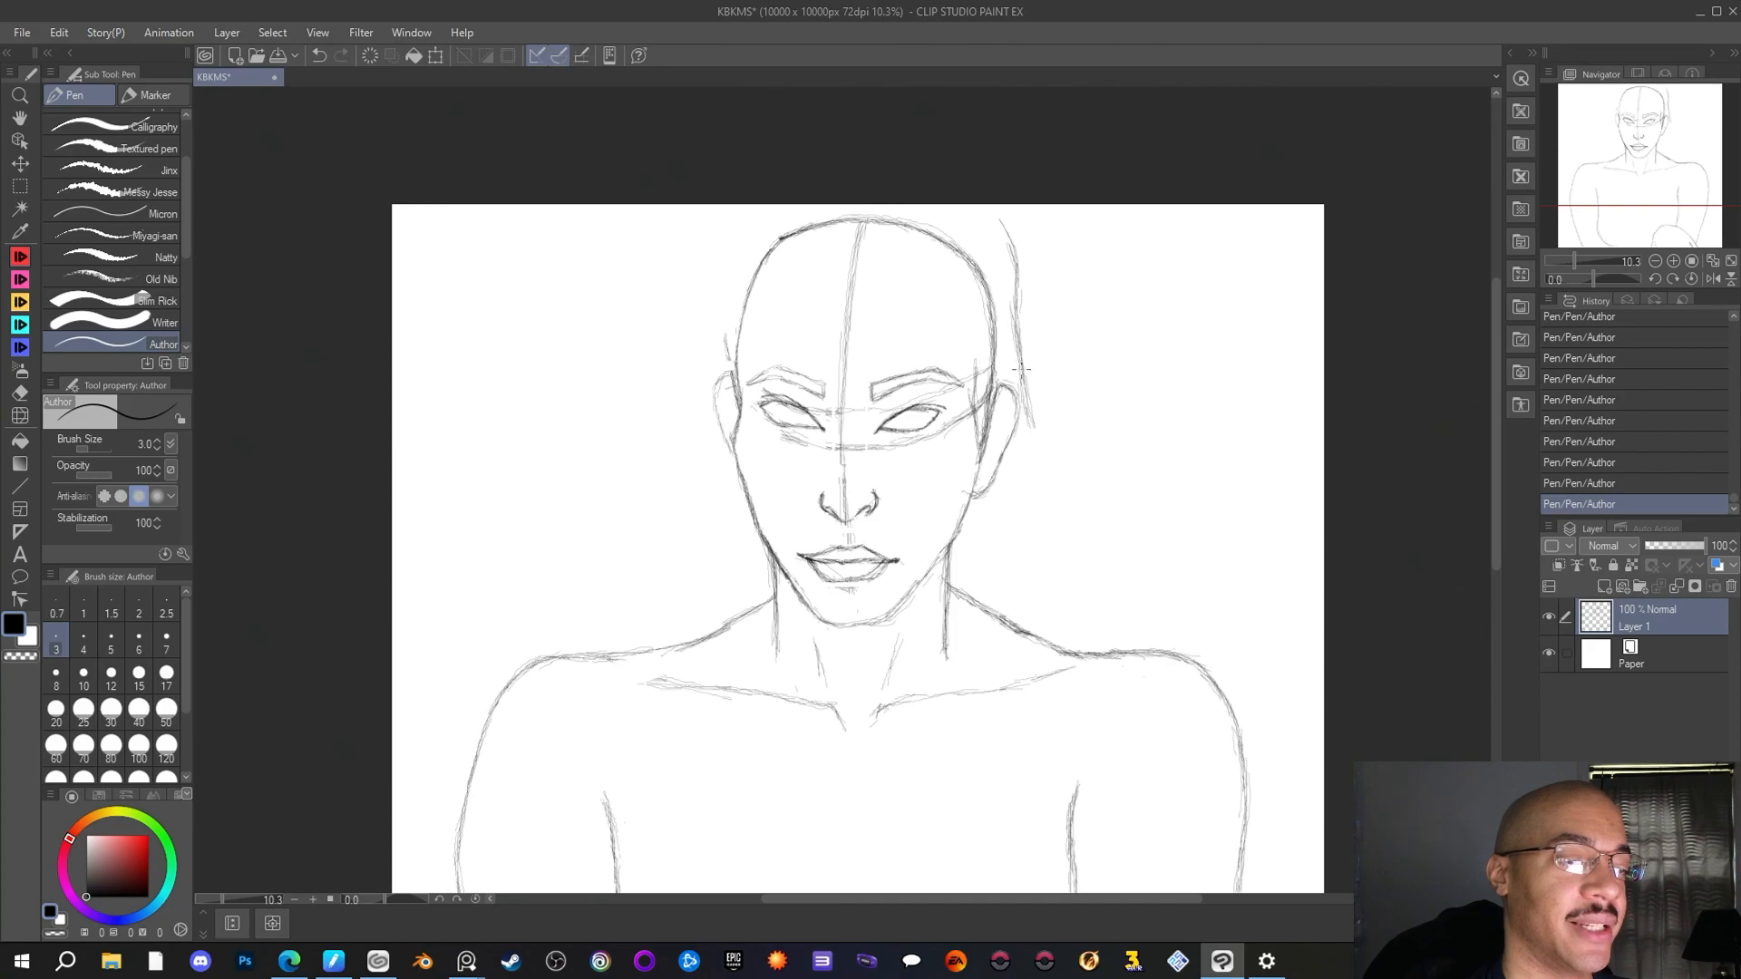
drag(1014, 372, 1029, 408)
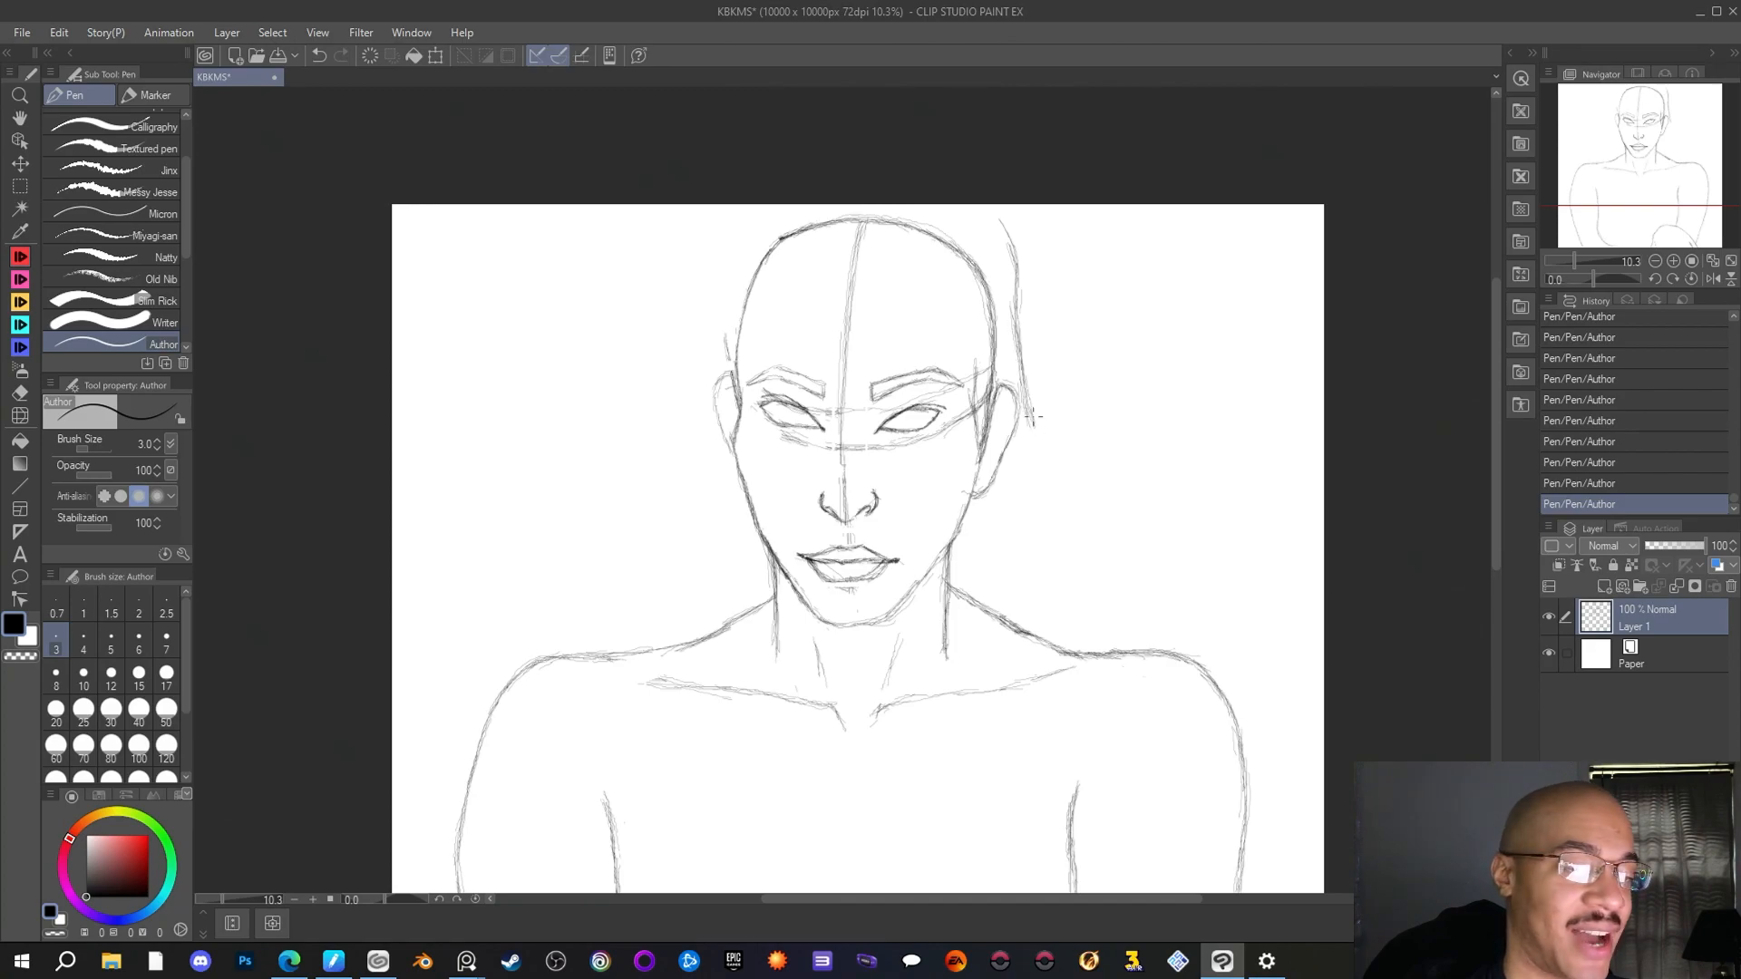
drag(1034, 418, 1060, 486)
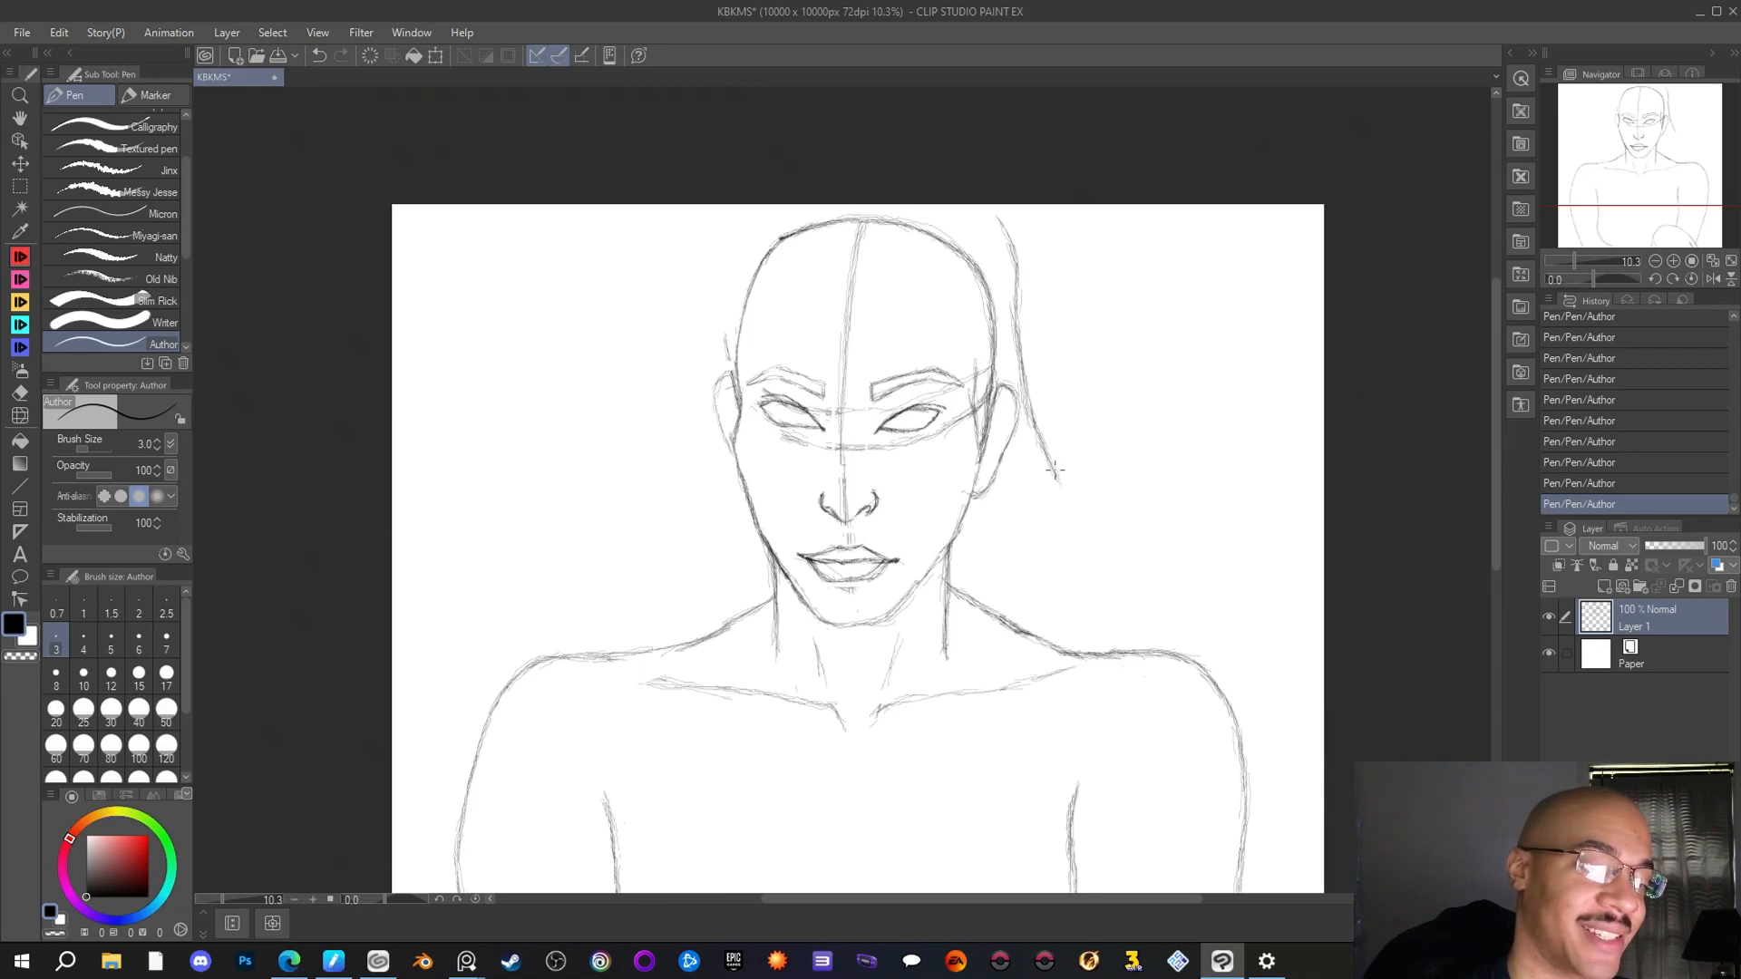
drag(1055, 470, 1073, 506)
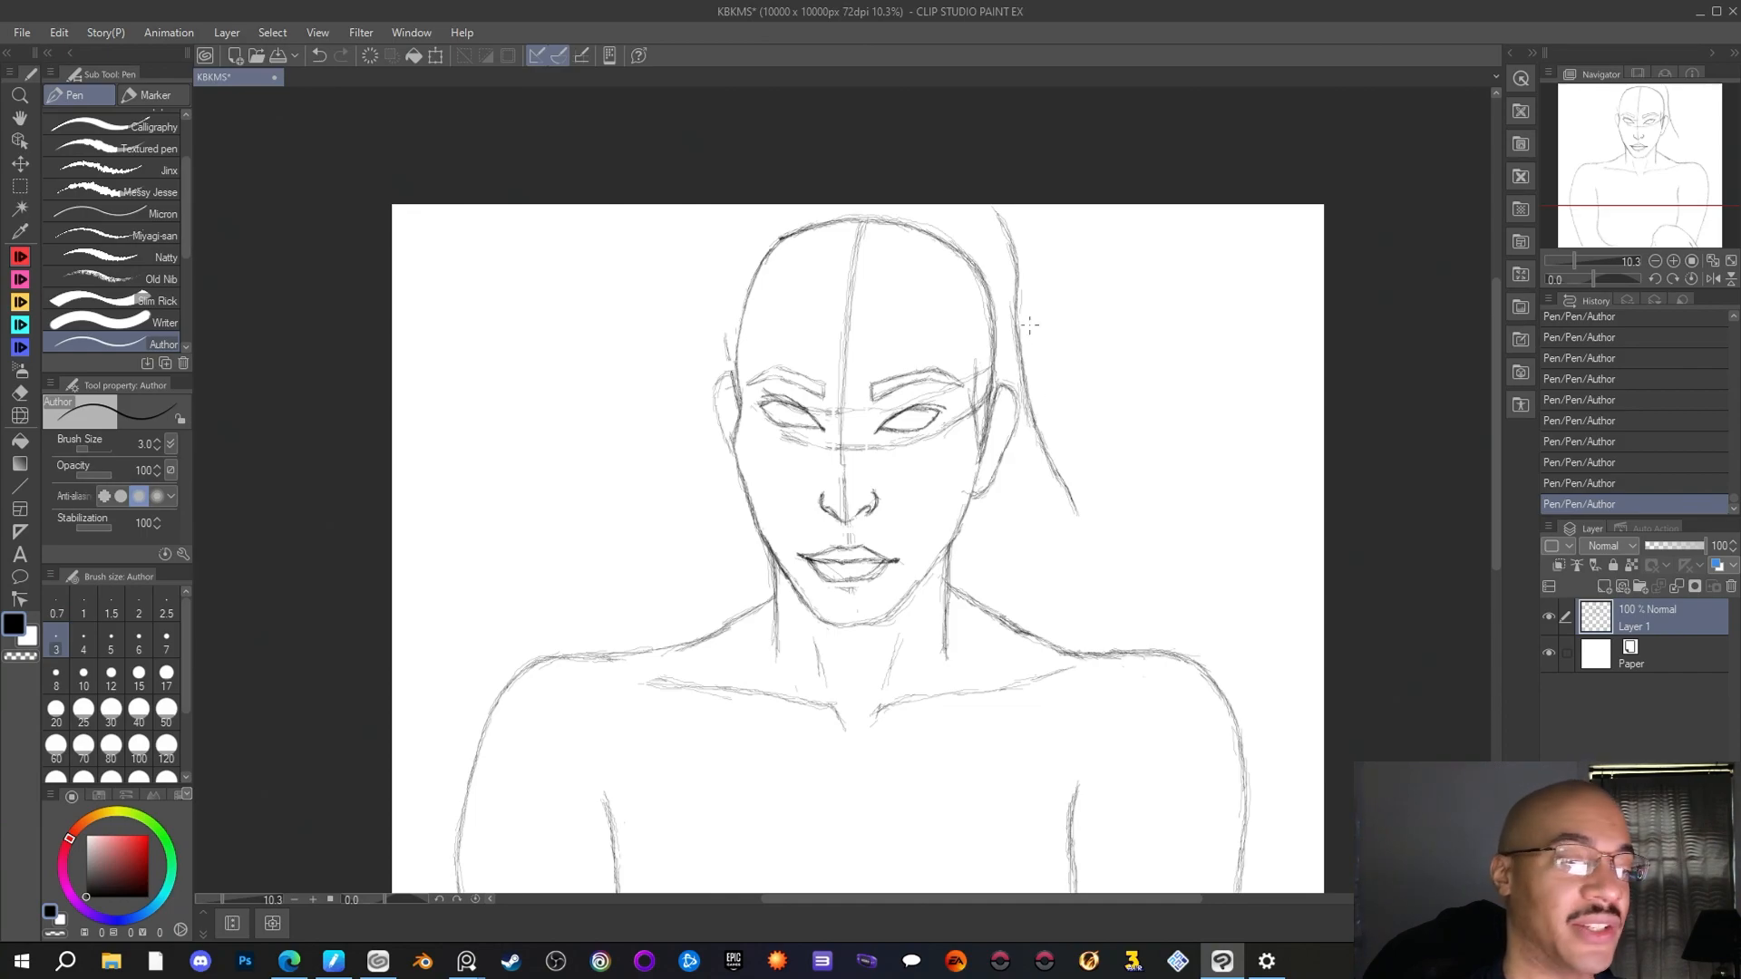
Erase the upper part of the right hair line and redraw it as a wider curve from the canvas's upper edge down to ear level
click(20, 393)
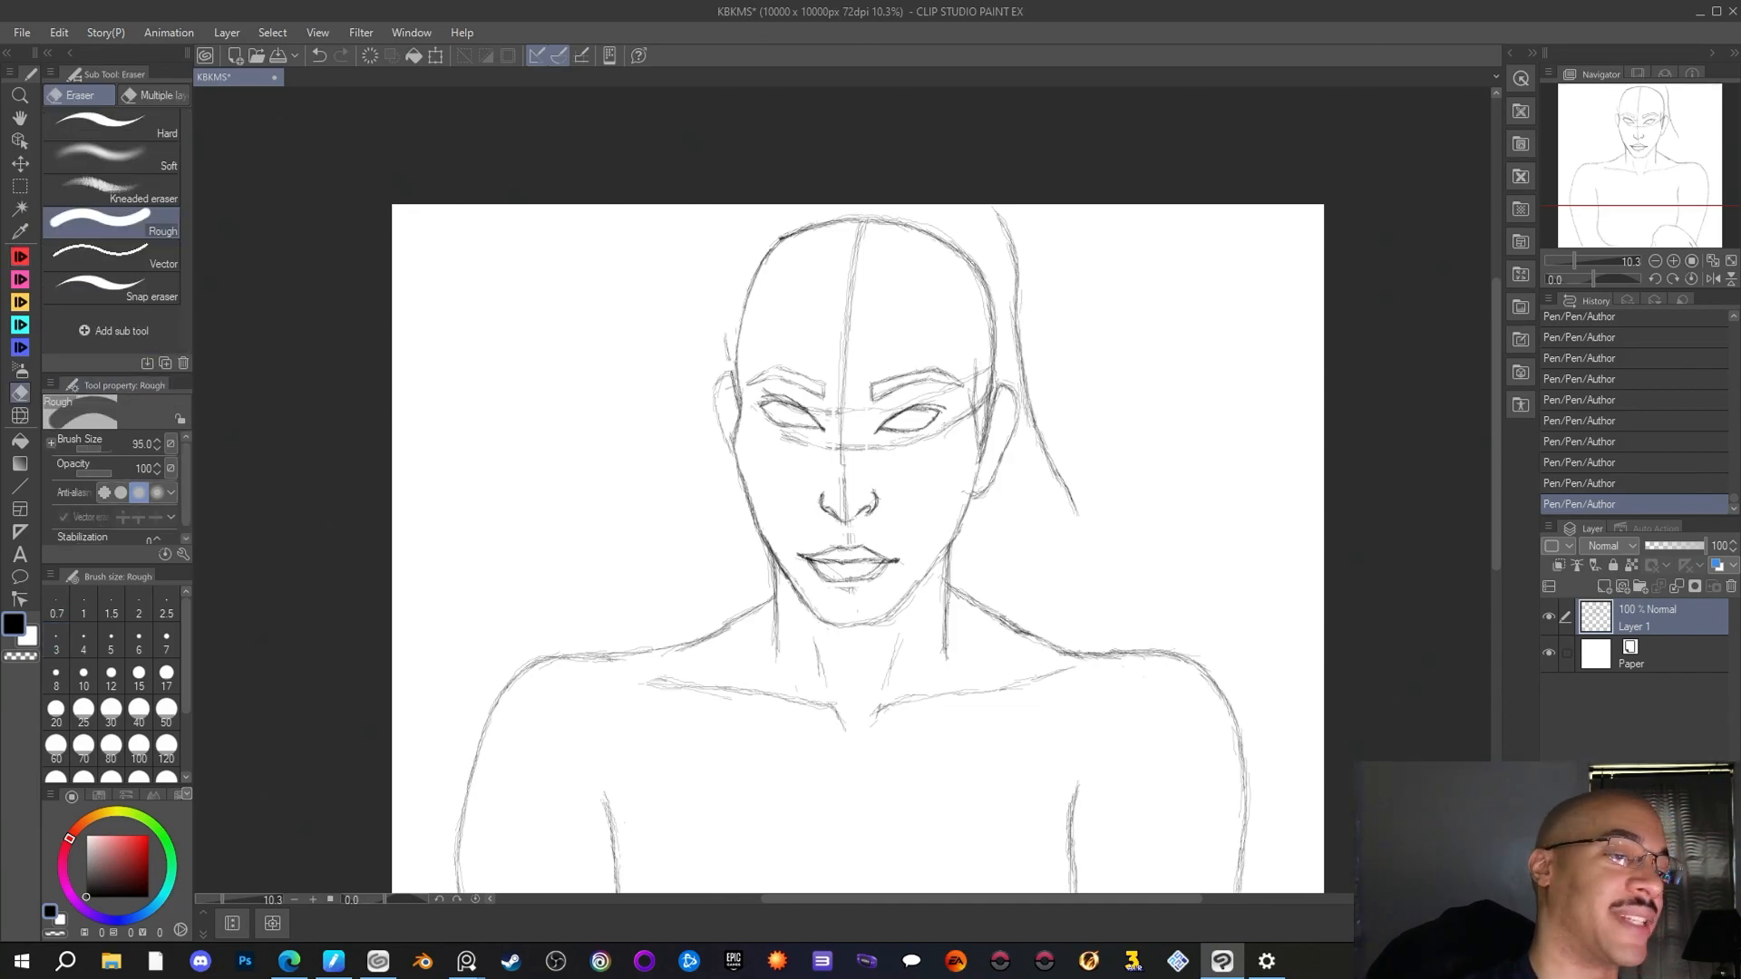
drag(998, 213, 1031, 430)
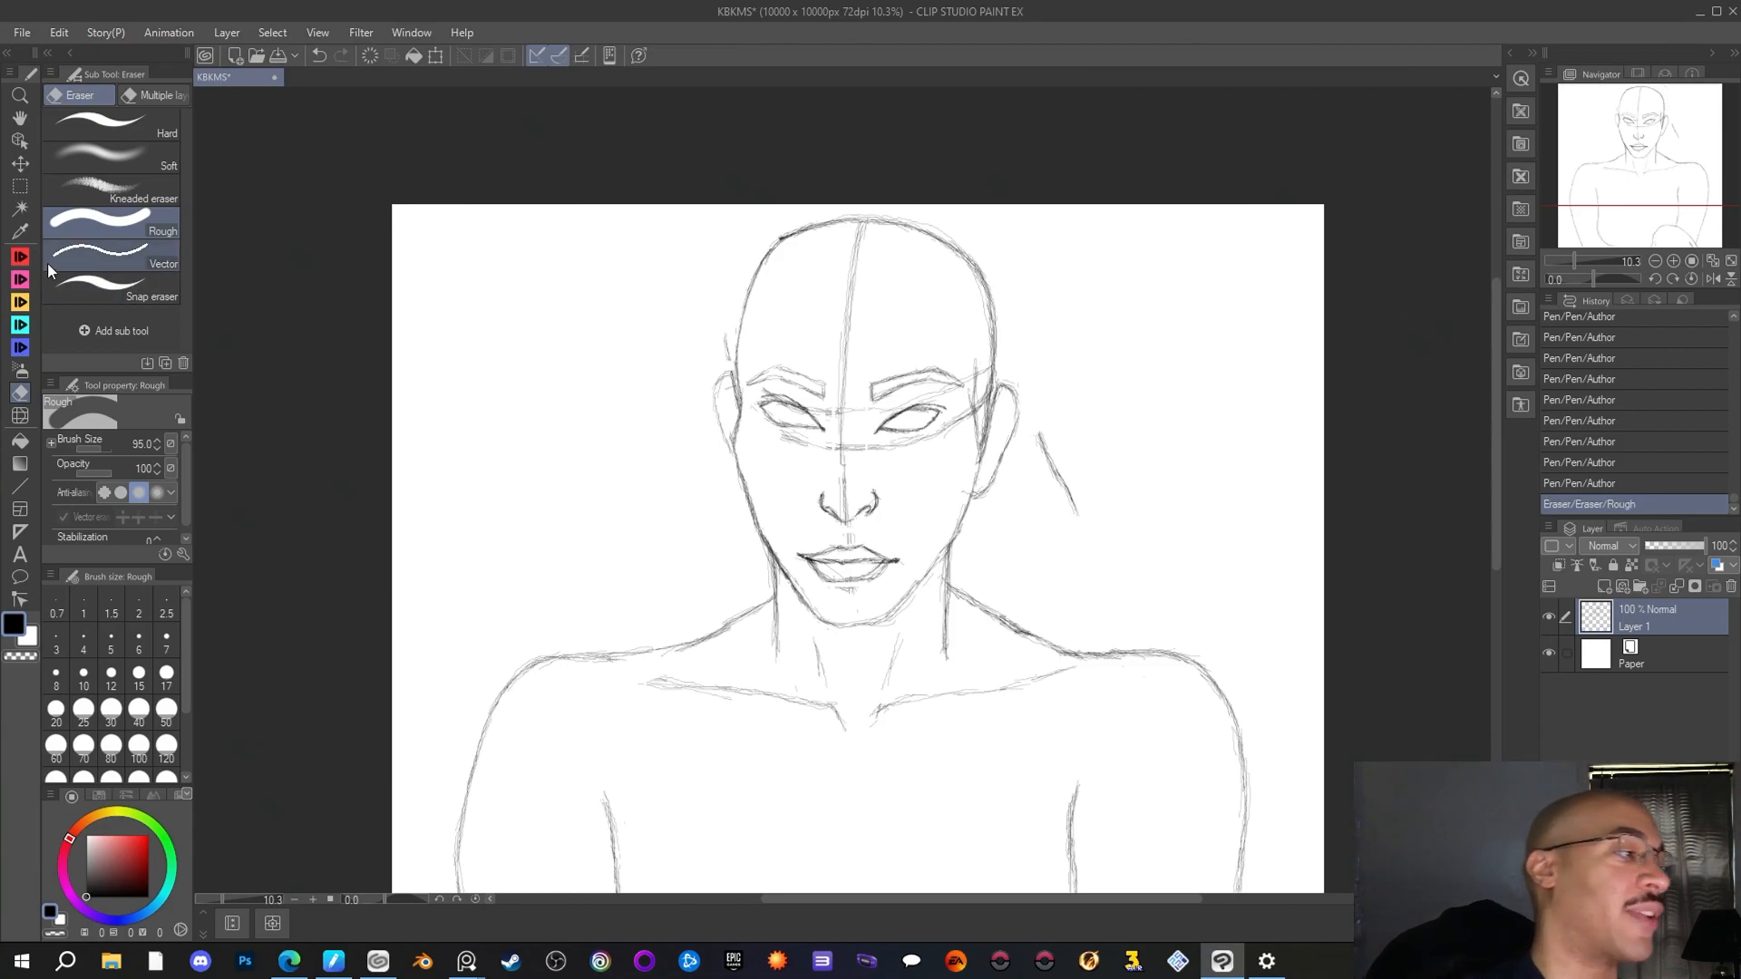
key(p)
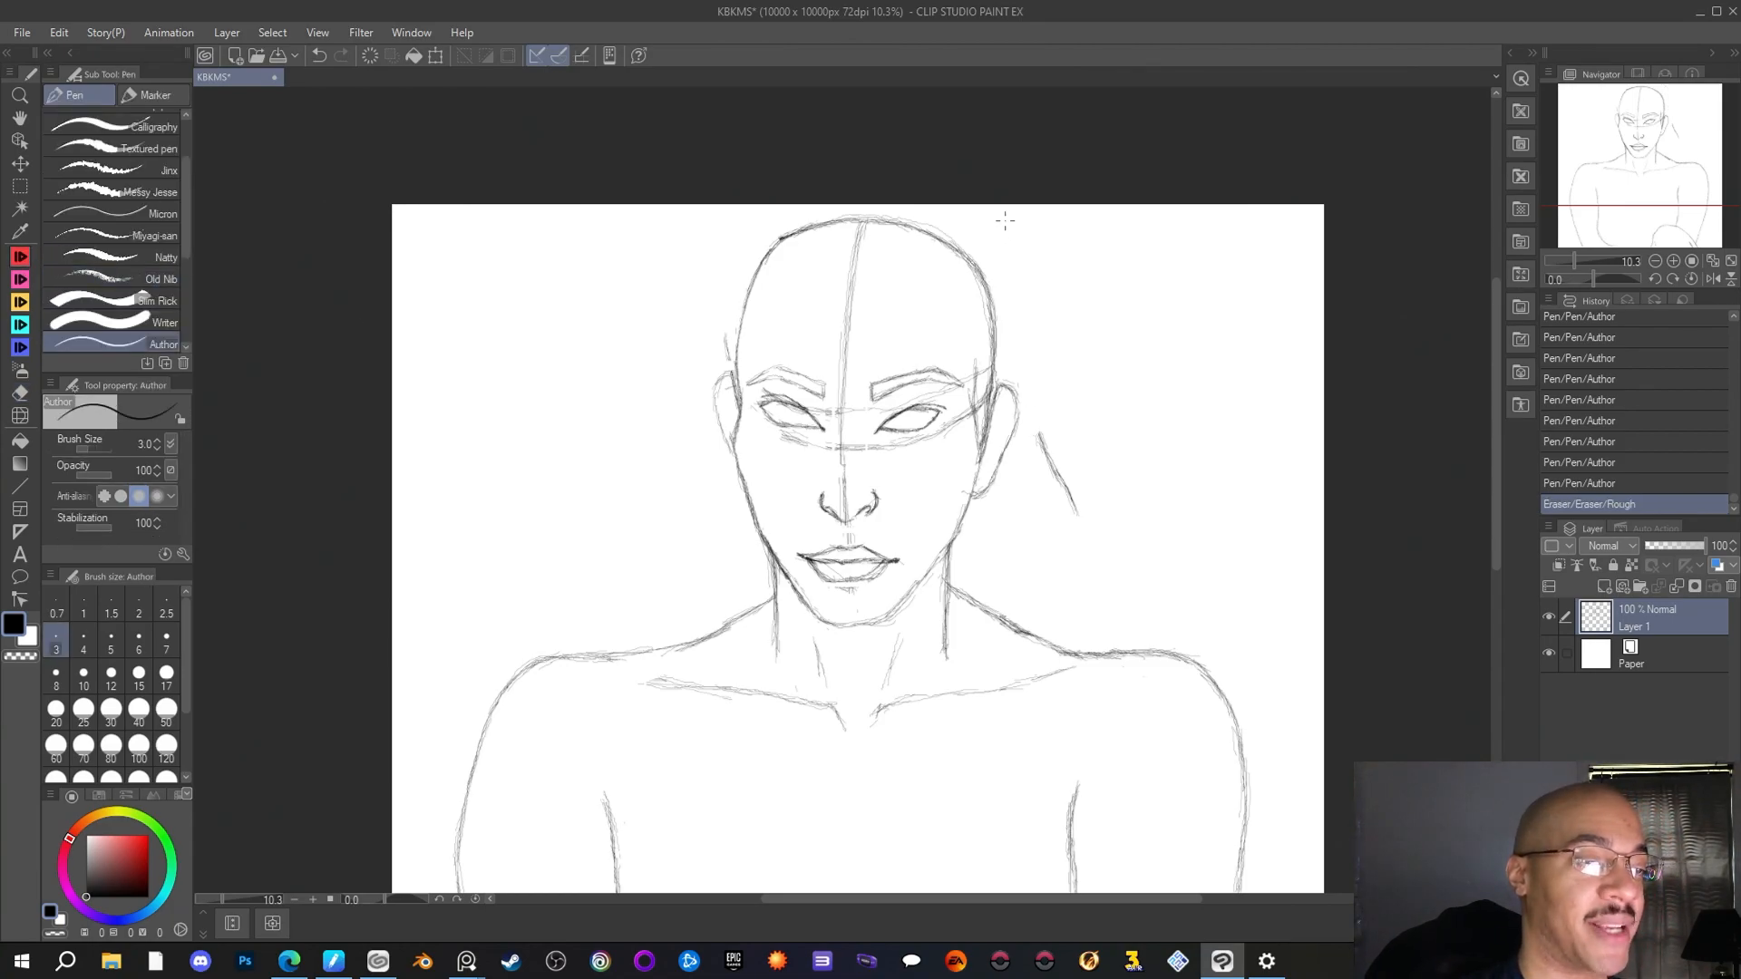
drag(1003, 215, 1024, 250)
drag(1021, 243, 1041, 322)
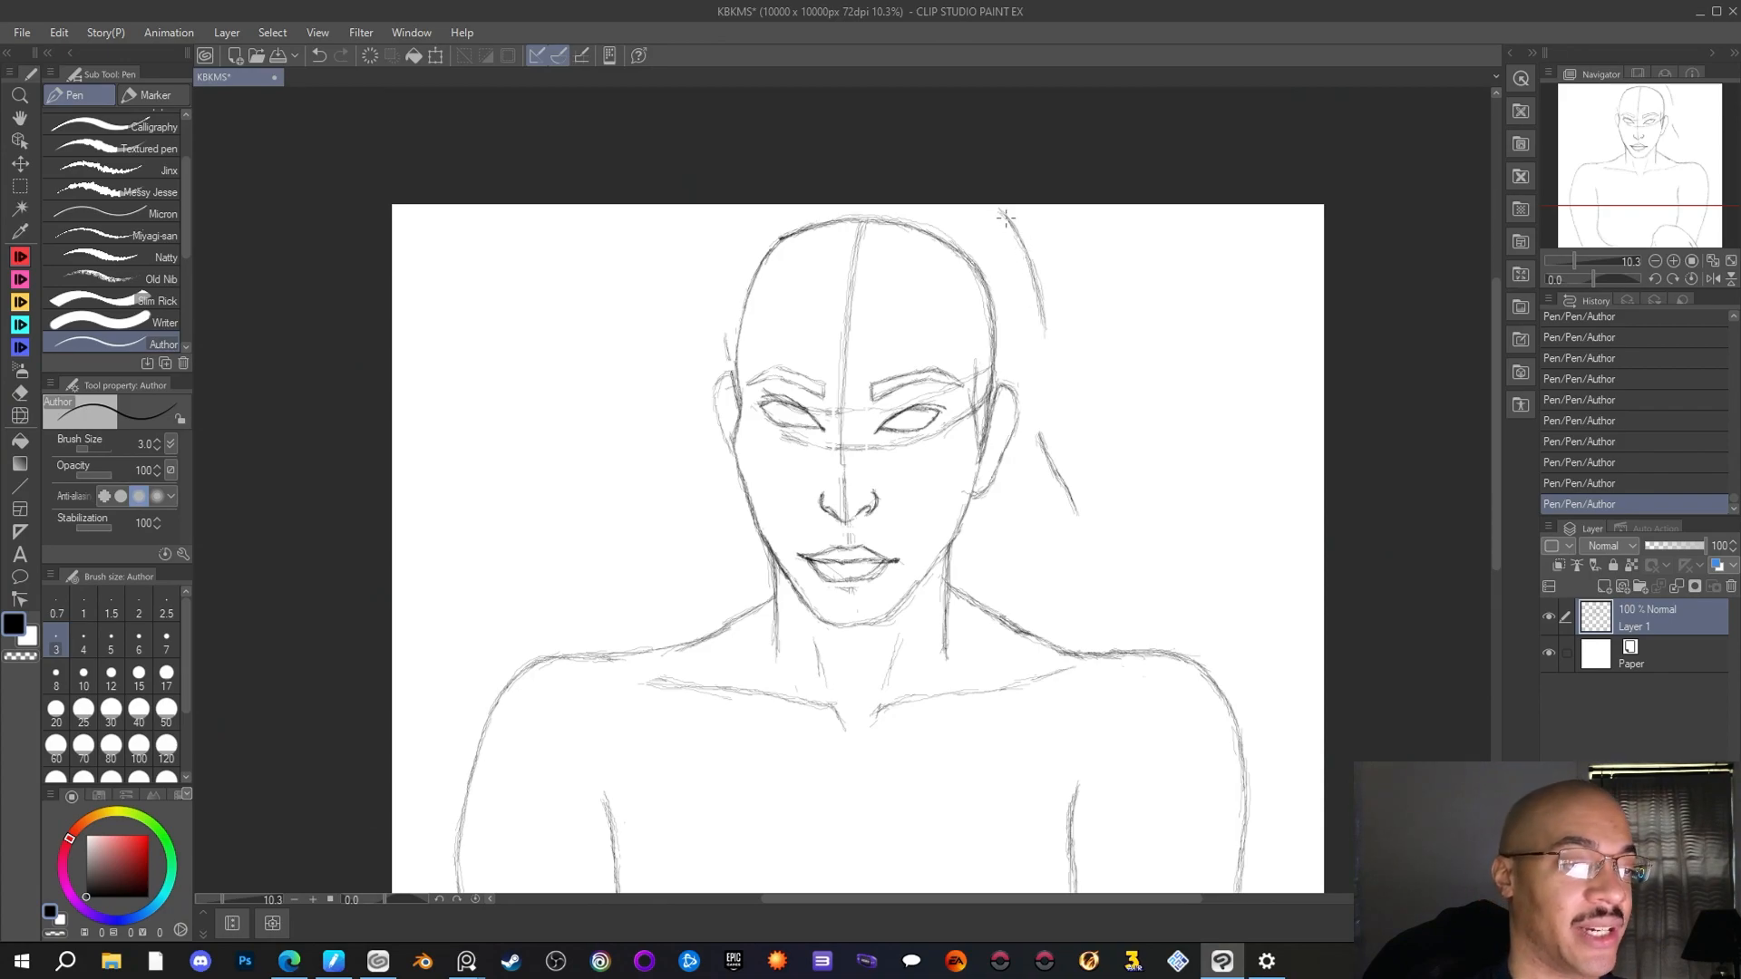
drag(1044, 313, 1042, 417)
drag(1048, 346, 1039, 465)
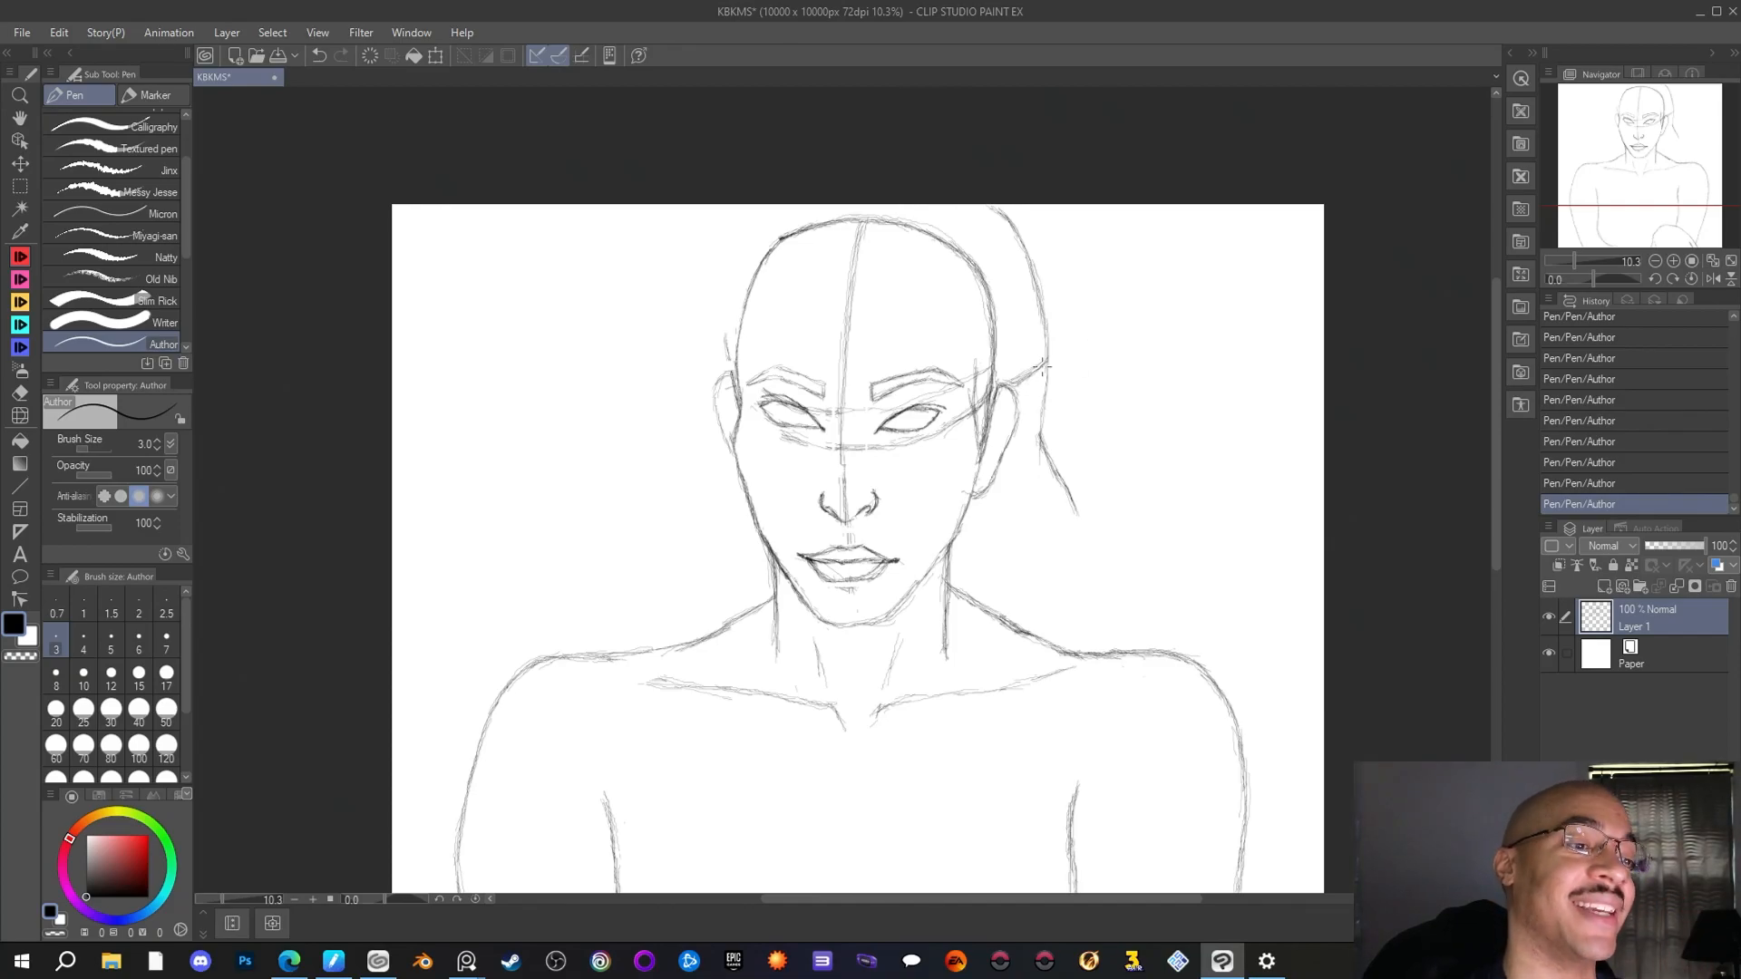
Erase the stray stroke between the right ear and the hair outline, and reinforce the outline beside and below the ear with the Author pen
key(e)
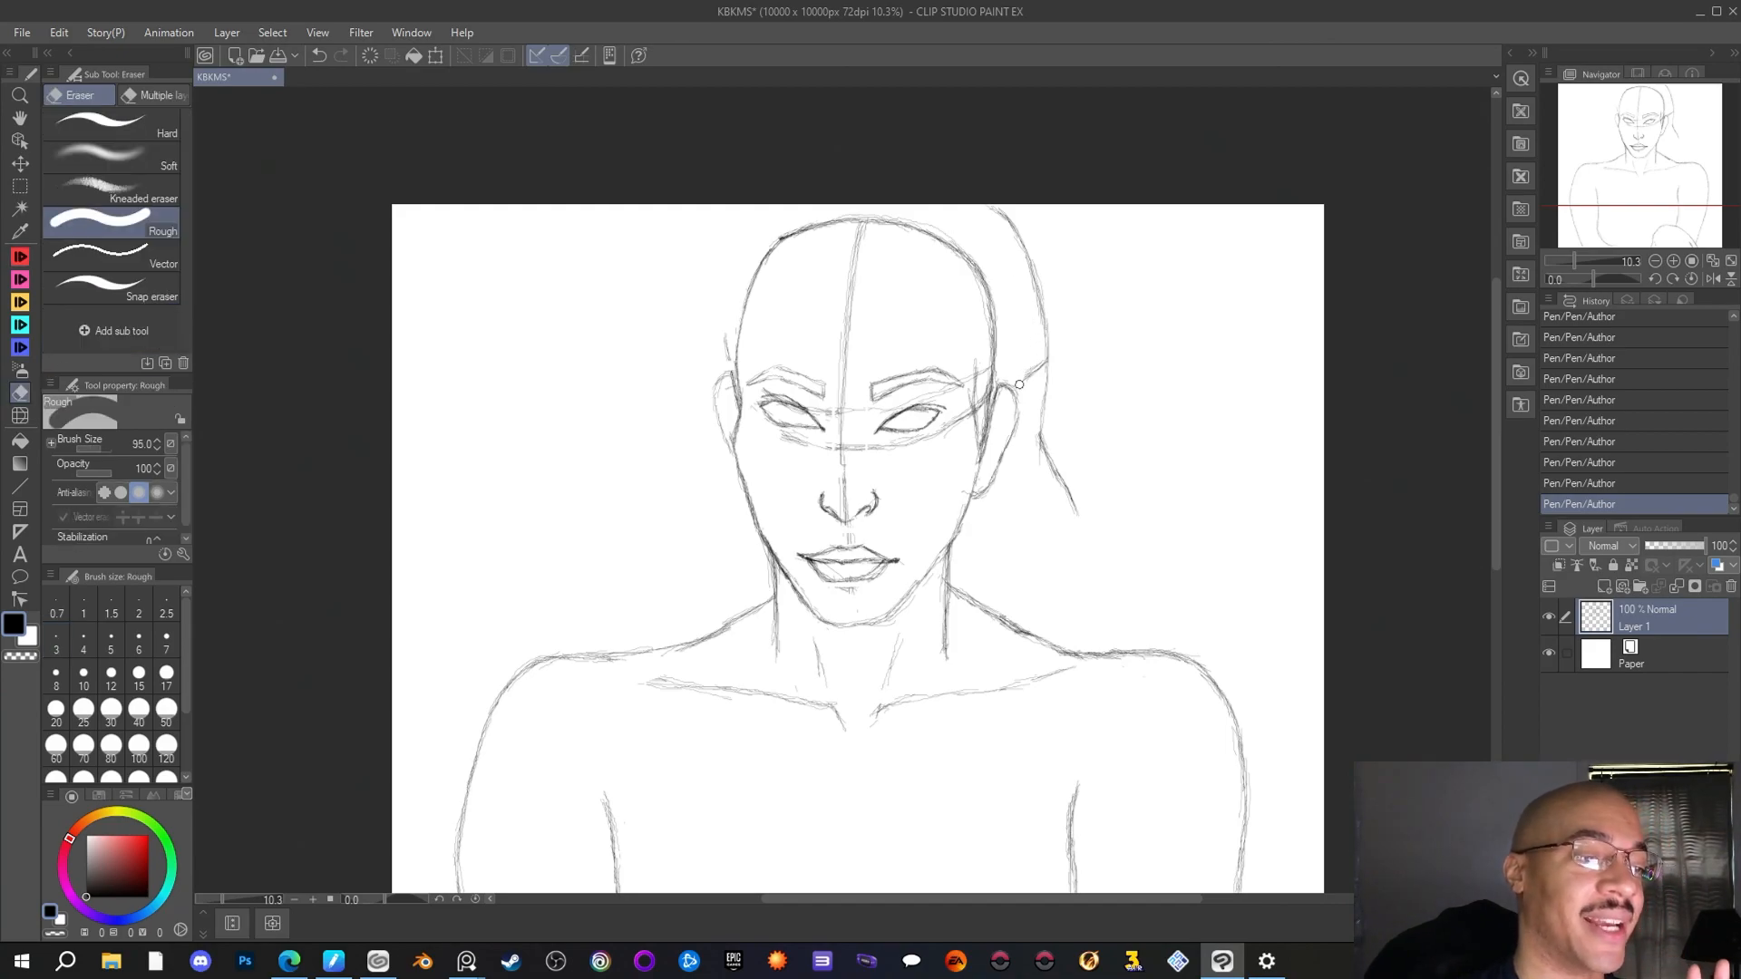
drag(1033, 367, 1041, 372)
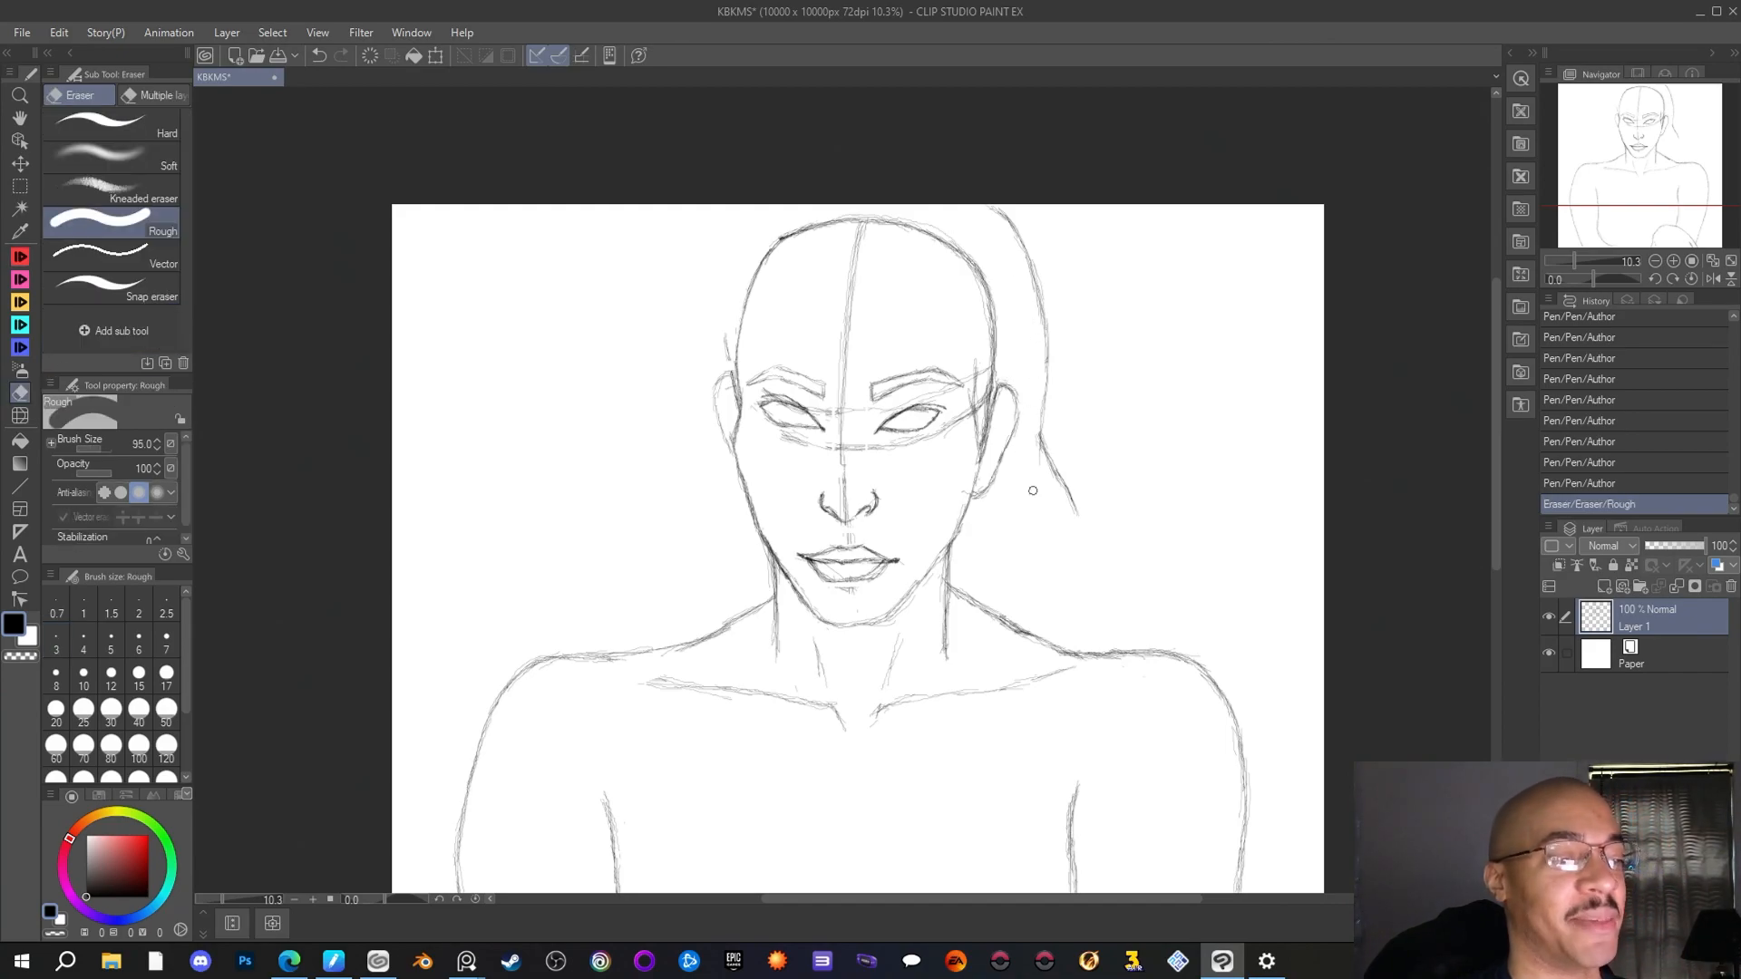
click(20, 257)
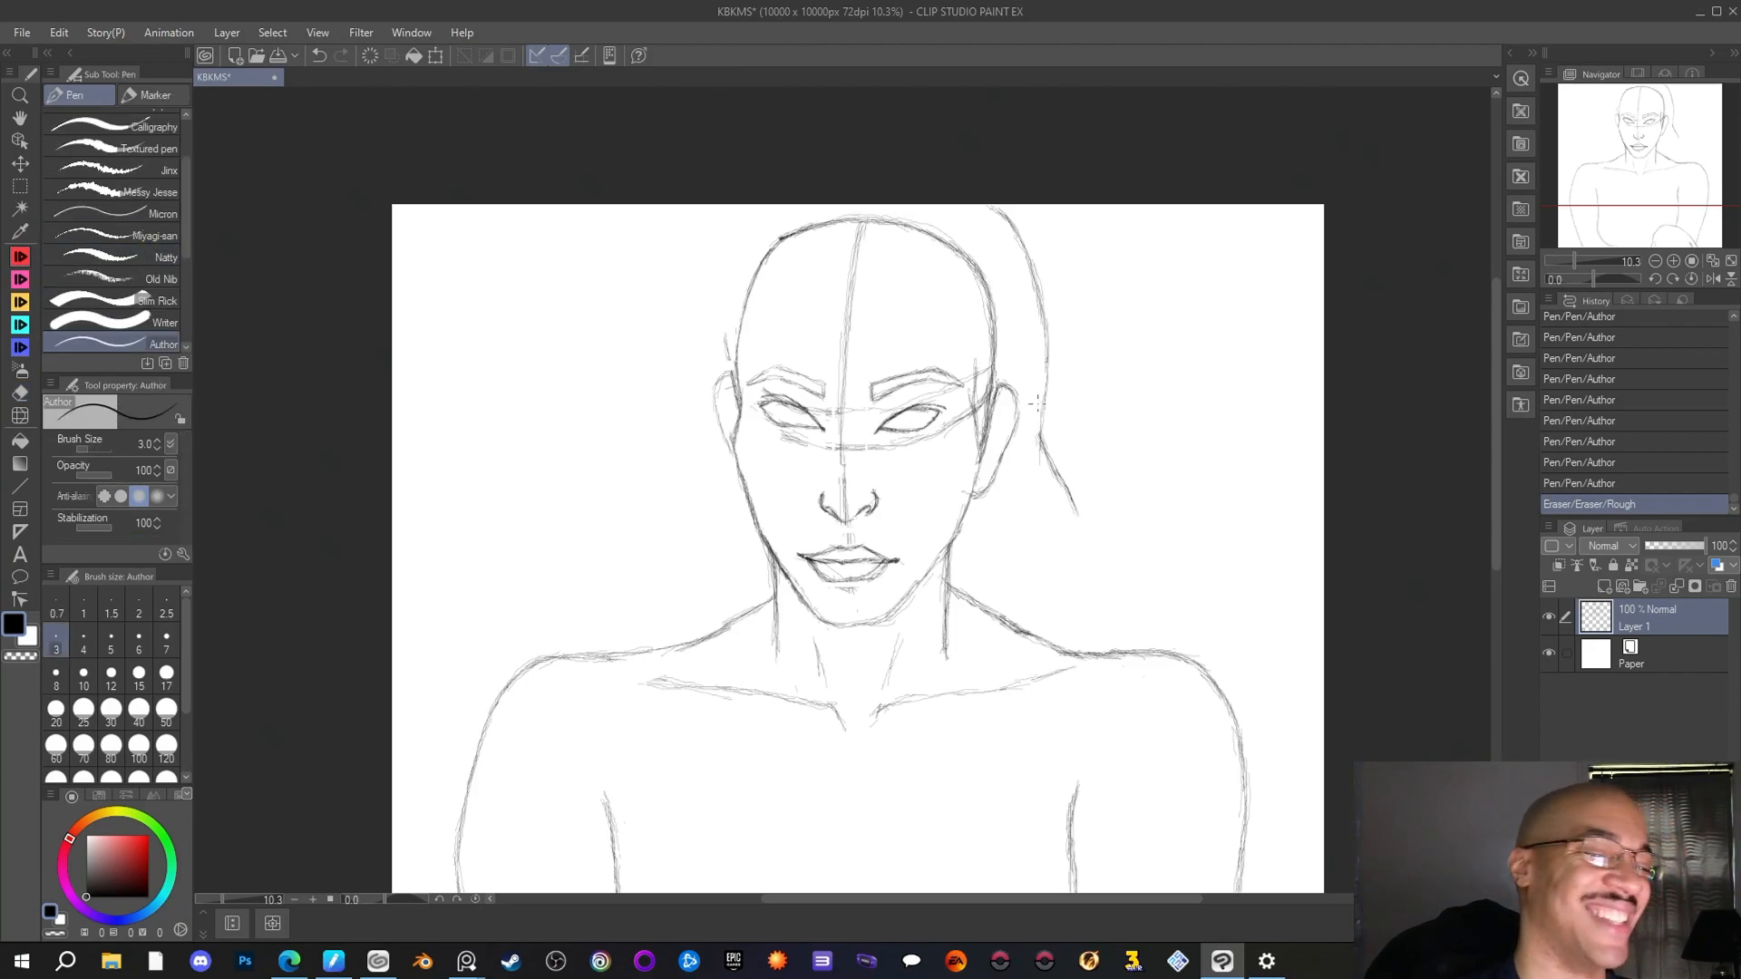
mouse_move(1045, 394)
mouse_down()
mouse_move(1041, 463)
mouse_move(1040, 440)
mouse_up()
drag(1045, 390, 1059, 473)
drag(1042, 442, 1077, 514)
drag(1047, 443, 1066, 490)
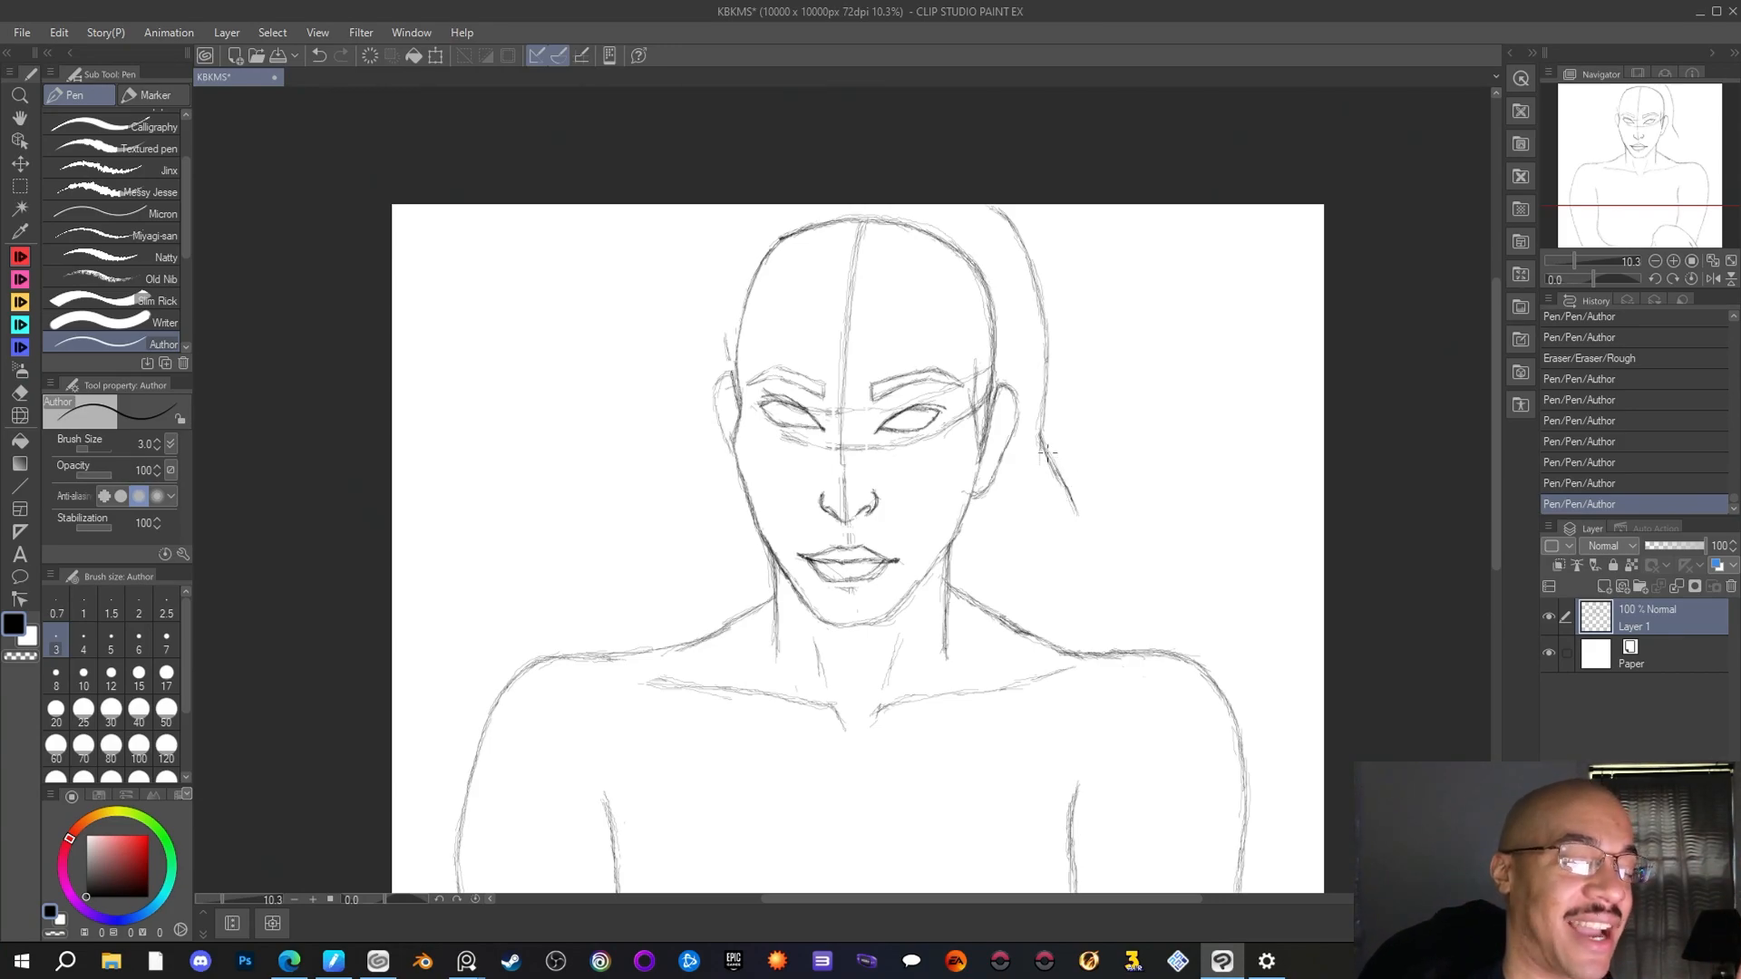
mouse_move(1047, 390)
mouse_down()
mouse_move(1045, 426)
mouse_move(1047, 327)
mouse_up()
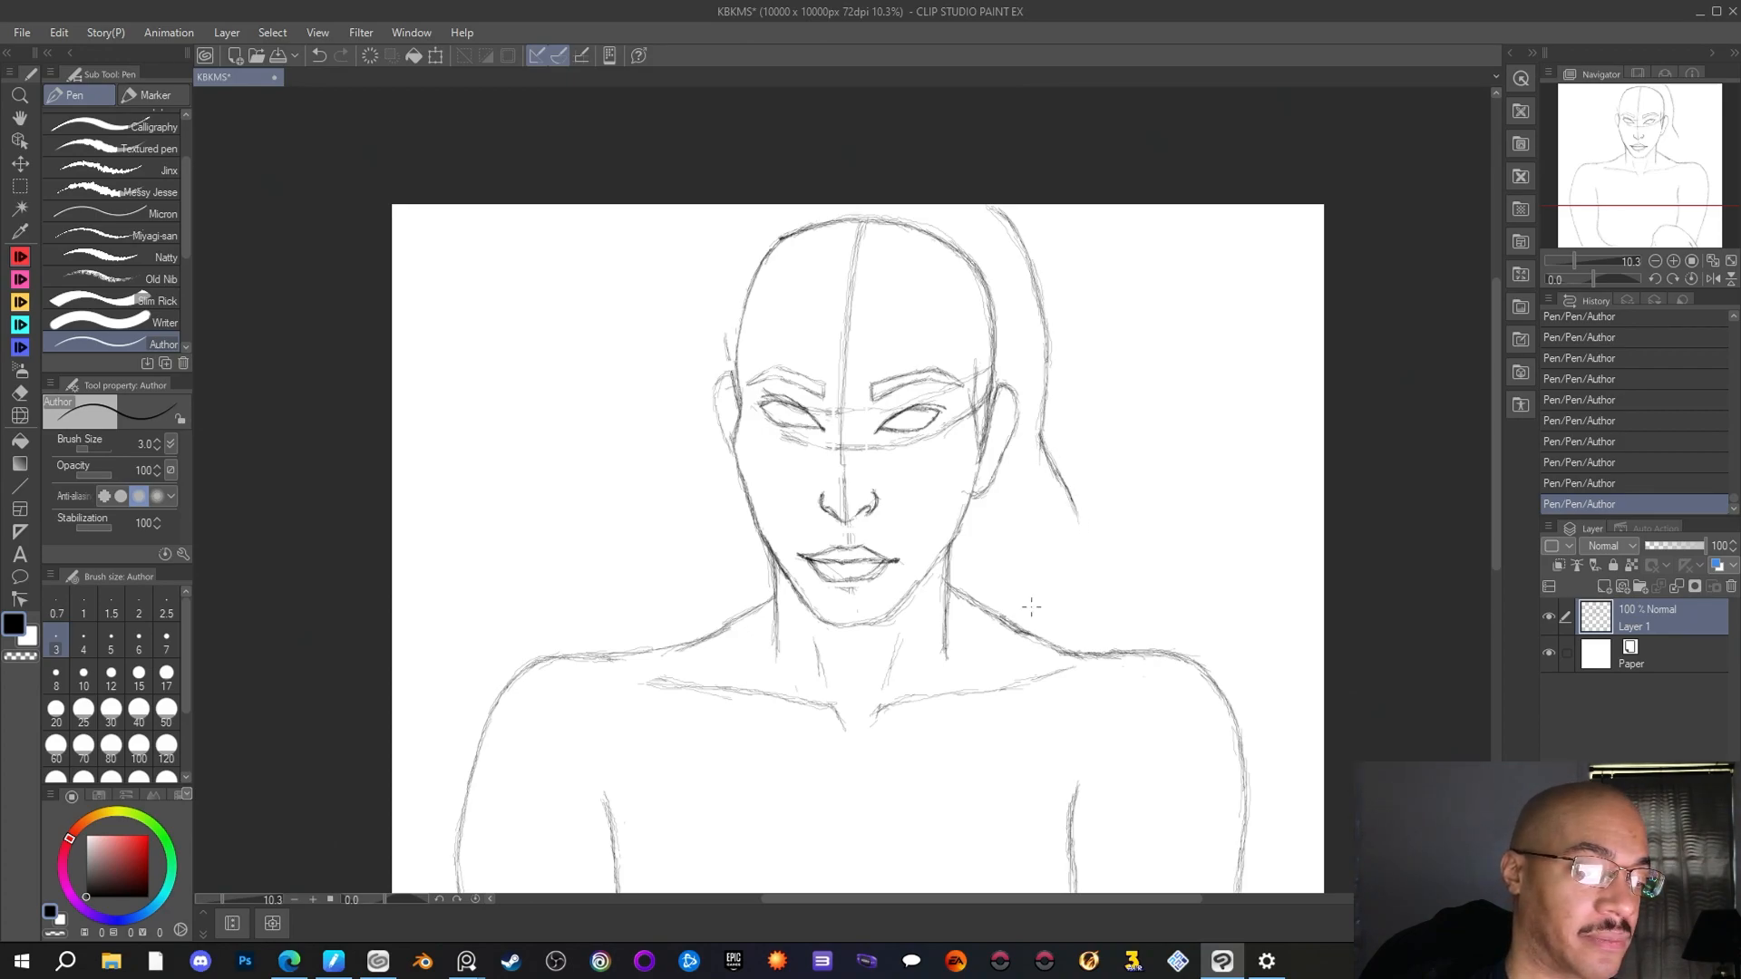
Draw a pointed hair lock and an inner strand curving down to the right shoulder, and retouch the upper end of the right hair outline
mouse_move(1028, 624)
mouse_down()
mouse_move(1045, 532)
mouse_move(1027, 623)
mouse_up()
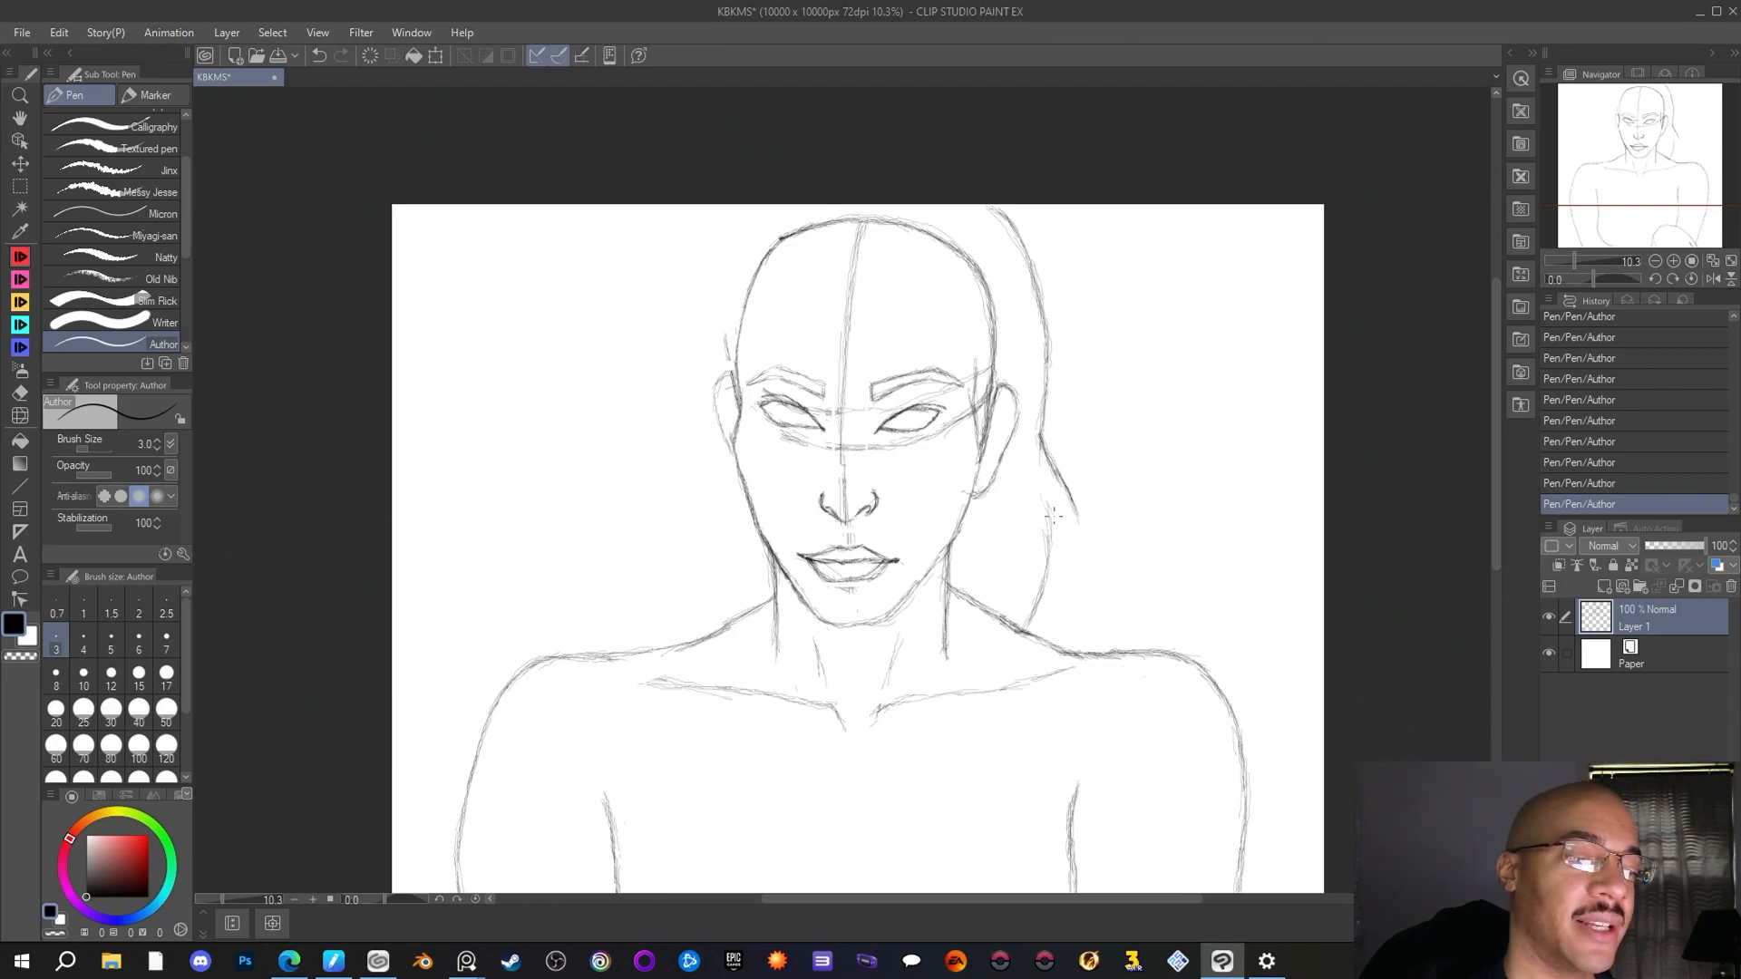
mouse_move(1046, 501)
mouse_down()
mouse_move(1072, 590)
mouse_move(1079, 521)
mouse_move(1077, 583)
mouse_up()
mouse_move(1059, 514)
mouse_down()
mouse_move(1072, 571)
mouse_move(1083, 543)
mouse_move(1045, 437)
mouse_move(1070, 488)
mouse_move(1051, 542)
mouse_move(1045, 503)
mouse_move(1042, 613)
mouse_up()
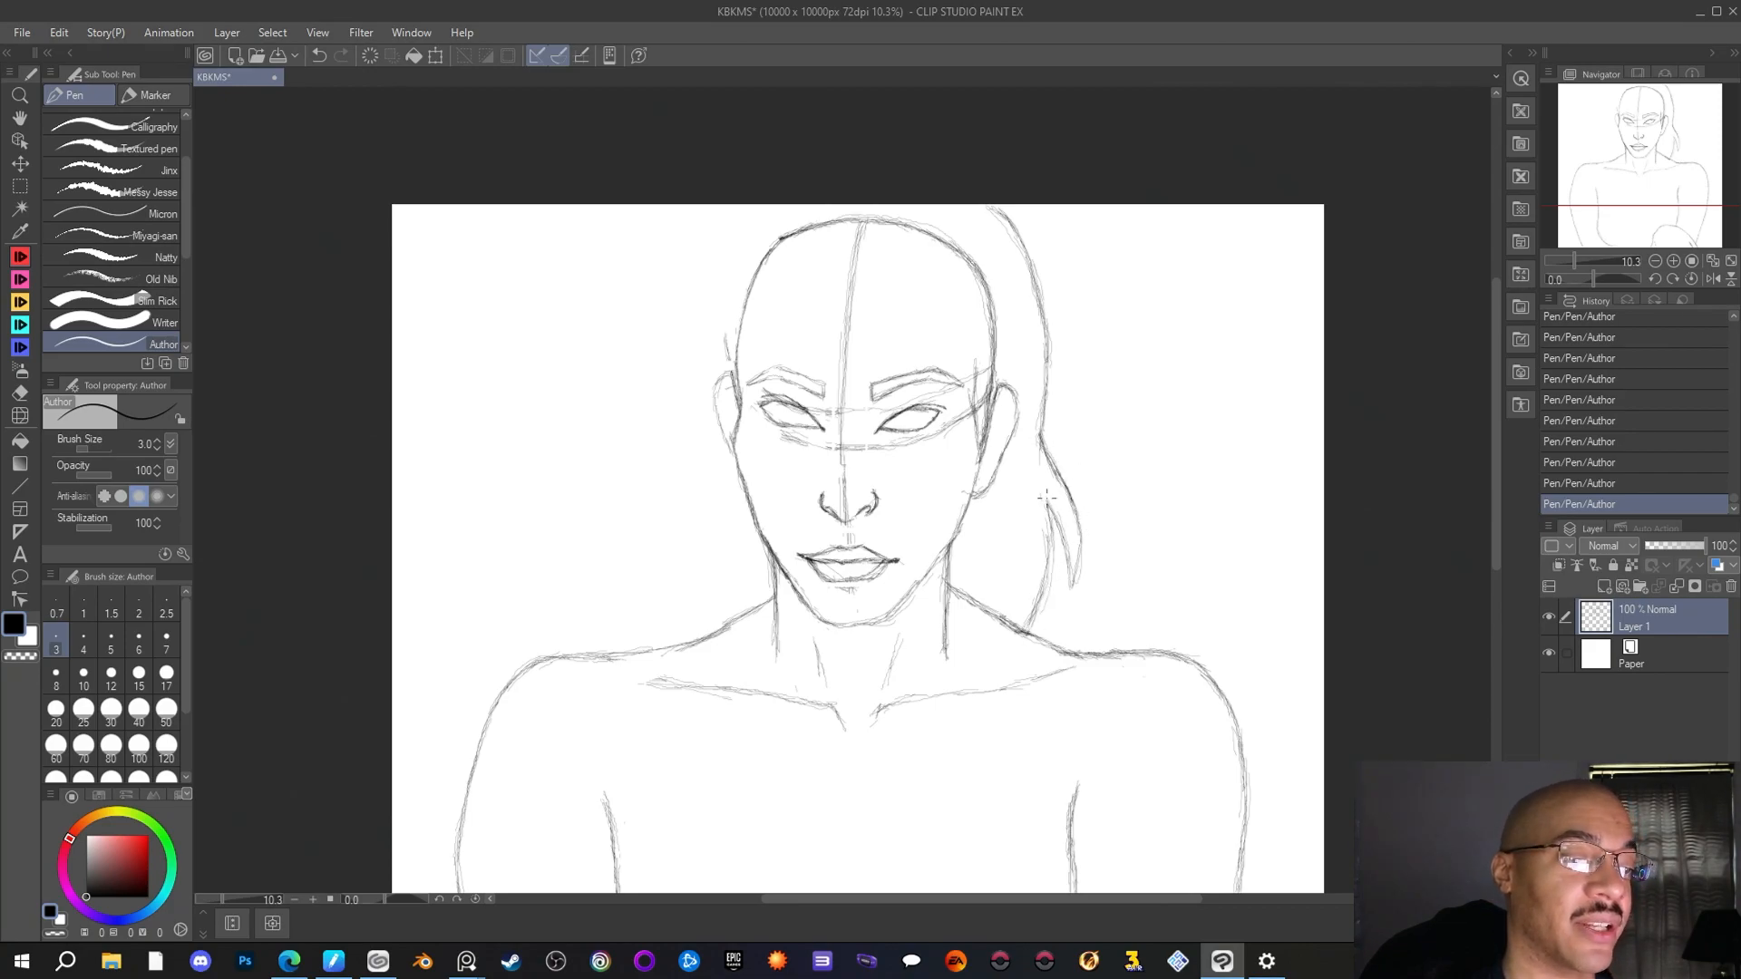
drag(1026, 248, 997, 216)
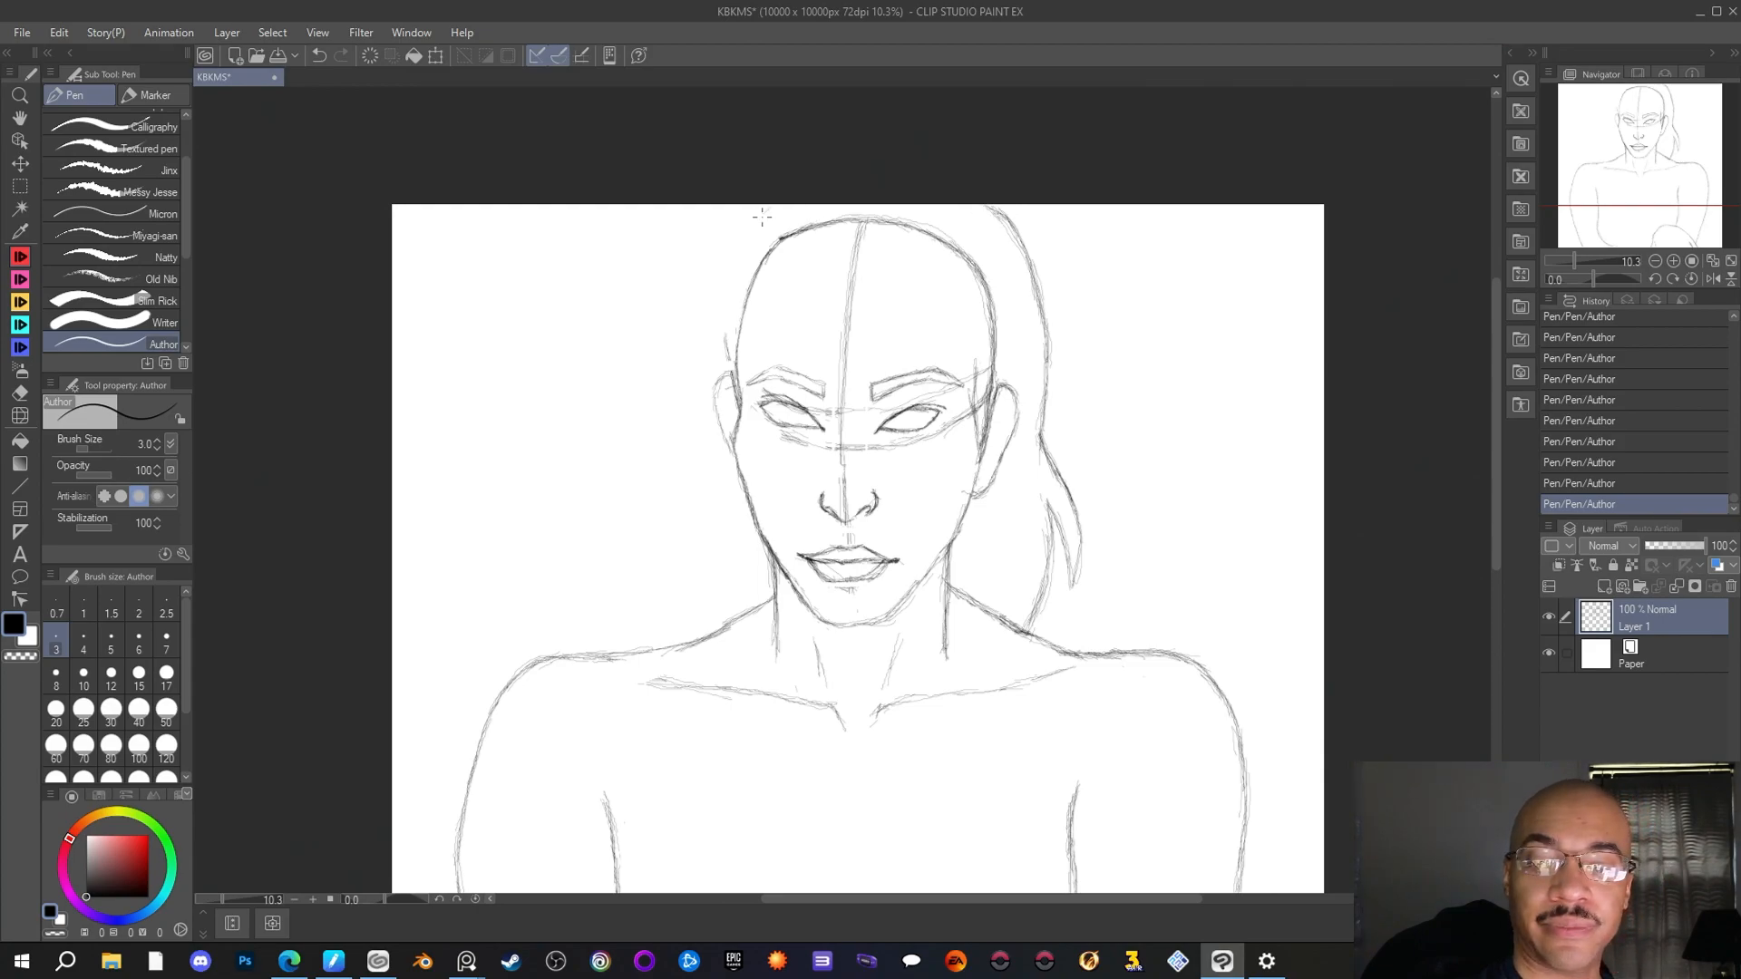
Draw the left outer hair line with overlapping Author pen strokes, from the canvas's upper edge down past the left ear
mouse_move(752, 207)
mouse_down()
mouse_move(711, 306)
mouse_move(722, 258)
mouse_up()
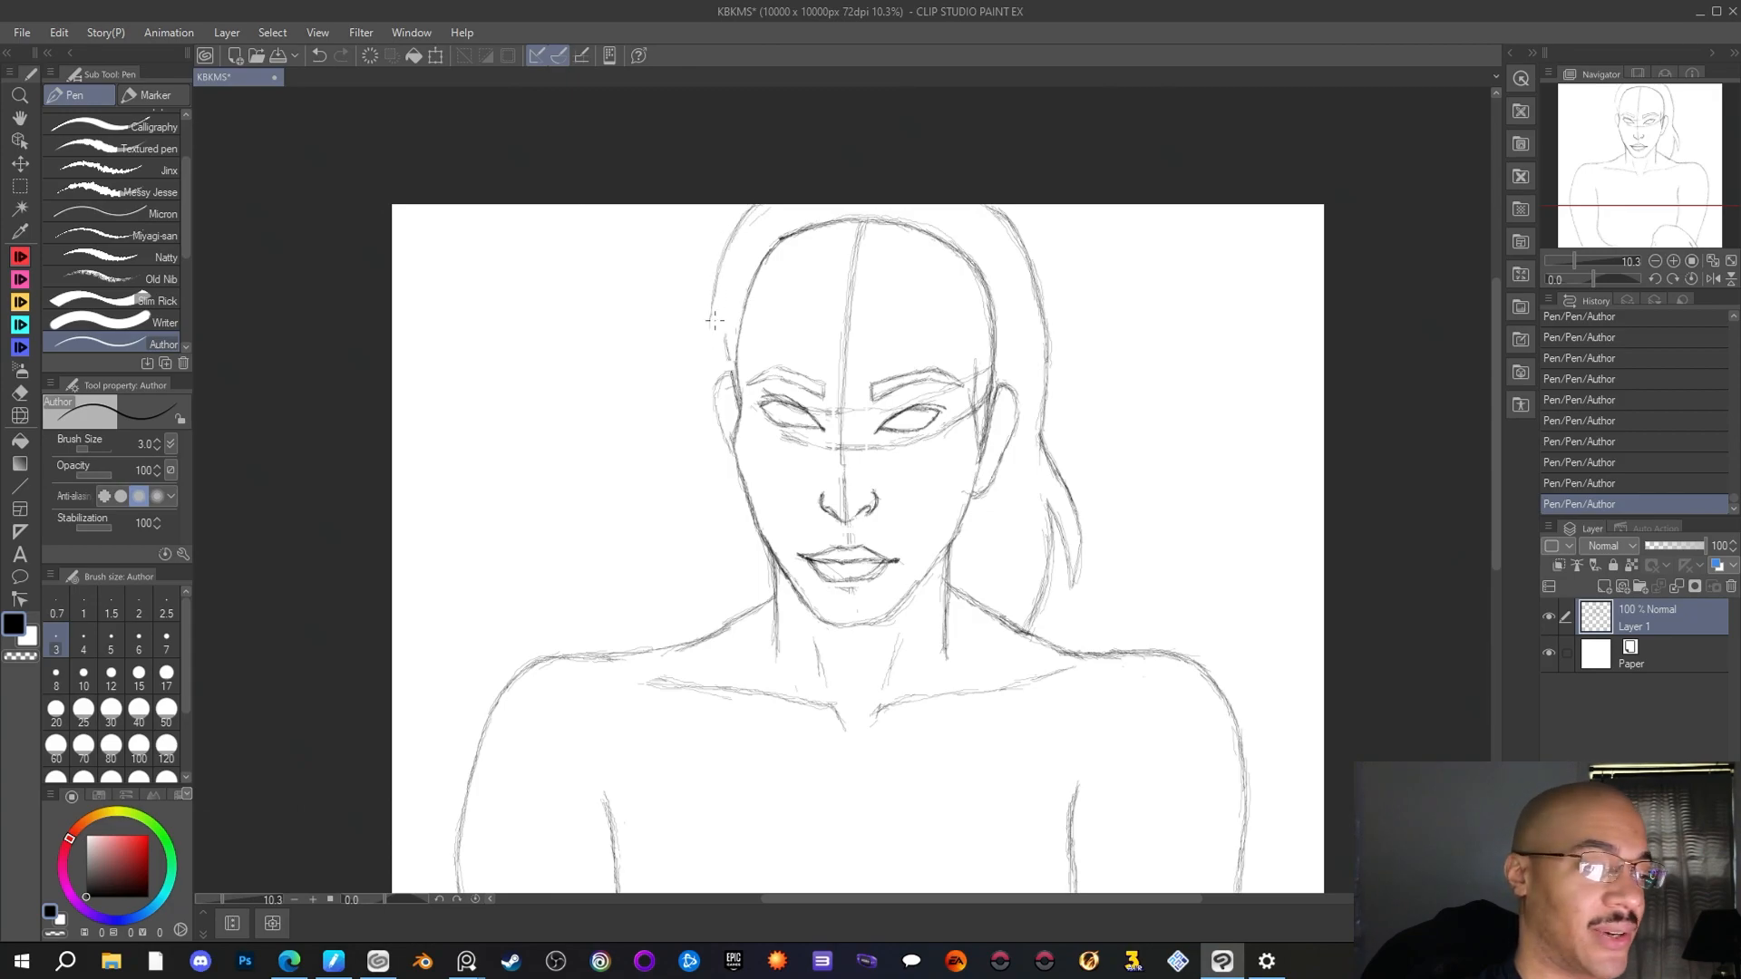
mouse_move(712, 319)
mouse_down()
mouse_move(714, 376)
mouse_move(711, 354)
mouse_up()
drag(725, 249, 717, 272)
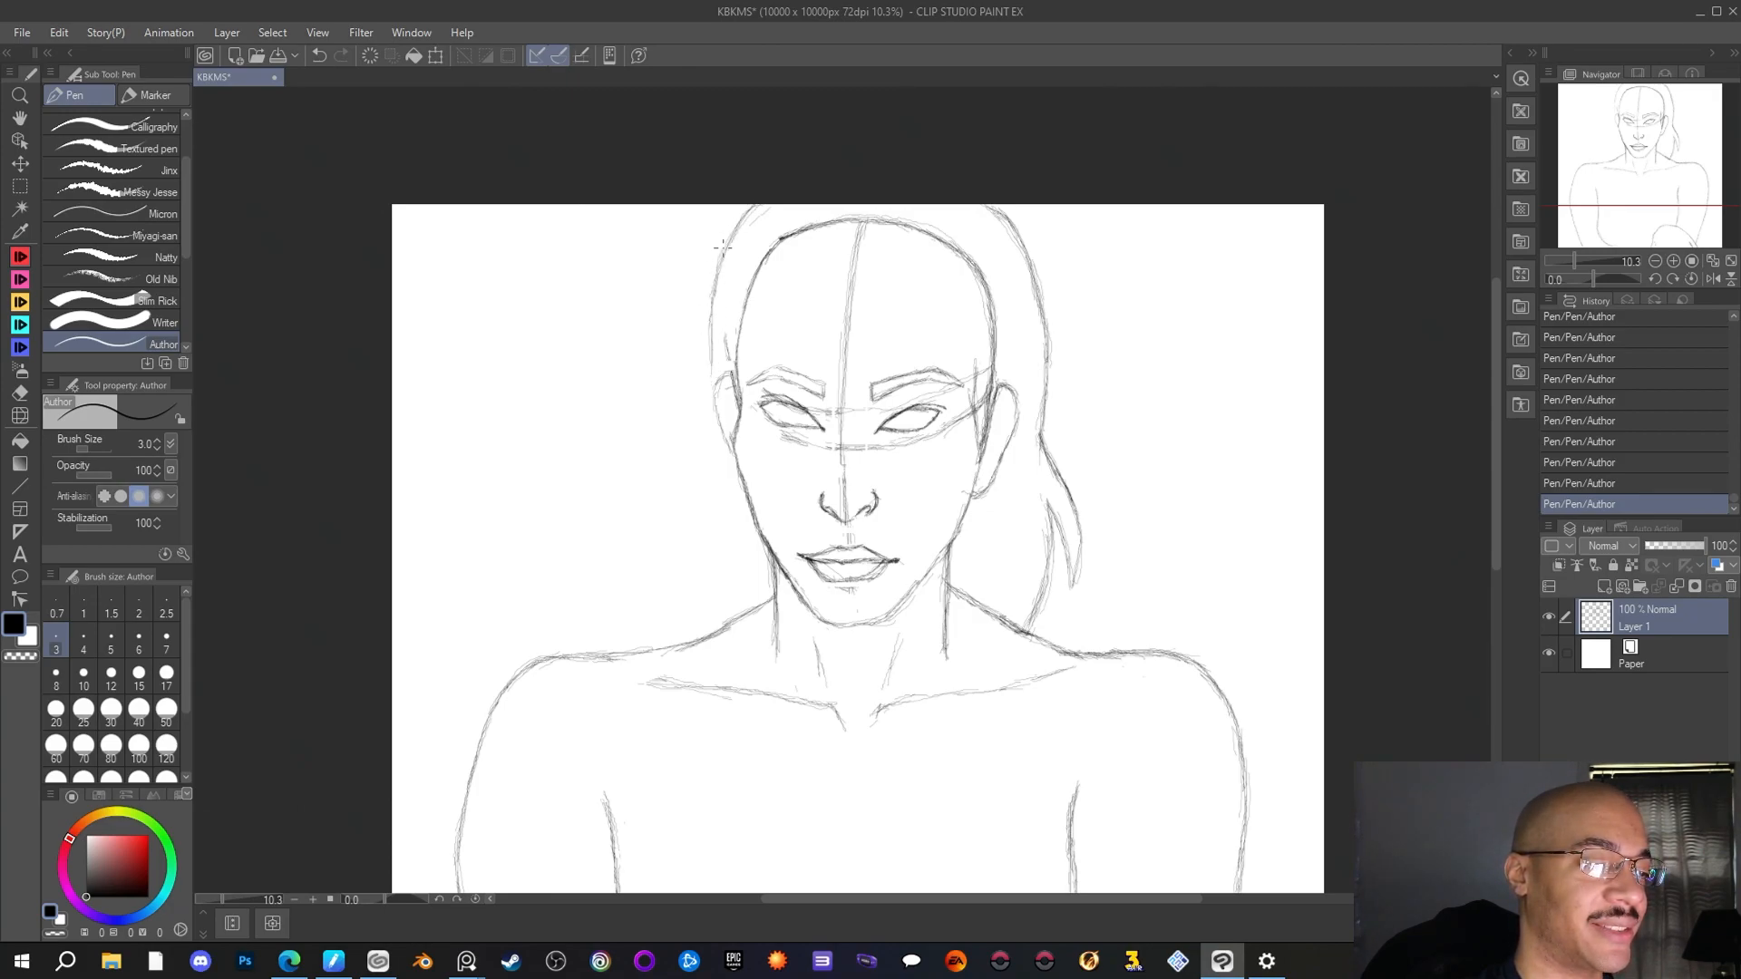
drag(747, 211, 731, 231)
drag(712, 305, 704, 388)
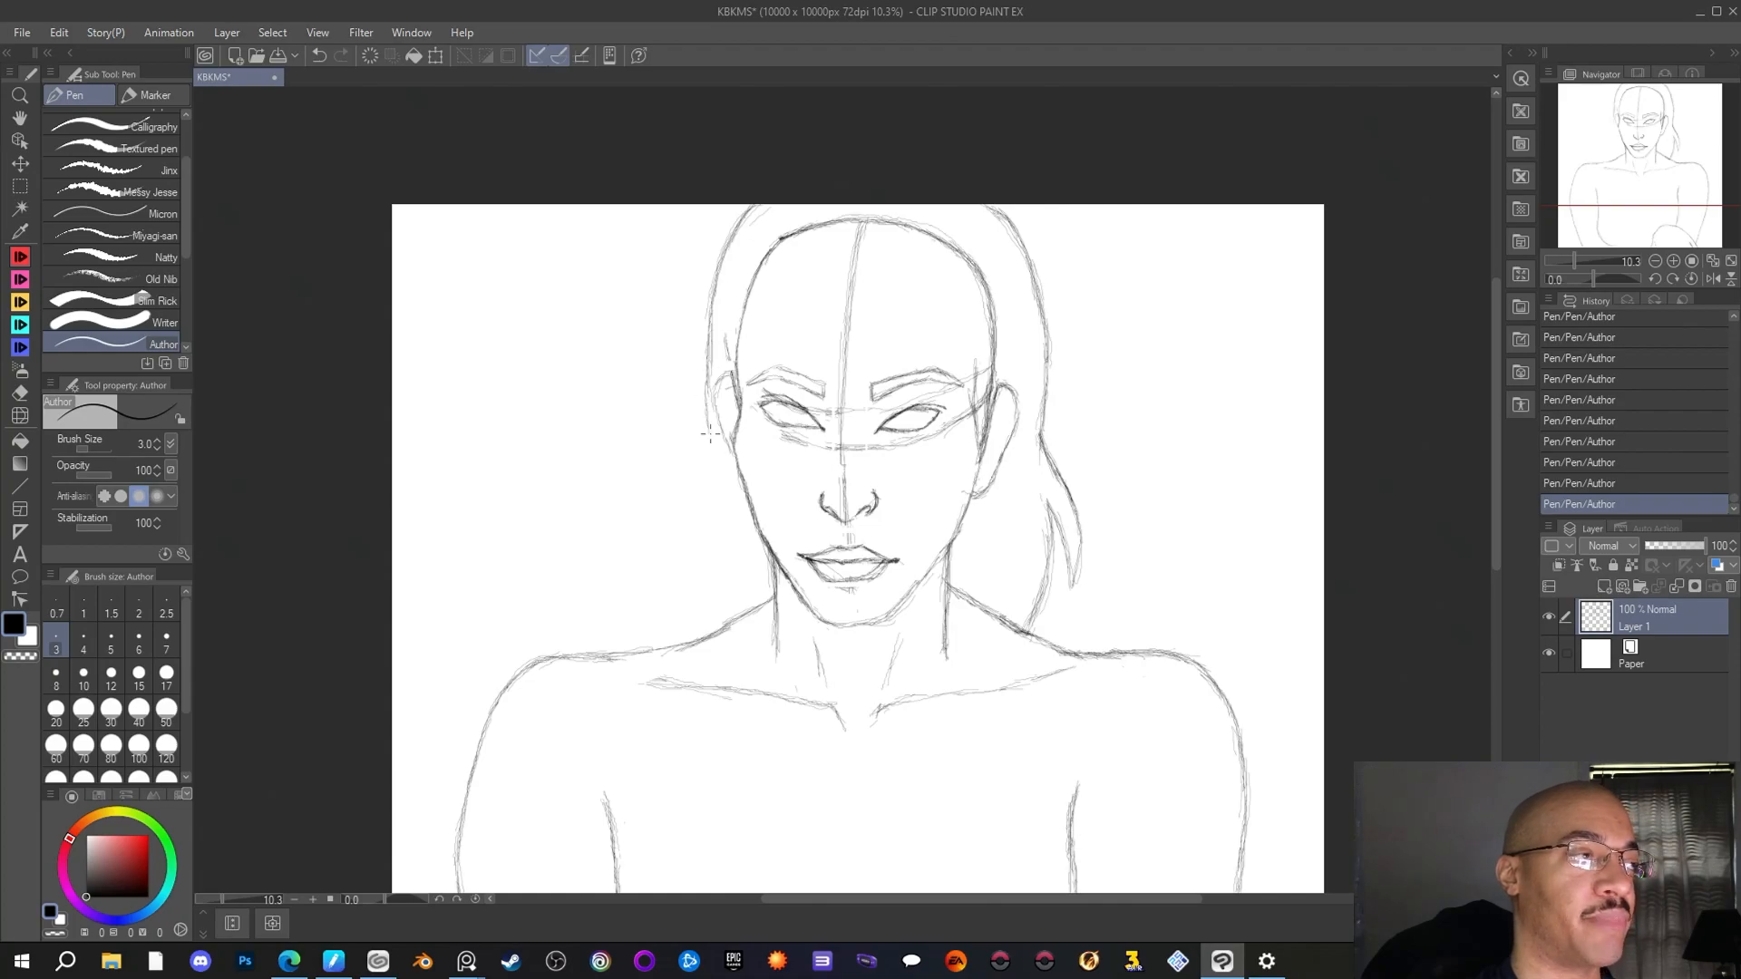
drag(715, 440, 717, 451)
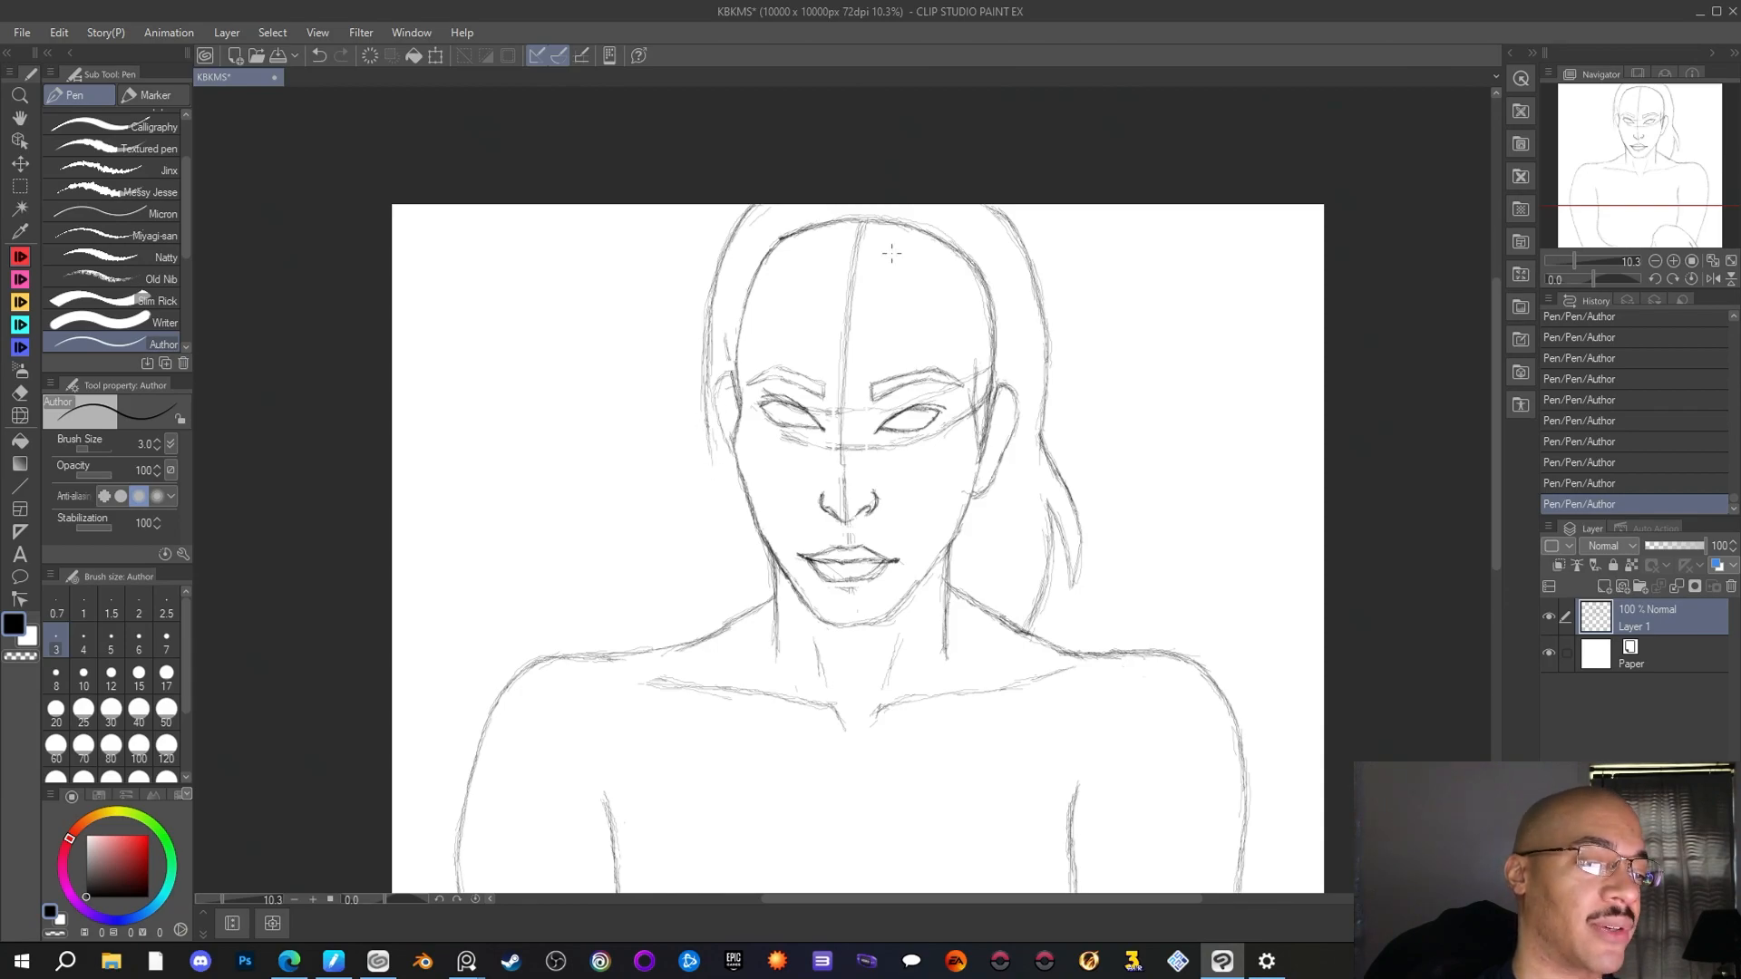
drag(707, 435, 695, 481)
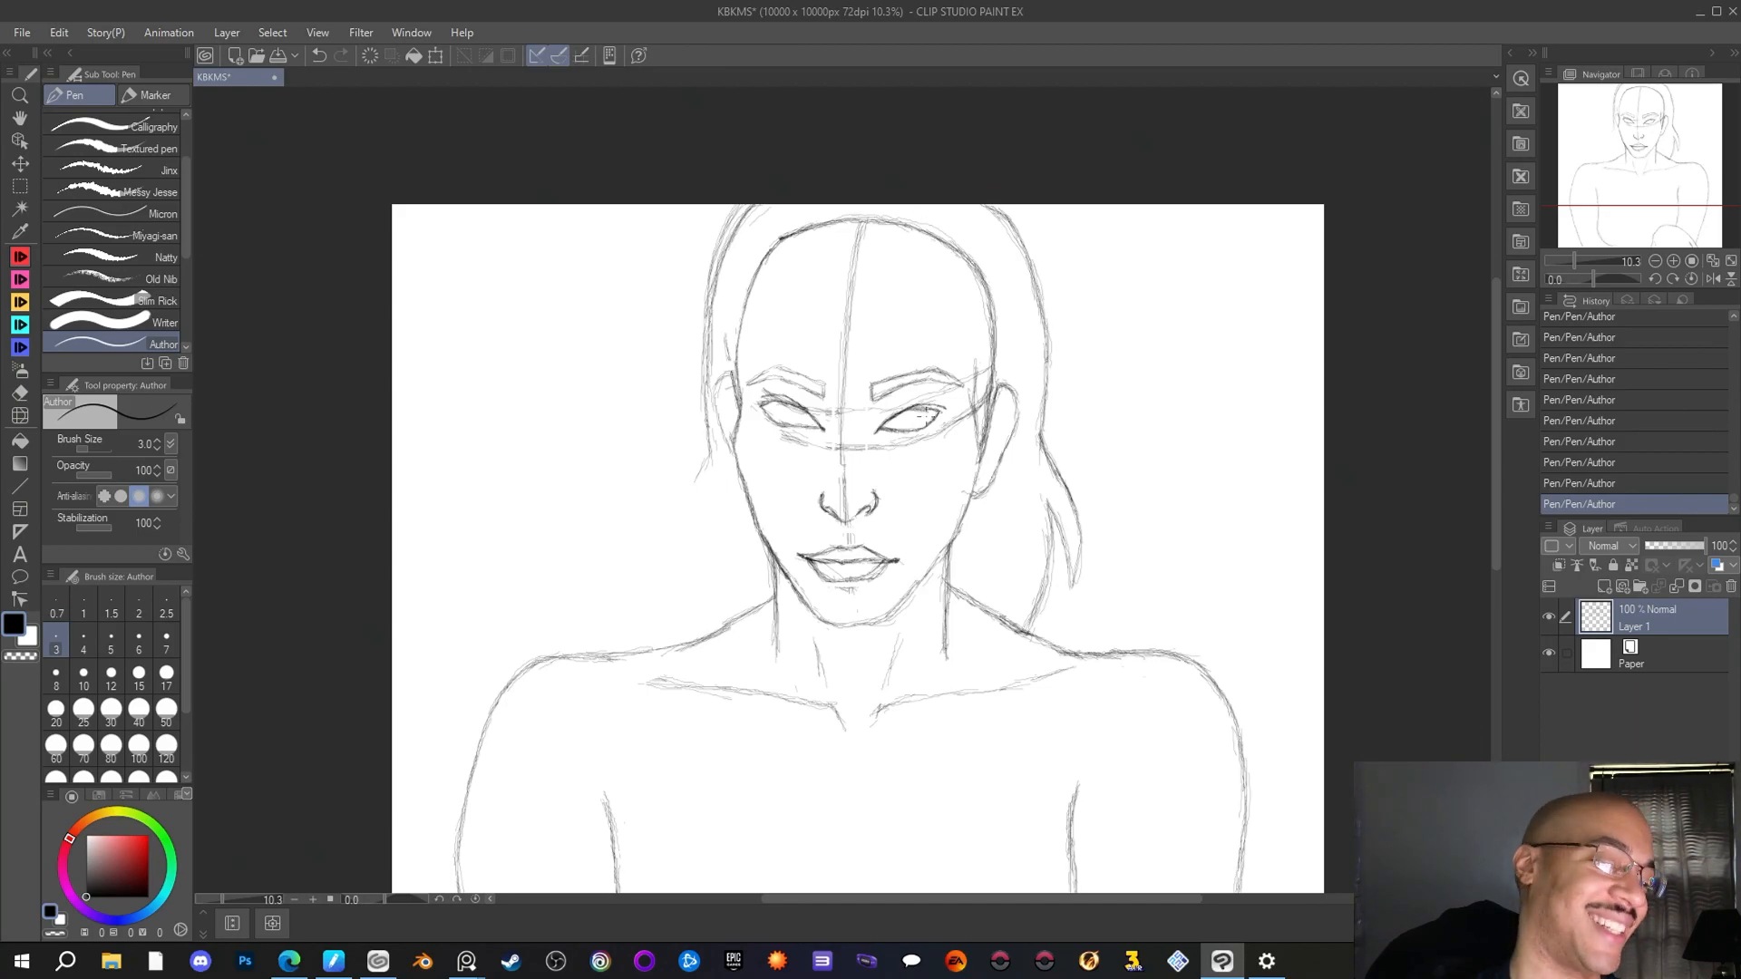
Extend the left hair outline below the ear in an outward curve toward the left shoulder with the Author pen
scroll(819, 474, down, 3)
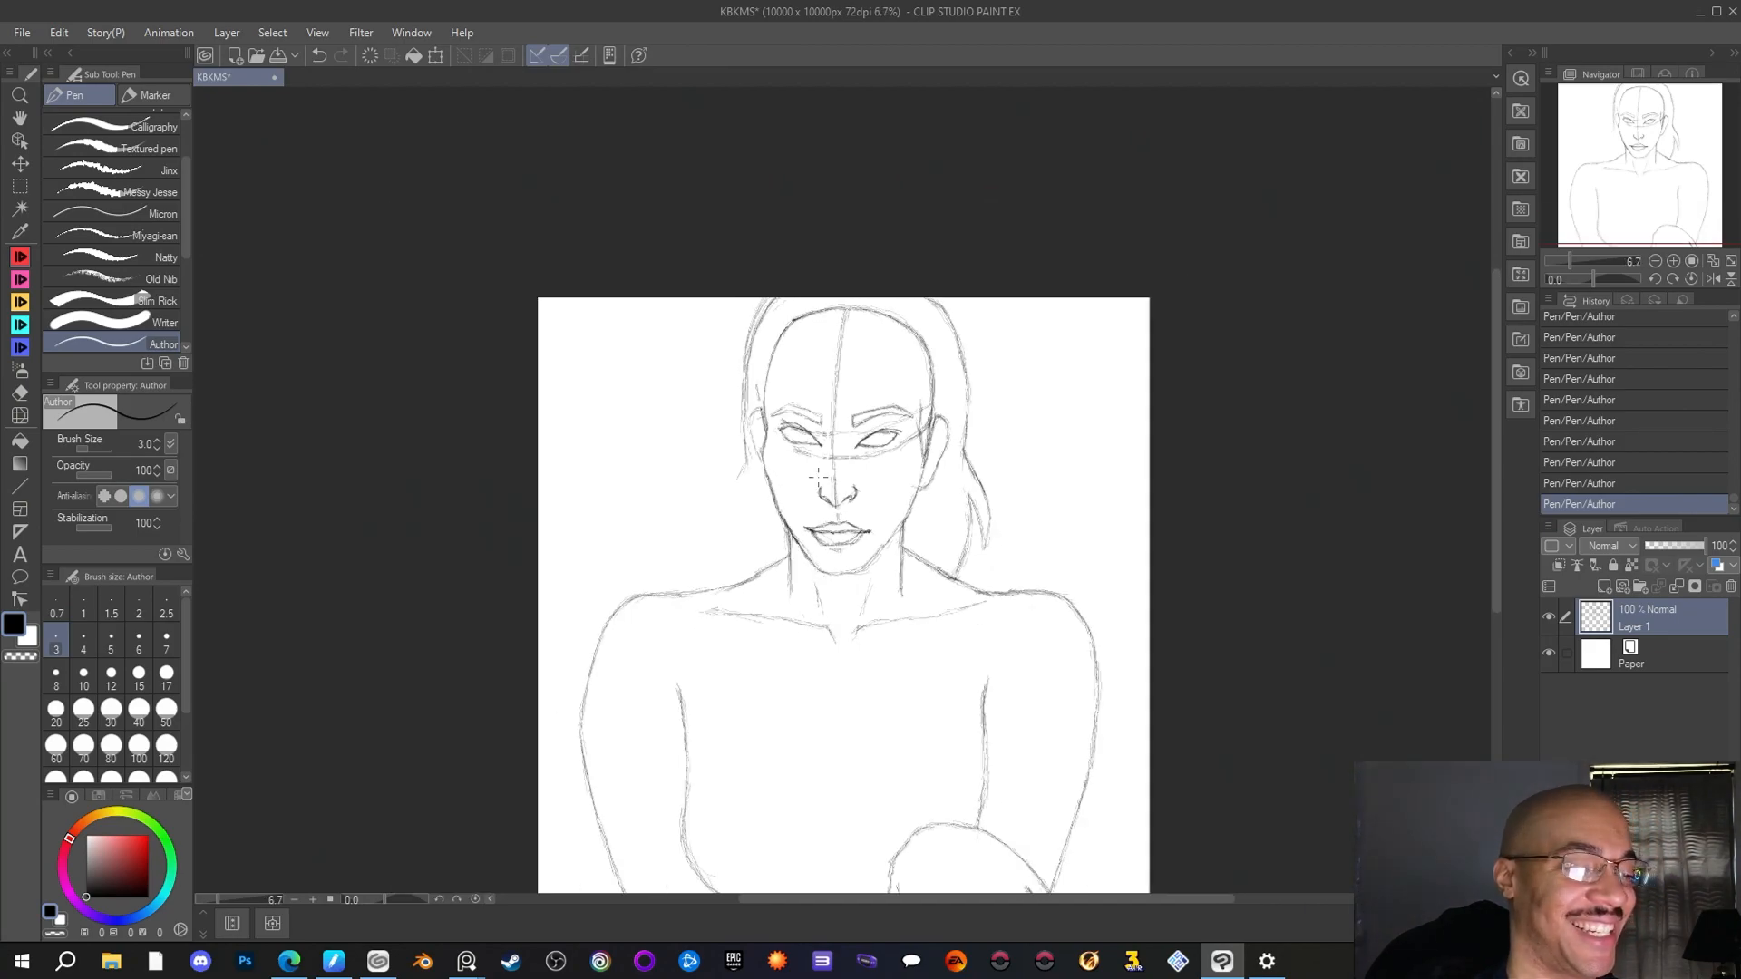
scroll(819, 474, down, 1)
scroll(727, 474, up, 4)
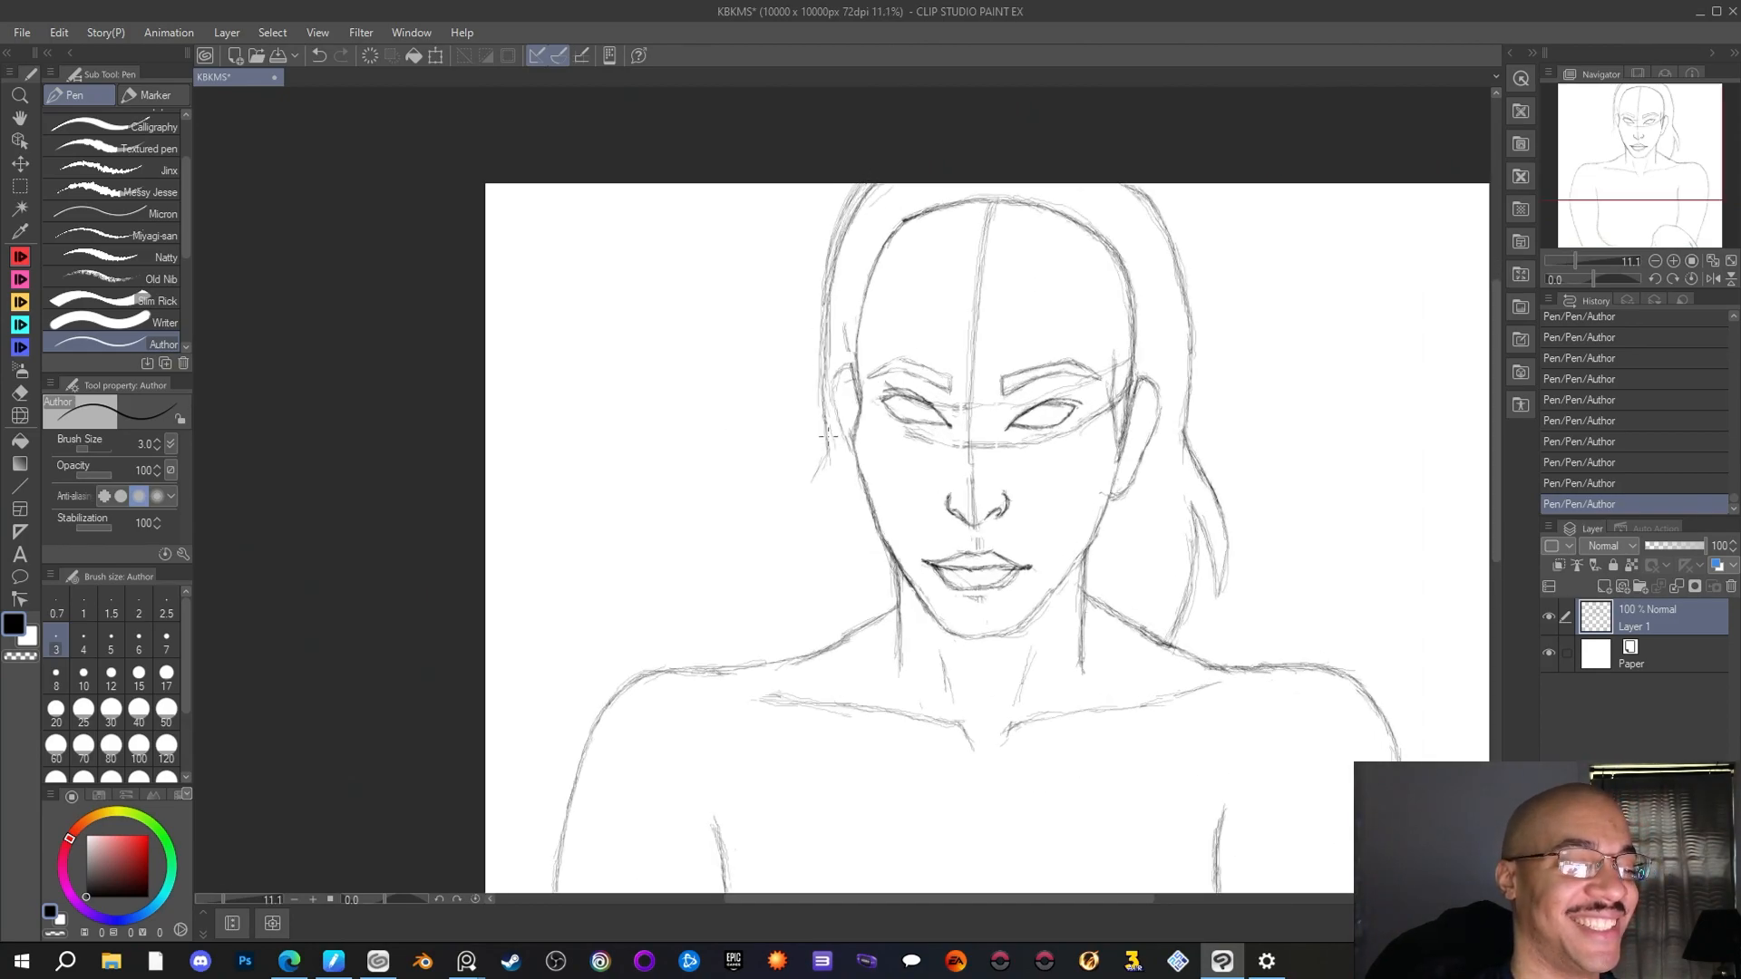
drag(826, 452, 784, 506)
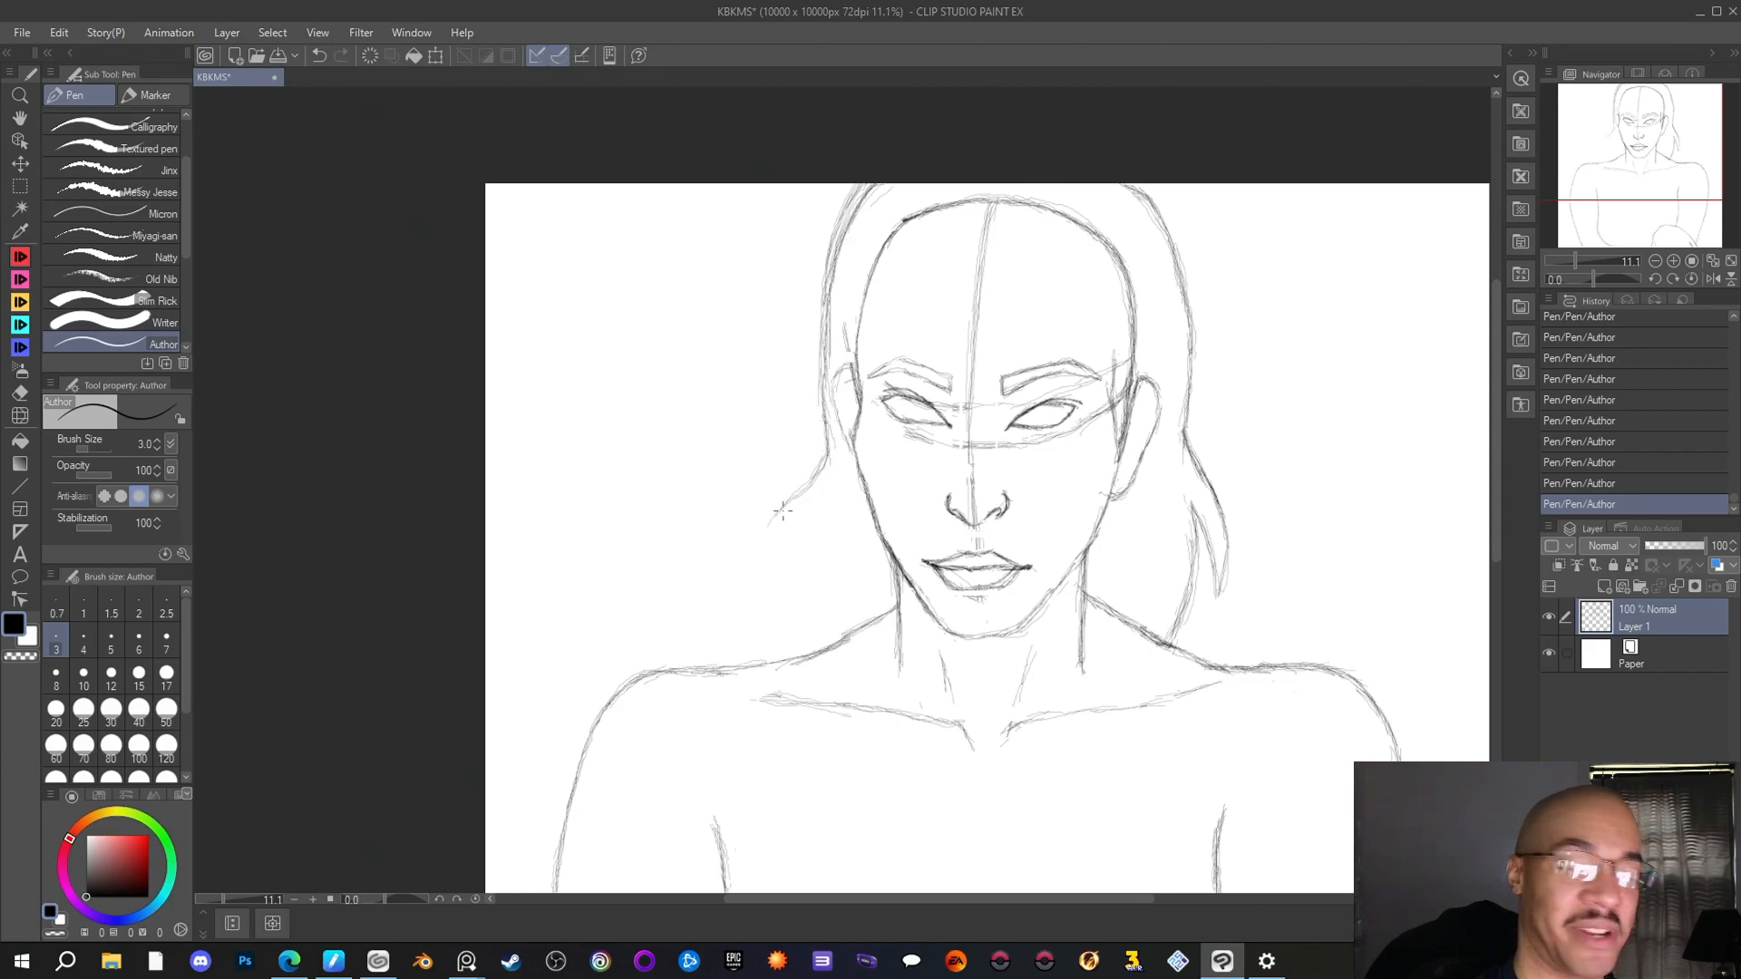
drag(802, 478, 753, 549)
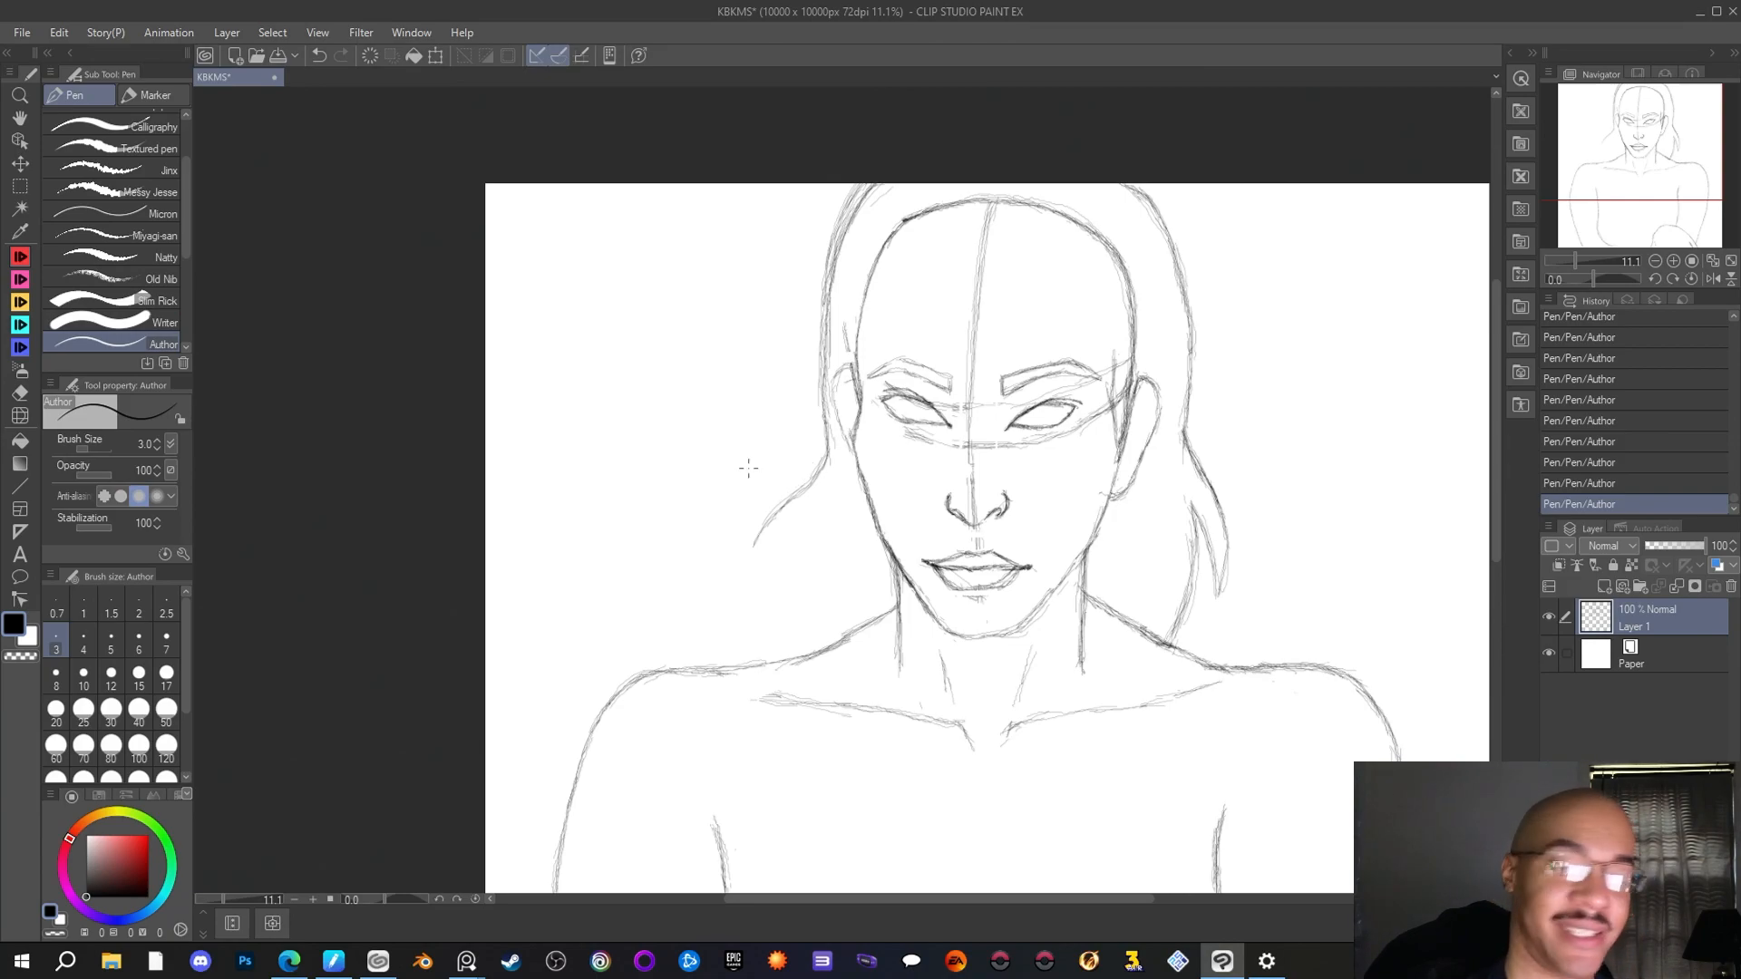
Draw the jagged, pointed ends of the left hair locks down to the shoulder line with the Author pen
drag(761, 544, 767, 608)
mouse_move(760, 595)
mouse_down()
mouse_move(772, 549)
mouse_move(776, 602)
mouse_move(778, 540)
mouse_move(786, 637)
mouse_move(775, 547)
mouse_move(780, 622)
mouse_move(795, 608)
mouse_up()
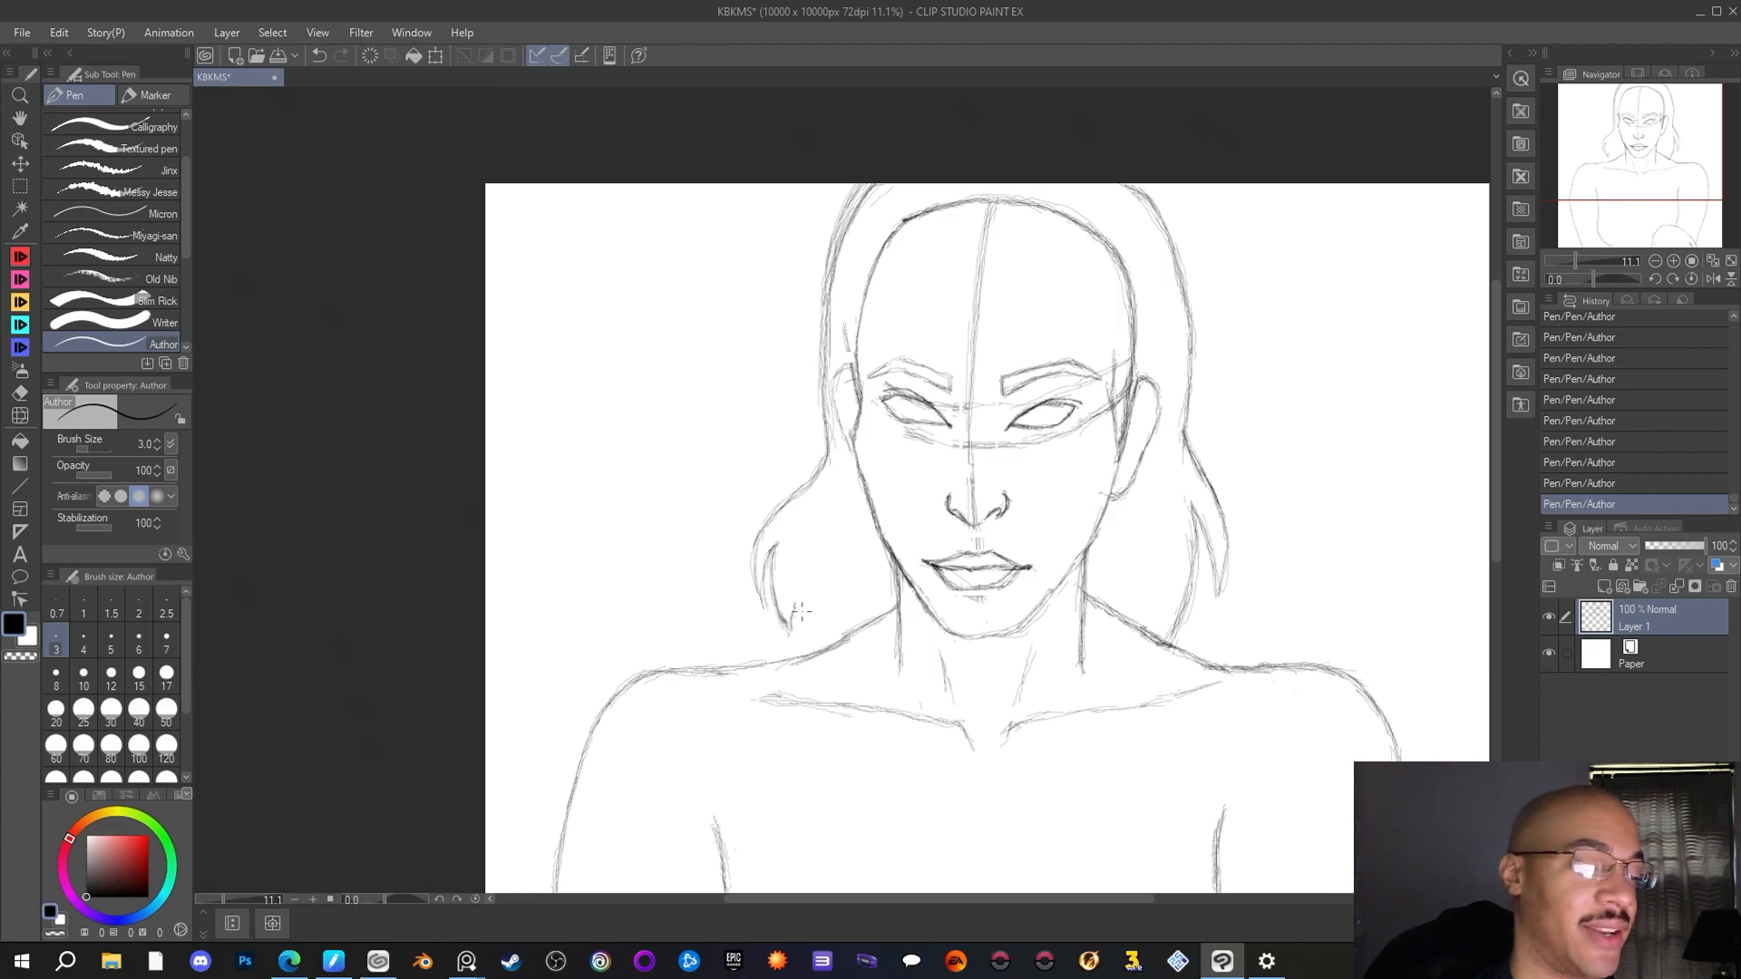
drag(795, 607, 814, 652)
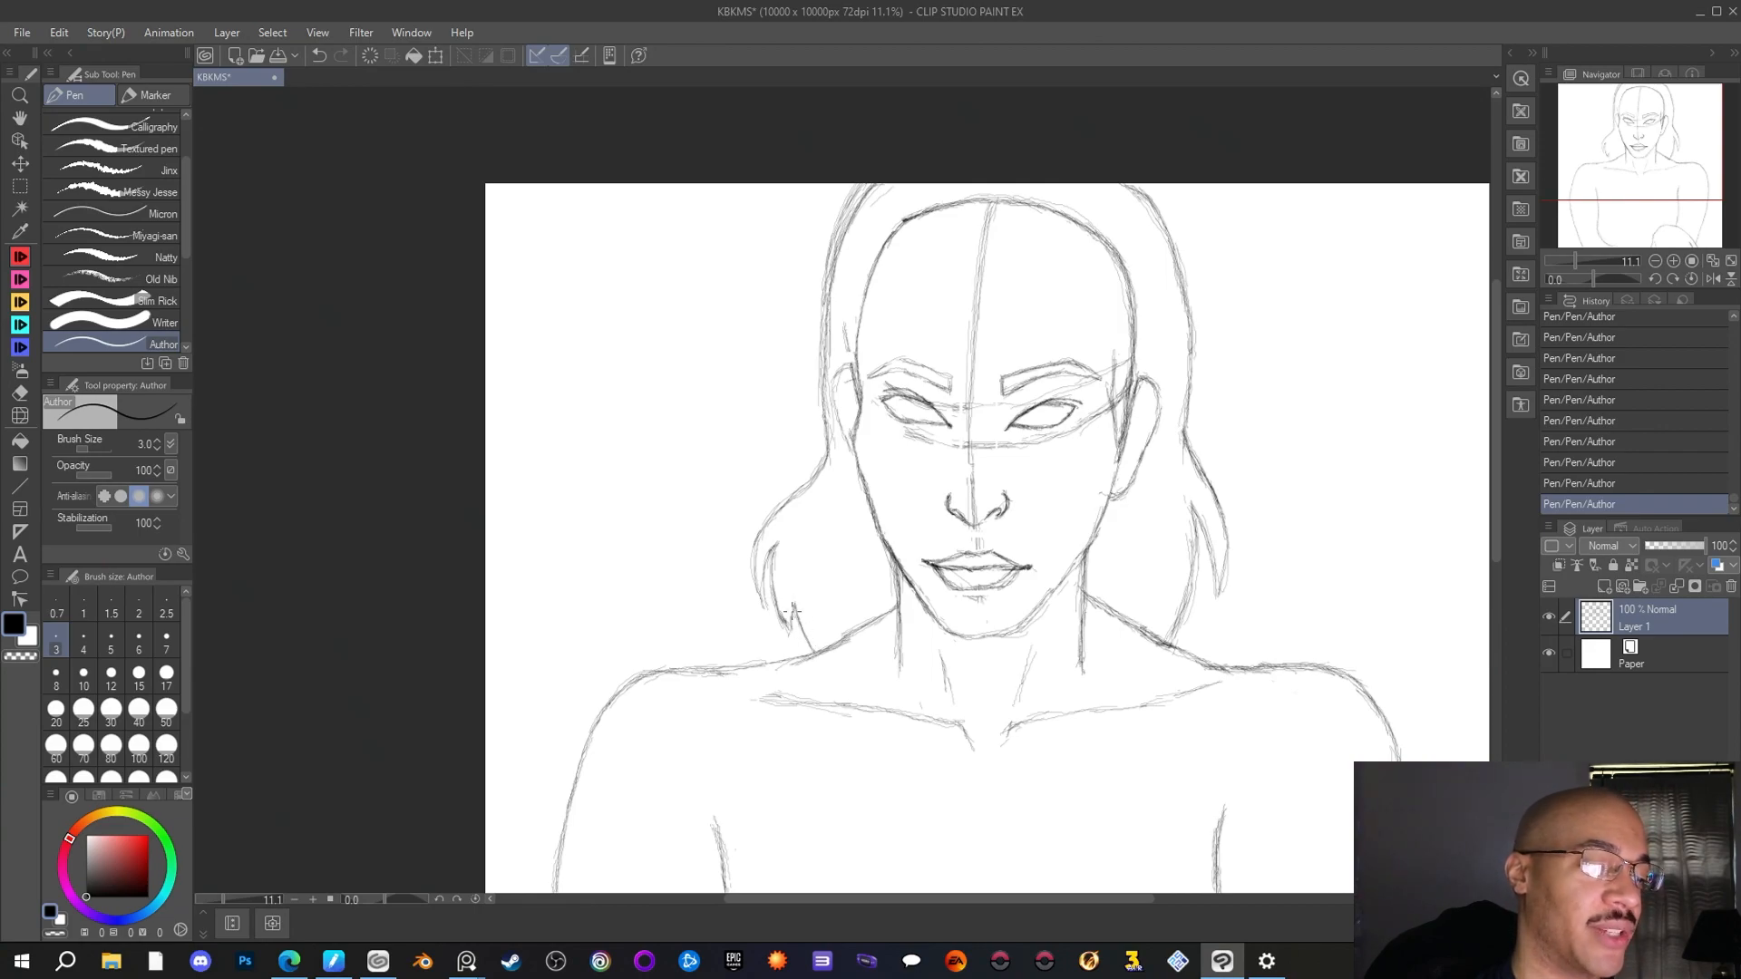
mouse_move(776, 546)
mouse_down()
mouse_move(756, 594)
mouse_move(749, 542)
mouse_move(785, 508)
mouse_up()
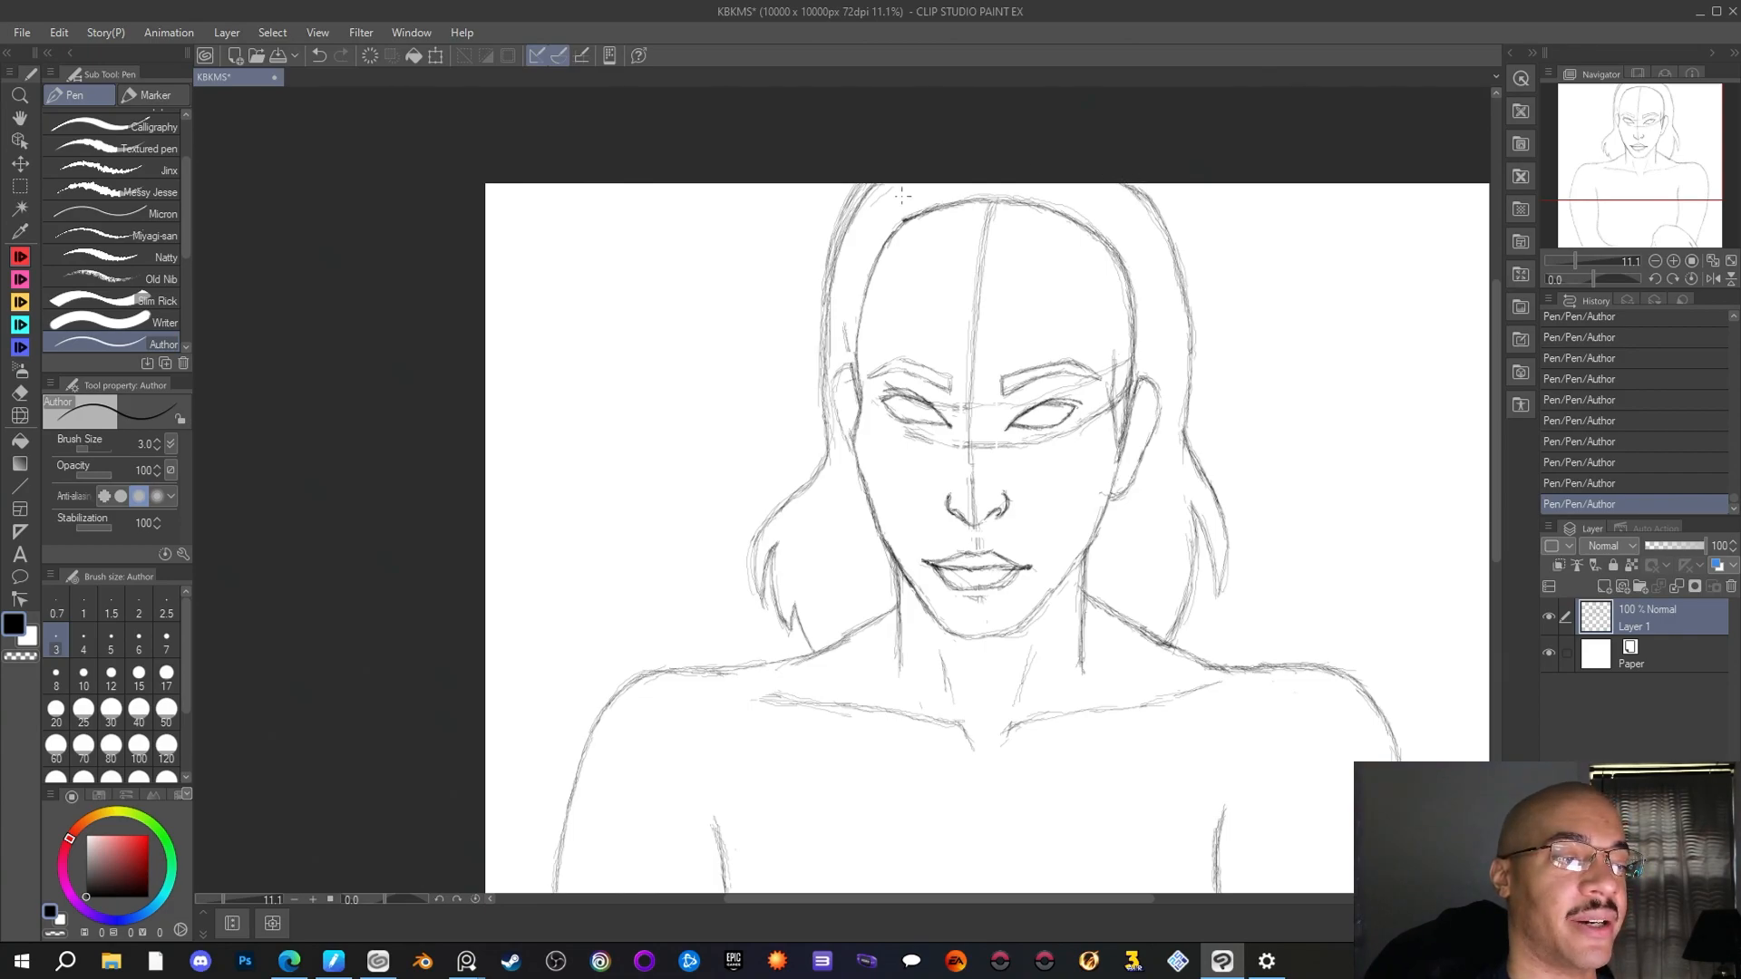
Clean up stray strokes along the upper left hair outline and the upper left skull line with the Rough eraser
key(e)
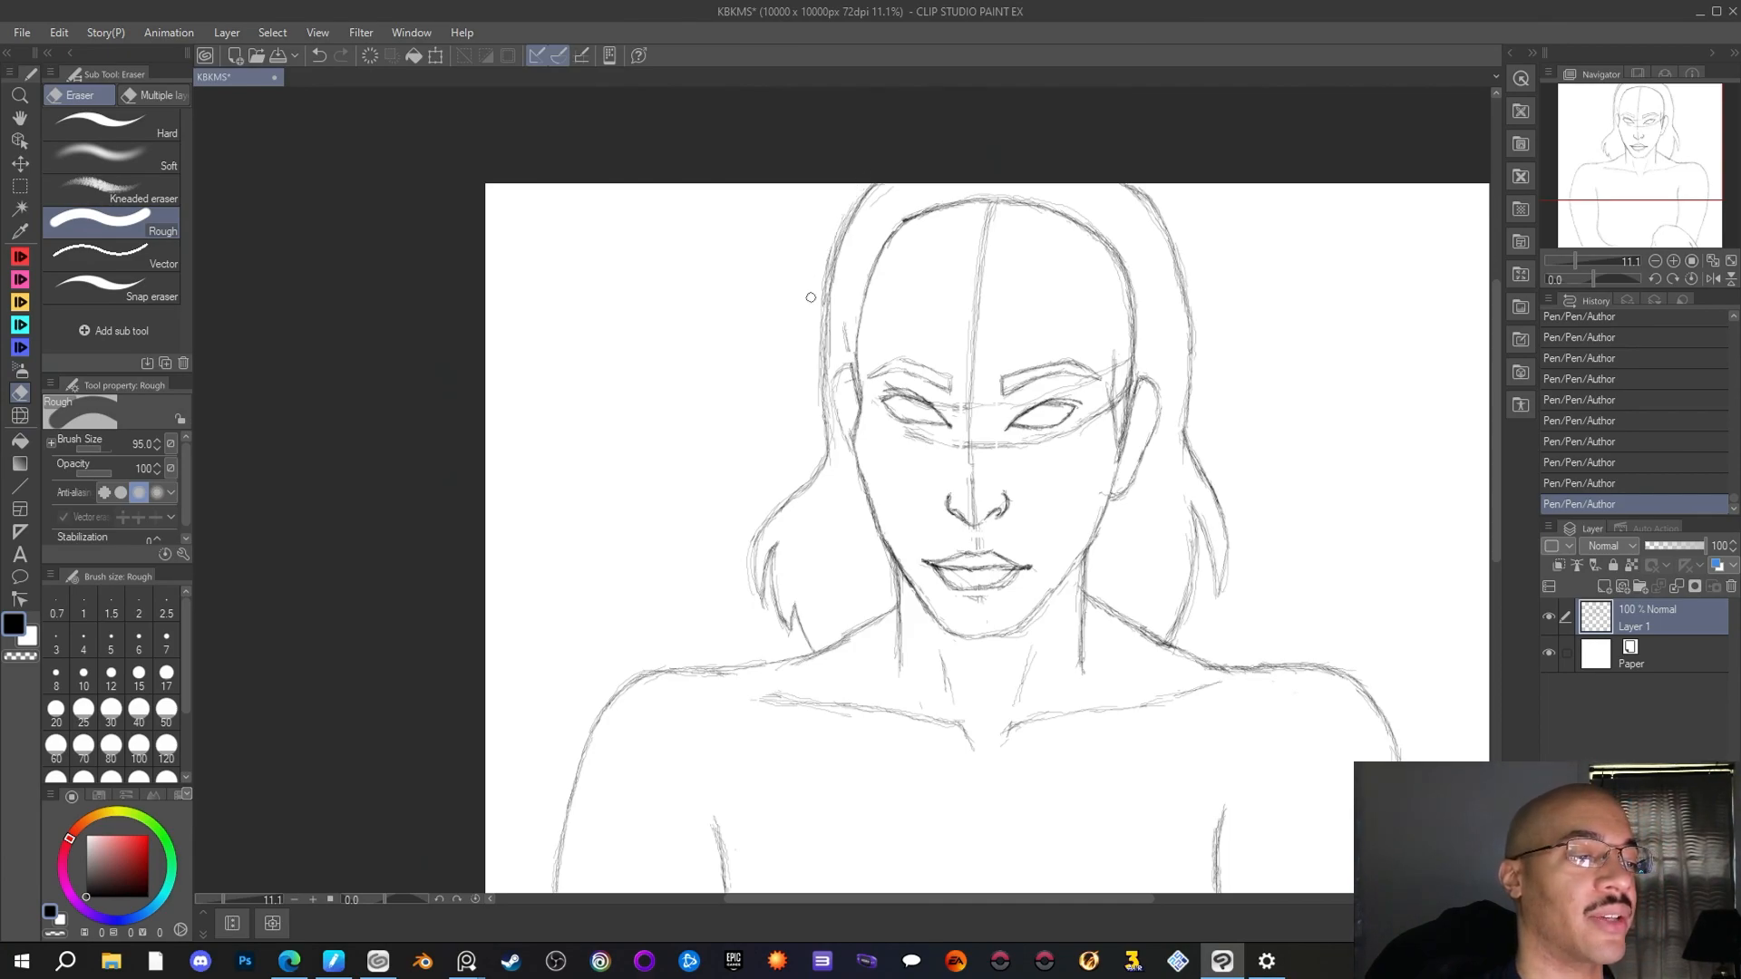
drag(834, 224, 834, 308)
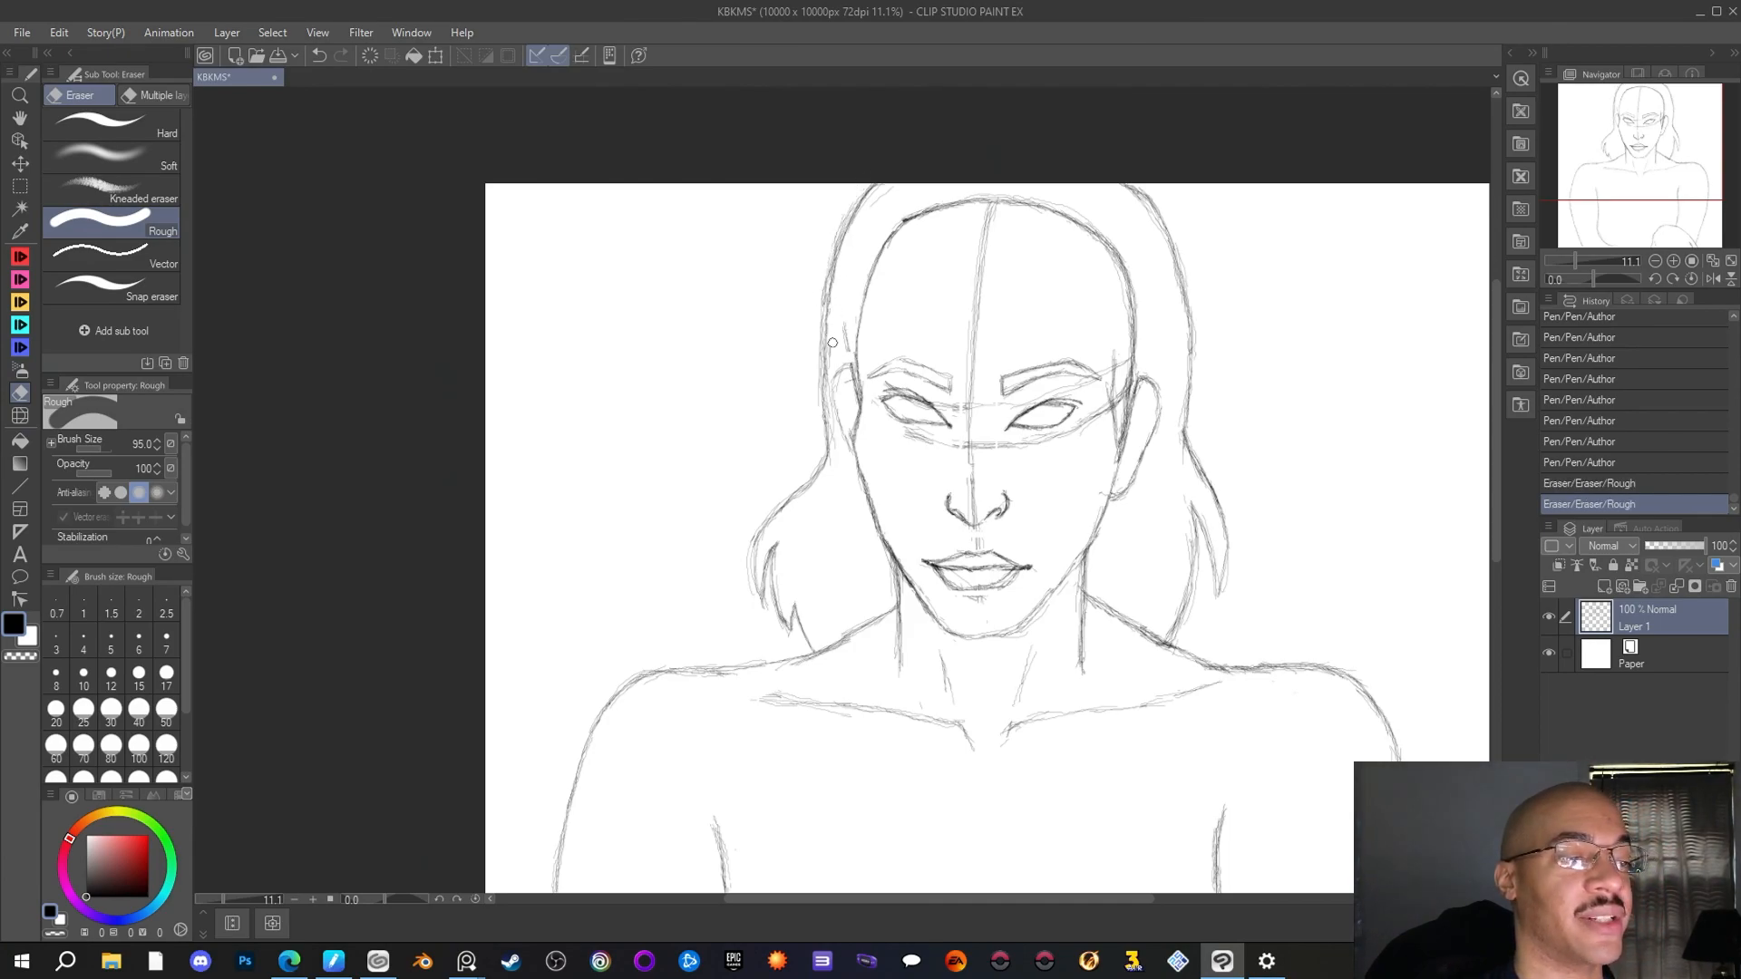
drag(898, 176, 917, 187)
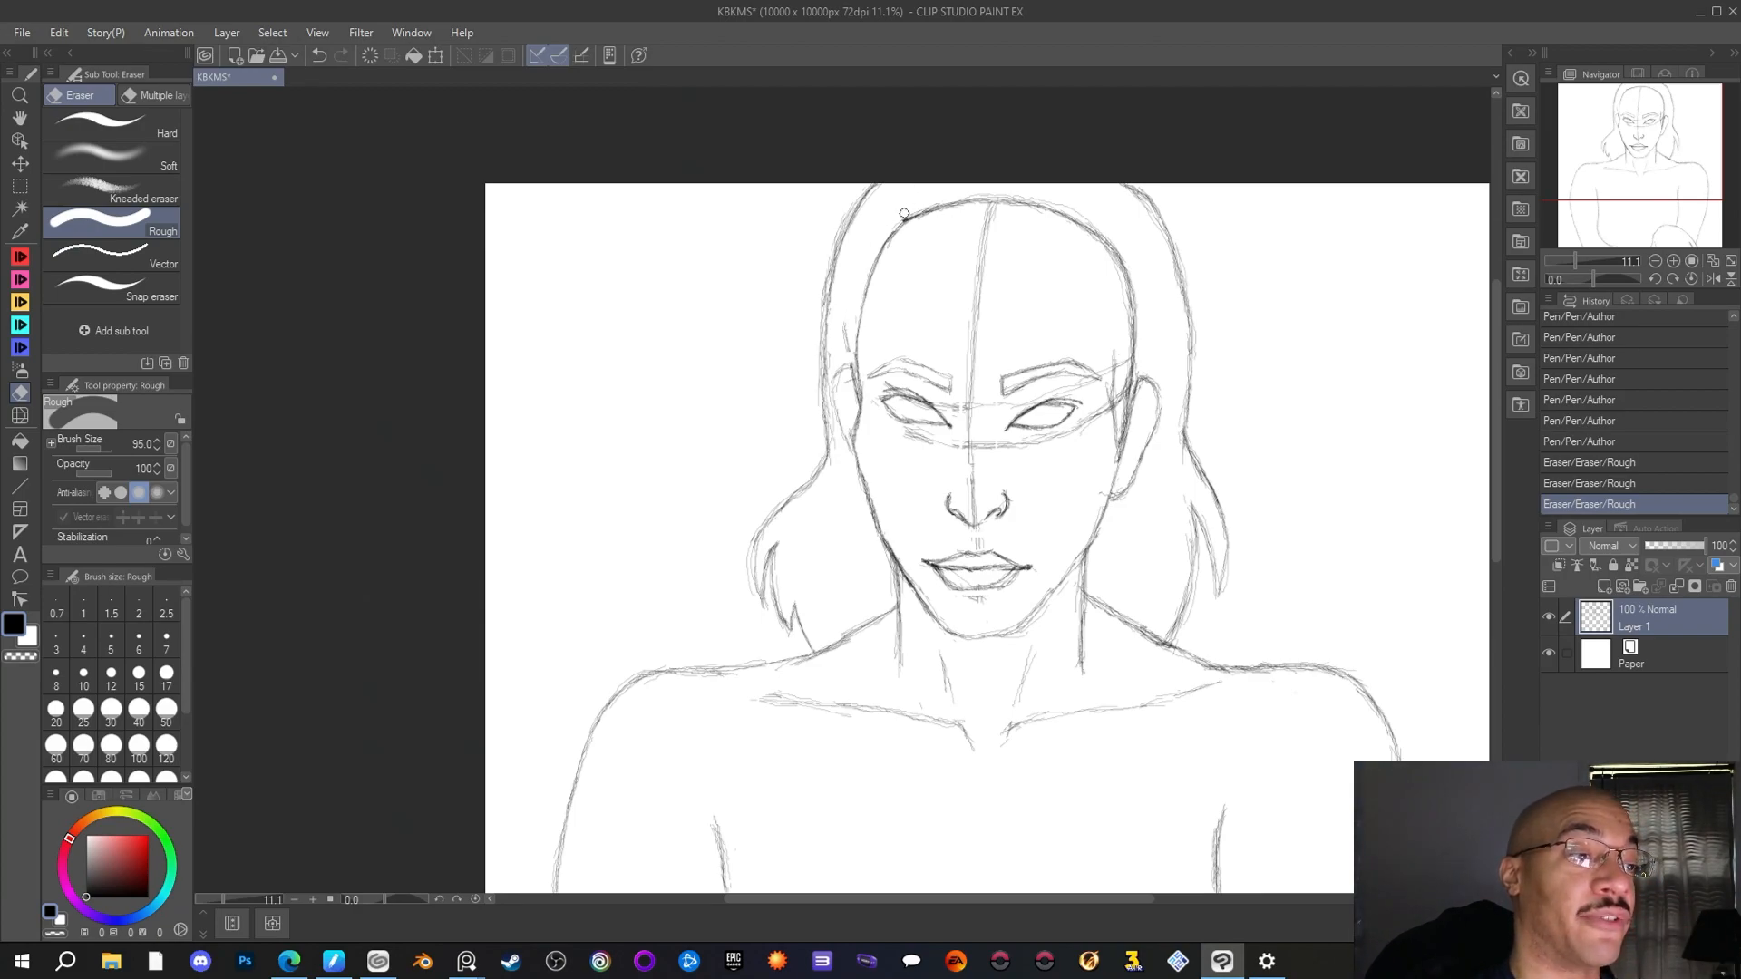
mouse_move(901, 214)
mouse_down()
mouse_move(948, 177)
mouse_move(923, 203)
mouse_up()
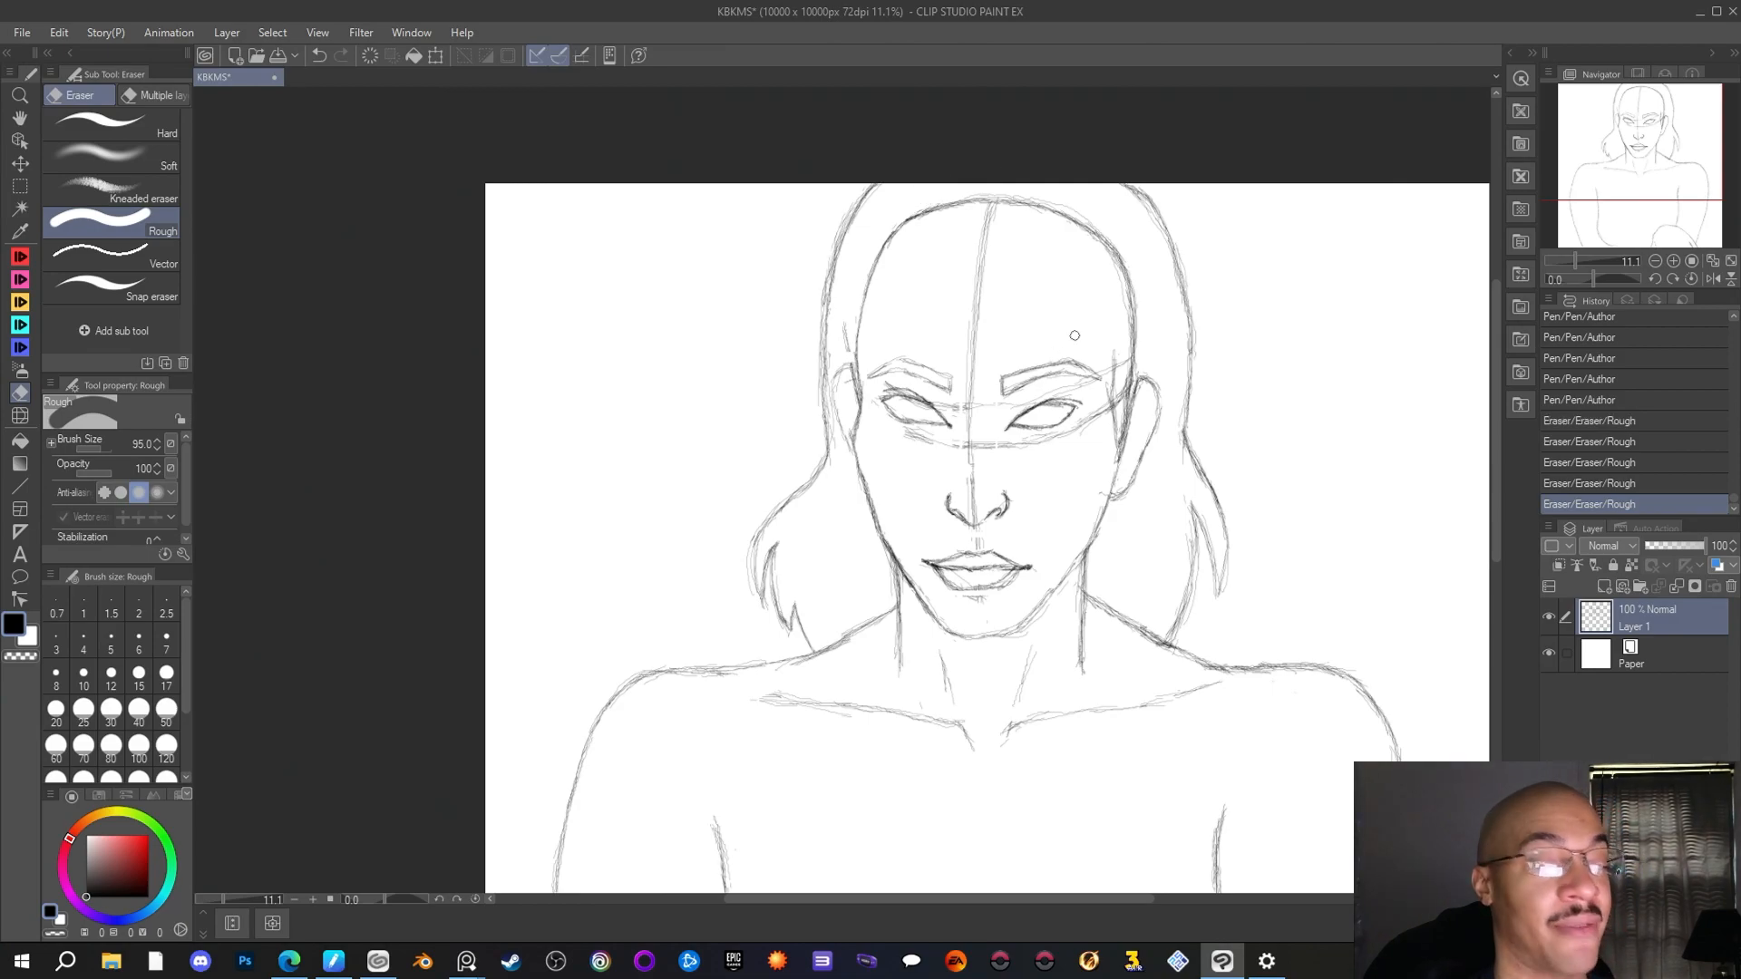
Examine the whole bust at several zoom levels, comparing the hair outline with the head and shoulders
scroll(1061, 345, down, 1)
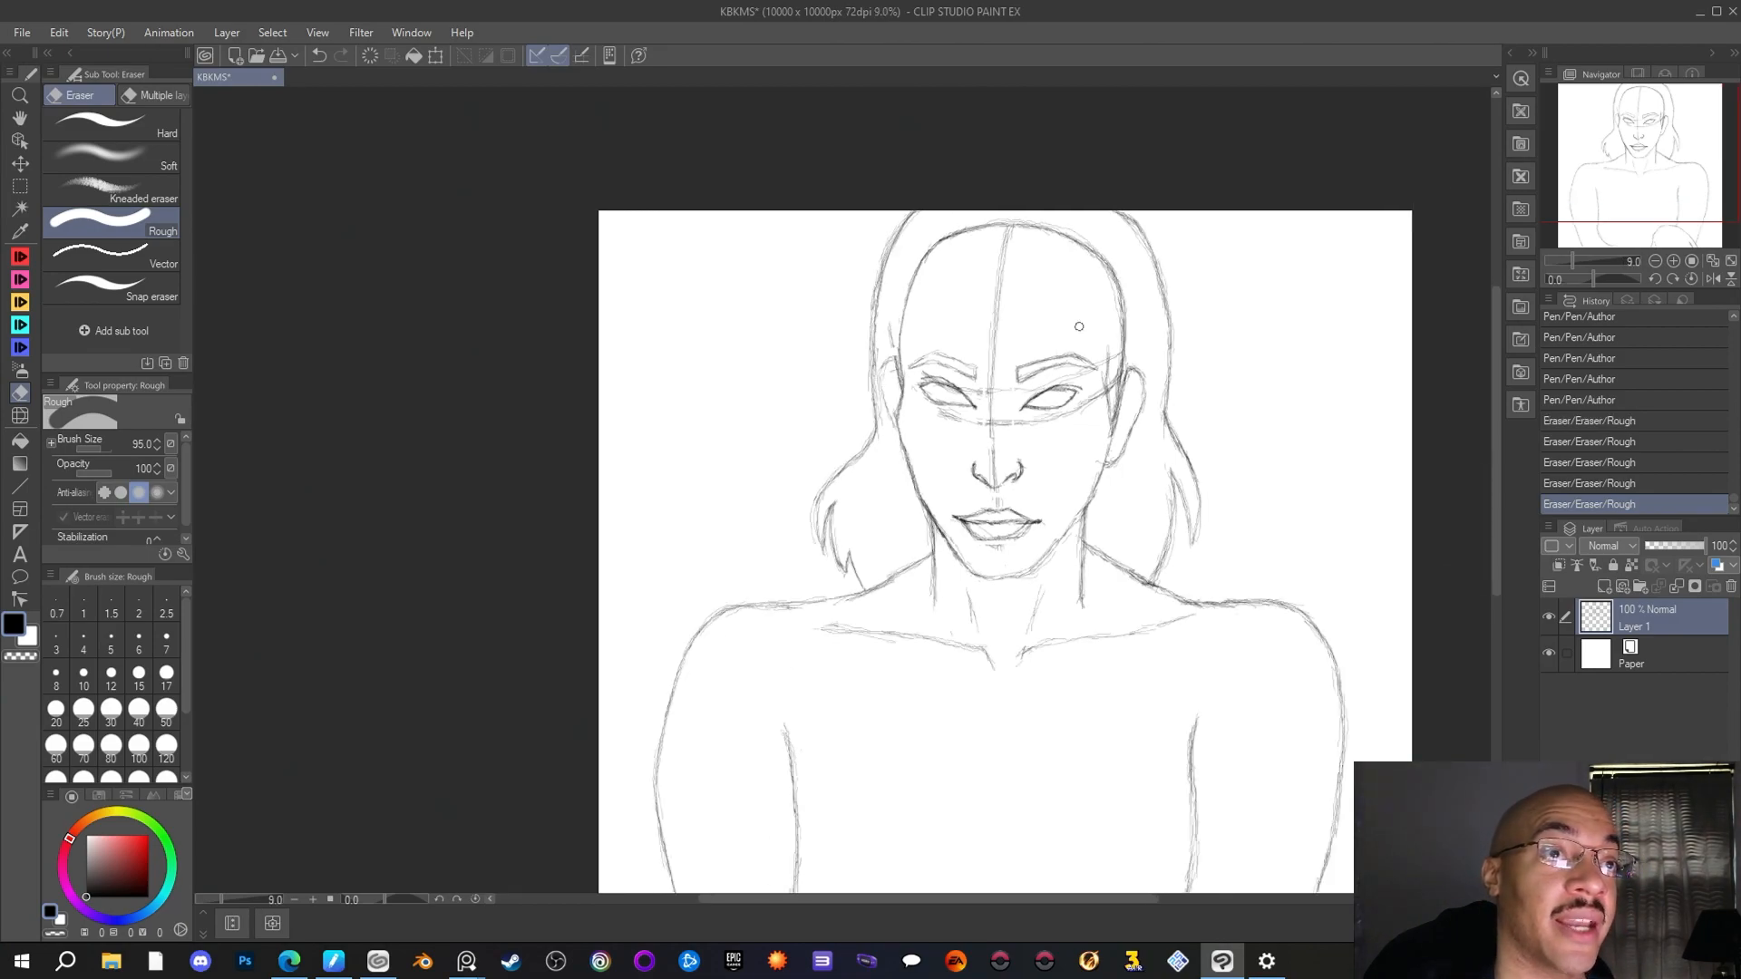
scroll(1276, 329, down, 1)
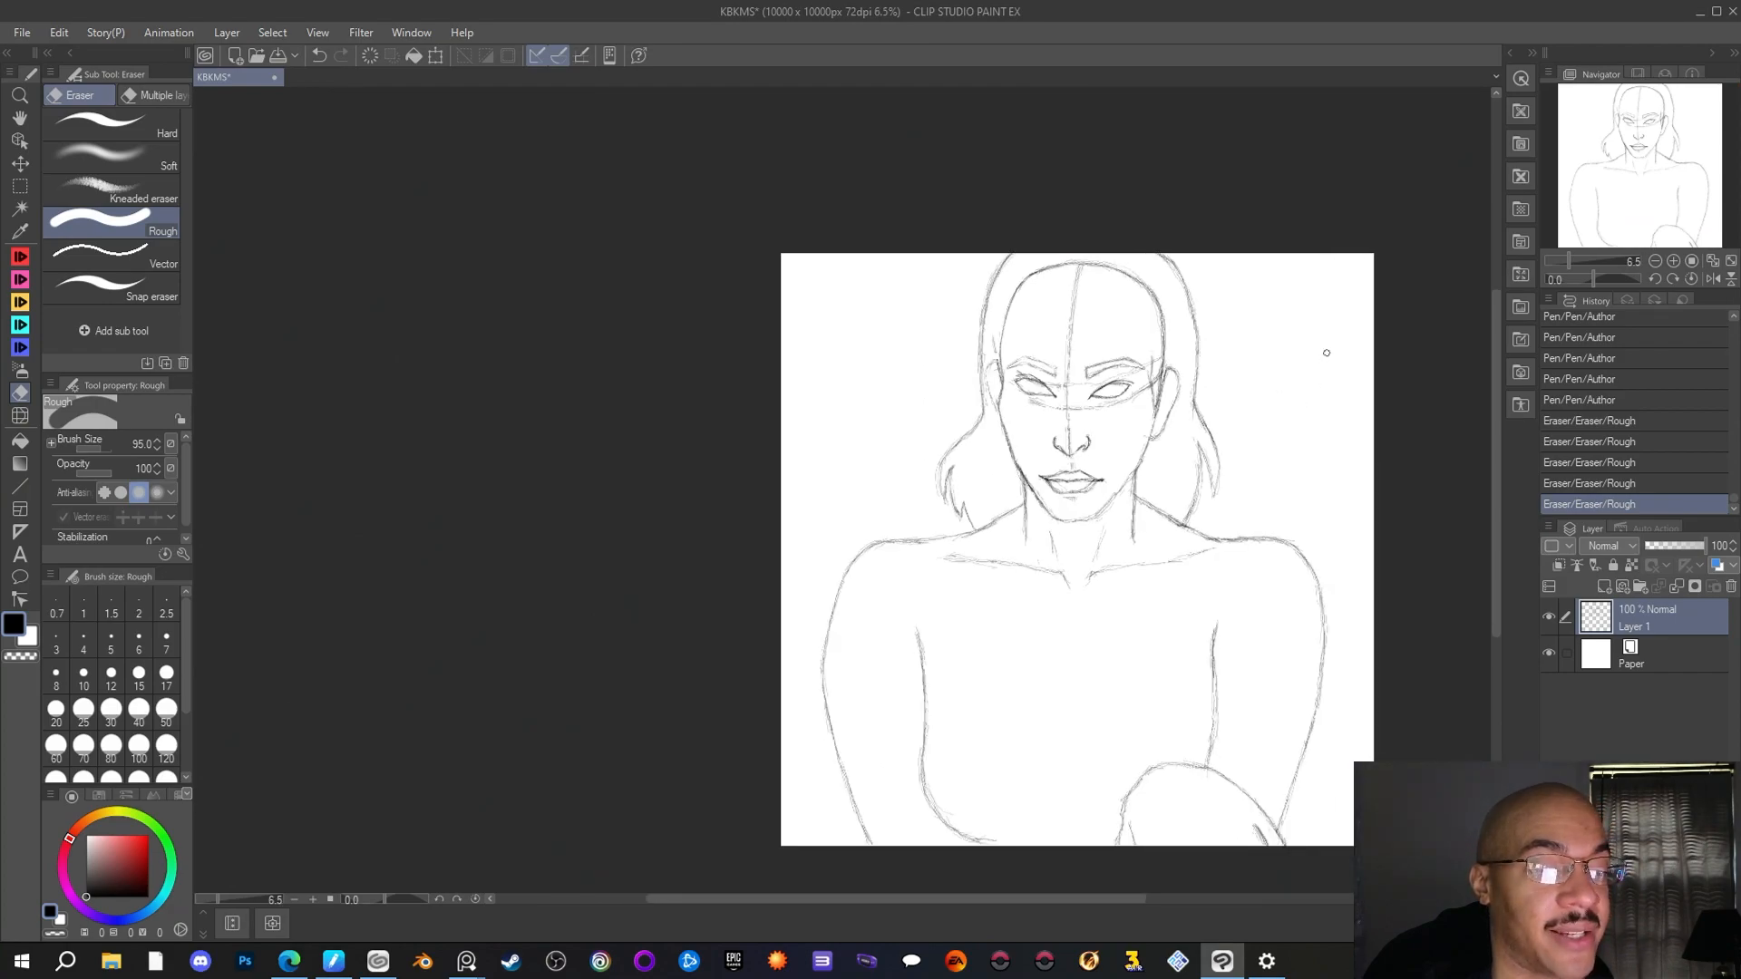
scroll(1326, 353, up, 1)
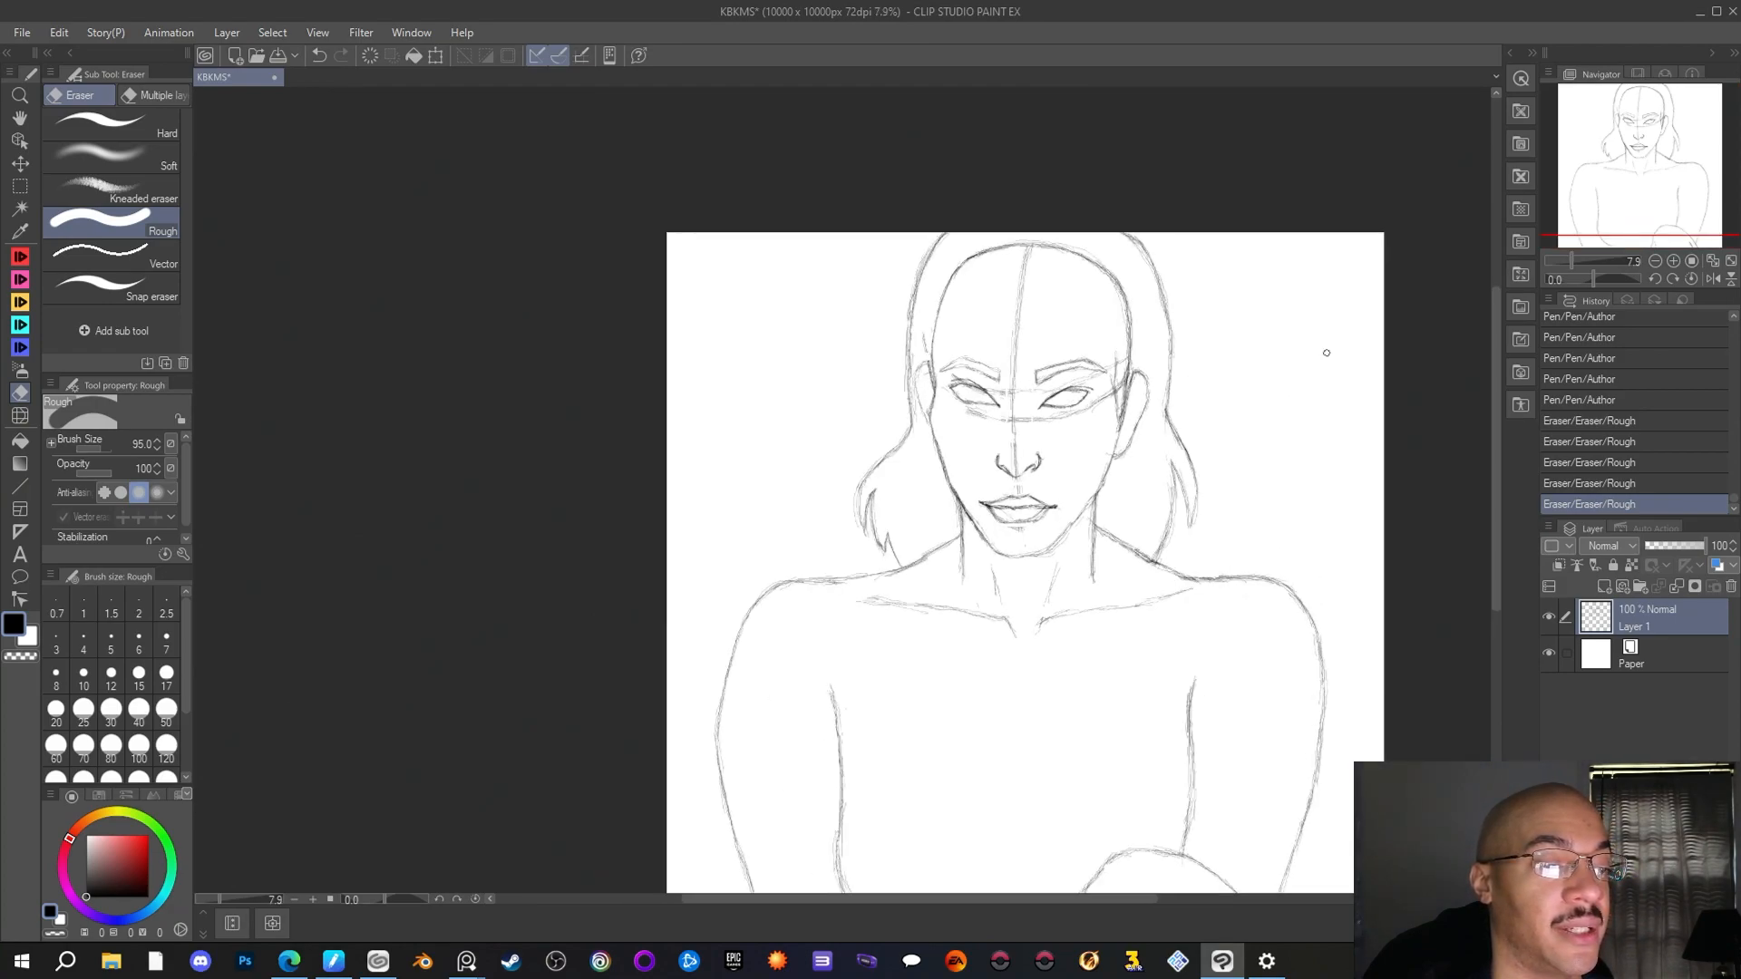
scroll(1258, 387, up, 1)
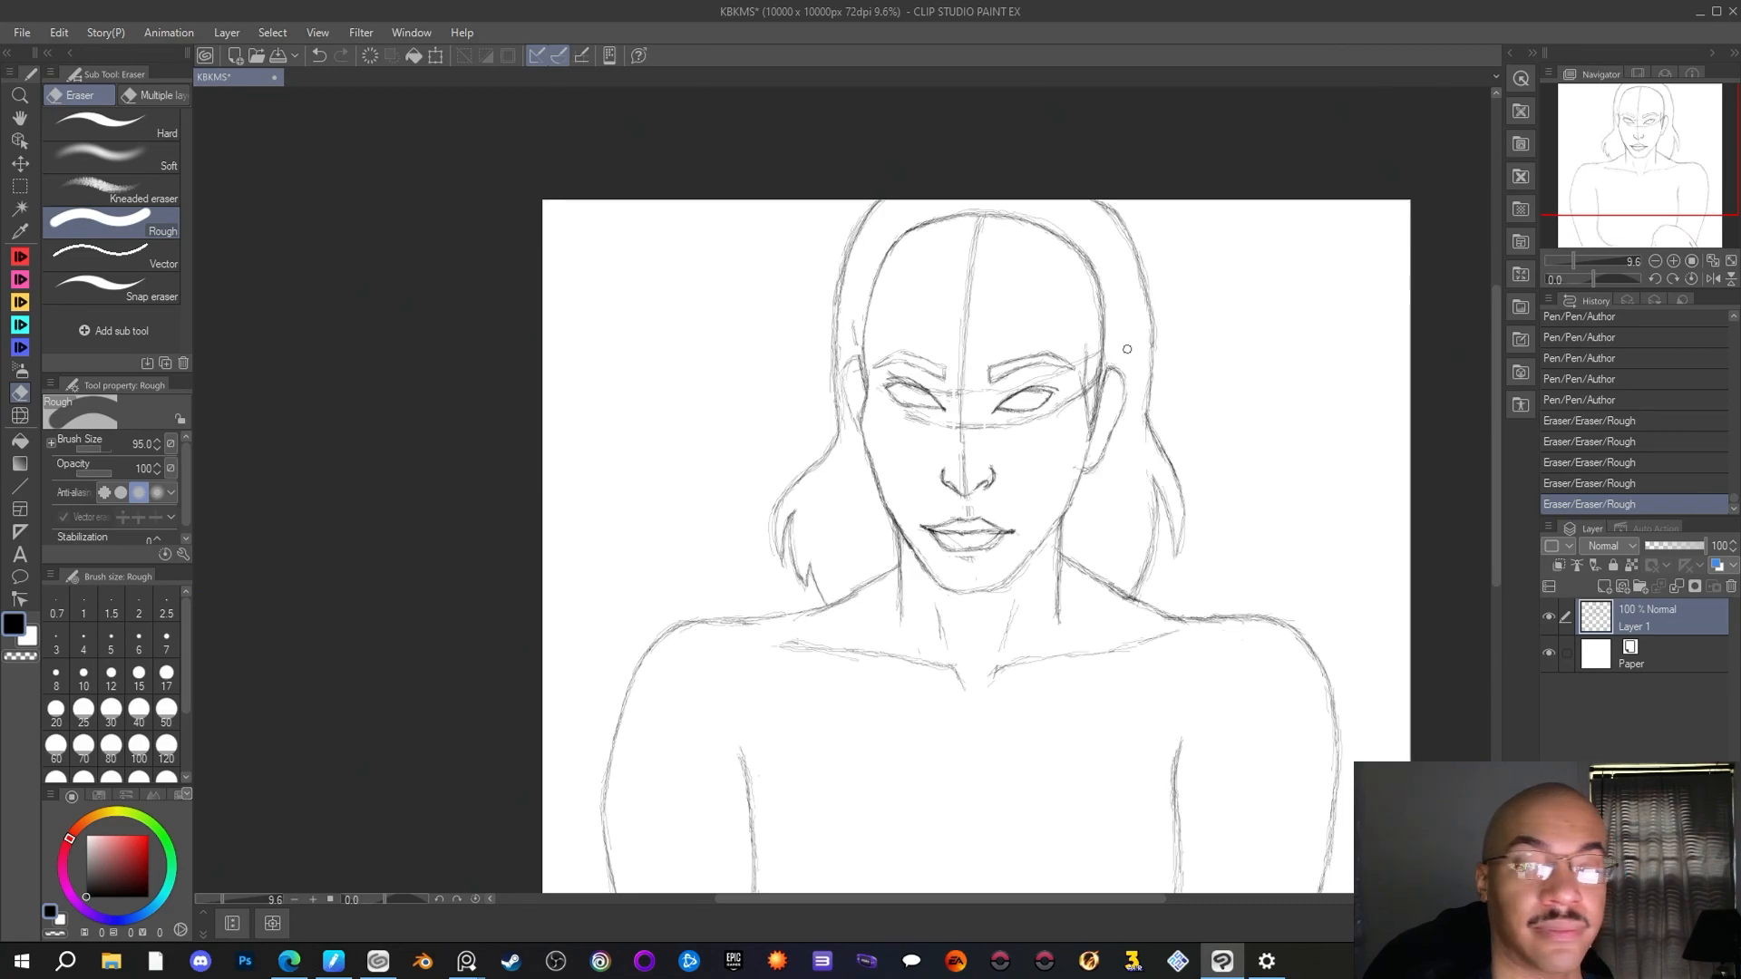
scroll(1127, 348, down, 1)
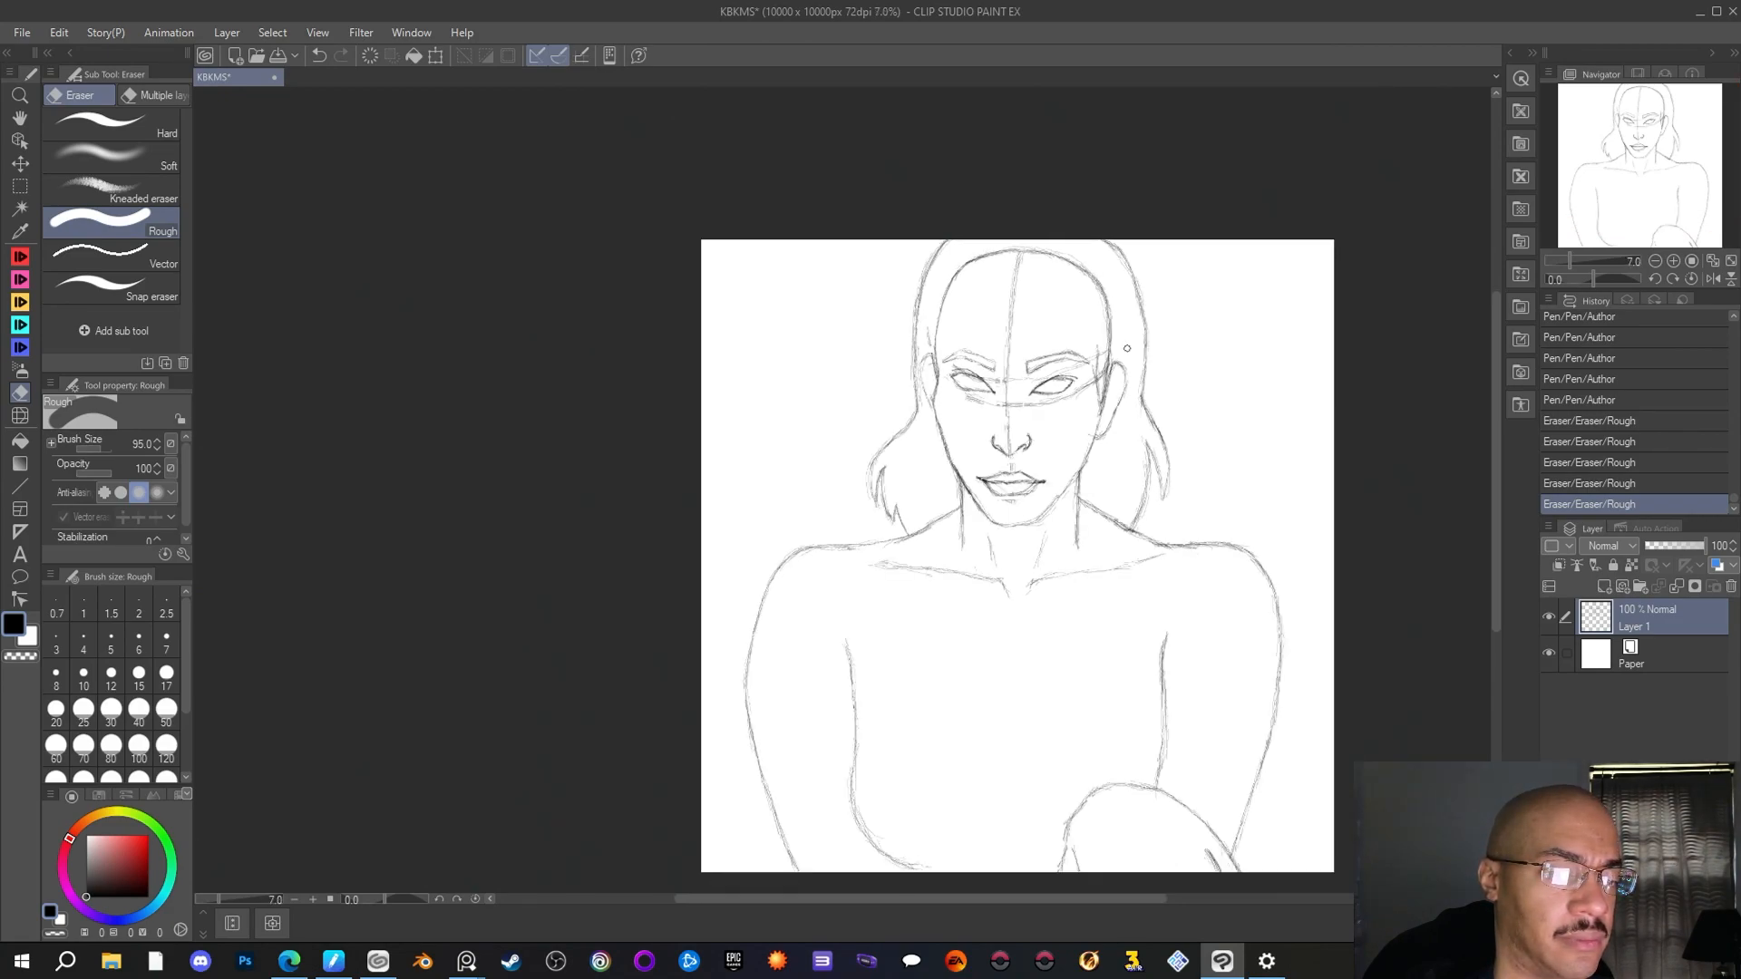
scroll(1127, 349, up, 1)
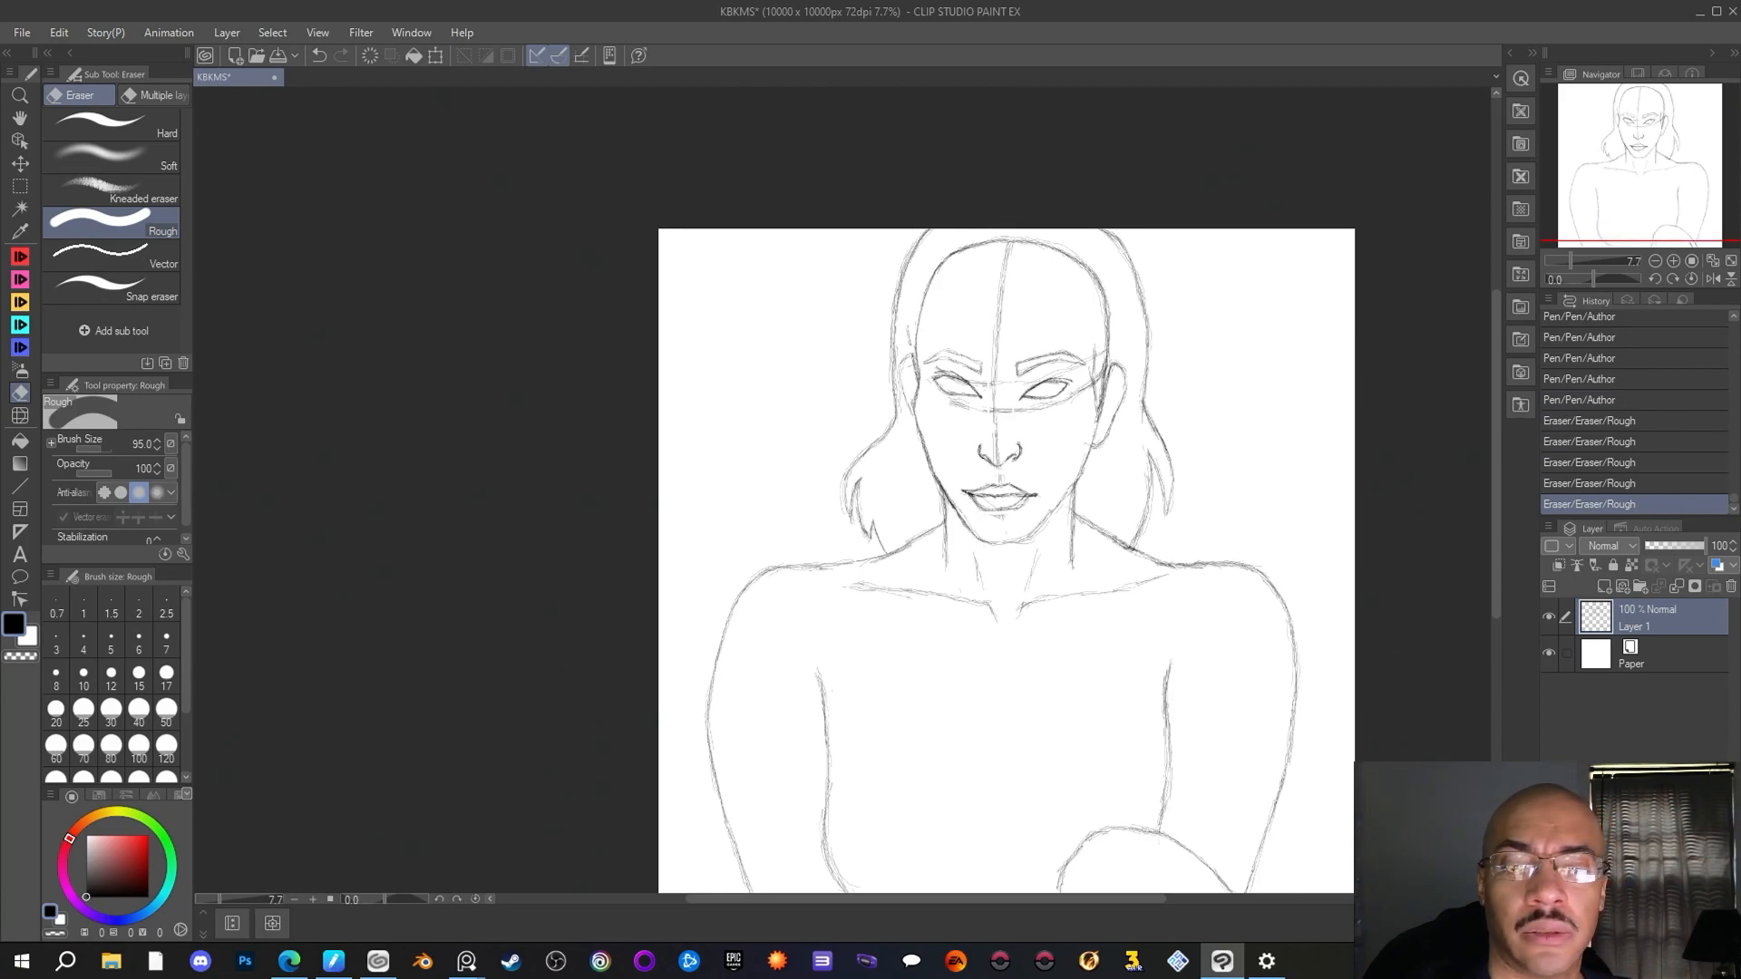
key(alt+Tab)
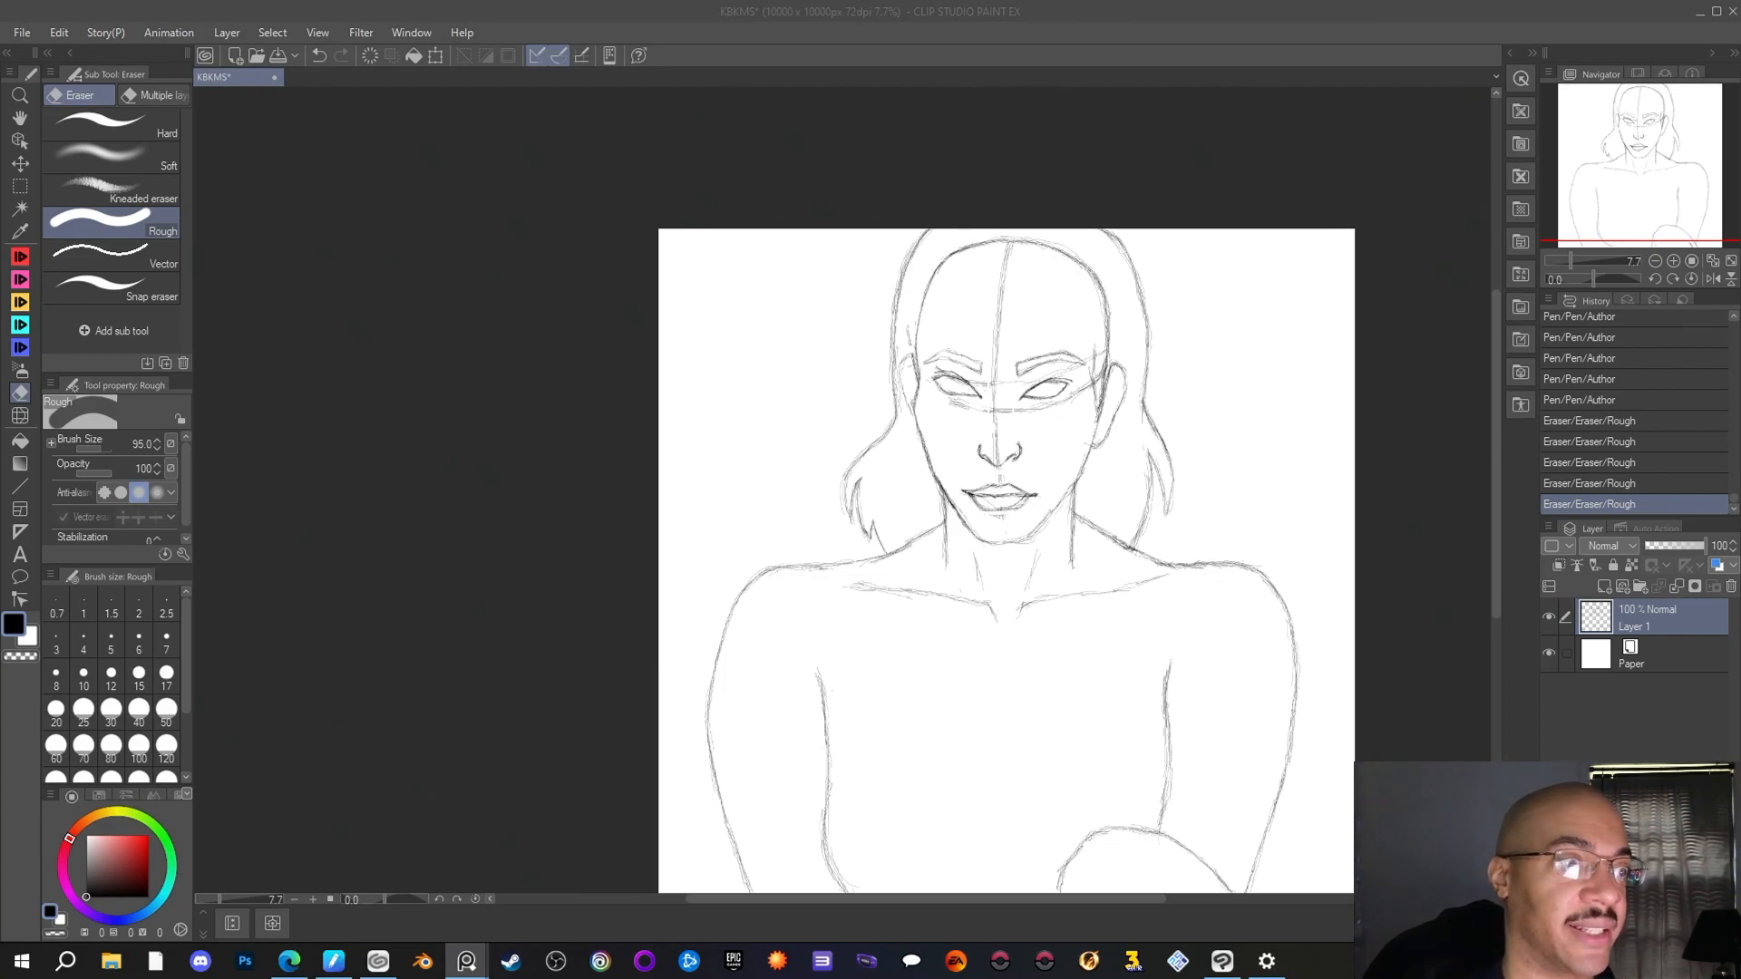
click(1280, 416)
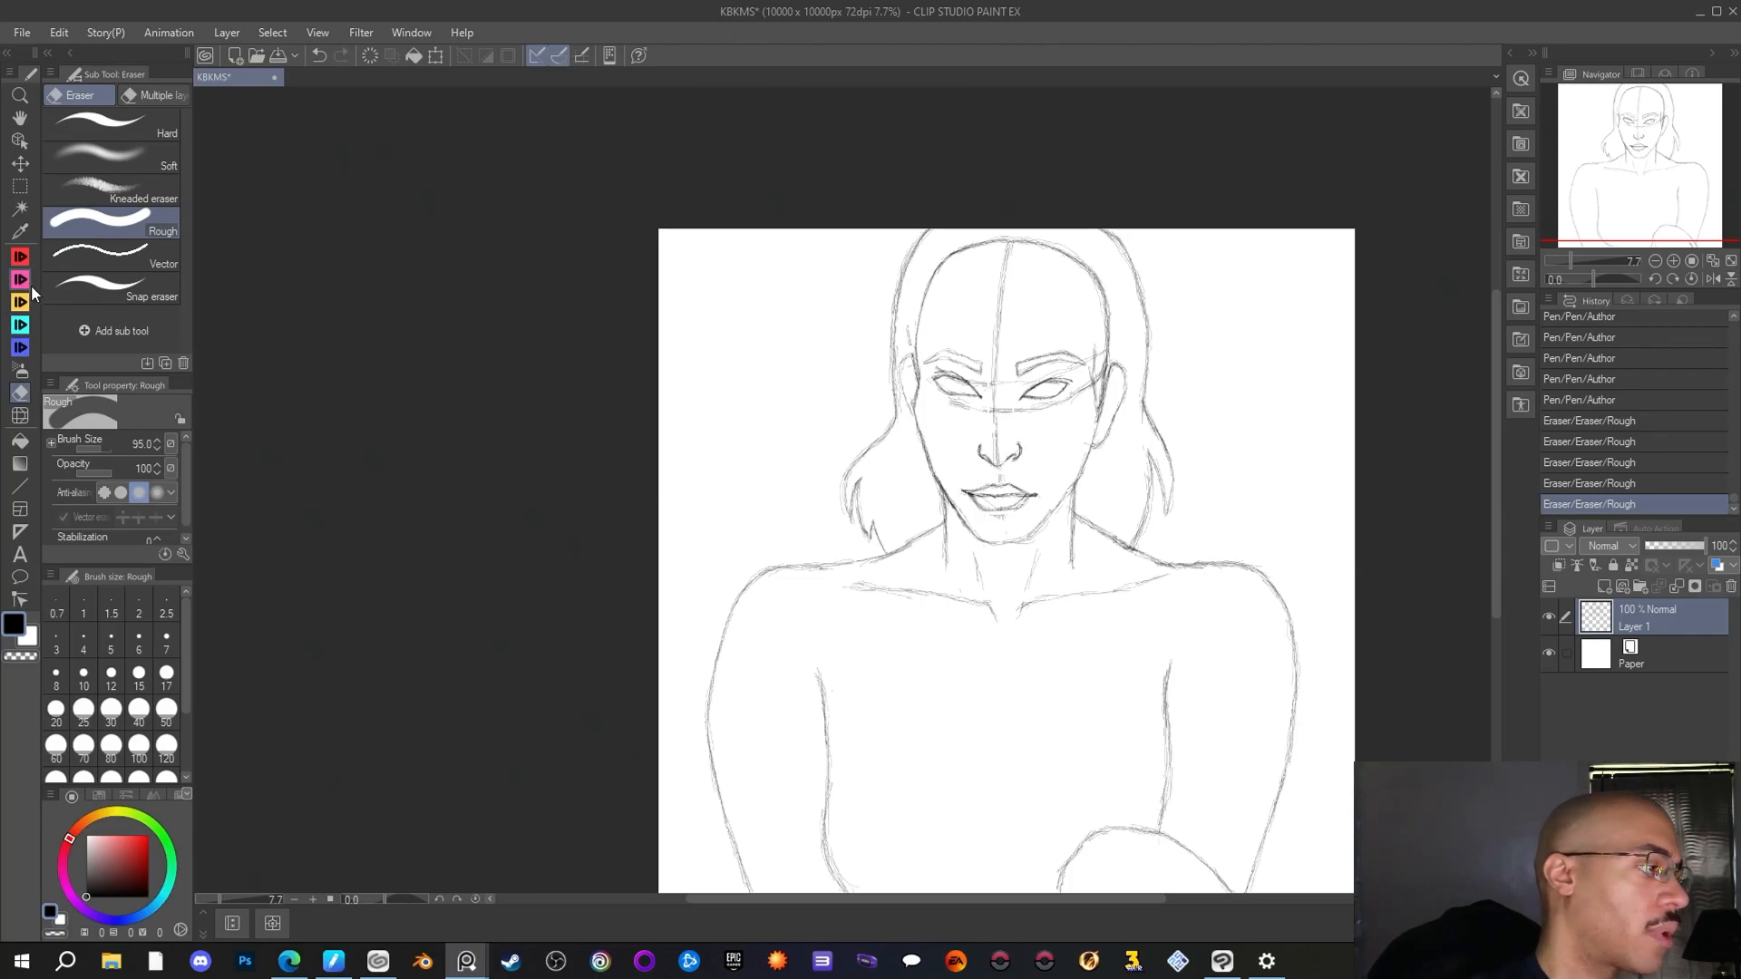
Sketch the right hairline from the forehead to the temple with the Author pen and erase the old skull outline beside it
click(20, 258)
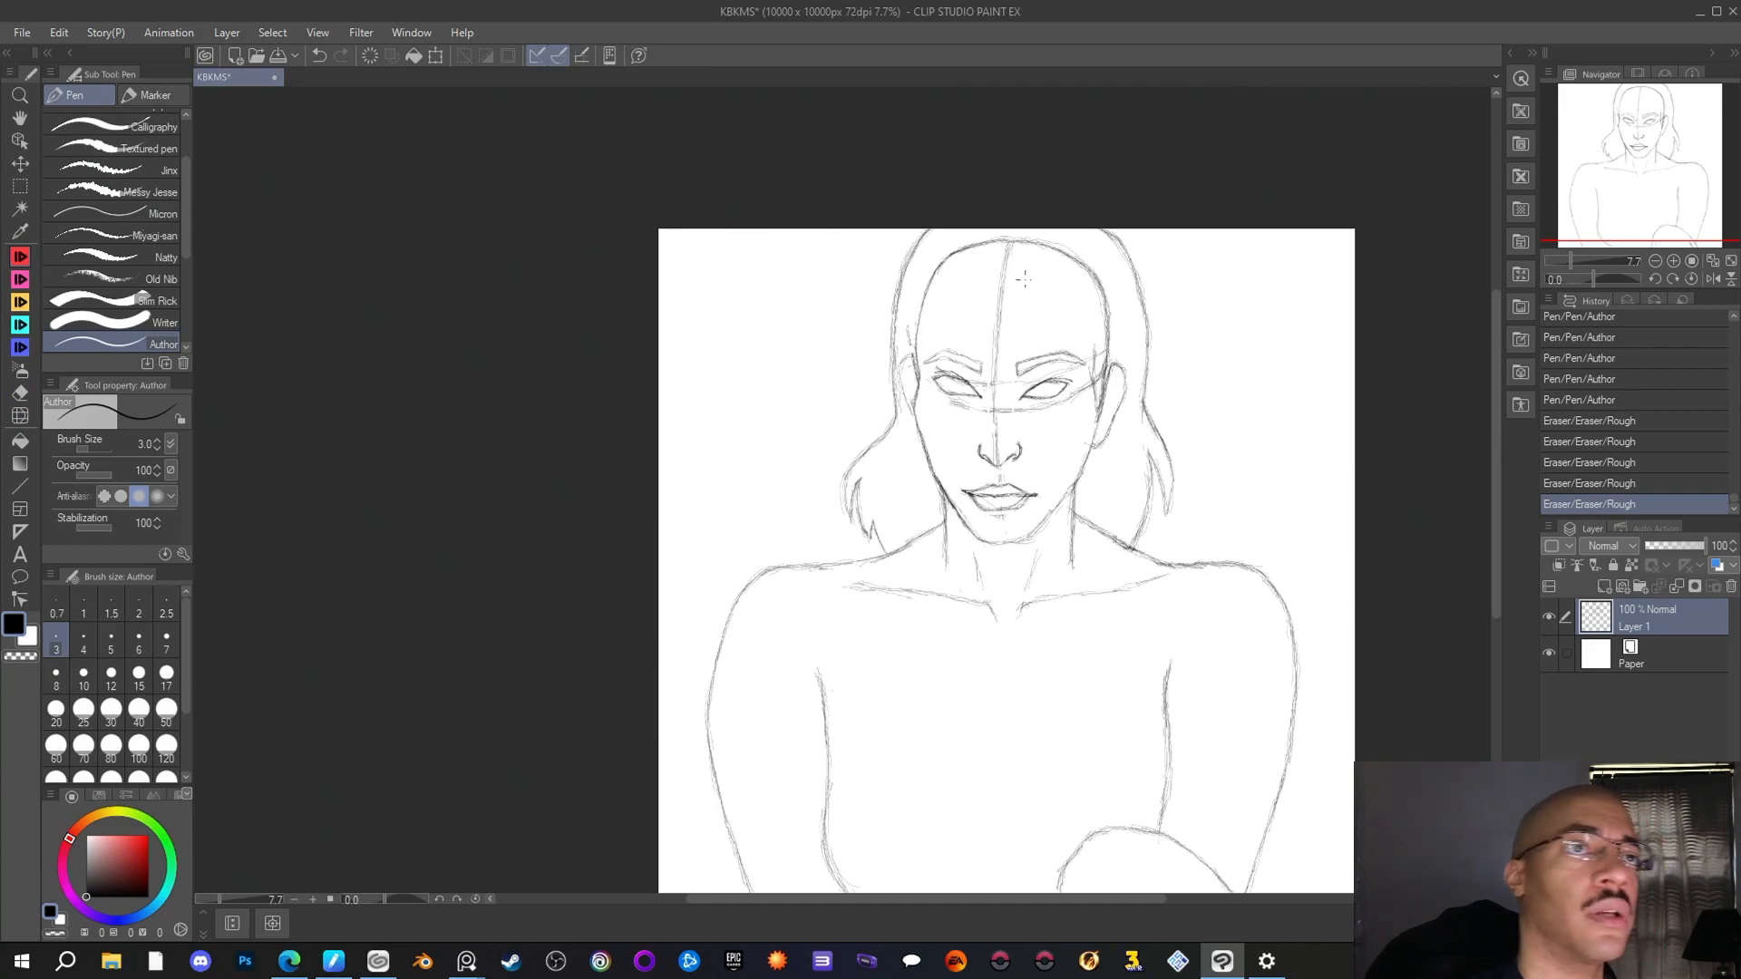
mouse_move(1095, 350)
mouse_down()
mouse_move(1106, 379)
mouse_move(1118, 341)
mouse_move(1098, 372)
mouse_up()
mouse_move(1093, 348)
mouse_down()
mouse_move(1096, 368)
mouse_move(1094, 352)
mouse_up()
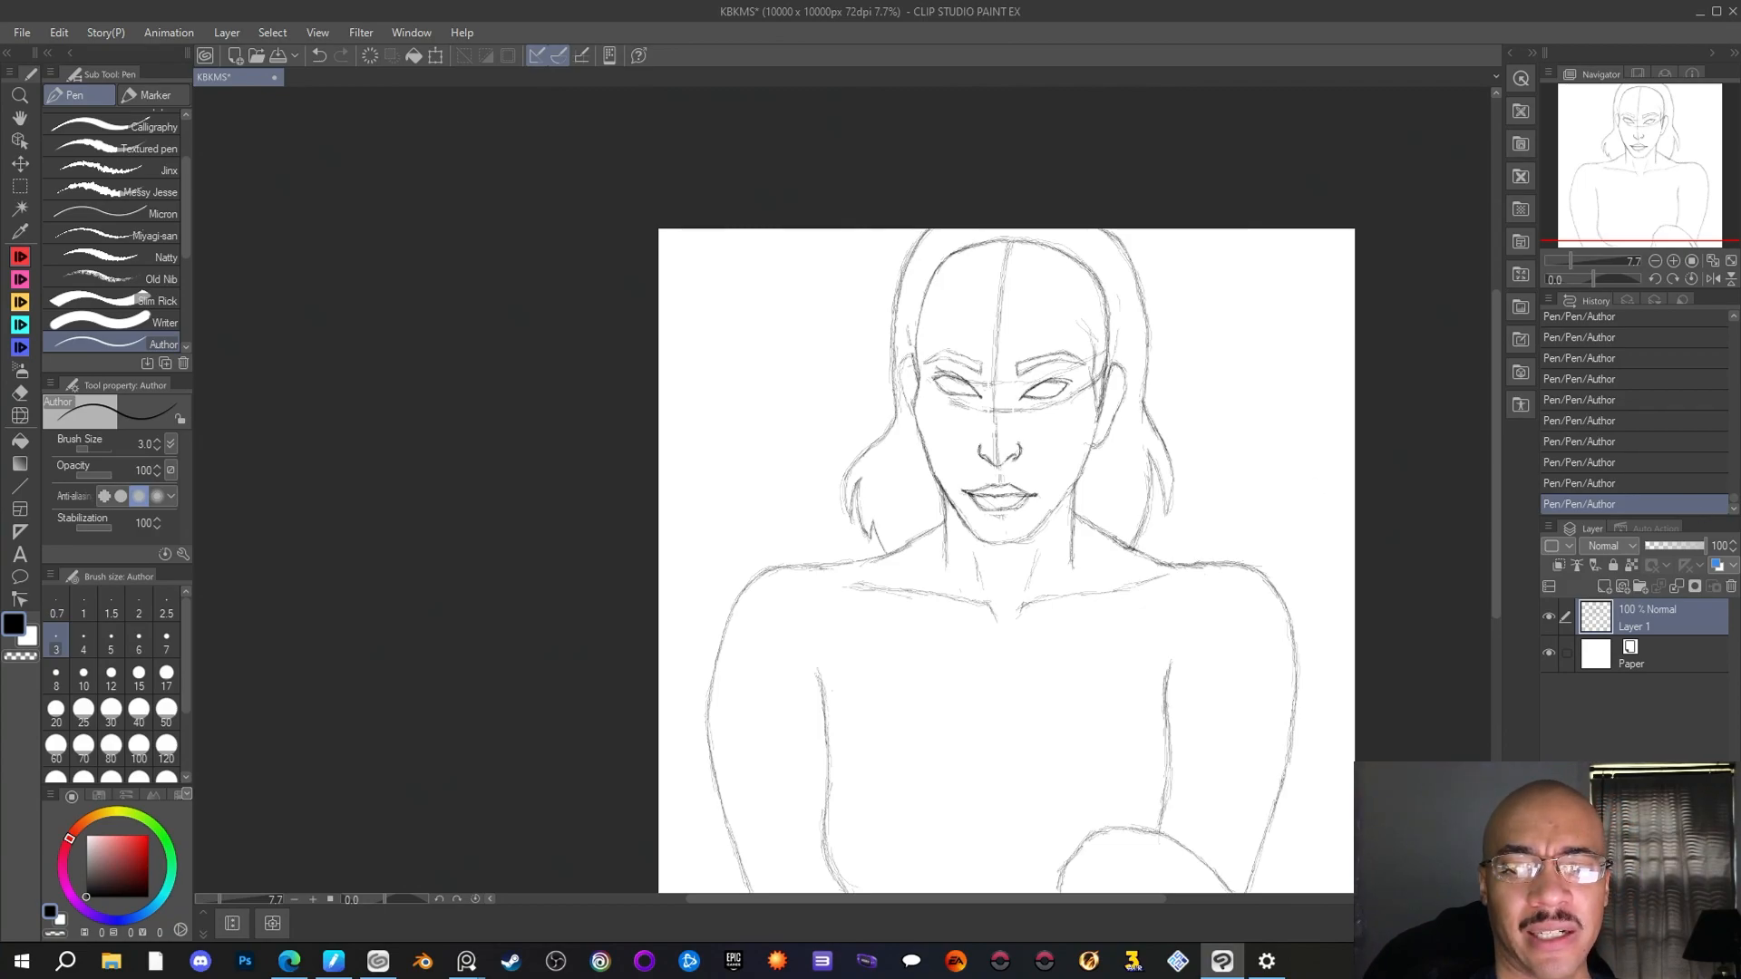
key(alt+Tab)
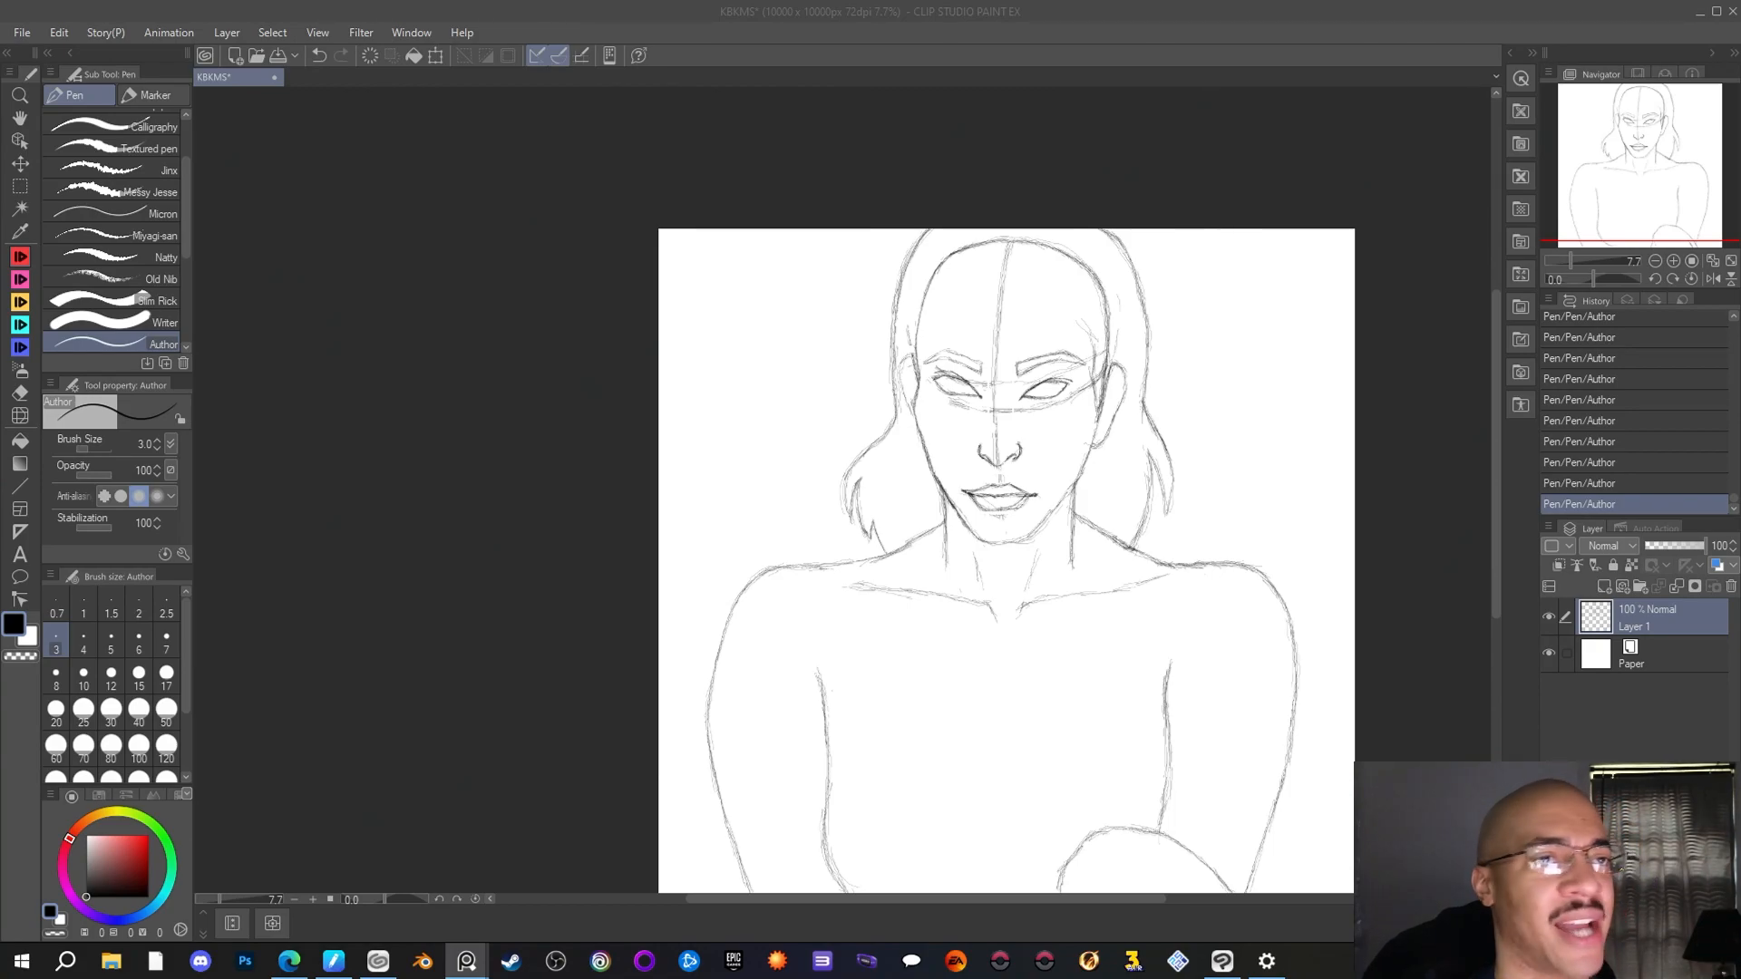
click(1108, 228)
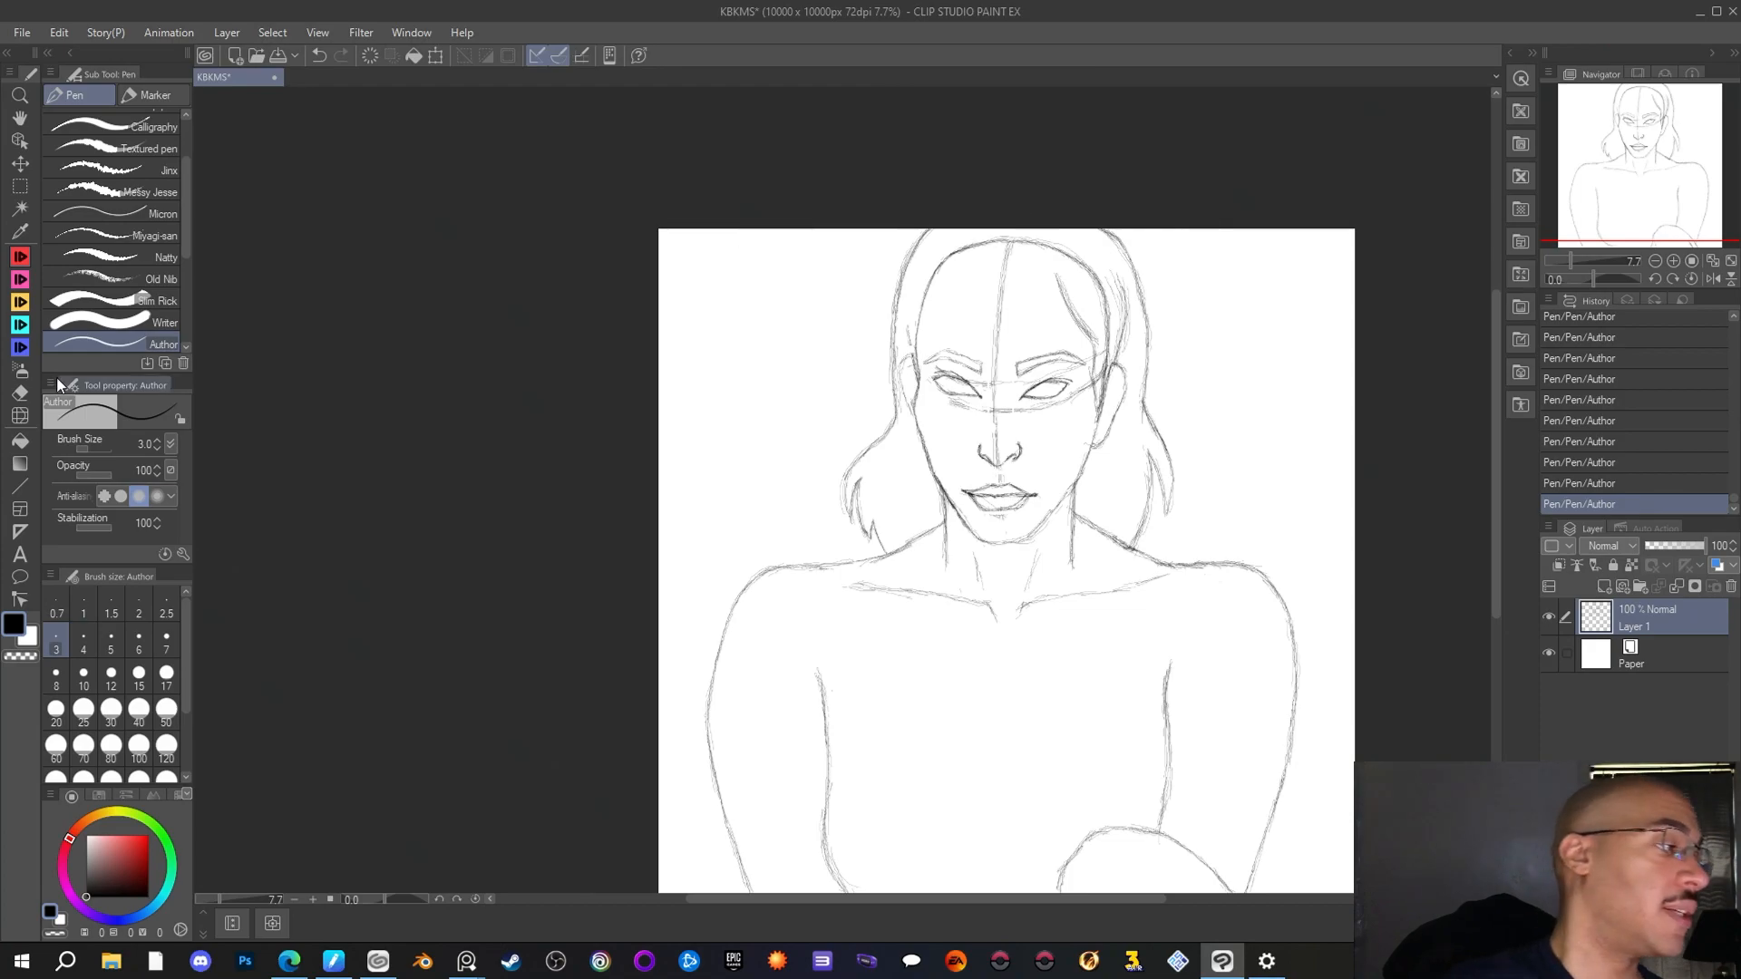
key(e)
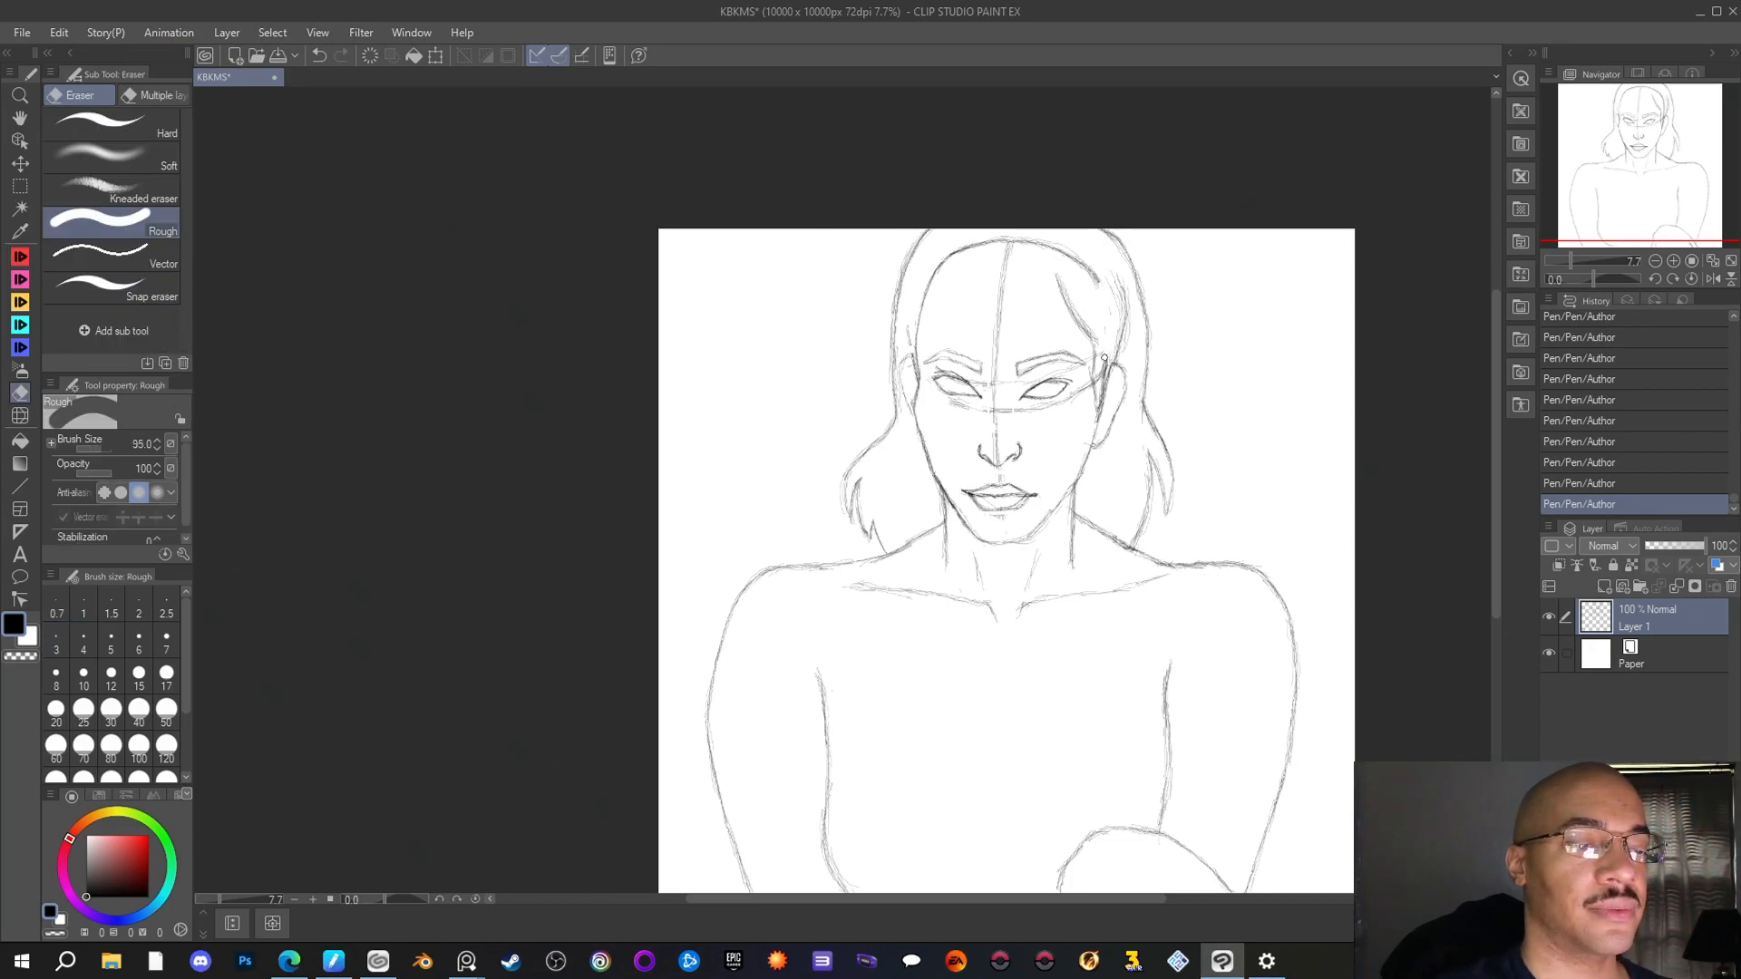
drag(1079, 263, 1089, 335)
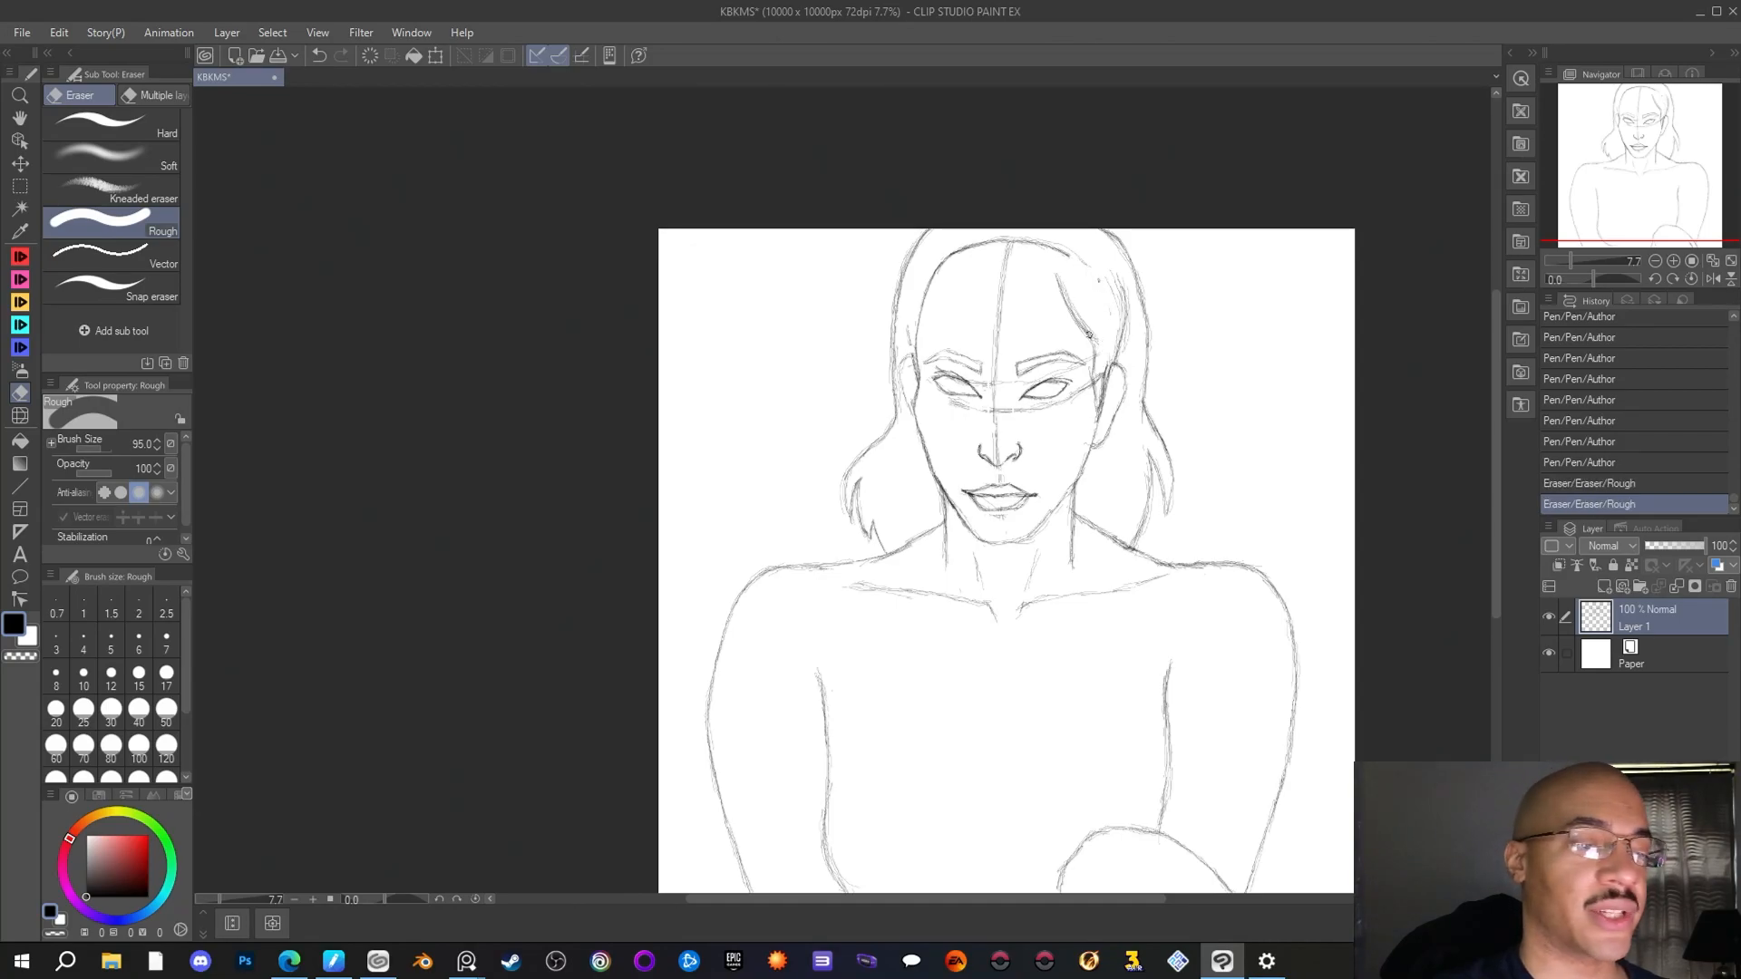
Extend the hairline across the forehead to the left side with the Author pen, adding a centre parting up to the canvas edge
key(p)
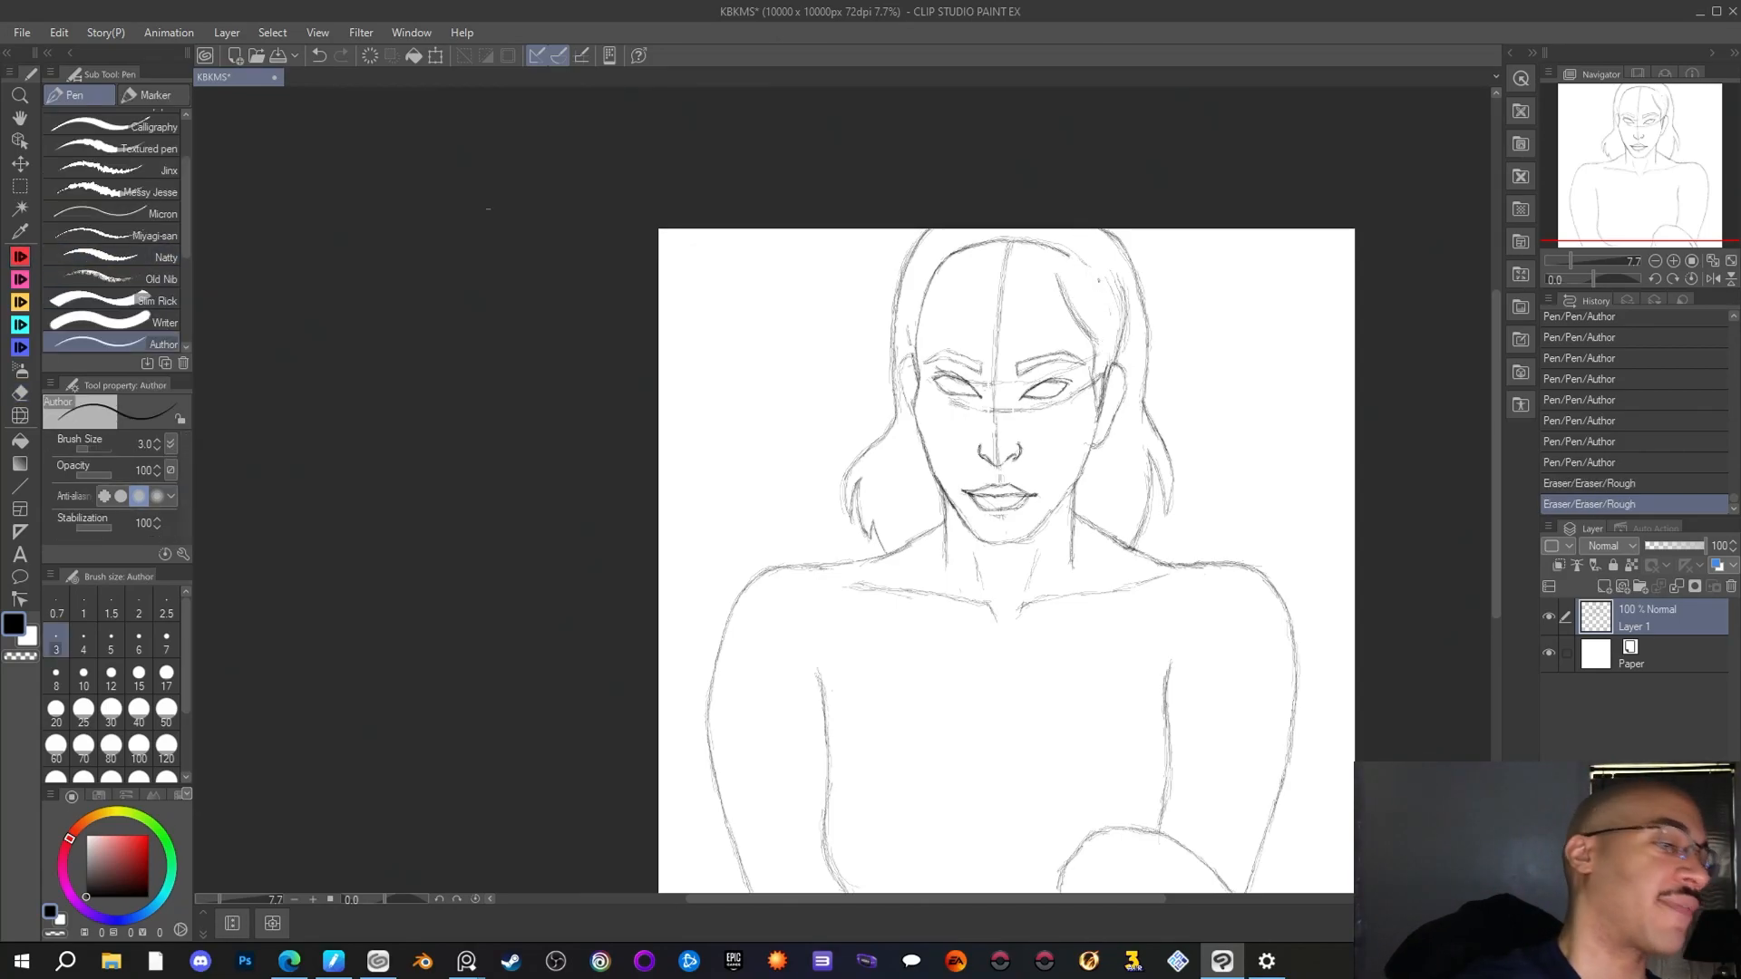
click(1058, 277)
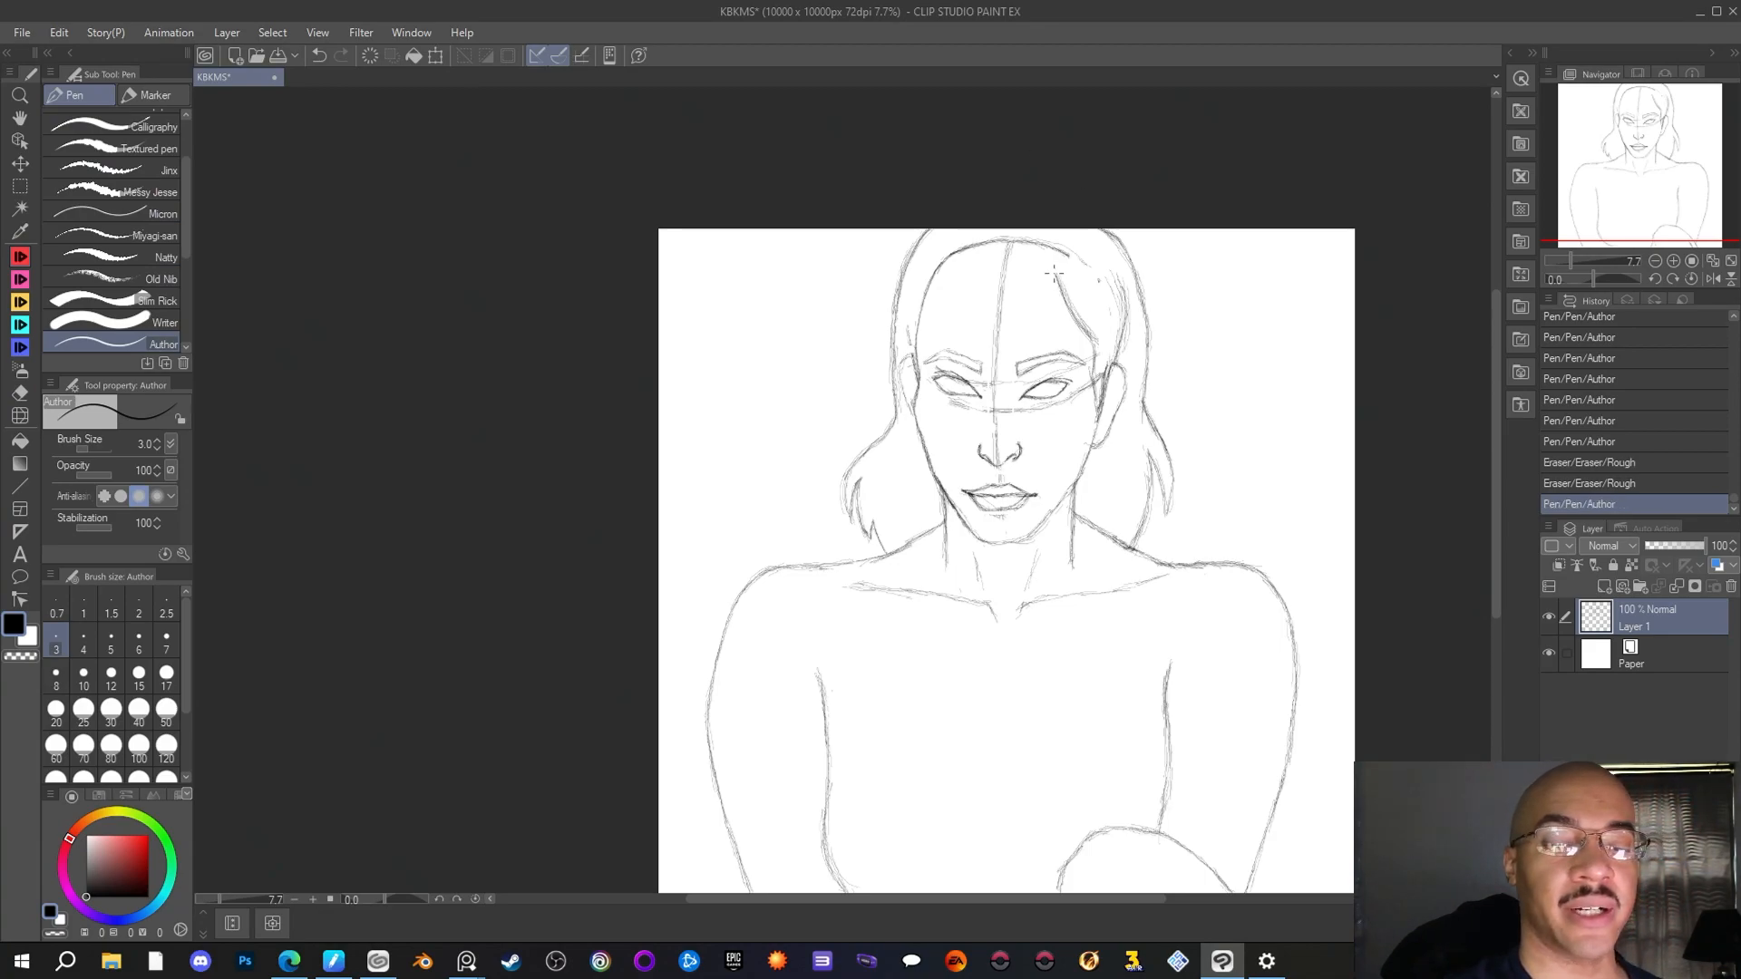
click(1053, 273)
click(1055, 273)
click(1055, 272)
click(1056, 272)
click(1055, 272)
click(1056, 272)
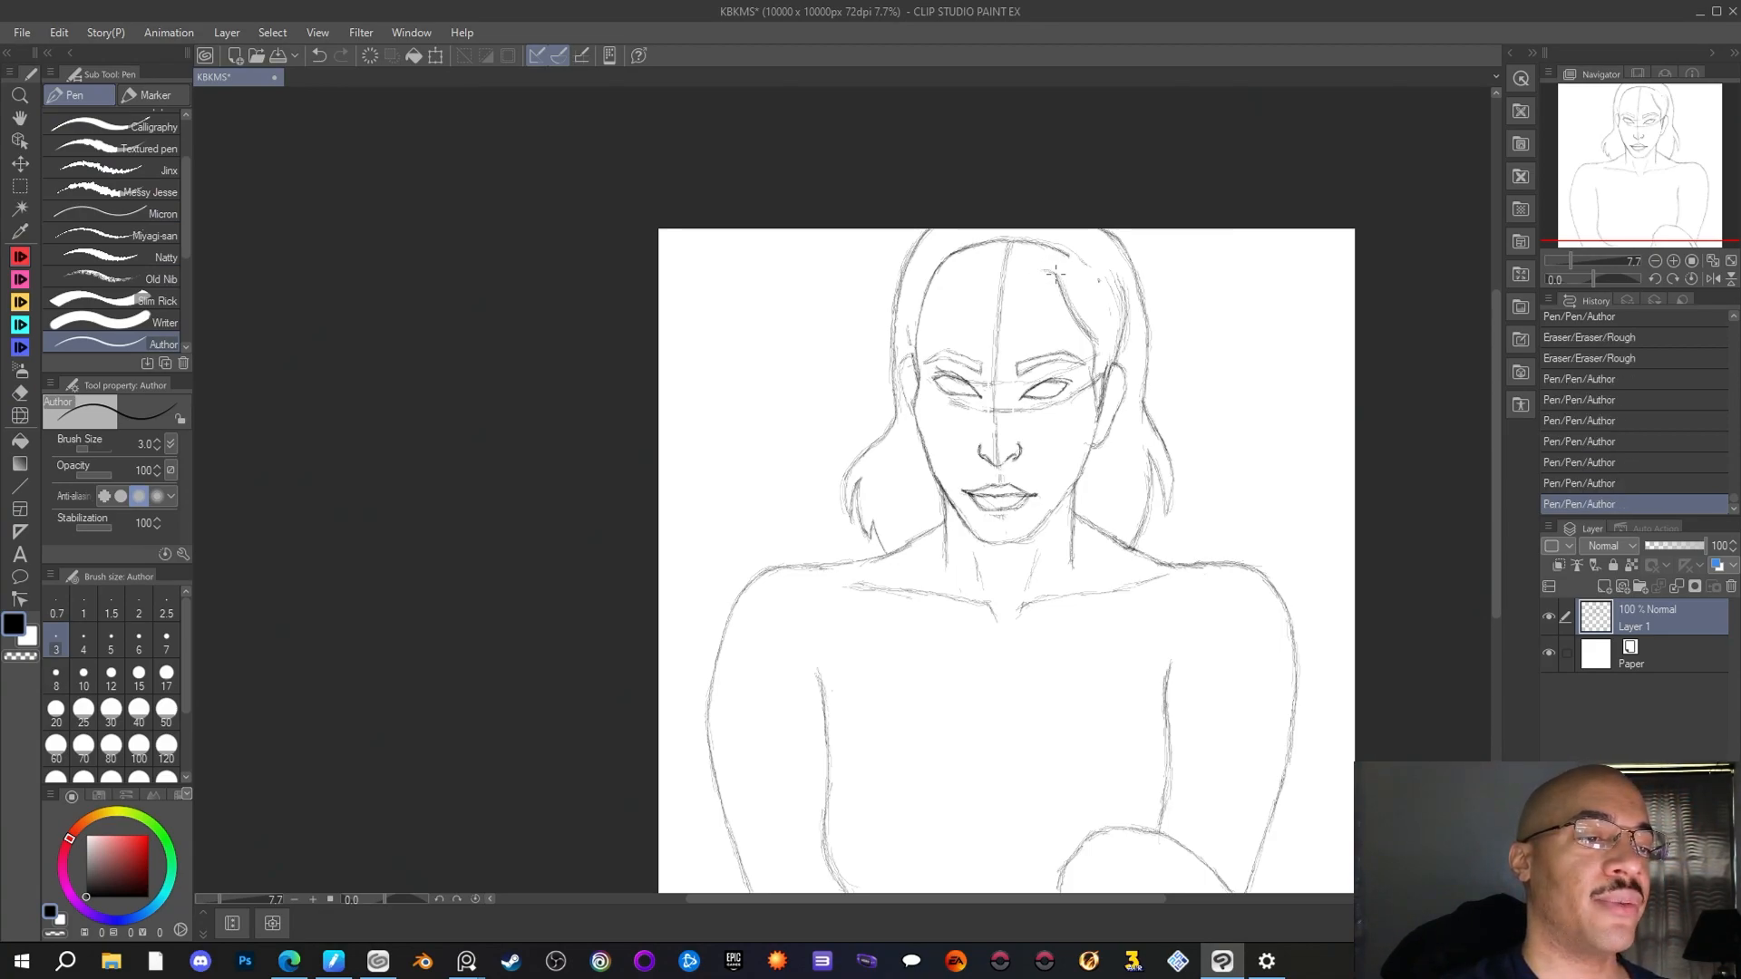
click(1025, 274)
click(1056, 277)
click(1037, 270)
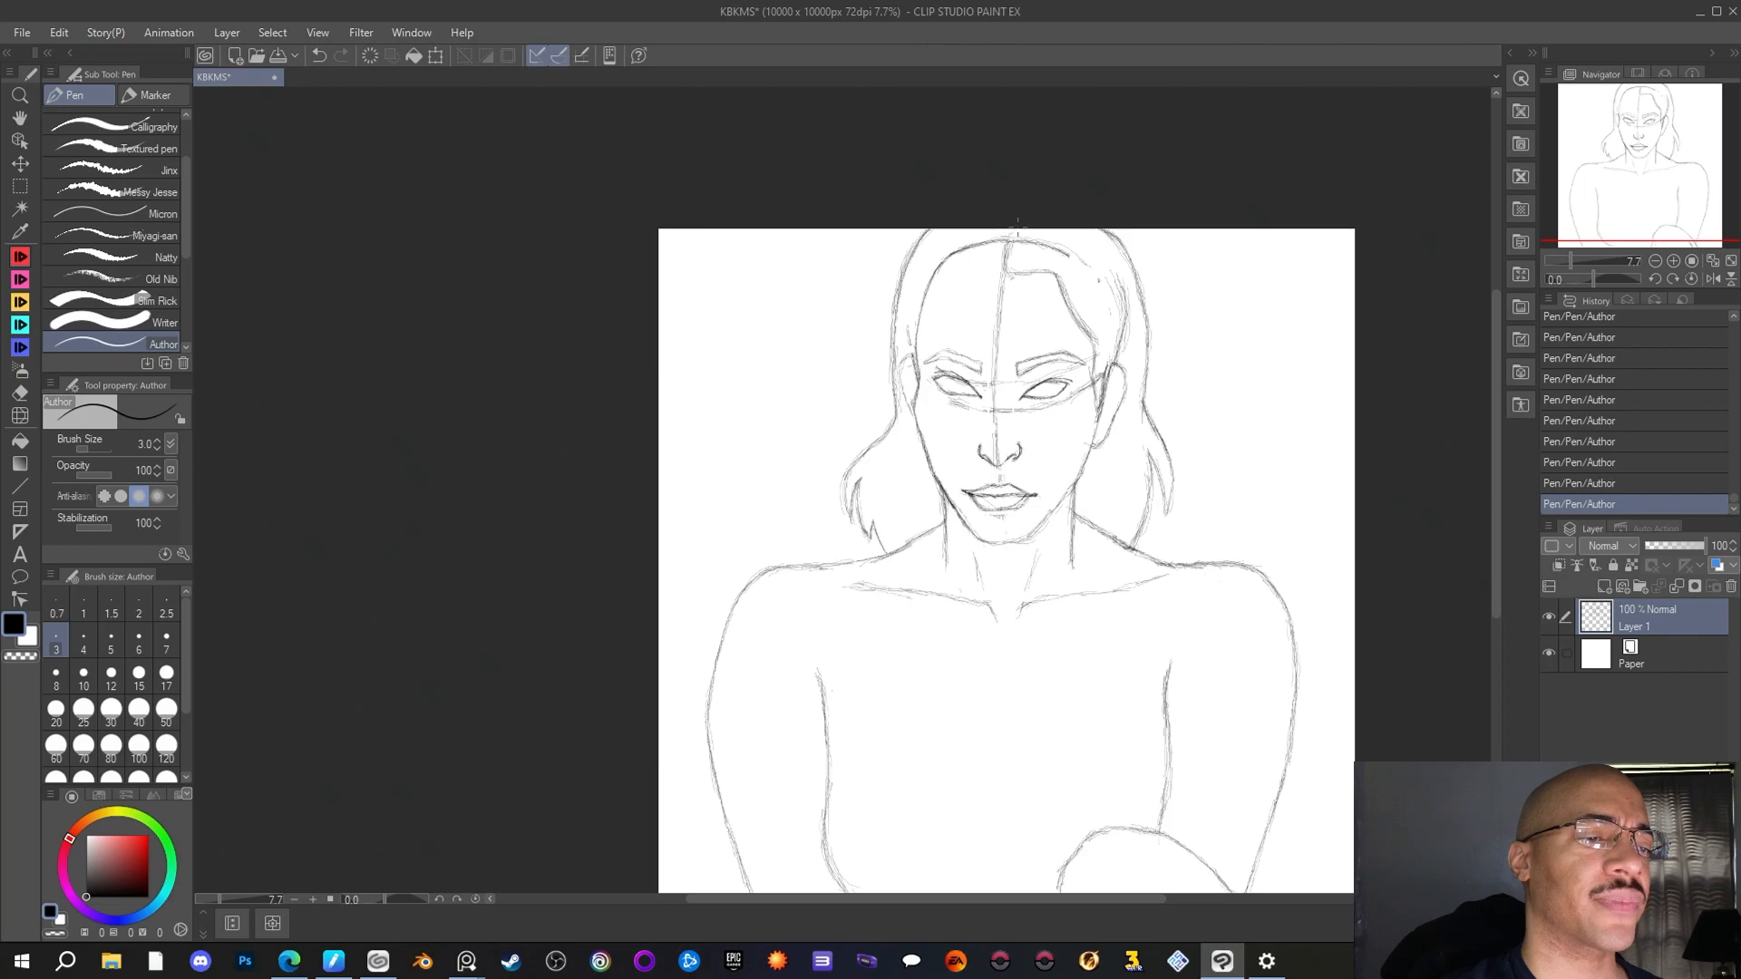
drag(1006, 250, 1010, 273)
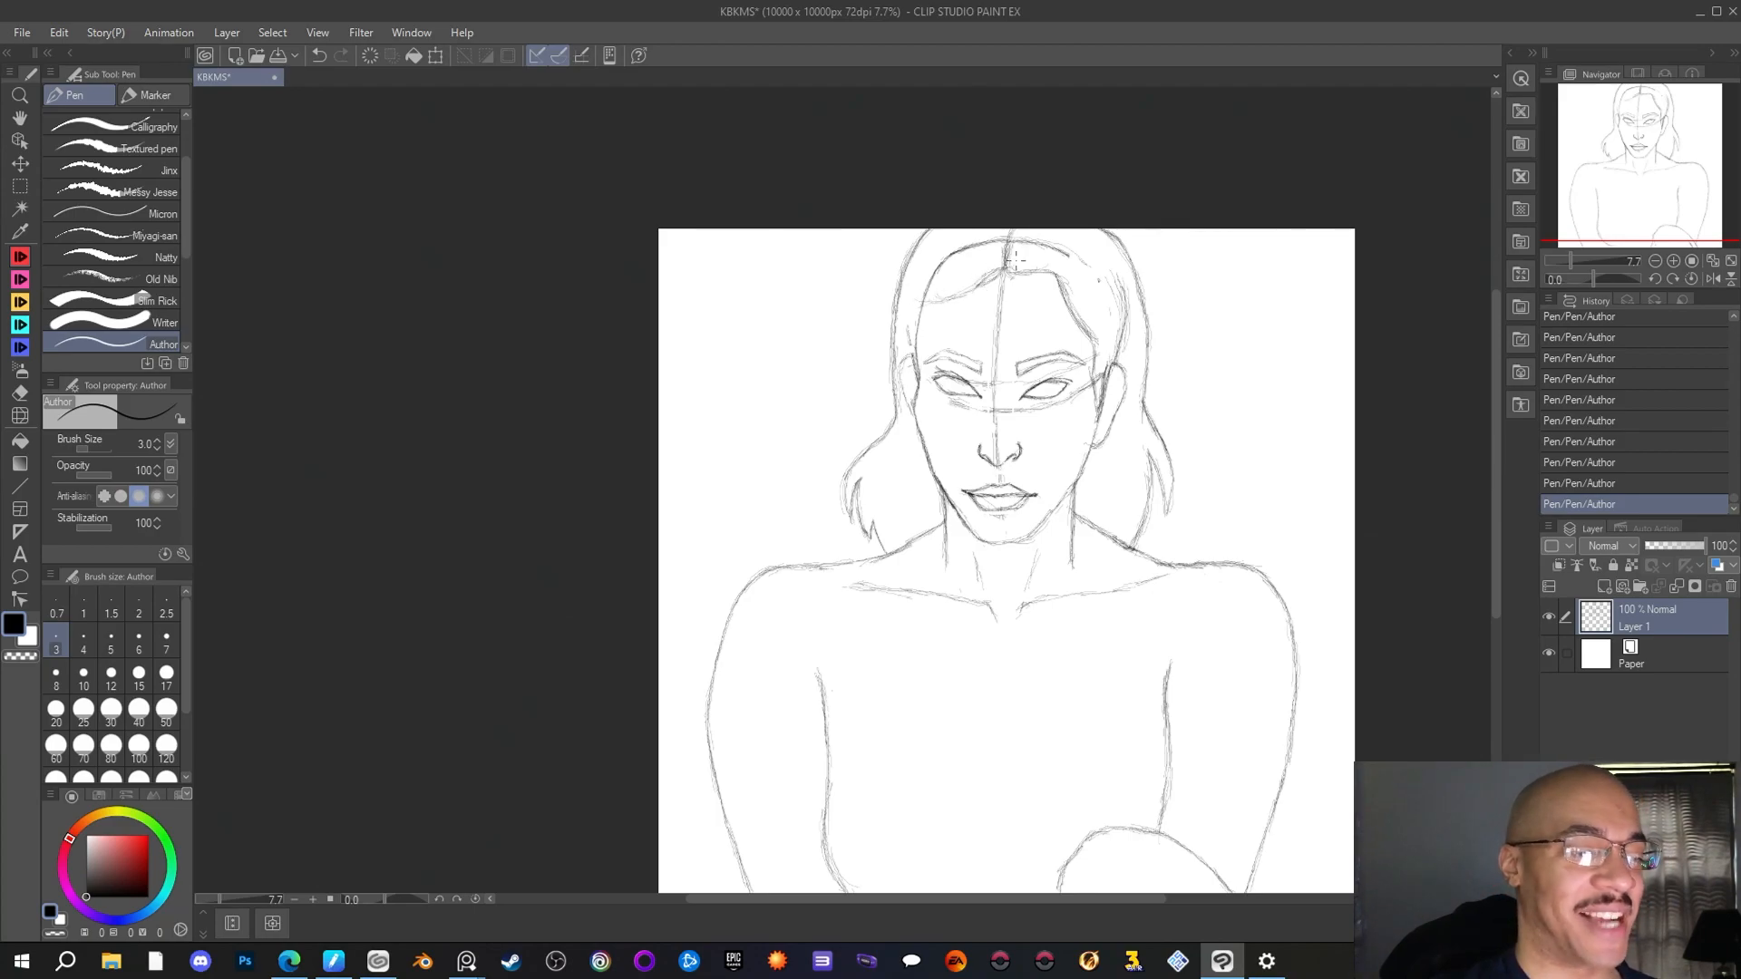
Erase the old skull outline above the new hairline on both sides of the parting with the Rough eraser
key(e)
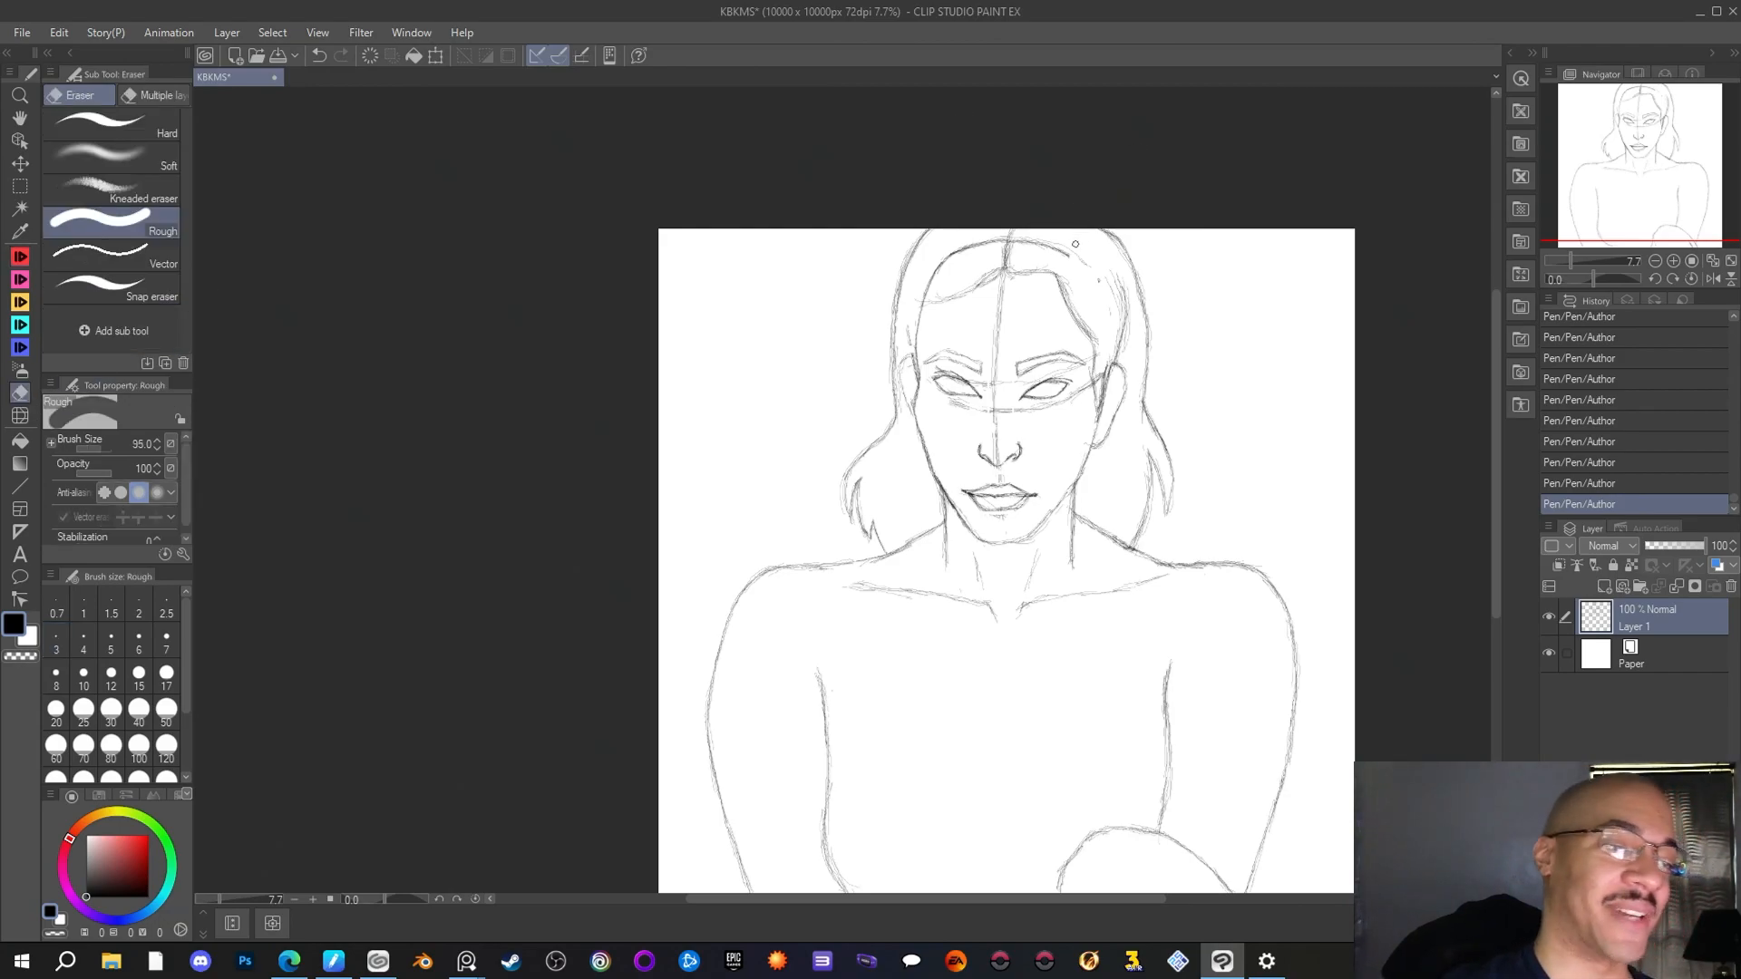
drag(1061, 253, 1001, 238)
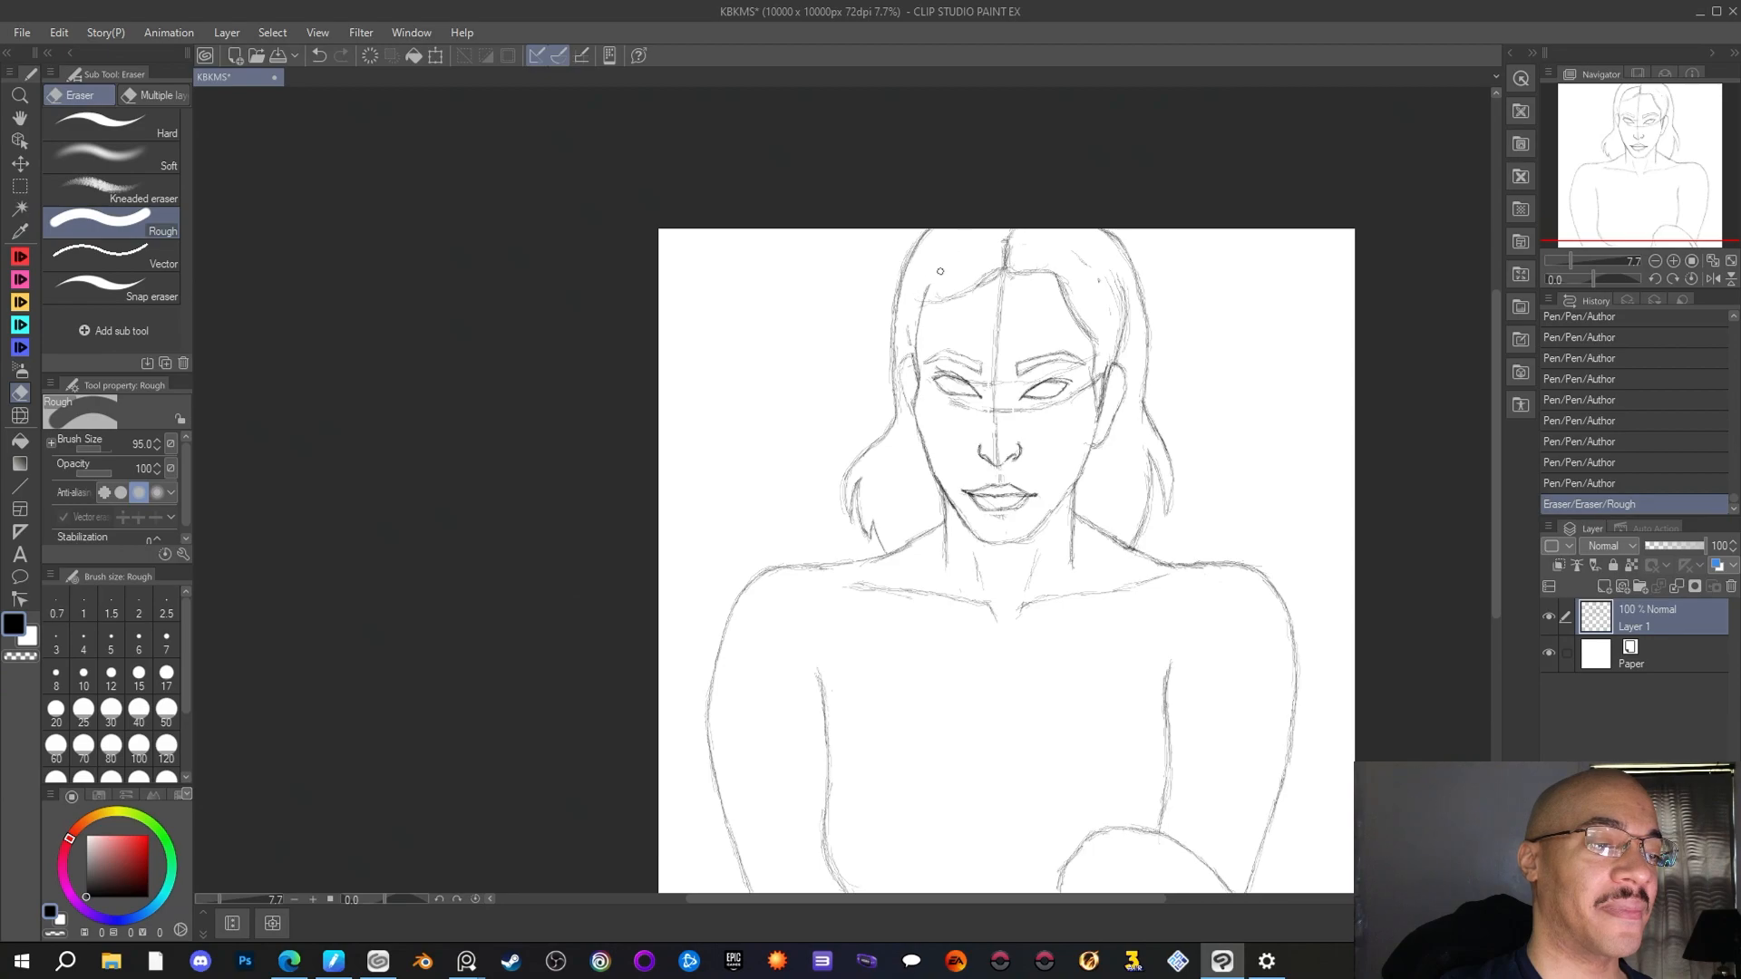
drag(981, 243, 1014, 259)
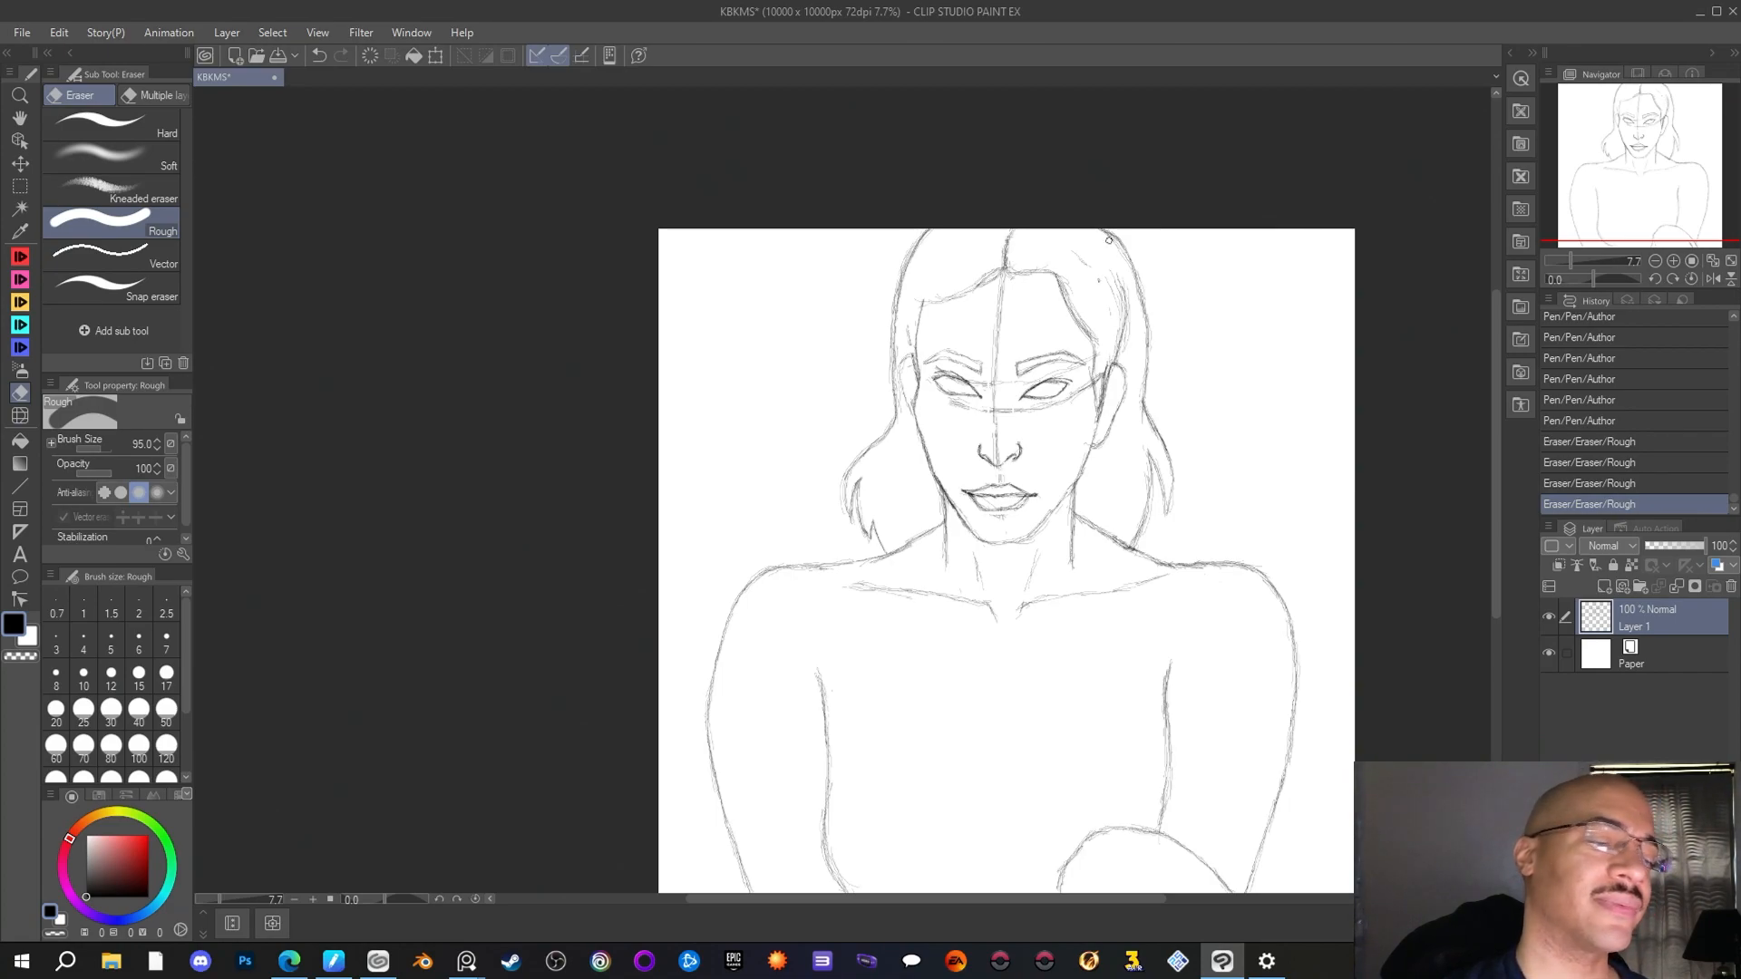
Reinforce the left hairline with Author pen strokes and add a strand curving from the parting toward the left temple
key(p)
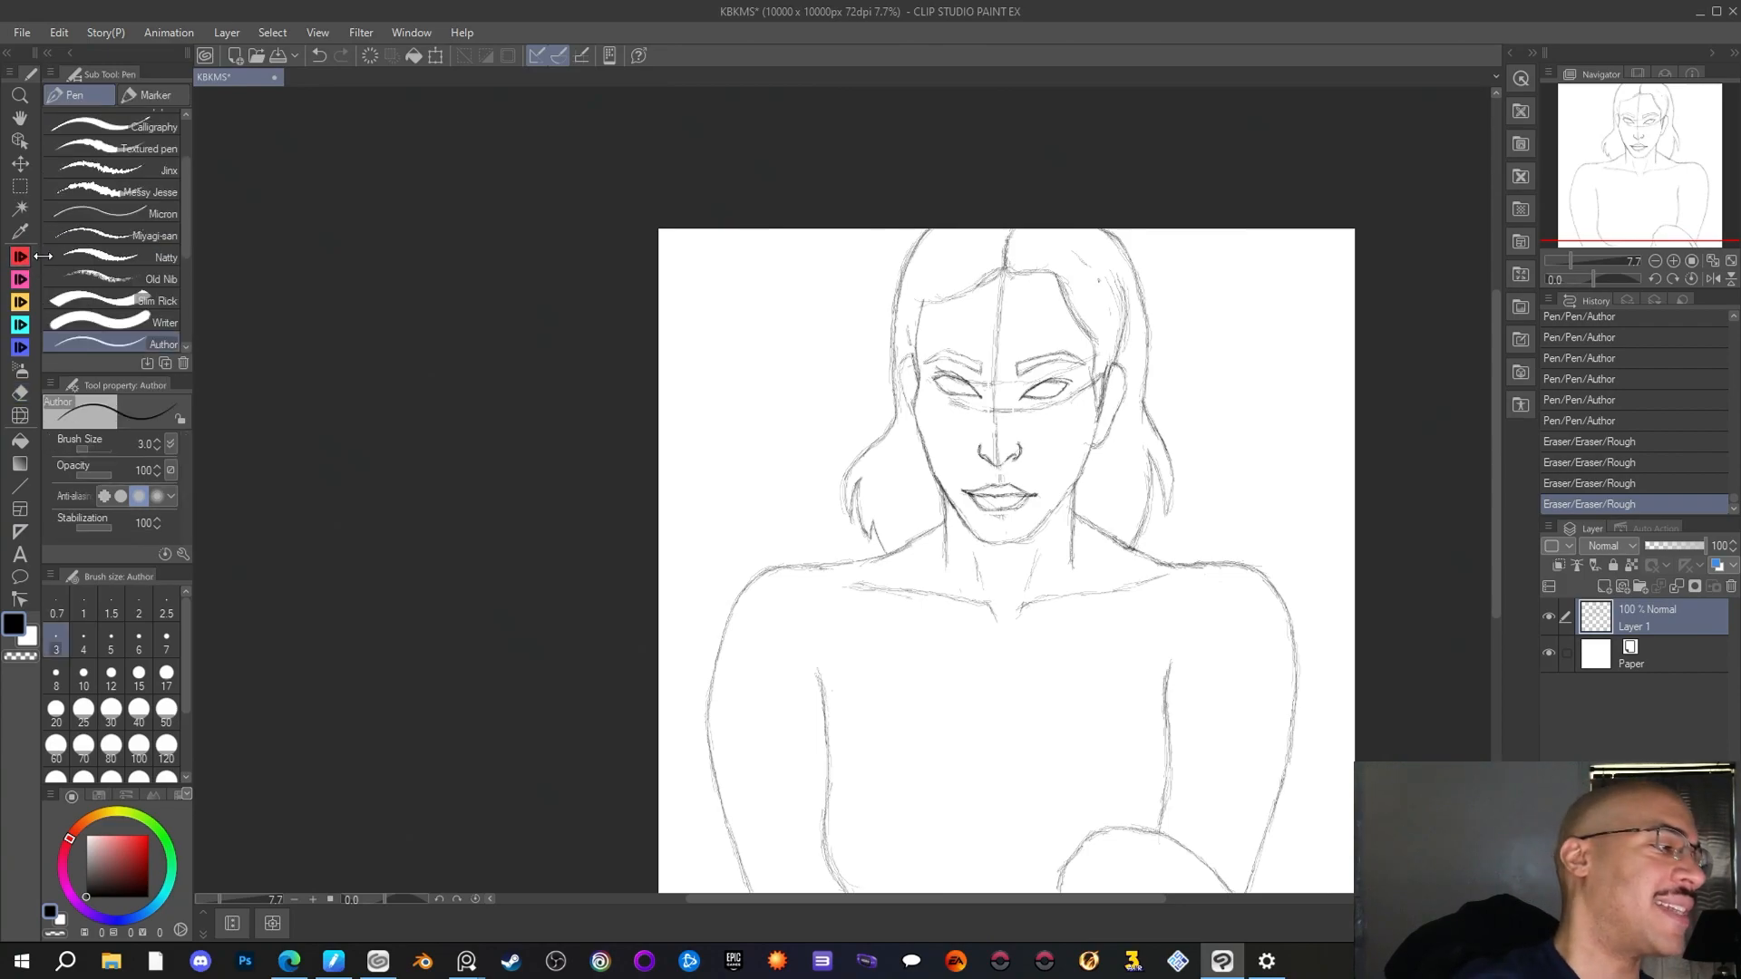
mouse_move(936, 297)
mouse_down()
mouse_move(1002, 272)
mouse_move(922, 307)
mouse_up()
drag(930, 299, 929, 310)
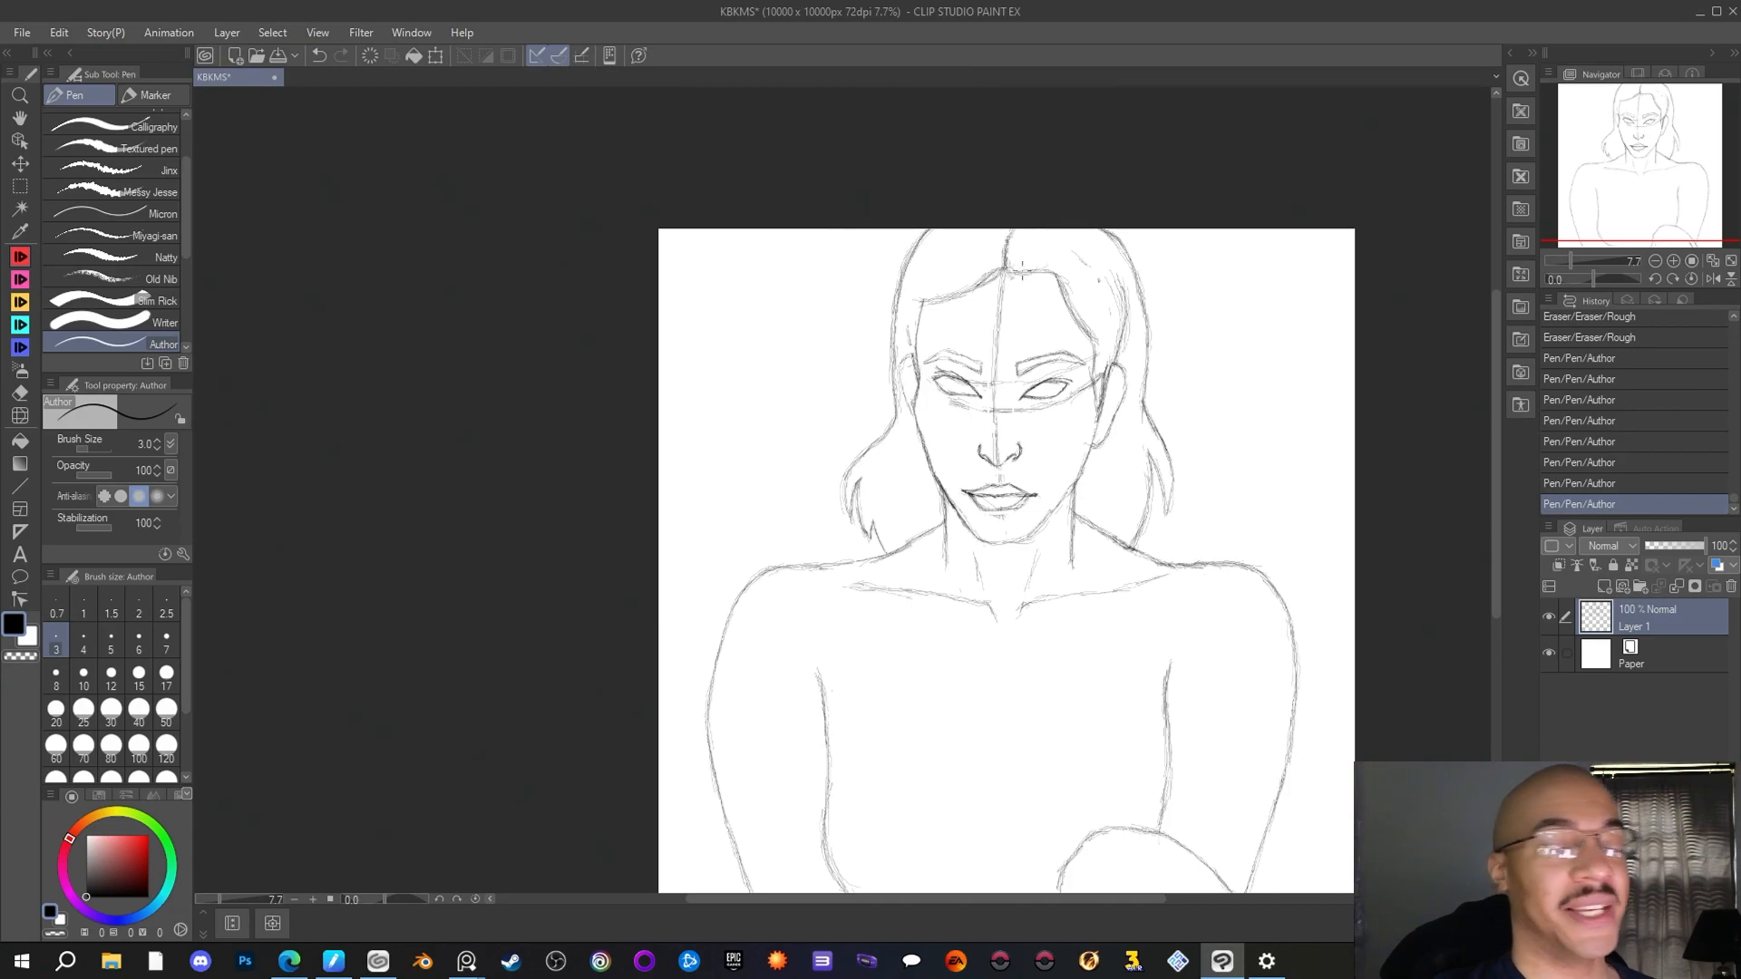
drag(999, 274, 943, 314)
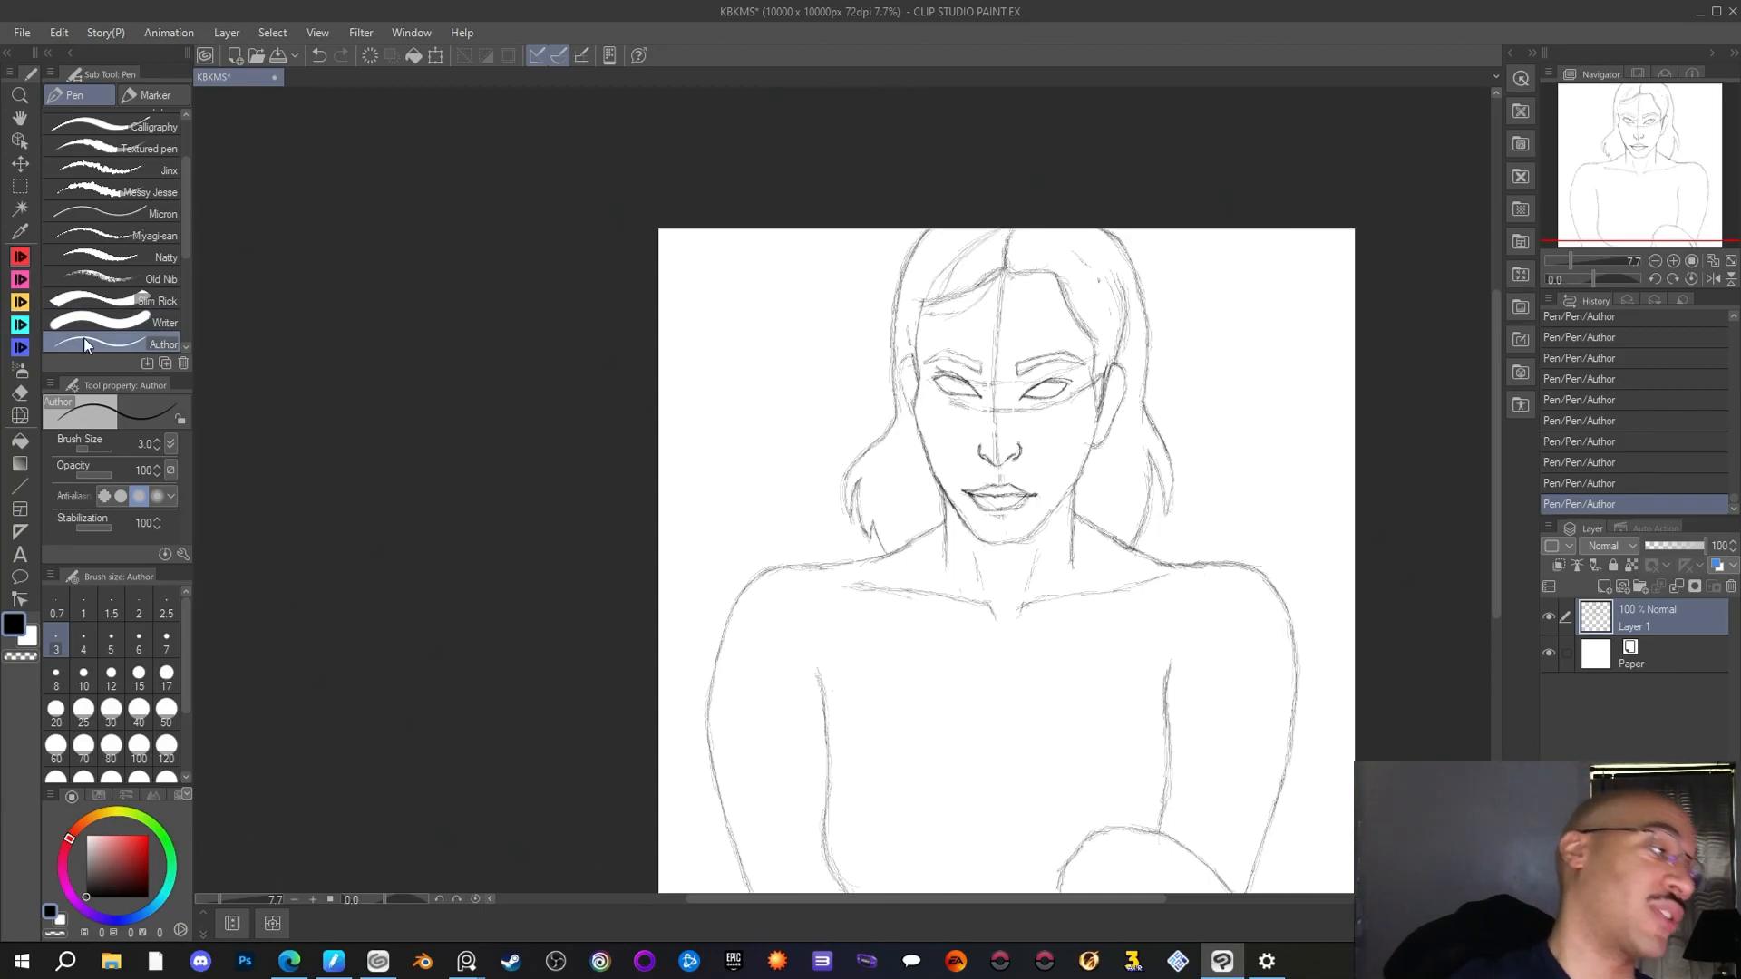
Erase the doubled left hairline, redraw it slightly lower with the Author pen, and strengthen the strand rising to the parting
click(20, 393)
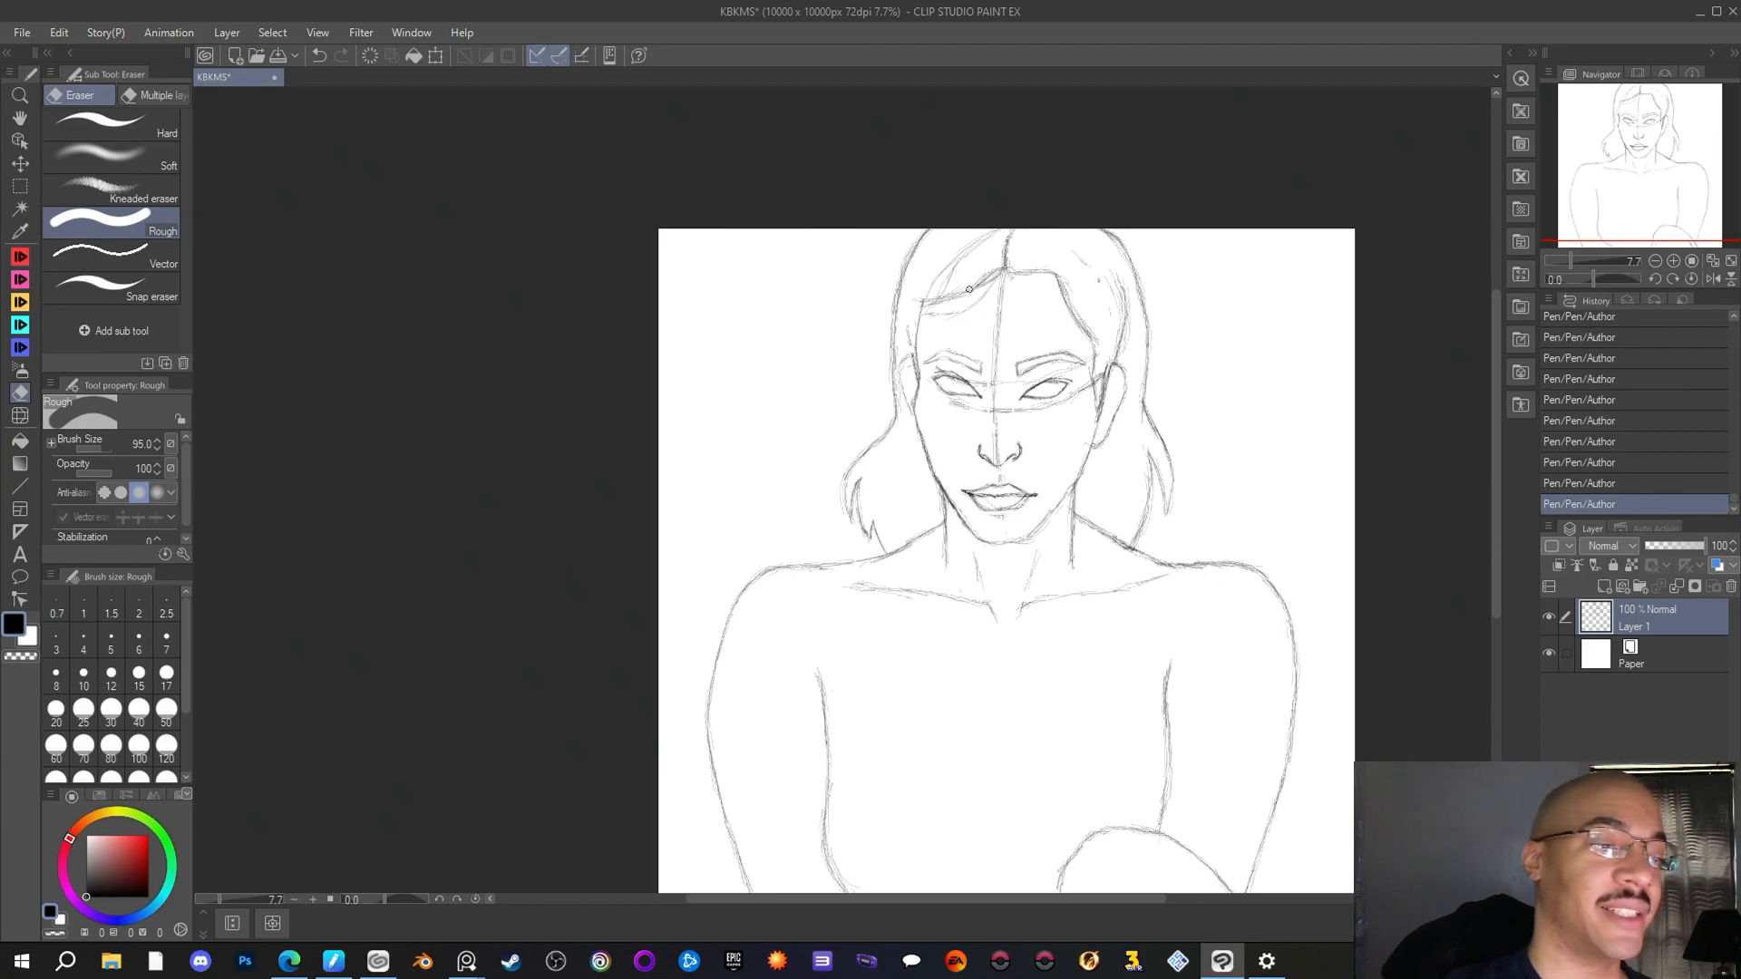
mouse_move(966, 290)
mouse_down()
mouse_move(923, 301)
mouse_move(954, 284)
mouse_up()
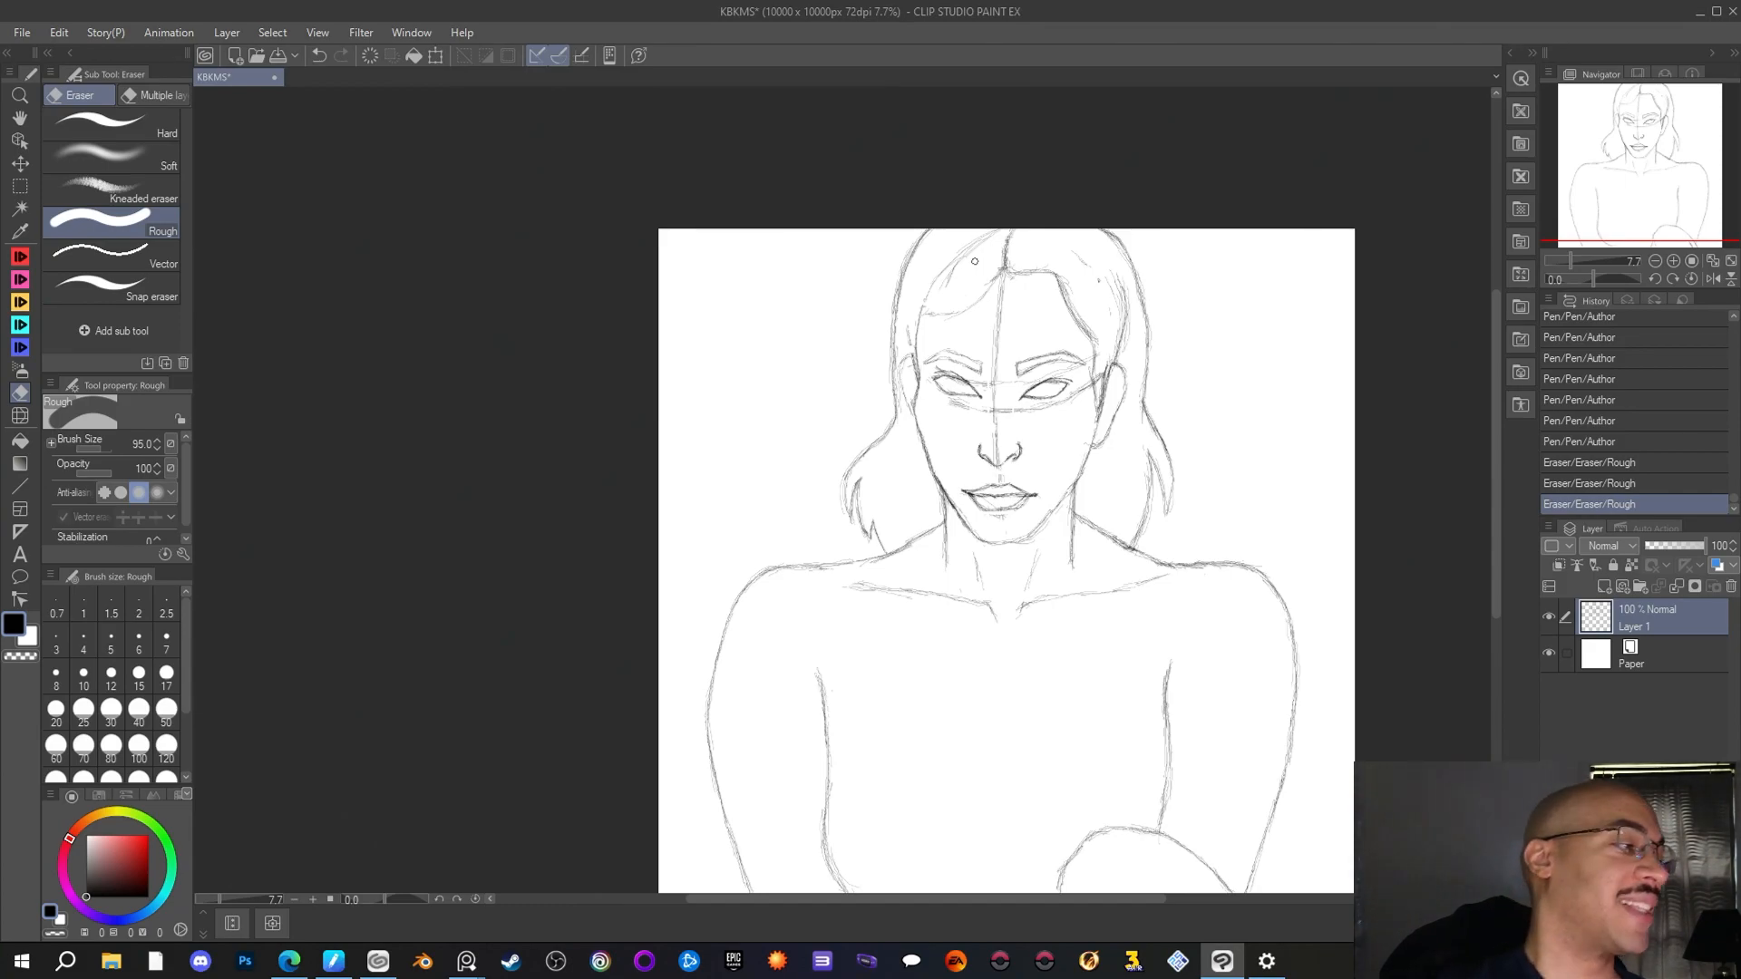
click(20, 257)
drag(945, 273, 983, 240)
drag(952, 268, 999, 232)
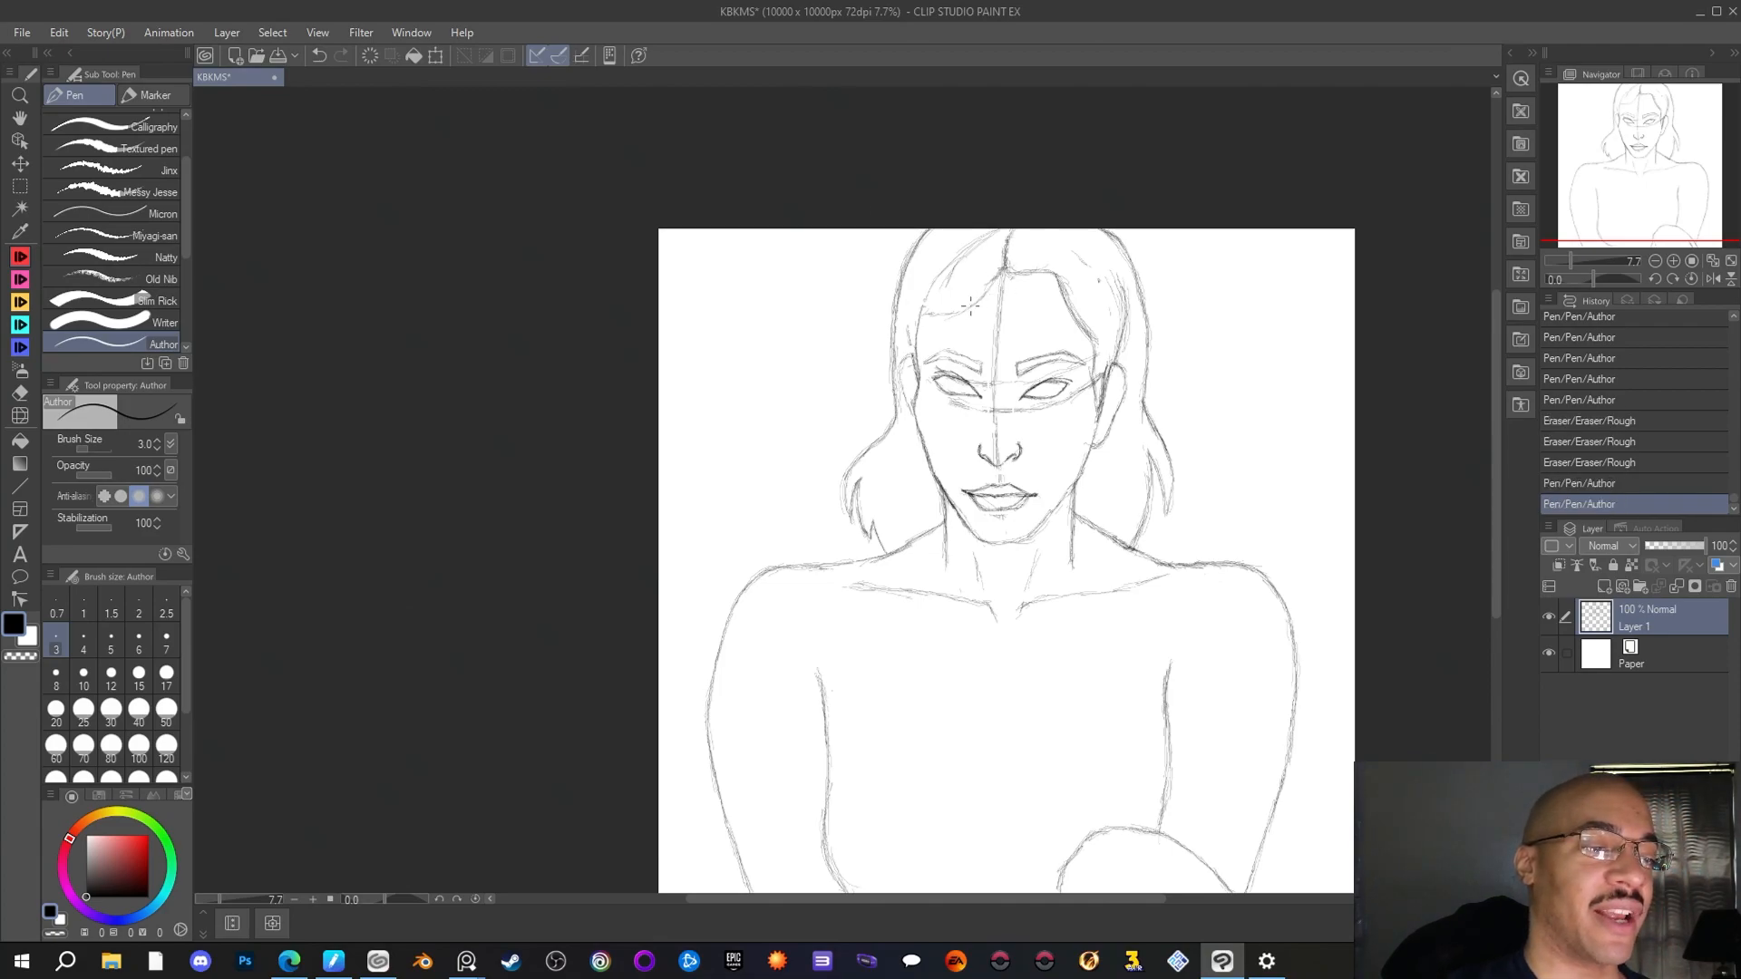
mouse_move(970, 305)
mouse_down()
mouse_move(924, 306)
mouse_move(979, 297)
mouse_up()
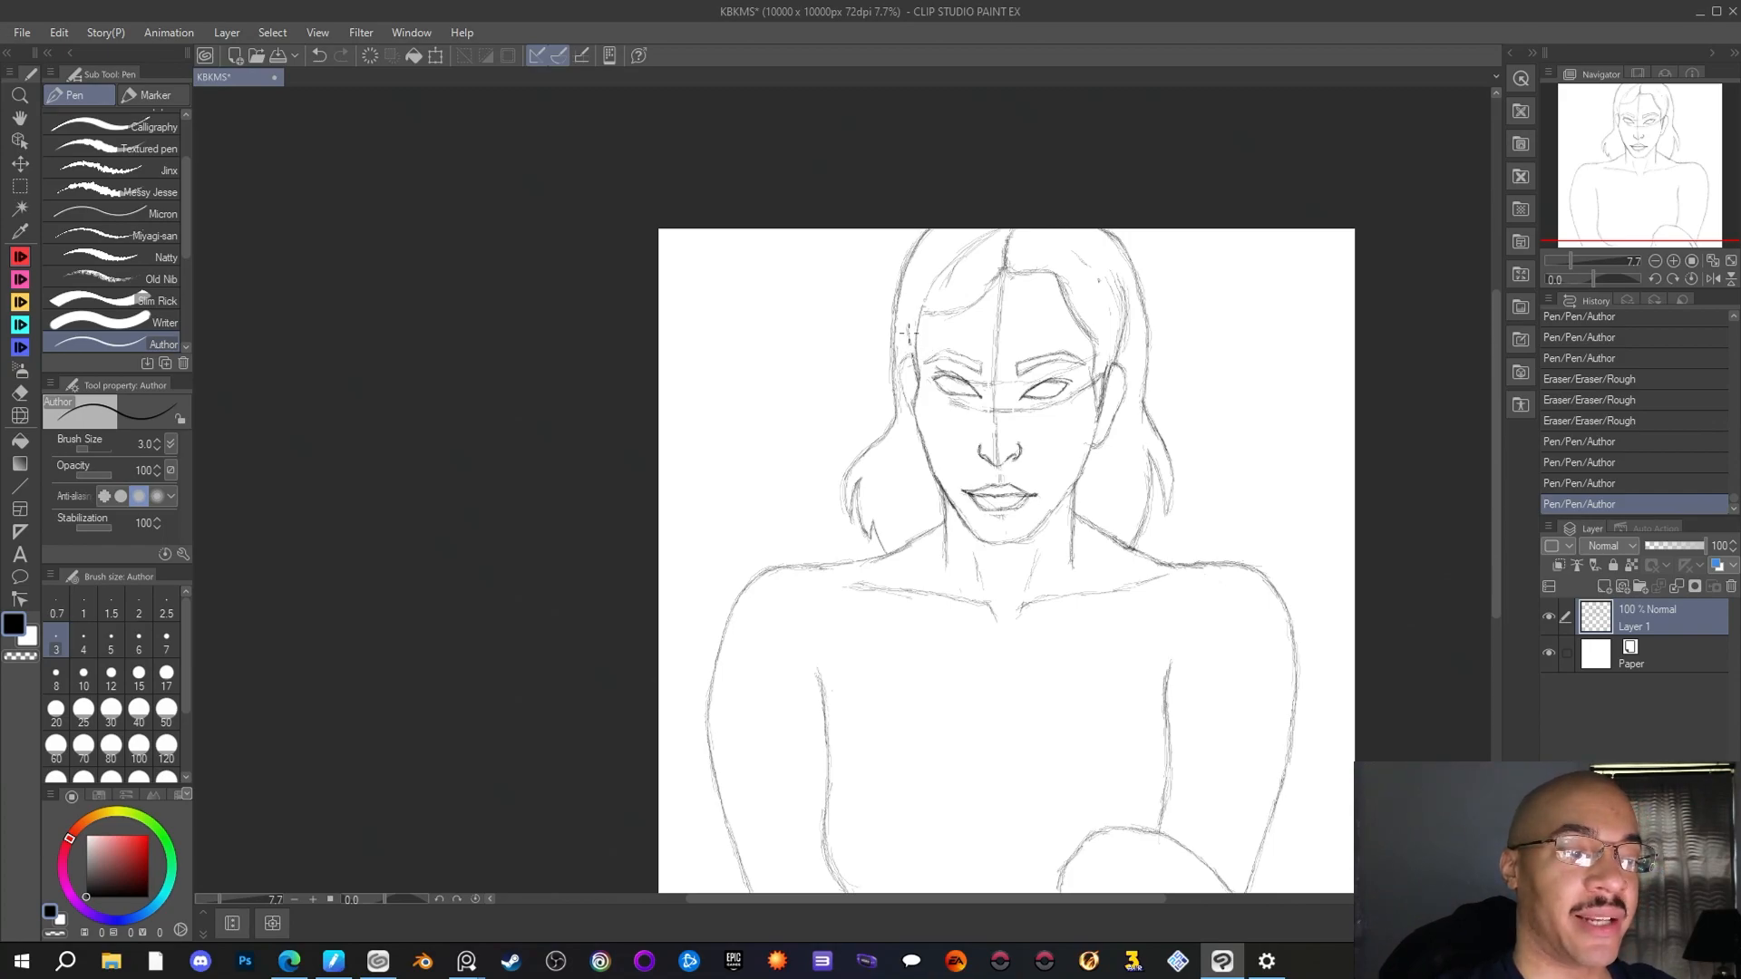
Add short hair strokes above the left ear and a strand sweeping from the canvas's upper edge to the left temple
drag(907, 333, 907, 363)
drag(907, 365, 904, 356)
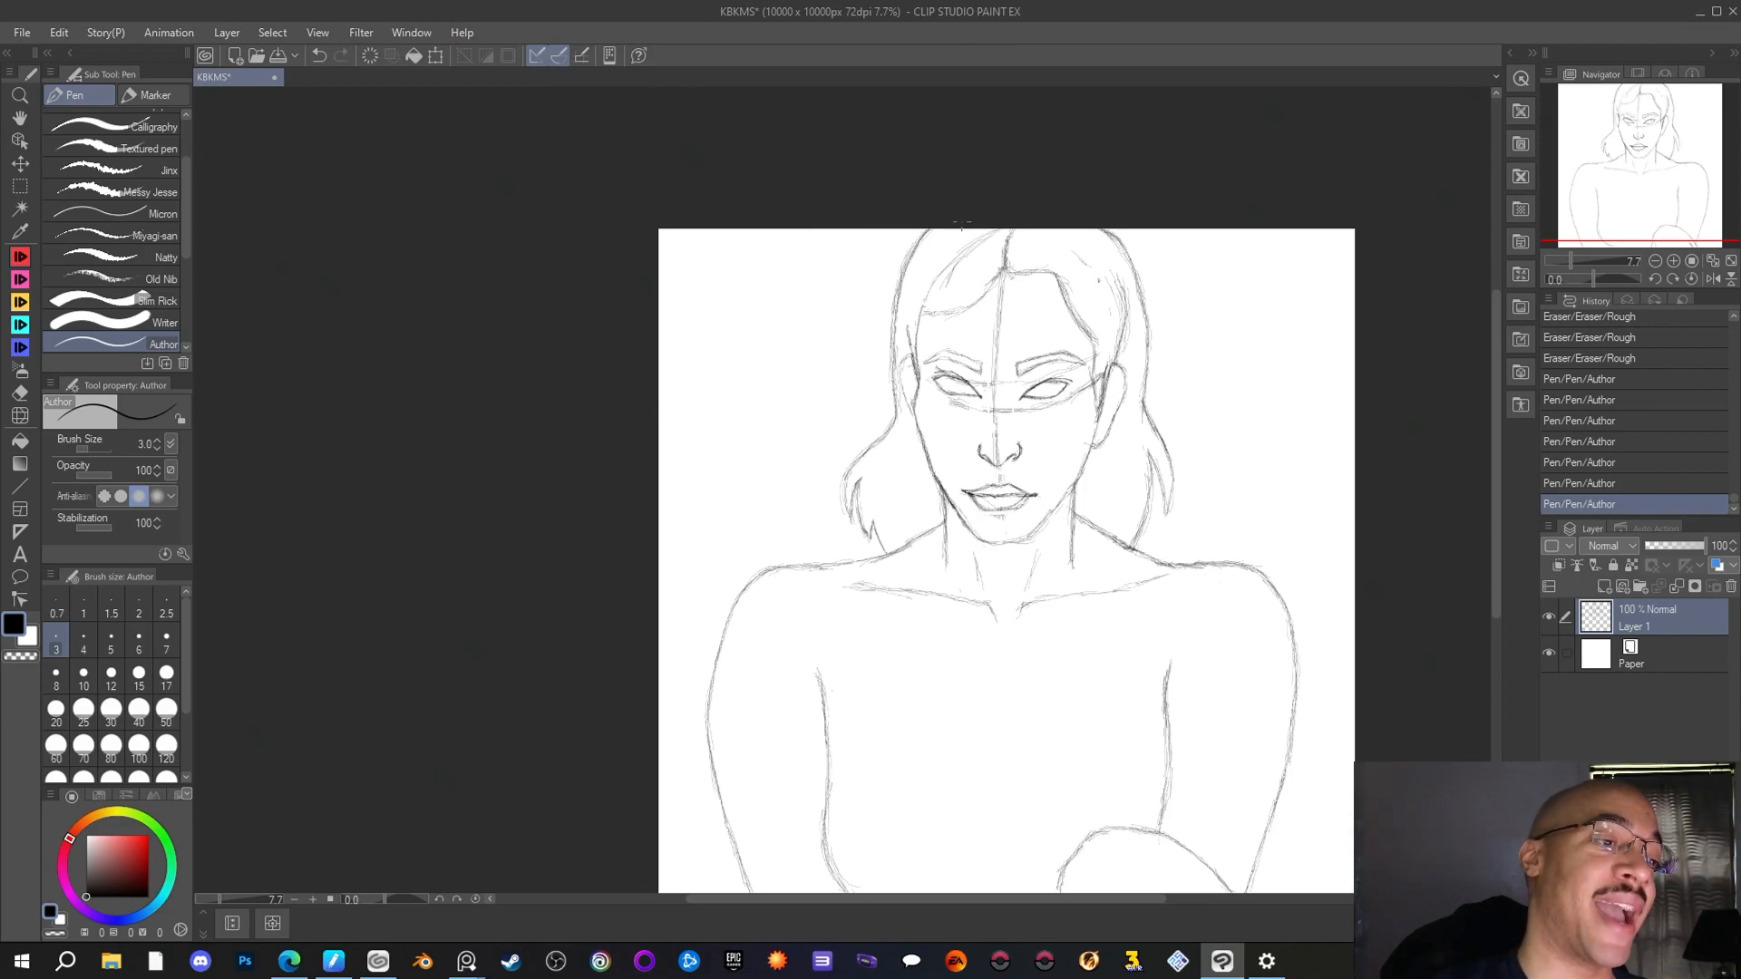
mouse_move(977, 234)
mouse_down()
mouse_move(935, 256)
mouse_move(906, 319)
mouse_up()
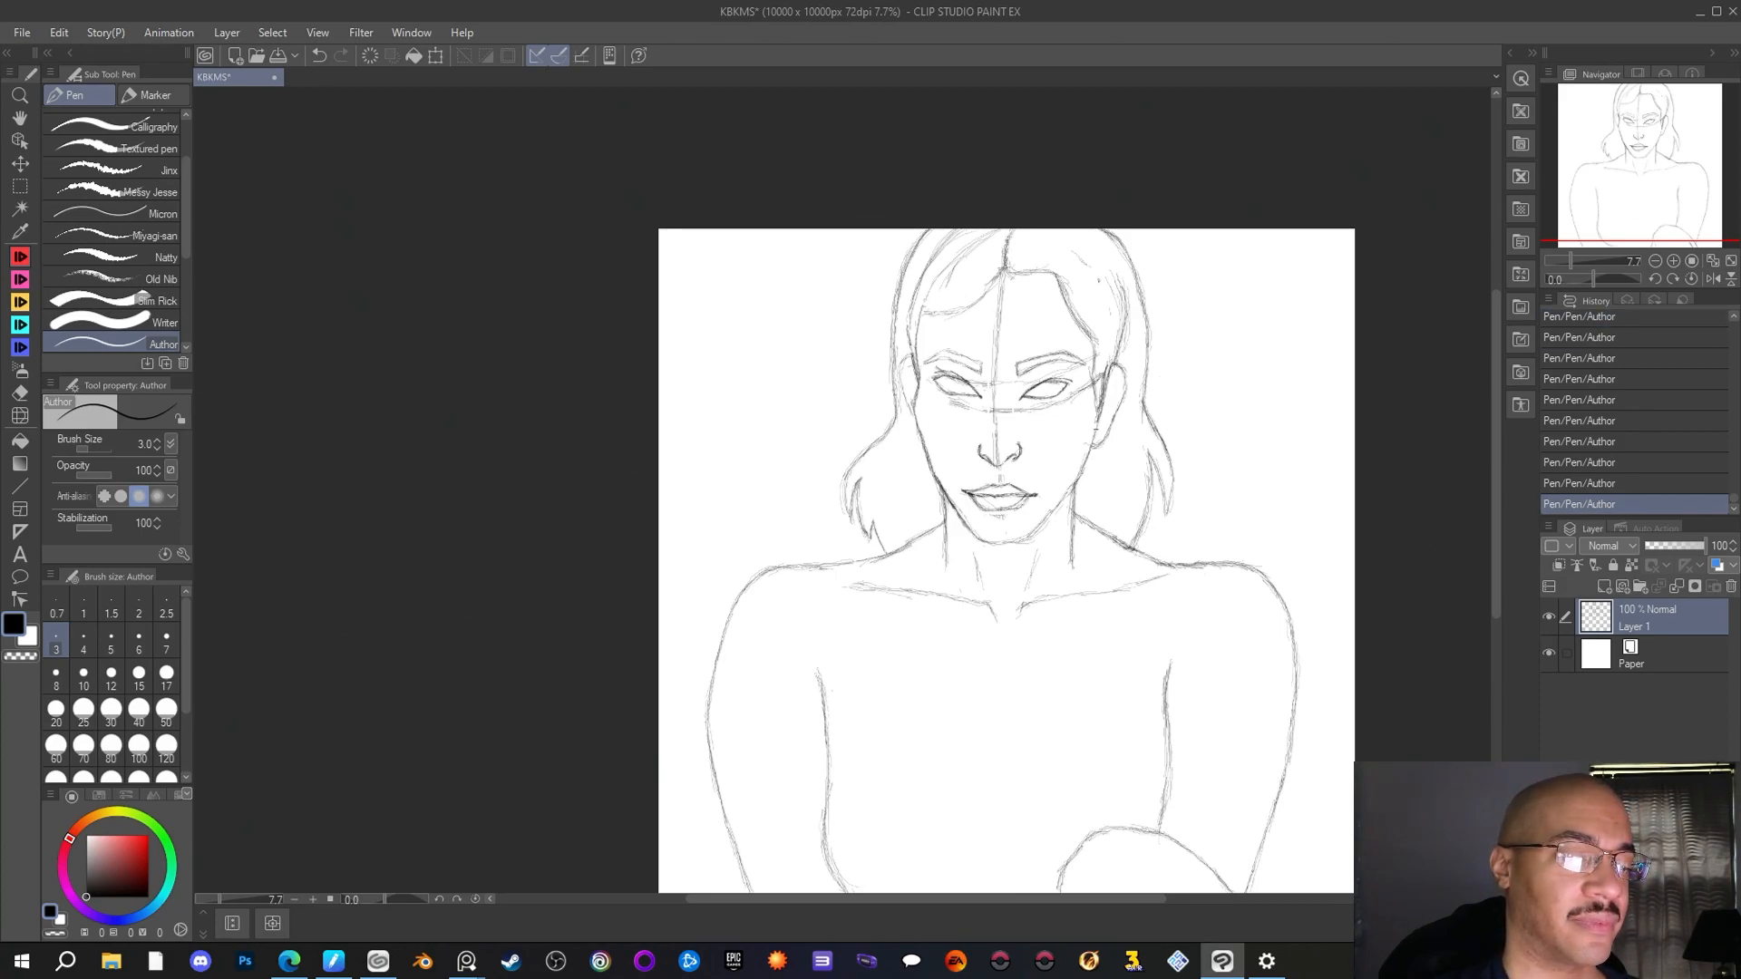
Save the KBKMS drawing
drag(1611, 170, 1611, 181)
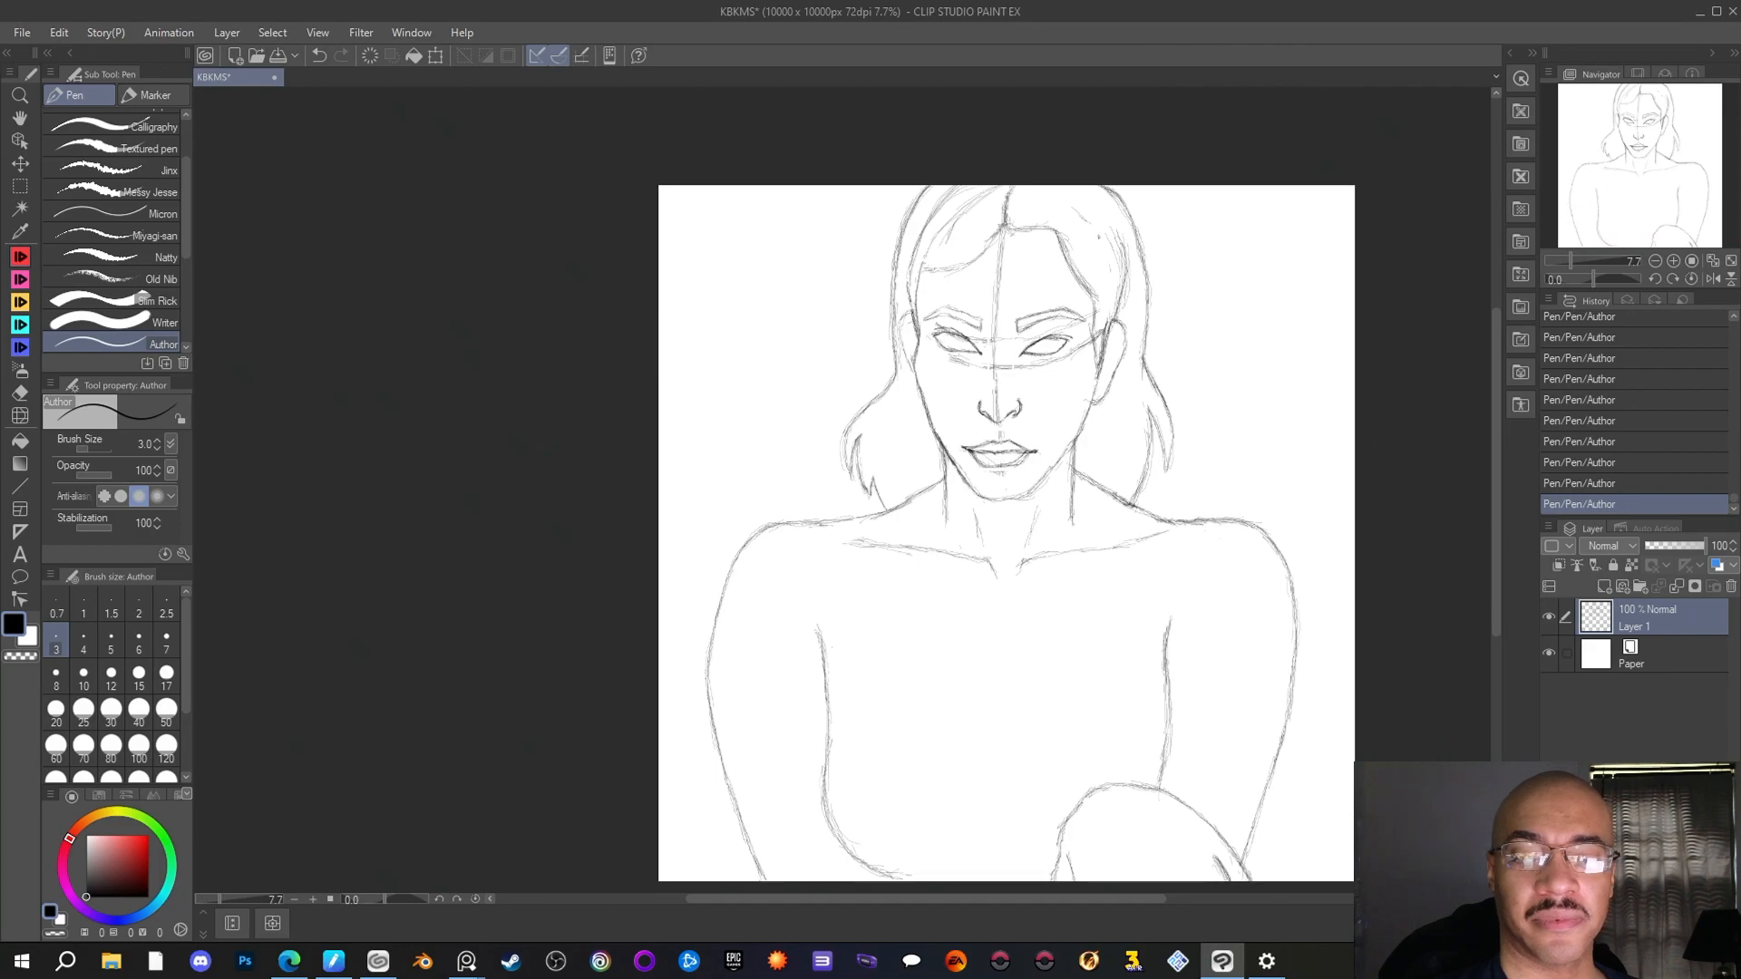
key(alt+Tab)
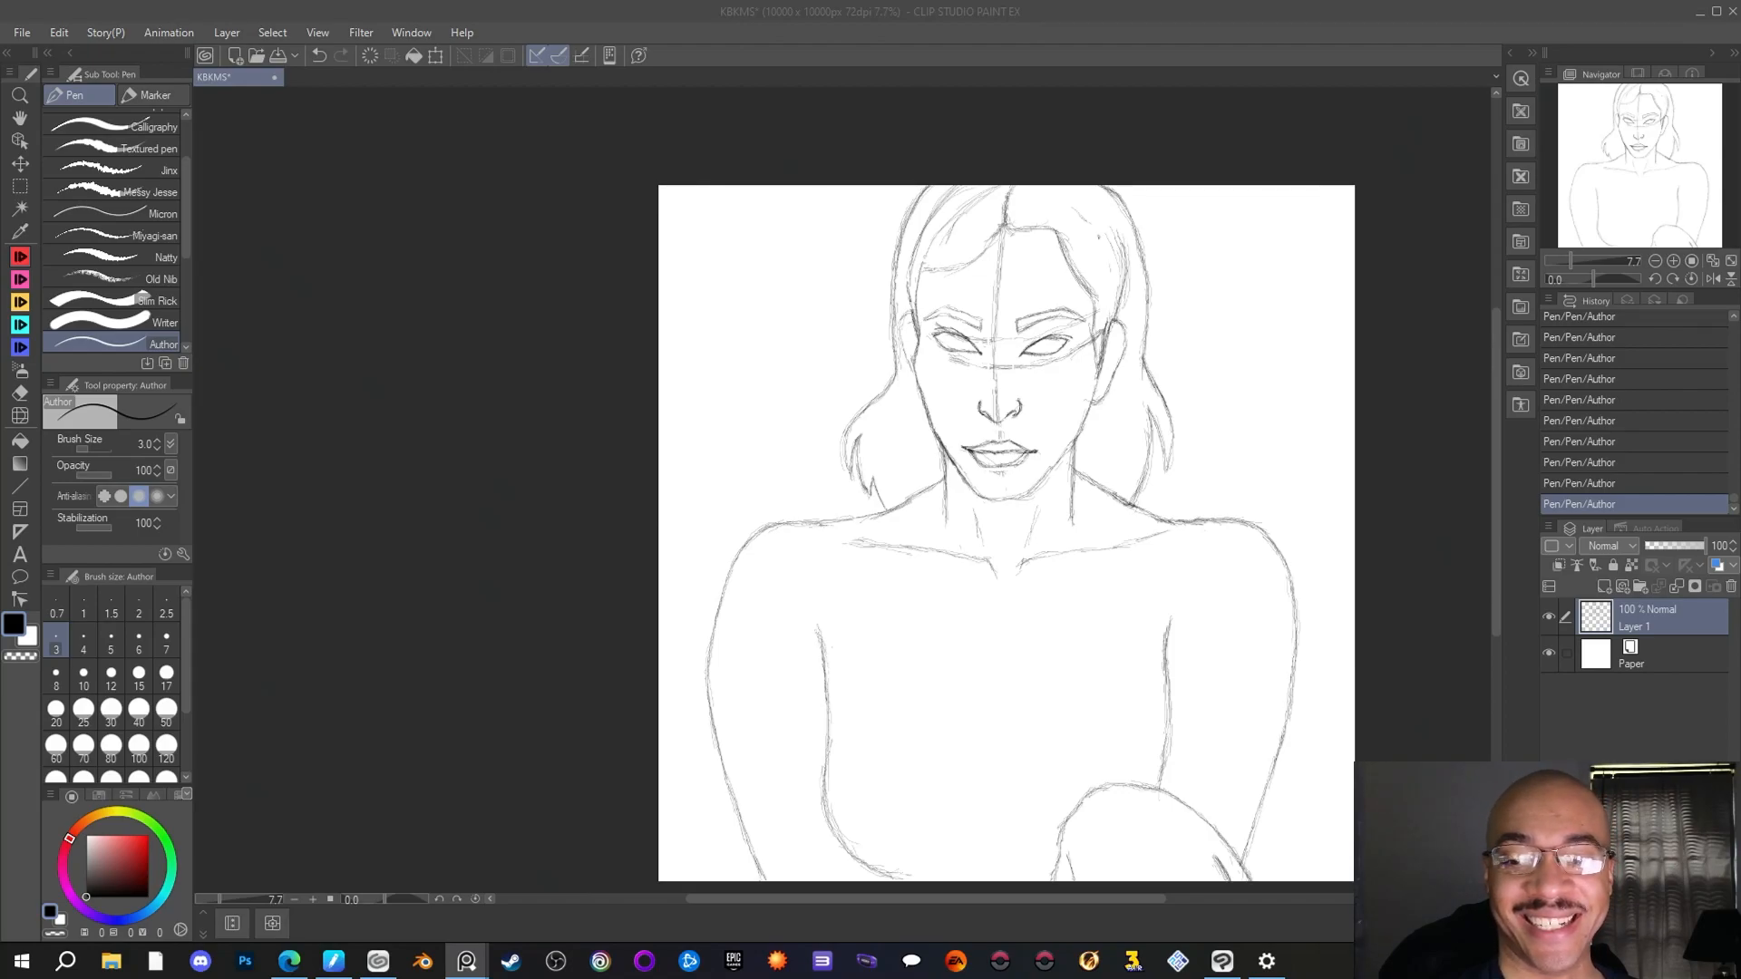
key(alt+Tab)
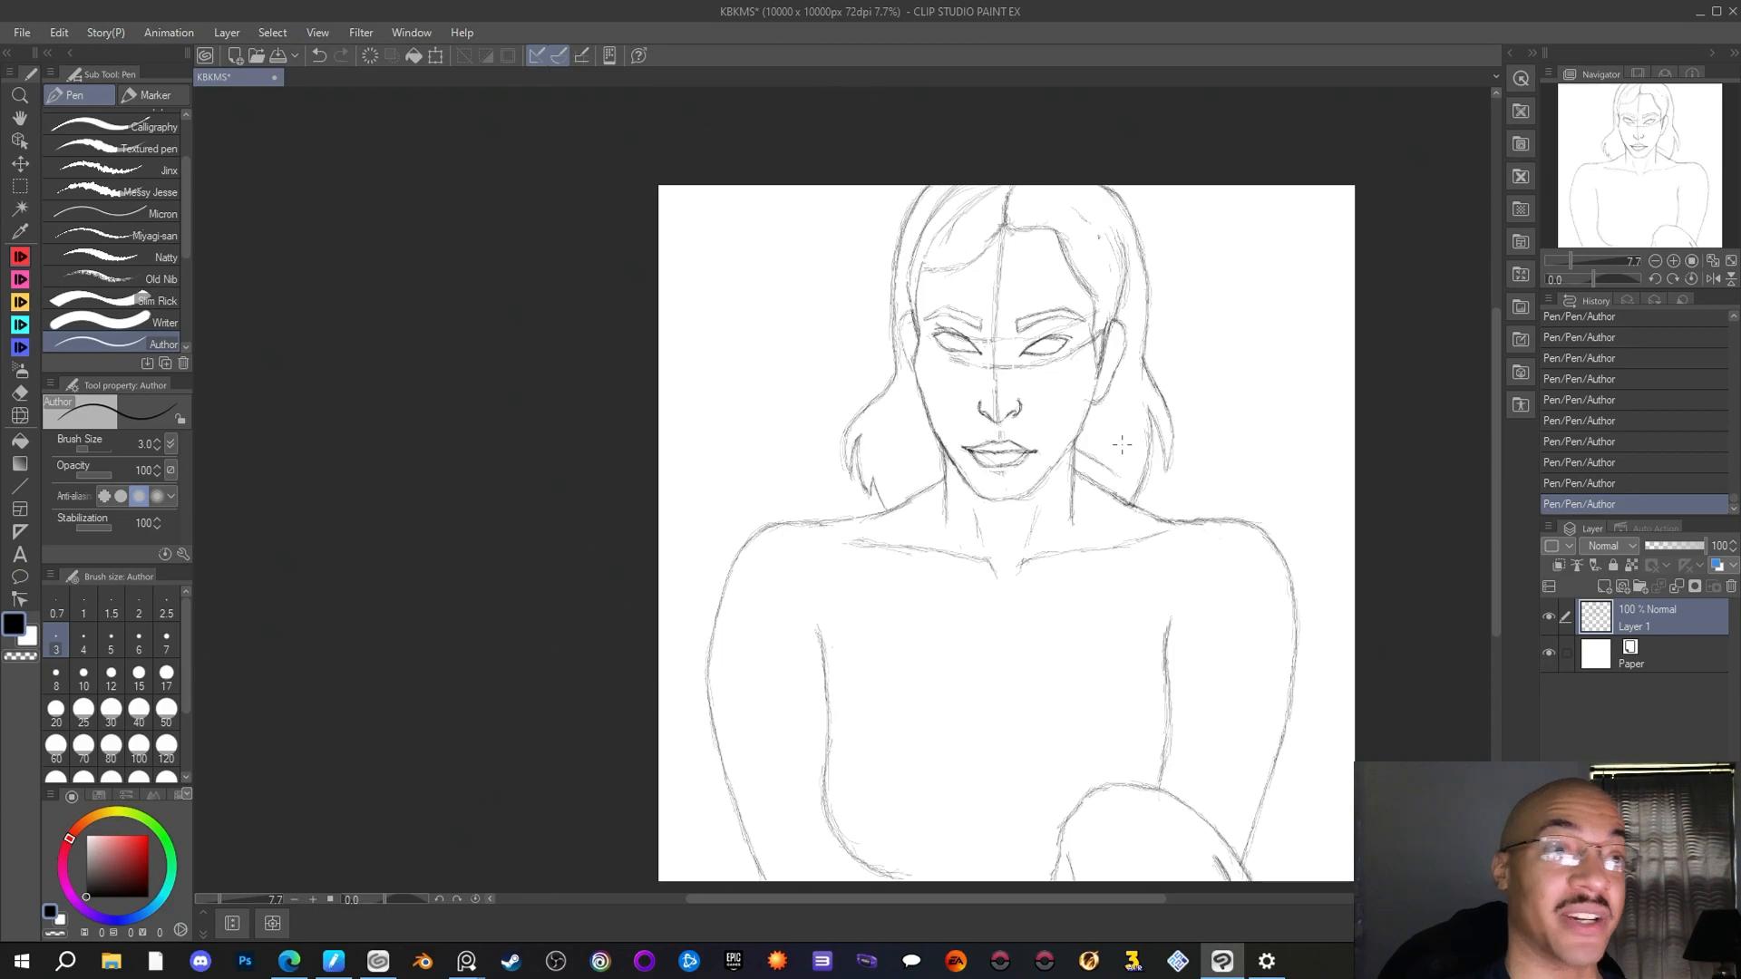
click(22, 32)
click(85, 170)
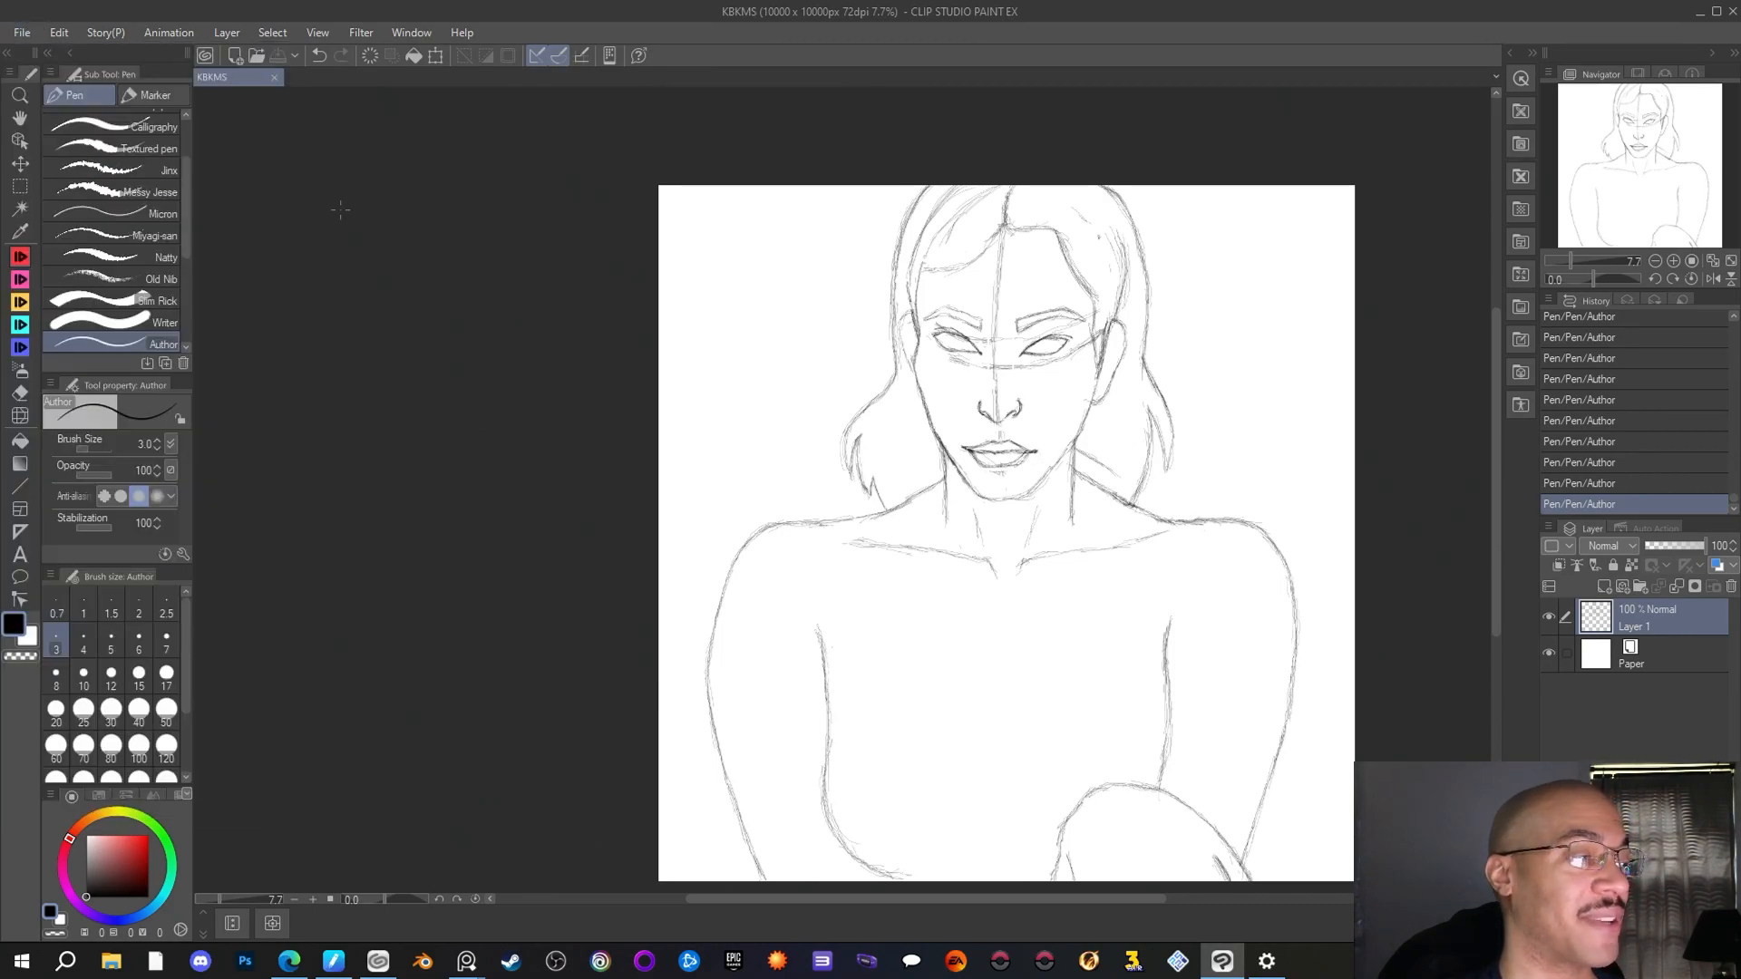
Sketch a higher slope from neck to right-hand shoulder, extend the neck line onto the chest, and trim the excess beside the jaw
drag(1081, 446, 1153, 502)
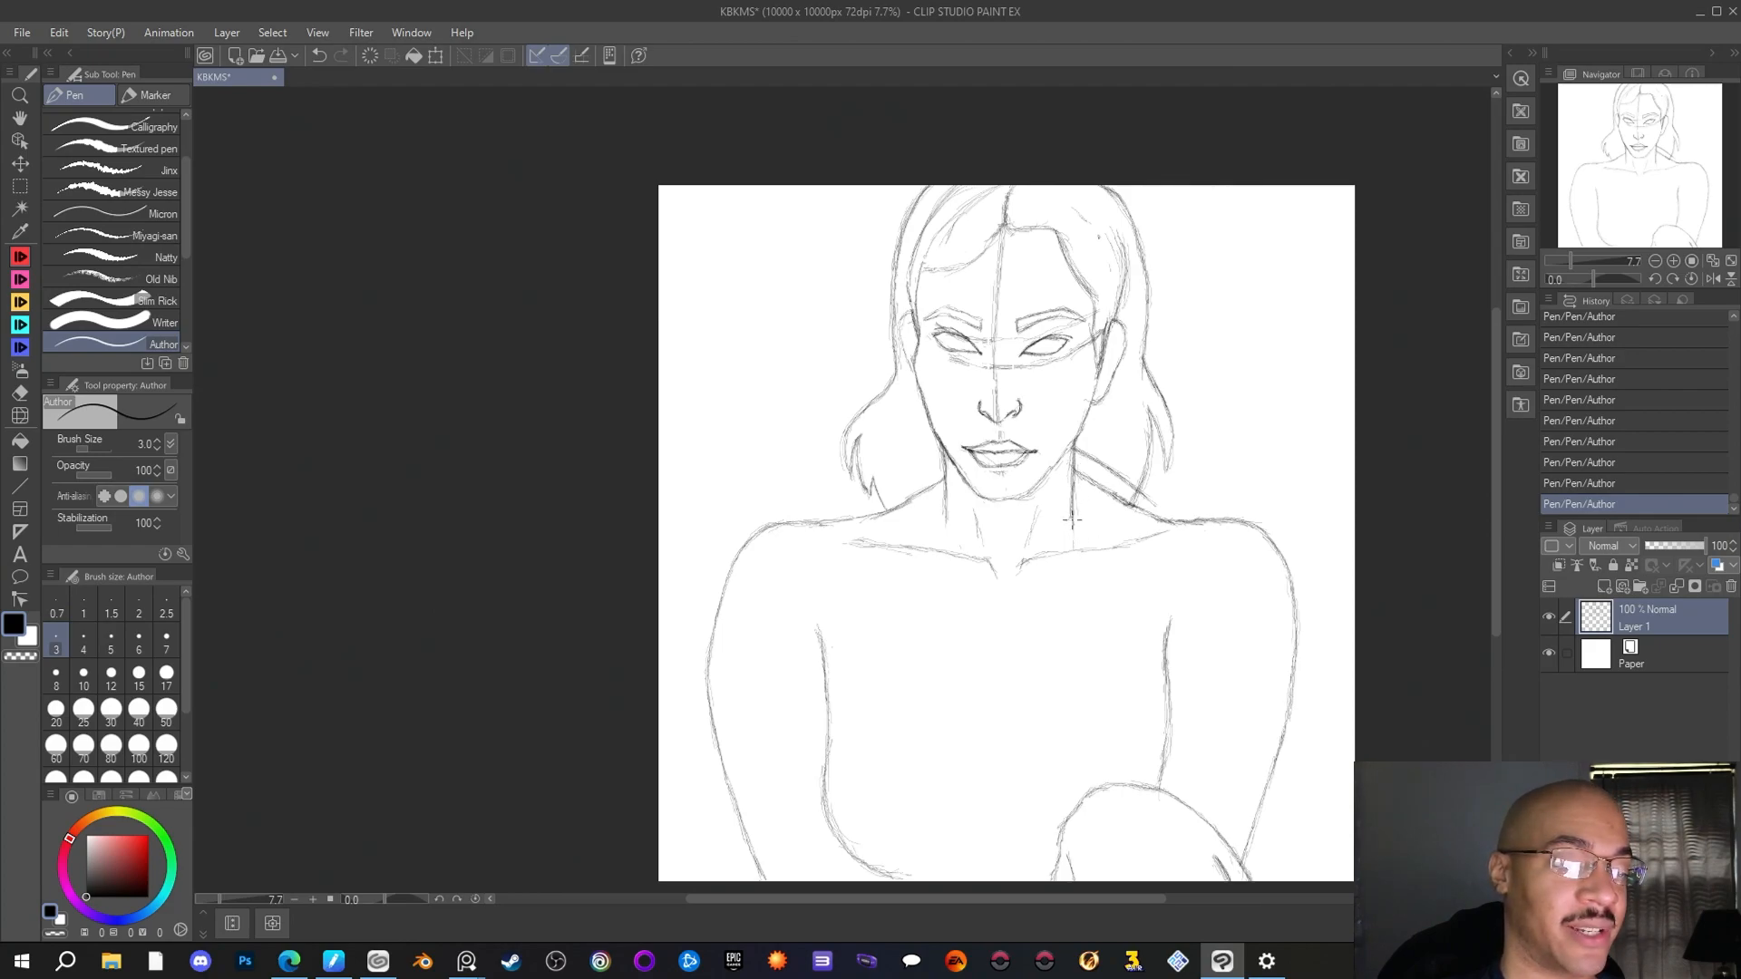
drag(1072, 521, 1077, 606)
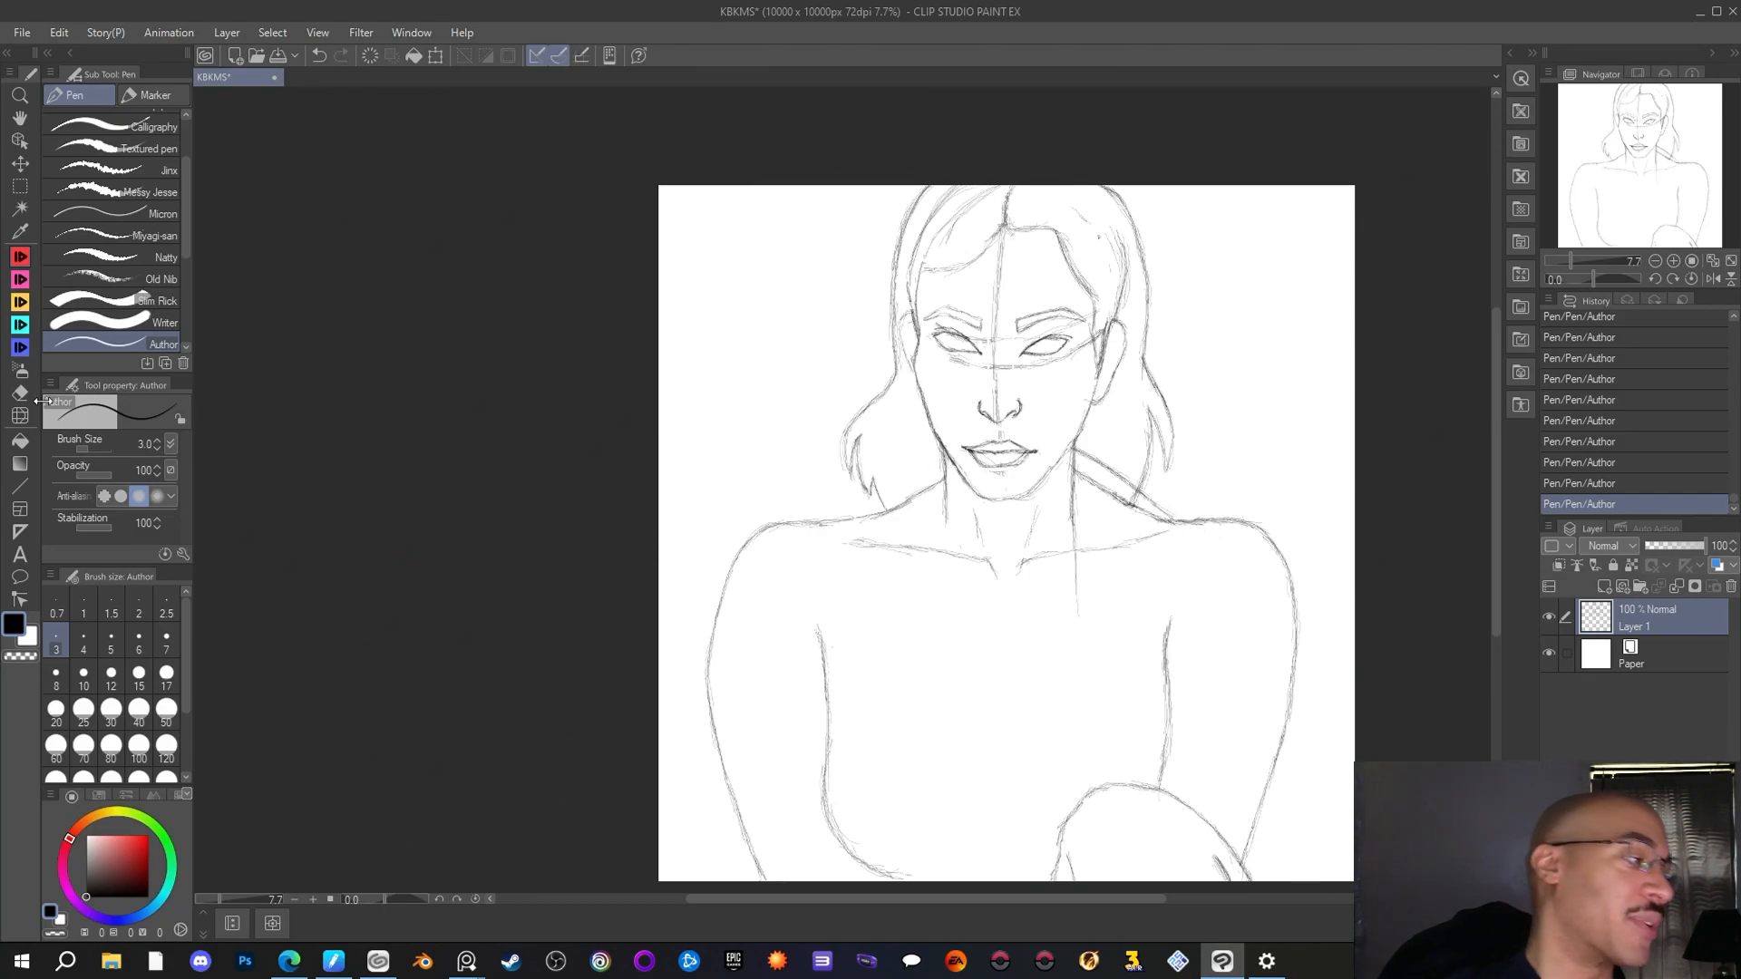
key(e)
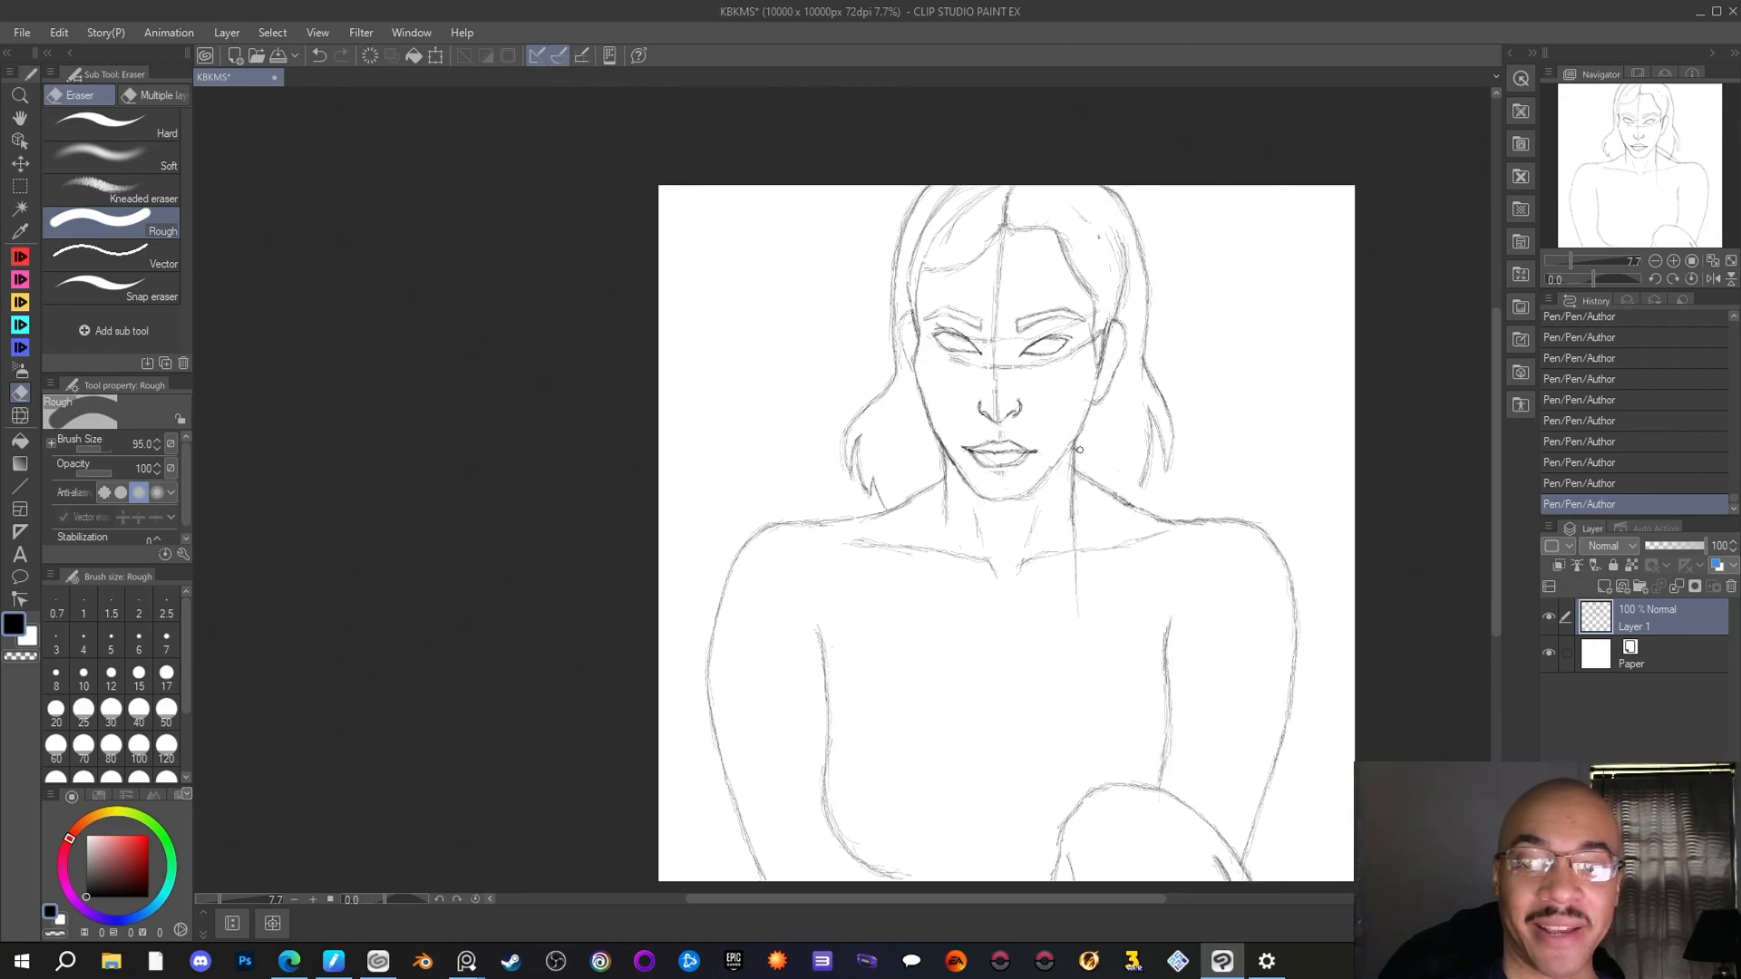
drag(1085, 451, 1079, 420)
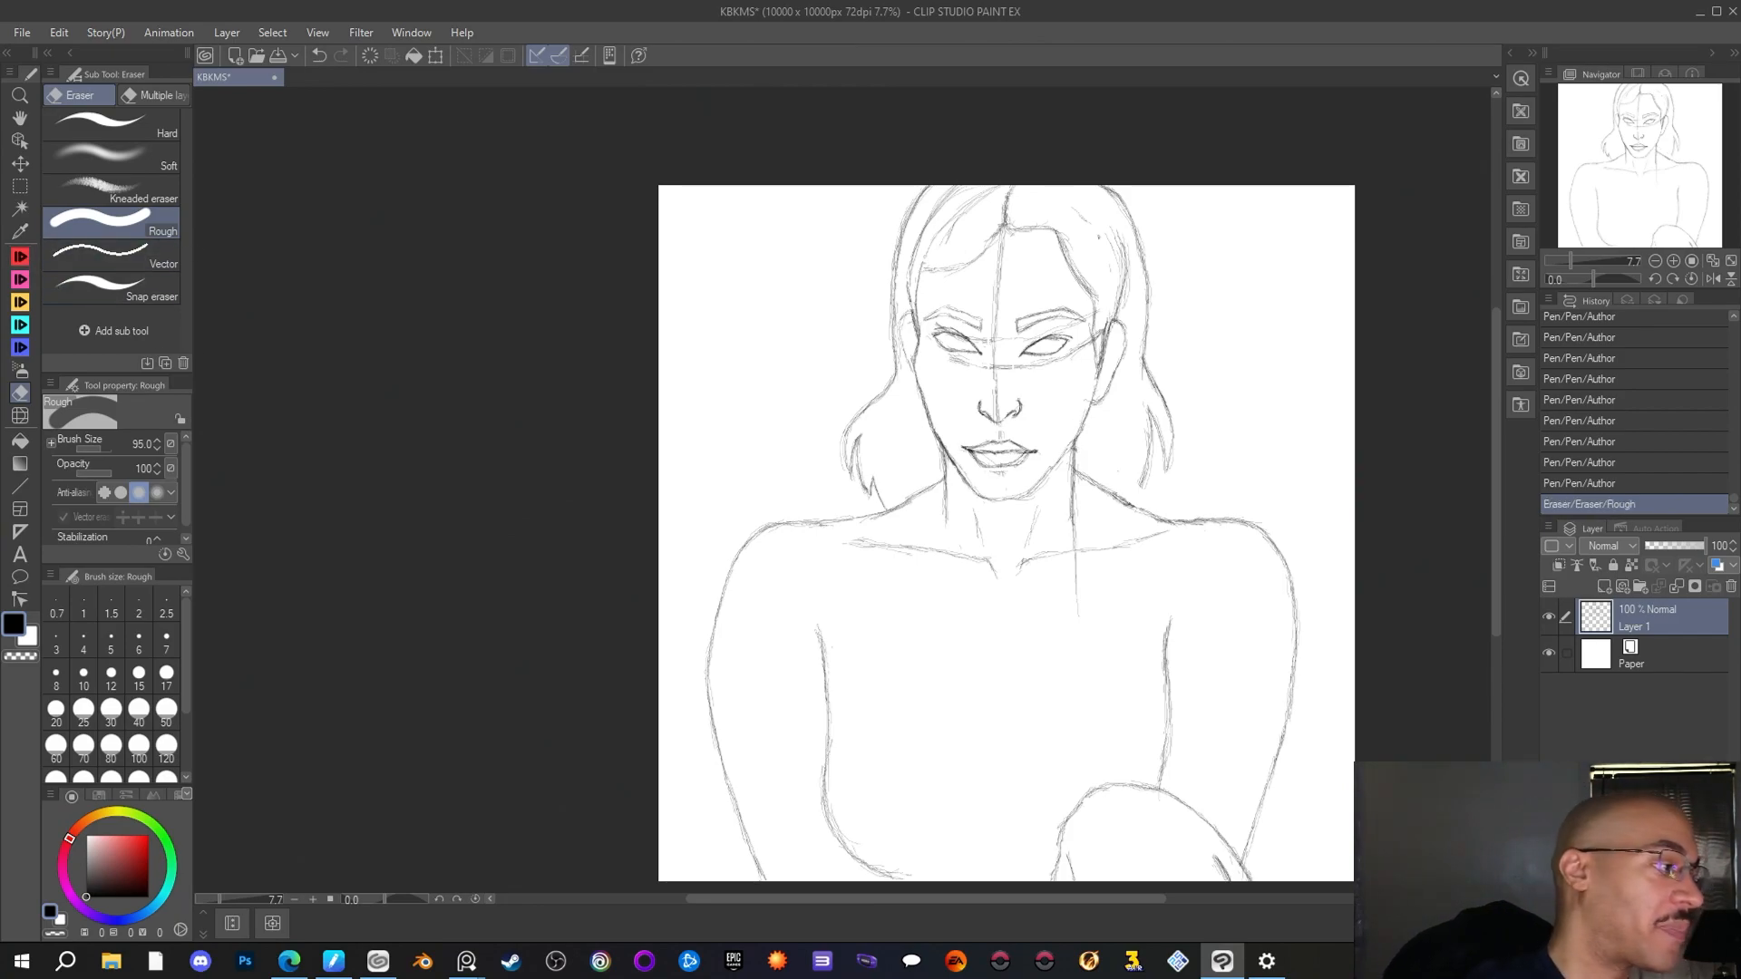
Redraw the start of the raised right-hand shoulder slope beside the jaw with short Author pen strokes
click(16, 270)
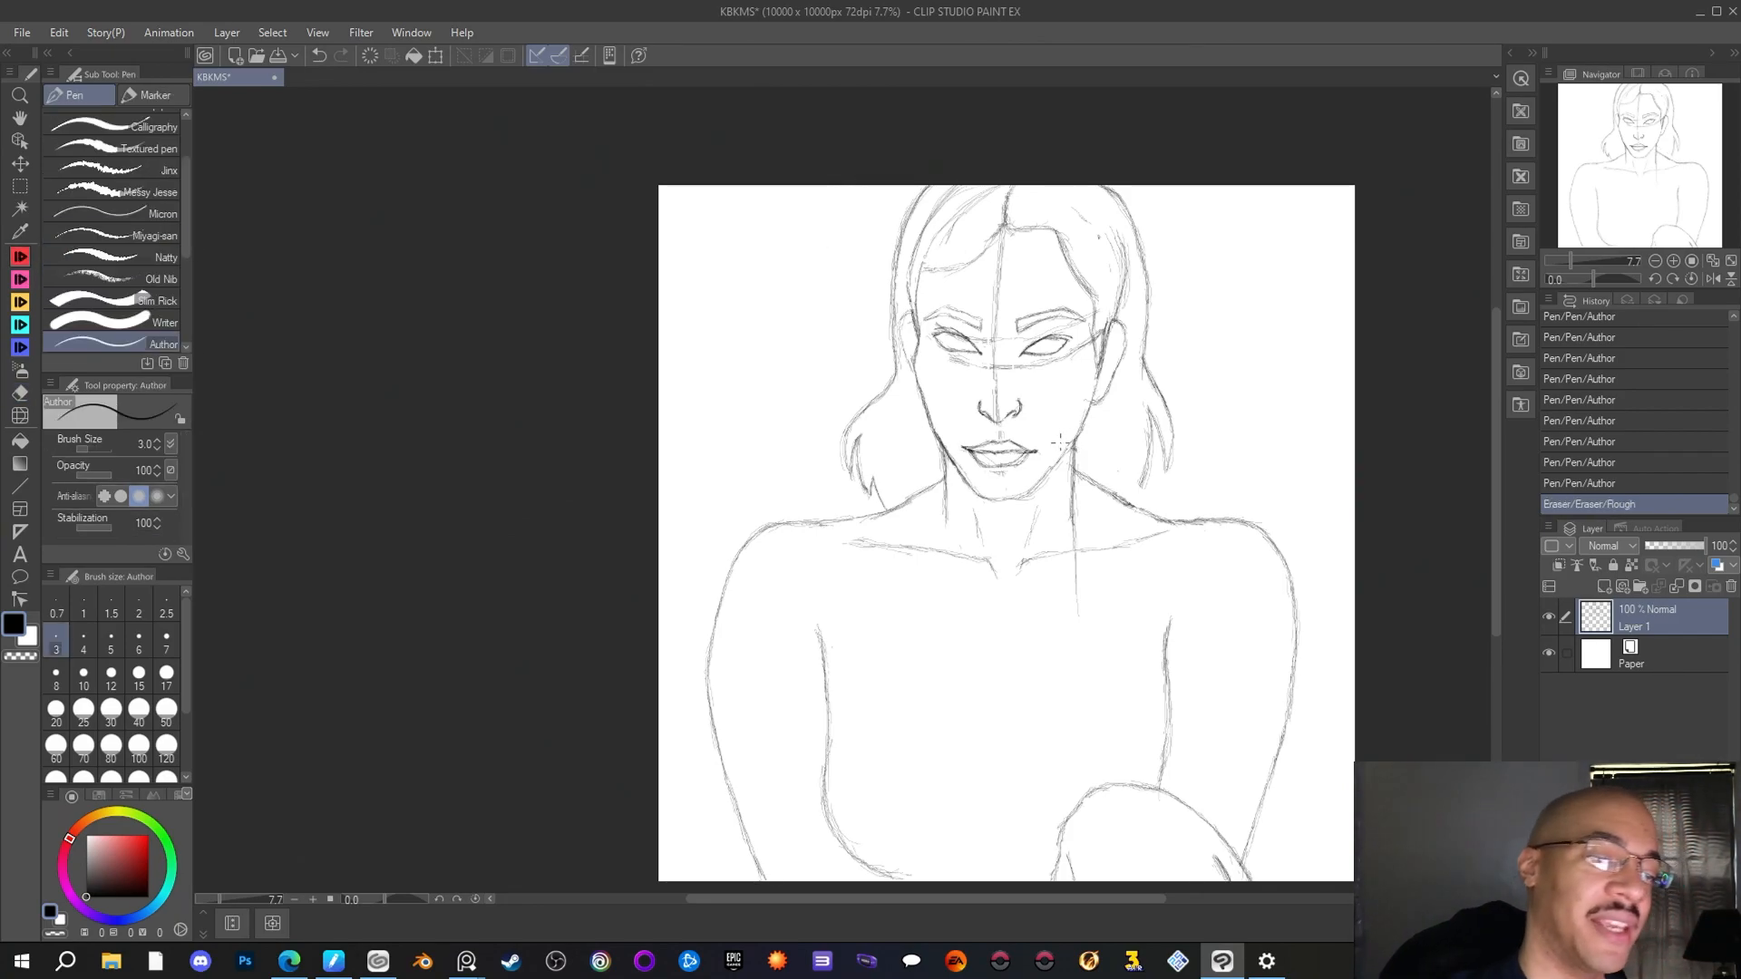
drag(1076, 460, 1088, 469)
drag(1076, 457, 1095, 467)
drag(1076, 451, 1098, 469)
drag(1077, 454, 1106, 472)
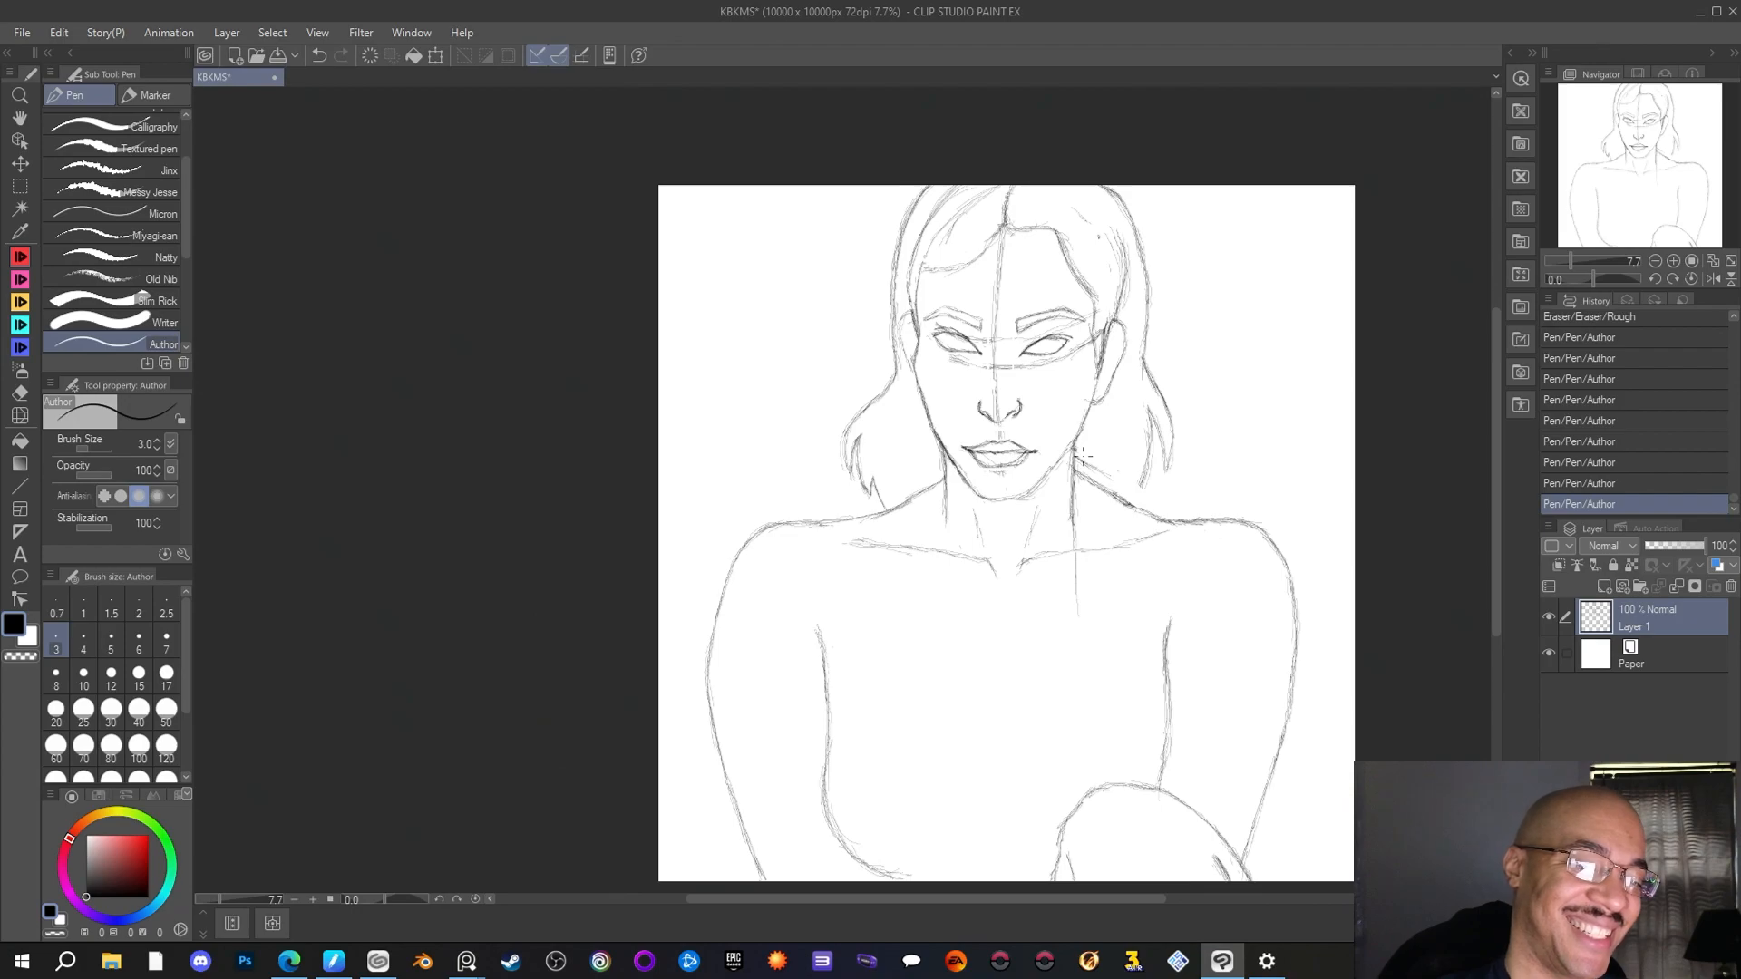
drag(1083, 456, 1099, 470)
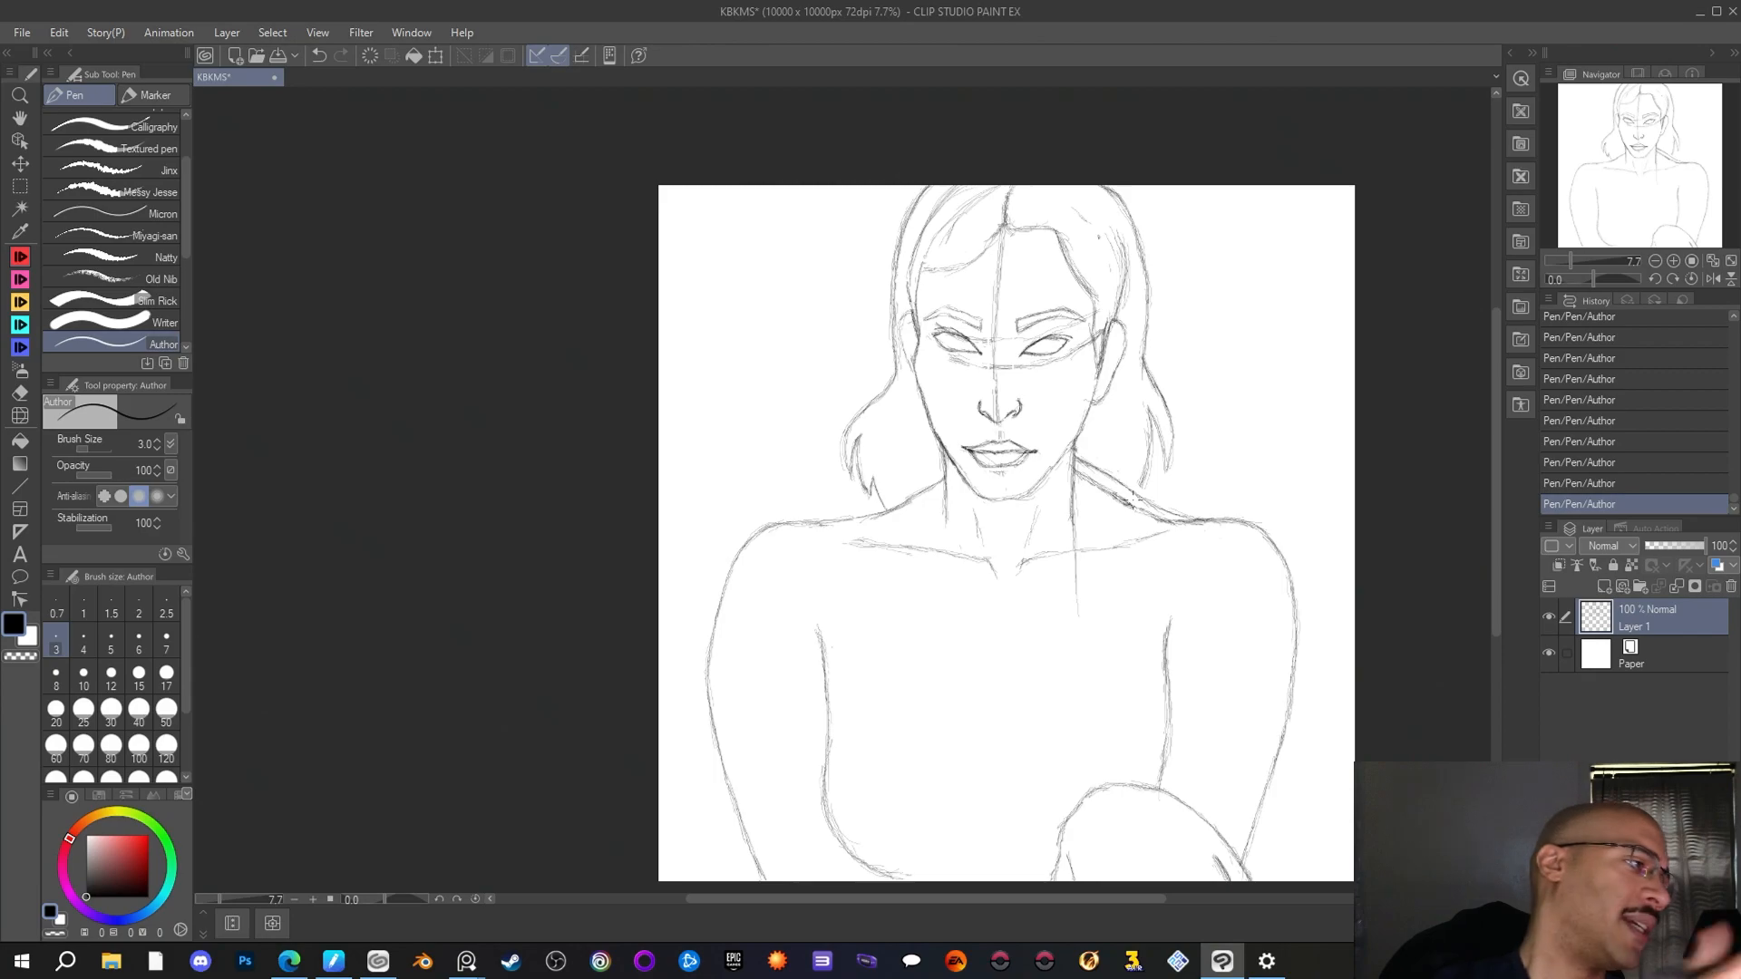
Erase the old lower slope on the right-hand side and draw the new one out over the shoulder's top with the Author pen
key(e)
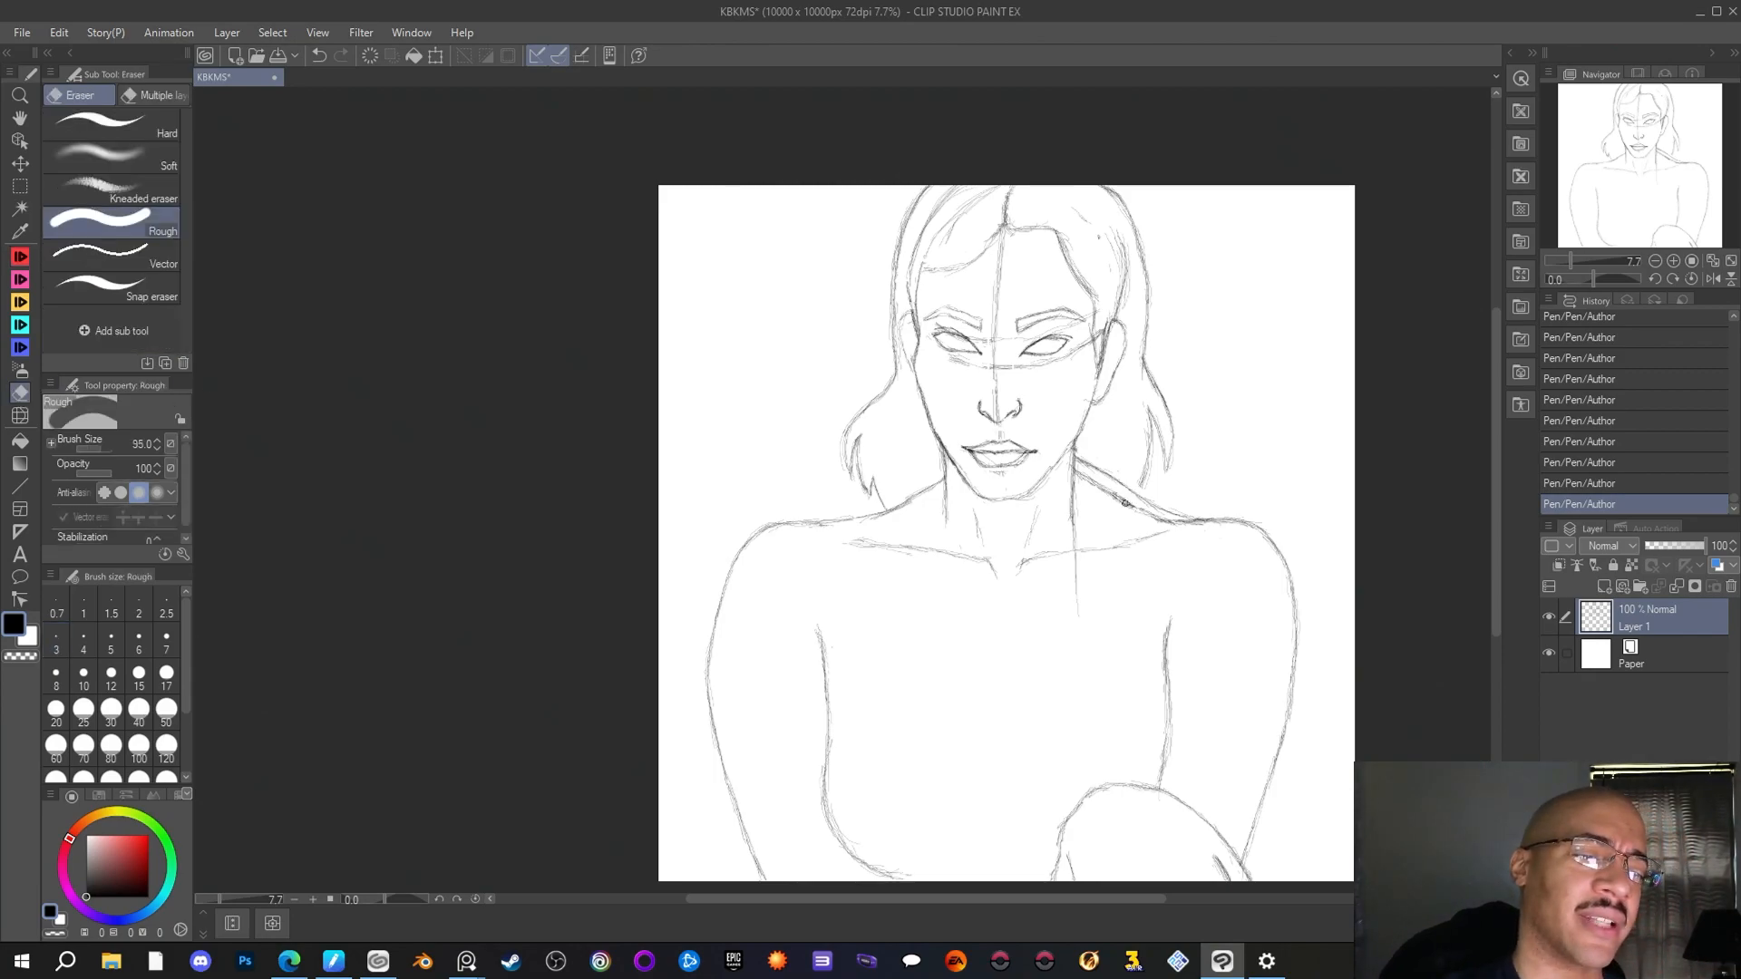
drag(1081, 473, 1157, 518)
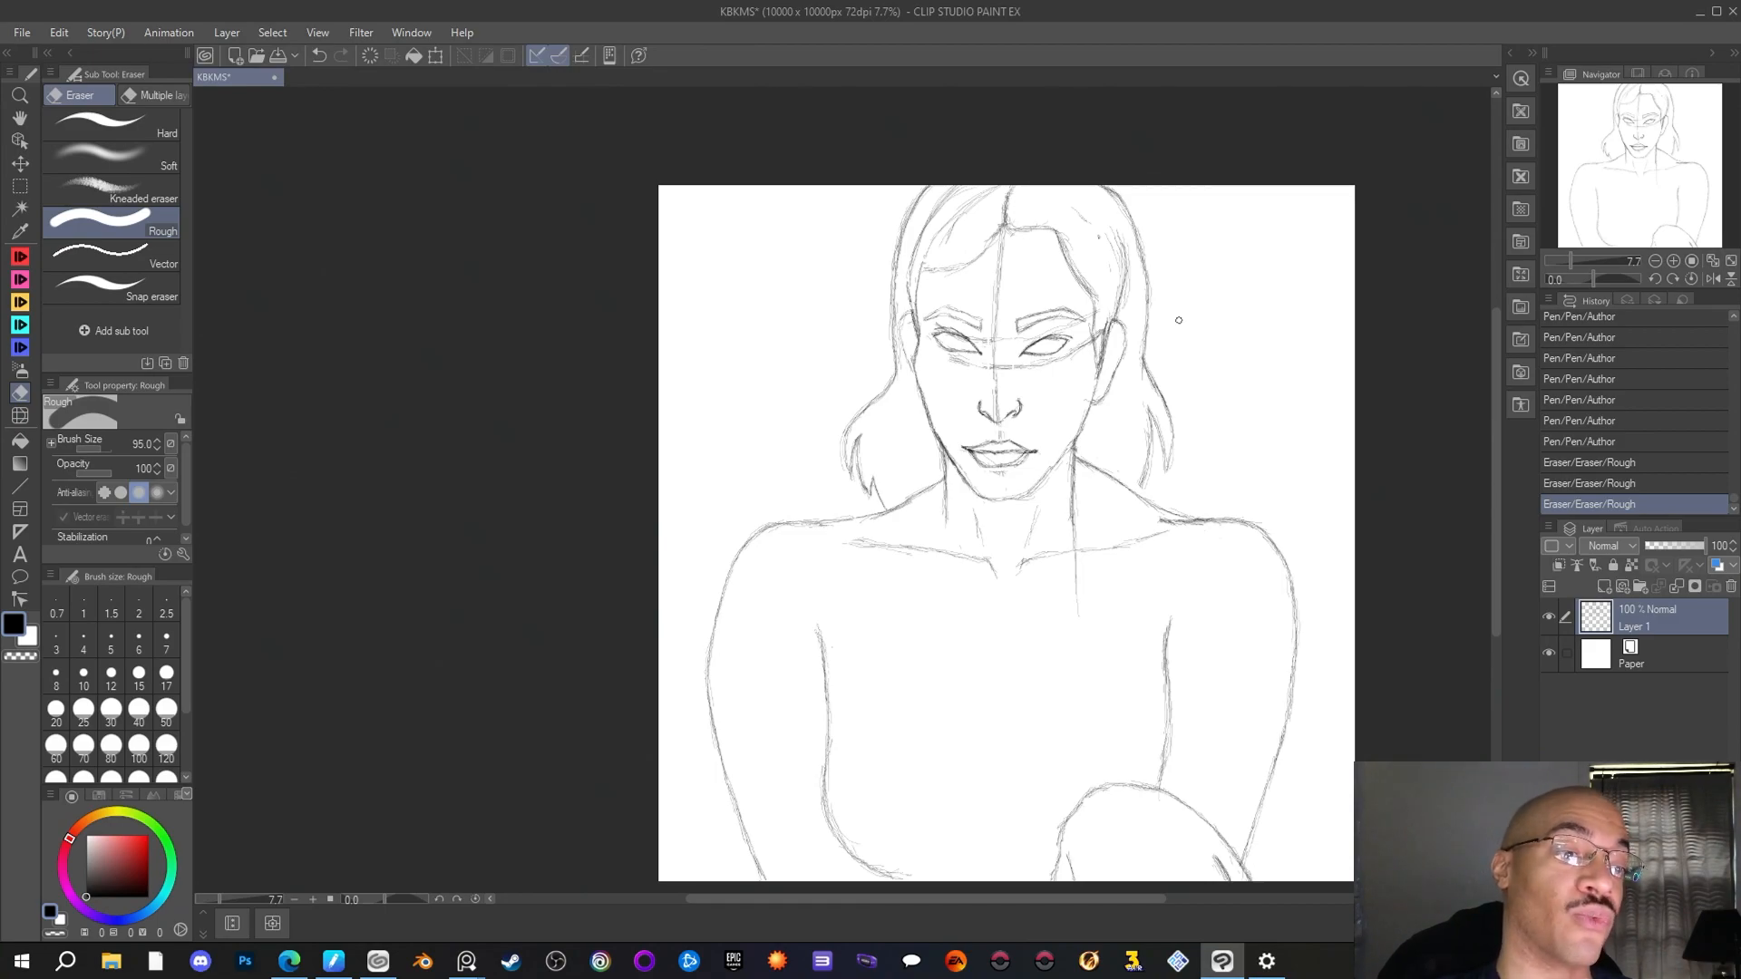
key(p)
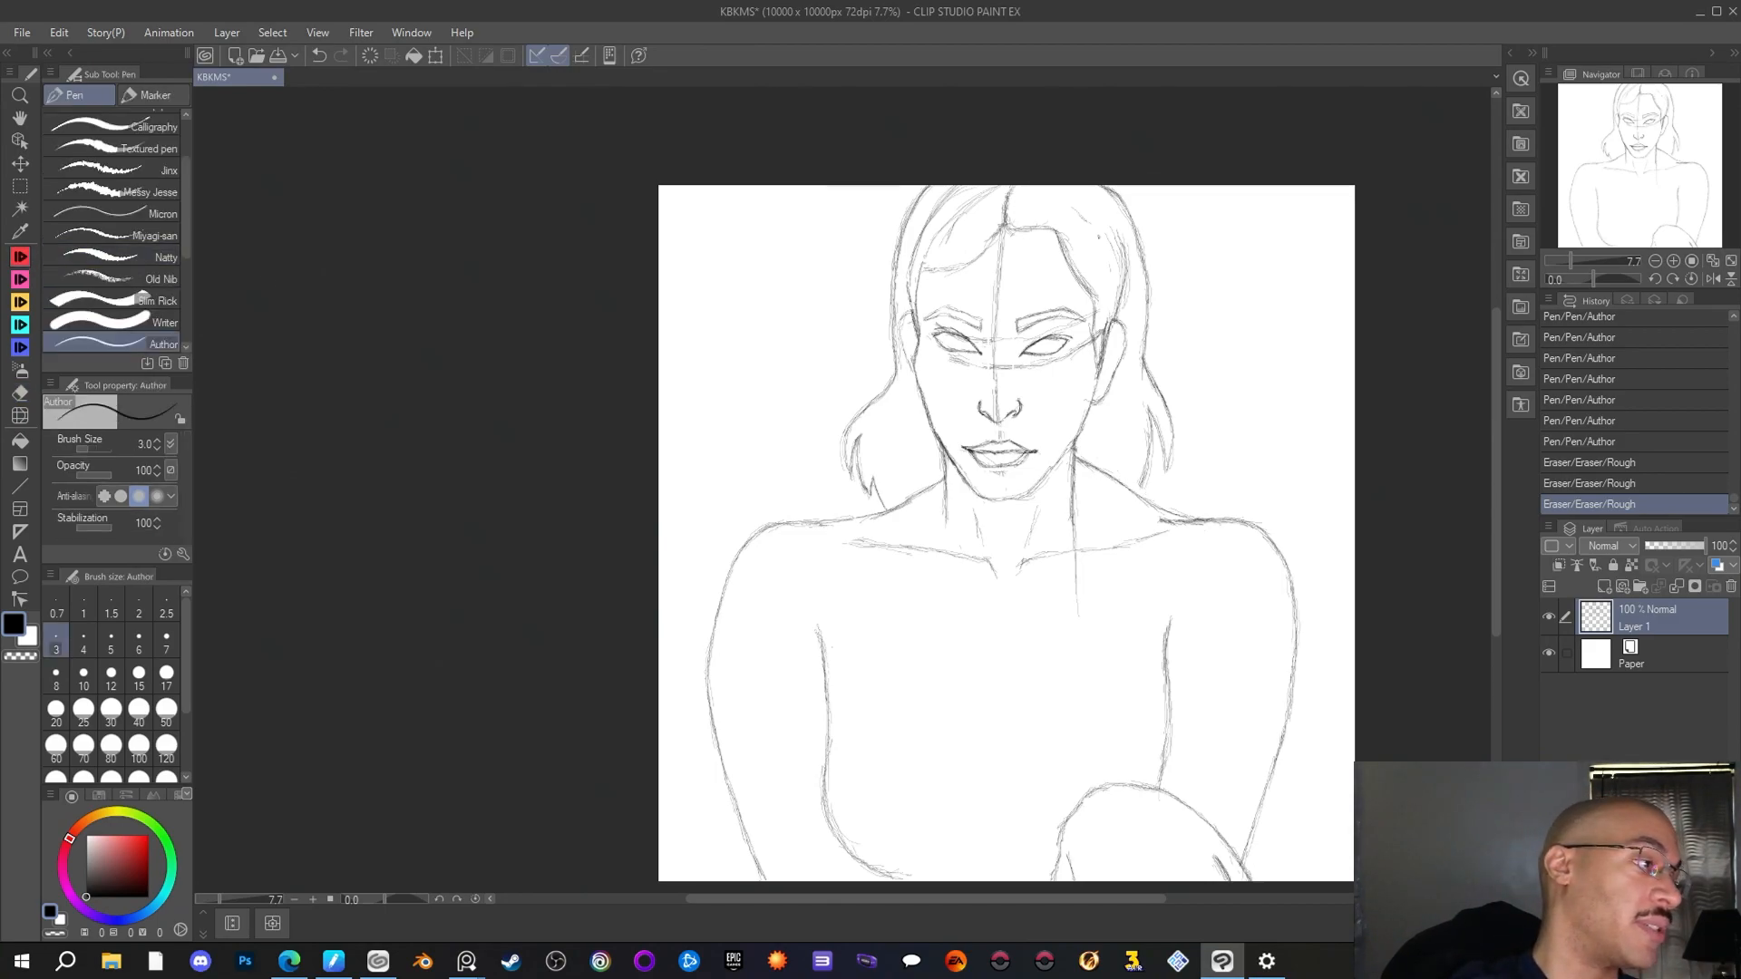
drag(1114, 472, 1224, 517)
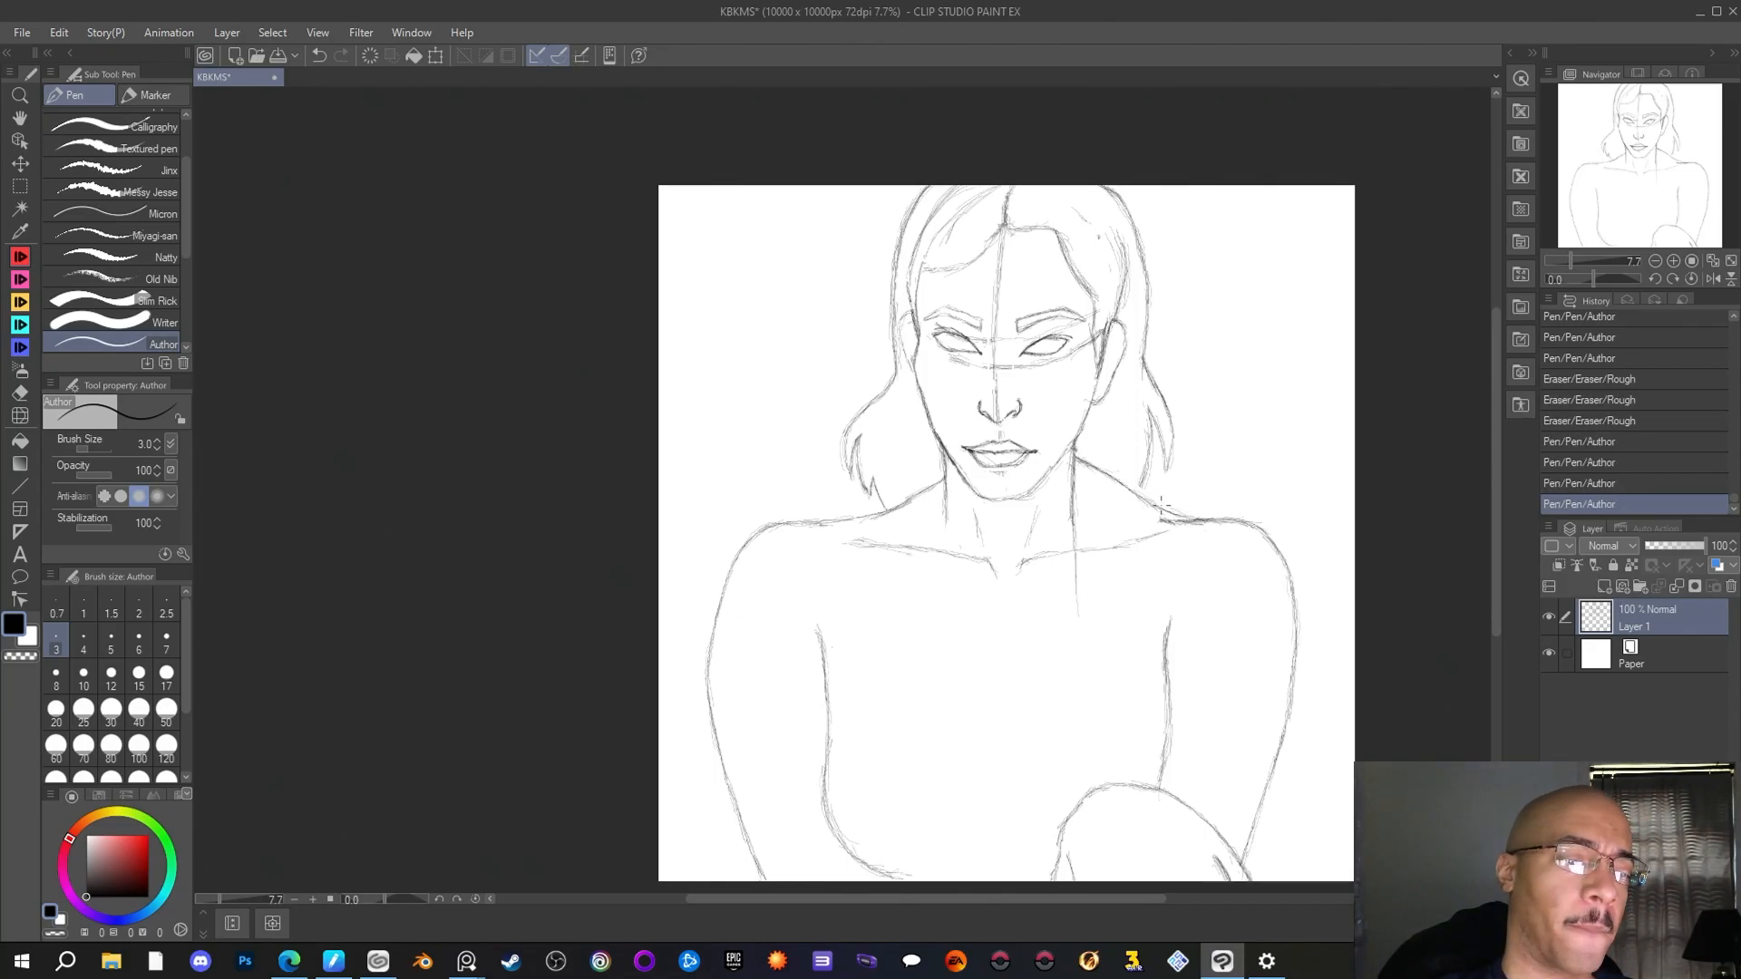
drag(1128, 488, 1146, 501)
drag(1139, 496, 1234, 520)
drag(1226, 519, 1279, 530)
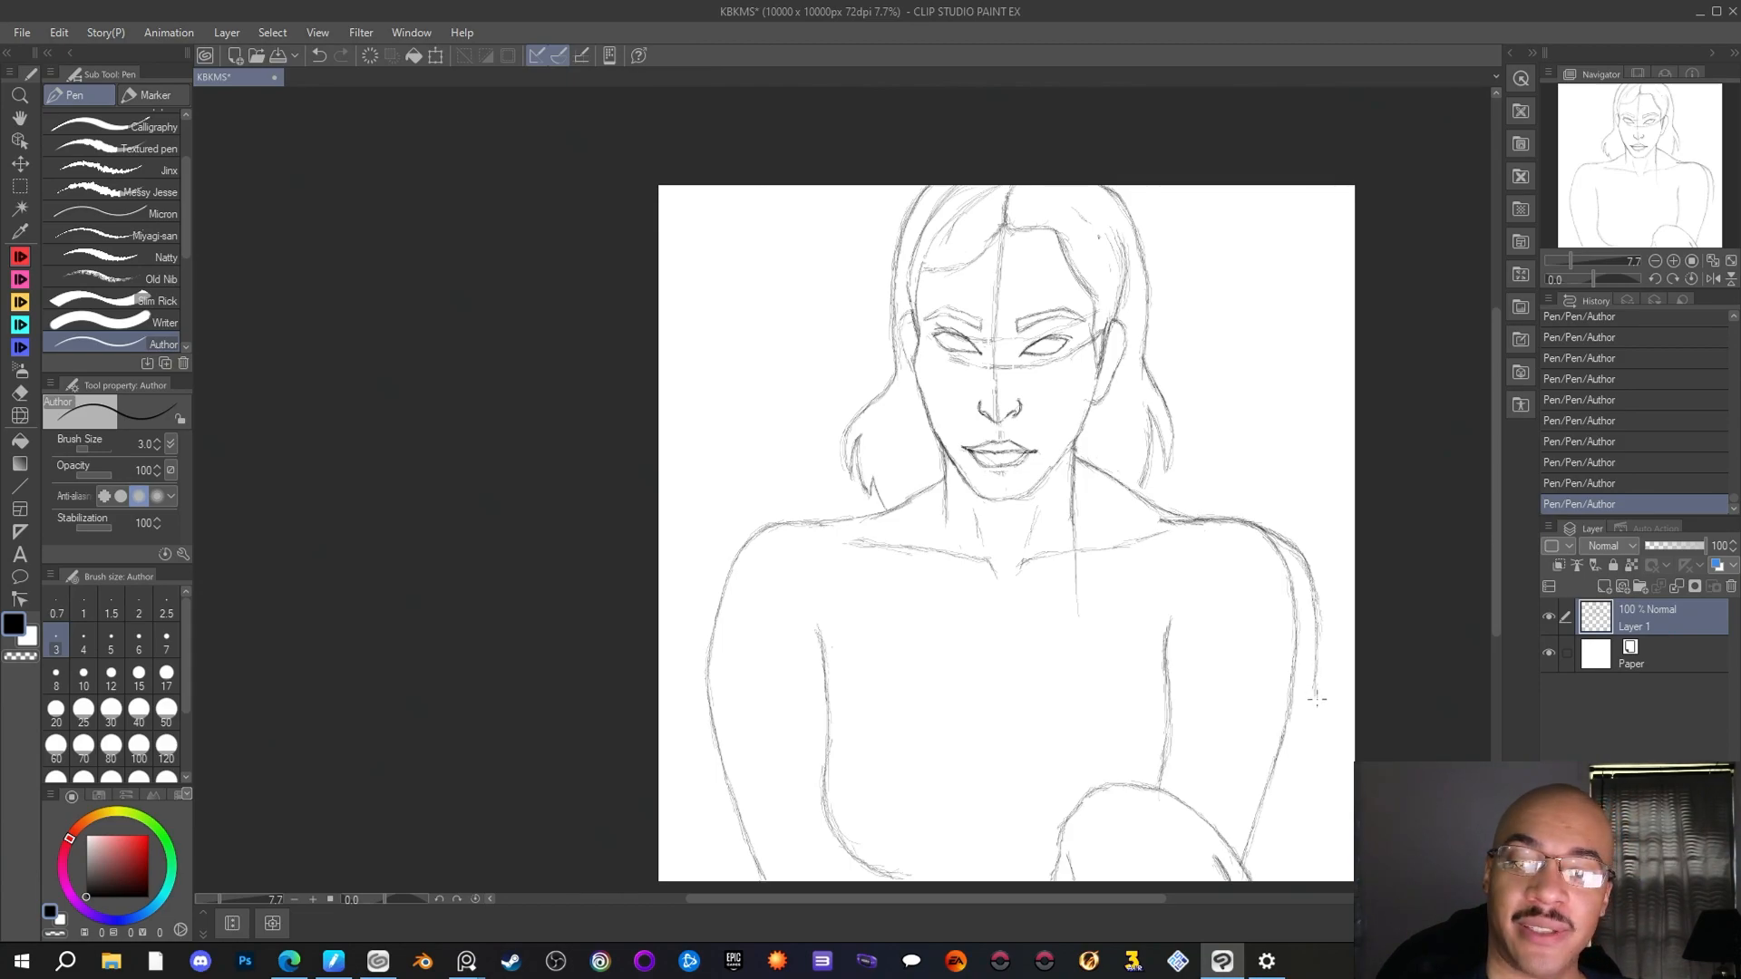
Extend a wider outer contour down the right-hand upper arm and rub at the old shoulder curve inside it with the Rough eraser
drag(1309, 720, 1314, 703)
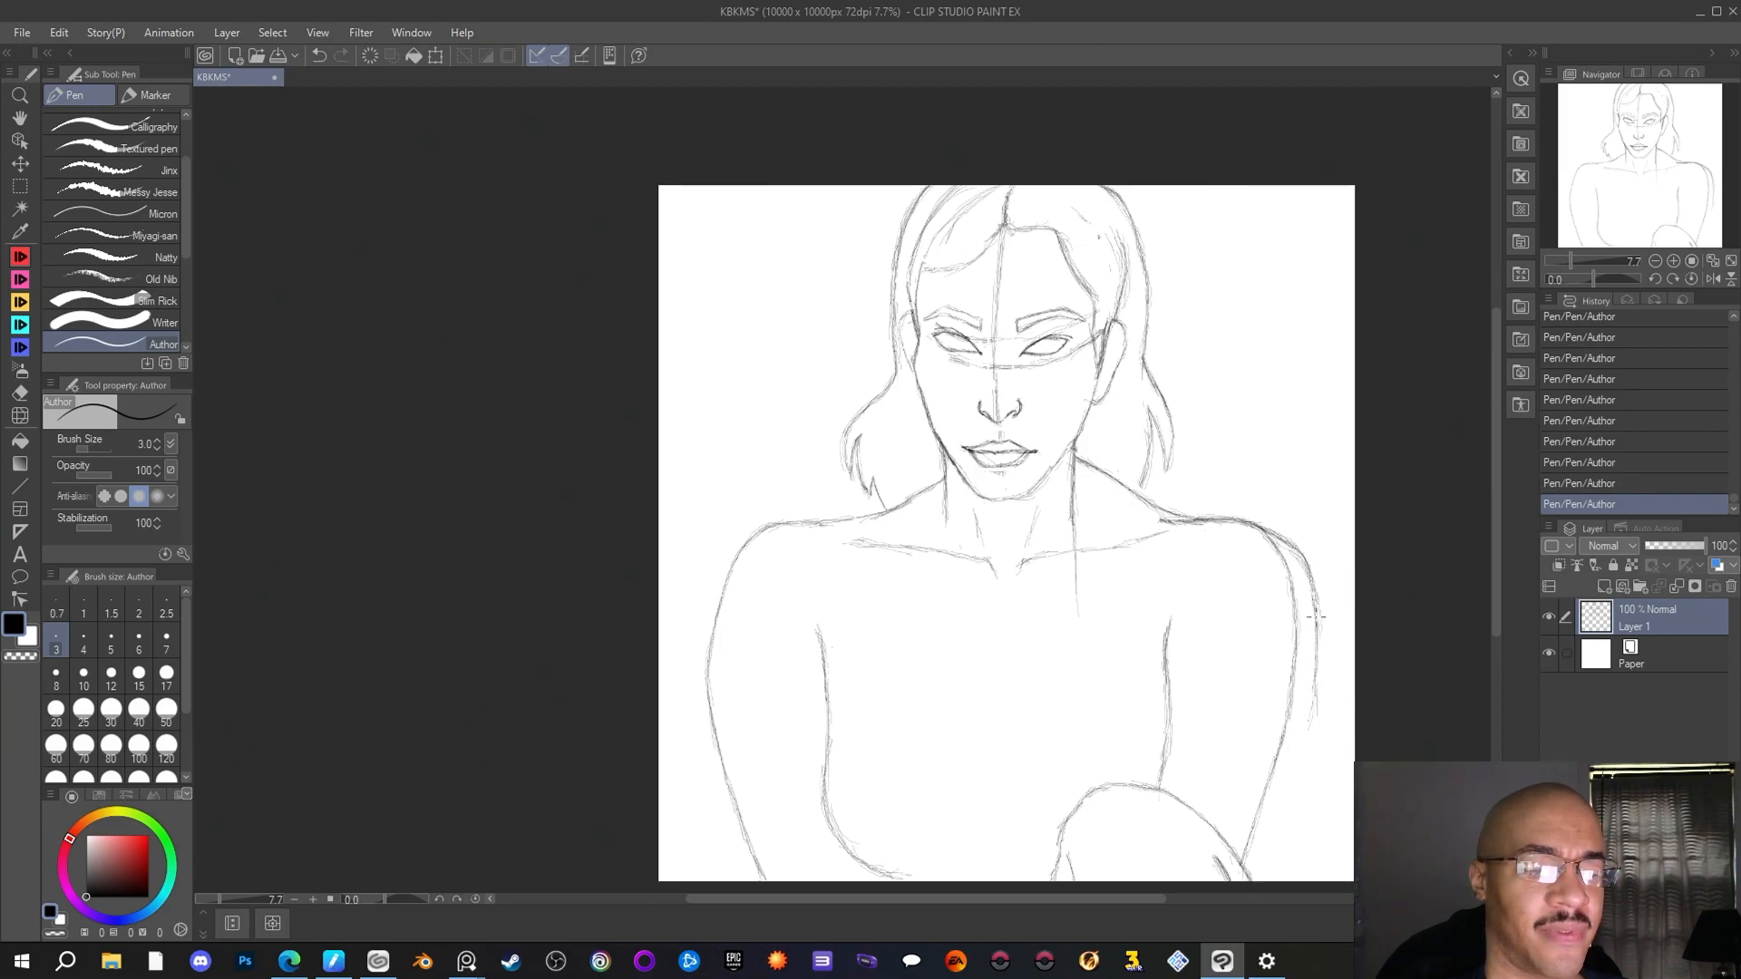
mouse_move(1316, 686)
mouse_down()
mouse_move(1305, 763)
mouse_move(1317, 702)
mouse_move(1290, 793)
mouse_up()
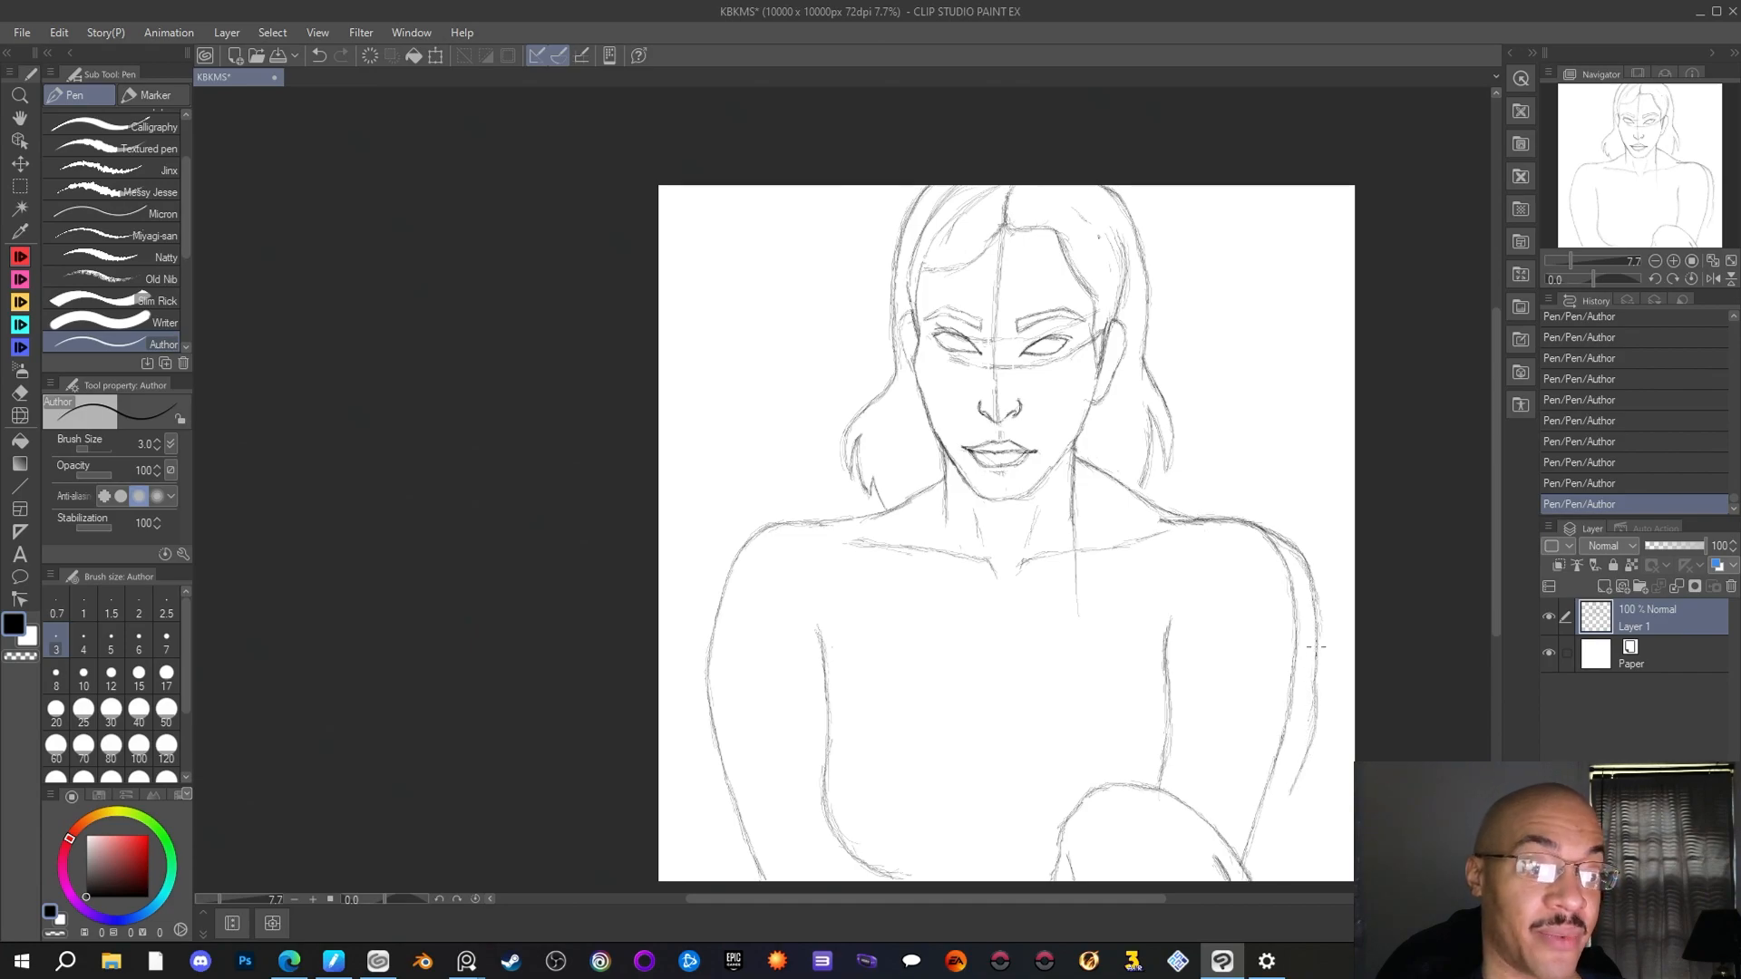
click(21, 393)
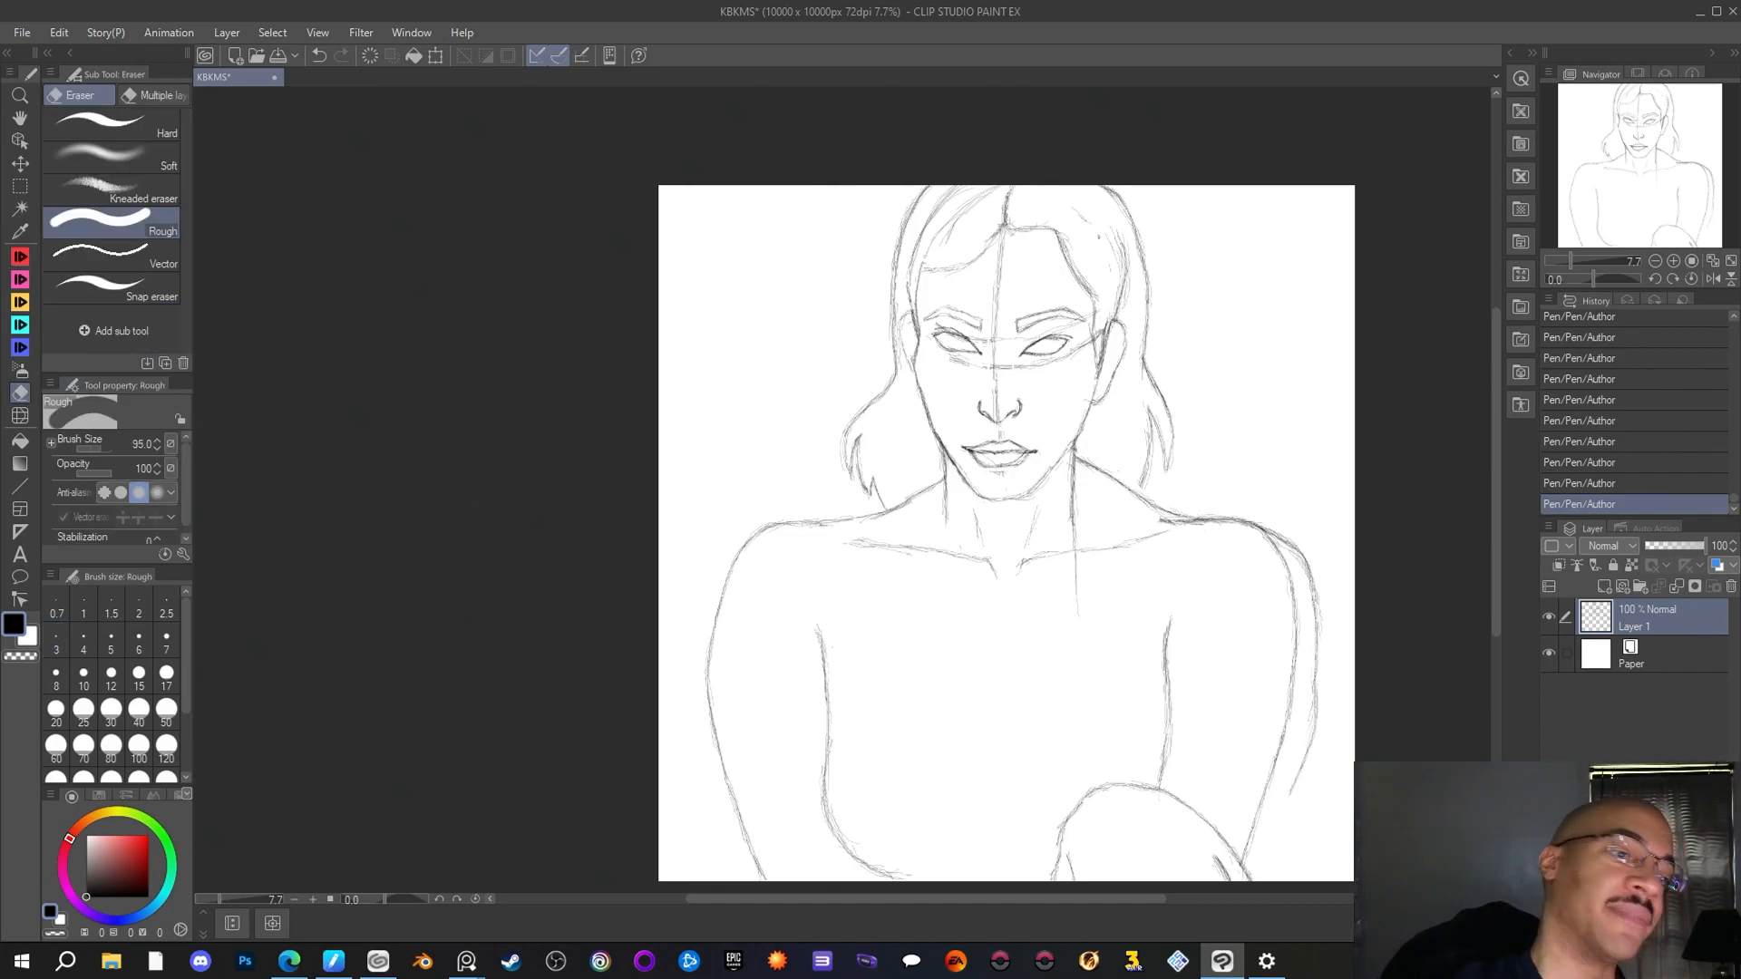
drag(1274, 554, 1268, 544)
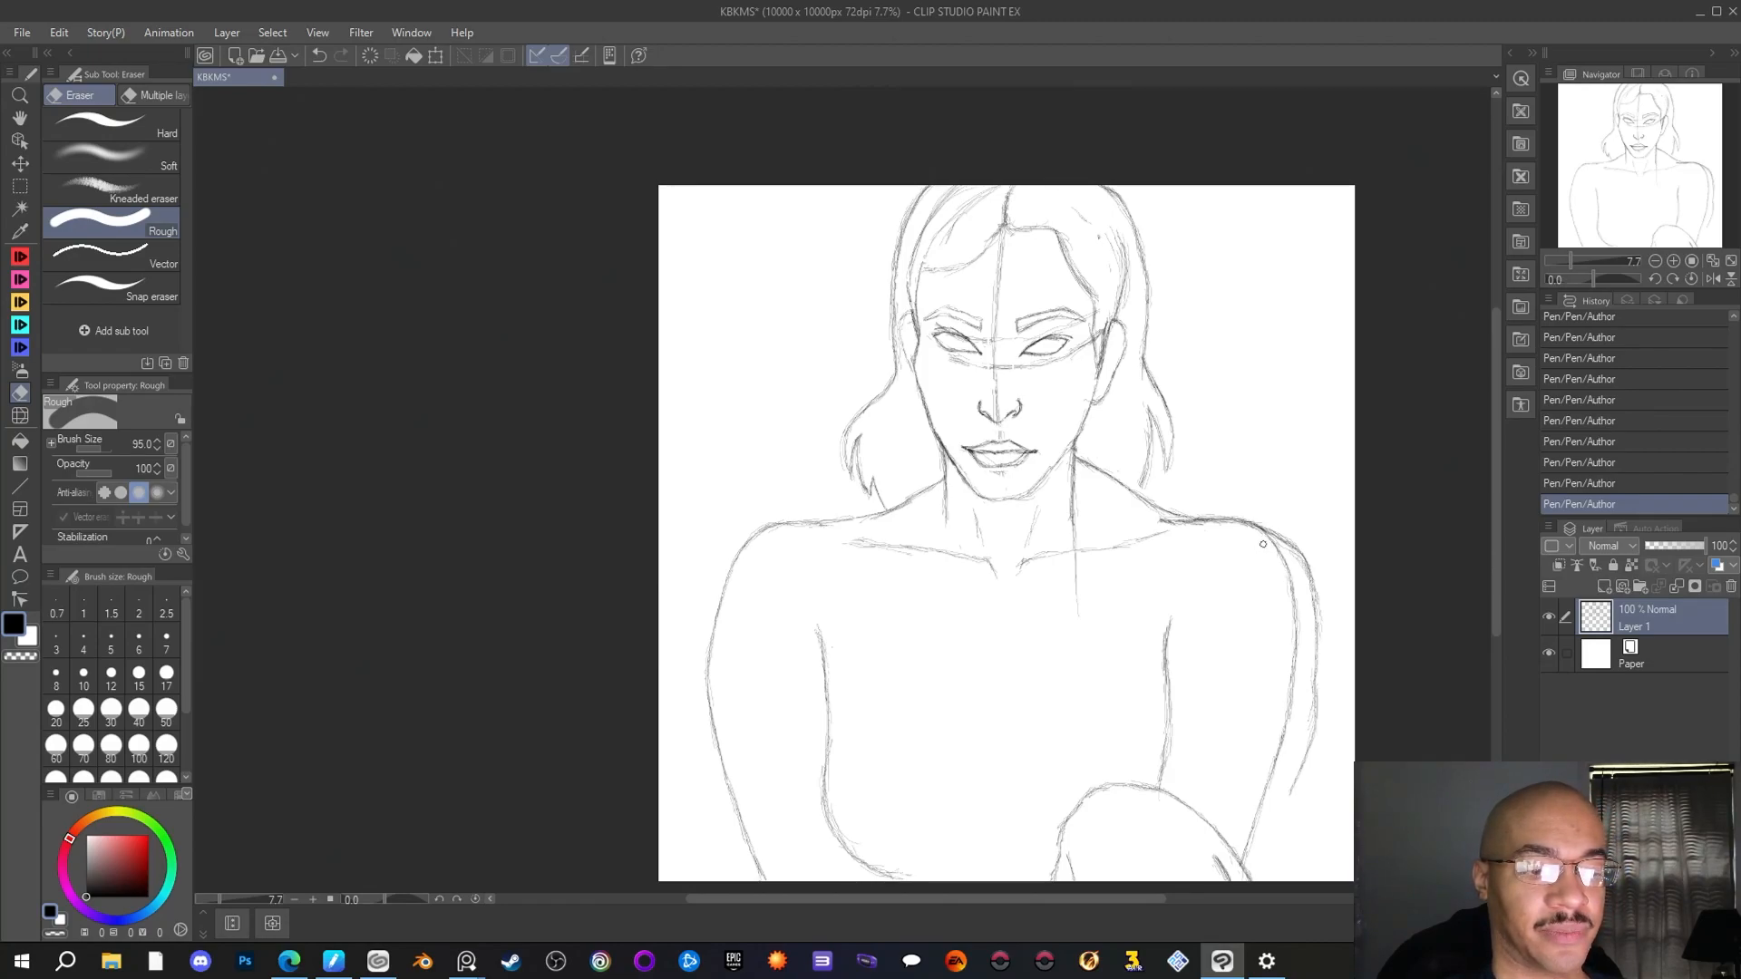
mouse_move(1264, 550)
mouse_down()
mouse_move(1303, 586)
mouse_move(1272, 554)
mouse_up()
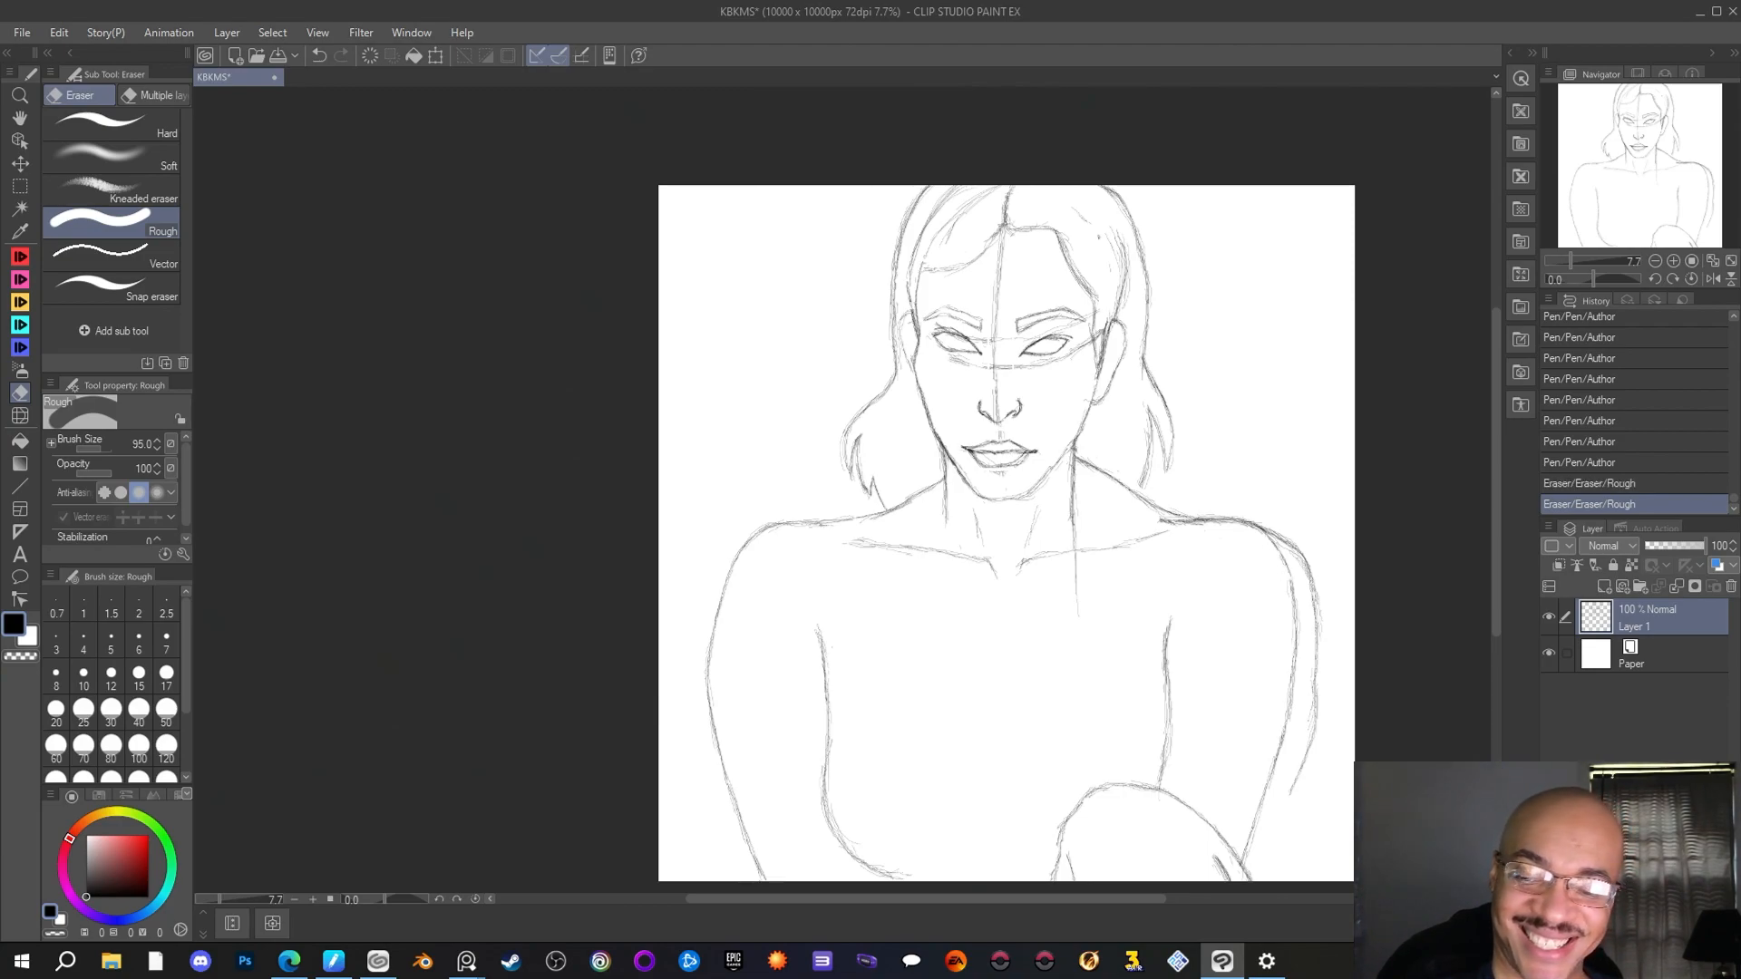
key(alt+Tab)
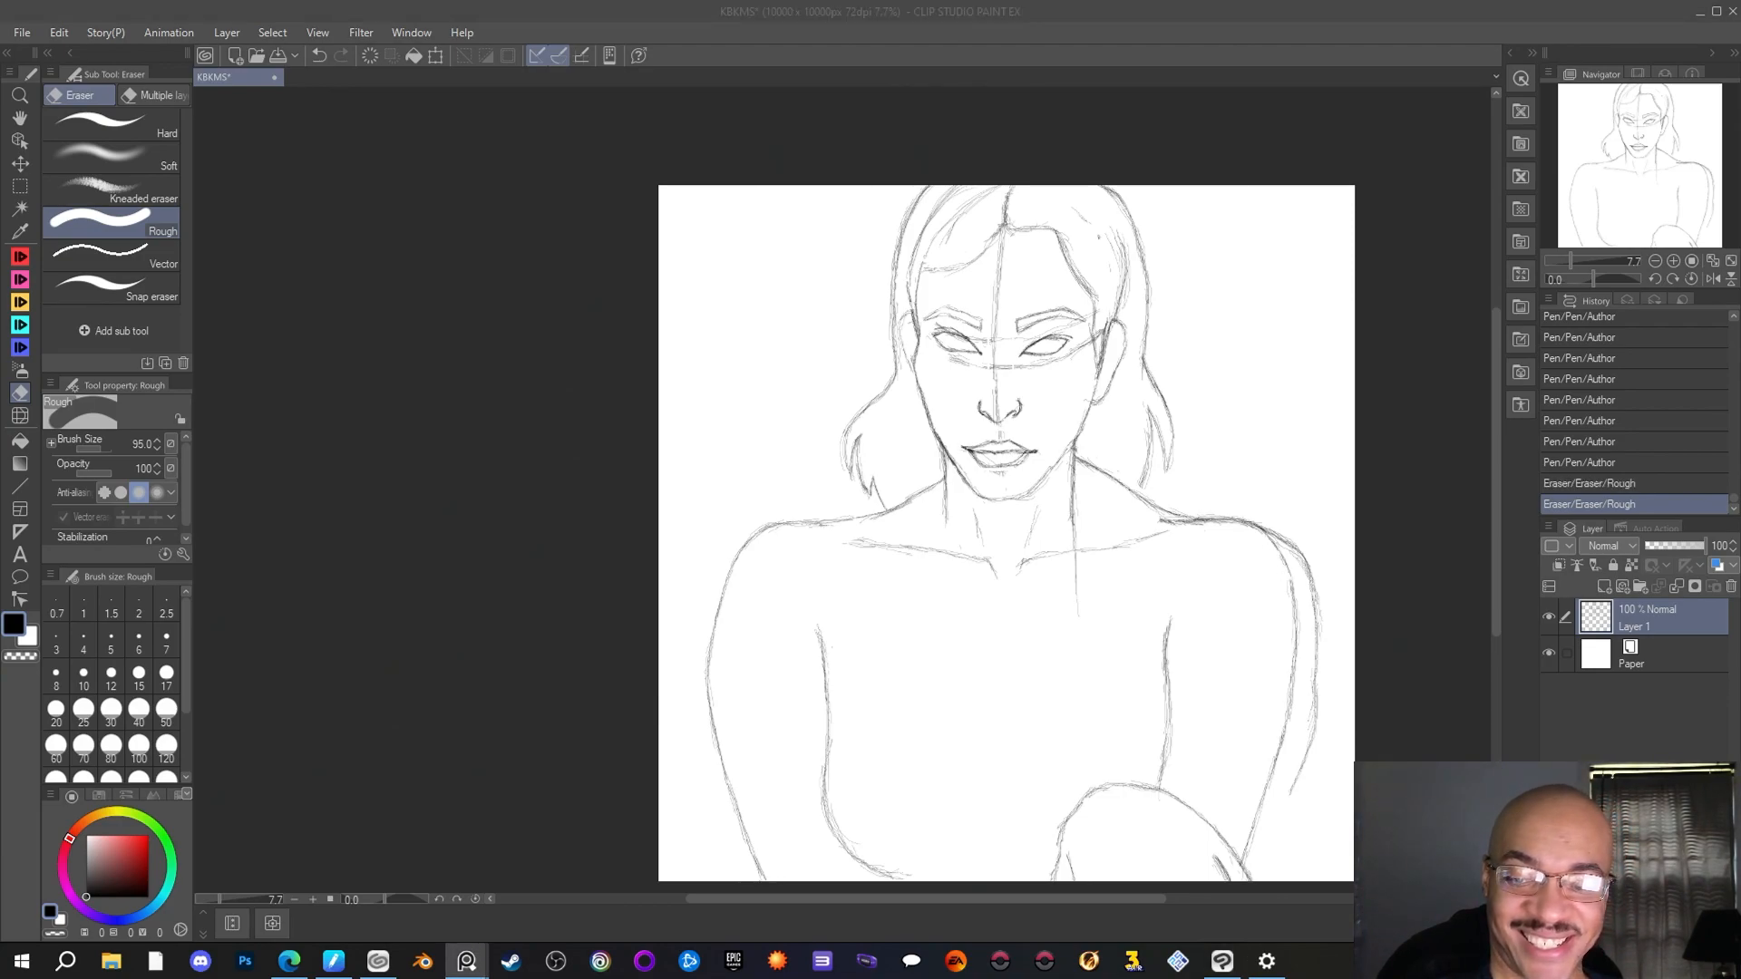
drag(1310, 577, 1308, 566)
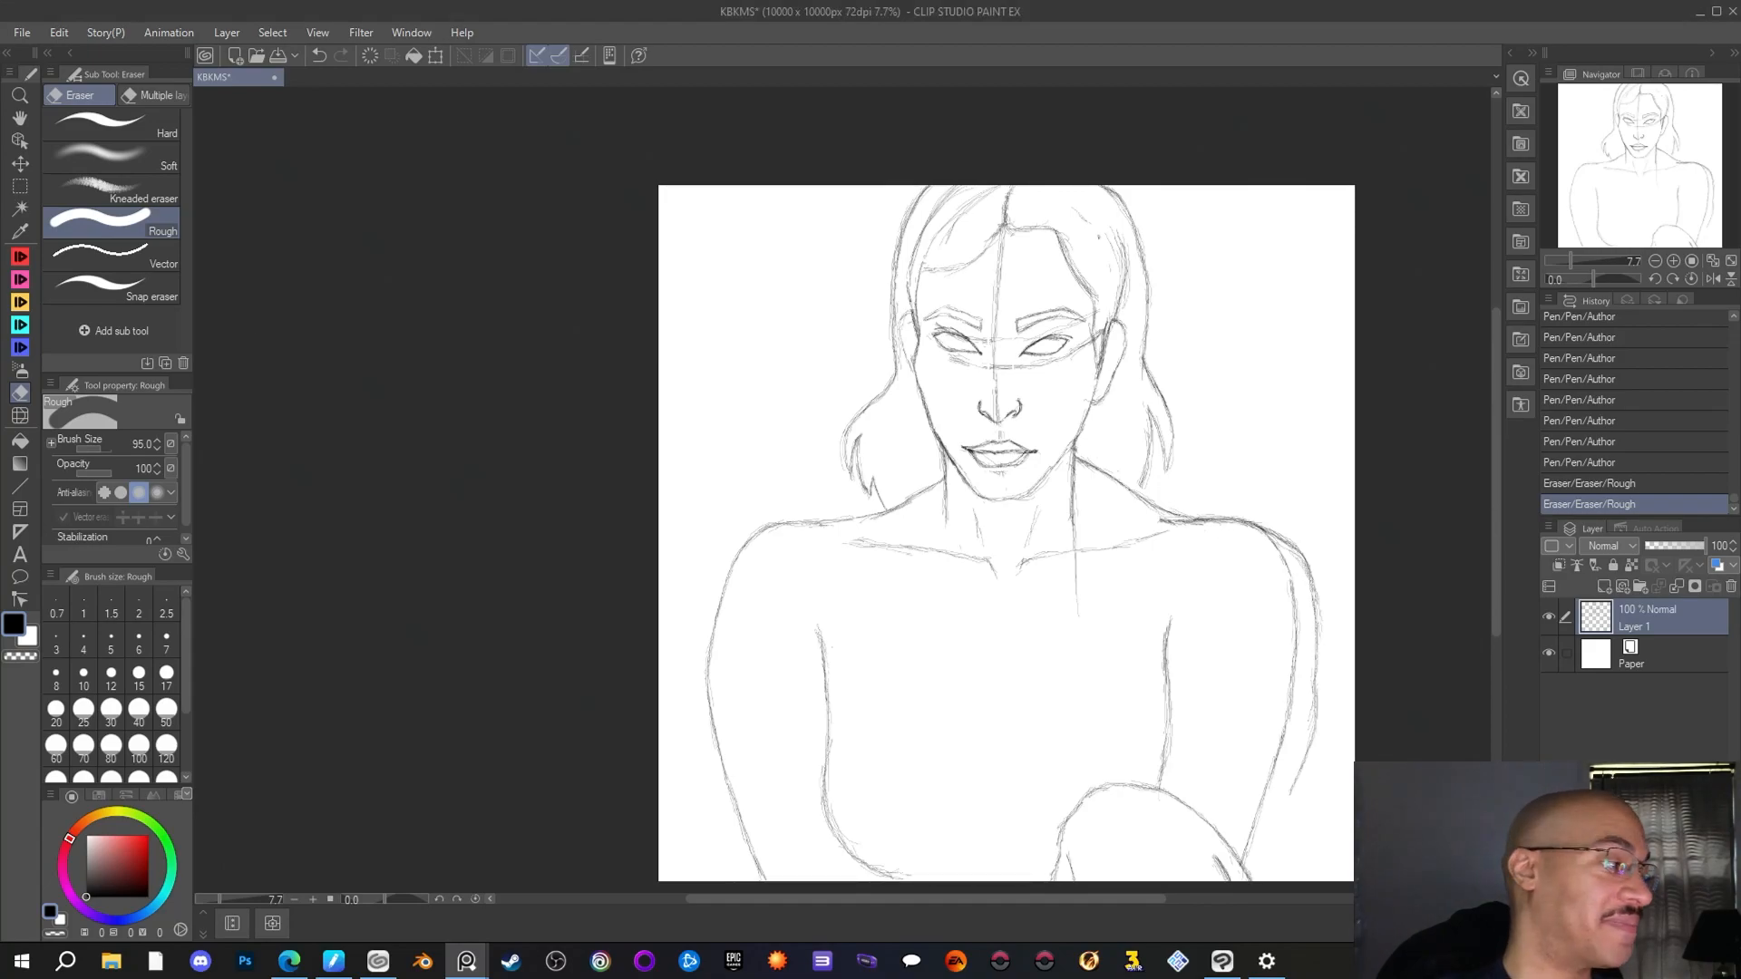
Draw a pointed cap edge beyond the right-hand shoulder and a curved line across the upper arm toward the armpit
key(p)
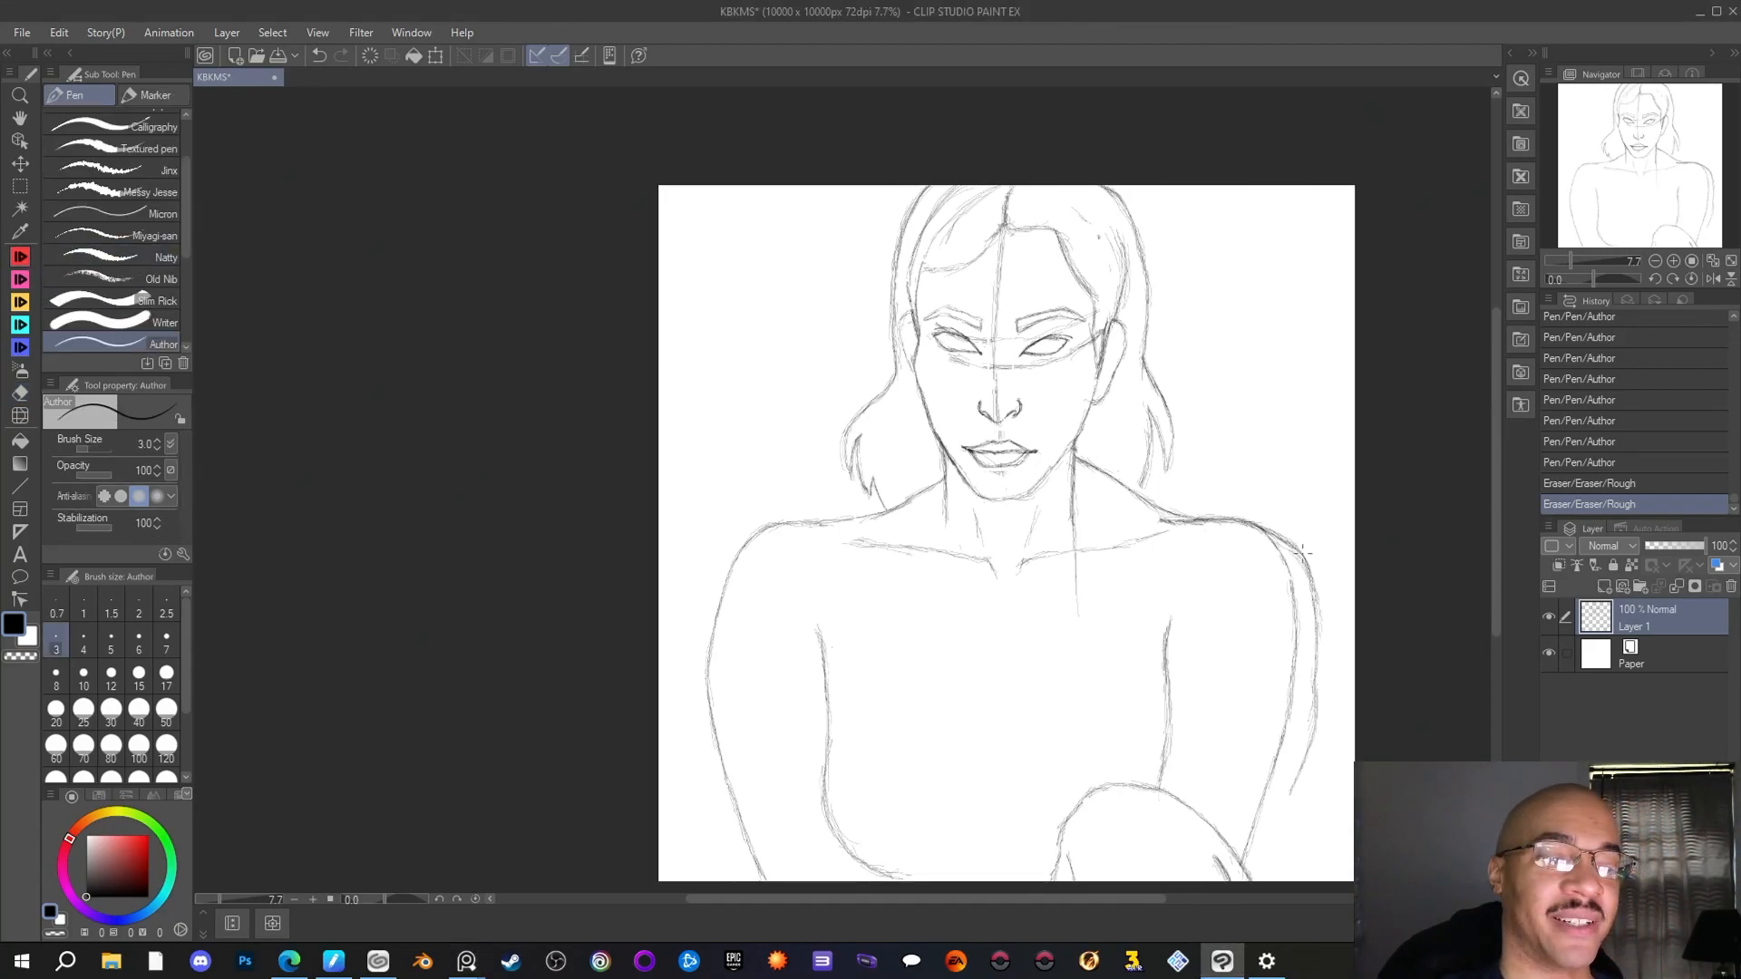
drag(1303, 551, 1331, 608)
drag(1331, 606, 1320, 617)
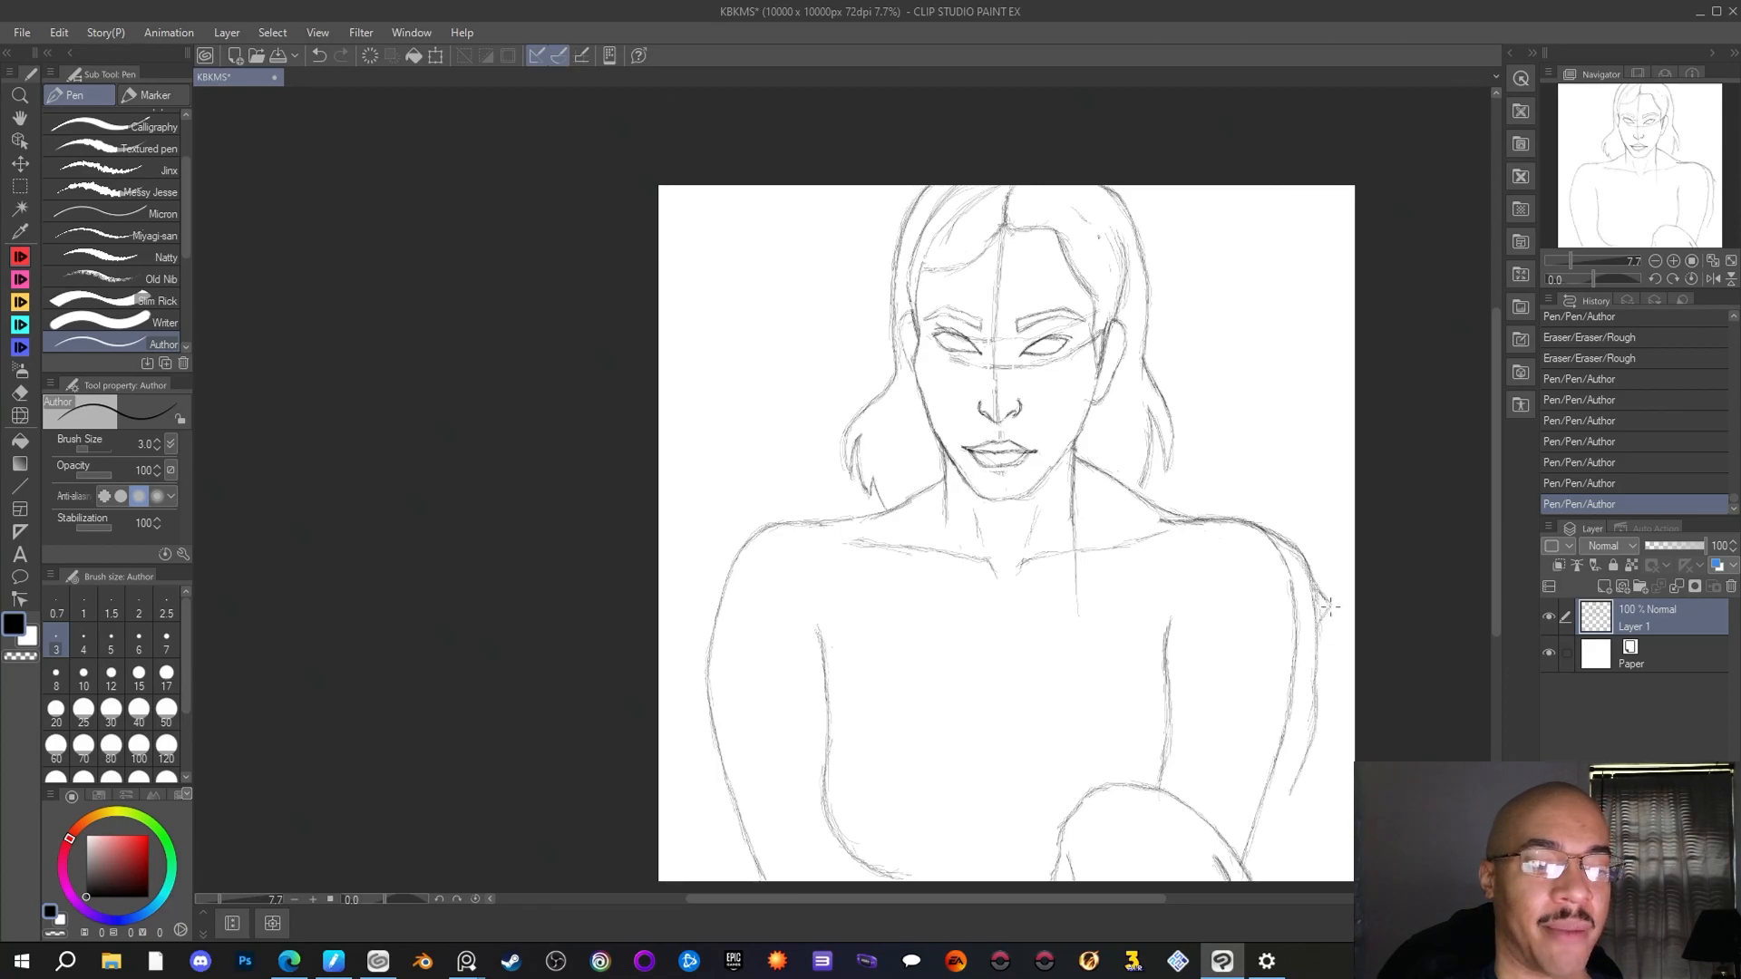
mouse_move(1323, 620)
mouse_down()
mouse_move(1327, 598)
mouse_move(1207, 654)
mouse_up()
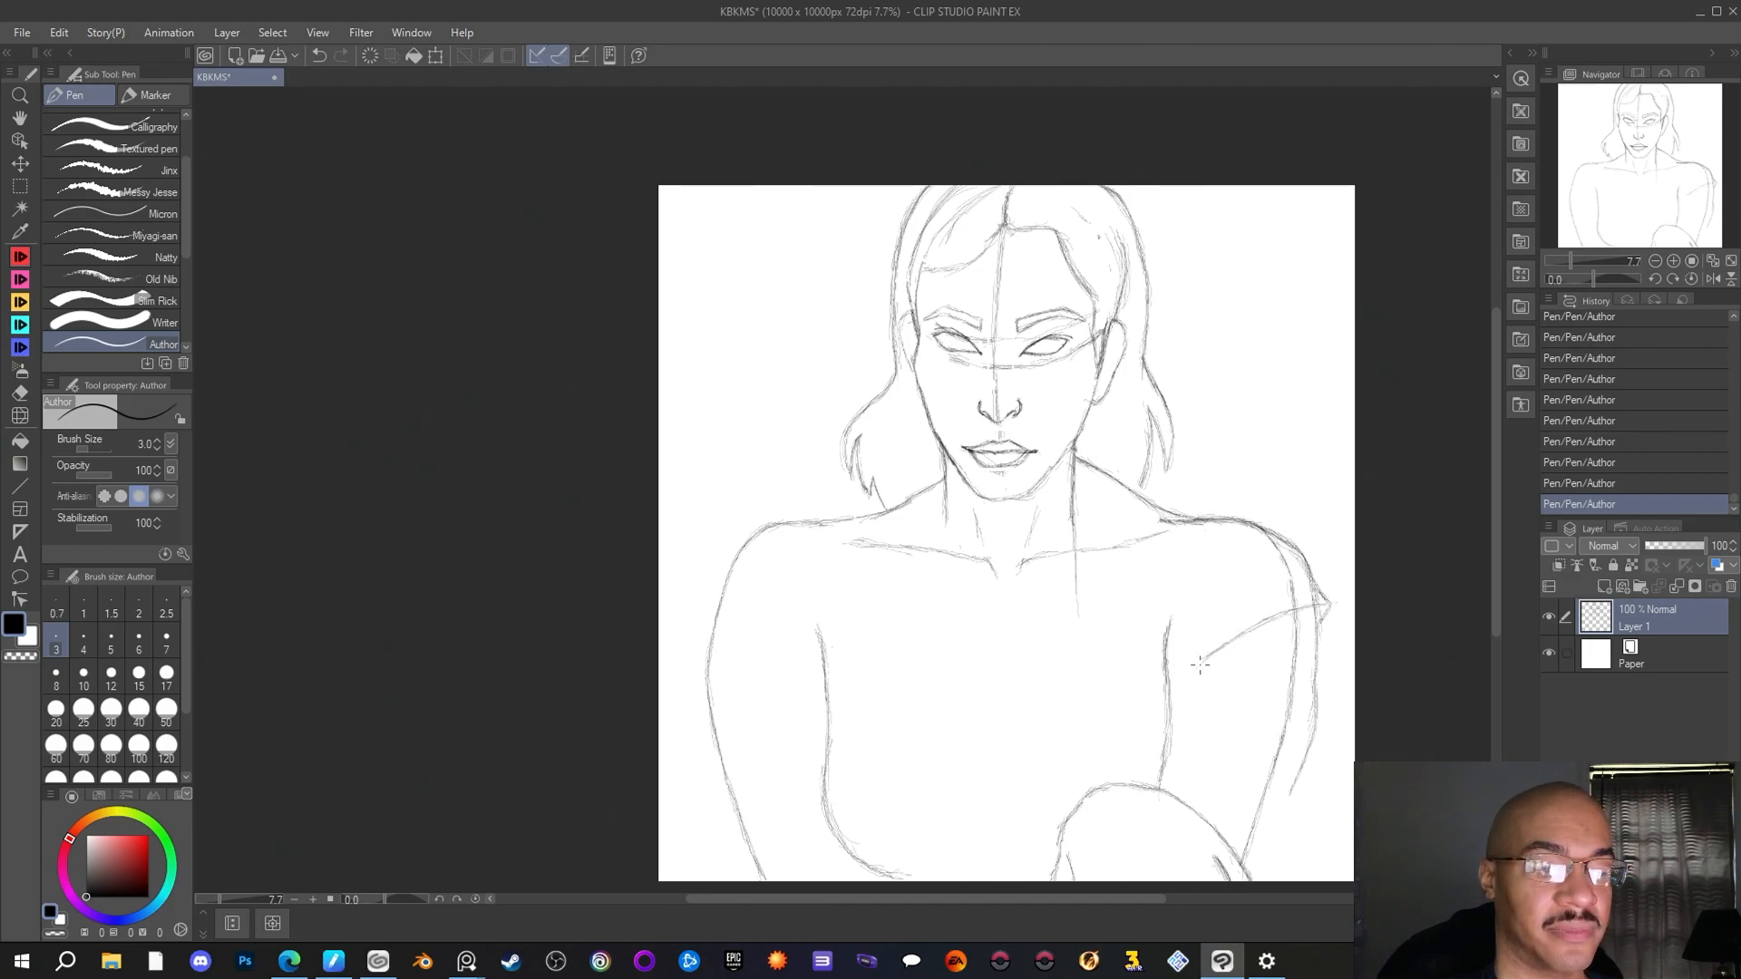
drag(1208, 653, 1188, 676)
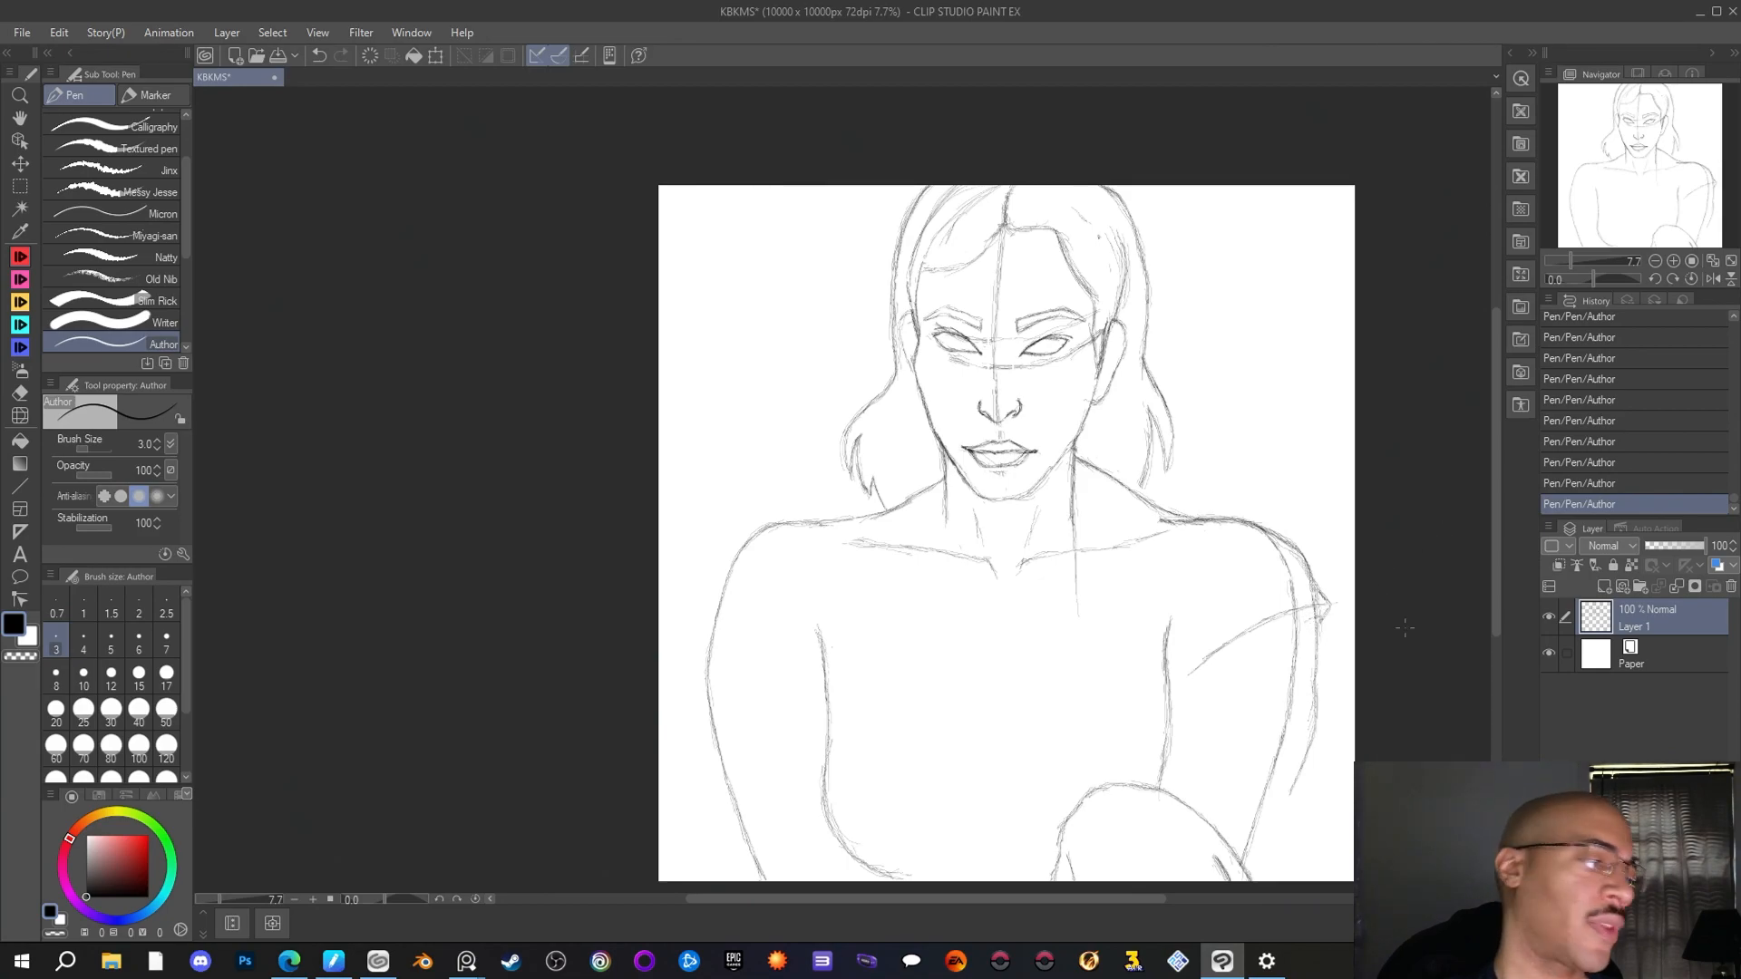
Erase the wider arm contour, the pointed shoulder edge and the line across the upper arm with the Rough eraser
key(e)
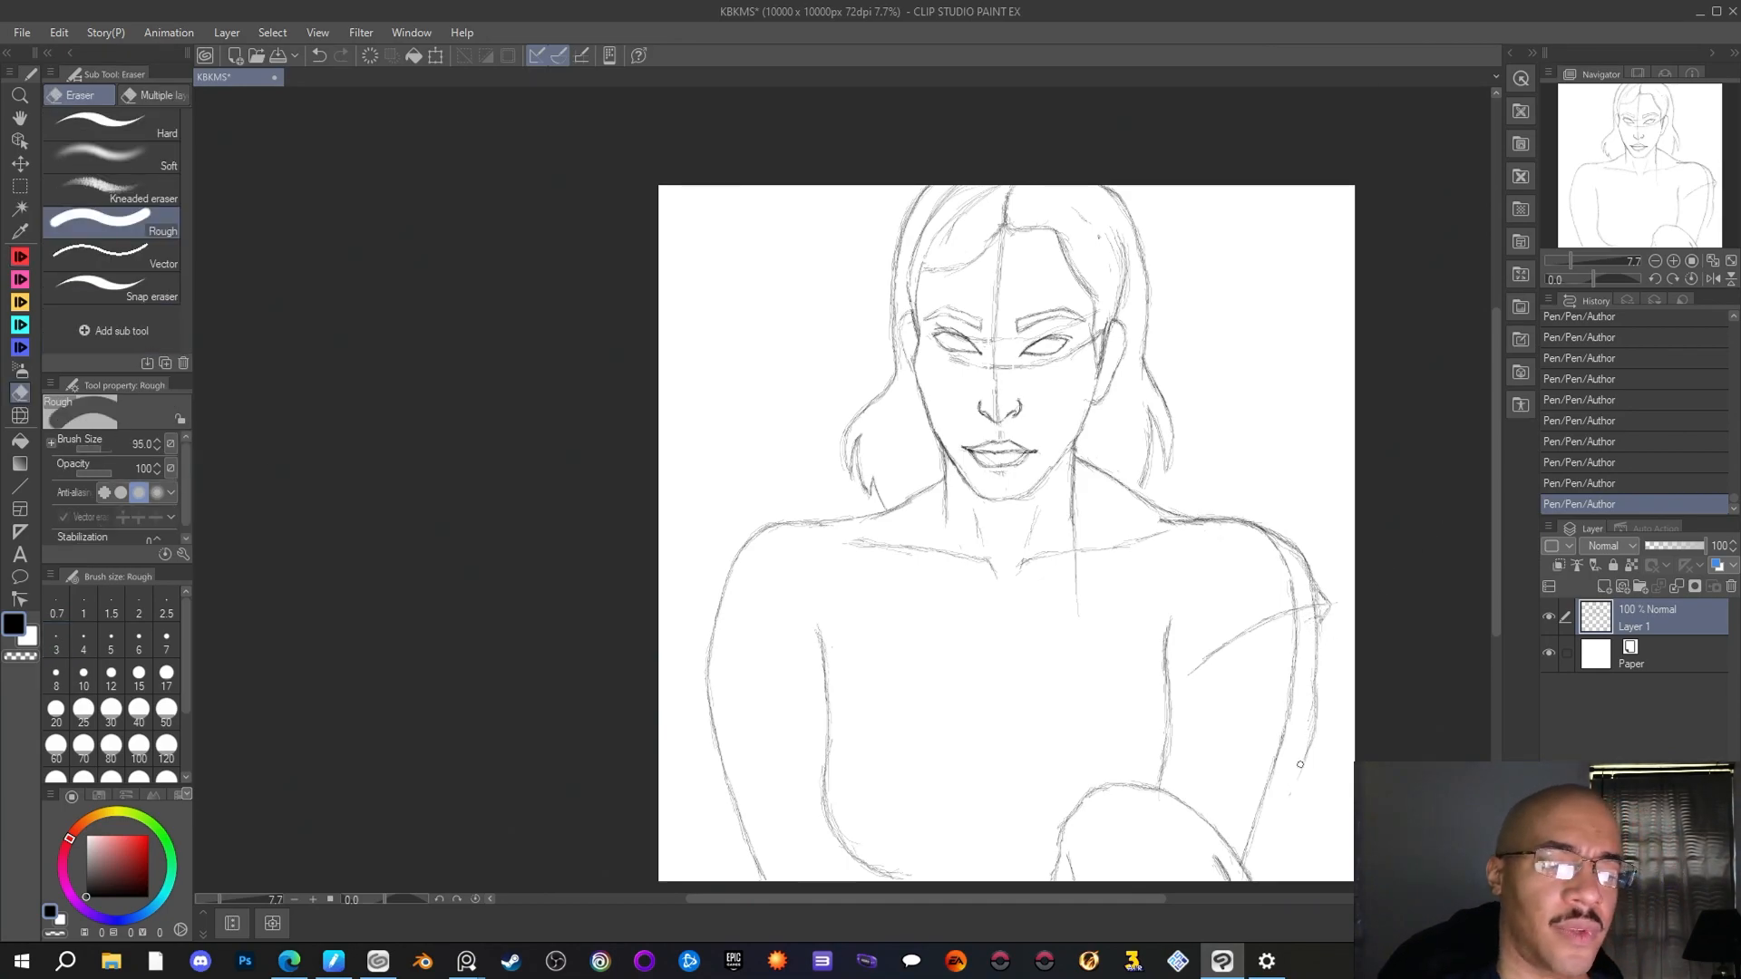
drag(1300, 764, 1315, 594)
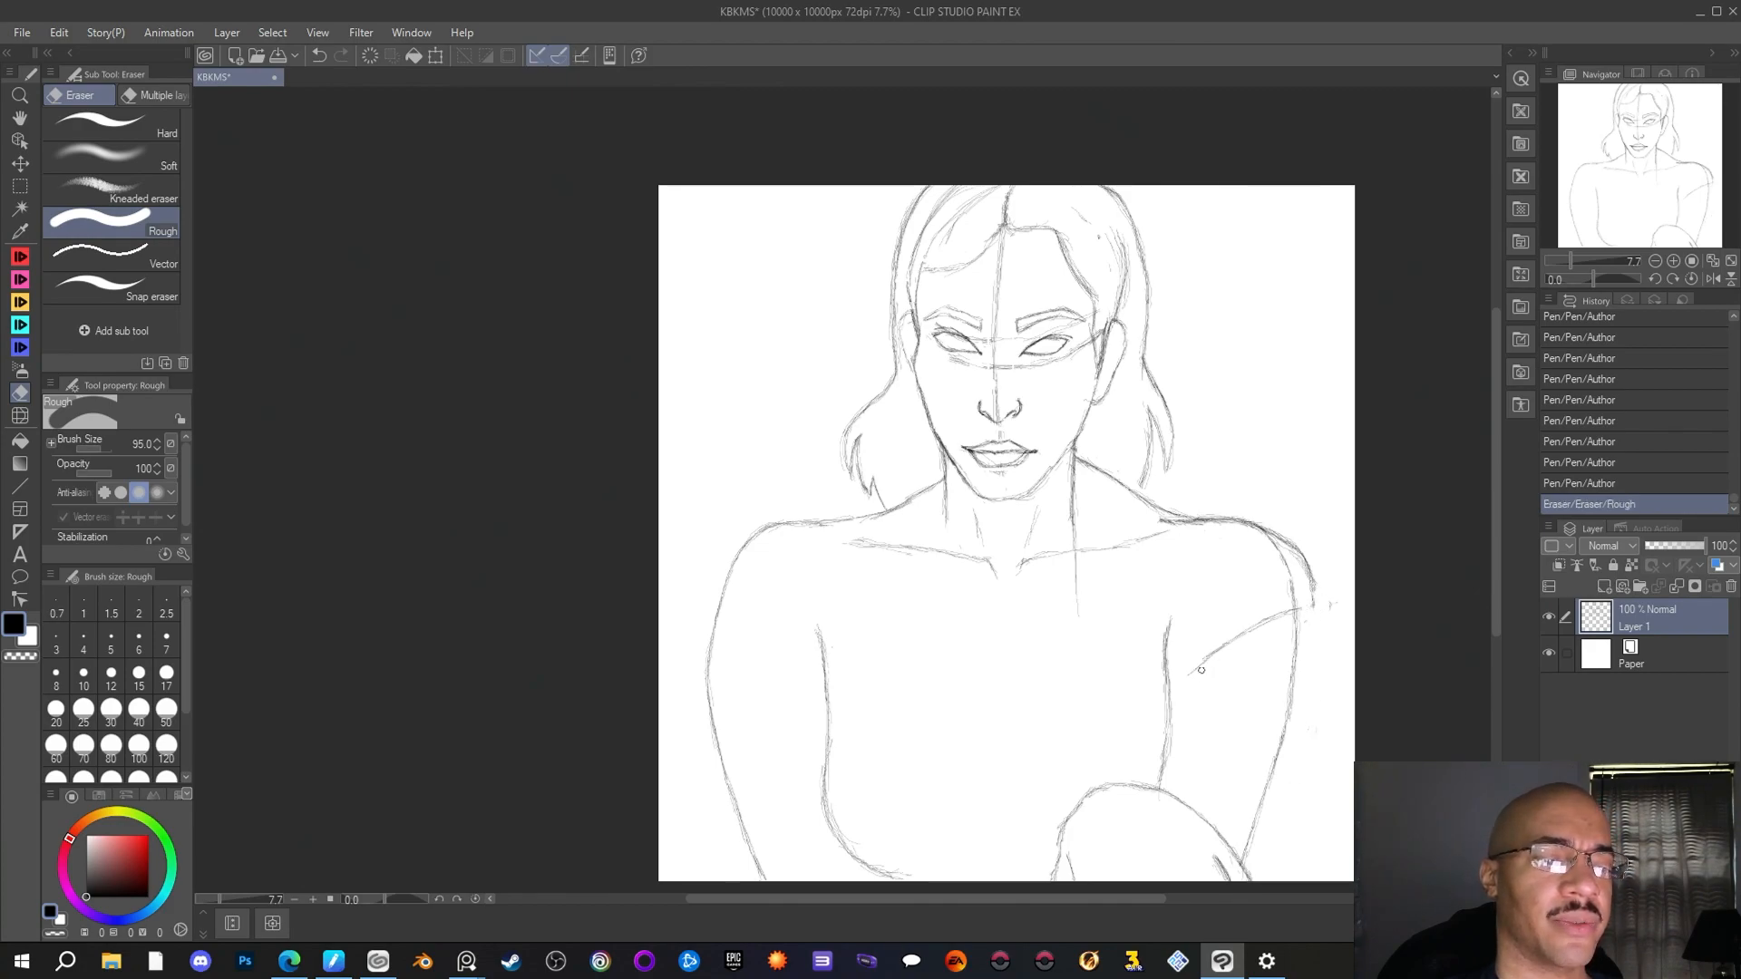
mouse_move(1200, 670)
mouse_down()
mouse_move(1285, 611)
mouse_move(1306, 621)
mouse_move(1299, 549)
mouse_move(1308, 590)
mouse_up()
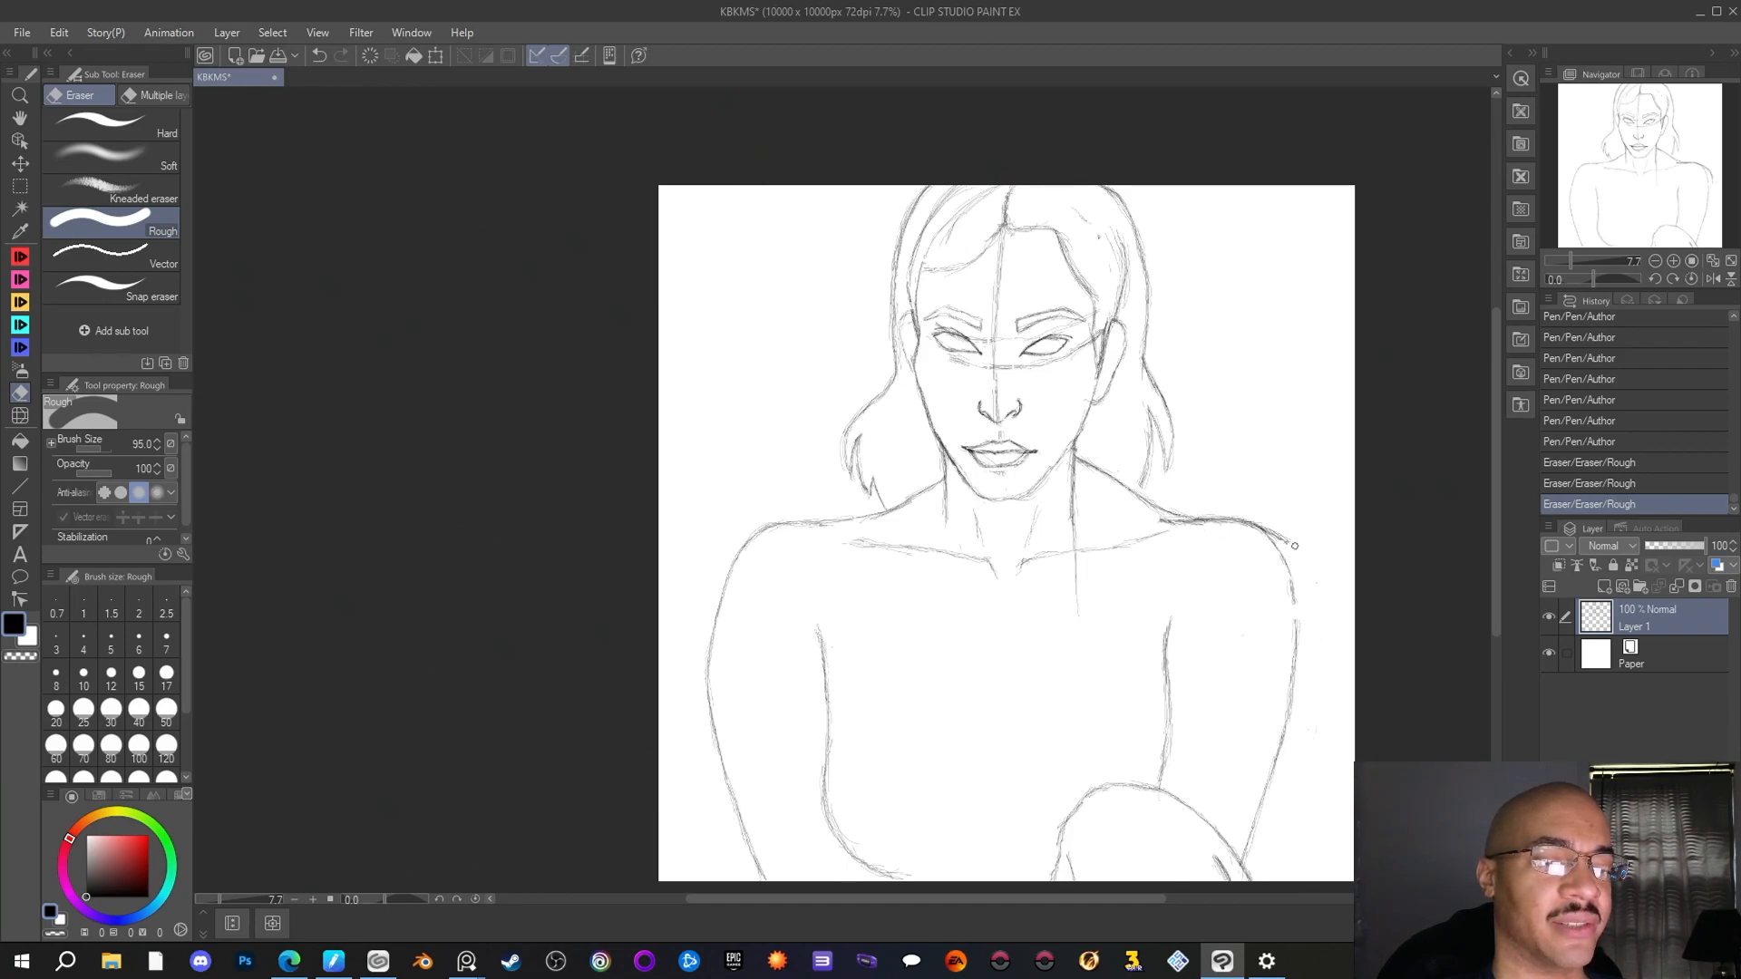
drag(1285, 551, 1297, 549)
Redraw the right-hand shoulder's outer curve closer to the arm with the Author pen, ending in a small pointed cap edge
click(20, 258)
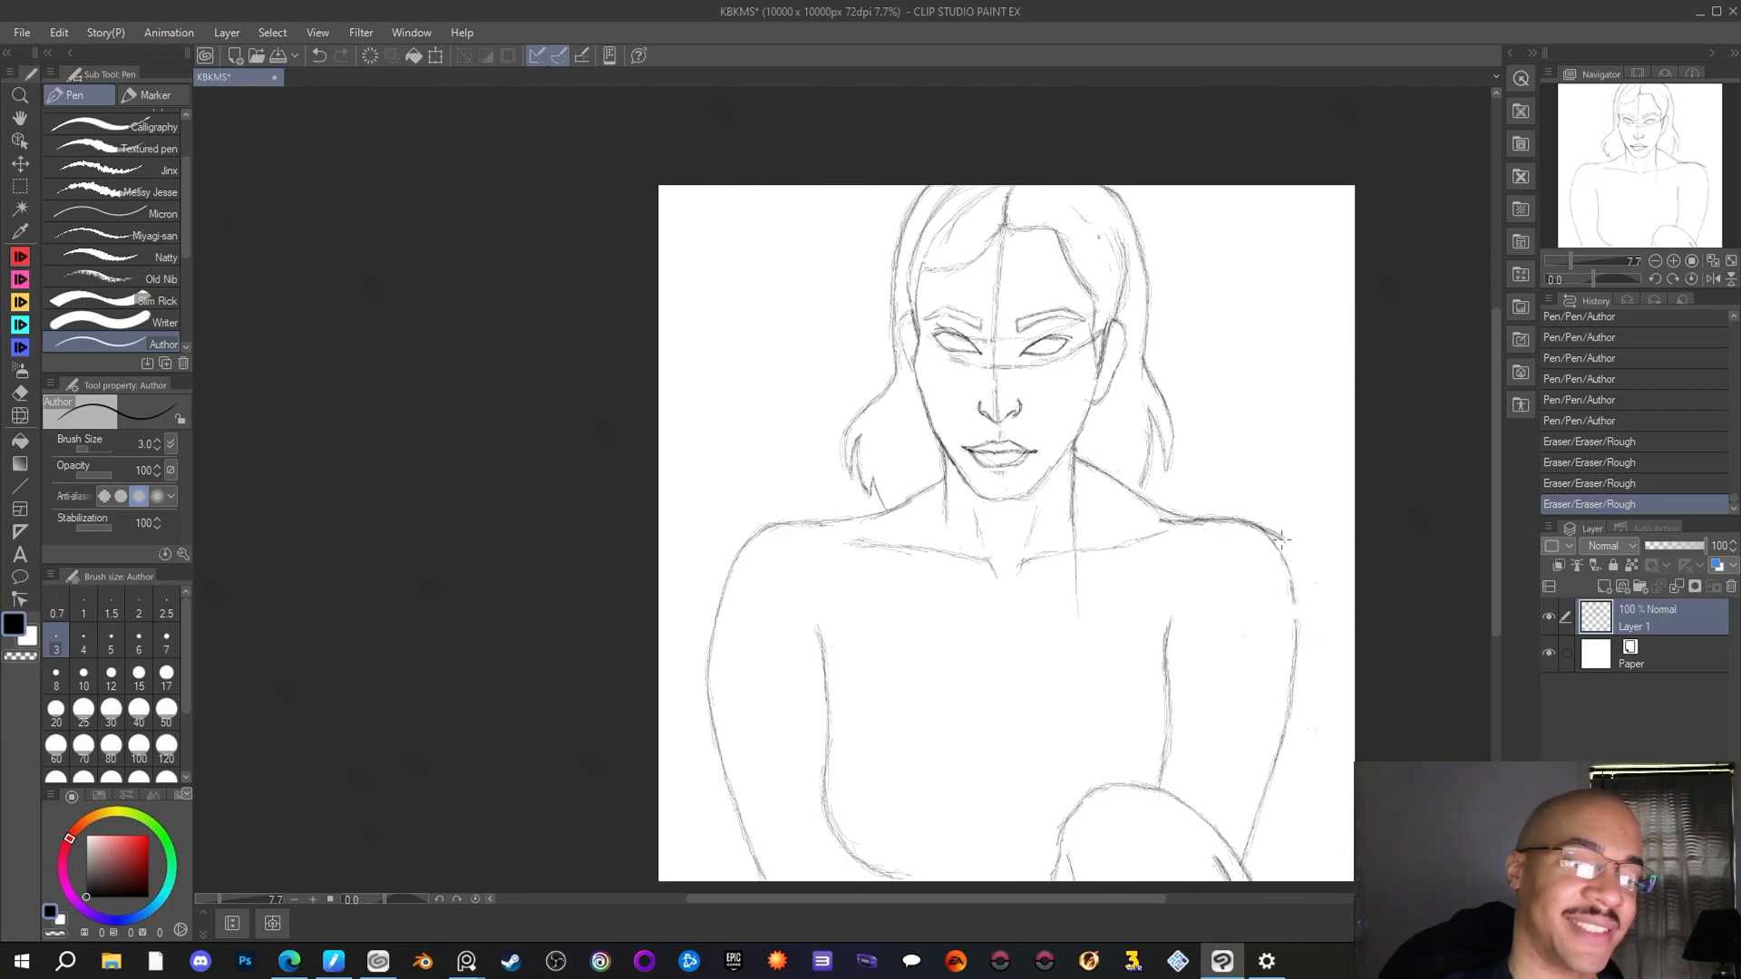
drag(1269, 526, 1291, 551)
drag(1271, 529, 1282, 541)
drag(1291, 551, 1311, 598)
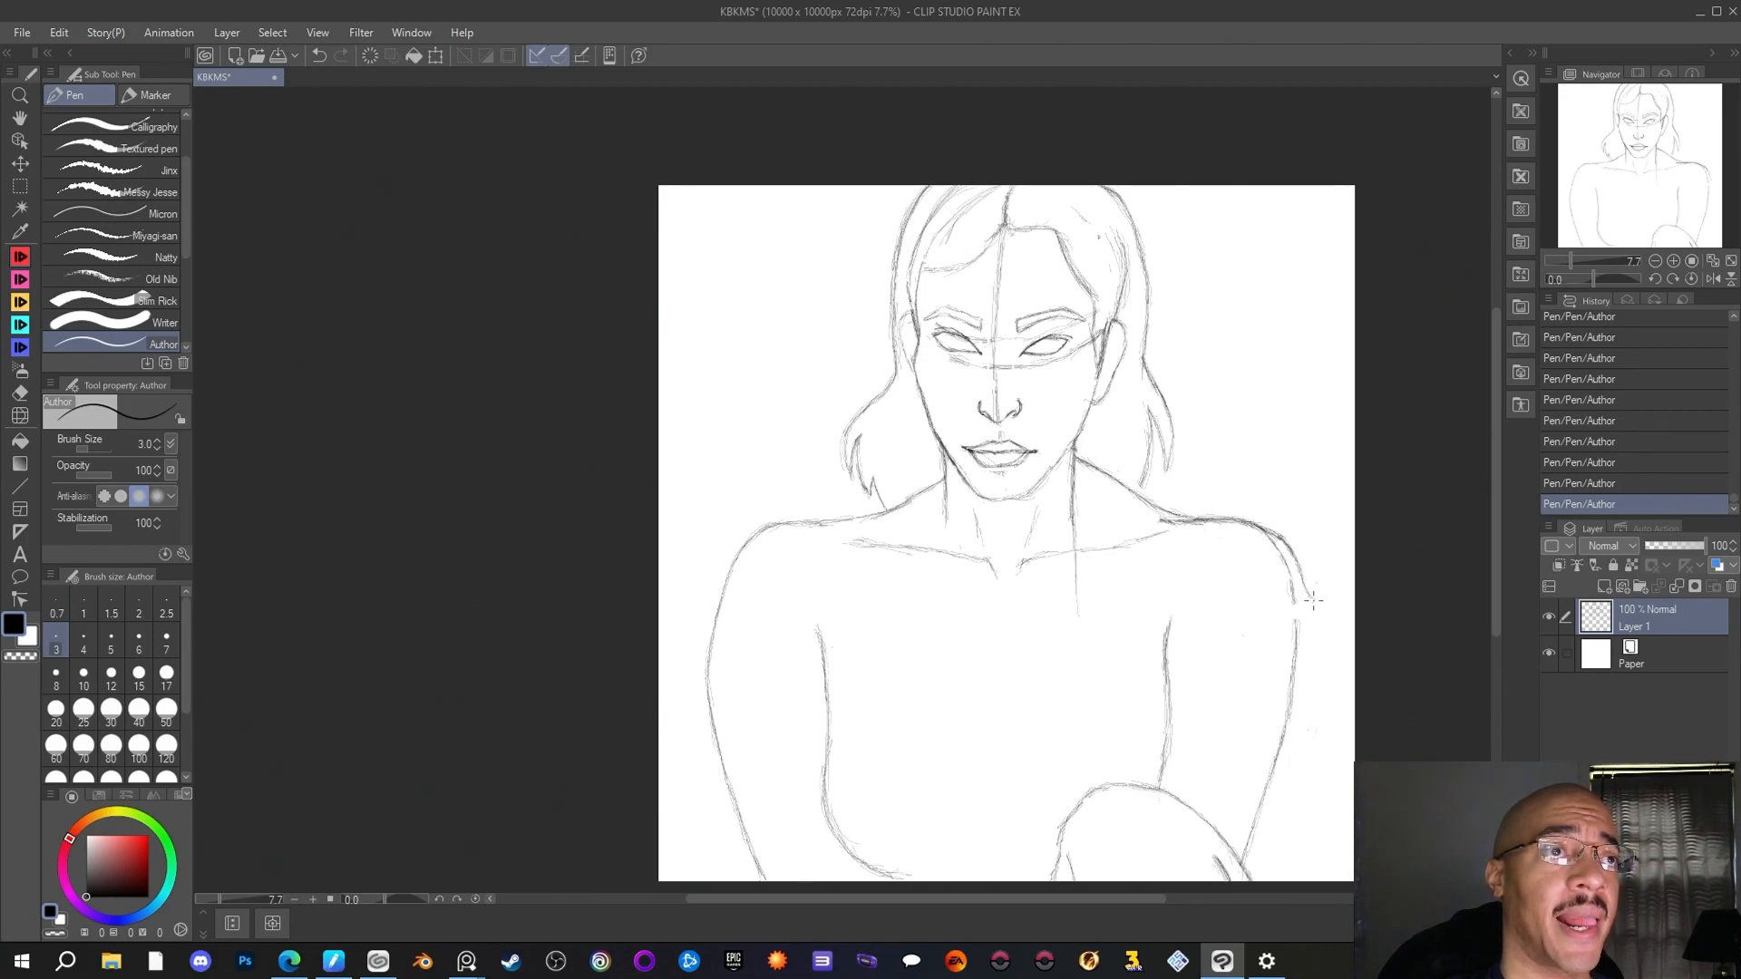
drag(1302, 578, 1302, 621)
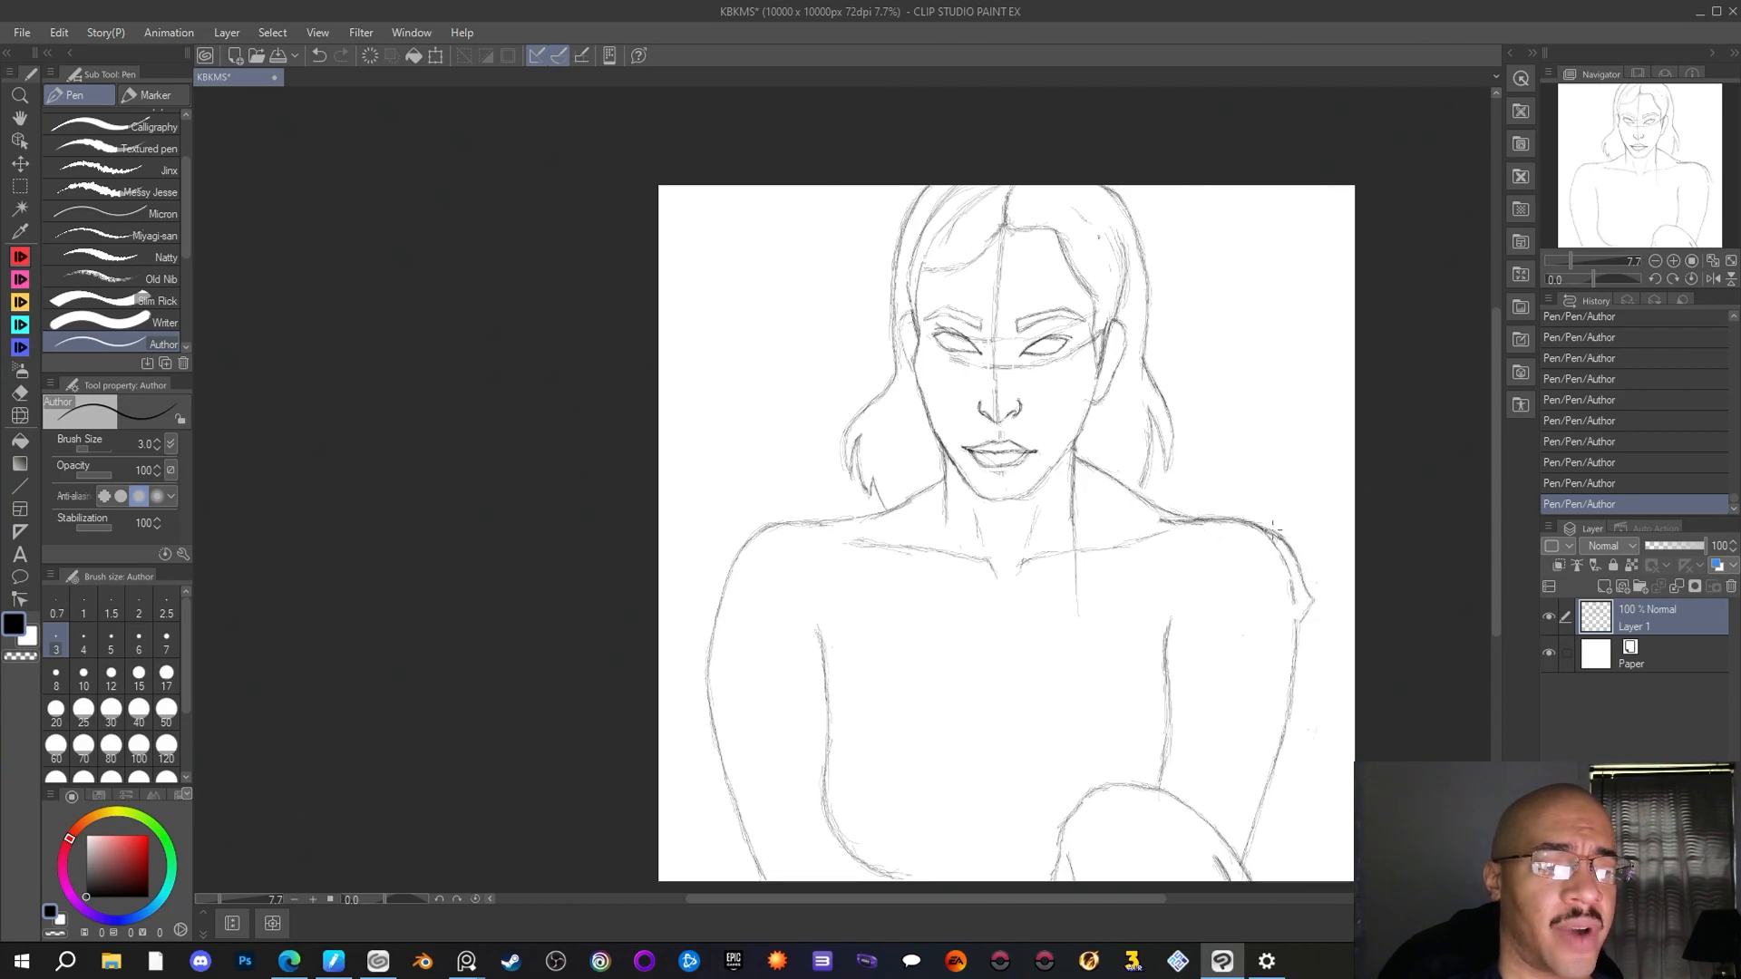
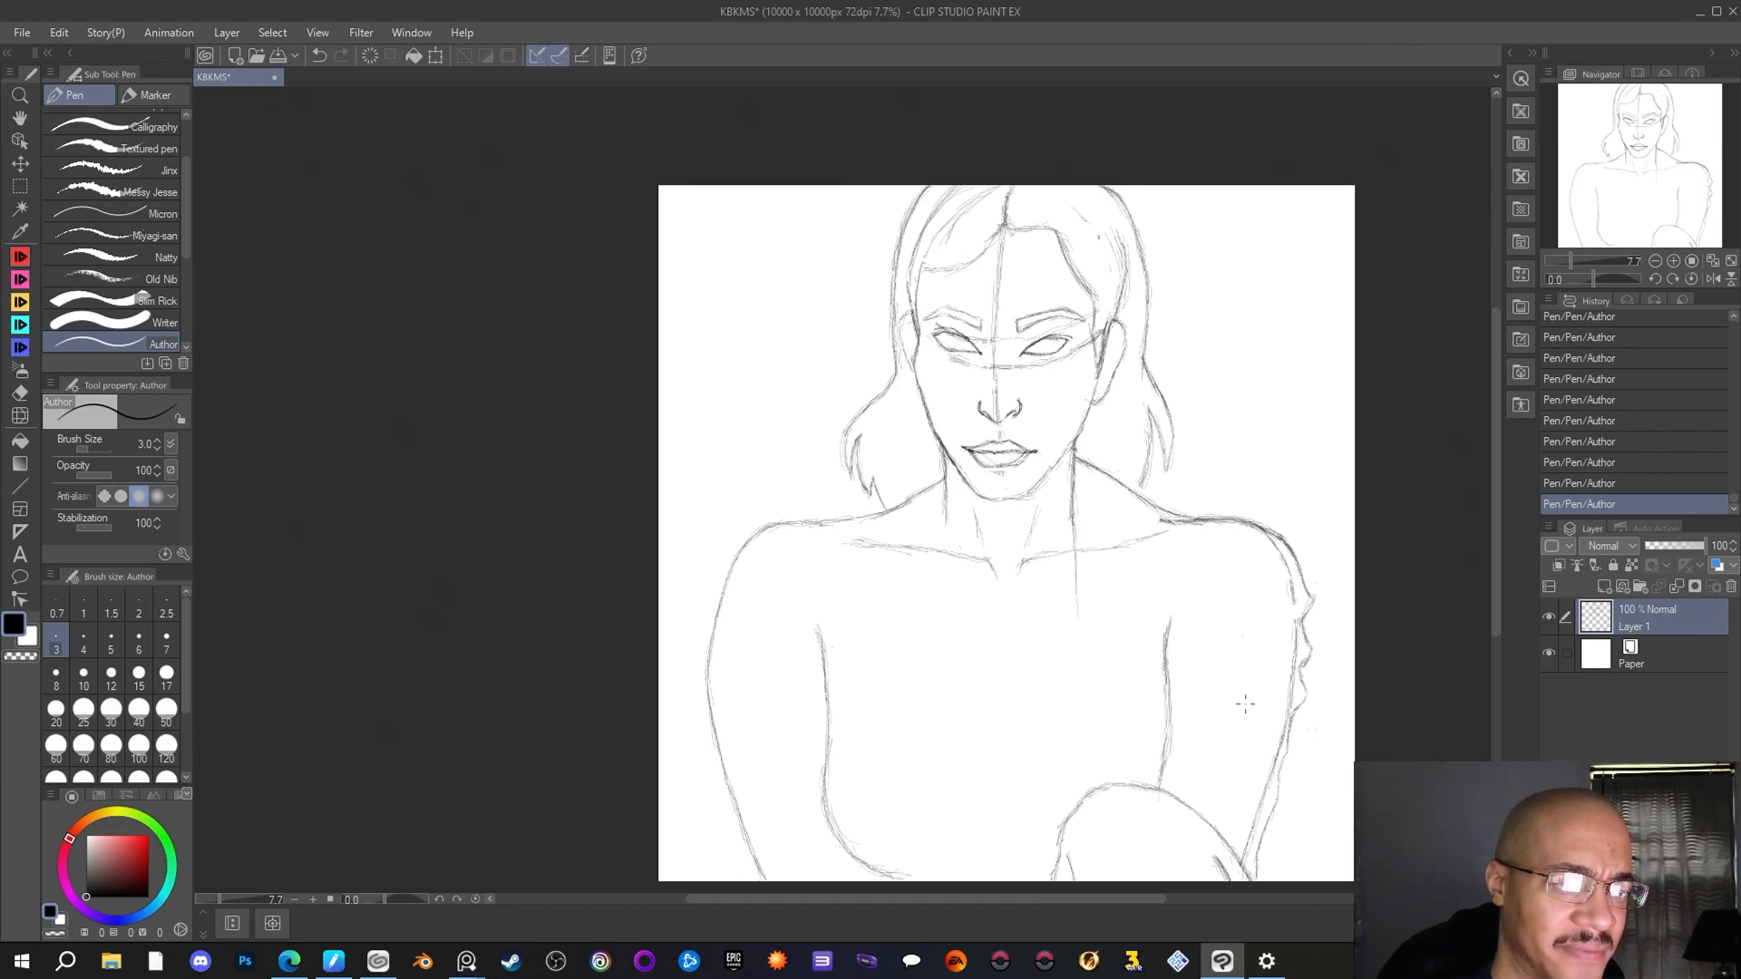
Erase the slope line running from the right-hand side of the neck to the shoulder with the Rough eraser
click(20, 392)
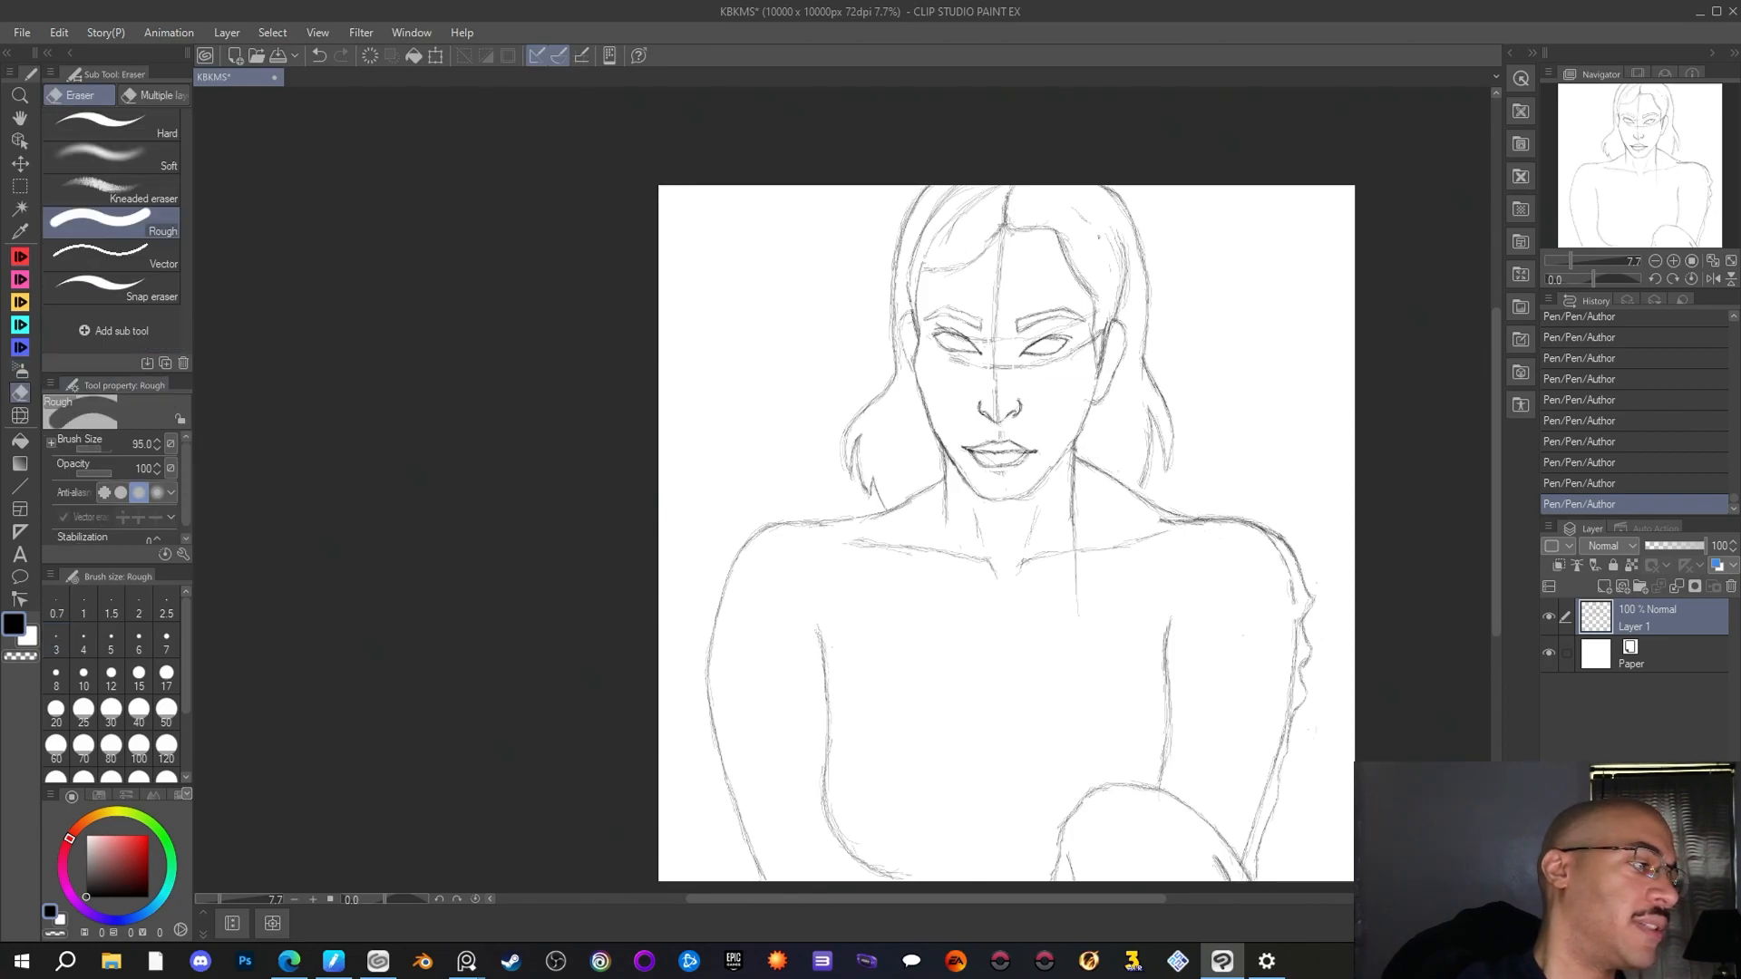
drag(1137, 495, 1076, 458)
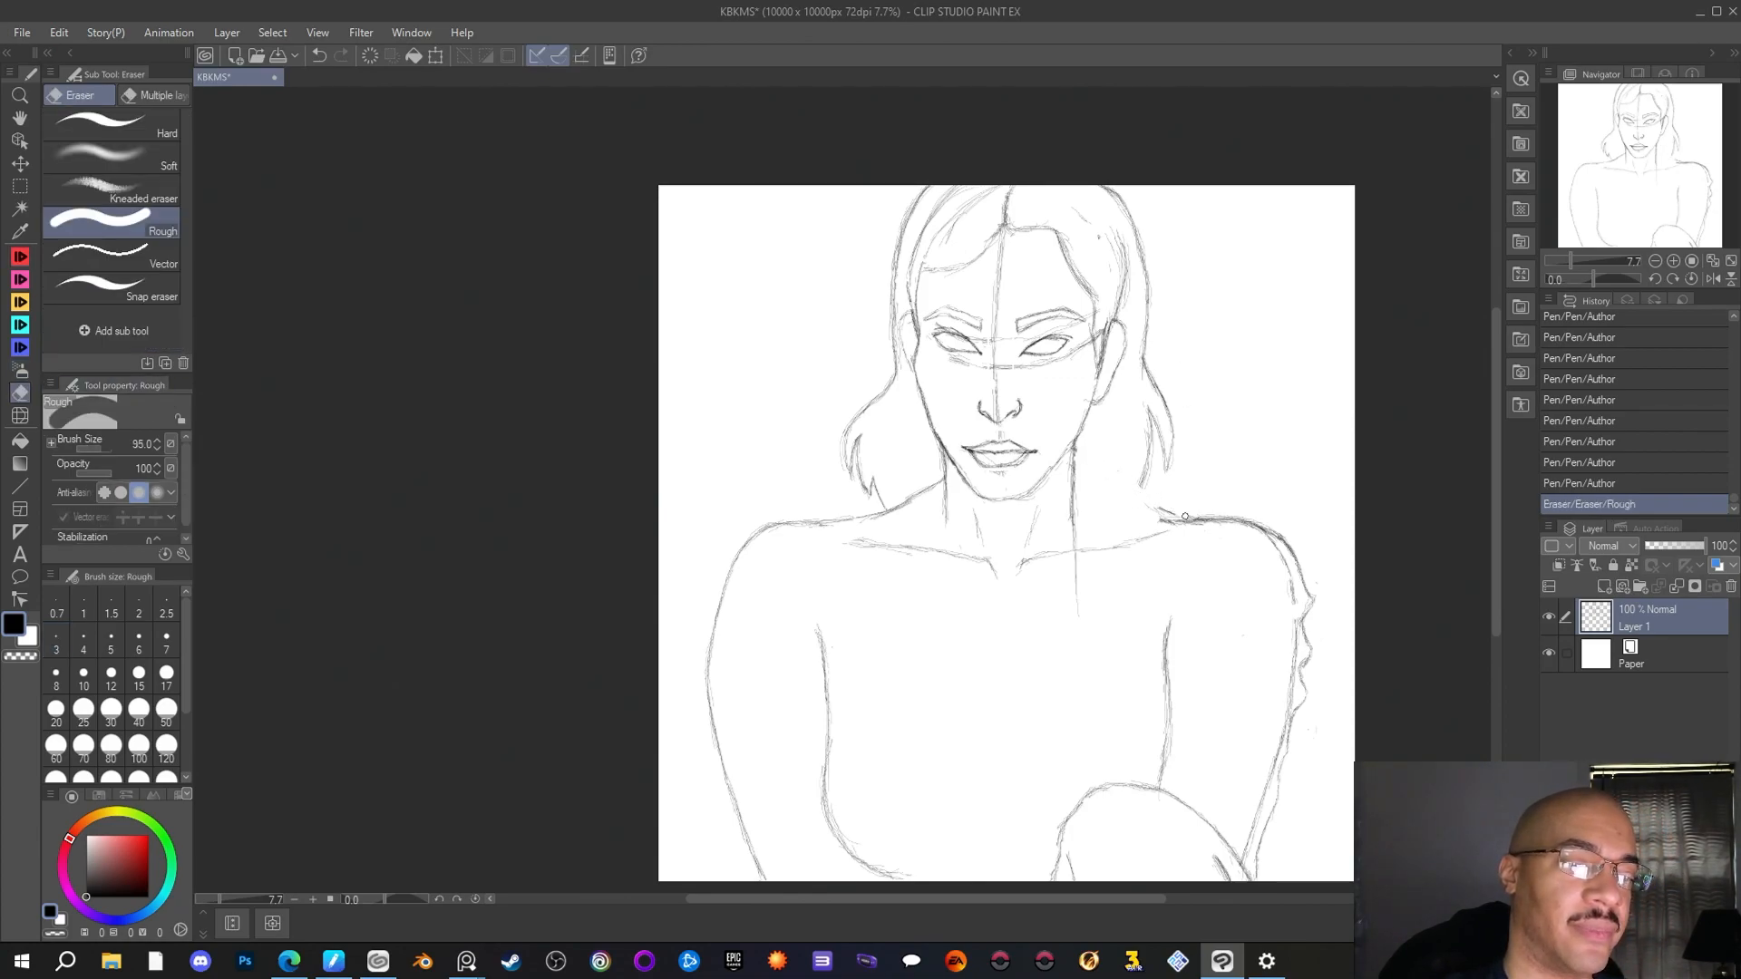
drag(1173, 513, 1169, 511)
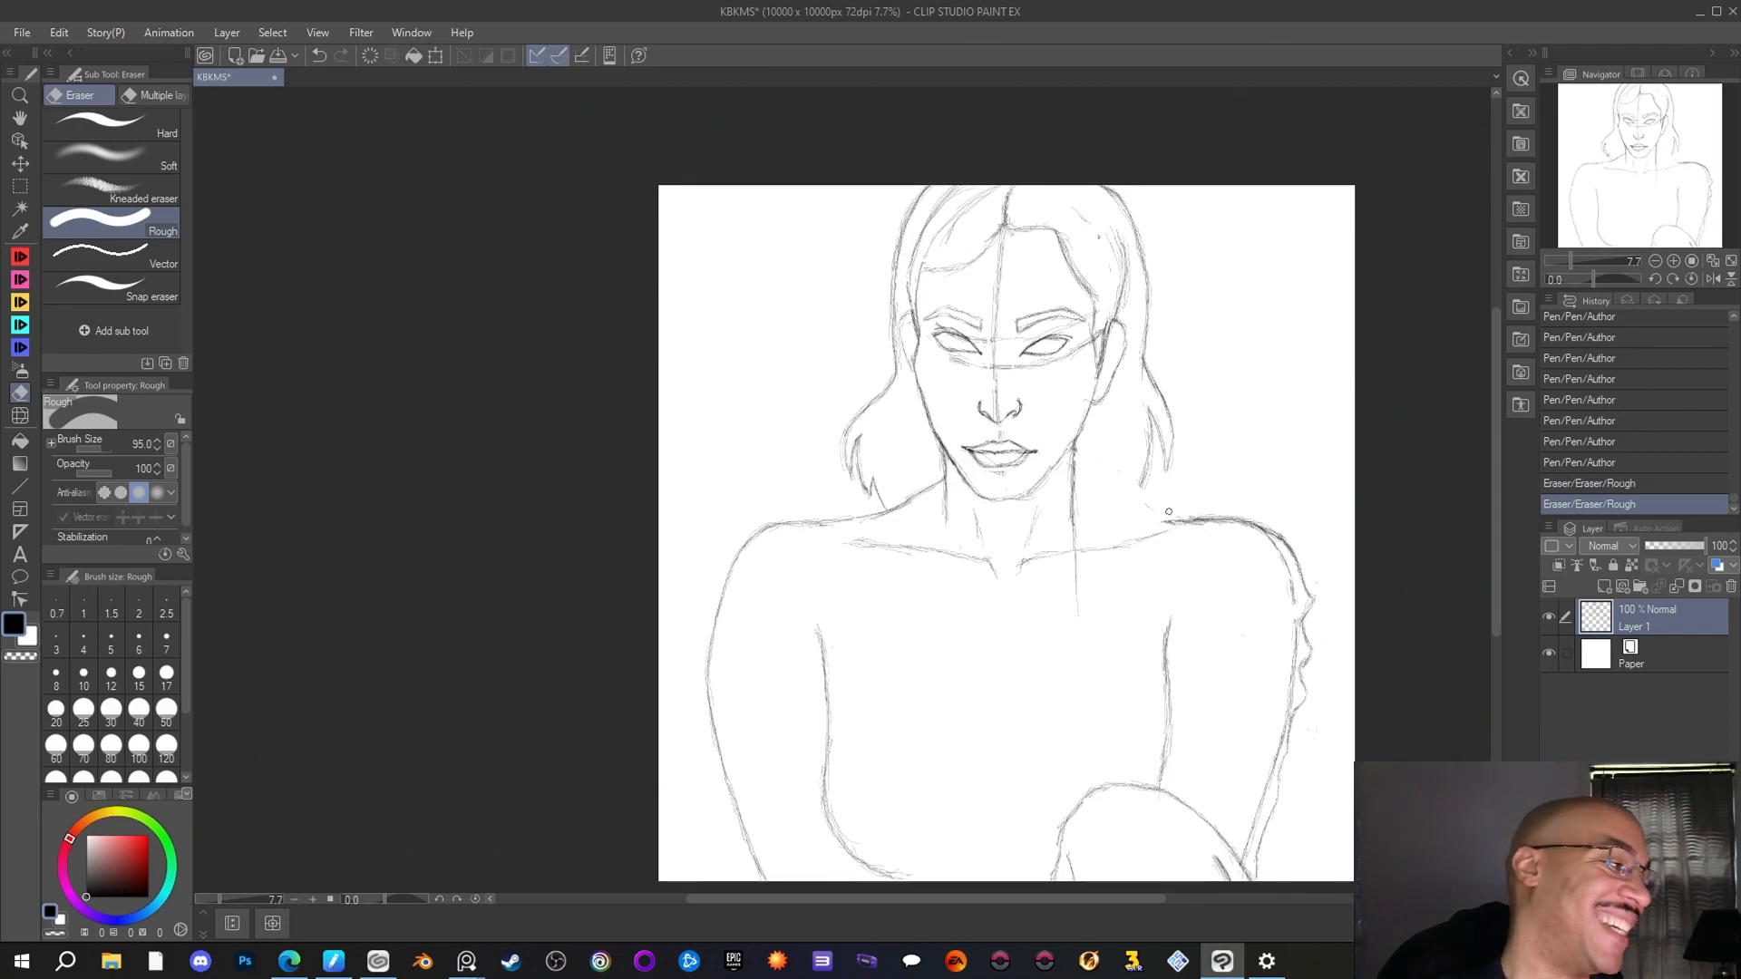
Redraw the right-hand neck-to-shoulder slope as a higher, curved collar line with the Author pen
key(p)
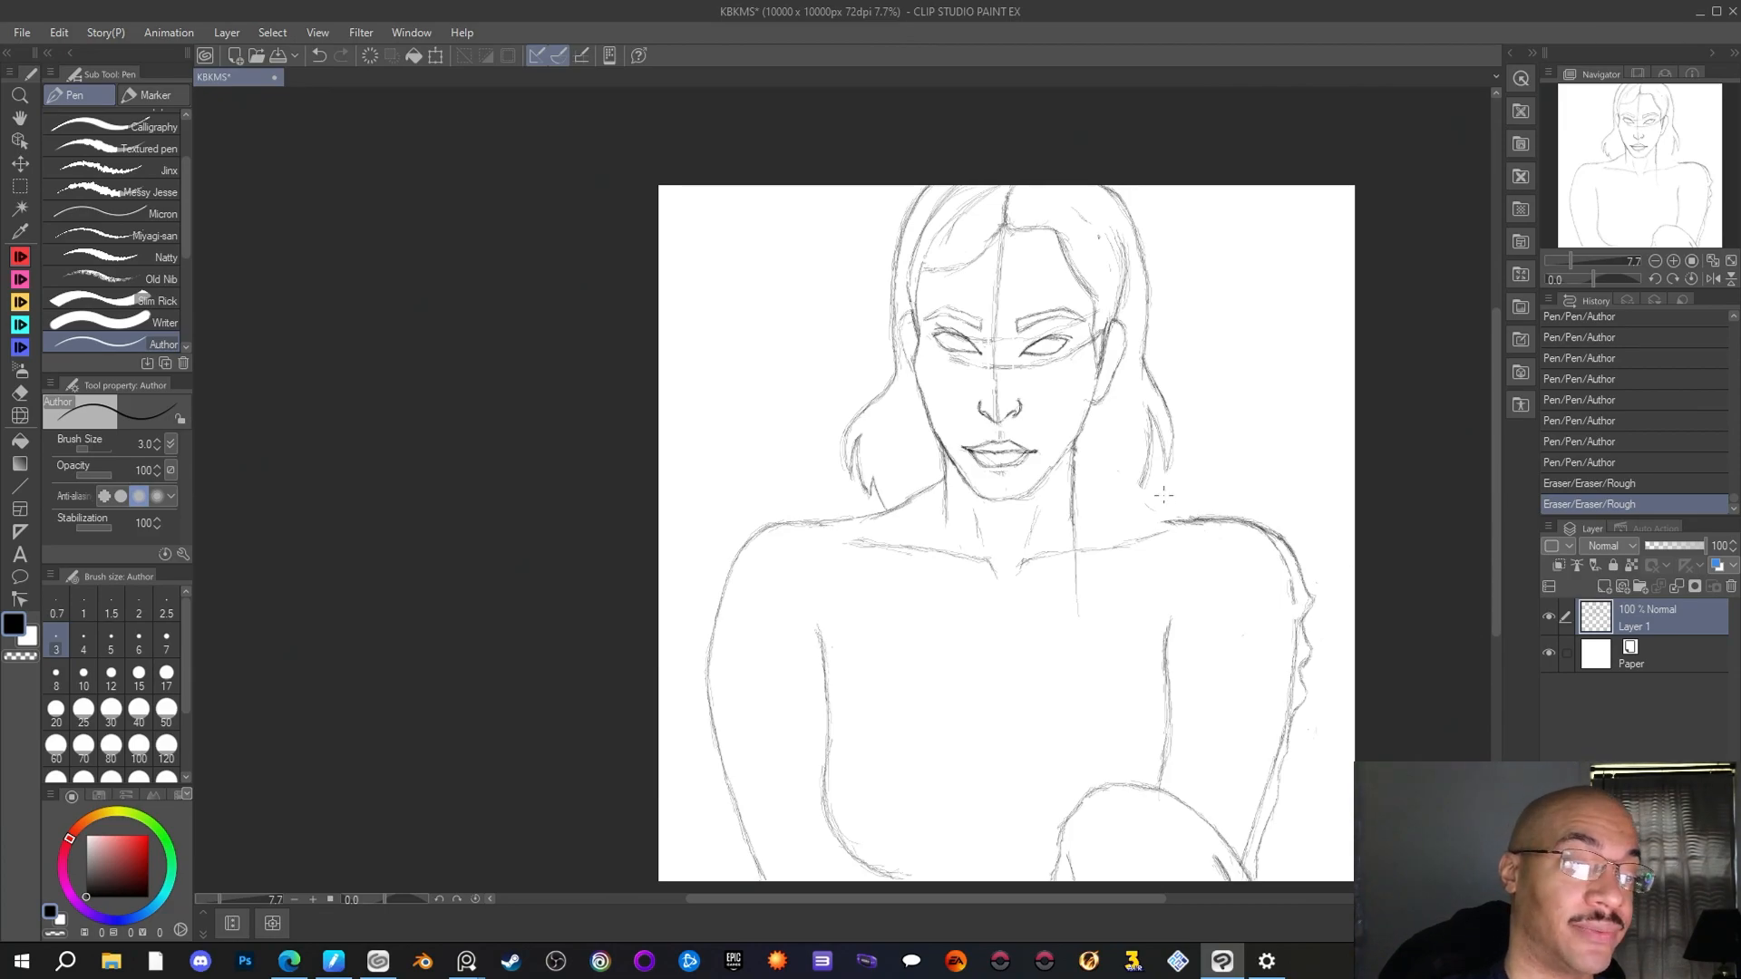
drag(1168, 520, 1183, 521)
drag(1162, 520, 1168, 522)
mouse_move(1155, 517)
mouse_down()
mouse_move(1171, 521)
mouse_move(1144, 517)
mouse_up()
mouse_move(1135, 503)
mouse_down()
mouse_move(1169, 519)
mouse_move(1072, 466)
mouse_up()
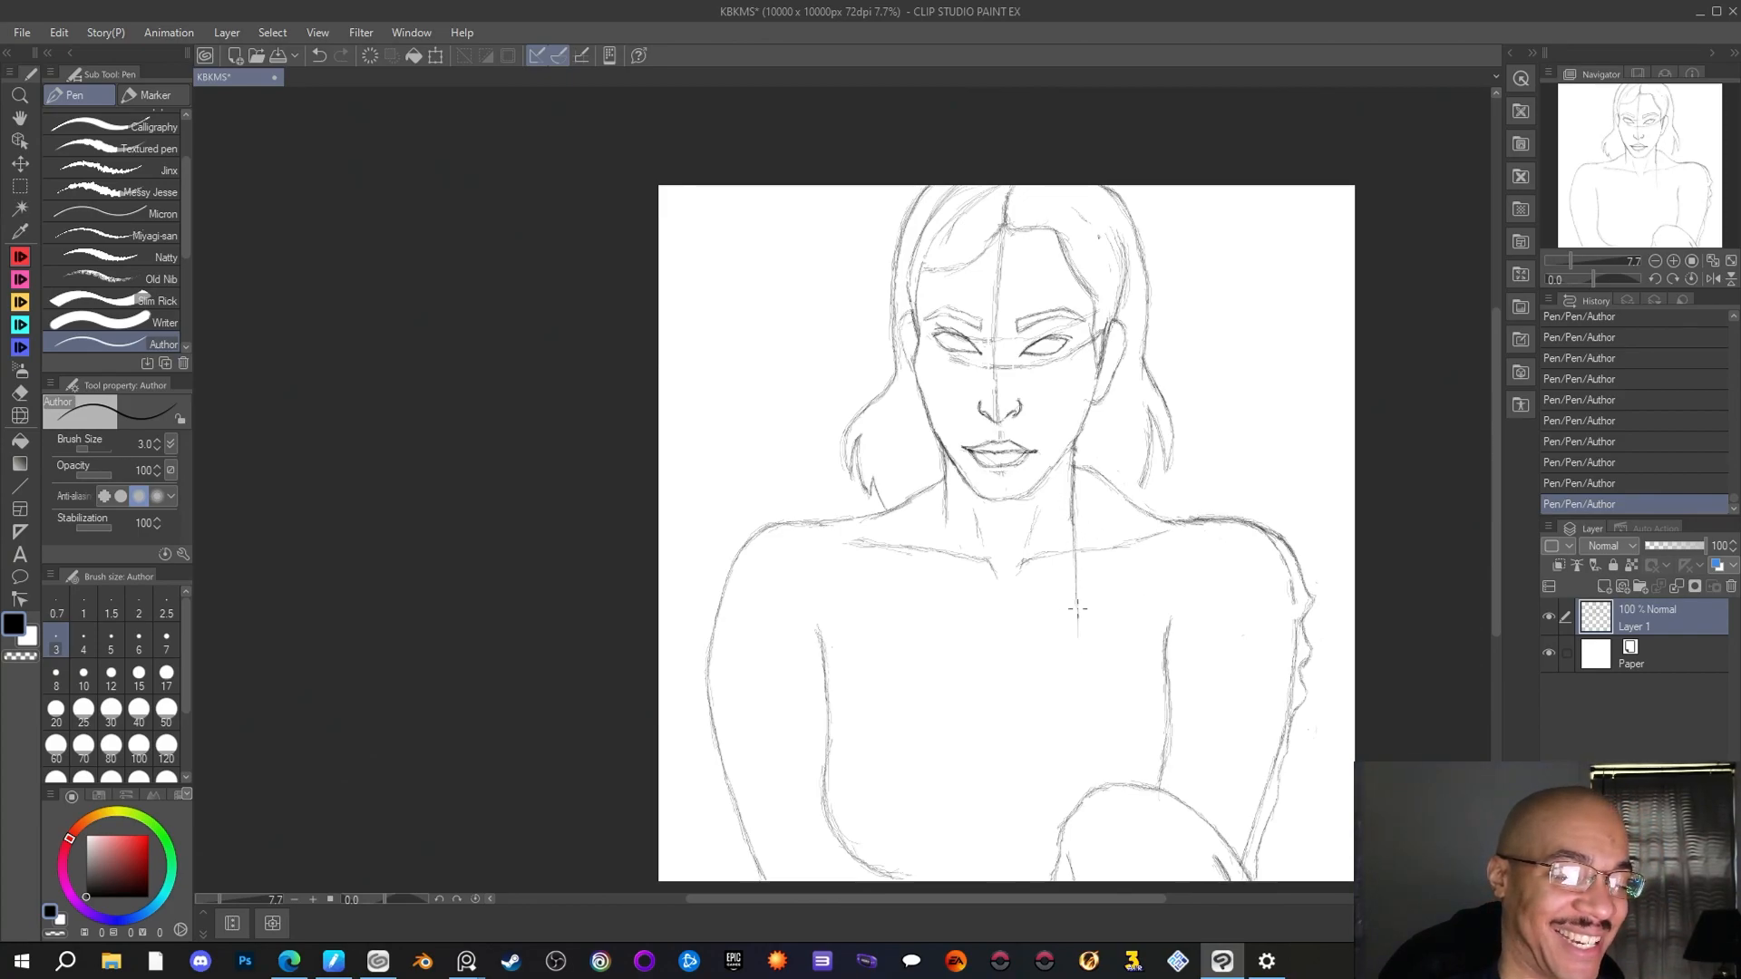
Extend the right-hand neck line straight down the chest and draw a notched jacket lapel beside it, tapering down toward the rounded form
drag(1079, 680, 1079, 696)
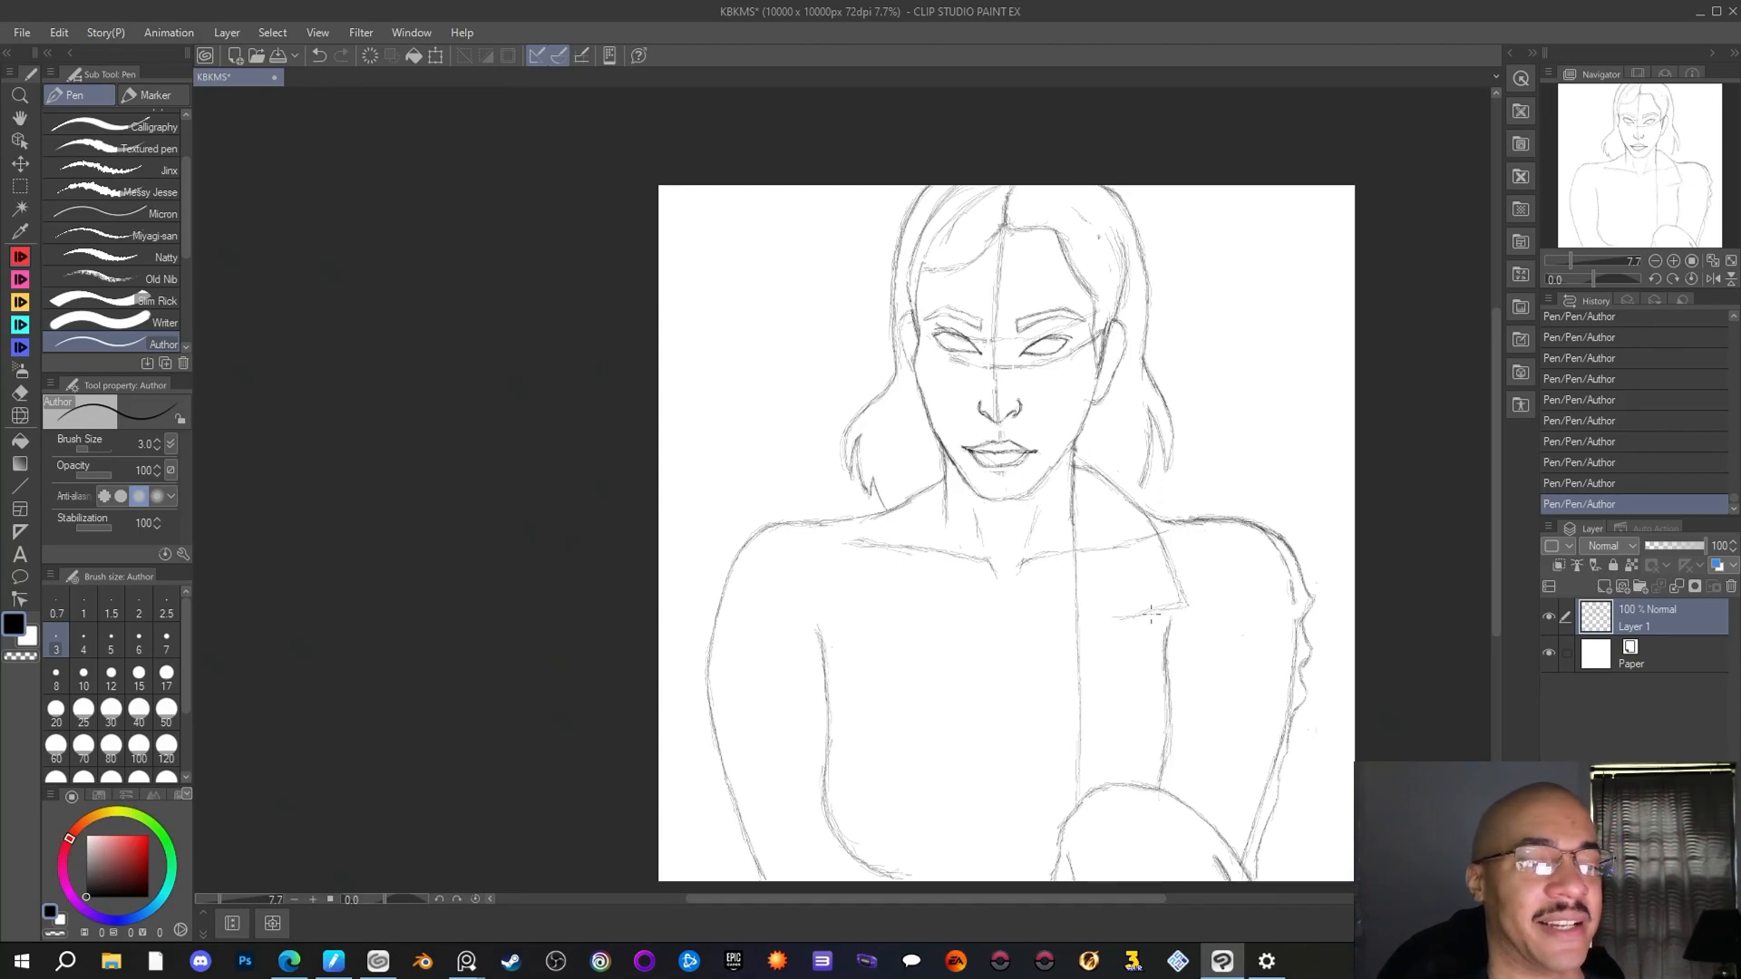
drag(1123, 620, 1115, 632)
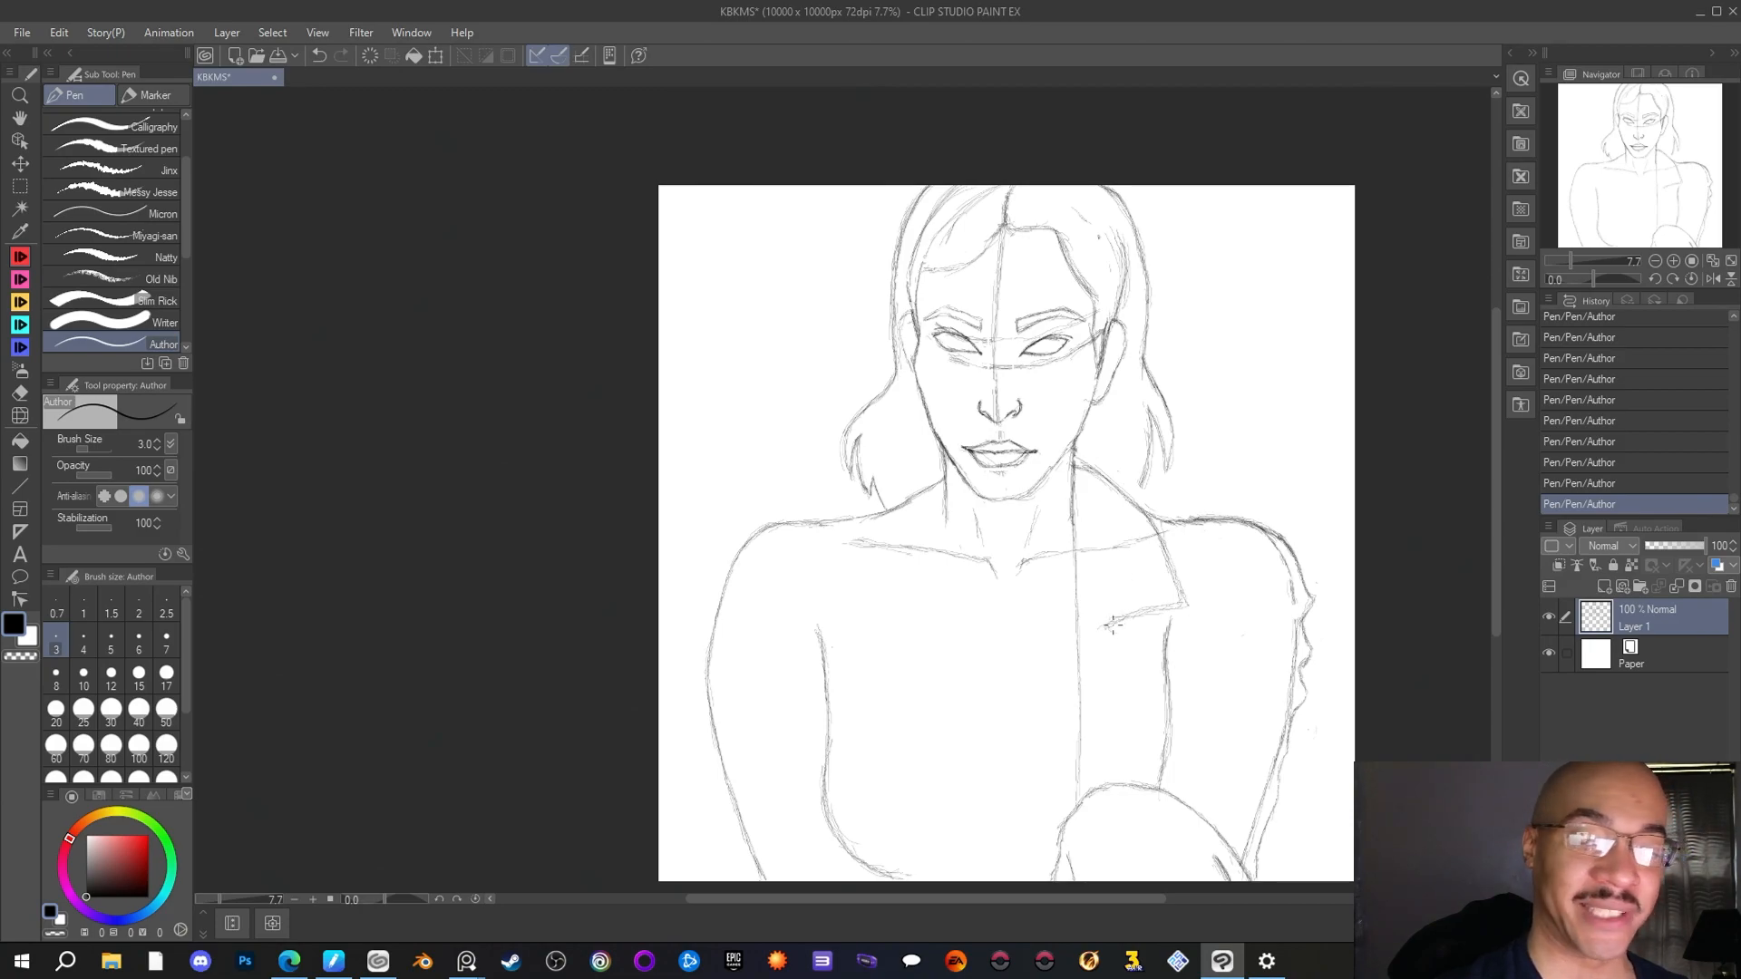
drag(1113, 632, 1175, 656)
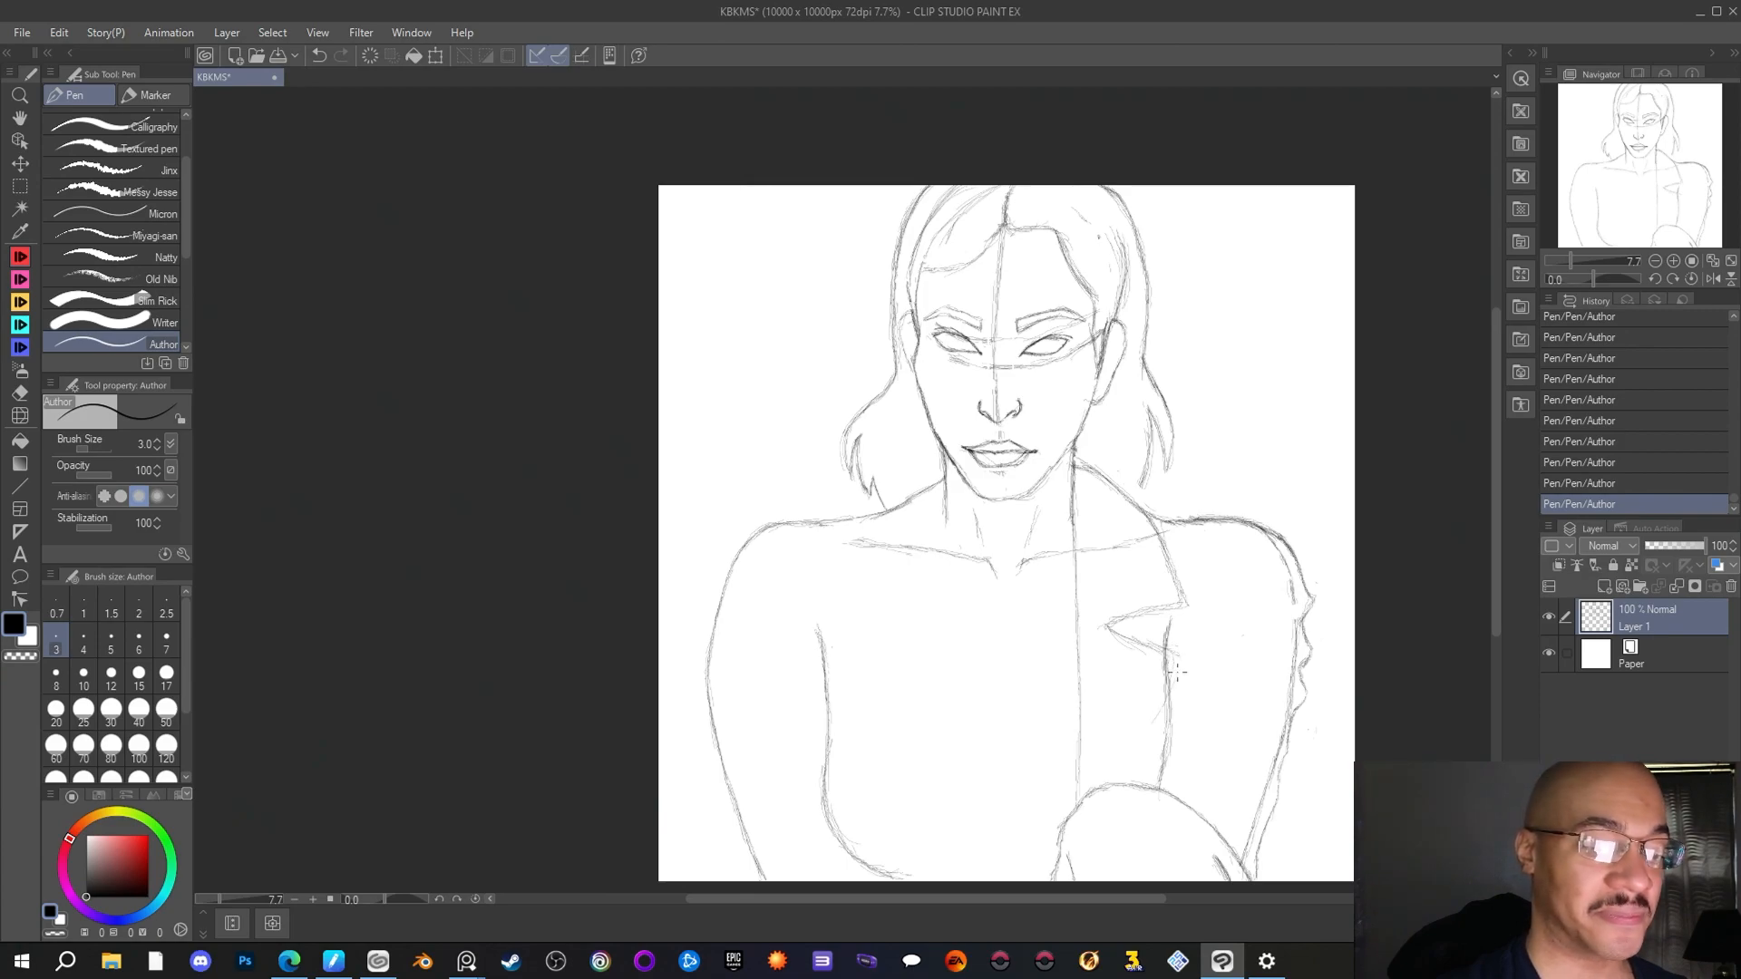
drag(1165, 702, 1124, 779)
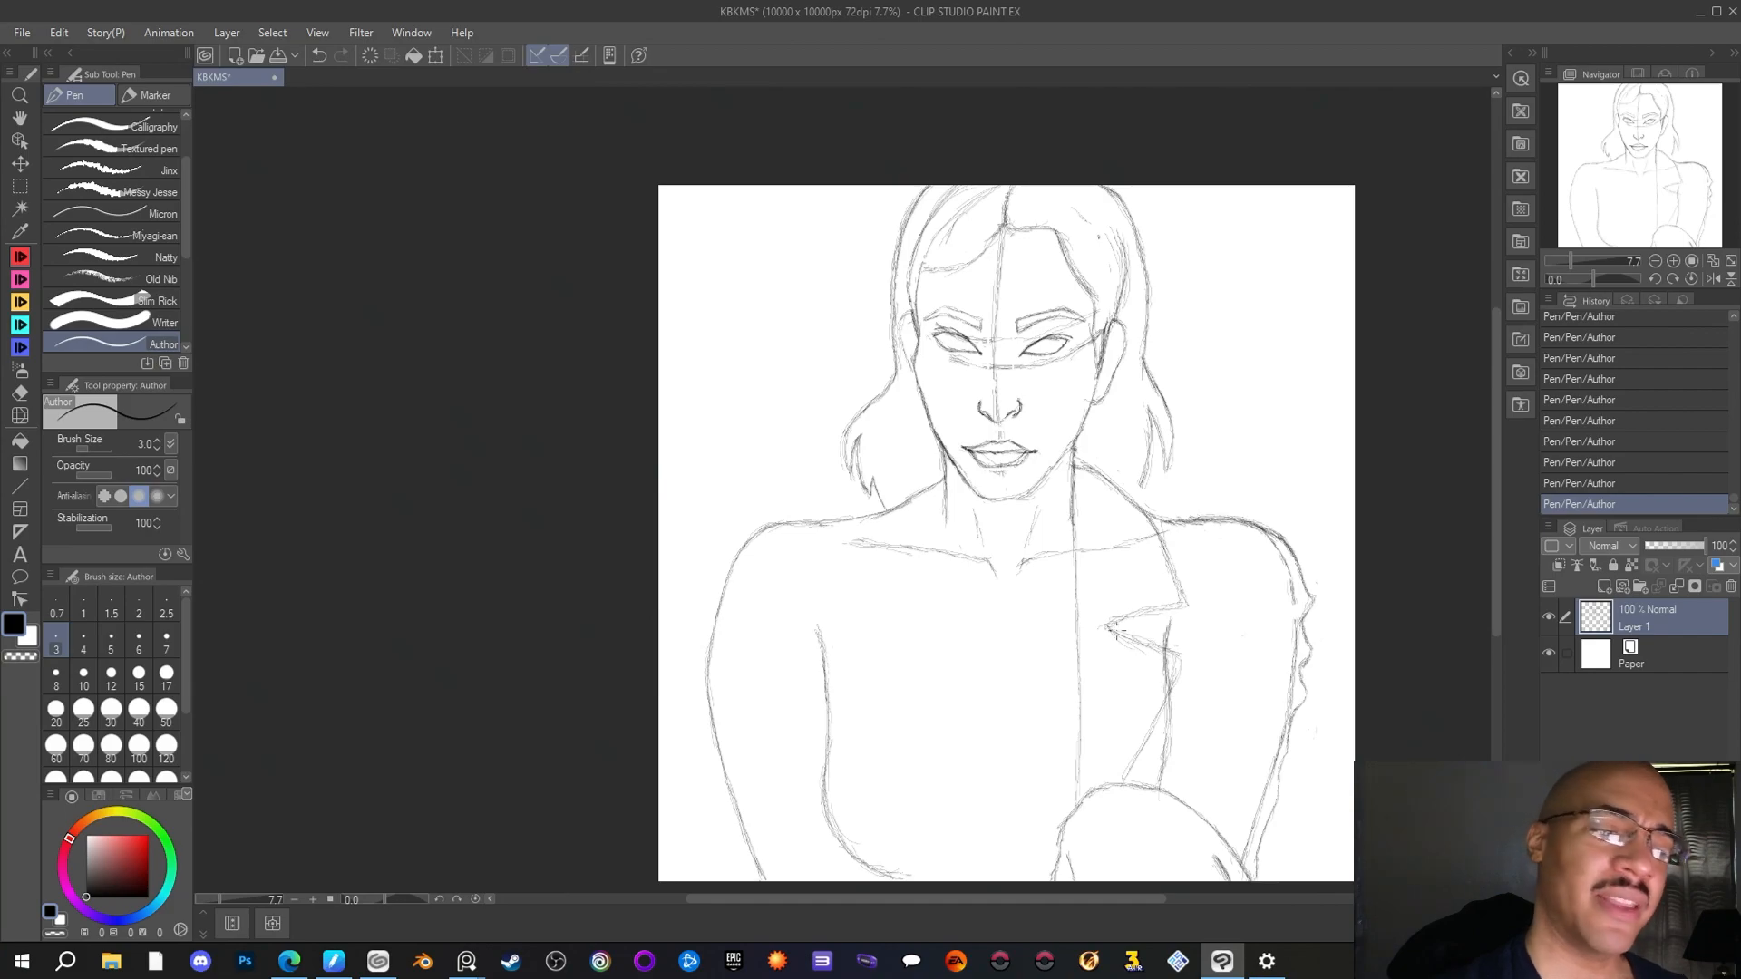
drag(1108, 626, 1157, 607)
Erase the arm line crossing the lapel's lower tip and the collarbone line inside the right-hand lapel with the Rough eraser
key(e)
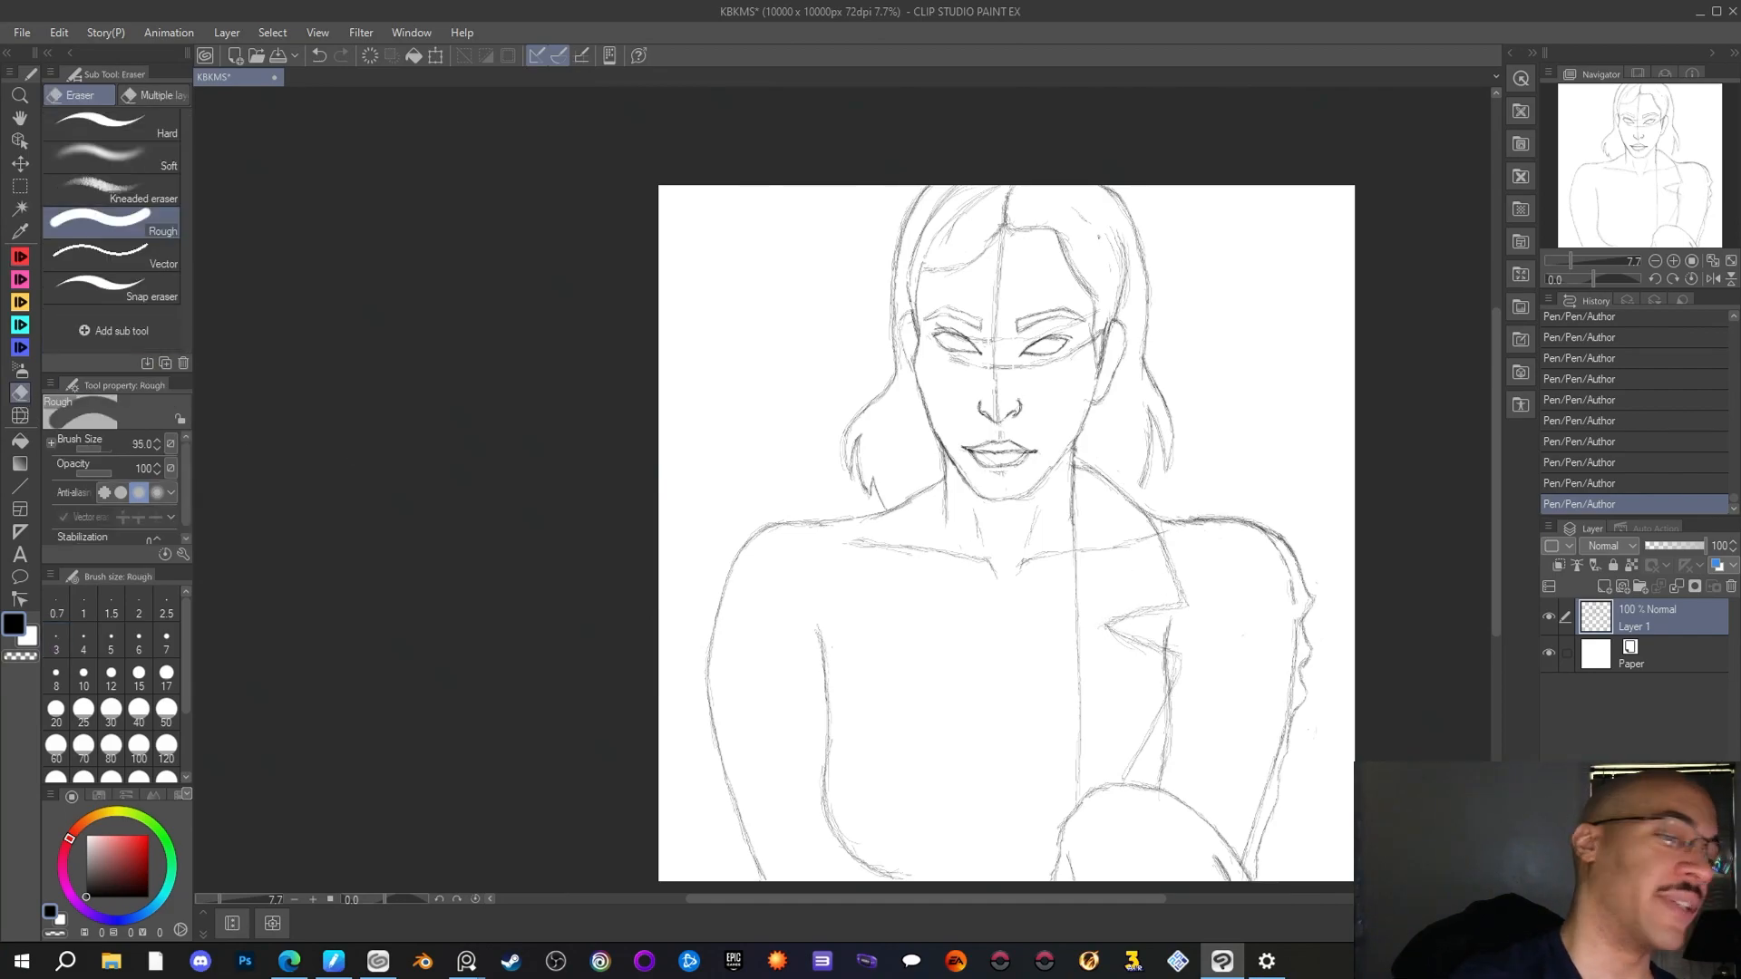
mouse_move(1161, 678)
mouse_down()
mouse_move(1167, 658)
mouse_move(1172, 679)
mouse_up()
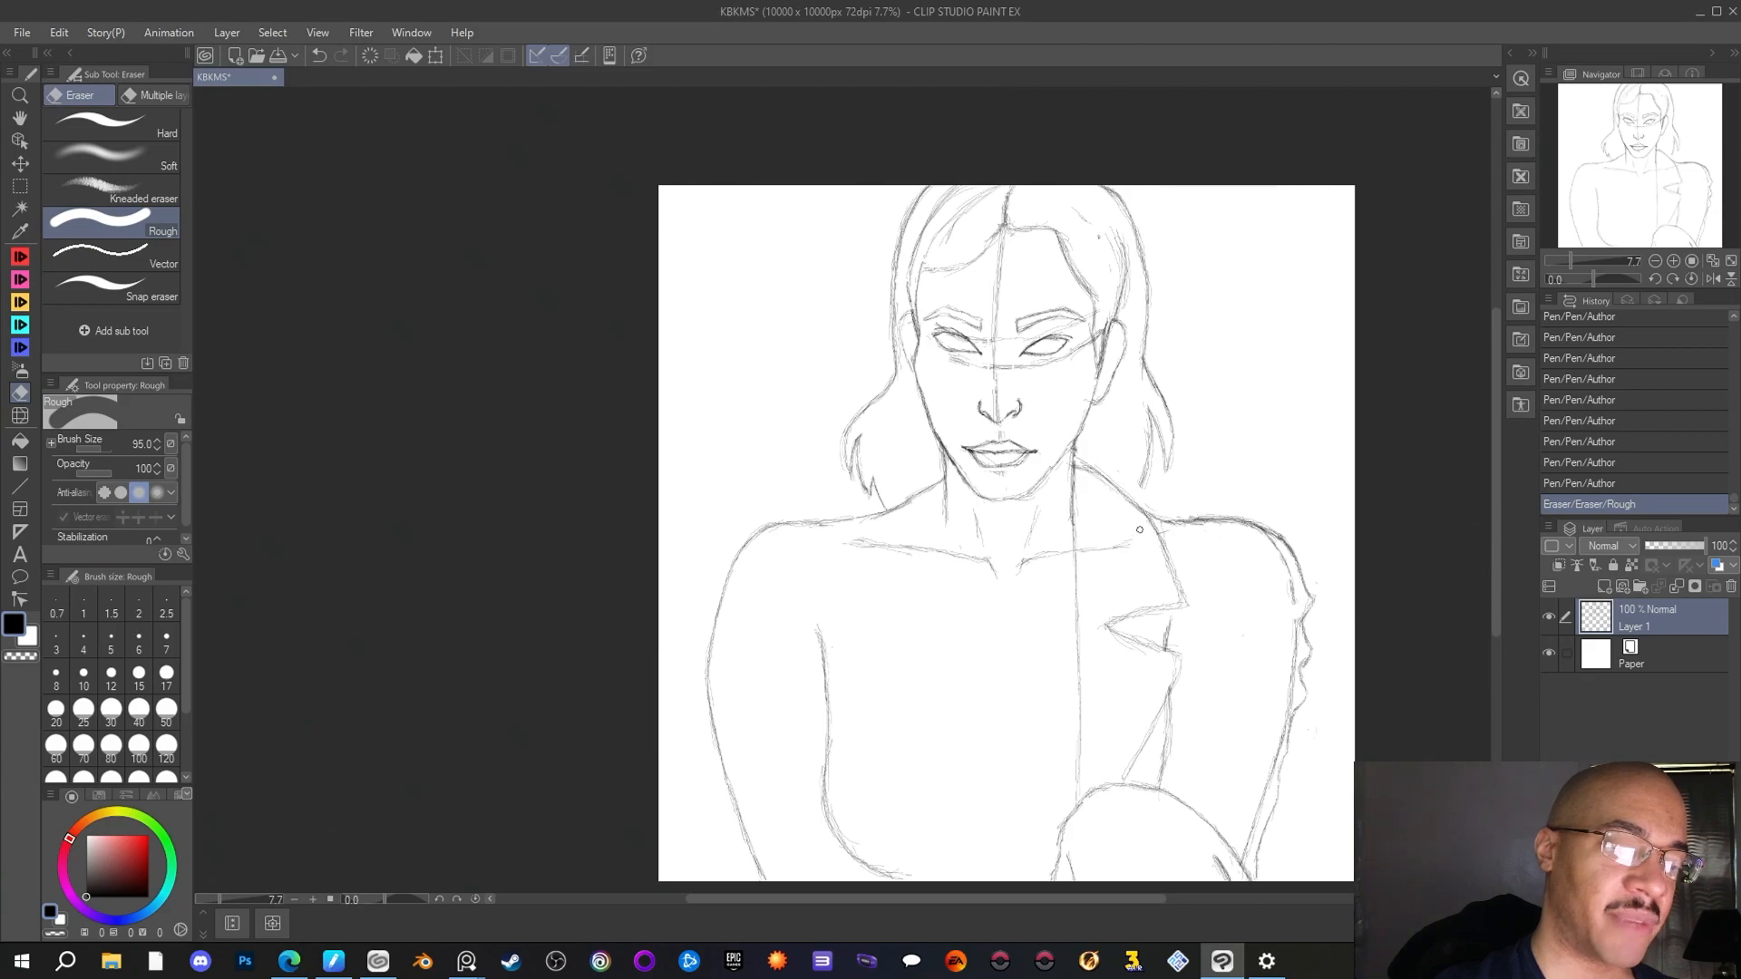
drag(1084, 551, 1144, 464)
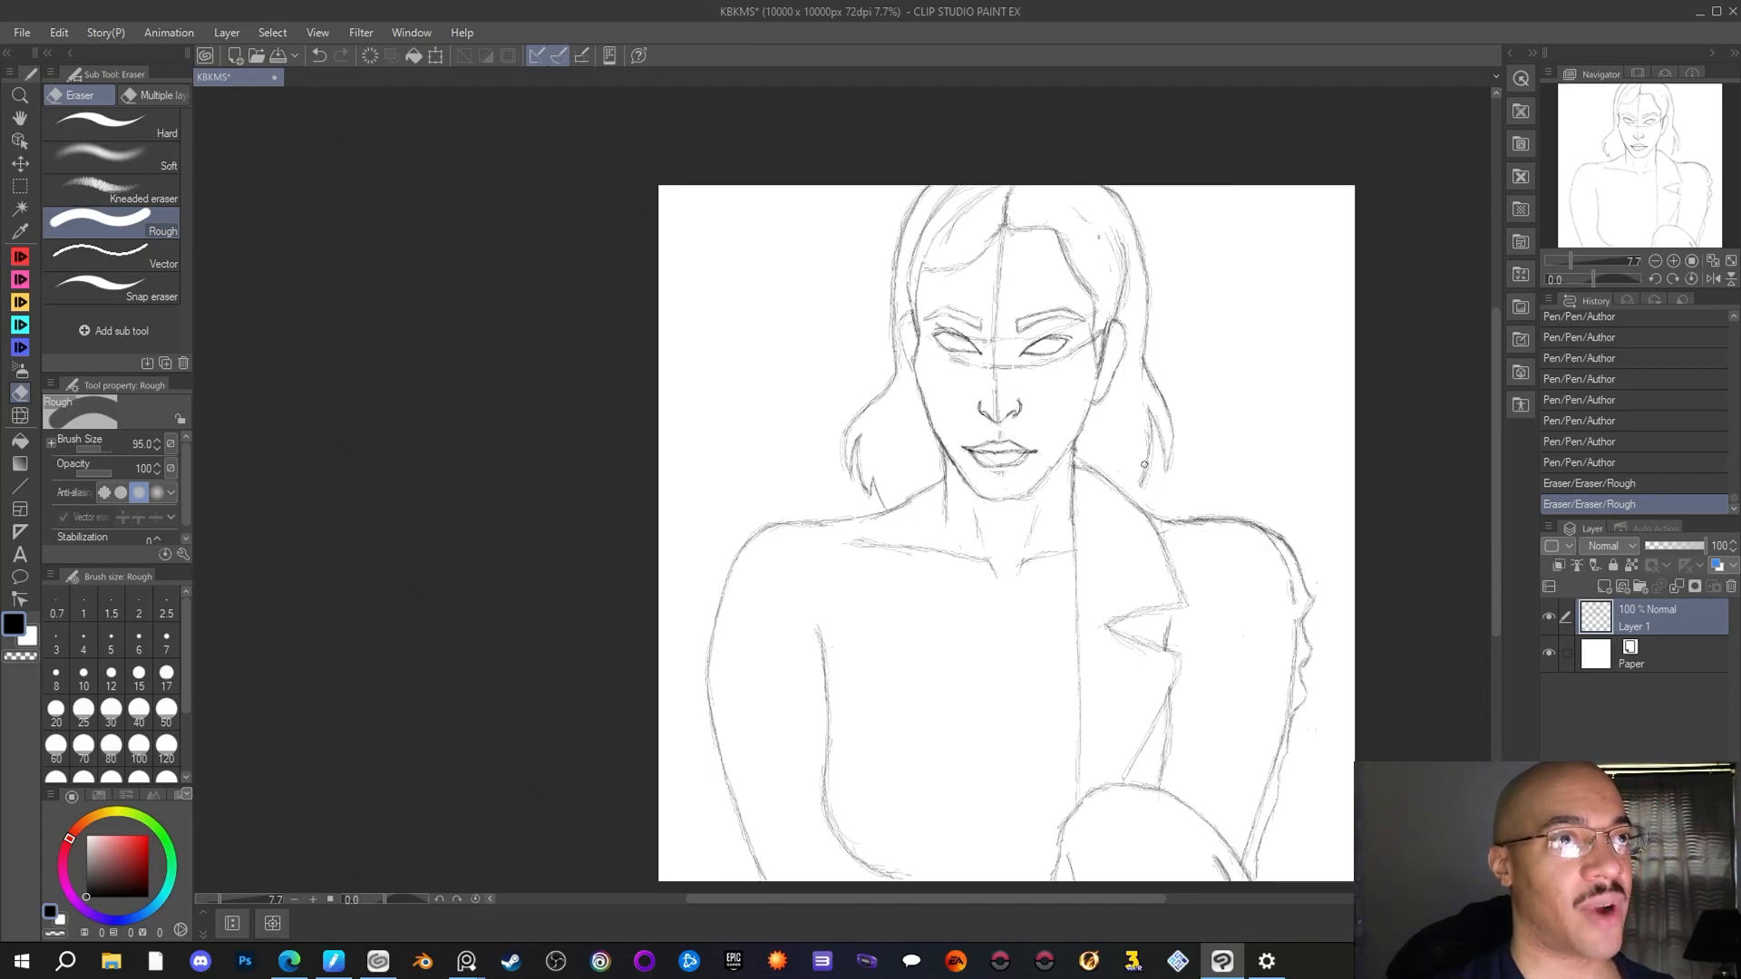
Reinforce the collar slopes on both sides of the neck and draw a straight jacket edge down the left-hand side of the chest
click(20, 279)
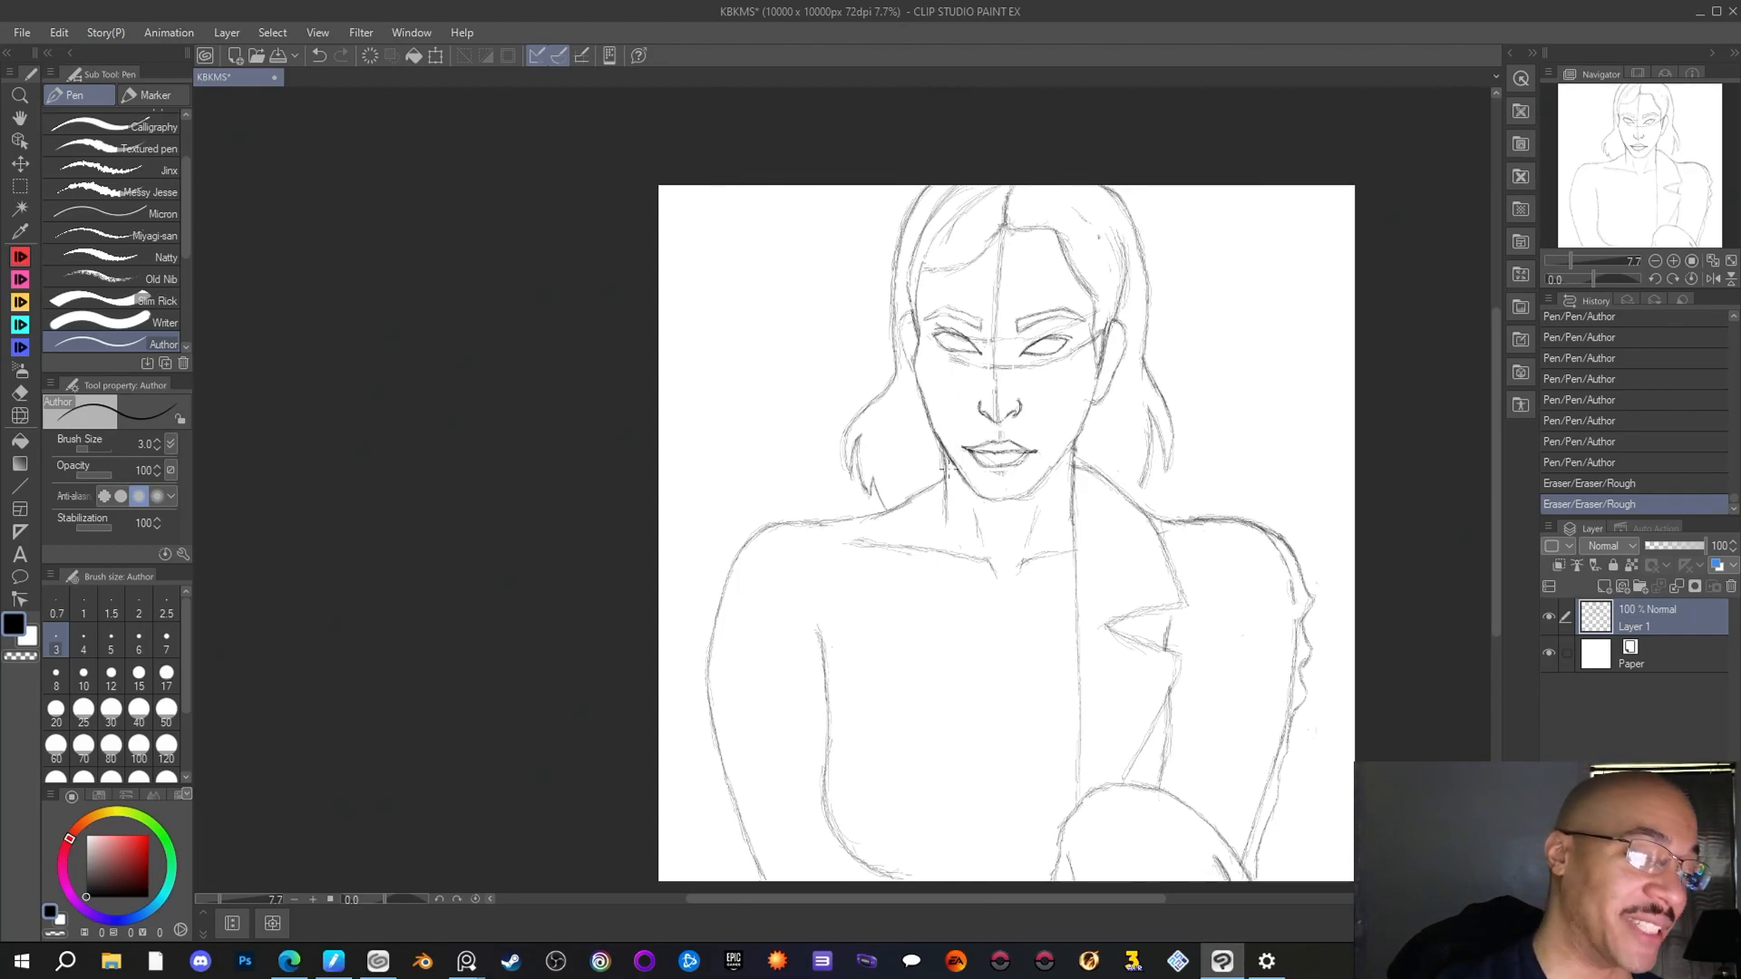
drag(1135, 502, 1144, 511)
drag(1121, 489, 1139, 506)
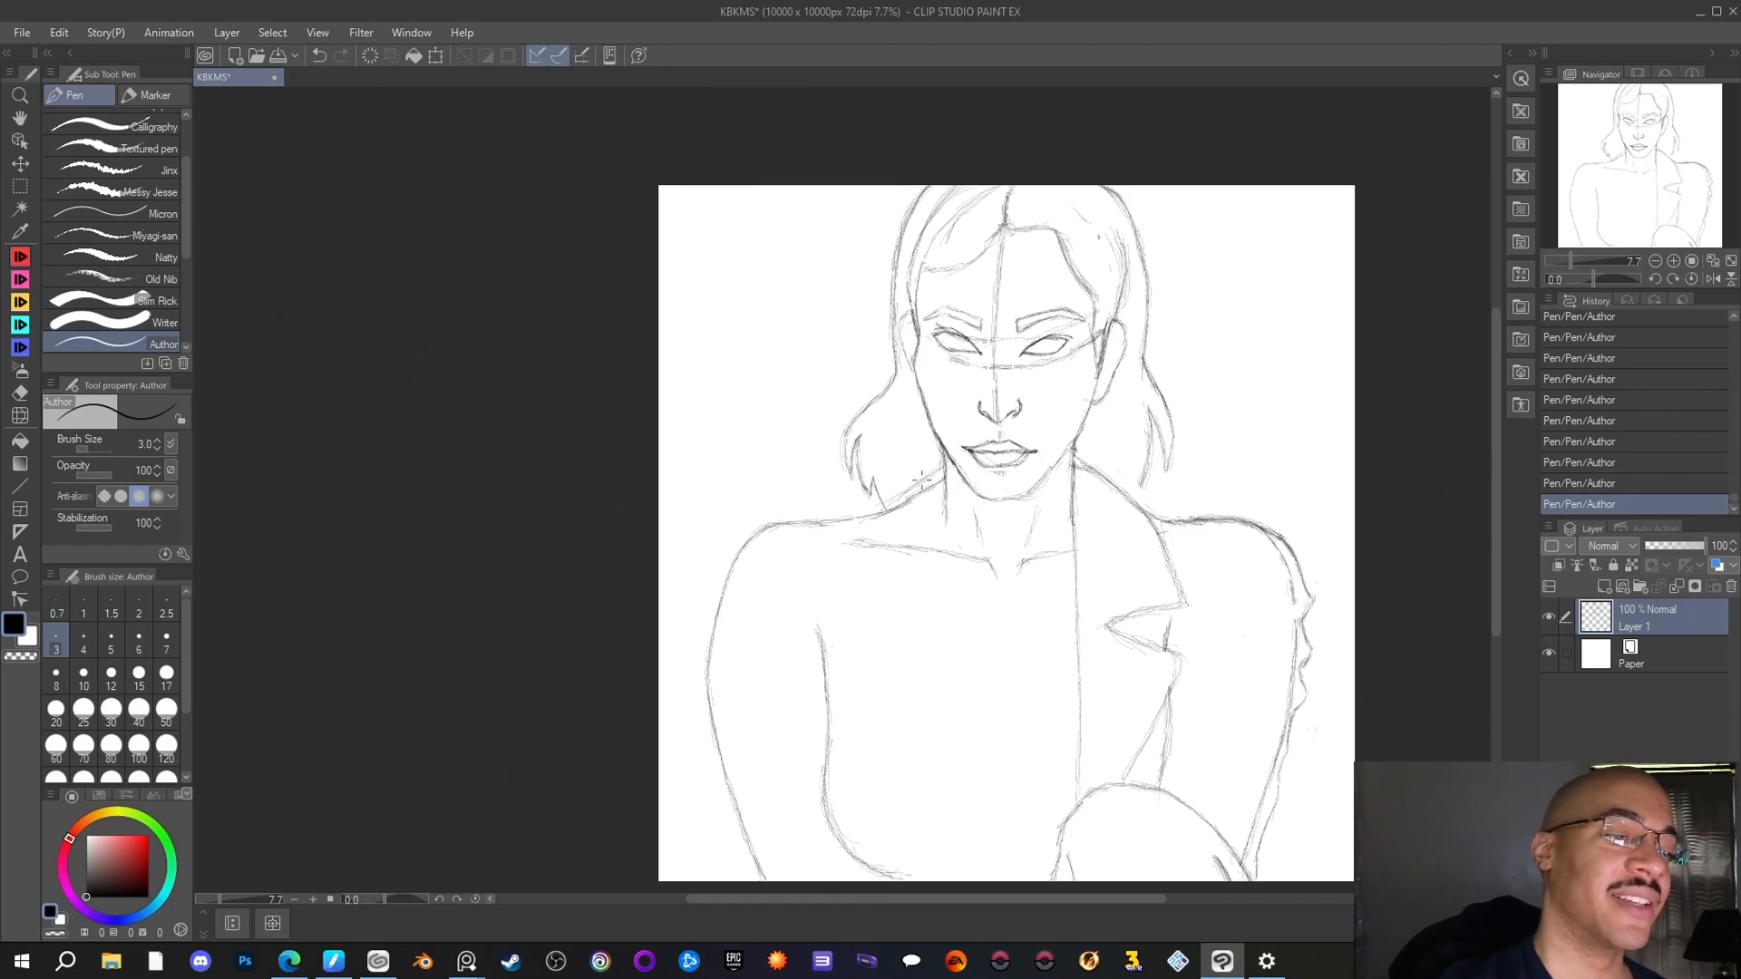
drag(922, 480, 858, 514)
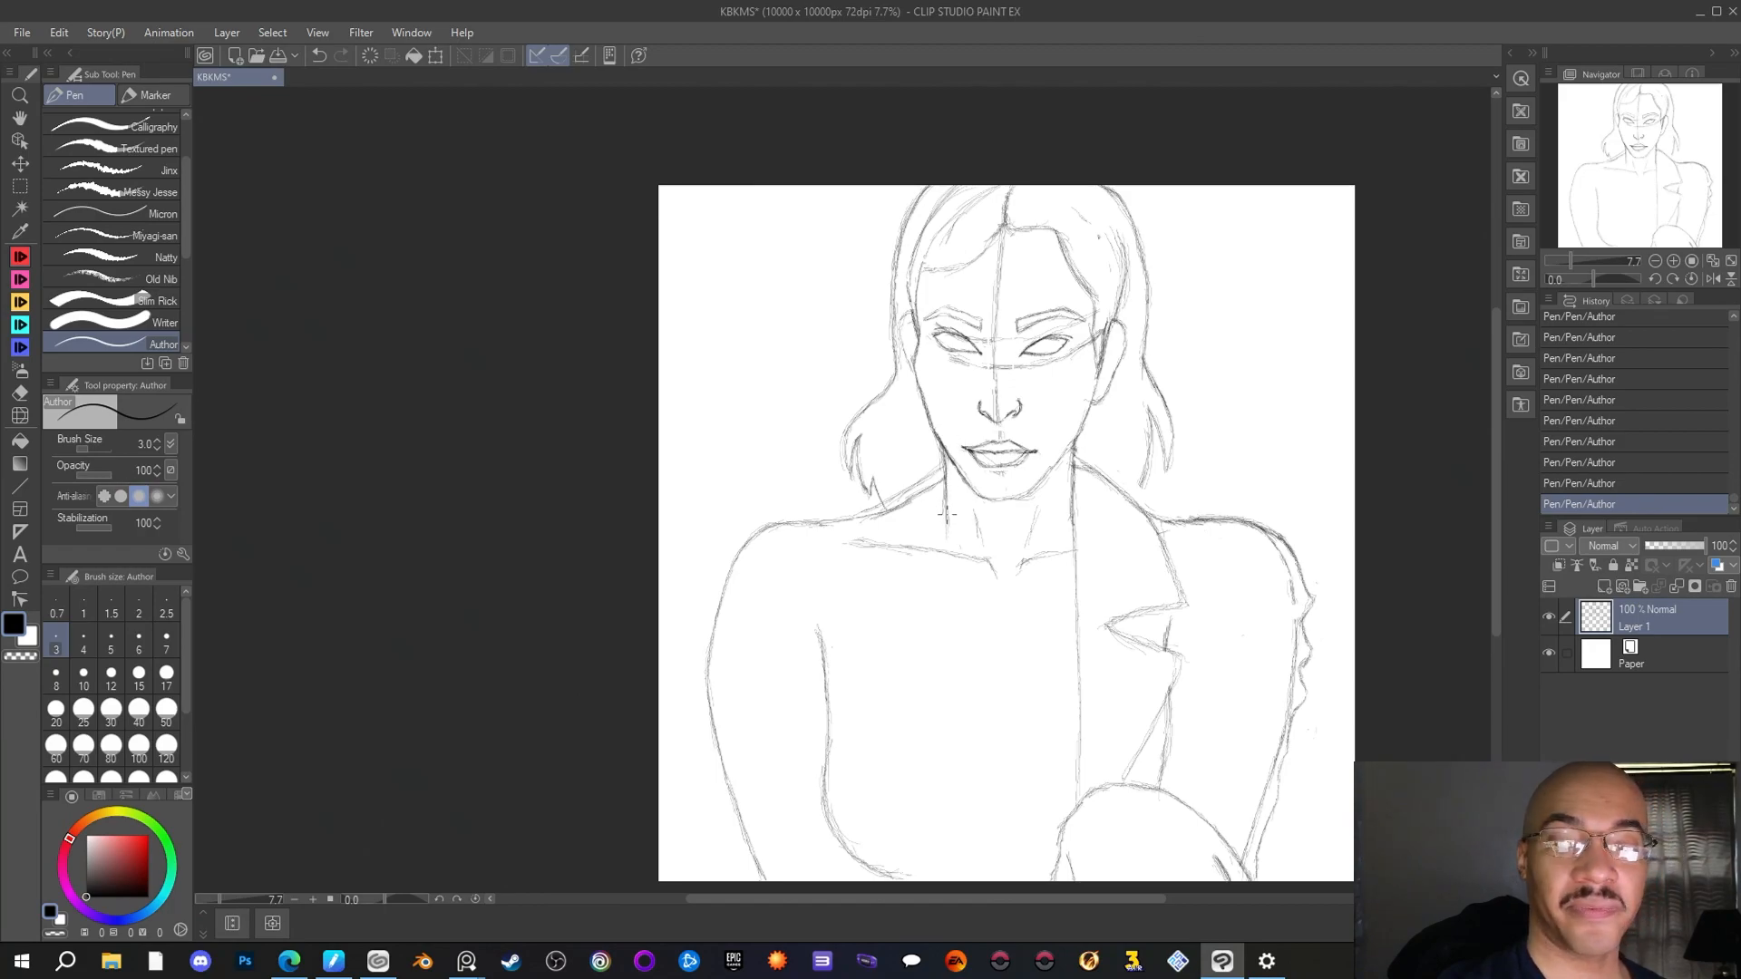
drag(949, 545, 949, 654)
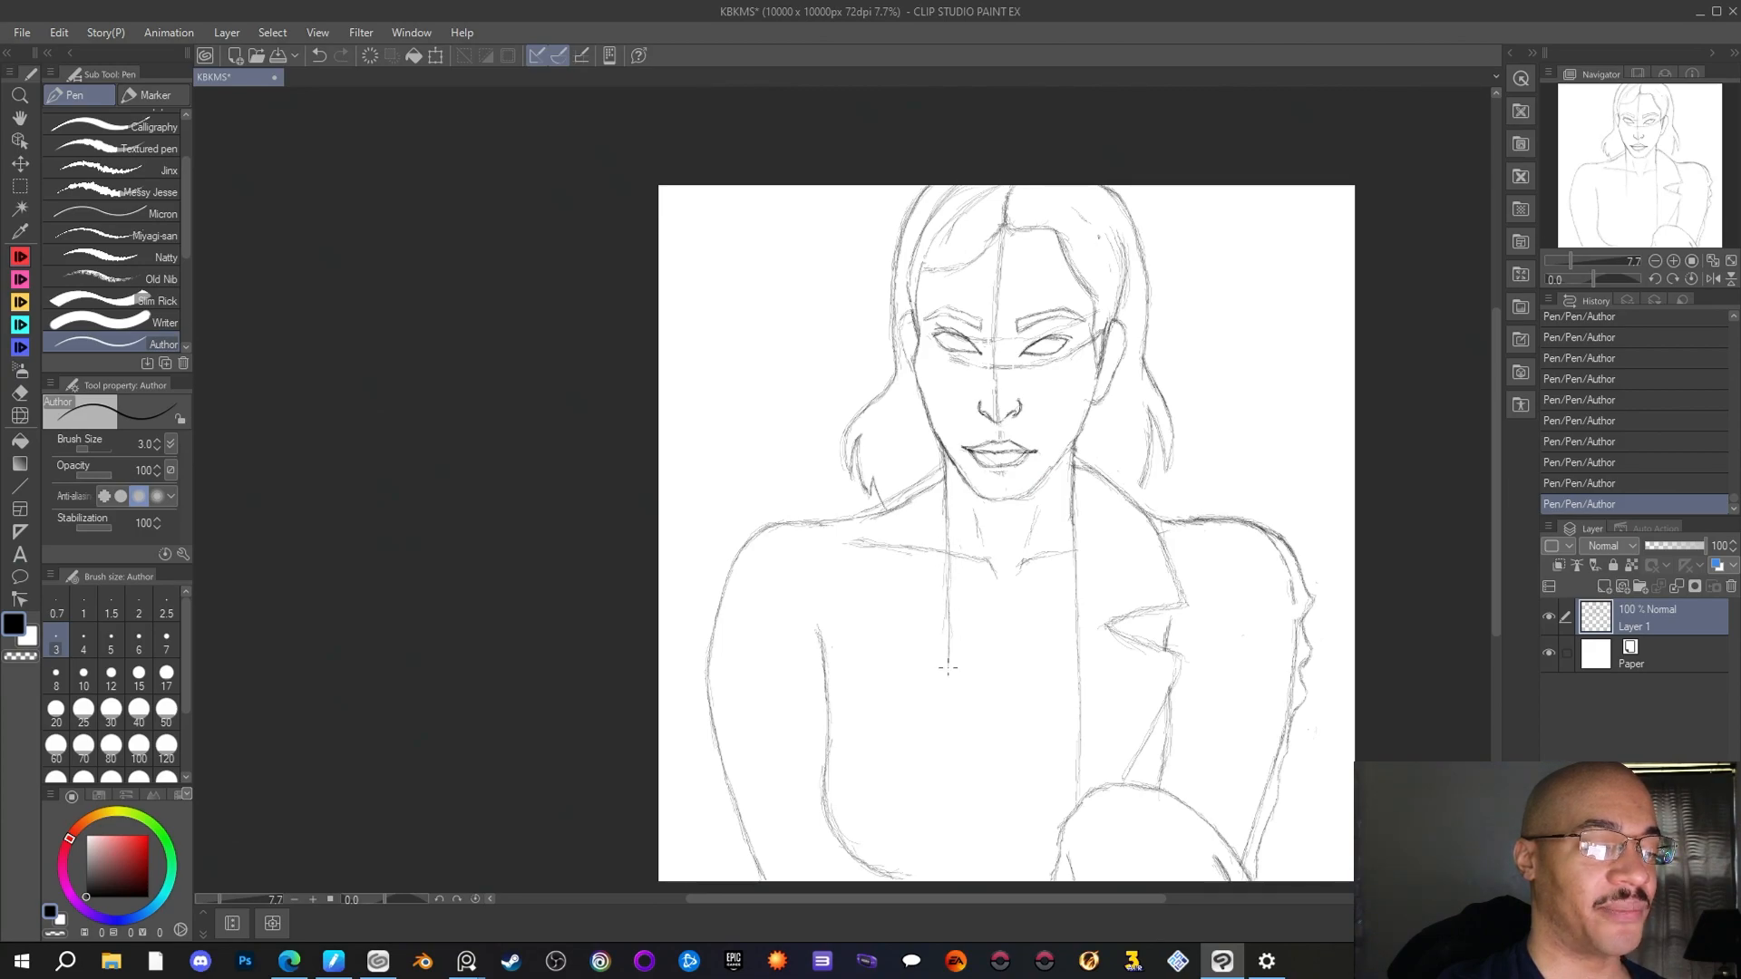
drag(950, 664, 949, 715)
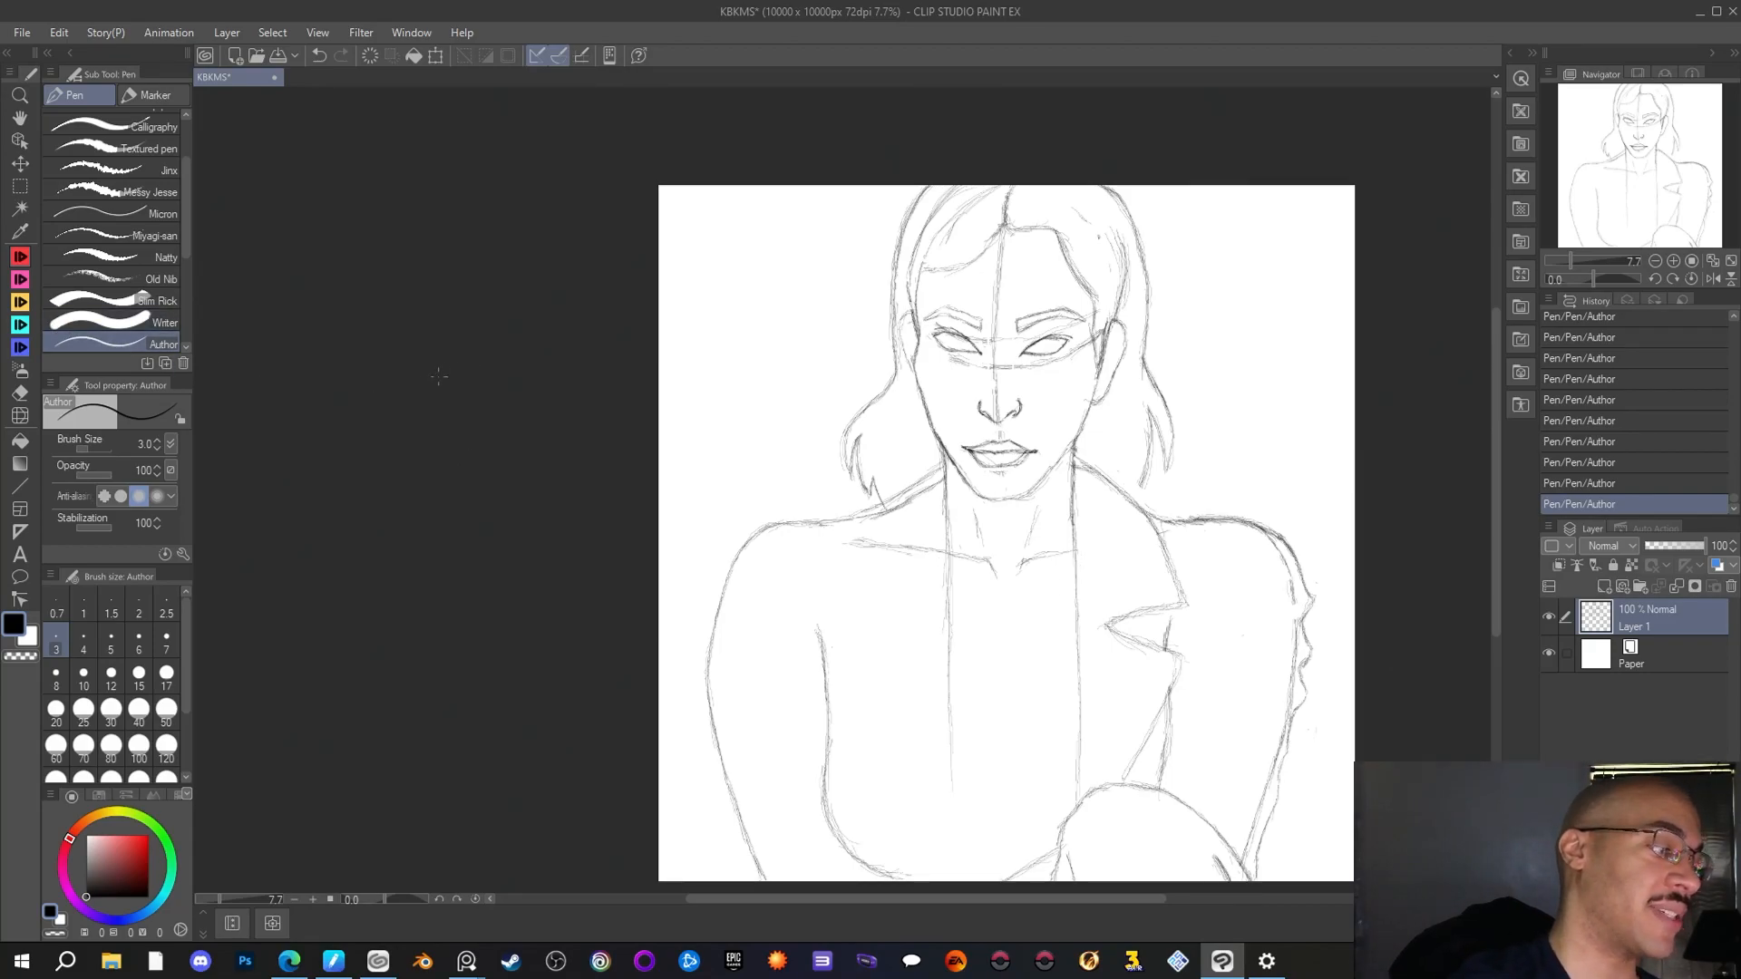
Erase the straight right-hand jacket edge below the collarbone and redraw it as an outward-bulging curve with the Author pen
key(e)
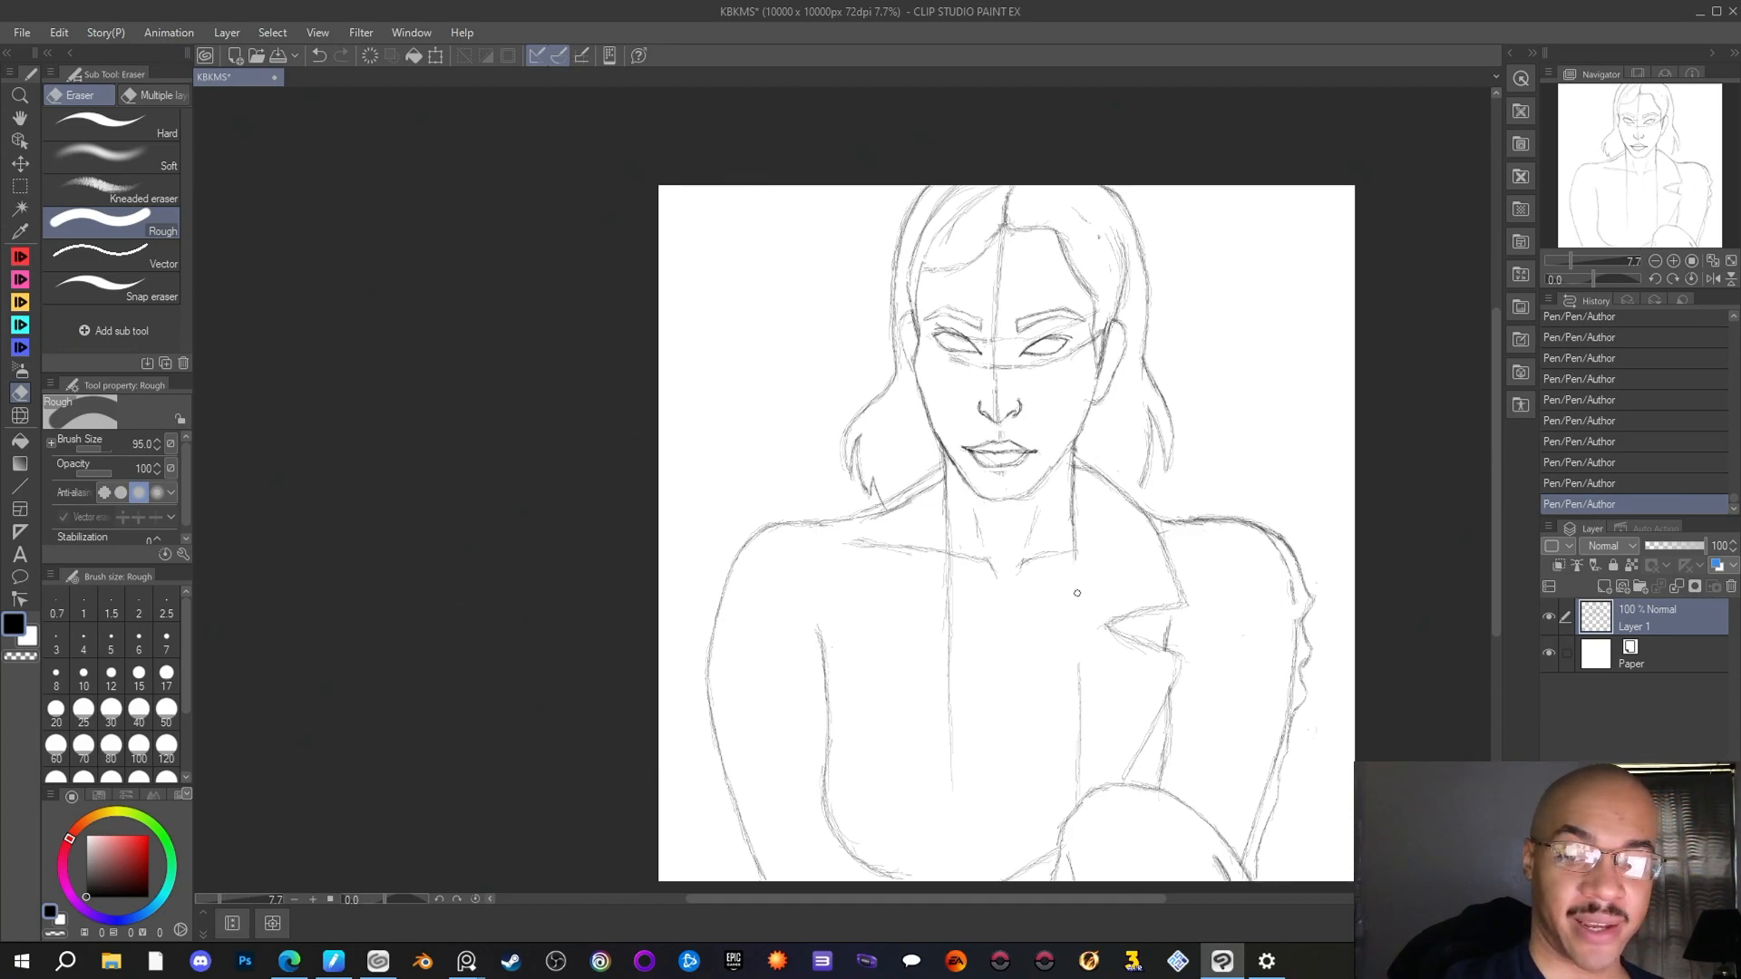
drag(1073, 555, 1079, 695)
key(p)
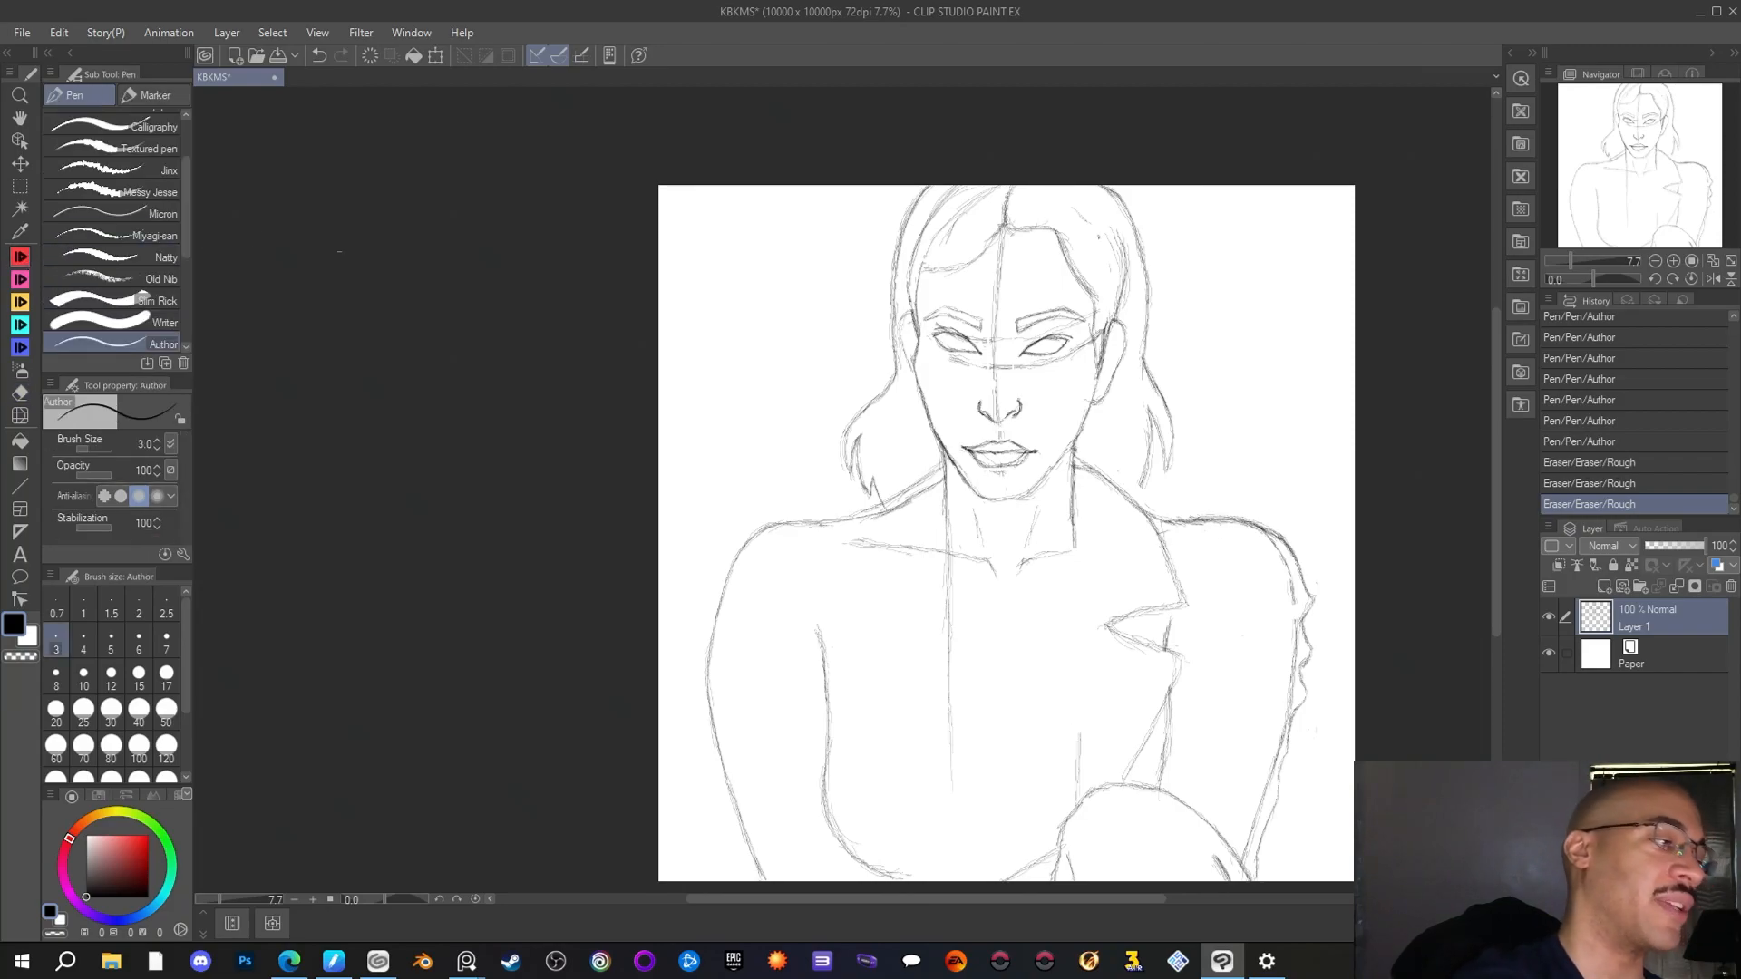
drag(1068, 548, 1074, 561)
drag(1072, 542, 1078, 747)
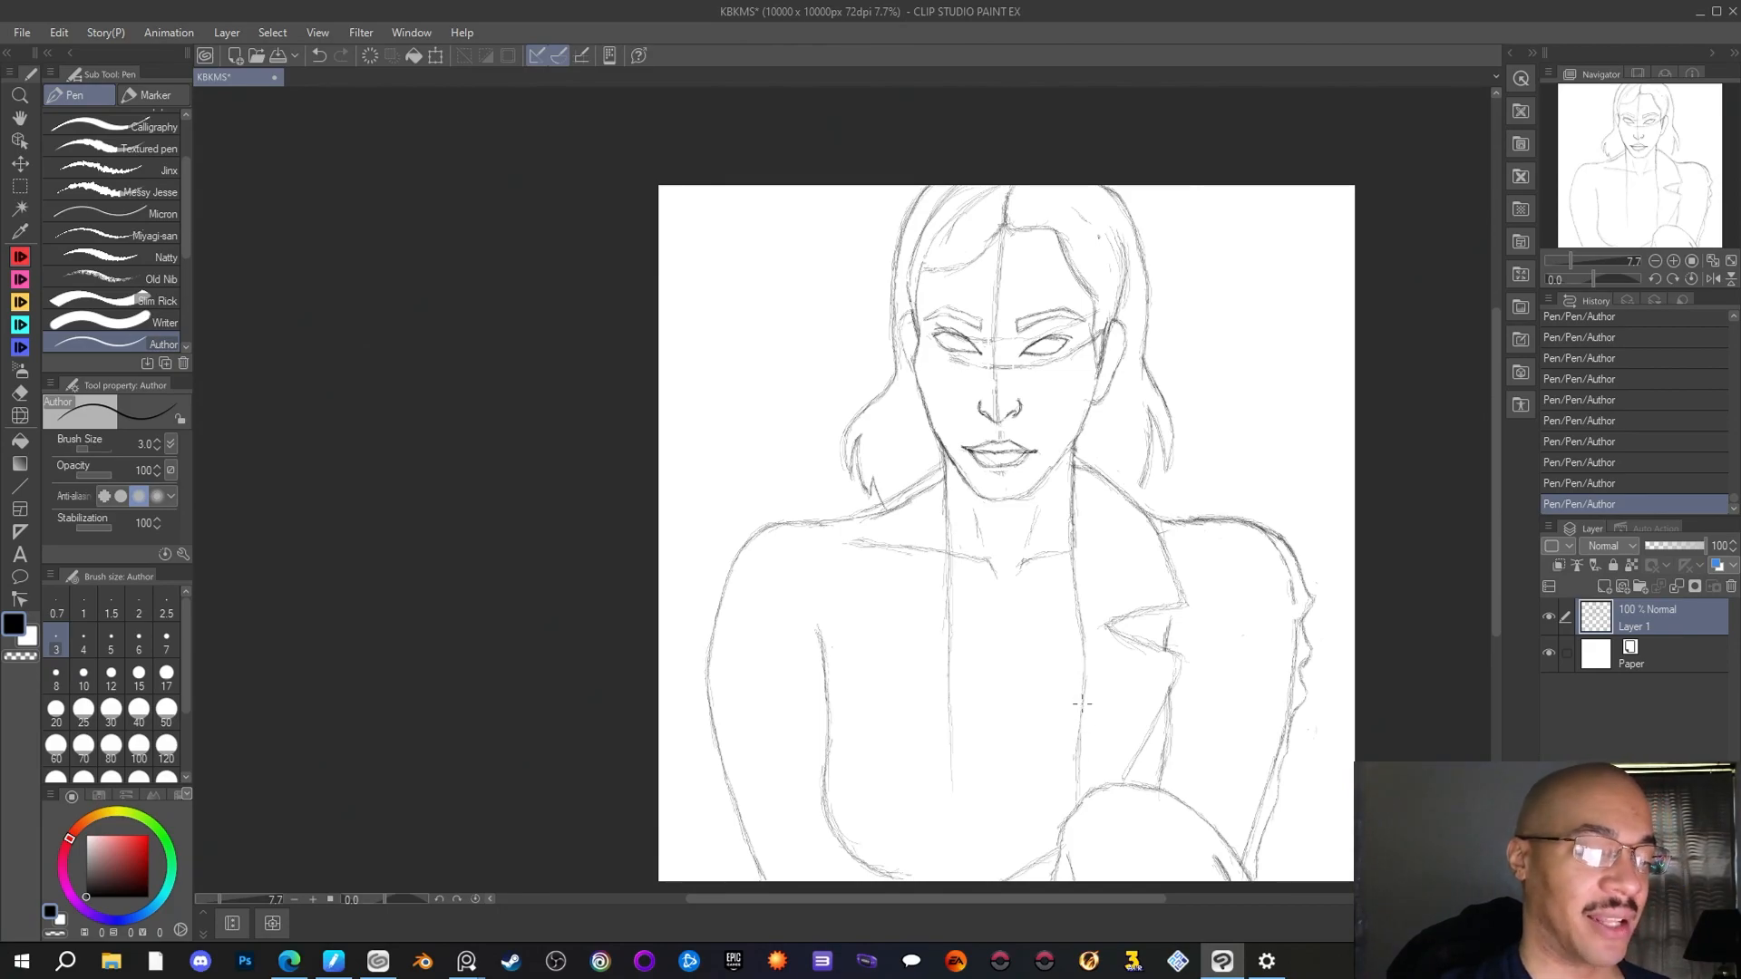
mouse_move(1083, 696)
mouse_down()
mouse_move(1068, 794)
mouse_move(1079, 623)
mouse_move(1065, 806)
mouse_up()
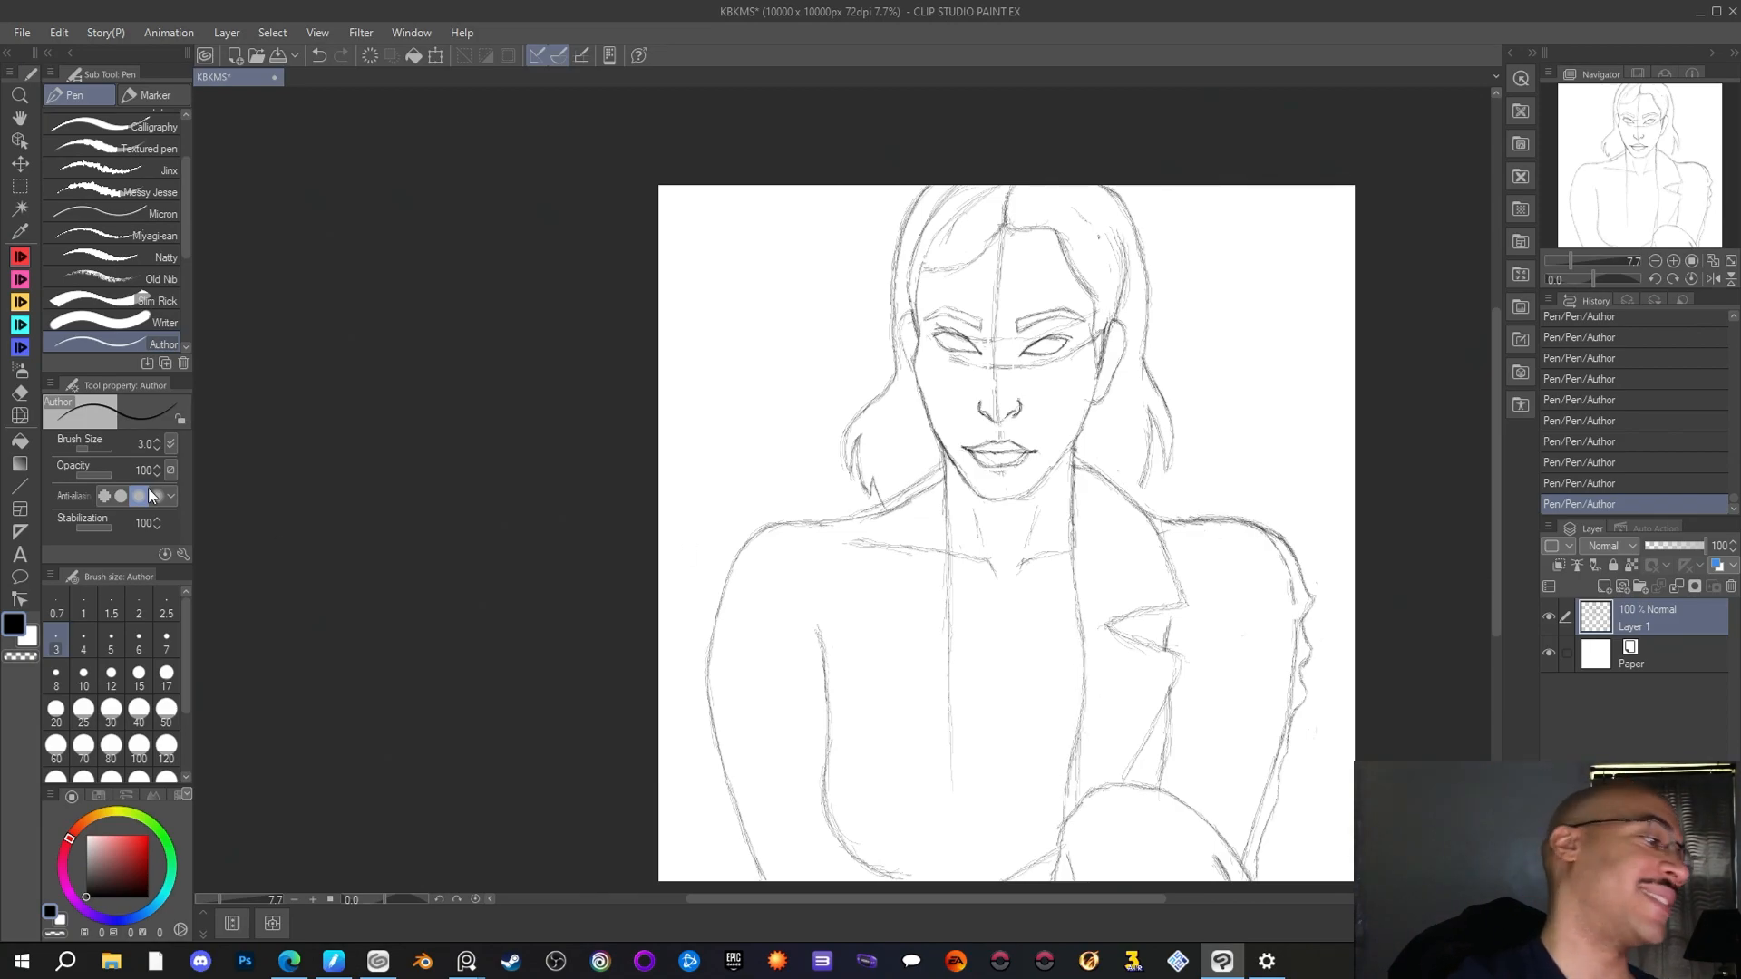
Erase the leftover straight line beside the right-hand jacket edge and reinforce the curve at mid-chest with the Author pen
key(e)
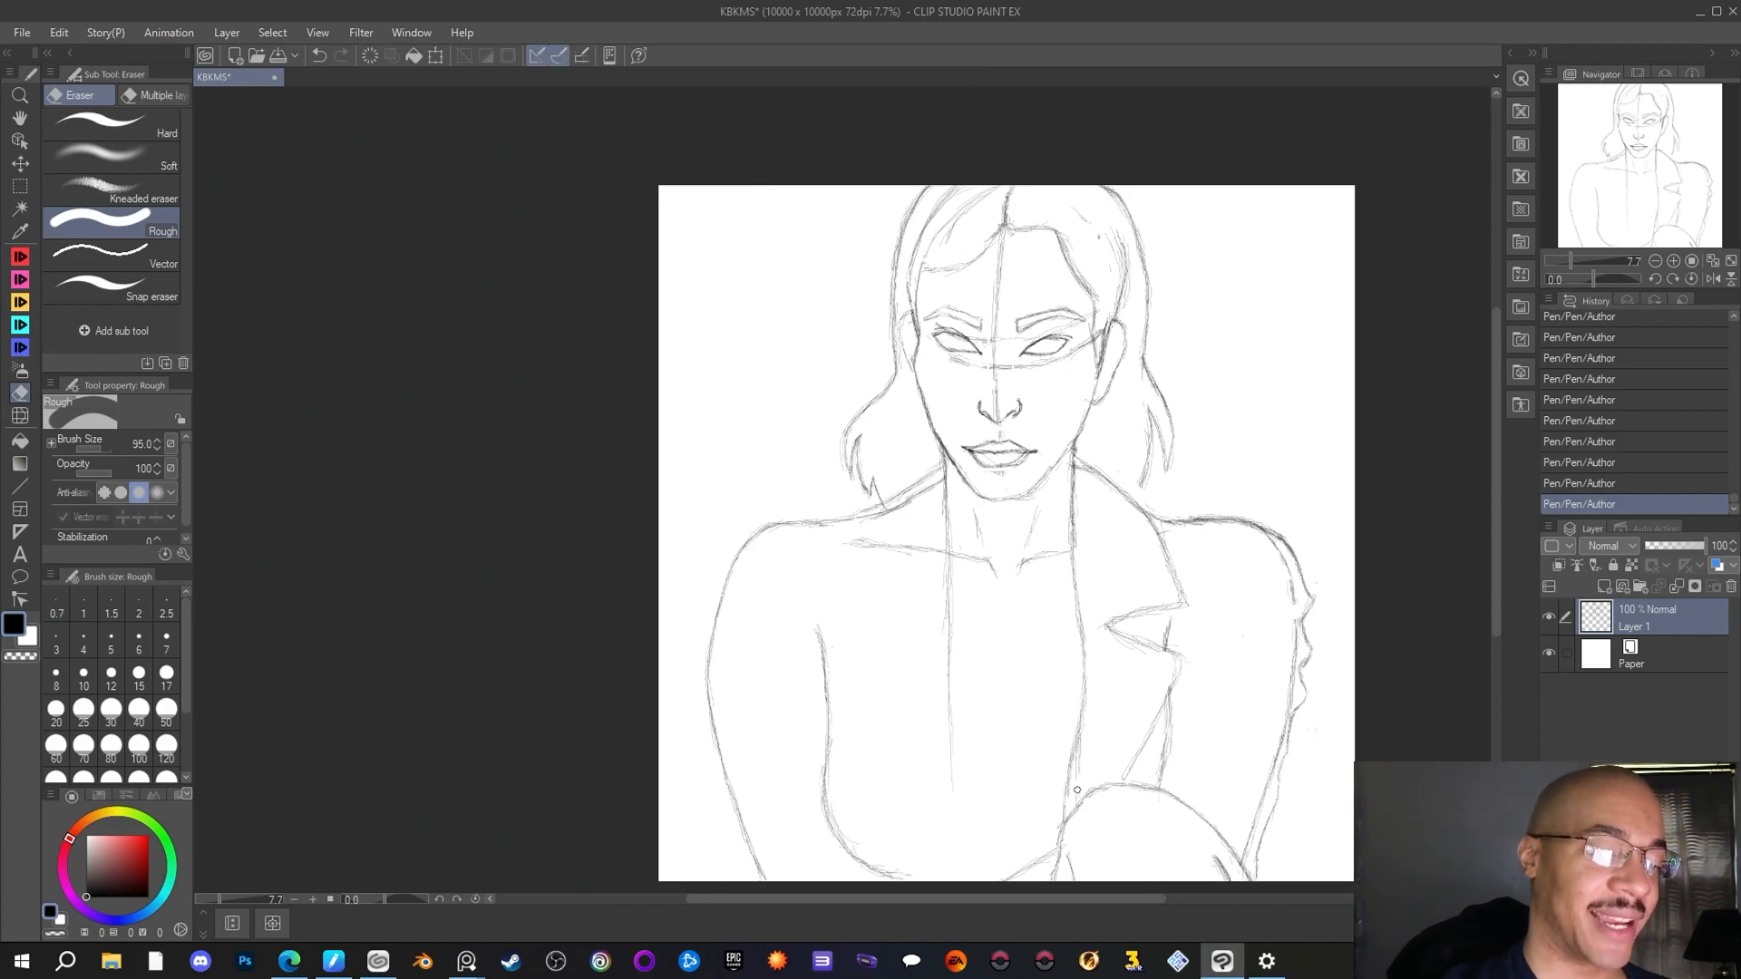
drag(1082, 750, 1127, 677)
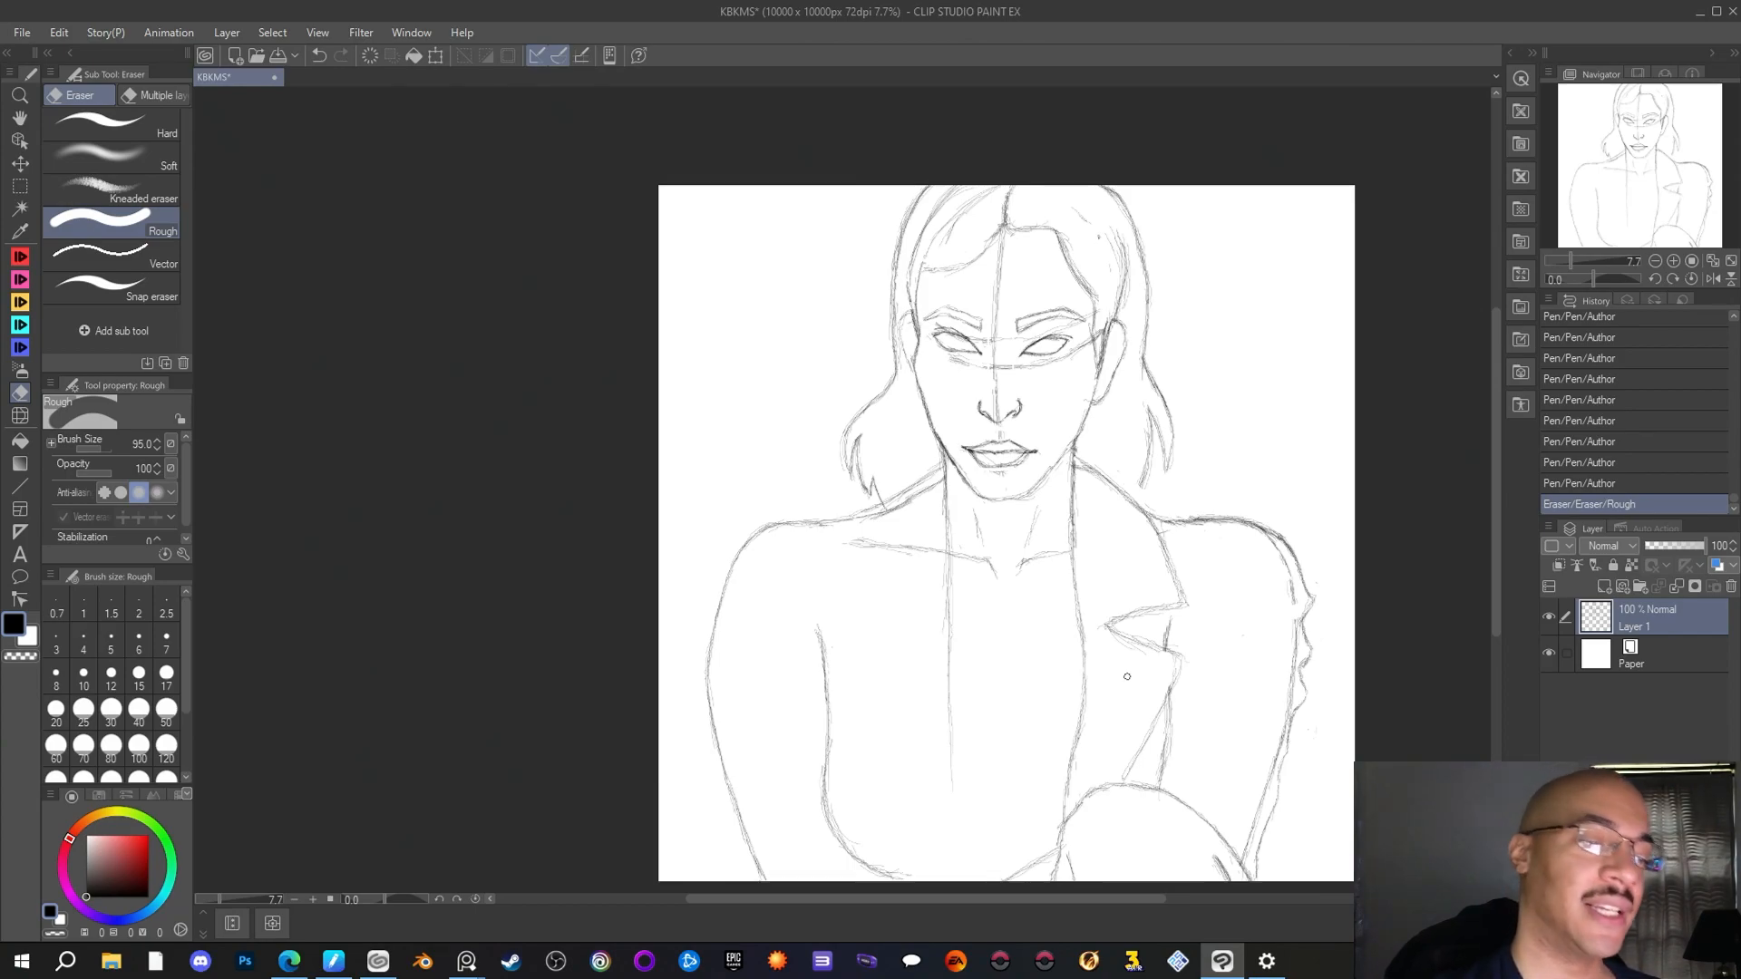
key(p)
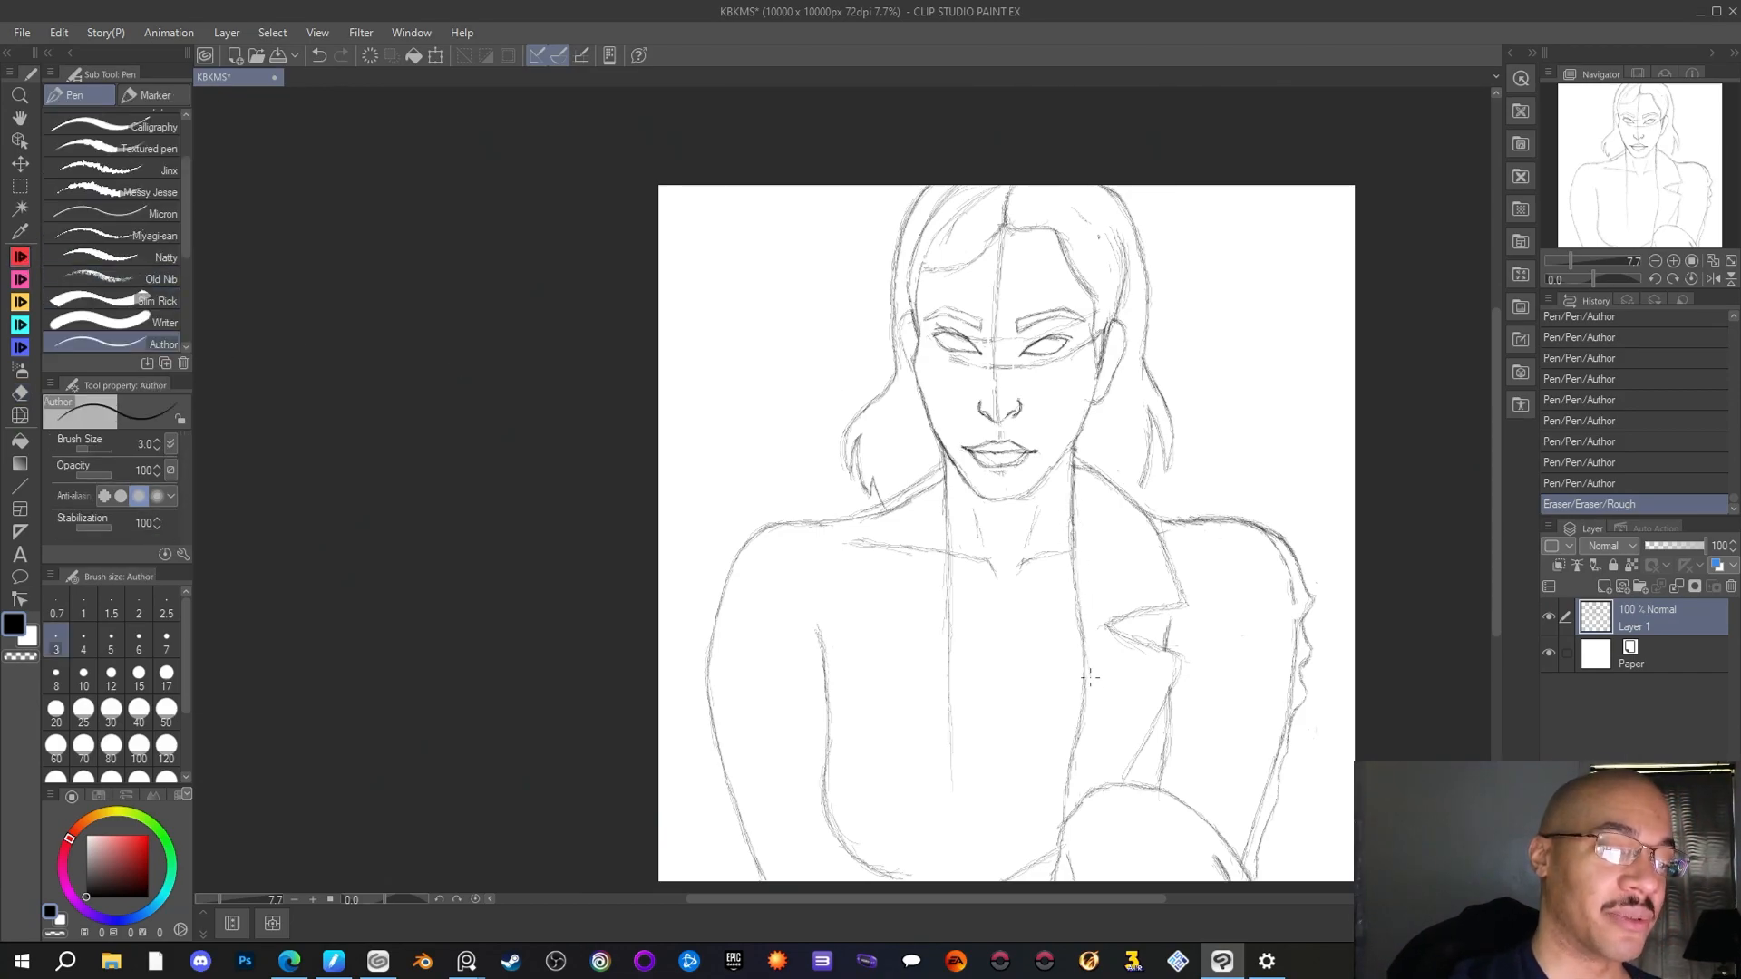
drag(1091, 678, 1083, 722)
drag(1085, 635, 1089, 694)
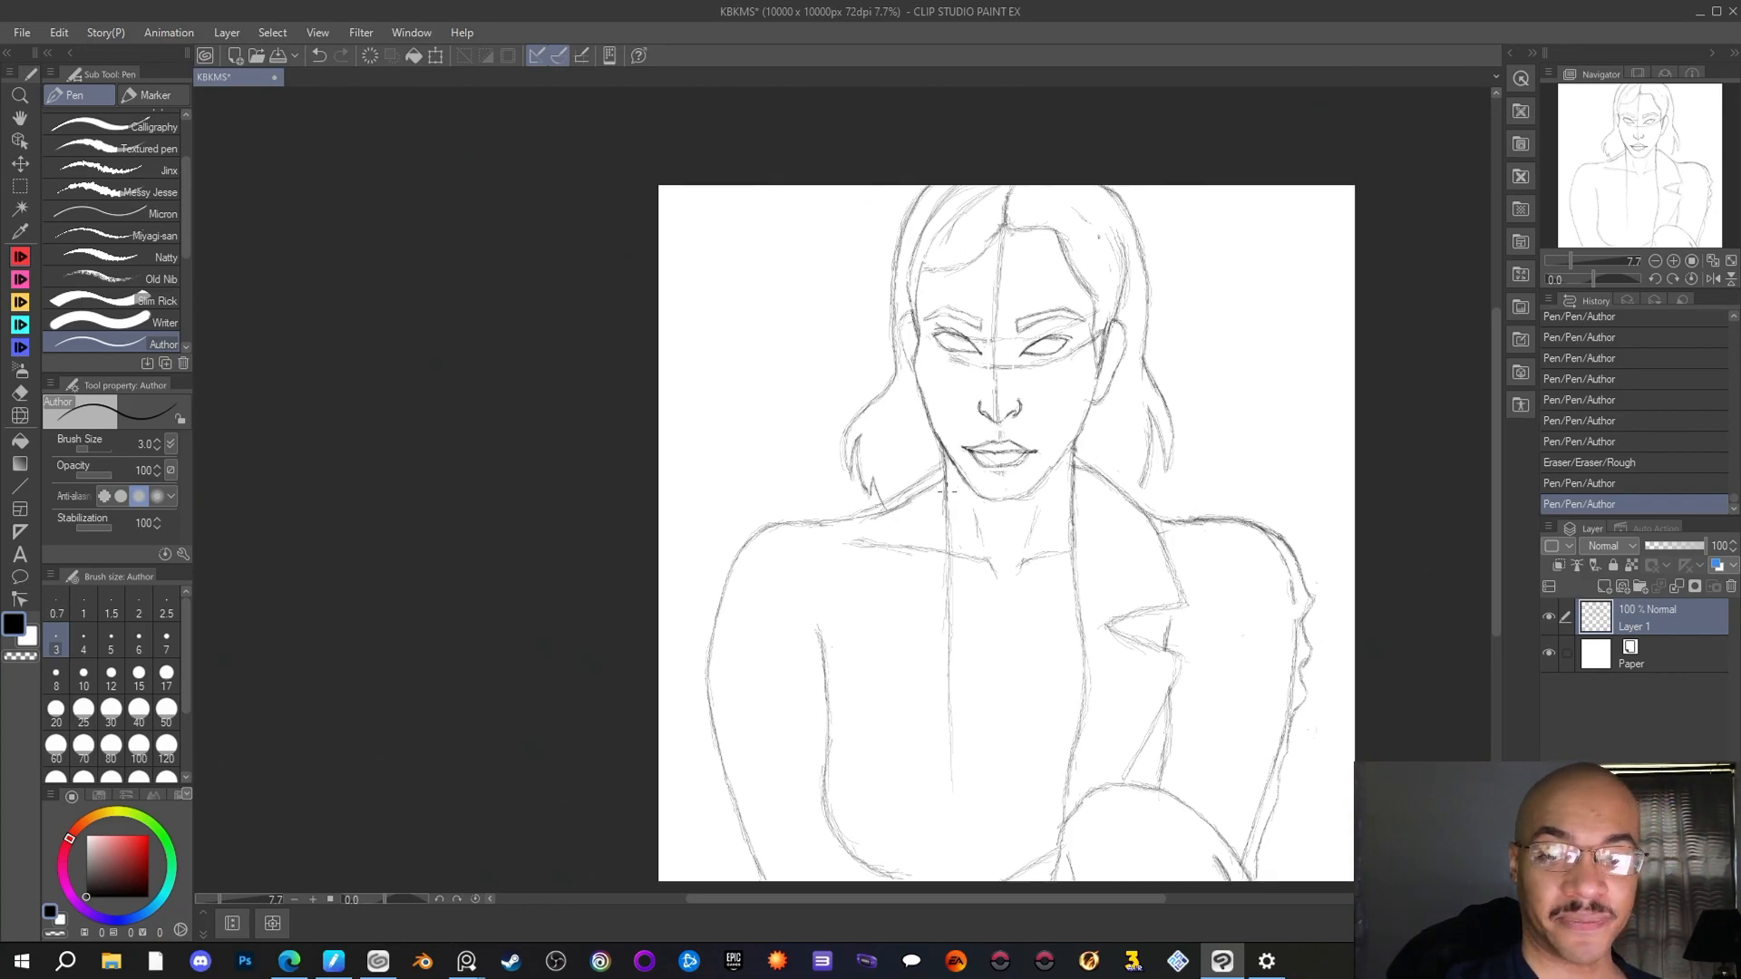
Erase the lower part of the straight left-hand jacket edge and redraw it as a gentle curve down to the canvas edge
drag(946, 543, 949, 586)
key(e)
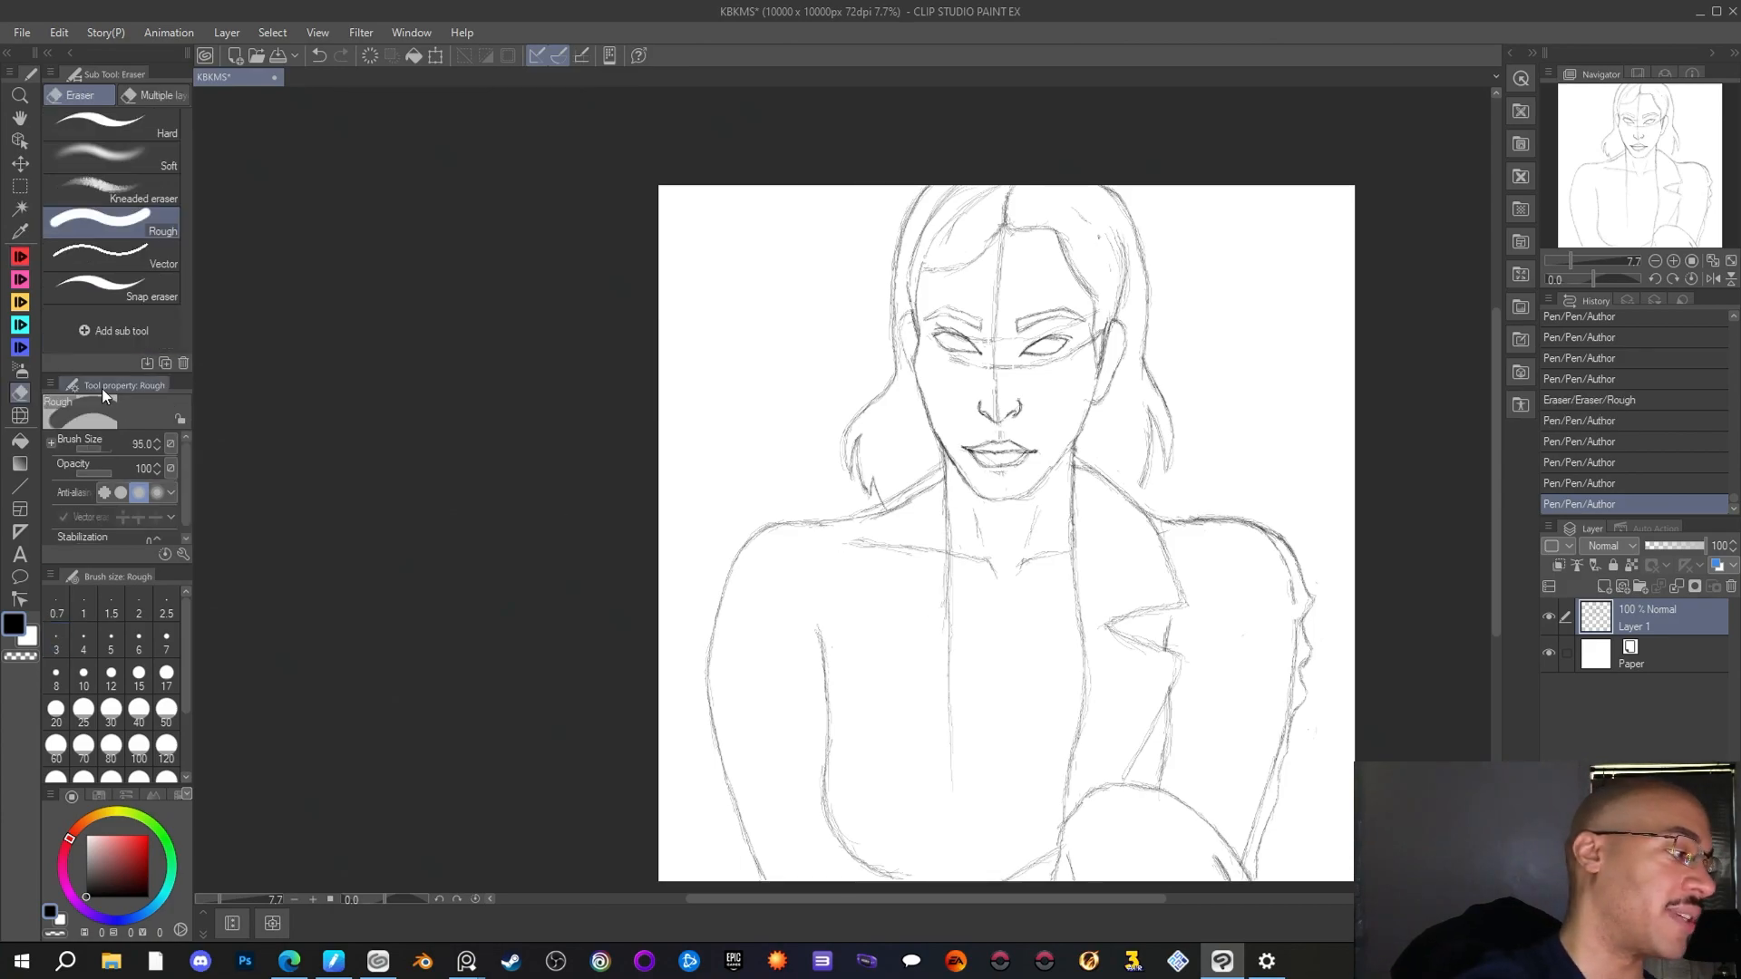
drag(958, 755, 947, 607)
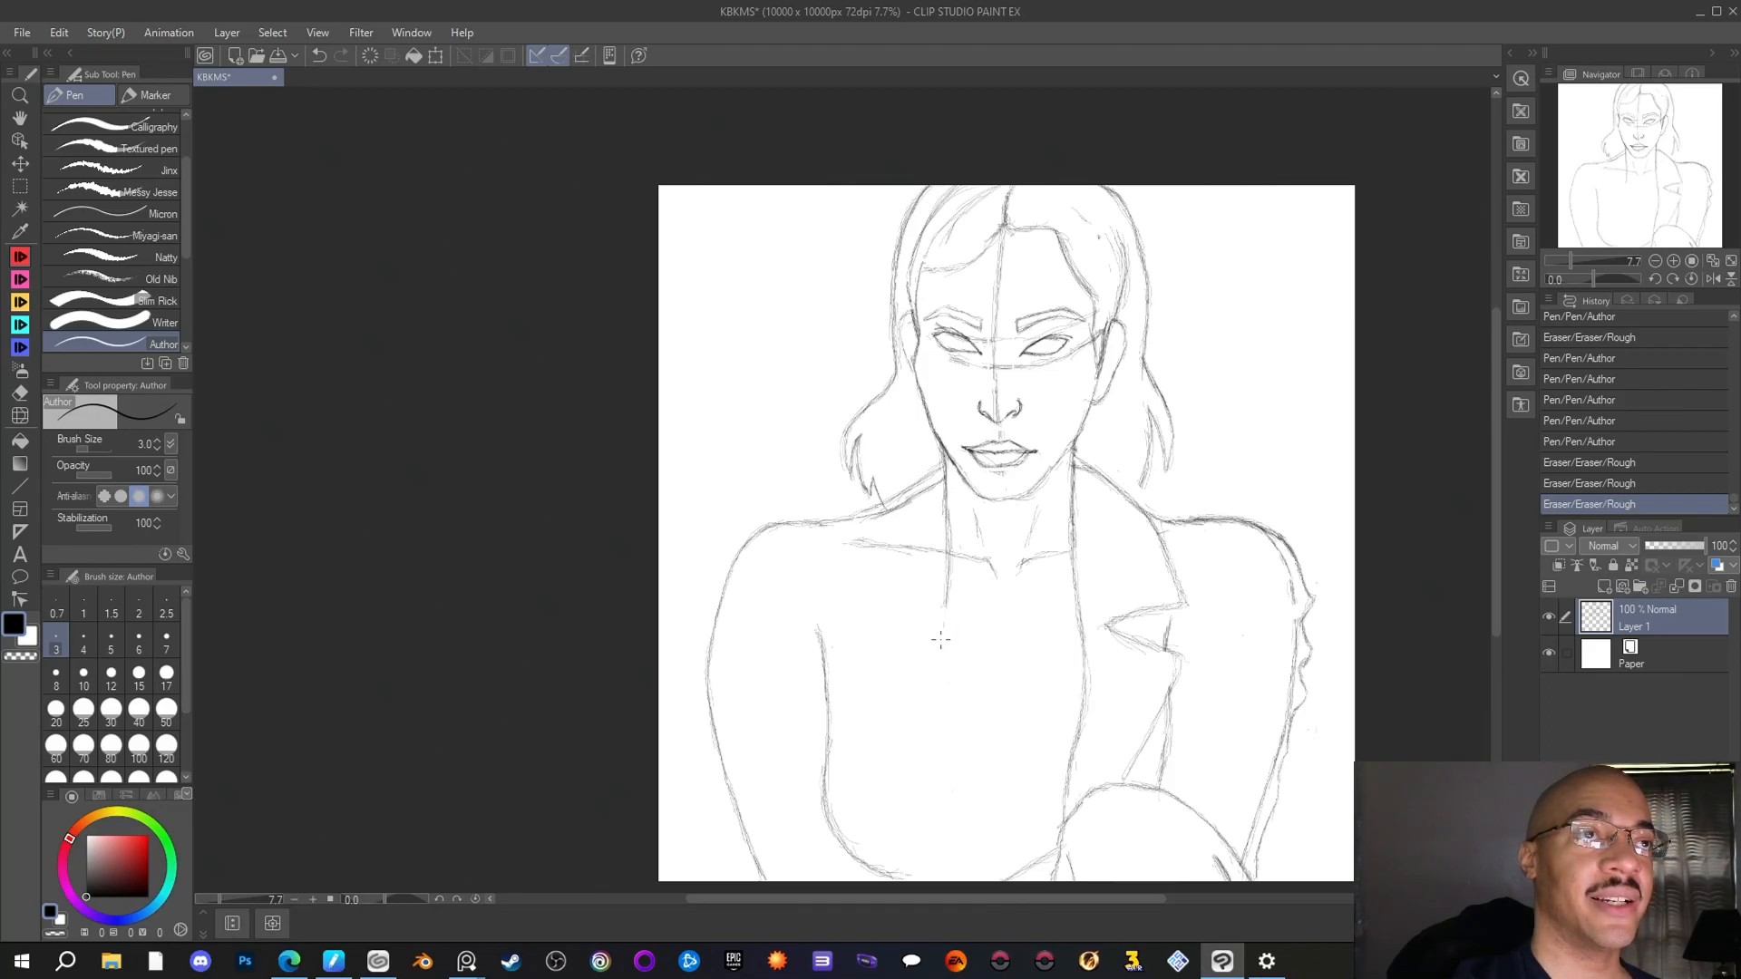
drag(946, 602, 945, 610)
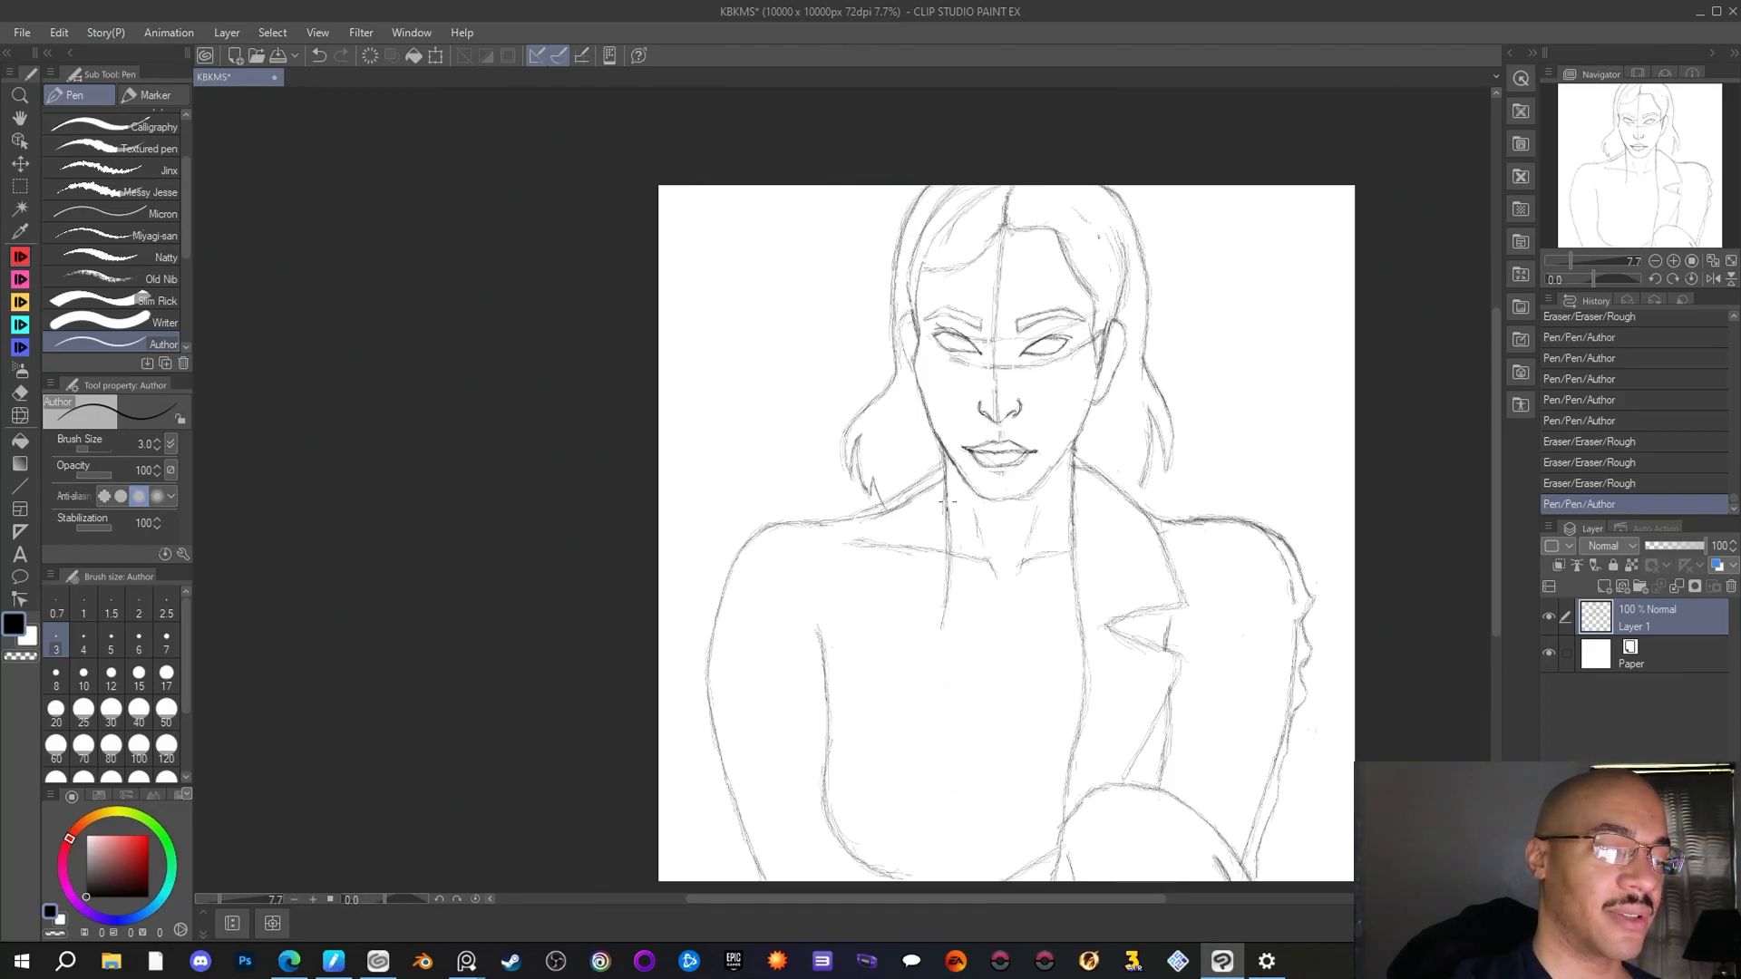
drag(948, 502, 948, 540)
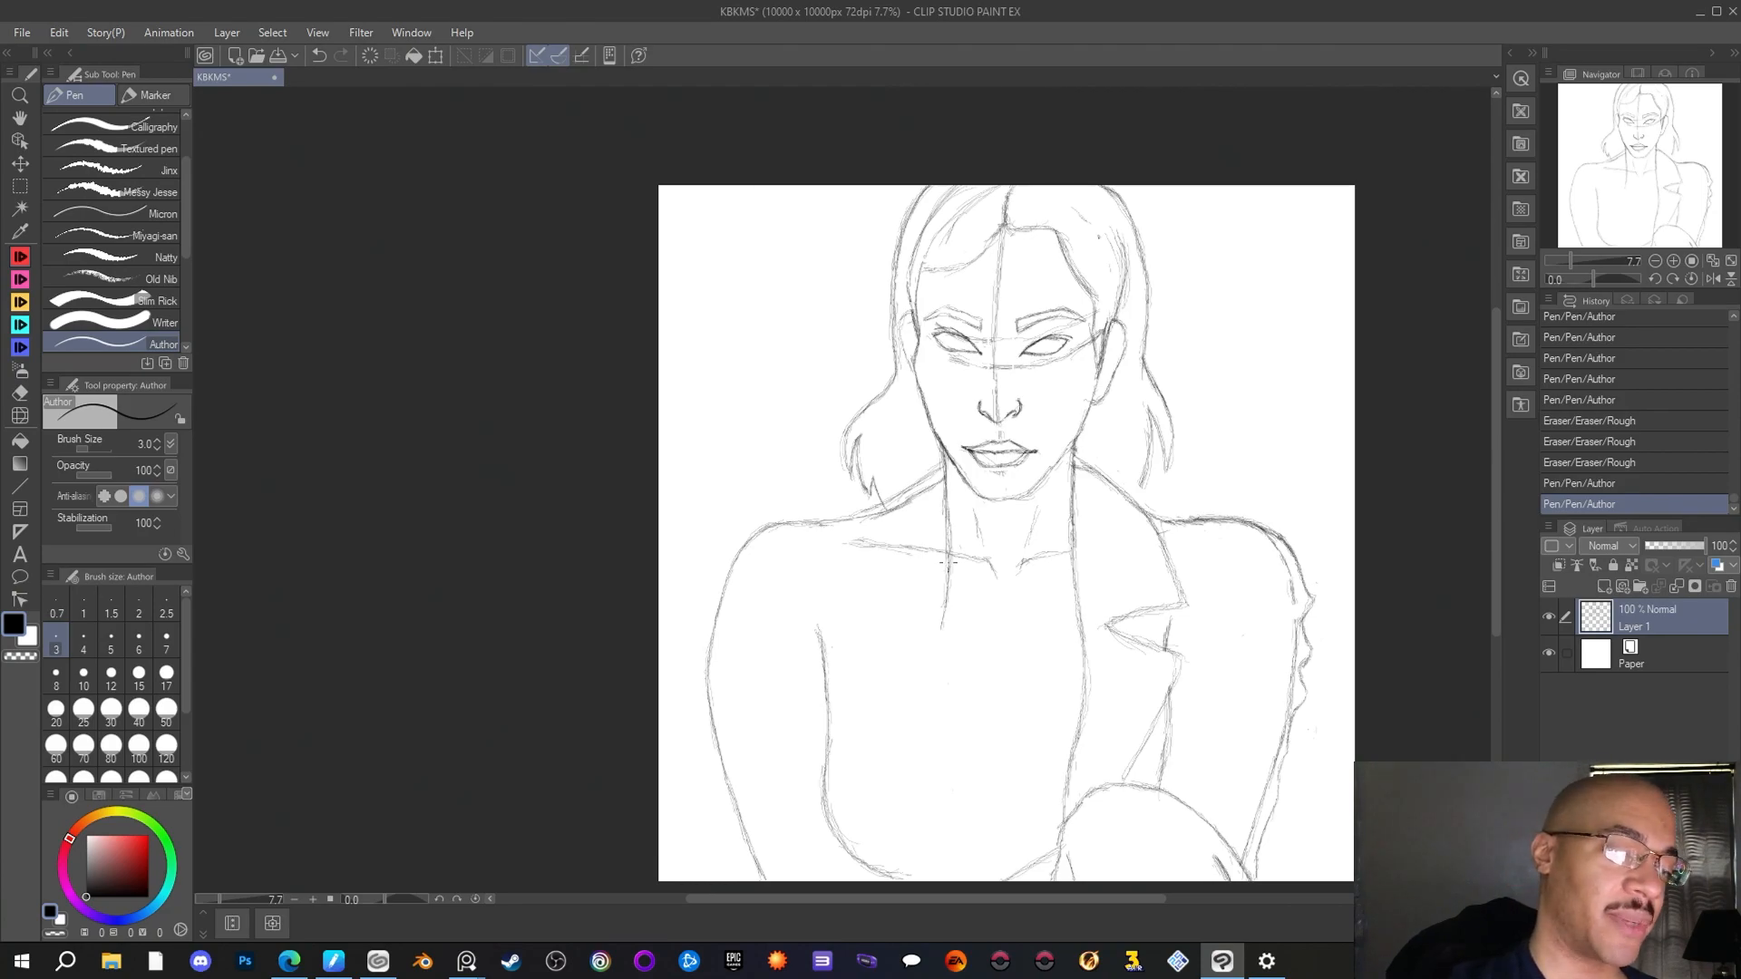
drag(947, 606, 934, 699)
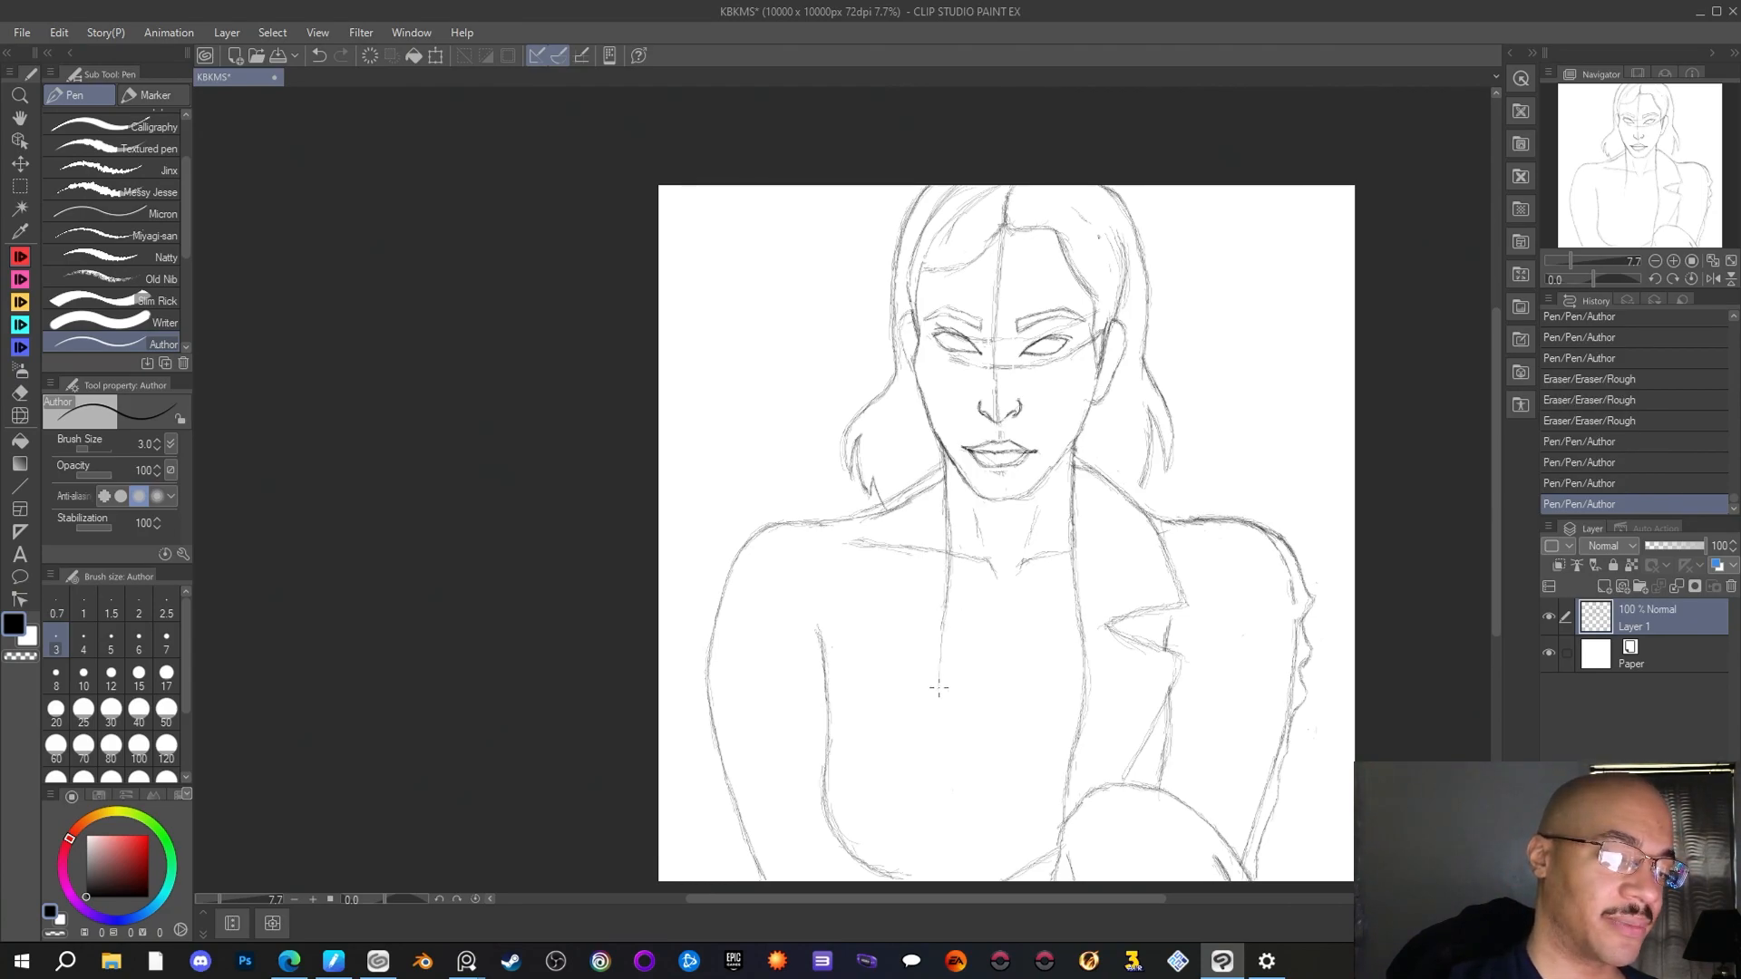
drag(941, 633, 939, 725)
drag(940, 698, 944, 787)
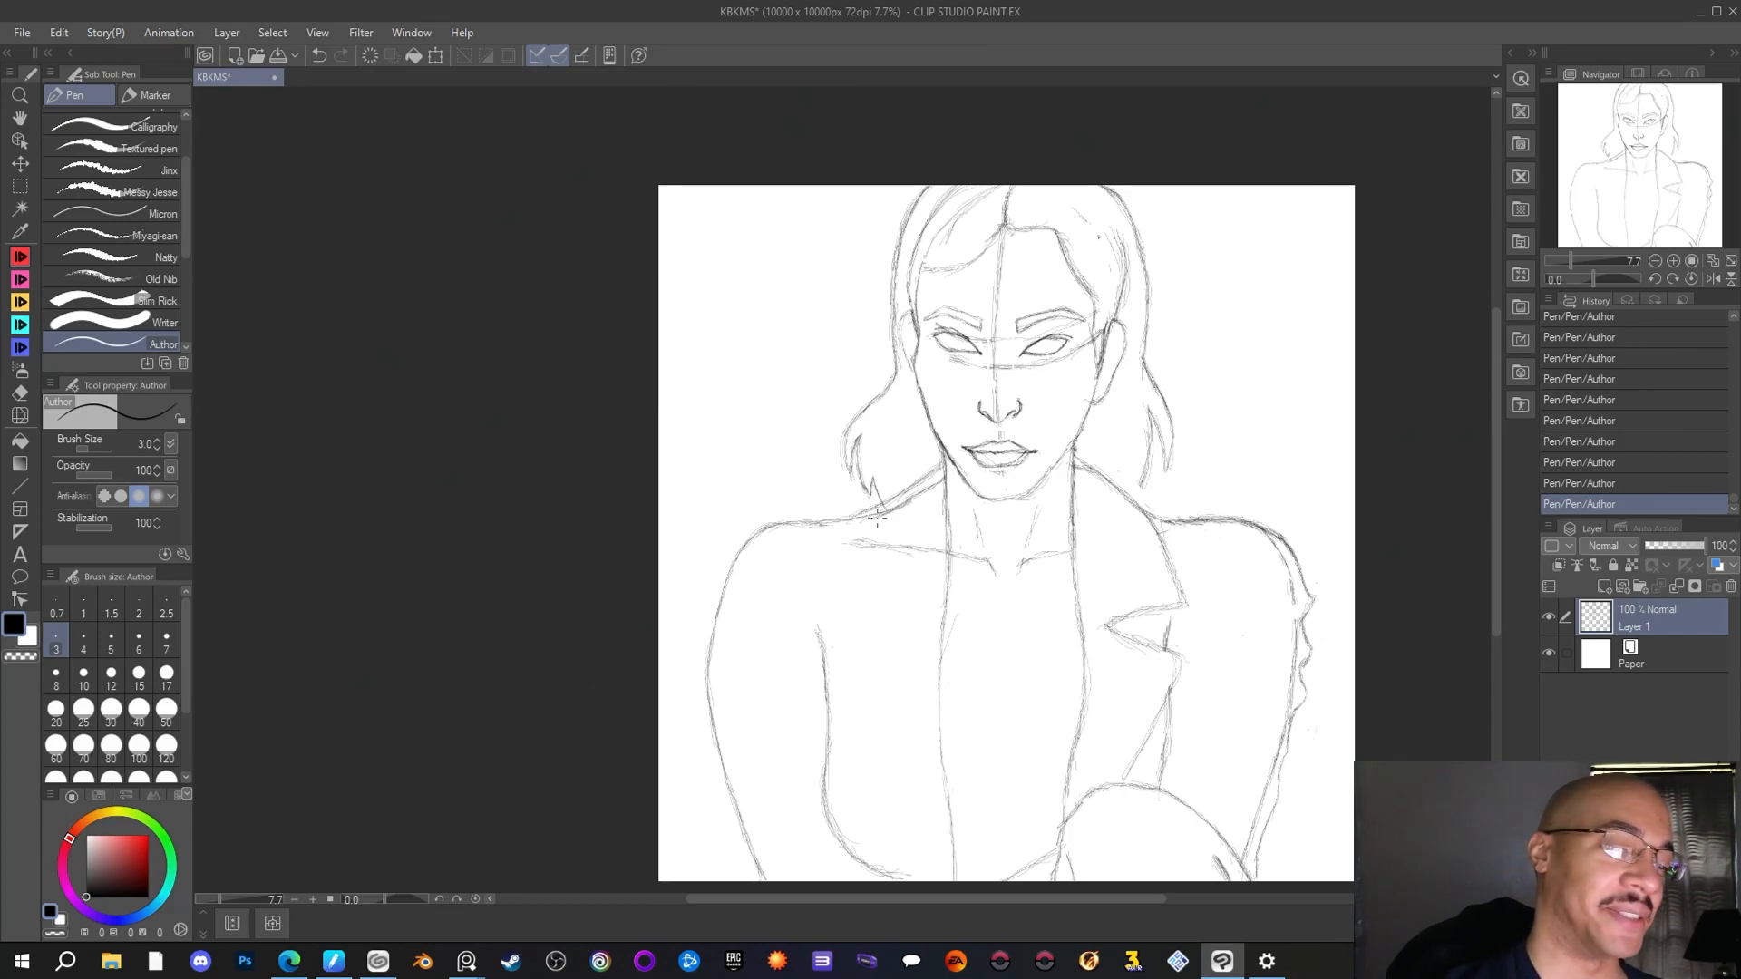
Clean up the stray lines along the left-hand neck-to-shoulder slope with the Rough eraser
click(22, 392)
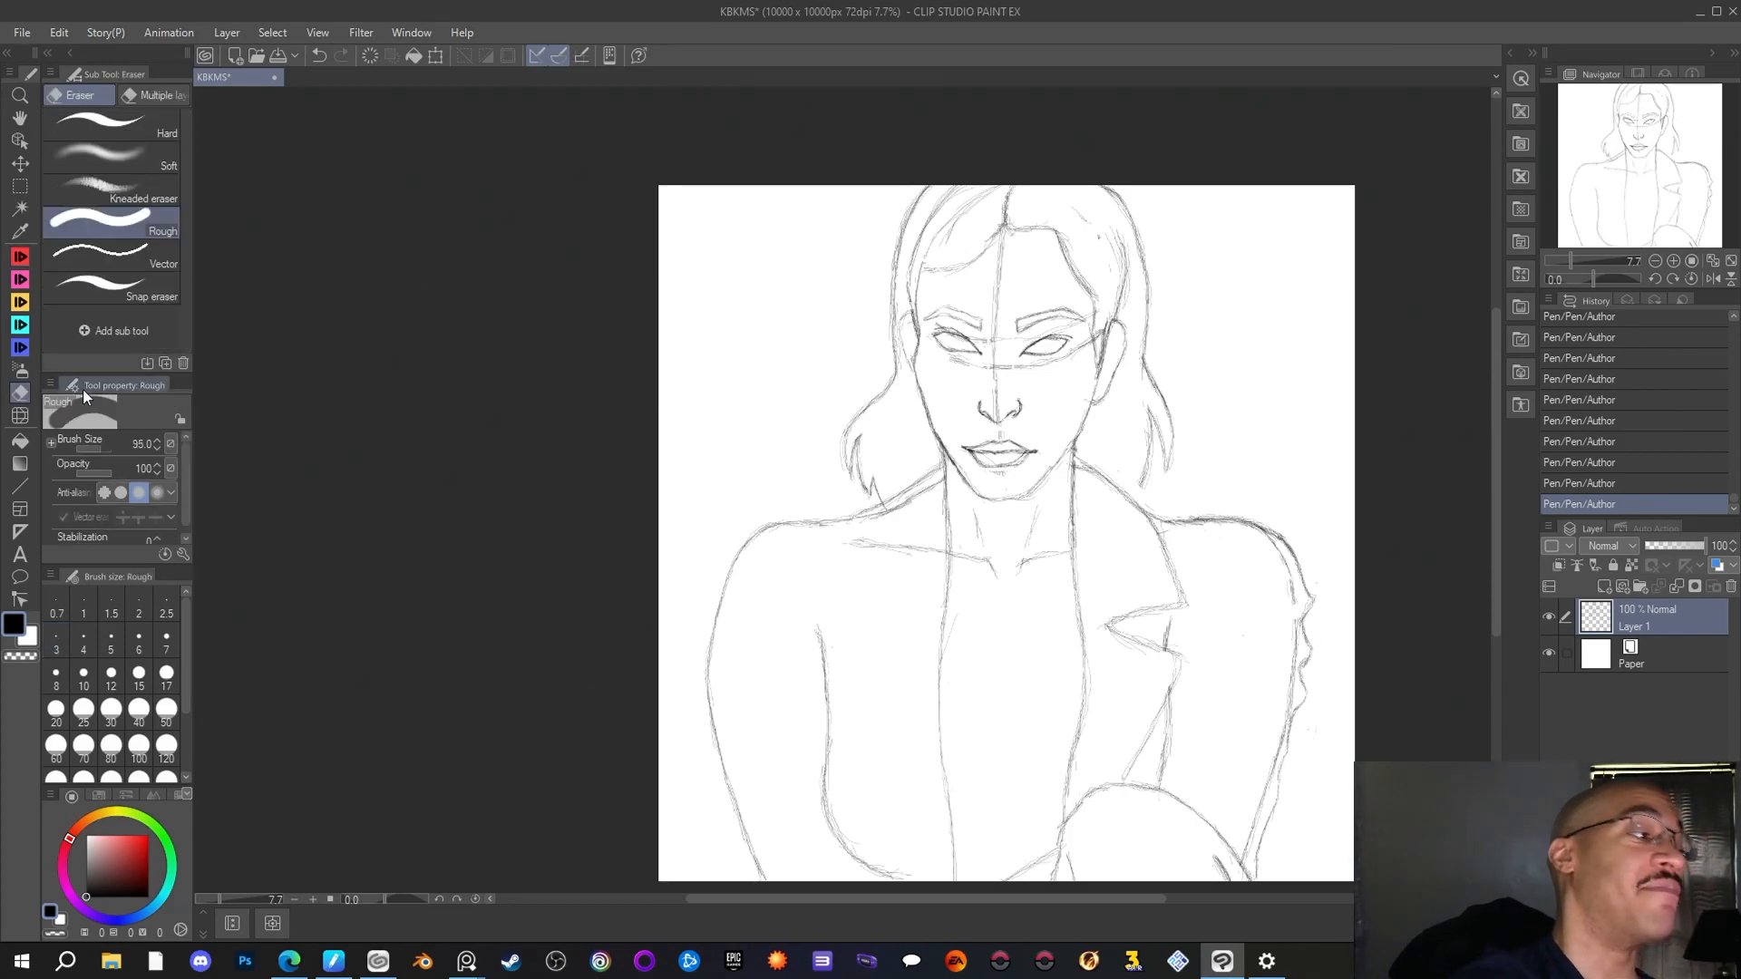
click(905, 497)
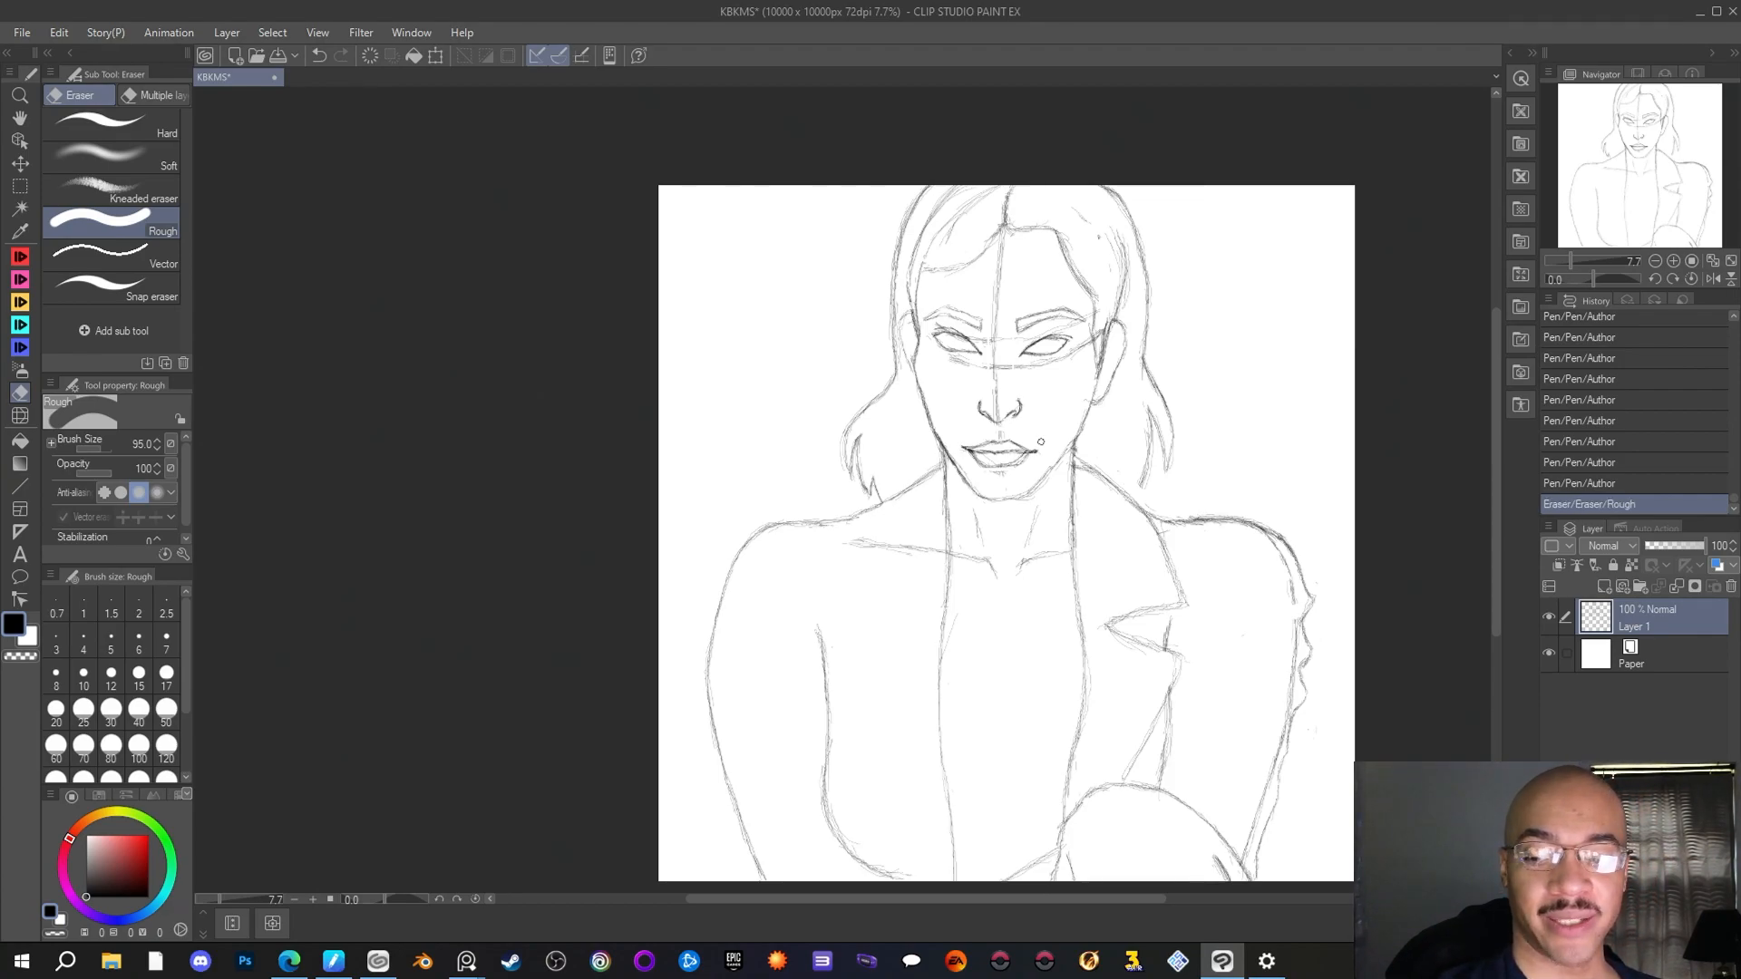
Draw diagonal fold lines across the right-hand upper sleeve from the pointed shoulder cap toward the lapel with the Author pen
key(p)
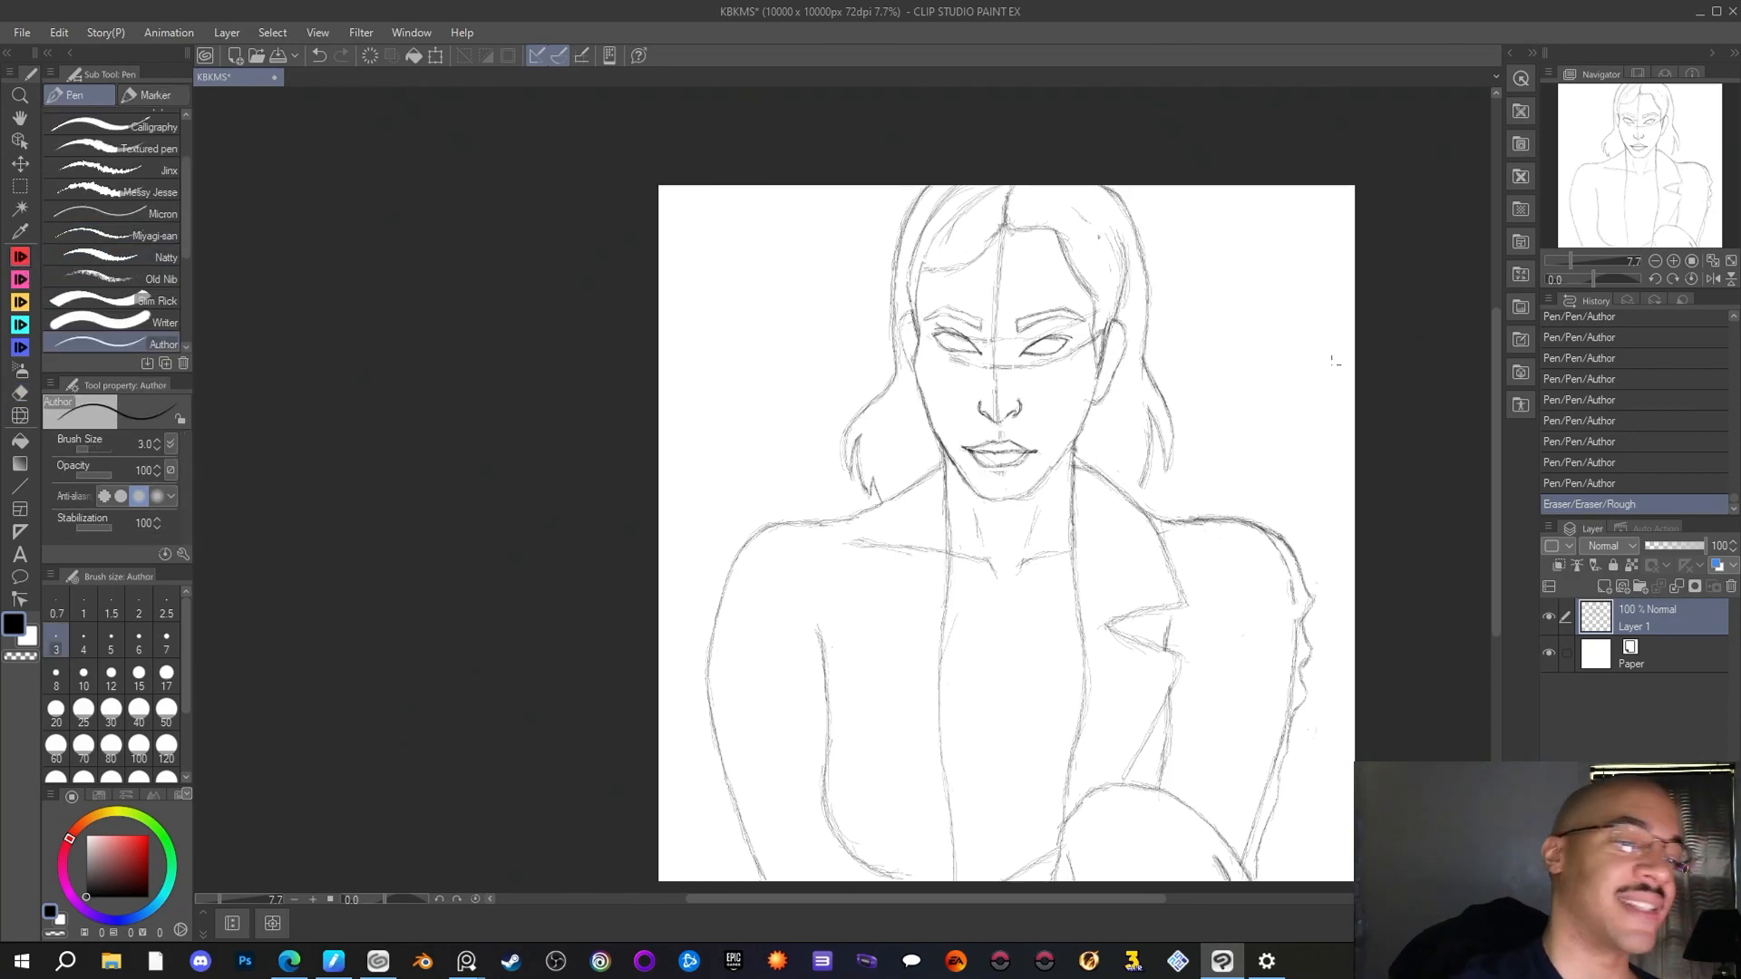
mouse_move(1302, 573)
mouse_down()
mouse_move(1313, 600)
mouse_move(1247, 624)
mouse_up()
mouse_move(1266, 617)
mouse_down()
mouse_move(1220, 637)
mouse_move(1306, 600)
mouse_move(1231, 634)
mouse_move(1258, 645)
mouse_up()
drag(1294, 623, 1224, 662)
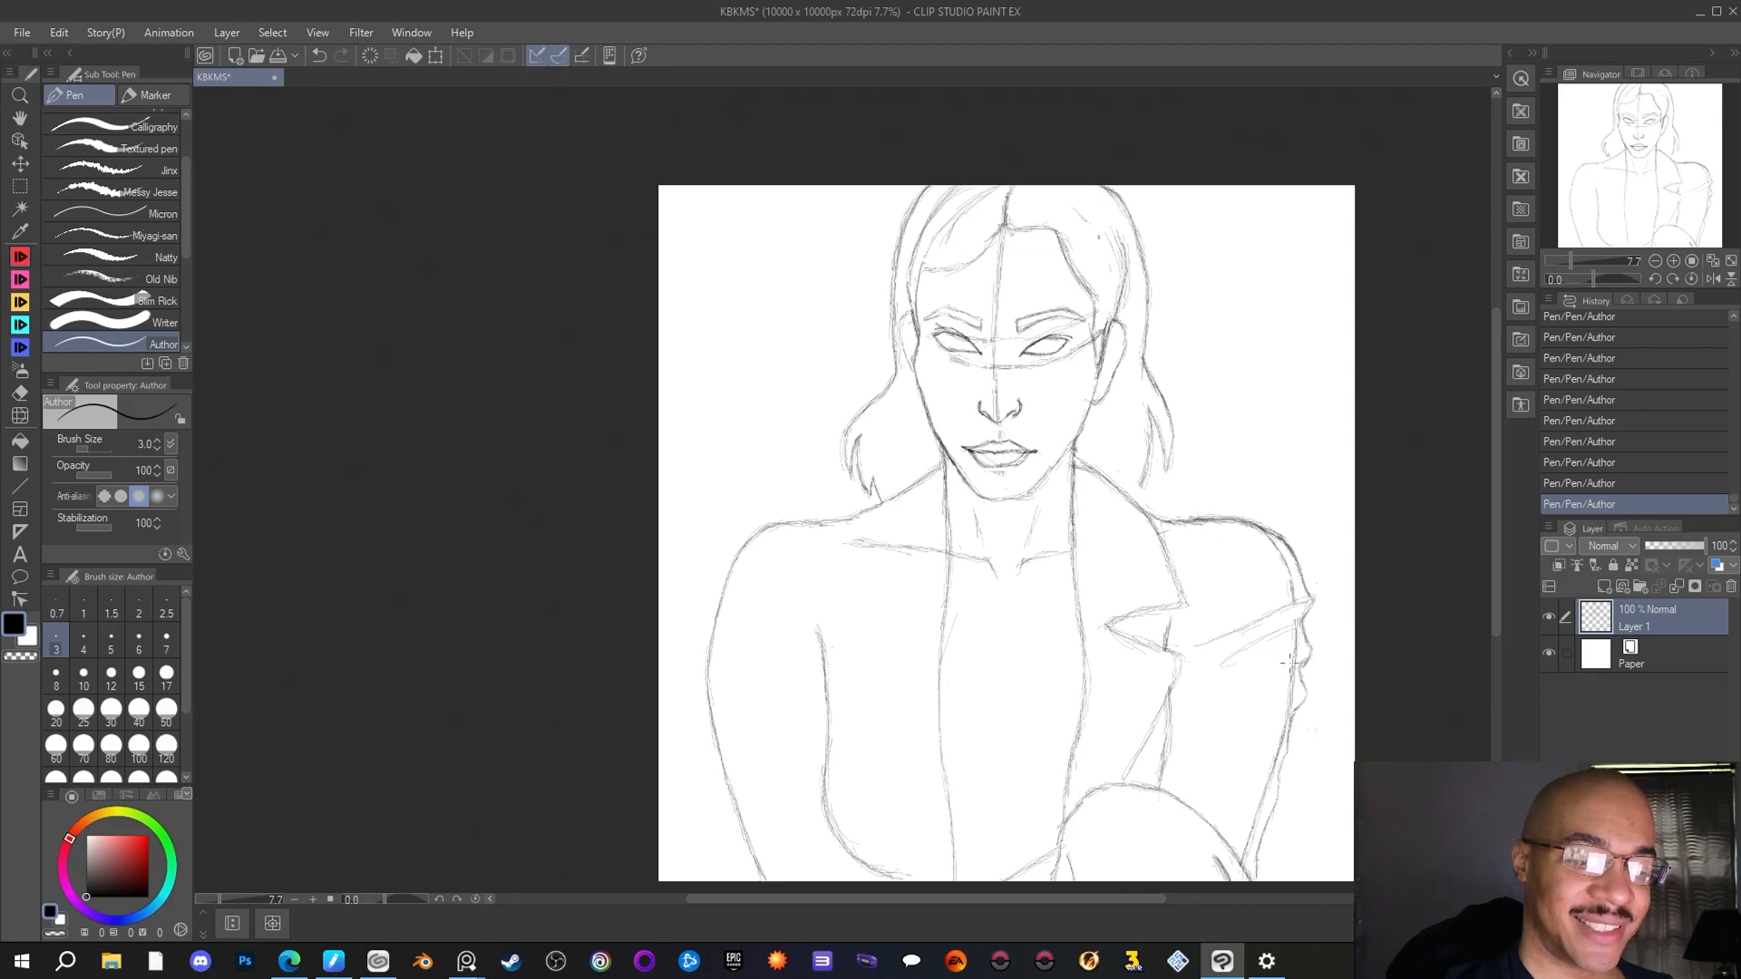
Erase the old arm contour inside the right-hand sleeve from the shoulder cap down to the elbow with the Rough eraser
click(25, 390)
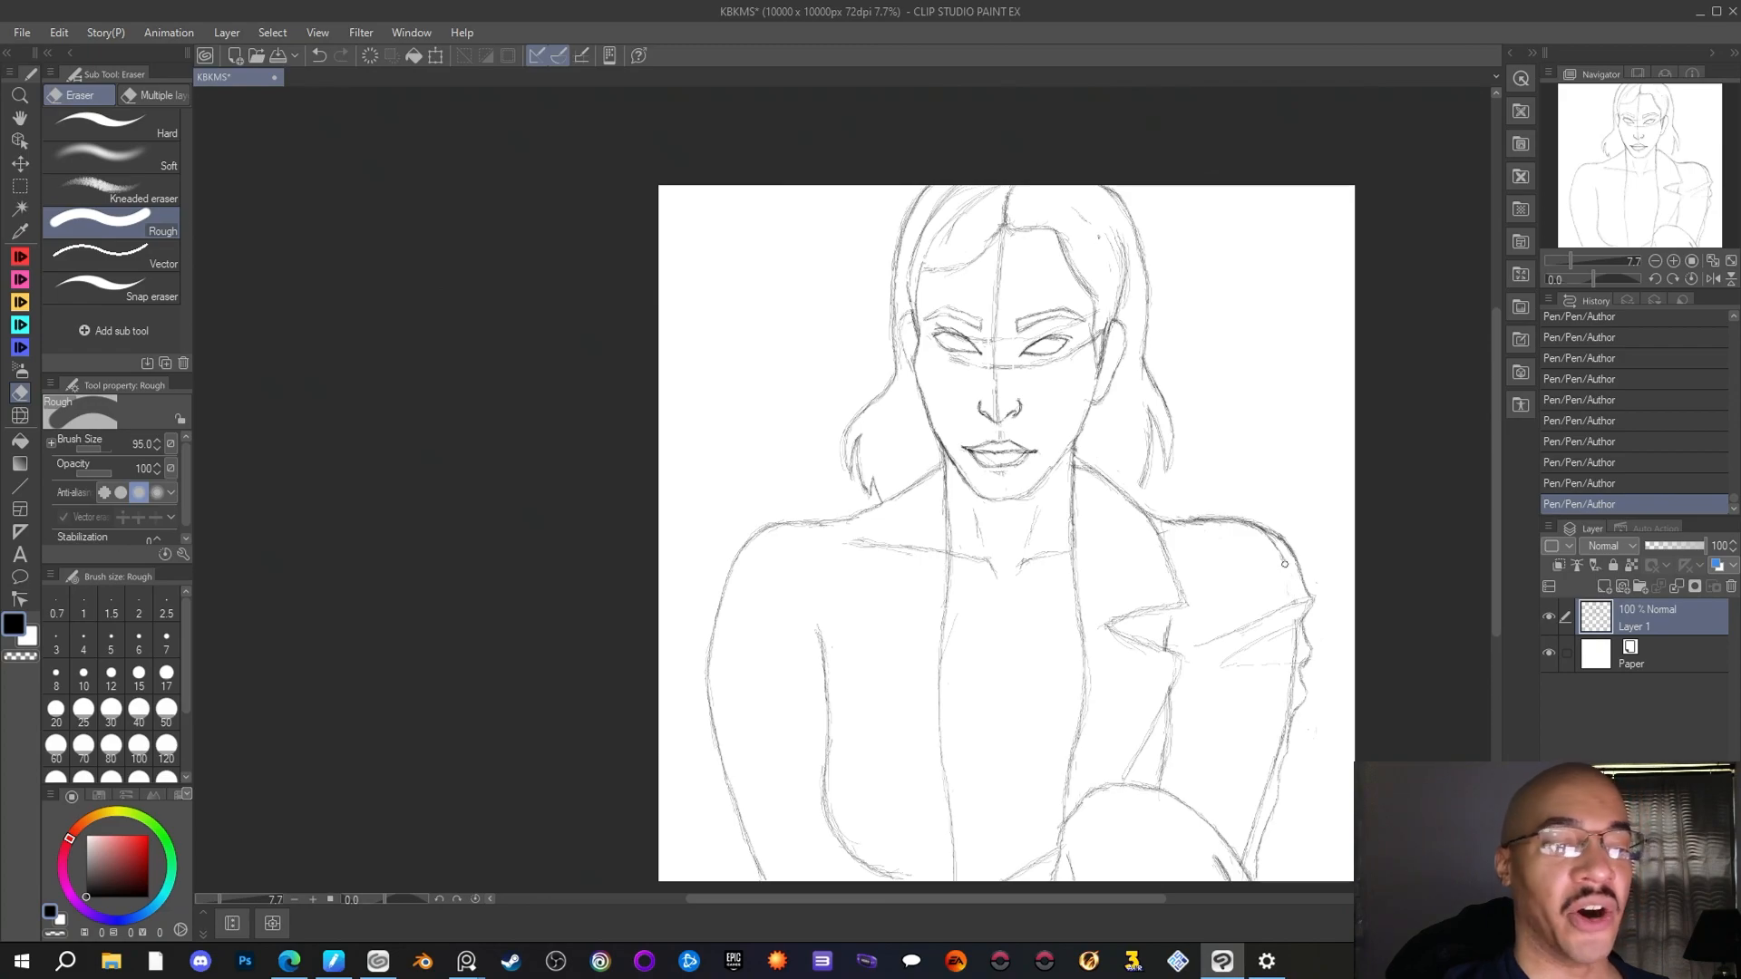
drag(1273, 546, 1269, 542)
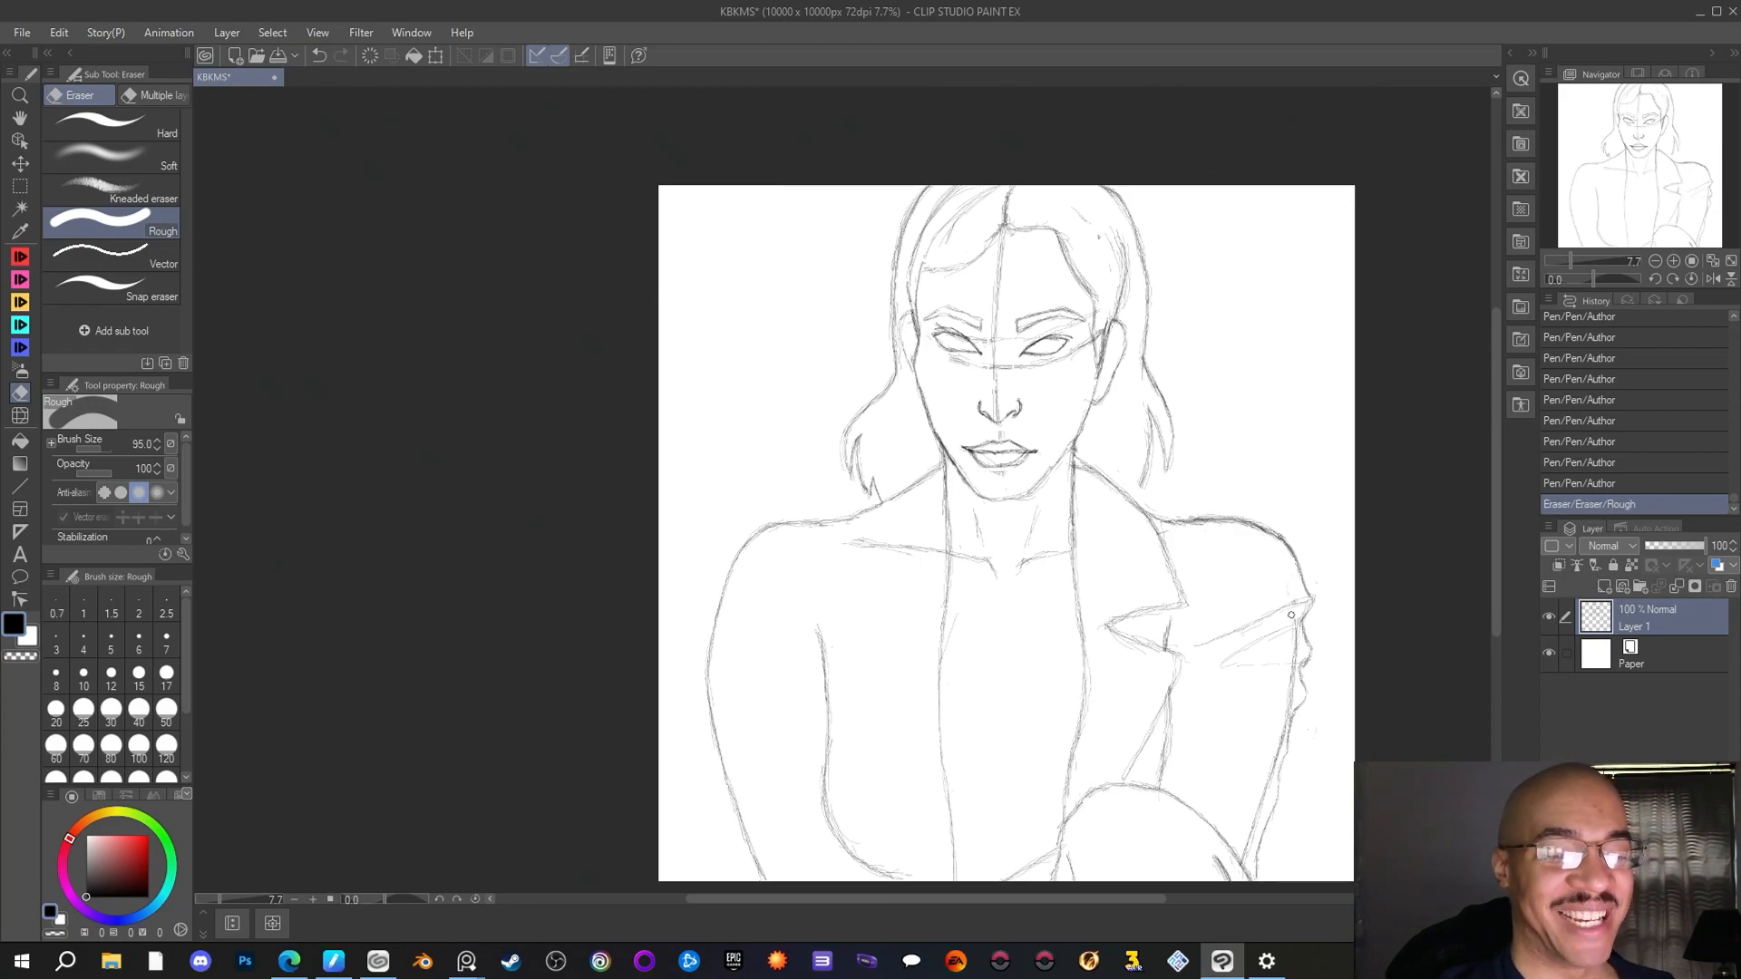
drag(1295, 647, 1285, 707)
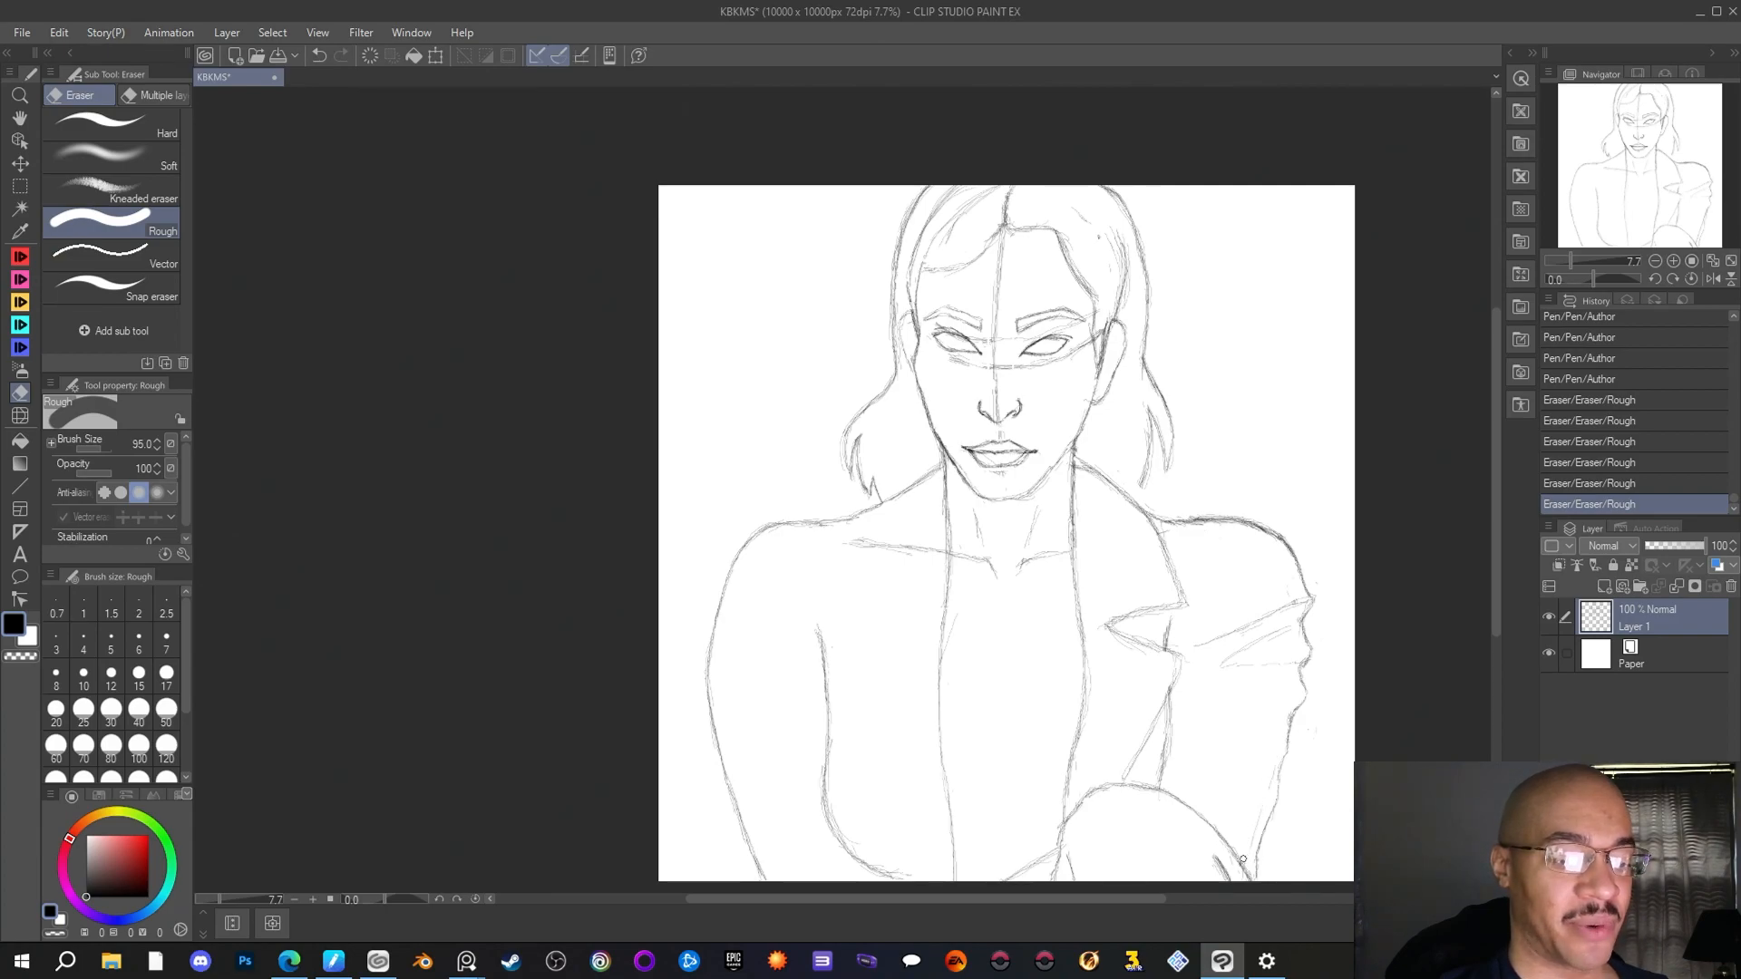
drag(1268, 782, 1298, 771)
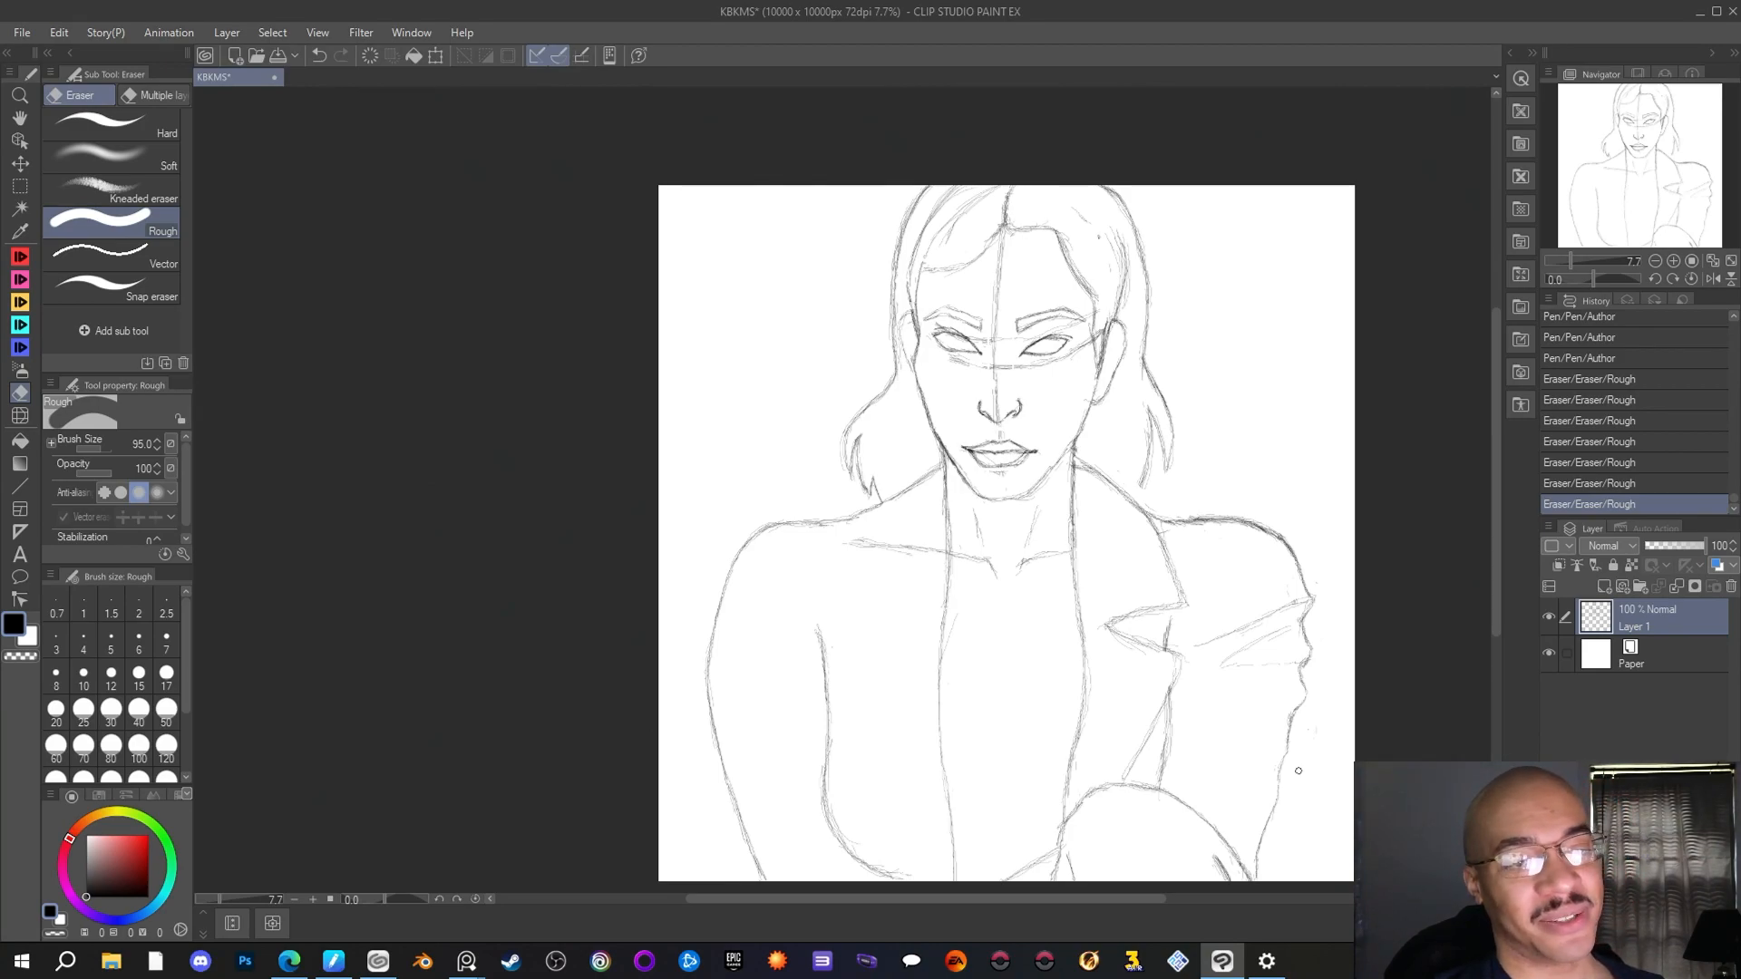
Draw short diagonal fold lines across the middle and lower right-hand sleeve, reinforcing its outer crease, with the Author pen
key(p)
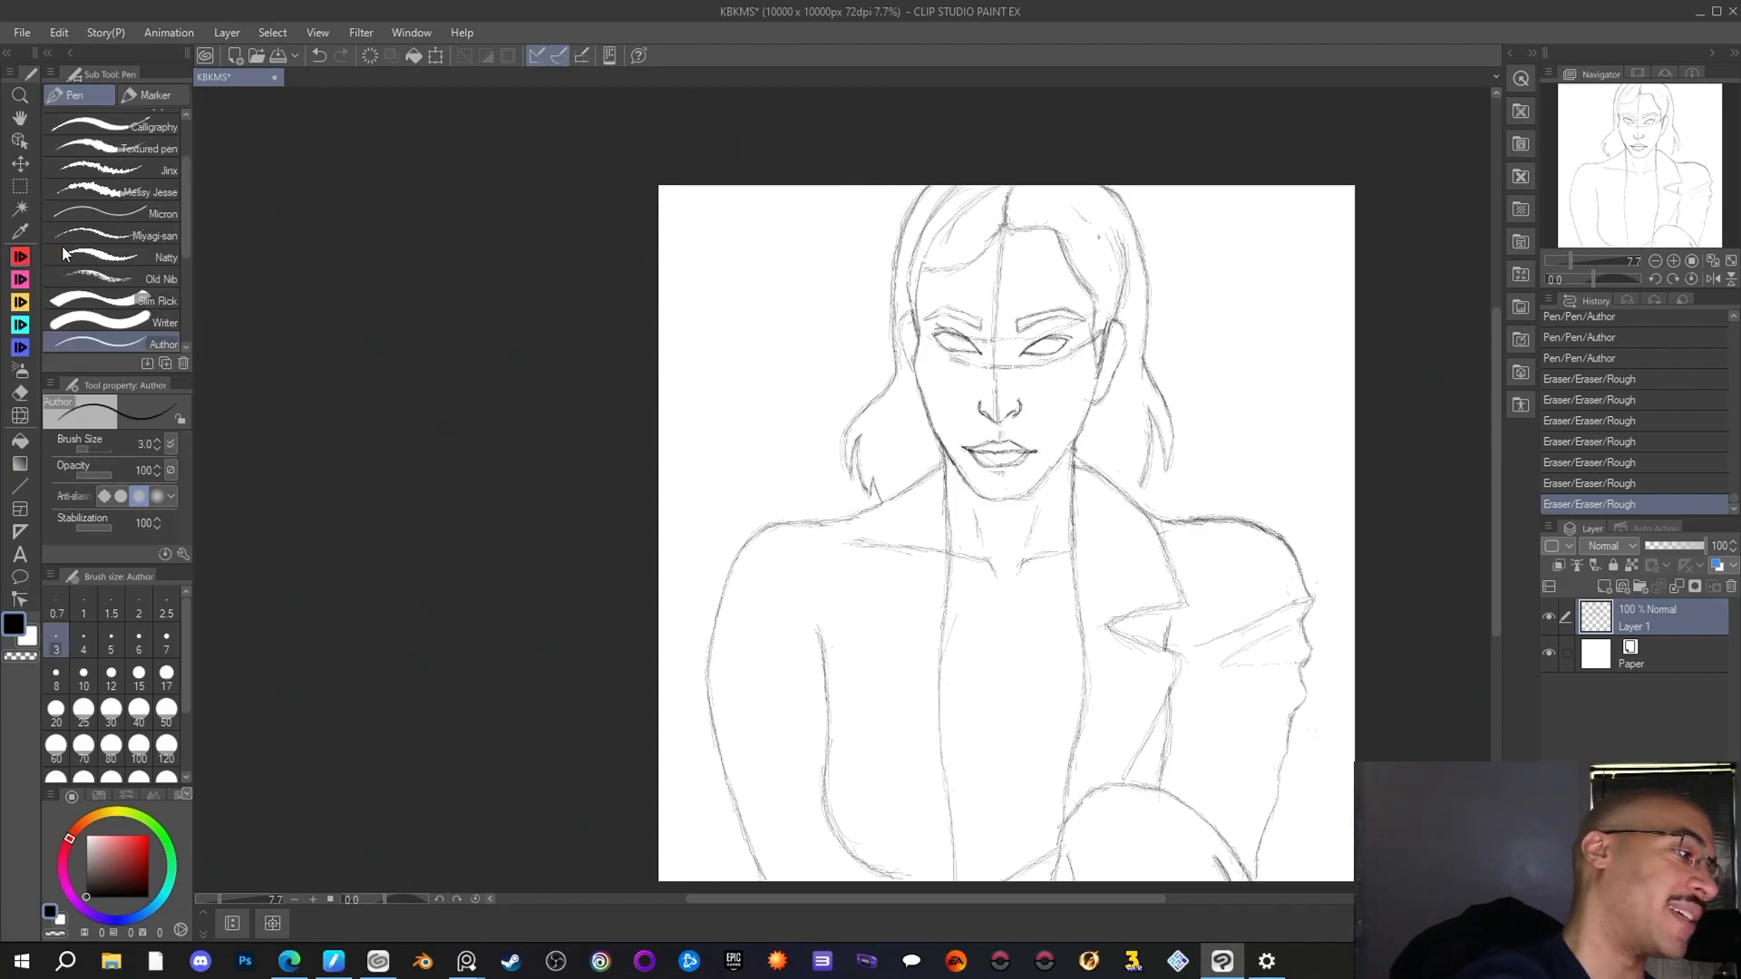
drag(1288, 691, 1302, 703)
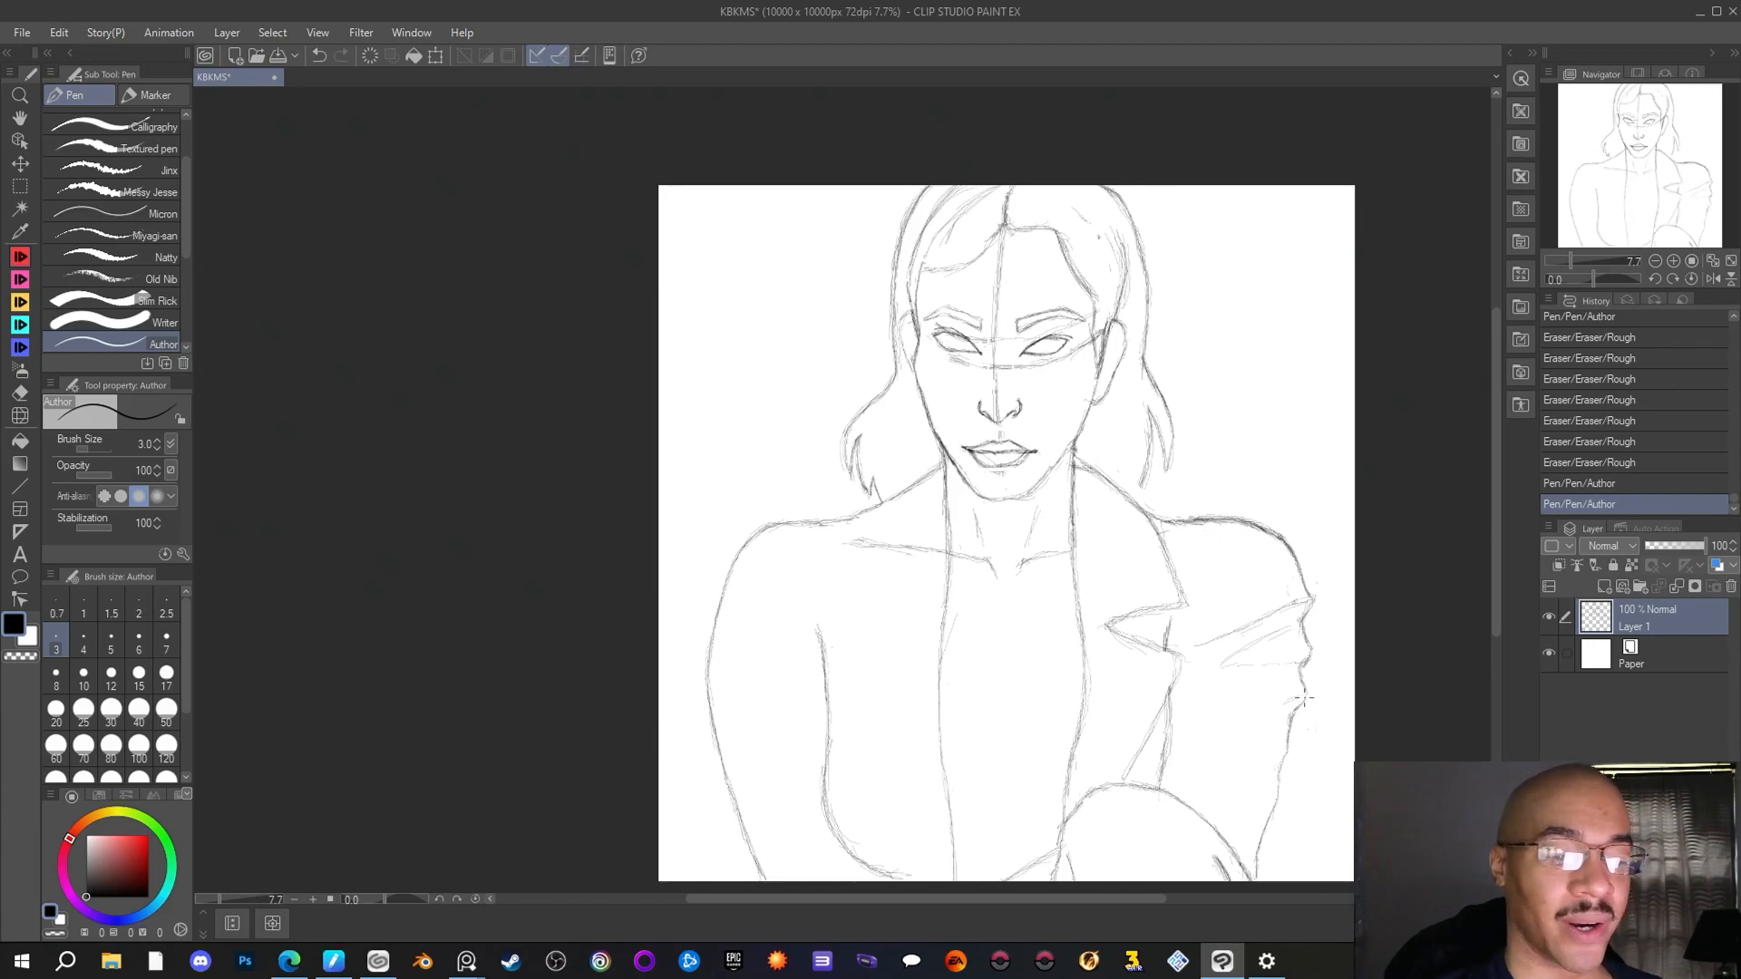
drag(1298, 681, 1270, 703)
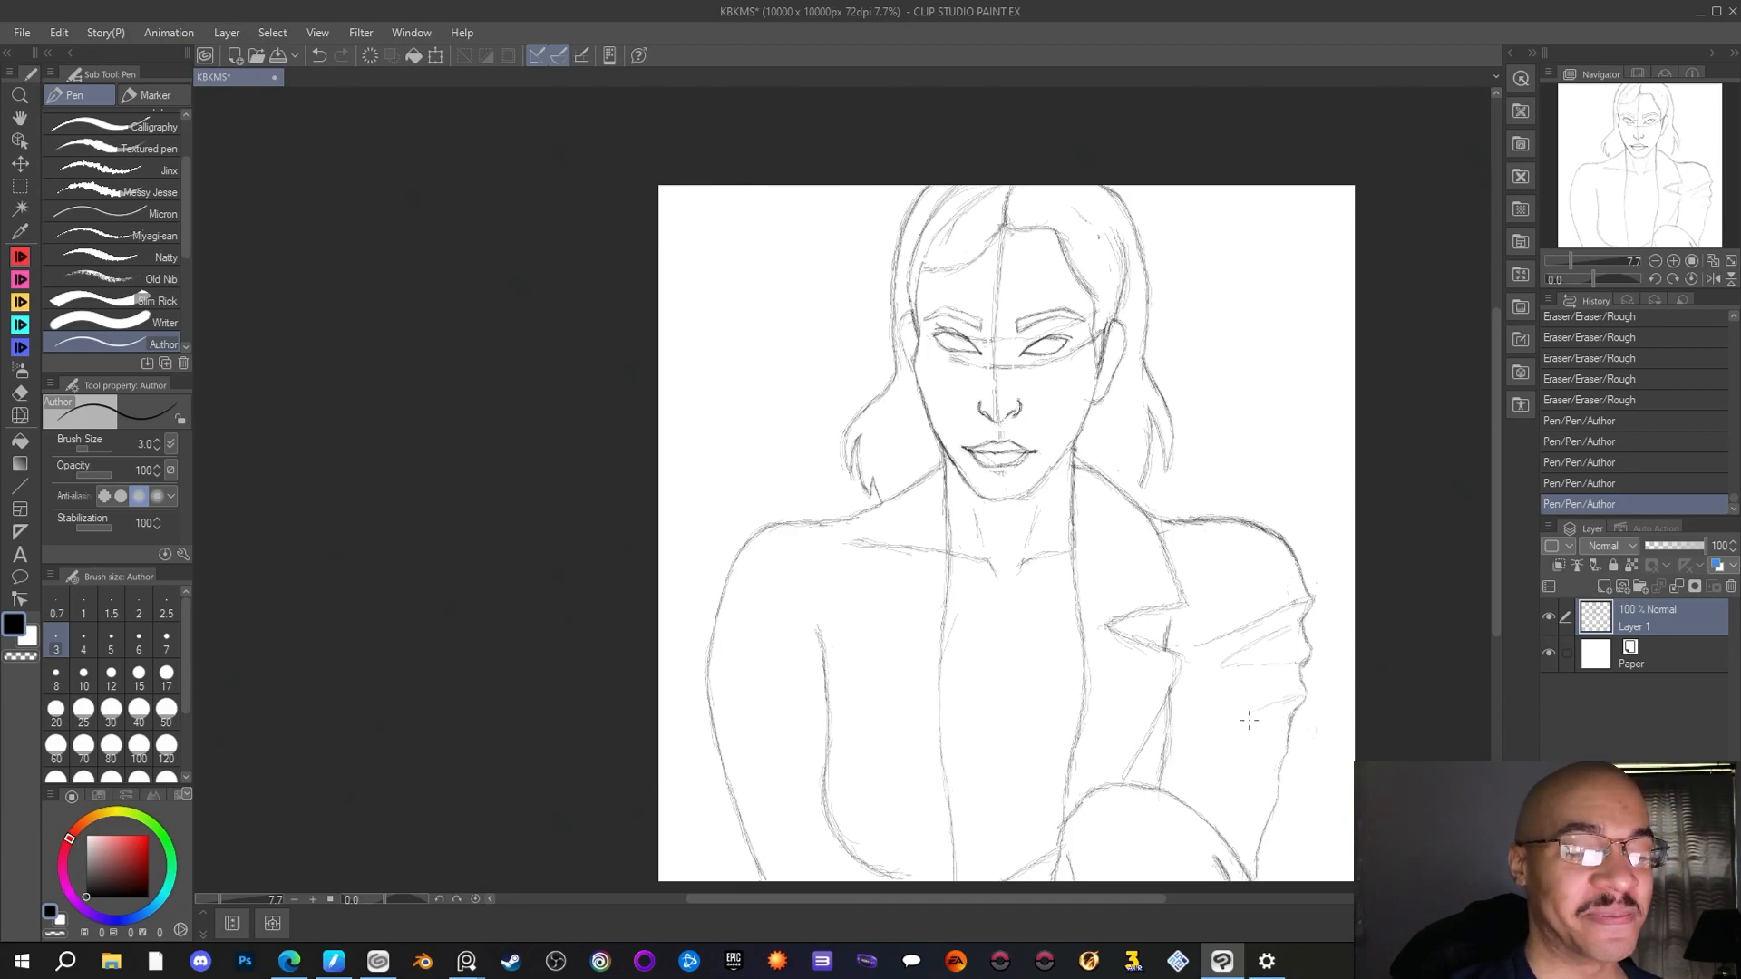
drag(1215, 726, 1228, 721)
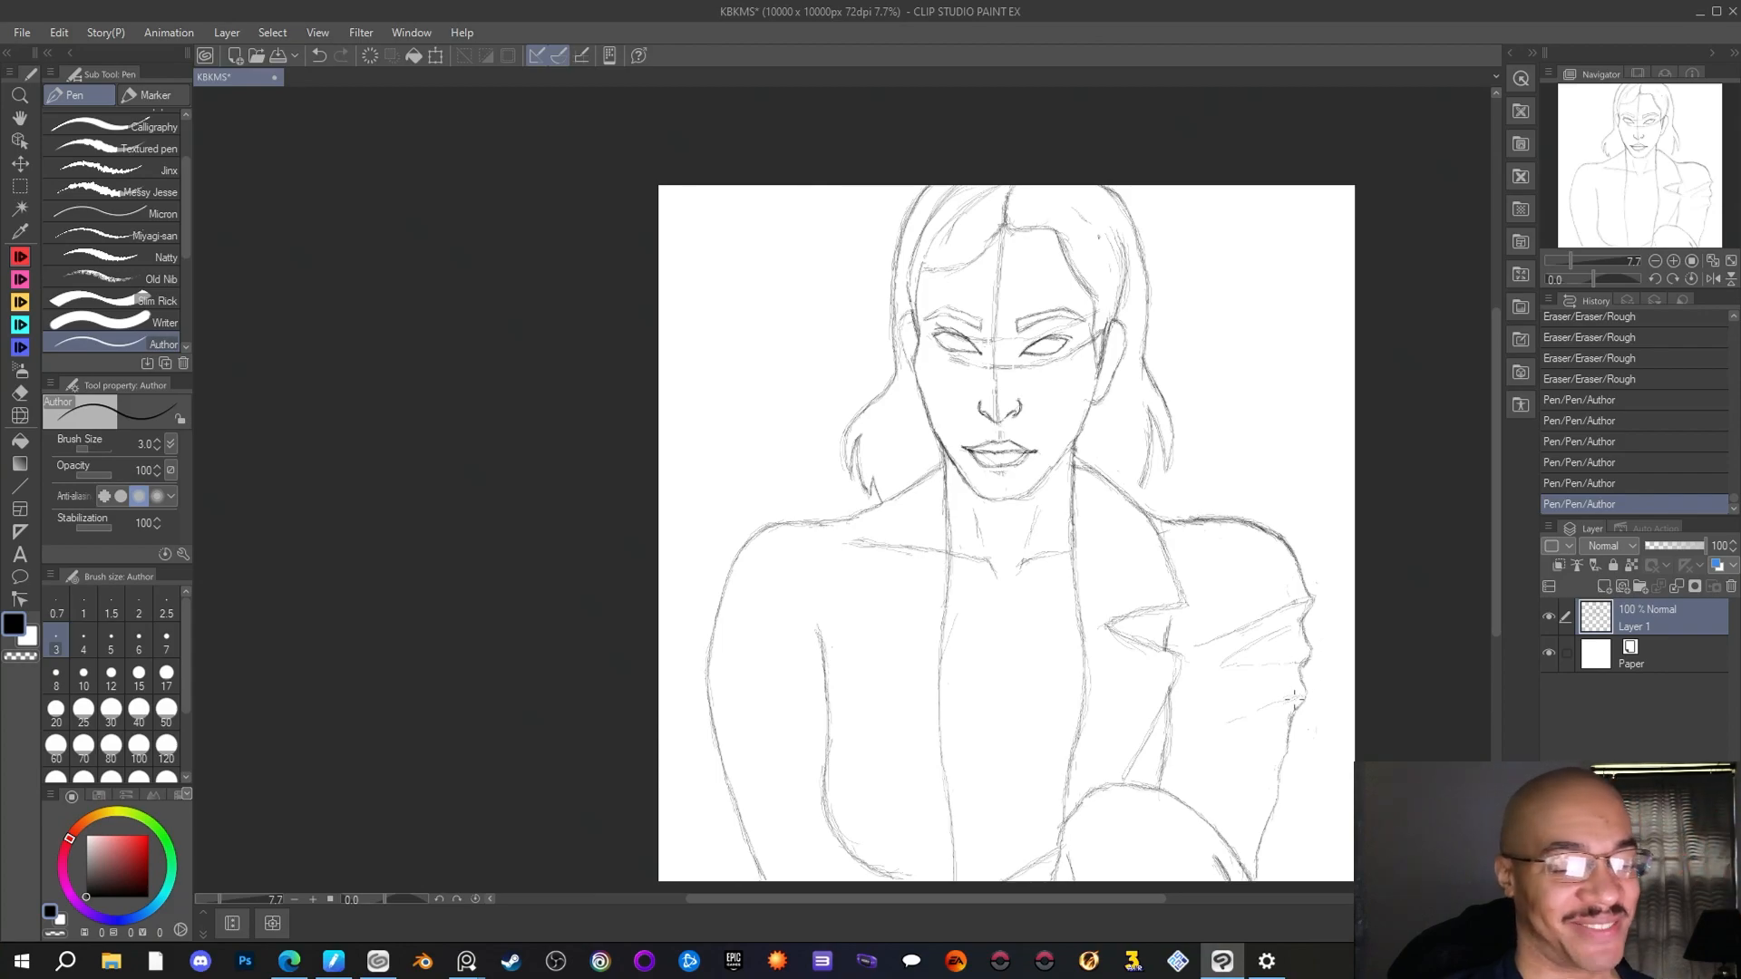
drag(1231, 724, 1213, 730)
mouse_move(1246, 719)
mouse_down()
mouse_move(1222, 742)
mouse_move(1180, 734)
mouse_up()
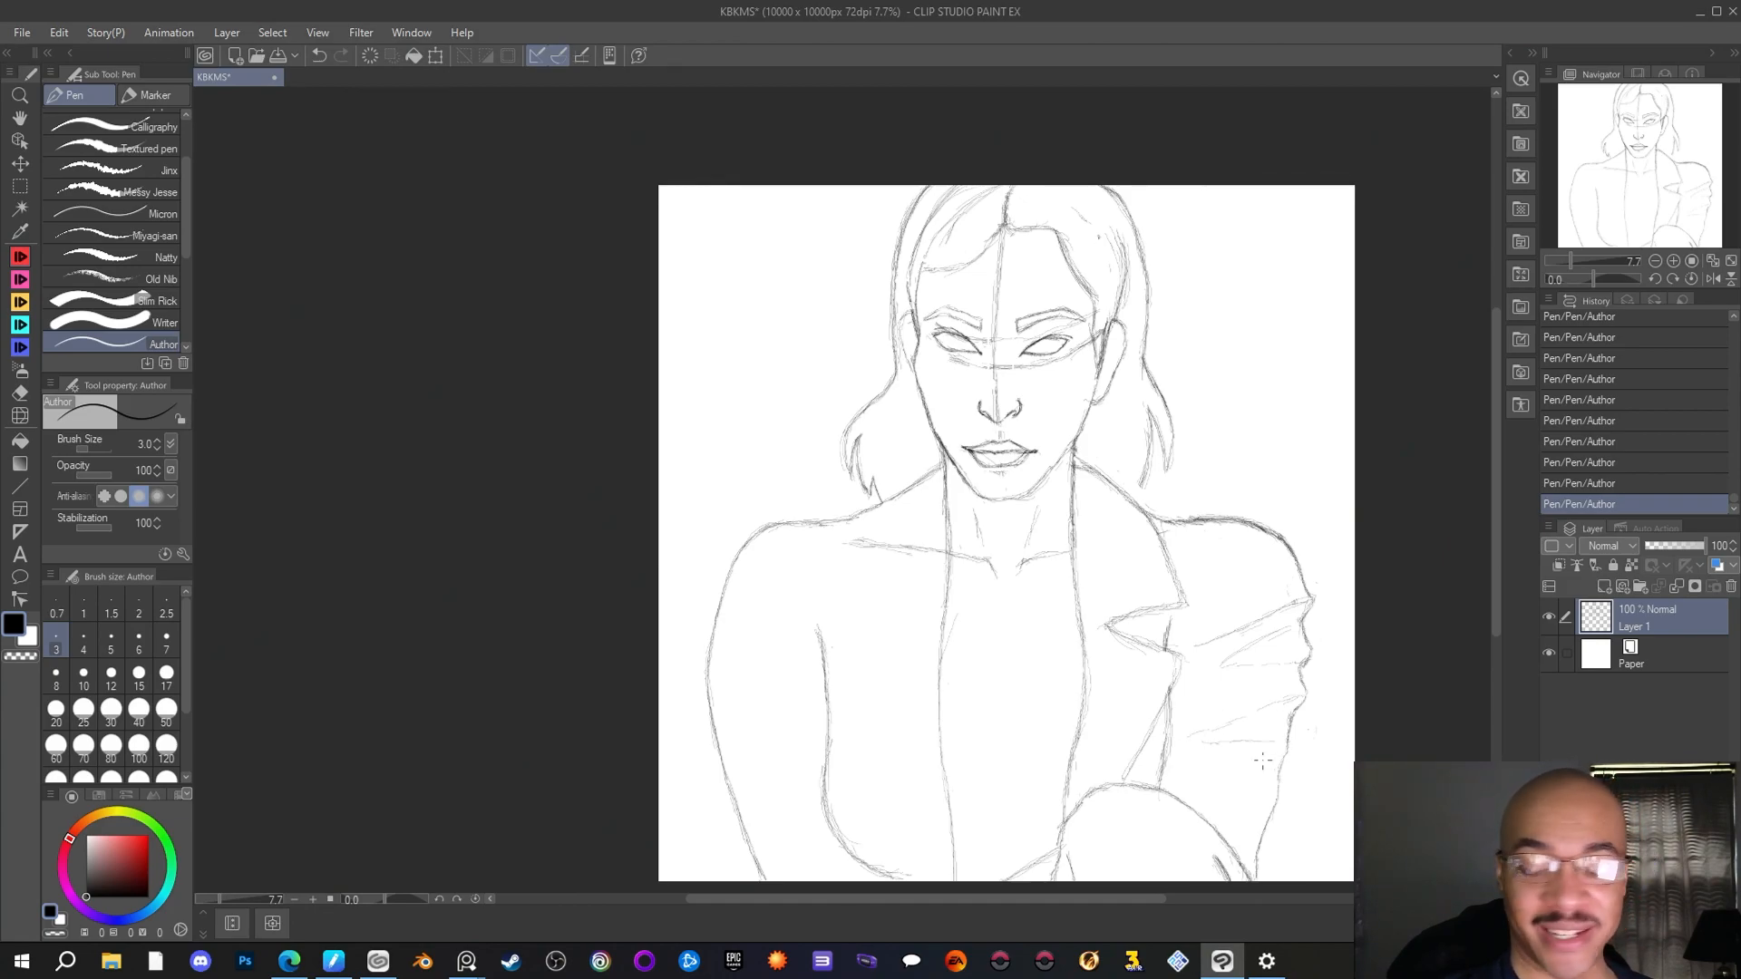
drag(1266, 771, 1231, 788)
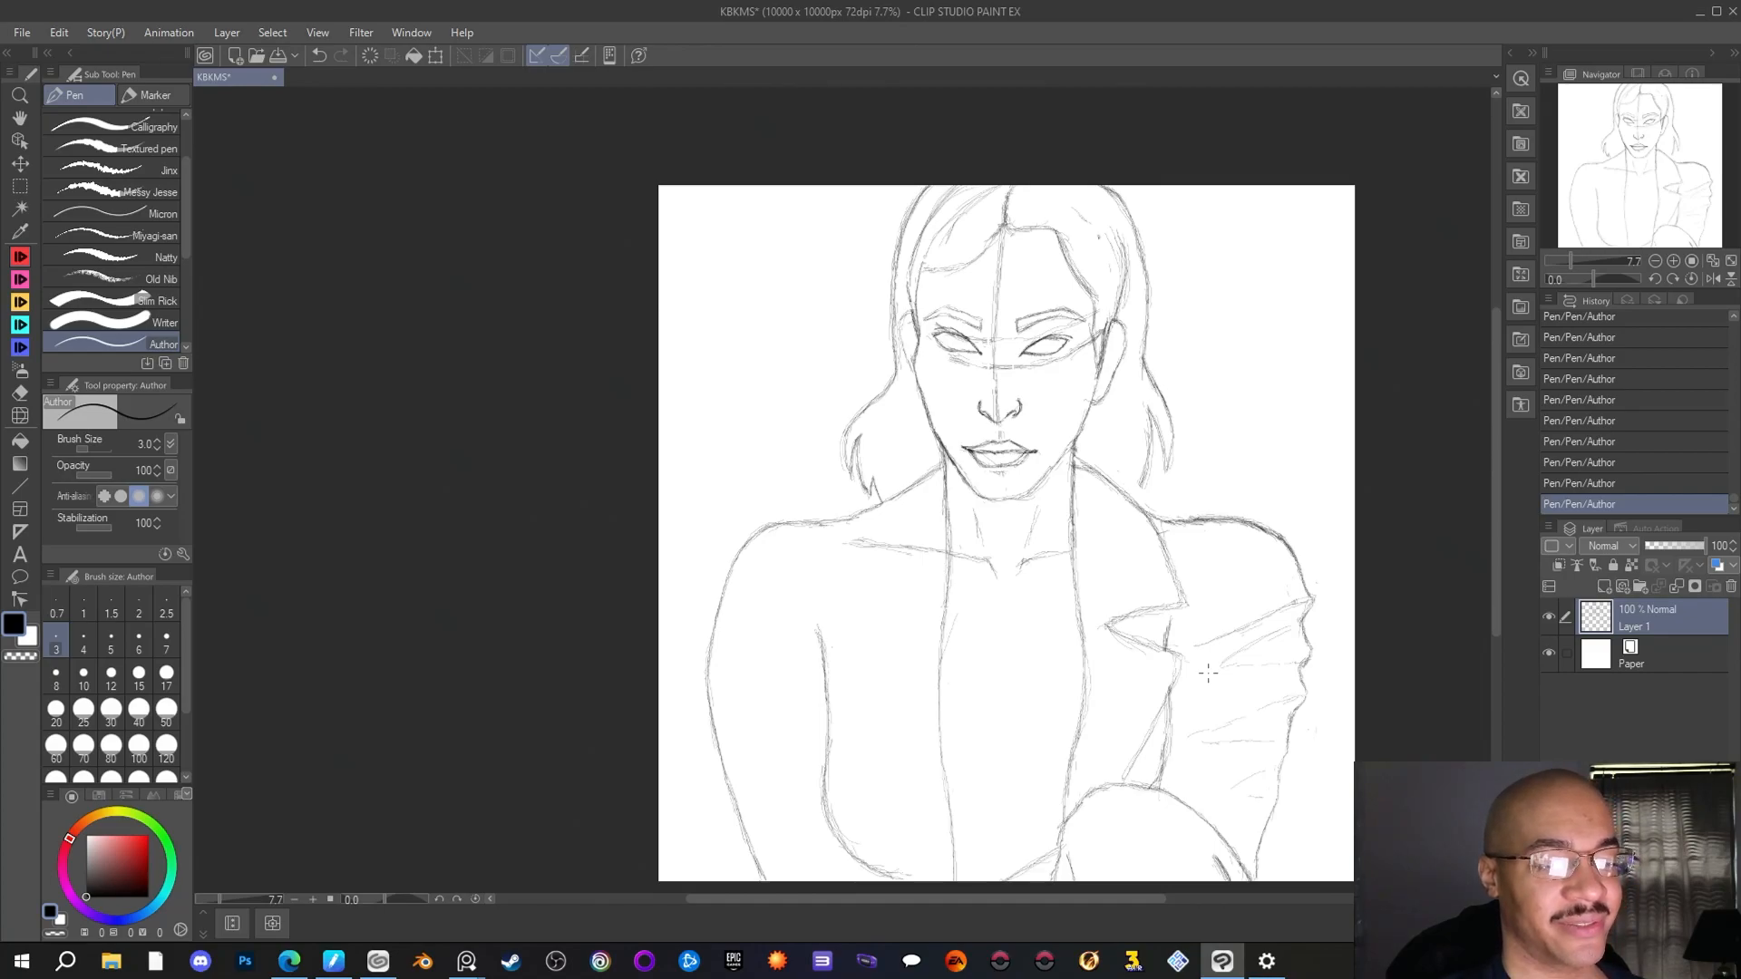
Clean up the right-hand collar line near the neck with the Rough eraser and reinforce the lapel edges with the Author pen
key(e)
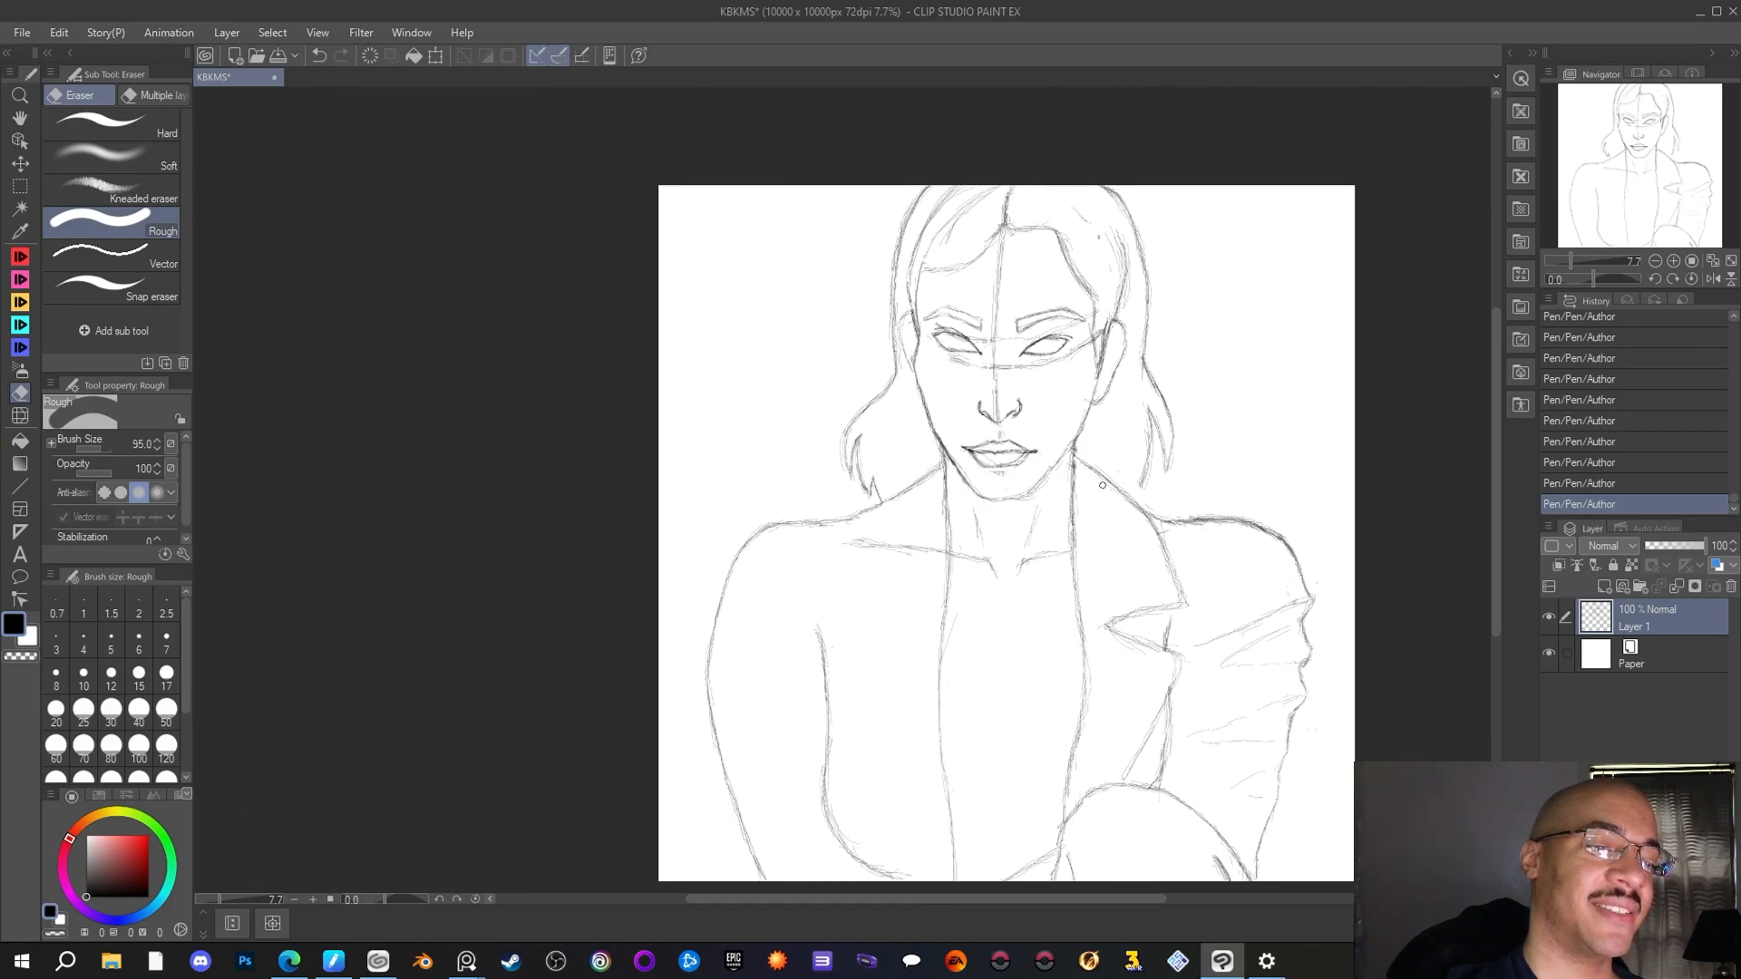
drag(1096, 480, 1085, 459)
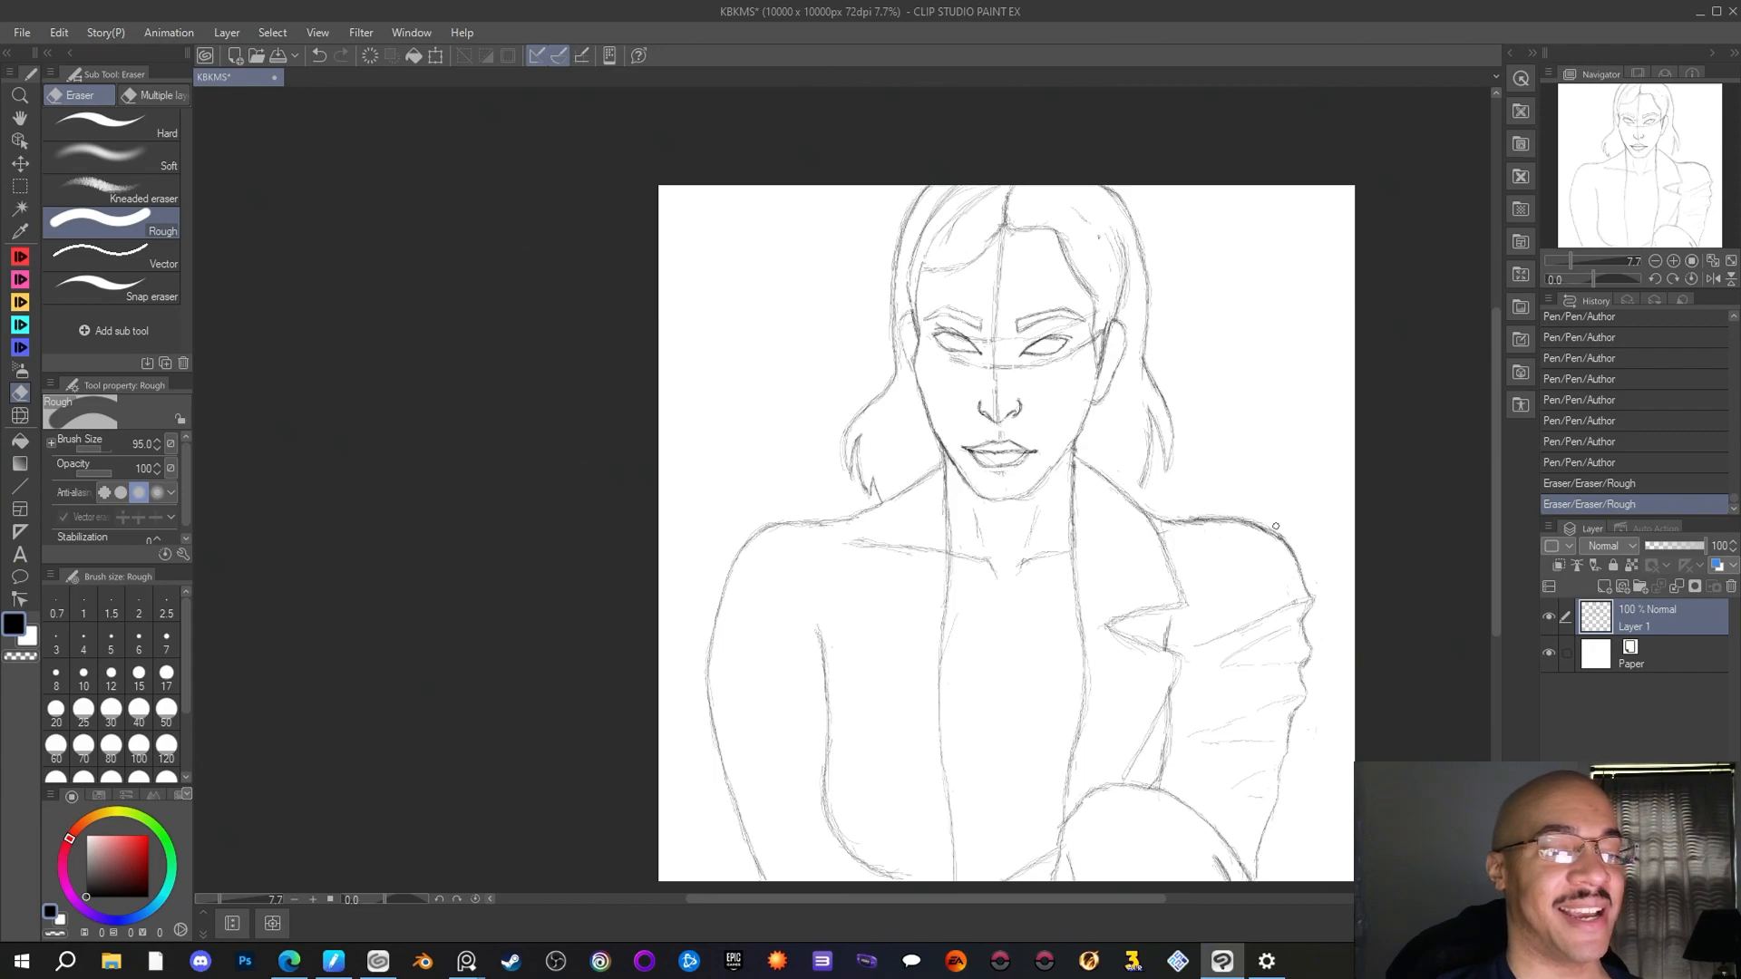
key(p)
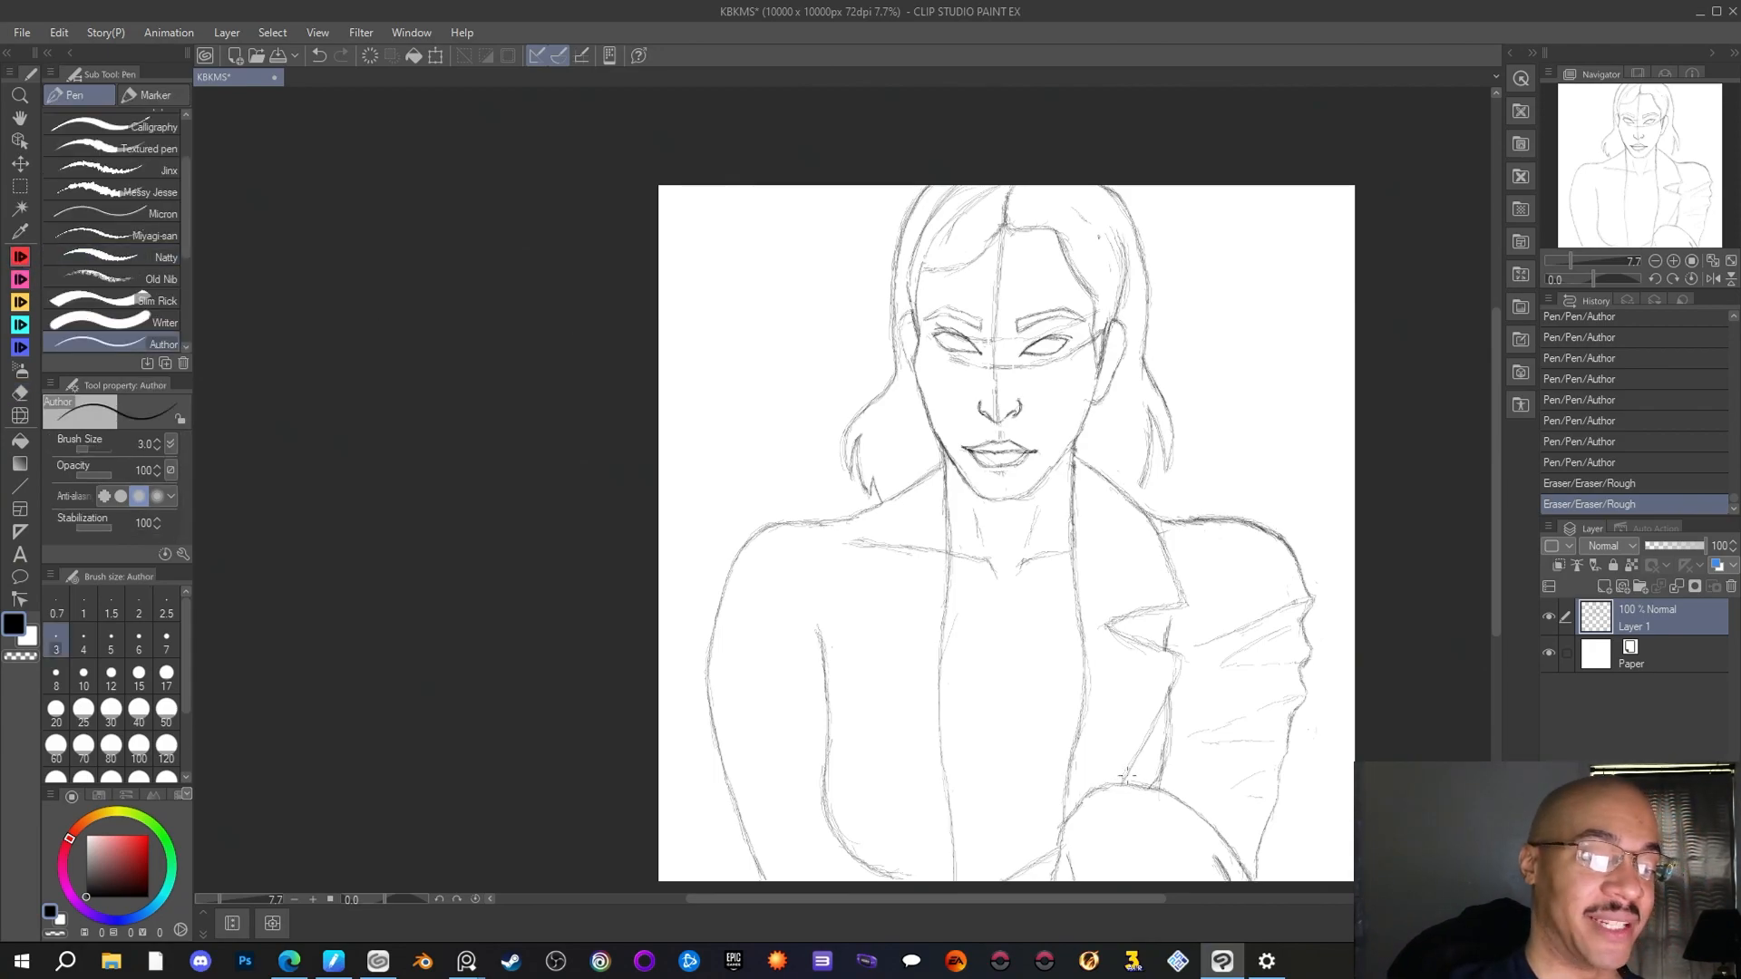
drag(1127, 776, 1133, 760)
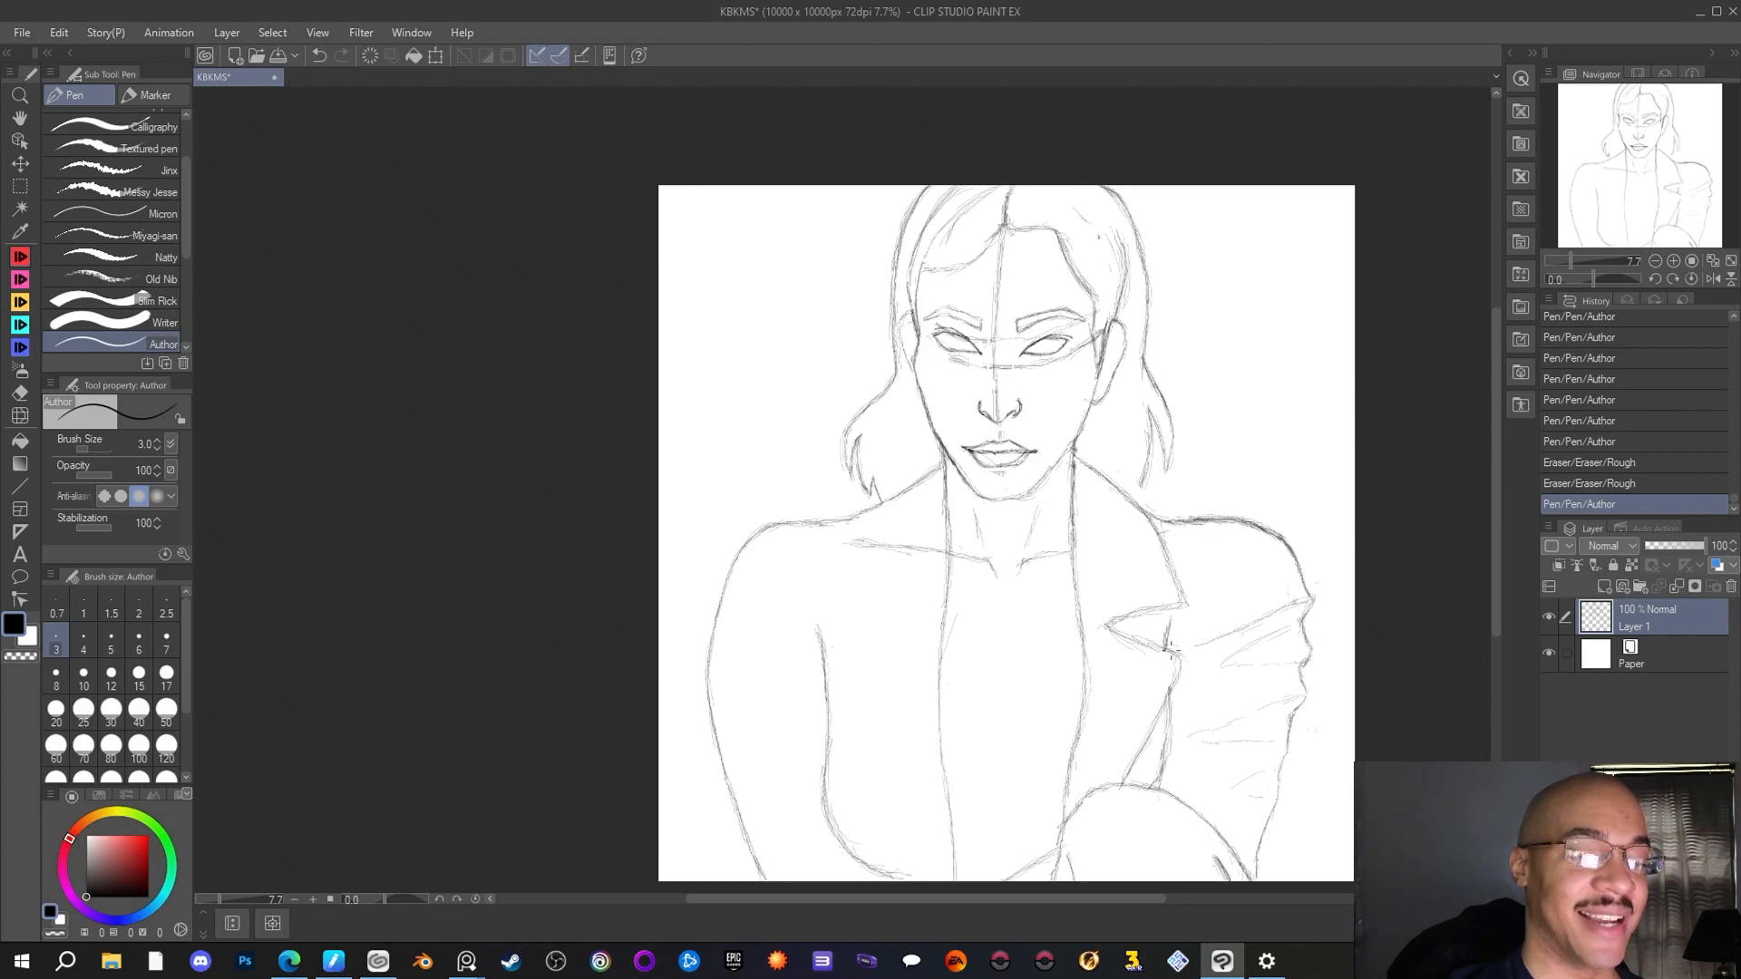
mouse_move(1157, 602)
mouse_down()
mouse_move(1182, 605)
mouse_move(1179, 589)
mouse_up()
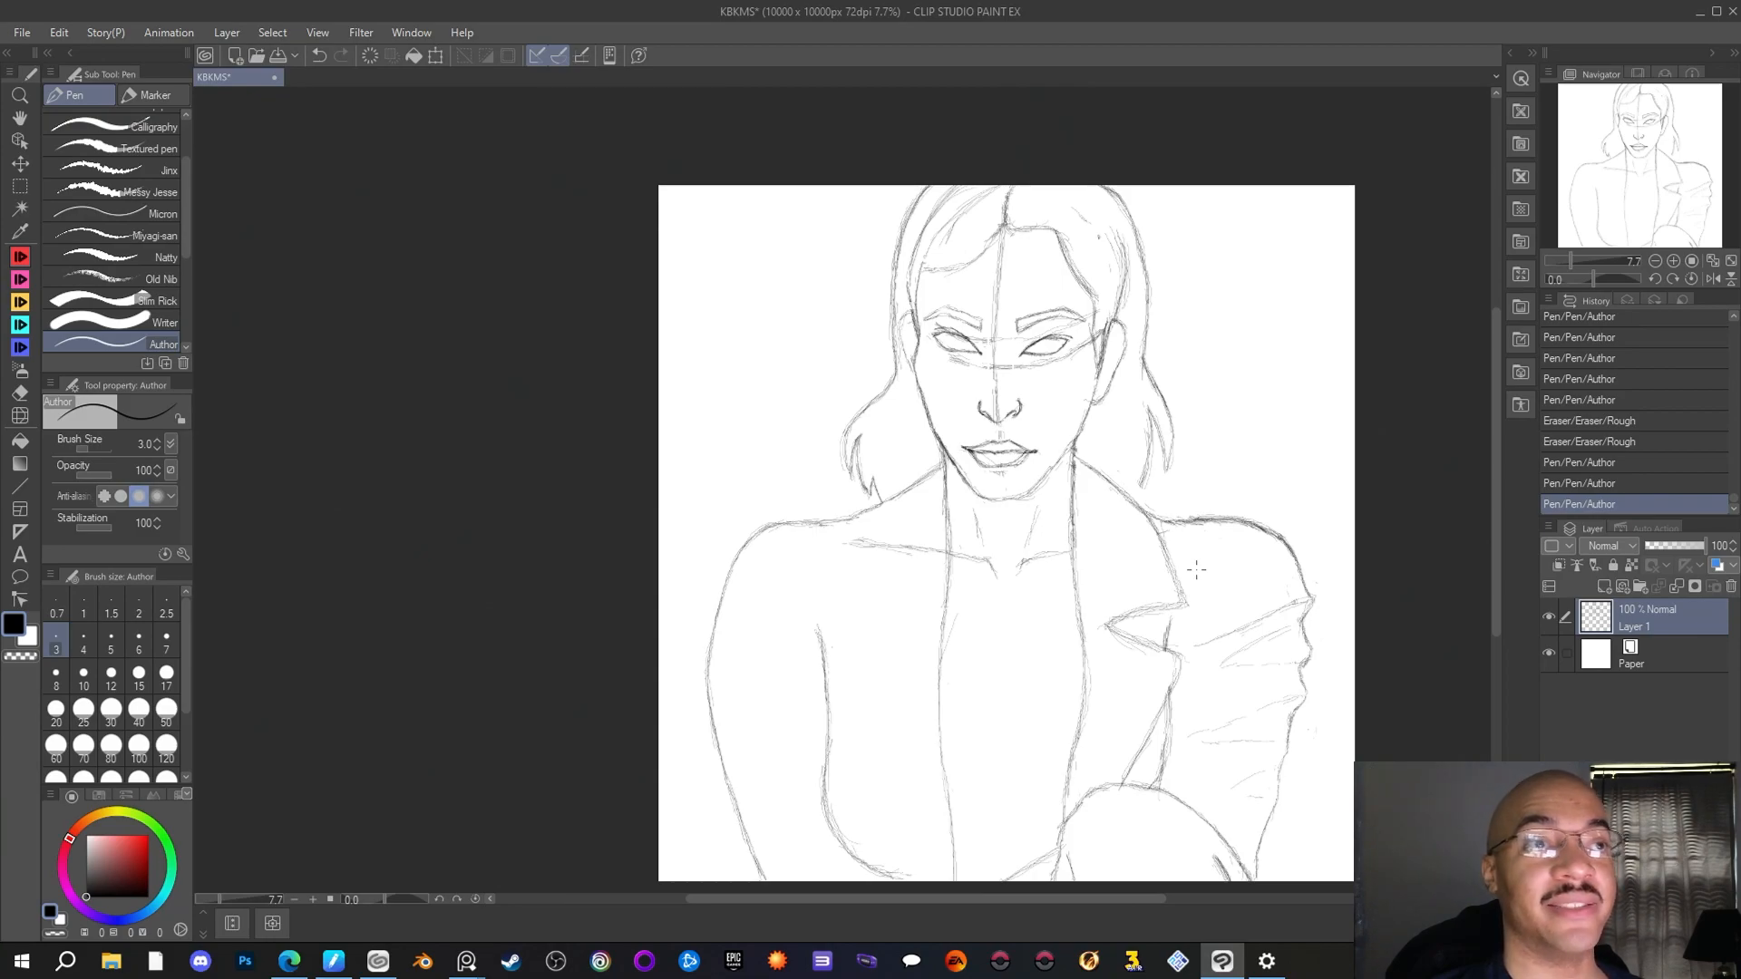
Strengthen the right-hand lapel notch and rough in the left-hand collar line from the neck over the shoulder with the Author pen
drag(945, 456, 968, 490)
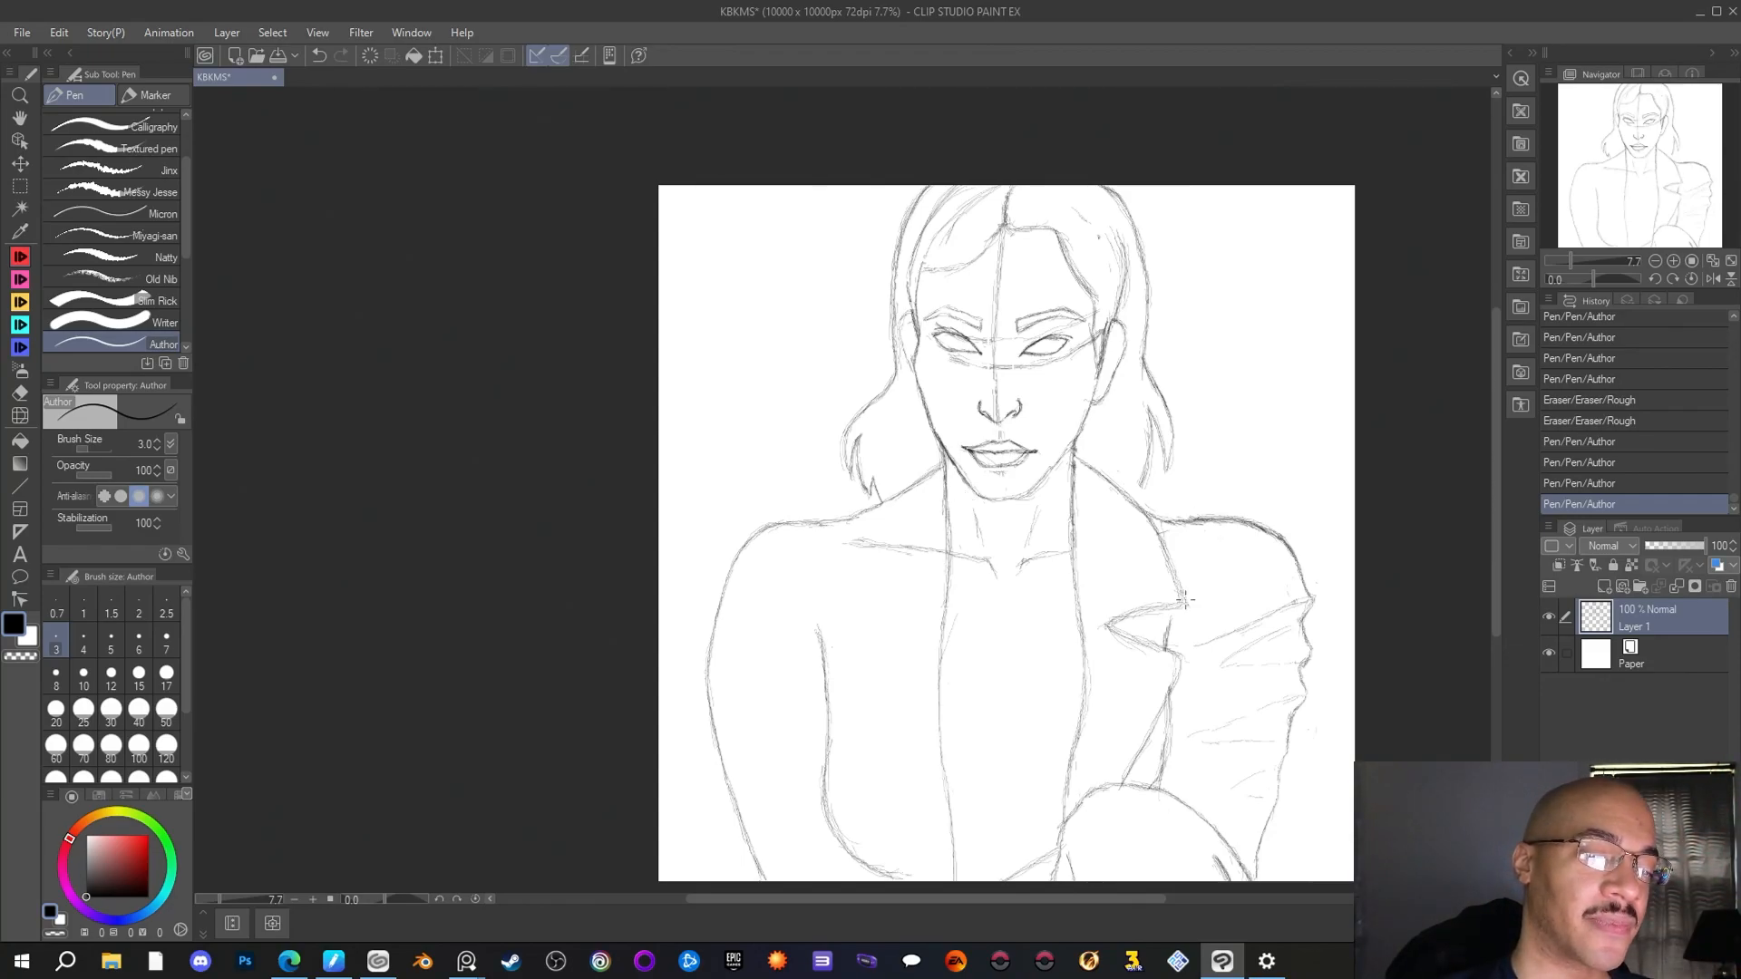
drag(1185, 600, 1139, 611)
mouse_move(1144, 610)
mouse_down()
mouse_move(1108, 625)
mouse_move(1166, 651)
mouse_up()
drag(1144, 637, 1185, 659)
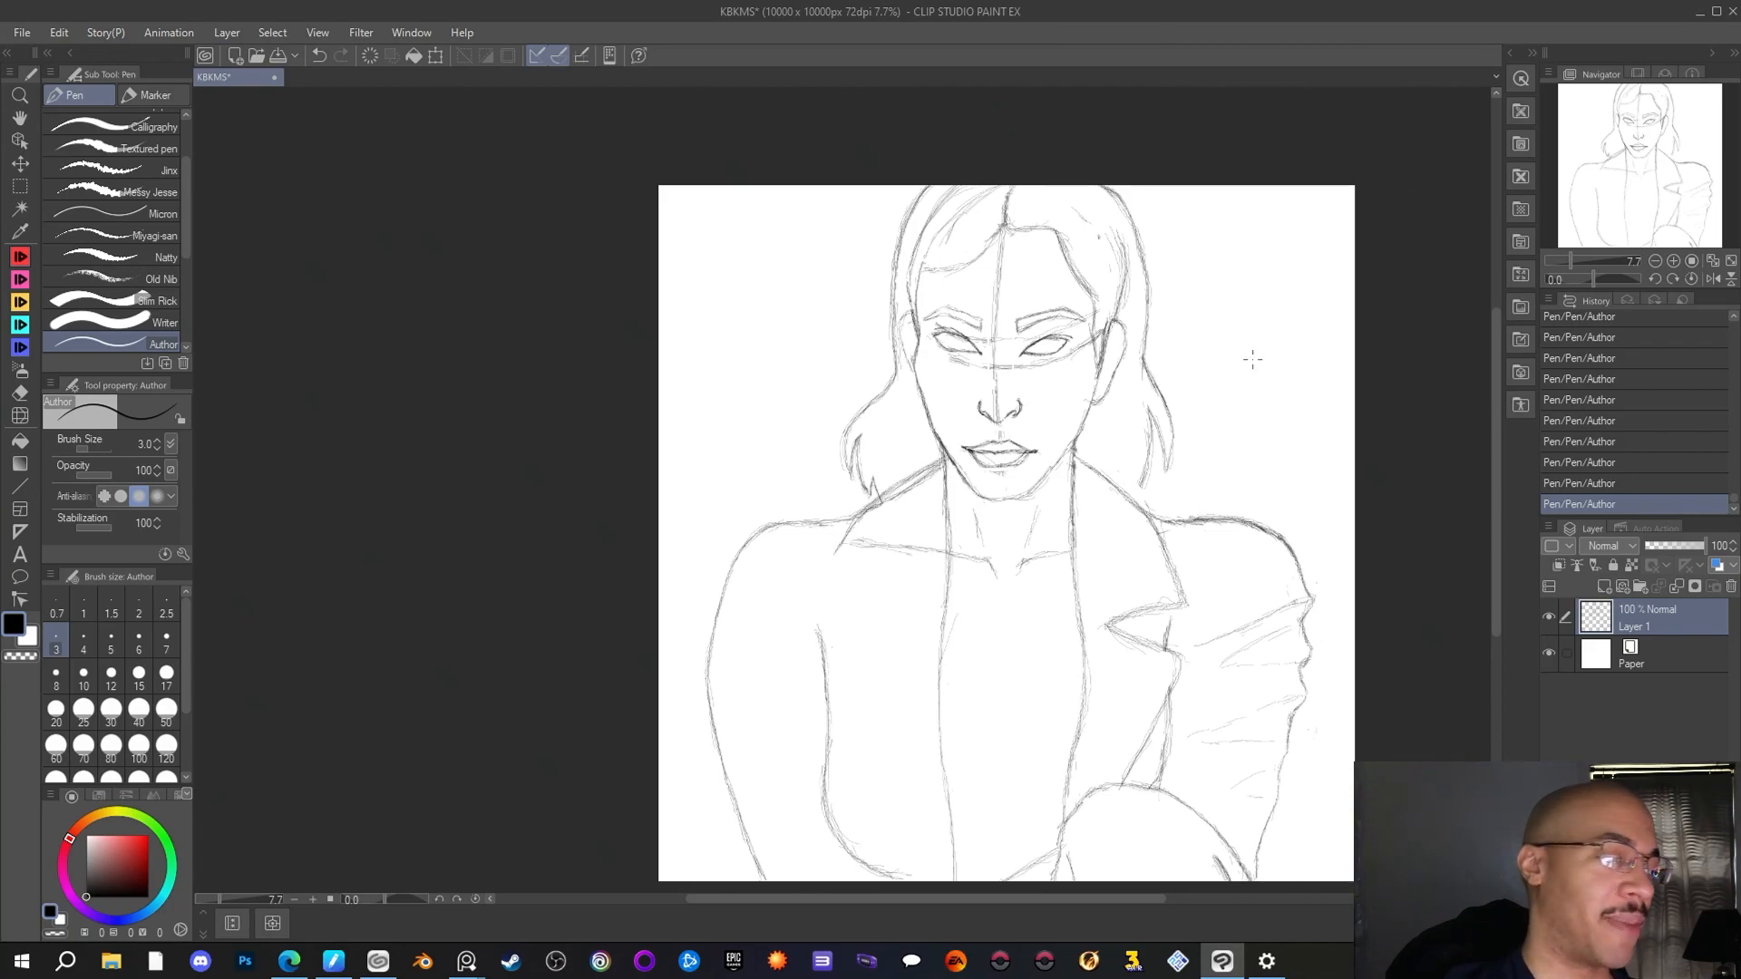
Erase the old shoulder slope beside the left-hand collar and the collarbone line crossing the left side of the jacket
click(27, 390)
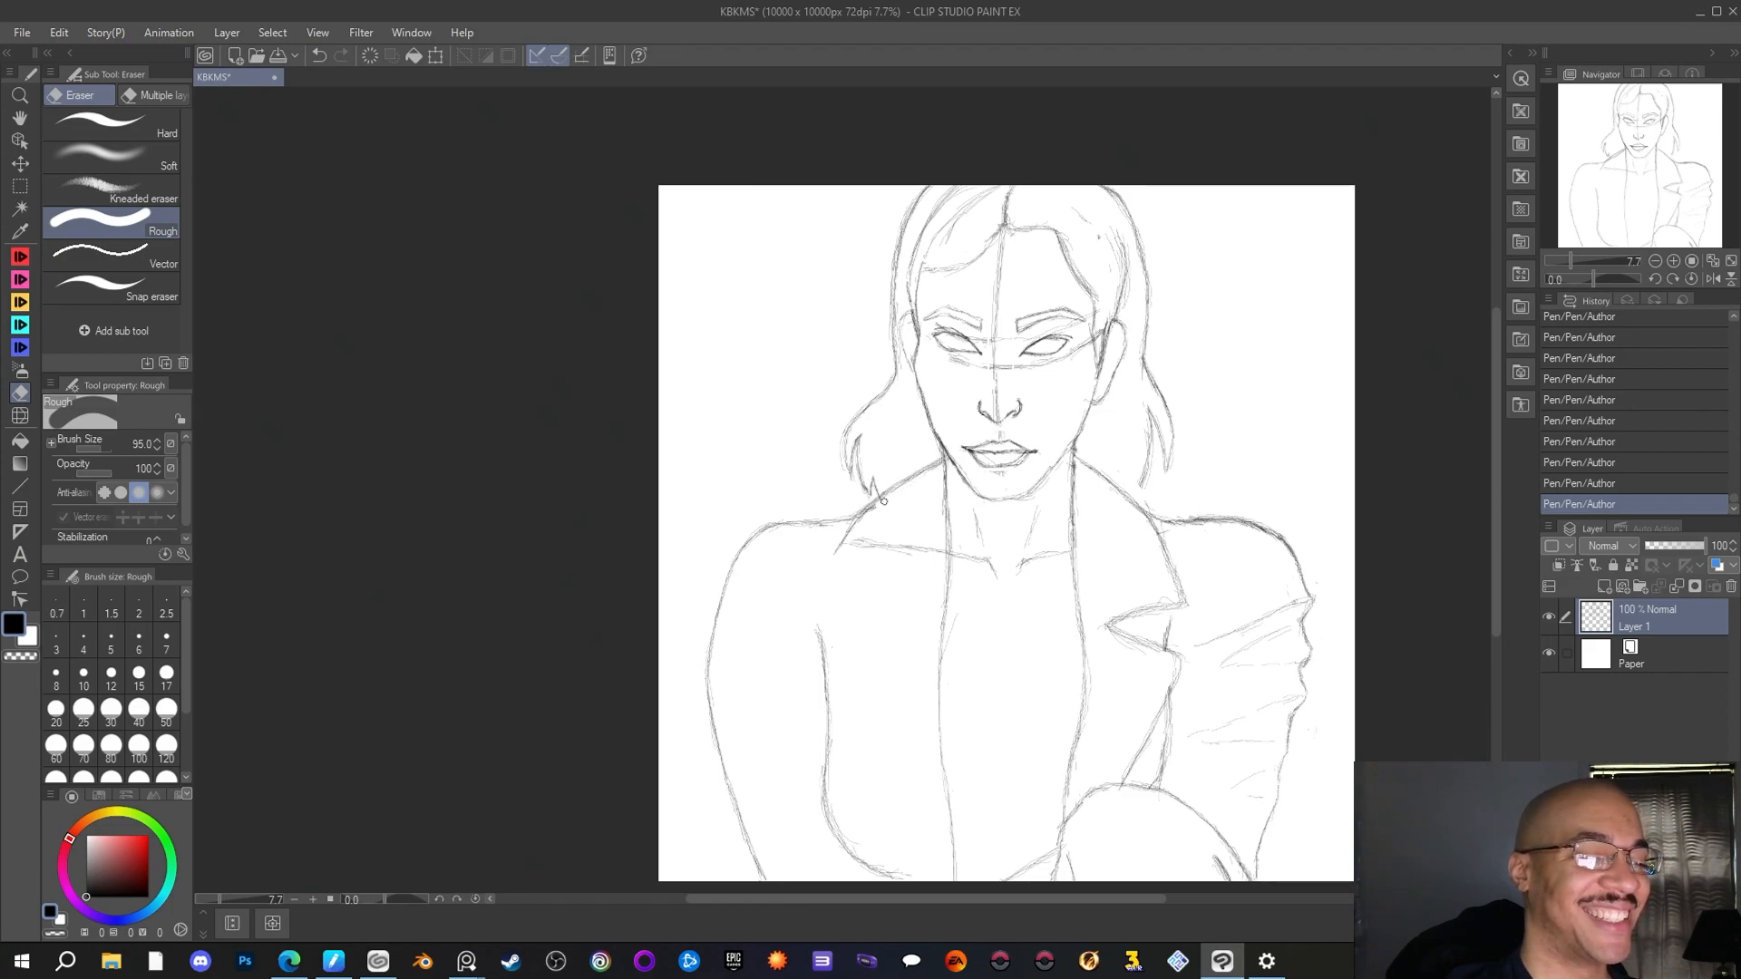
drag(872, 512, 884, 506)
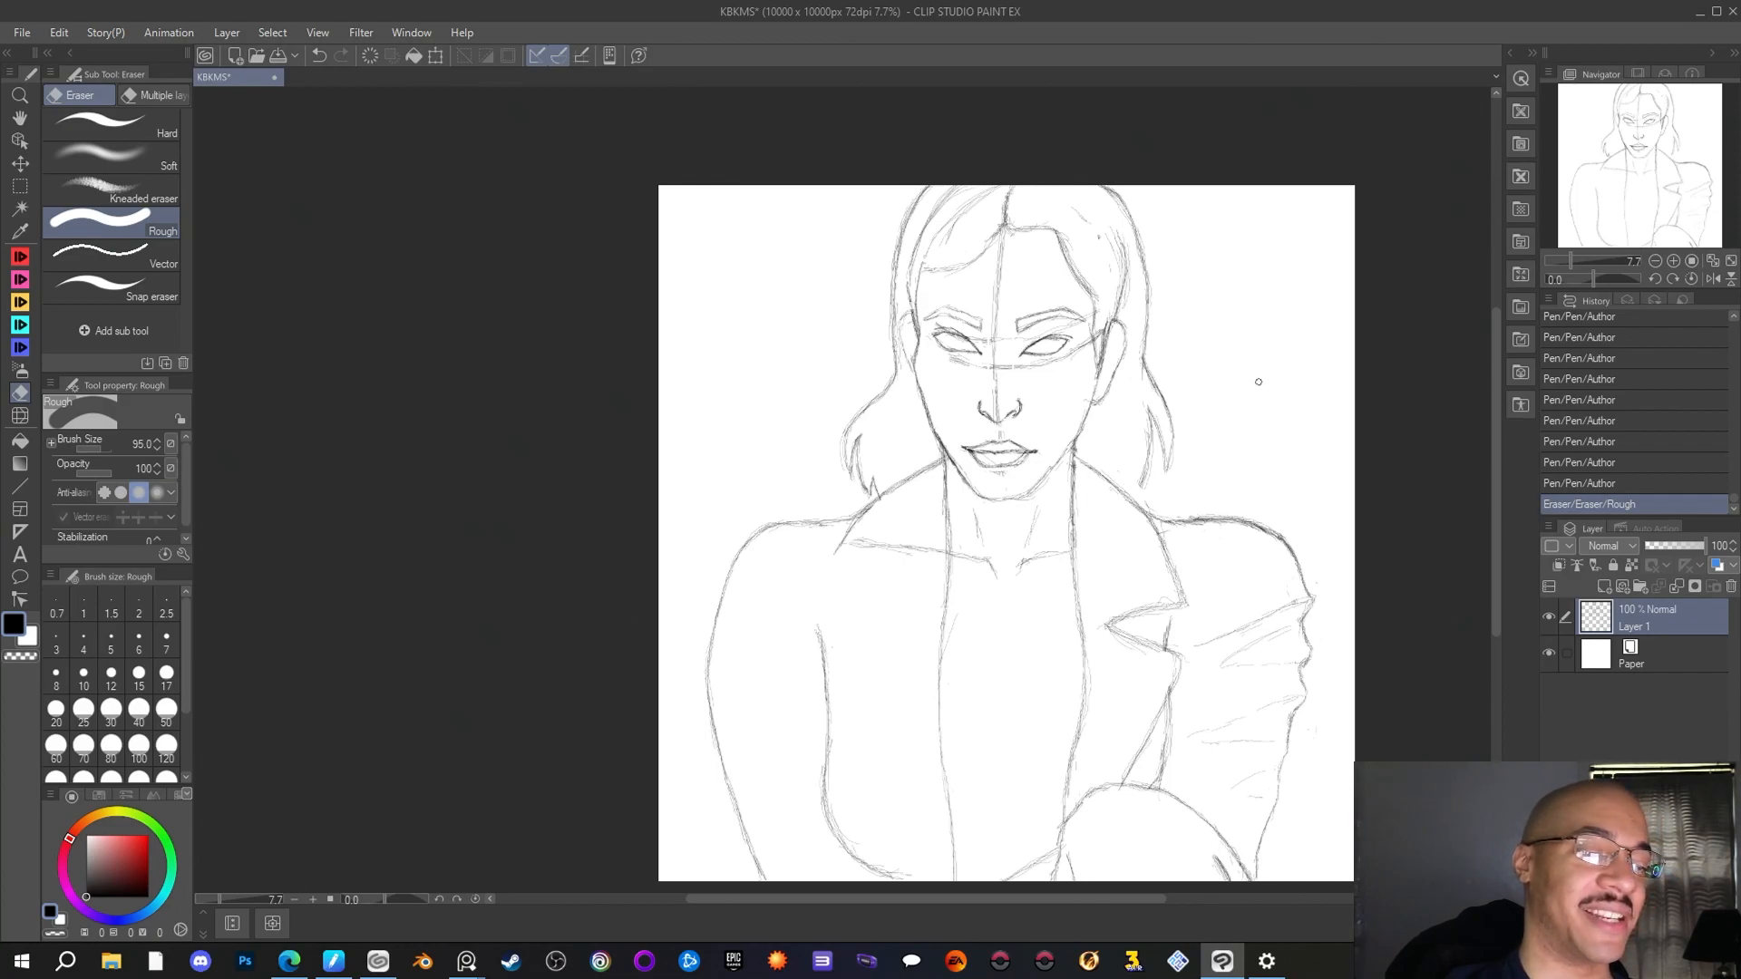
mouse_move(869, 537)
mouse_down()
mouse_move(900, 511)
mouse_move(885, 554)
mouse_move(927, 546)
mouse_up()
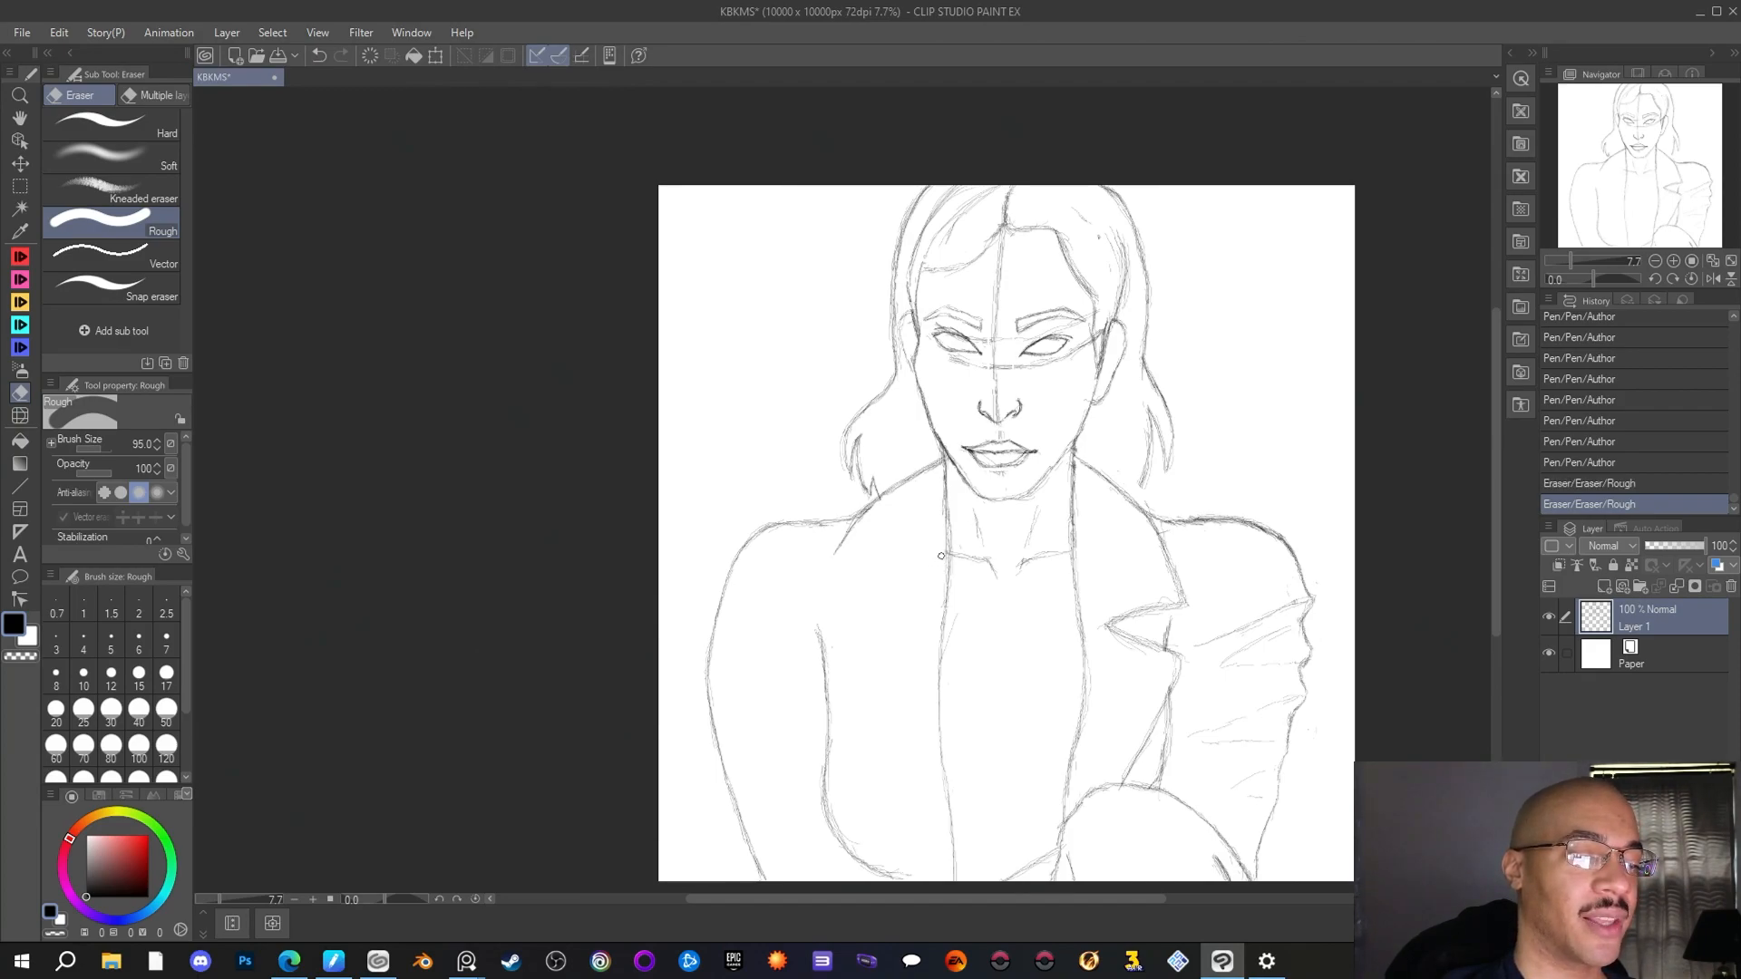
drag(941, 516, 955, 550)
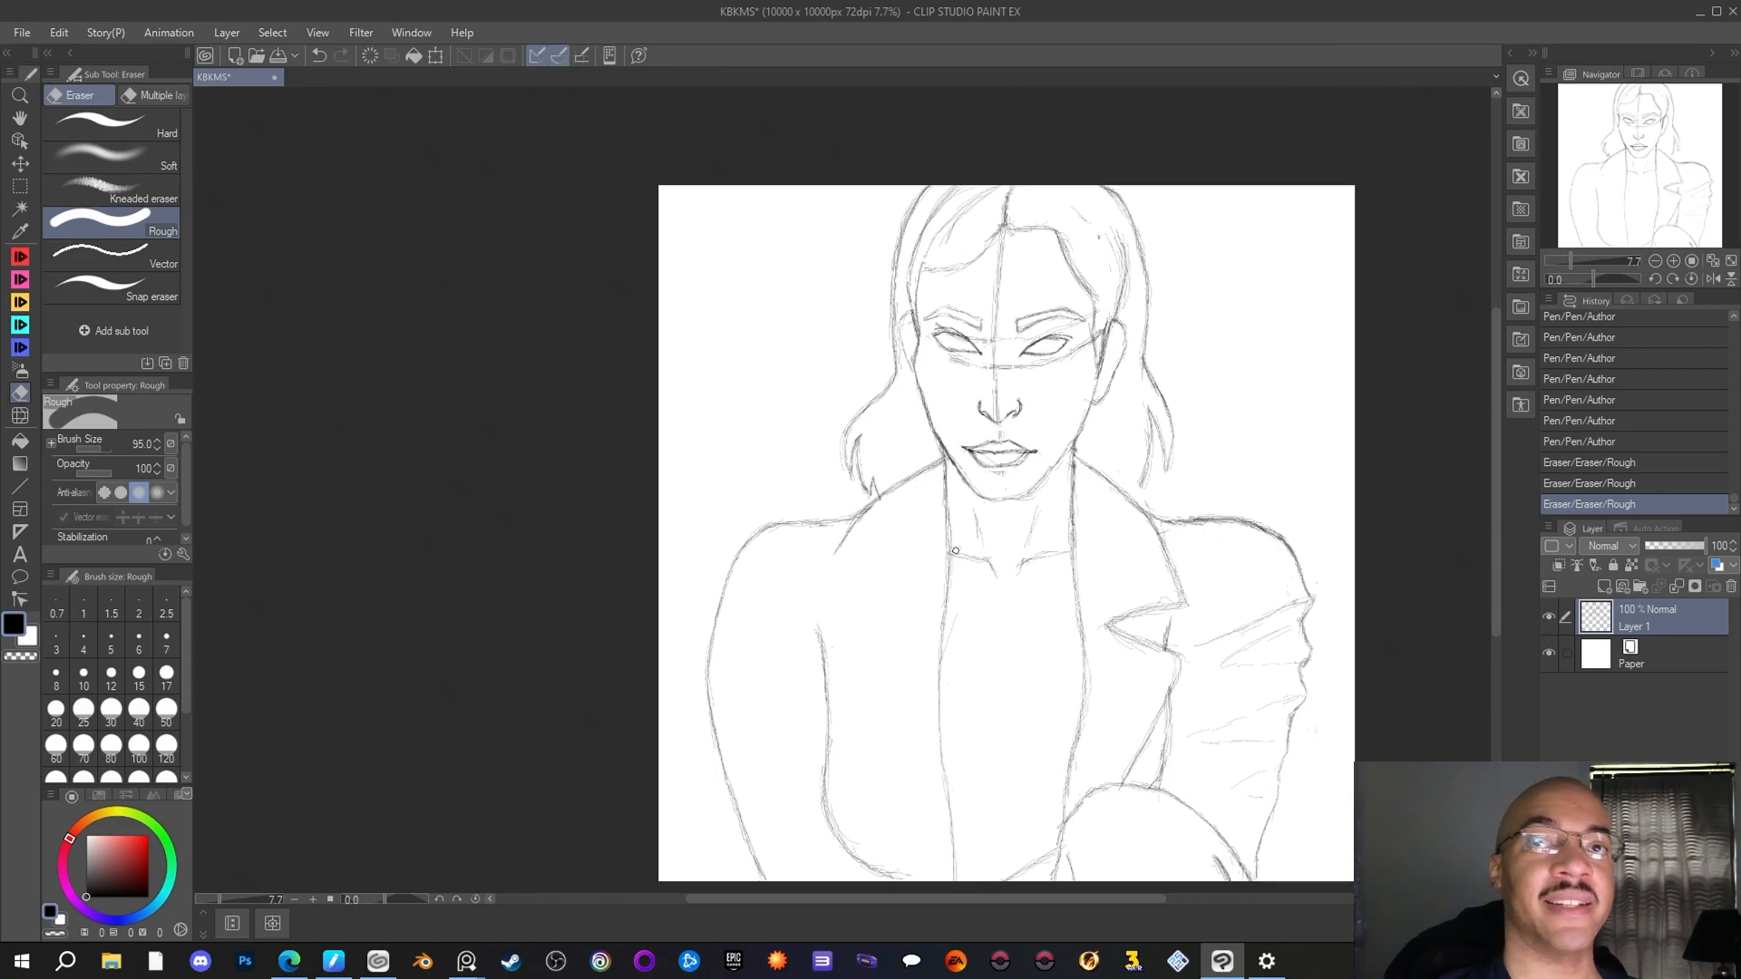
Redraw the left-hand collar with the Author pen, curving from the neck down to the chest and adding its short lower edge
key(p)
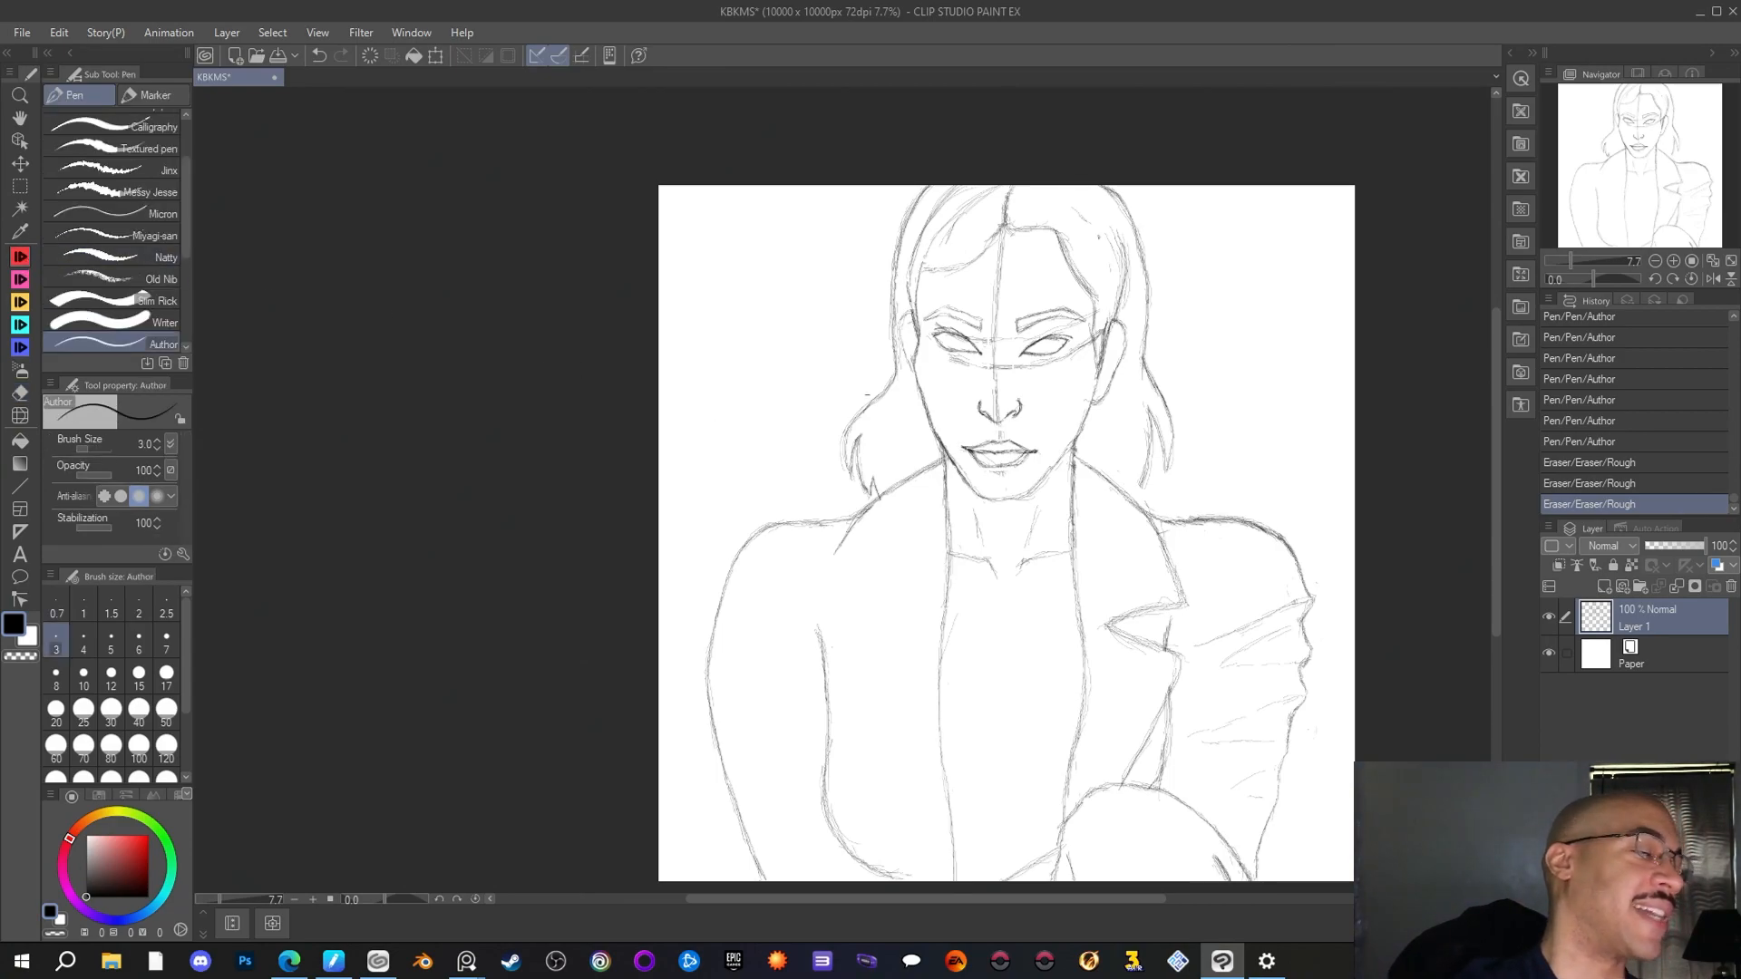
drag(877, 500, 839, 545)
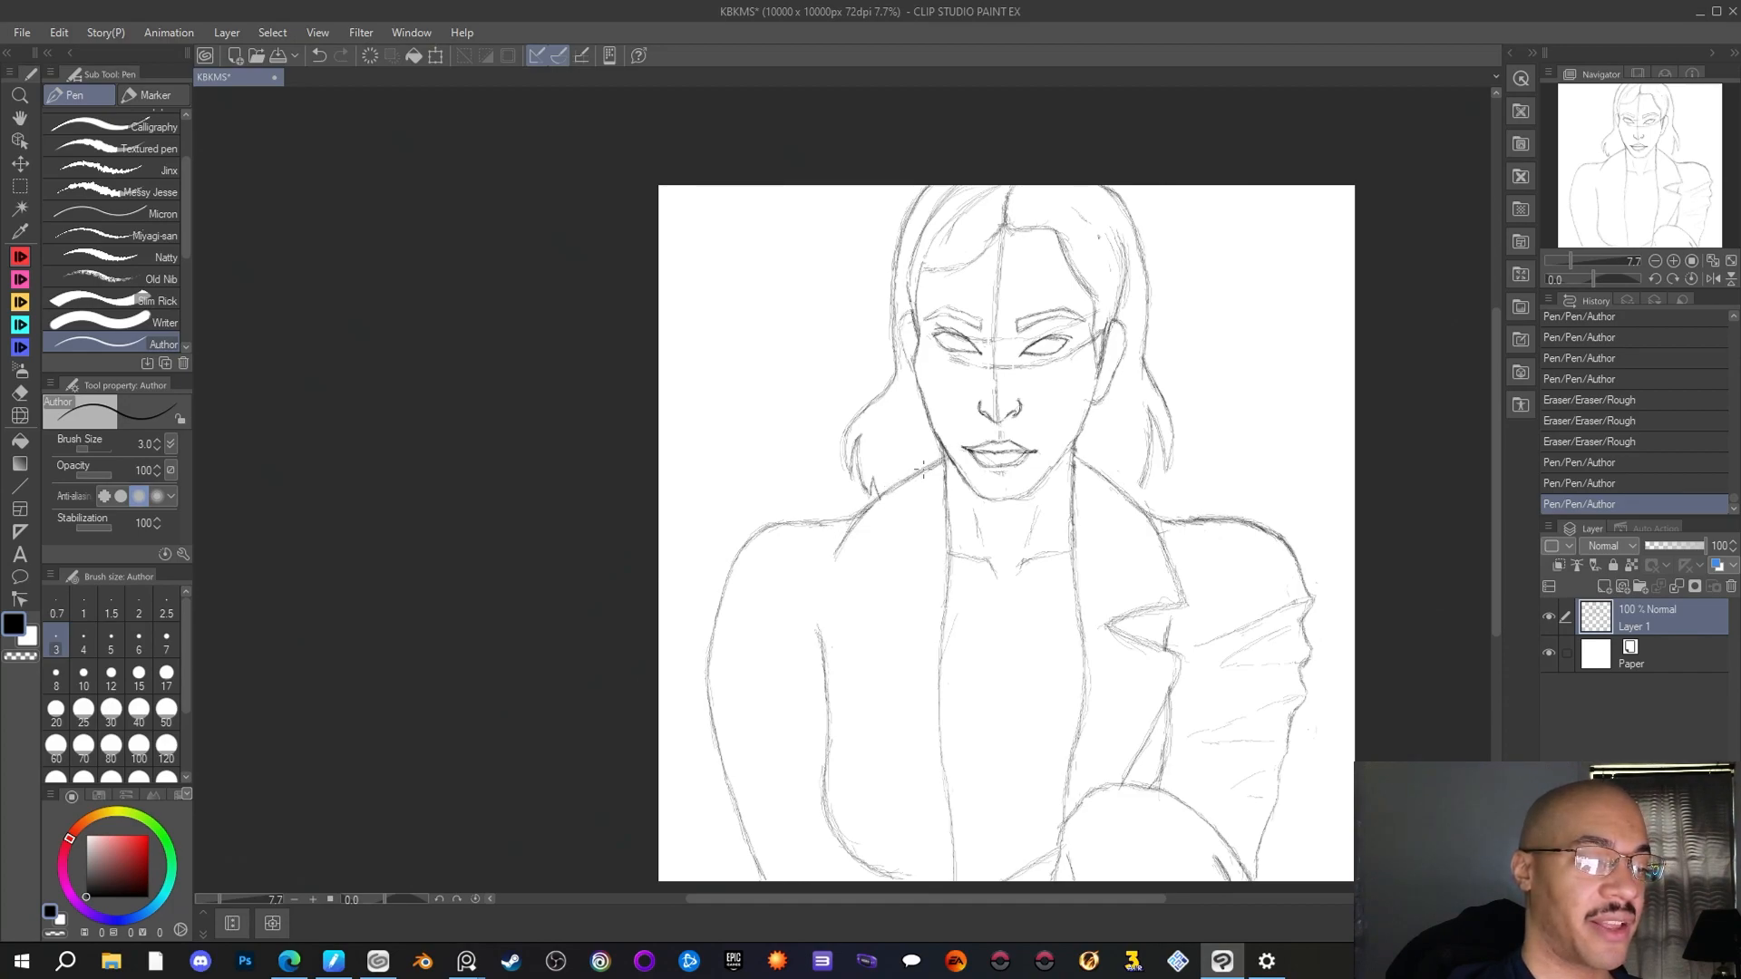
drag(923, 469, 943, 460)
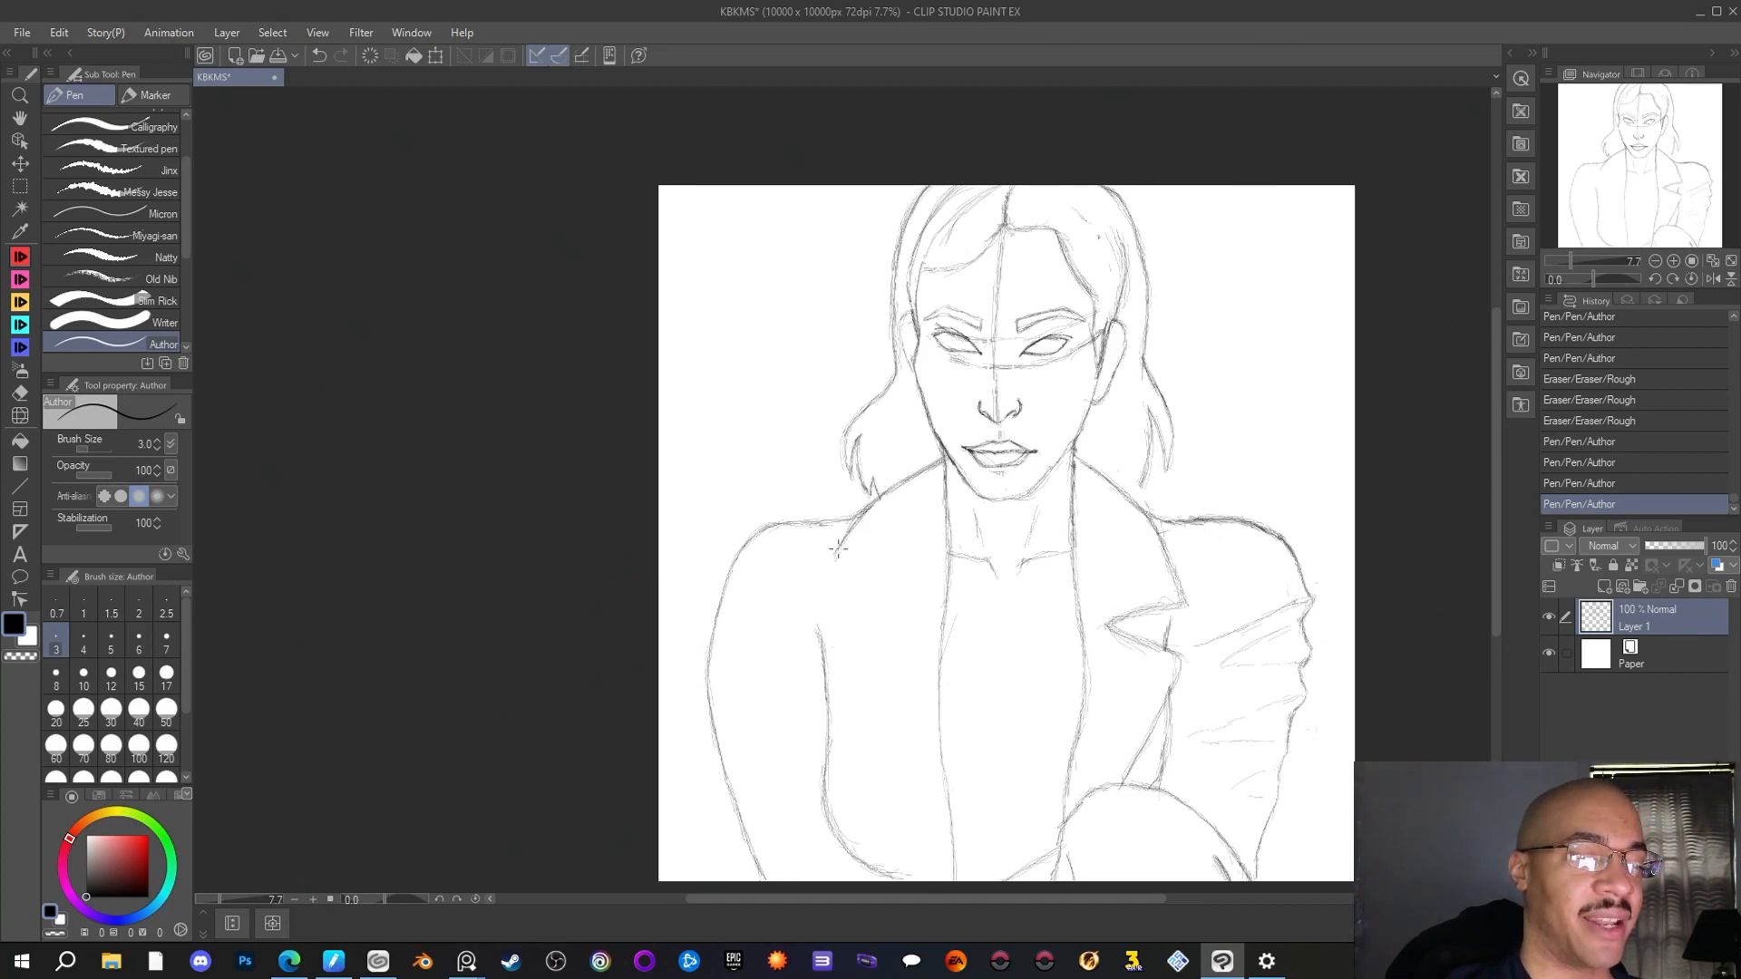
drag(839, 548, 823, 600)
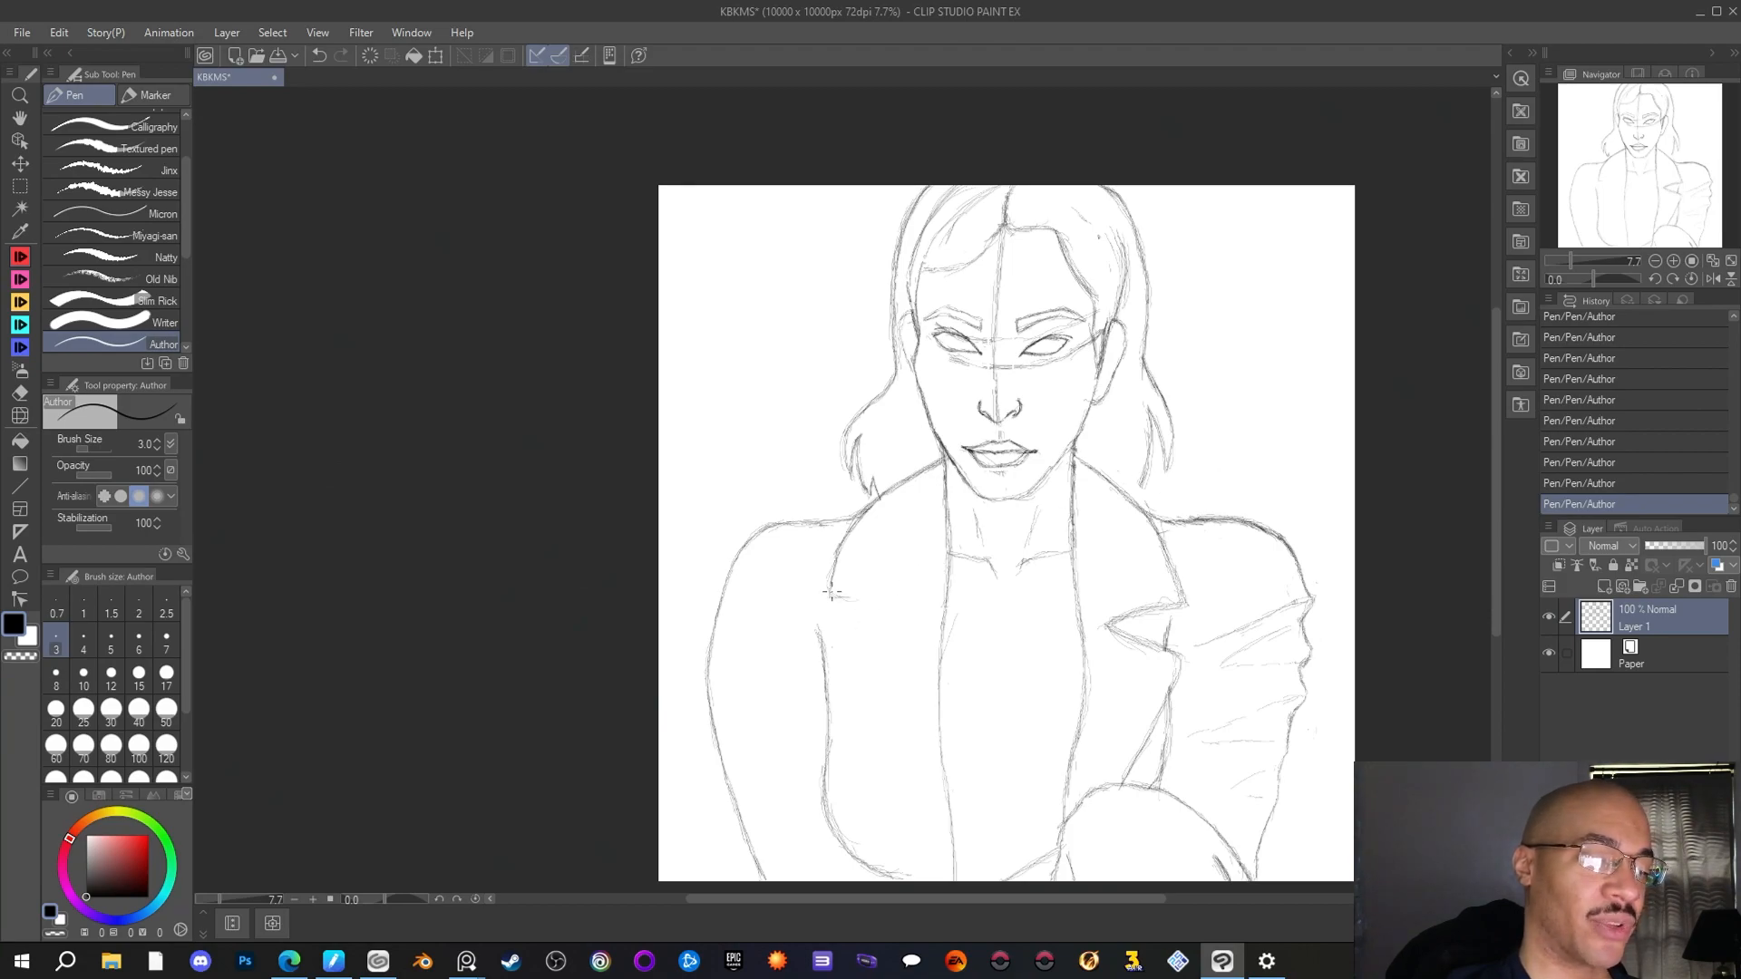
drag(830, 596, 869, 600)
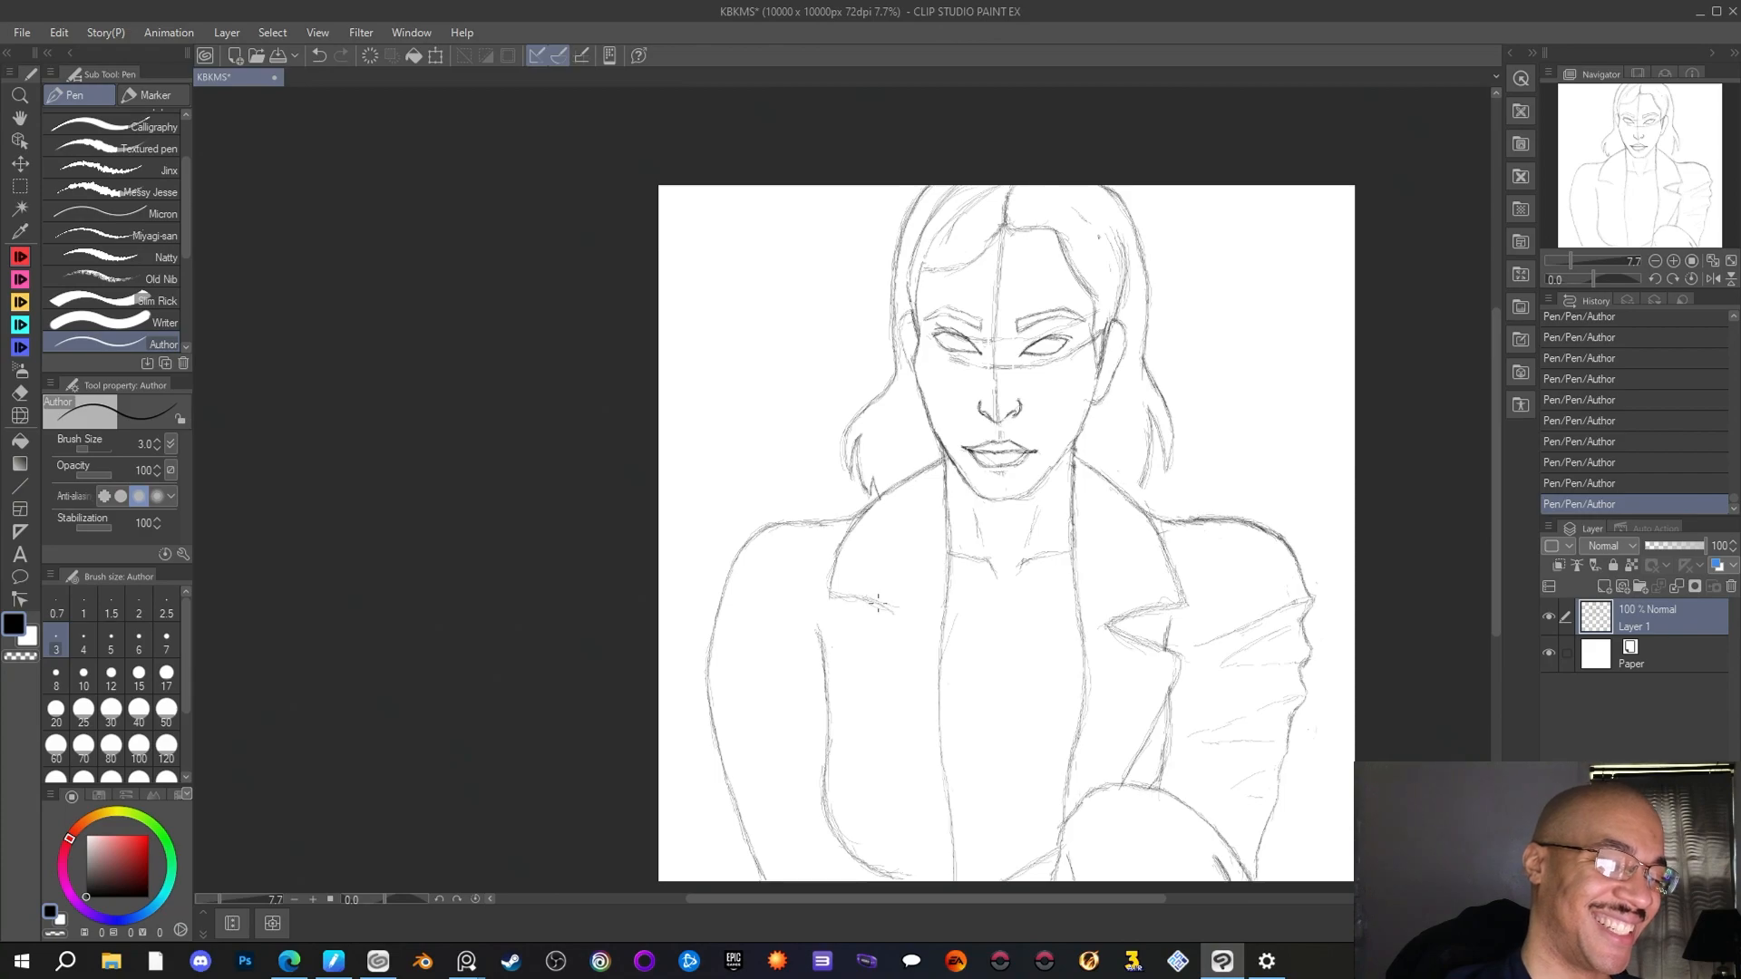
Draw the left-hand lapel notch and run the lapel edge diagonally down toward the centre of the canvas's lower edge
drag(878, 602, 899, 610)
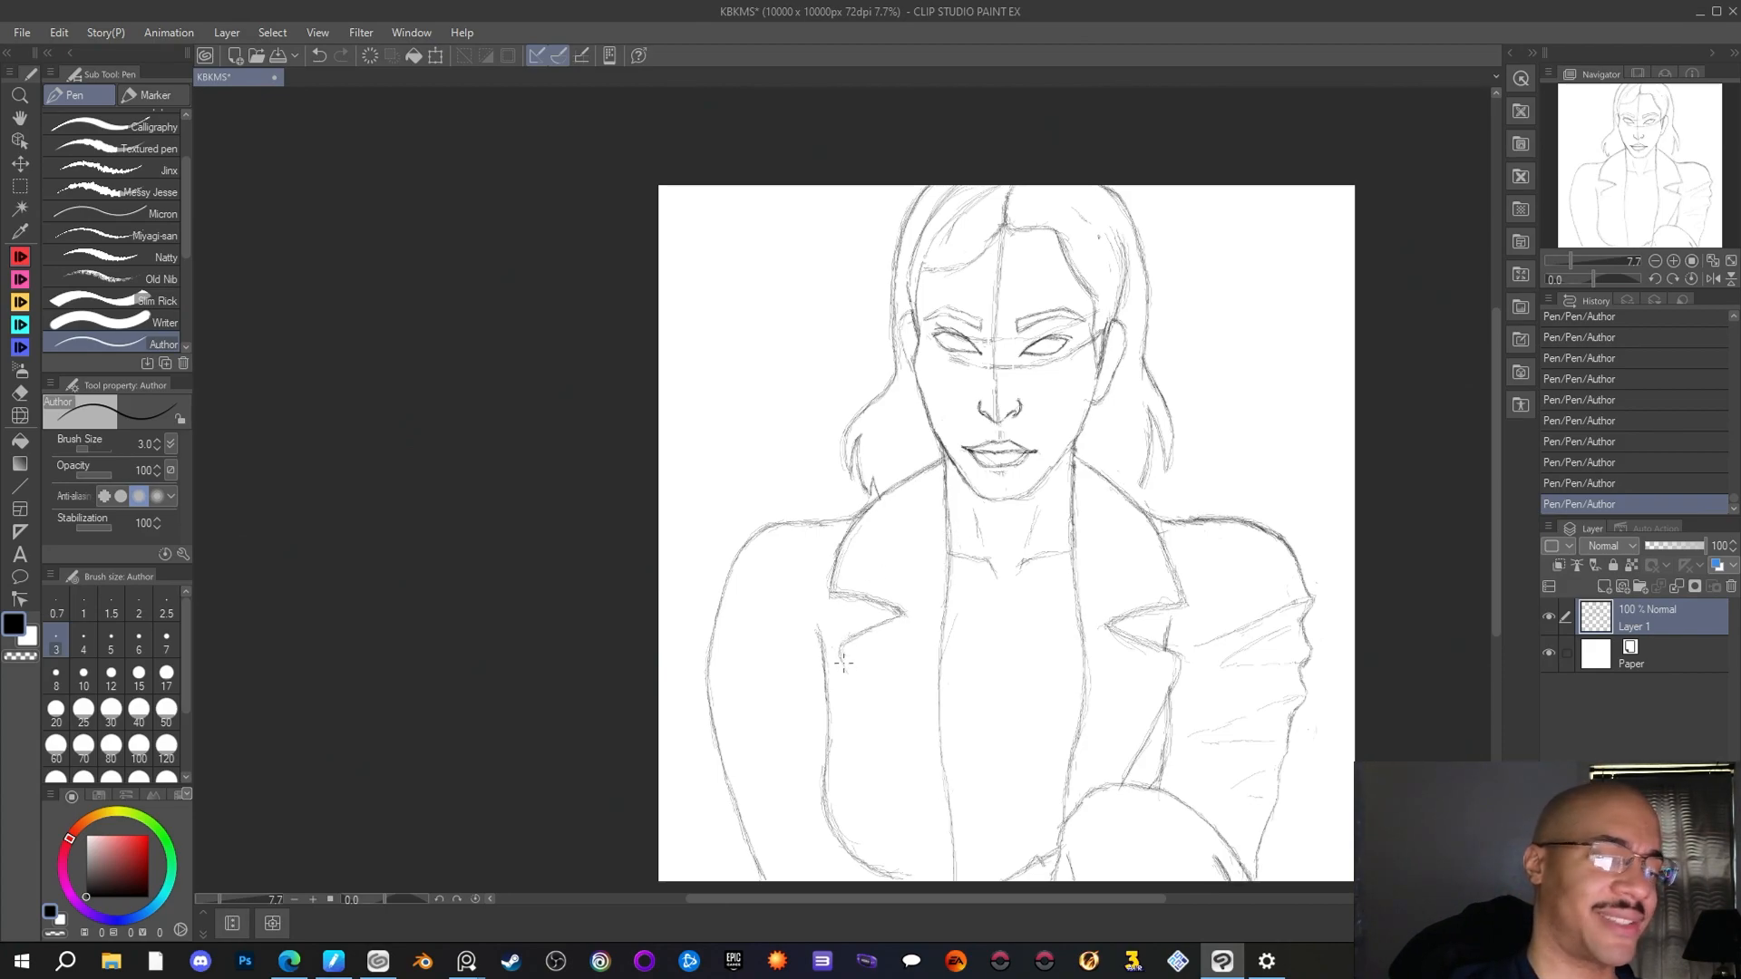
drag(854, 690, 864, 710)
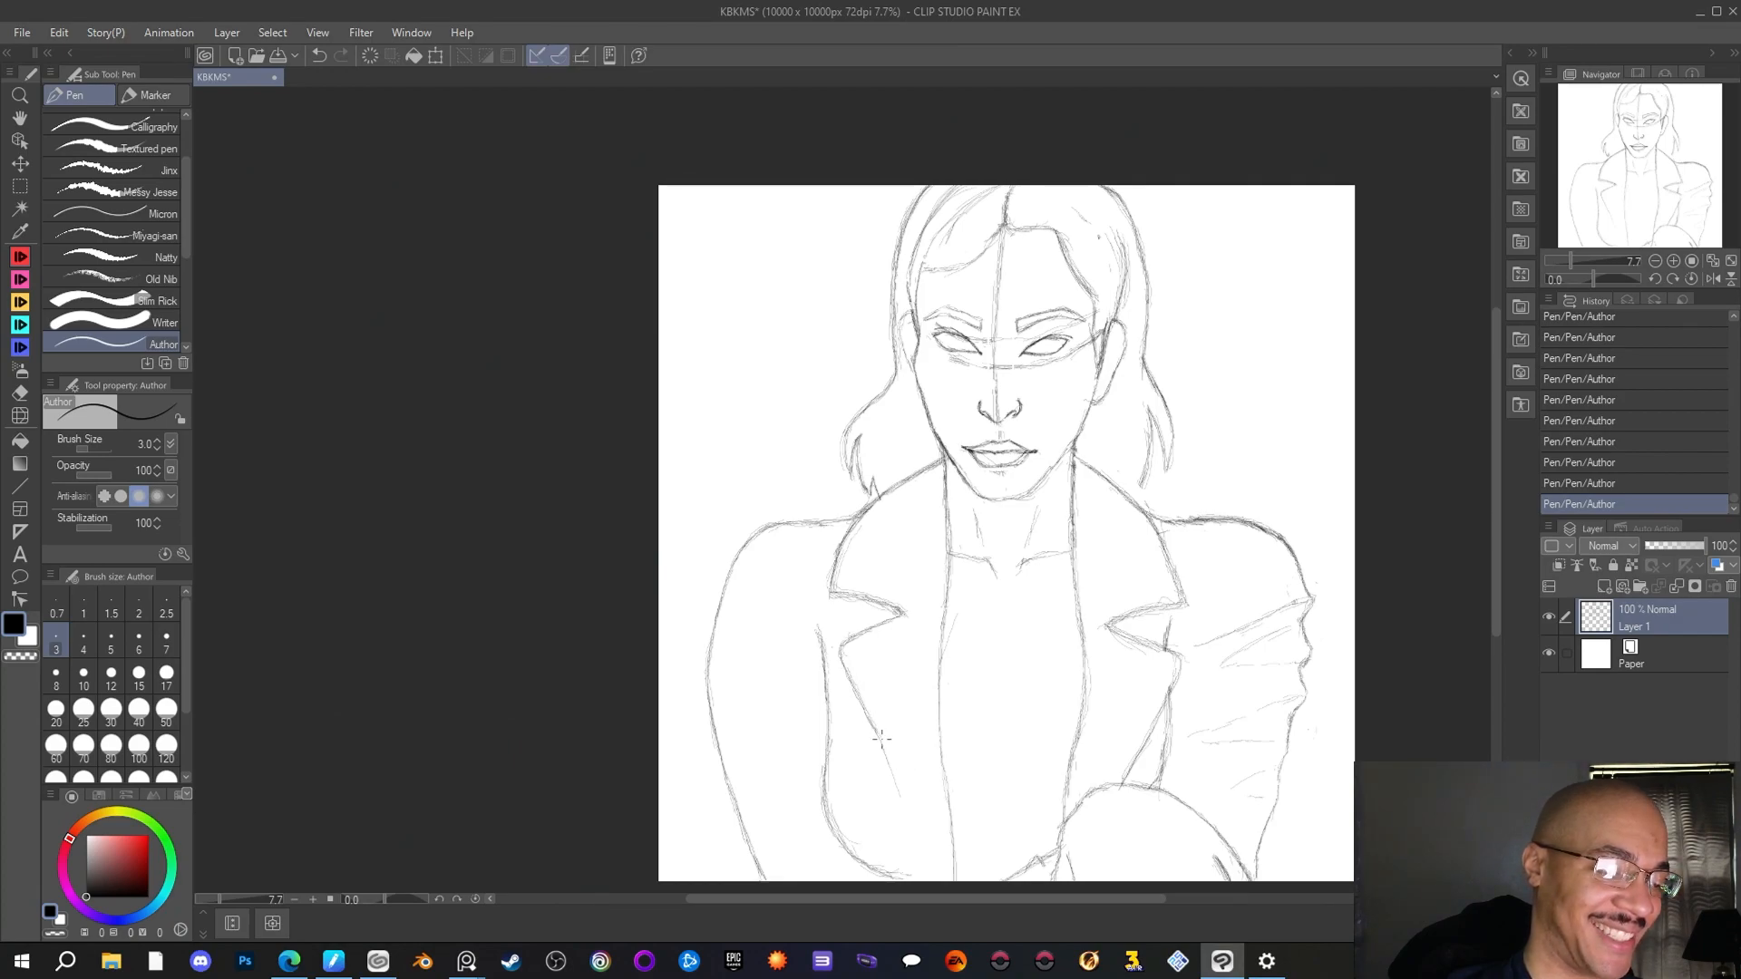
drag(894, 780, 925, 841)
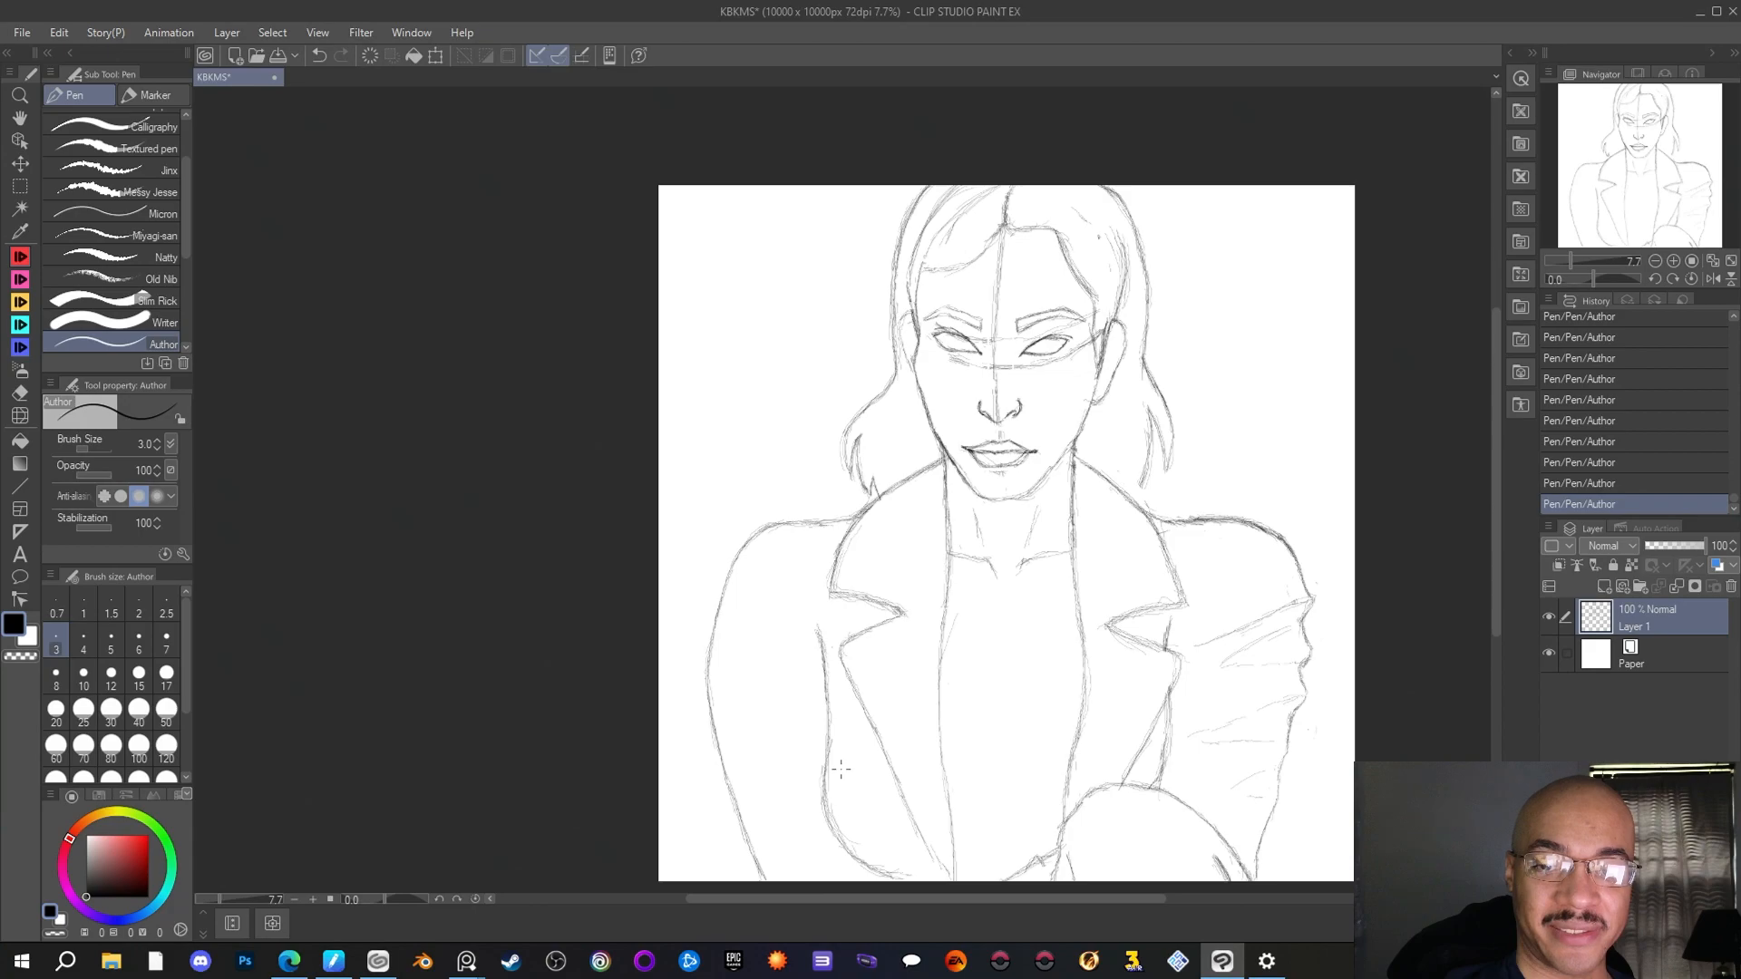
Add folds at the left-hand jacket waist, extend the inner arm line's upper end, and sketch a scoop neckline with a crease below
drag(860, 756, 835, 811)
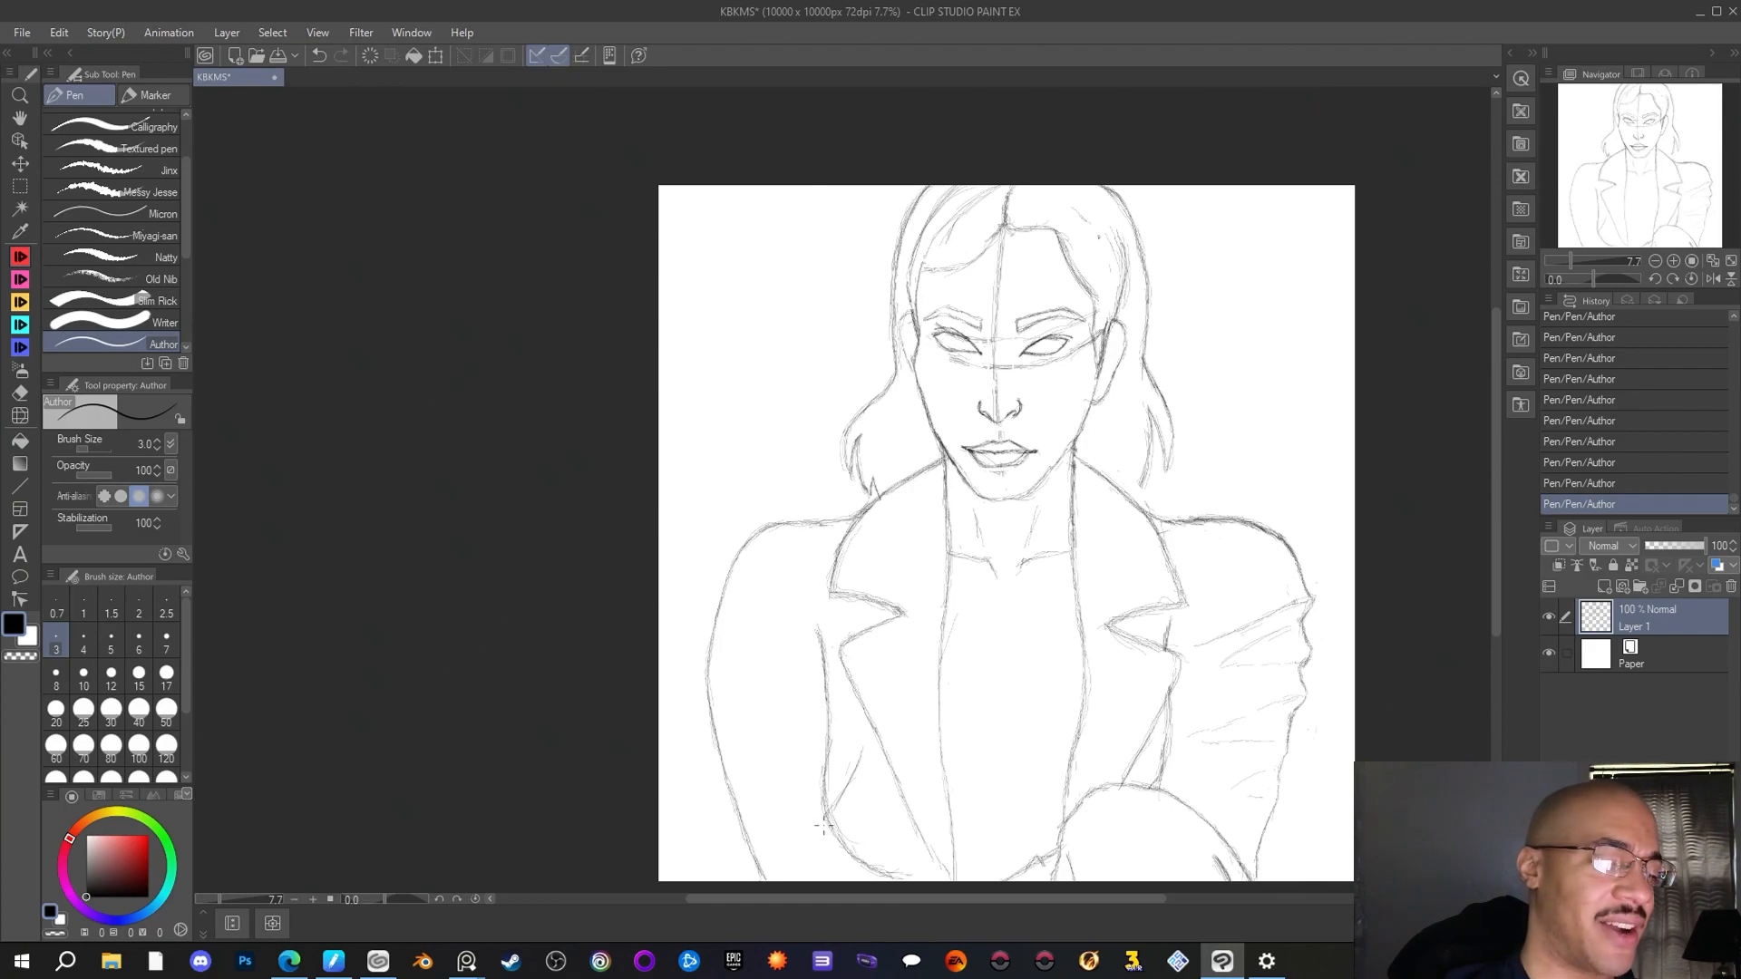
drag(825, 809, 828, 842)
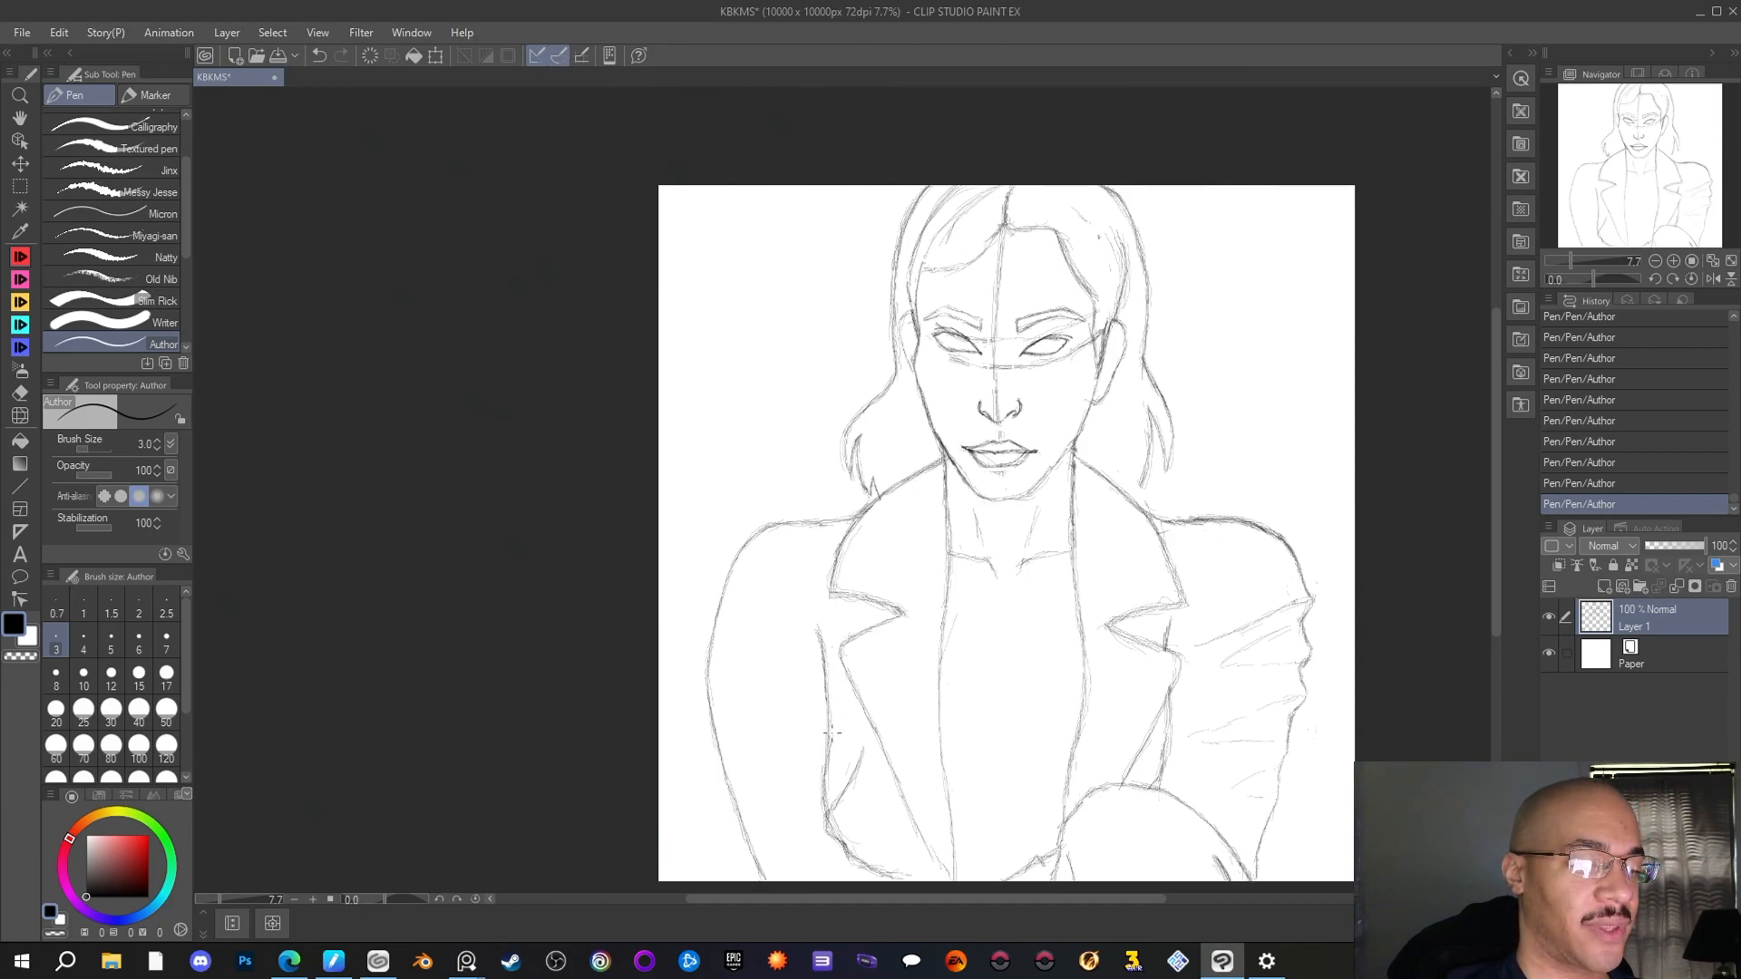
drag(822, 639, 816, 624)
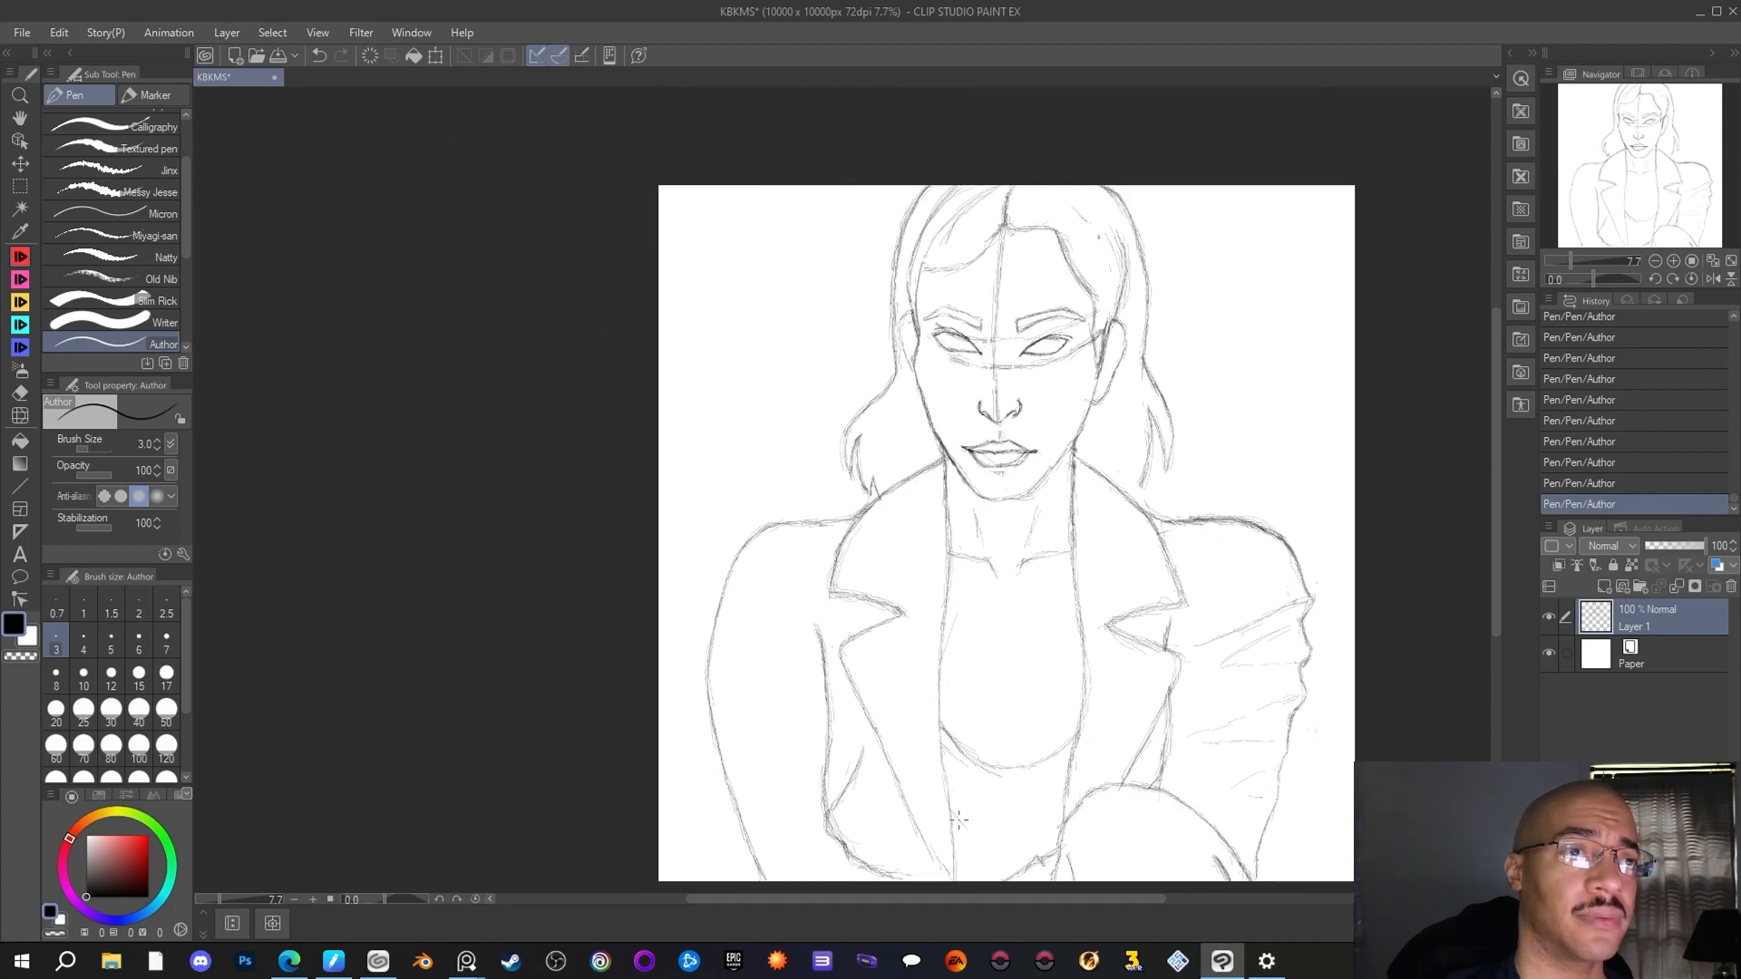
drag(959, 820, 996, 865)
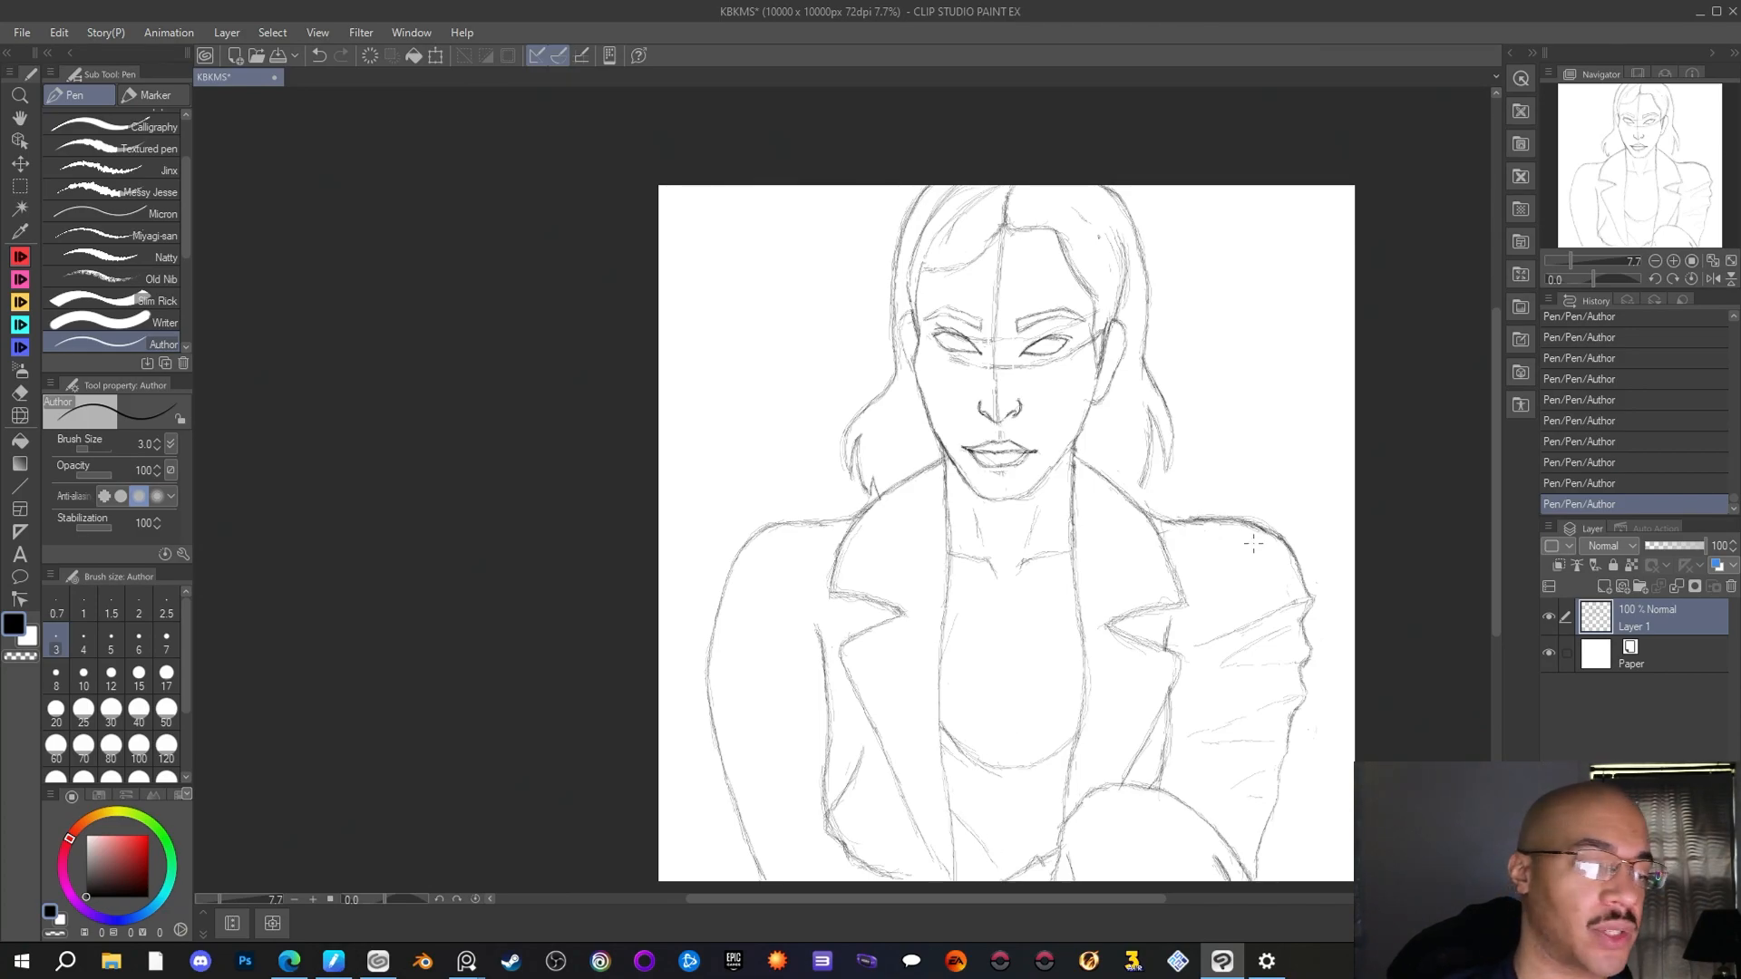
Sketch the armhole seam beside the left-hand collar and a long diagonal fold down the upper left-hand sleeve
drag(817, 555, 812, 589)
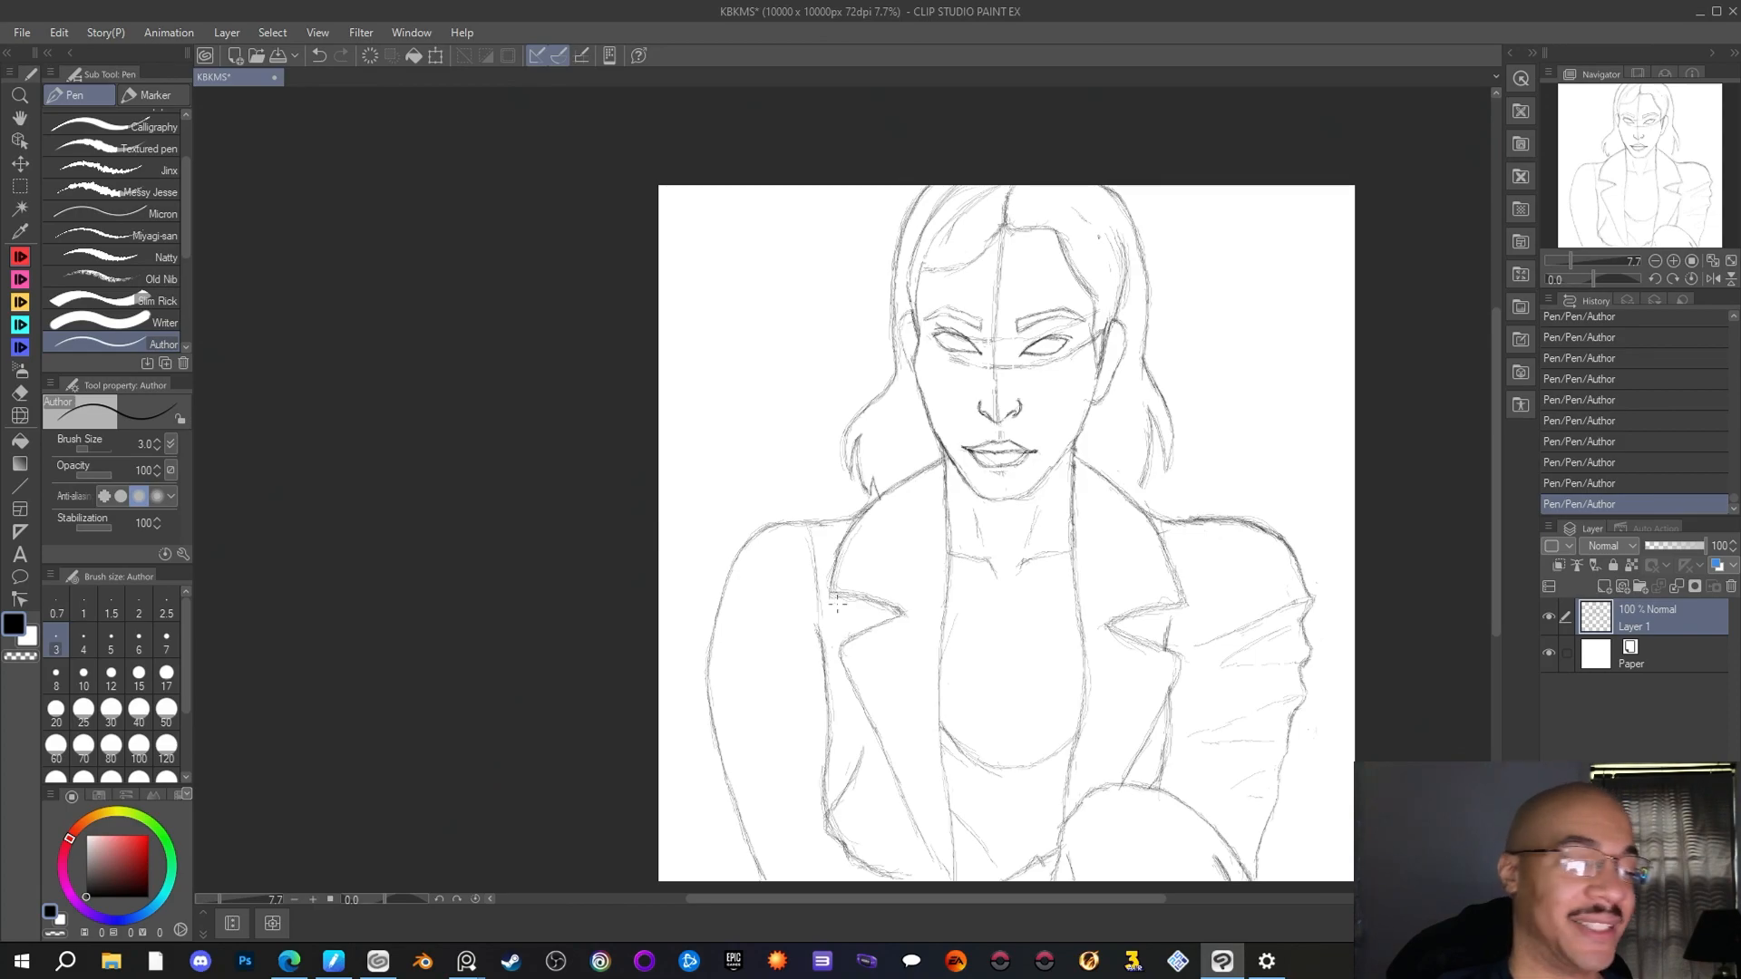
drag(749, 573, 806, 683)
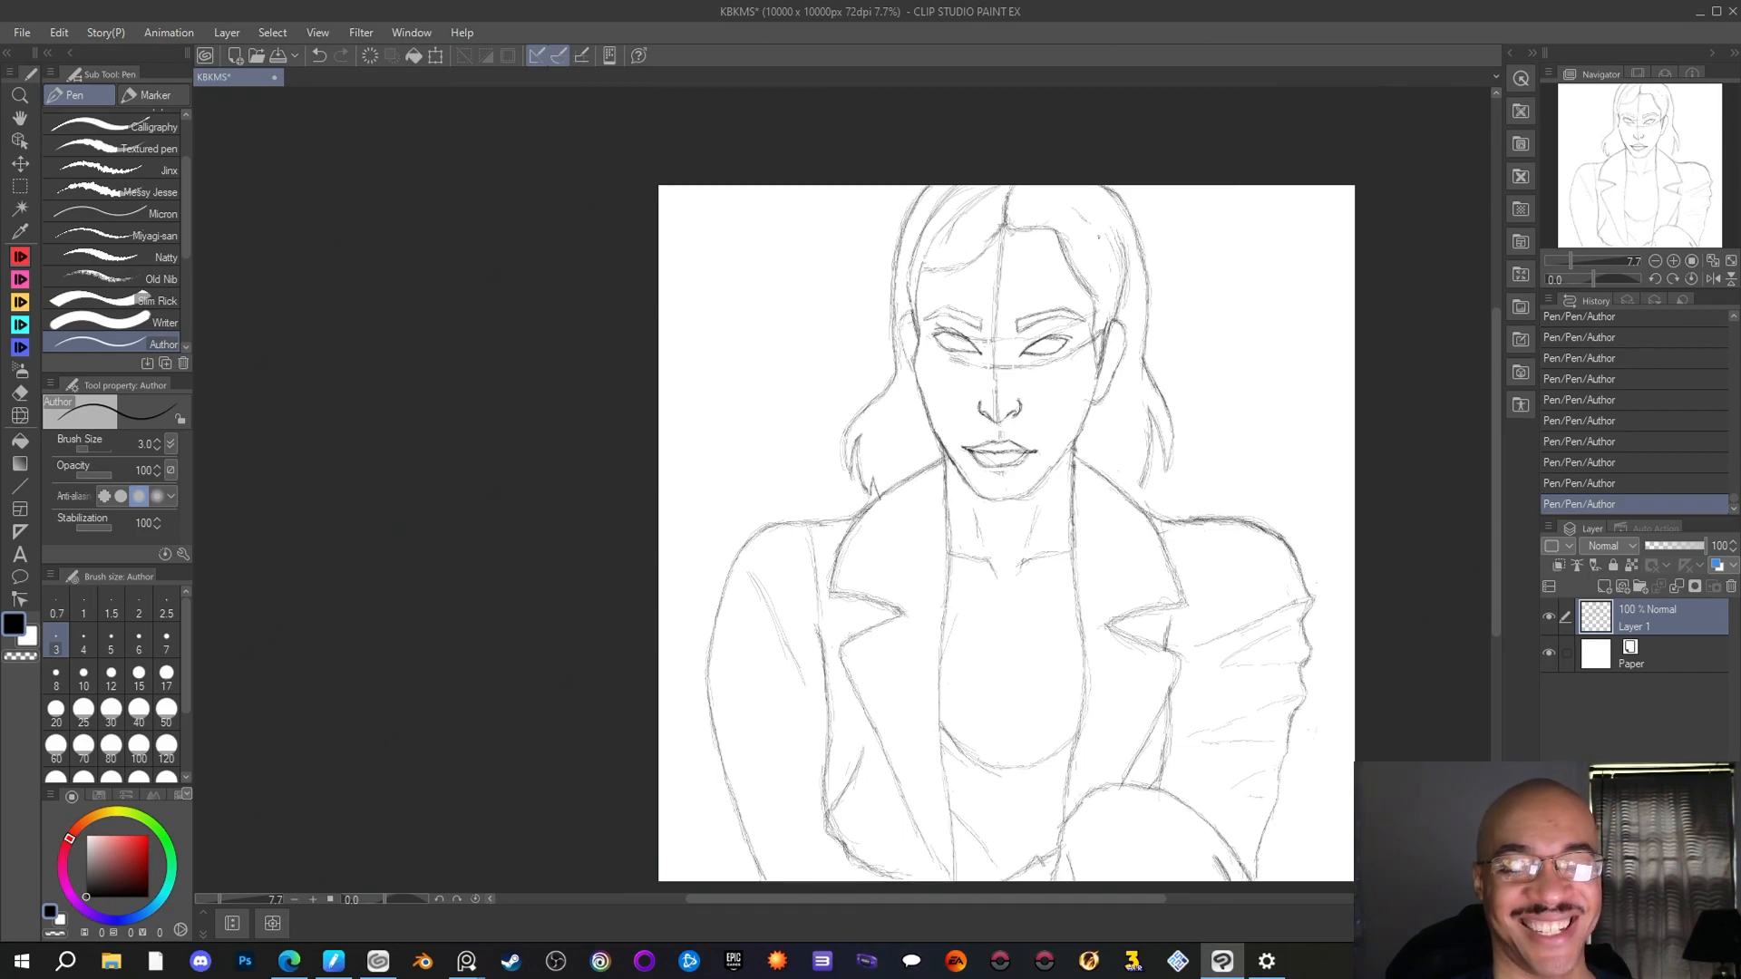
key(alt+Tab)
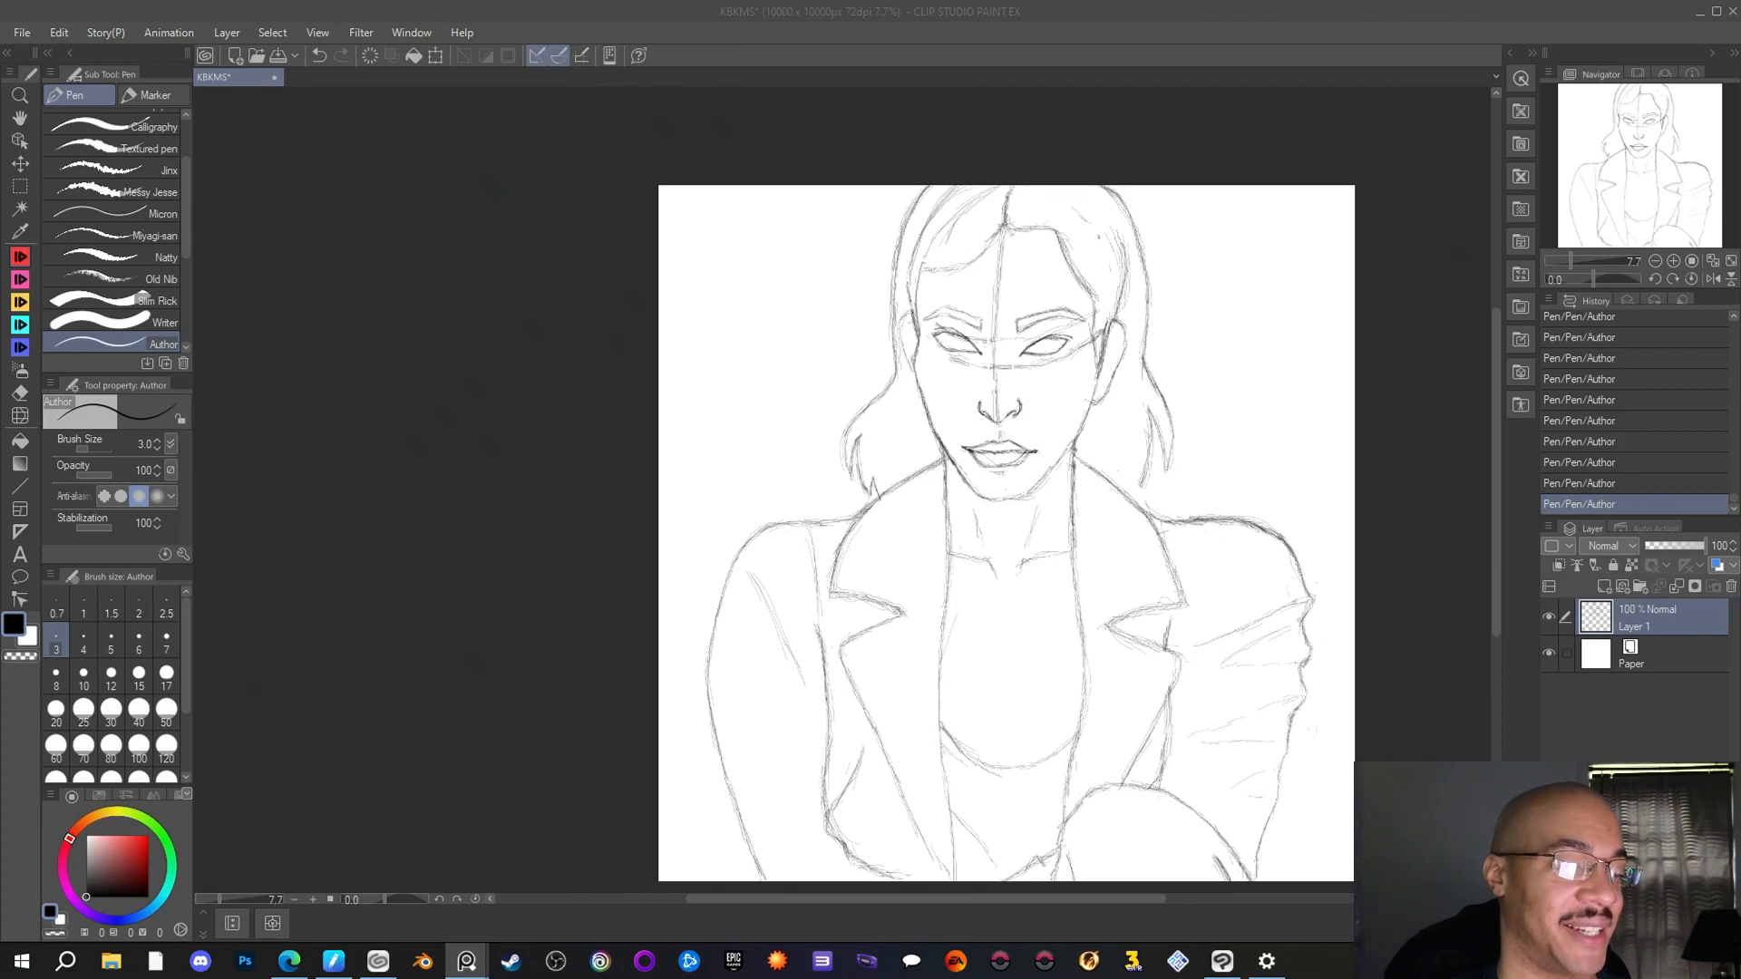
Draw a raised puff over the left-hand shoulder and erase the old shoulder line beneath it with the Rough eraser
click(1202, 694)
scroll(1151, 695, up, 1)
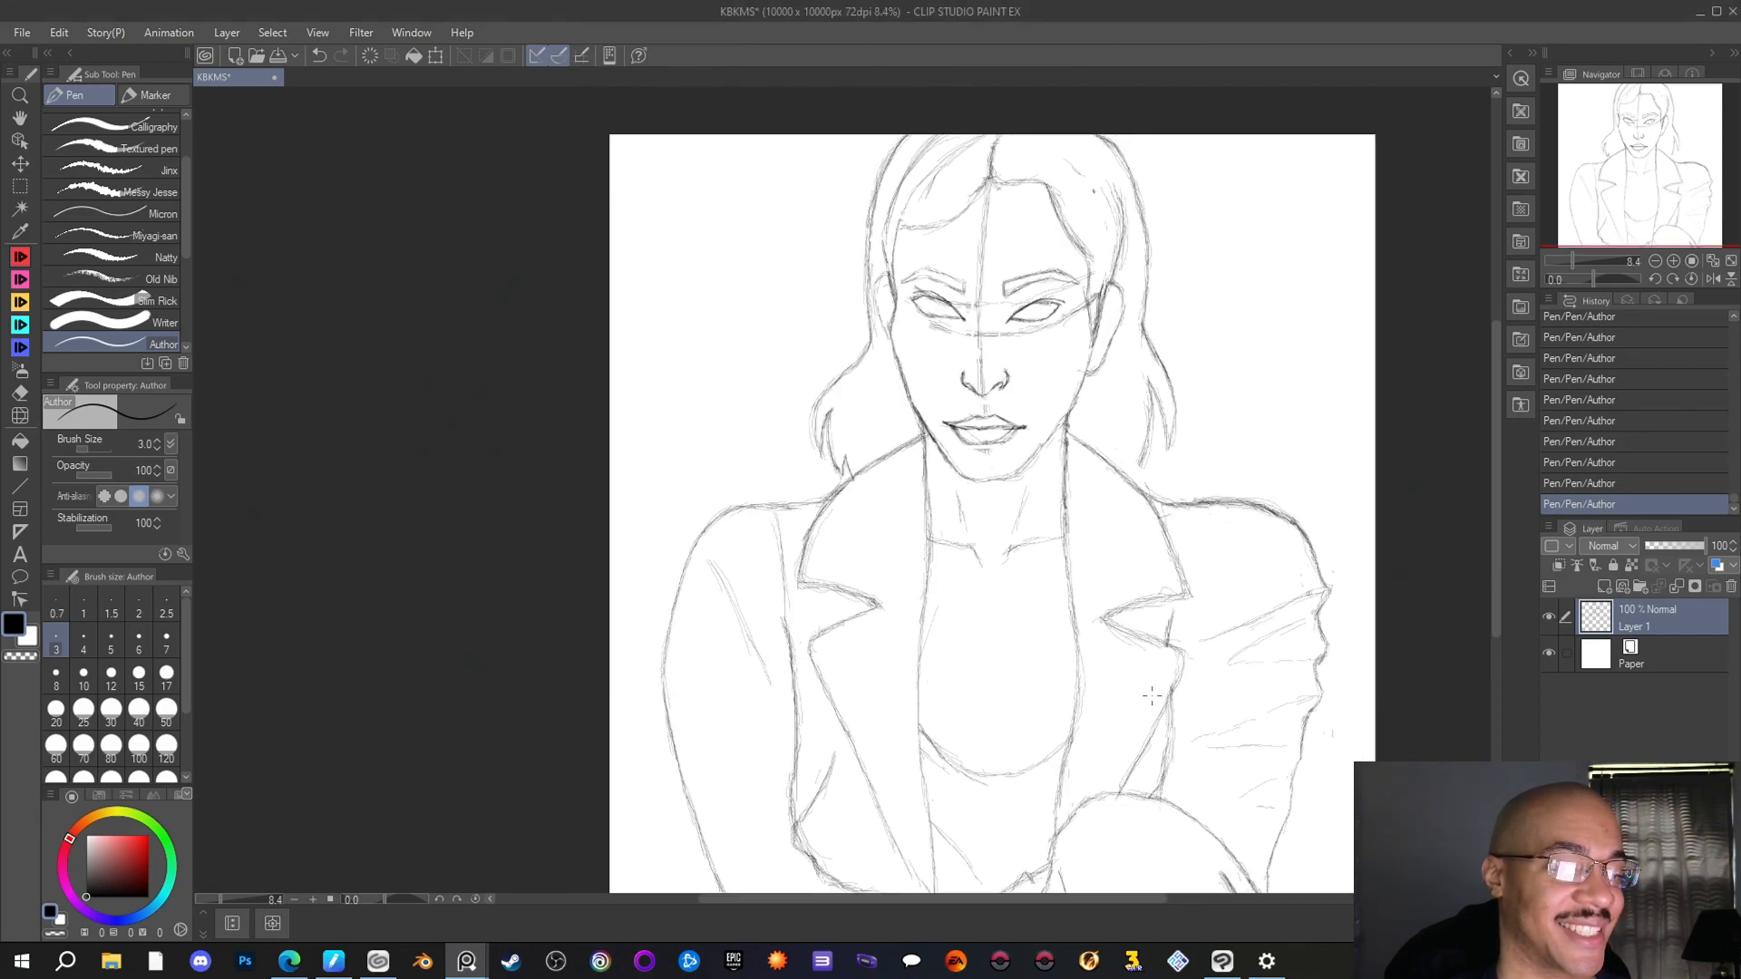
drag(1629, 193, 1638, 202)
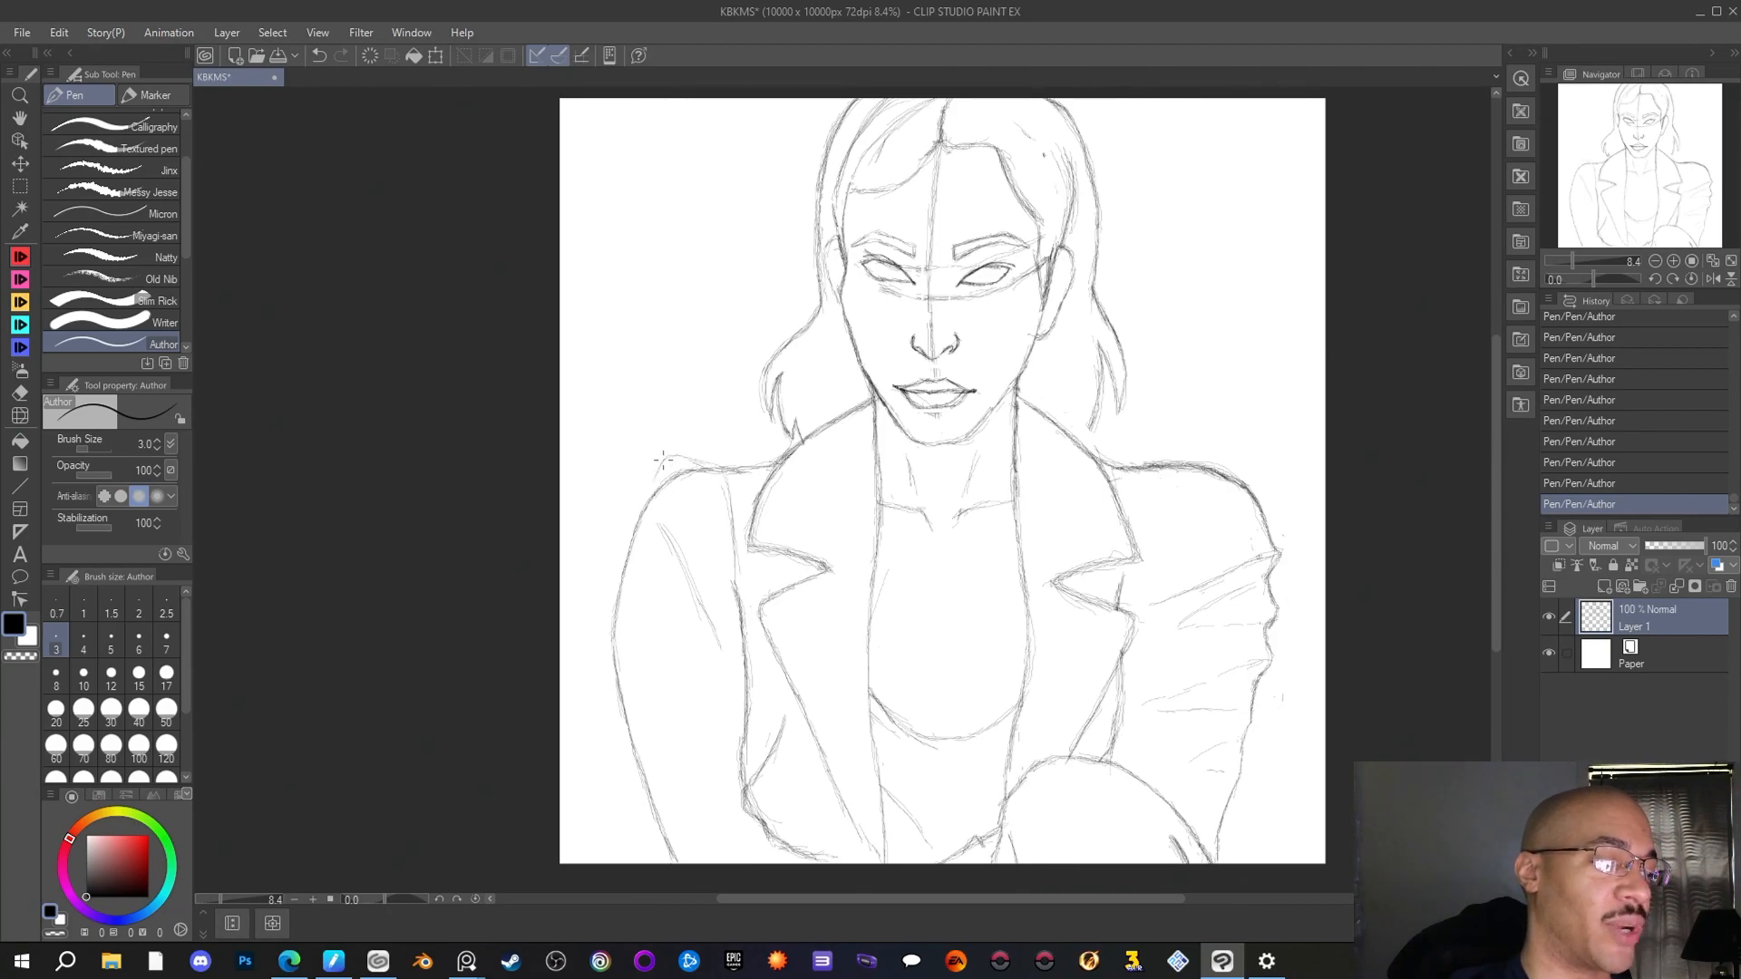
drag(668, 457, 655, 480)
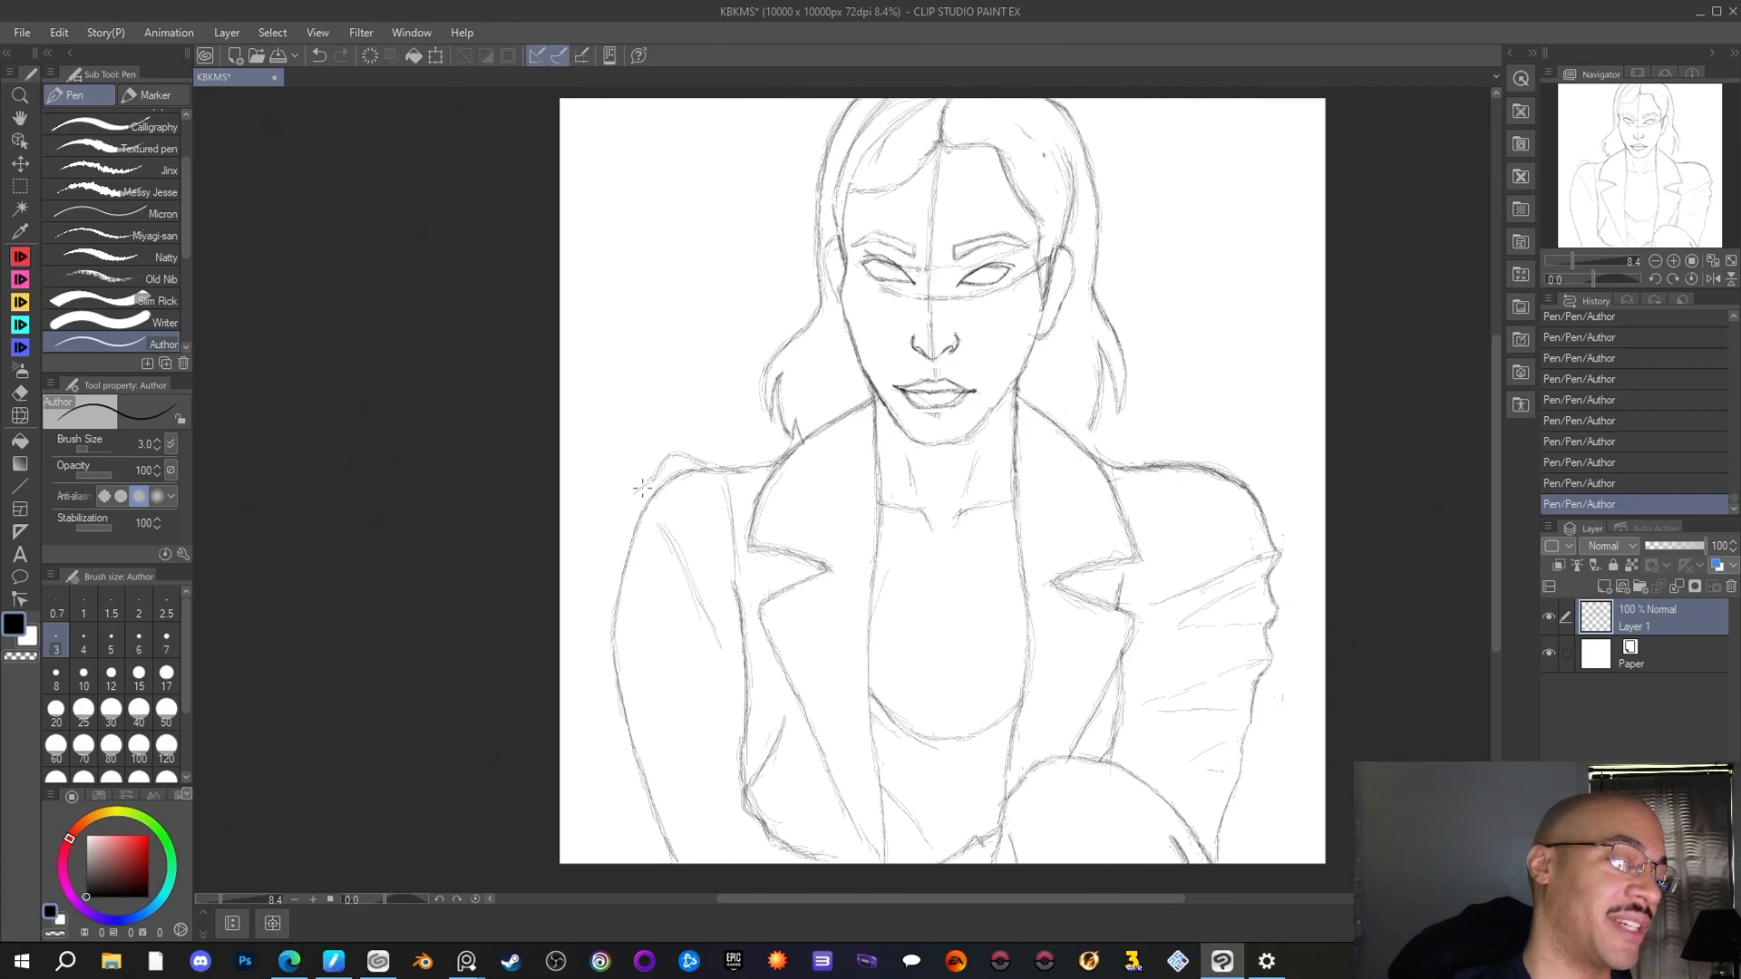
drag(649, 478, 633, 516)
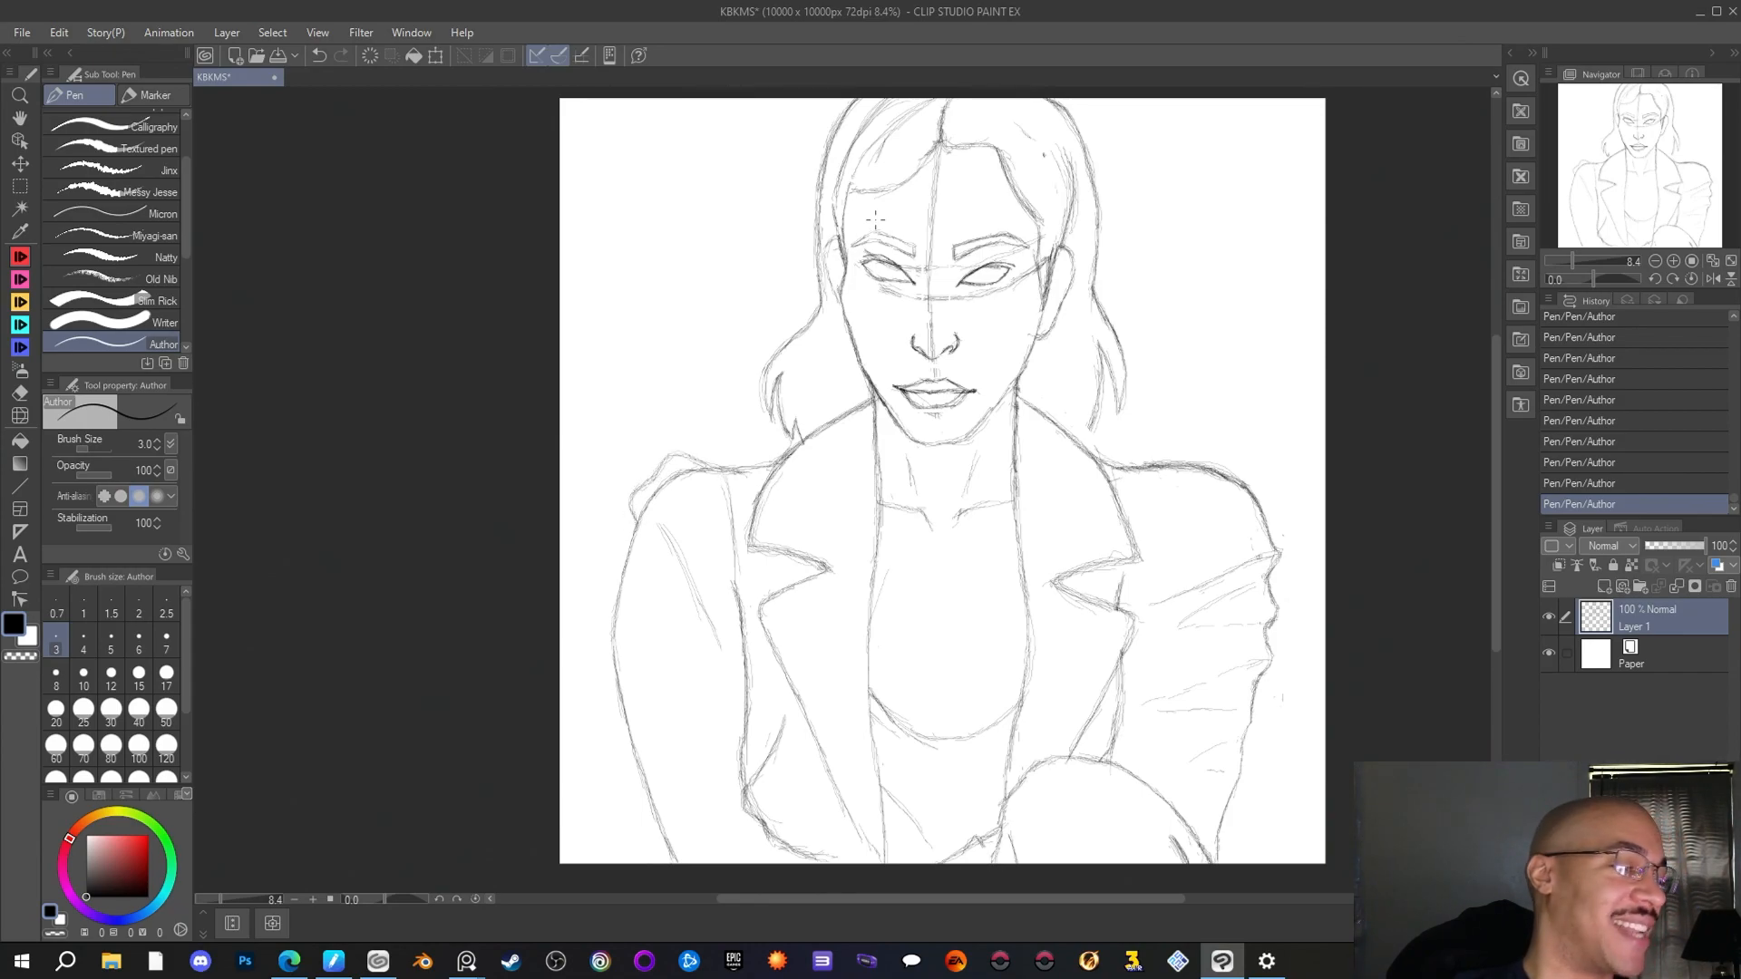
key(e)
mouse_move(699, 475)
mouse_down()
mouse_move(645, 504)
mouse_move(676, 467)
mouse_up()
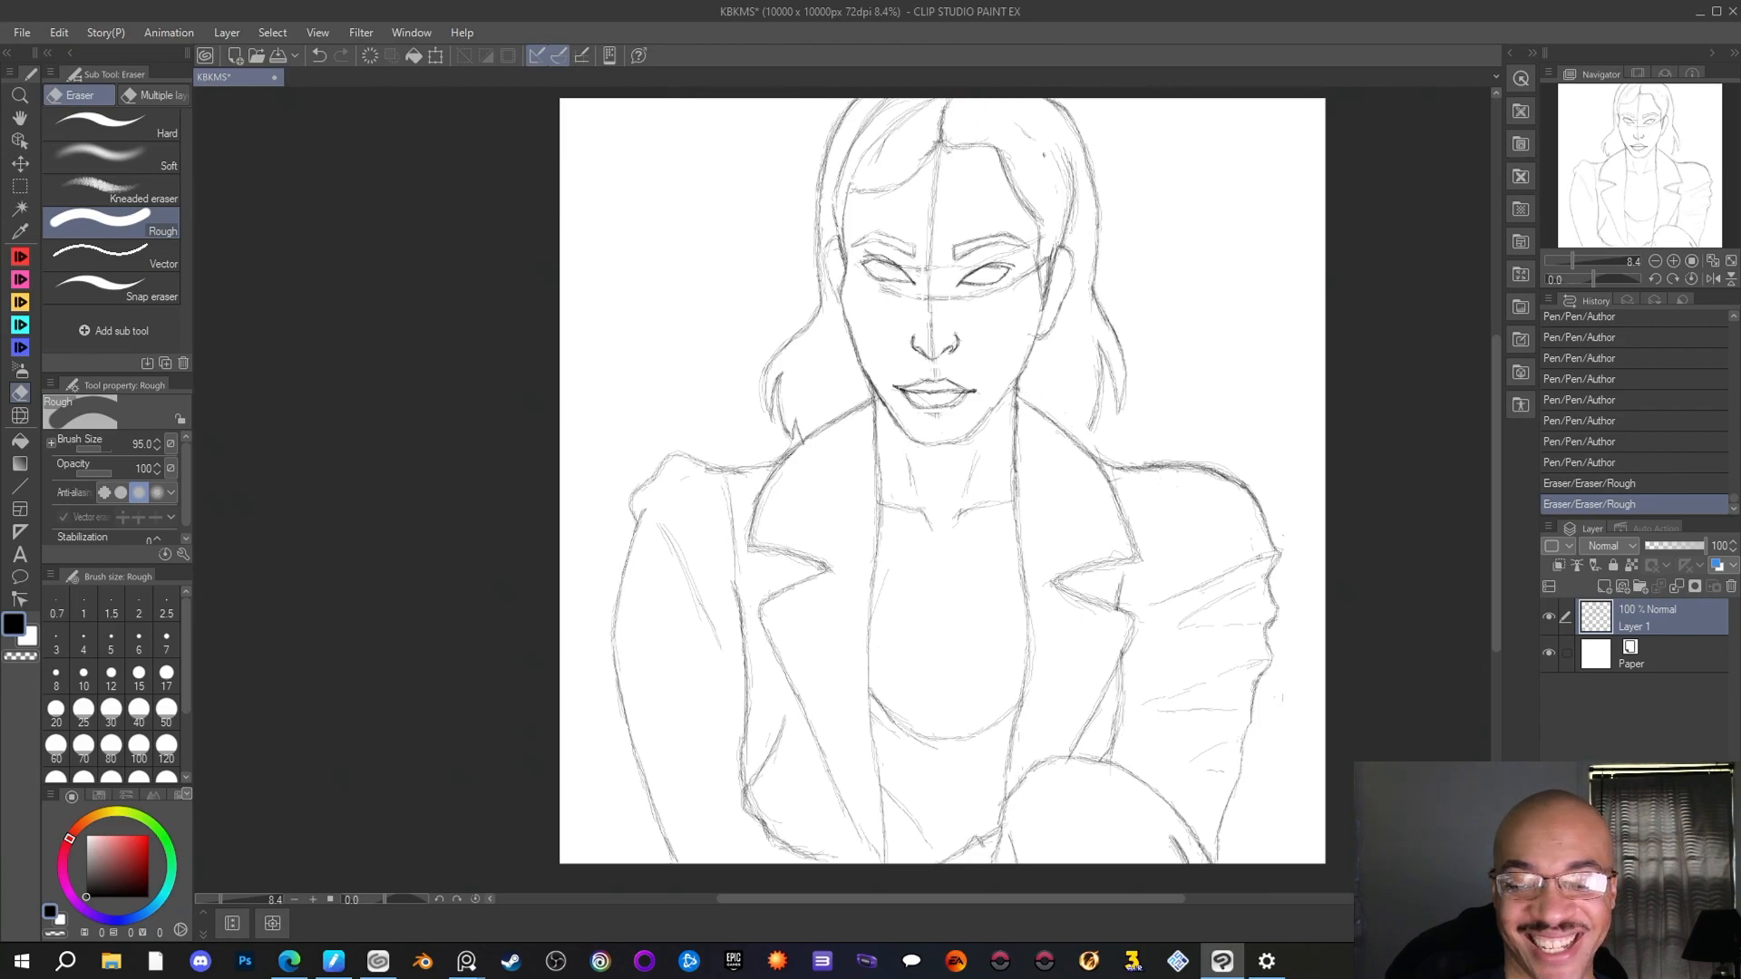
key(alt+Tab)
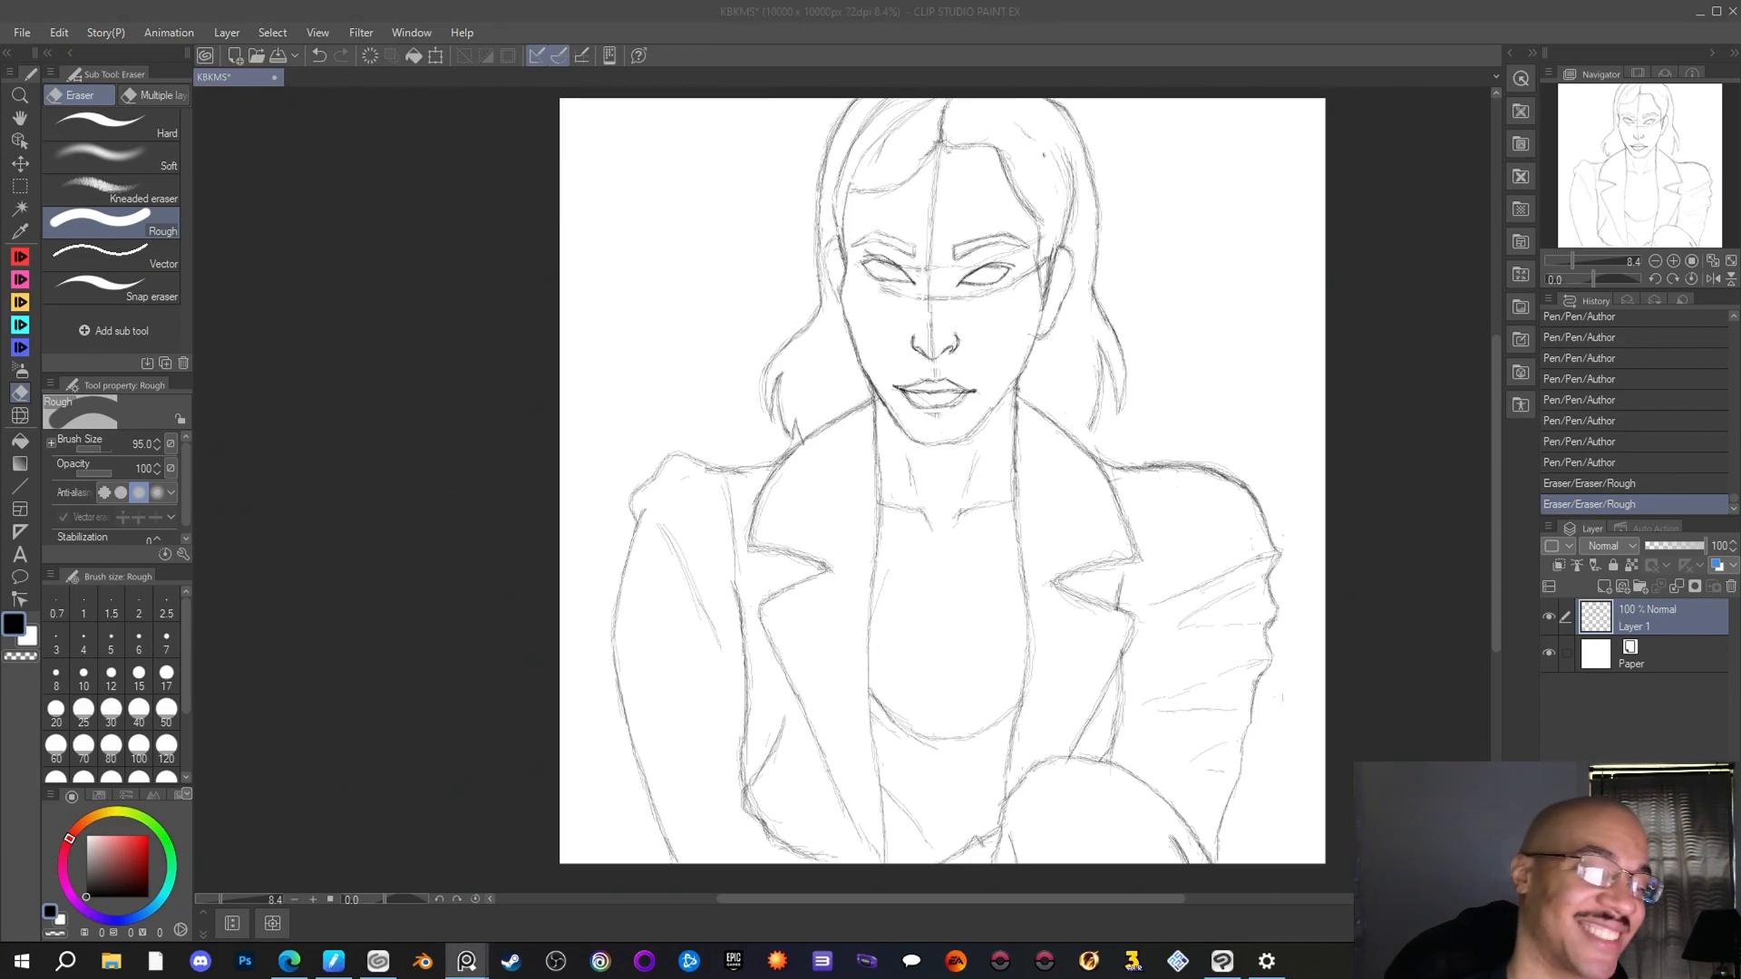
key(alt+Tab)
Draw a matching raised puff over the right-hand shoulder with the Author pen and erase the old shoulder curve beneath it
key(p)
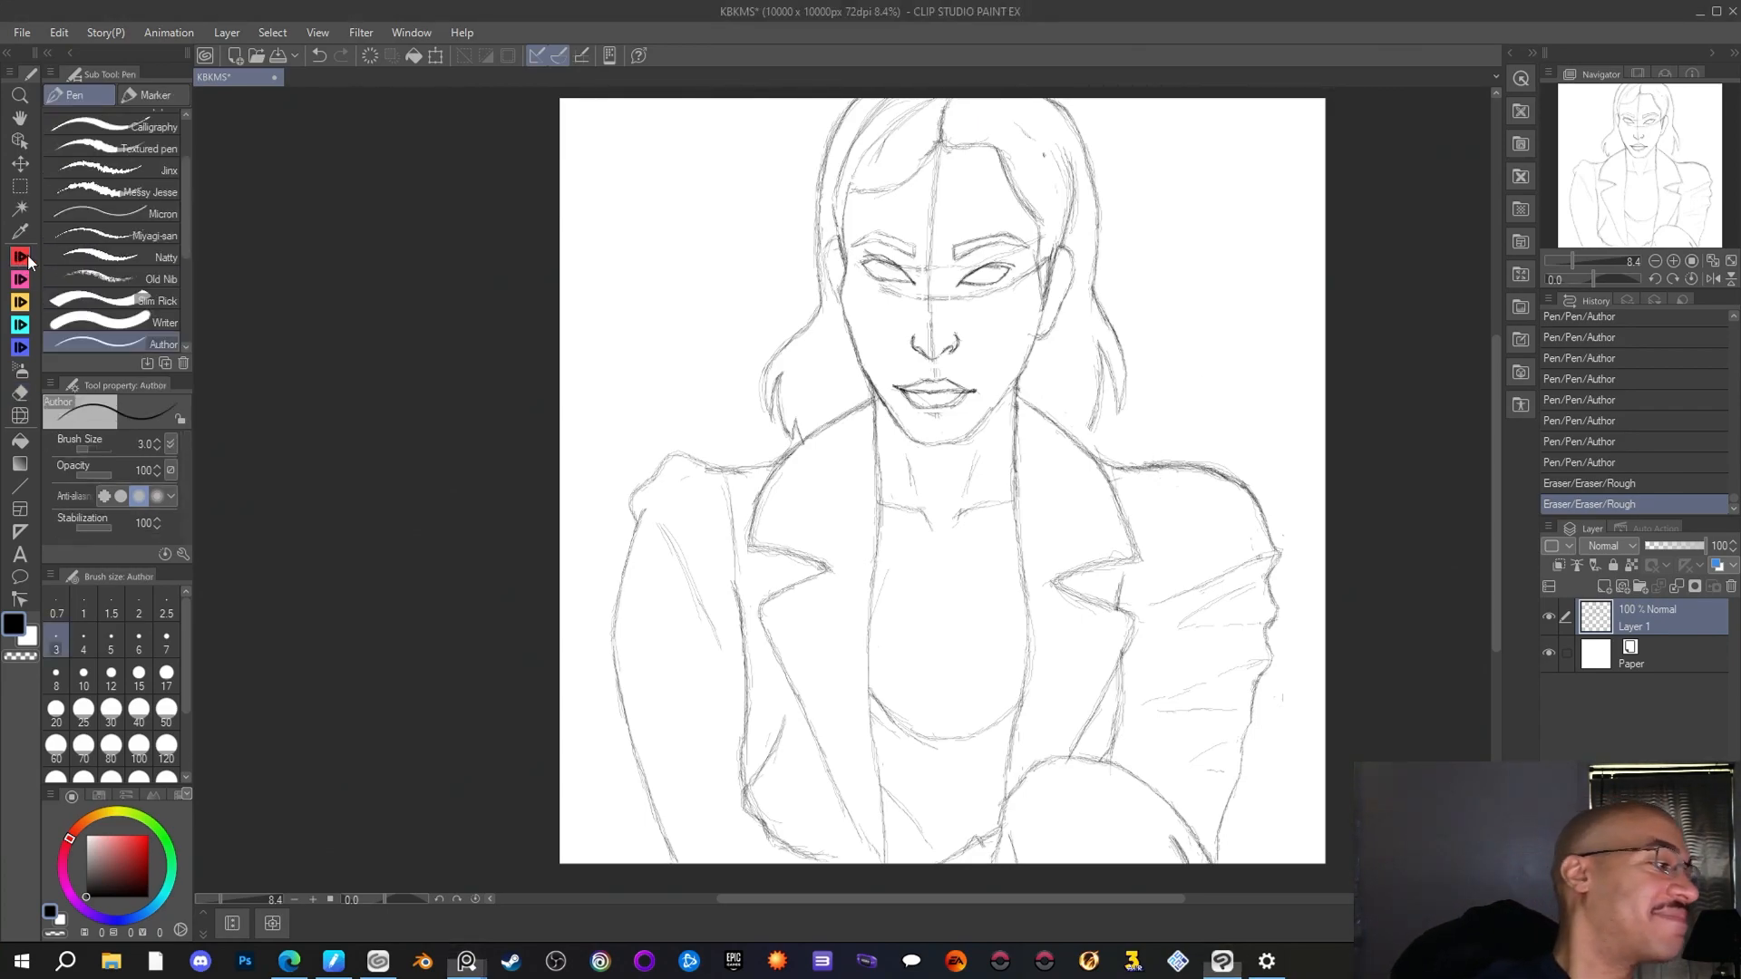
mouse_move(1151, 465)
mouse_down()
mouse_move(1191, 439)
mouse_move(1150, 461)
mouse_move(1201, 456)
mouse_move(1189, 445)
mouse_move(1157, 462)
mouse_move(1209, 452)
mouse_move(1150, 461)
mouse_move(1227, 459)
mouse_move(1210, 450)
mouse_move(1262, 475)
mouse_up()
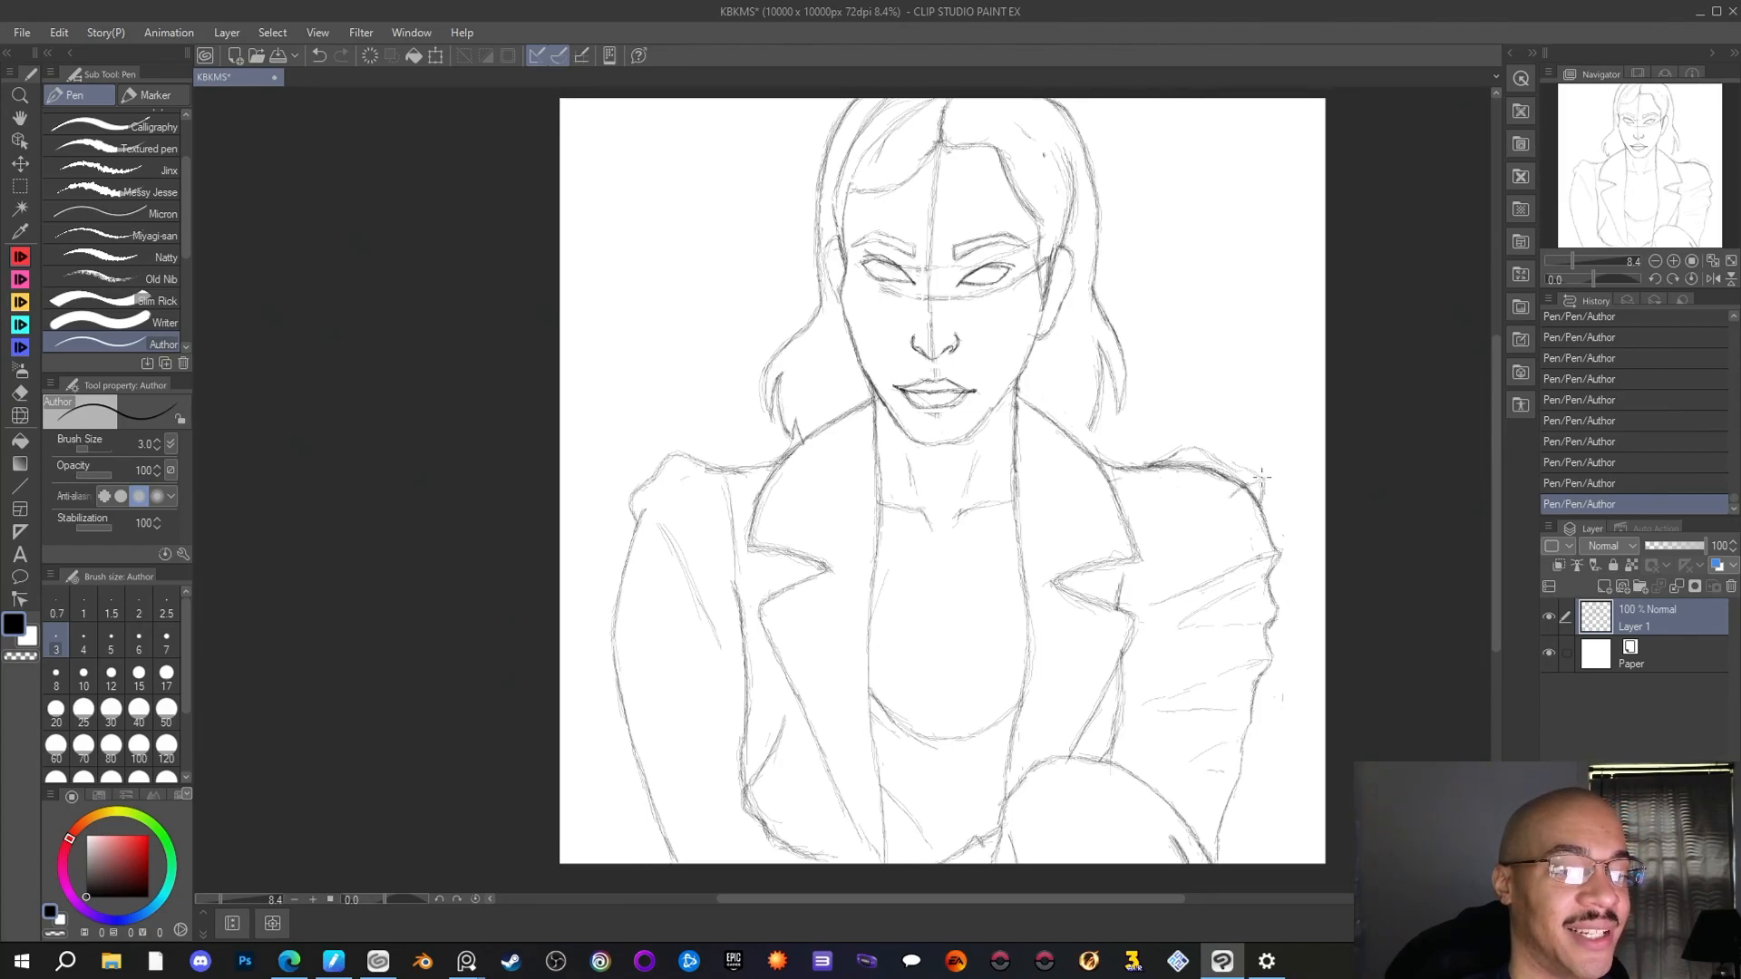
drag(1262, 477, 1218, 462)
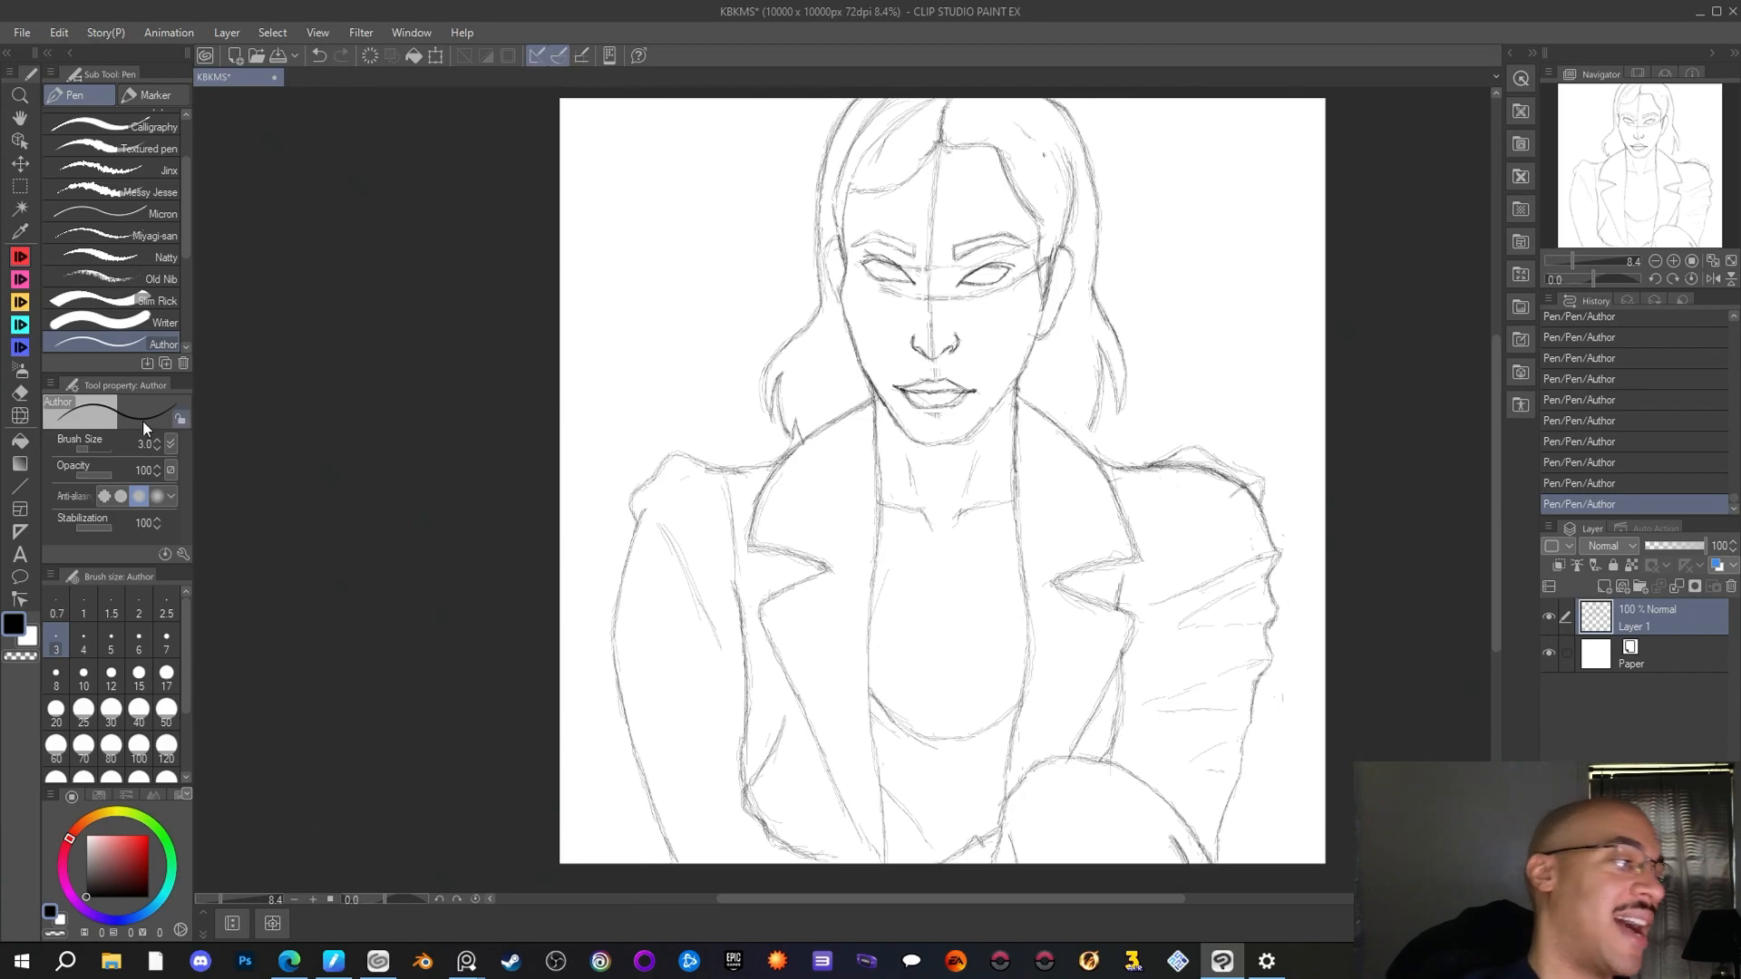
key(e)
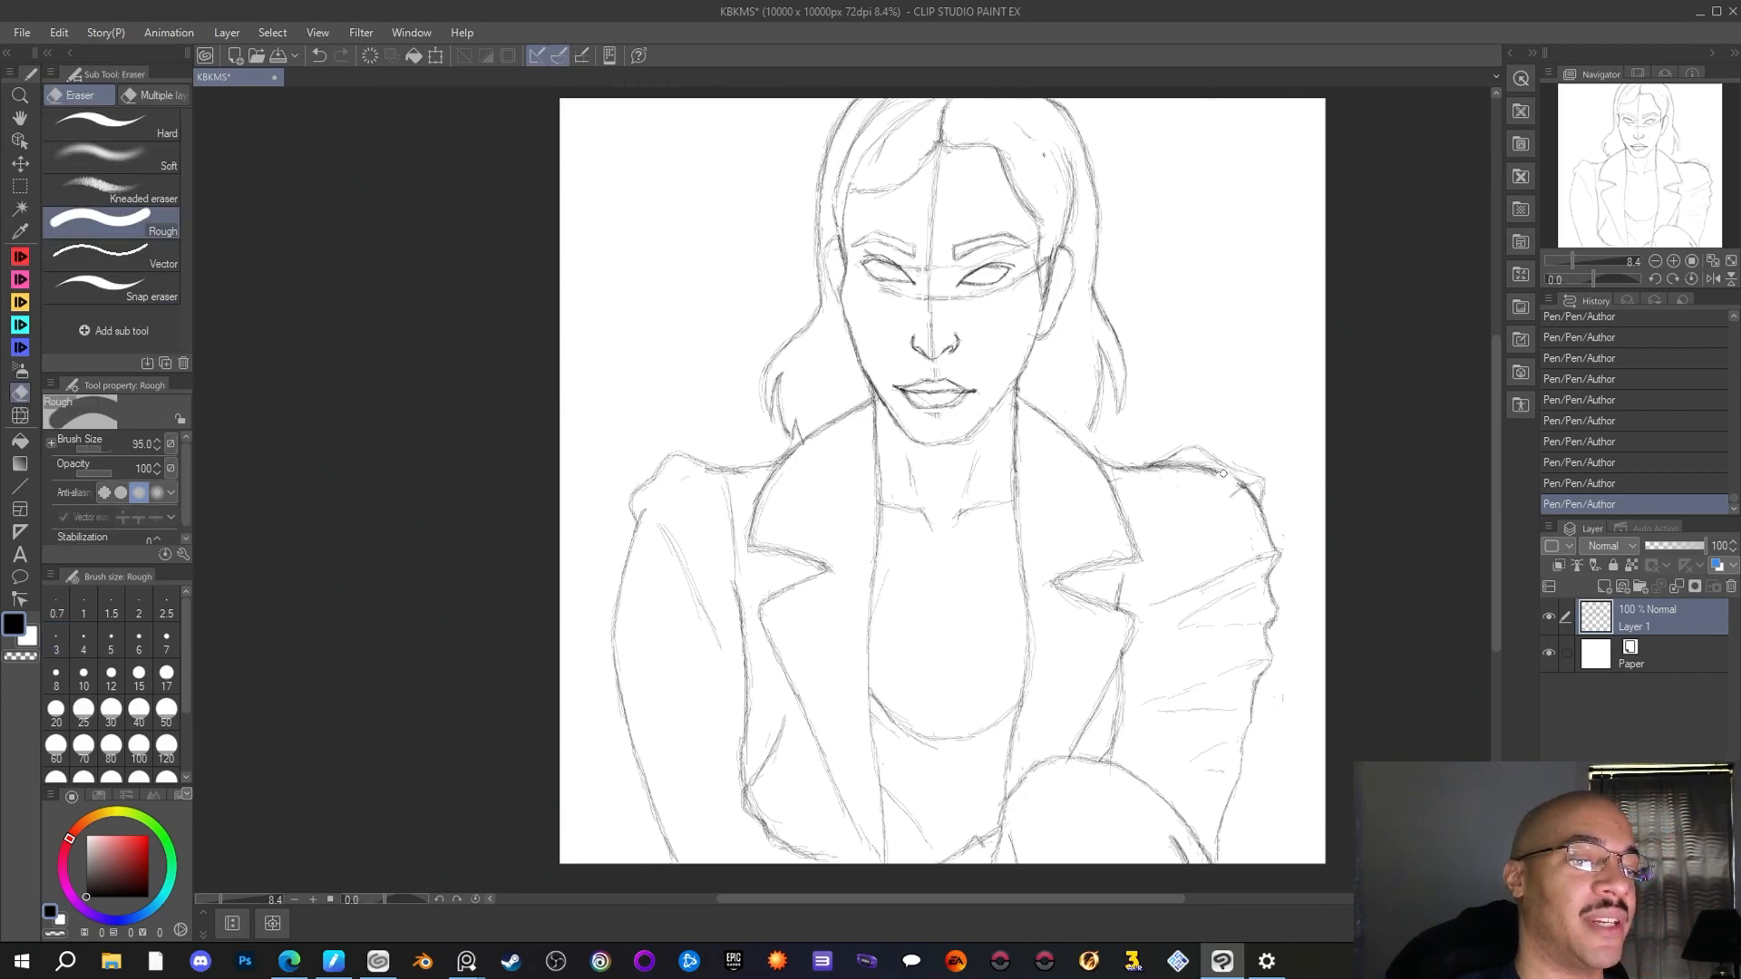
mouse_move(1223, 474)
mouse_down()
mouse_move(1148, 476)
mouse_move(1211, 462)
mouse_move(1250, 500)
mouse_up()
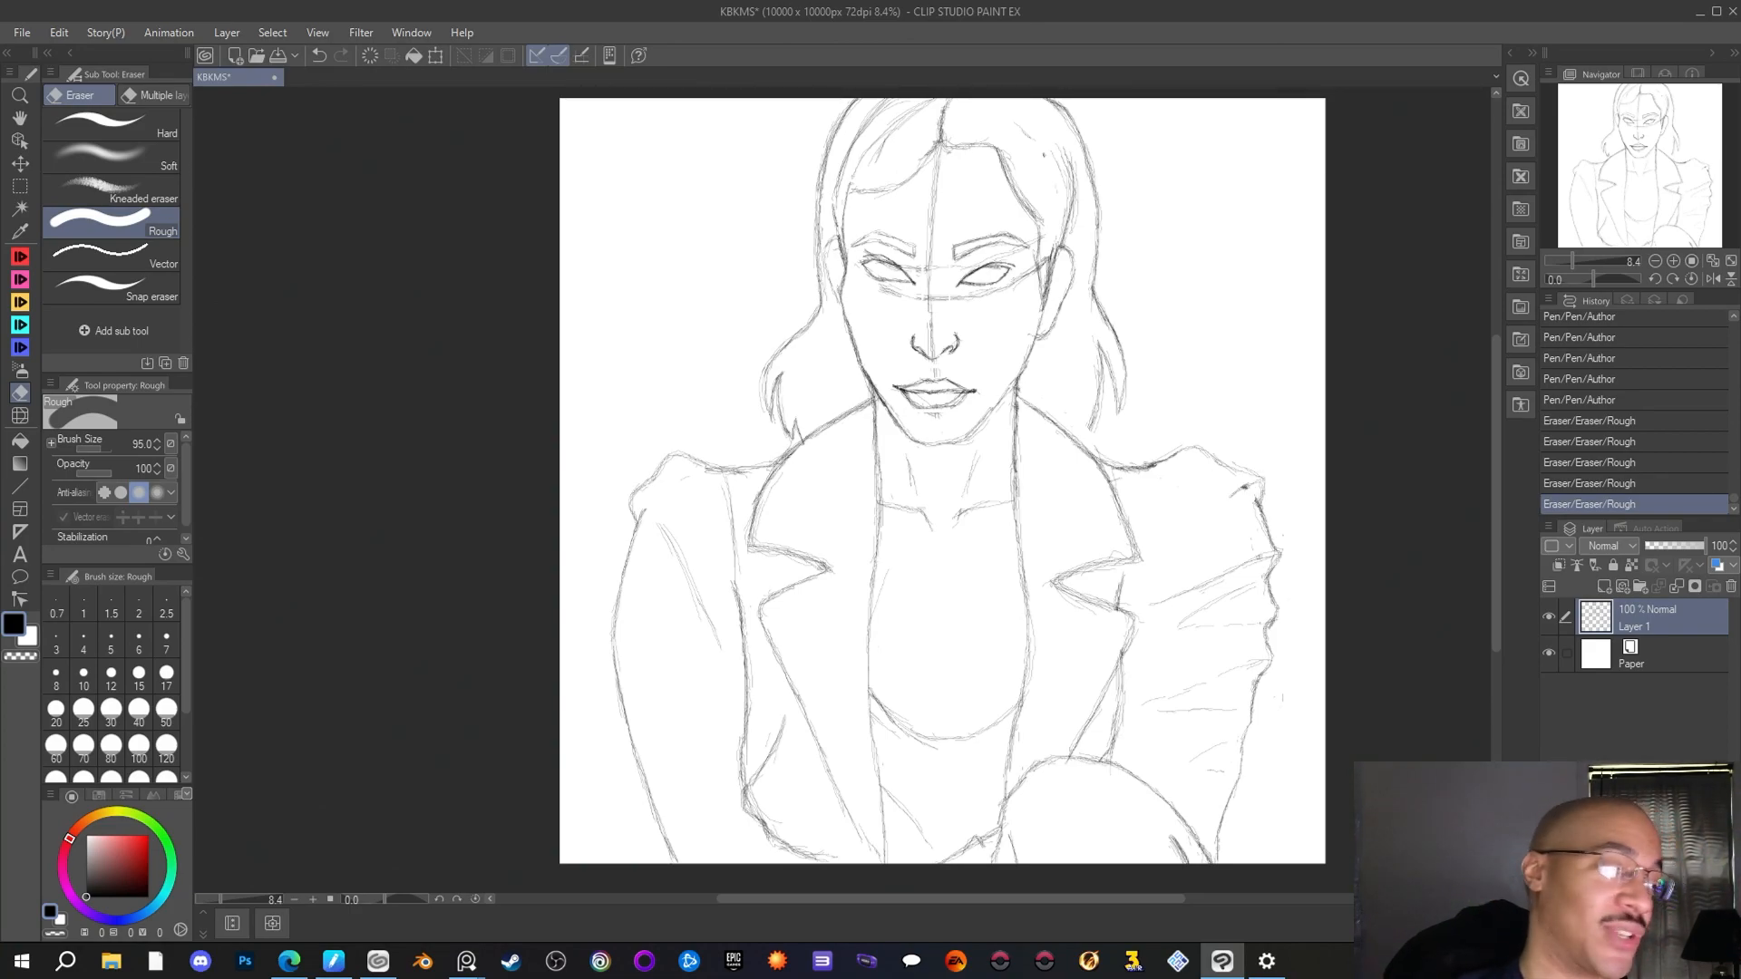
key(p)
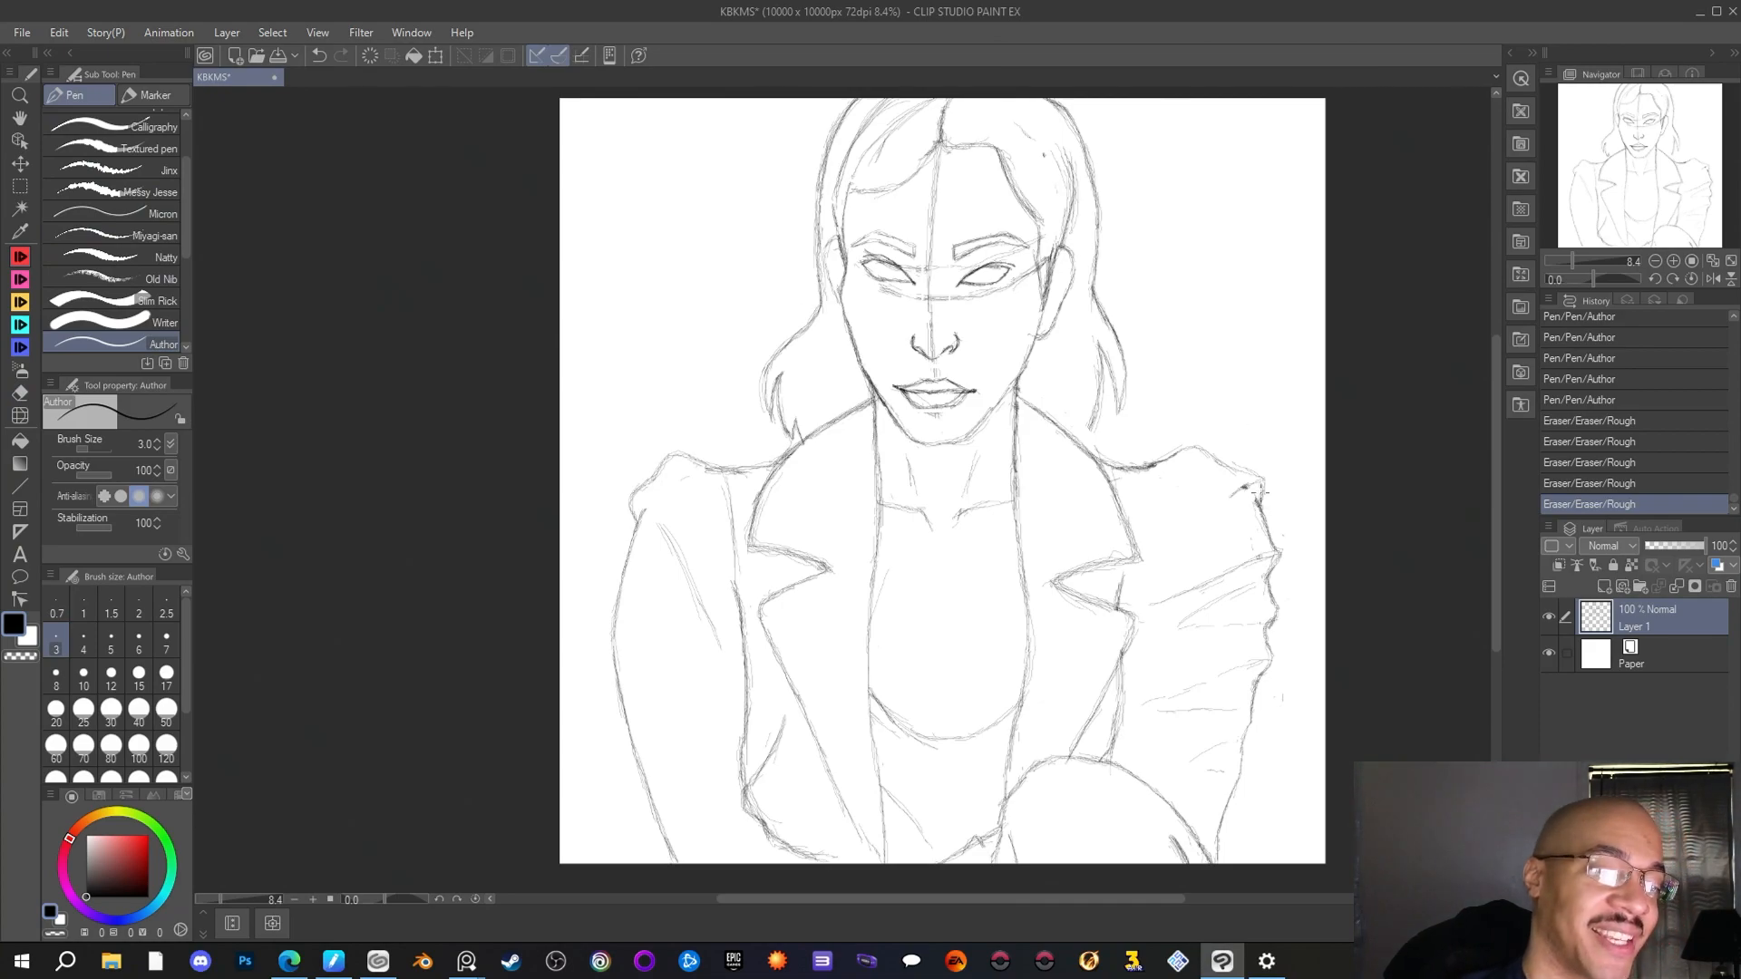
drag(1150, 464, 1179, 451)
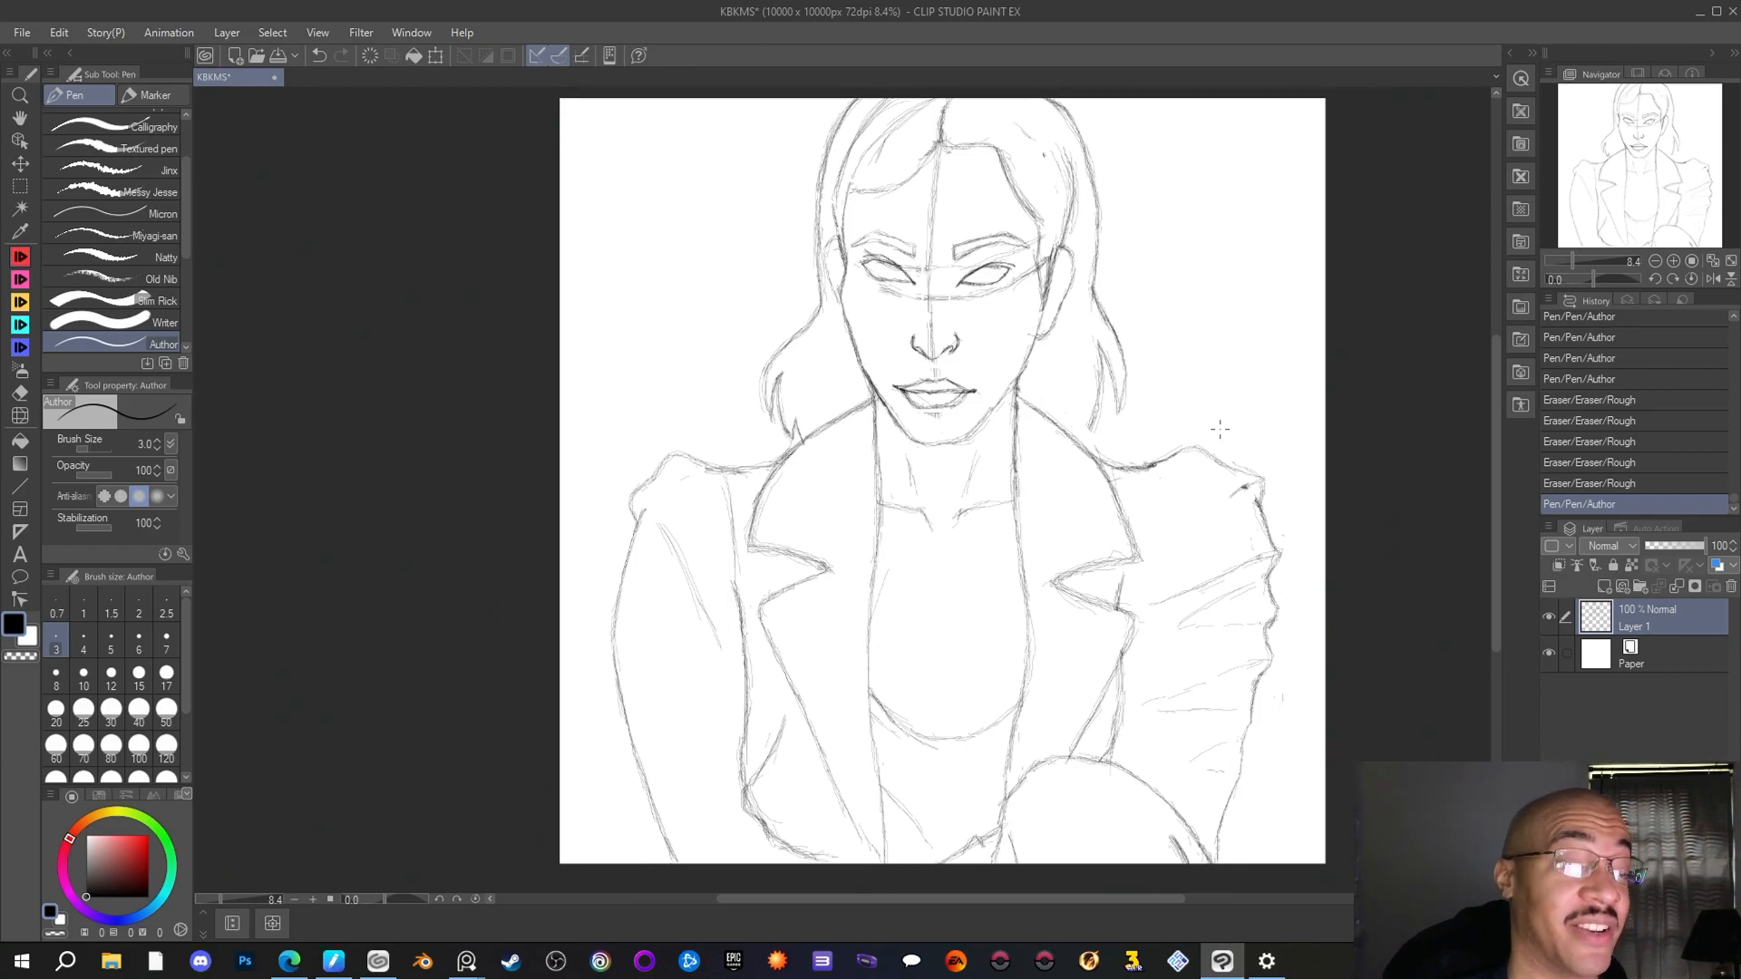
Touch up the left-hand shoulder puff and erase stray marks inside both shoulder puffs
mouse_move(632, 495)
mouse_down()
mouse_move(637, 515)
mouse_move(674, 491)
mouse_up()
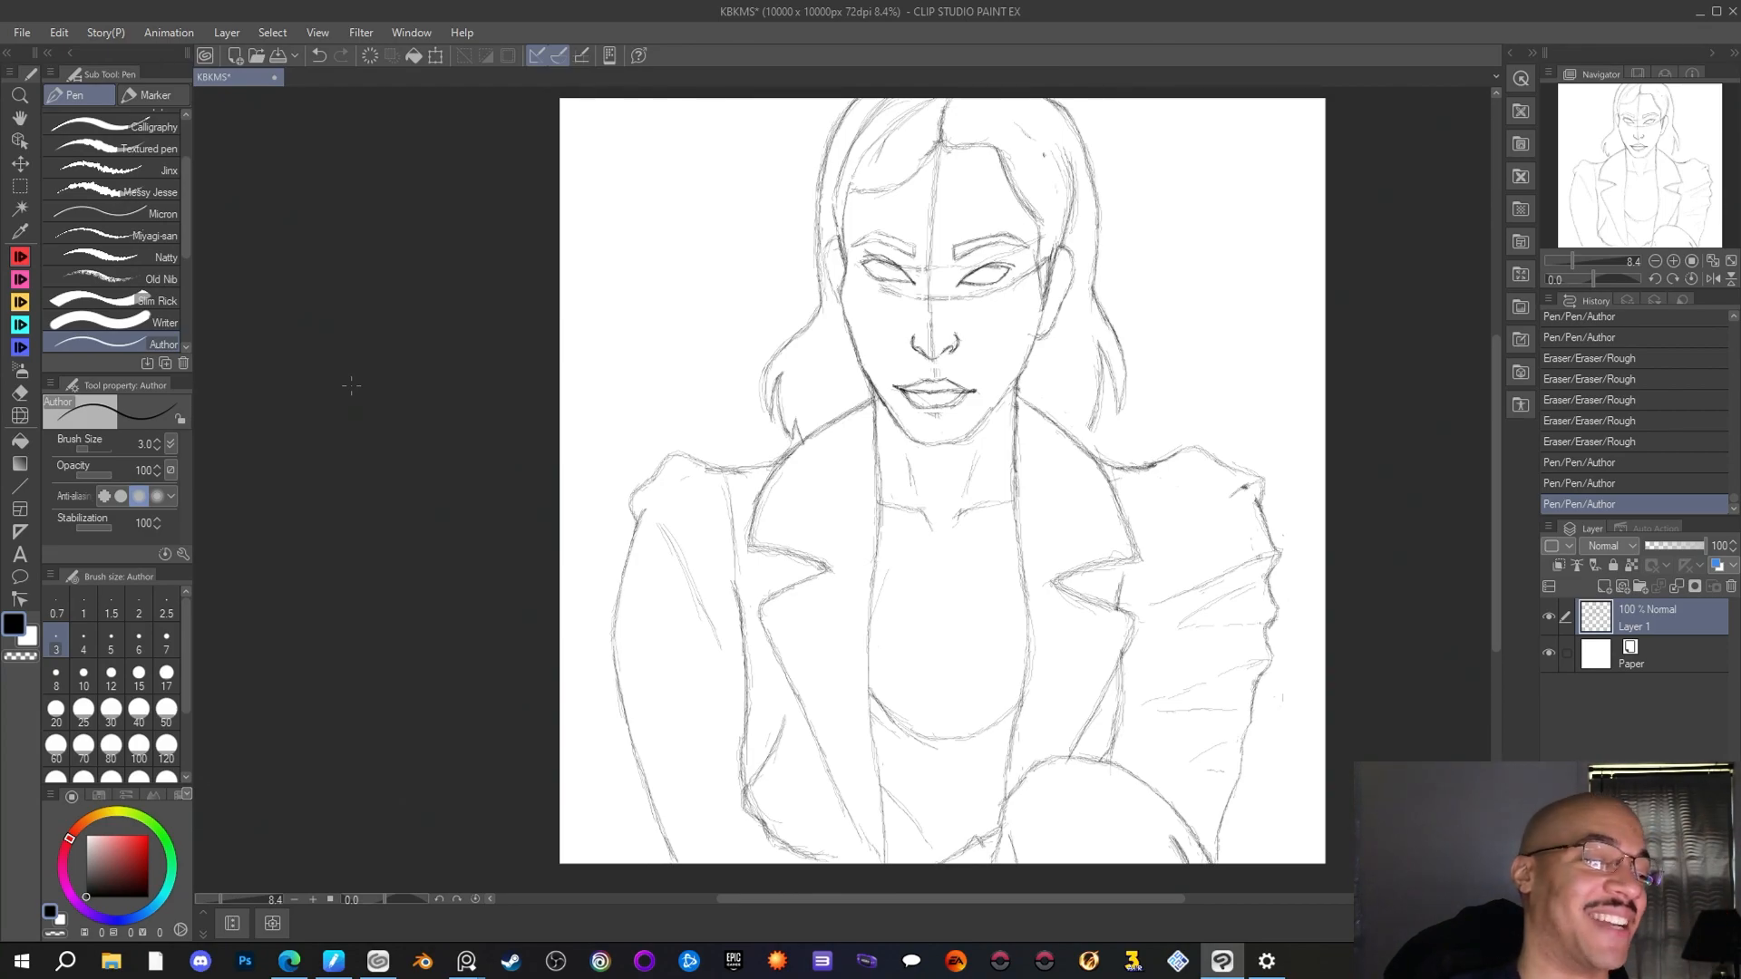
key(e)
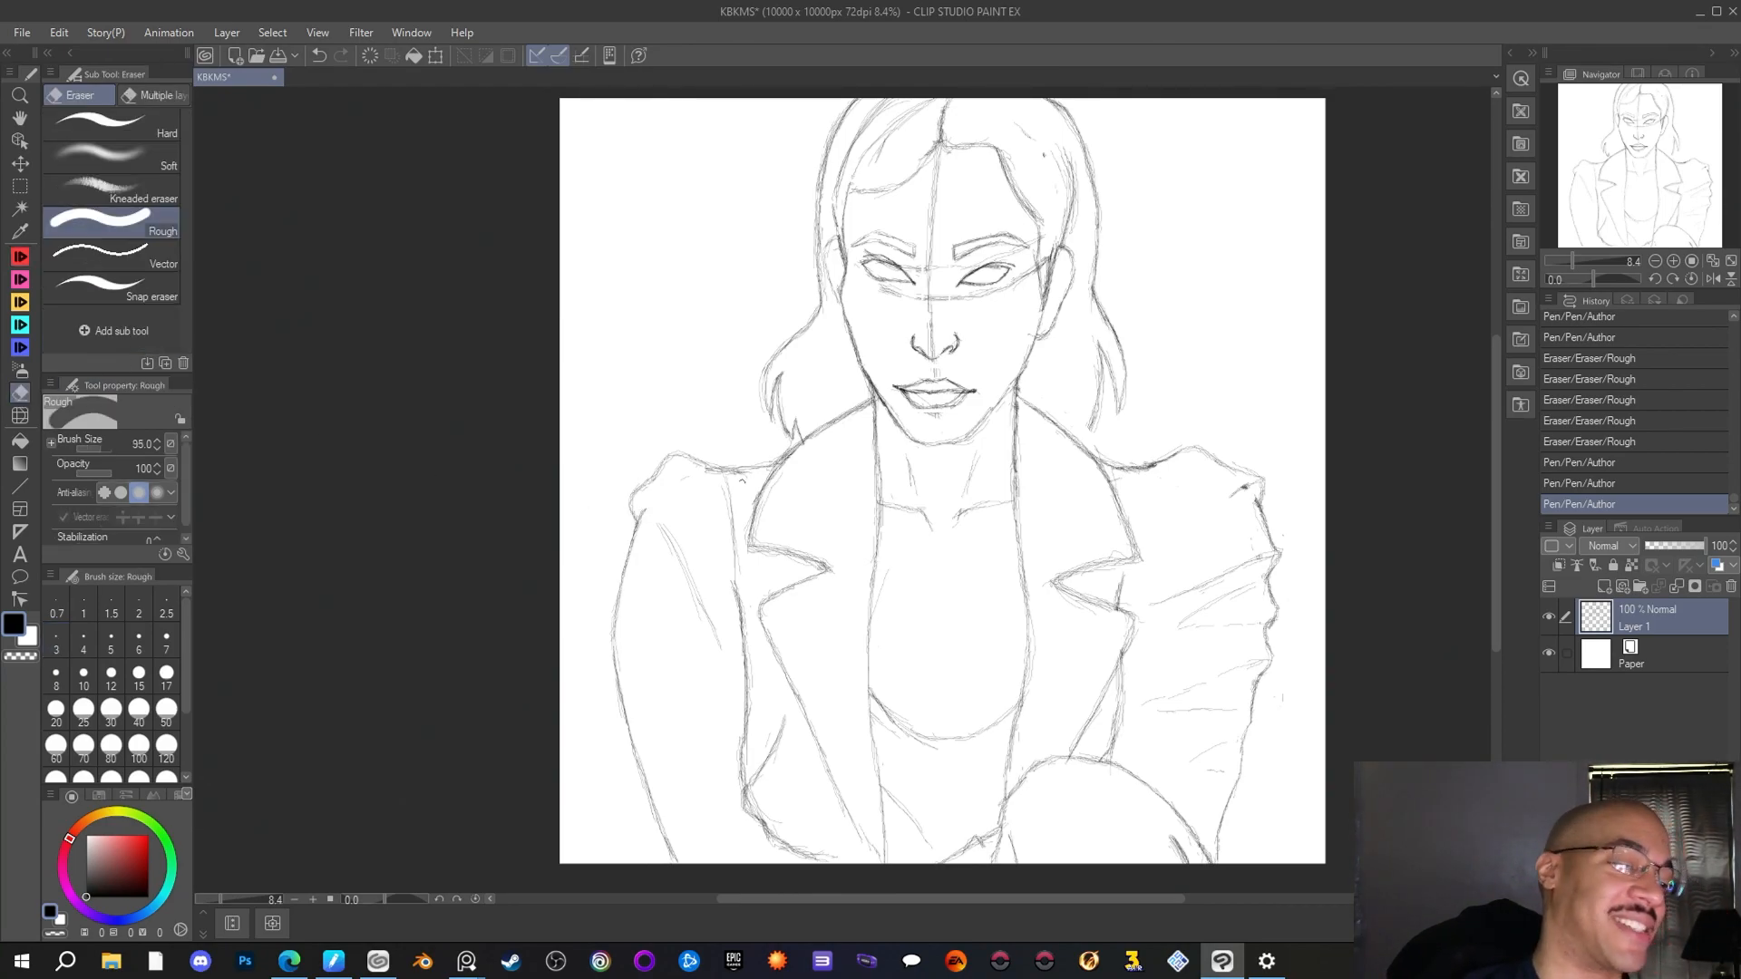
drag(646, 500, 647, 517)
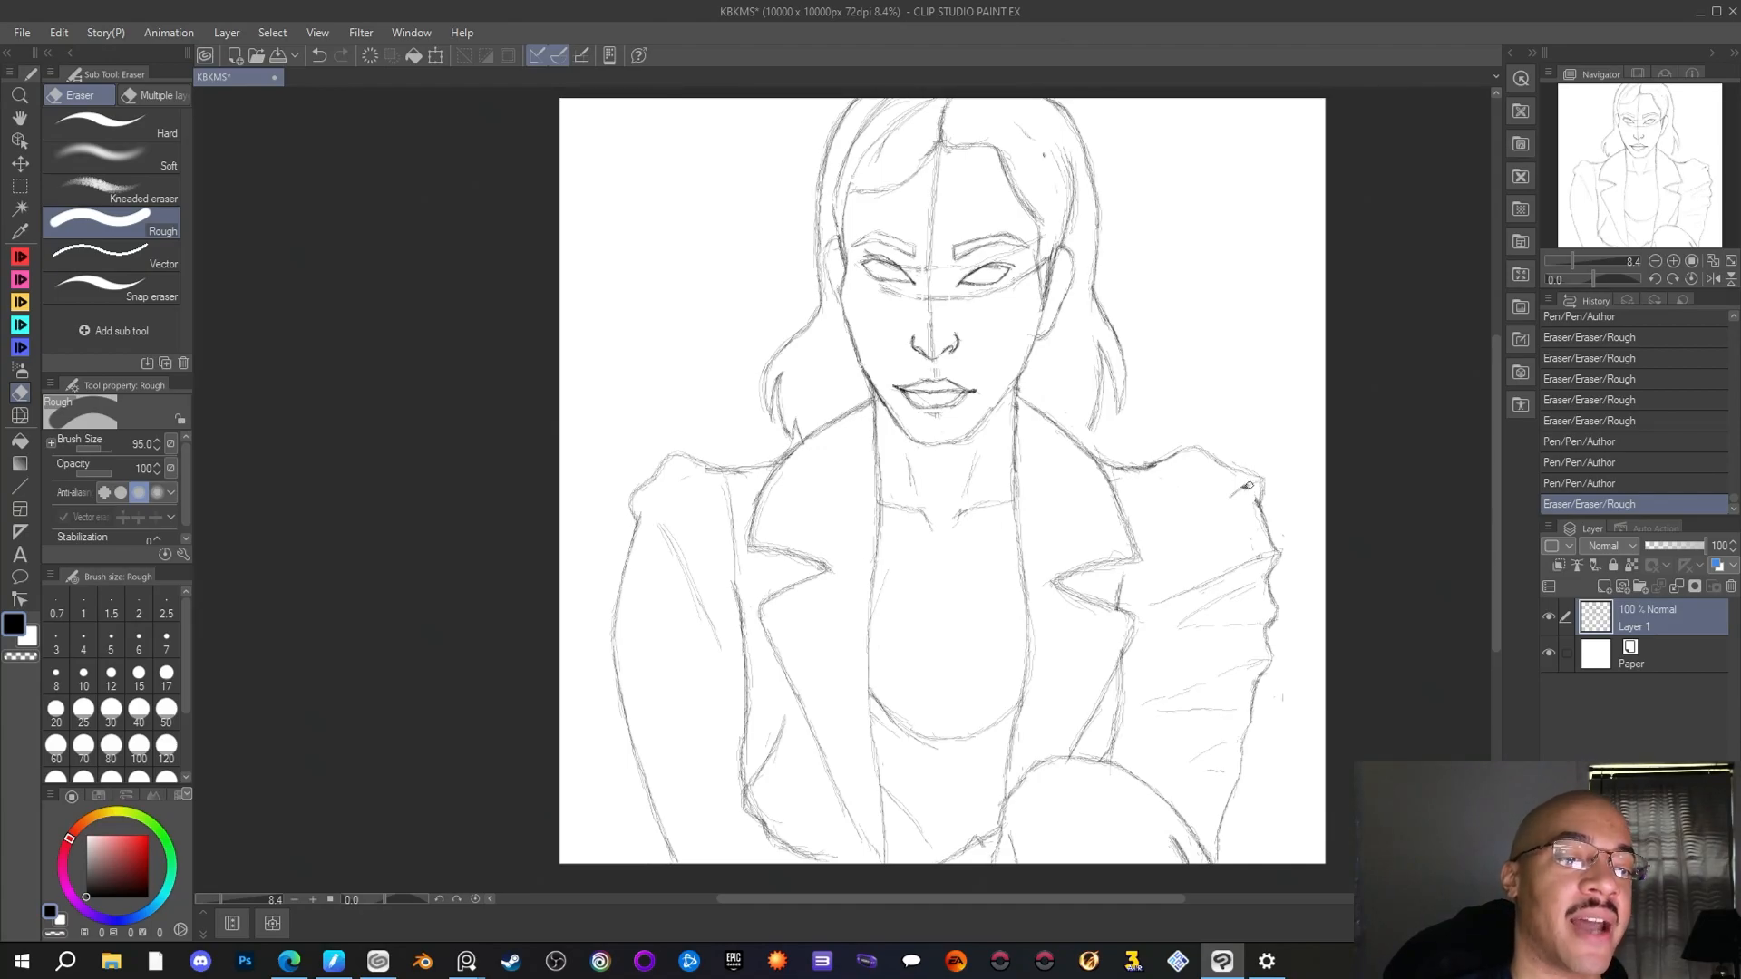
mouse_move(1248, 486)
mouse_down()
mouse_move(1107, 445)
mouse_move(1245, 487)
mouse_up()
Redraw the left-hand outer sleeve with the Author pen, stepping in below the puff and bulging outward down to the forearm
click(28, 255)
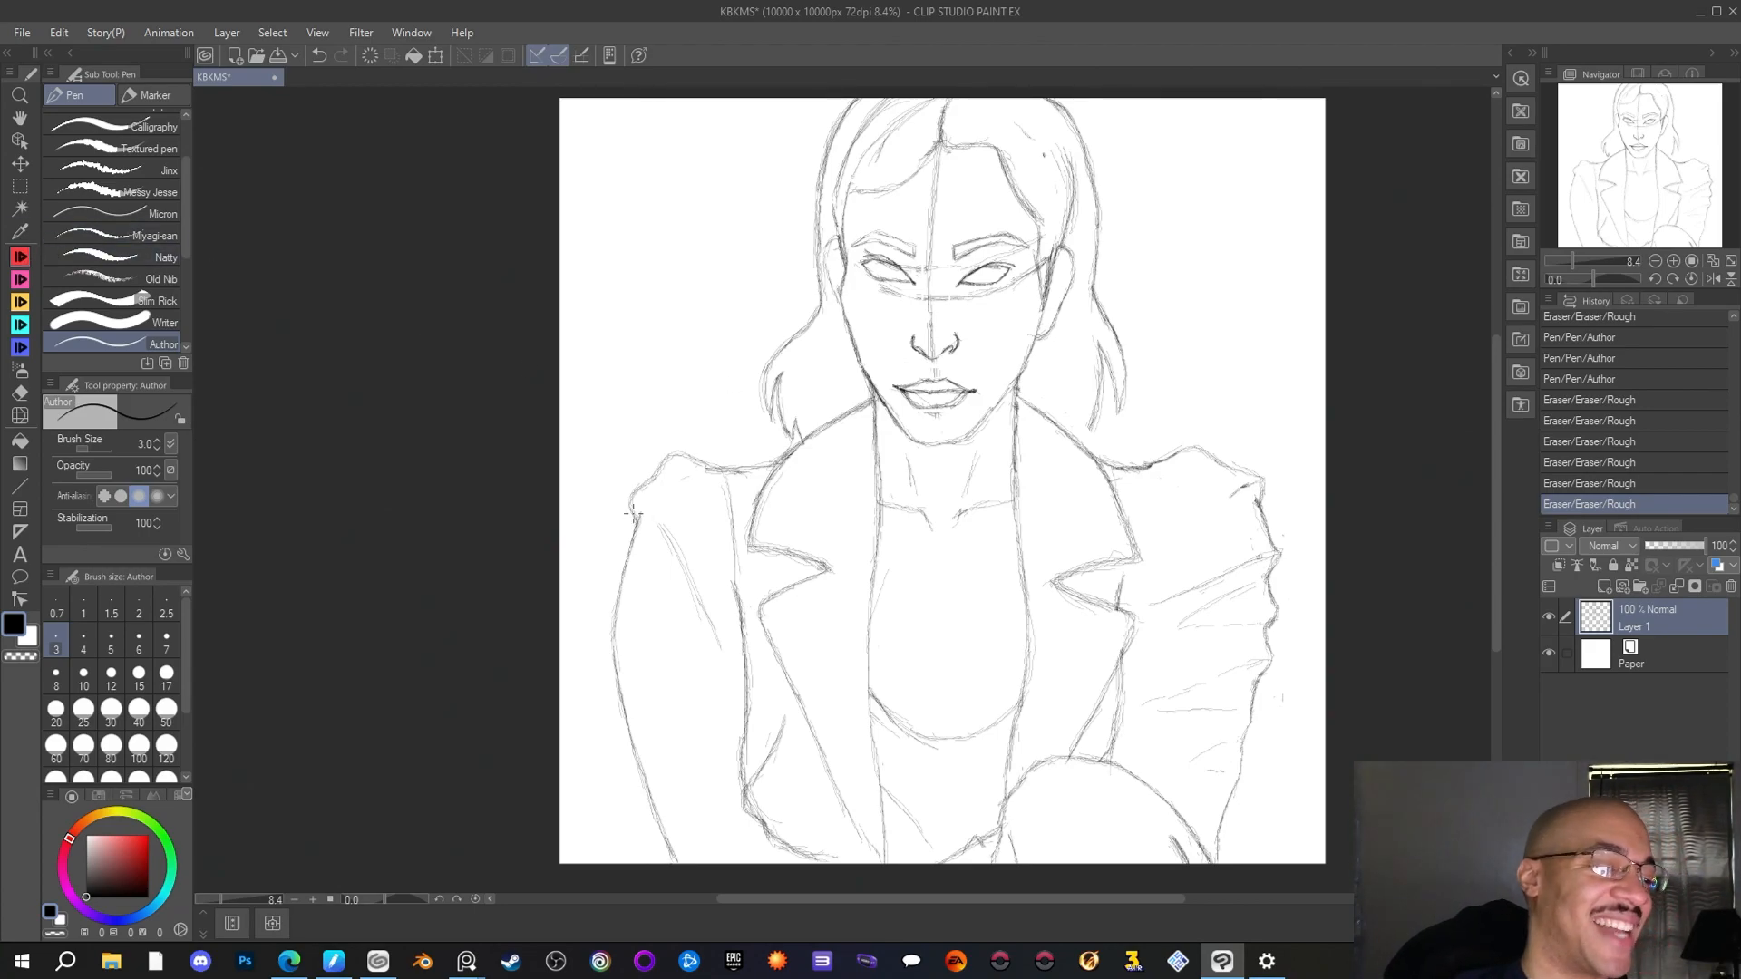
drag(632, 500, 640, 523)
drag(640, 515, 630, 537)
drag(632, 530, 625, 542)
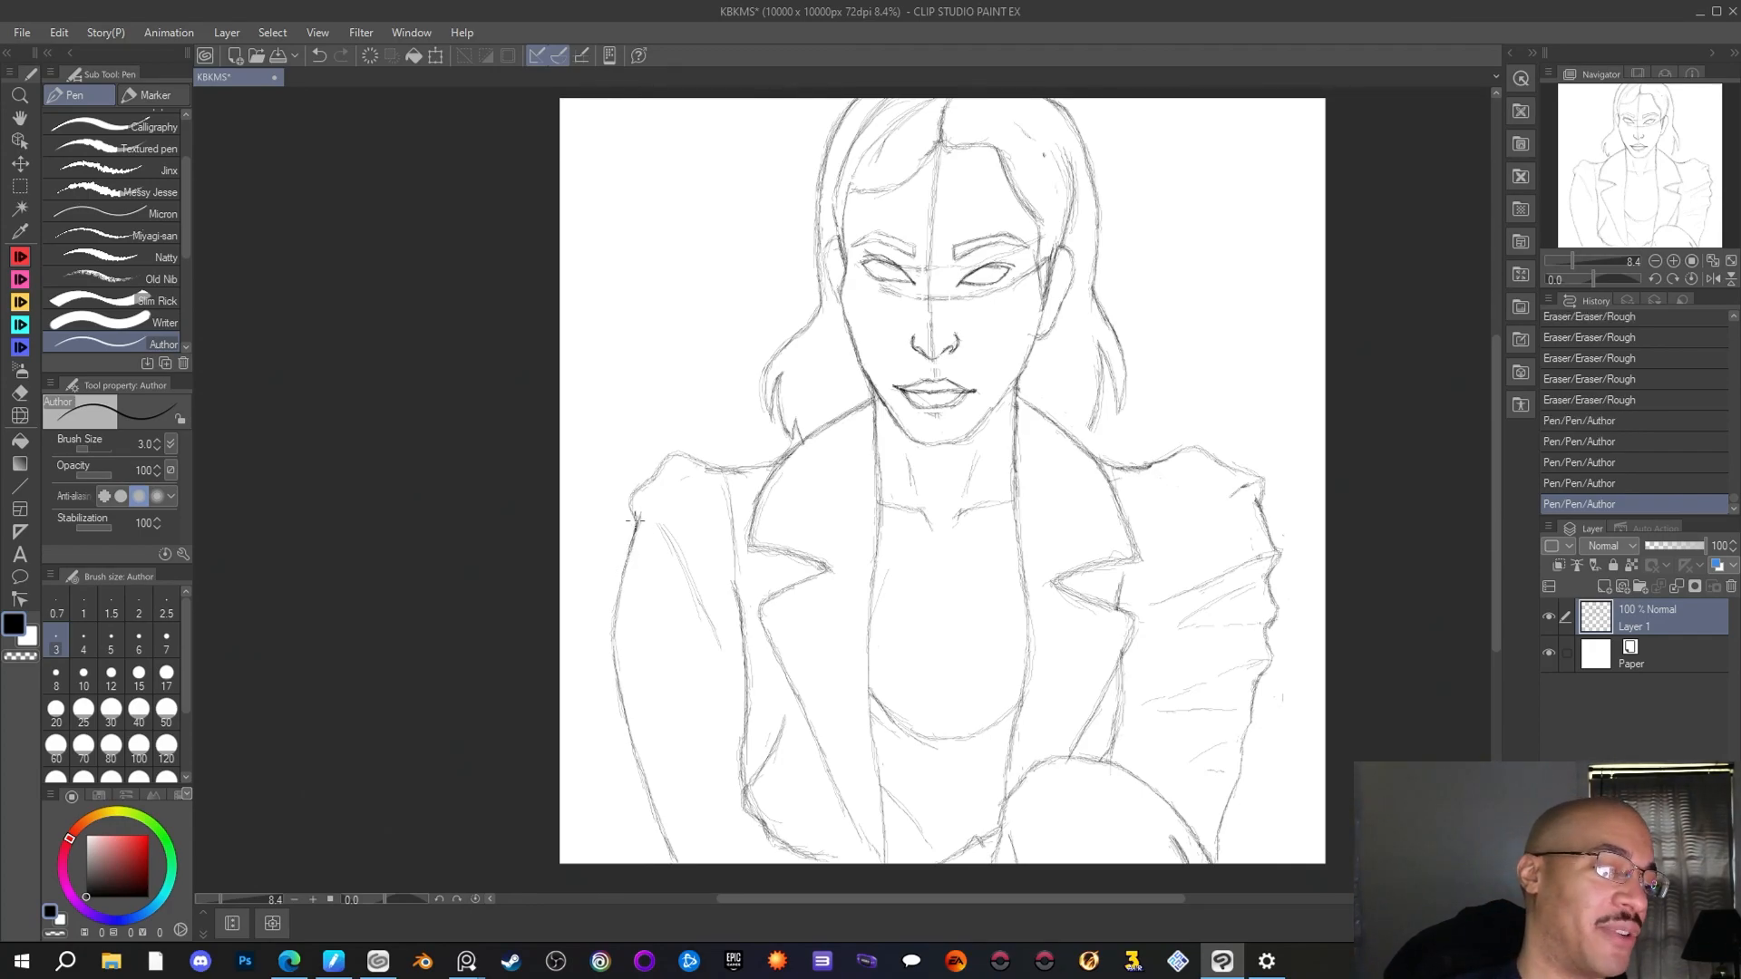
drag(642, 507, 624, 555)
drag(633, 539, 619, 559)
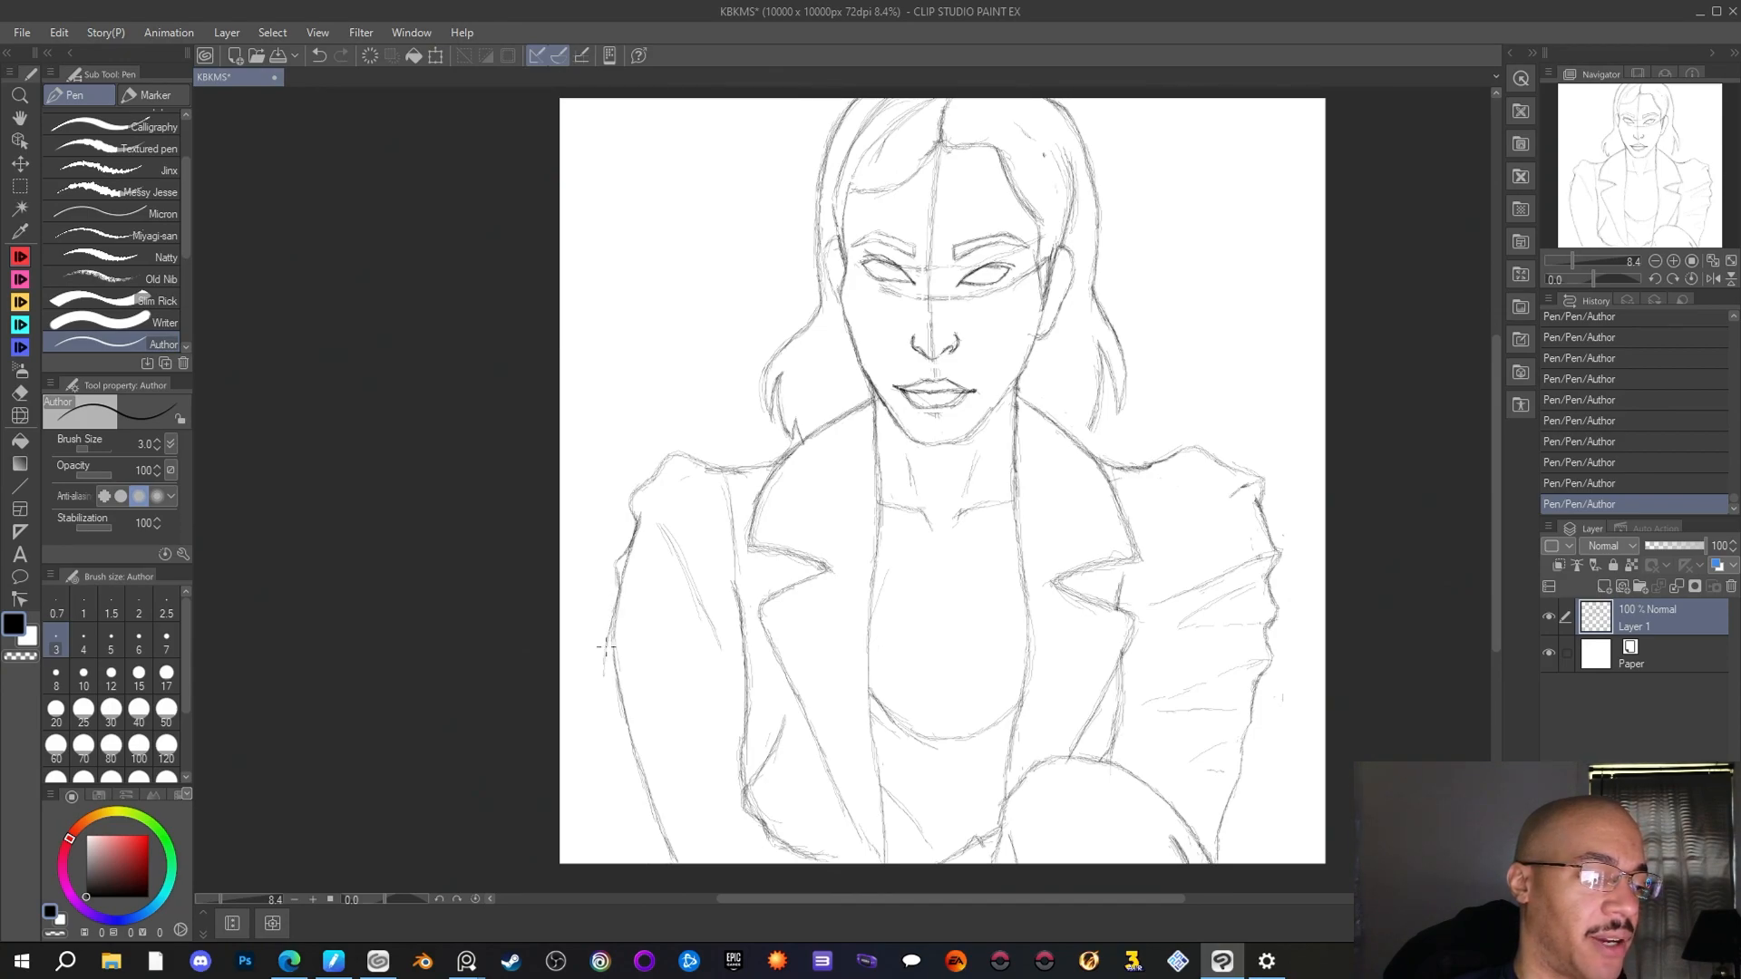
drag(612, 724, 680, 830)
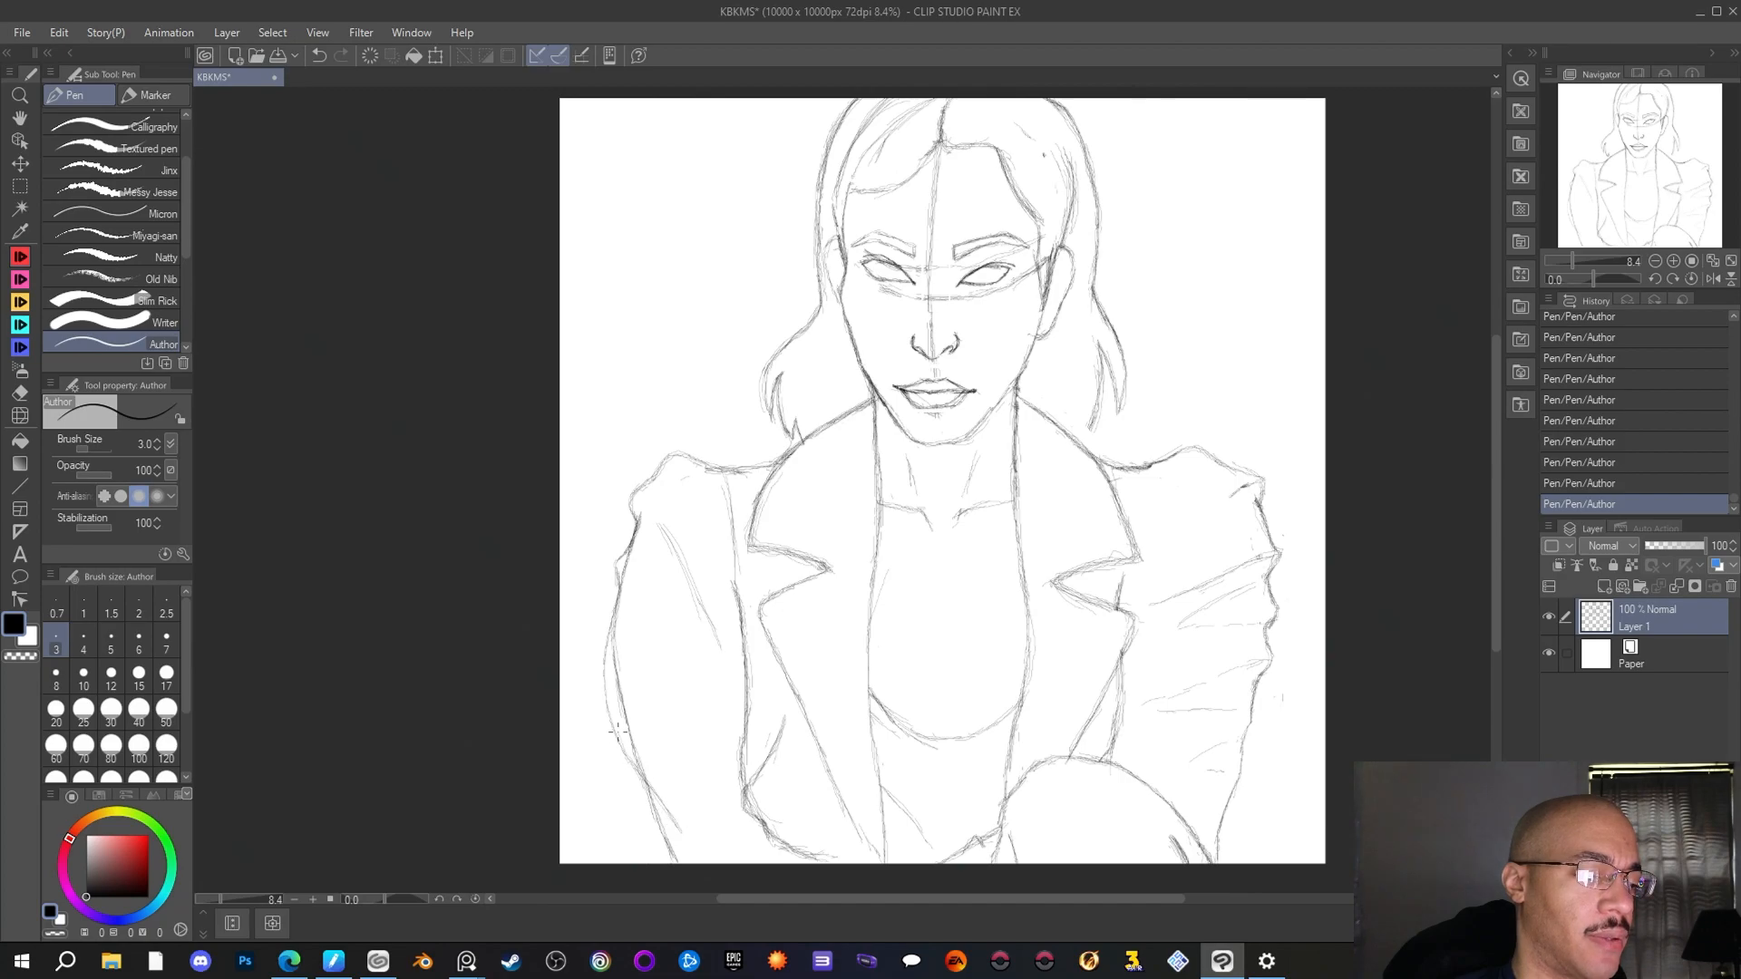
Erase the old arm line inside the new left-hand sleeve outline with the Rough eraser
click(20, 394)
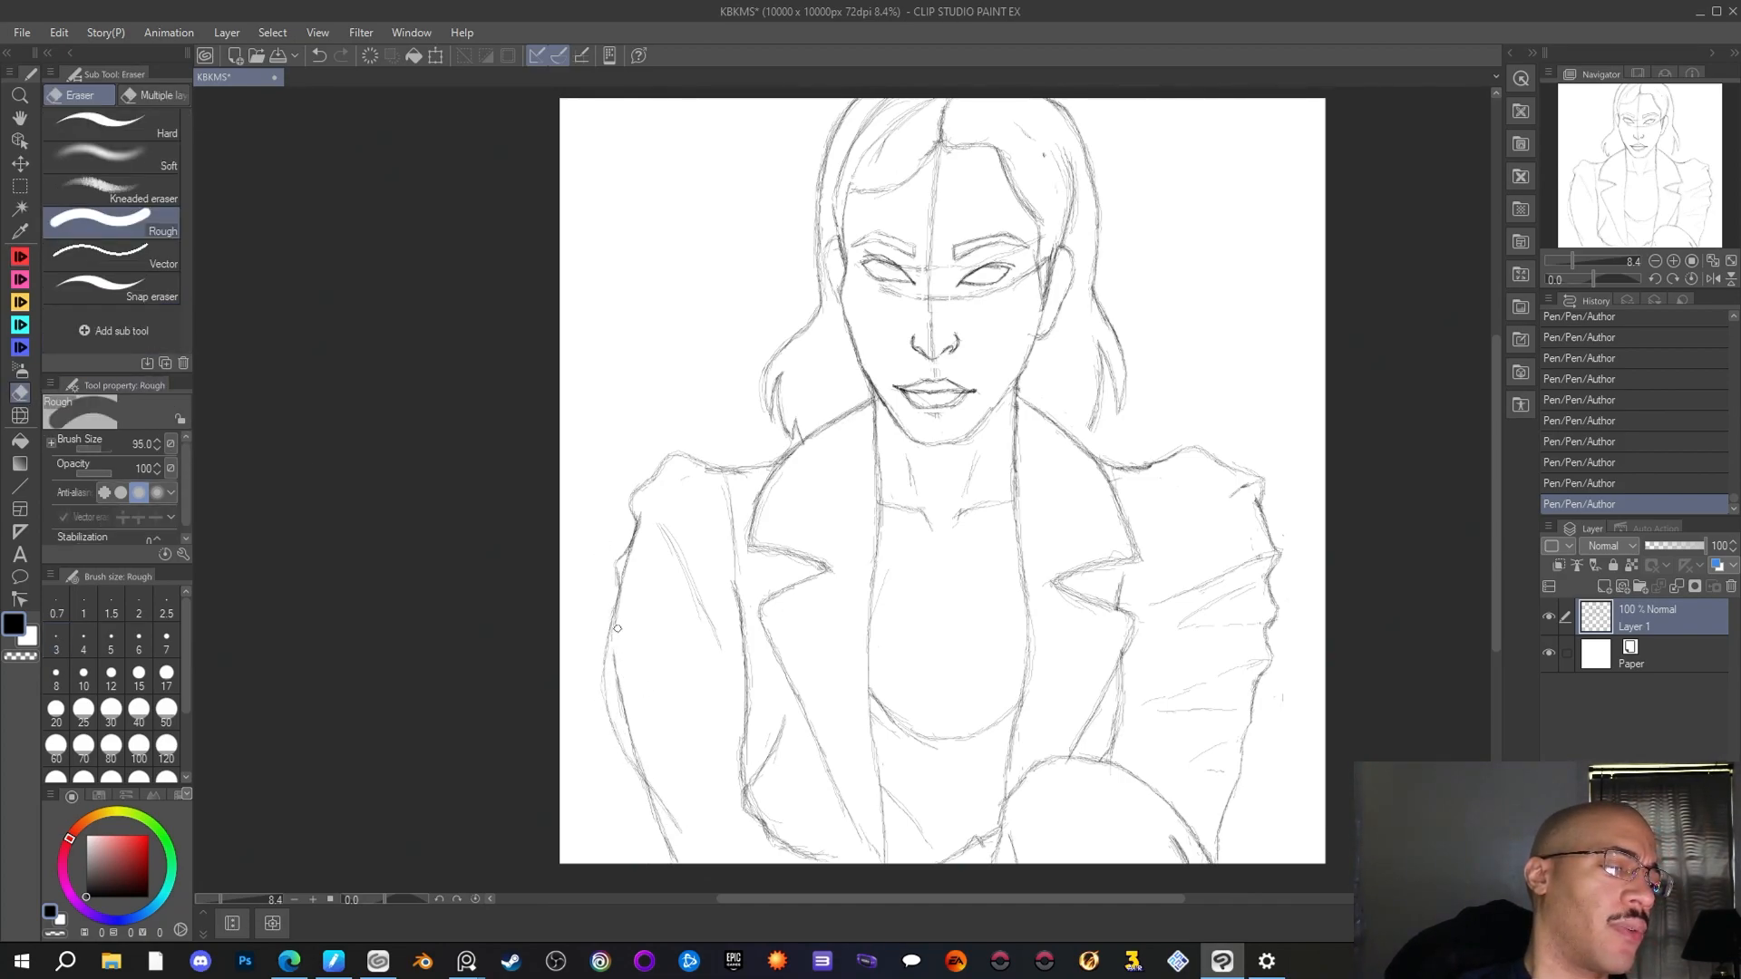
drag(621, 691, 653, 766)
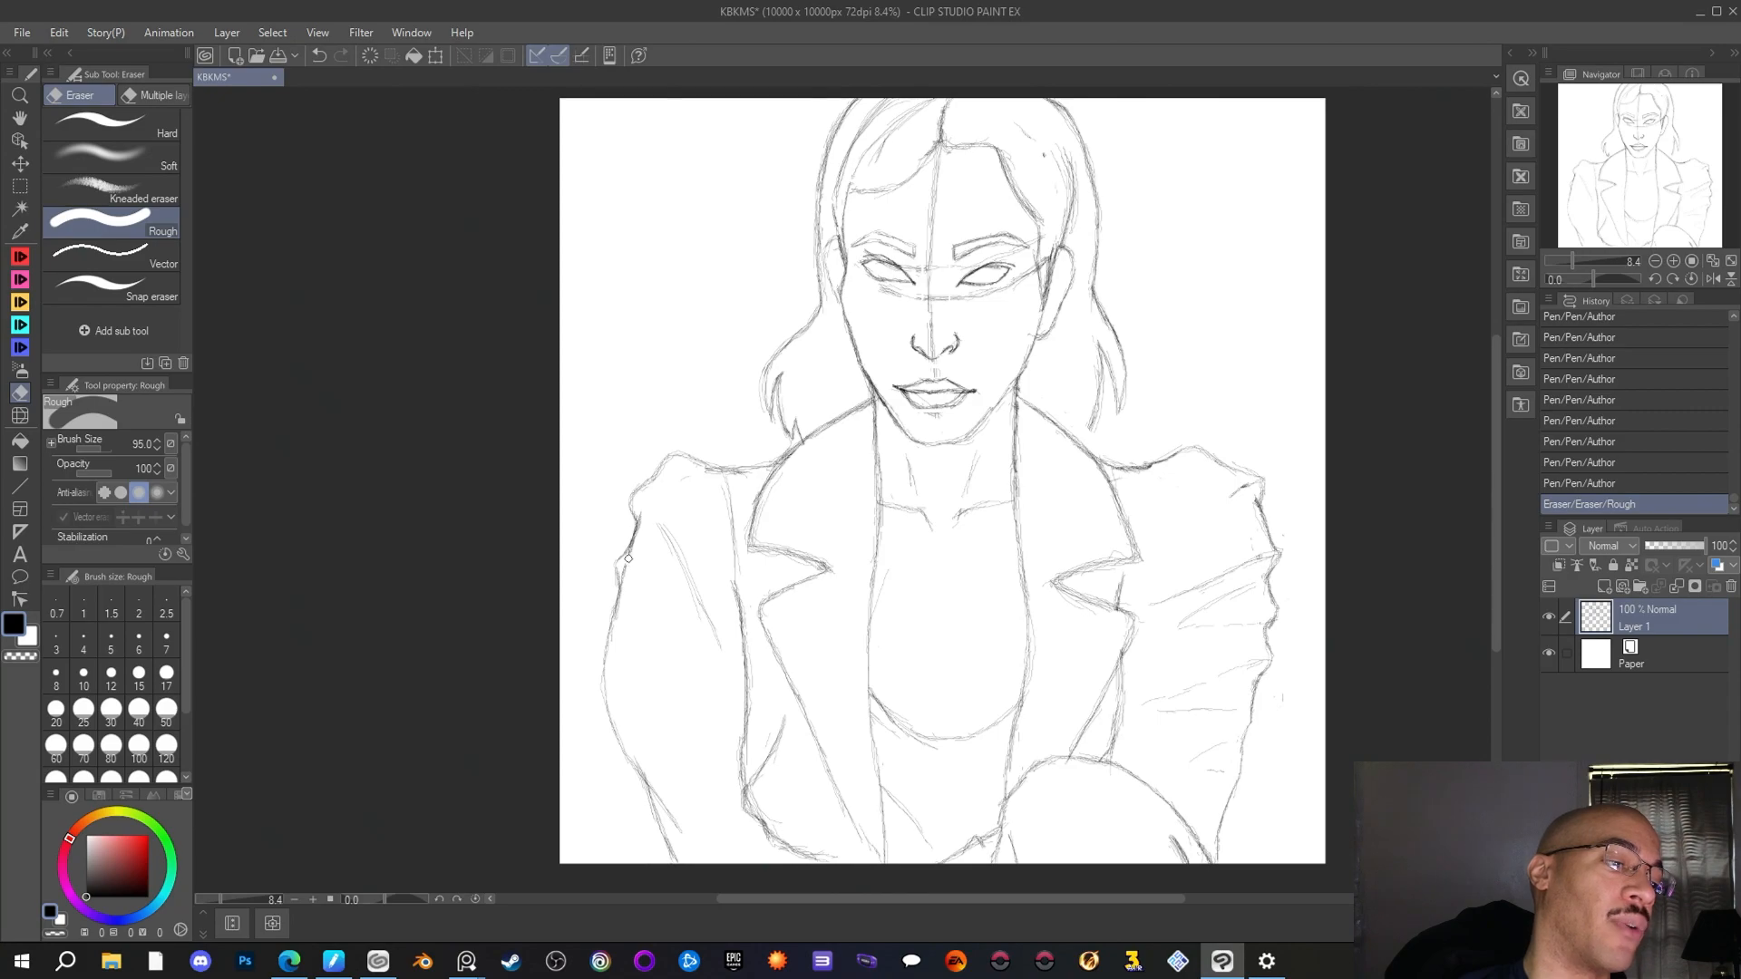
drag(625, 571, 681, 585)
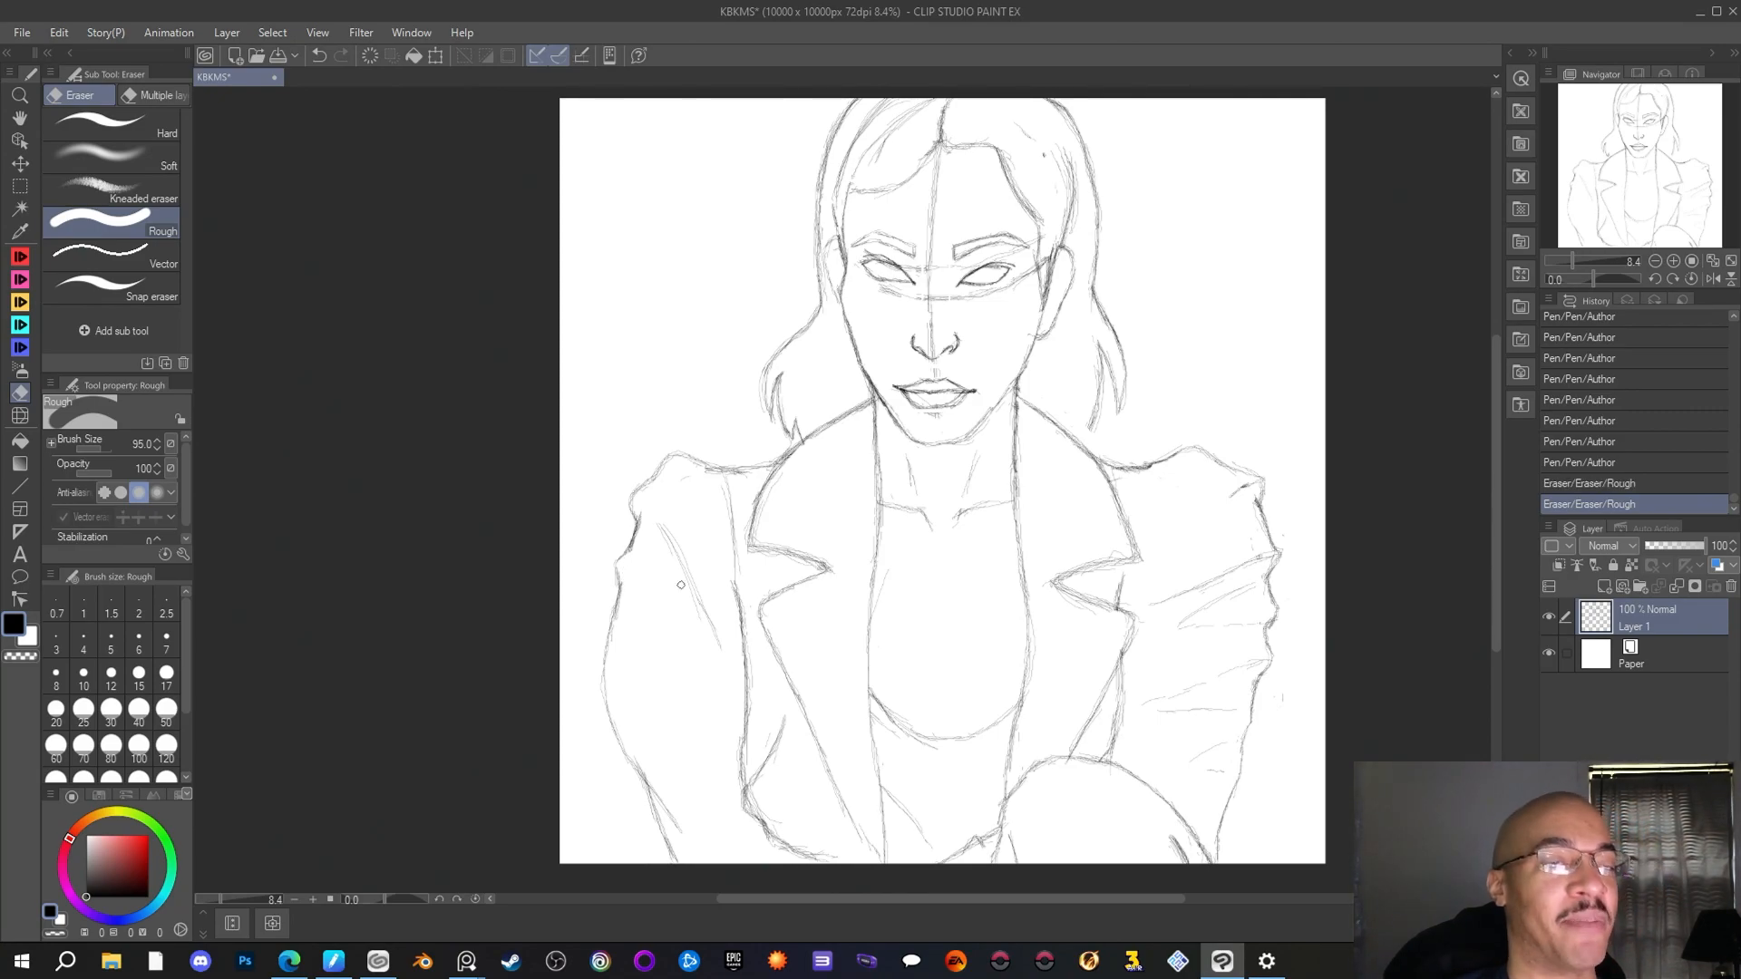
Redraw the fold contour on the left-hand sleeve just below the shoulder puff with the Author pen and save the drawing
key(p)
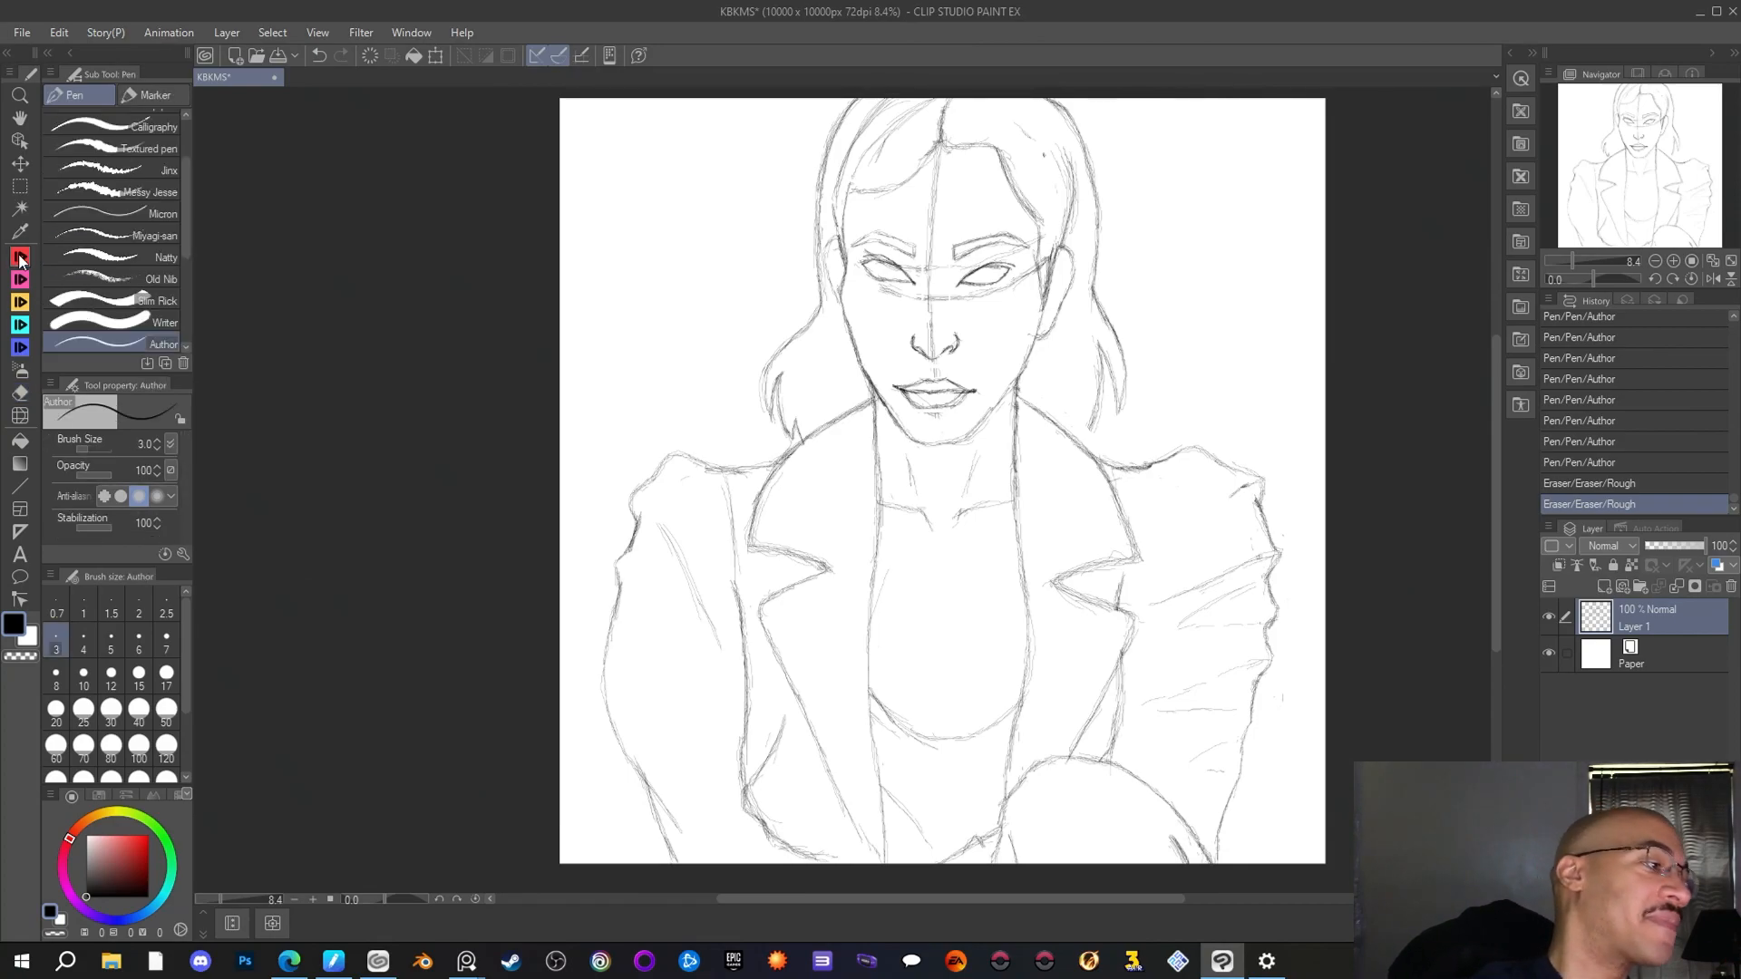
drag(614, 583, 632, 545)
drag(635, 535, 641, 556)
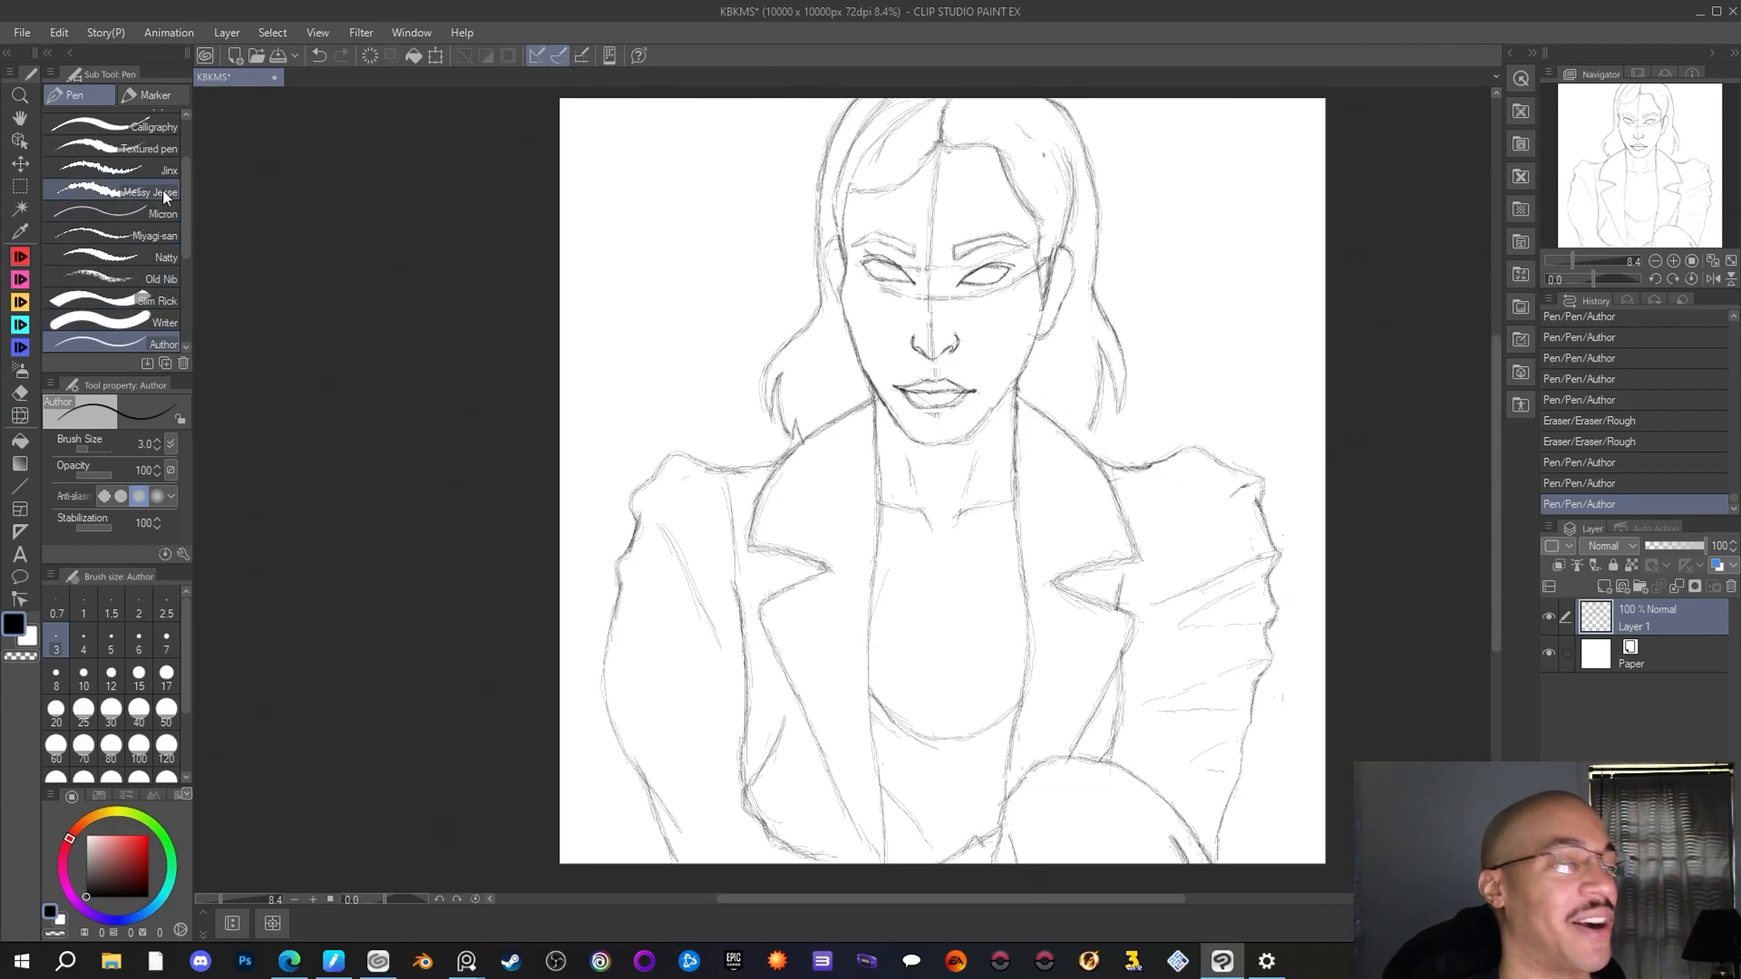
click(22, 32)
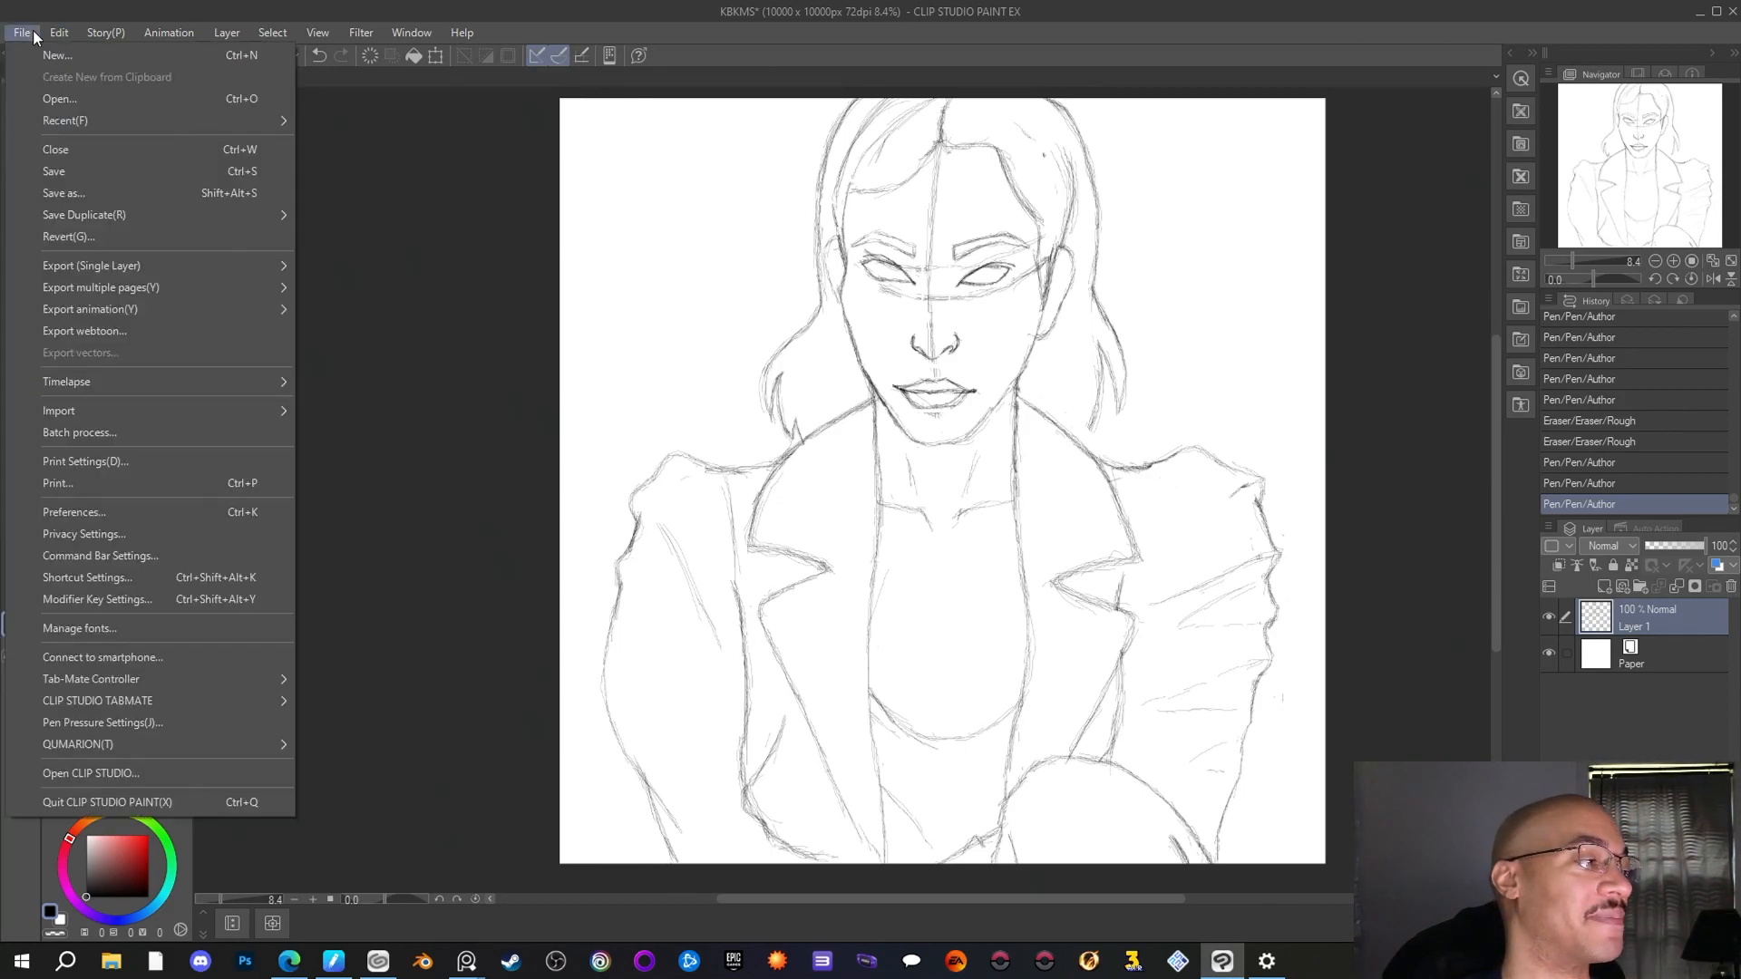
click(56, 172)
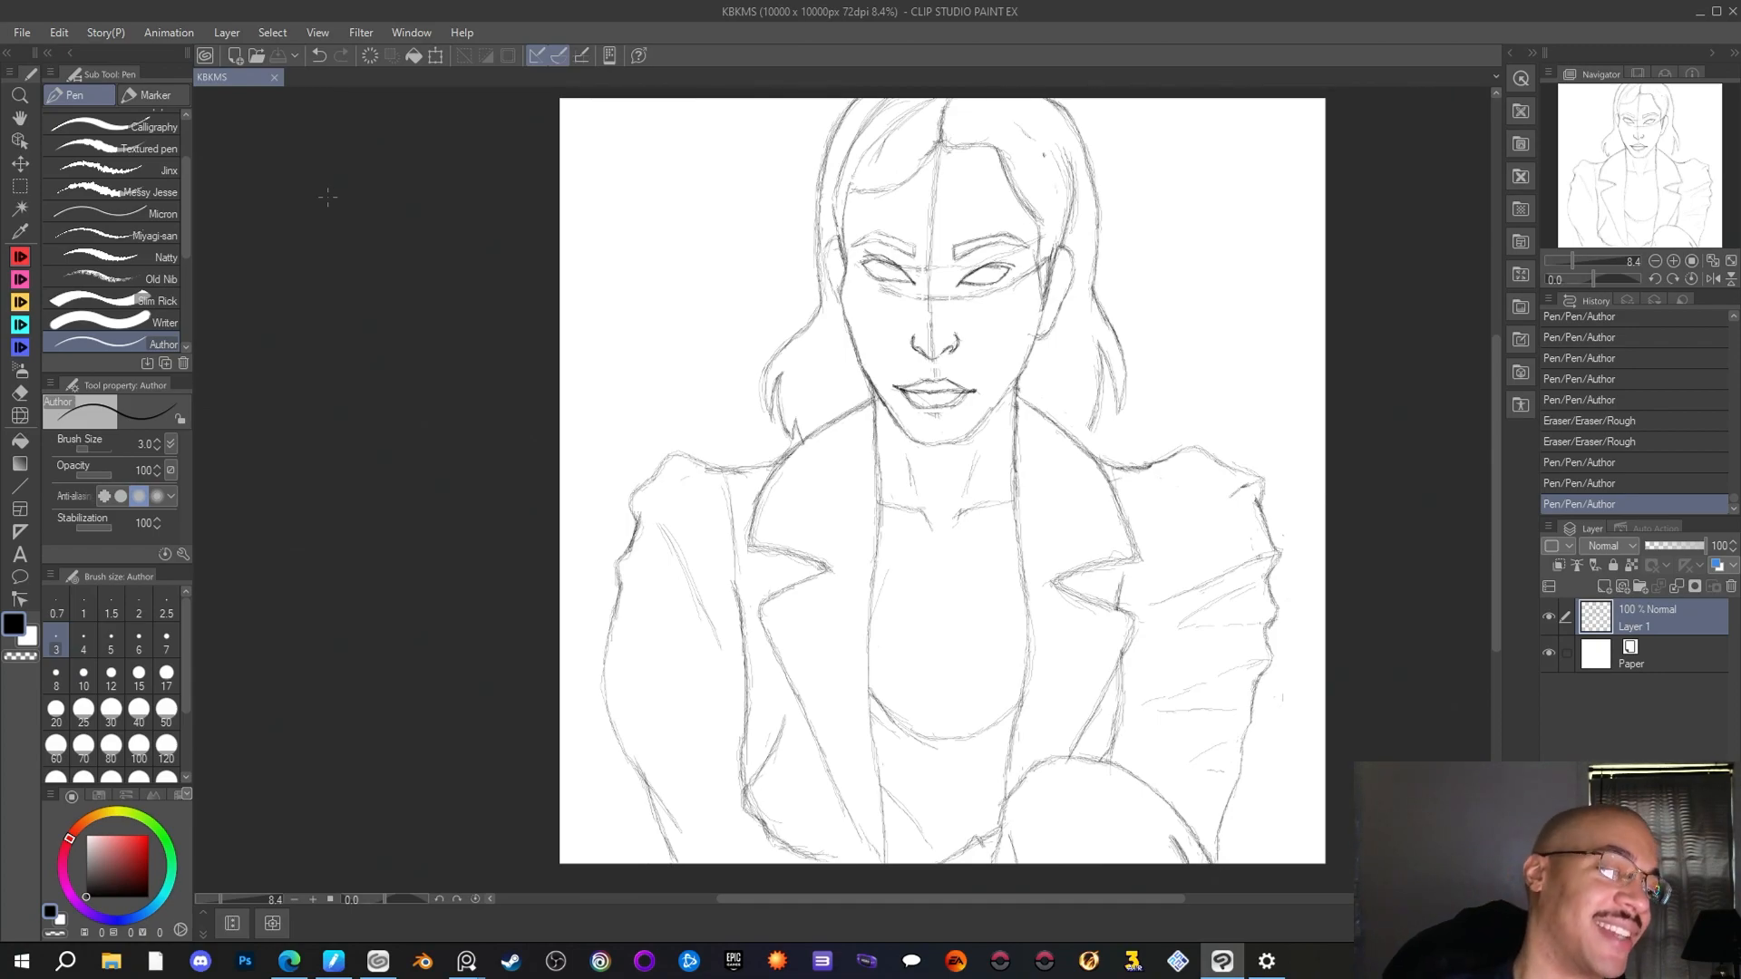
Reinforce the left-hand sleeve outline with short strokes along the shoulder puff and the upper-arm folds
drag(638, 518, 627, 550)
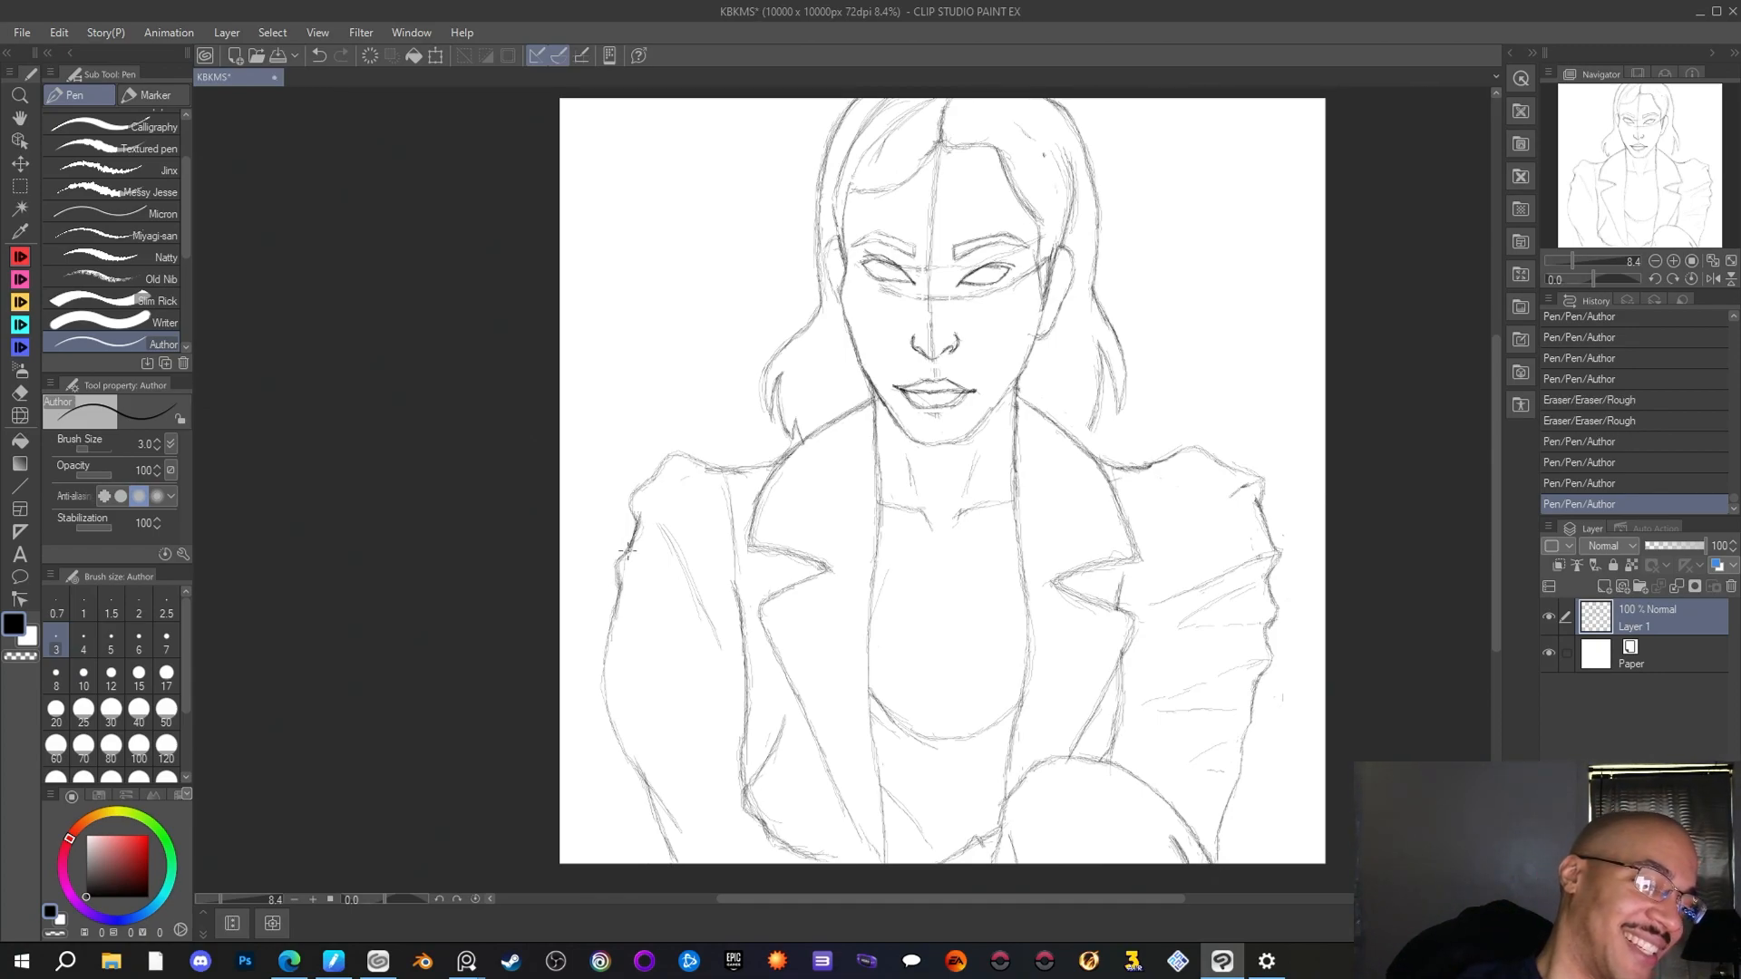
drag(948, 146, 988, 166)
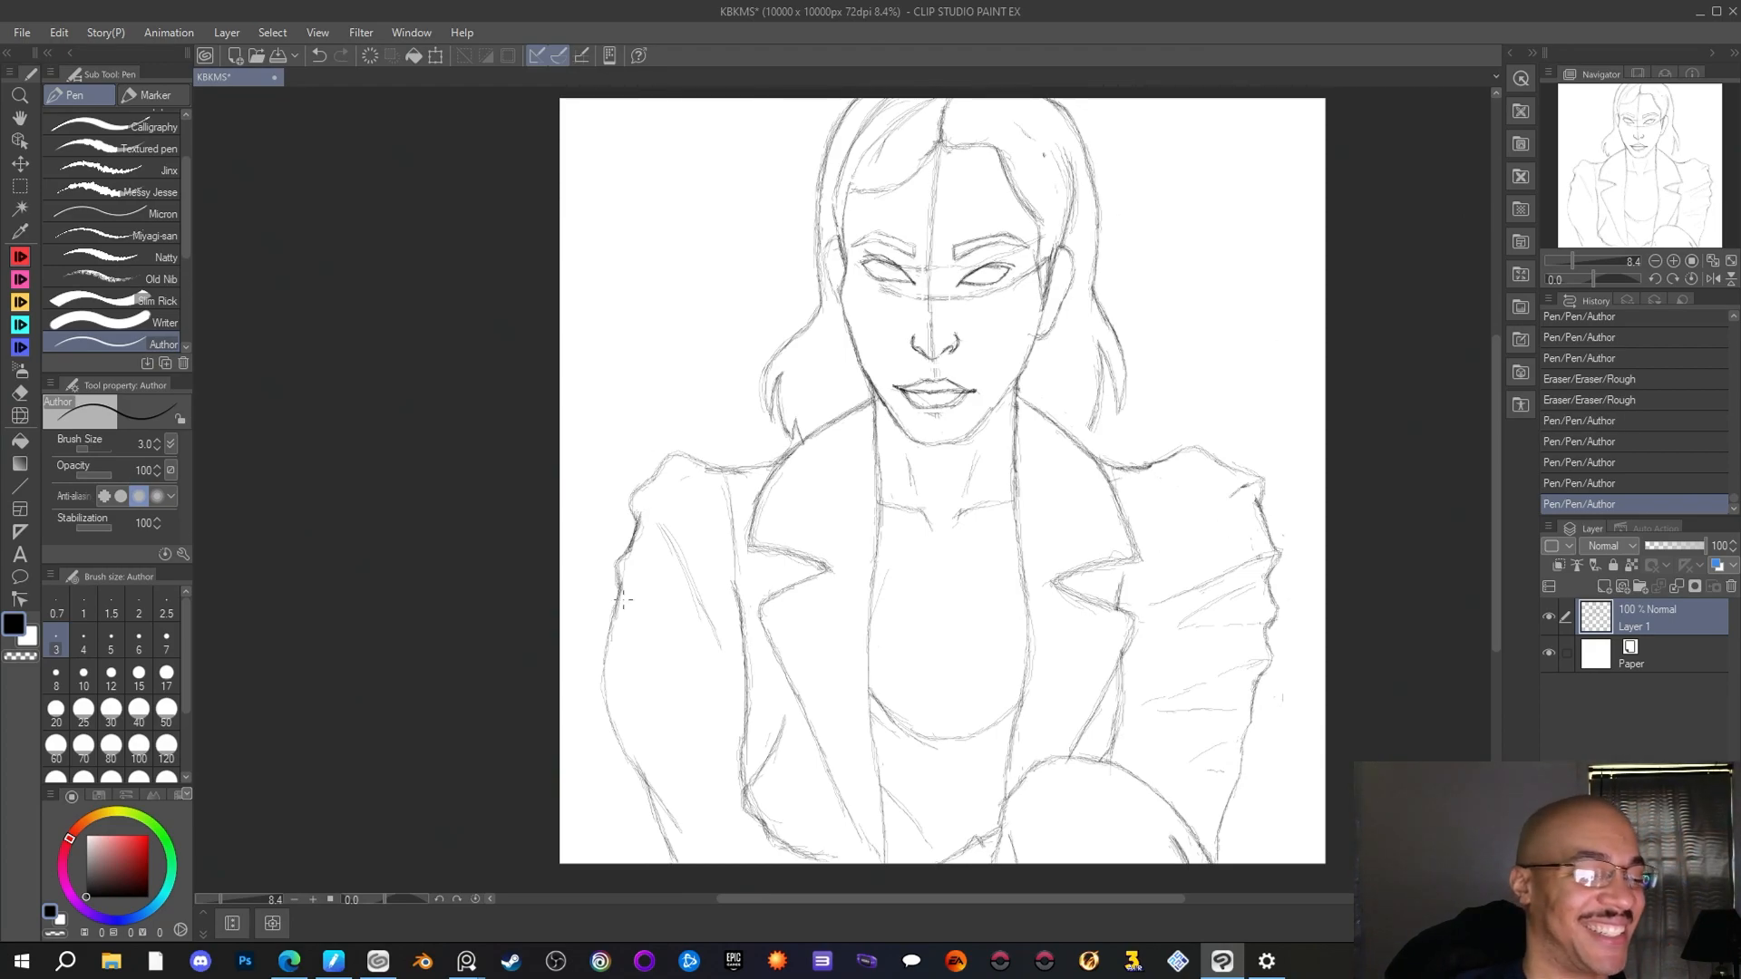
drag(620, 607, 606, 636)
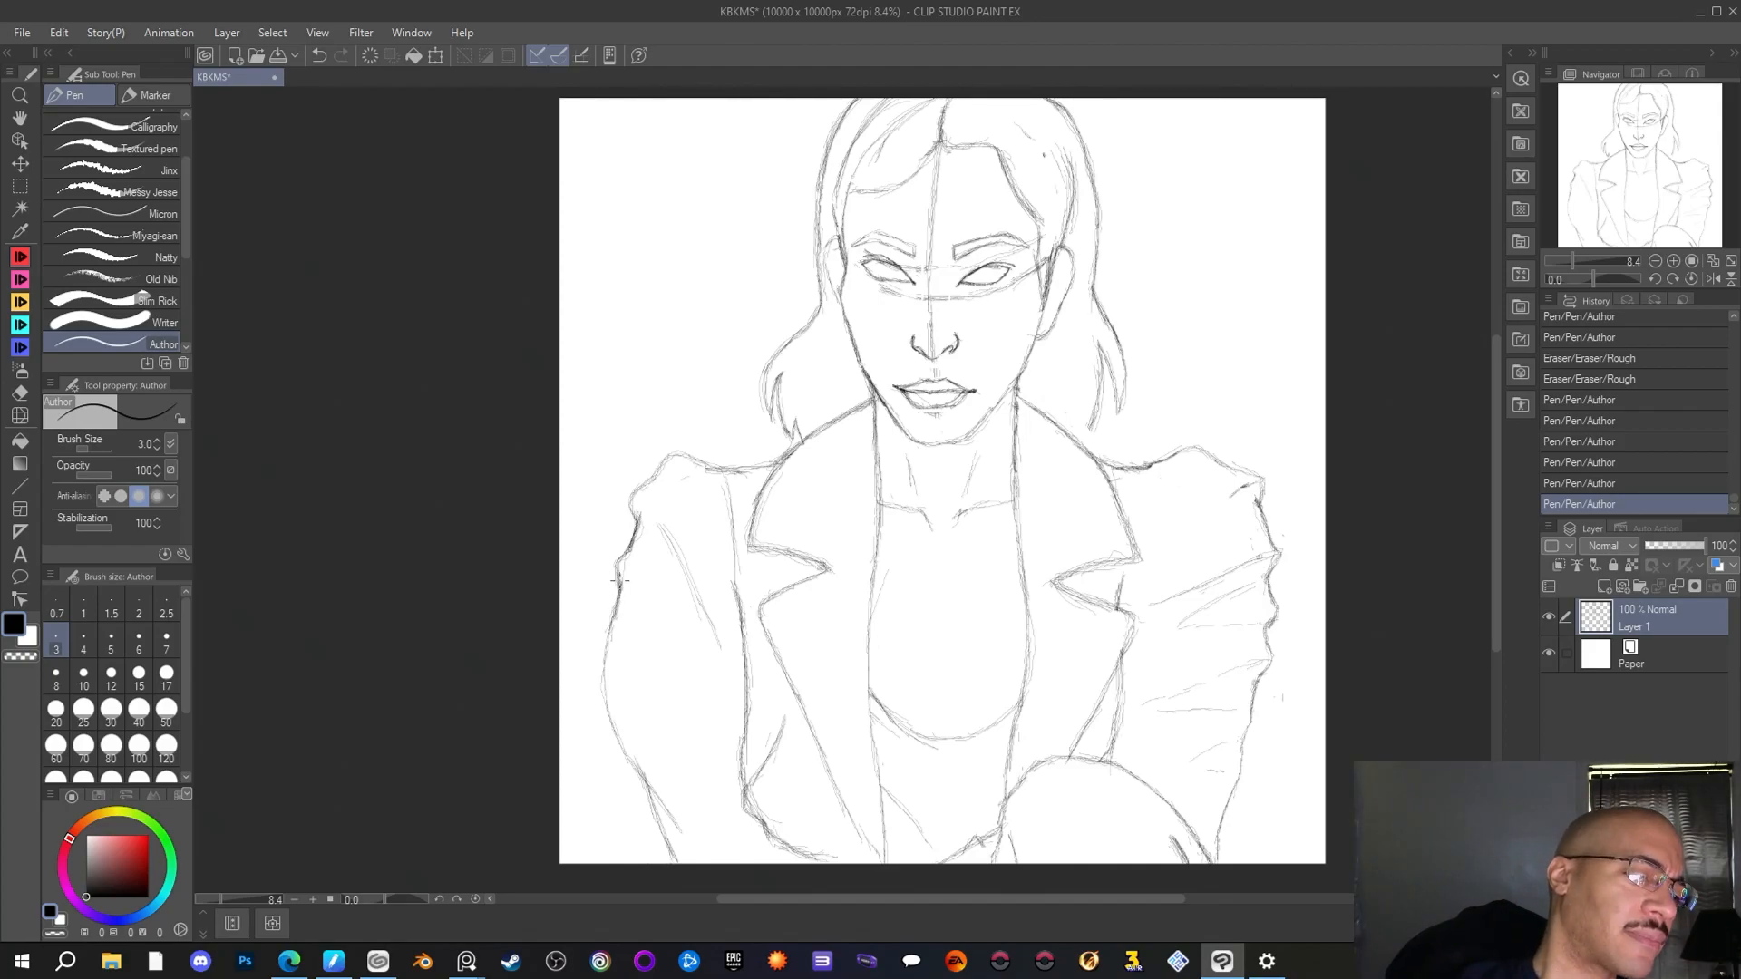
drag(632, 494, 667, 470)
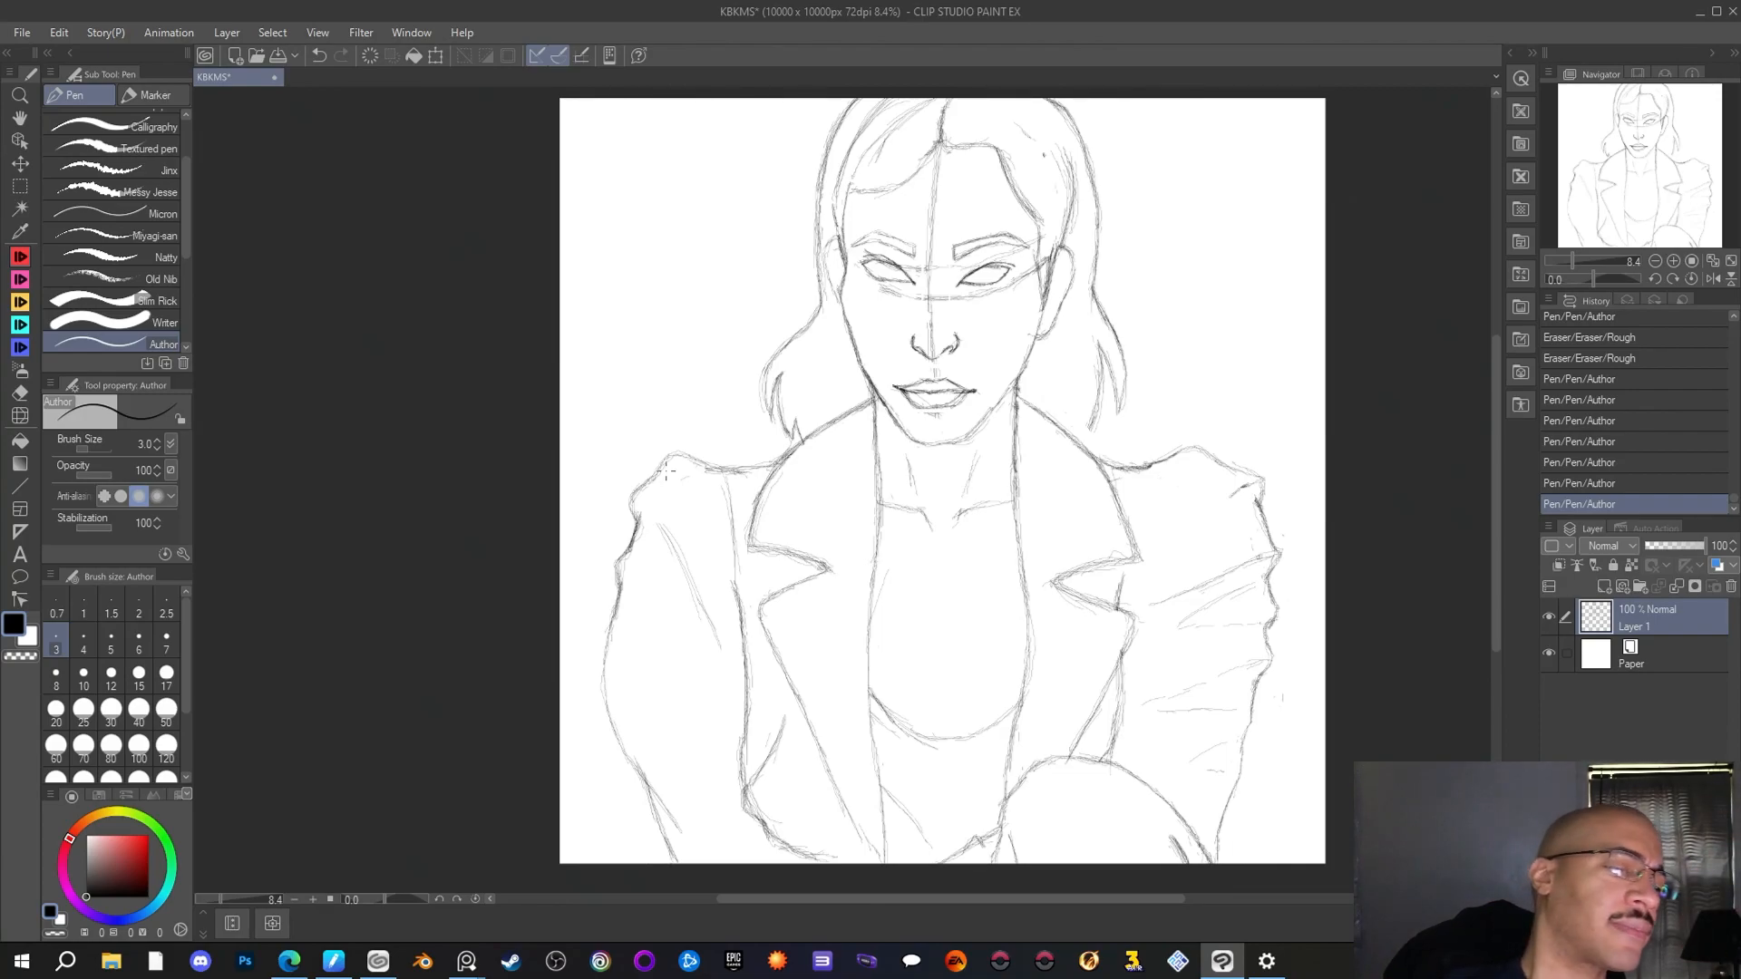
drag(640, 497, 624, 515)
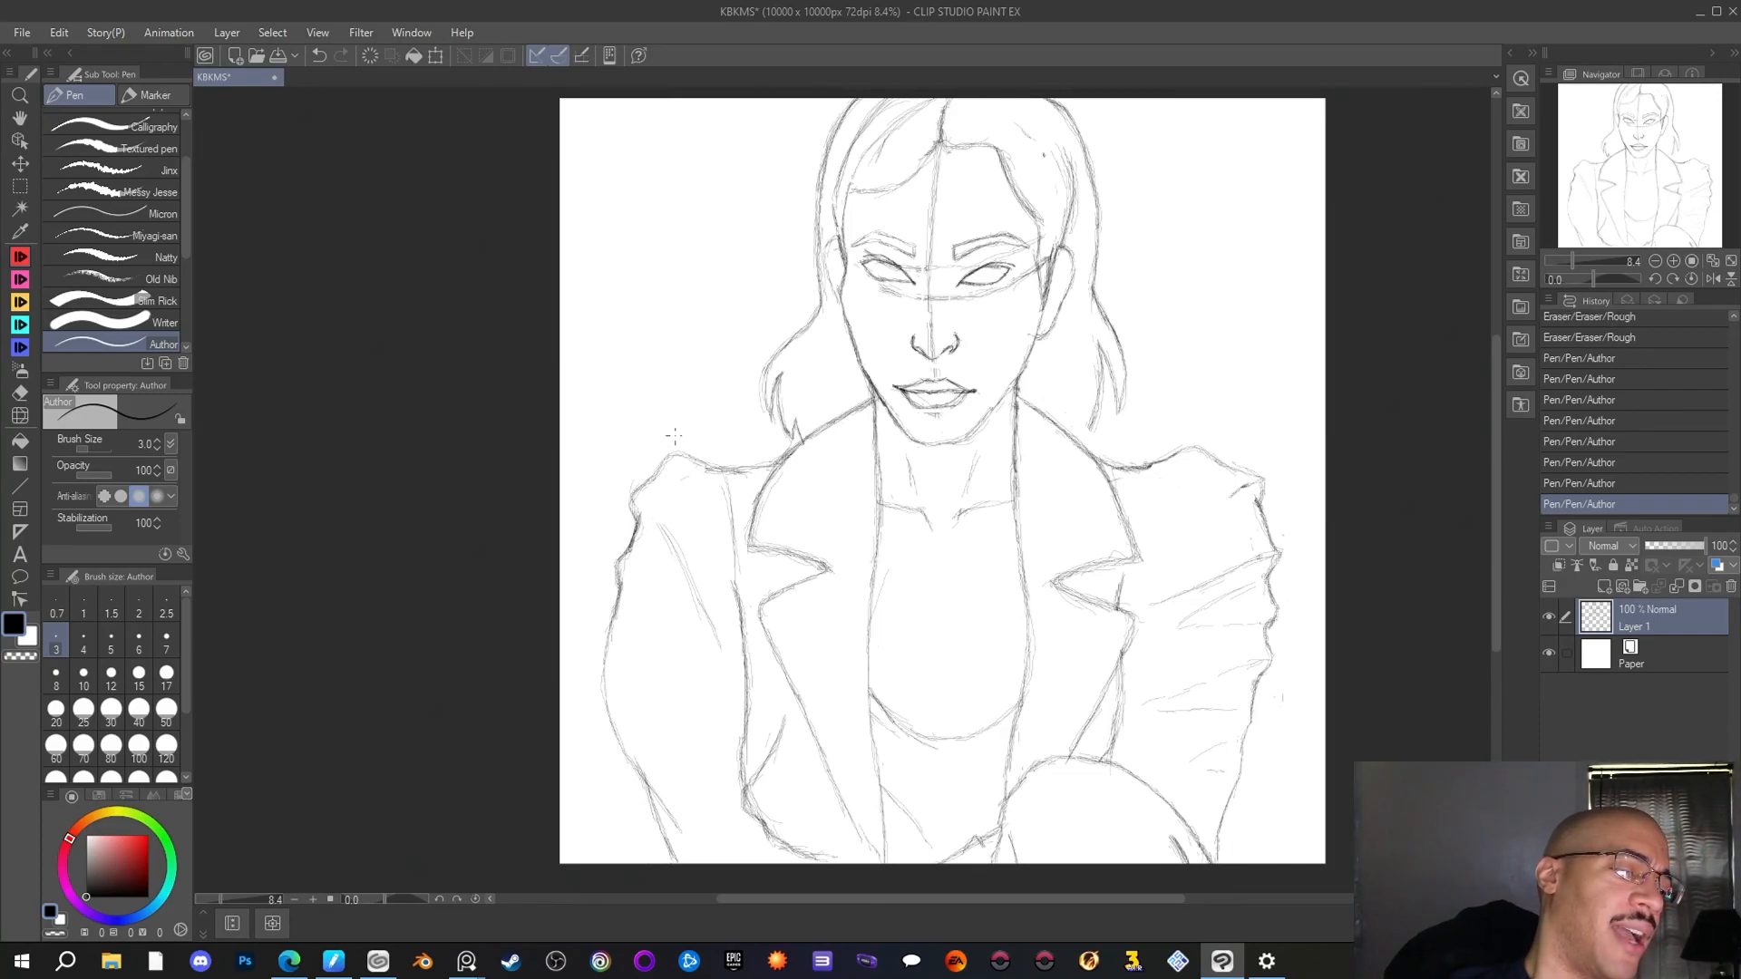
Strengthen the left-hand sleeve outline below the shoulder puff with the Author pen and clean the puff's outer edge with the Rough eraser
drag(619, 588, 601, 626)
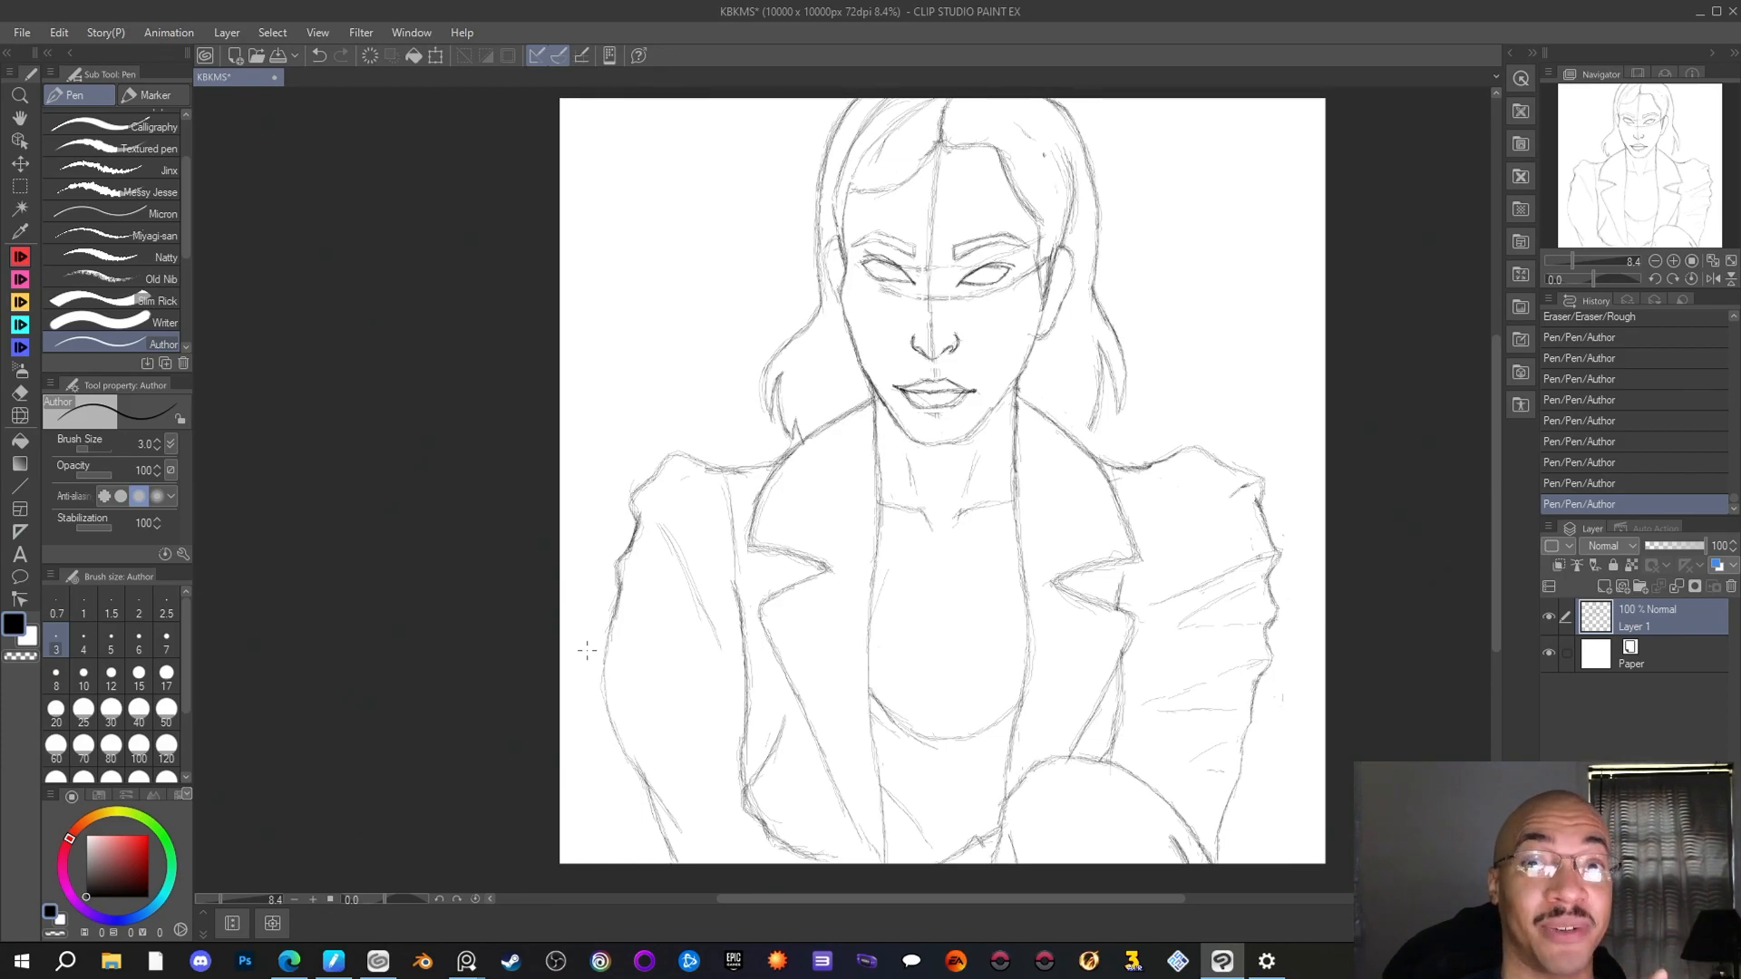
drag(620, 587, 607, 613)
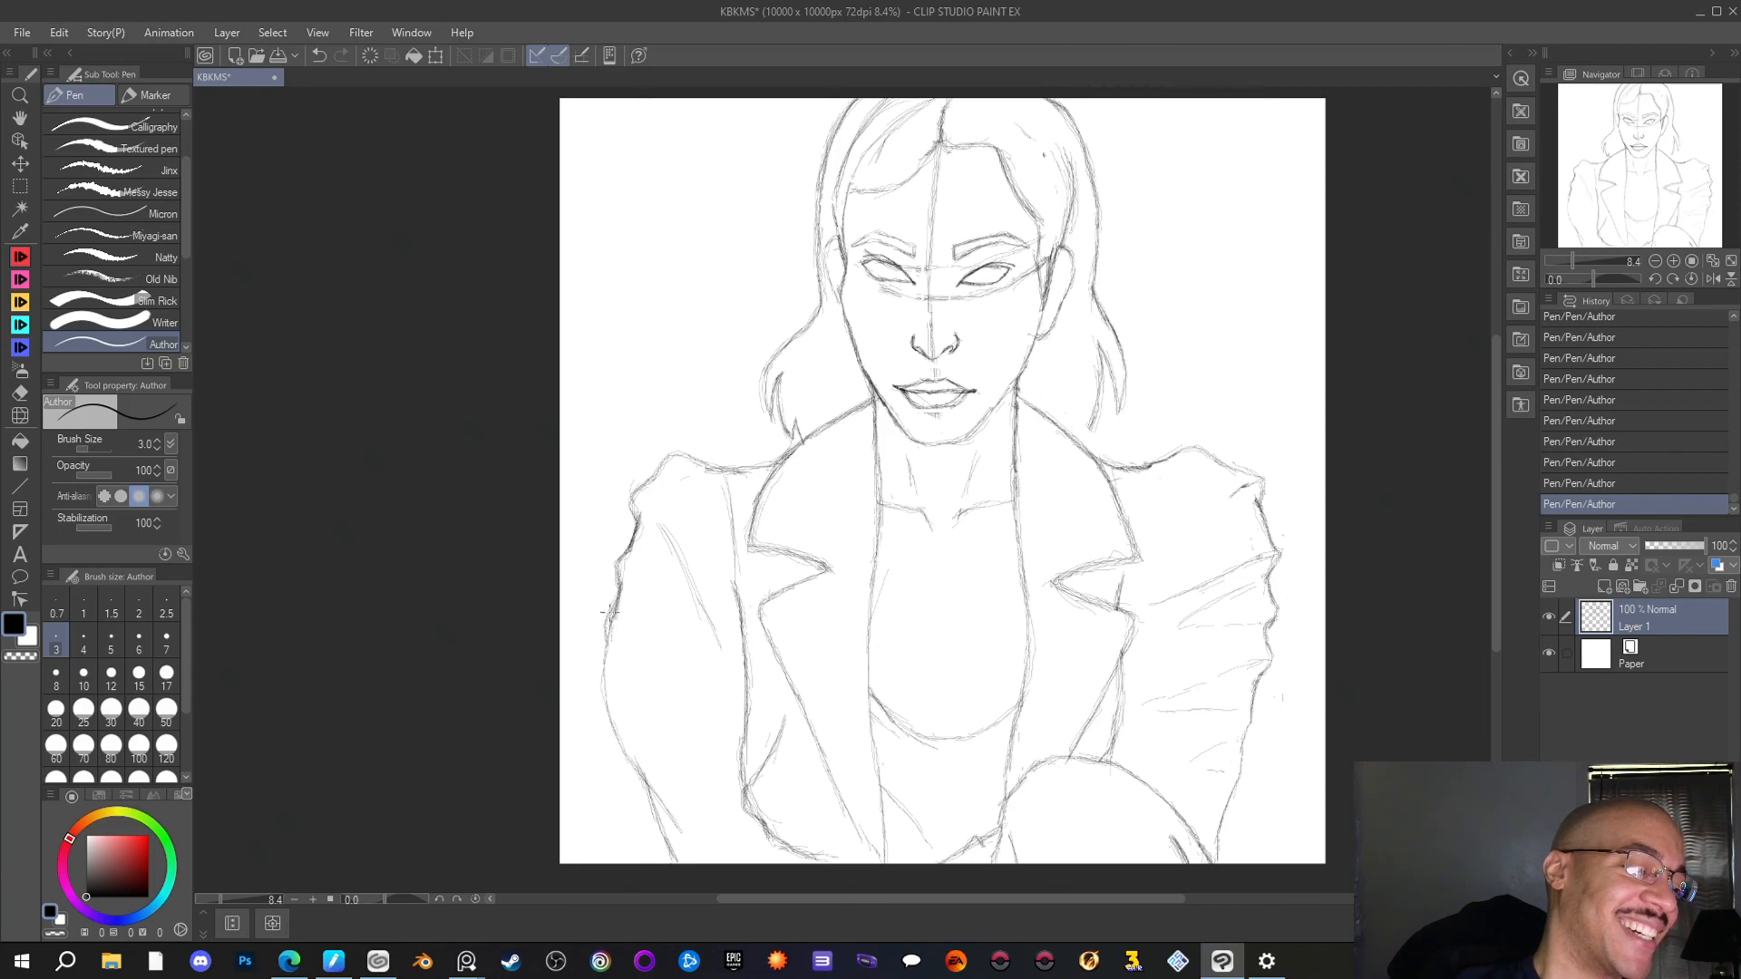
key(e)
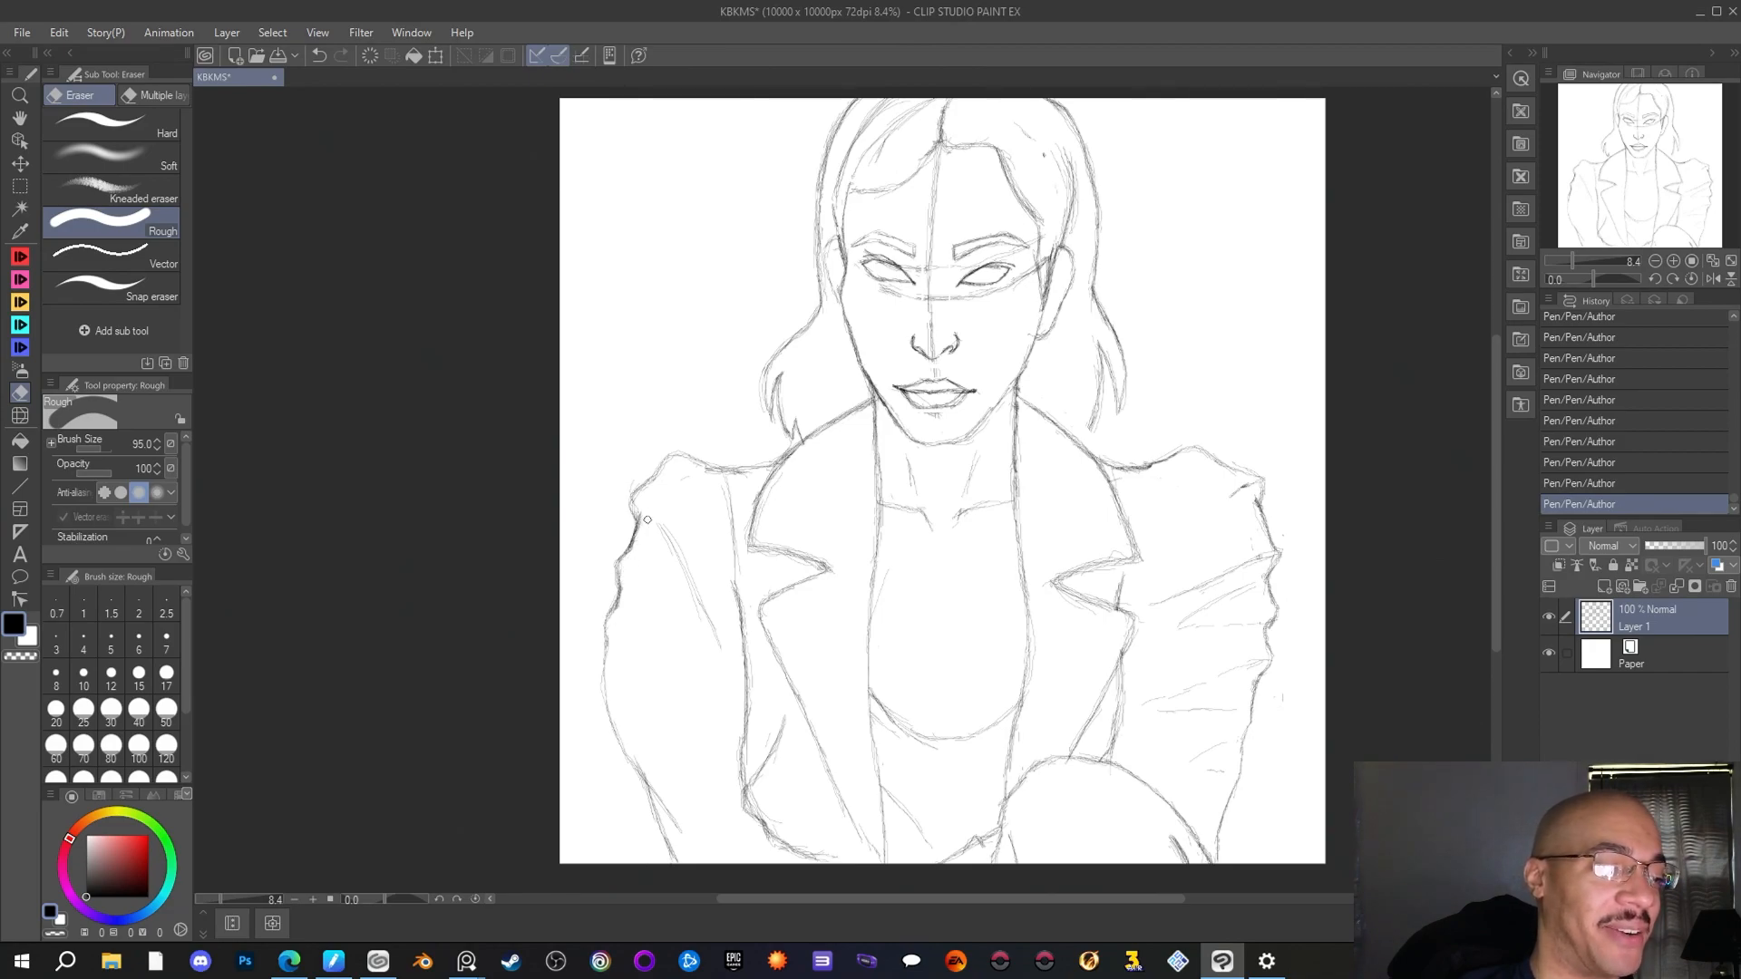
drag(639, 506, 620, 490)
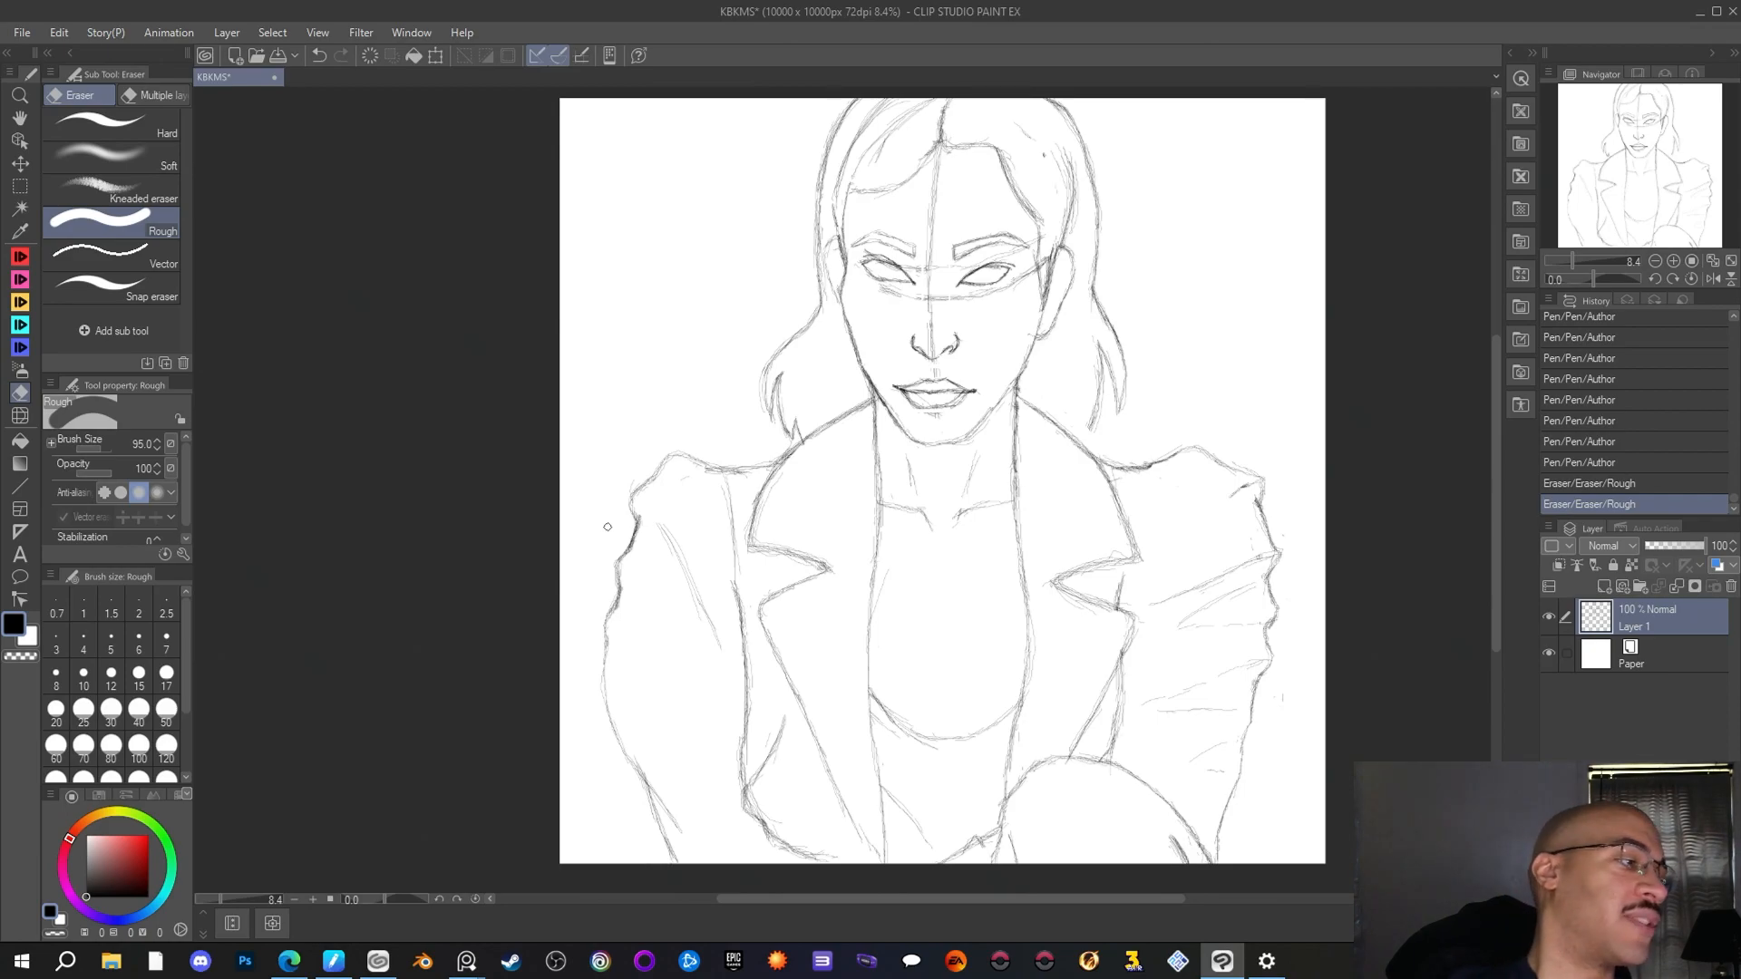
Reinforce both shoulder lines beside the collar and the left-hand hair tips with short Author pen strokes
key(p)
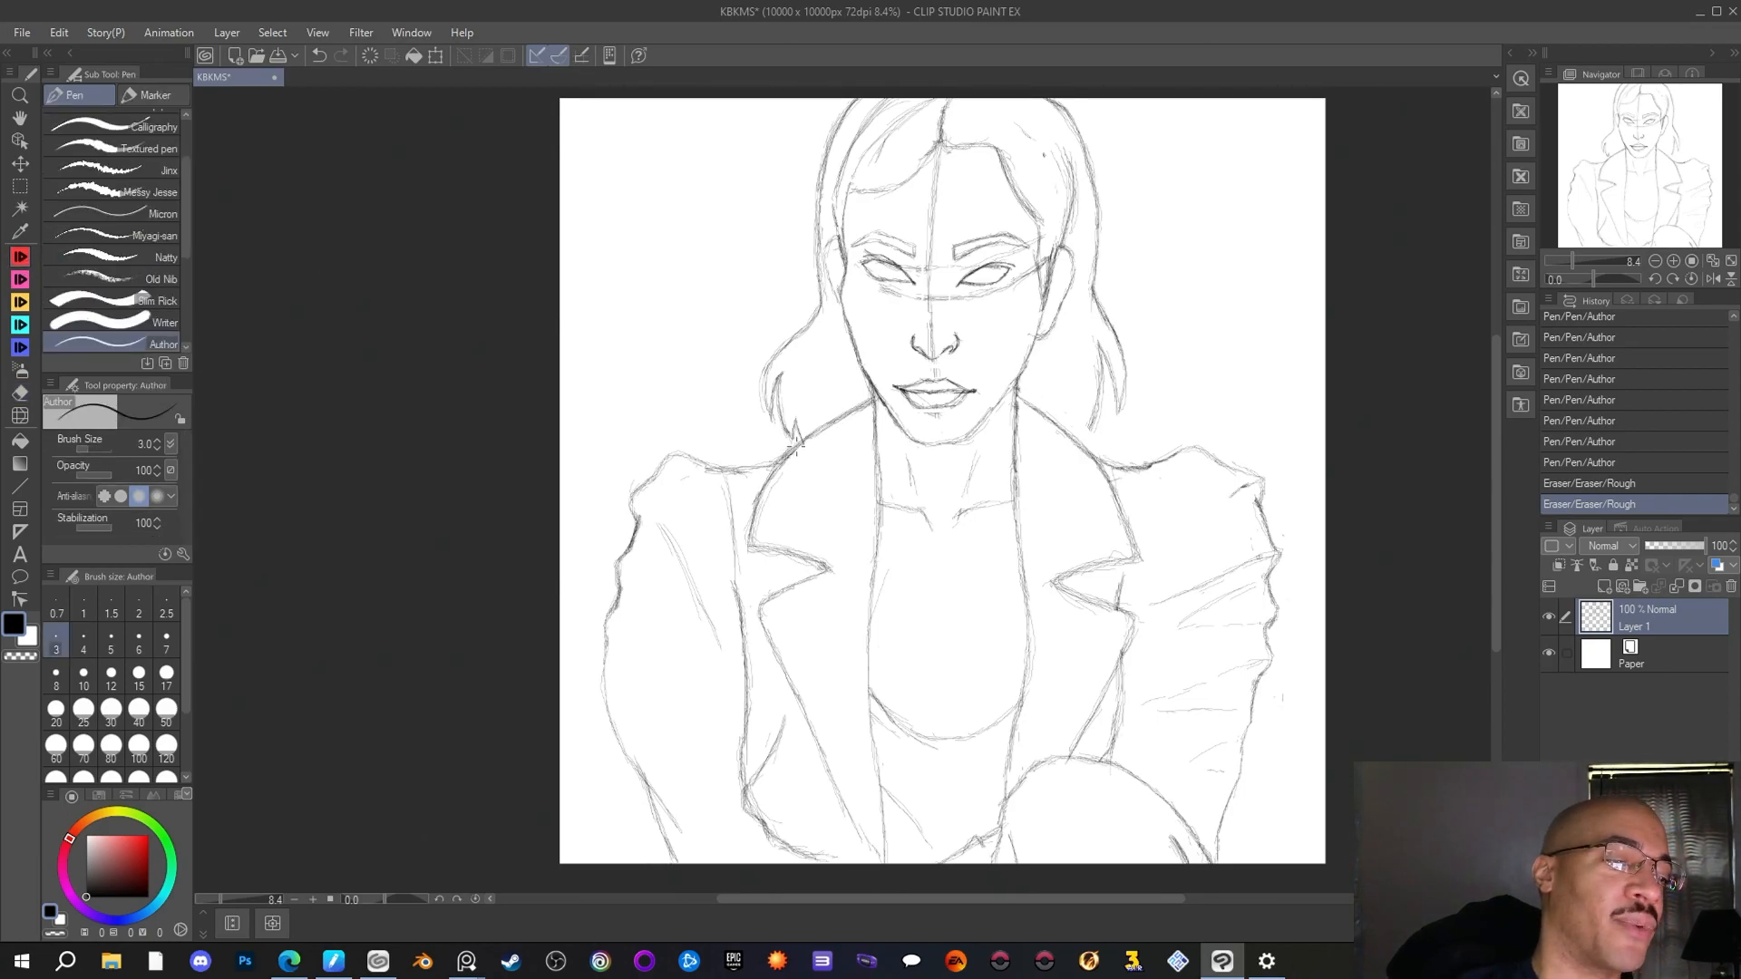
drag(771, 461, 723, 462)
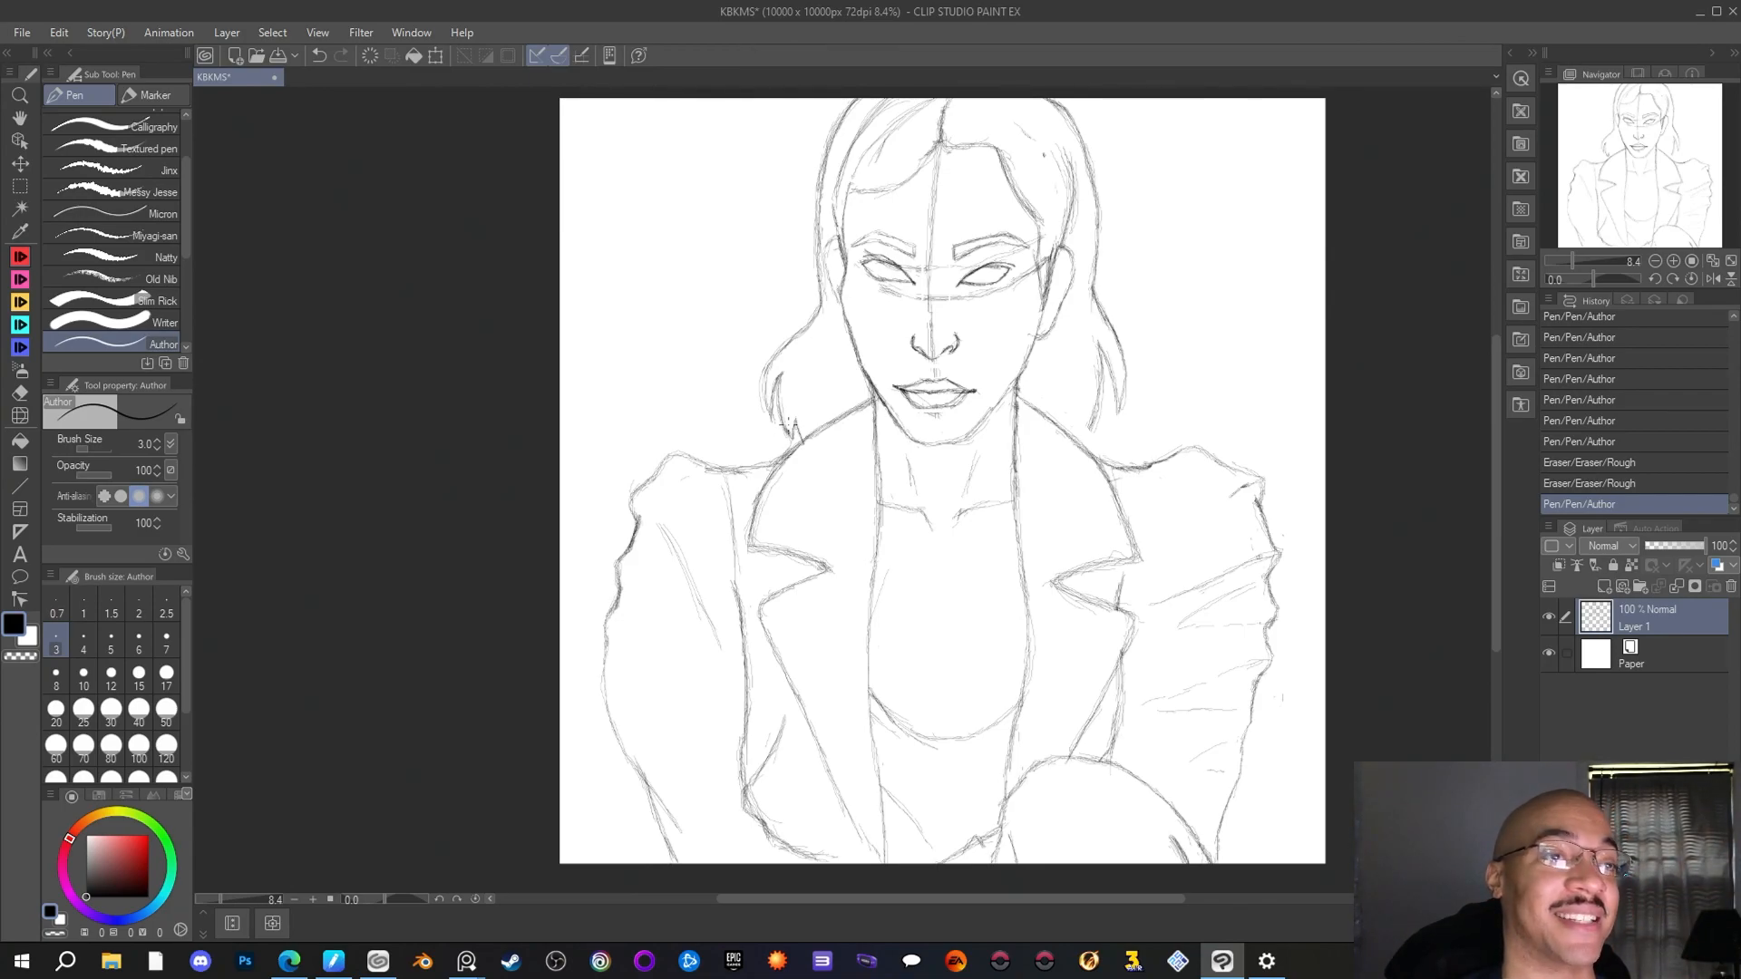
scroll(762, 458, down, 2)
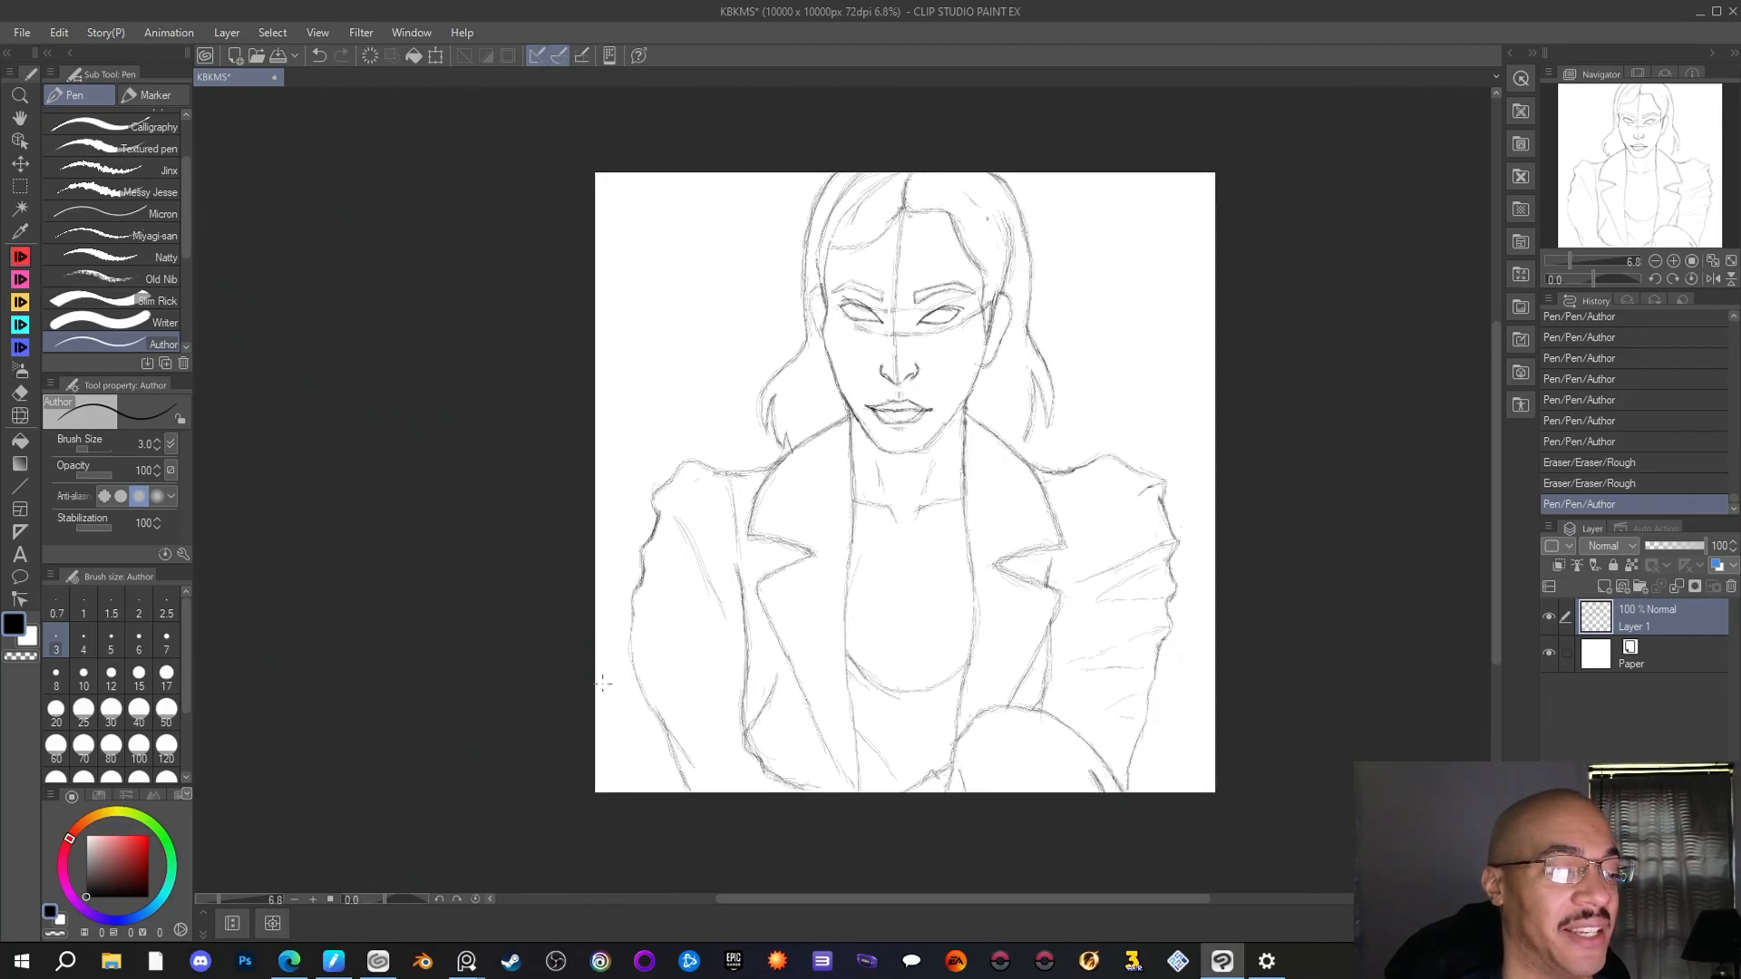
scroll(602, 683, up, 2)
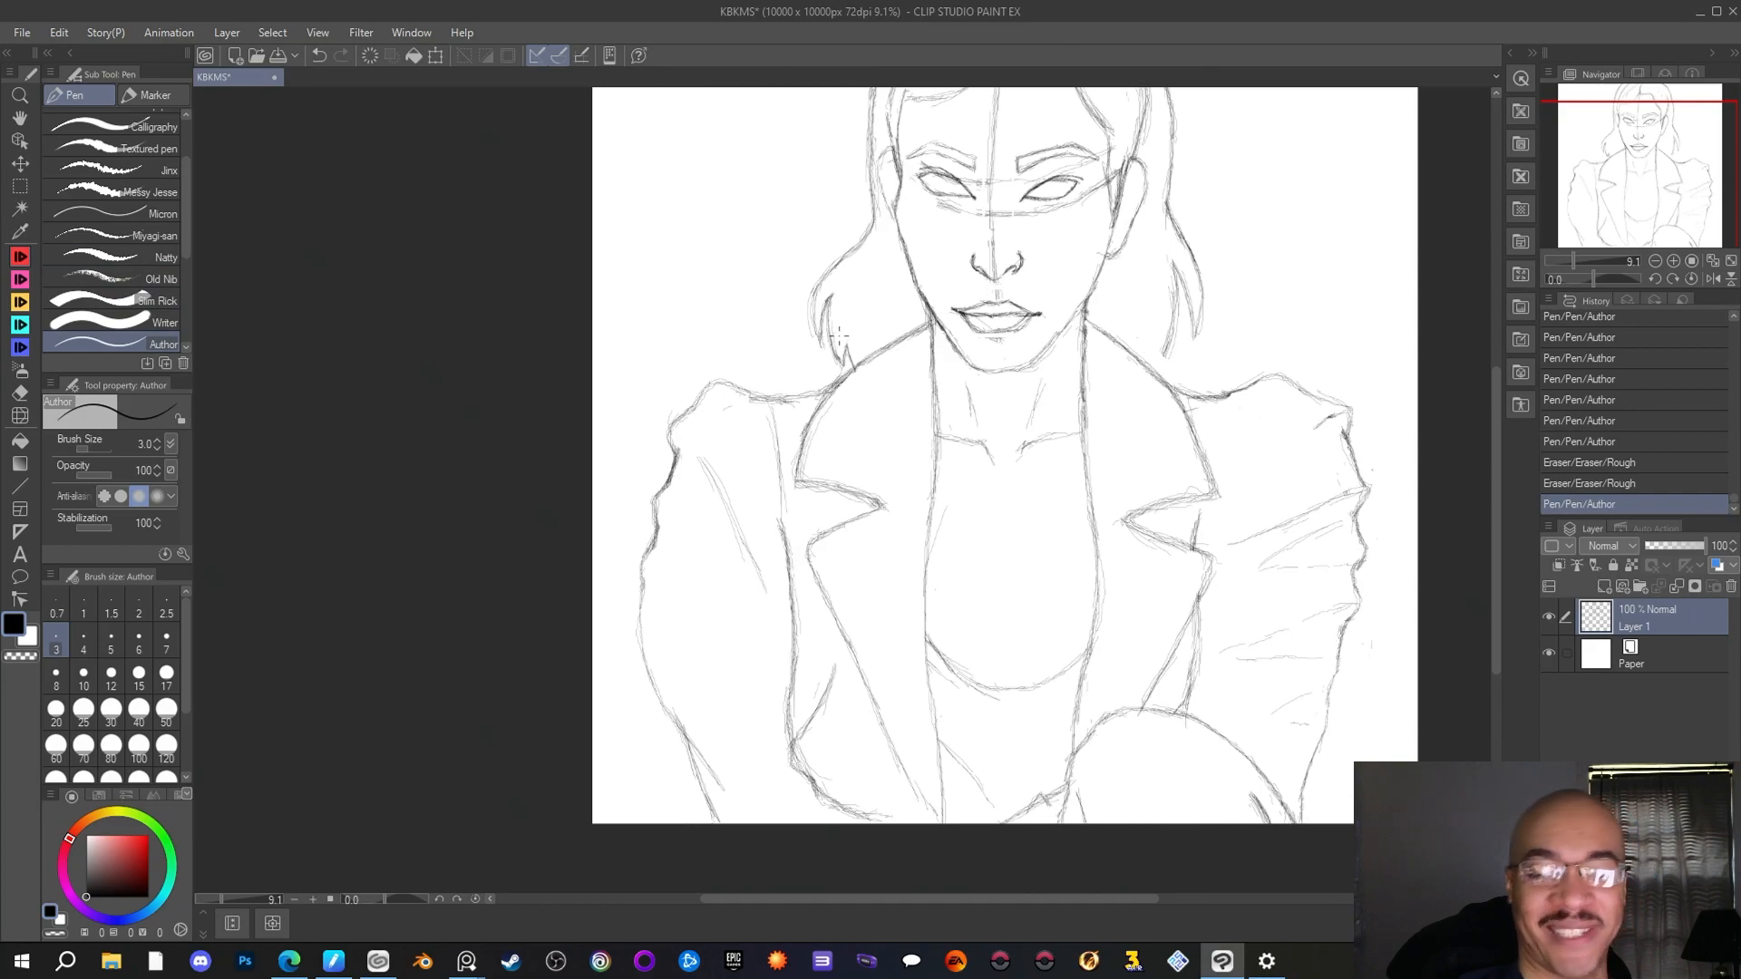
drag(847, 373, 837, 382)
drag(859, 365, 841, 378)
drag(1220, 392, 1176, 370)
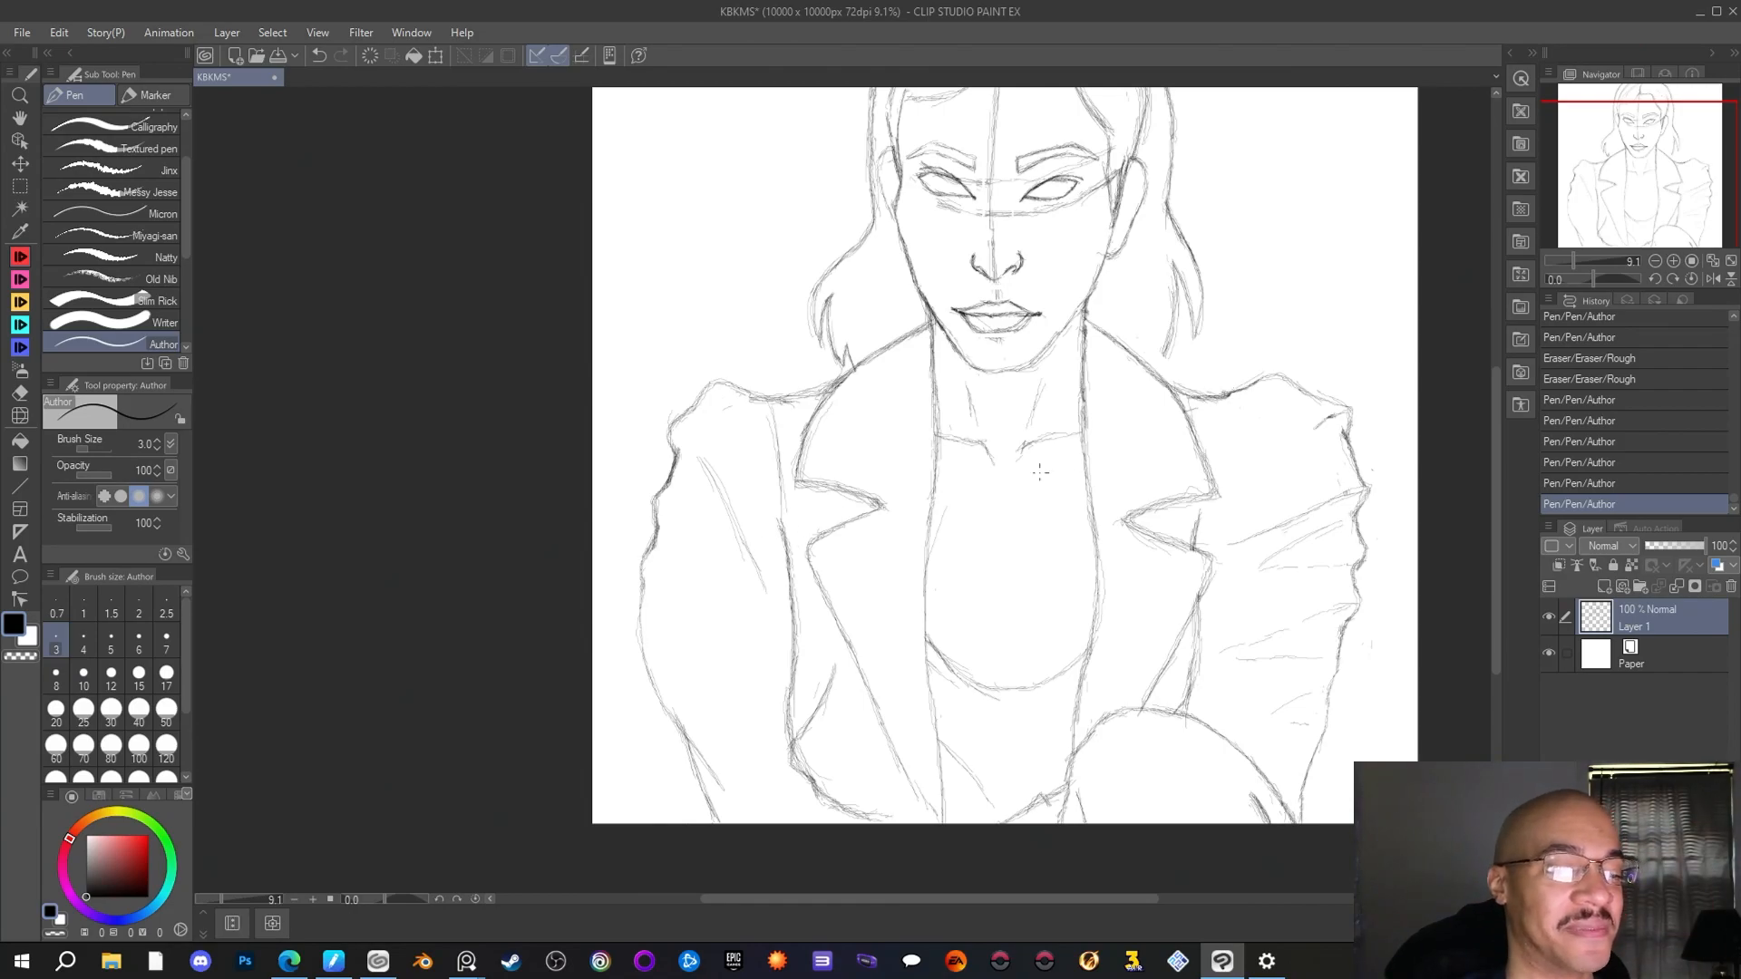
Add a long, light fold line down the left-hand upper sleeve, outside the existing fold line
scroll(780, 562, down, 3)
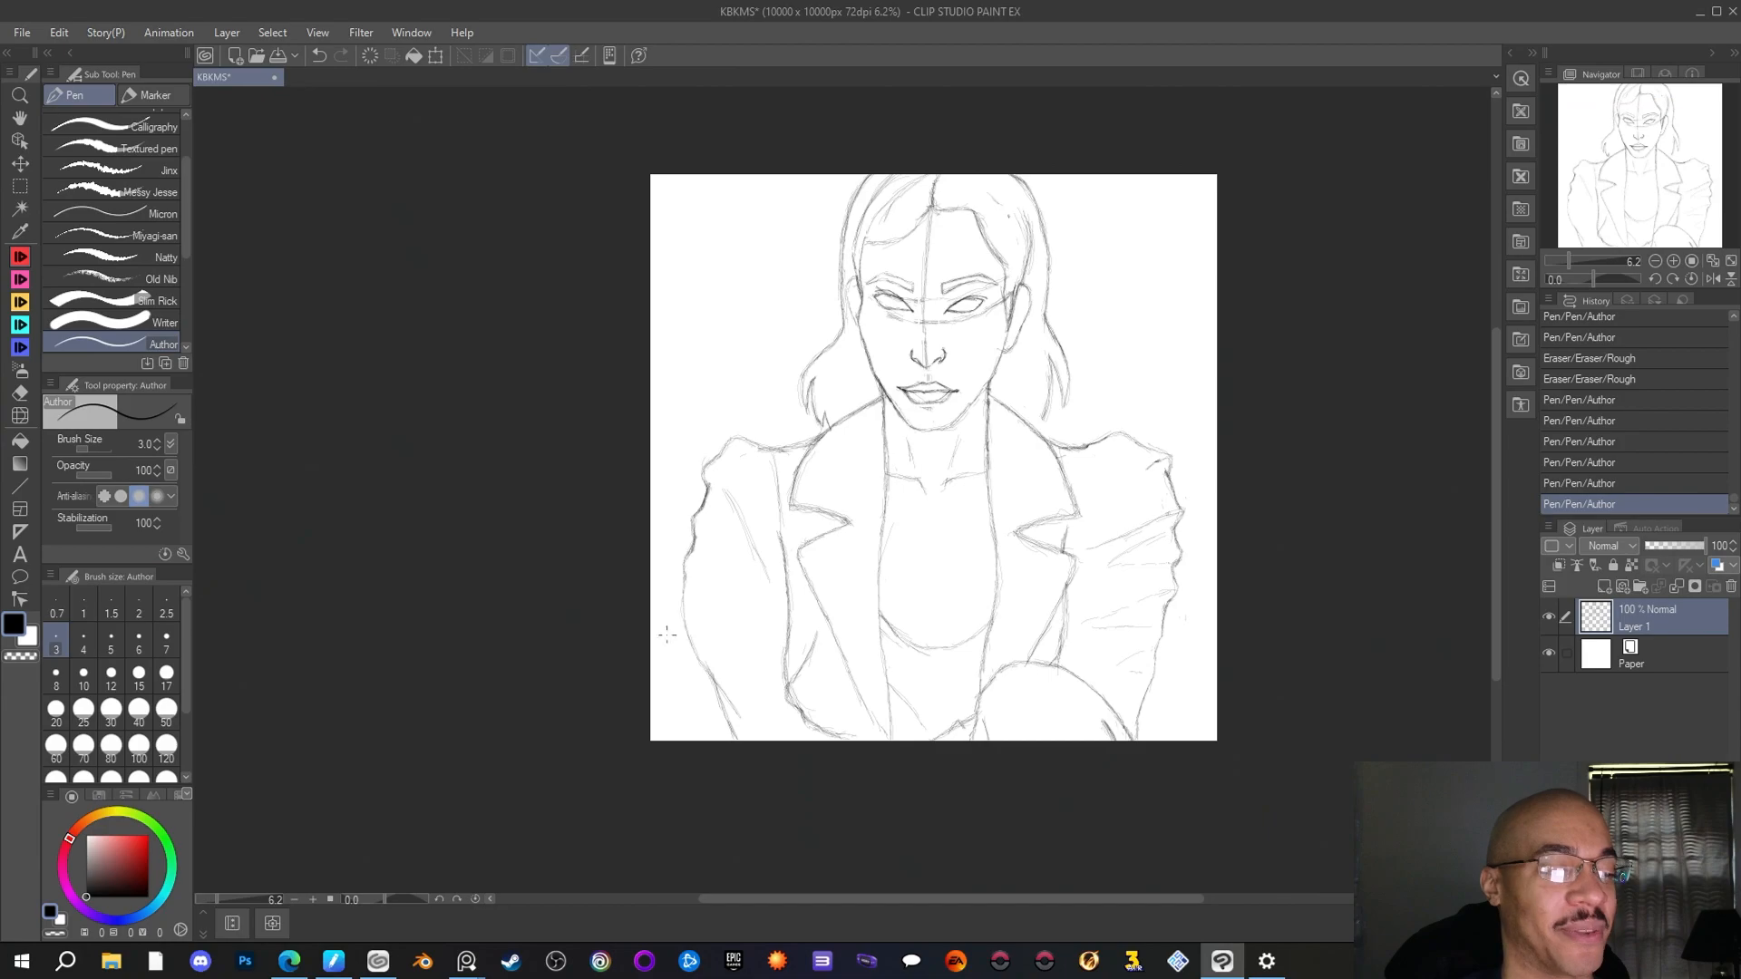
scroll(627, 703, up, 2)
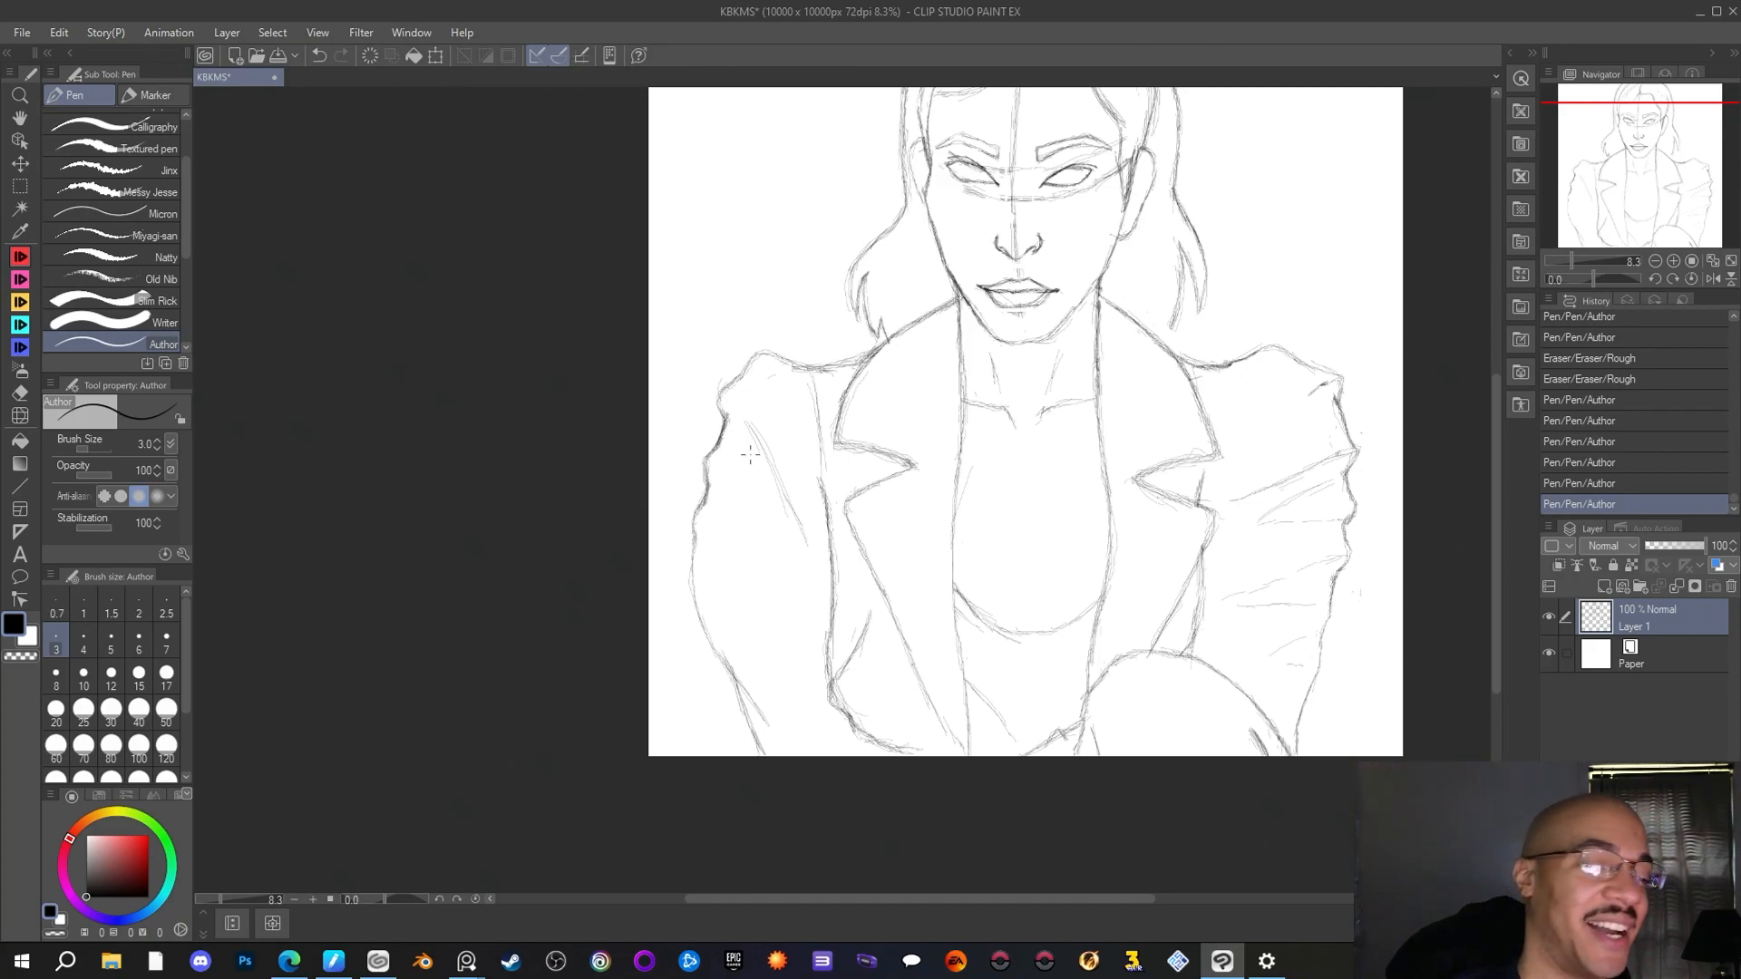
drag(741, 450, 765, 564)
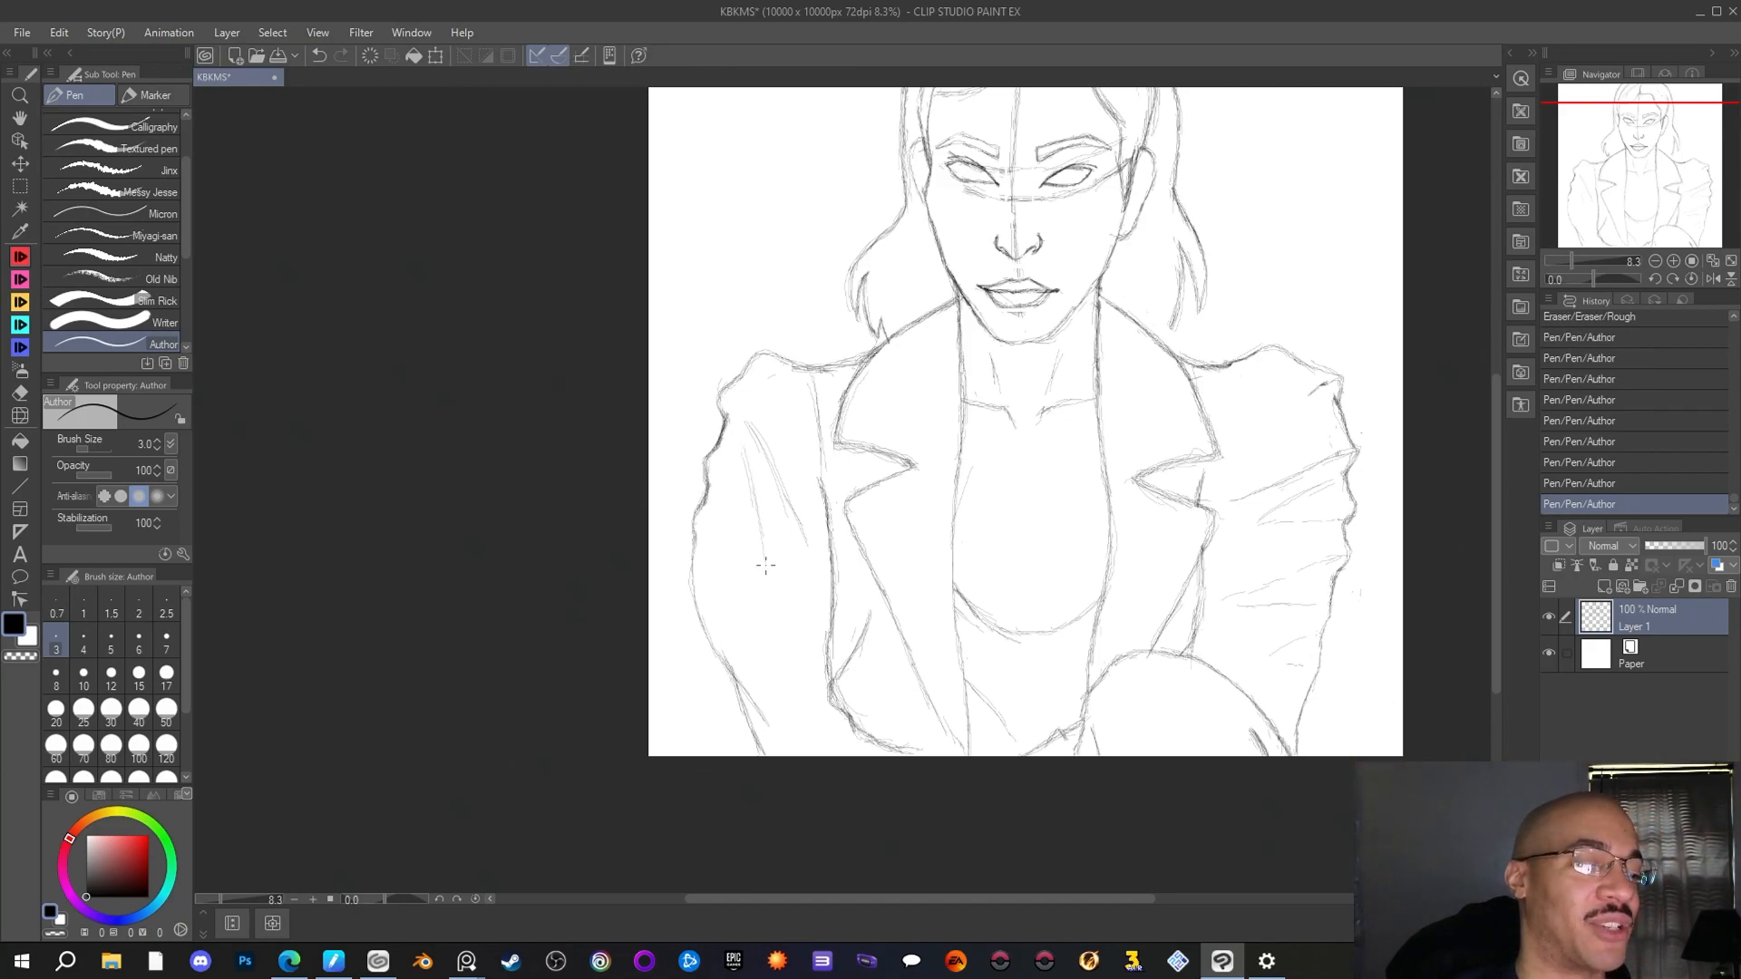
drag(743, 453, 756, 506)
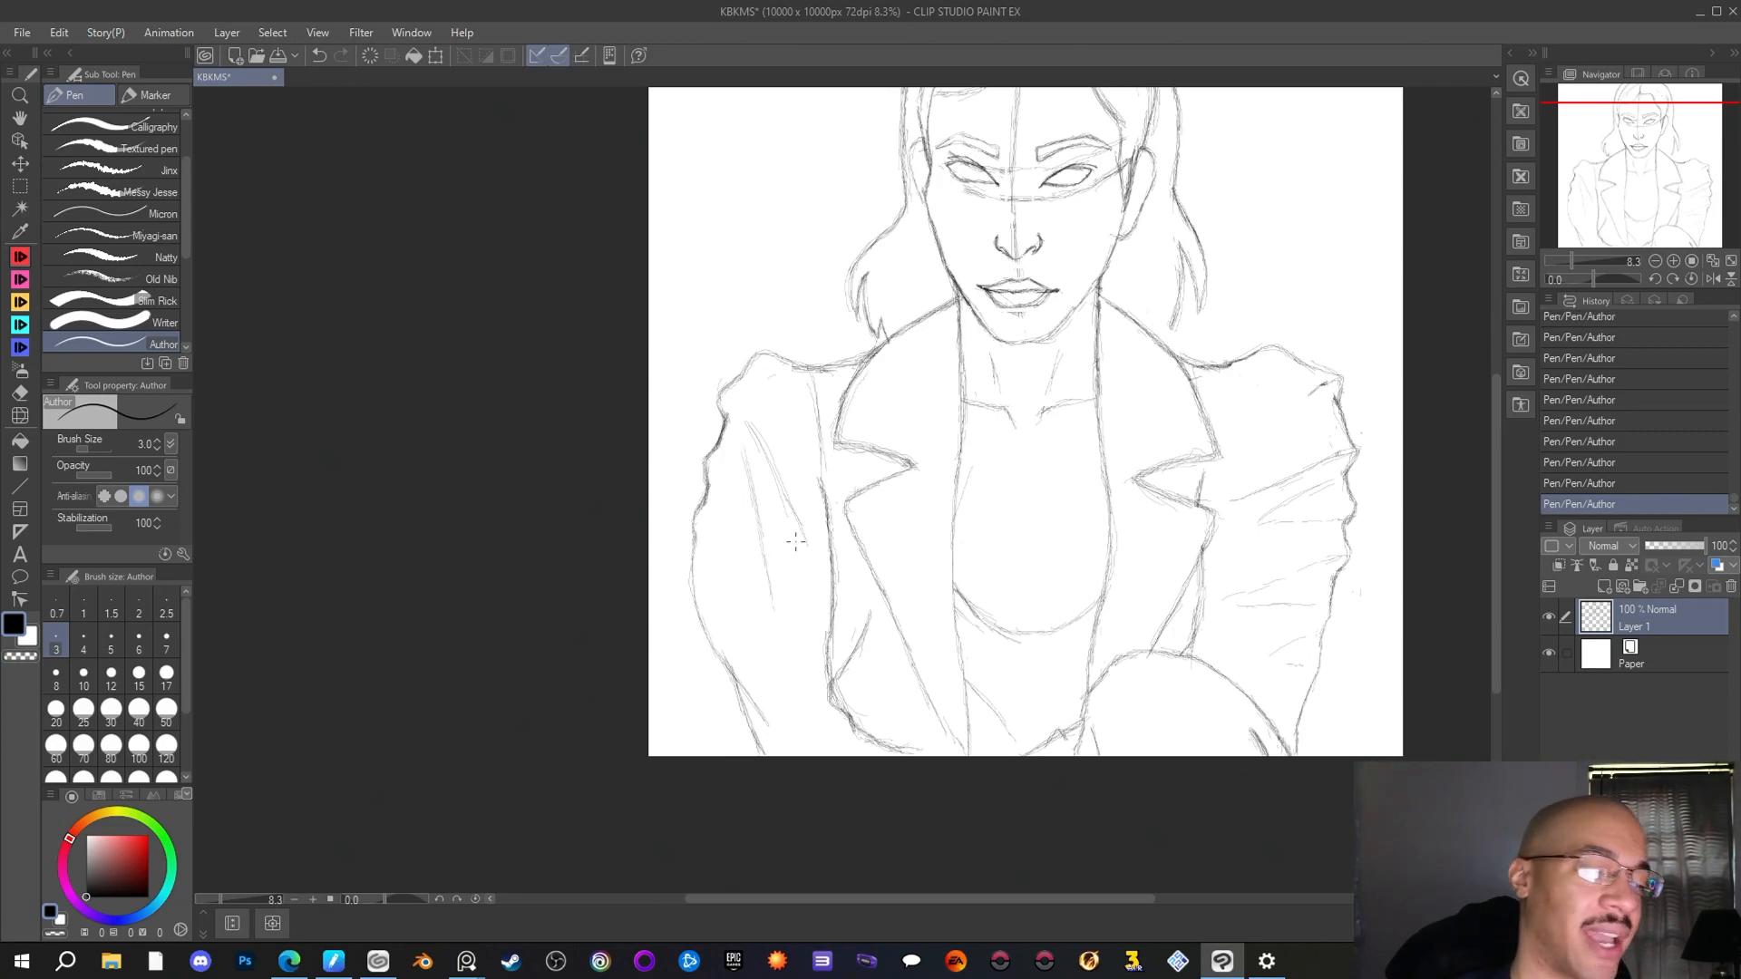
Draw a short, narrow cleavage line rising from the middle of the scoop neckline
scroll(860, 492, down, 2)
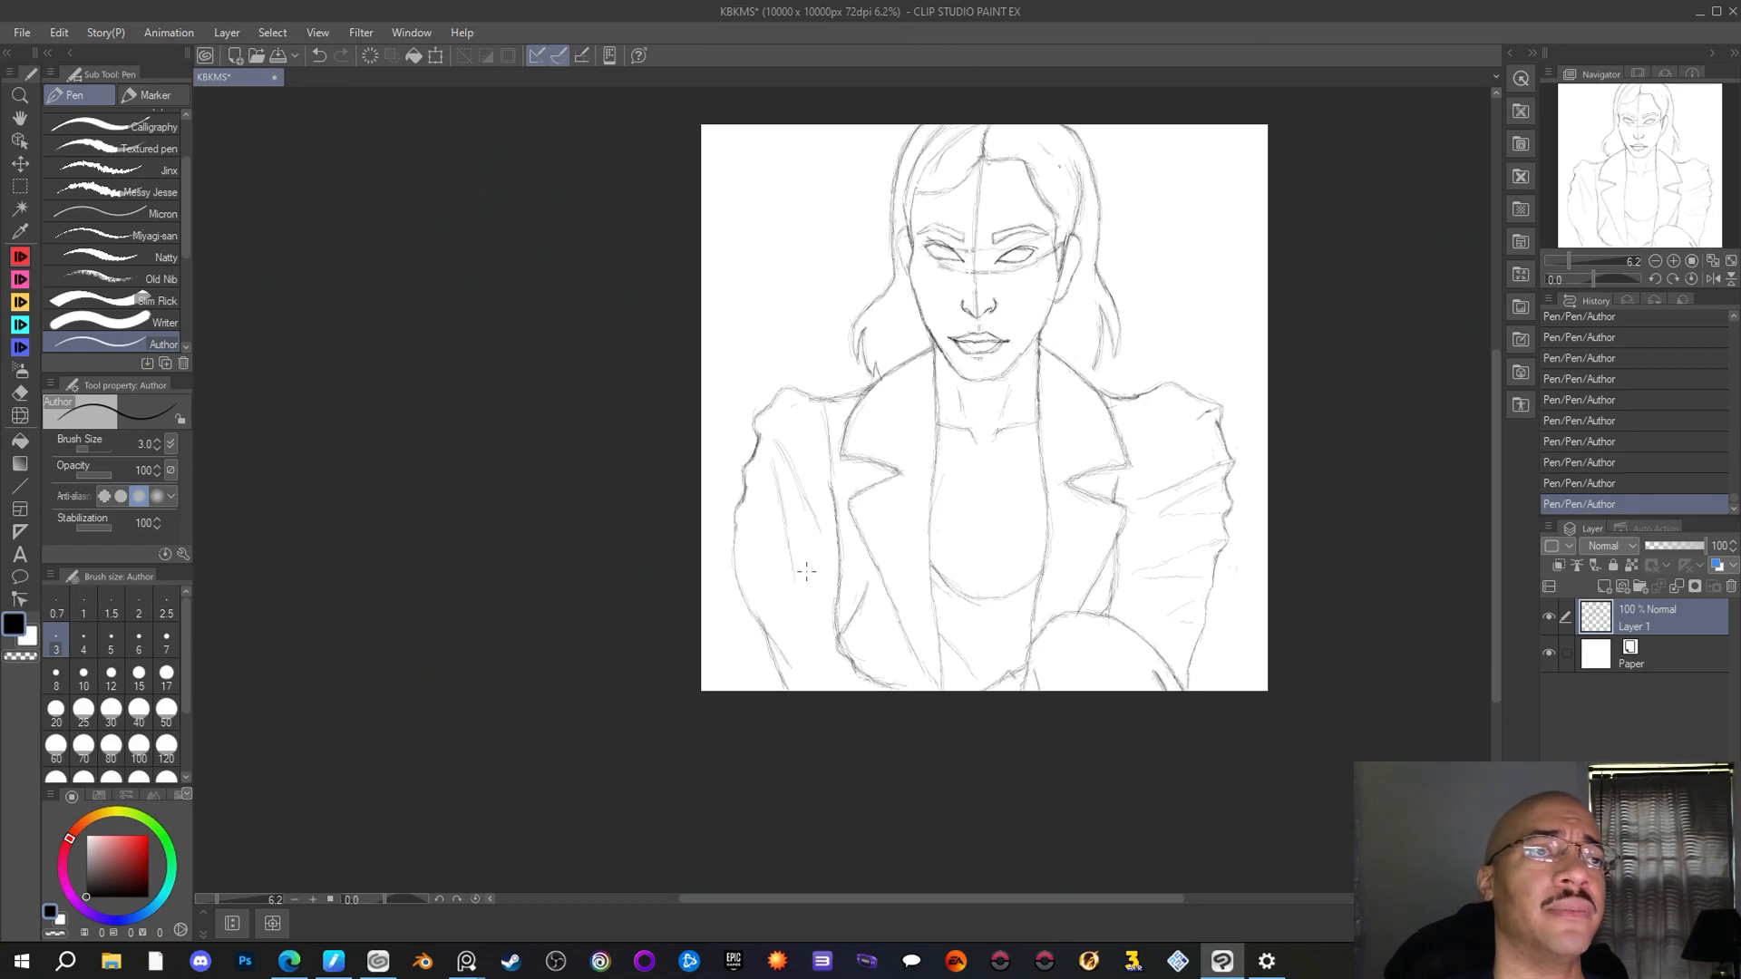
scroll(883, 553, up, 1)
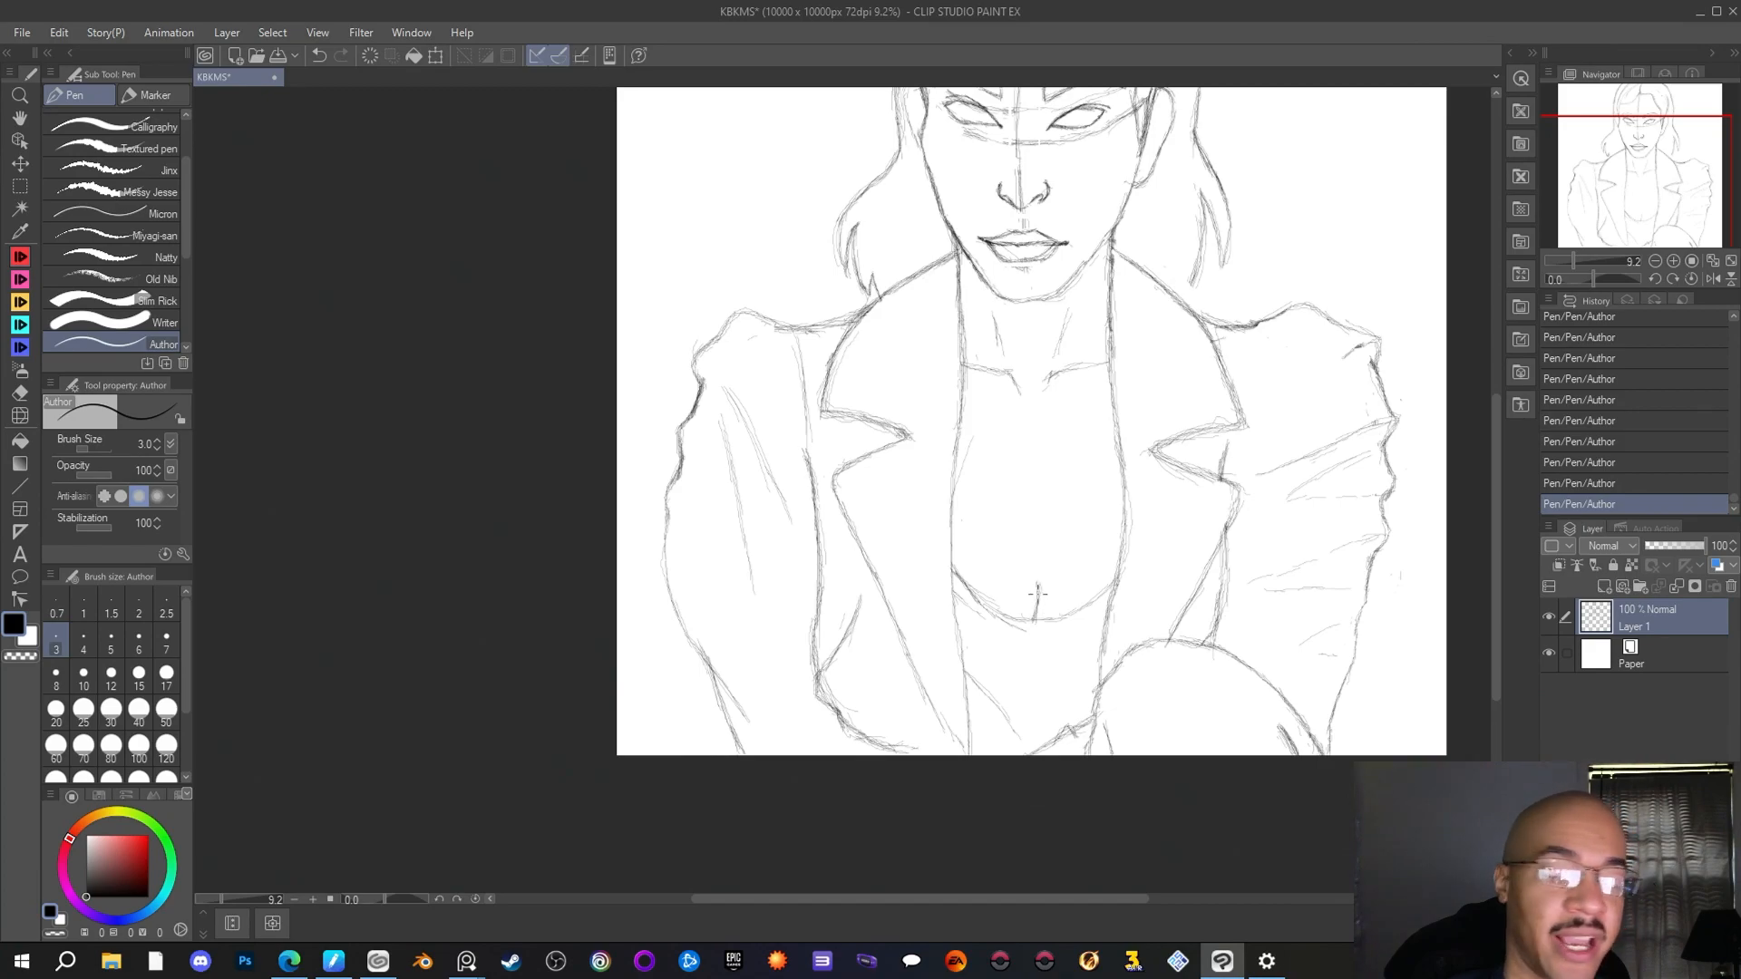
drag(1039, 580, 1040, 617)
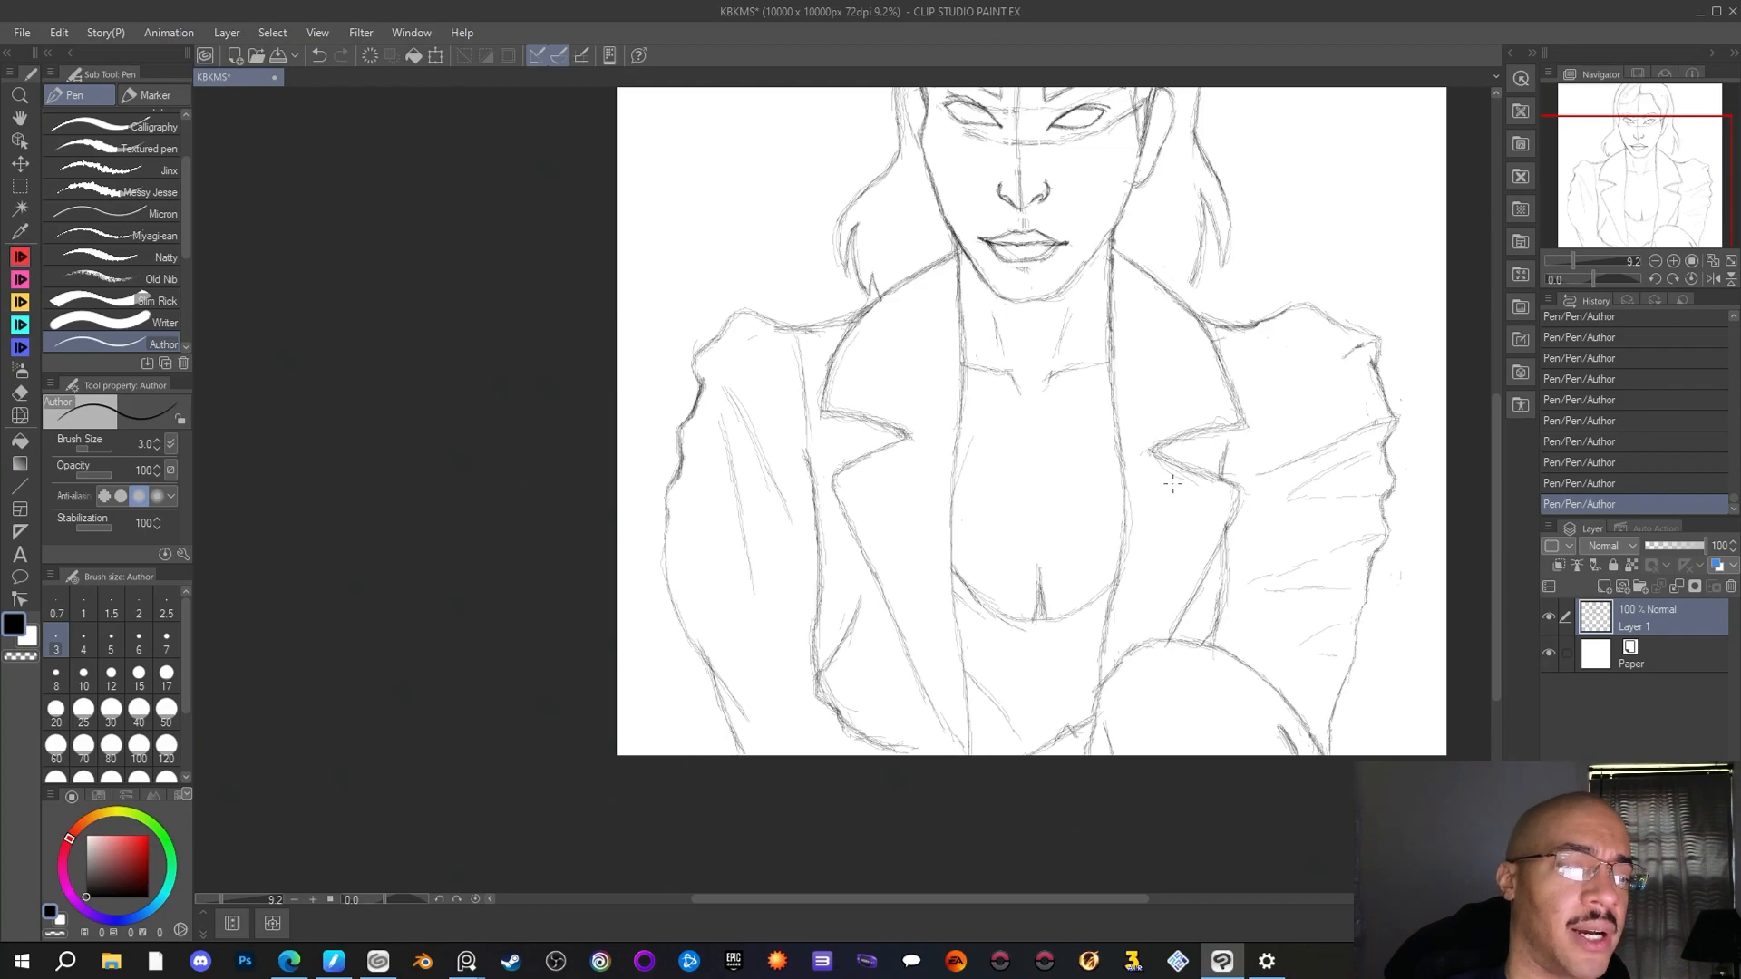
Erase the construction lines across the eyes, down the nose and out to the right-hand ear with the Rough eraser
scroll(1172, 486, down, 2)
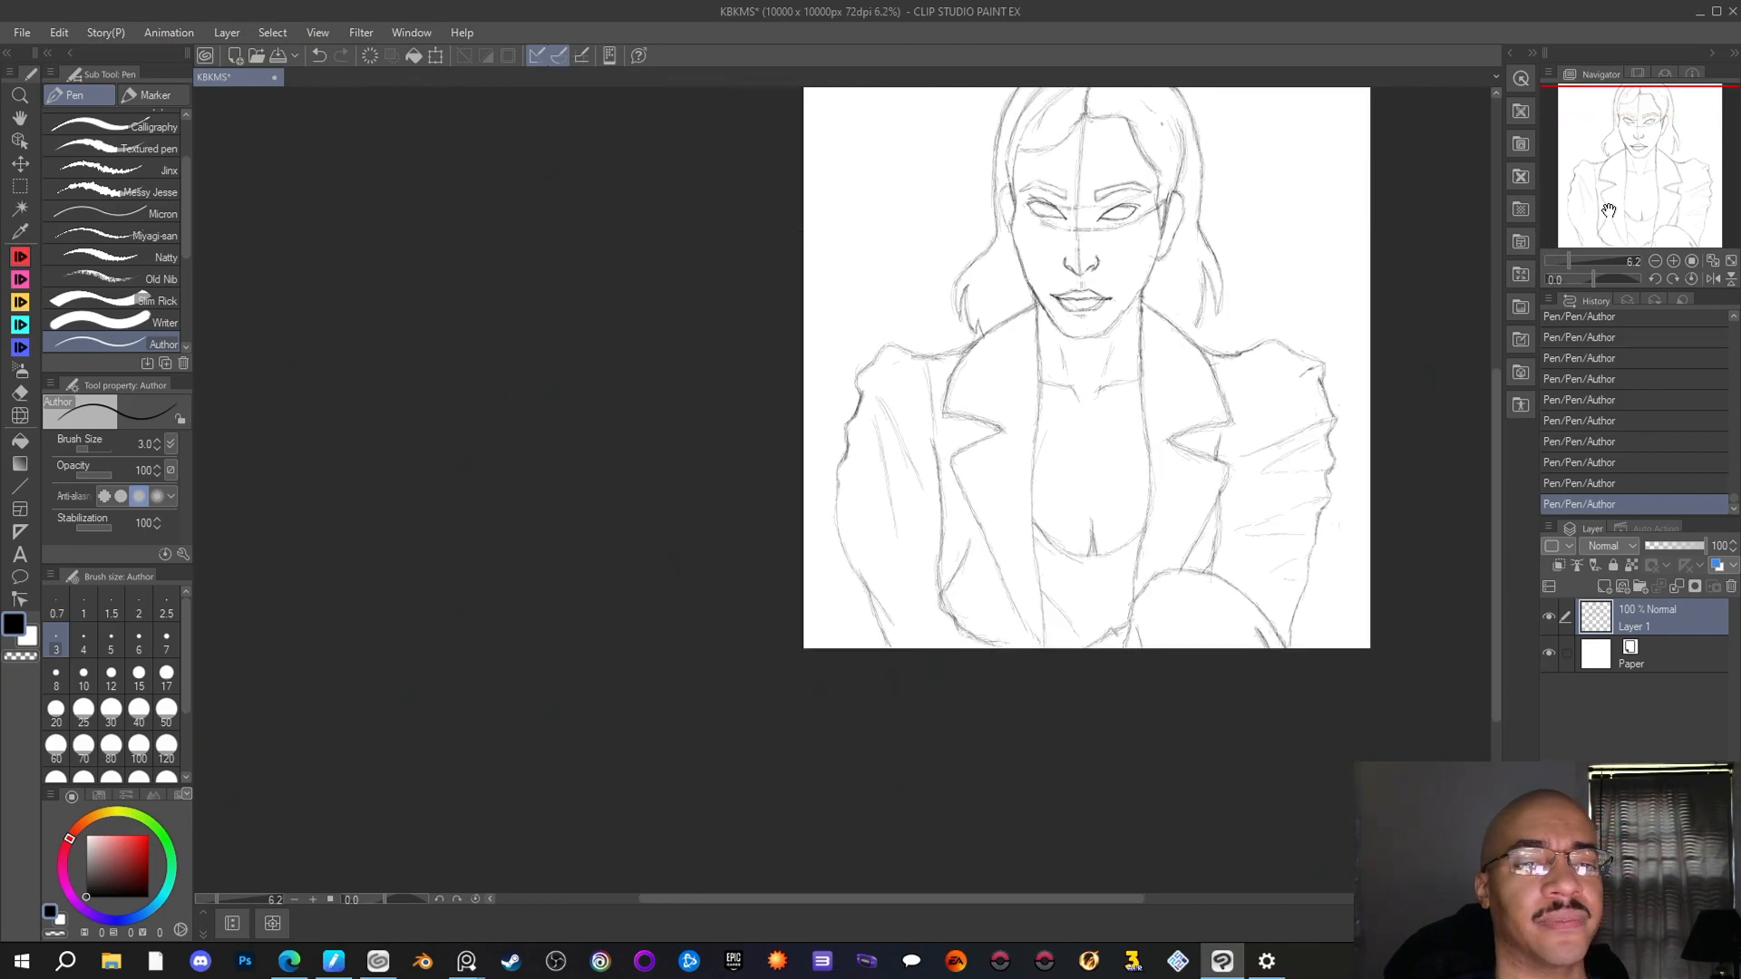
drag(1603, 218, 1634, 176)
scroll(1321, 388, up, 1)
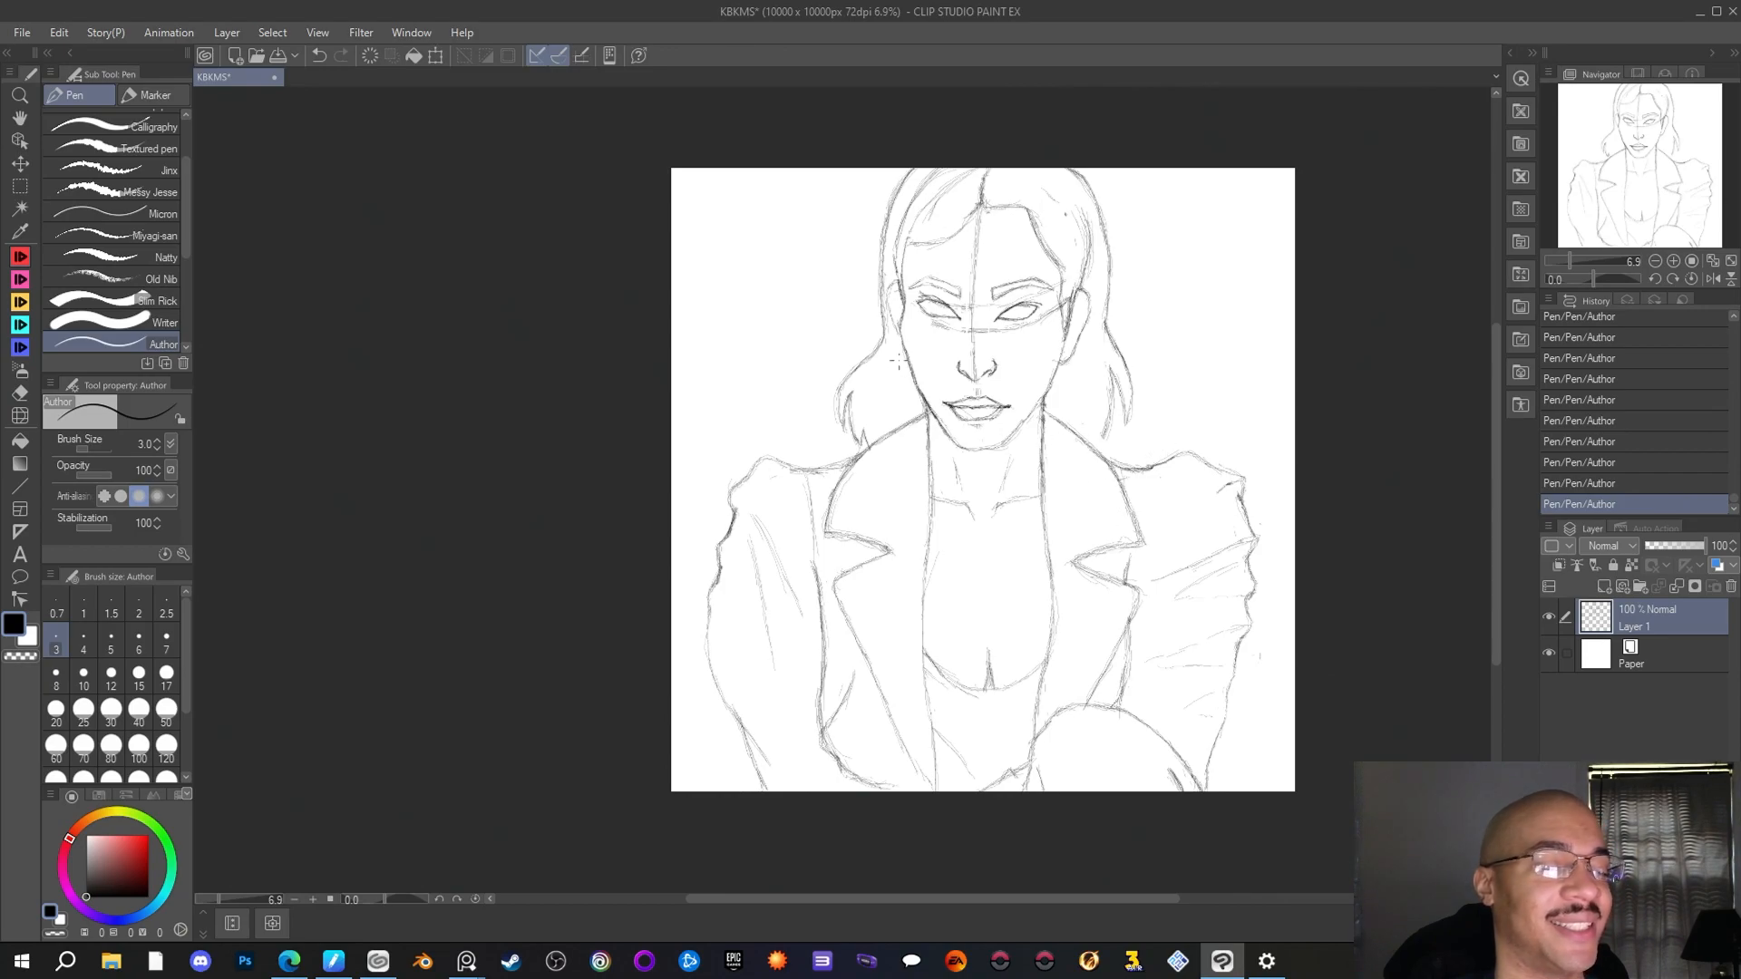
scroll(961, 192, down, 1)
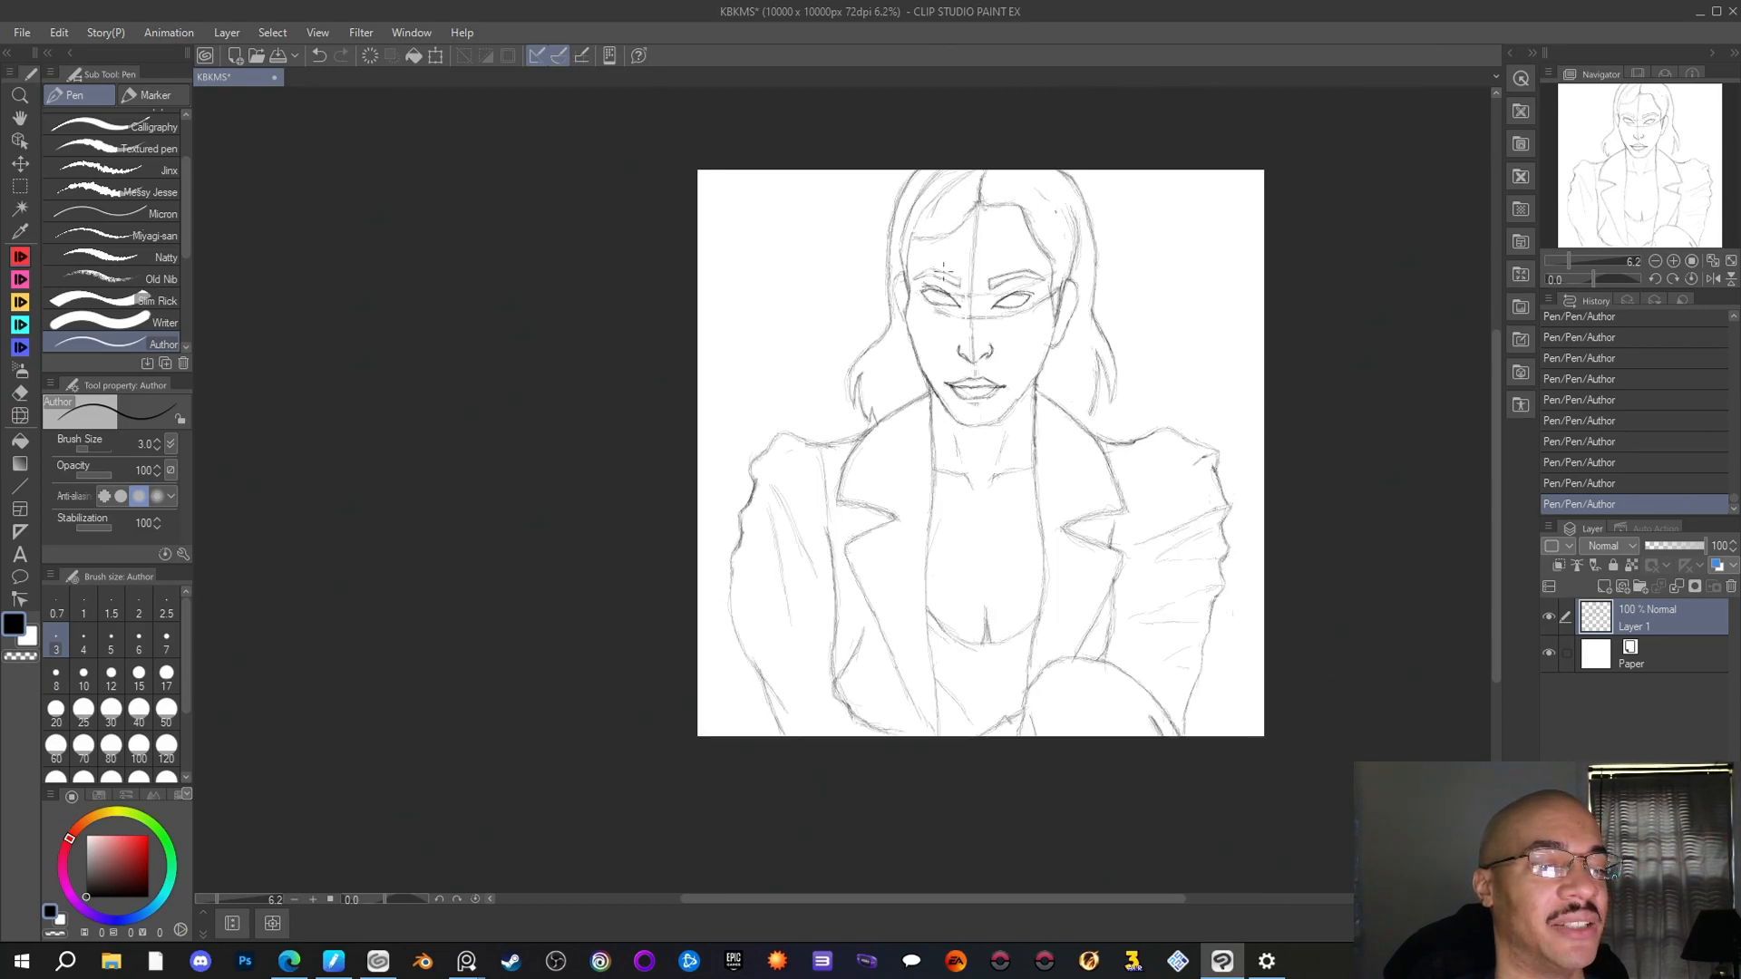
scroll(943, 269, up, 5)
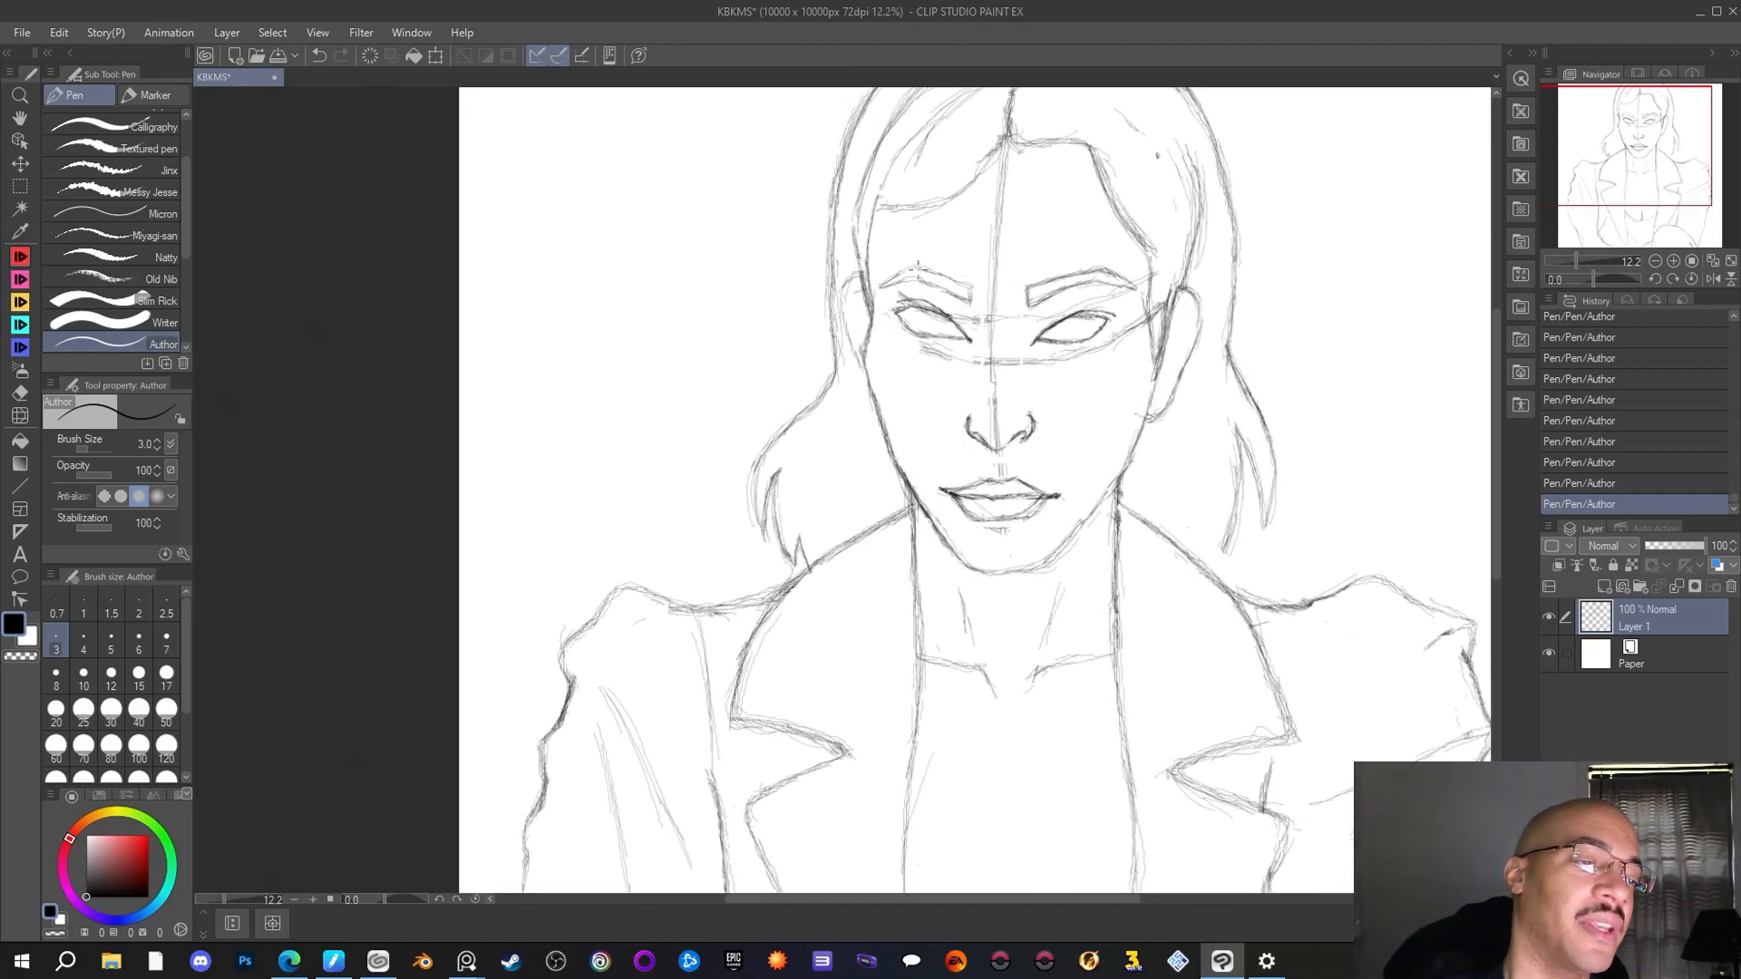
key(e)
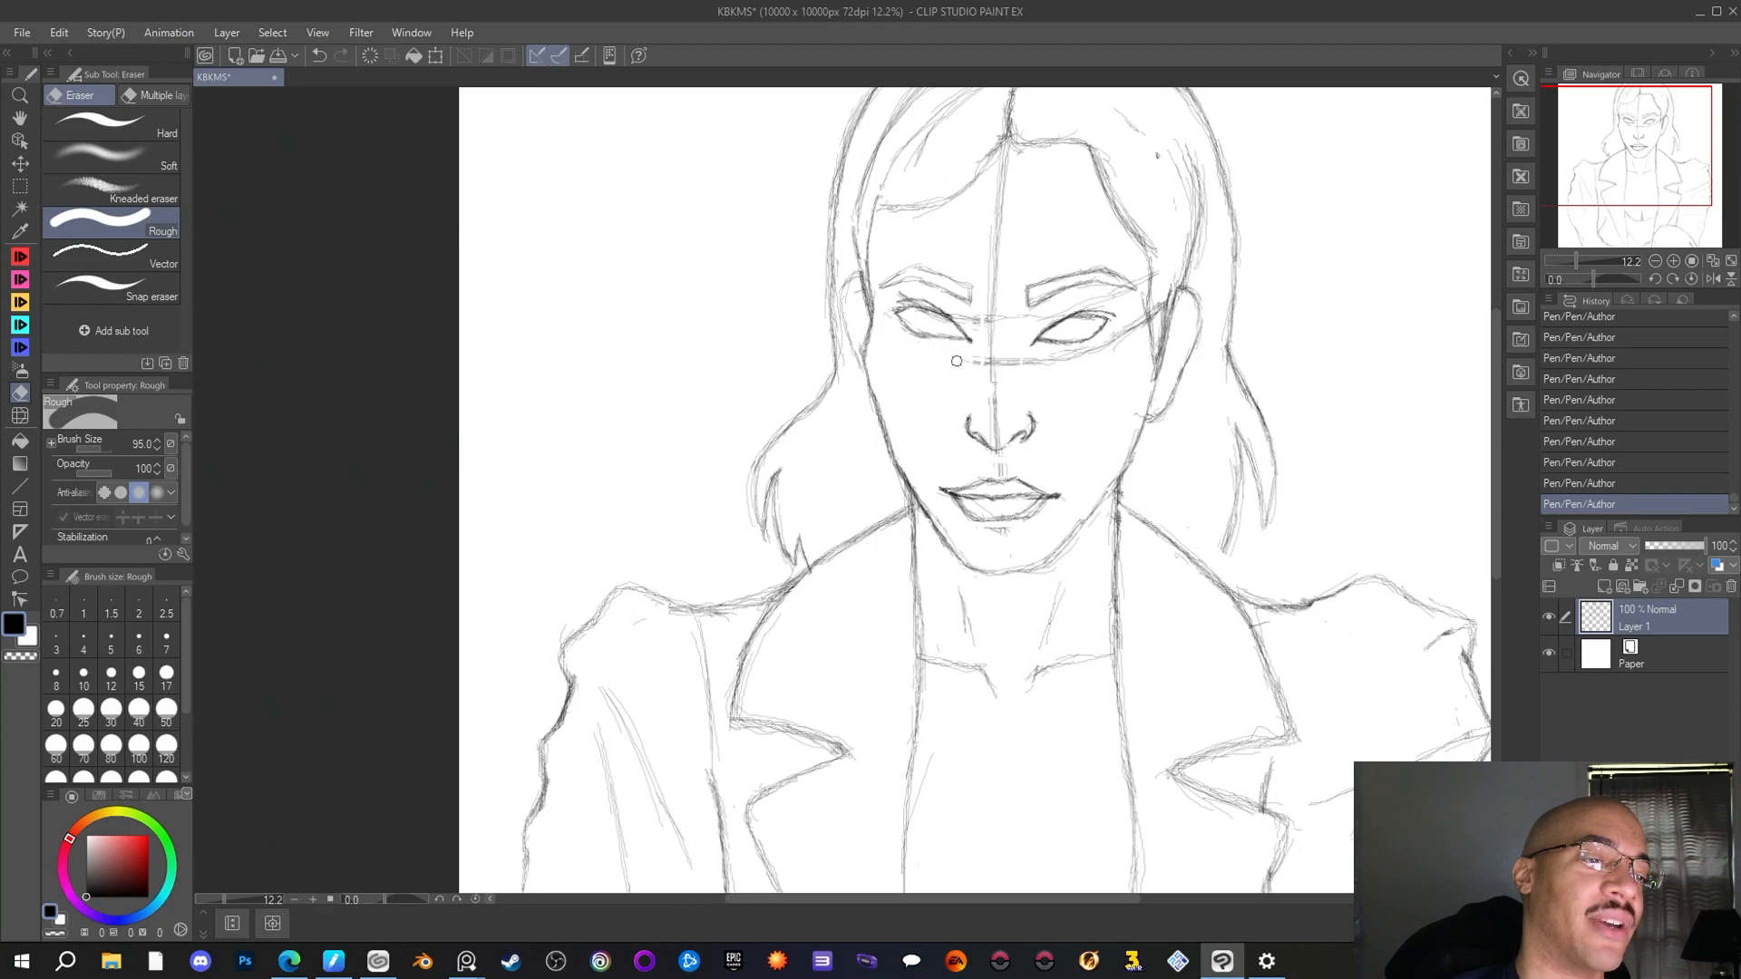
mouse_move(970, 363)
mouse_down()
mouse_move(1024, 272)
mouse_move(1137, 173)
mouse_move(1094, 270)
mouse_move(993, 376)
mouse_move(990, 352)
mouse_move(995, 433)
mouse_up()
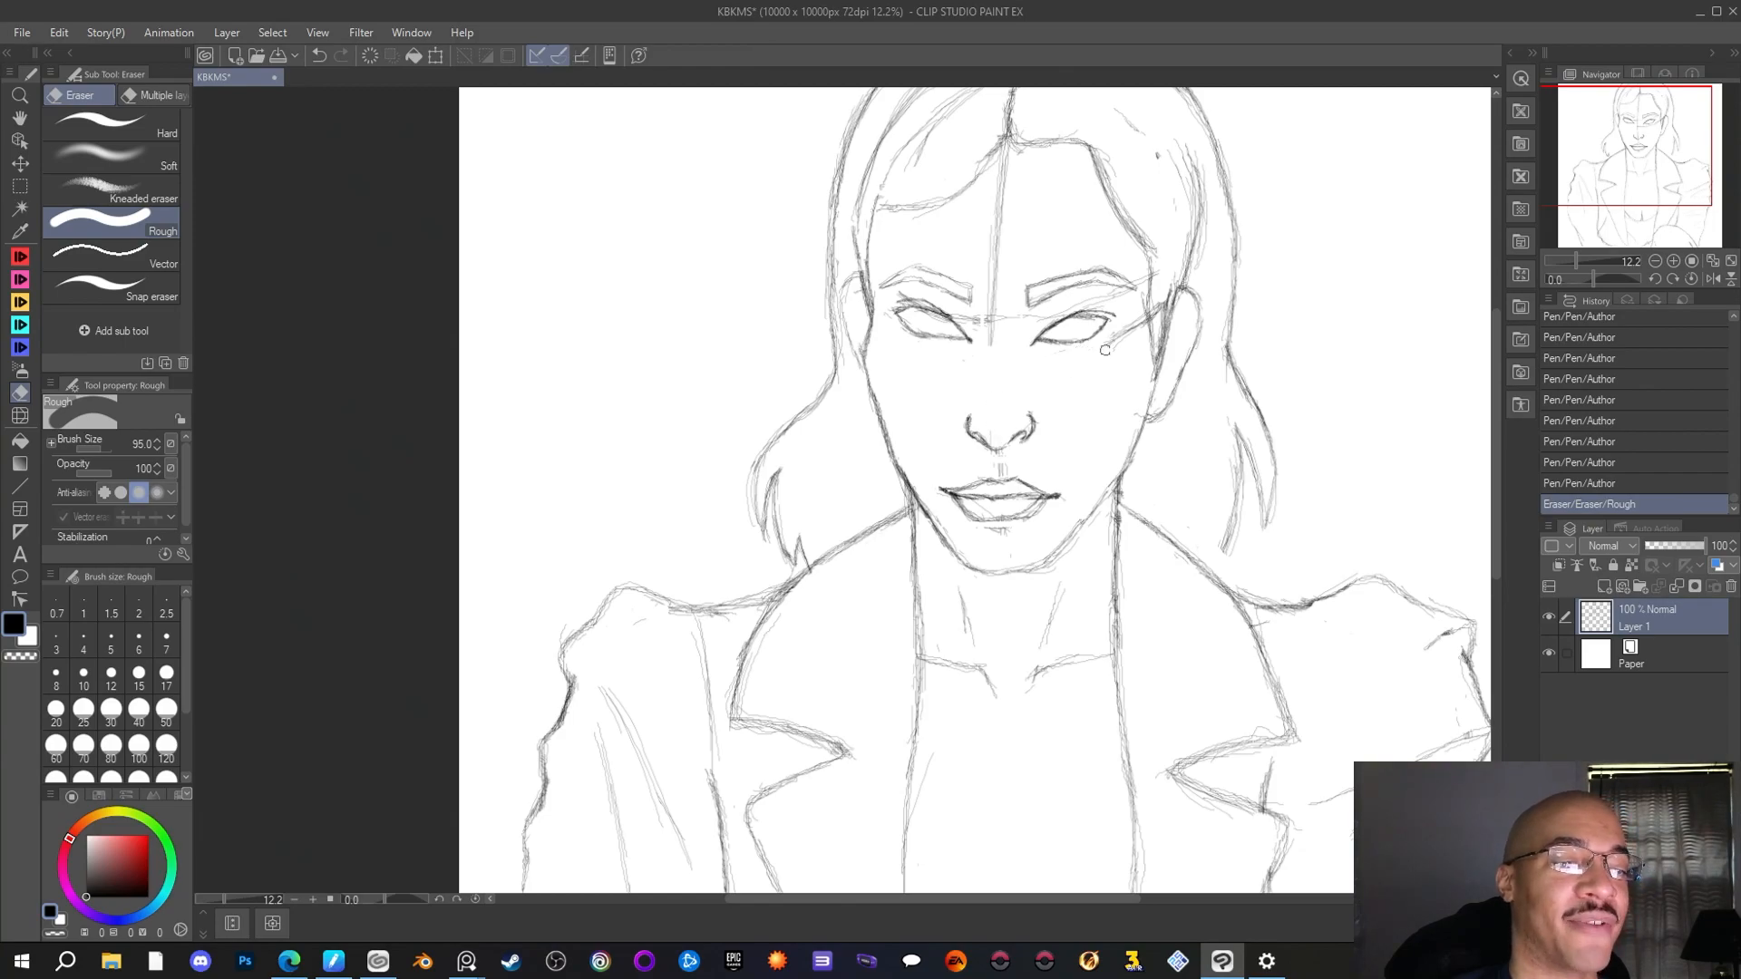
mouse_move(1124, 331)
mouse_down()
mouse_move(1169, 297)
mouse_move(1159, 312)
mouse_up()
mouse_move(998, 313)
mouse_down()
mouse_move(921, 316)
mouse_move(1109, 273)
mouse_move(1063, 328)
mouse_move(1048, 310)
mouse_up()
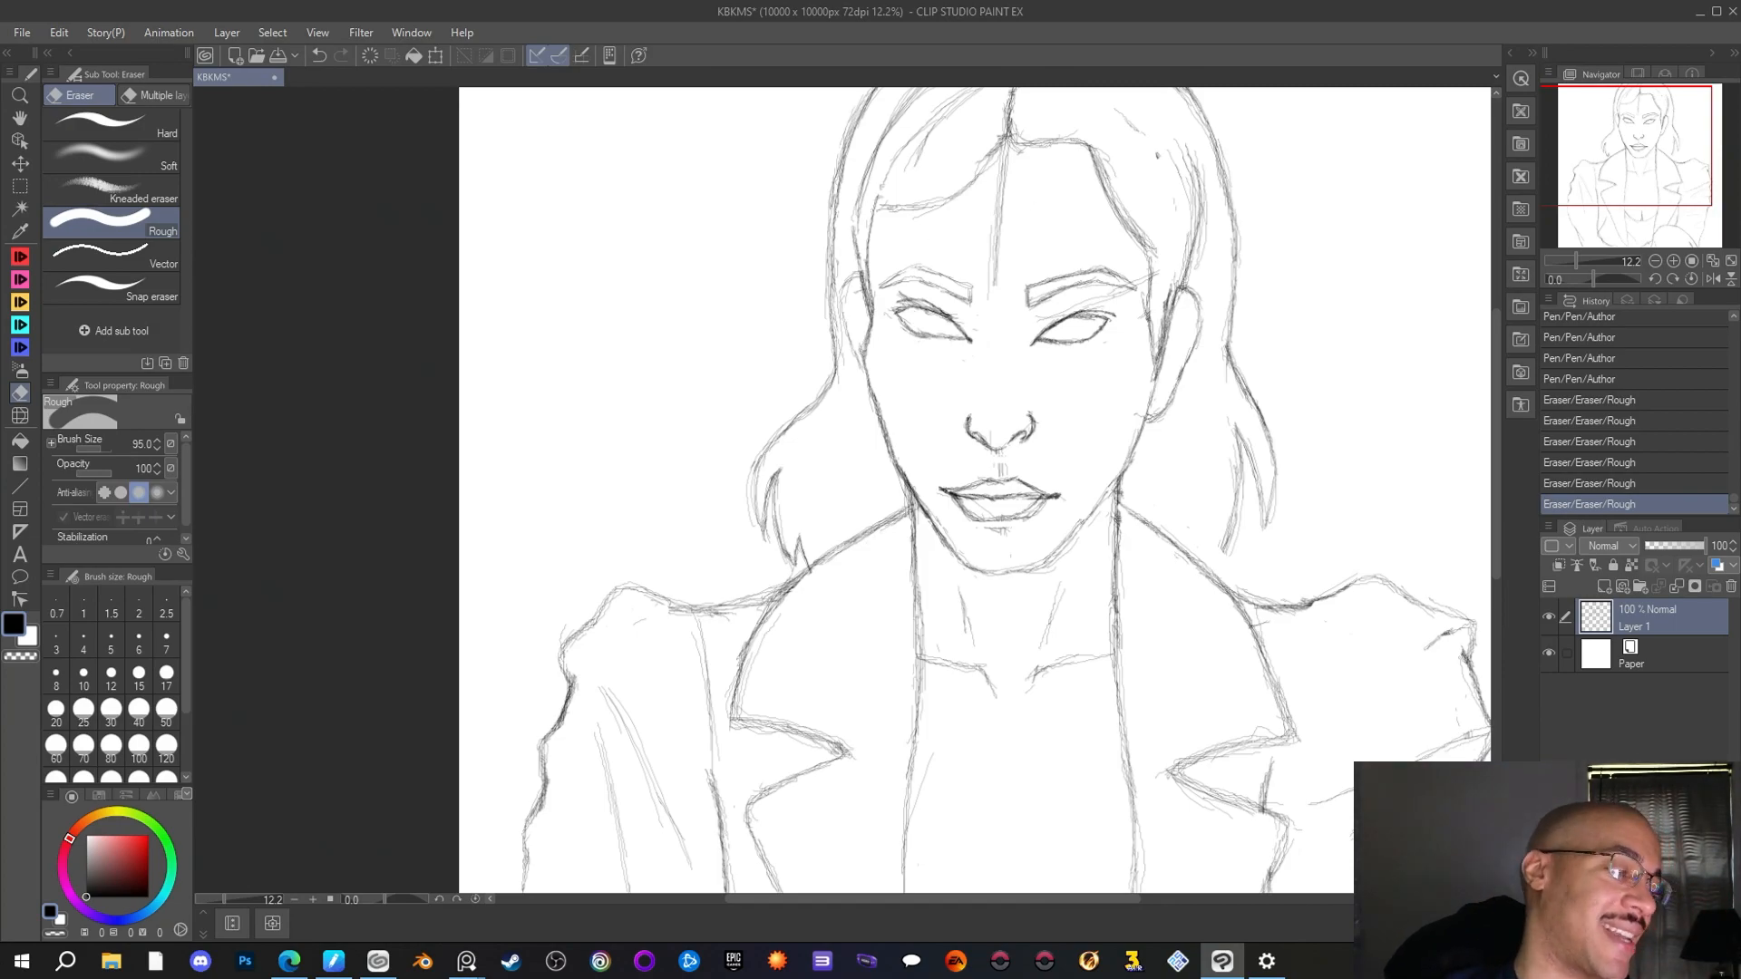
Reinforce the left-hand jawline and underside of the chin with the Author pen
click(20, 256)
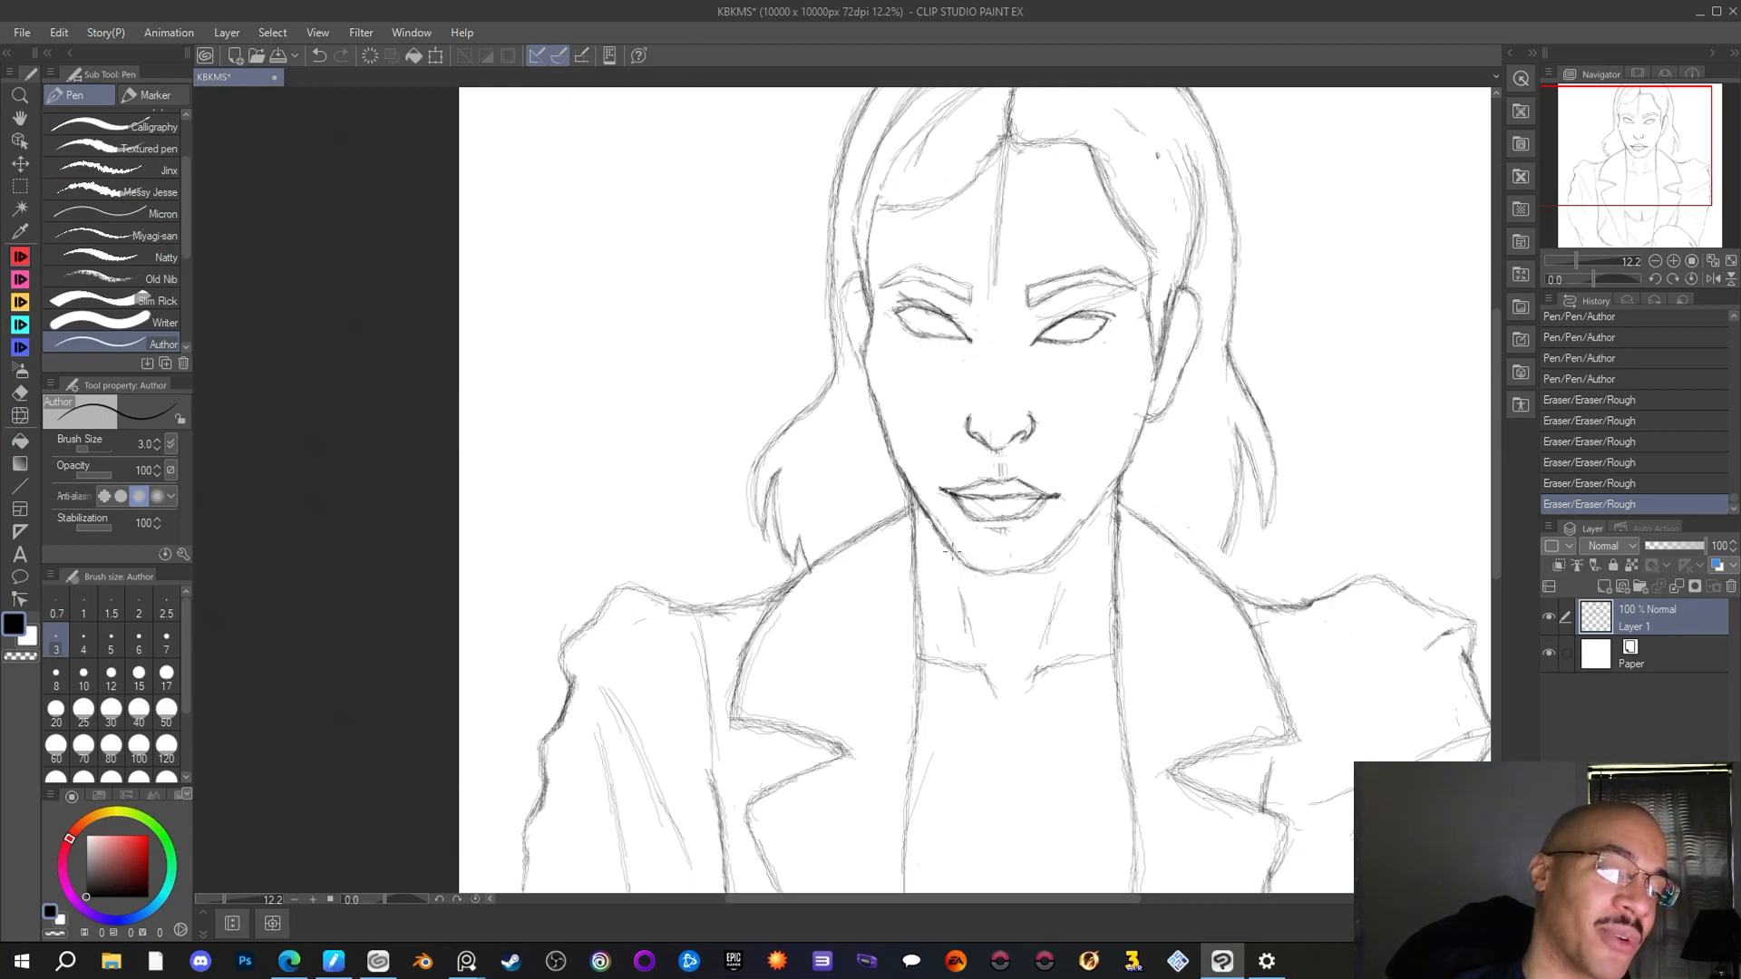
mouse_move(952, 542)
mouse_down()
mouse_move(967, 568)
mouse_move(1008, 573)
mouse_up()
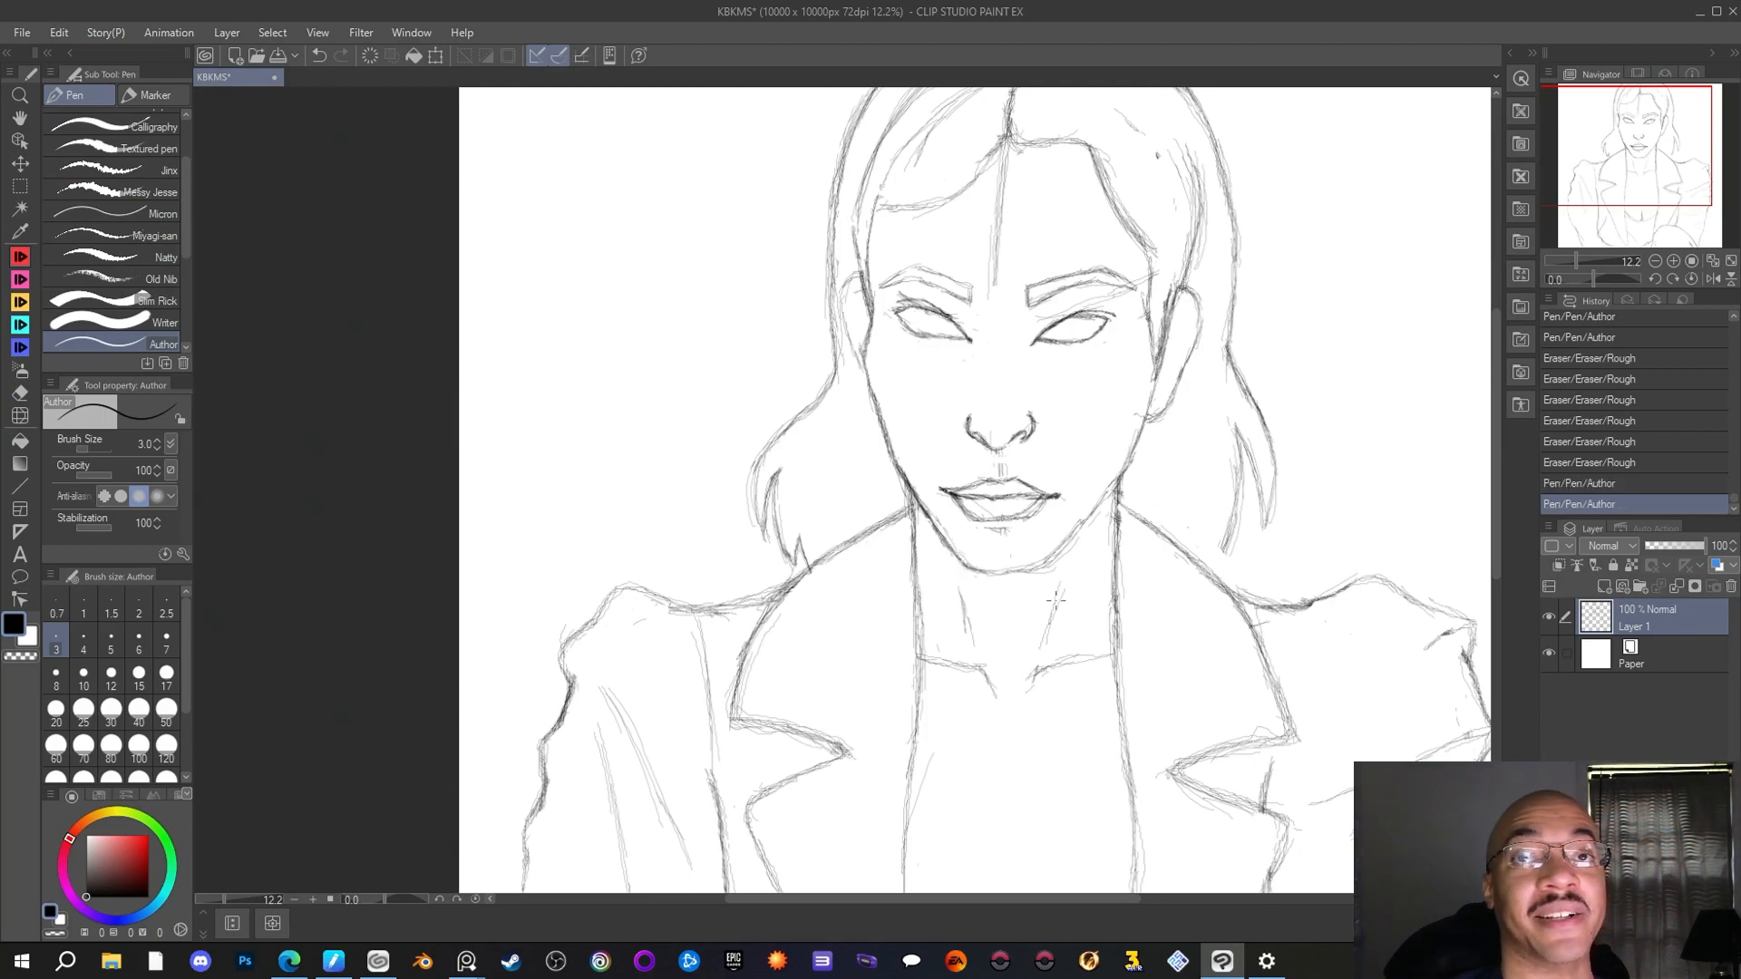
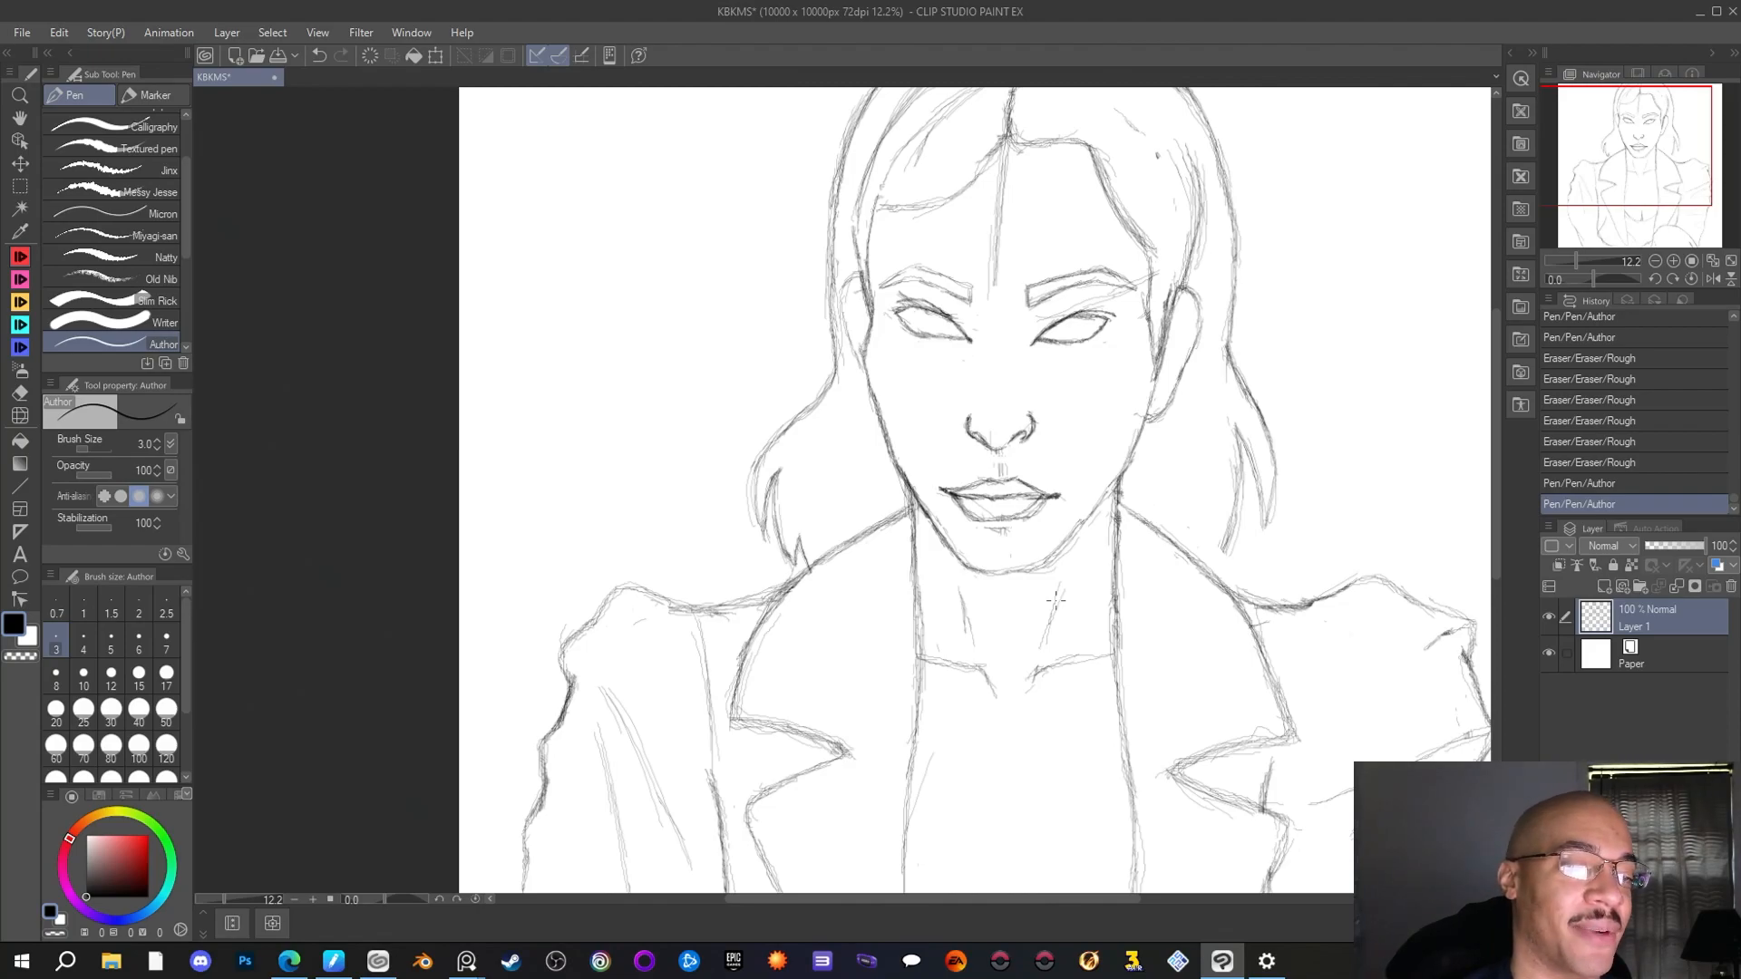
Erase the leftover construction marks under the nose and the vertical guideline up the forehead with the Rough eraser
key(e)
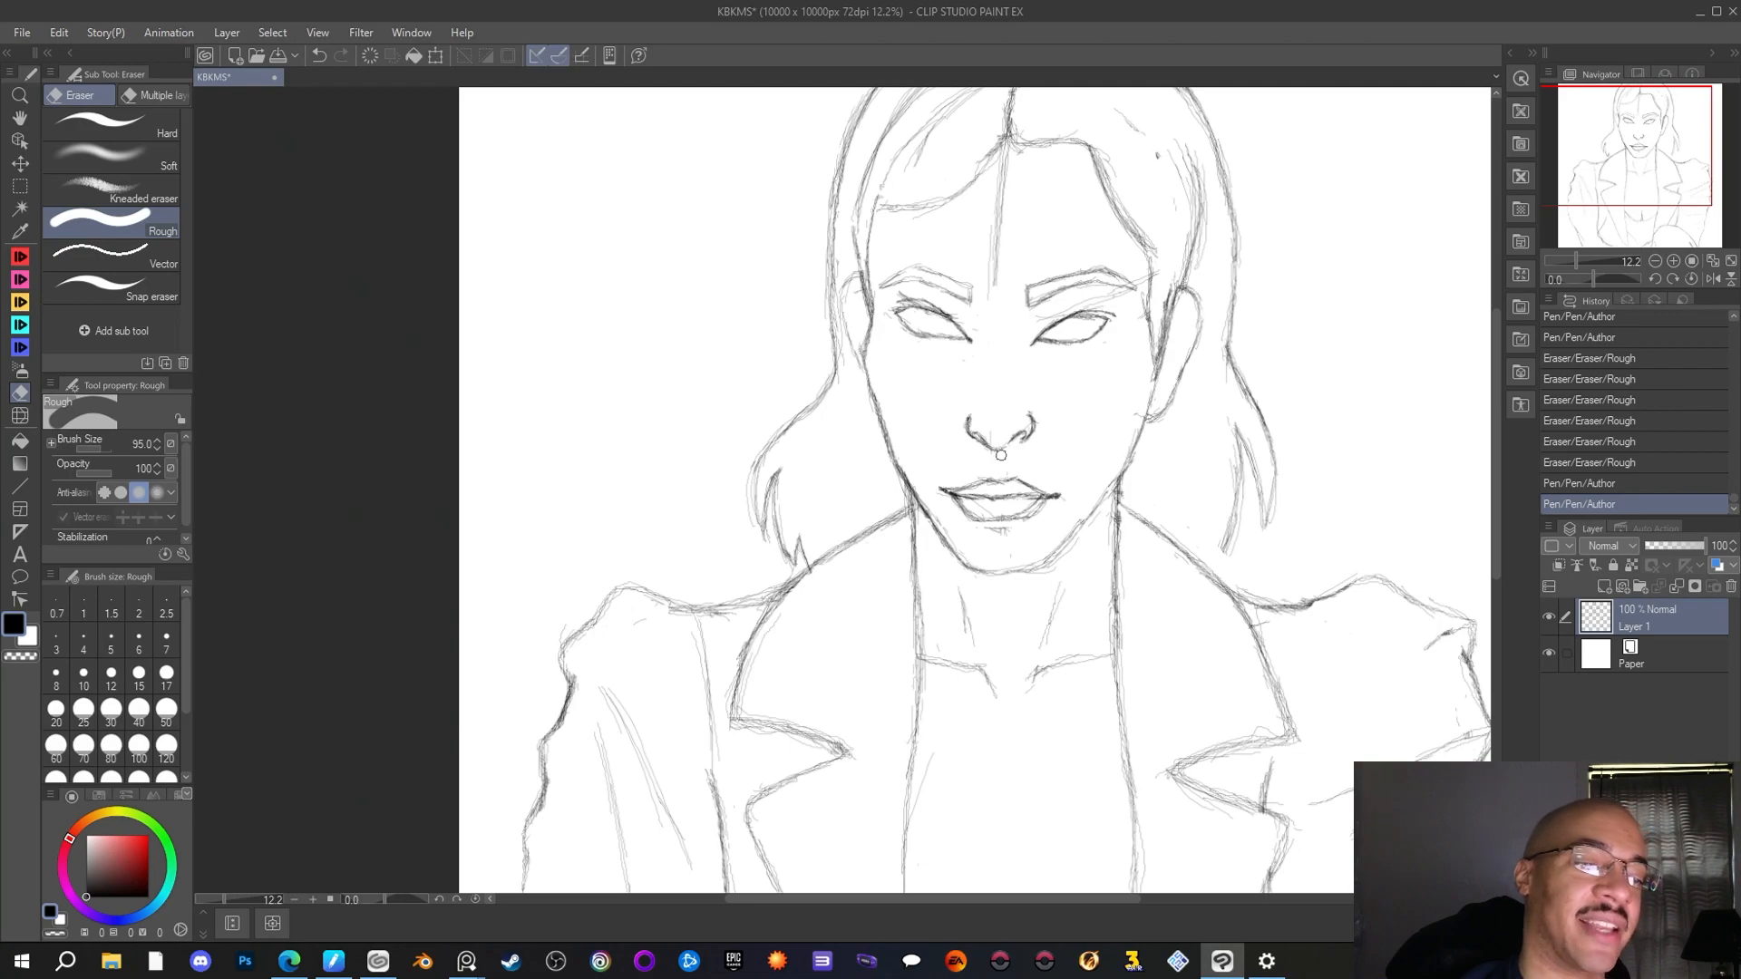
mouse_move(1003, 456)
mouse_down()
mouse_move(984, 457)
mouse_move(1064, 463)
mouse_up()
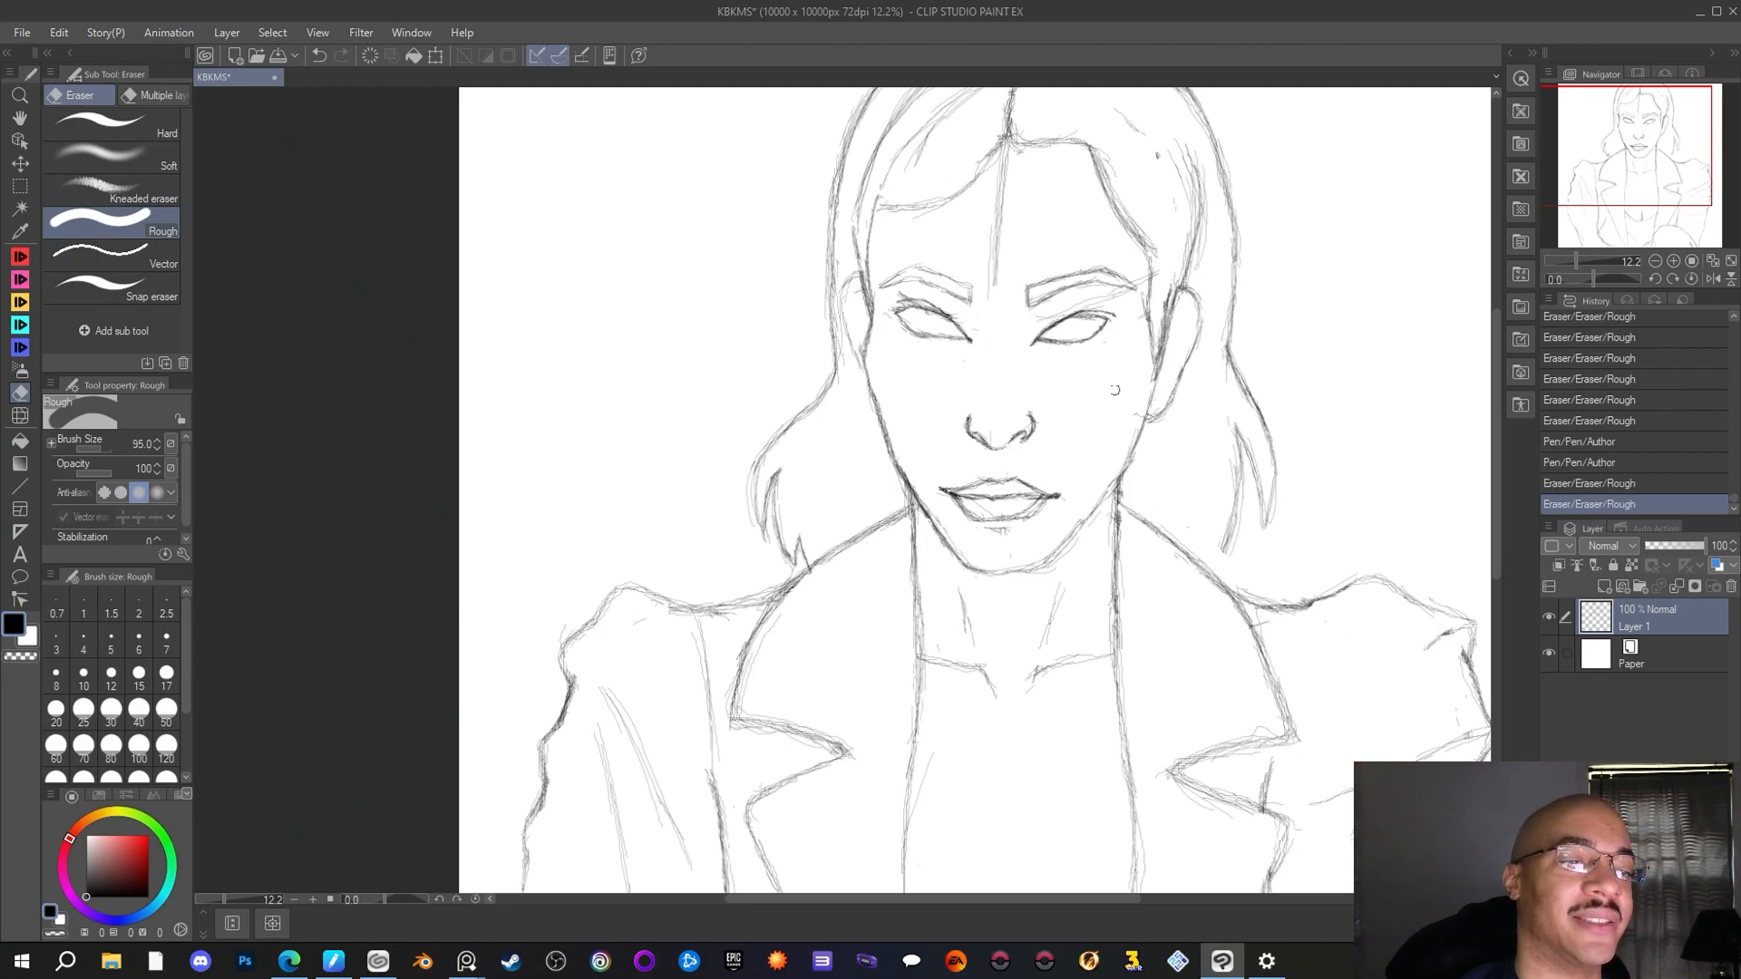
drag(997, 280, 992, 304)
drag(1002, 213, 1007, 161)
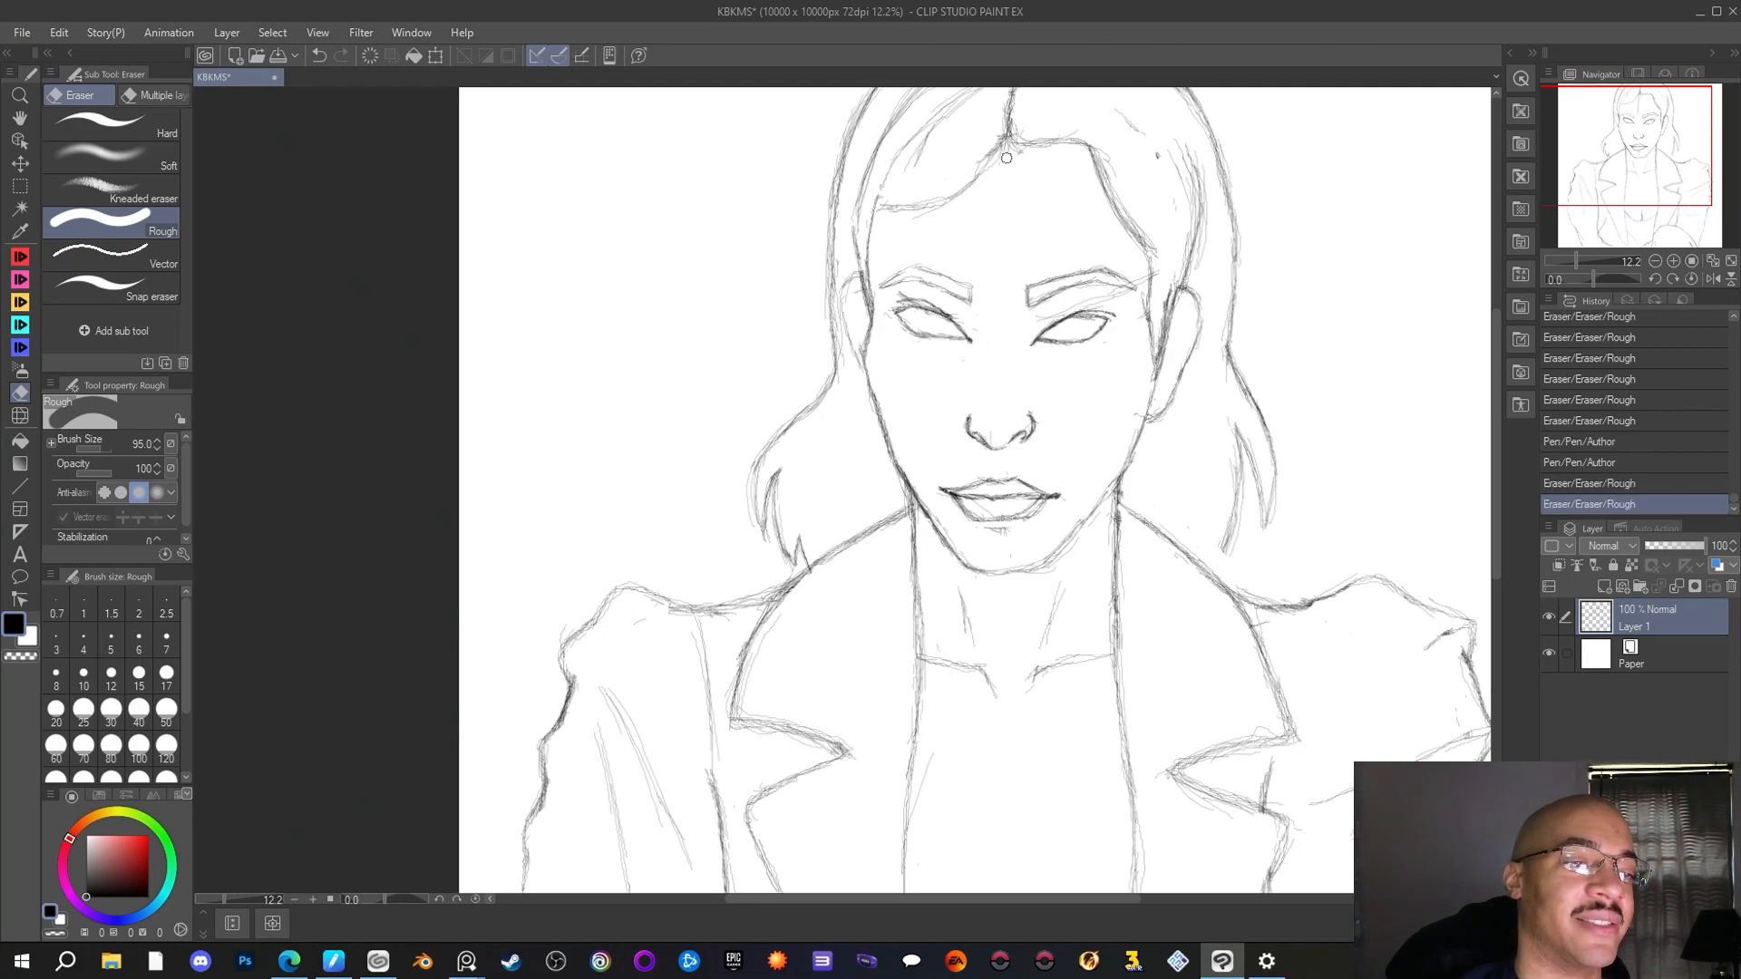
mouse_move(1032, 320)
mouse_down()
mouse_move(1144, 308)
mouse_move(1107, 298)
mouse_move(1140, 273)
mouse_move(1141, 311)
mouse_up()
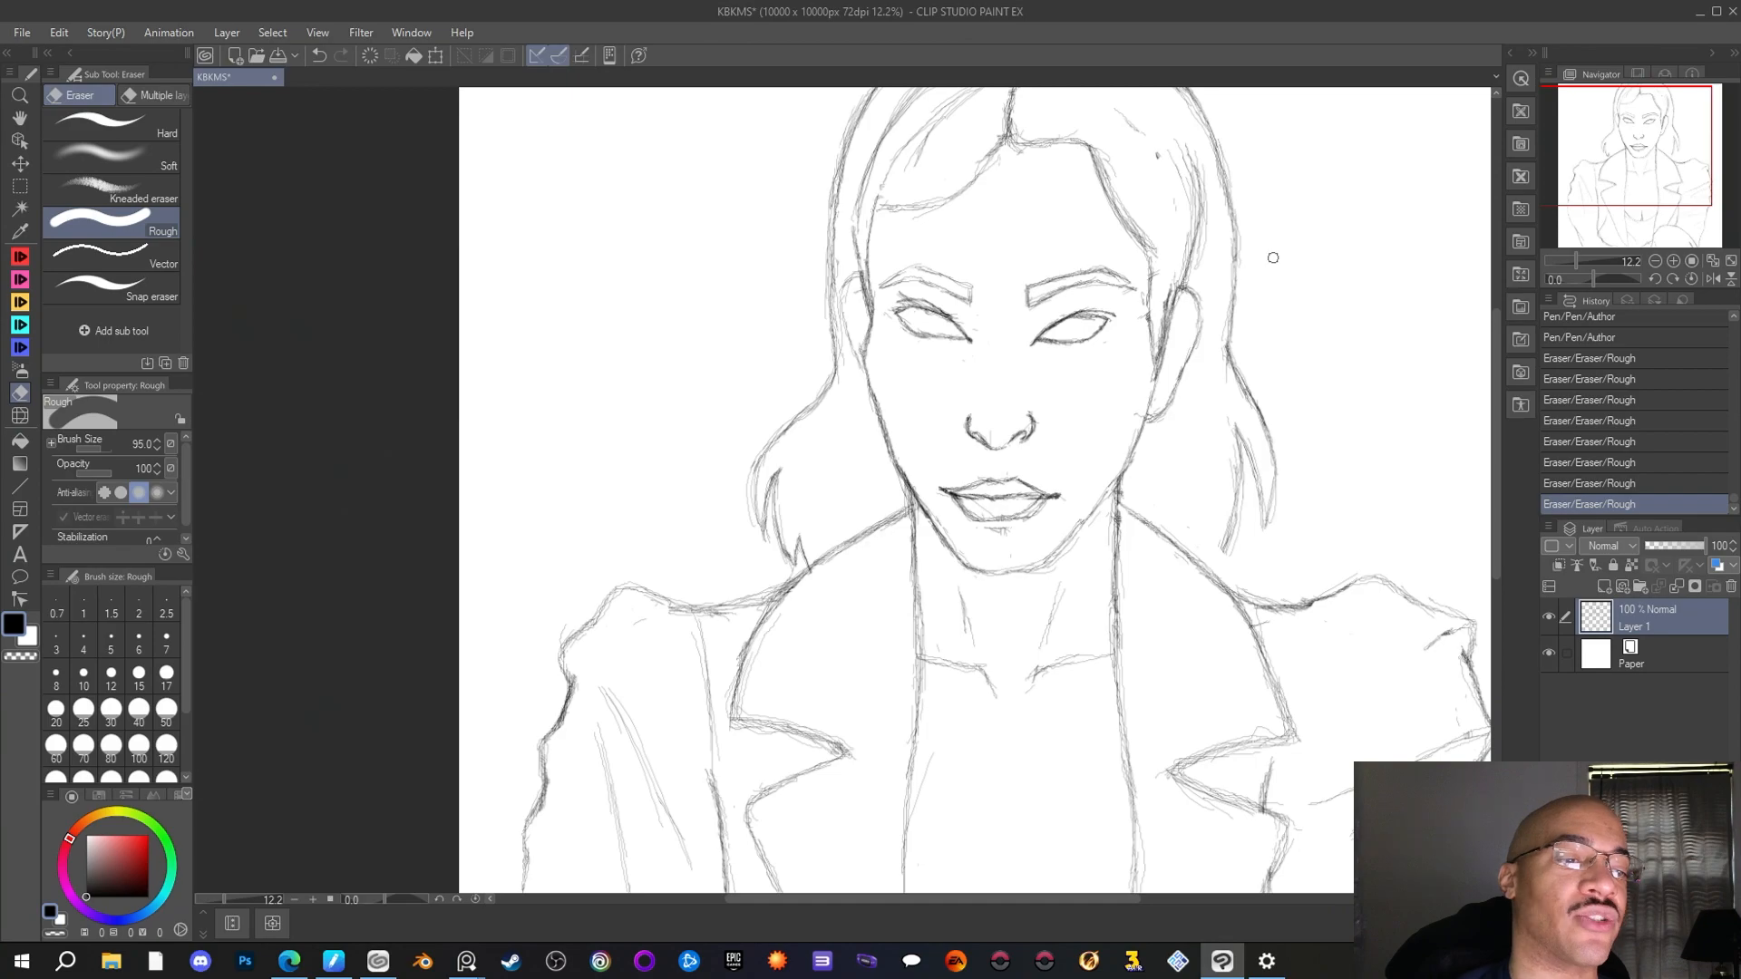
Examine the overall composition of the cleaned-up bust sketch
scroll(1260, 420, down, 4)
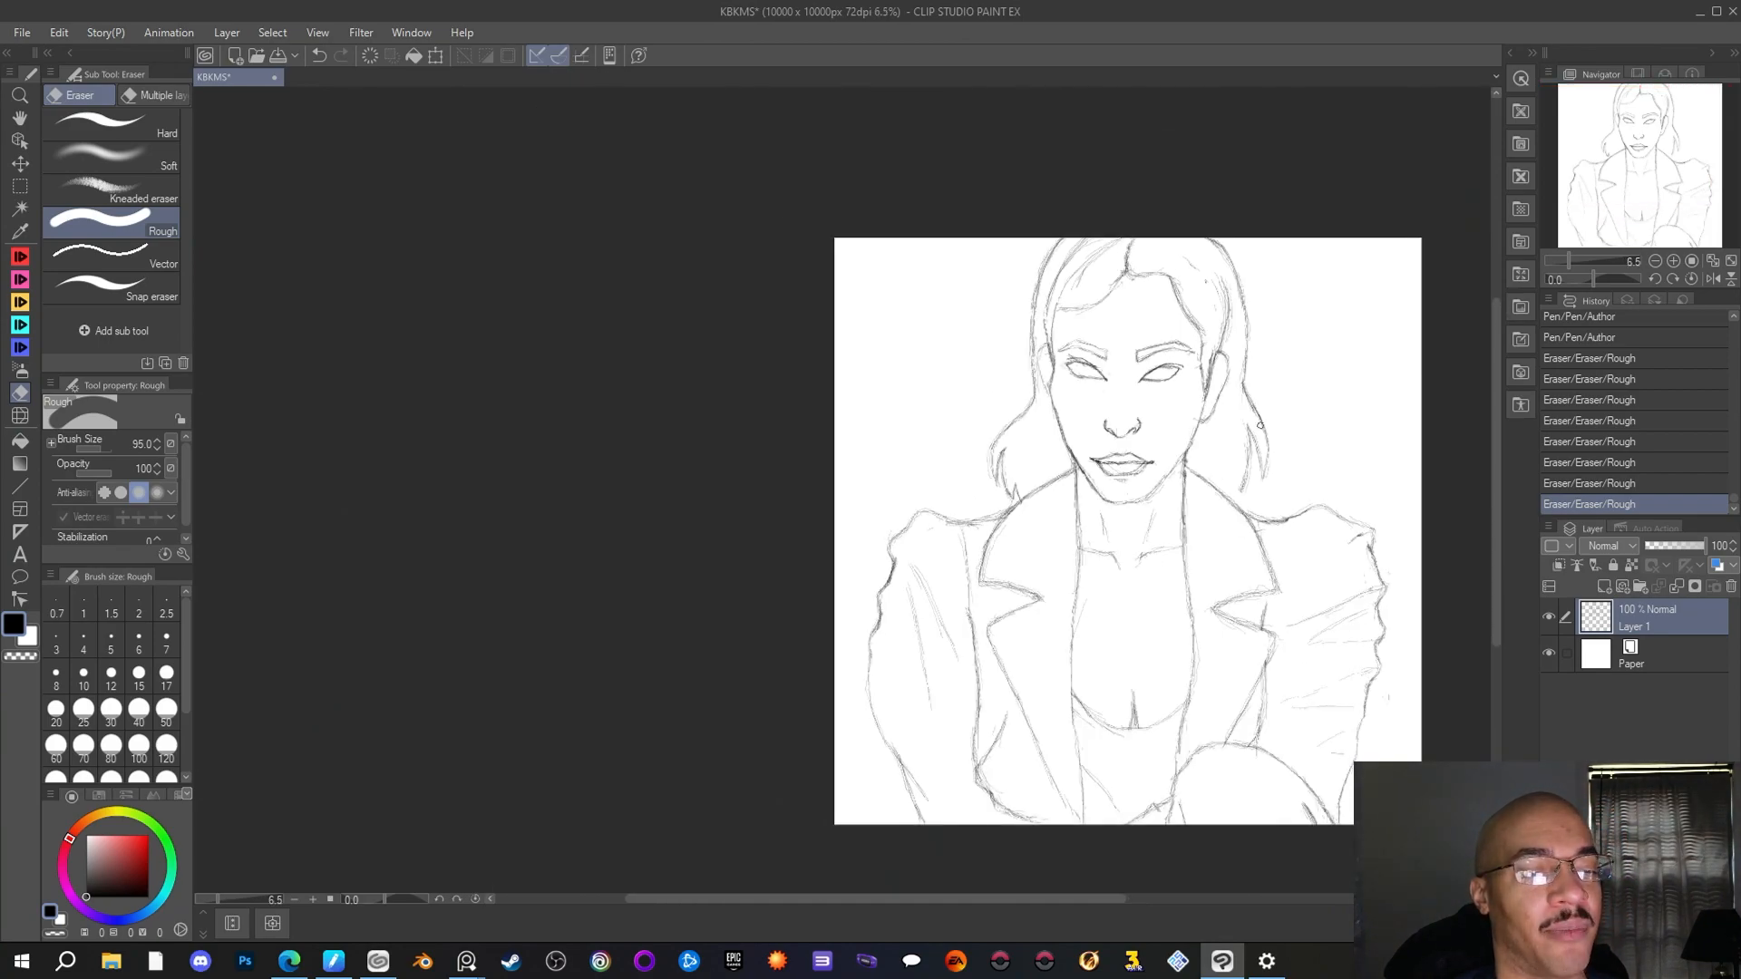
drag(1059, 896, 1146, 872)
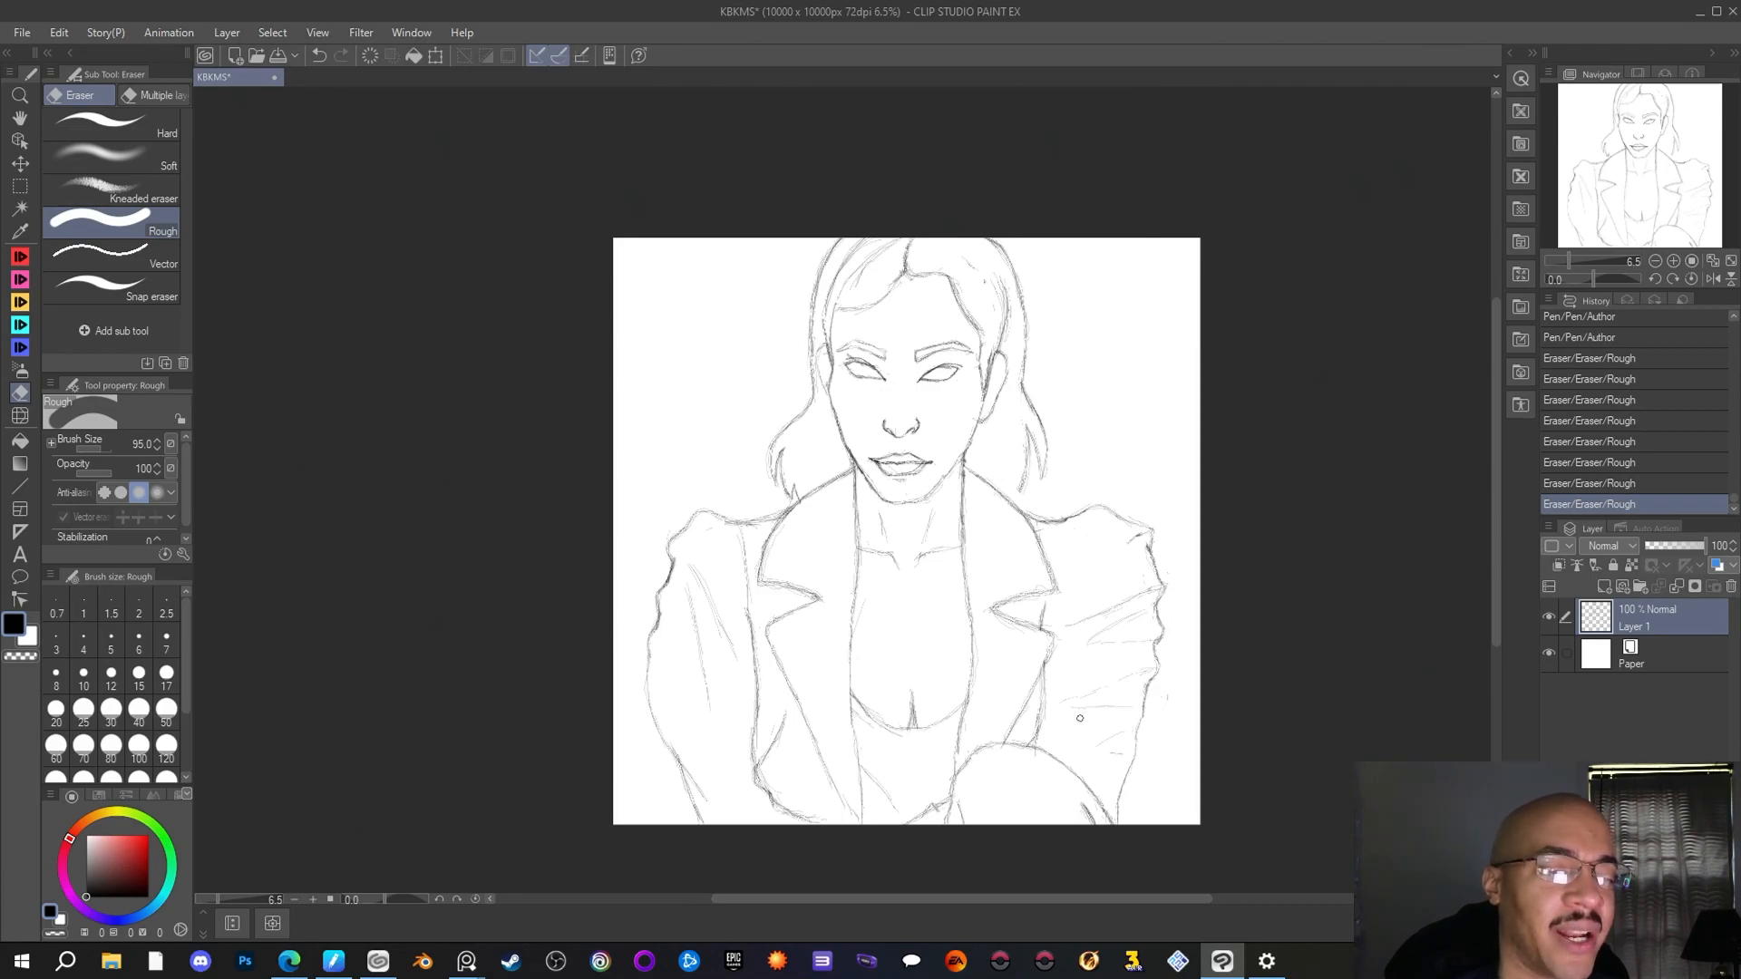
scroll(934, 576, up, 4)
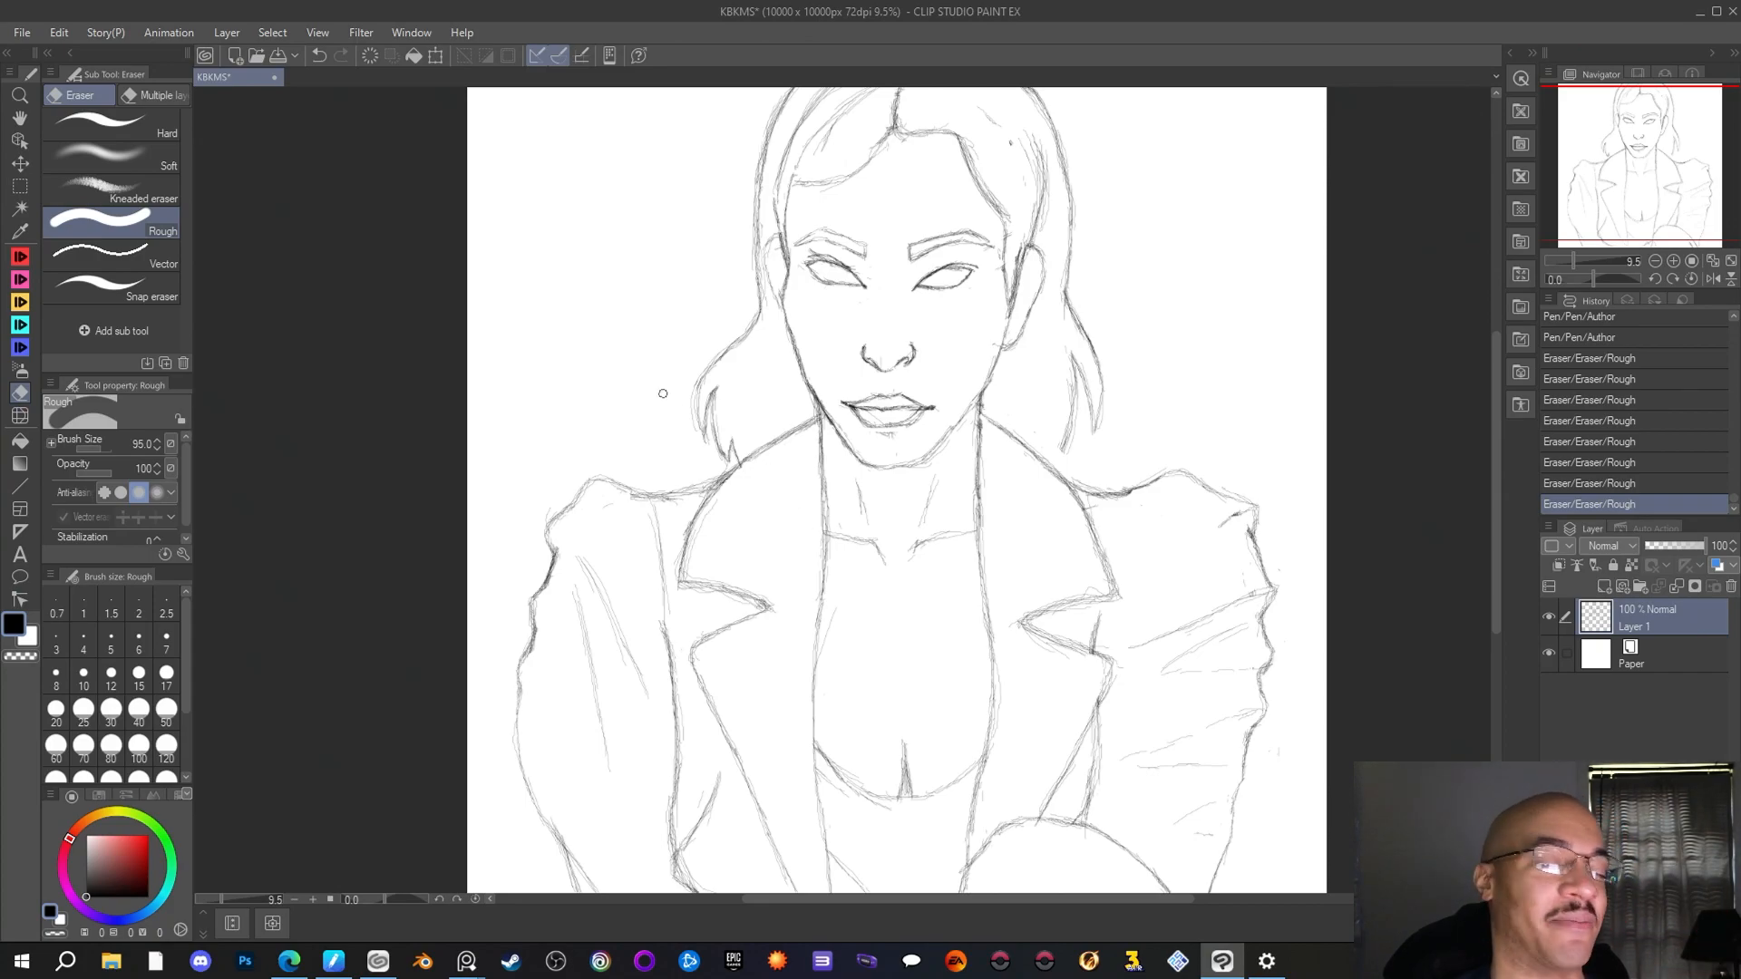
scroll(663, 393, down, 1)
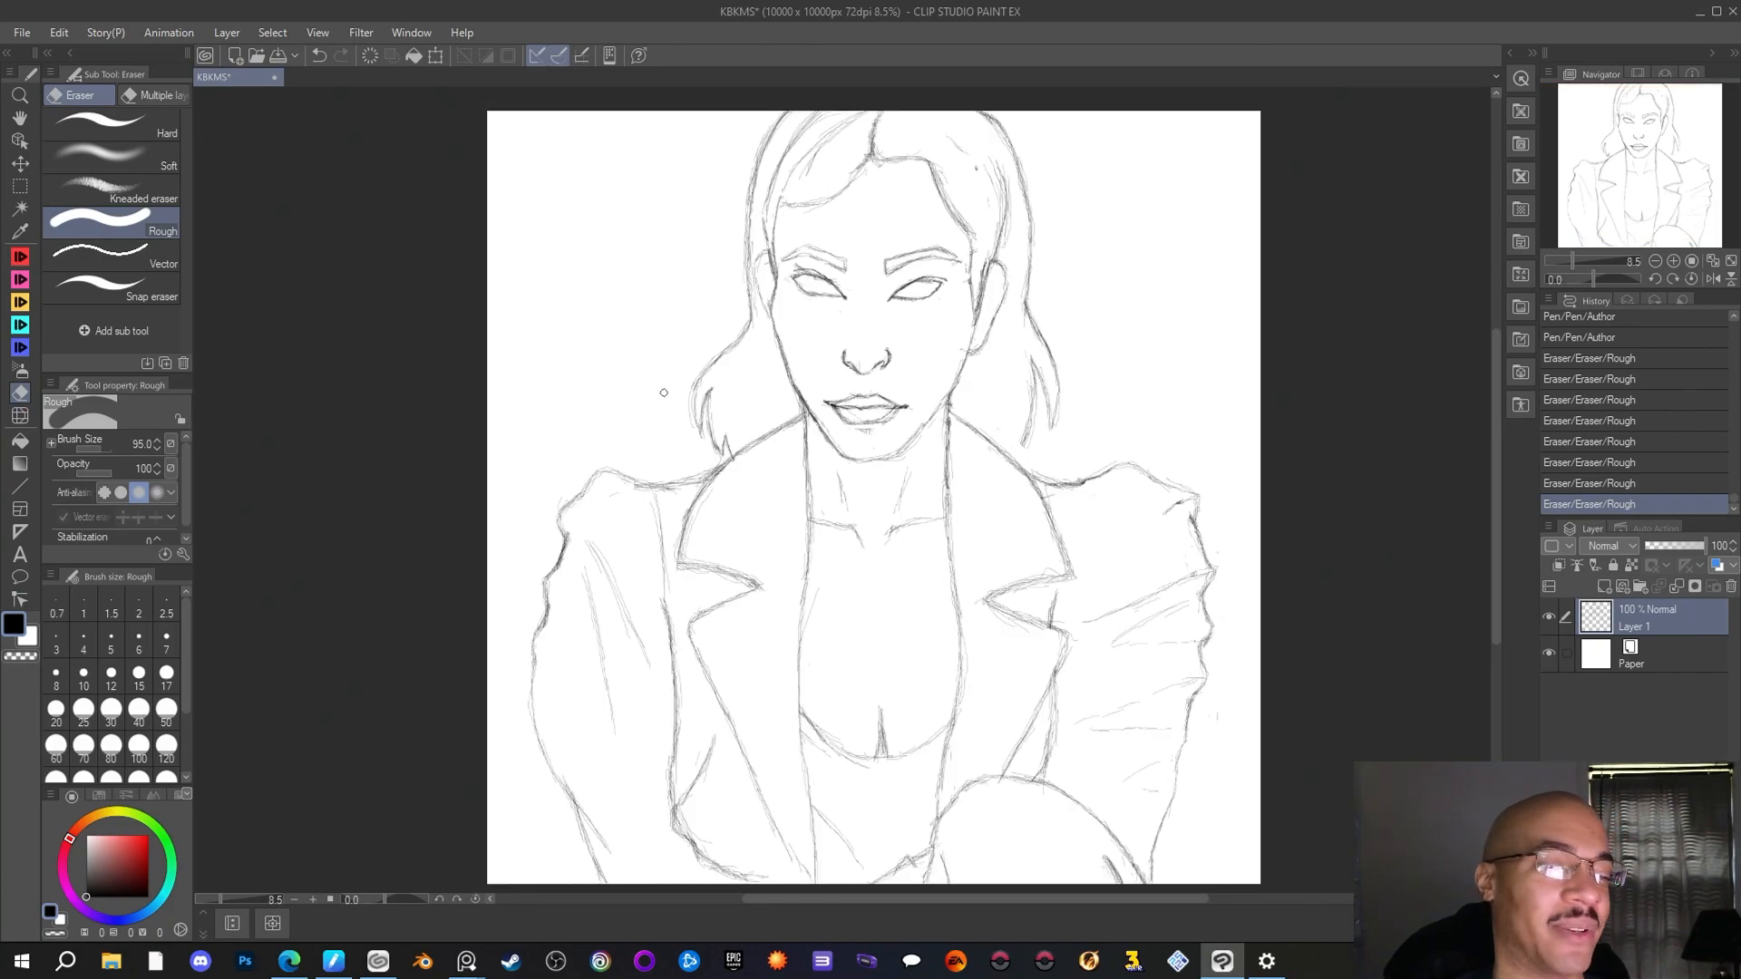
scroll(664, 393, down, 1)
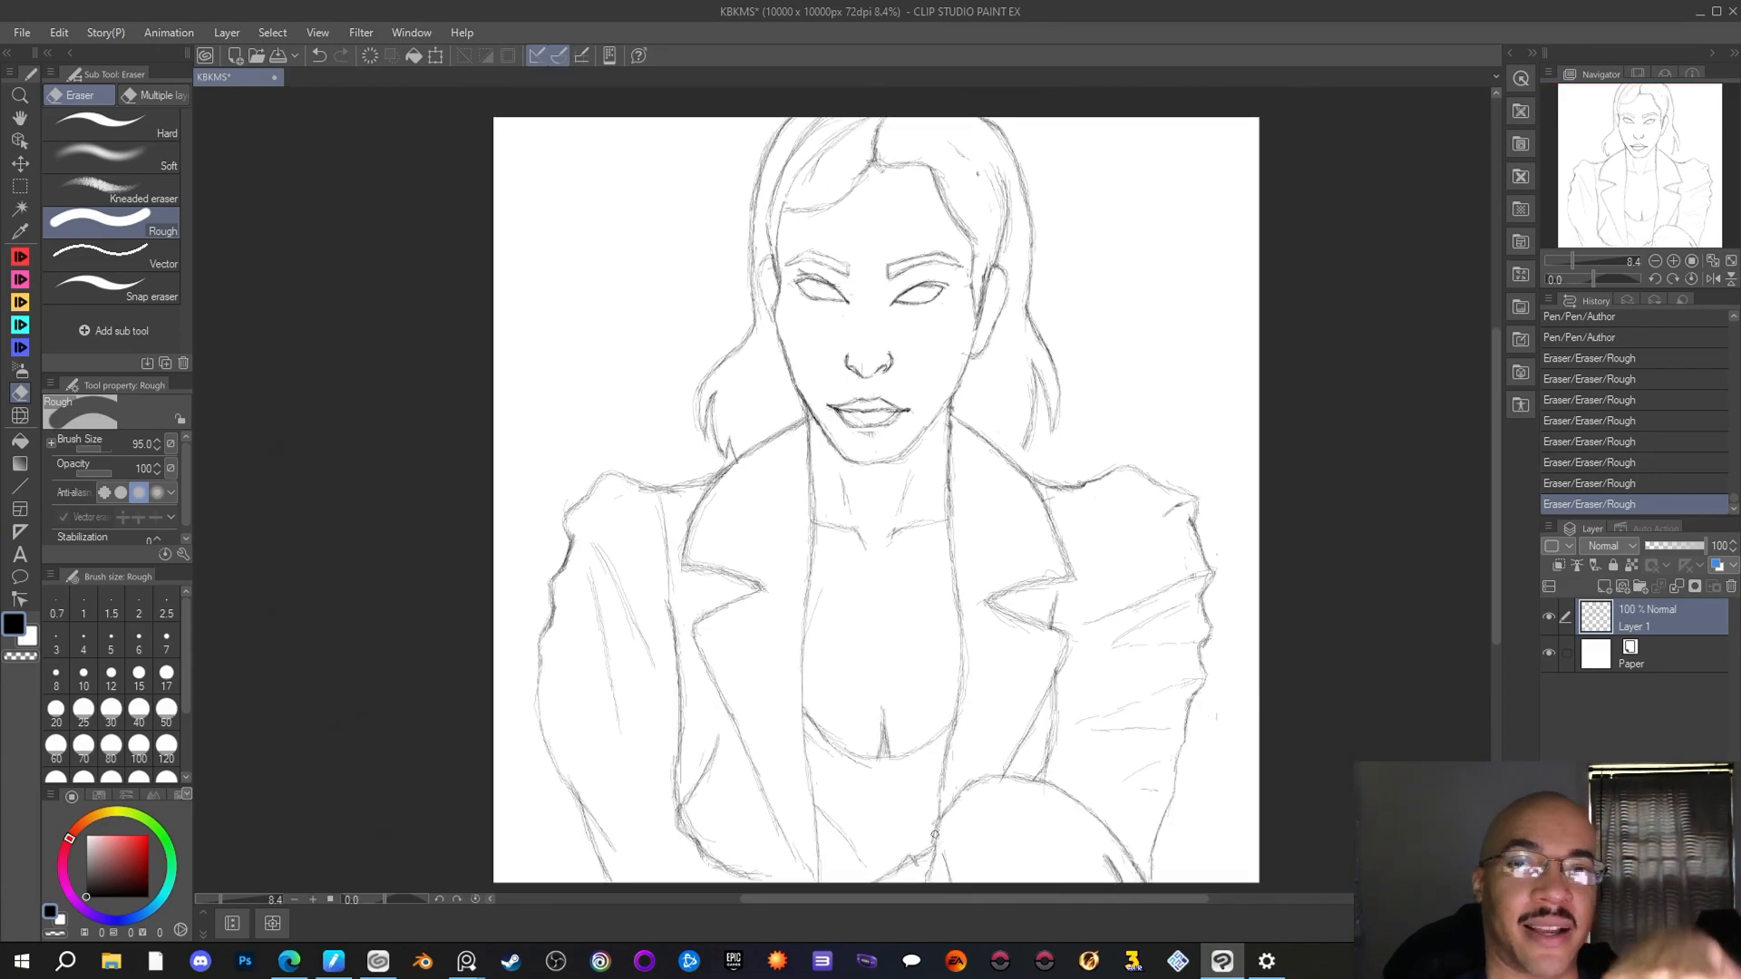
scroll(758, 718, down, 2)
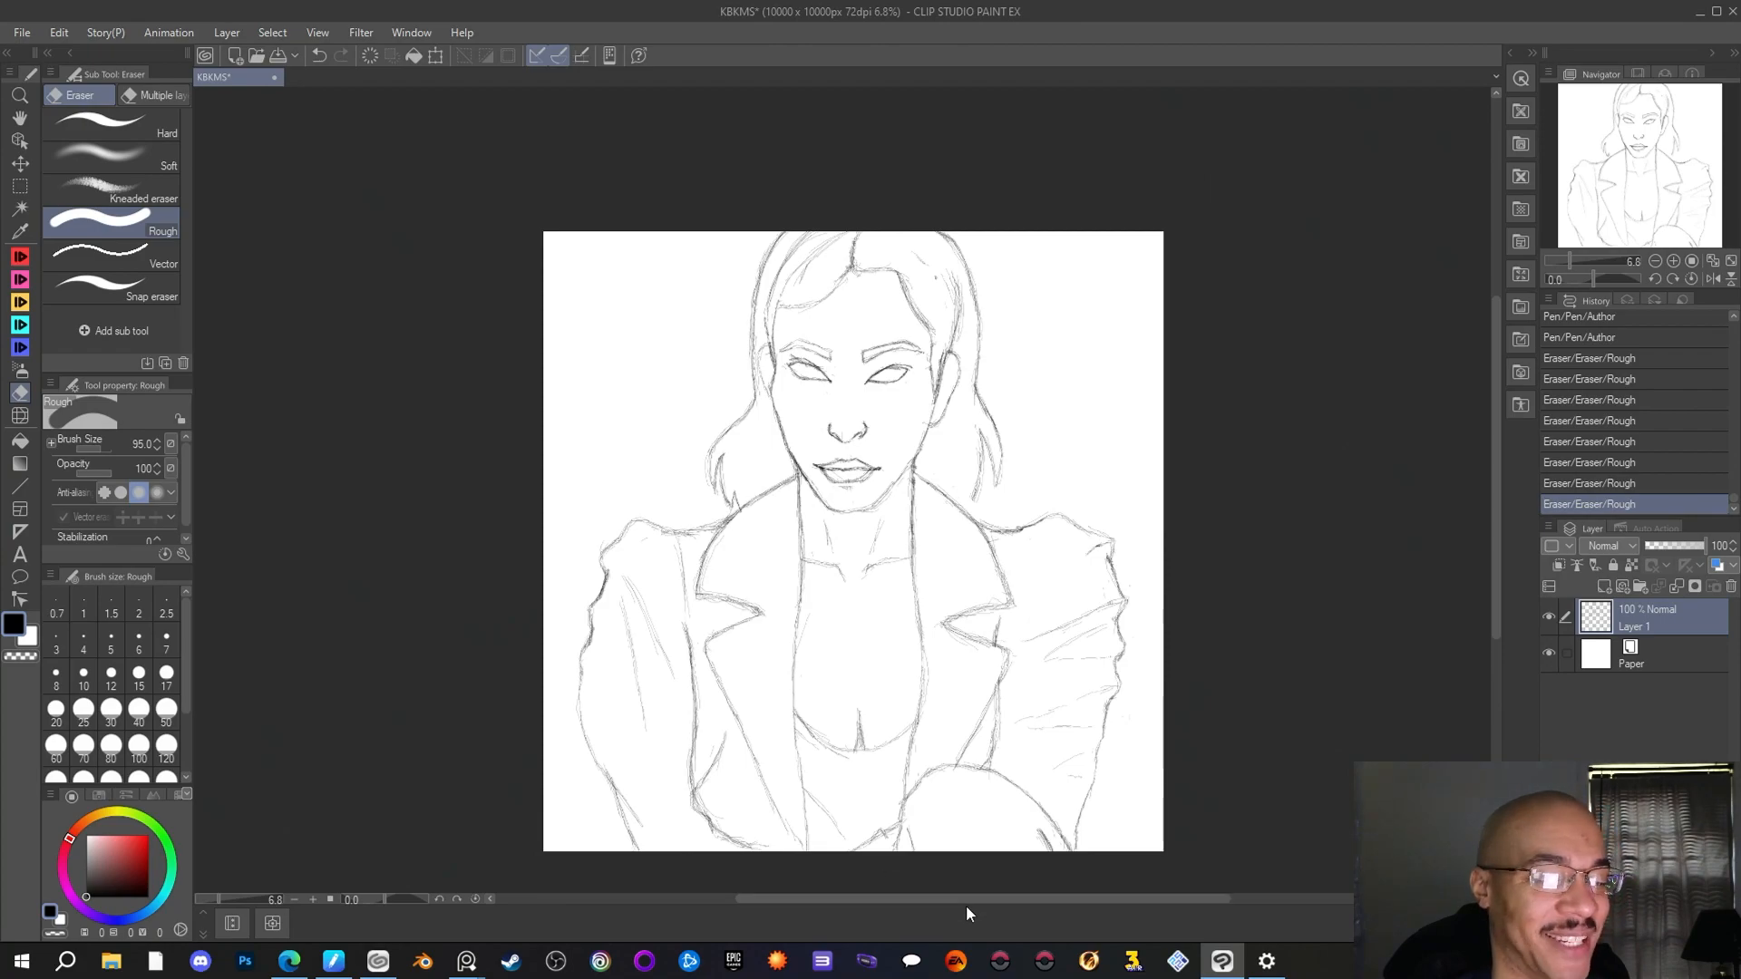
drag(962, 899, 929, 892)
scroll(933, 769, up, 1)
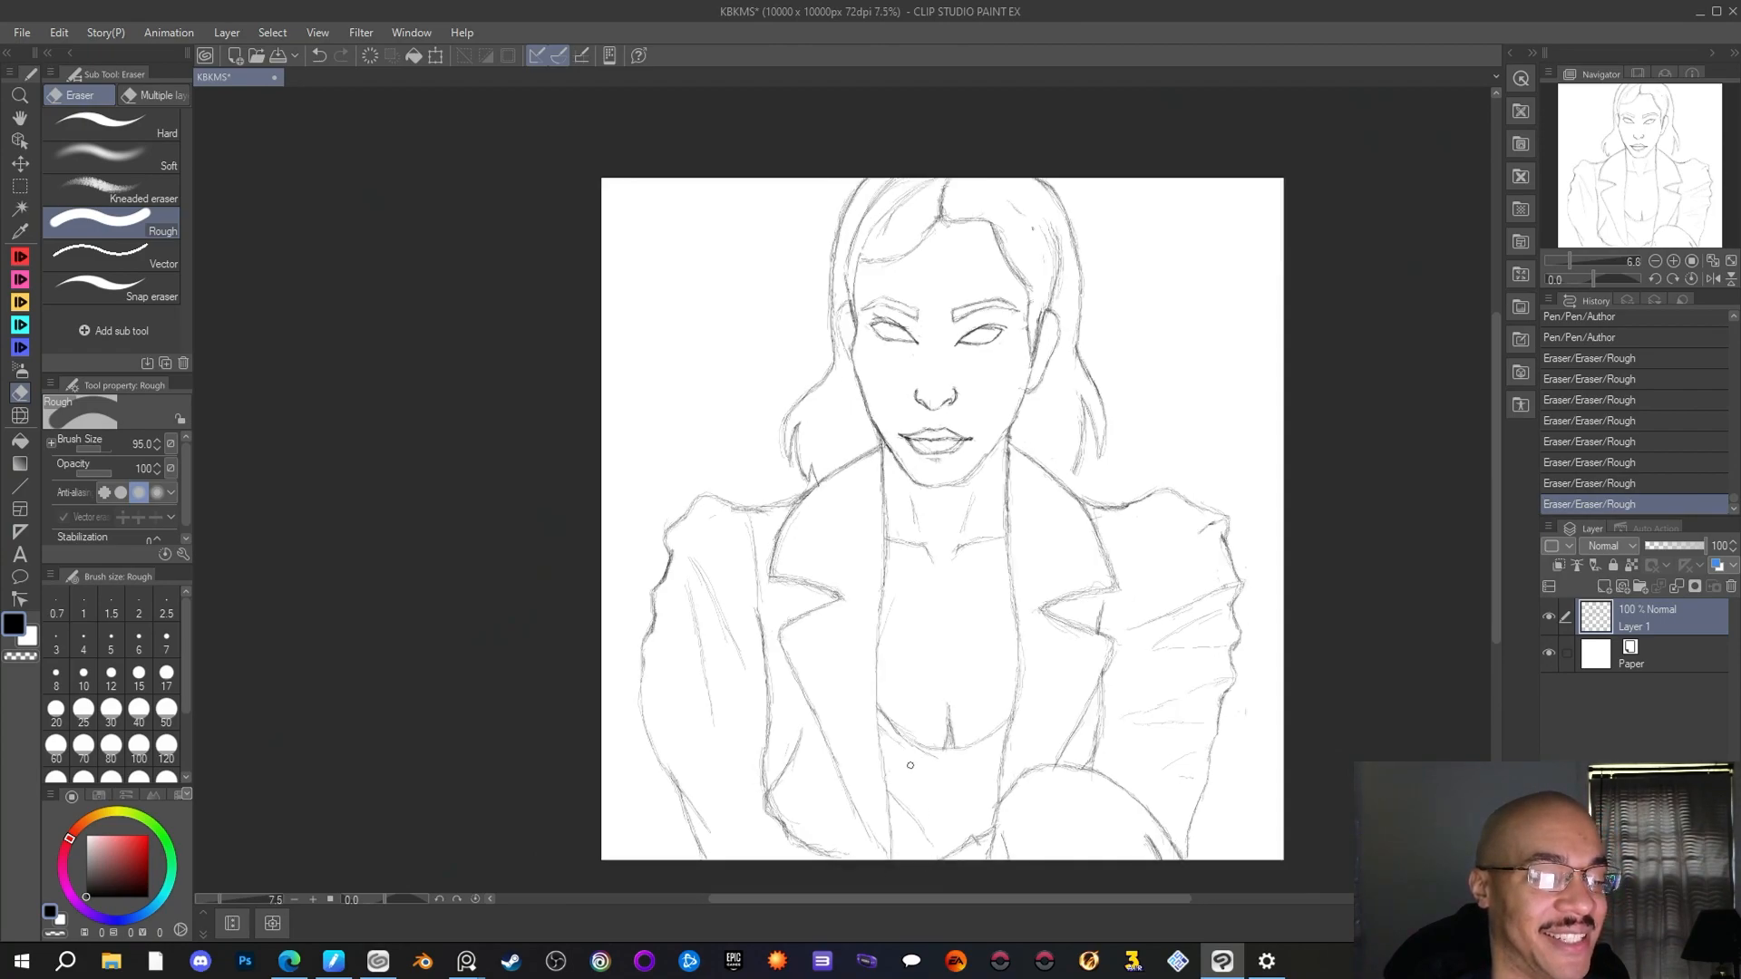
scroll(910, 765, up, 1)
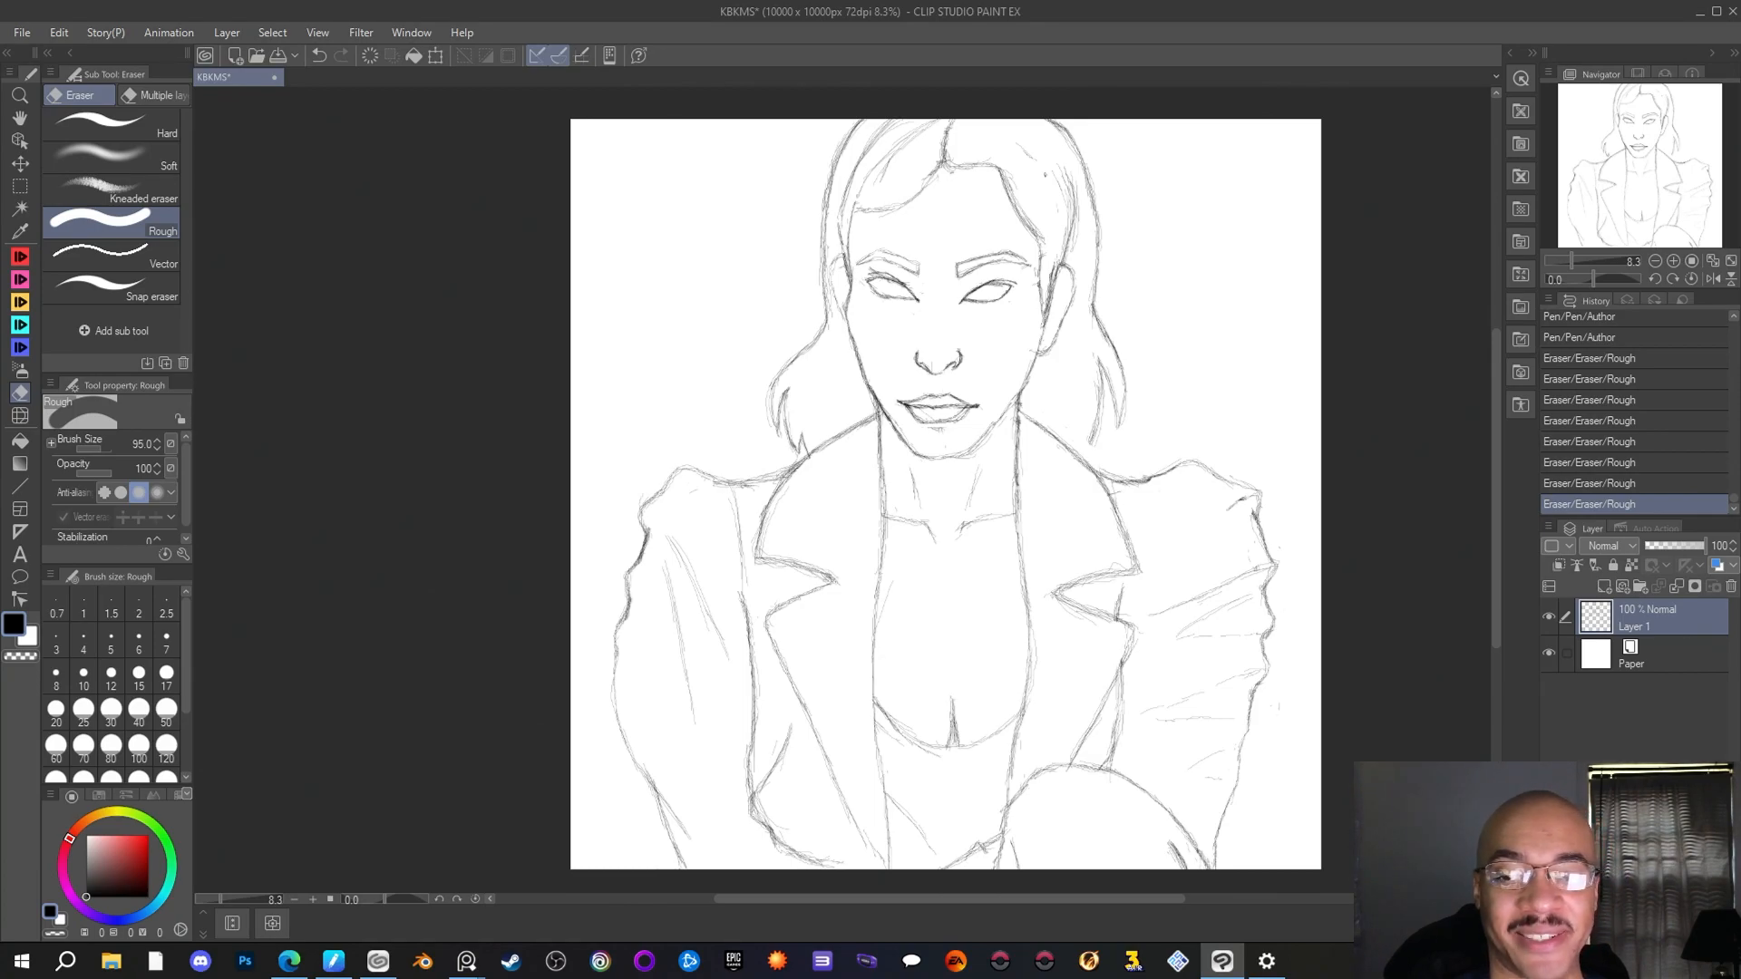
key(alt+Tab)
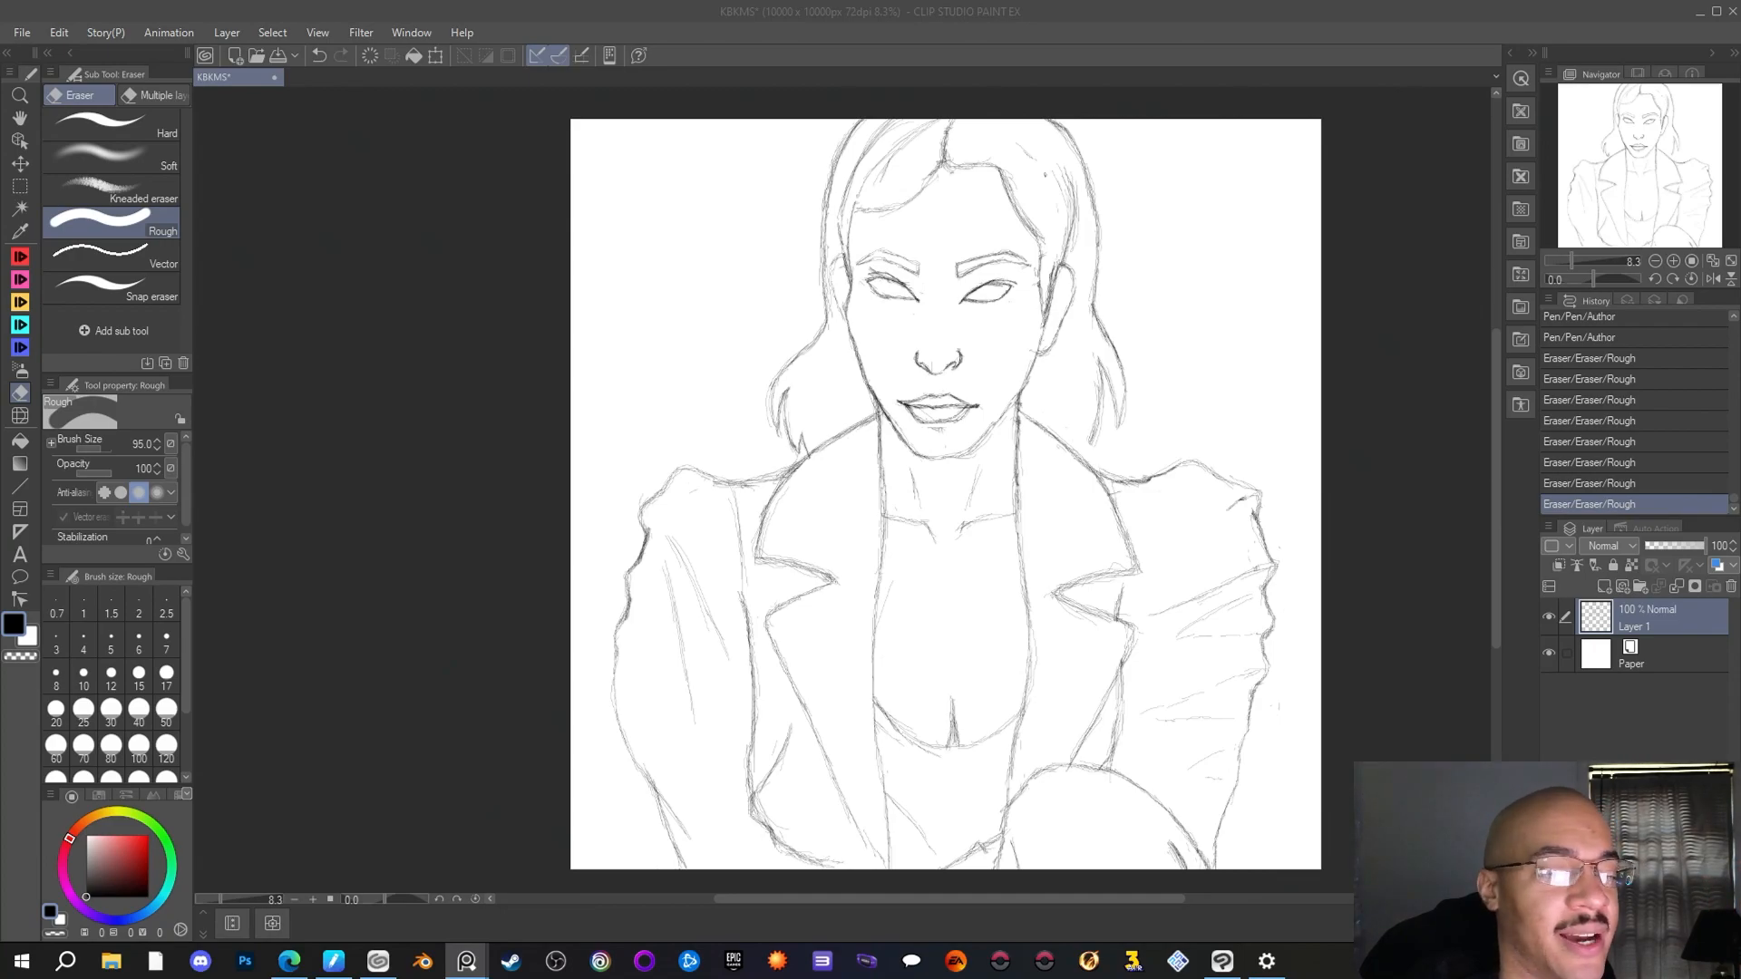
click(1143, 540)
Draw the first small necklace chain link with the Author pen where the right-hand jacket edge meets the collarbone
scroll(958, 554, up, 2)
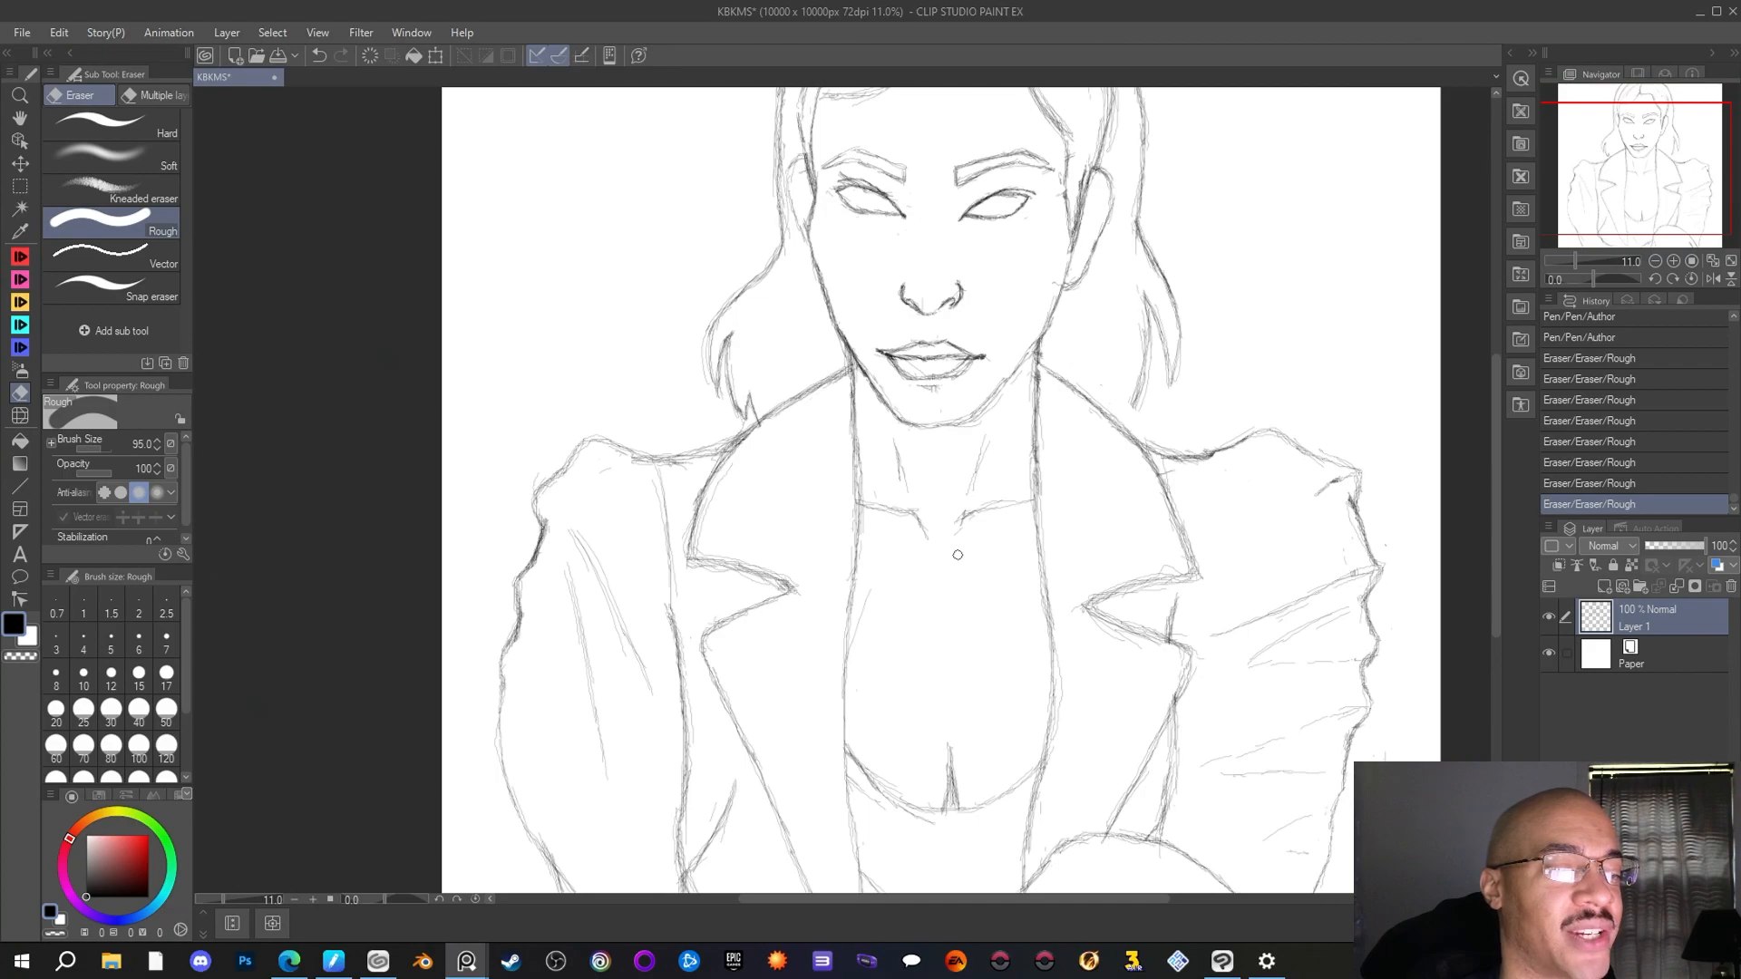
scroll(957, 555, down, 1)
drag(1576, 152, 1581, 158)
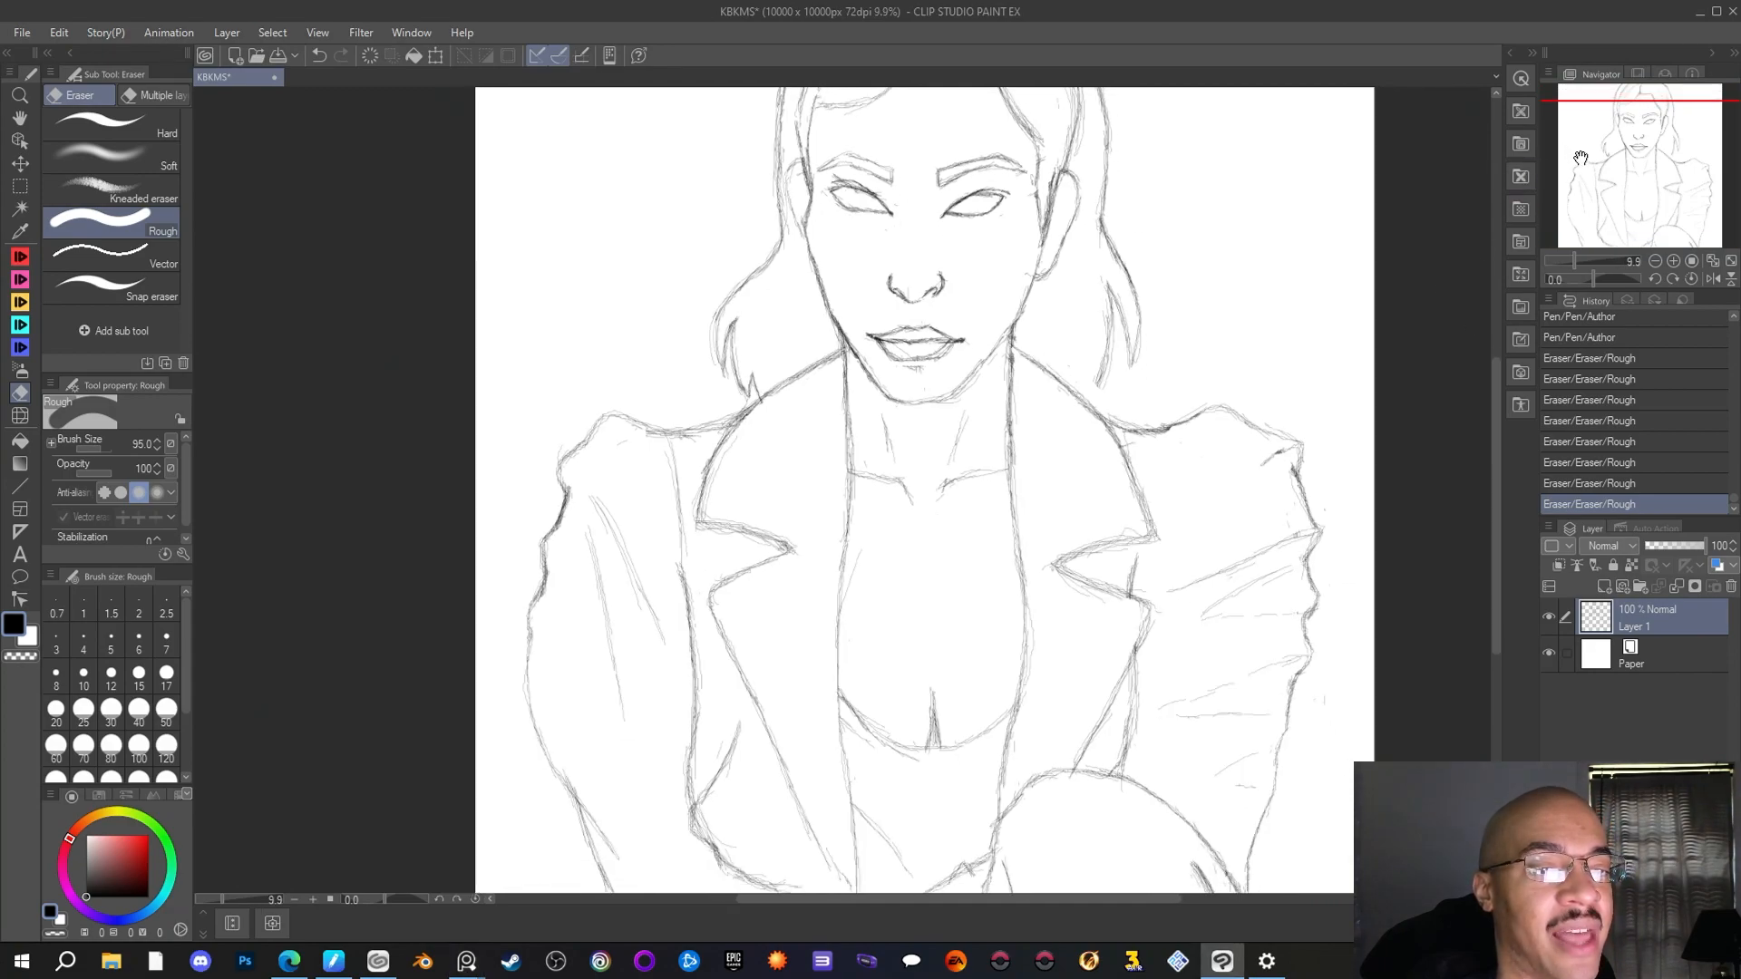
scroll(1051, 483, up, 1)
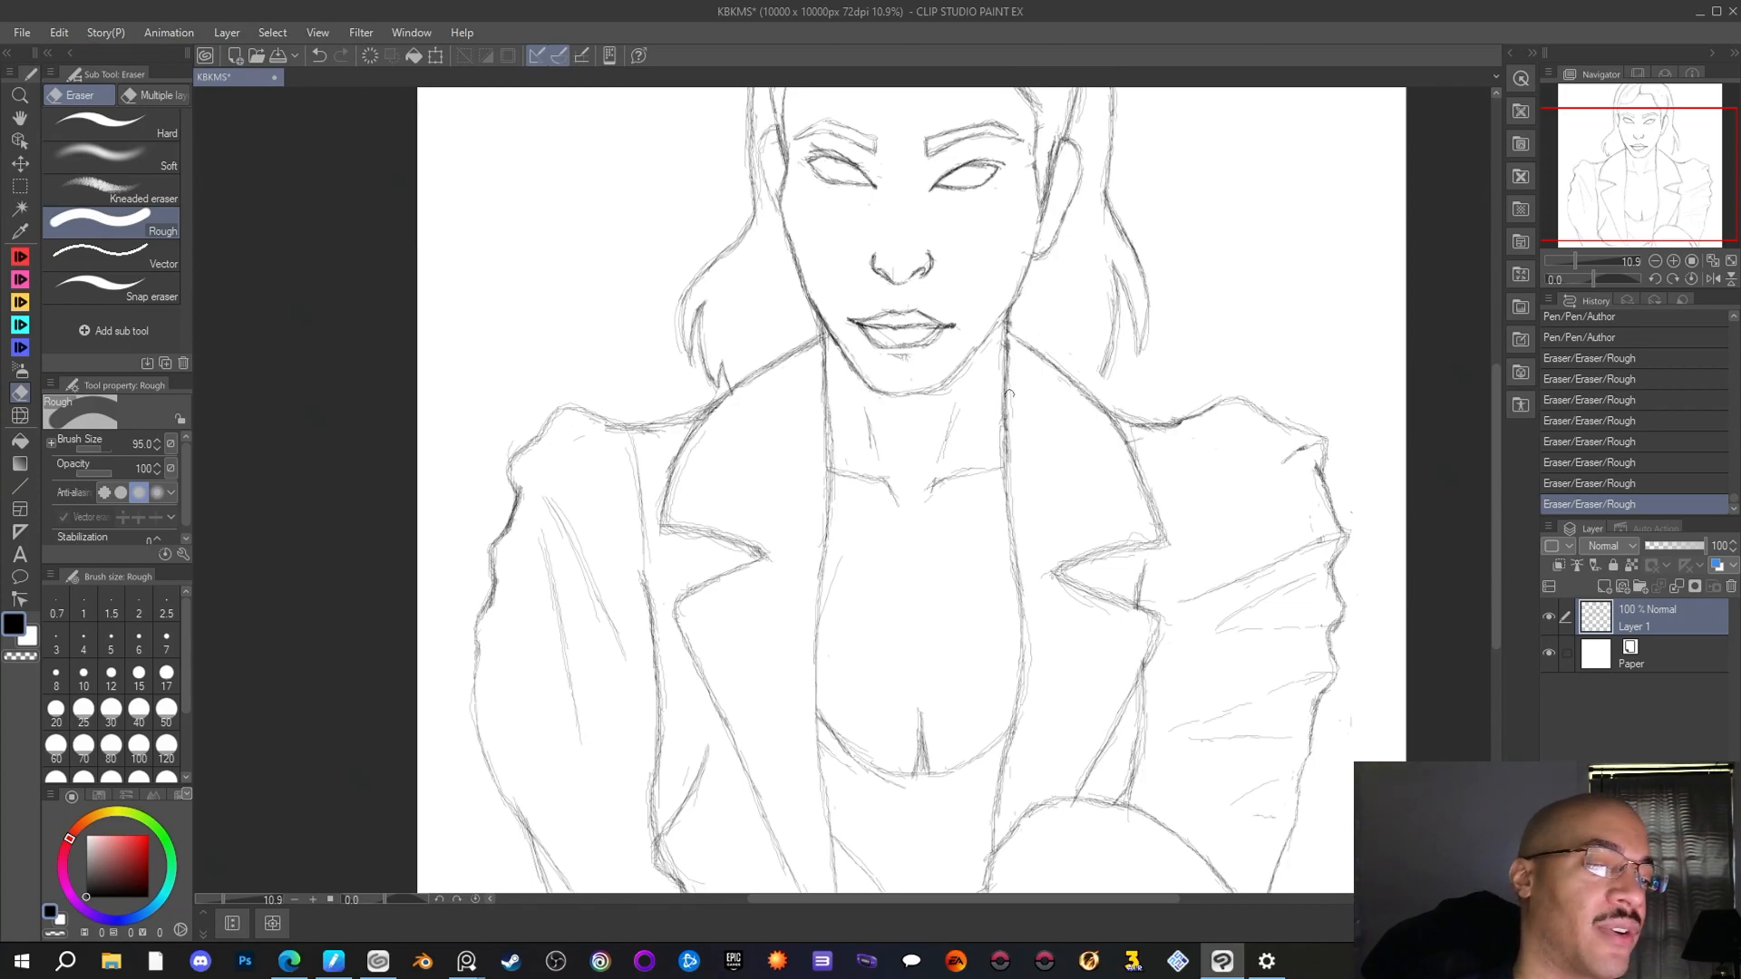
key(p)
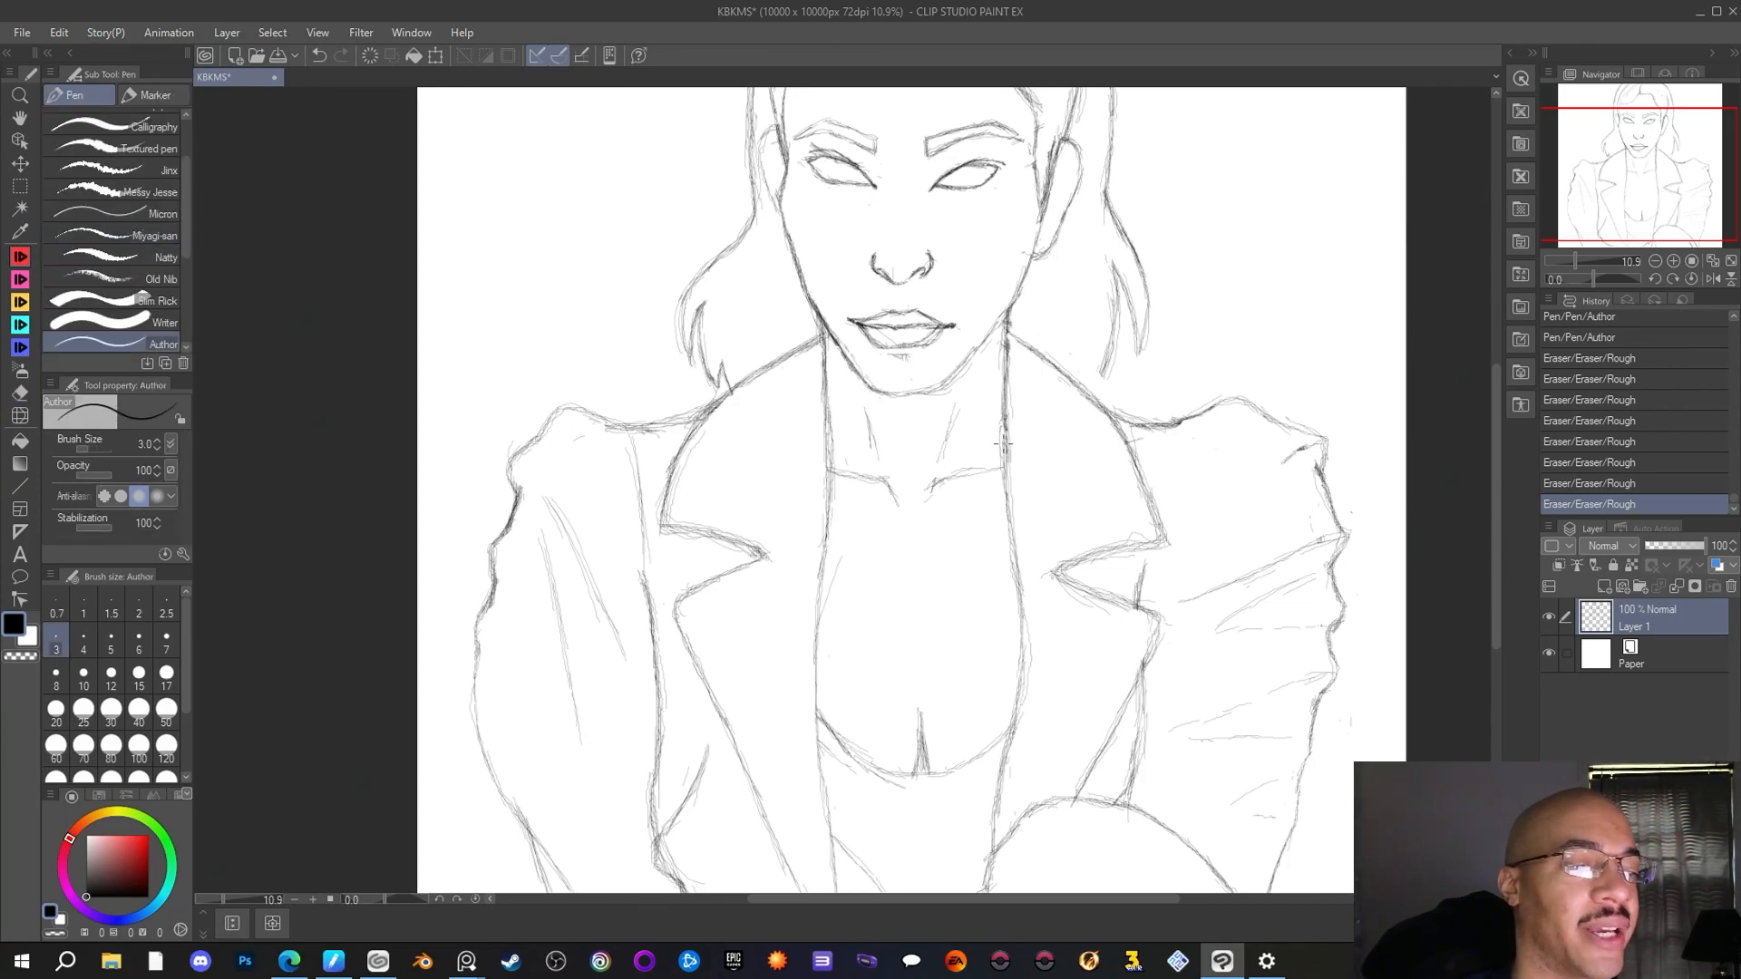
drag(1002, 440, 1002, 451)
drag(997, 452, 993, 467)
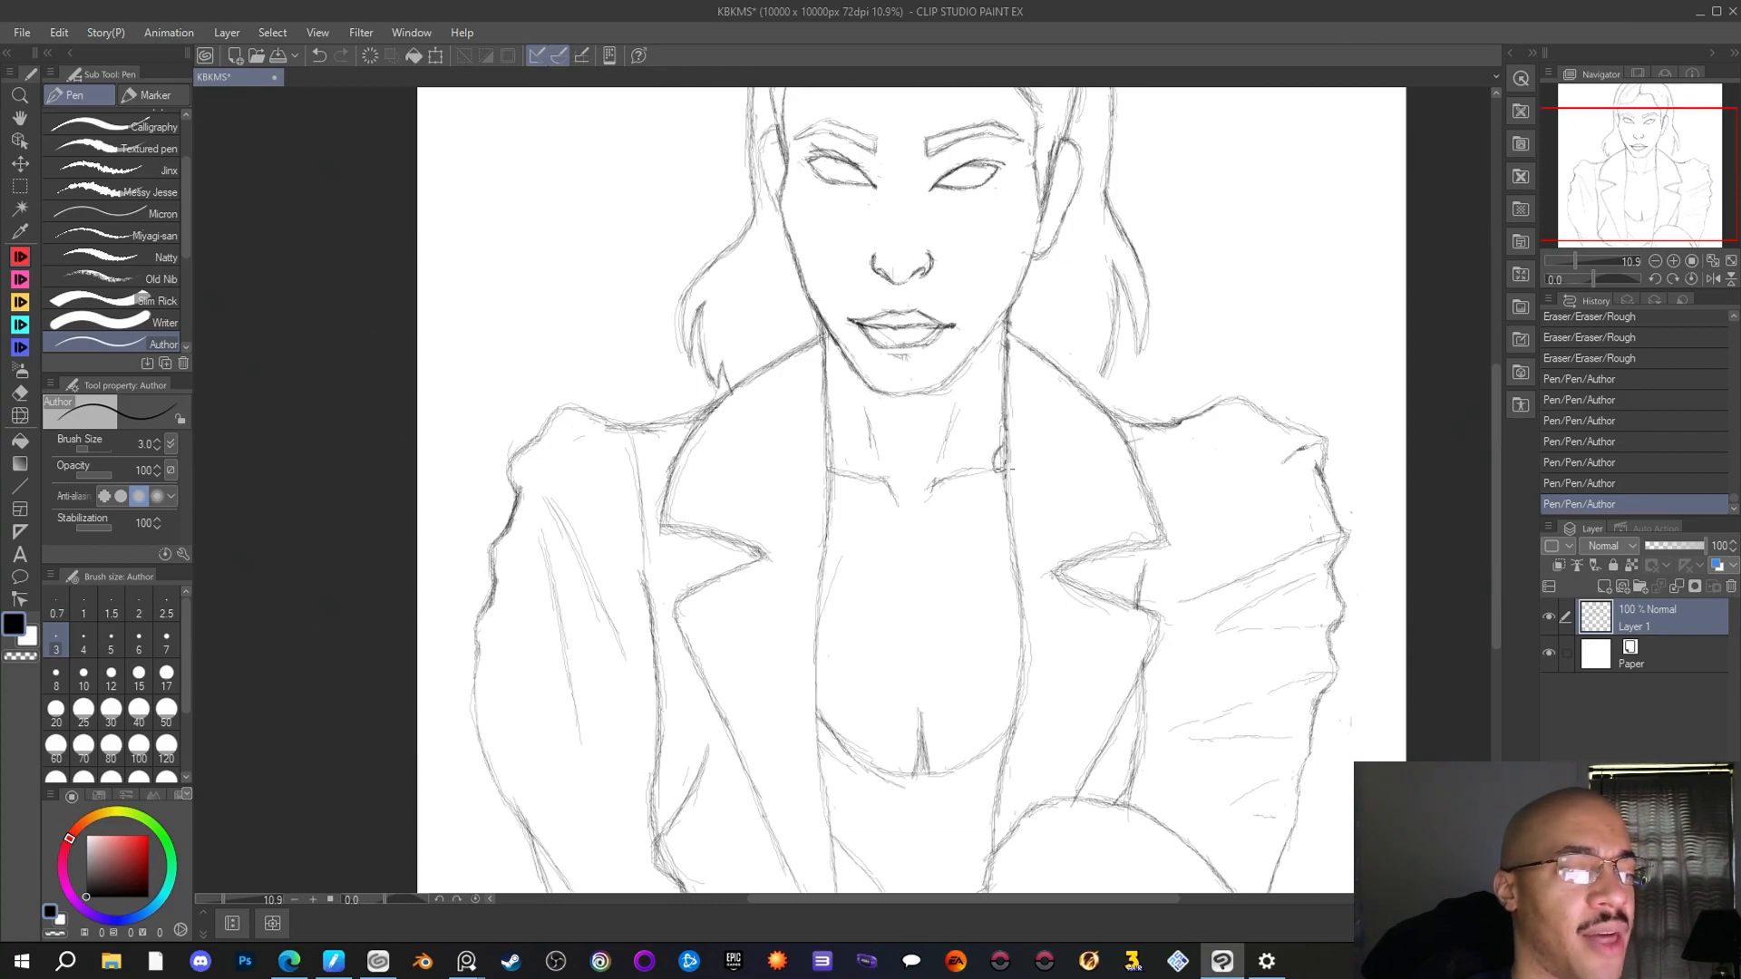
drag(999, 458, 998, 467)
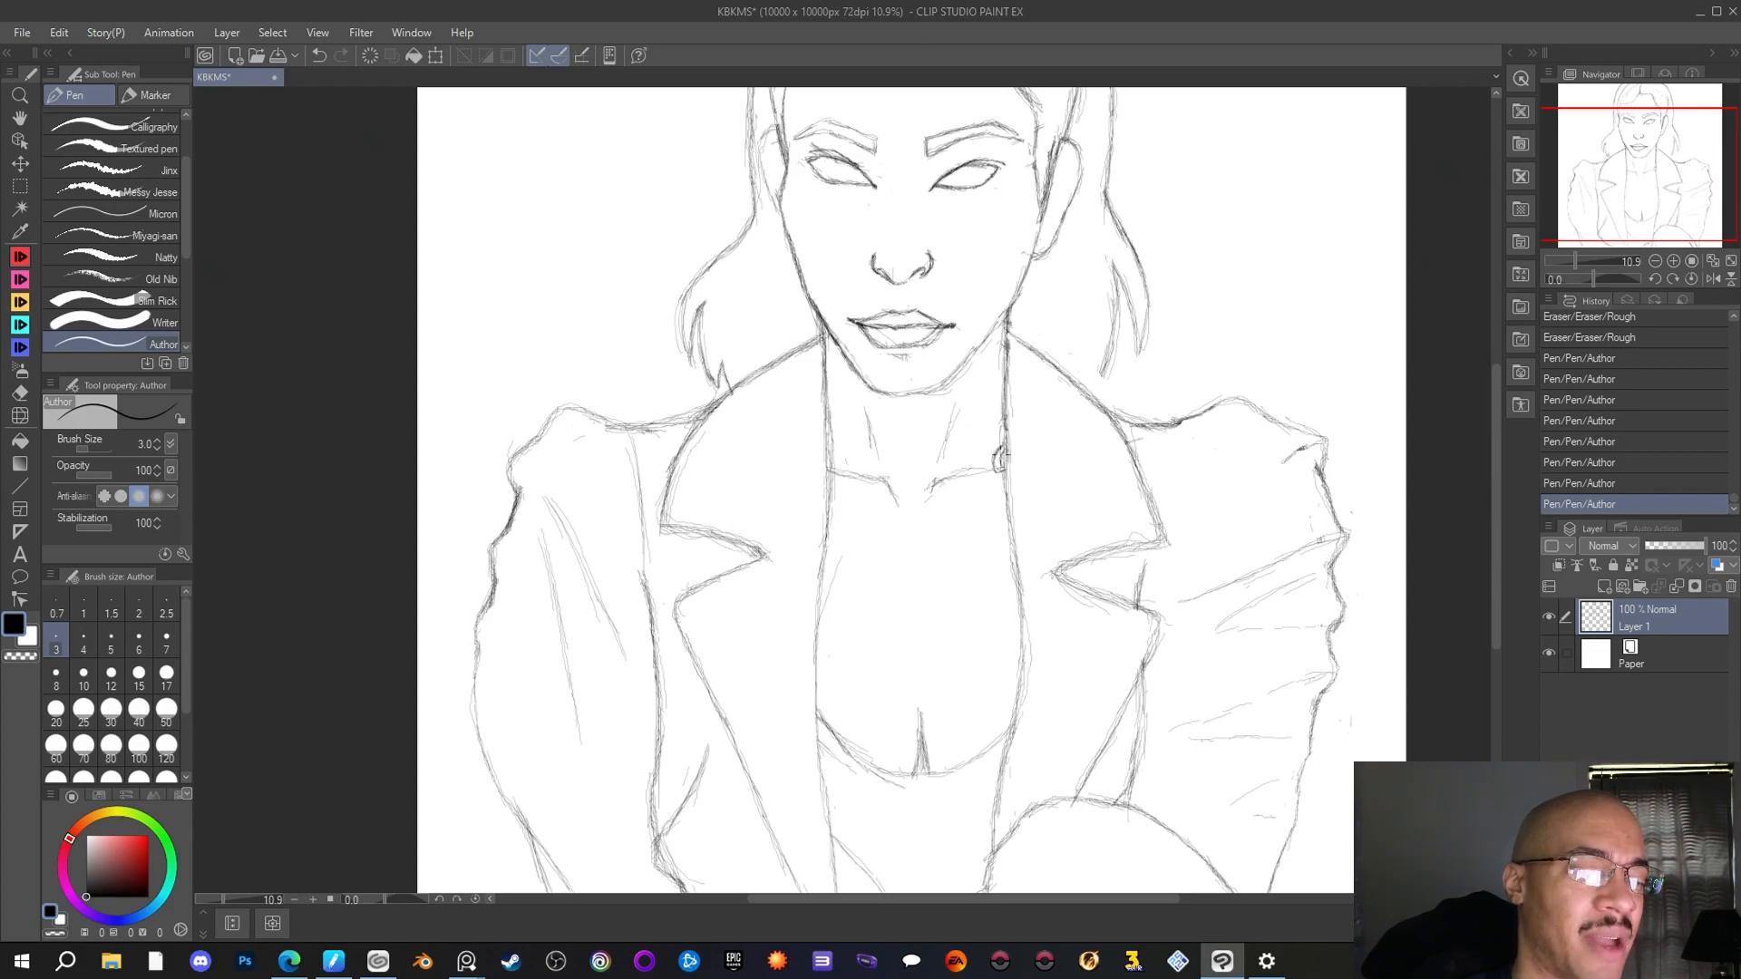
drag(1000, 460, 1002, 472)
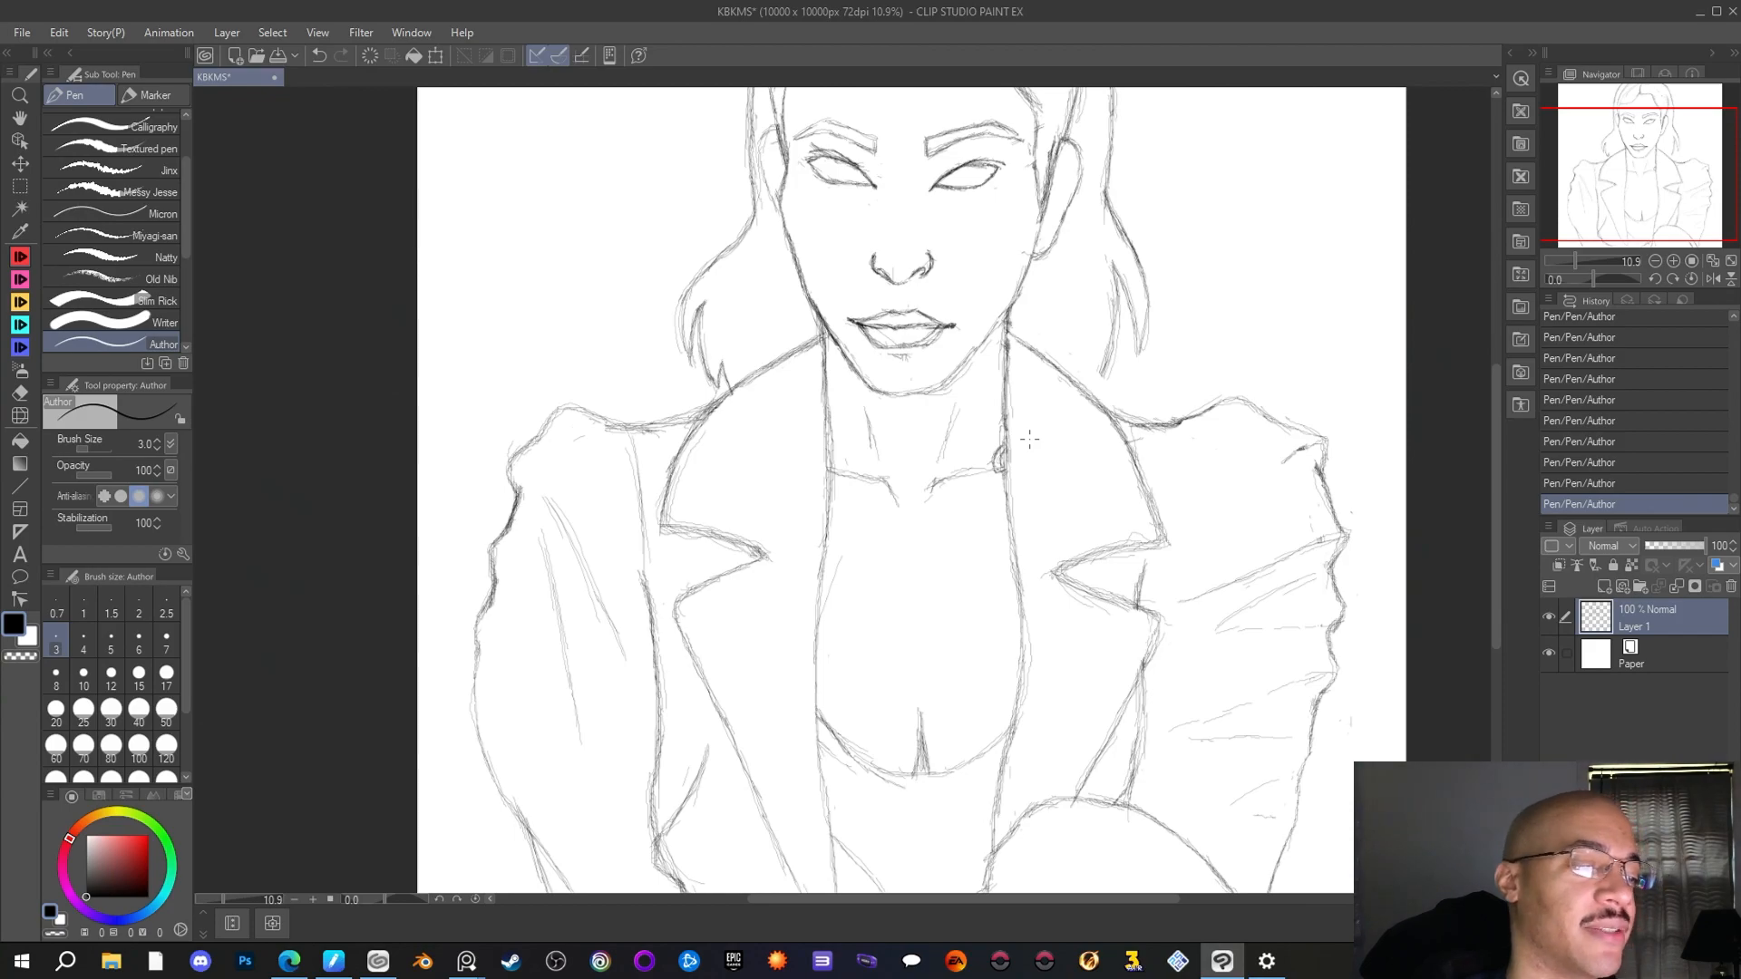
Add interlocking links below the first one, starting the chain's curve from the right-hand jacket edge towards the throat
scroll(1029, 440, down, 3)
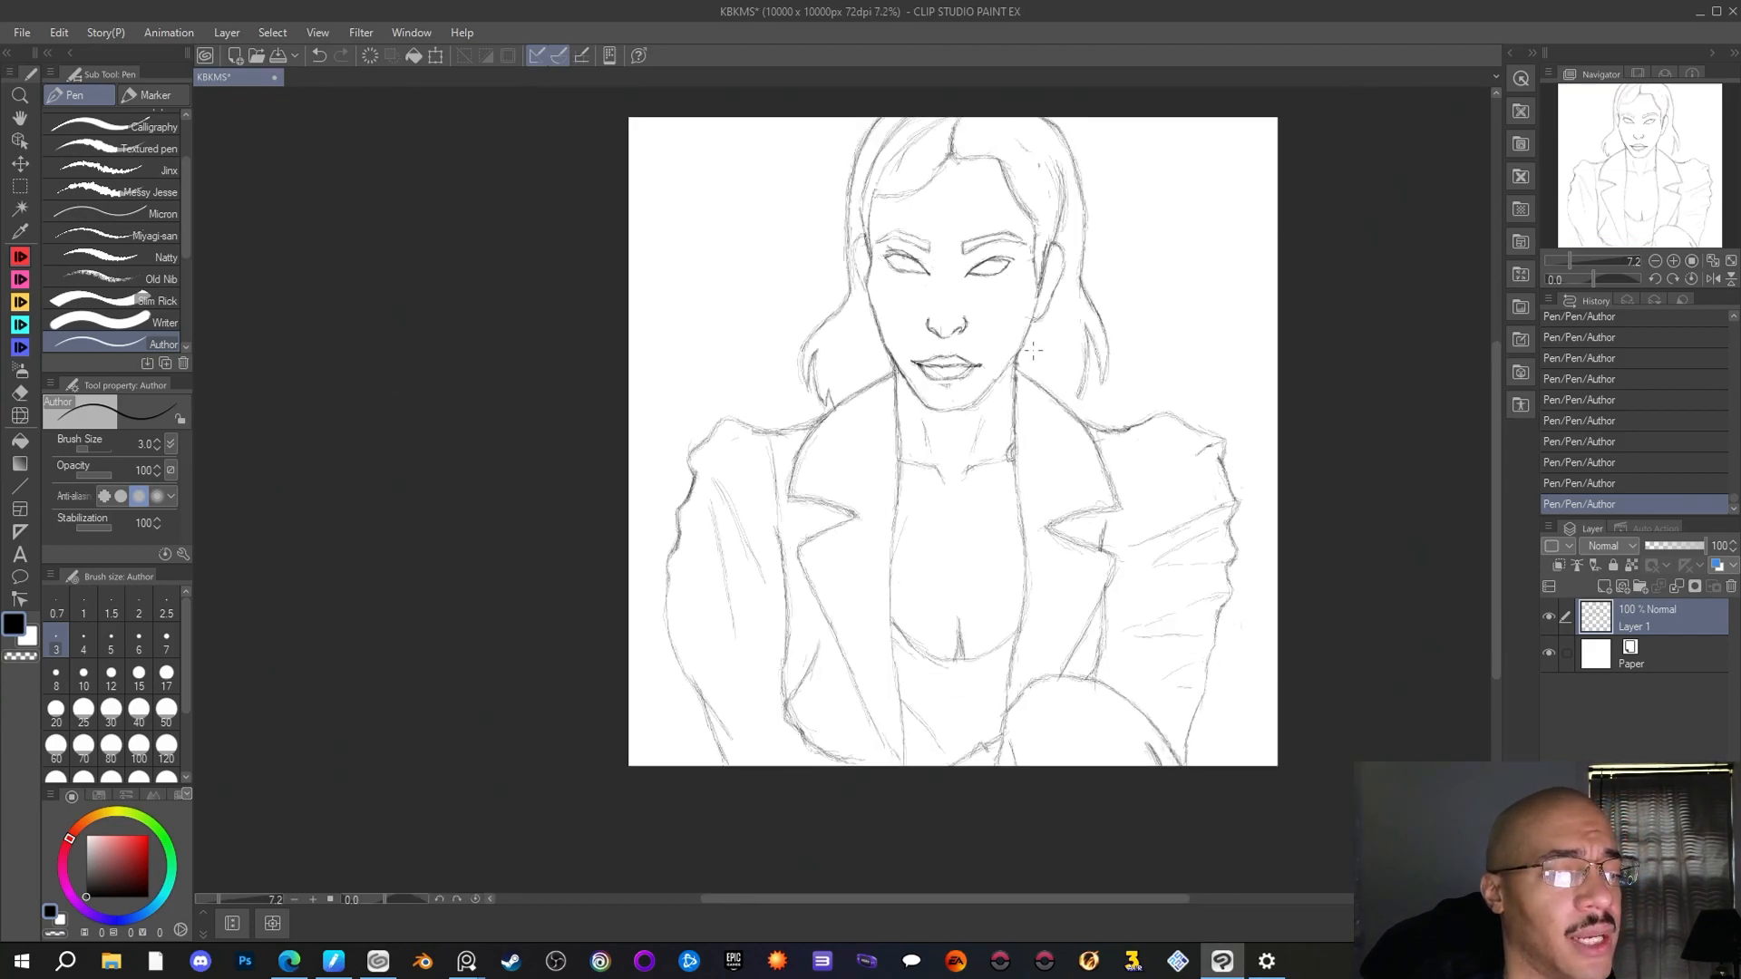
scroll(1032, 336, up, 3)
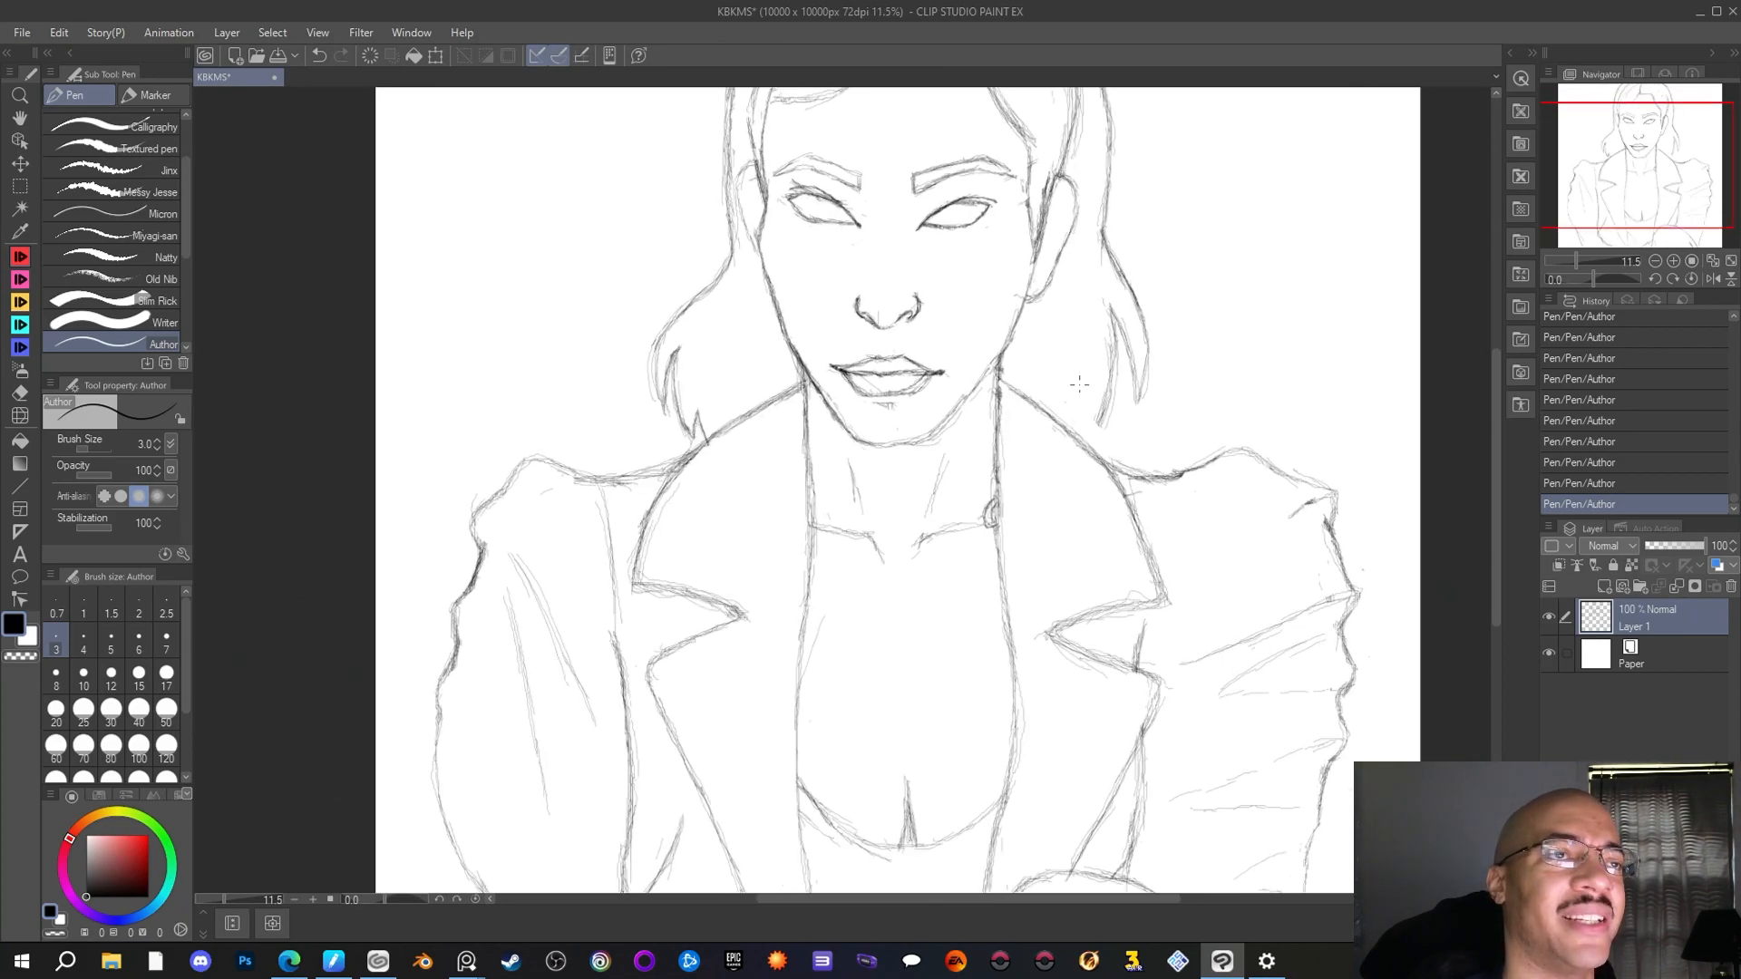
scroll(943, 595, up, 1)
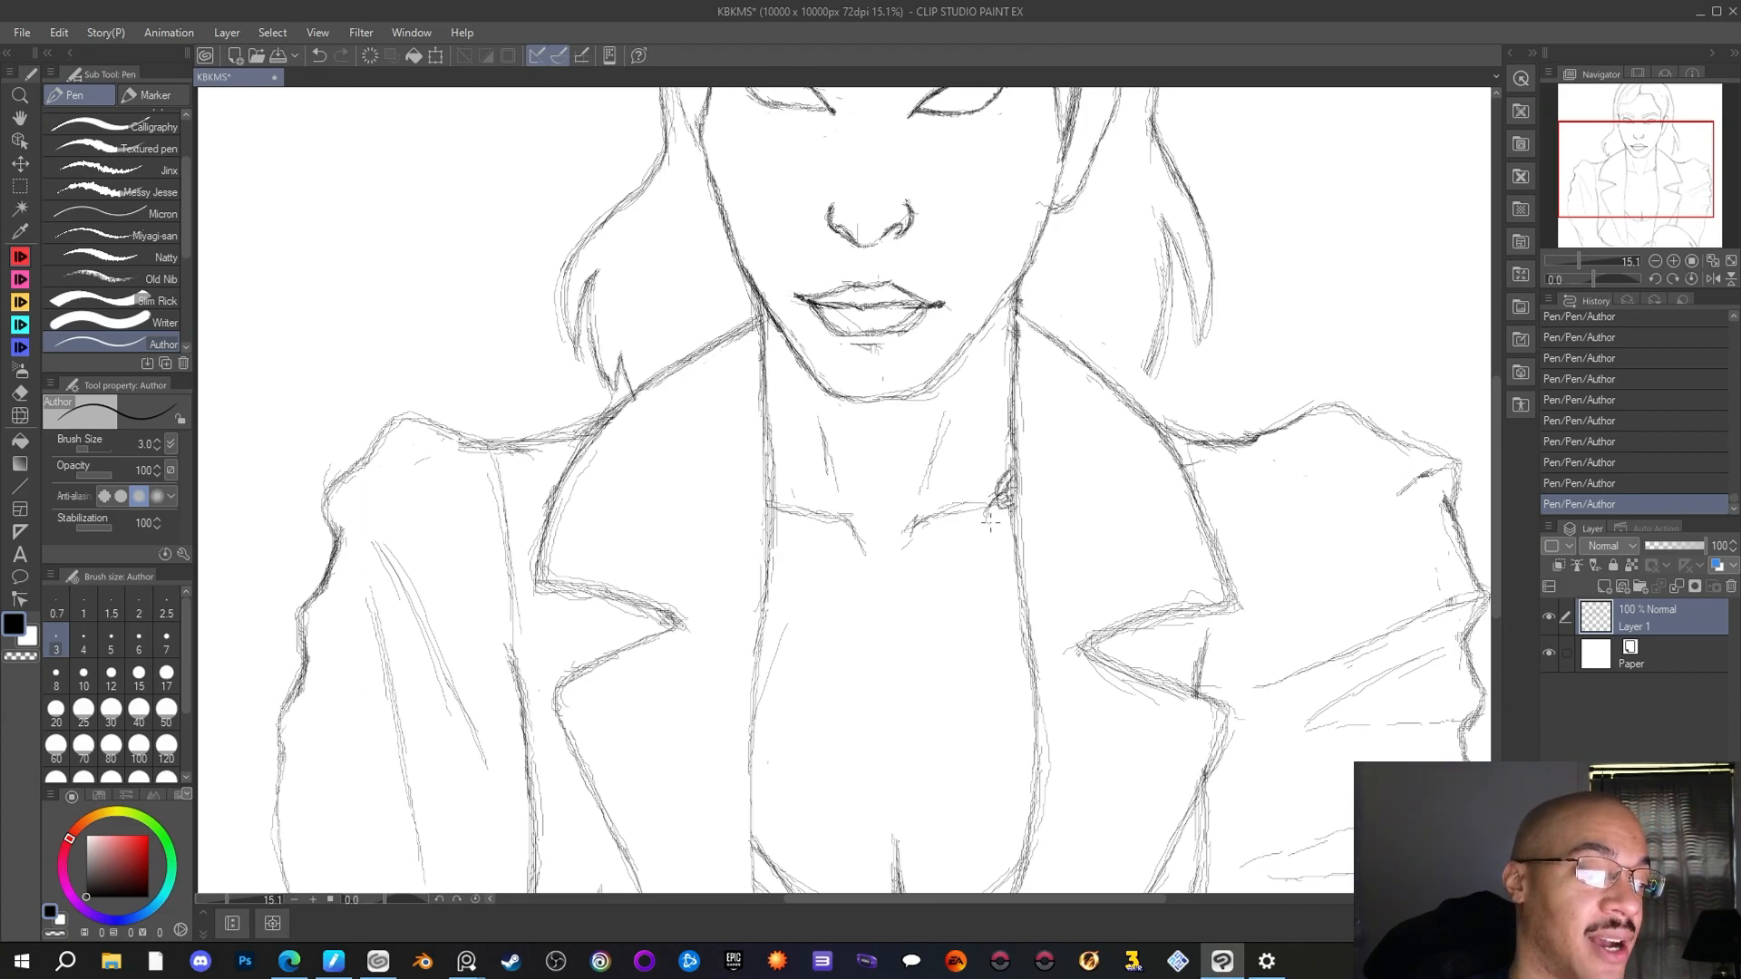
drag(990, 519, 1011, 516)
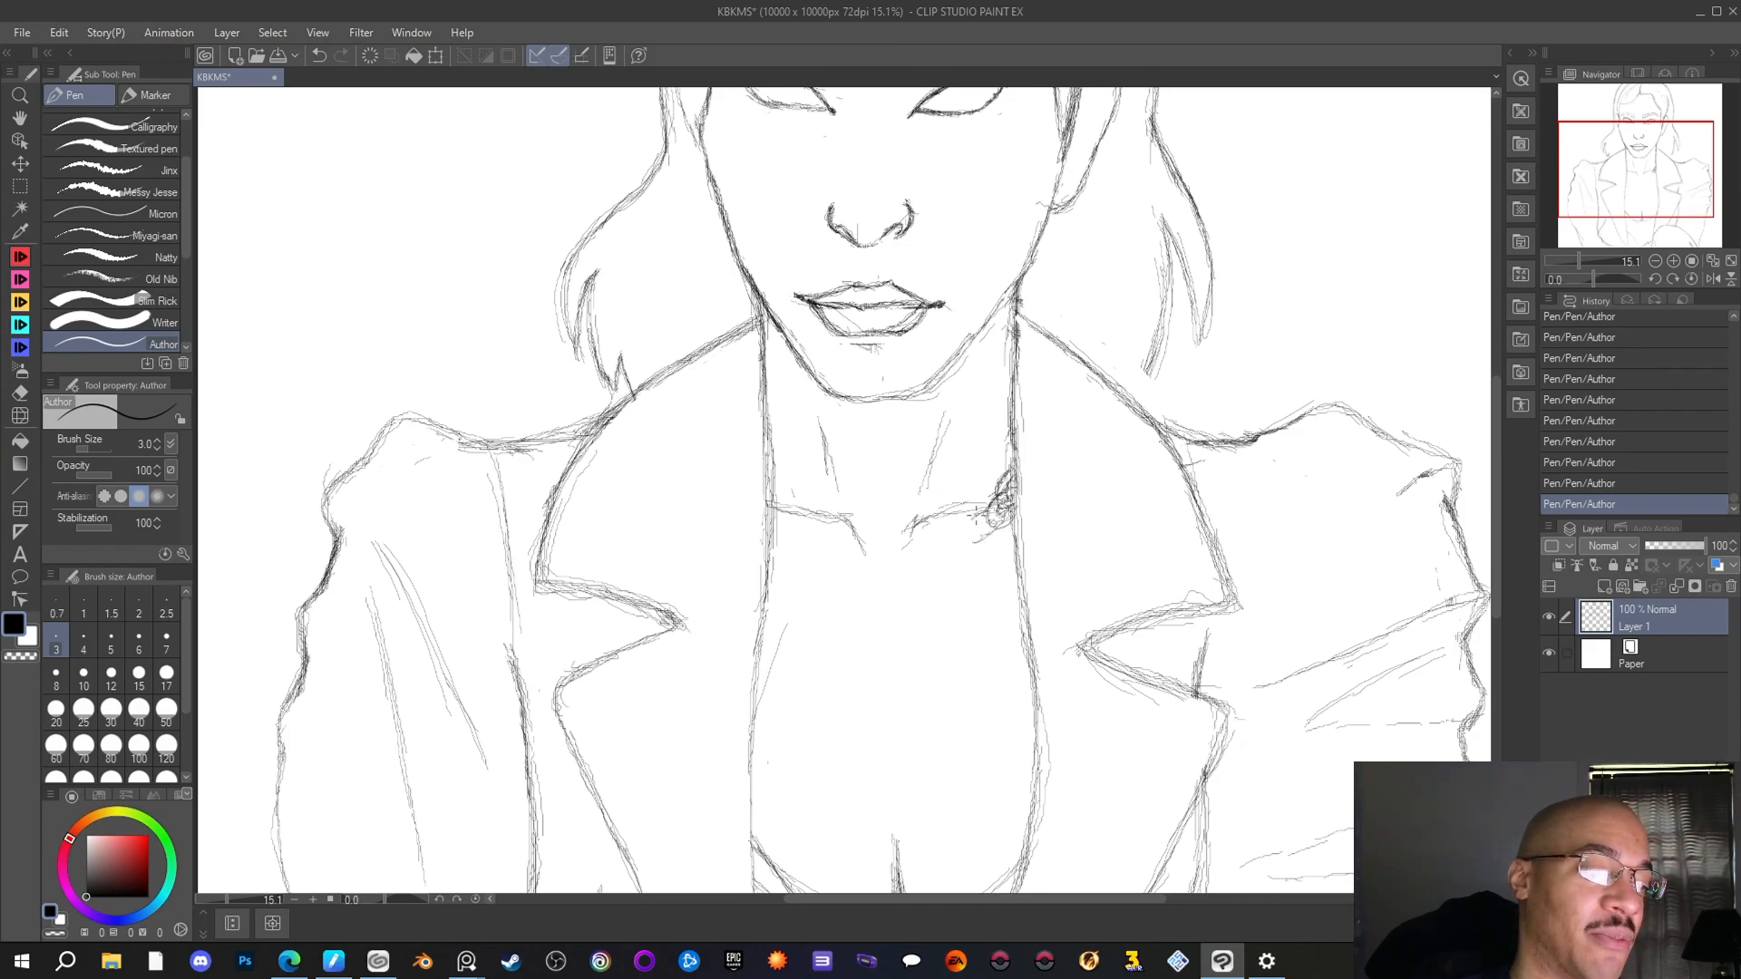
drag(1004, 509, 975, 533)
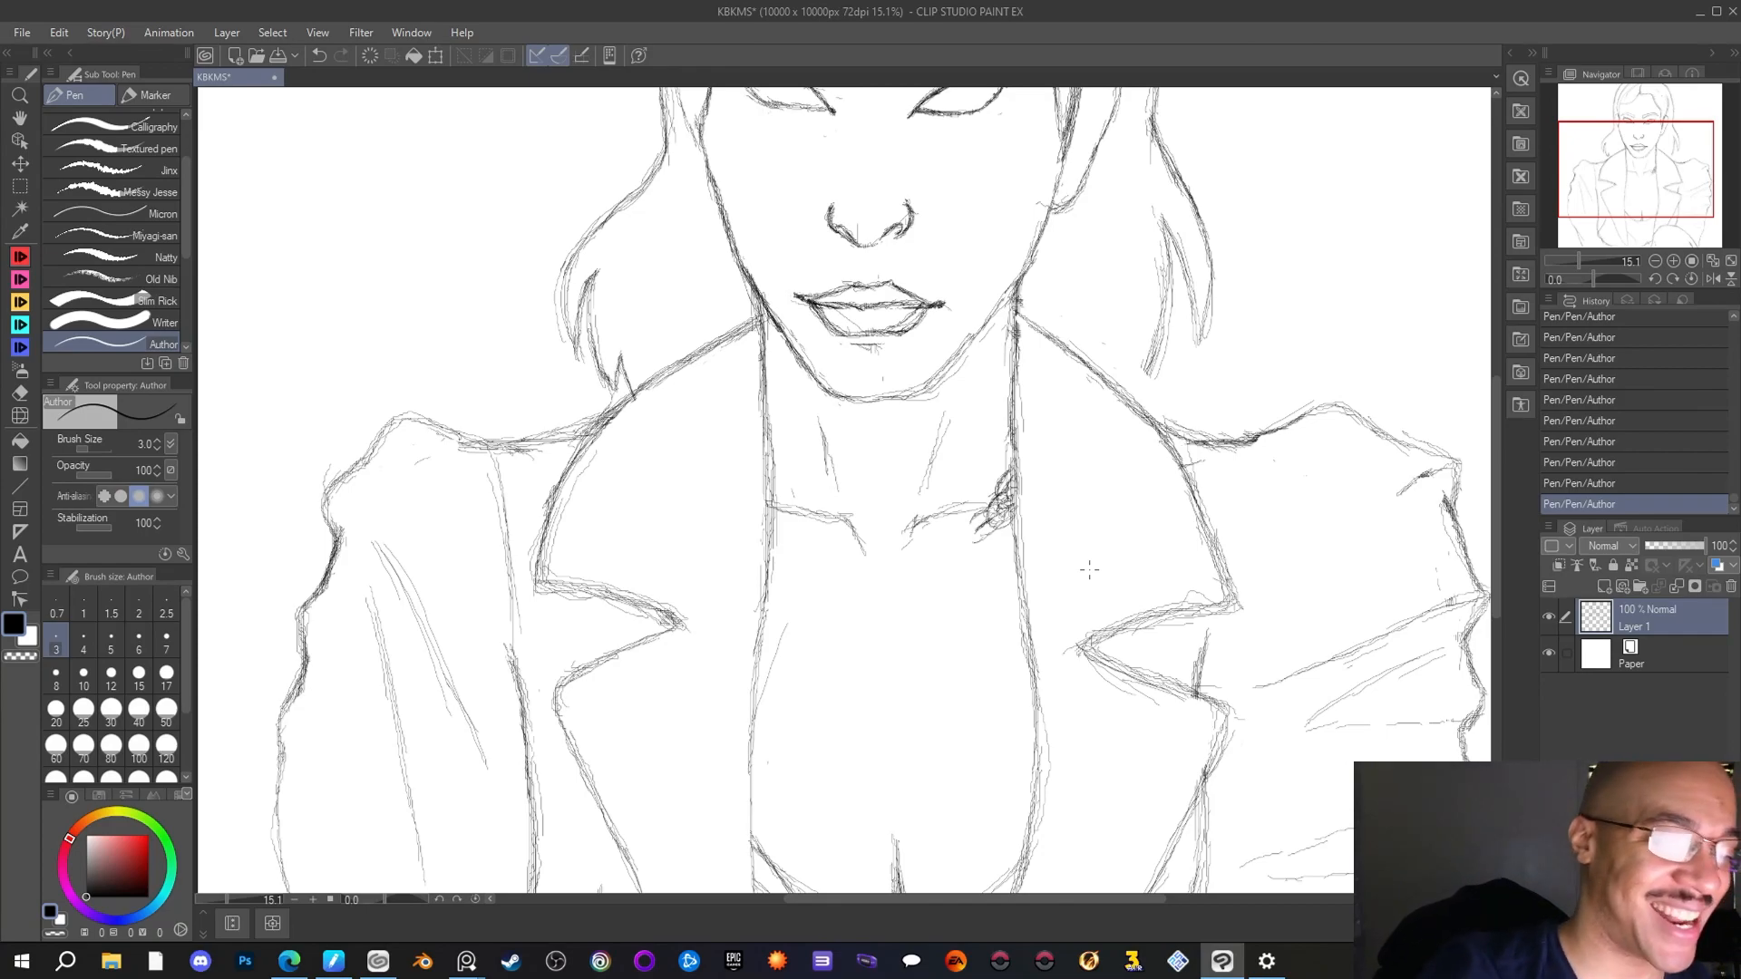
drag(1000, 526, 980, 544)
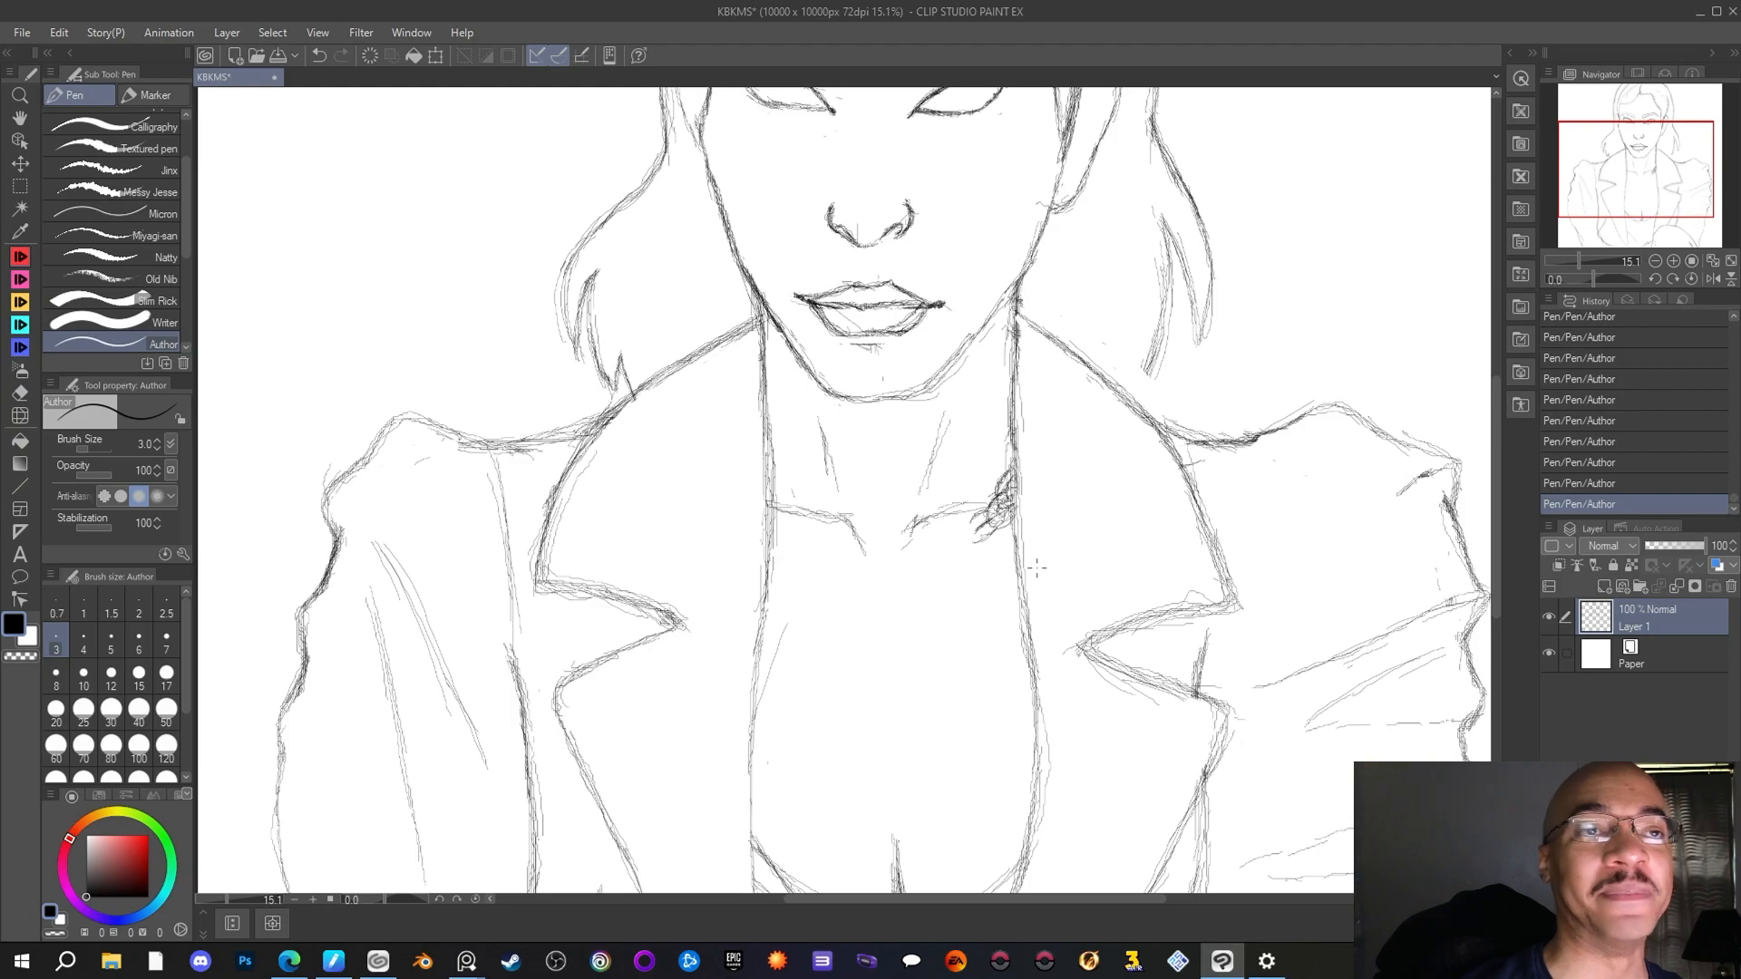
Extend the linked chain along the right-hand collarbone to just short of the centre of the throat
drag(993, 526, 953, 558)
mouse_move(966, 525)
mouse_down()
mouse_move(949, 536)
mouse_move(970, 550)
mouse_up()
mouse_move(975, 546)
mouse_down()
mouse_move(1000, 518)
mouse_move(961, 526)
mouse_move(970, 542)
mouse_up()
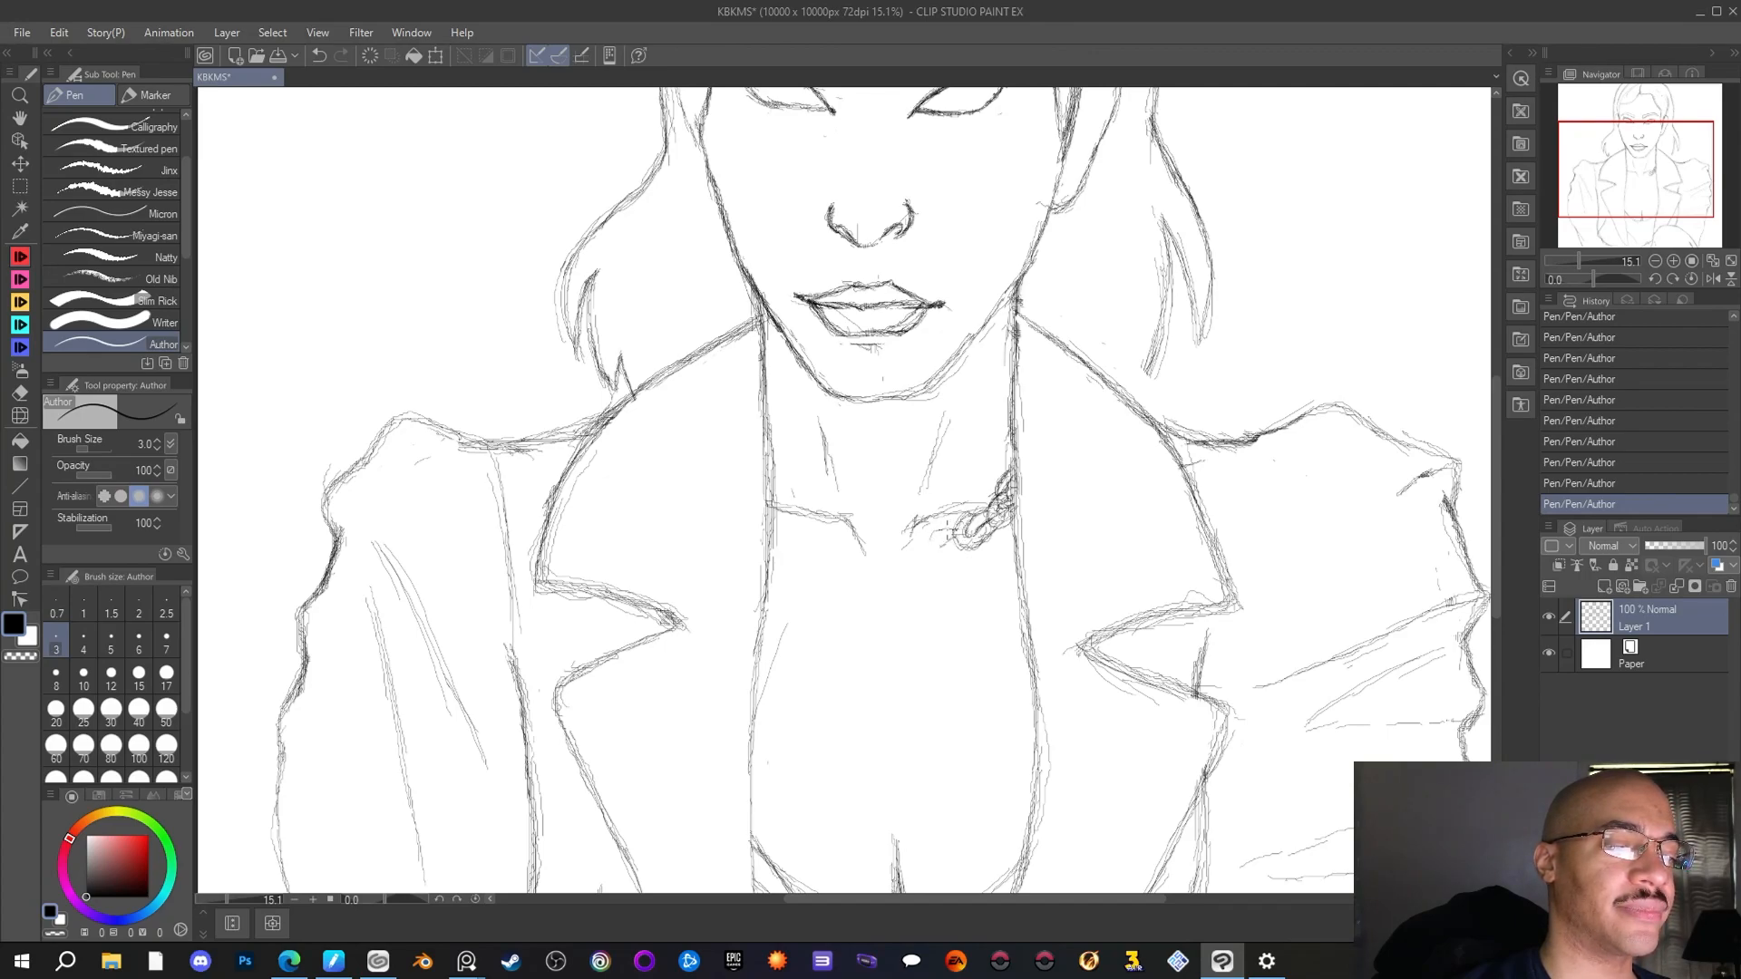
drag(932, 539, 957, 526)
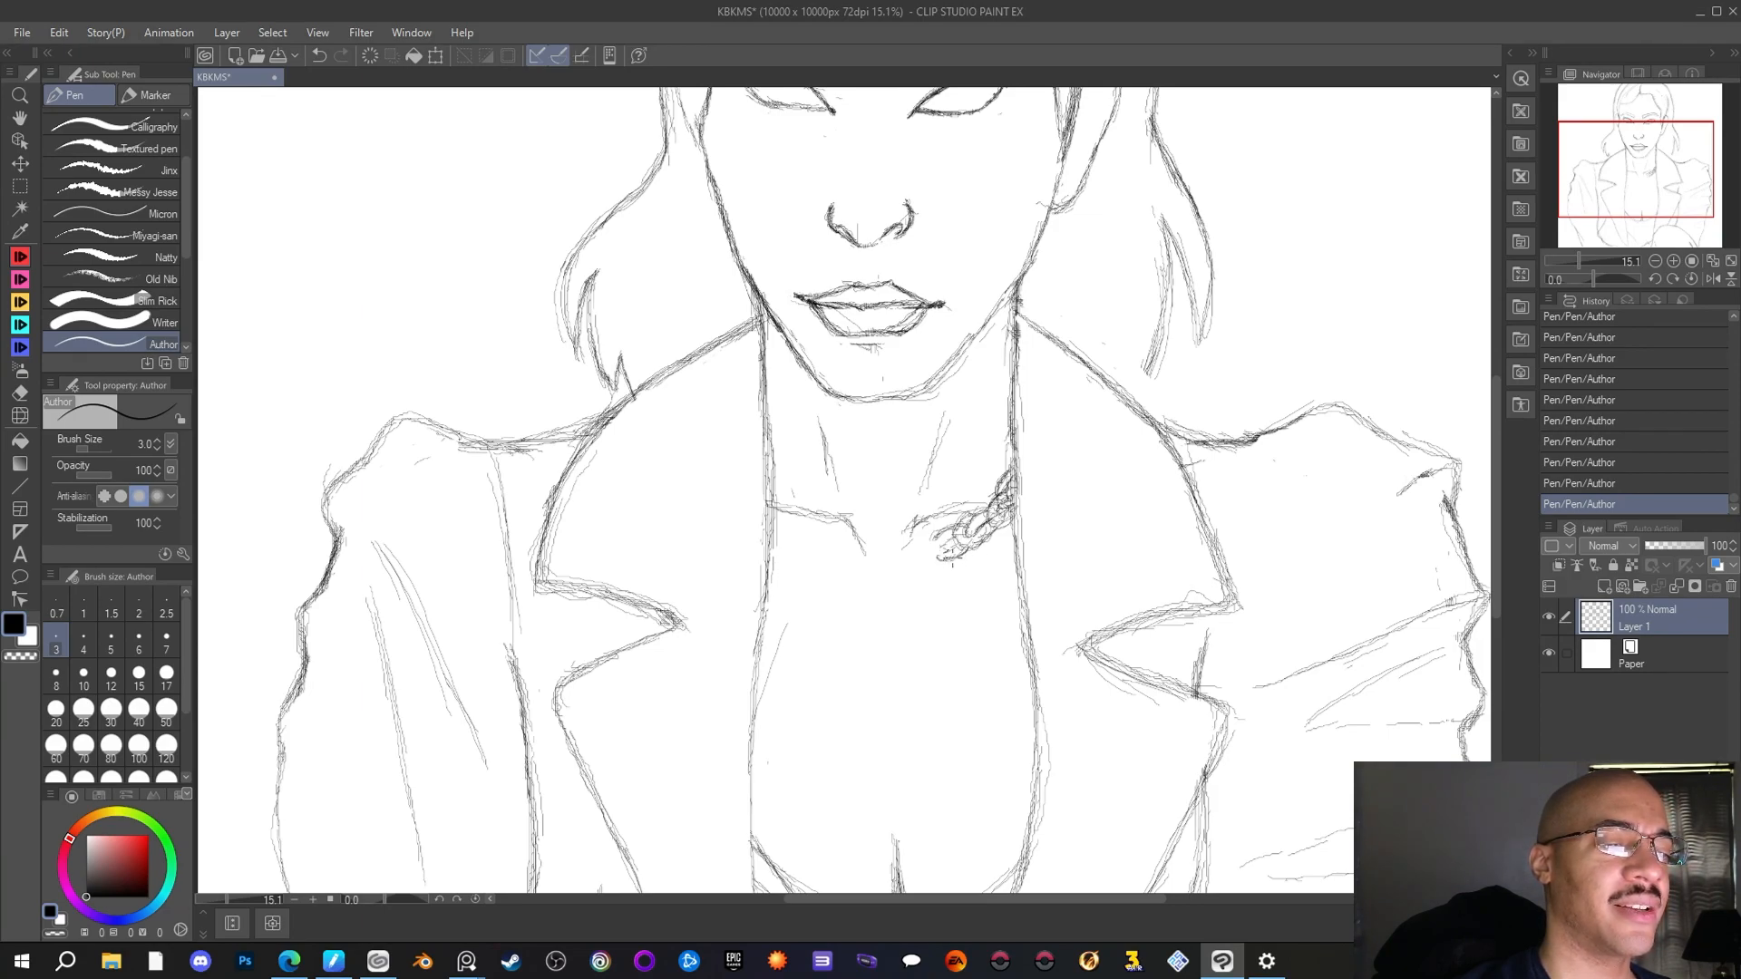
mouse_move(943, 551)
mouse_down()
mouse_move(920, 555)
mouse_move(934, 524)
mouse_move(920, 544)
mouse_move(947, 549)
mouse_up()
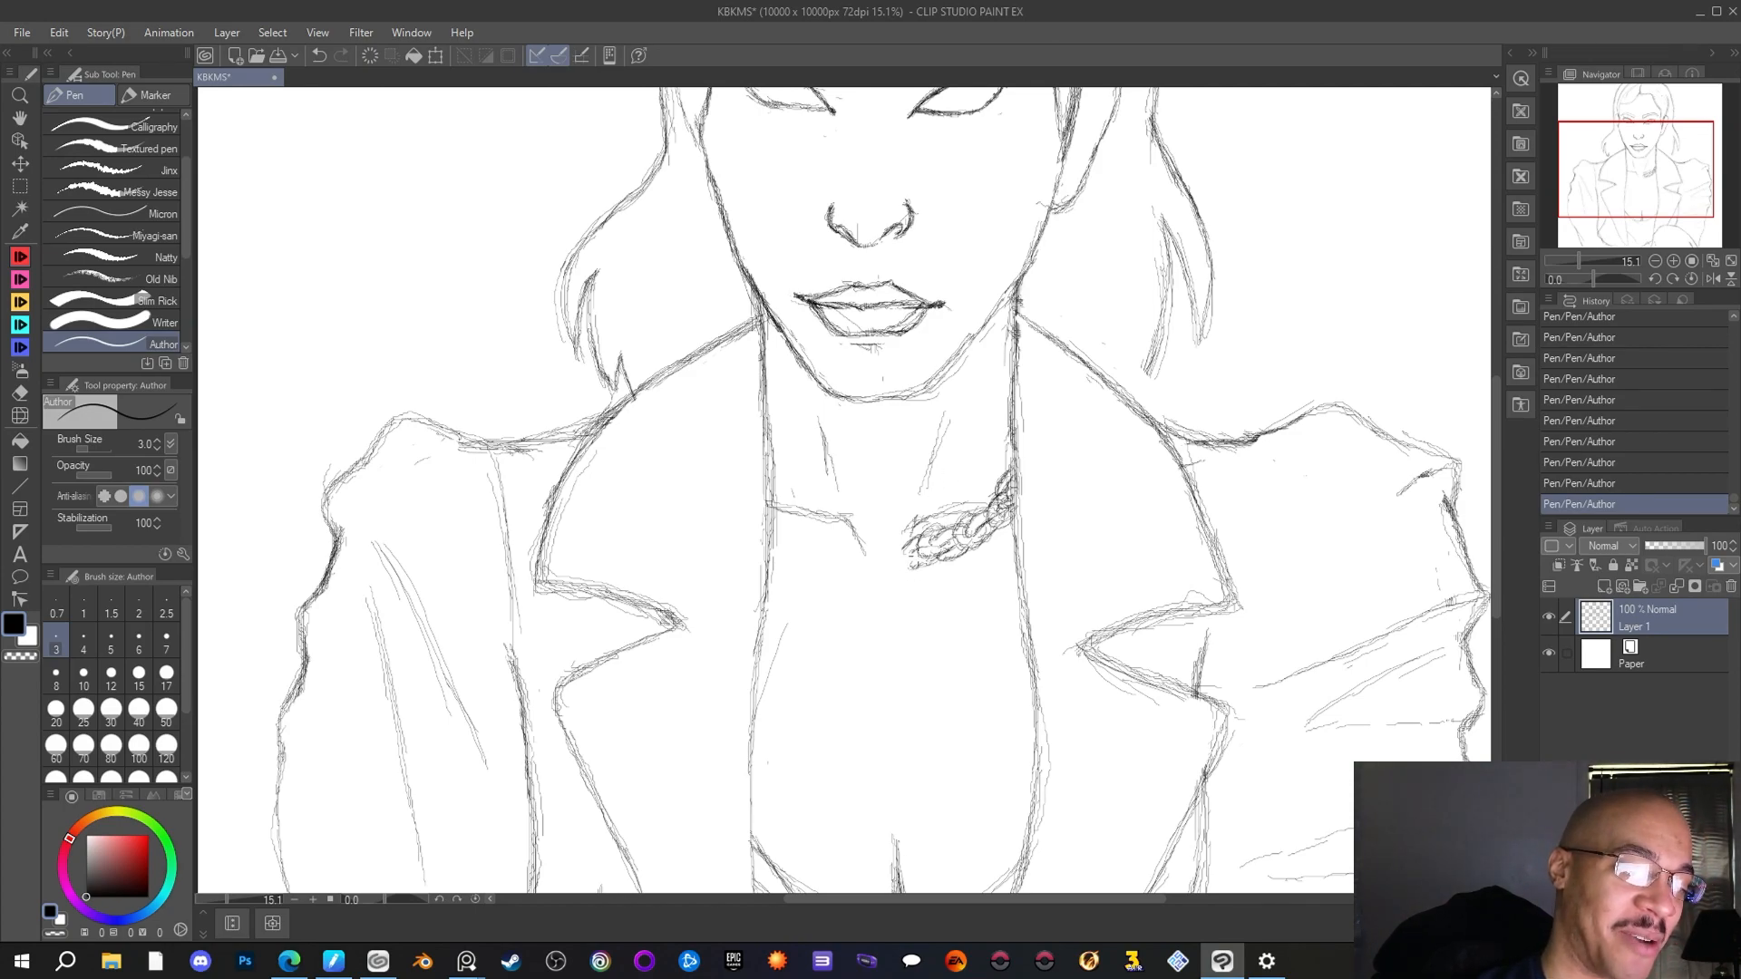
mouse_move(902, 541)
mouse_down()
mouse_move(910, 561)
mouse_move(894, 559)
mouse_up()
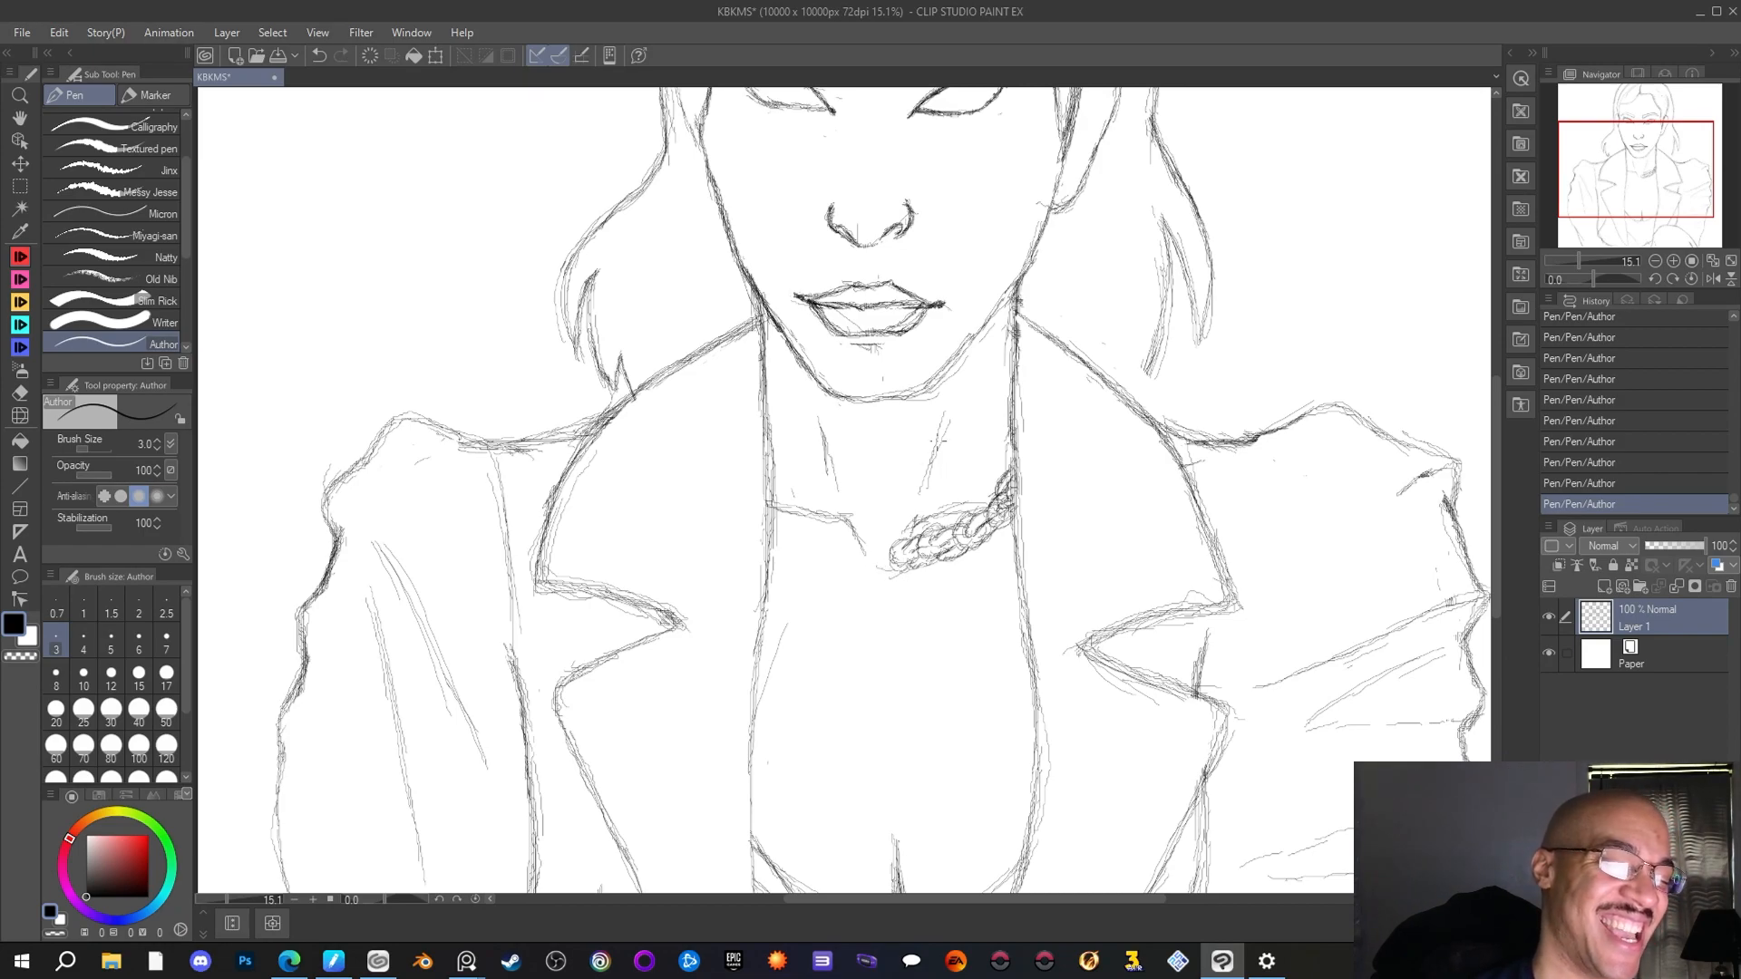
Complete the chain necklace across the base of the throat and up to the left-hand jacket edge
scroll(938, 440, down, 4)
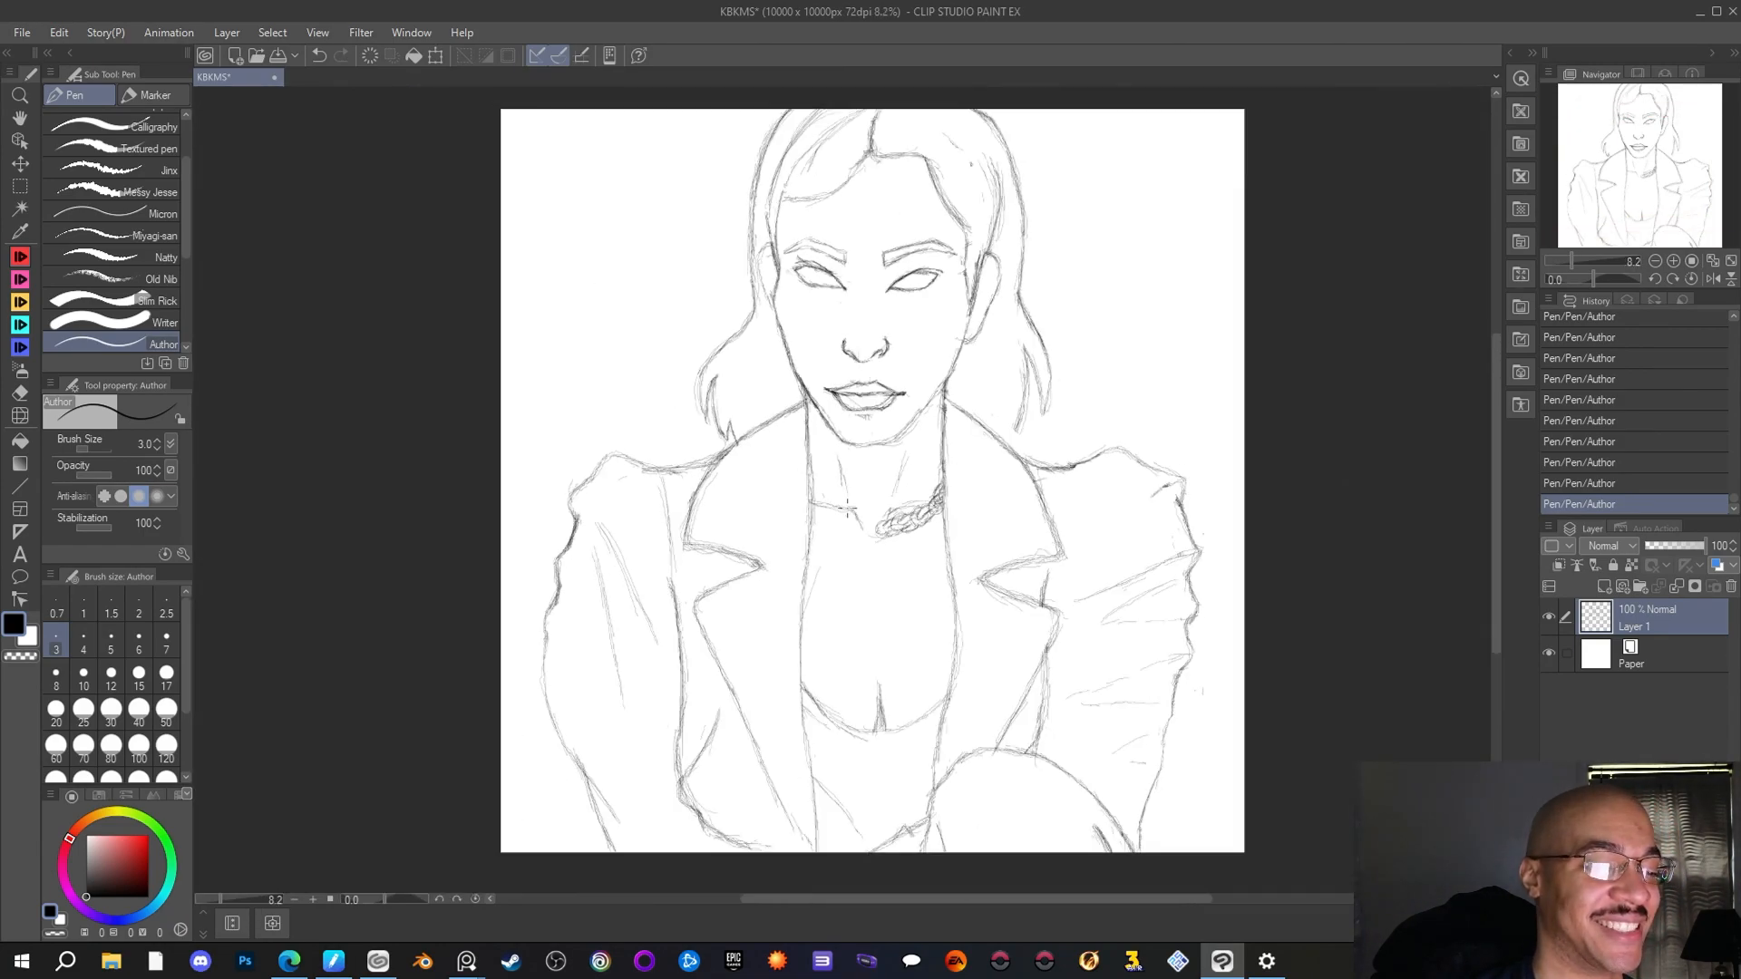
scroll(848, 510, up, 3)
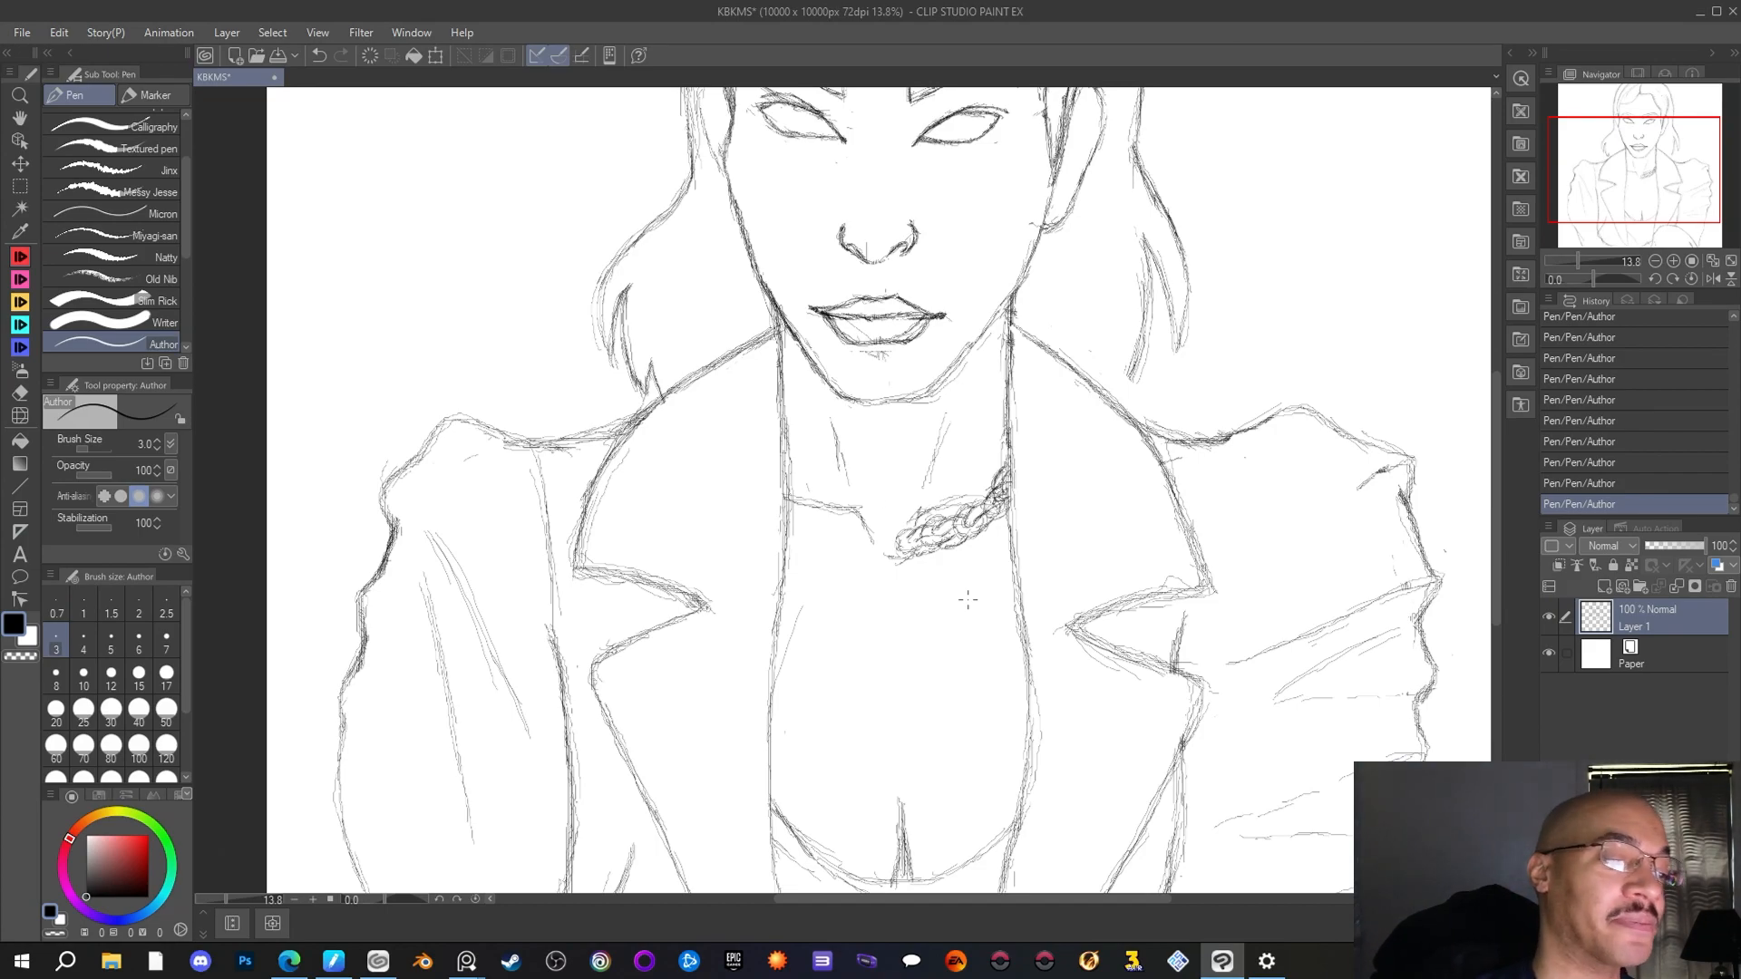
mouse_move(889, 535)
mouse_down()
mouse_move(876, 551)
mouse_move(898, 563)
mouse_move(898, 544)
mouse_move(897, 562)
mouse_up()
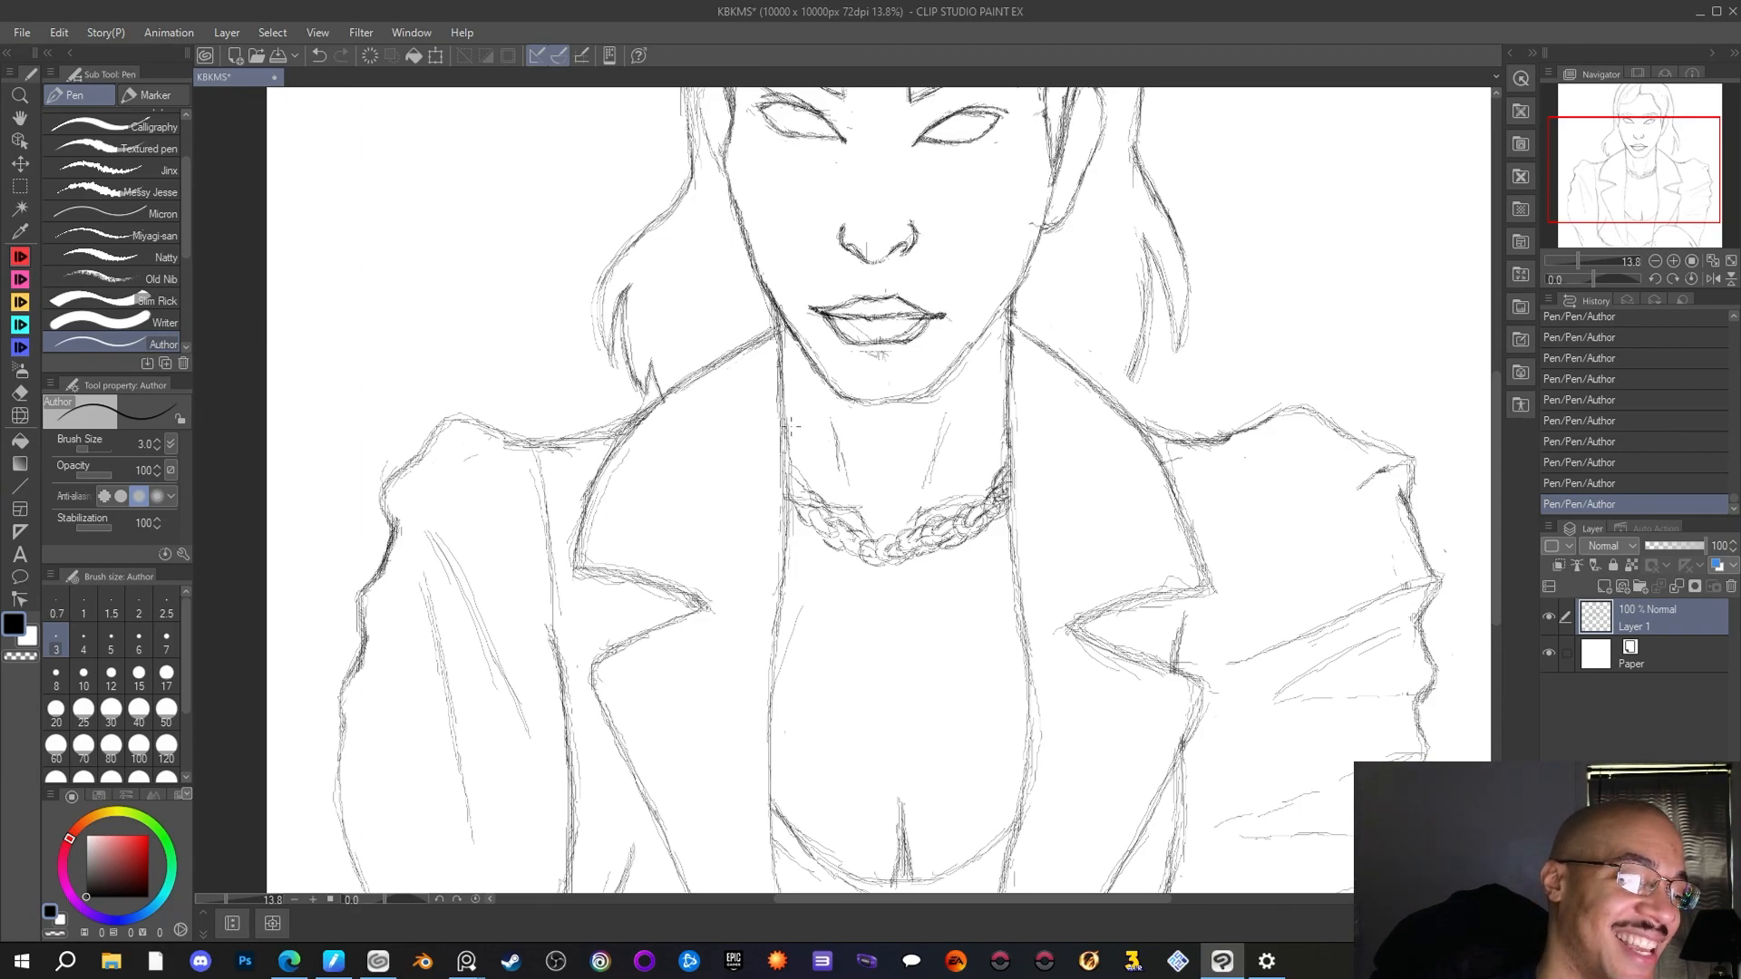
Draw slanting lines on both sides of the neck, running from the jacket edges down to the chain necklace
drag(787, 420, 810, 483)
drag(785, 427, 805, 481)
drag(785, 410, 815, 494)
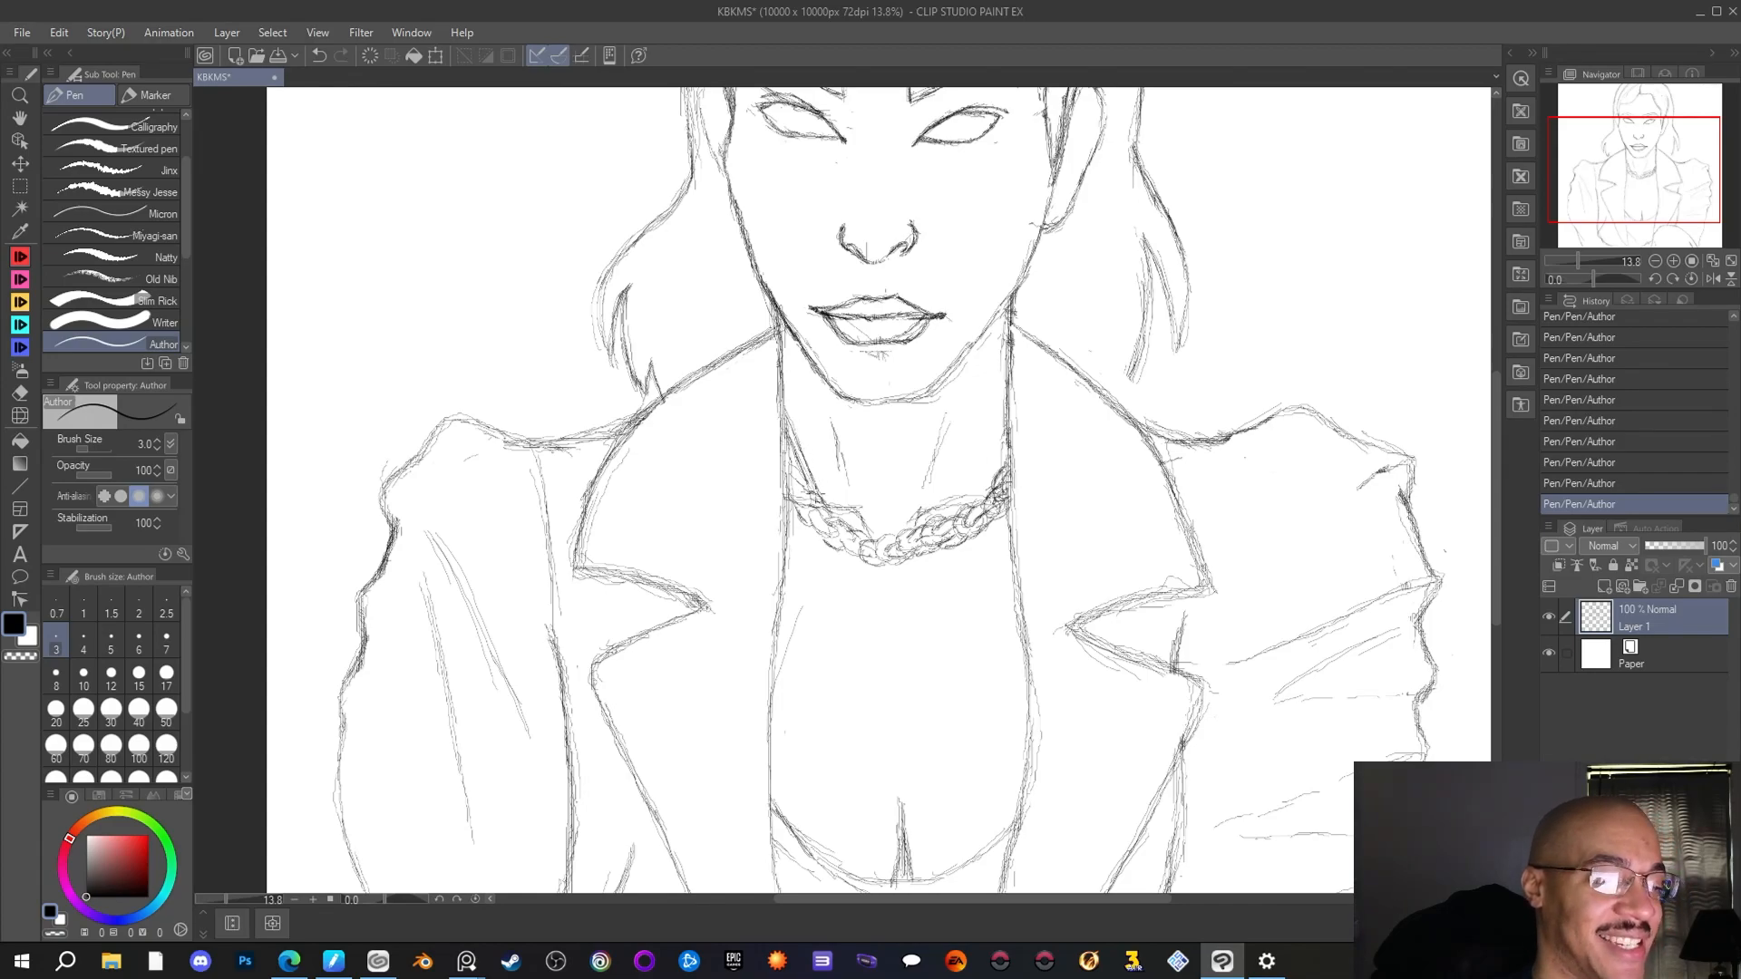
drag(1013, 432, 979, 495)
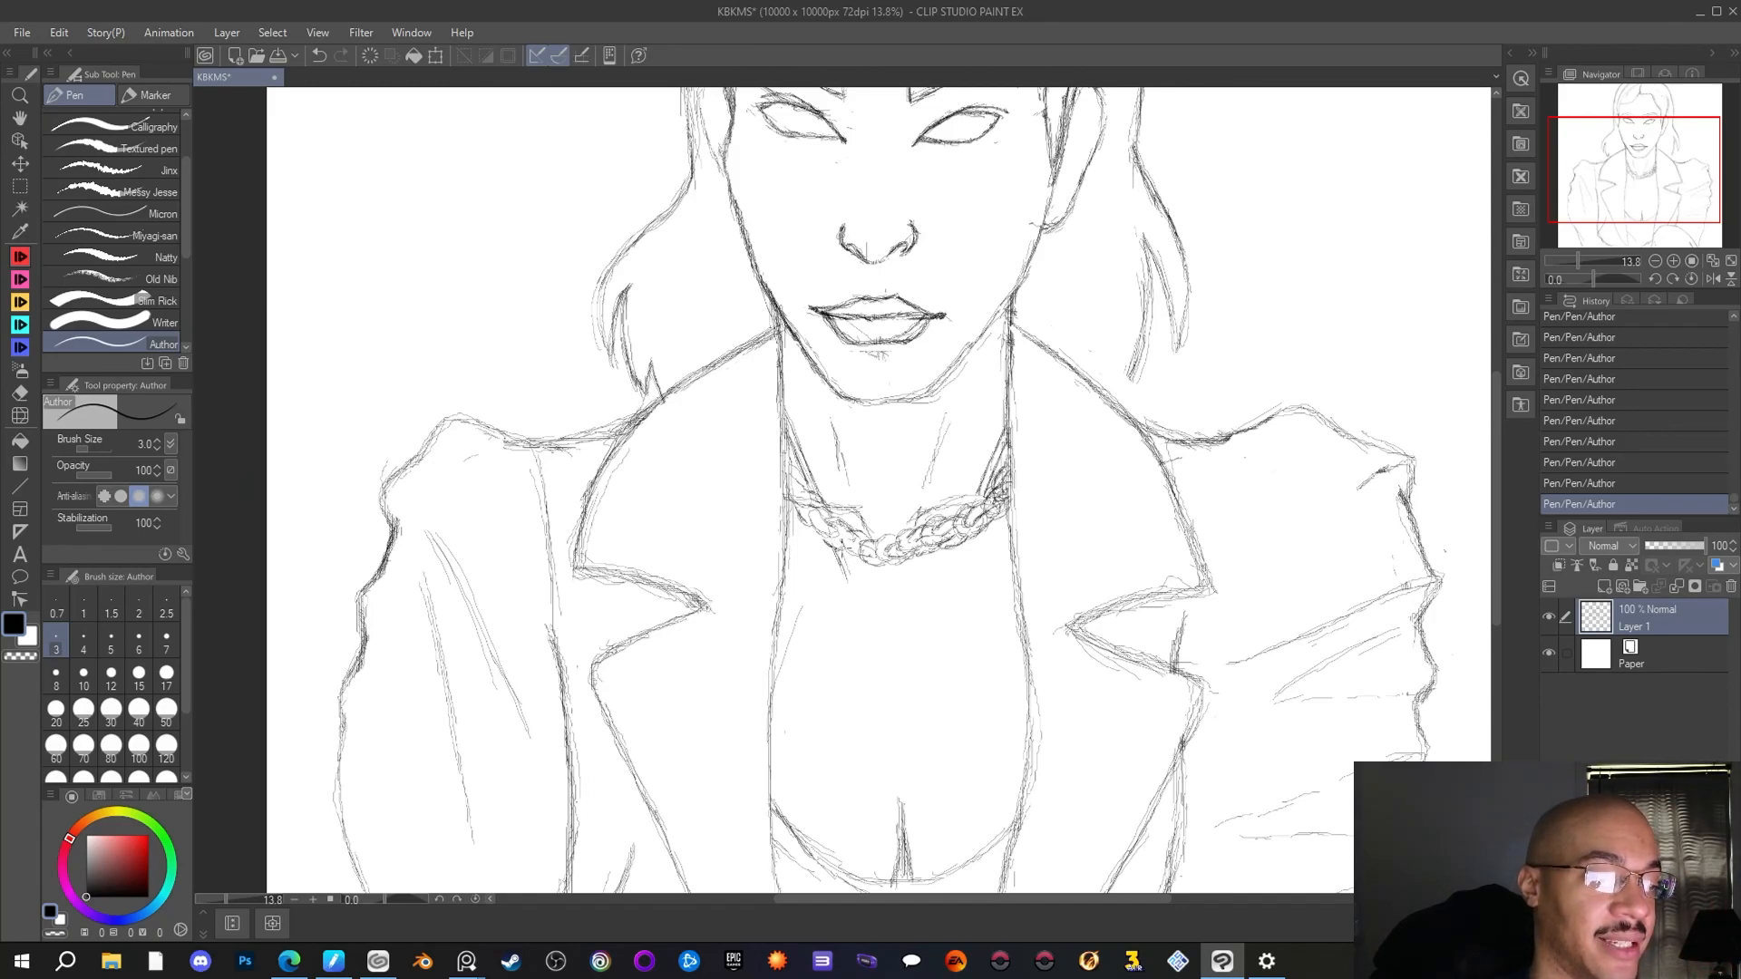
Draw a V-shaped pendant cord hanging below the chain necklace and finish it with a round ring at mid-chest
drag(843, 550, 859, 593)
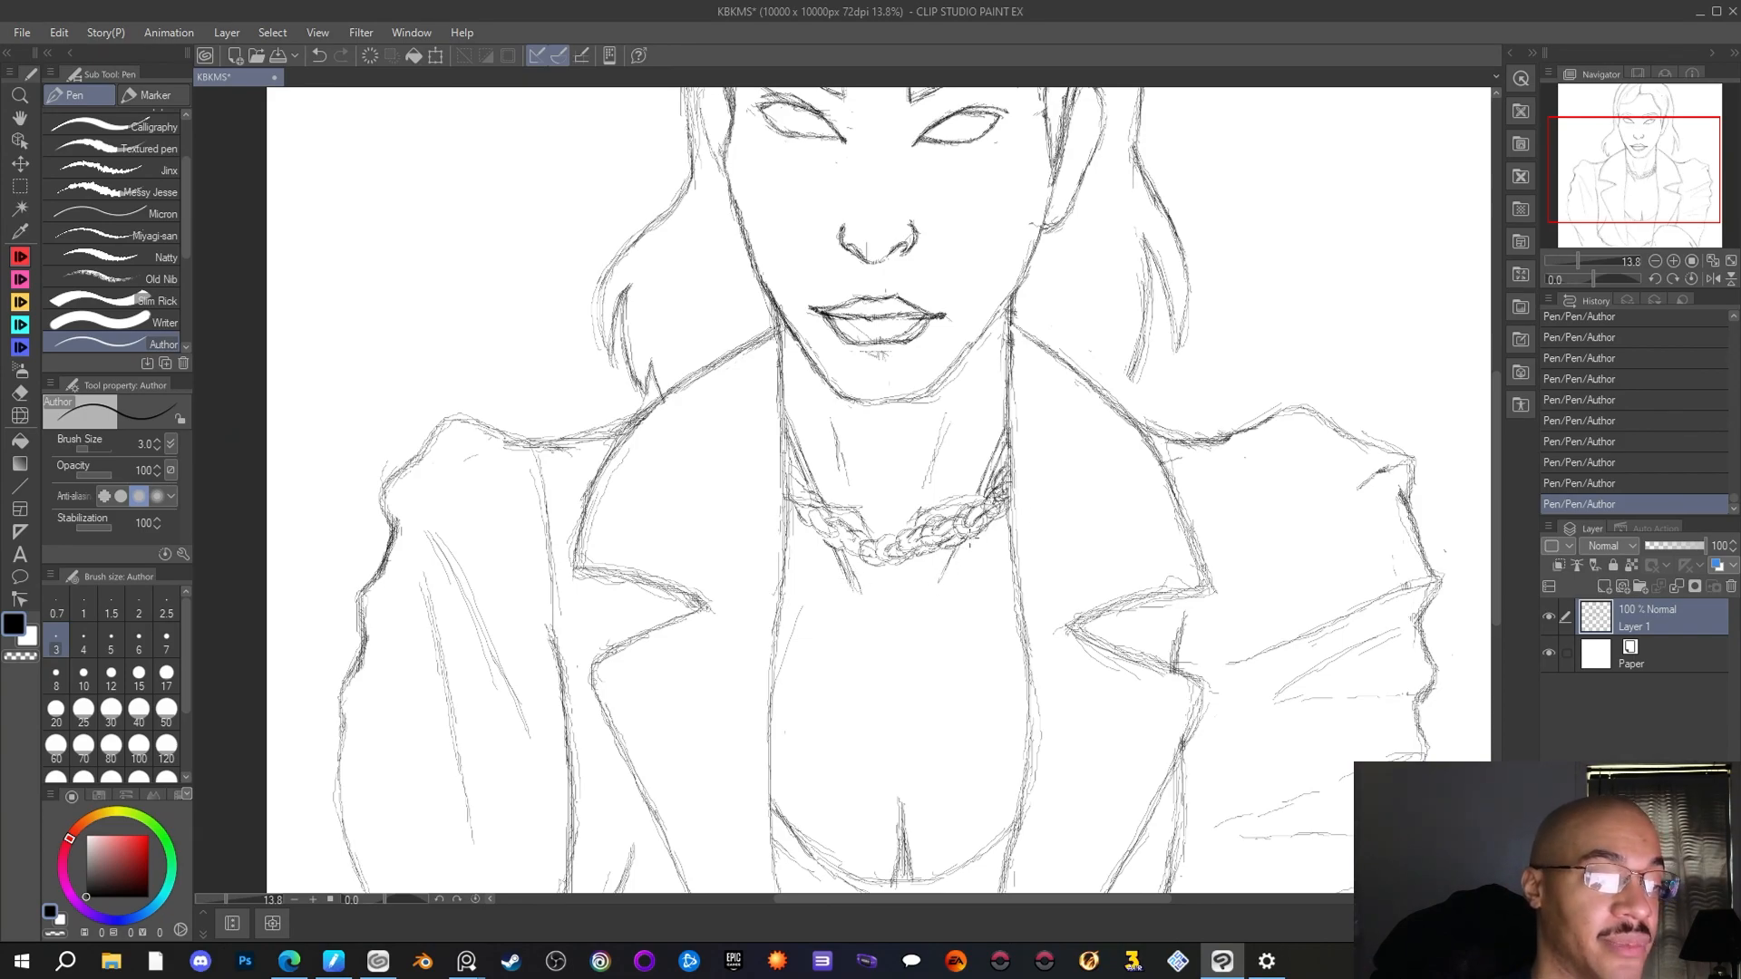
drag(964, 547, 934, 606)
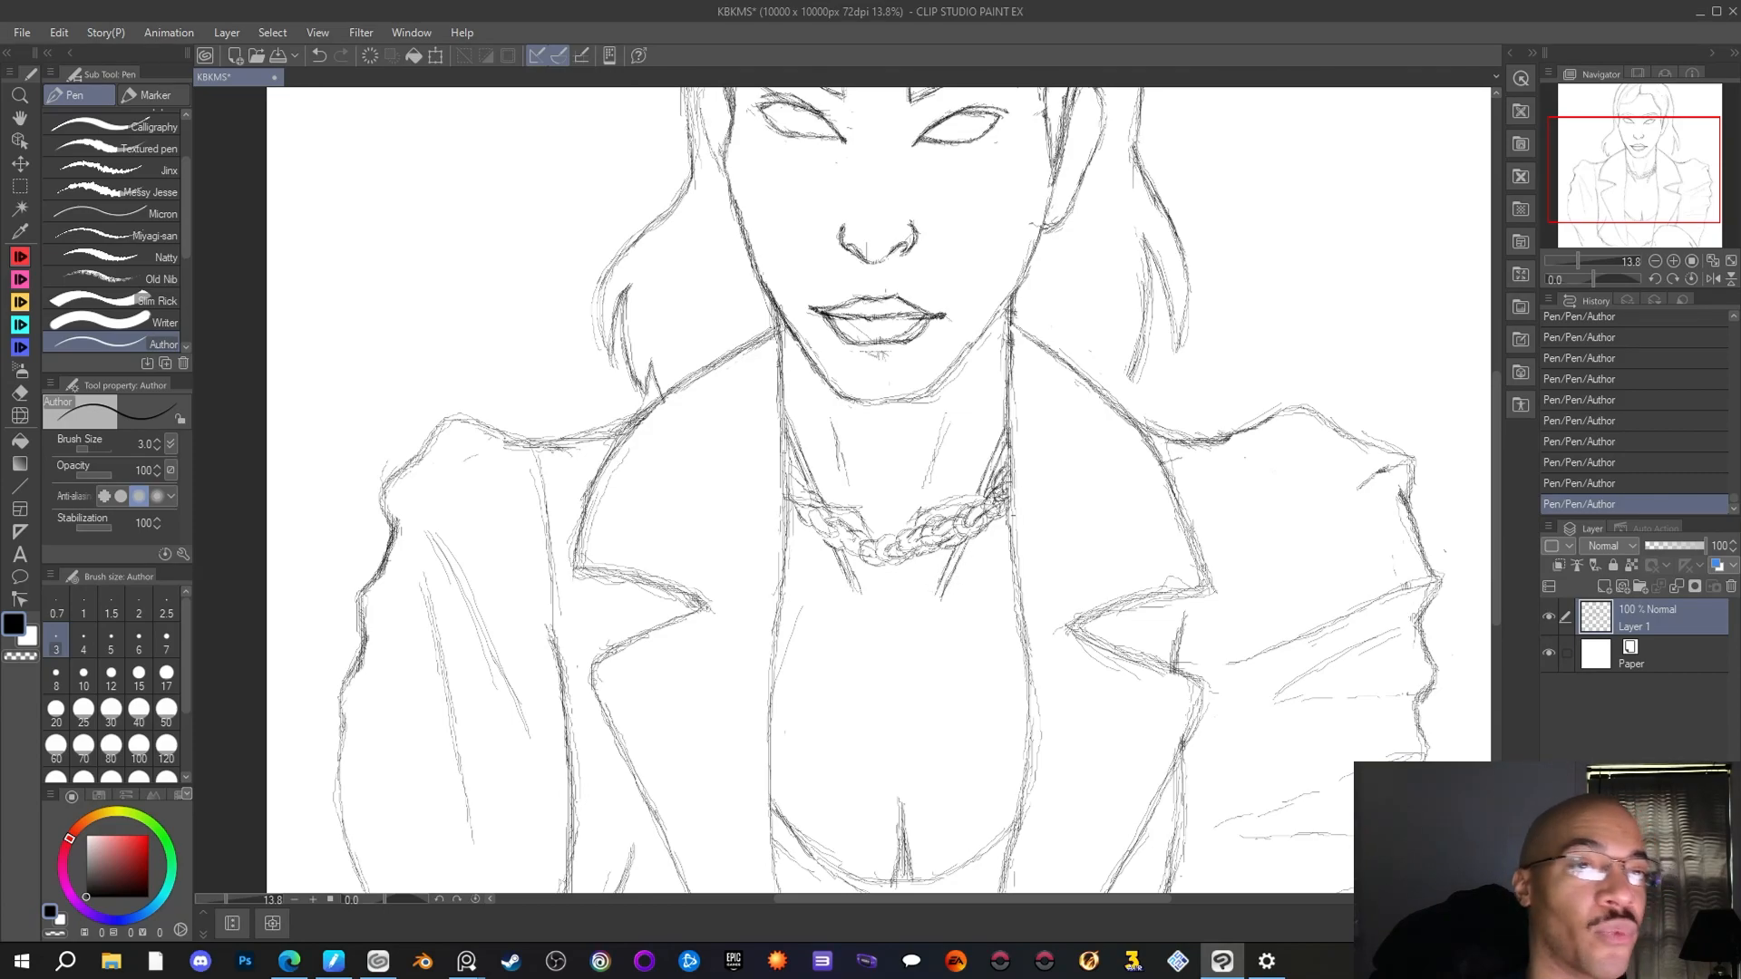
mouse_move(842, 551)
mouse_down()
mouse_move(935, 579)
mouse_move(919, 631)
mouse_move(872, 608)
mouse_up()
drag(856, 589, 880, 625)
mouse_move(832, 555)
mouse_down()
mouse_move(935, 622)
mouse_move(882, 613)
mouse_move(881, 632)
mouse_move(922, 626)
mouse_move(930, 586)
mouse_move(892, 651)
mouse_up()
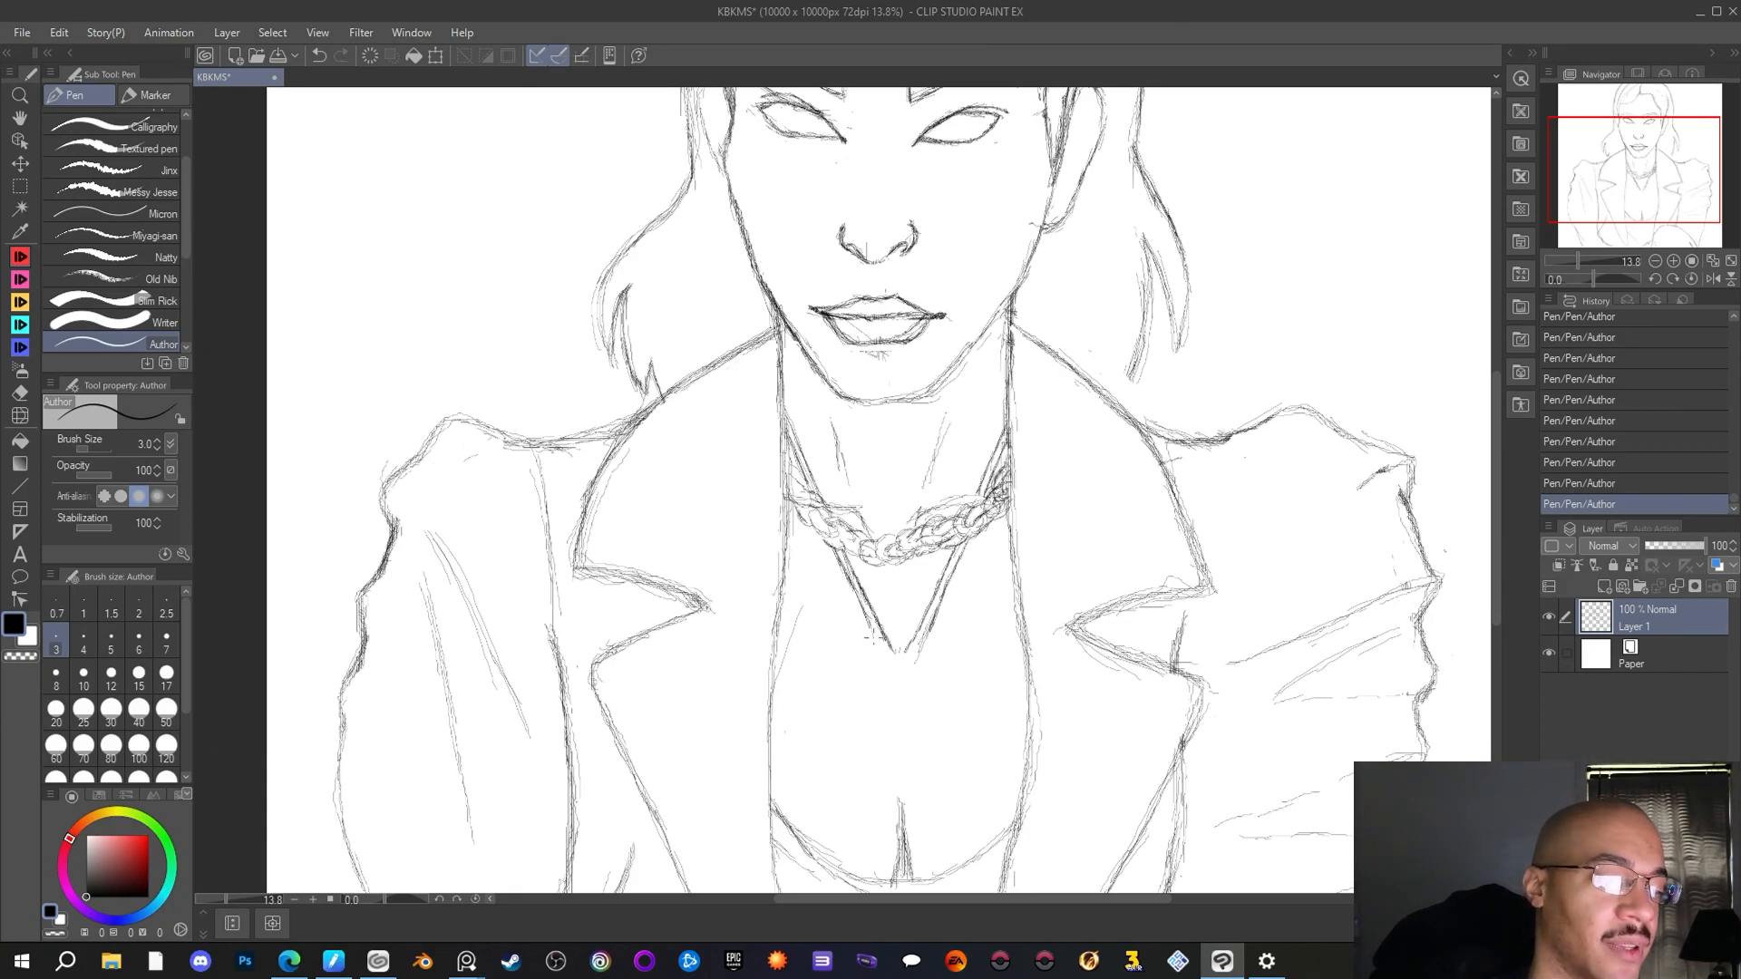
mouse_move(870, 631)
mouse_down()
mouse_move(886, 664)
mouse_move(912, 662)
mouse_move(899, 673)
mouse_move(883, 658)
mouse_move(908, 635)
mouse_move(897, 675)
mouse_up()
drag(908, 654, 901, 670)
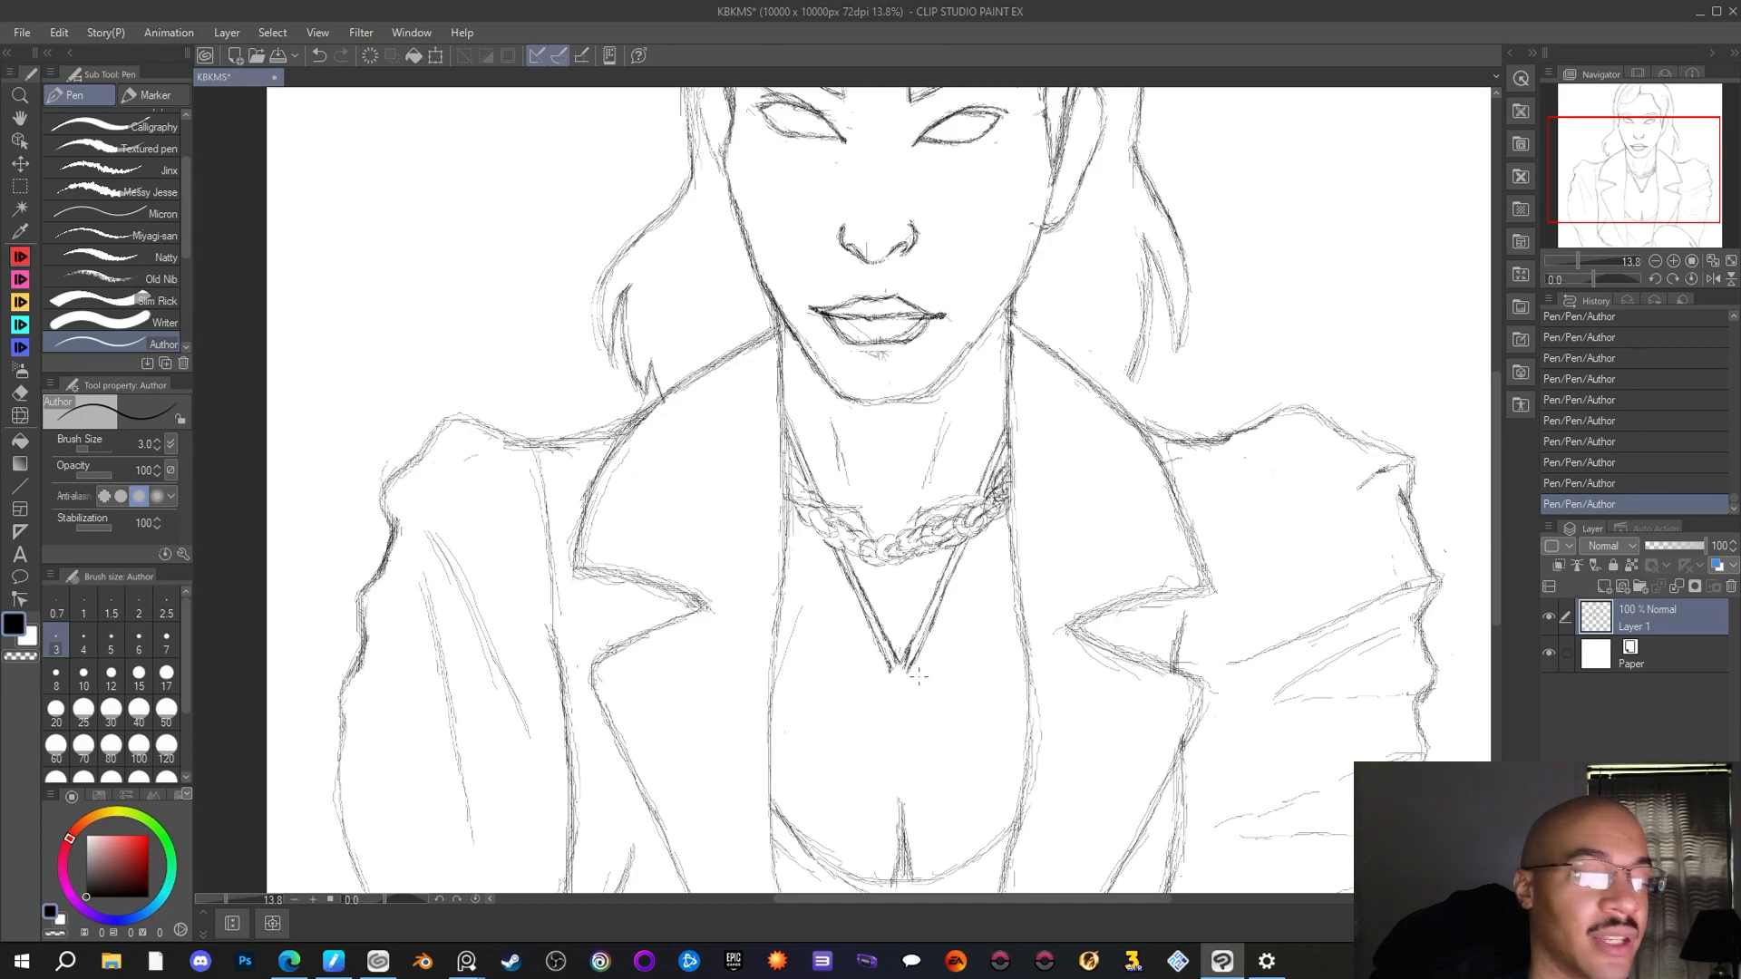
mouse_move(892, 672)
mouse_down()
mouse_move(885, 707)
mouse_move(924, 694)
mouse_move(908, 675)
mouse_move(892, 713)
mouse_move(879, 698)
mouse_up()
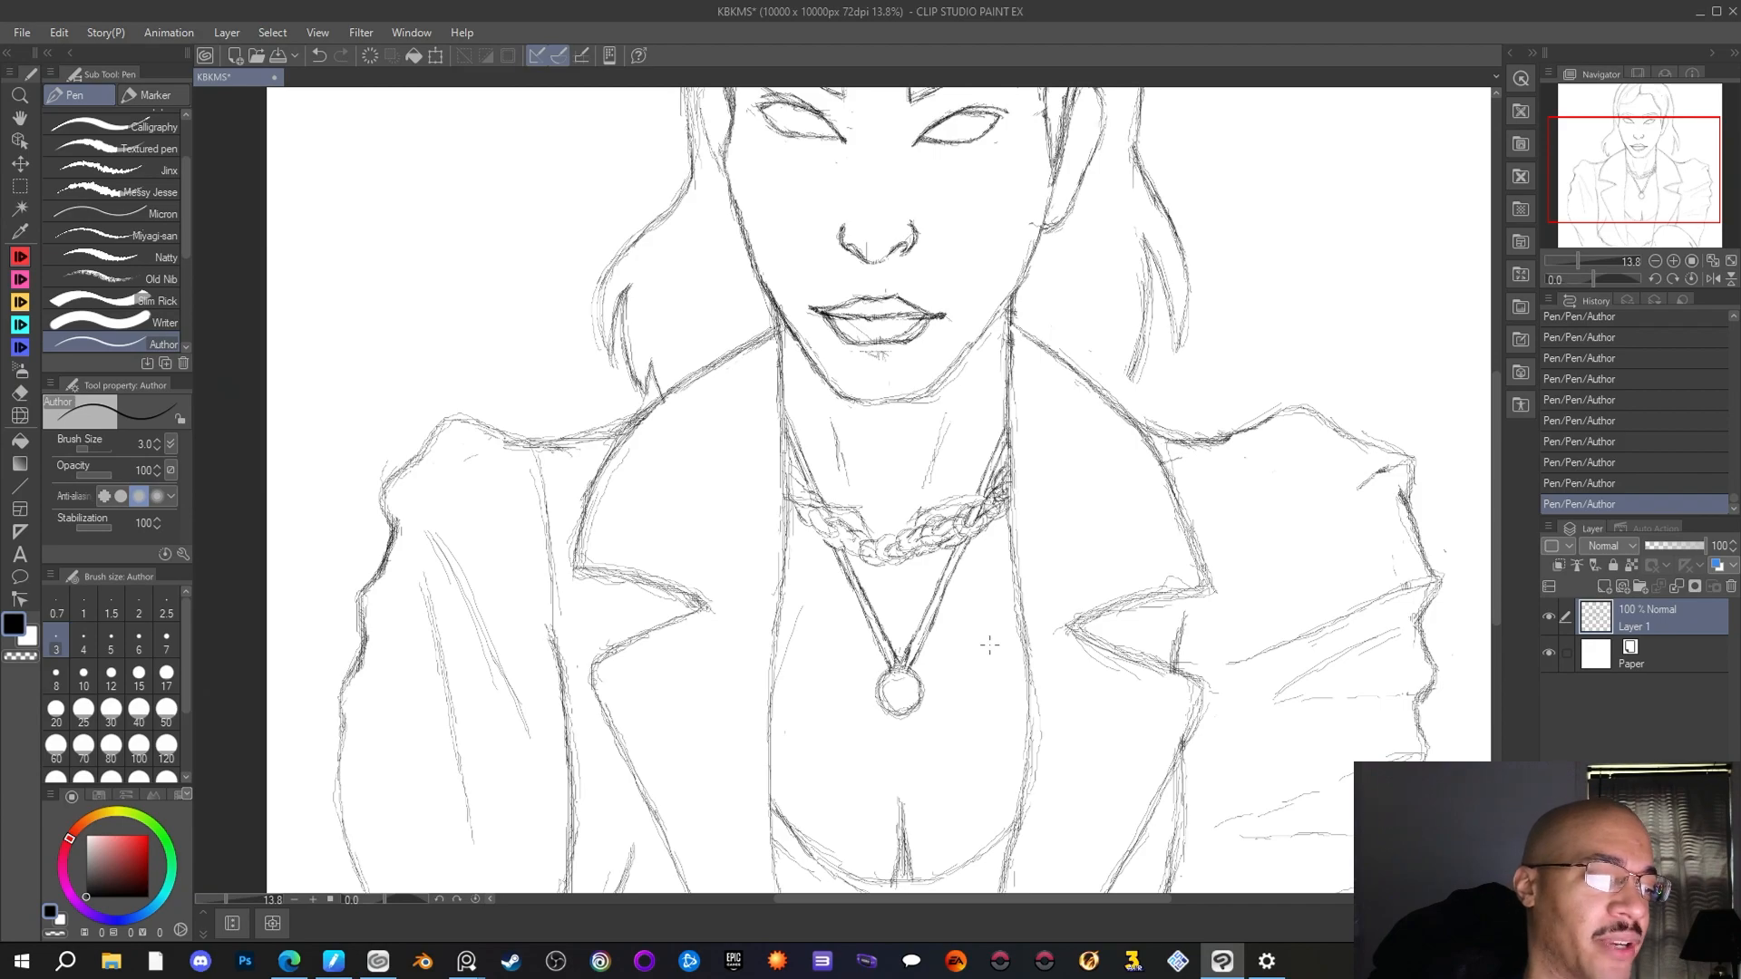
Draw a thinner second chain above the first, from the left-hand jacket edge past the throat's centre, cleaning up its first link
drag(984, 503, 1014, 430)
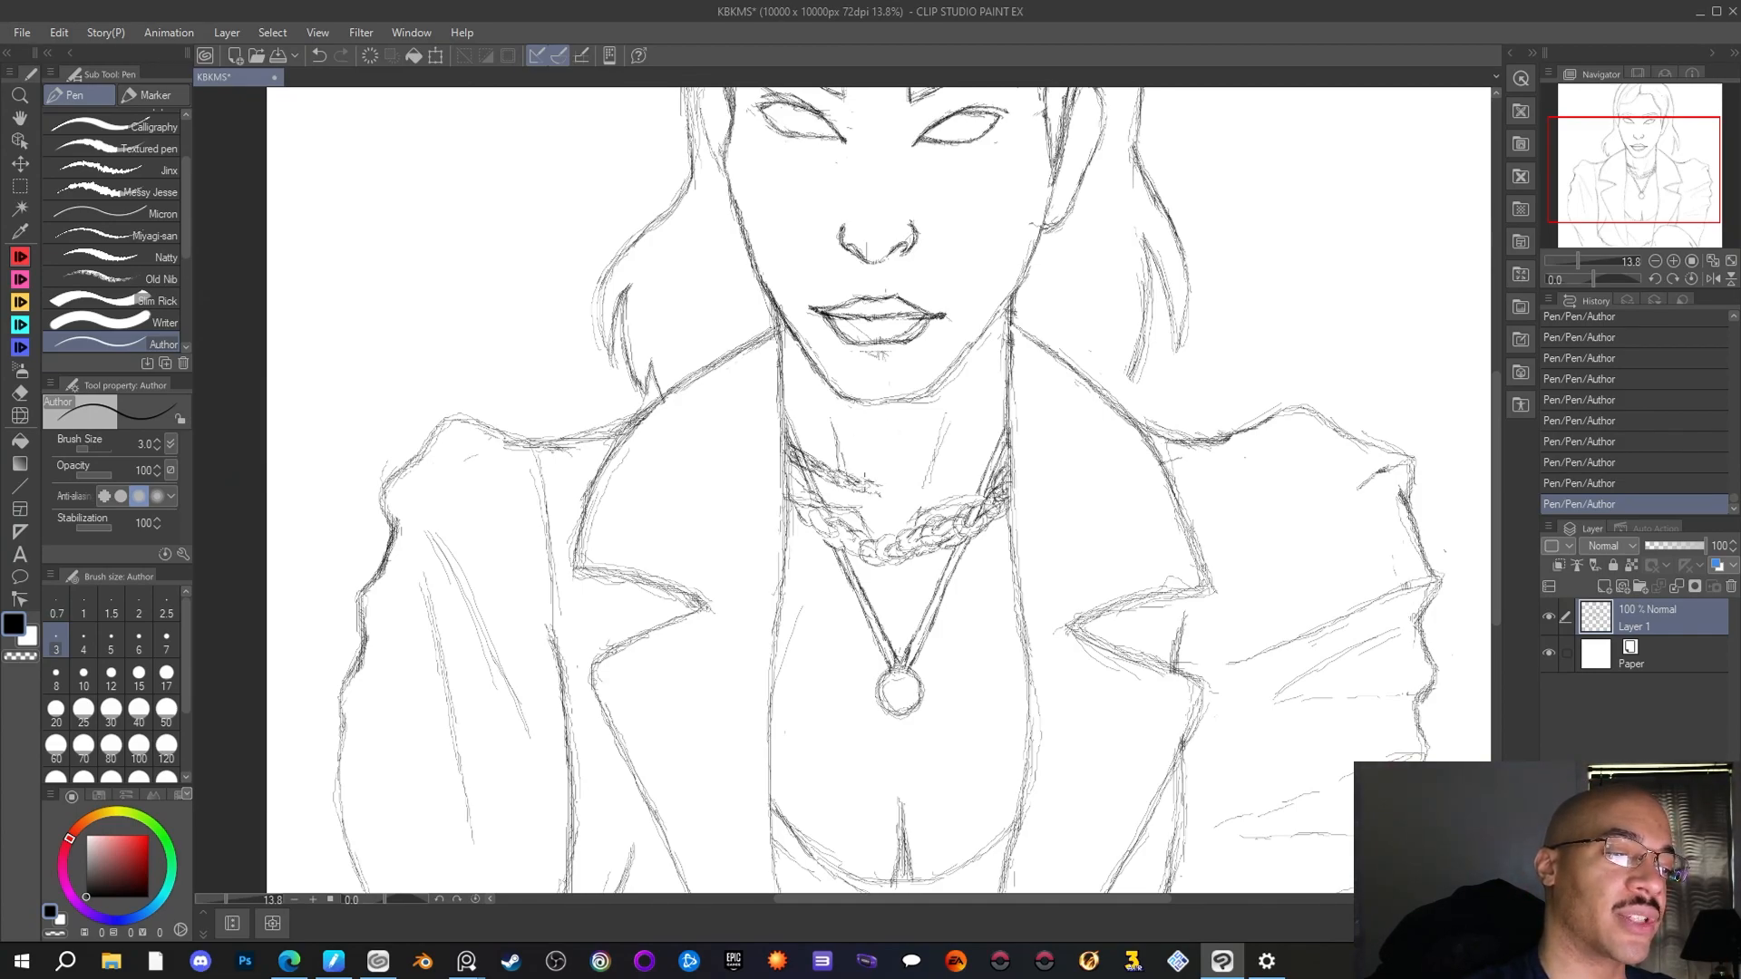
key(e)
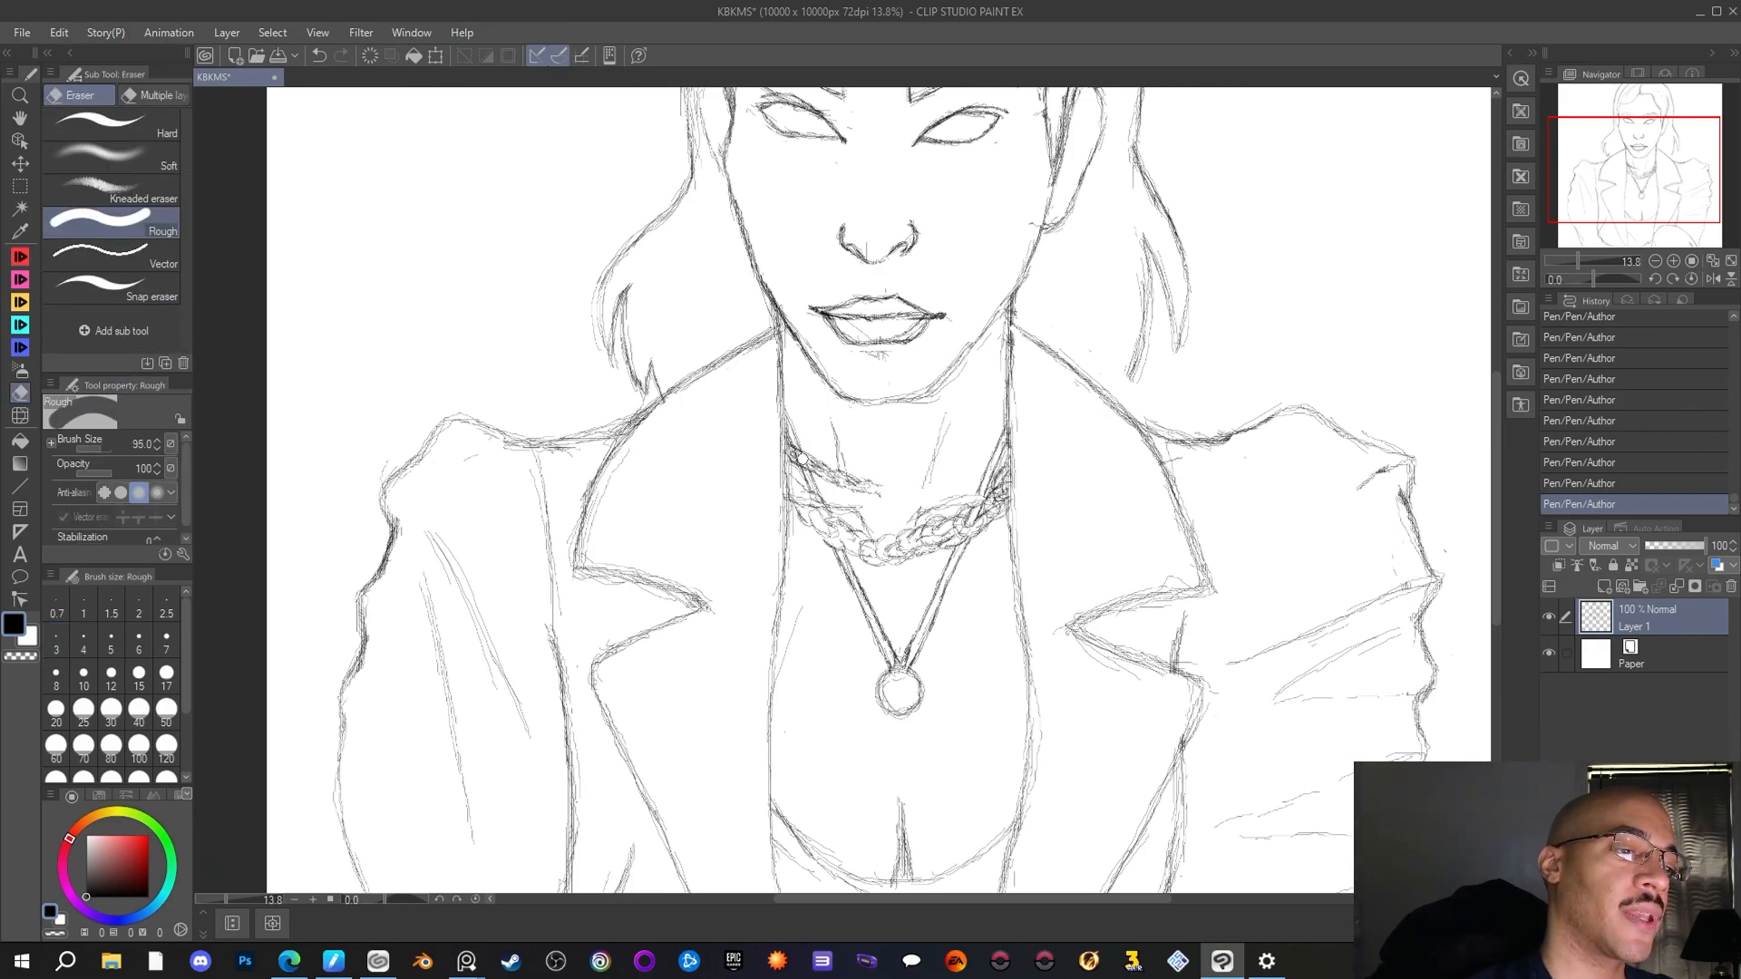
drag(798, 456, 803, 460)
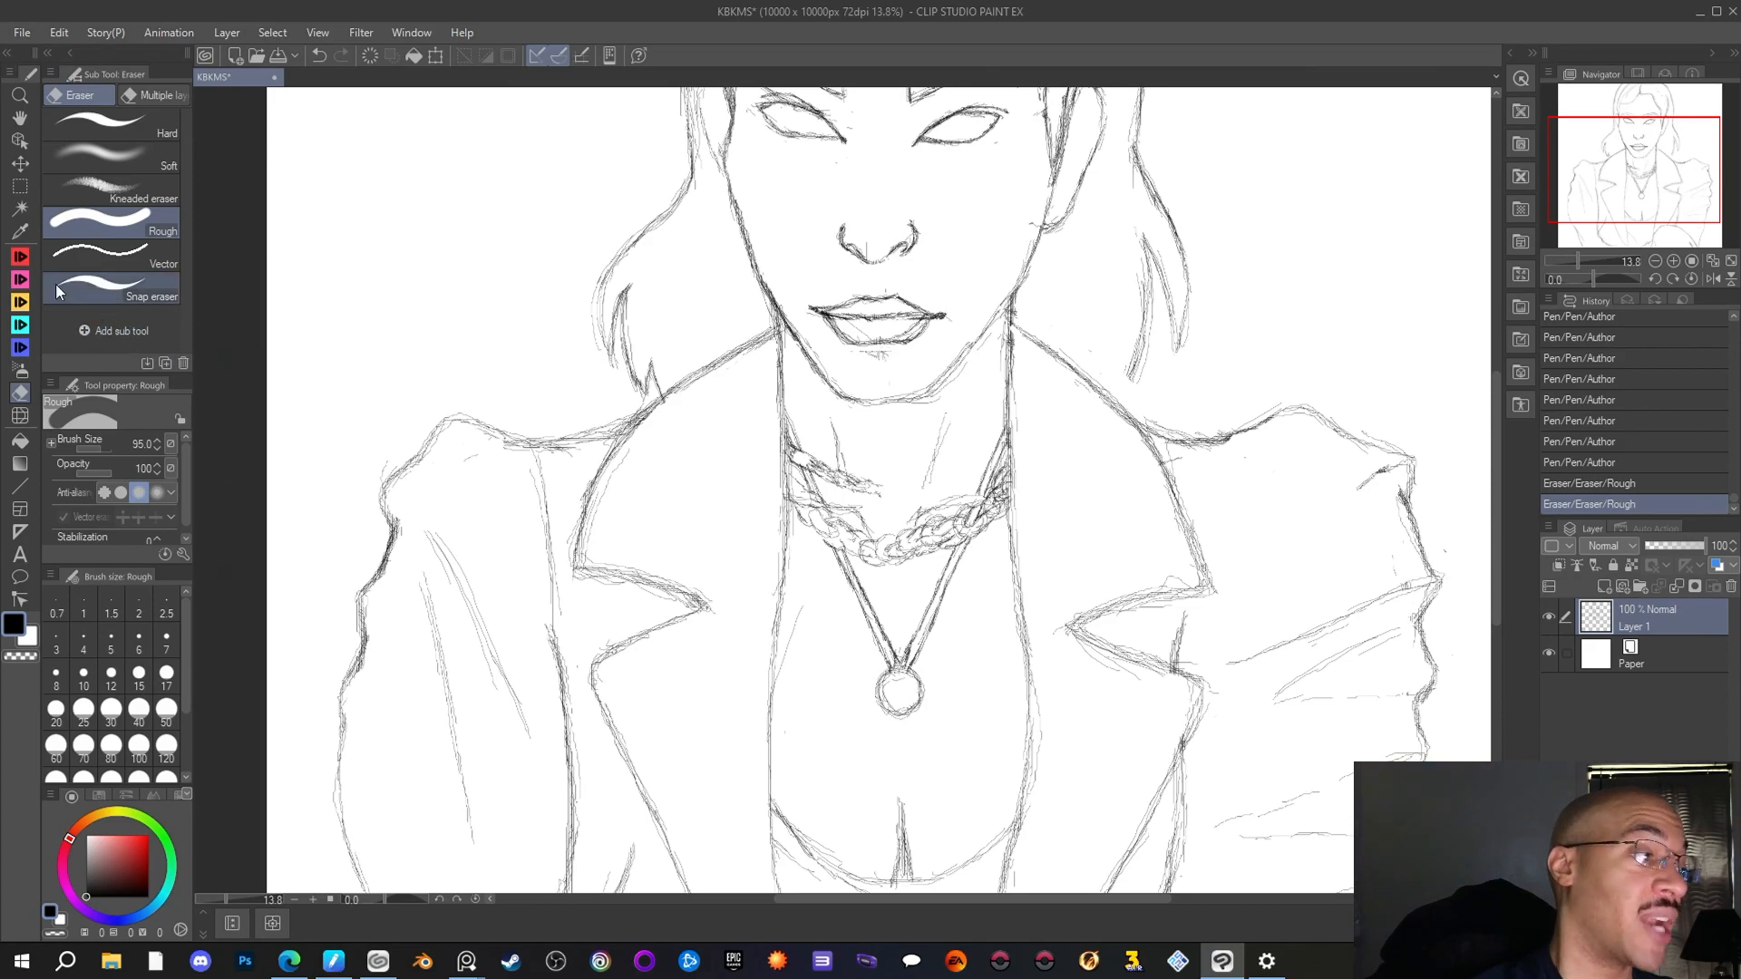
key(p)
drag(798, 455, 811, 465)
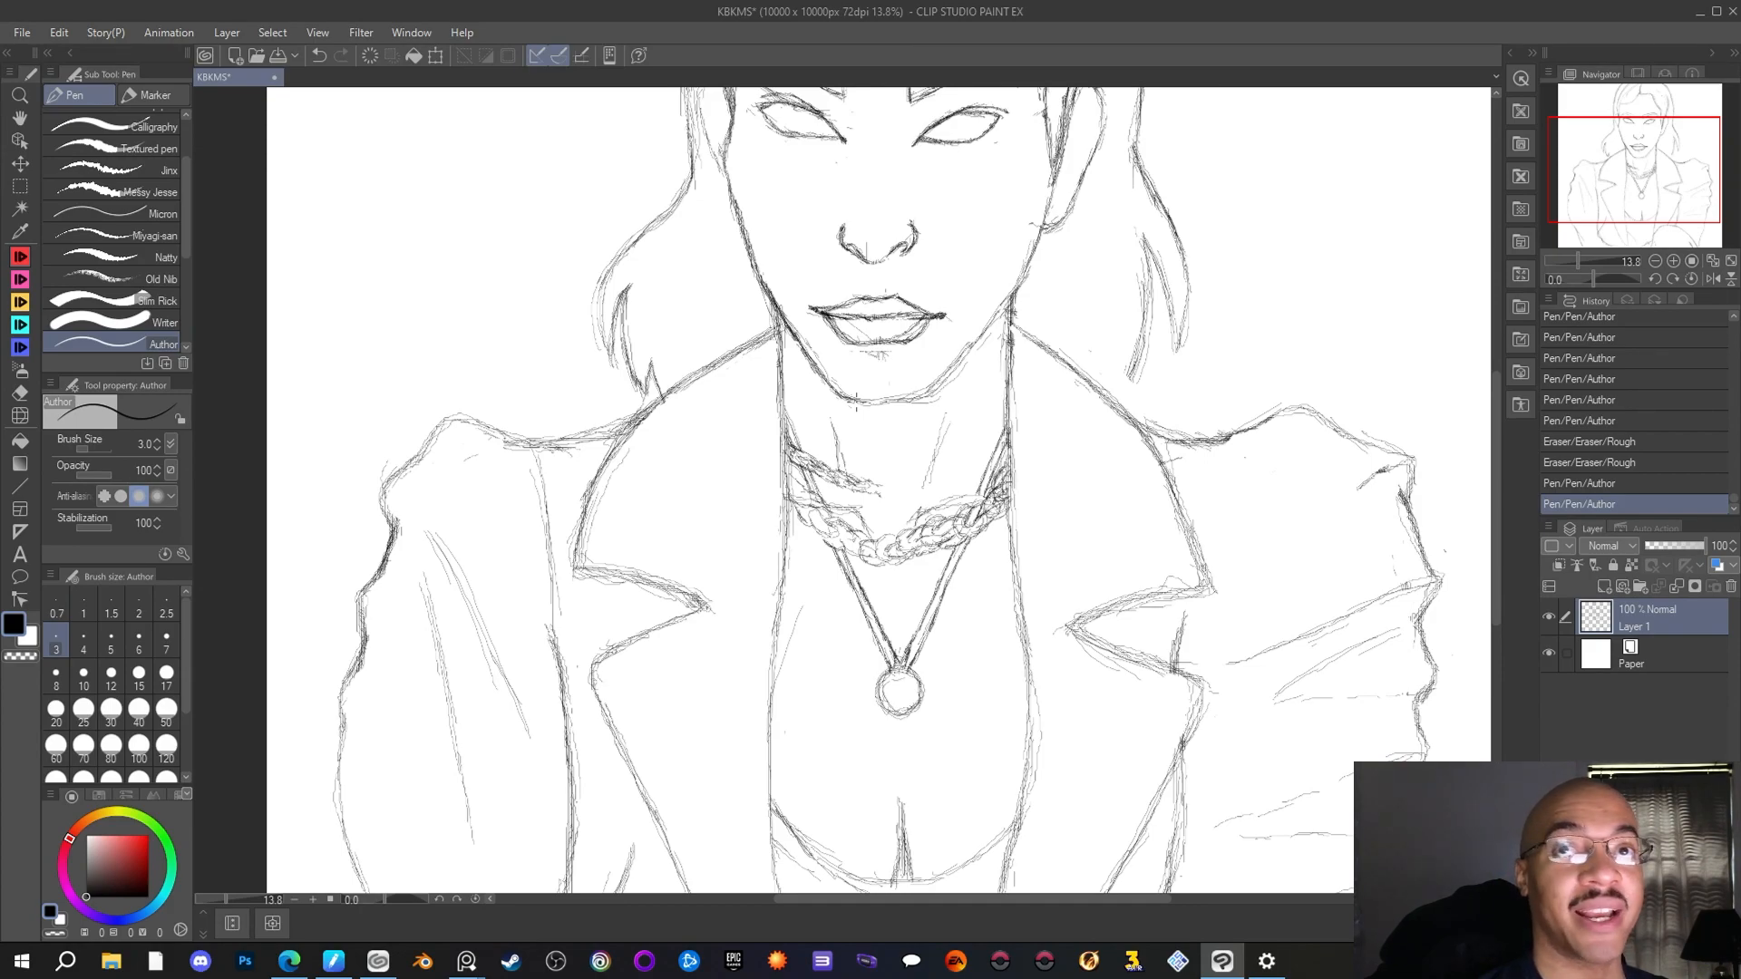
drag(874, 489, 876, 501)
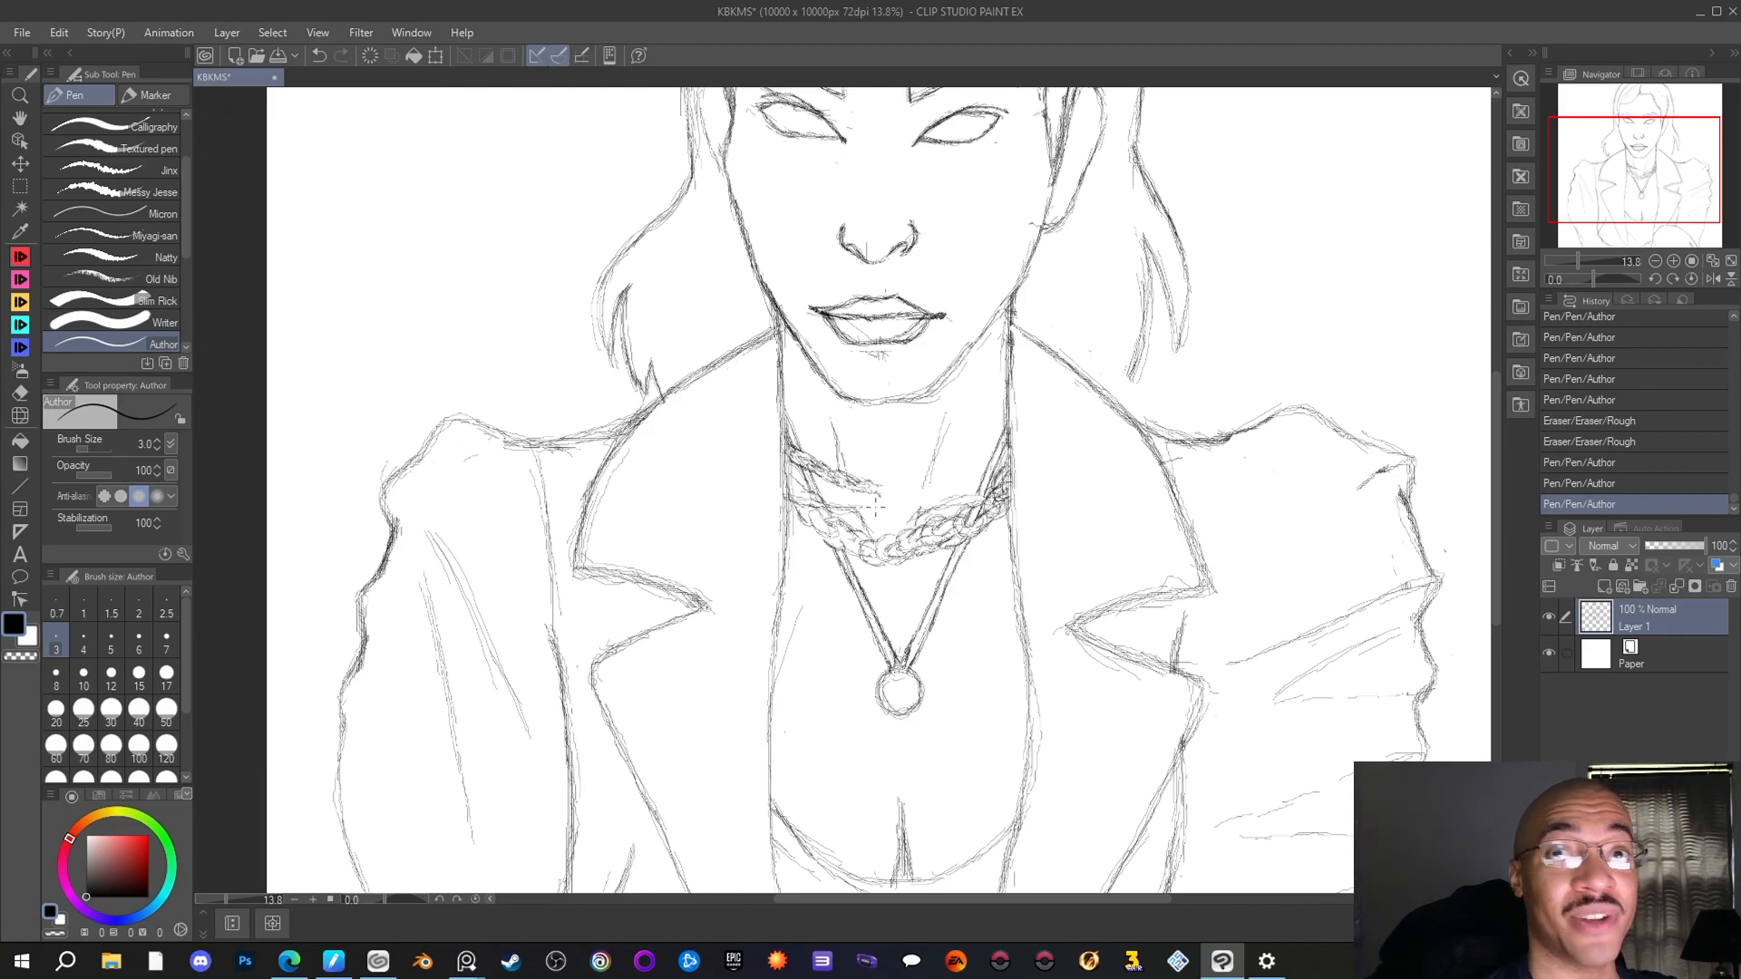
drag(872, 484, 899, 497)
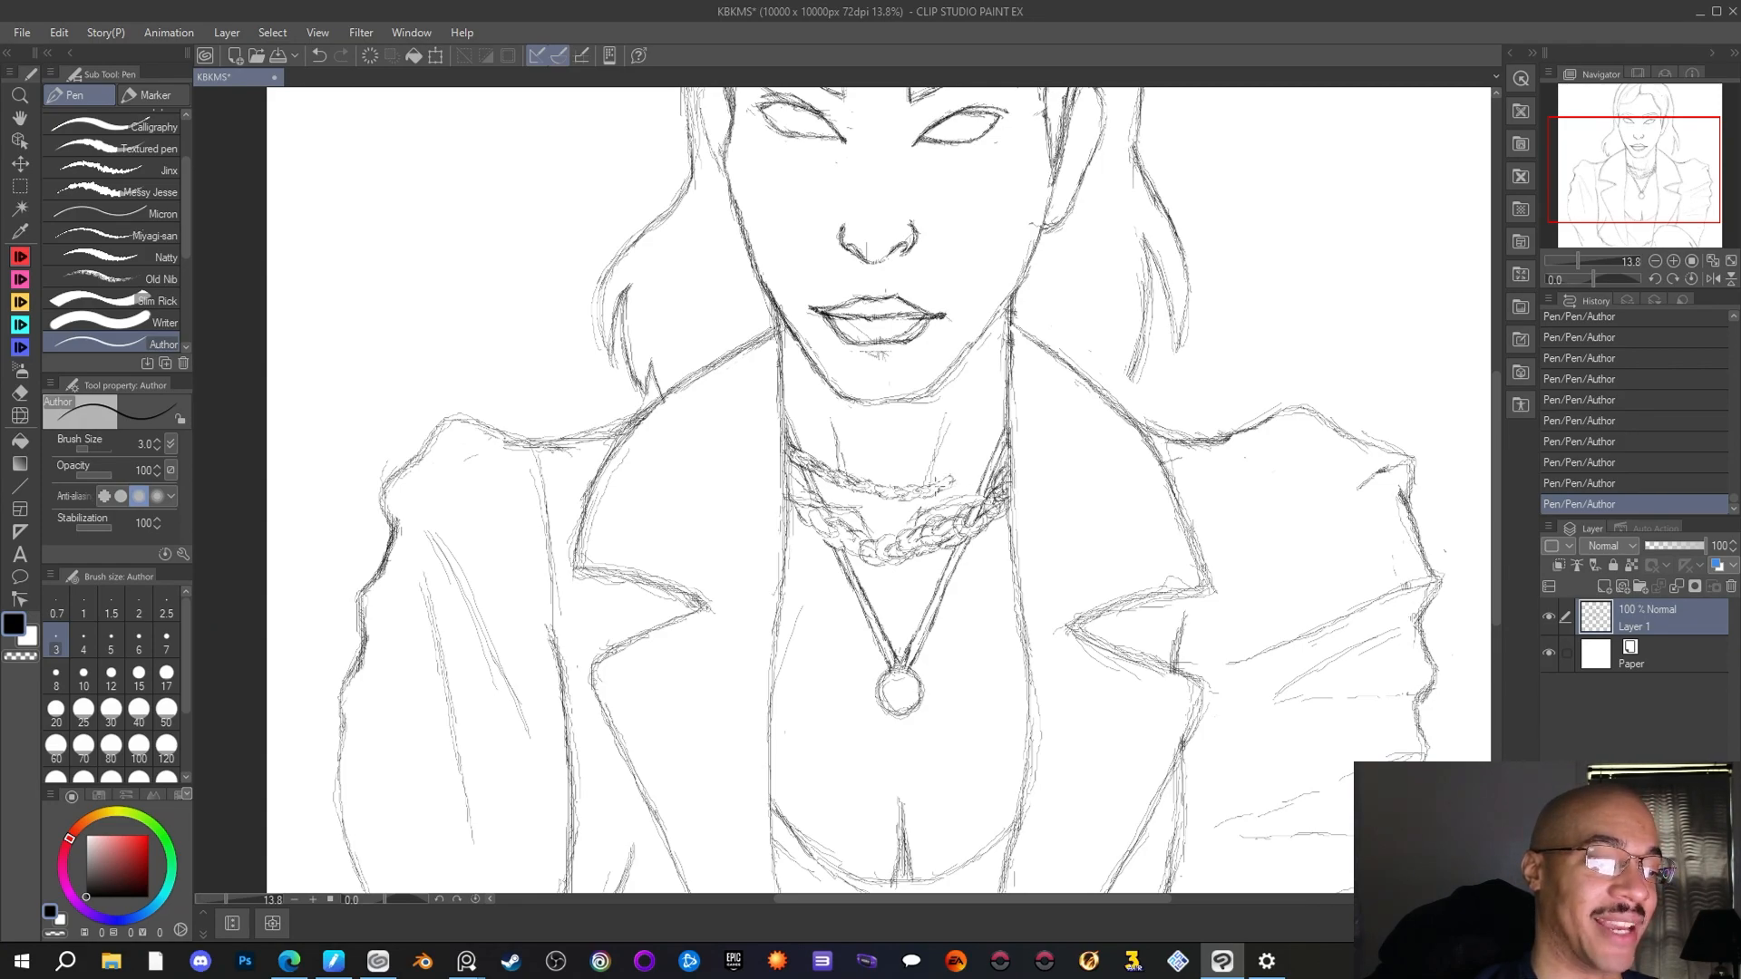
Complete the thinner upper chain up to the right-hand jacket edge, erasing and redrawing its links near the edge
drag(950, 475, 969, 470)
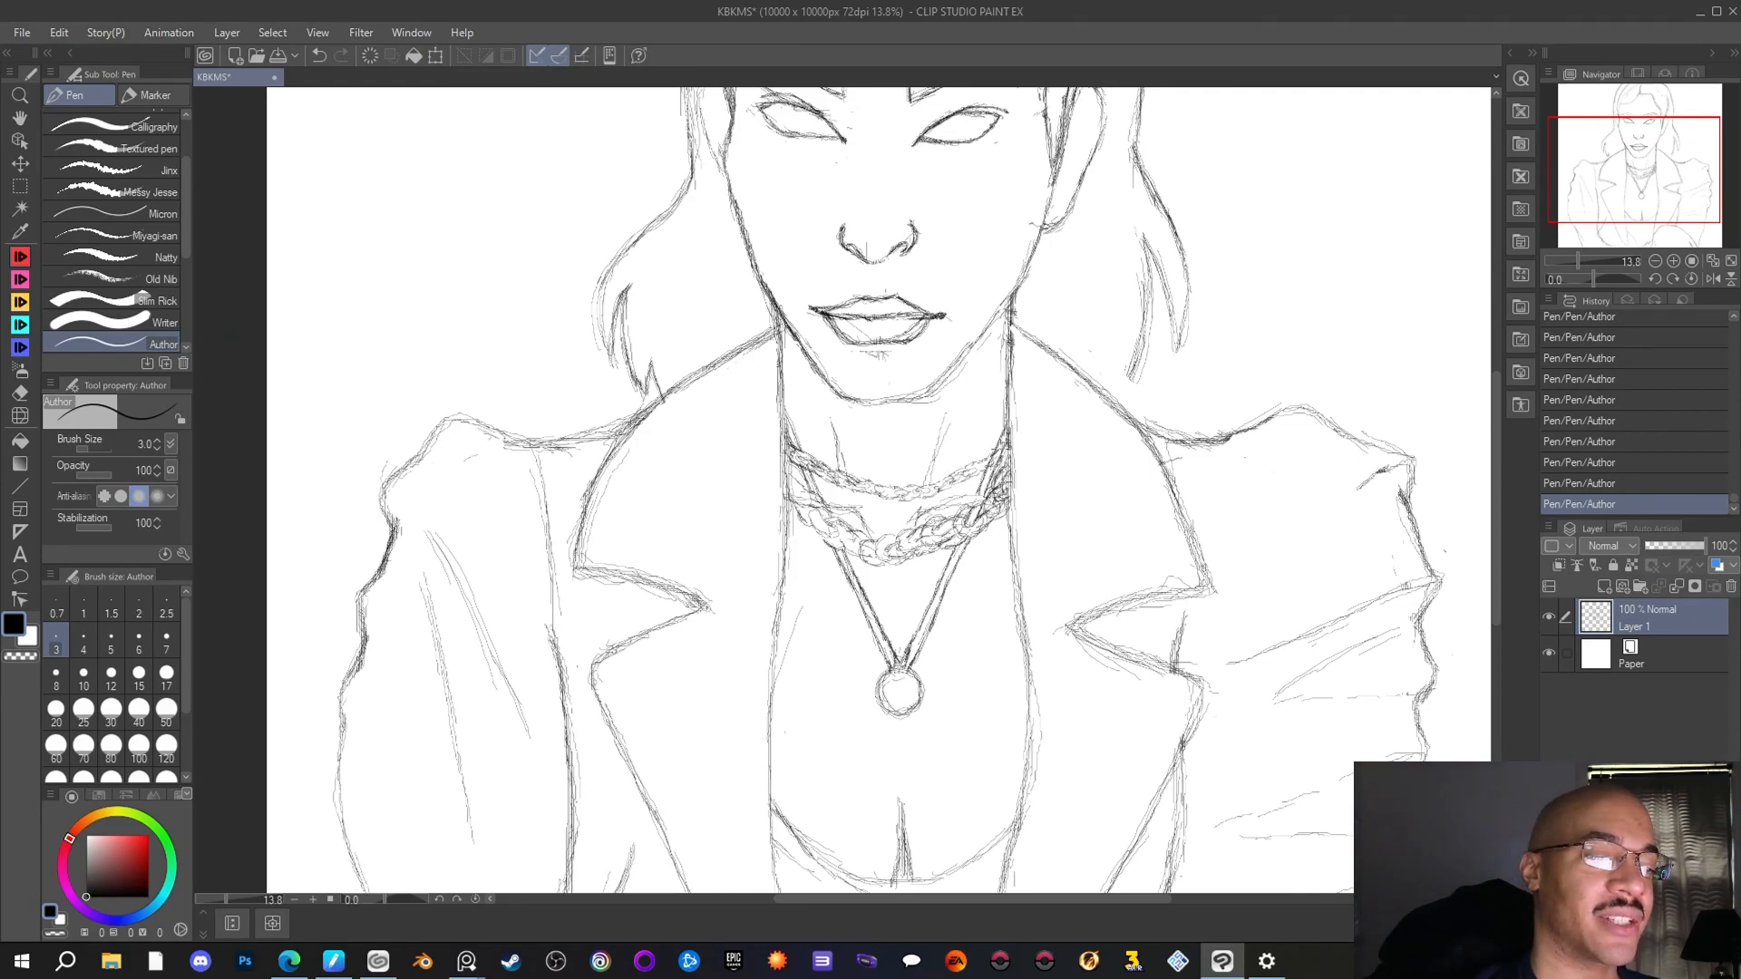
key(e)
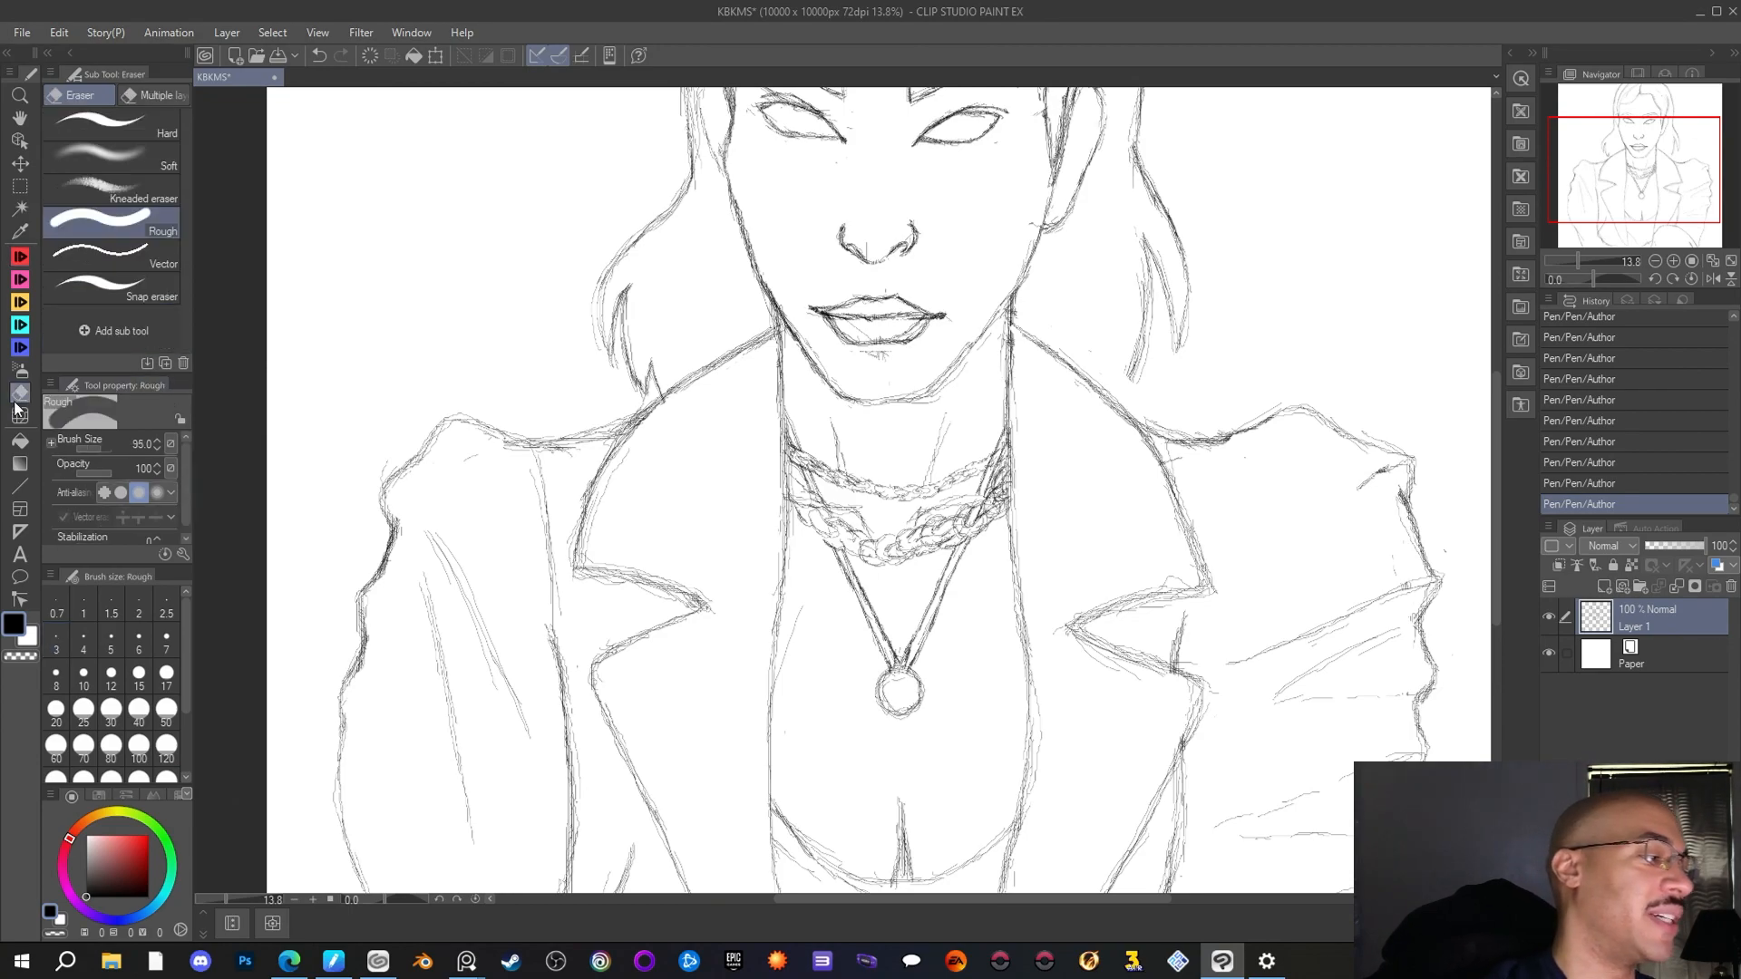
drag(995, 456, 988, 470)
drag(995, 453, 988, 467)
click(20, 257)
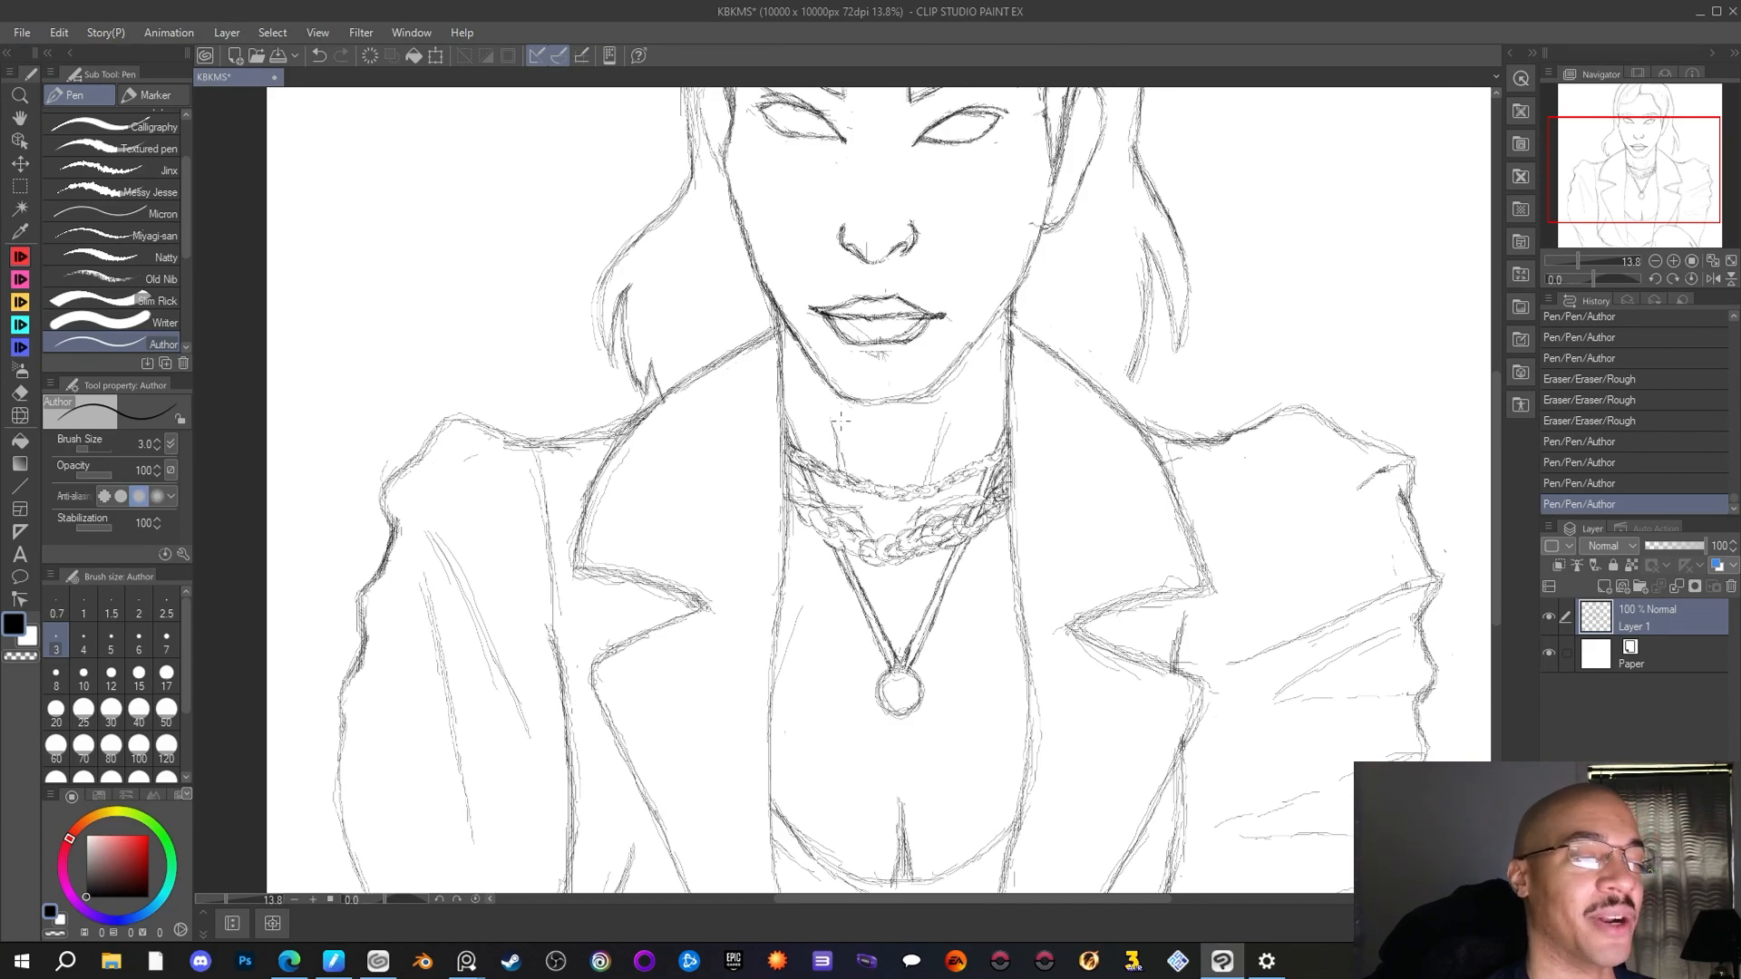
Draw a second, wider V-shaped cord outside the first pendant, ending in a smaller ring directly below the round one
scroll(858, 392, down, 3)
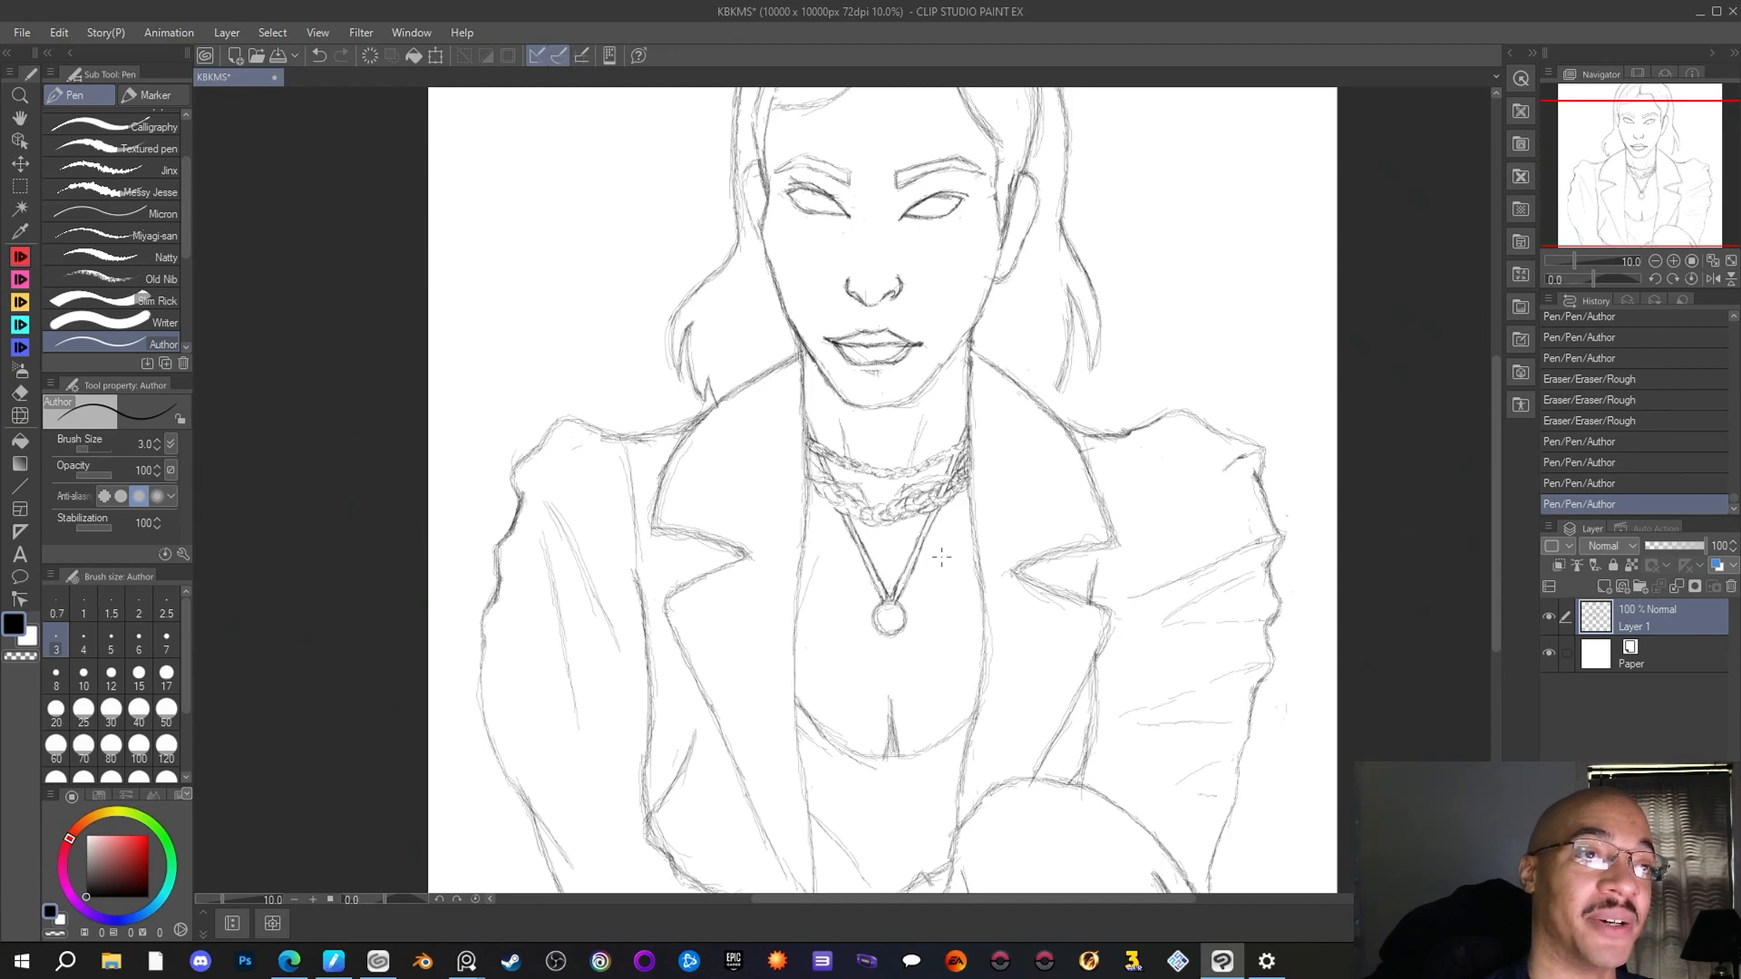
scroll(943, 544, down, 3)
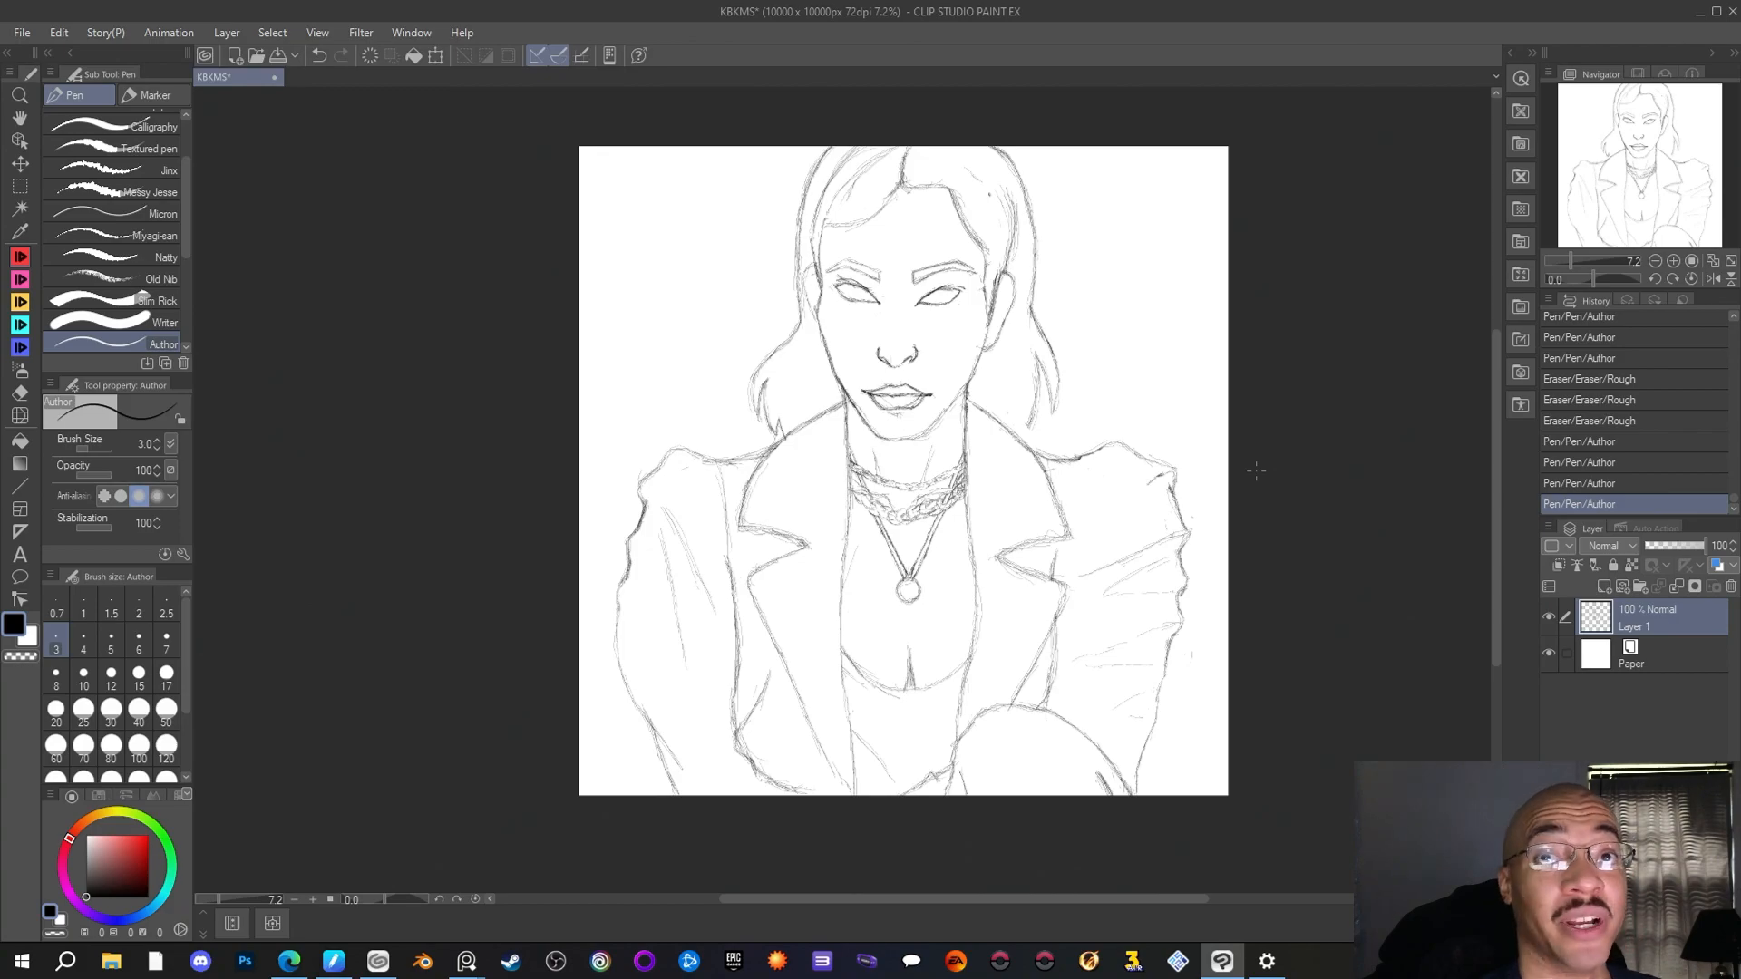
scroll(922, 552, up, 6)
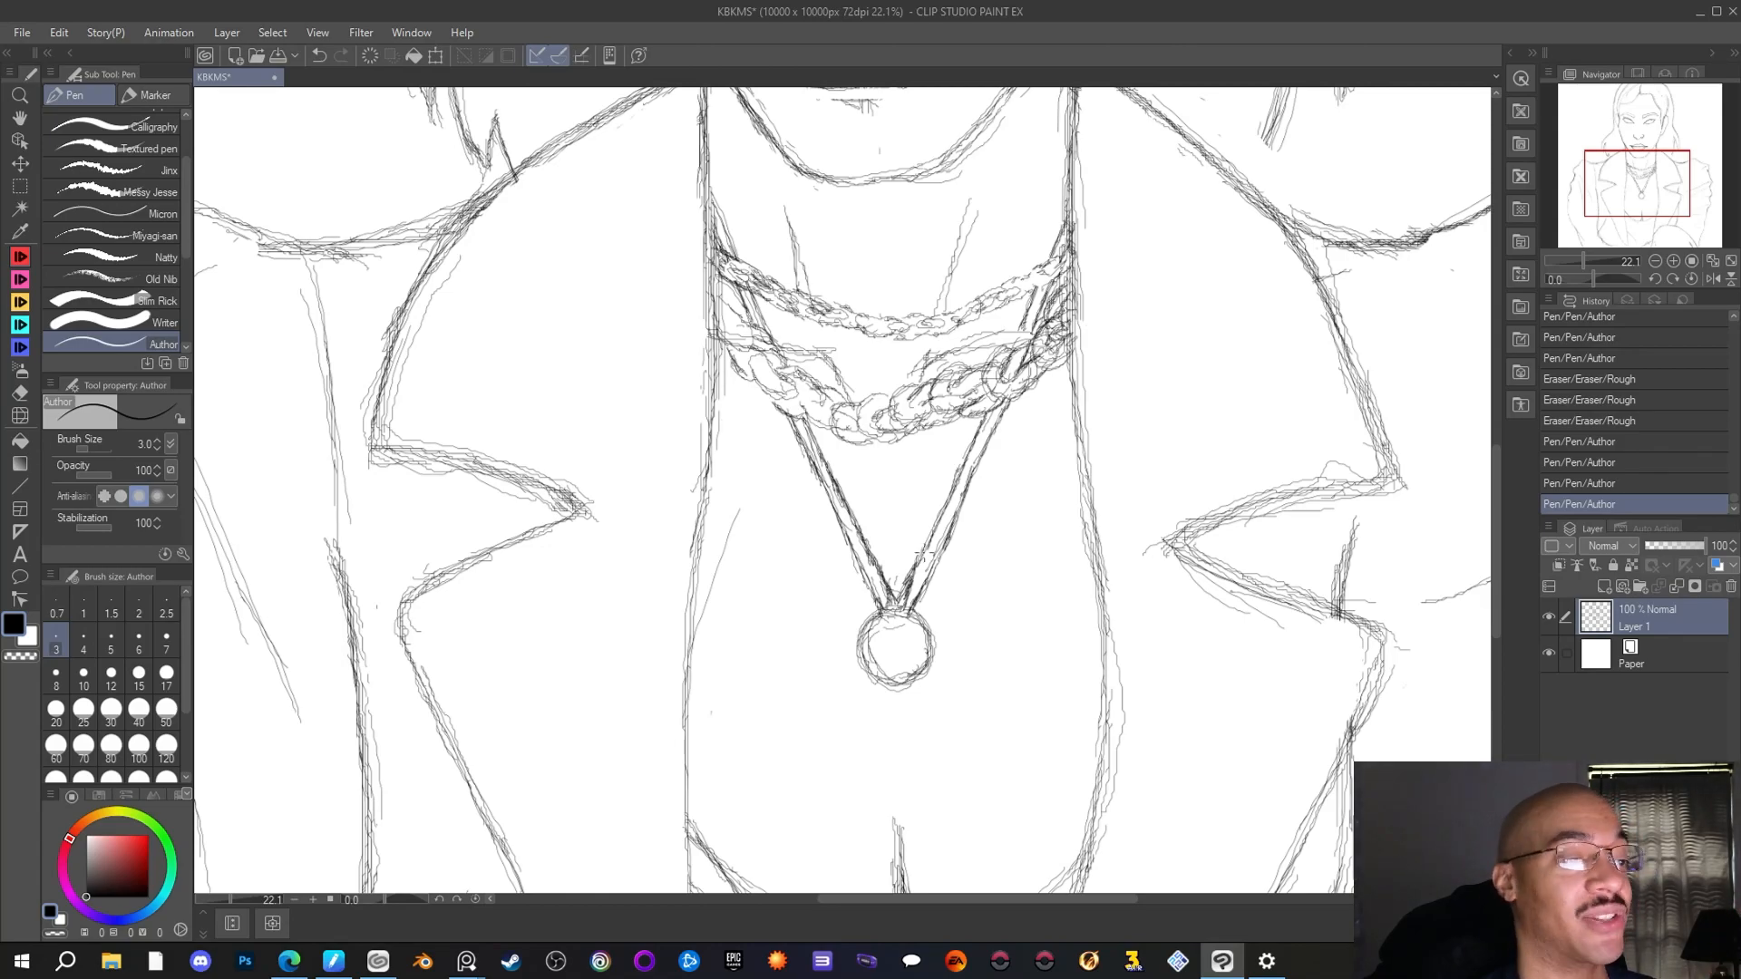
scroll(922, 552, down, 2)
scroll(931, 526, down, 4)
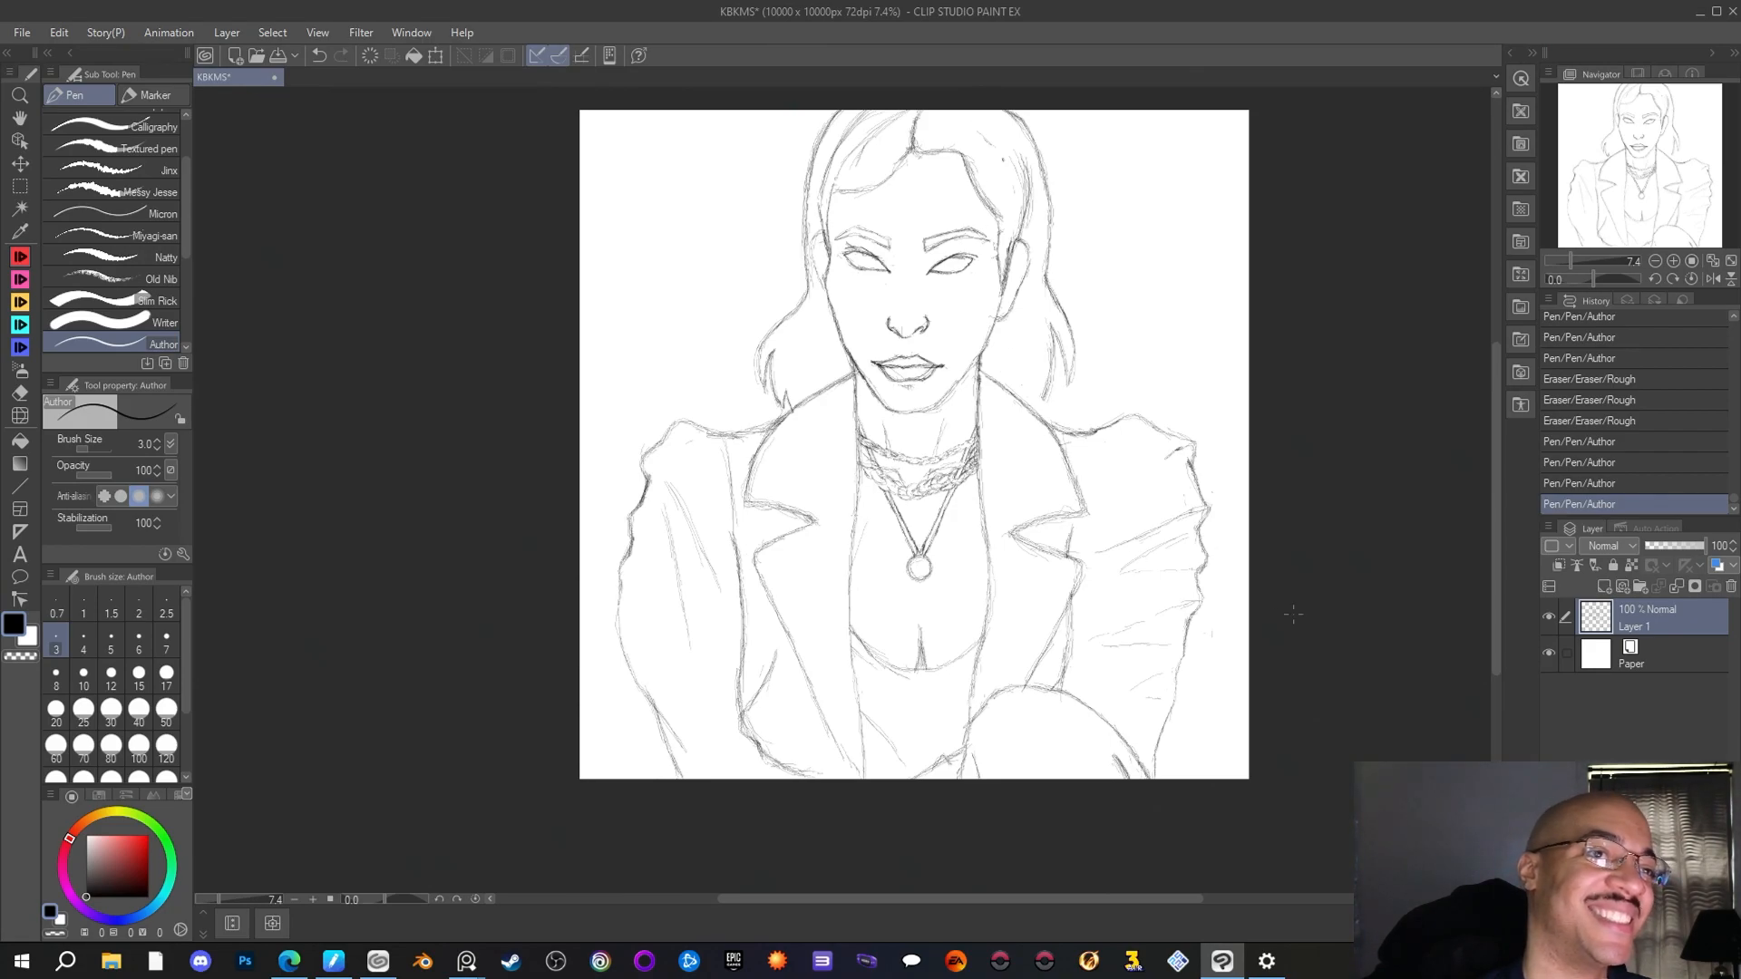
scroll(1025, 615, up, 2)
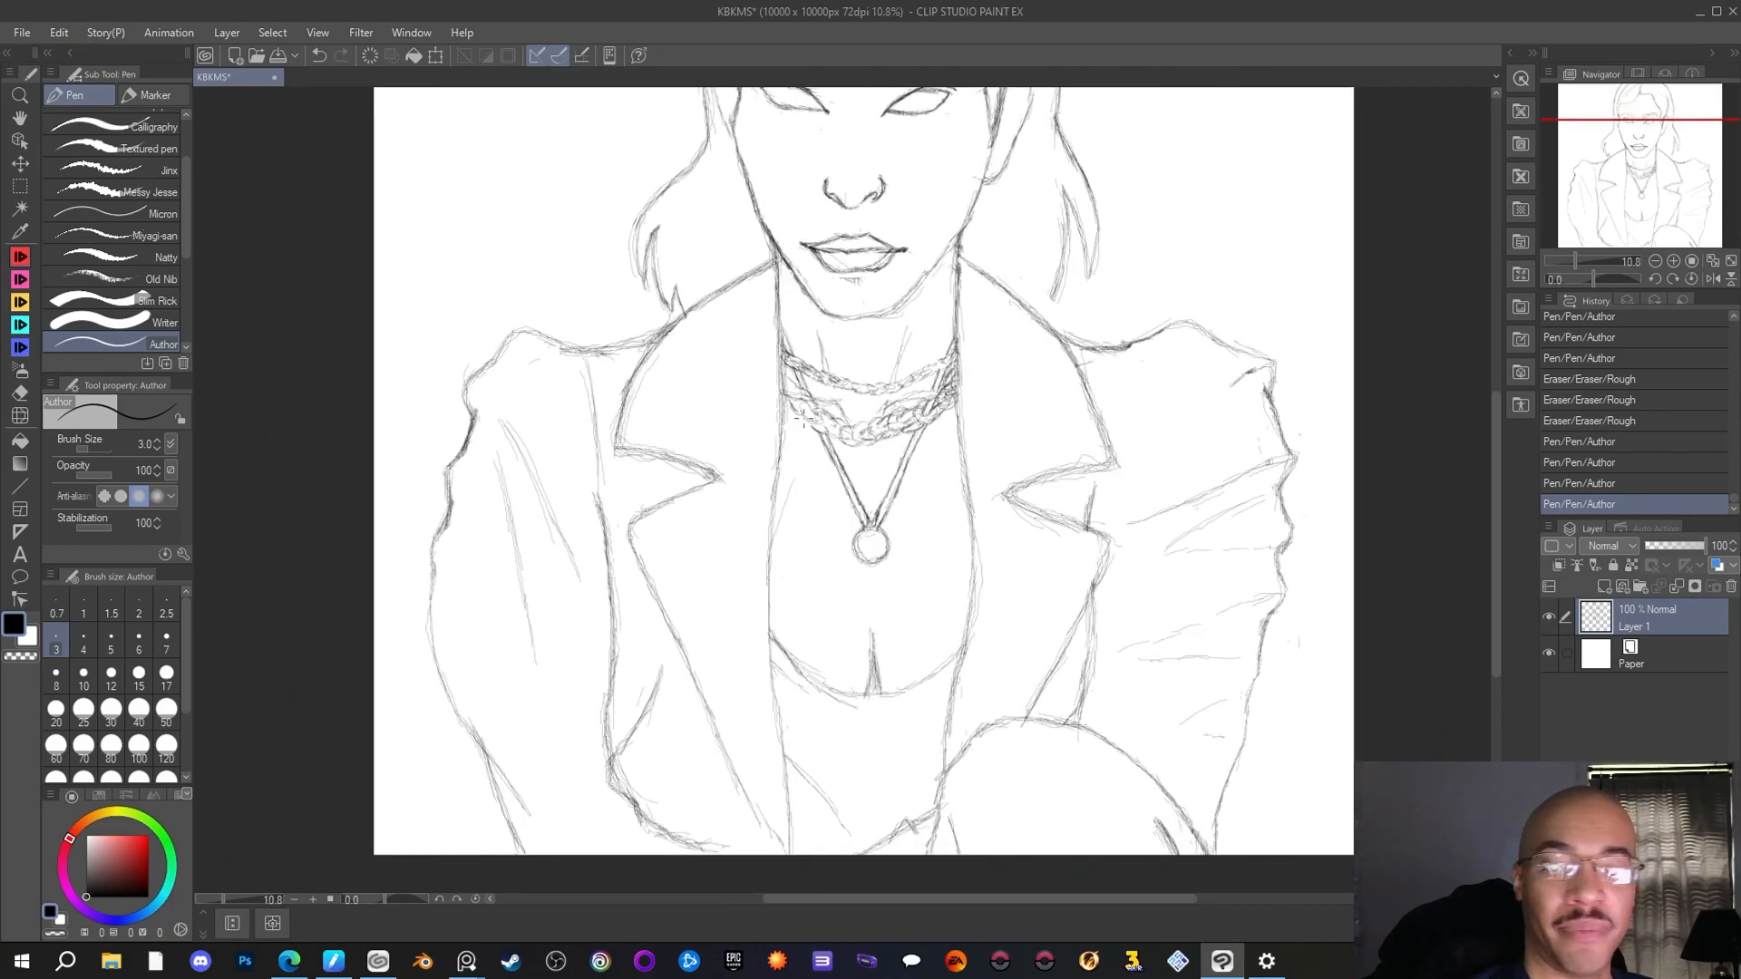
mouse_move(785, 417)
mouse_down()
mouse_move(800, 454)
mouse_move(780, 396)
mouse_move(830, 508)
mouse_up()
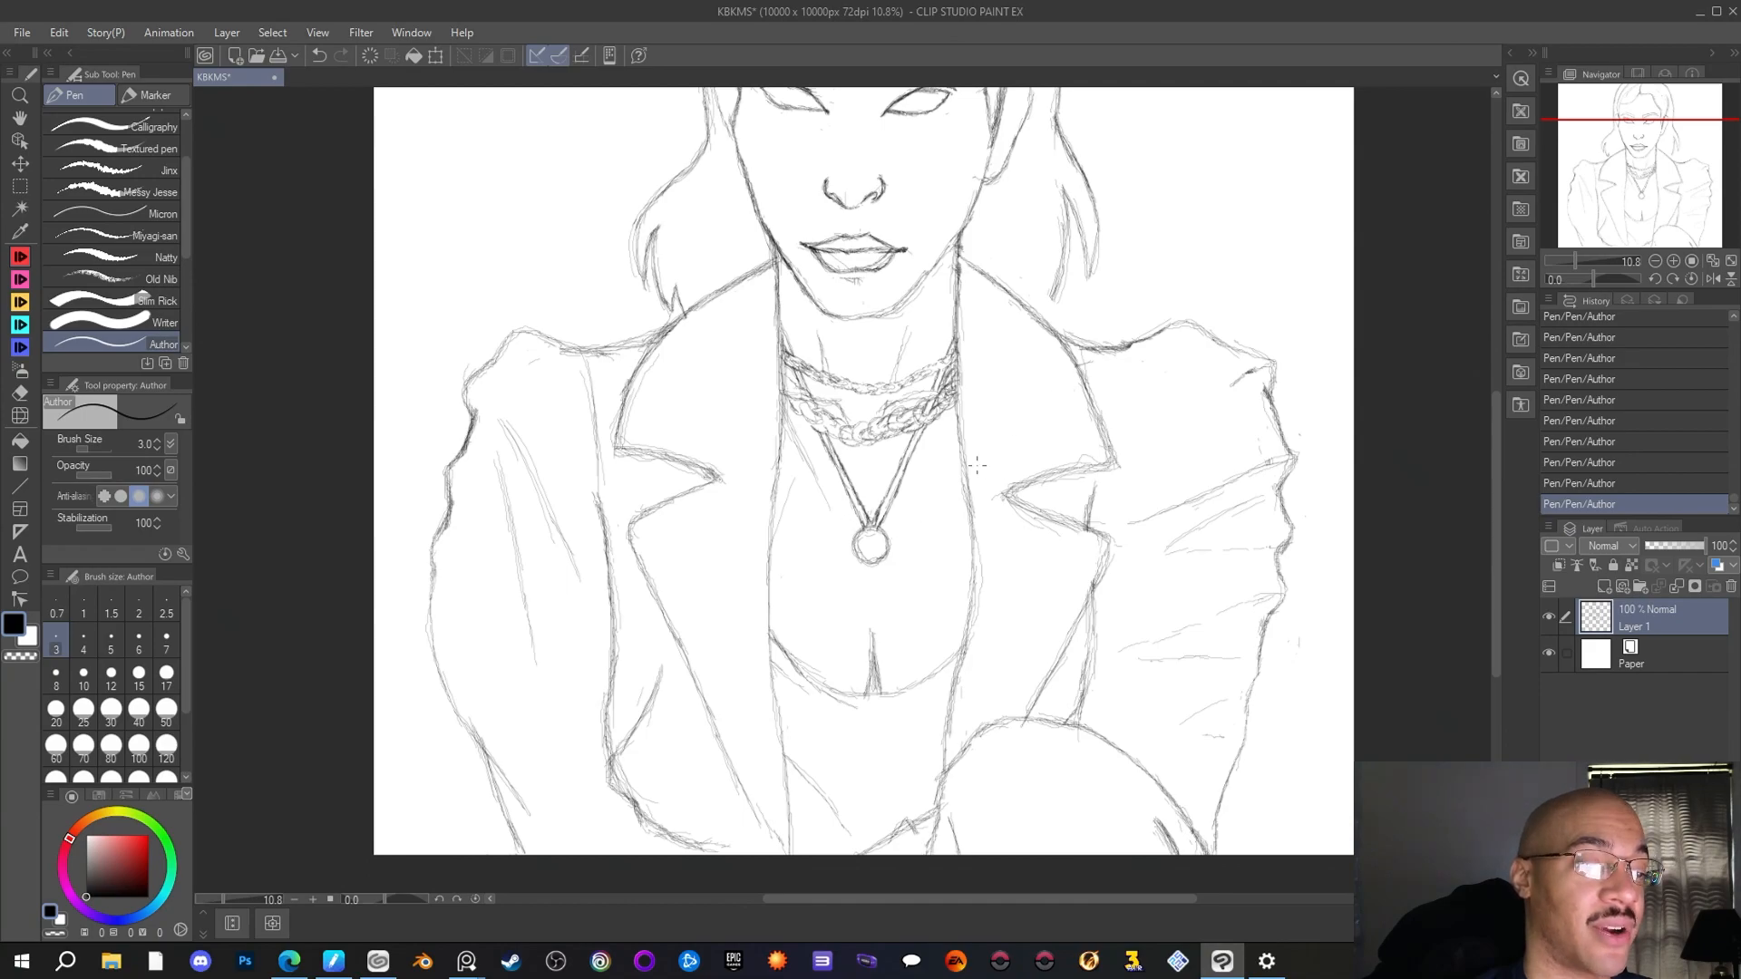
drag(958, 427, 910, 513)
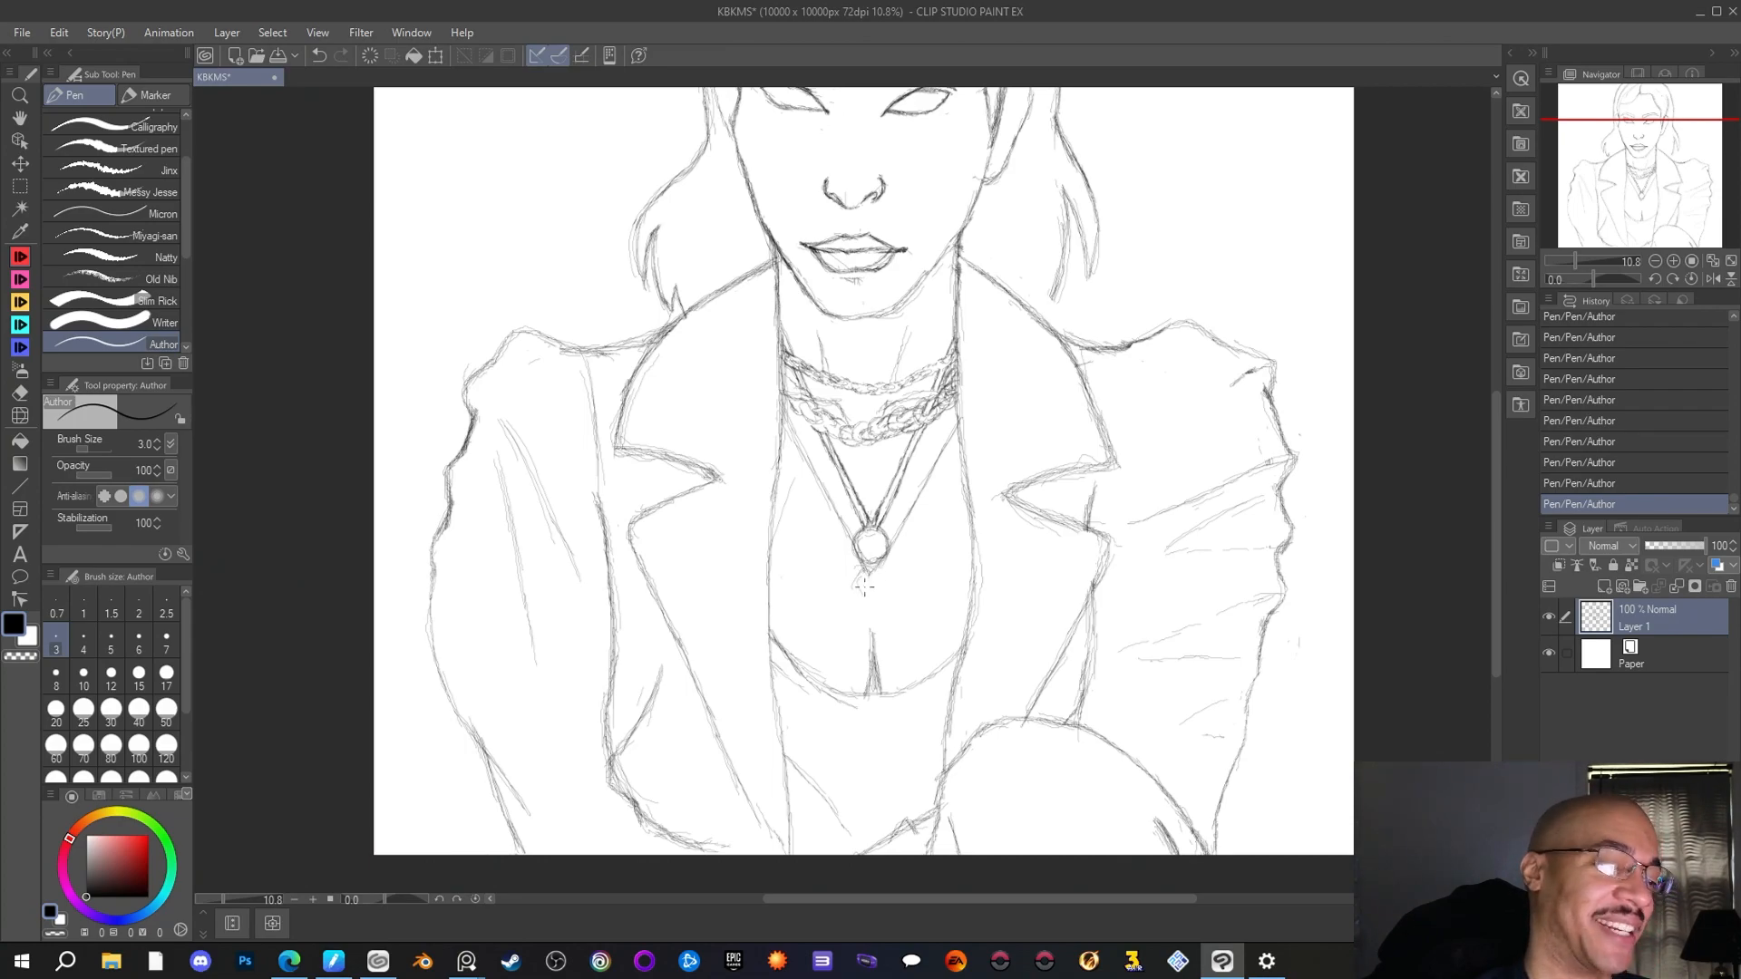
mouse_move(870, 599)
mouse_down()
mouse_move(884, 579)
mouse_move(858, 589)
mouse_move(874, 595)
mouse_move(867, 571)
mouse_up()
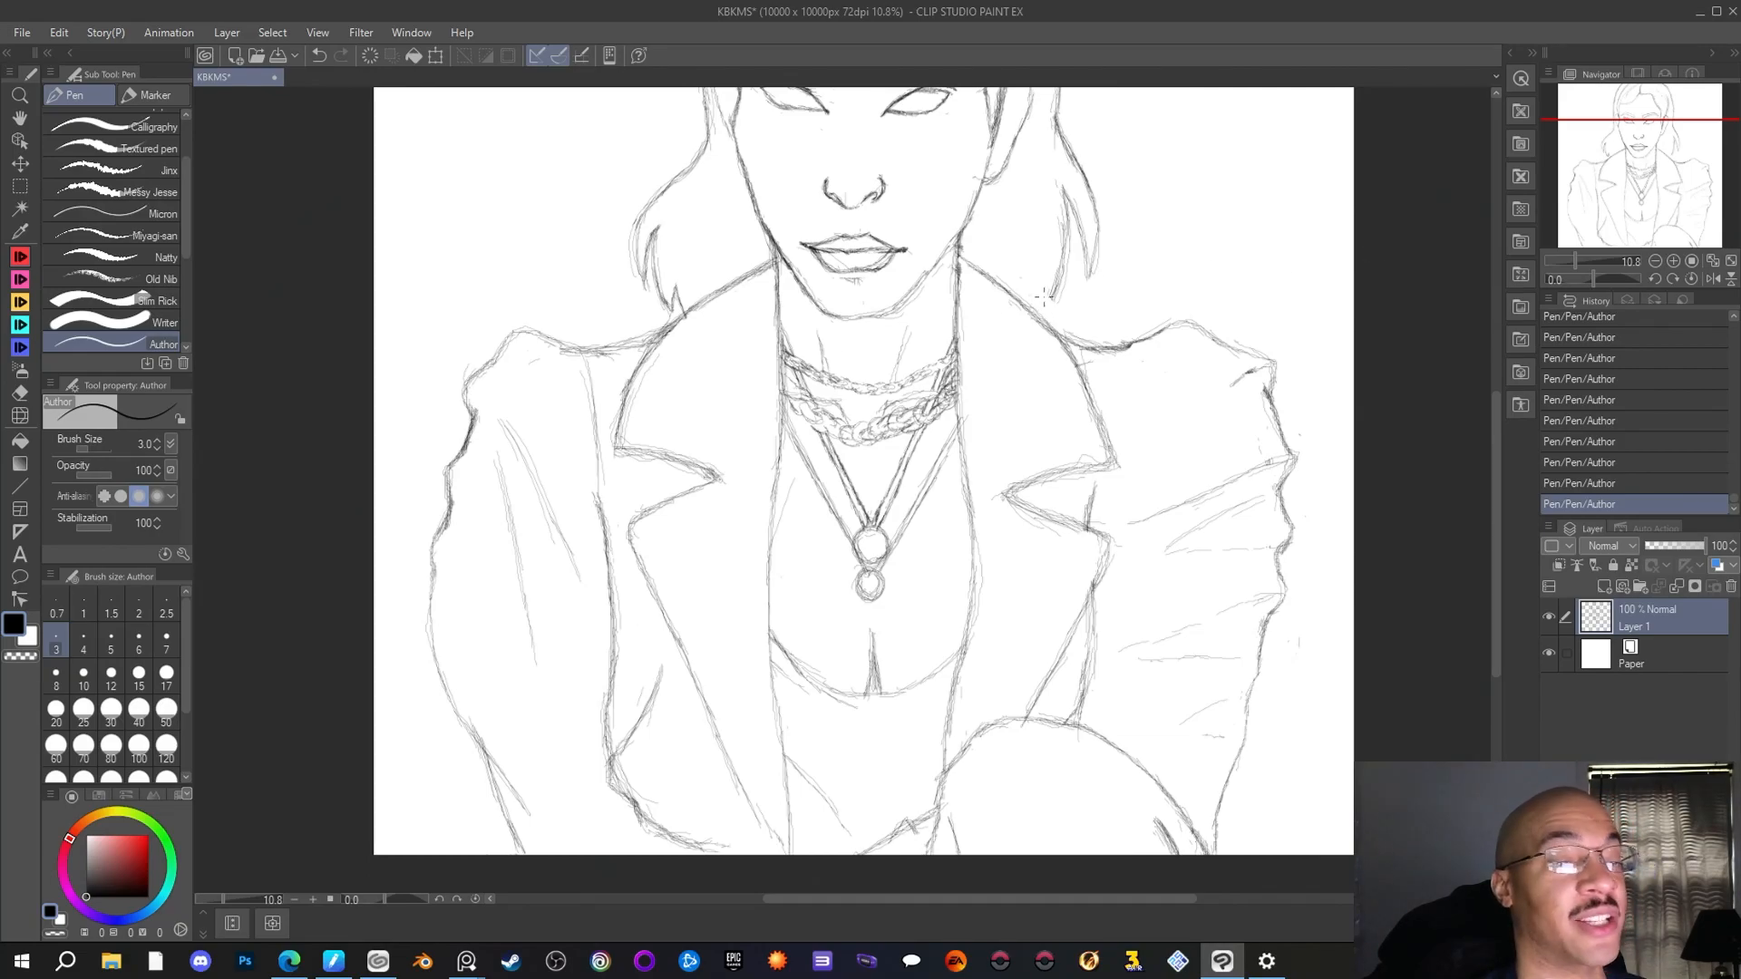
Erase the low tip of the outermost V-shaped strand and redraw it so it closes just beneath the smaller ring
scroll(1045, 295, down, 2)
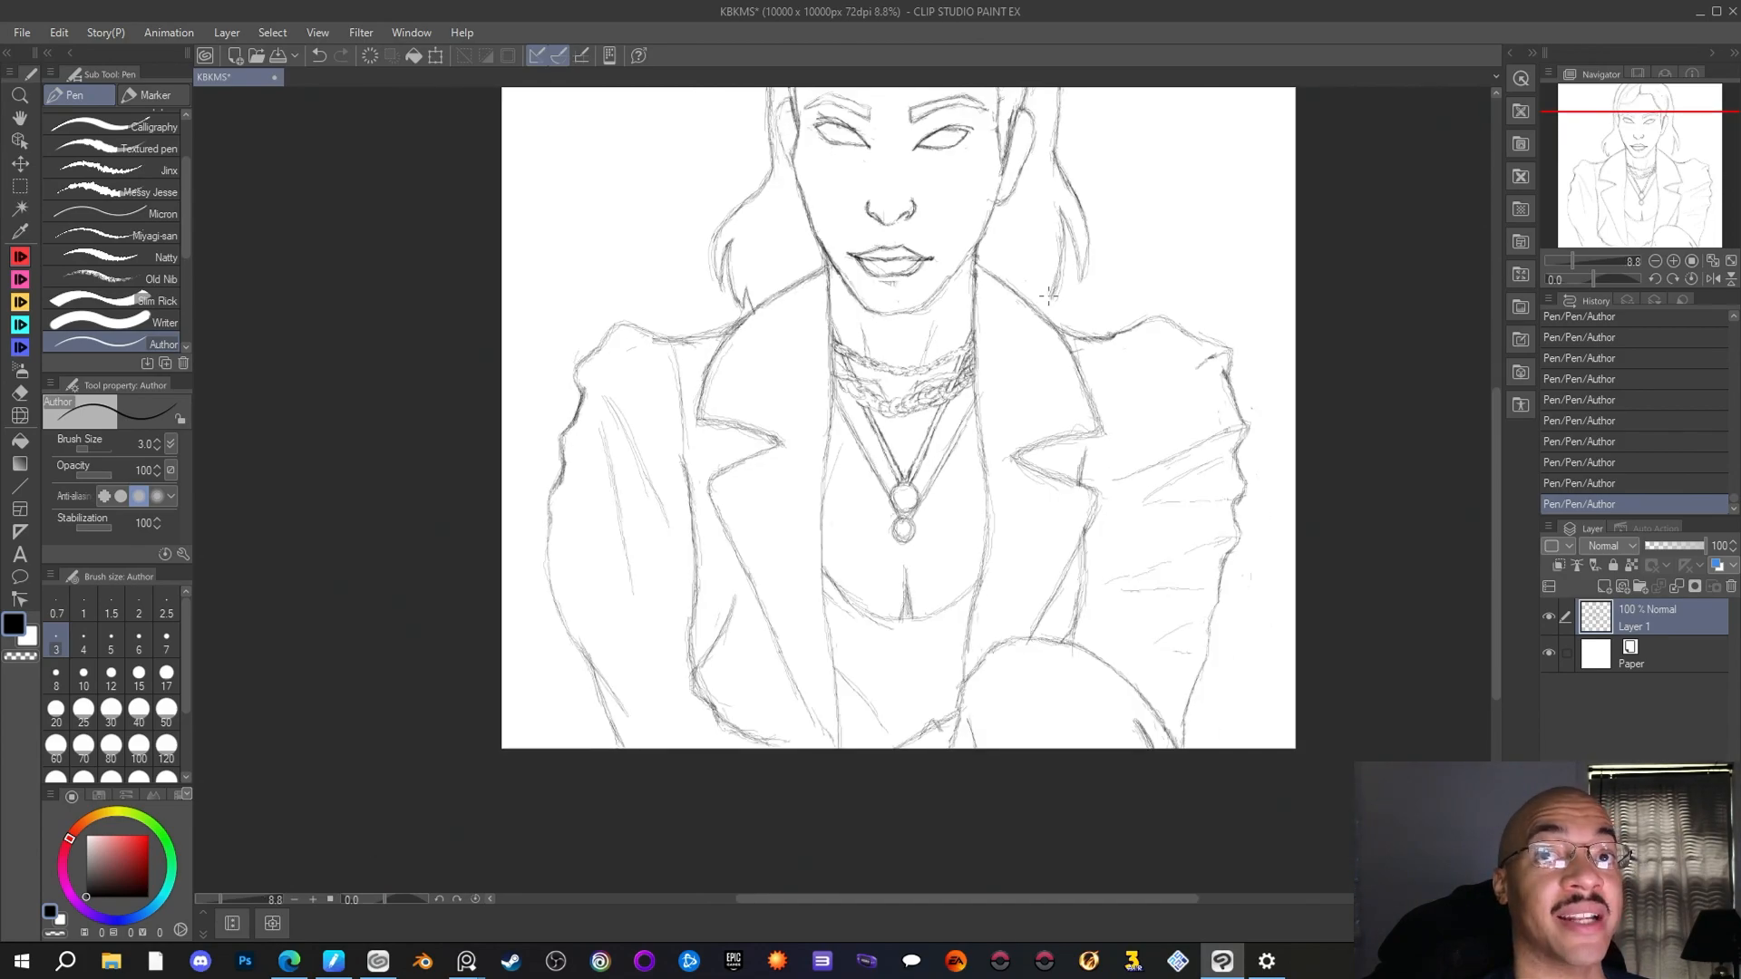
scroll(1049, 295, down, 1)
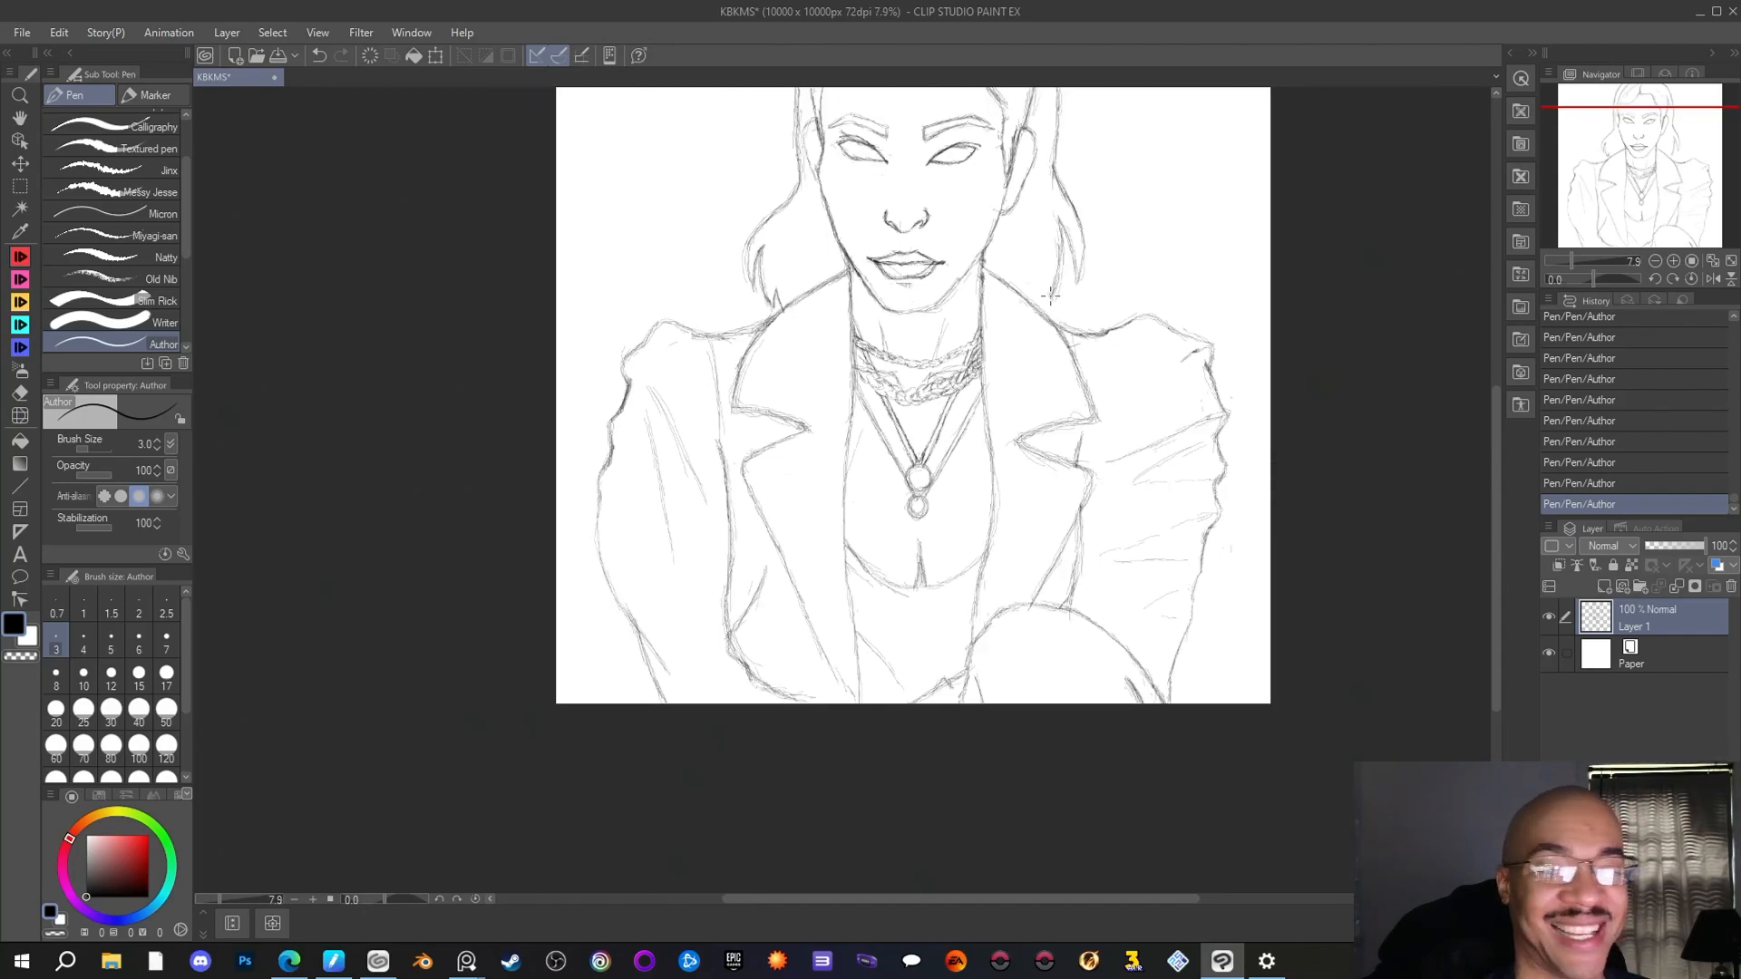
scroll(1049, 294, down, 1)
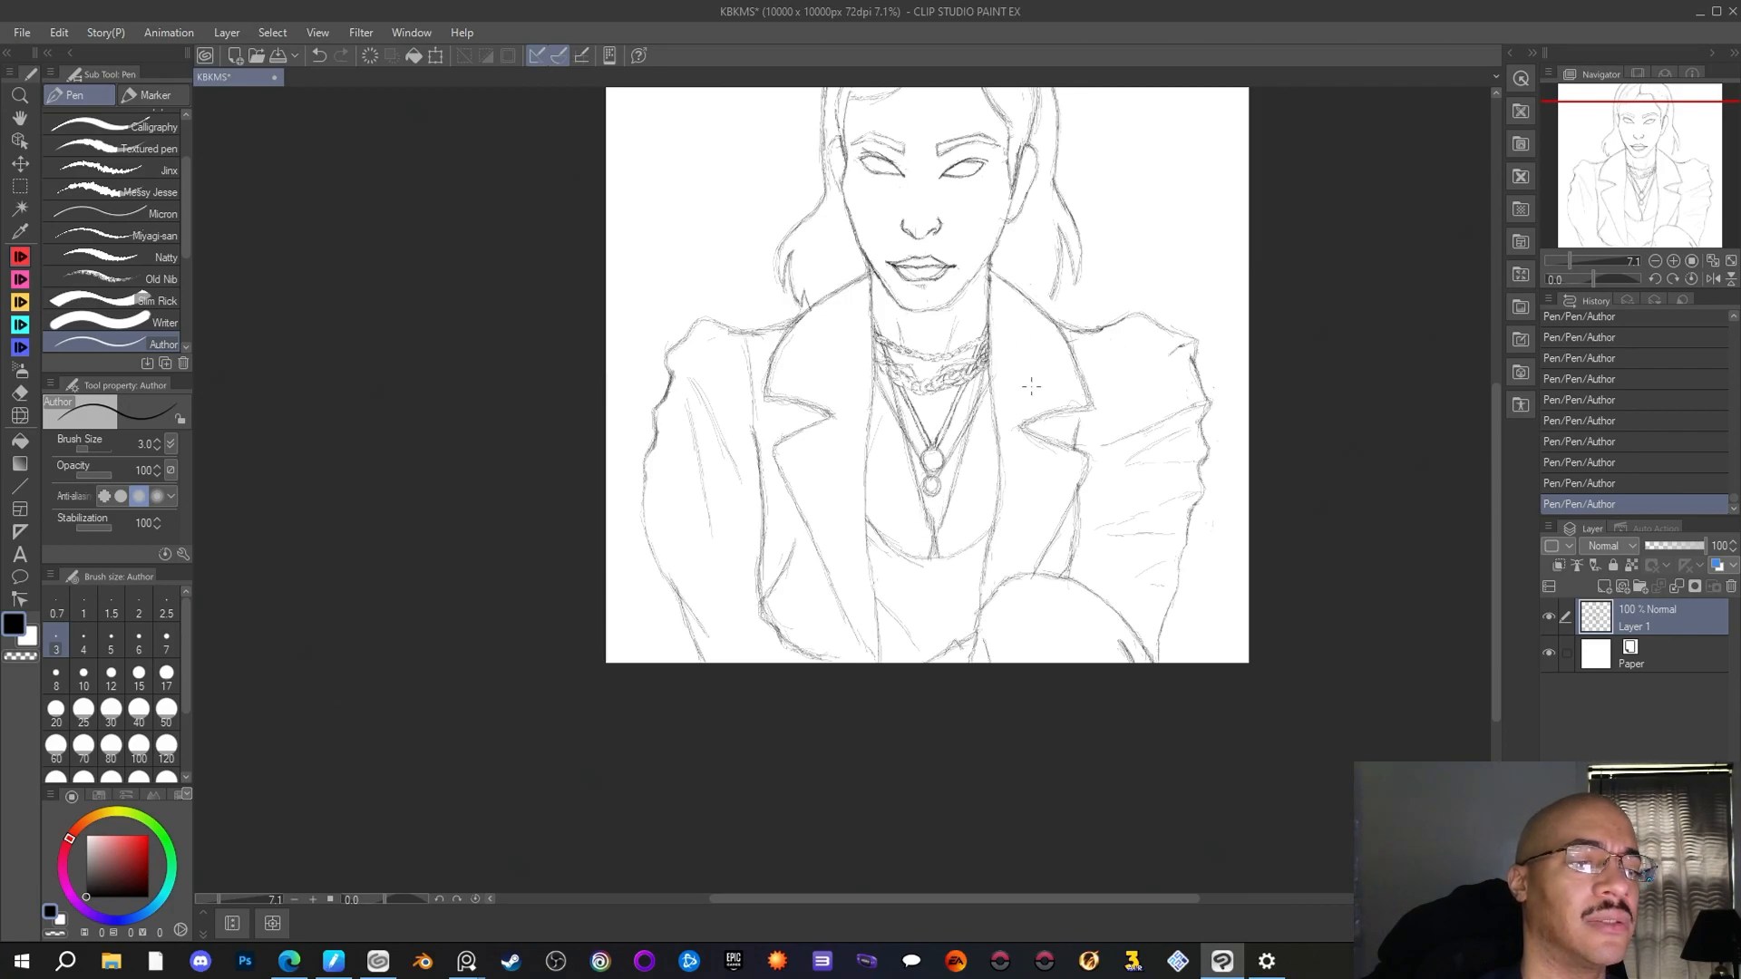
key(e)
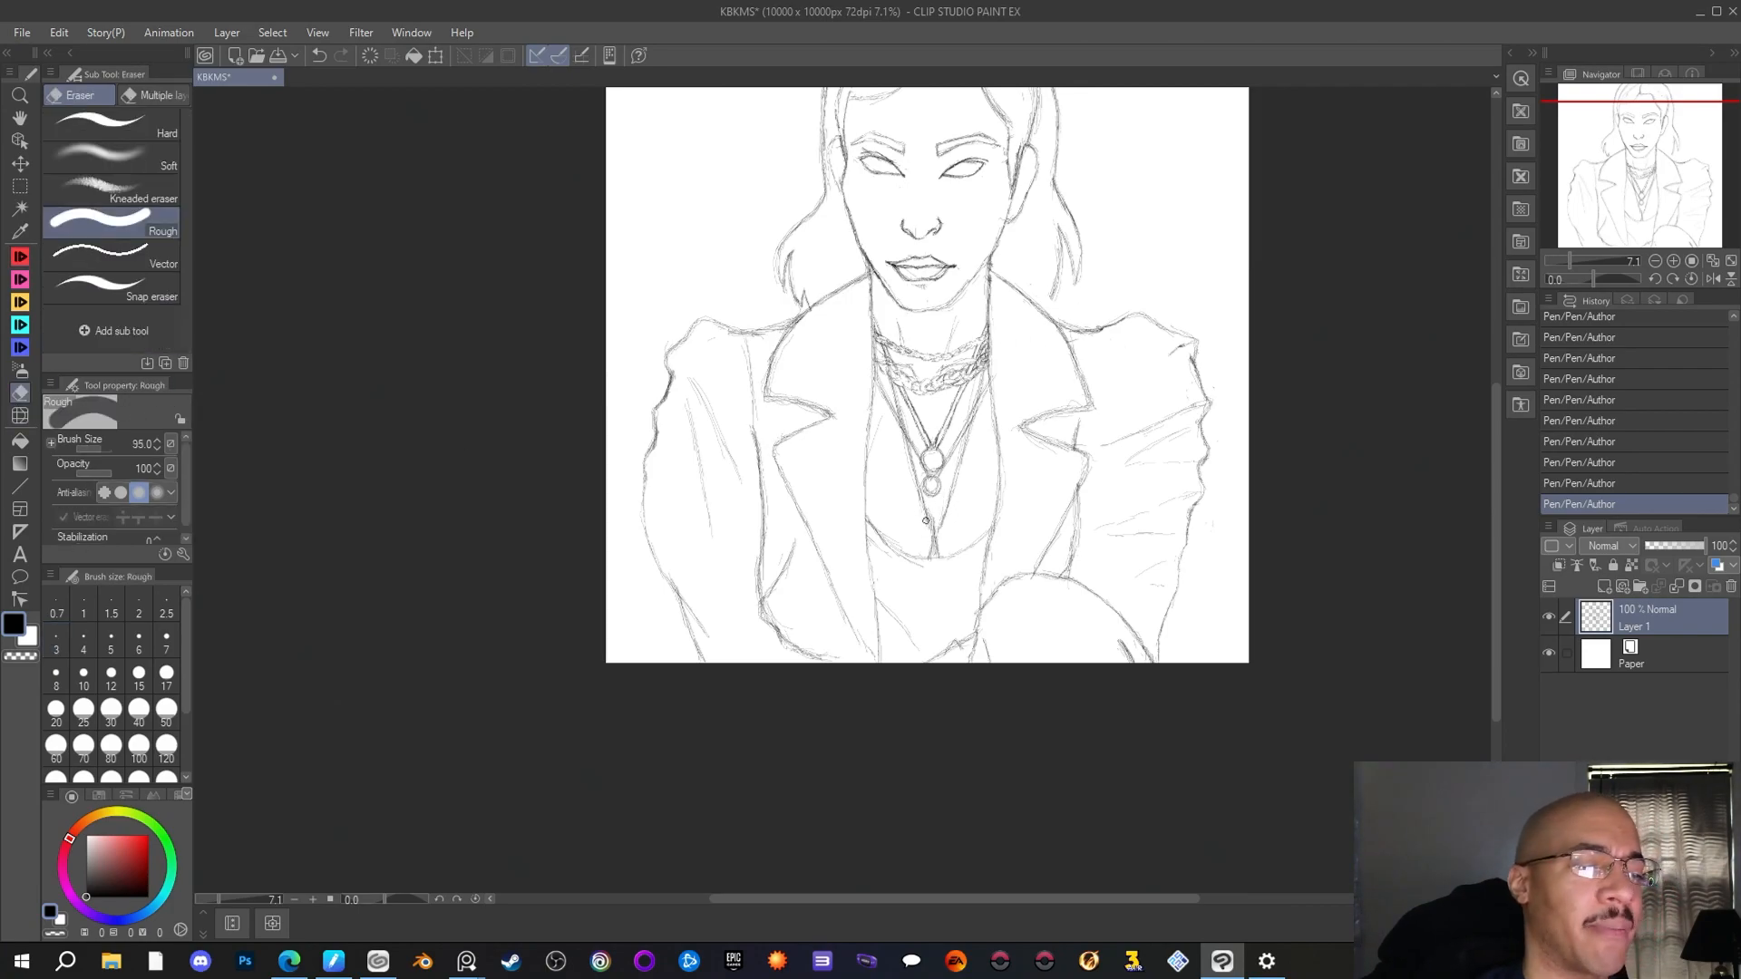
mouse_move(924, 514)
mouse_down()
mouse_move(943, 499)
mouse_move(934, 513)
mouse_move(918, 487)
mouse_move(945, 501)
mouse_up()
key(p)
drag(952, 490, 944, 504)
mouse_move(948, 496)
mouse_down()
mouse_move(914, 469)
mouse_move(931, 503)
mouse_move(961, 456)
mouse_move(940, 506)
mouse_up()
drag(946, 498, 937, 507)
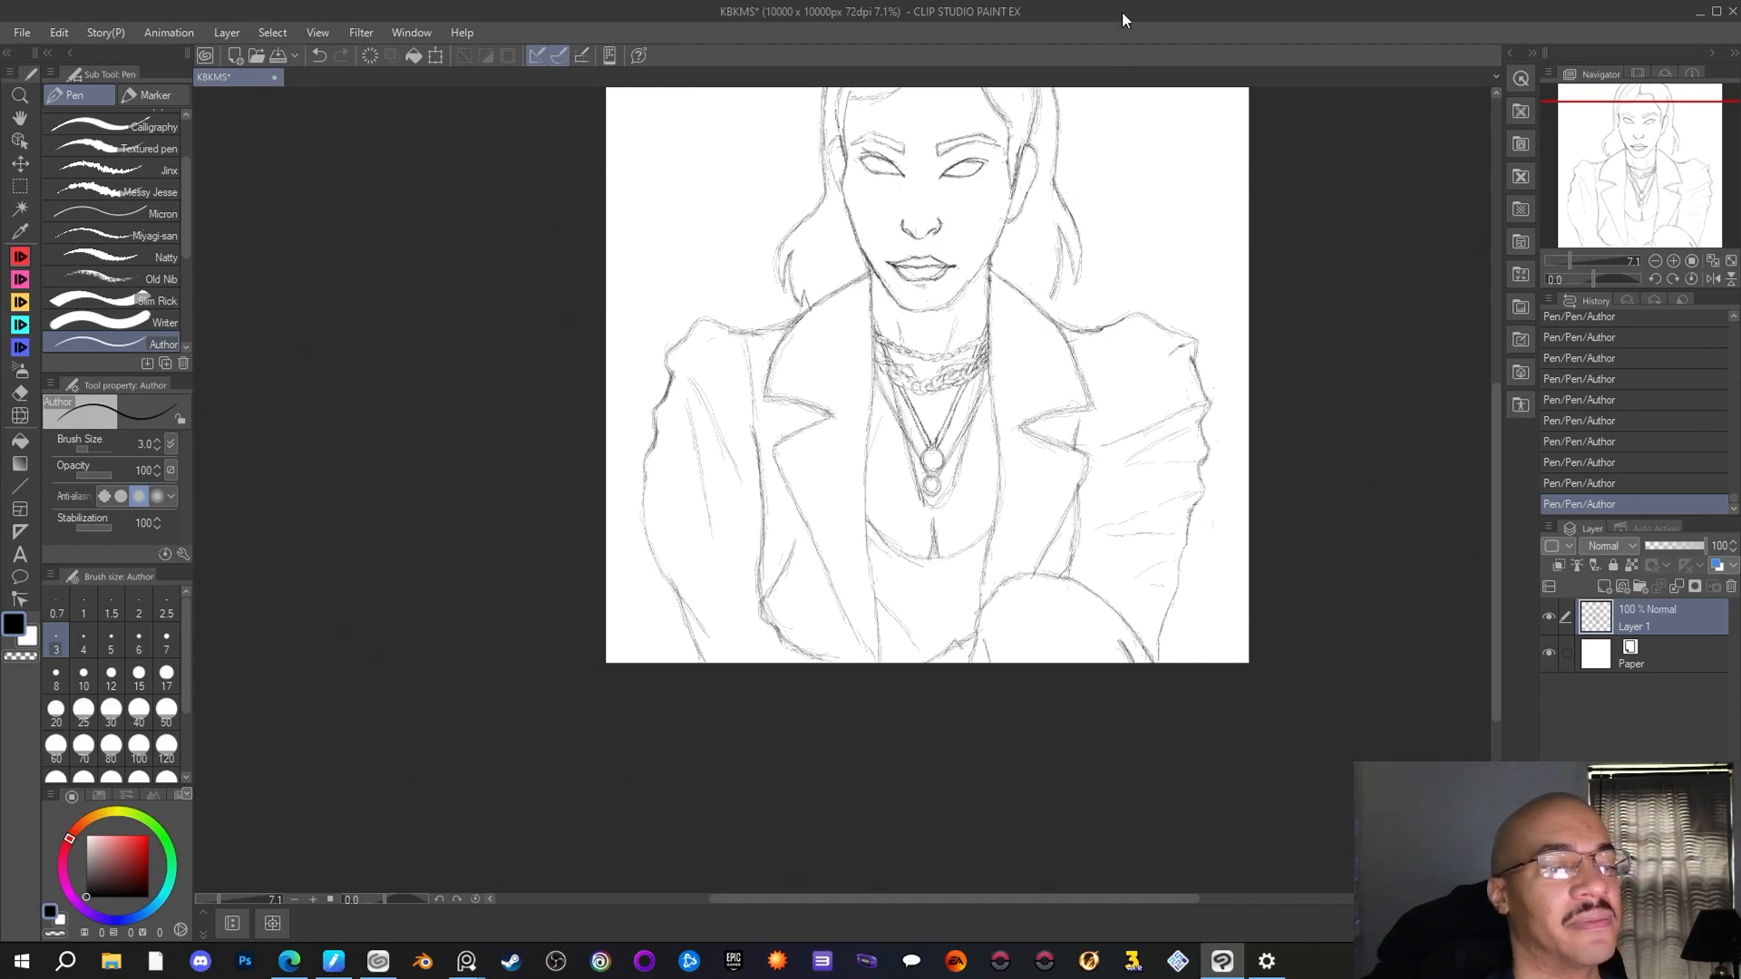
Examine the whole bust sketch at different magnifications, checking the layered necklaces against the face, hair and jacket
scroll(1081, 205, down, 1)
drag(1677, 170, 1687, 123)
scroll(966, 272, up, 2)
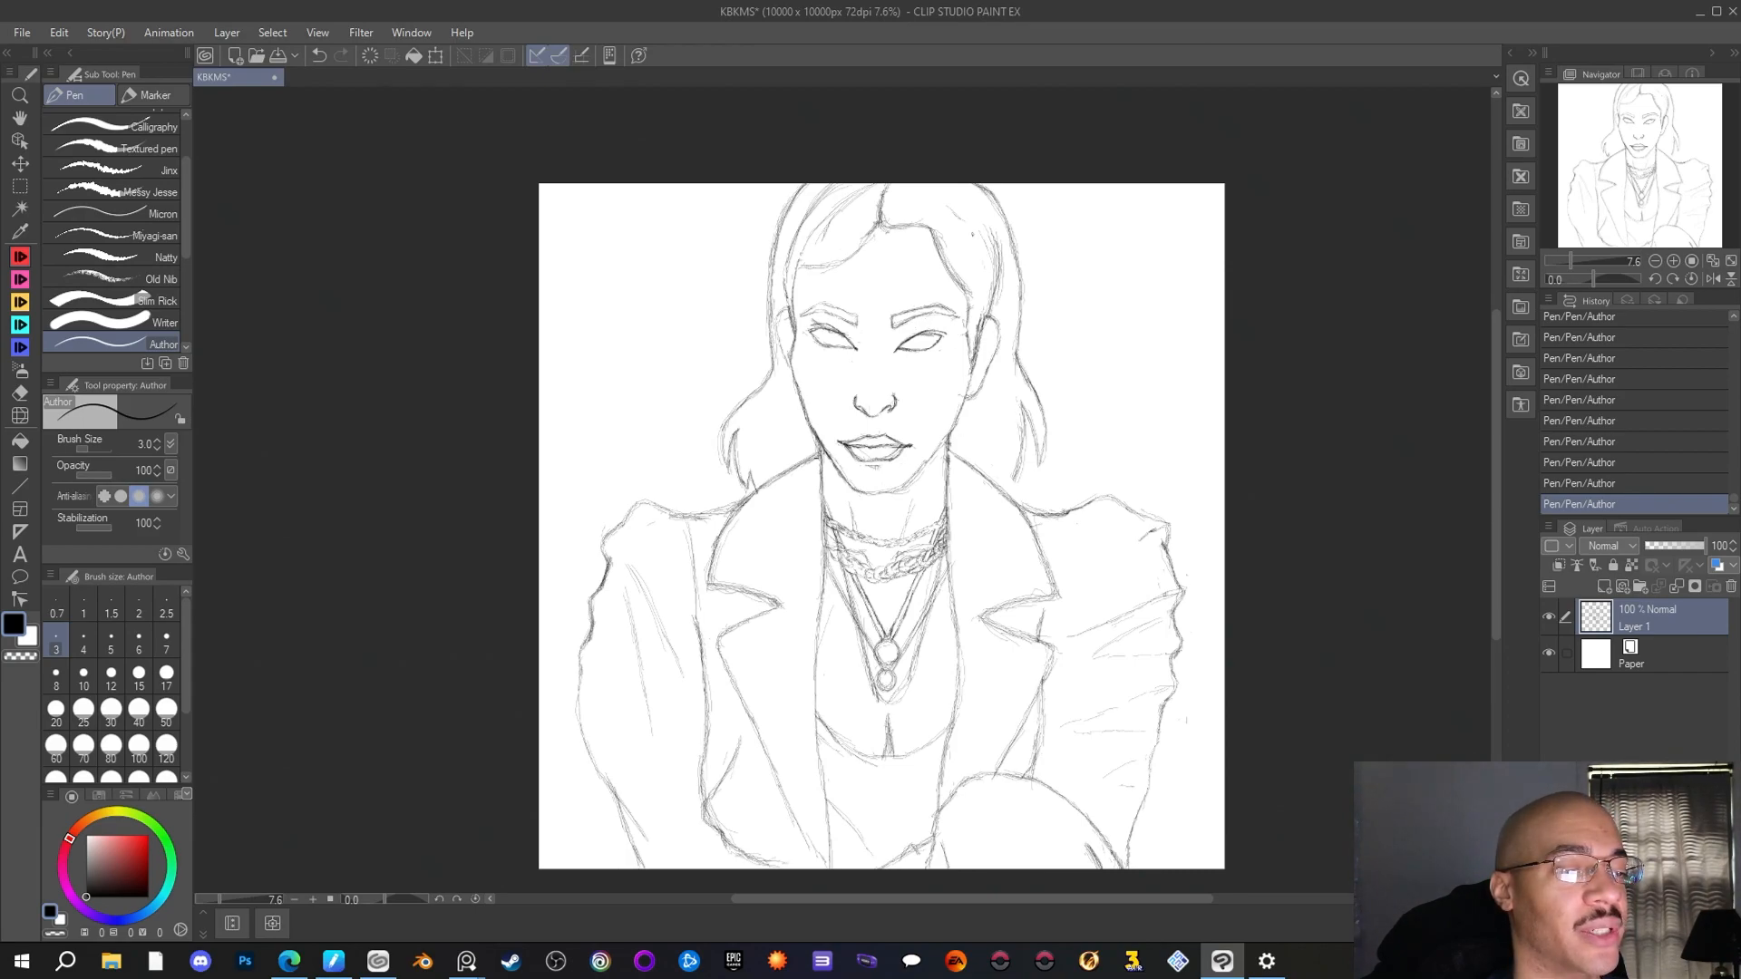
scroll(742, 456, down, 2)
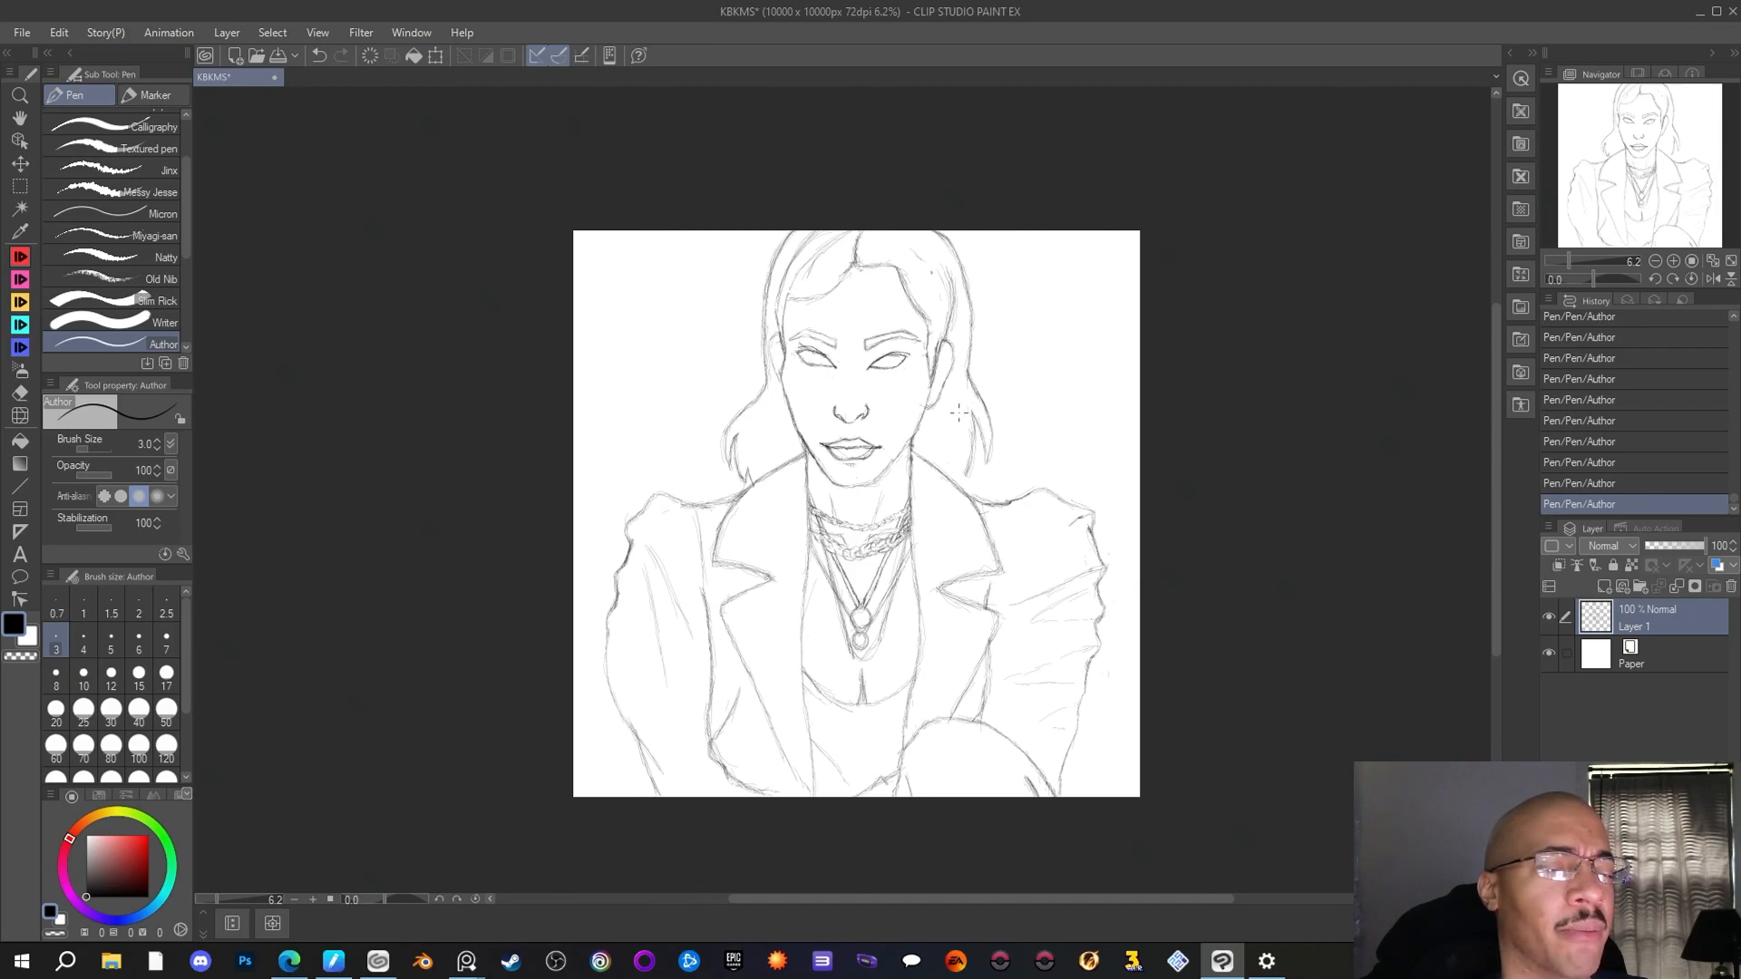
scroll(958, 412, up, 2)
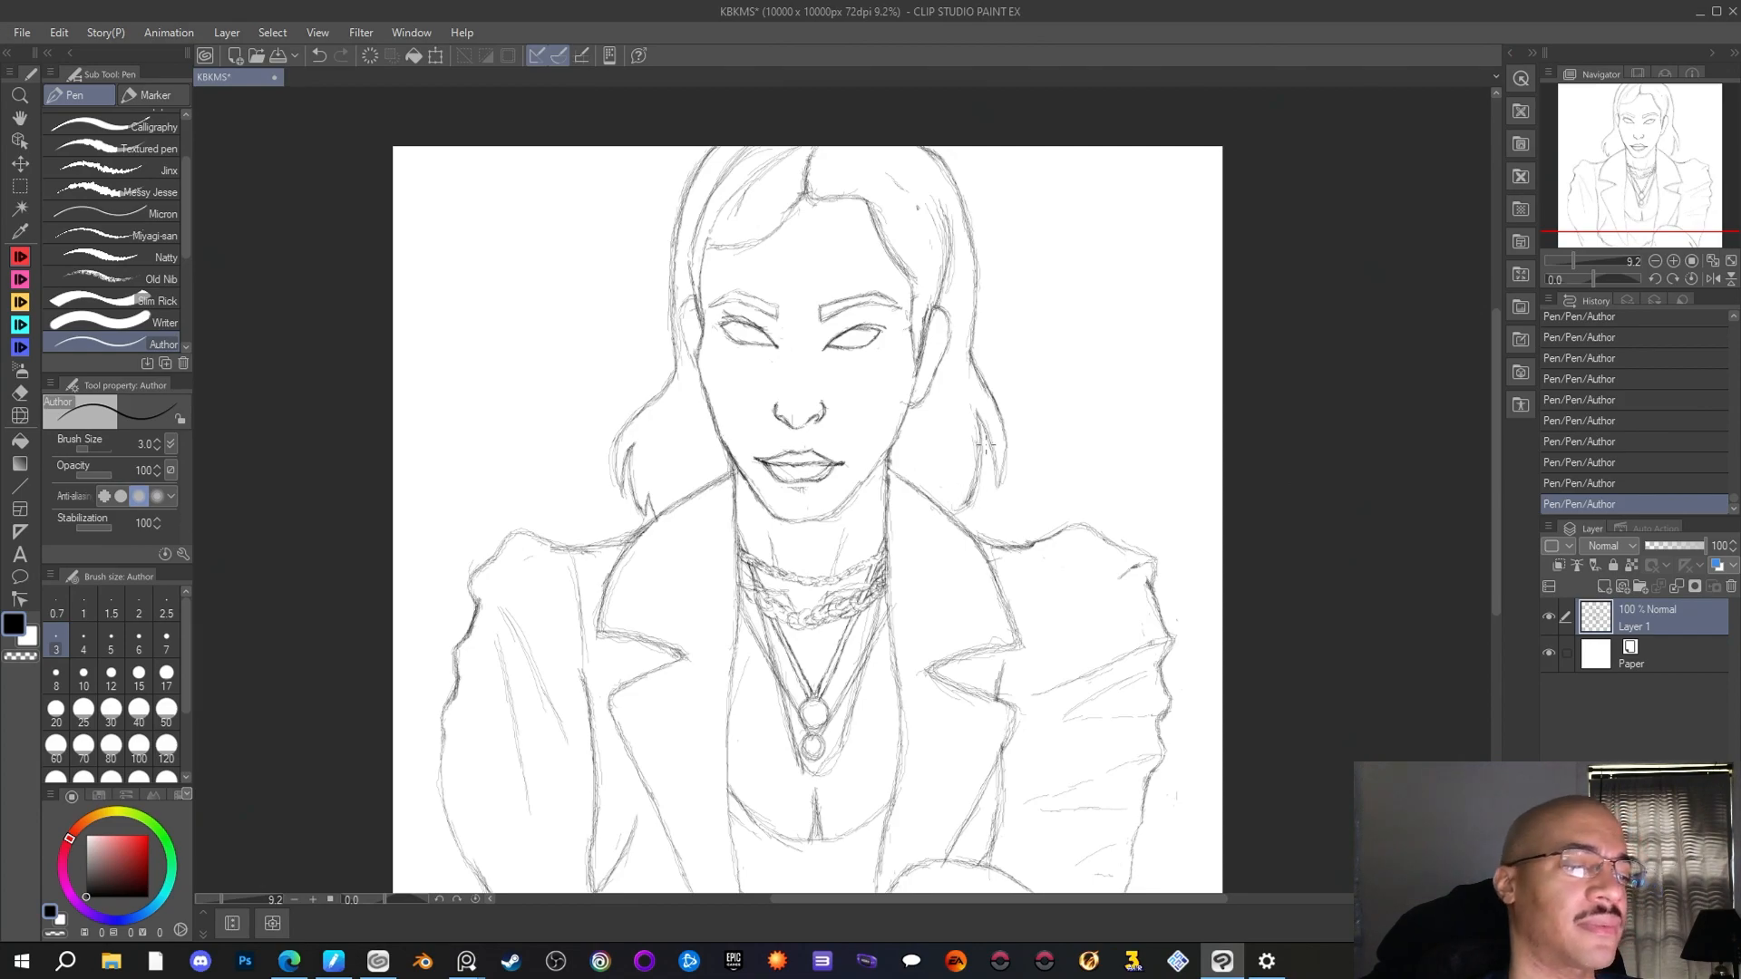
scroll(1004, 466, down, 2)
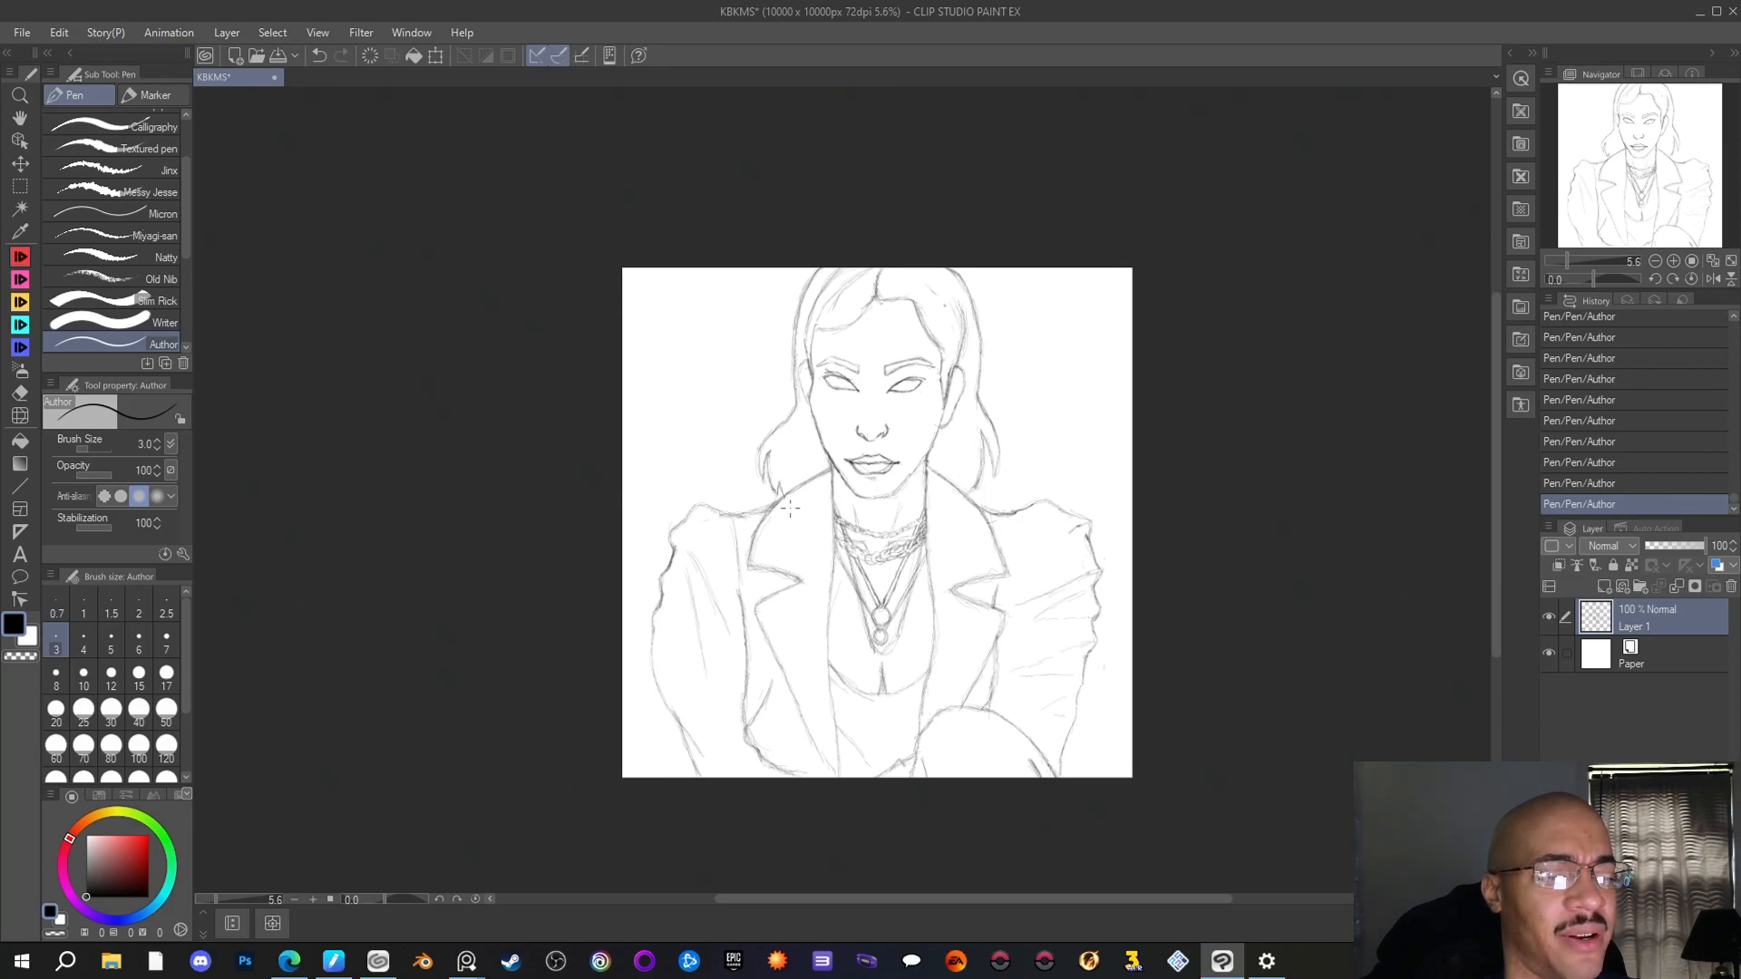
scroll(791, 509, up, 2)
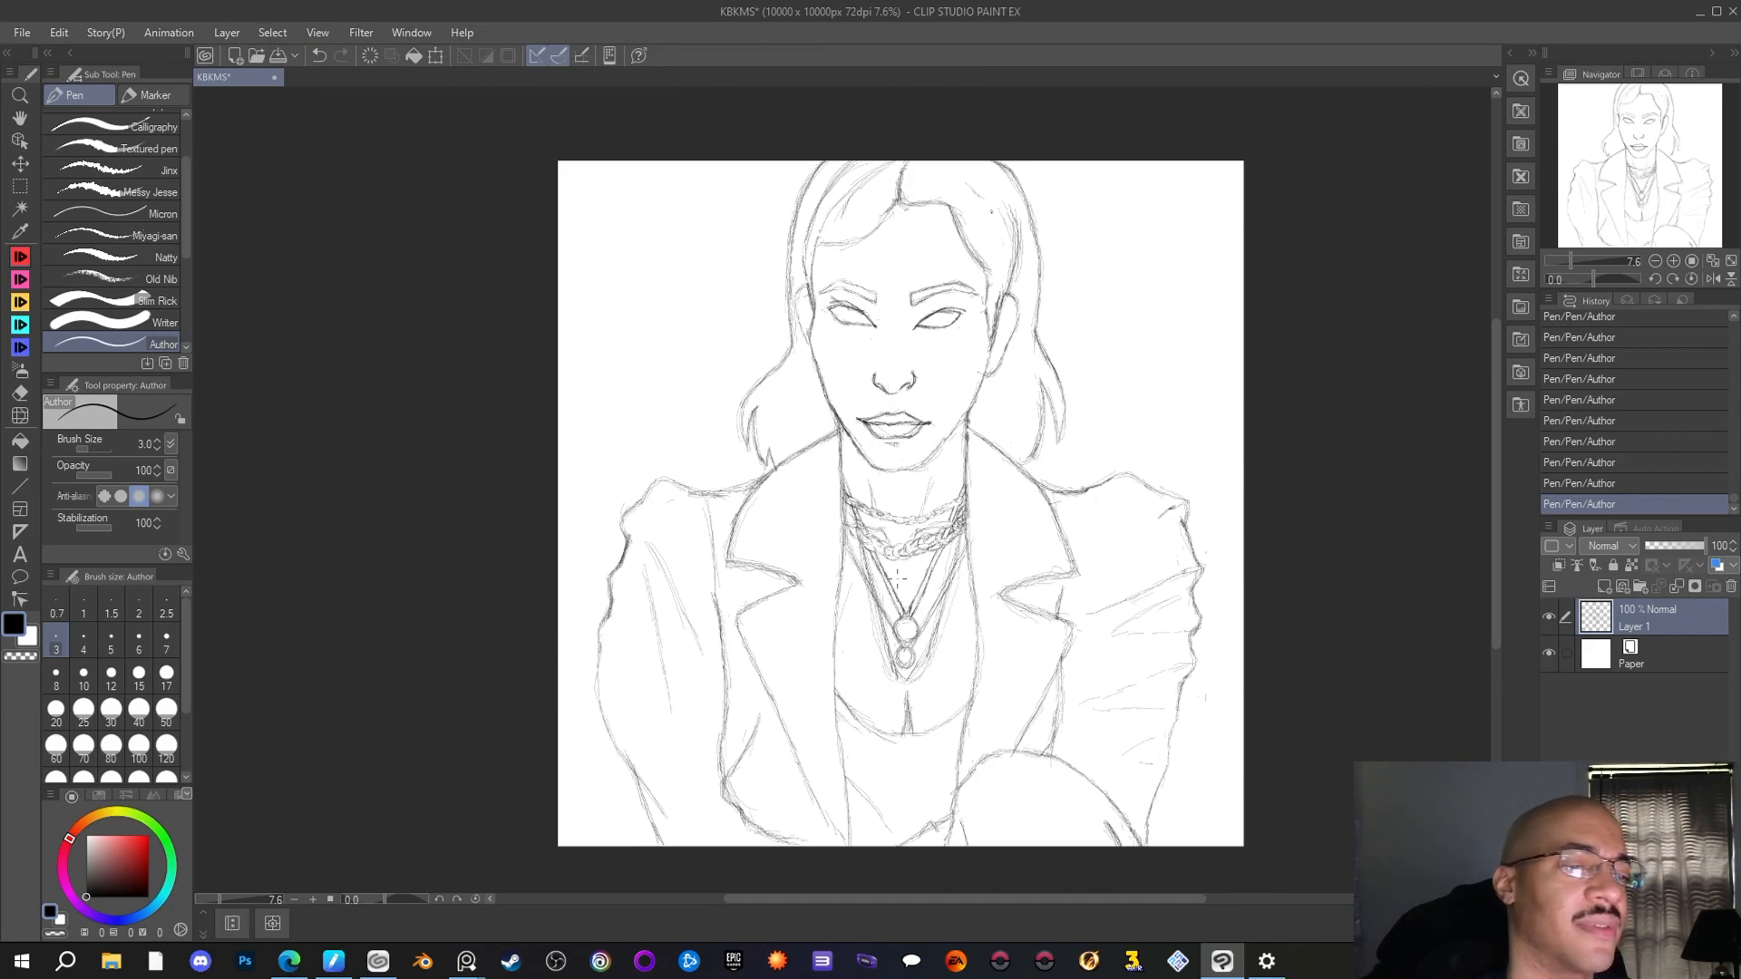
scroll(1013, 507, down, 2)
scroll(1014, 508, up, 1)
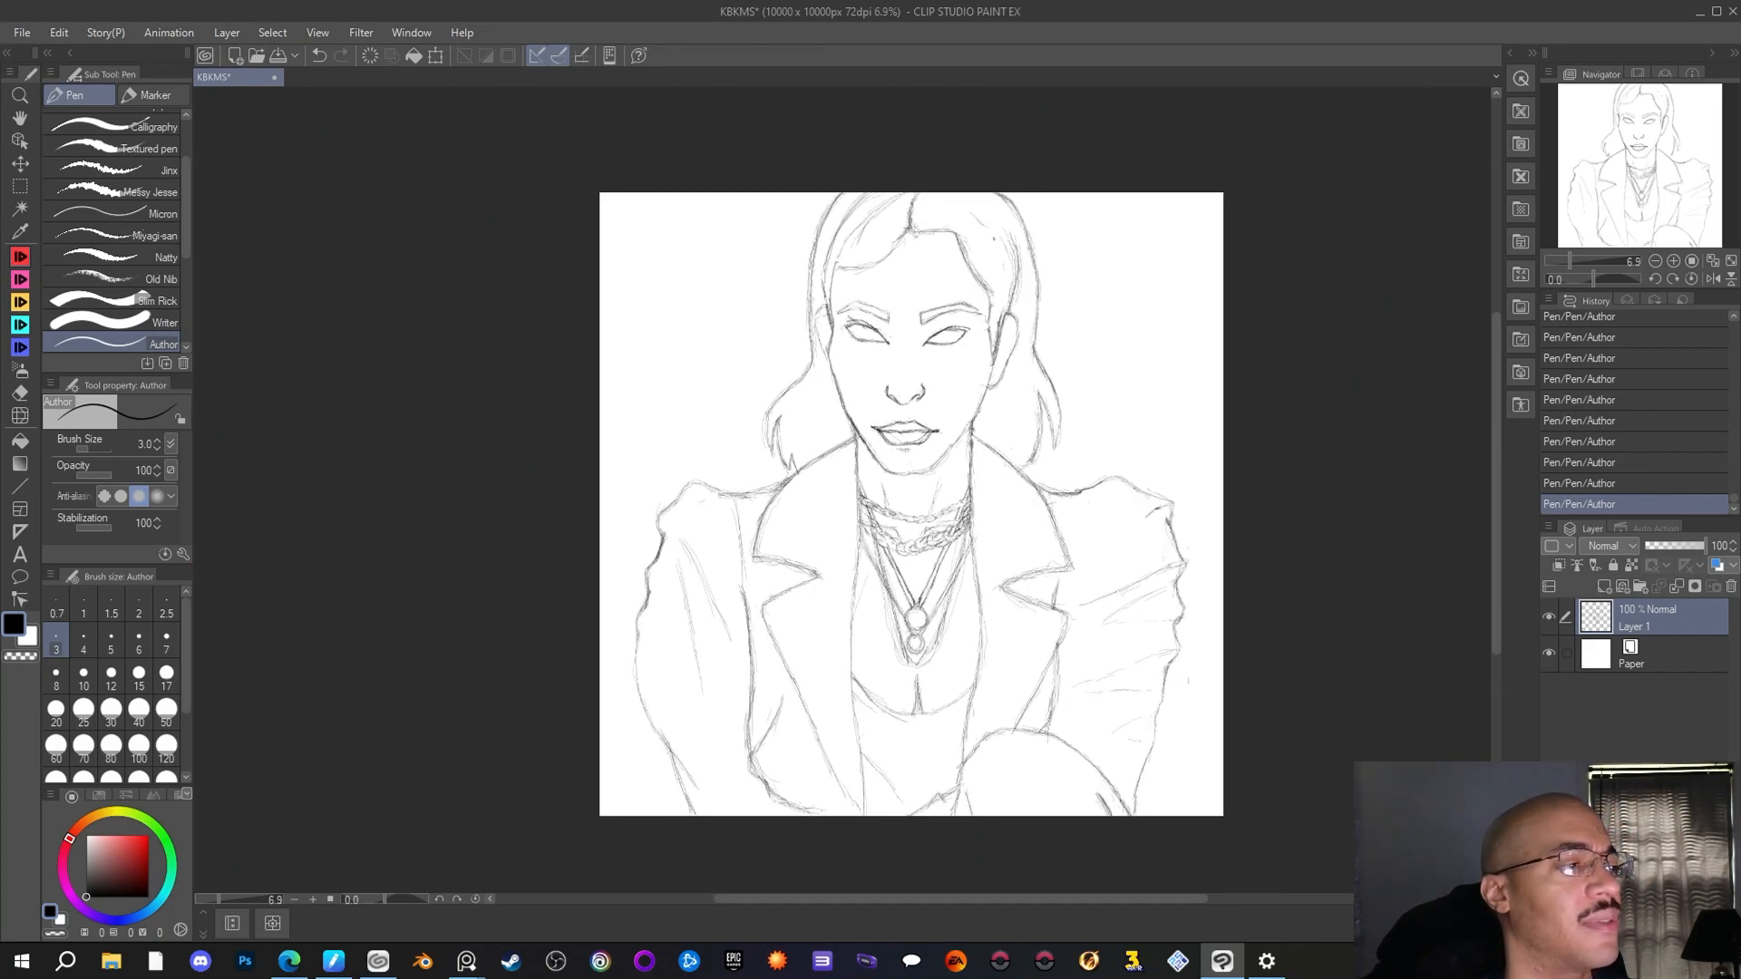
Save the KBKMS drawing and switch to another open application
click(22, 33)
click(54, 146)
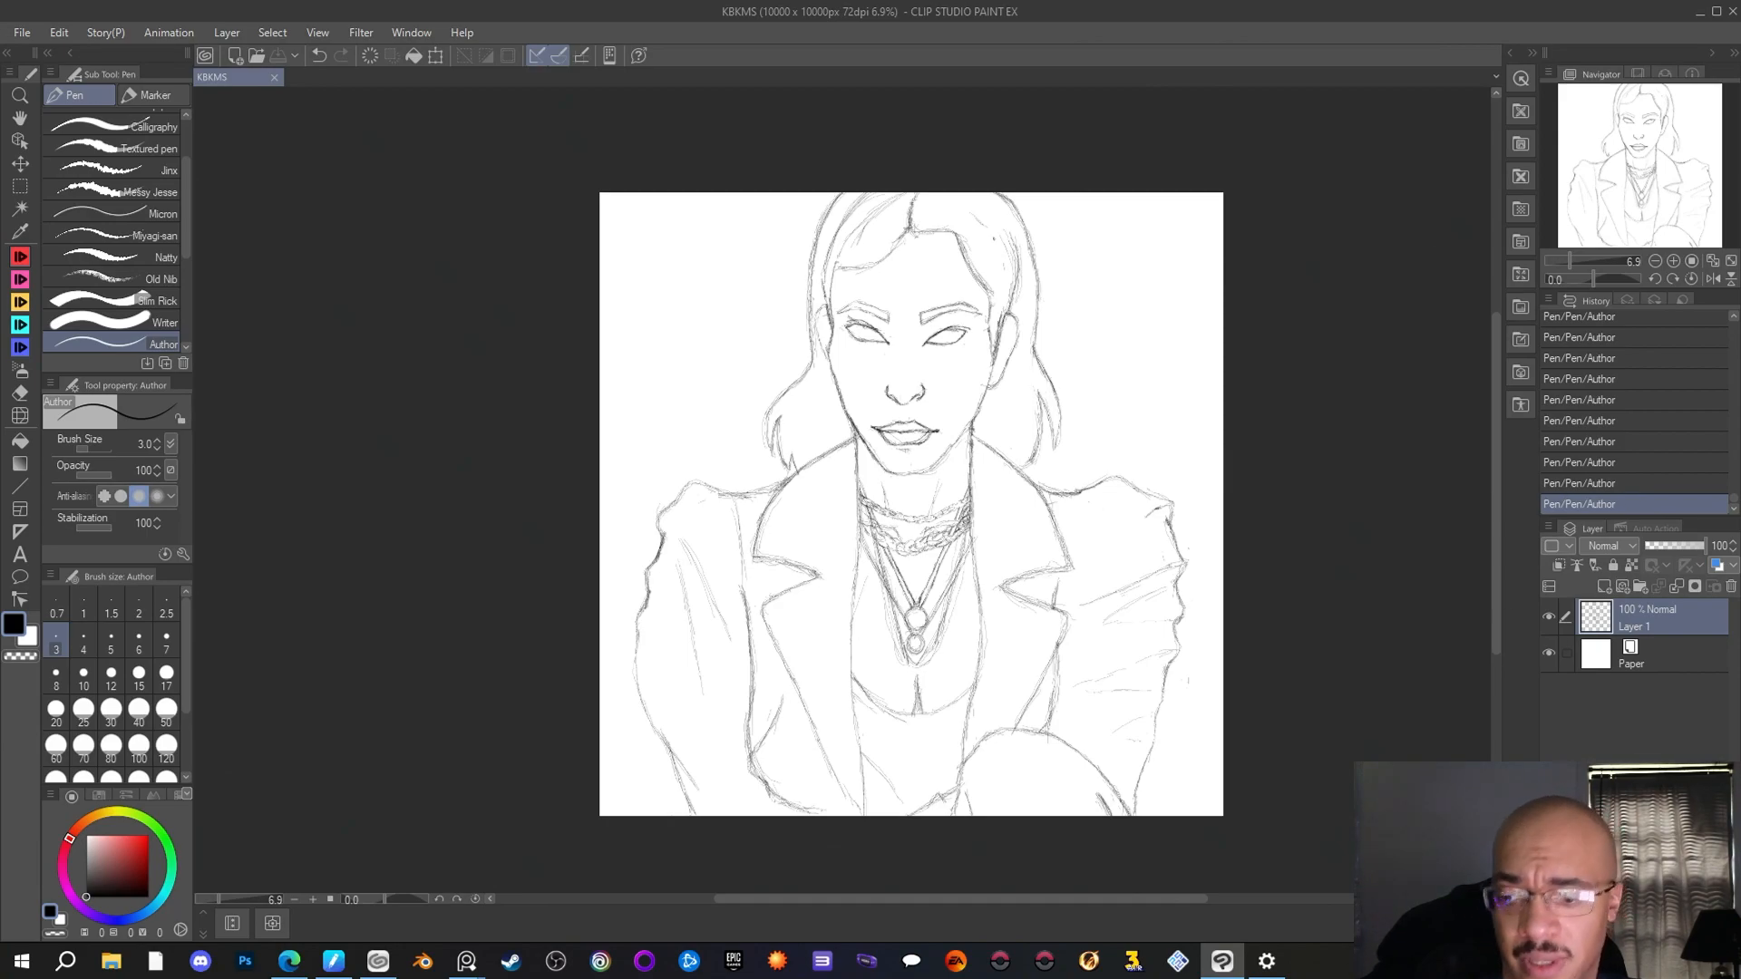
key(alt+Tab)
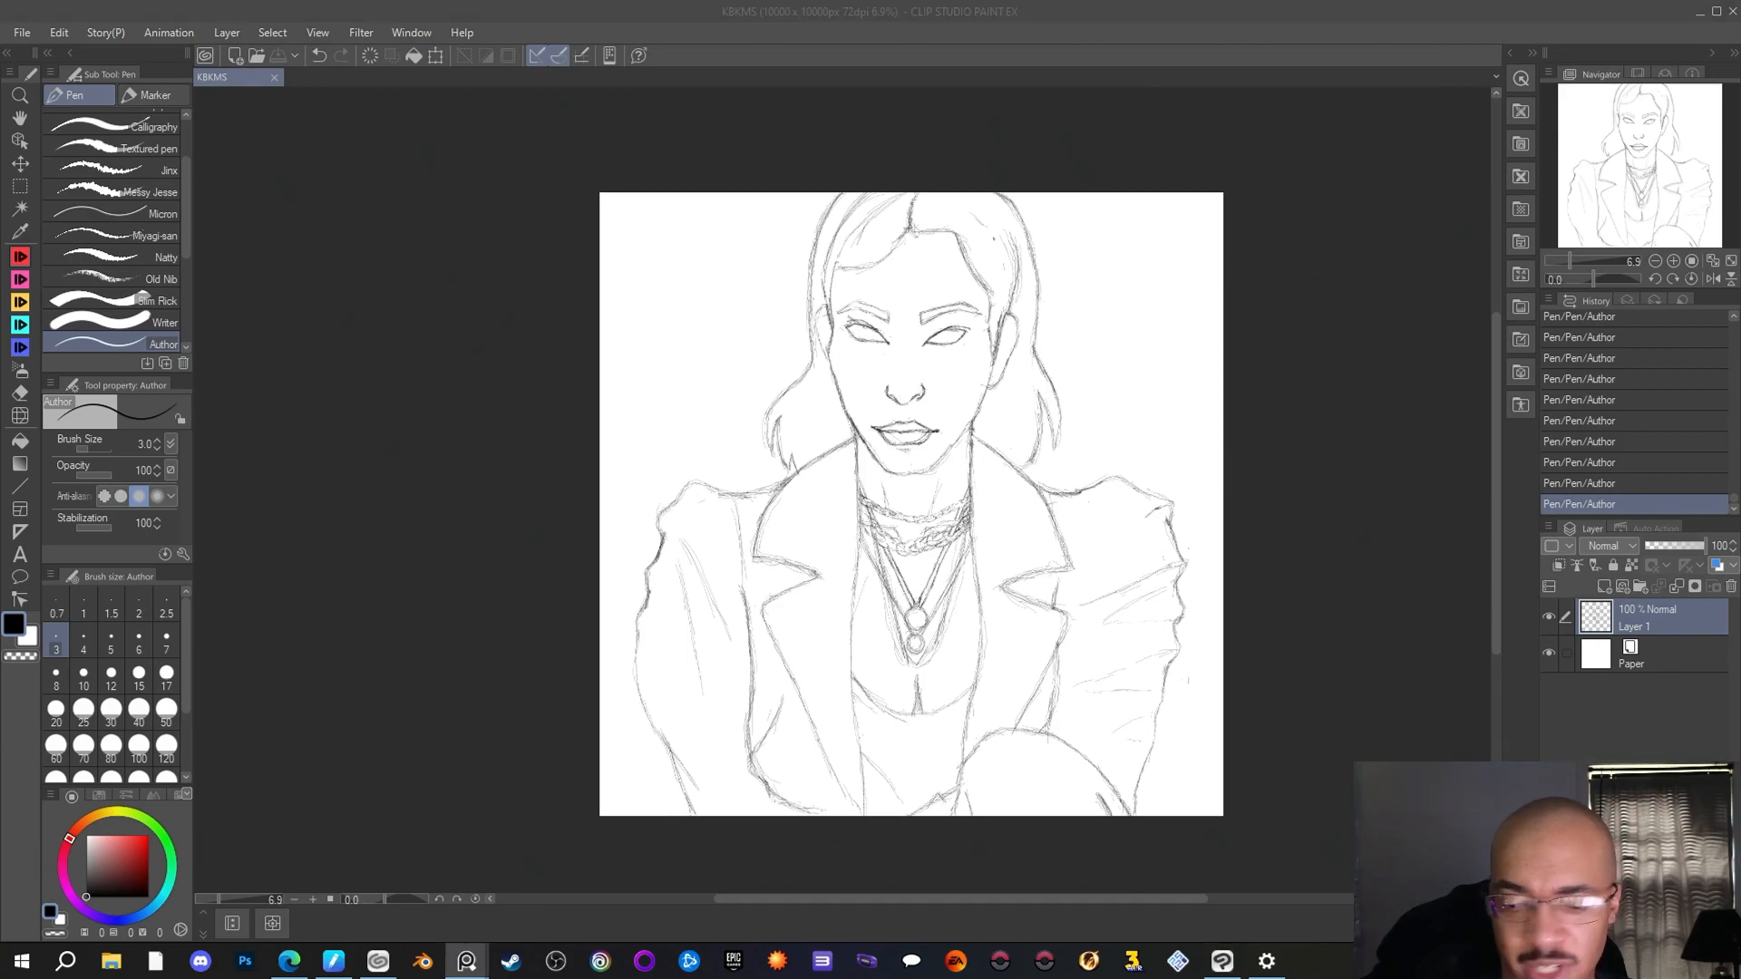